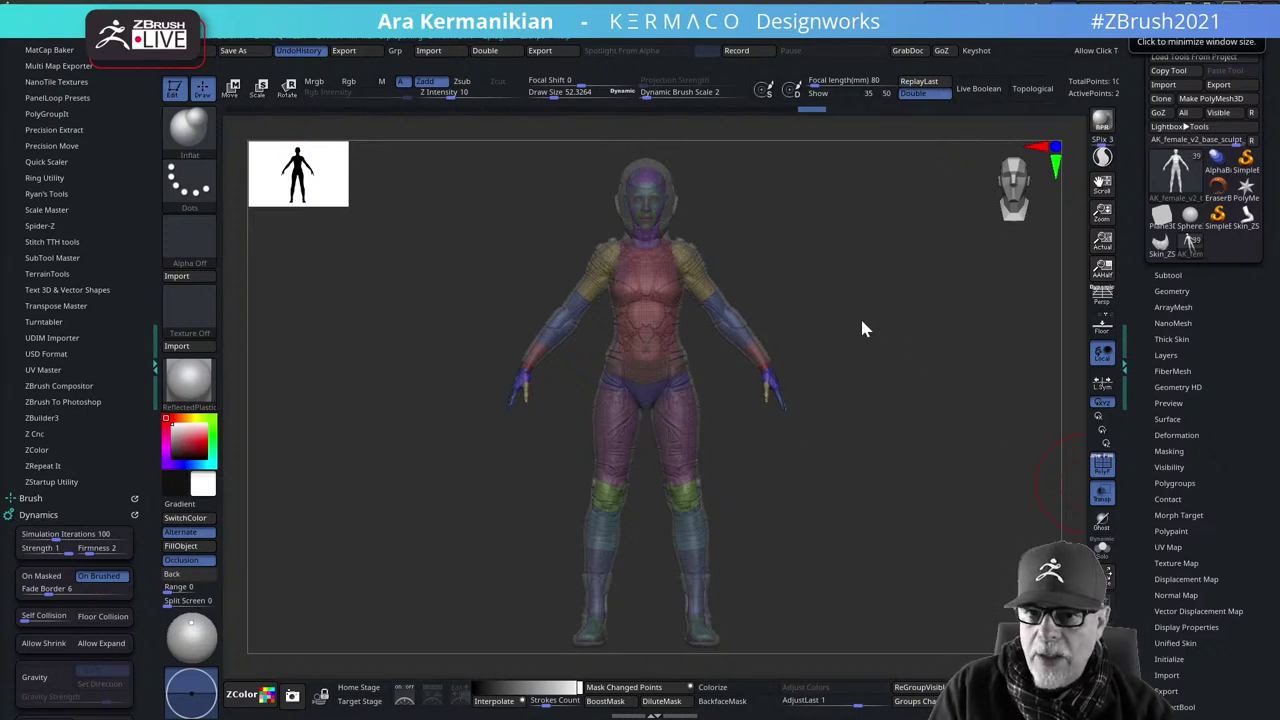
Lower the female base sculpt's geometry to subdivision level 1
{"action": "left_click_drag", "start_coordinate": [880, 314], "coordinate": [929, 303]}
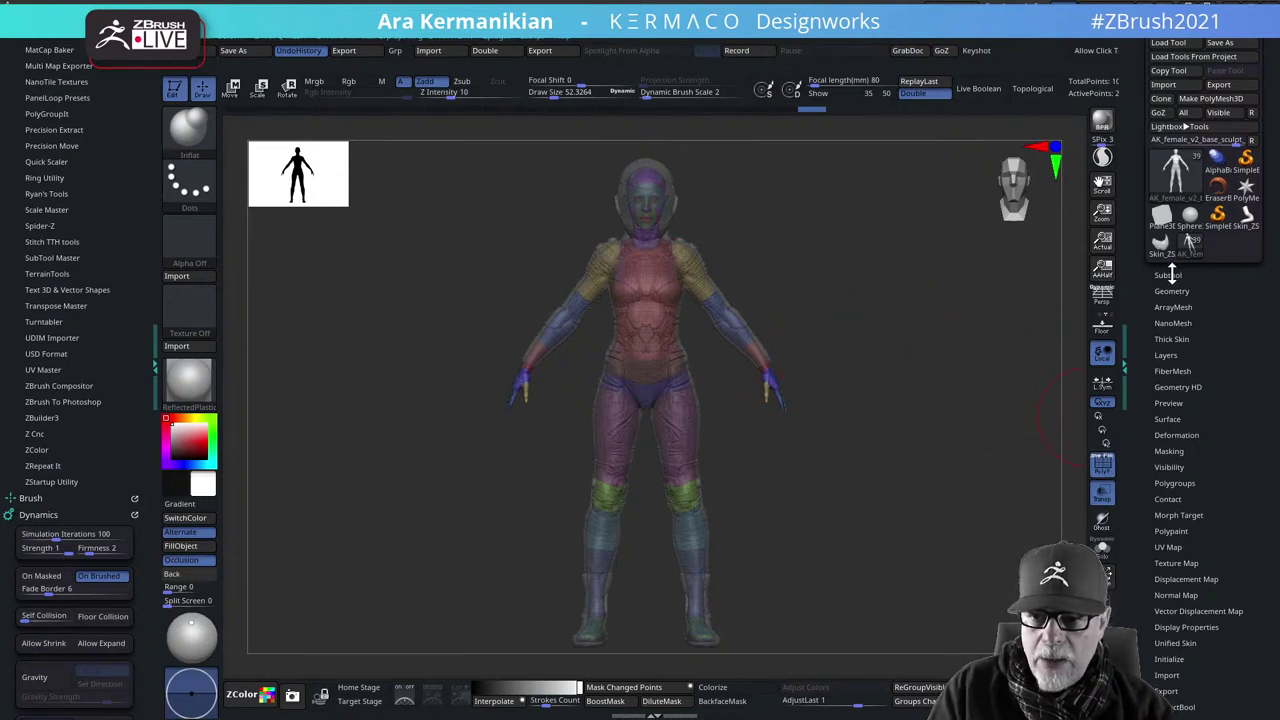
{"action": "left_click", "coordinate": [1176, 274]}
{"action": "left_click_drag", "start_coordinate": [1130, 297], "coordinate": [1121, 105]}
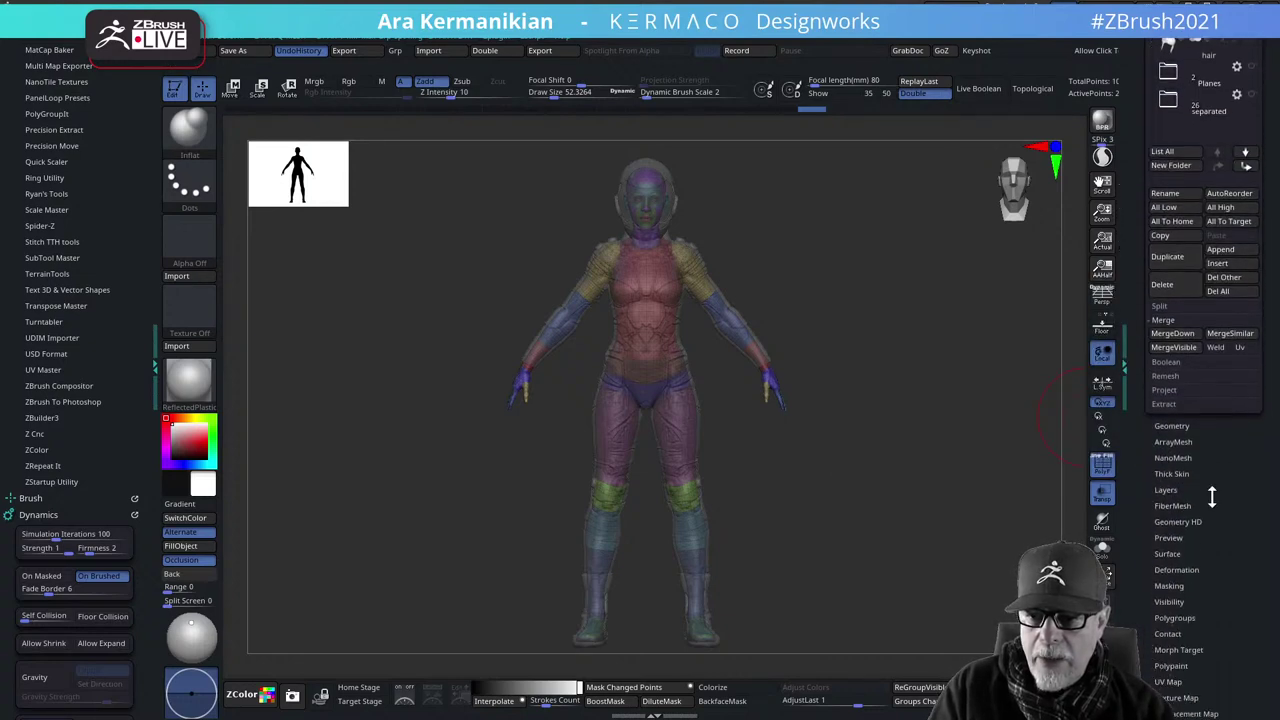
{"action": "left_click", "coordinate": [1168, 422], "text": "shift"}
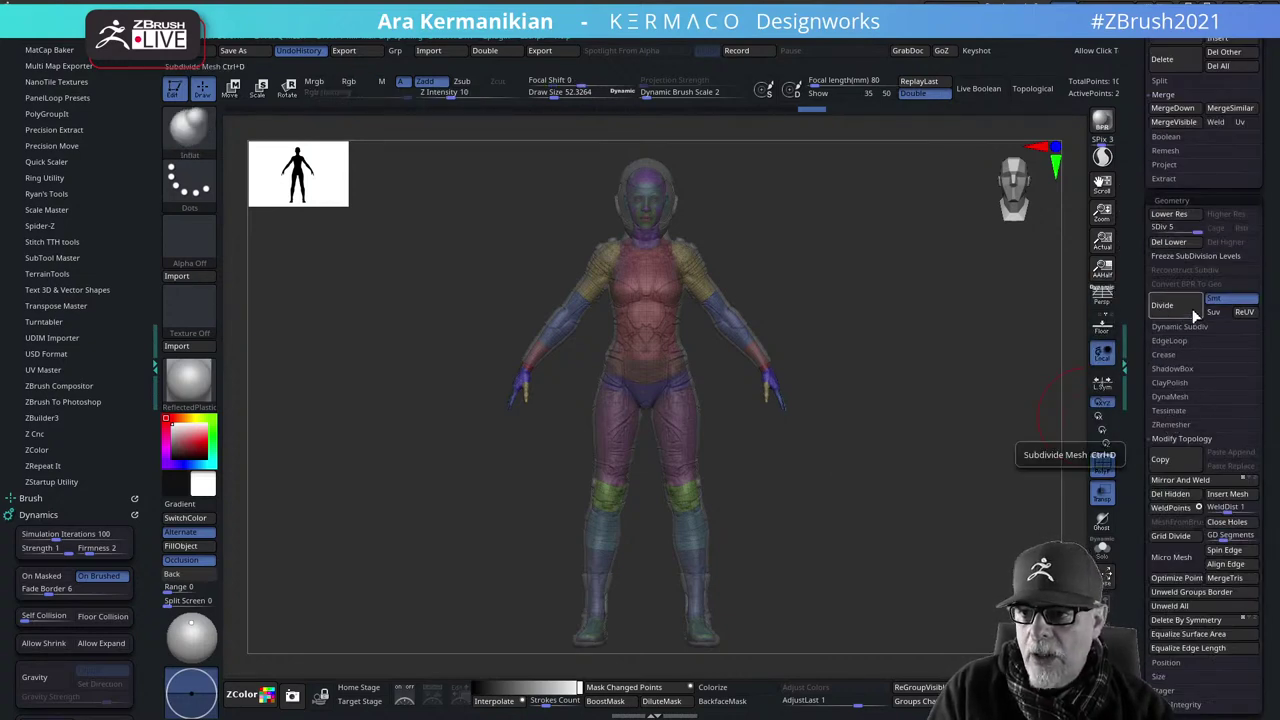
{"action": "left_click", "coordinate": [1150, 228]}
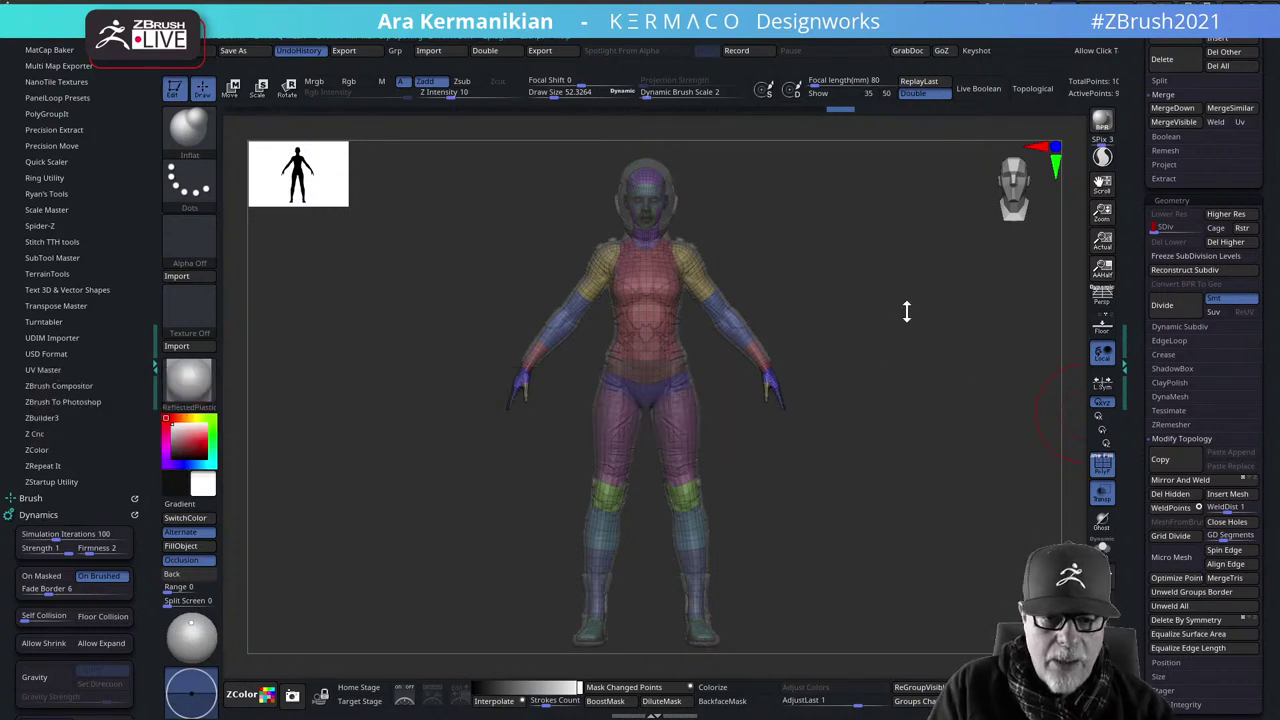
Examine the low-resolution body mesh and its polygroups beneath the suit, comparing the figure with transparency off and on
{"action": "mouse_move", "coordinate": [966, 400]}
{"action": "left_mouse_down"}
{"action": "mouse_move", "coordinate": [873, 397]}
{"action": "mouse_move", "coordinate": [966, 380]}
{"action": "left_mouse_up"}
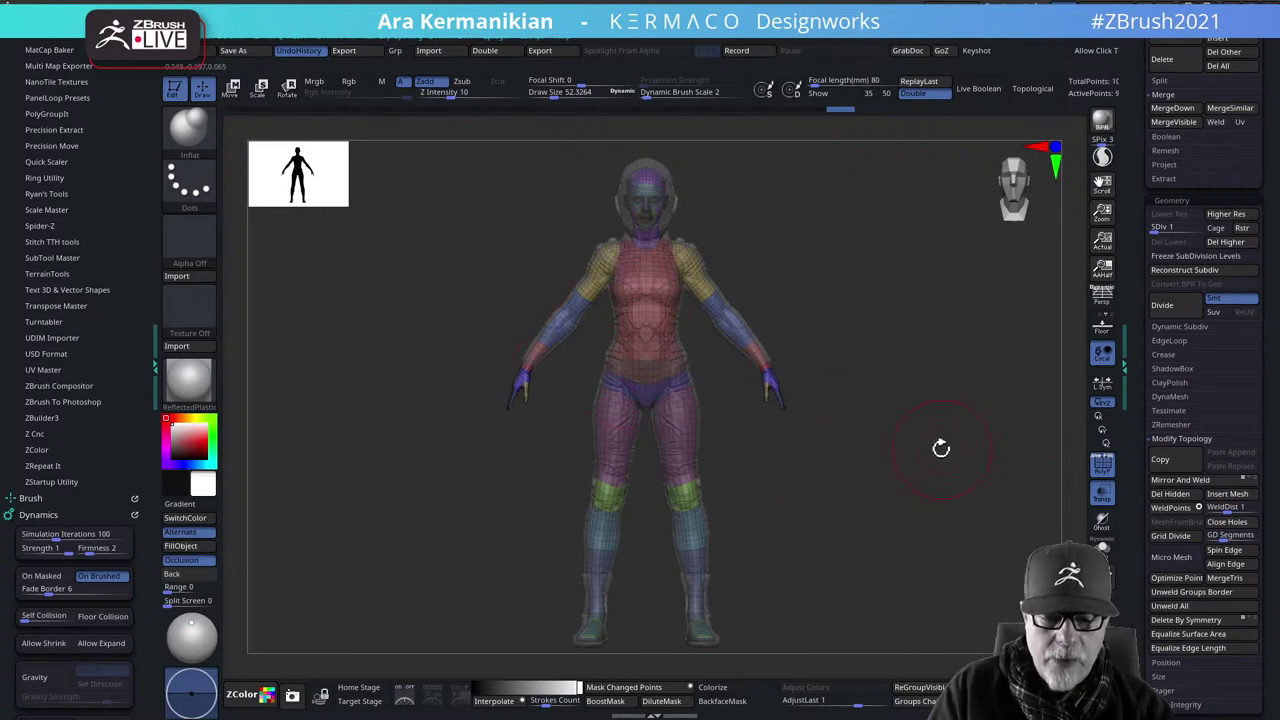
{"action": "key", "text": "f"}
{"action": "left_click_drag", "start_coordinate": [980, 378], "coordinate": [942, 385]}
{"action": "left_click_drag", "start_coordinate": [844, 389], "coordinate": [945, 370]}
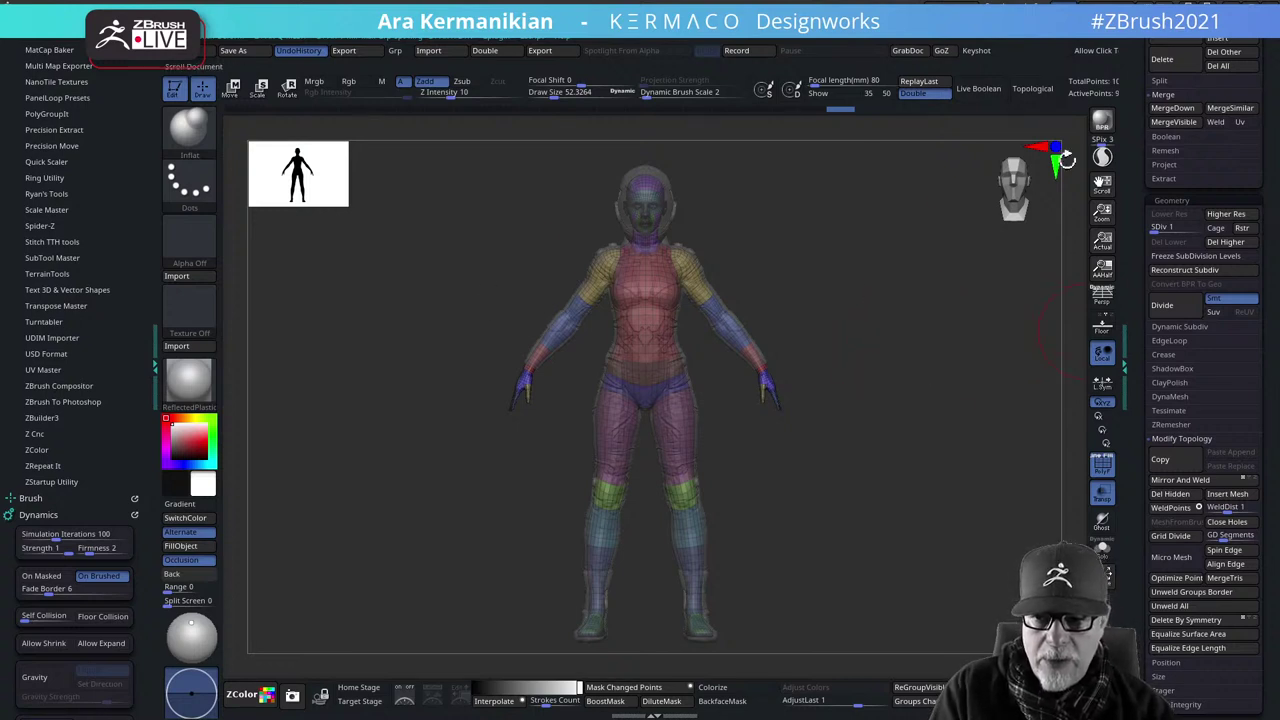
{"action": "left_click_drag", "start_coordinate": [957, 335], "coordinate": [866, 298]}
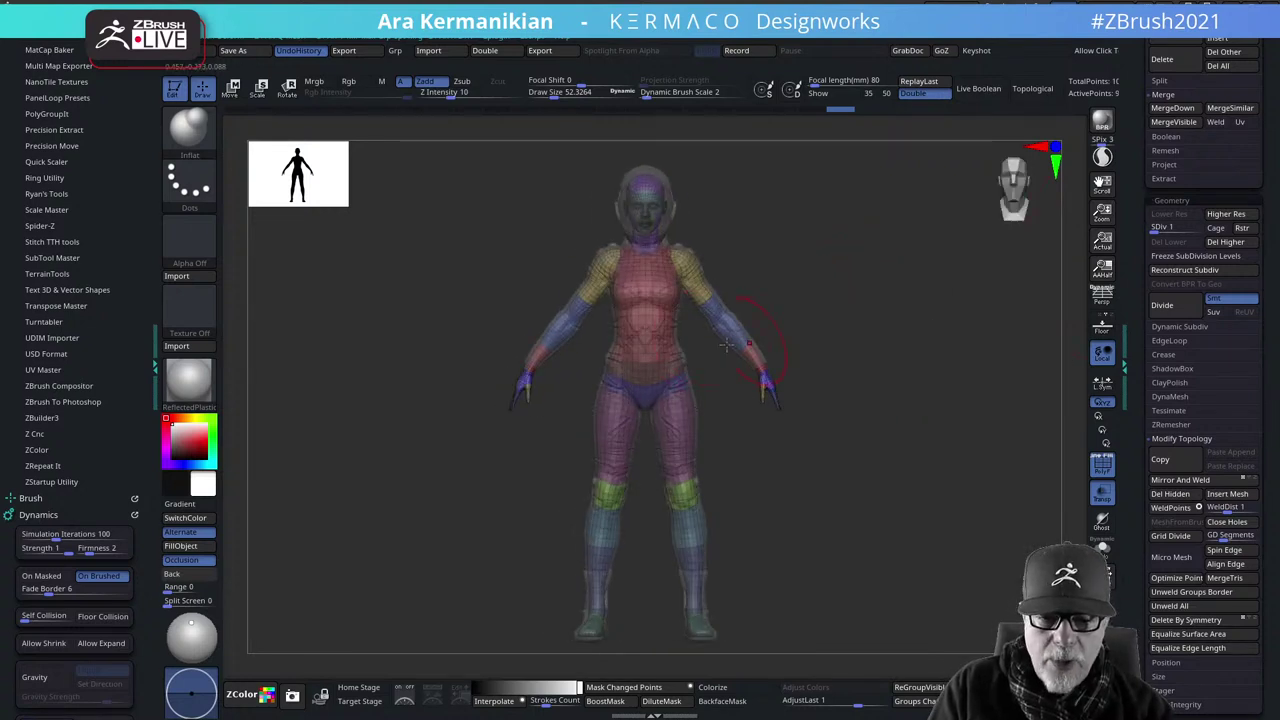
{"action": "left_click_drag", "start_coordinate": [919, 377], "coordinate": [1000, 430], "text": "alt"}
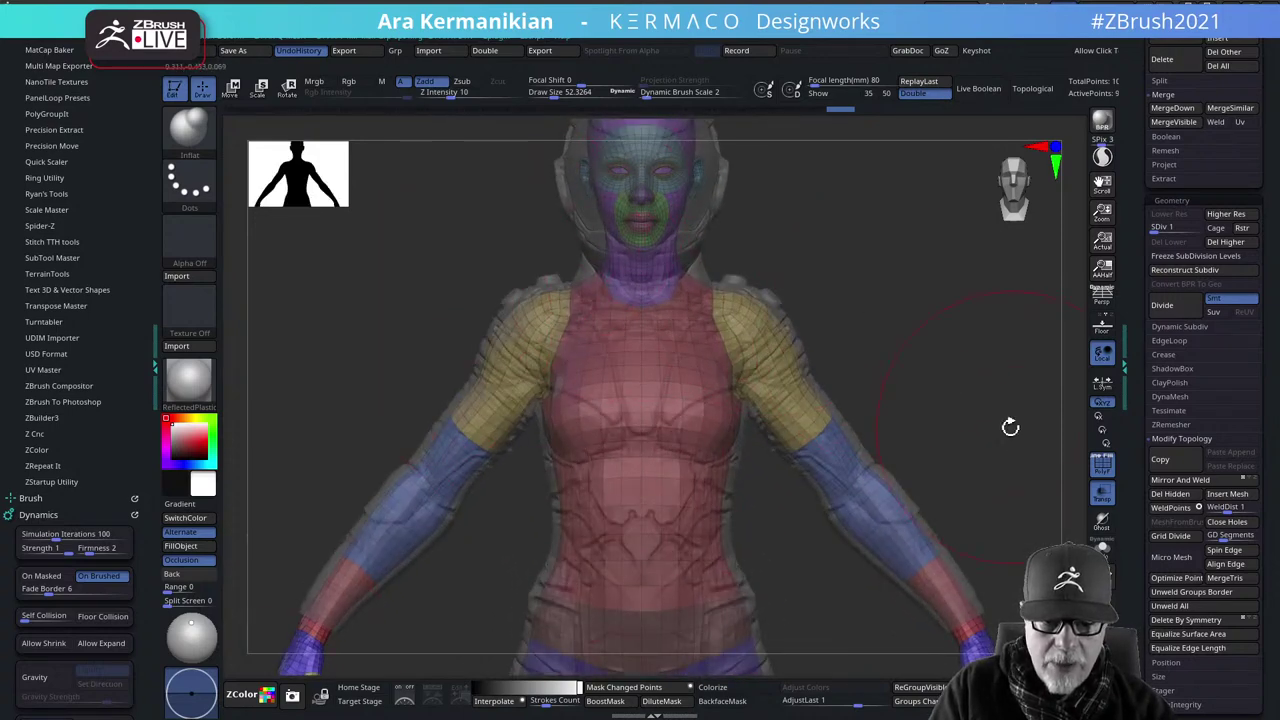
{"action": "left_click", "coordinate": [1102, 492]}
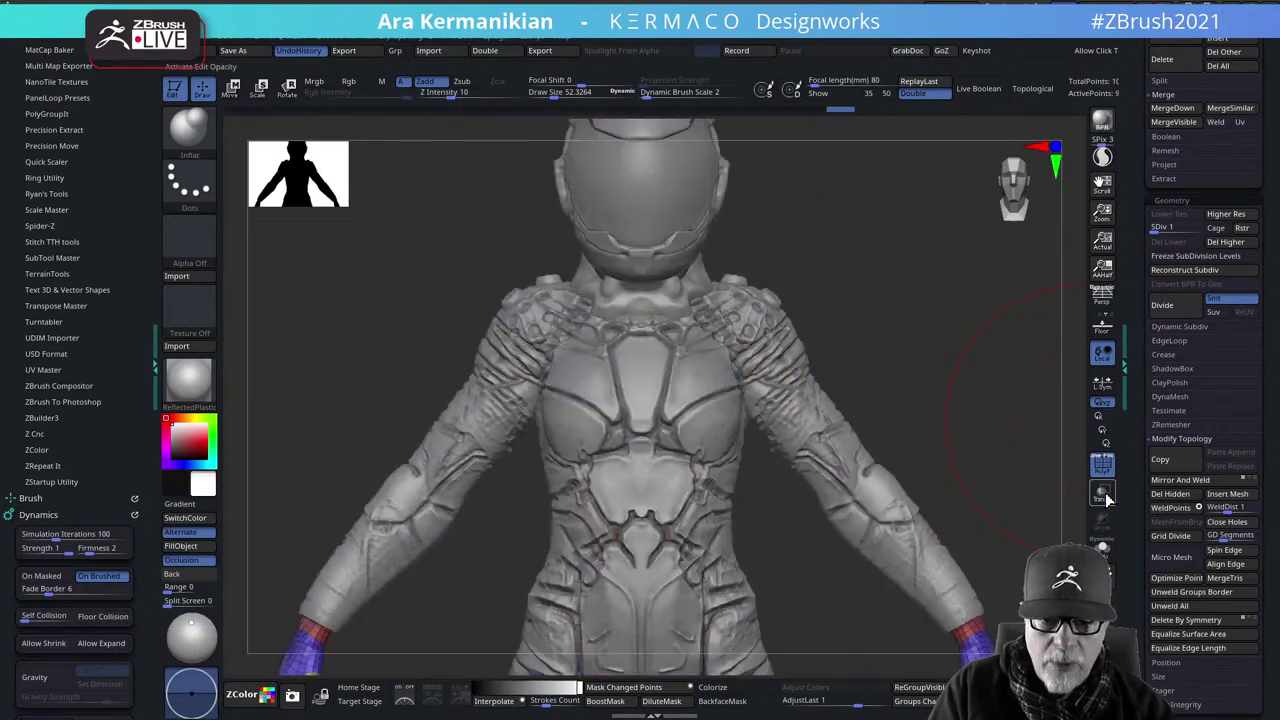
{"action": "left_click", "coordinate": [1102, 492]}
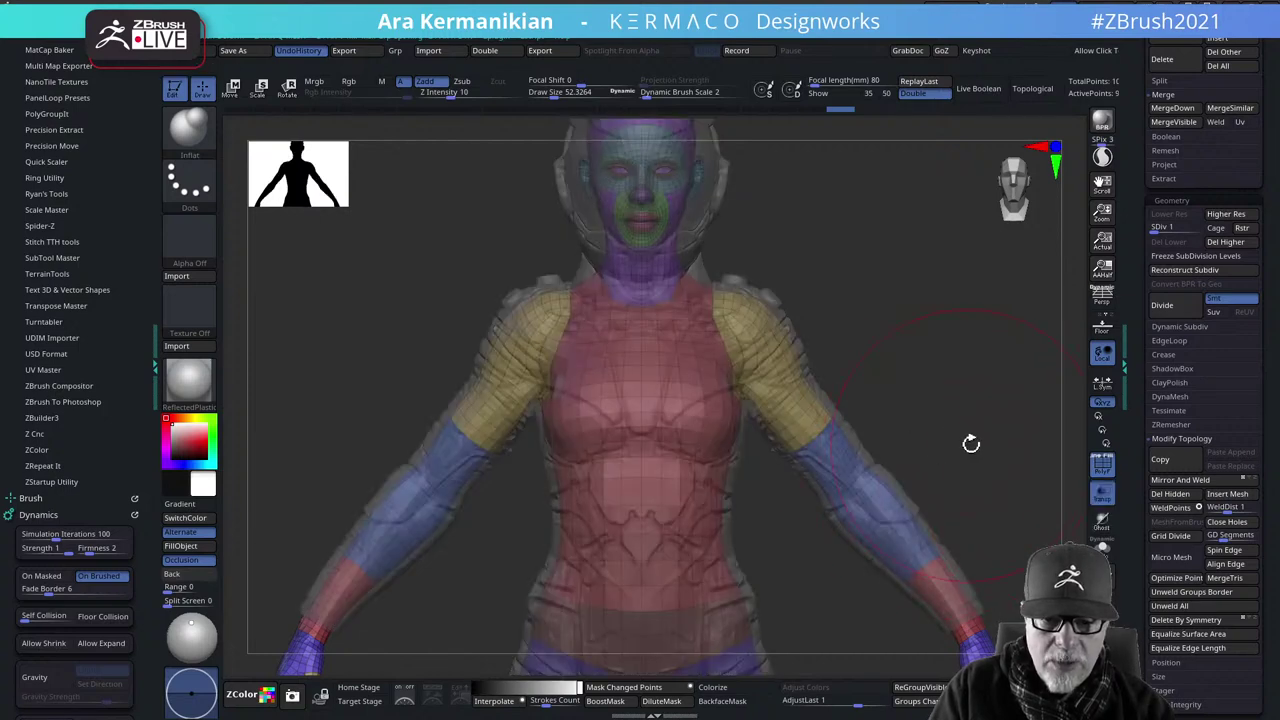
{"action": "left_click_drag", "start_coordinate": [971, 443], "coordinate": [842, 420], "text": "alt"}
{"action": "left_click_drag", "start_coordinate": [936, 474], "coordinate": [683, 280]}
{"action": "left_click_drag", "start_coordinate": [941, 371], "coordinate": [975, 413], "text": "alt"}
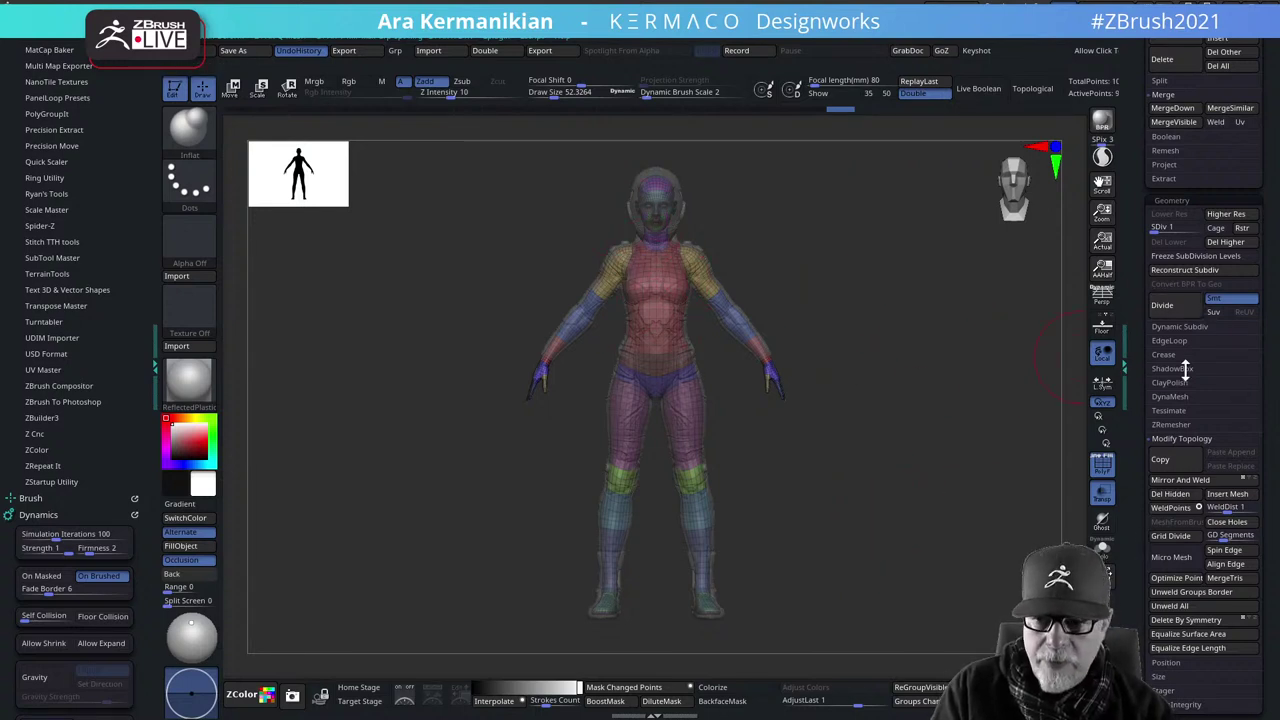
Turn off the transparent display and the polygroup wireframe, and reduce the brush draw size to about 11
{"action": "left_click", "coordinate": [1101, 490]}
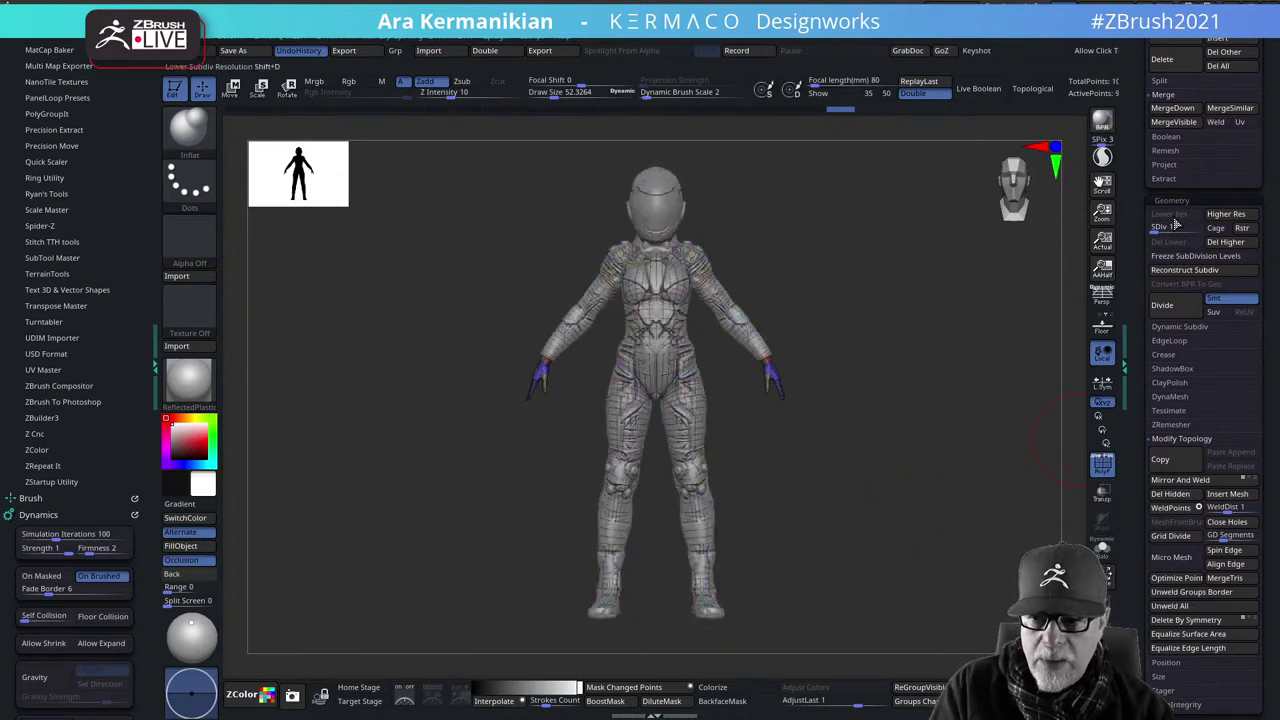
{"action": "left_click", "coordinate": [1101, 463]}
{"action": "mouse_move", "coordinate": [920, 467]}
{"action": "left_mouse_down"}
{"action": "mouse_move", "coordinate": [878, 472]}
{"action": "mouse_move", "coordinate": [912, 460]}
{"action": "left_mouse_up"}
{"action": "mouse_move", "coordinate": [935, 340]}
{"action": "left_mouse_down", "text": "alt"}
{"action": "mouse_move", "coordinate": [950, 428]}
{"action": "mouse_move", "coordinate": [895, 420]}
{"action": "mouse_move", "coordinate": [934, 407]}
{"action": "mouse_move", "coordinate": [917, 414]}
{"action": "mouse_move", "coordinate": [947, 440]}
{"action": "left_mouse_up", "text": "alt"}
{"action": "key", "text": "s"}
{"action": "left_click_drag", "start_coordinate": [937, 363], "coordinate": [947, 407], "text": "alt"}
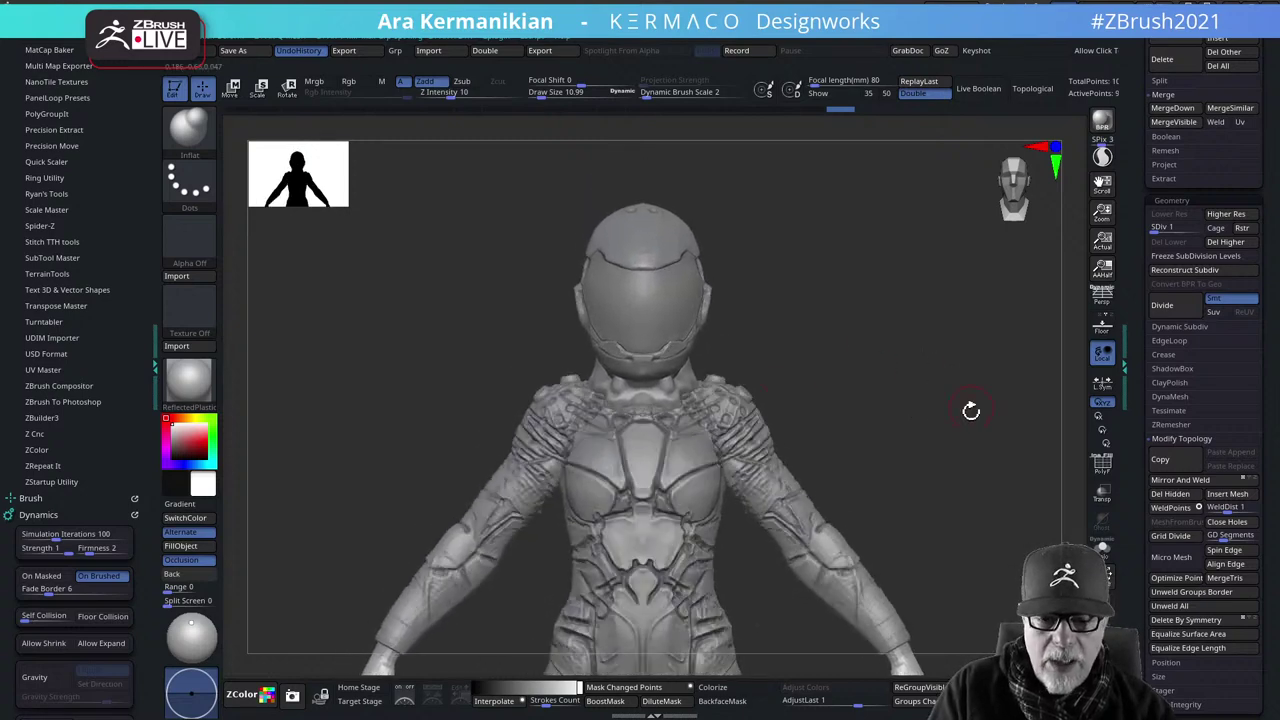
Examine the unpainted suit, helmet and back piece from the front, side and back
{"action": "left_click_drag", "start_coordinate": [942, 454], "coordinate": [956, 376], "text": "alt"}
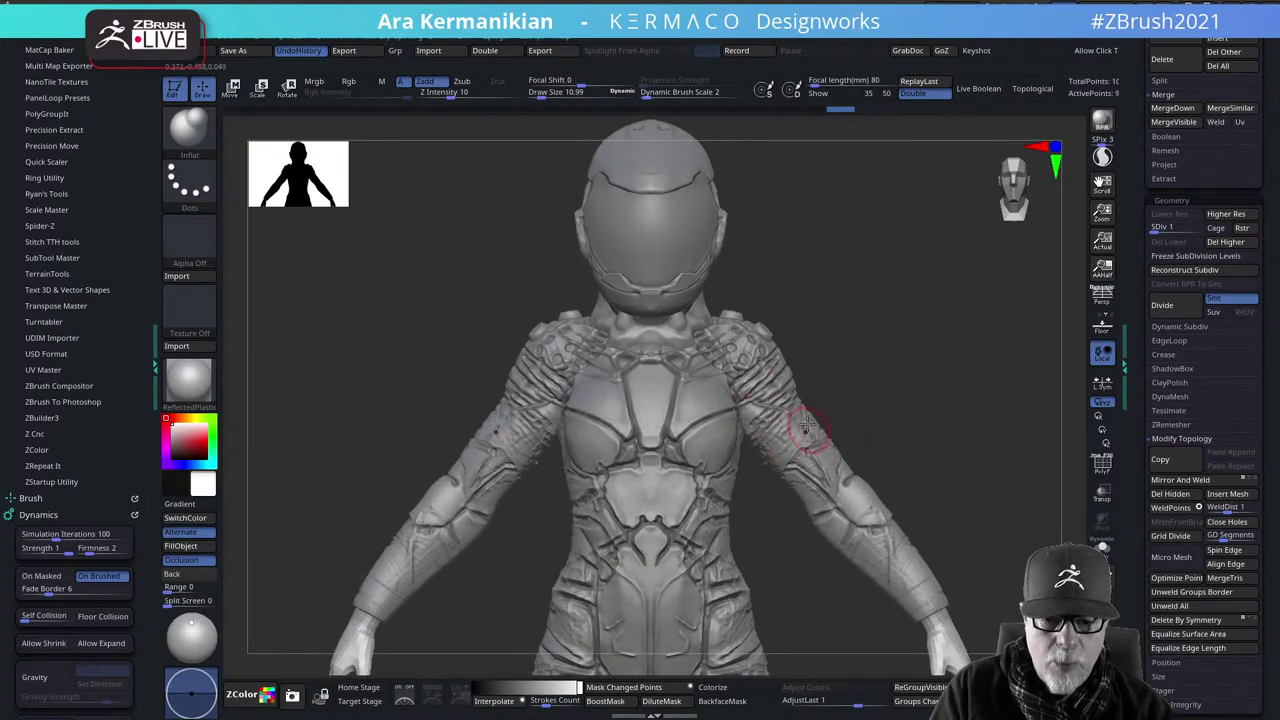
{"action": "mouse_move", "coordinate": [989, 397]}
{"action": "left_mouse_down", "text": "alt"}
{"action": "mouse_move", "coordinate": [1003, 408]}
{"action": "mouse_move", "coordinate": [976, 411]}
{"action": "left_mouse_up", "text": "alt"}
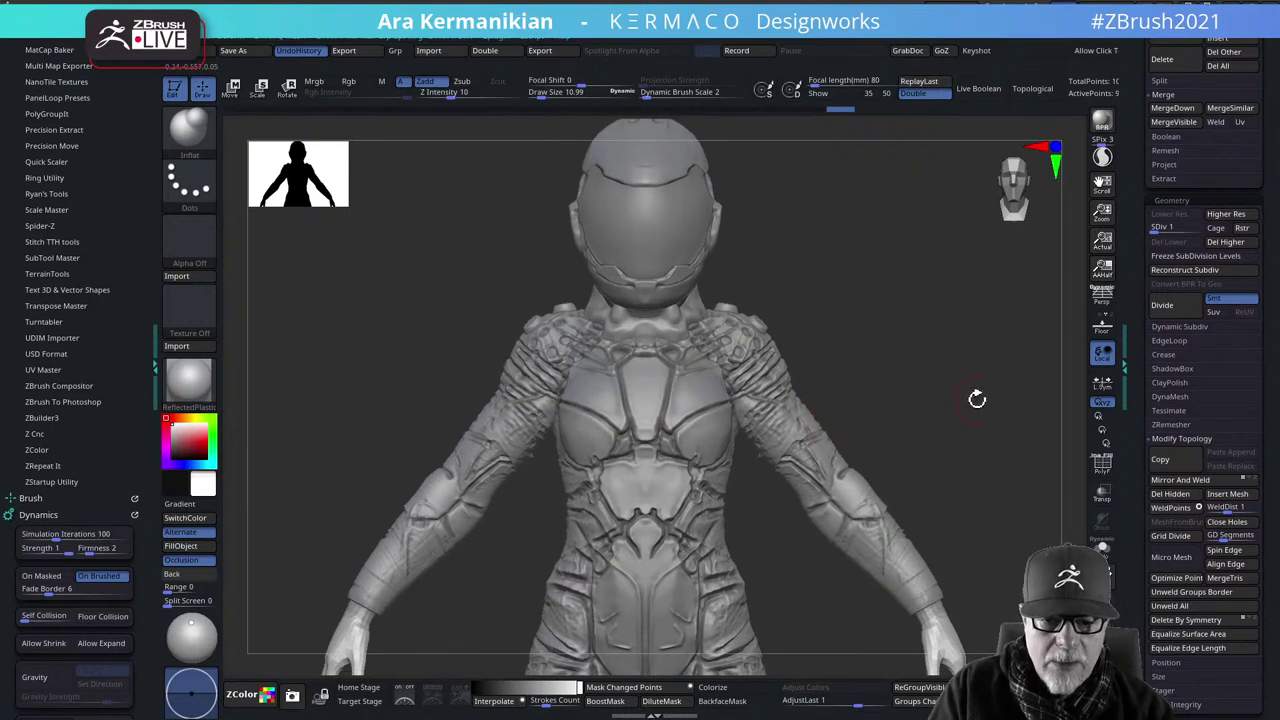
{"action": "left_click_drag", "start_coordinate": [1004, 453], "coordinate": [914, 429], "text": "alt"}
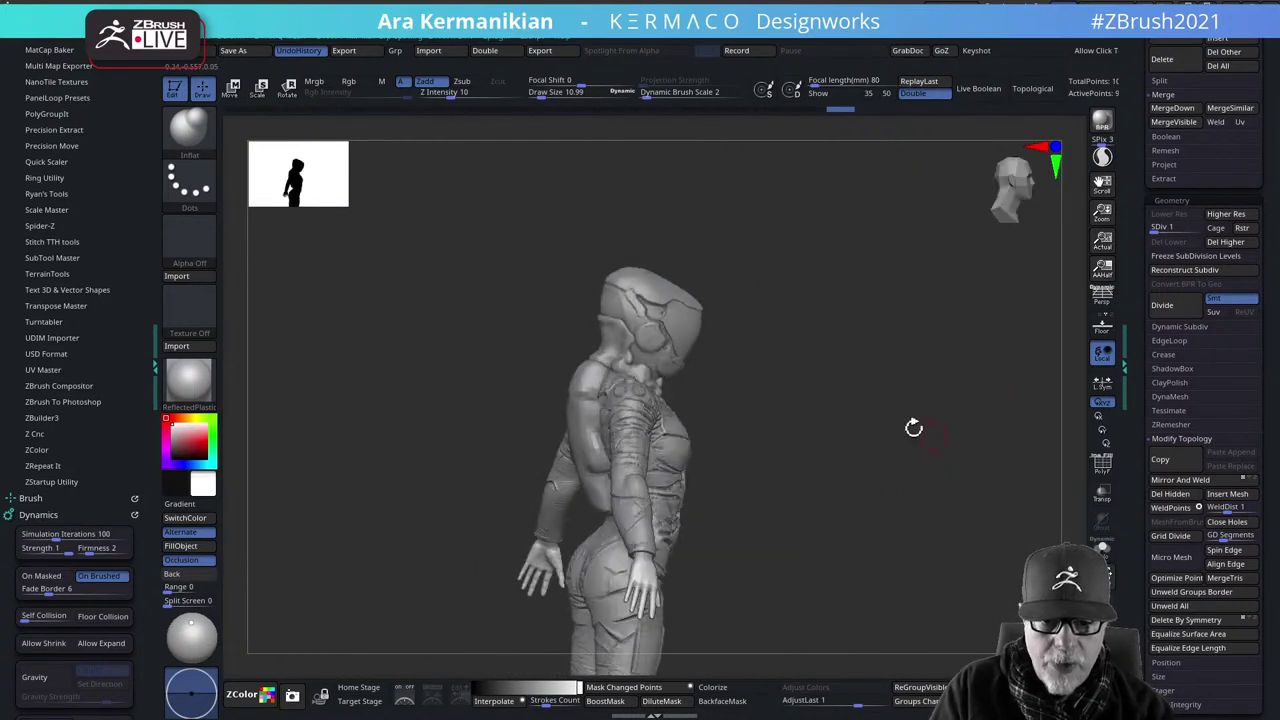
{"action": "left_click_drag", "start_coordinate": [757, 303], "coordinate": [843, 360]}
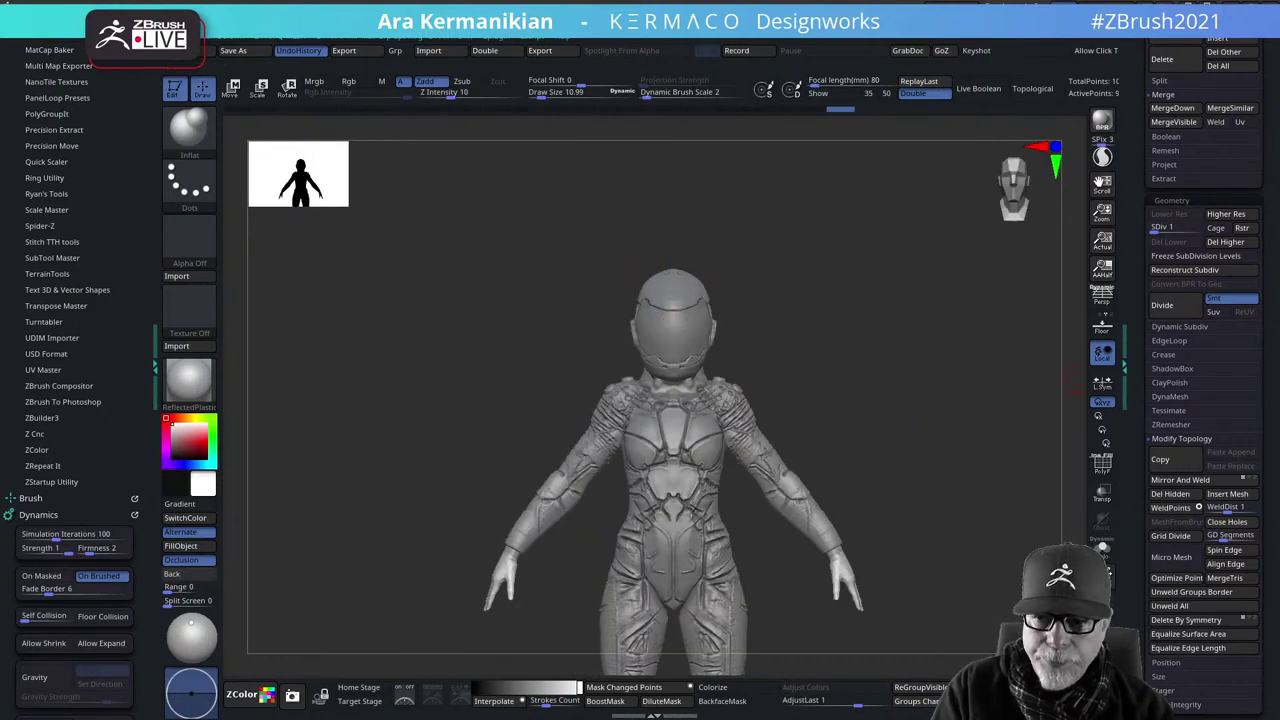
{"action": "left_click_drag", "start_coordinate": [856, 403], "coordinate": [990, 331]}
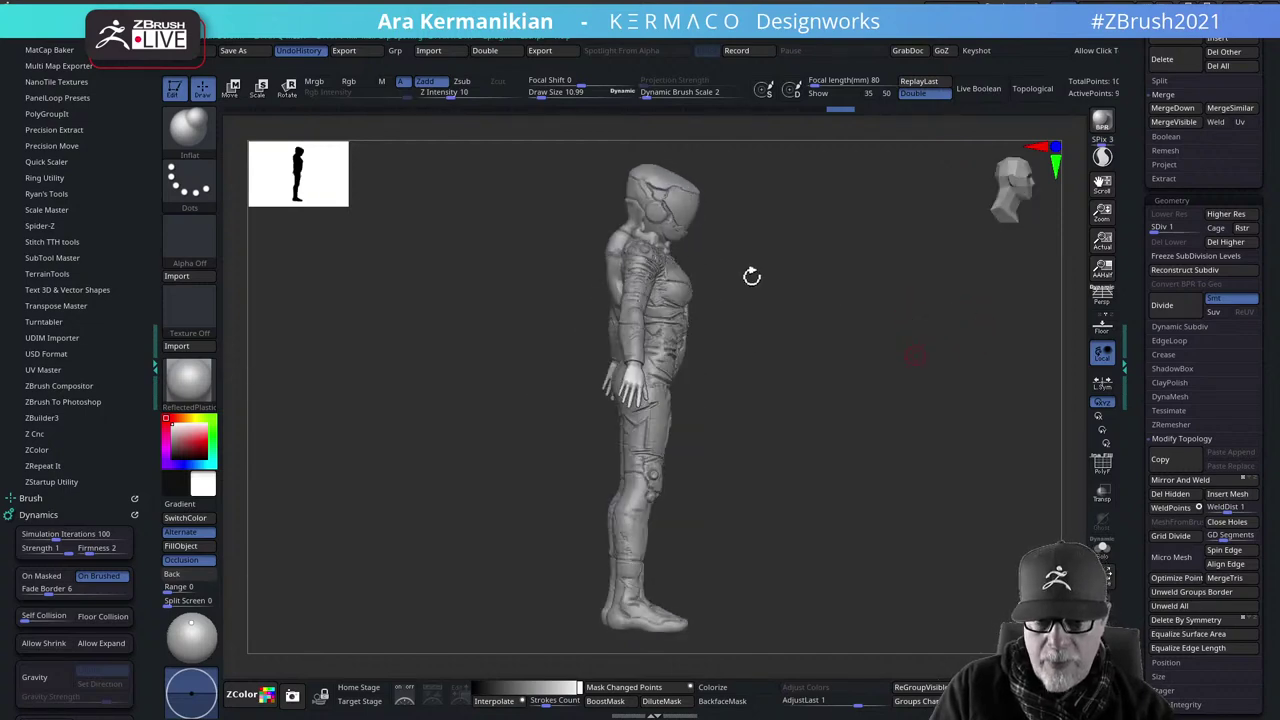
{"action": "mouse_move", "coordinate": [892, 378]}
{"action": "left_mouse_down"}
{"action": "mouse_move", "coordinate": [963, 366]}
{"action": "mouse_move", "coordinate": [831, 363]}
{"action": "mouse_move", "coordinate": [904, 340]}
{"action": "mouse_move", "coordinate": [922, 315]}
{"action": "mouse_move", "coordinate": [846, 343]}
{"action": "mouse_move", "coordinate": [918, 321]}
{"action": "left_mouse_up"}
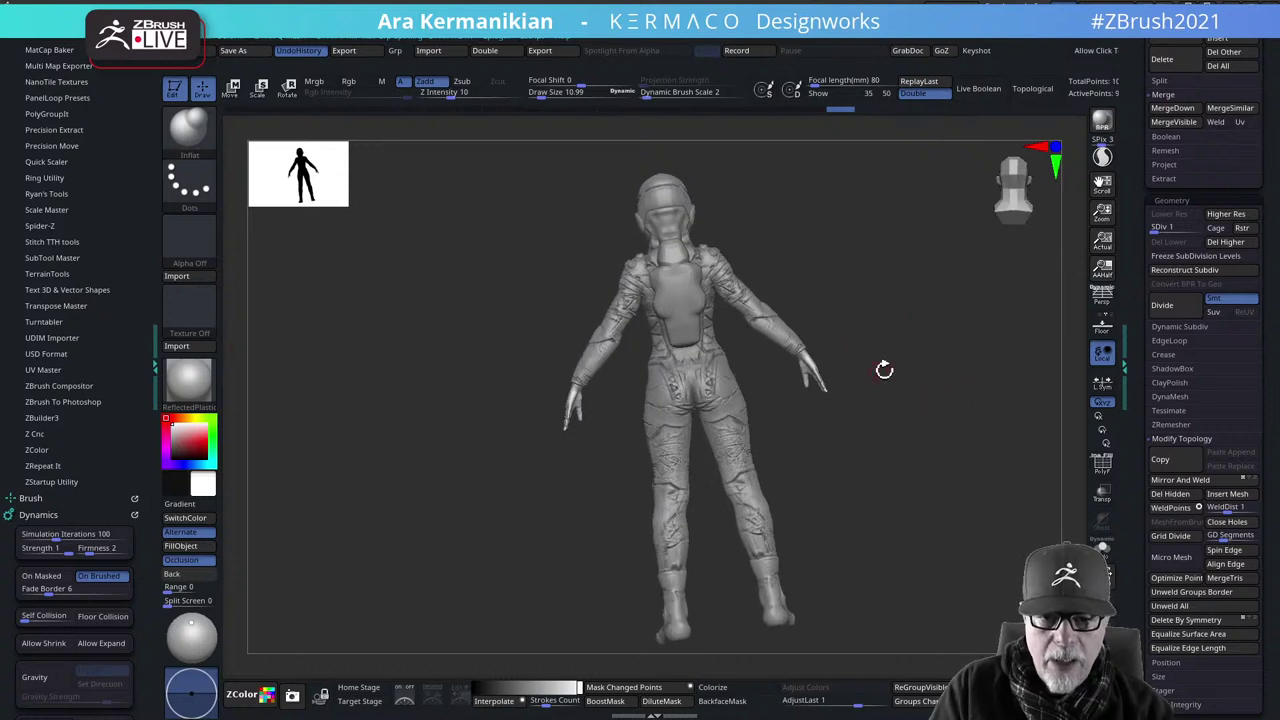
{"action": "mouse_move", "coordinate": [884, 370]}
{"action": "left_mouse_down"}
{"action": "mouse_move", "coordinate": [988, 385]}
{"action": "mouse_move", "coordinate": [855, 383]}
{"action": "mouse_move", "coordinate": [867, 371]}
{"action": "left_mouse_up"}
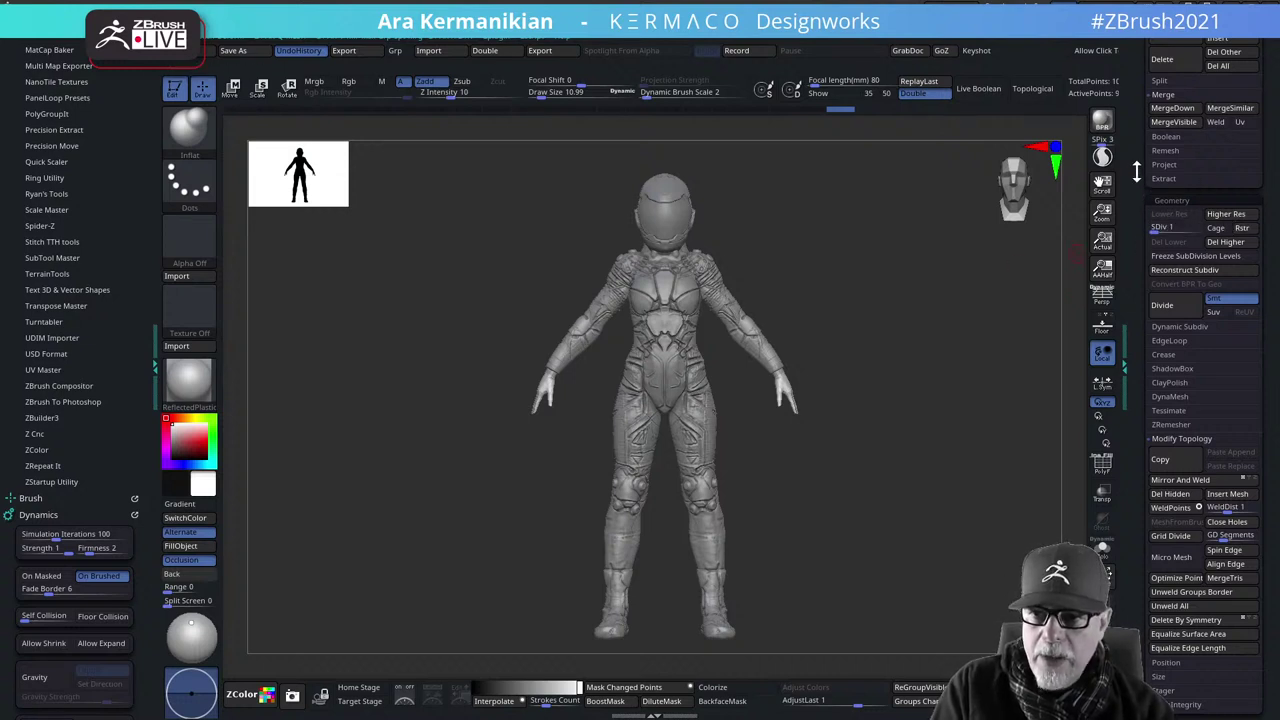
Turn on the polypaint display for the suit, the second subtool in the list
{"action": "left_click_drag", "start_coordinate": [1139, 172], "coordinate": [1163, 301]}
{"action": "scroll", "coordinate": [1128, 237], "scroll_direction": "up", "scroll_amount": 8}
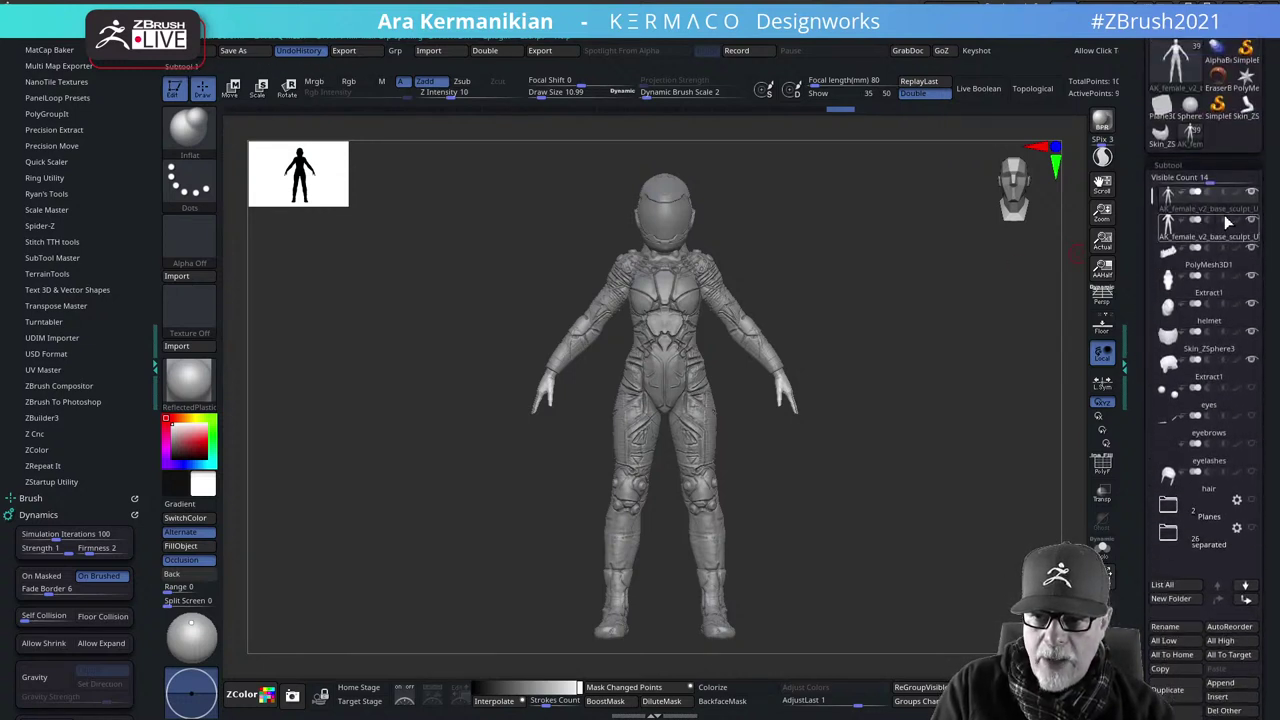
{"action": "mouse_move", "coordinate": [1215, 238]}
{"action": "left_click", "coordinate": [1248, 224]}
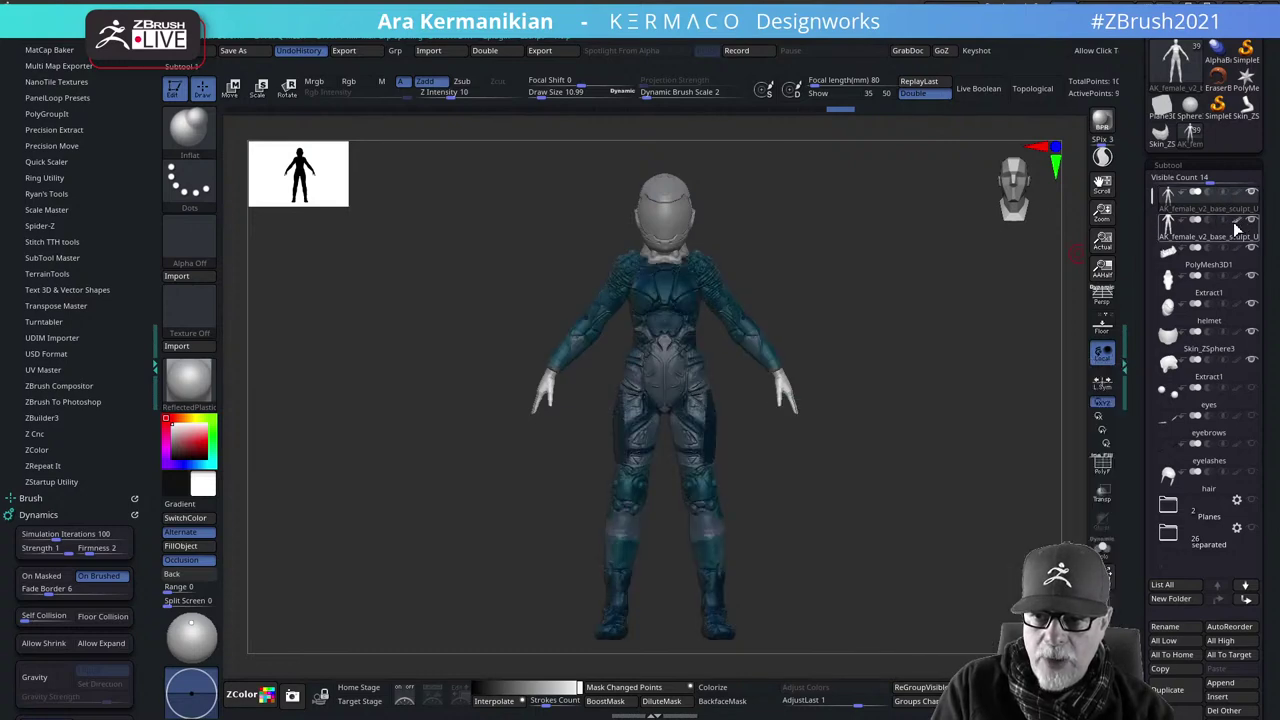
Examine the painted suit's colours and sculpted details on the shoulders, torso, arms and legs
{"action": "left_click_drag", "start_coordinate": [750, 512], "coordinate": [806, 389]}
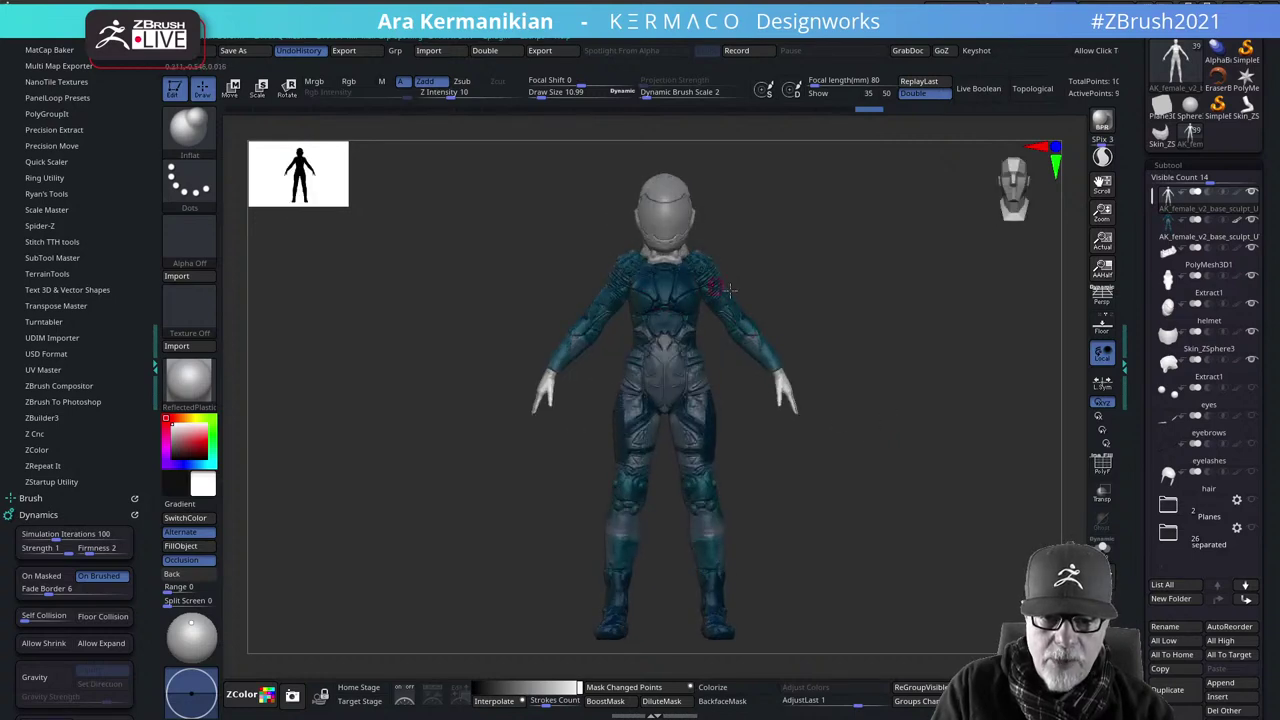
{"action": "left_click_drag", "start_coordinate": [889, 263], "coordinate": [764, 514], "text": "alt"}
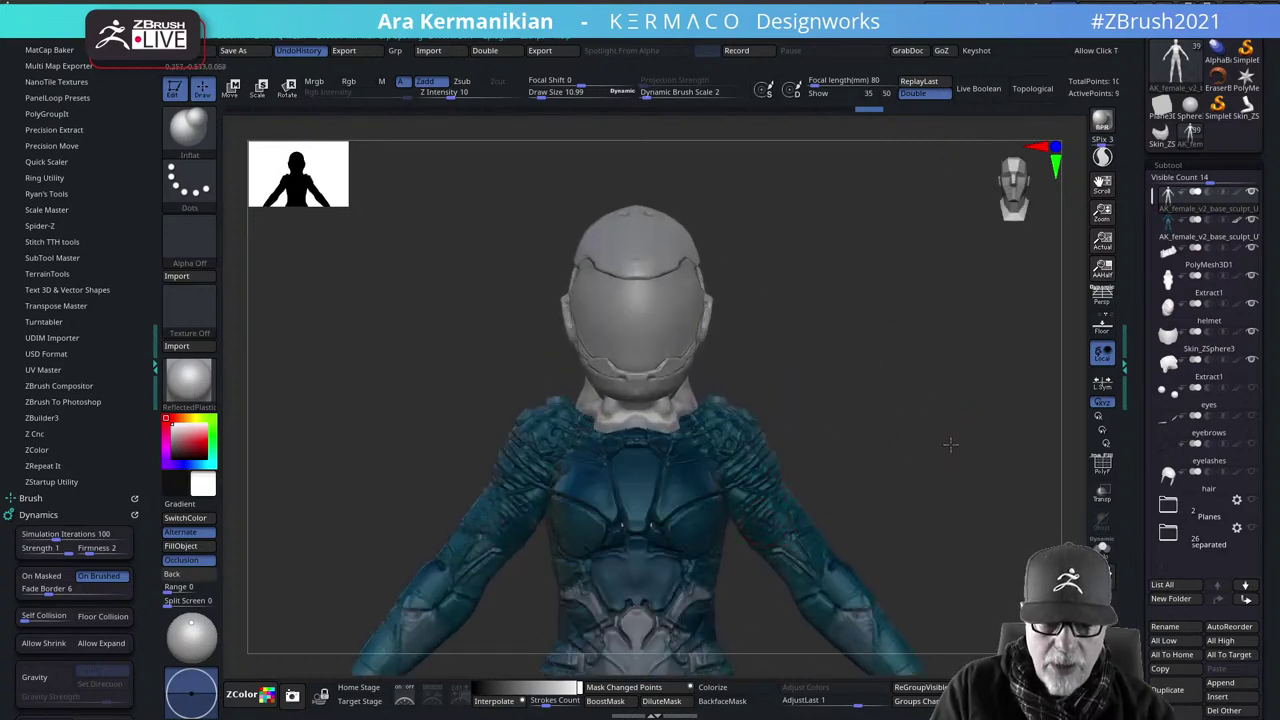
{"action": "left_click_drag", "start_coordinate": [950, 444], "coordinate": [806, 390], "text": "alt"}
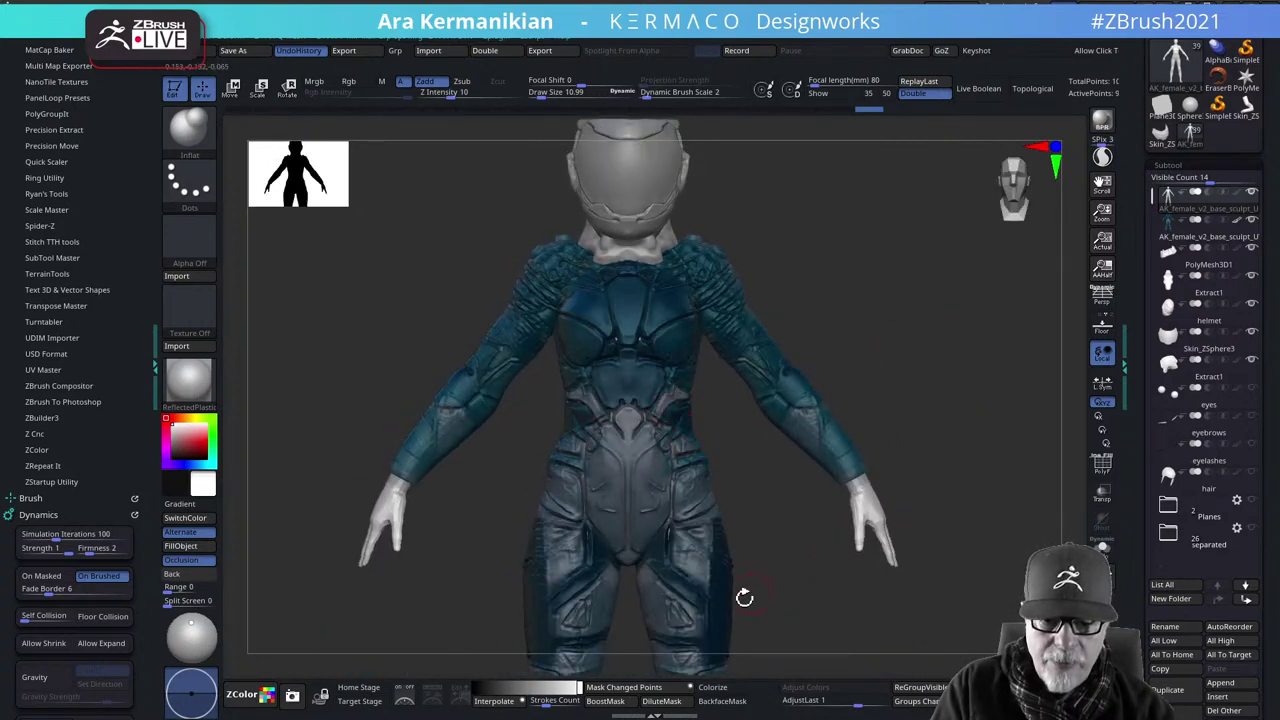
{"action": "left_click_drag", "start_coordinate": [744, 597], "coordinate": [690, 372], "text": "alt"}
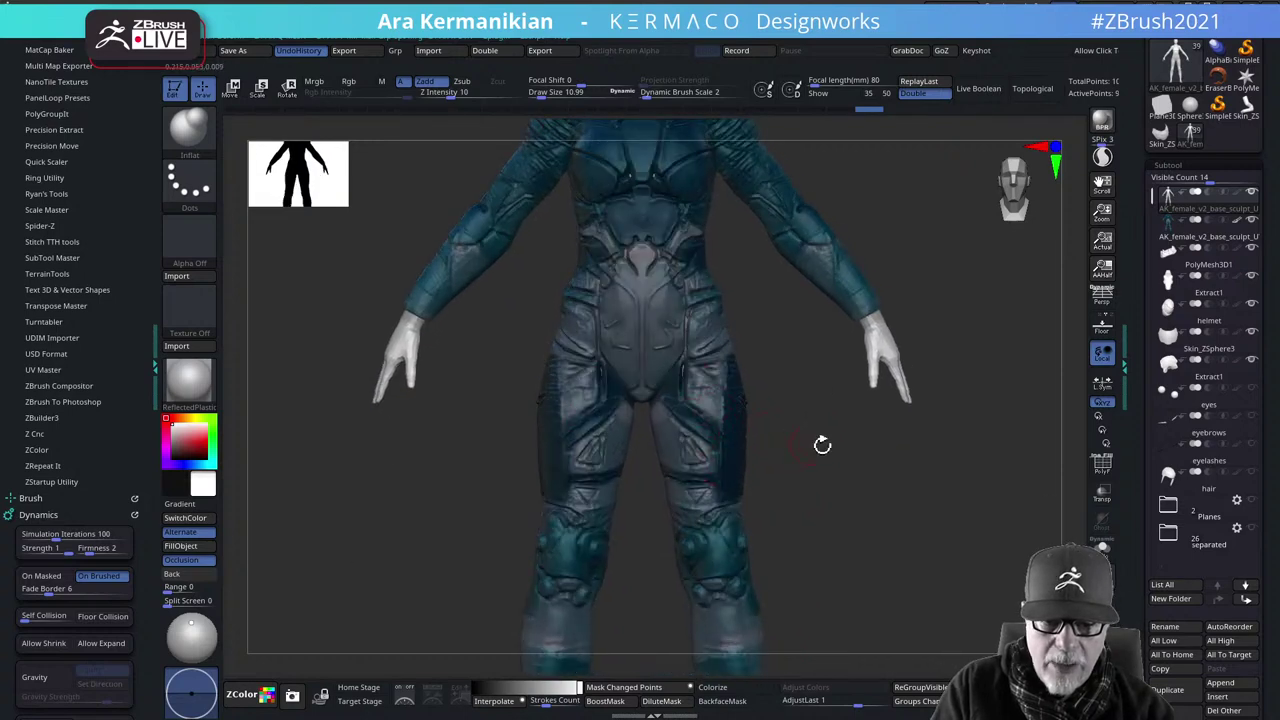
{"action": "left_click_drag", "start_coordinate": [822, 444], "coordinate": [813, 395]}
{"action": "left_click_drag", "start_coordinate": [997, 457], "coordinate": [857, 443]}
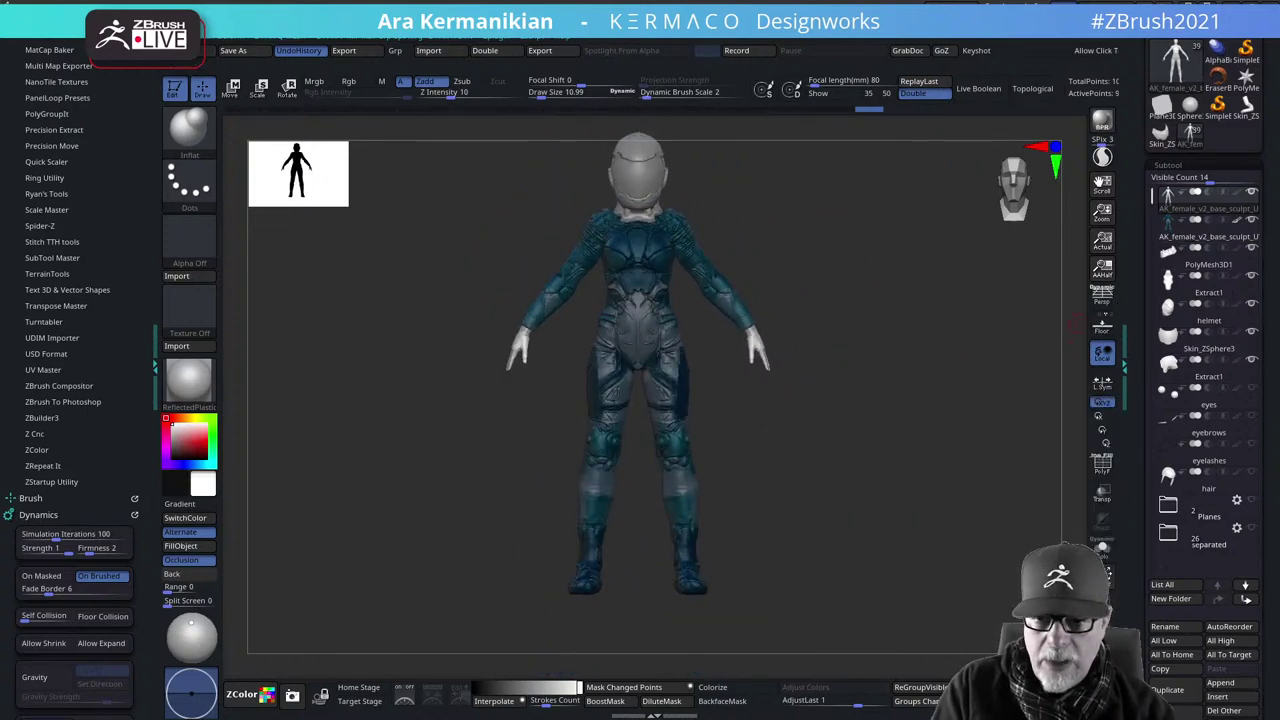
Turn on the polypaint display for the PolyMesh3D1 collar subtool
{"action": "mouse_move", "coordinate": [1239, 254]}
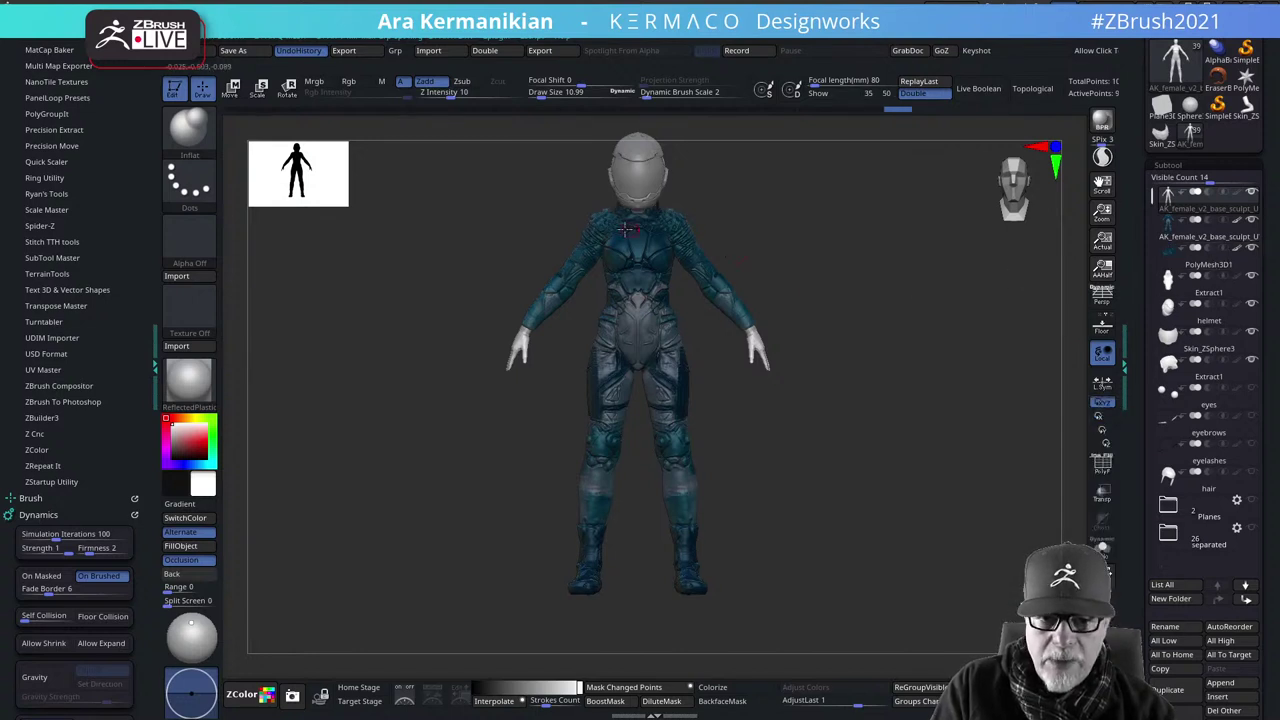
{"action": "left_click_drag", "start_coordinate": [691, 204], "coordinate": [711, 212]}
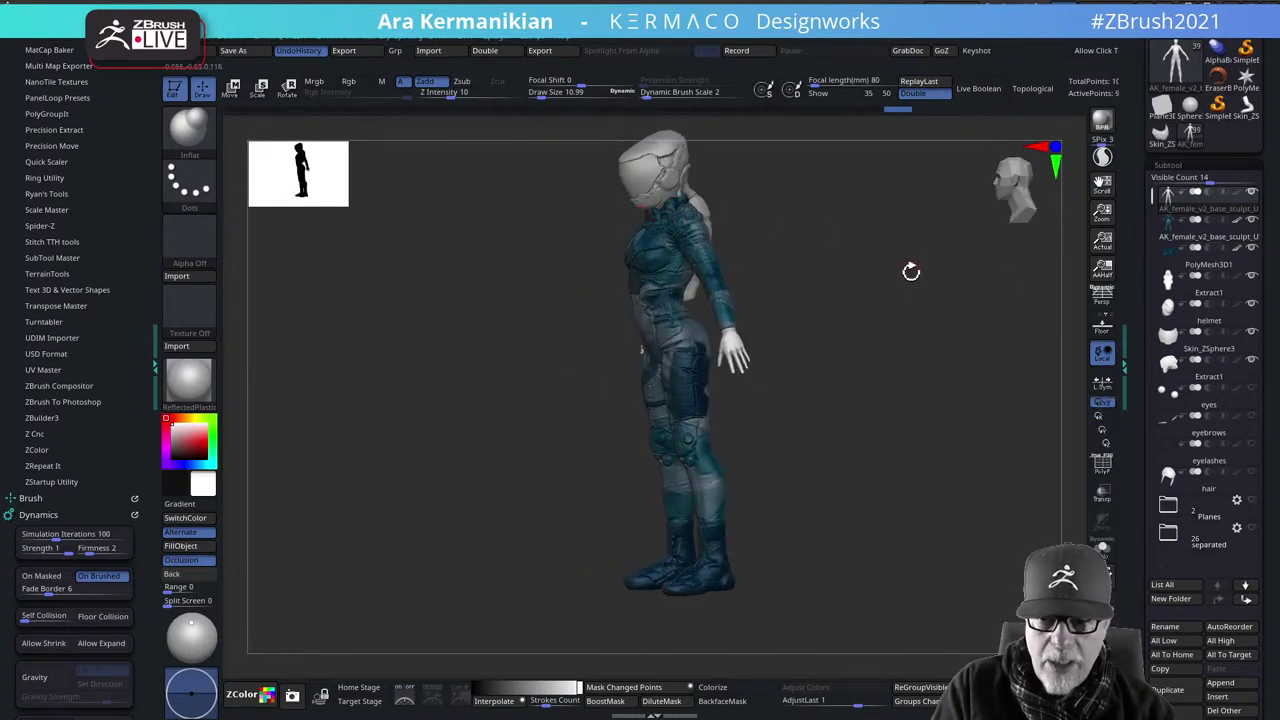
{"action": "left_click_drag", "start_coordinate": [911, 271], "coordinate": [891, 257], "text": "shift"}
Compare the suit's neckline with the PolyMesh3D1 collar hidden and shown, and inspect the back of the suit
{"action": "left_click_drag", "start_coordinate": [801, 270], "coordinate": [916, 496]}
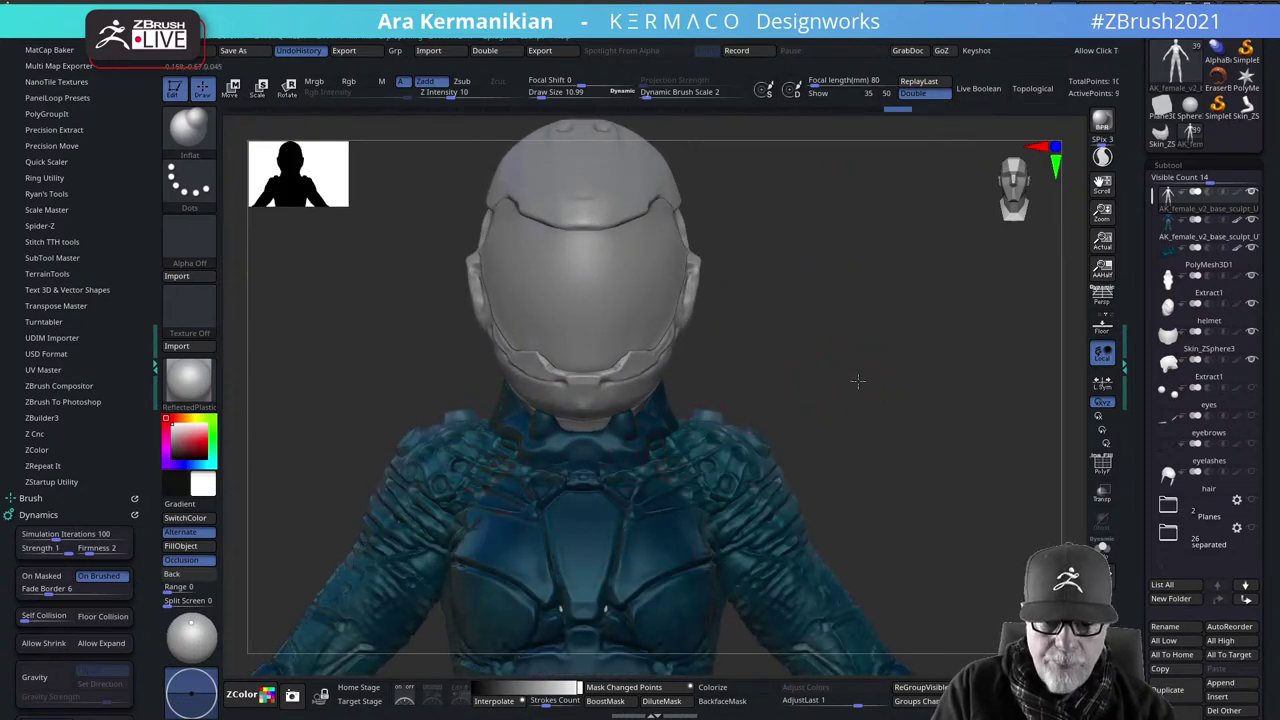
{"action": "left_click_drag", "start_coordinate": [858, 380], "coordinate": [930, 340]}
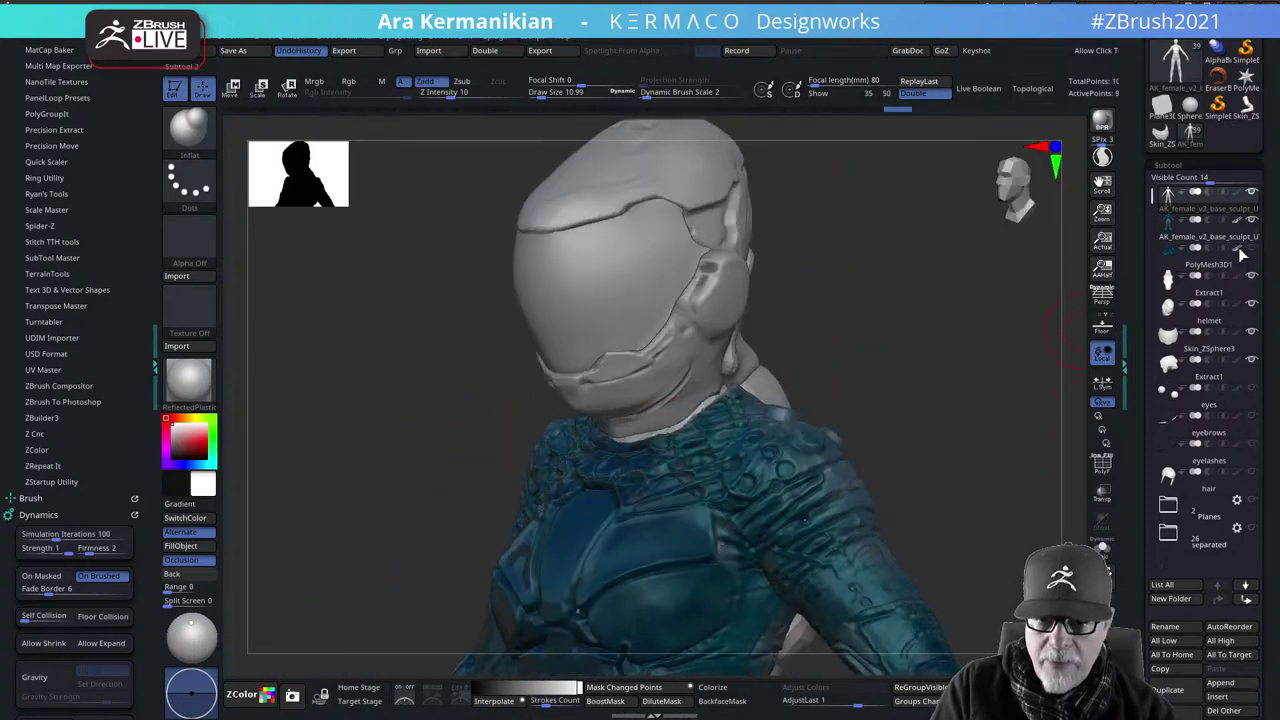
{"action": "right_click_drag", "start_coordinate": [694, 443], "coordinate": [638, 440]}
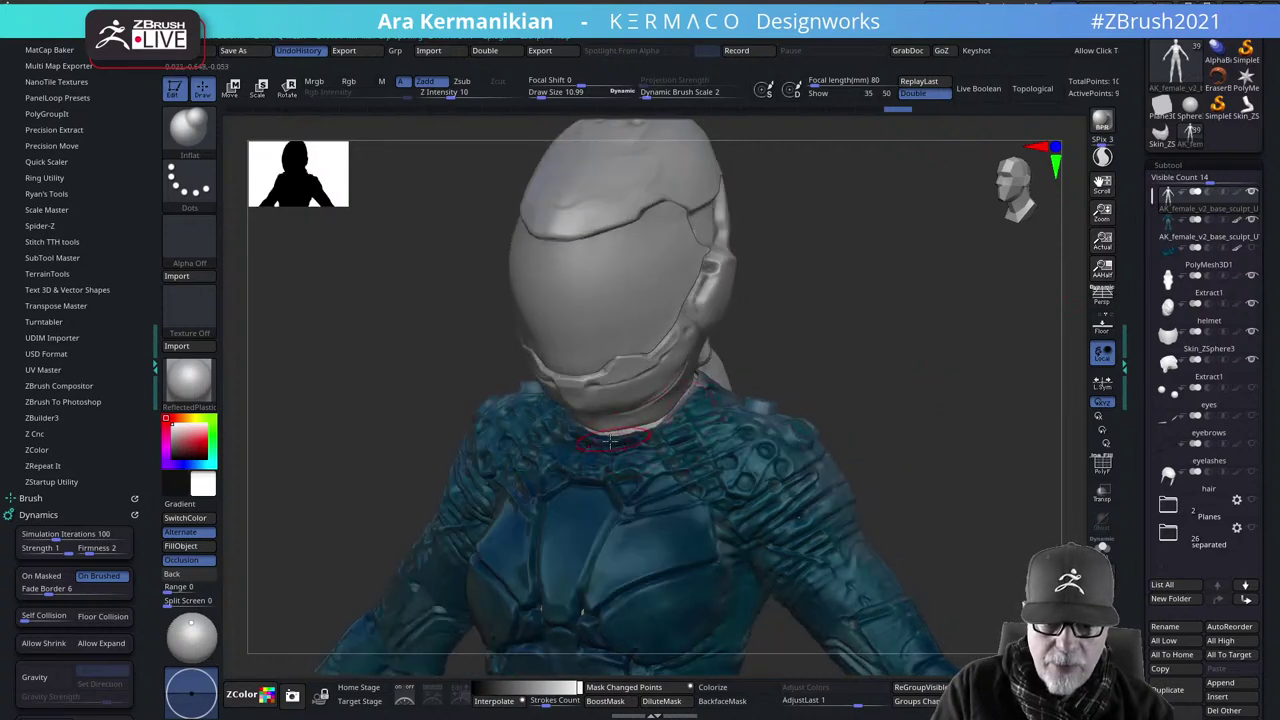
{"action": "left_click_drag", "start_coordinate": [923, 379], "coordinate": [921, 349], "text": "shift"}
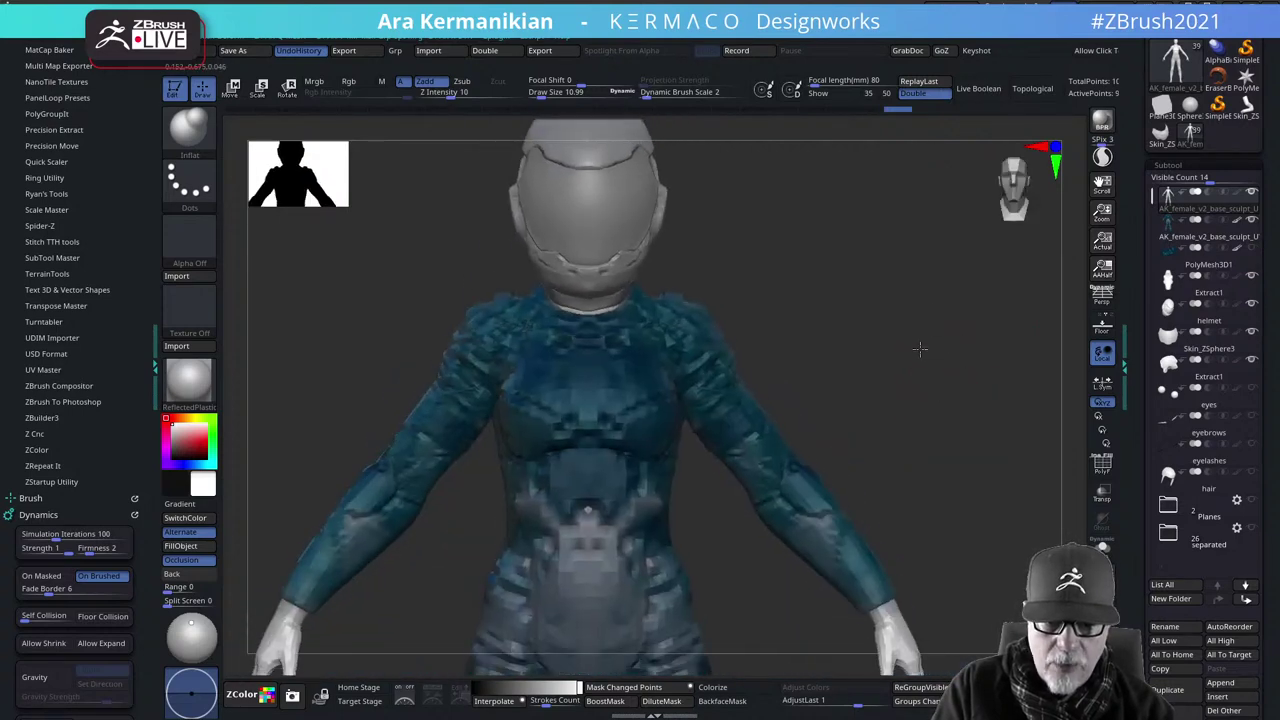
{"action": "left_click", "coordinate": [1251, 251]}
{"action": "left_click_drag", "start_coordinate": [812, 411], "coordinate": [895, 343], "text": "alt"}
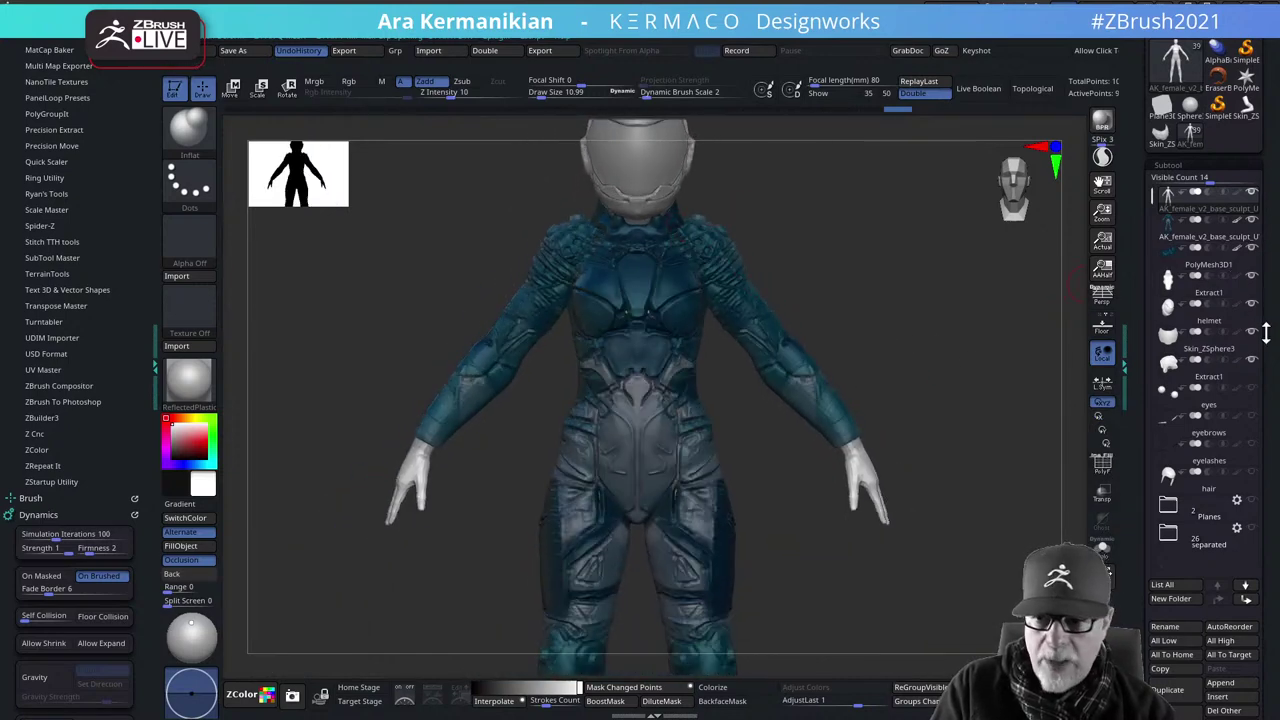
{"action": "left_click_drag", "start_coordinate": [978, 332], "coordinate": [790, 312]}
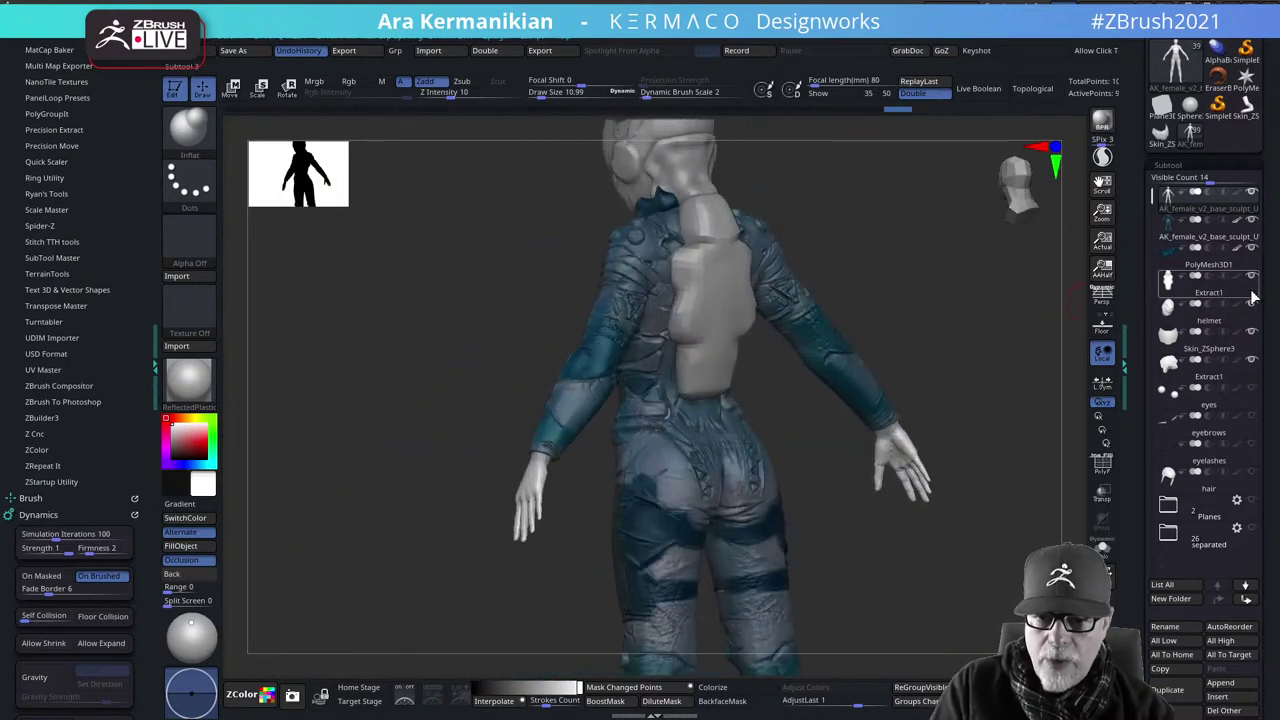
Turn on the polypaint display for the Extract1 back armour subtool below PolyMesh3D1, and view the suit from behind
{"action": "right_click_drag", "start_coordinate": [934, 298], "coordinate": [786, 293]}
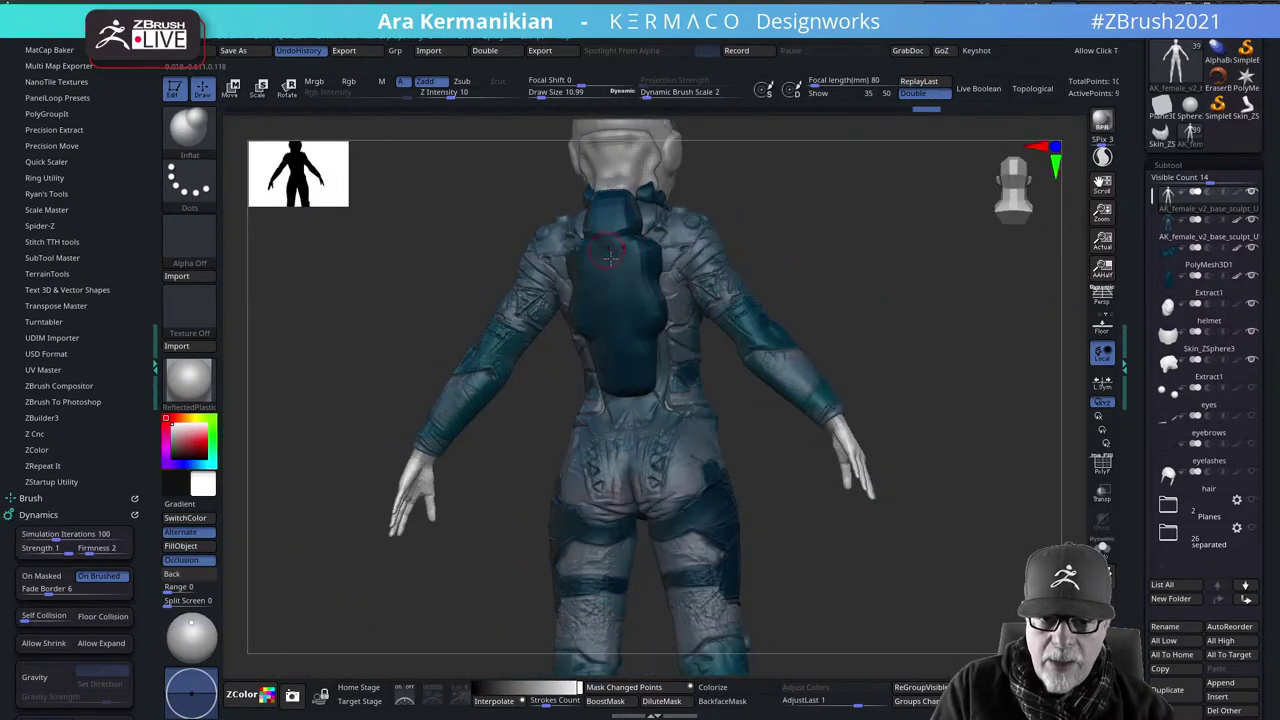
{"action": "right_click_drag", "start_coordinate": [929, 288], "coordinate": [892, 268]}
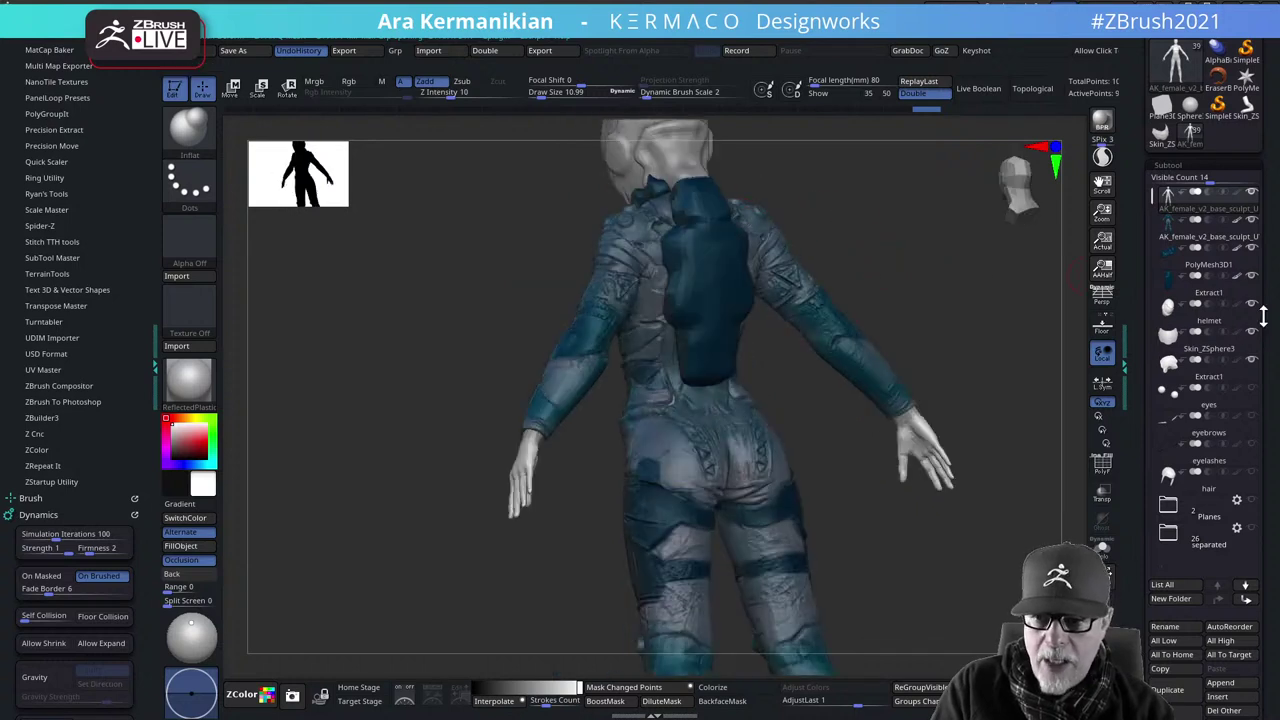
{"action": "mouse_move", "coordinate": [1255, 338]}
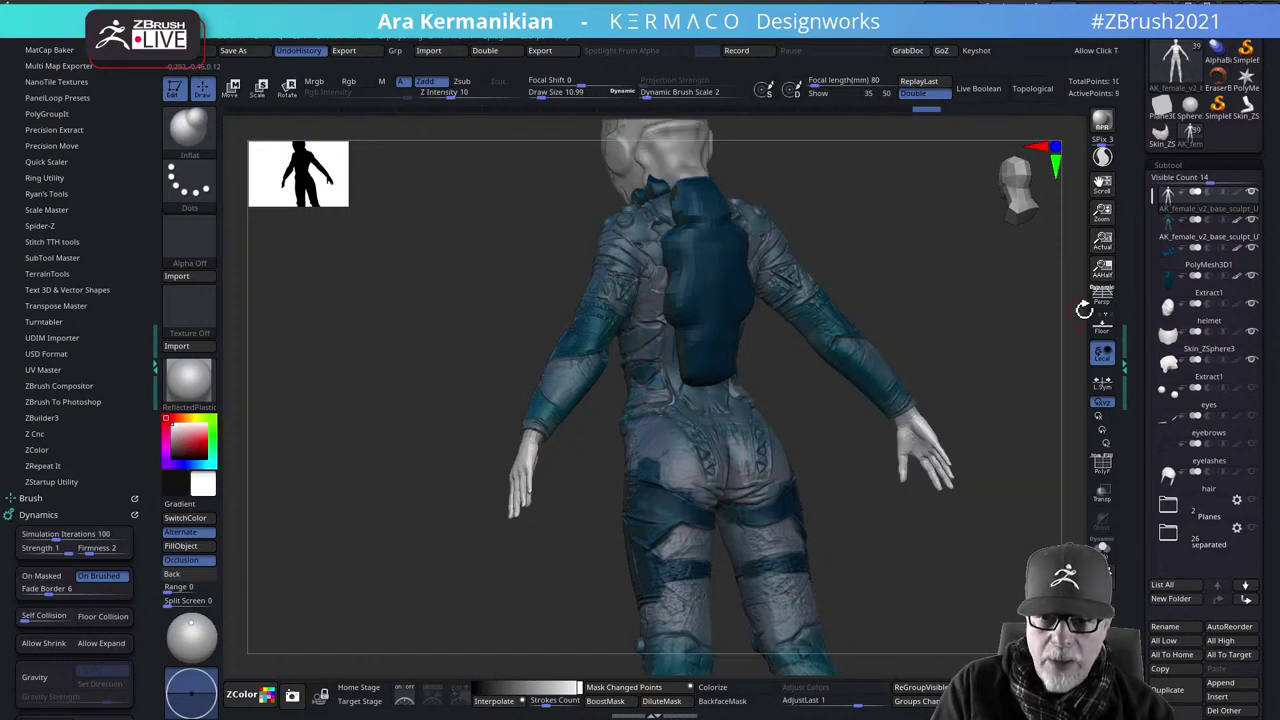
Turn on the polypaint display for the second Extract1 subtool, the neck guard behind the helmet, and inspect it
{"action": "right_click_drag", "start_coordinate": [870, 233], "coordinate": [1128, 378]}
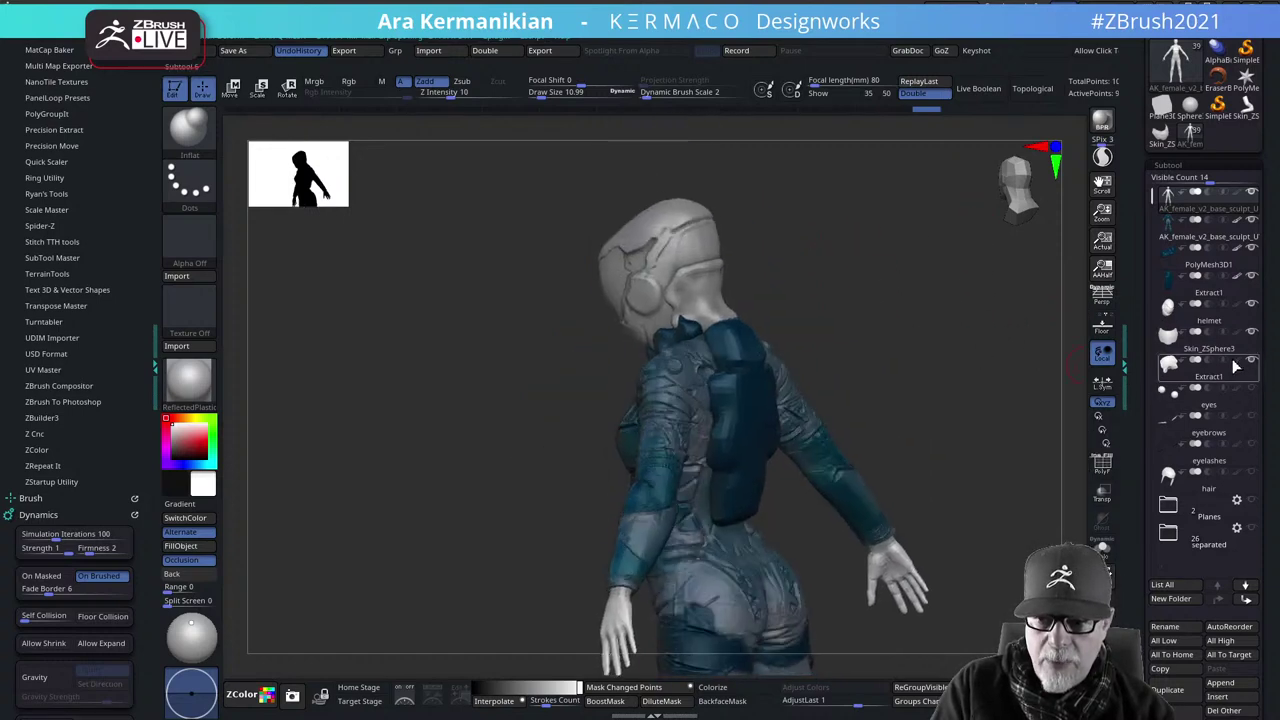
{"action": "right_click_drag", "start_coordinate": [950, 330], "coordinate": [727, 385]}
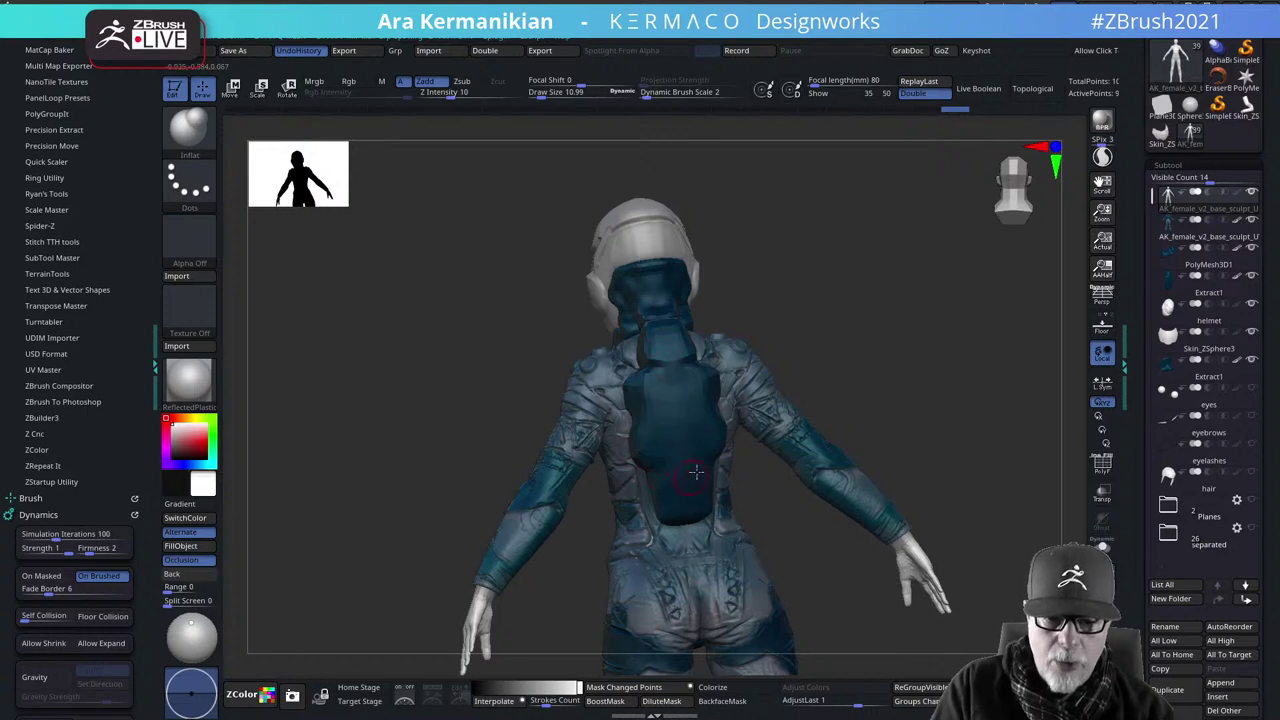
{"action": "right_click_drag", "start_coordinate": [1019, 288], "coordinate": [693, 316]}
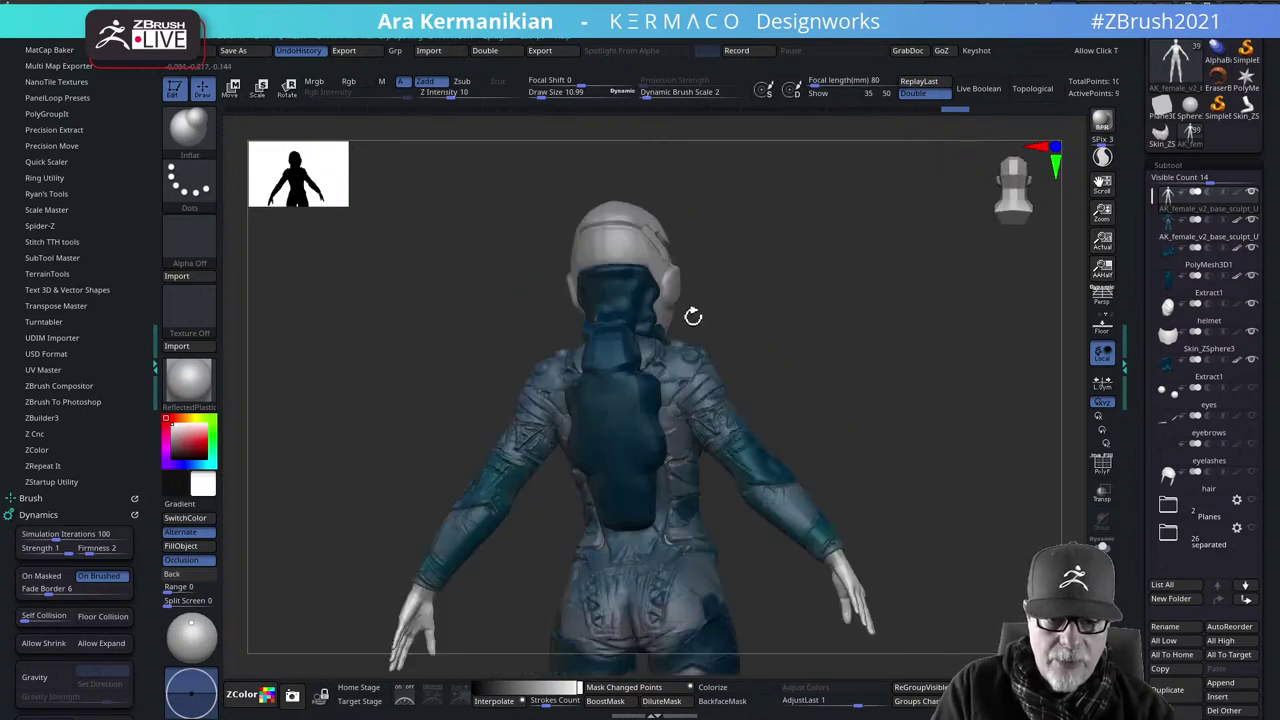
Turn on the polypaint display for the helmet and the Skin_ZSphere3 visor, and inspect both up close
{"action": "right_click_drag", "start_coordinate": [804, 288], "coordinate": [1060, 295]}
{"action": "left_click", "coordinate": [1251, 304]}
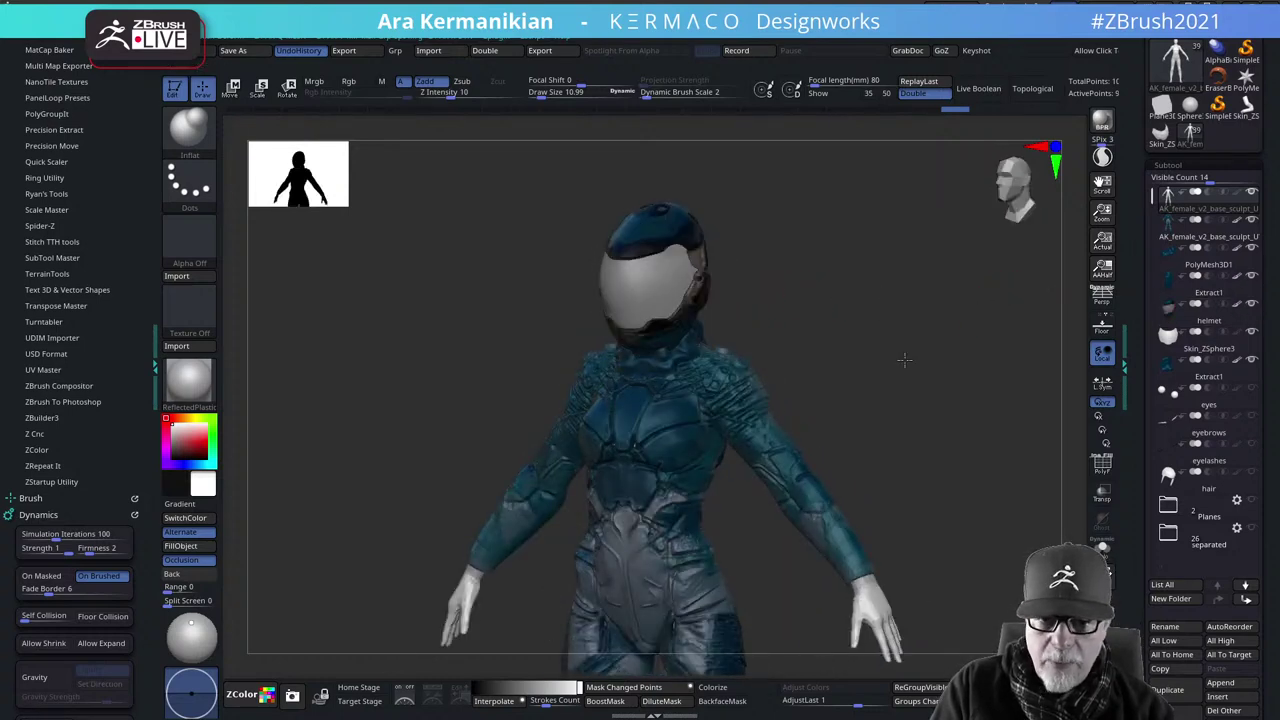
{"action": "right_click_drag", "start_coordinate": [904, 362], "coordinate": [1085, 343]}
{"action": "mouse_move", "coordinate": [698, 281]}
{"action": "right_mouse_down"}
{"action": "mouse_move", "coordinate": [908, 317]}
{"action": "mouse_move", "coordinate": [823, 289]}
{"action": "mouse_move", "coordinate": [694, 287]}
{"action": "right_mouse_up"}
{"action": "right_click_drag", "start_coordinate": [882, 334], "coordinate": [917, 494]}
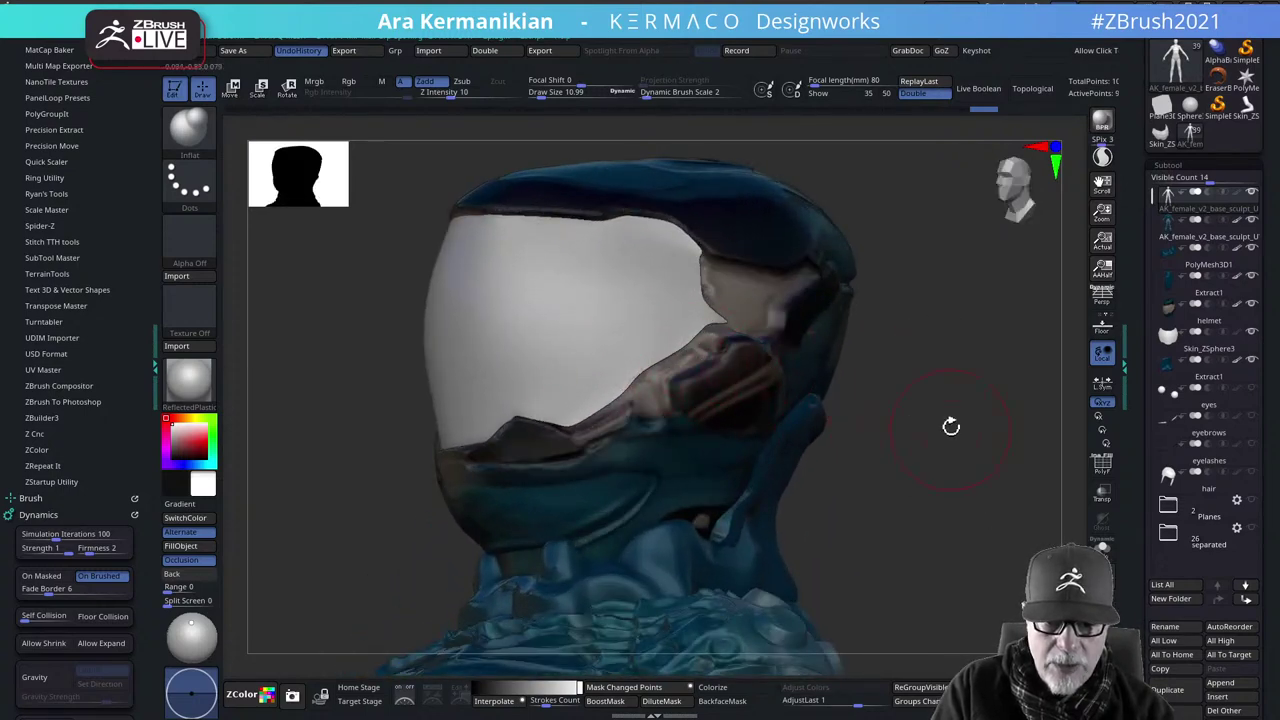
{"action": "right_click_drag", "start_coordinate": [951, 427], "coordinate": [911, 354], "text": "ctrl"}
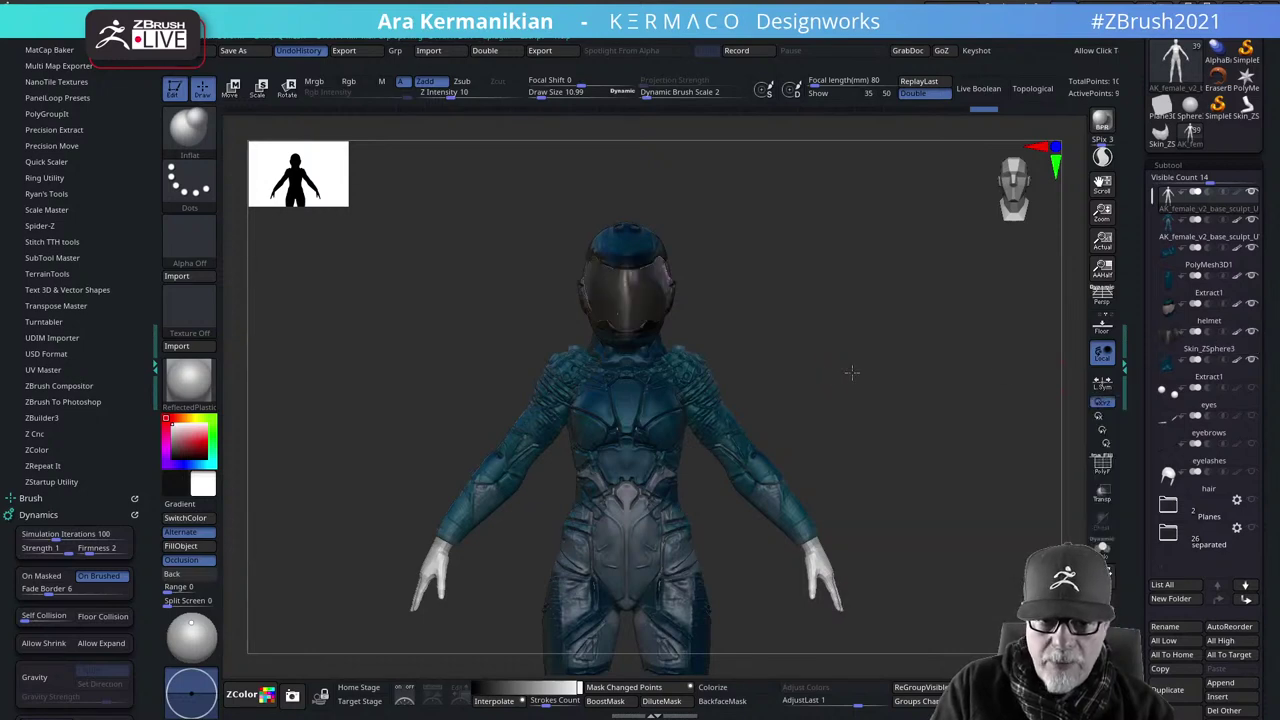
{"action": "left_click_drag", "start_coordinate": [851, 371], "coordinate": [787, 374]}
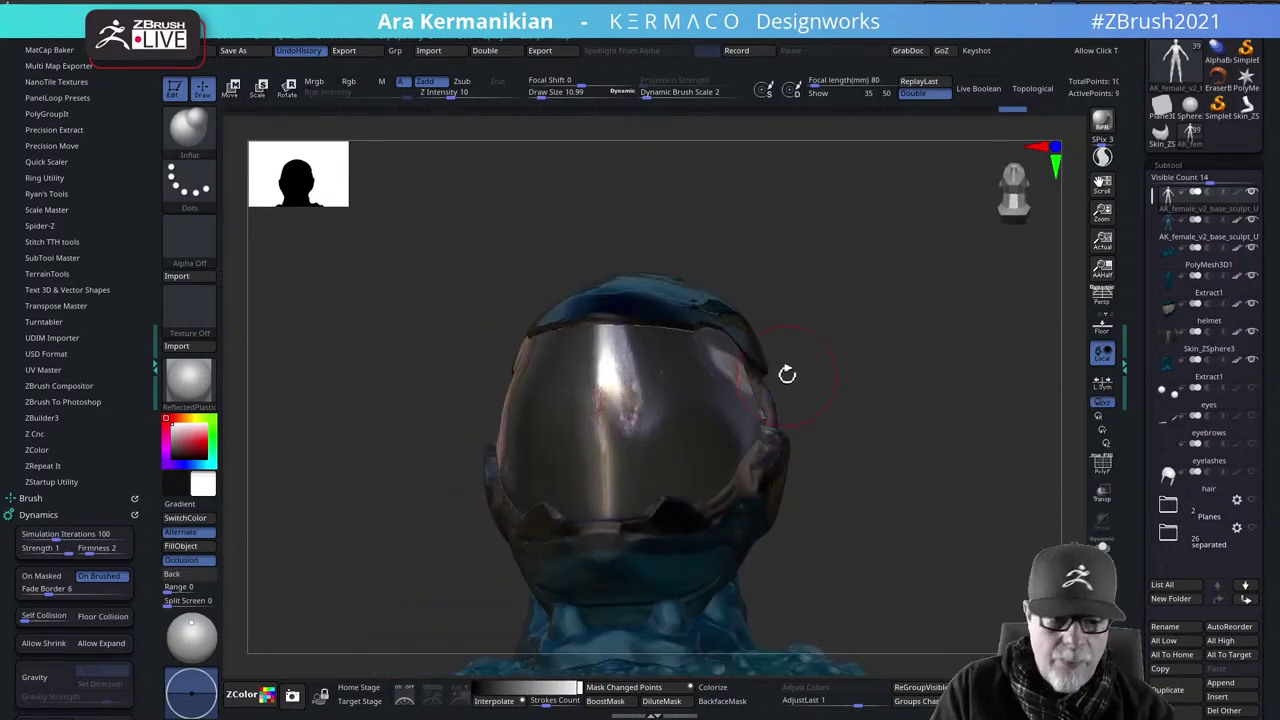
{"action": "left_click", "coordinate": [195, 381]}
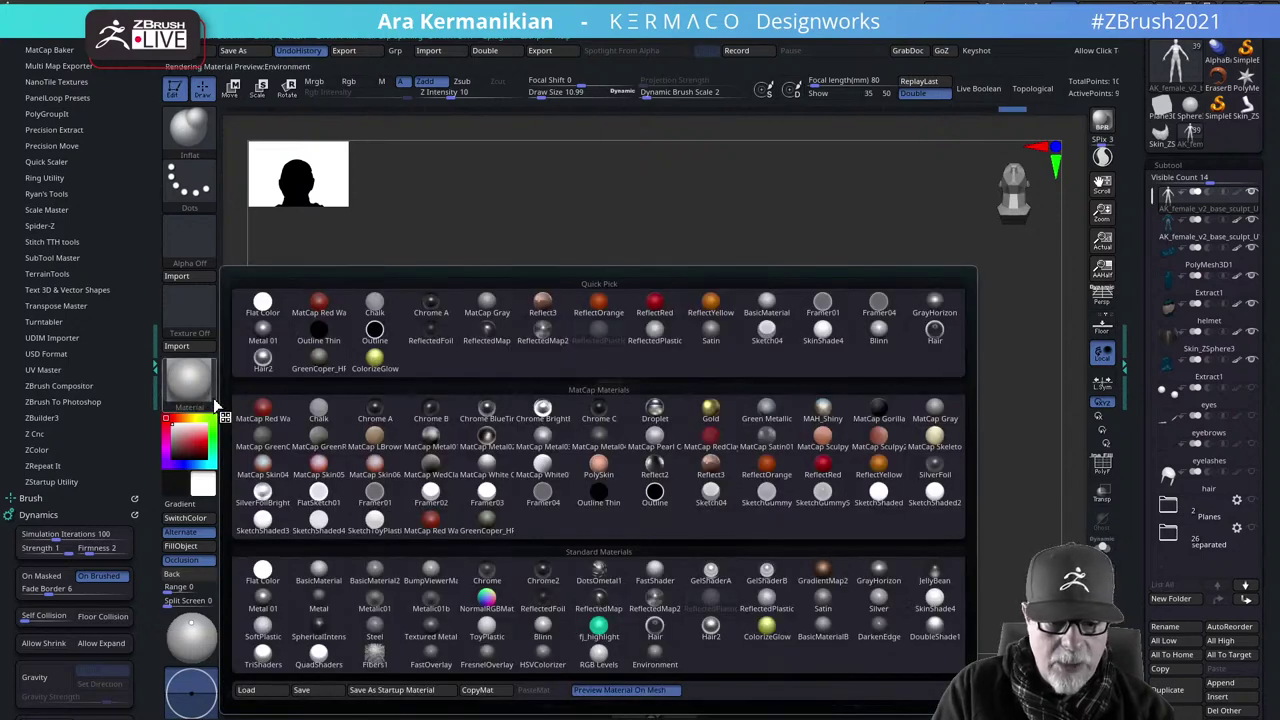
{"action": "left_click", "coordinate": [656, 603]}
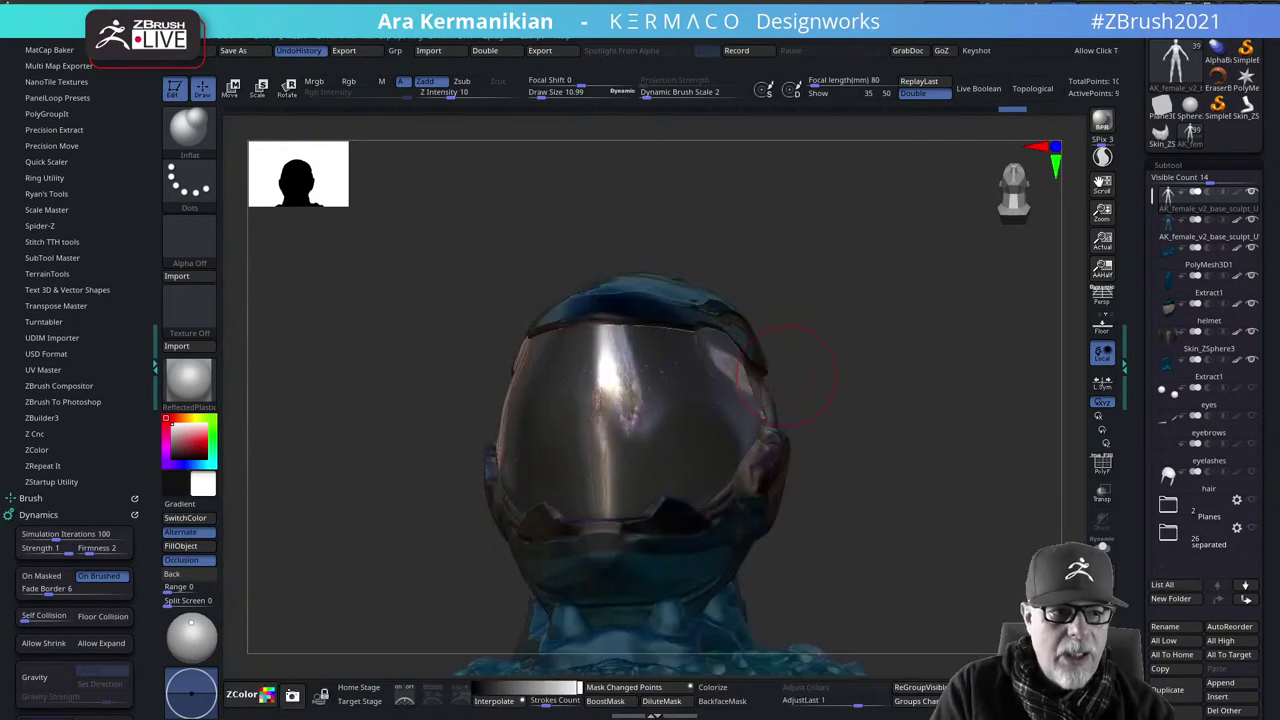
{"action": "left_click", "coordinate": [40, 515]}
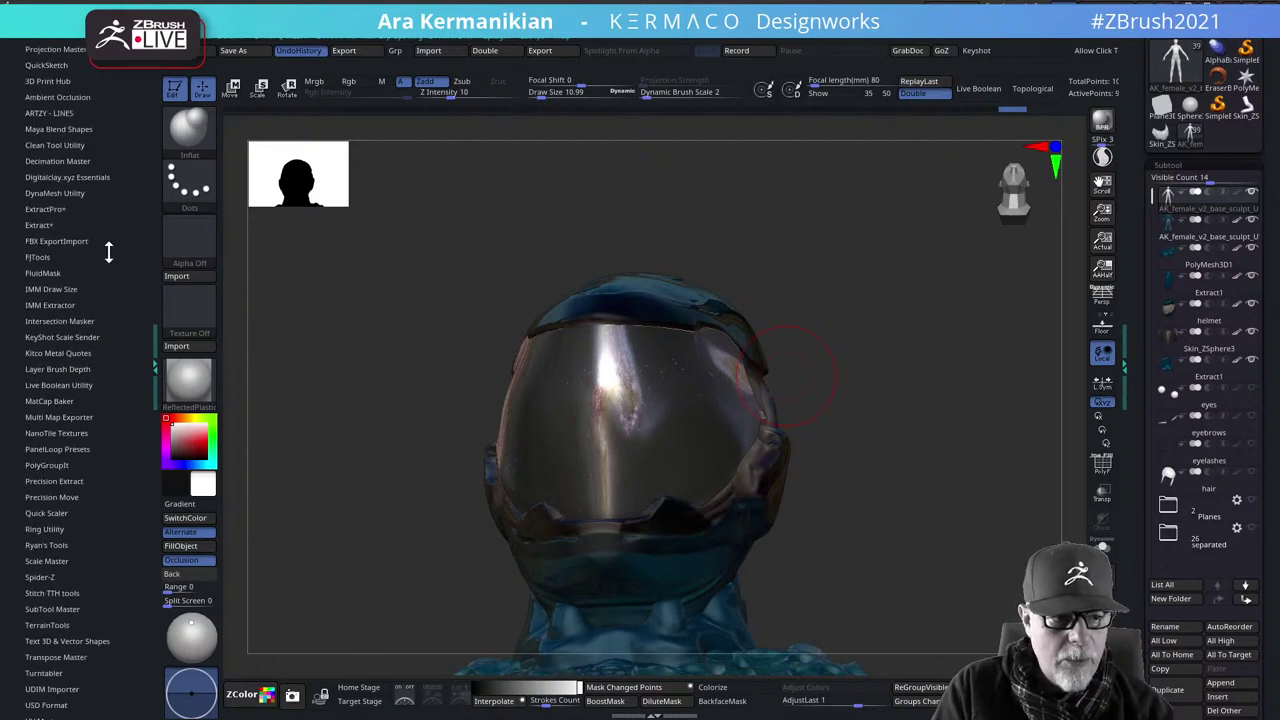
{"action": "left_click_drag", "start_coordinate": [108, 252], "coordinate": [108, 412]}
{"action": "left_click", "coordinate": [37, 150]}
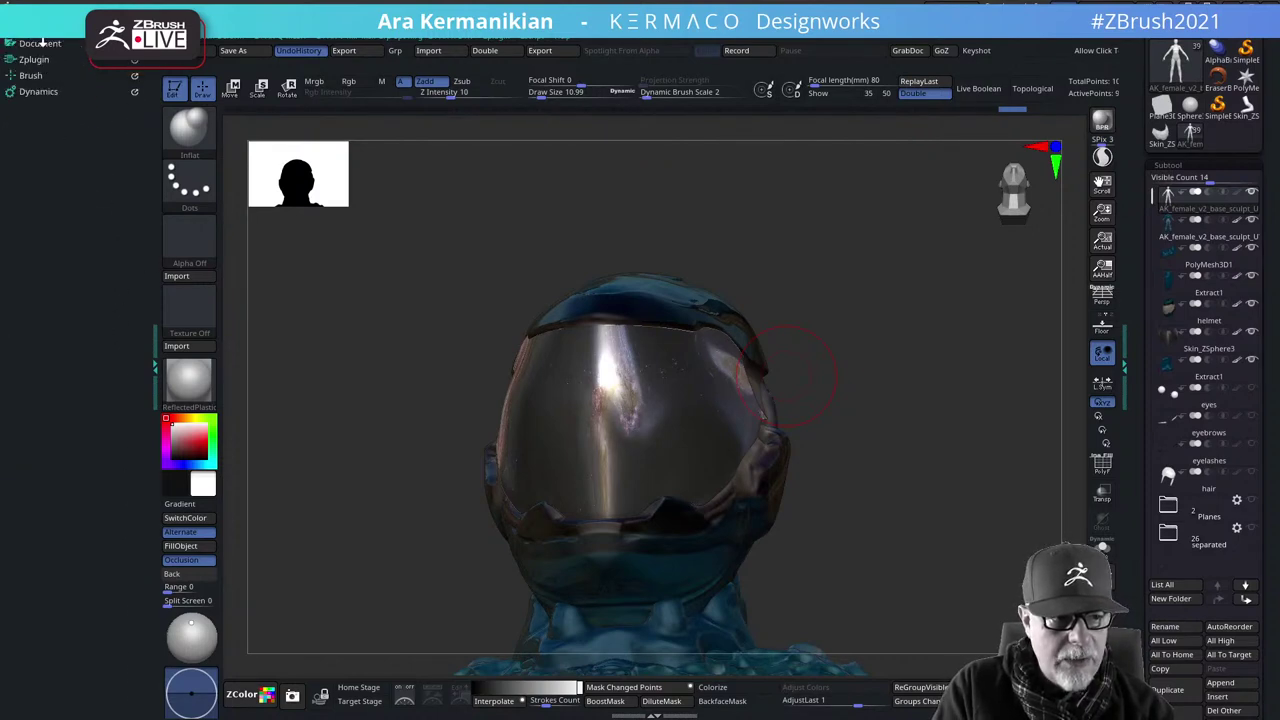
{"action": "left_click", "coordinate": [37, 28]}
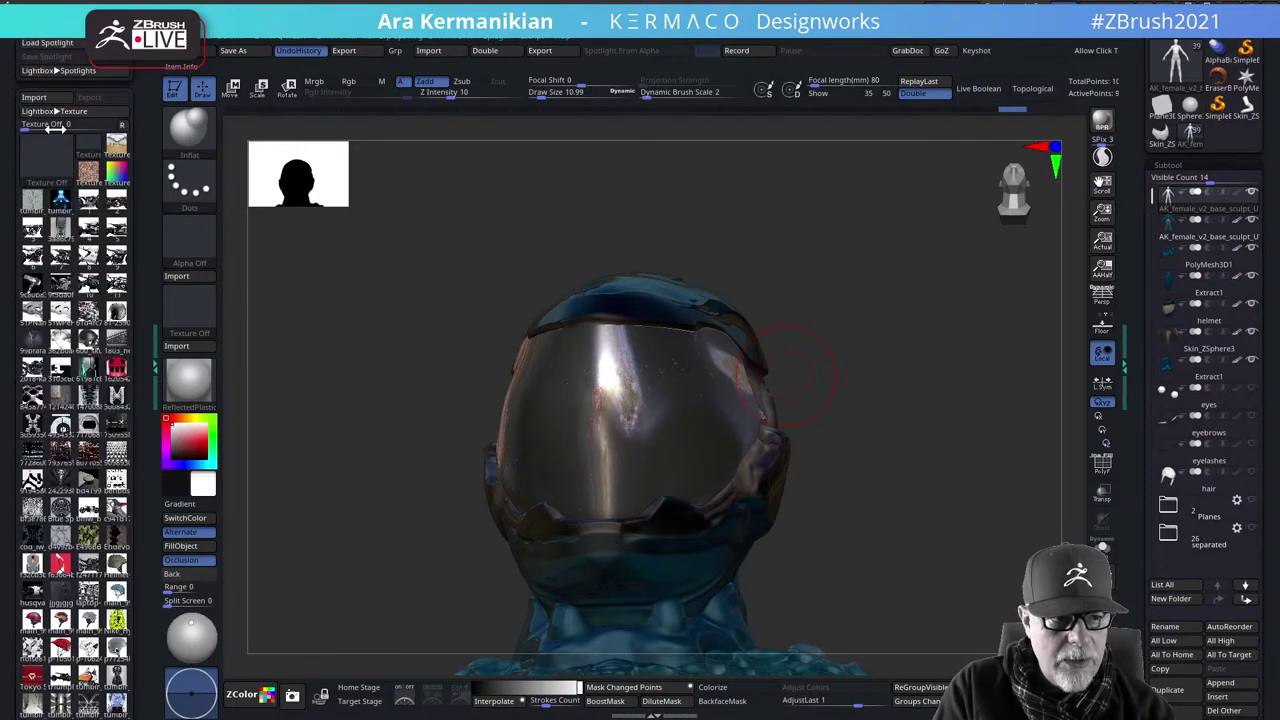
{"action": "left_click", "coordinate": [38, 27]}
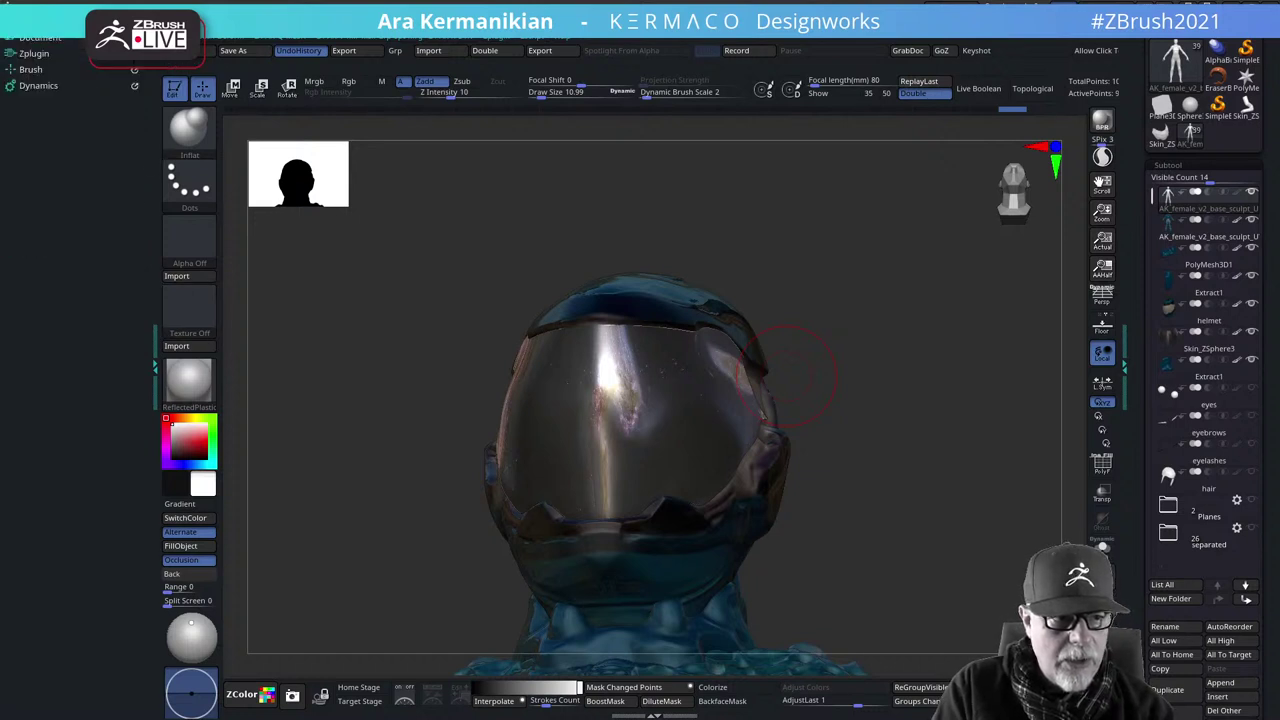
Switch the character's material to ReflectedMap2 and open the material's modifiers
{"action": "left_click_drag", "start_coordinate": [70, 106], "coordinate": [40, 212]}
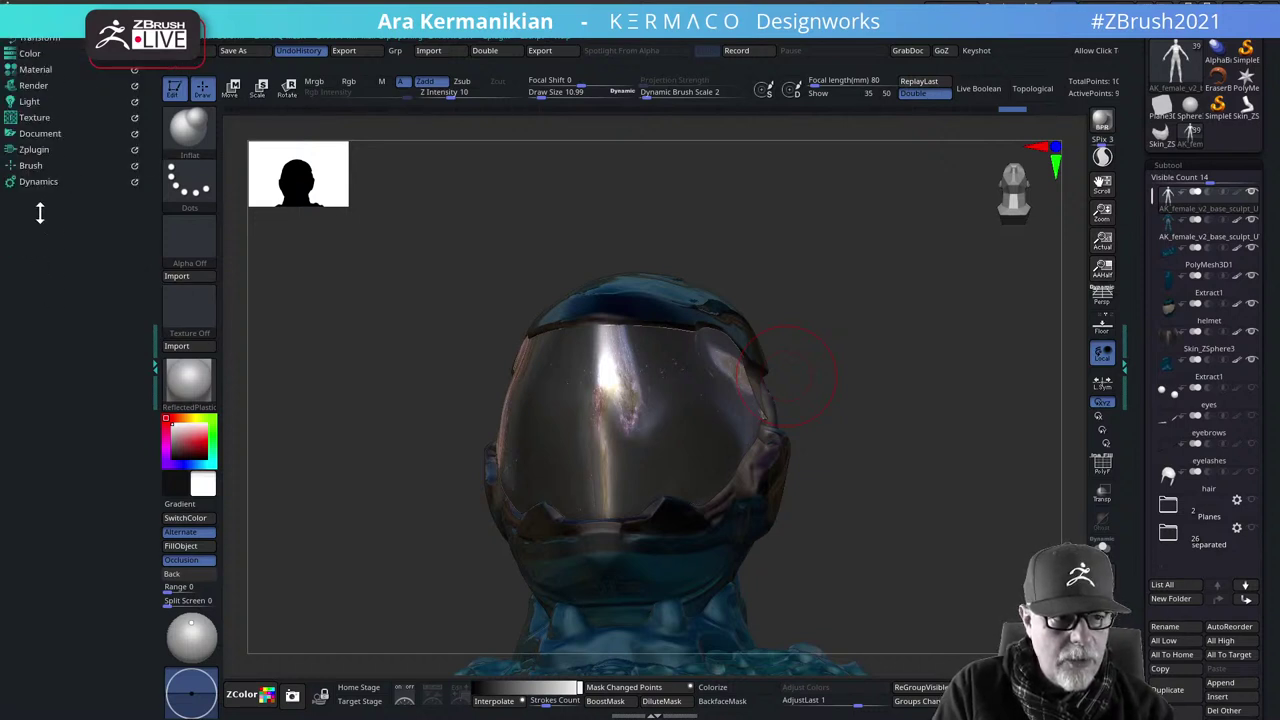
{"action": "left_click", "coordinate": [30, 69]}
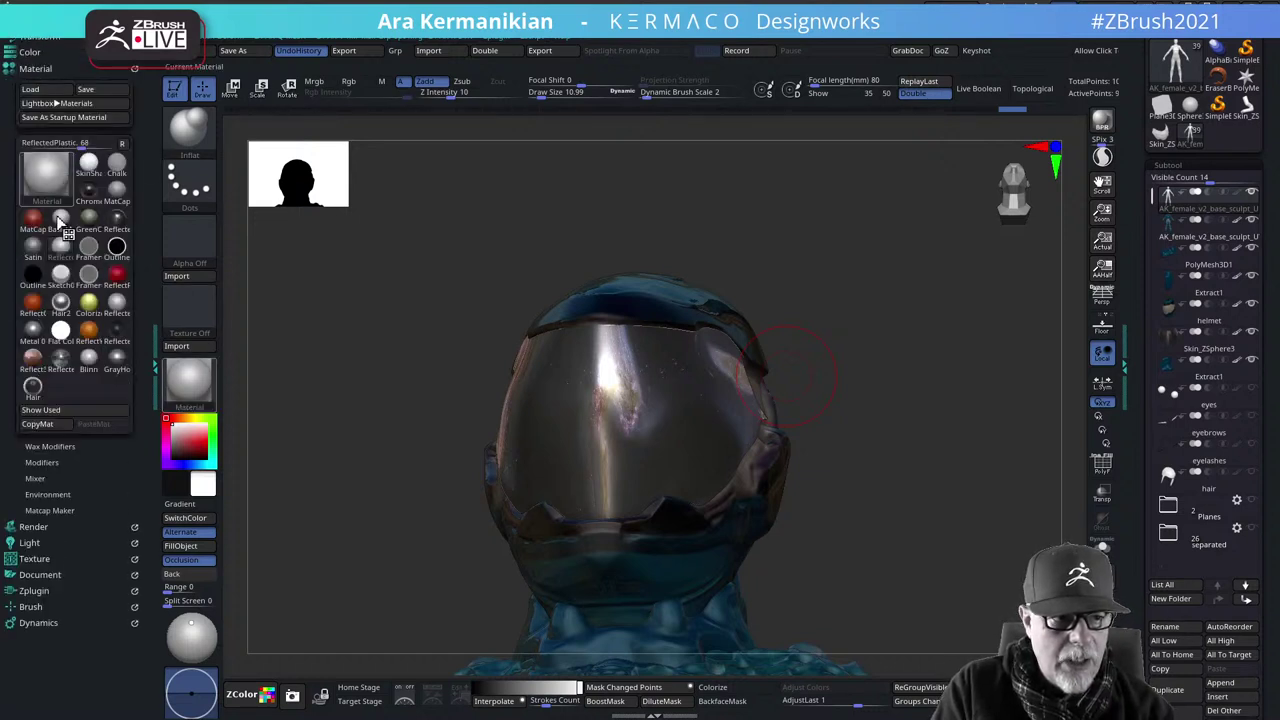
{"action": "left_click", "coordinate": [59, 366]}
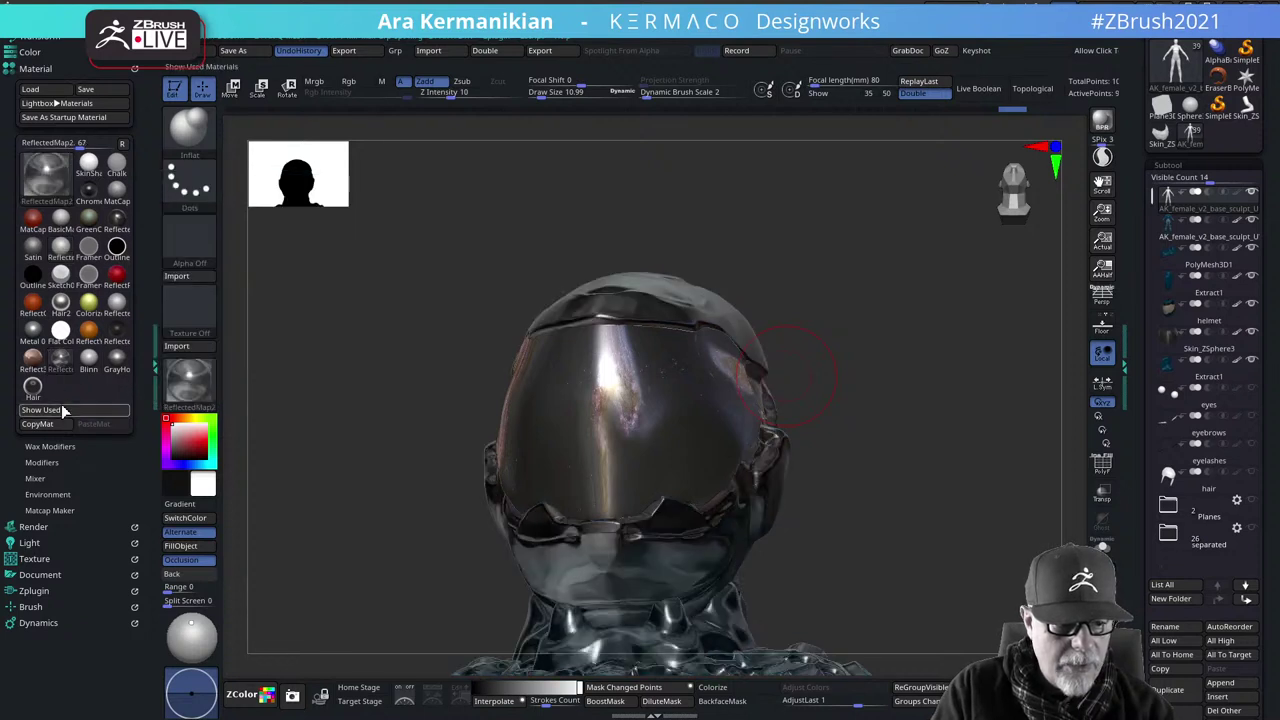
{"action": "left_click", "coordinate": [53, 462]}
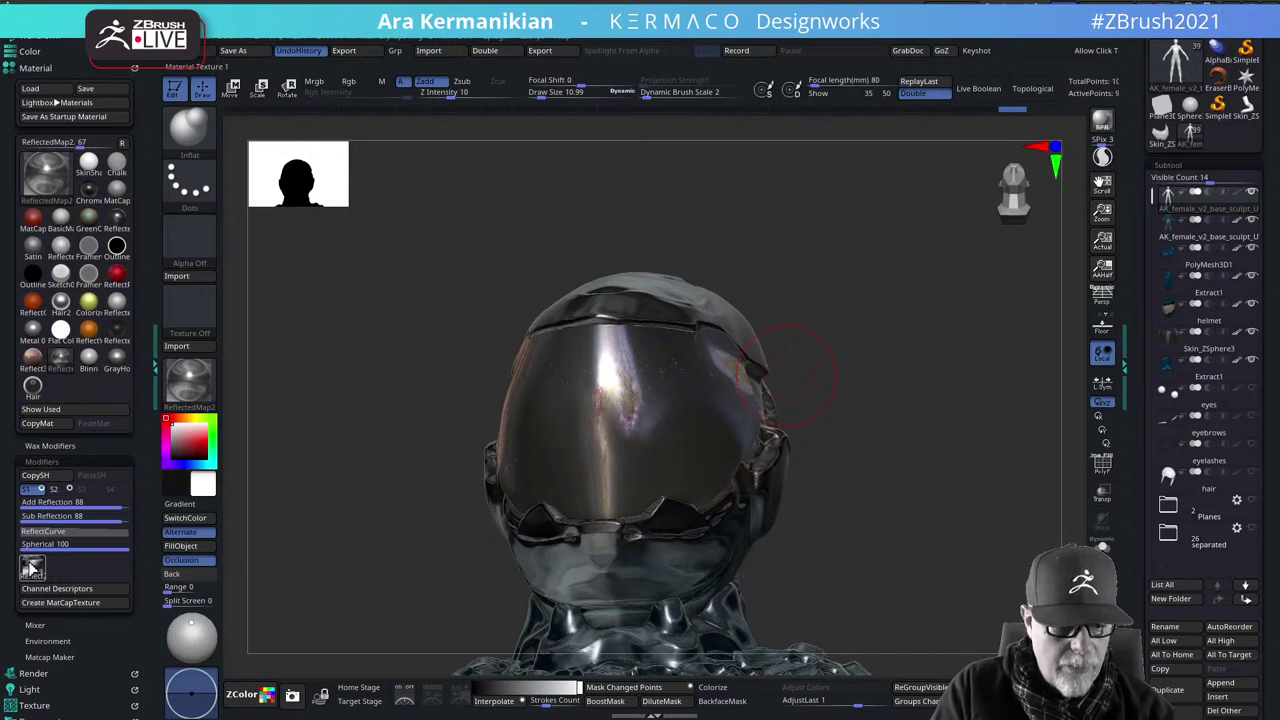
Examine the material's reflection texture and the available alternative textures, and view the whole character in ReflectedMap2
{"action": "mouse_move", "coordinate": [36, 574]}
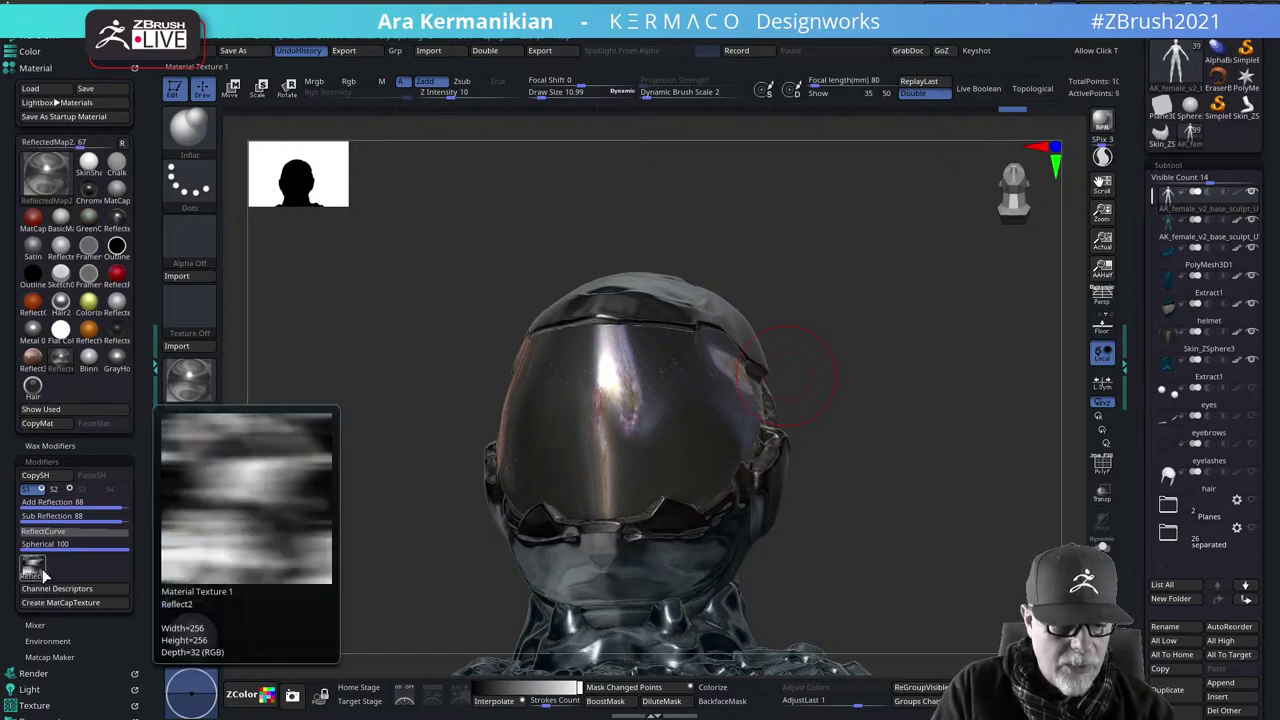
{"action": "left_click", "coordinate": [34, 570]}
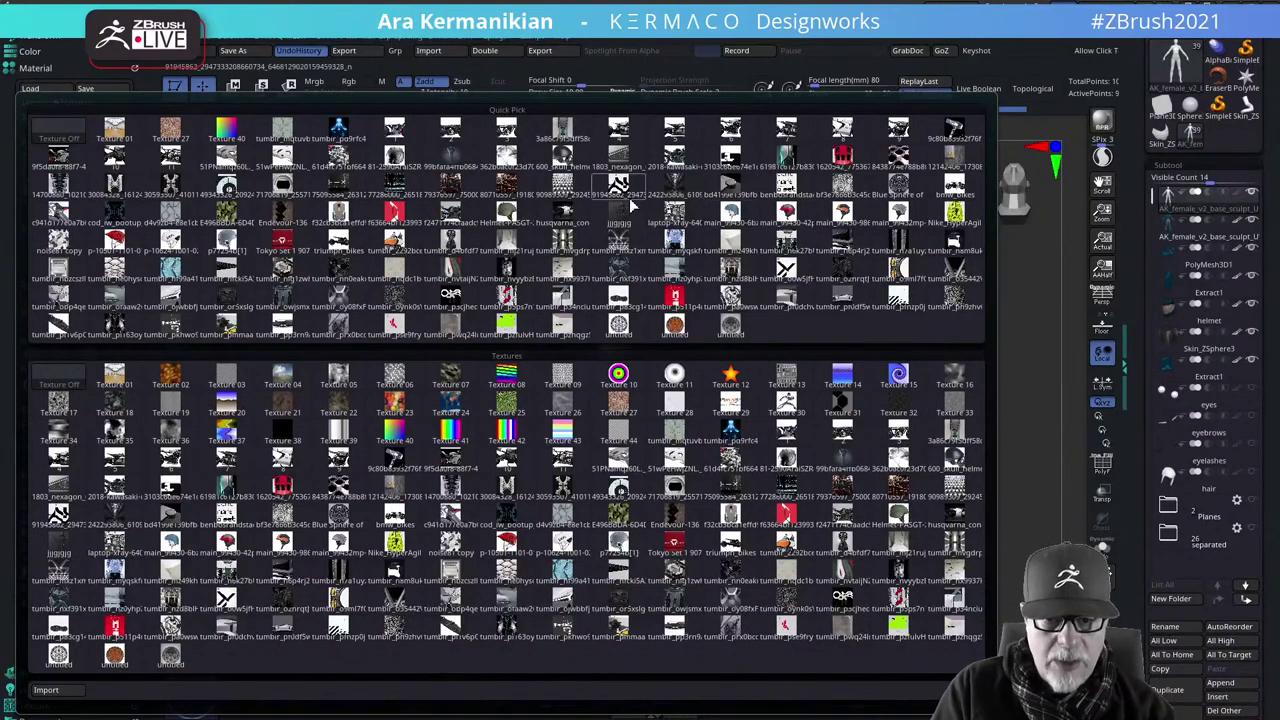
{"action": "mouse_move", "coordinate": [278, 222]}
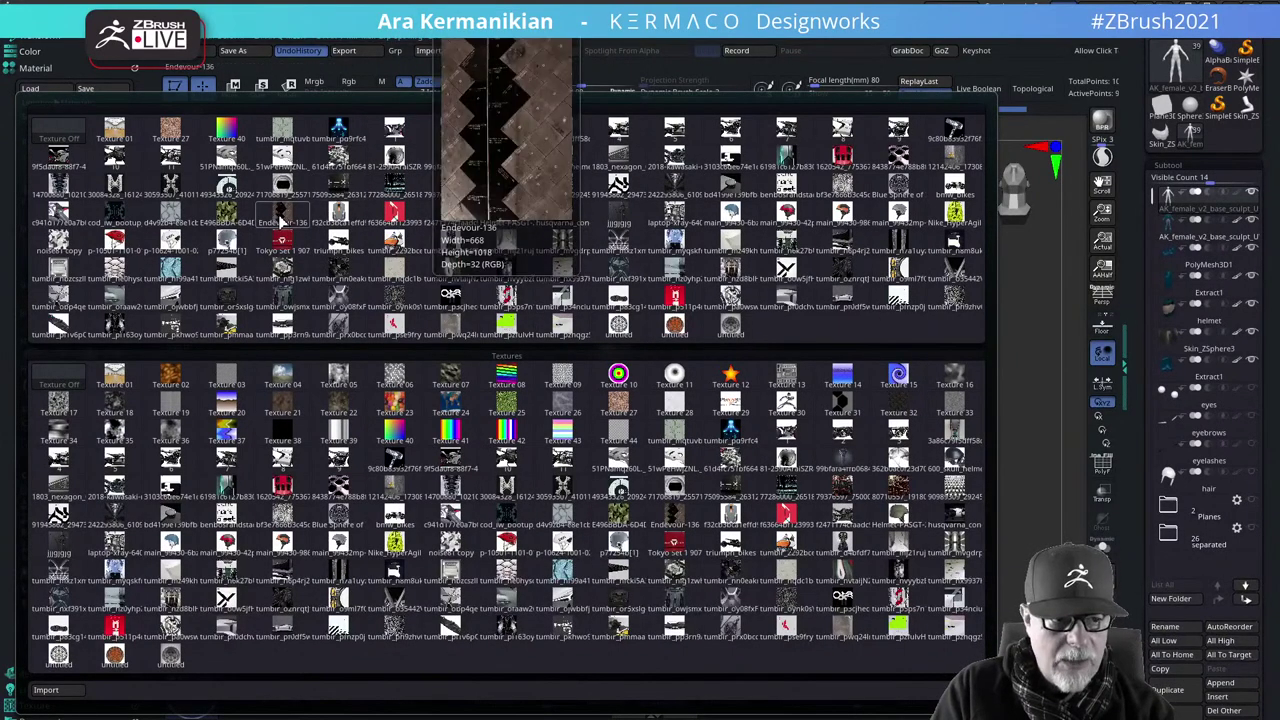
{"action": "left_click", "coordinate": [955, 403]}
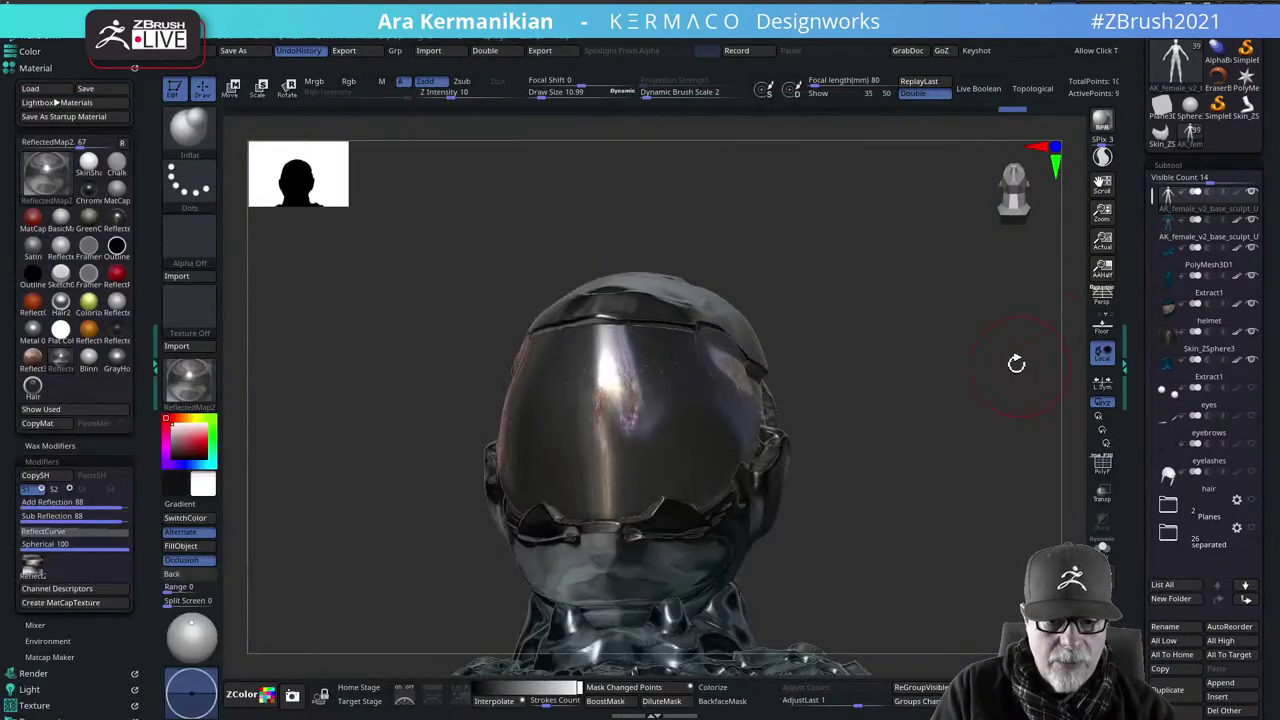
{"action": "left_click_drag", "start_coordinate": [1016, 363], "coordinate": [929, 449]}
{"action": "left_click_drag", "start_coordinate": [937, 366], "coordinate": [870, 340], "text": "alt"}
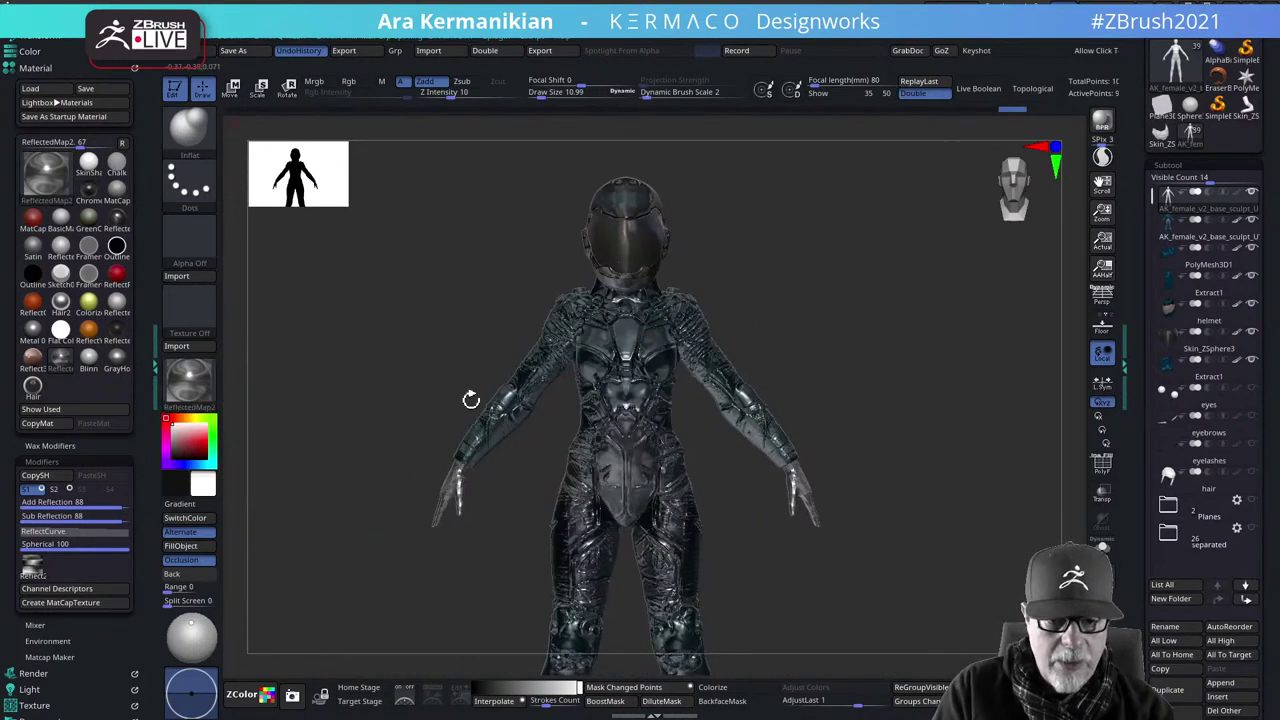
Apply the ReflectedPlastic material to the character, and replace it with ReflectedPlasticB
{"action": "left_click", "coordinate": [192, 380]}
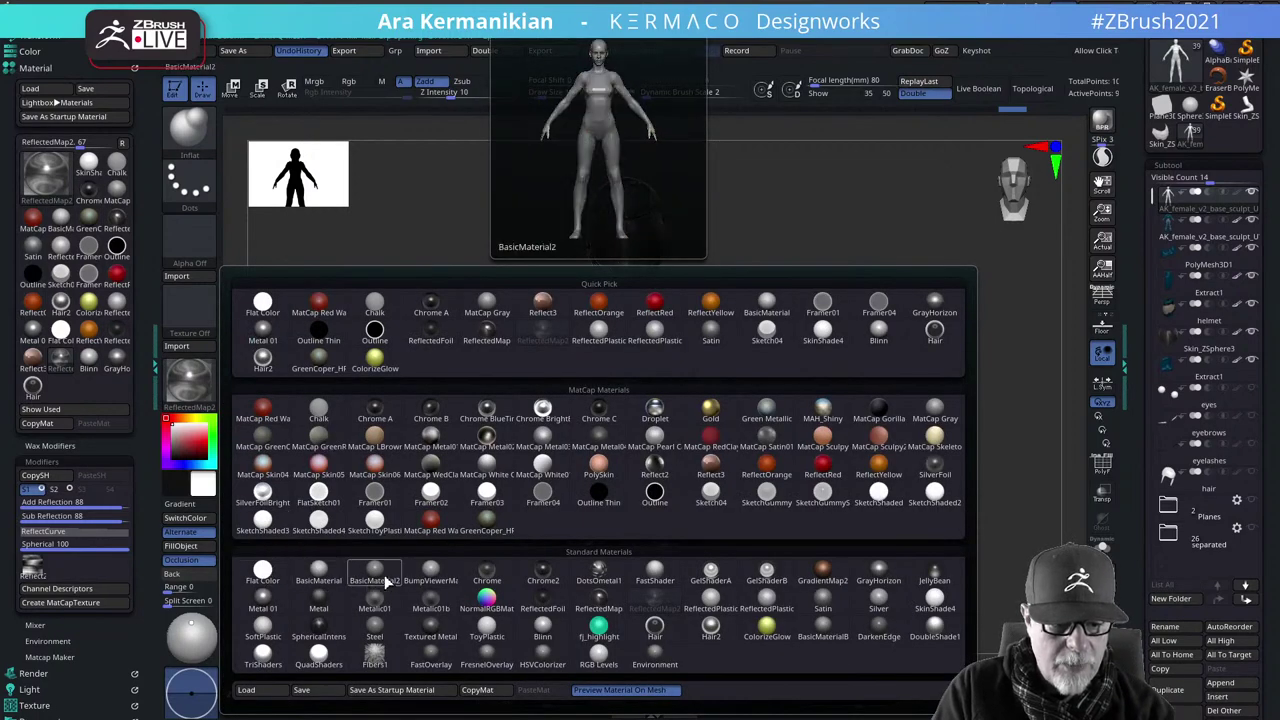
{"action": "left_click", "coordinate": [716, 607]}
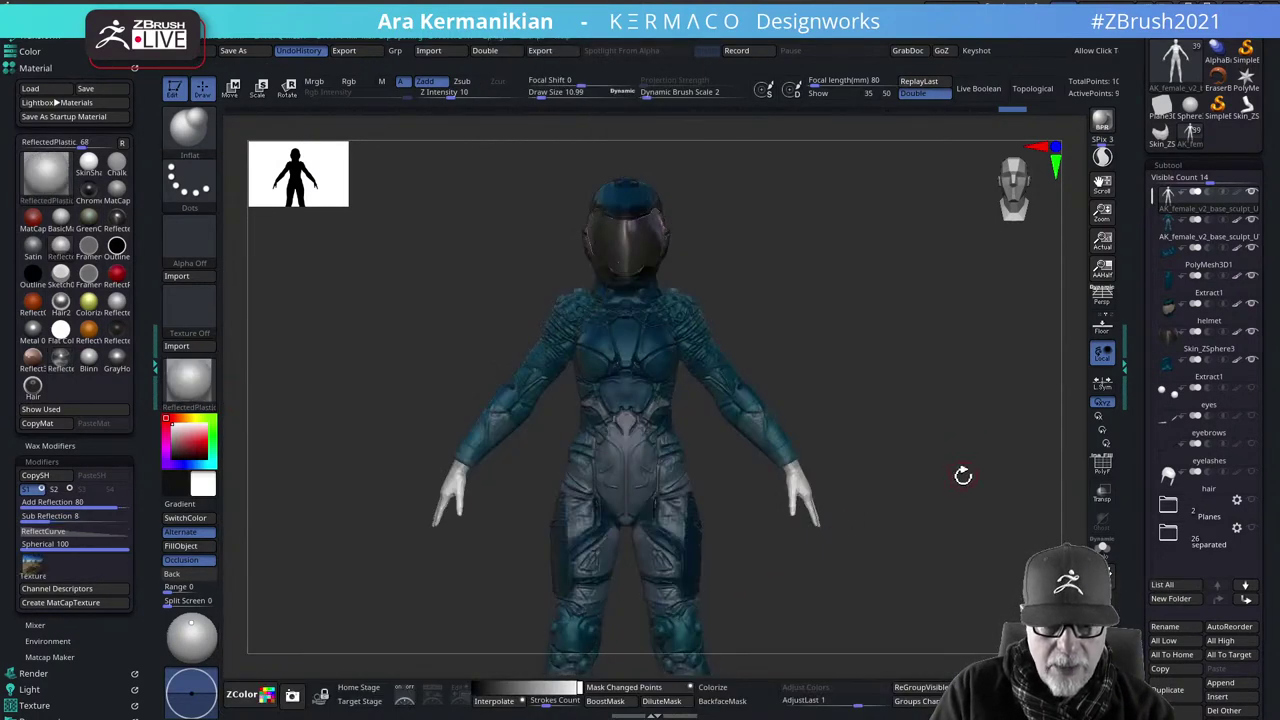
{"action": "left_click", "coordinate": [189, 385]}
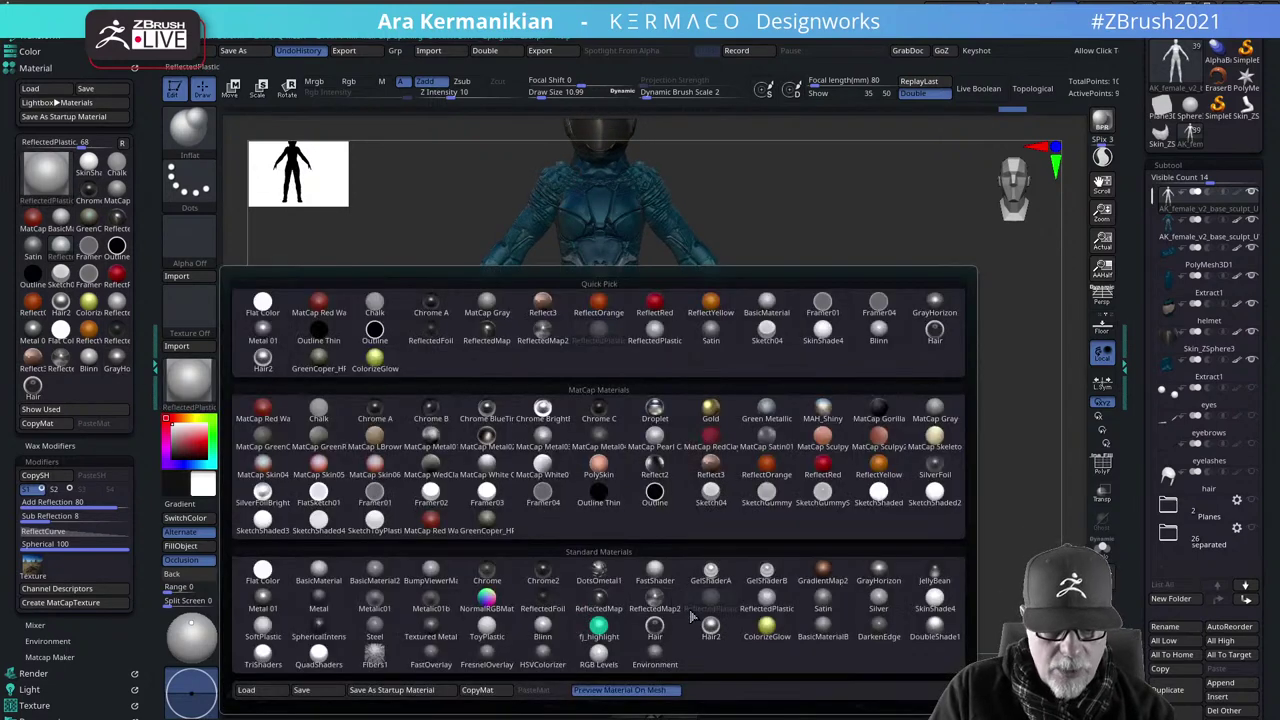
{"action": "left_click", "coordinate": [710, 610]}
Examine the painted suit in the ReflectedPlasticB material, from the legs up close to the full figure
{"action": "left_click_drag", "start_coordinate": [957, 463], "coordinate": [747, 369]}
{"action": "left_click_drag", "start_coordinate": [840, 368], "coordinate": [661, 463]}
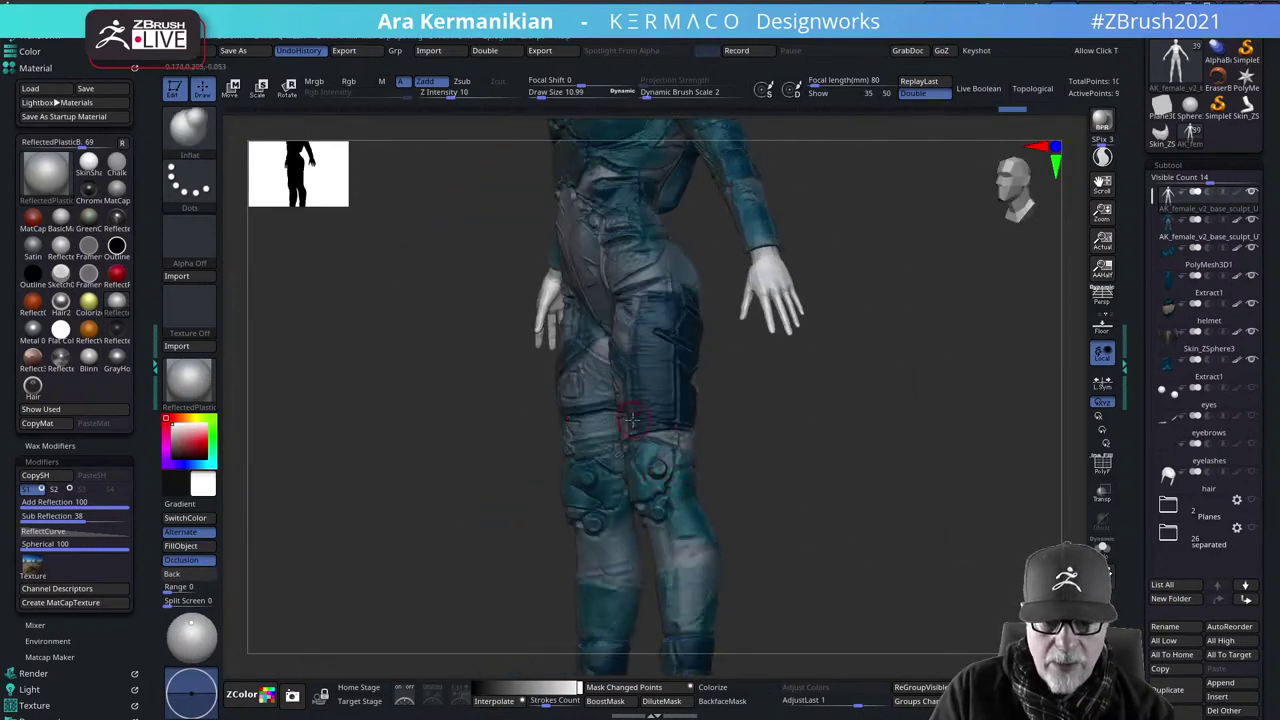
{"action": "left_click_drag", "start_coordinate": [756, 439], "coordinate": [979, 471]}
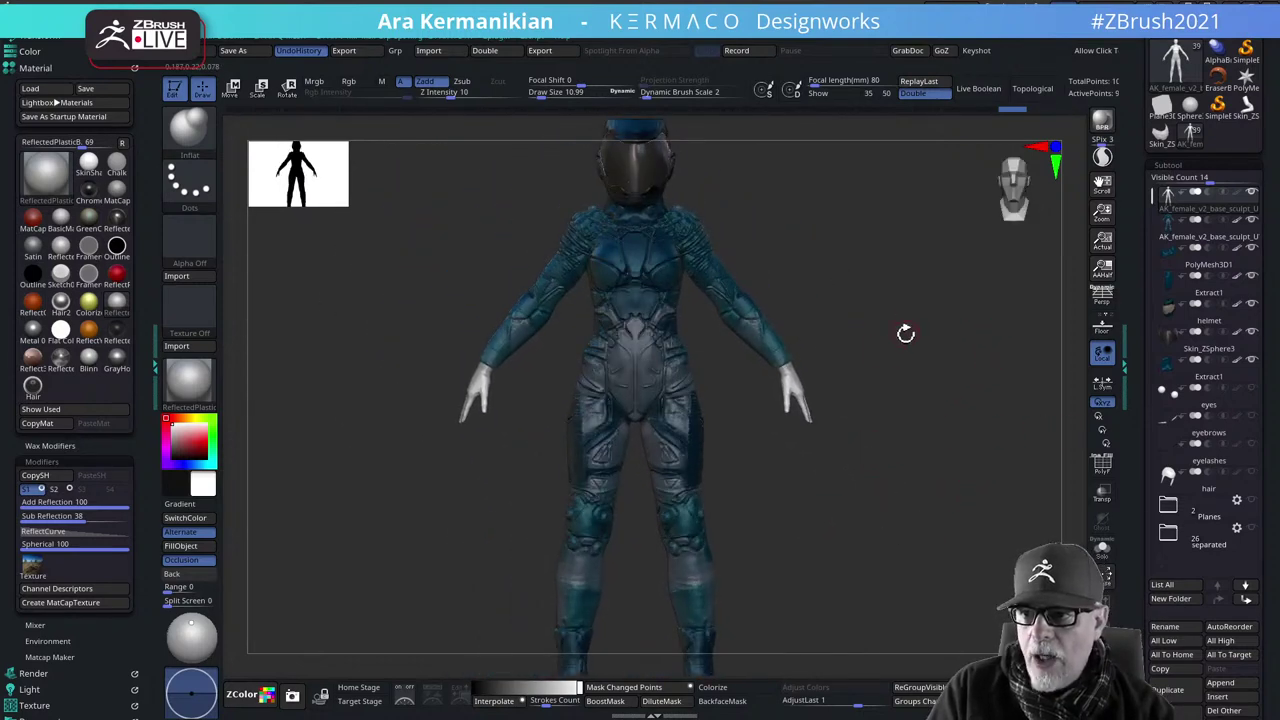
{"action": "left_click_drag", "start_coordinate": [843, 322], "coordinate": [962, 520], "text": "alt"}
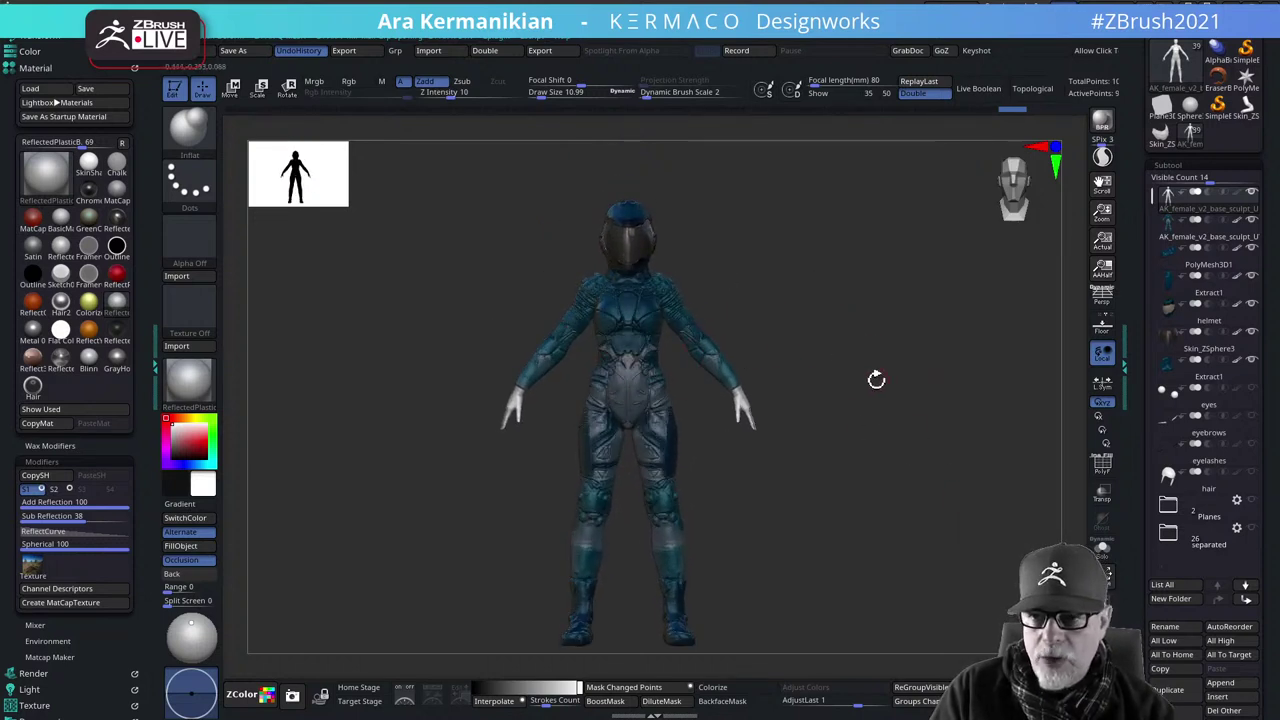
{"action": "left_click_drag", "start_coordinate": [852, 383], "coordinate": [904, 402]}
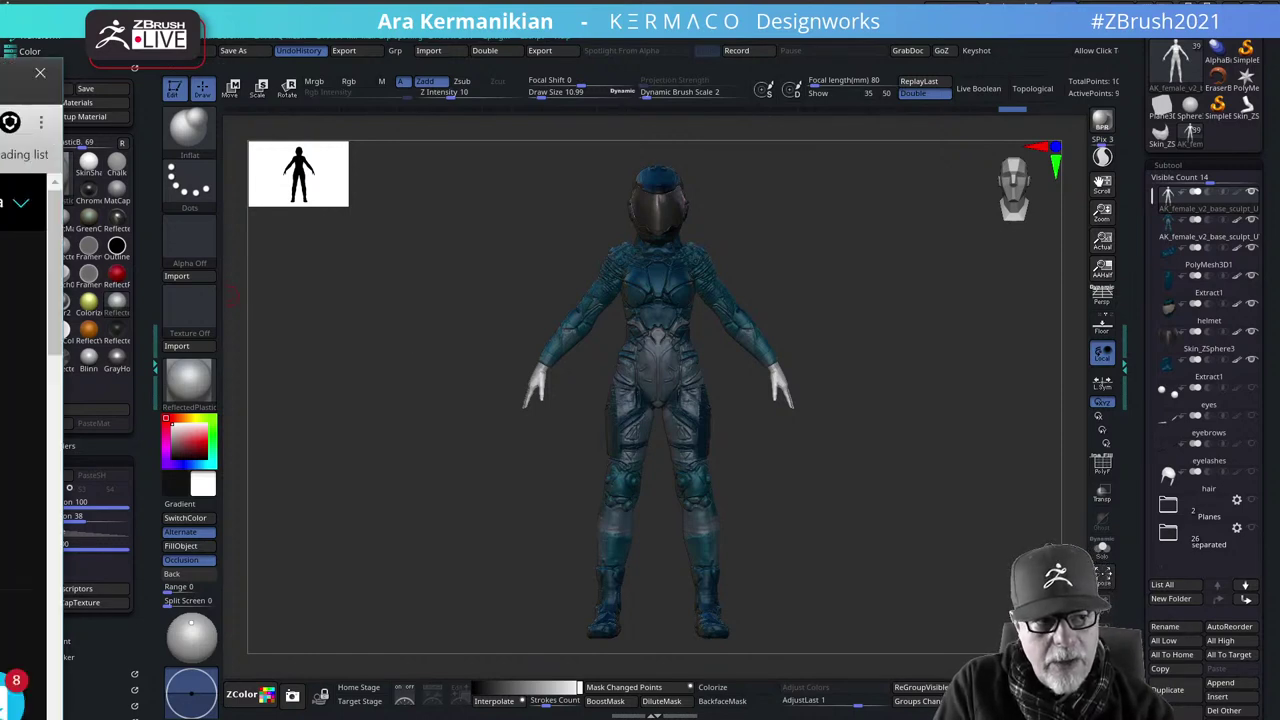
Switch to the web browser, show The Gnomon Workshop's course categories, and bring up the Pixologic ZBrushLIVE home page
{"action": "left_click_drag", "start_coordinate": [0, 87], "coordinate": [740, 106]}
{"action": "left_click", "coordinate": [843, 95]}
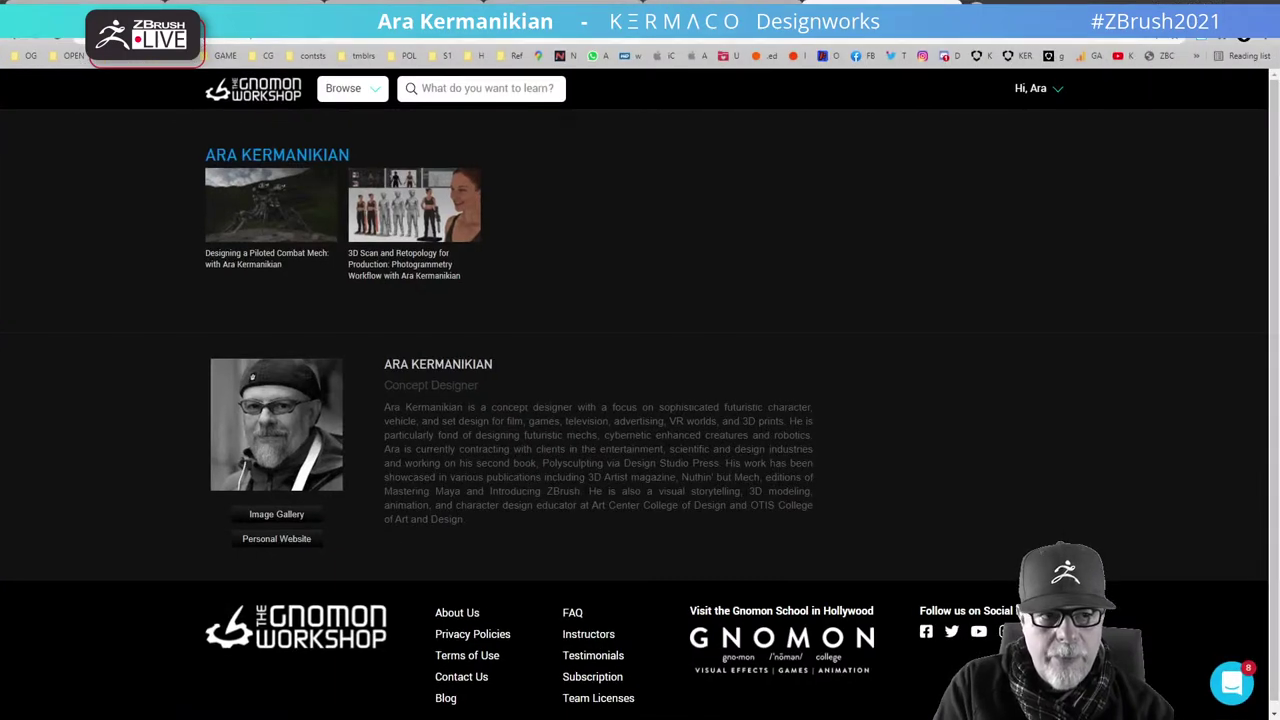
{"action": "left_click", "coordinate": [345, 90]}
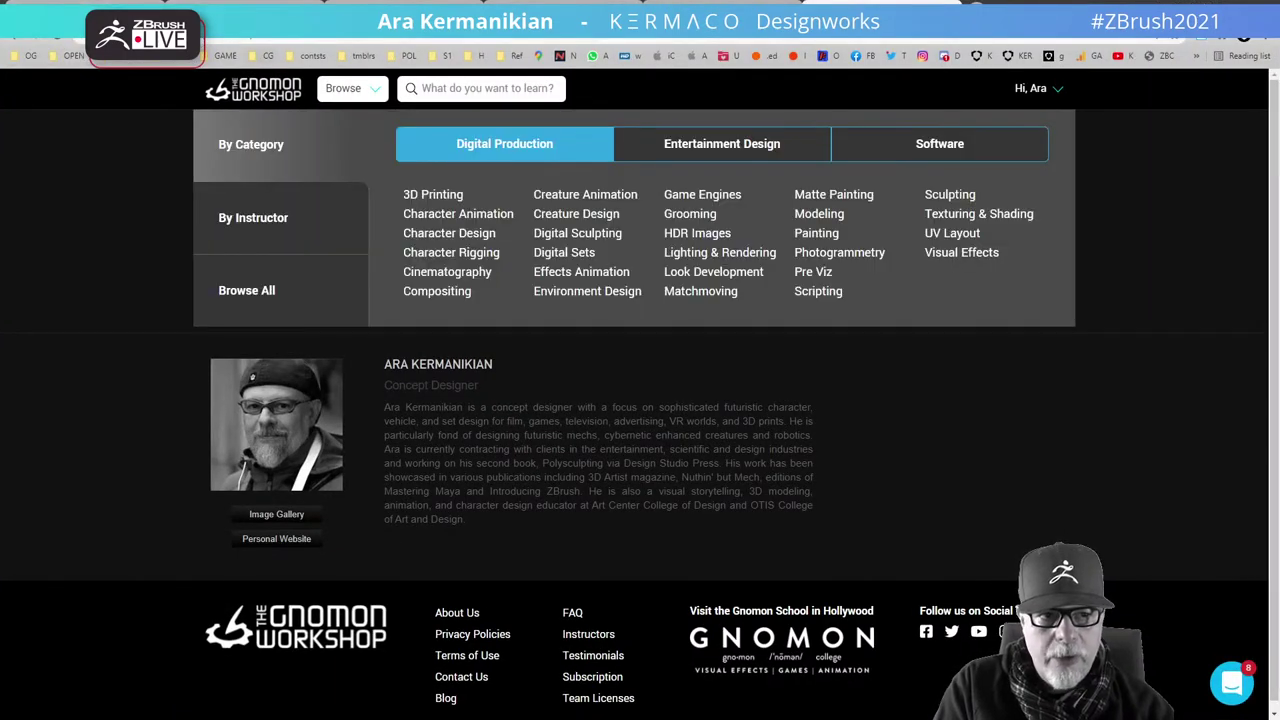
{"action": "left_click", "coordinate": [232, 3]}
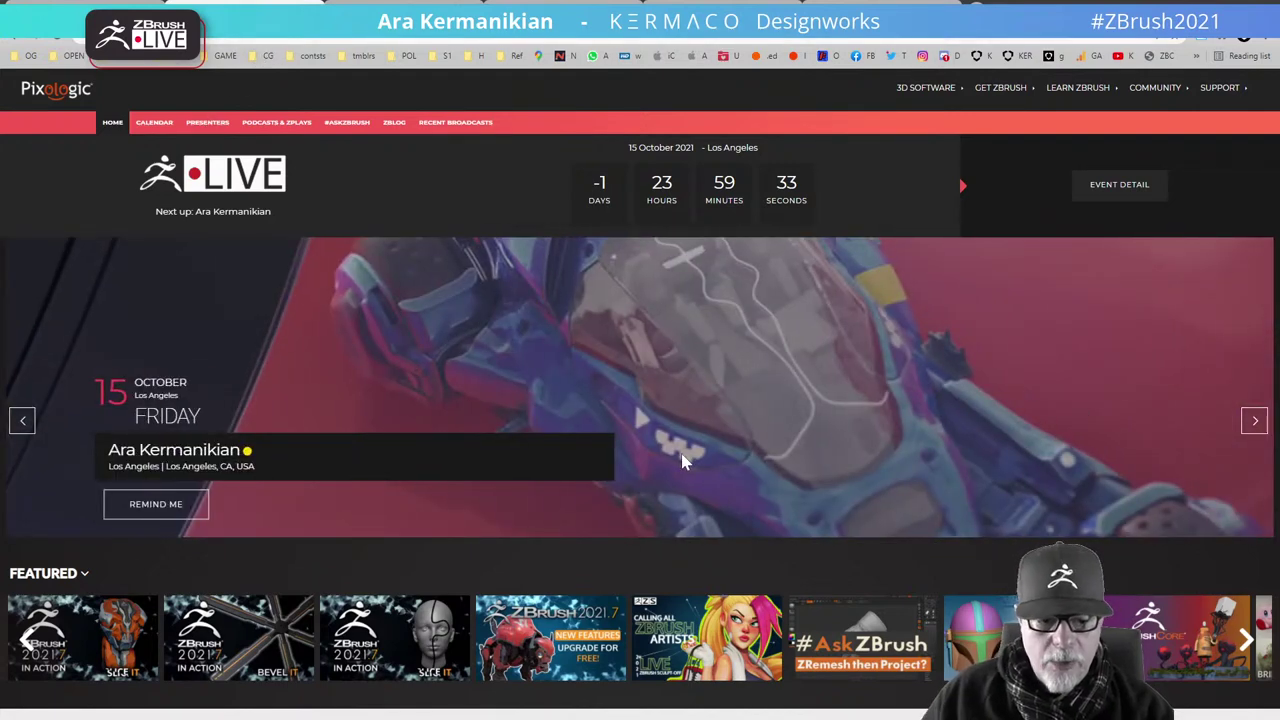
Look through the stream categories on the ZBrushLIVE home page, from Featured down to Pixologic Broadcasts, and return to its start
{"action": "scroll", "coordinate": [680, 480], "scroll_direction": "down", "scroll_amount": 3}
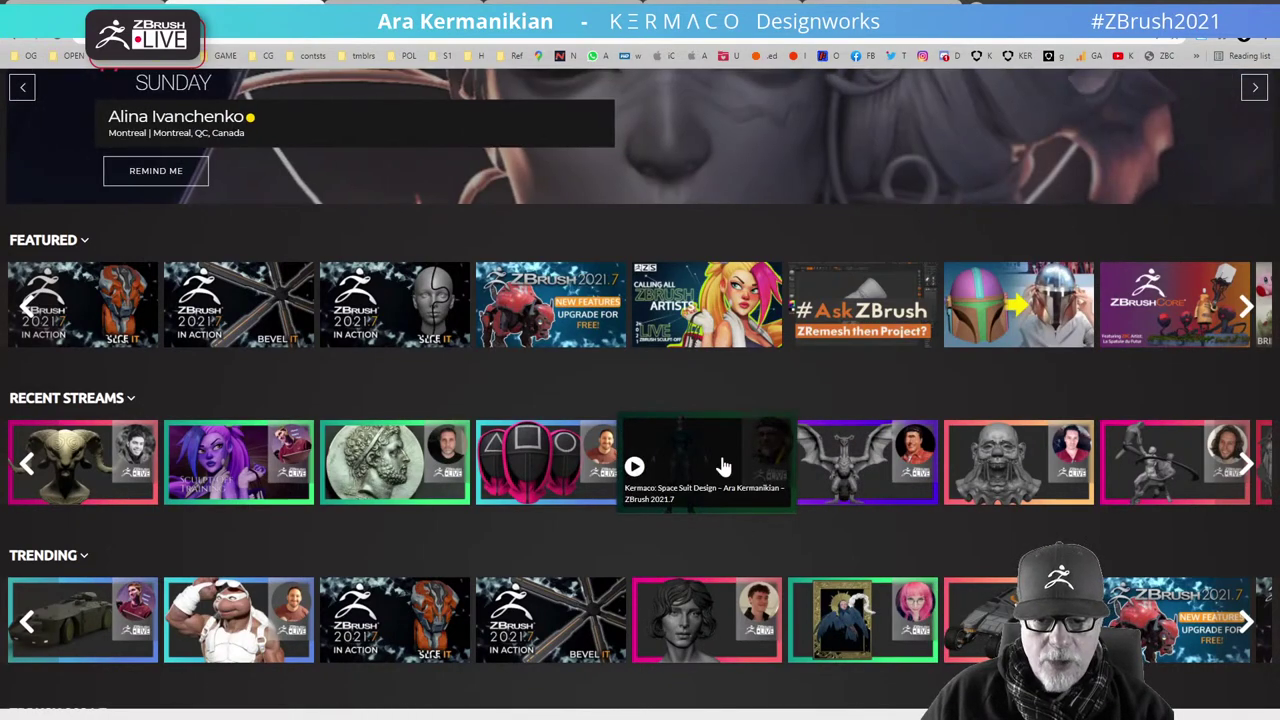
{"action": "scroll", "coordinate": [766, 523], "scroll_direction": "down", "scroll_amount": 2}
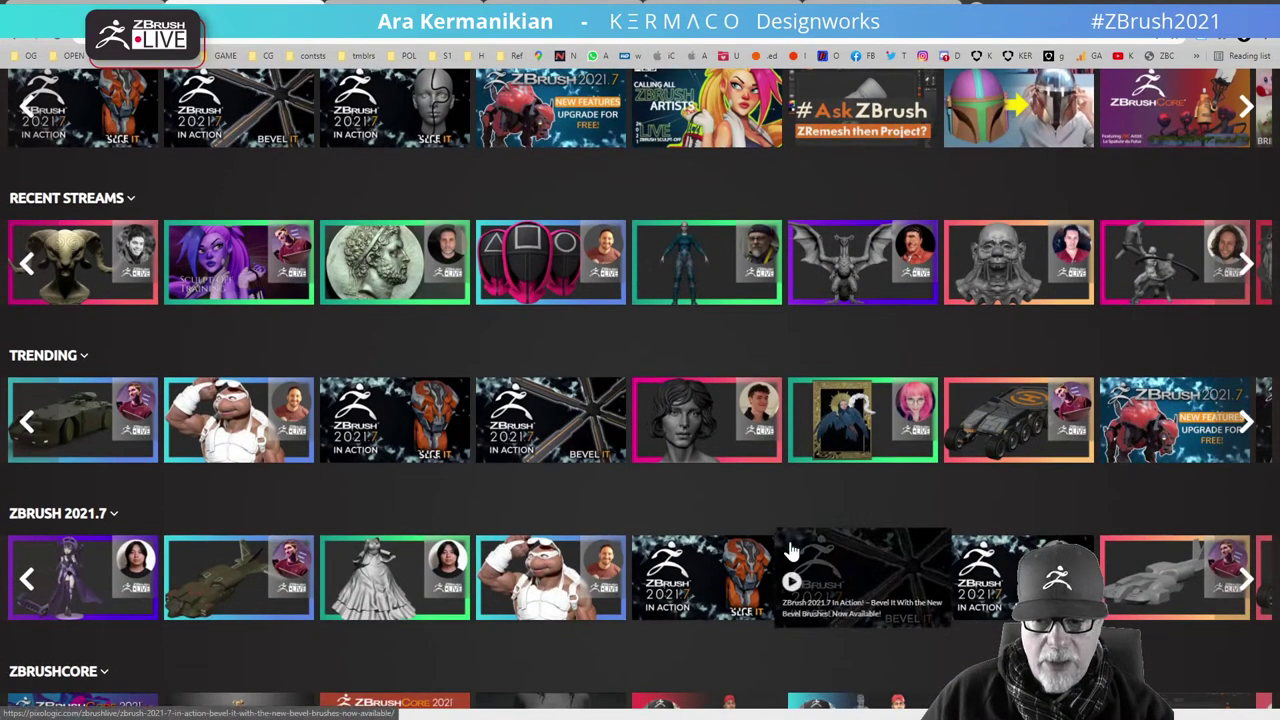
{"action": "scroll", "coordinate": [789, 551], "scroll_direction": "down", "scroll_amount": 1}
{"action": "scroll", "coordinate": [789, 551], "scroll_direction": "down", "scroll_amount": 3}
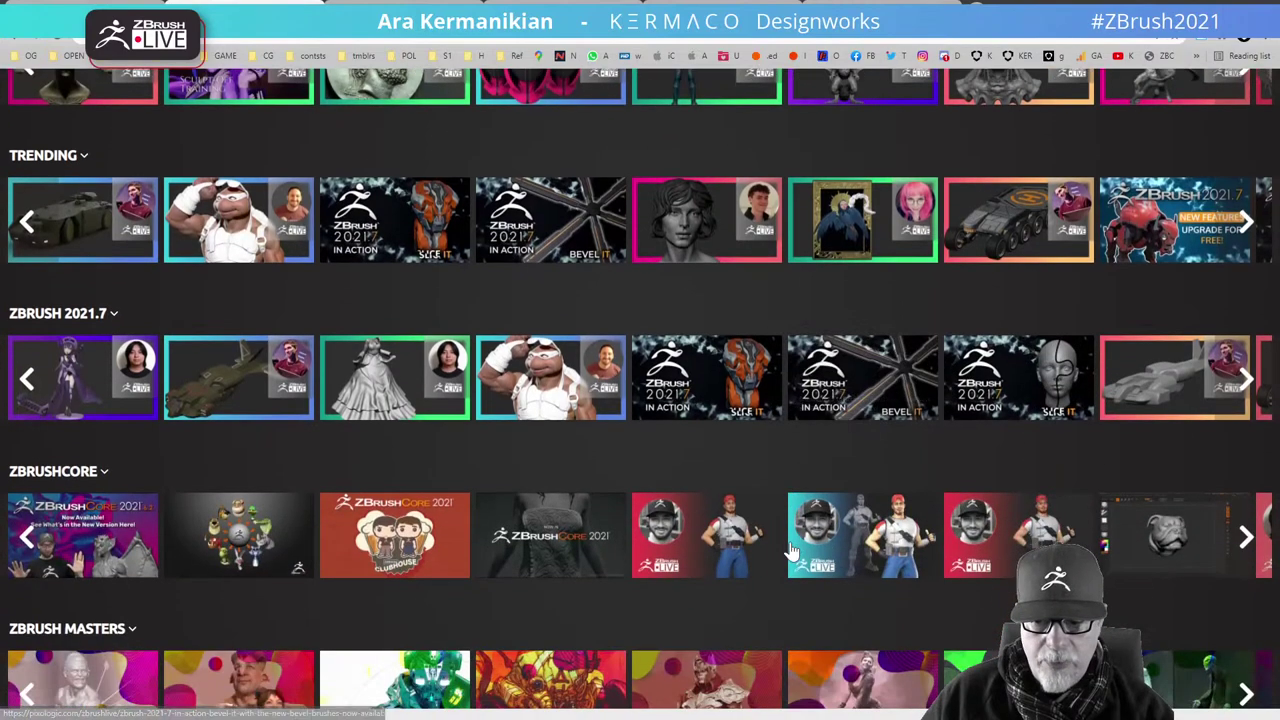
{"action": "scroll", "coordinate": [789, 540], "scroll_direction": "up", "scroll_amount": 1}
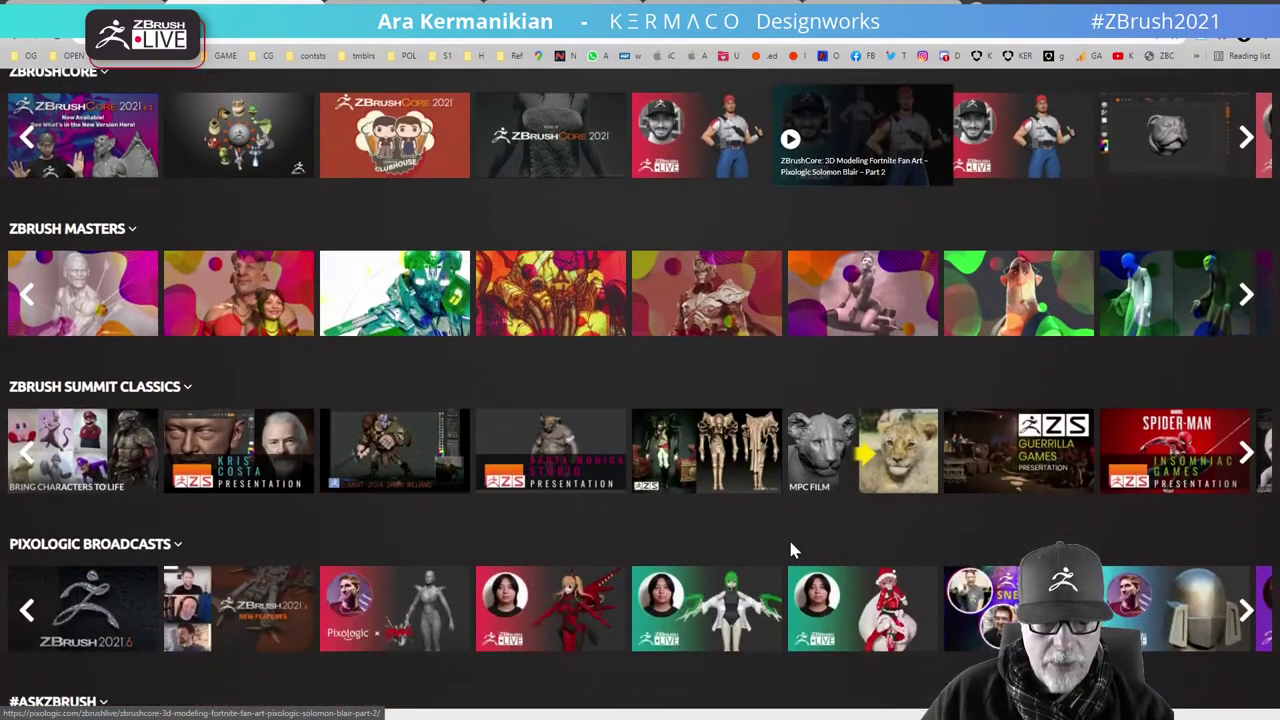
{"action": "scroll", "coordinate": [760, 521], "scroll_direction": "up", "scroll_amount": 7}
{"action": "scroll", "coordinate": [726, 483], "scroll_direction": "up", "scroll_amount": 4}
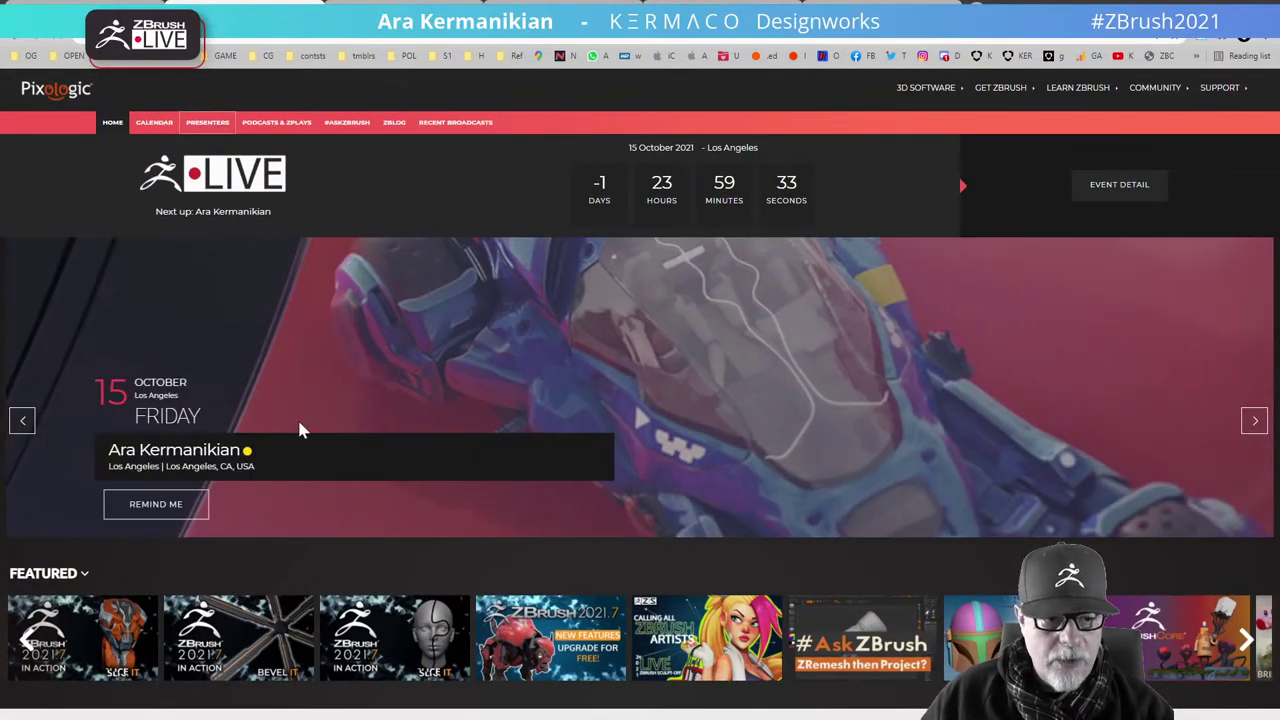
Go to the ZBrushLIVE presenters page and open the profile of the designer at kermaco.com
{"action": "left_click", "coordinate": [226, 125]}
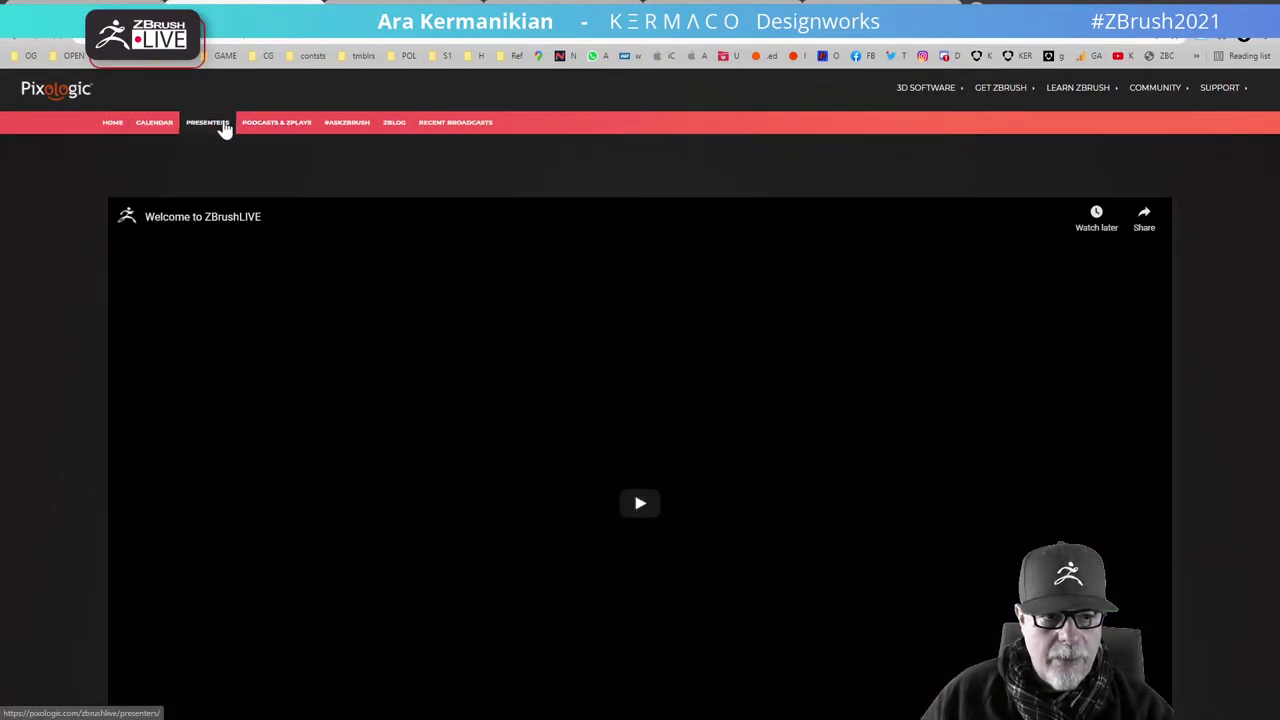
{"action": "scroll", "coordinate": [588, 592], "scroll_direction": "down", "scroll_amount": 6}
{"action": "scroll", "coordinate": [593, 588], "scroll_direction": "down", "scroll_amount": 8}
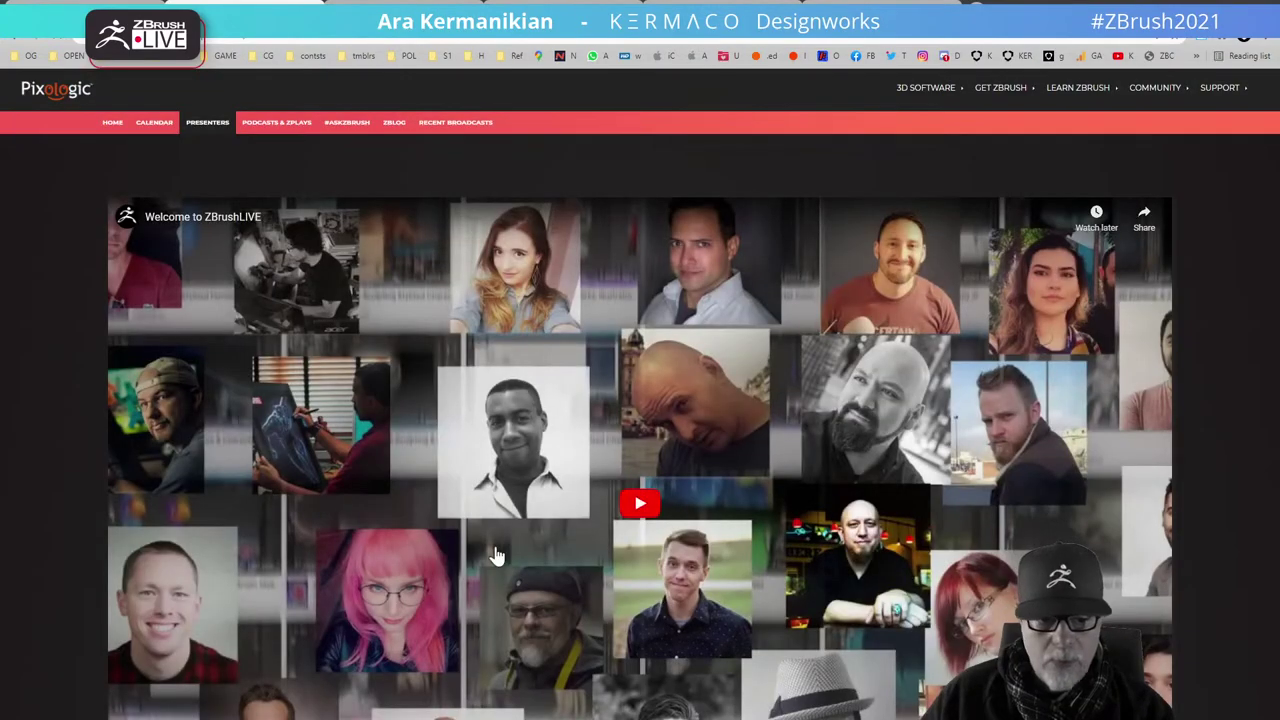
{"action": "scroll", "coordinate": [505, 550], "scroll_direction": "down", "scroll_amount": 10}
{"action": "scroll", "coordinate": [510, 549], "scroll_direction": "down", "scroll_amount": 9}
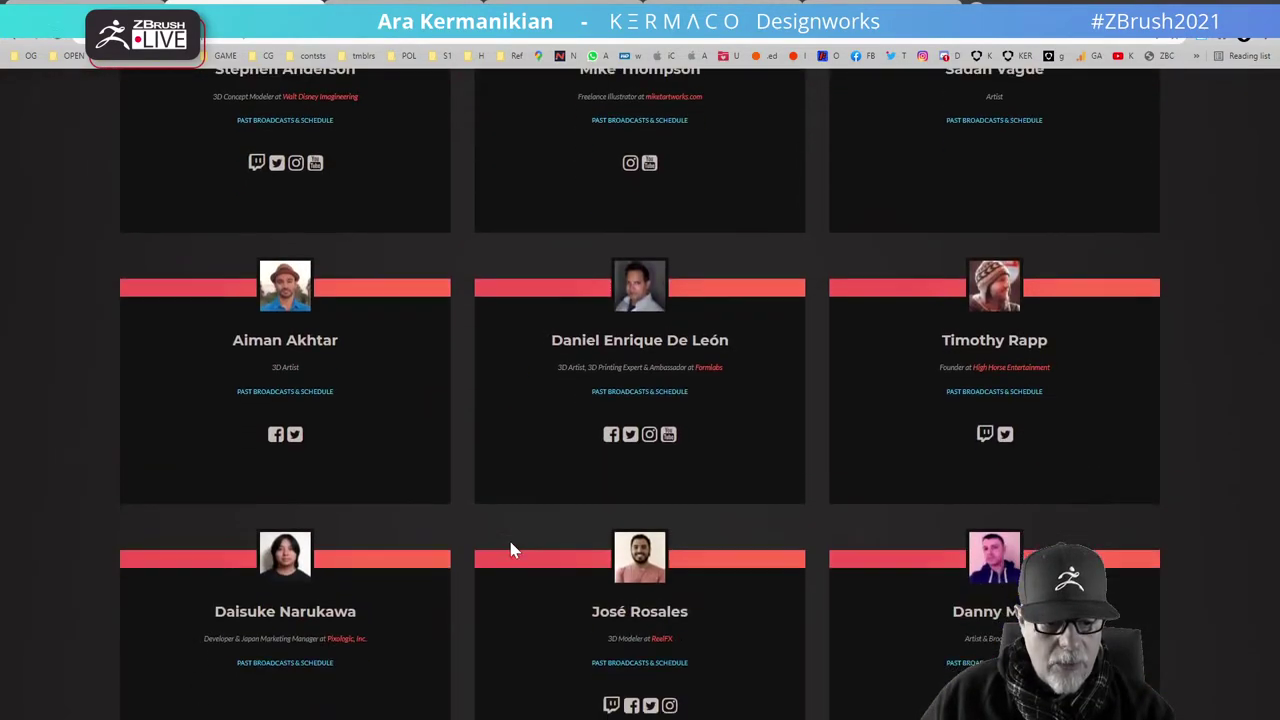
{"action": "scroll", "coordinate": [510, 549], "scroll_direction": "down", "scroll_amount": 2}
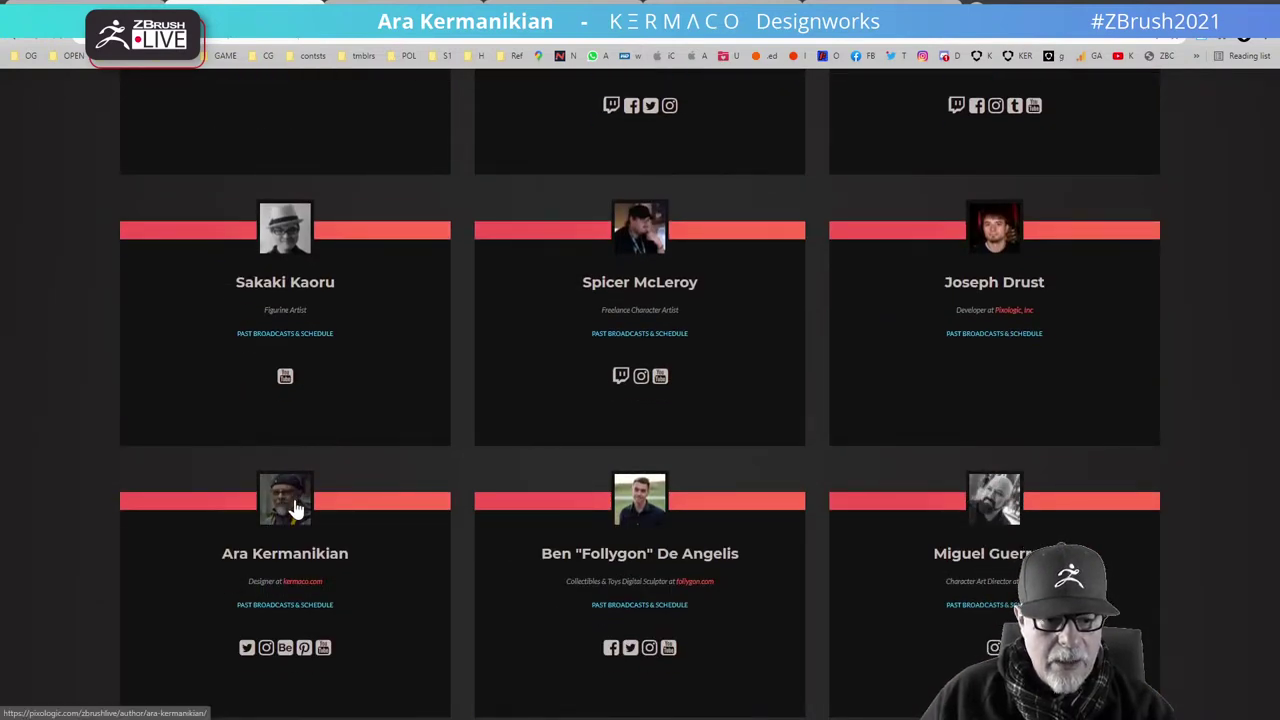
{"action": "left_click", "coordinate": [296, 510]}
Look through the presenter's biography, artwork and first page of featured broadcast posts, from the Futuristic Suit stream to Season 3 Episode 2
{"action": "scroll", "coordinate": [476, 537], "scroll_direction": "down", "scroll_amount": 7}
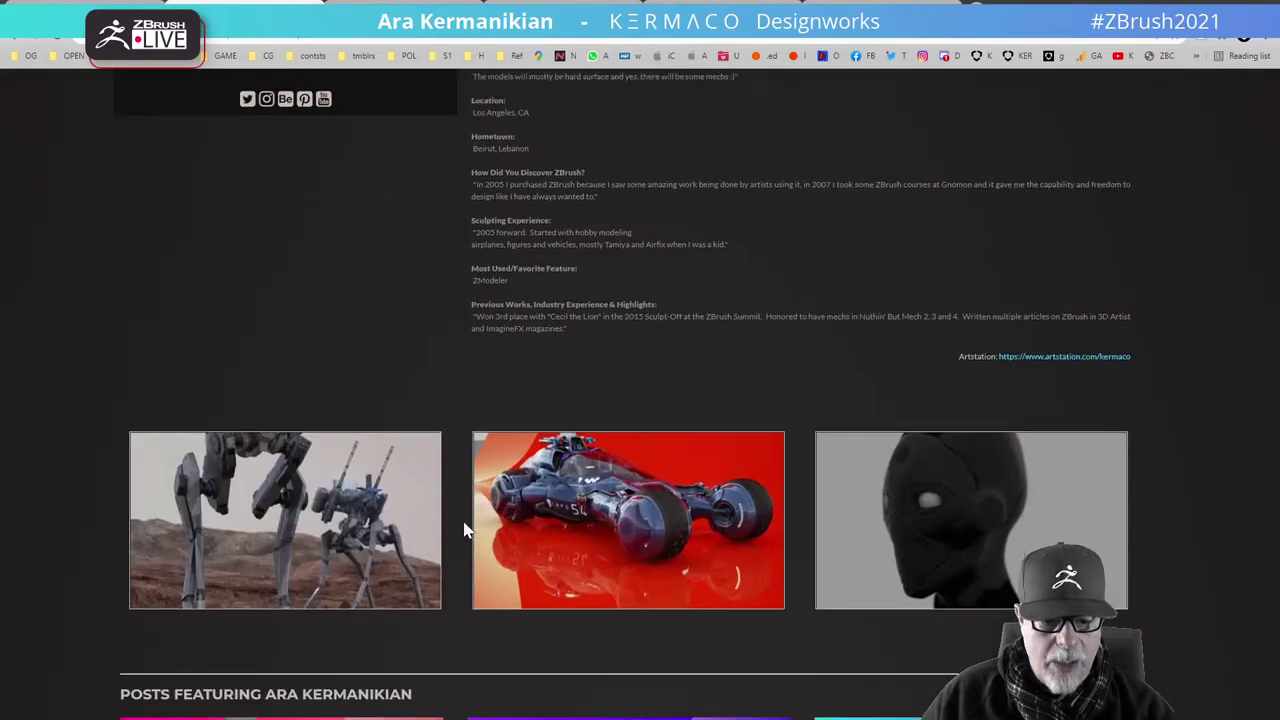
{"action": "scroll", "coordinate": [716, 486], "scroll_direction": "down", "scroll_amount": 10}
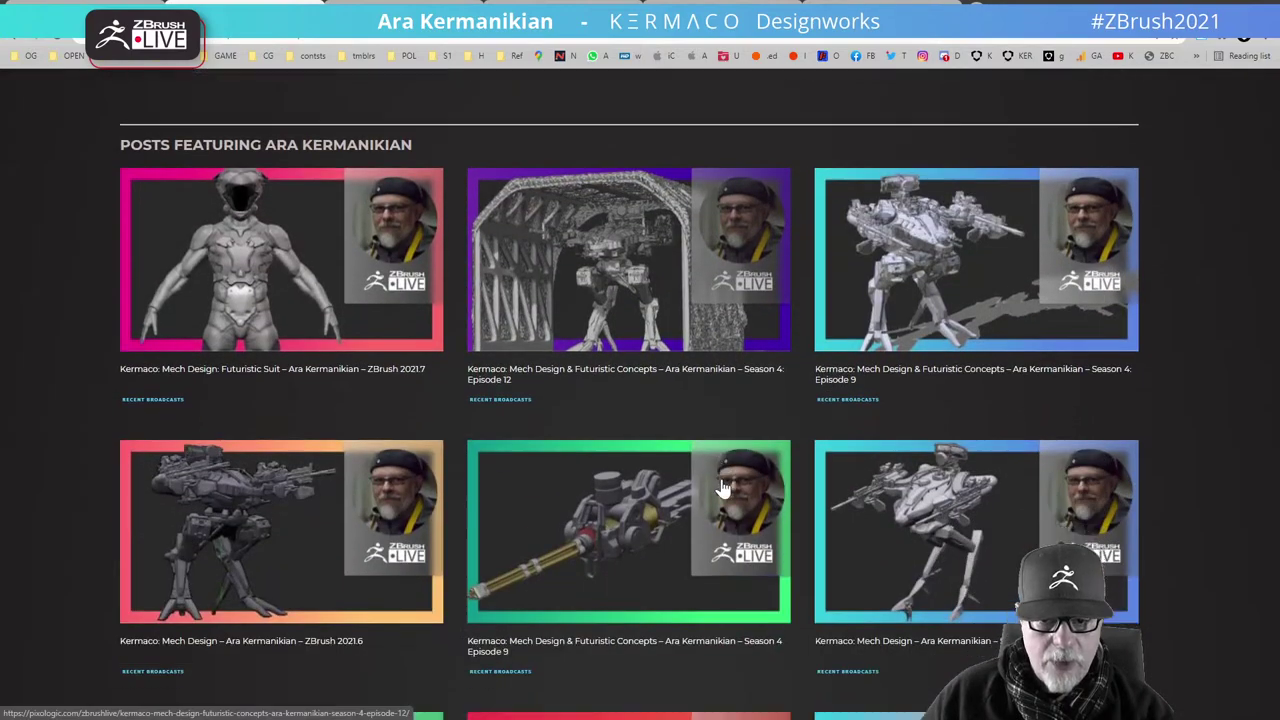
{"action": "scroll", "coordinate": [716, 486], "scroll_direction": "down", "scroll_amount": 3}
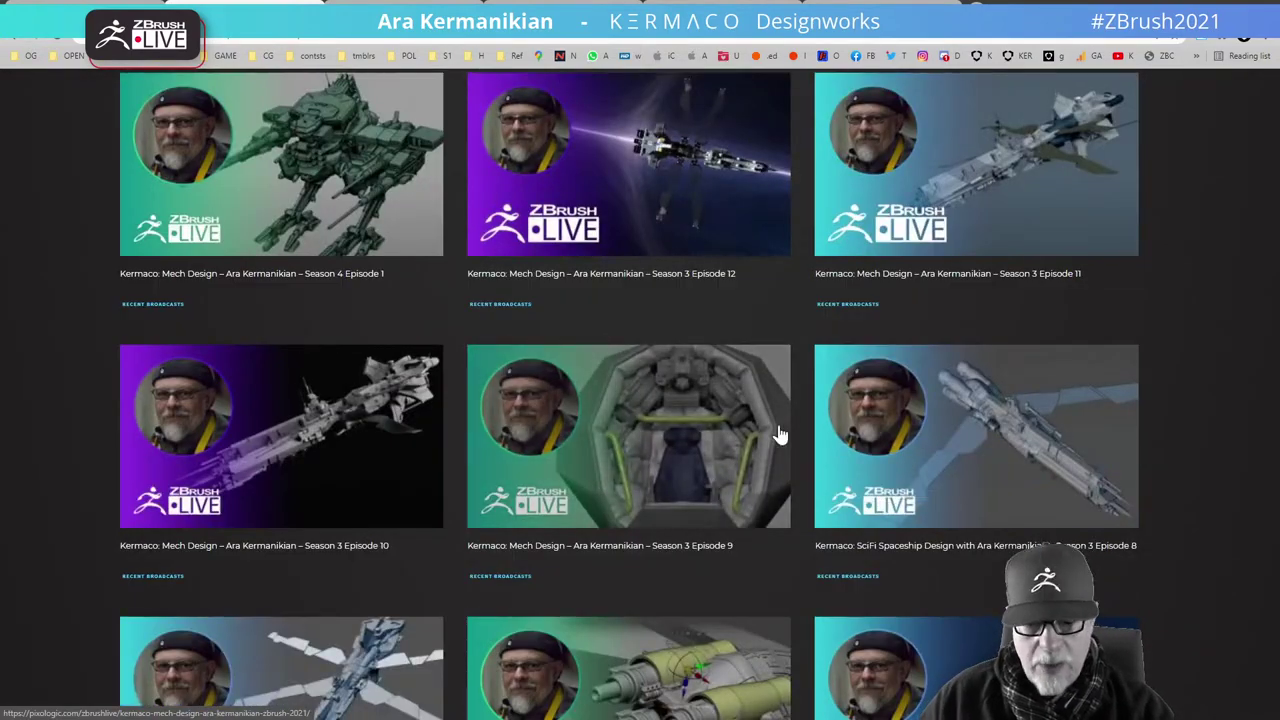
{"action": "scroll", "coordinate": [778, 450], "scroll_direction": "down", "scroll_amount": 1}
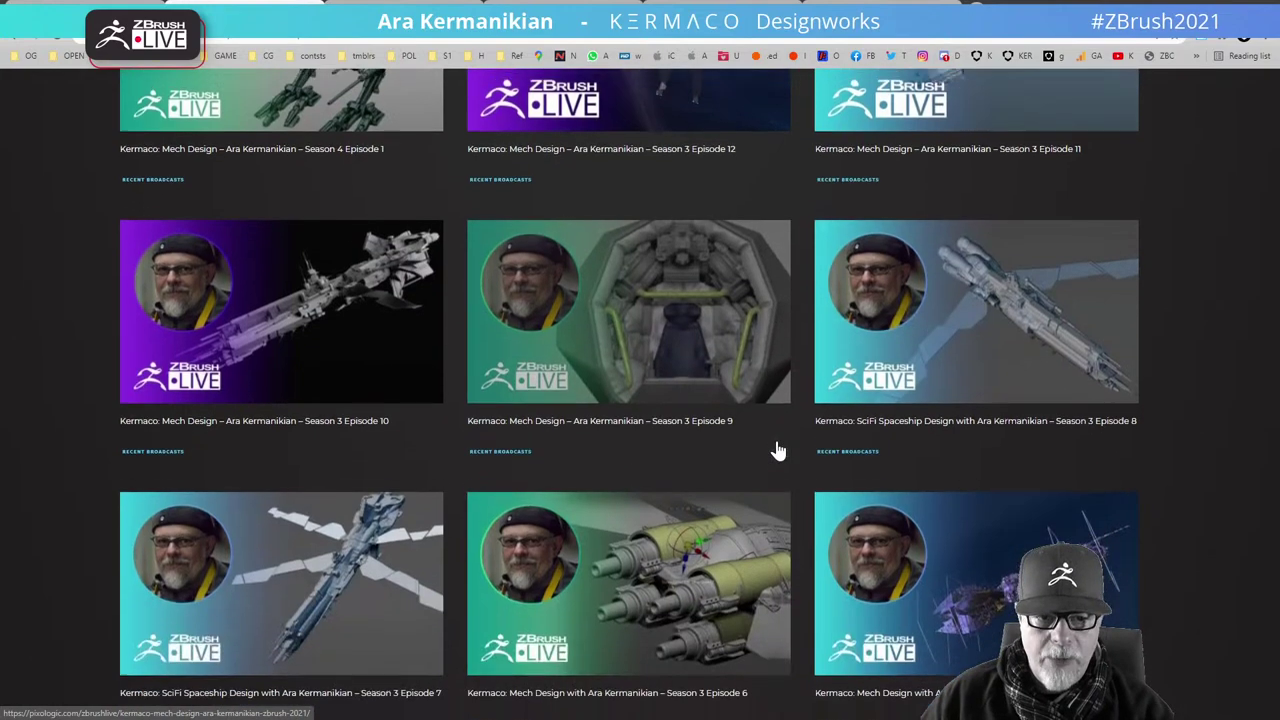
{"action": "scroll", "coordinate": [778, 450], "scroll_direction": "up", "scroll_amount": 5}
{"action": "scroll", "coordinate": [778, 450], "scroll_direction": "up", "scroll_amount": 10}
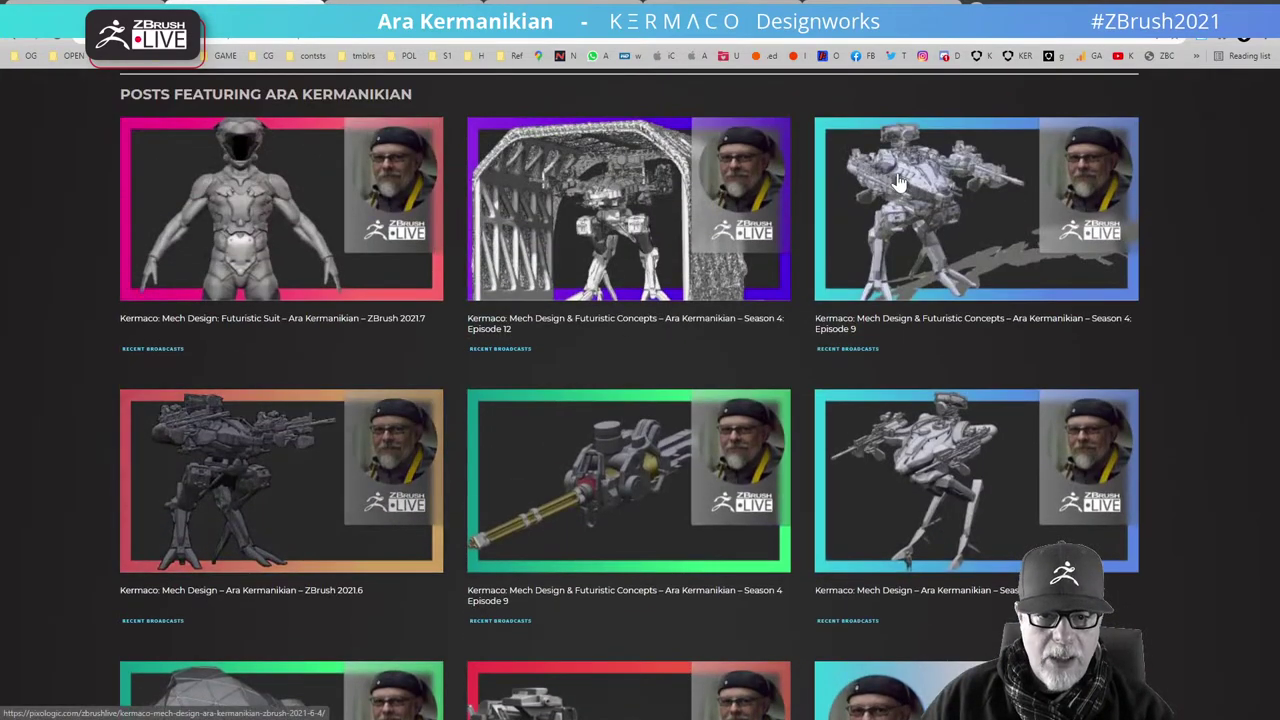
{"action": "scroll", "coordinate": [745, 557], "scroll_direction": "down", "scroll_amount": 3}
{"action": "scroll", "coordinate": [745, 557], "scroll_direction": "down", "scroll_amount": 3}
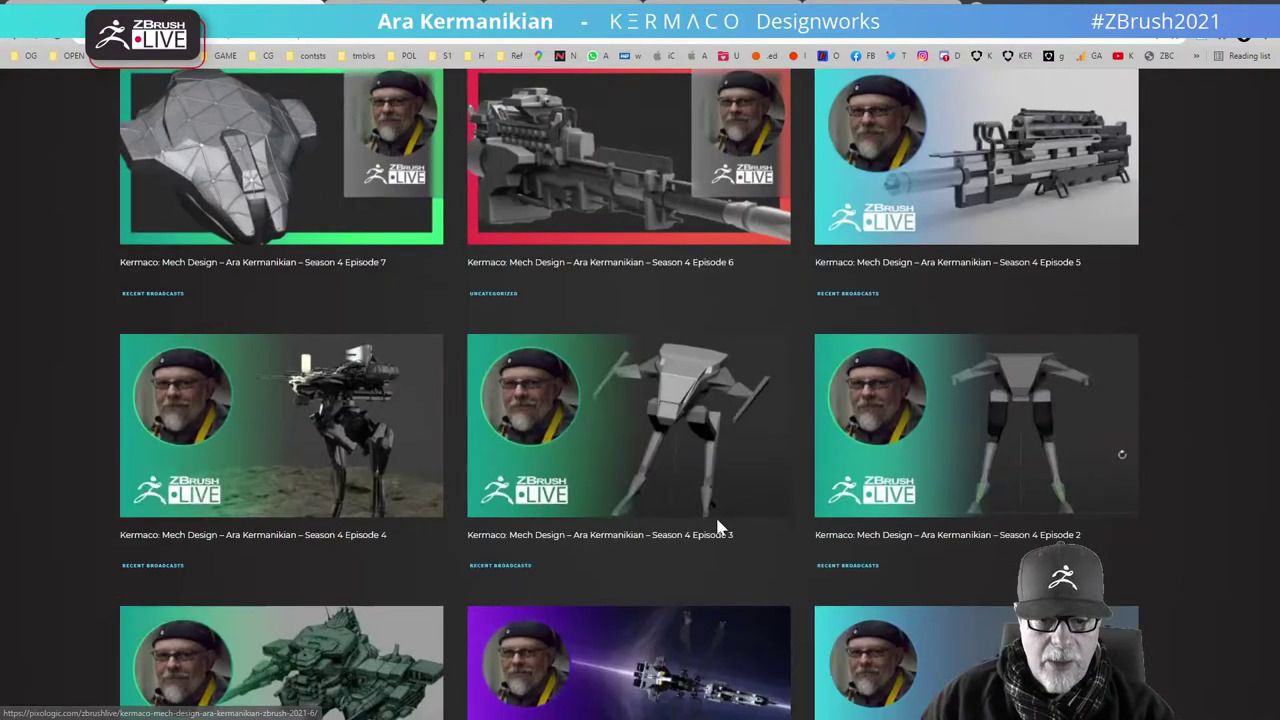
{"action": "scroll", "coordinate": [686, 491], "scroll_direction": "down", "scroll_amount": 3}
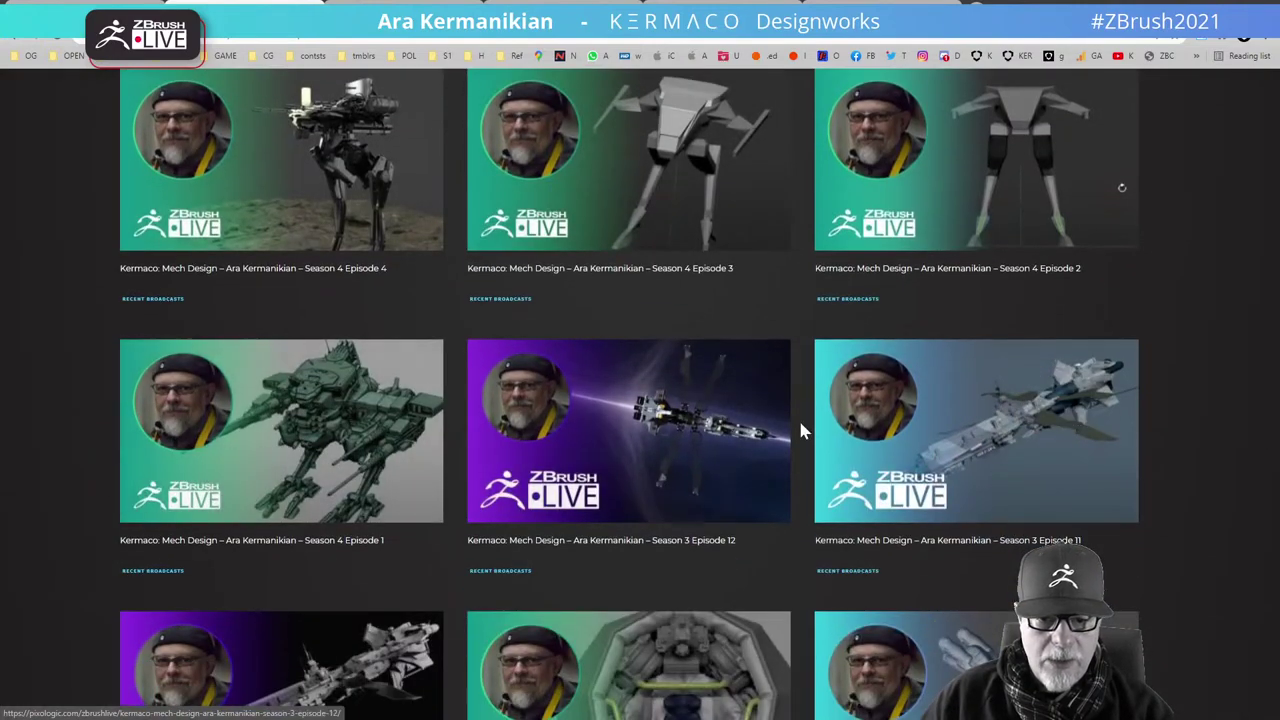
{"action": "scroll", "coordinate": [829, 530], "scroll_direction": "down", "scroll_amount": 10}
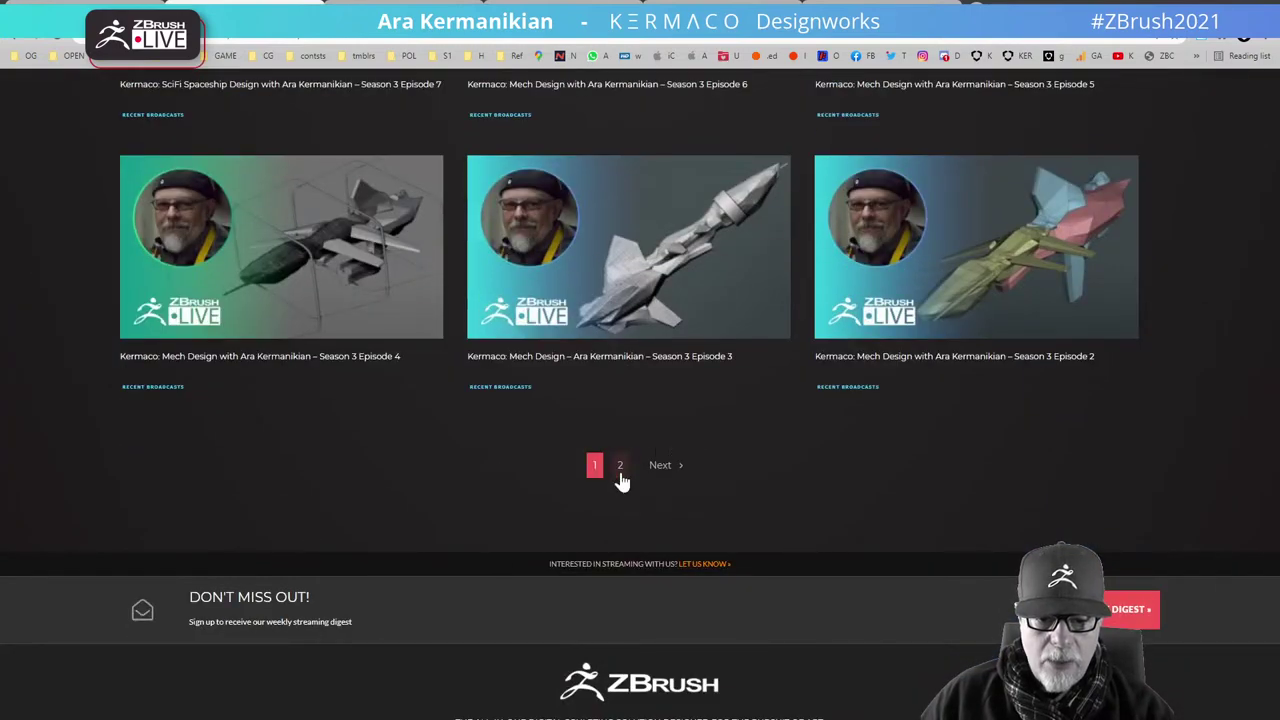
Open page 2 of the presenter's posts and look through the older Season 2 and Season 1 broadcasts
{"action": "left_click", "coordinate": [620, 468]}
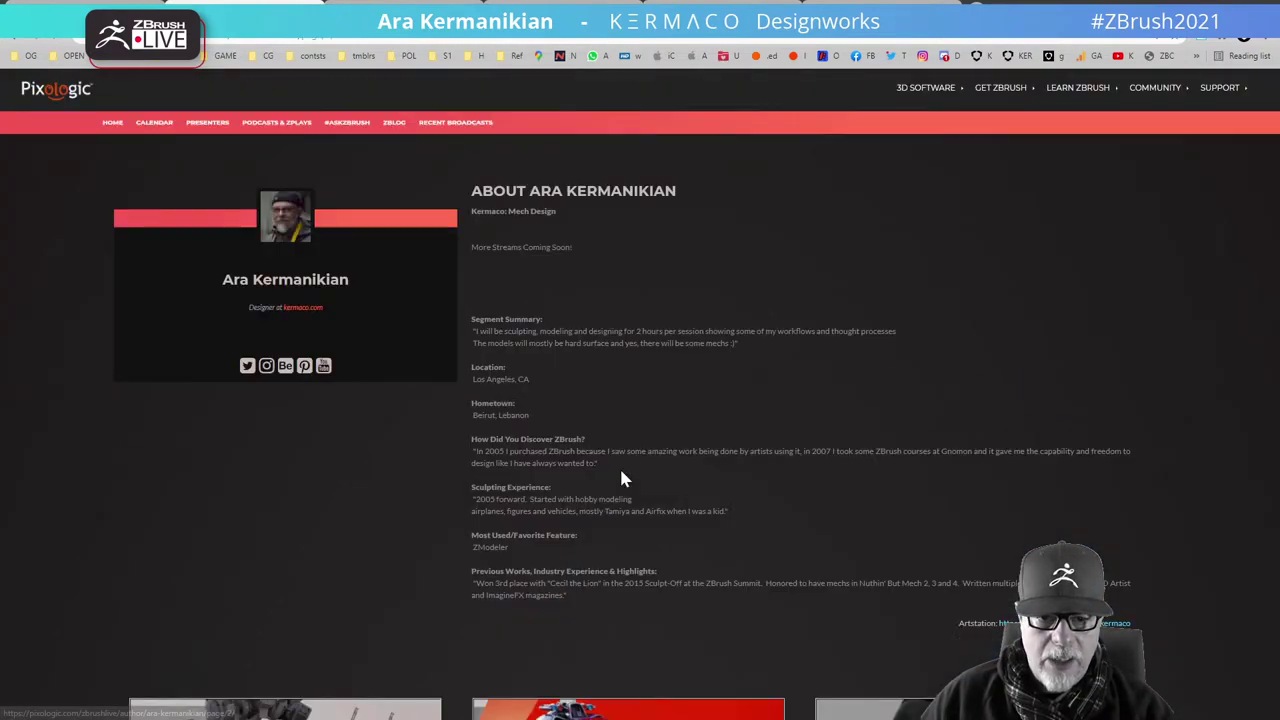
{"action": "scroll", "coordinate": [597, 471], "scroll_direction": "down", "scroll_amount": 5}
{"action": "scroll", "coordinate": [600, 457], "scroll_direction": "down", "scroll_amount": 3}
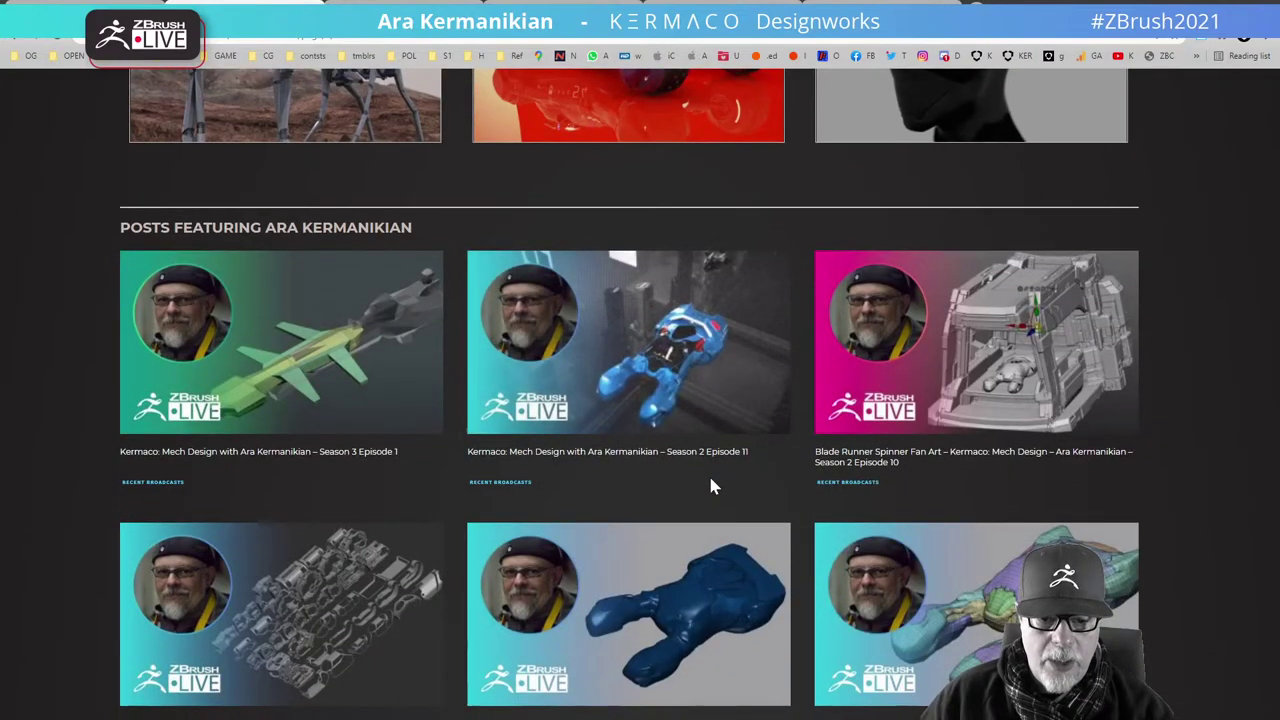
{"action": "scroll", "coordinate": [711, 486], "scroll_direction": "down", "scroll_amount": 13}
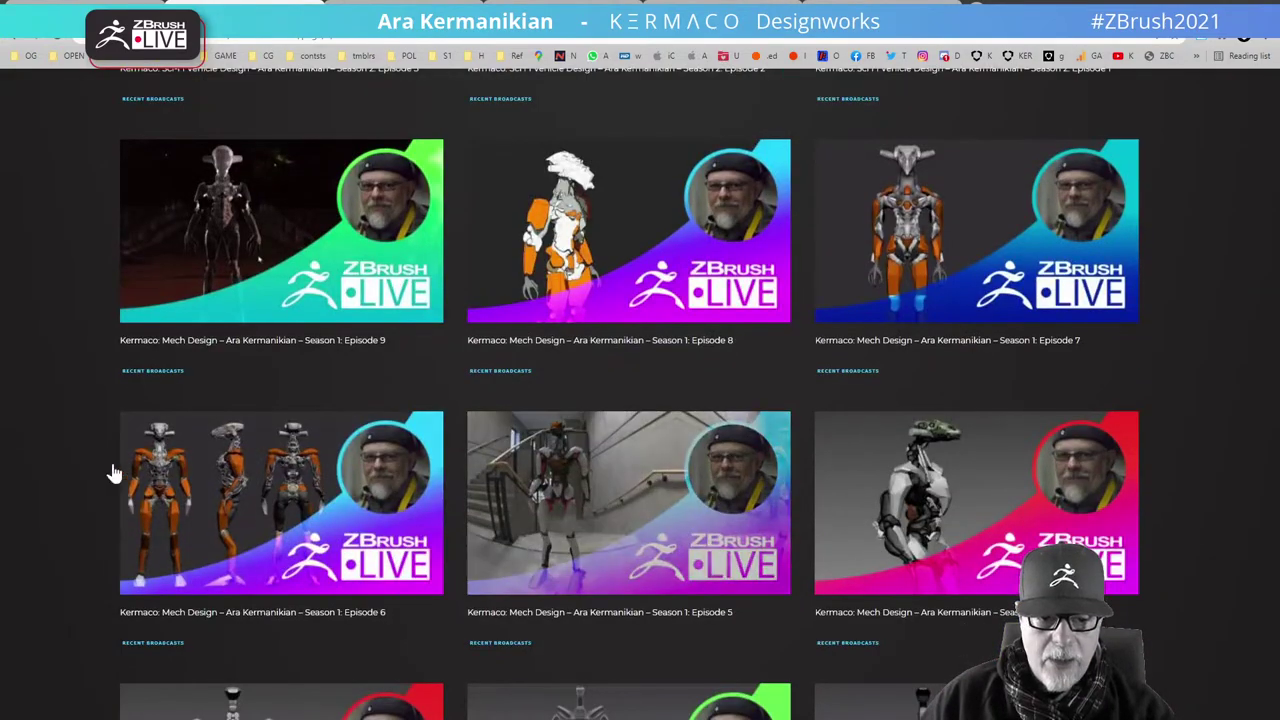
{"action": "scroll", "coordinate": [755, 458], "scroll_direction": "up", "scroll_amount": 15}
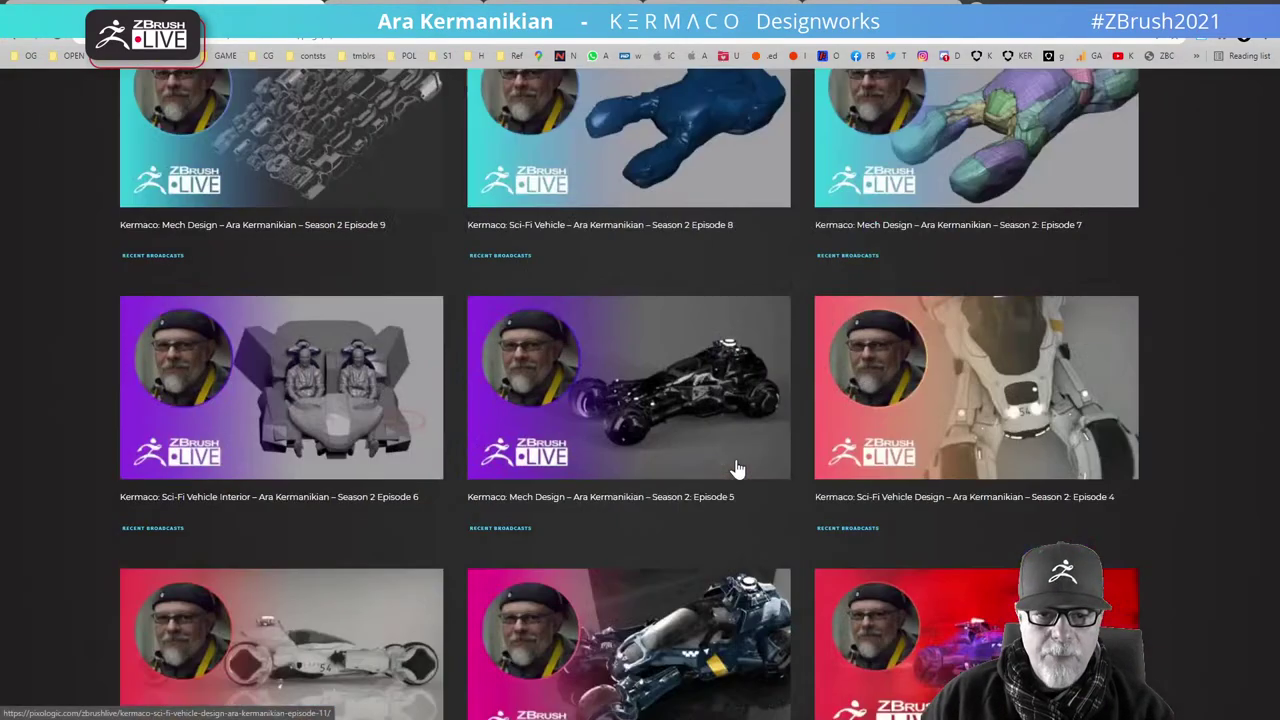
{"action": "scroll", "coordinate": [573, 390], "scroll_direction": "down", "scroll_amount": 4}
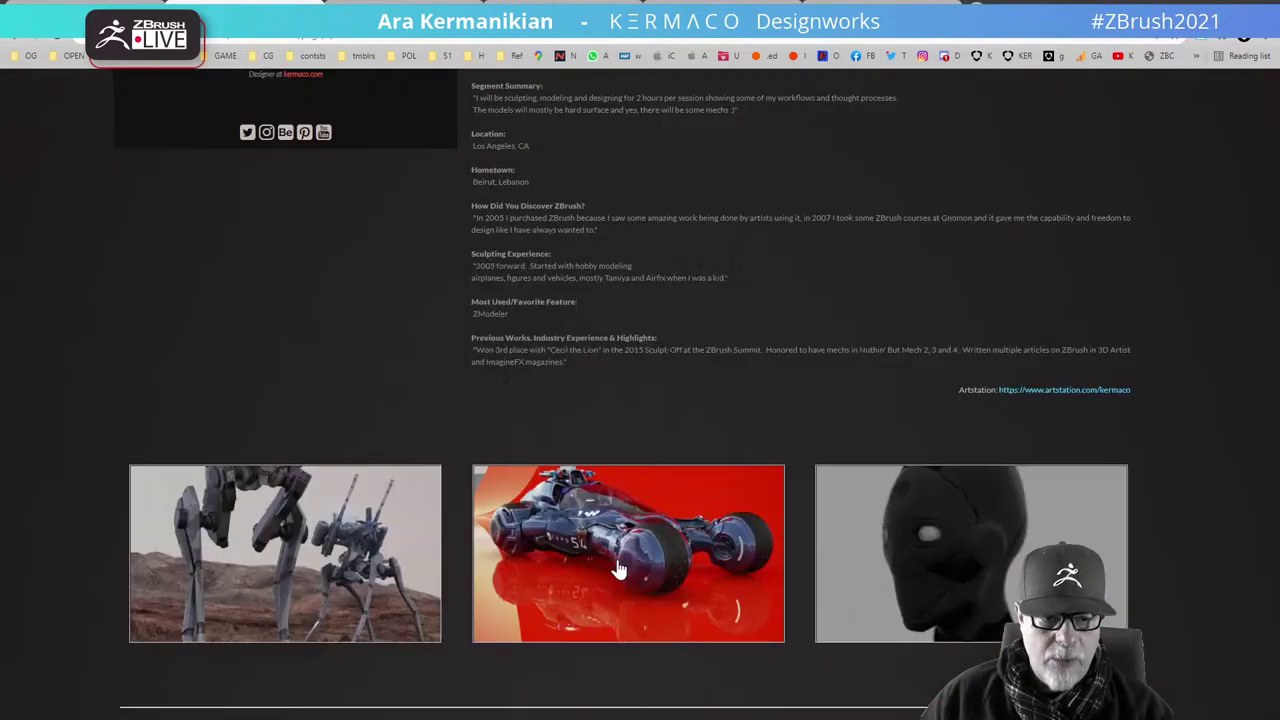
Show the Pixologic ZBrush YouTube channel and look through its uploaded streams
{"action": "left_click", "coordinate": [100, 3]}
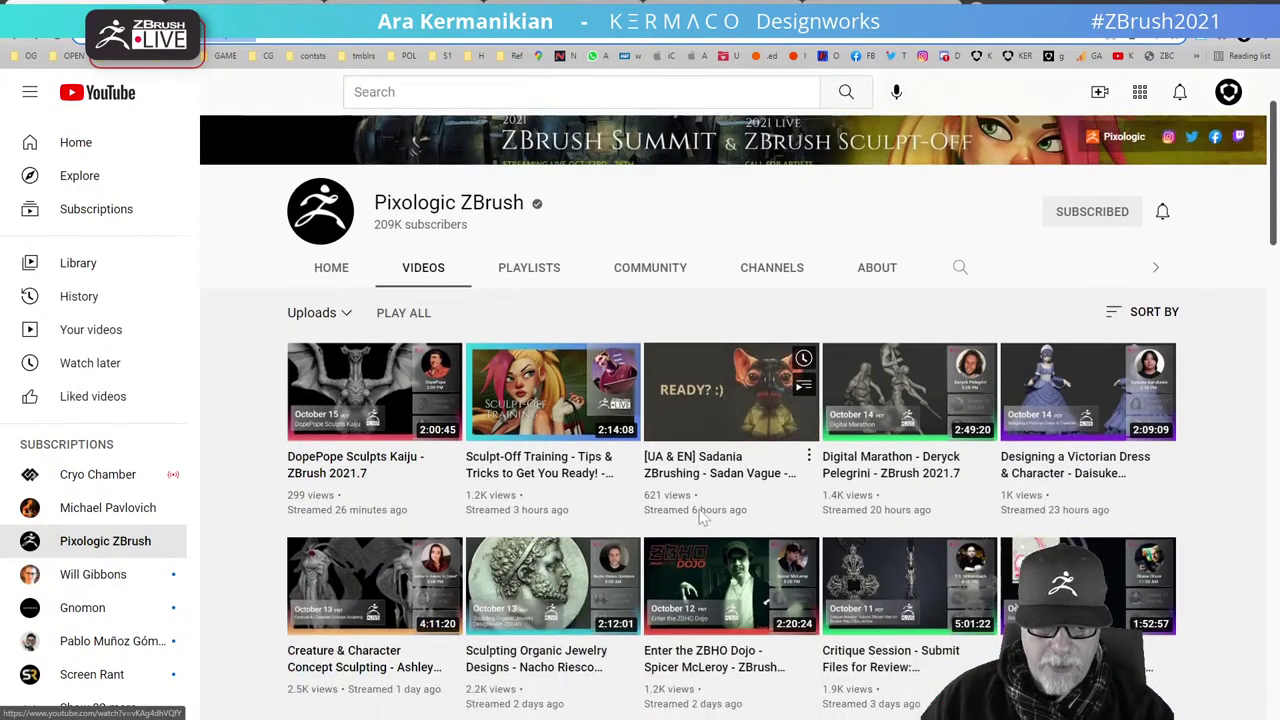
{"action": "scroll", "coordinate": [703, 478], "scroll_direction": "down", "scroll_amount": 10}
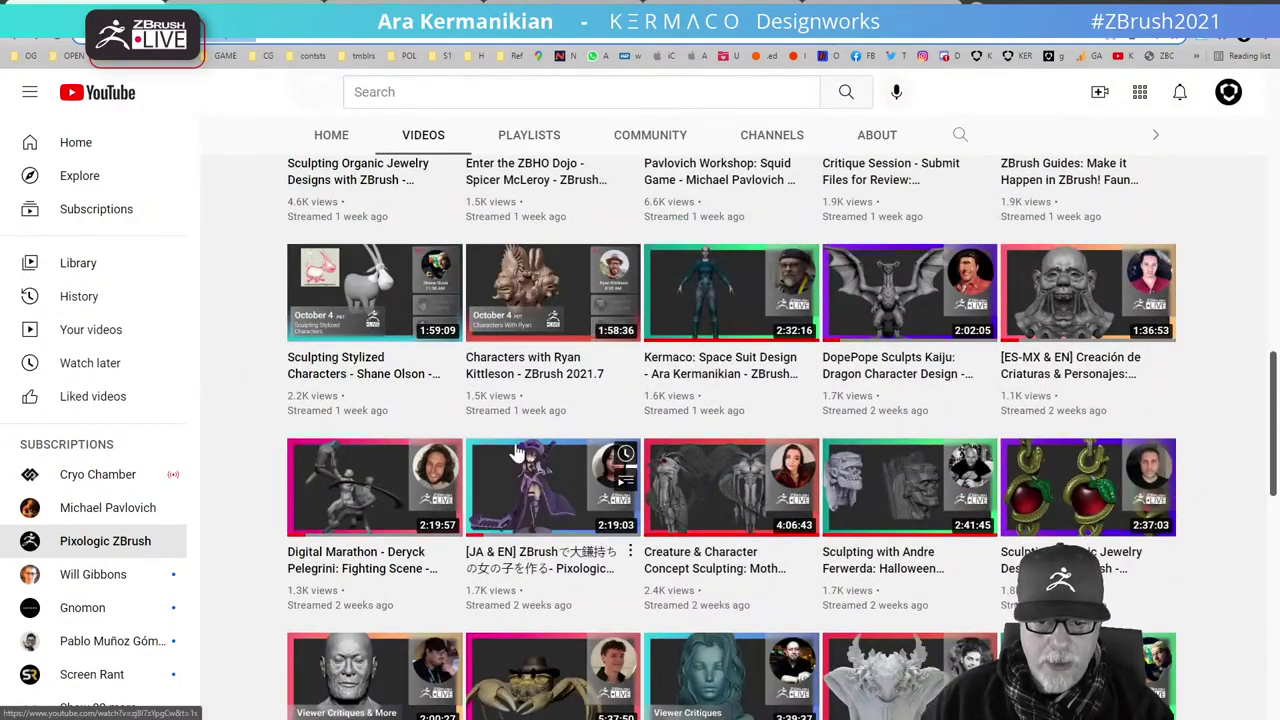
{"action": "scroll", "coordinate": [625, 412], "scroll_direction": "up", "scroll_amount": 4}
{"action": "scroll", "coordinate": [625, 412], "scroll_direction": "down", "scroll_amount": 5}
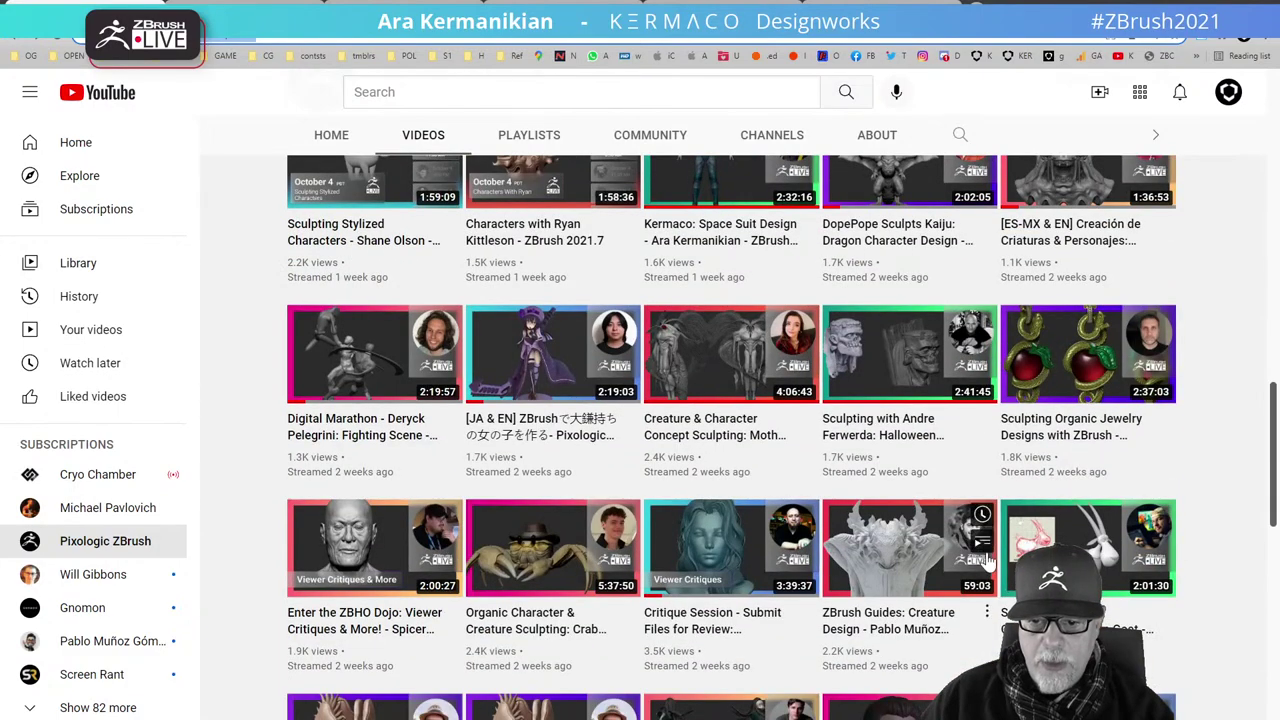
{"action": "scroll", "coordinate": [987, 560], "scroll_direction": "down", "scroll_amount": 3}
{"action": "scroll", "coordinate": [768, 479], "scroll_direction": "up", "scroll_amount": 16}
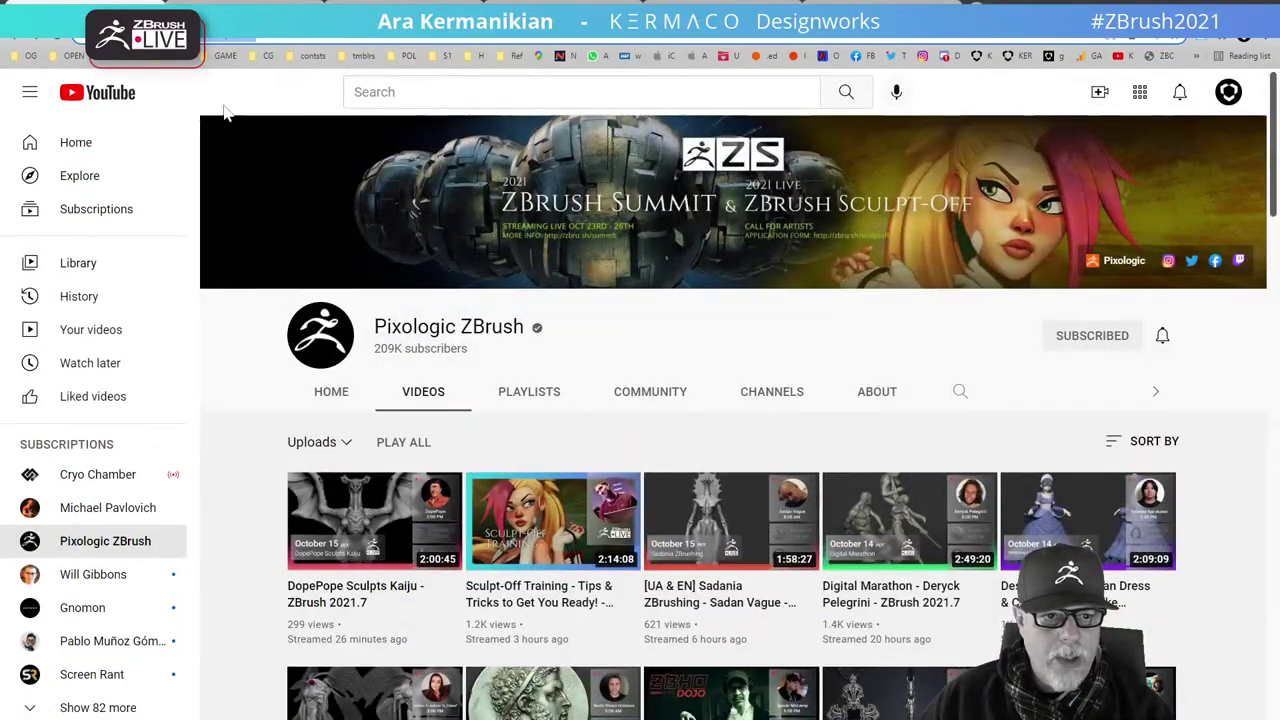
Return to the ZBrushLIVE presenter profile, duplicate its browser tab, and load the main pixologic.com home page in the copy
{"action": "left_click", "coordinate": [245, 3]}
{"action": "scroll", "coordinate": [444, 290], "scroll_direction": "up", "scroll_amount": 4}
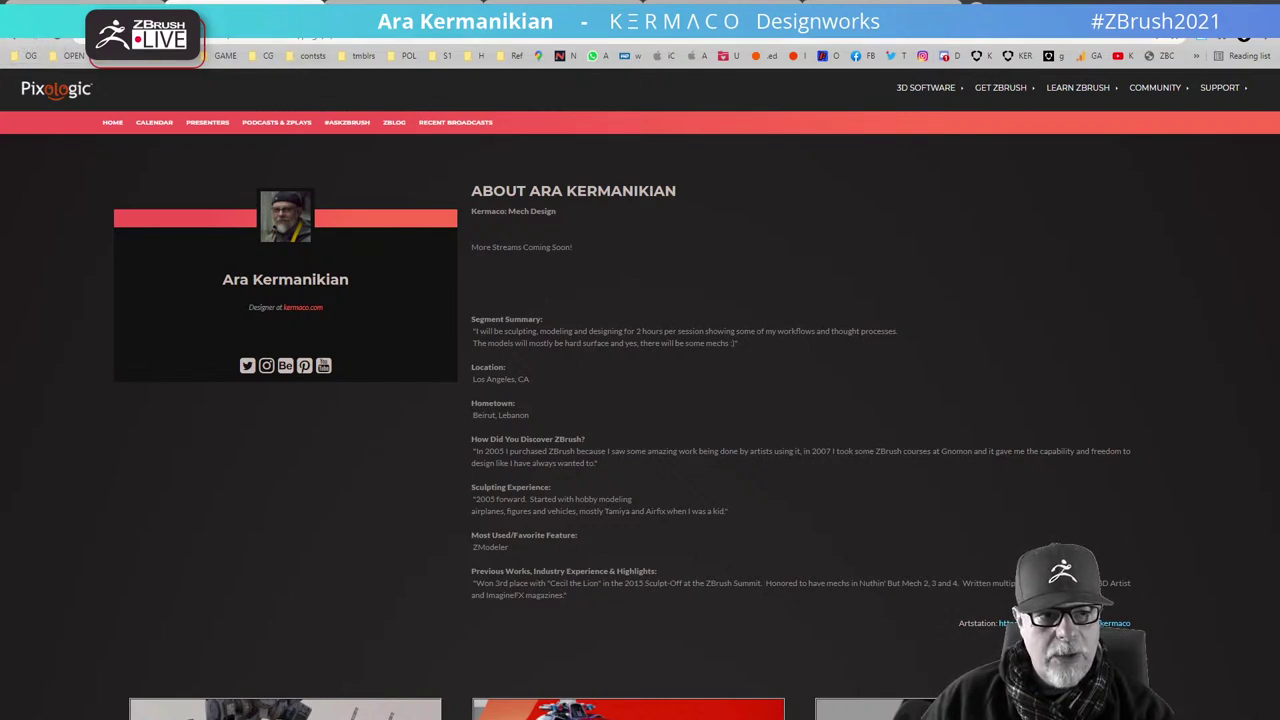
{"action": "right_click", "coordinate": [262, 40]}
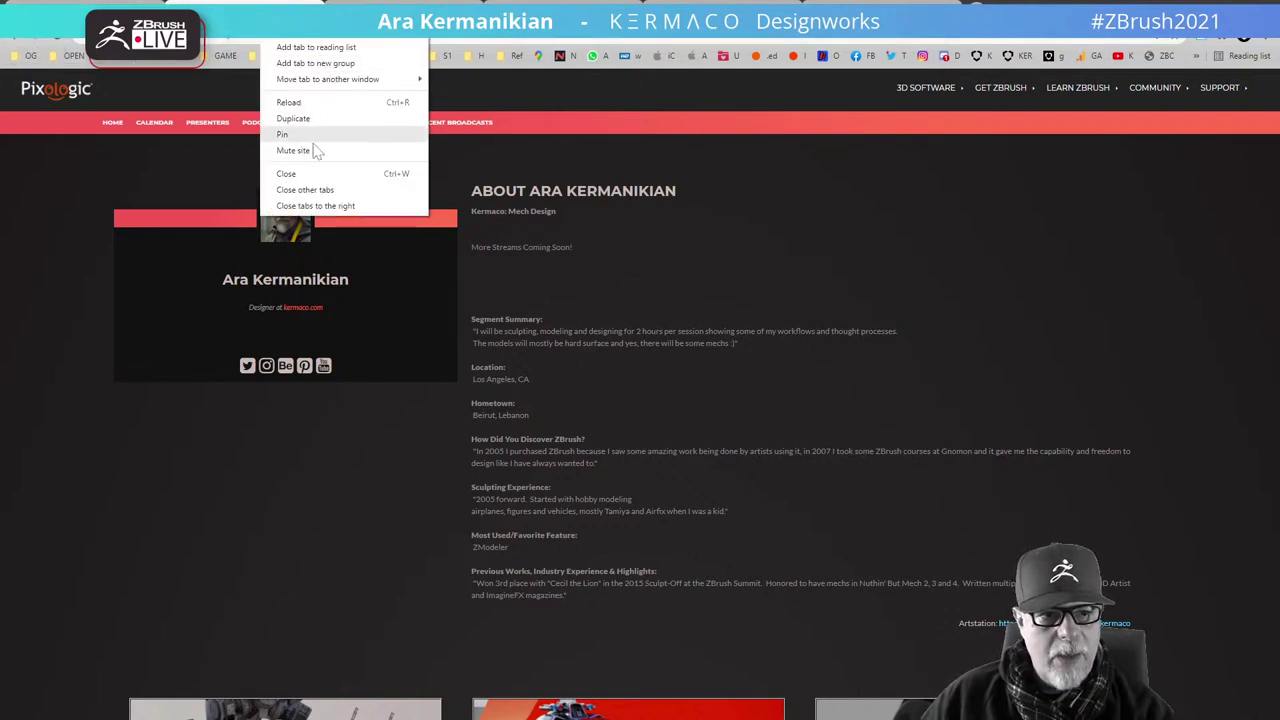
{"action": "mouse_move", "coordinate": [316, 80]}
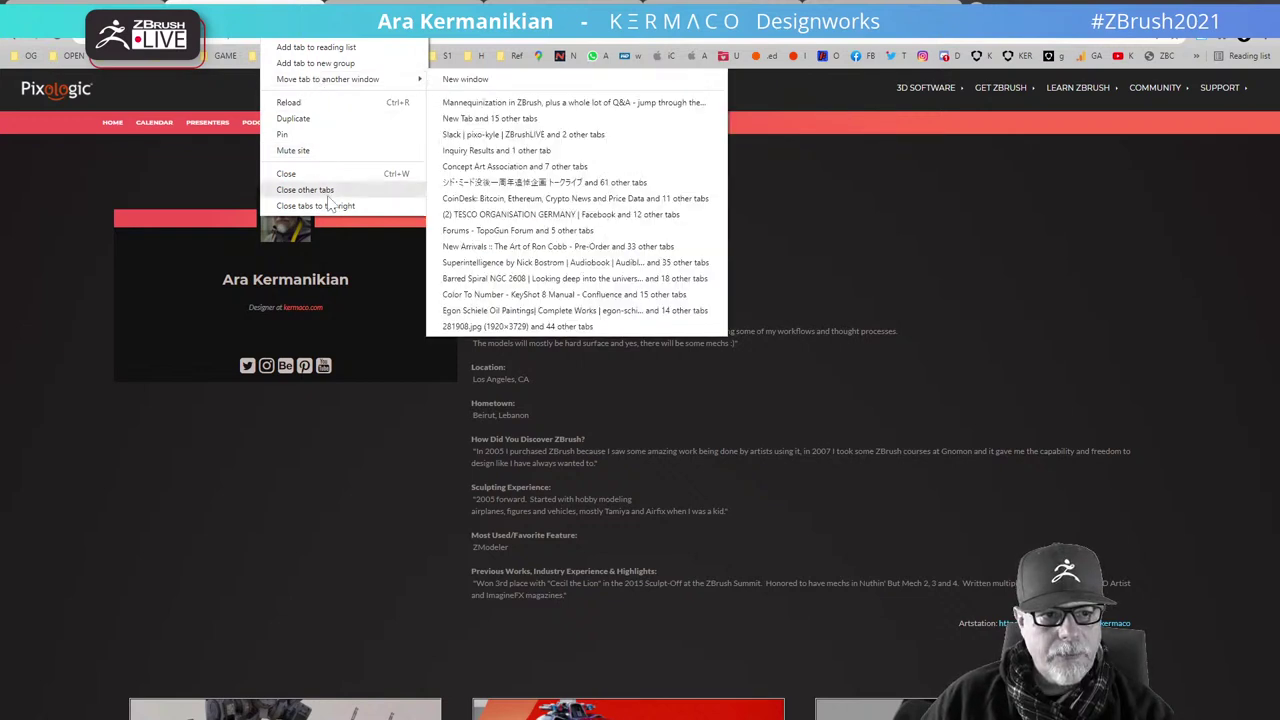
{"action": "left_click", "coordinate": [321, 121]}
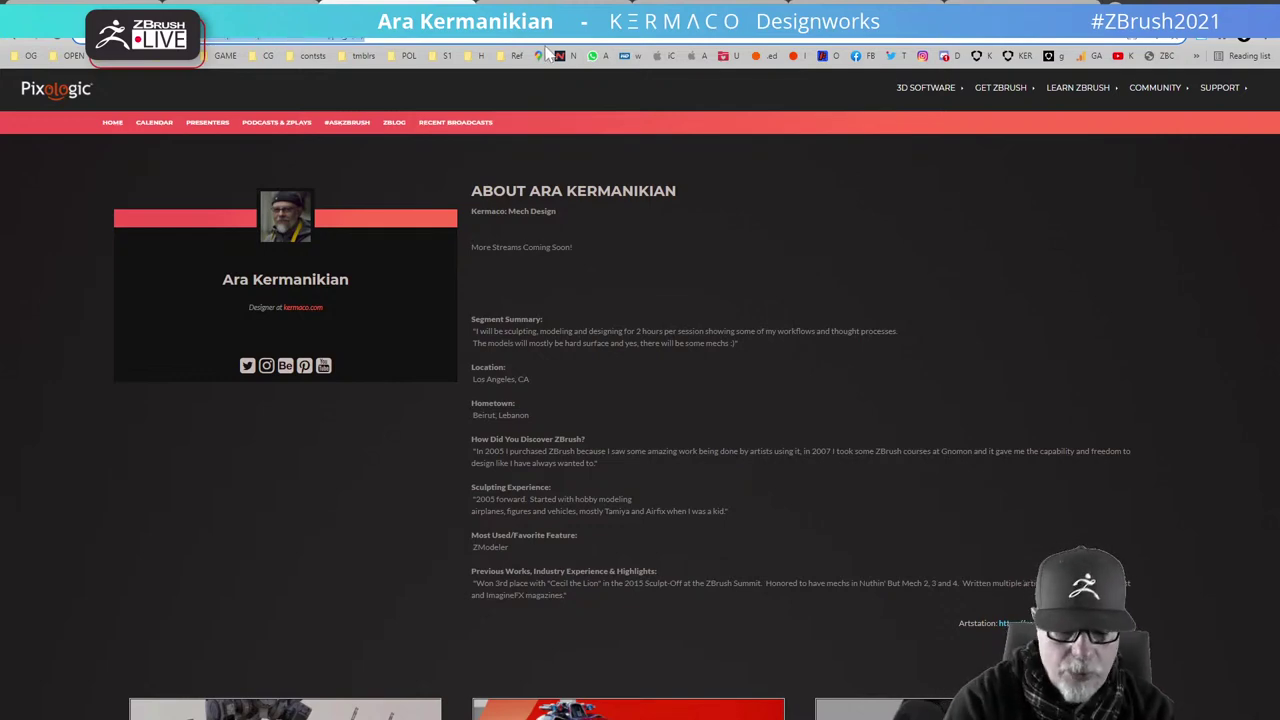
{"action": "key", "text": "BackSpace"}
{"action": "key", "text": "Return"}
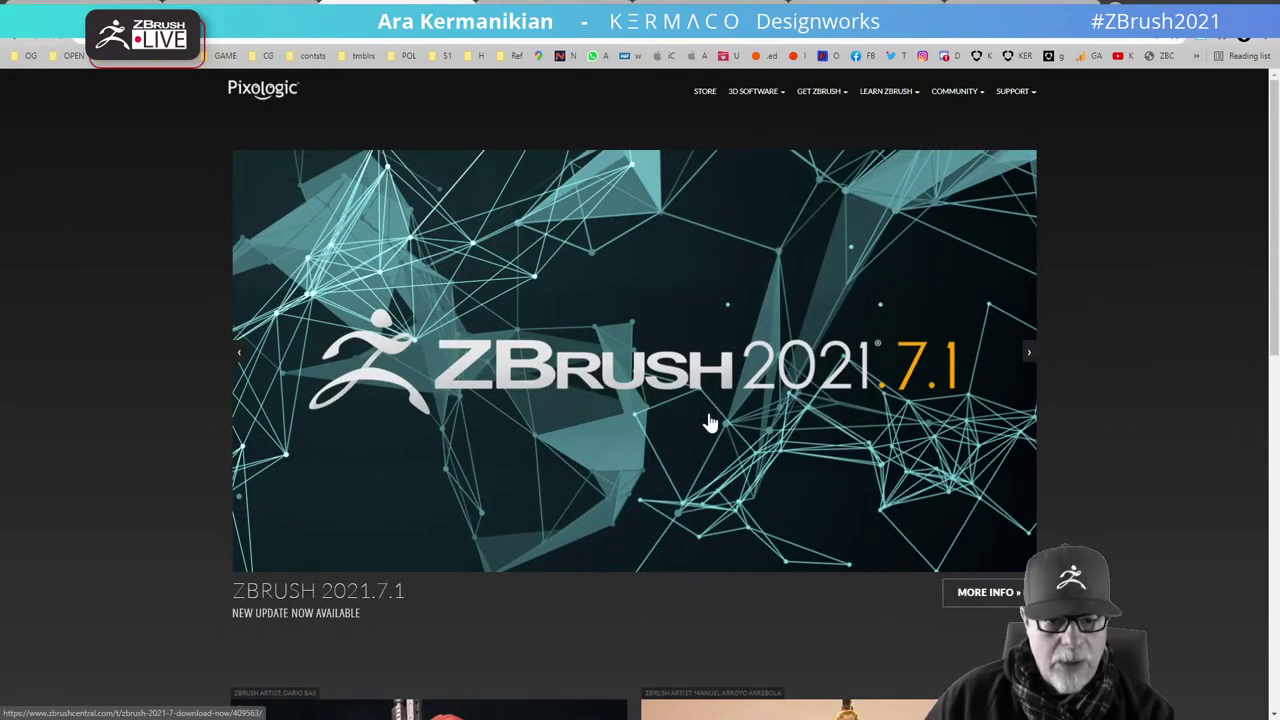
Look through the Pixologic home page, from the ZBrush 2021.7.1 banner down to the ZClassroom, ZBrushCentral and ZBrushLIVE links
{"action": "scroll", "coordinate": [526, 466], "scroll_direction": "down", "scroll_amount": 3}
{"action": "scroll", "coordinate": [524, 466], "scroll_direction": "down", "scroll_amount": 3}
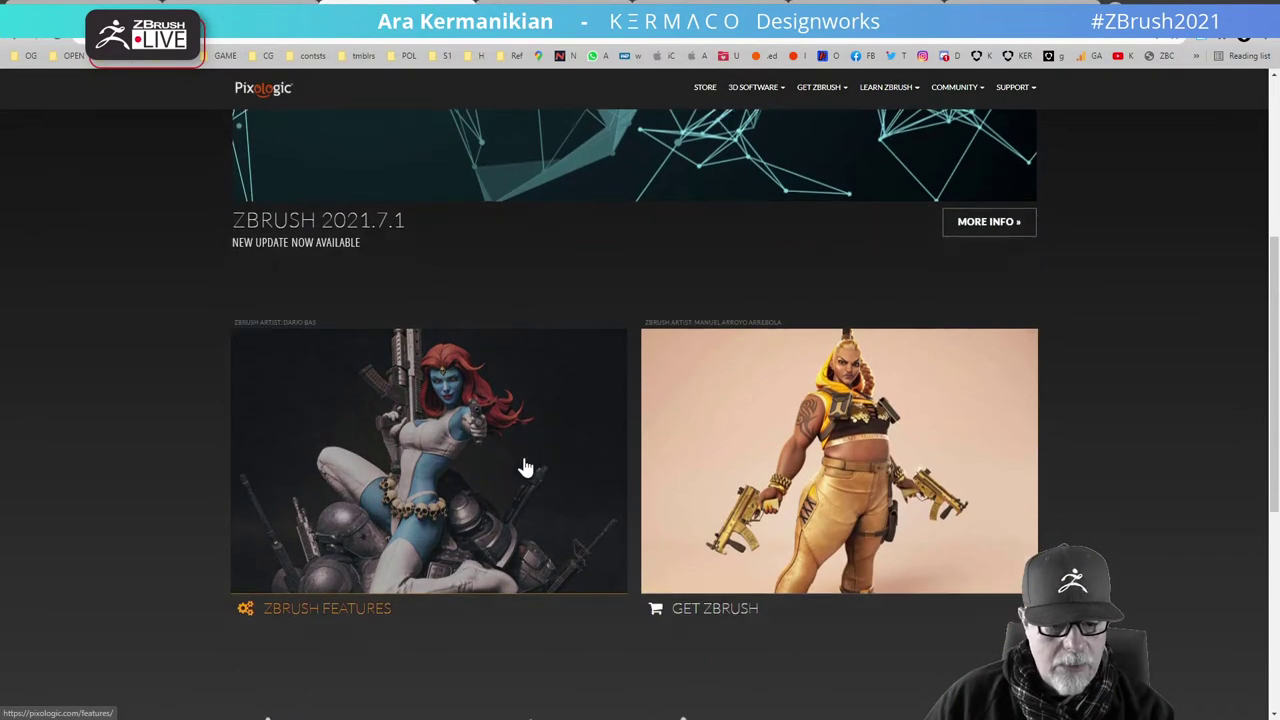
{"action": "scroll", "coordinate": [526, 467], "scroll_direction": "up", "scroll_amount": 6}
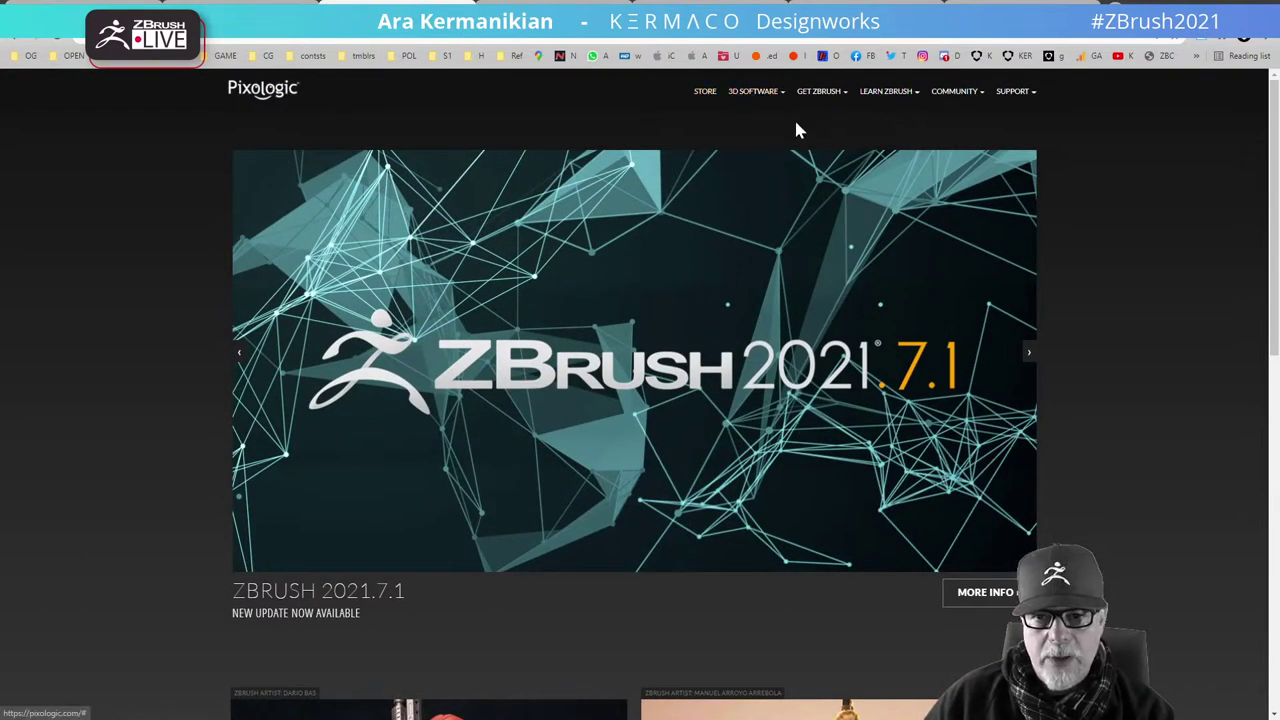
{"action": "scroll", "coordinate": [573, 388], "scroll_direction": "down", "scroll_amount": 3}
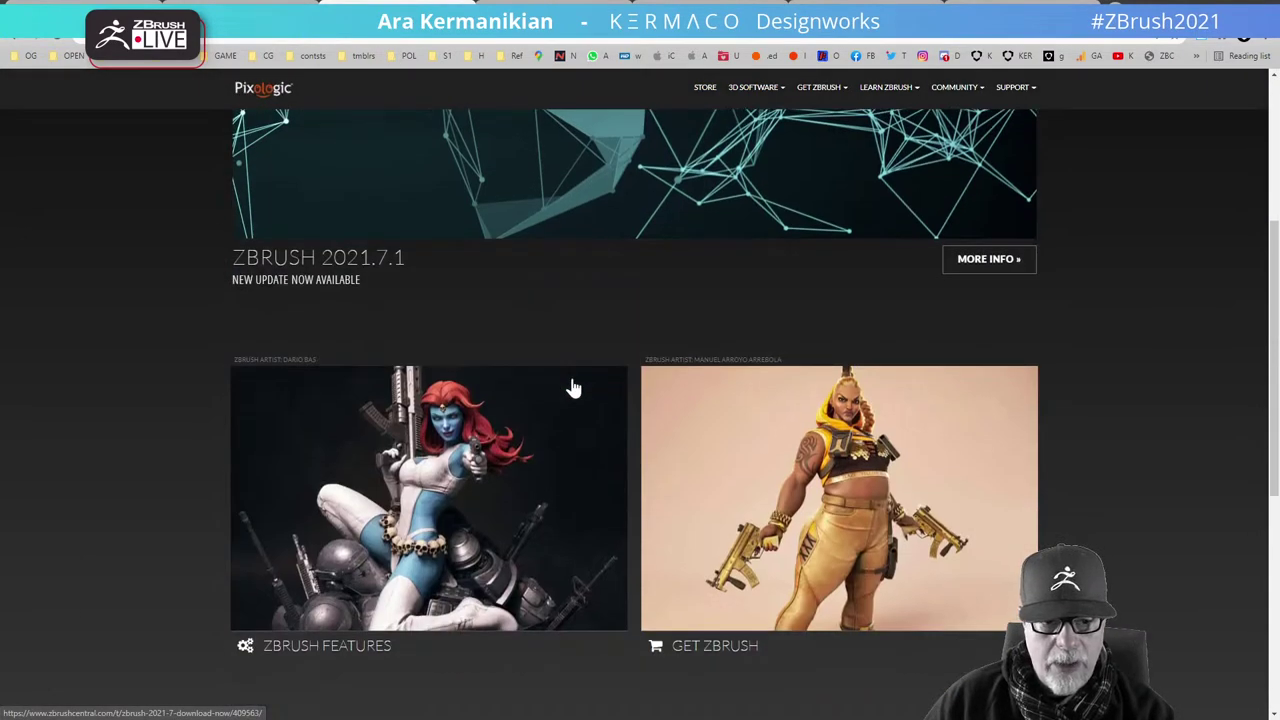
{"action": "scroll", "coordinate": [573, 388], "scroll_direction": "down", "scroll_amount": 4}
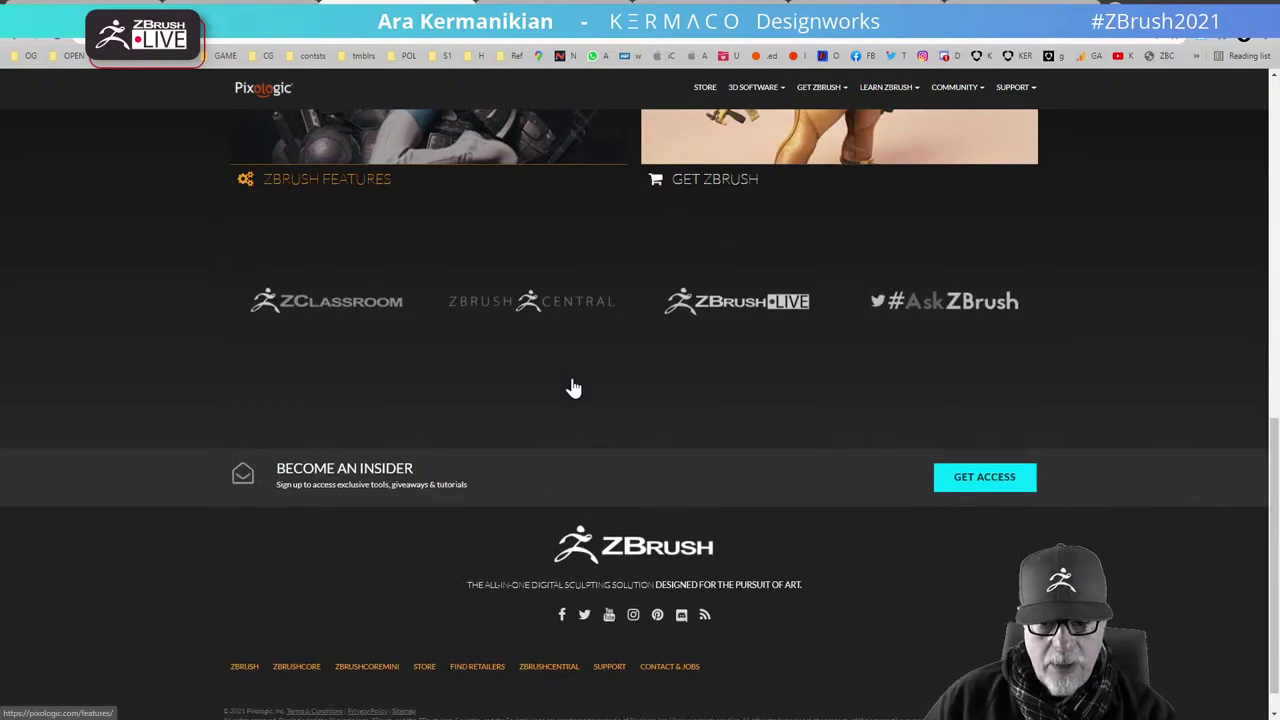
Search the web for "zbrush summit" and open the 2021 ZBrush Summit site
{"action": "scroll", "coordinate": [573, 388], "scroll_direction": "up", "scroll_amount": 8}
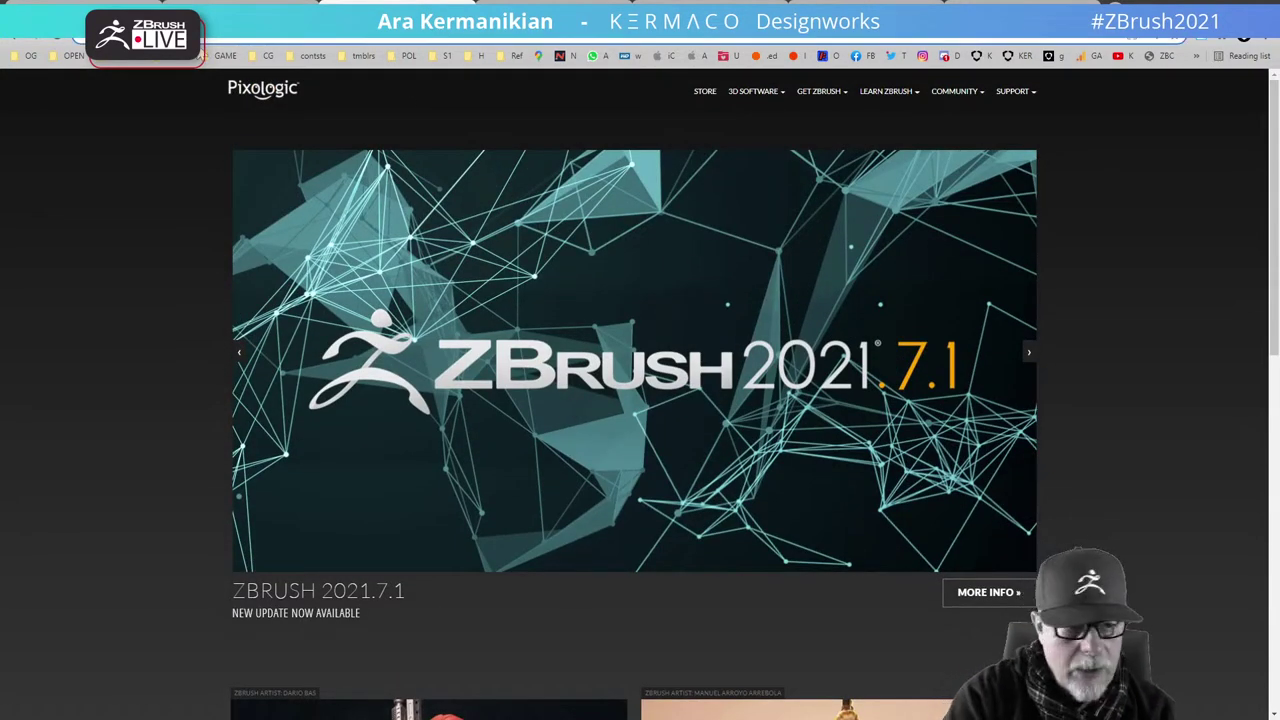
{"action": "type", "text": "zbr"}
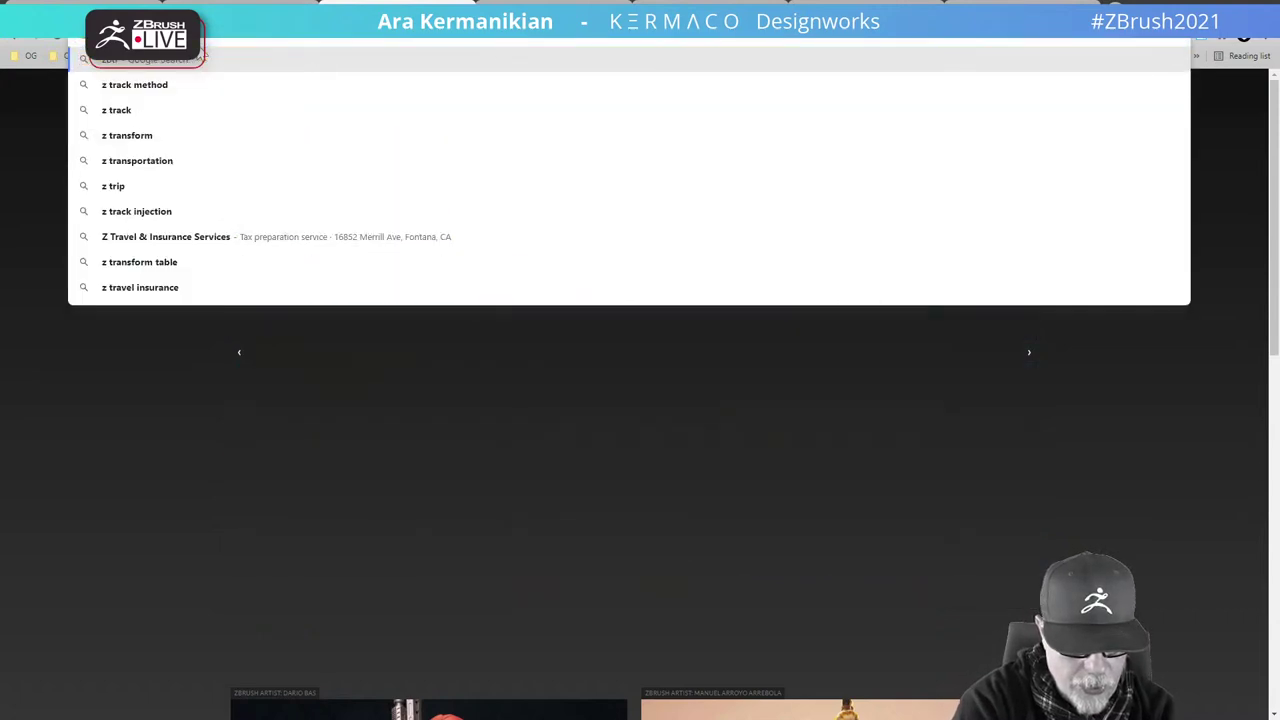
{"action": "type", "text": "ush summit"}
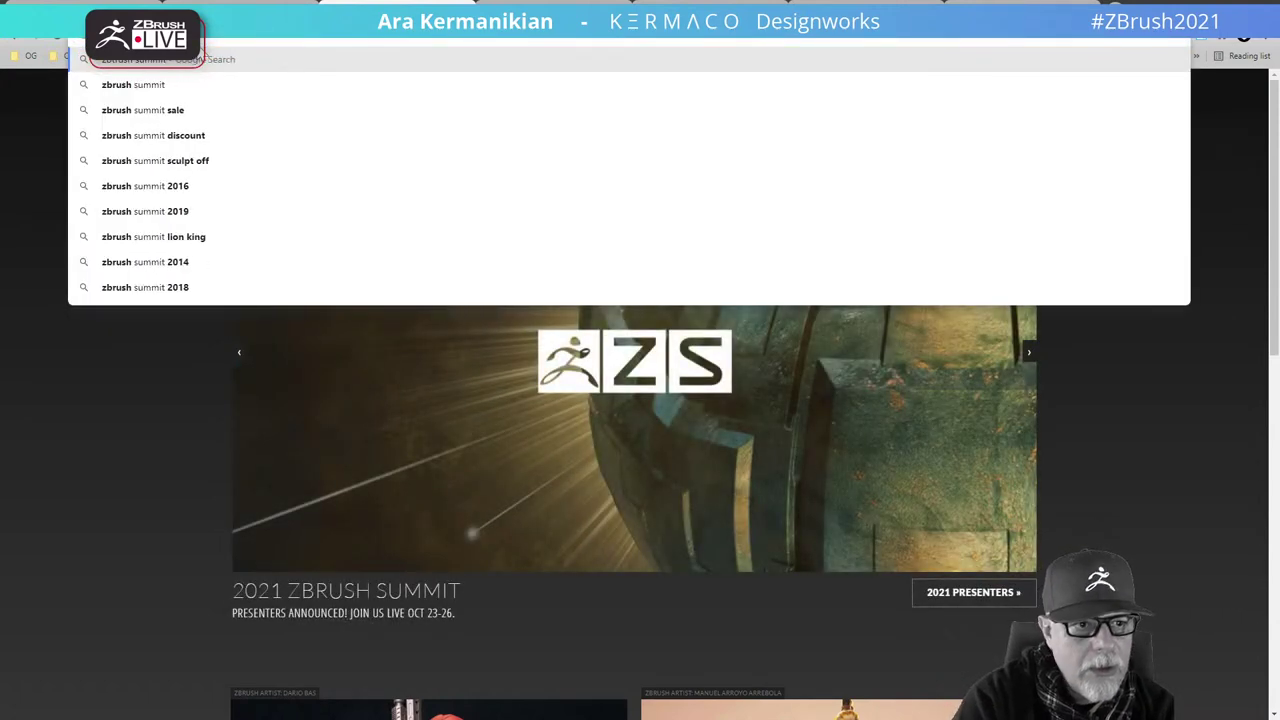
{"action": "key", "text": "Return"}
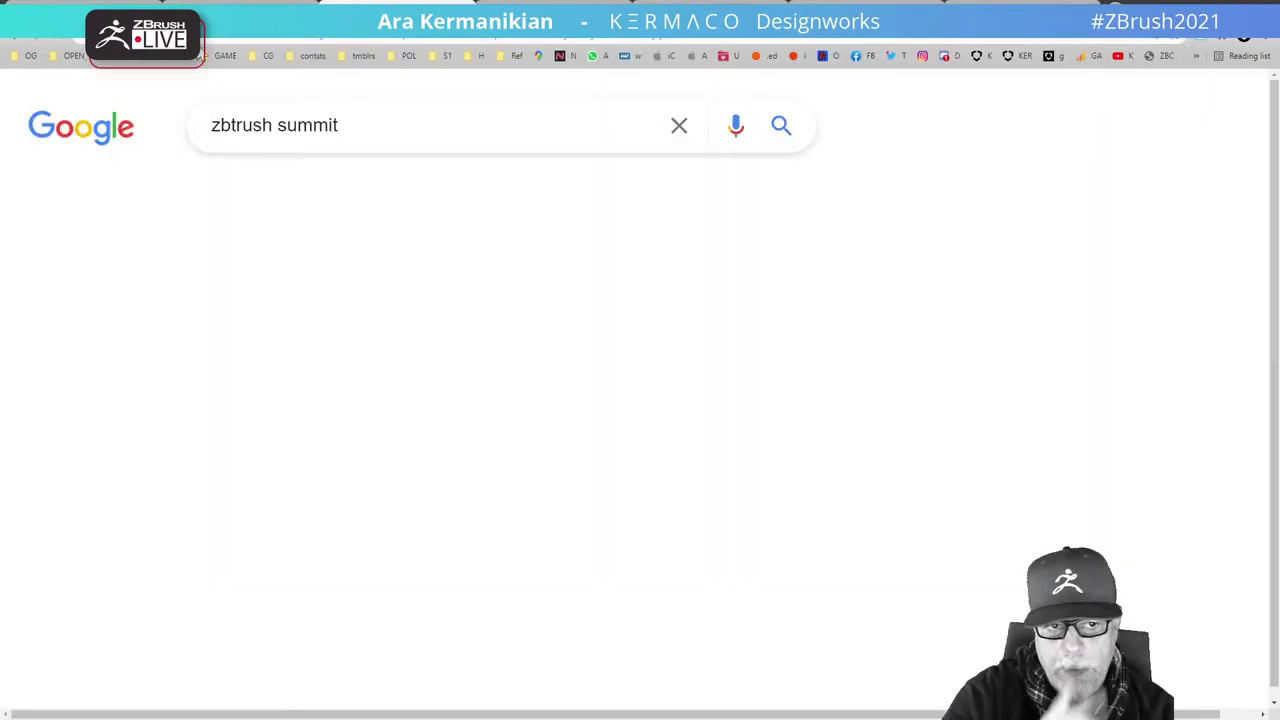
{"action": "left_click", "coordinate": [332, 304]}
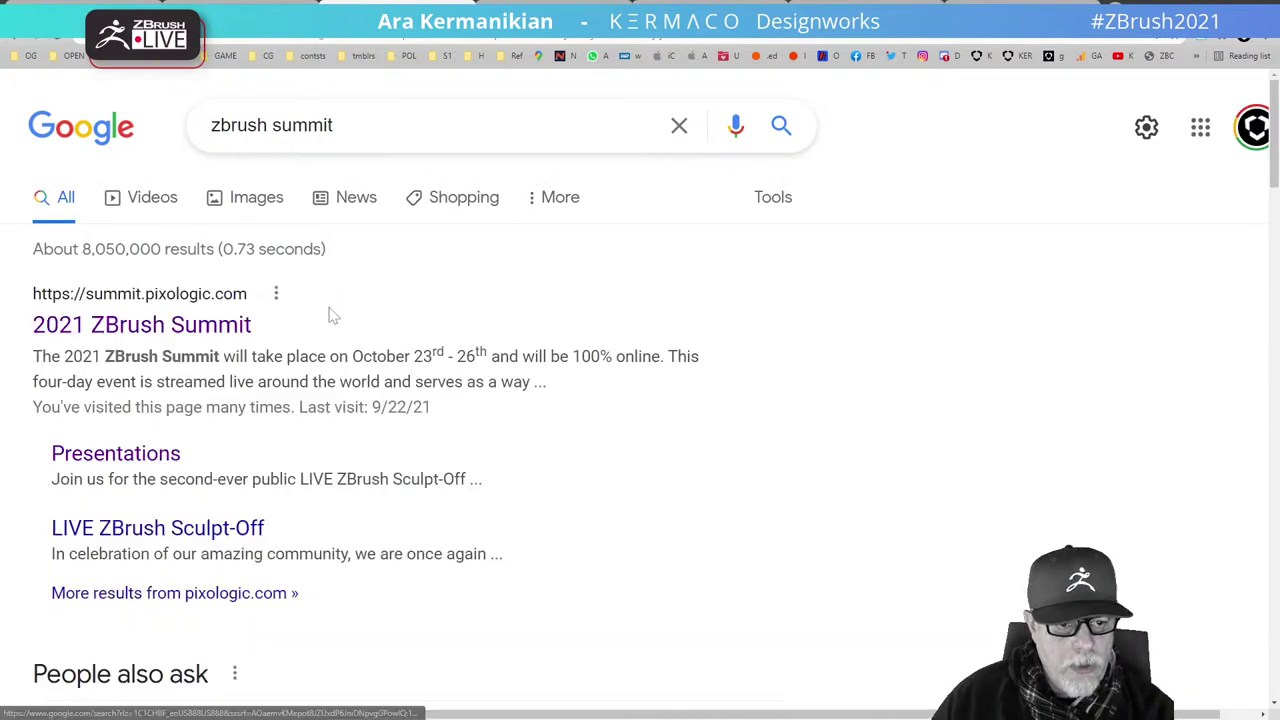
{"action": "left_click", "coordinate": [172, 330]}
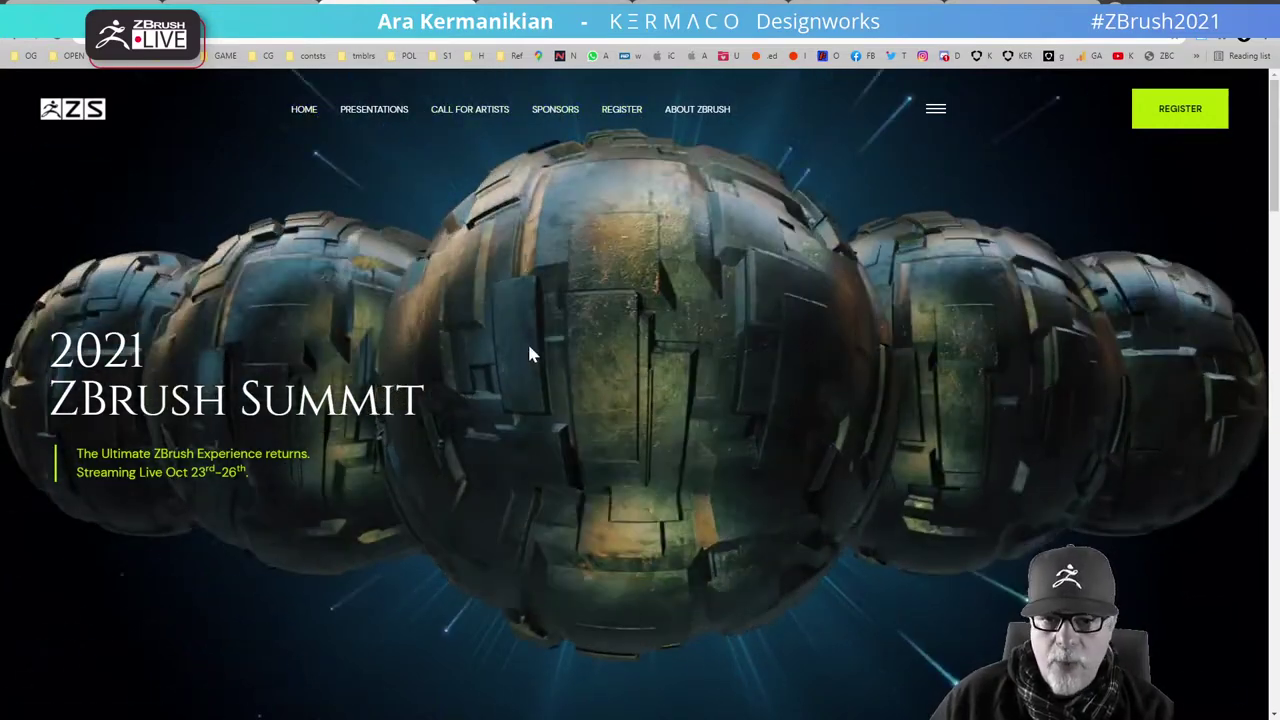
Look through the 2021 ZBrush Summit home page down to the Register section and return to its opening banner
{"action": "scroll", "coordinate": [657, 480], "scroll_direction": "down", "scroll_amount": 7}
{"action": "scroll", "coordinate": [655, 483], "scroll_direction": "down", "scroll_amount": 12}
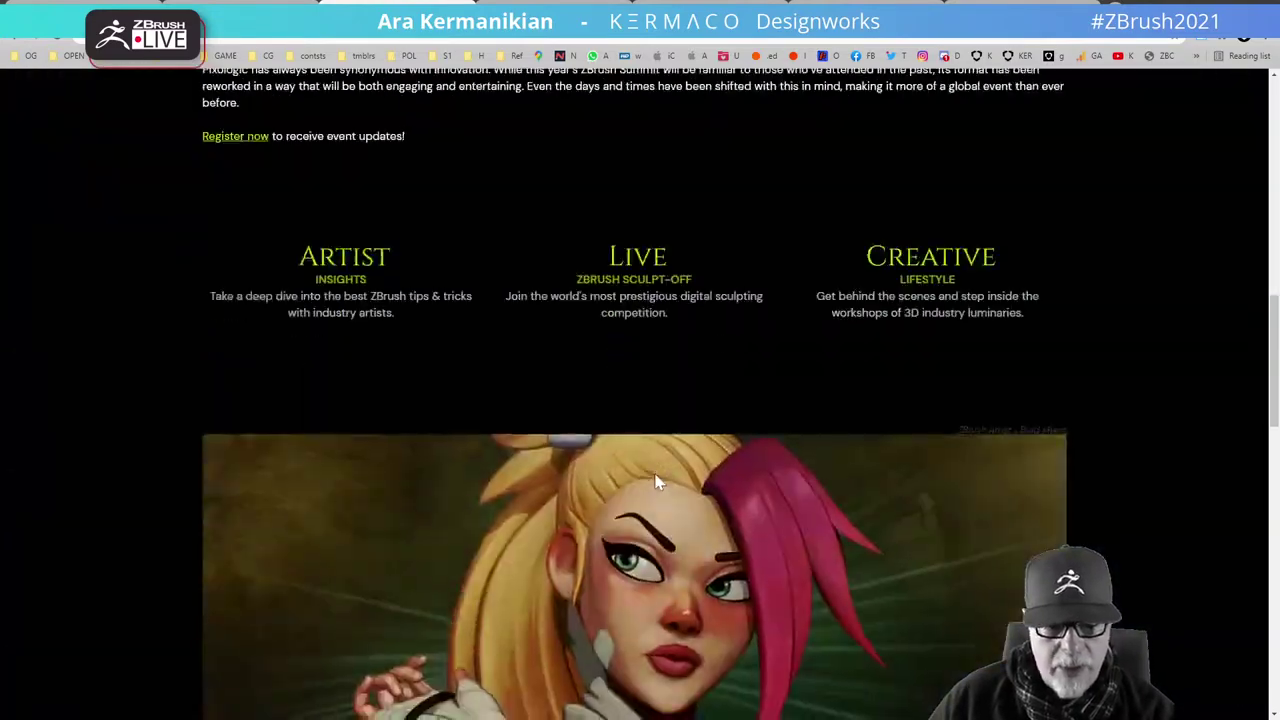
{"action": "scroll", "coordinate": [655, 483], "scroll_direction": "down", "scroll_amount": 5}
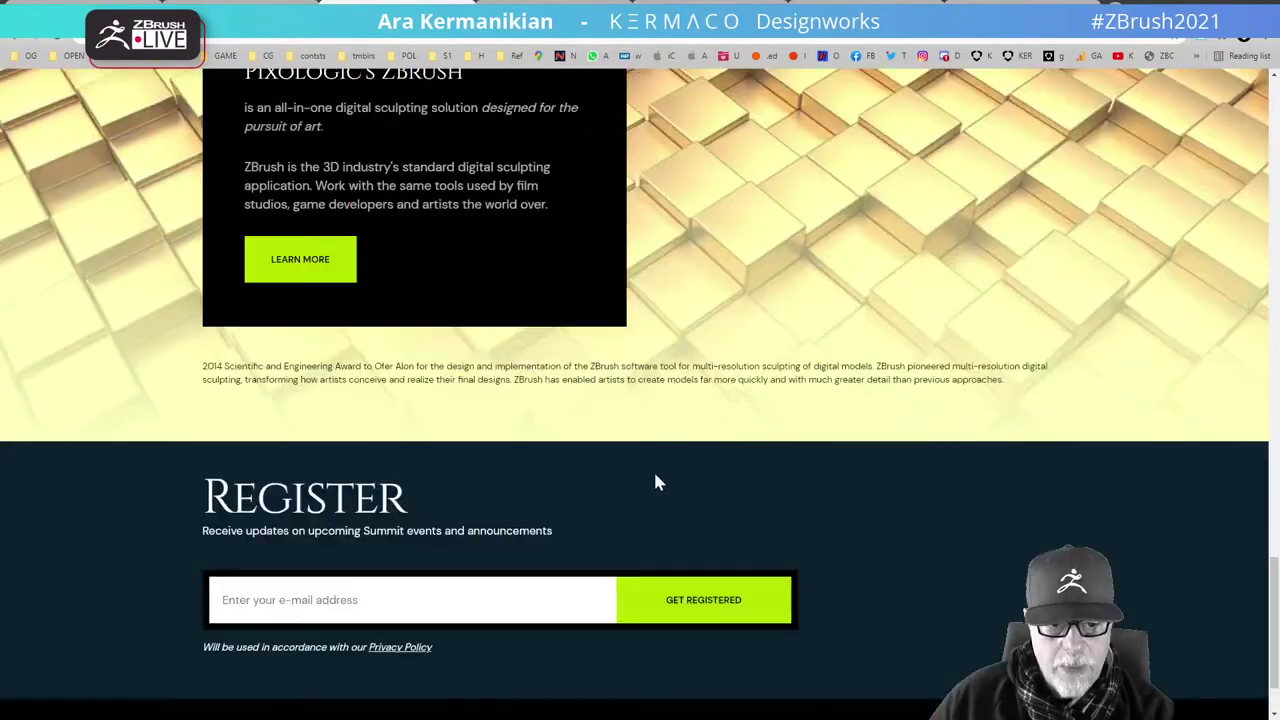
{"action": "scroll", "coordinate": [566, 363], "scroll_direction": "up", "scroll_amount": 15}
{"action": "scroll", "coordinate": [563, 353], "scroll_direction": "up", "scroll_amount": 5}
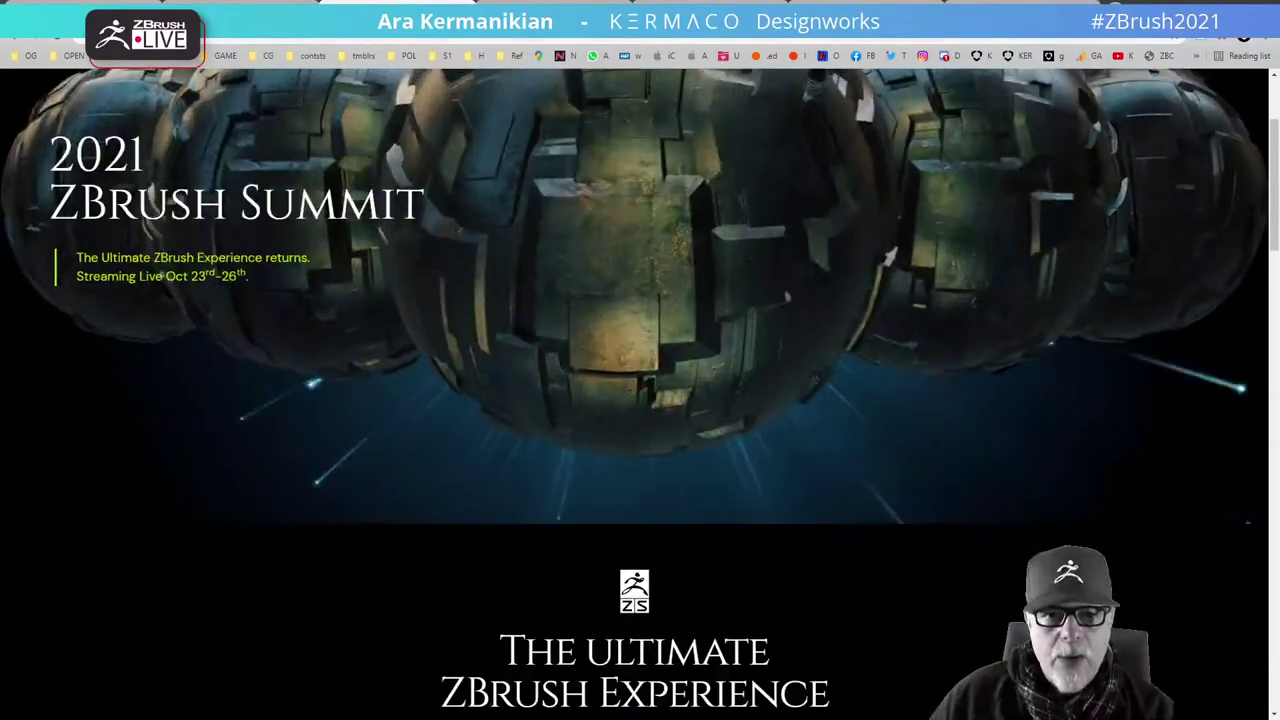
Show the Kermaco portfolio site, look over its category tiles, and open the Mech gallery
{"action": "key", "text": "ctrl+Tab"}
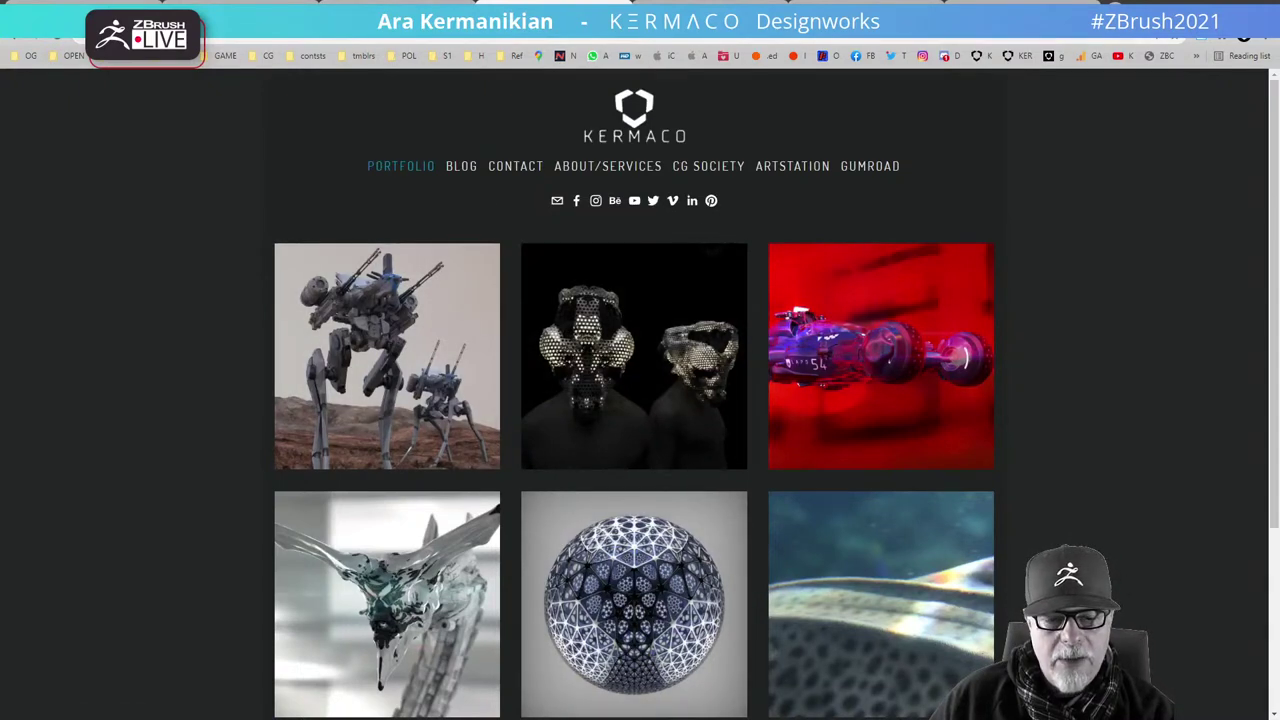
{"action": "scroll", "coordinate": [912, 573], "scroll_direction": "down", "scroll_amount": 2}
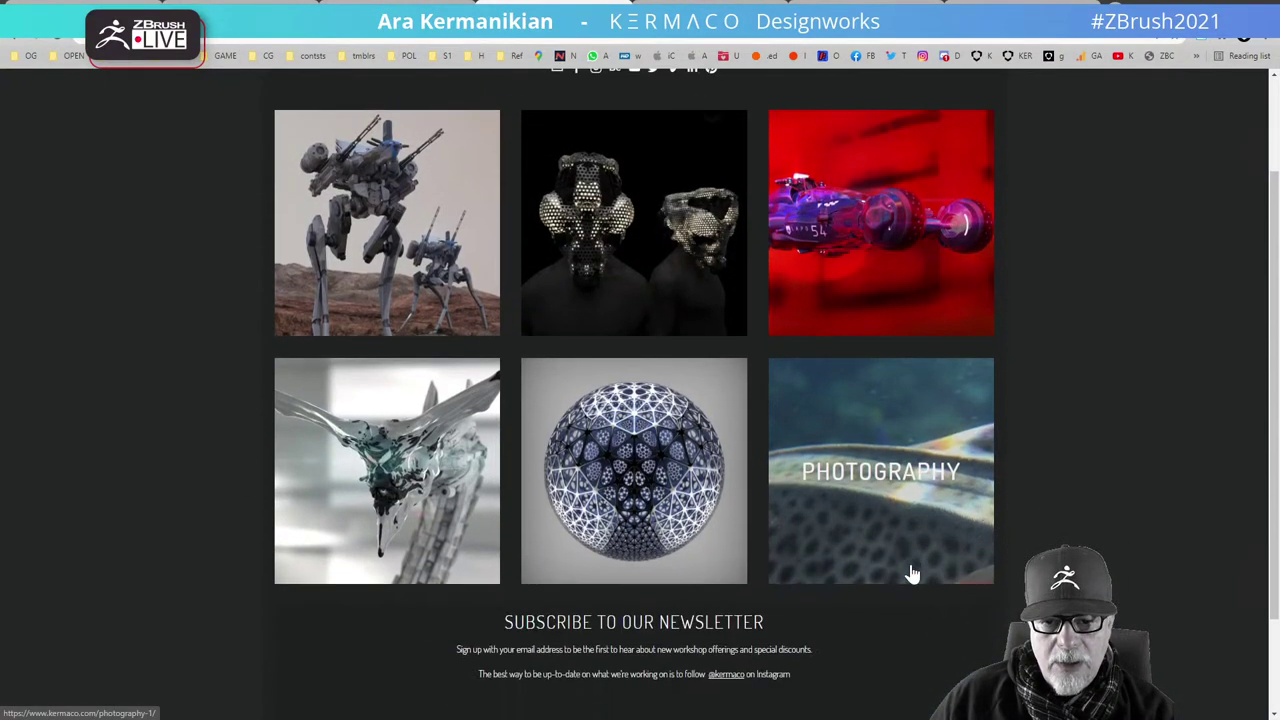
{"action": "scroll", "coordinate": [912, 573], "scroll_direction": "up", "scroll_amount": 2}
{"action": "left_click", "coordinate": [425, 428]}
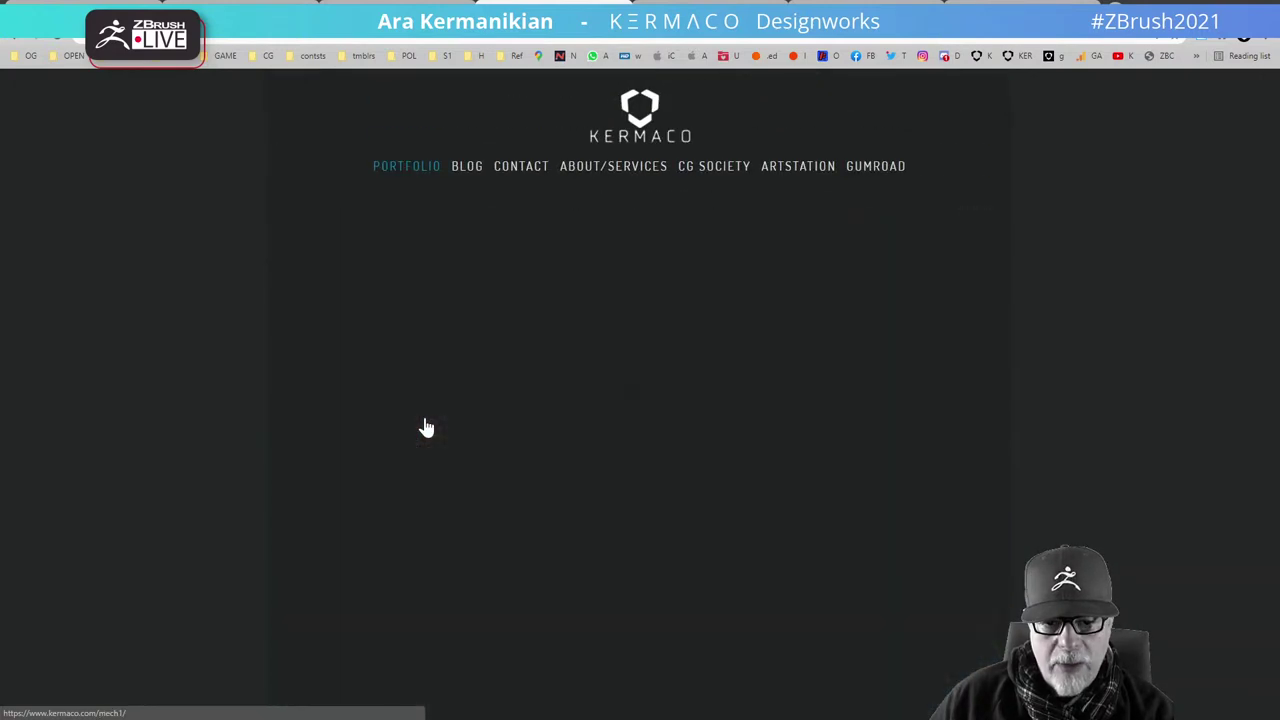
{"action": "scroll", "coordinate": [641, 557], "scroll_direction": "down", "scroll_amount": 2}
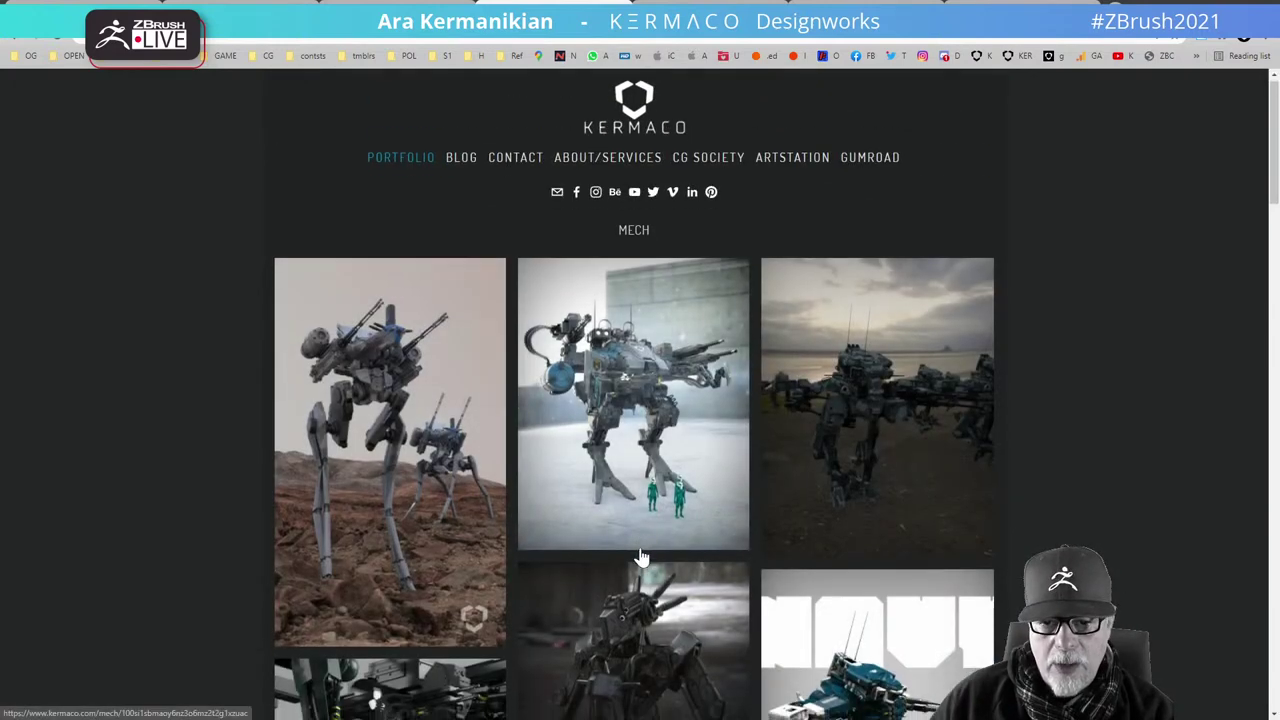
Look through the Mech gallery, viewing the grey walking mech with the reflective floor enlarged
{"action": "scroll", "coordinate": [959, 540], "scroll_direction": "down", "scroll_amount": 1}
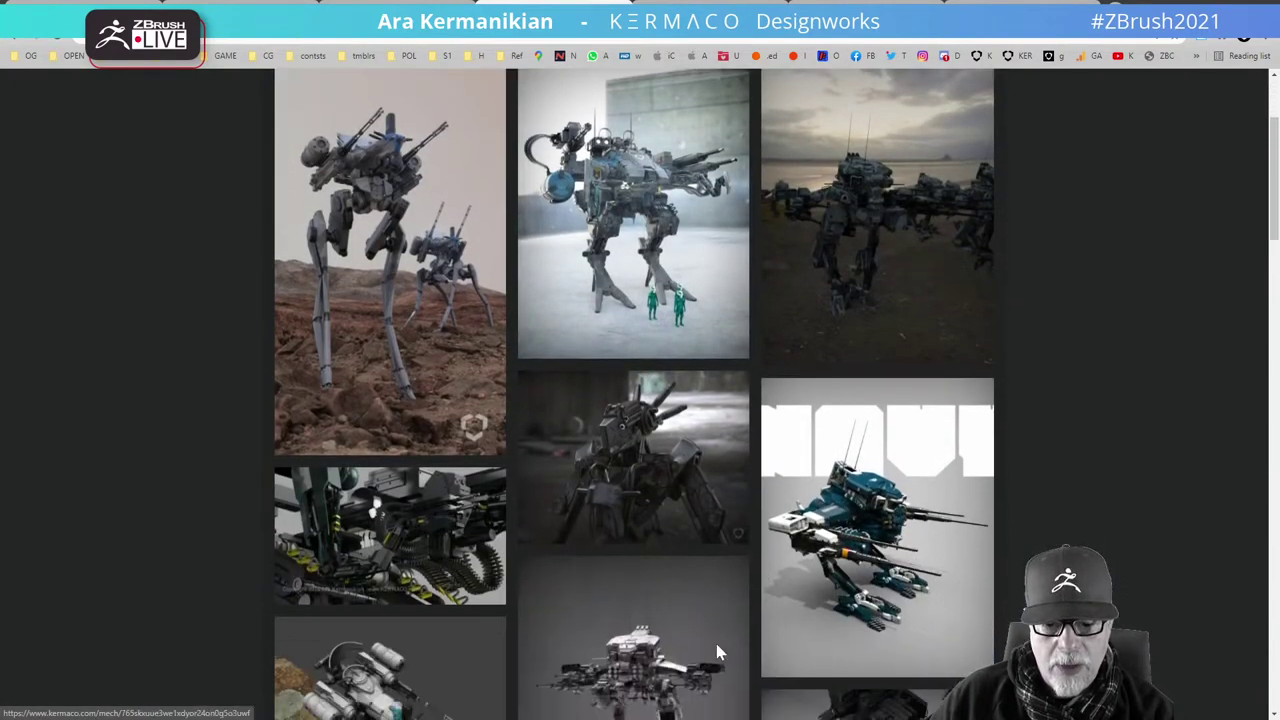
{"action": "scroll", "coordinate": [717, 652], "scroll_direction": "down", "scroll_amount": 13}
{"action": "scroll", "coordinate": [771, 597], "scroll_direction": "up", "scroll_amount": 3}
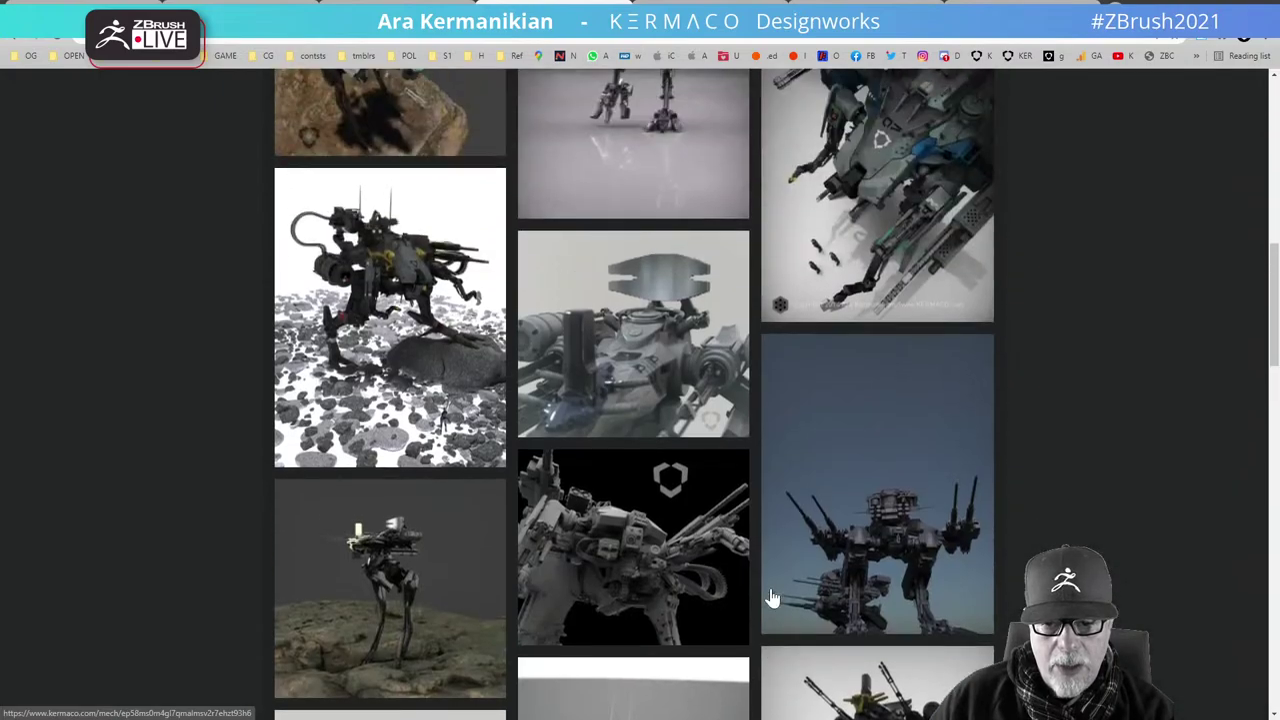
{"action": "scroll", "coordinate": [771, 597], "scroll_direction": "down", "scroll_amount": 5}
{"action": "left_click", "coordinate": [575, 526]}
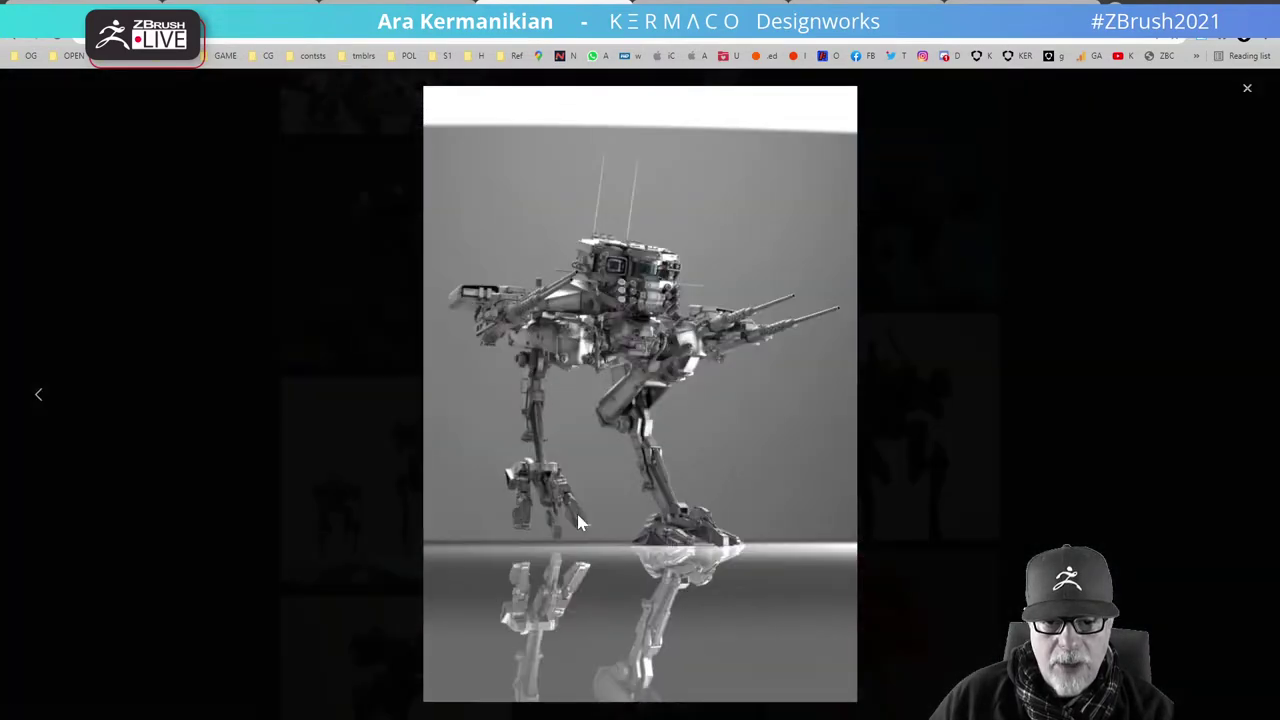
{"action": "left_click", "coordinate": [1247, 88]}
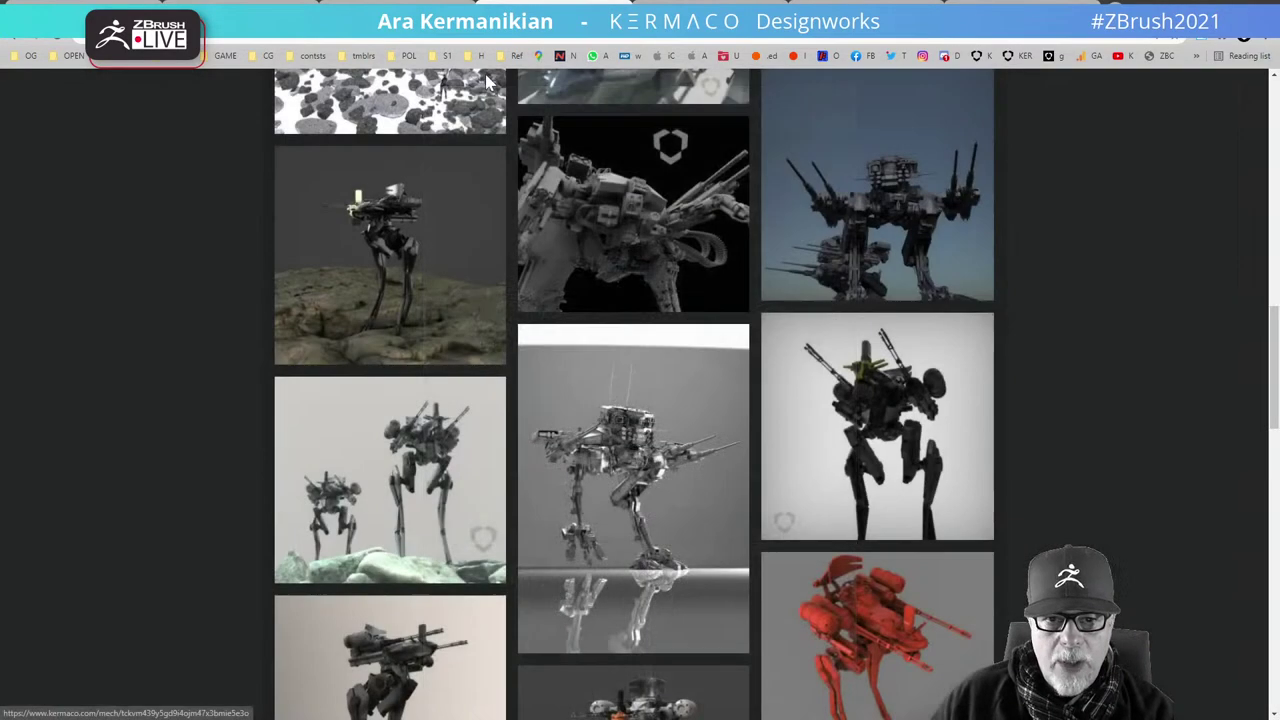
{"action": "scroll", "coordinate": [236, 310], "scroll_direction": "down", "scroll_amount": 5}
{"action": "scroll", "coordinate": [250, 285], "scroll_direction": "up", "scroll_amount": 10}
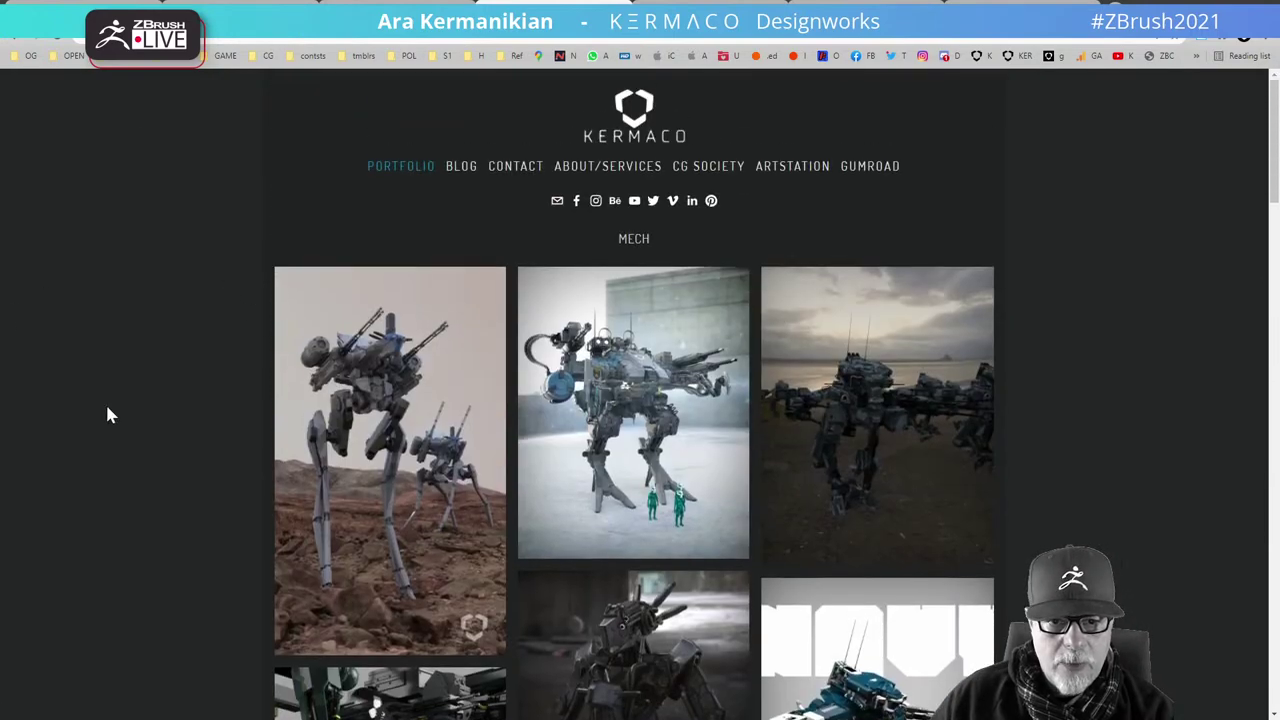
Go back to the portfolio overview and look through the Character gallery
{"action": "key", "text": "alt+Left"}
{"action": "left_click", "coordinate": [622, 362]}
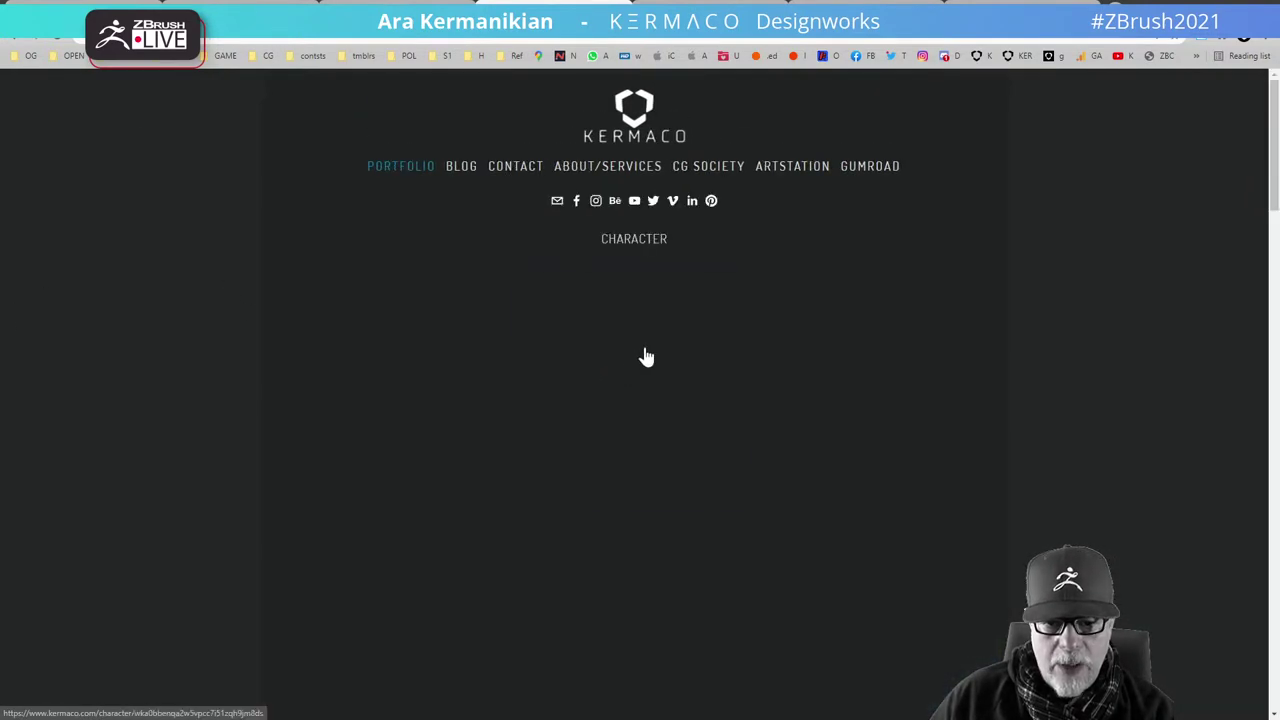
{"action": "scroll", "coordinate": [749, 494], "scroll_direction": "down", "scroll_amount": 3}
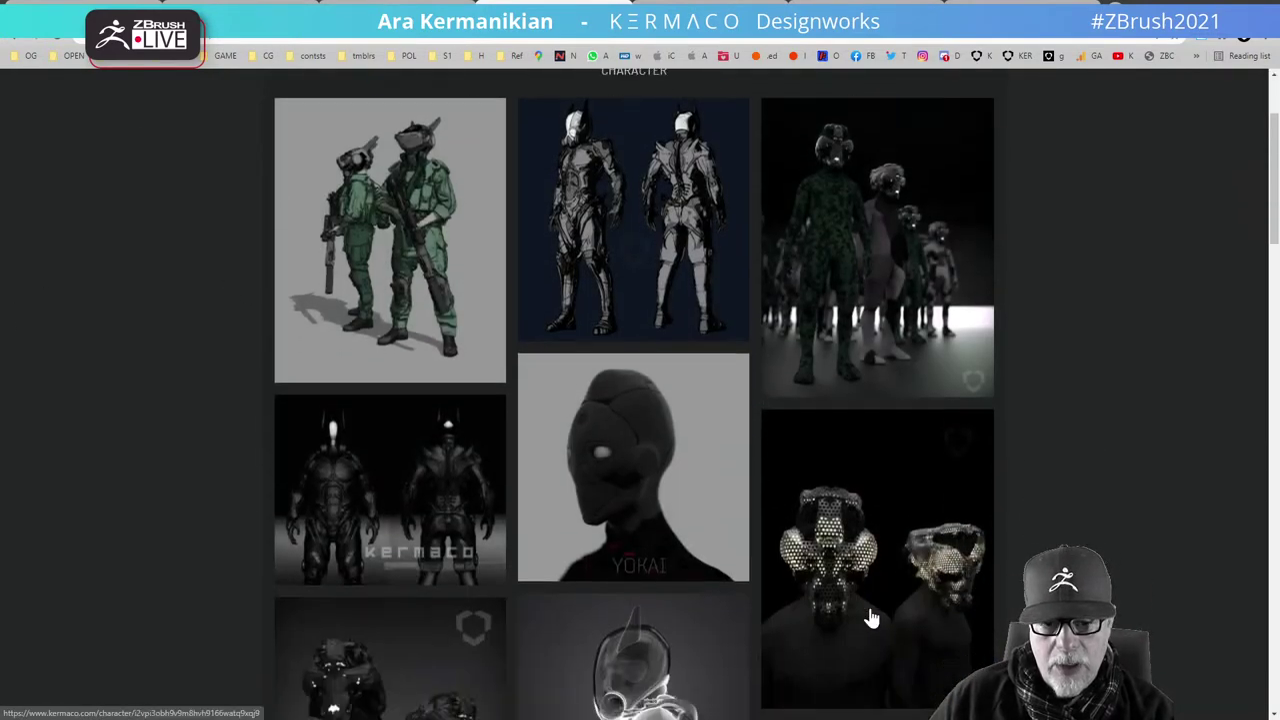
{"action": "scroll", "coordinate": [872, 618], "scroll_direction": "down", "scroll_amount": 8}
Return to the portfolio overview and look through the Vehicle gallery
{"action": "key", "text": "alt+Left"}
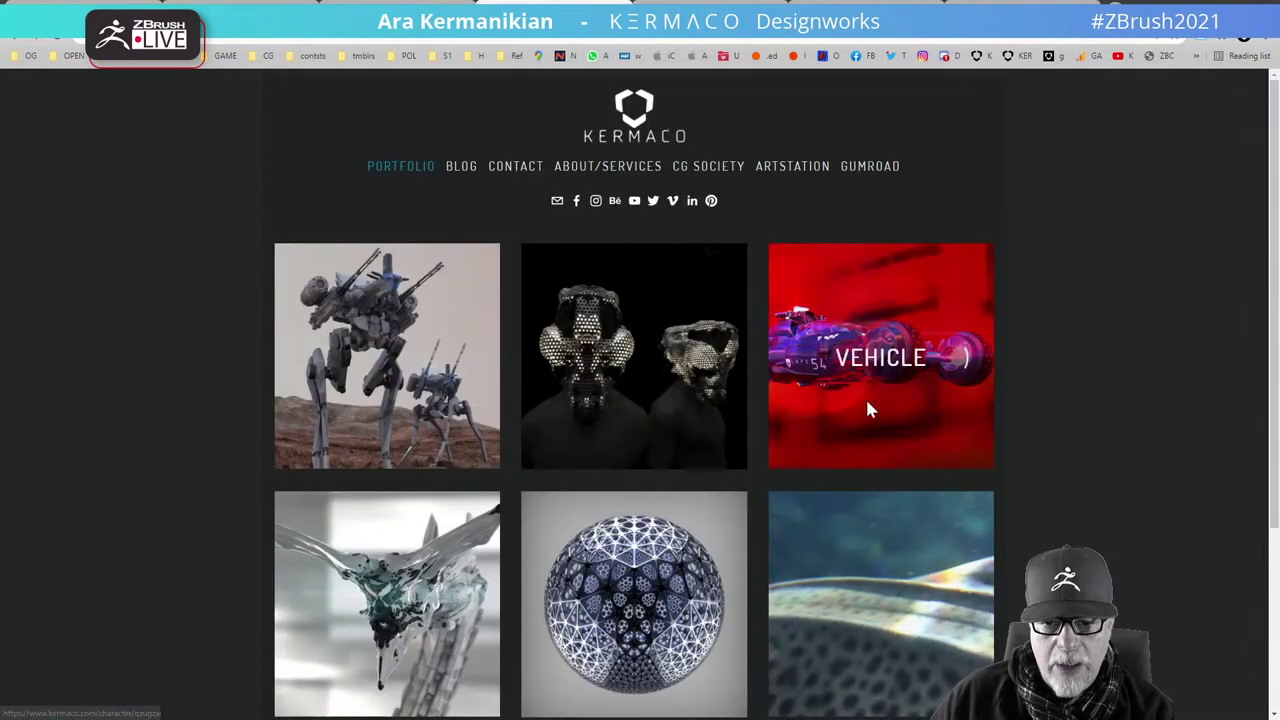
{"action": "left_click", "coordinate": [864, 385]}
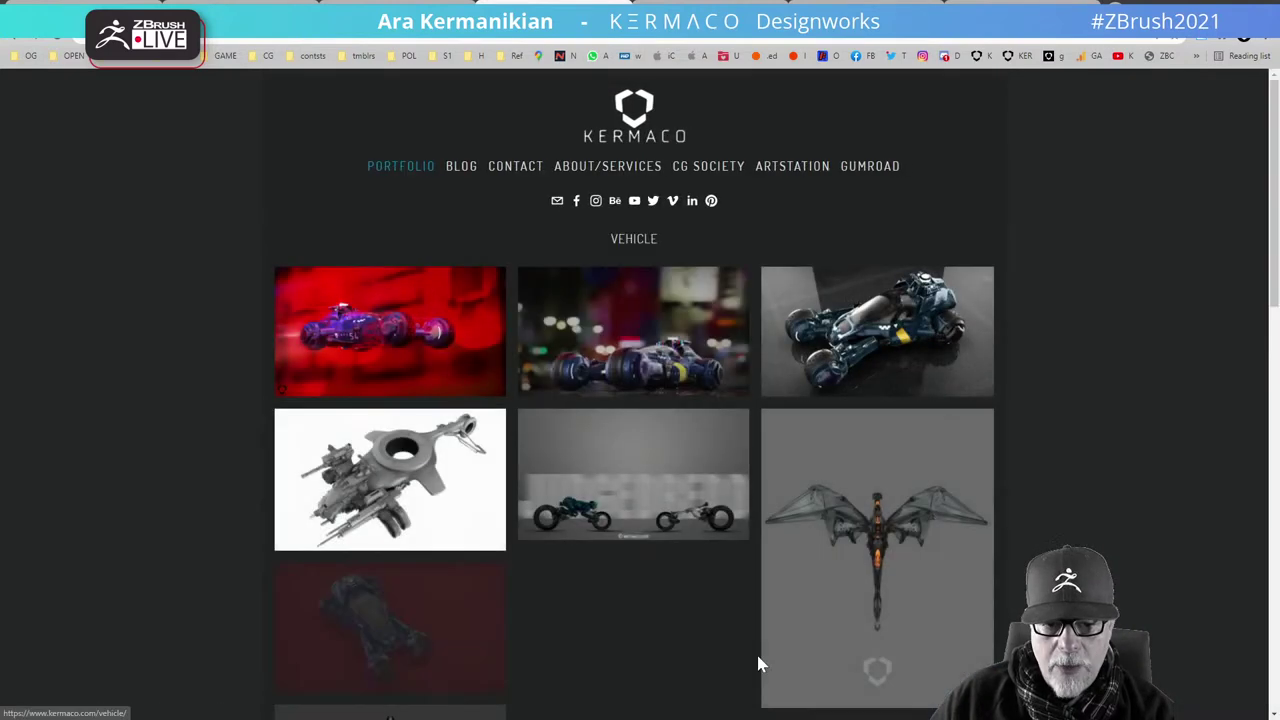
{"action": "scroll", "coordinate": [757, 620], "scroll_direction": "down", "scroll_amount": 3}
Return to the portfolio overview, open the Creature gallery, and look over its first renders
{"action": "key", "text": "alt+Left"}
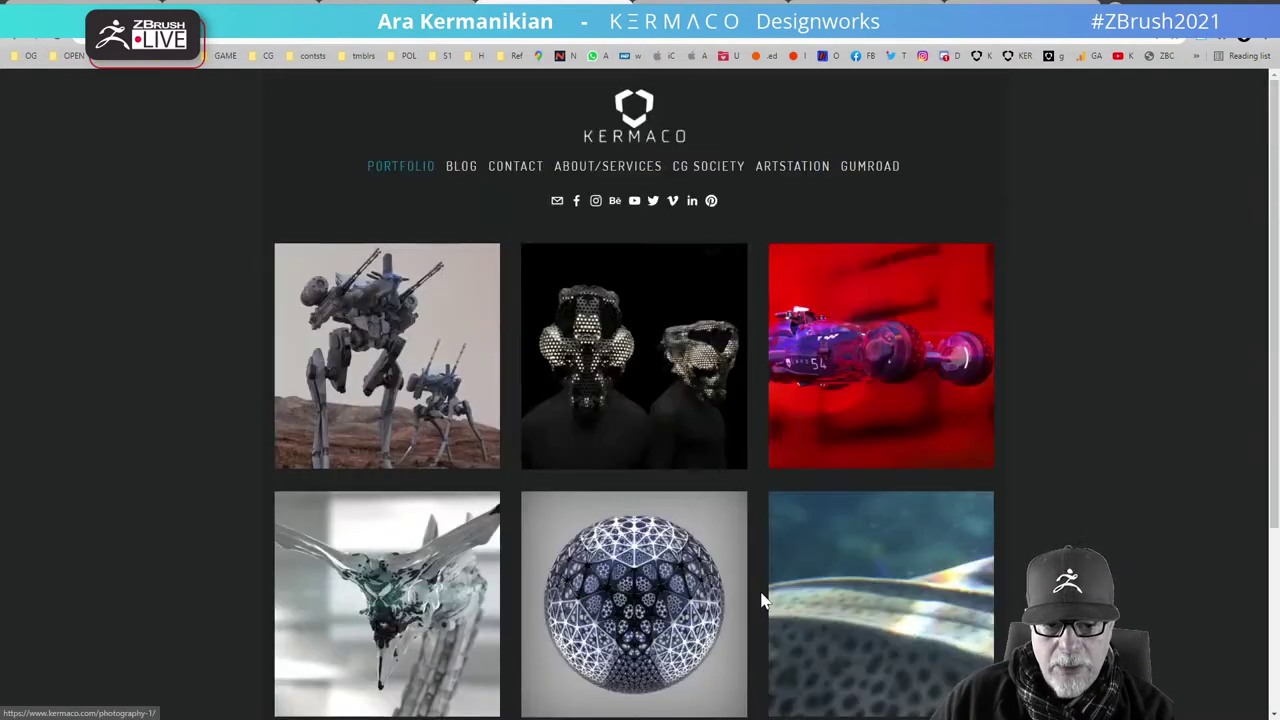
{"action": "scroll", "coordinate": [762, 600], "scroll_direction": "down", "scroll_amount": 3}
{"action": "scroll", "coordinate": [291, 329], "scroll_direction": "up", "scroll_amount": 1}
{"action": "left_click", "coordinate": [416, 408]}
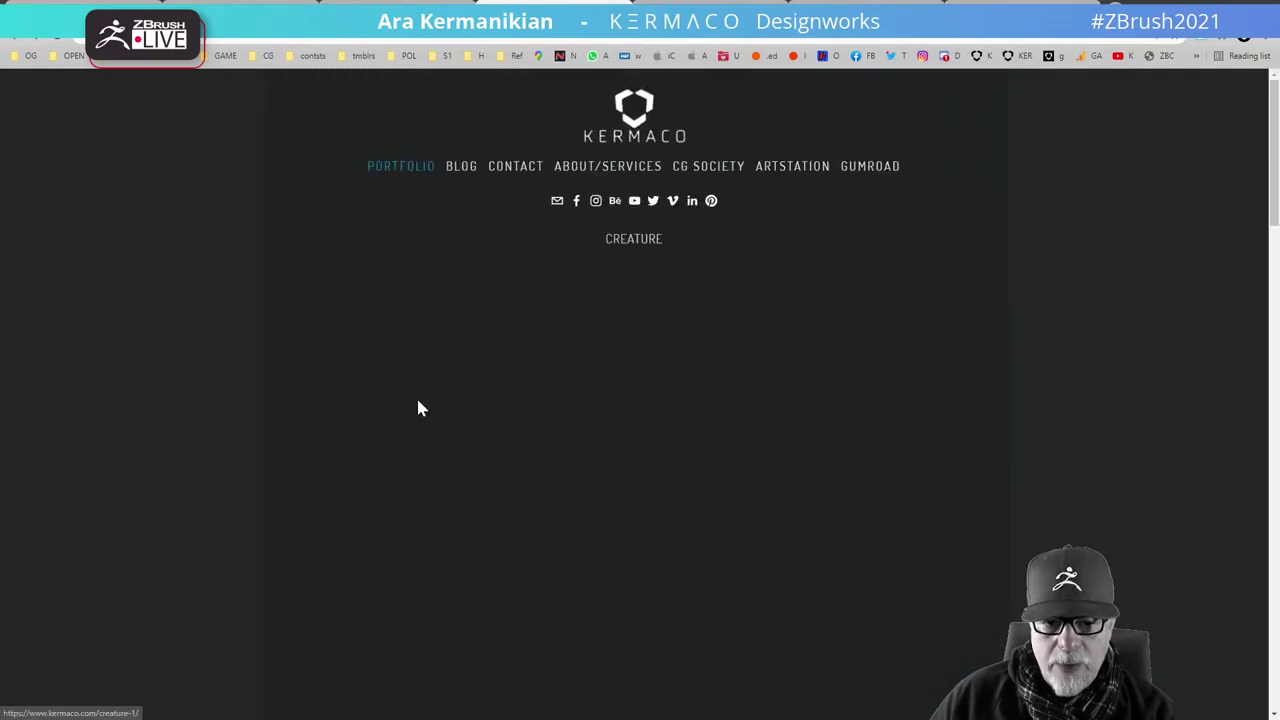
{"action": "scroll", "coordinate": [637, 557], "scroll_direction": "down", "scroll_amount": 3}
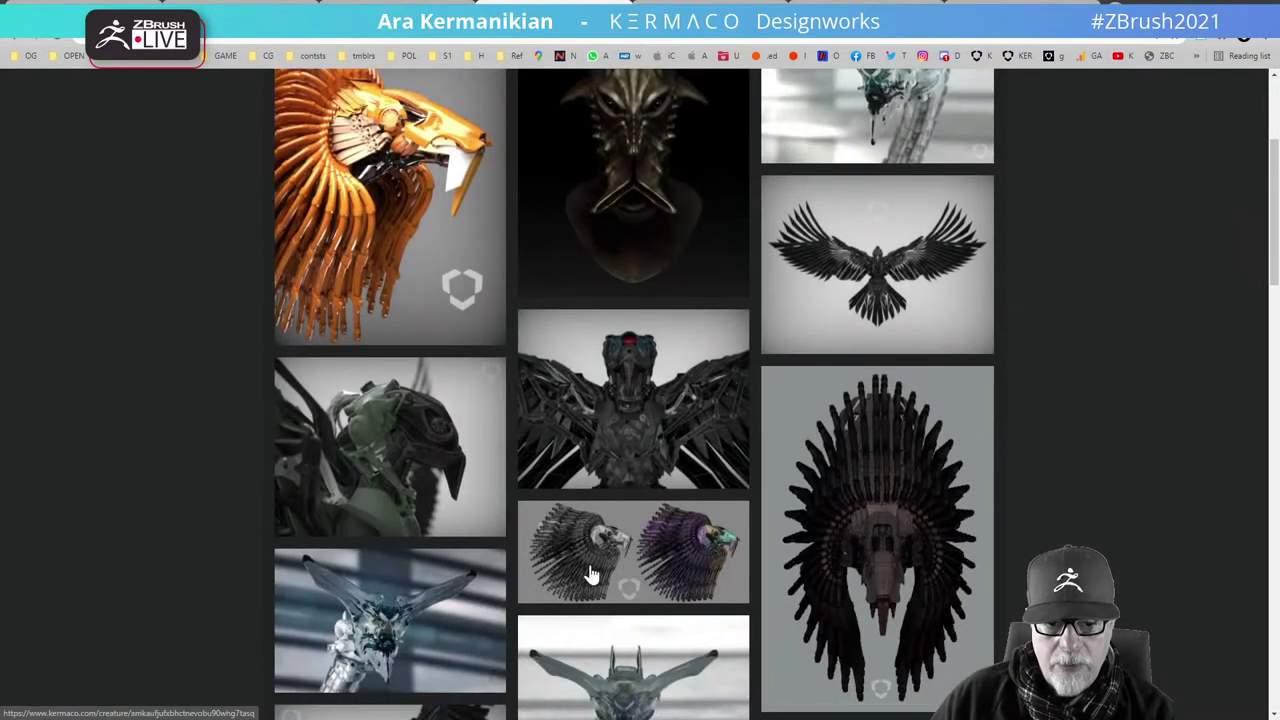
{"action": "scroll", "coordinate": [481, 172], "scroll_direction": "up", "scroll_amount": 2}
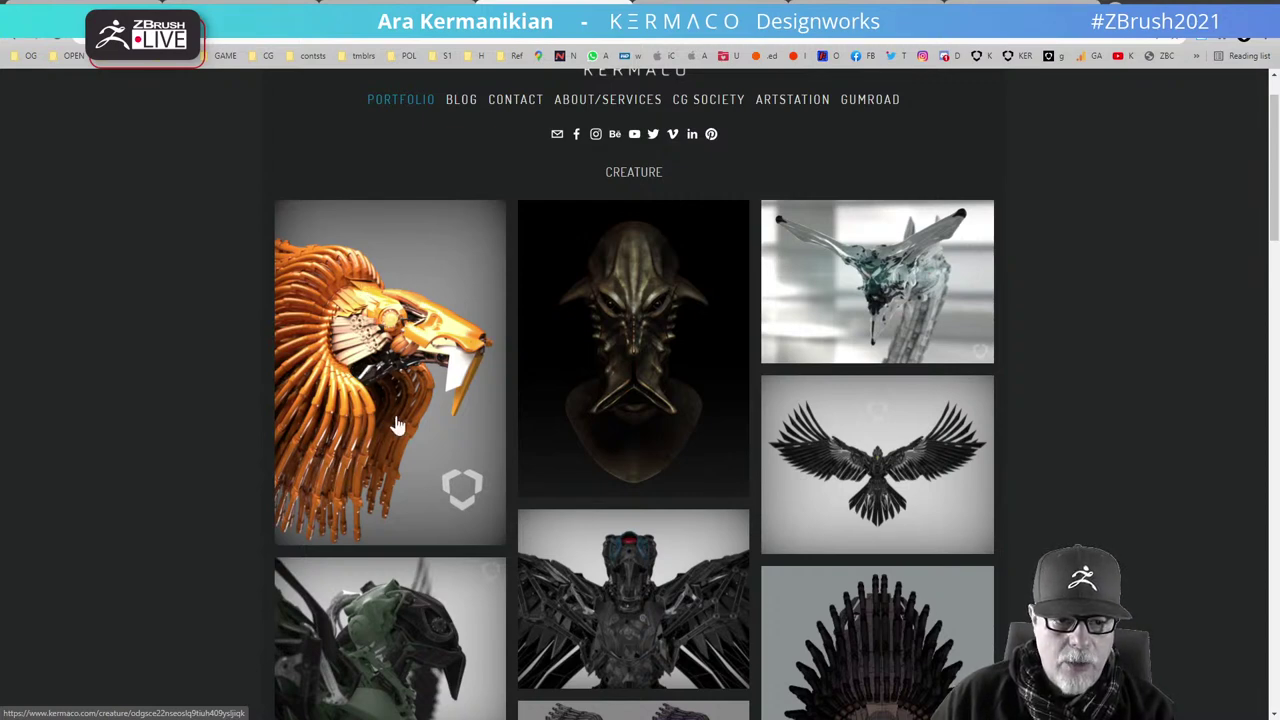
View the orange mechanical lion head and the light grey winged bird enlarged, then return to the start of the Creature gallery
{"action": "left_click", "coordinate": [428, 405]}
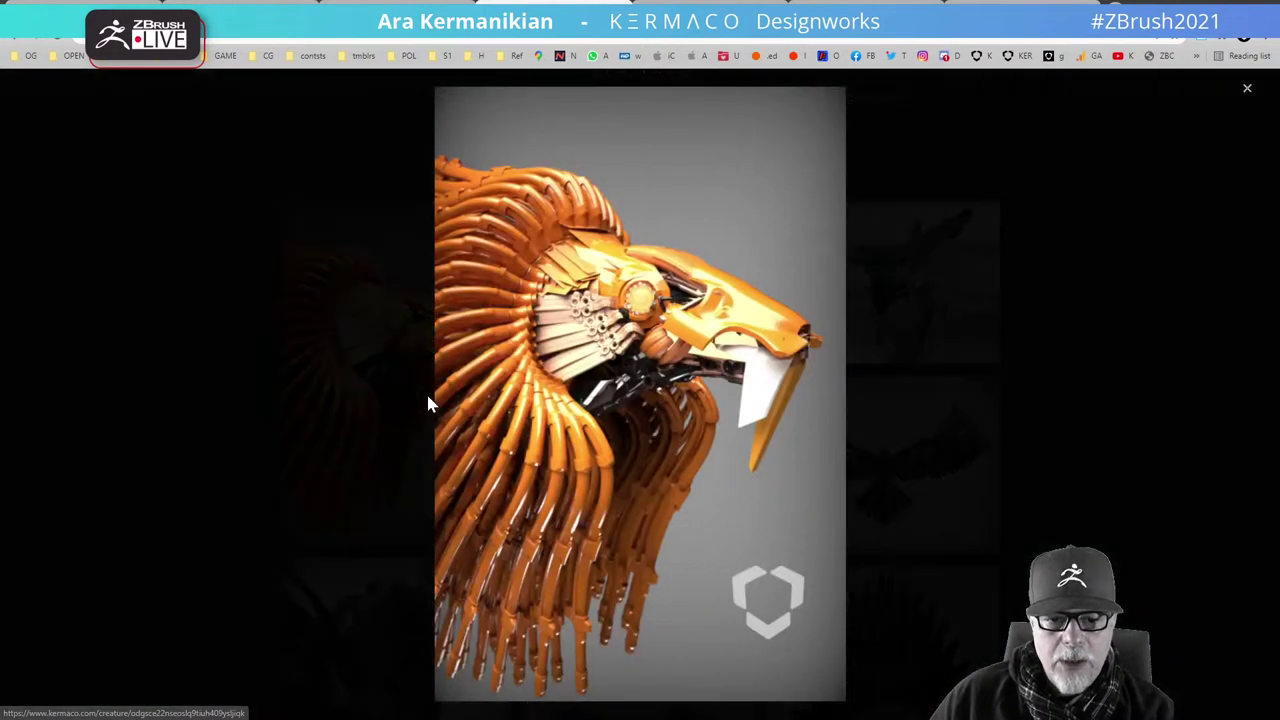
{"action": "left_click", "coordinate": [1244, 92]}
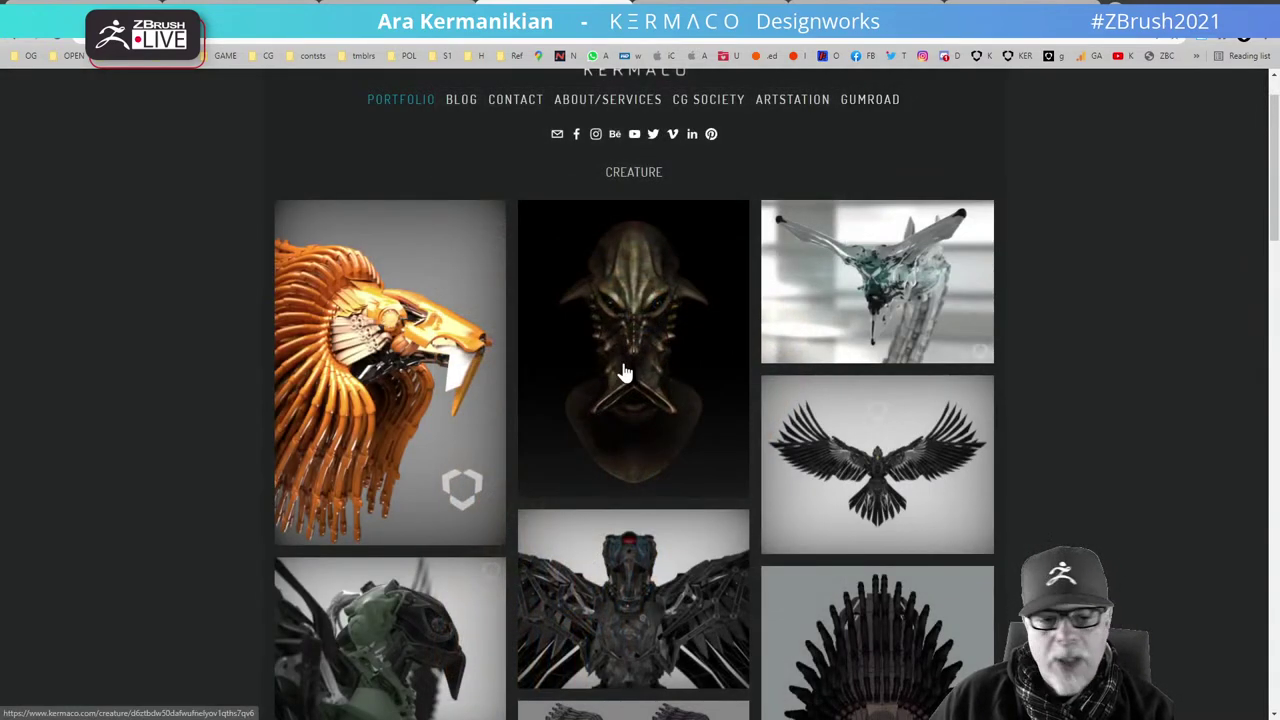
{"action": "scroll", "coordinate": [490, 425], "scroll_direction": "down", "scroll_amount": 1}
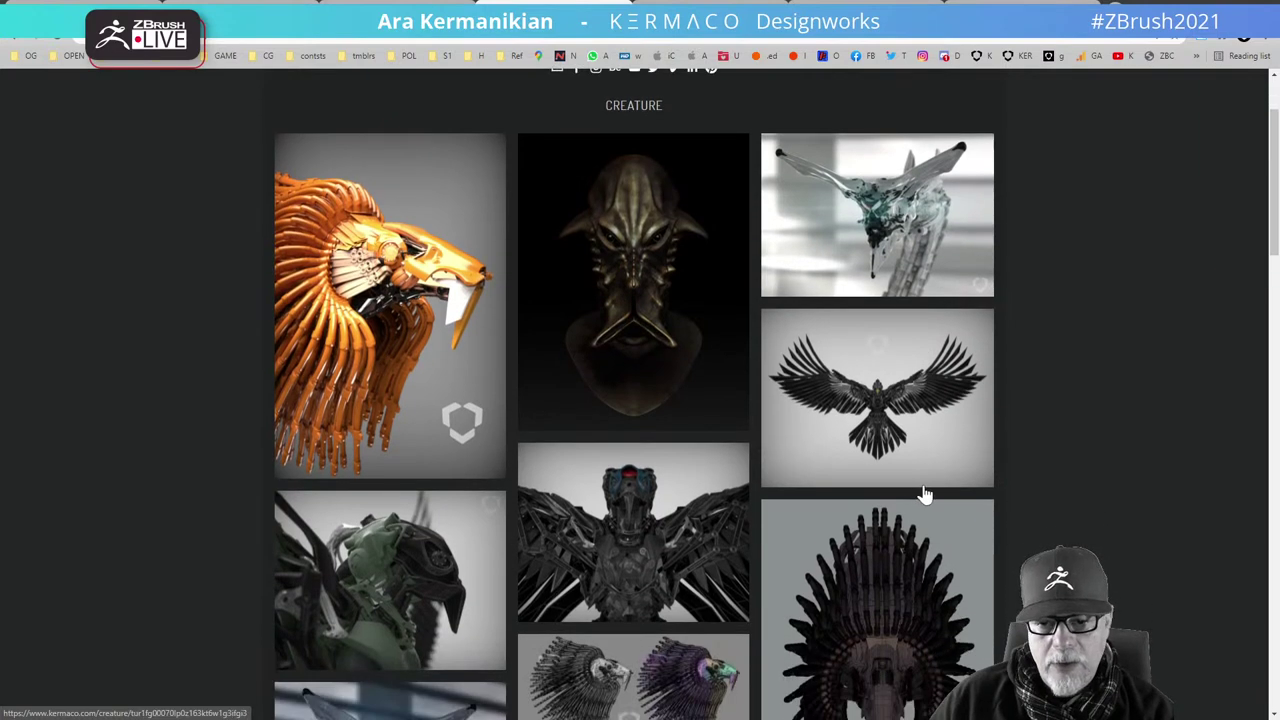
{"action": "scroll", "coordinate": [925, 495], "scroll_direction": "down", "scroll_amount": 5}
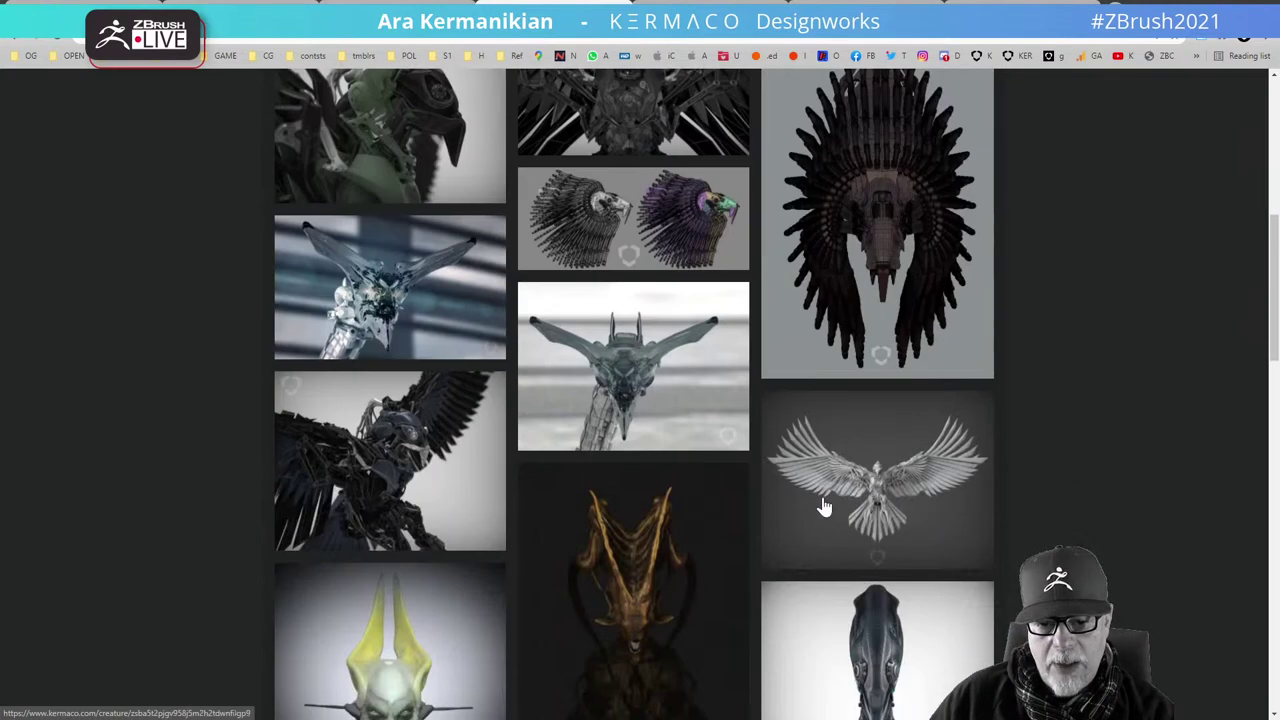
{"action": "left_click", "coordinate": [881, 501]}
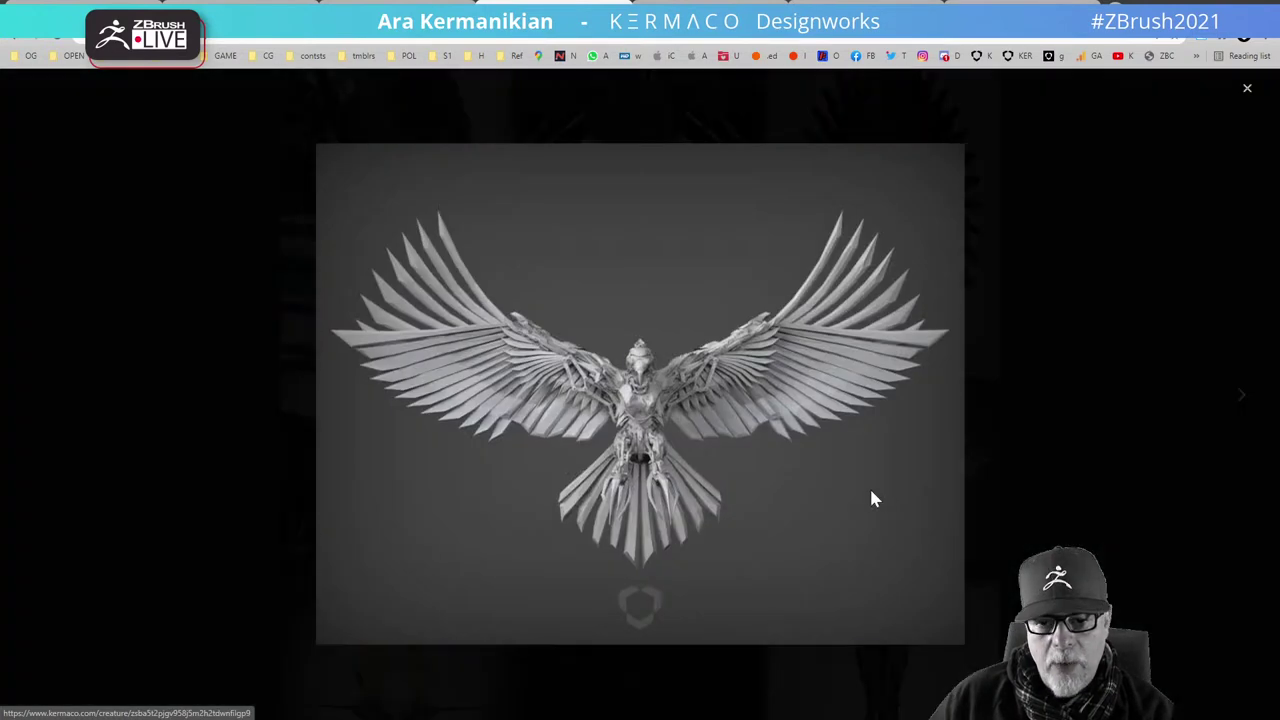
{"action": "left_click", "coordinate": [1245, 93]}
{"action": "scroll", "coordinate": [811, 423], "scroll_direction": "up", "scroll_amount": 5}
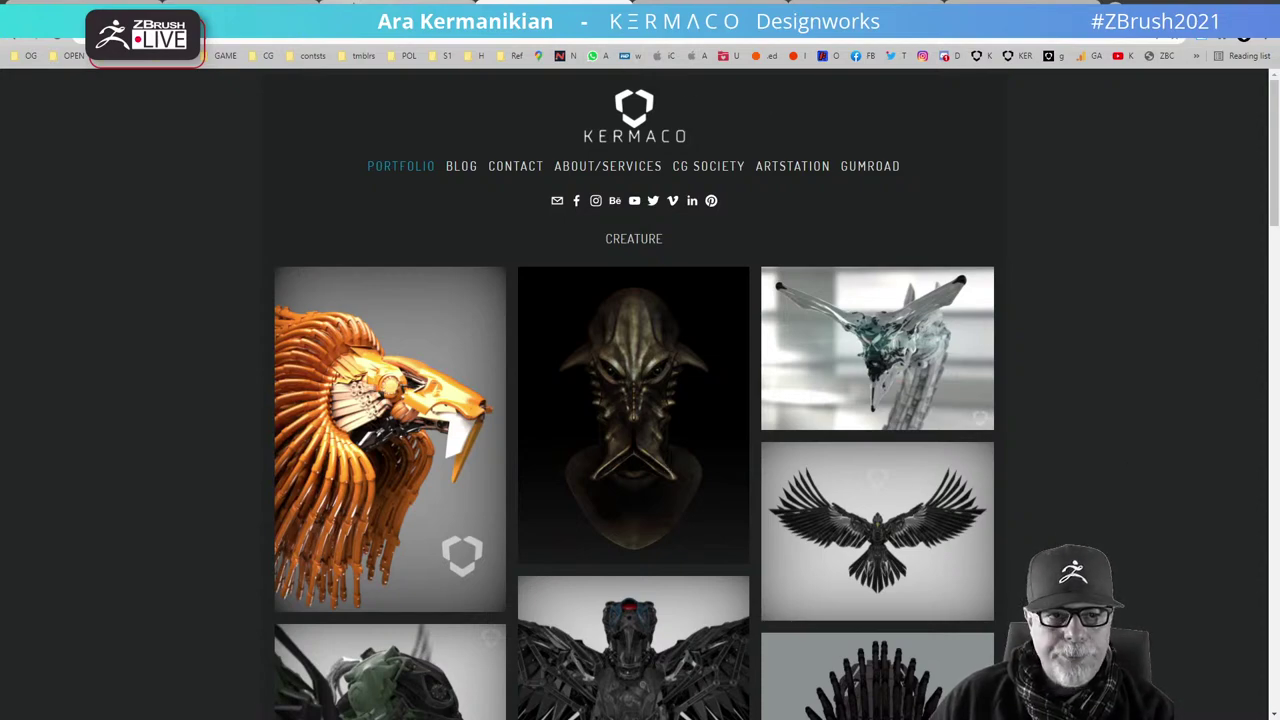
Open the 2021 ZBrush Summit's presentations page and look over the ZBrushLIVE Streamer Challenge line-up for Sunday October 24
{"action": "left_click", "coordinate": [356, 4]}
{"action": "scroll", "coordinate": [614, 312], "scroll_direction": "up", "scroll_amount": 2}
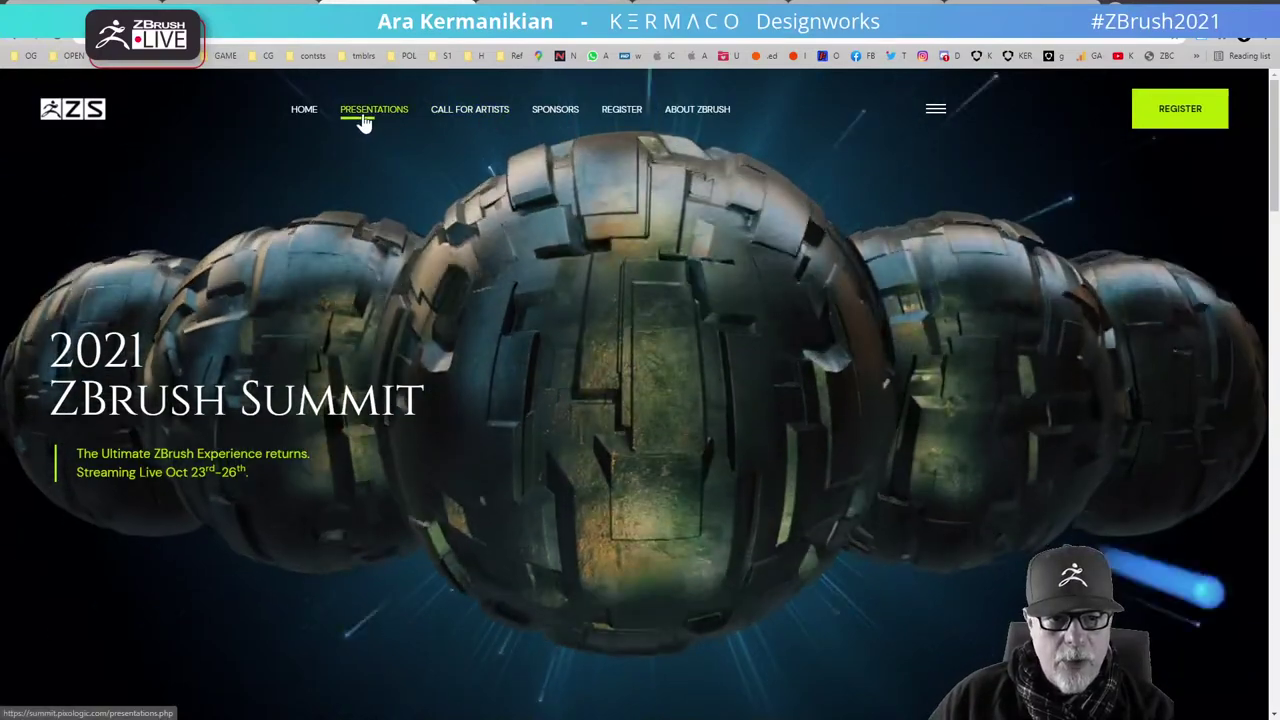
{"action": "left_click", "coordinate": [363, 116]}
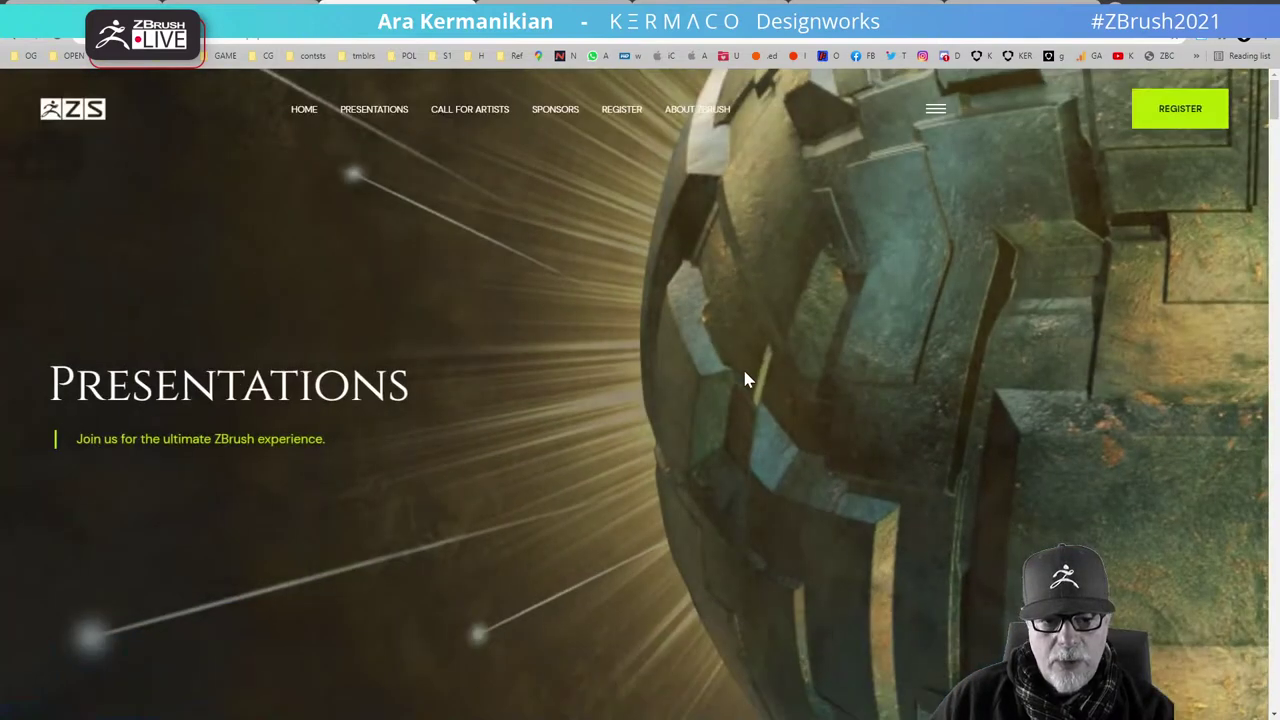
{"action": "scroll", "coordinate": [745, 380], "scroll_direction": "down", "scroll_amount": 3}
{"action": "scroll", "coordinate": [741, 390], "scroll_direction": "down", "scroll_amount": 9}
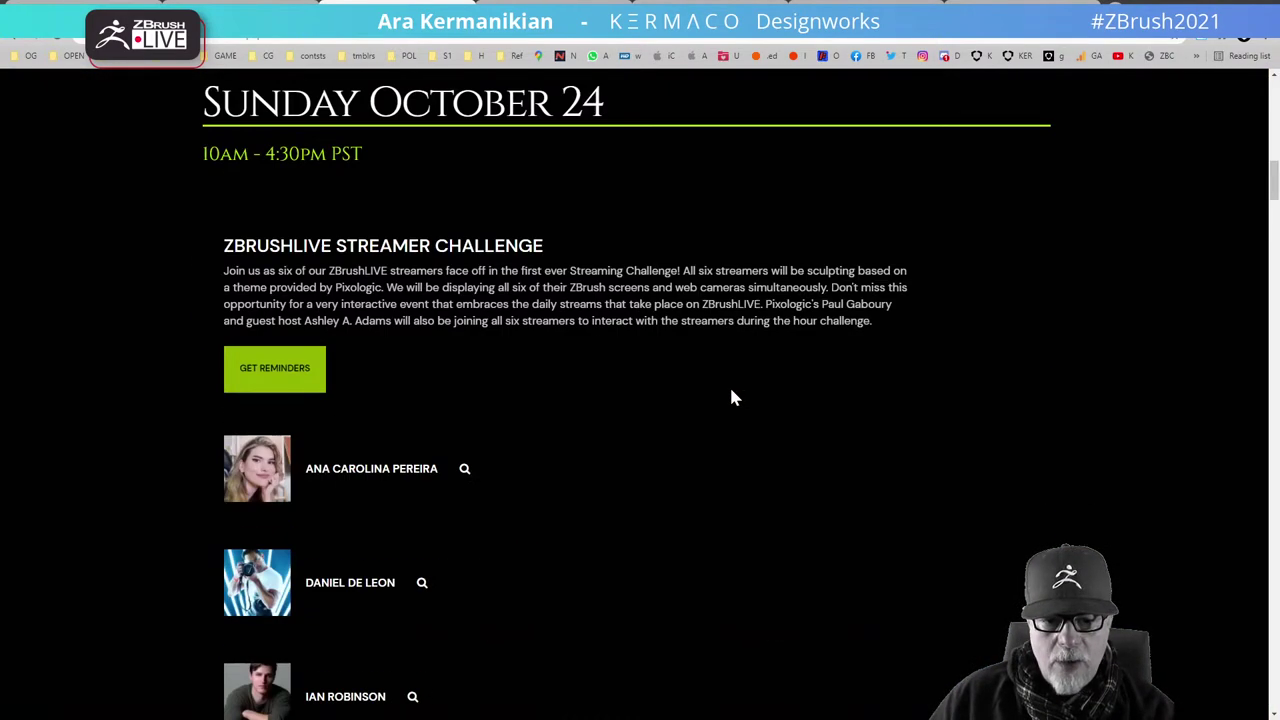
{"action": "scroll", "coordinate": [731, 397], "scroll_direction": "down", "scroll_amount": 2}
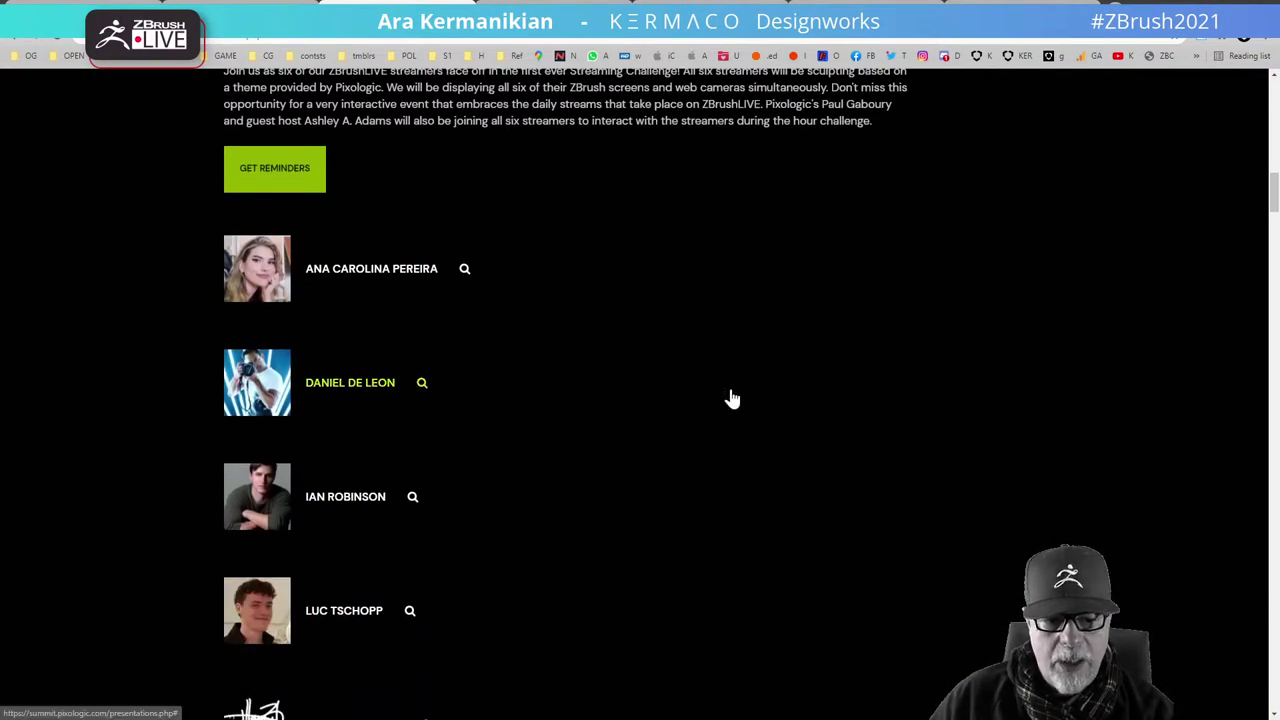
{"action": "scroll", "coordinate": [731, 397], "scroll_direction": "down", "scroll_amount": 2}
{"action": "scroll", "coordinate": [466, 346], "scroll_direction": "up", "scroll_amount": 3}
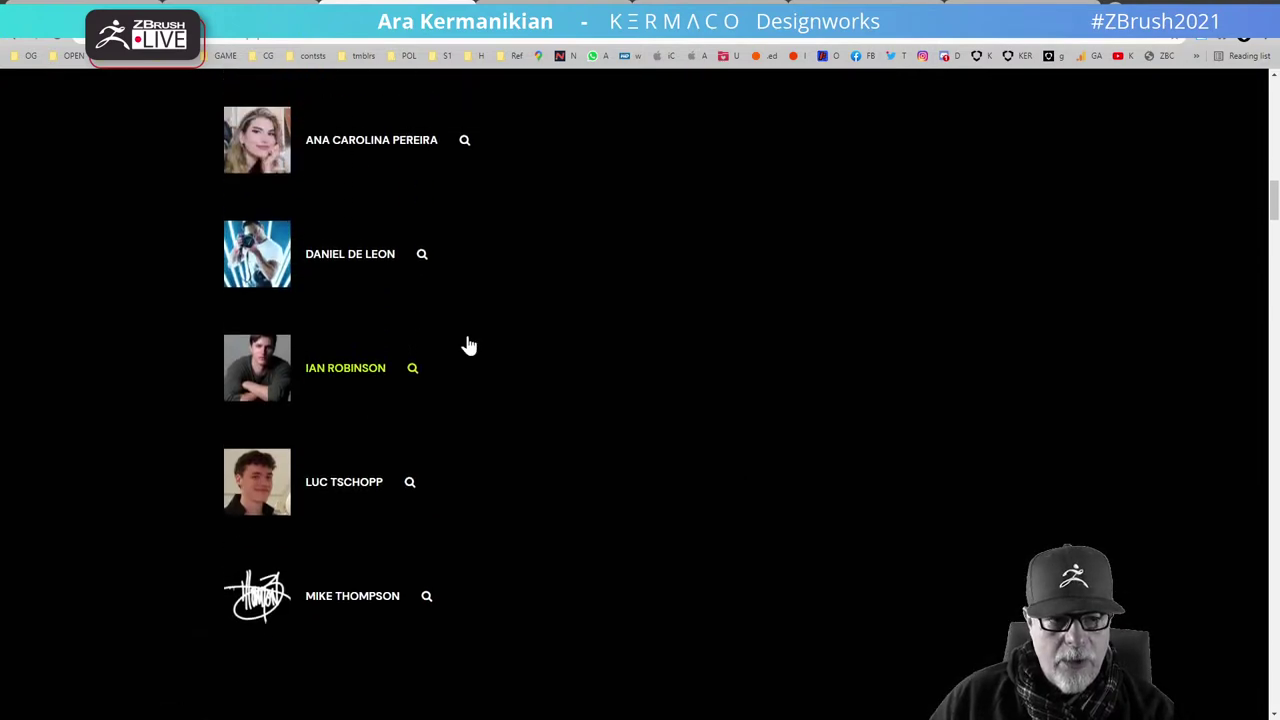
{"action": "scroll", "coordinate": [571, 571], "scroll_direction": "down", "scroll_amount": 2}
{"action": "scroll", "coordinate": [349, 511], "scroll_direction": "up", "scroll_amount": 1}
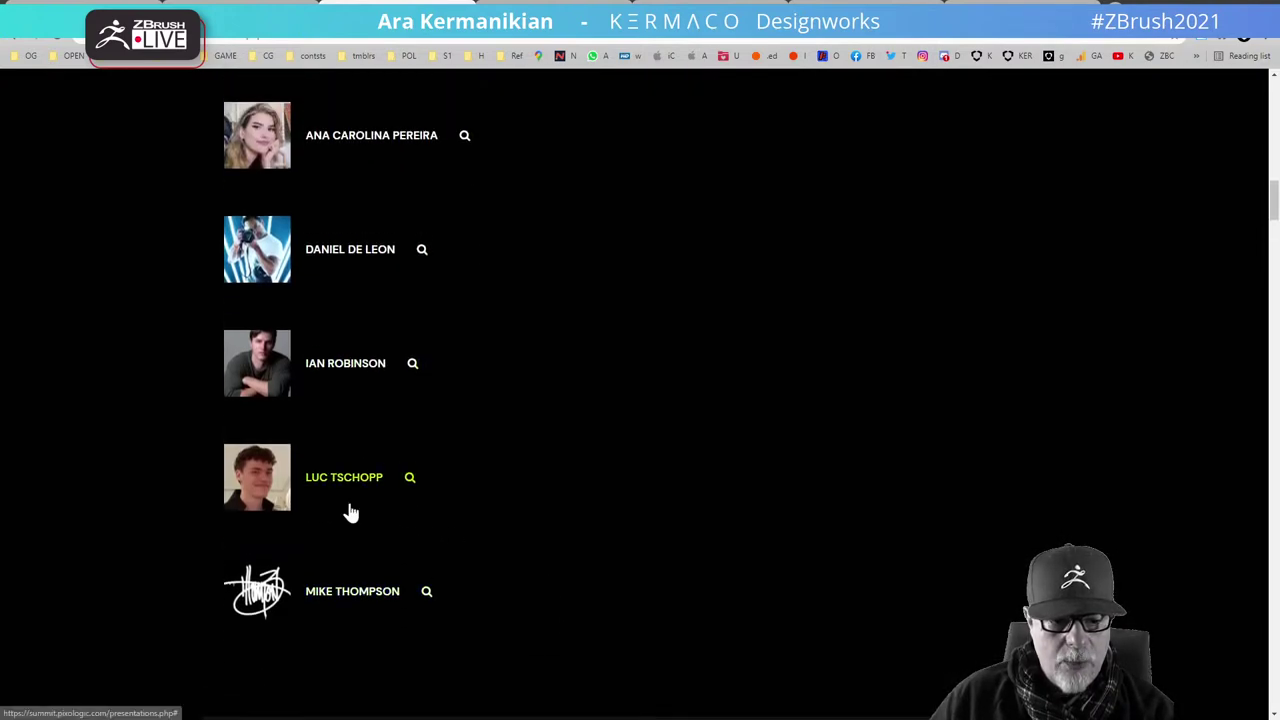
{"action": "scroll", "coordinate": [790, 273], "scroll_direction": "up", "scroll_amount": 1}
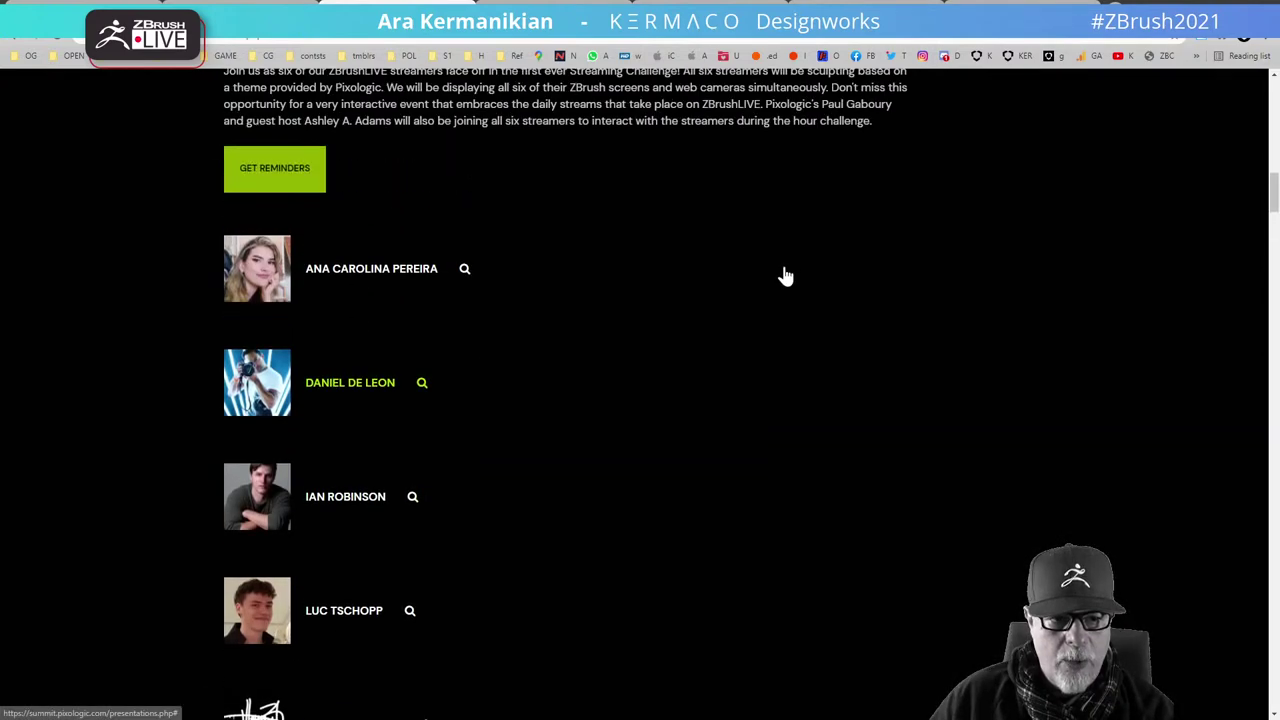
Look through the following summit presentations, from id Software to the Day 3 ZBrushLIVE Streamer Challenge participants
{"action": "scroll", "coordinate": [766, 317], "scroll_direction": "down", "scroll_amount": 12}
{"action": "scroll", "coordinate": [743, 355], "scroll_direction": "down", "scroll_amount": 4}
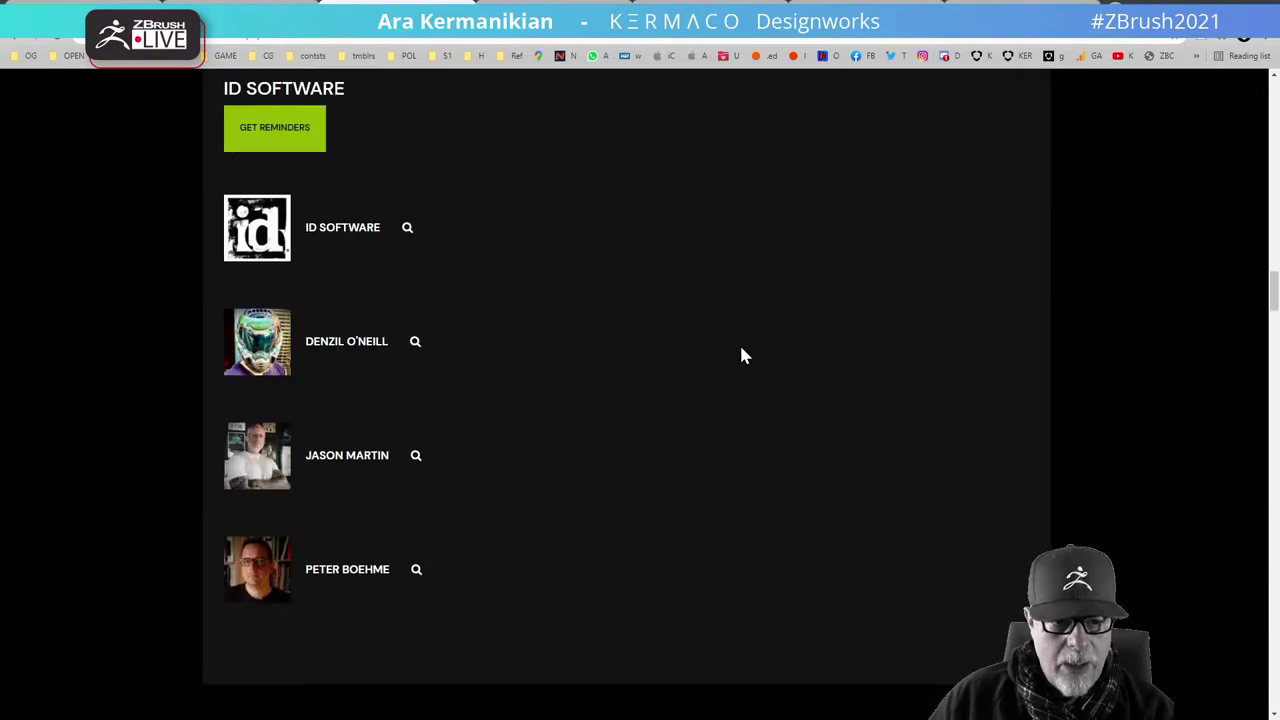
{"action": "scroll", "coordinate": [743, 355], "scroll_direction": "up", "scroll_amount": 1}
{"action": "scroll", "coordinate": [741, 355], "scroll_direction": "down", "scroll_amount": 12}
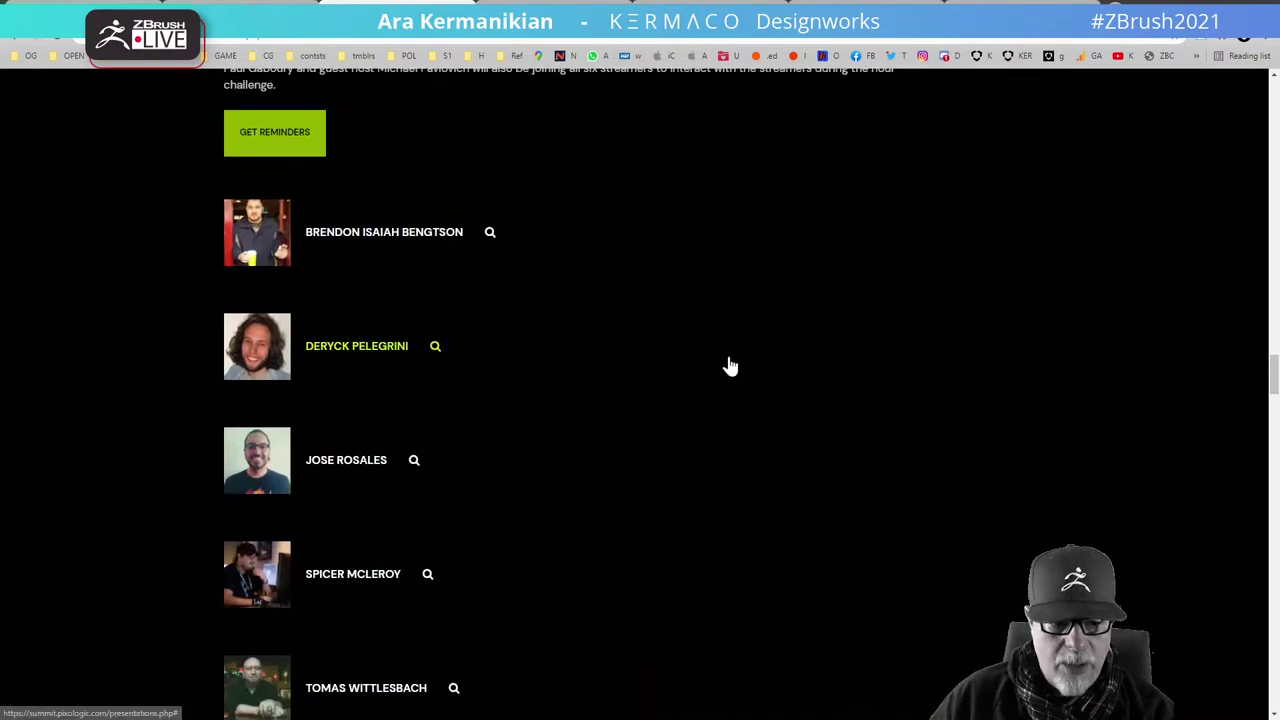
{"action": "scroll", "coordinate": [730, 363], "scroll_direction": "down", "scroll_amount": 1}
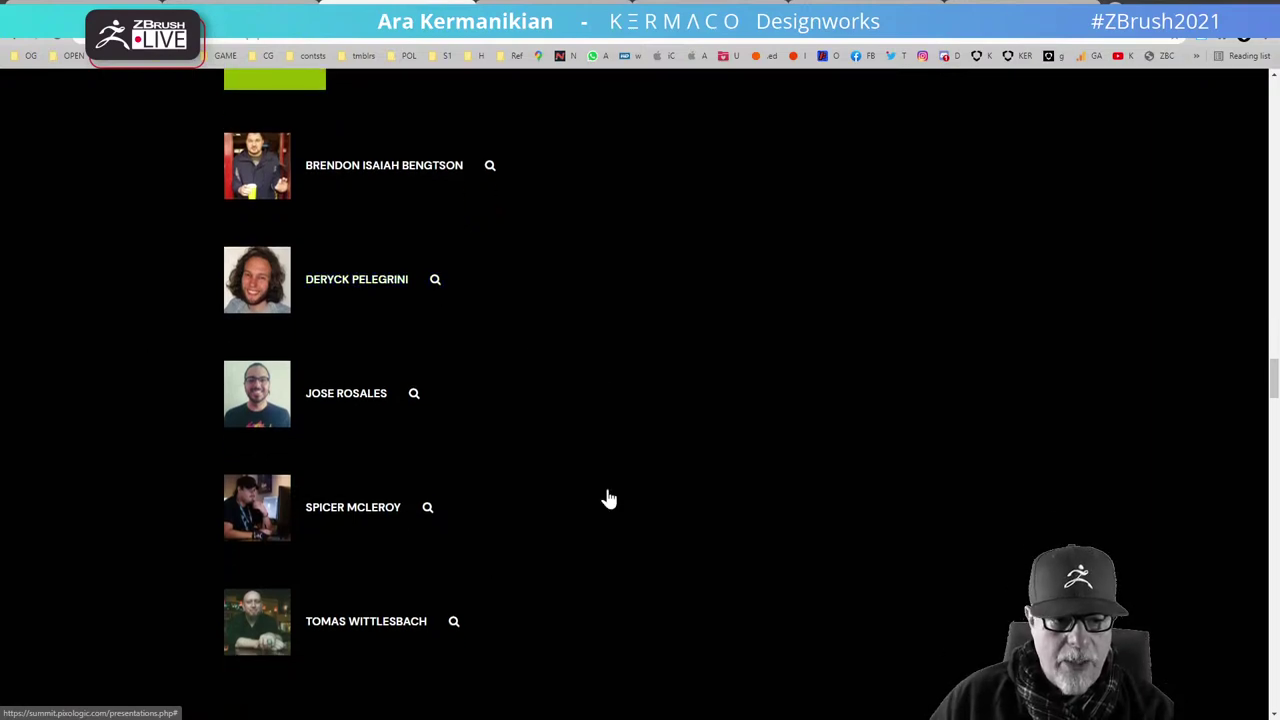
{"action": "scroll", "coordinate": [726, 569], "scroll_direction": "down", "scroll_amount": 8}
{"action": "scroll", "coordinate": [717, 572], "scroll_direction": "down", "scroll_amount": 14}
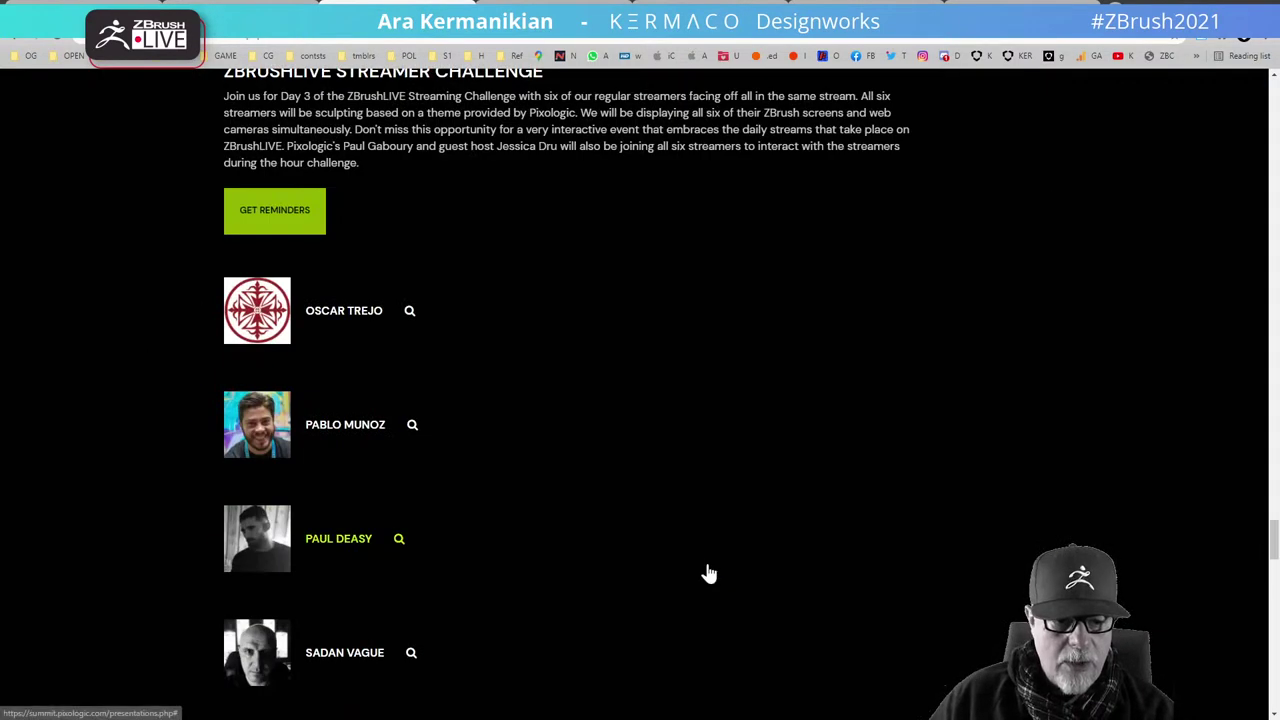
{"action": "scroll", "coordinate": [708, 565], "scroll_direction": "down", "scroll_amount": 2}
{"action": "scroll", "coordinate": [708, 573], "scroll_direction": "down", "scroll_amount": 1}
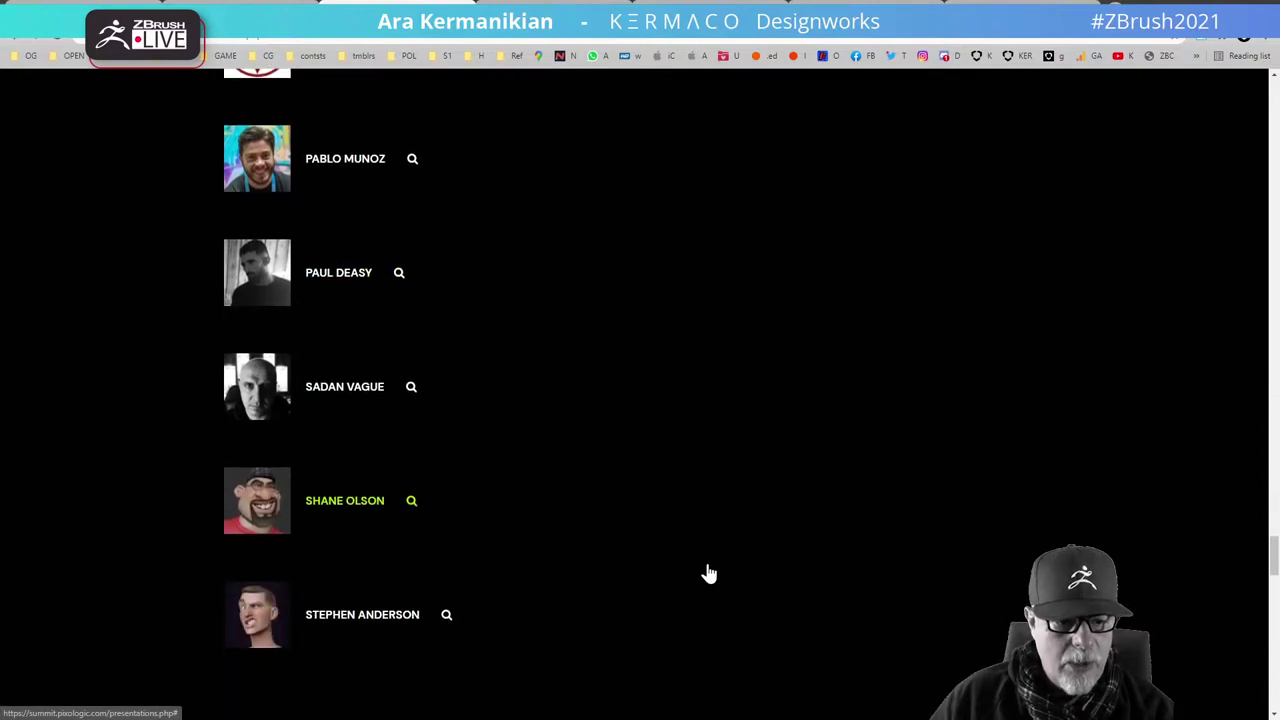
{"action": "scroll", "coordinate": [708, 572], "scroll_direction": "up", "scroll_amount": 2}
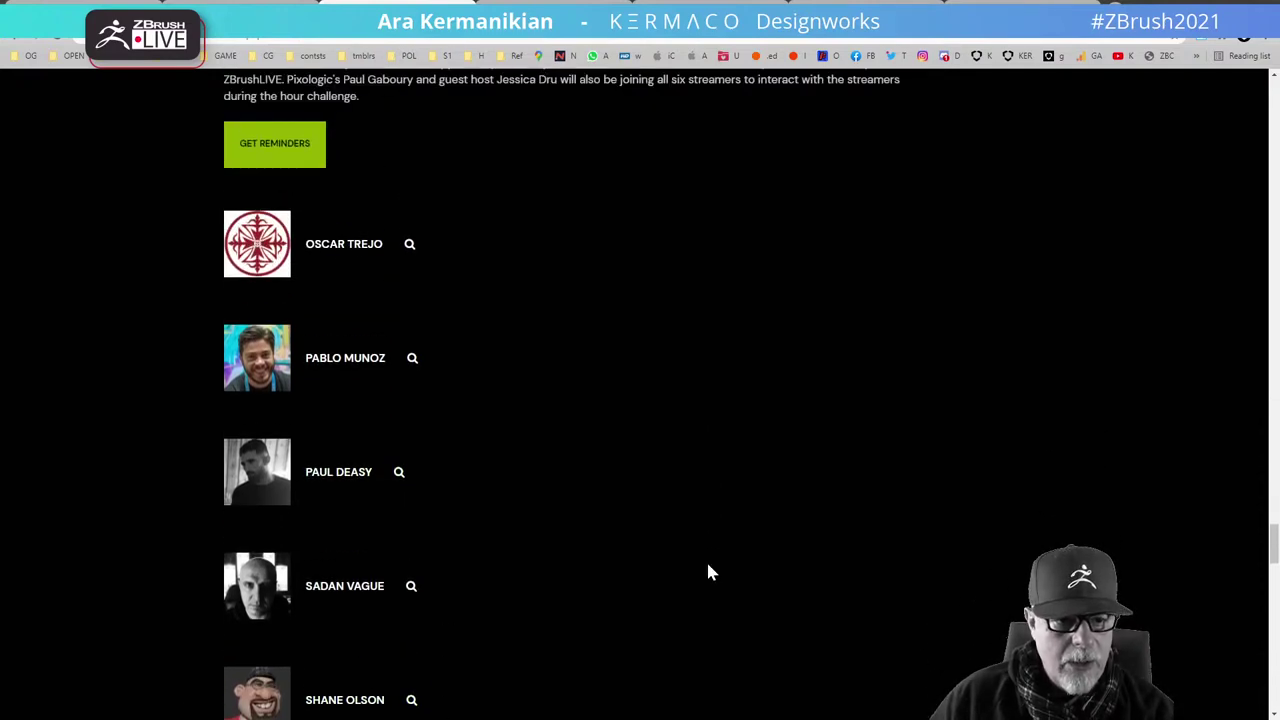
Look through the remaining Day 3 presentations, from the concept vehicle design session down to the registration form
{"action": "scroll", "coordinate": [708, 572], "scroll_direction": "down", "scroll_amount": 4}
{"action": "scroll", "coordinate": [708, 572], "scroll_direction": "up", "scroll_amount": 1}
{"action": "scroll", "coordinate": [708, 572], "scroll_direction": "down", "scroll_amount": 5}
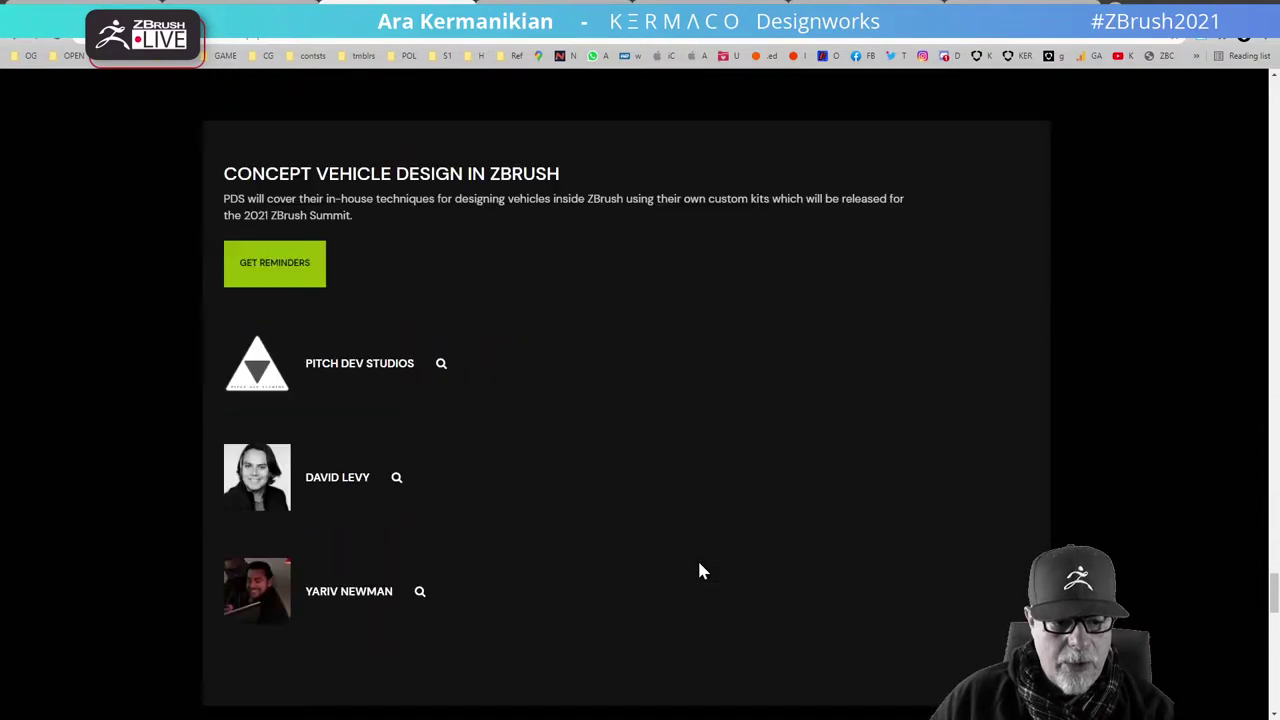
{"action": "scroll", "coordinate": [686, 586], "scroll_direction": "down", "scroll_amount": 4}
{"action": "scroll", "coordinate": [686, 586], "scroll_direction": "down", "scroll_amount": 7}
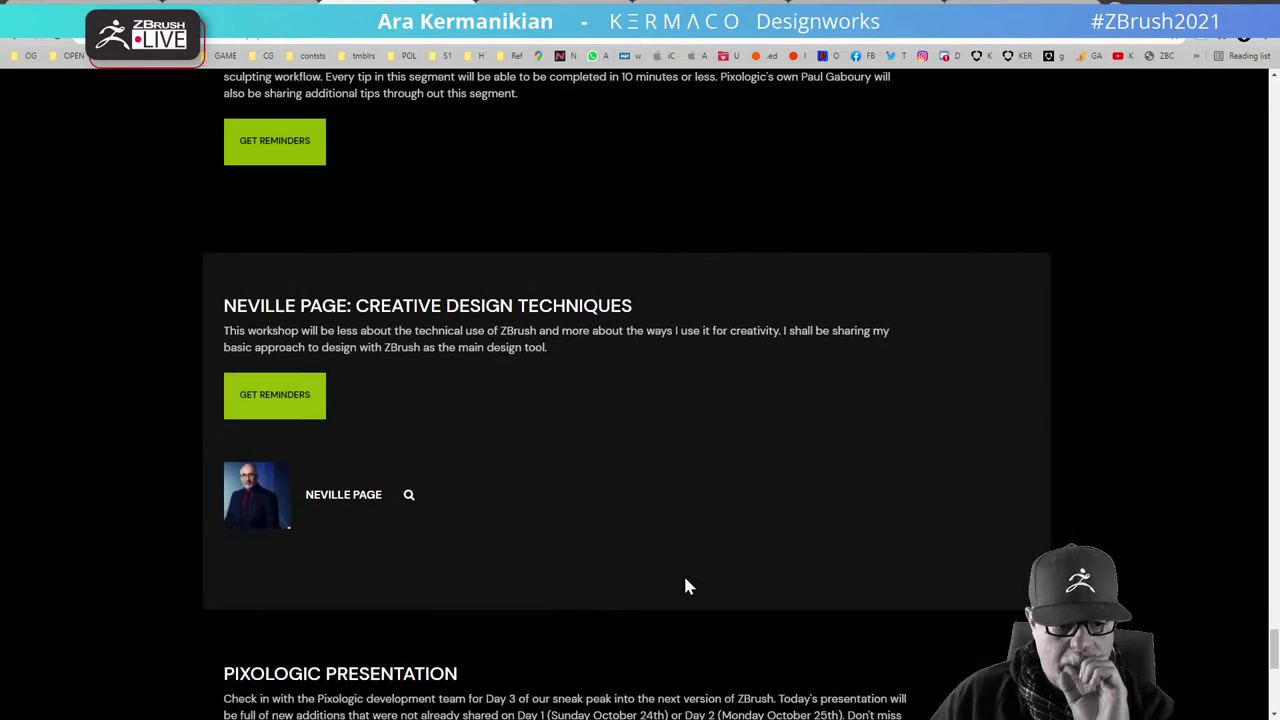
{"action": "scroll", "coordinate": [668, 588], "scroll_direction": "down", "scroll_amount": 3}
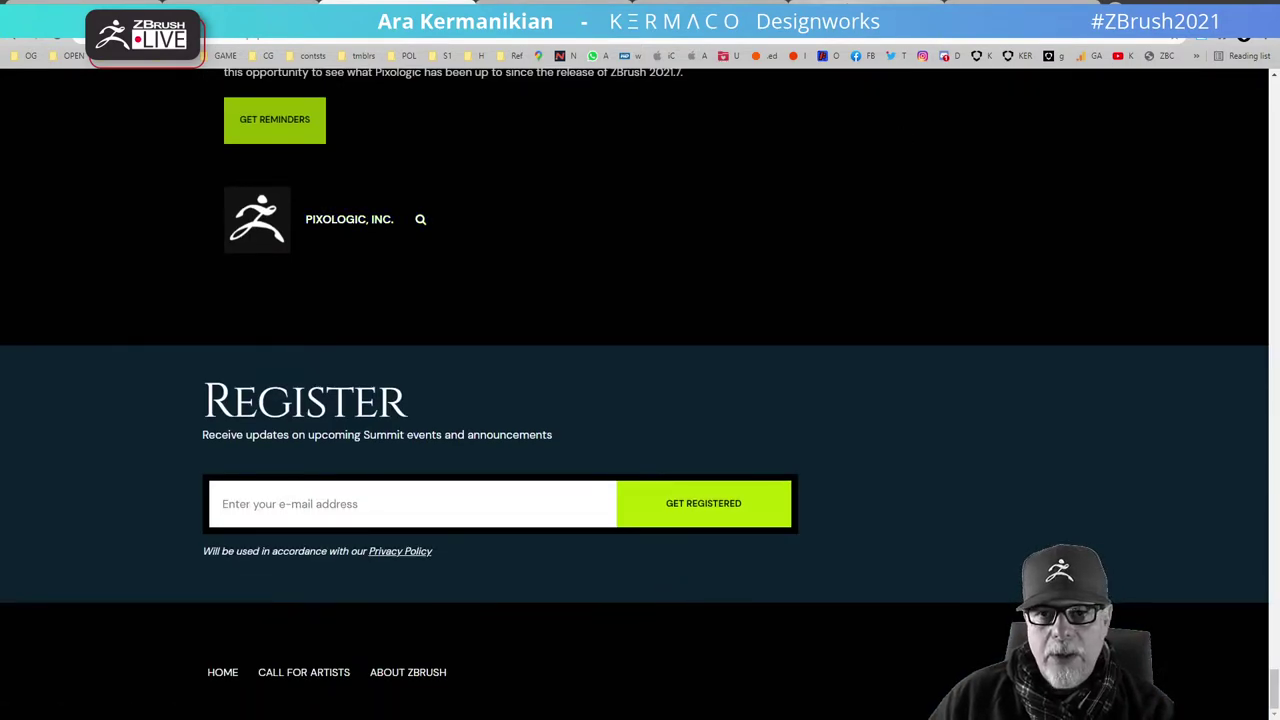
View the Gnomon Workshop instructor page, and open the Instagram profile linked on the portfolio site at a smaller page zoom
{"action": "left_click", "coordinate": [1016, 4]}
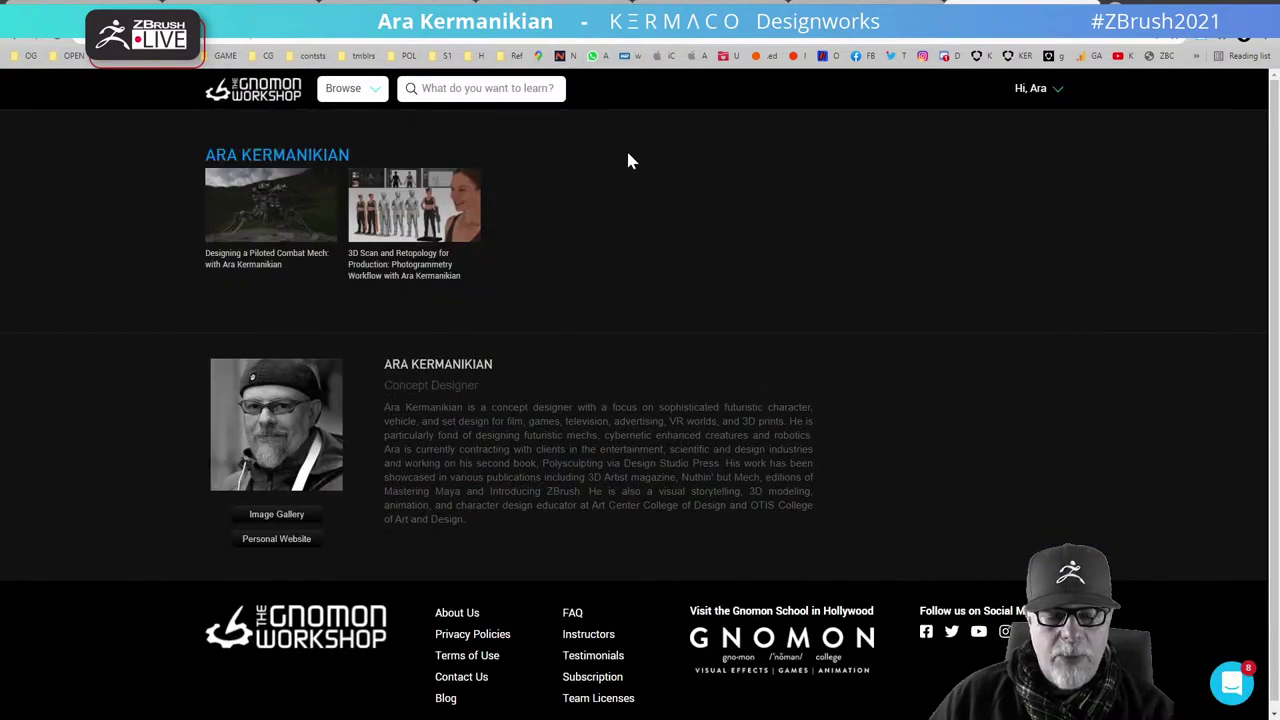
{"action": "left_click", "coordinate": [562, 4]}
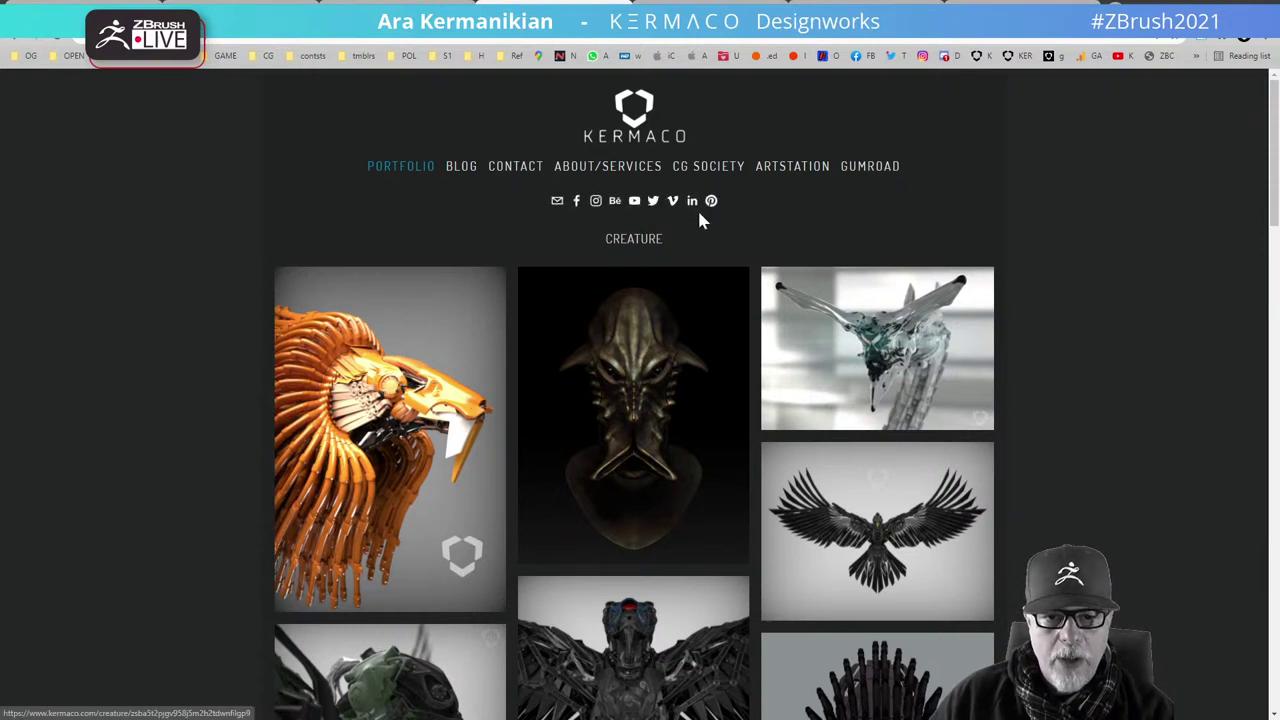
{"action": "left_click", "coordinate": [596, 203]}
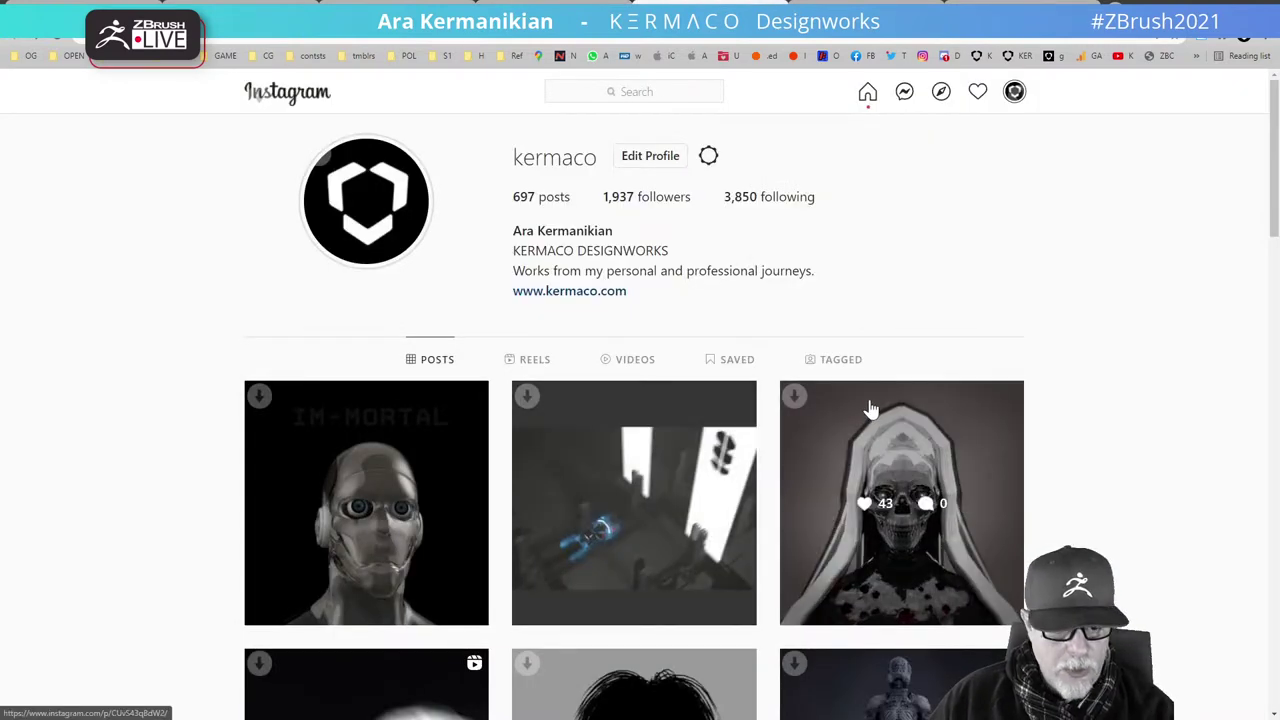
{"action": "scroll", "coordinate": [870, 410], "scroll_direction": "down", "scroll_amount": 3, "text": "ctrl"}
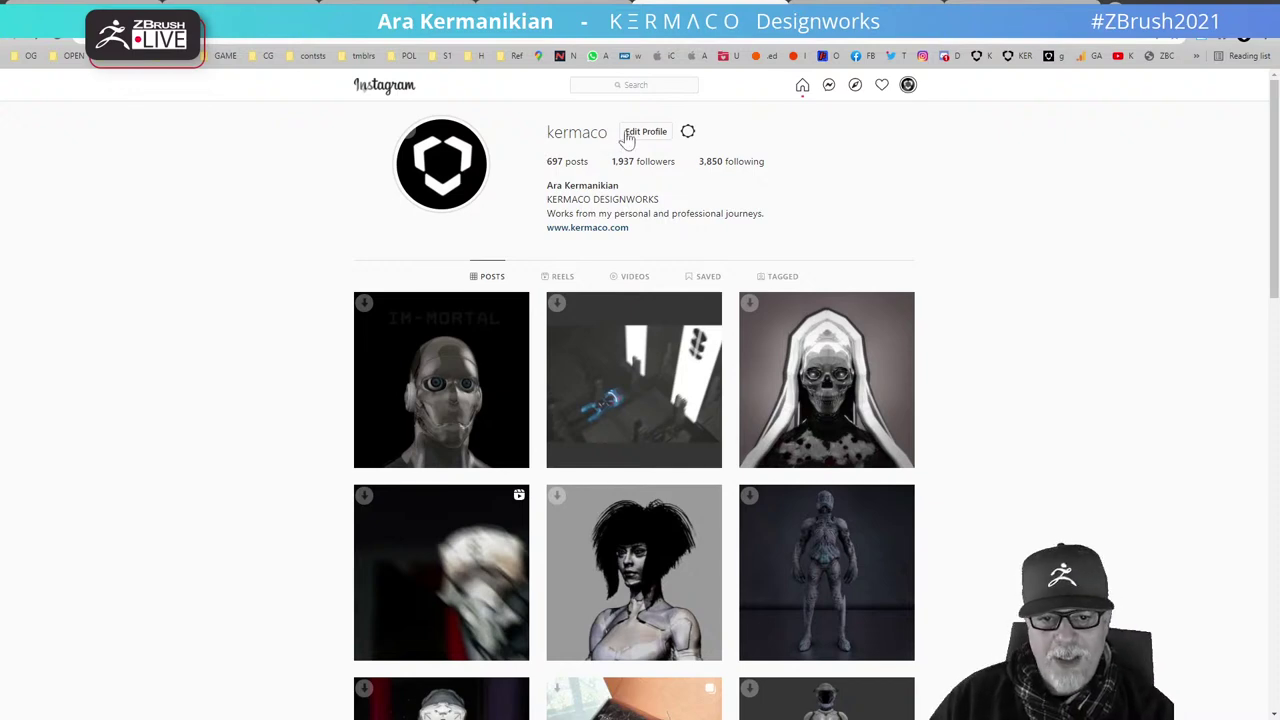
Look over the newest Instagram posts, opening and closing the grey armoured pilot suit and the helmeted soldier
{"action": "scroll", "coordinate": [718, 578], "scroll_direction": "down", "scroll_amount": 2}
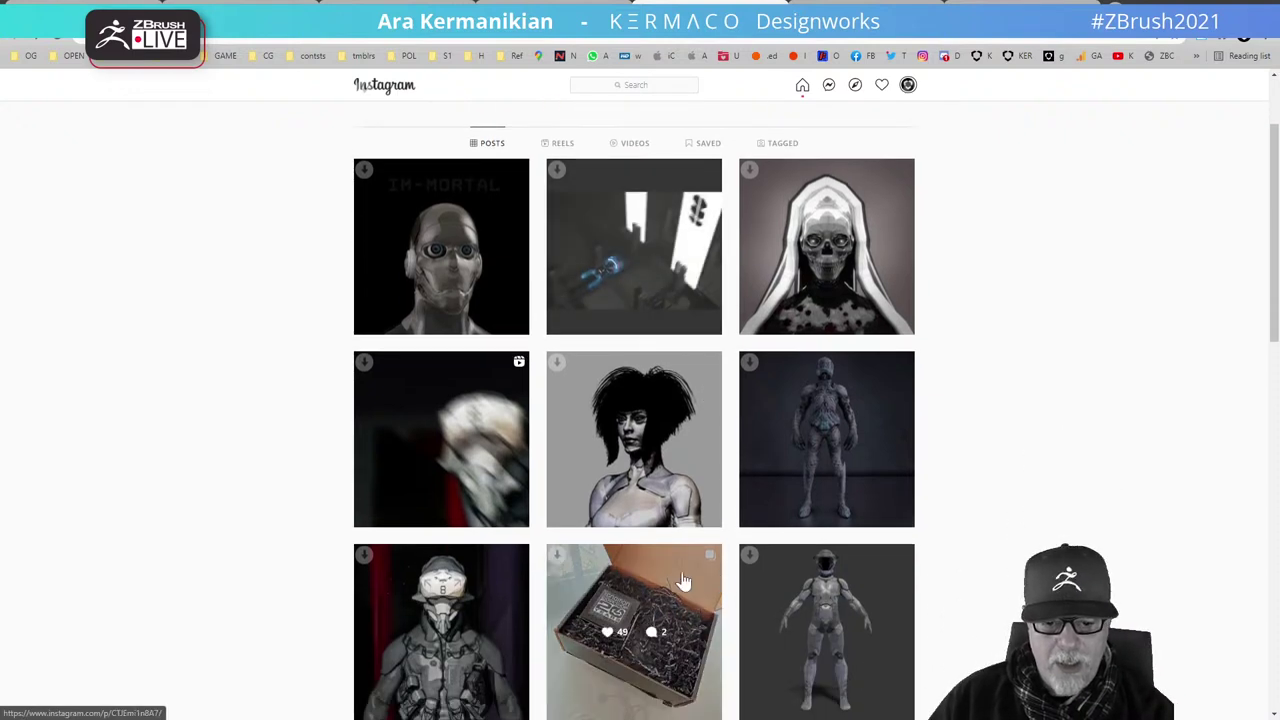
{"action": "scroll", "coordinate": [683, 580], "scroll_direction": "down", "scroll_amount": 3}
{"action": "scroll", "coordinate": [737, 571], "scroll_direction": "up", "scroll_amount": 5}
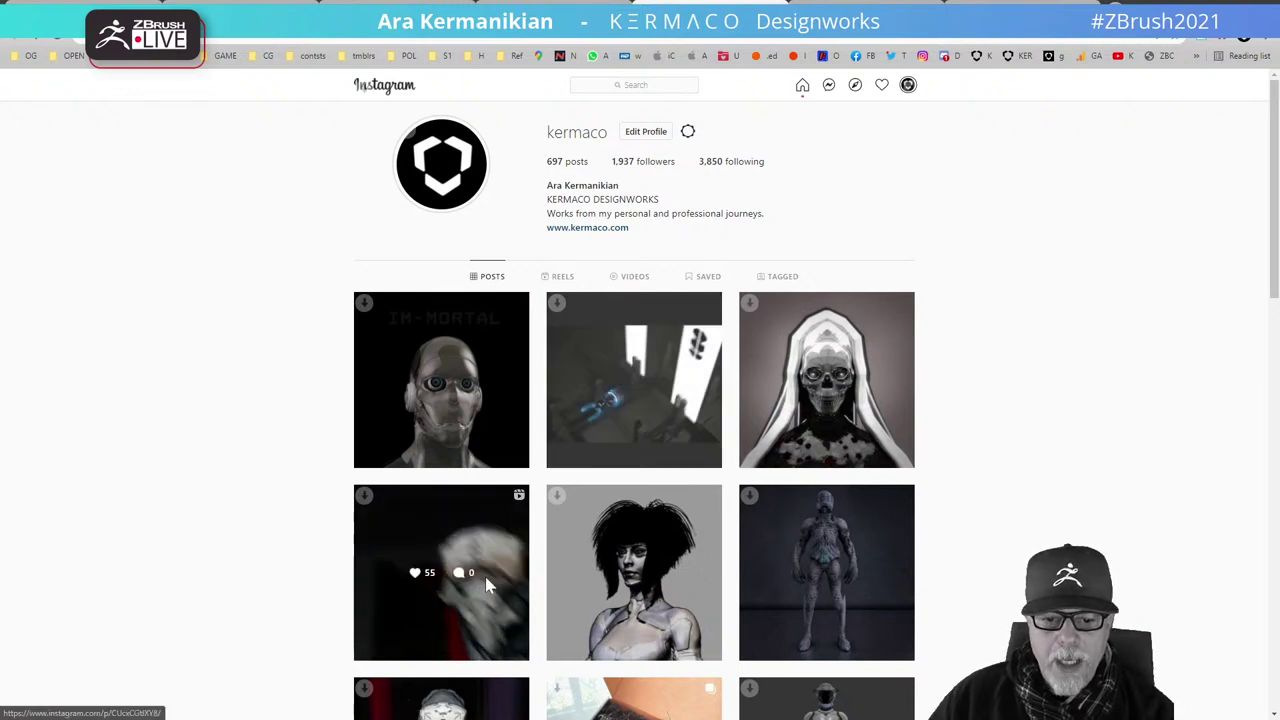
{"action": "scroll", "coordinate": [490, 580], "scroll_direction": "down", "scroll_amount": 1}
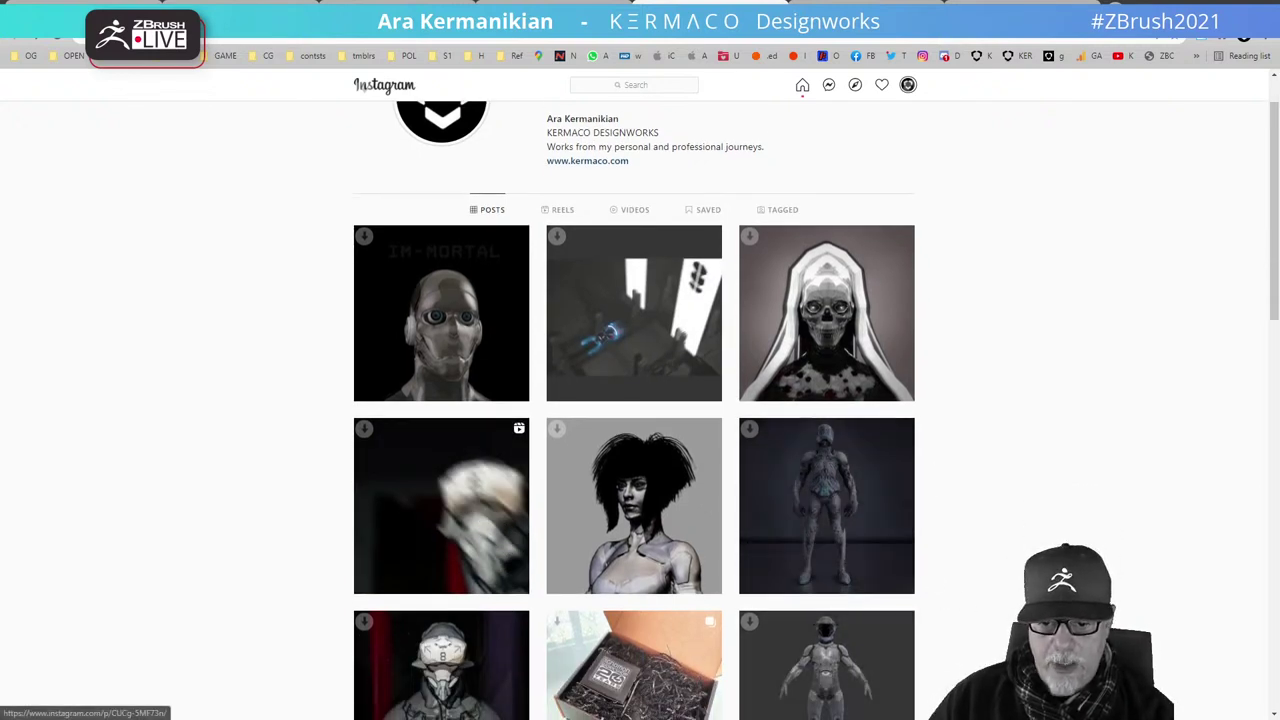
{"action": "scroll", "coordinate": [855, 560], "scroll_direction": "down", "scroll_amount": 2}
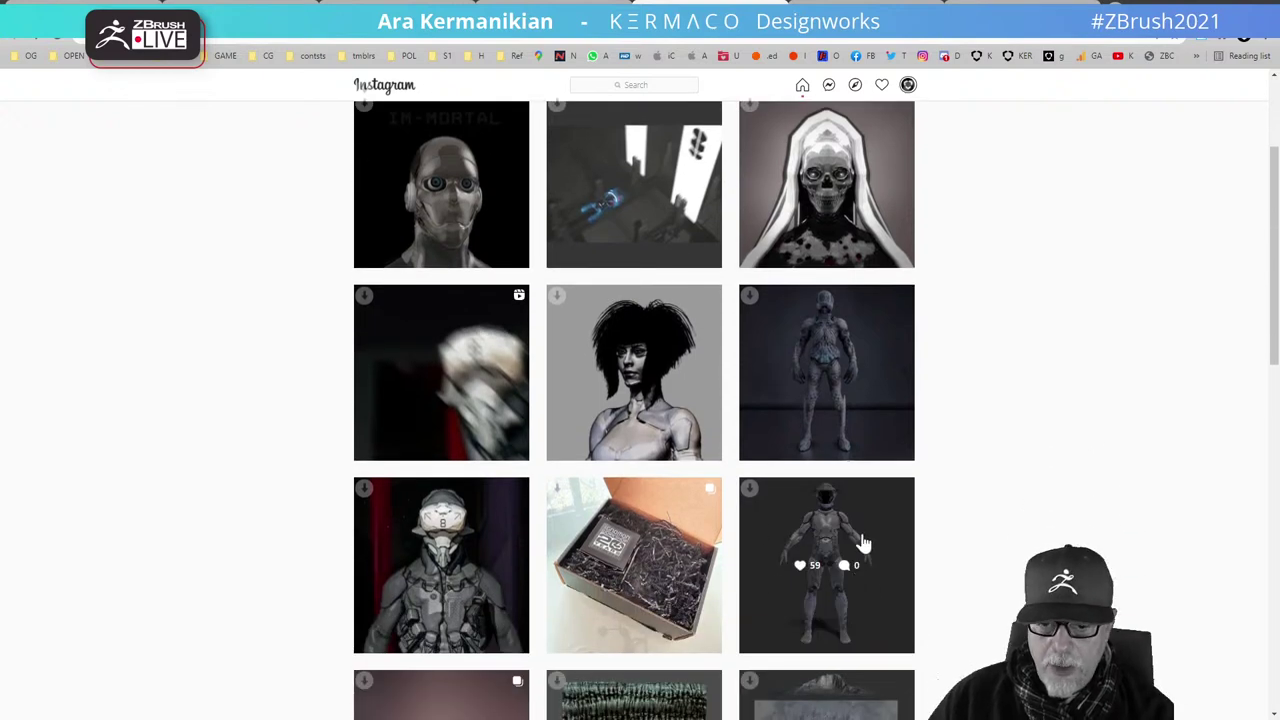
{"action": "left_click", "coordinate": [864, 543]}
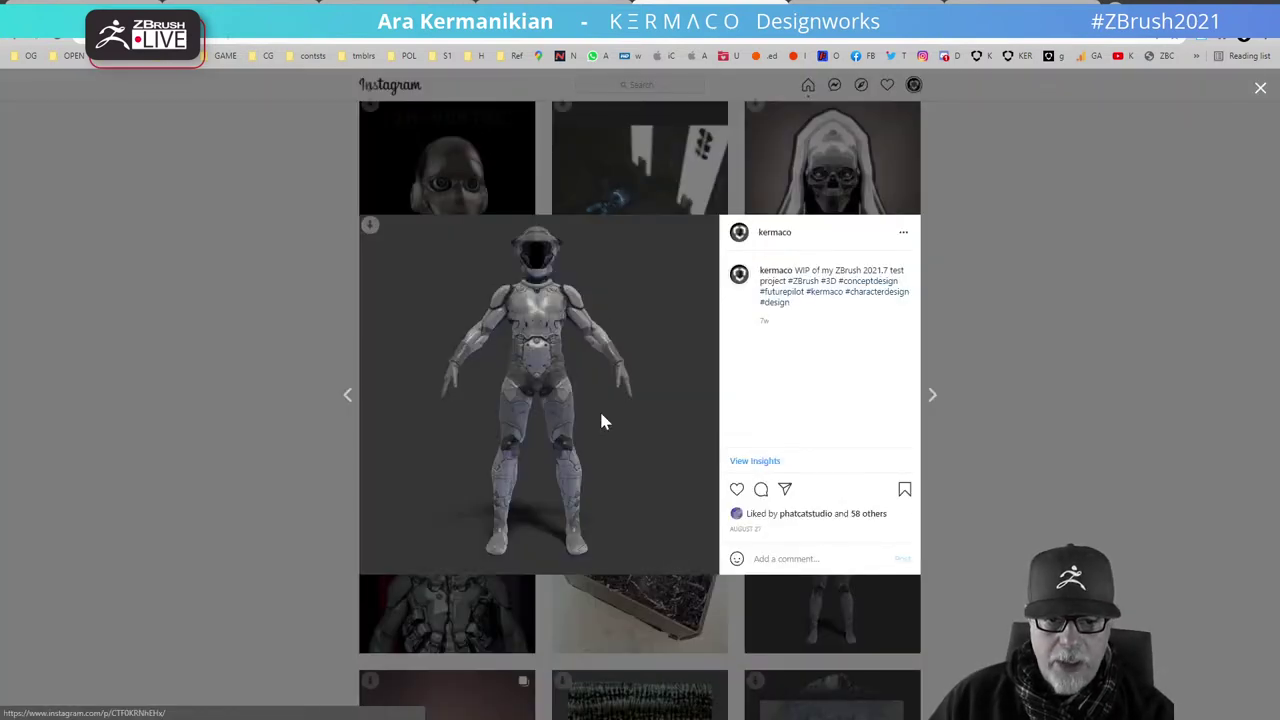
{"action": "left_click", "coordinate": [1127, 510]}
{"action": "left_click", "coordinate": [435, 594]}
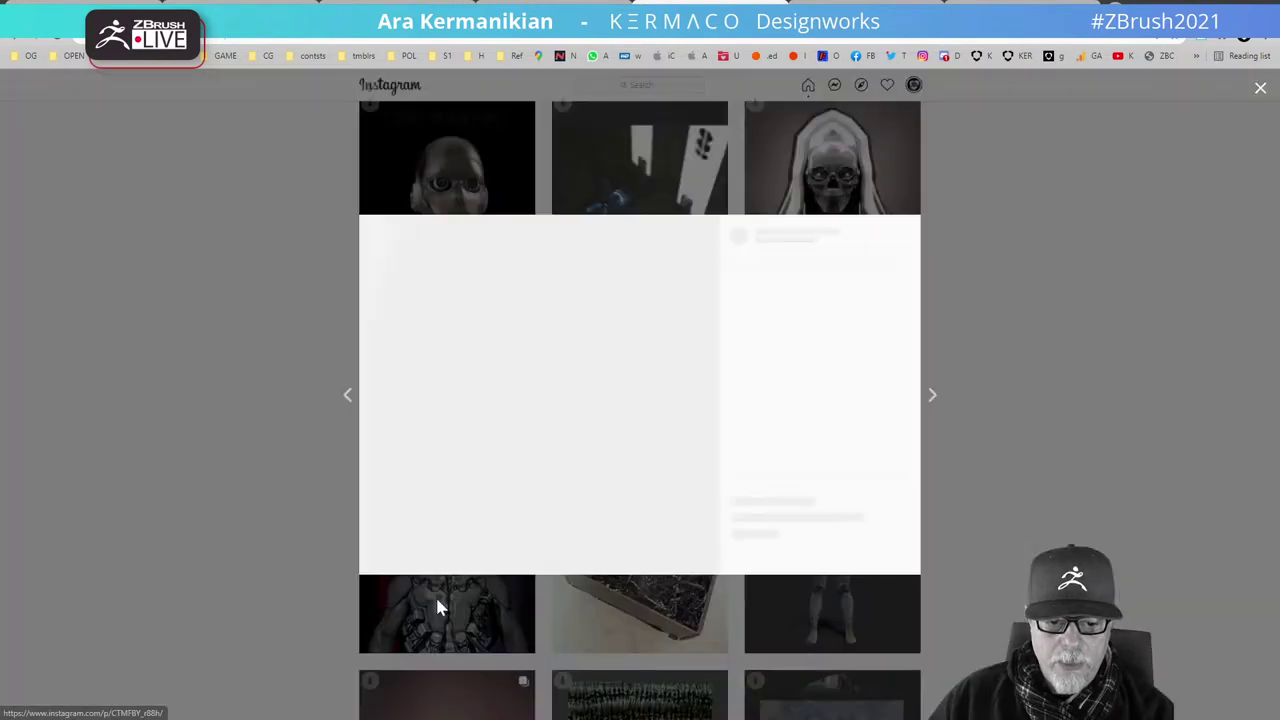
{"action": "left_click", "coordinate": [1000, 311]}
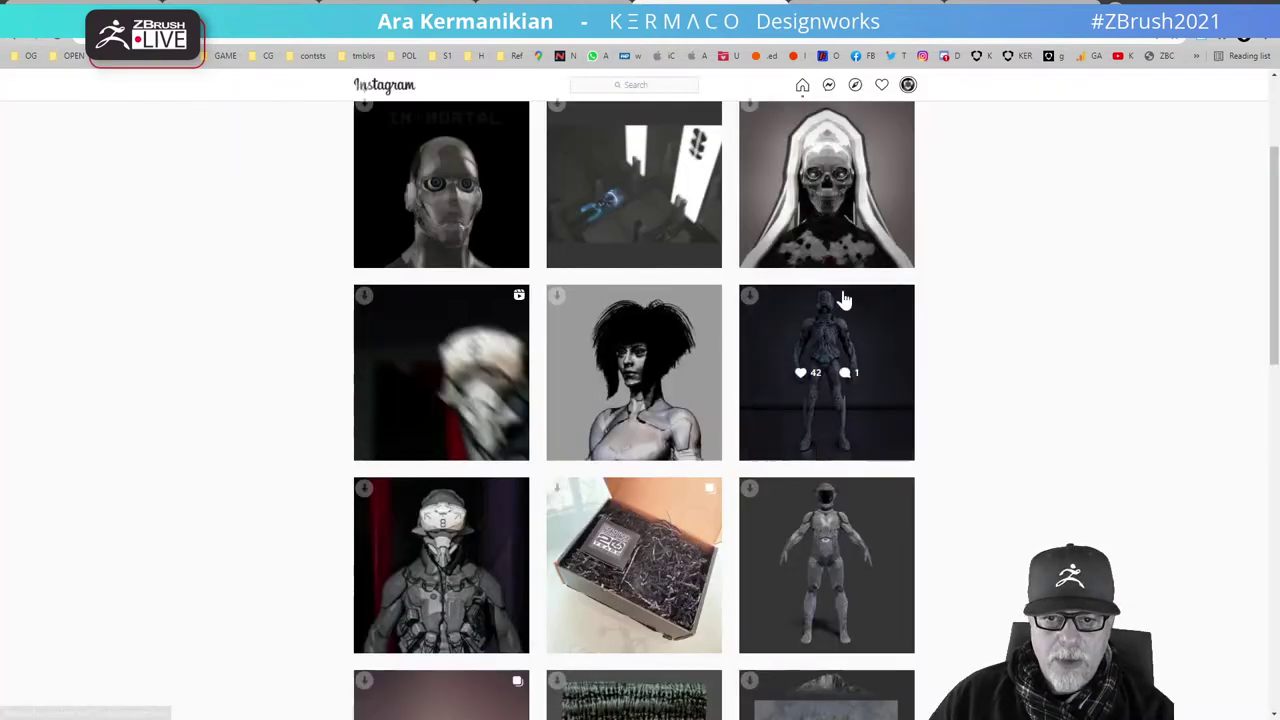
Look through the older Instagram posts of terrains, mechs, aircraft and tires, and return to the start of the profile
{"action": "scroll", "coordinate": [830, 320], "scroll_direction": "up", "scroll_amount": 3}
{"action": "scroll", "coordinate": [813, 350], "scroll_direction": "down", "scroll_amount": 10}
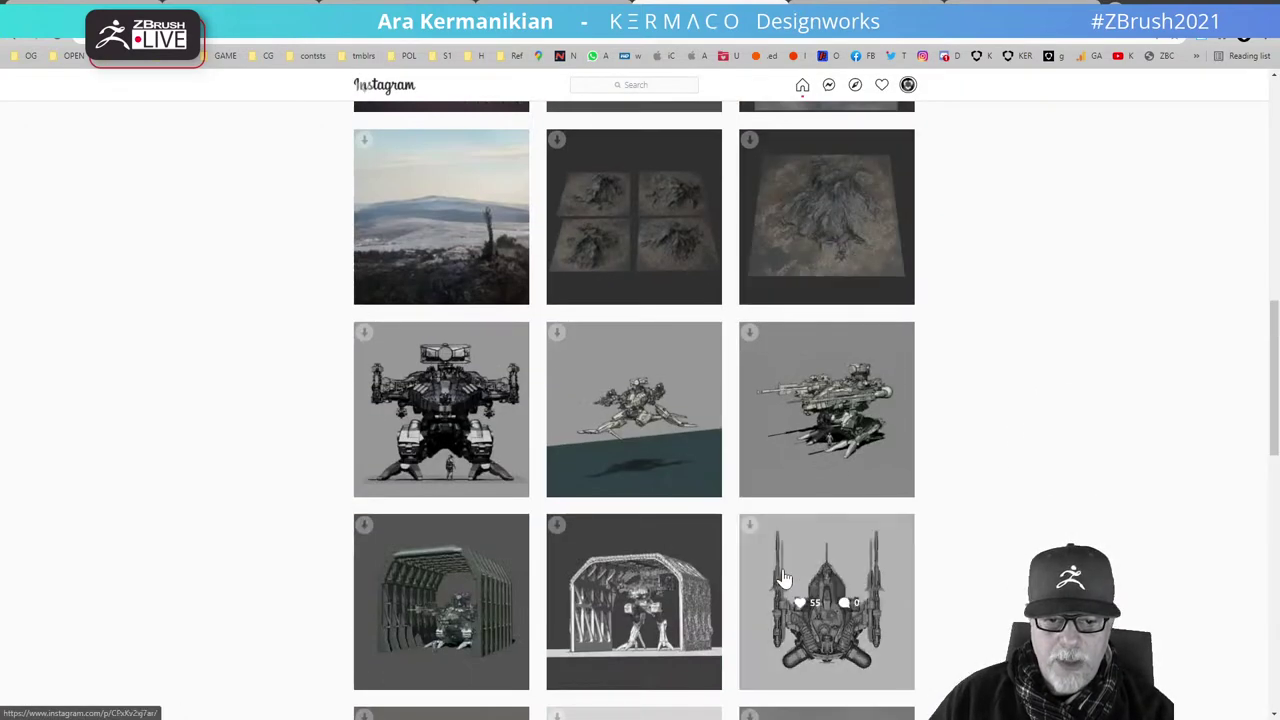
{"action": "scroll", "coordinate": [778, 580], "scroll_direction": "down", "scroll_amount": 6}
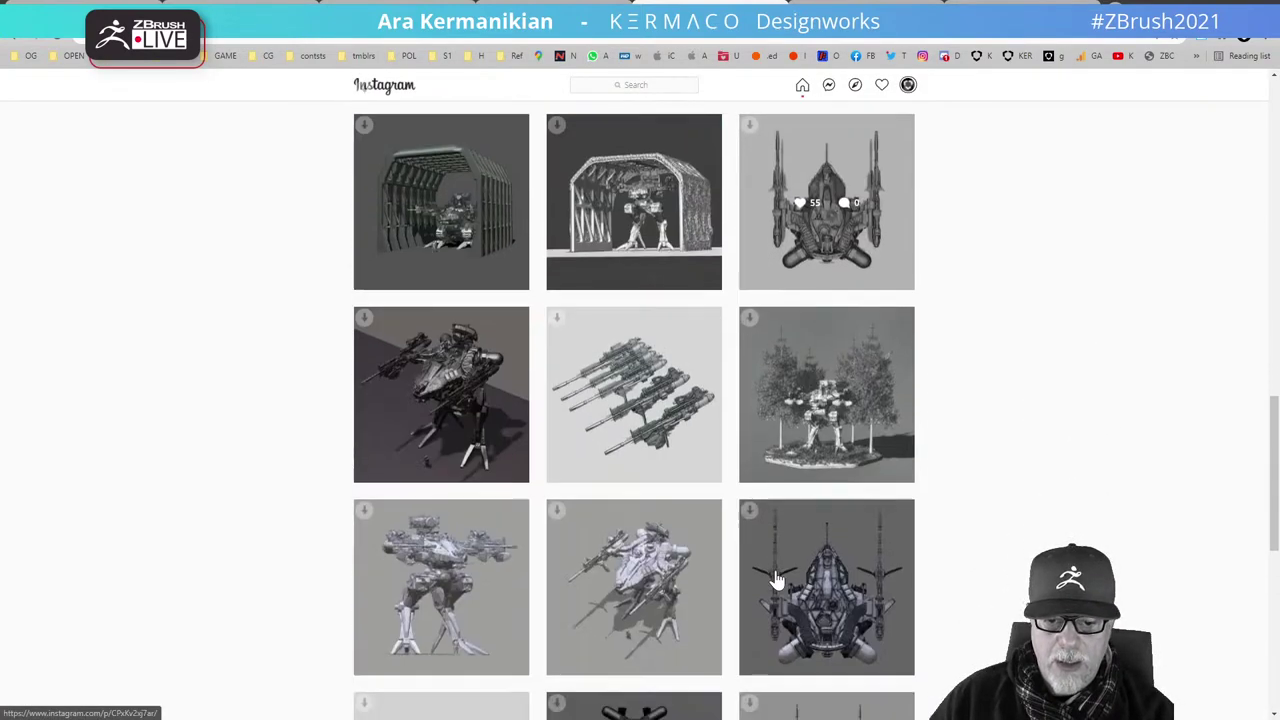
{"action": "scroll", "coordinate": [703, 572], "scroll_direction": "down", "scroll_amount": 3}
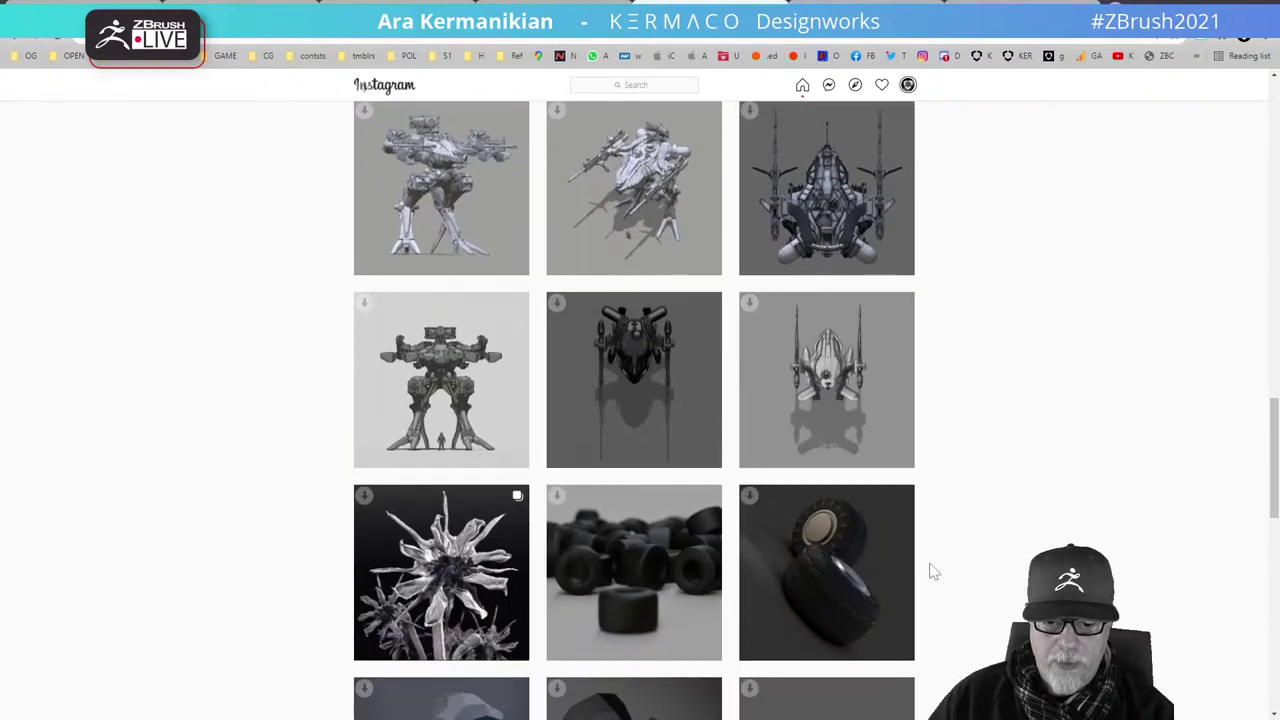
{"action": "scroll", "coordinate": [993, 563], "scroll_direction": "down", "scroll_amount": 3}
{"action": "scroll", "coordinate": [993, 563], "scroll_direction": "up", "scroll_amount": 20}
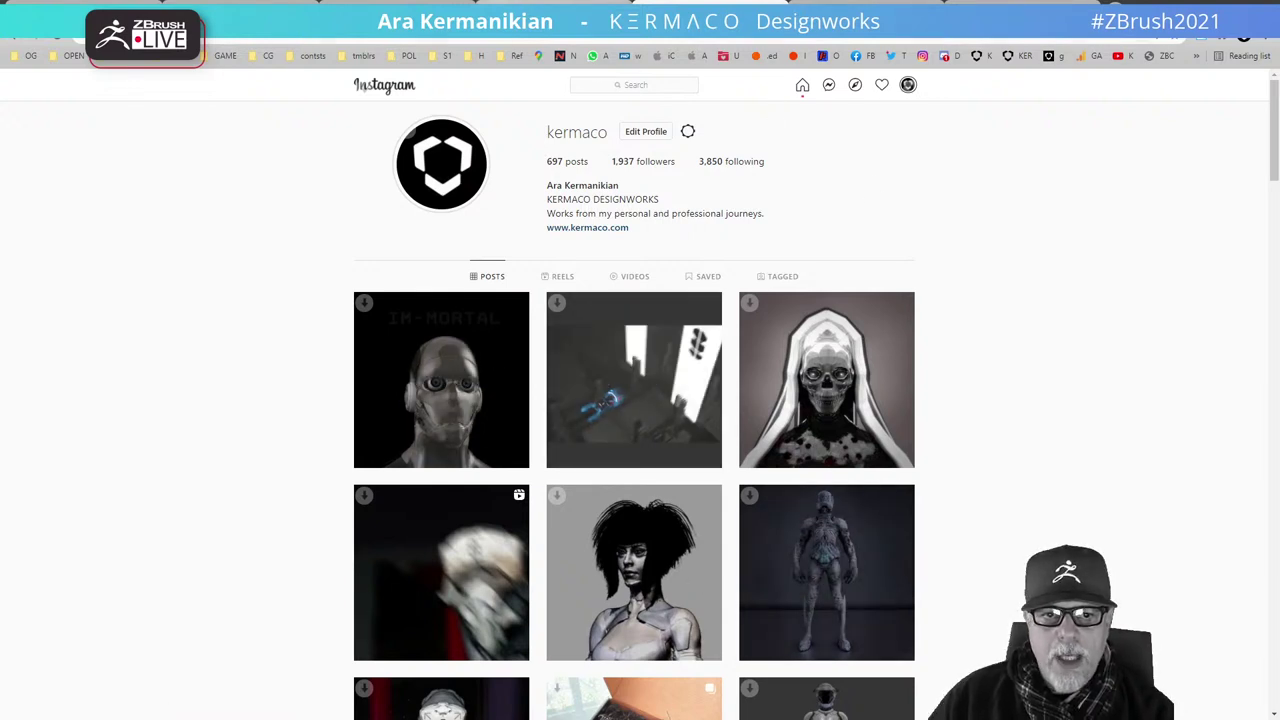
Switch to the Gumroad store page and view its primitives IMM brushes and ZBrush UI colors products
{"action": "left_click", "coordinate": [822, 56]}
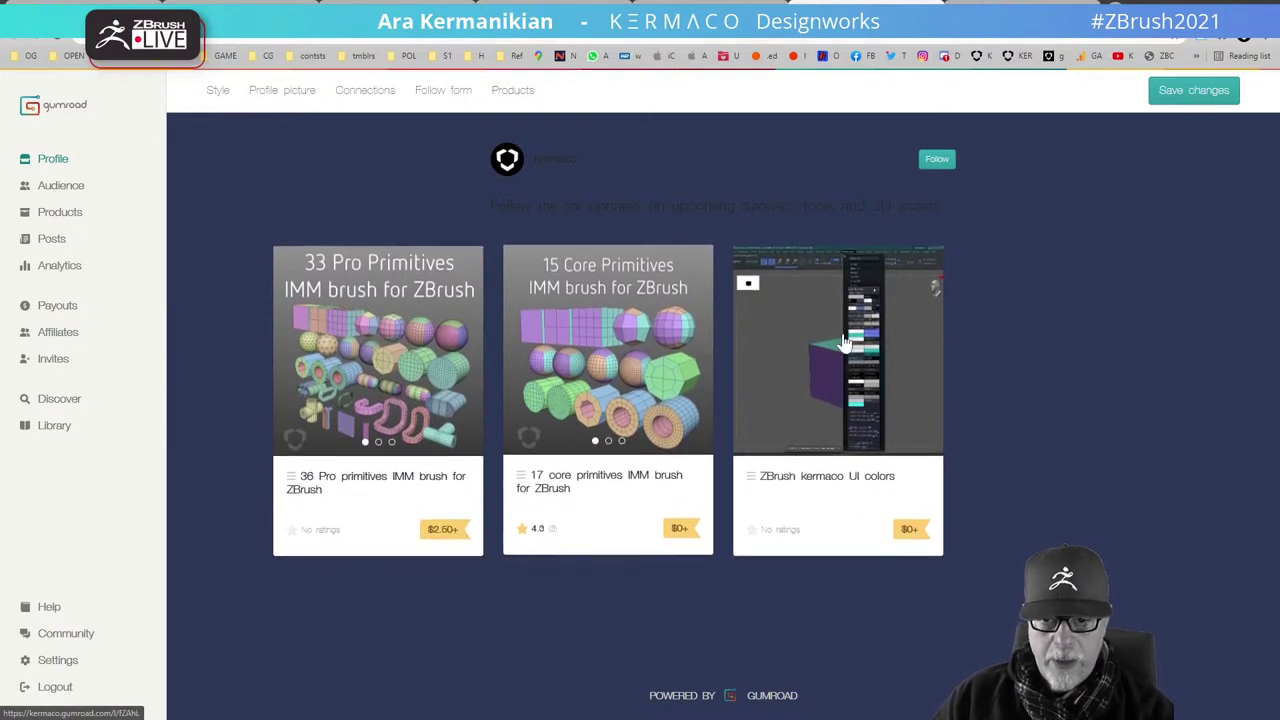
{"action": "triple_click", "coordinate": [885, 224]}
{"action": "left_click", "coordinate": [1157, 340]}
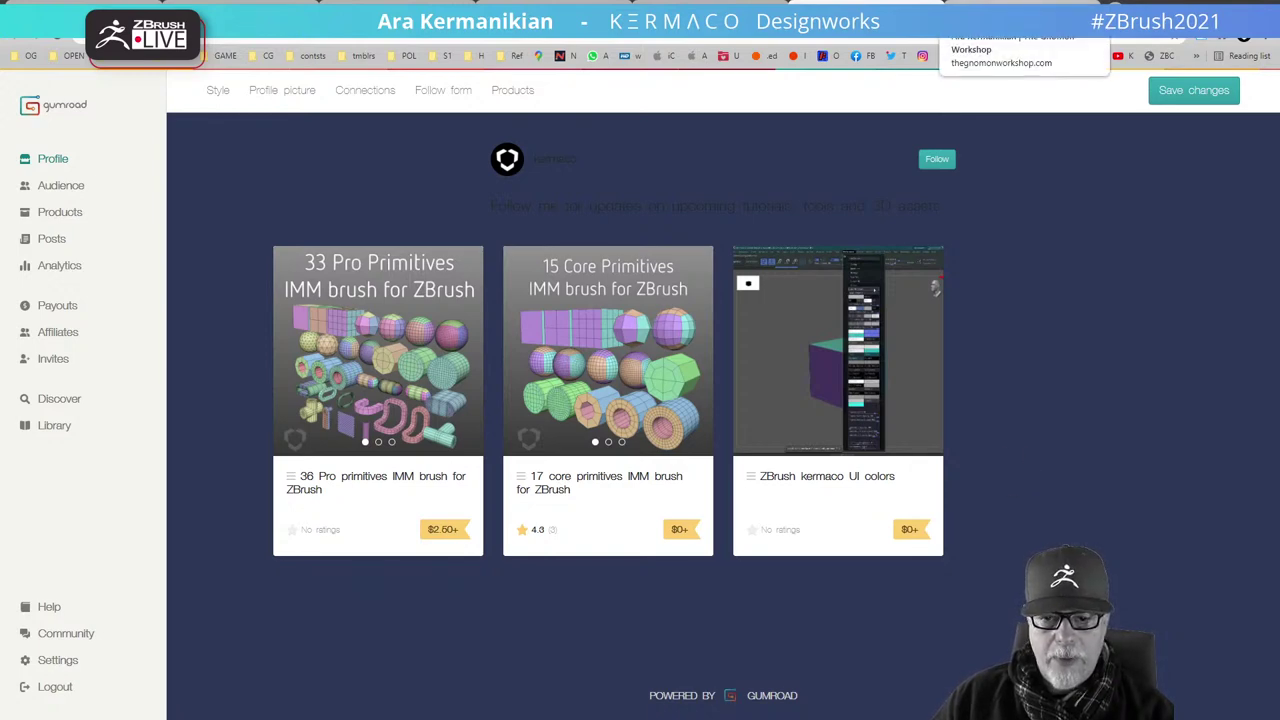
Switch to the Gnomon Workshop instructor page and show the site's Digital Production tutorial categories
{"action": "left_click", "coordinate": [944, 55]}
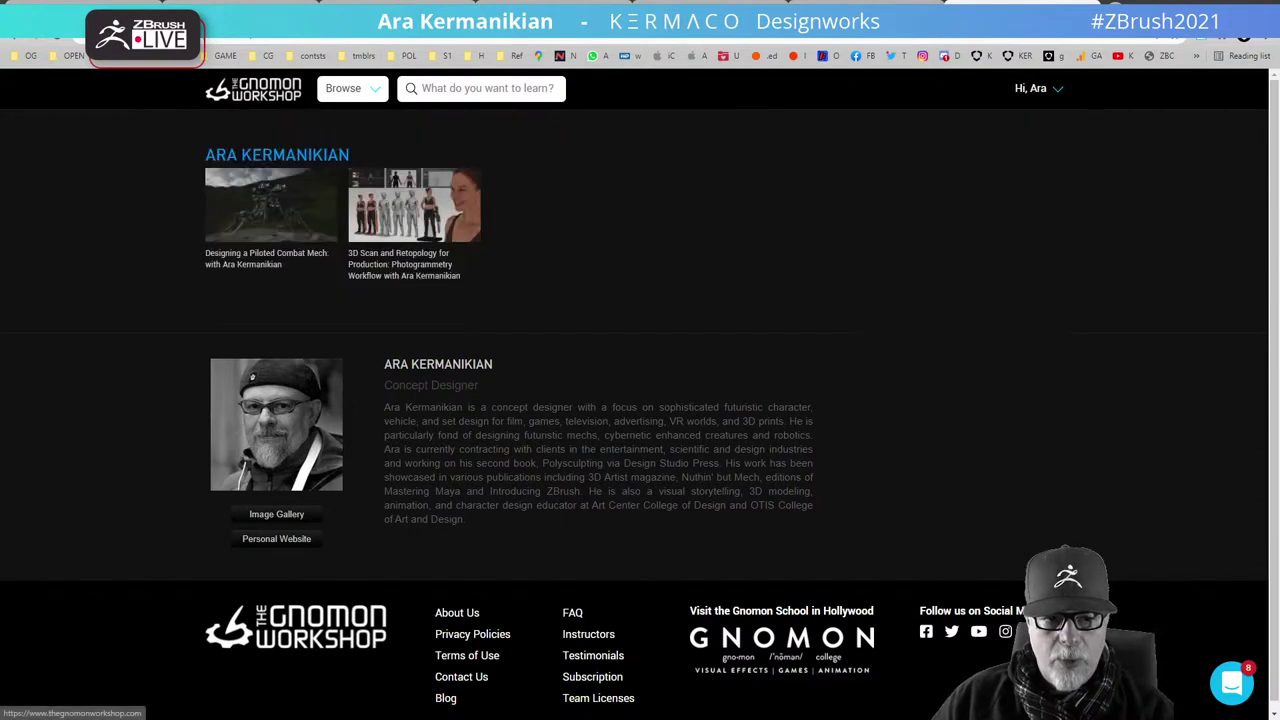
{"action": "mouse_move", "coordinate": [340, 88]}
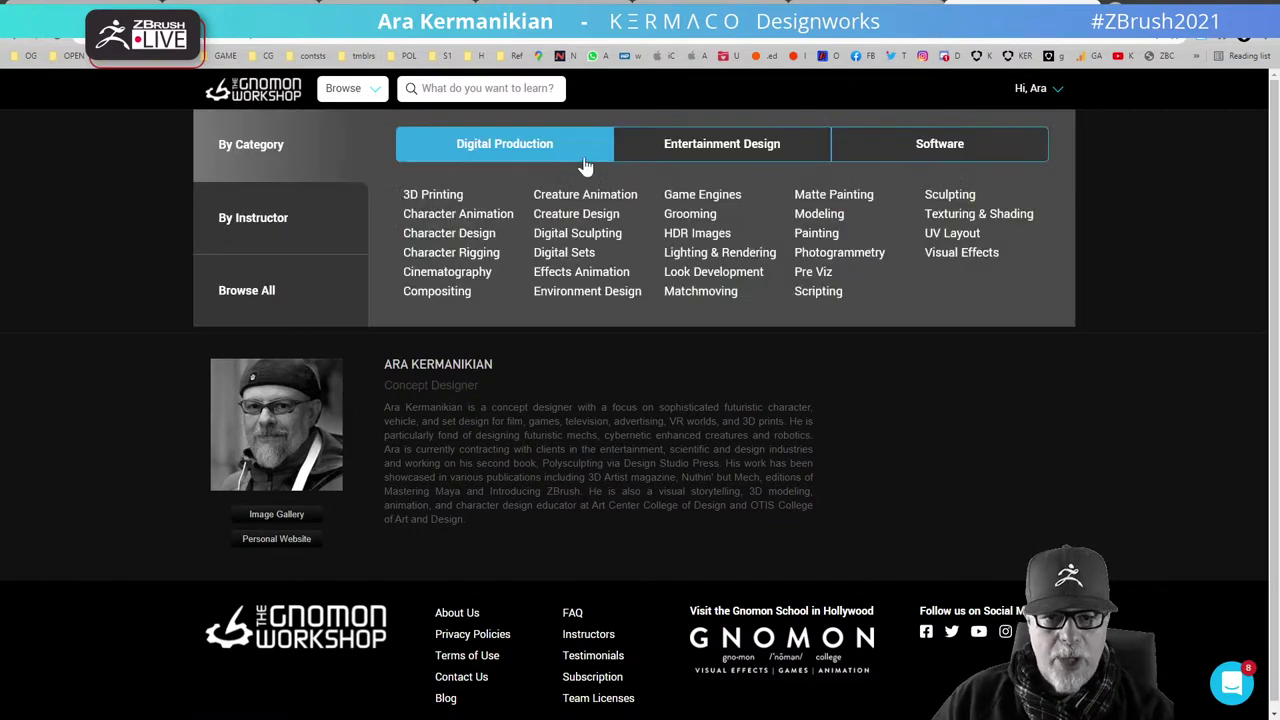
Browse the Gnomon Workshop tutorials by instructor, show the I - L names and open the presenter's instructor page
{"action": "left_click", "coordinate": [240, 217]}
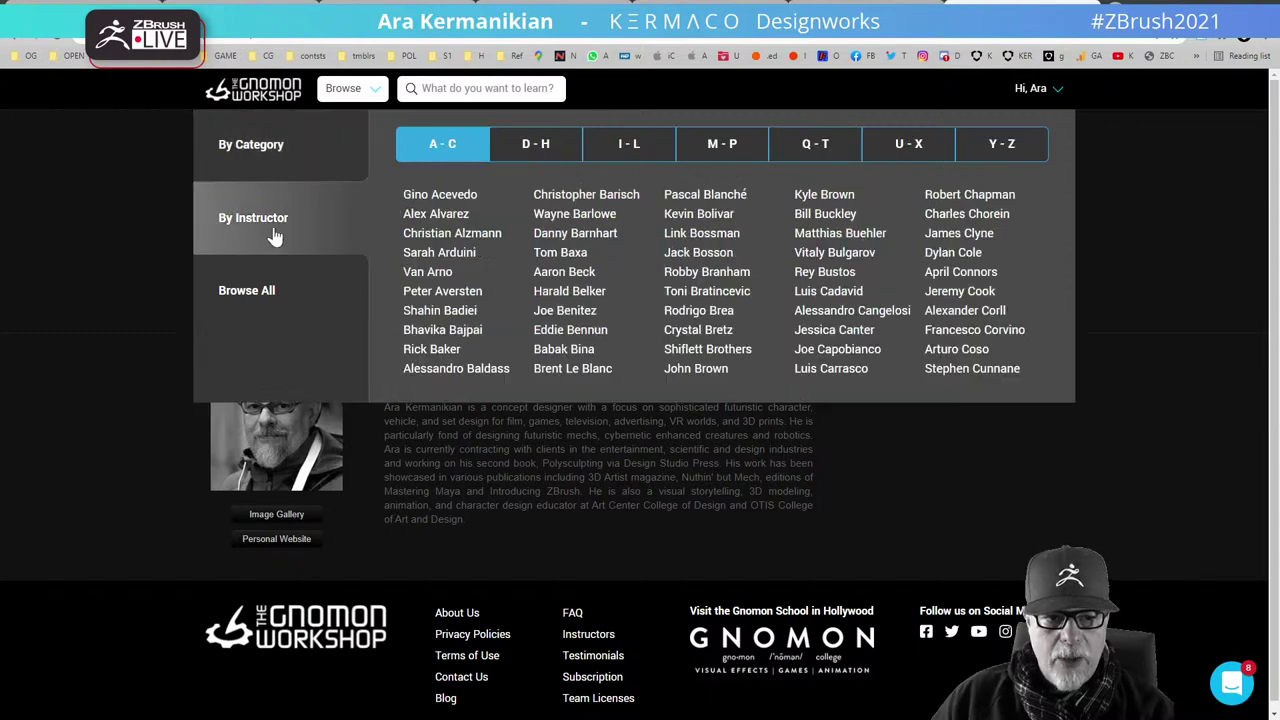
{"action": "left_click", "coordinate": [628, 146]}
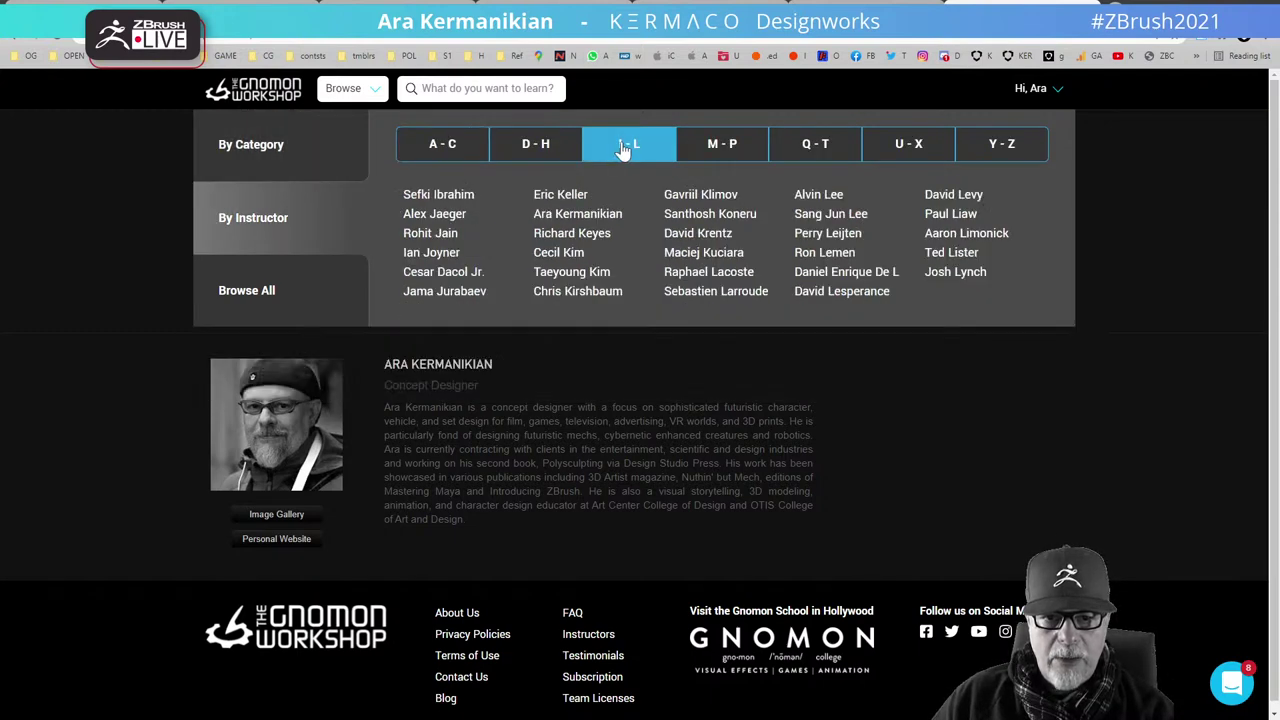
{"action": "left_click", "coordinate": [578, 215]}
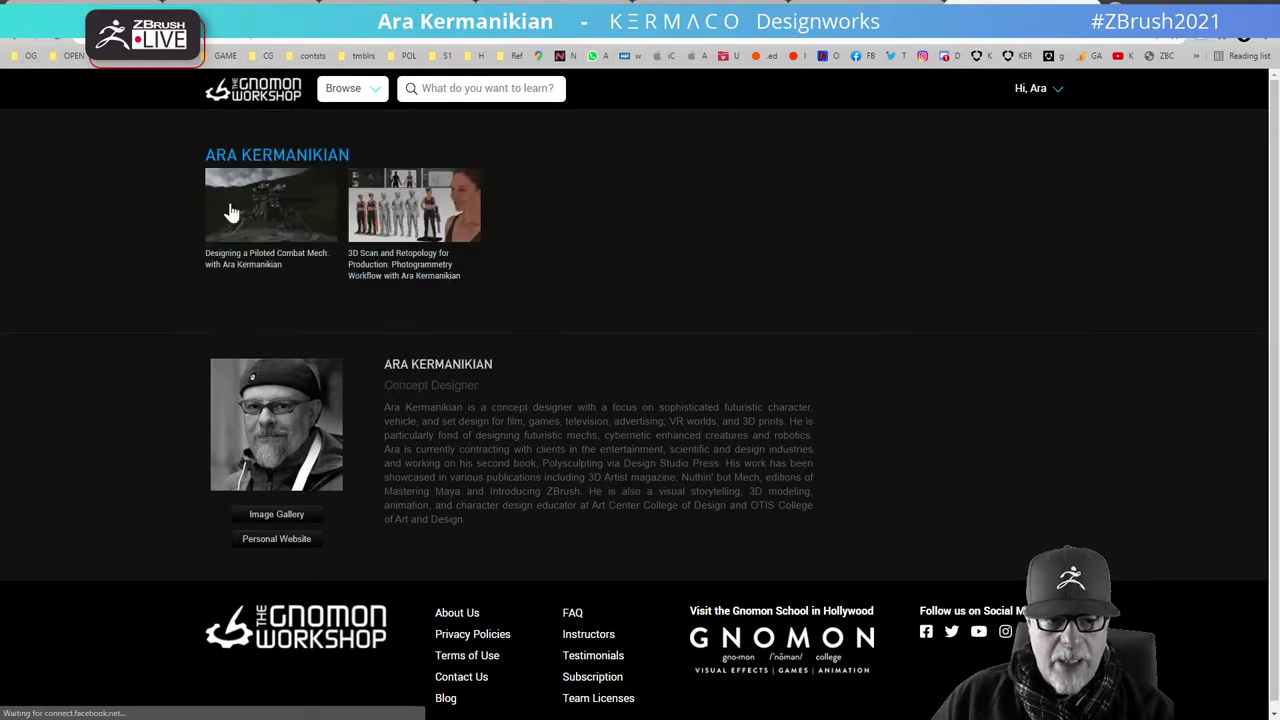
Open the Designing a Piloted Combat Mech workshop and look over its preview image and description
{"action": "left_click", "coordinate": [274, 209]}
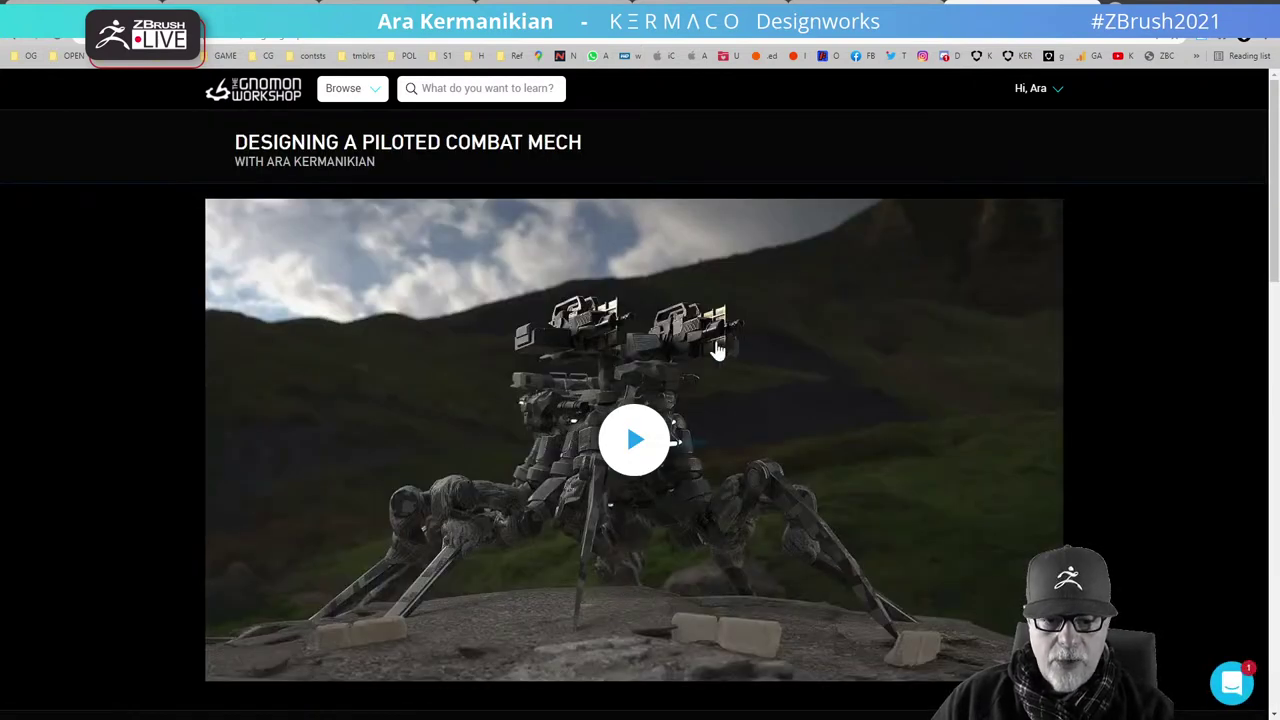
{"action": "scroll", "coordinate": [791, 437], "scroll_direction": "down", "scroll_amount": 3}
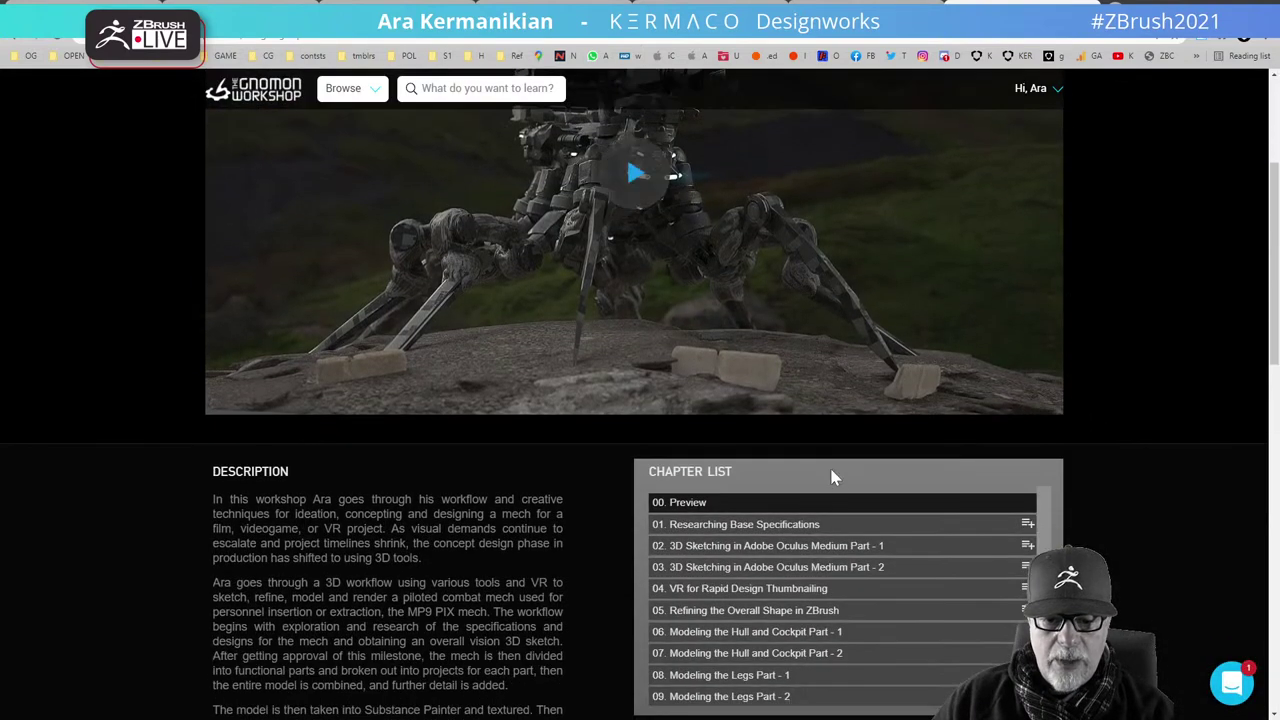
{"action": "scroll", "coordinate": [832, 478], "scroll_direction": "down", "scroll_amount": 2}
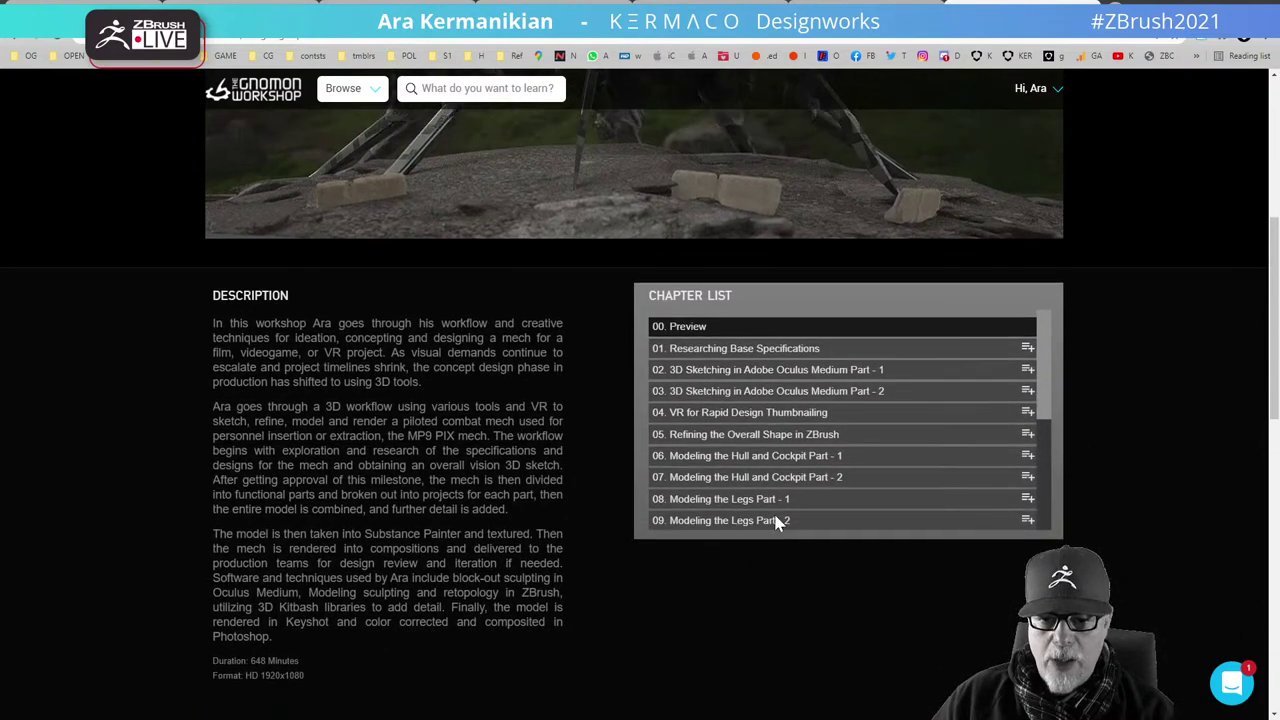
{"action": "scroll", "coordinate": [797, 449], "scroll_direction": "up", "scroll_amount": 4}
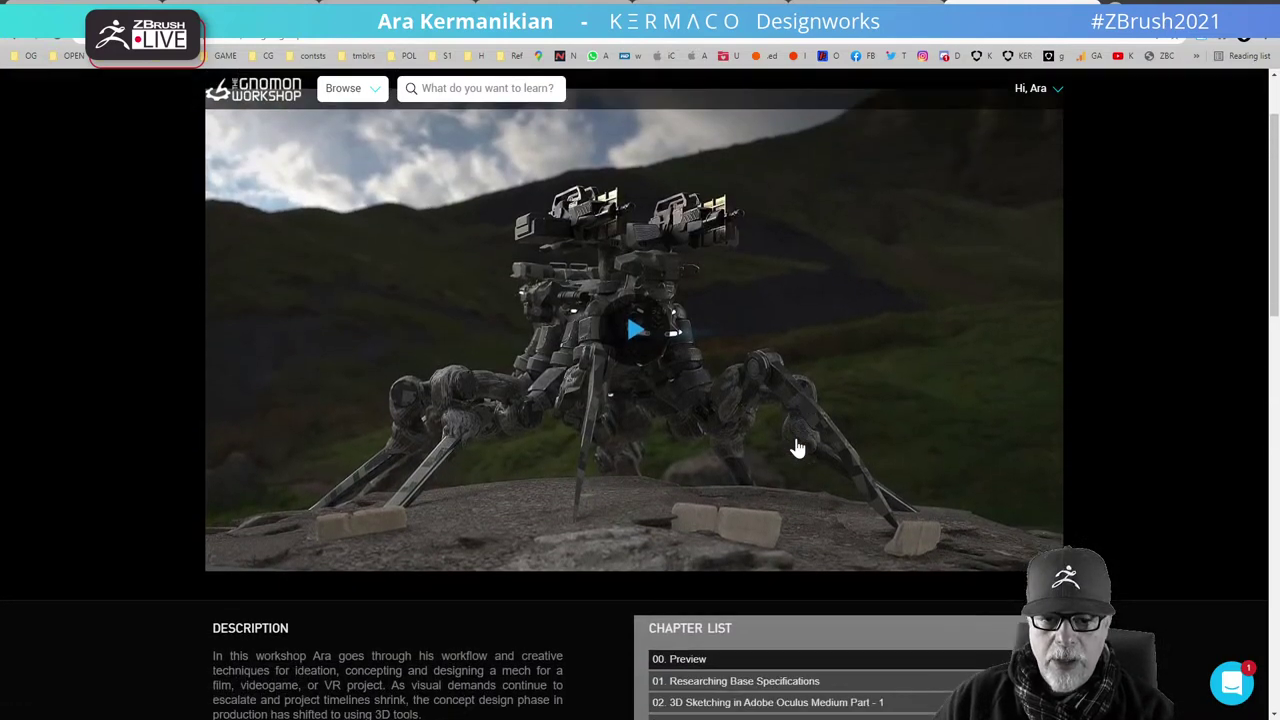
{"action": "scroll", "coordinate": [797, 449], "scroll_direction": "down", "scroll_amount": 2}
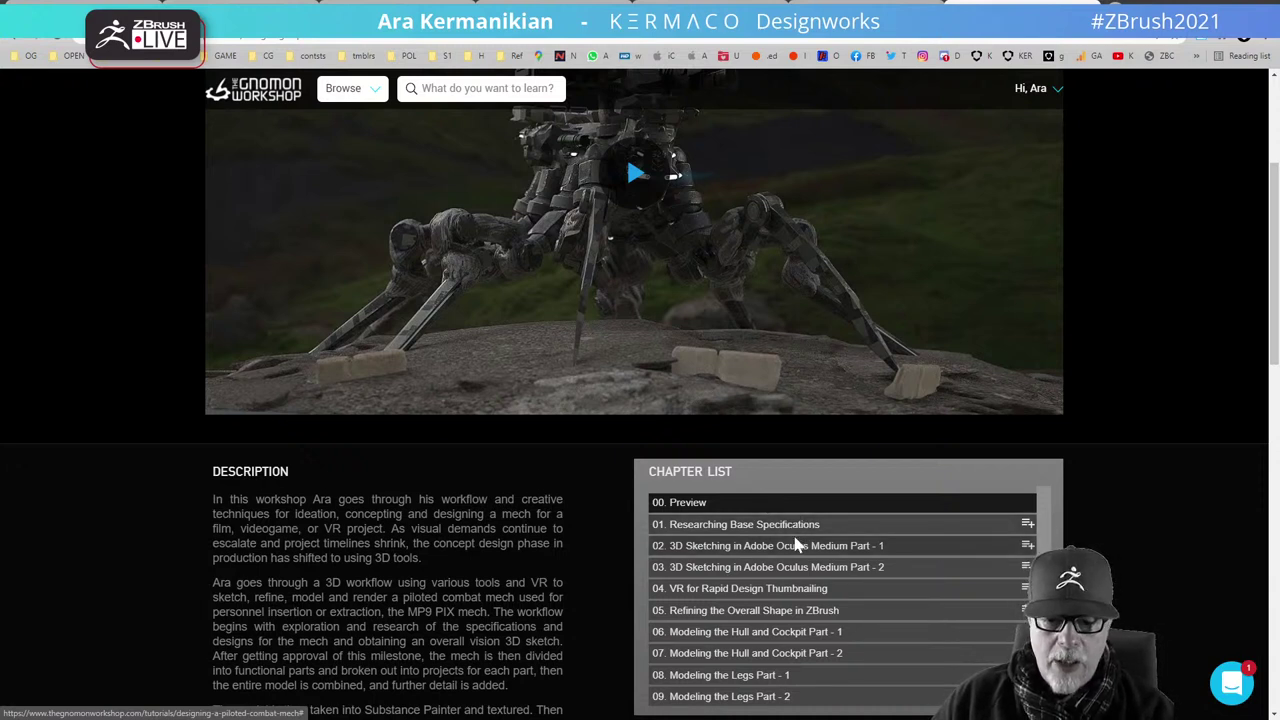
Read through the mech workshop's chapter list down to Compositing in Photoshop, and return to the preview image
{"action": "scroll", "coordinate": [796, 543], "scroll_direction": "down", "scroll_amount": 1}
{"action": "scroll", "coordinate": [768, 527], "scroll_direction": "up", "scroll_amount": 2}
{"action": "scroll", "coordinate": [791, 618], "scroll_direction": "down", "scroll_amount": 2}
{"action": "scroll", "coordinate": [818, 634], "scroll_direction": "down", "scroll_amount": 6}
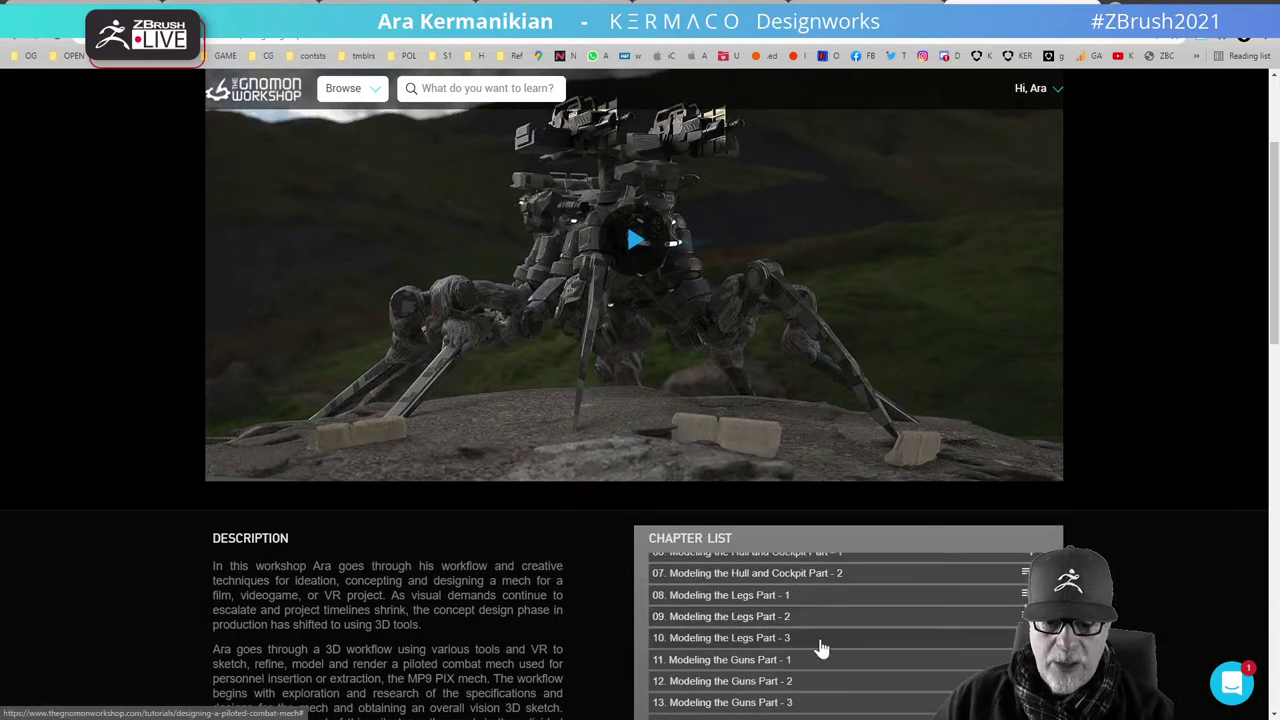
{"action": "scroll", "coordinate": [790, 560], "scroll_direction": "down", "scroll_amount": 2}
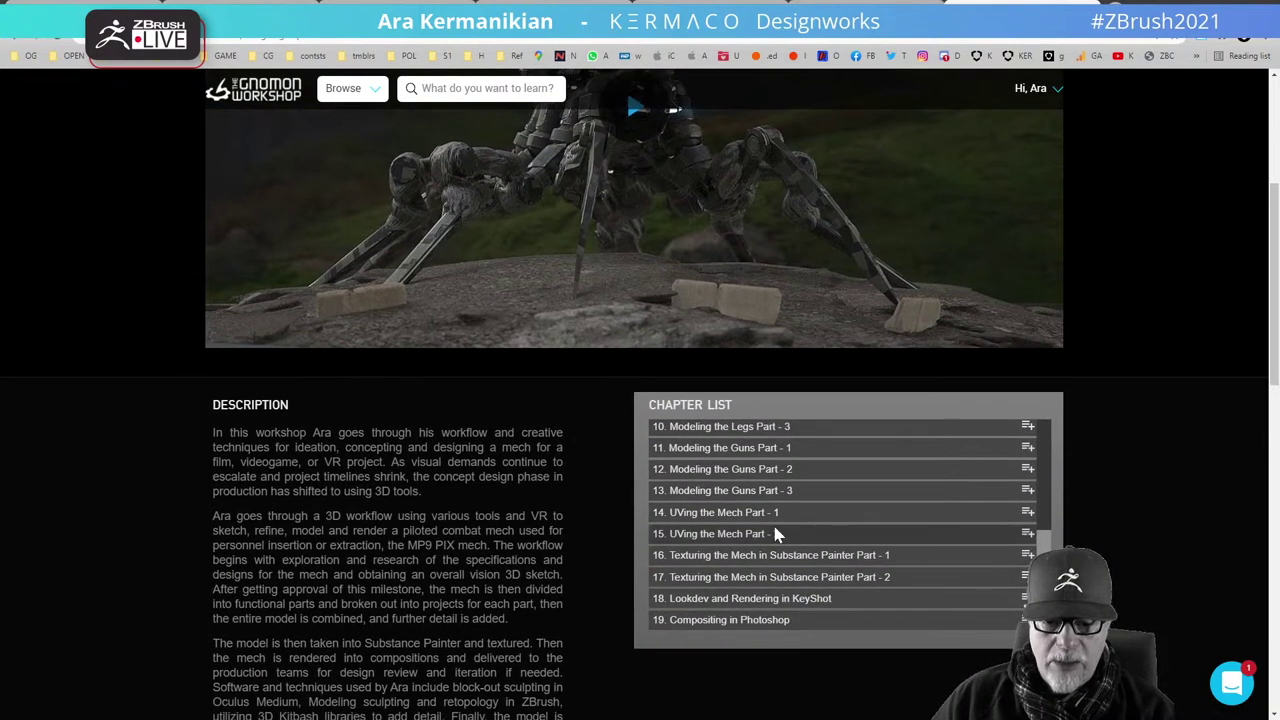
{"action": "scroll", "coordinate": [785, 570], "scroll_direction": "up", "scroll_amount": 3}
{"action": "scroll", "coordinate": [797, 520], "scroll_direction": "down", "scroll_amount": 3}
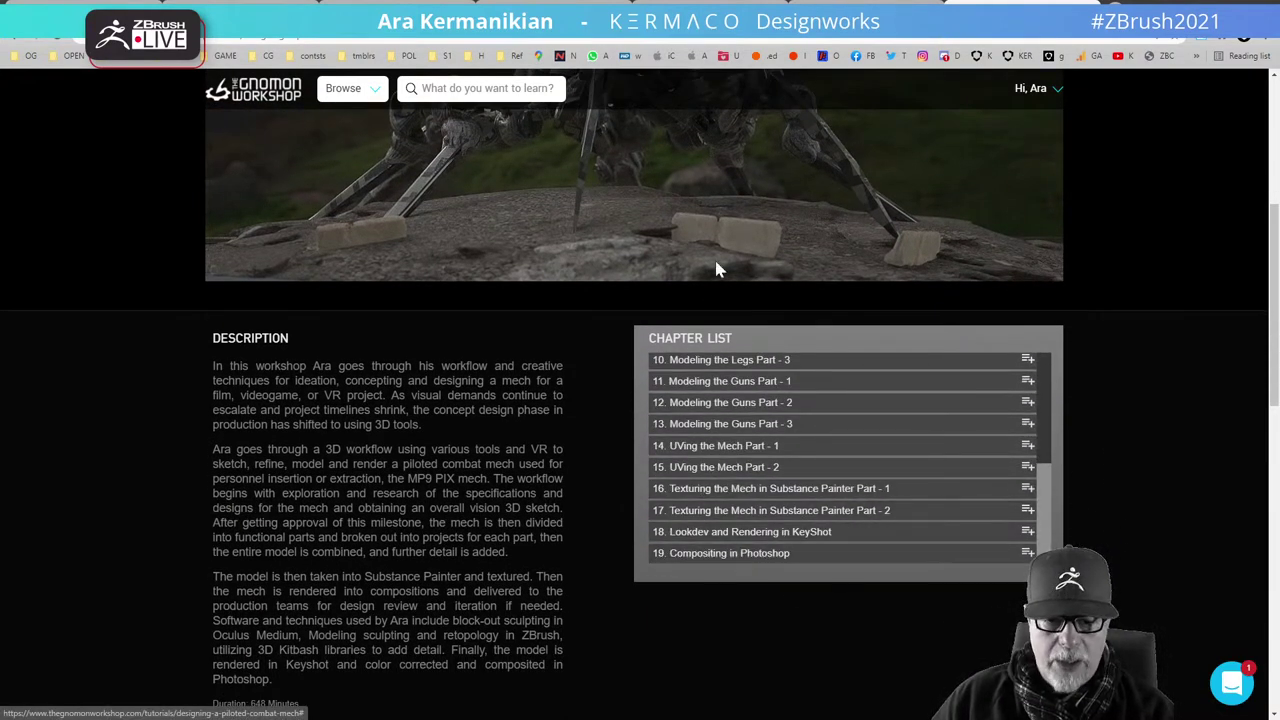
{"action": "scroll", "coordinate": [720, 280], "scroll_direction": "up", "scroll_amount": 3}
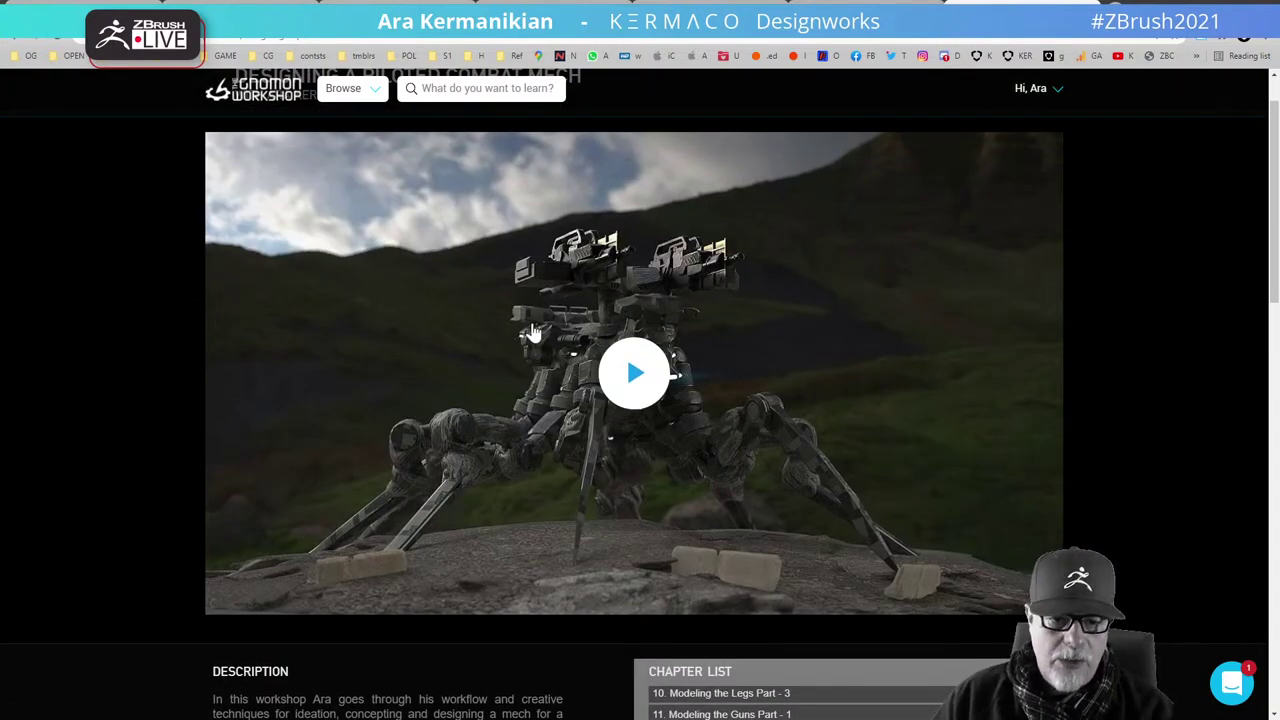
Go back to the instructor page, open the 3D Scan and Retopology for Production workshop and look over its preview
{"action": "key", "text": "alt+Left"}
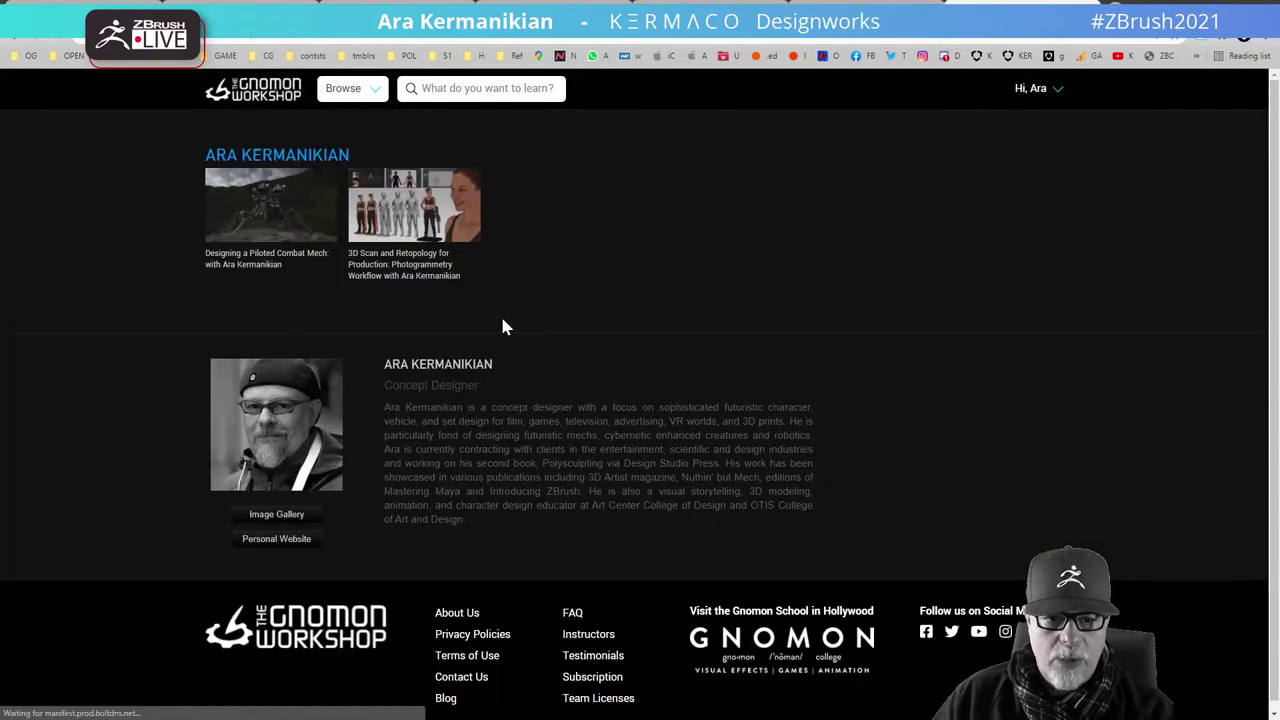
{"action": "left_click", "coordinate": [418, 215]}
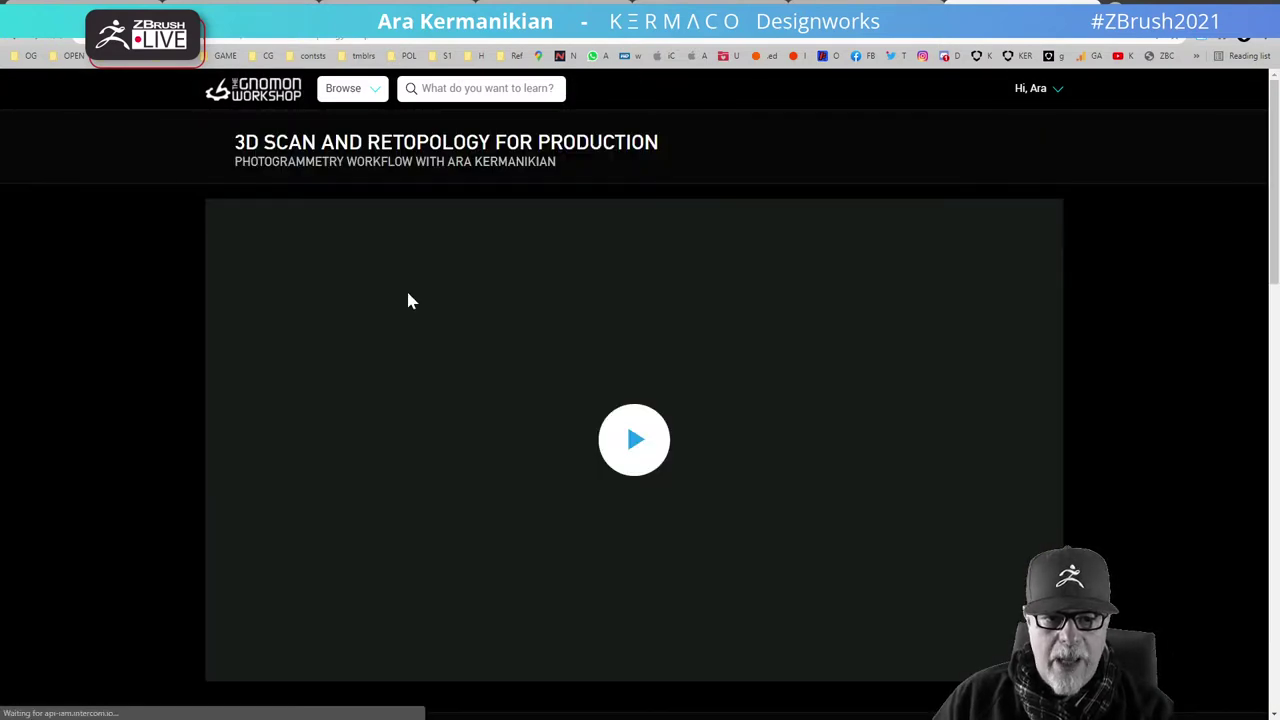
{"action": "scroll", "coordinate": [821, 520], "scroll_direction": "down", "scroll_amount": 1}
{"action": "scroll", "coordinate": [820, 518], "scroll_direction": "up", "scroll_amount": 1}
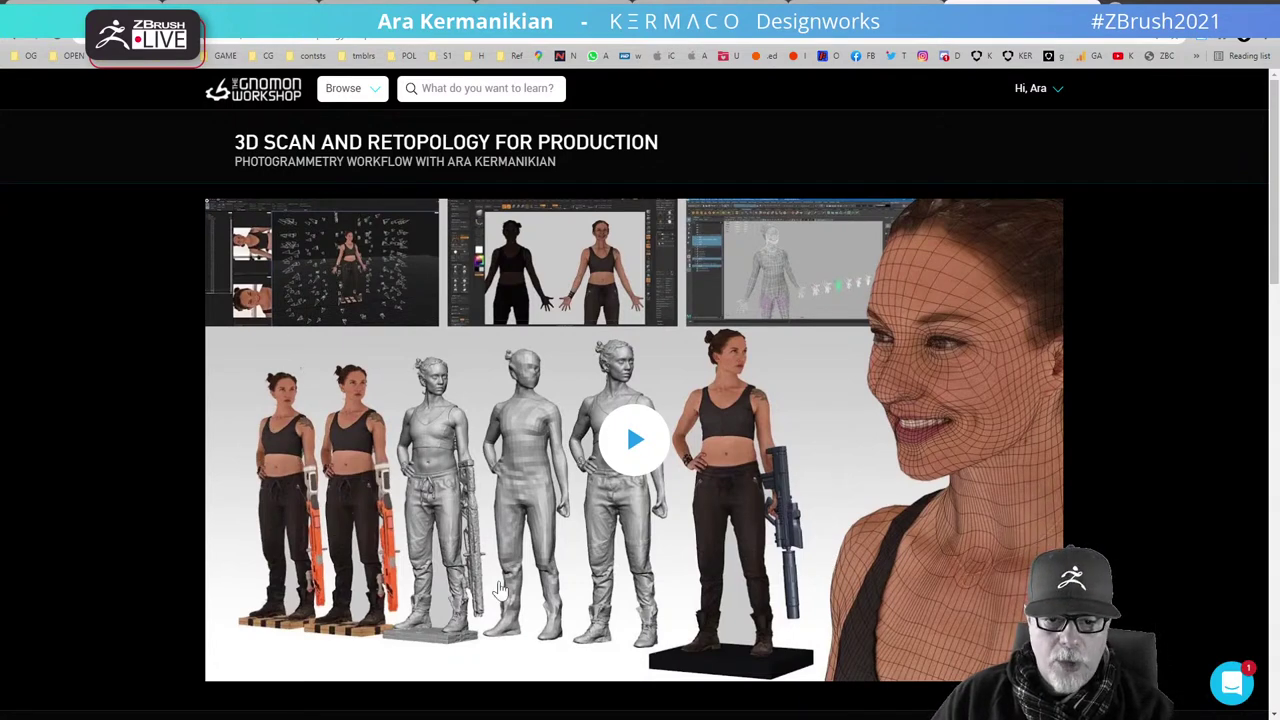
{"action": "scroll", "coordinate": [738, 518], "scroll_direction": "down", "scroll_amount": 2}
{"action": "scroll", "coordinate": [738, 518], "scroll_direction": "up", "scroll_amount": 1}
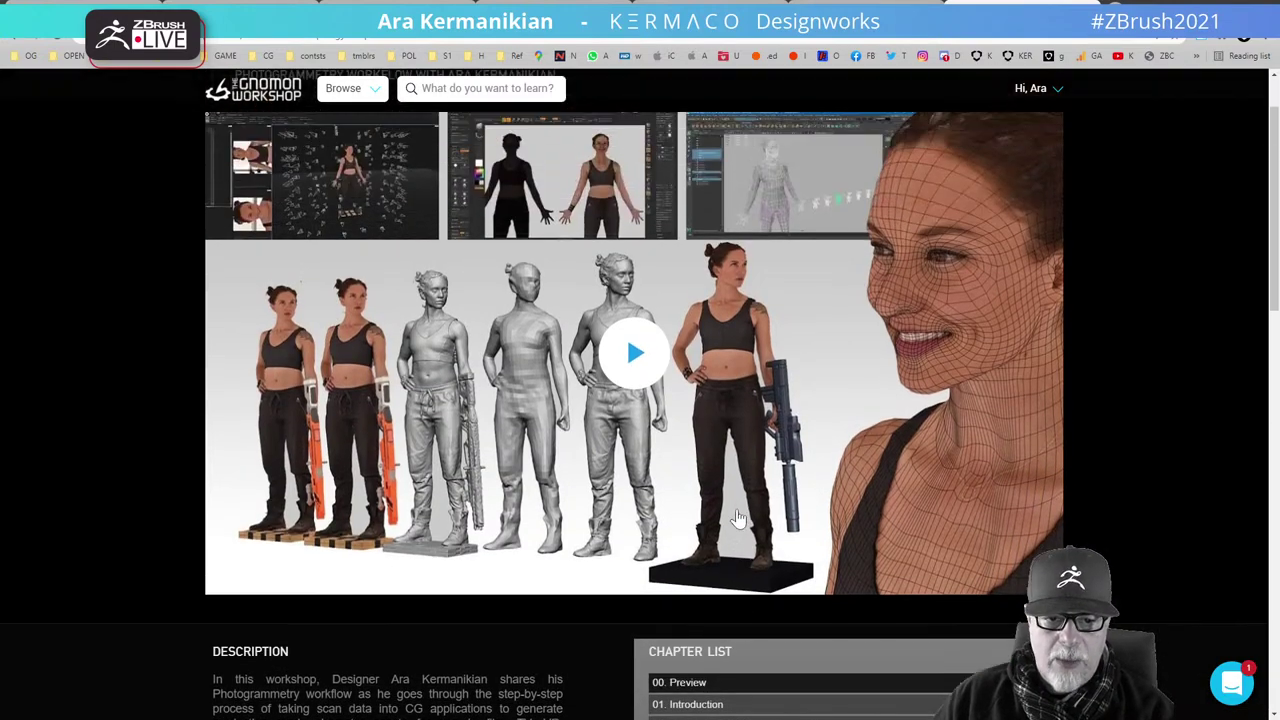
{"action": "scroll", "coordinate": [533, 575], "scroll_direction": "up", "scroll_amount": 1}
{"action": "scroll", "coordinate": [533, 575], "scroll_direction": "down", "scroll_amount": 1}
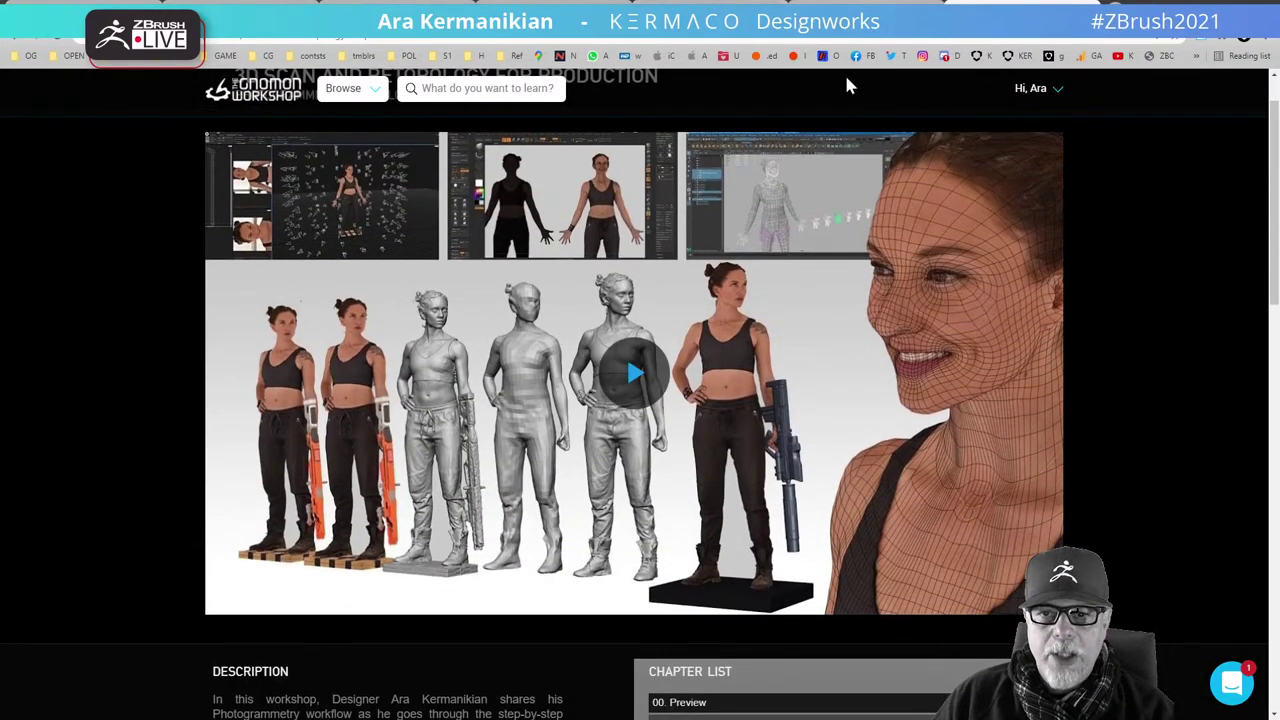
Switch back to the Gumroad store page and the Kermaco portfolio site, and look over the portfolio thumbnails
{"action": "left_click", "coordinate": [864, 6]}
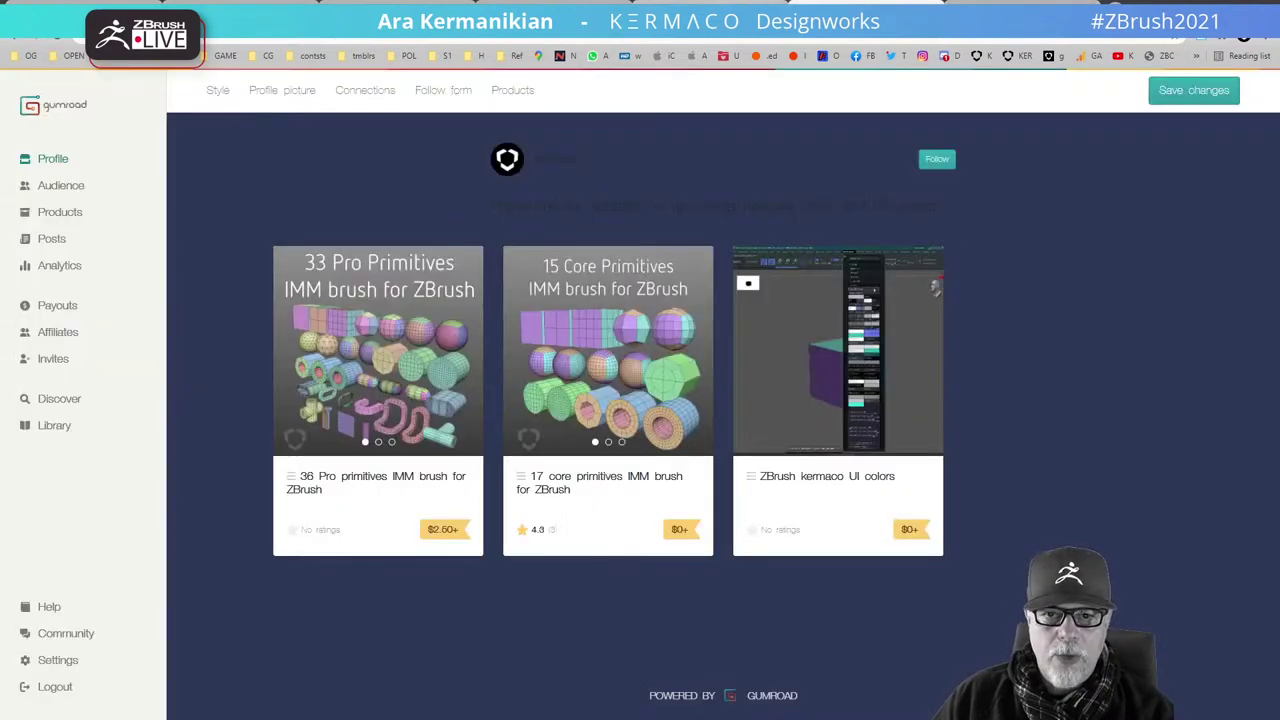
{"action": "key", "text": "ctrl+Tab"}
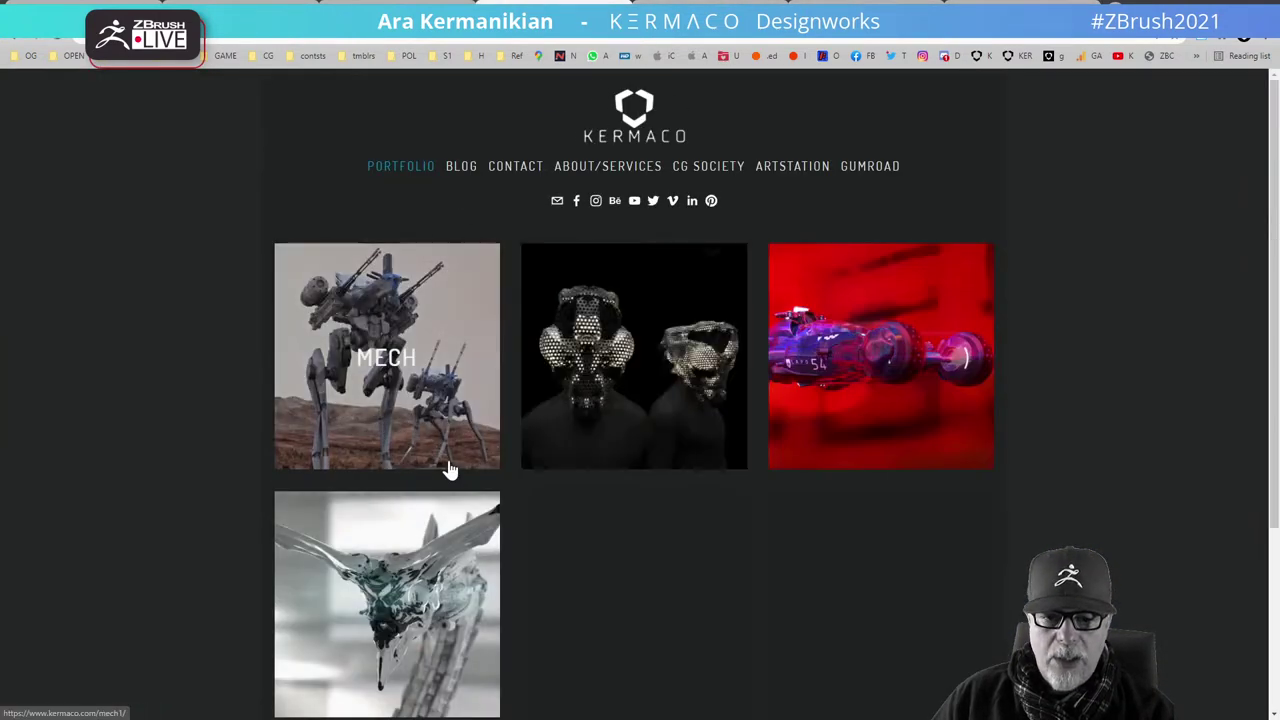
{"action": "scroll", "coordinate": [788, 688], "scroll_direction": "down", "scroll_amount": 3}
{"action": "scroll", "coordinate": [770, 665], "scroll_direction": "up", "scroll_amount": 3}
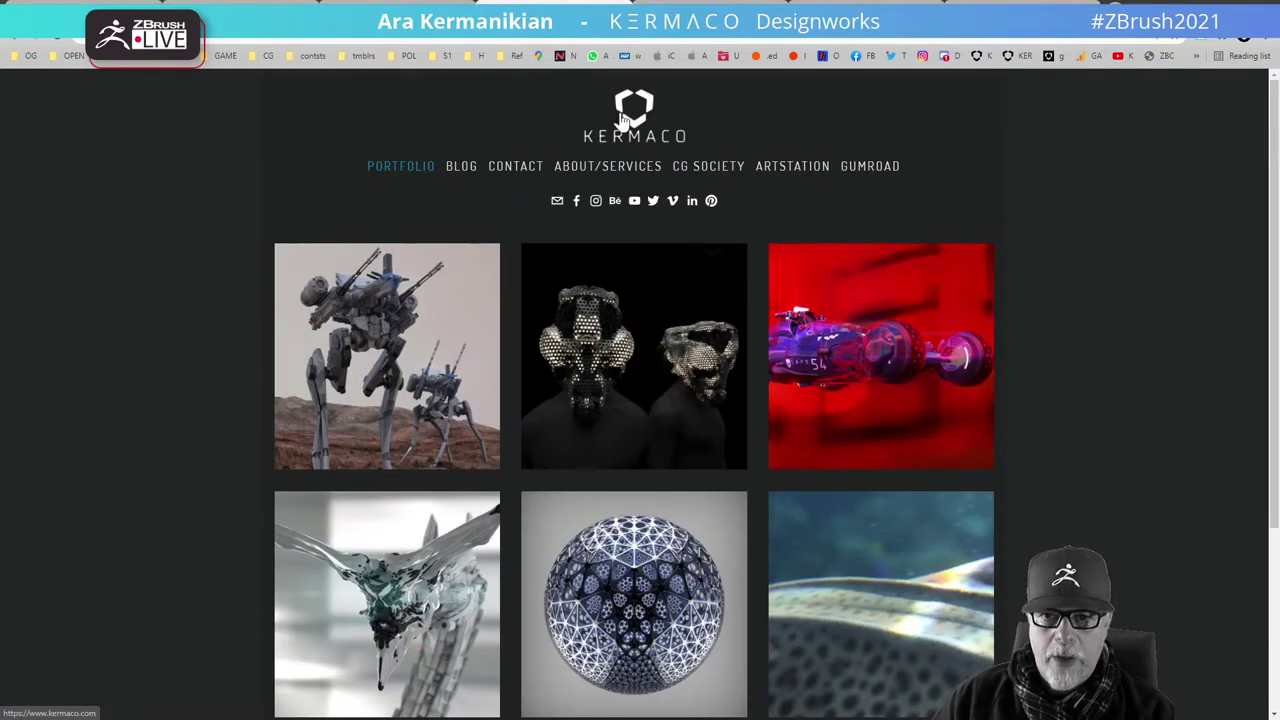
Switch to ZBrush and turn off the polypaint display of the suit body subtool
{"action": "left_click", "coordinate": [1203, 8]}
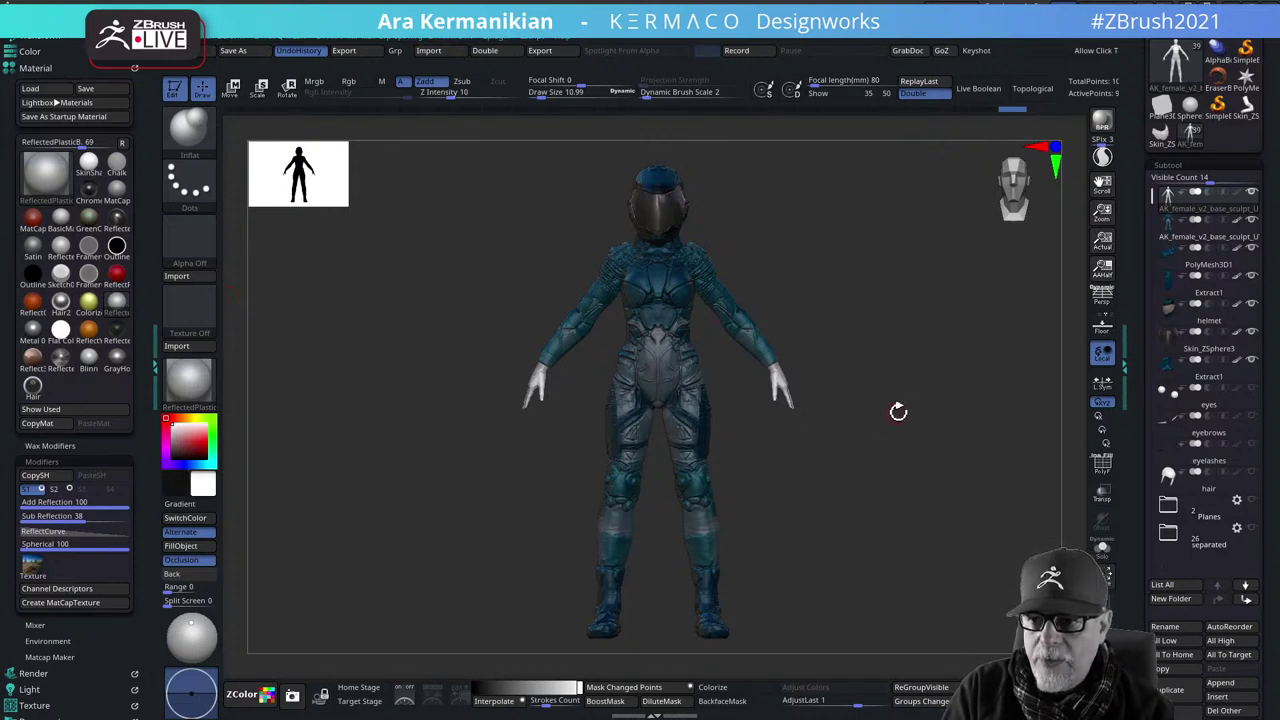
{"action": "left_click_drag", "start_coordinate": [898, 411], "coordinate": [902, 354]}
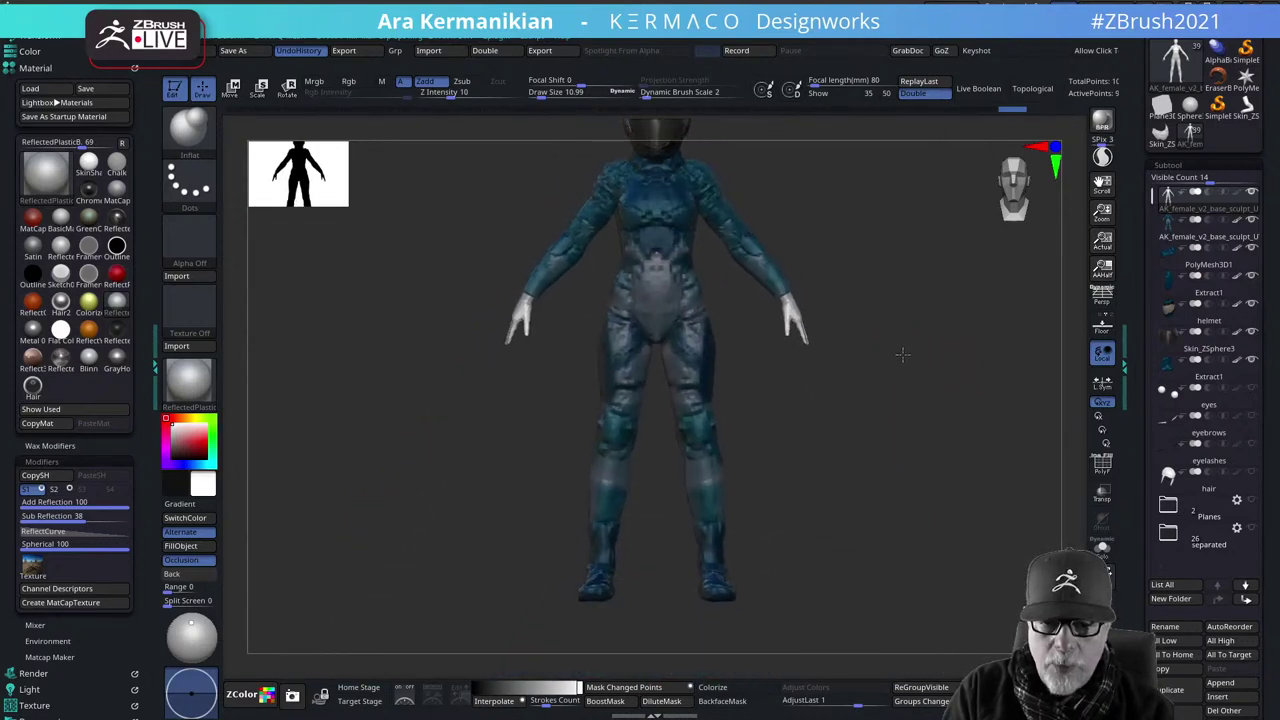
{"action": "left_click", "coordinate": [1230, 230]}
{"action": "left_click_drag", "start_coordinate": [886, 309], "coordinate": [1053, 315]}
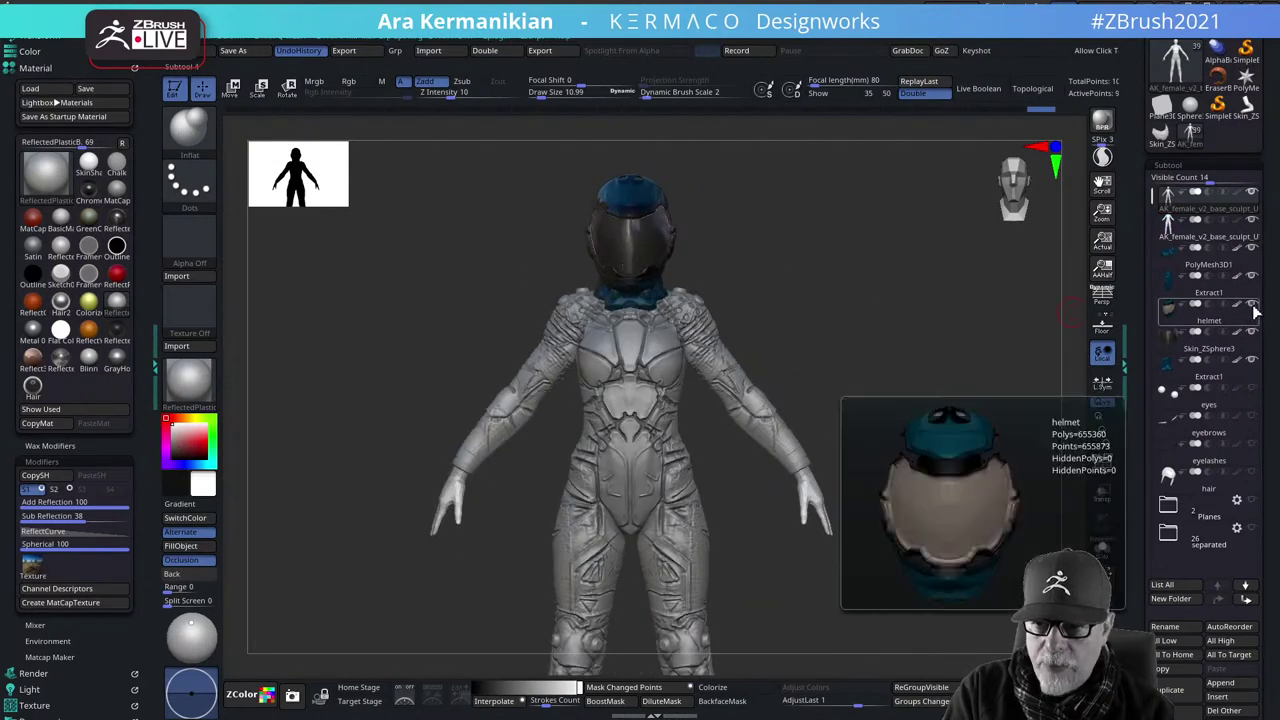
Hide the helmet and Skin_ZSphere3 subtools and check the exposed head and suit from the side and front
{"action": "left_click", "coordinate": [1256, 340]}
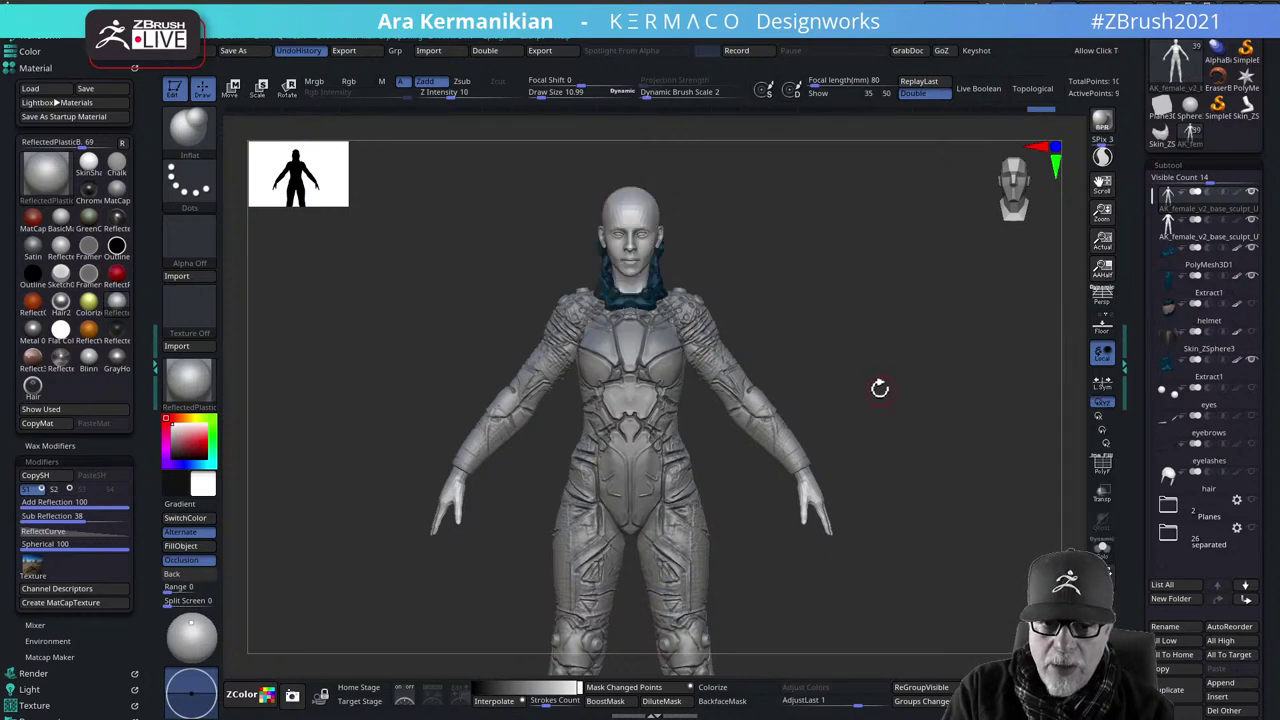
{"action": "left_click_drag", "start_coordinate": [879, 388], "coordinate": [850, 388]}
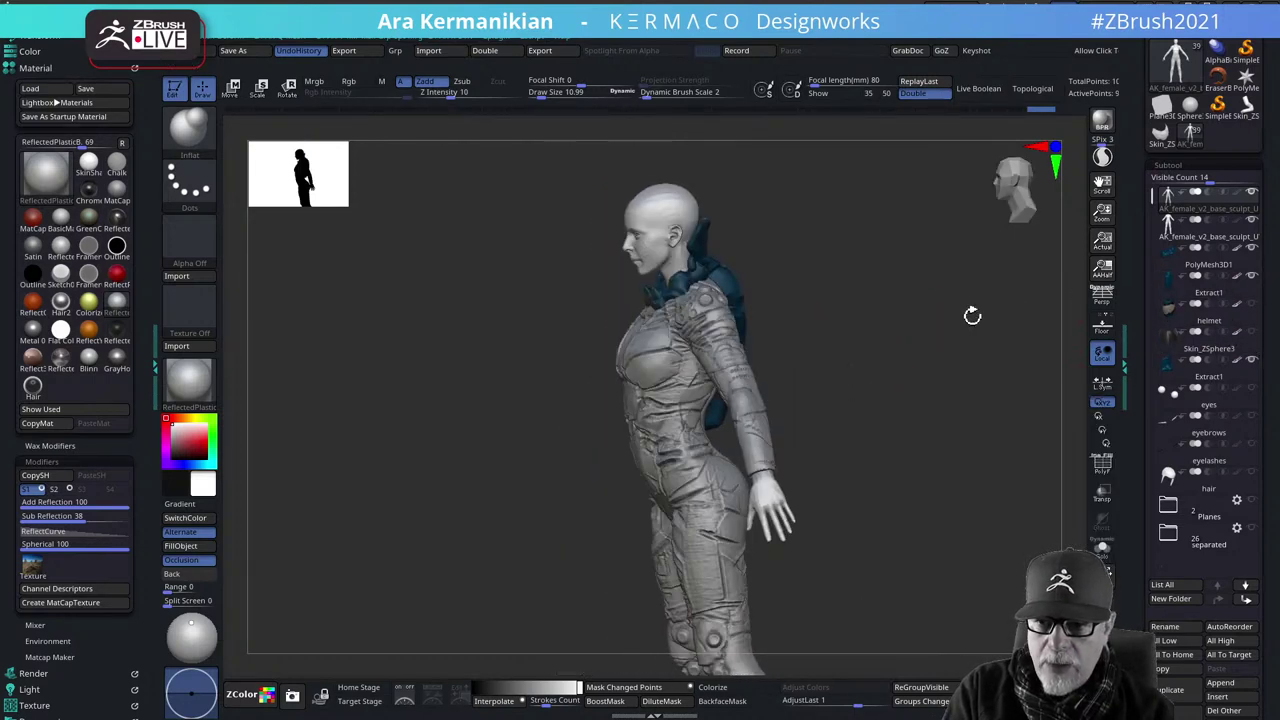
{"action": "left_click_drag", "start_coordinate": [972, 316], "coordinate": [928, 317], "text": "shift"}
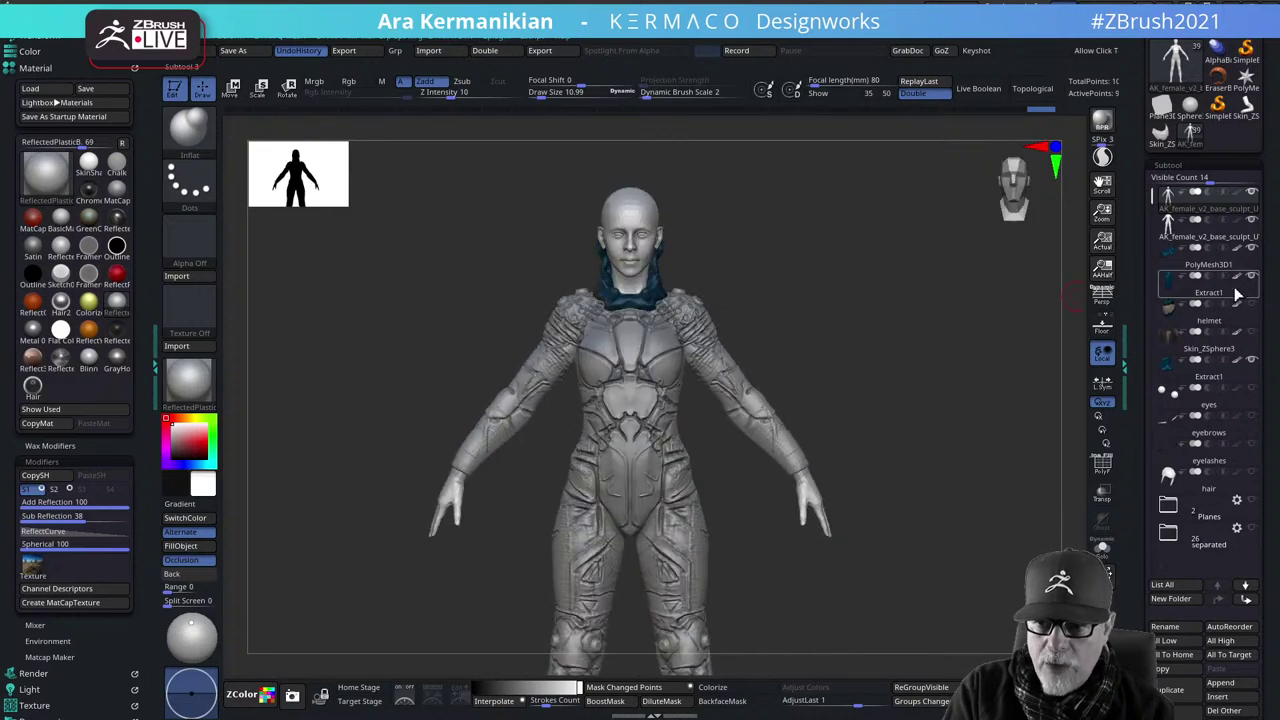
Turn off the polypaint display of the PolyMesh3D1 and both Extract1 subtools, and view the suit from behind
{"action": "mouse_move", "coordinate": [1237, 292]}
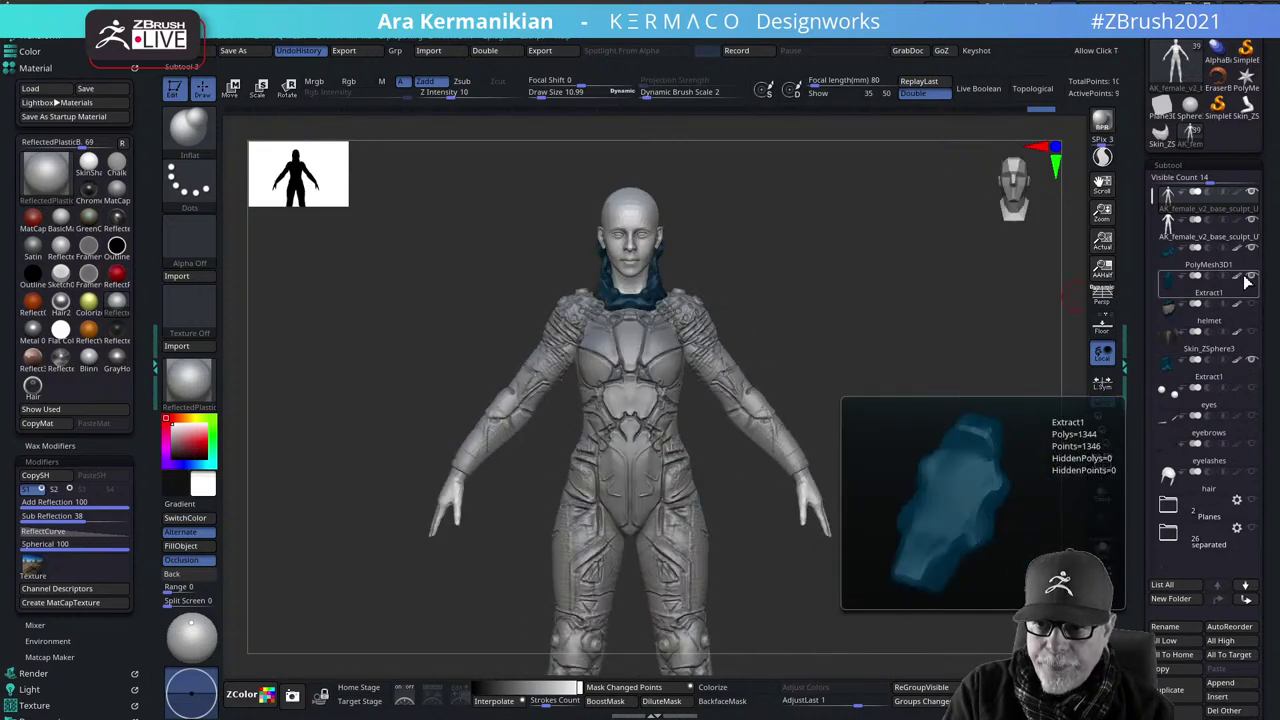
{"action": "left_click", "coordinate": [1237, 278]}
{"action": "left_click", "coordinate": [1238, 250]}
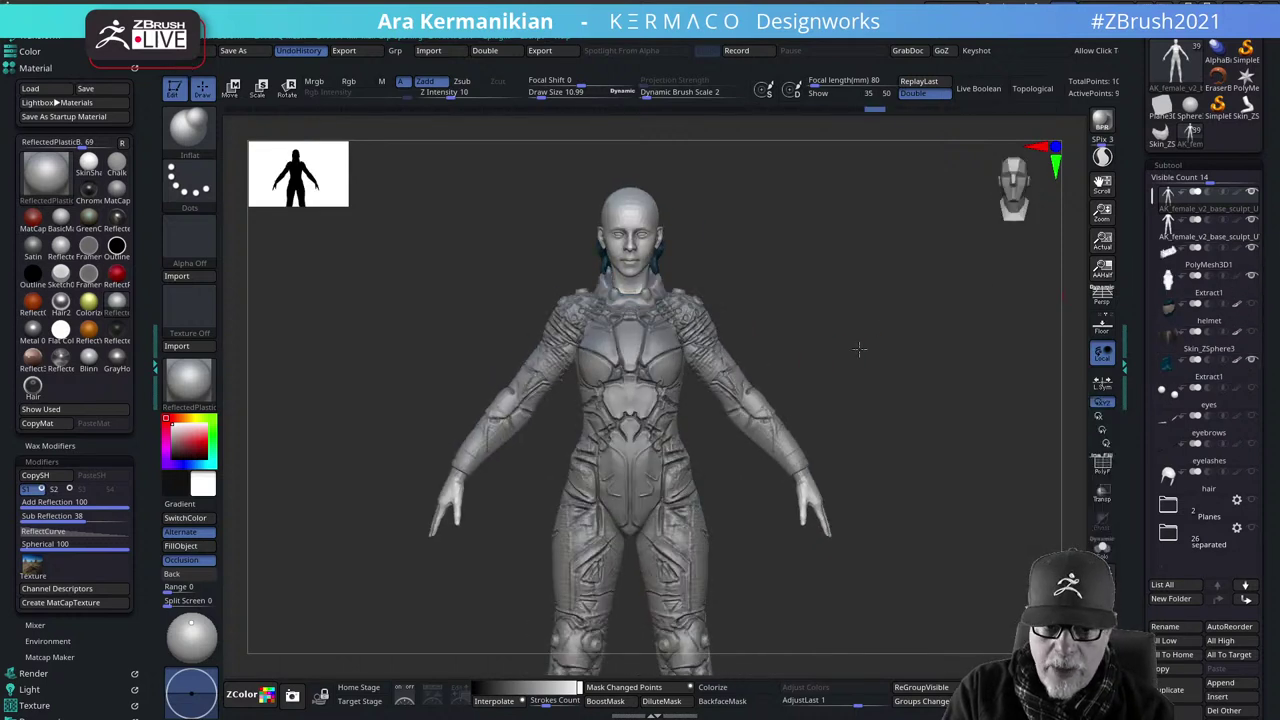
{"action": "left_click_drag", "start_coordinate": [859, 349], "coordinate": [780, 363]}
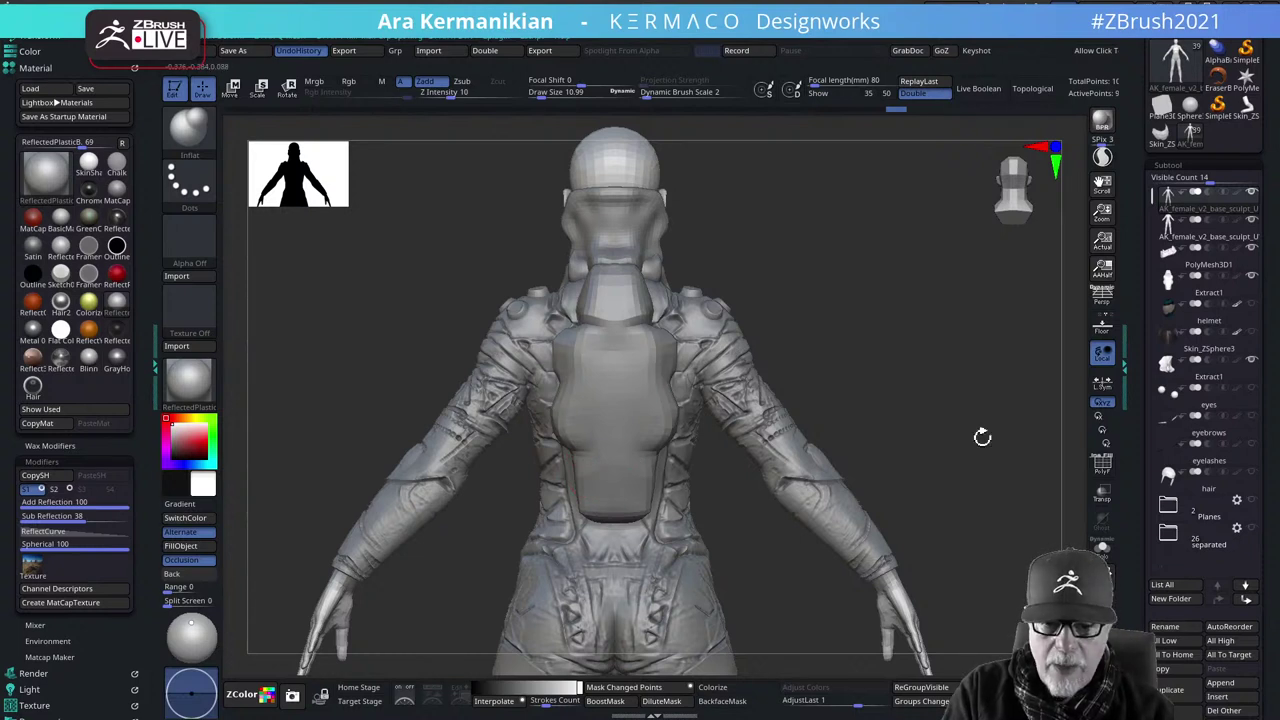
Hide the Extract1 backpack to inspect the suit's sculpted back, and show the backpack again
{"action": "left_click", "coordinate": [1251, 276]}
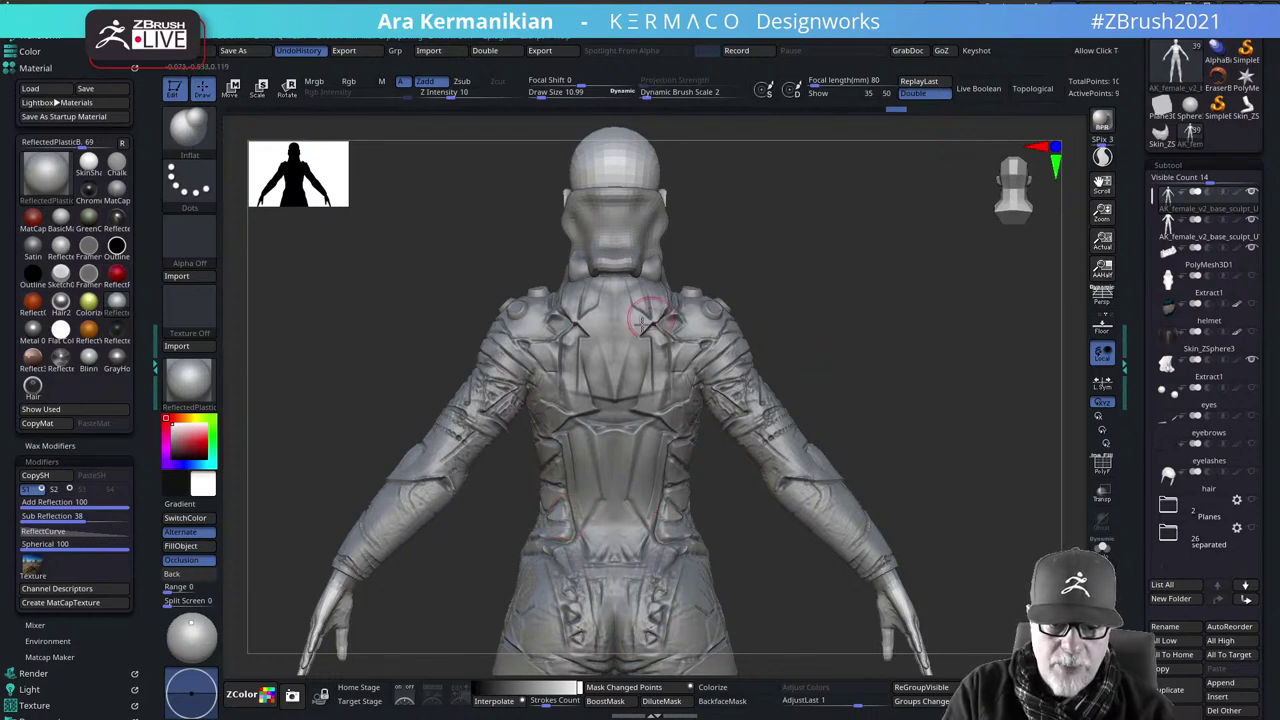
{"action": "right_click_drag", "start_coordinate": [648, 320], "coordinate": [715, 413]}
{"action": "right_click_drag", "start_coordinate": [870, 409], "coordinate": [655, 355]}
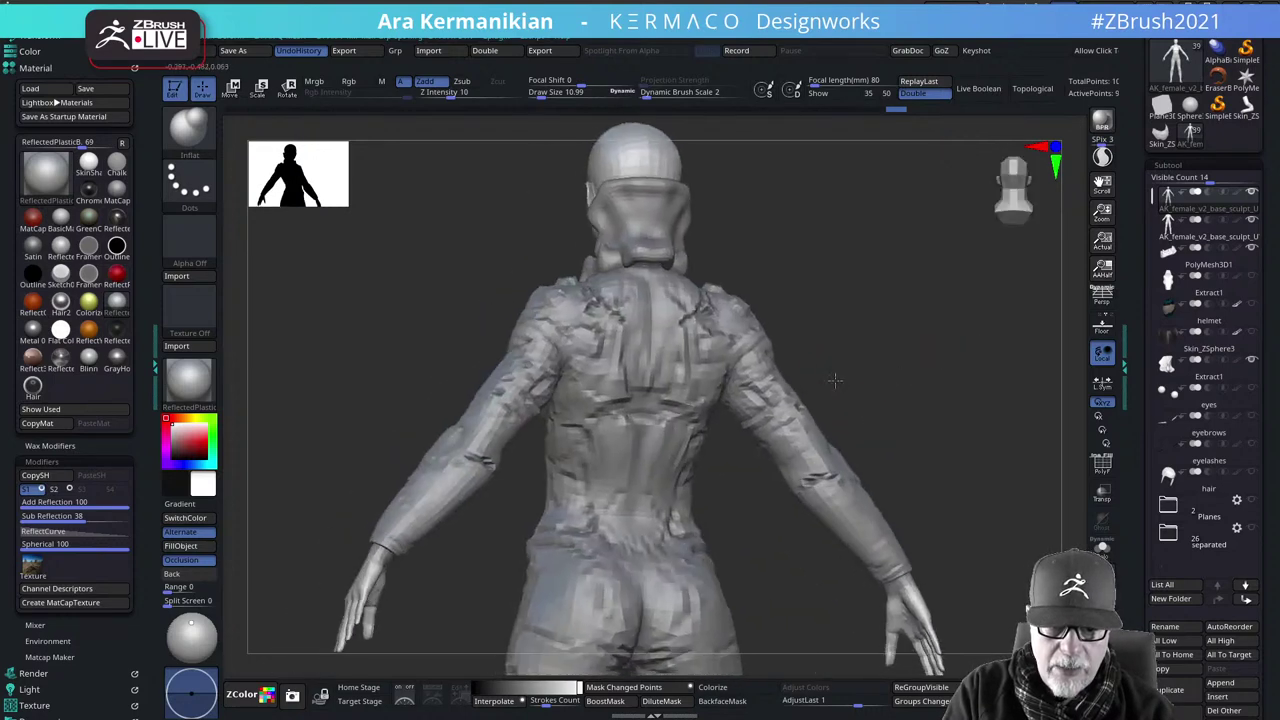
{"action": "mouse_move", "coordinate": [1255, 393]}
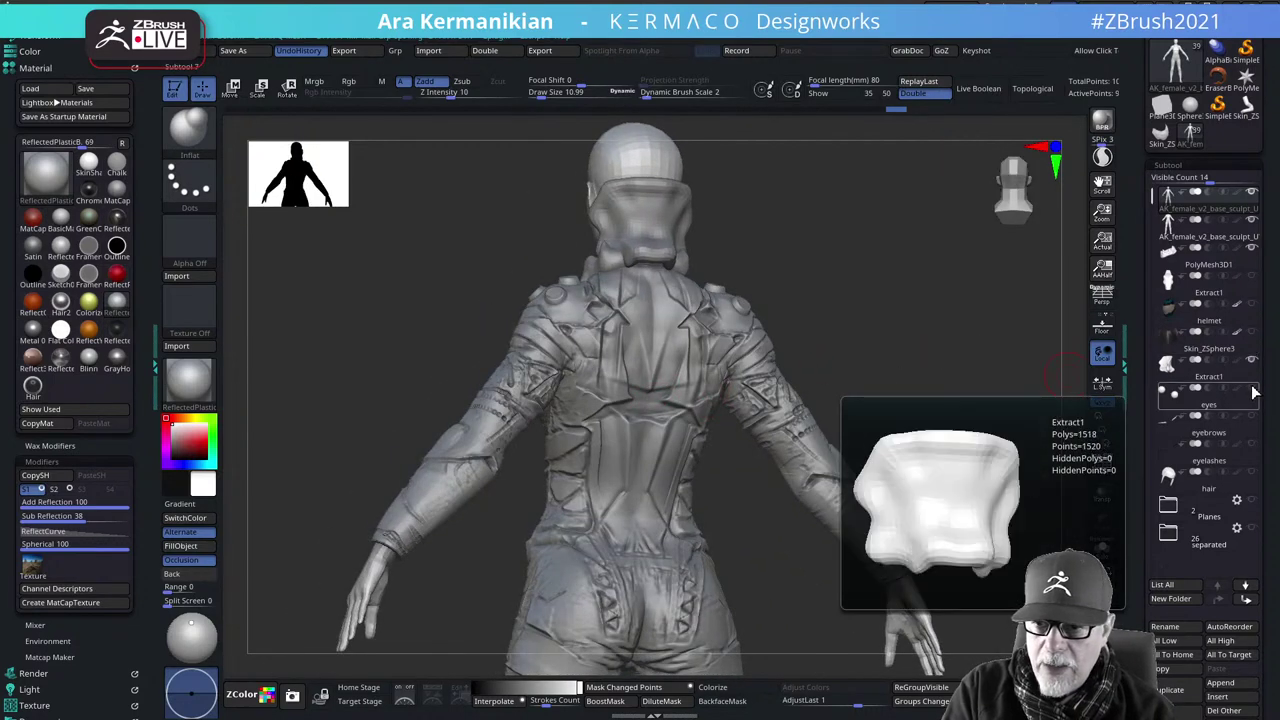
{"action": "left_click", "coordinate": [1252, 276]}
{"action": "right_click_drag", "start_coordinate": [926, 337], "coordinate": [900, 334]}
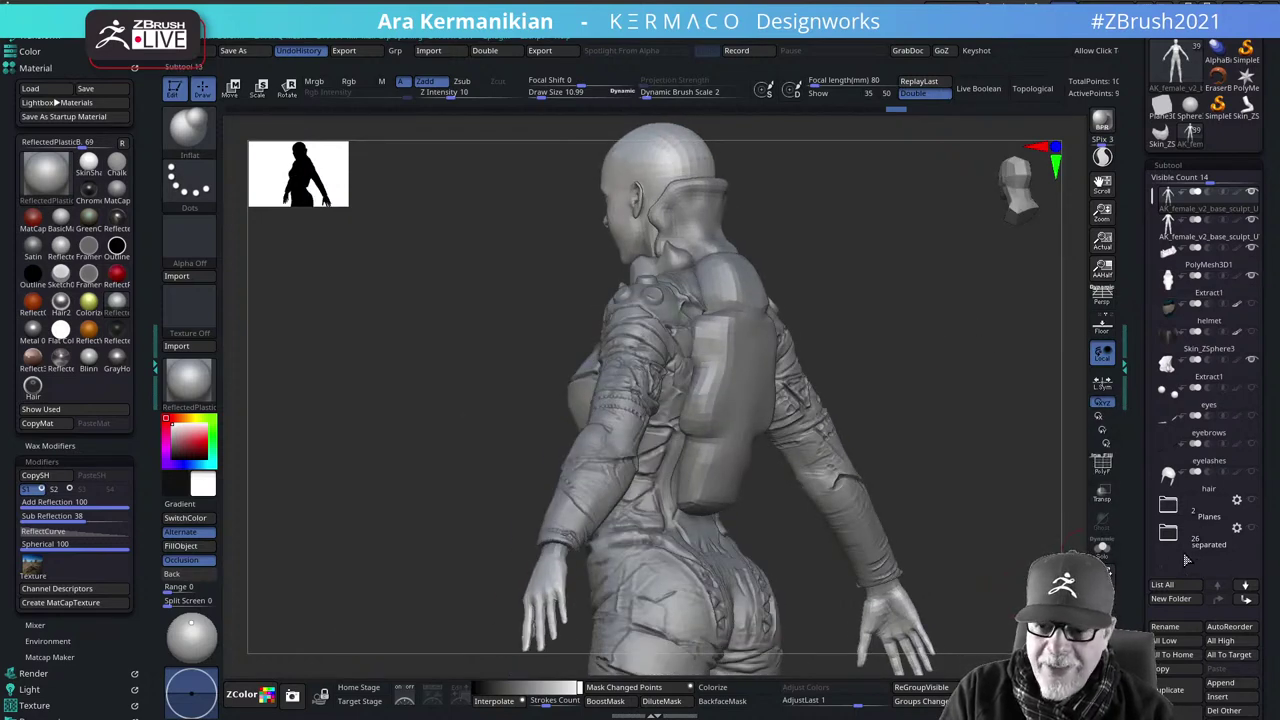
{"action": "key", "text": "ctrl+1"}
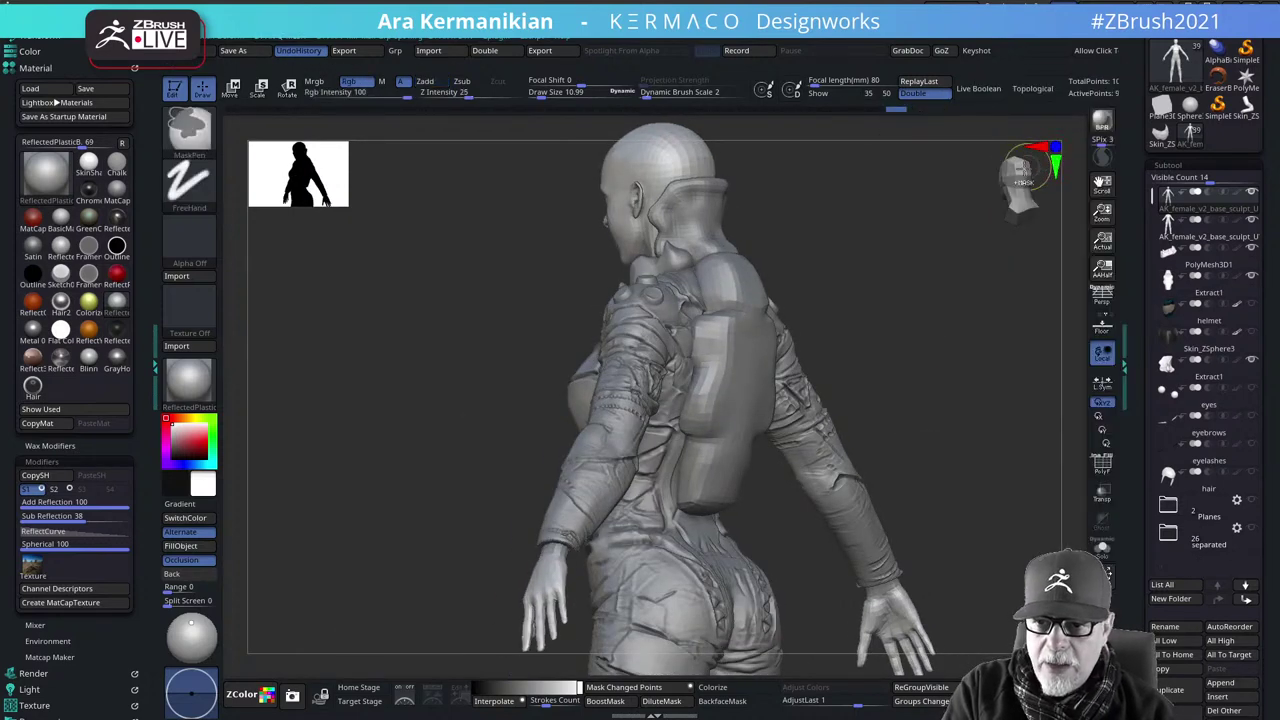
{"action": "key", "text": "ctrl+1"}
{"action": "left_click", "coordinate": [1015, 187]}
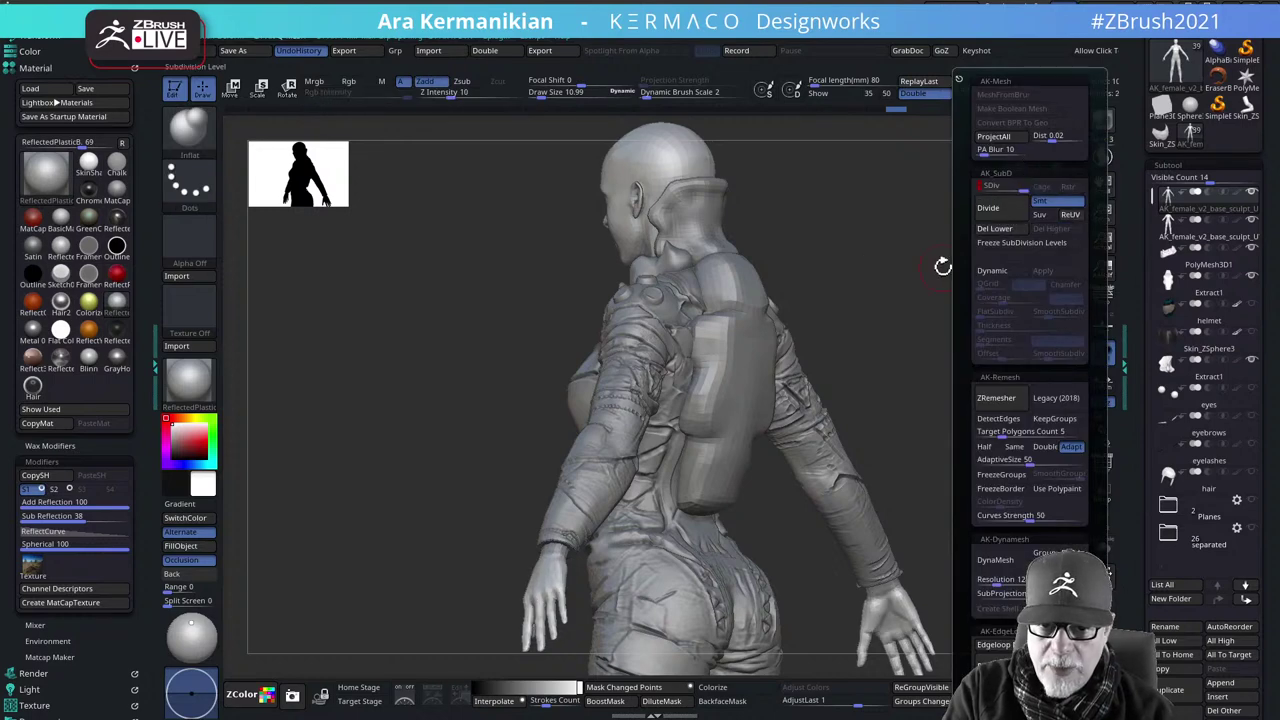
Select the Extract1 backpack subtool and subdivide it several times with smoothing
{"action": "left_click_drag", "start_coordinate": [934, 285], "coordinate": [892, 304]}
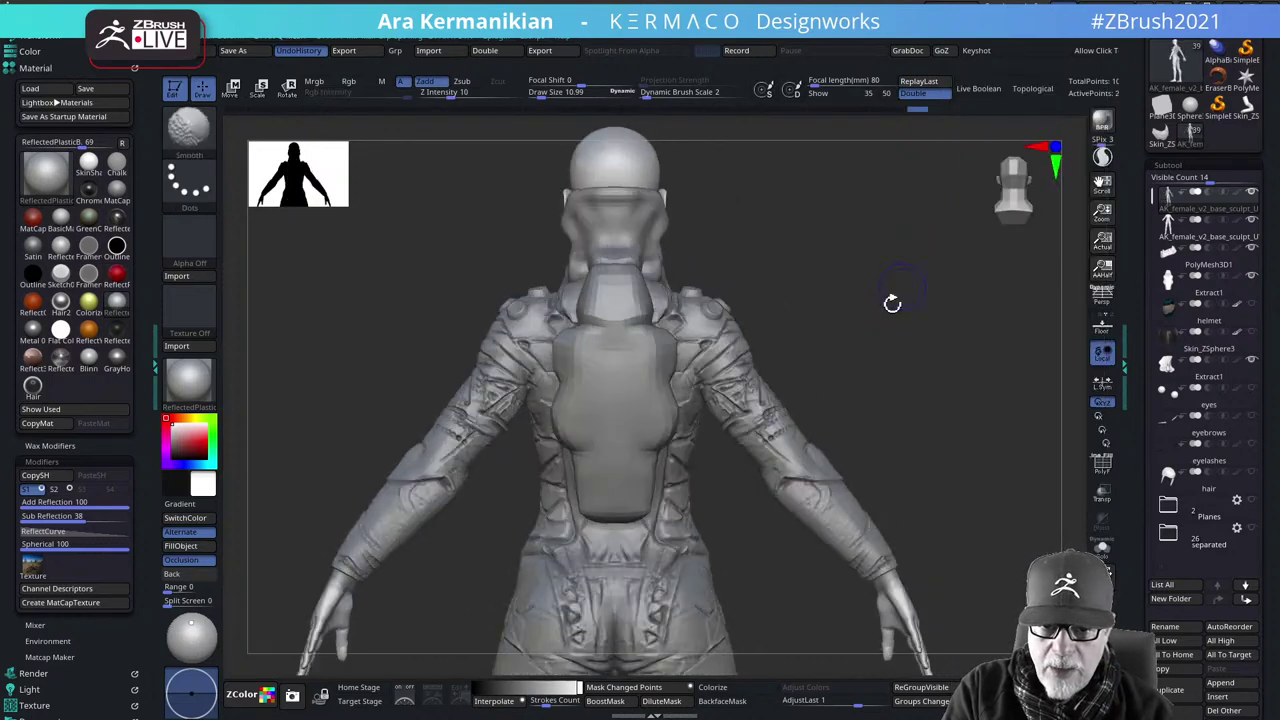
{"action": "left_click_drag", "start_coordinate": [834, 371], "coordinate": [889, 293], "text": "alt"}
{"action": "key", "text": "d"}
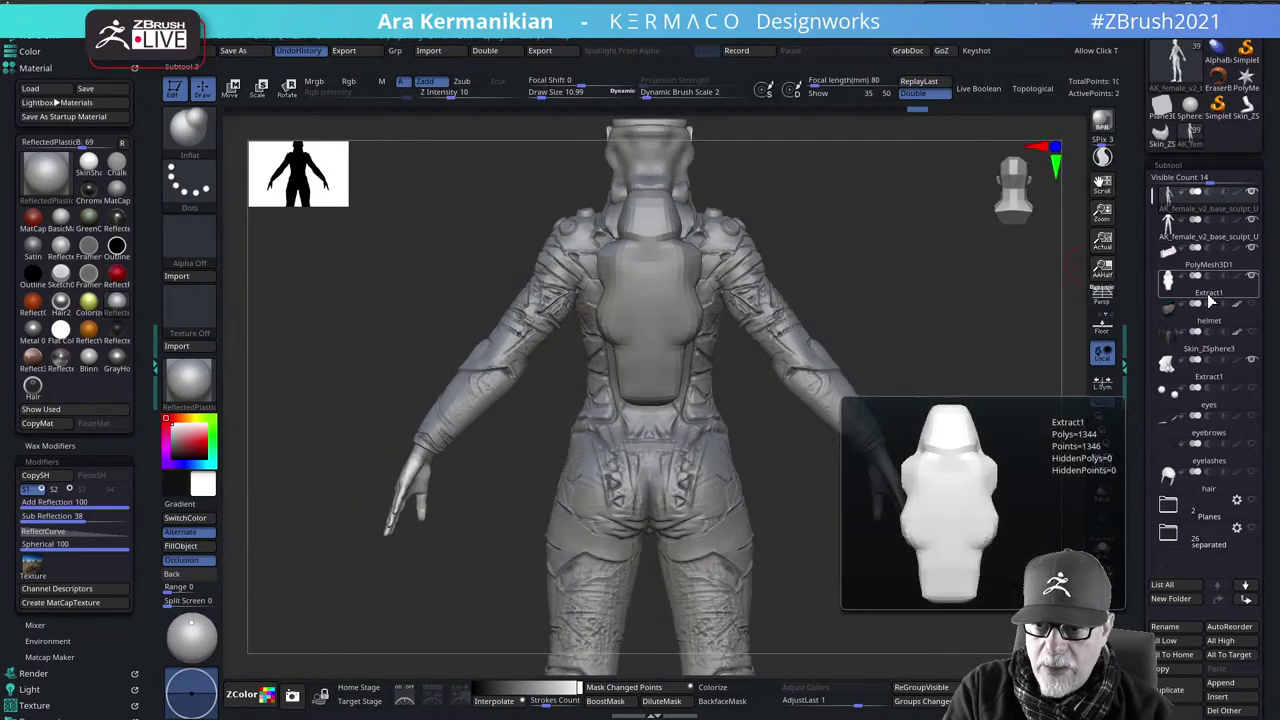
{"action": "left_click", "coordinate": [1205, 292]}
{"action": "key", "text": "ctrl+1"}
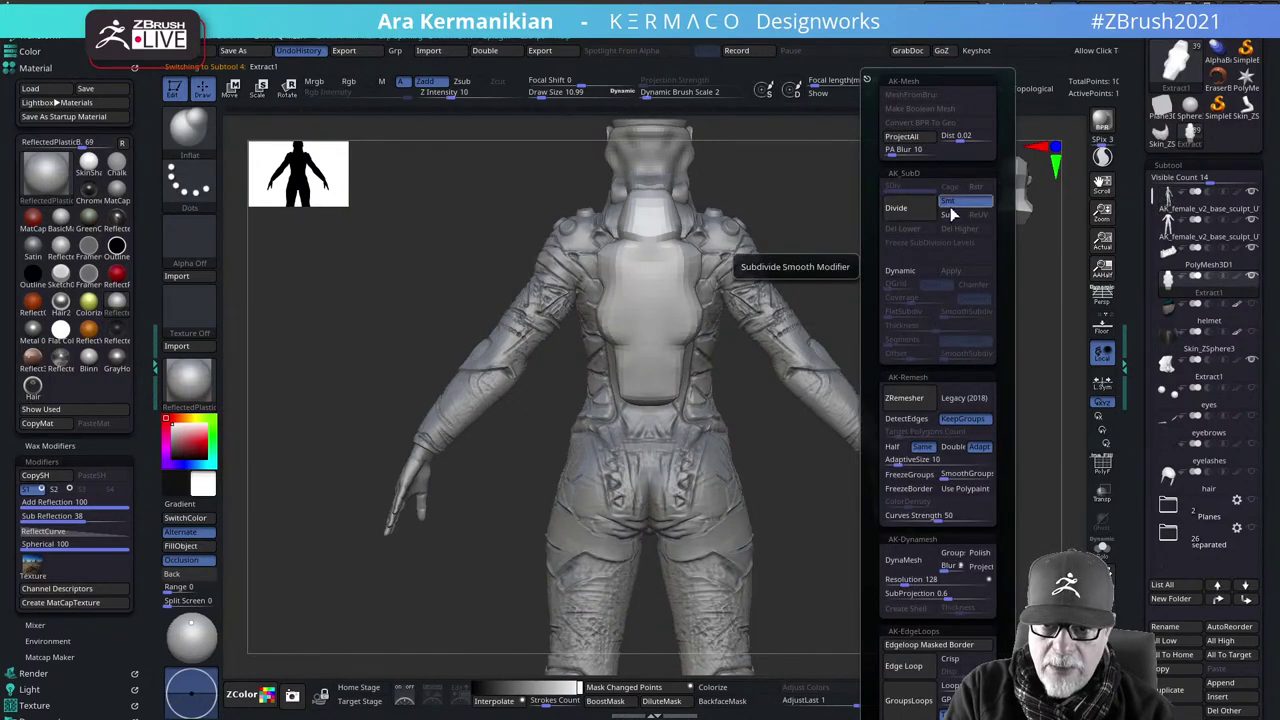
{"action": "left_click", "coordinate": [895, 208]}
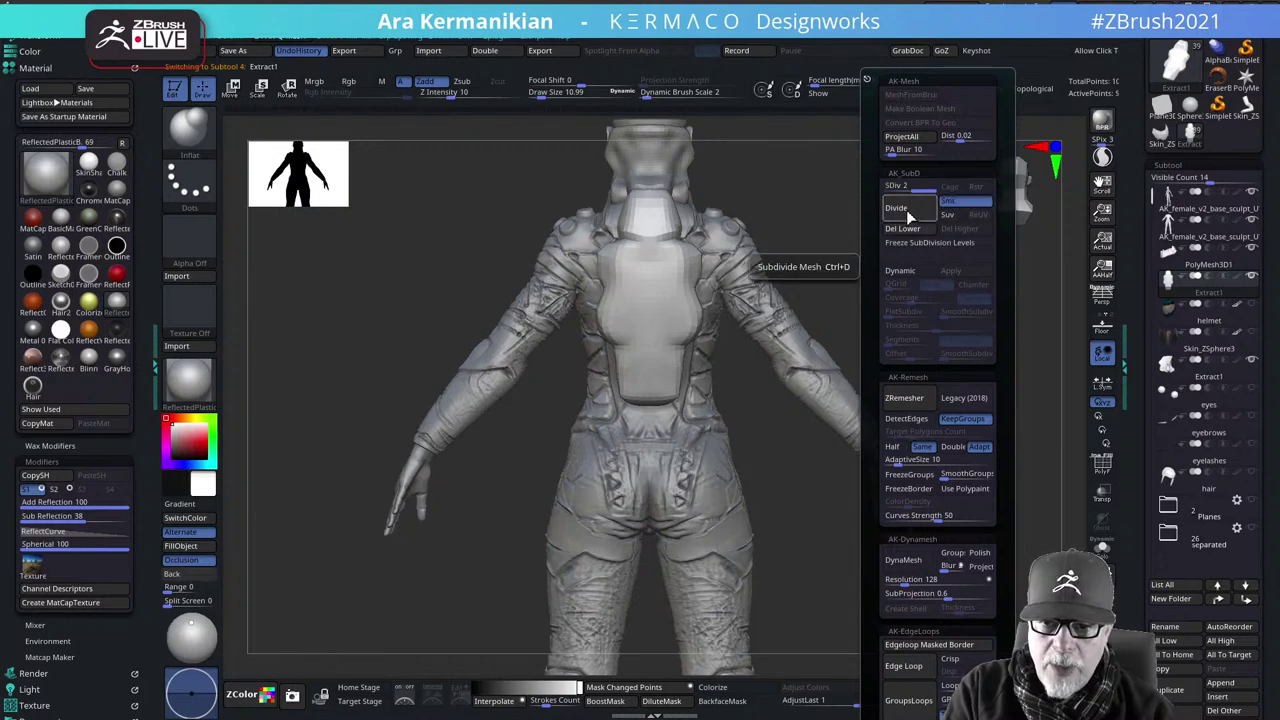
{"action": "left_click", "coordinate": [906, 210]}
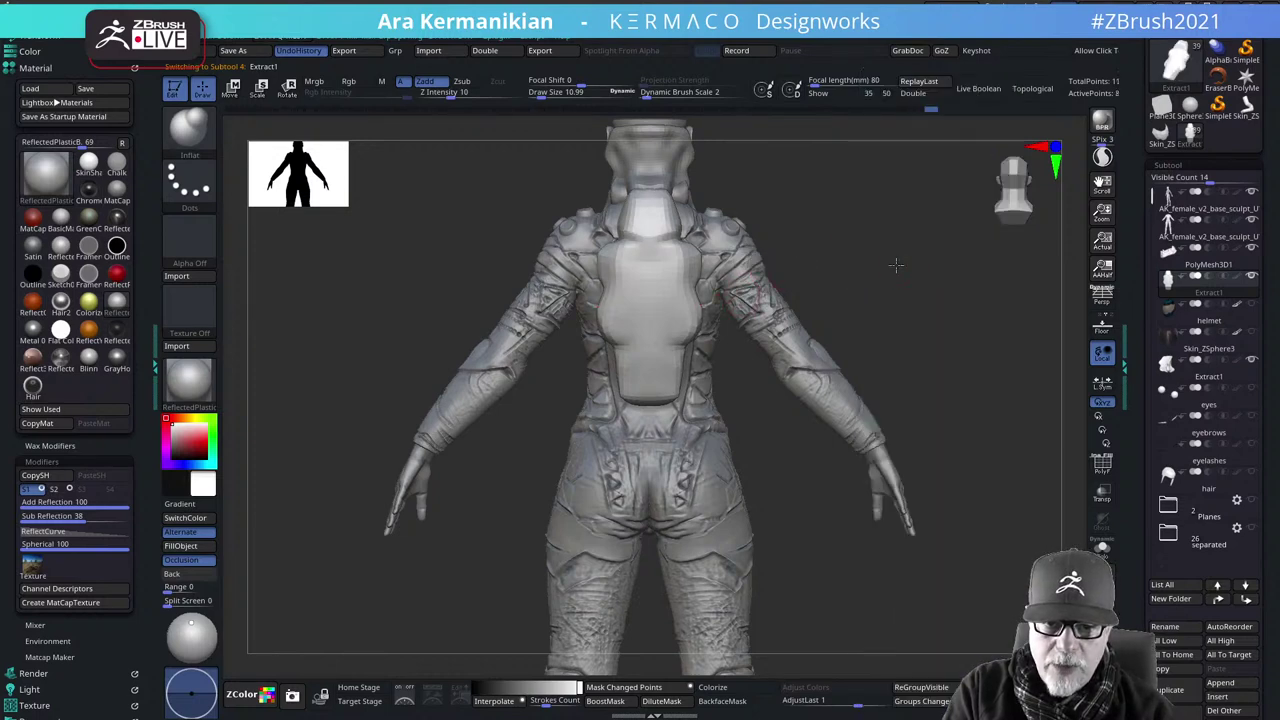
Select the Extract1 neck collar subtool and subdivide it several times with smoothing
{"action": "left_click_drag", "start_coordinate": [896, 266], "coordinate": [612, 245]}
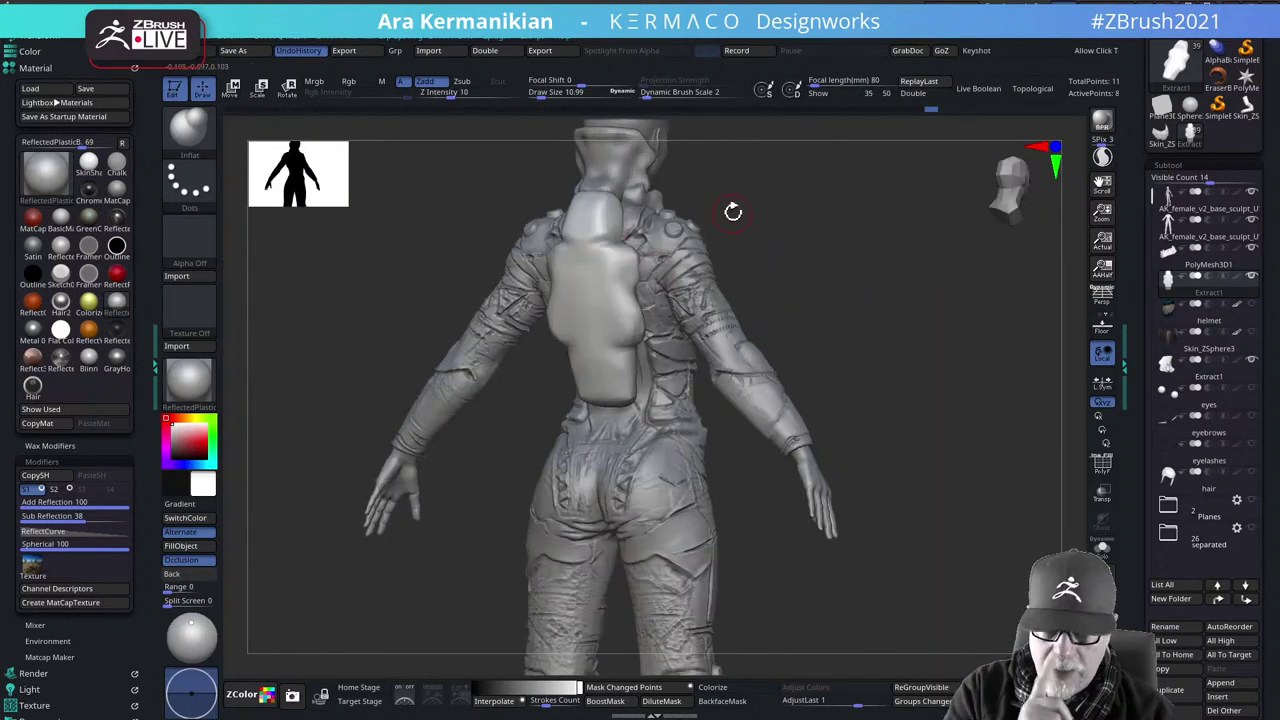
{"action": "left_click_drag", "start_coordinate": [980, 283], "coordinate": [829, 385]}
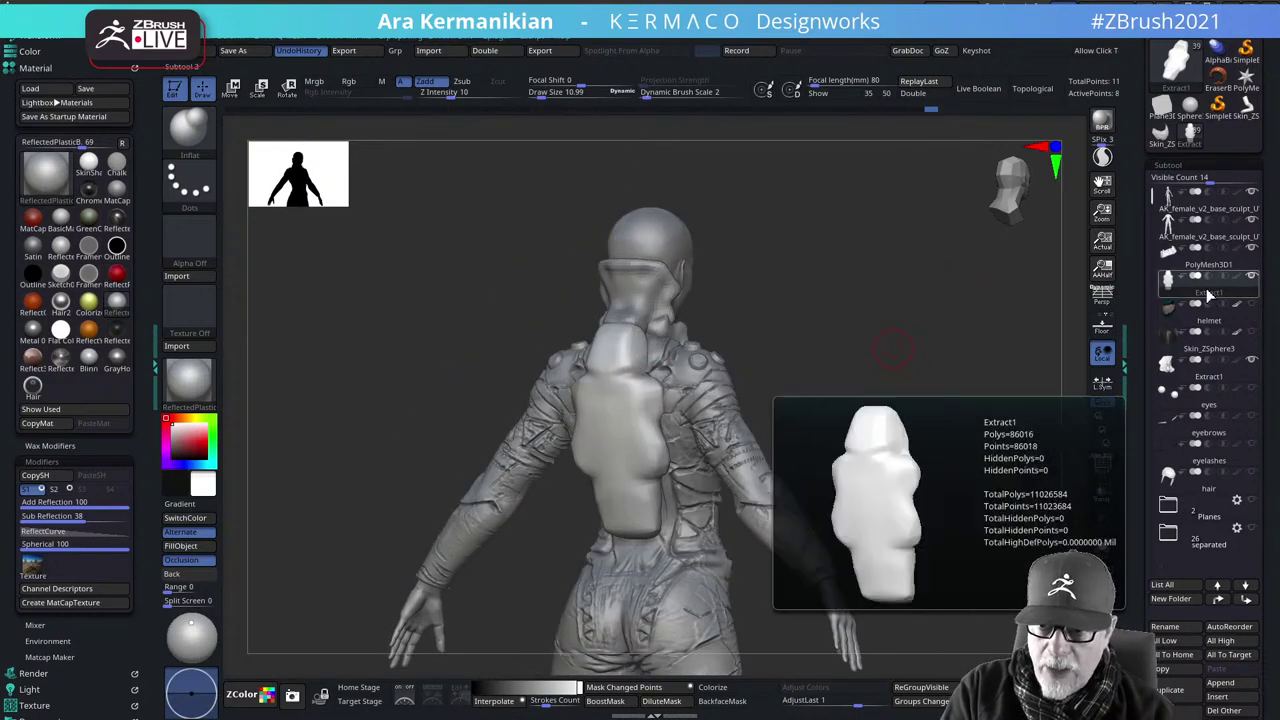
{"action": "mouse_move", "coordinate": [1205, 343]}
{"action": "left_click", "coordinate": [1203, 378]}
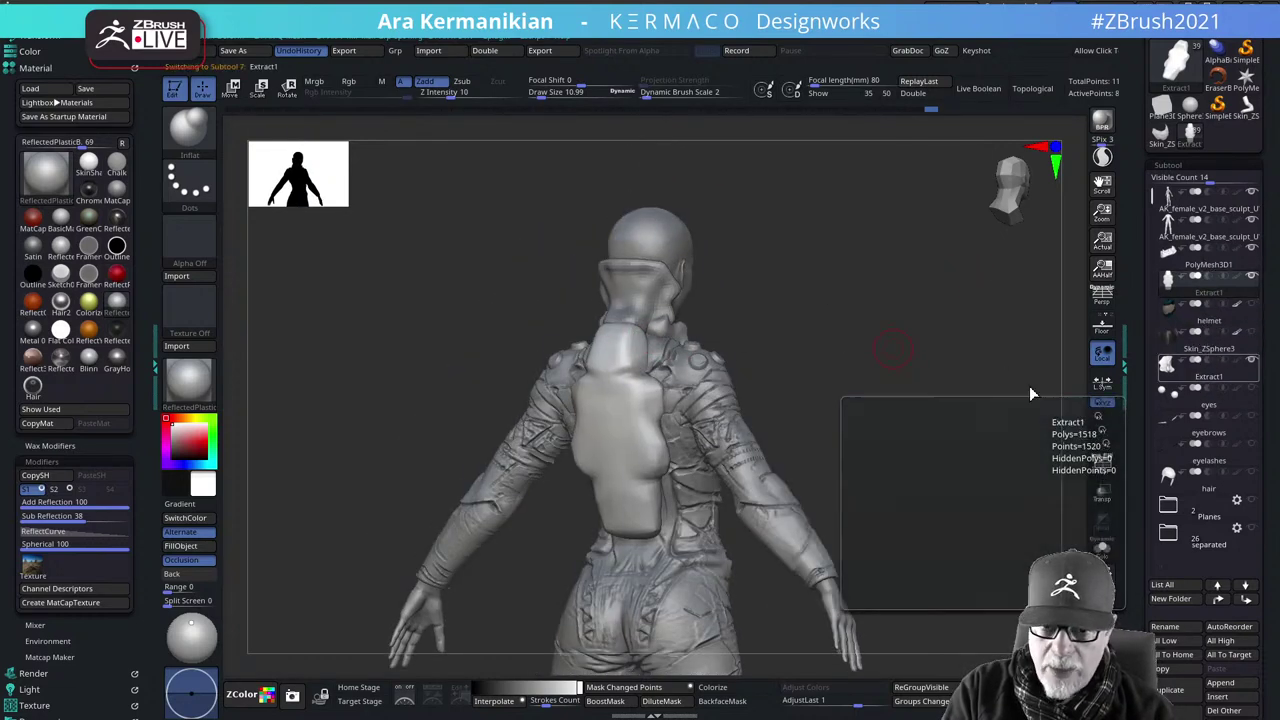
{"action": "key", "text": "ctrl+a"}
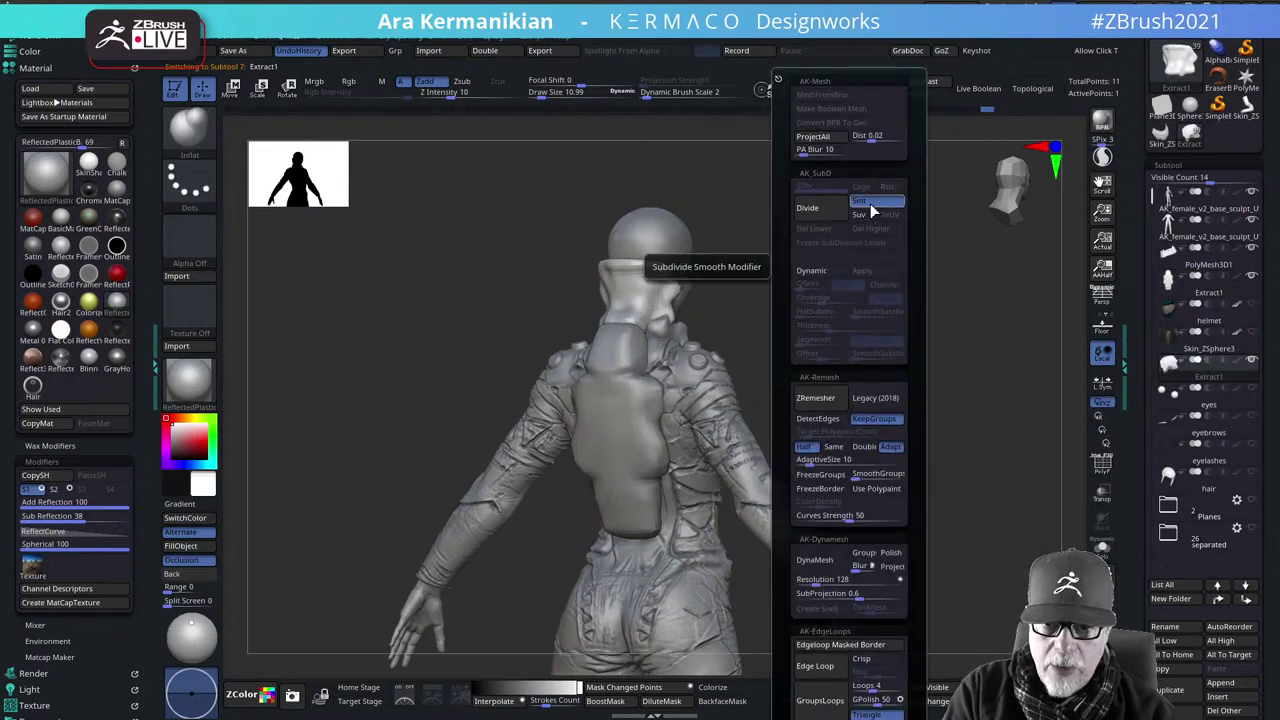
{"action": "left_click", "coordinate": [818, 210]}
{"action": "left_click", "coordinate": [870, 207]}
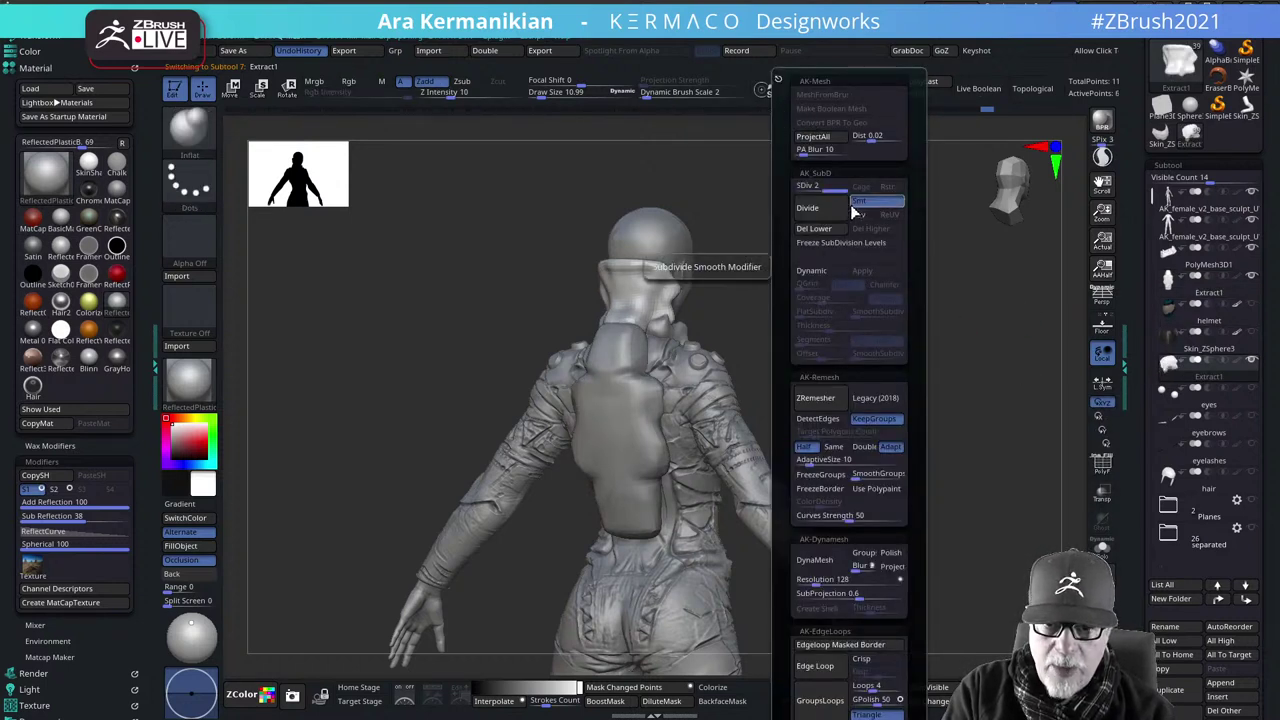
{"action": "left_click", "coordinate": [816, 212]}
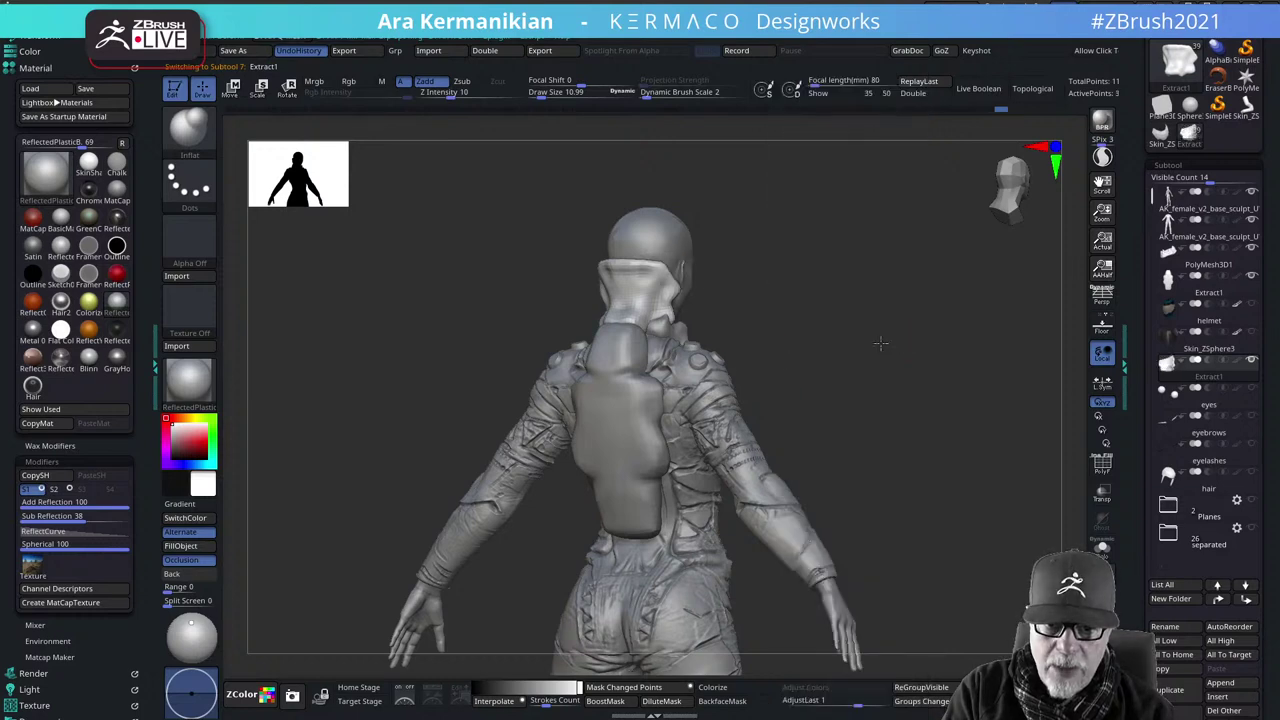
Show the helmet subtool, turn off its polypaint display, and check it with the suit from the side and front
{"action": "left_click_drag", "start_coordinate": [880, 343], "coordinate": [886, 314]}
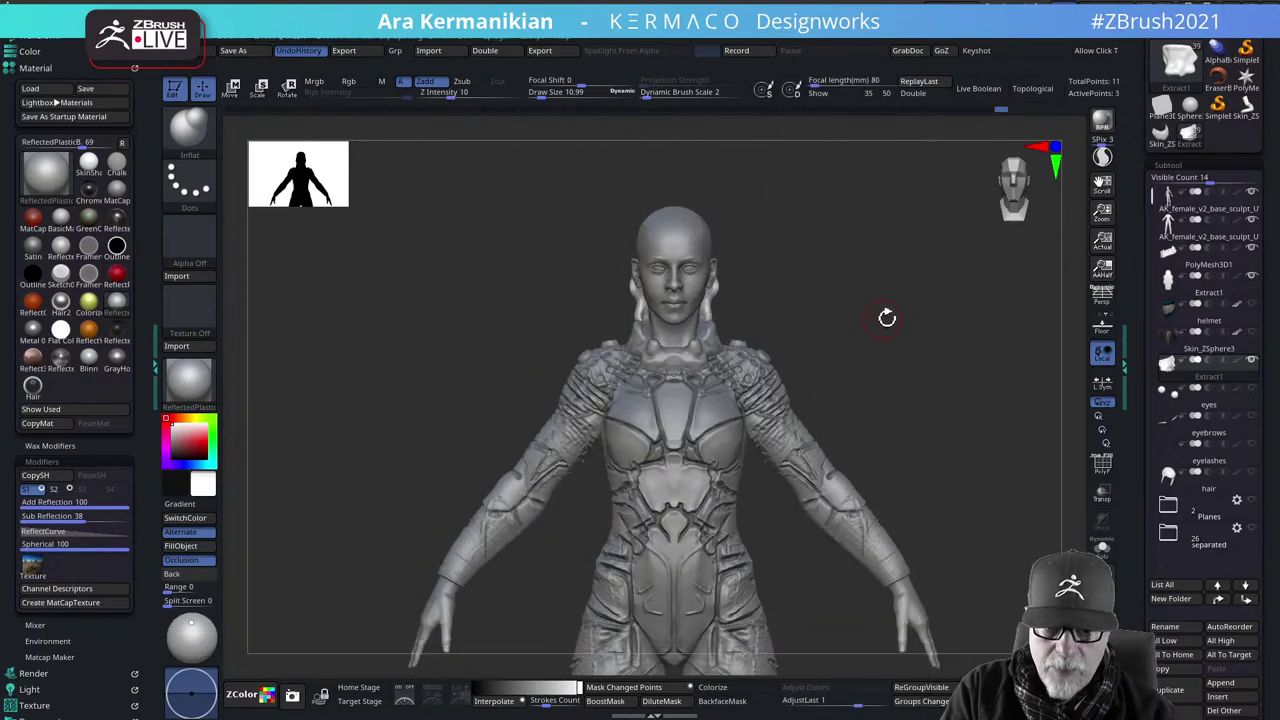
{"action": "left_click", "coordinate": [1251, 307]}
{"action": "left_click_drag", "start_coordinate": [951, 346], "coordinate": [896, 333]}
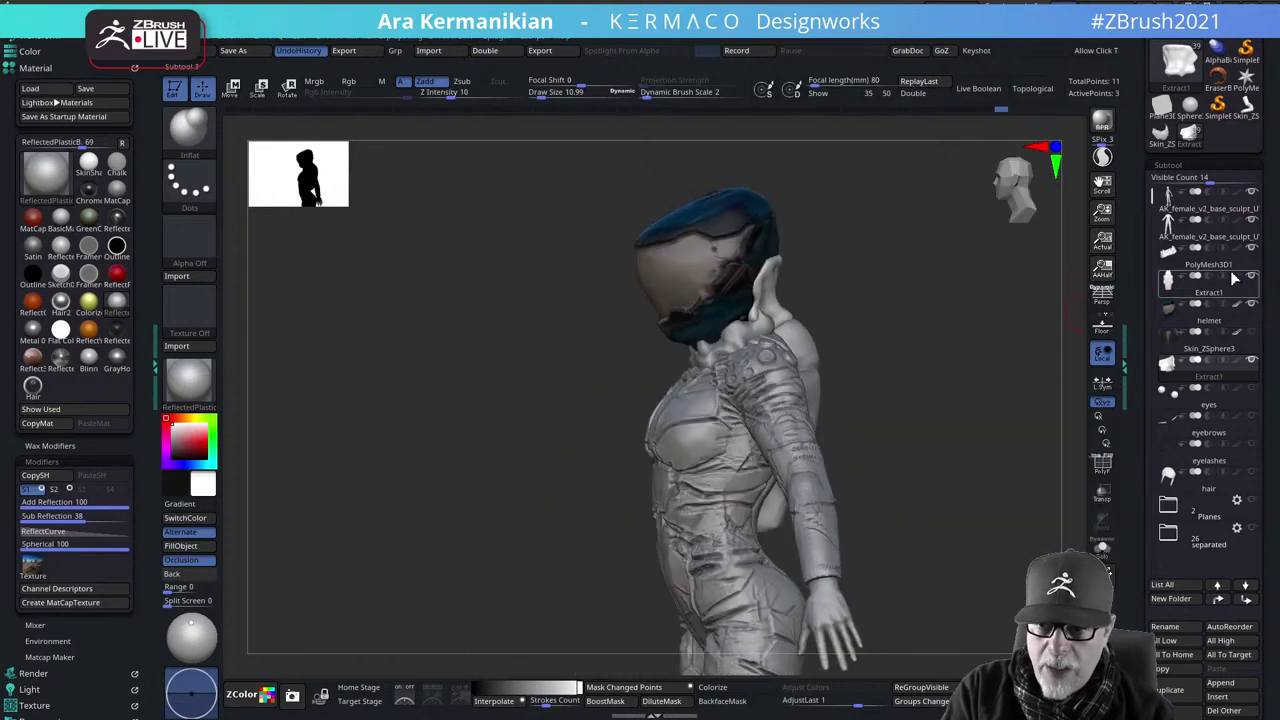
{"action": "left_click", "coordinate": [1246, 305]}
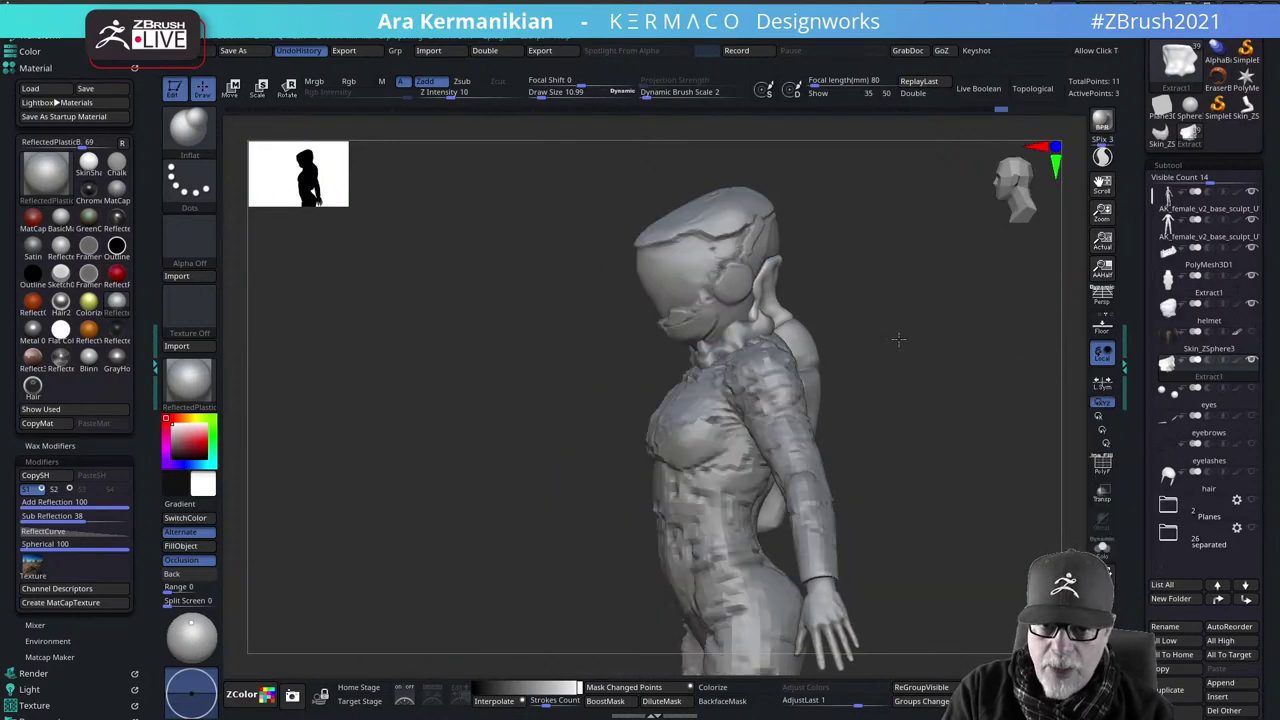
{"action": "left_click_drag", "start_coordinate": [898, 340], "coordinate": [750, 285]}
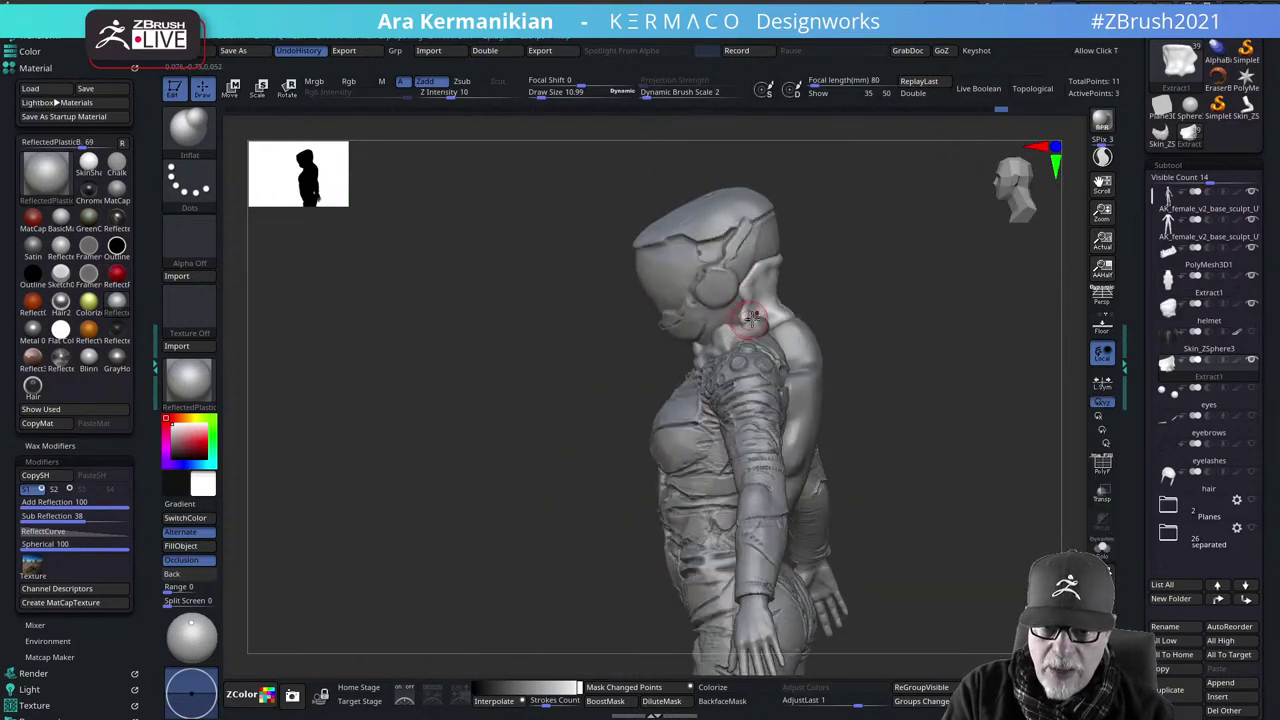
{"action": "left_click_drag", "start_coordinate": [971, 309], "coordinate": [763, 326]}
{"action": "left_click_drag", "start_coordinate": [650, 322], "coordinate": [735, 324]}
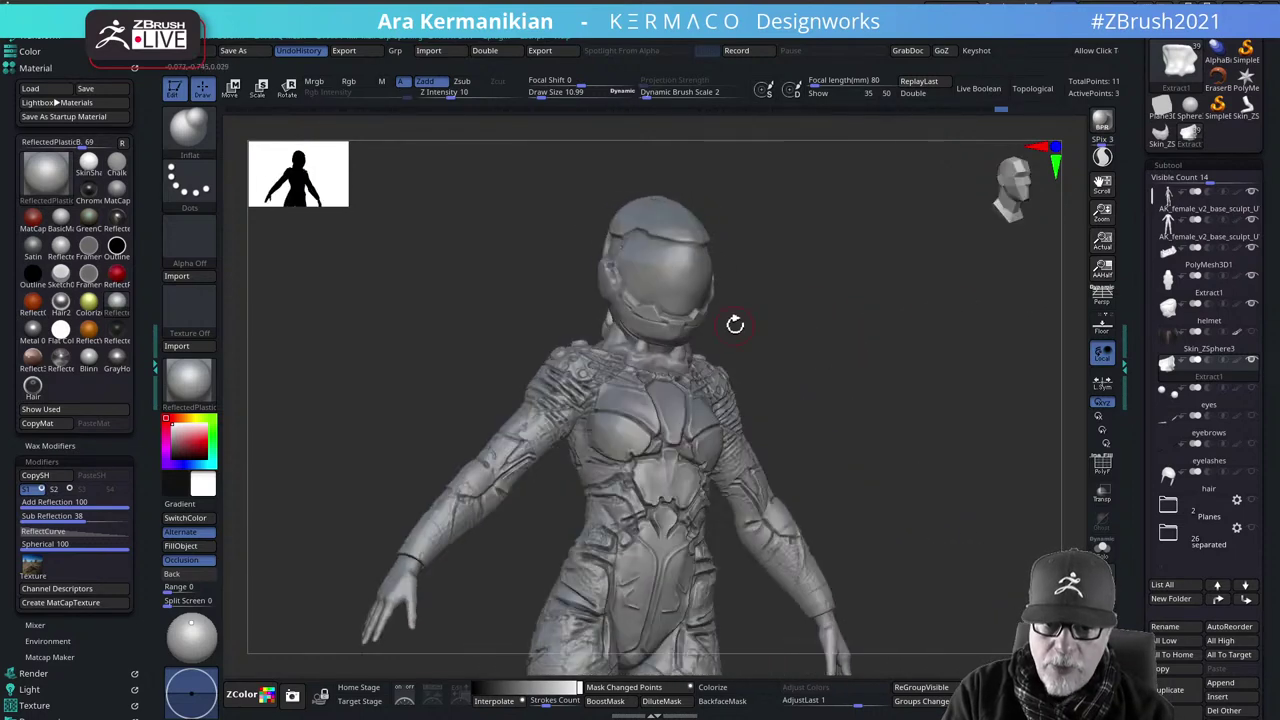
{"action": "mouse_move", "coordinate": [932, 392]}
{"action": "left_mouse_down"}
{"action": "mouse_move", "coordinate": [934, 403]}
{"action": "mouse_move", "coordinate": [940, 317]}
{"action": "mouse_move", "coordinate": [877, 448]}
{"action": "mouse_move", "coordinate": [823, 414]}
{"action": "mouse_move", "coordinate": [831, 423]}
{"action": "mouse_move", "coordinate": [854, 394]}
{"action": "left_mouse_up"}
Choose the Dam Standard brush, activate the AK_female_v2_base_sculpt_UV1 suit body, and rework and smooth the creases above the central chest panel
{"action": "right_click", "coordinate": [847, 401]}
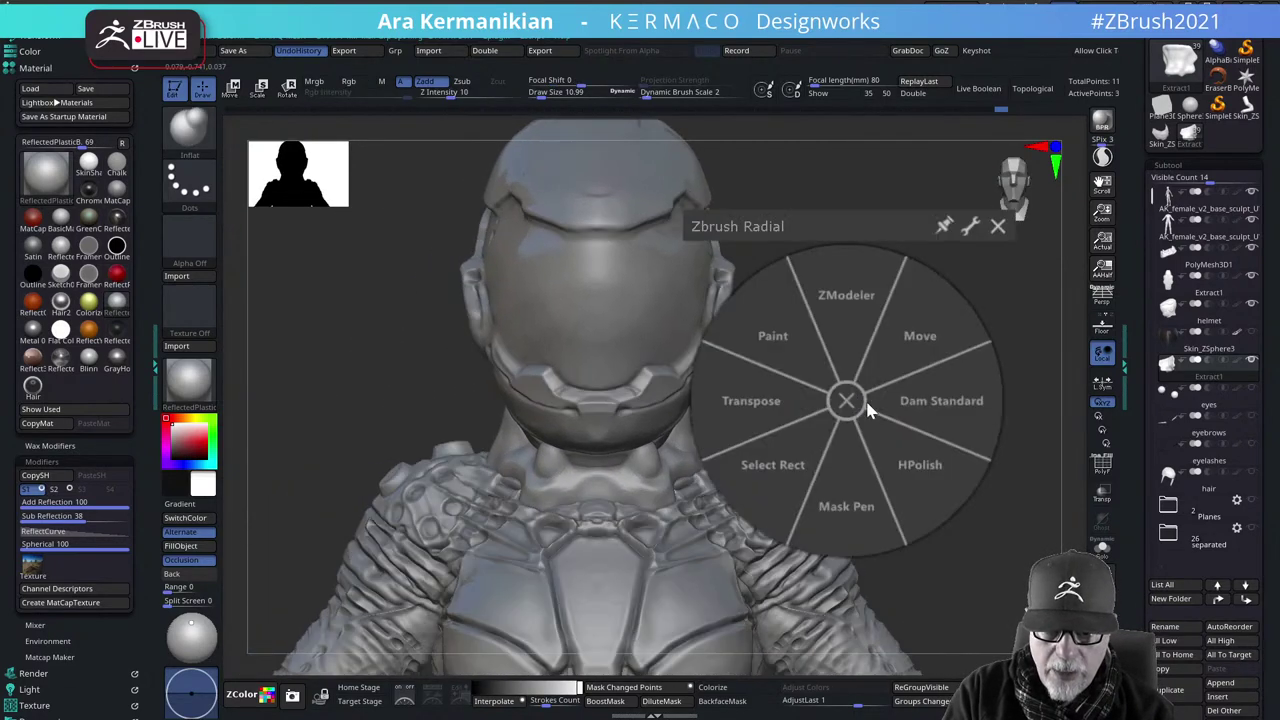
{"action": "left_click", "coordinate": [930, 405]}
{"action": "left_click_drag", "start_coordinate": [934, 445], "coordinate": [586, 486]}
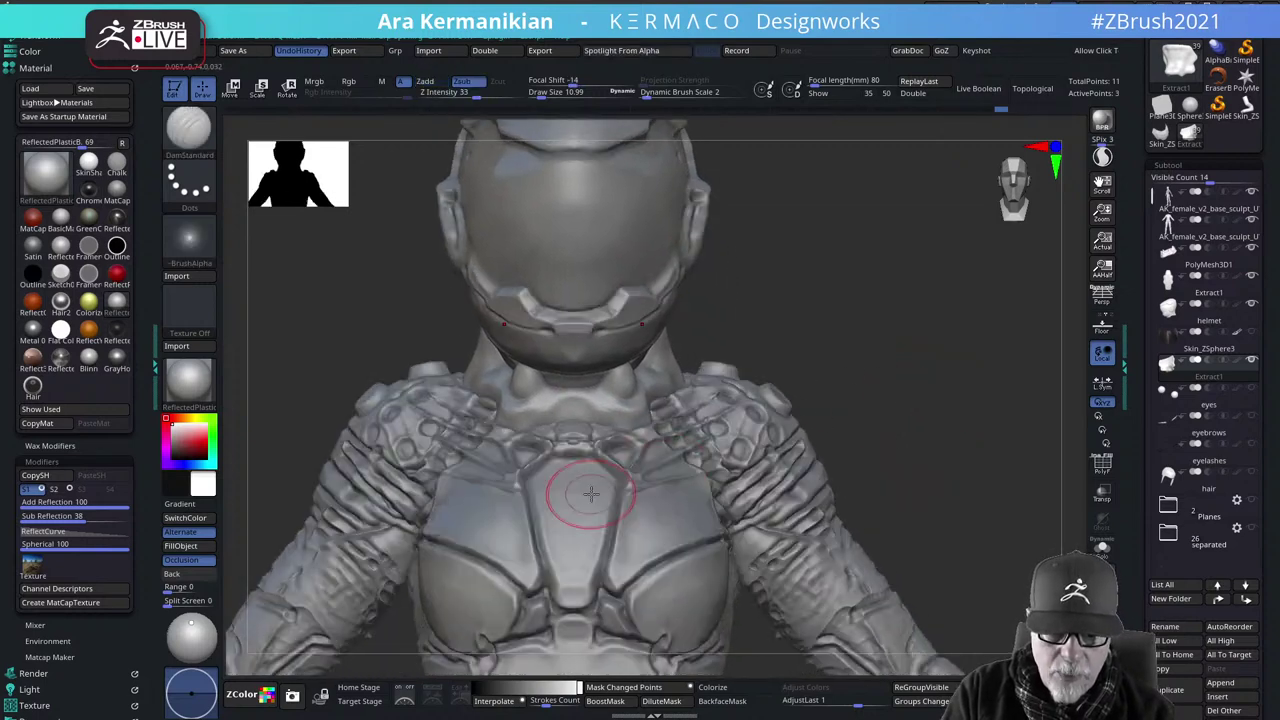
{"action": "key", "text": "shift"}
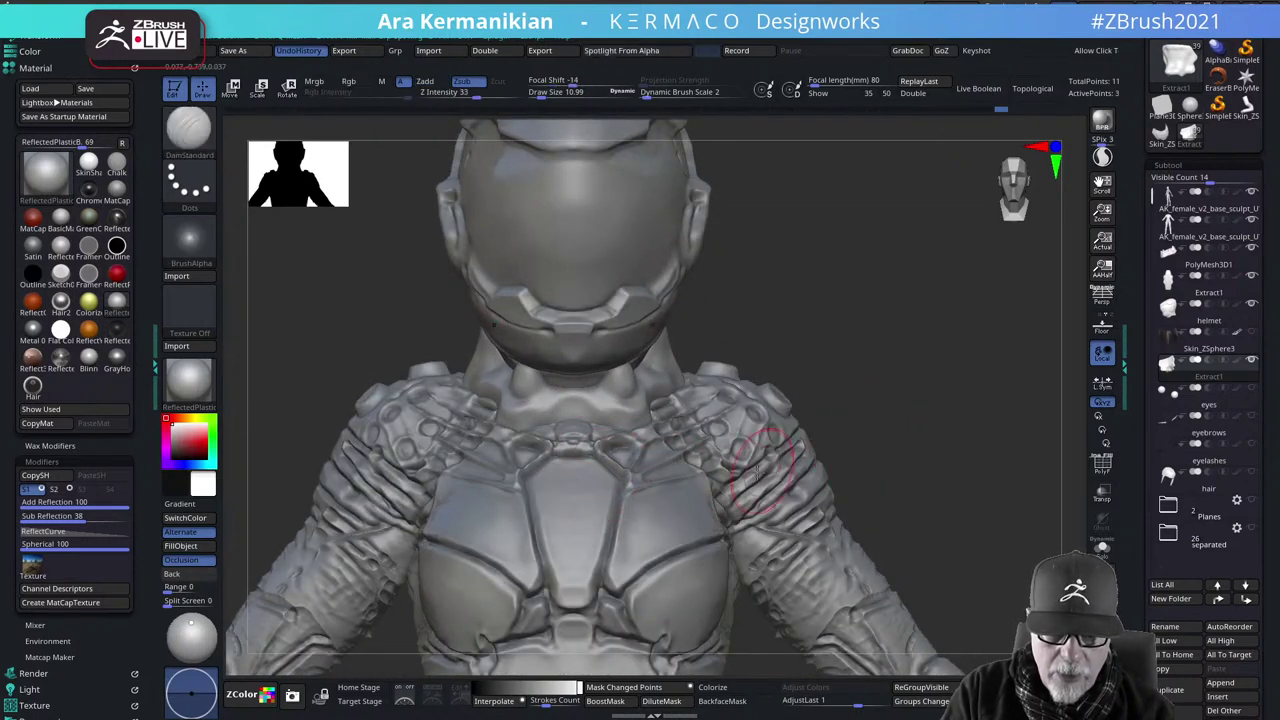
{"action": "left_click", "coordinate": [686, 510], "text": "alt"}
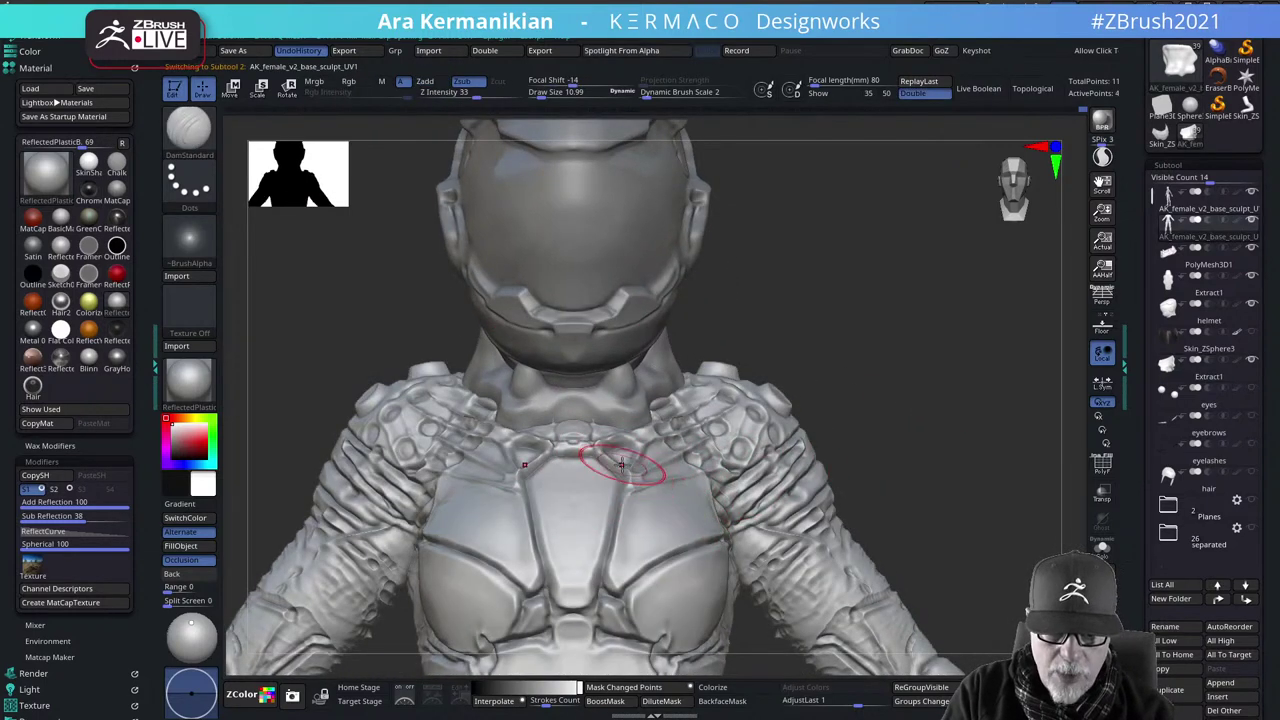
{"action": "left_click_drag", "start_coordinate": [605, 458], "coordinate": [610, 461], "text": "shift"}
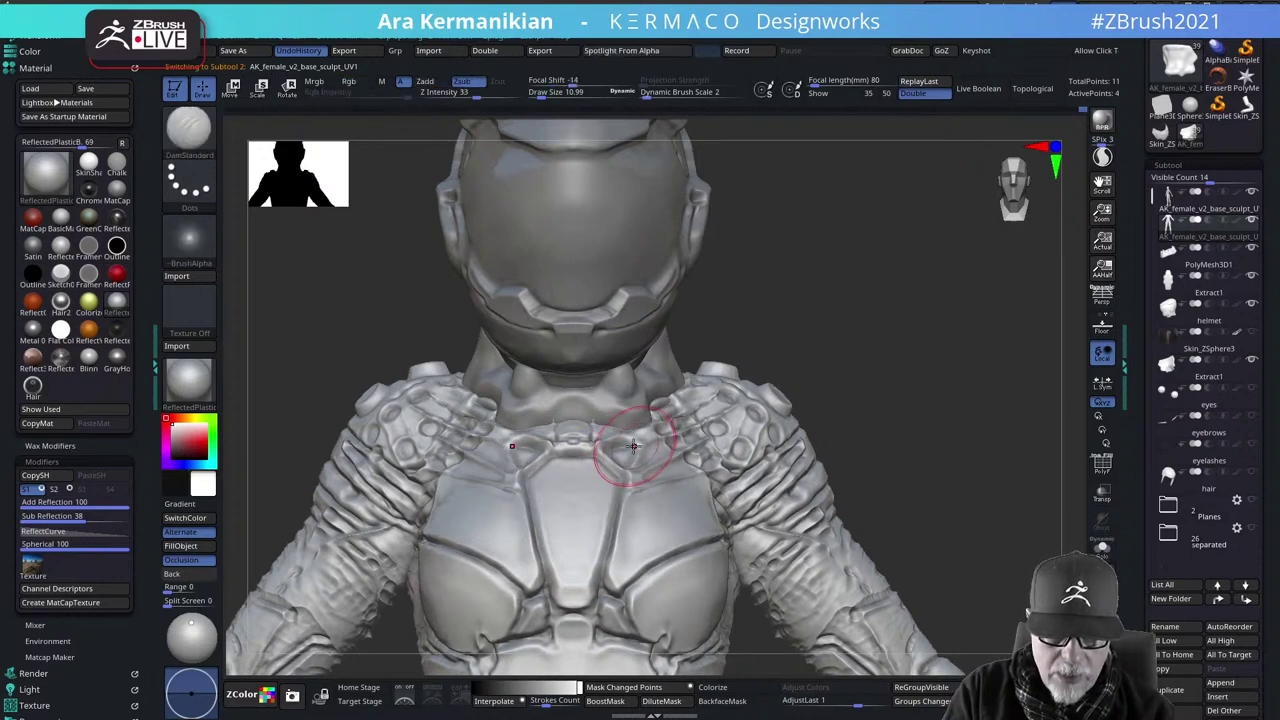
Set the brush's draw size to about 3.18 and carve and smooth fine creases in the upper chest hollows beside the collar
{"action": "right_click", "coordinate": [627, 439]}
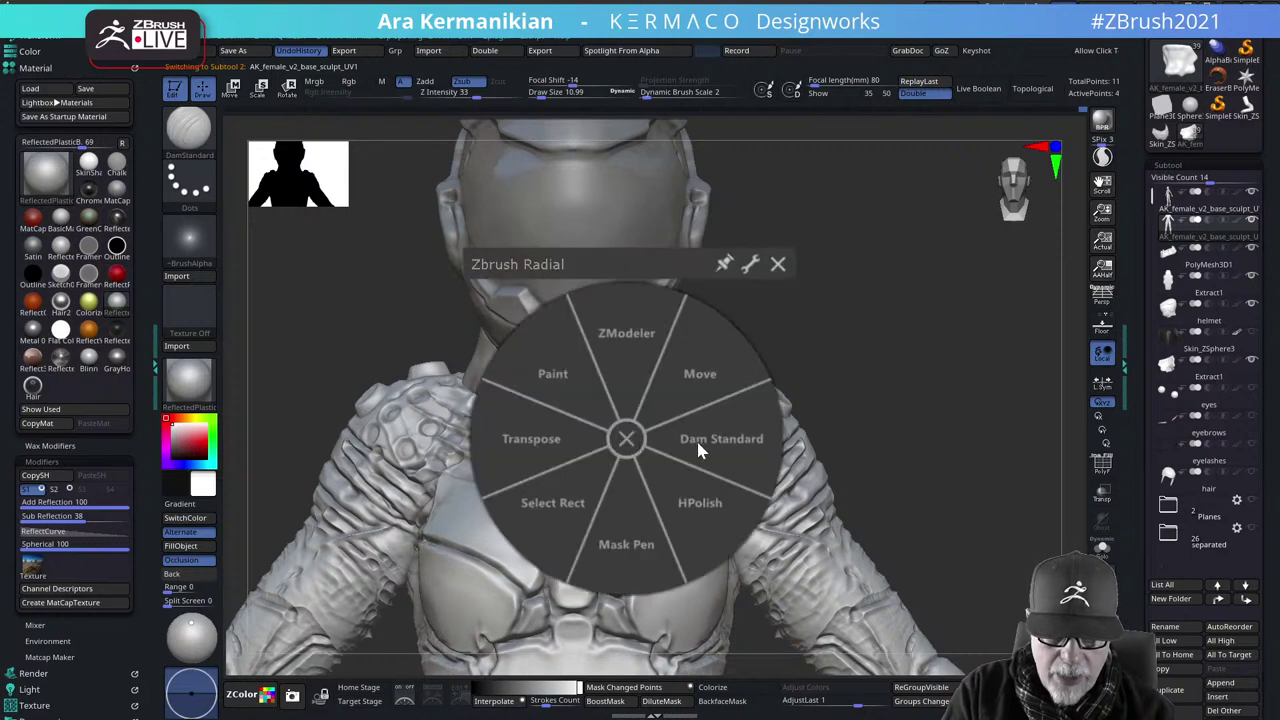
{"action": "left_click_drag", "start_coordinate": [1000, 349], "coordinate": [900, 386]}
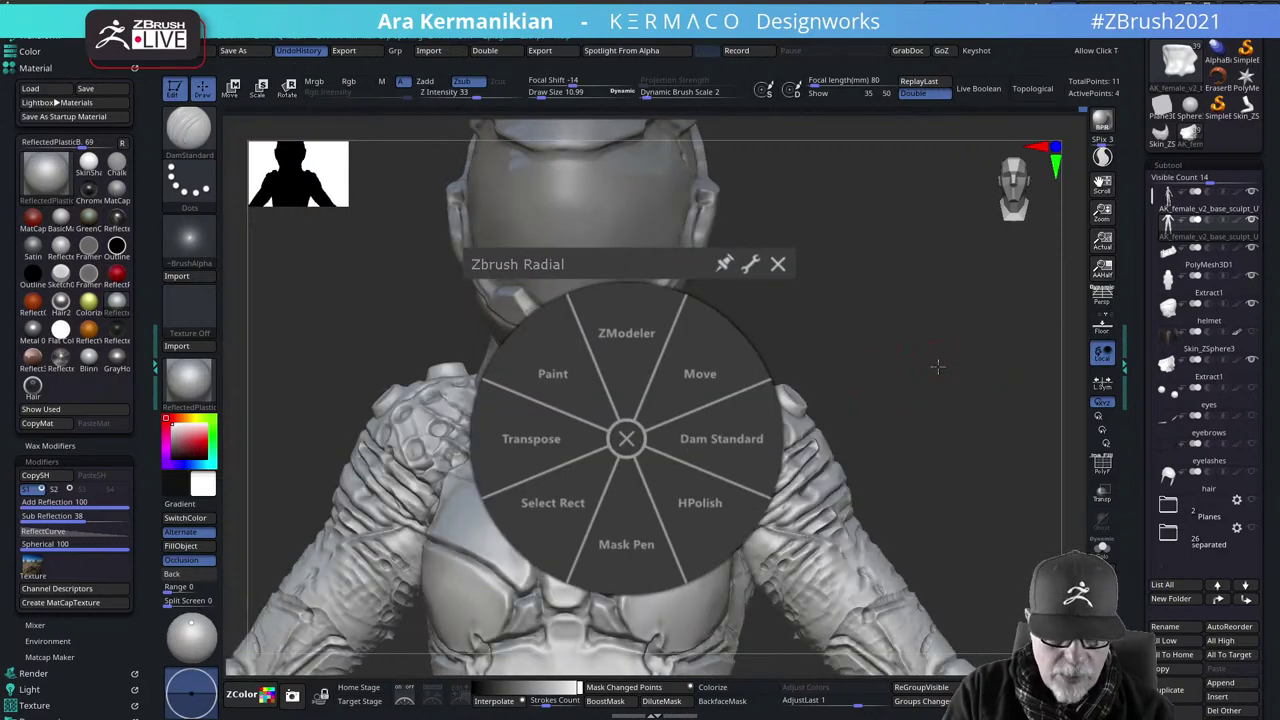
{"action": "left_click", "coordinate": [626, 438]}
{"action": "key", "text": "s"}
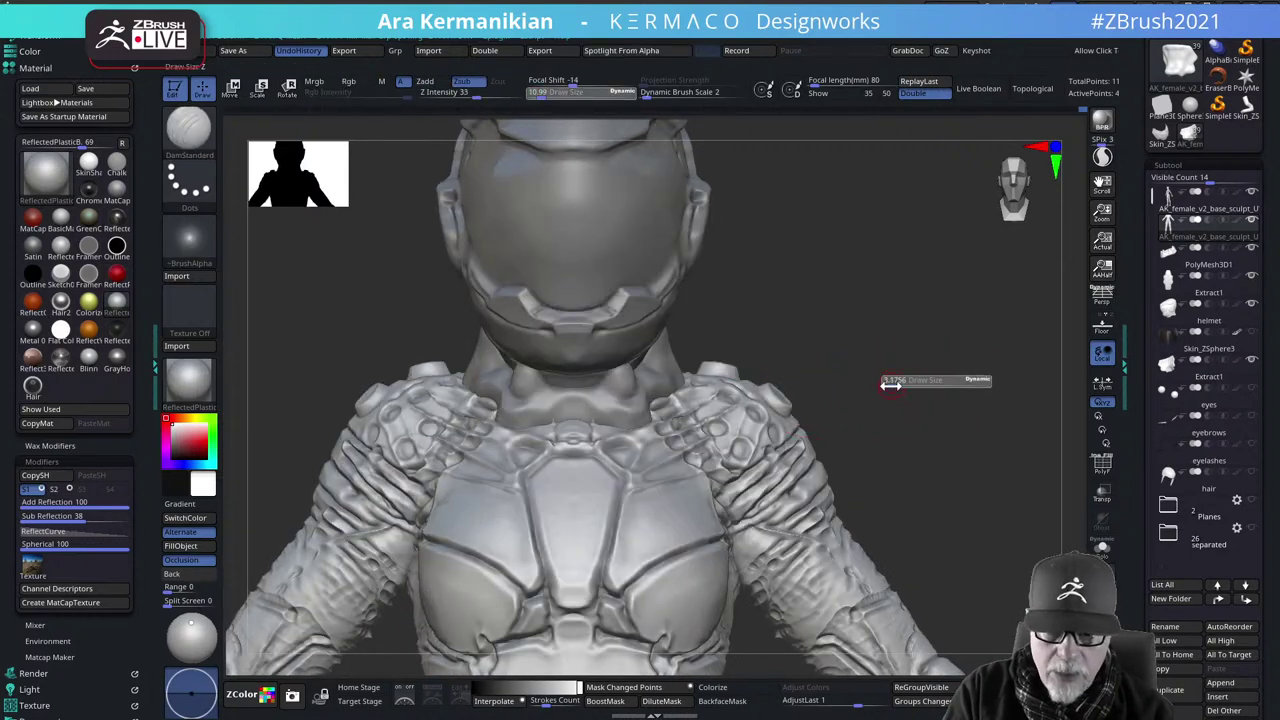
{"action": "left_click_drag", "start_coordinate": [947, 403], "coordinate": [997, 437], "text": "alt"}
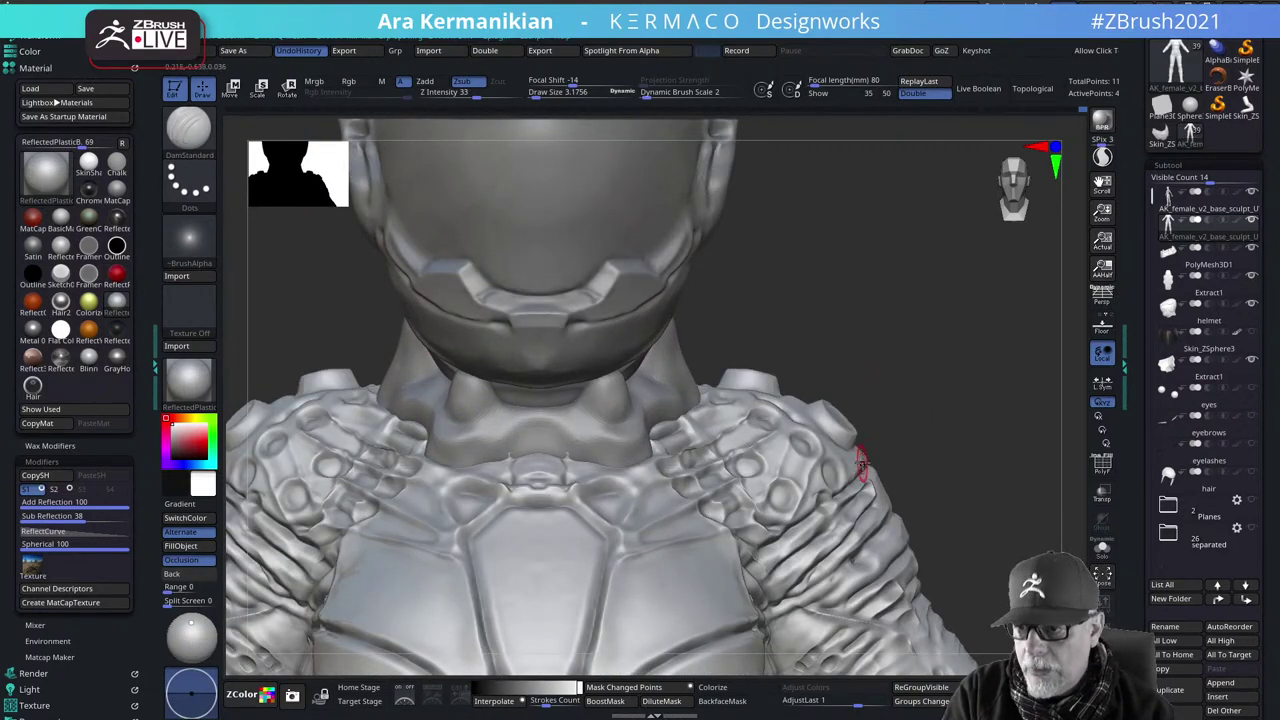
{"action": "mouse_move", "coordinate": [954, 387]}
{"action": "left_mouse_down", "text": "alt"}
{"action": "mouse_move", "coordinate": [934, 403]}
{"action": "mouse_move", "coordinate": [938, 438]}
{"action": "left_mouse_up", "text": "alt"}
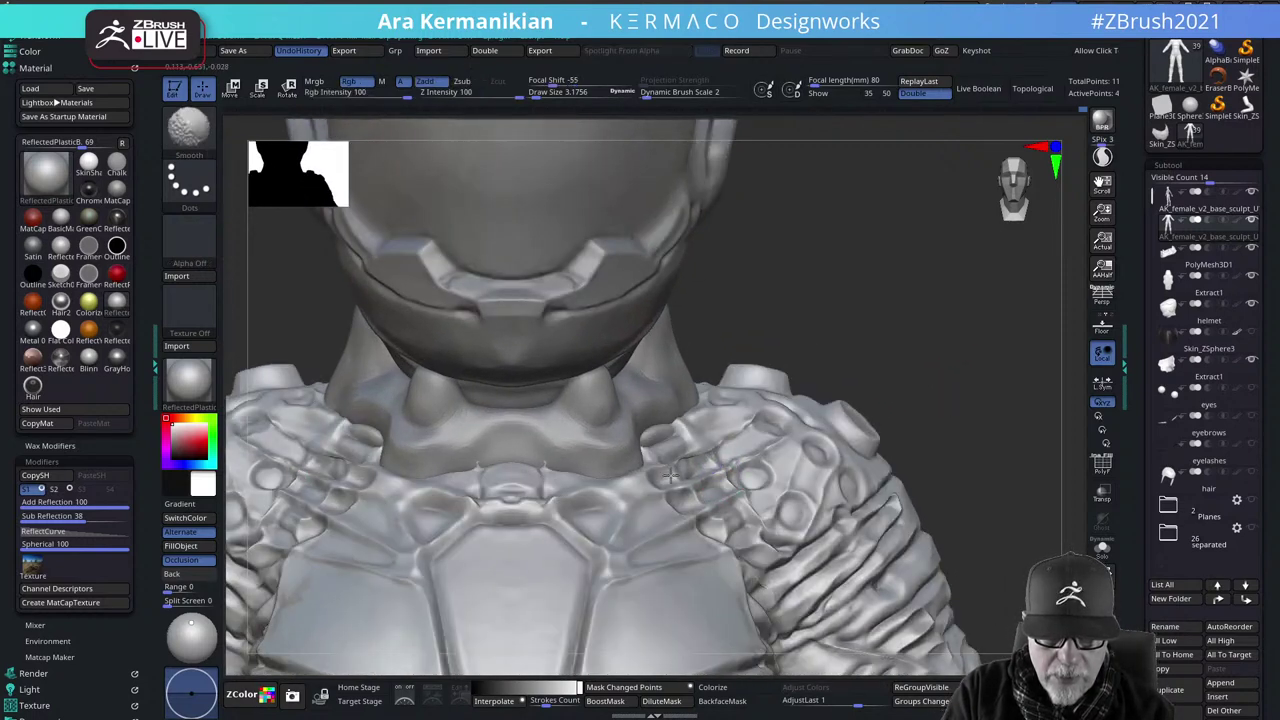
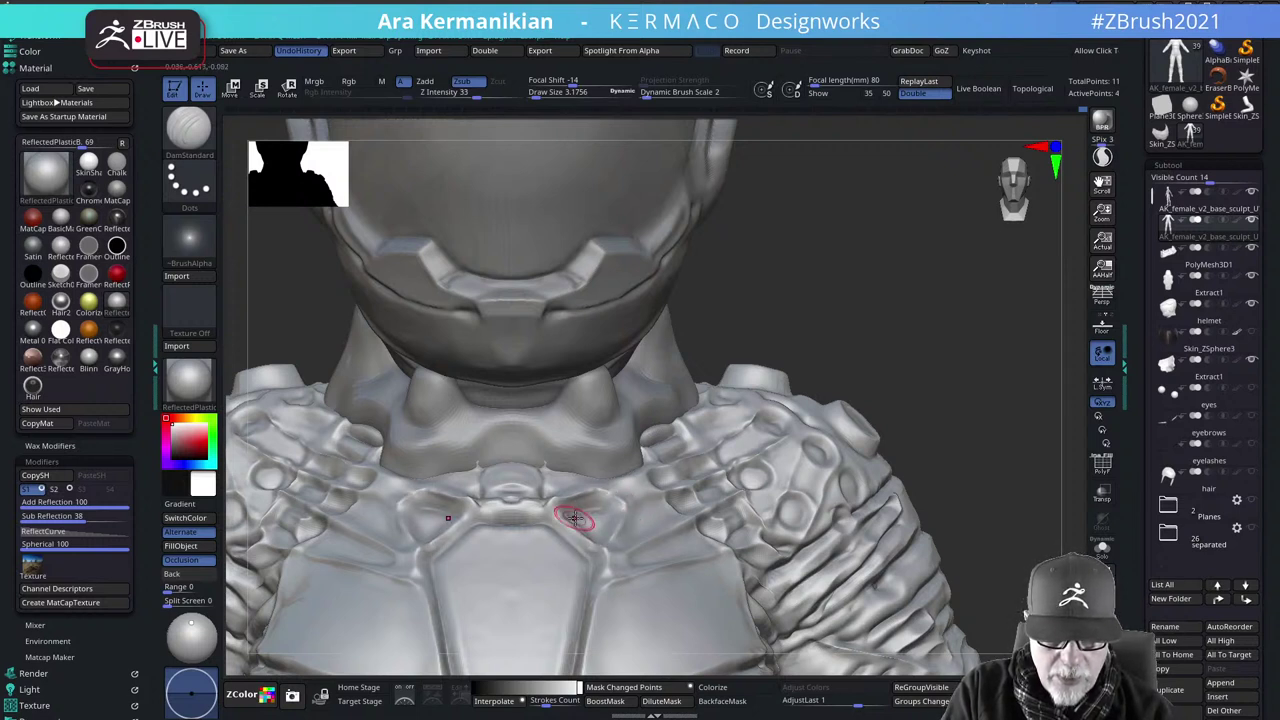
{"action": "key", "text": "shift"}
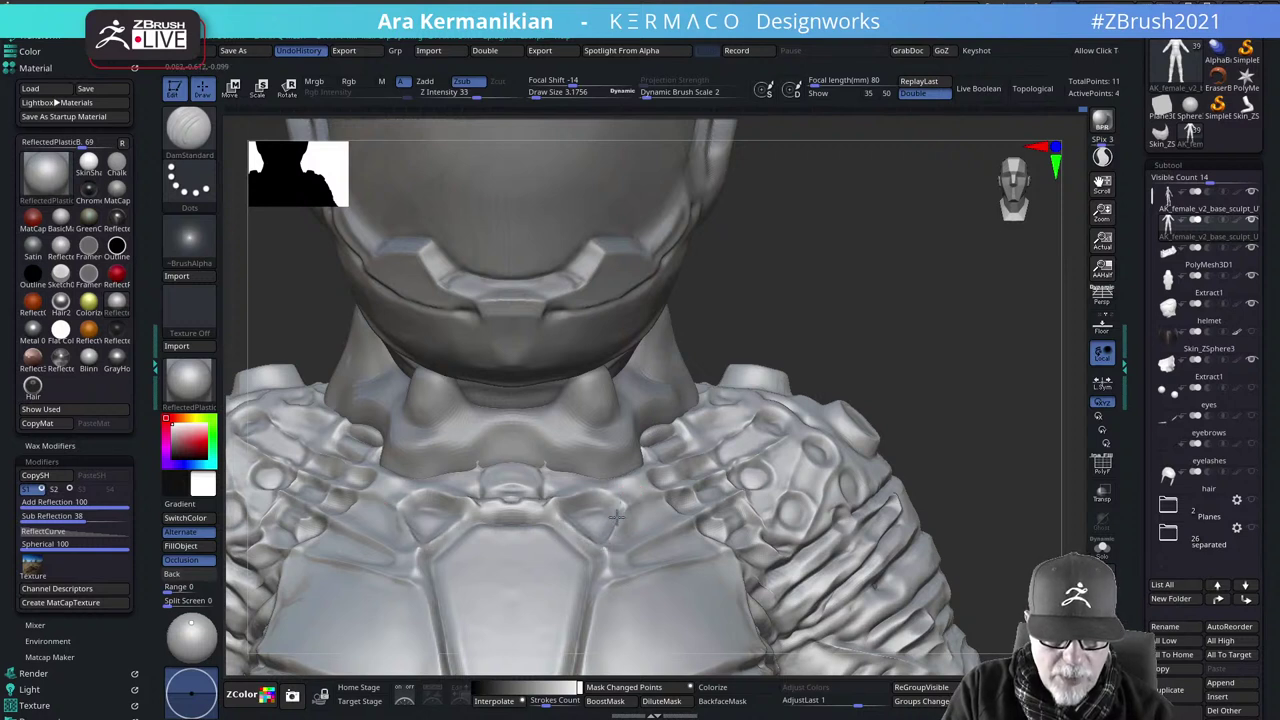
{"action": "key", "text": "shift"}
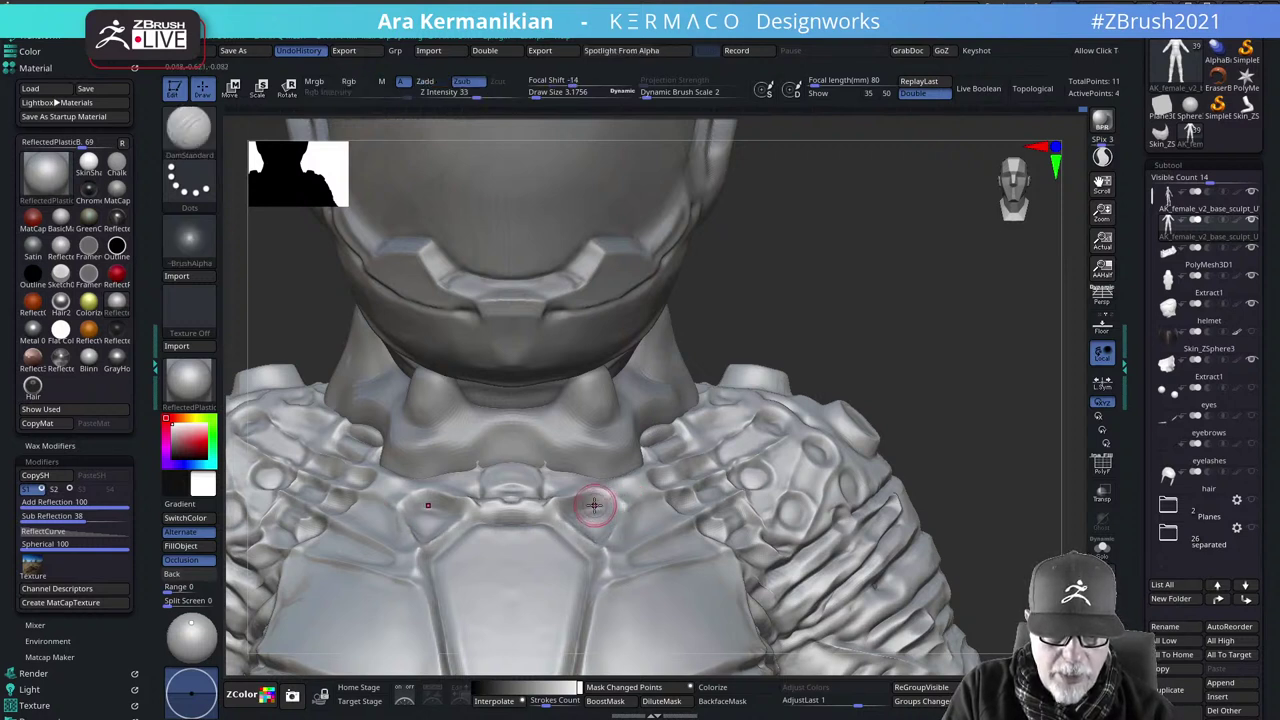
{"action": "key", "text": "shift"}
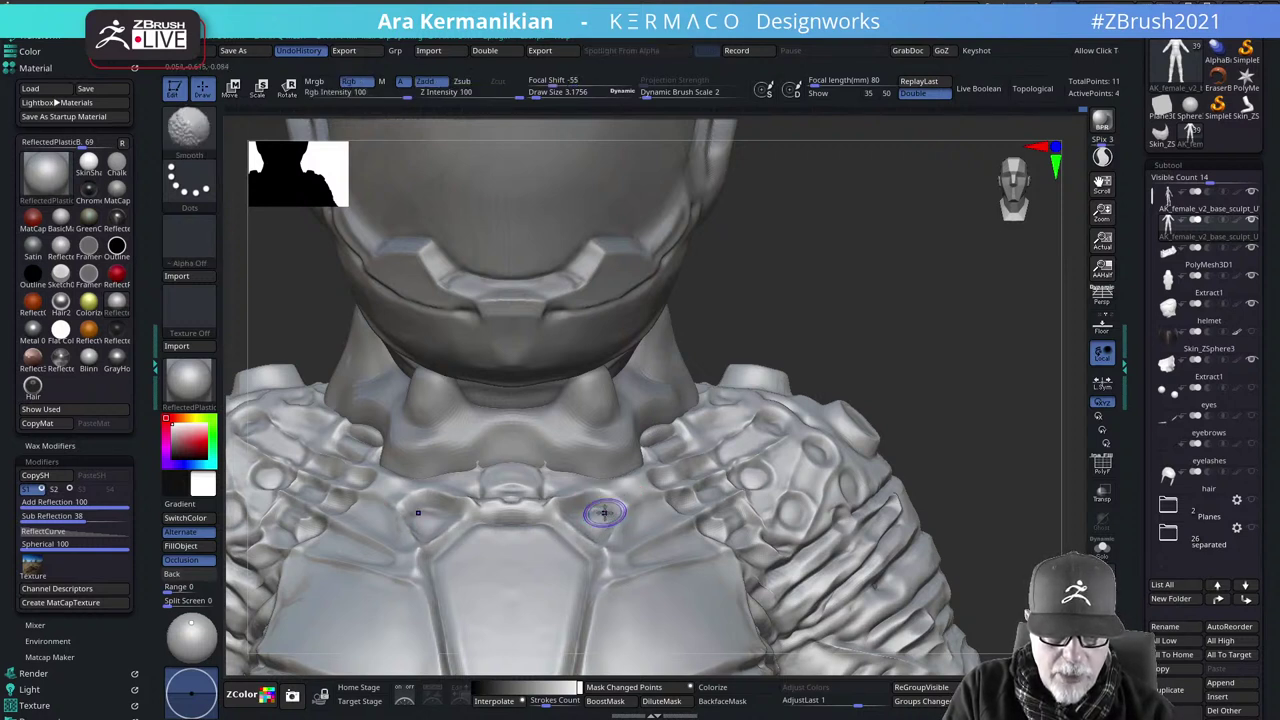
{"action": "left_click_drag", "start_coordinate": [1054, 406], "coordinate": [846, 417]}
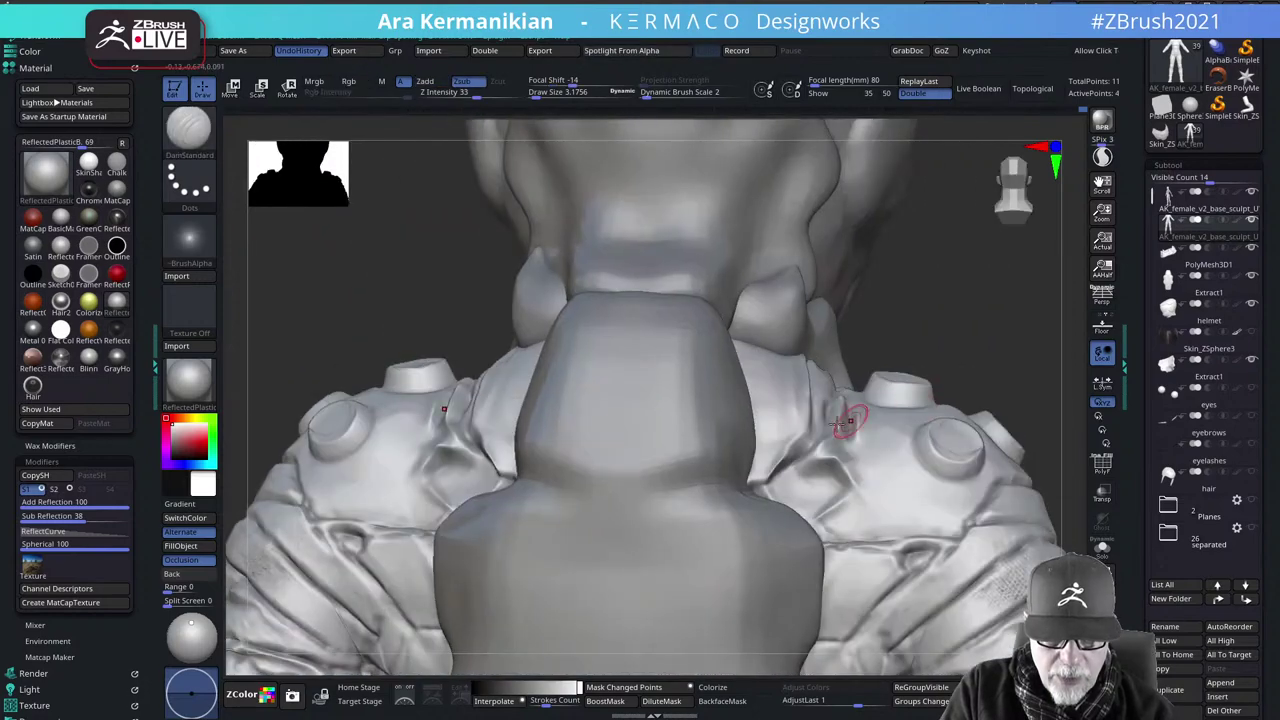
{"action": "left_click_drag", "start_coordinate": [962, 348], "coordinate": [860, 397]}
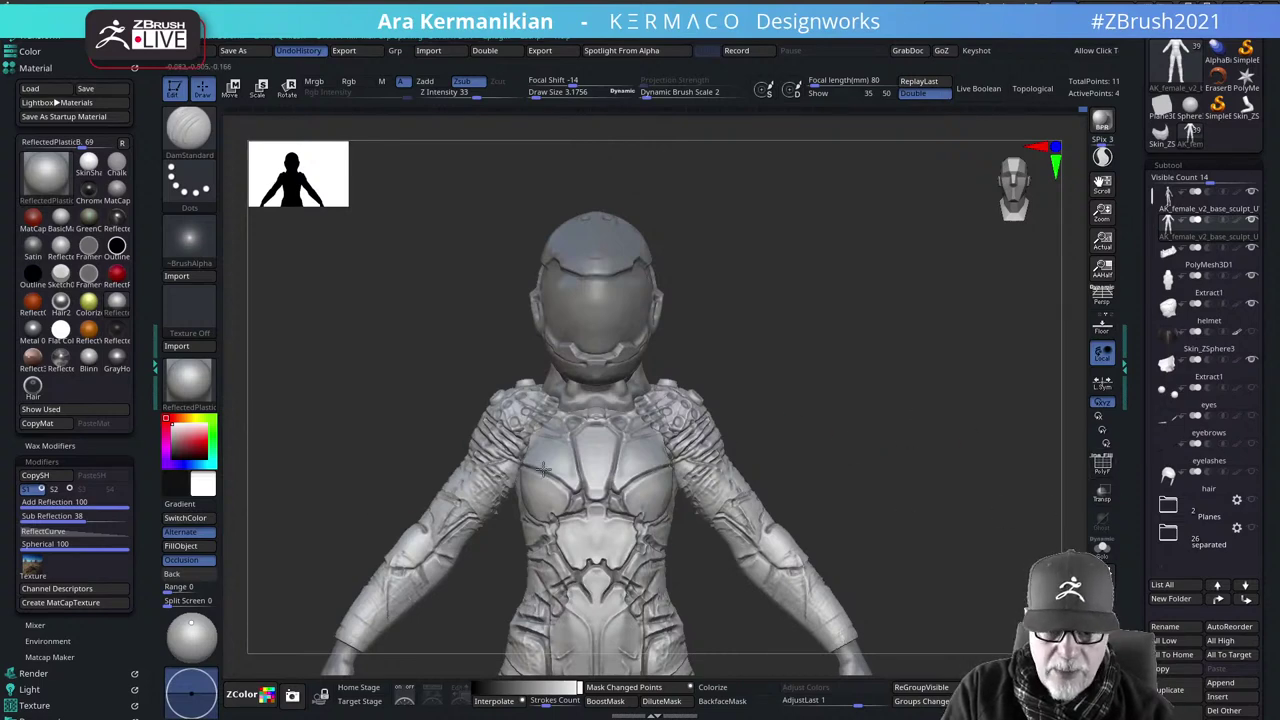
{"action": "mouse_move", "coordinate": [844, 427]}
{"action": "left_mouse_down"}
{"action": "mouse_move", "coordinate": [817, 443]}
{"action": "mouse_move", "coordinate": [860, 434]}
{"action": "left_mouse_up"}
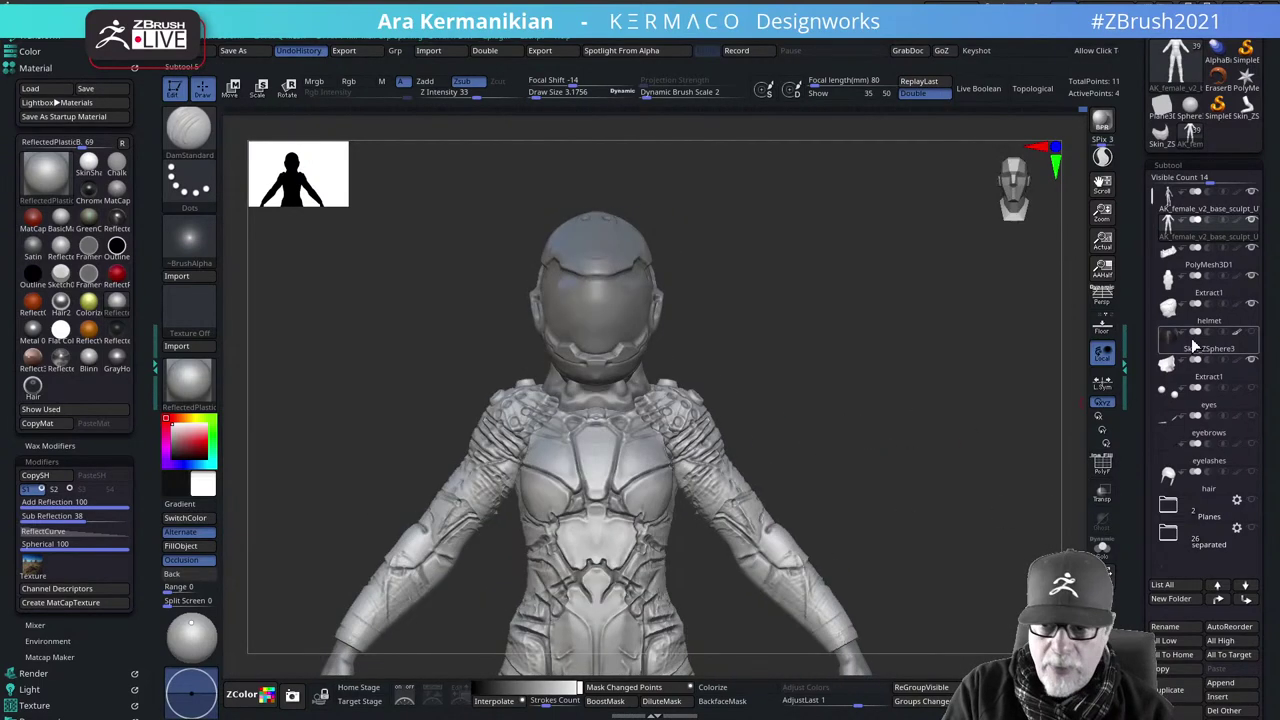
Activate the AK_female_v2_base_sculpt_UV1 suit body and hide the helmet, base figure, collar and backpack so only the suit shows
{"action": "left_click", "coordinate": [1250, 312]}
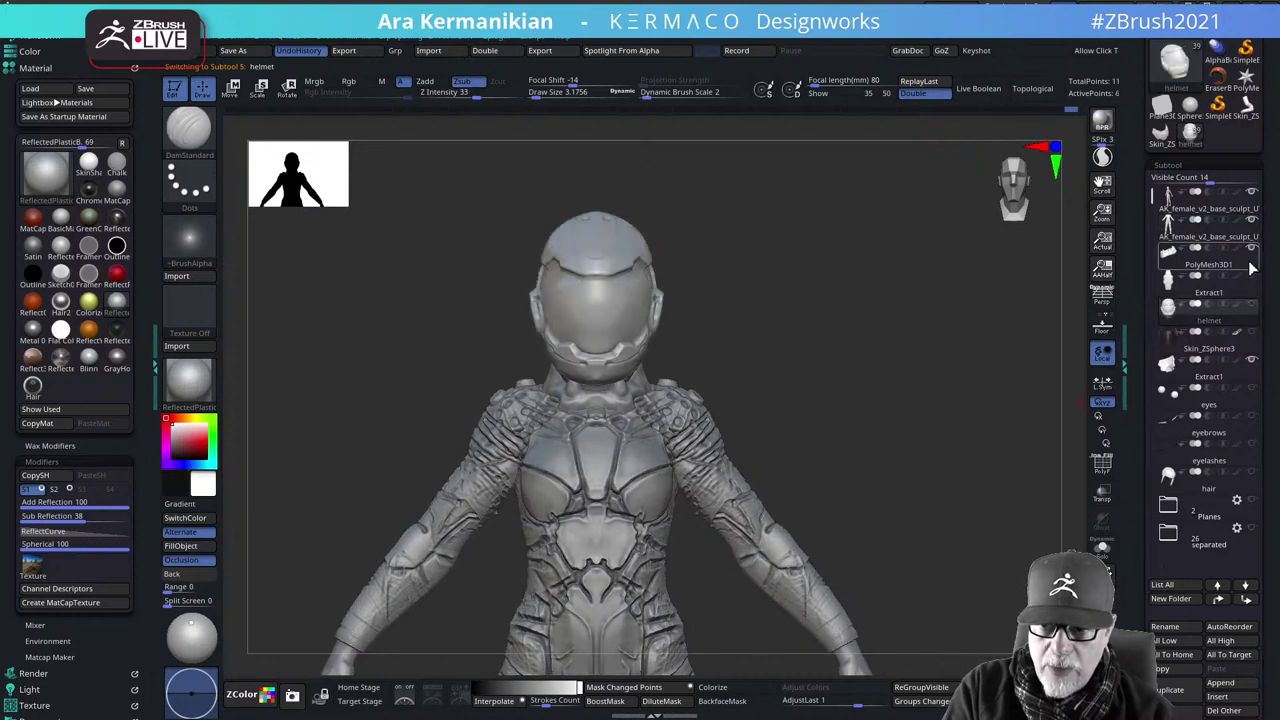
{"action": "mouse_move", "coordinate": [1258, 258]}
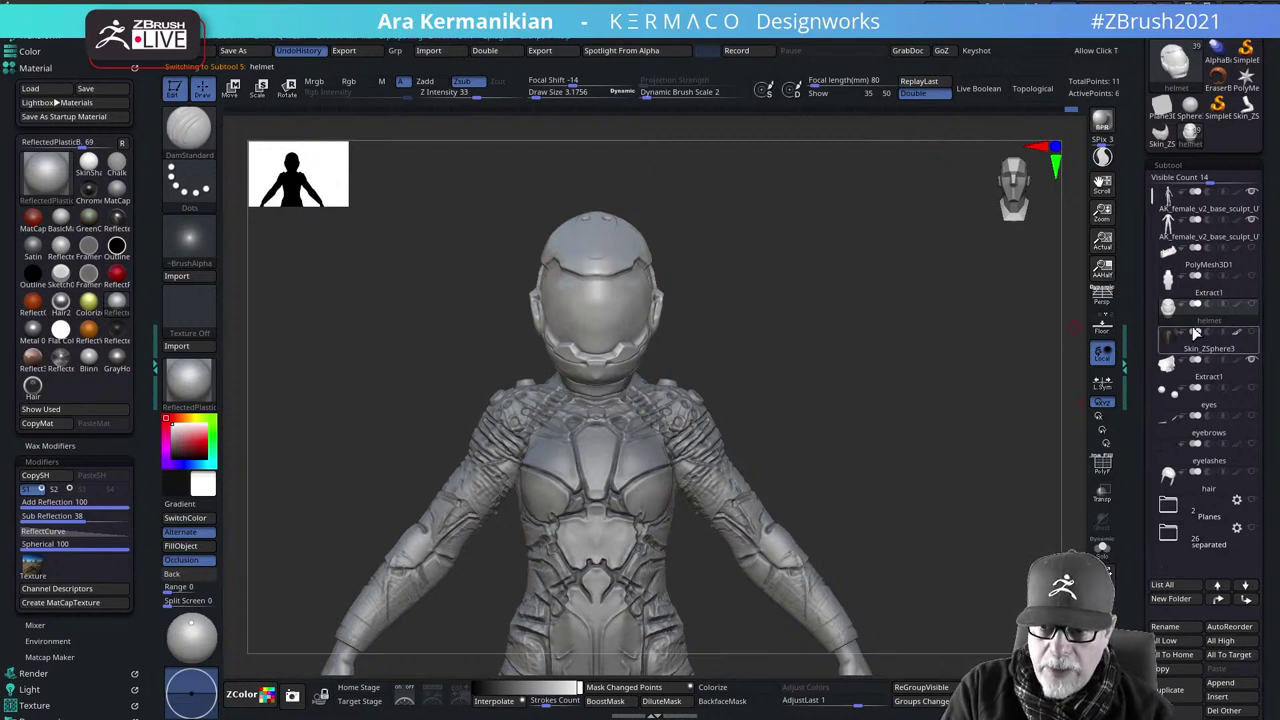
{"action": "left_click", "coordinate": [1206, 236]}
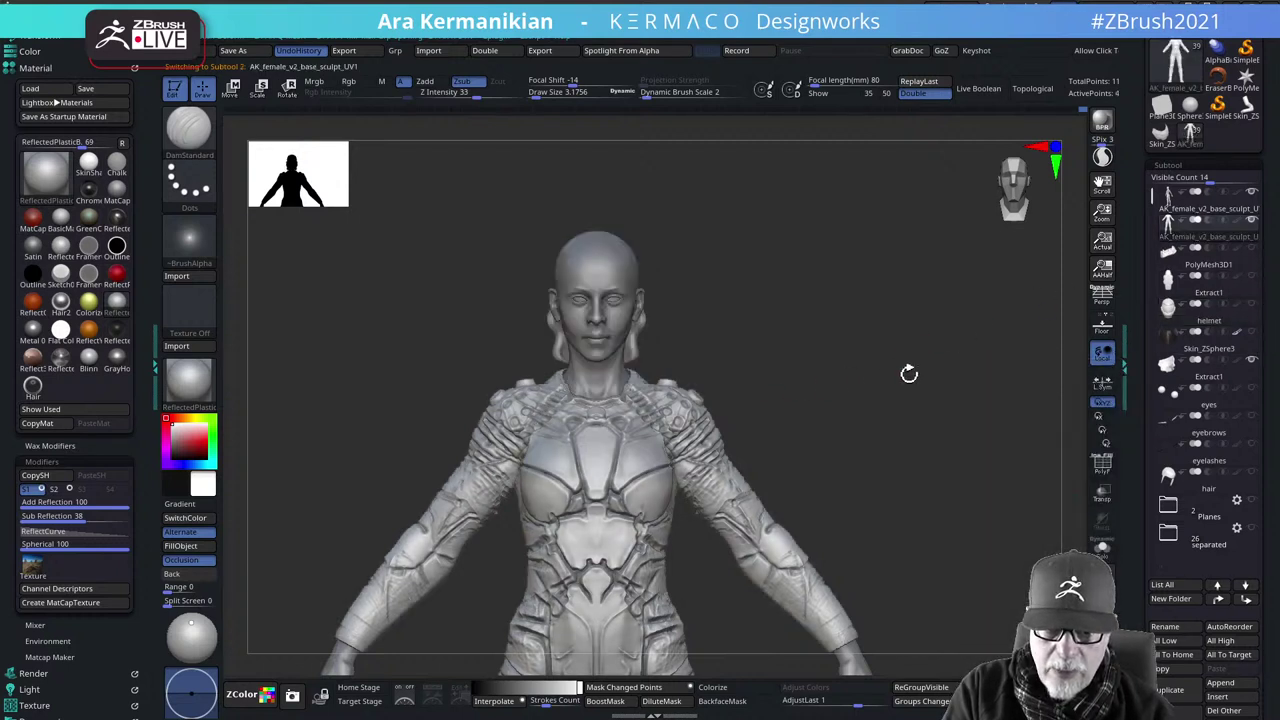
{"action": "left_click", "coordinate": [1254, 193]}
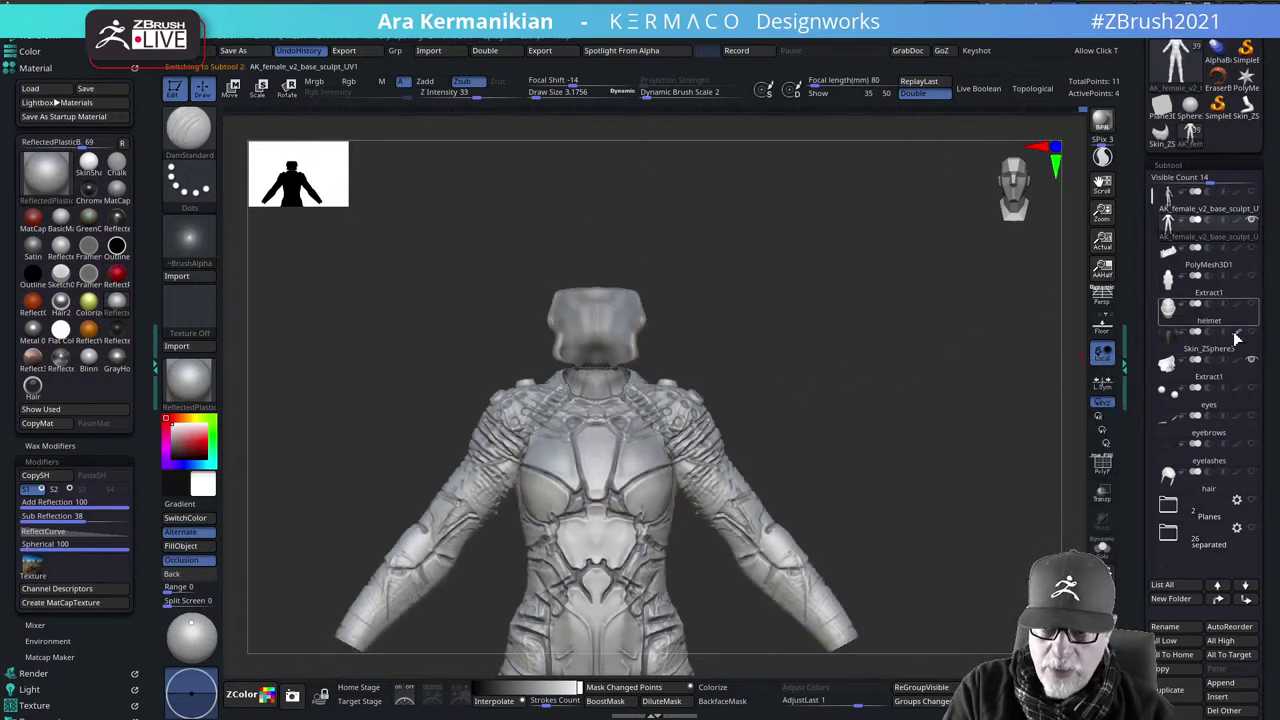
{"action": "left_click", "coordinate": [1252, 366]}
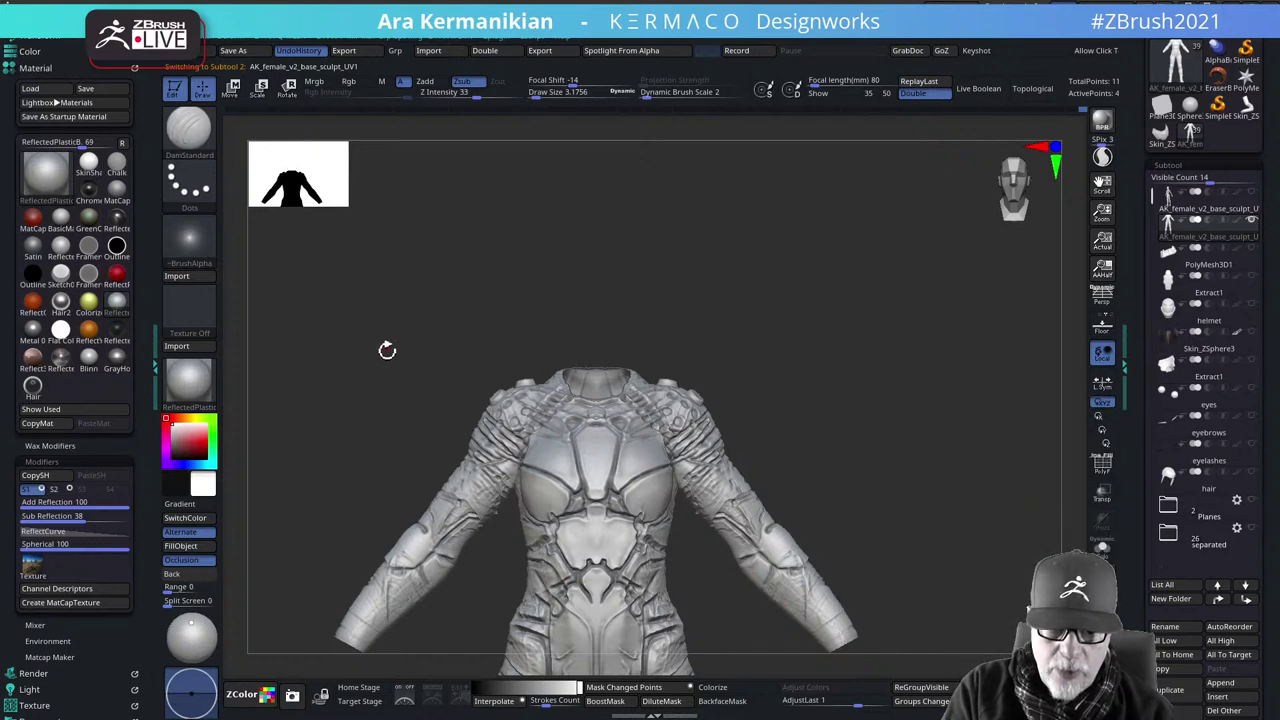
Isolate the suit's chest and shoulders by hiding the polygons below them, and frame the neckline area for sculpting
{"action": "mouse_move", "coordinate": [382, 328]}
{"action": "left_mouse_down", "text": "ctrl+shift"}
{"action": "mouse_move", "coordinate": [471, 392]}
{"action": "mouse_move", "coordinate": [791, 484]}
{"action": "left_mouse_up", "text": "ctrl+shift"}
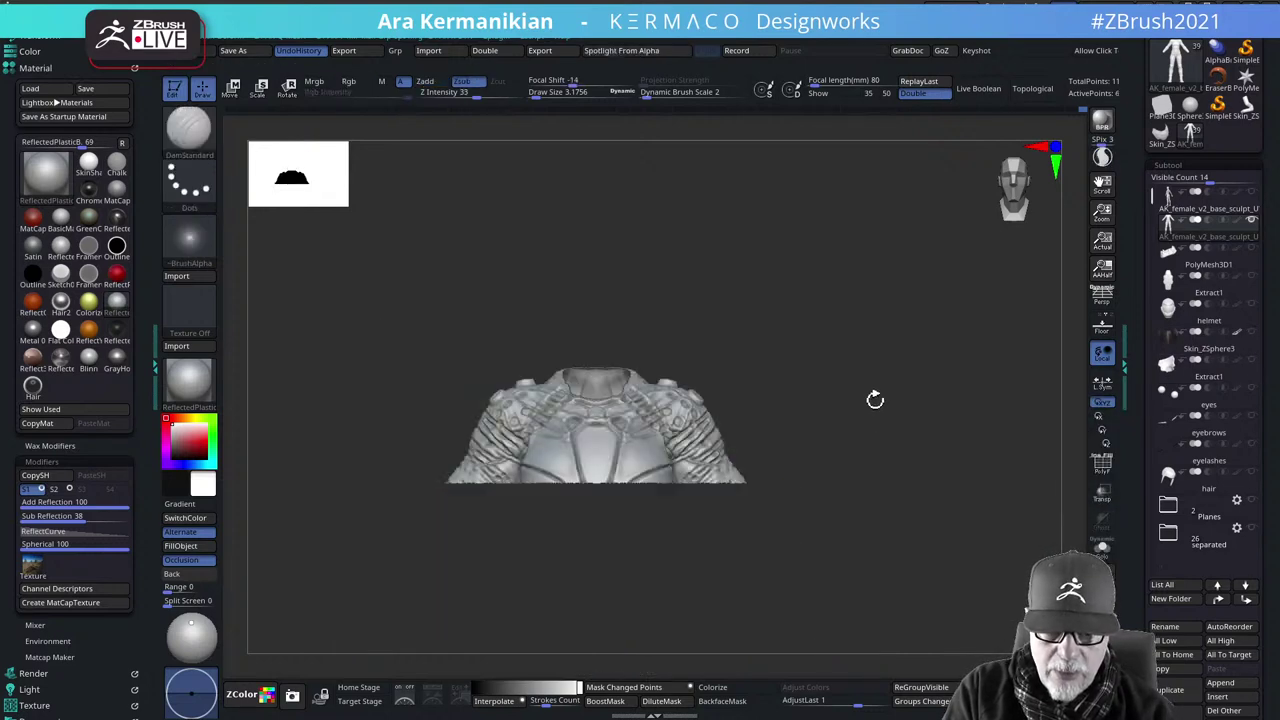
{"action": "mouse_move", "coordinate": [875, 393]}
{"action": "left_mouse_down", "text": "alt"}
{"action": "mouse_move", "coordinate": [877, 452]}
{"action": "mouse_move", "coordinate": [1184, 470]}
{"action": "left_mouse_up", "text": "alt"}
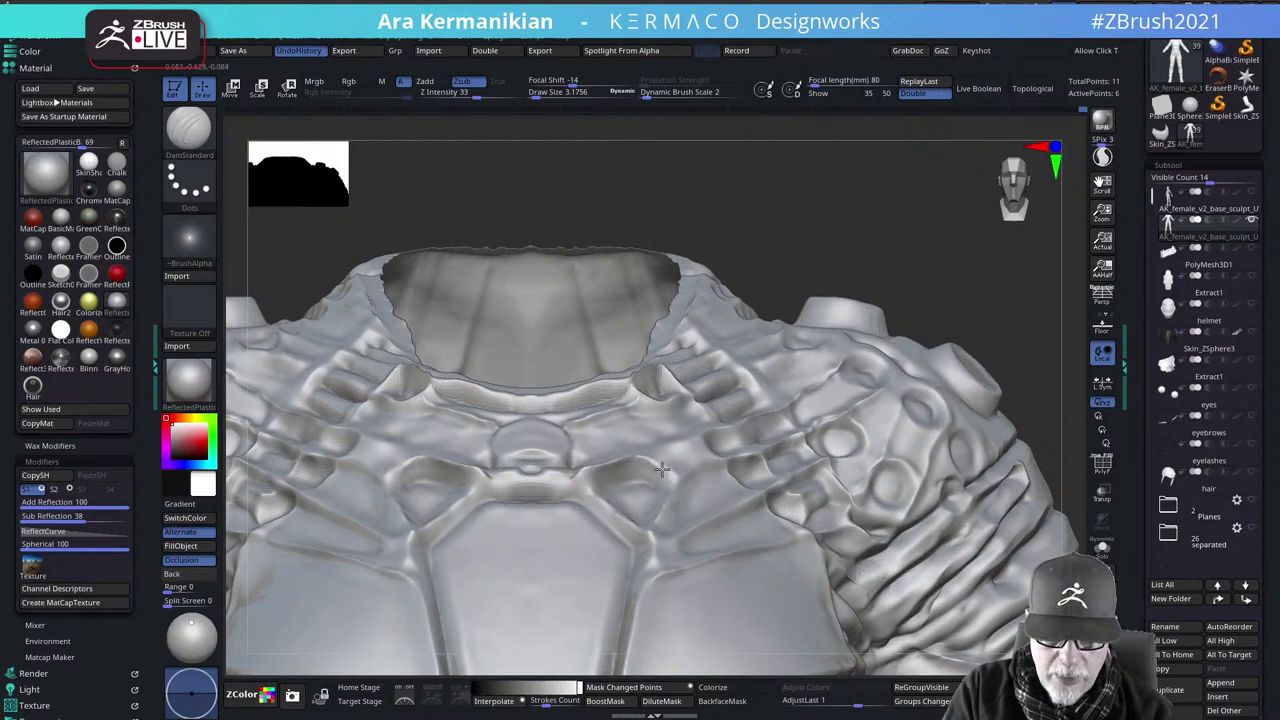
{"action": "key", "text": "shift"}
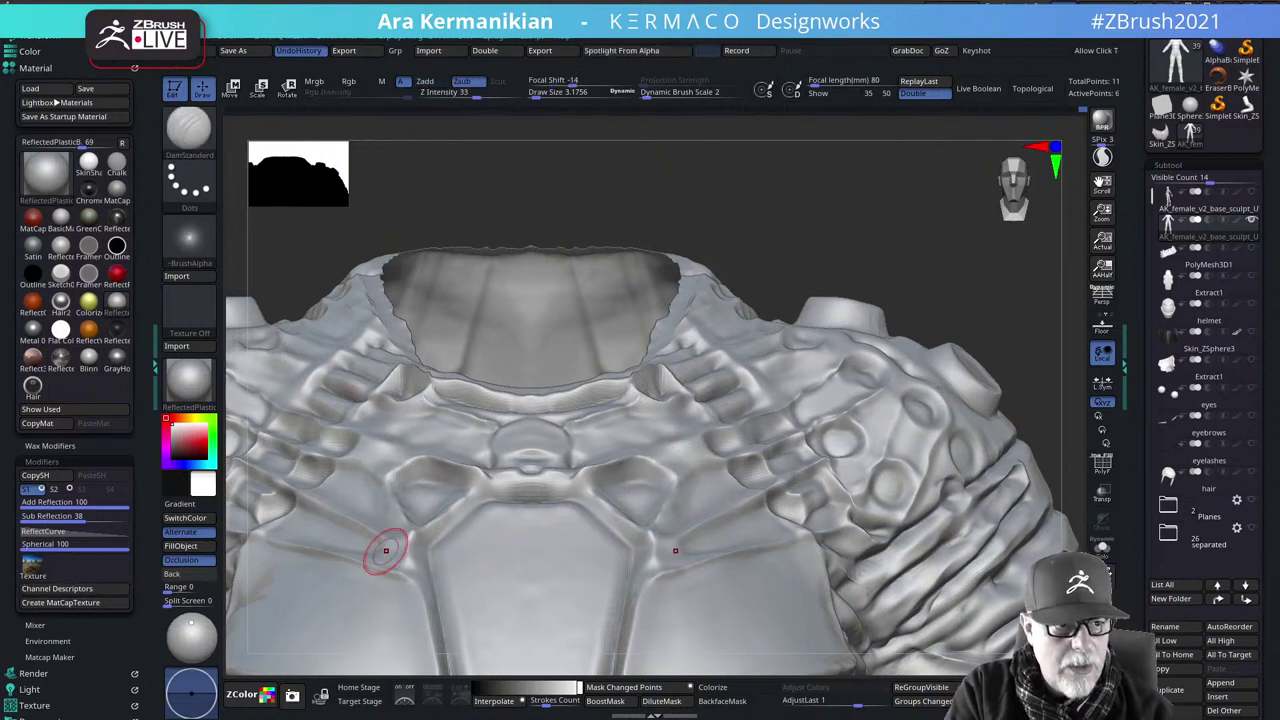
Examine the falloff edit curve of the Dam Standard brush in the brush settings
{"action": "left_click", "coordinate": [32, 68]}
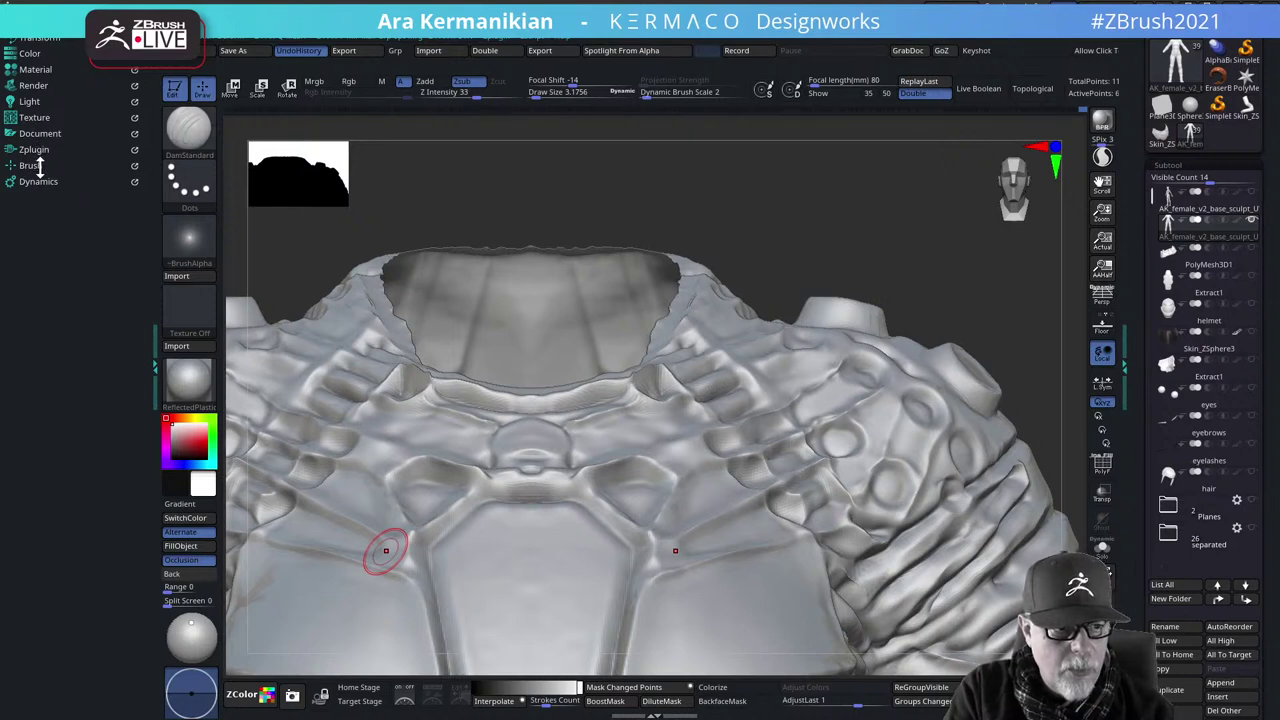
{"action": "left_click", "coordinate": [38, 166]}
{"action": "left_click_drag", "start_coordinate": [137, 352], "coordinate": [147, 183]}
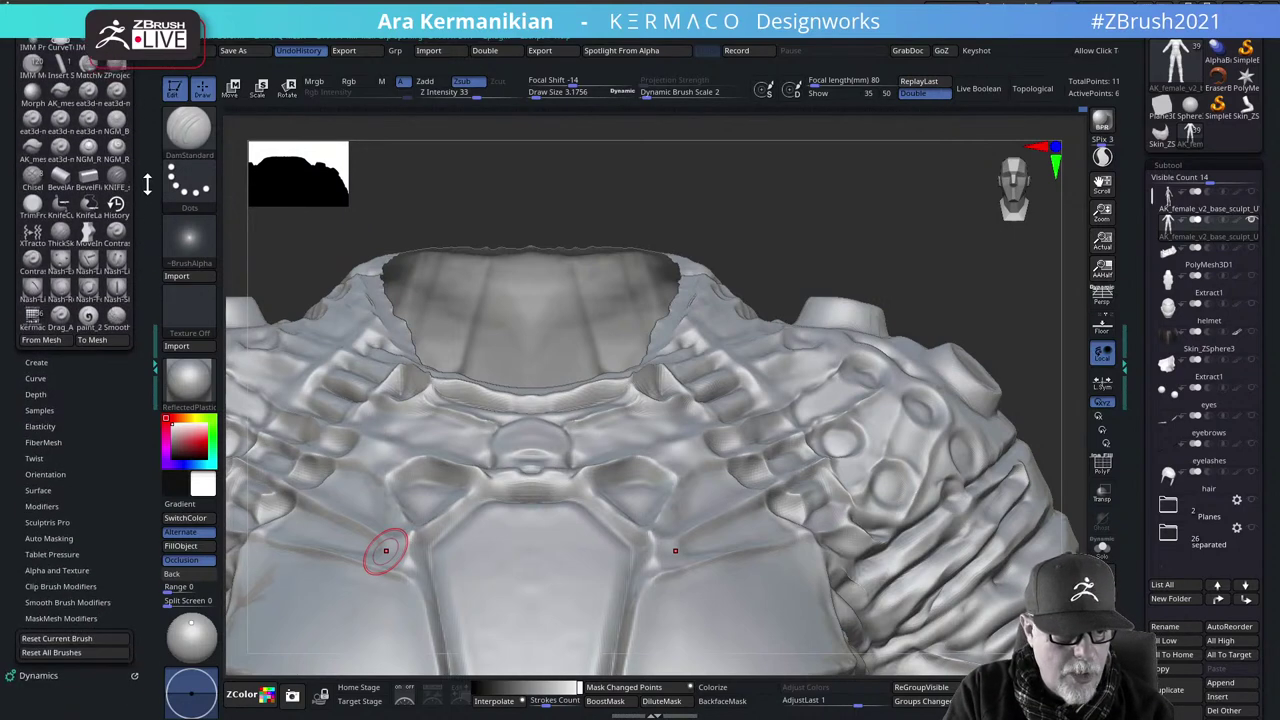
{"action": "left_click", "coordinate": [35, 378]}
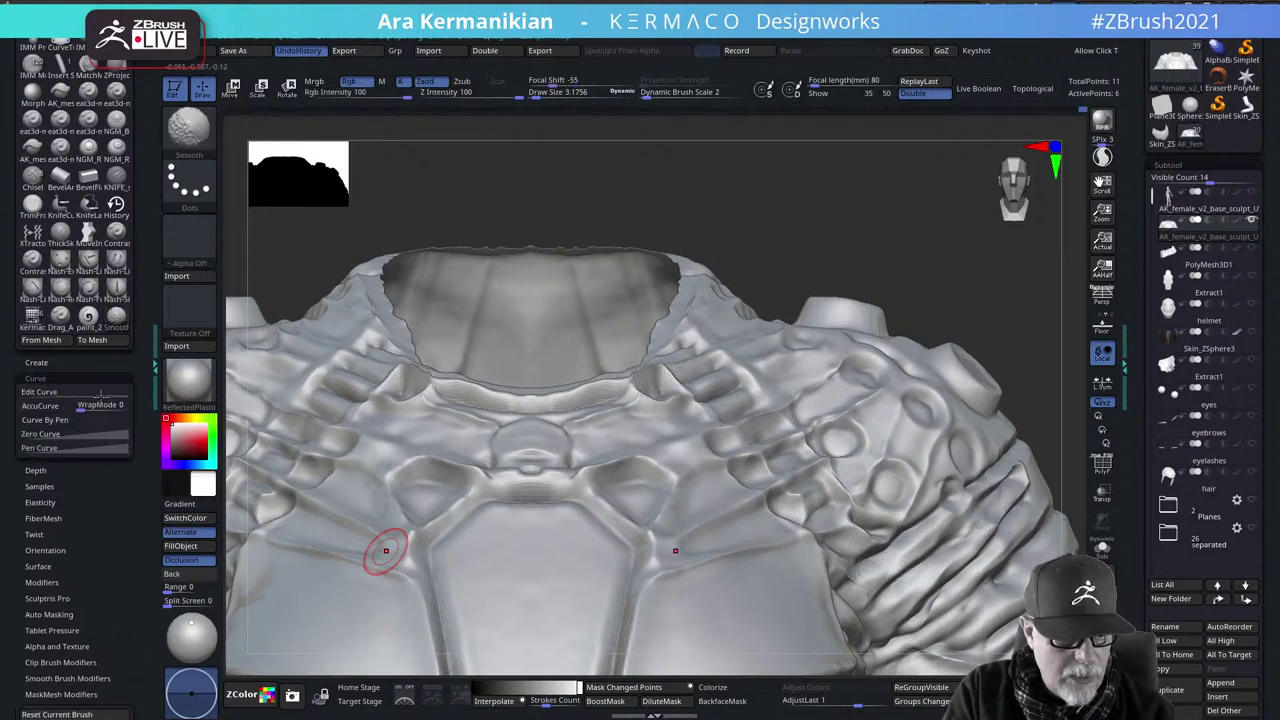
{"action": "key", "text": "b"}
{"action": "key", "text": "d"}
{"action": "key", "text": "s"}
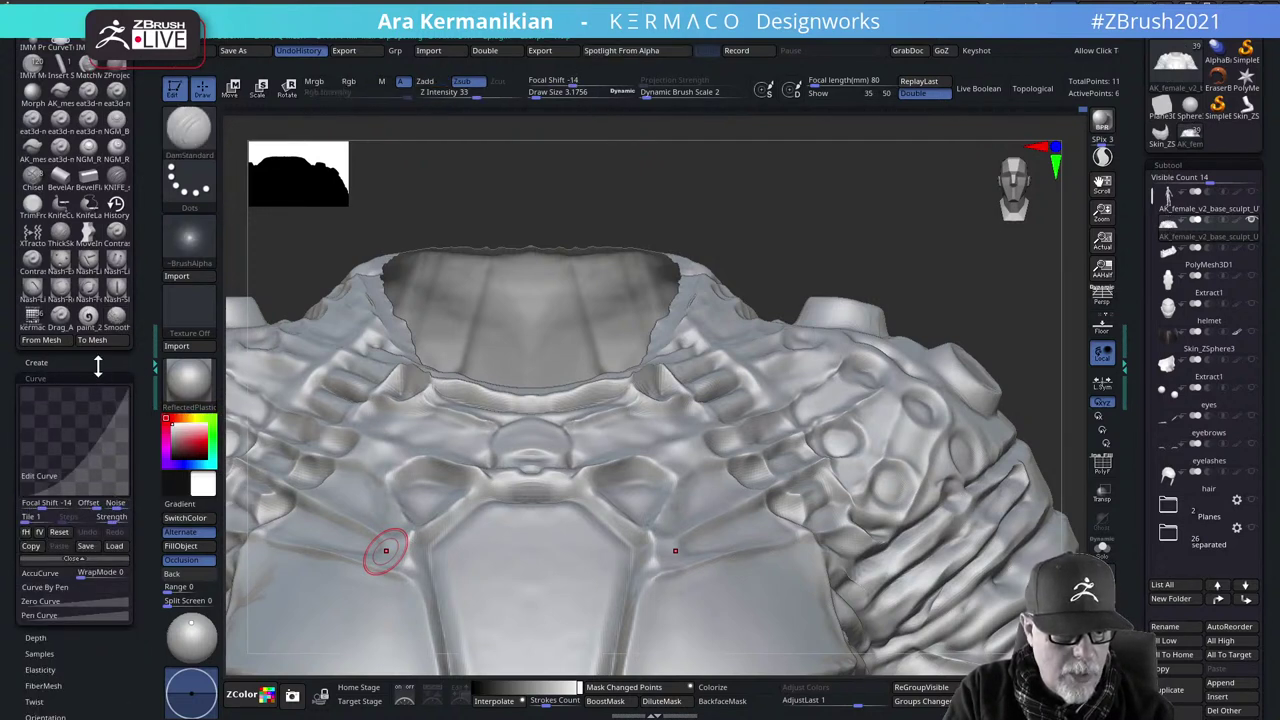
{"action": "left_click", "coordinate": [45, 372]}
{"action": "left_click", "coordinate": [46, 366]}
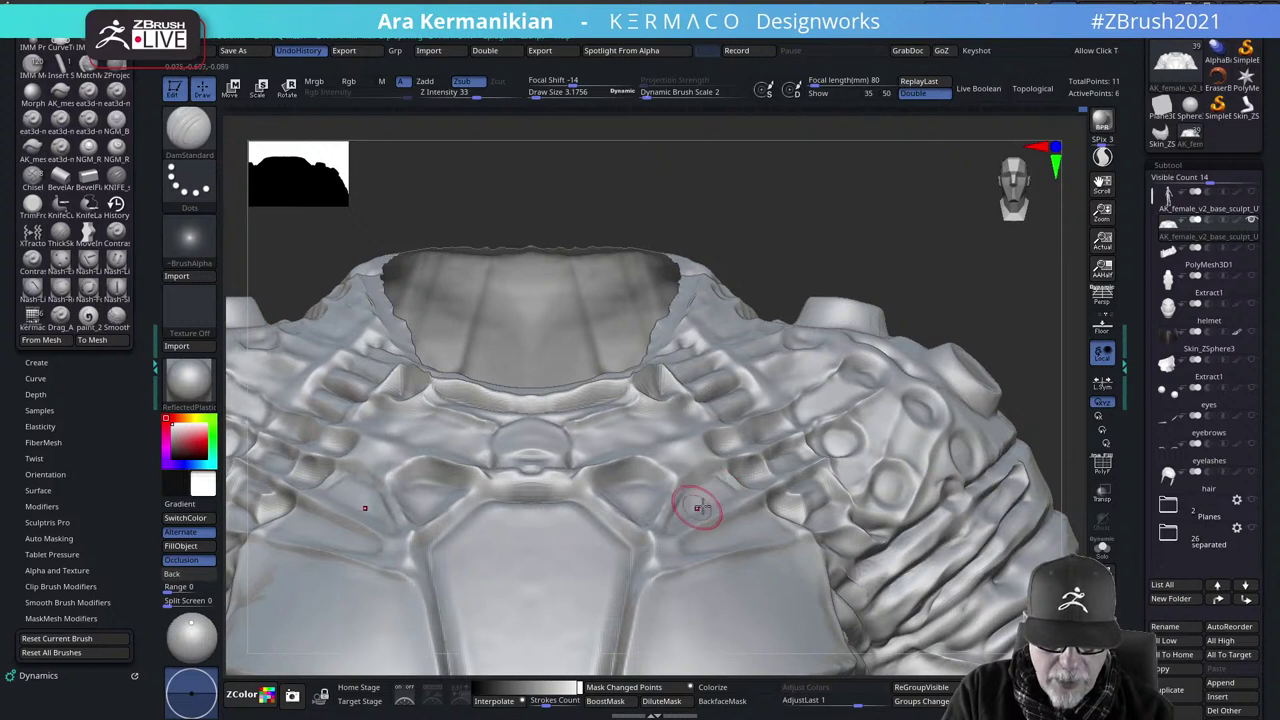
Carve and smooth the creases around the triangular hollows and the upper edge of the central chest panel
{"action": "key", "text": "shift"}
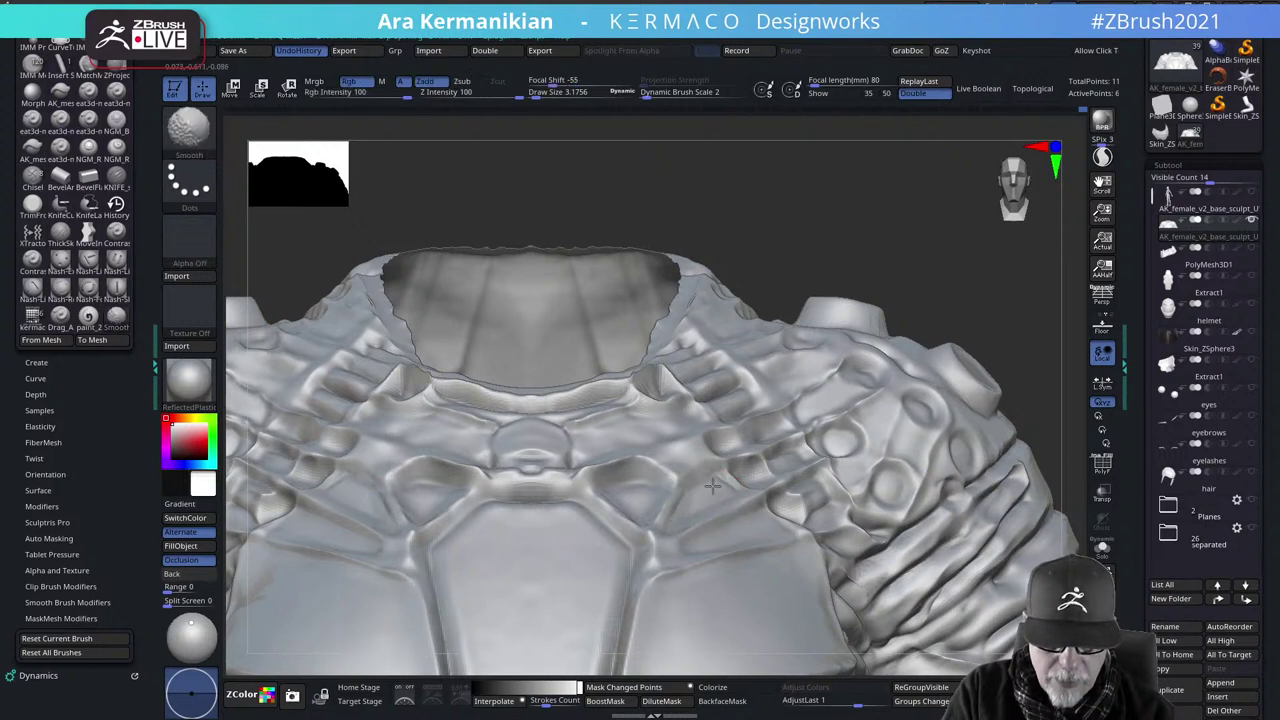
{"action": "left_click_drag", "start_coordinate": [735, 478], "coordinate": [710, 477], "text": "shift"}
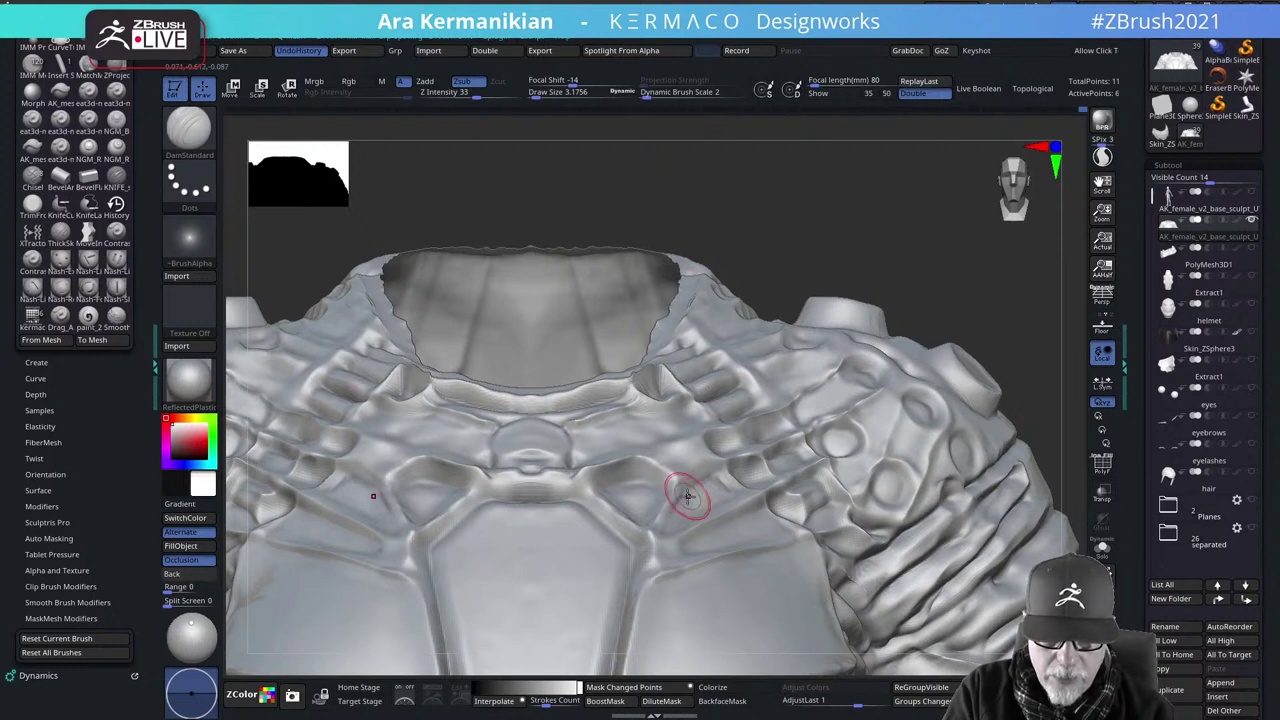
{"action": "key", "text": "shift"}
{"action": "mouse_move", "coordinate": [643, 529]}
{"action": "left_mouse_down"}
{"action": "mouse_move", "coordinate": [675, 488]}
{"action": "mouse_move", "coordinate": [652, 525]}
{"action": "left_mouse_up"}
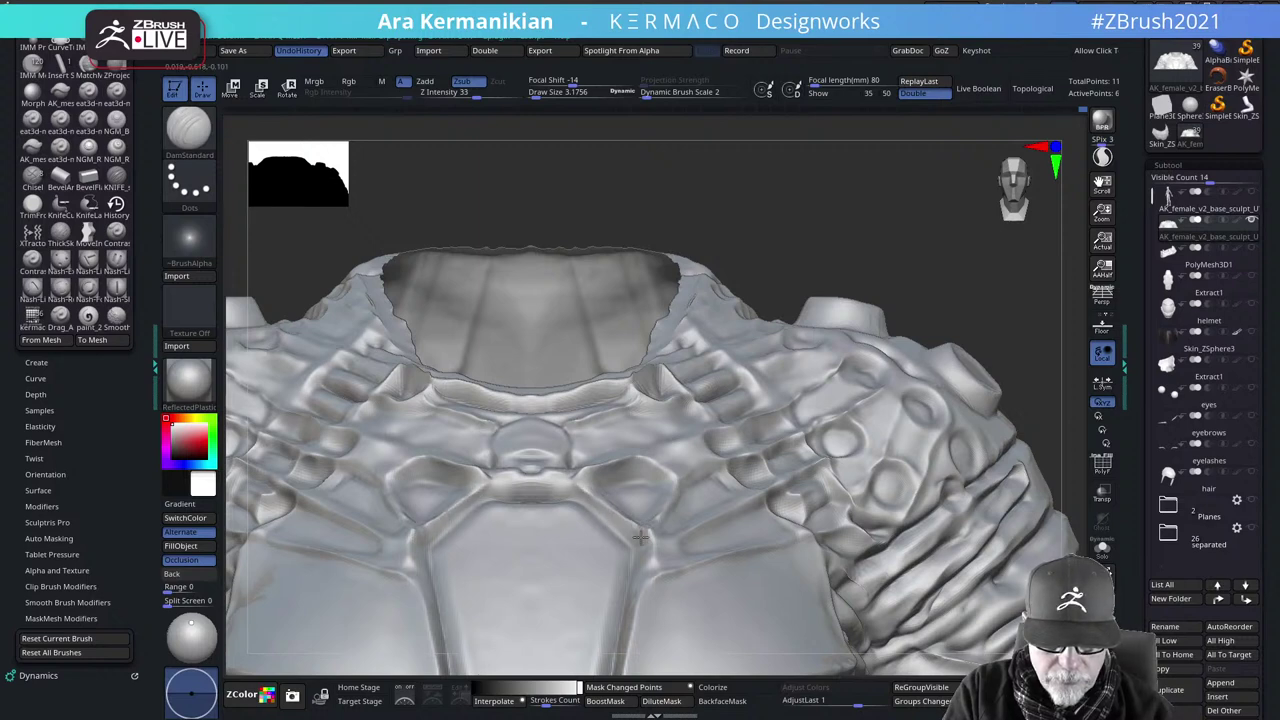
{"action": "key", "text": "shift"}
{"action": "left_click_drag", "start_coordinate": [536, 490], "coordinate": [479, 501], "text": "shift"}
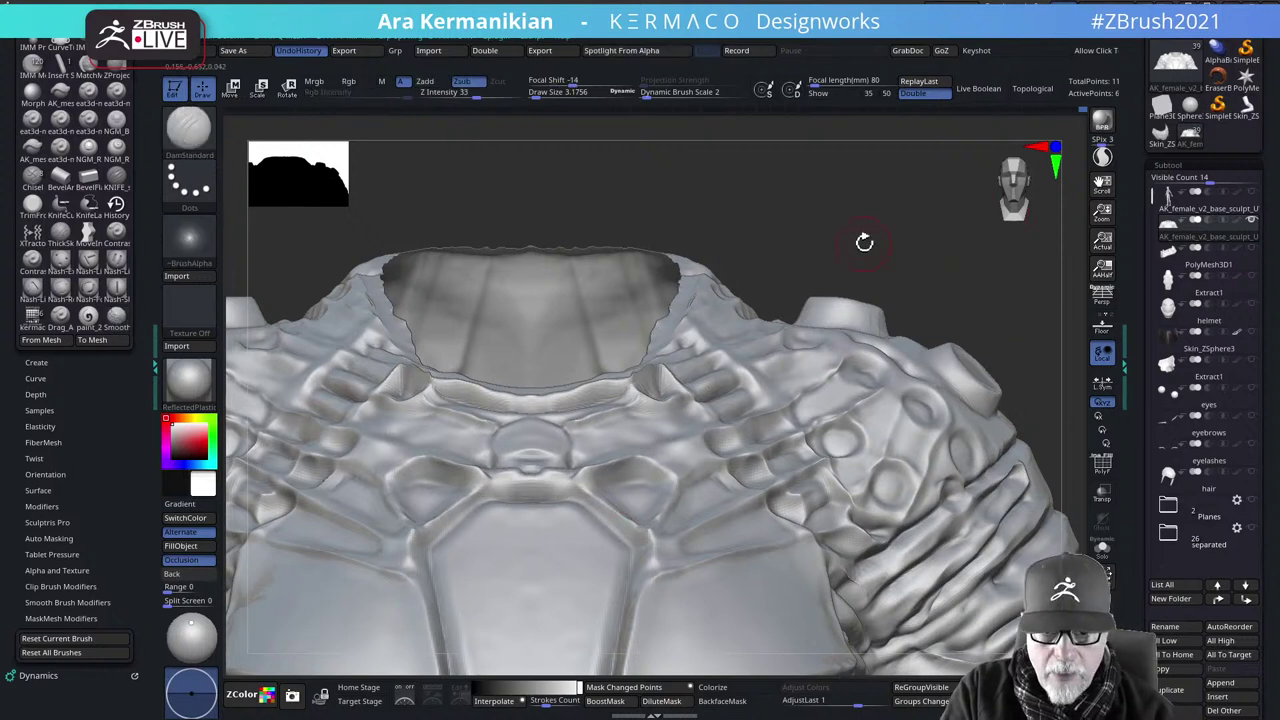
Examine the suit's wireframe and polygroups at the lowest subdivision level and at level 6, then hide the wireframe
{"action": "left_click_drag", "start_coordinate": [864, 242], "coordinate": [811, 148], "text": "alt"}
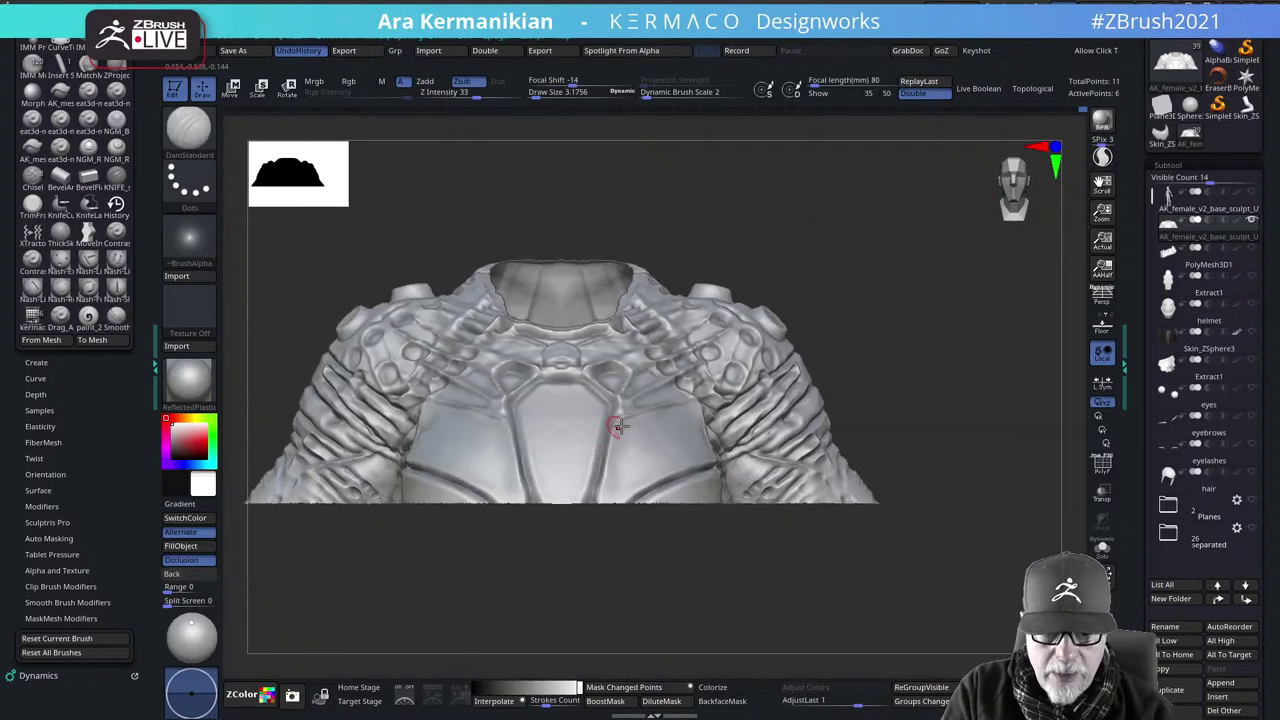
{"action": "left_click", "coordinate": [1102, 466]}
{"action": "mouse_move", "coordinate": [925, 386]}
{"action": "left_mouse_down"}
{"action": "mouse_move", "coordinate": [934, 380]}
{"action": "mouse_move", "coordinate": [908, 397]}
{"action": "left_mouse_up"}
{"action": "key", "text": "ctrl"}
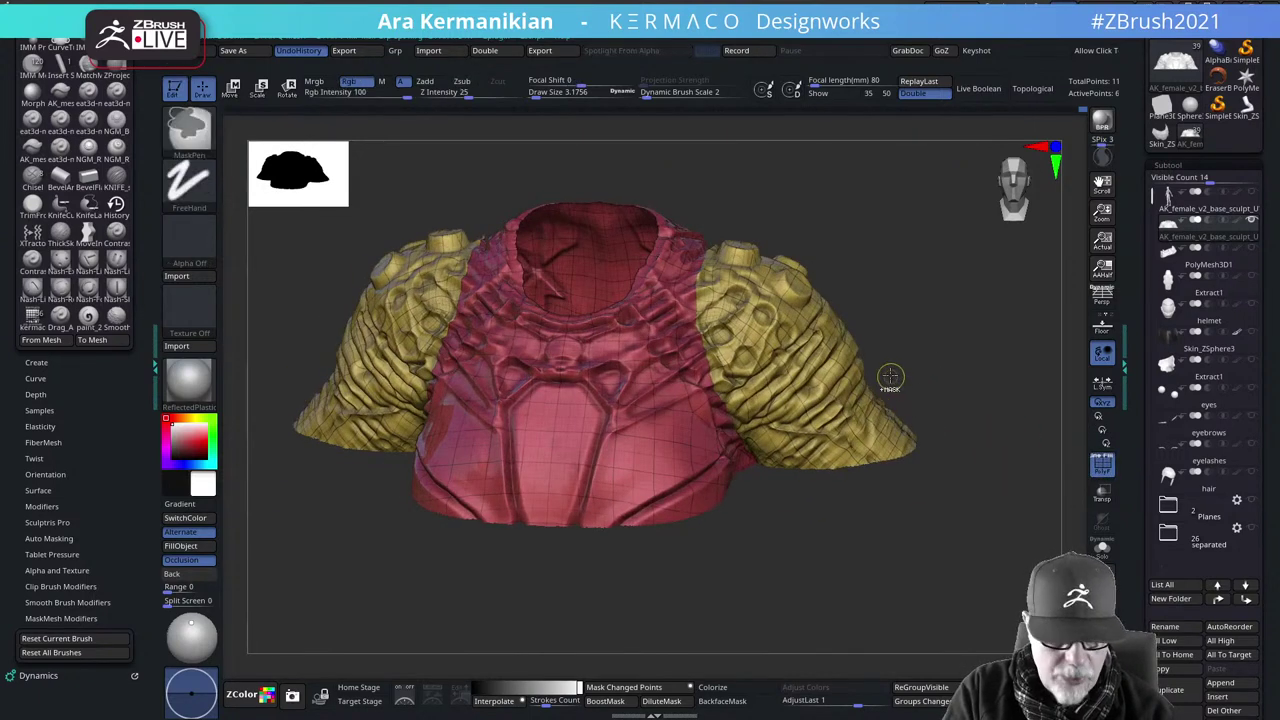
{"action": "key", "text": "ctrl+2"}
{"action": "left_click_drag", "start_coordinate": [884, 190], "coordinate": [848, 188]}
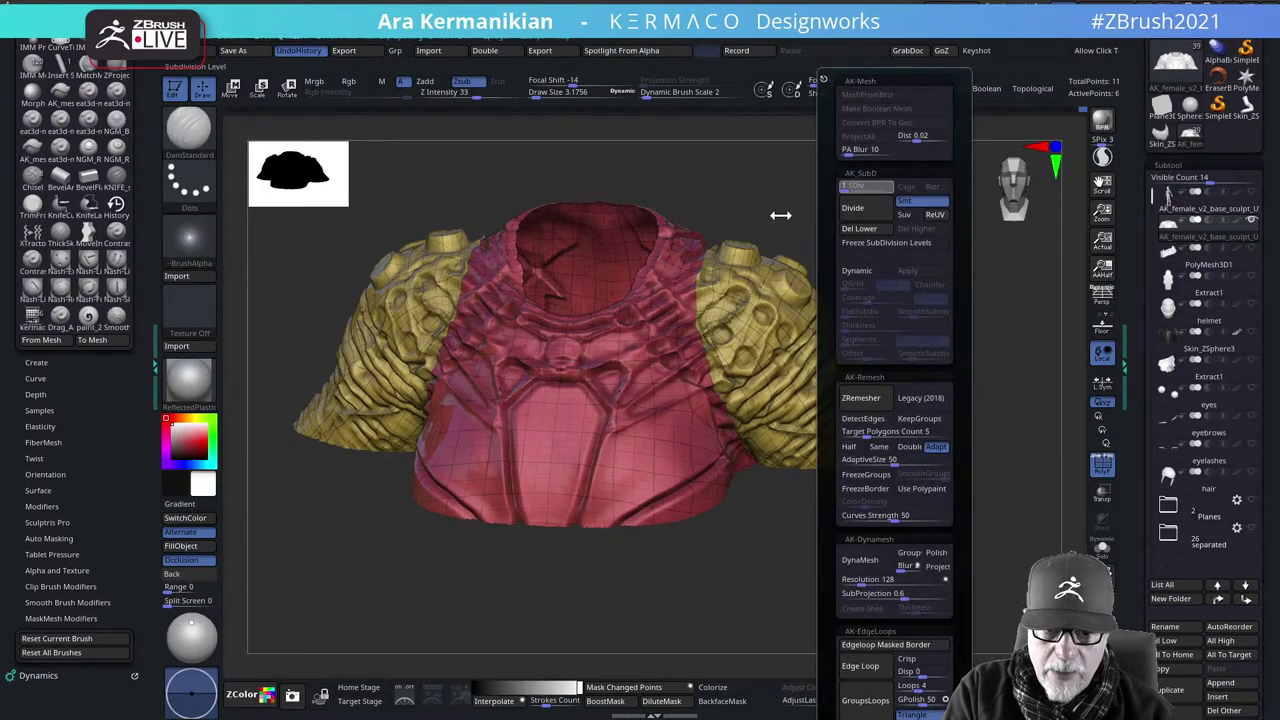
{"action": "left_click_drag", "start_coordinate": [781, 215], "coordinate": [788, 212]}
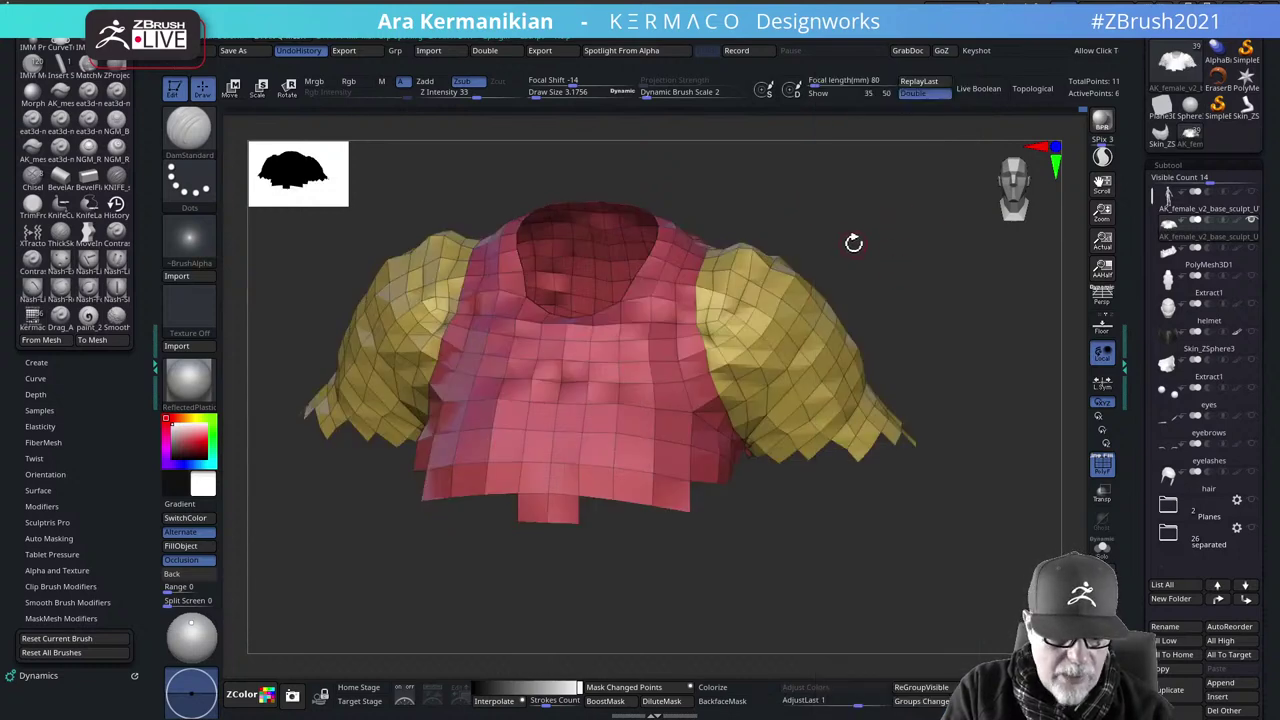
{"action": "key", "text": "space"}
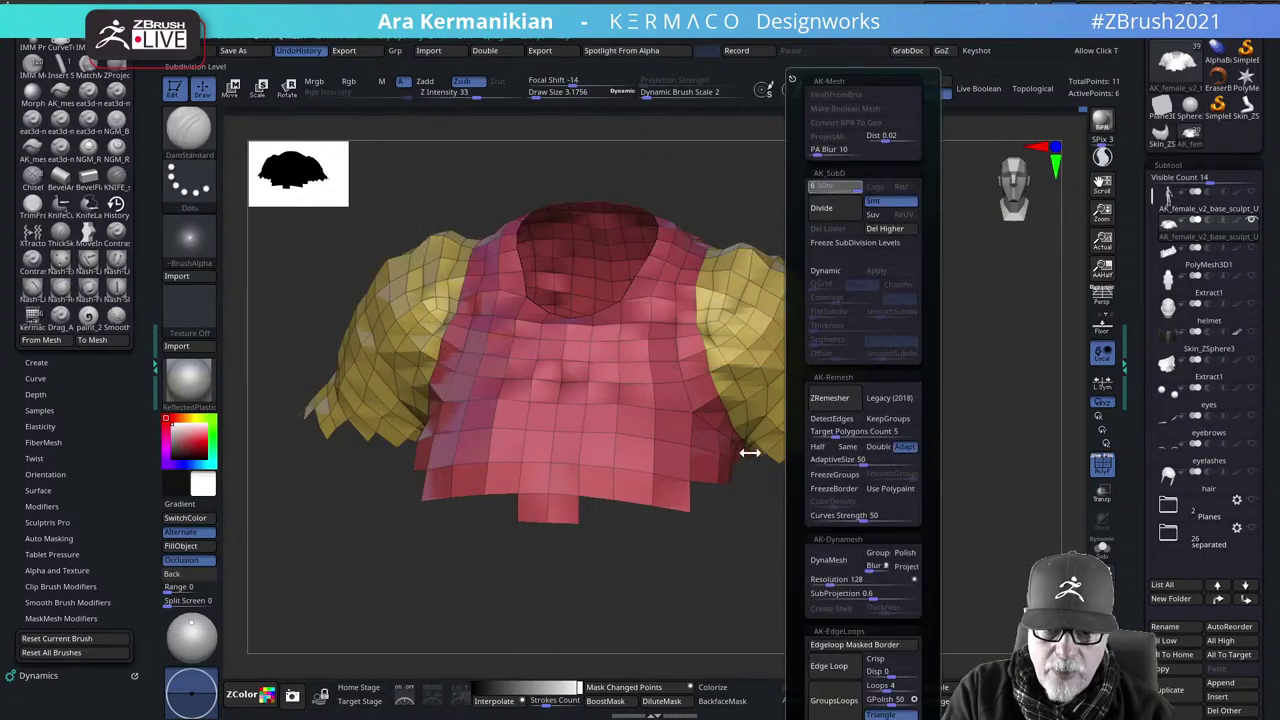
{"action": "left_click_drag", "start_coordinate": [712, 393], "coordinate": [708, 390]}
{"action": "mouse_move", "coordinate": [937, 283]}
{"action": "left_mouse_down"}
{"action": "mouse_move", "coordinate": [951, 291]}
{"action": "mouse_move", "coordinate": [966, 392]}
{"action": "left_mouse_up"}
{"action": "left_click", "coordinate": [1102, 470]}
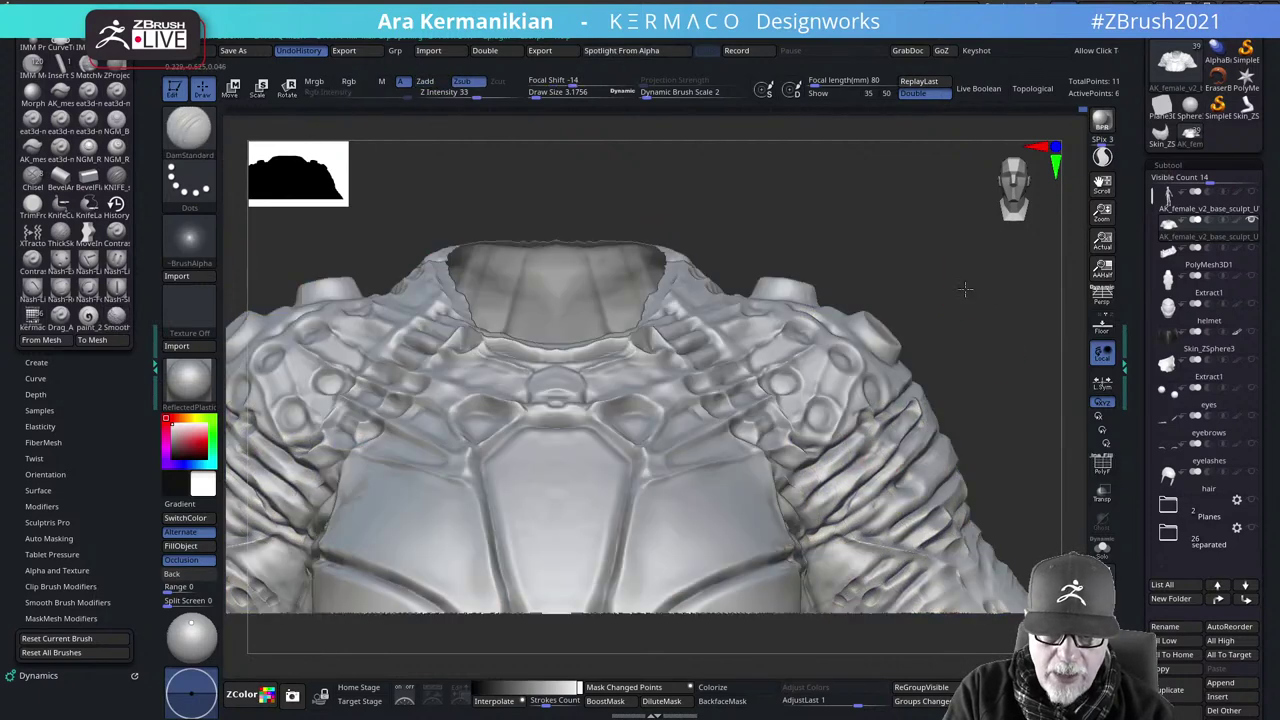
Smooth the rims and corners of the triangular hollows above the central chest panel
{"action": "left_click_drag", "start_coordinate": [966, 290], "coordinate": [990, 352], "text": "alt"}
{"action": "left_click_drag", "start_coordinate": [647, 541], "coordinate": [654, 497], "text": "shift"}
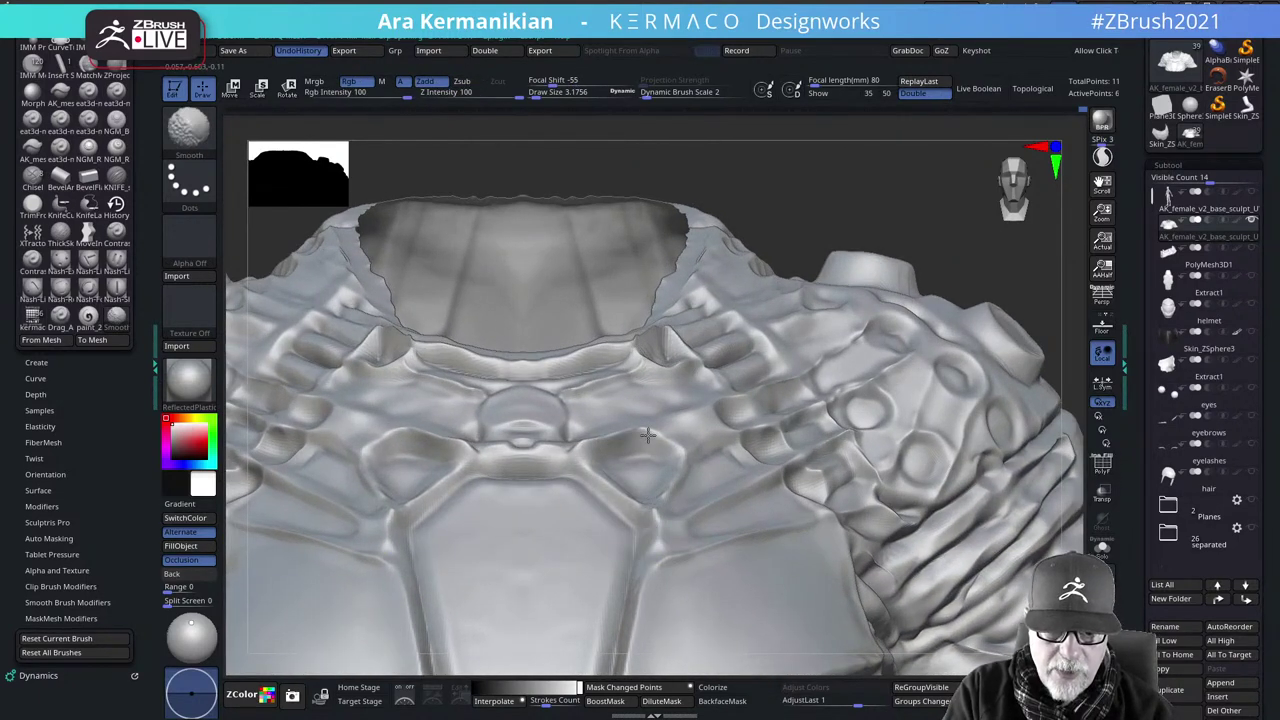
{"action": "left_click_drag", "start_coordinate": [648, 435], "coordinate": [661, 459], "text": "shift"}
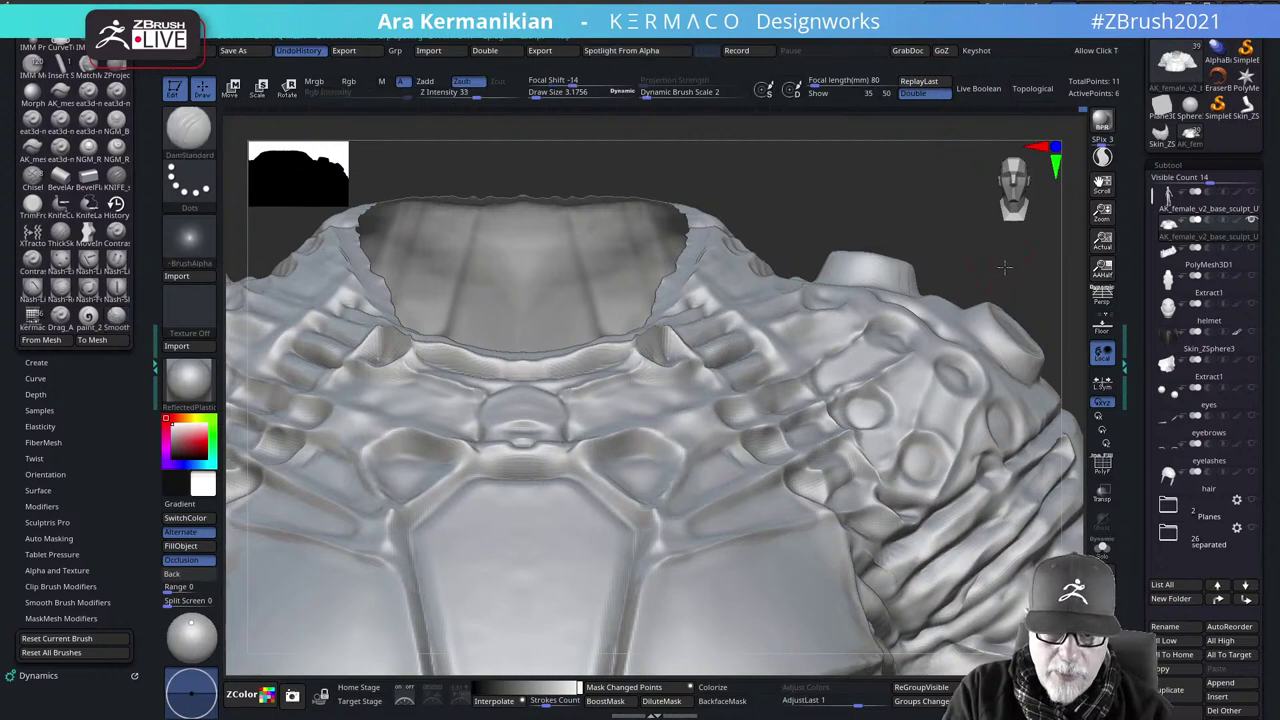
From a three-quarter view, smooth the ridge below the triangular hollow and carve sharper creases along its inner edges
{"action": "left_click_drag", "start_coordinate": [1004, 266], "coordinate": [657, 534]}
{"action": "key", "text": "shift"}
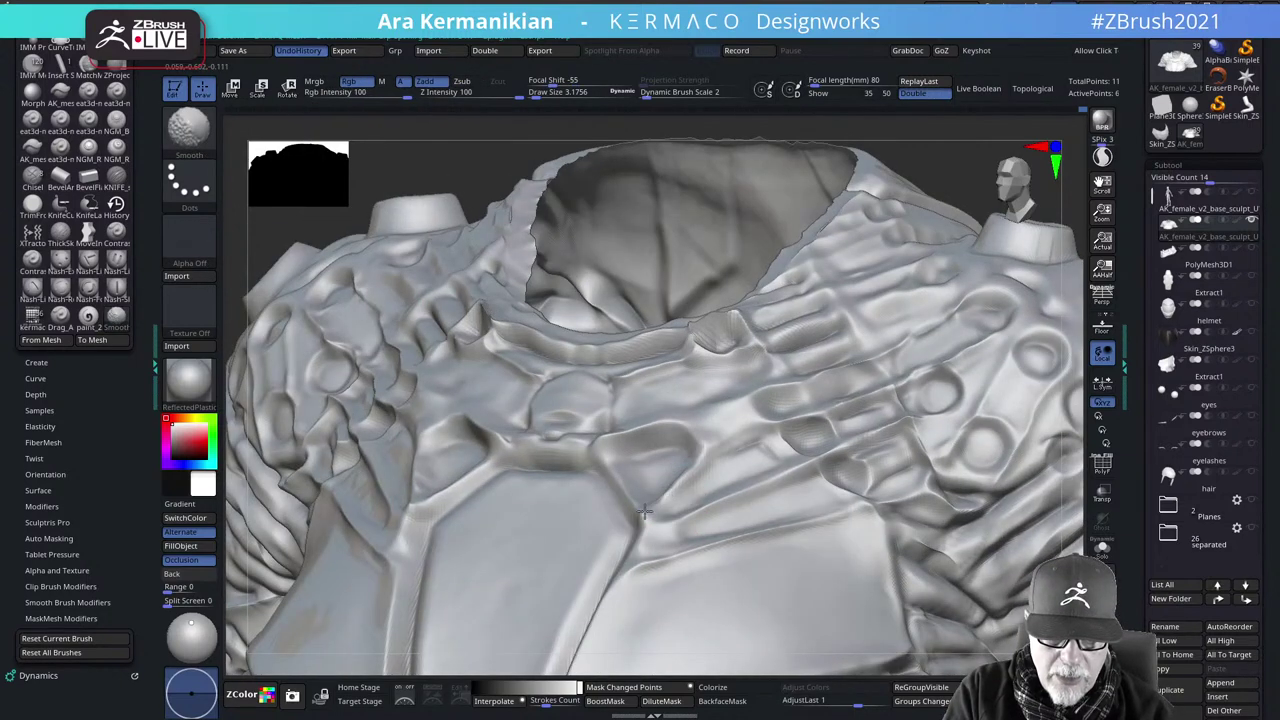
{"action": "mouse_move", "coordinate": [651, 503]}
{"action": "left_mouse_down", "text": "shift"}
{"action": "mouse_move", "coordinate": [695, 471]}
{"action": "mouse_move", "coordinate": [674, 505]}
{"action": "left_mouse_up", "text": "shift"}
{"action": "left_click_drag", "start_coordinate": [732, 455], "coordinate": [717, 460]}
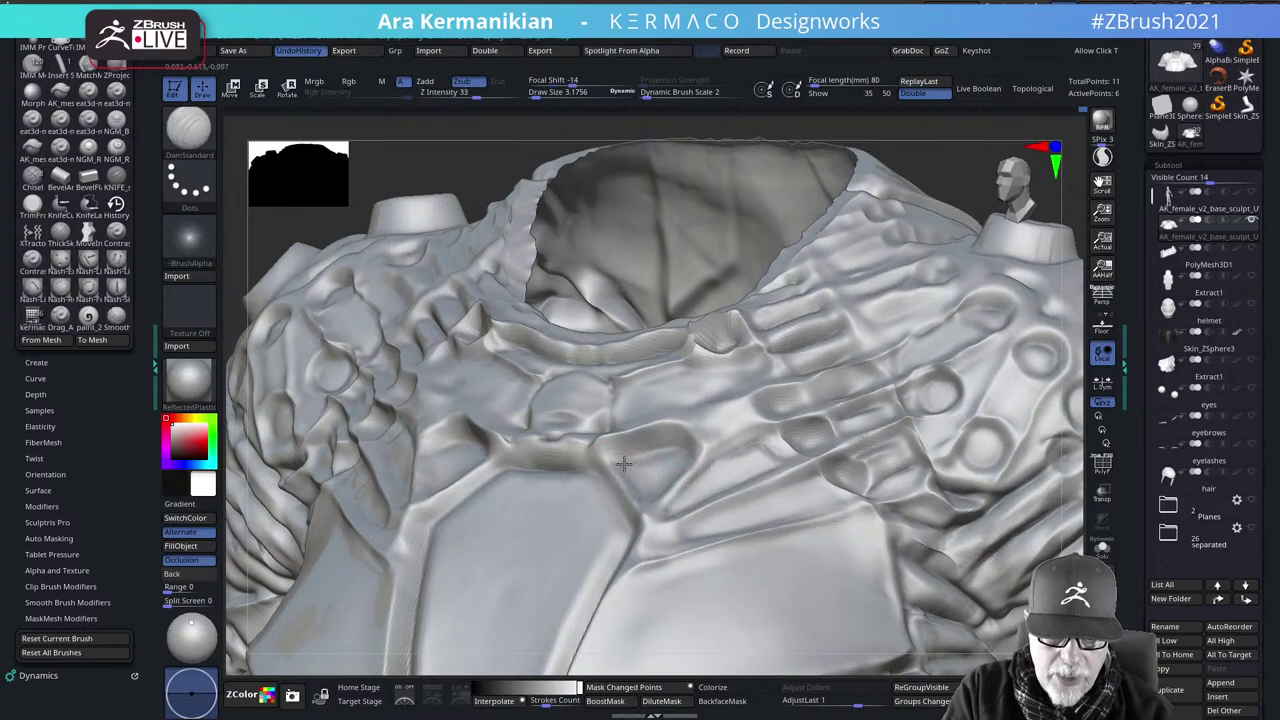
{"action": "mouse_move", "coordinate": [644, 498]}
{"action": "left_mouse_down"}
{"action": "mouse_move", "coordinate": [629, 463]}
{"action": "mouse_move", "coordinate": [661, 449]}
{"action": "left_mouse_up"}
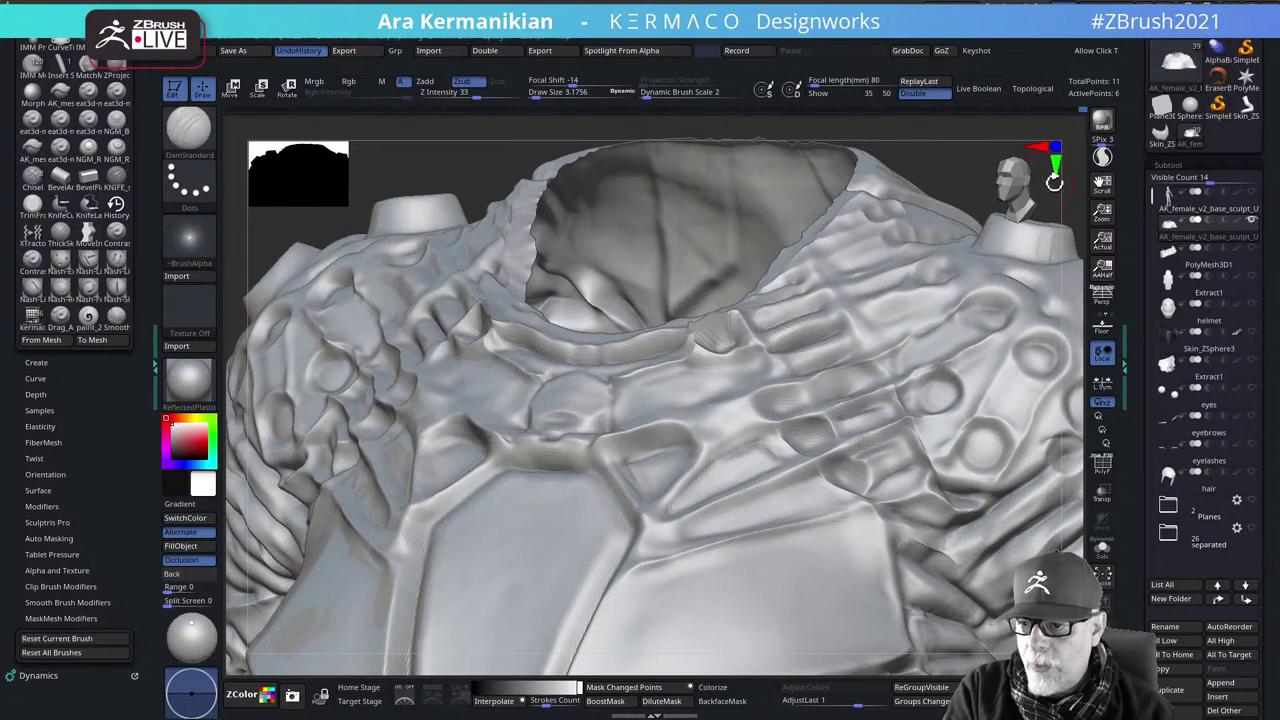
Smooth and carve cleaner edges into the small recessed pockets between the upper chest and the shoulder
{"action": "left_click", "coordinate": [1005, 182]}
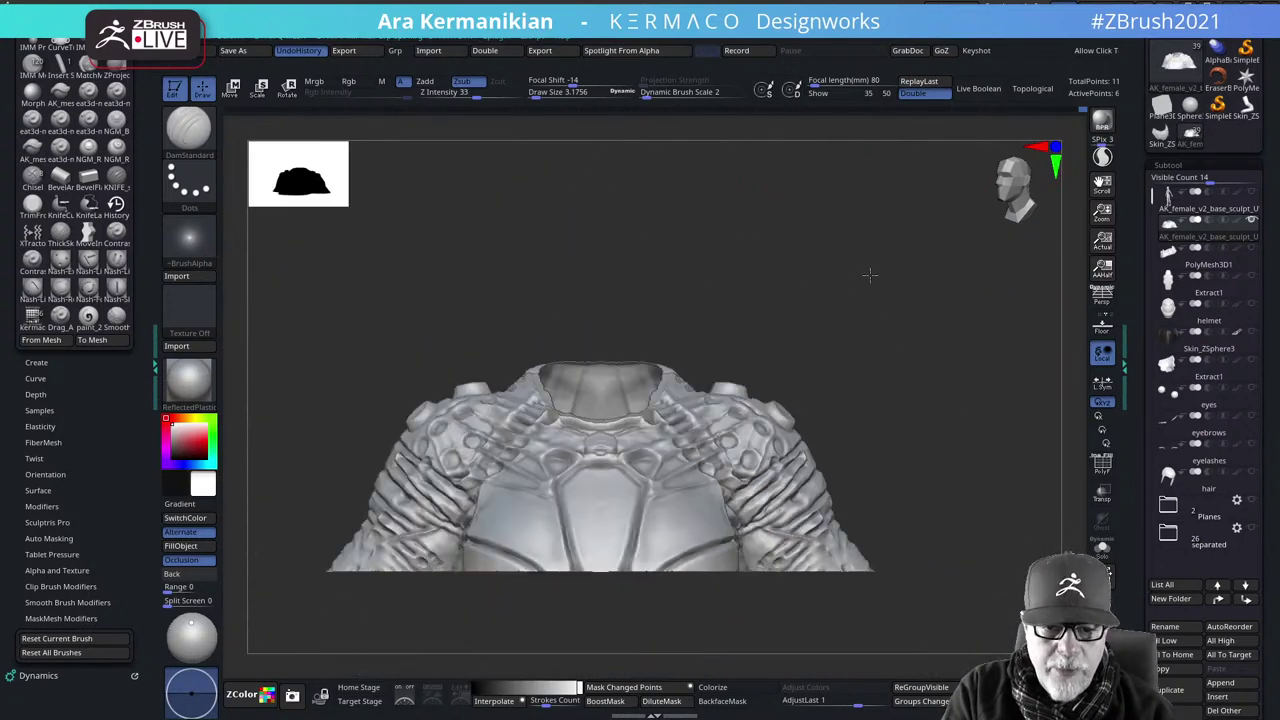
{"action": "left_click_drag", "start_coordinate": [982, 462], "coordinate": [1010, 410], "text": "alt"}
{"action": "mouse_move", "coordinate": [1049, 300]}
{"action": "left_mouse_down"}
{"action": "mouse_move", "coordinate": [880, 191]}
{"action": "mouse_move", "coordinate": [689, 211]}
{"action": "mouse_move", "coordinate": [777, 193]}
{"action": "mouse_move", "coordinate": [751, 243]}
{"action": "left_mouse_up"}
{"action": "key", "text": "shift"}
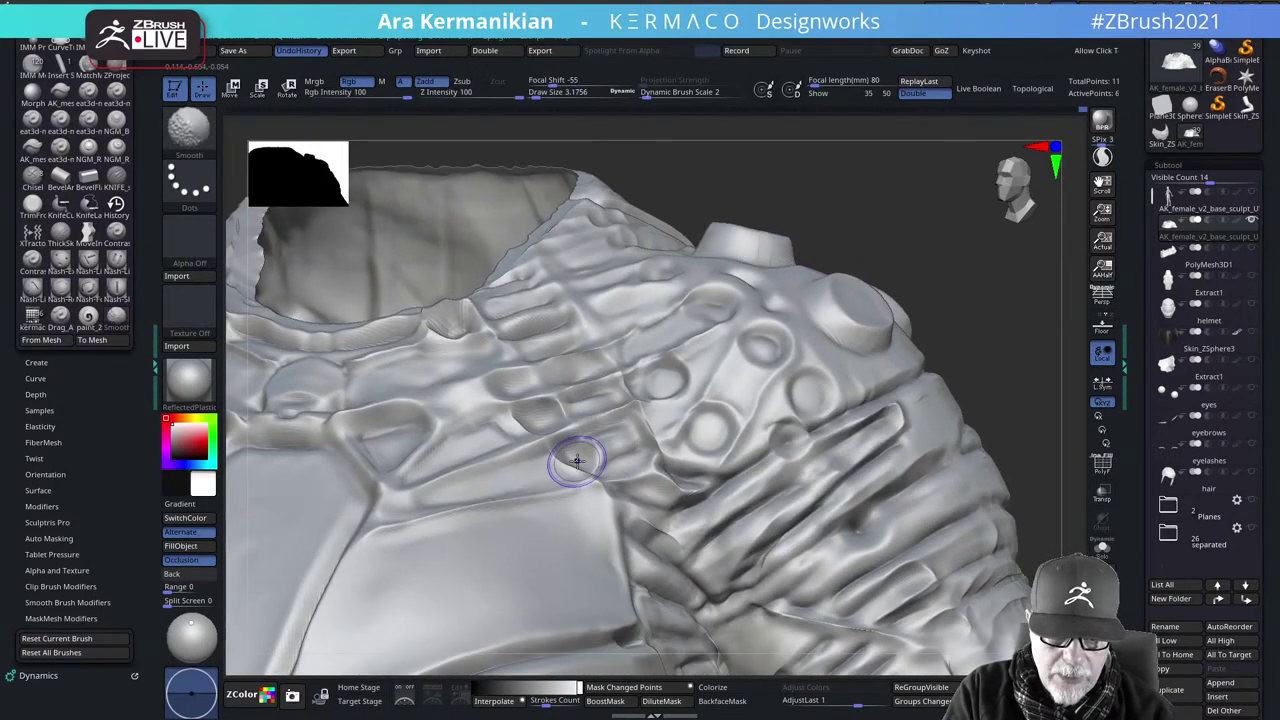
{"action": "mouse_move", "coordinate": [582, 458]}
{"action": "left_mouse_down", "text": "shift"}
{"action": "mouse_move", "coordinate": [587, 439]}
{"action": "mouse_move", "coordinate": [591, 449]}
{"action": "left_mouse_up", "text": "shift"}
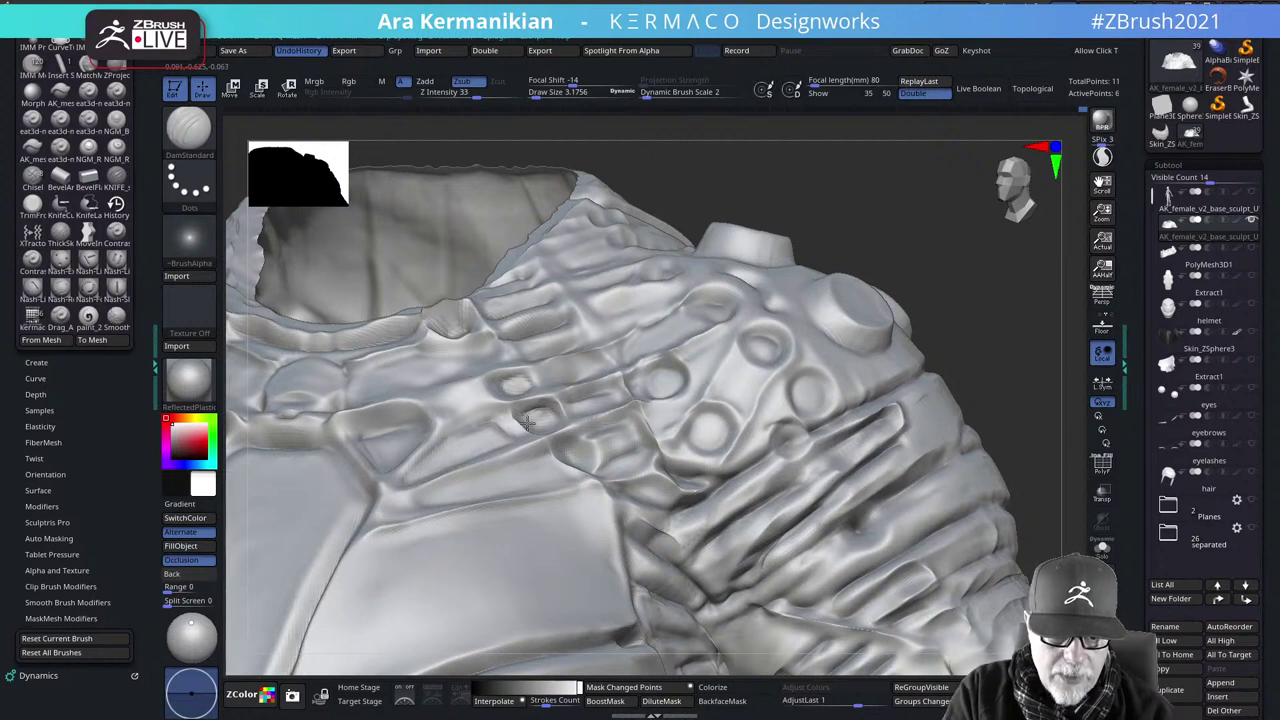
{"action": "mouse_move", "coordinate": [553, 428]}
{"action": "left_mouse_down"}
{"action": "mouse_move", "coordinate": [514, 409]}
{"action": "mouse_move", "coordinate": [551, 391]}
{"action": "left_mouse_up"}
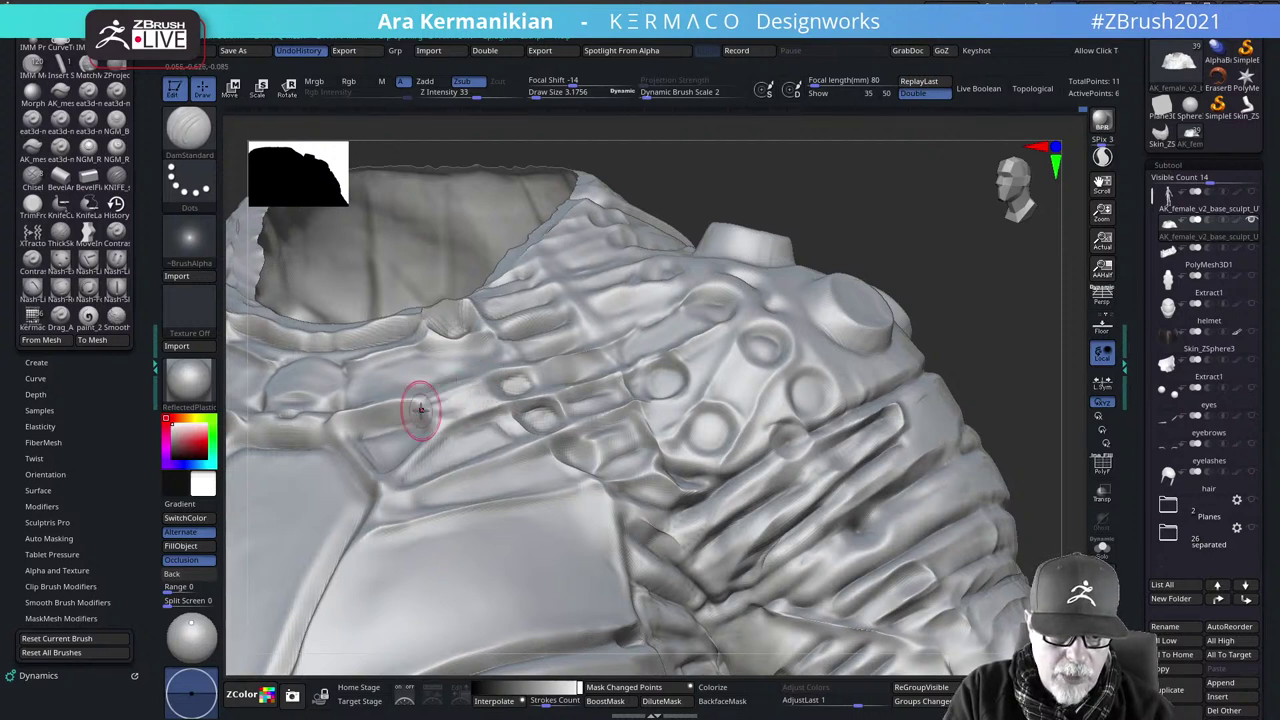
Polish the ridges around the small recessed pockets of the upper chest with HPolish and smooth them
{"action": "key", "text": "shift"}
{"action": "right_click", "coordinate": [449, 406]}
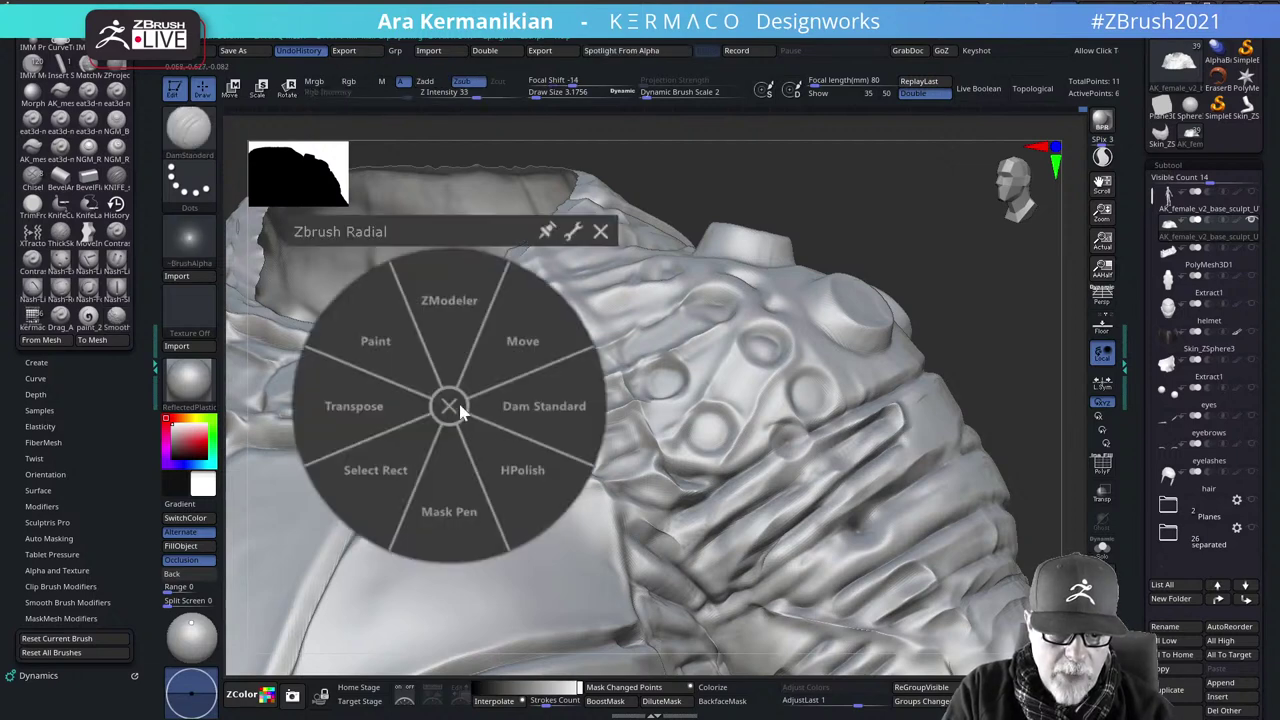
{"action": "left_click", "coordinate": [512, 475]}
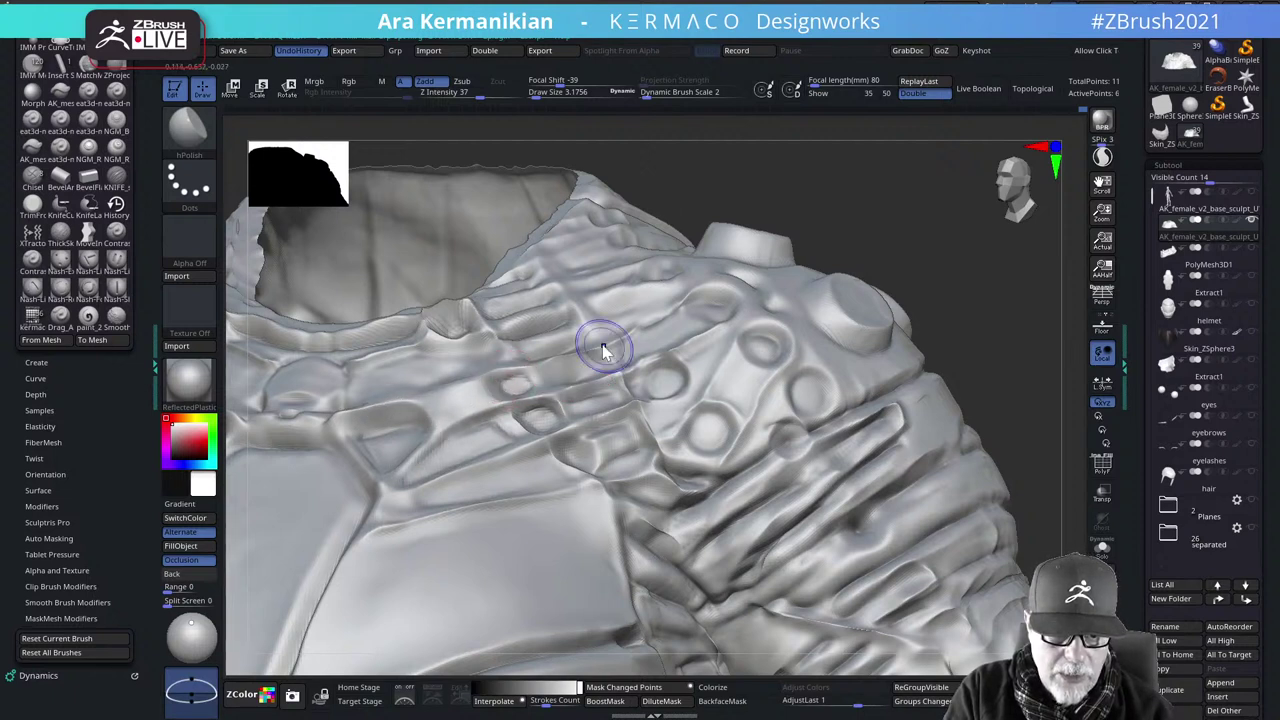
{"action": "key", "text": "shift"}
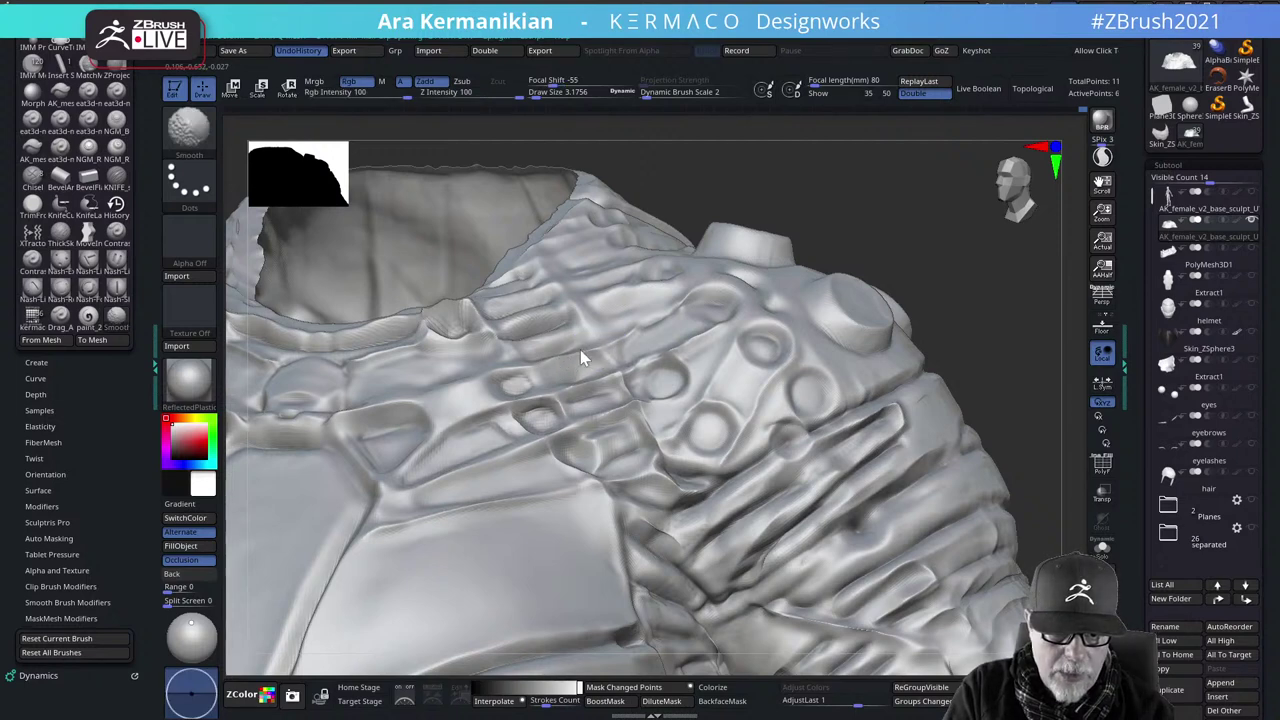
Carve the rims of the small chest pockets with Dam Standard and smooth the ridge running toward the triangular hollow
{"action": "right_click", "coordinate": [543, 384]}
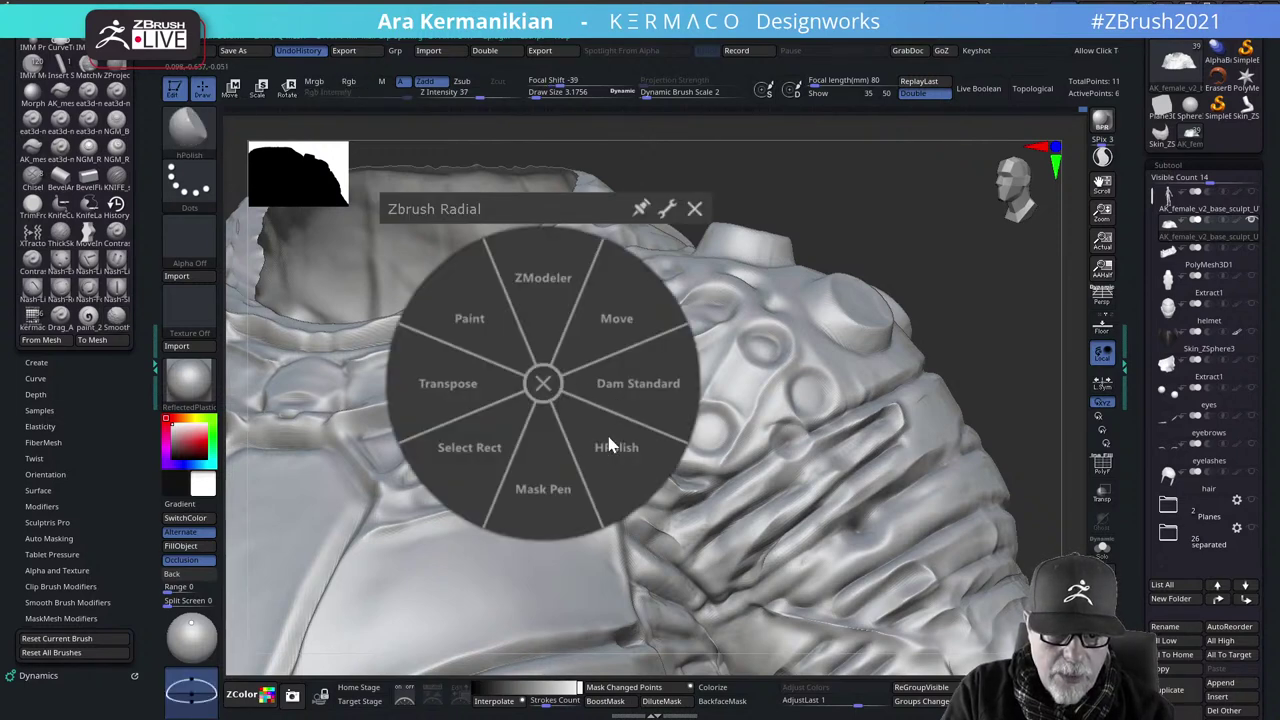
{"action": "left_click", "coordinate": [632, 406]}
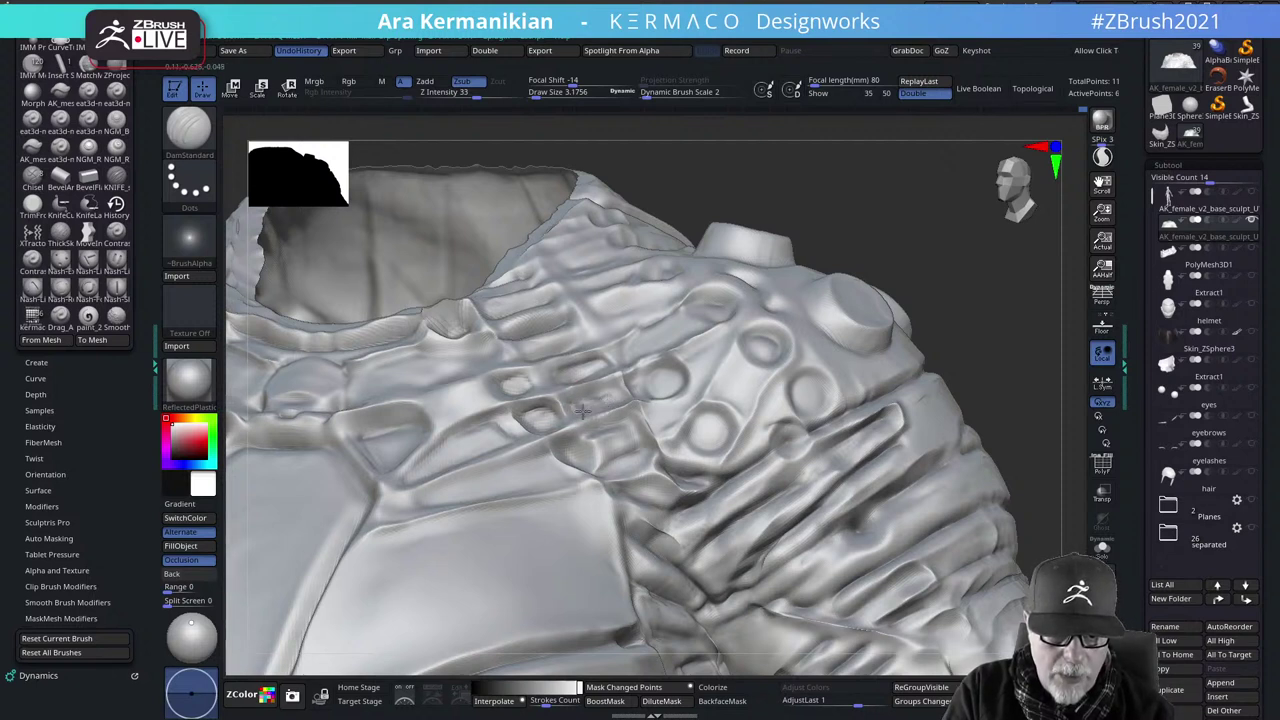
{"action": "key", "text": "shift"}
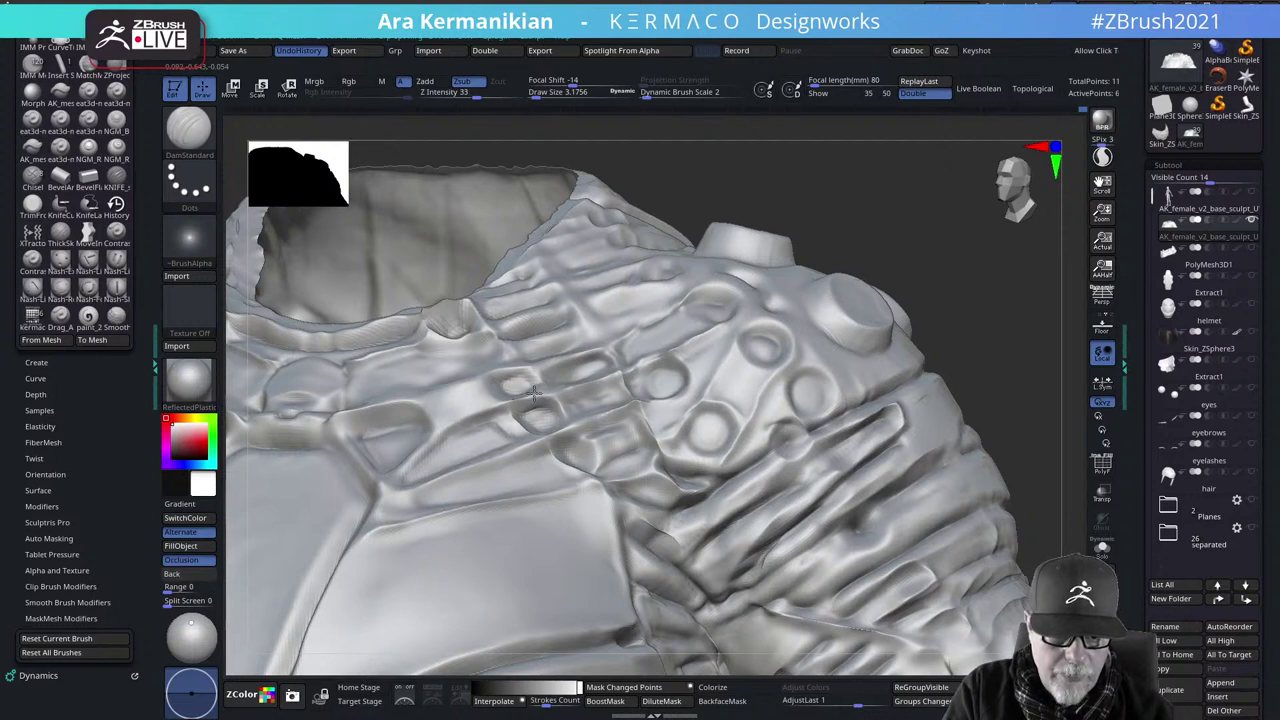
{"action": "key", "text": "shift"}
{"action": "mouse_move", "coordinate": [510, 404]}
{"action": "left_mouse_down", "text": "shift"}
{"action": "mouse_move", "coordinate": [498, 409]}
{"action": "mouse_move", "coordinate": [528, 435]}
{"action": "left_mouse_up", "text": "shift"}
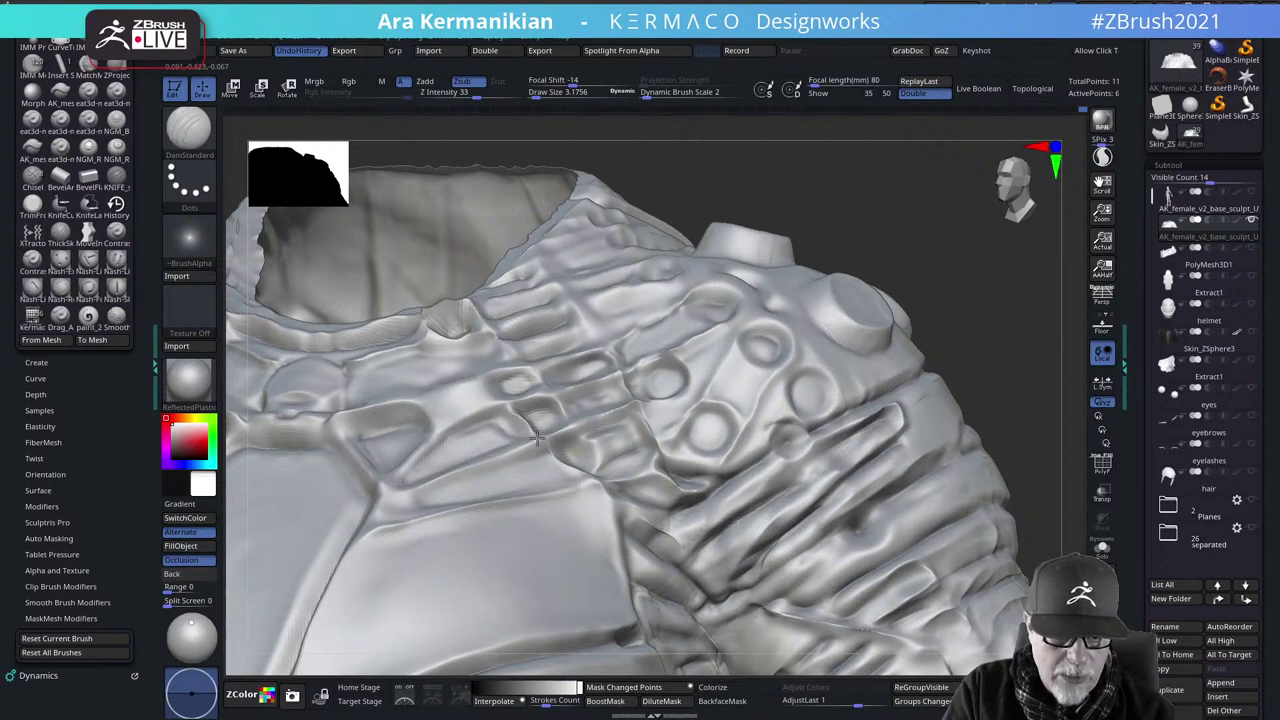
{"action": "key", "text": "shift"}
{"action": "left_click_drag", "start_coordinate": [523, 418], "coordinate": [516, 423], "text": "shift"}
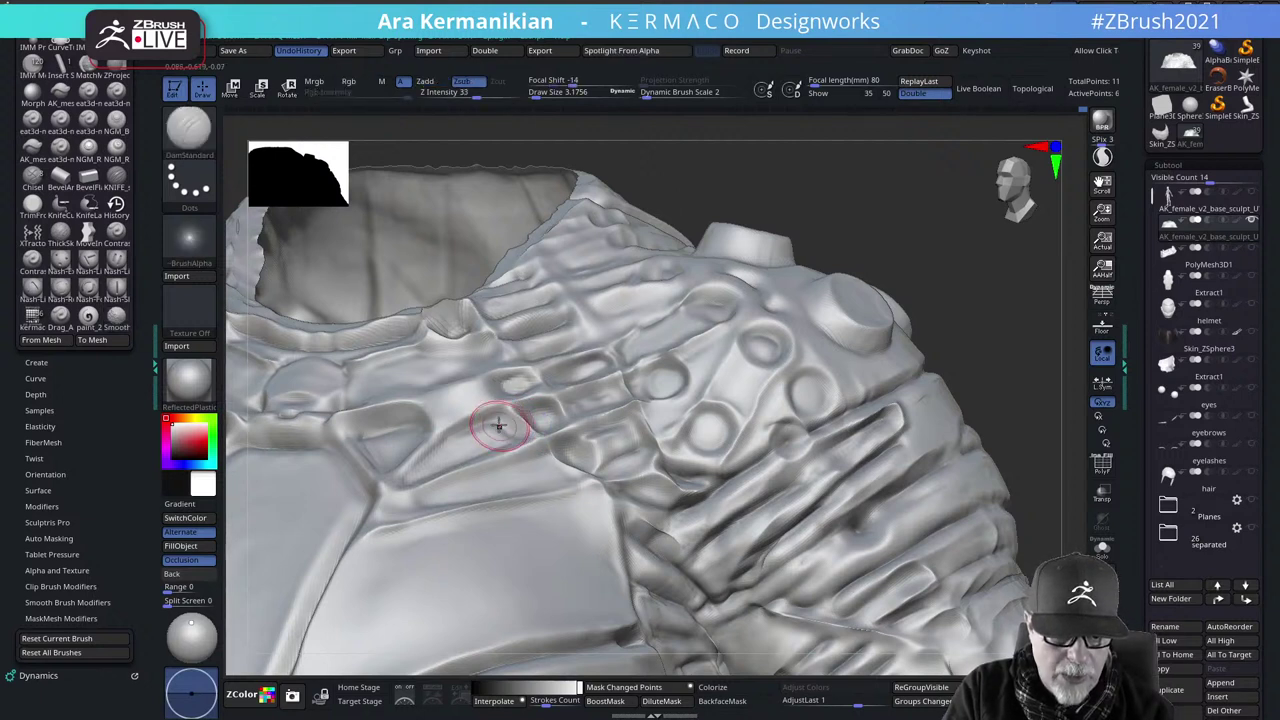
{"action": "key", "text": "shift"}
{"action": "left_click_drag", "start_coordinate": [422, 453], "coordinate": [394, 469]}
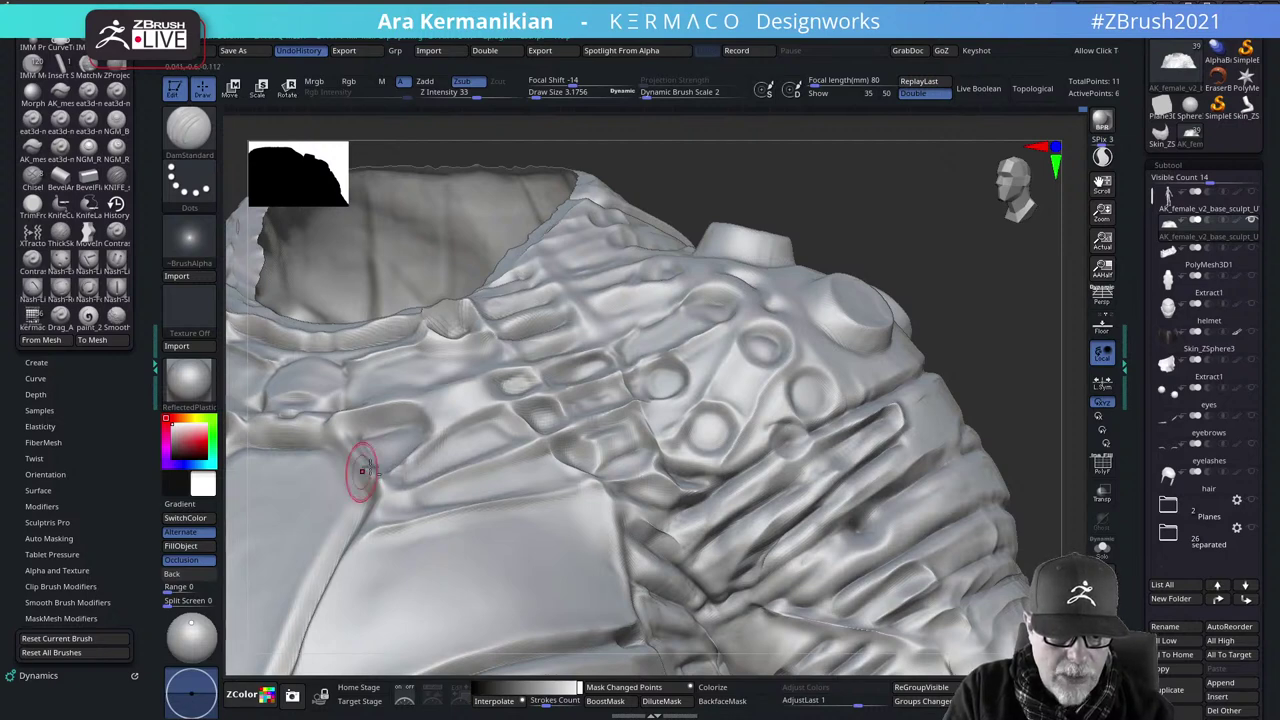
Smooth the chest pockets and carve a deeper, cleaner recess at the outer end of the long diagonal ridge
{"action": "mouse_move", "coordinate": [981, 244]}
{"action": "left_mouse_down"}
{"action": "mouse_move", "coordinate": [769, 277]}
{"action": "mouse_move", "coordinate": [811, 271]}
{"action": "mouse_move", "coordinate": [965, 345]}
{"action": "left_mouse_up"}
{"action": "key", "text": "shift"}
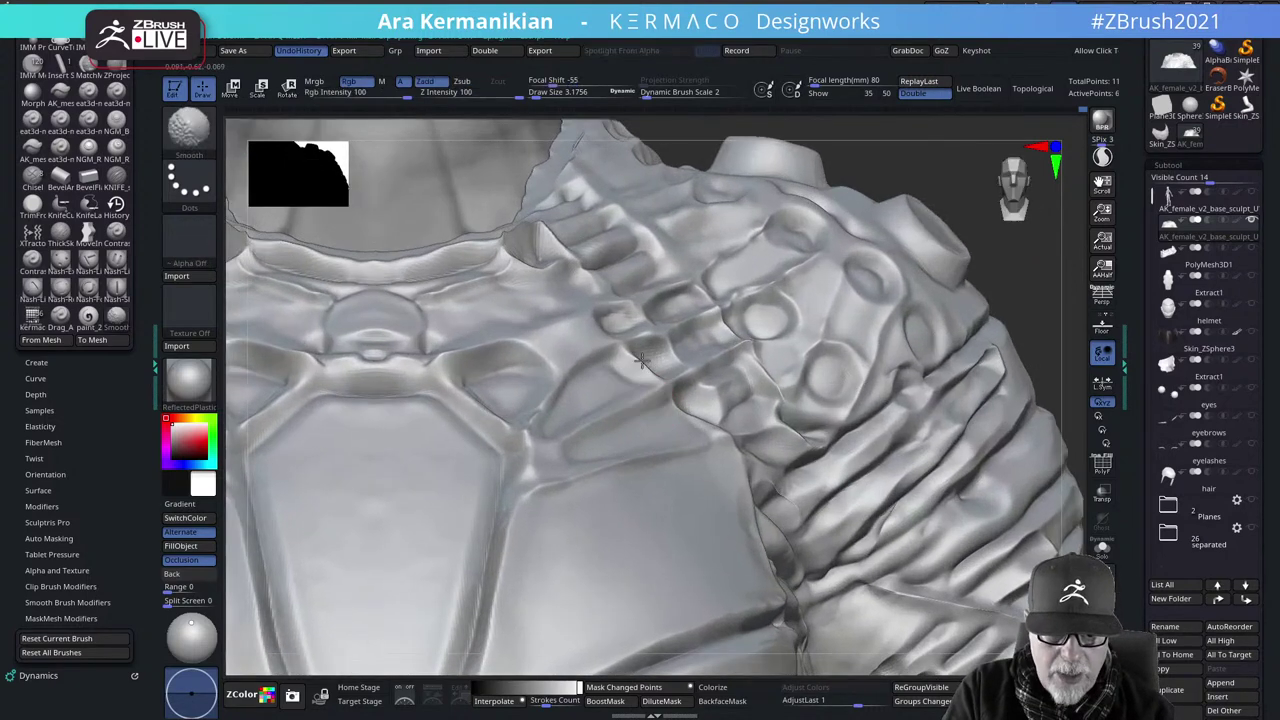
{"action": "left_click_drag", "start_coordinate": [685, 348], "coordinate": [655, 351], "text": "shift"}
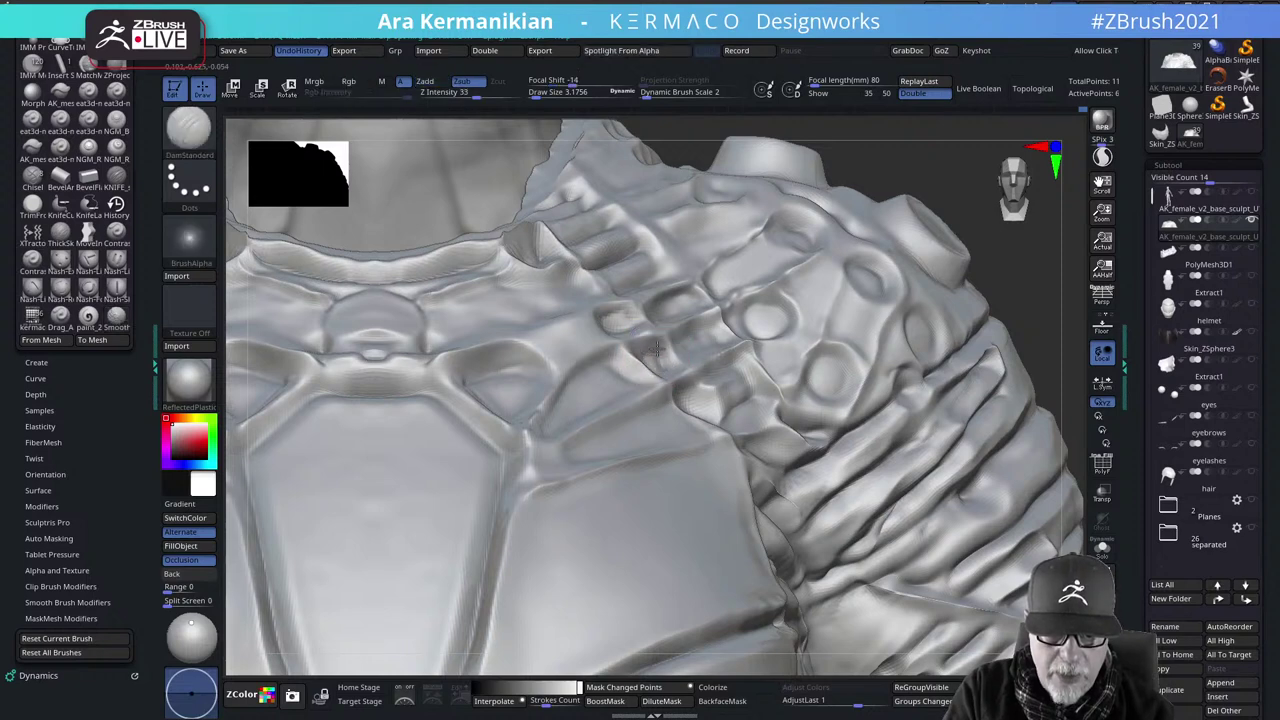
{"action": "left_click_drag", "start_coordinate": [1024, 292], "coordinate": [651, 371]}
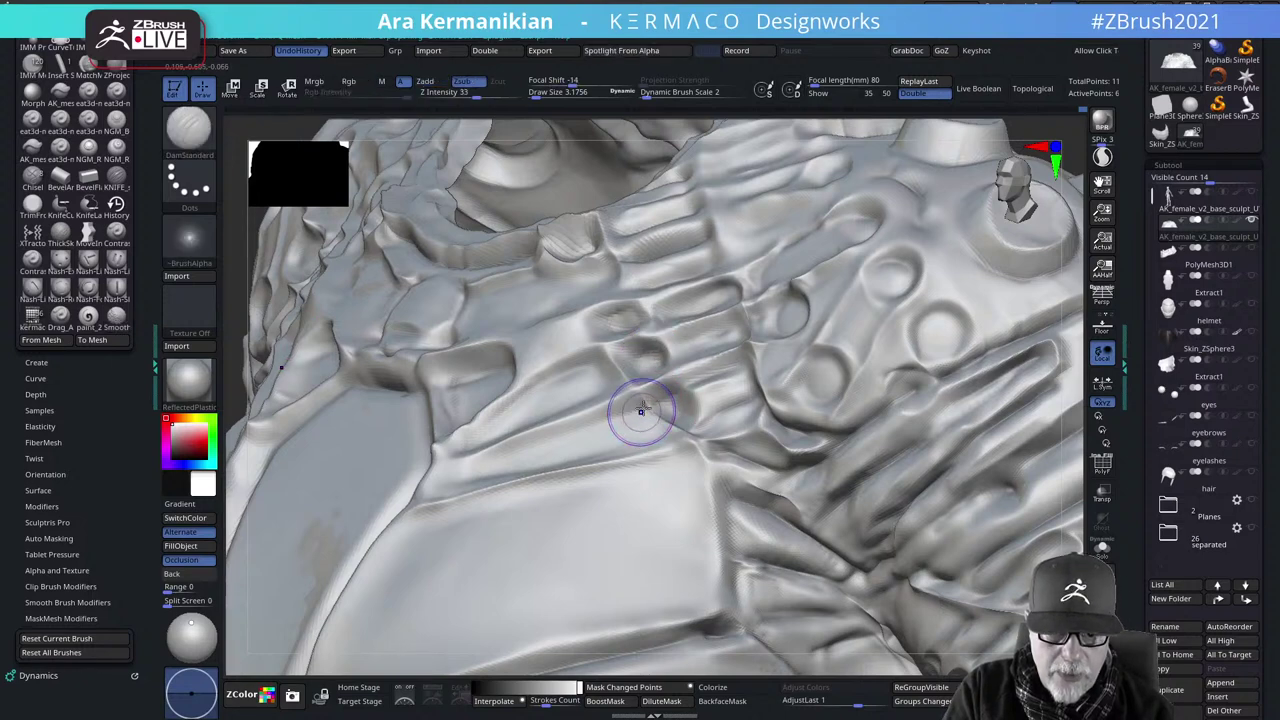
{"action": "mouse_move", "coordinate": [671, 393]}
{"action": "left_mouse_down"}
{"action": "mouse_move", "coordinate": [688, 411]}
{"action": "mouse_move", "coordinate": [655, 397]}
{"action": "mouse_move", "coordinate": [693, 423]}
{"action": "left_mouse_up"}
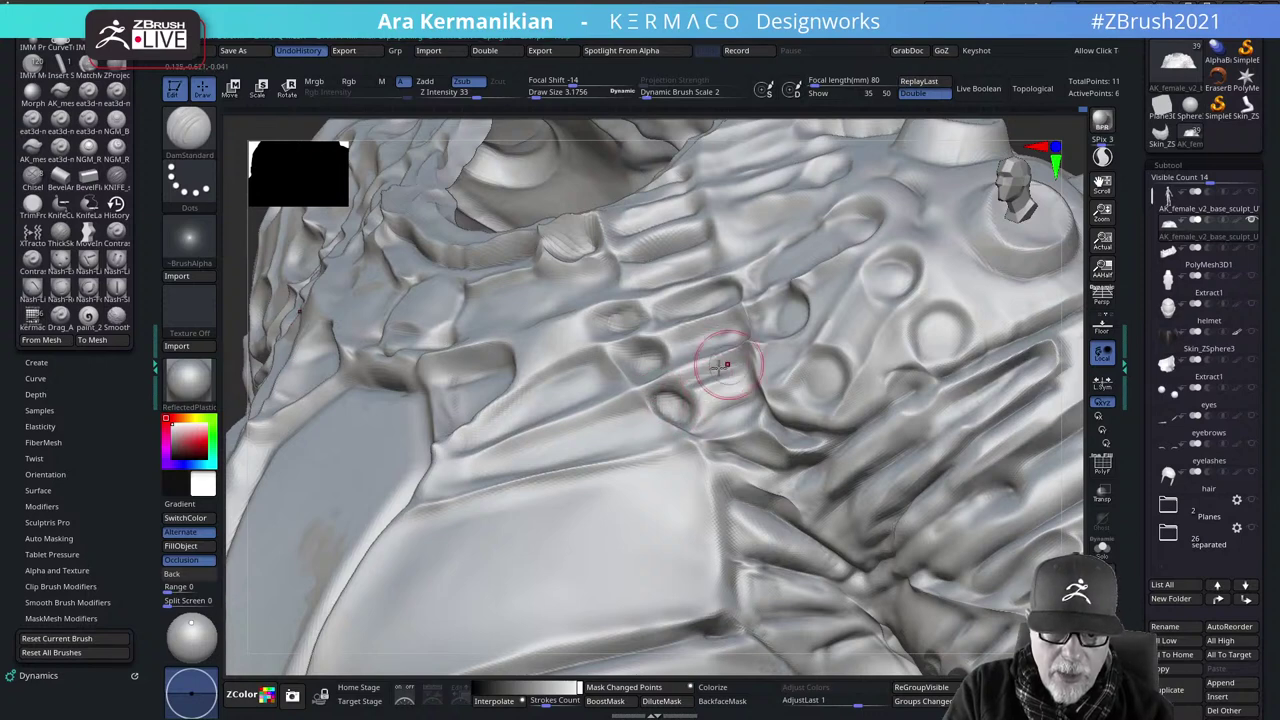
{"action": "left_click_drag", "start_coordinate": [726, 367], "coordinate": [709, 375]}
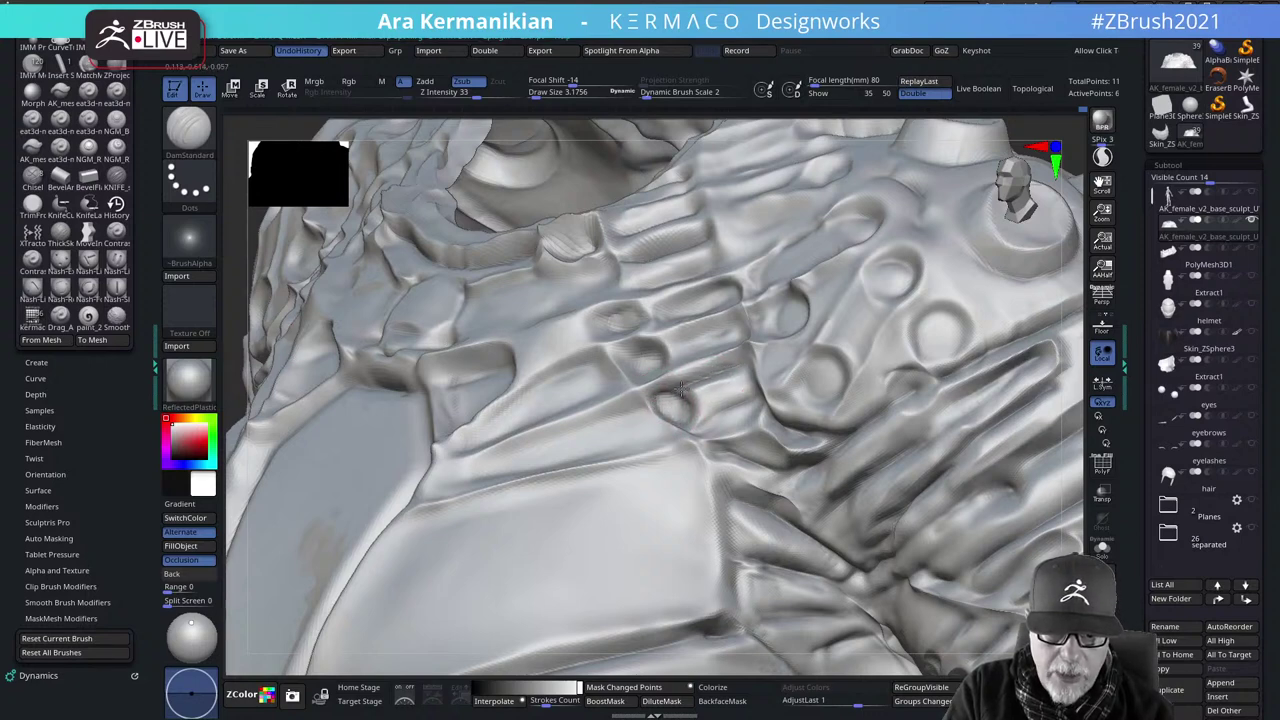
Smooth the short strips between the chest pockets and the round recesses on the shoulder
{"action": "key", "text": "shift"}
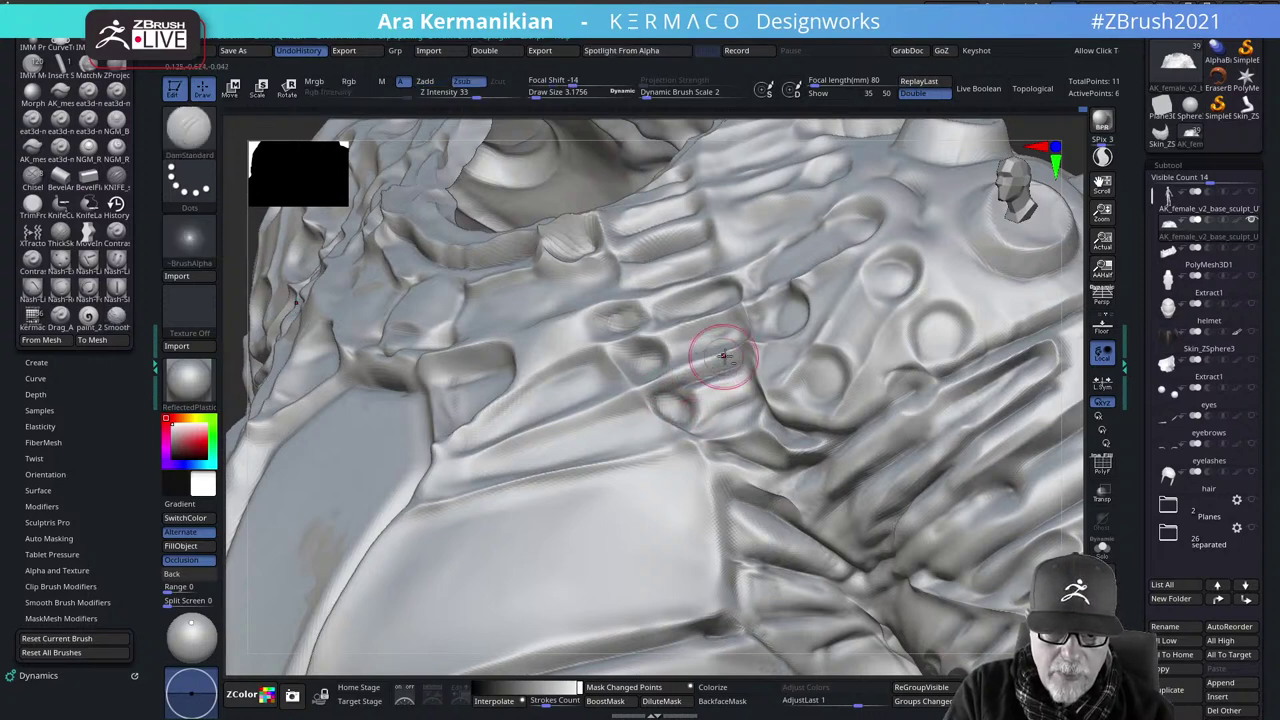
{"action": "mouse_move", "coordinate": [757, 308]}
{"action": "left_mouse_down", "text": "shift"}
{"action": "mouse_move", "coordinate": [752, 337]}
{"action": "mouse_move", "coordinate": [777, 328]}
{"action": "left_mouse_up", "text": "shift"}
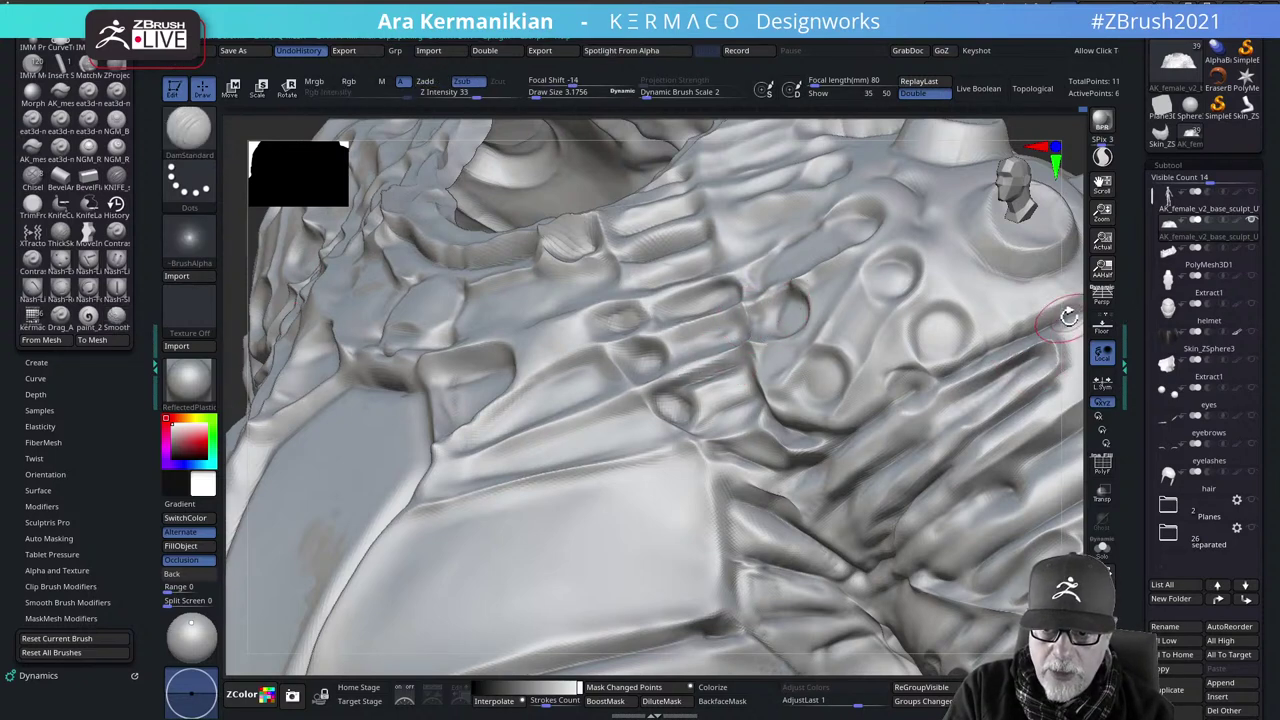
{"action": "left_click_drag", "start_coordinate": [1068, 315], "coordinate": [884, 303], "text": "alt"}
{"action": "mouse_move", "coordinate": [995, 278]}
{"action": "left_mouse_down"}
{"action": "mouse_move", "coordinate": [1027, 289]}
{"action": "mouse_move", "coordinate": [851, 366]}
{"action": "mouse_move", "coordinate": [940, 357]}
{"action": "mouse_move", "coordinate": [900, 415]}
{"action": "left_mouse_up"}
{"action": "left_click_drag", "start_coordinate": [741, 346], "coordinate": [748, 333], "text": "shift"}
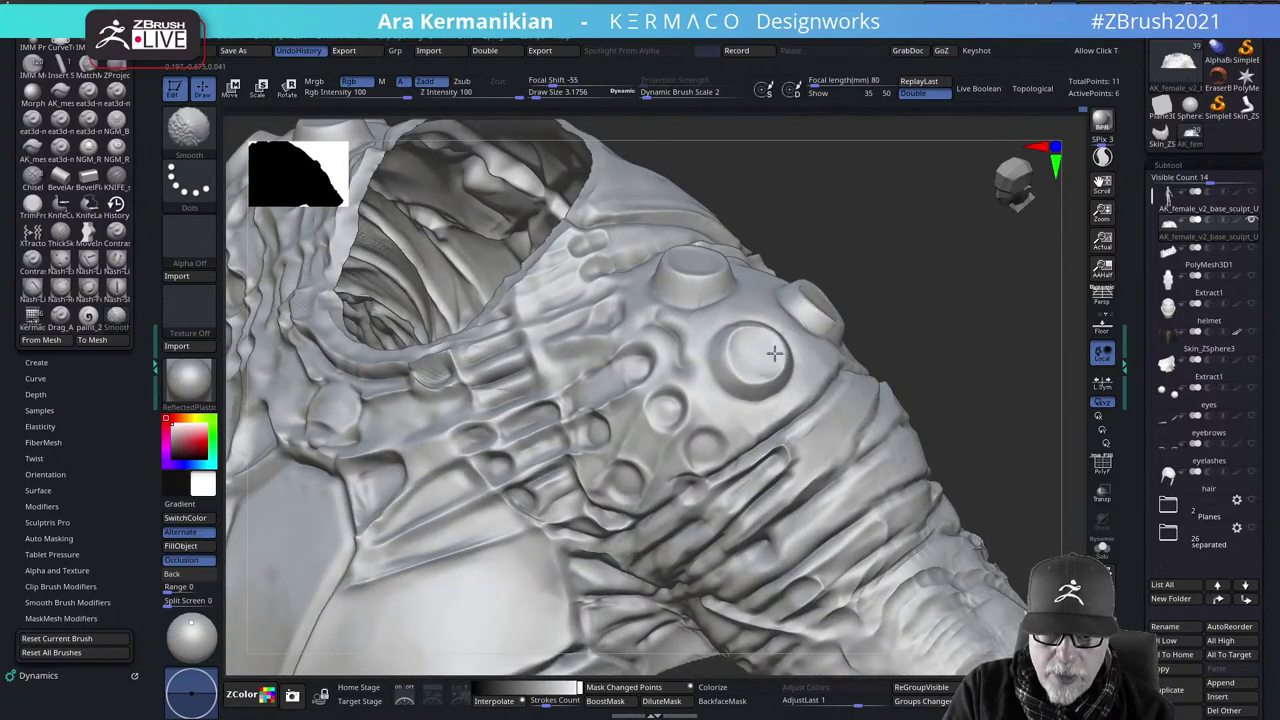
Unhide the rest of the suit and frame the complete model from the front
{"action": "key", "text": "ctrl+d"}
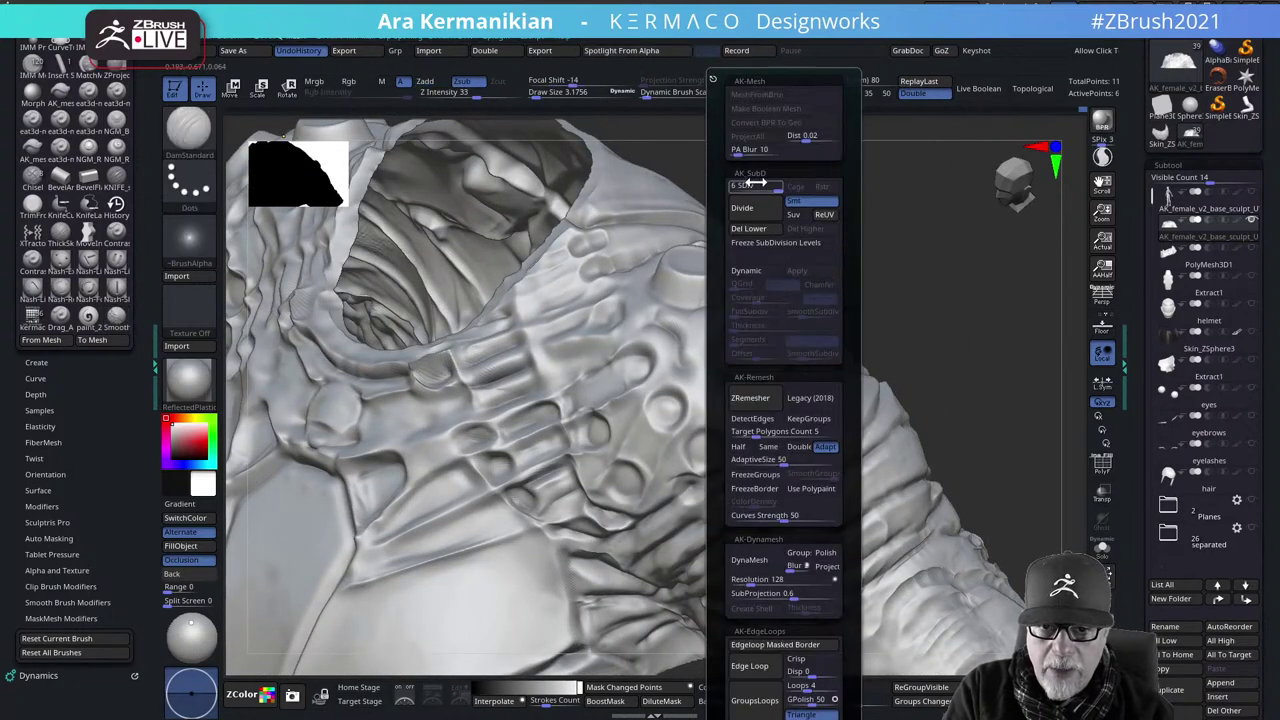
{"action": "key", "text": "ctrl+shift"}
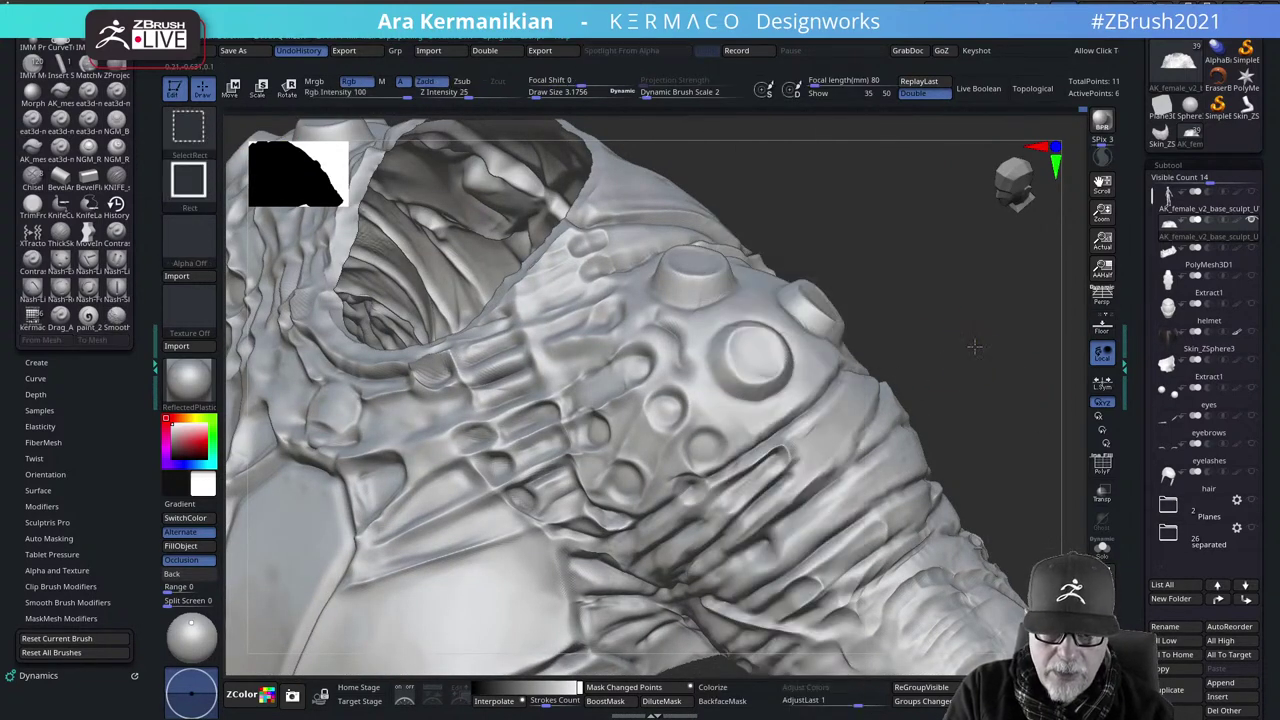
{"action": "left_click", "coordinate": [1022, 427], "text": "ctrl+shift"}
{"action": "left_click_drag", "start_coordinate": [1023, 400], "coordinate": [984, 370]}
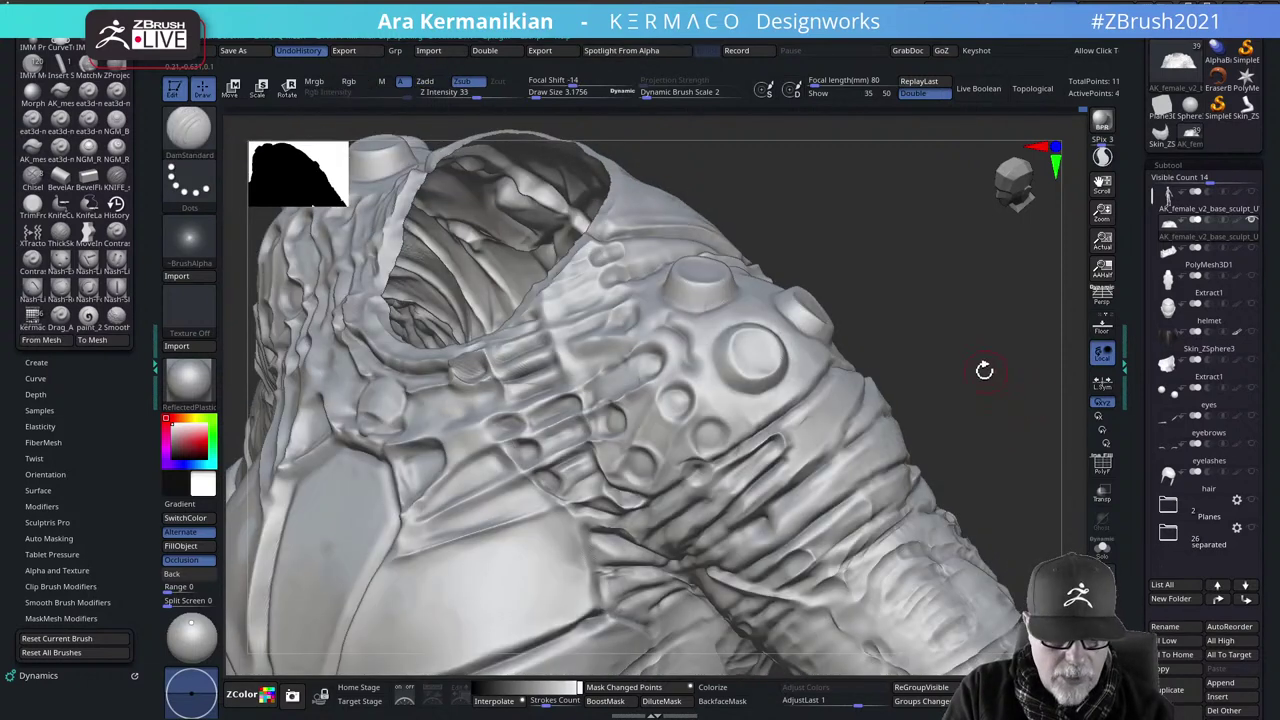
{"action": "key", "text": "f"}
{"action": "left_click_drag", "start_coordinate": [934, 414], "coordinate": [850, 438], "text": "shift"}
{"action": "mouse_move", "coordinate": [1186, 208]}
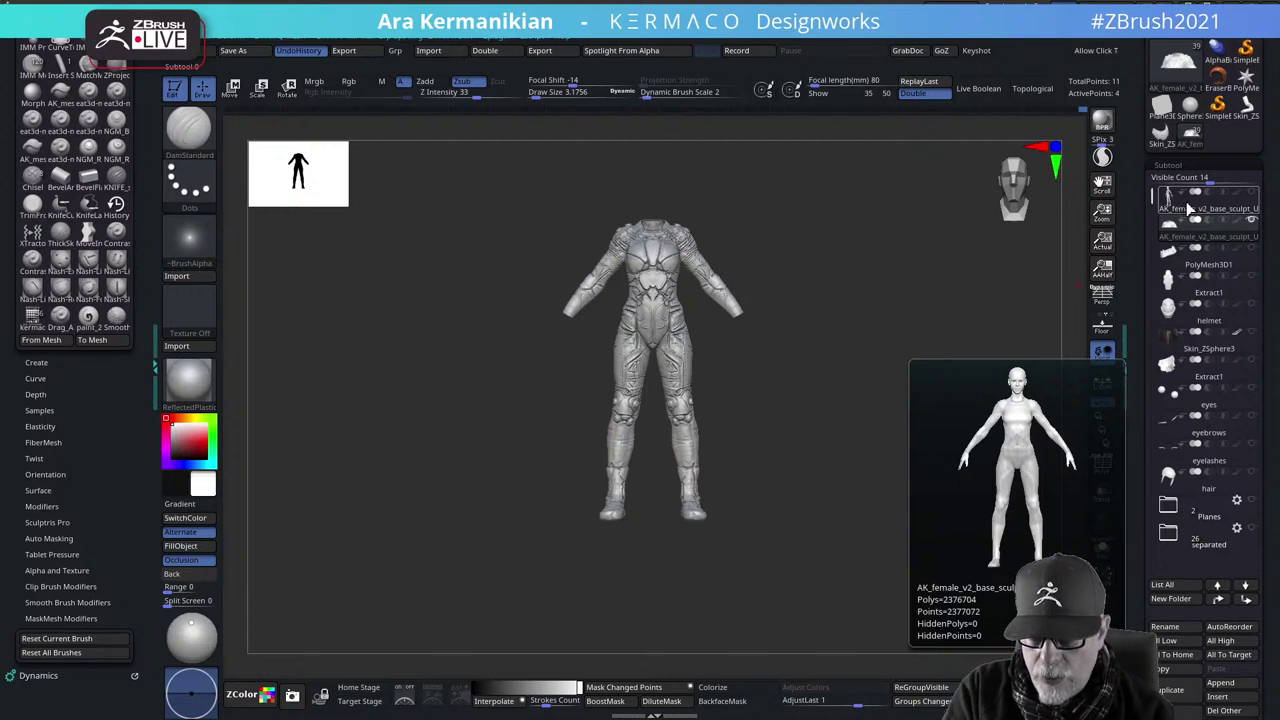
Refine and smooth the diagonal seam crossing the front of the upper thighs
{"action": "left_click_drag", "start_coordinate": [876, 295], "coordinate": [829, 418], "text": "alt"}
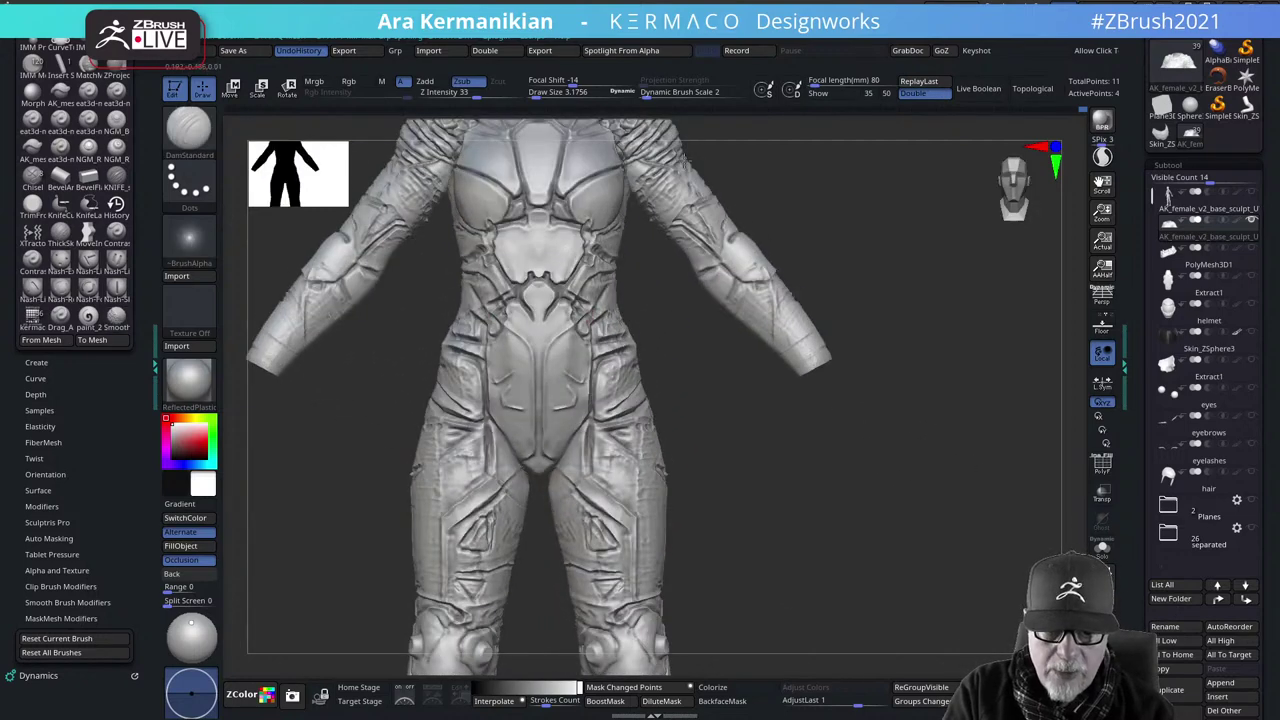
{"action": "mouse_move", "coordinate": [810, 204]}
{"action": "left_mouse_down", "text": "alt"}
{"action": "mouse_move", "coordinate": [883, 404]}
{"action": "mouse_move", "coordinate": [920, 354]}
{"action": "mouse_move", "coordinate": [974, 349]}
{"action": "mouse_move", "coordinate": [846, 449]}
{"action": "mouse_move", "coordinate": [883, 305]}
{"action": "mouse_move", "coordinate": [851, 380]}
{"action": "mouse_move", "coordinate": [866, 429]}
{"action": "mouse_move", "coordinate": [902, 460]}
{"action": "mouse_move", "coordinate": [898, 478]}
{"action": "left_mouse_up", "text": "alt"}
{"action": "mouse_move", "coordinate": [878, 350]}
{"action": "left_mouse_down", "text": "alt"}
{"action": "mouse_move", "coordinate": [915, 454]}
{"action": "mouse_move", "coordinate": [905, 482]}
{"action": "left_mouse_up", "text": "alt"}
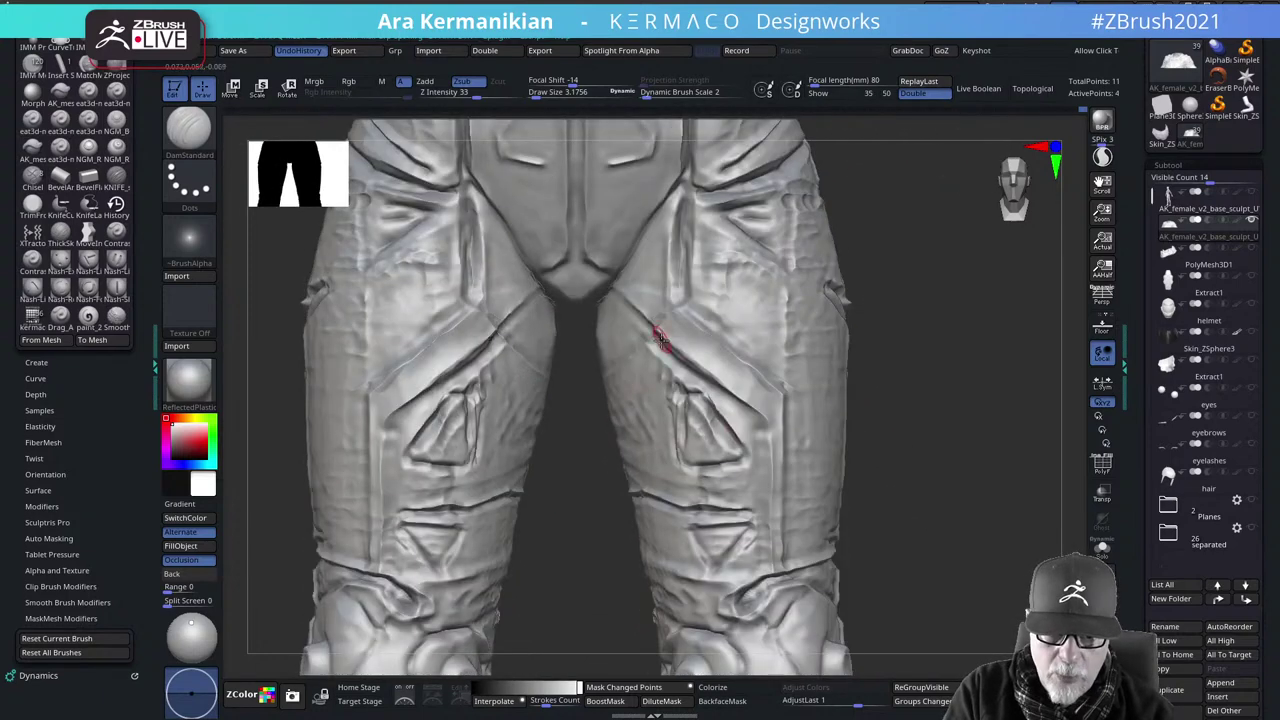
{"action": "left_click_drag", "start_coordinate": [675, 320], "coordinate": [740, 354], "text": "shift"}
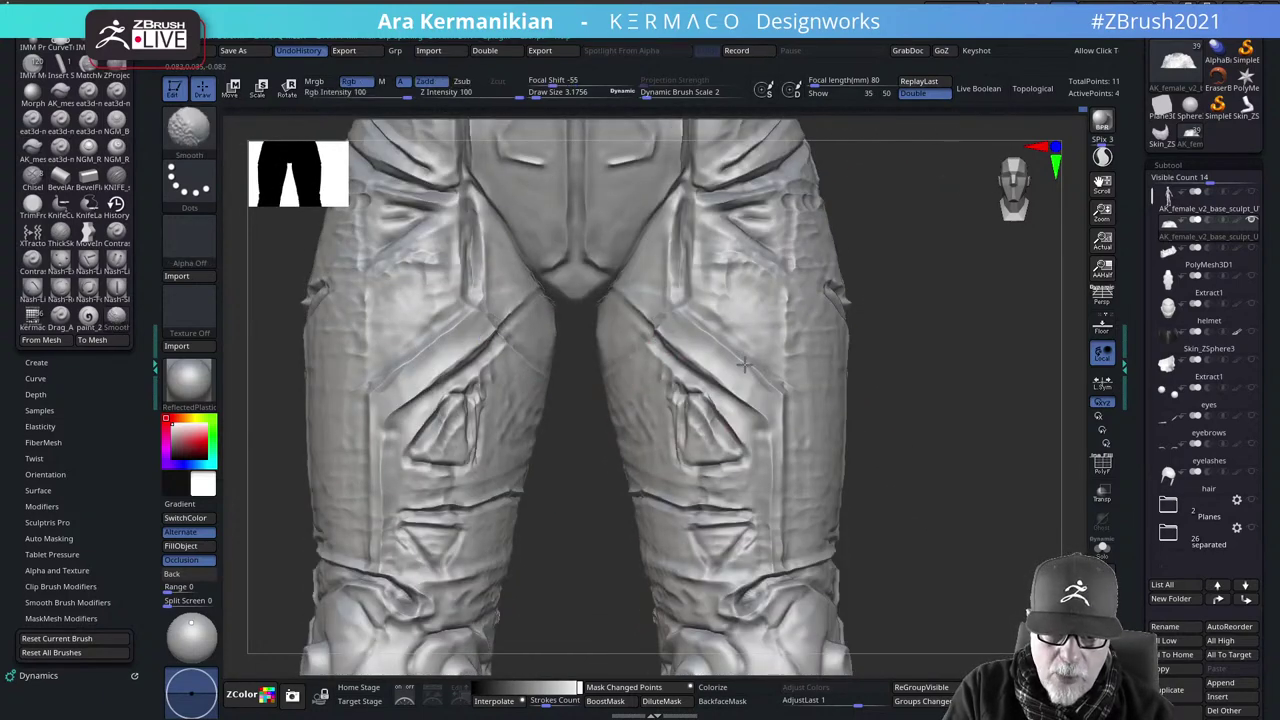
Touch up and smooth the angular grooves on the lower abdominal panel
{"action": "mouse_move", "coordinate": [1029, 443]}
{"action": "left_mouse_down"}
{"action": "mouse_move", "coordinate": [886, 414]}
{"action": "mouse_move", "coordinate": [891, 380]}
{"action": "mouse_move", "coordinate": [826, 379]}
{"action": "mouse_move", "coordinate": [991, 426]}
{"action": "mouse_move", "coordinate": [1017, 457]}
{"action": "mouse_move", "coordinate": [1016, 479]}
{"action": "mouse_move", "coordinate": [752, 424]}
{"action": "mouse_move", "coordinate": [798, 379]}
{"action": "mouse_move", "coordinate": [871, 451]}
{"action": "mouse_move", "coordinate": [871, 431]}
{"action": "mouse_move", "coordinate": [881, 435]}
{"action": "left_mouse_up"}
{"action": "left_click_drag", "start_coordinate": [853, 531], "coordinate": [850, 600], "text": "alt"}
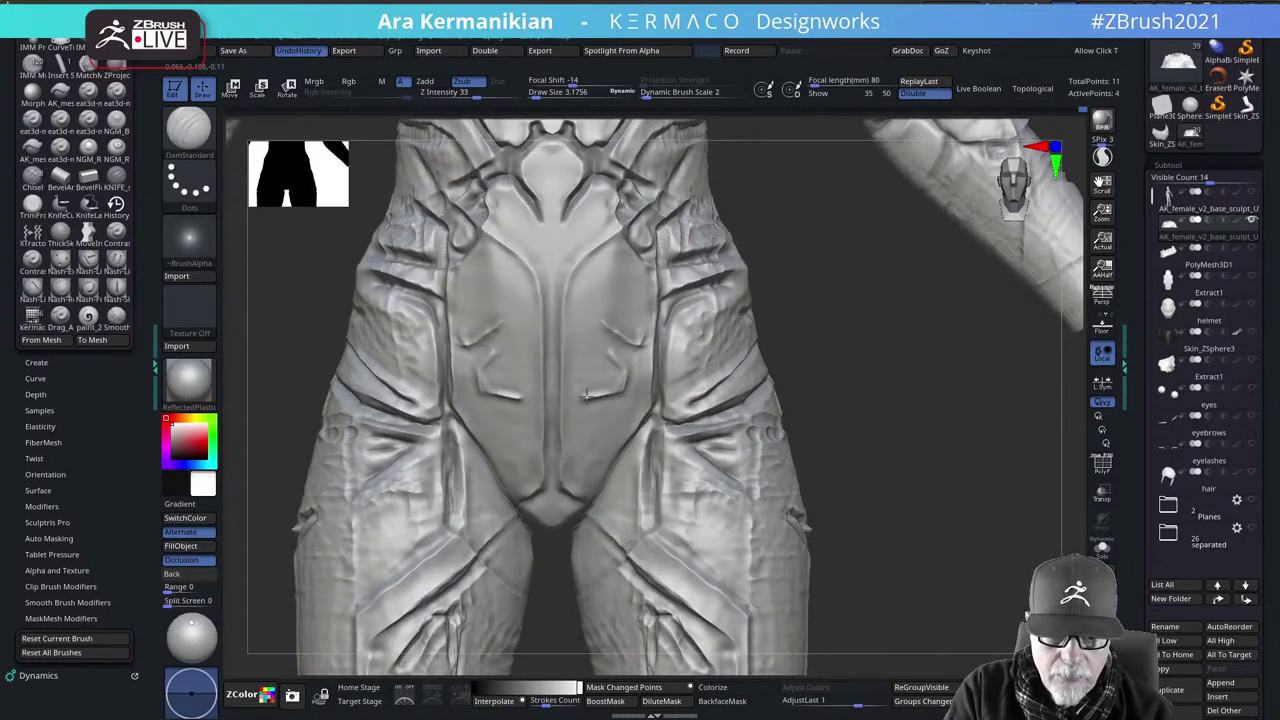
{"action": "key", "text": "shift"}
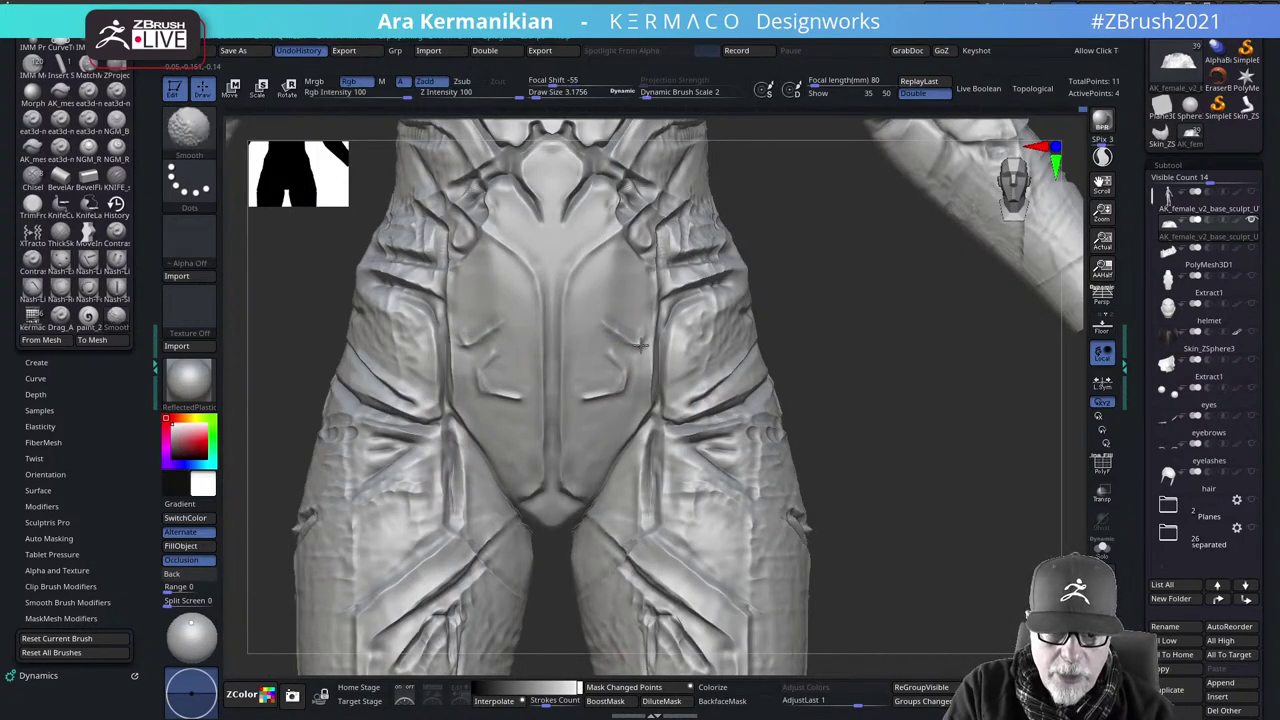
{"action": "mouse_move", "coordinate": [797, 332]}
{"action": "left_mouse_down"}
{"action": "mouse_move", "coordinate": [677, 233]}
{"action": "mouse_move", "coordinate": [762, 333]}
{"action": "left_mouse_up"}
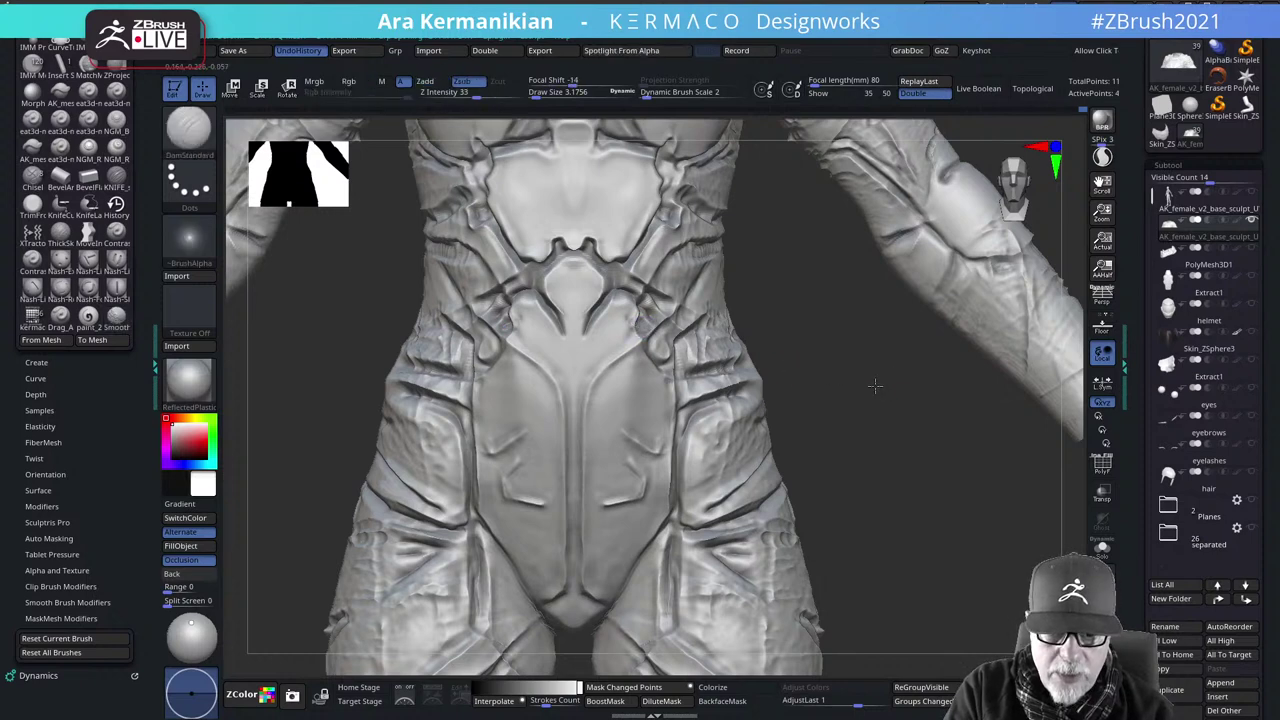
Carve a sharper crease along the long horizontal fold on the side of the waist and smooth around it
{"action": "left_click_drag", "start_coordinate": [796, 365], "coordinate": [788, 311]}
{"action": "left_click_drag", "start_coordinate": [443, 414], "coordinate": [624, 420]}
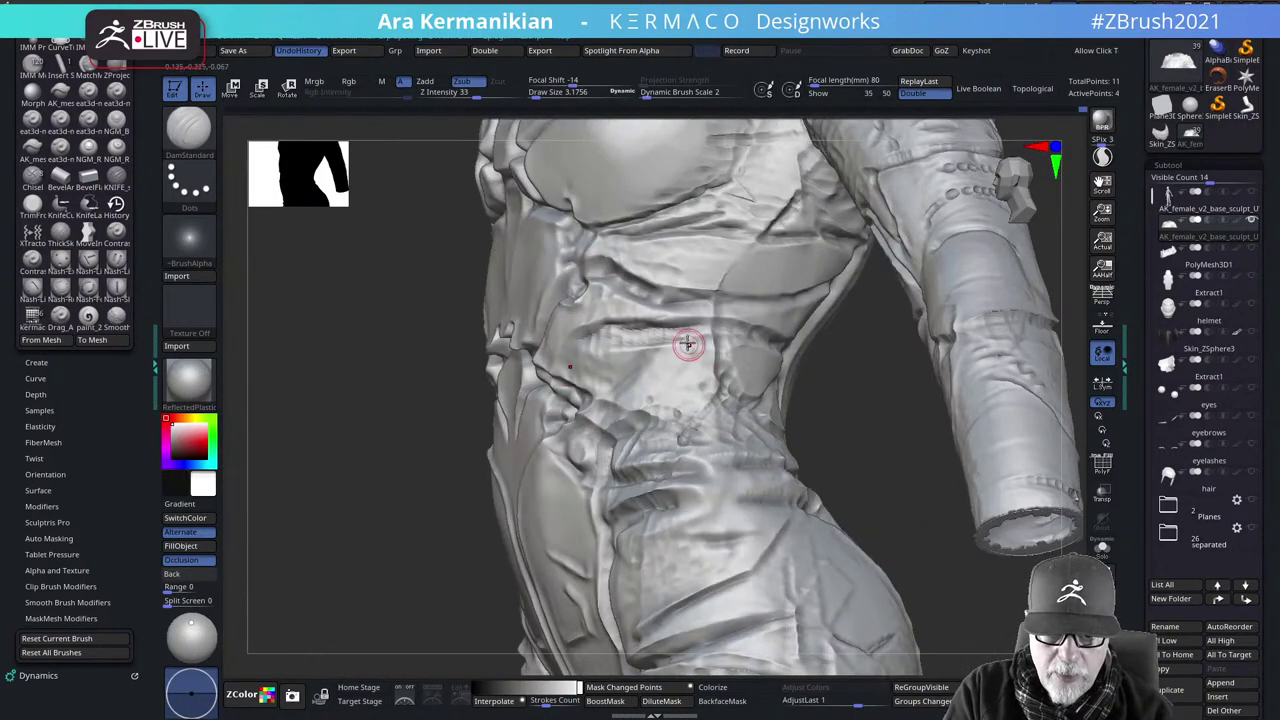
{"action": "key", "text": "shift"}
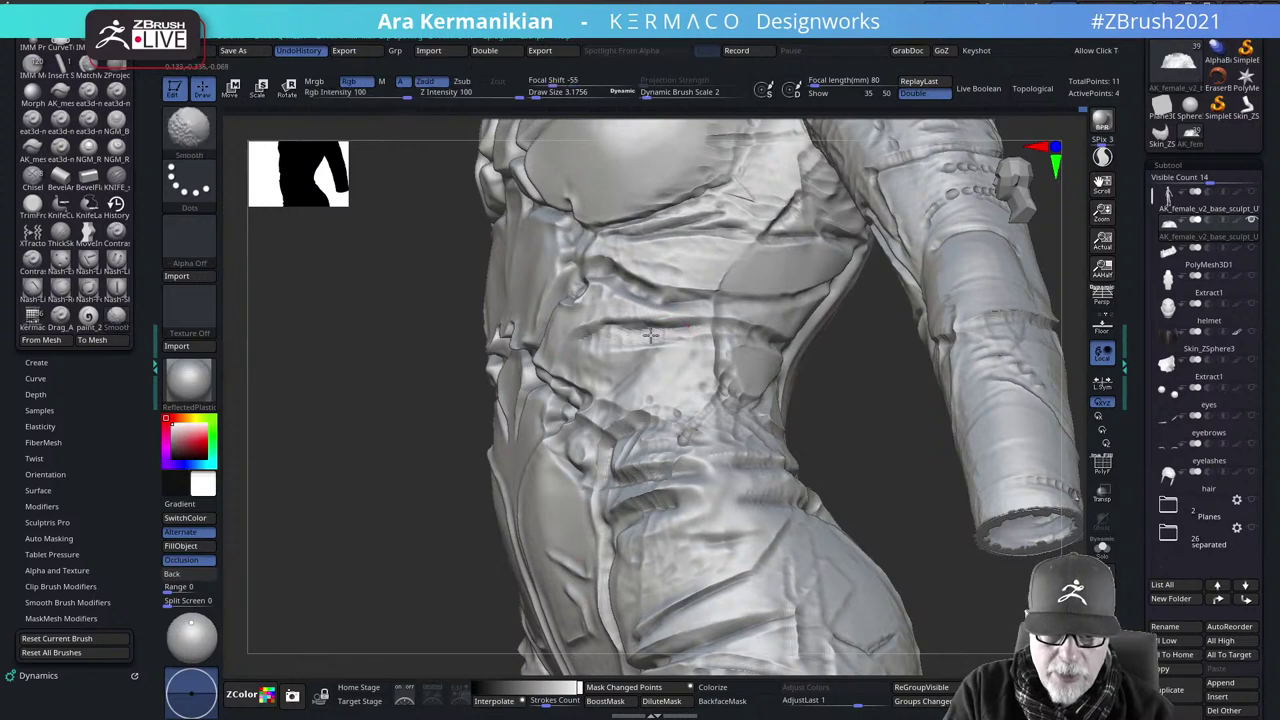
{"action": "left_click_drag", "start_coordinate": [576, 323], "coordinate": [729, 316]}
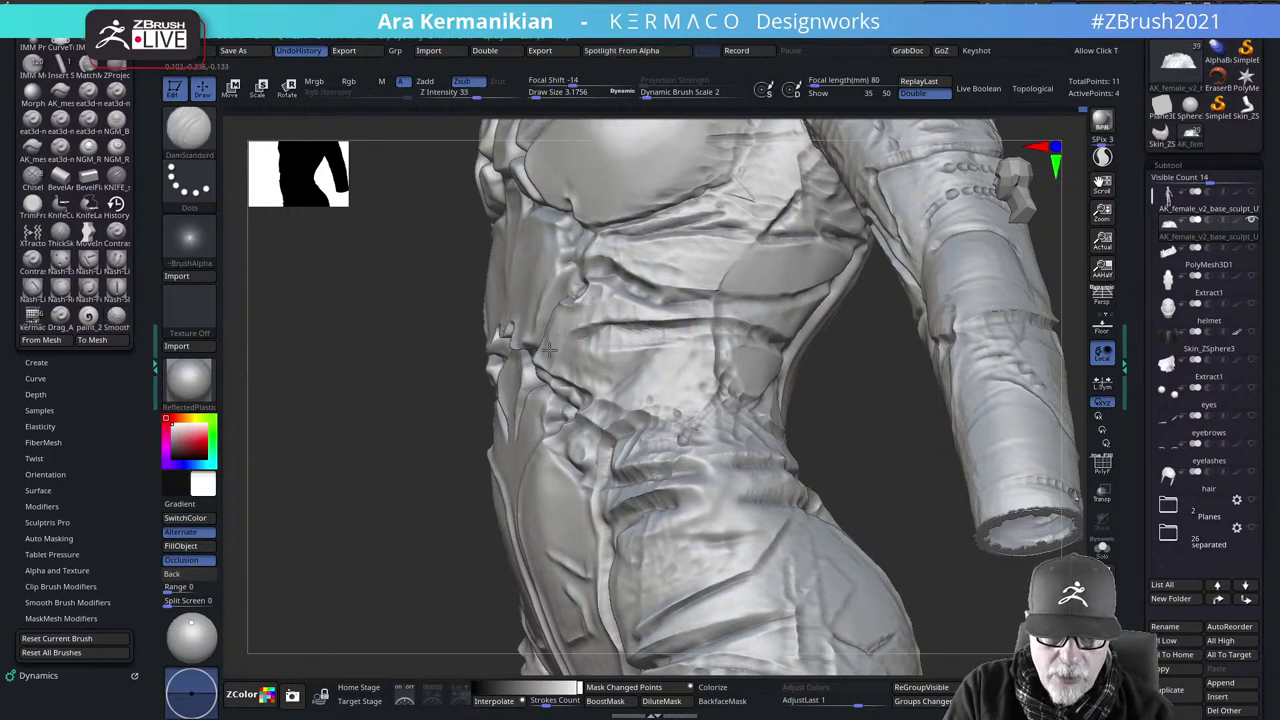
{"action": "key", "text": "shift"}
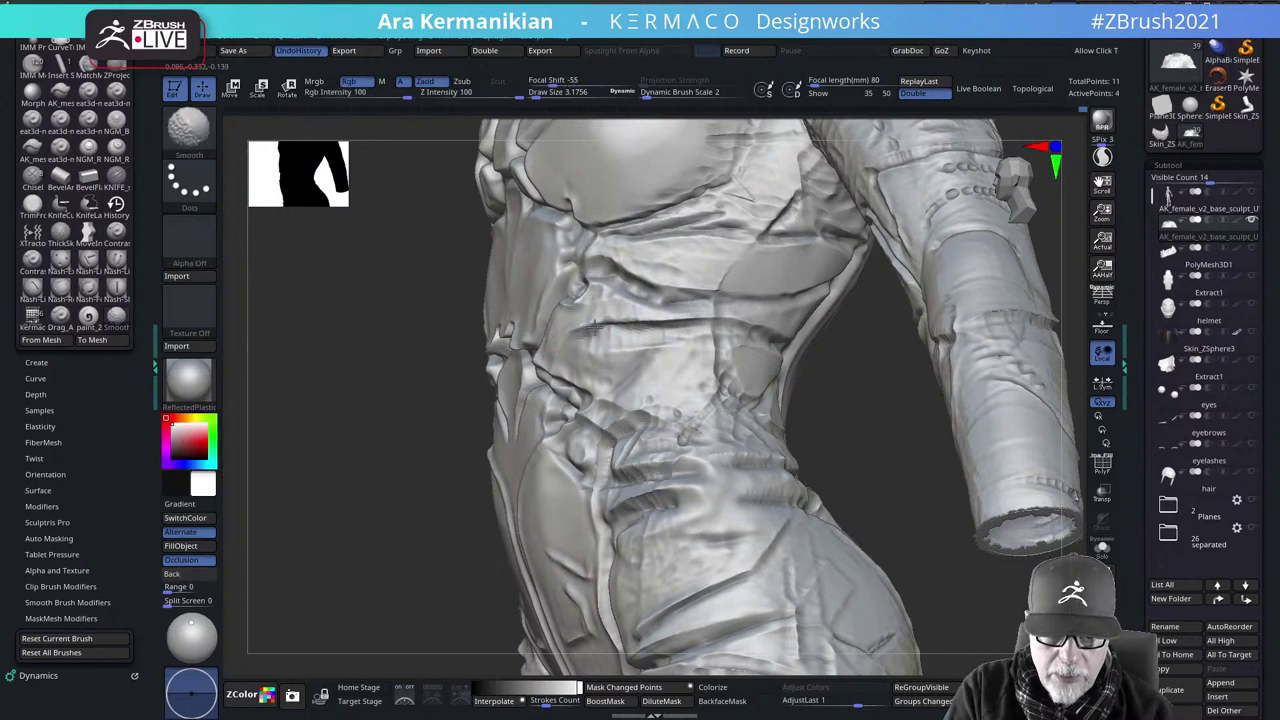
Polish the folds and edges along the side of the waist with HPolish
{"action": "right_click", "coordinate": [608, 326]}
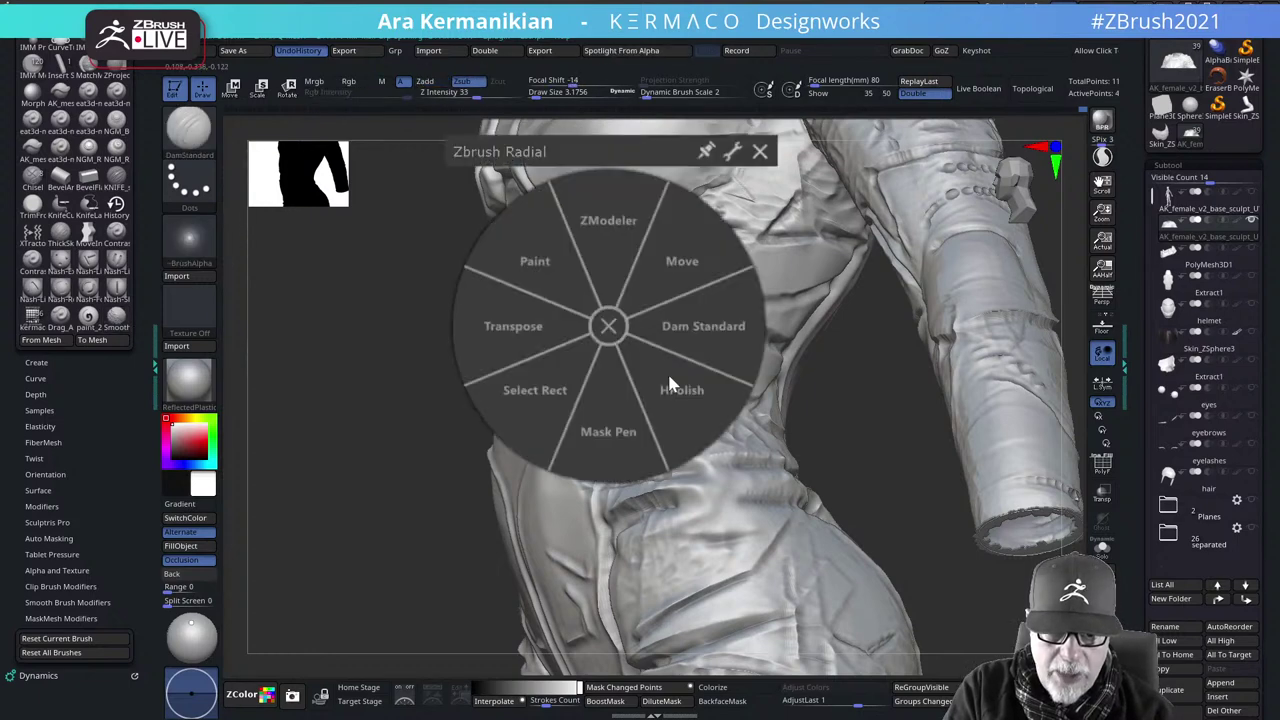
{"action": "left_click", "coordinate": [678, 394]}
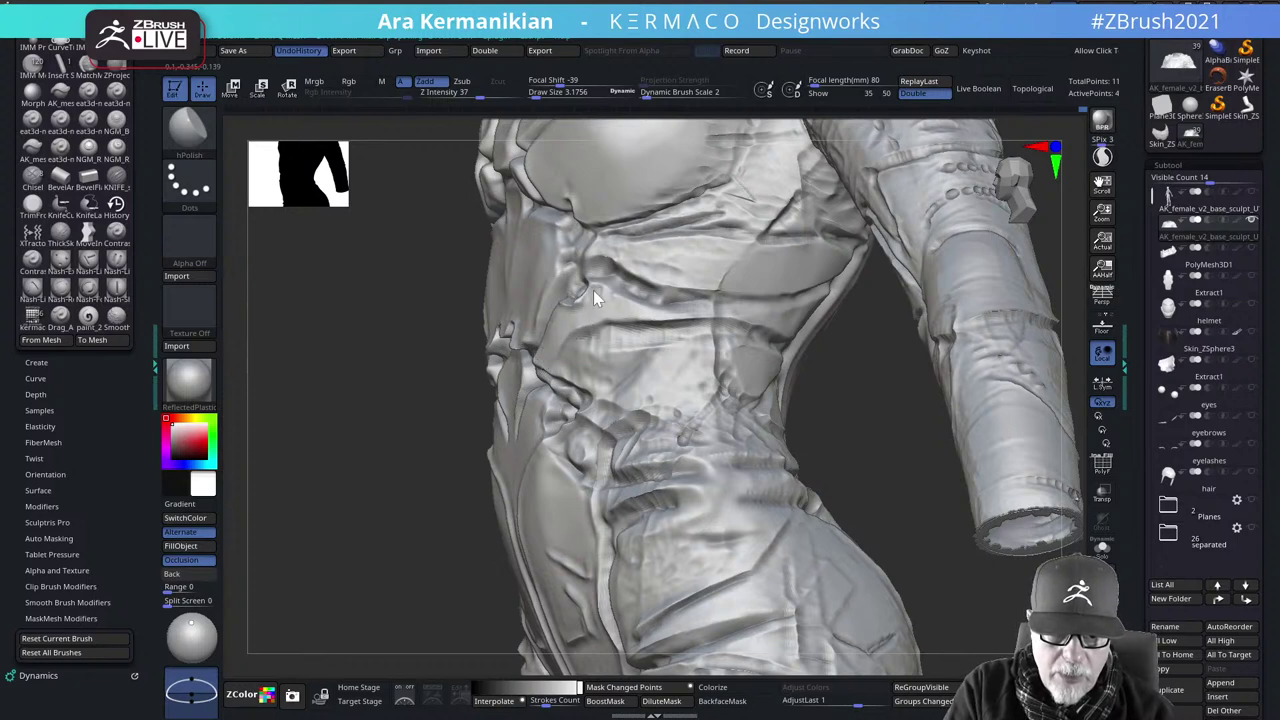
{"action": "left_click_drag", "start_coordinate": [298, 457], "coordinate": [371, 446], "text": "alt"}
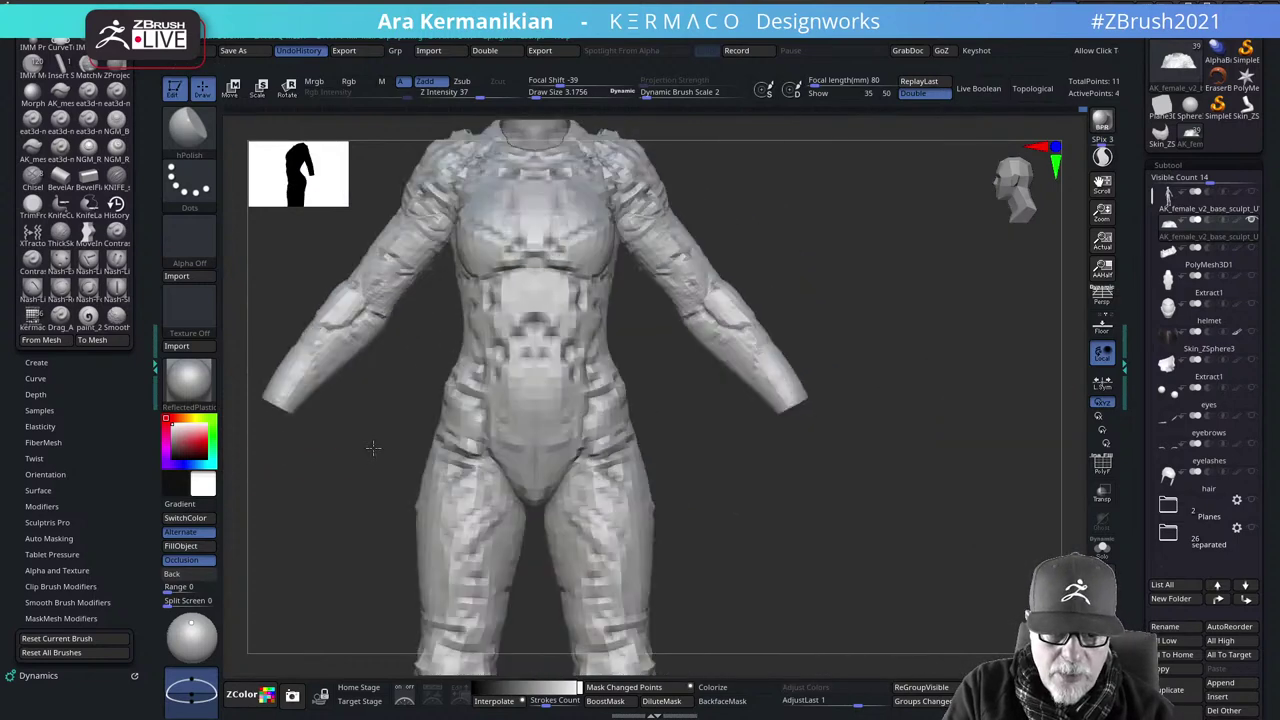
{"action": "left_click_drag", "start_coordinate": [982, 276], "coordinate": [1008, 352], "text": "alt"}
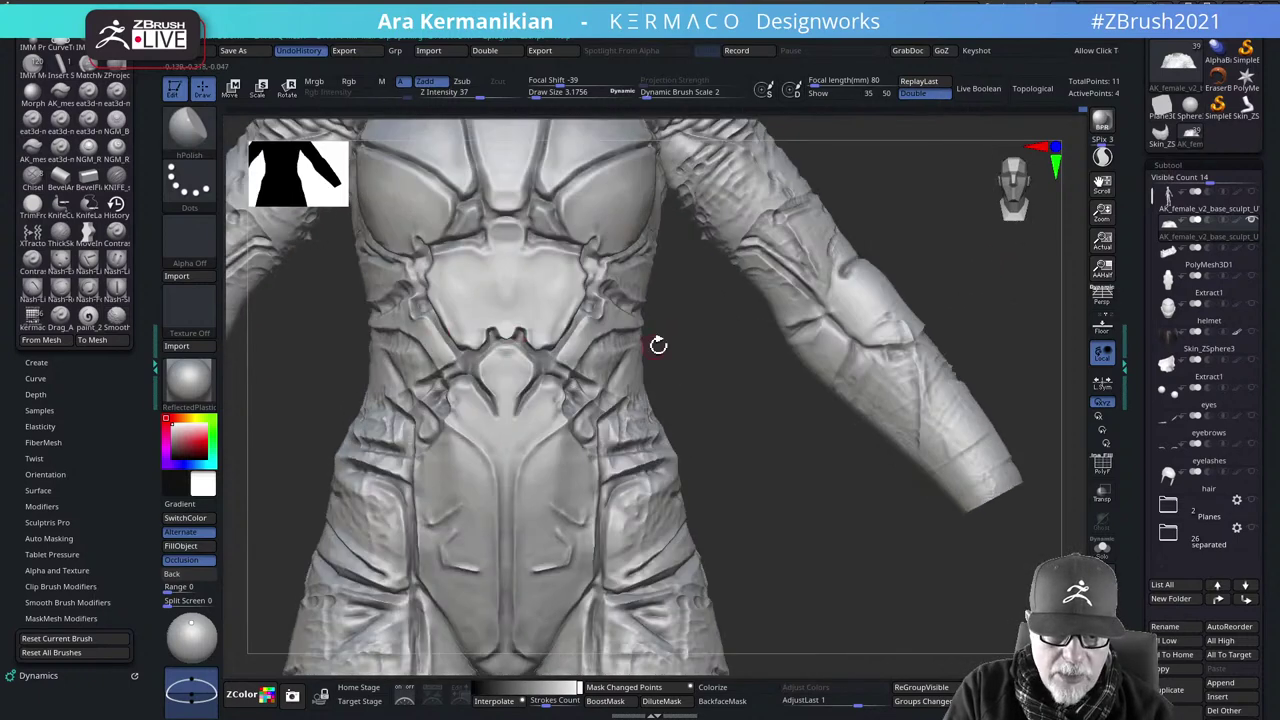
Deepen the crease along the horizontal fold on the side of the waist with Dam Standard and smooth its front end
{"action": "left_click_drag", "start_coordinate": [758, 472], "coordinate": [726, 449]}
{"action": "left_click_drag", "start_coordinate": [268, 459], "coordinate": [284, 598], "text": "alt"}
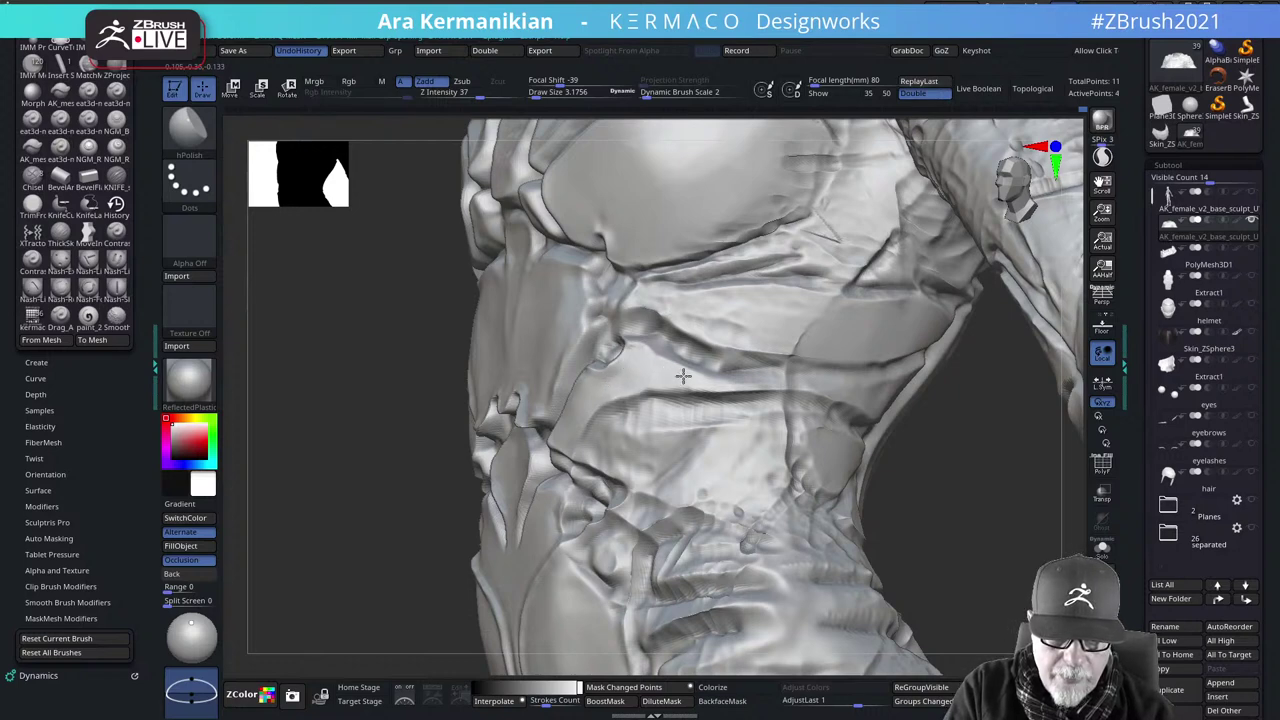
{"action": "right_click", "coordinate": [597, 404]}
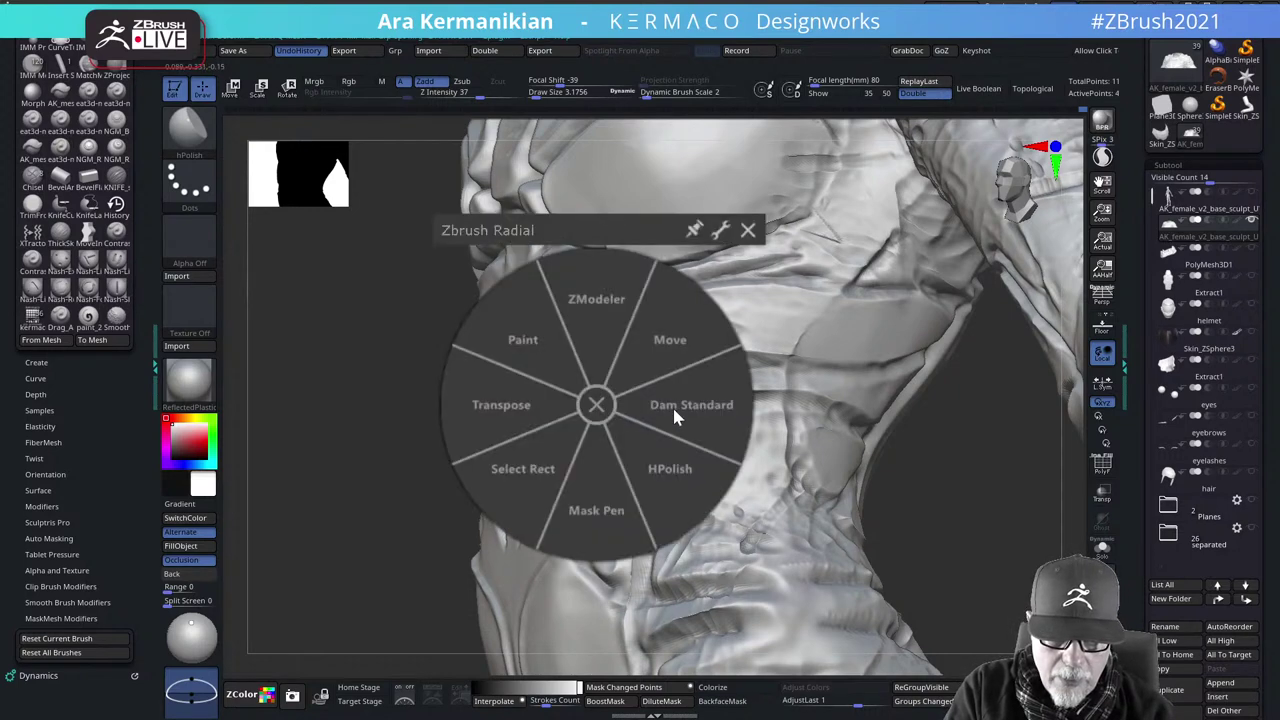
{"action": "left_click", "coordinate": [684, 410]}
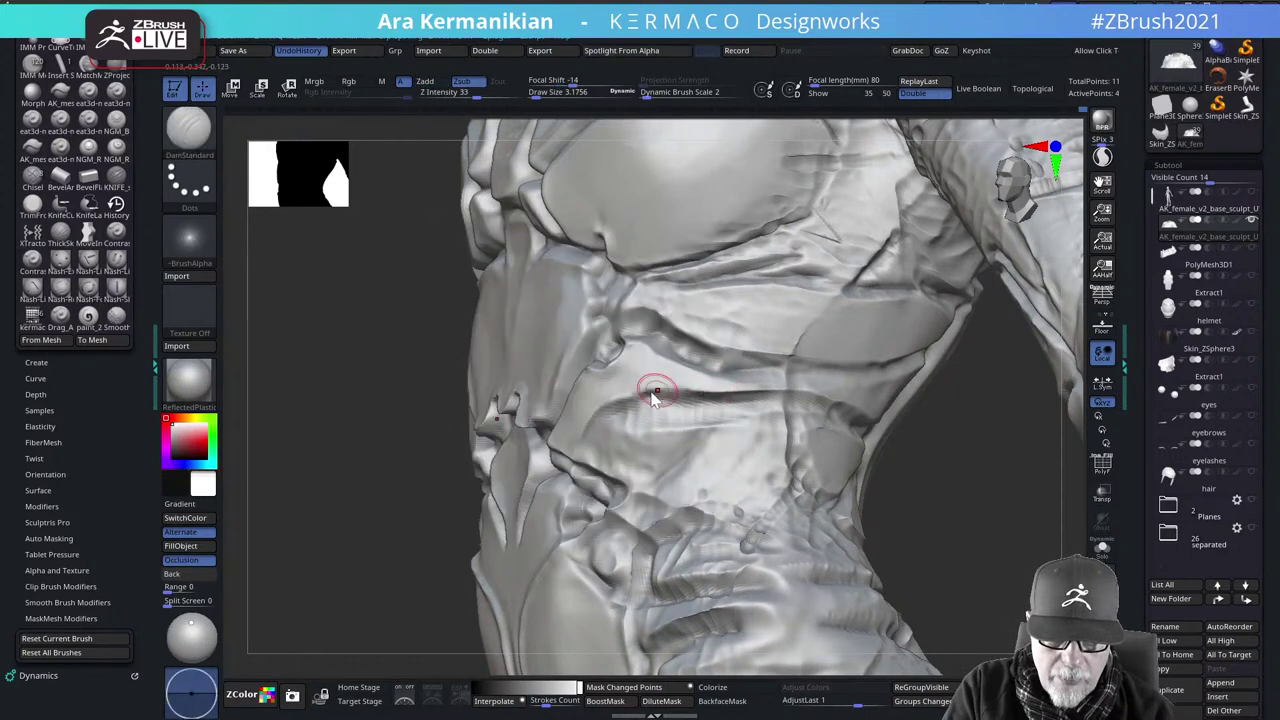
{"action": "mouse_move", "coordinate": [680, 391]}
{"action": "left_mouse_down"}
{"action": "mouse_move", "coordinate": [620, 397]}
{"action": "mouse_move", "coordinate": [710, 391]}
{"action": "mouse_move", "coordinate": [669, 390]}
{"action": "left_mouse_up"}
{"action": "mouse_move", "coordinate": [574, 433]}
{"action": "left_mouse_down", "text": "shift"}
{"action": "mouse_move", "coordinate": [568, 455]}
{"action": "mouse_move", "coordinate": [586, 444]}
{"action": "left_mouse_up", "text": "shift"}
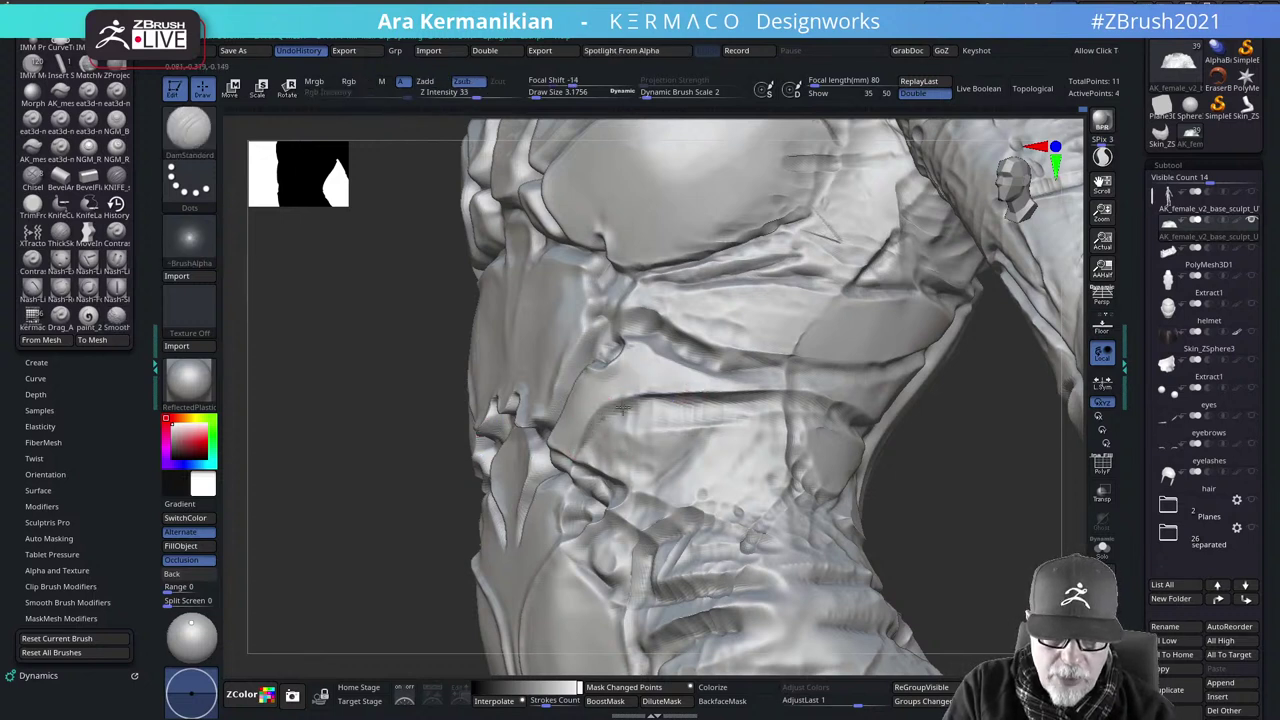
{"action": "mouse_move", "coordinate": [676, 398]}
{"action": "left_mouse_down"}
{"action": "mouse_move", "coordinate": [757, 394]}
{"action": "mouse_move", "coordinate": [688, 403]}
{"action": "left_mouse_up"}
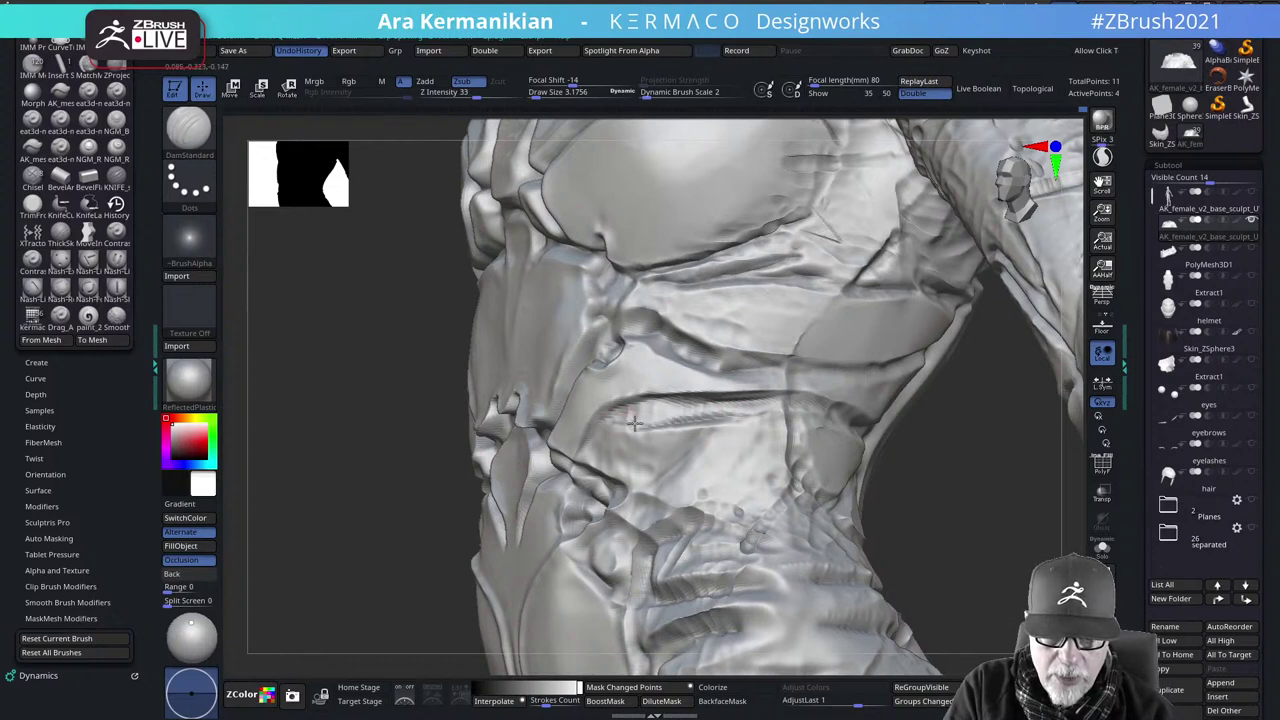
Carve a row of short vertical ribs inside the horizontal waist fold and outline its lower edge
{"action": "left_click_drag", "start_coordinate": [312, 521], "coordinate": [673, 400]}
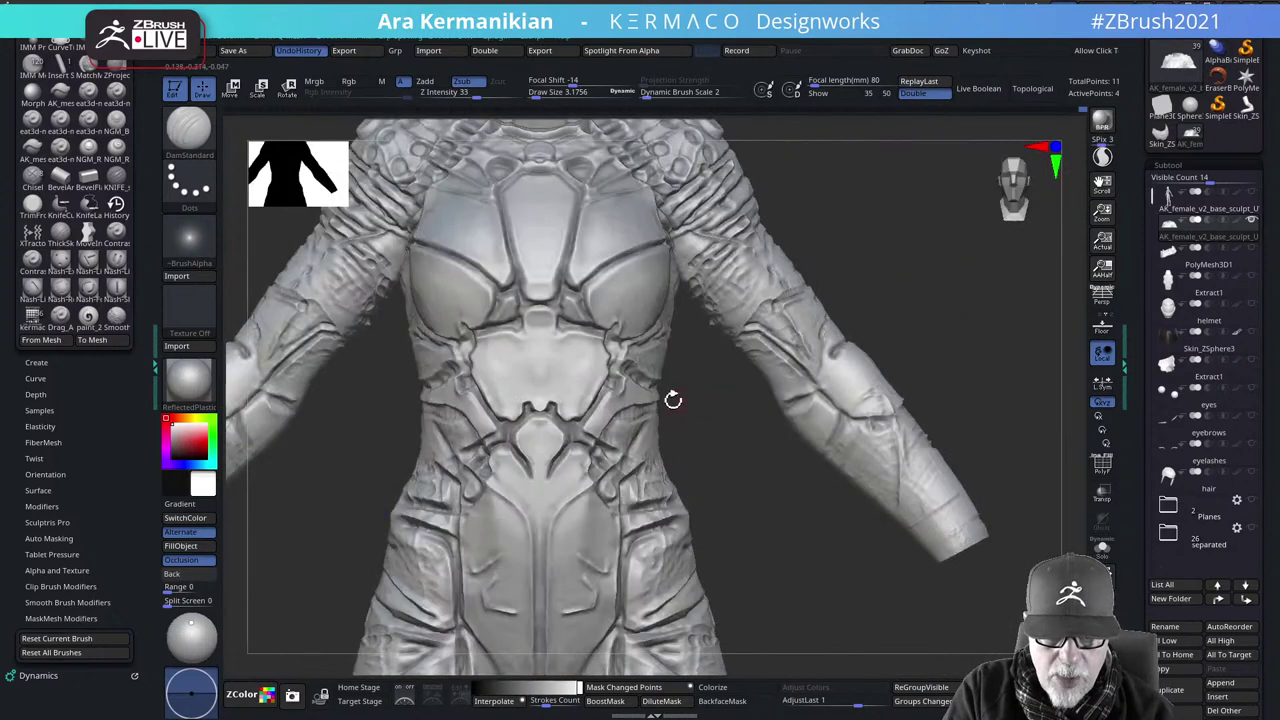
{"action": "mouse_move", "coordinate": [770, 476]}
{"action": "left_mouse_down"}
{"action": "mouse_move", "coordinate": [754, 460]}
{"action": "mouse_move", "coordinate": [802, 472]}
{"action": "mouse_move", "coordinate": [780, 520]}
{"action": "left_mouse_up"}
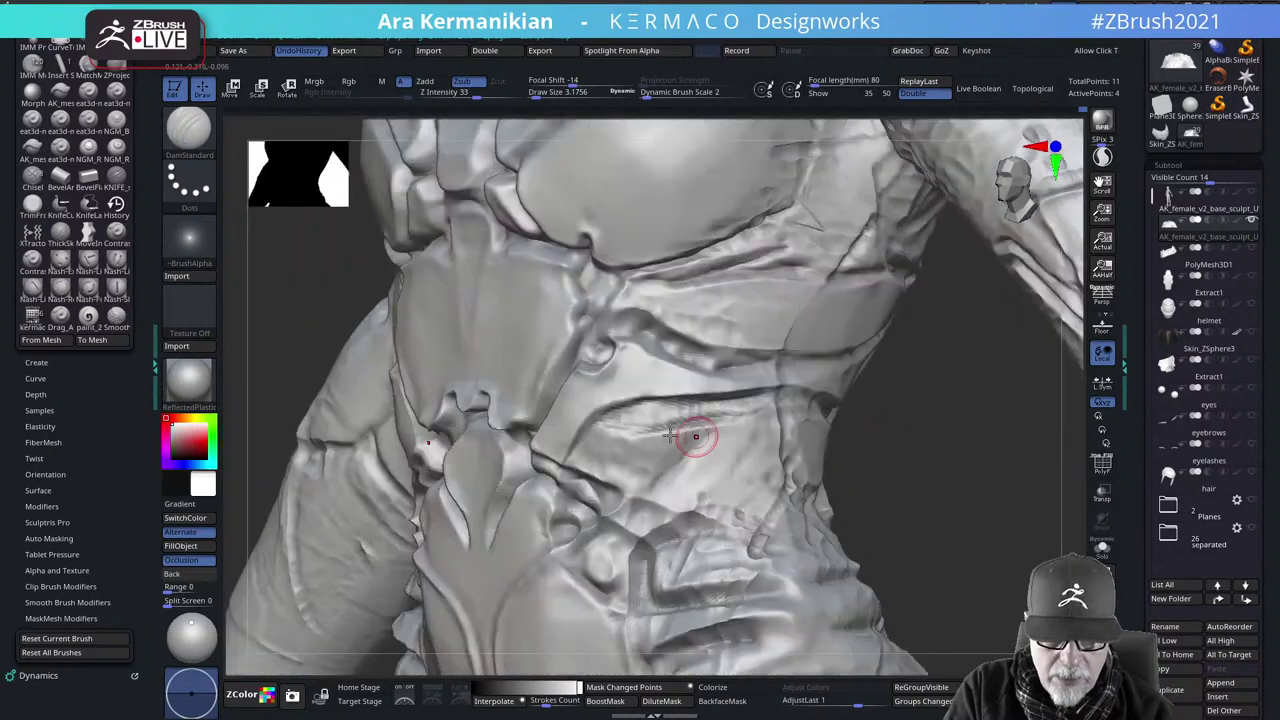
{"action": "mouse_move", "coordinate": [628, 411]}
{"action": "left_mouse_down"}
{"action": "mouse_move", "coordinate": [671, 411]}
{"action": "mouse_move", "coordinate": [621, 405]}
{"action": "mouse_move", "coordinate": [614, 419]}
{"action": "mouse_move", "coordinate": [748, 409]}
{"action": "mouse_move", "coordinate": [692, 425]}
{"action": "left_mouse_up"}
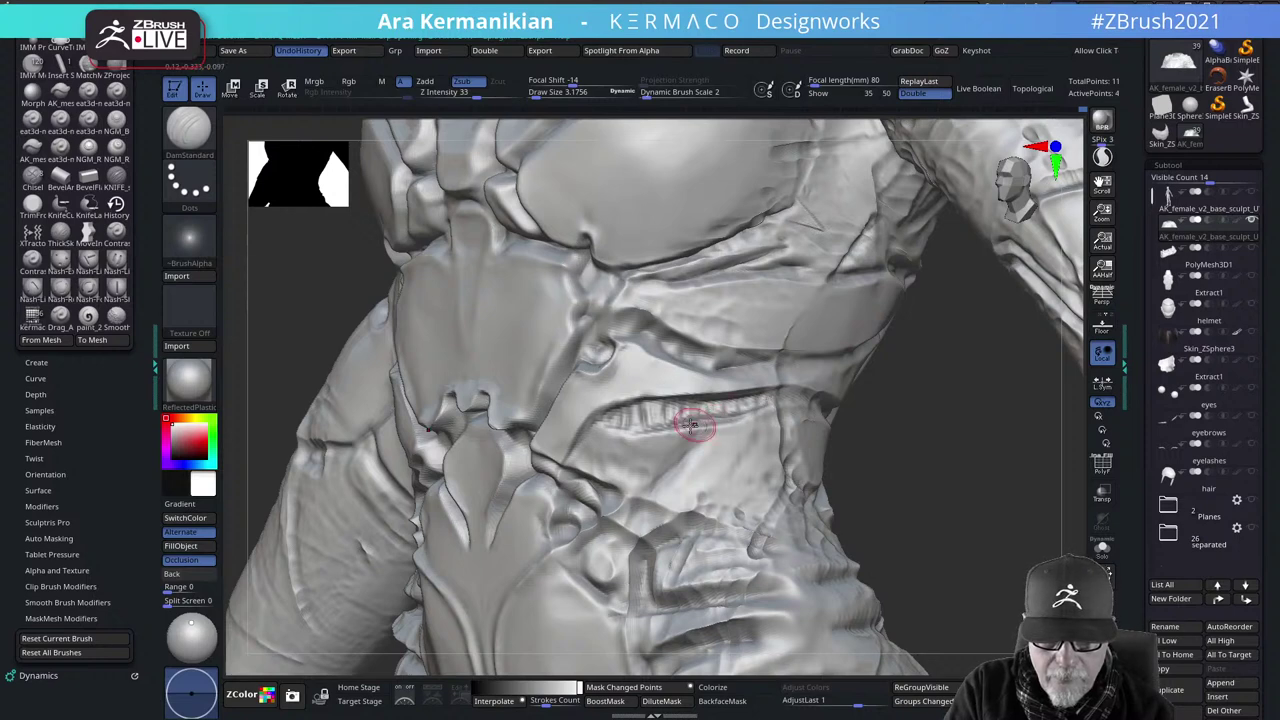
{"action": "mouse_move", "coordinate": [606, 429]}
{"action": "left_mouse_down"}
{"action": "mouse_move", "coordinate": [632, 431]}
{"action": "mouse_move", "coordinate": [607, 413]}
{"action": "mouse_move", "coordinate": [565, 460]}
{"action": "left_mouse_up"}
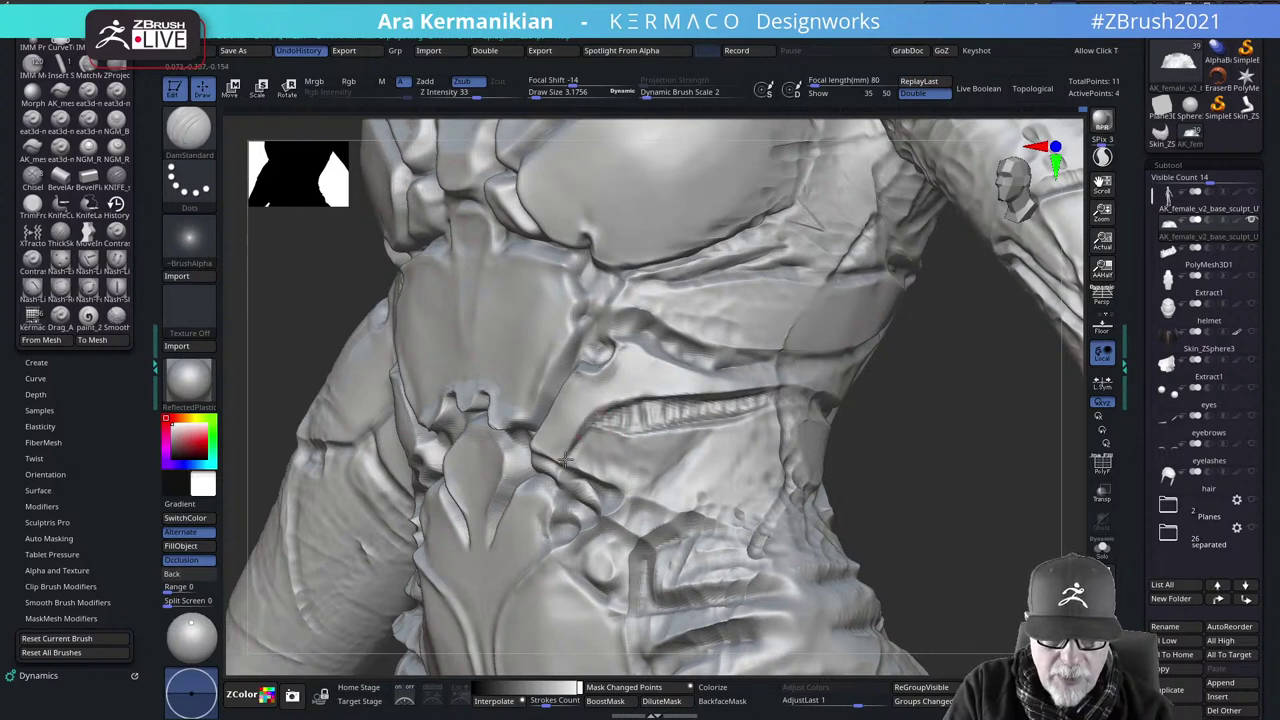
Smooth the rear end of the horizontal waist fold and extend its ribbed detail toward the back
{"action": "left_click_drag", "start_coordinate": [989, 512], "coordinate": [804, 492], "text": "alt"}
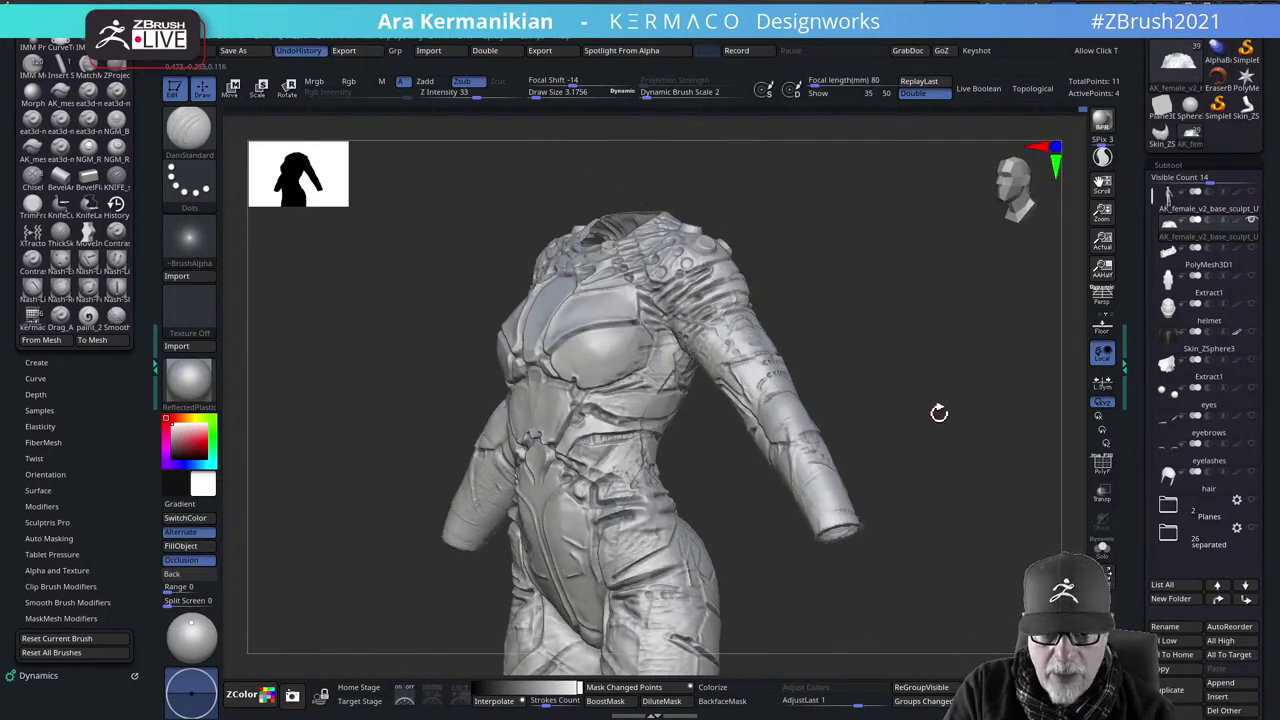
{"action": "left_click_drag", "start_coordinate": [938, 412], "coordinate": [1000, 422]}
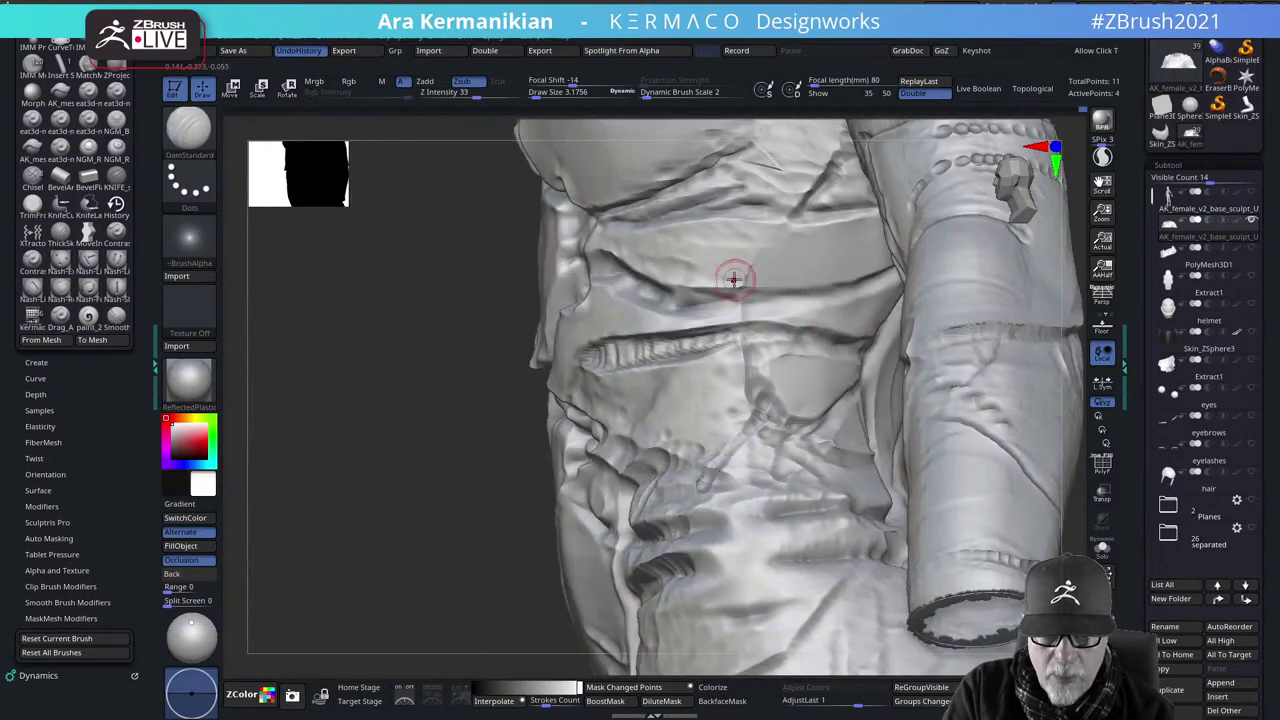
{"action": "key", "text": "shift"}
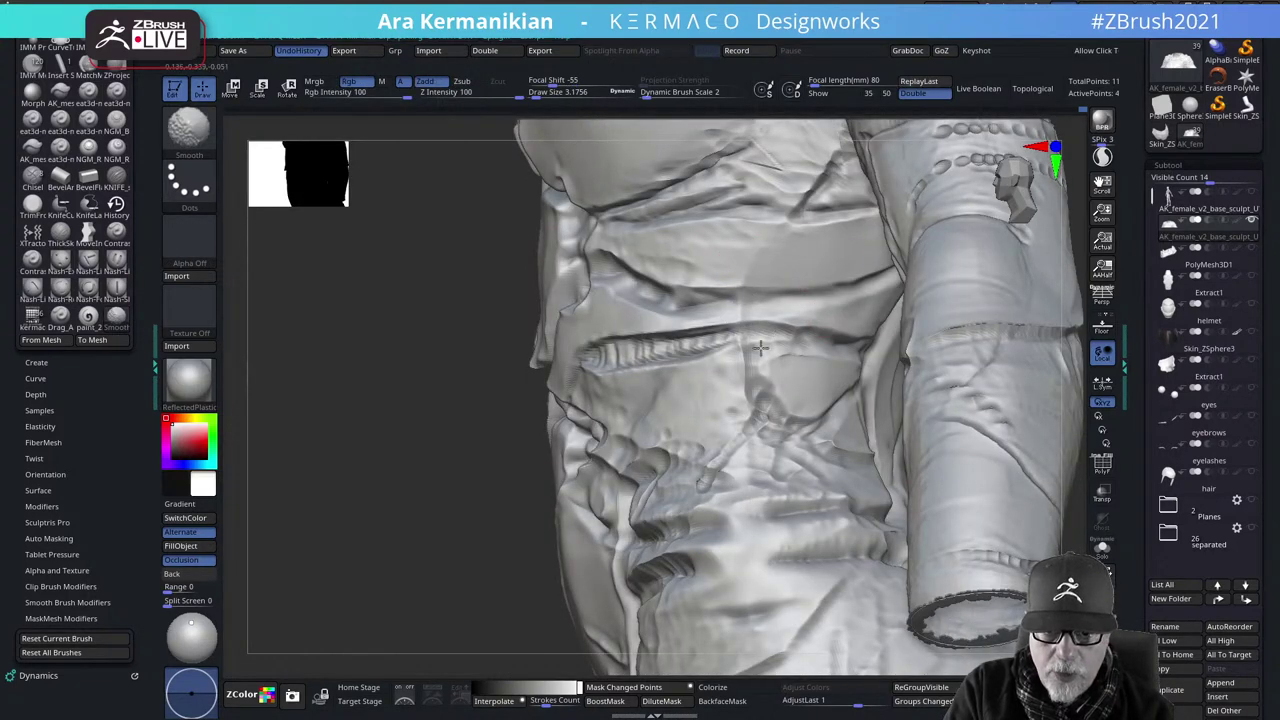
{"action": "left_click_drag", "start_coordinate": [745, 358], "coordinate": [743, 401], "text": "shift"}
{"action": "left_click_drag", "start_coordinate": [746, 347], "coordinate": [779, 341]}
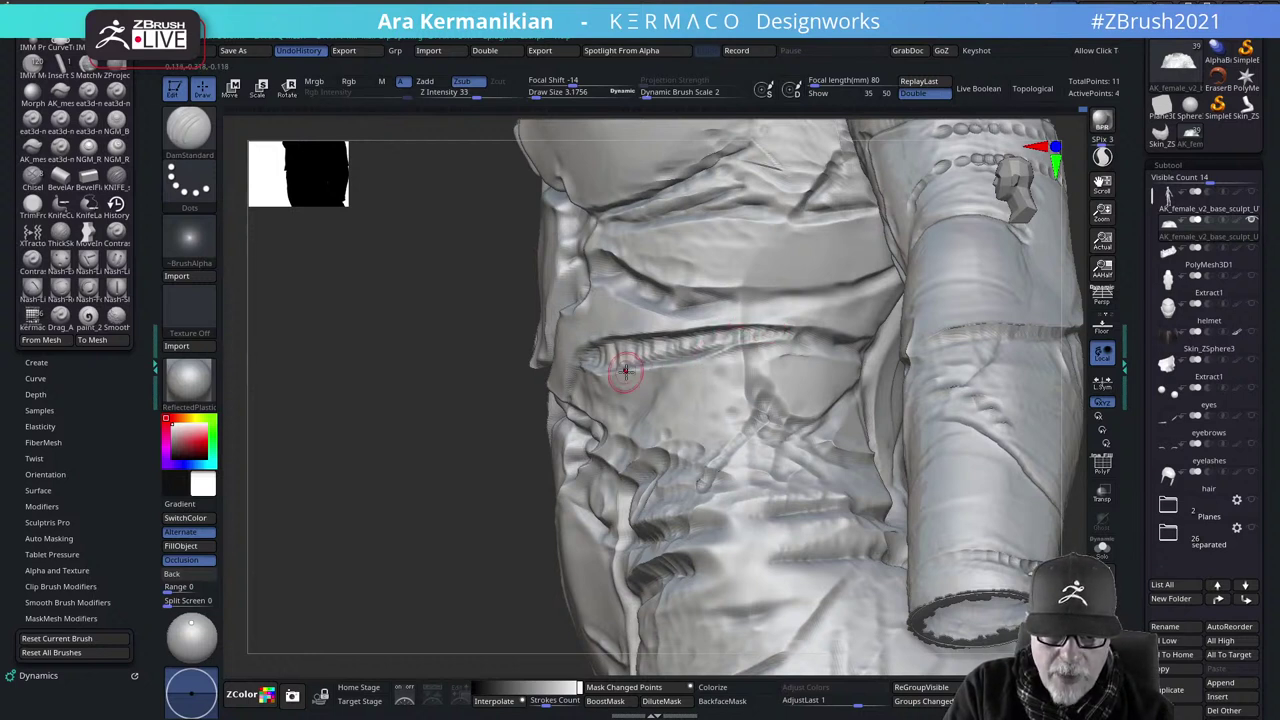
{"action": "mouse_move", "coordinate": [625, 370]}
{"action": "left_mouse_down"}
{"action": "mouse_move", "coordinate": [700, 357]}
{"action": "mouse_move", "coordinate": [667, 365]}
{"action": "left_mouse_up"}
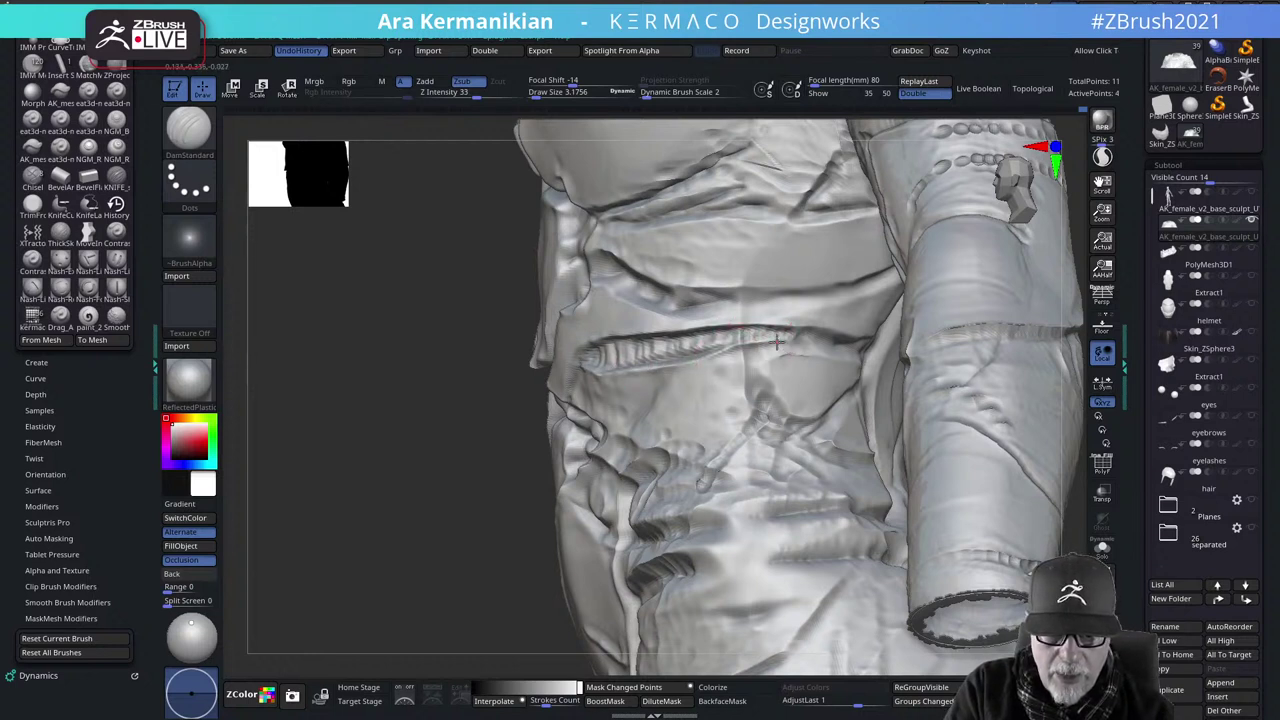
Sharpen the upper edge of the ribbed waist fold and taper its front end, smoothing the surface around it
{"action": "left_click_drag", "start_coordinate": [444, 490], "coordinate": [757, 391], "text": "alt"}
{"action": "mouse_move", "coordinate": [841, 417]}
{"action": "left_mouse_down"}
{"action": "mouse_move", "coordinate": [809, 426]}
{"action": "mouse_move", "coordinate": [838, 429]}
{"action": "mouse_move", "coordinate": [846, 496]}
{"action": "left_mouse_up"}
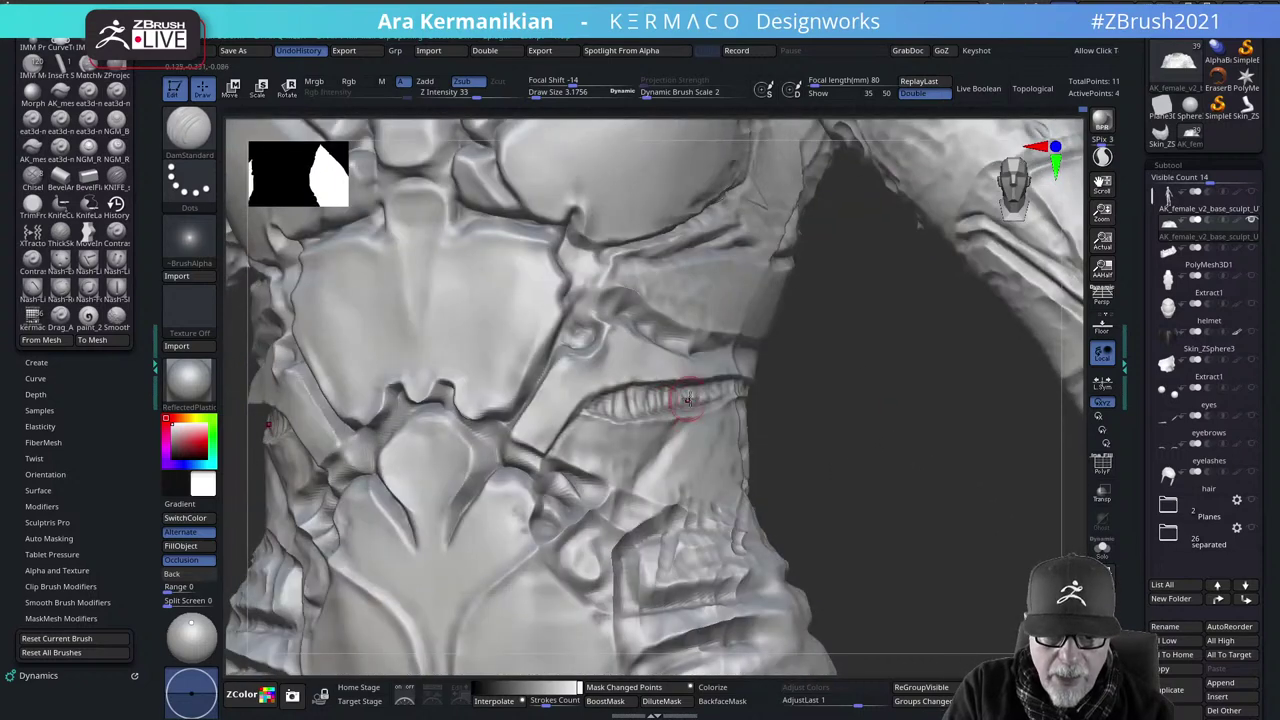
{"action": "mouse_move", "coordinate": [638, 386]}
{"action": "left_mouse_down"}
{"action": "mouse_move", "coordinate": [644, 414]}
{"action": "mouse_move", "coordinate": [666, 408]}
{"action": "mouse_move", "coordinate": [632, 412]}
{"action": "mouse_move", "coordinate": [654, 394]}
{"action": "mouse_move", "coordinate": [714, 380]}
{"action": "left_mouse_up"}
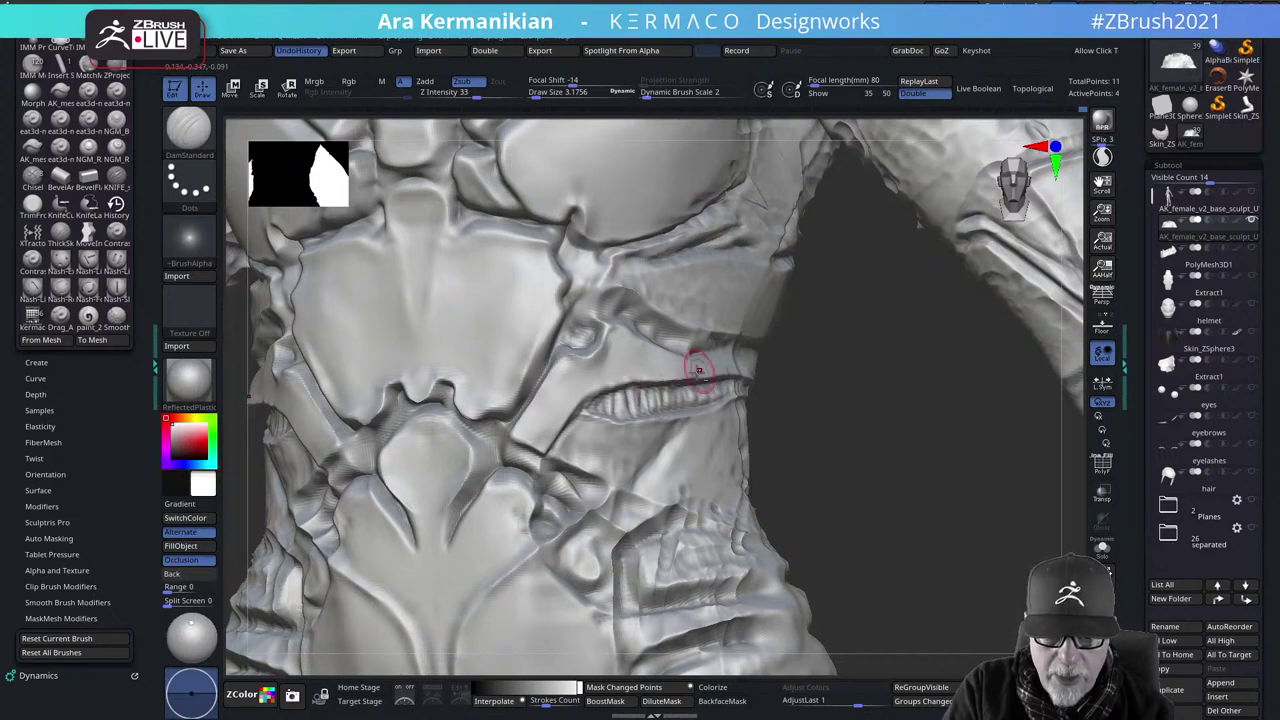
{"action": "key", "text": "shift"}
{"action": "left_click_drag", "start_coordinate": [826, 505], "coordinate": [833, 442], "text": "alt"}
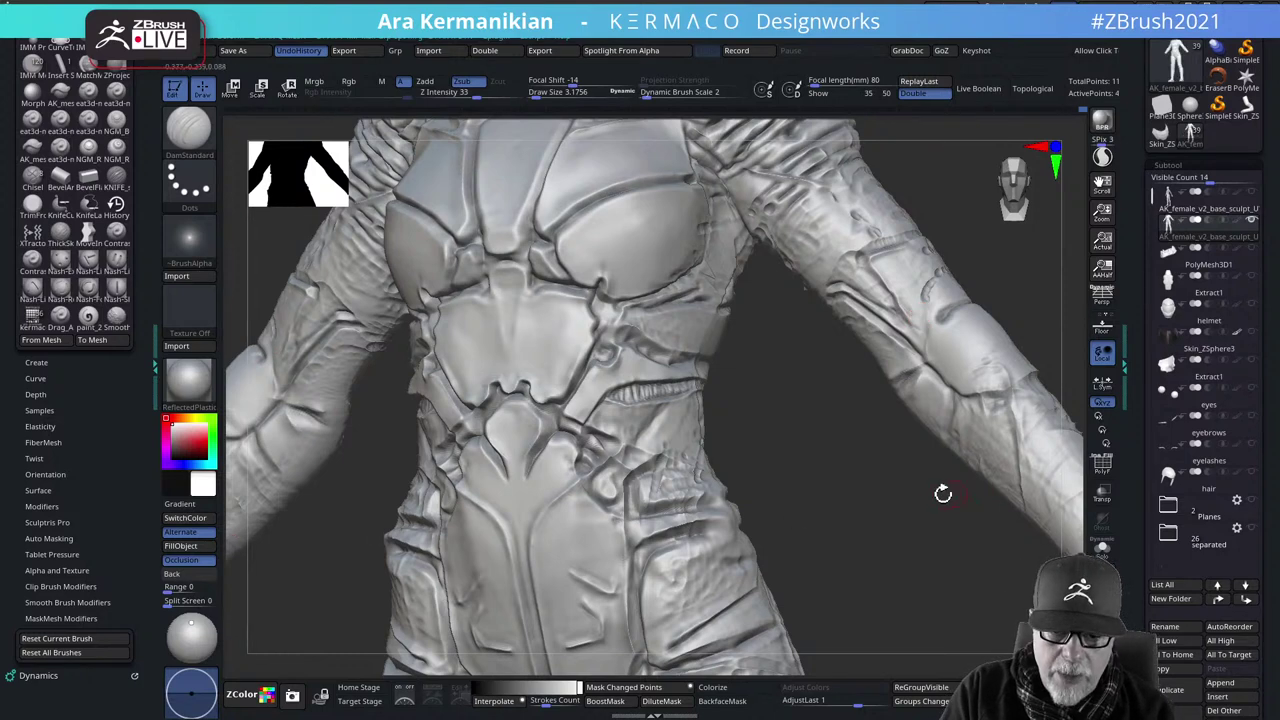
{"action": "mouse_move", "coordinate": [943, 493]}
{"action": "left_mouse_down", "text": "alt"}
{"action": "mouse_move", "coordinate": [855, 520]}
{"action": "mouse_move", "coordinate": [563, 443]}
{"action": "mouse_move", "coordinate": [680, 451]}
{"action": "left_mouse_up", "text": "alt"}
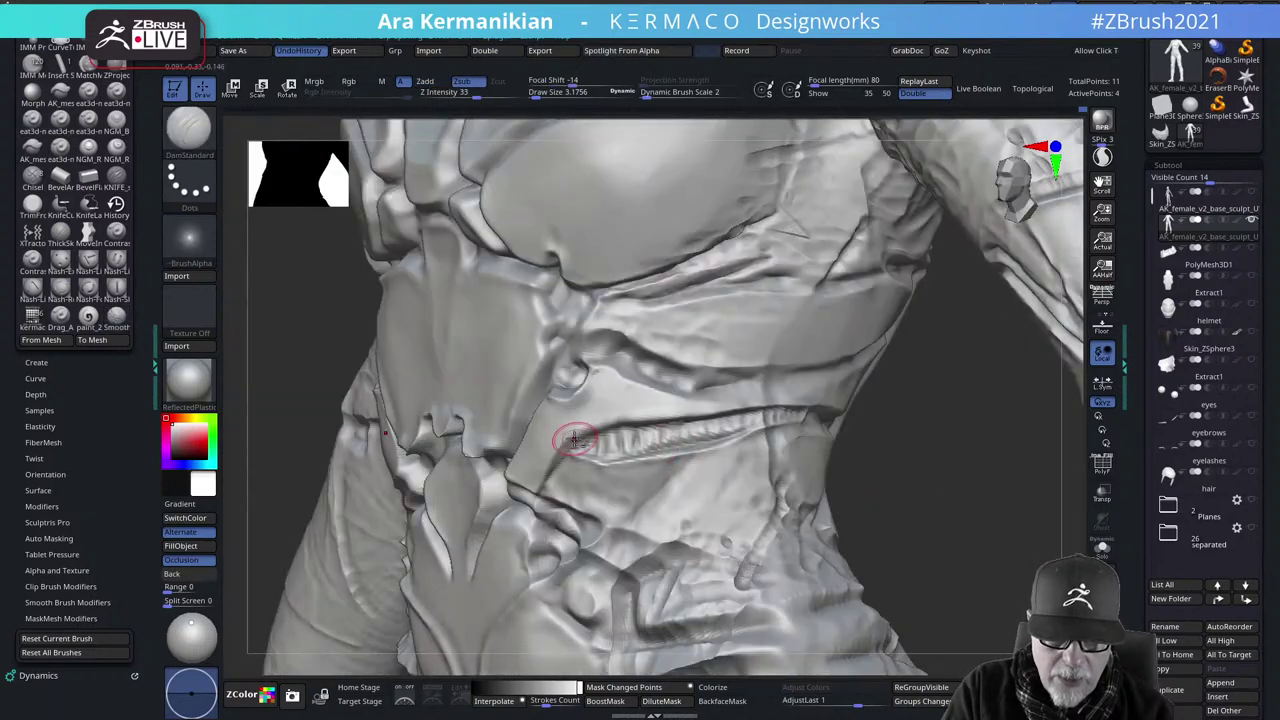
{"action": "left_click_drag", "start_coordinate": [647, 418], "coordinate": [559, 456]}
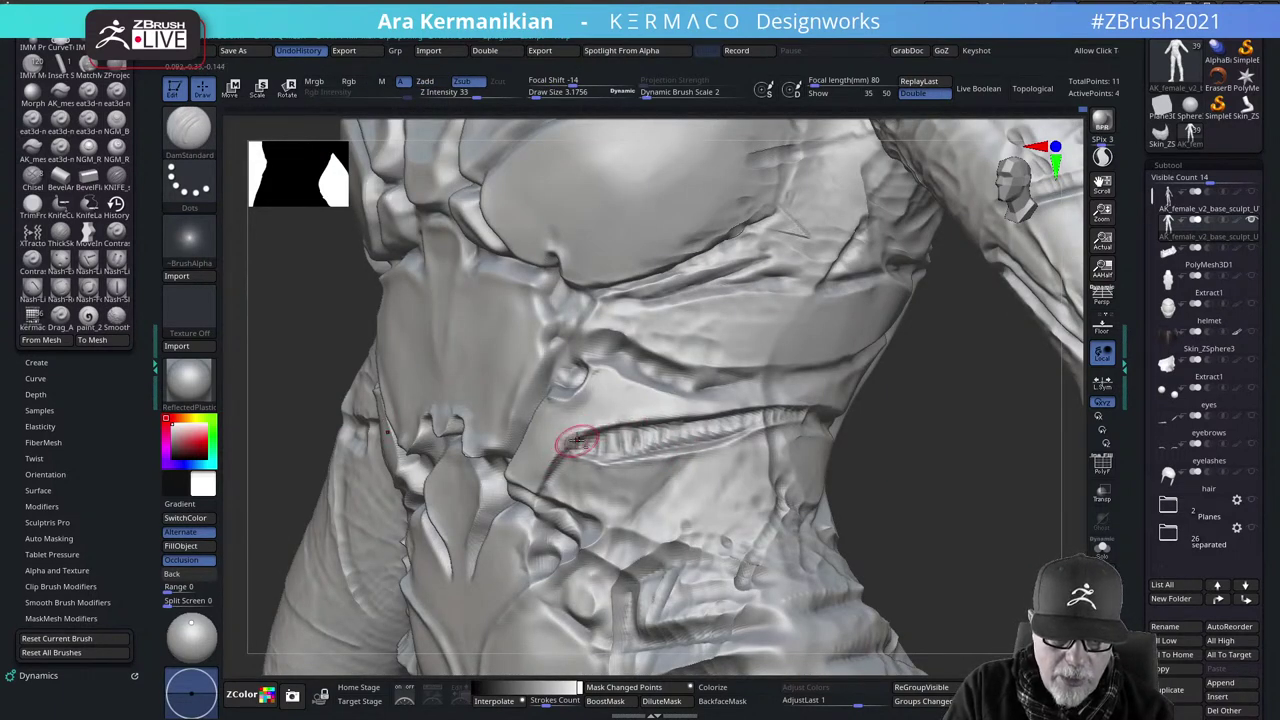
{"action": "key", "text": "shift"}
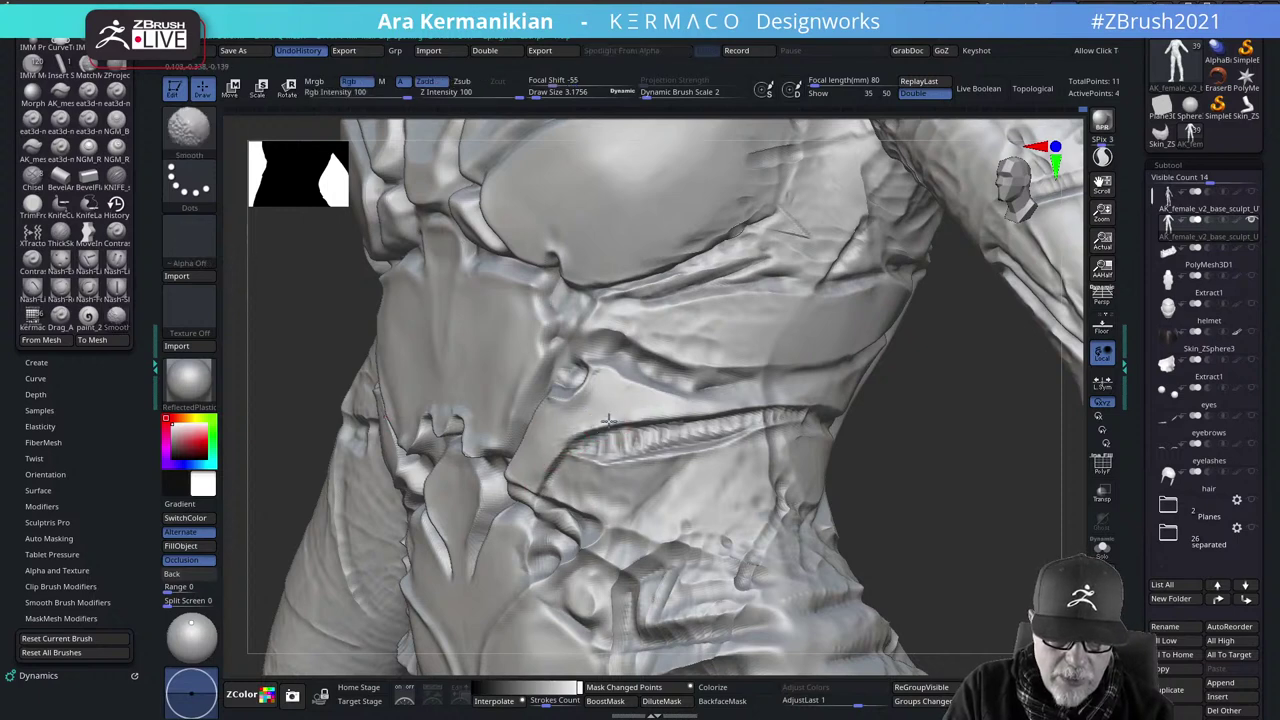
Define the lower edge of the diagonal fold above the ribbed one with Dam Standard and smooth it
{"action": "mouse_move", "coordinate": [597, 370]}
{"action": "left_mouse_down"}
{"action": "mouse_move", "coordinate": [684, 397]}
{"action": "mouse_move", "coordinate": [606, 374]}
{"action": "left_mouse_up"}
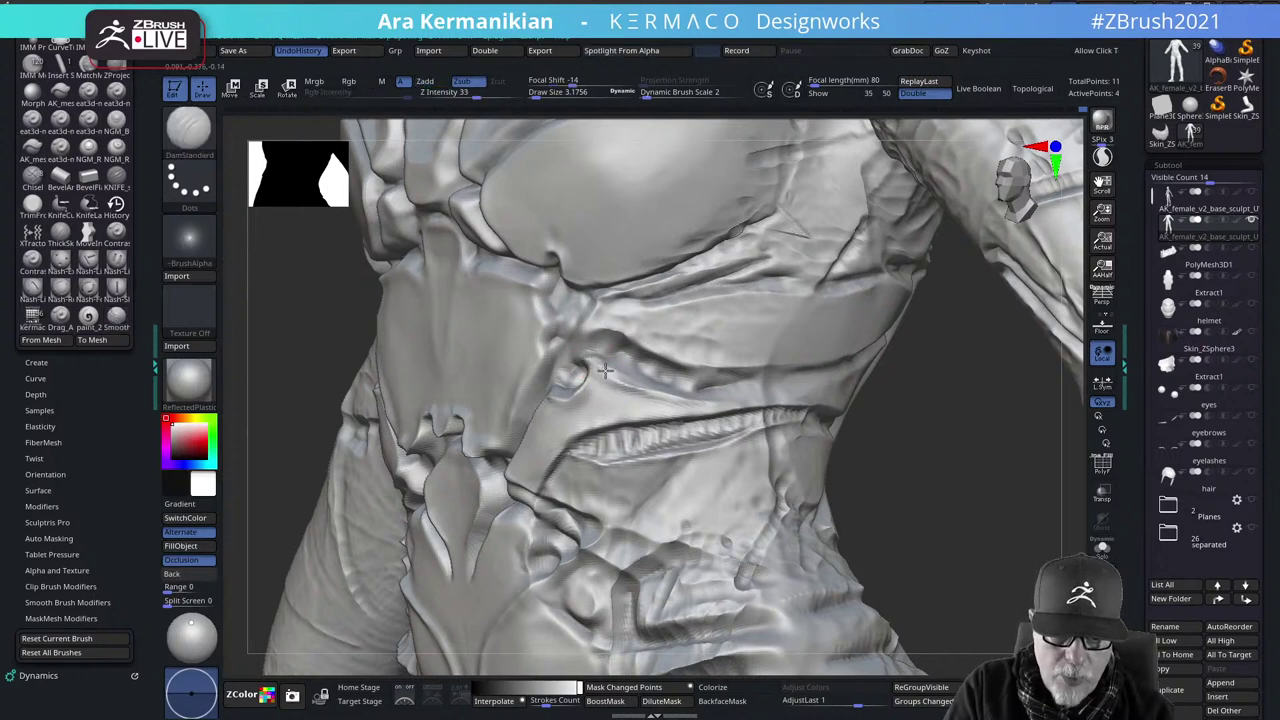
{"action": "right_click", "coordinate": [607, 373]}
{"action": "left_click", "coordinate": [512, 374]}
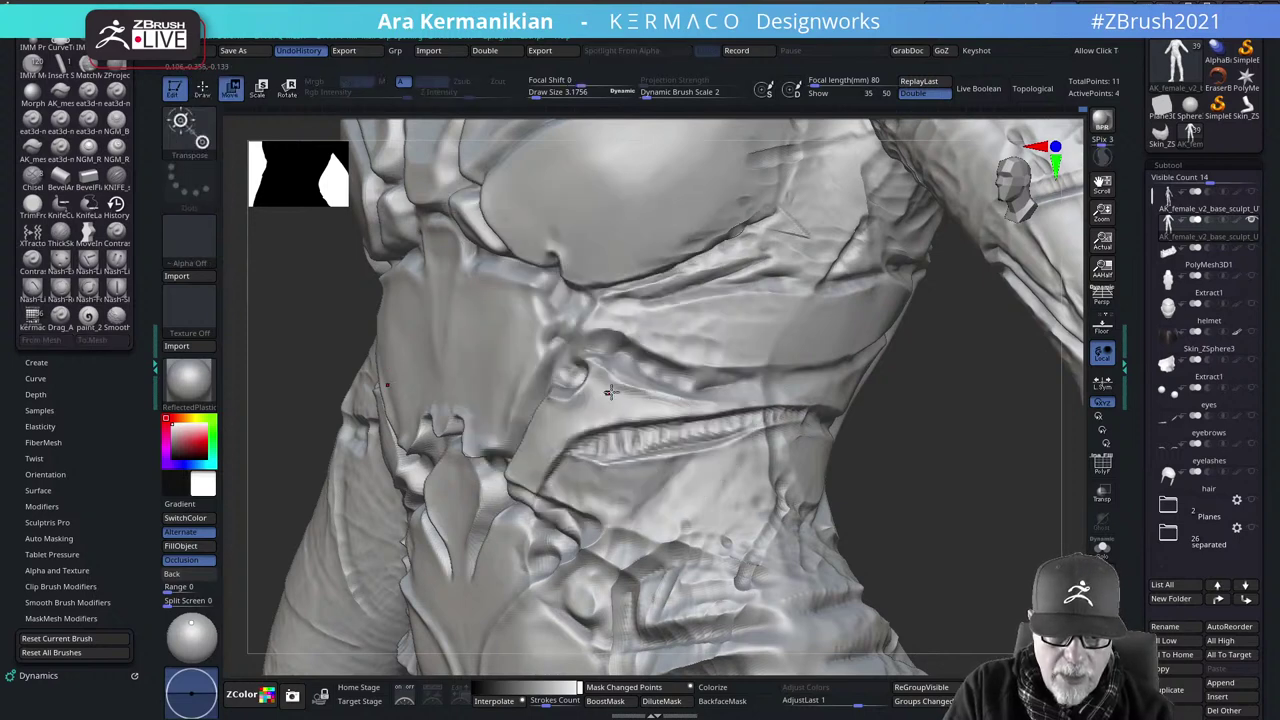
{"action": "key", "text": "space"}
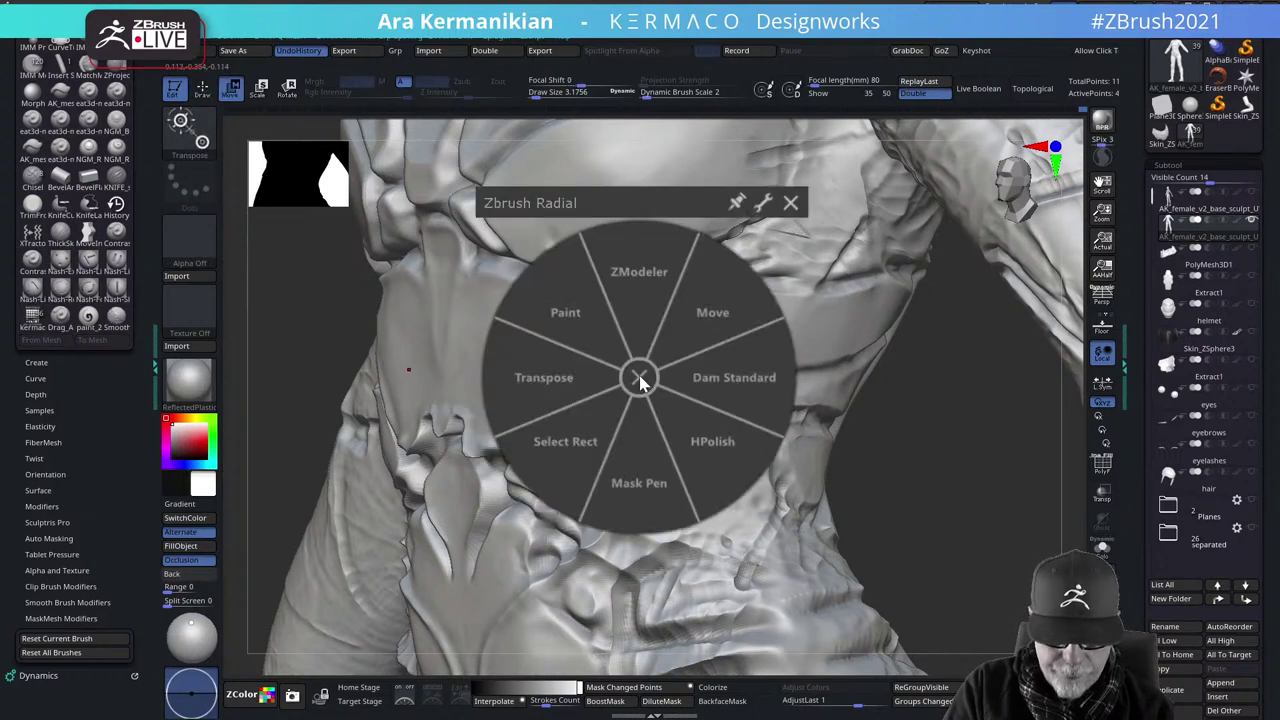
{"action": "left_click", "coordinate": [749, 377]}
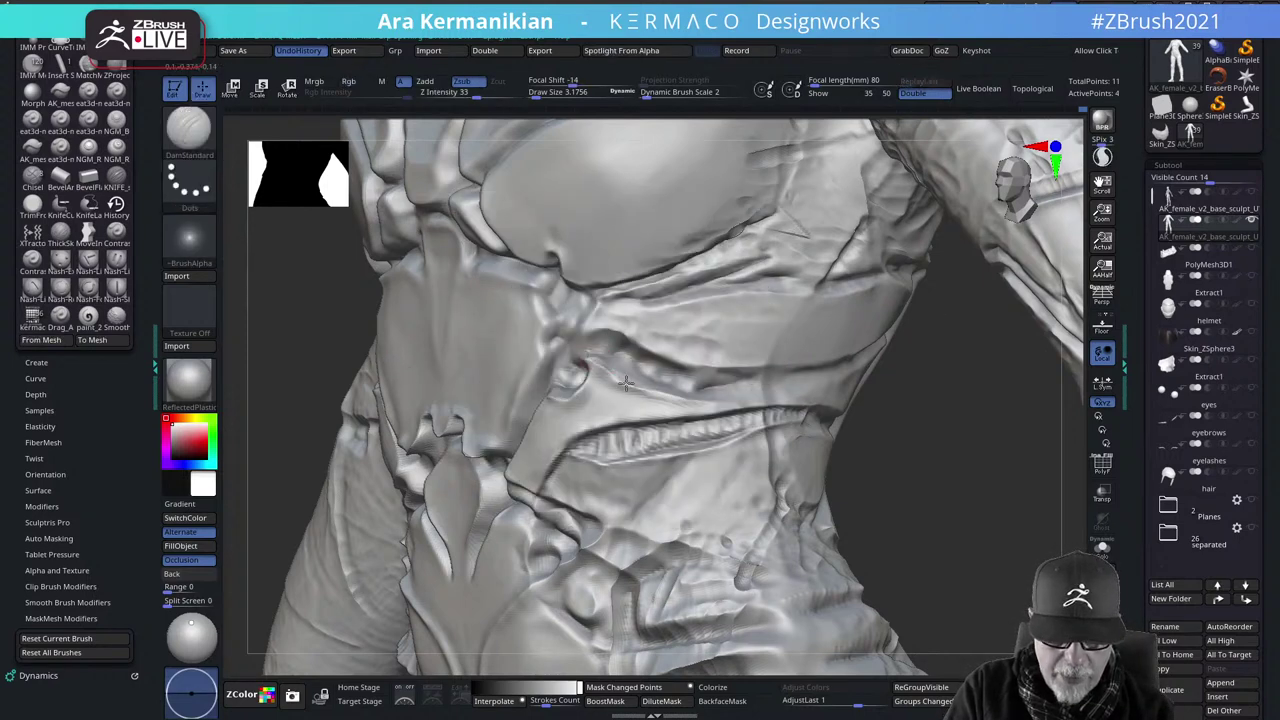
{"action": "key", "text": "shift"}
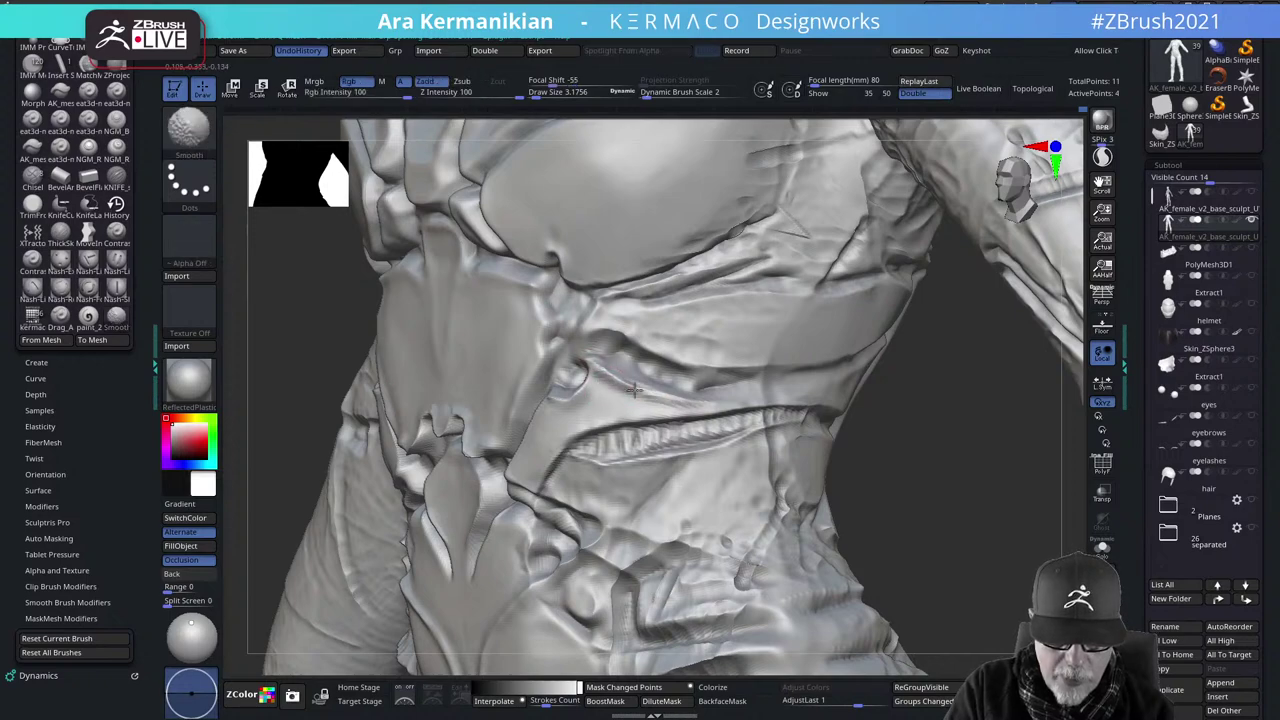
Carve a sharp hollow at the front of the upper waist fold and fill it with short ribs running toward the back
{"action": "mouse_move", "coordinate": [1040, 497]}
{"action": "left_mouse_down", "text": "alt"}
{"action": "mouse_move", "coordinate": [823, 472]}
{"action": "mouse_move", "coordinate": [866, 580]}
{"action": "left_mouse_up", "text": "alt"}
{"action": "left_click_drag", "start_coordinate": [880, 490], "coordinate": [808, 473]}
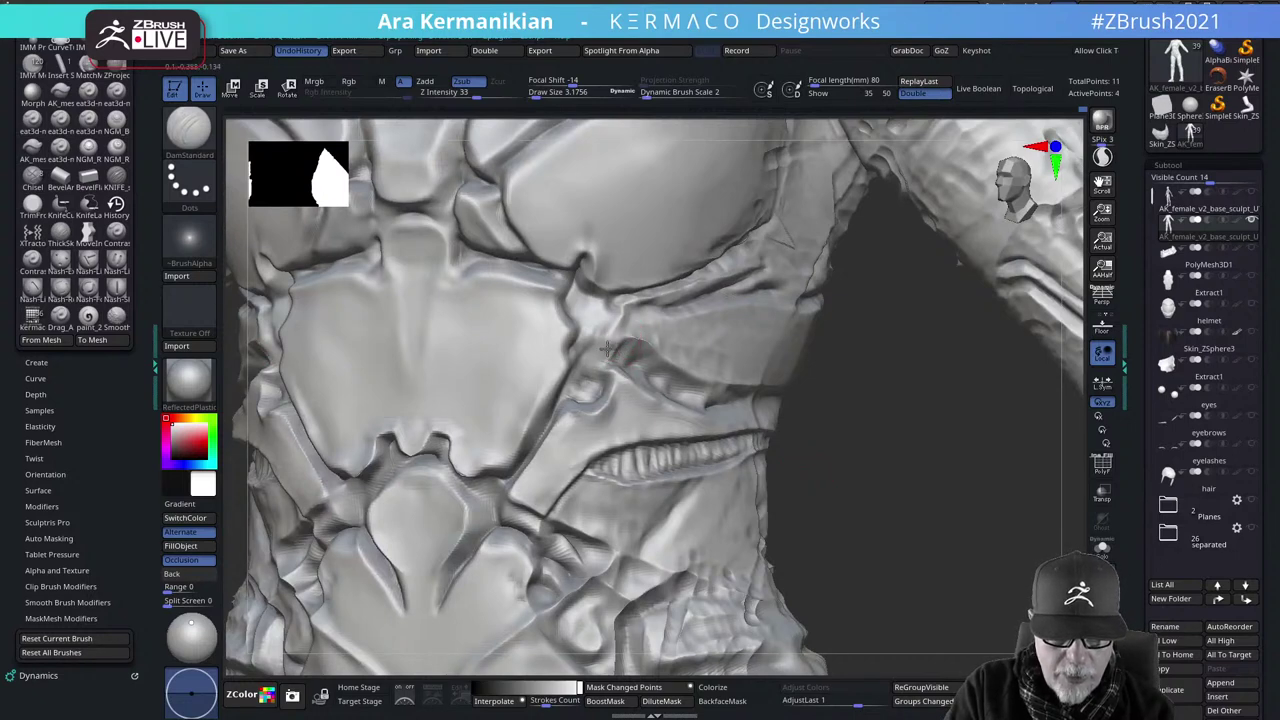
{"action": "key", "text": "shift"}
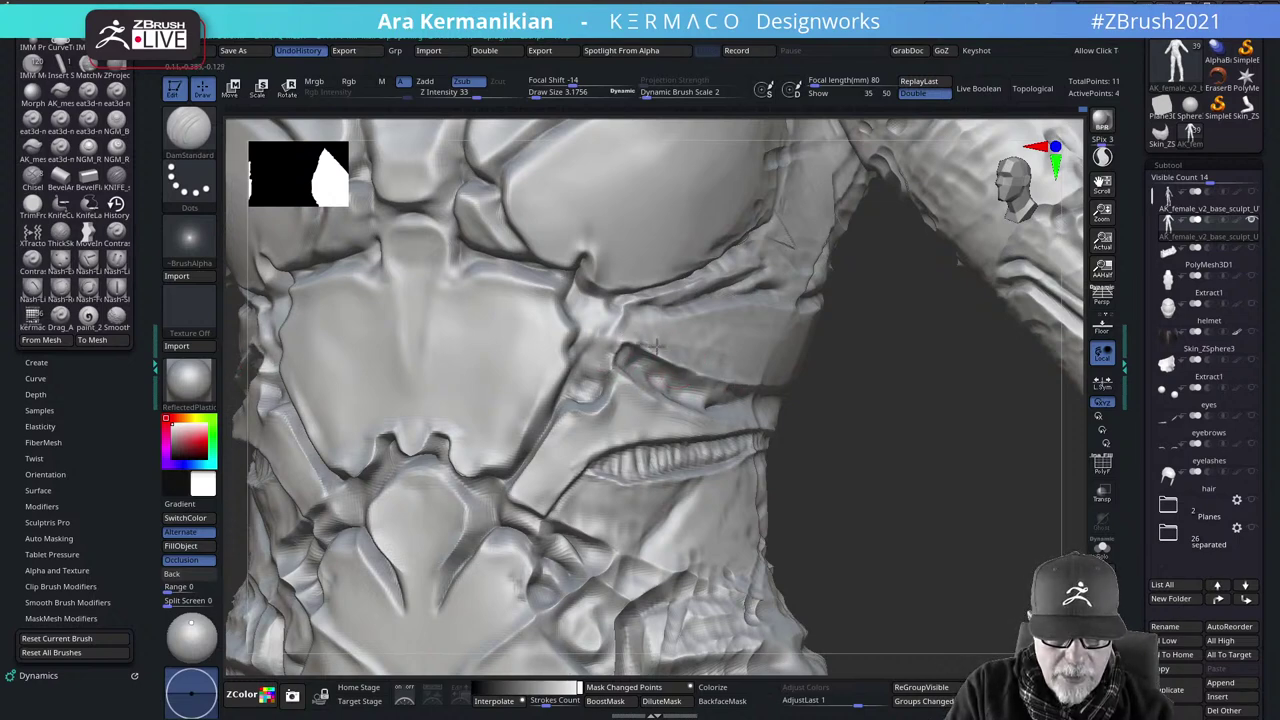
{"action": "key", "text": "shift"}
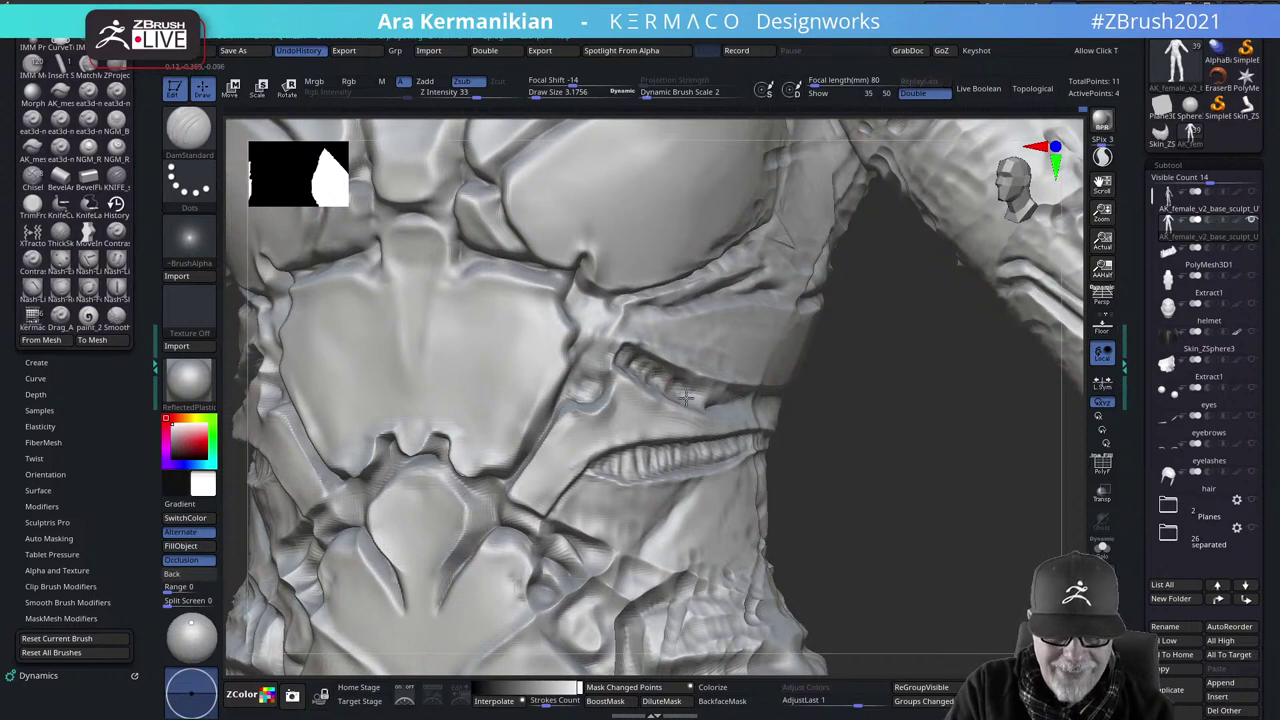
{"action": "left_click_drag", "start_coordinate": [922, 466], "coordinate": [840, 462]}
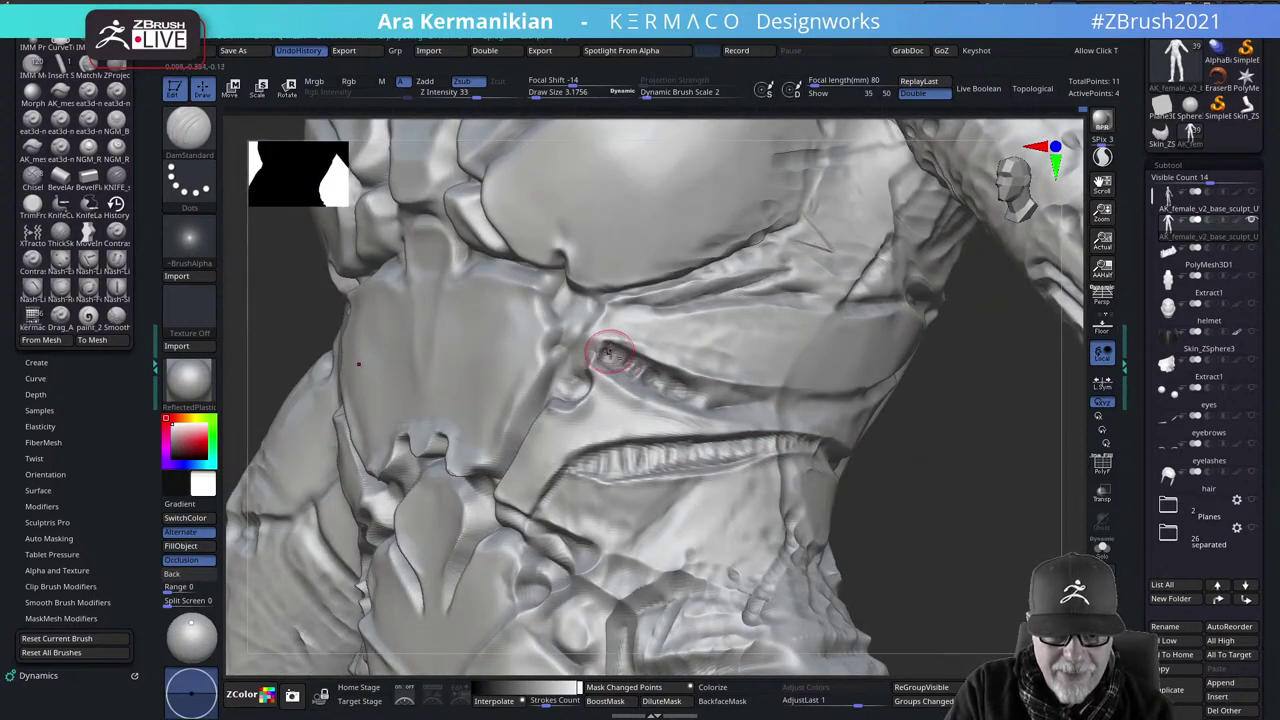
{"action": "mouse_move", "coordinate": [658, 373]}
{"action": "left_mouse_down"}
{"action": "mouse_move", "coordinate": [698, 396]}
{"action": "mouse_move", "coordinate": [779, 401]}
{"action": "left_mouse_up"}
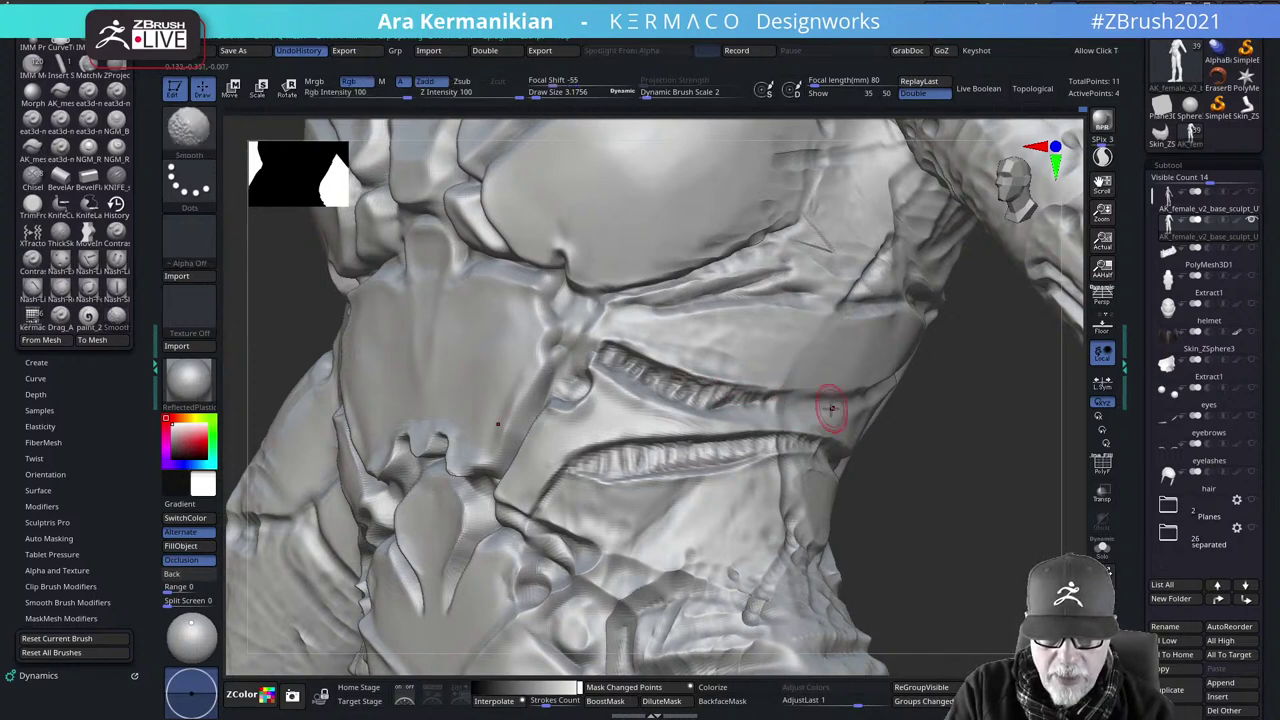
Smooth the ribbed upper waist fold and recarve its crease toward the back of the torso
{"action": "left_click_drag", "start_coordinate": [985, 455], "coordinate": [909, 463]}
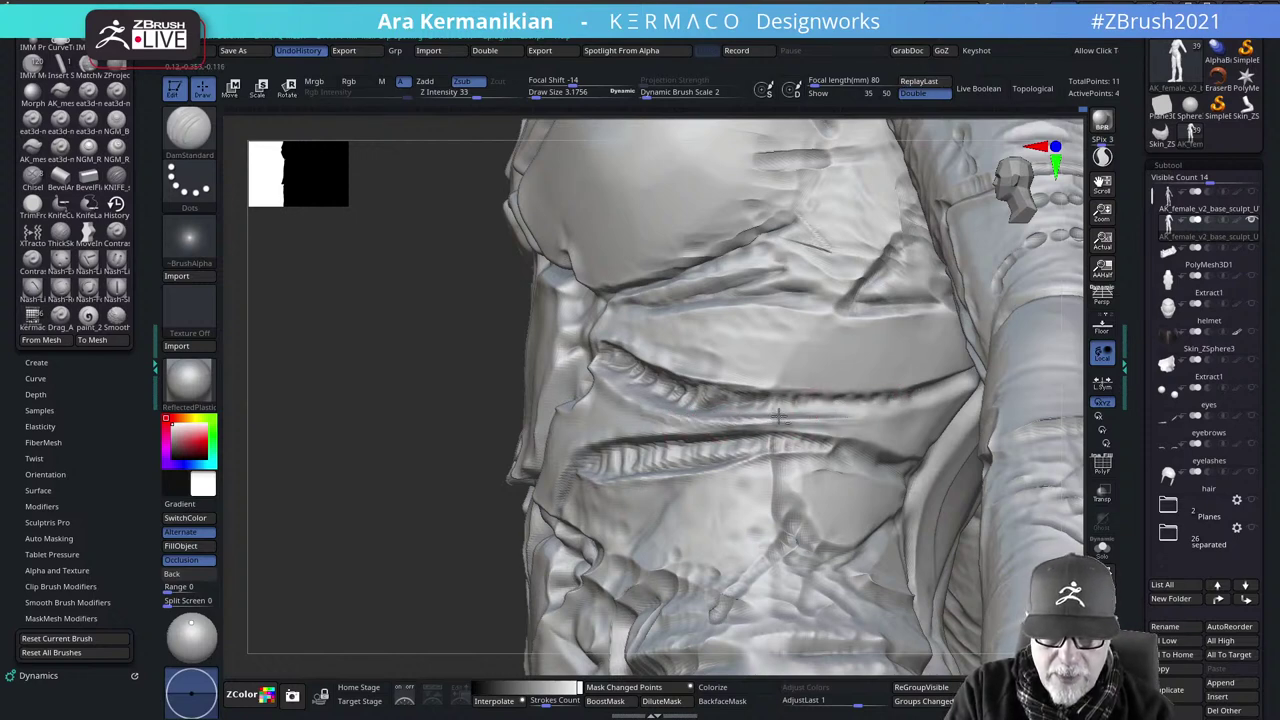
{"action": "key", "text": "shift"}
{"action": "mouse_move", "coordinate": [646, 415]}
{"action": "left_mouse_down", "text": "shift"}
{"action": "mouse_move", "coordinate": [805, 419]}
{"action": "mouse_move", "coordinate": [727, 421]}
{"action": "left_mouse_up", "text": "shift"}
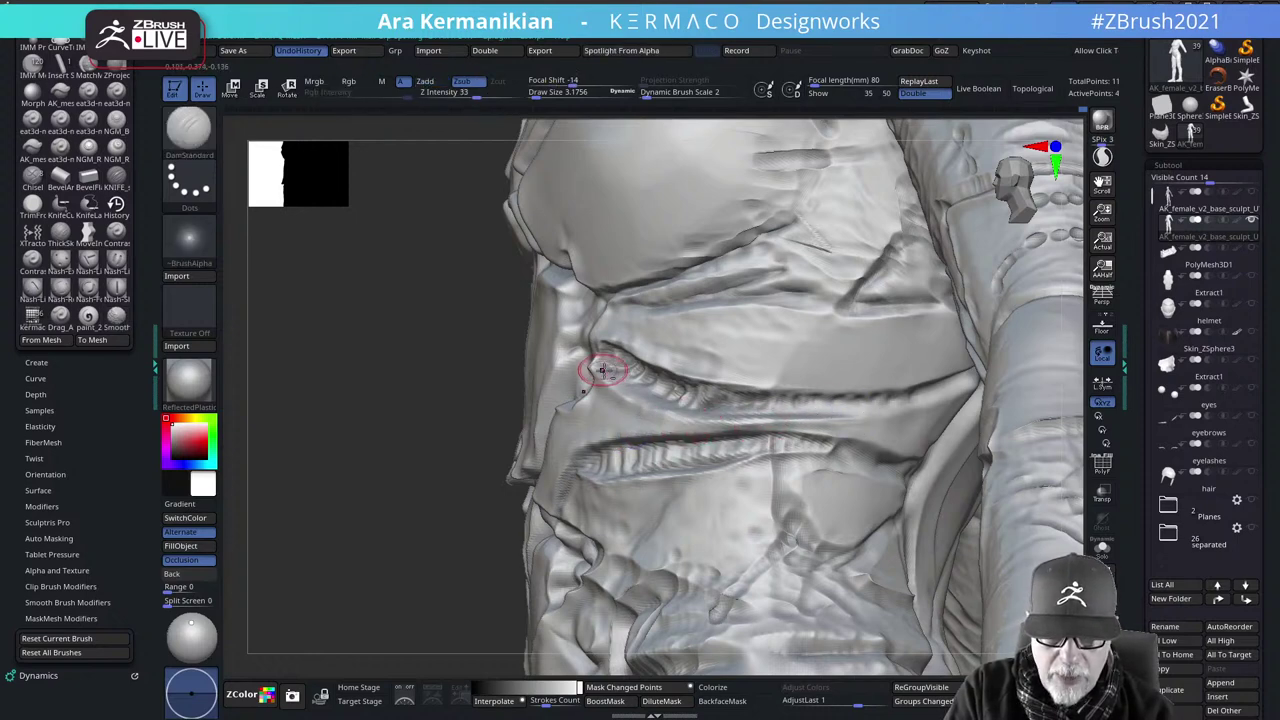
{"action": "left_click_drag", "start_coordinate": [612, 369], "coordinate": [645, 385]}
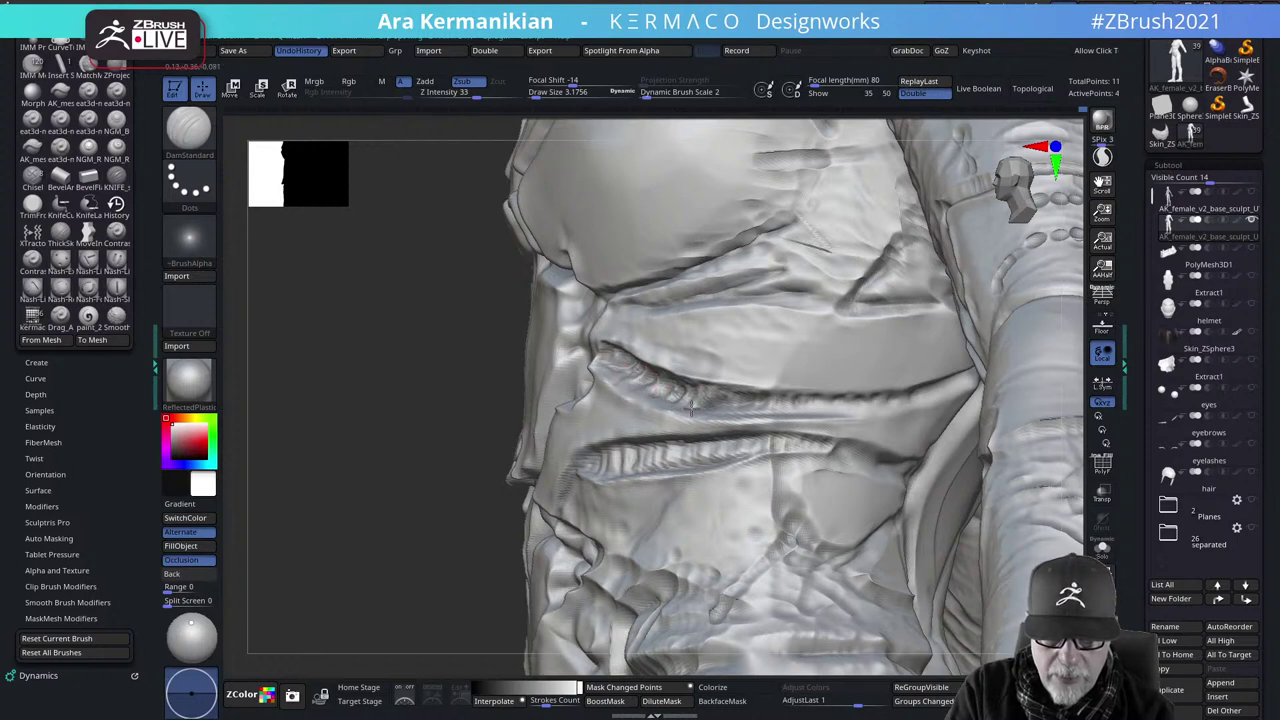
{"action": "key", "text": "shift"}
{"action": "left_click_drag", "start_coordinate": [841, 397], "coordinate": [872, 398], "text": "shift"}
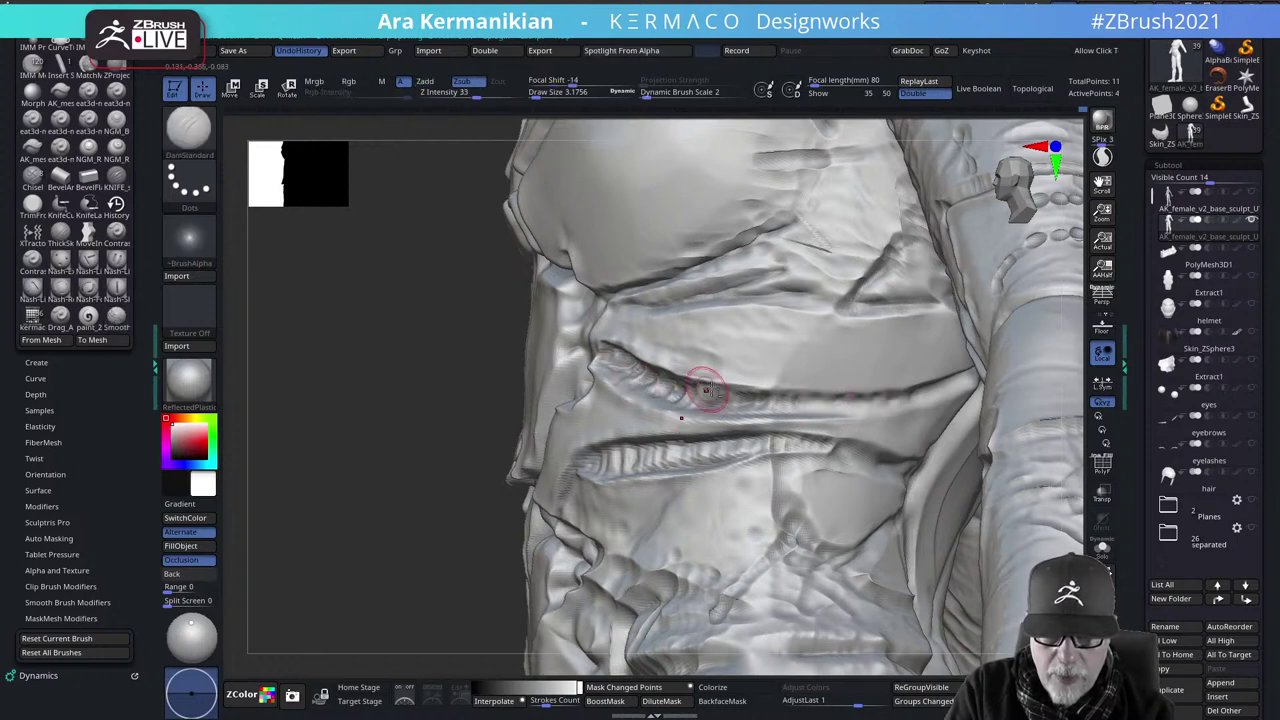
{"action": "left_click_drag", "start_coordinate": [706, 389], "coordinate": [950, 375]}
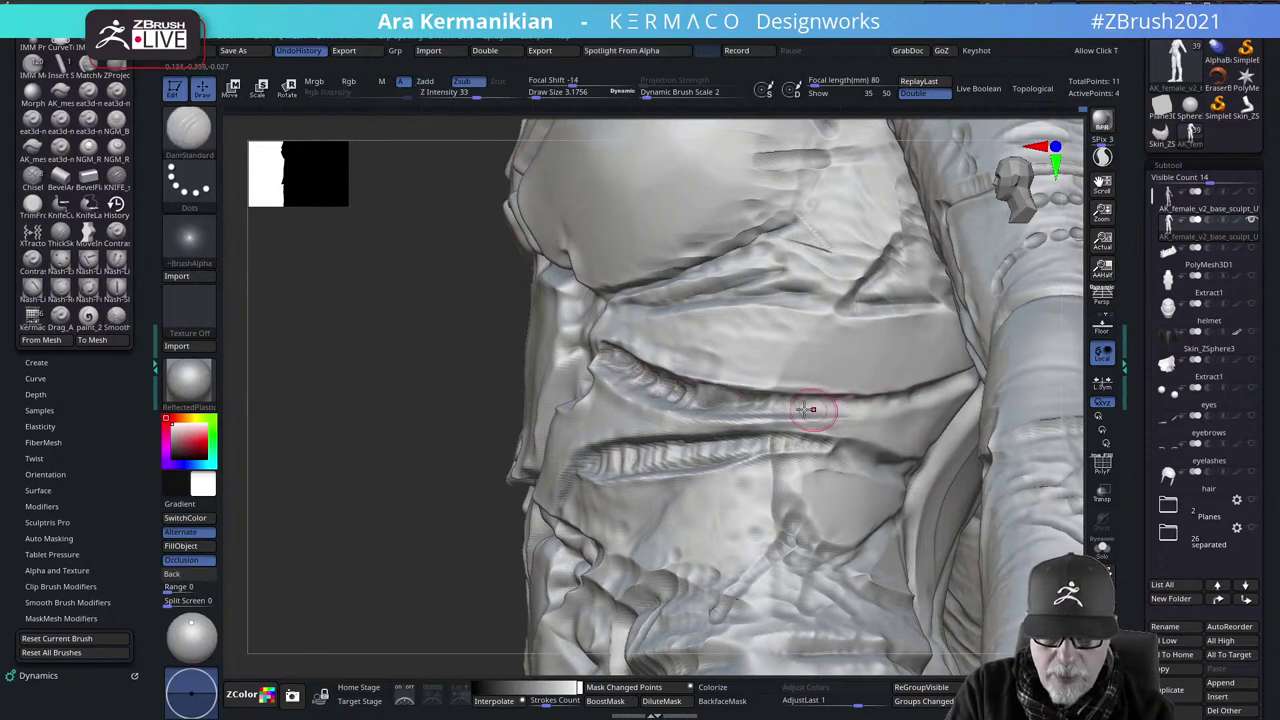
Continue the small ribs along the crease of the upper waist fold toward the back with Dam Standard and smooth them lightly
{"action": "left_click_drag", "start_coordinate": [814, 406], "coordinate": [714, 406]}
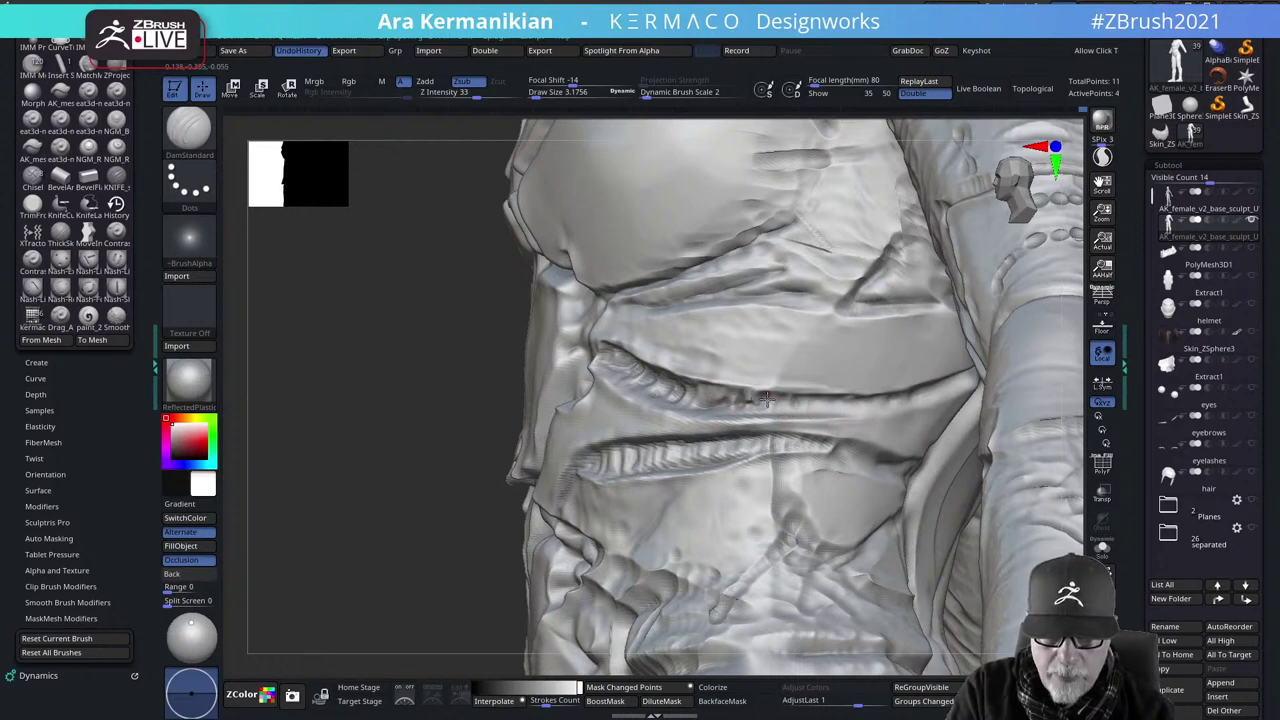
{"action": "left_click_drag", "start_coordinate": [838, 398], "coordinate": [910, 405]}
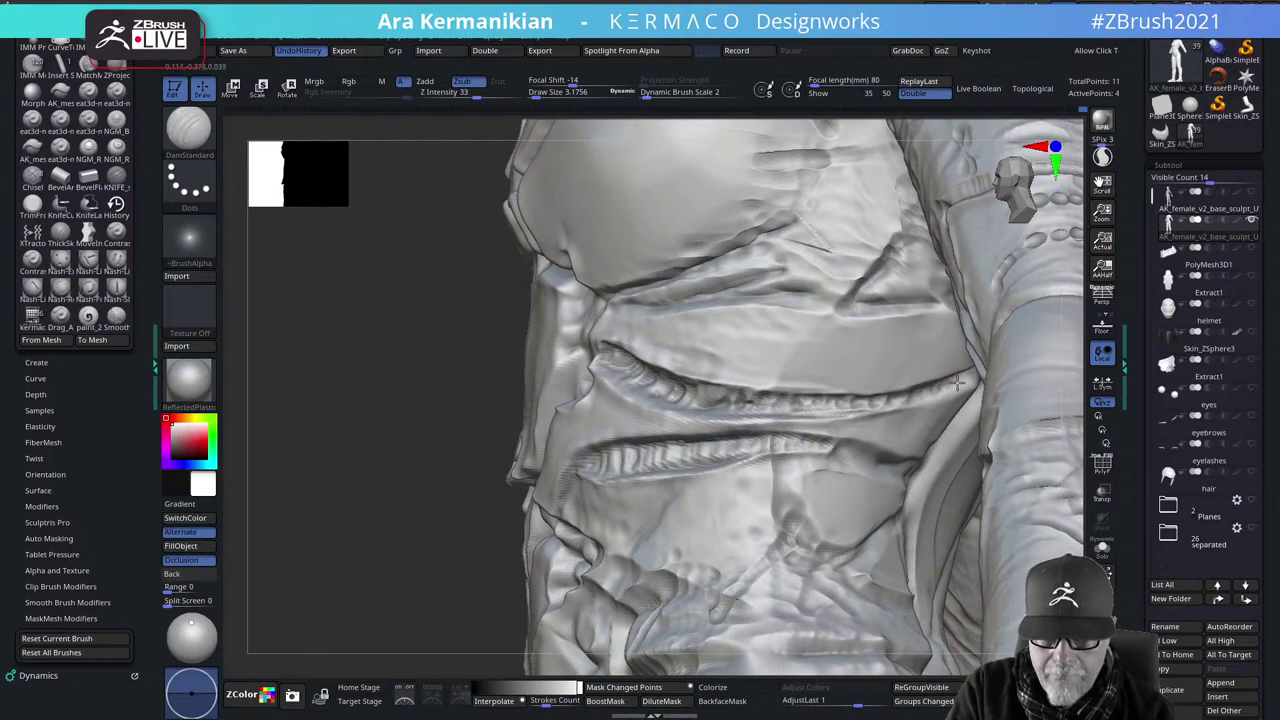
{"action": "left_click_drag", "start_coordinate": [957, 375], "coordinate": [946, 383]}
{"action": "left_click_drag", "start_coordinate": [779, 403], "coordinate": [807, 403]}
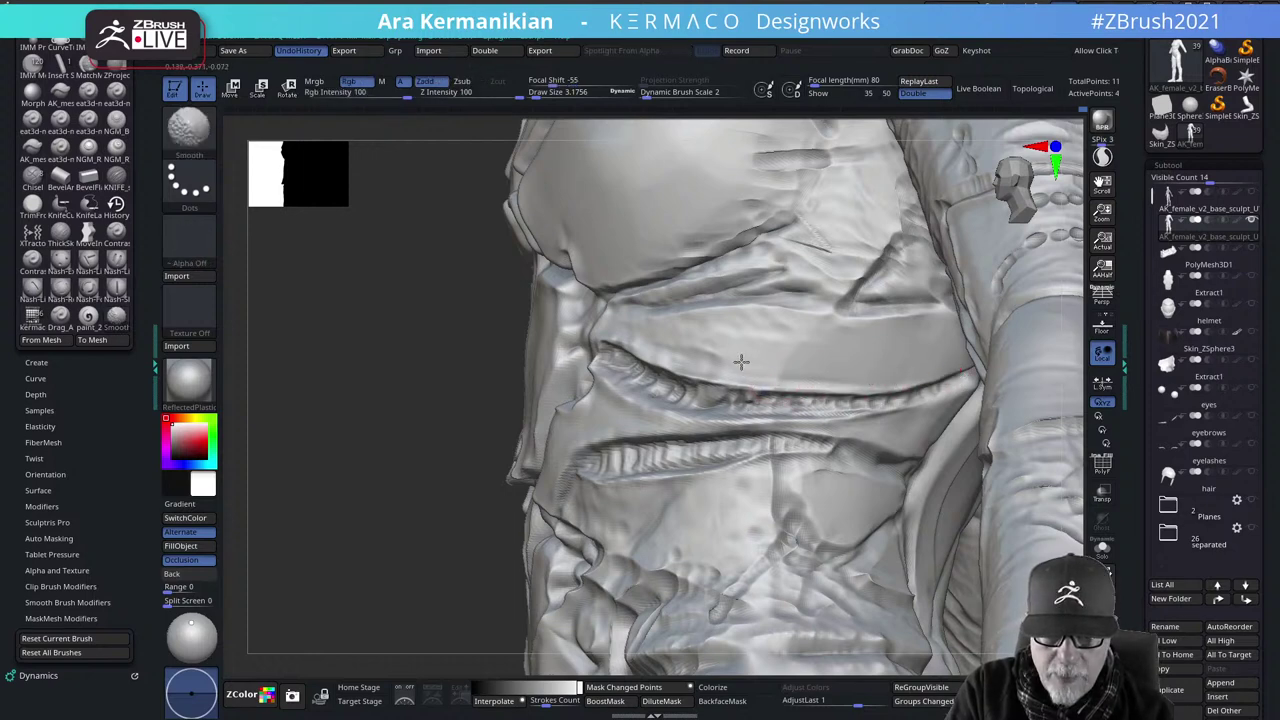
Flatten and clean up the plain band between the breast plate and the upper ribbed waist fold with the hPolish brush
{"action": "left_click_drag", "start_coordinate": [334, 488], "coordinate": [293, 498], "text": "alt"}
{"action": "left_click_drag", "start_coordinate": [293, 498], "coordinate": [577, 461]}
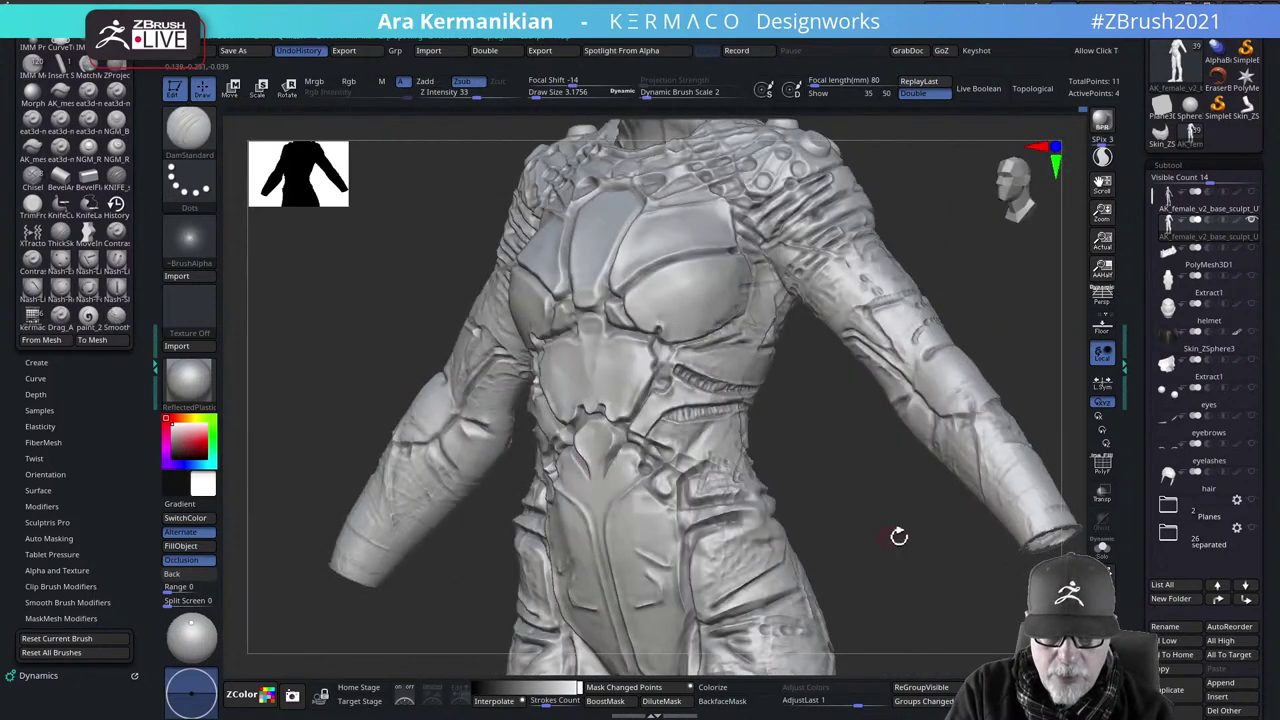
{"action": "left_click_drag", "start_coordinate": [898, 537], "coordinate": [817, 477]}
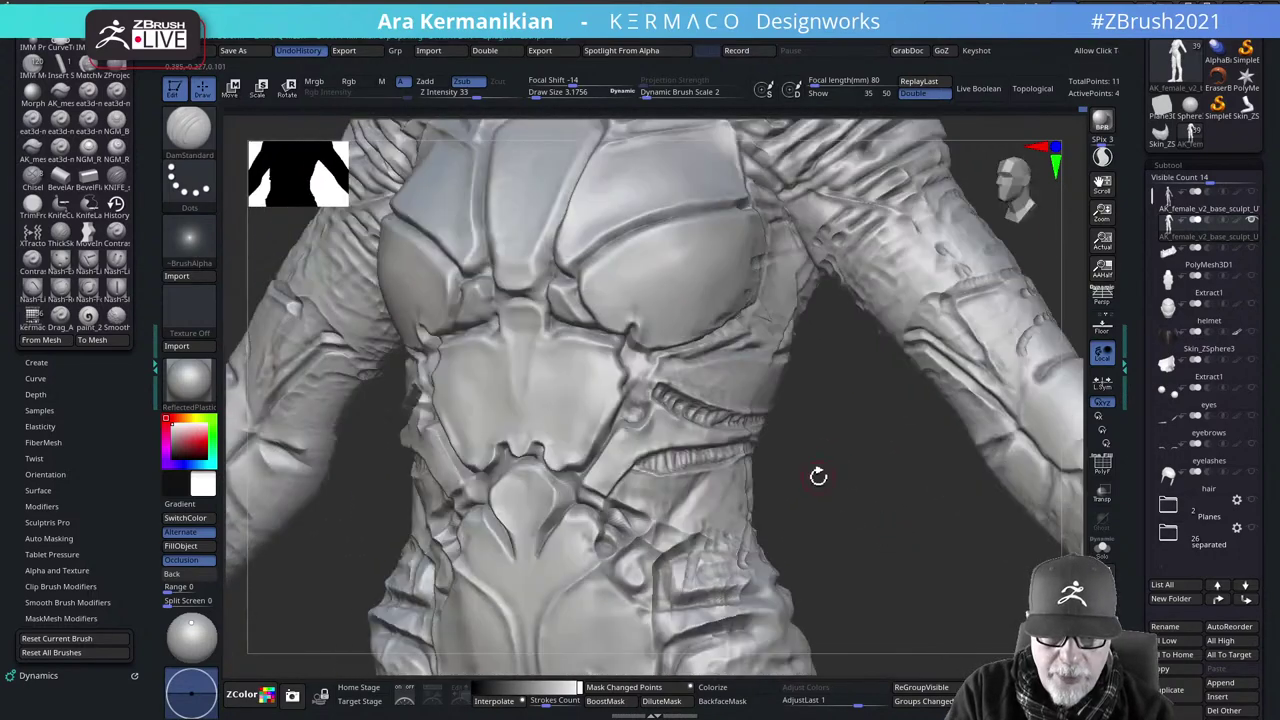
{"action": "right_click", "coordinate": [710, 394]}
{"action": "left_click", "coordinate": [783, 460]}
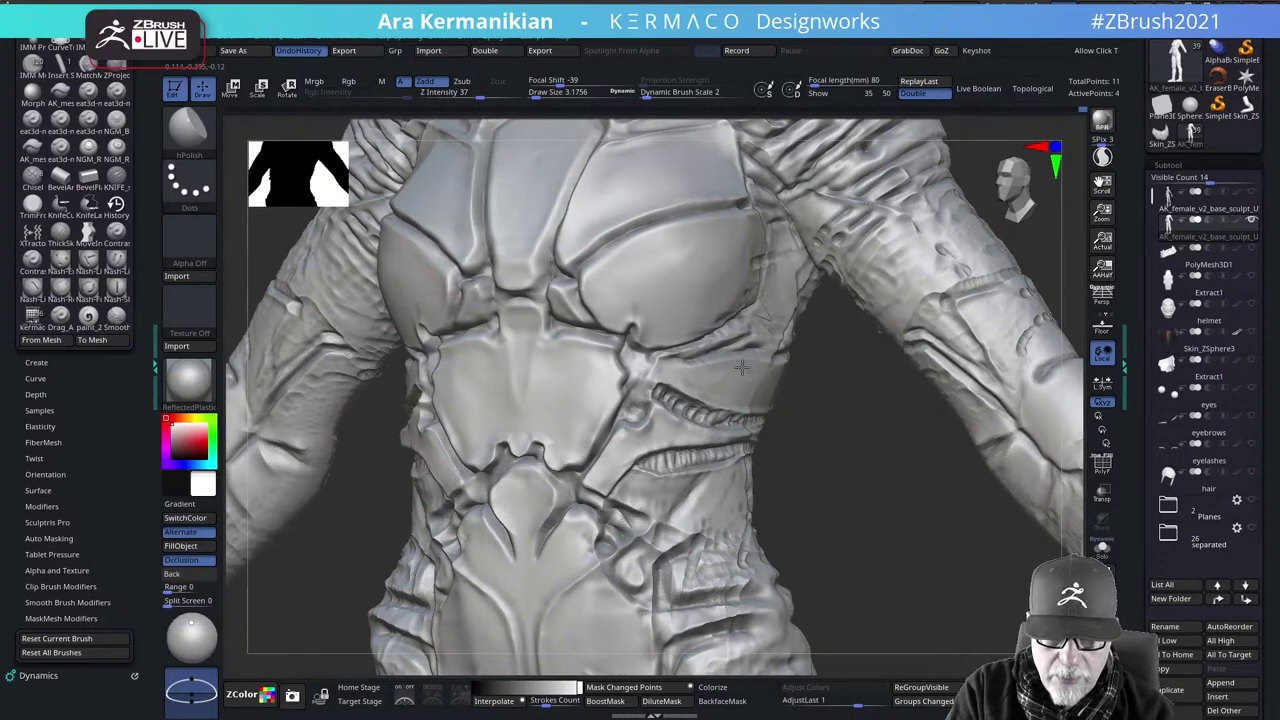
{"action": "left_click_drag", "start_coordinate": [875, 470], "coordinate": [800, 386]}
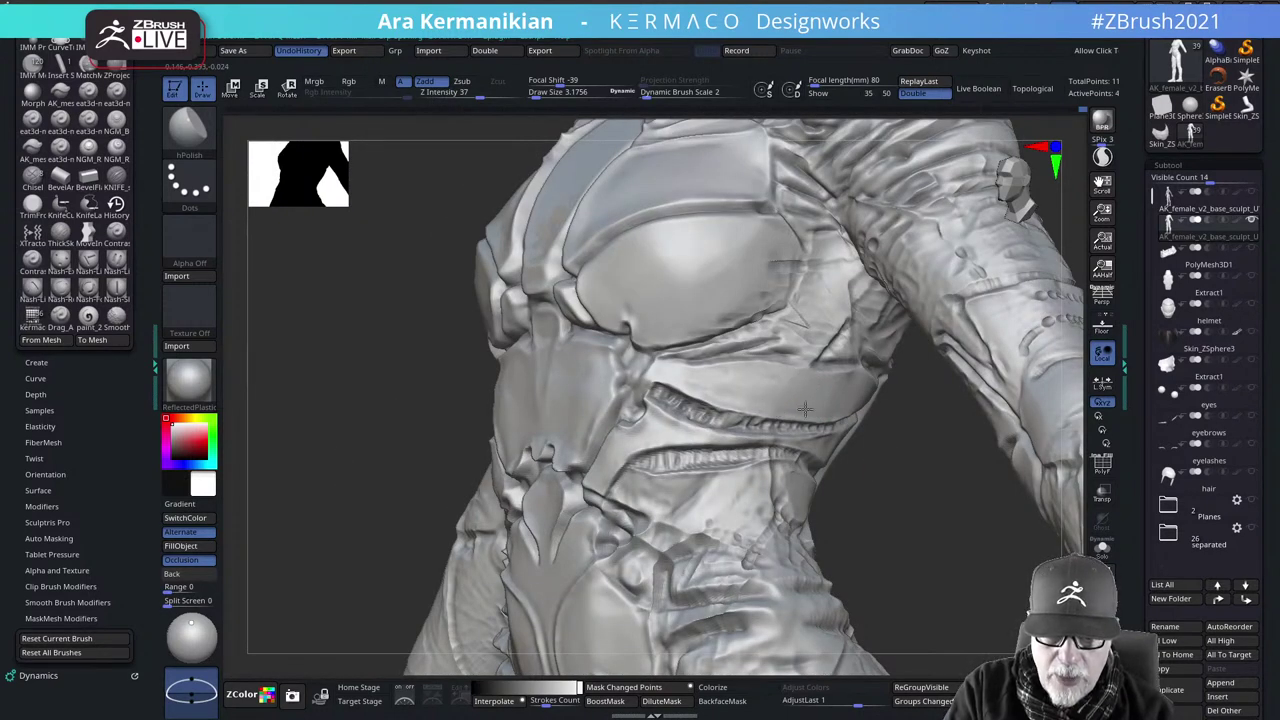
{"action": "left_click_drag", "start_coordinate": [956, 504], "coordinate": [814, 420]}
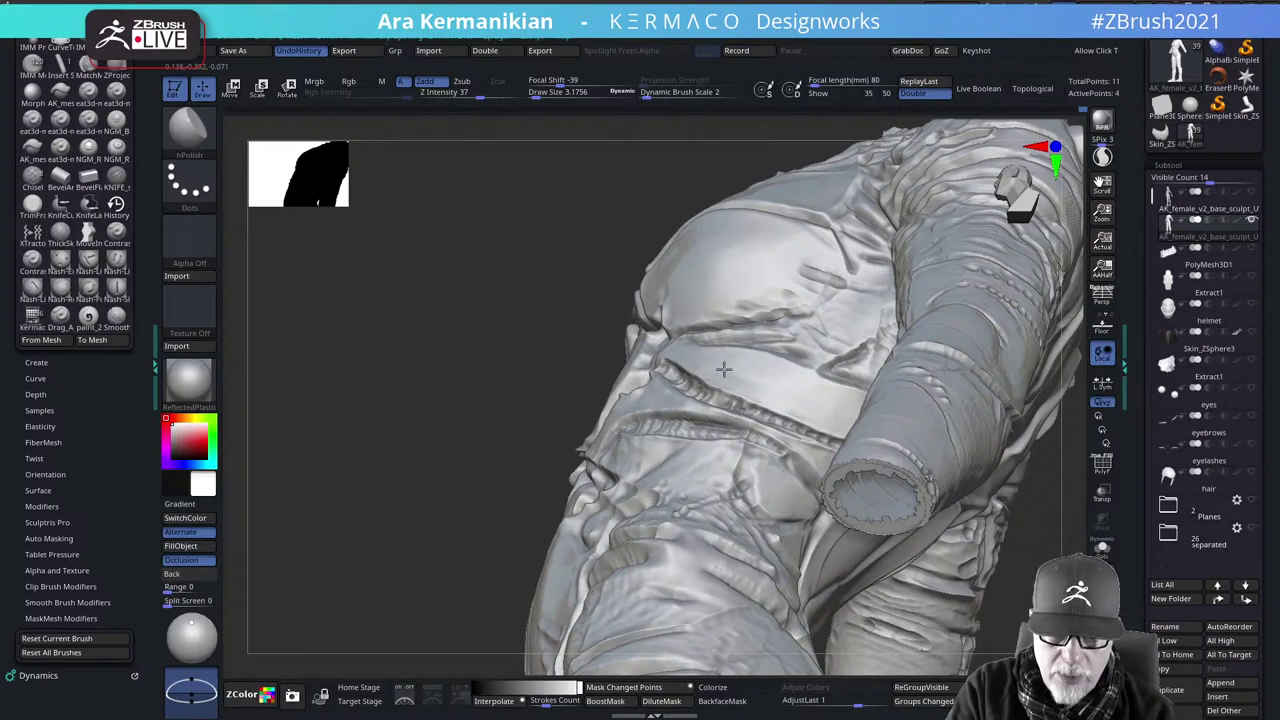
{"action": "mouse_move", "coordinate": [480, 430]}
{"action": "left_mouse_down"}
{"action": "mouse_move", "coordinate": [894, 491]}
{"action": "mouse_move", "coordinate": [900, 506]}
{"action": "mouse_move", "coordinate": [854, 443]}
{"action": "mouse_move", "coordinate": [752, 425]}
{"action": "left_mouse_up"}
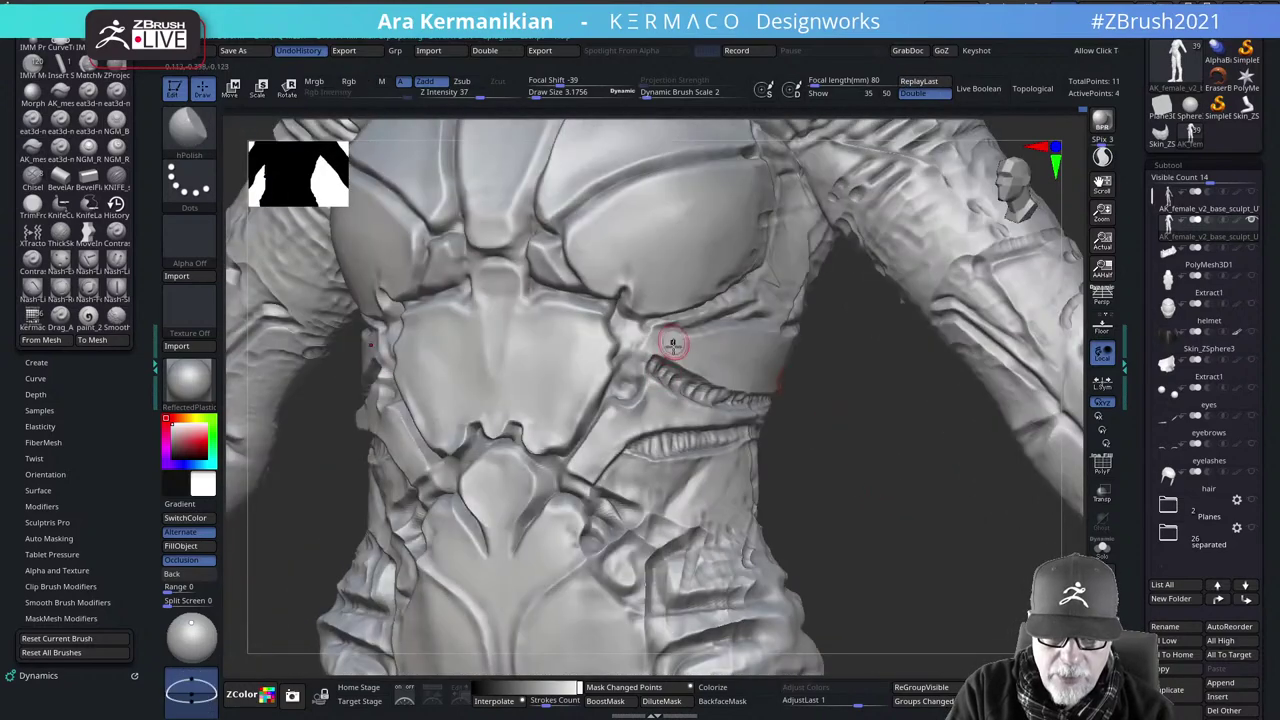
{"action": "key", "text": "shift"}
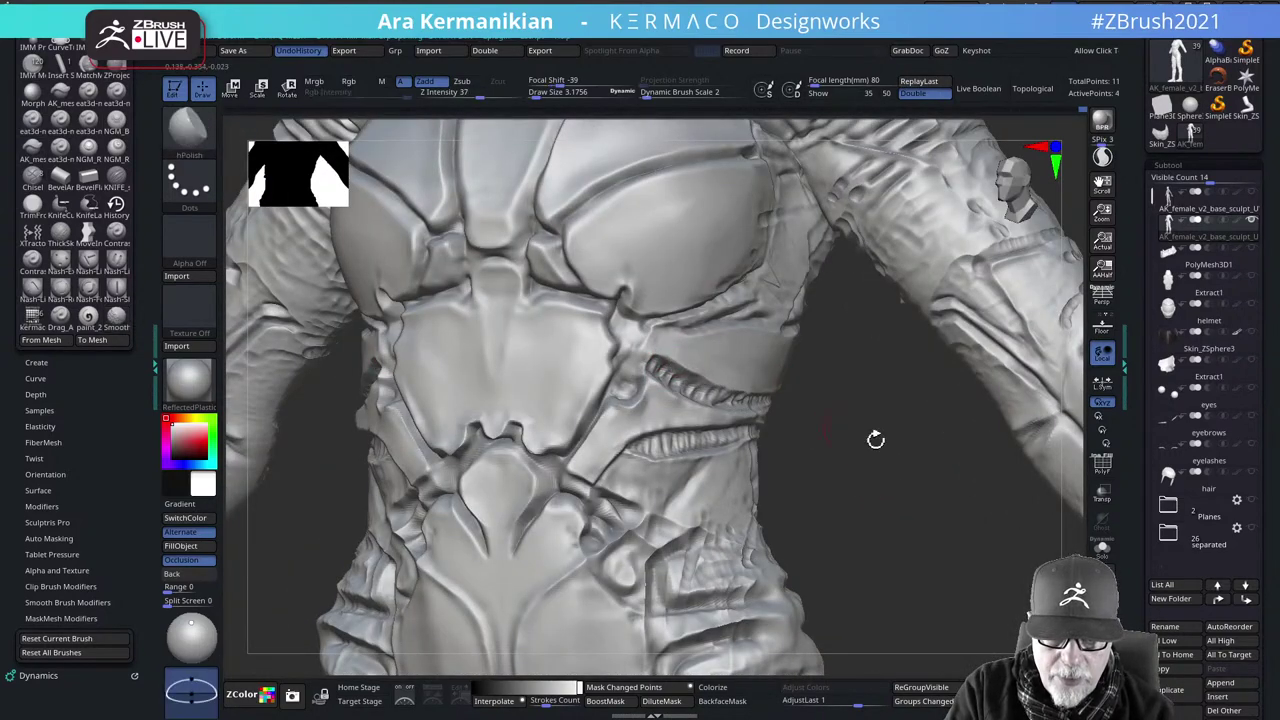
Examine the overall suit from the front, comparing the ribbed waist folds with the chest and shoulder areas
{"action": "key", "text": "f"}
{"action": "mouse_move", "coordinate": [923, 372]}
{"action": "left_mouse_down"}
{"action": "mouse_move", "coordinate": [905, 385]}
{"action": "mouse_move", "coordinate": [960, 328]}
{"action": "mouse_move", "coordinate": [915, 385]}
{"action": "left_mouse_up"}
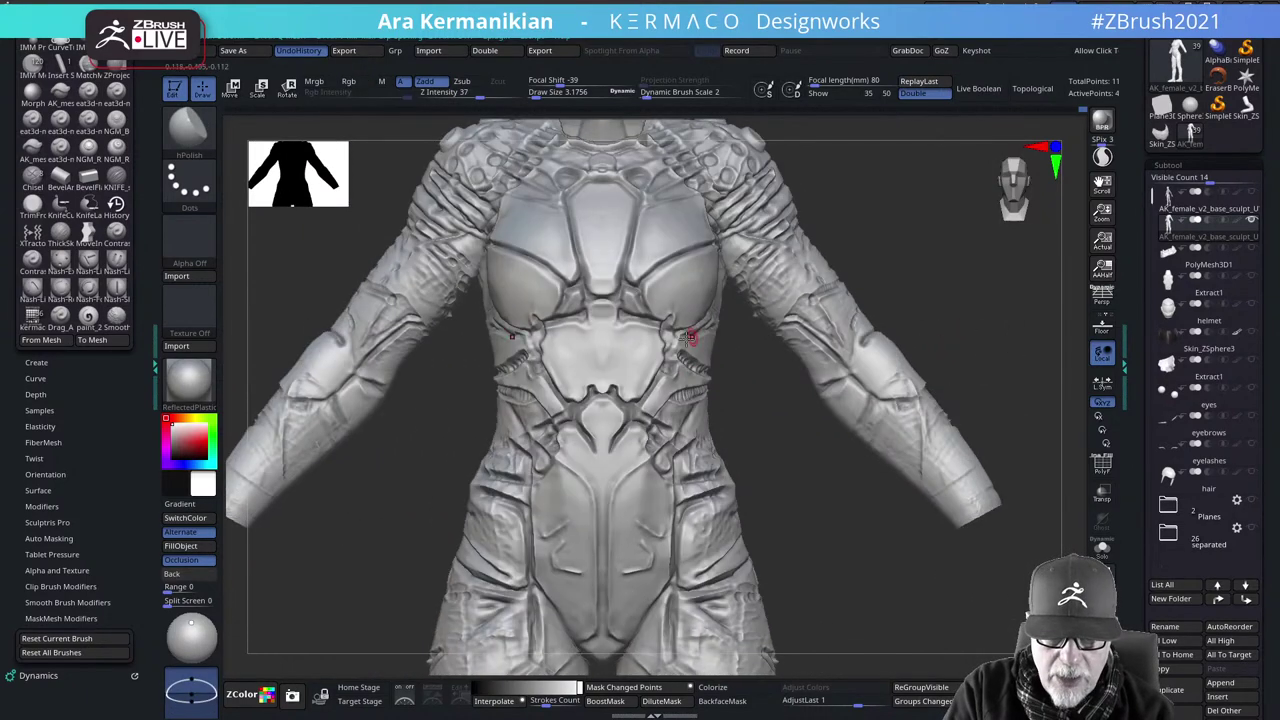
{"action": "scroll", "coordinate": [680, 394], "scroll_direction": "up", "scroll_amount": 2}
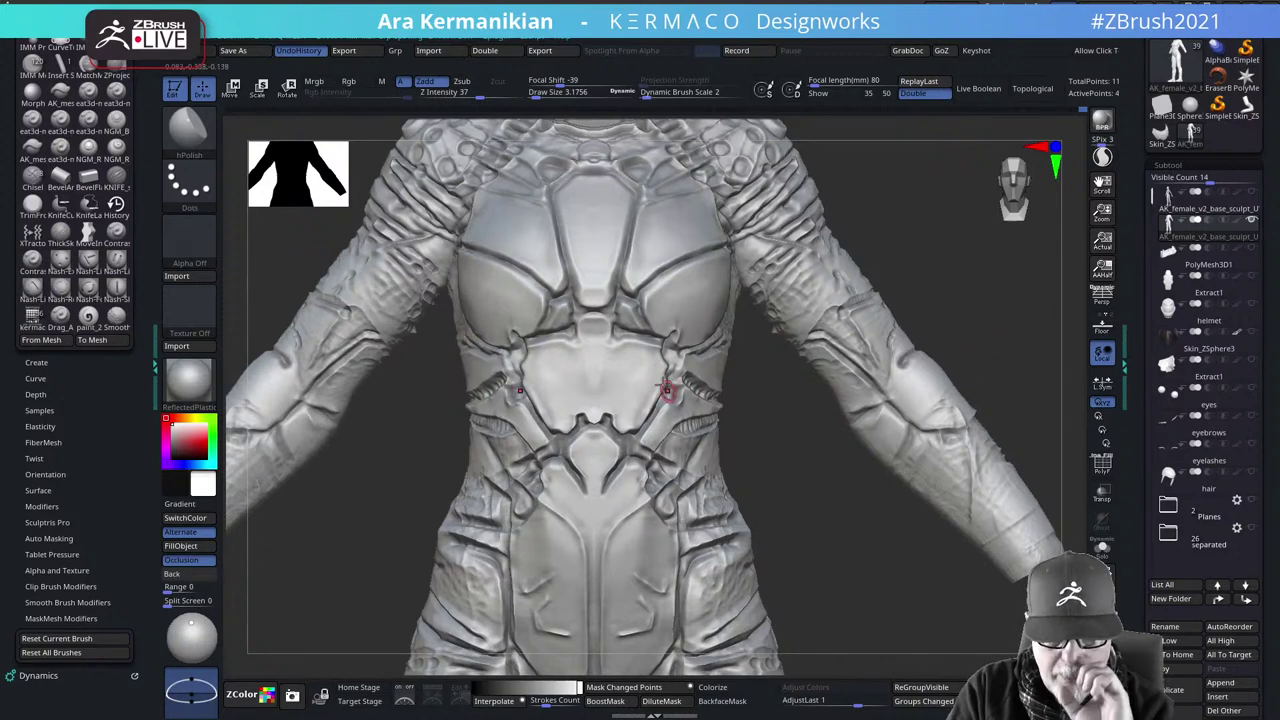
{"action": "mouse_move", "coordinate": [801, 472]}
{"action": "left_mouse_down"}
{"action": "mouse_move", "coordinate": [811, 429]}
{"action": "mouse_move", "coordinate": [966, 346]}
{"action": "mouse_move", "coordinate": [929, 283]}
{"action": "left_mouse_up"}
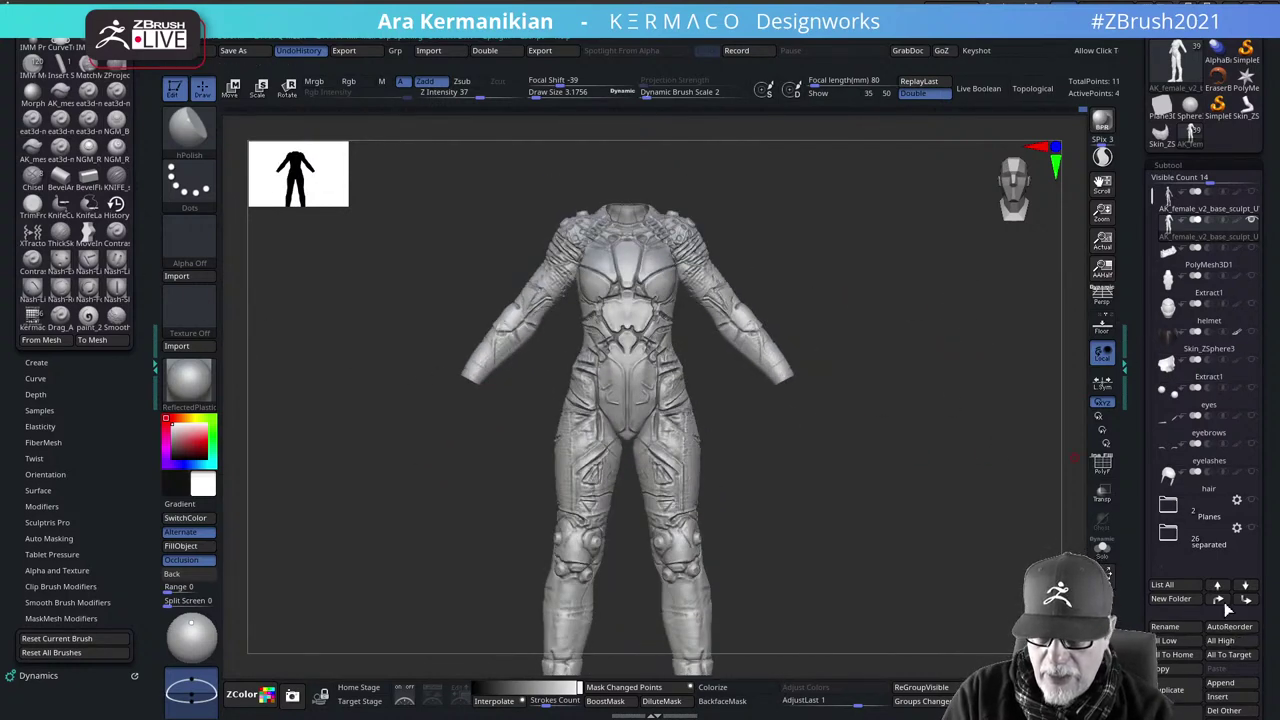
{"action": "mouse_move", "coordinate": [1134, 625]}
{"action": "left_mouse_down"}
{"action": "mouse_move", "coordinate": [1132, 609]}
{"action": "mouse_move", "coordinate": [1133, 621]}
{"action": "left_mouse_up"}
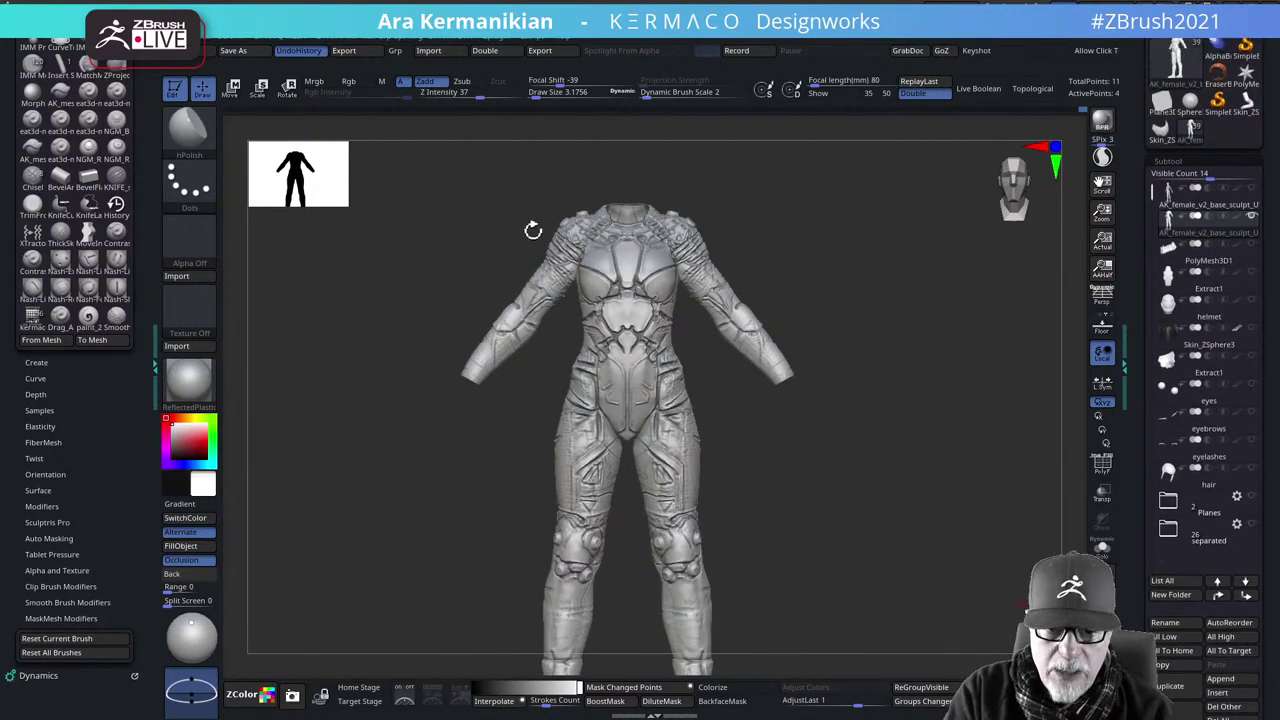
{"action": "left_click_drag", "start_coordinate": [791, 171], "coordinate": [831, 294], "text": "alt"}
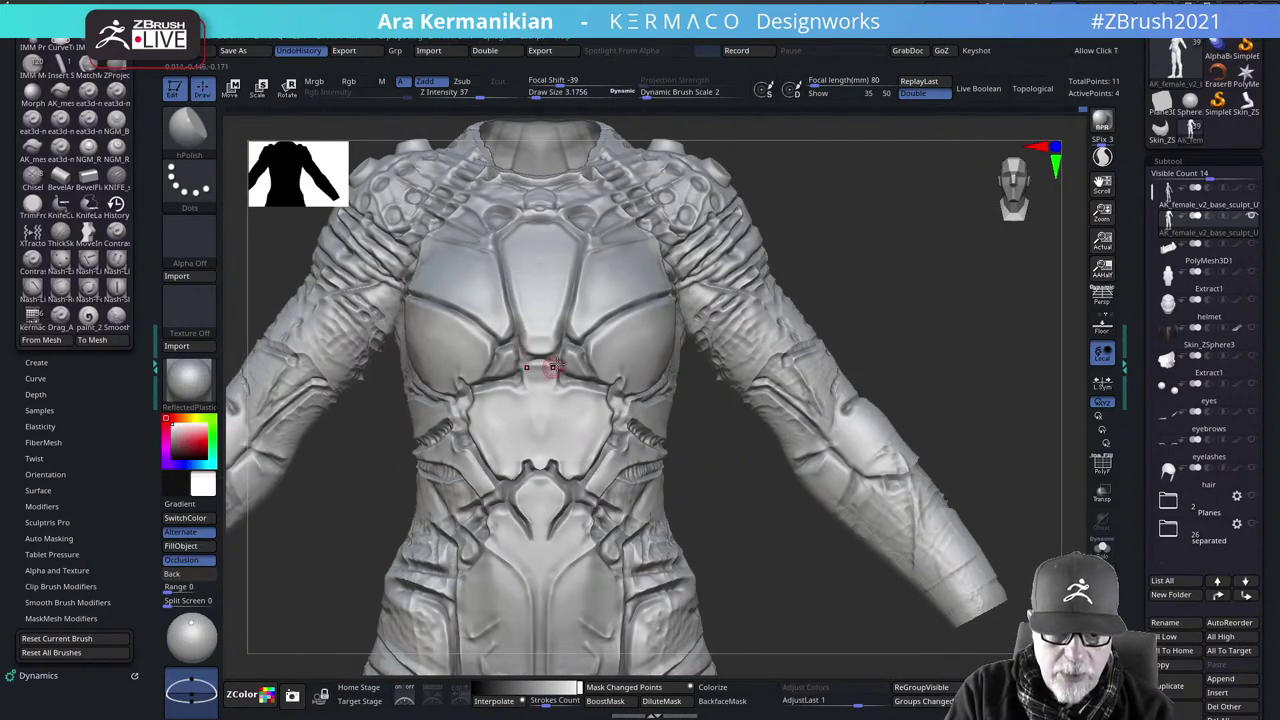
{"action": "mouse_move", "coordinate": [909, 184]}
{"action": "left_mouse_down", "text": "alt"}
{"action": "mouse_move", "coordinate": [917, 246]}
{"action": "mouse_move", "coordinate": [594, 277]}
{"action": "left_mouse_up", "text": "alt"}
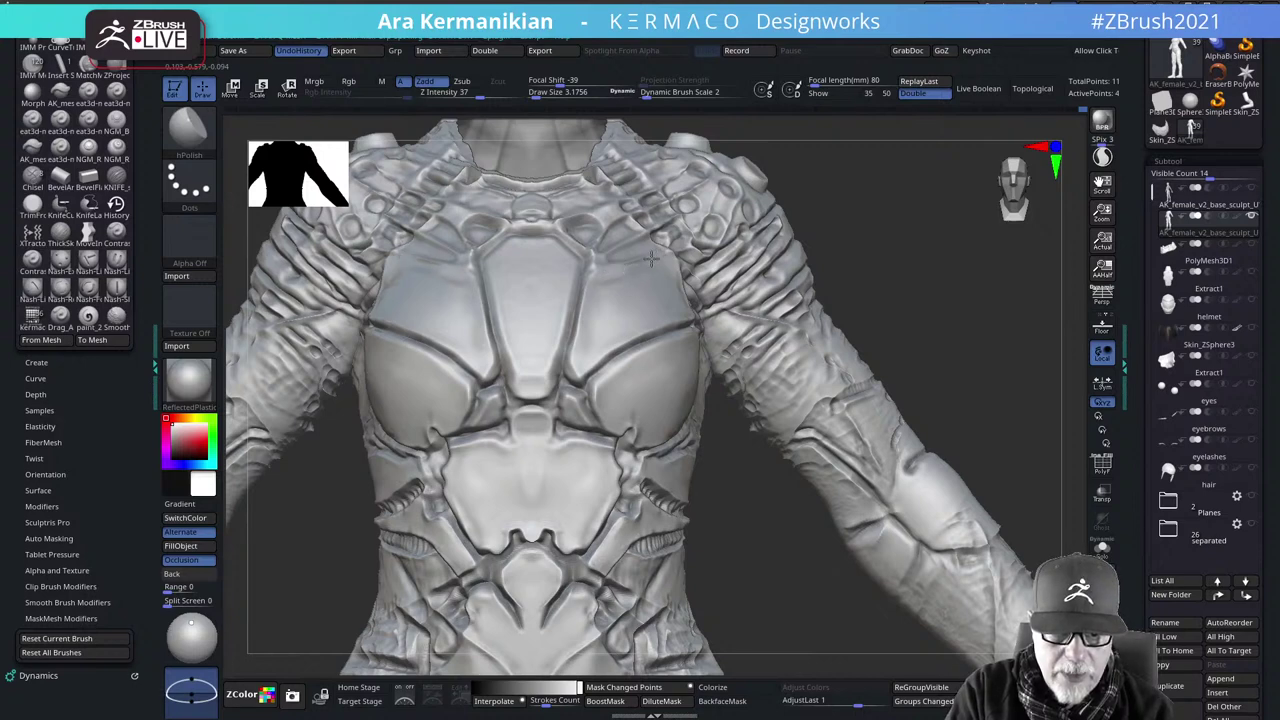
Polish the upper chest plates beside the central plate with hPolish, using a draw size of 4.5964
{"action": "mouse_move", "coordinate": [647, 265]}
{"action": "left_mouse_down"}
{"action": "mouse_move", "coordinate": [609, 277]}
{"action": "mouse_move", "coordinate": [633, 291]}
{"action": "left_mouse_up"}
{"action": "key", "text": "s"}
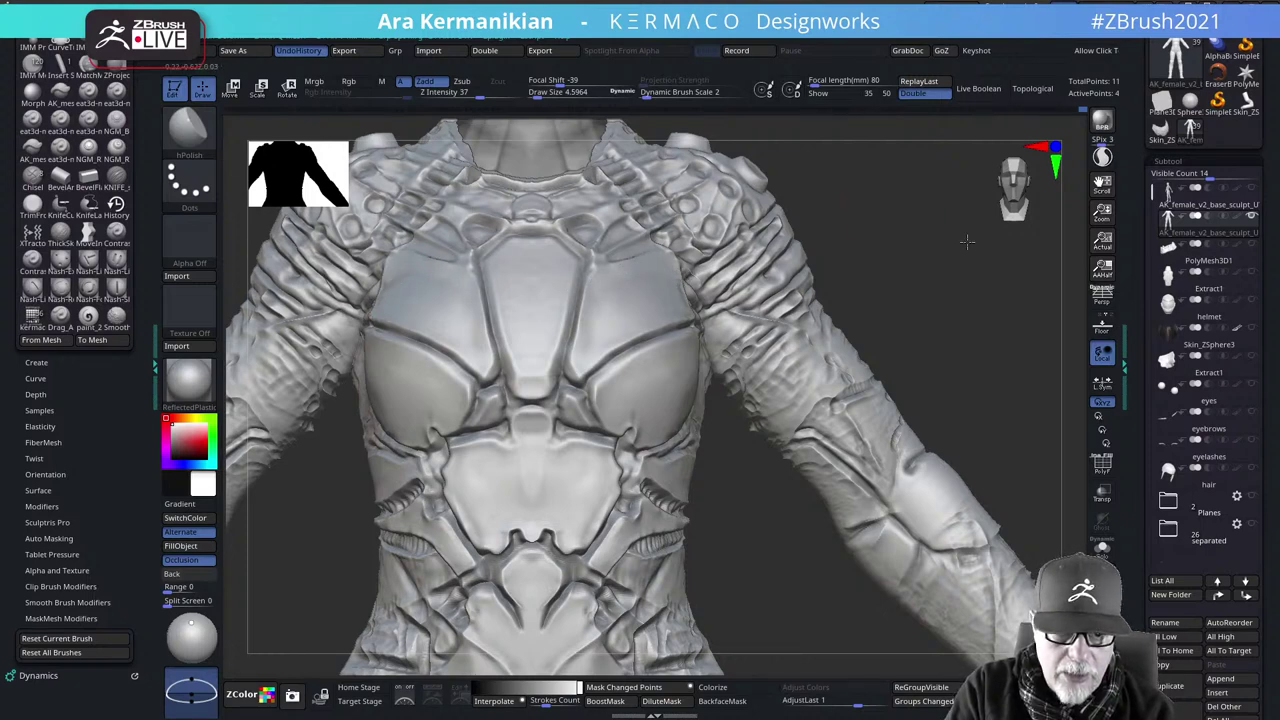
{"action": "left_click_drag", "start_coordinate": [966, 240], "coordinate": [1050, 246]}
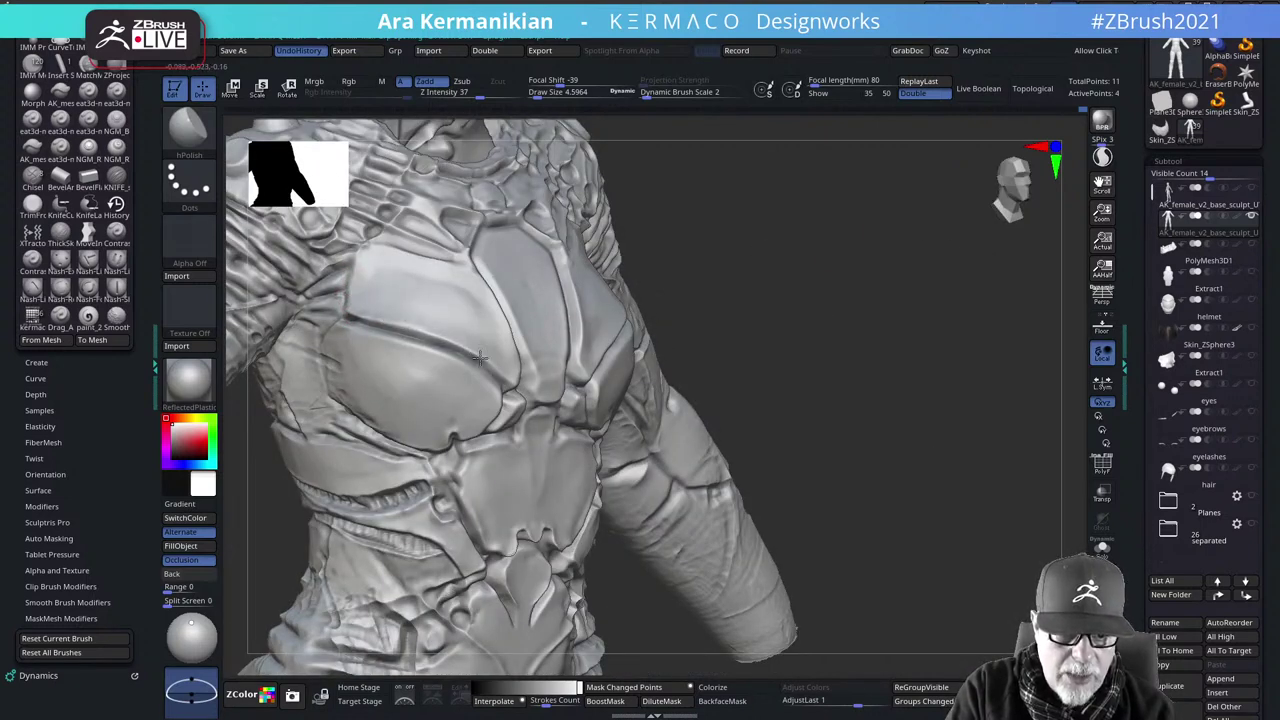
{"action": "left_click_drag", "start_coordinate": [931, 243], "coordinate": [870, 247], "text": "shift"}
{"action": "key", "text": "s"}
{"action": "left_click_drag", "start_coordinate": [656, 293], "coordinate": [662, 293]}
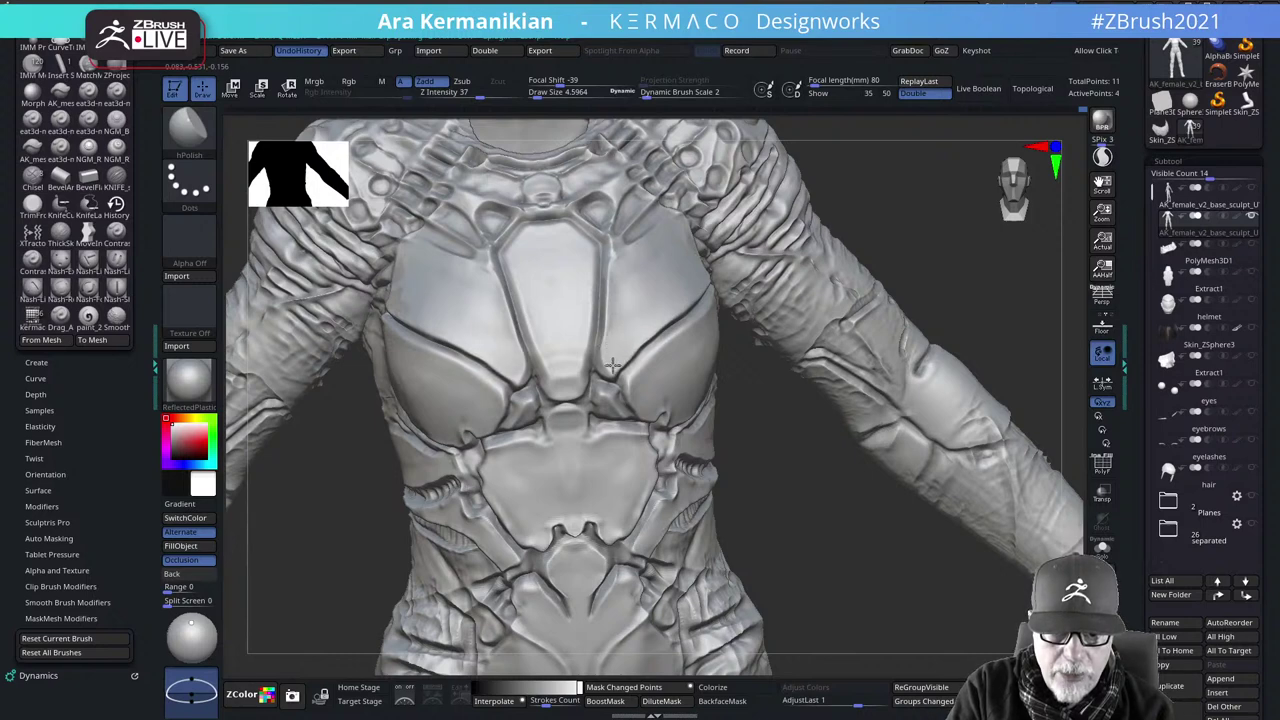
Smooth the upper chest plates along the central plate's groove and near their upper outer corners
{"action": "key", "text": "shift"}
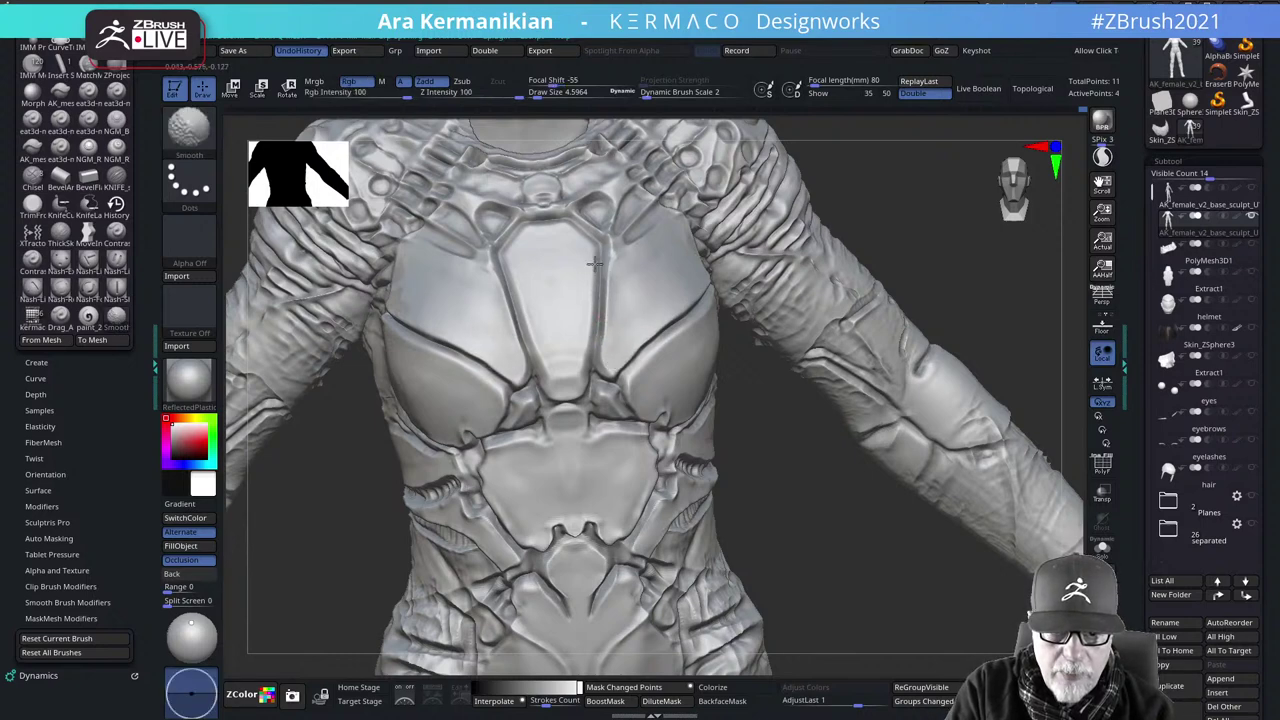
{"action": "left_click_drag", "start_coordinate": [903, 213], "coordinate": [864, 212]}
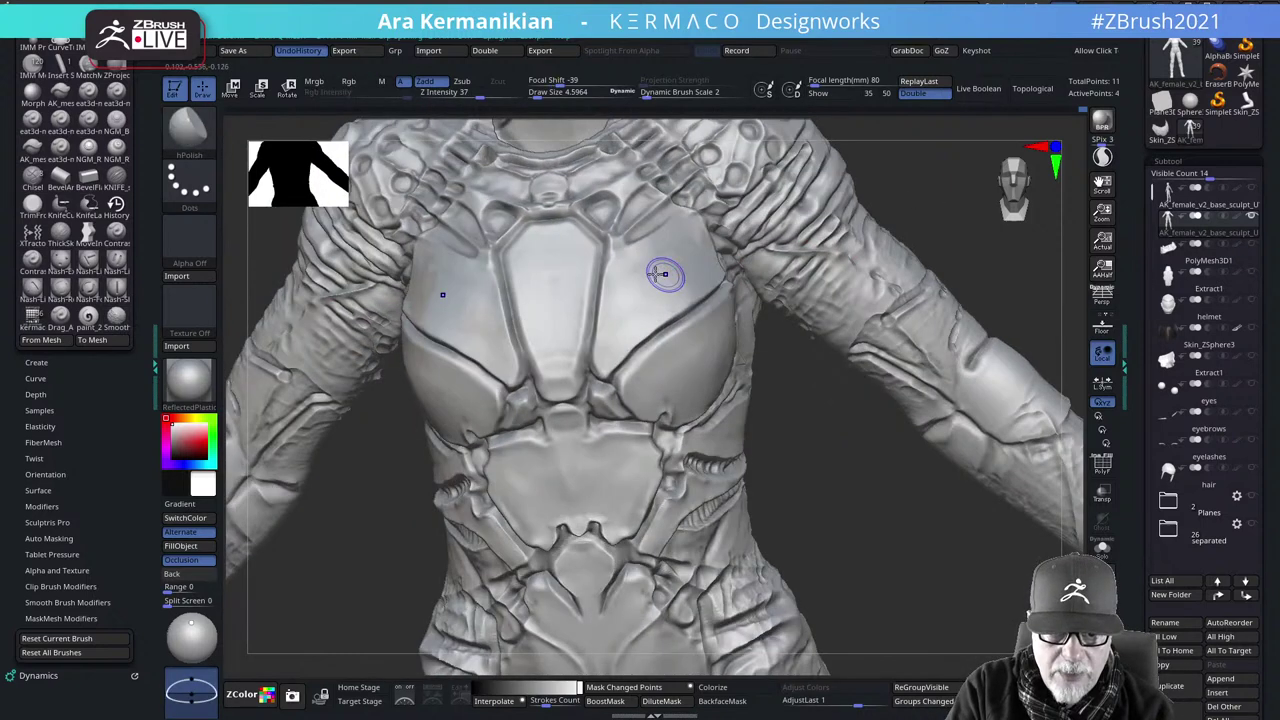
{"action": "key", "text": "shift"}
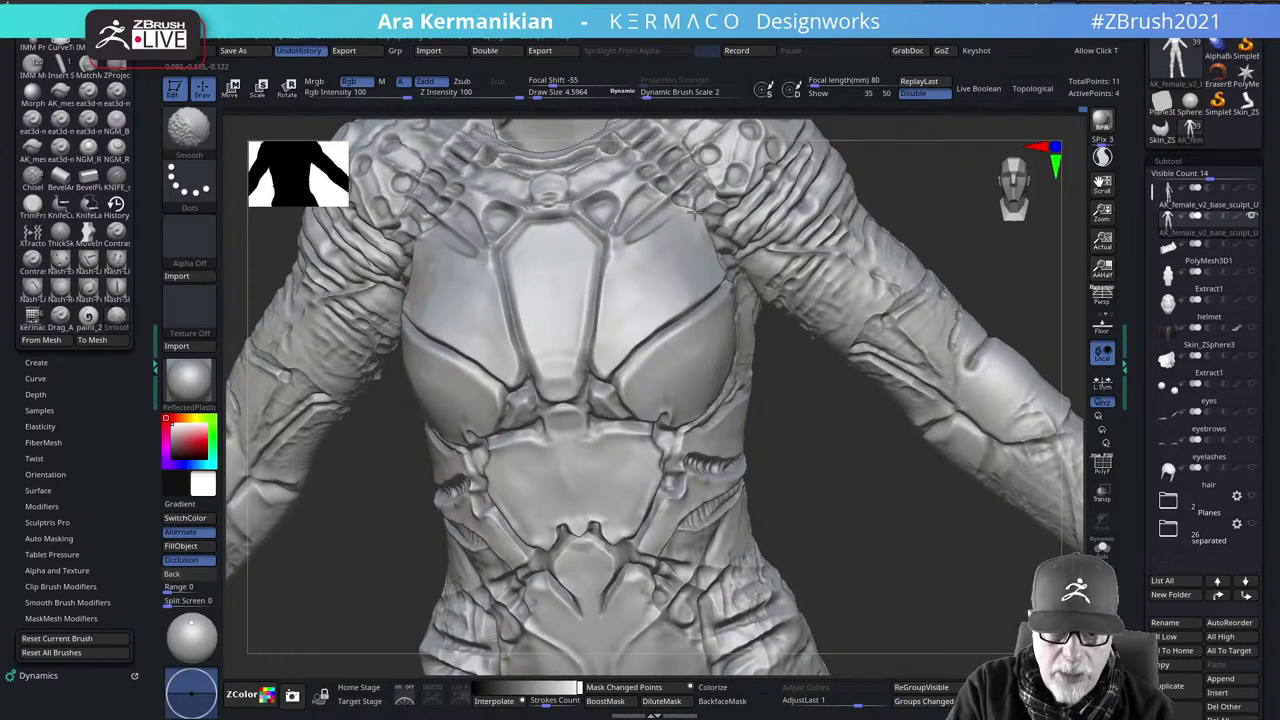
{"action": "left_click_drag", "start_coordinate": [694, 212], "coordinate": [690, 215], "text": "shift"}
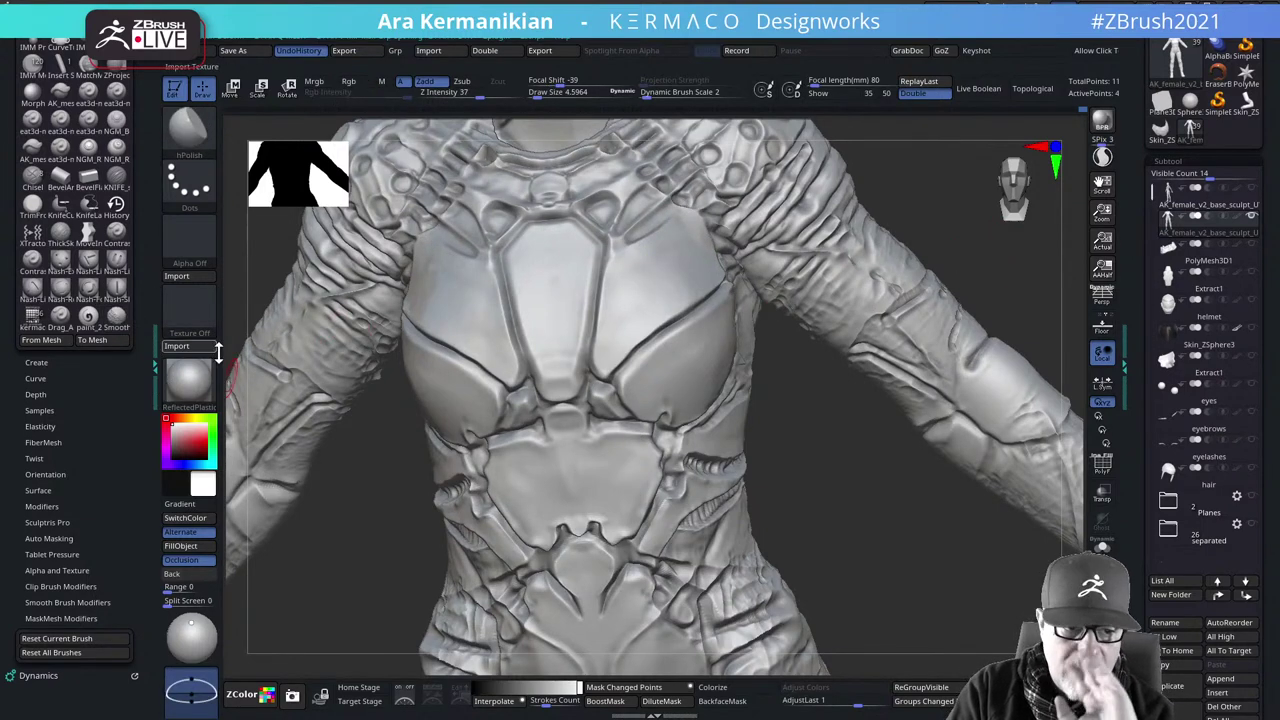
Try the ReflectedMap2 material on the suit and switch back to ReflectedPlastic
{"action": "left_click", "coordinate": [190, 380]}
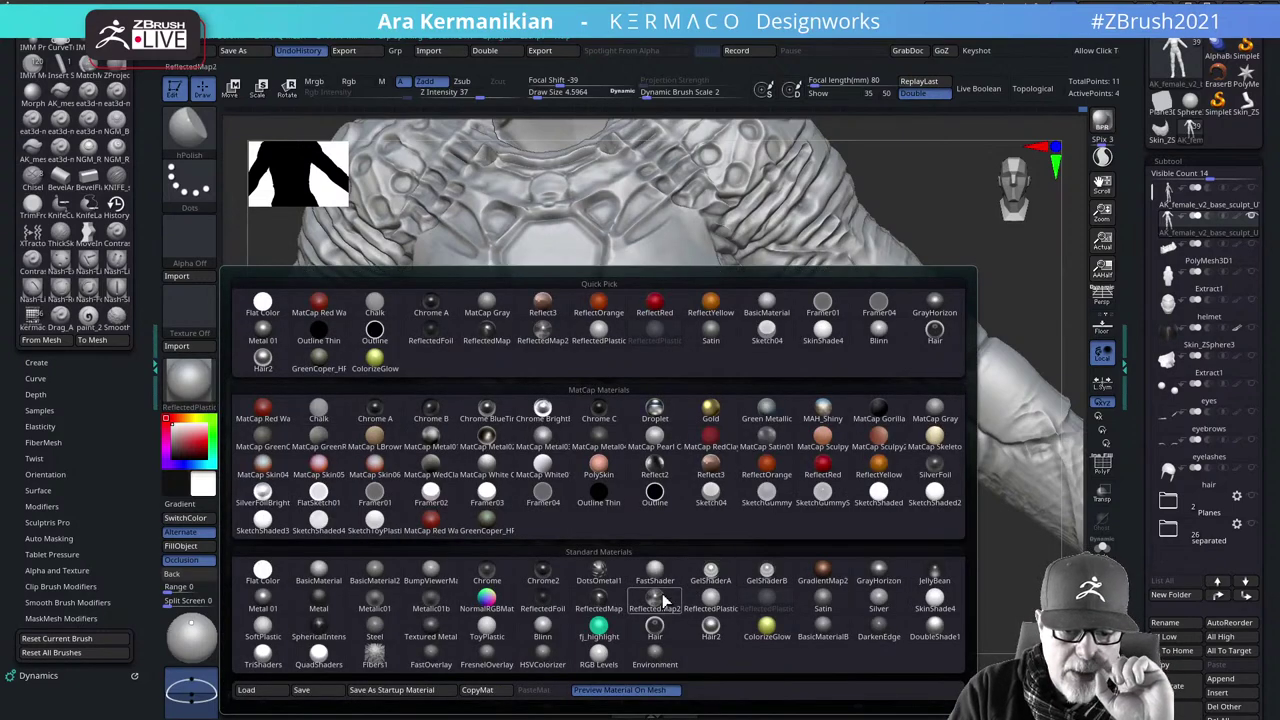
{"action": "left_click", "coordinate": [700, 614]}
{"action": "left_click", "coordinate": [183, 388]}
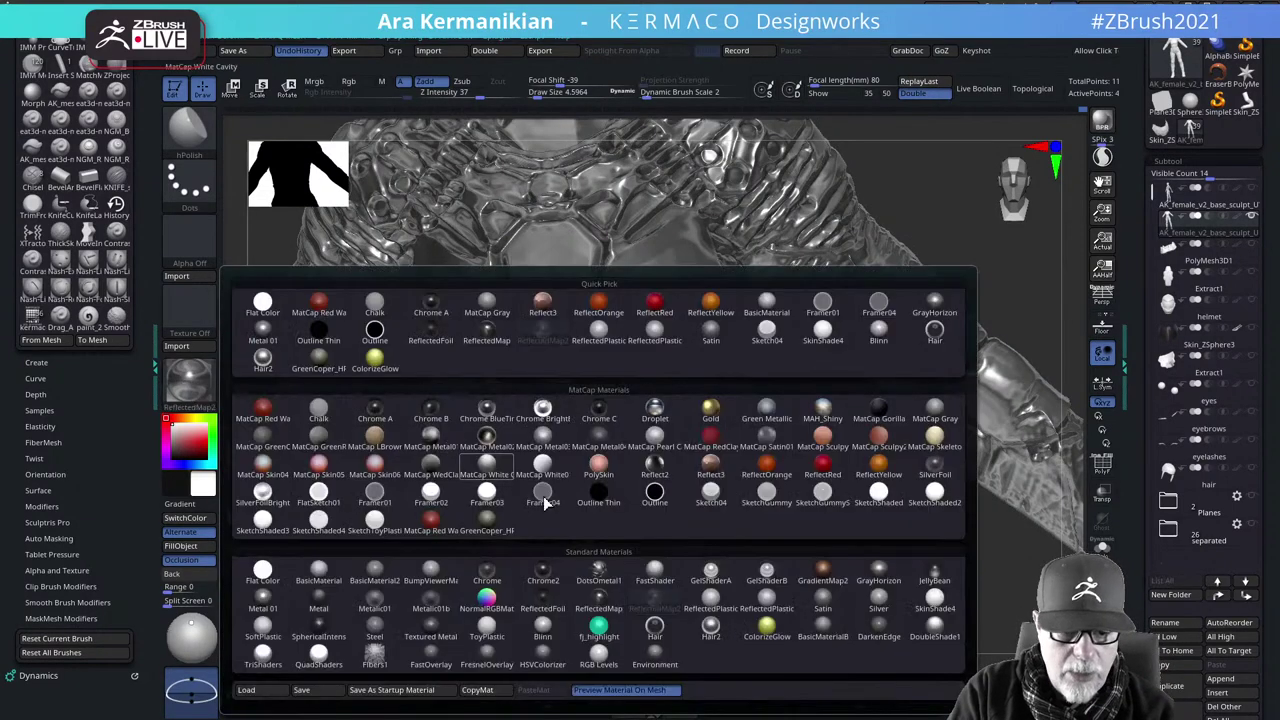
{"action": "left_click", "coordinate": [773, 607]}
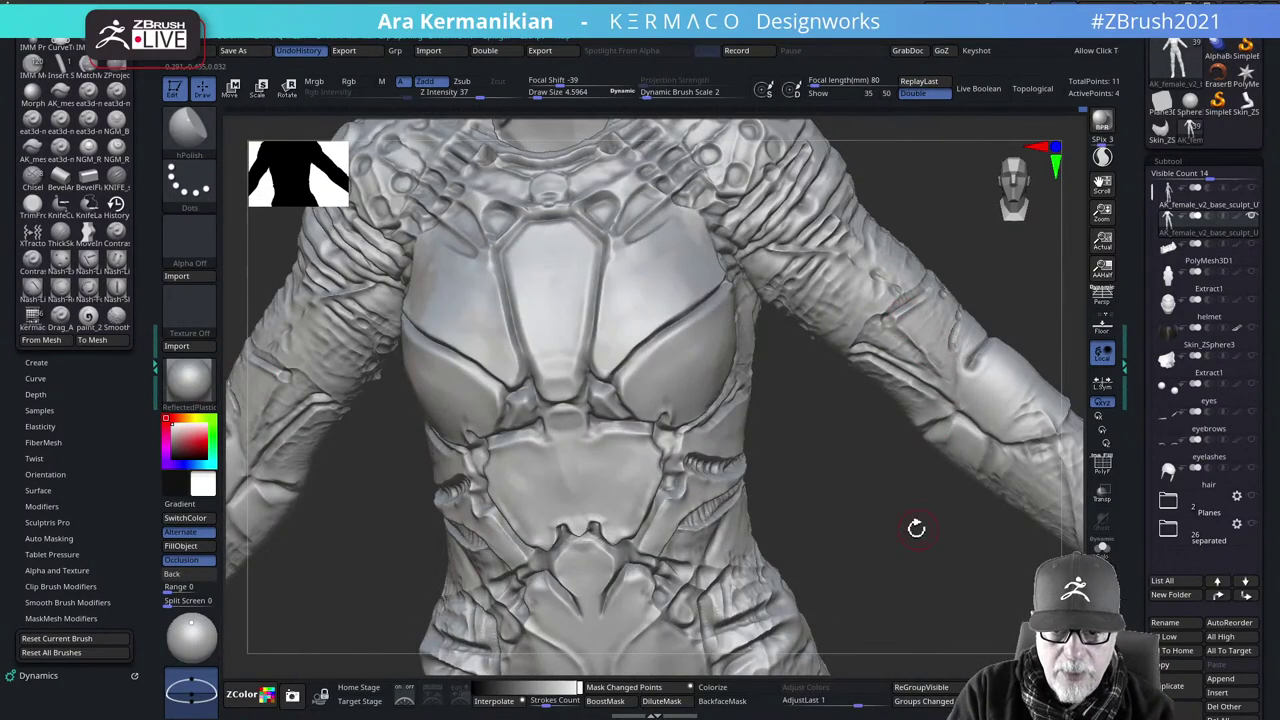
Refine the surface of the upper chest plates above their diagonal grooves with hPolish and Smooth
{"action": "mouse_move", "coordinate": [917, 526]}
{"action": "left_mouse_down"}
{"action": "mouse_move", "coordinate": [934, 534]}
{"action": "mouse_move", "coordinate": [1028, 323]}
{"action": "mouse_move", "coordinate": [1016, 348]}
{"action": "left_mouse_up"}
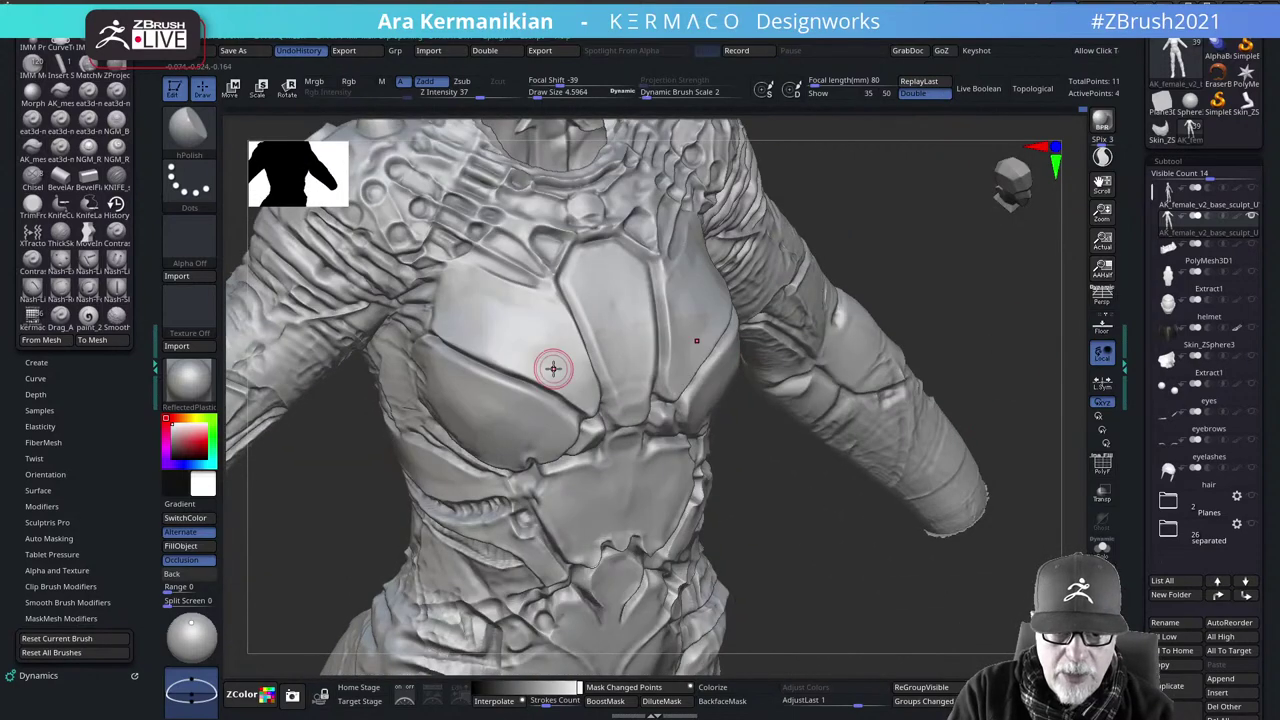
{"action": "key", "text": "shift"}
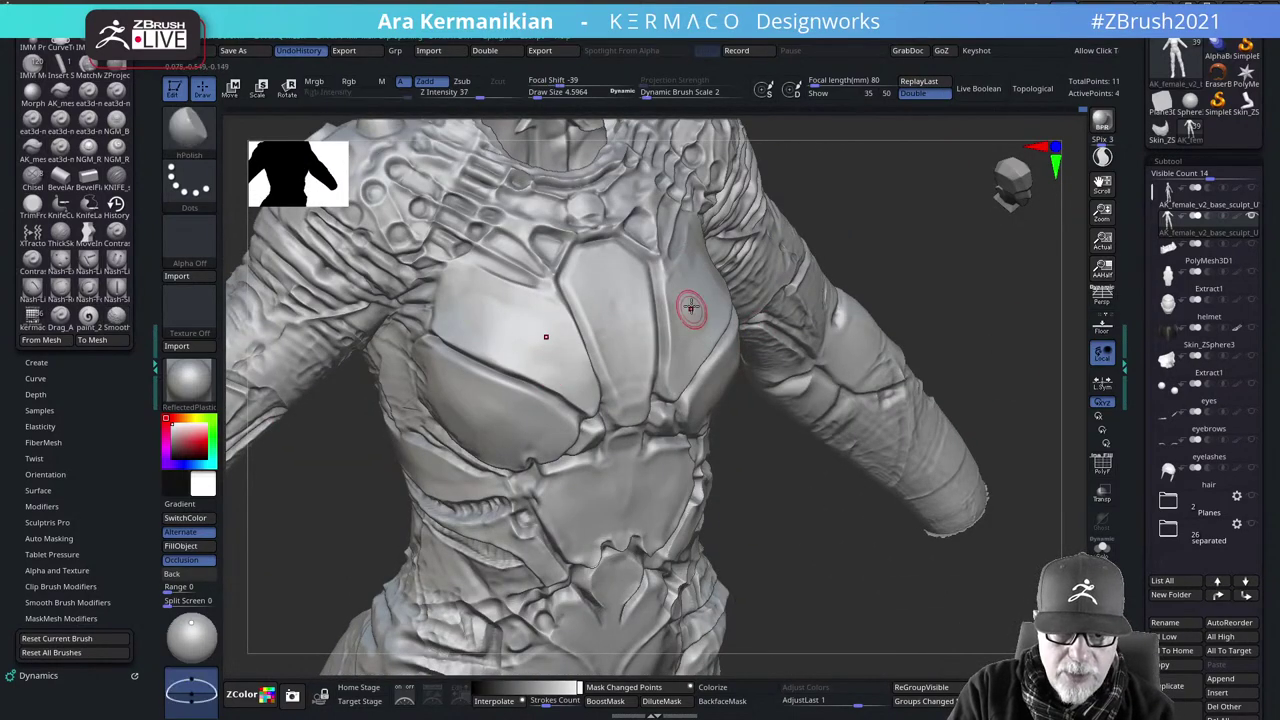
{"action": "left_click_drag", "start_coordinate": [958, 252], "coordinate": [780, 258], "text": "shift"}
Check the suit's forms with BasicMaterial and change the material to BasicMaterial2
{"action": "left_click", "coordinate": [198, 390]}
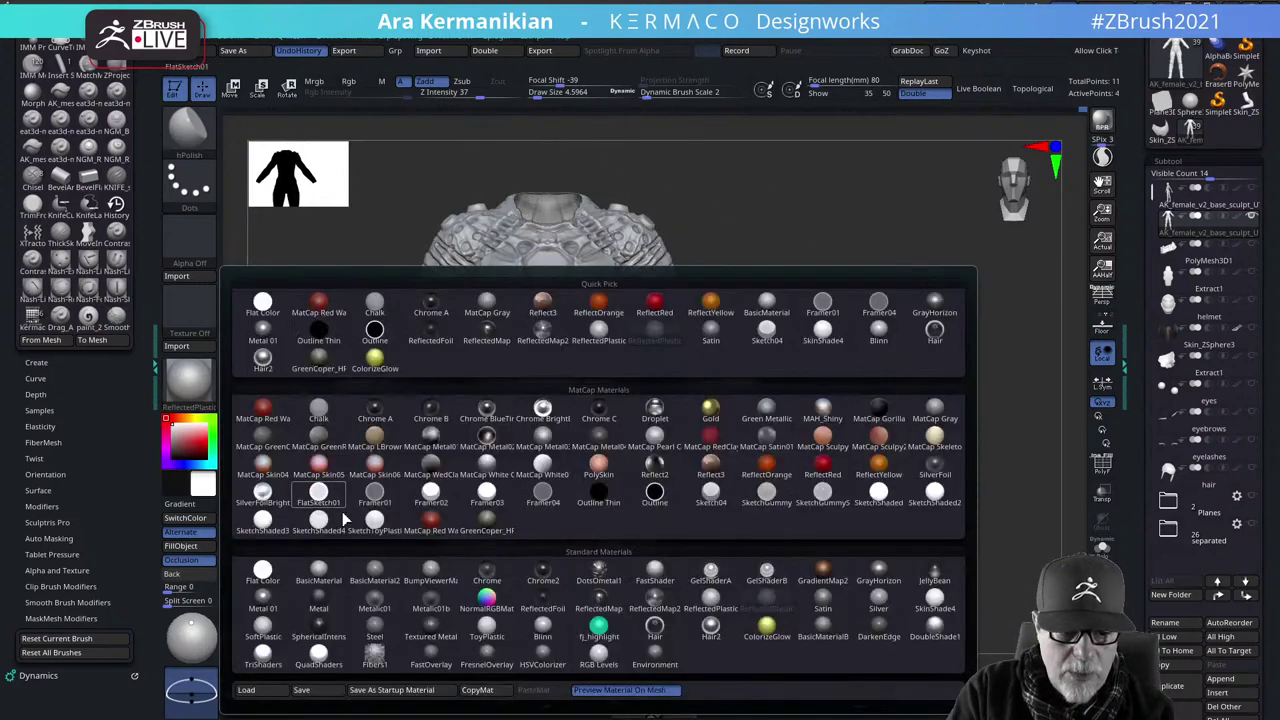
{"action": "left_click", "coordinate": [317, 582]}
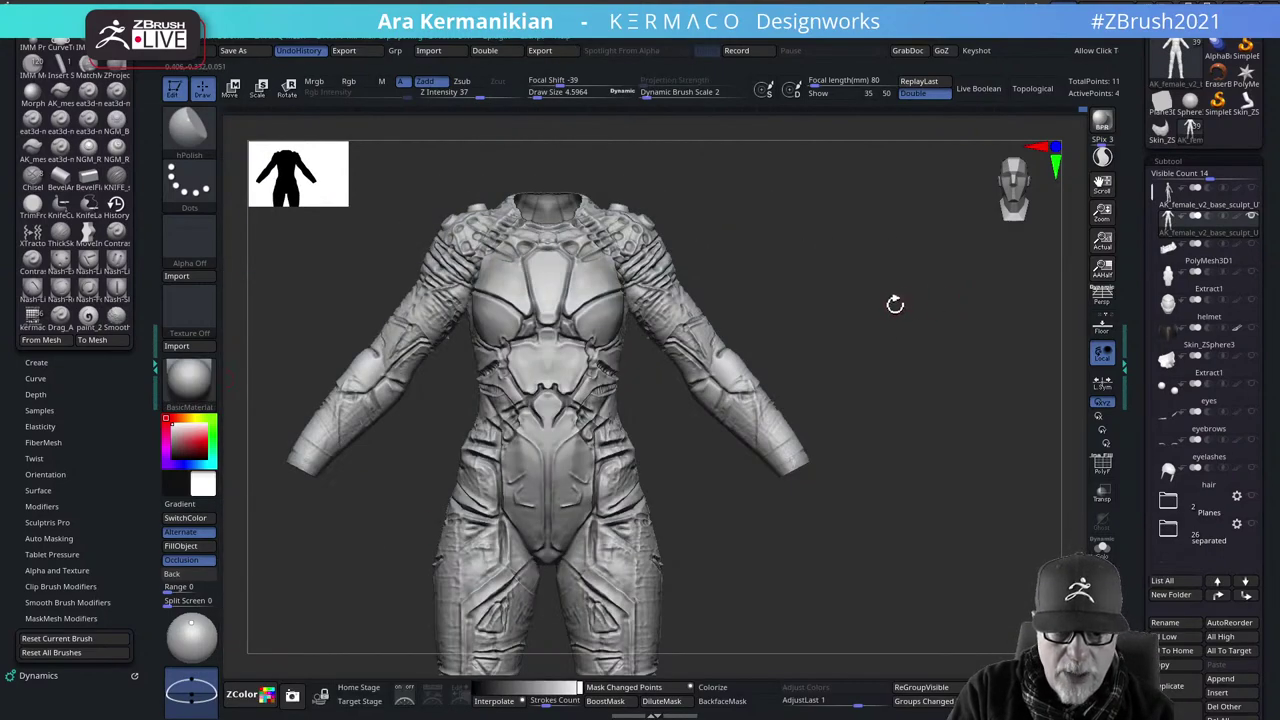
{"action": "left_click_drag", "start_coordinate": [895, 304], "coordinate": [968, 366]}
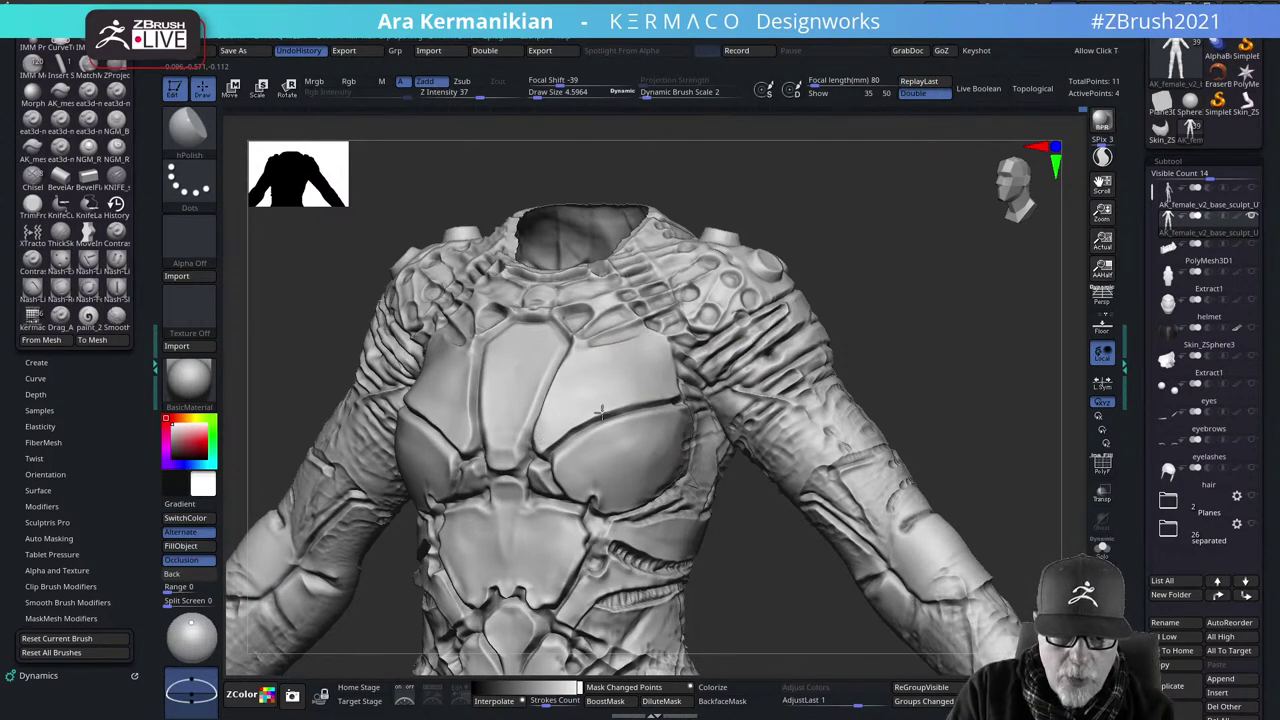
{"action": "left_click", "coordinate": [183, 381]}
{"action": "left_click", "coordinate": [398, 584]}
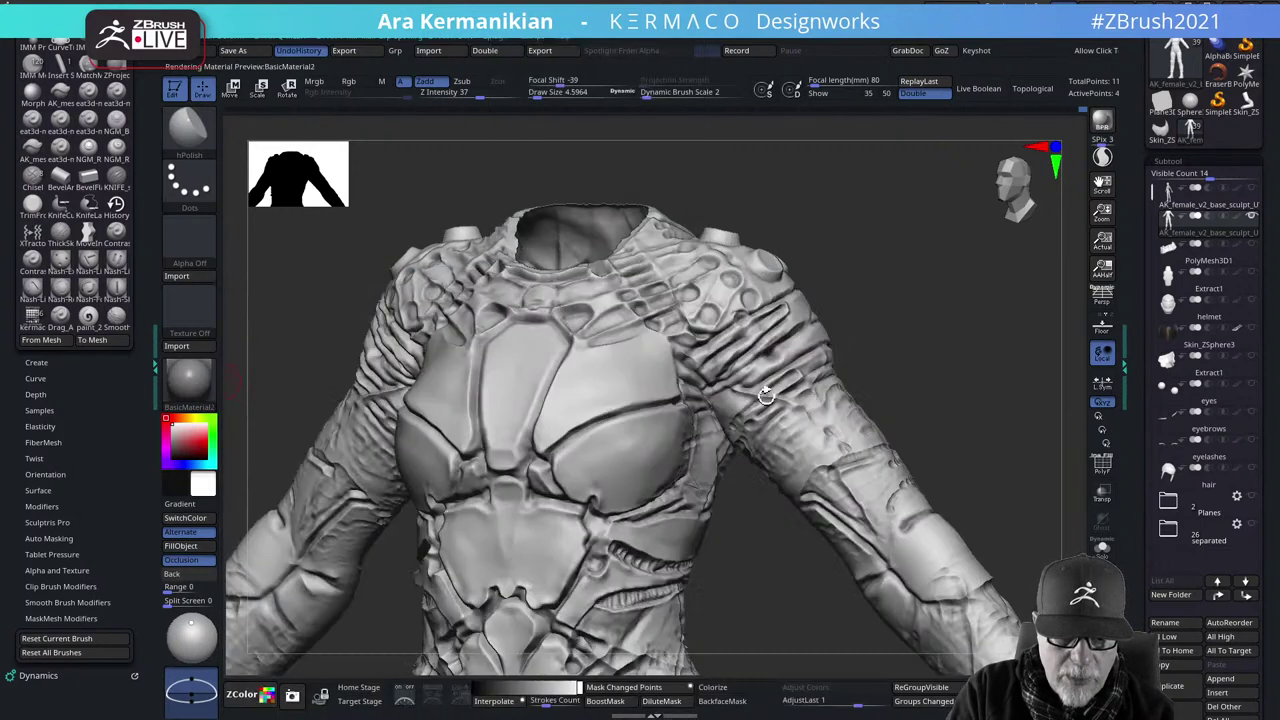
Enlarge the brush to a draw size of 12.3664 and even out the broad surfaces of the upper chest plates
{"action": "key", "text": "s"}
{"action": "left_click_drag", "start_coordinate": [605, 407], "coordinate": [609, 406]}
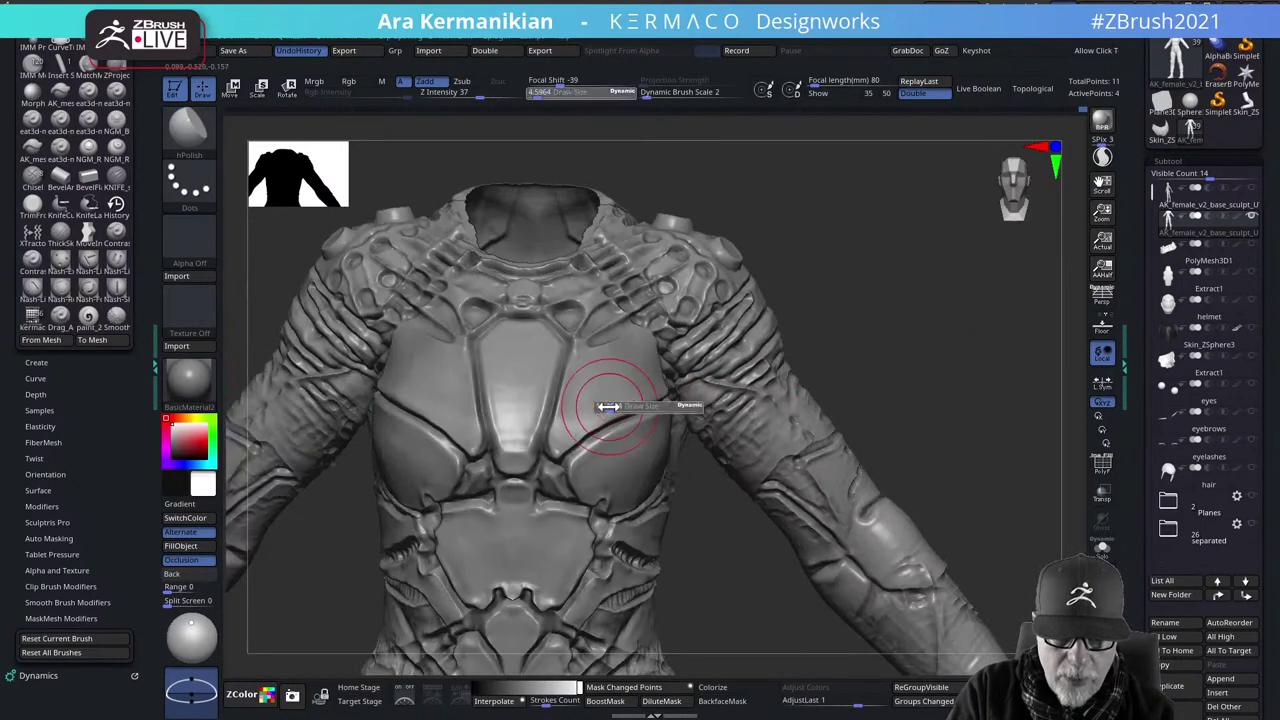
{"action": "left_click_drag", "start_coordinate": [1015, 337], "coordinate": [976, 337]}
{"action": "key", "text": "shift"}
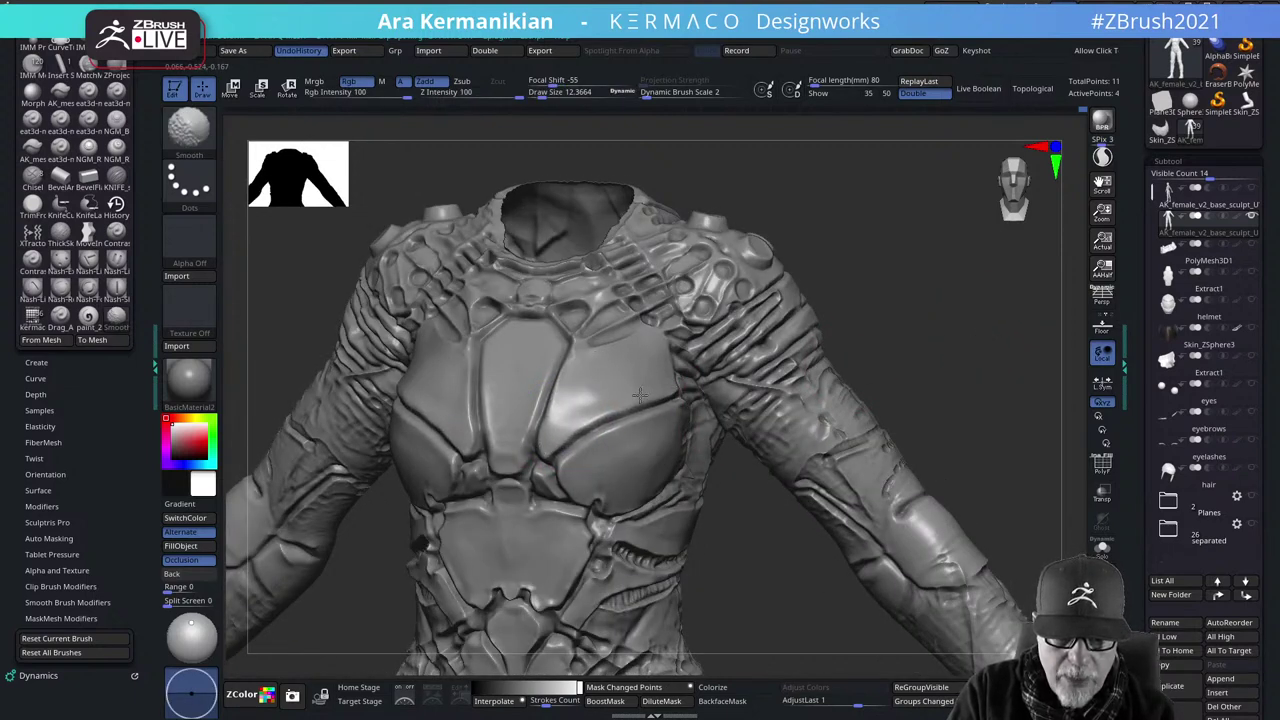
Change the suit's material to ReflectedPlastic and sharpen the chest plates' diagonal grooves with DamStandard at a draw size of 6.3724
{"action": "left_click", "coordinate": [190, 385]}
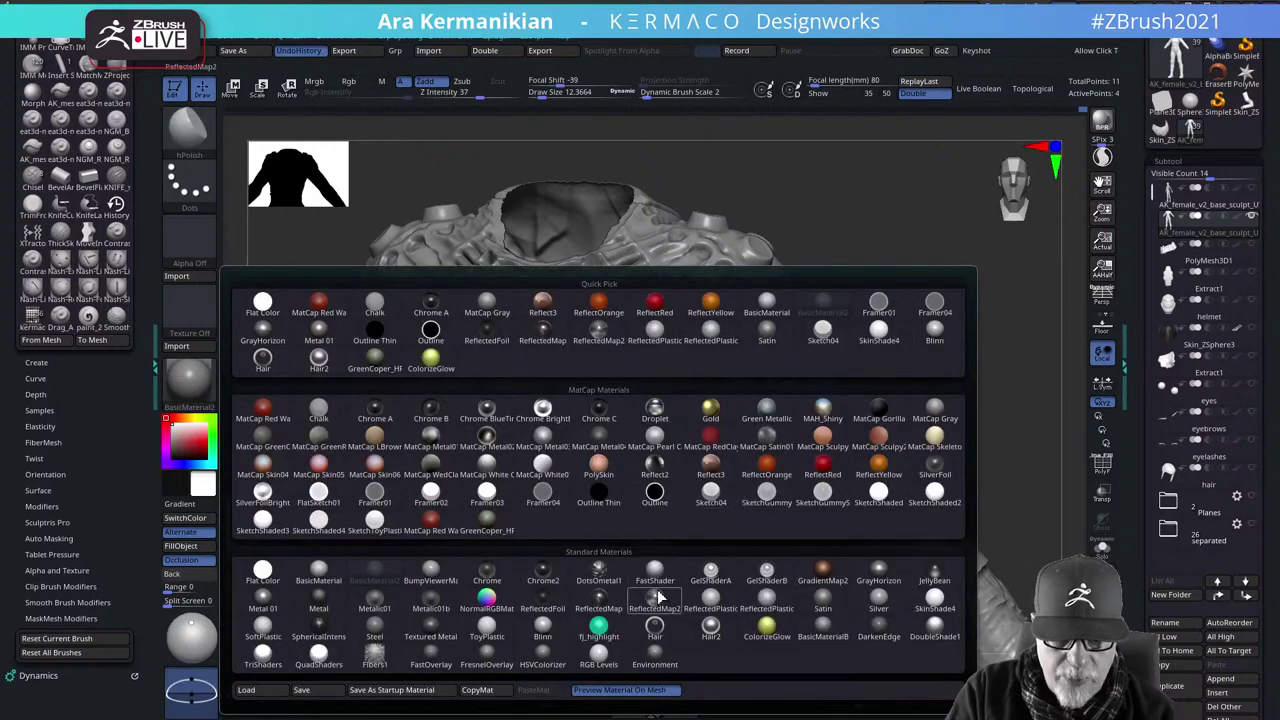
{"action": "left_click", "coordinate": [786, 603]}
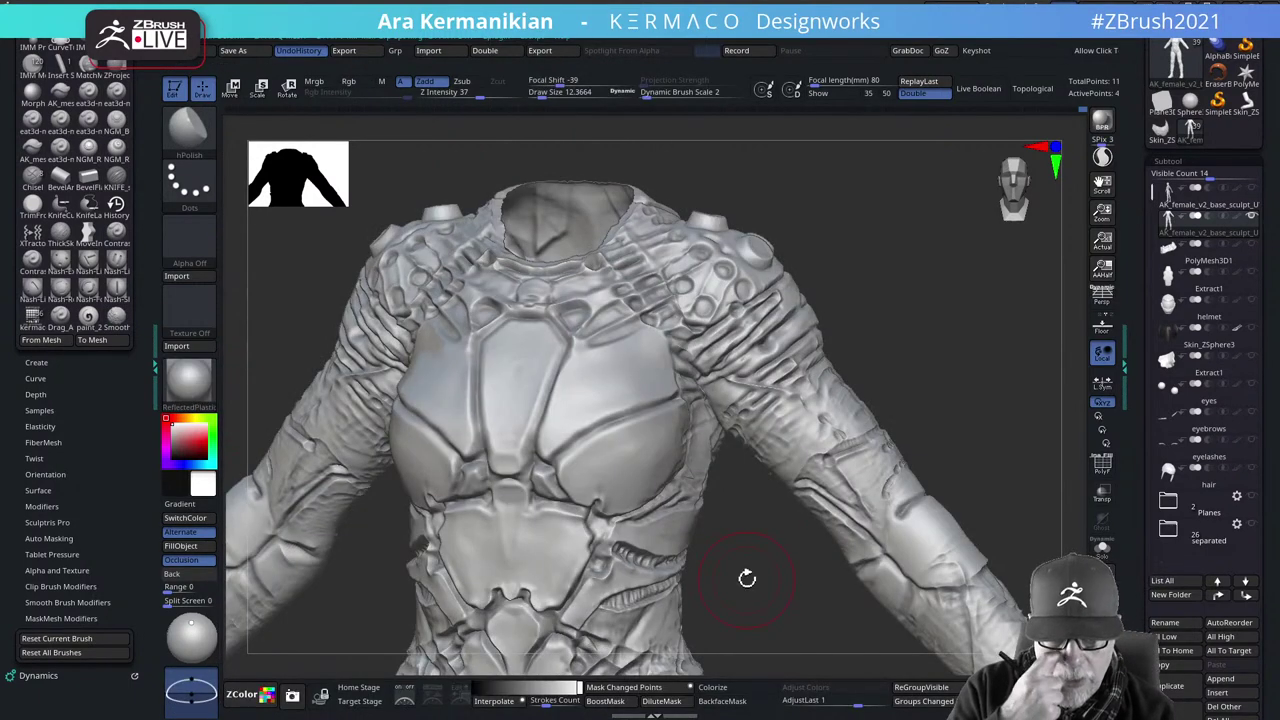
{"action": "right_click", "coordinate": [650, 434]}
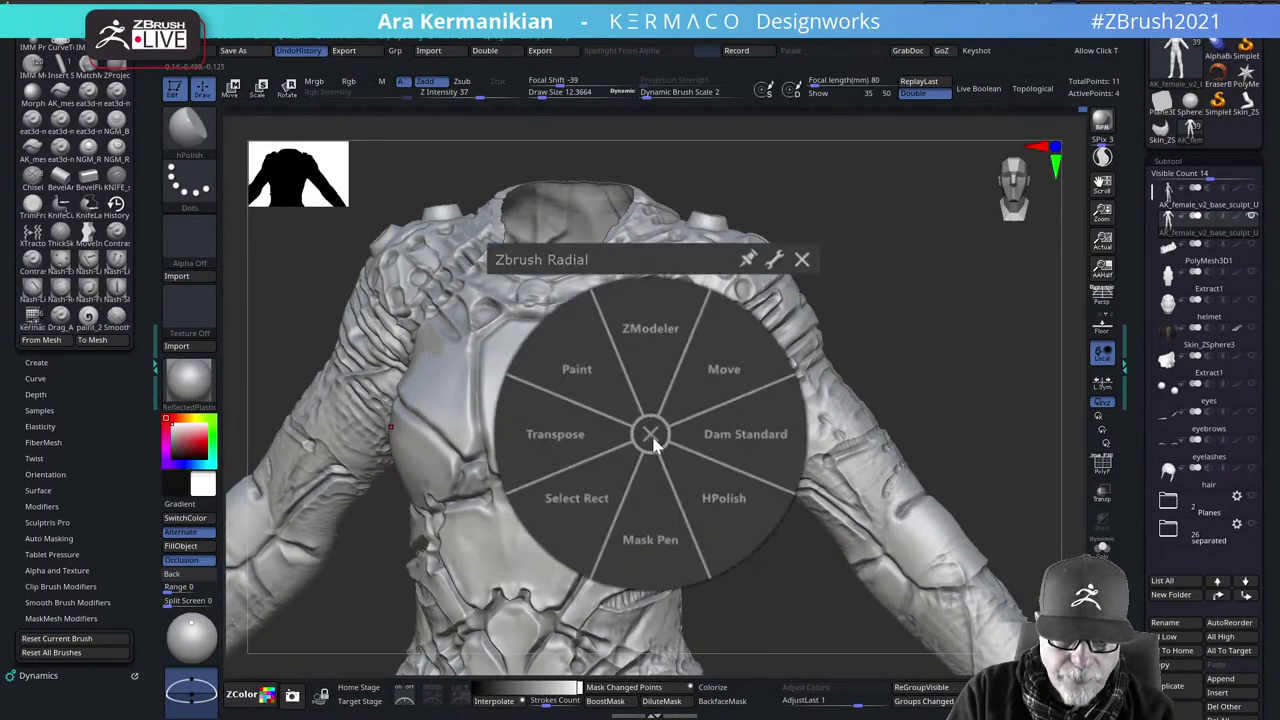
{"action": "left_click", "coordinate": [731, 437]}
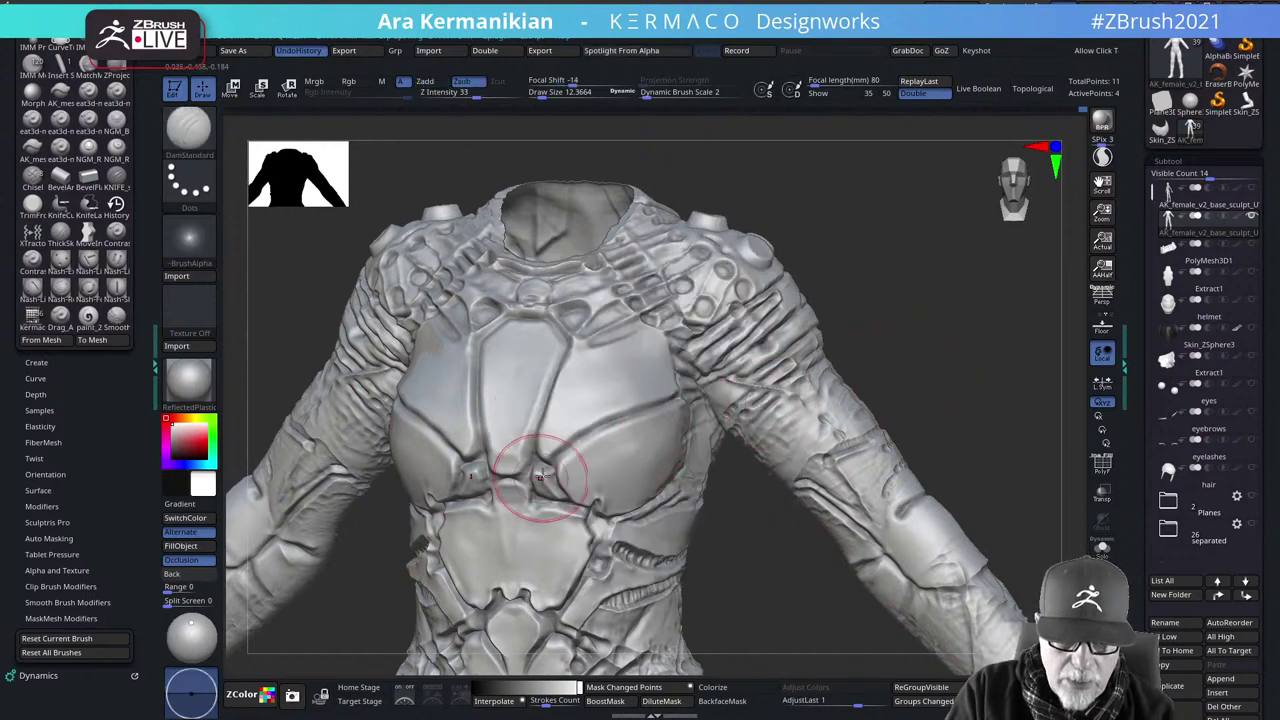
{"action": "key", "text": "s"}
{"action": "left_click_drag", "start_coordinate": [573, 442], "coordinate": [568, 451]}
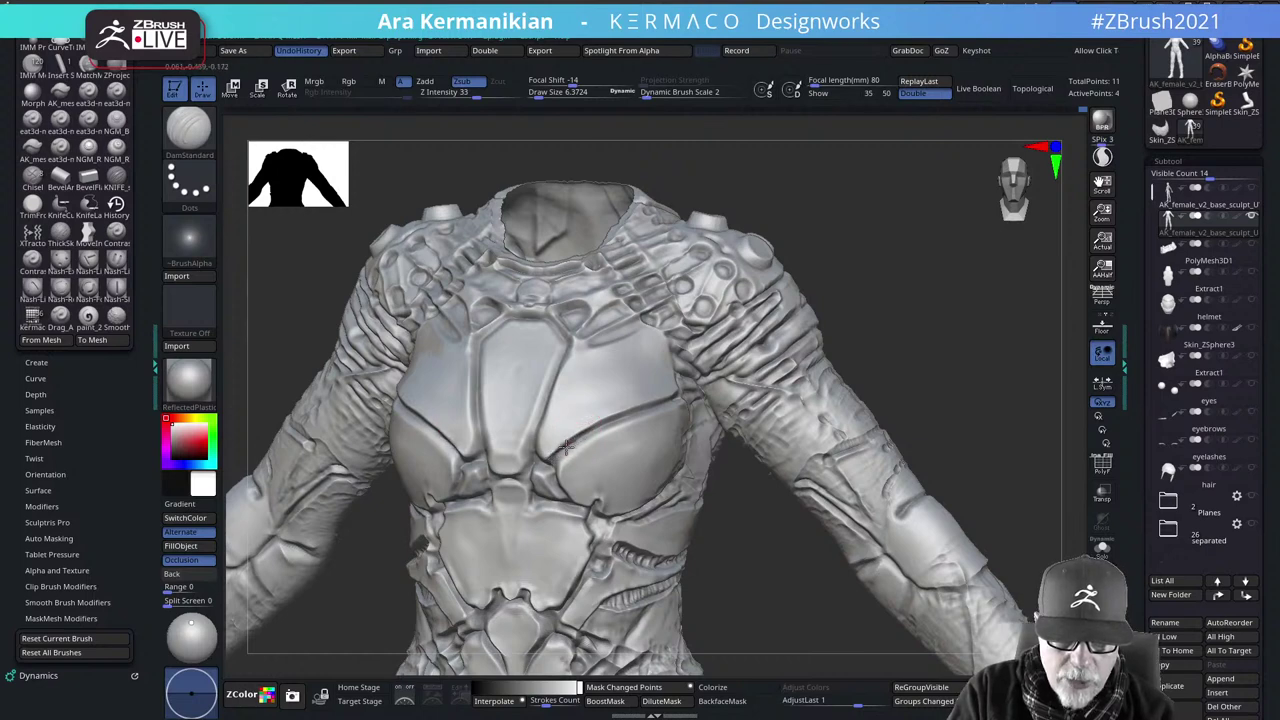
Load the reflection.ZMT material from the Car Dev Surface folder and check the whole suit's surfaces with it
{"action": "mouse_move", "coordinate": [1020, 354]}
{"action": "left_mouse_down"}
{"action": "mouse_move", "coordinate": [940, 354]}
{"action": "mouse_move", "coordinate": [950, 343]}
{"action": "mouse_move", "coordinate": [704, 424]}
{"action": "left_mouse_up"}
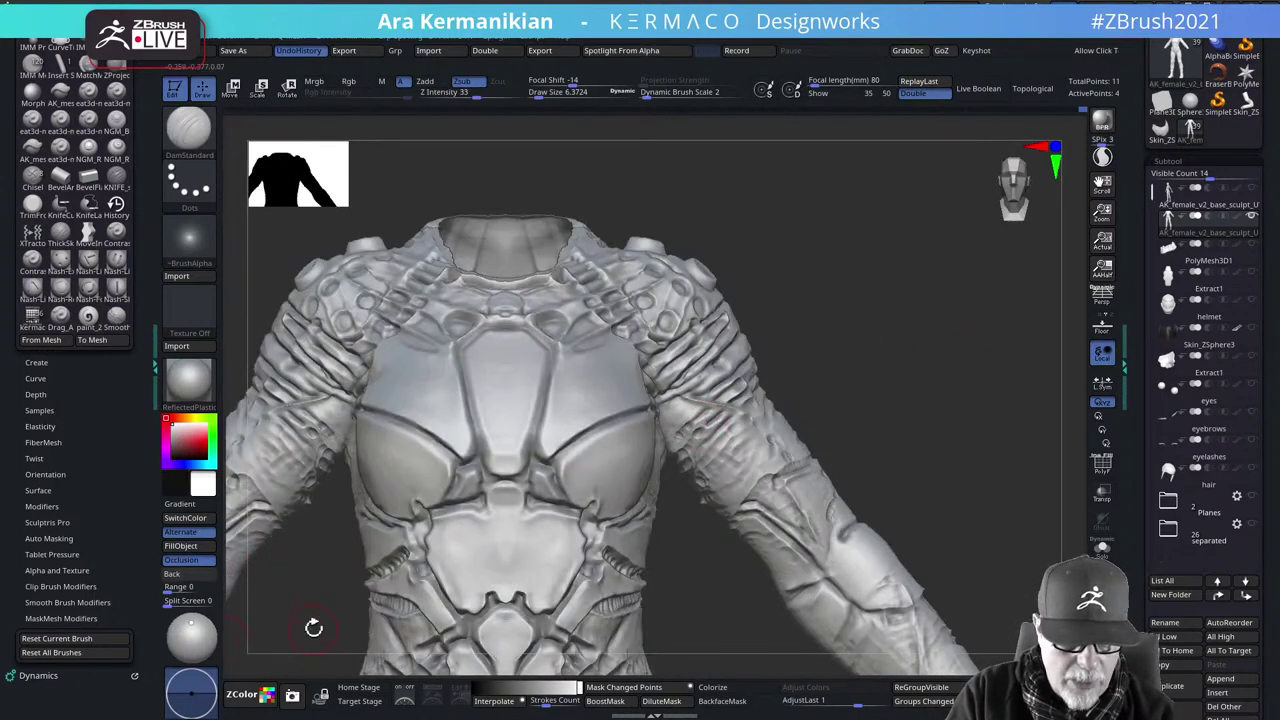
{"action": "left_click_drag", "start_coordinate": [312, 626], "coordinate": [231, 546], "text": "alt"}
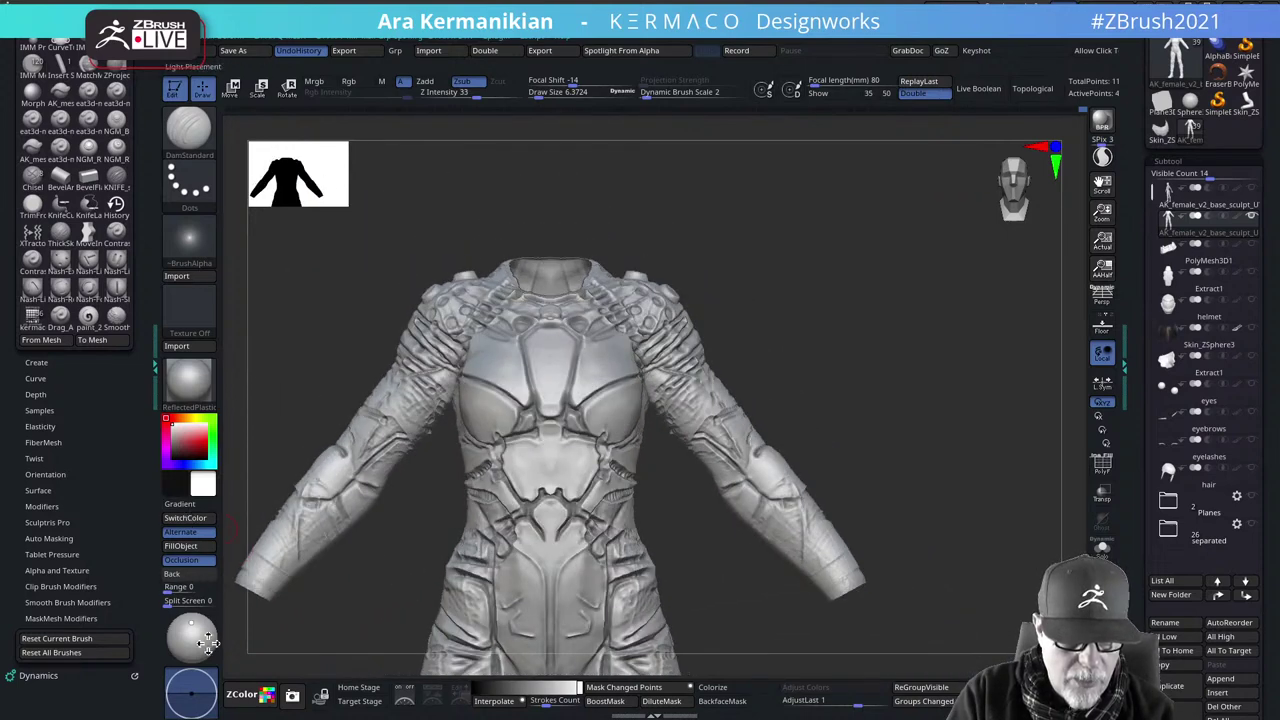
{"action": "key", "text": "comma"}
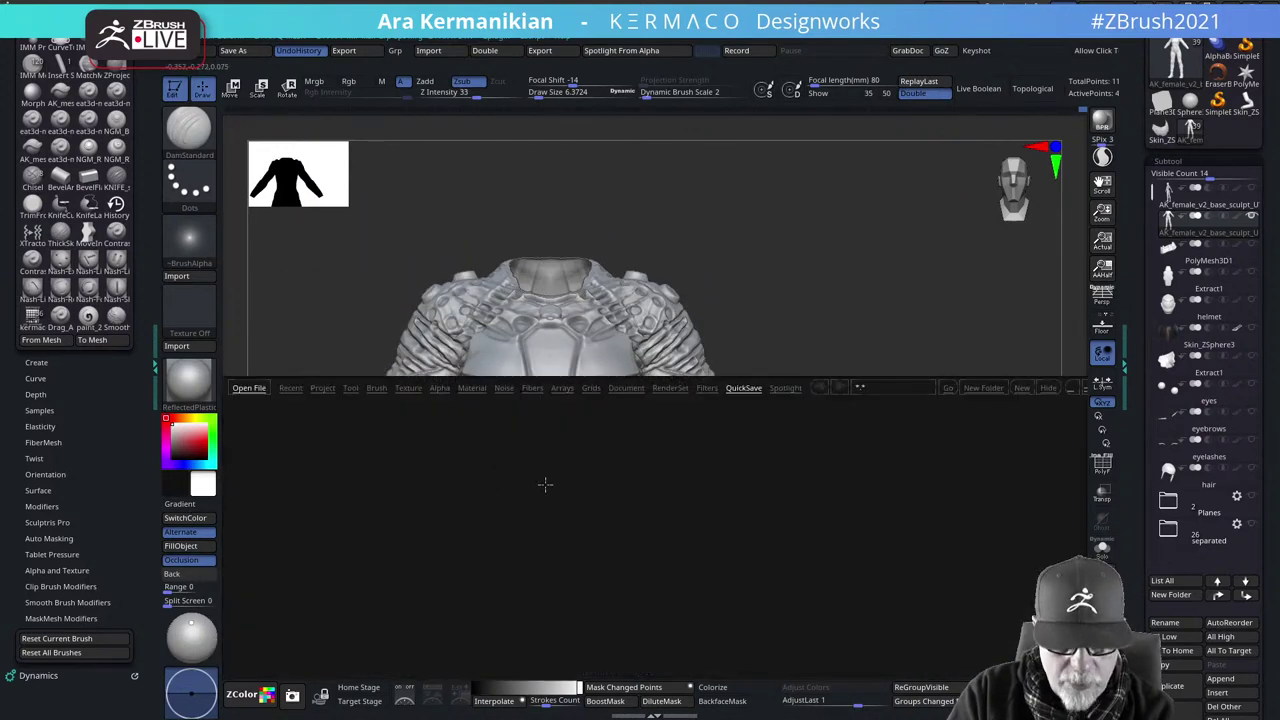
{"action": "left_click", "coordinate": [472, 388]}
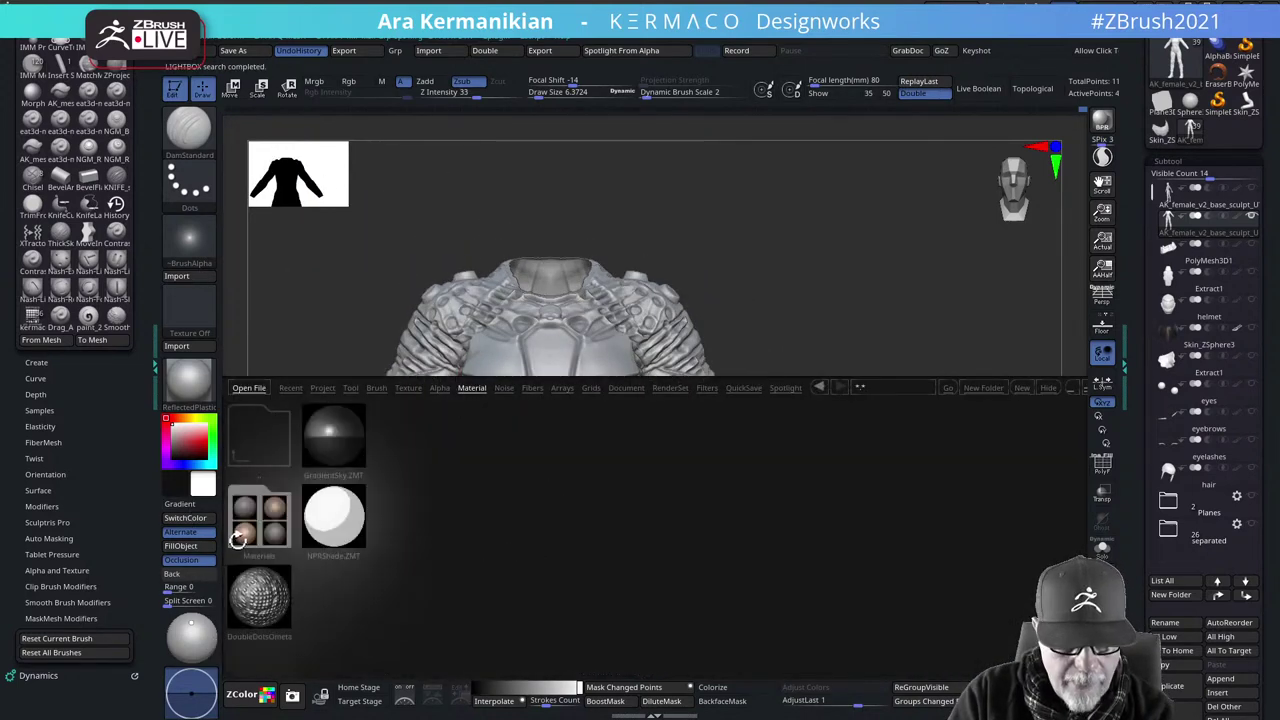
{"action": "double_click", "coordinate": [260, 518]}
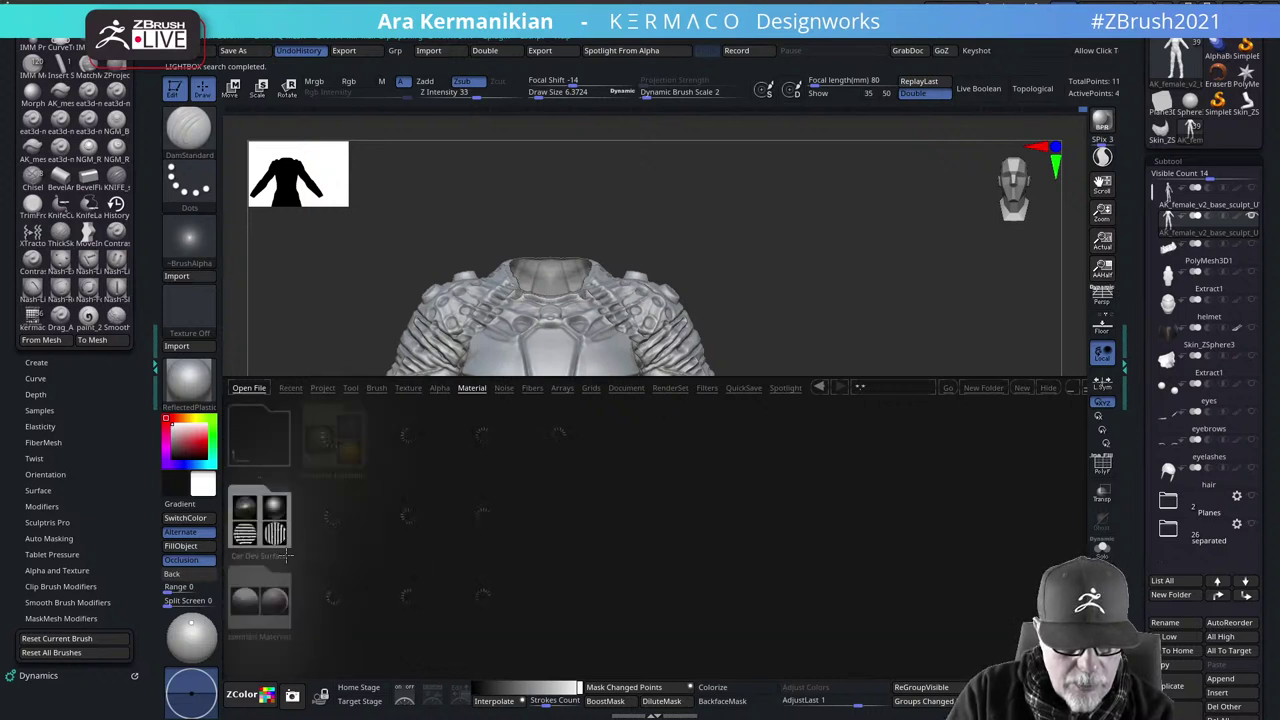
{"action": "double_click", "coordinate": [270, 518]}
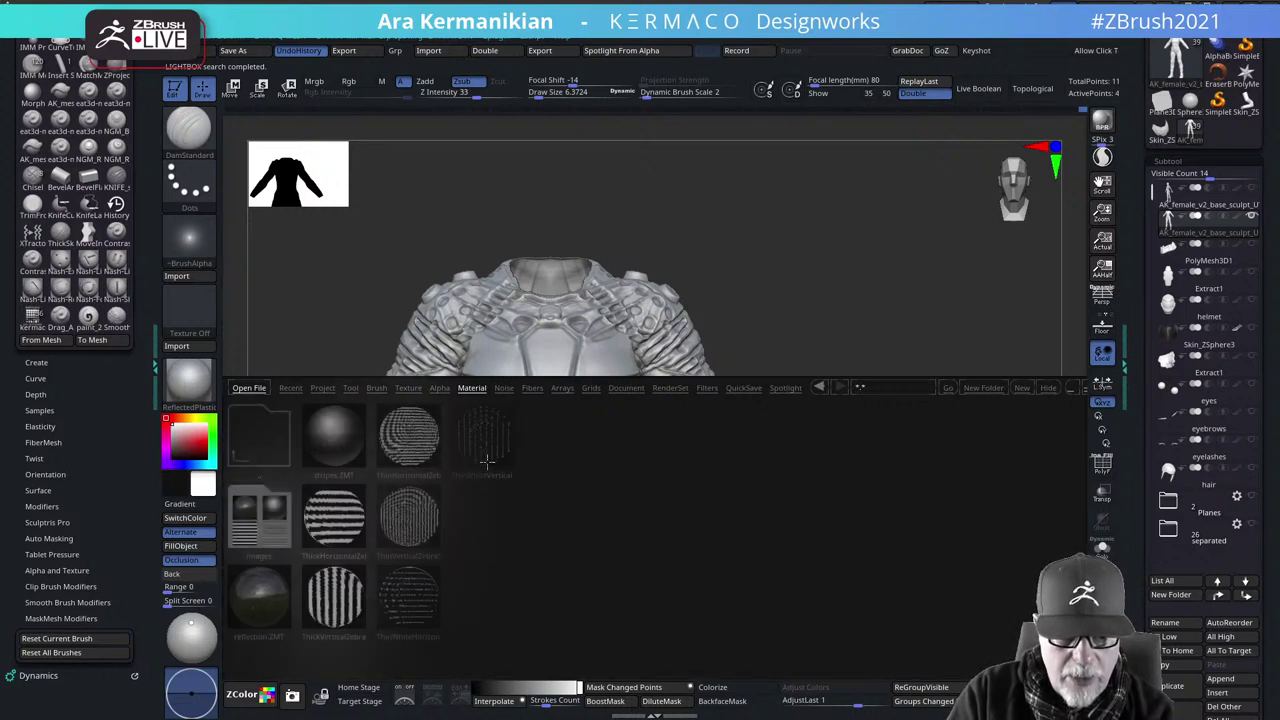
{"action": "double_click", "coordinate": [276, 607]}
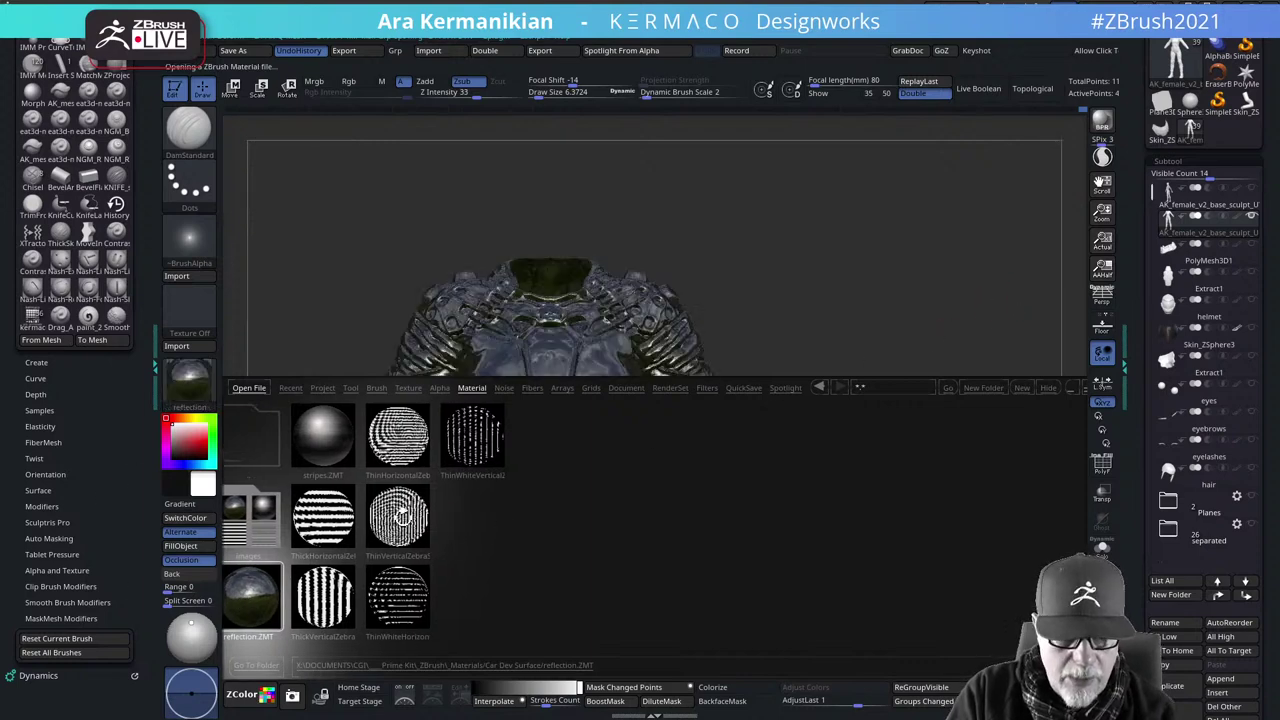
{"action": "left_click_drag", "start_coordinate": [885, 324], "coordinate": [997, 143], "text": "alt"}
{"action": "left_click_drag", "start_coordinate": [997, 217], "coordinate": [983, 234]}
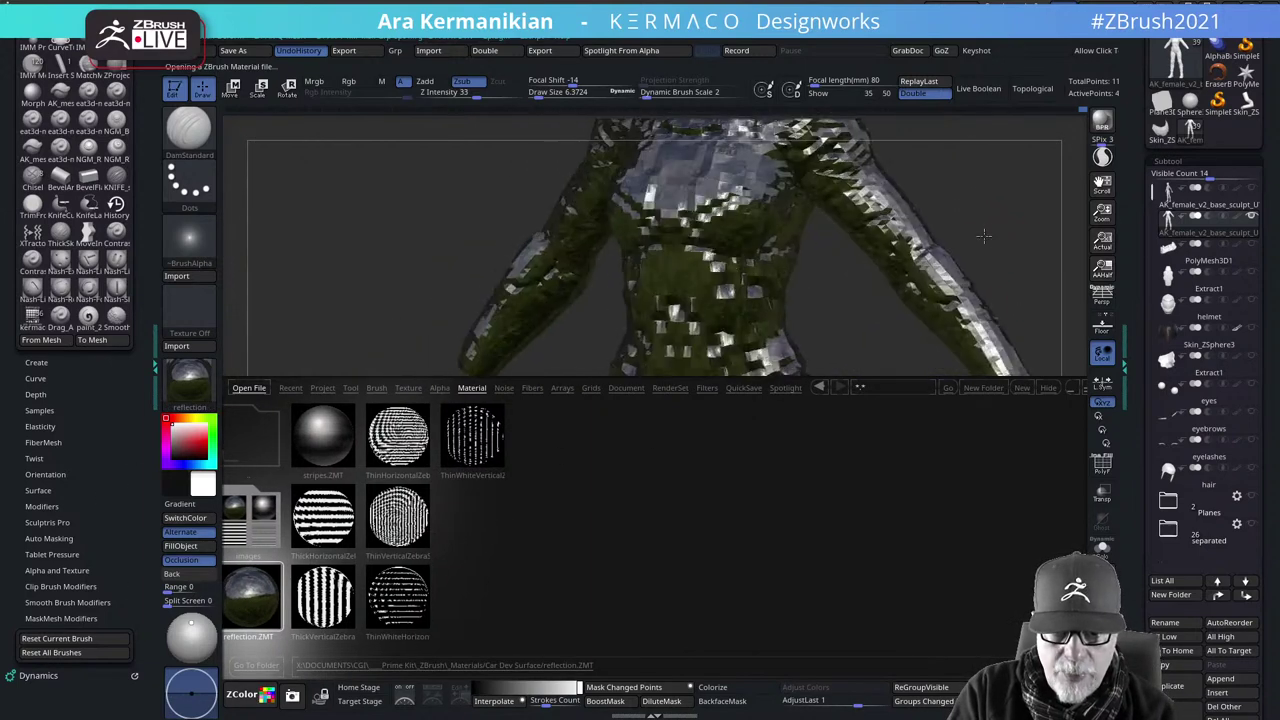
{"action": "mouse_move", "coordinate": [881, 296]}
{"action": "left_mouse_down"}
{"action": "mouse_move", "coordinate": [990, 240]}
{"action": "mouse_move", "coordinate": [1011, 251]}
{"action": "mouse_move", "coordinate": [903, 249]}
{"action": "mouse_move", "coordinate": [869, 276]}
{"action": "left_mouse_up"}
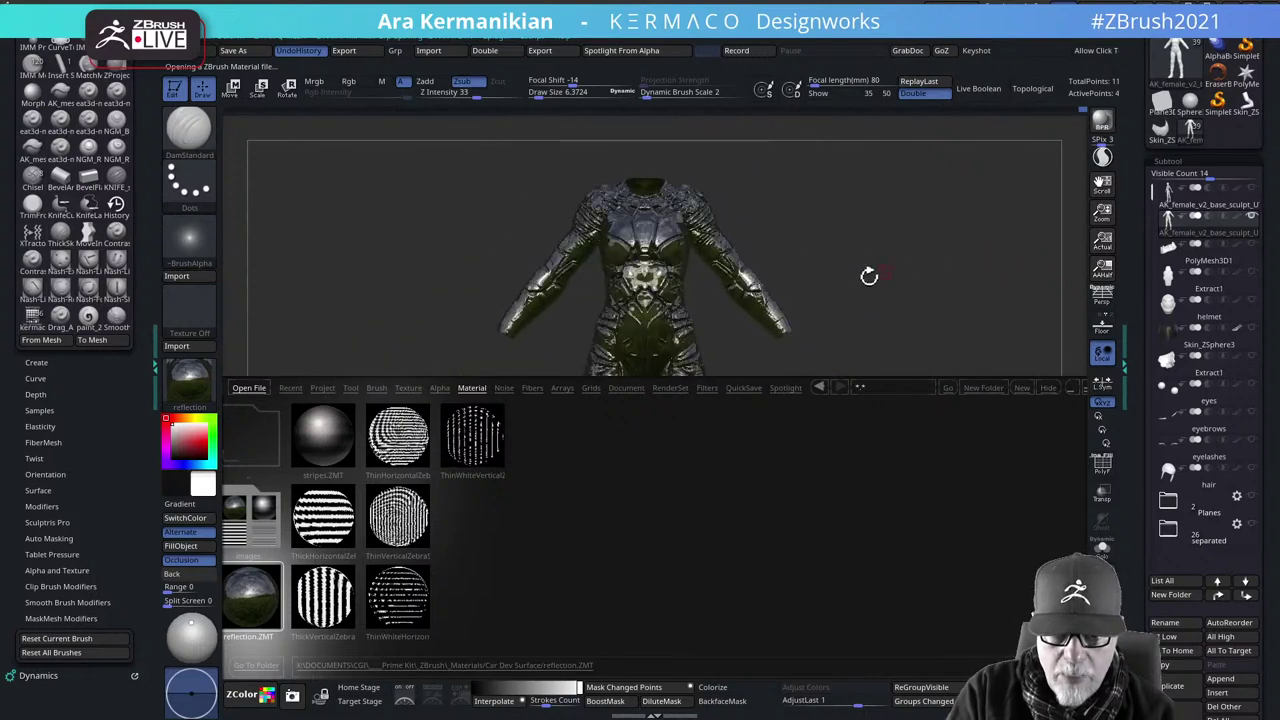
Preview the stripes.ZMT material on the armored suit and view it from several sides with a shorter LightBox
{"action": "left_click", "coordinate": [323, 438]}
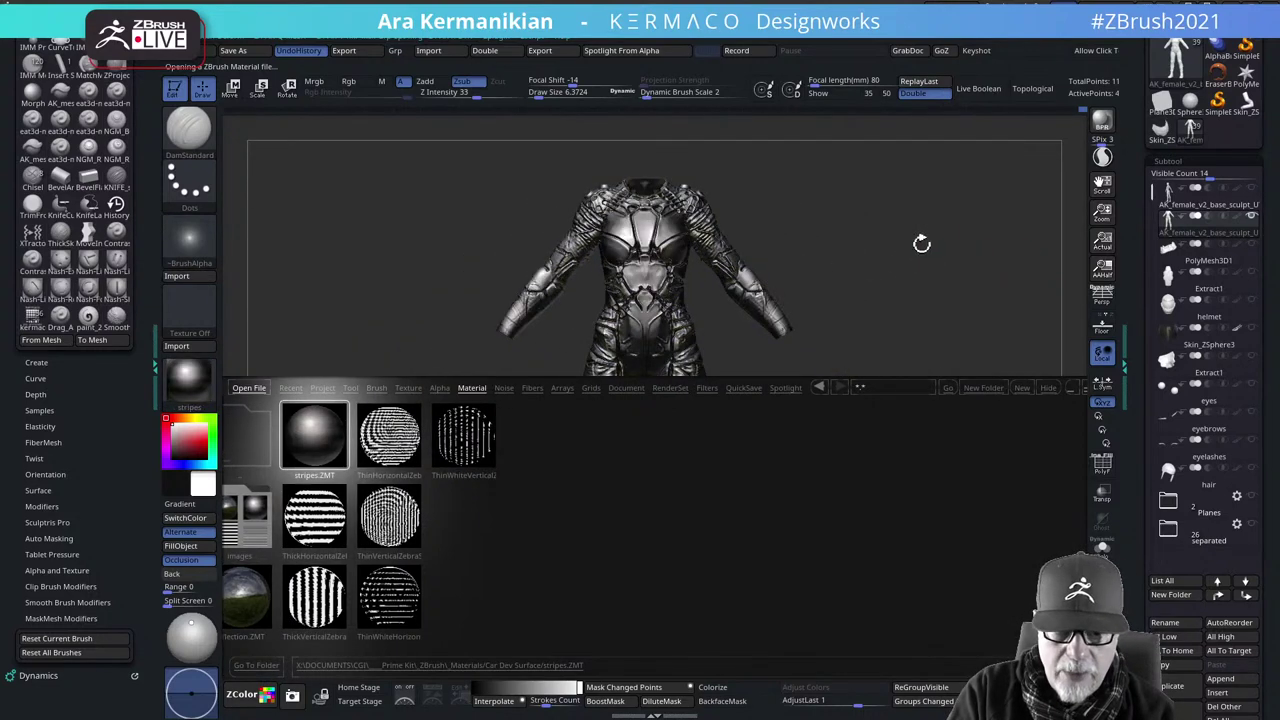
{"action": "mouse_move", "coordinate": [920, 243]}
{"action": "left_mouse_down"}
{"action": "mouse_move", "coordinate": [965, 244]}
{"action": "mouse_move", "coordinate": [919, 254]}
{"action": "left_mouse_up"}
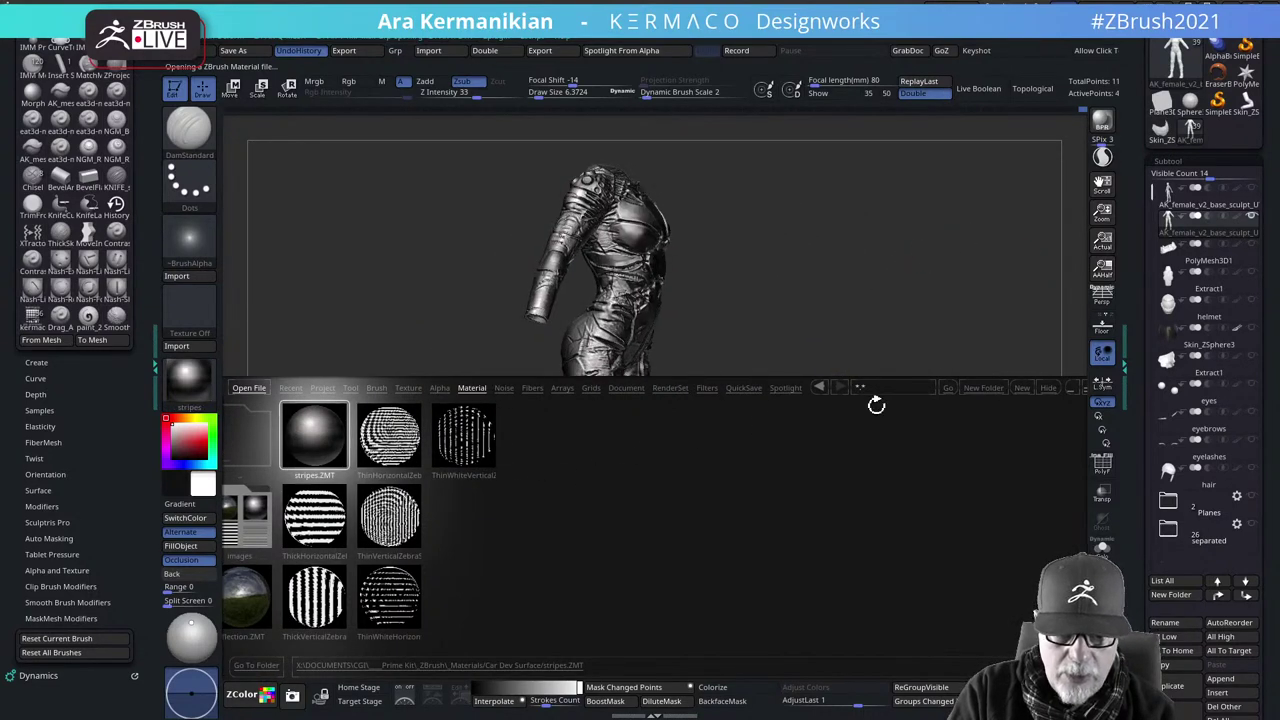
{"action": "left_click", "coordinate": [1084, 388]}
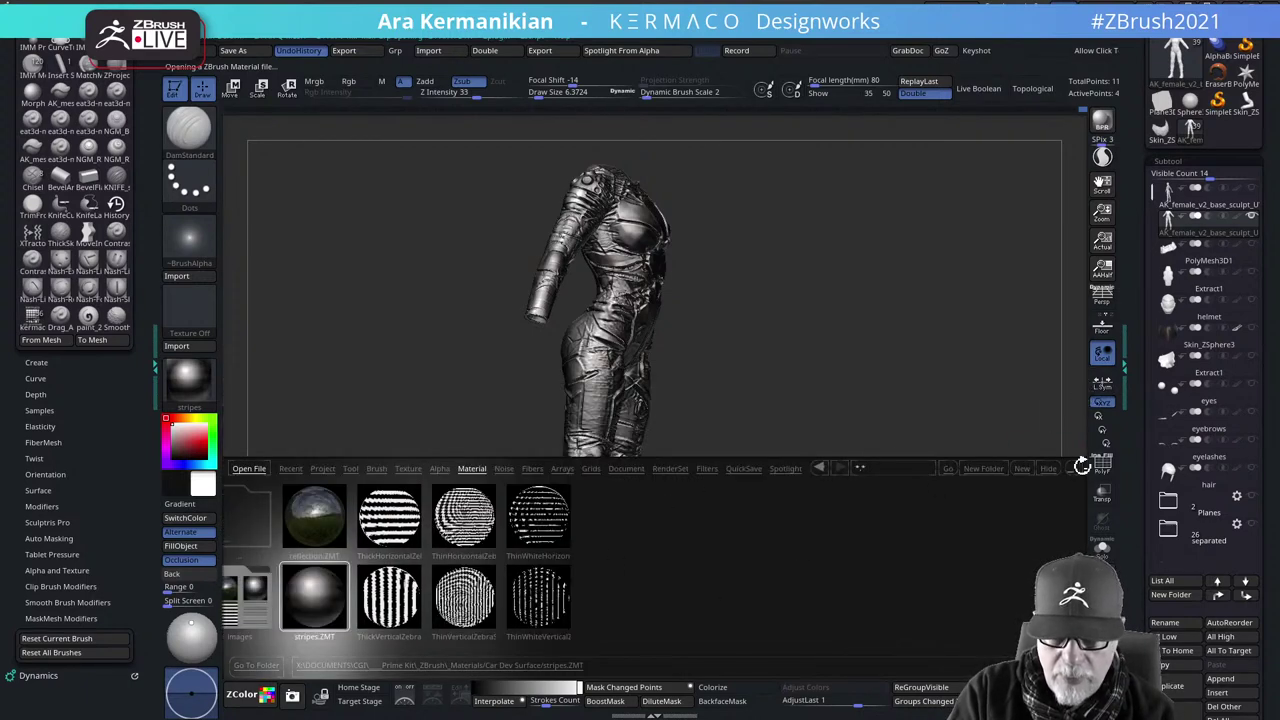
{"action": "left_click_drag", "start_coordinate": [1082, 466], "coordinate": [1053, 480]}
{"action": "mouse_move", "coordinate": [721, 420]}
{"action": "left_mouse_down"}
{"action": "mouse_move", "coordinate": [895, 390]}
{"action": "mouse_move", "coordinate": [949, 350]}
{"action": "mouse_move", "coordinate": [900, 395]}
{"action": "mouse_move", "coordinate": [872, 386]}
{"action": "left_mouse_up"}
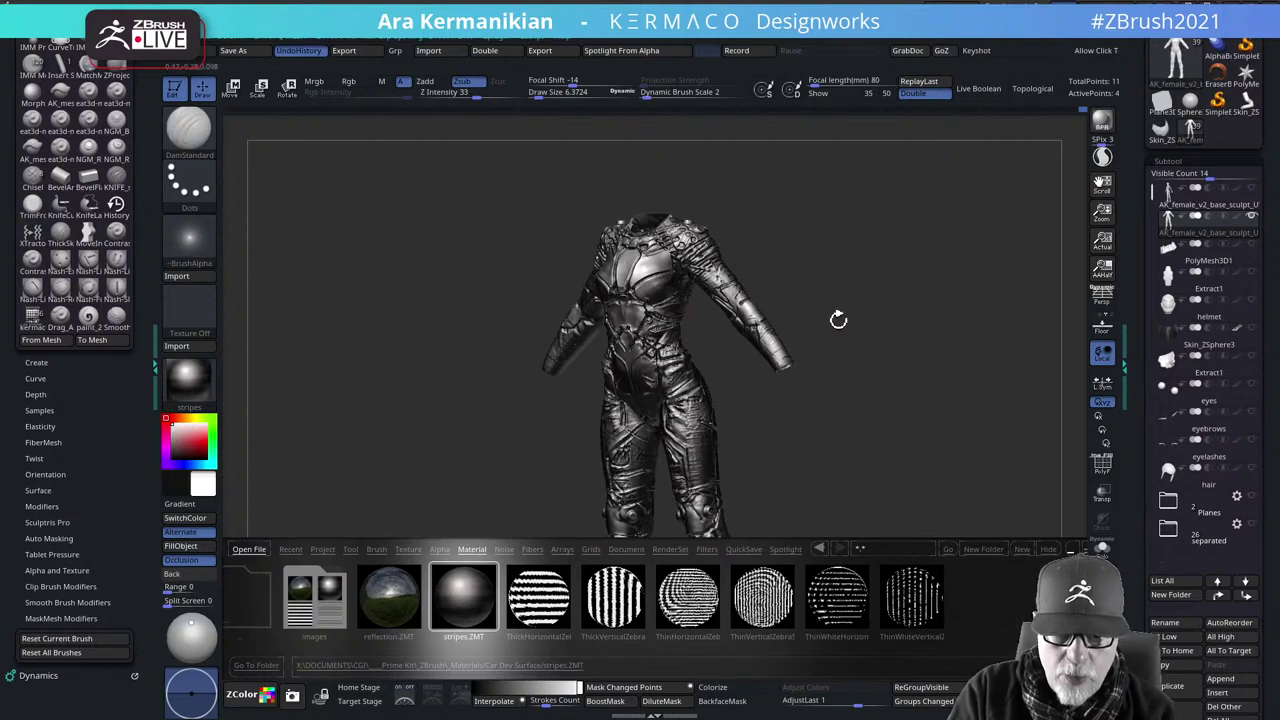
{"action": "mouse_move", "coordinate": [893, 310]}
{"action": "left_mouse_down"}
{"action": "mouse_move", "coordinate": [841, 307]}
{"action": "mouse_move", "coordinate": [823, 390]}
{"action": "mouse_move", "coordinate": [785, 430]}
{"action": "left_mouse_up"}
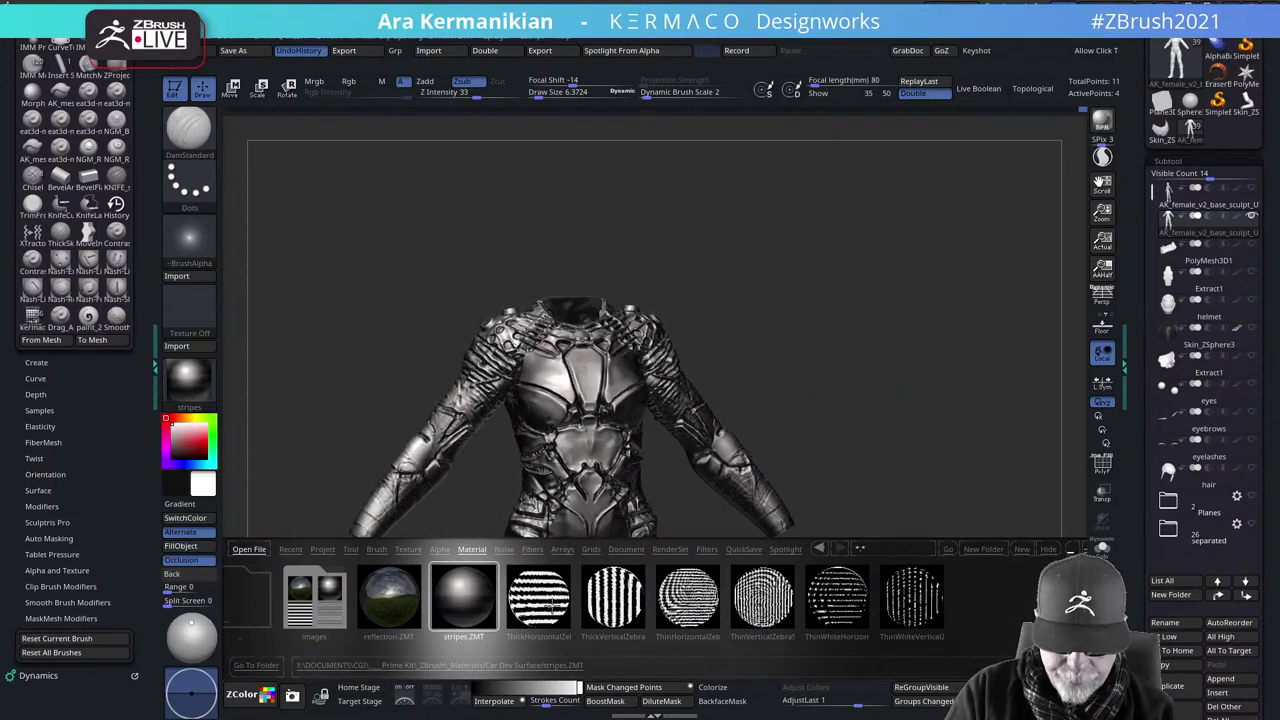
Preview the thick, thin and thin white zebra stripe materials on the suit, both horizontal and vertical
{"action": "left_click", "coordinate": [550, 600]}
{"action": "left_click", "coordinate": [613, 598]}
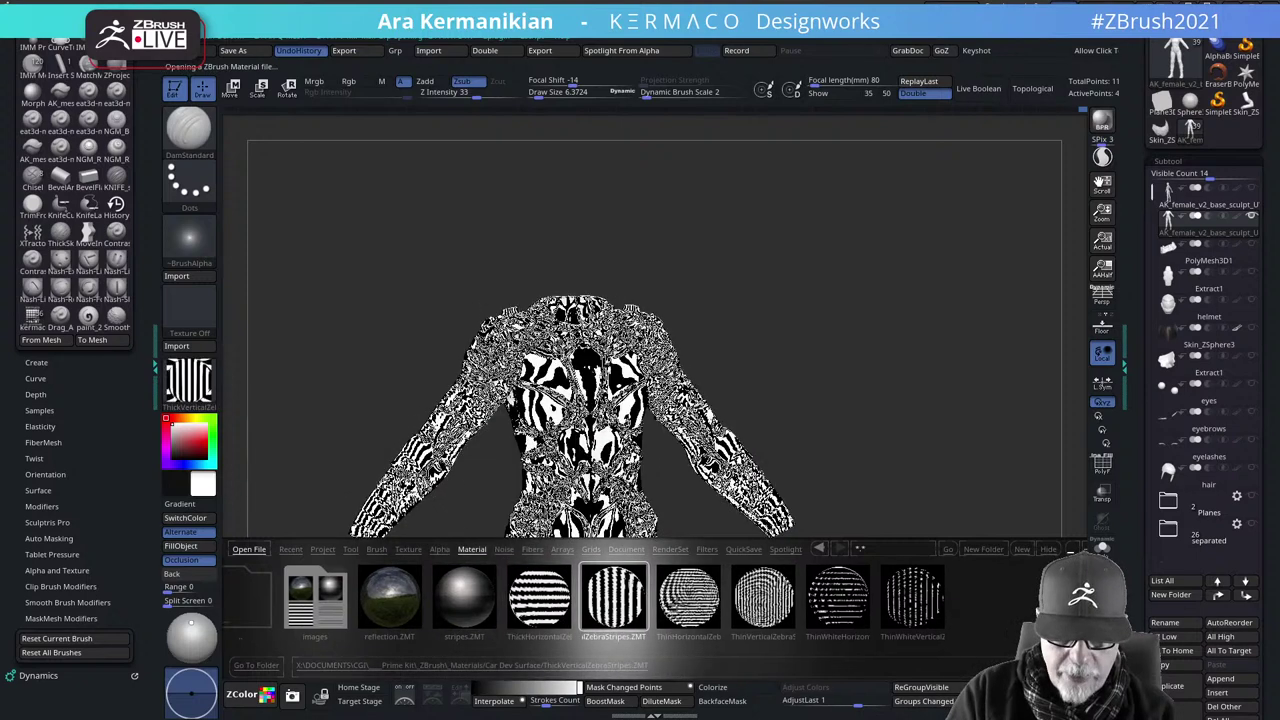
{"action": "double_click", "coordinate": [695, 602]}
{"action": "left_click", "coordinate": [768, 596]}
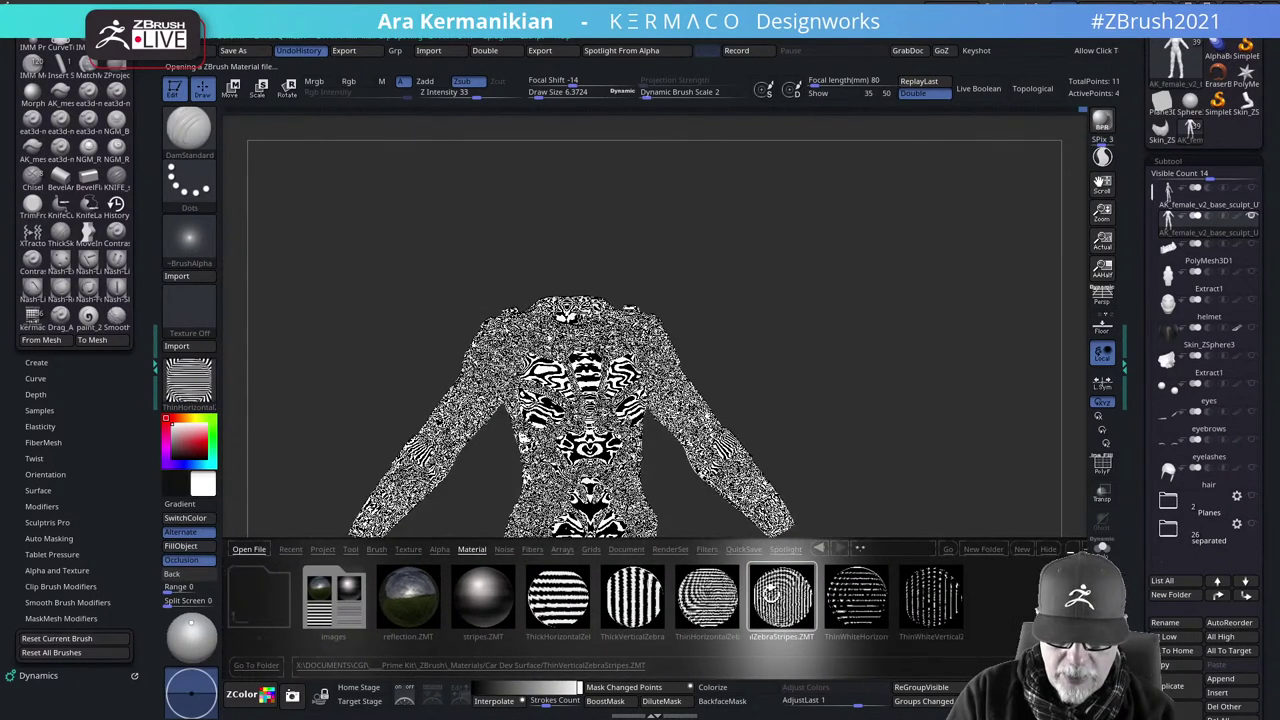
{"action": "double_click", "coordinate": [868, 601]}
{"action": "left_click", "coordinate": [932, 598]}
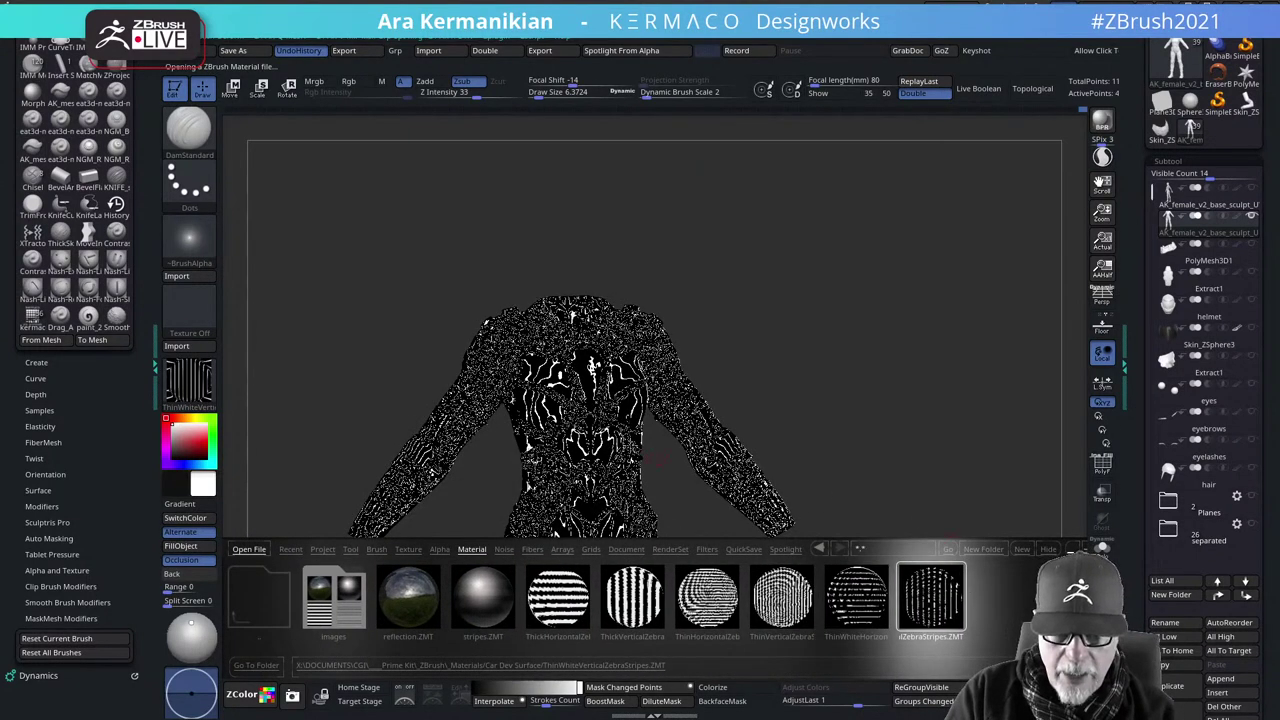
{"action": "left_click_drag", "start_coordinate": [876, 398], "coordinate": [890, 385]}
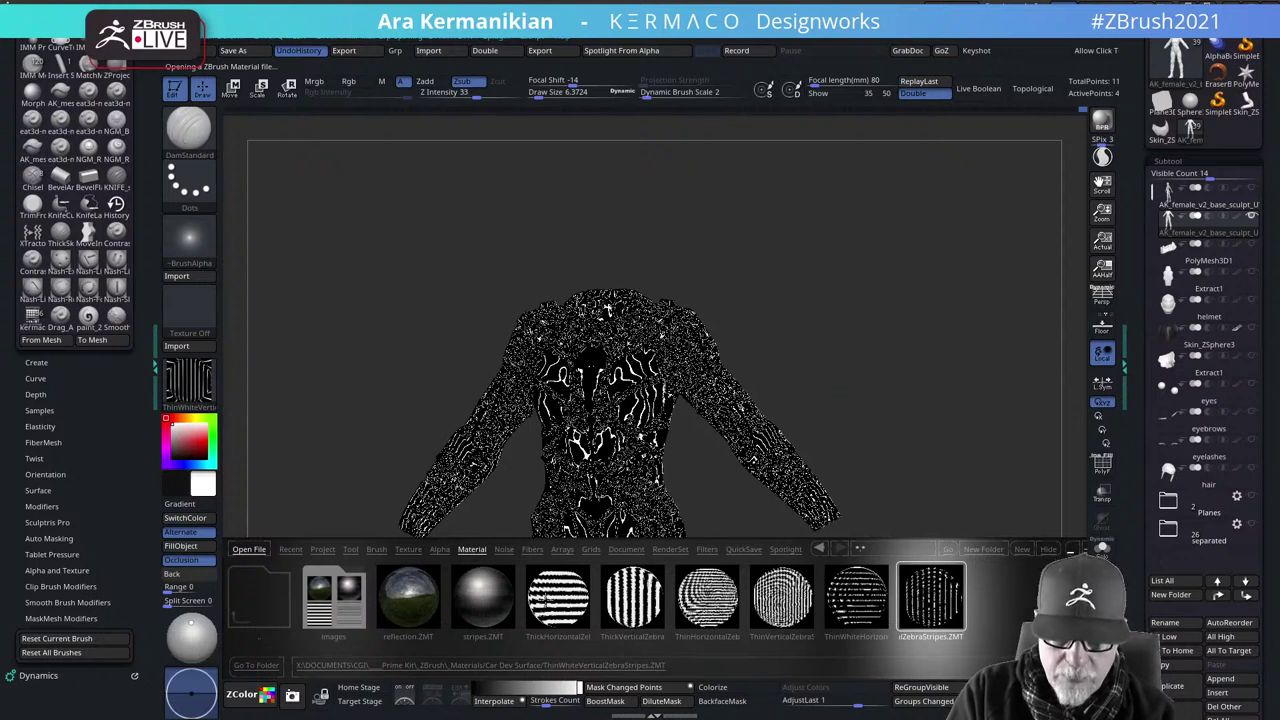
Apply the stripes.ZMT material again, look over the upper body and close LightBox
{"action": "left_click", "coordinate": [494, 597]}
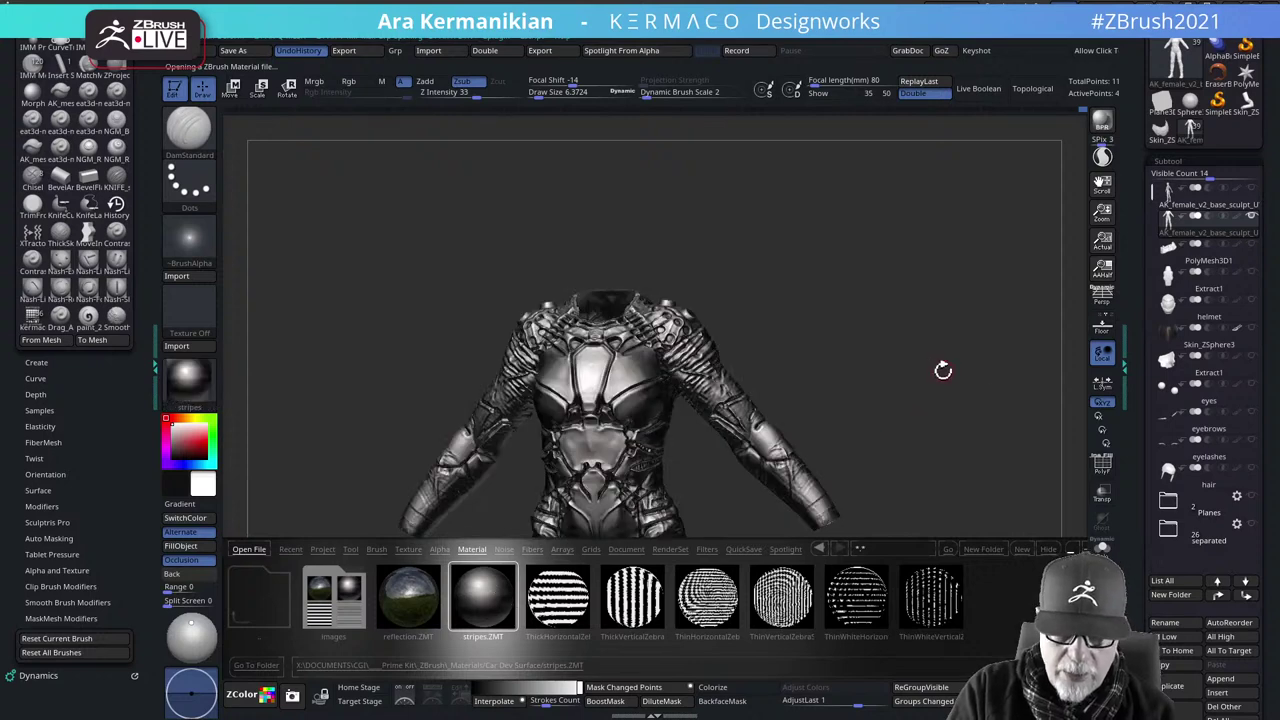
{"action": "left_click_drag", "start_coordinate": [943, 370], "coordinate": [801, 345]}
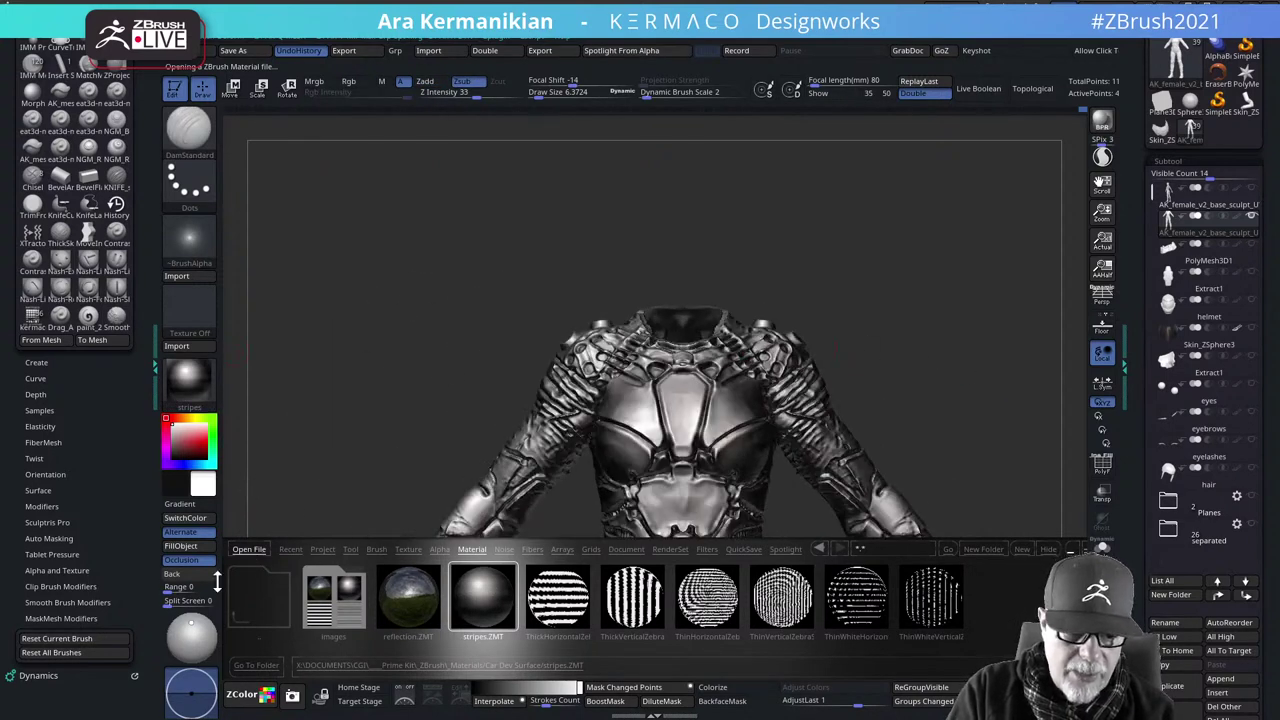
{"action": "key", "text": "comma"}
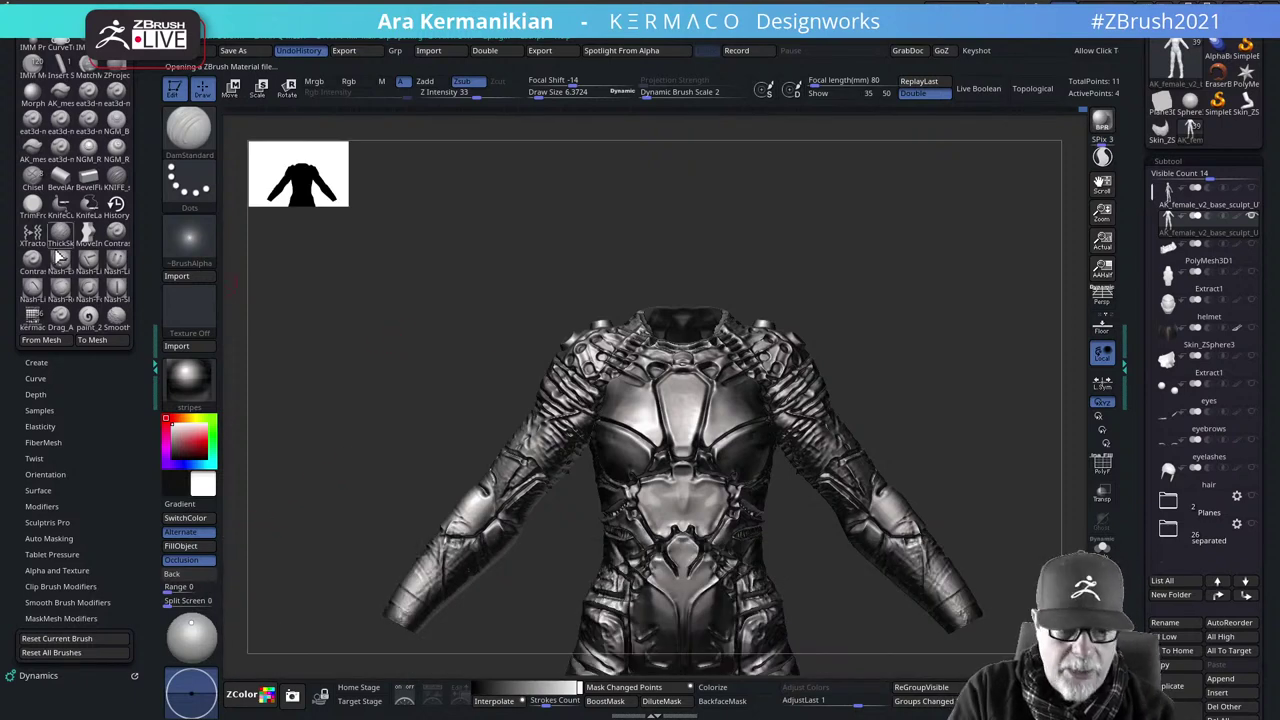
Assign the ReflectedPlastic material to the suit
{"action": "left_click", "coordinate": [190, 380]}
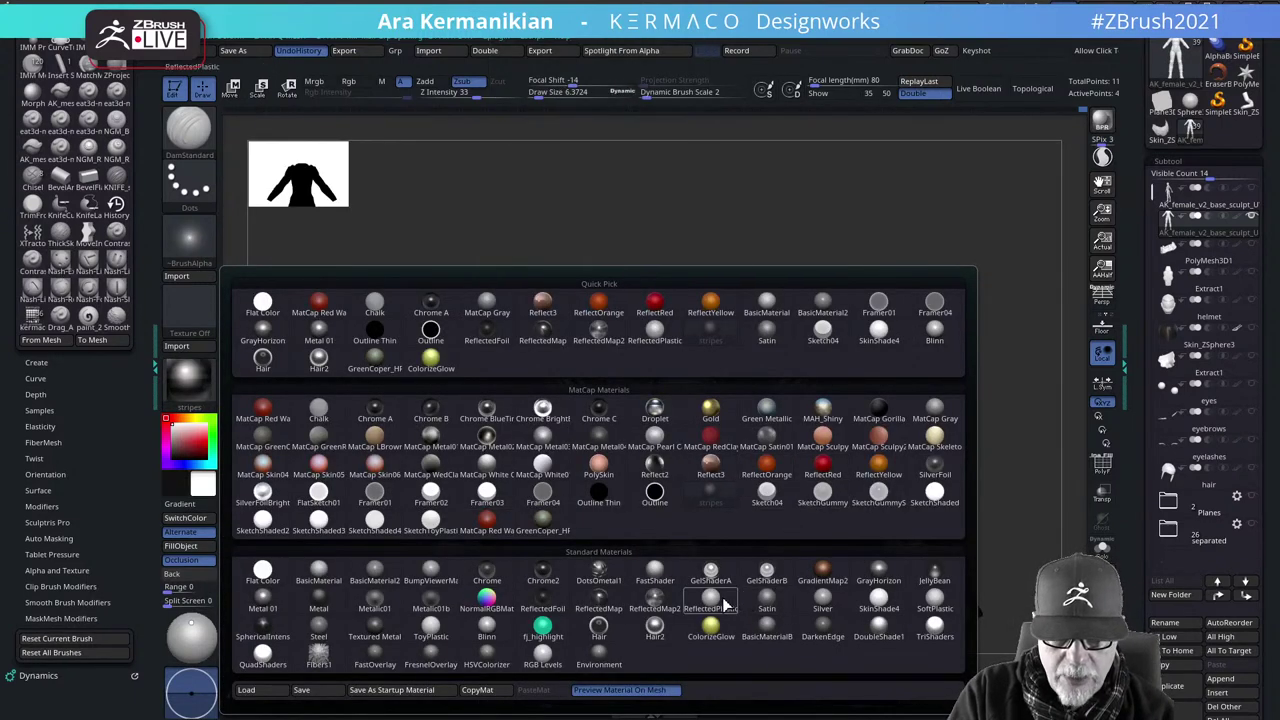
{"action": "mouse_move", "coordinate": [725, 600]}
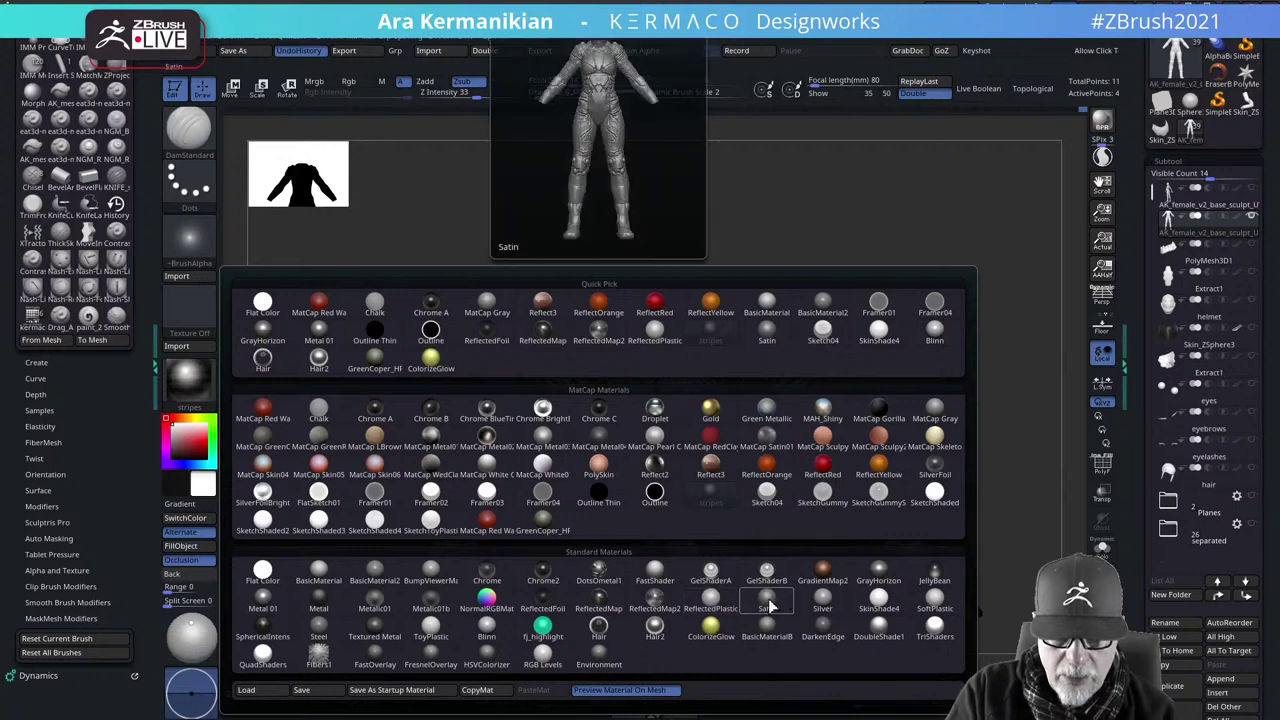
{"action": "left_click", "coordinate": [712, 603]}
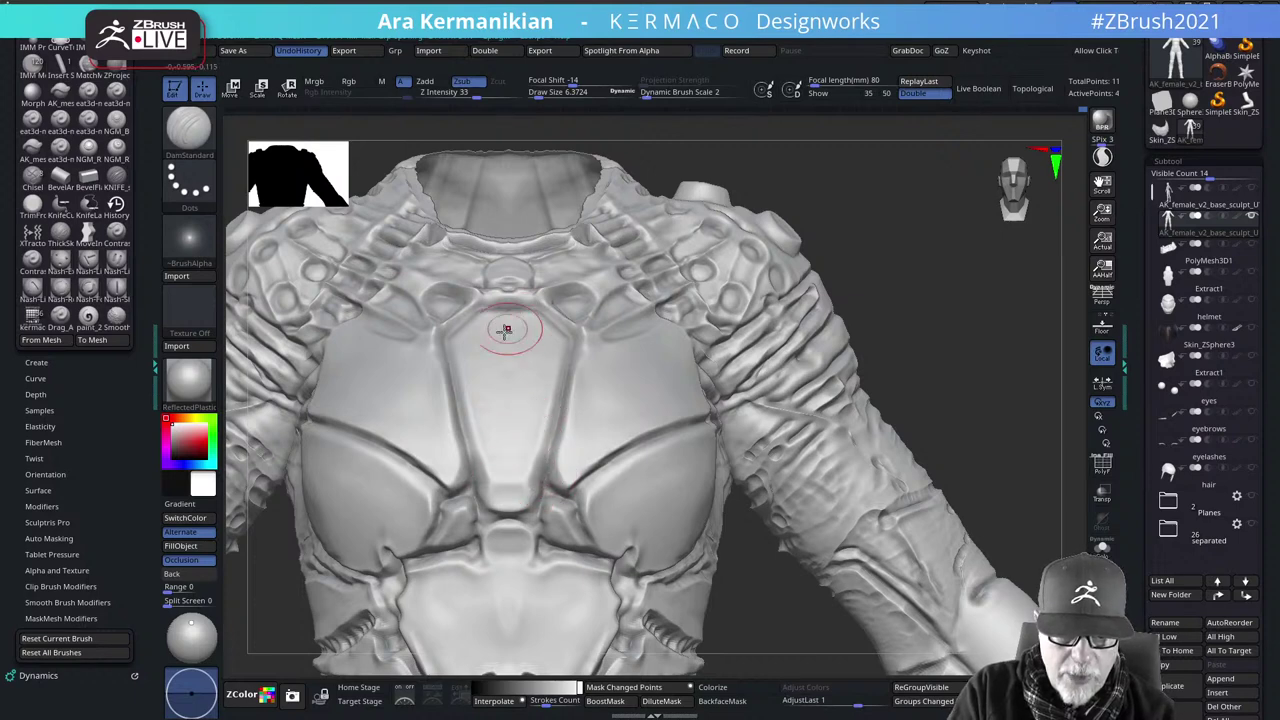
Paint a mask symmetrically over the abdominal plate below the chest armor, undoing the stray stroke
{"action": "key", "text": "shift"}
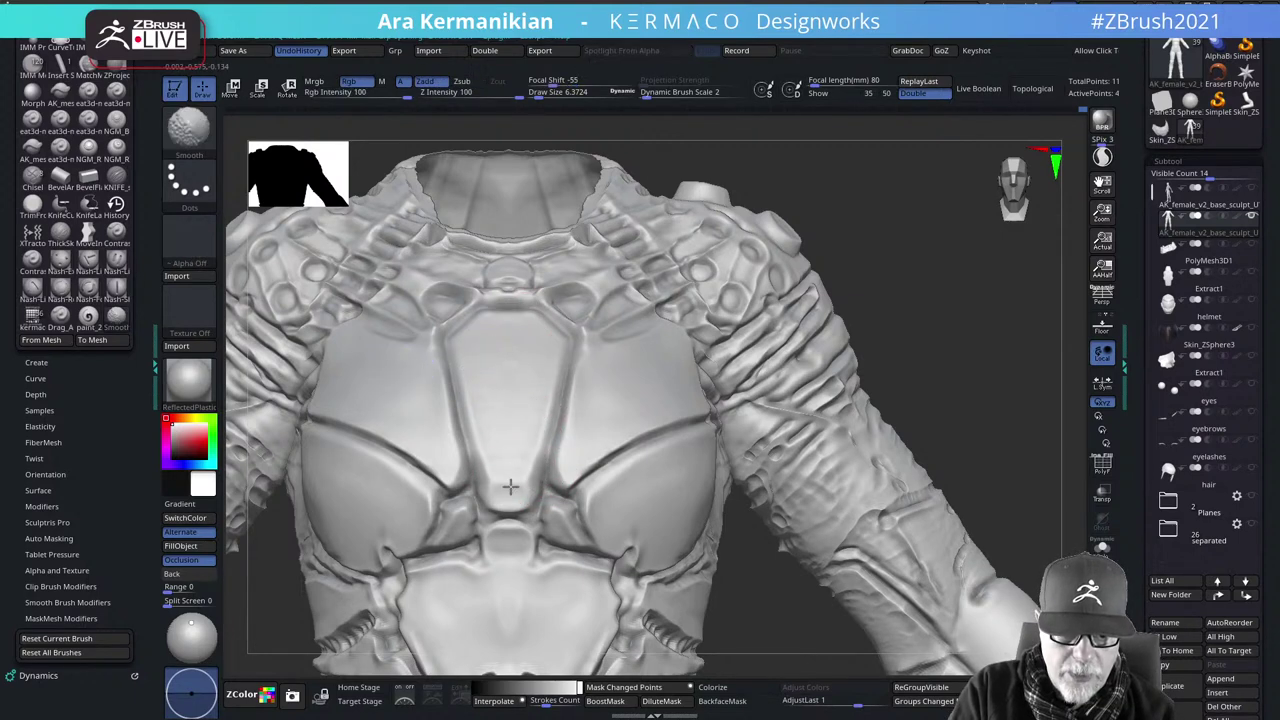
{"action": "mouse_move", "coordinate": [1019, 357]}
{"action": "left_mouse_down", "text": "alt"}
{"action": "mouse_move", "coordinate": [917, 362]}
{"action": "mouse_move", "coordinate": [791, 417]}
{"action": "left_mouse_up", "text": "alt"}
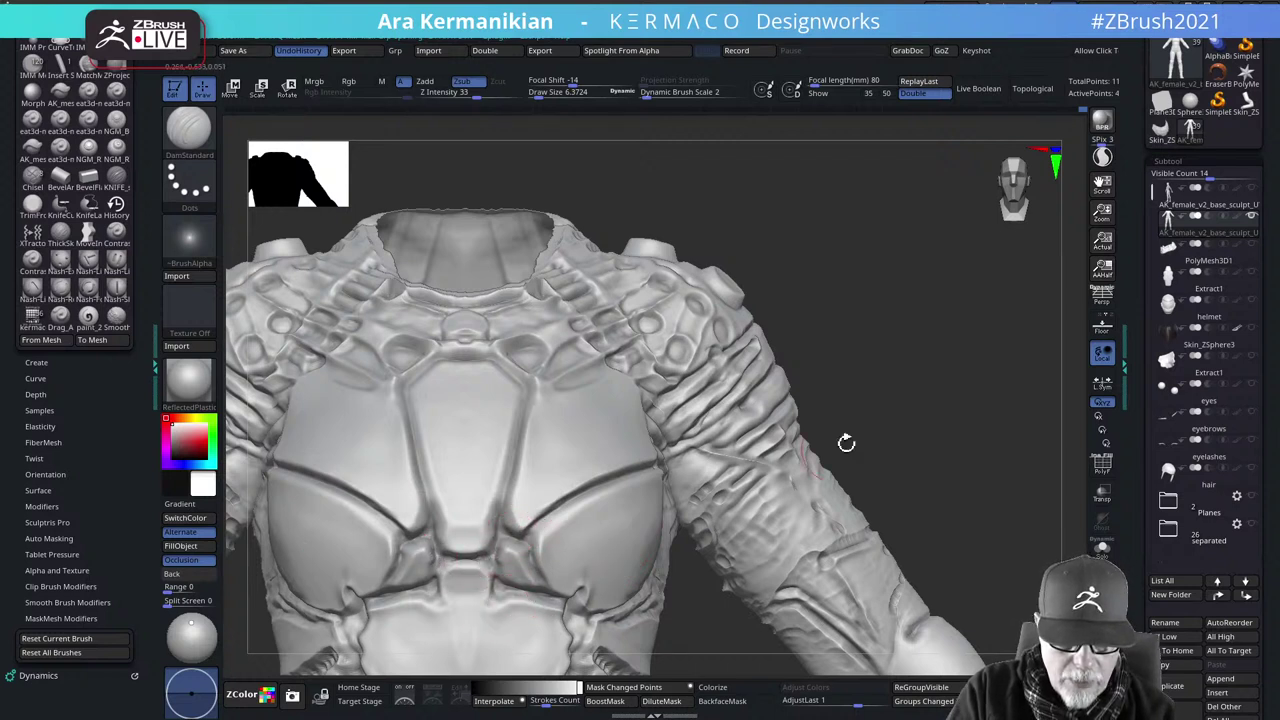
{"action": "mouse_move", "coordinate": [1036, 357]}
{"action": "left_mouse_down", "text": "alt"}
{"action": "mouse_move", "coordinate": [943, 346]}
{"action": "mouse_move", "coordinate": [889, 224]}
{"action": "mouse_move", "coordinate": [923, 330]}
{"action": "mouse_move", "coordinate": [928, 280]}
{"action": "mouse_move", "coordinate": [966, 320]}
{"action": "mouse_move", "coordinate": [970, 372]}
{"action": "left_mouse_up", "text": "alt"}
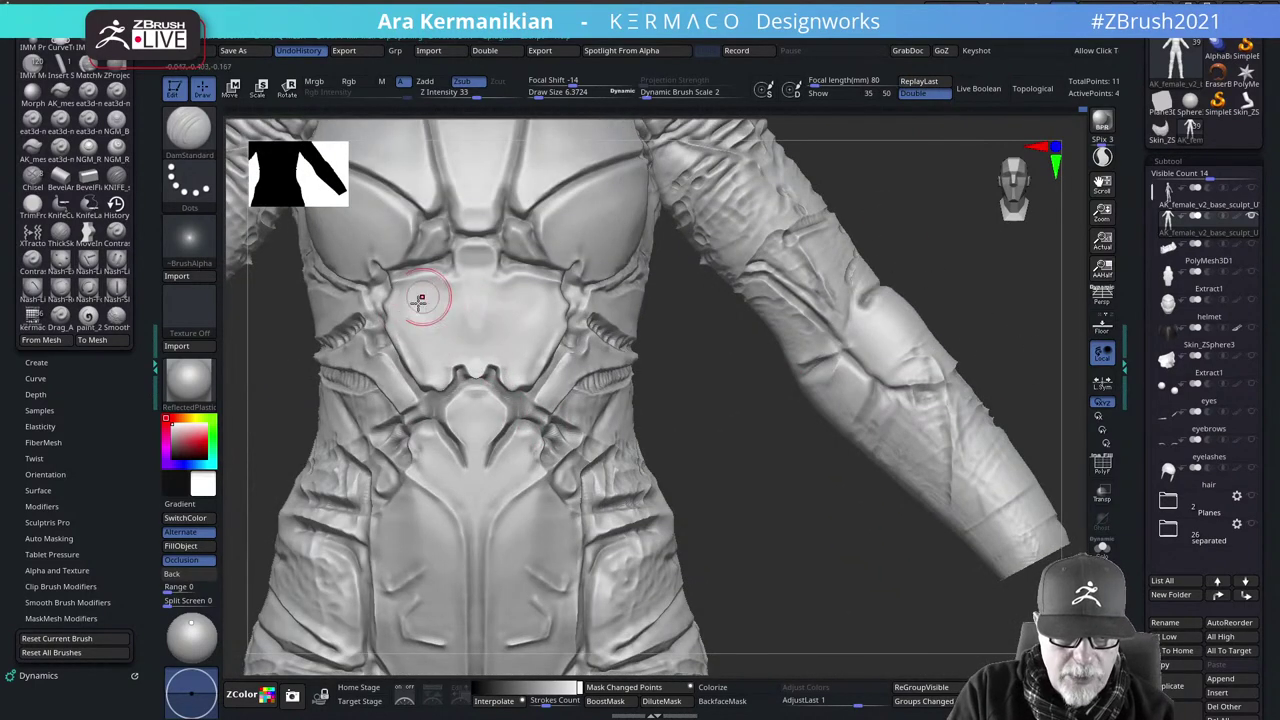
{"action": "left_click_drag", "start_coordinate": [745, 488], "coordinate": [457, 286], "text": "alt"}
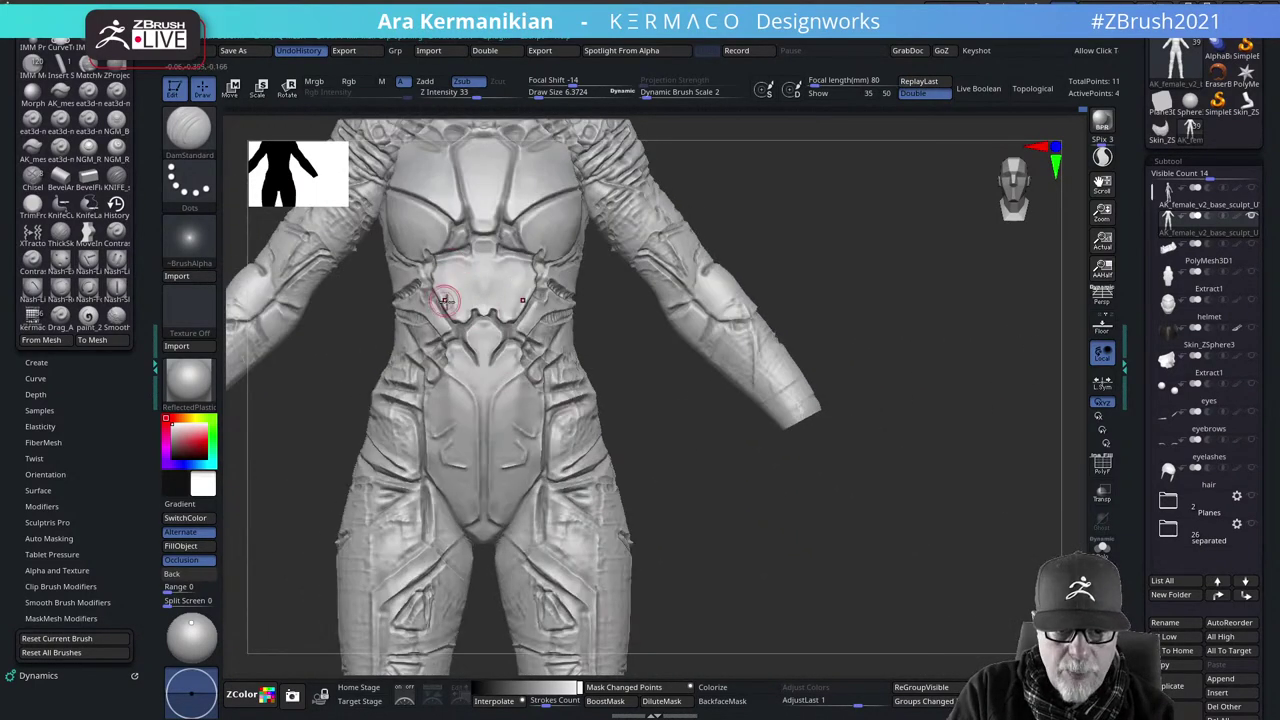
{"action": "left_click_drag", "start_coordinate": [699, 430], "coordinate": [751, 434], "text": "alt"}
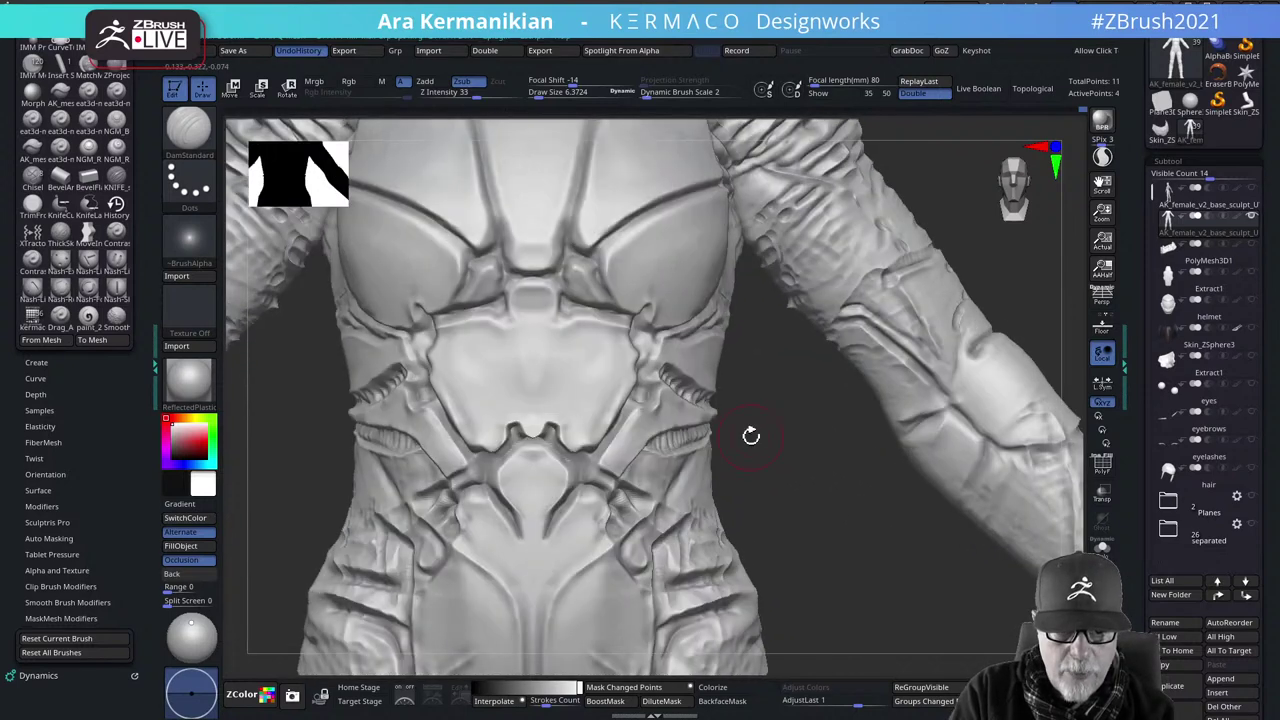
{"action": "mouse_move", "coordinate": [480, 385]}
{"action": "left_mouse_down"}
{"action": "mouse_move", "coordinate": [498, 374]}
{"action": "mouse_move", "coordinate": [455, 340]}
{"action": "mouse_move", "coordinate": [530, 335]}
{"action": "mouse_move", "coordinate": [520, 311]}
{"action": "mouse_move", "coordinate": [532, 288]}
{"action": "mouse_move", "coordinate": [535, 420]}
{"action": "mouse_move", "coordinate": [562, 425]}
{"action": "mouse_move", "coordinate": [605, 405]}
{"action": "mouse_move", "coordinate": [578, 436]}
{"action": "mouse_move", "coordinate": [620, 360]}
{"action": "mouse_move", "coordinate": [628, 382]}
{"action": "mouse_move", "coordinate": [508, 403]}
{"action": "left_mouse_up"}
{"action": "key", "text": "ctrl+z"}
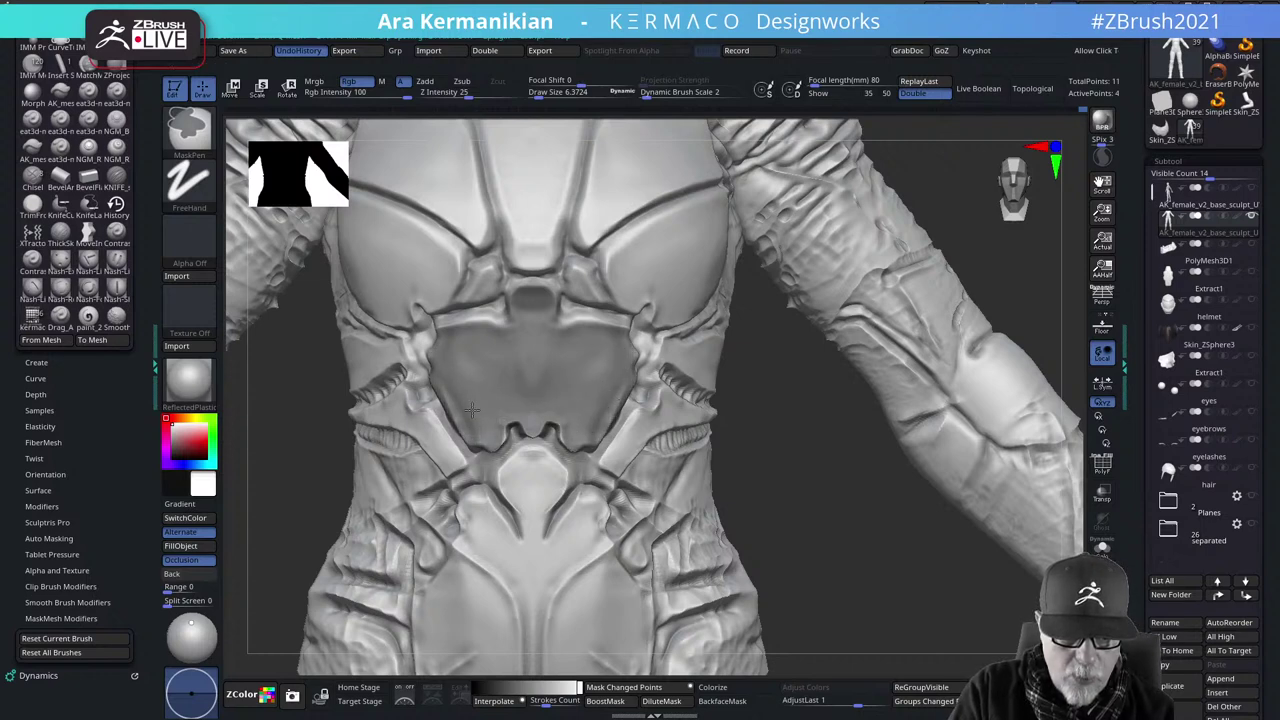
{"action": "mouse_move", "coordinate": [484, 344]}
{"action": "left_mouse_down", "text": "ctrl"}
{"action": "mouse_move", "coordinate": [486, 322]}
{"action": "mouse_move", "coordinate": [470, 336]}
{"action": "left_mouse_up", "text": "ctrl"}
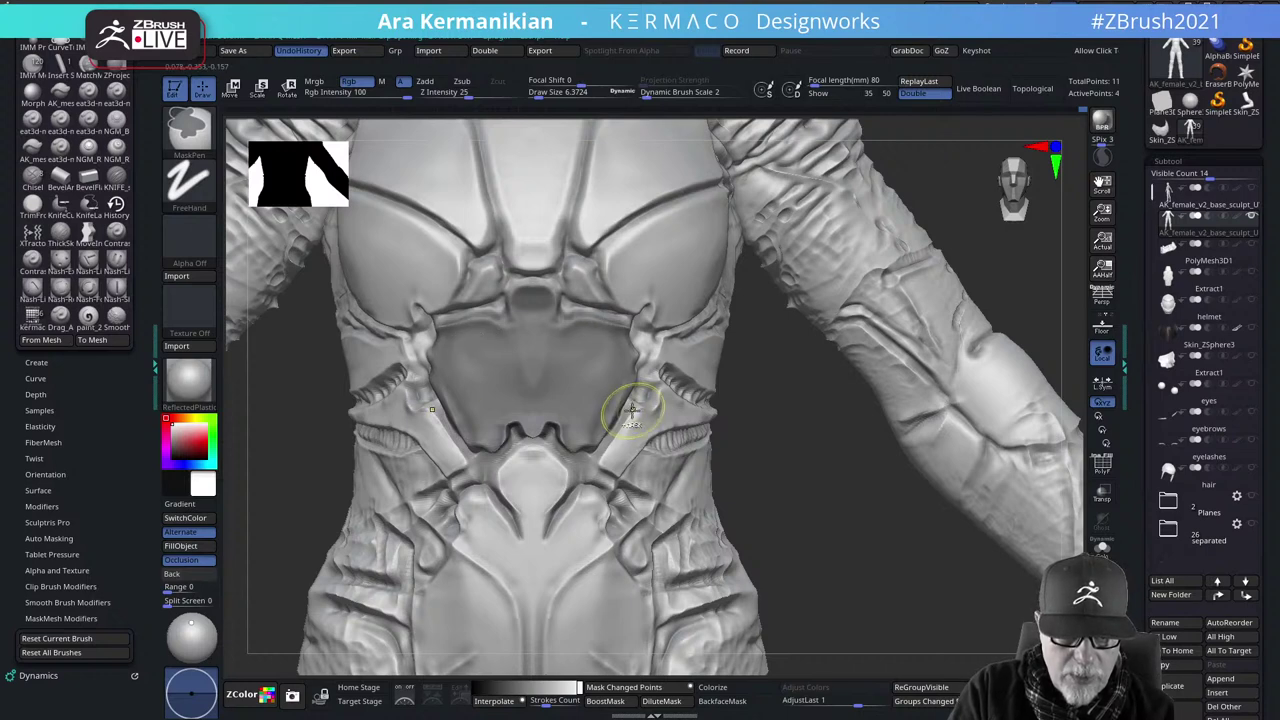
{"action": "key", "text": "ctrl"}
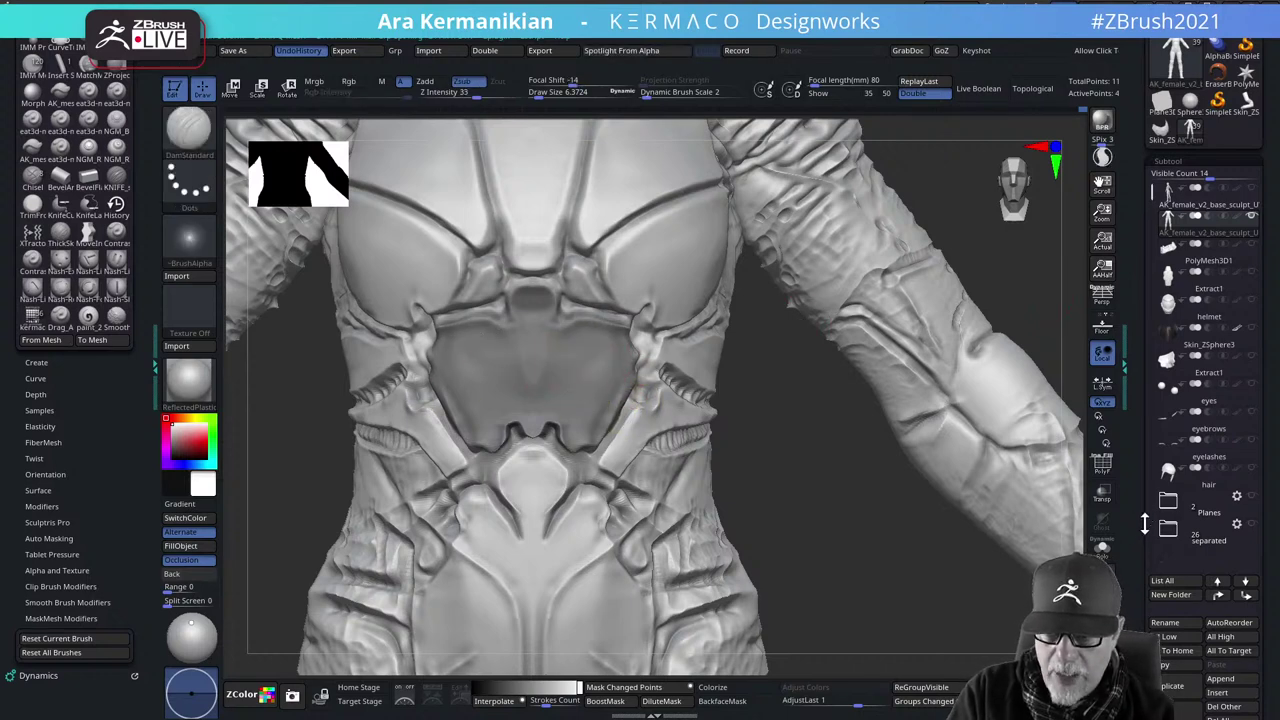
Shrink and sharpen the mask on the abdominal plate
{"action": "scroll", "coordinate": [1145, 524], "scroll_direction": "down", "scroll_amount": 10}
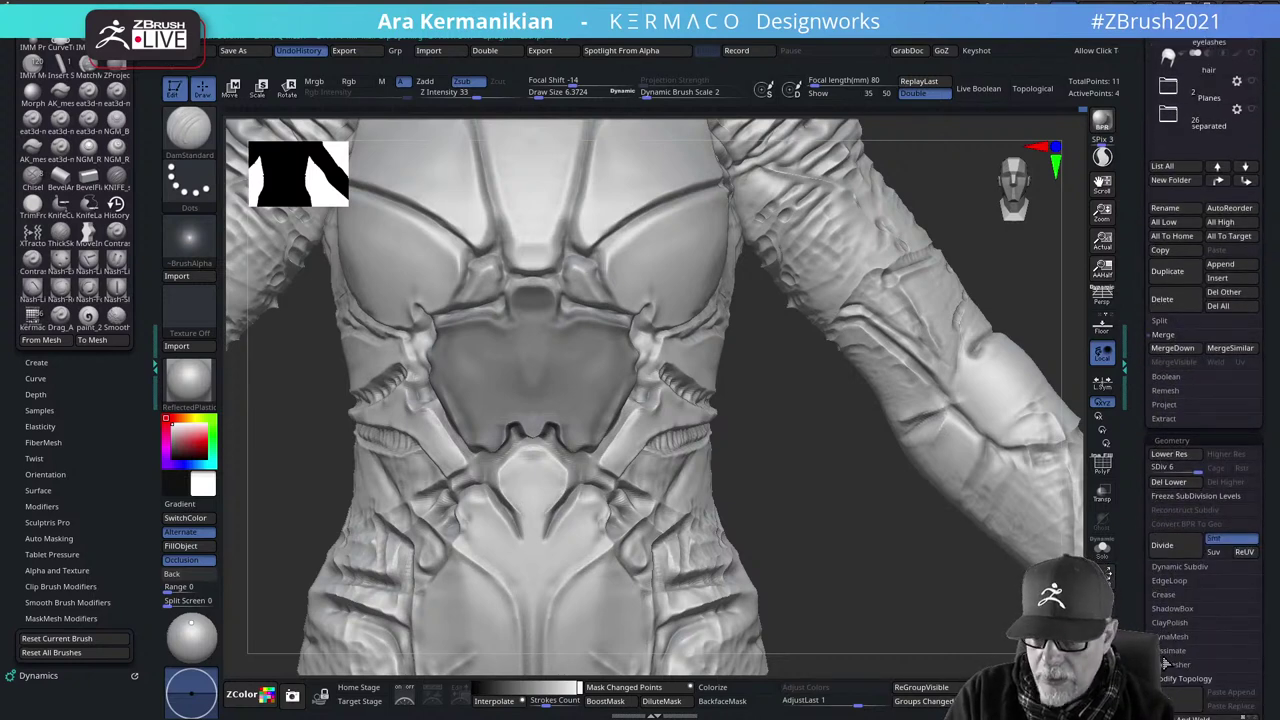
{"action": "scroll", "coordinate": [1138, 372], "scroll_direction": "down", "scroll_amount": 9}
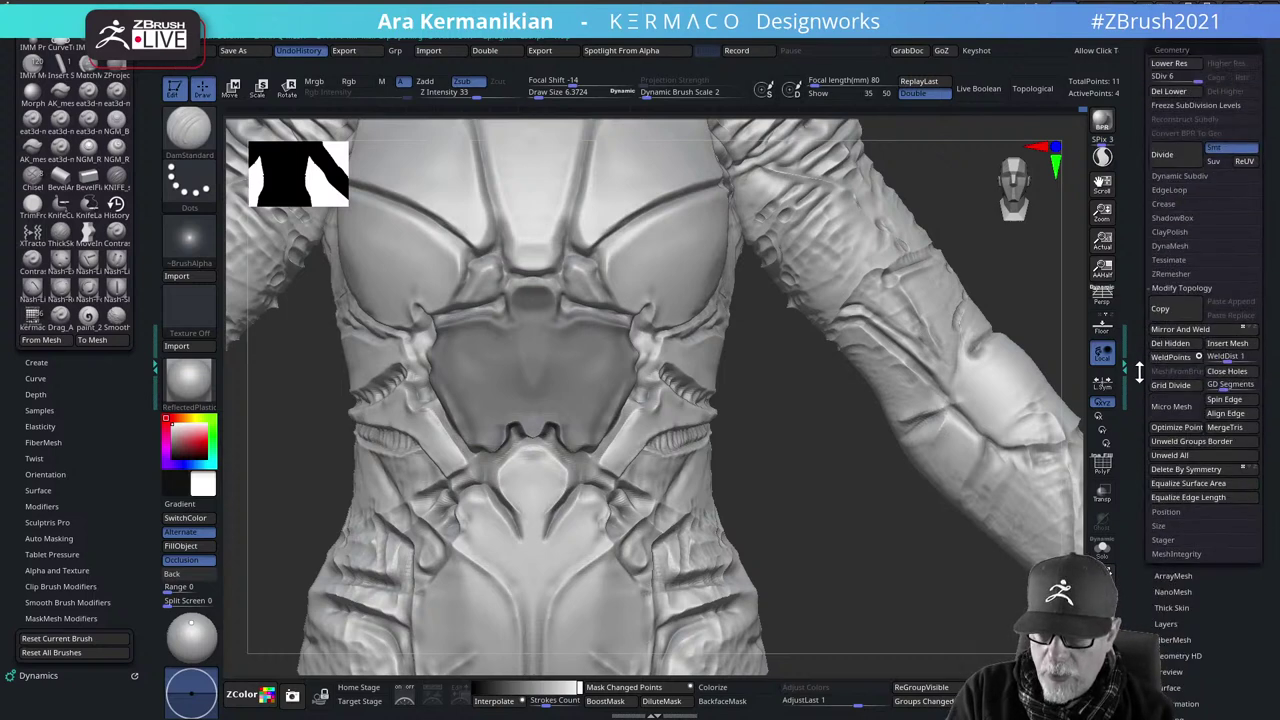
{"action": "scroll", "coordinate": [1249, 453], "scroll_direction": "down", "scroll_amount": 3}
{"action": "left_click_drag", "start_coordinate": [1218, 603], "coordinate": [1228, 590]}
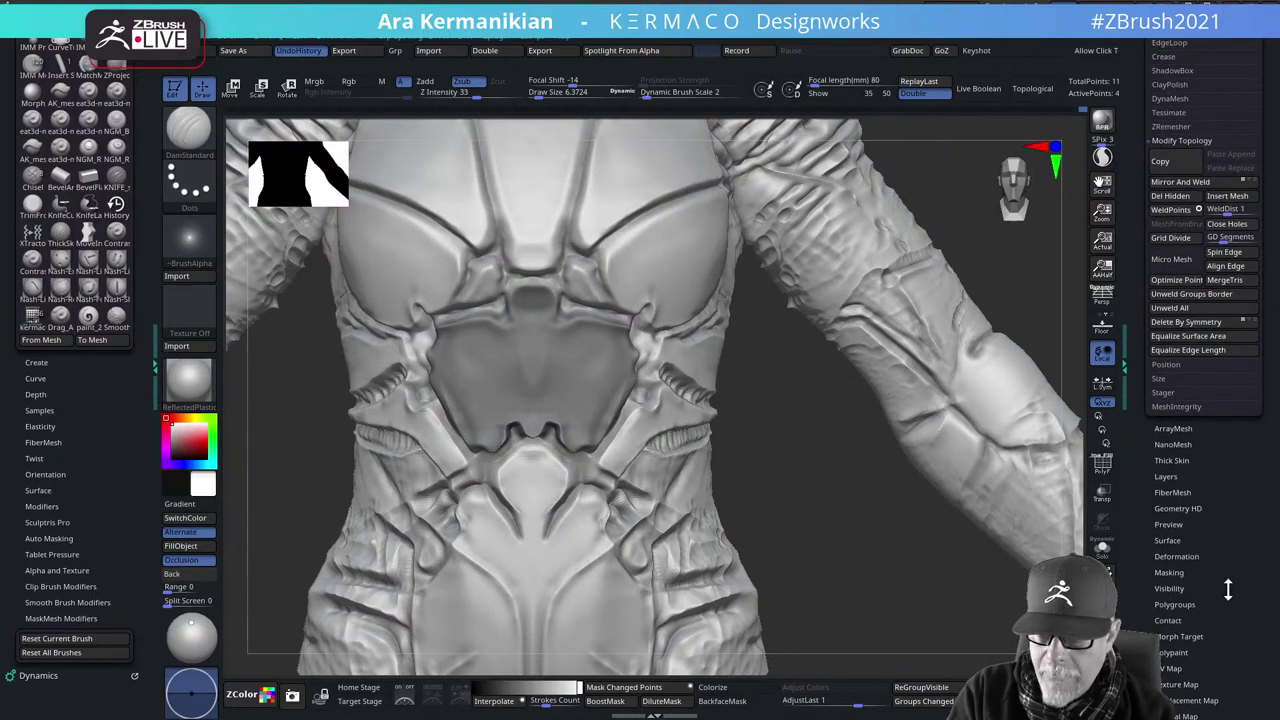
{"action": "left_click", "coordinate": [1169, 588]}
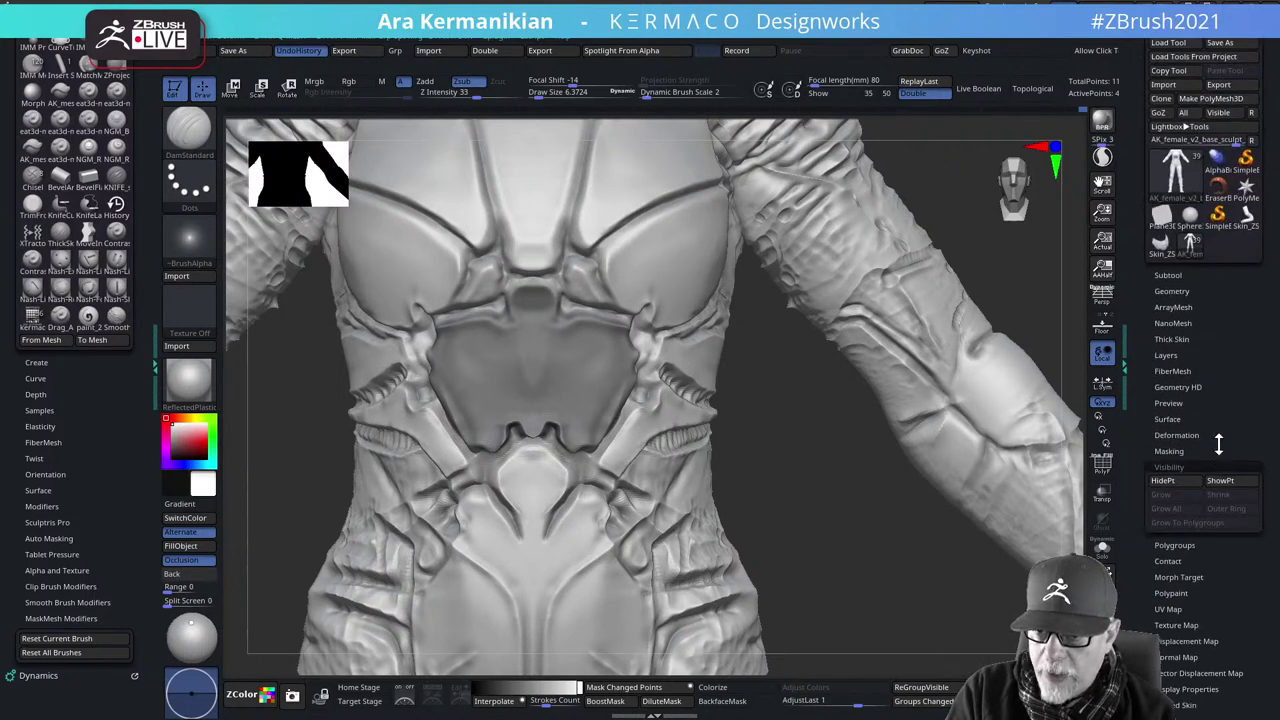
{"action": "left_click", "coordinate": [1172, 462]}
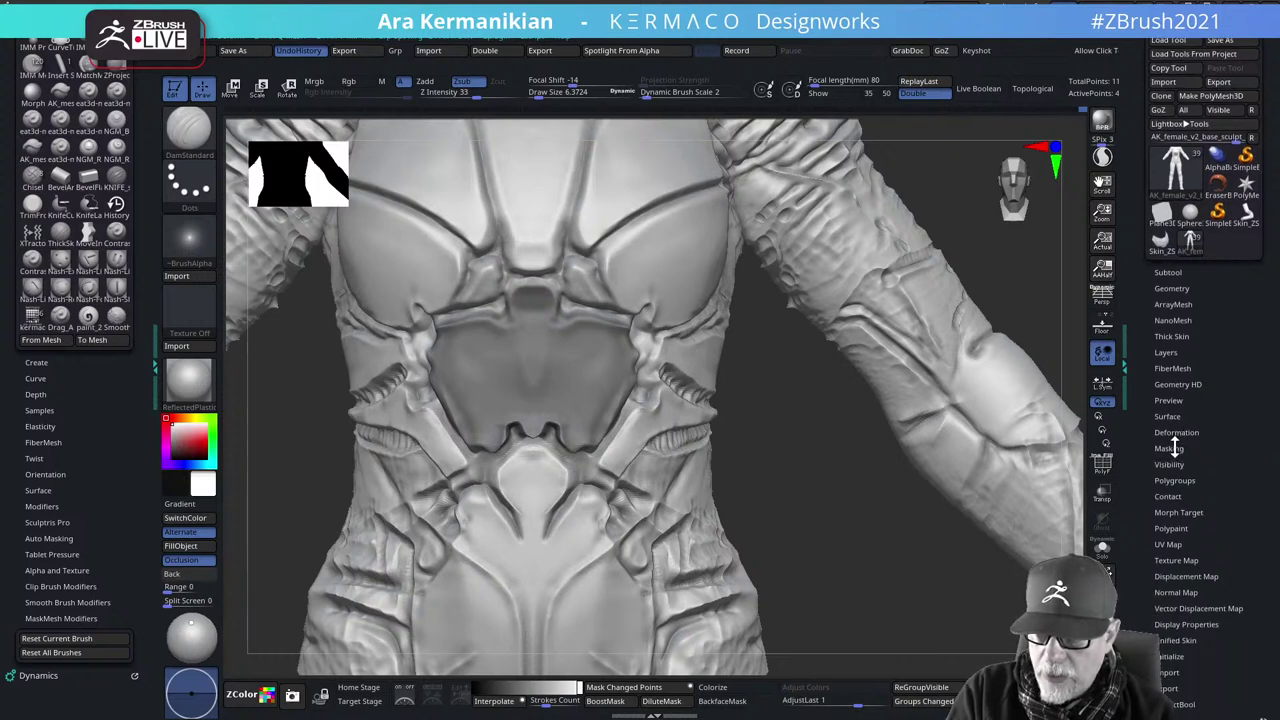
{"action": "left_click", "coordinate": [1170, 448]}
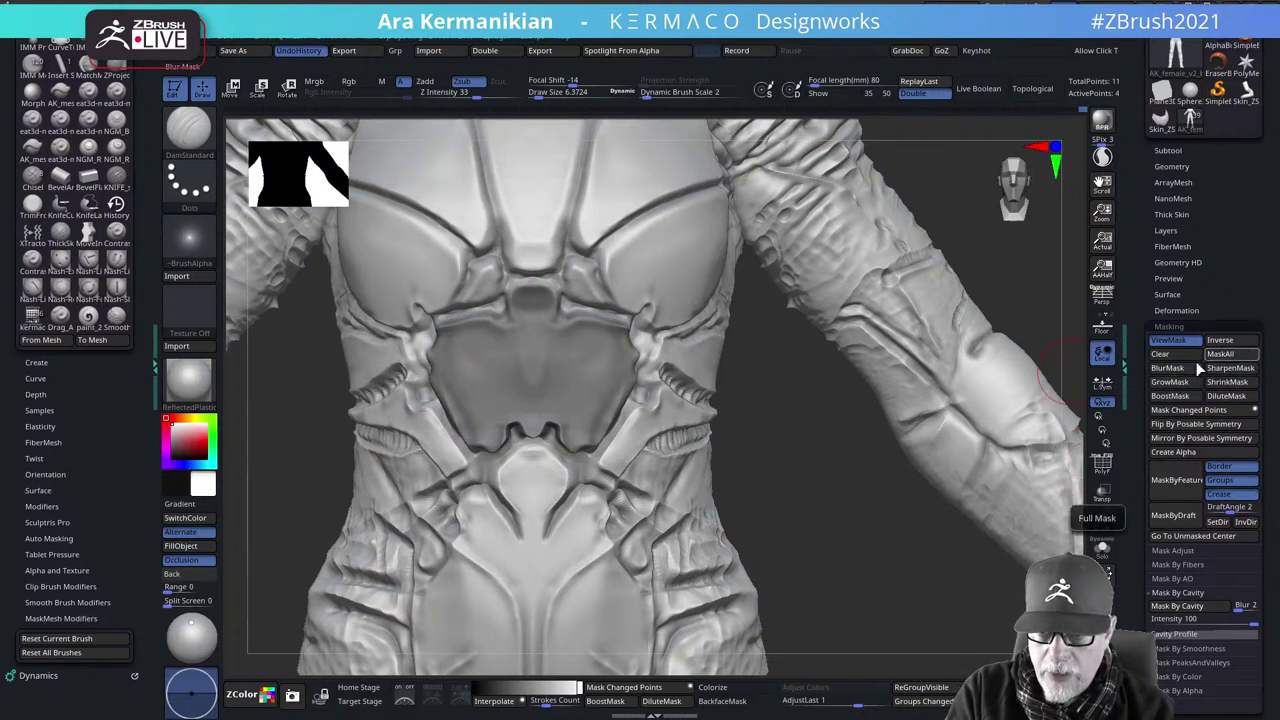
{"action": "left_click", "coordinate": [1233, 370]}
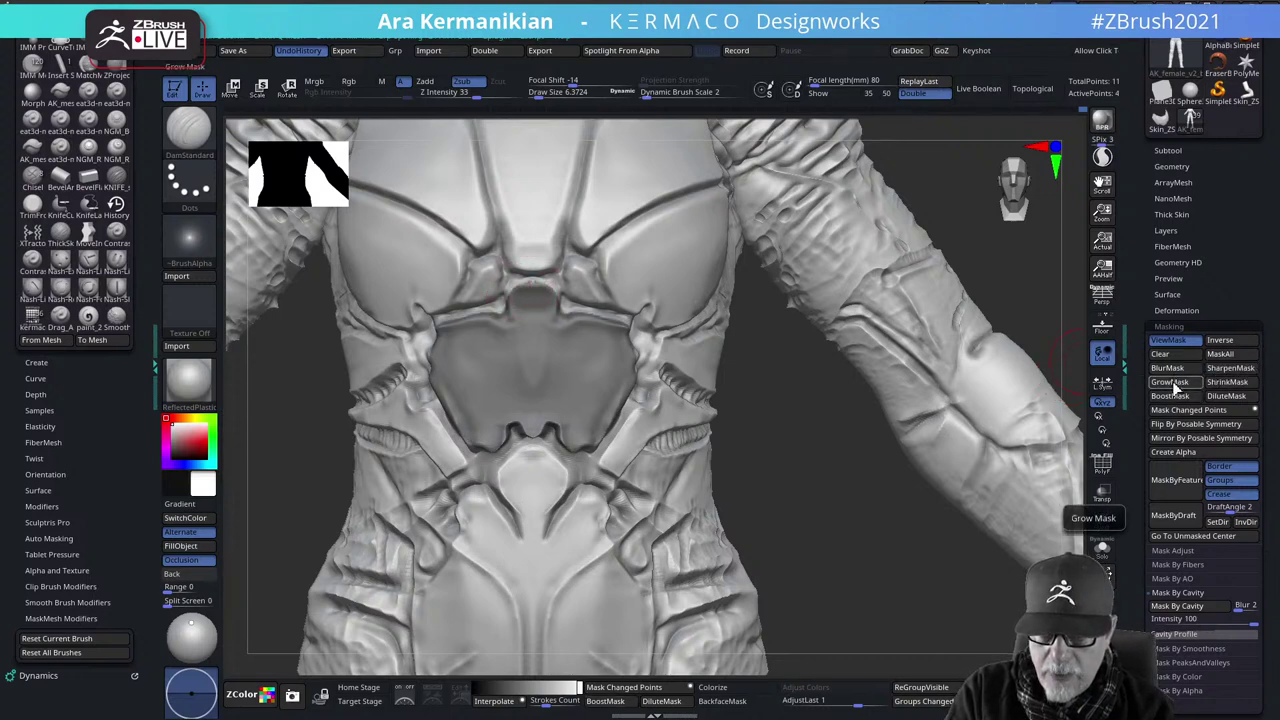
{"action": "left_click", "coordinate": [1226, 390]}
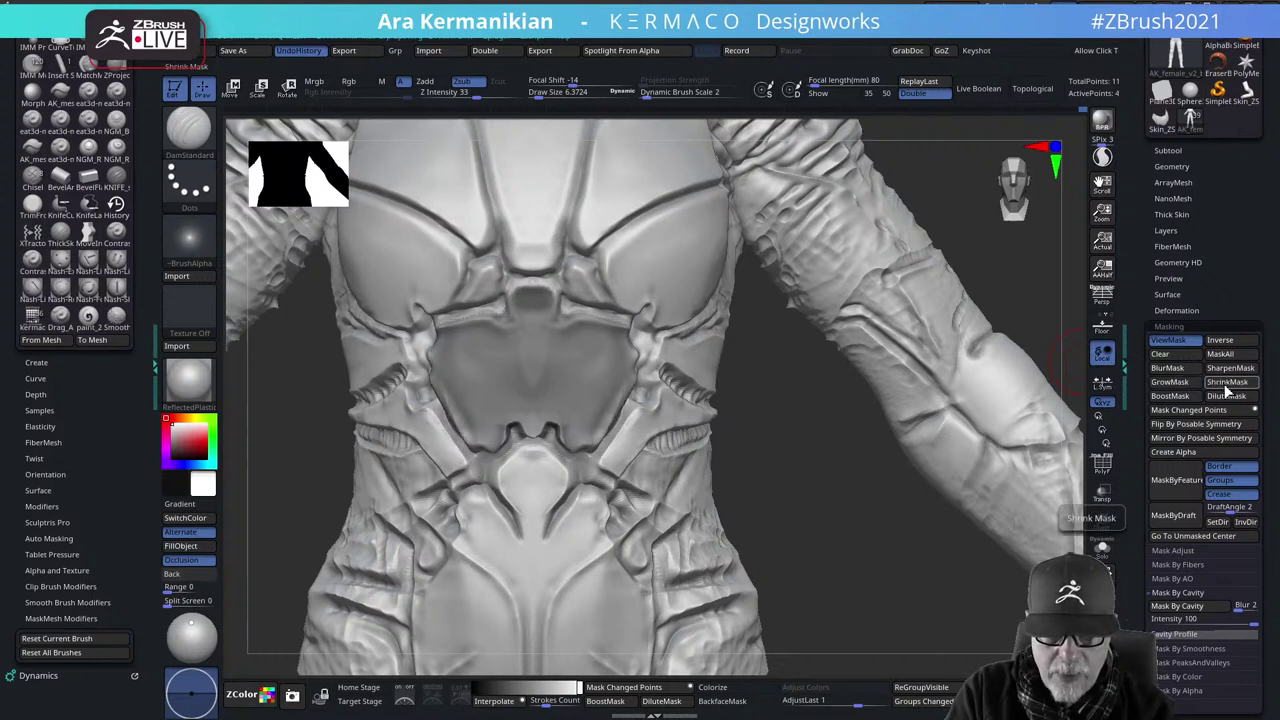
{"action": "left_click", "coordinate": [1232, 370]}
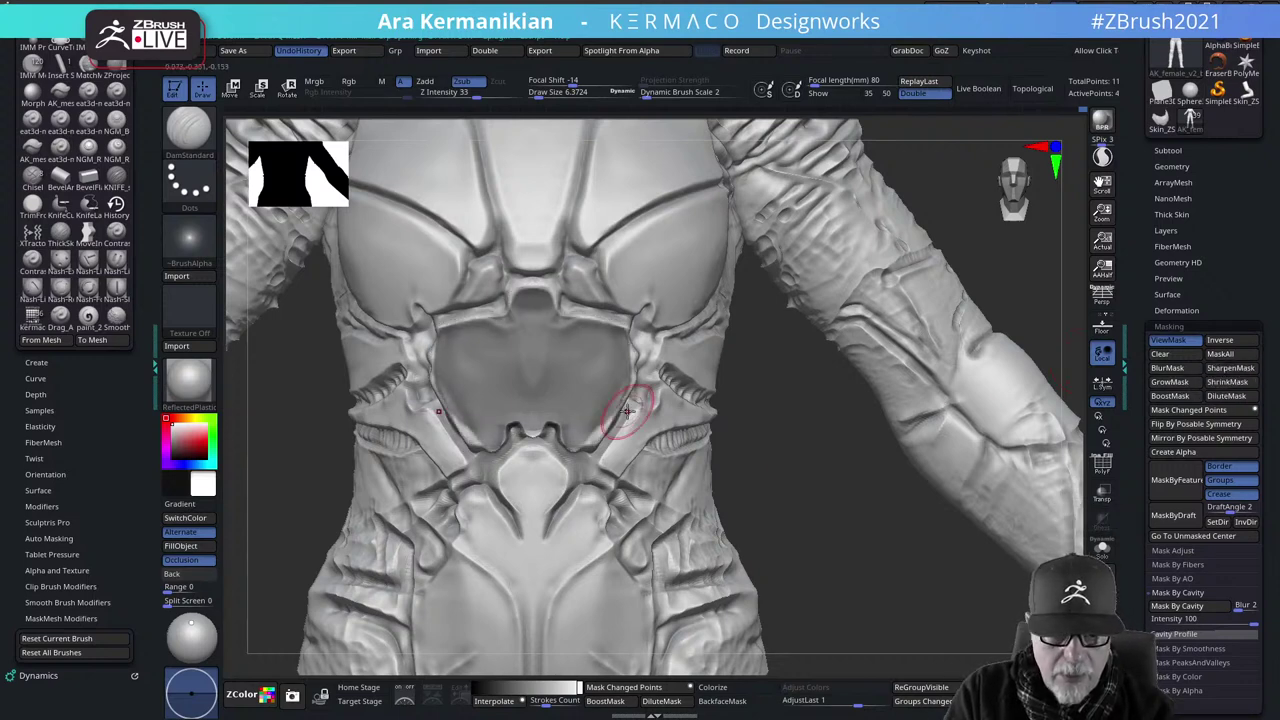
Reduce the brush size to about 4.6, and shrink and sharpen the abdominal plate mask once more
{"action": "key", "text": "s"}
{"action": "left_click_drag", "start_coordinate": [565, 391], "coordinate": [556, 392]}
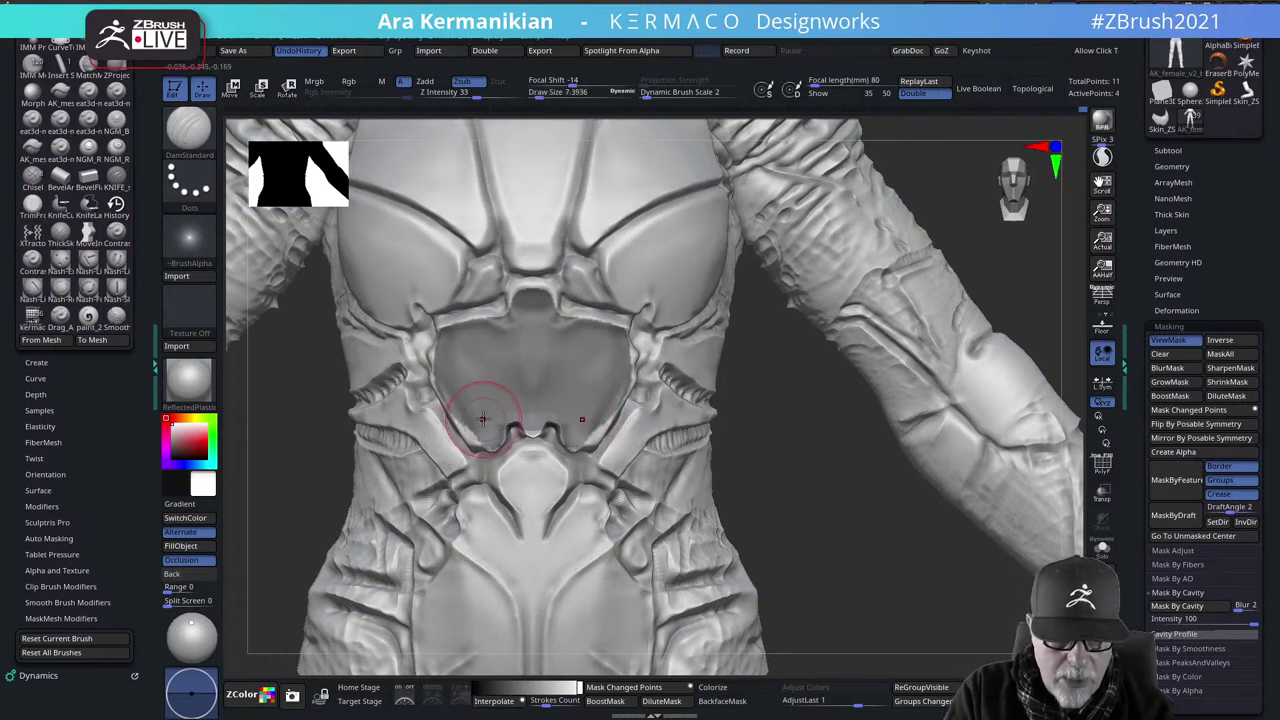
{"action": "key", "text": "s"}
{"action": "left_click_drag", "start_coordinate": [479, 422], "coordinate": [475, 421]}
{"action": "key", "text": "shift"}
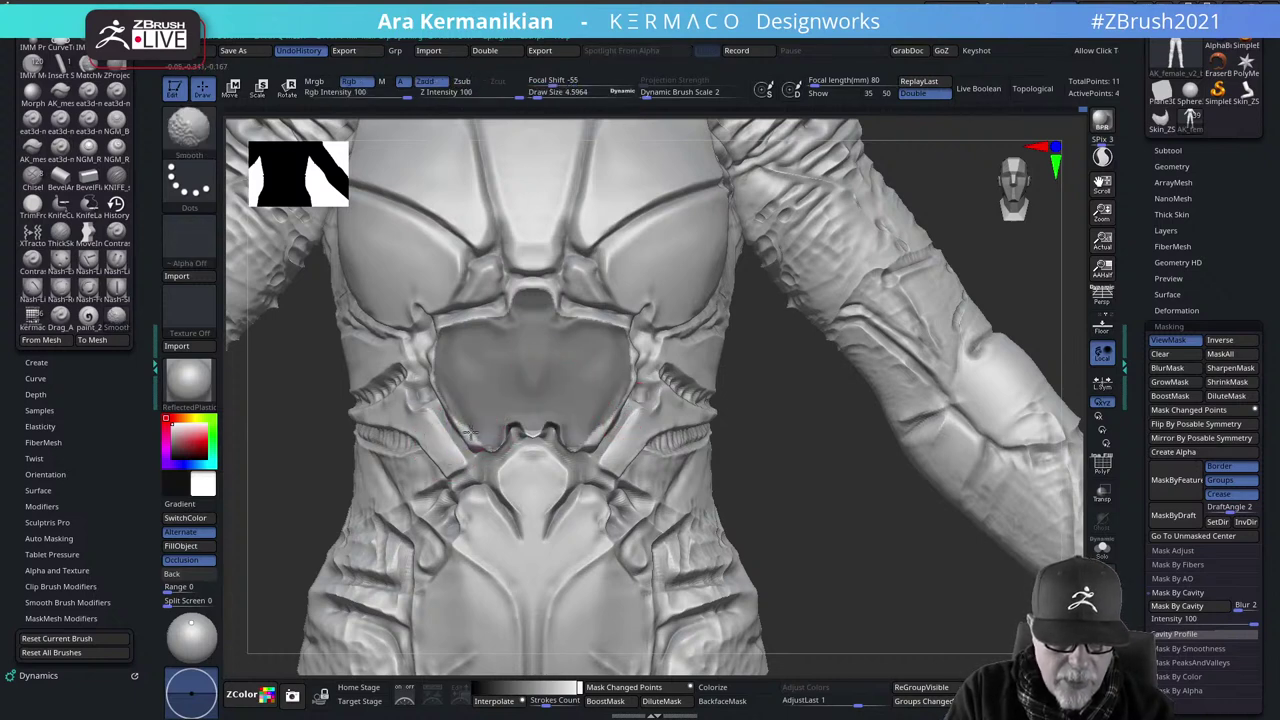
{"action": "key", "text": "ctrl"}
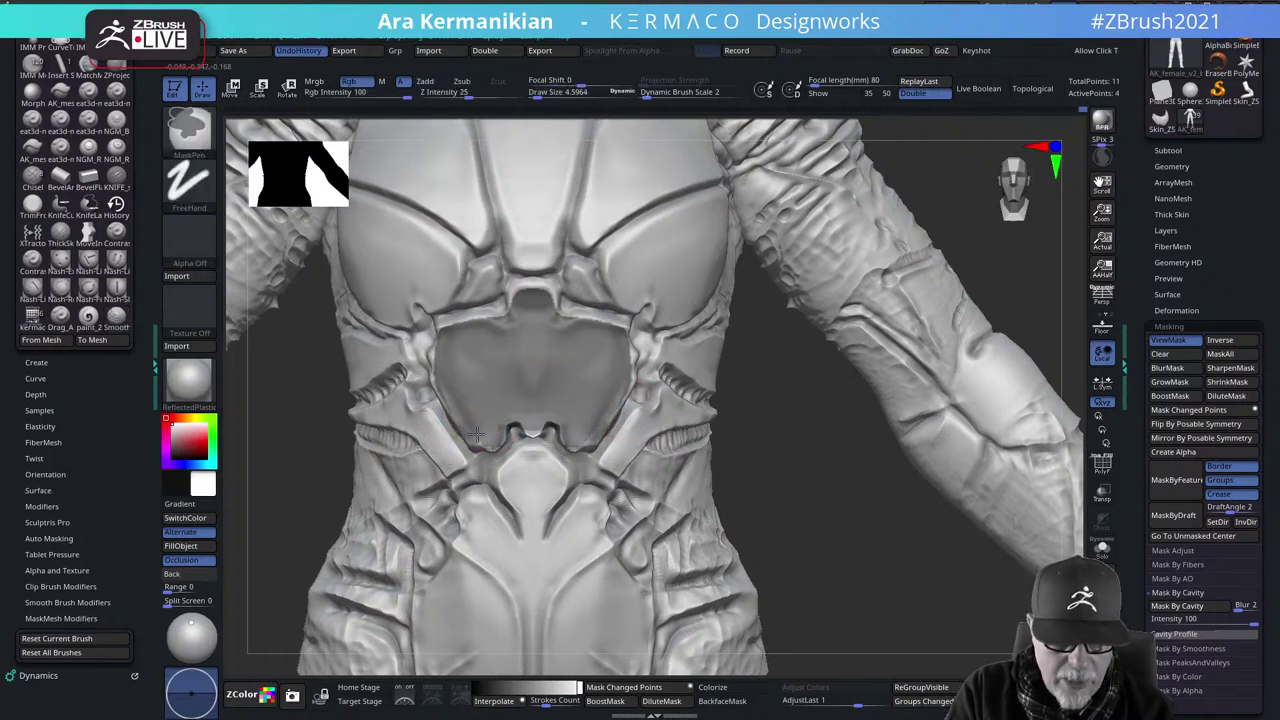
{"action": "left_click", "coordinate": [1237, 383]}
{"action": "left_click", "coordinate": [1230, 373]}
{"action": "left_click", "coordinate": [1230, 373]}
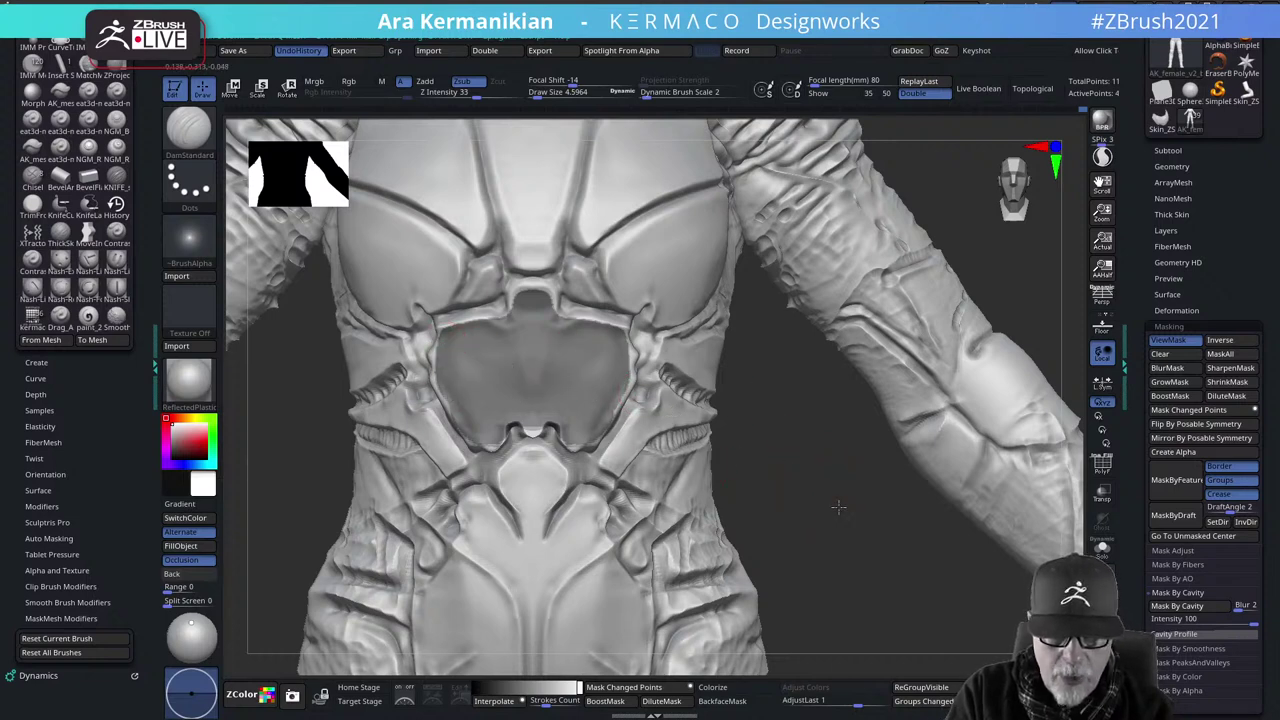
Open the subtool's Extract settings with the suit's whole torso in view
{"action": "left_click_drag", "start_coordinate": [838, 507], "coordinate": [746, 434]}
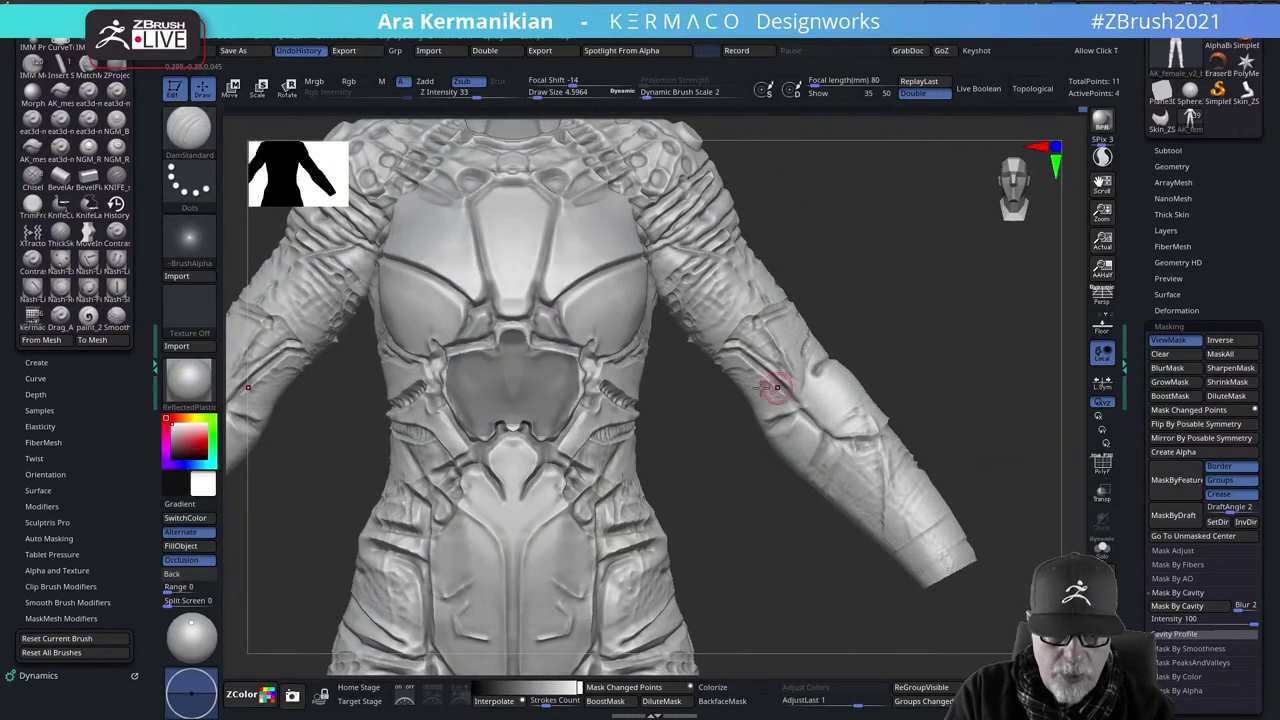
{"action": "left_click_drag", "start_coordinate": [1138, 467], "coordinate": [1137, 437]}
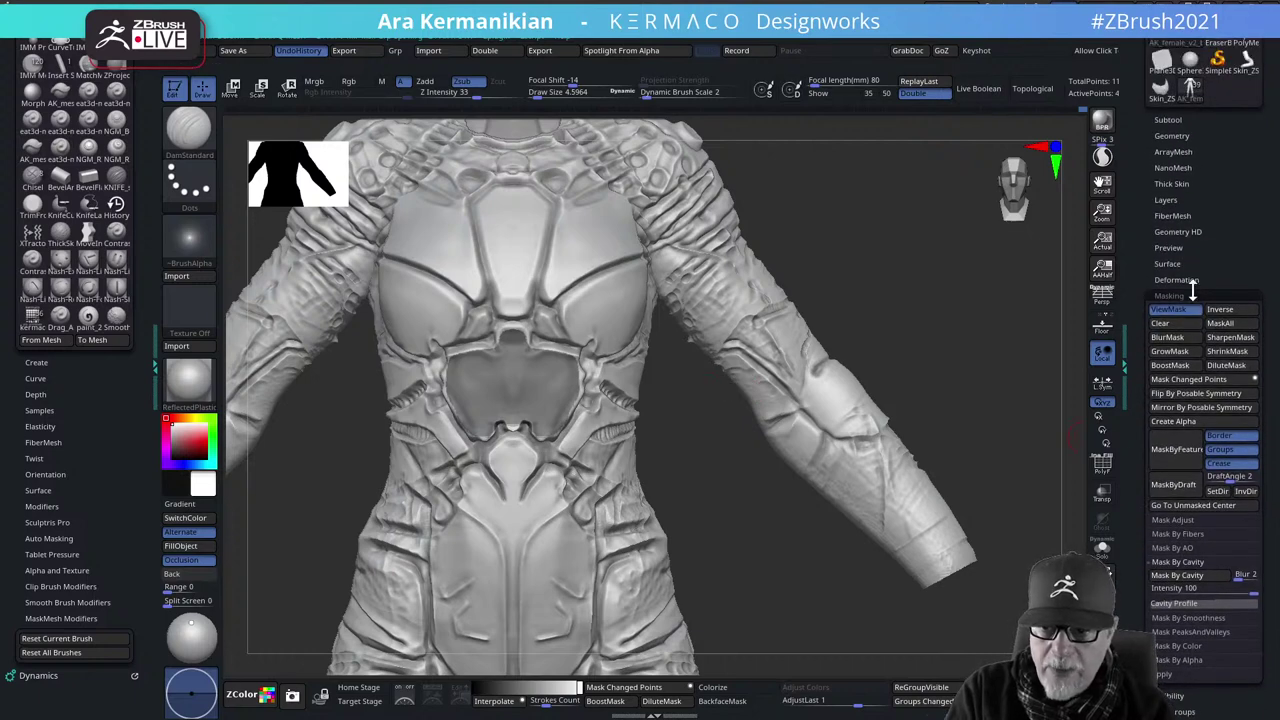
{"action": "left_click", "coordinate": [1188, 294]}
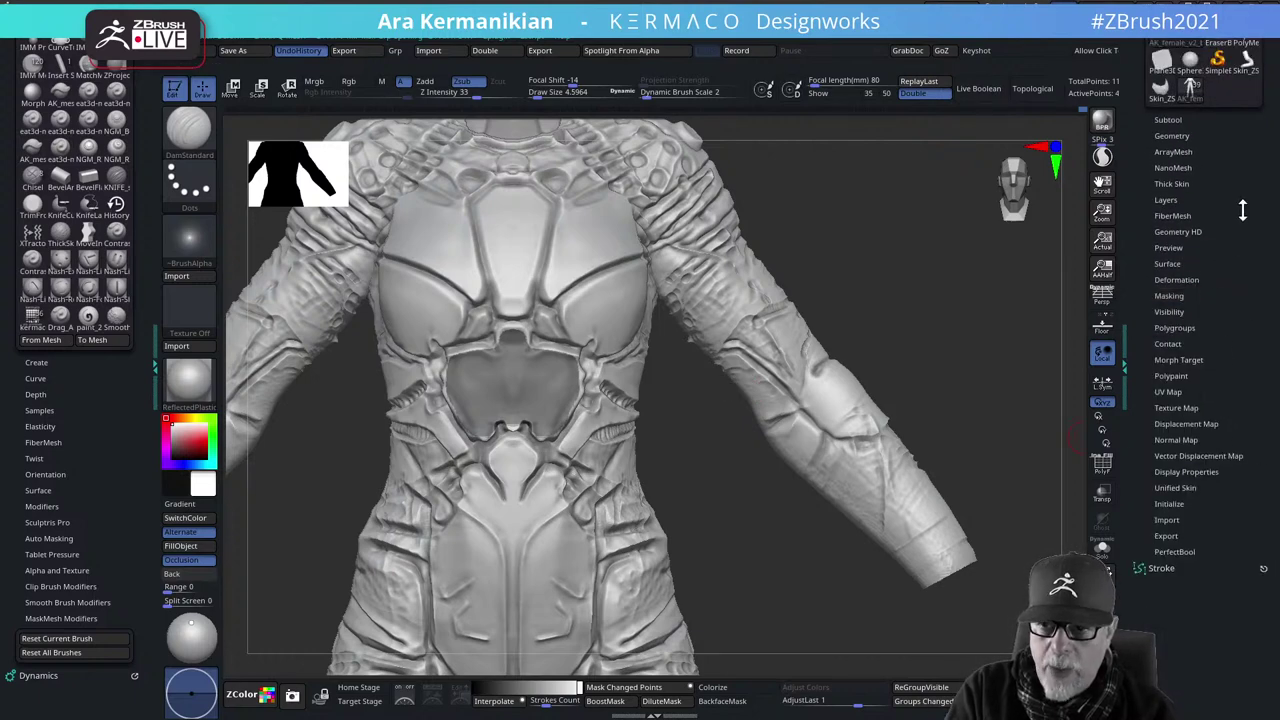
{"action": "left_click_drag", "start_coordinate": [1243, 210], "coordinate": [1229, 294]}
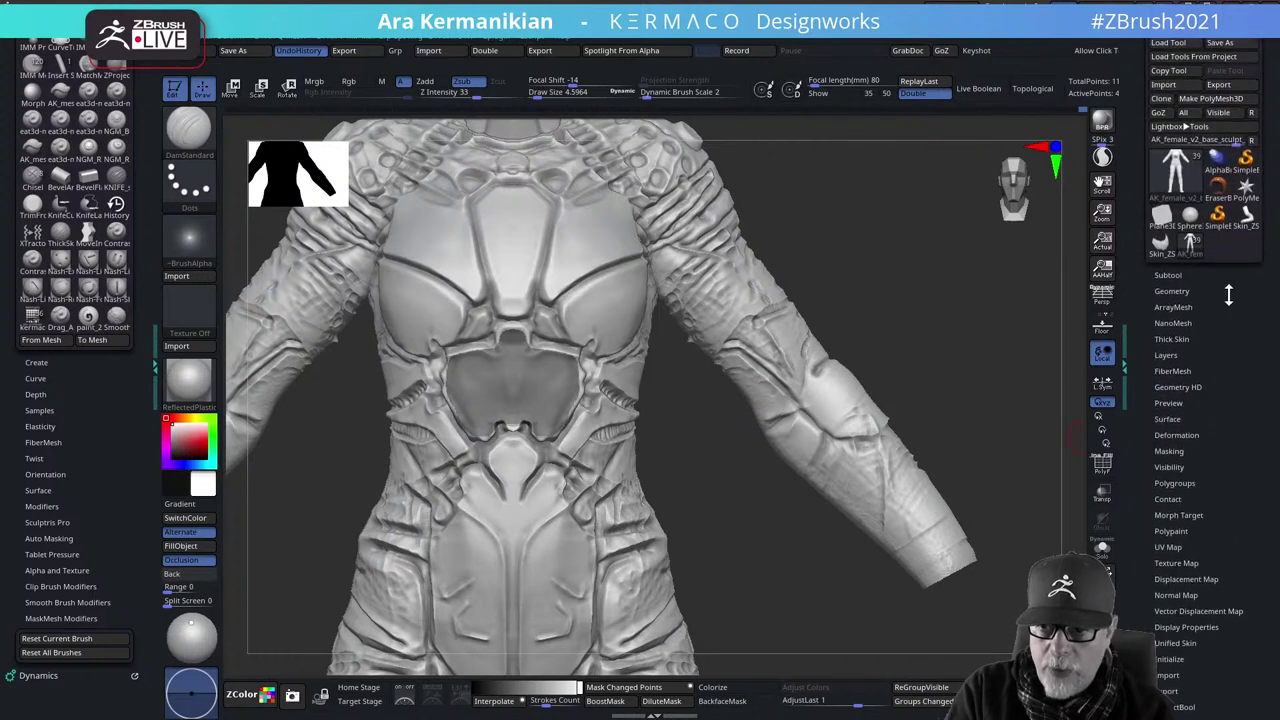
{"action": "left_click", "coordinate": [1168, 275]}
{"action": "left_click_drag", "start_coordinate": [1133, 624], "coordinate": [1133, 543]}
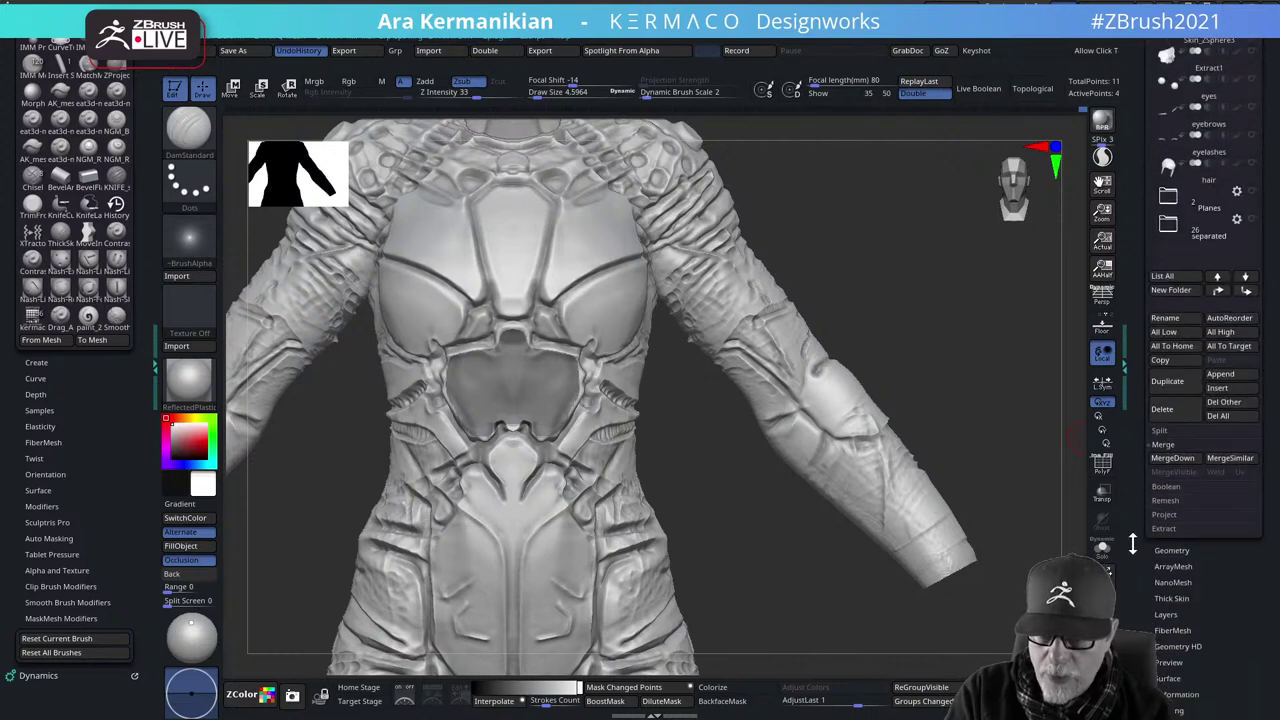
{"action": "left_click", "coordinate": [1168, 528]}
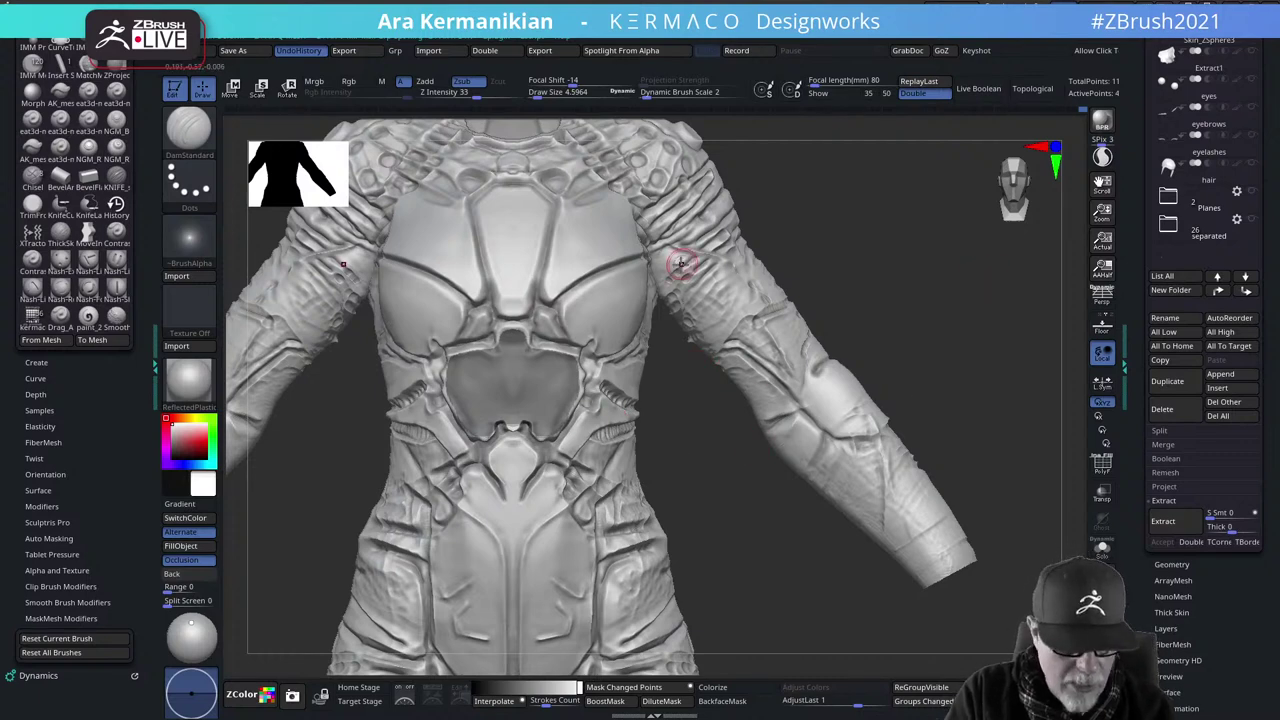
Extract the masked abdominal plate as a separate mesh with ExtractPro, using the Sharp option
{"action": "key", "text": "space"}
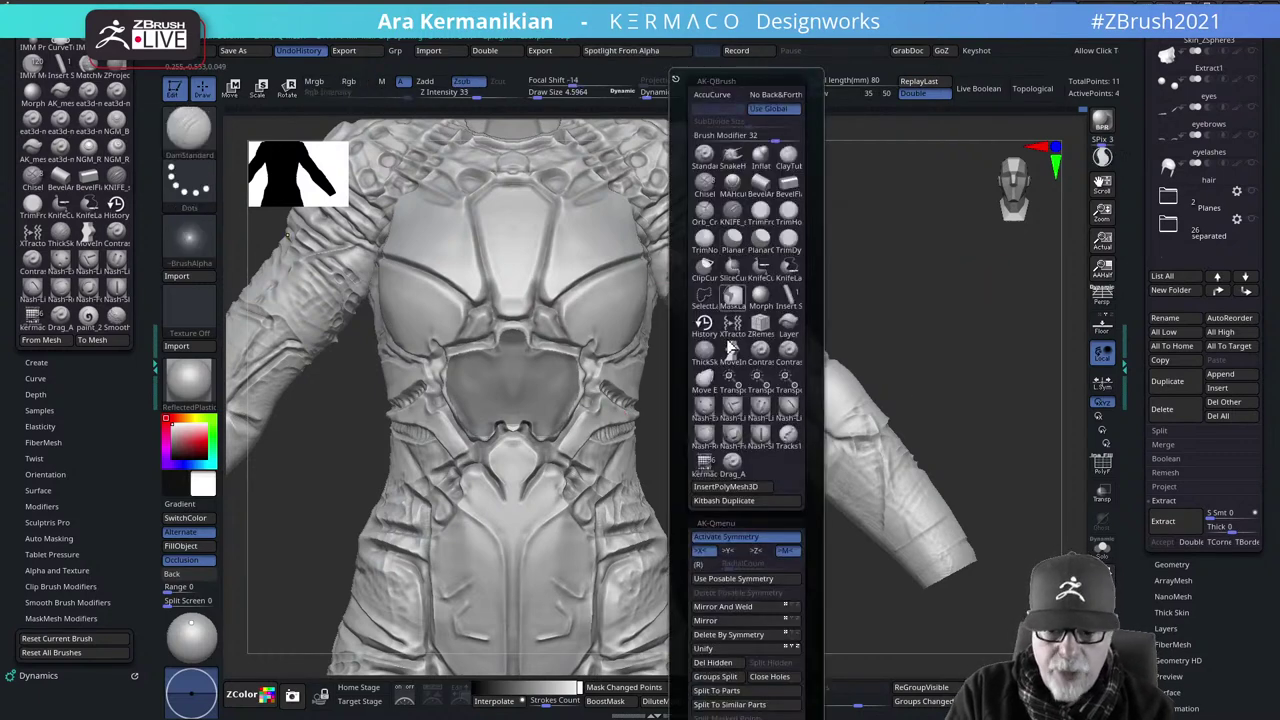
{"action": "left_click_drag", "start_coordinate": [810, 541], "coordinate": [821, 392]}
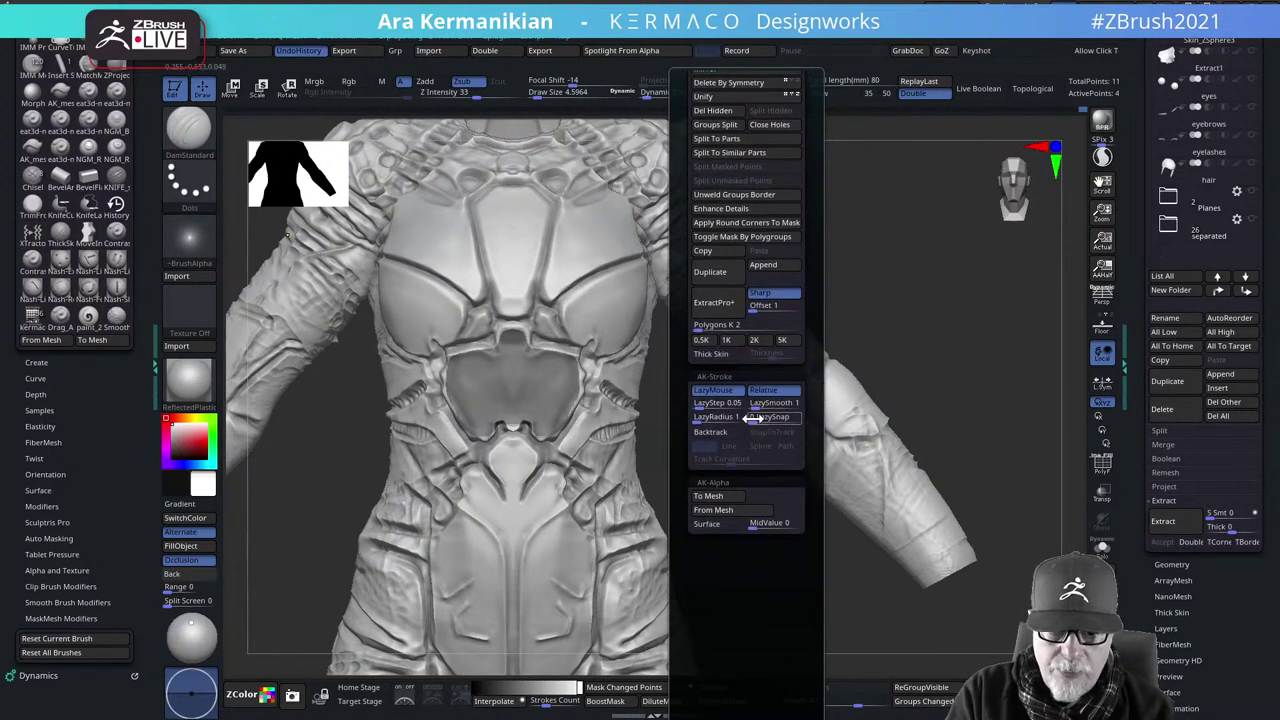
{"action": "left_click", "coordinate": [722, 308]}
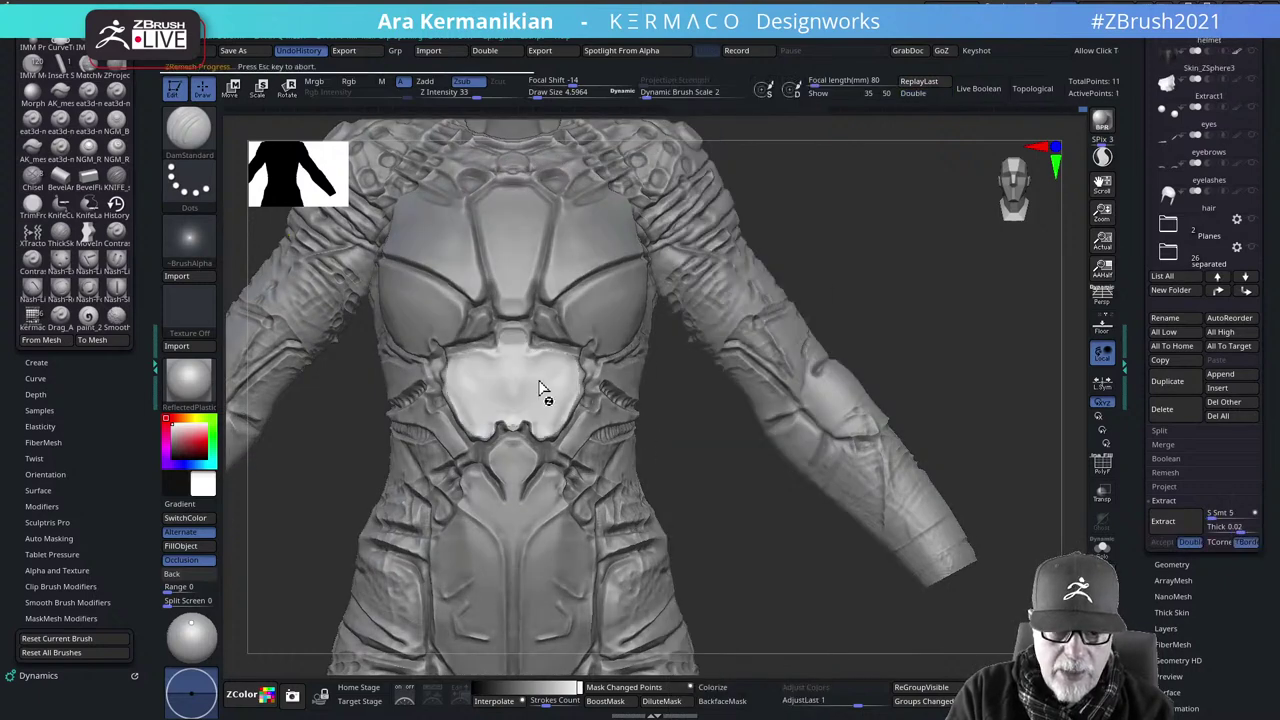
Show the polygon wireframe and isolate the extracted abdominal plate for a close view of its two lower notches
{"action": "left_click", "coordinate": [1100, 466]}
{"action": "left_click_drag", "start_coordinate": [743, 516], "coordinate": [785, 556], "text": "alt"}
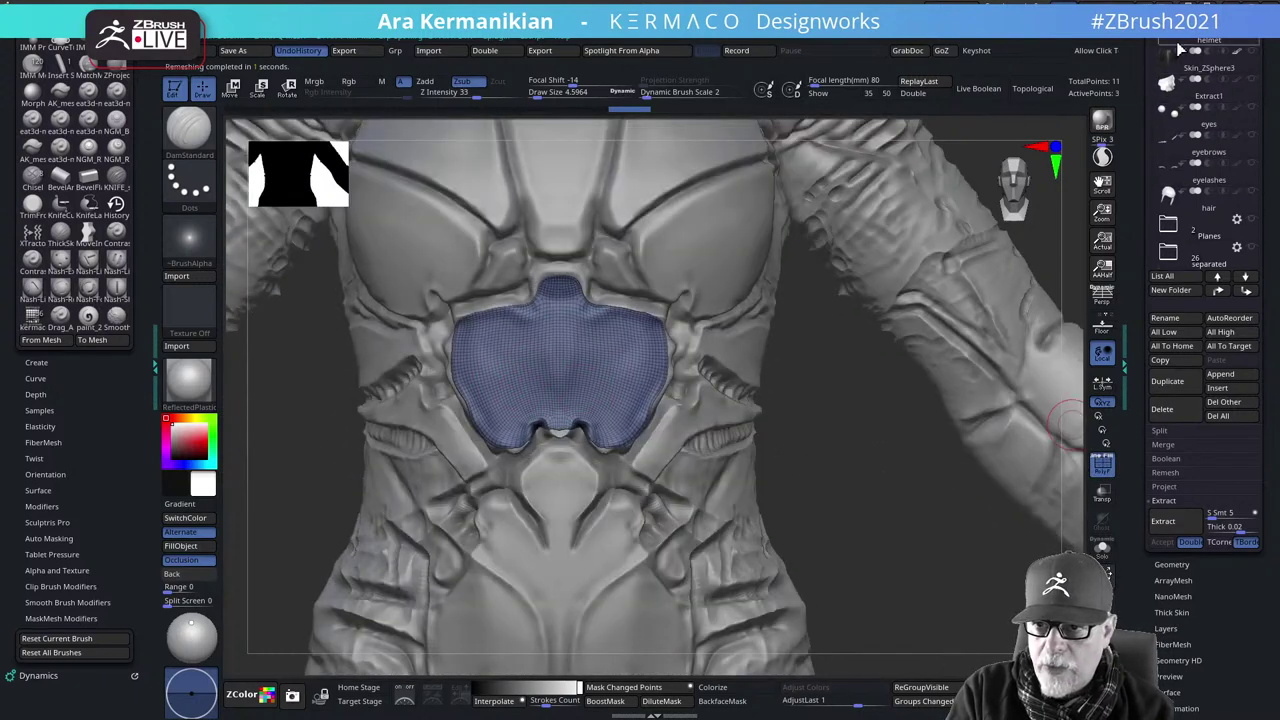
{"action": "scroll", "coordinate": [1170, 193], "scroll_direction": "up", "scroll_amount": 5}
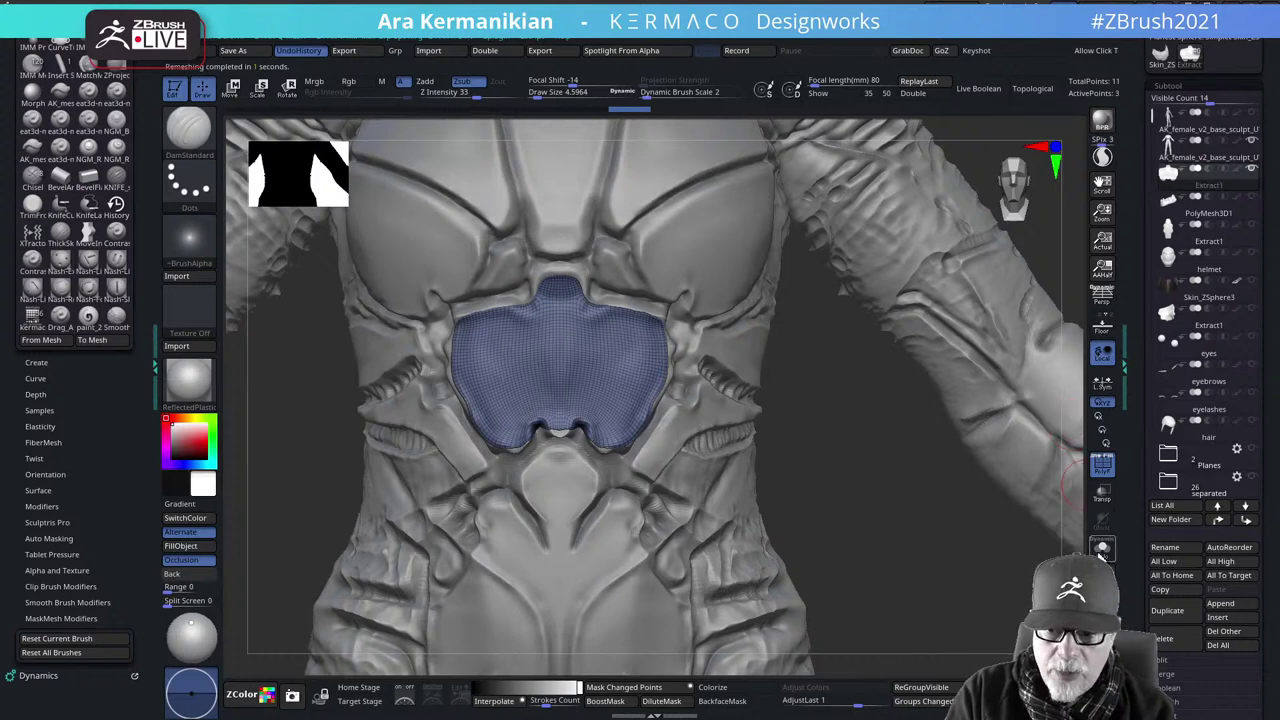
{"action": "left_click", "coordinate": [1101, 555]}
{"action": "mouse_move", "coordinate": [890, 502]}
{"action": "left_mouse_down"}
{"action": "mouse_move", "coordinate": [860, 506]}
{"action": "mouse_move", "coordinate": [896, 501]}
{"action": "left_mouse_up"}
{"action": "left_click_drag", "start_coordinate": [880, 445], "coordinate": [934, 474], "text": "alt"}
{"action": "mouse_move", "coordinate": [607, 552]}
{"action": "left_mouse_down"}
{"action": "mouse_move", "coordinate": [621, 459]}
{"action": "mouse_move", "coordinate": [684, 545]}
{"action": "mouse_move", "coordinate": [705, 505]}
{"action": "mouse_move", "coordinate": [712, 574]}
{"action": "mouse_move", "coordinate": [700, 560]}
{"action": "left_mouse_up"}
{"action": "mouse_move", "coordinate": [778, 537]}
{"action": "left_mouse_down"}
{"action": "mouse_move", "coordinate": [790, 594]}
{"action": "mouse_move", "coordinate": [752, 485]}
{"action": "mouse_move", "coordinate": [766, 571]}
{"action": "mouse_move", "coordinate": [709, 523]}
{"action": "mouse_move", "coordinate": [728, 572]}
{"action": "mouse_move", "coordinate": [728, 527]}
{"action": "left_mouse_up"}
Set the brush size to about 2.6, switch to the ZModeler brush and set its edge action to Delete
{"action": "key", "text": "s"}
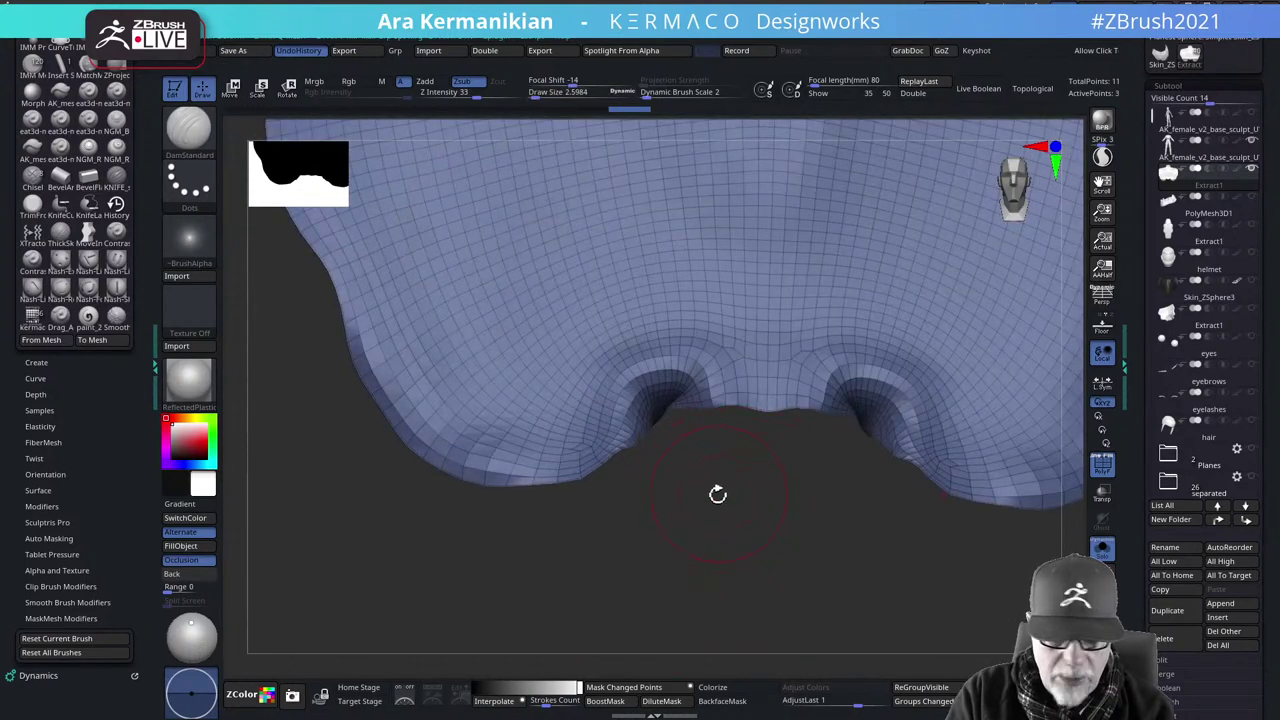
{"action": "key", "text": "b"}
{"action": "key", "text": "z"}
{"action": "key", "text": "m"}
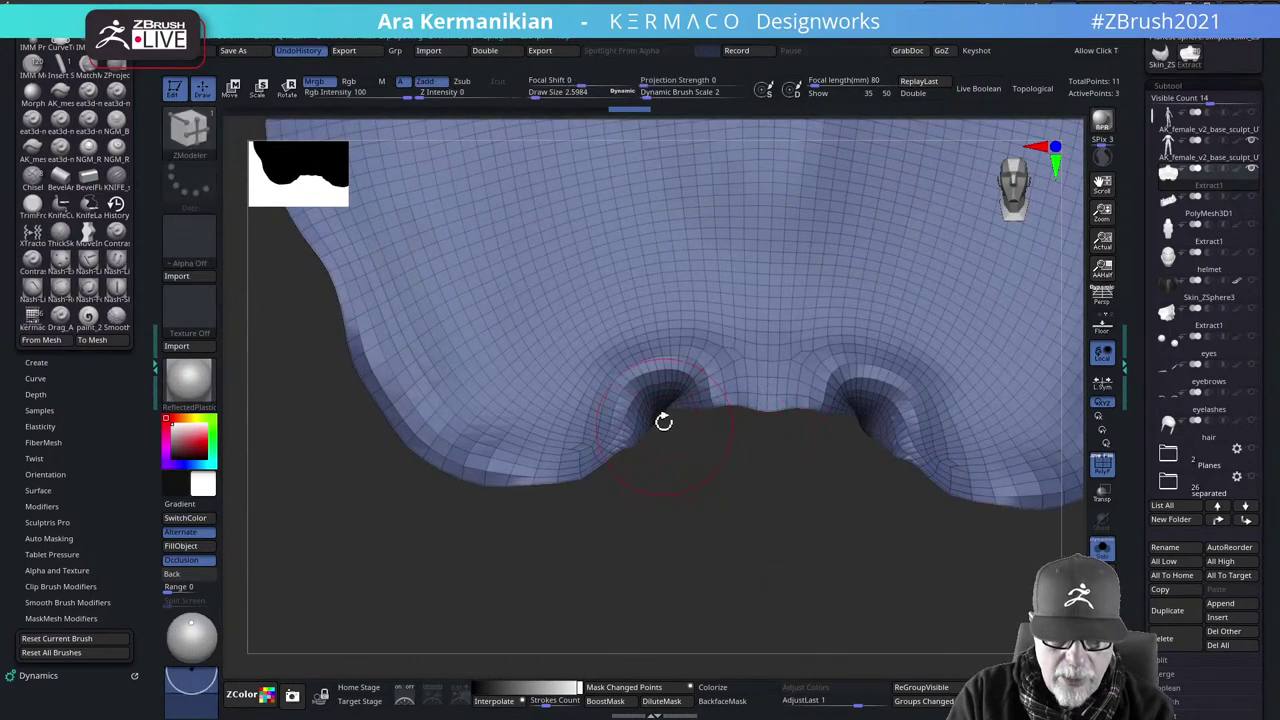
{"action": "left_click_drag", "start_coordinate": [720, 509], "coordinate": [748, 575], "text": "alt"}
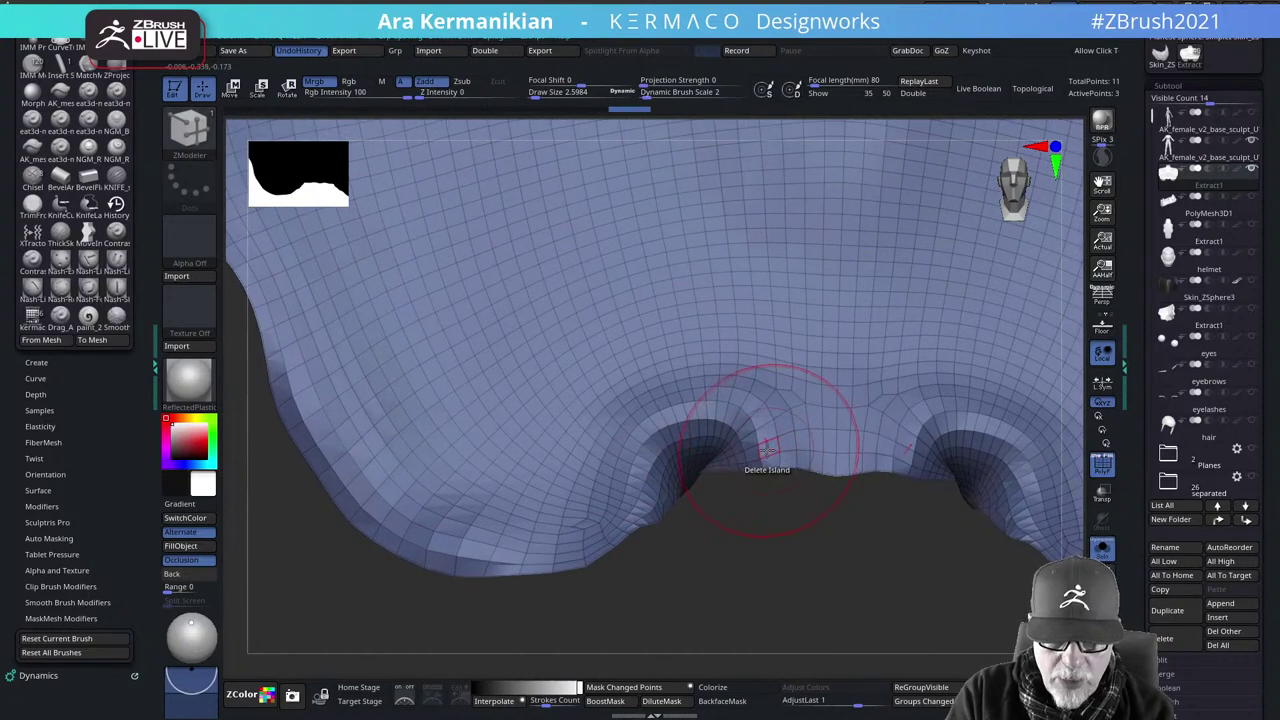
{"action": "key", "text": "space"}
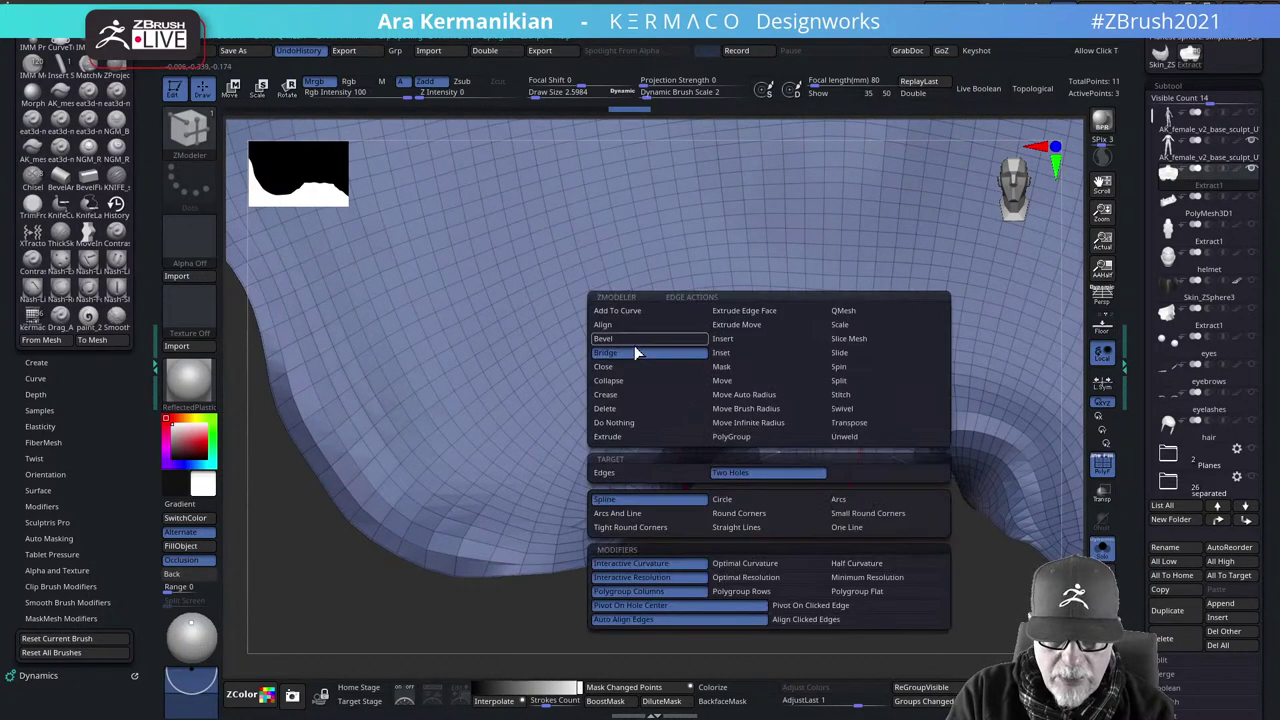
{"action": "left_click", "coordinate": [634, 408]}
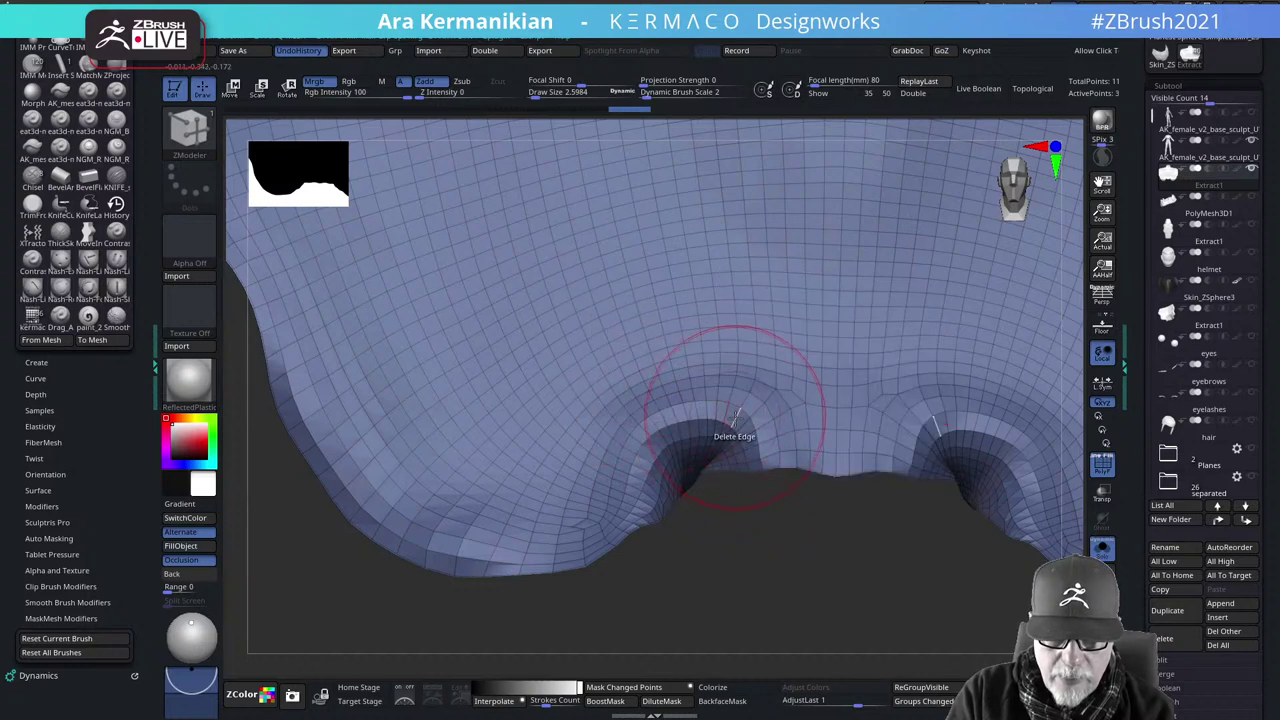
Try to remove polygons at the plate's lower notch with the Delete Polyloop action, and undo the attempt
{"action": "key", "text": "space"}
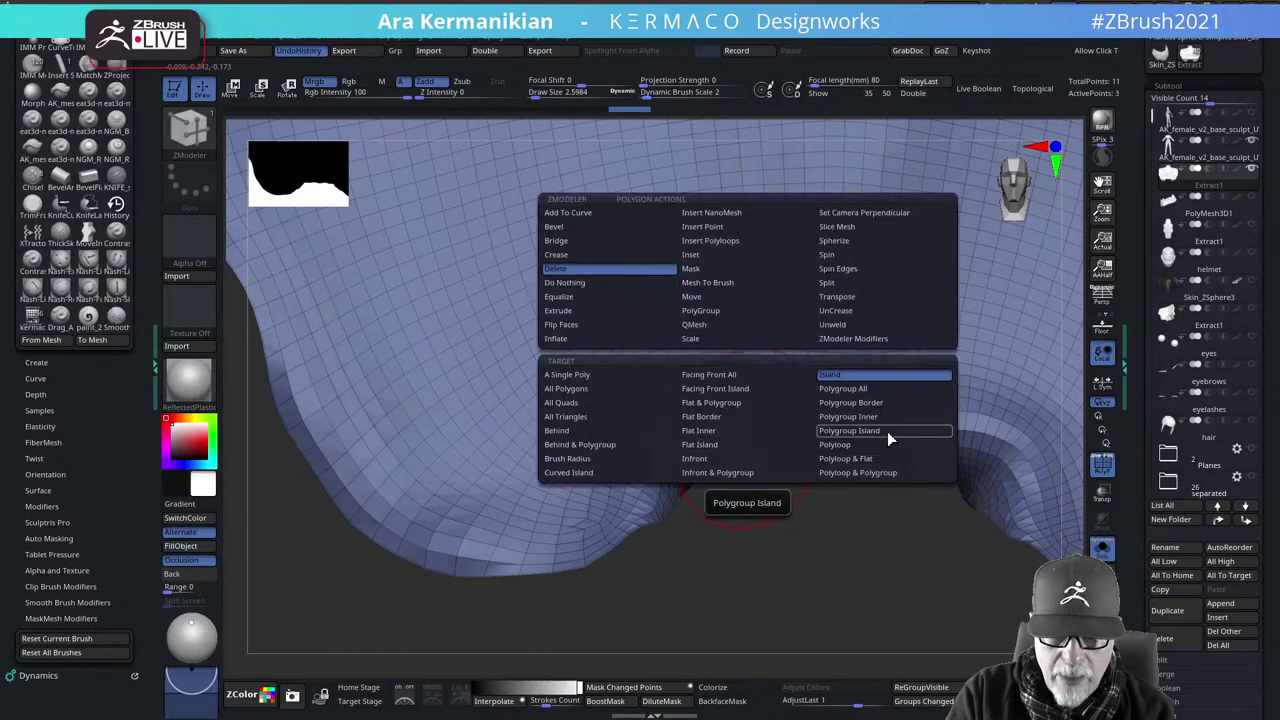
{"action": "left_click", "coordinate": [845, 444]}
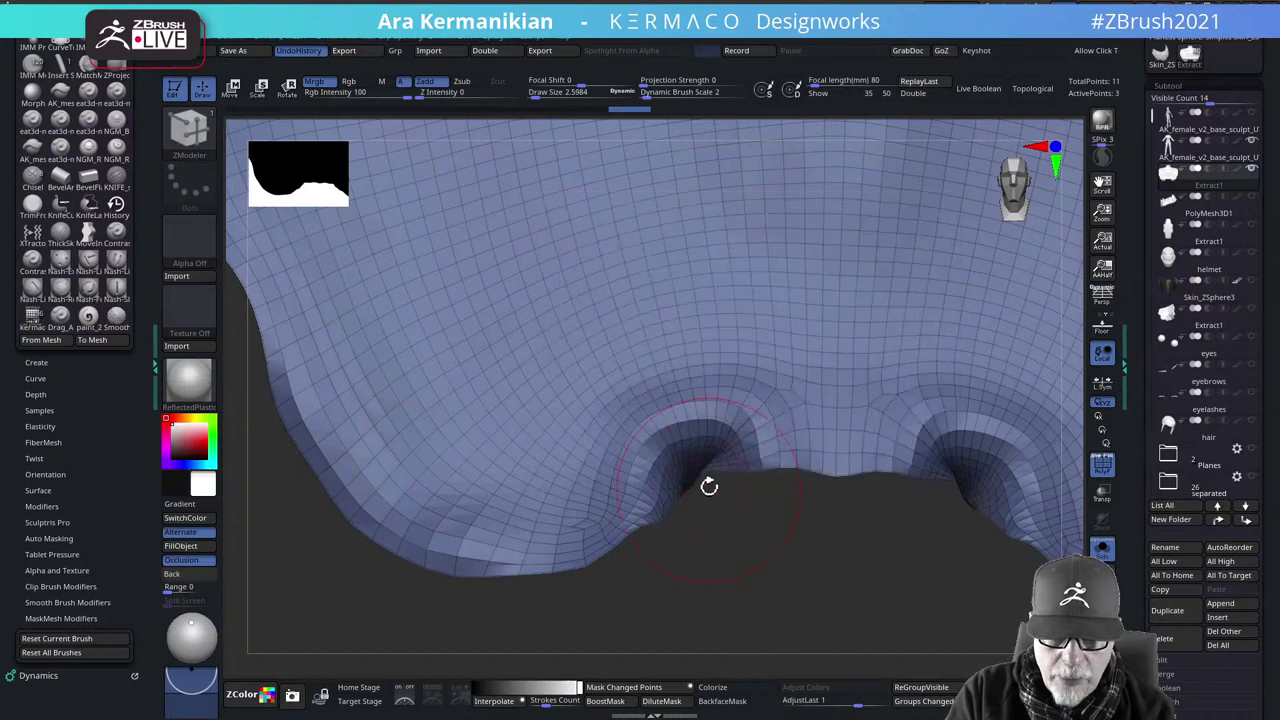
{"action": "left_click", "coordinate": [765, 472]}
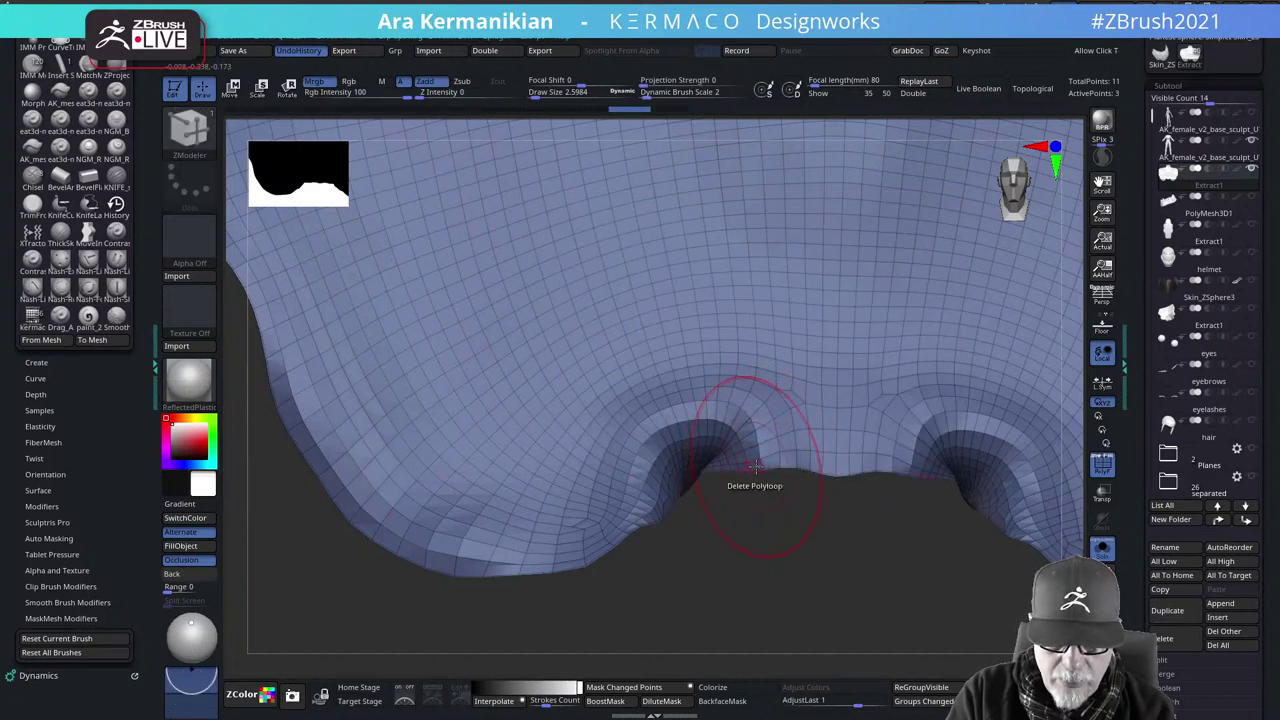
{"action": "left_click", "coordinate": [755, 482]}
{"action": "key", "text": "ctrl+z"}
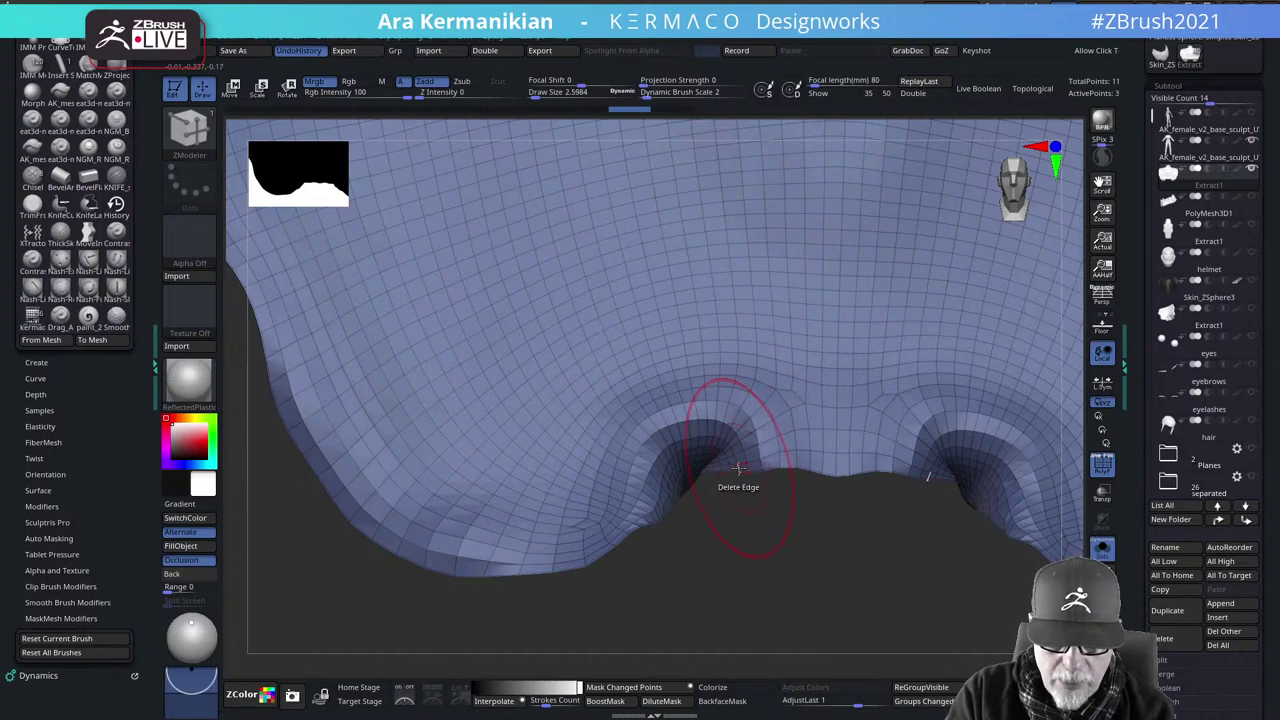
{"action": "key", "text": "ctrl+z"}
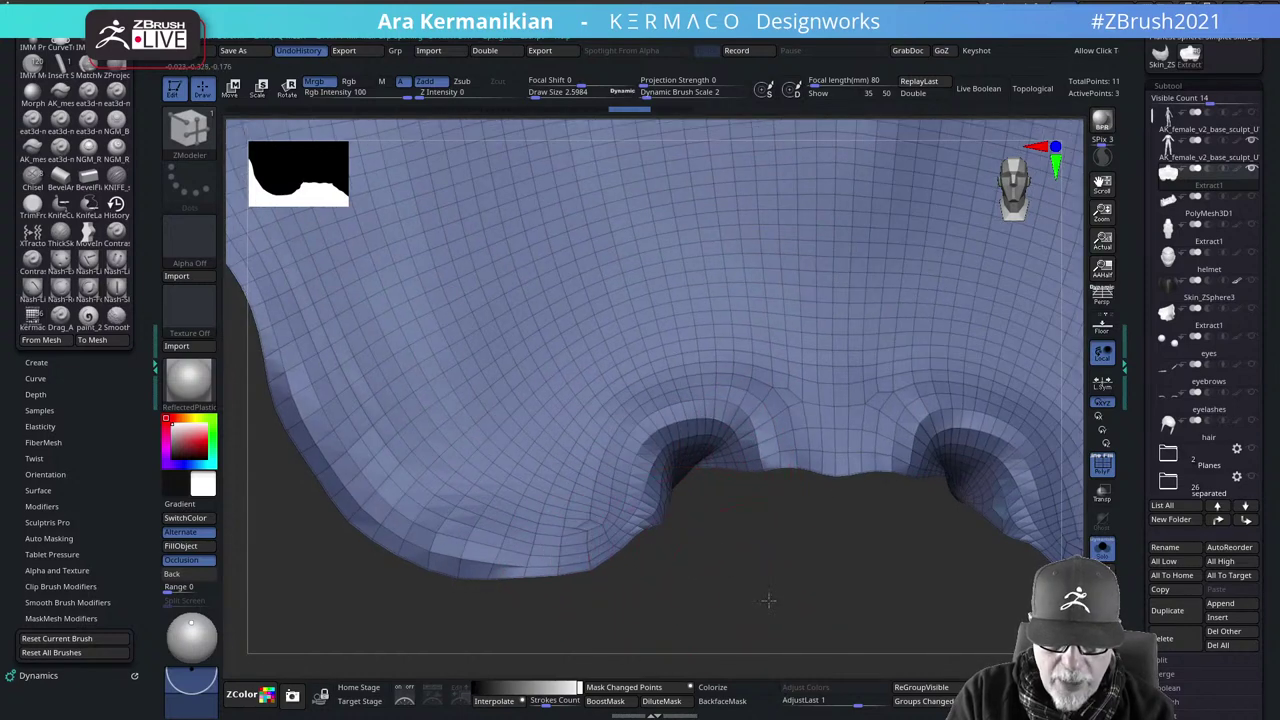
Set the ZModeler polygon action to PolyGroup with the Brush Radius target and paint a new polygroup over both lower notches
{"action": "left_click_drag", "start_coordinate": [768, 600], "coordinate": [809, 414]}
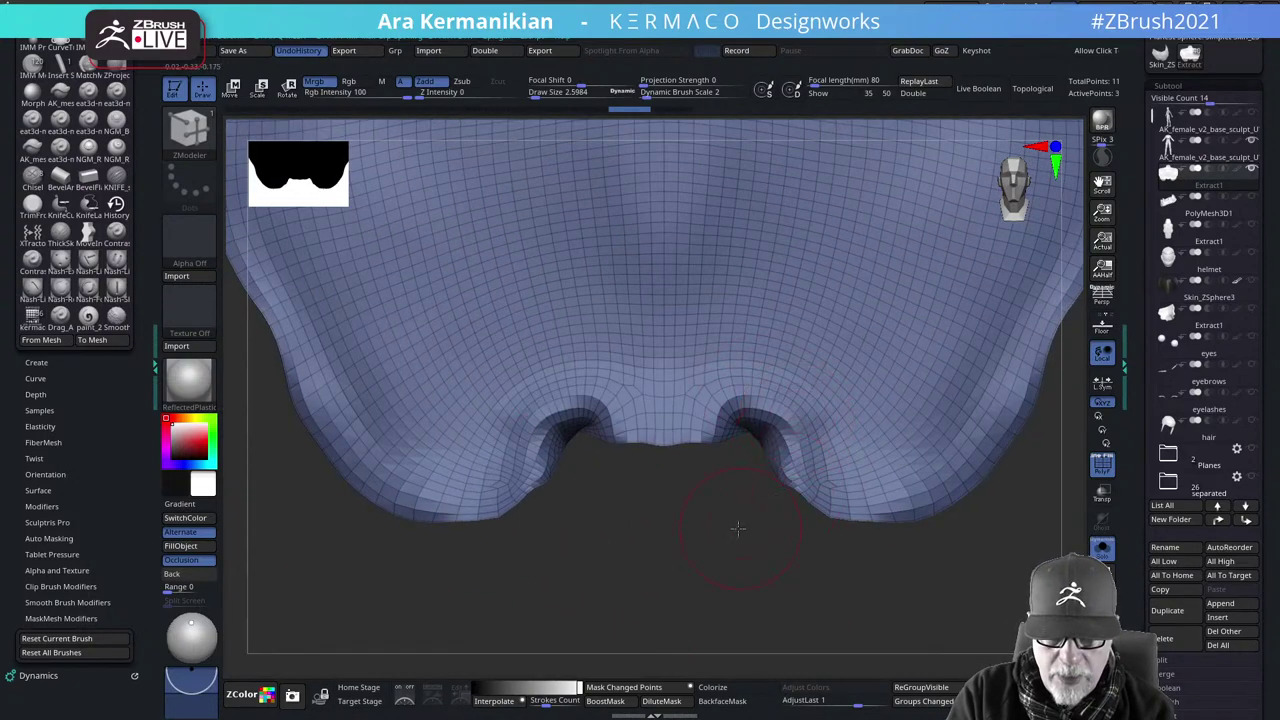
{"action": "left_click_drag", "start_coordinate": [737, 528], "coordinate": [695, 461]}
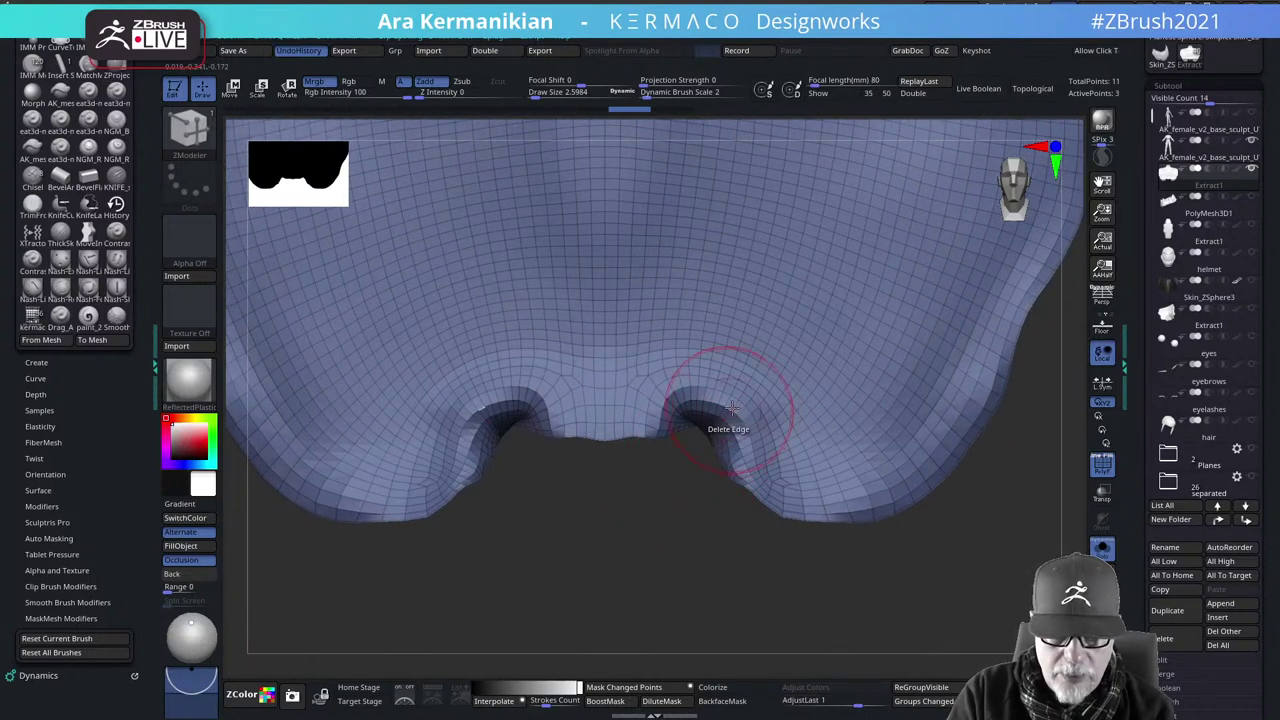
{"action": "key", "text": "space"}
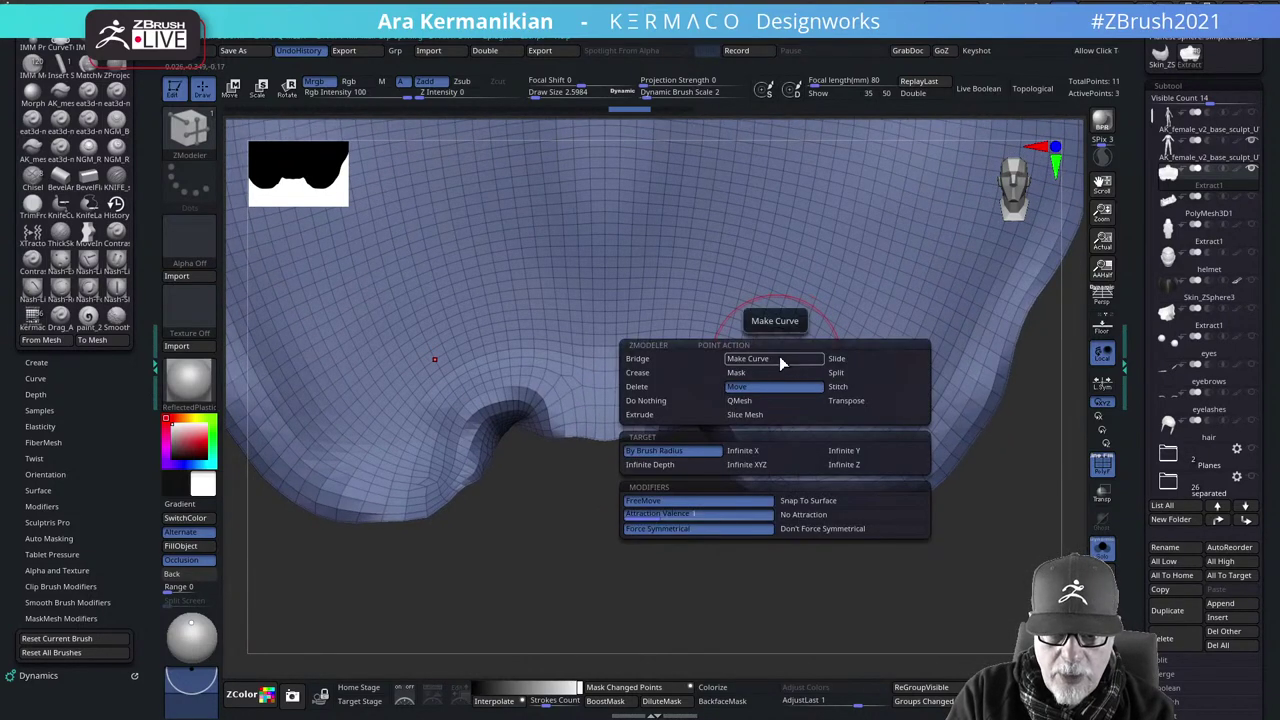
{"action": "key", "text": "space"}
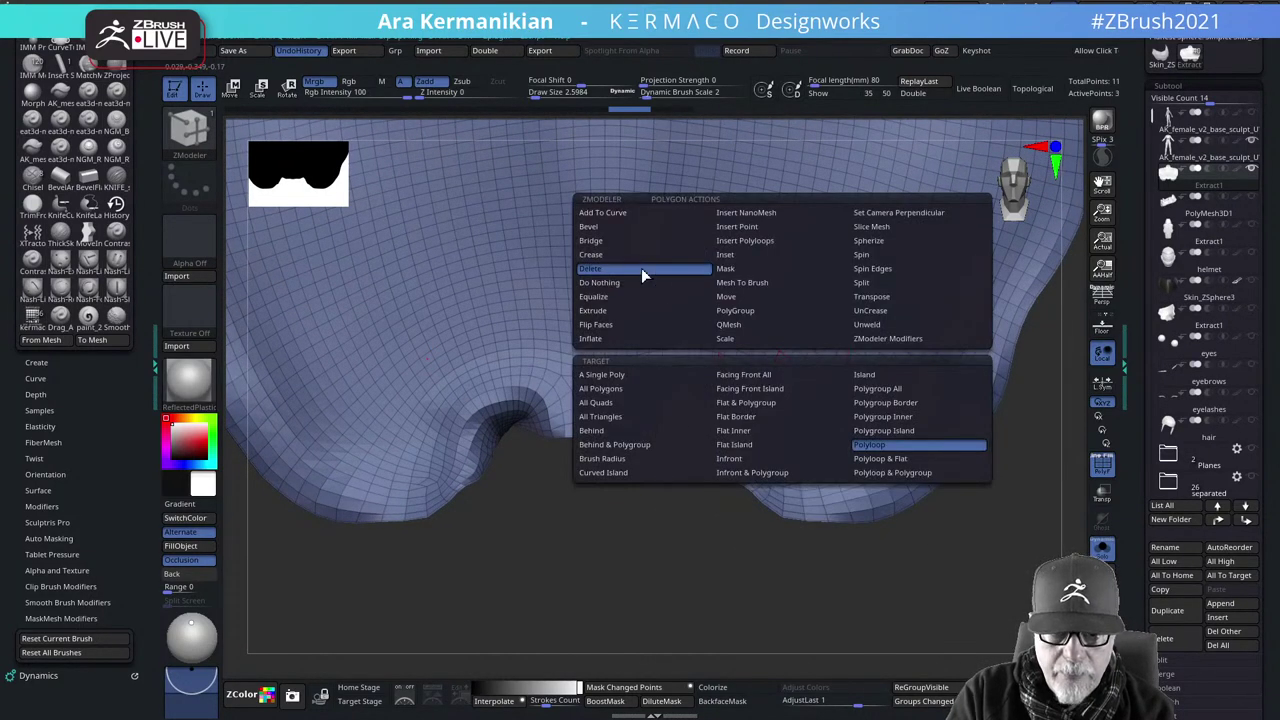
{"action": "left_click", "coordinate": [739, 310]}
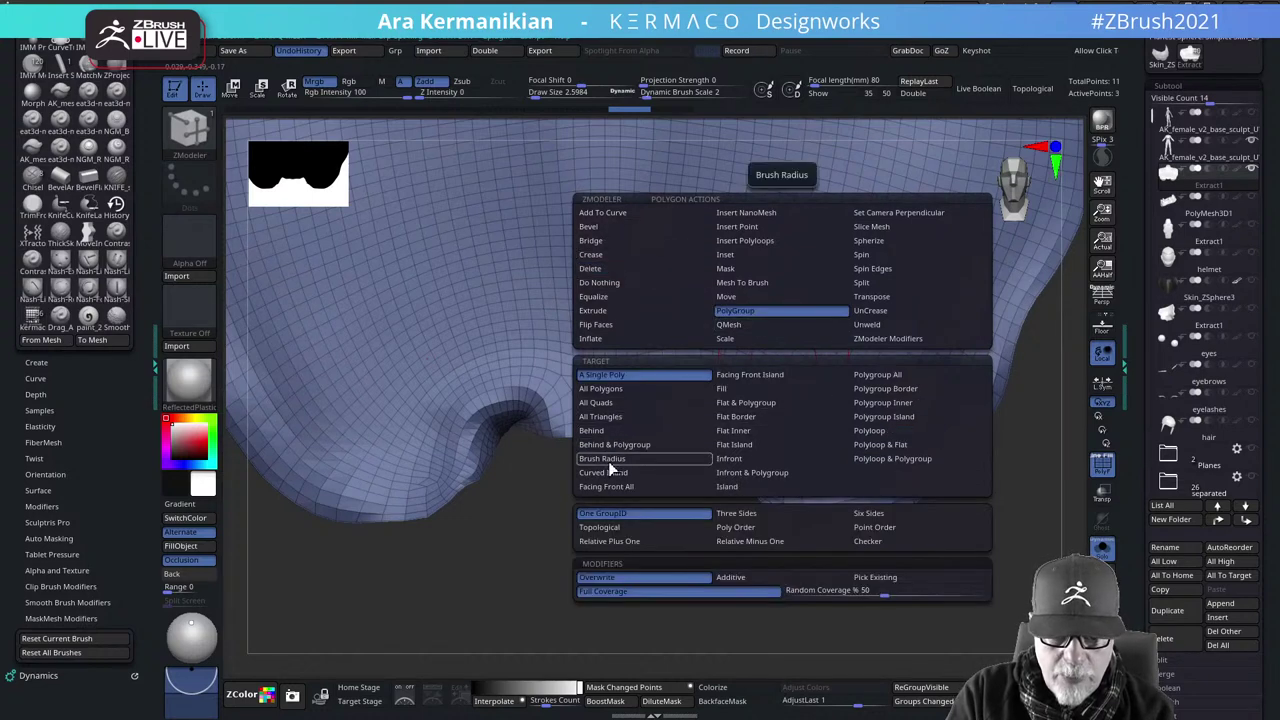
{"action": "left_click", "coordinate": [740, 444]}
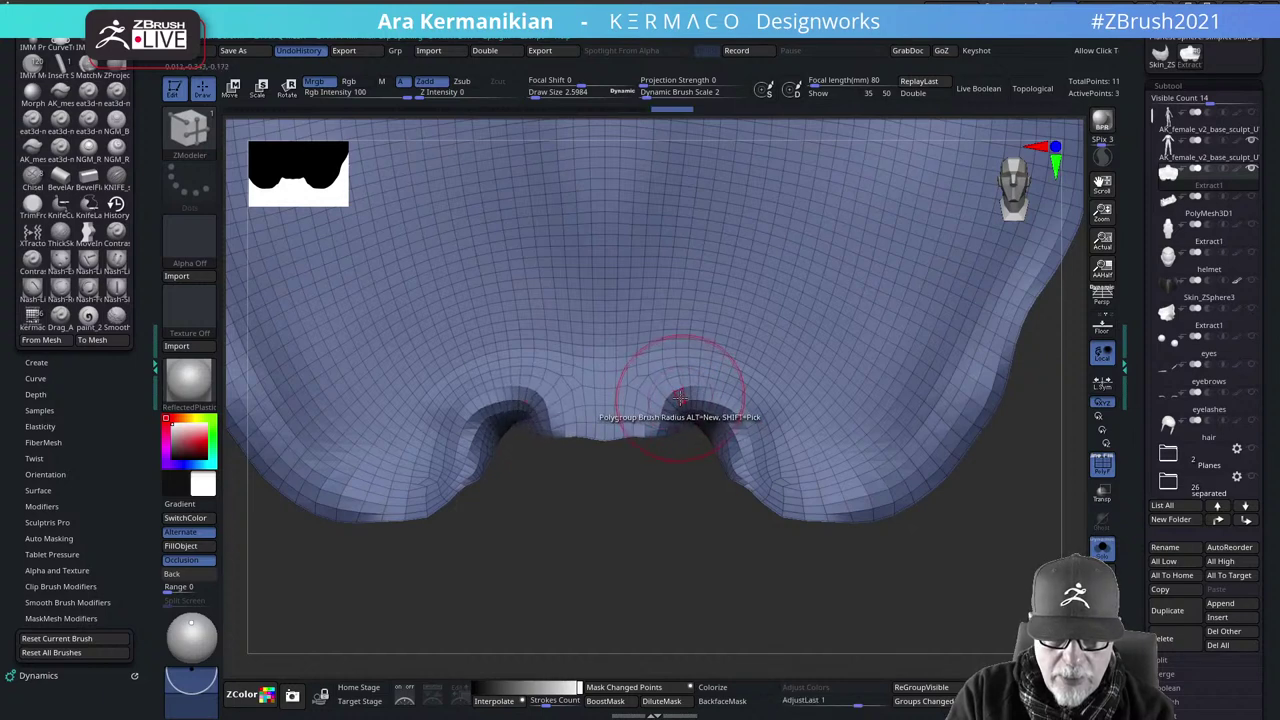
{"action": "left_click", "coordinate": [680, 402]}
{"action": "left_click_drag", "start_coordinate": [699, 430], "coordinate": [694, 432]}
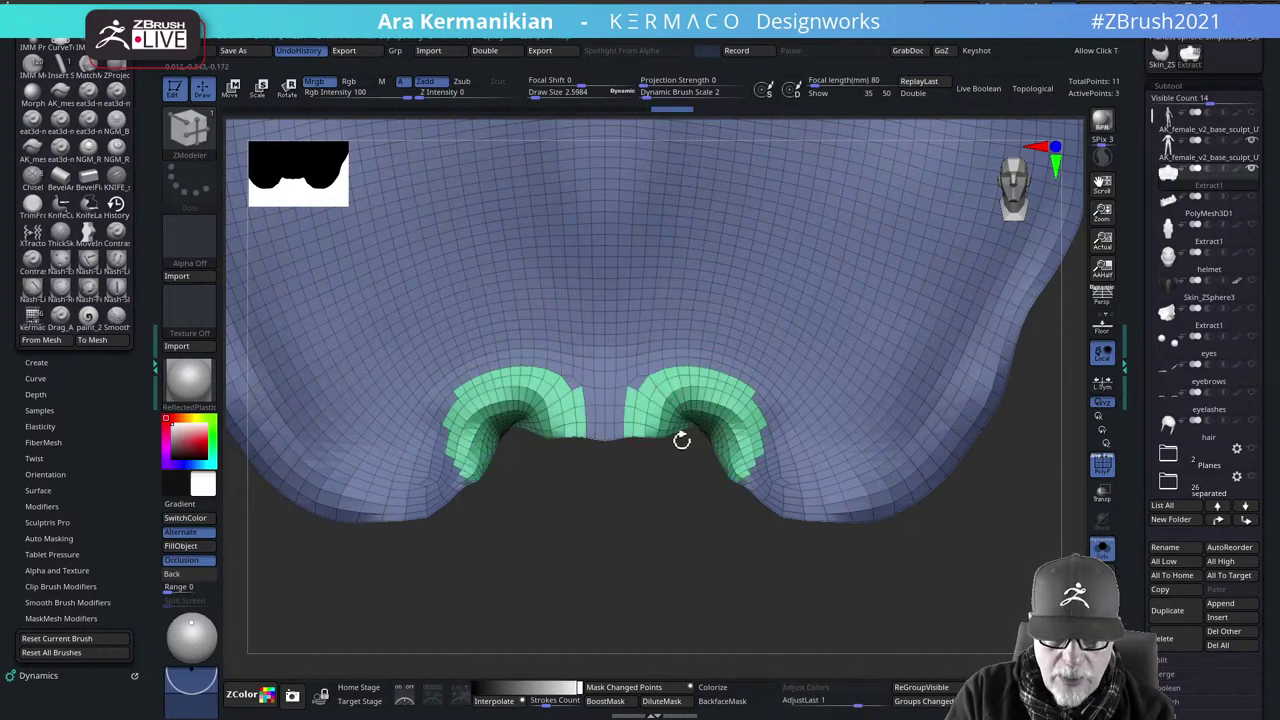
{"action": "left_click", "coordinate": [755, 470]}
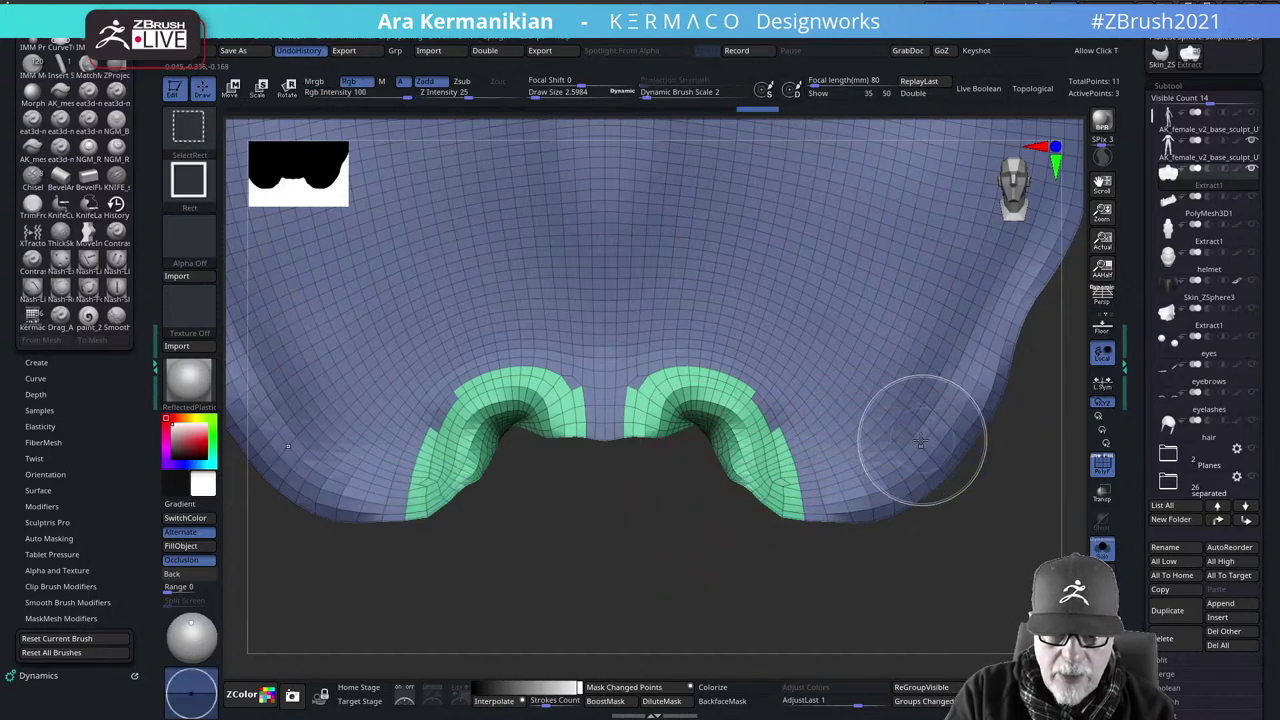
Hide the polygroup painted over the plate's two lower notches and delete the hidden geometry
{"action": "left_click", "coordinate": [890, 462], "text": "ctrl+shift"}
{"action": "mouse_move", "coordinate": [649, 566]}
{"action": "left_mouse_down"}
{"action": "mouse_move", "coordinate": [660, 517]}
{"action": "mouse_move", "coordinate": [570, 500]}
{"action": "left_mouse_up"}
{"action": "left_click_drag", "start_coordinate": [498, 473], "coordinate": [556, 515], "text": "ctrl+shift"}
{"action": "mouse_move", "coordinate": [671, 555]}
{"action": "left_mouse_down"}
{"action": "mouse_move", "coordinate": [676, 580]}
{"action": "mouse_move", "coordinate": [714, 557]}
{"action": "left_mouse_up"}
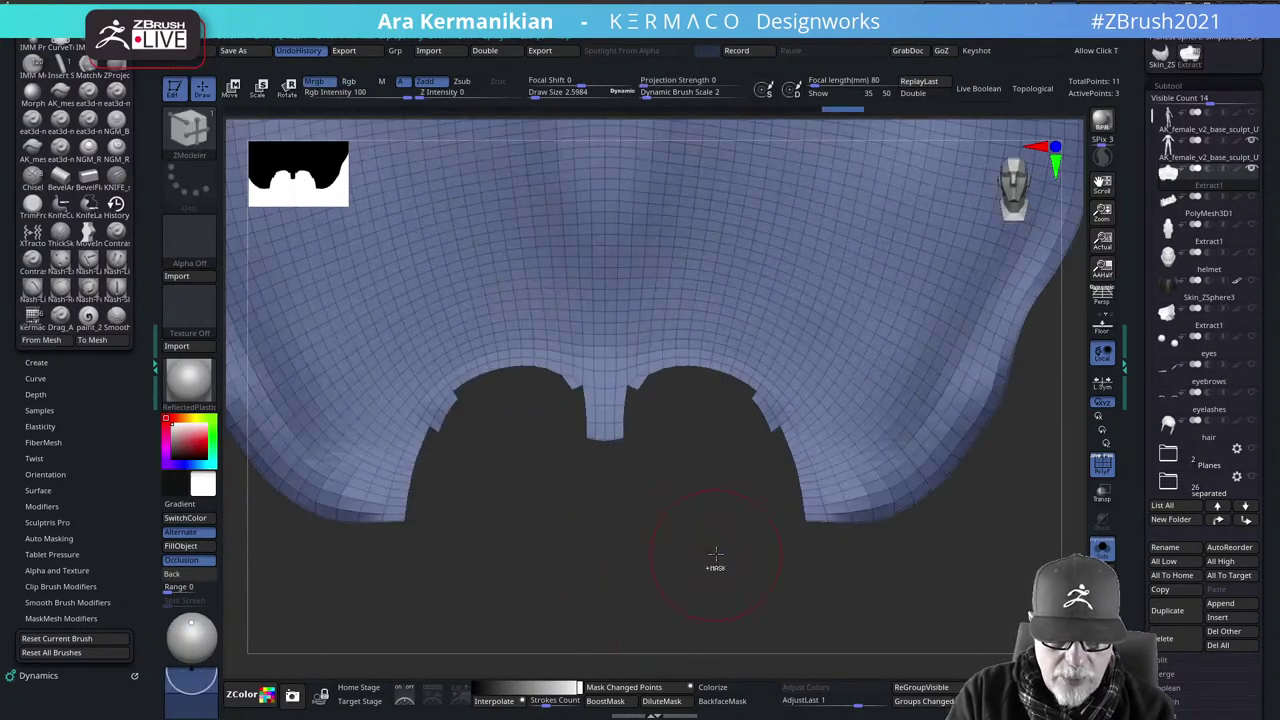
{"action": "key", "text": "ctrl+space"}
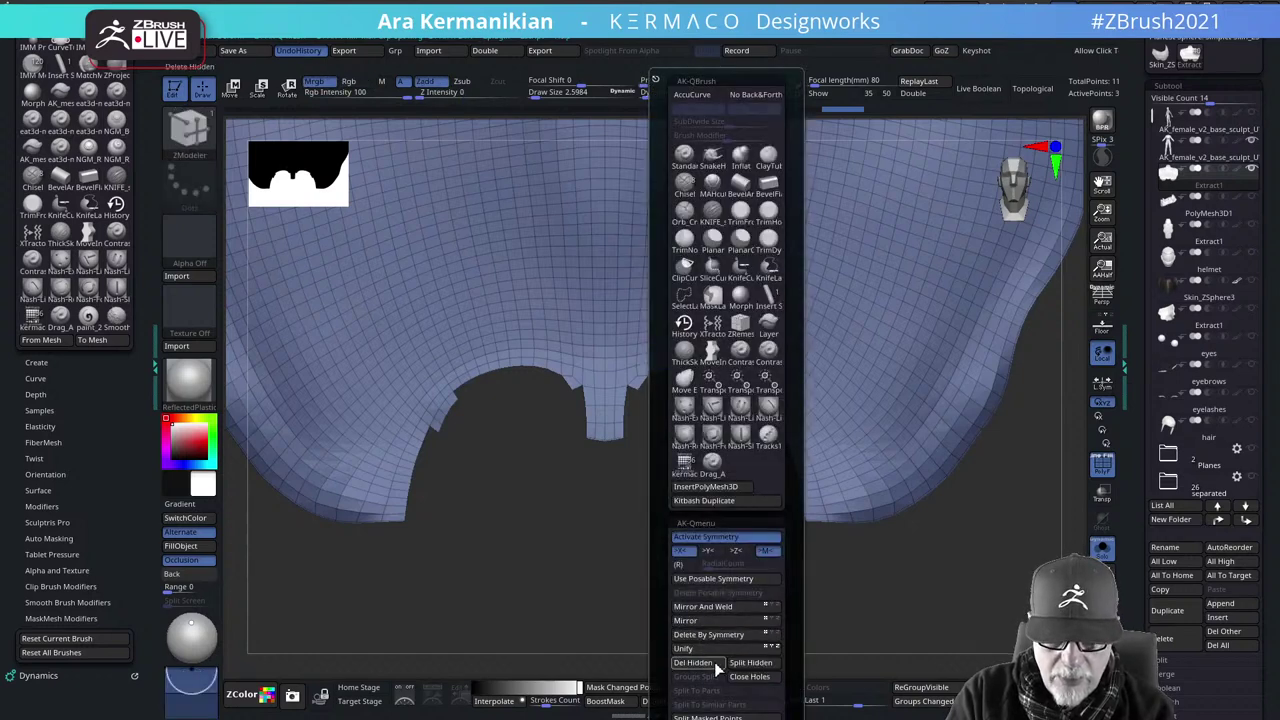
{"action": "left_click", "coordinate": [714, 662]}
Set the ZModeler polygon action to Delete with the A Single Poly target and remove the stray polygons along both notch edges
{"action": "left_click_drag", "start_coordinate": [632, 555], "coordinate": [665, 545], "text": "alt"}
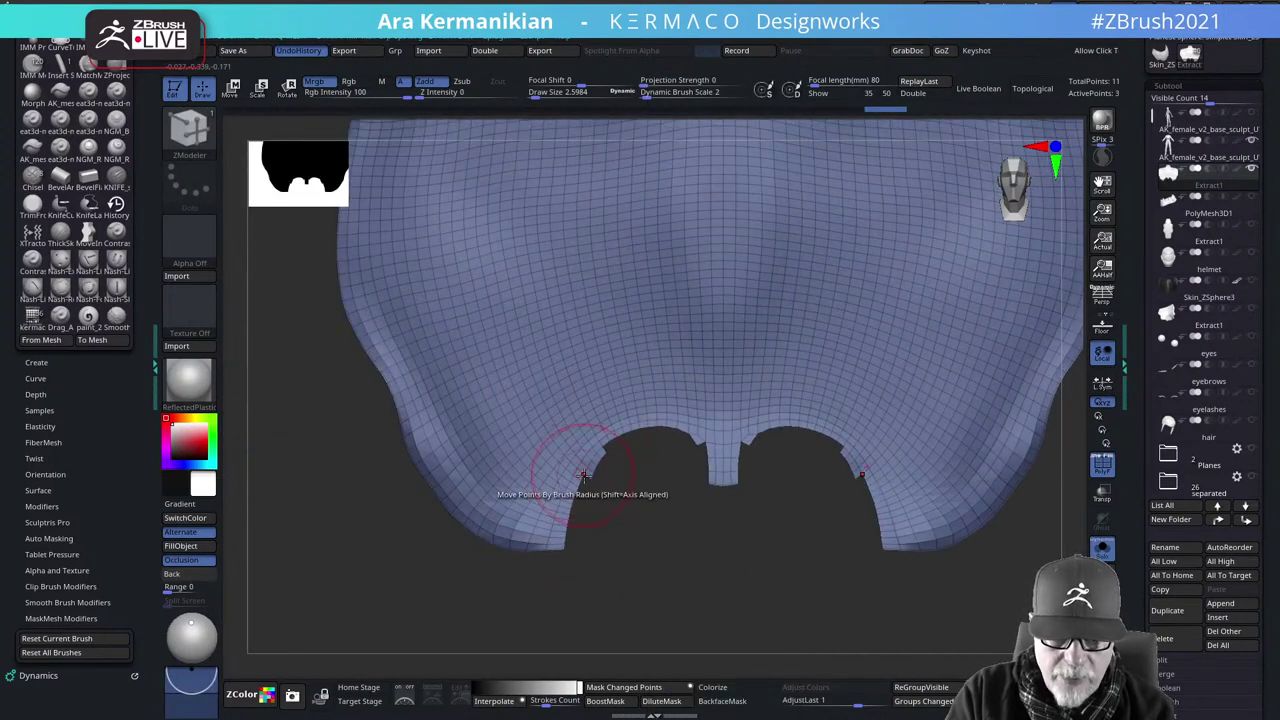
{"action": "left_click_drag", "start_coordinate": [624, 492], "coordinate": [590, 425], "text": "alt"}
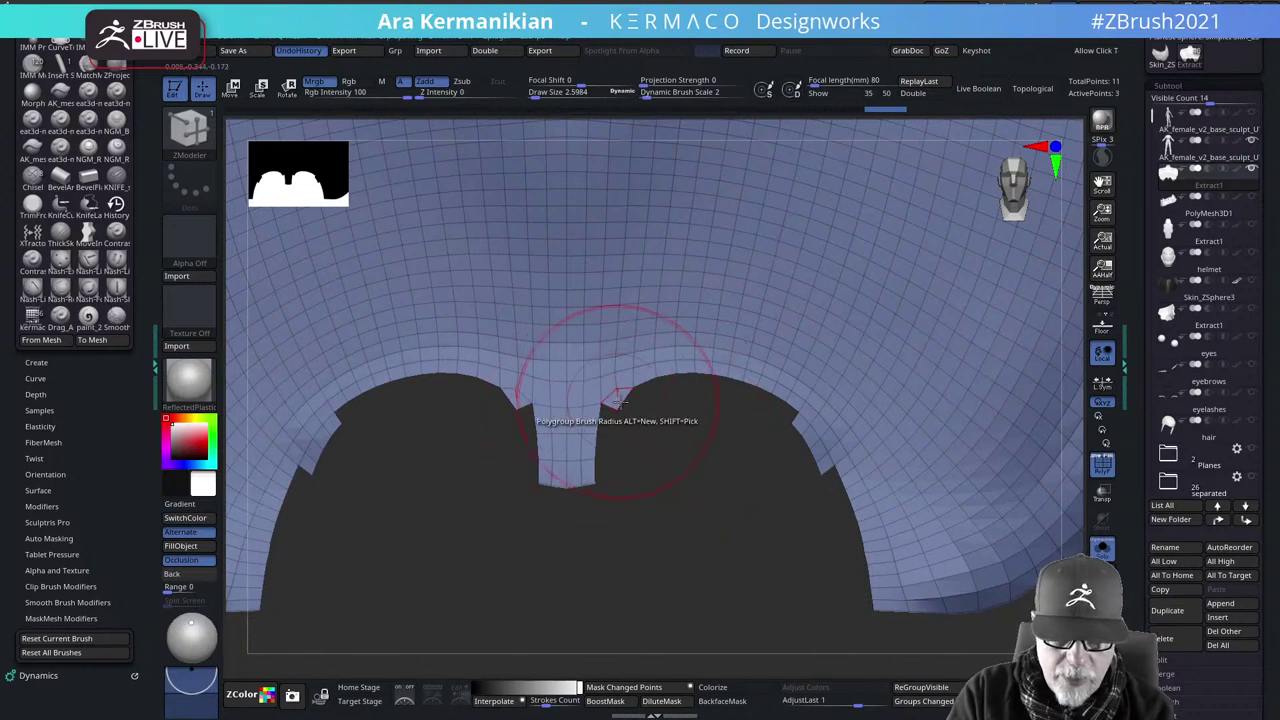
{"action": "key", "text": "space"}
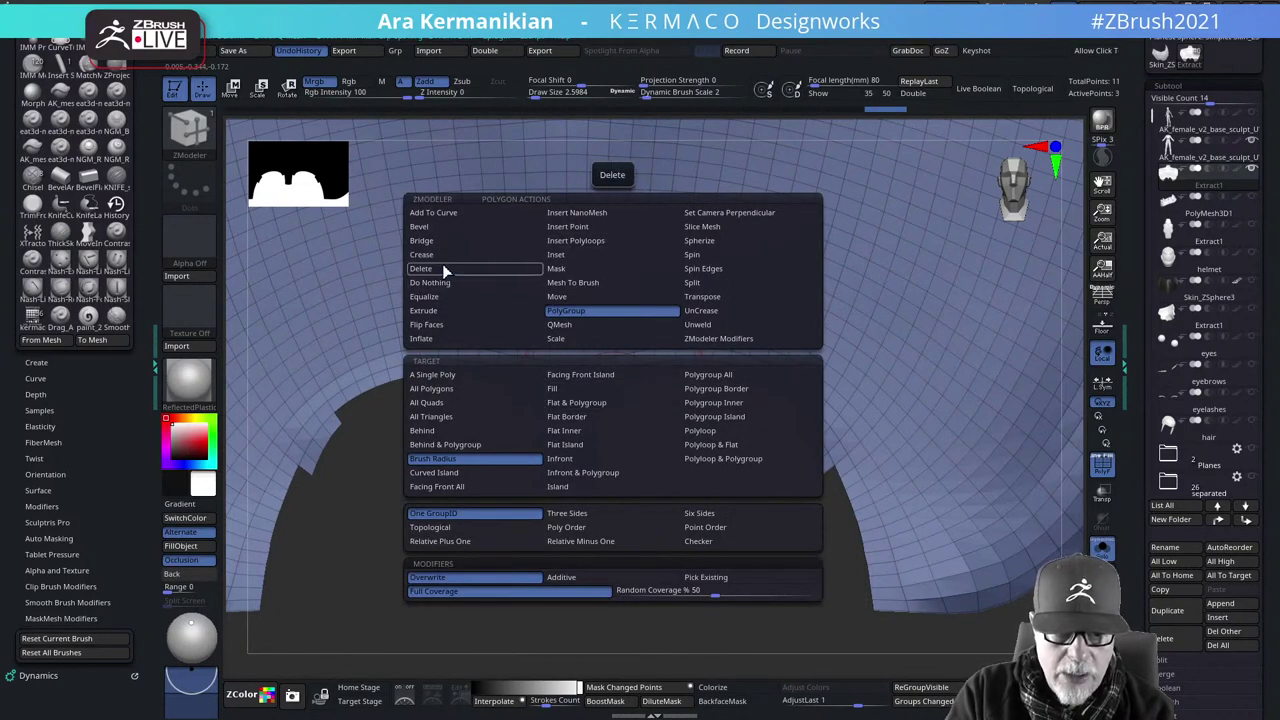
{"action": "left_click", "coordinate": [445, 270]}
{"action": "left_click", "coordinate": [478, 375]}
{"action": "left_click", "coordinate": [613, 401]}
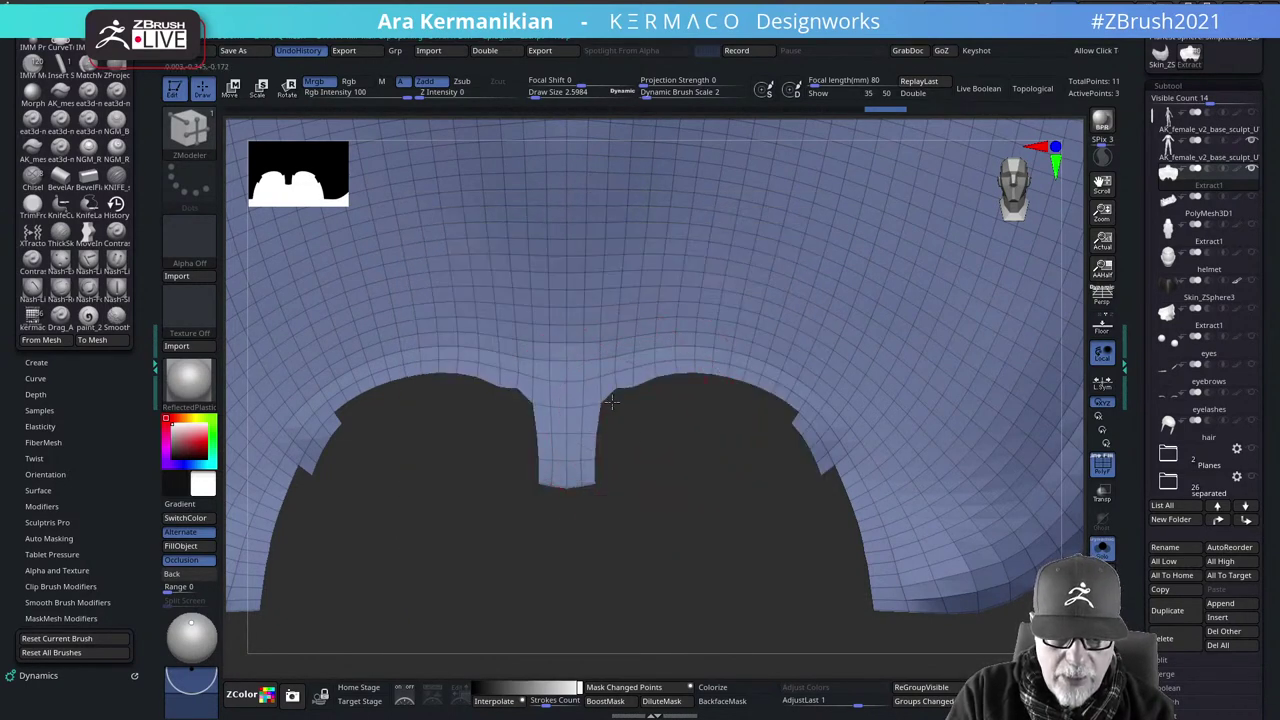
{"action": "left_click", "coordinate": [818, 450]}
Turn off Solo mode to show the trimmed plate in place on the surrounding suit
{"action": "left_click_drag", "start_coordinate": [712, 594], "coordinate": [512, 617], "text": "alt"}
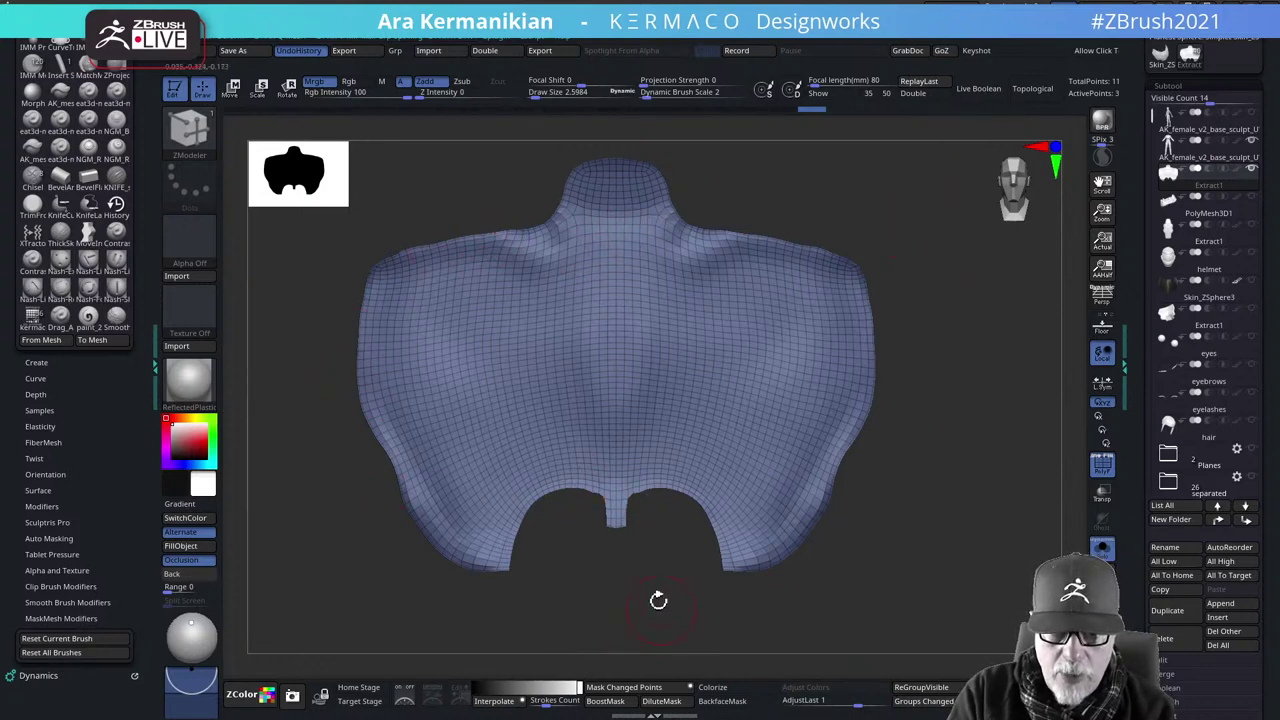
{"action": "left_click_drag", "start_coordinate": [928, 549], "coordinate": [948, 529], "text": "alt"}
{"action": "left_click_drag", "start_coordinate": [623, 594], "coordinate": [722, 588], "text": "alt"}
{"action": "left_click", "coordinate": [1101, 548]}
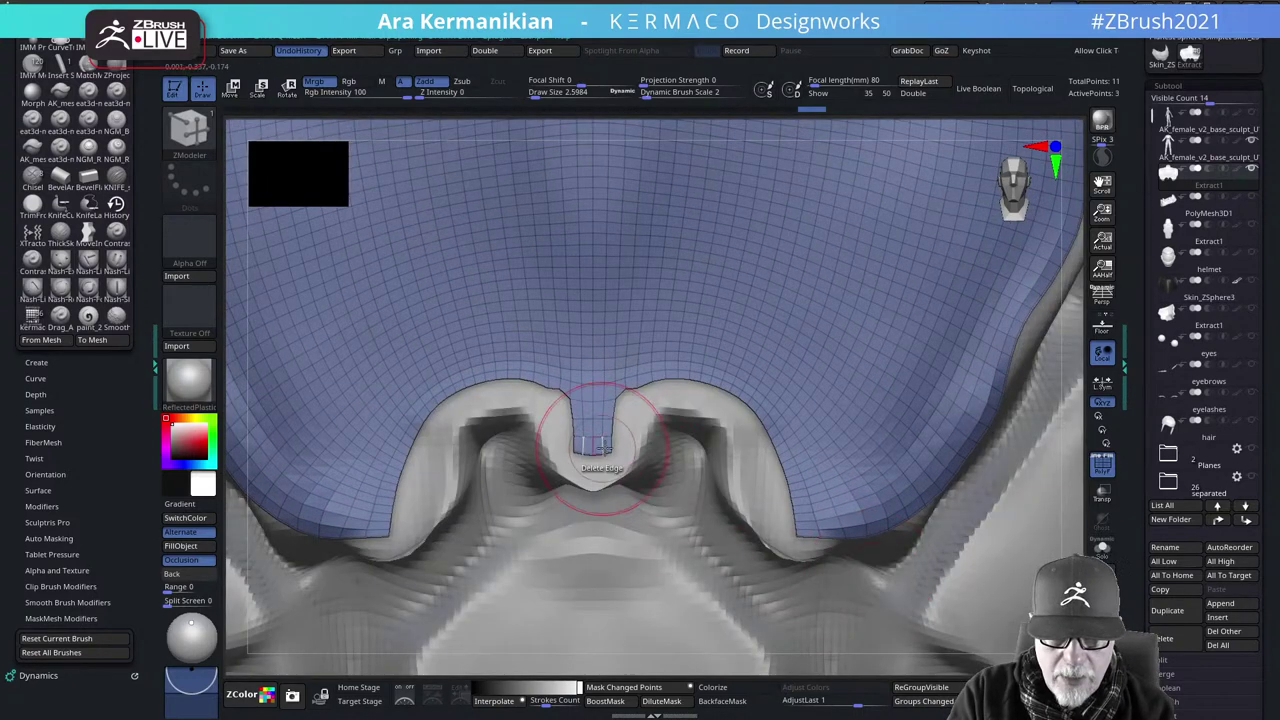
{"action": "left_click_drag", "start_coordinate": [1046, 471], "coordinate": [677, 435], "text": "alt"}
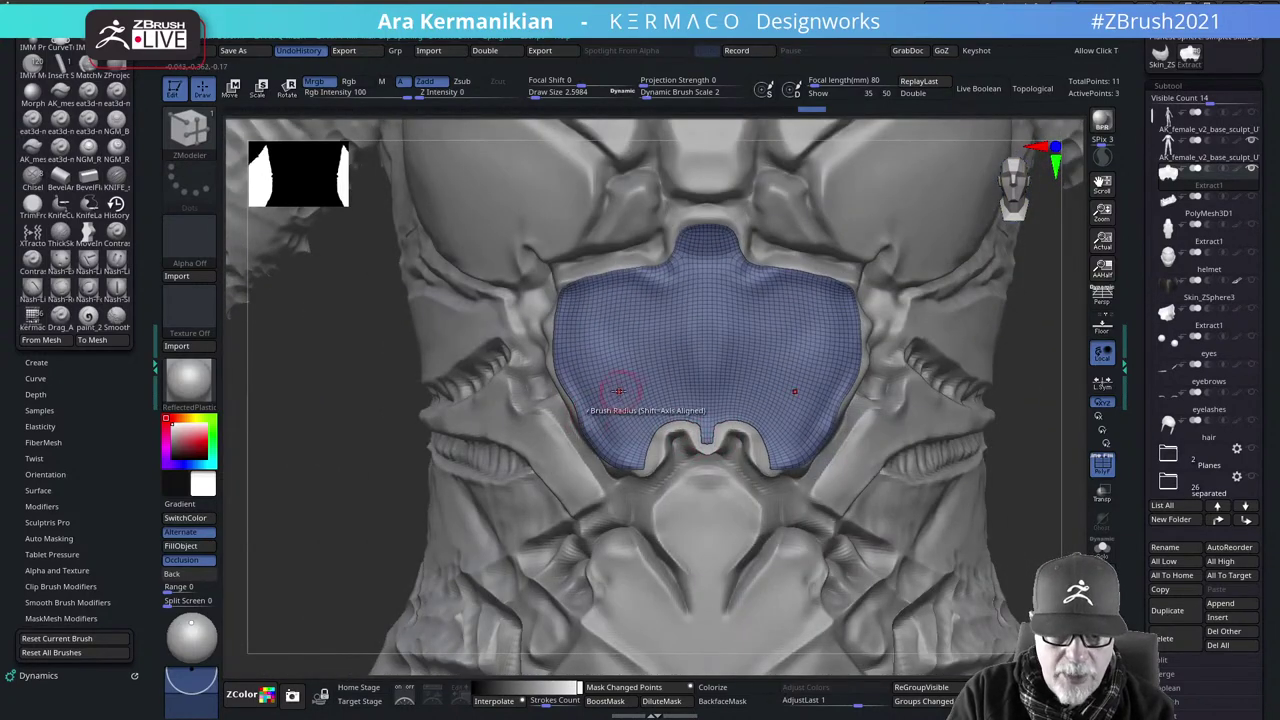
Switch to the Move brush and pull the plate's side edges outward to fill the suit's recess
{"action": "key", "text": "b"}
{"action": "key", "text": "m"}
{"action": "key", "text": "v"}
{"action": "key", "text": "s"}
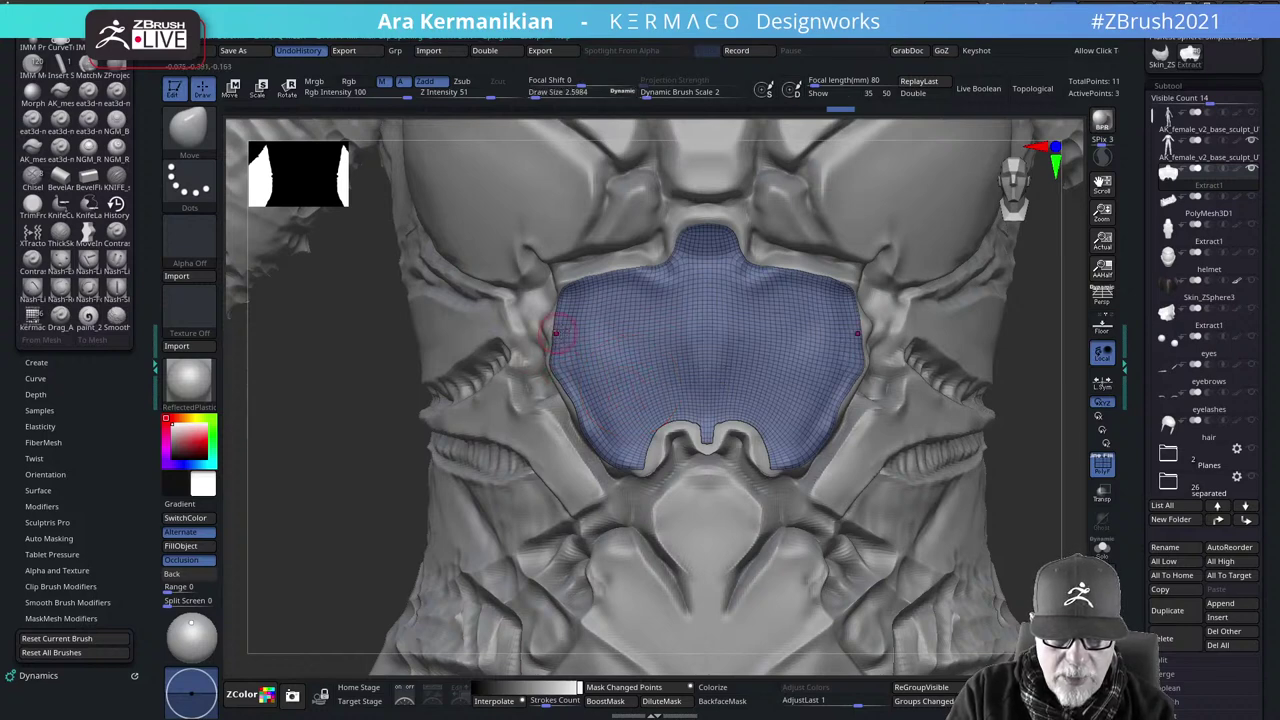
{"action": "left_click_drag", "start_coordinate": [551, 323], "coordinate": [547, 333]}
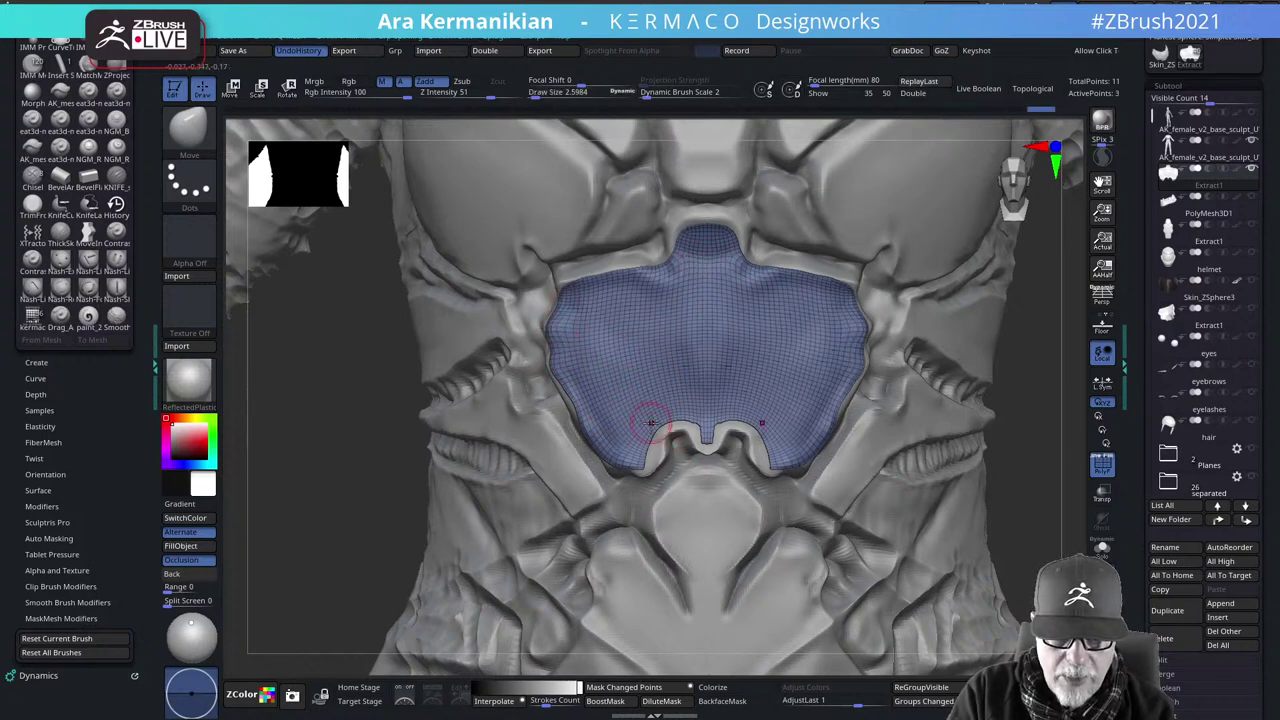
Move the edges of both lower notches inward to follow the suit, using brush sizes of about 6.4 and 3.8
{"action": "key", "text": "ctrl"}
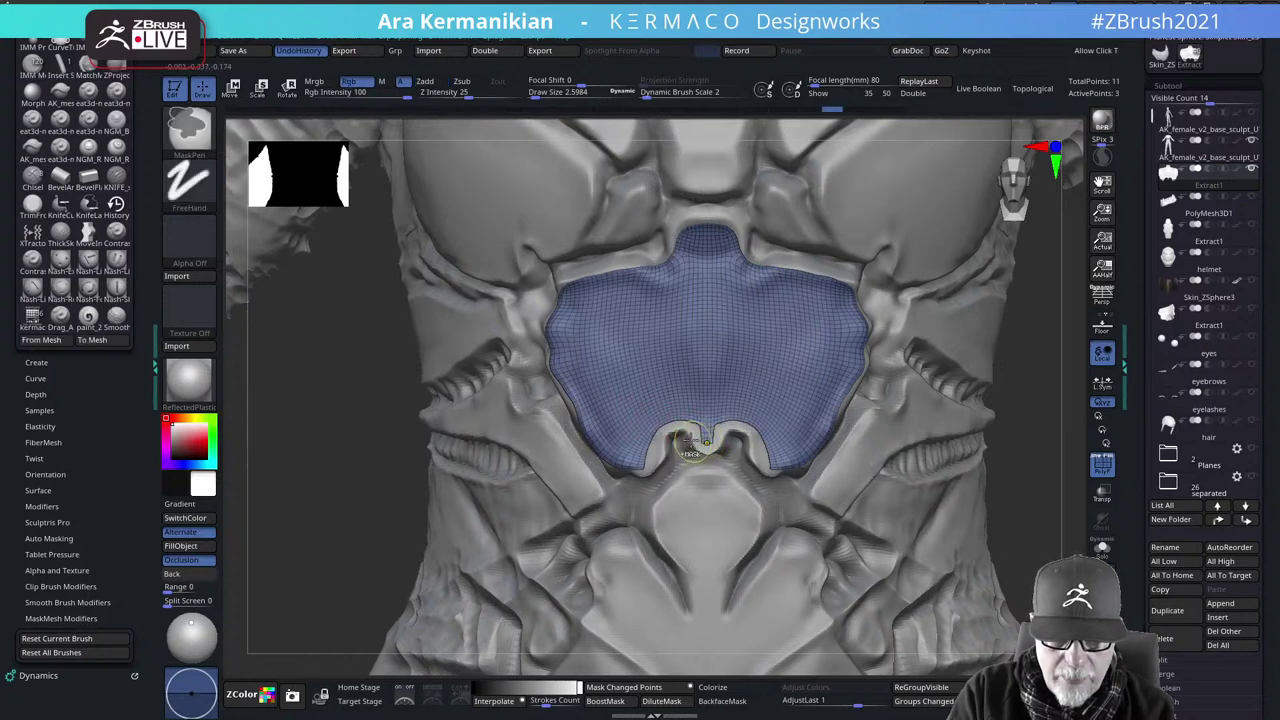
{"action": "key", "text": "s"}
{"action": "left_click_drag", "start_coordinate": [675, 423], "coordinate": [683, 424]}
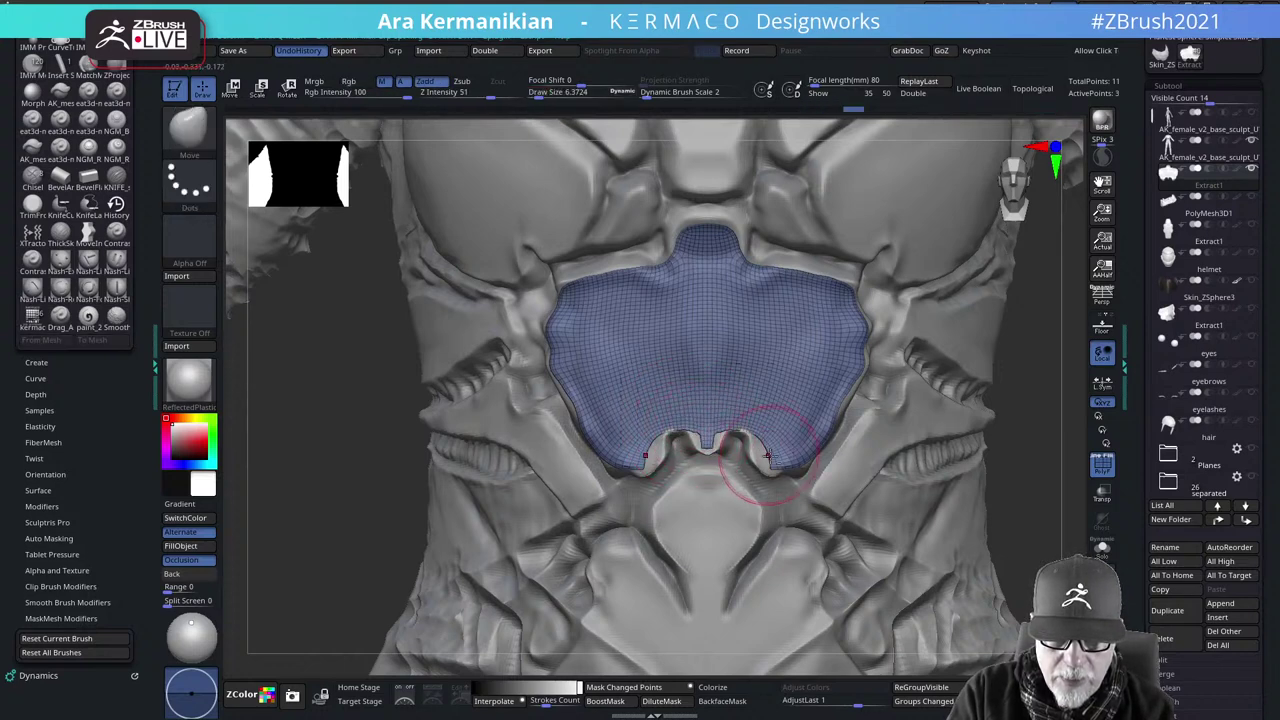
{"action": "left_click_drag", "start_coordinate": [781, 454], "coordinate": [757, 457]}
{"action": "key", "text": "s"}
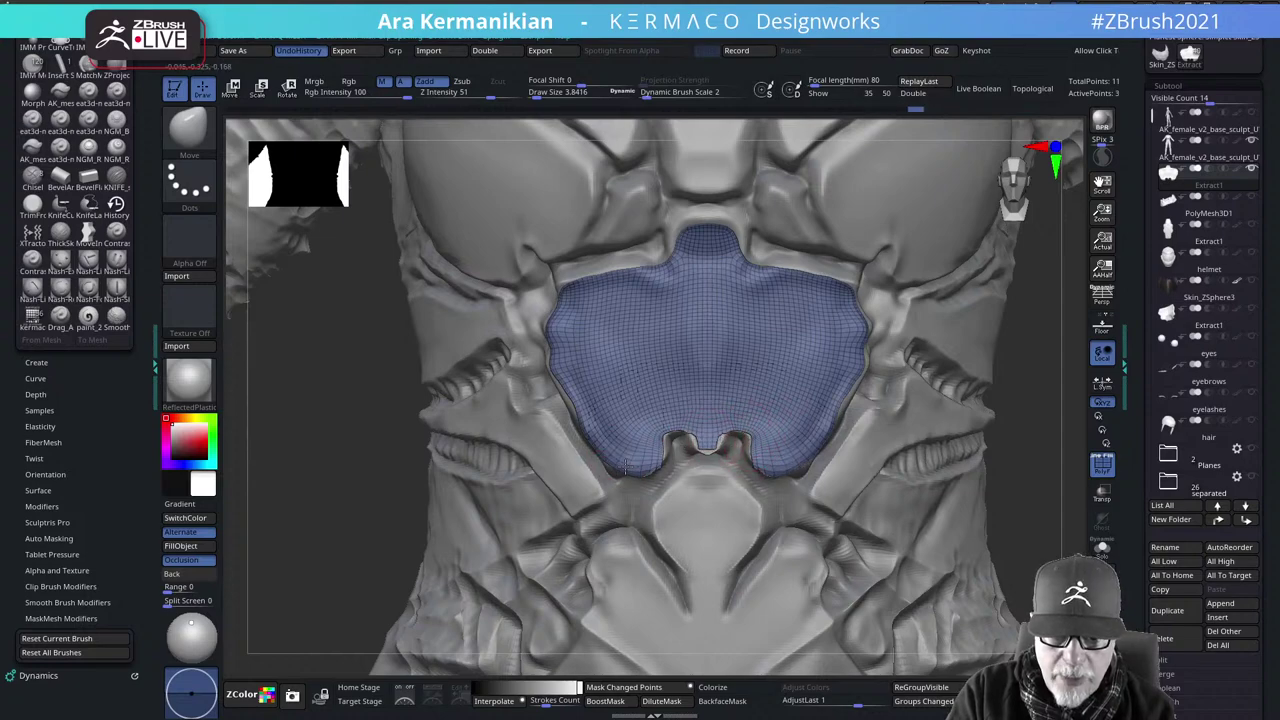
Remesh the plate with ZRemesher at a target polygons count of 2 with KeepGroups on
{"action": "left_click_drag", "start_coordinate": [1049, 425], "coordinate": [920, 82], "text": "alt"}
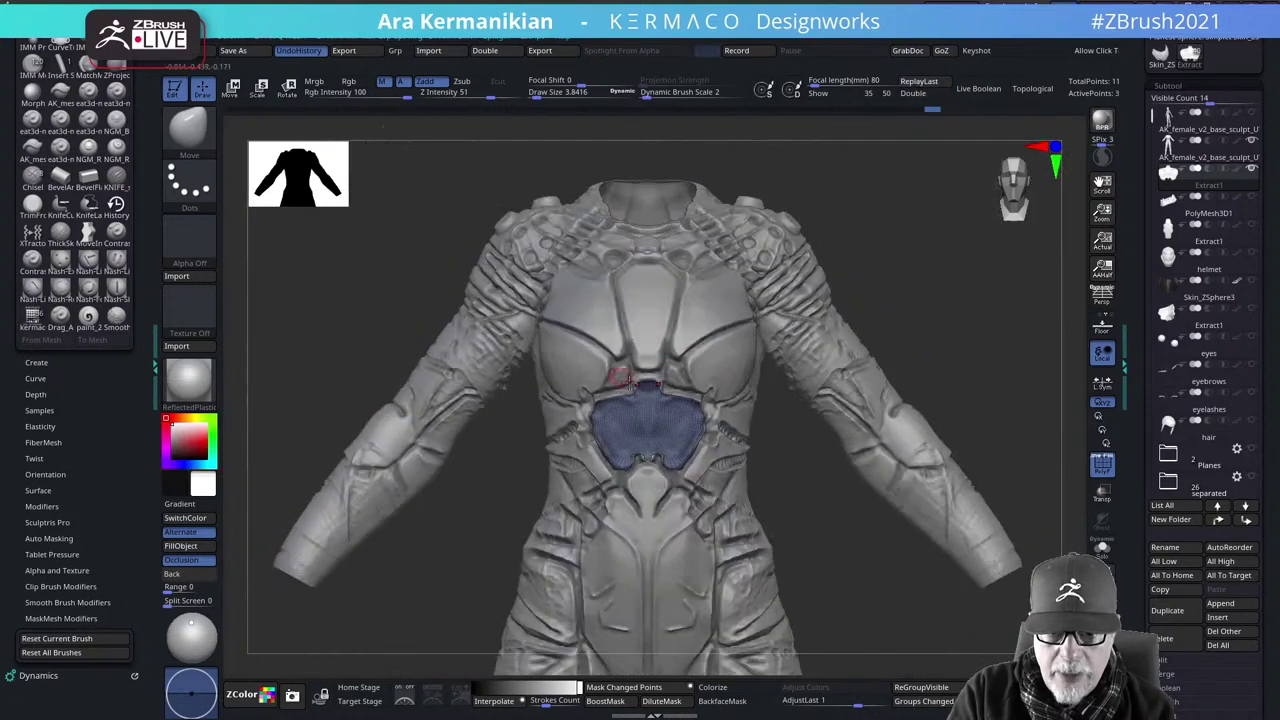
{"action": "mouse_move", "coordinate": [972, 280]}
{"action": "left_mouse_down", "text": "alt"}
{"action": "mouse_move", "coordinate": [975, 249]}
{"action": "mouse_move", "coordinate": [980, 335]}
{"action": "left_mouse_up", "text": "alt"}
{"action": "left_click_drag", "start_coordinate": [919, 470], "coordinate": [885, 431]}
{"action": "key", "text": "ctrl+m"}
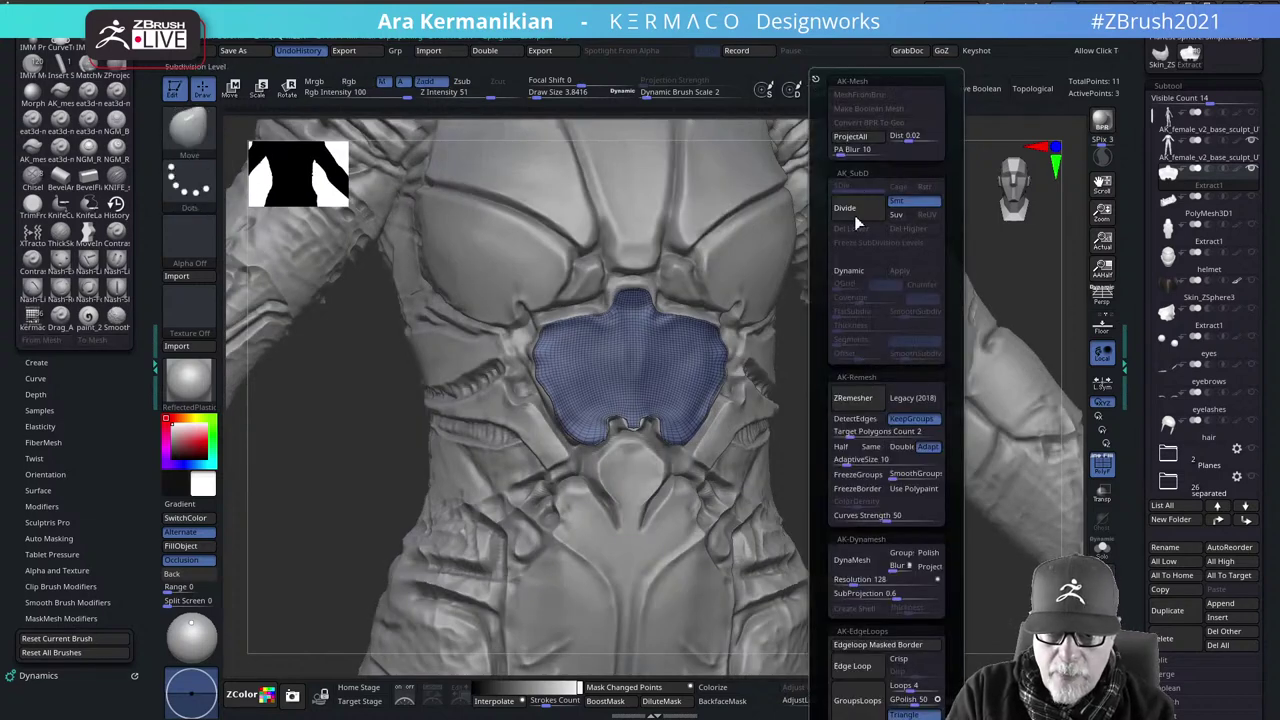
{"action": "left_click", "coordinate": [870, 394]}
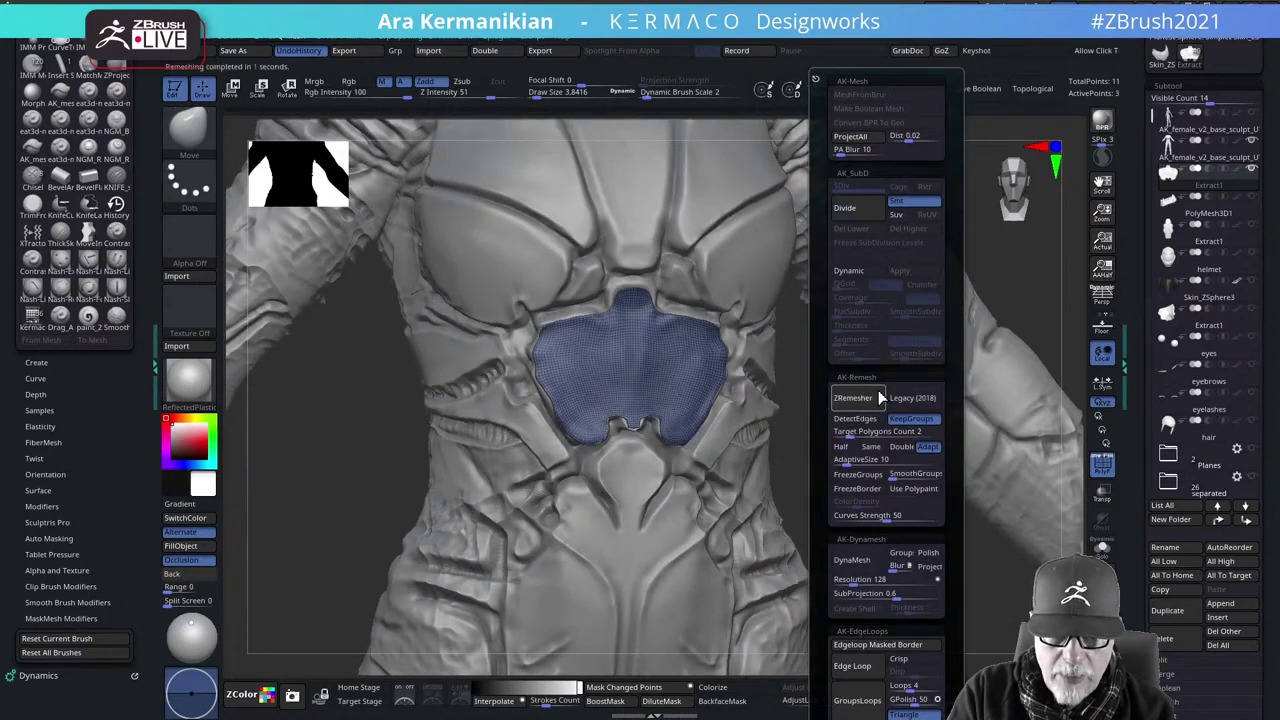
Enable ZRemesher's Half option and remesh the plate again with fewer polygons
{"action": "key", "text": "space"}
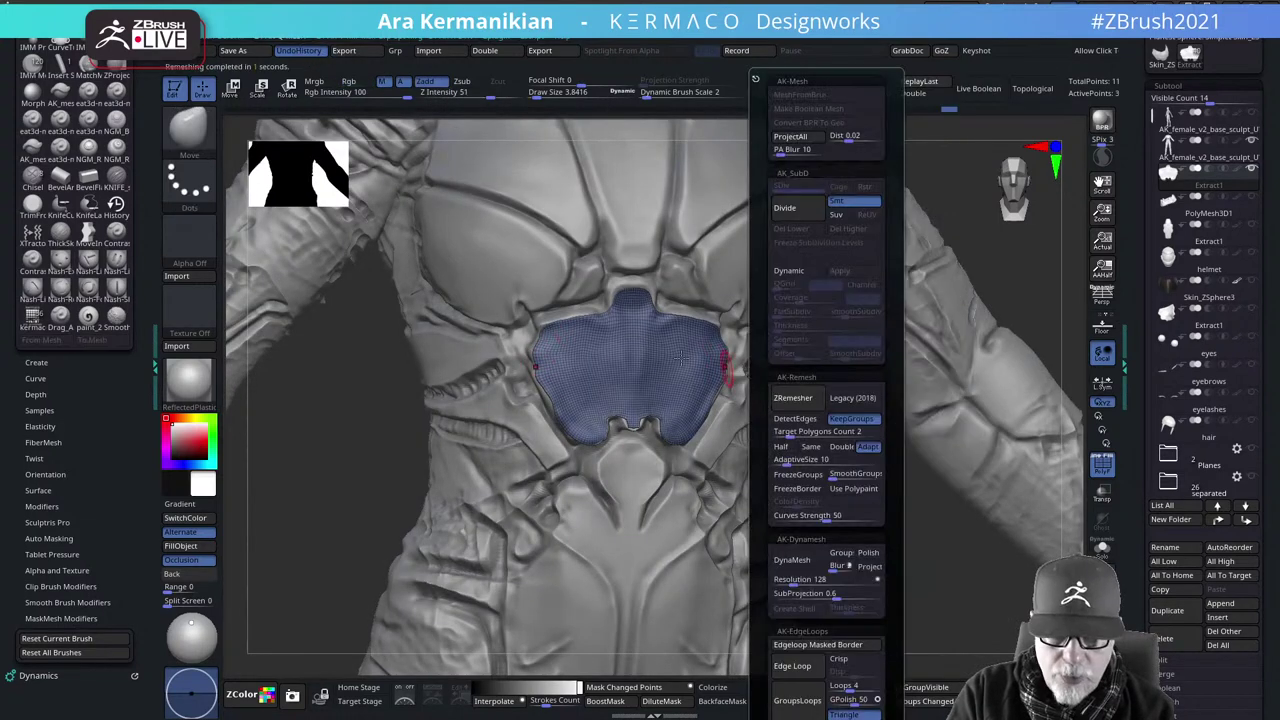
{"action": "key", "text": "space"}
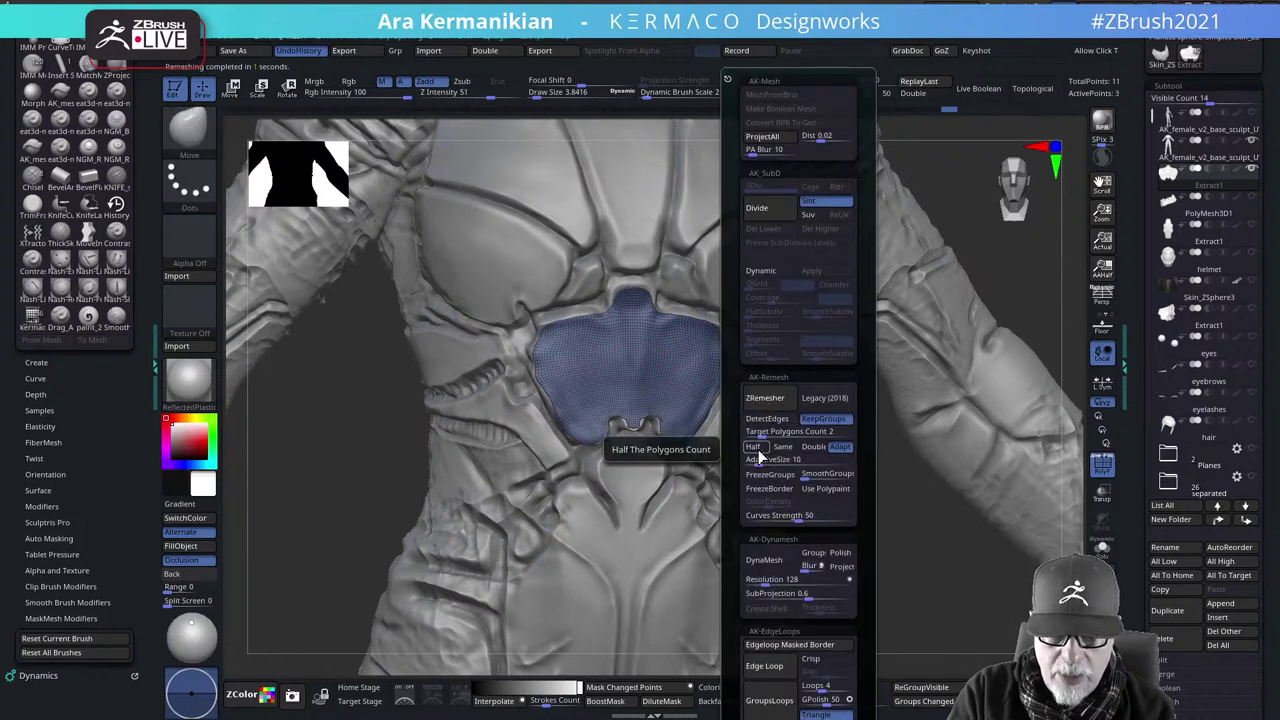
{"action": "left_click", "coordinate": [752, 447]}
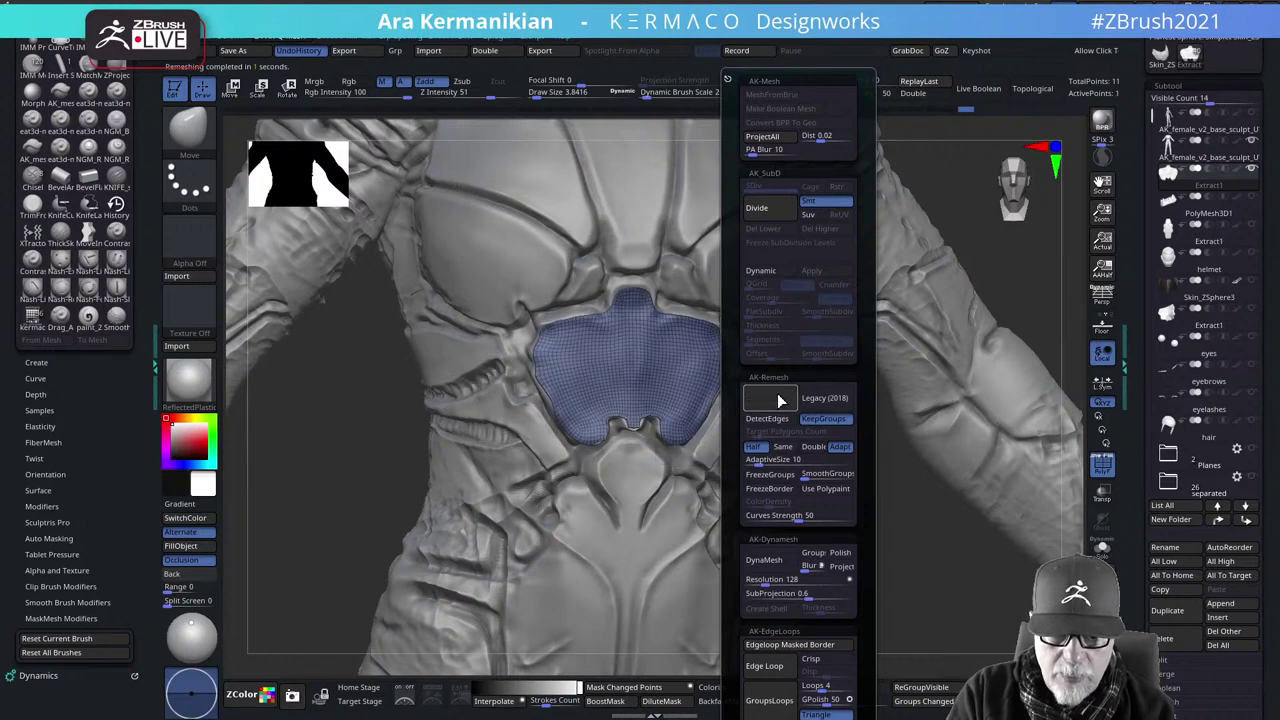
{"action": "left_click", "coordinate": [777, 394]}
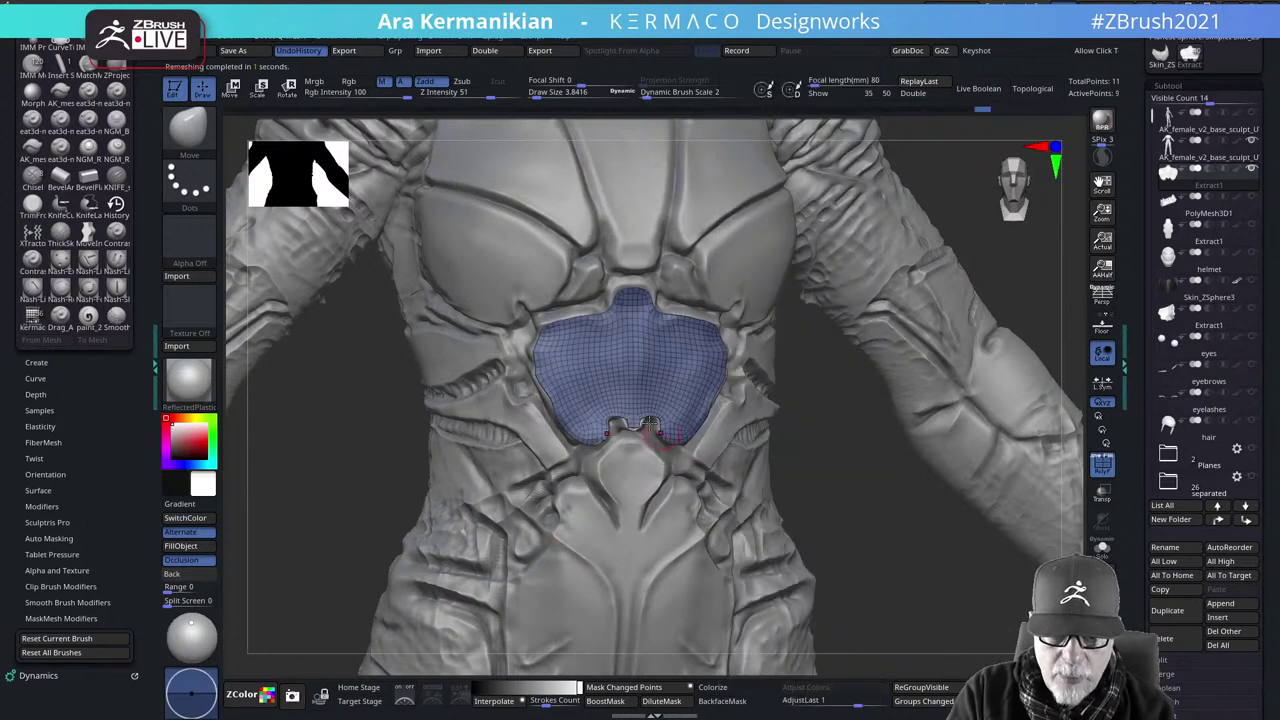
Set the GroupsLoops count to 2 and apply GroupsLoops to the plate to smooth its border
{"action": "mouse_move", "coordinate": [864, 531]}
{"action": "left_mouse_down"}
{"action": "mouse_move", "coordinate": [874, 497]}
{"action": "mouse_move", "coordinate": [908, 480]}
{"action": "mouse_move", "coordinate": [958, 534]}
{"action": "left_mouse_up"}
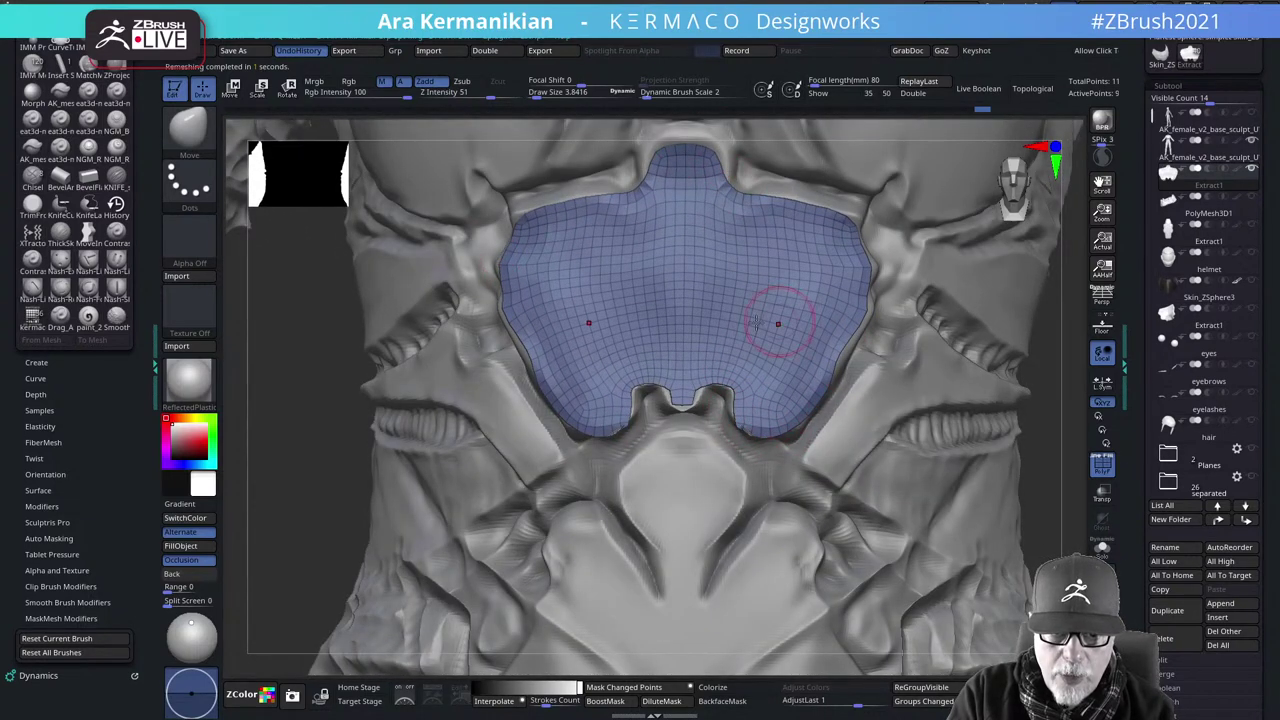
{"action": "scroll", "coordinate": [1191, 320], "scroll_direction": "down", "scroll_amount": 5}
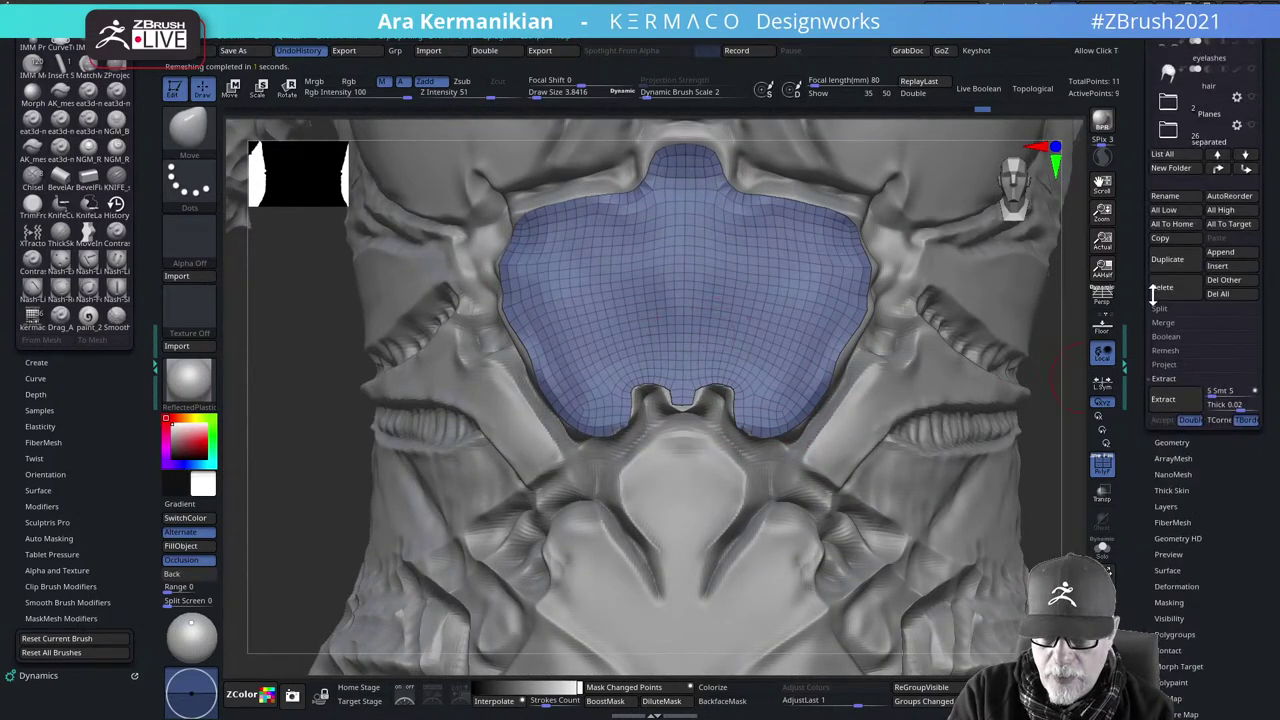
{"action": "left_click", "coordinate": [1174, 430]}
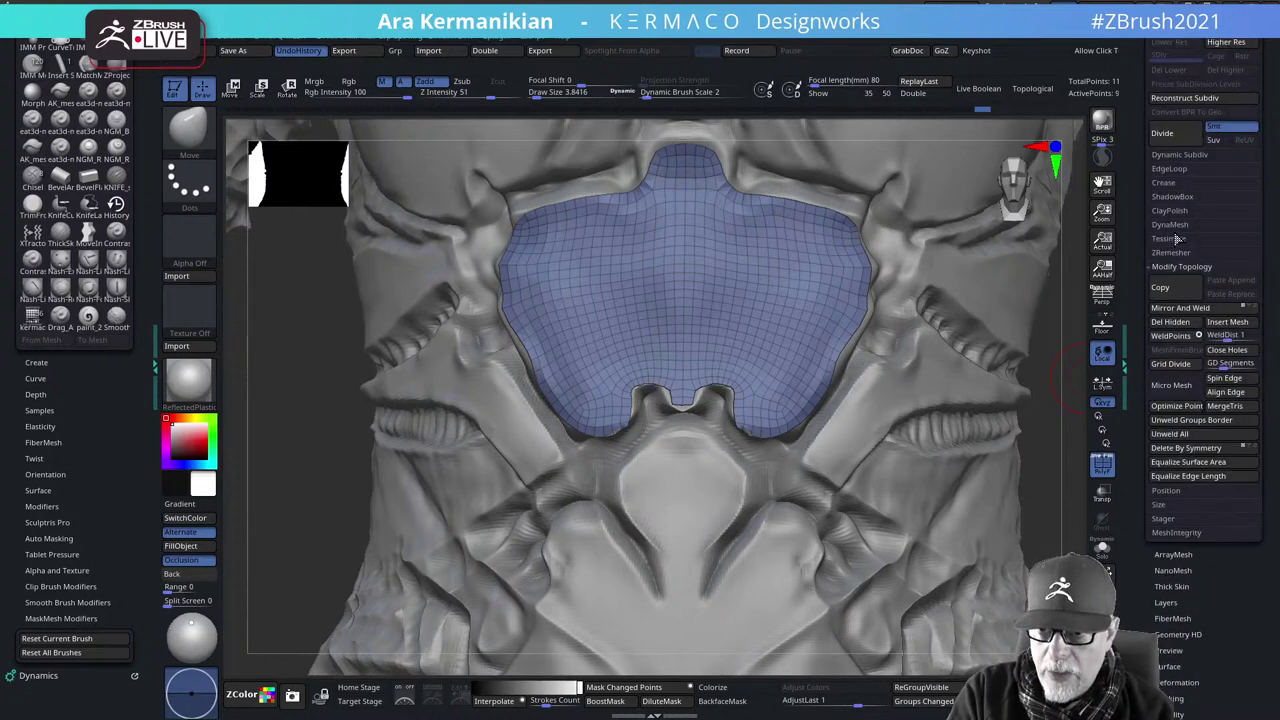
{"action": "left_click", "coordinate": [1180, 170]}
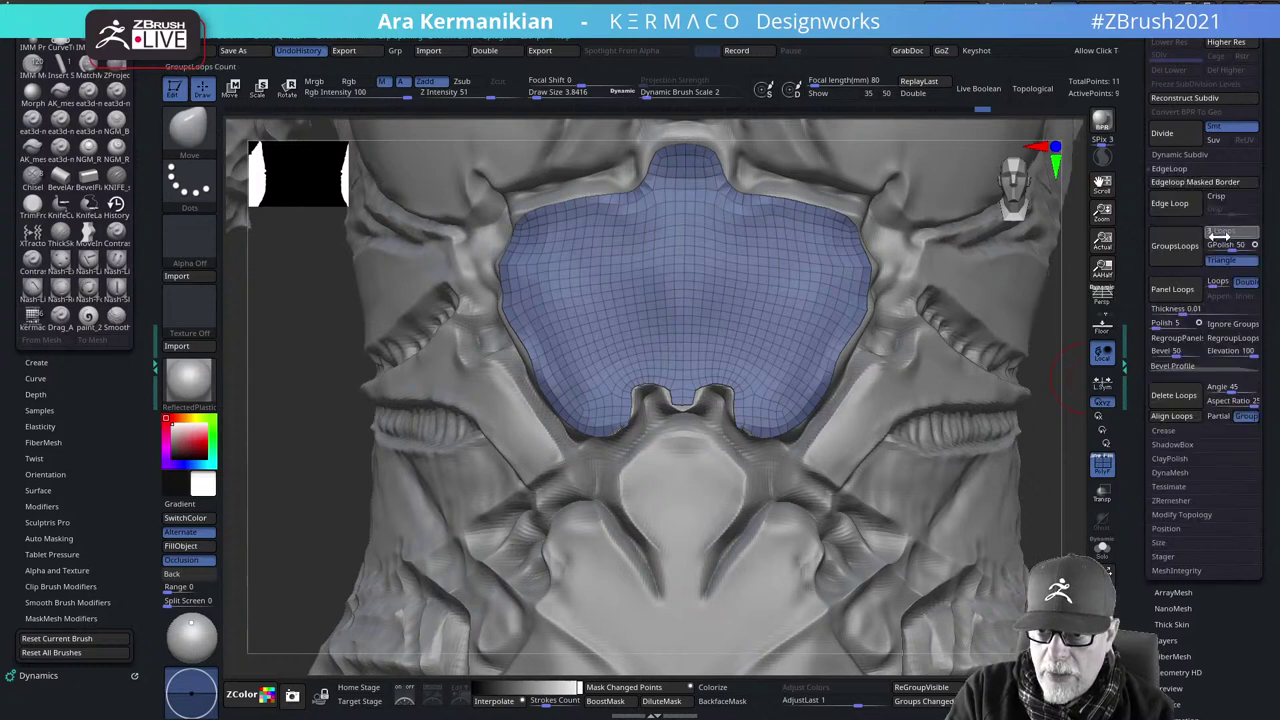
{"action": "left_click", "coordinate": [1175, 248]}
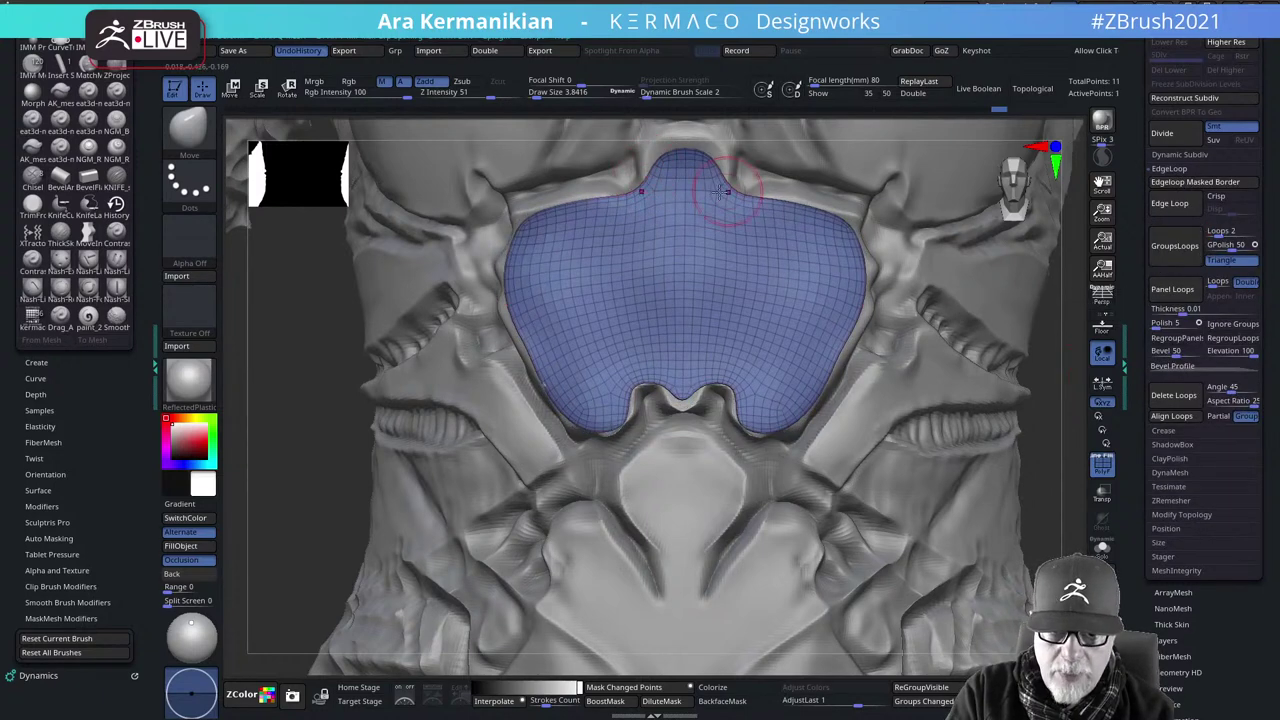
Reshape the plate's upper side corners and lower notch edges with the Move brush to fit the suit's recess
{"action": "left_click_drag", "start_coordinate": [1060, 347], "coordinate": [608, 258]}
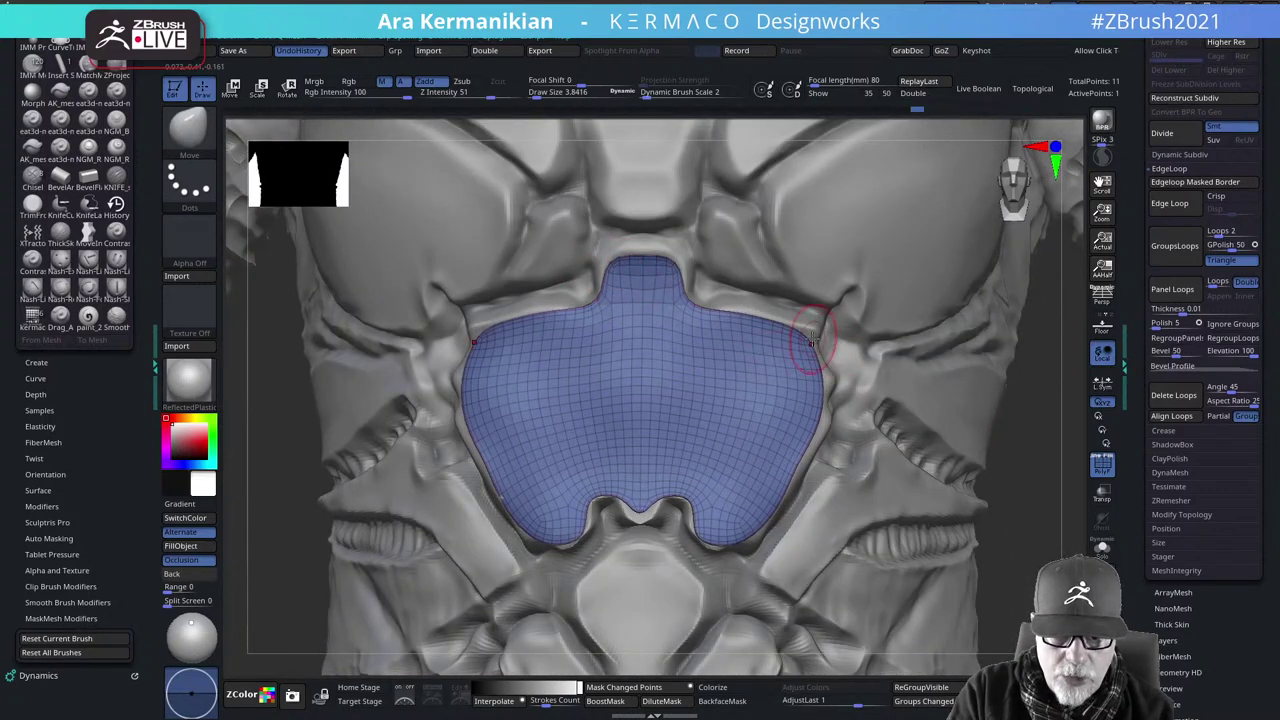
{"action": "left_click_drag", "start_coordinate": [811, 342], "coordinate": [815, 337]}
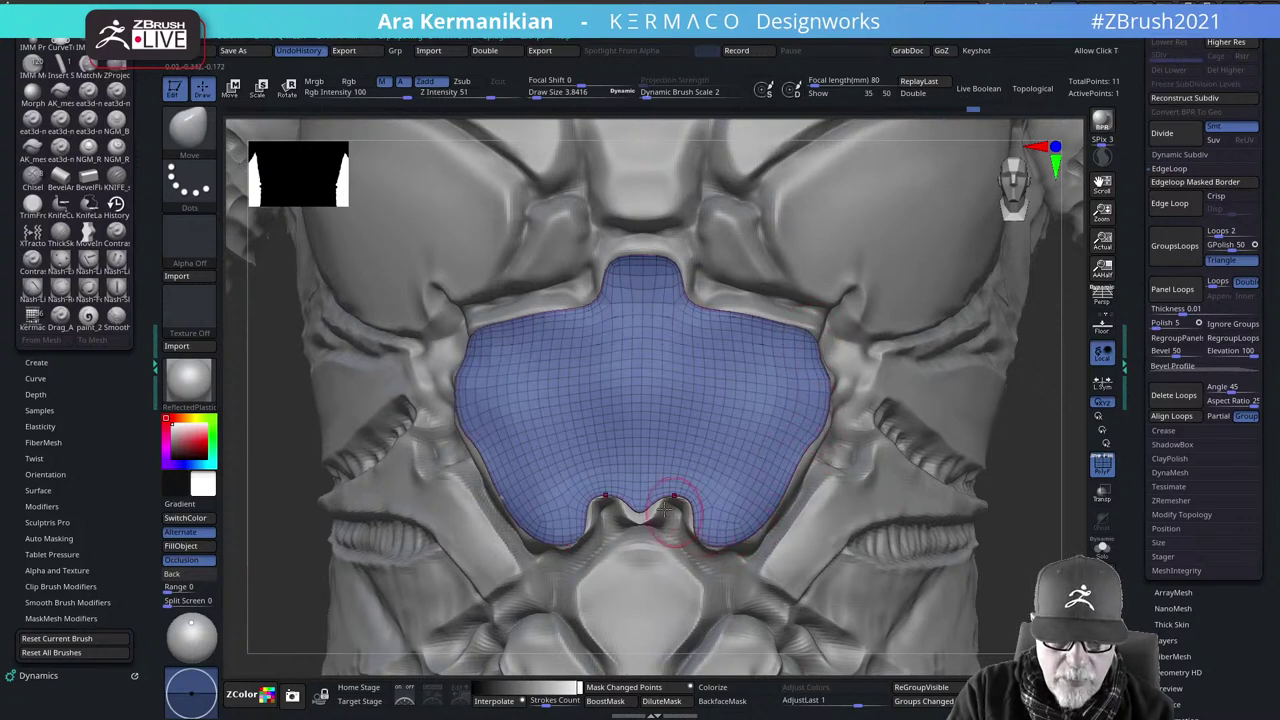
{"action": "left_click_drag", "start_coordinate": [665, 507], "coordinate": [662, 516]}
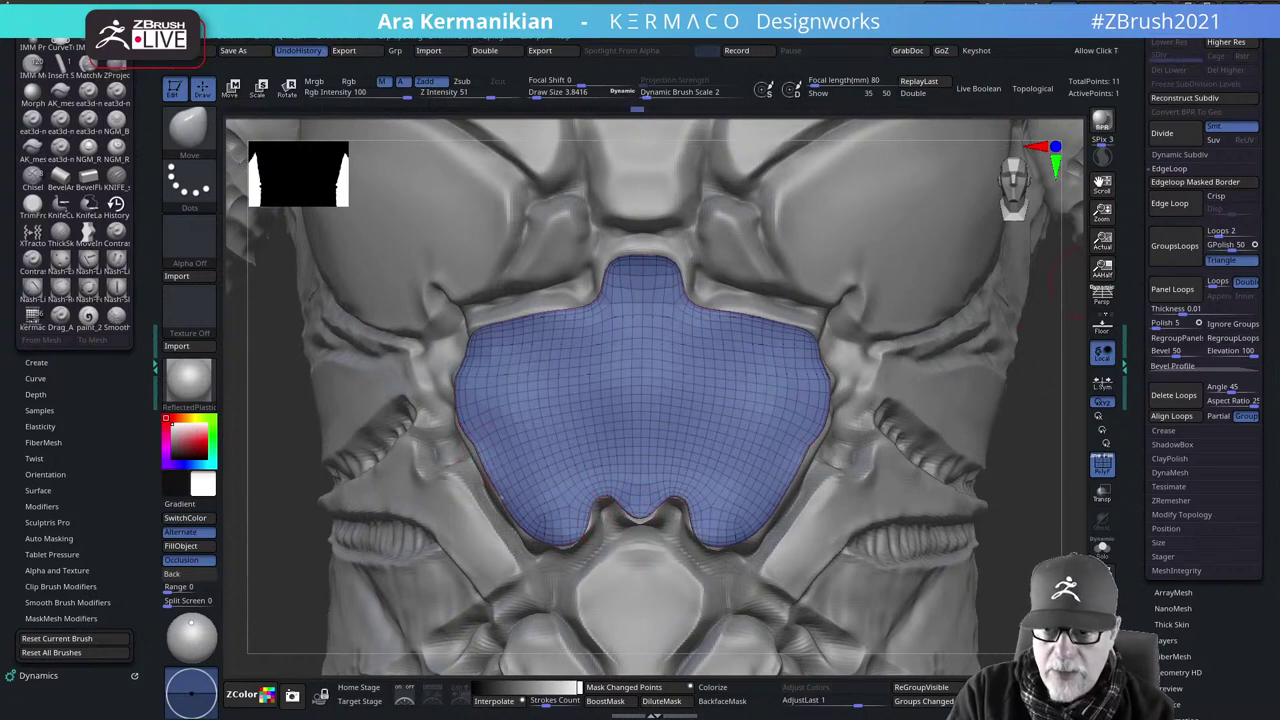
Run ZRemesher with the Half option on the reshaped plate
{"action": "key", "text": "space"}
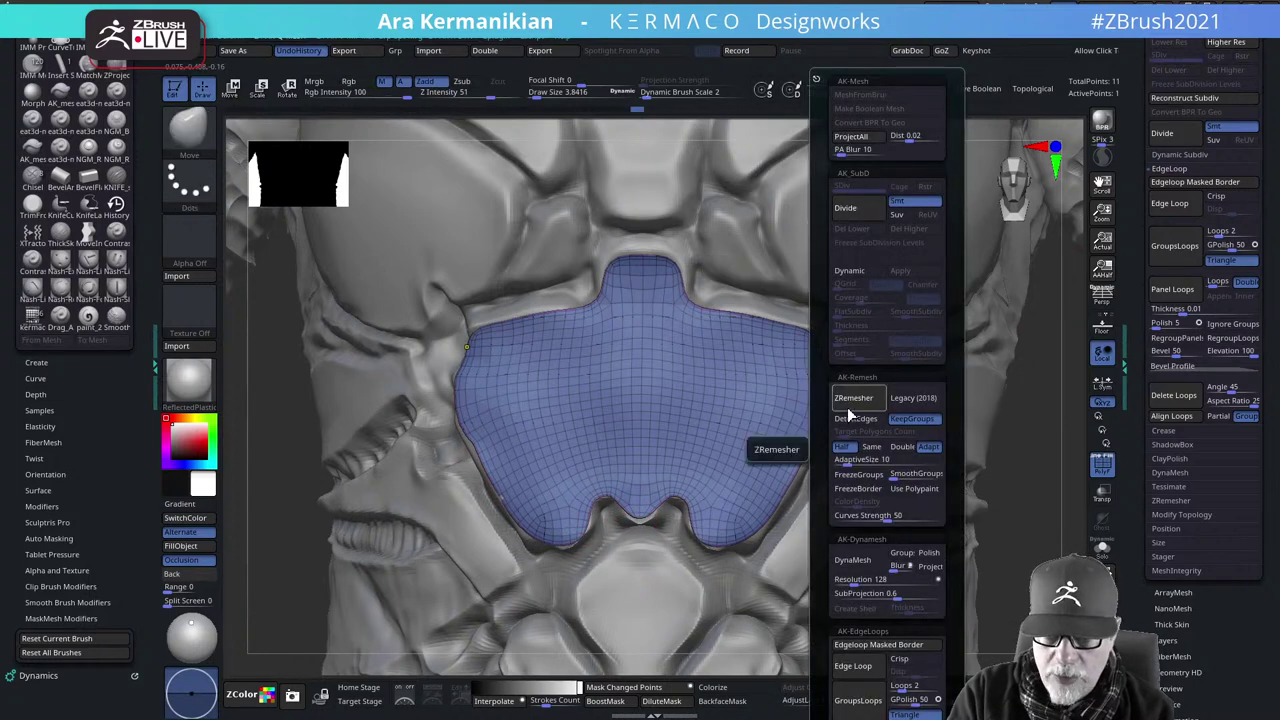
{"action": "left_click", "coordinate": [865, 407]}
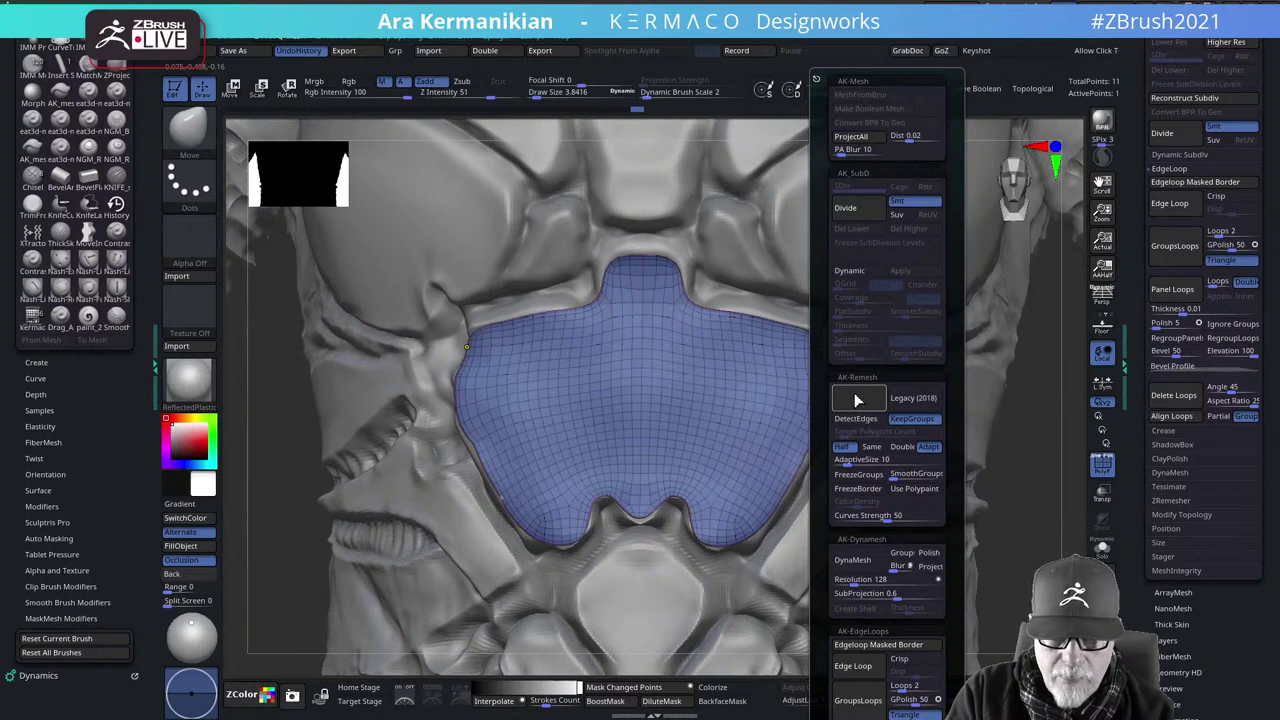
{"action": "left_click", "coordinate": [855, 400]}
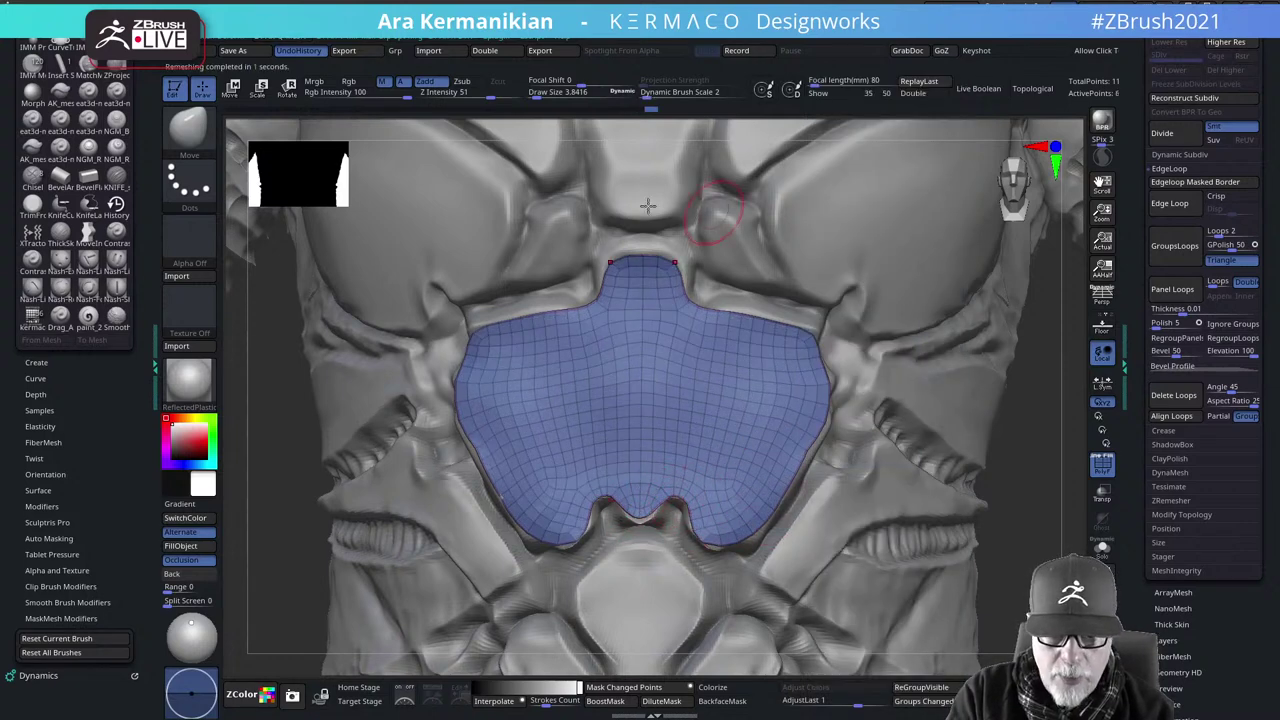
Inset the plate's polygroup island with the ZModeler brush to form a narrow border loop in its own polygroup
{"action": "key", "text": "b"}
{"action": "key", "text": "z"}
{"action": "key", "text": "m"}
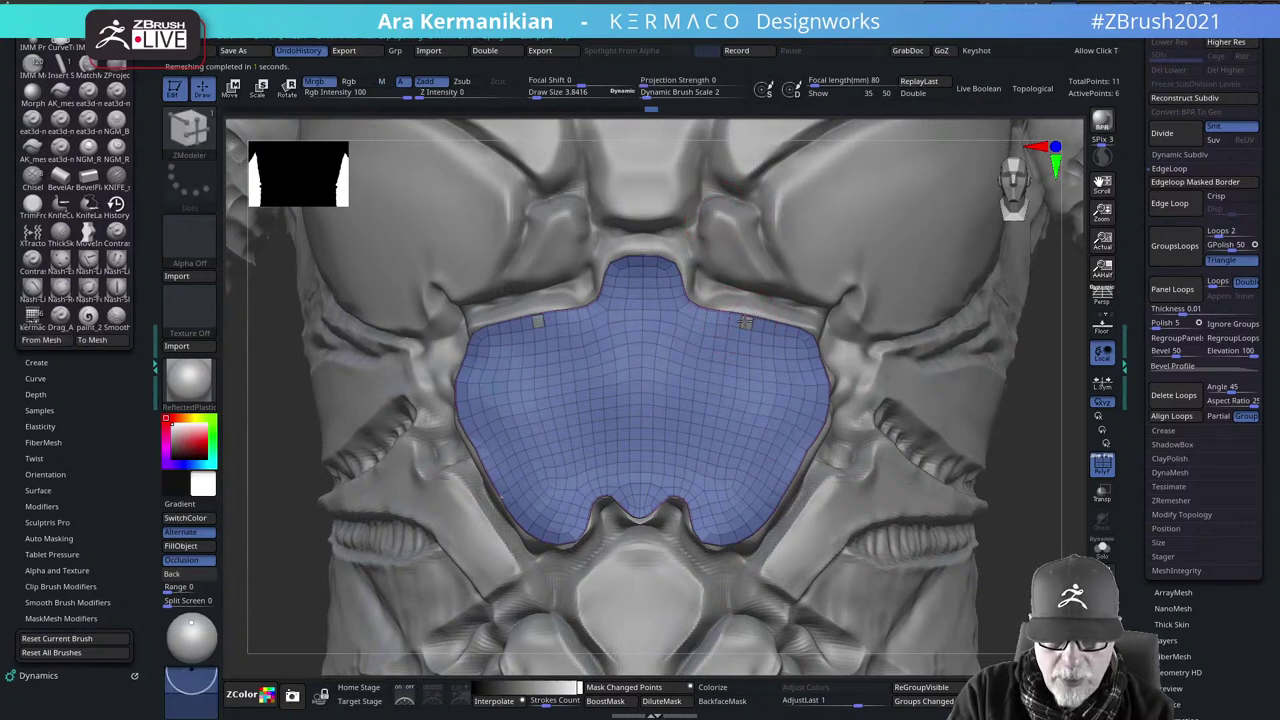
{"action": "key", "text": "space"}
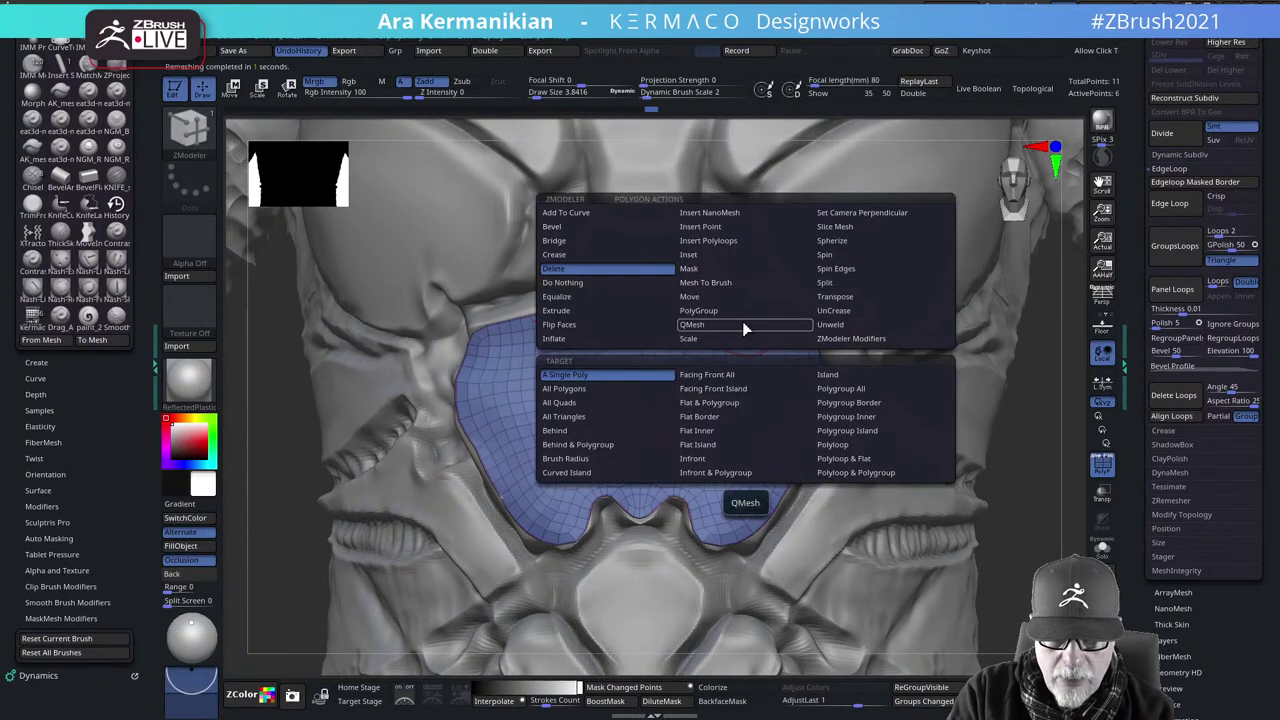
{"action": "left_click", "coordinate": [845, 430]}
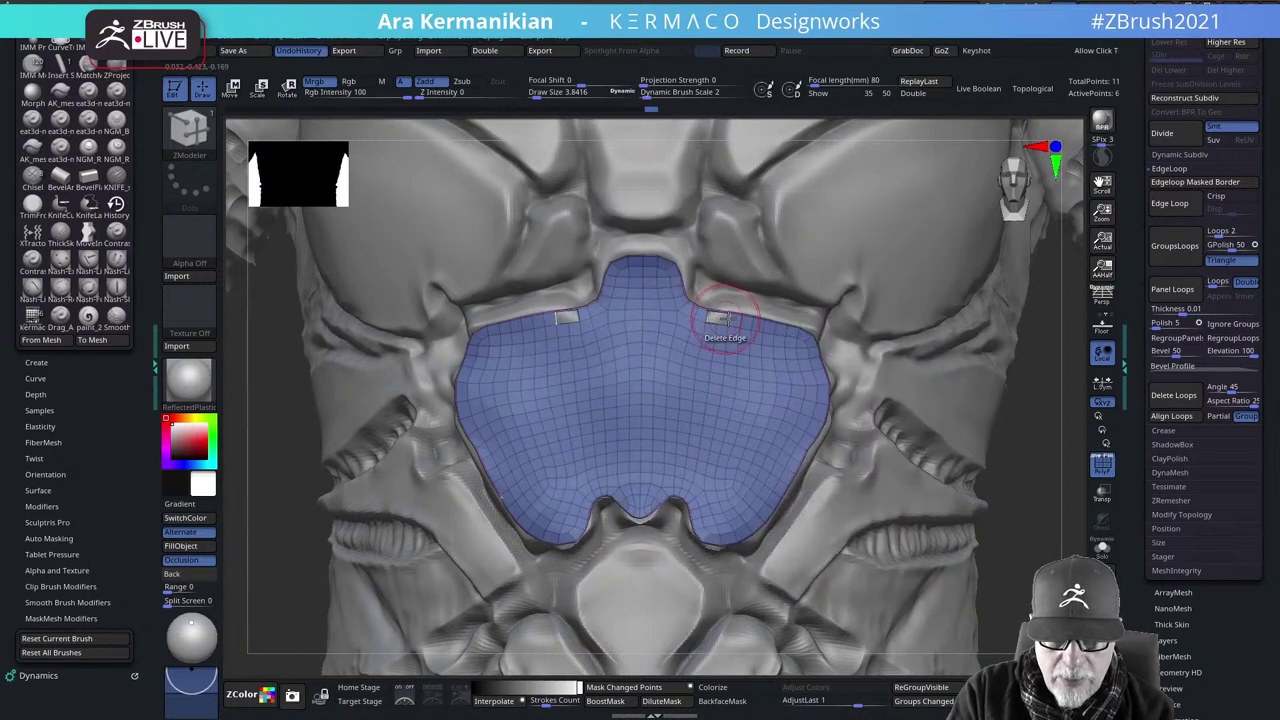
{"action": "left_click", "coordinate": [722, 316]}
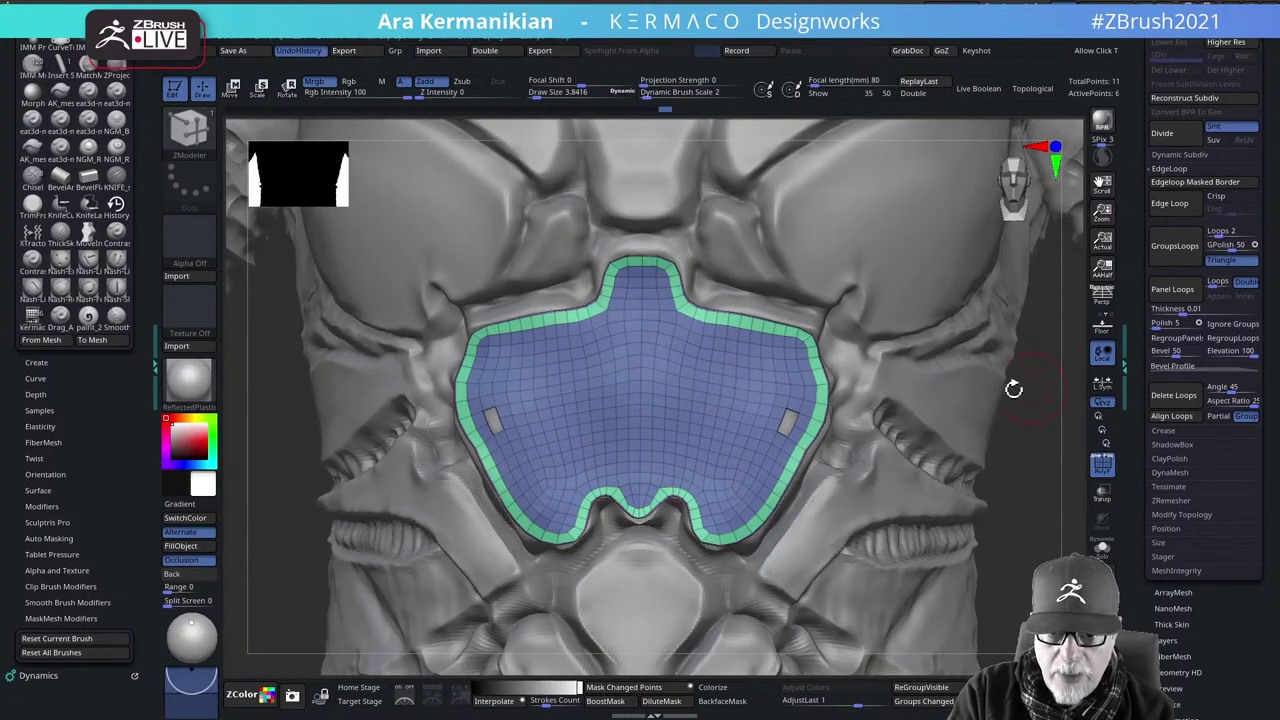
Undo and redo the border inset to compare the plate with and without it
{"action": "key", "text": "ctrl+z"}
{"action": "key", "text": "ctrl+z"}
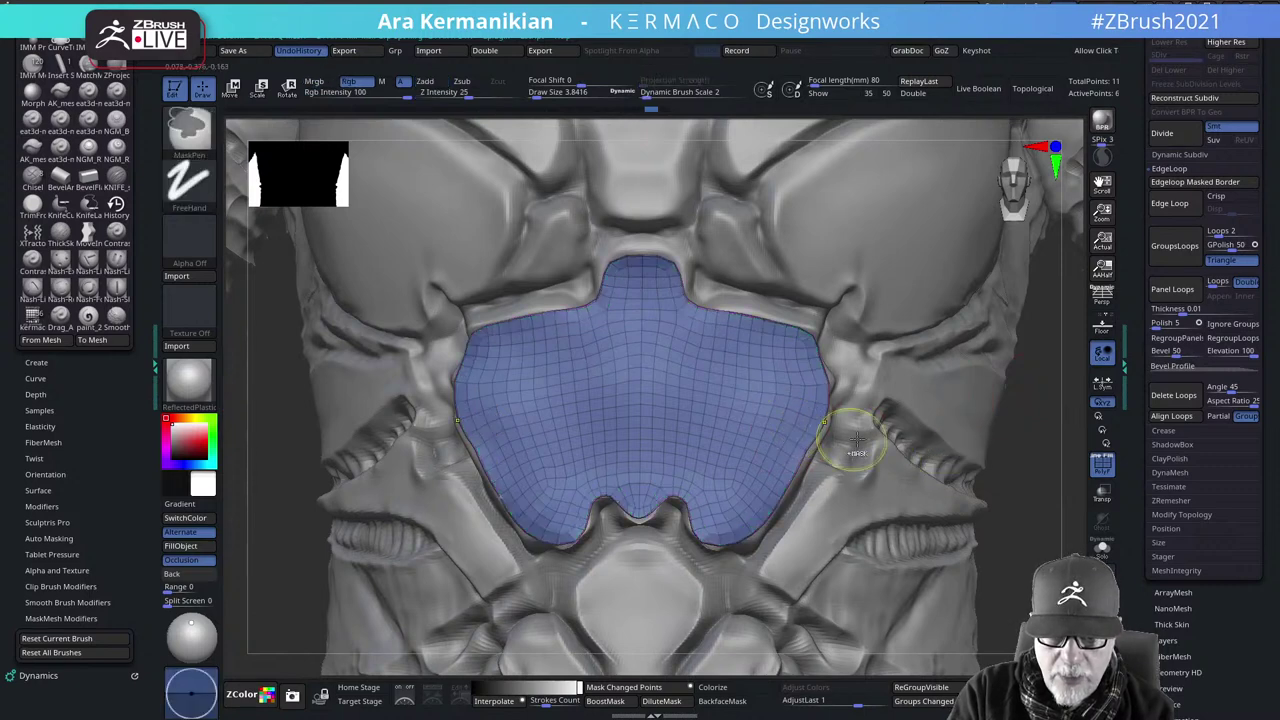
{"action": "key", "text": "ctrl+shift+z"}
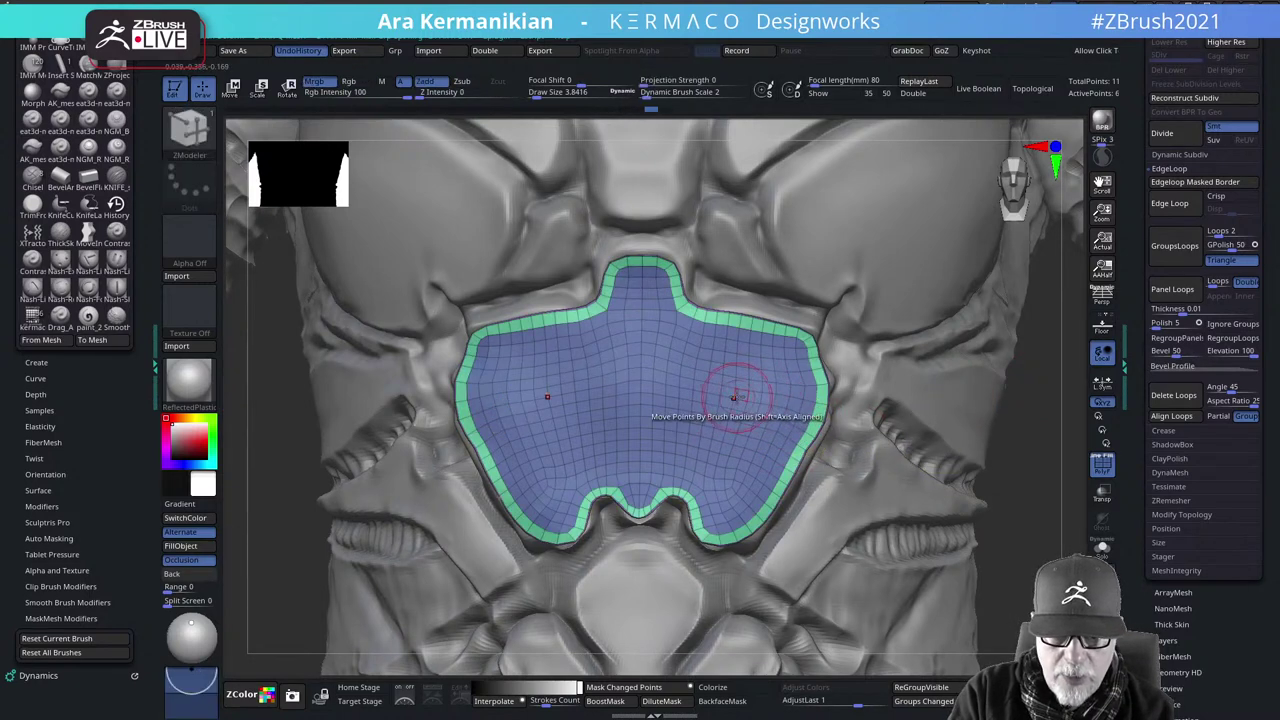
{"action": "key", "text": "space"}
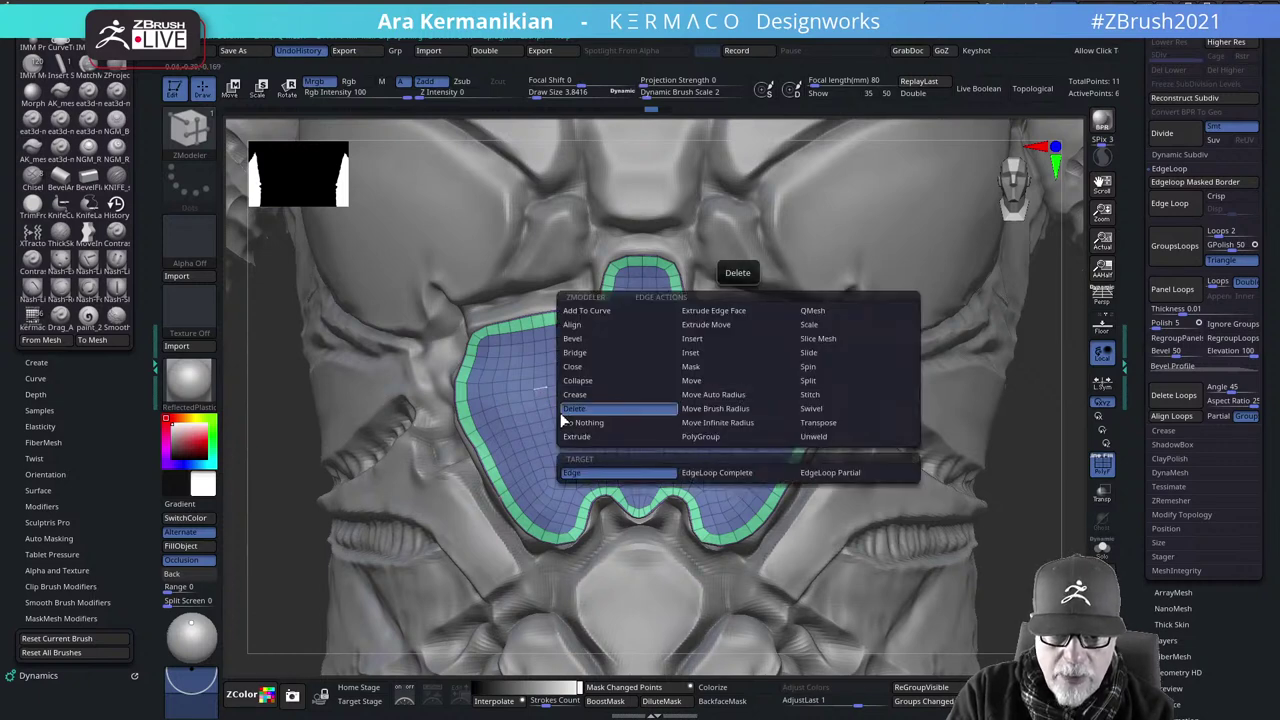
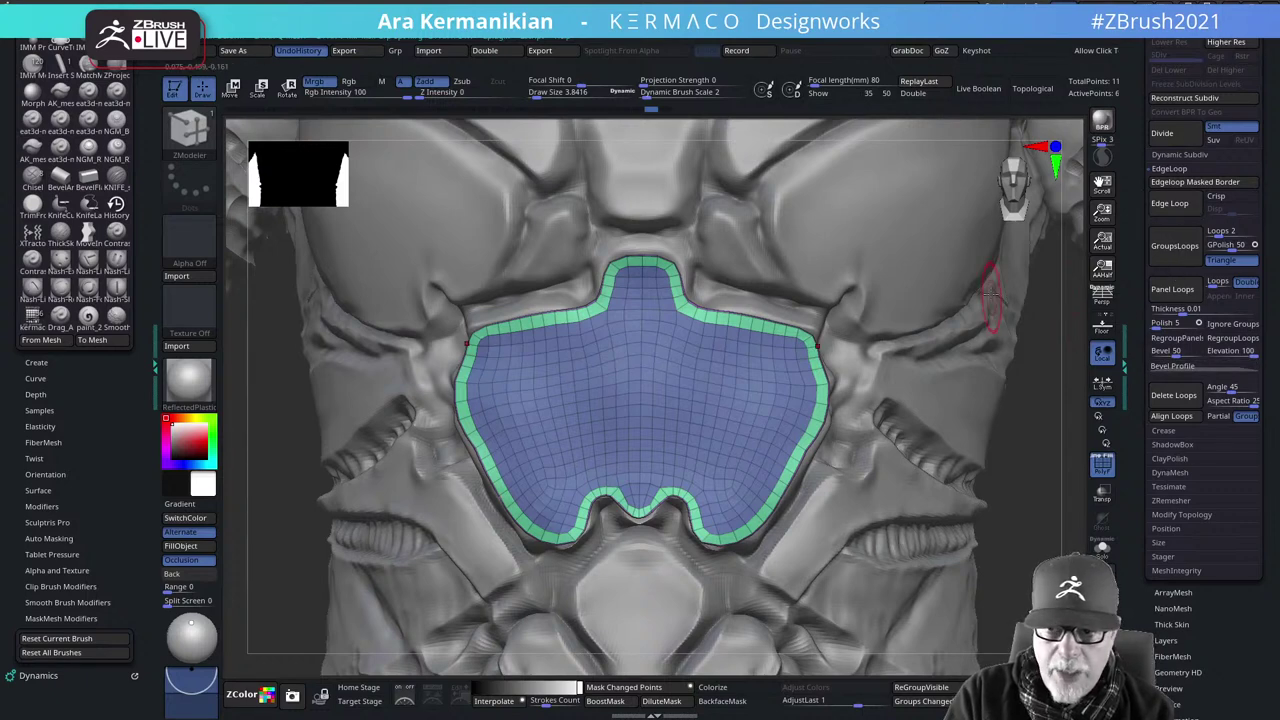
Run ZRemesher on the plate with the KeepGroups and Half options enabled
{"action": "key", "text": "ctrl+q"}
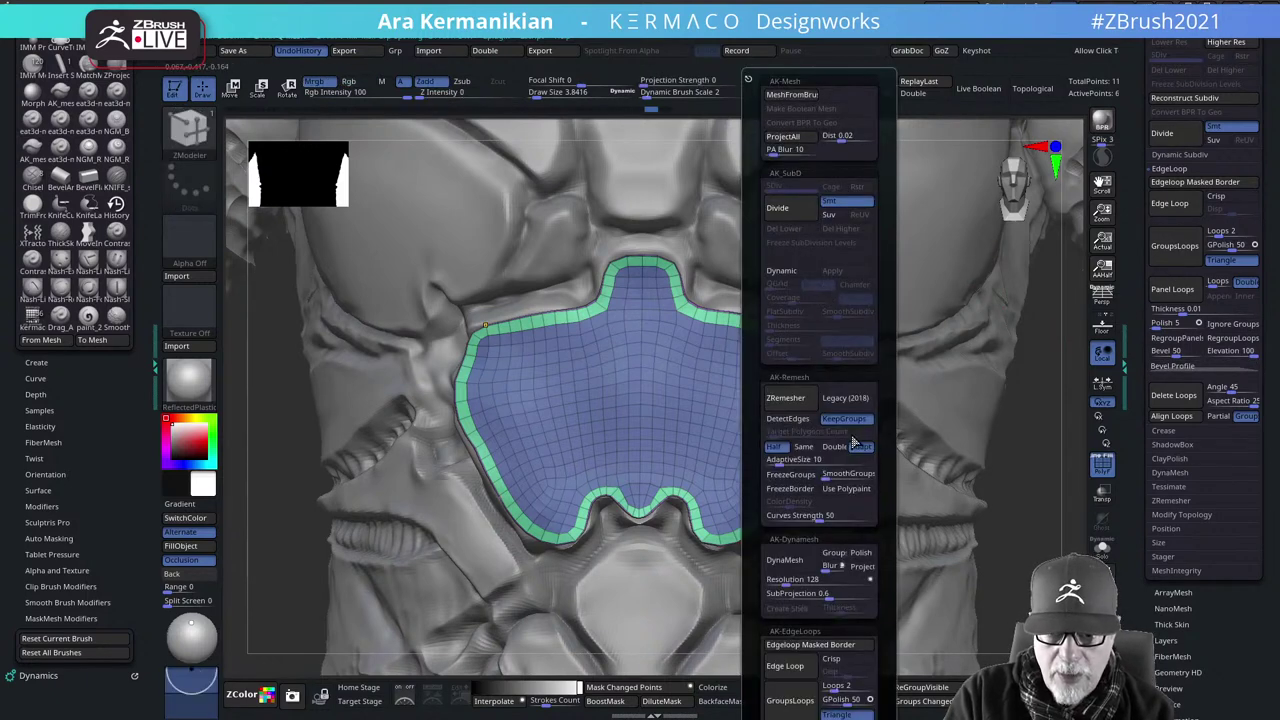
{"action": "left_click", "coordinate": [790, 399]}
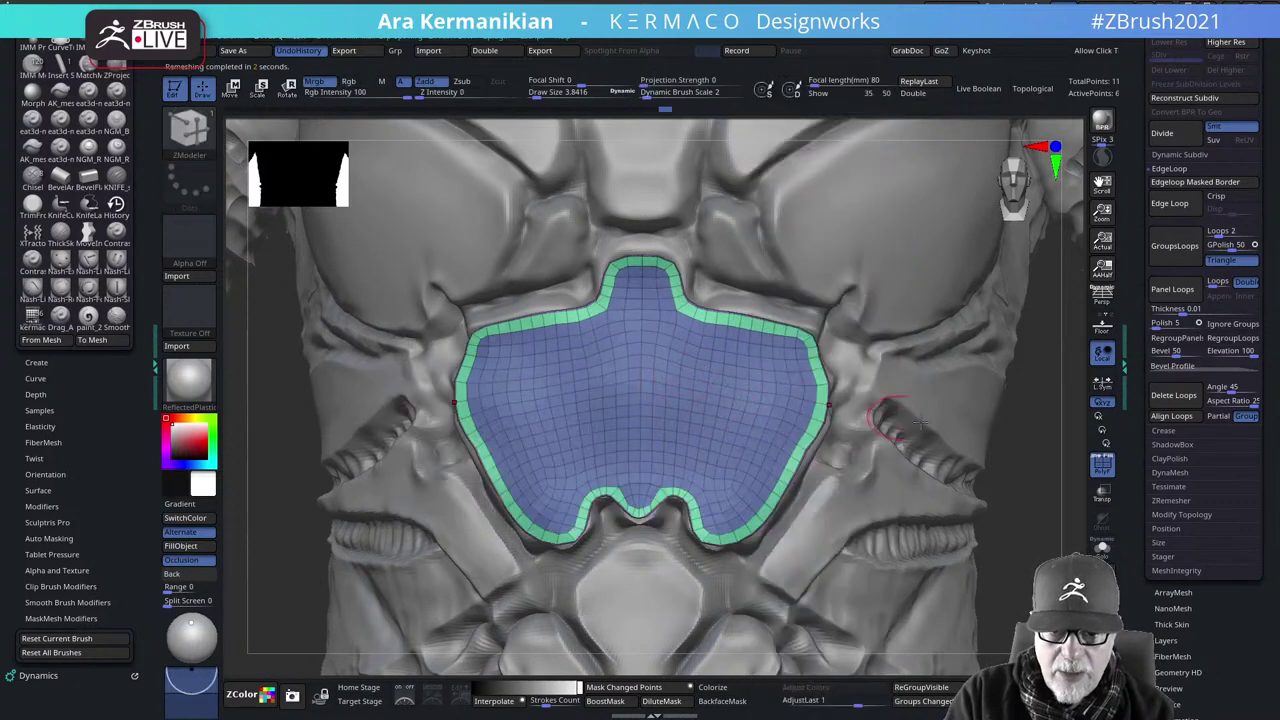
{"action": "left_click_drag", "start_coordinate": [1056, 434], "coordinate": [779, 501], "text": "alt"}
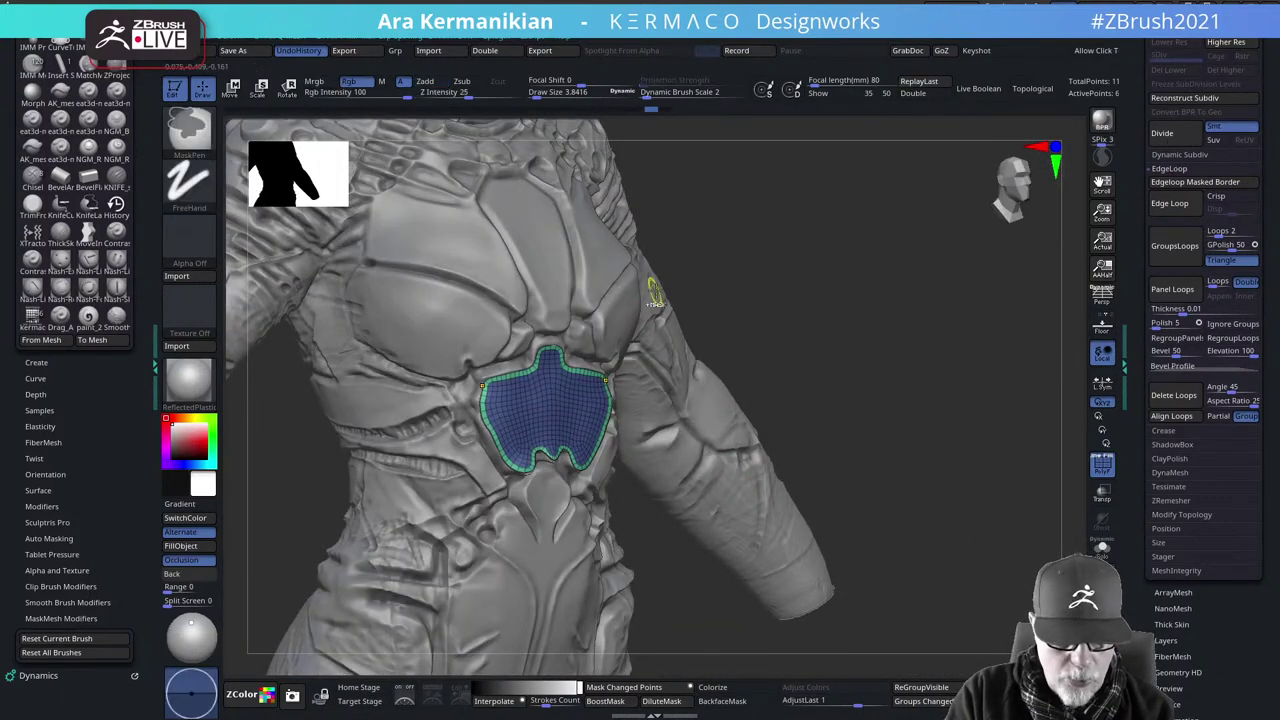
Turn on Dynamic Subdiv for the plate and set its offset to 100 and its thickness to 0.0074
{"action": "key", "text": "ctrl+q"}
{"action": "left_click", "coordinate": [638, 271]}
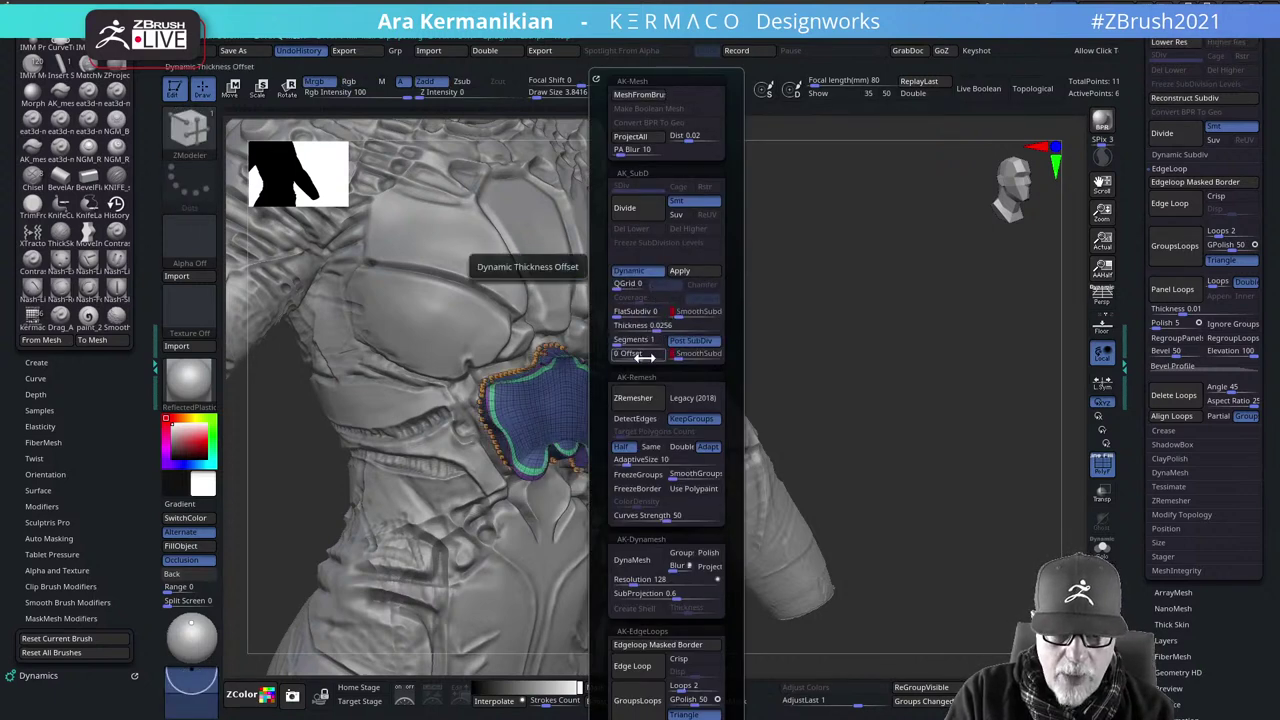
{"action": "left_click_drag", "start_coordinate": [636, 356], "coordinate": [656, 356]}
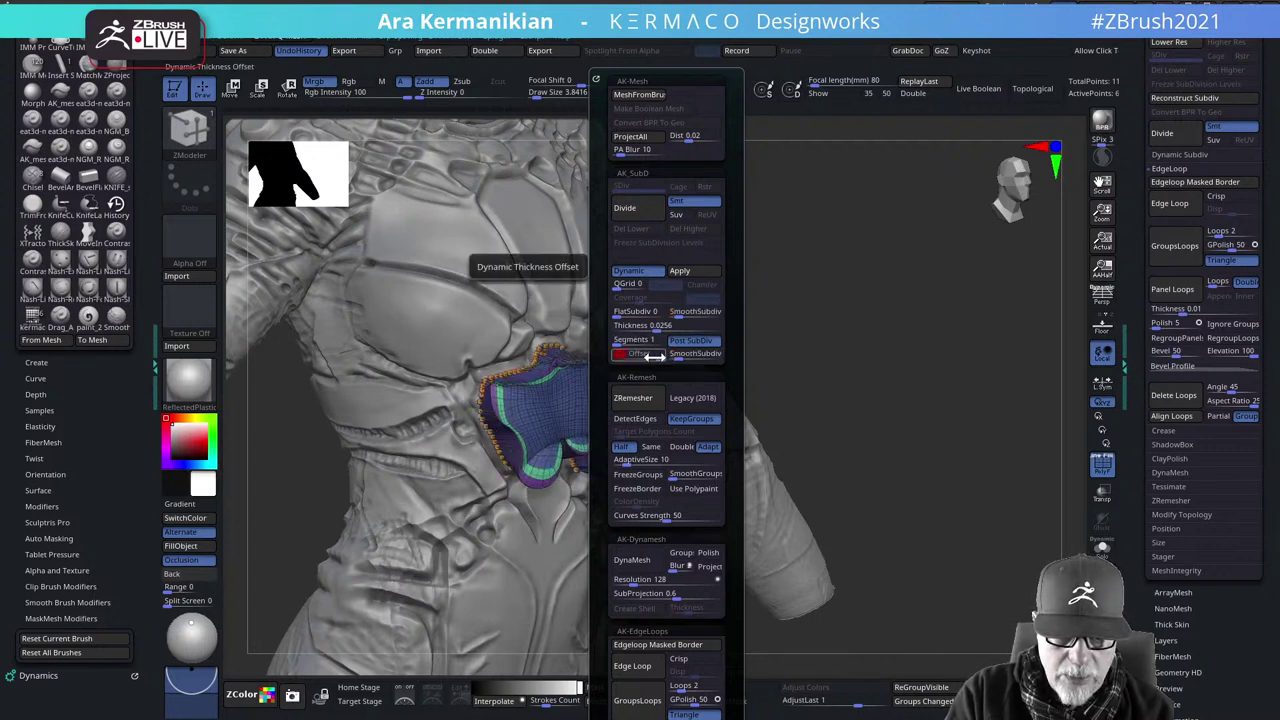
{"action": "left_click", "coordinate": [654, 325]}
{"action": "left_click_drag", "start_coordinate": [925, 352], "coordinate": [823, 349]}
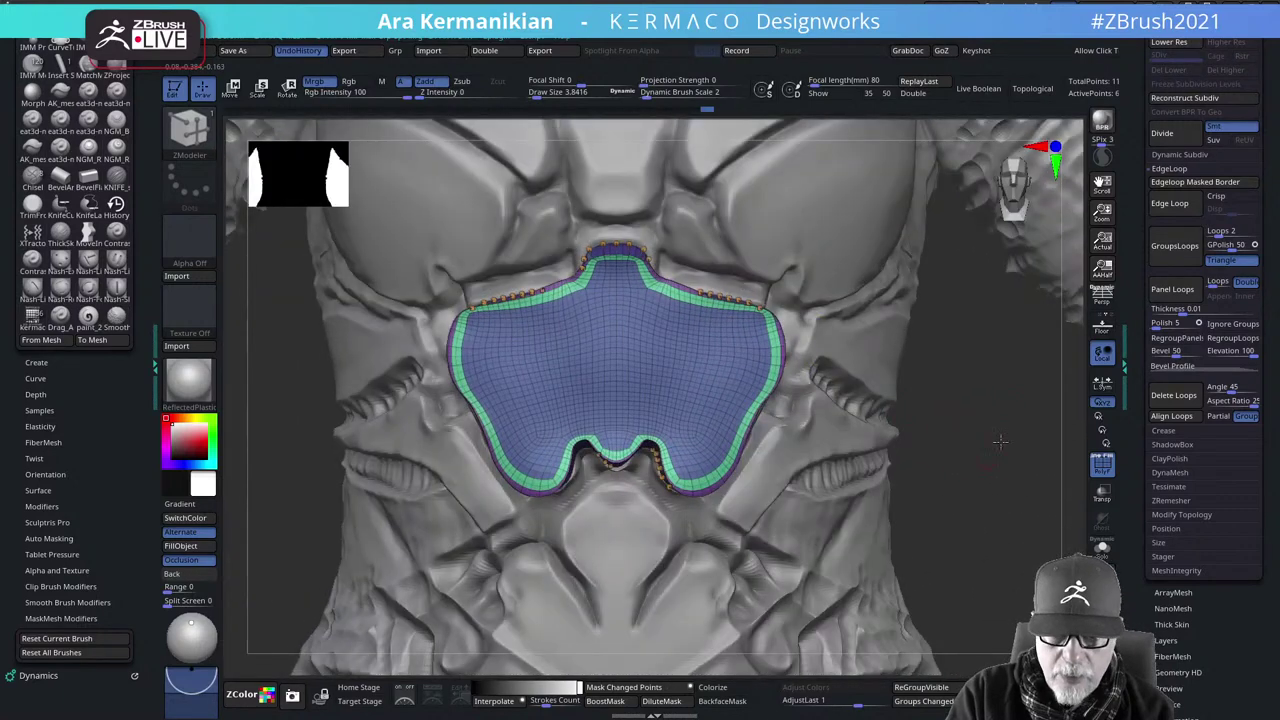
{"action": "left_click_drag", "start_coordinate": [1000, 442], "coordinate": [910, 411], "text": "alt"}
Set SmoothSubdiv to 0 and apply the dynamic thickness to the plate's mesh
{"action": "key", "text": "space"}
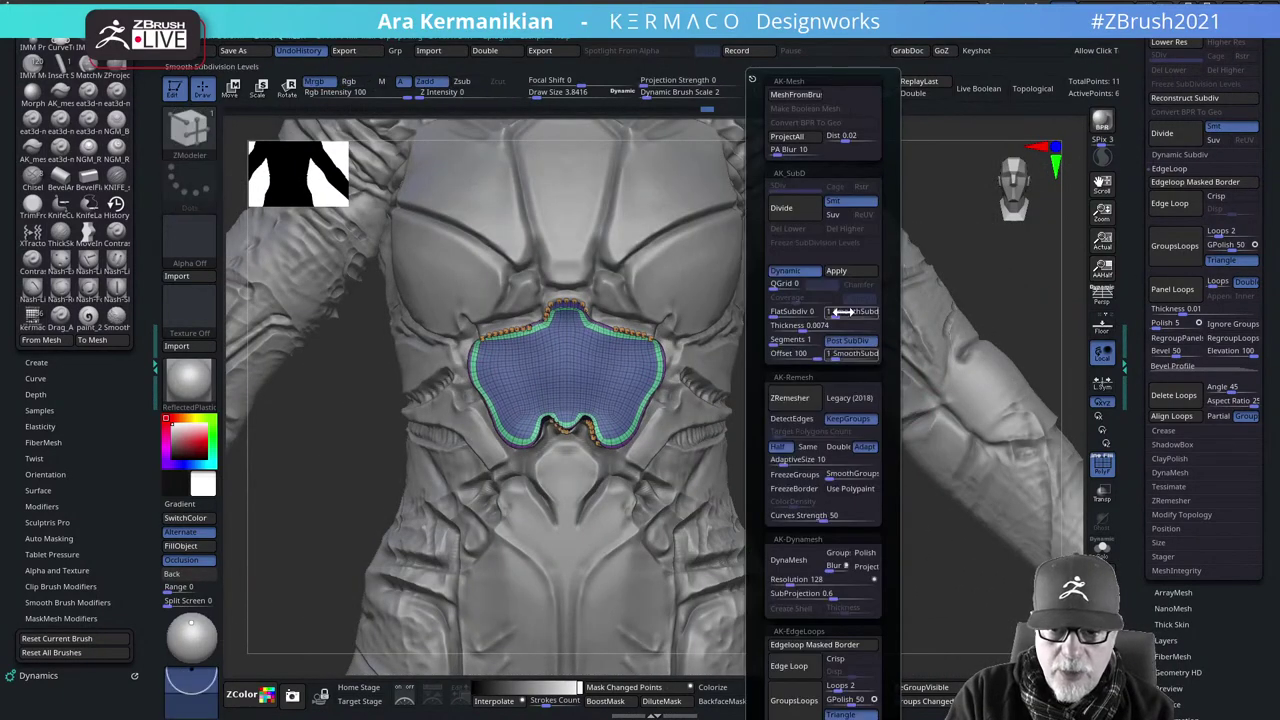
{"action": "left_click_drag", "start_coordinate": [834, 316], "coordinate": [814, 314]}
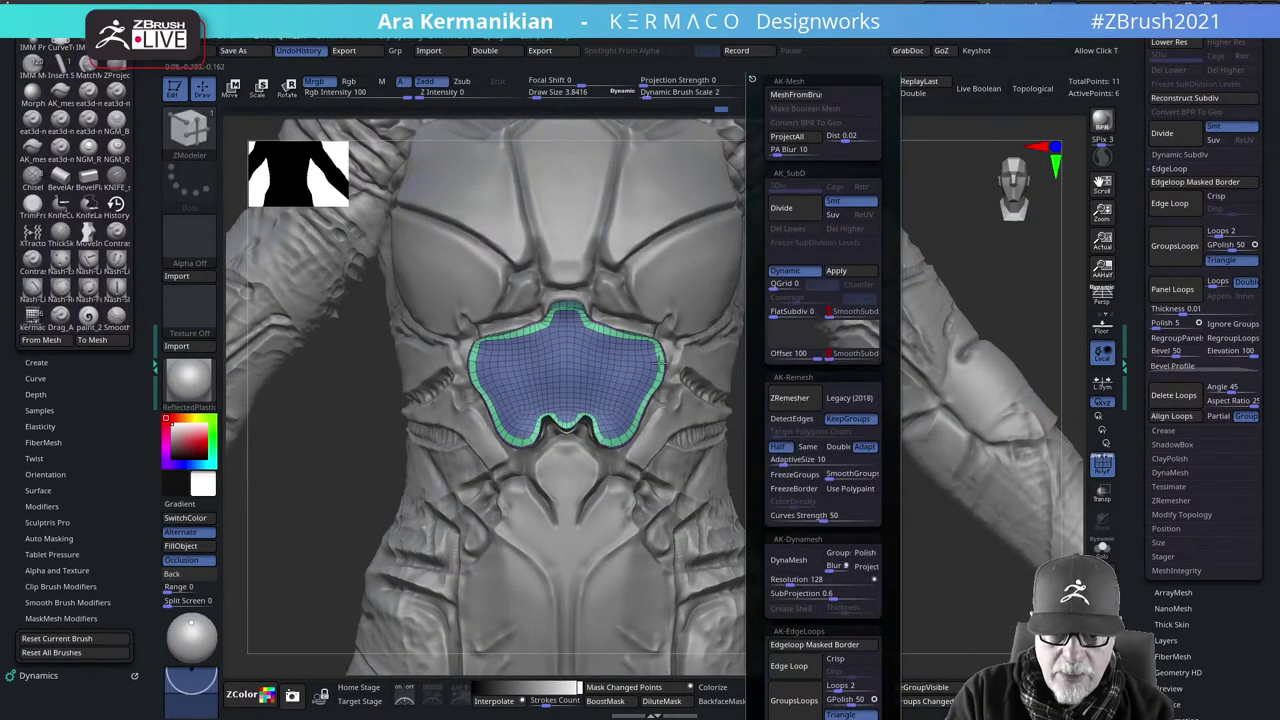
{"action": "key", "text": "space"}
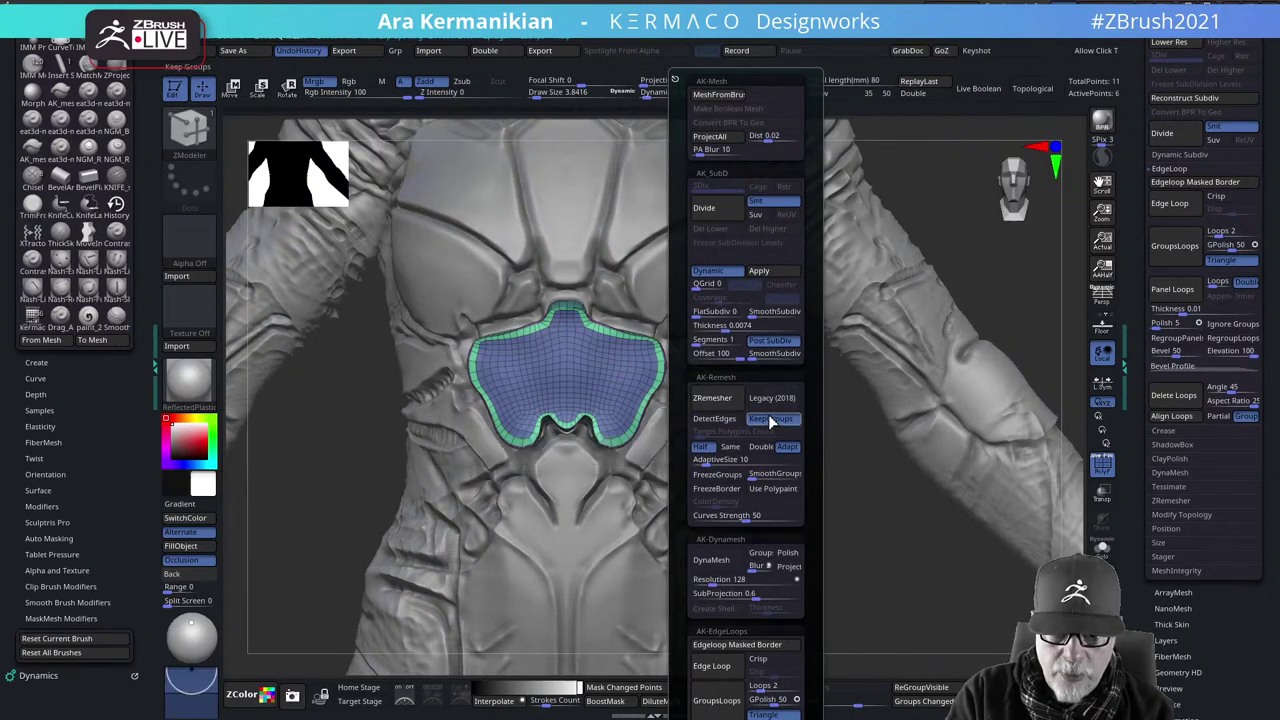
{"action": "left_click", "coordinate": [761, 272]}
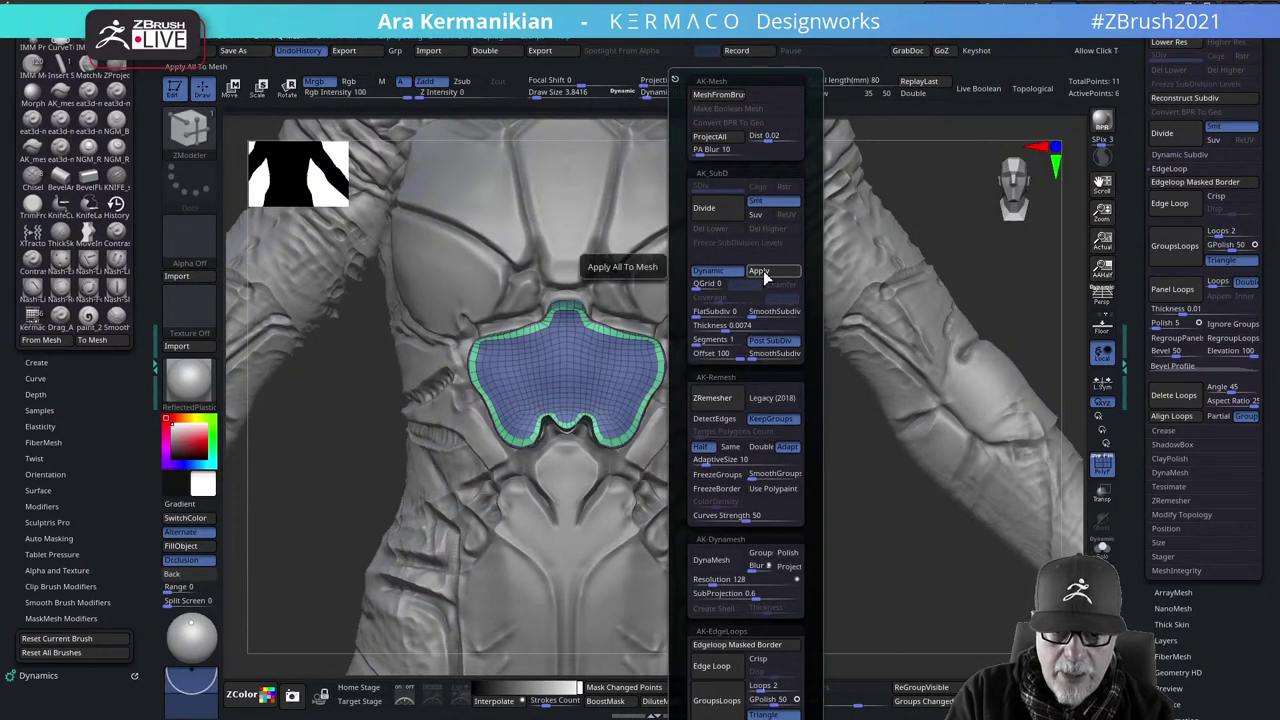
{"action": "left_click_drag", "start_coordinate": [822, 489], "coordinate": [600, 375]}
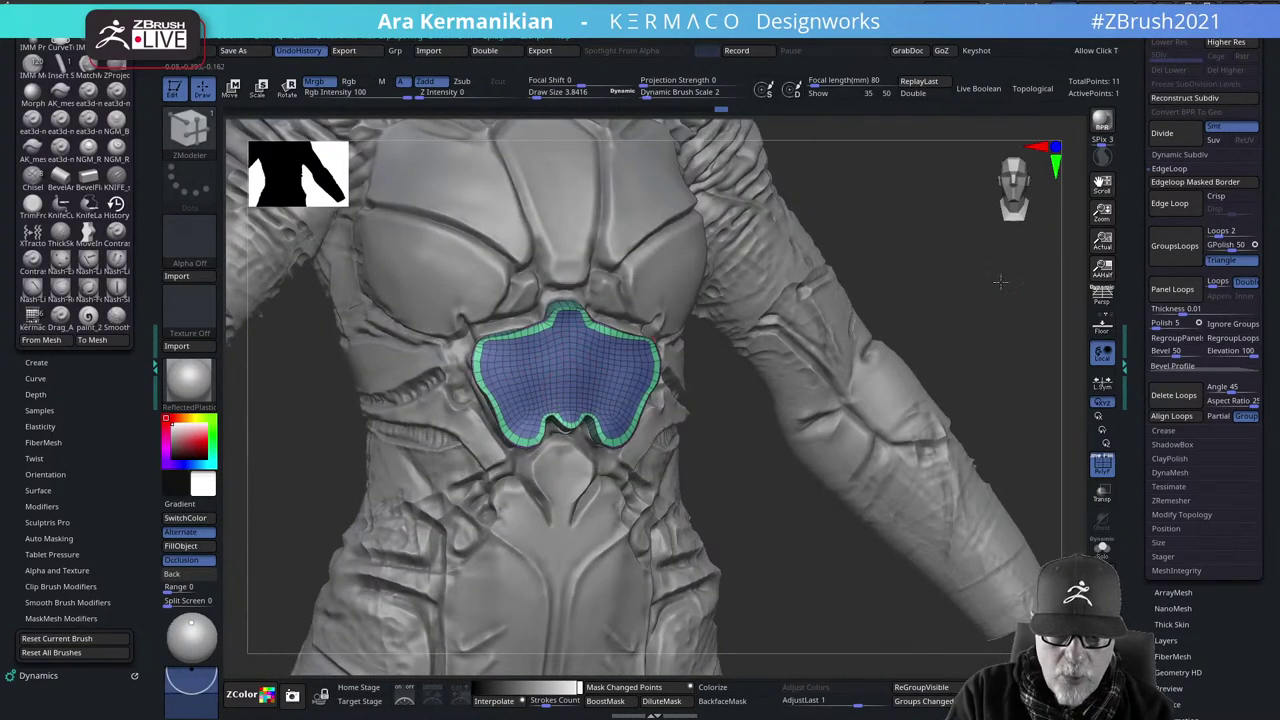
Isolate the plate in Solo mode and hide its rear polygons, leaving only the front faces shown
{"action": "left_click_drag", "start_coordinate": [972, 270], "coordinate": [757, 303]}
{"action": "left_click_drag", "start_coordinate": [620, 510], "coordinate": [496, 256], "text": "ctrl+shift"}
{"action": "mouse_move", "coordinate": [830, 368]}
{"action": "left_mouse_down"}
{"action": "mouse_move", "coordinate": [863, 371]}
{"action": "mouse_move", "coordinate": [826, 383]}
{"action": "mouse_move", "coordinate": [835, 360]}
{"action": "mouse_move", "coordinate": [806, 381]}
{"action": "left_mouse_up"}
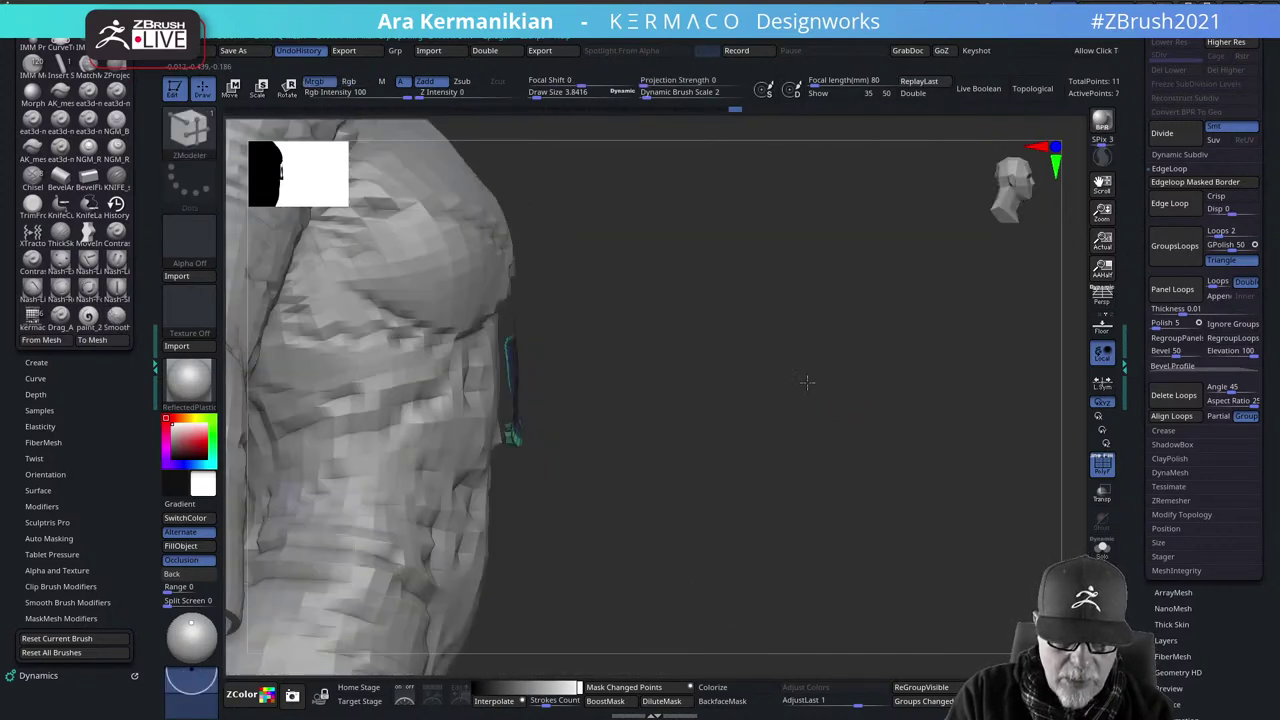
{"action": "mouse_move", "coordinate": [760, 451]}
{"action": "left_mouse_down", "text": "alt"}
{"action": "mouse_move", "coordinate": [938, 430]}
{"action": "mouse_move", "coordinate": [864, 460]}
{"action": "mouse_move", "coordinate": [850, 505]}
{"action": "left_mouse_up", "text": "alt"}
{"action": "left_click", "coordinate": [1102, 548]}
{"action": "left_click_drag", "start_coordinate": [538, 406], "coordinate": [658, 586], "text": "ctrl+shift"}
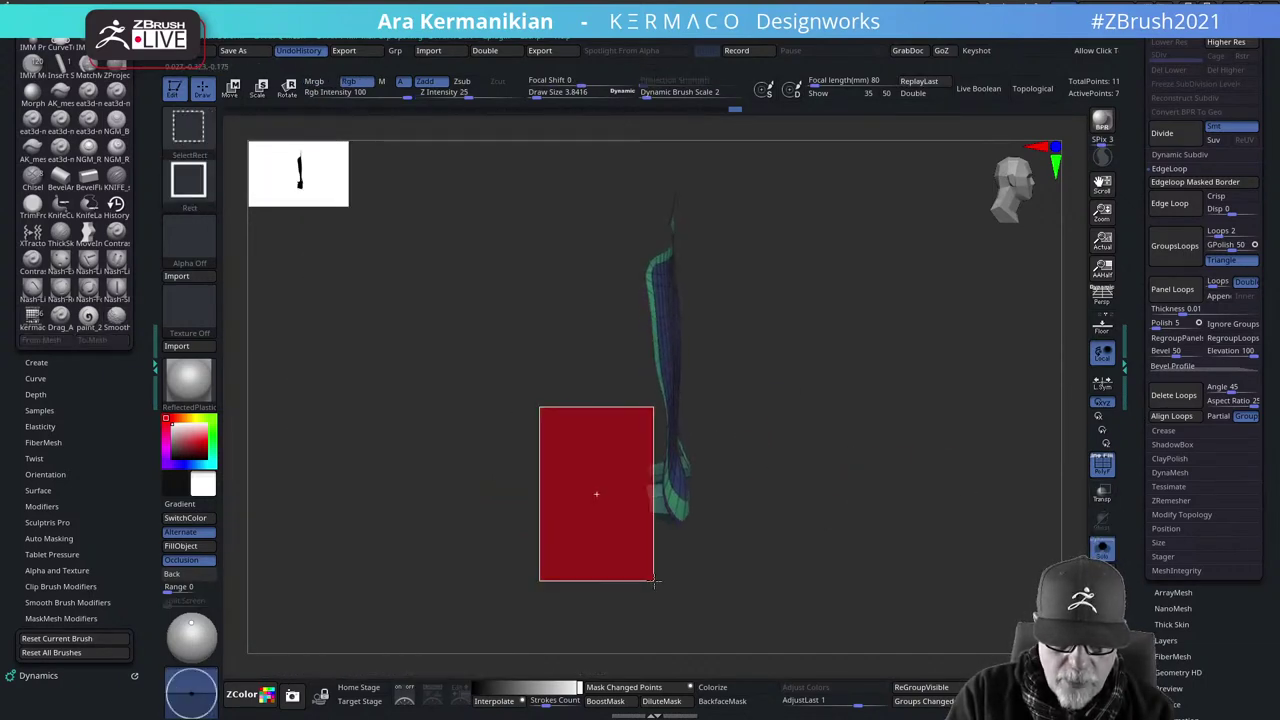
{"action": "left_click_drag", "start_coordinate": [822, 578], "coordinate": [680, 566]}
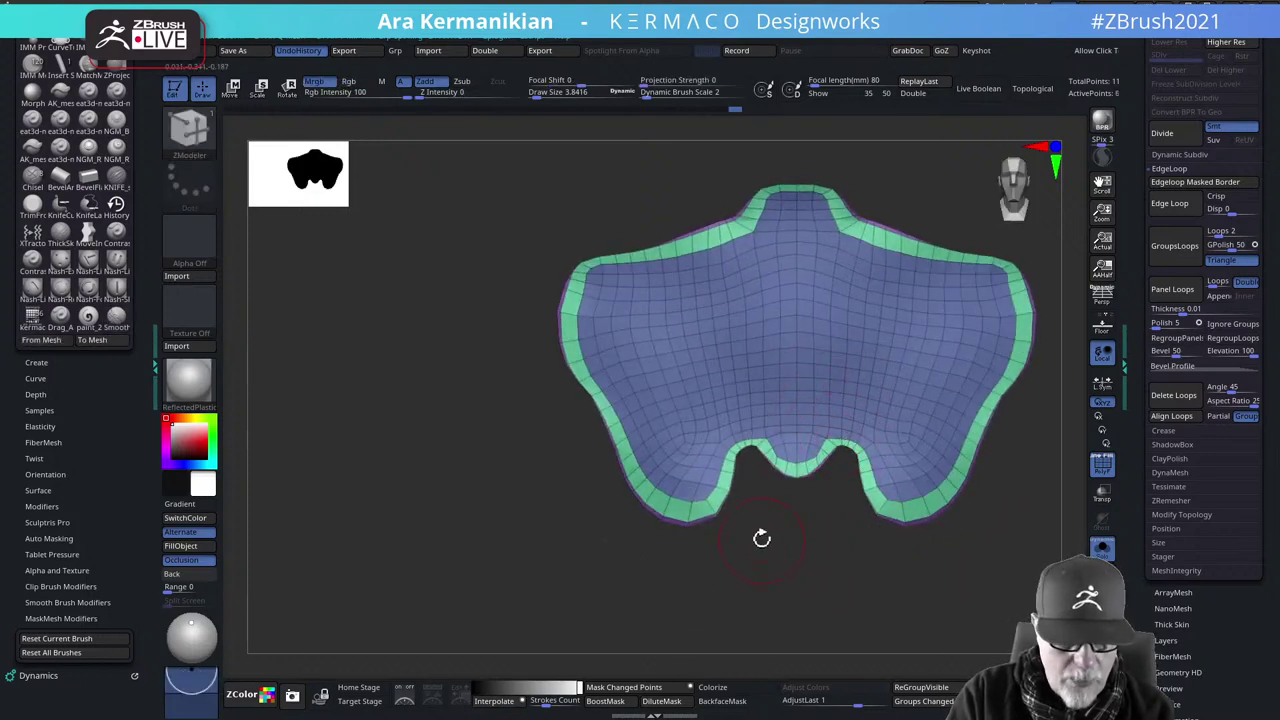
Center the gizmo on the plate's visible front faces, flatten them along Z and move them forward
{"action": "key", "text": "w"}
{"action": "left_click_drag", "start_coordinate": [793, 564], "coordinate": [750, 488]}
{"action": "key", "text": "f"}
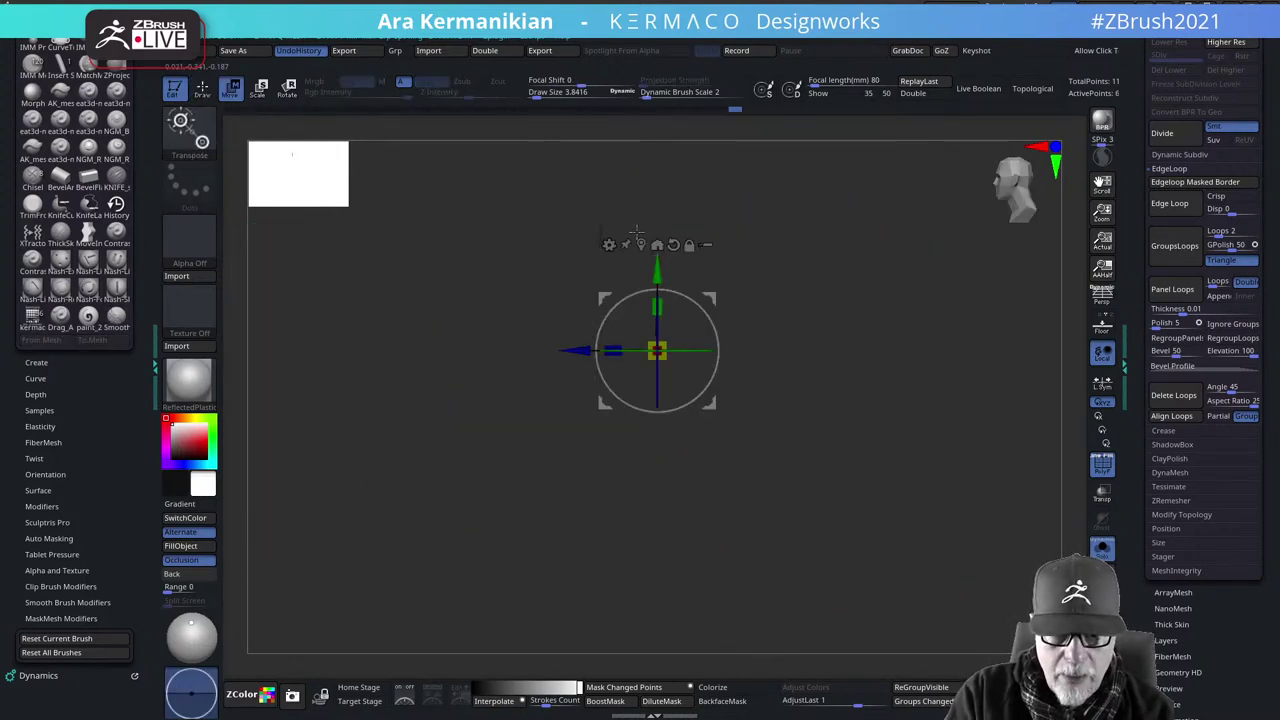
{"action": "left_click", "coordinate": [641, 244]}
{"action": "left_click_drag", "start_coordinate": [780, 342], "coordinate": [832, 534], "text": "alt"}
{"action": "left_click_drag", "start_coordinate": [832, 534], "coordinate": [855, 401]}
{"action": "left_click_drag", "start_coordinate": [855, 401], "coordinate": [782, 320], "text": "alt"}
{"action": "key", "text": "f"}
{"action": "key", "text": "f"}
{"action": "key", "text": "f"}
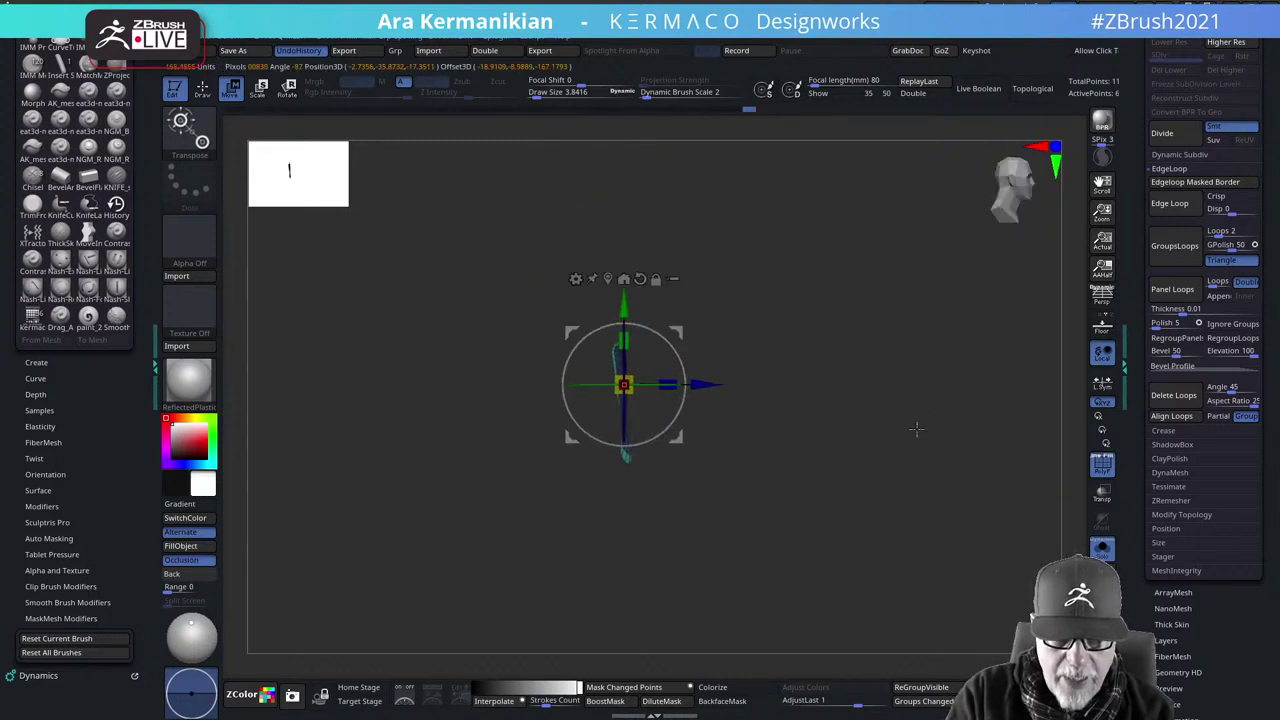
{"action": "left_click_drag", "start_coordinate": [677, 386], "coordinate": [426, 384]}
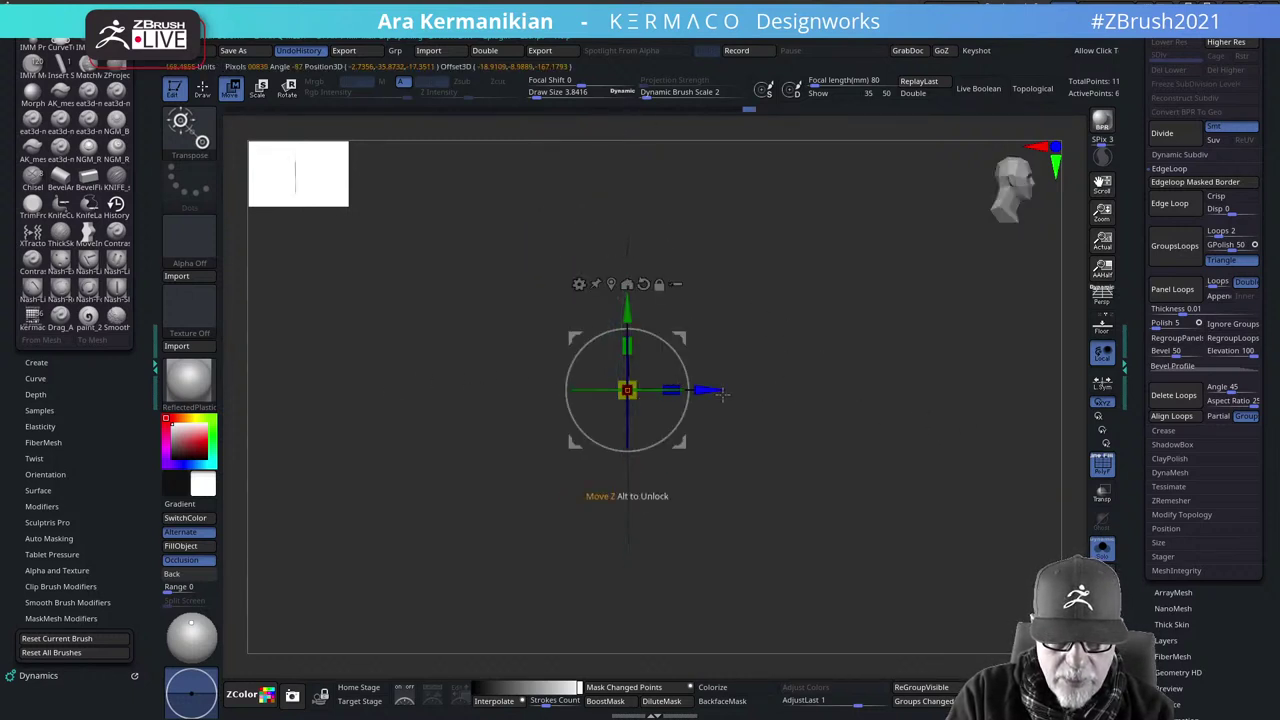
{"action": "left_click_drag", "start_coordinate": [722, 393], "coordinate": [754, 392]}
Unhide the rest of the plate and turn off Solo mode to bring back the suit
{"action": "left_click", "coordinate": [950, 470], "text": "ctrl+shift"}
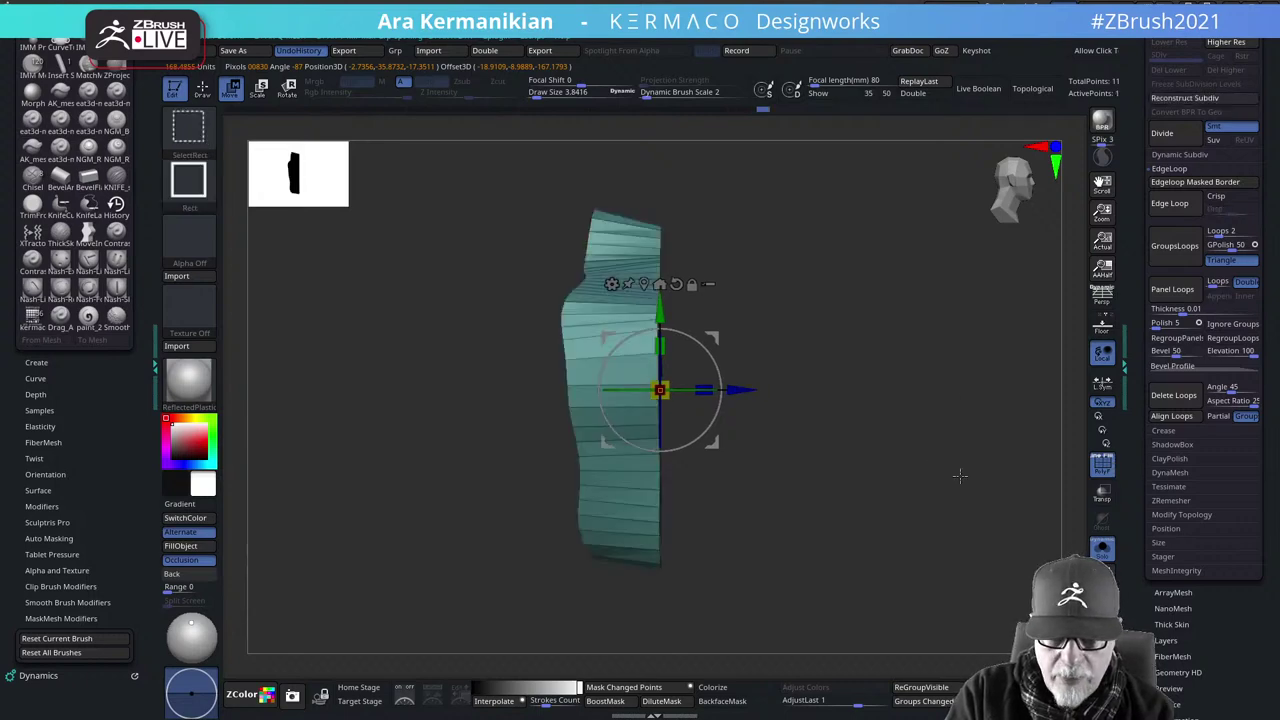
{"action": "left_click_drag", "start_coordinate": [960, 474], "coordinate": [810, 440]}
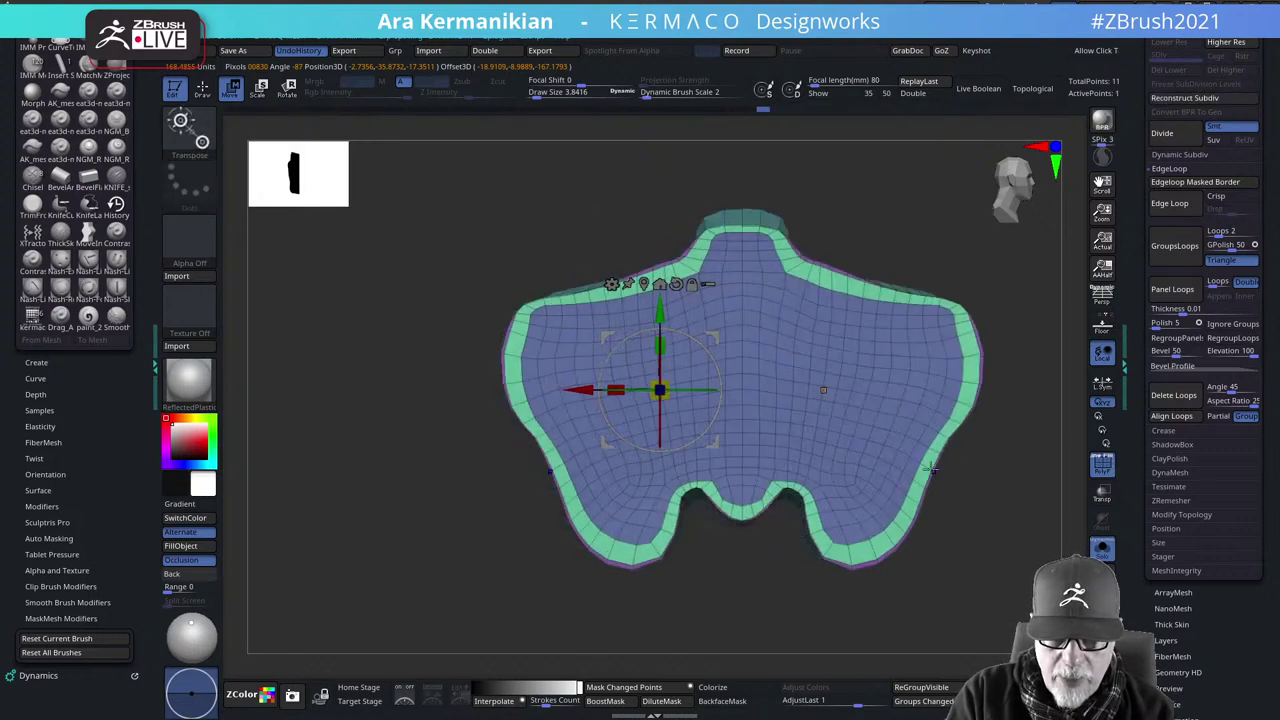
{"action": "left_click", "coordinate": [1104, 474]}
{"action": "left_click", "coordinate": [1104, 472]}
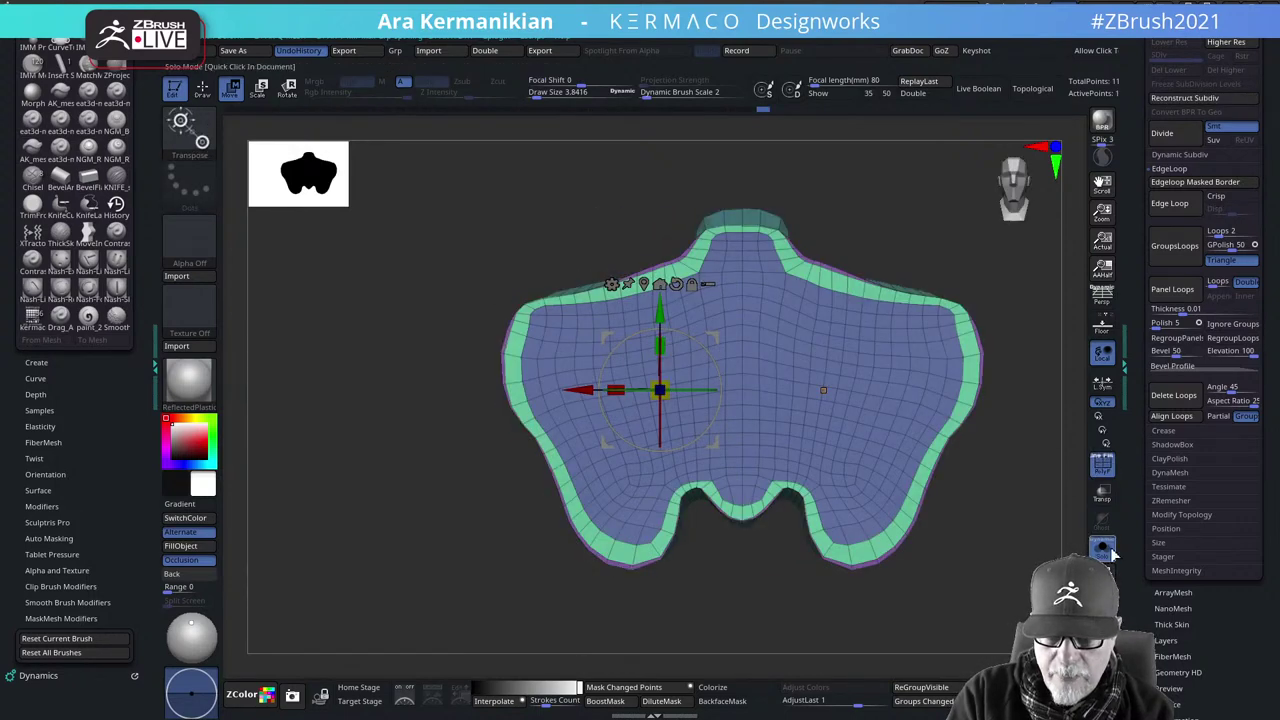
{"action": "left_click", "coordinate": [1106, 550]}
{"action": "left_click_drag", "start_coordinate": [1076, 514], "coordinate": [891, 477], "text": "alt"}
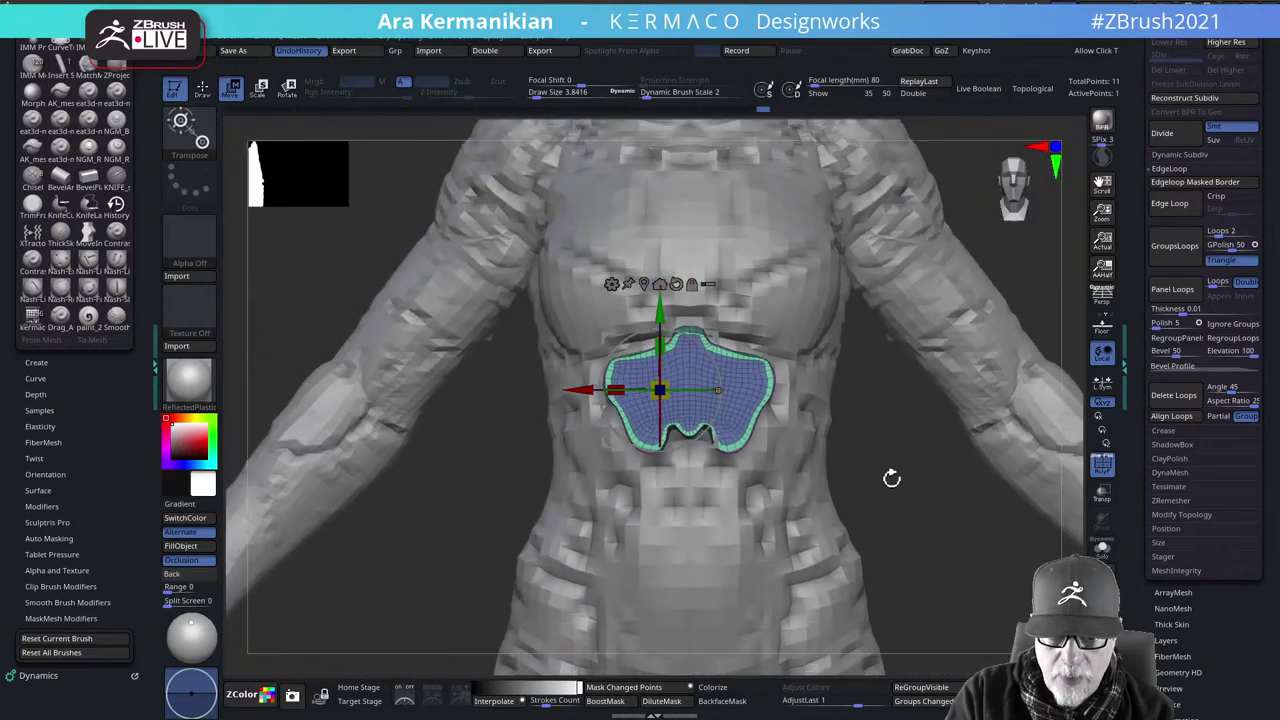
{"action": "left_click_drag", "start_coordinate": [905, 520], "coordinate": [860, 541], "text": "alt"}
Recenter the gizmo on the whole plate and scale the plate uniformly about its center
{"action": "key", "text": "space"}
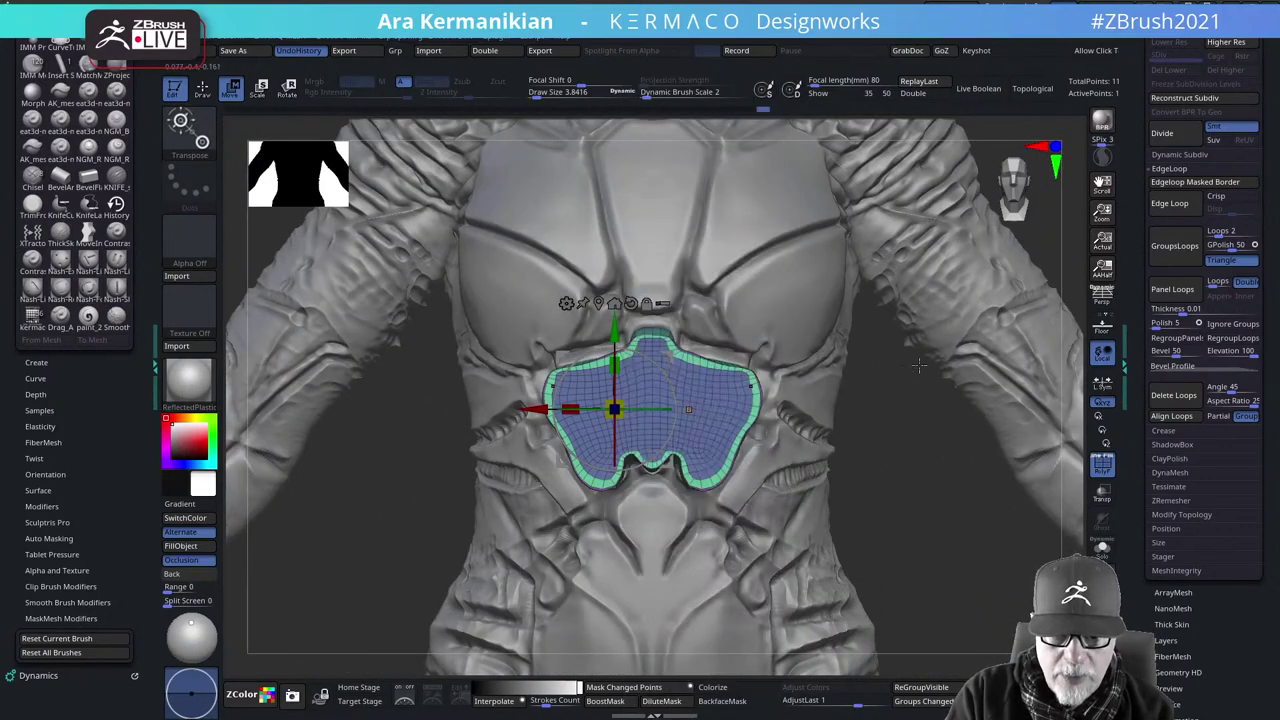
{"action": "key", "text": "space"}
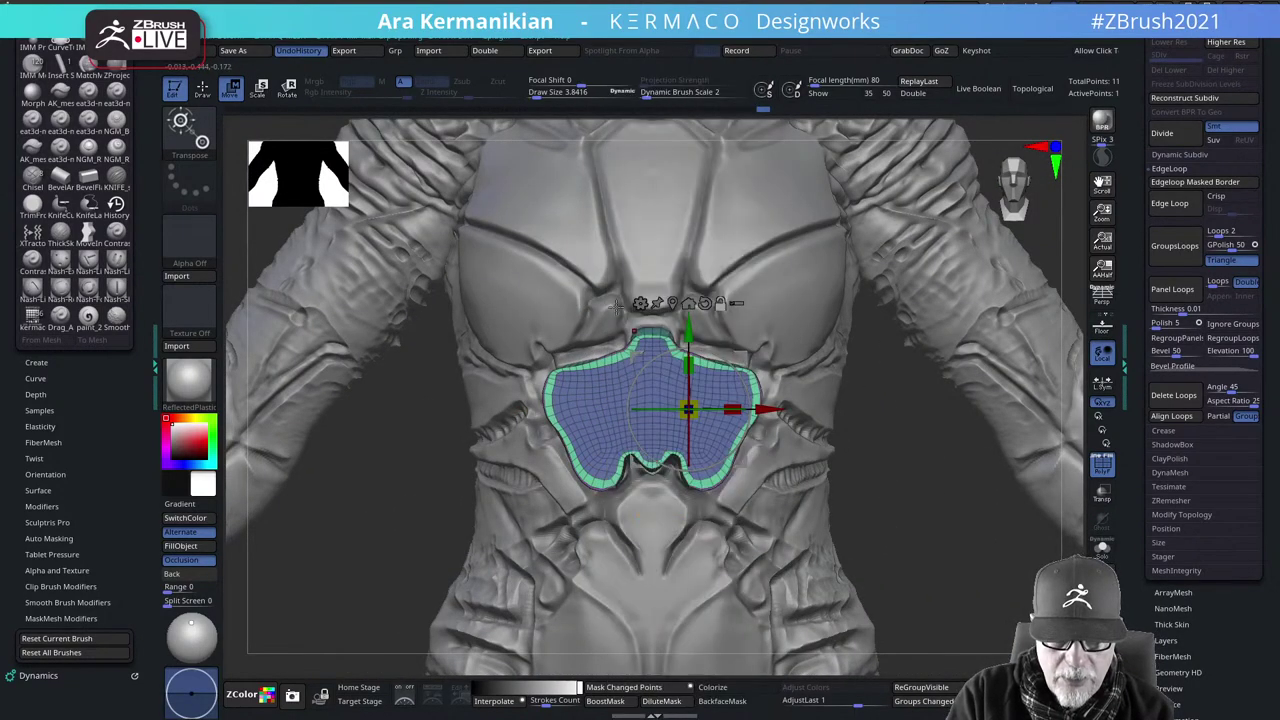
{"action": "left_click", "coordinate": [673, 303]}
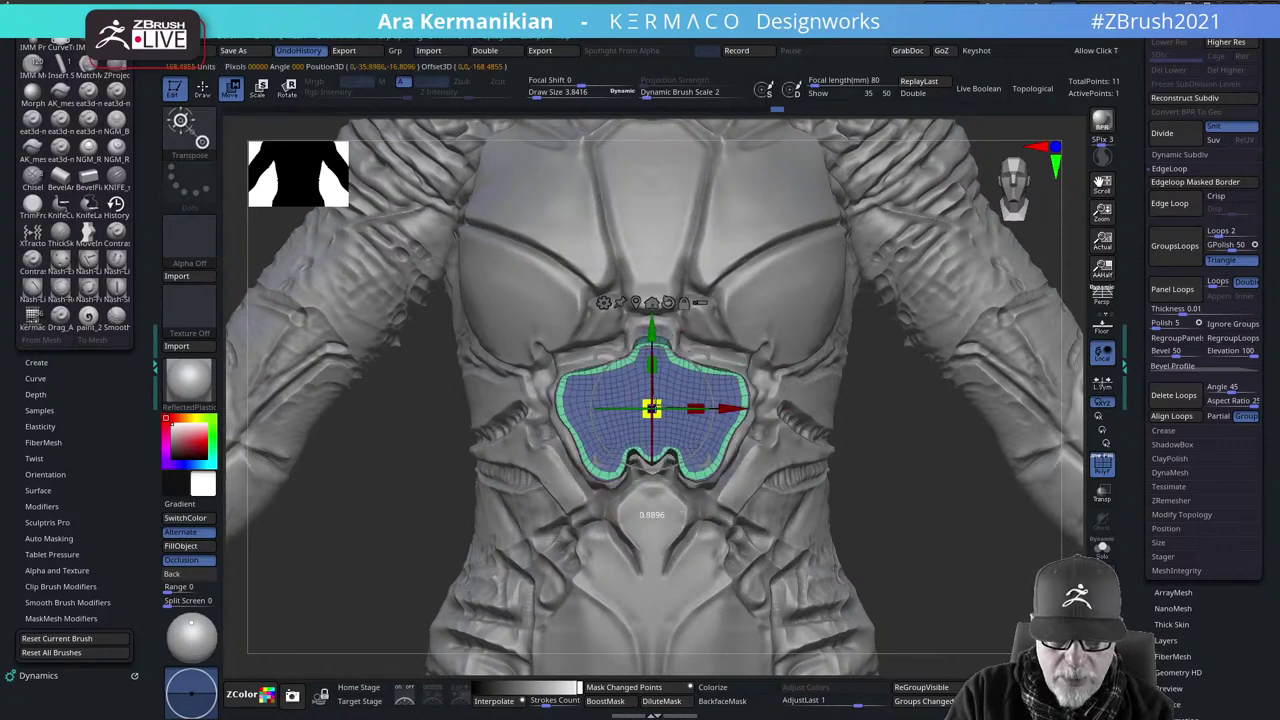
Mask the rear part of the thickened plate from a side view
{"action": "left_click_drag", "start_coordinate": [905, 479], "coordinate": [963, 500], "text": "shift"}
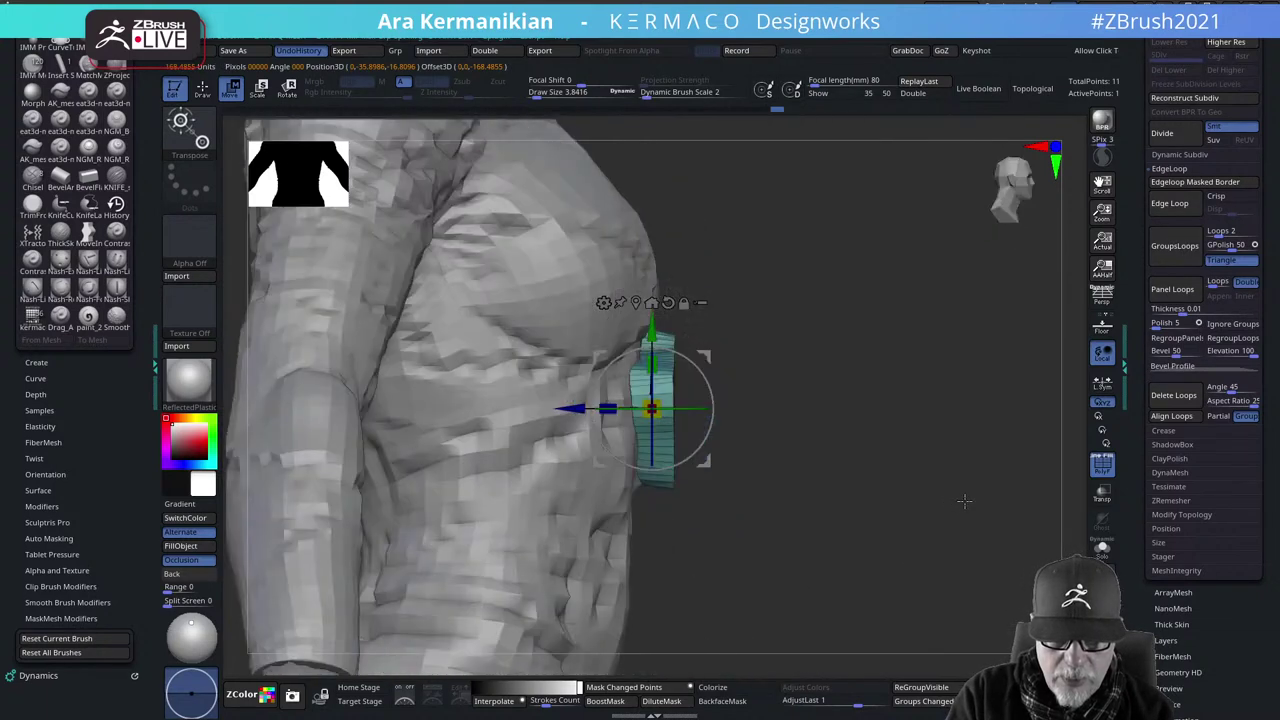
{"action": "left_click_drag", "start_coordinate": [855, 354], "coordinate": [995, 343], "text": "alt"}
{"action": "key", "text": "d"}
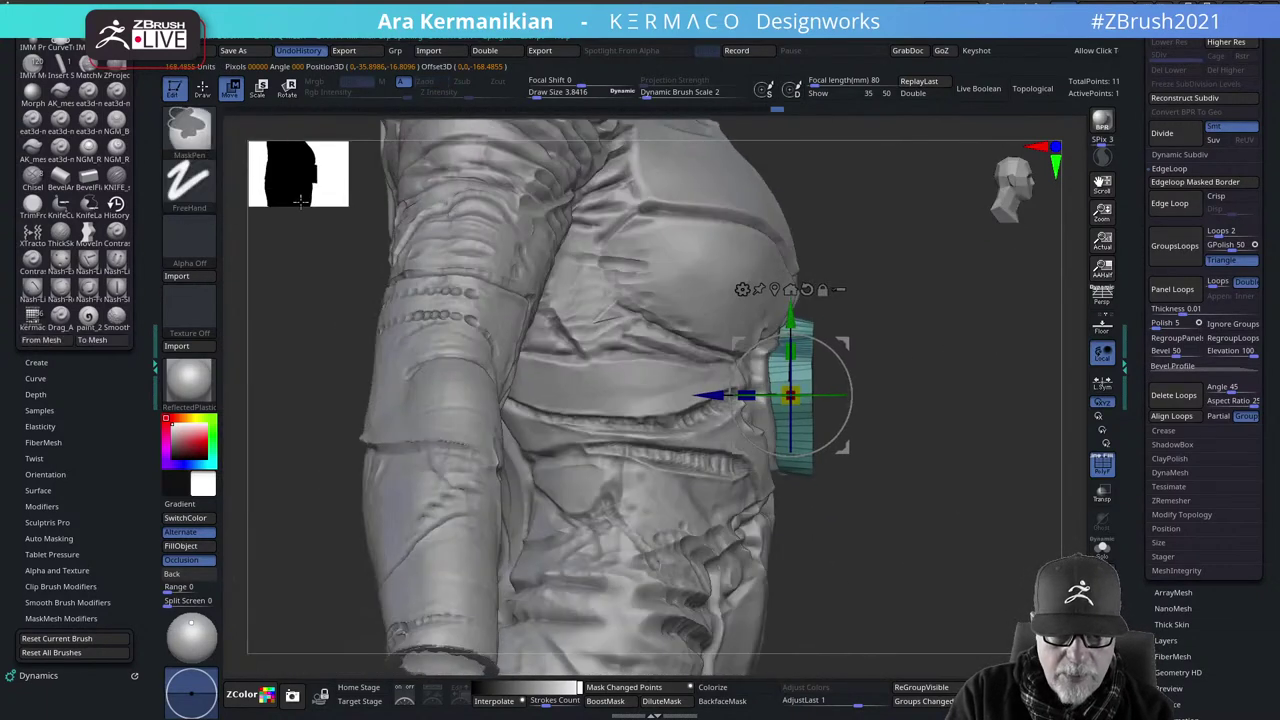
{"action": "left_click_drag", "start_coordinate": [342, 236], "coordinate": [787, 629], "text": "ctrl"}
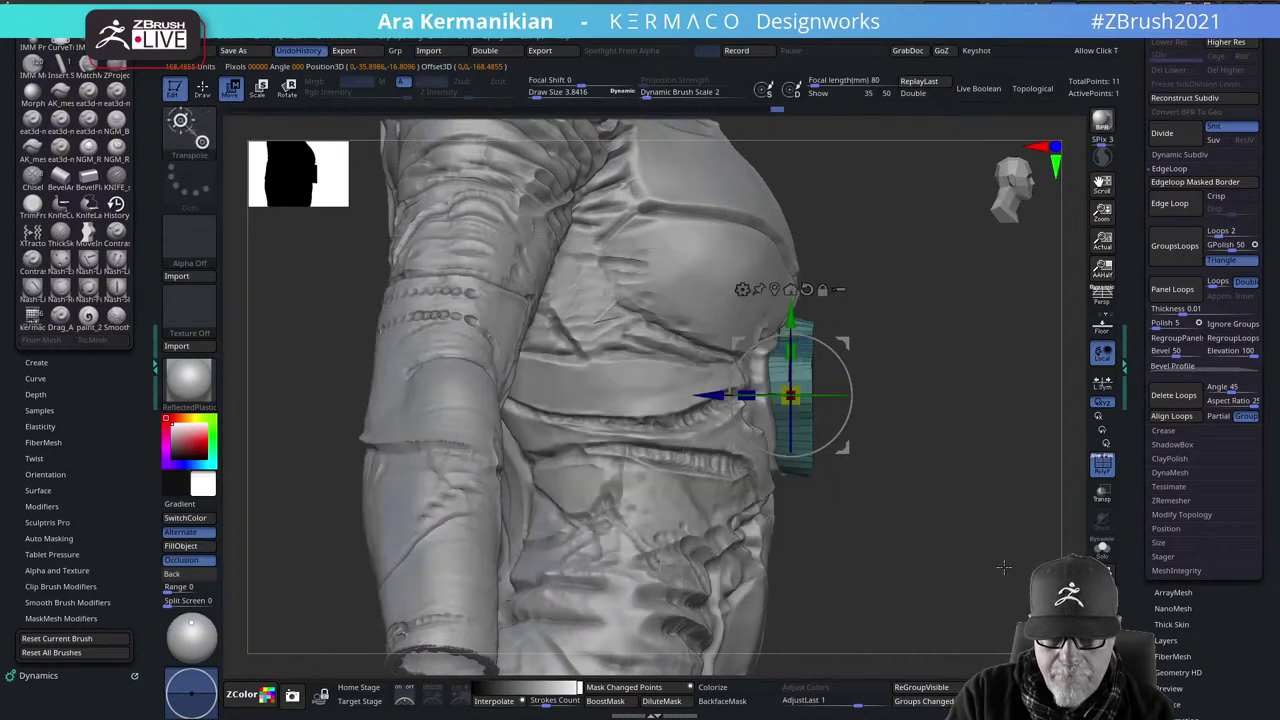
Scale the plate's unmasked front uniformly so its side walls taper toward the front face
{"action": "left_click_drag", "start_coordinate": [1003, 564], "coordinate": [948, 564], "text": "shift"}
{"action": "left_click_drag", "start_coordinate": [796, 390], "coordinate": [755, 432]}
{"action": "mouse_move", "coordinate": [520, 497]}
{"action": "left_mouse_down"}
{"action": "mouse_move", "coordinate": [486, 494]}
{"action": "mouse_move", "coordinate": [513, 475]}
{"action": "mouse_move", "coordinate": [437, 483]}
{"action": "mouse_move", "coordinate": [445, 530]}
{"action": "left_mouse_up"}
Set the ZModeler brush's edge action to Insert for adding edge loops to the plate
{"action": "key", "text": "q"}
{"action": "left_click", "coordinate": [843, 369]}
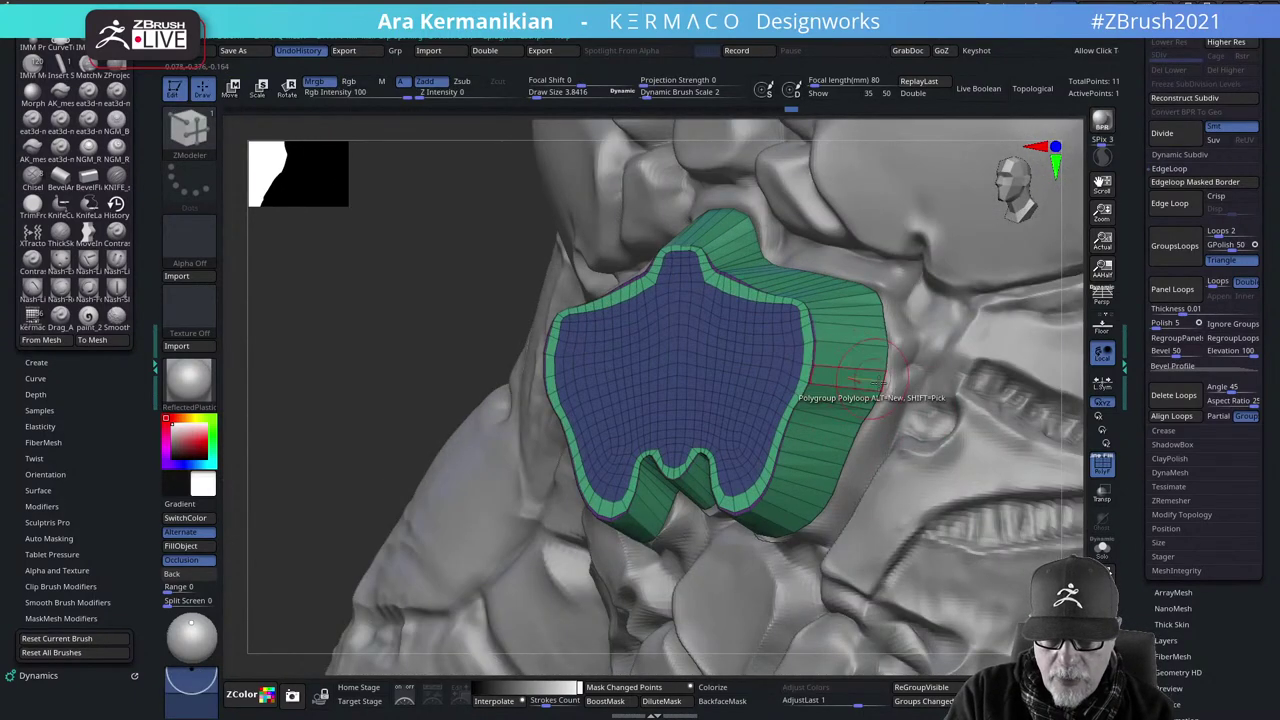
{"action": "key", "text": "space"}
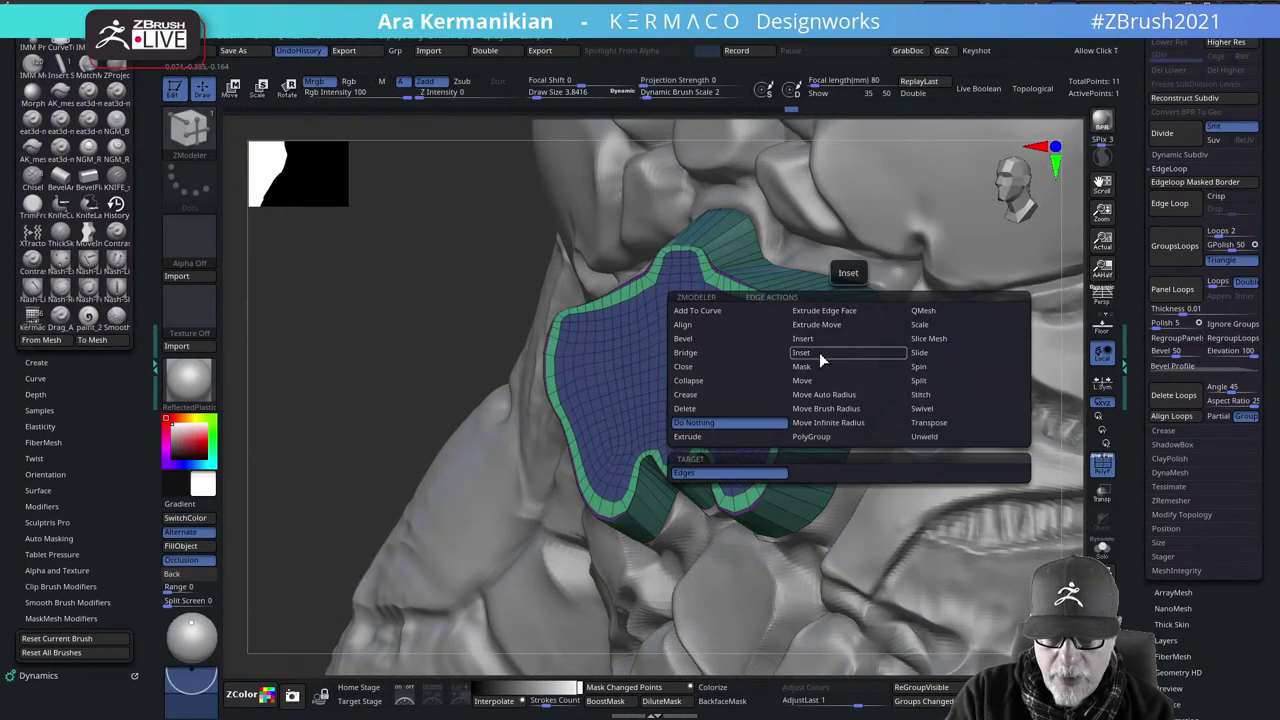
{"action": "left_click", "coordinate": [819, 352]}
{"action": "left_click", "coordinate": [848, 368]}
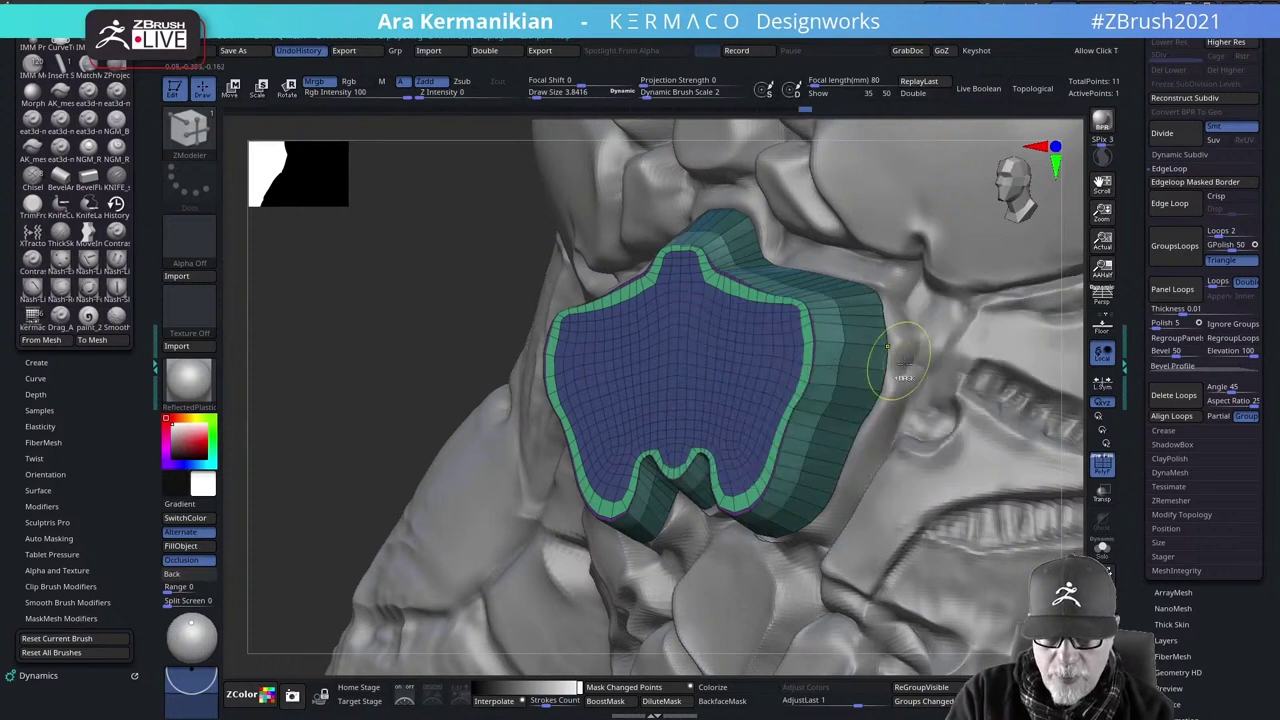
{"action": "key", "text": "ctrl+z"}
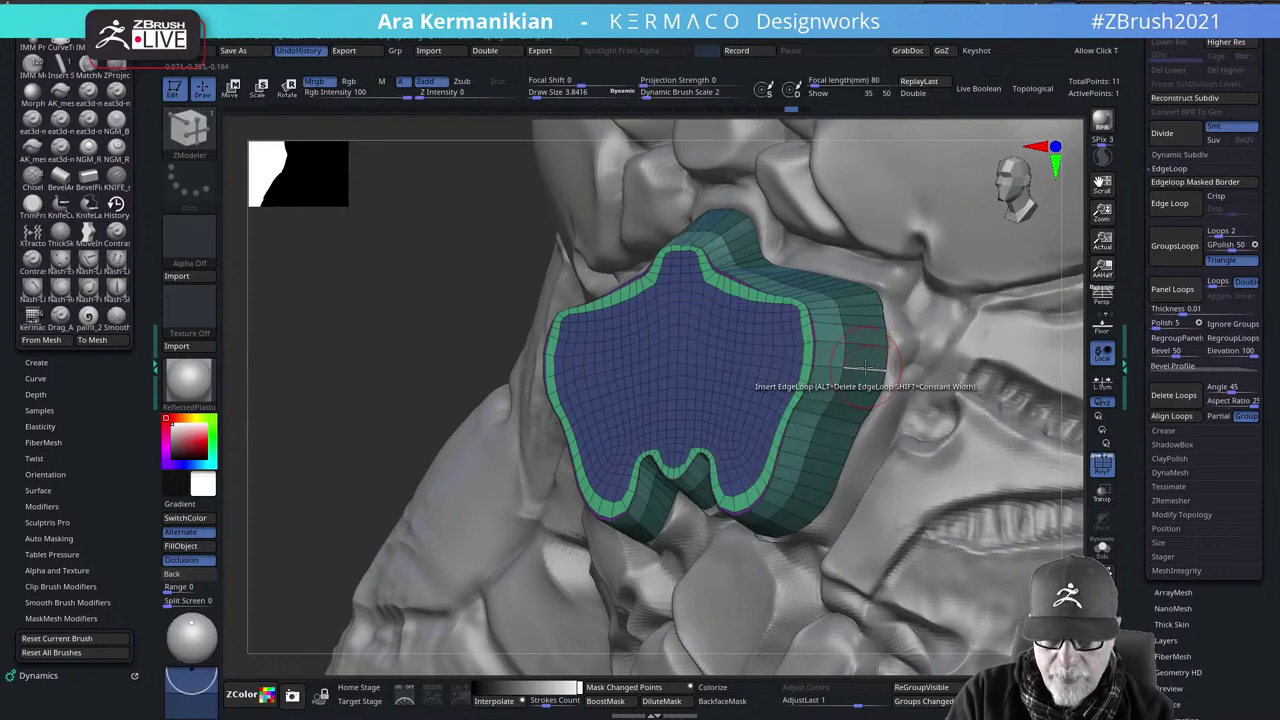
{"action": "left_click", "coordinate": [866, 368]}
{"action": "left_click", "coordinate": [829, 367]}
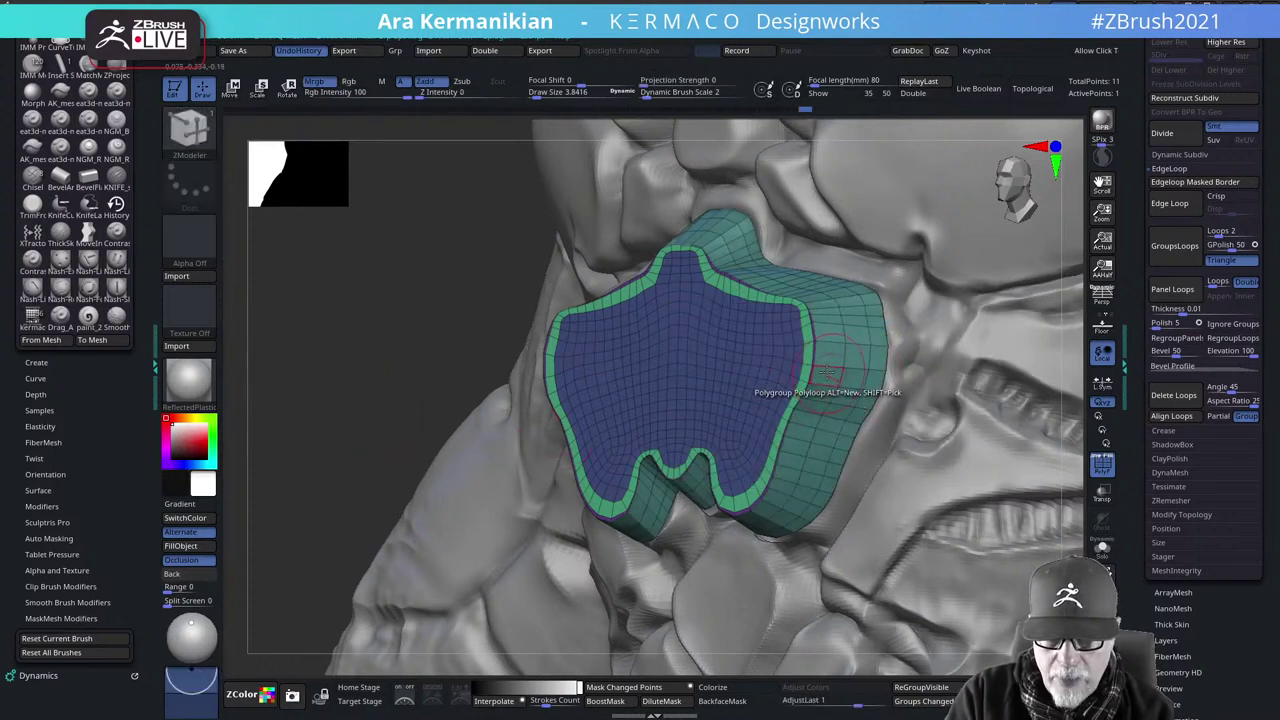
{"action": "left_click", "coordinate": [843, 382]}
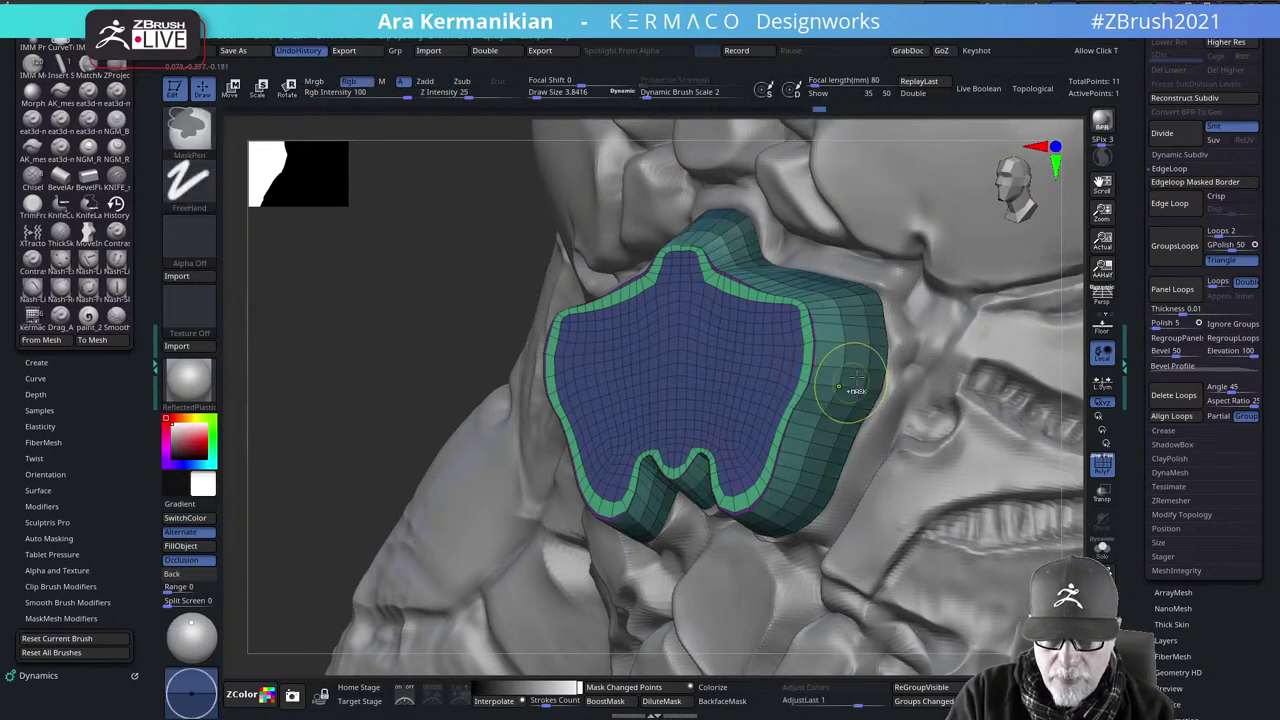
{"action": "left_click", "coordinate": [862, 370]}
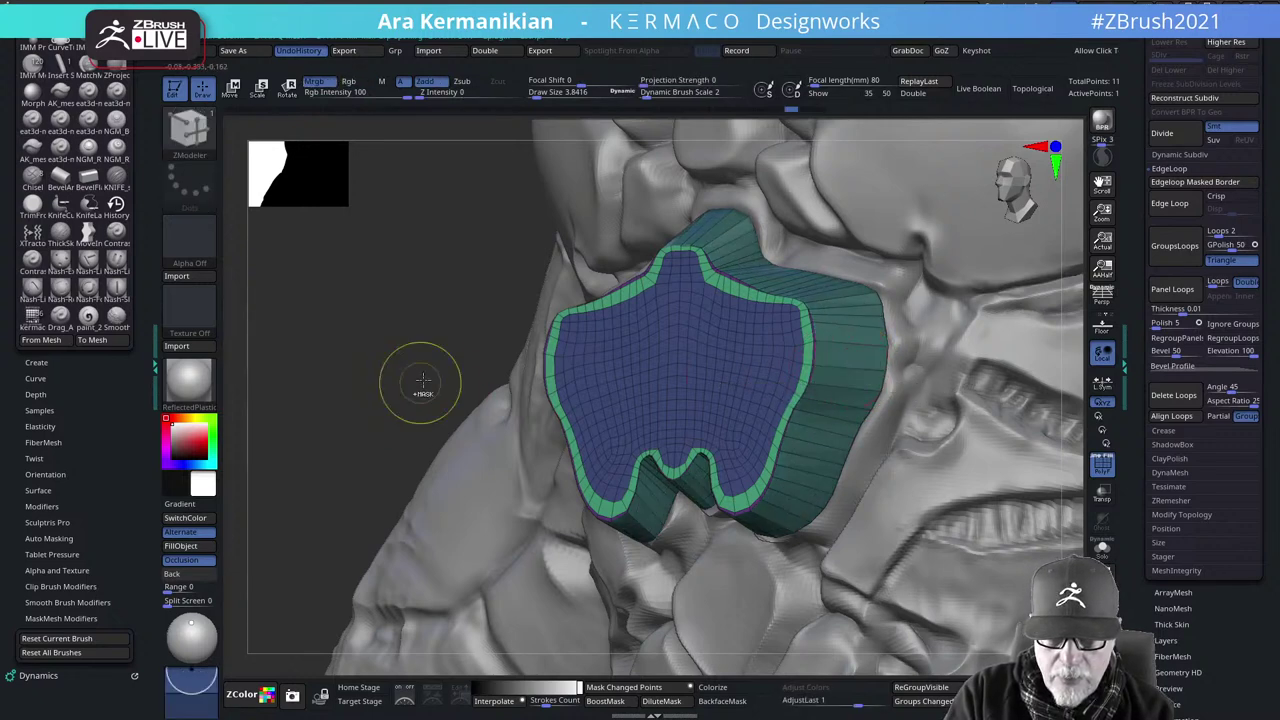
Insert several edge loops around the plate's side wall, running parallel to its front face
{"action": "left_click", "coordinate": [850, 372]}
{"action": "left_click", "coordinate": [850, 367]}
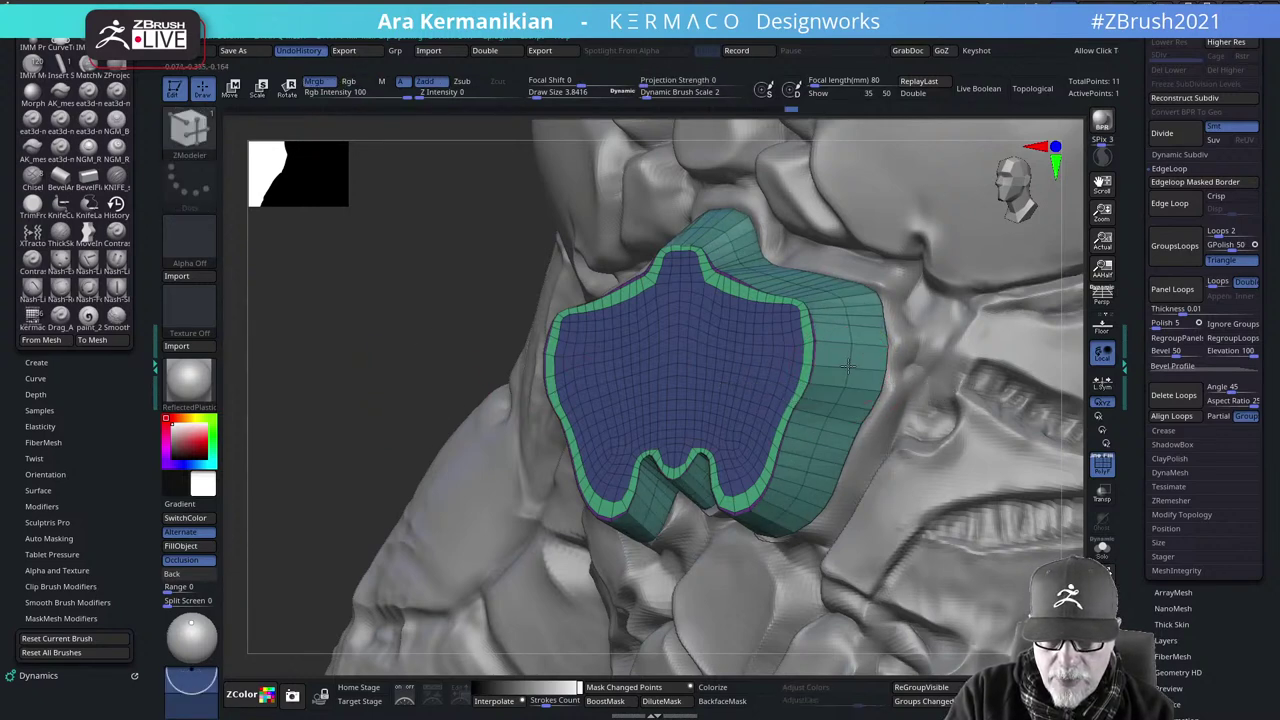
{"action": "left_click", "coordinate": [848, 366]}
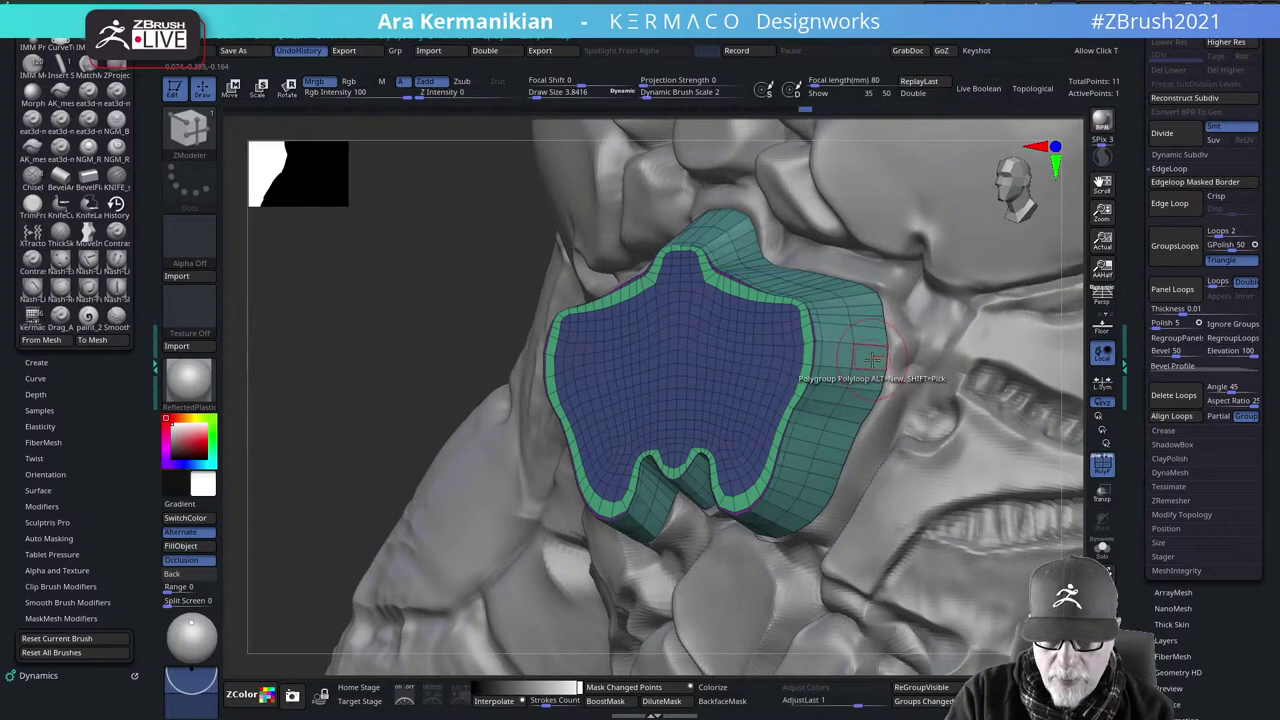
{"action": "left_click", "coordinate": [866, 335]}
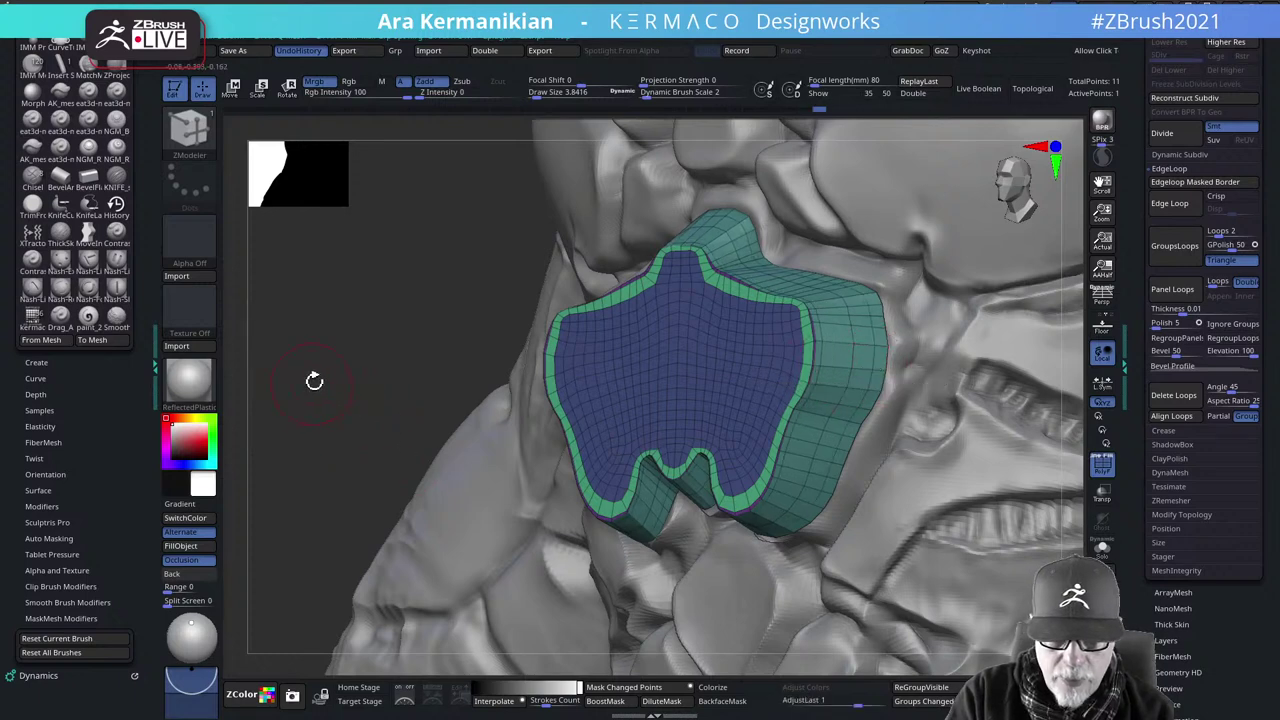
Smooth the plate's front rim along its outer side, from the upper corner downward
{"action": "left_click_drag", "start_coordinate": [314, 381], "coordinate": [332, 540], "text": "alt"}
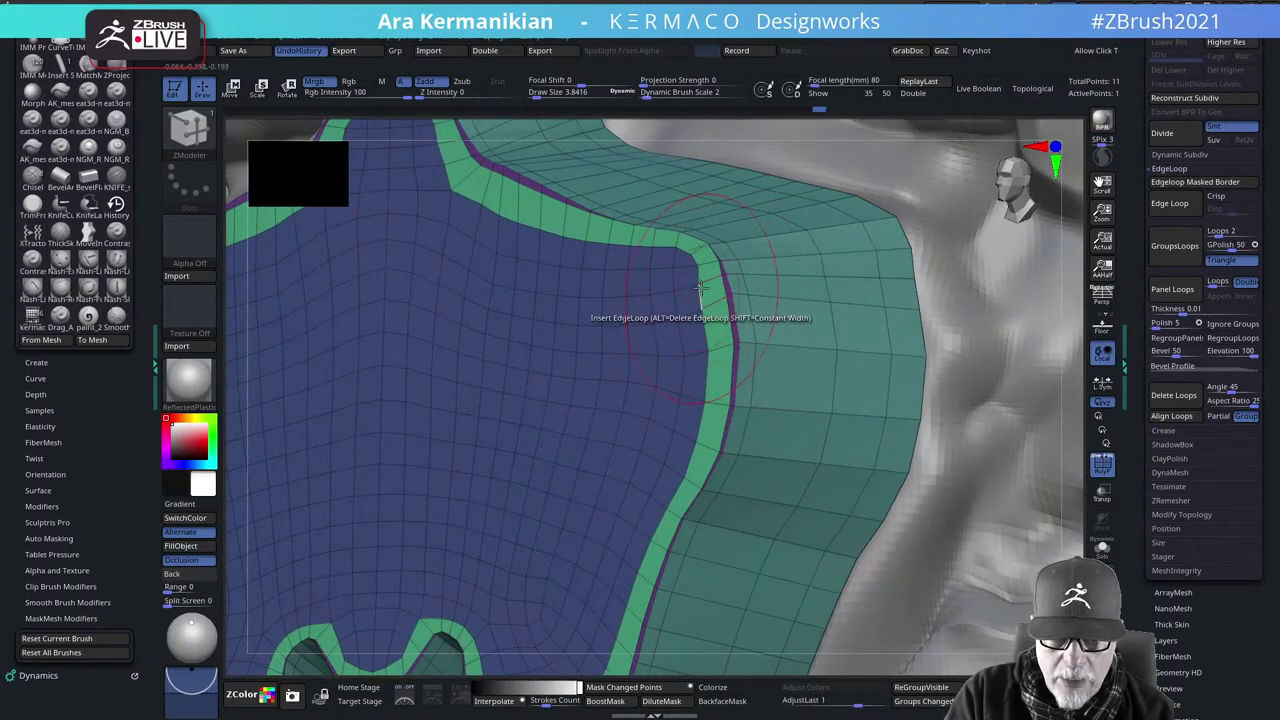
{"action": "mouse_move", "coordinate": [690, 240]}
{"action": "left_mouse_down", "text": "shift"}
{"action": "mouse_move", "coordinate": [712, 284]}
{"action": "mouse_move", "coordinate": [642, 560]}
{"action": "left_mouse_up", "text": "shift"}
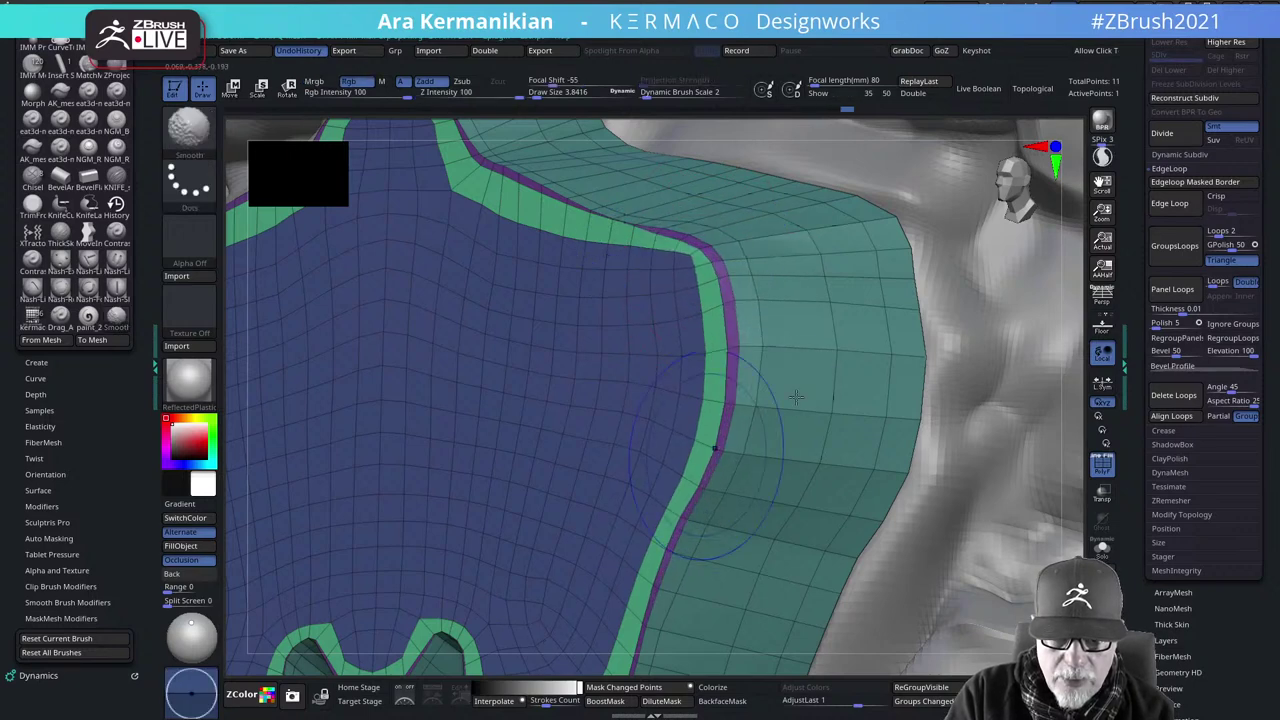
{"action": "key", "text": "f"}
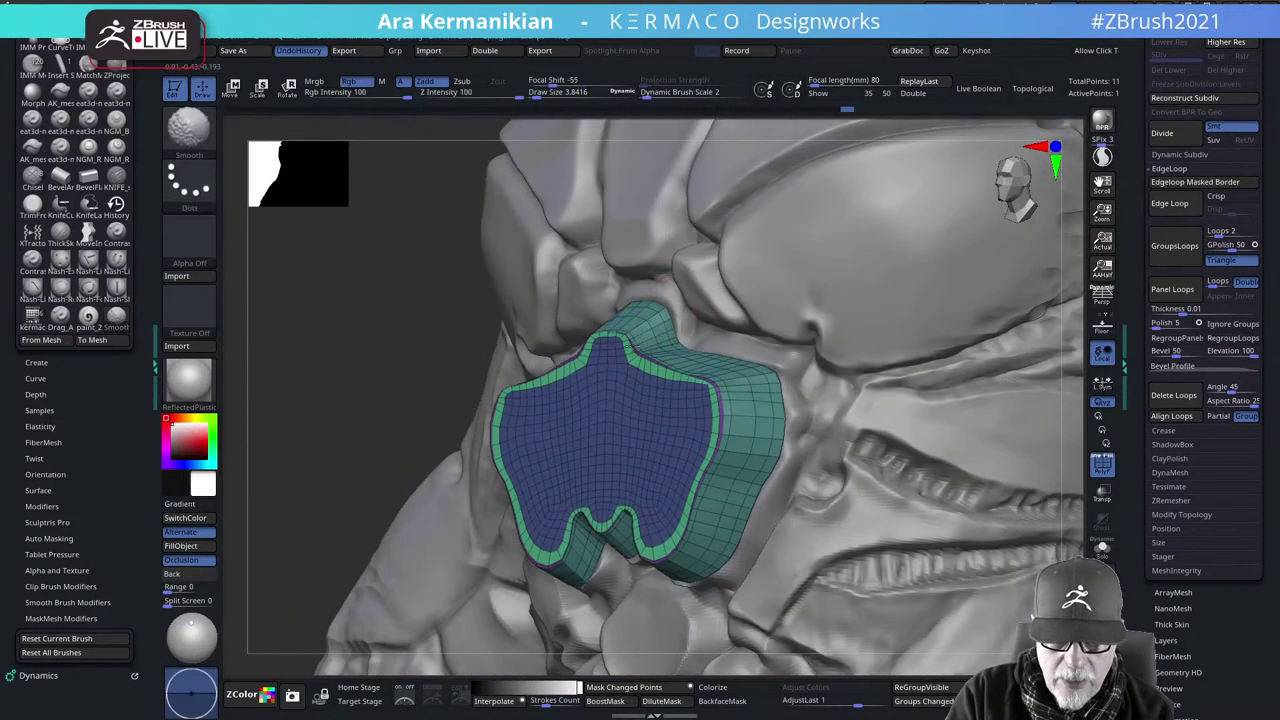
Hide the polyframe and smooth the plate's lower edge around the central notch and lower lobe
{"action": "left_click_drag", "start_coordinate": [329, 391], "coordinate": [370, 400], "text": "shift"}
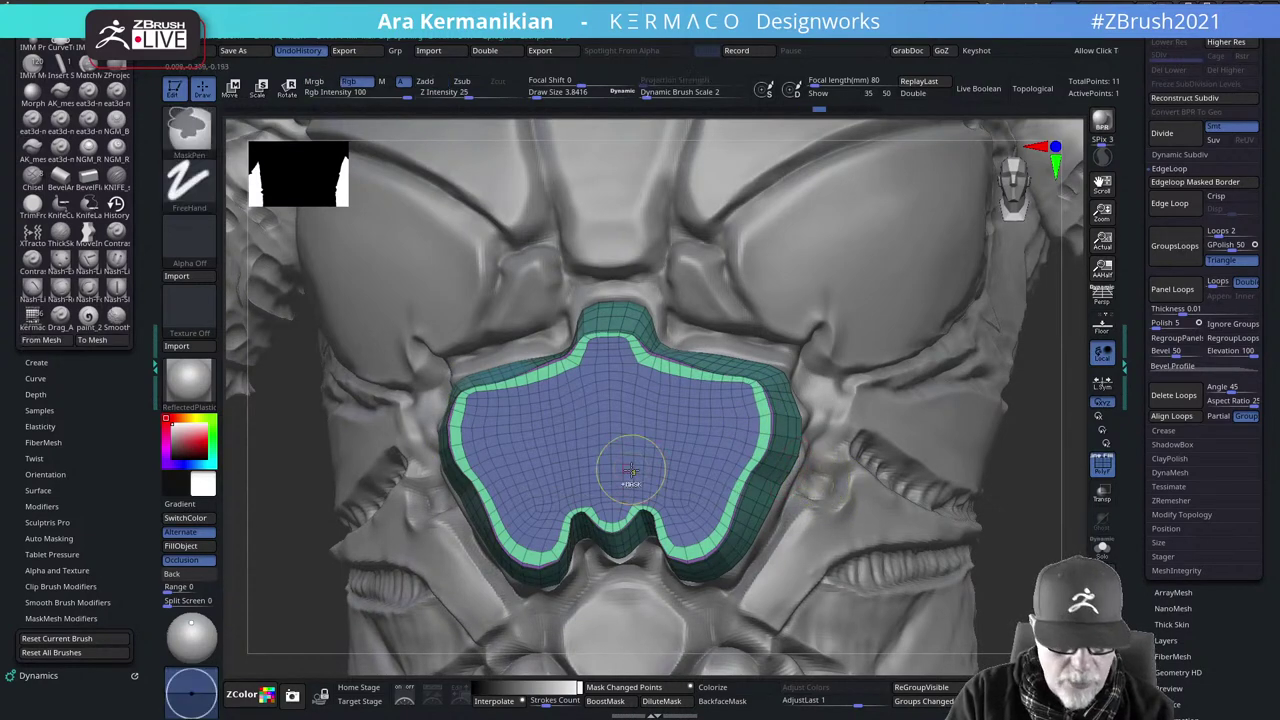
{"action": "key", "text": "ctrl+space"}
{"action": "left_click", "coordinate": [639, 539]}
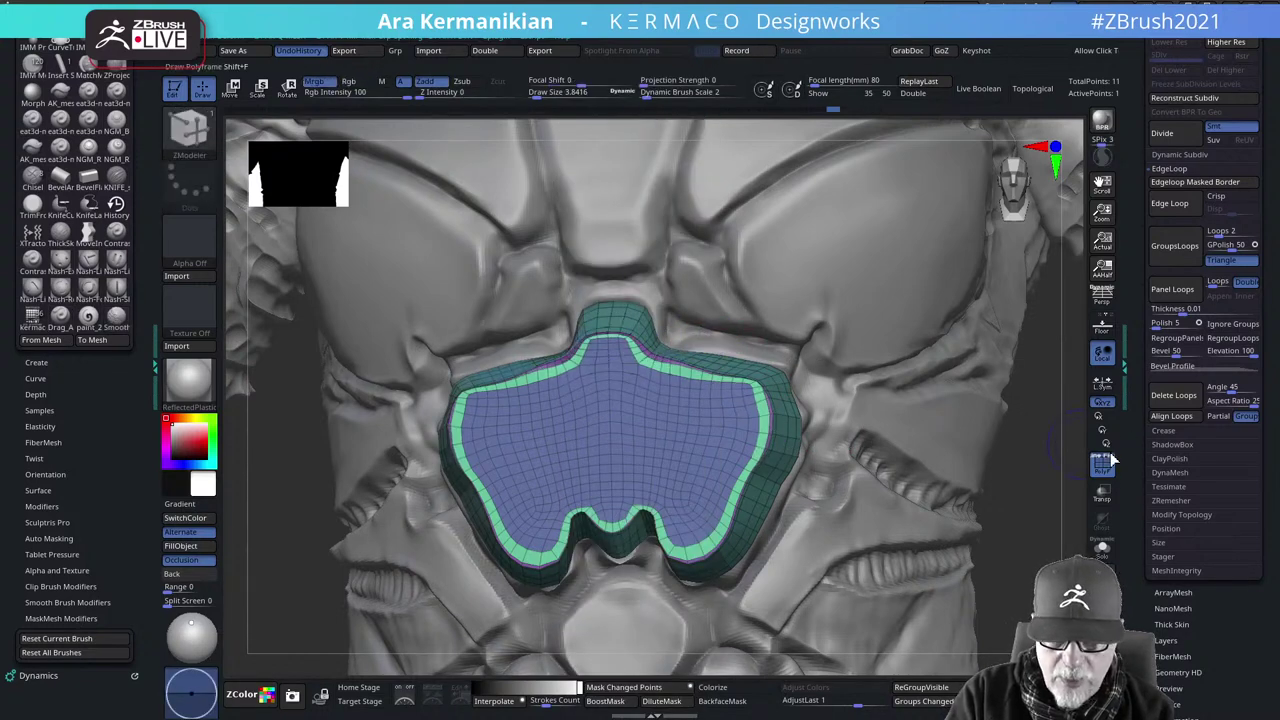
{"action": "key", "text": "shift+f"}
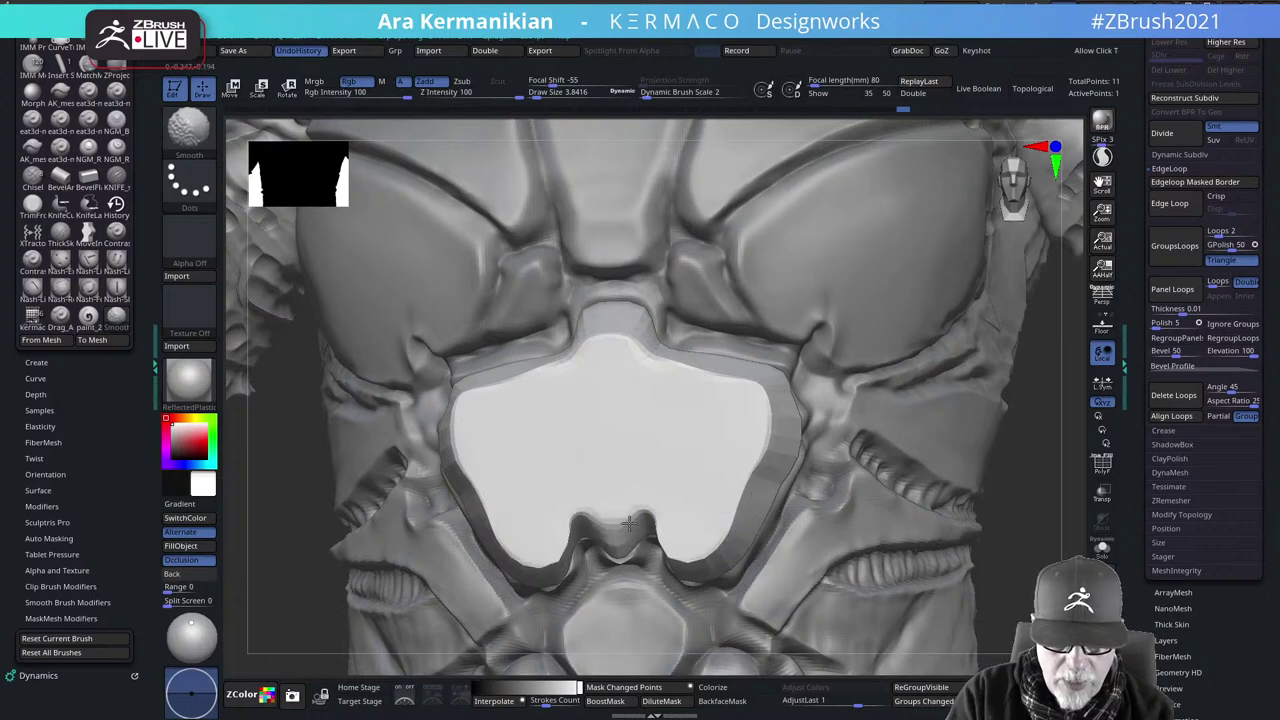
{"action": "left_click_drag", "start_coordinate": [689, 557], "coordinate": [702, 560], "text": "shift"}
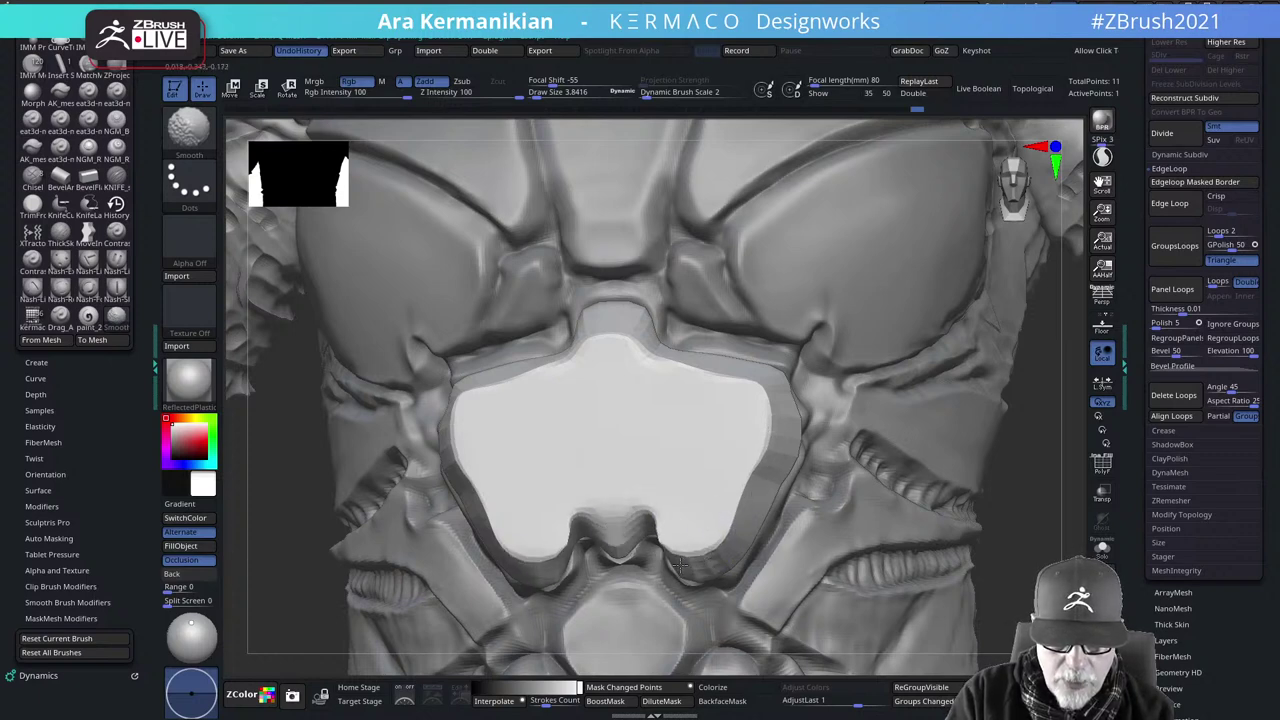
Pull the middle of the plate's lower edge downward using the Move brush at a draw size of about 4.6
{"action": "mouse_move", "coordinate": [1048, 534]}
{"action": "left_mouse_down", "text": "alt"}
{"action": "mouse_move", "coordinate": [945, 440]}
{"action": "mouse_move", "coordinate": [1100, 444]}
{"action": "left_mouse_up", "text": "alt"}
{"action": "mouse_move", "coordinate": [910, 394]}
{"action": "left_mouse_down", "text": "alt"}
{"action": "mouse_move", "coordinate": [889, 323]}
{"action": "mouse_move", "coordinate": [971, 394]}
{"action": "mouse_move", "coordinate": [800, 394]}
{"action": "left_mouse_up", "text": "alt"}
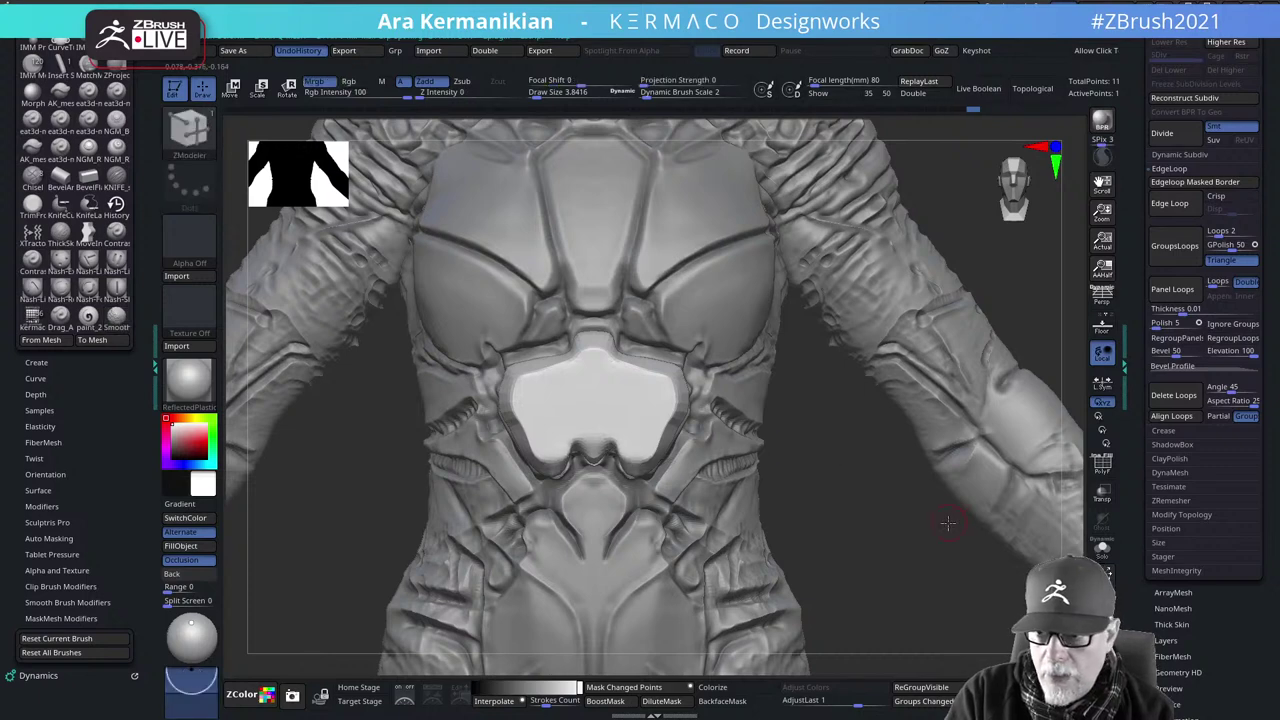
{"action": "left_click_drag", "start_coordinate": [949, 523], "coordinate": [1012, 572], "text": "alt"}
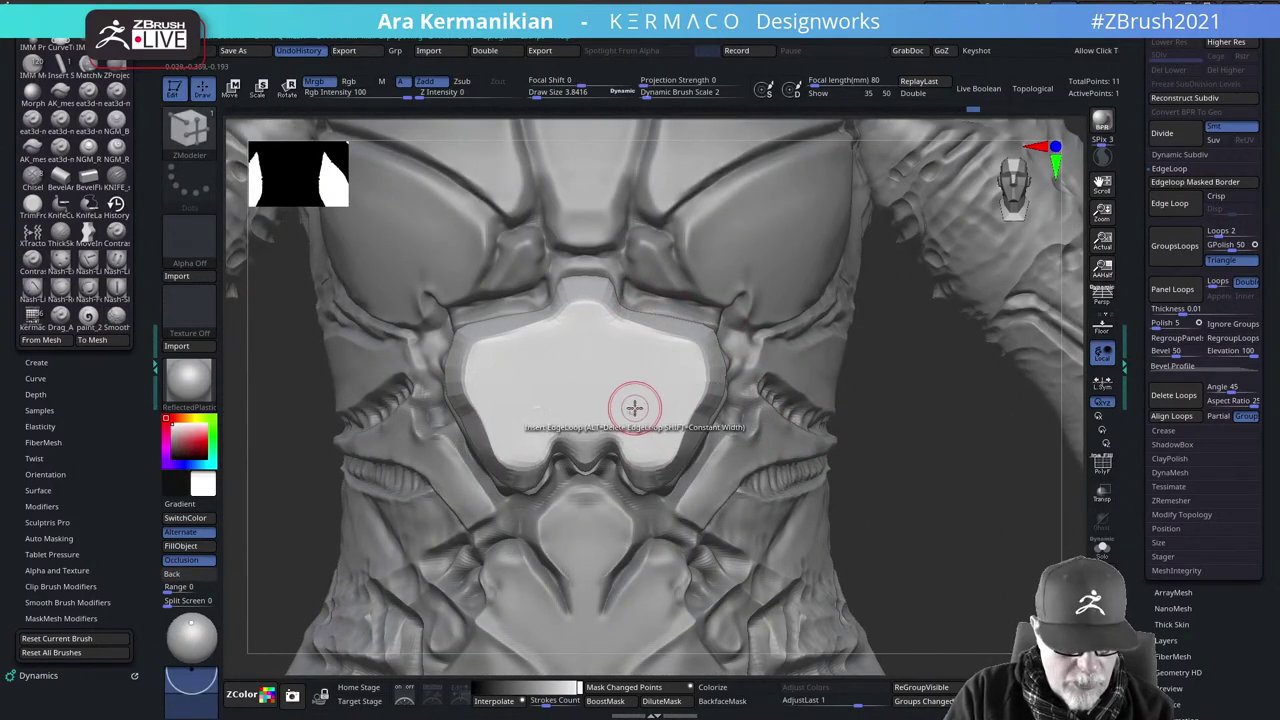
{"action": "key", "text": "b"}
{"action": "key", "text": "m"}
{"action": "key", "text": "v"}
{"action": "key", "text": "s"}
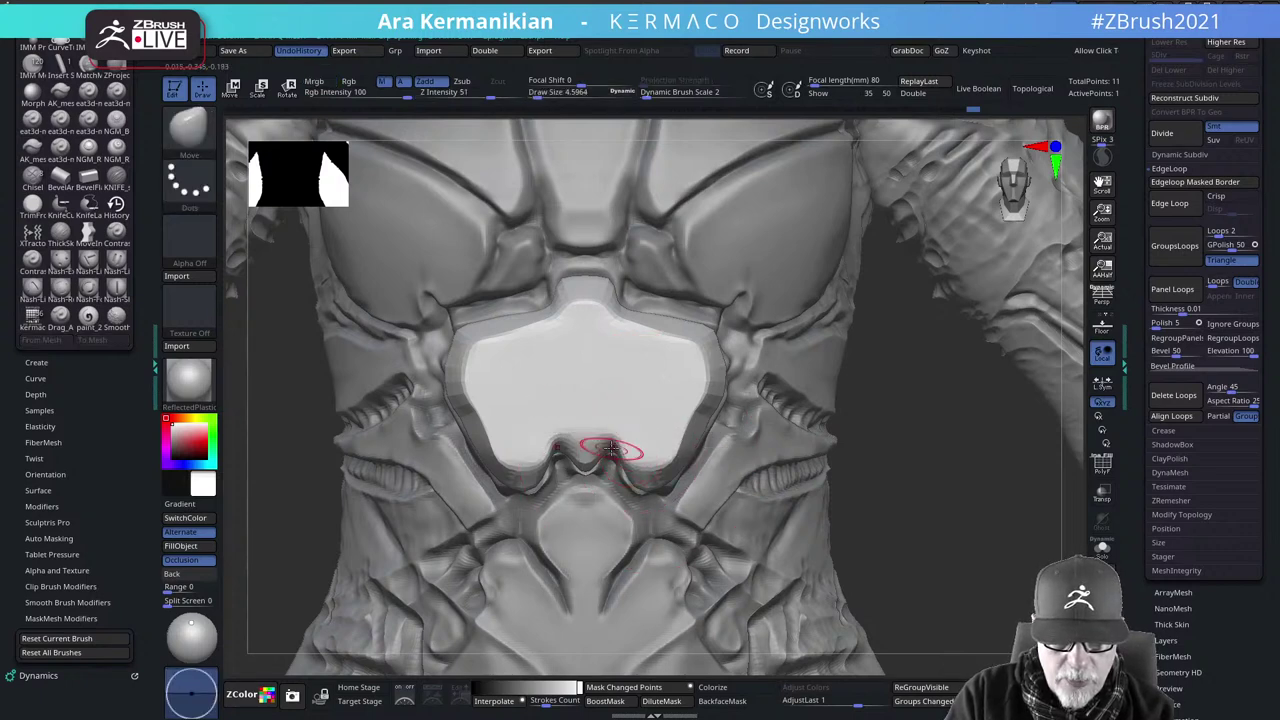
{"action": "left_click_drag", "start_coordinate": [603, 443], "coordinate": [594, 464]}
{"action": "key", "text": "ctrl+m"}
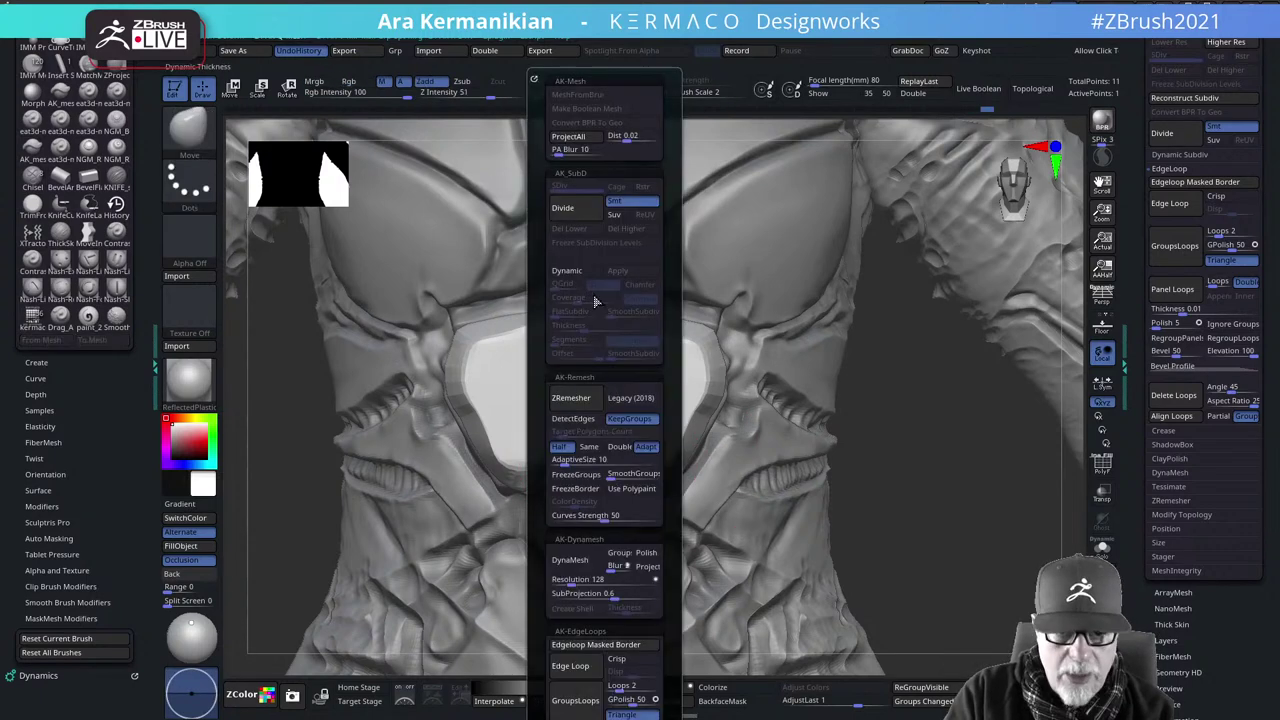
{"action": "key", "text": "ctrl+q"}
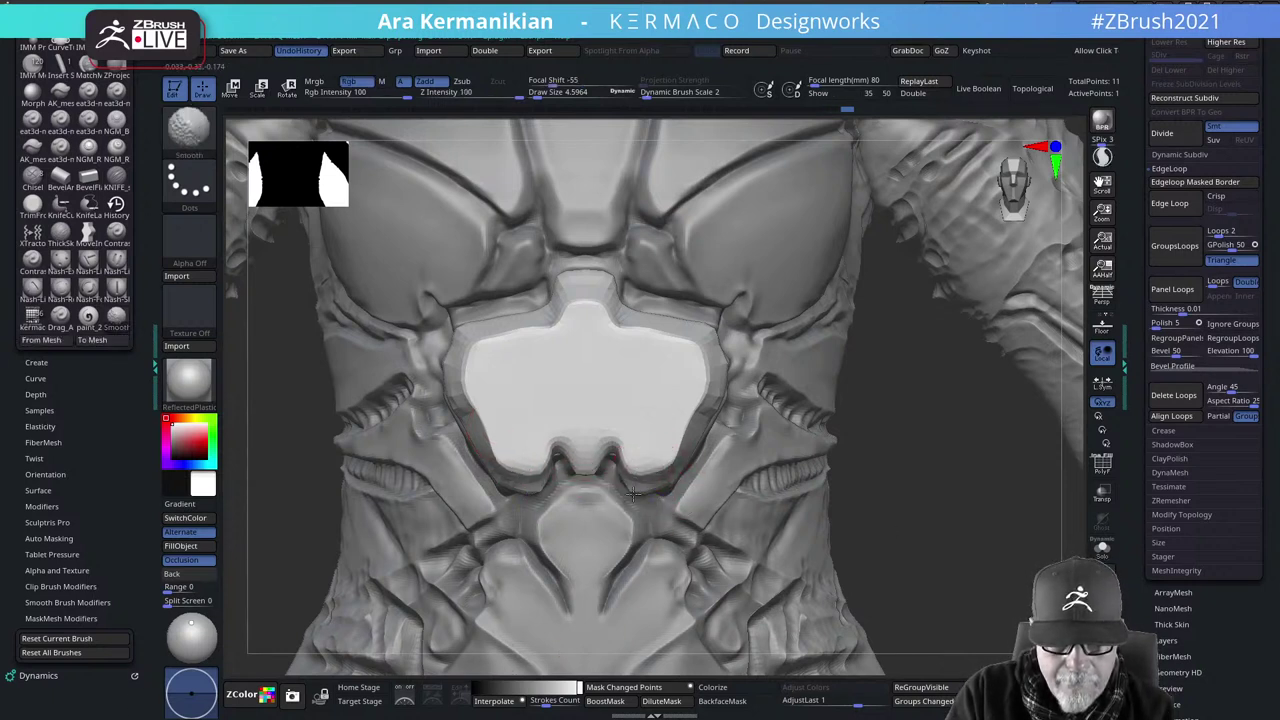
Refine the plate's outline by moving and smoothing its lower and upper outer corners
{"action": "left_click_drag", "start_coordinate": [662, 459], "coordinate": [672, 470]}
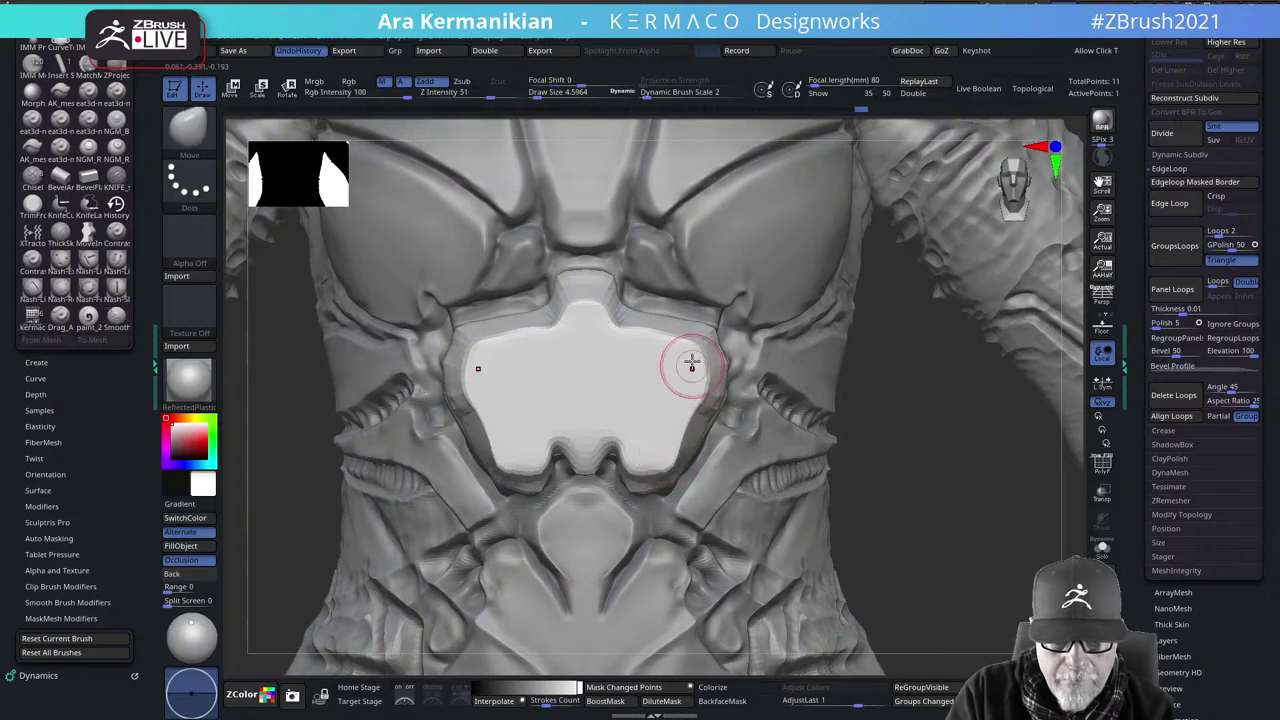
{"action": "key", "text": "shift"}
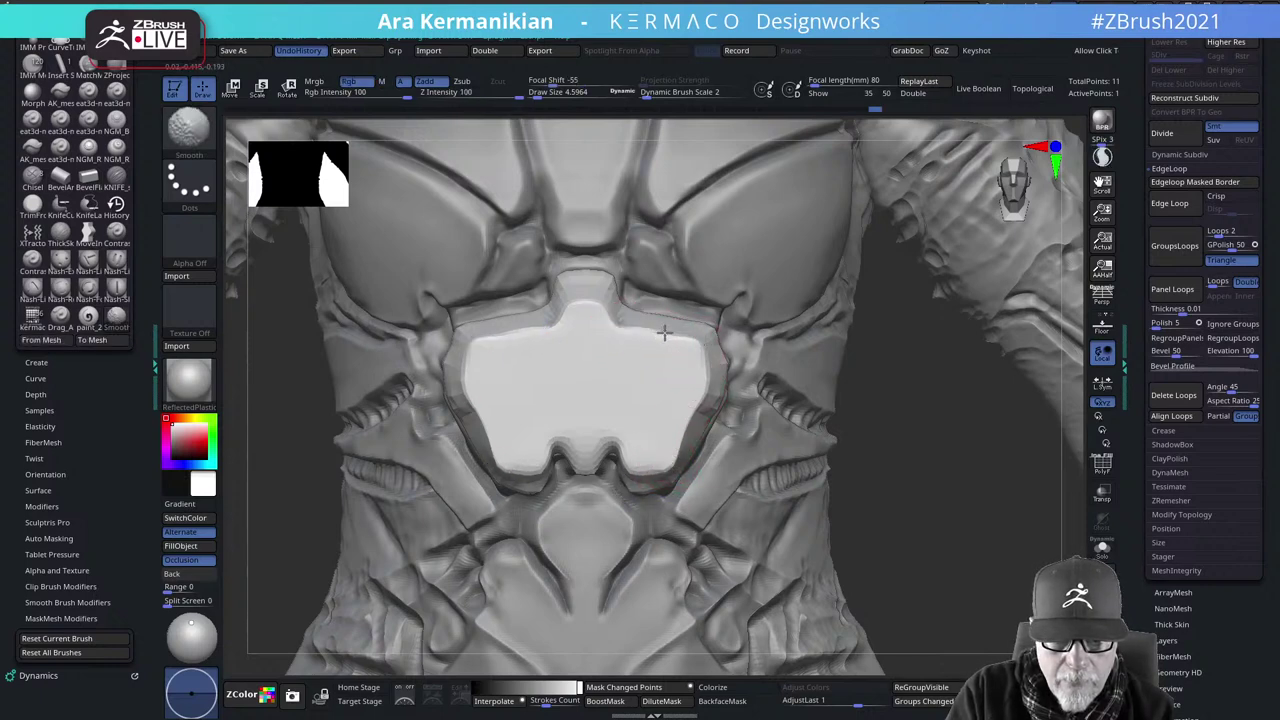
{"action": "mouse_move", "coordinate": [994, 449]}
{"action": "left_mouse_down", "text": "alt"}
{"action": "mouse_move", "coordinate": [773, 403]}
{"action": "mouse_move", "coordinate": [838, 393]}
{"action": "left_mouse_up", "text": "alt"}
{"action": "mouse_move", "coordinate": [917, 383]}
{"action": "left_mouse_down"}
{"action": "mouse_move", "coordinate": [943, 354]}
{"action": "mouse_move", "coordinate": [988, 352]}
{"action": "mouse_move", "coordinate": [906, 563]}
{"action": "mouse_move", "coordinate": [765, 500]}
{"action": "left_mouse_up"}
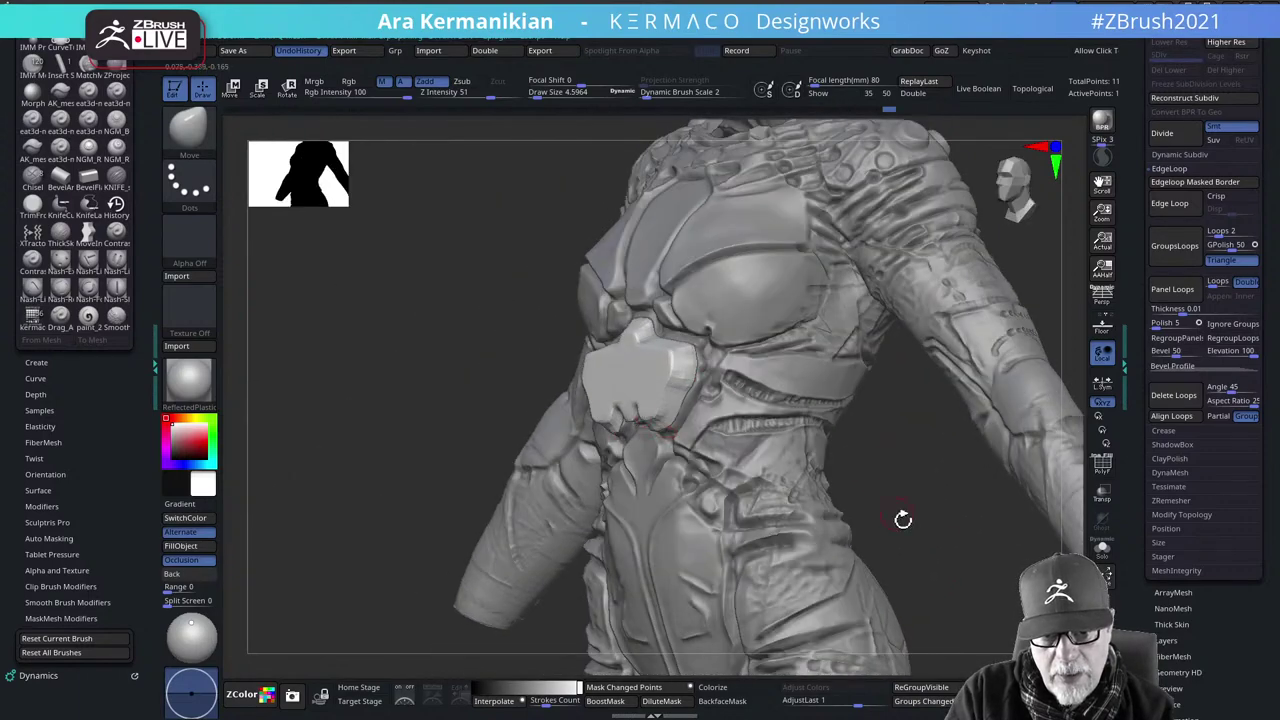
{"action": "left_click_drag", "start_coordinate": [930, 532], "coordinate": [995, 522]}
Make the suit the active subtool and examine from both sides how far the plate protrudes
{"action": "left_click", "coordinate": [542, 377], "text": "alt"}
{"action": "key", "text": "shift"}
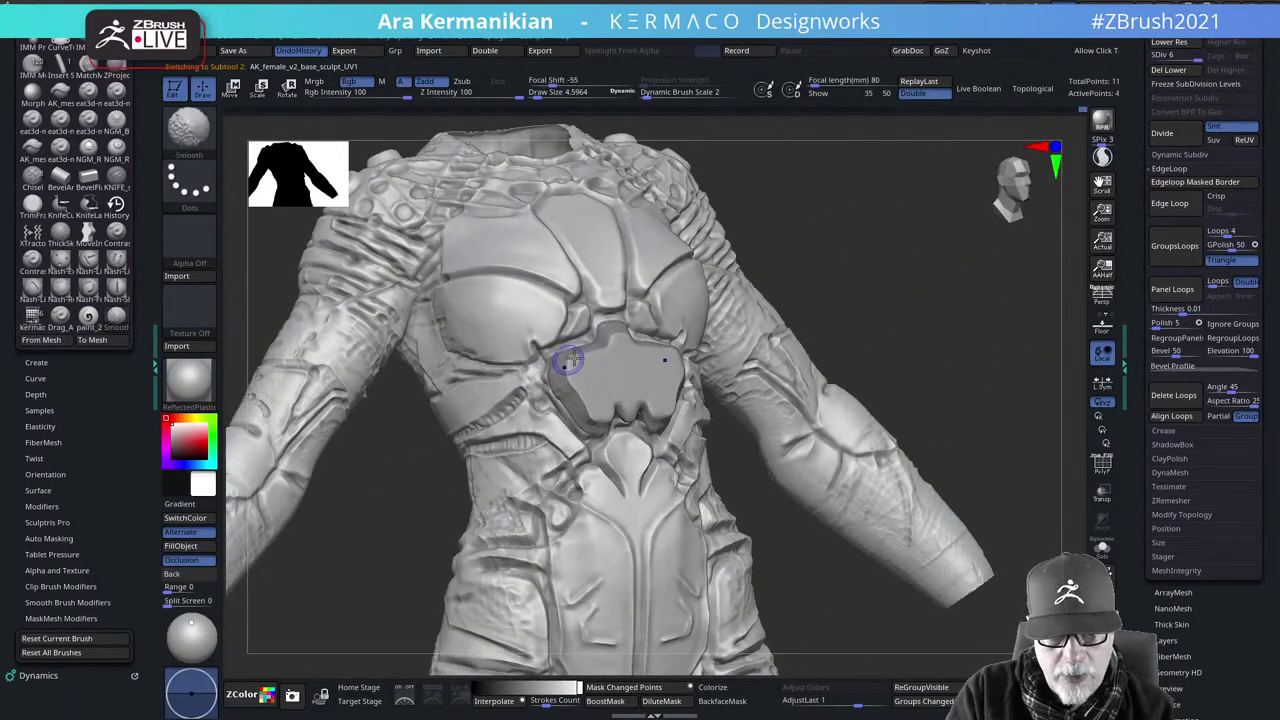
{"action": "left_click_drag", "start_coordinate": [997, 334], "coordinate": [946, 539], "text": "alt"}
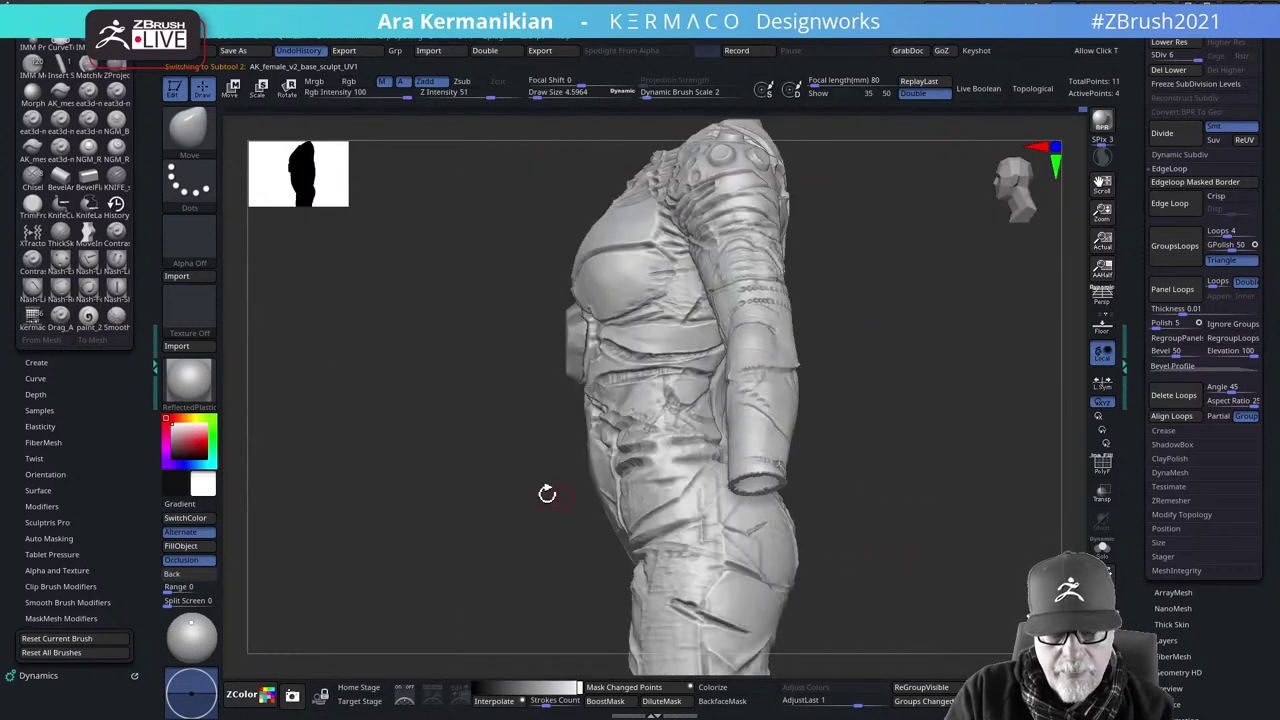
{"action": "key", "text": "ctrl+shift"}
{"action": "mouse_move", "coordinate": [412, 570]}
{"action": "left_mouse_down", "text": "alt"}
{"action": "mouse_move", "coordinate": [508, 576]}
{"action": "mouse_move", "coordinate": [635, 487]}
{"action": "left_mouse_up", "text": "alt"}
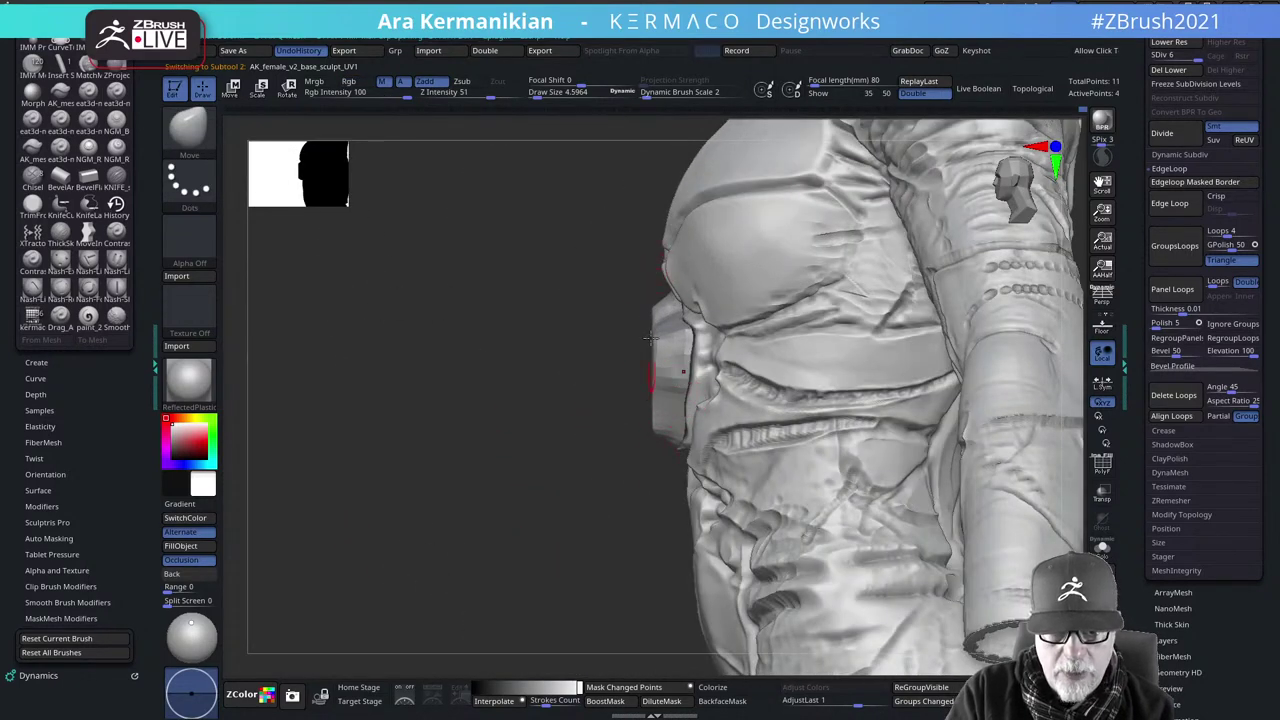
{"action": "left_click_drag", "start_coordinate": [414, 521], "coordinate": [815, 428]}
{"action": "left_click_drag", "start_coordinate": [944, 446], "coordinate": [935, 480], "text": "alt"}
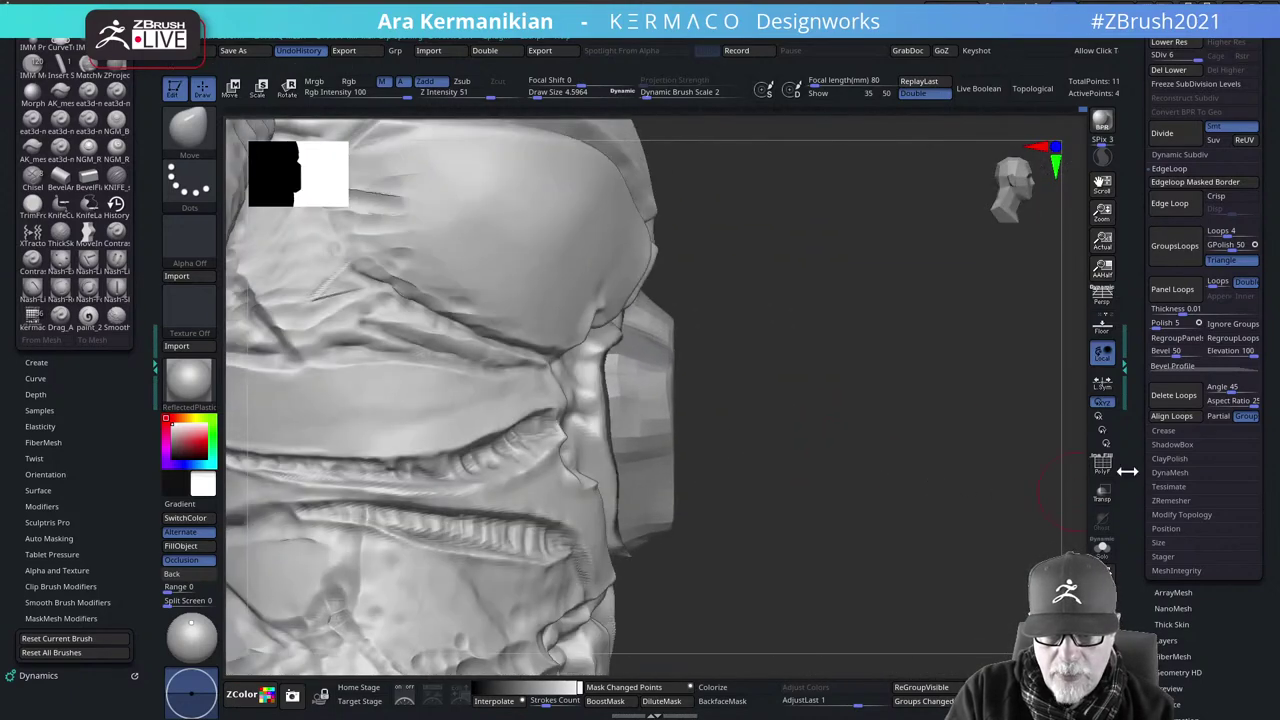
Show the polyframe and make the abdominal plate the active subtool again
{"action": "left_click", "coordinate": [1102, 468]}
{"action": "left_click_drag", "start_coordinate": [817, 446], "coordinate": [795, 446]}
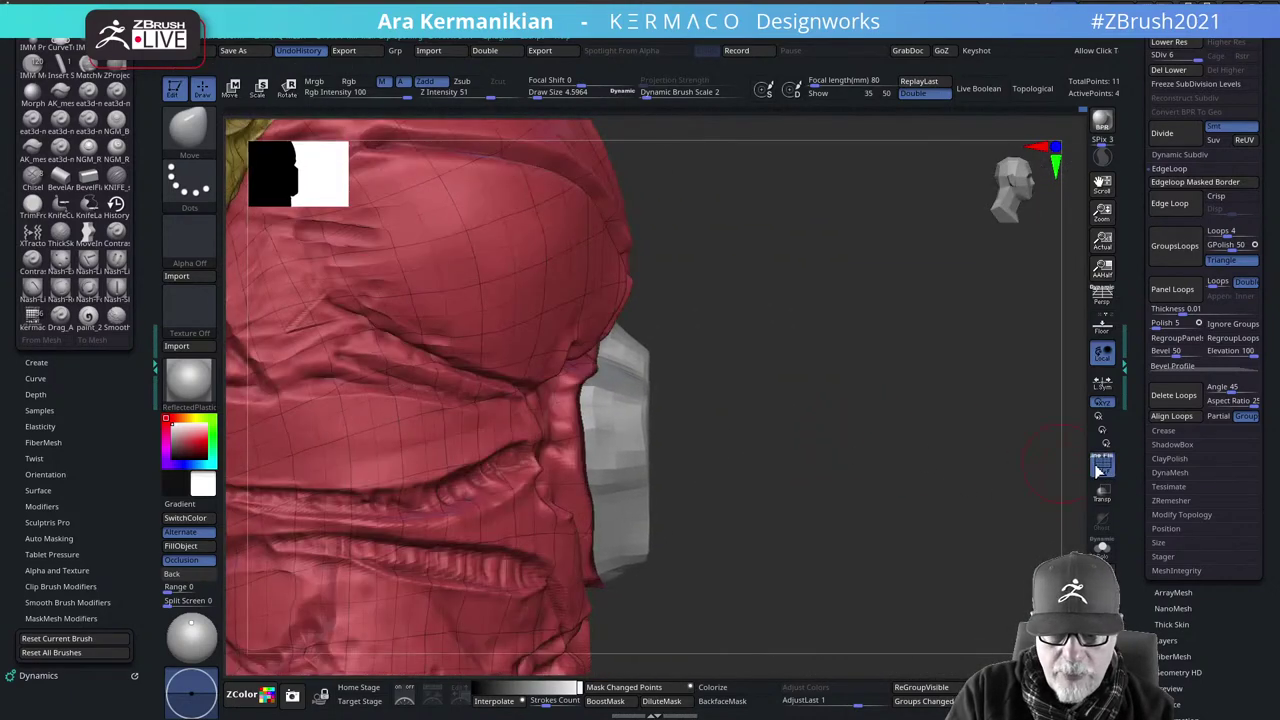
{"action": "left_click", "coordinate": [630, 470], "text": "alt"}
{"action": "left_click_drag", "start_coordinate": [700, 471], "coordinate": [685, 434]}
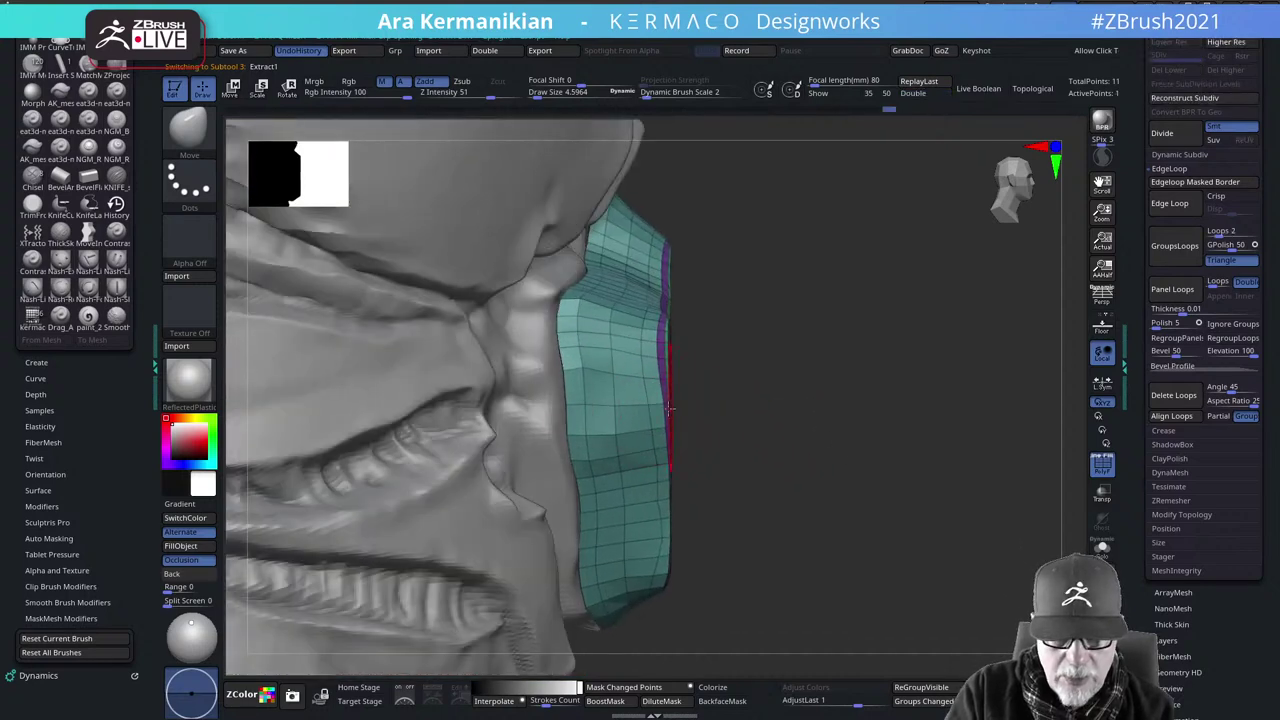
Remove the inserted edge loops from the plate's side wall with the ZModeler brush
{"action": "key", "text": "b"}
{"action": "key", "text": "z"}
{"action": "key", "text": "m"}
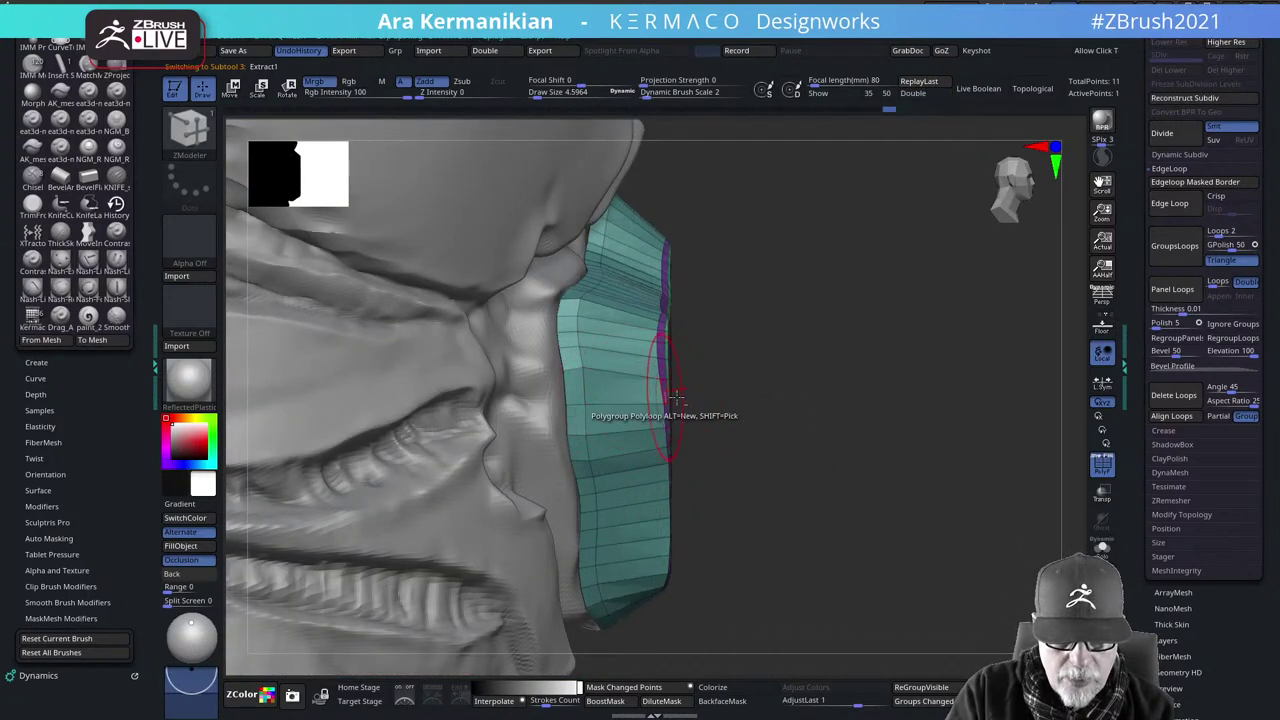
Mask the abdominal plate except its front face and adjust the front face's position in depth with the Move gizmo
{"action": "left_click_drag", "start_coordinate": [818, 654], "coordinate": [650, 88], "text": "ctrl"}
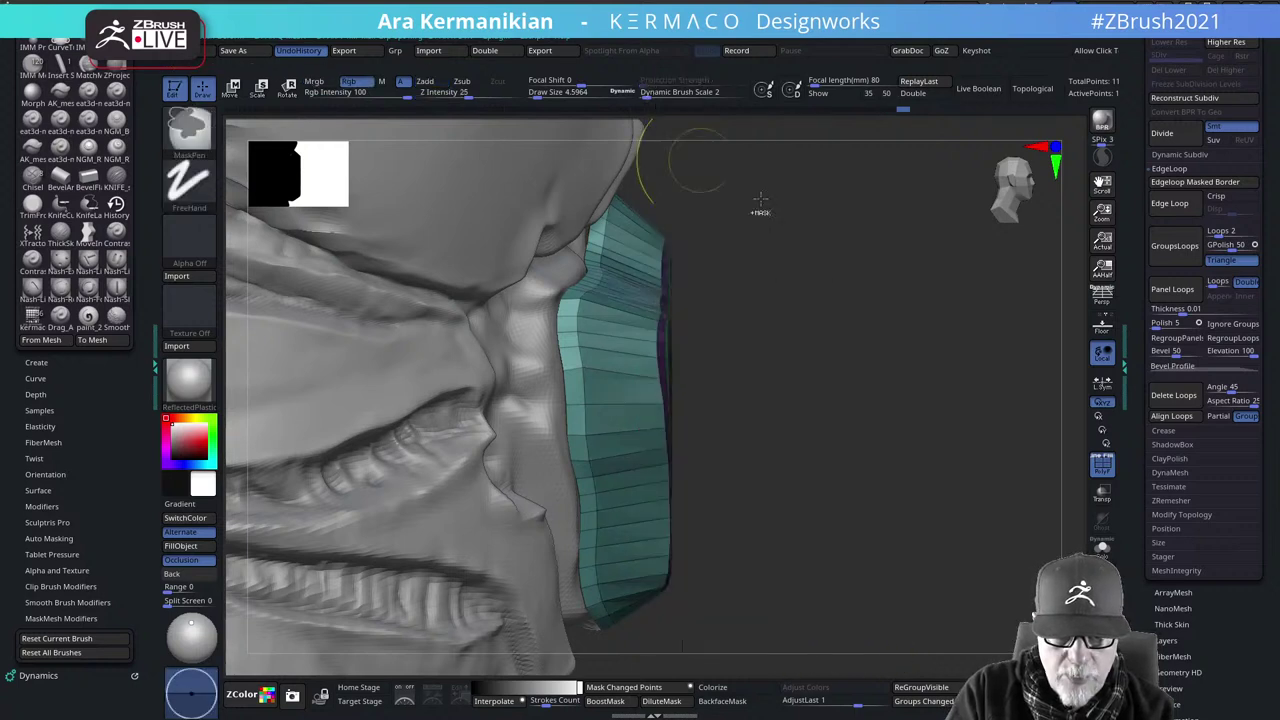
{"action": "key", "text": "w"}
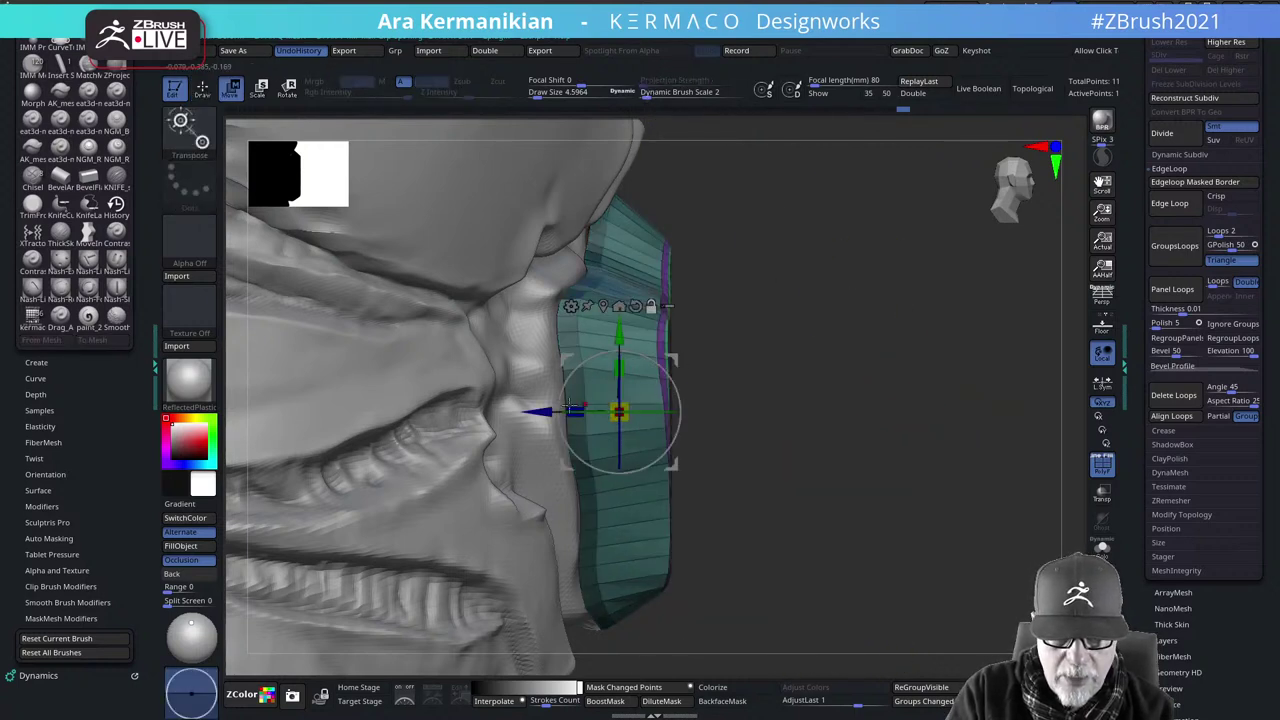
{"action": "left_click_drag", "start_coordinate": [543, 412], "coordinate": [589, 412], "text": "alt"}
{"action": "mouse_move", "coordinate": [726, 394]}
{"action": "left_mouse_down"}
{"action": "mouse_move", "coordinate": [1054, 321]}
{"action": "mouse_move", "coordinate": [738, 394]}
{"action": "mouse_move", "coordinate": [721, 379]}
{"action": "mouse_move", "coordinate": [743, 403]}
{"action": "left_mouse_up"}
{"action": "left_click_drag", "start_coordinate": [648, 333], "coordinate": [649, 336]}
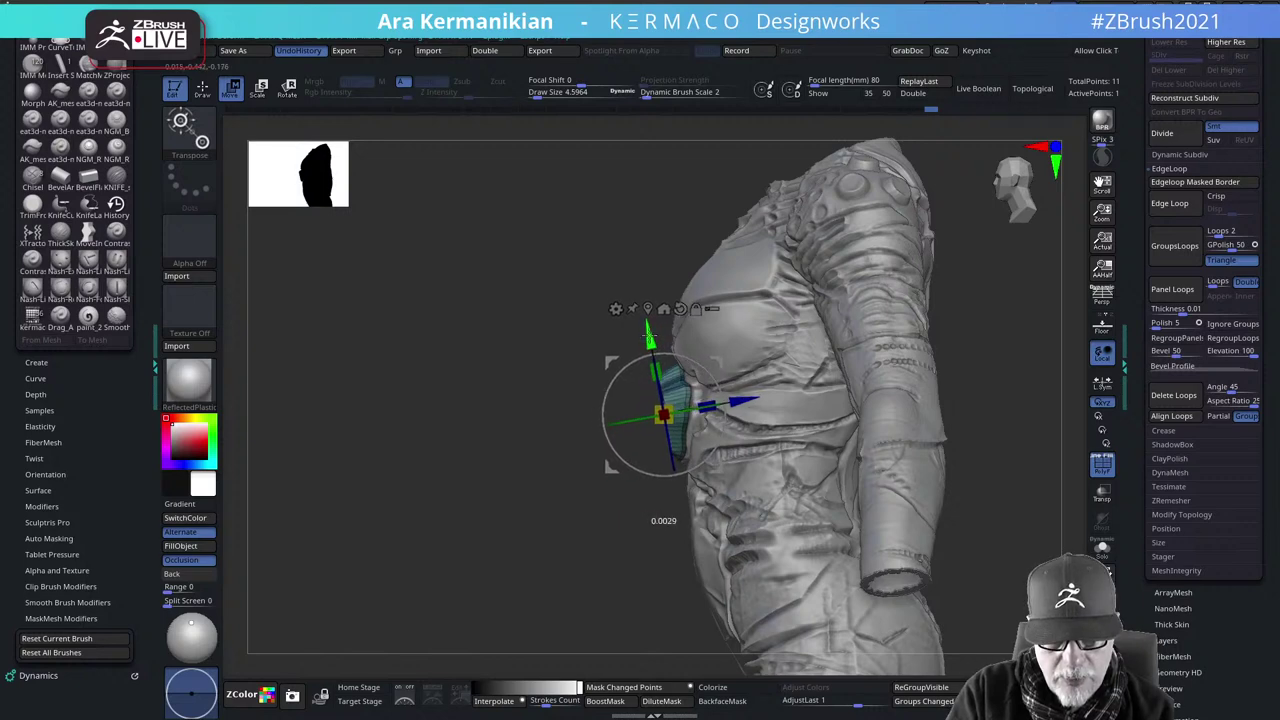
{"action": "left_click_drag", "start_coordinate": [310, 430], "coordinate": [545, 428]}
{"action": "key", "text": "q"}
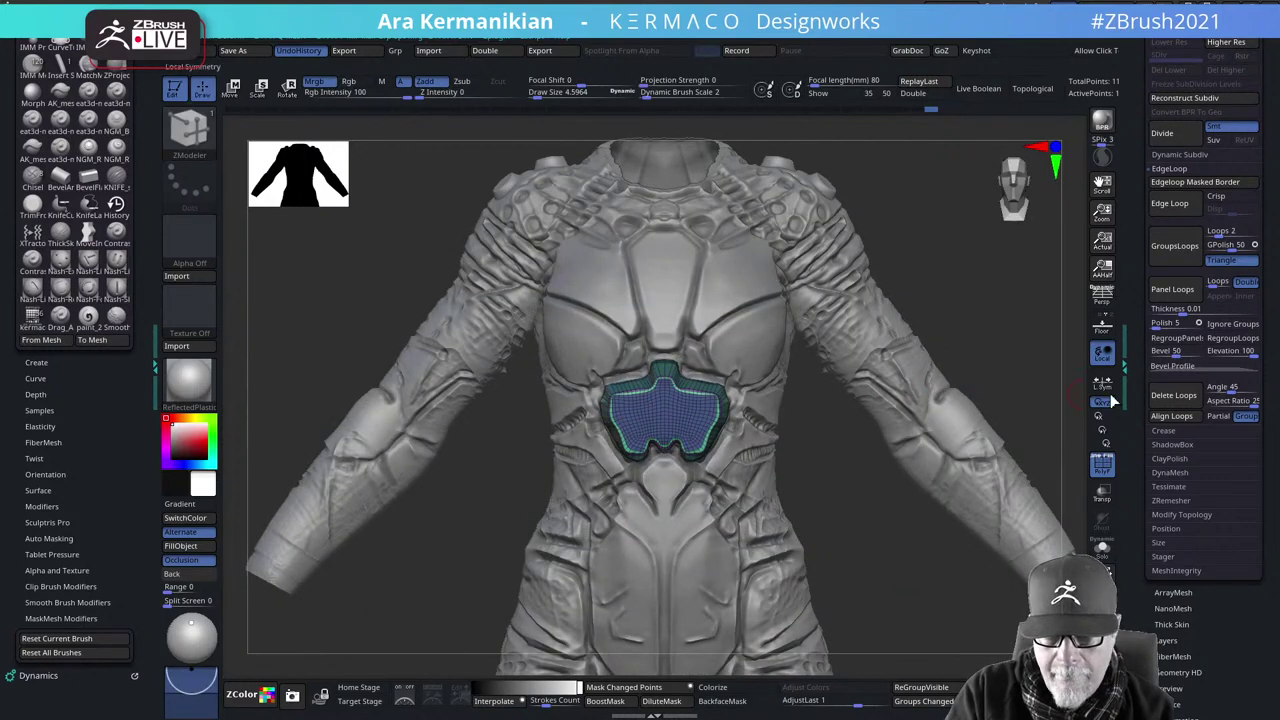
Hide the polyframe and smooth the plate's lower outer corner
{"action": "left_click", "coordinate": [1099, 466]}
{"action": "mouse_move", "coordinate": [1030, 475]}
{"action": "left_mouse_down", "text": "alt"}
{"action": "mouse_move", "coordinate": [982, 477]}
{"action": "mouse_move", "coordinate": [945, 510]}
{"action": "left_mouse_up", "text": "alt"}
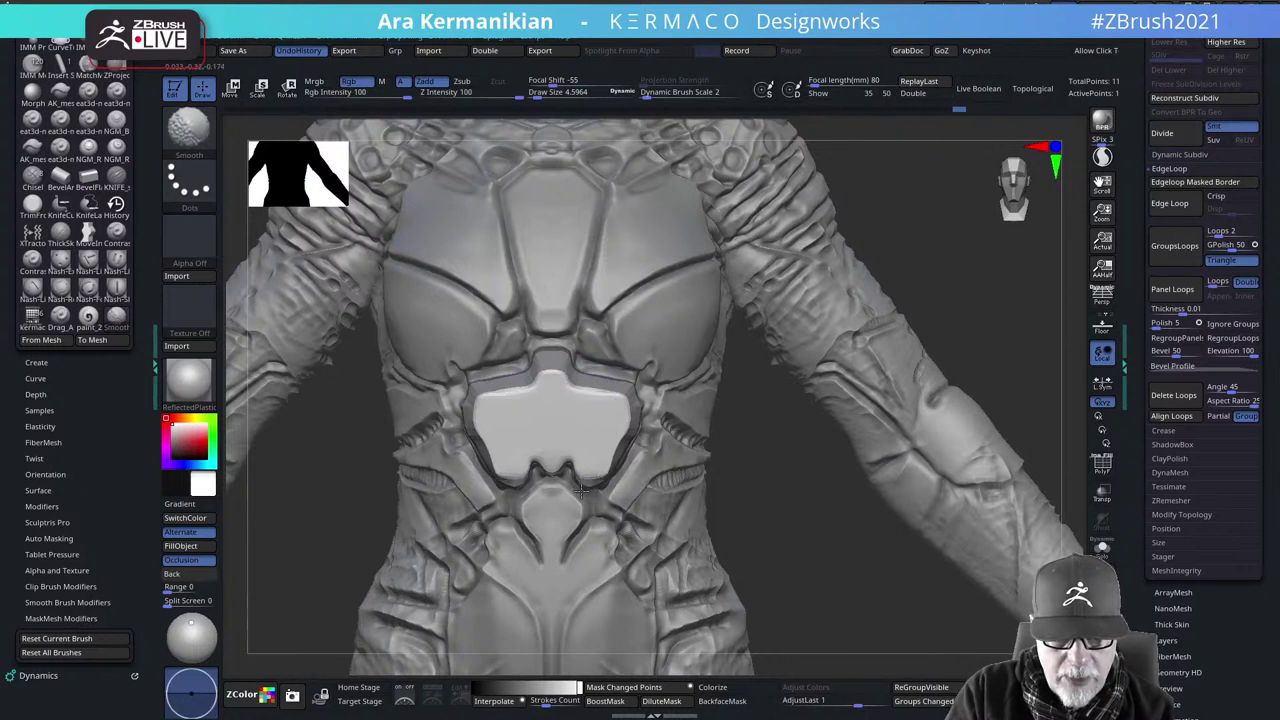
{"action": "left_click_drag", "start_coordinate": [590, 487], "coordinate": [588, 481], "text": "shift"}
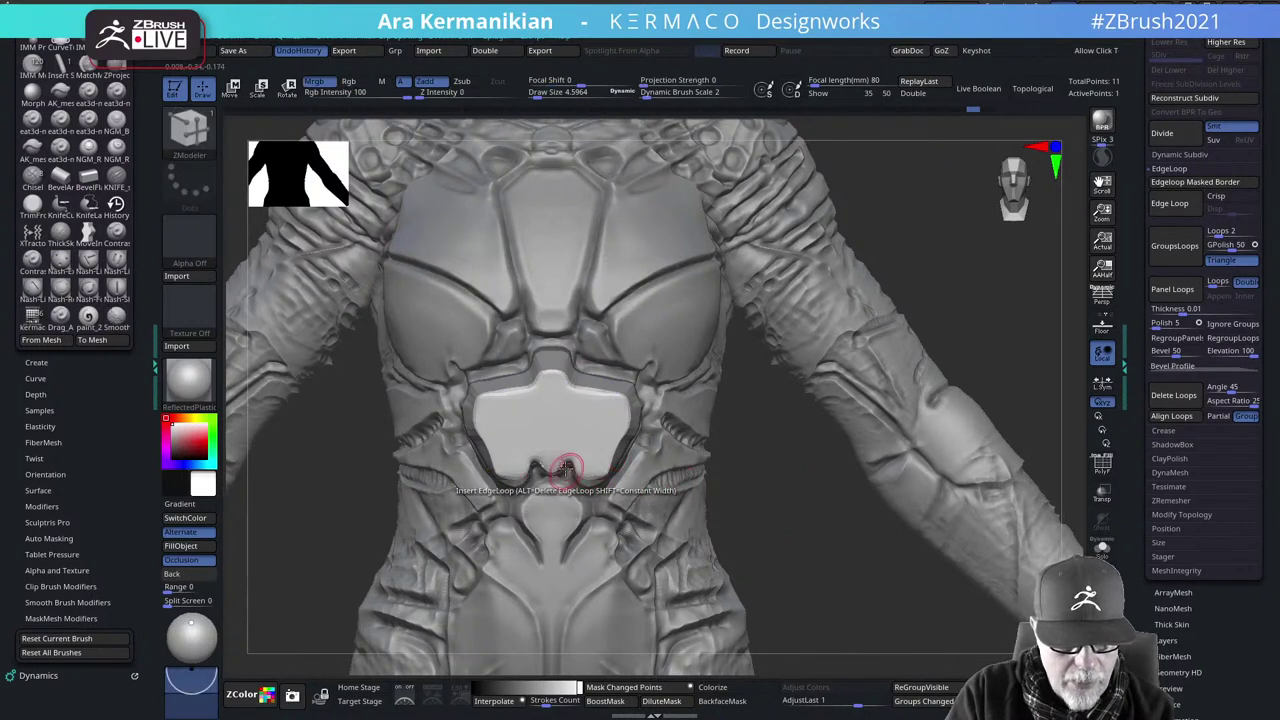
Clear the plate's mask and refine the notches in its lower edge with the Move and Smooth brushes
{"action": "key", "text": "b"}
{"action": "key", "text": "m"}
{"action": "key", "text": "v"}
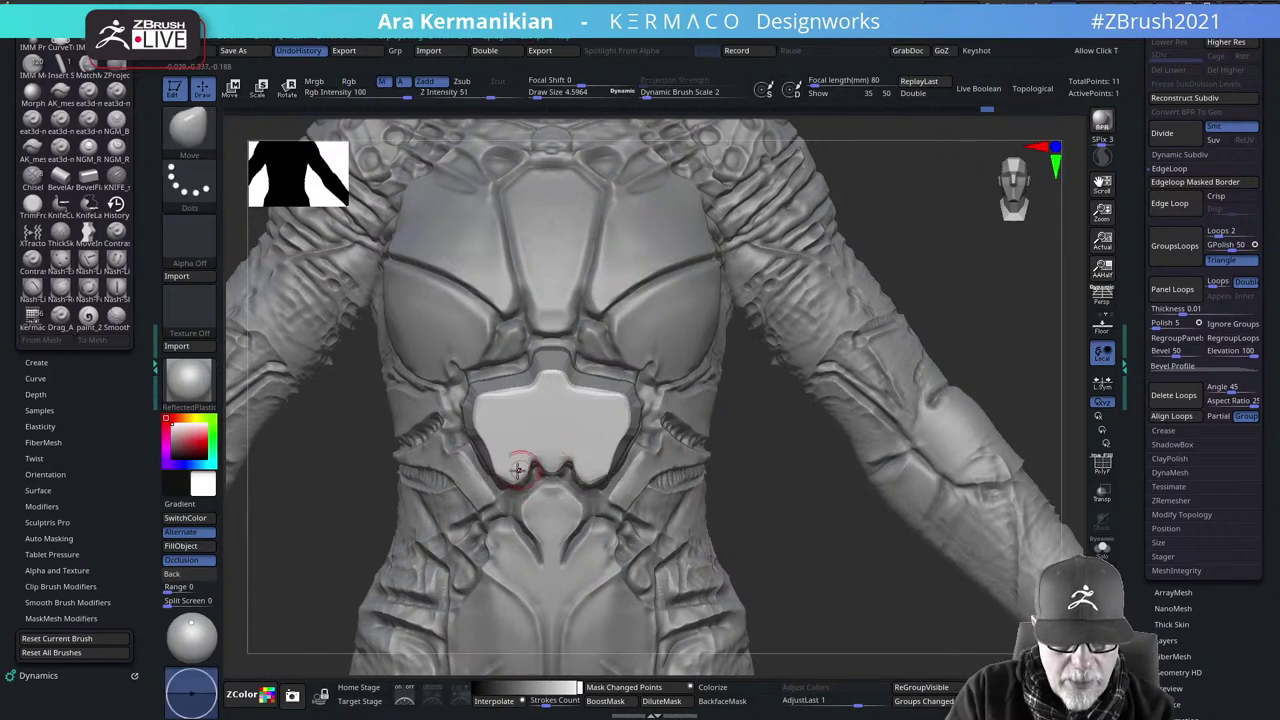
{"action": "mouse_move", "coordinate": [782, 526]}
{"action": "left_mouse_down"}
{"action": "mouse_move", "coordinate": [984, 455]}
{"action": "mouse_move", "coordinate": [857, 411]}
{"action": "mouse_move", "coordinate": [757, 405]}
{"action": "mouse_move", "coordinate": [846, 363]}
{"action": "mouse_move", "coordinate": [723, 505]}
{"action": "mouse_move", "coordinate": [774, 514]}
{"action": "left_mouse_up"}
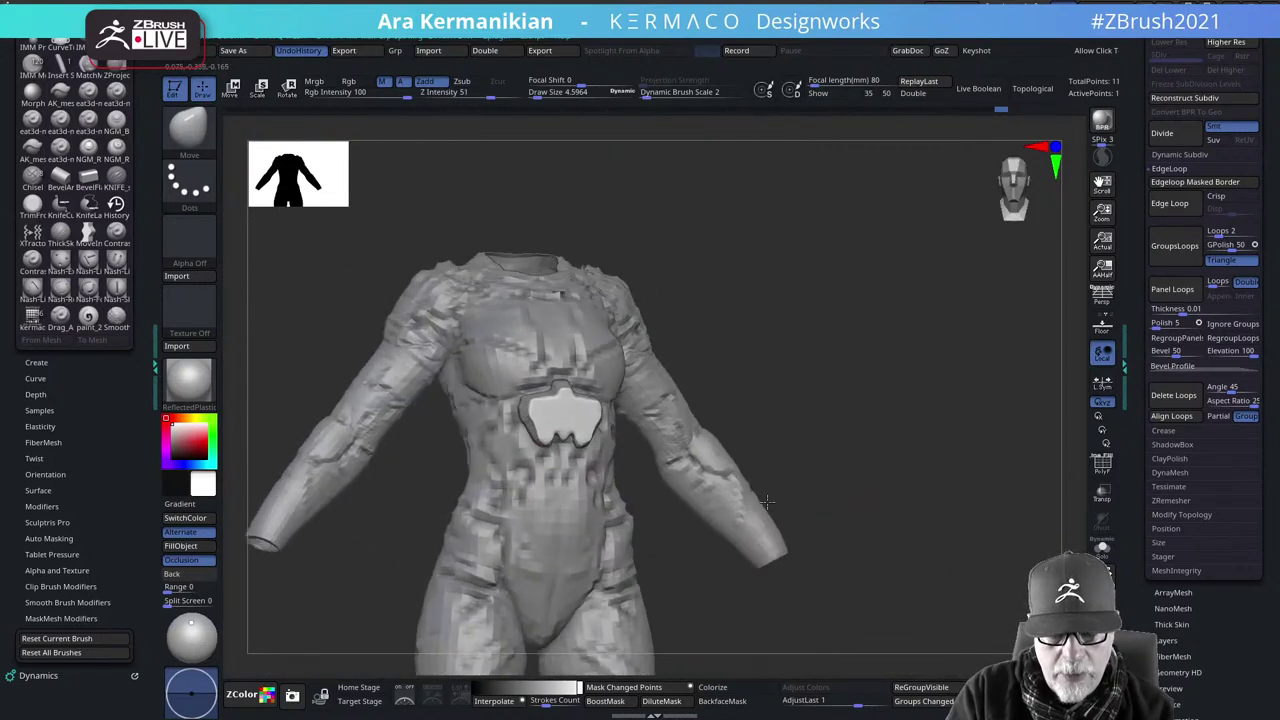
{"action": "left_click_drag", "start_coordinate": [898, 388], "coordinate": [971, 428]}
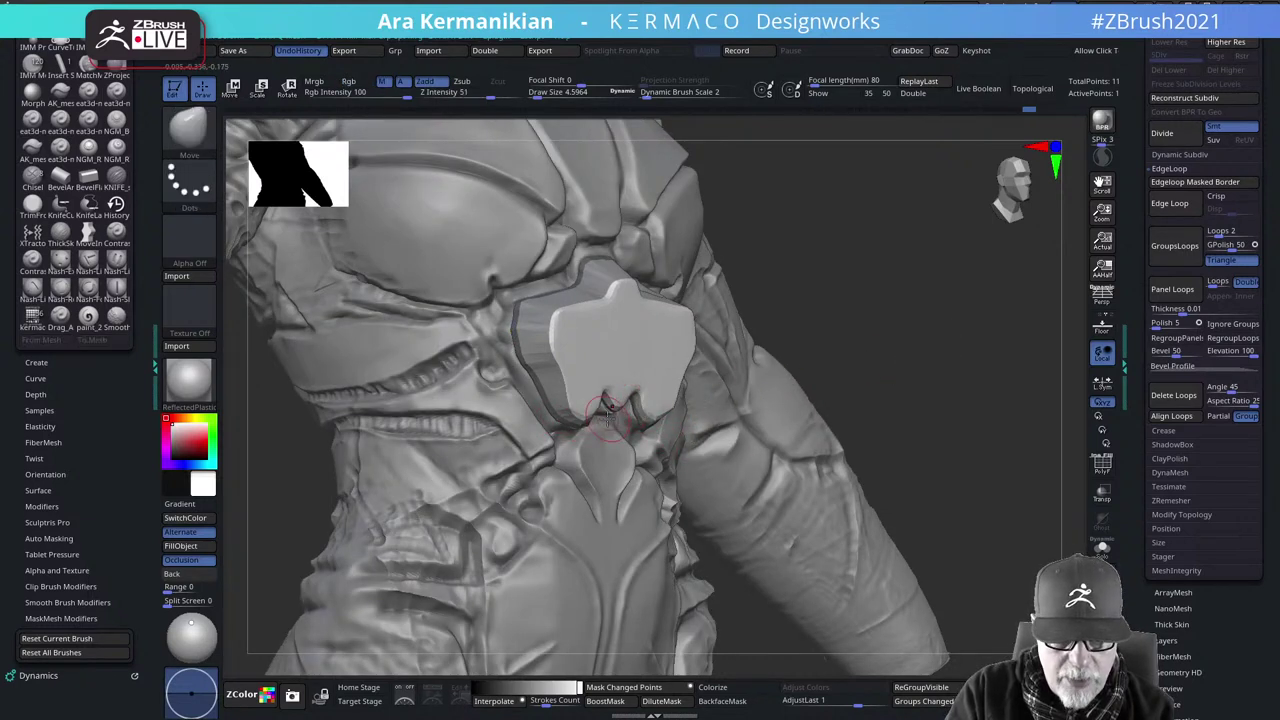
{"action": "left_click_drag", "start_coordinate": [625, 410], "coordinate": [628, 414]}
{"action": "left_click_drag", "start_coordinate": [943, 349], "coordinate": [928, 370], "text": "ctrl"}
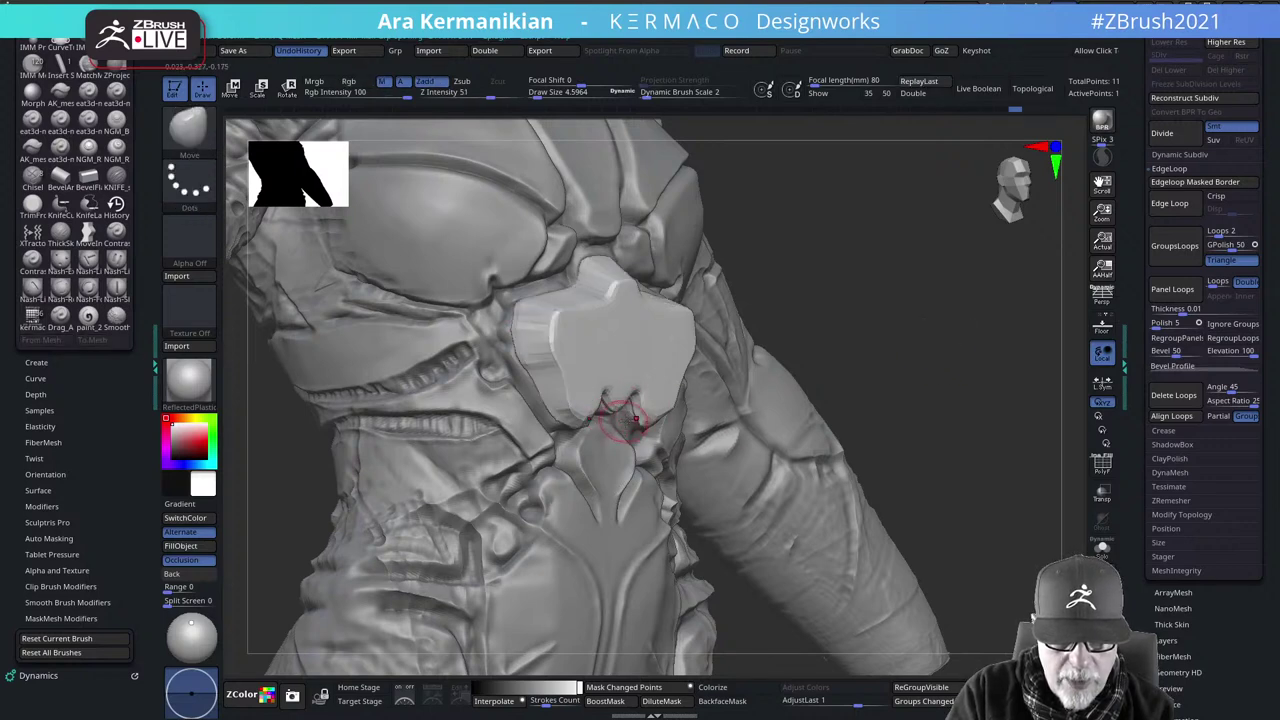
{"action": "left_click_drag", "start_coordinate": [636, 430], "coordinate": [644, 426], "text": "shift"}
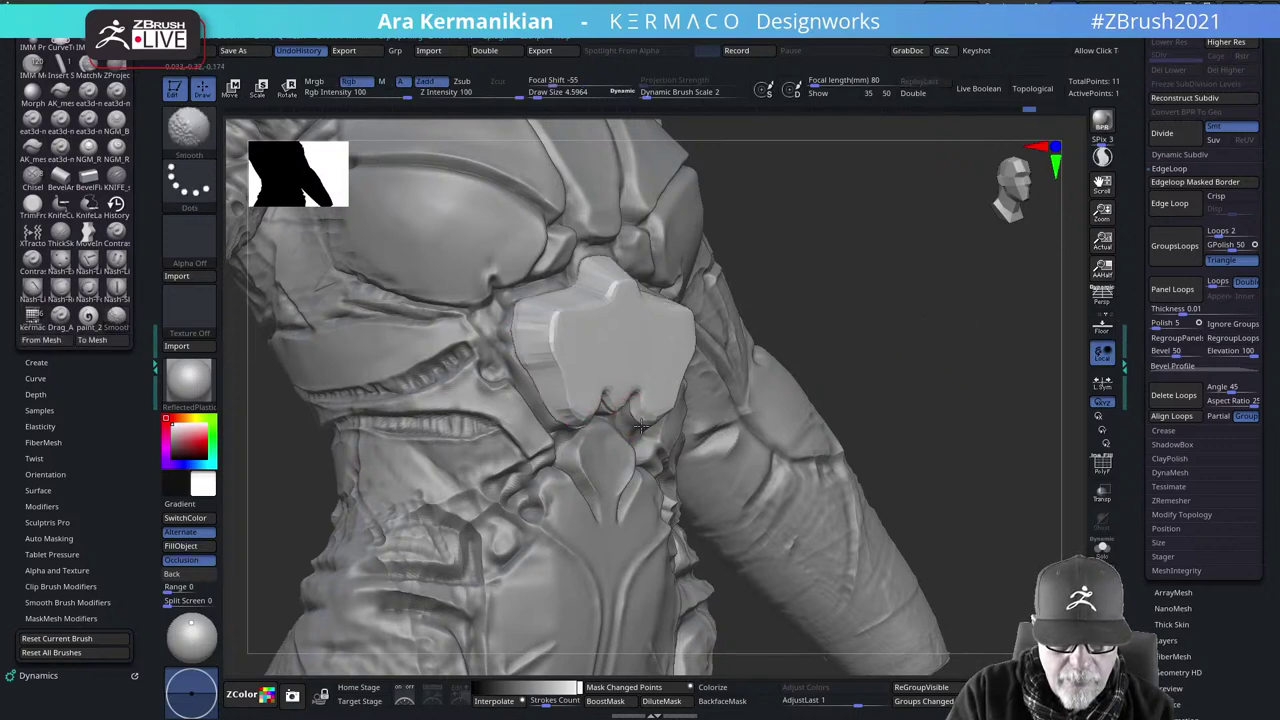
Undo the last stroke and reshape the plate's upper outer corners with the Move brush
{"action": "mouse_move", "coordinate": [926, 410]}
{"action": "left_mouse_down", "text": "alt"}
{"action": "mouse_move", "coordinate": [920, 377]}
{"action": "mouse_move", "coordinate": [890, 370]}
{"action": "left_mouse_up", "text": "alt"}
{"action": "key", "text": "ctrl+z"}
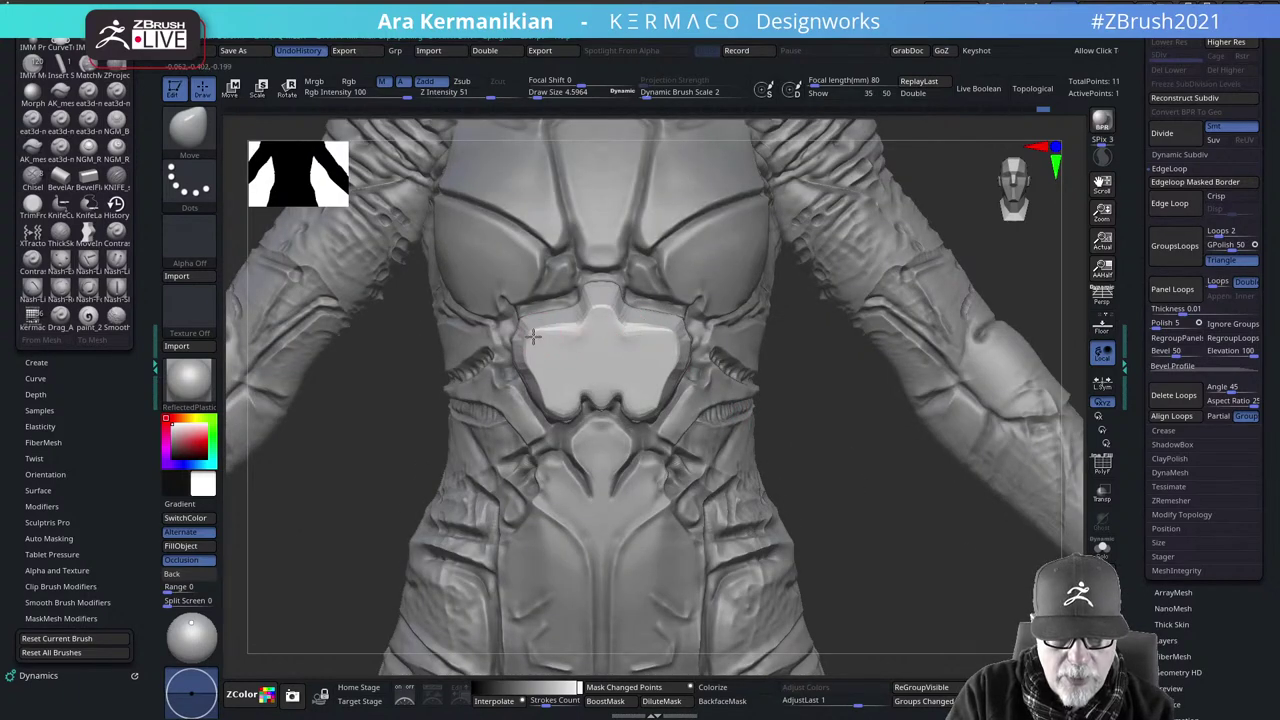
{"action": "left_click_drag", "start_coordinate": [537, 342], "coordinate": [663, 347]}
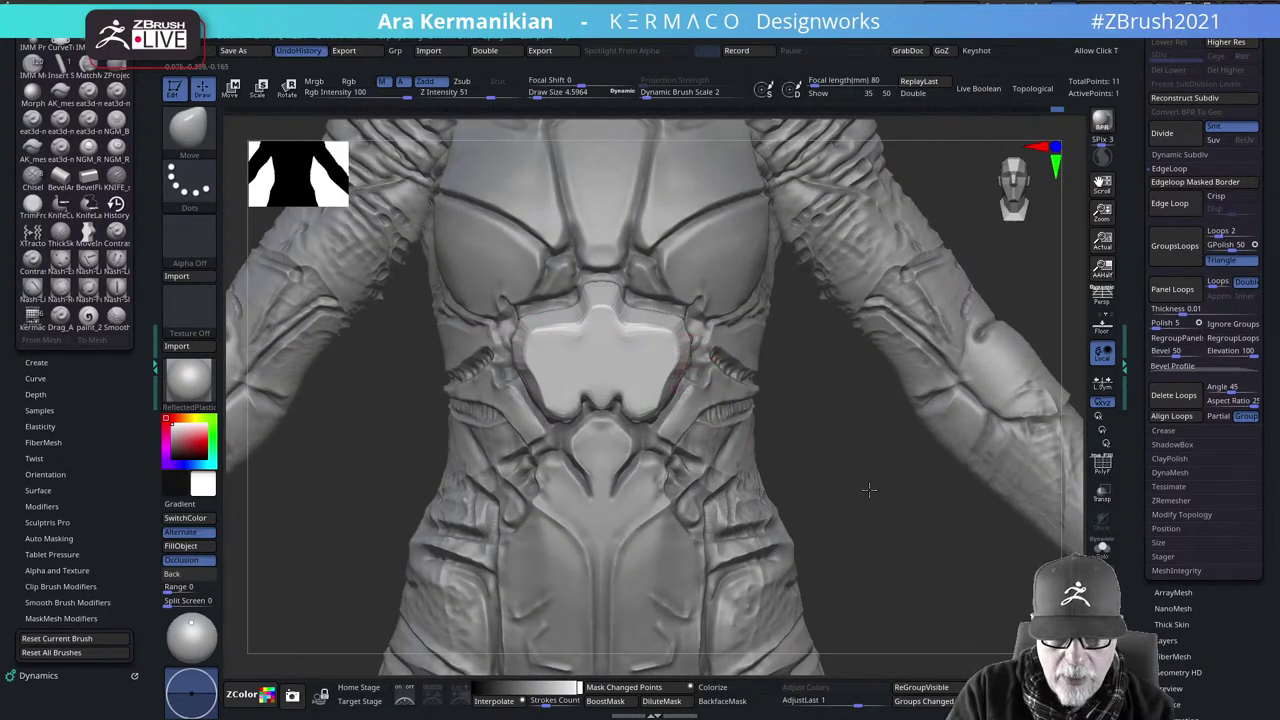
{"action": "left_click_drag", "start_coordinate": [869, 490], "coordinate": [888, 460], "text": "alt"}
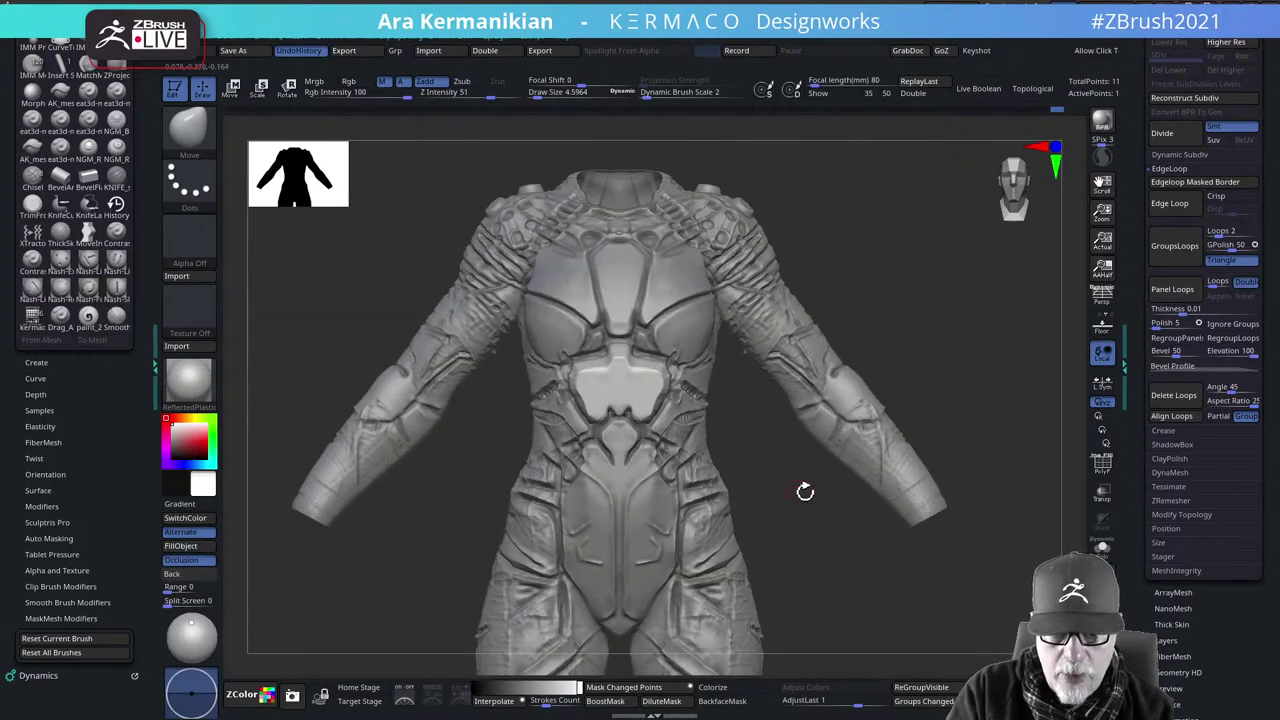
Show the polyframe, isolate the plate's front faces from the side, flatten them with the gizmo and unhide the rest of the plate
{"action": "left_click_drag", "start_coordinate": [805, 491], "coordinate": [820, 432]}
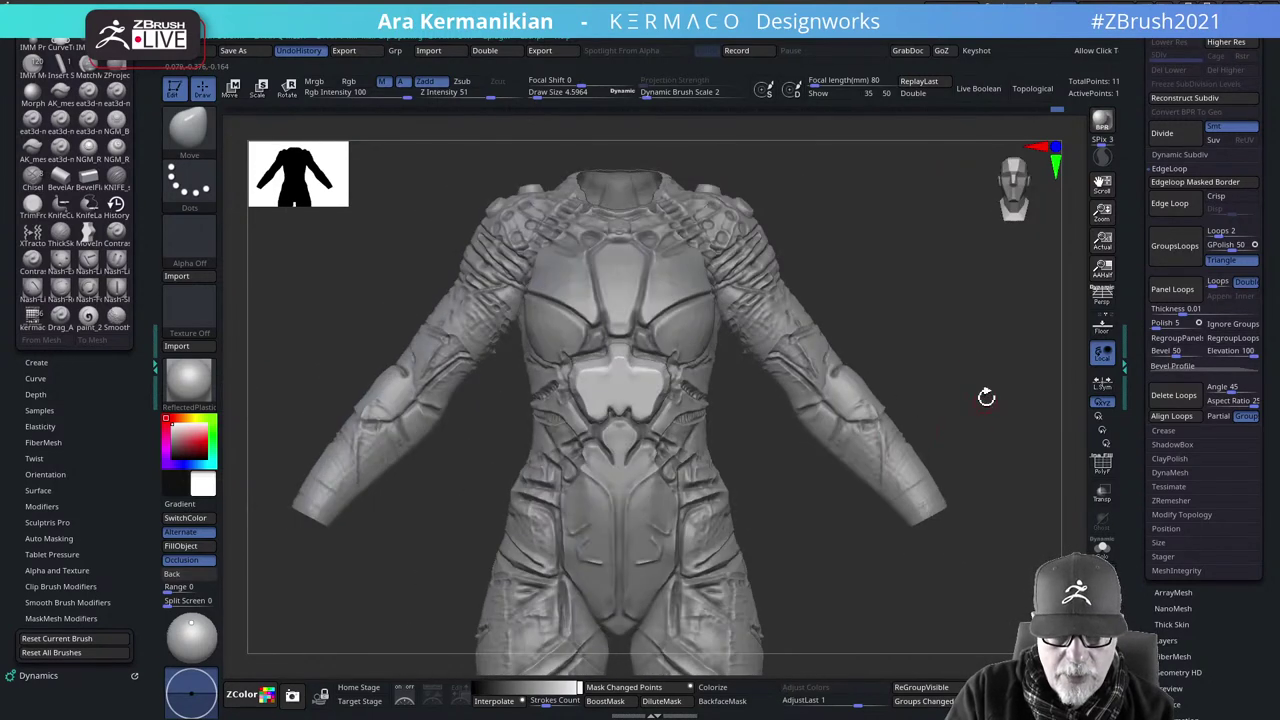
{"action": "left_click_drag", "start_coordinate": [989, 348], "coordinate": [890, 348]}
{"action": "left_click_drag", "start_coordinate": [371, 449], "coordinate": [598, 548], "text": "alt"}
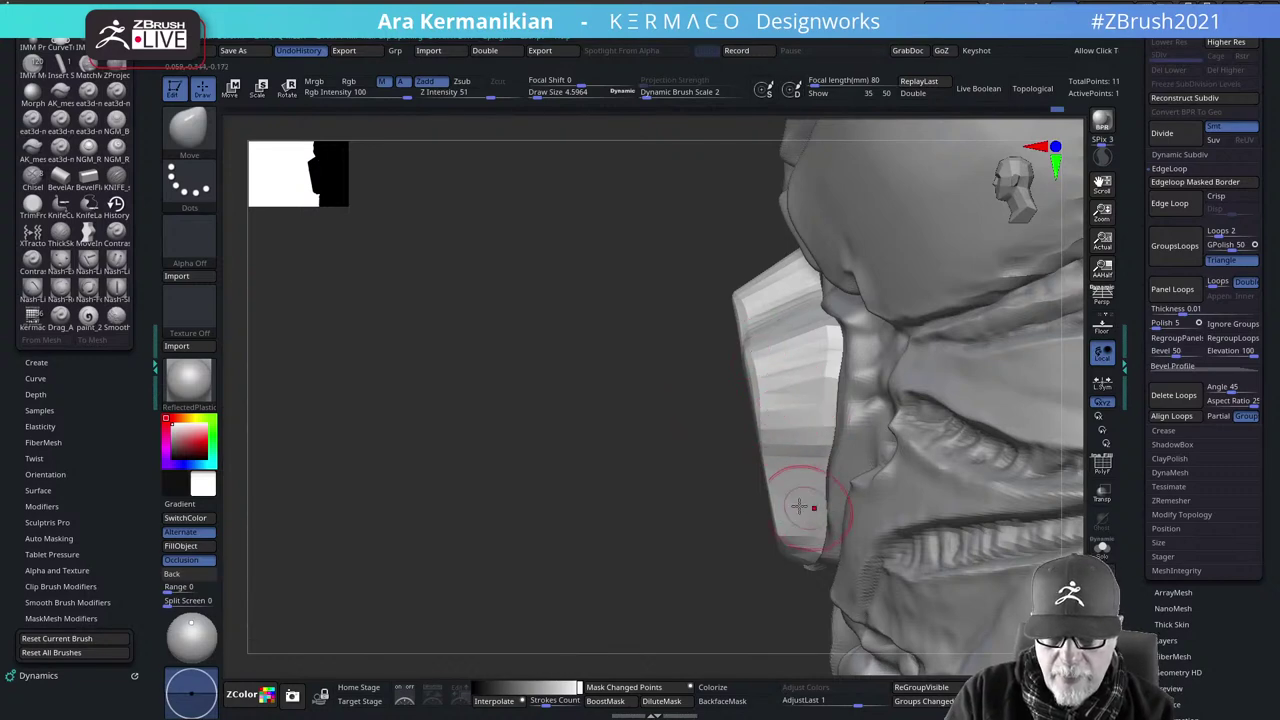
{"action": "left_click_drag", "start_coordinate": [503, 486], "coordinate": [731, 362]}
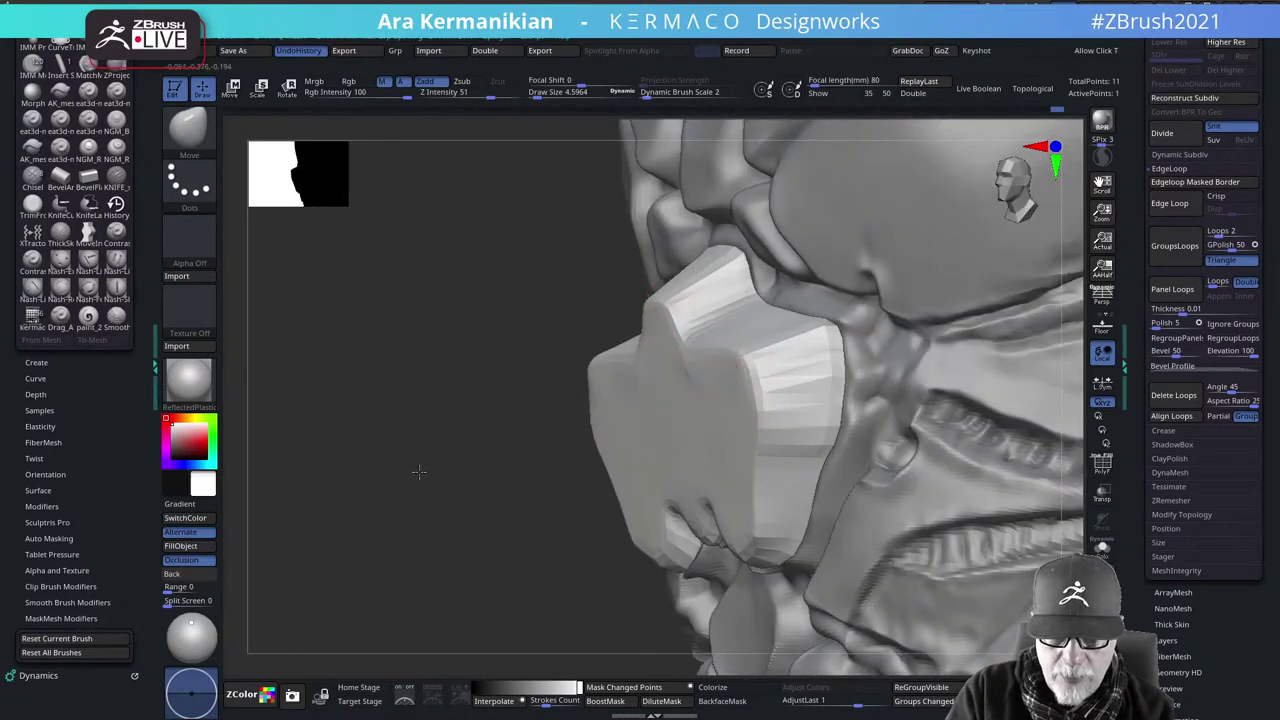
{"action": "left_click_drag", "start_coordinate": [418, 472], "coordinate": [668, 456]}
{"action": "left_click", "coordinate": [1101, 465]}
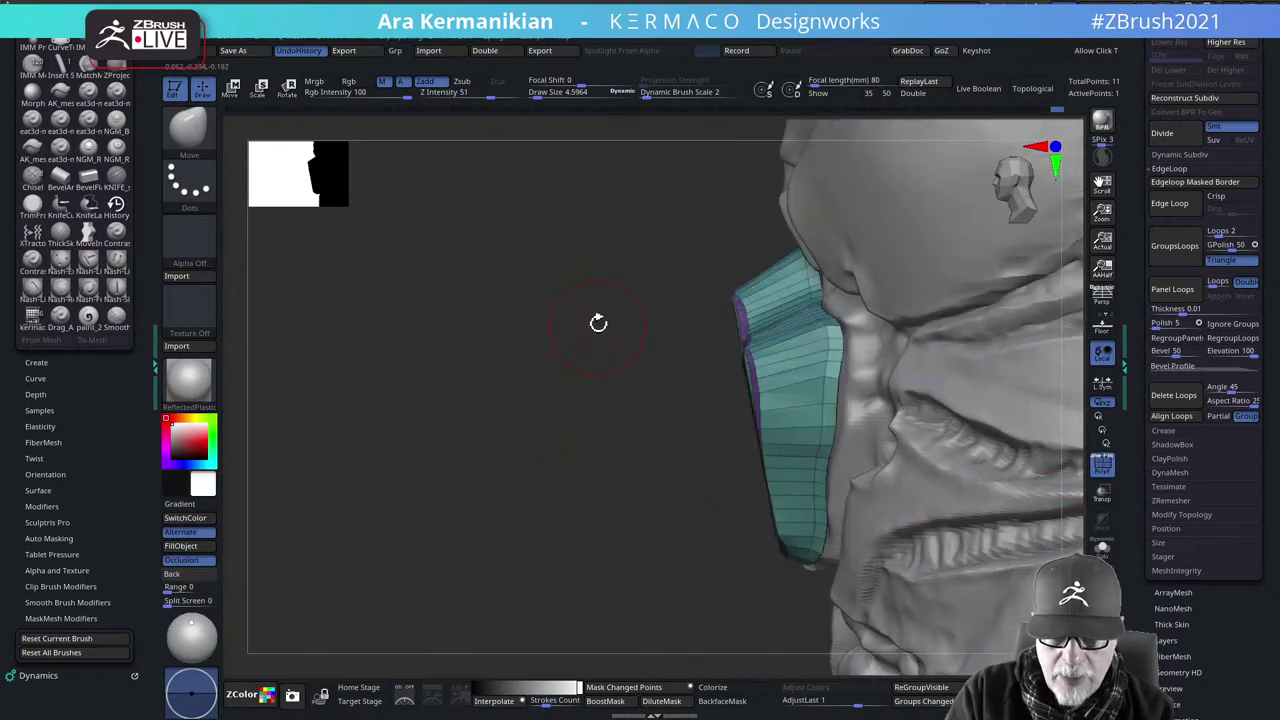
{"action": "mouse_move", "coordinate": [579, 230]}
{"action": "left_mouse_down", "text": "ctrl+shift"}
{"action": "mouse_move", "coordinate": [766, 655]}
{"action": "mouse_move", "coordinate": [794, 647]}
{"action": "left_mouse_up", "text": "ctrl+shift"}
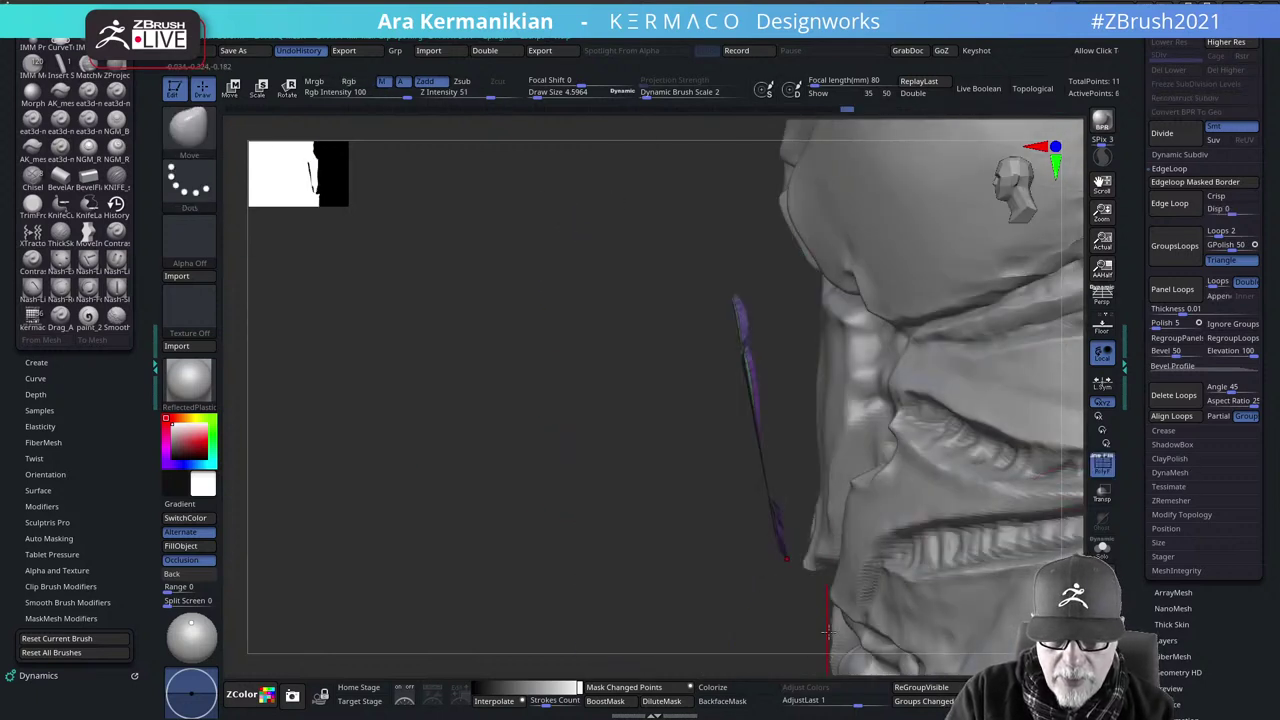
{"action": "key", "text": "w"}
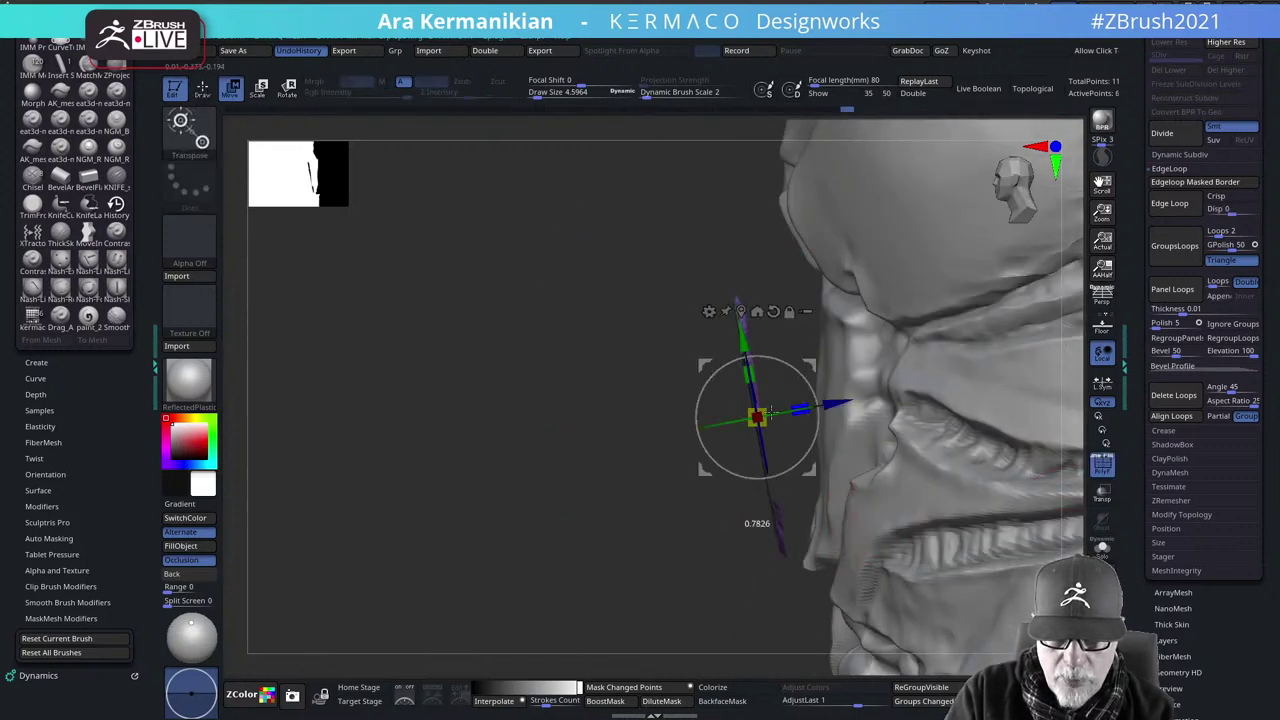
{"action": "left_click", "coordinate": [412, 596], "text": "ctrl+shift"}
{"action": "key", "text": "q"}
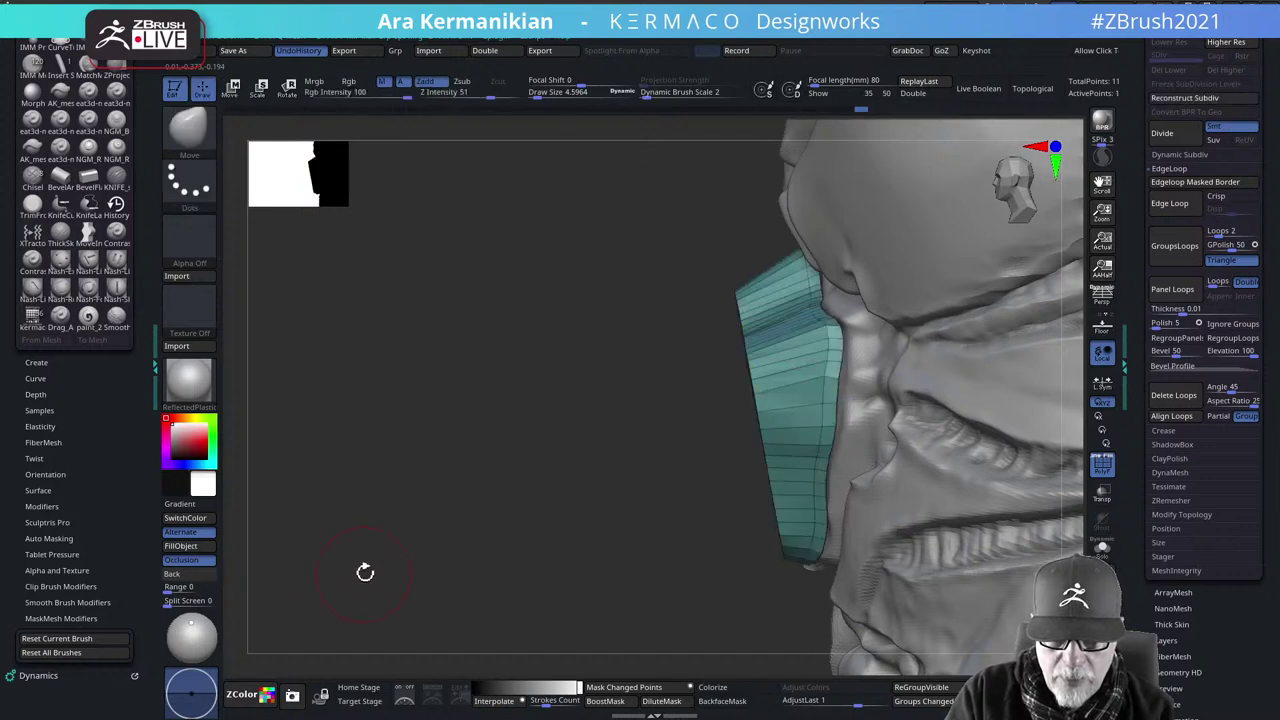
Bevel the complete edge loop around the plate's front rim with the ZModeler brush, using a single row and linear edge
{"action": "left_click_drag", "start_coordinate": [366, 571], "coordinate": [563, 530]}
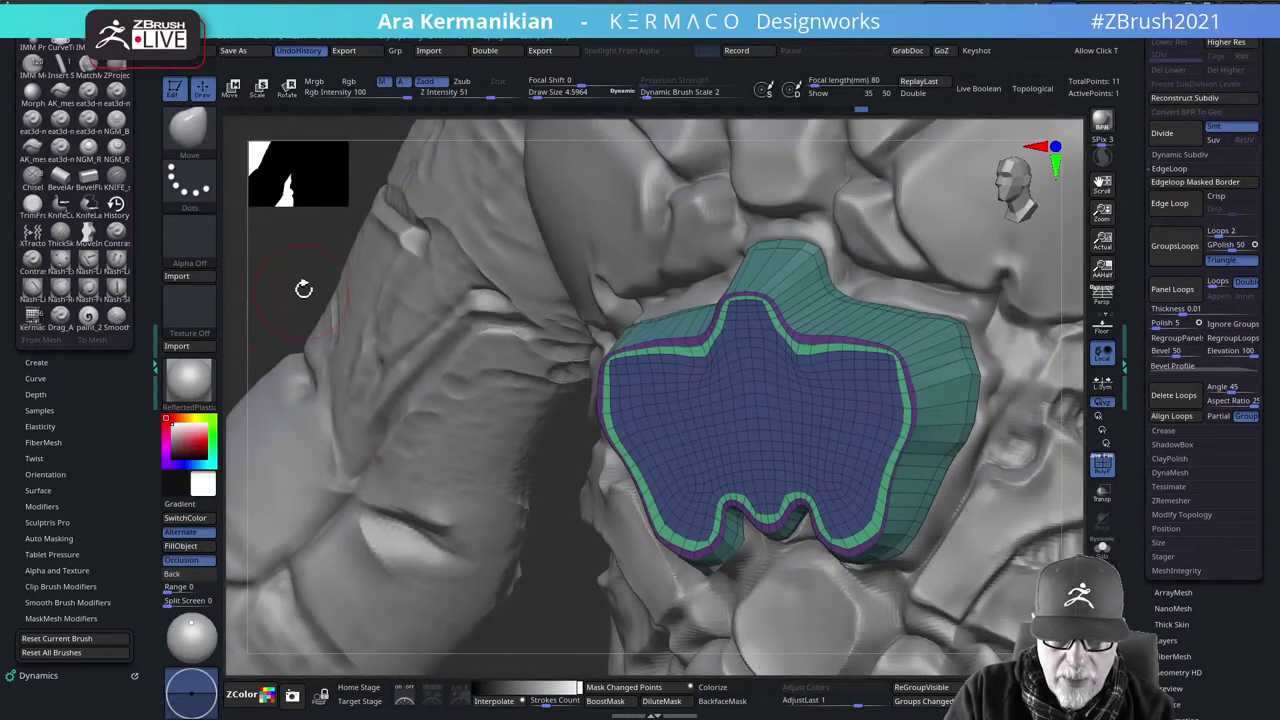
{"action": "left_click_drag", "start_coordinate": [303, 289], "coordinate": [350, 332]}
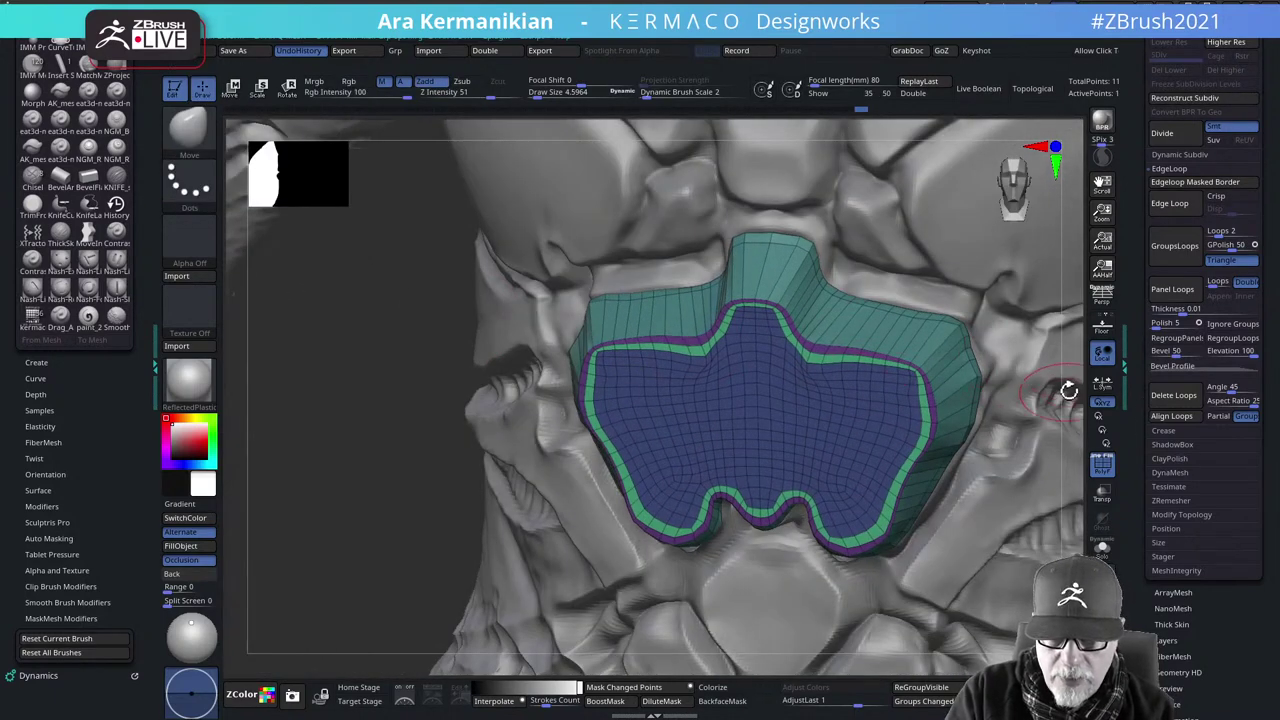
{"action": "mouse_move", "coordinate": [1075, 410]}
{"action": "left_mouse_down"}
{"action": "mouse_move", "coordinate": [983, 414]}
{"action": "mouse_move", "coordinate": [1028, 413]}
{"action": "mouse_move", "coordinate": [1042, 434]}
{"action": "mouse_move", "coordinate": [1123, 449]}
{"action": "mouse_move", "coordinate": [1094, 456]}
{"action": "left_mouse_up"}
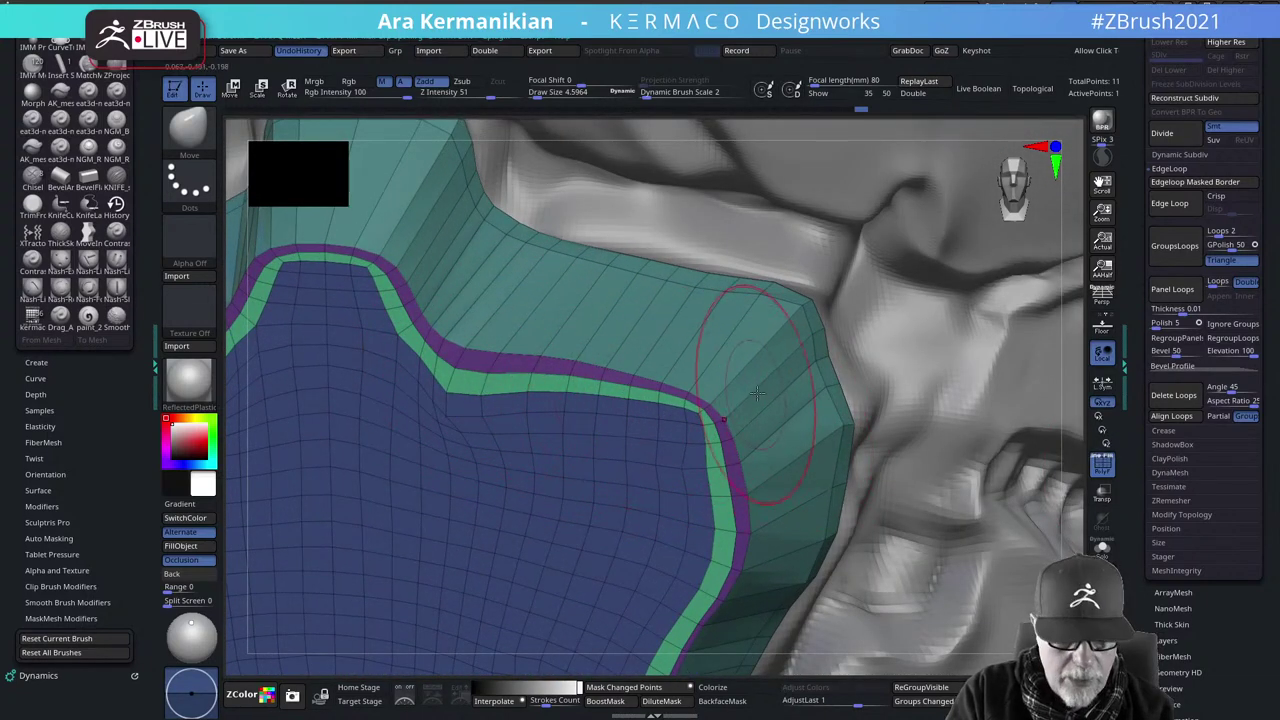
{"action": "key", "text": "b"}
{"action": "key", "text": "z"}
{"action": "key", "text": "m"}
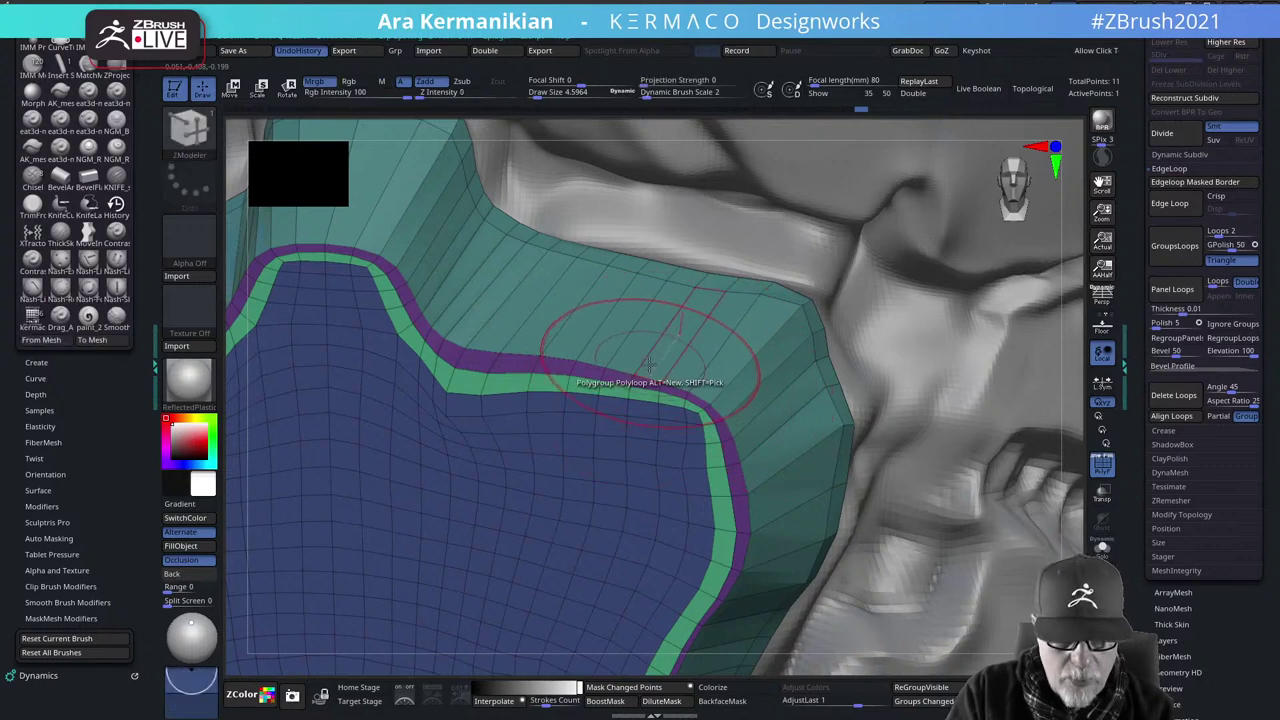
{"action": "right_click", "coordinate": [623, 369]}
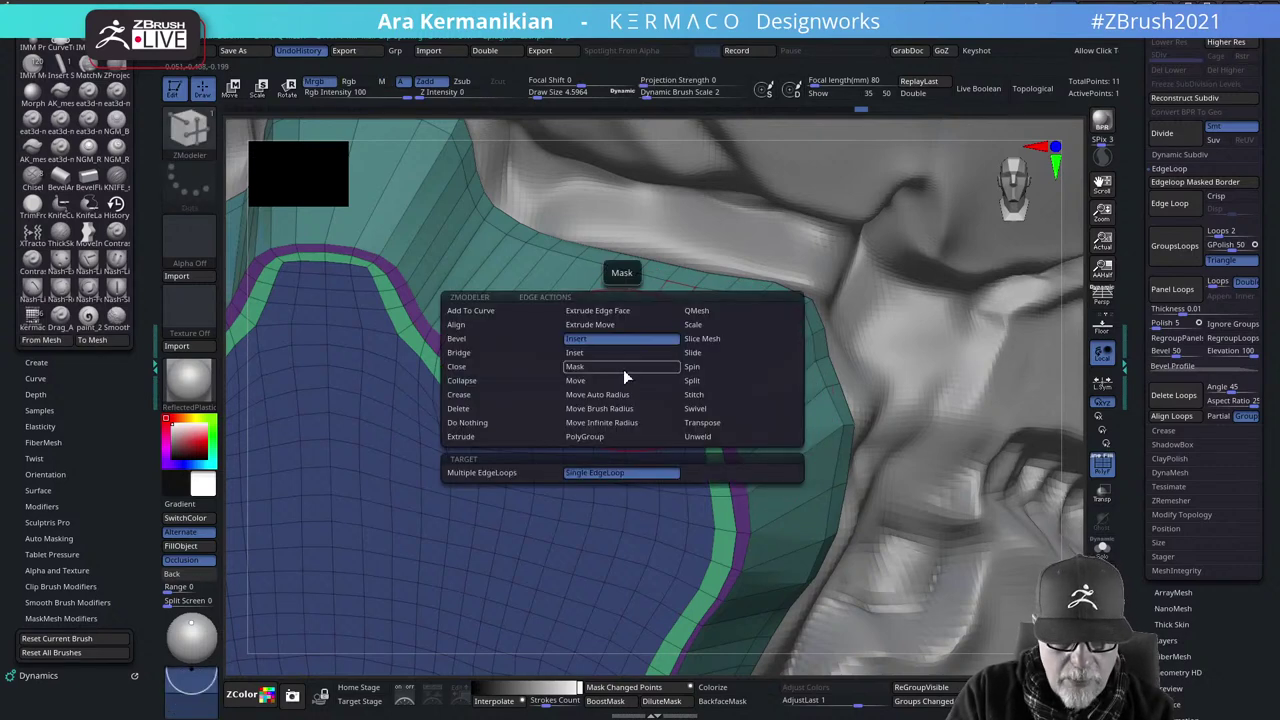
{"action": "left_click", "coordinate": [466, 338]}
{"action": "left_click", "coordinate": [702, 474]}
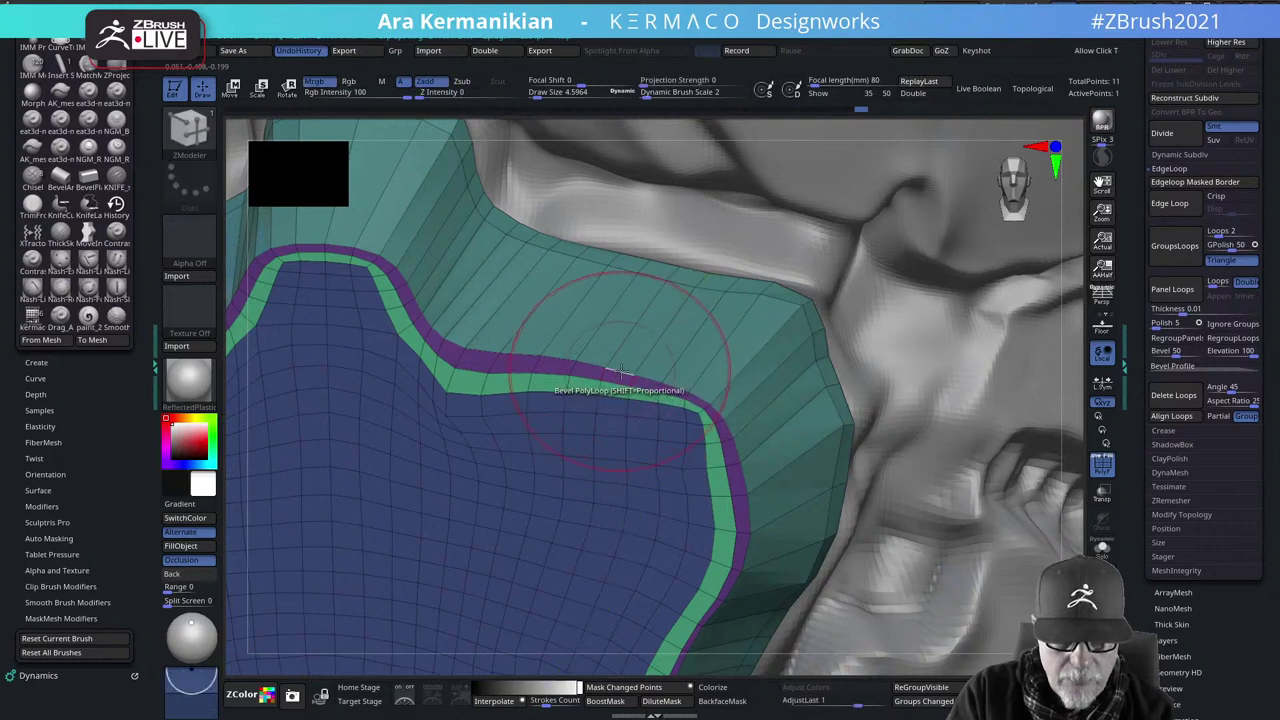
{"action": "right_click", "coordinate": [623, 378]}
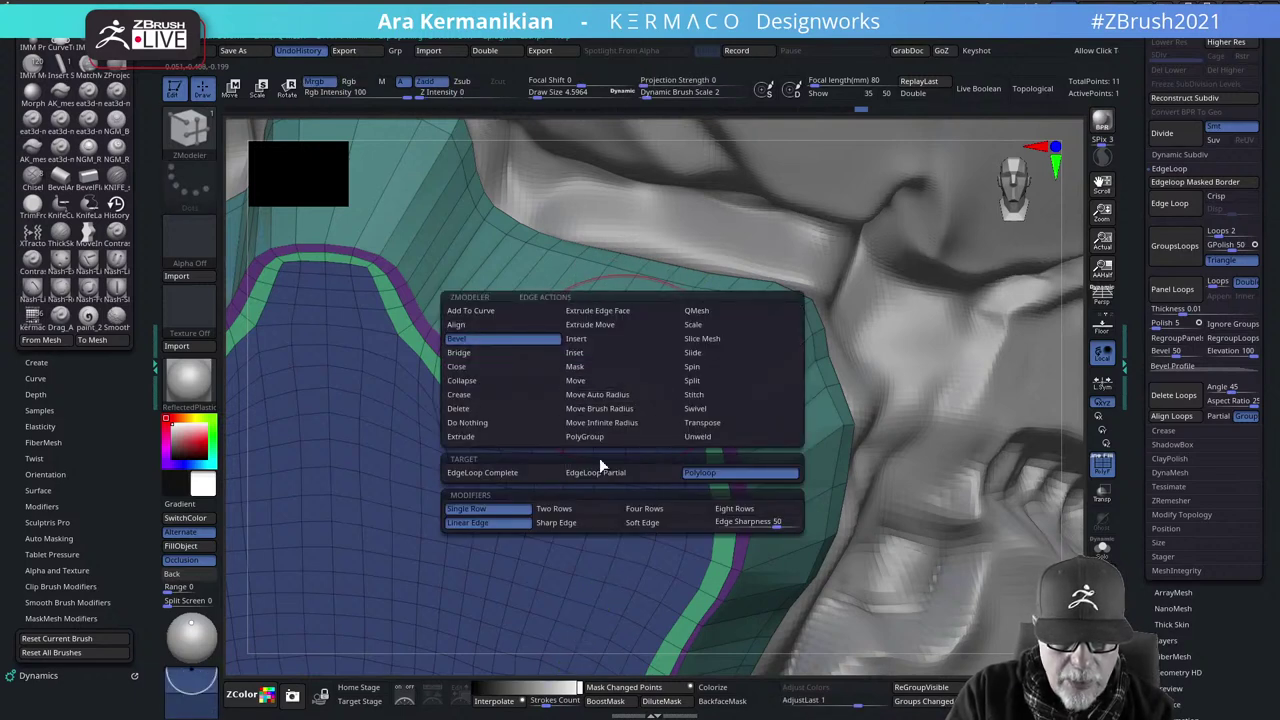
{"action": "left_click", "coordinate": [499, 472]}
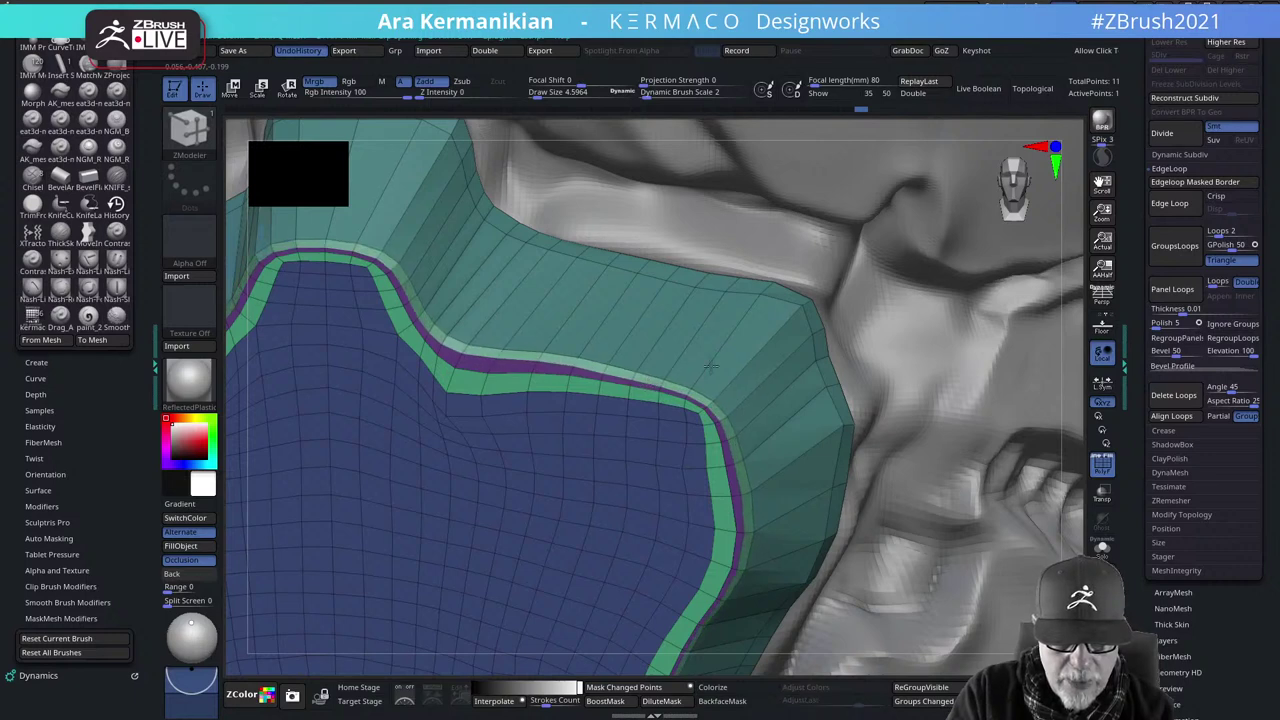
{"action": "left_click_drag", "start_coordinate": [710, 366], "coordinate": [765, 320]}
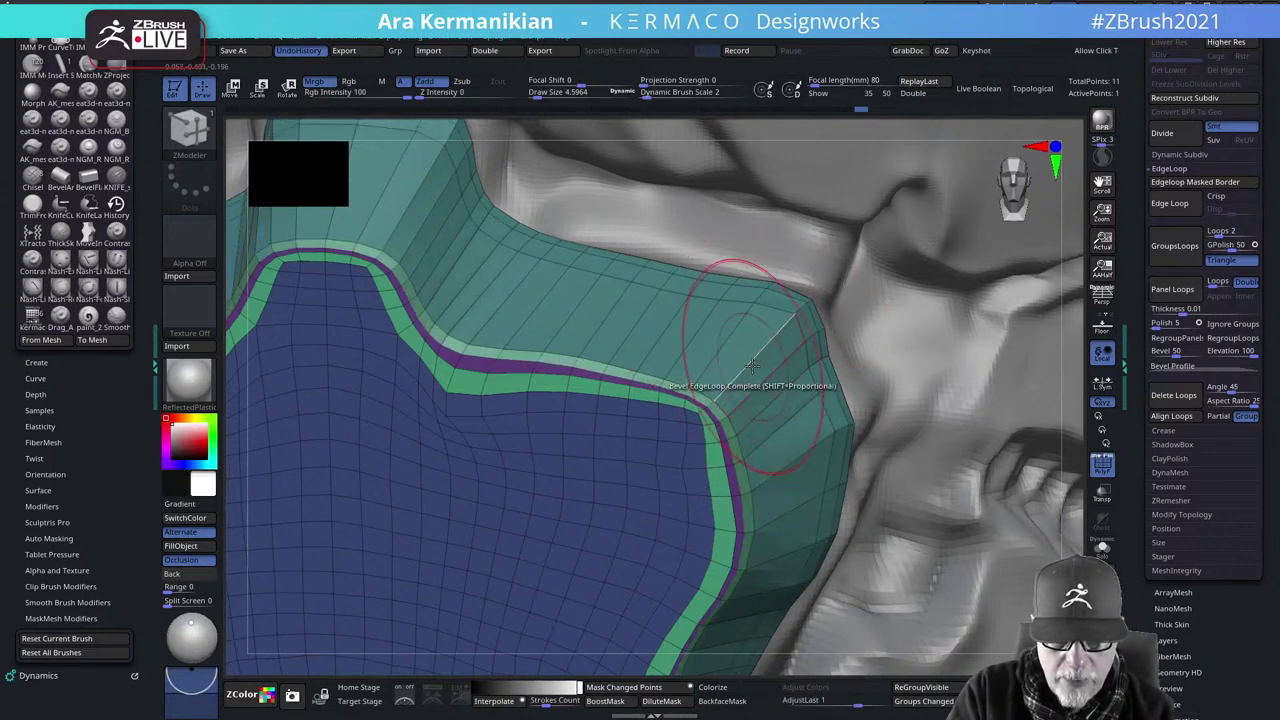
Insert a single edge loop around the plate's tapered side wall with ZModeler
{"action": "key", "text": "space"}
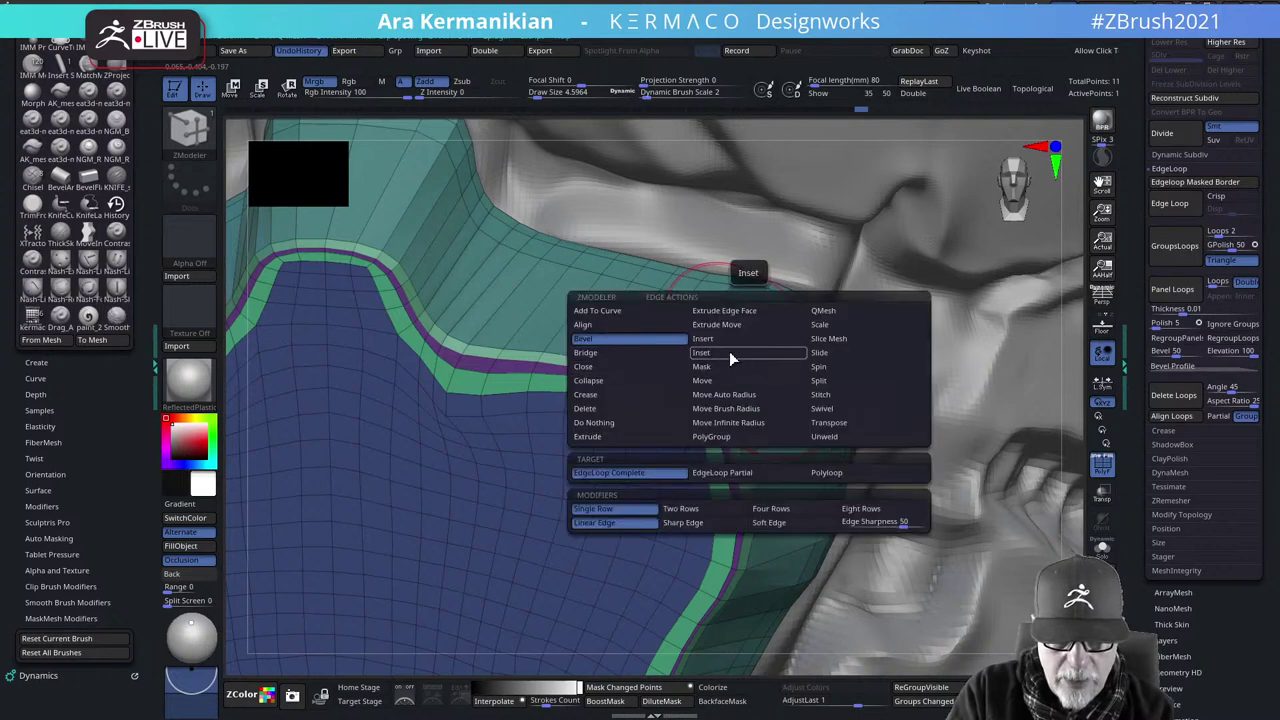
{"action": "left_click", "coordinate": [721, 341]}
{"action": "left_click", "coordinate": [736, 350]}
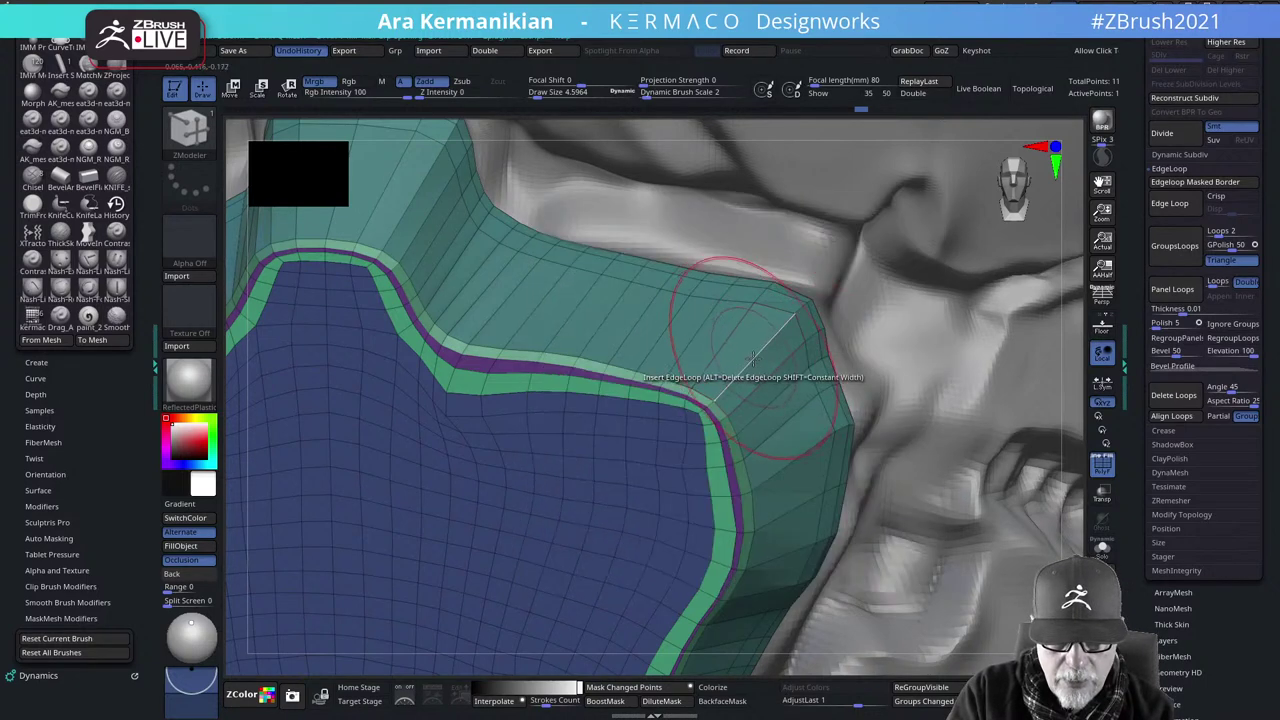
{"action": "left_click", "coordinate": [753, 358]}
Hide the polyframe and examine how the plate sits on the whole suit
{"action": "mouse_move", "coordinate": [1077, 371]}
{"action": "left_mouse_down"}
{"action": "mouse_move", "coordinate": [925, 348]}
{"action": "mouse_move", "coordinate": [906, 455]}
{"action": "mouse_move", "coordinate": [984, 434]}
{"action": "mouse_move", "coordinate": [925, 400]}
{"action": "left_mouse_up"}
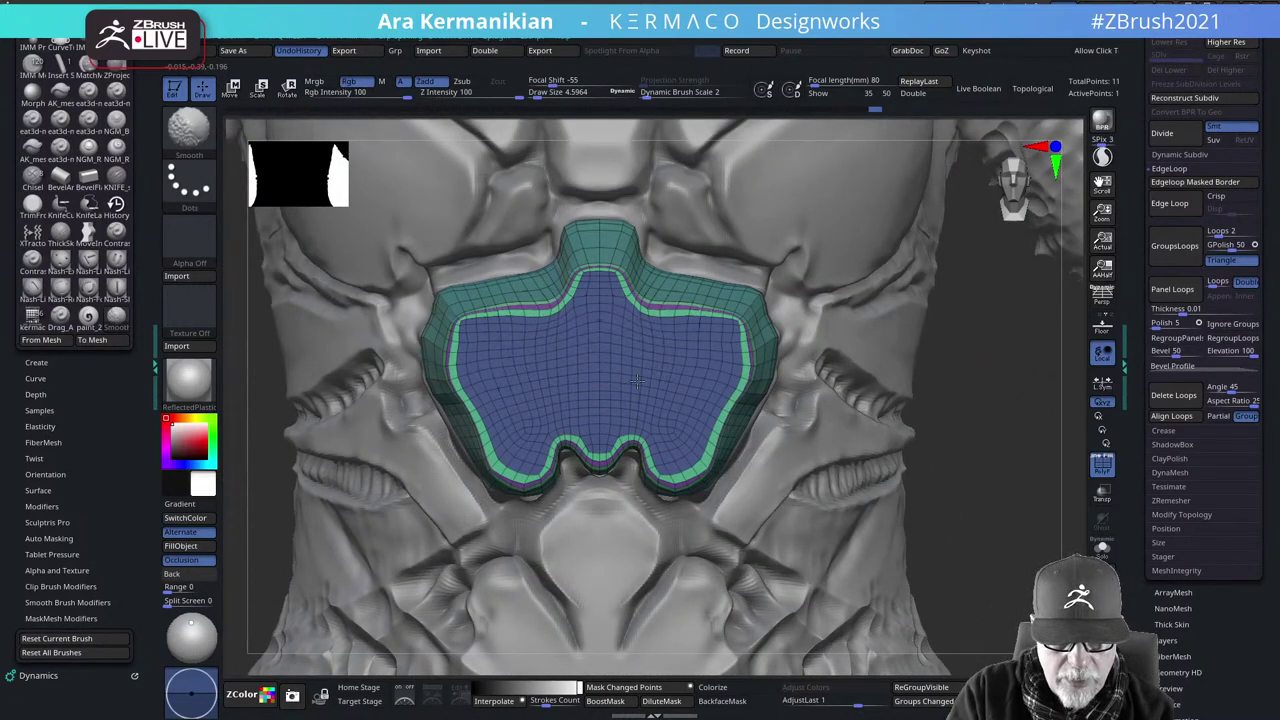
{"action": "left_click_drag", "start_coordinate": [979, 457], "coordinate": [1088, 434], "text": "alt"}
{"action": "left_click", "coordinate": [1102, 464]}
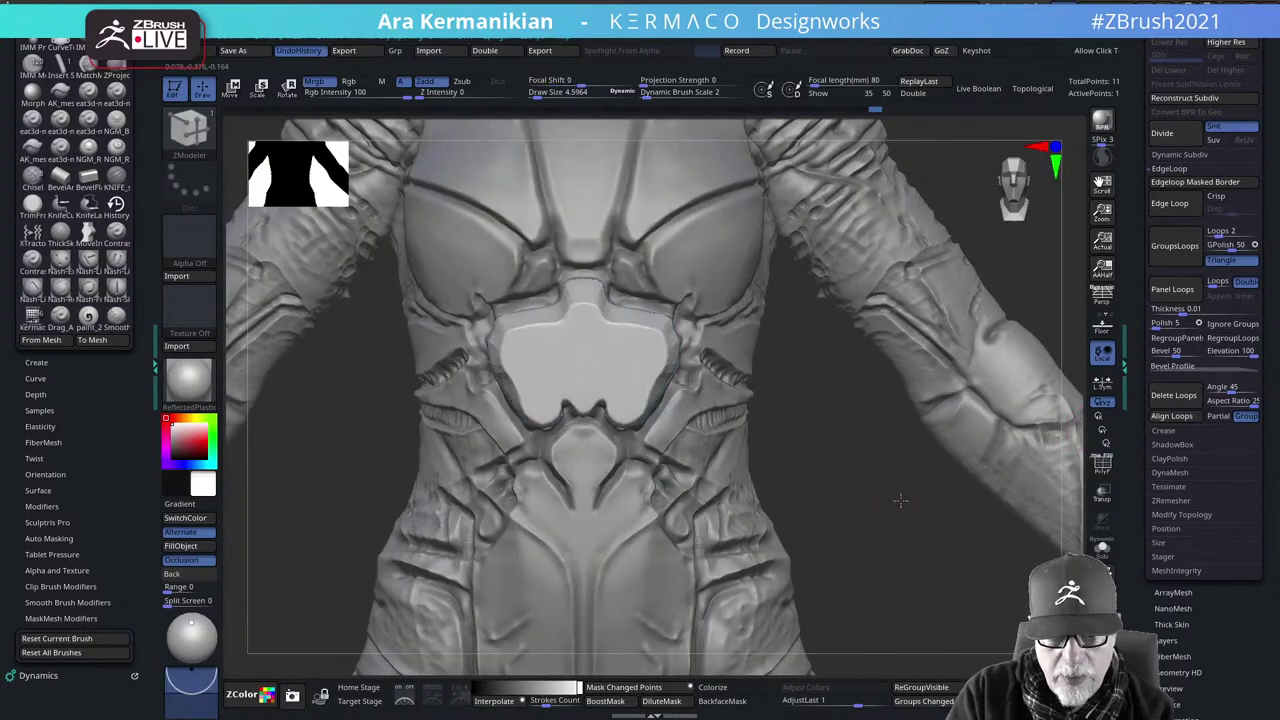
{"action": "key", "text": "f"}
{"action": "left_click_drag", "start_coordinate": [803, 517], "coordinate": [625, 395]}
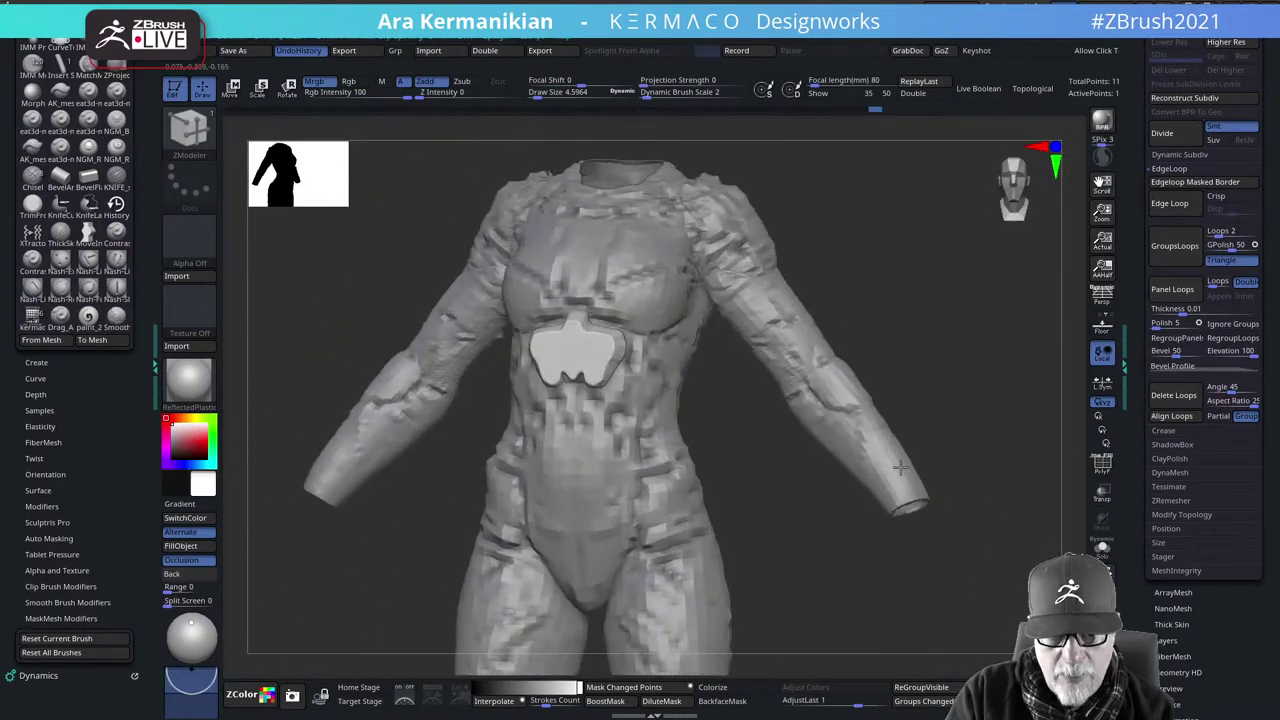
Duplicate the abdominal plate subtool to keep a clean copy before sculpting
{"action": "left_click_drag", "start_coordinate": [787, 476], "coordinate": [541, 362]}
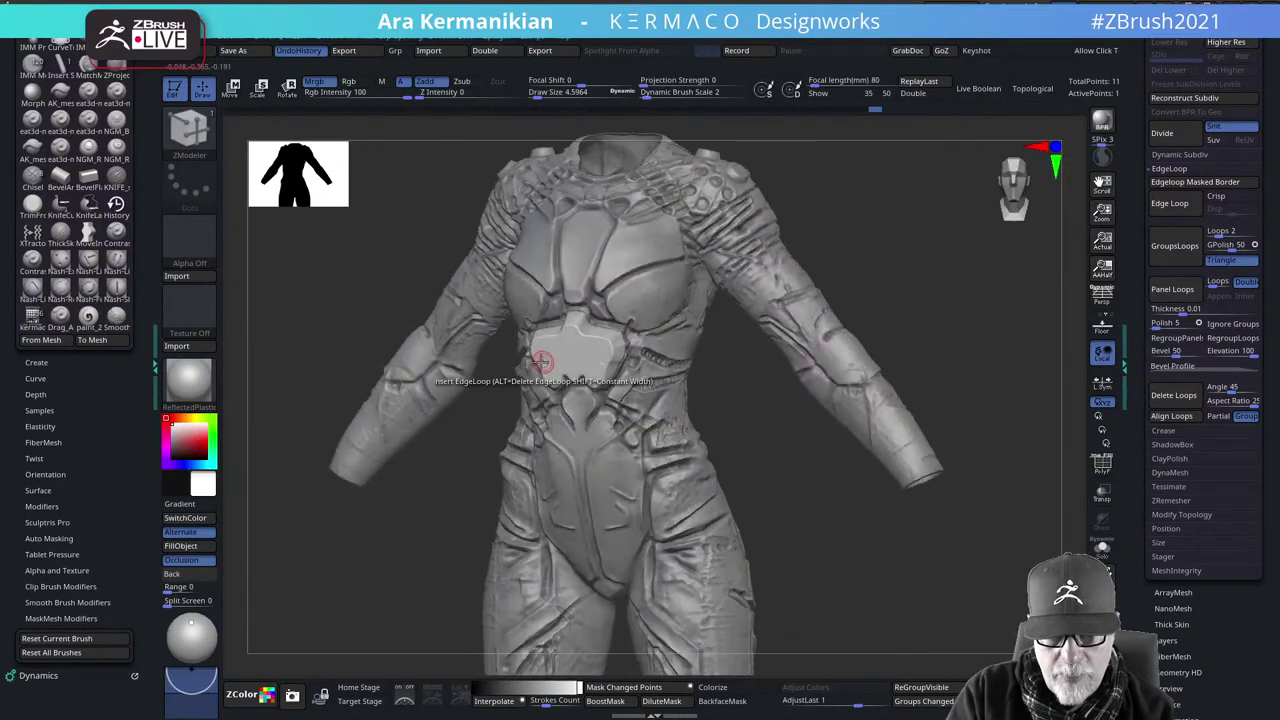
{"action": "left_click_drag", "start_coordinate": [787, 477], "coordinate": [614, 363], "text": "shift"}
{"action": "left_click_drag", "start_coordinate": [792, 462], "coordinate": [838, 530], "text": "alt"}
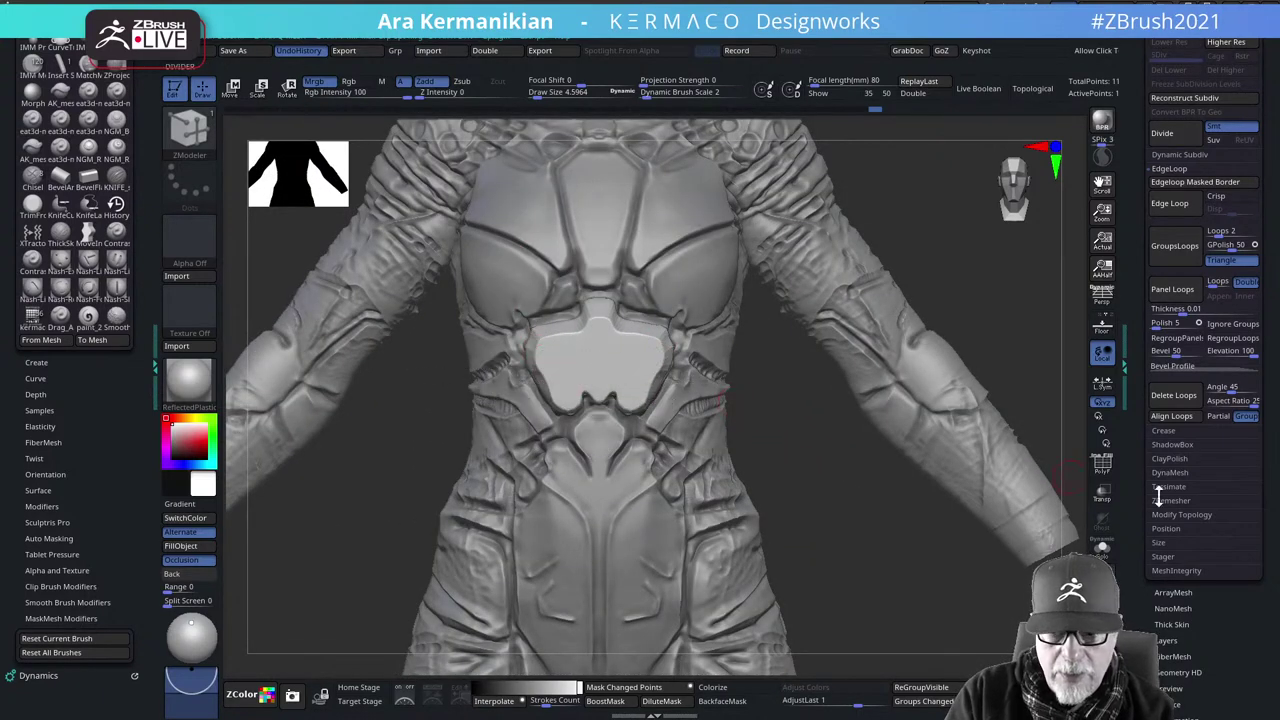
{"action": "left_click_drag", "start_coordinate": [1153, 182], "coordinate": [1157, 338]}
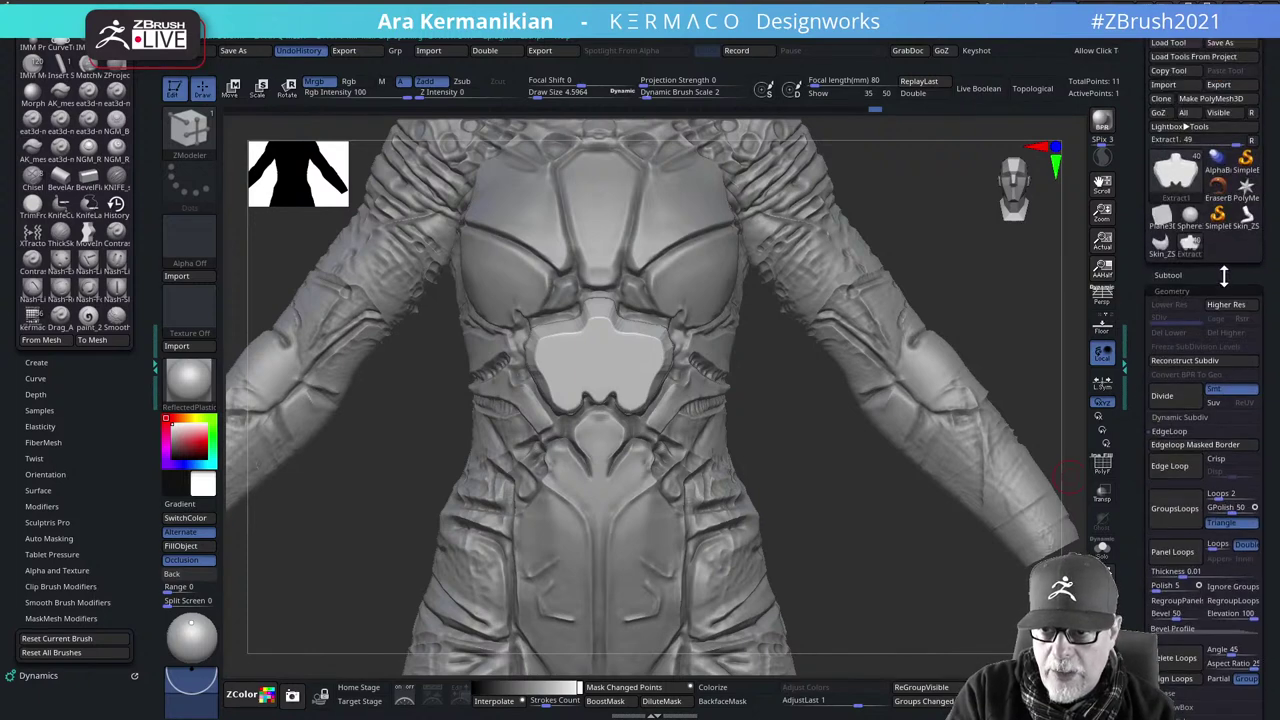
{"action": "left_click", "coordinate": [1173, 275]}
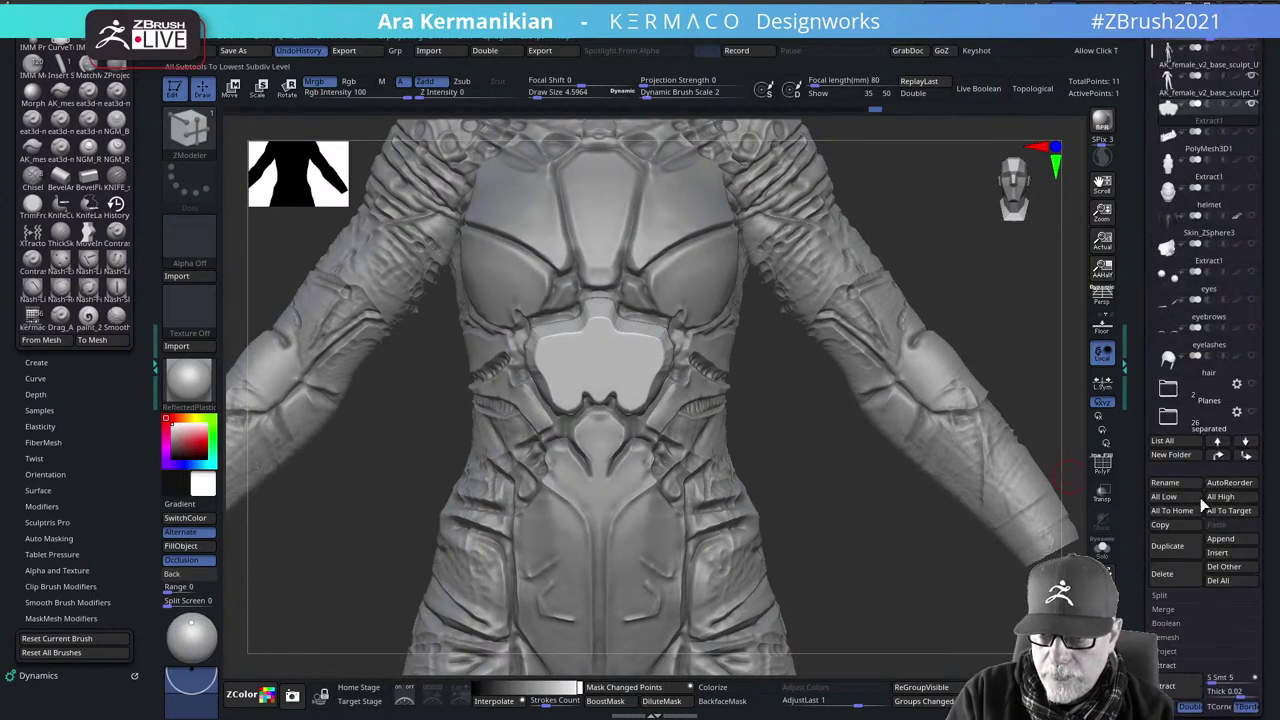
{"action": "left_click", "coordinate": [1182, 549]}
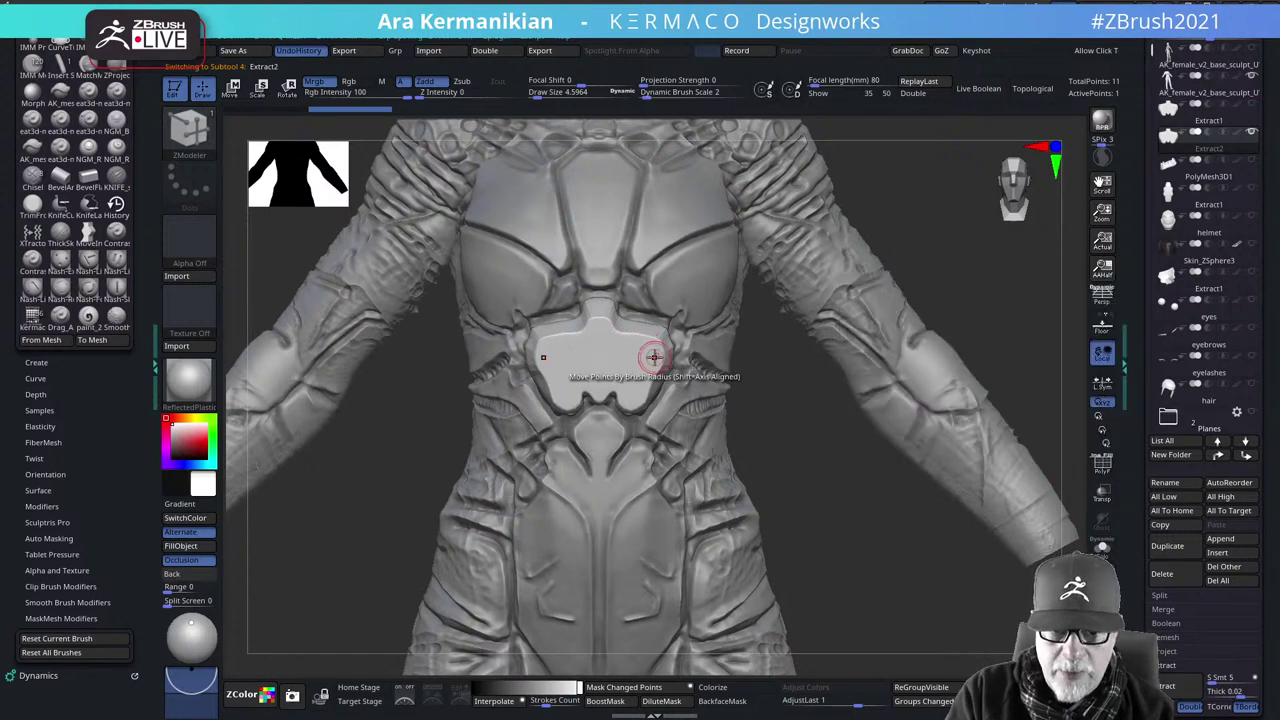
Undo the unintended change to the duplicated plate and subdivide its mesh for sculpting
{"action": "key", "text": "d"}
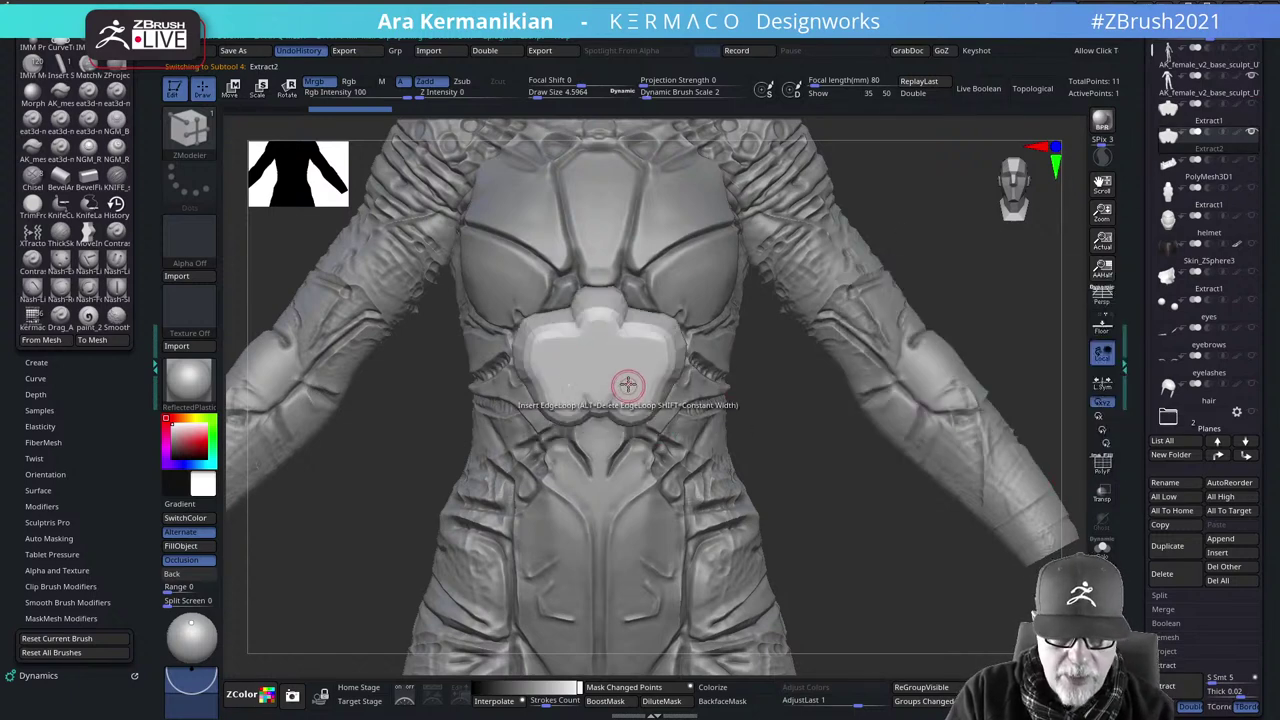
{"action": "key", "text": "ctrl+z"}
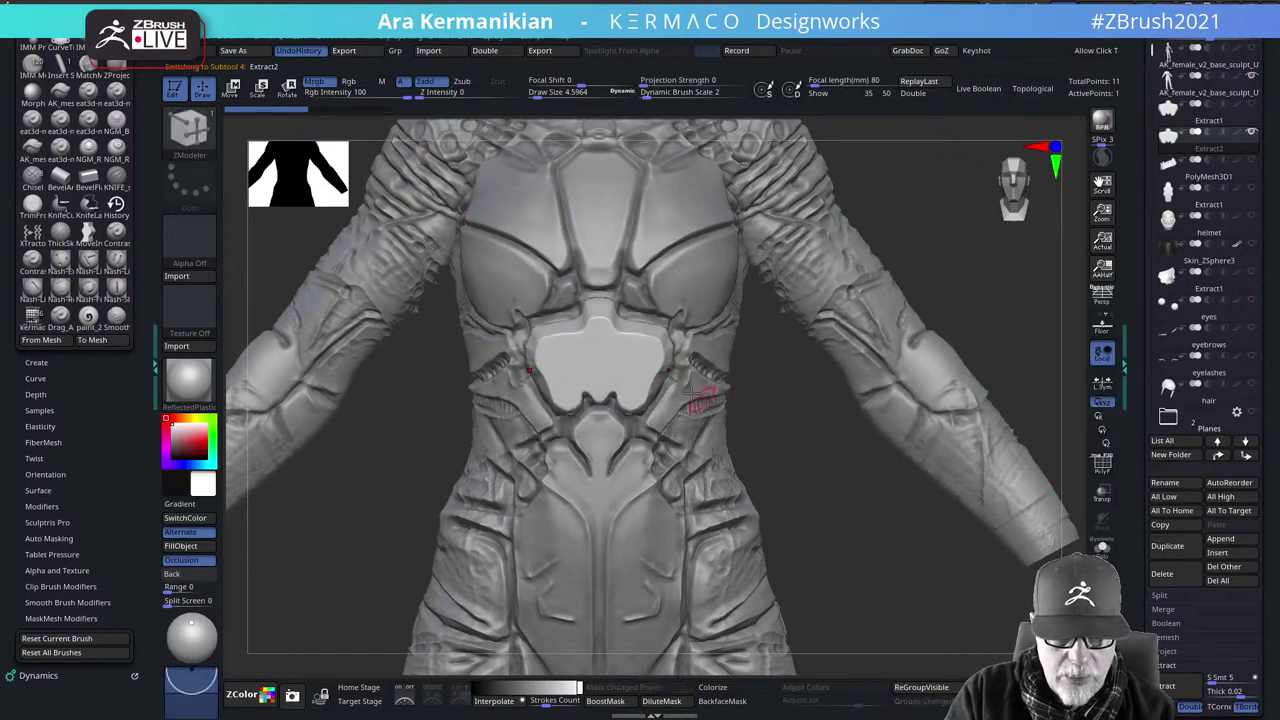
{"action": "key", "text": "ctrl+z"}
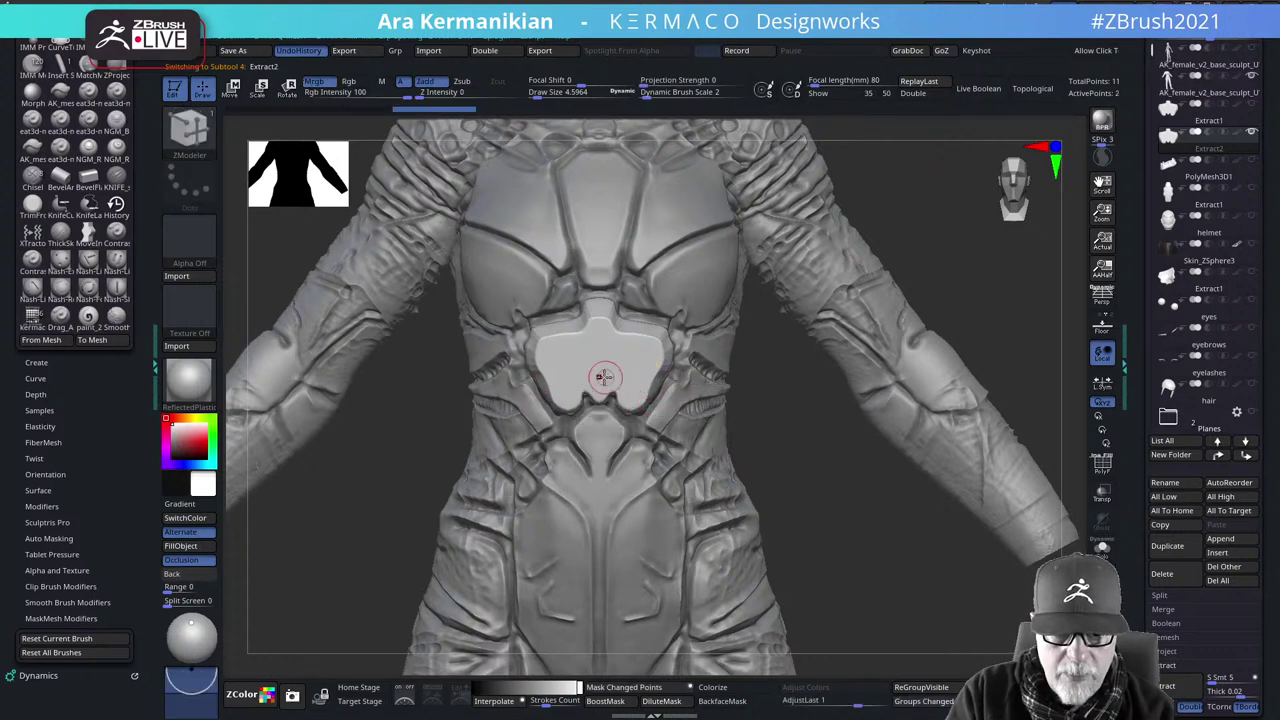
Carve a small round detail at the plate's top centre and a framed inner panel across its front with the DamStandard brush
{"action": "right_click", "coordinate": [582, 352]}
{"action": "left_click", "coordinate": [670, 381]}
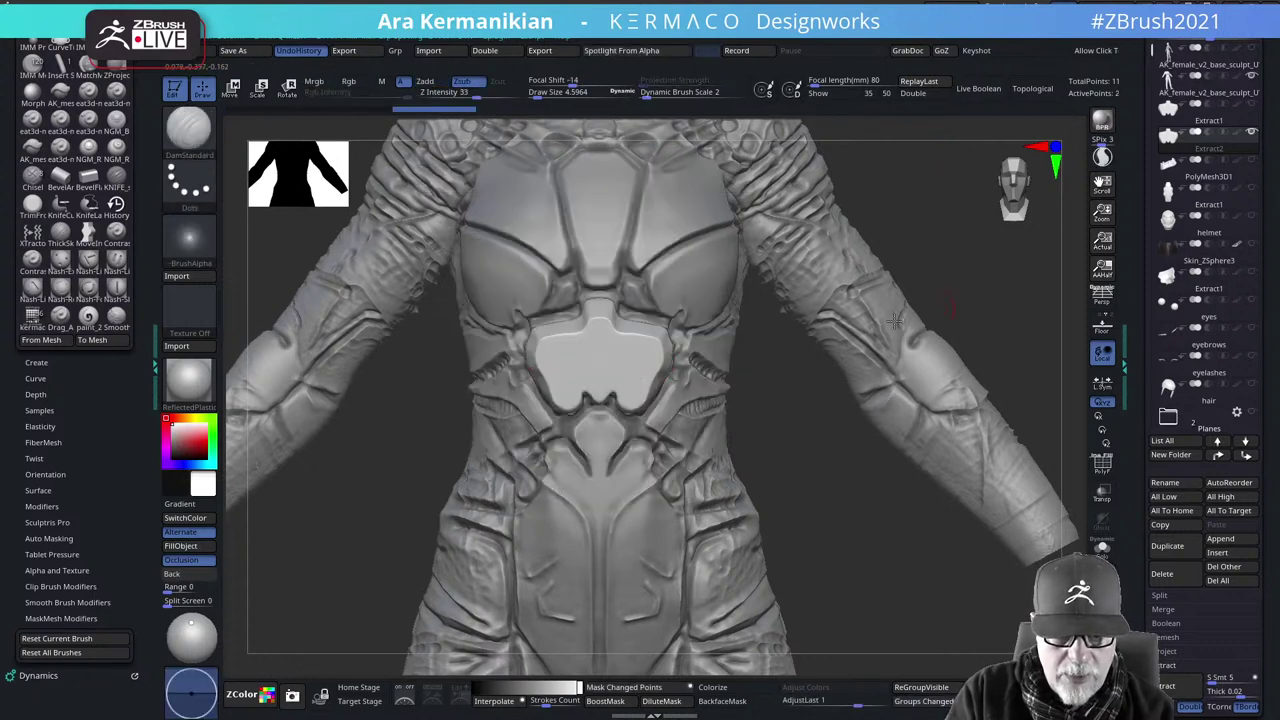
{"action": "mouse_move", "coordinate": [845, 447]}
{"action": "left_mouse_down", "text": "alt"}
{"action": "mouse_move", "coordinate": [884, 518]}
{"action": "mouse_move", "coordinate": [856, 518]}
{"action": "left_mouse_up", "text": "alt"}
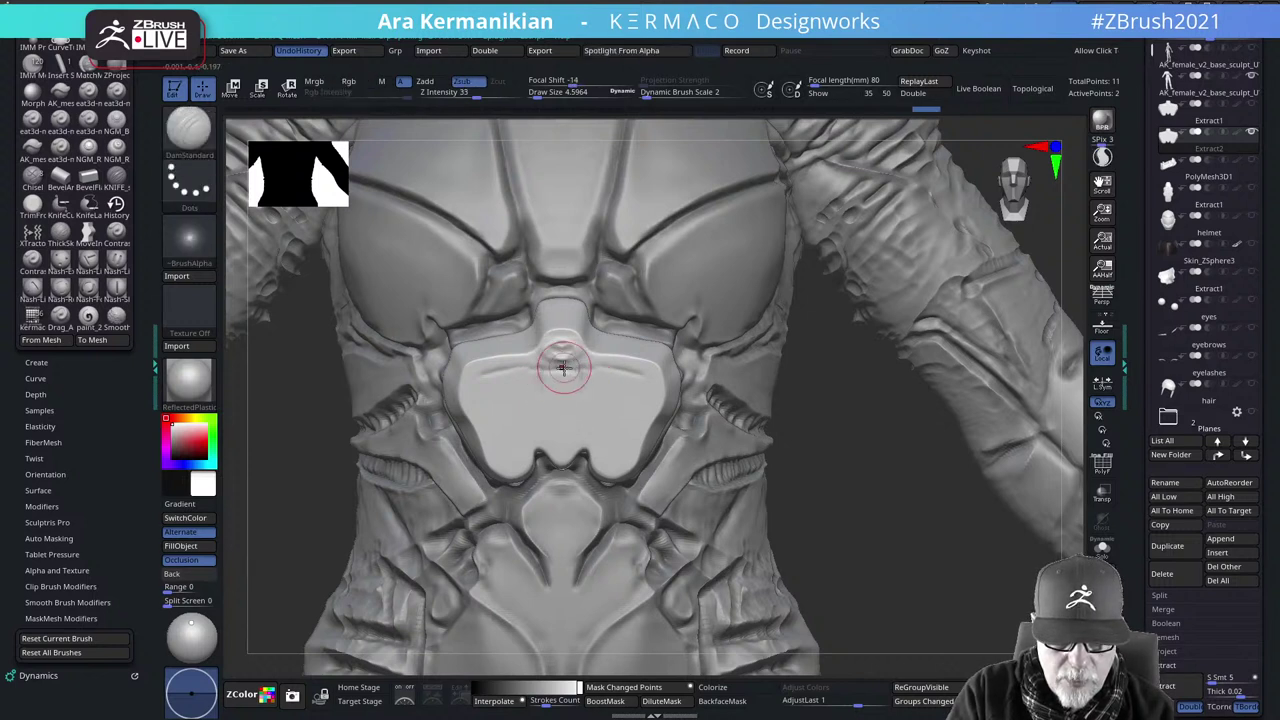
{"action": "key", "text": "ctrl"}
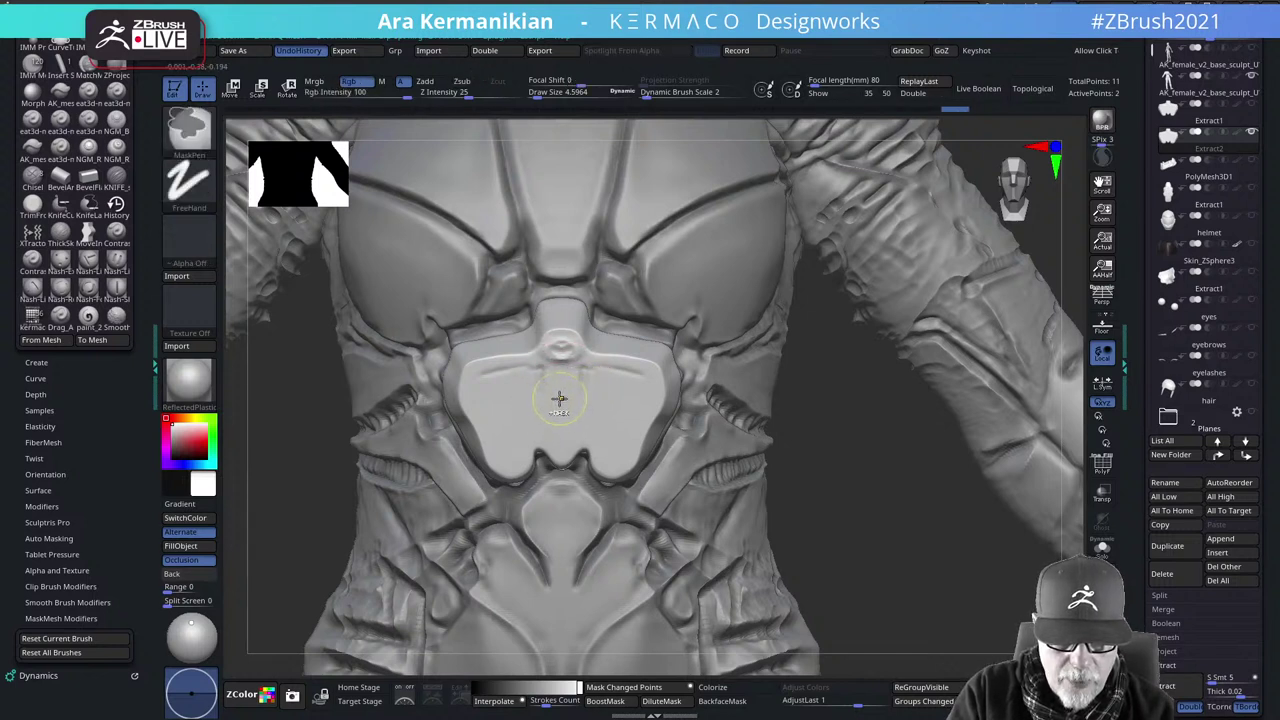
{"action": "key", "text": "alt"}
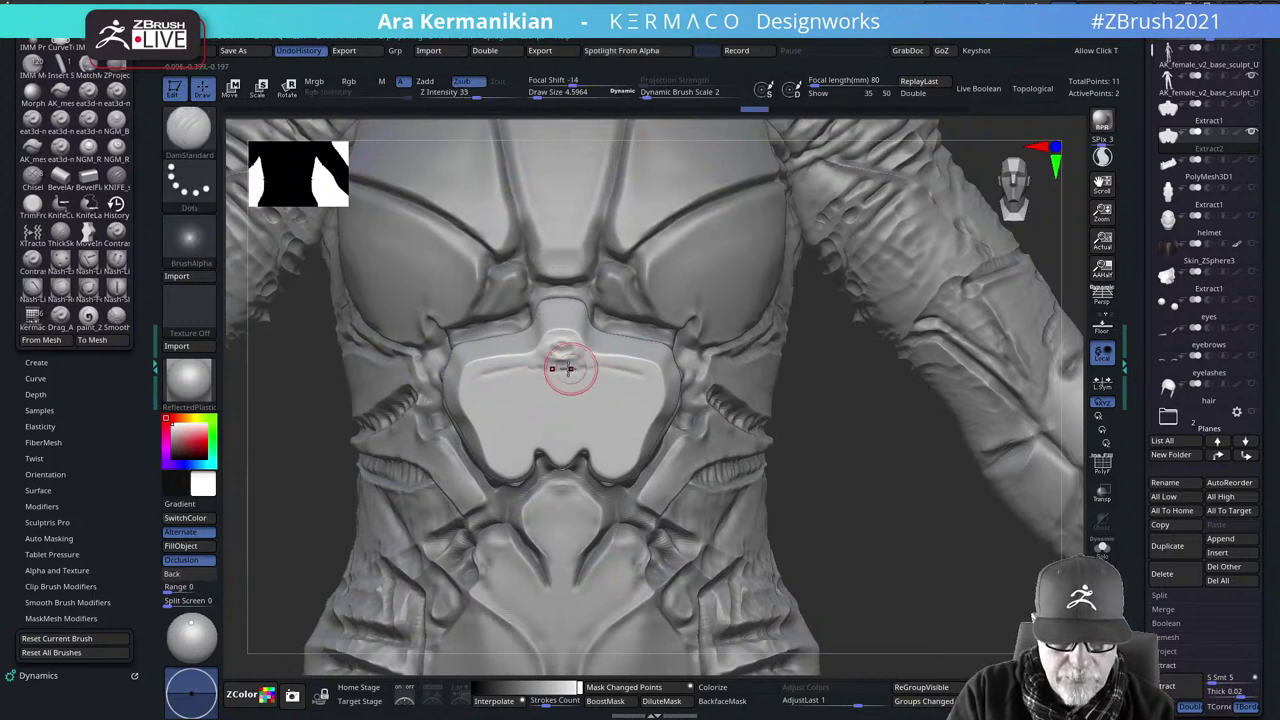
{"action": "left_click_drag", "start_coordinate": [492, 374], "coordinate": [475, 383]}
{"action": "mouse_move", "coordinate": [476, 388]}
{"action": "left_mouse_down"}
{"action": "mouse_move", "coordinate": [464, 402]}
{"action": "mouse_move", "coordinate": [508, 440]}
{"action": "mouse_move", "coordinate": [500, 457]}
{"action": "mouse_move", "coordinate": [516, 438]}
{"action": "mouse_move", "coordinate": [591, 438]}
{"action": "mouse_move", "coordinate": [502, 441]}
{"action": "mouse_move", "coordinate": [624, 437]}
{"action": "left_mouse_up"}
{"action": "left_click_drag", "start_coordinate": [649, 390], "coordinate": [640, 375]}
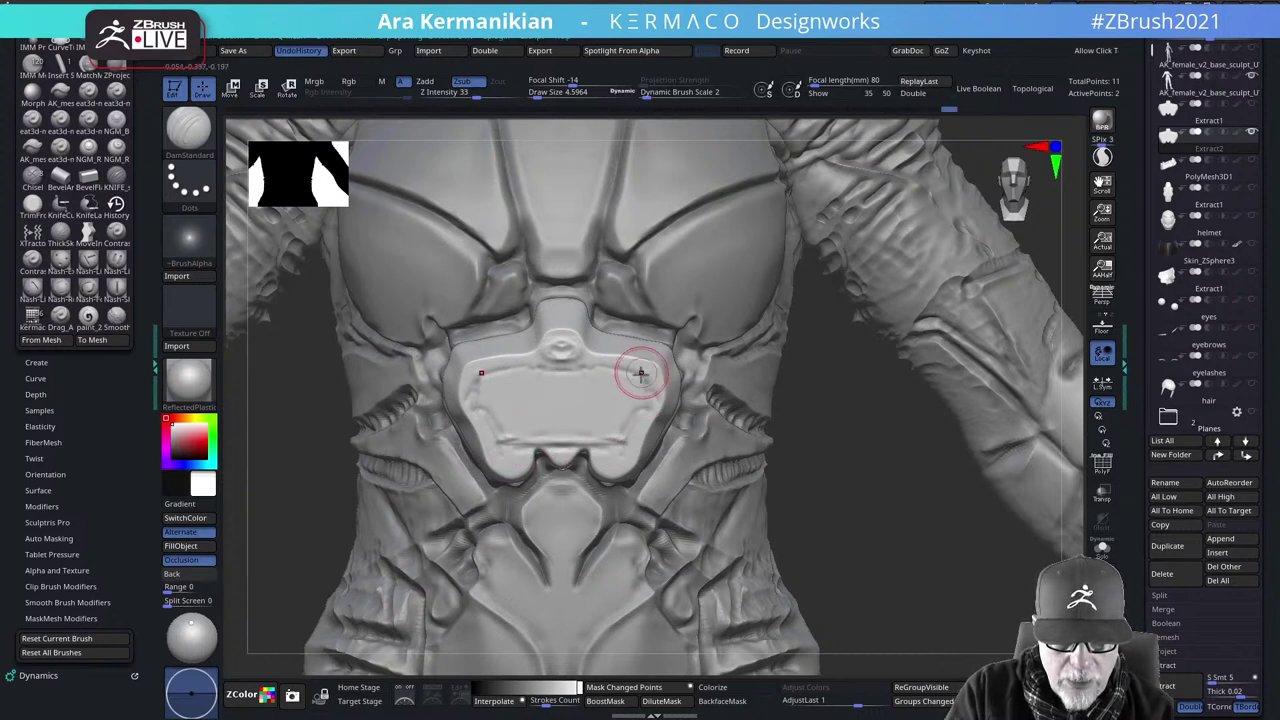
Carve small details into both halves of the inner panel and a vertical column down its centre with symmetrical DamStandard strokes
{"action": "mouse_move", "coordinate": [528, 389]}
{"action": "left_mouse_down"}
{"action": "mouse_move", "coordinate": [499, 386]}
{"action": "mouse_move", "coordinate": [546, 398]}
{"action": "left_mouse_up"}
{"action": "key", "text": "ctrl+z"}
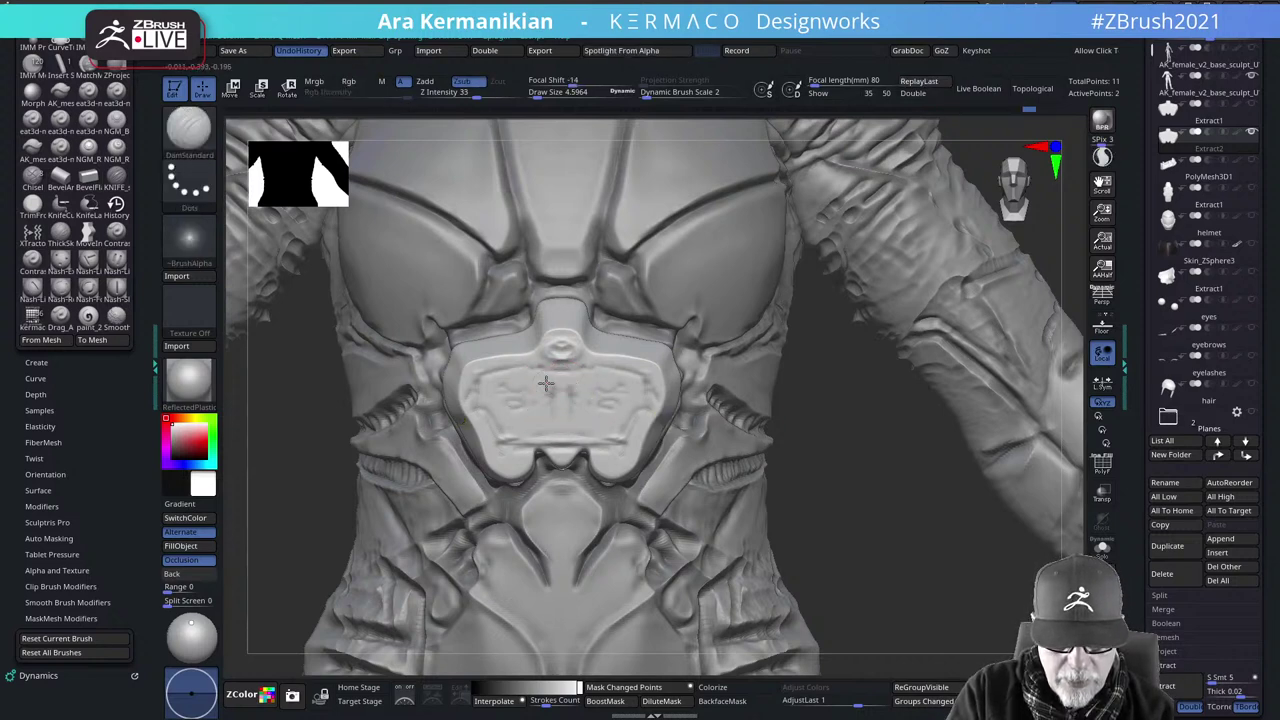
{"action": "left_click_drag", "start_coordinate": [549, 373], "coordinate": [554, 432]}
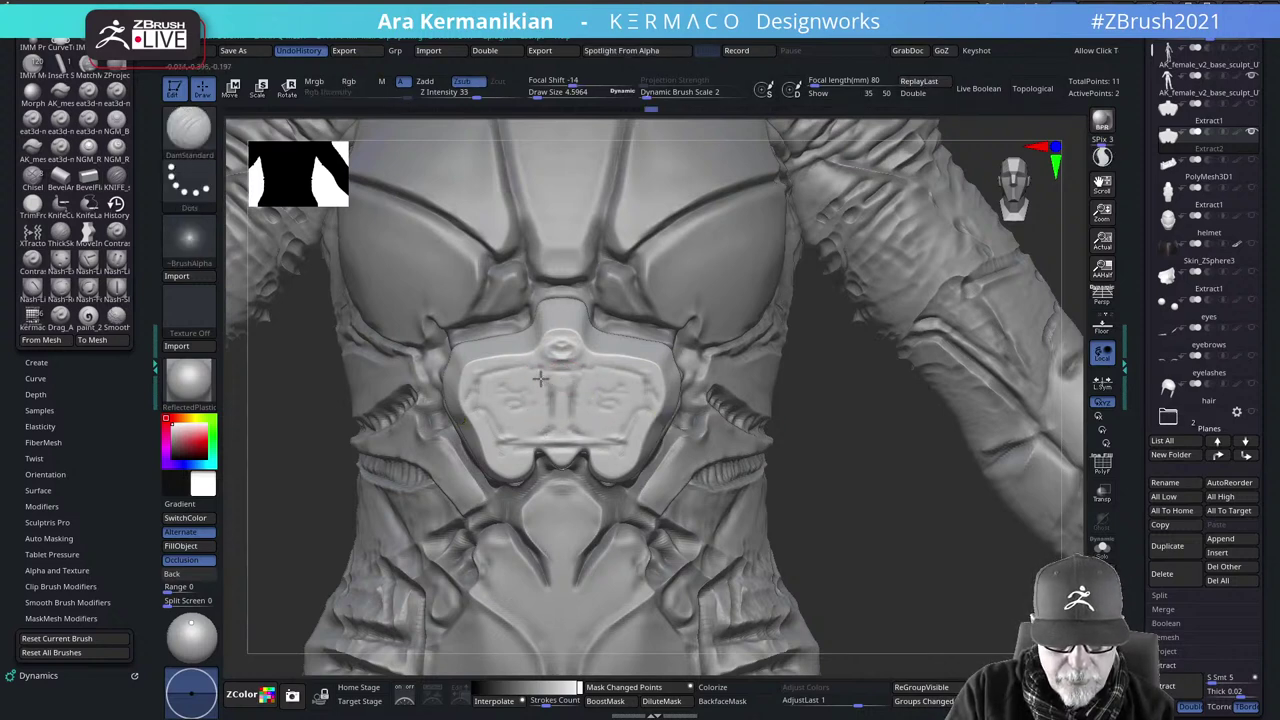
{"action": "left_click_drag", "start_coordinate": [541, 381], "coordinate": [601, 375]}
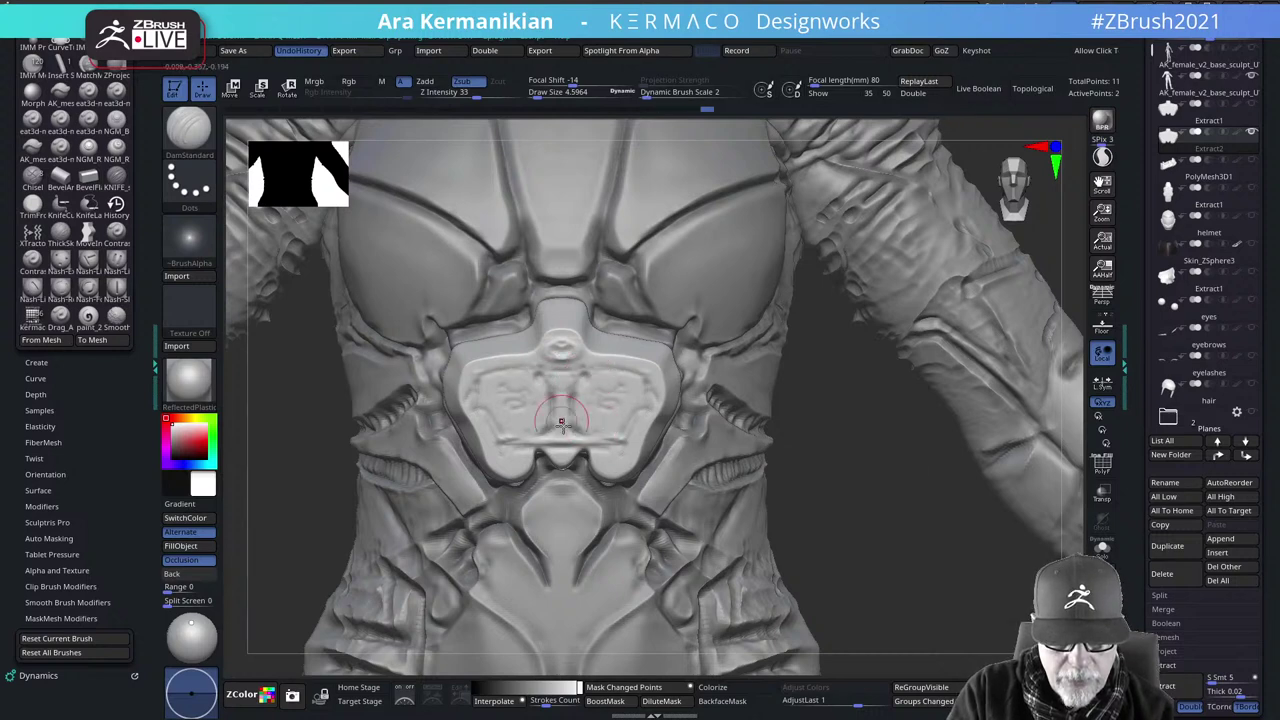
Carve a circular knob detail into each of the plate's two lower lobes with the DamStandard brush
{"action": "mouse_move", "coordinate": [877, 489]}
{"action": "left_mouse_down", "text": "alt"}
{"action": "mouse_move", "coordinate": [850, 486]}
{"action": "mouse_move", "coordinate": [800, 410]}
{"action": "left_mouse_up", "text": "alt"}
{"action": "left_click_drag", "start_coordinate": [740, 490], "coordinate": [820, 600], "text": "alt"}
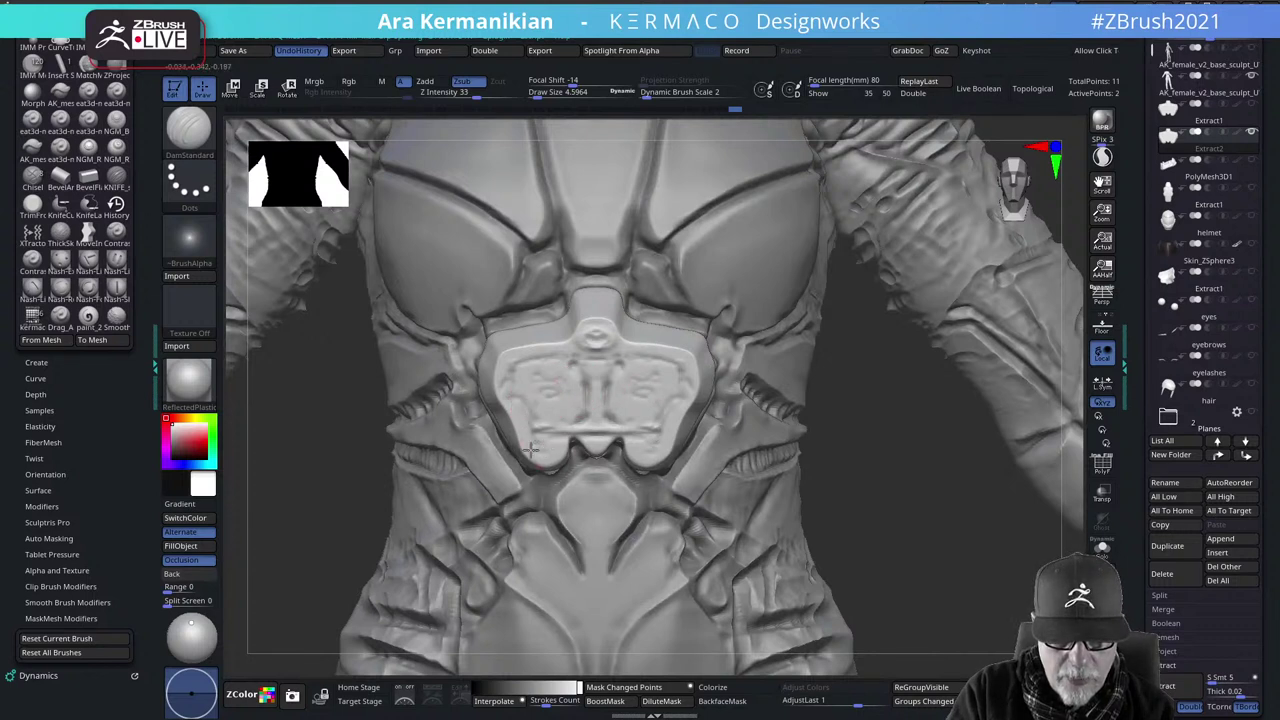
{"action": "left_click_drag", "start_coordinate": [530, 449], "coordinate": [542, 446]}
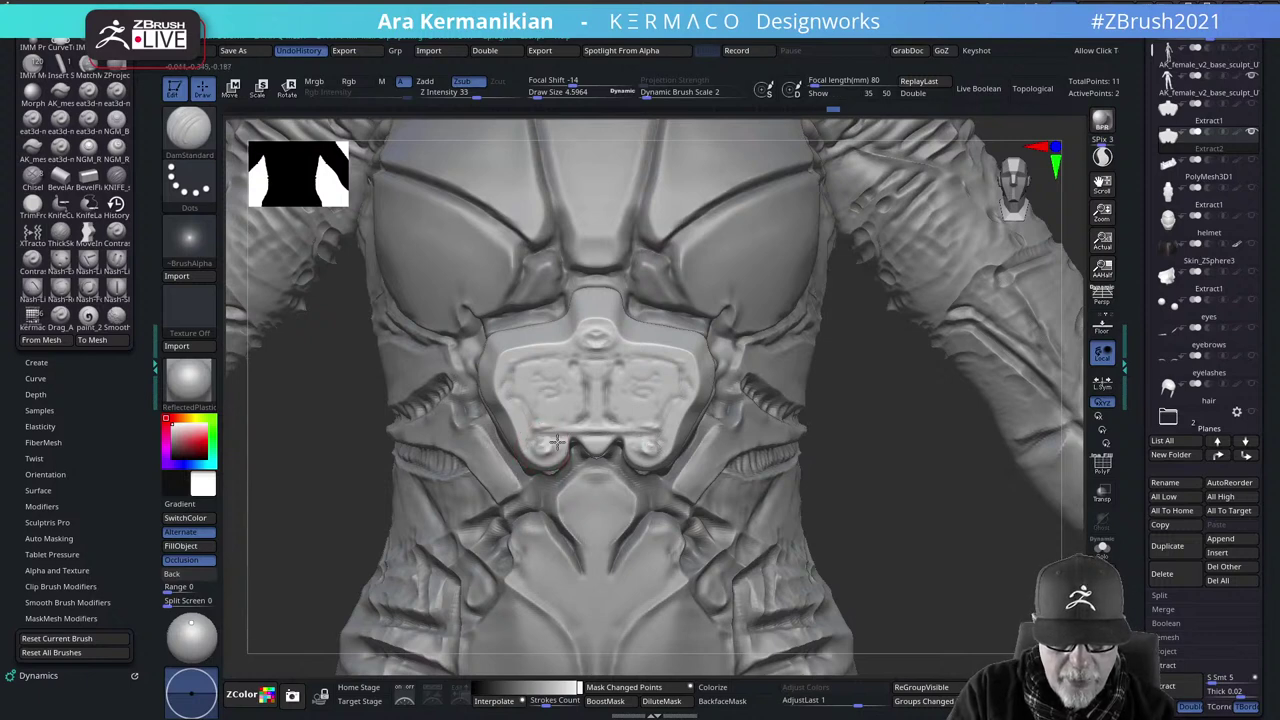
{"action": "mouse_move", "coordinate": [552, 446]}
{"action": "left_mouse_down"}
{"action": "mouse_move", "coordinate": [538, 448]}
{"action": "mouse_move", "coordinate": [555, 453]}
{"action": "left_mouse_up"}
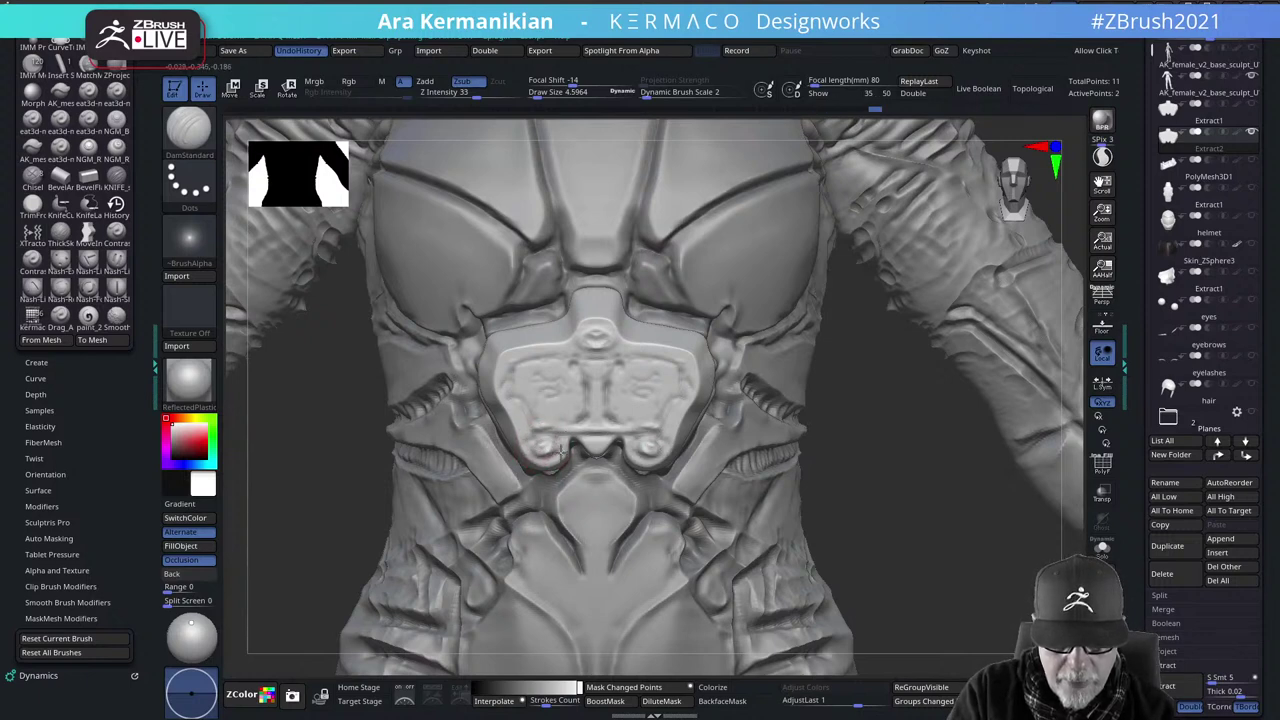
{"action": "left_click", "coordinate": [644, 445]}
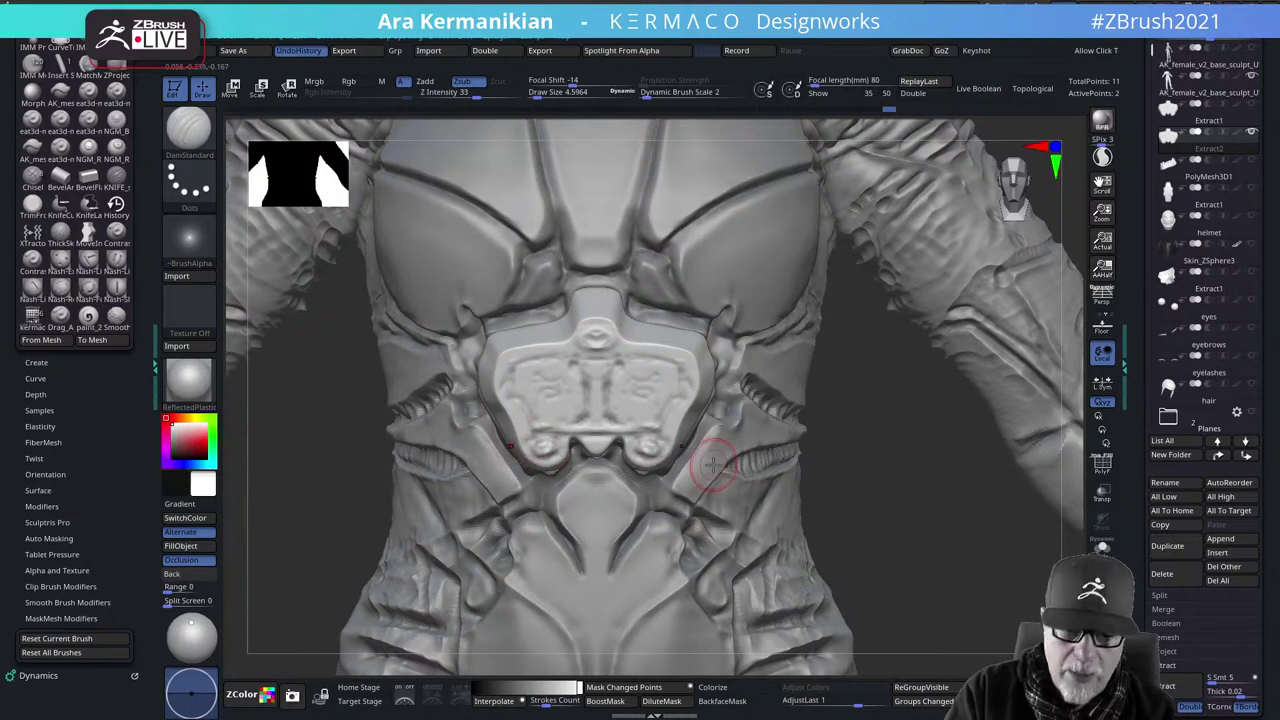
{"action": "left_click_drag", "start_coordinate": [937, 503], "coordinate": [645, 455]}
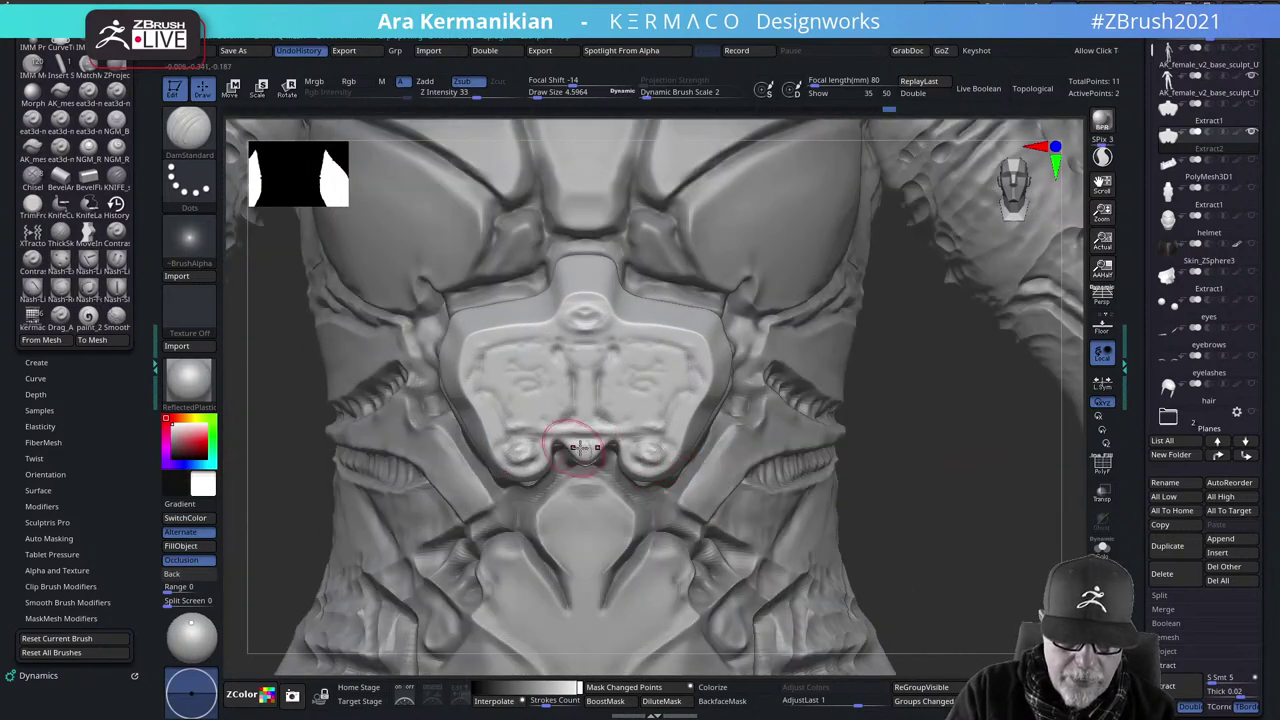
{"action": "left_click_drag", "start_coordinate": [515, 452], "coordinate": [532, 453]}
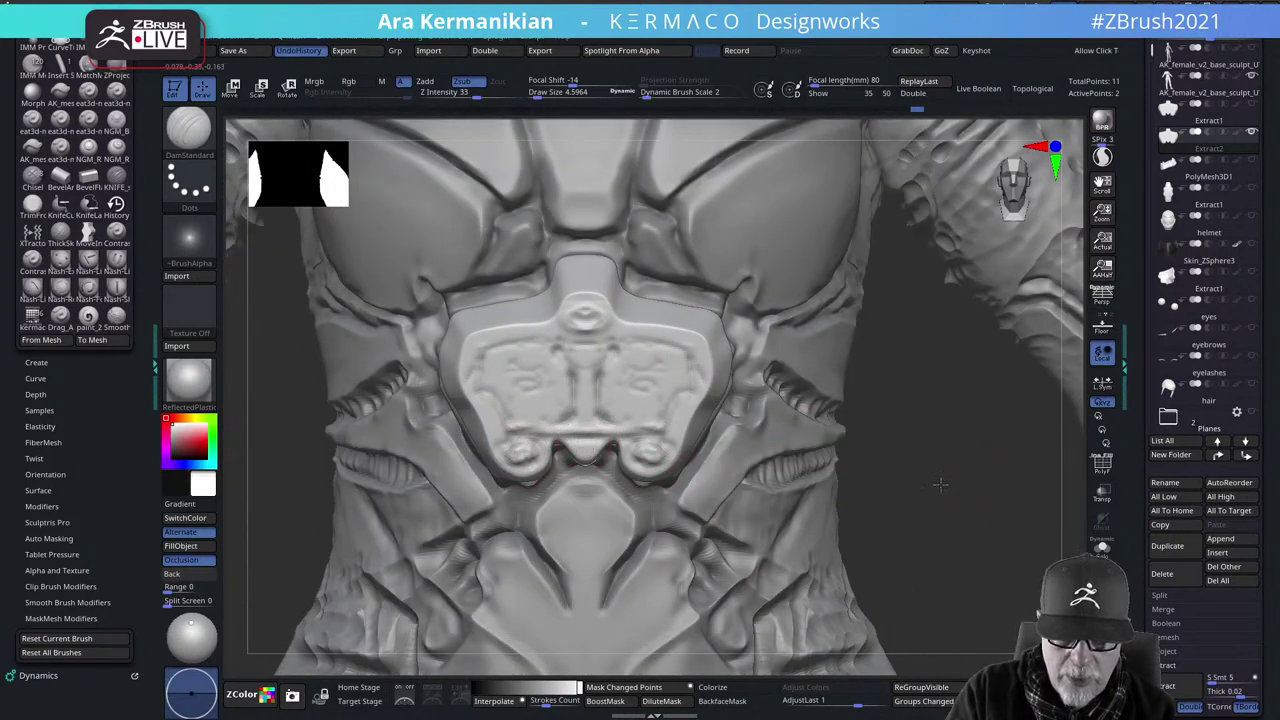
Dent the plate's upper rim with DamStandard strokes and smooth the rim with the hPolish brush
{"action": "left_click_drag", "start_coordinate": [940, 484], "coordinate": [760, 400]}
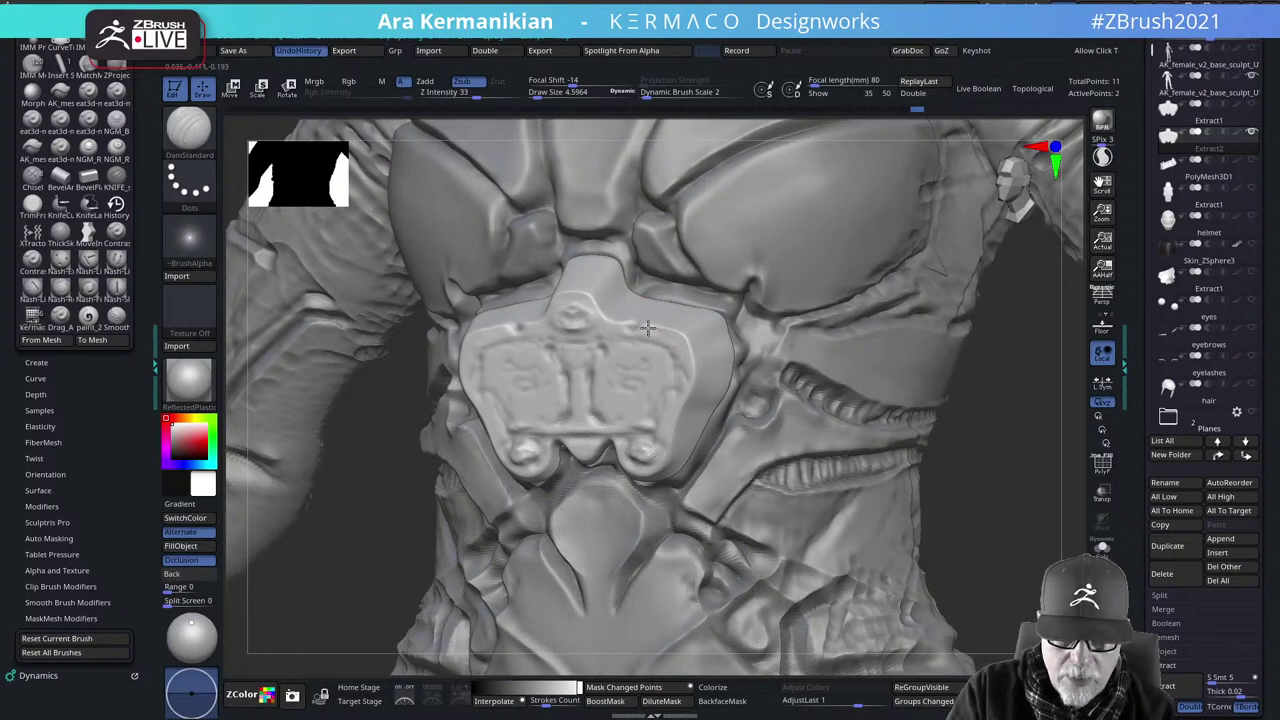
{"action": "left_click_drag", "start_coordinate": [648, 328], "coordinate": [655, 327]}
{"action": "right_click", "coordinate": [678, 329]}
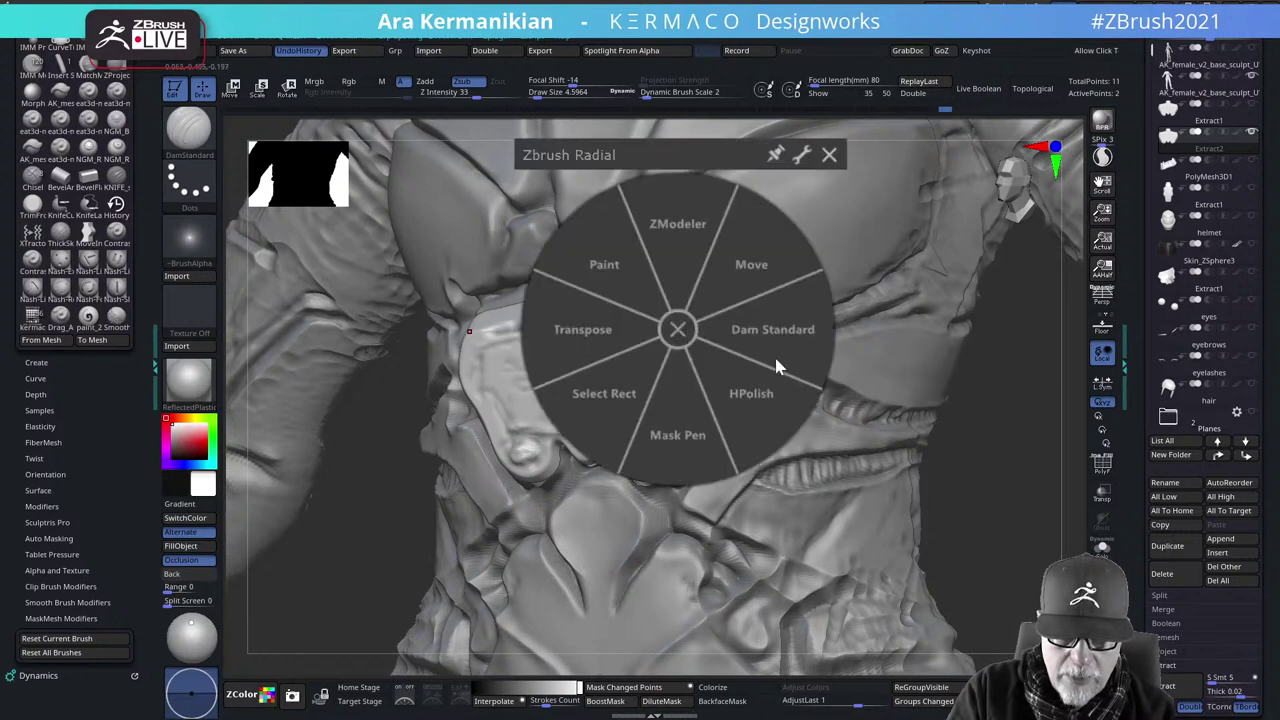
{"action": "left_click", "coordinate": [754, 400]}
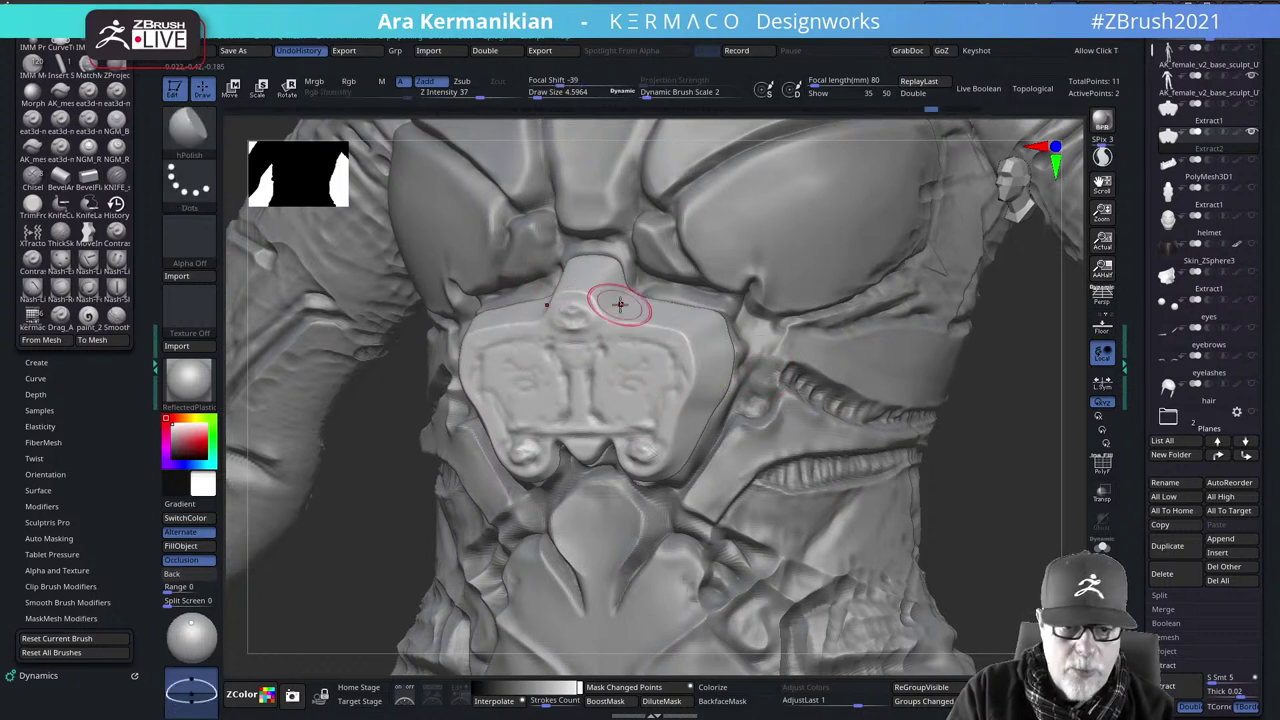
Flatten the beveled faces along the plate's upper rim, side walls and neck with the BevelFlat brush, smoothing the side edge
{"action": "left_click", "coordinate": [88, 174]}
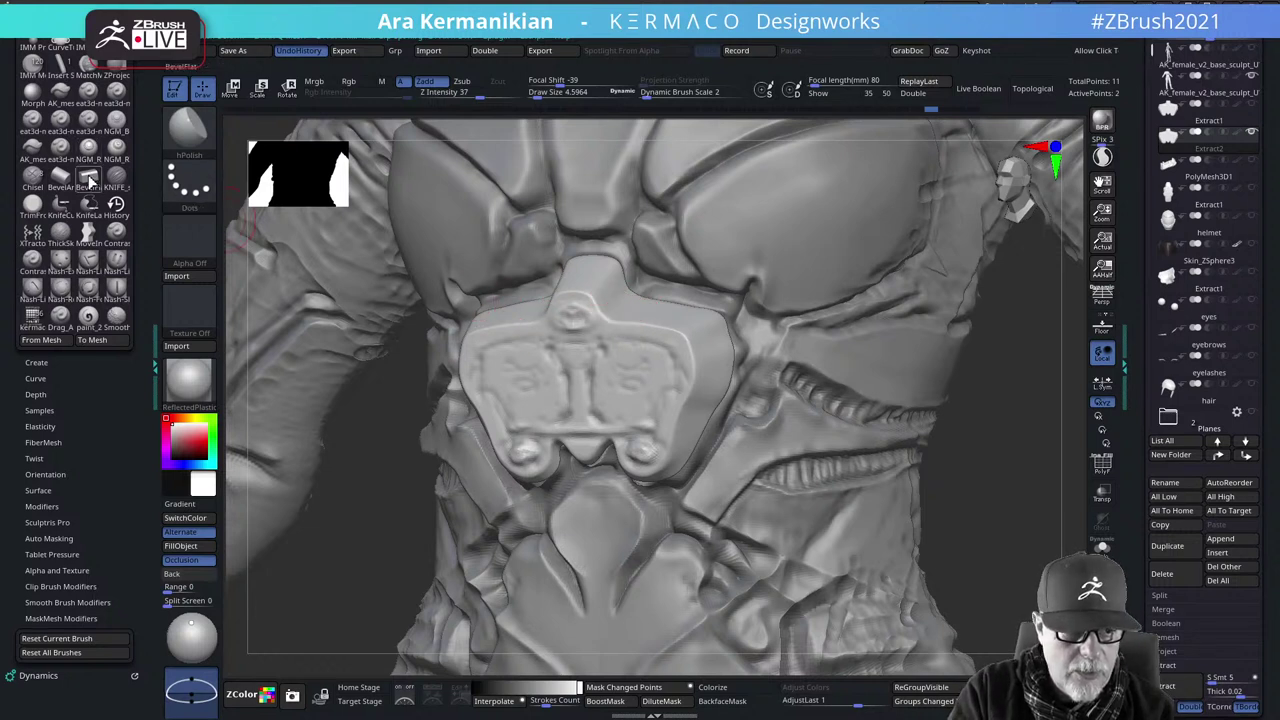
{"action": "left_click_drag", "start_coordinate": [655, 318], "coordinate": [649, 321]}
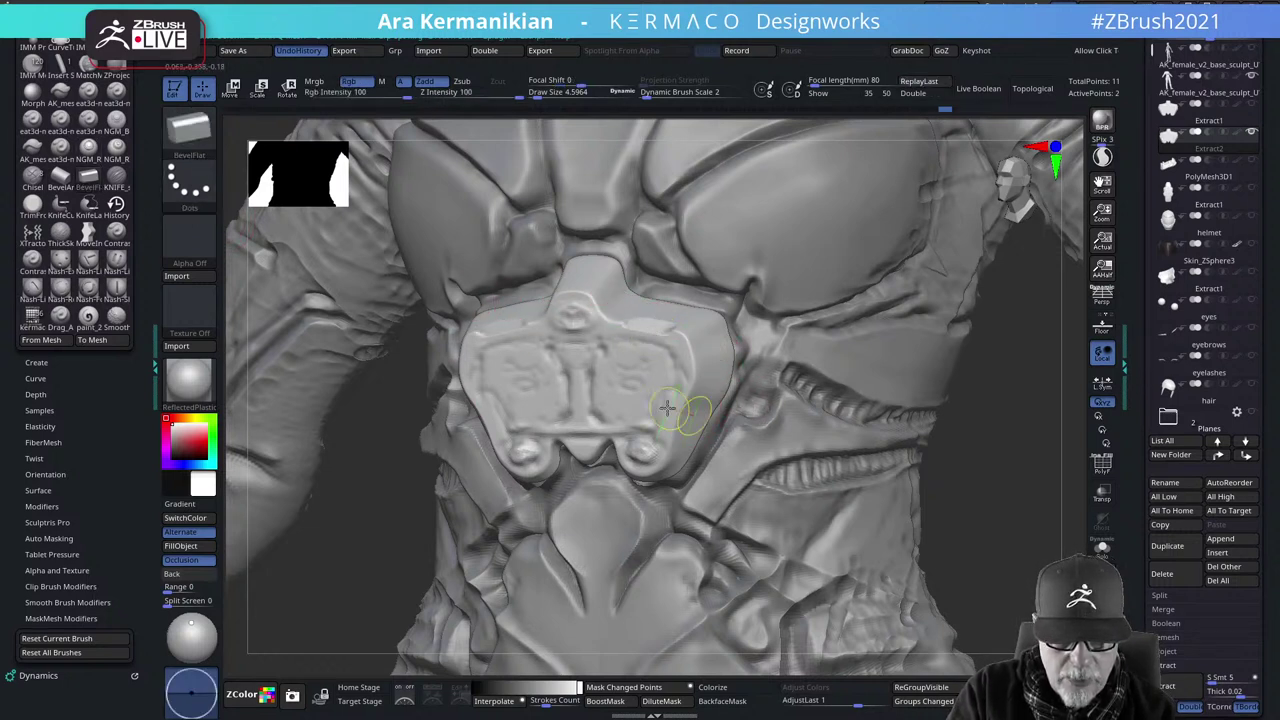
{"action": "left_click_drag", "start_coordinate": [1008, 484], "coordinate": [1000, 405], "text": "alt"}
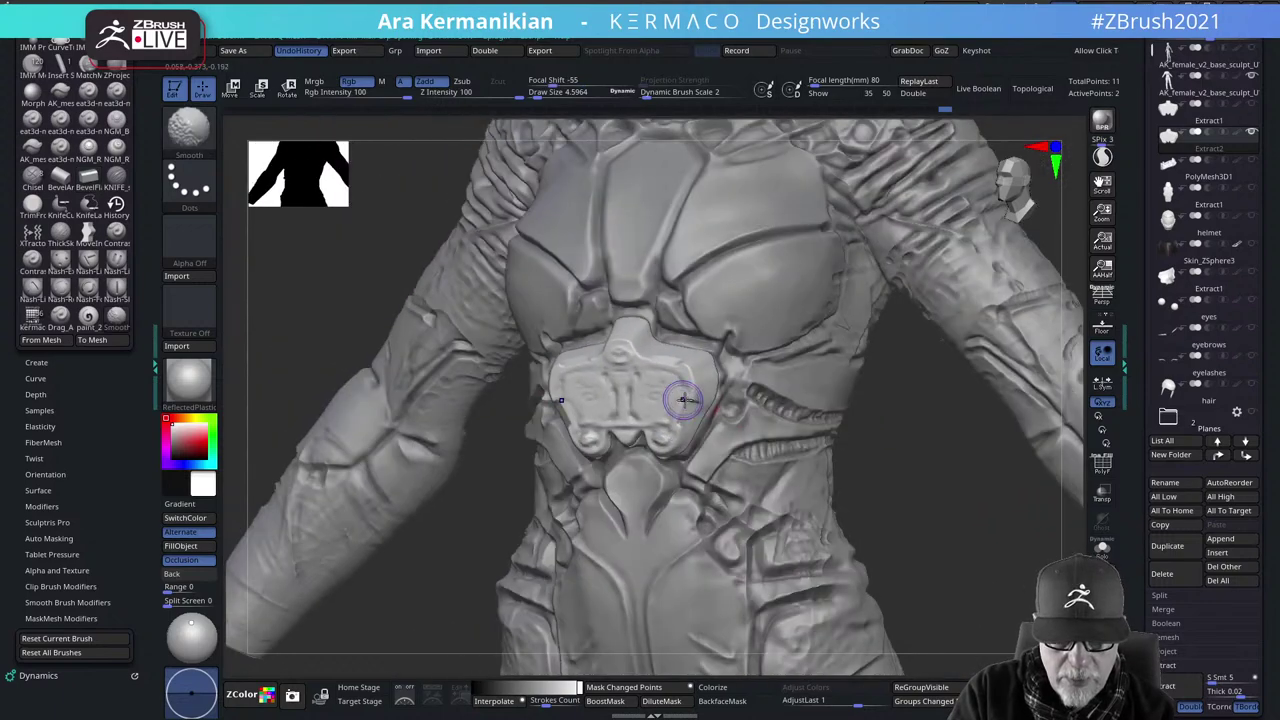
{"action": "left_click_drag", "start_coordinate": [686, 400], "coordinate": [695, 414], "text": "shift"}
{"action": "left_click_drag", "start_coordinate": [971, 514], "coordinate": [908, 610], "text": "shift"}
{"action": "left_click_drag", "start_coordinate": [976, 476], "coordinate": [1040, 490]}
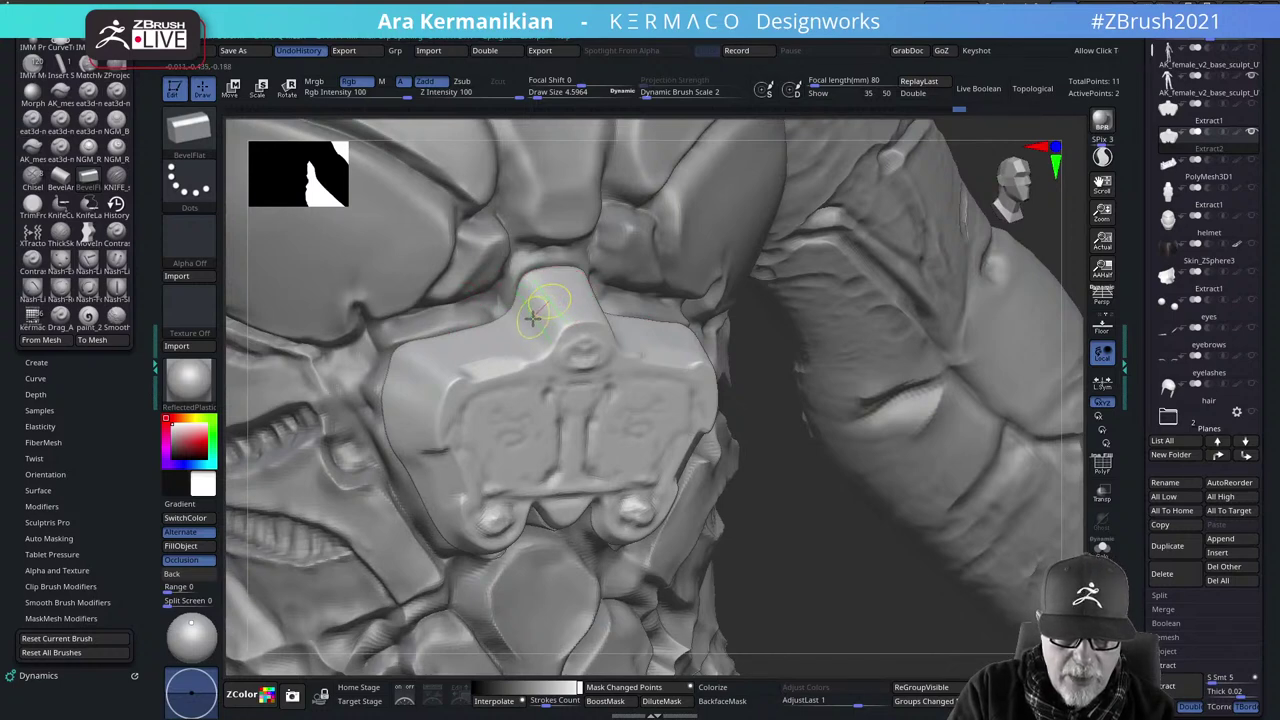
{"action": "left_click_drag", "start_coordinate": [550, 303], "coordinate": [700, 415]}
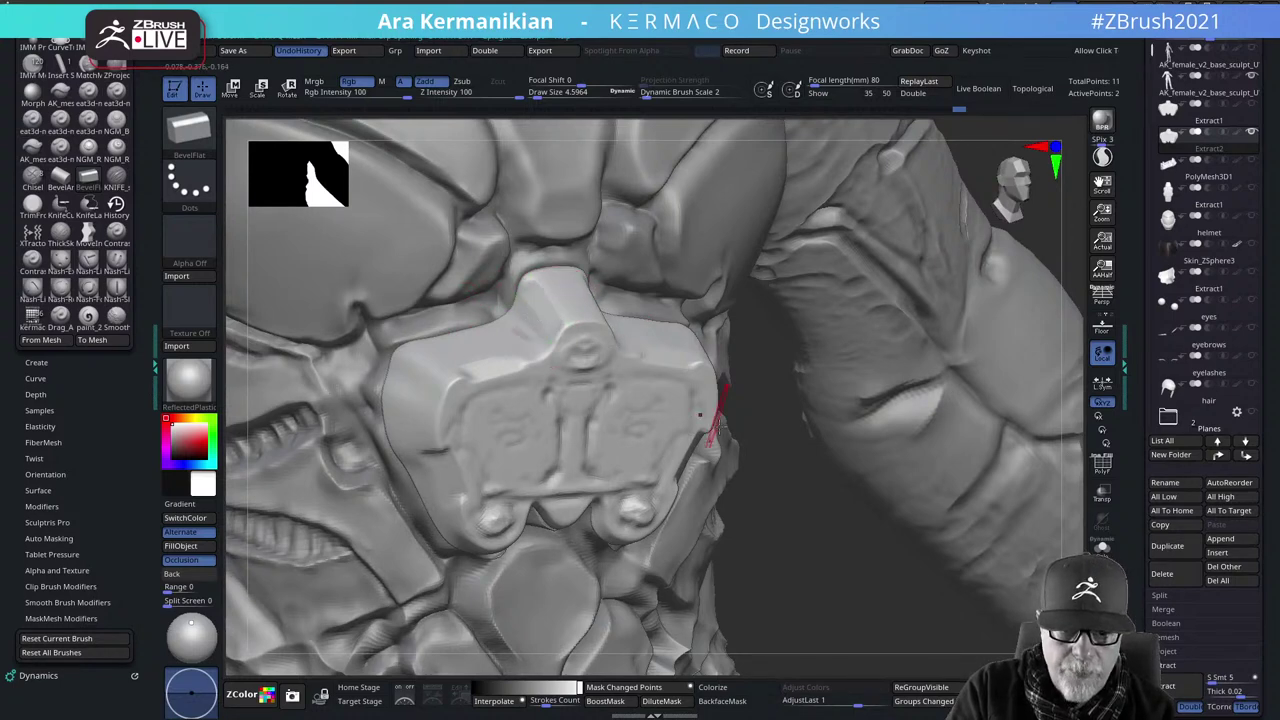
Examine the detailed plate's shape and projection from the front and side against the whole torso
{"action": "left_click_drag", "start_coordinate": [806, 543], "coordinate": [470, 128]}
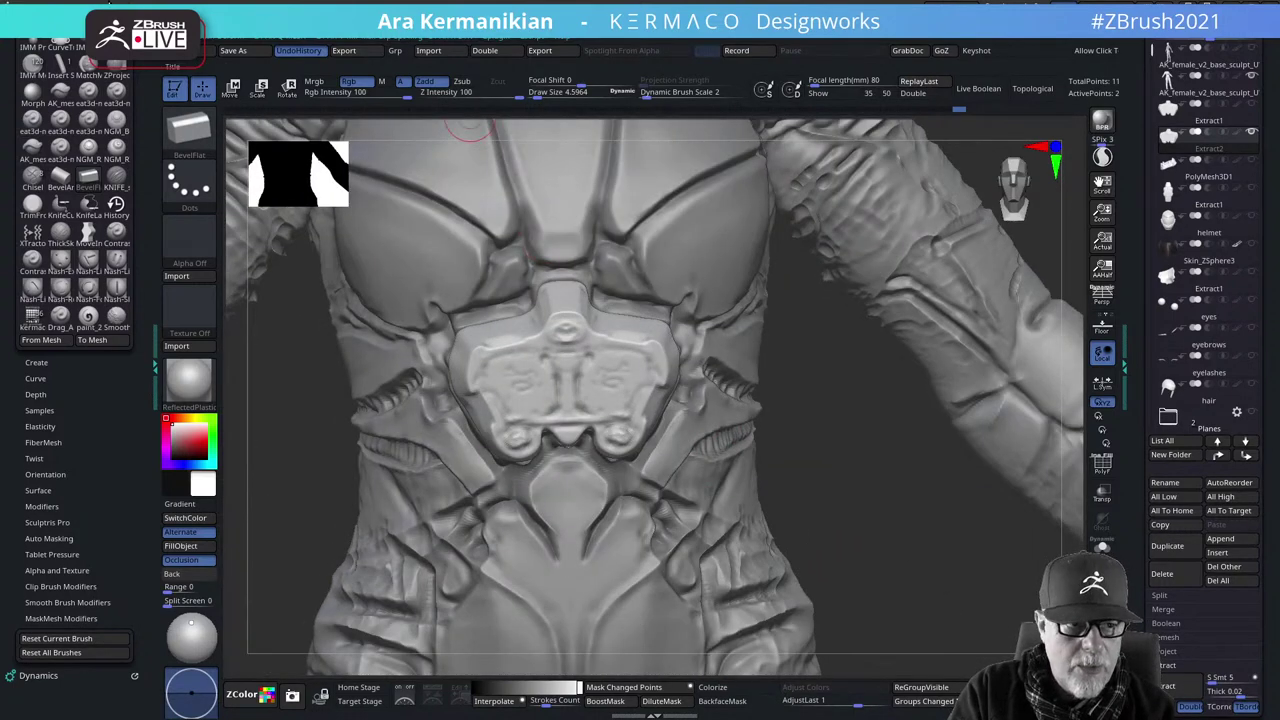
{"action": "left_click_drag", "start_coordinate": [837, 437], "coordinate": [654, 363]}
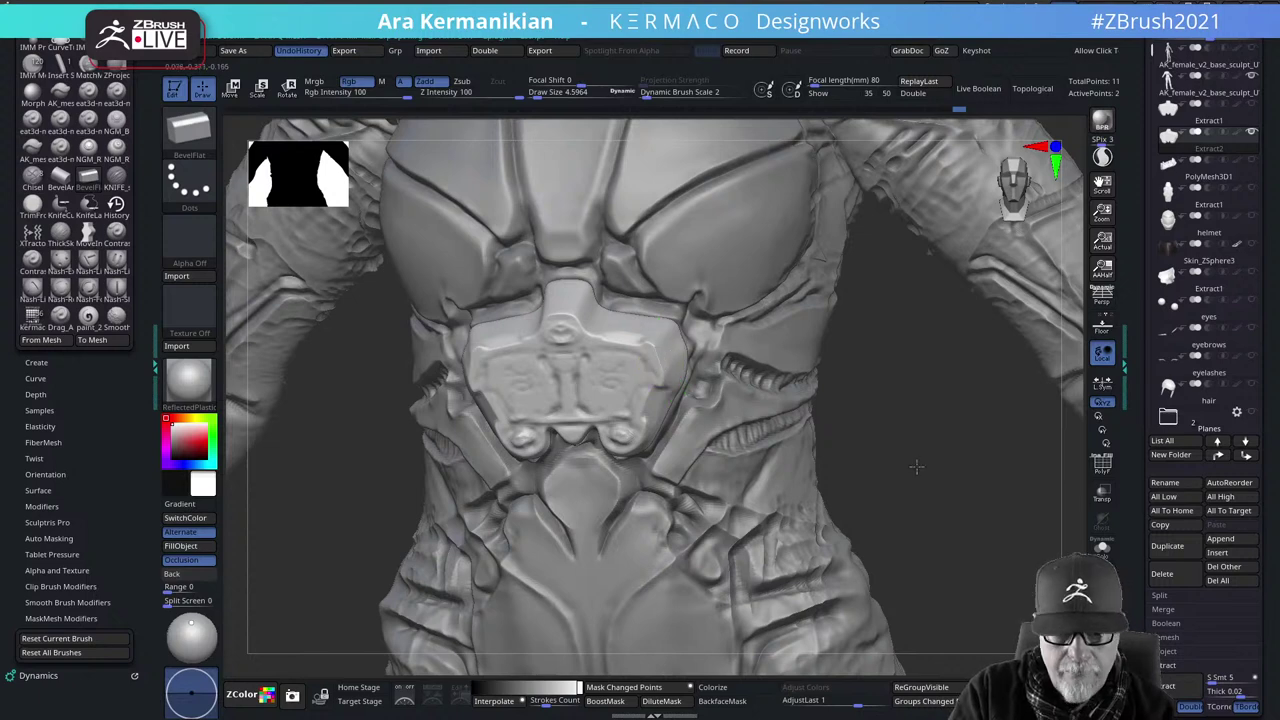
{"action": "left_click_drag", "start_coordinate": [917, 467], "coordinate": [983, 289], "text": "alt"}
{"action": "left_click_drag", "start_coordinate": [884, 371], "coordinate": [940, 344]}
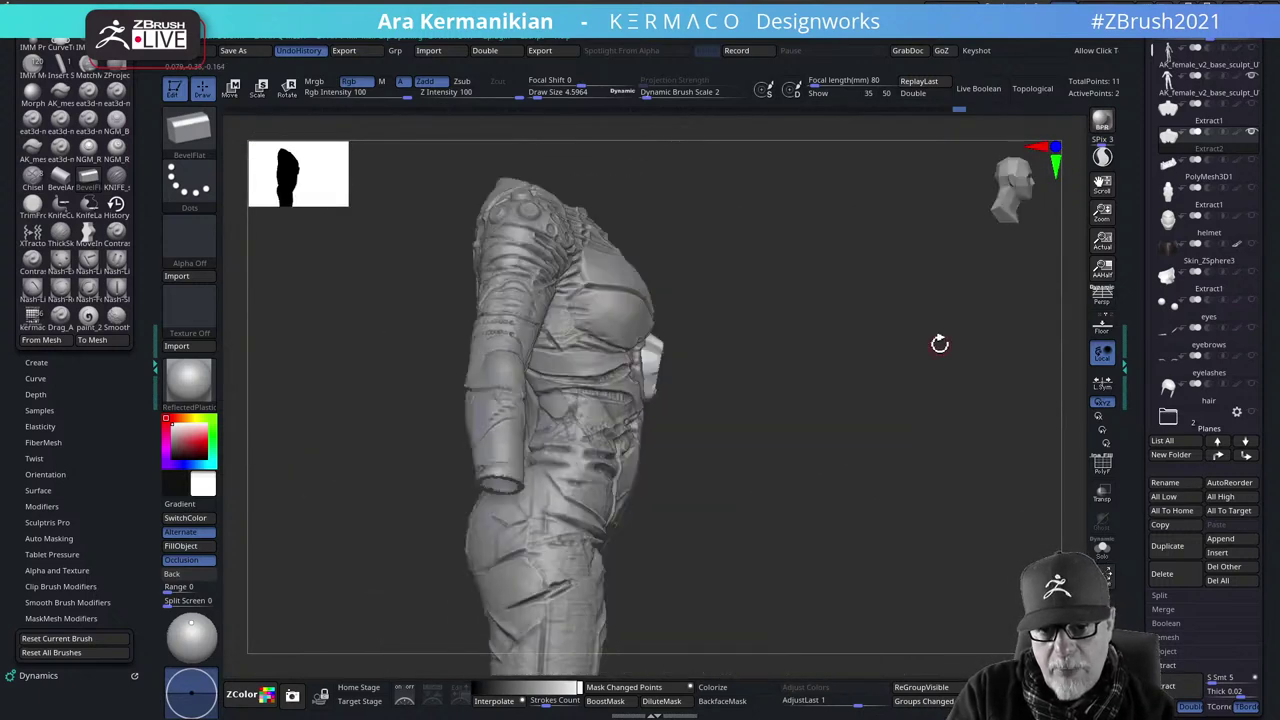
{"action": "left_click_drag", "start_coordinate": [851, 357], "coordinate": [903, 343]}
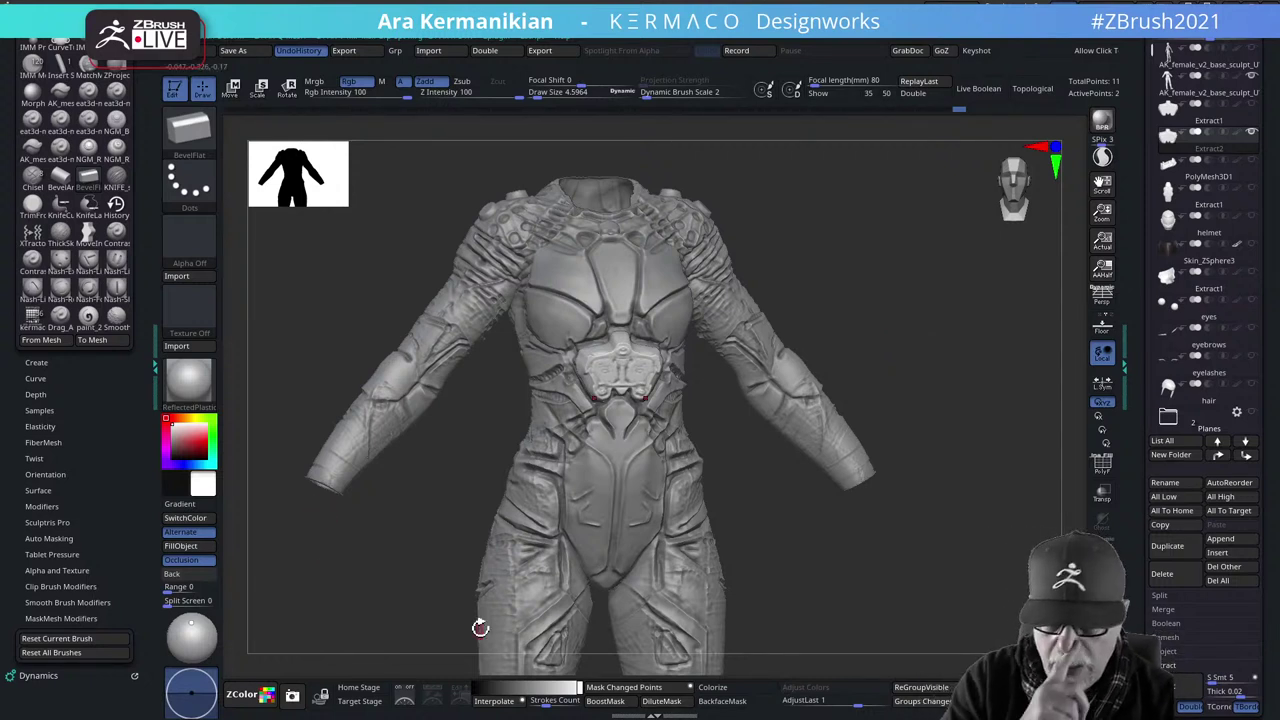
{"action": "left_click_drag", "start_coordinate": [886, 292], "coordinate": [891, 294]}
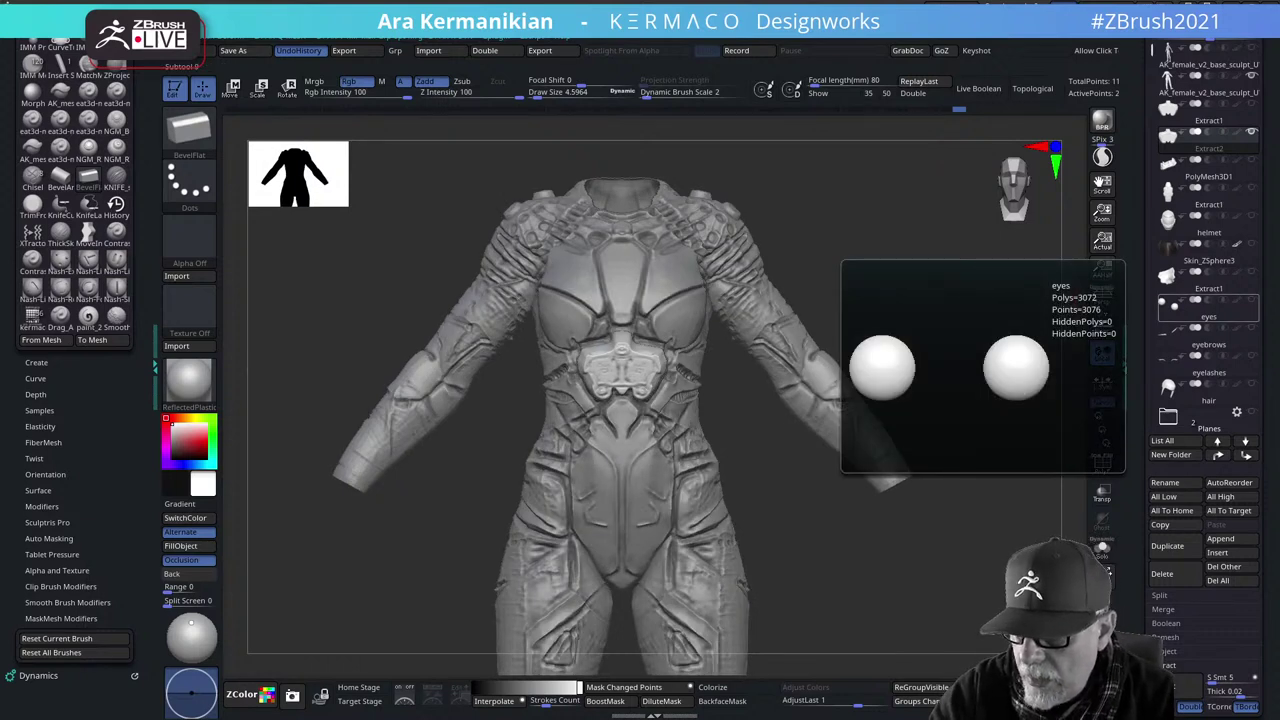
Save the project and let ZBrush wait until it responds
{"action": "key", "text": "ctrl+s"}
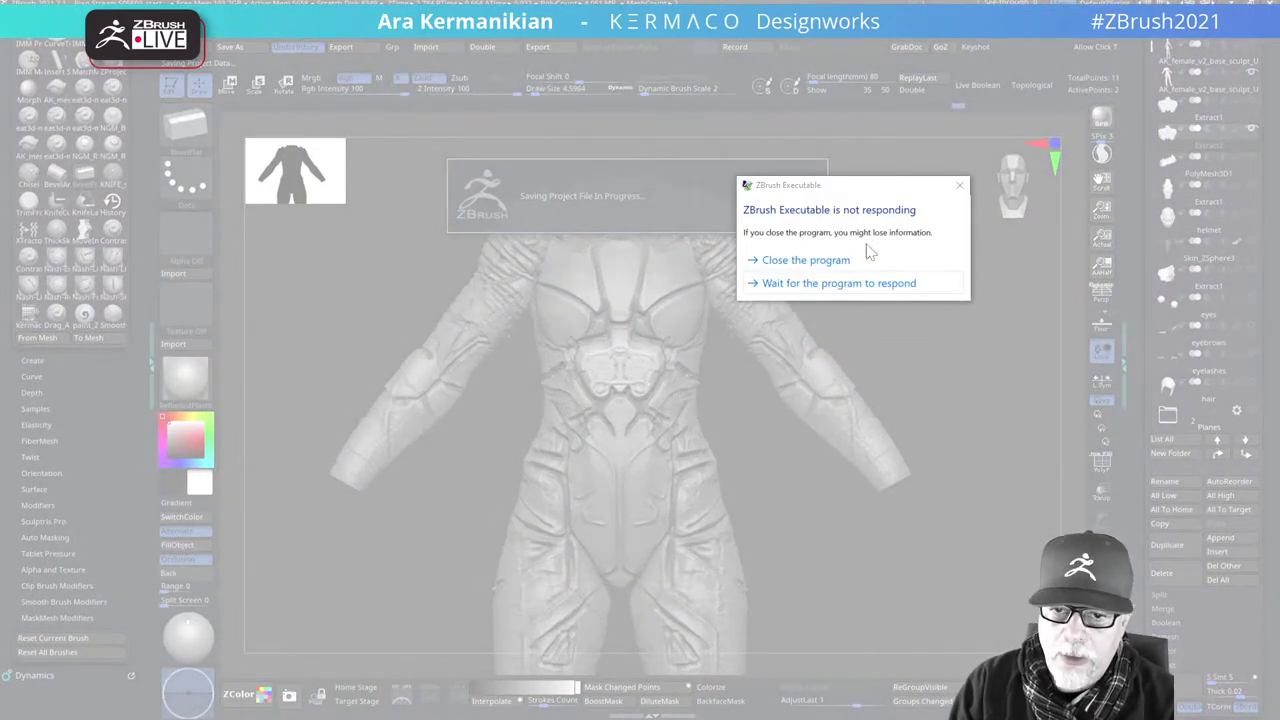
{"action": "left_click", "coordinate": [806, 284]}
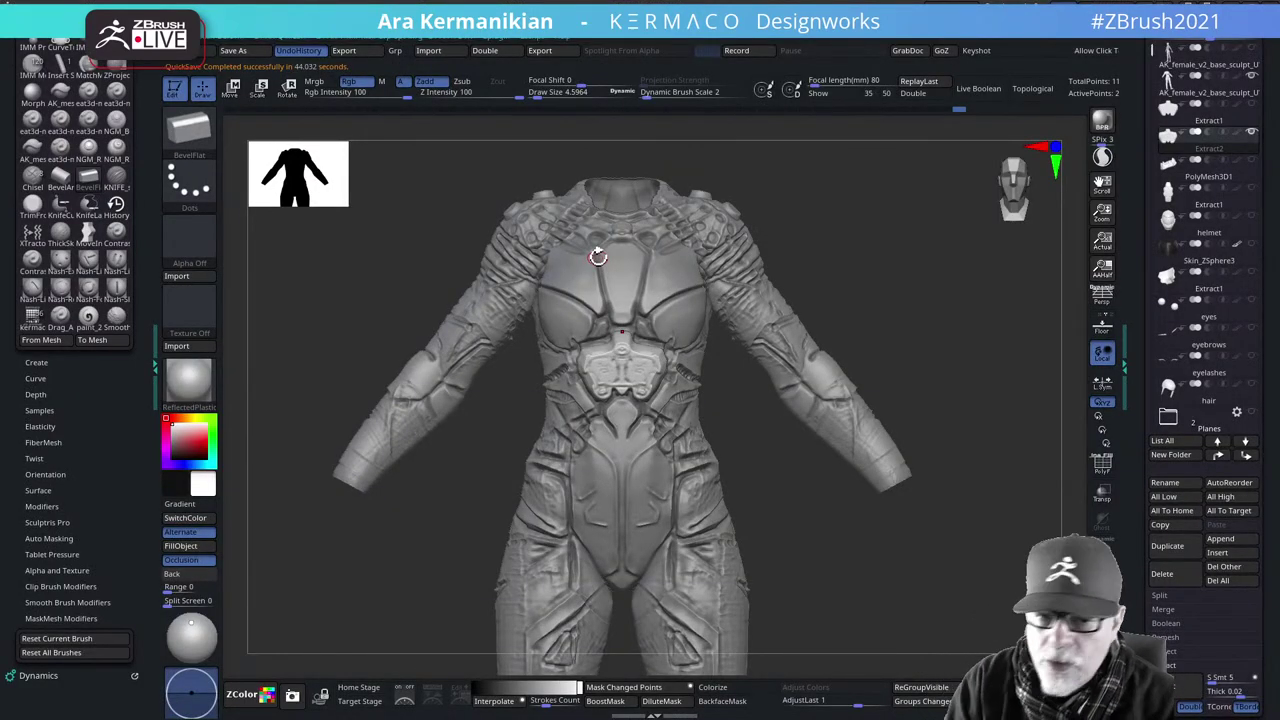
Examine the abdominal plate's thickness and polygroups from both sides with the polyframe displayed
{"action": "left_click_drag", "start_coordinate": [980, 343], "coordinate": [569, 466], "text": "alt"}
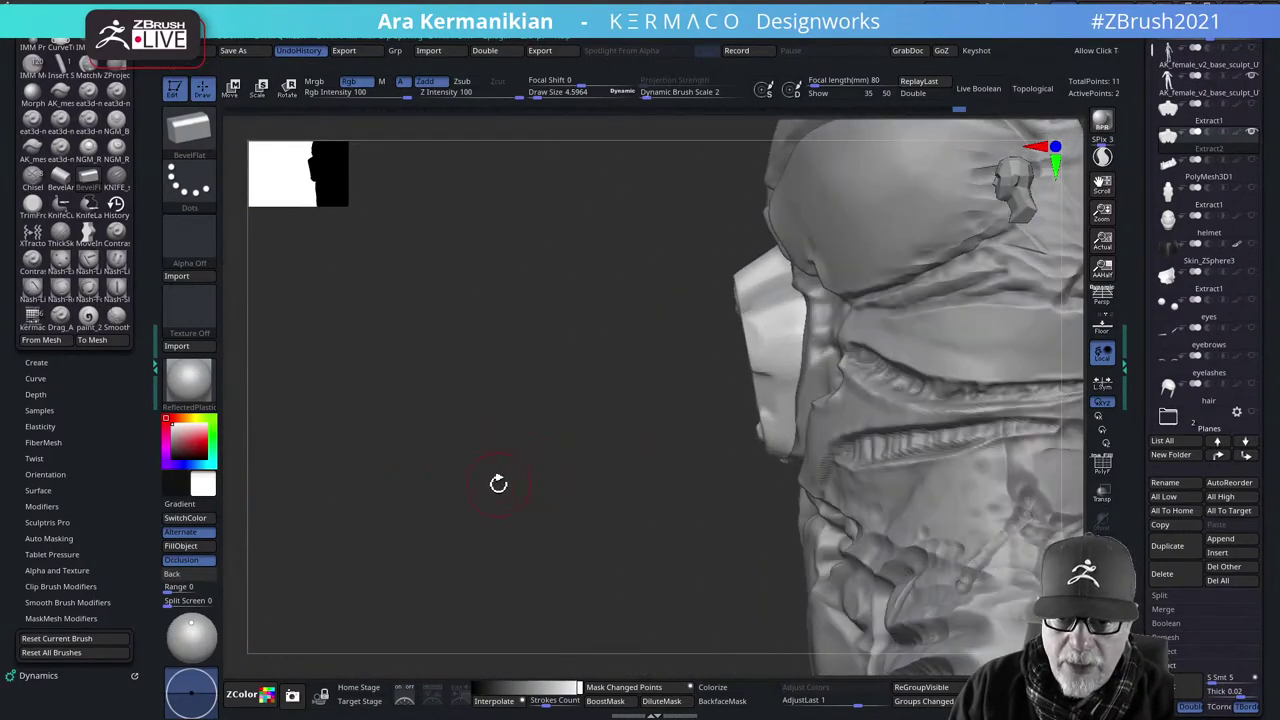
{"action": "left_click_drag", "start_coordinate": [498, 484], "coordinate": [486, 482]}
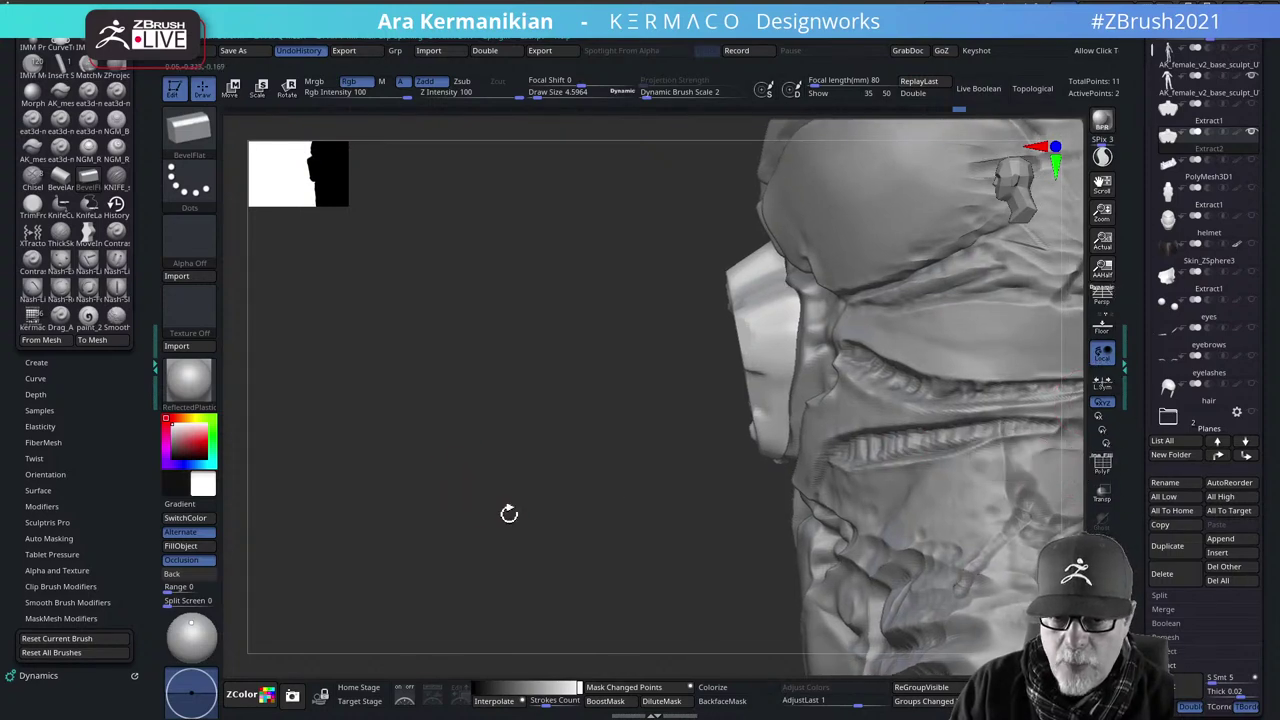
{"action": "left_click_drag", "start_coordinate": [509, 513], "coordinate": [871, 451]}
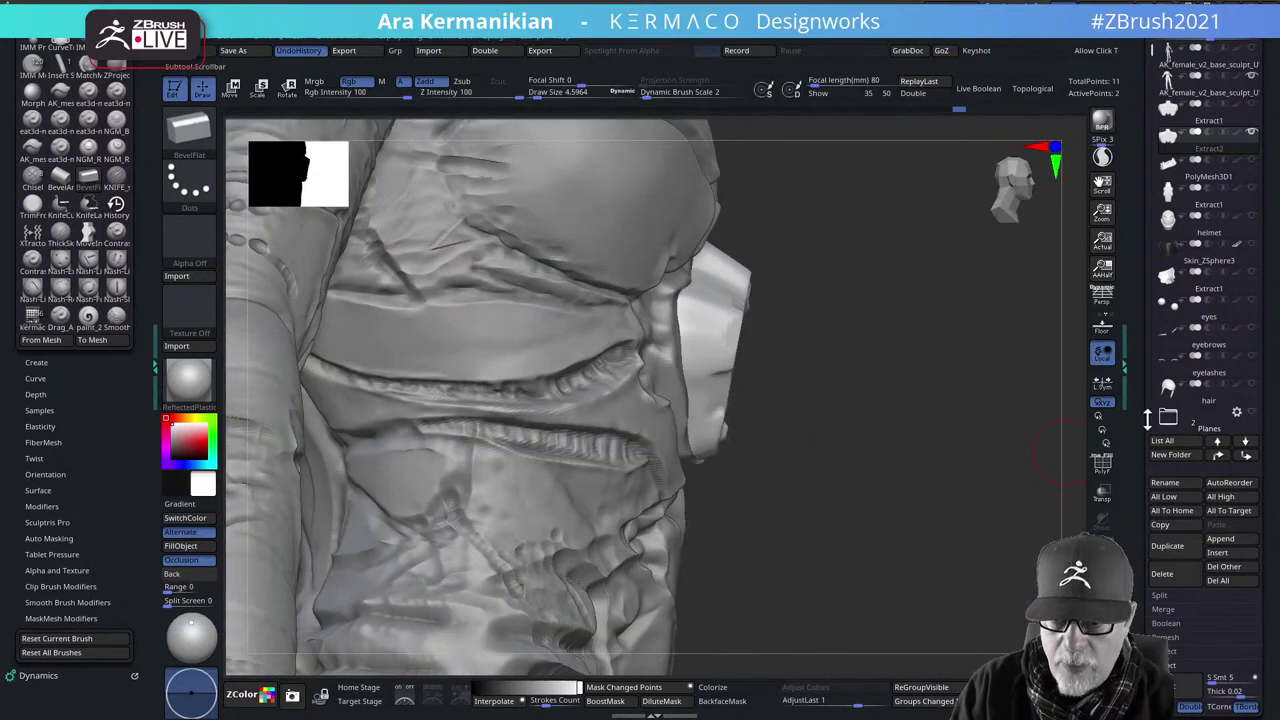
{"action": "left_click", "coordinate": [1101, 466]}
{"action": "left_click_drag", "start_coordinate": [951, 471], "coordinate": [788, 467]}
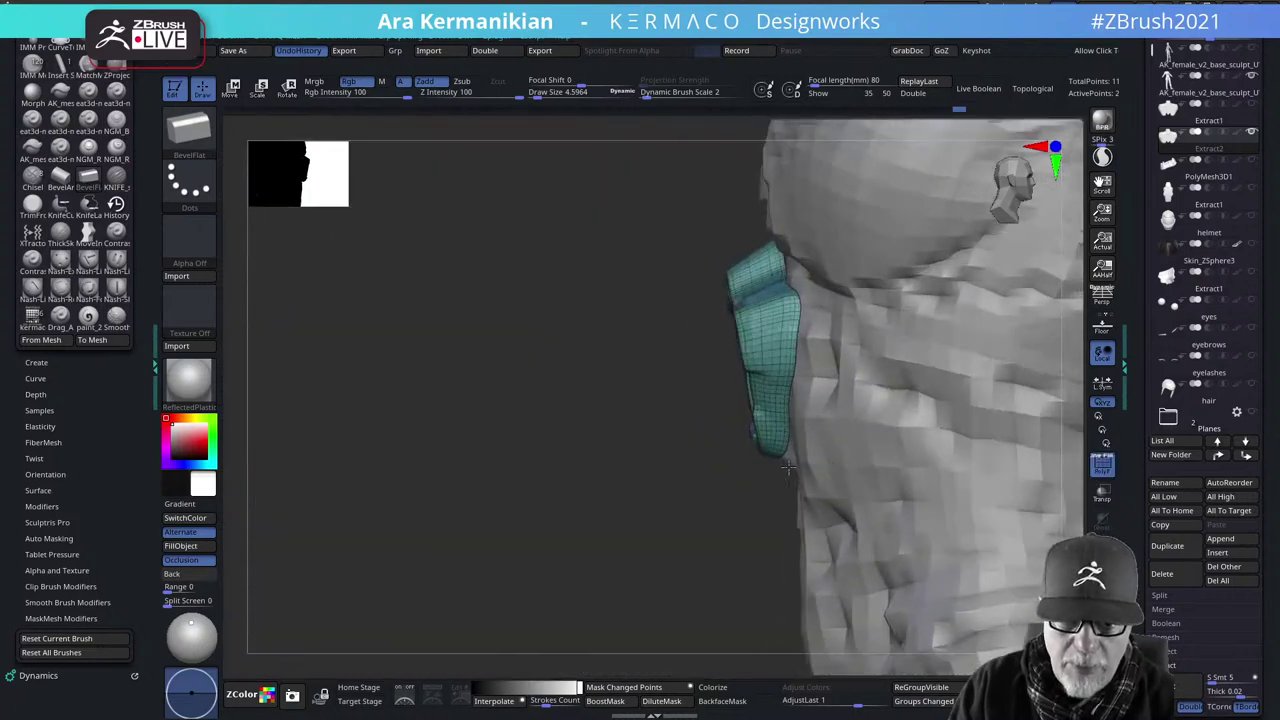
{"action": "left_click_drag", "start_coordinate": [697, 477], "coordinate": [598, 508]}
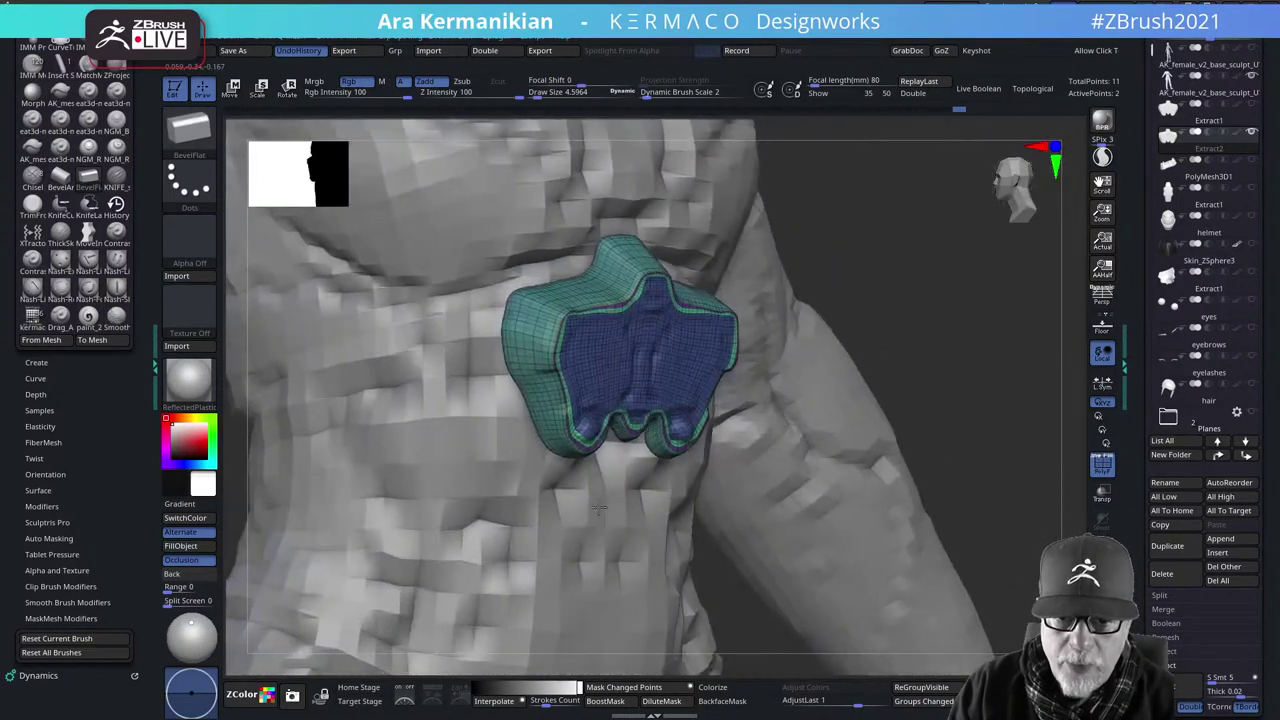
Isolate the plate's front-face polygroup at a lower subdivision level and view it edge-on
{"action": "key", "text": "ctrl+z"}
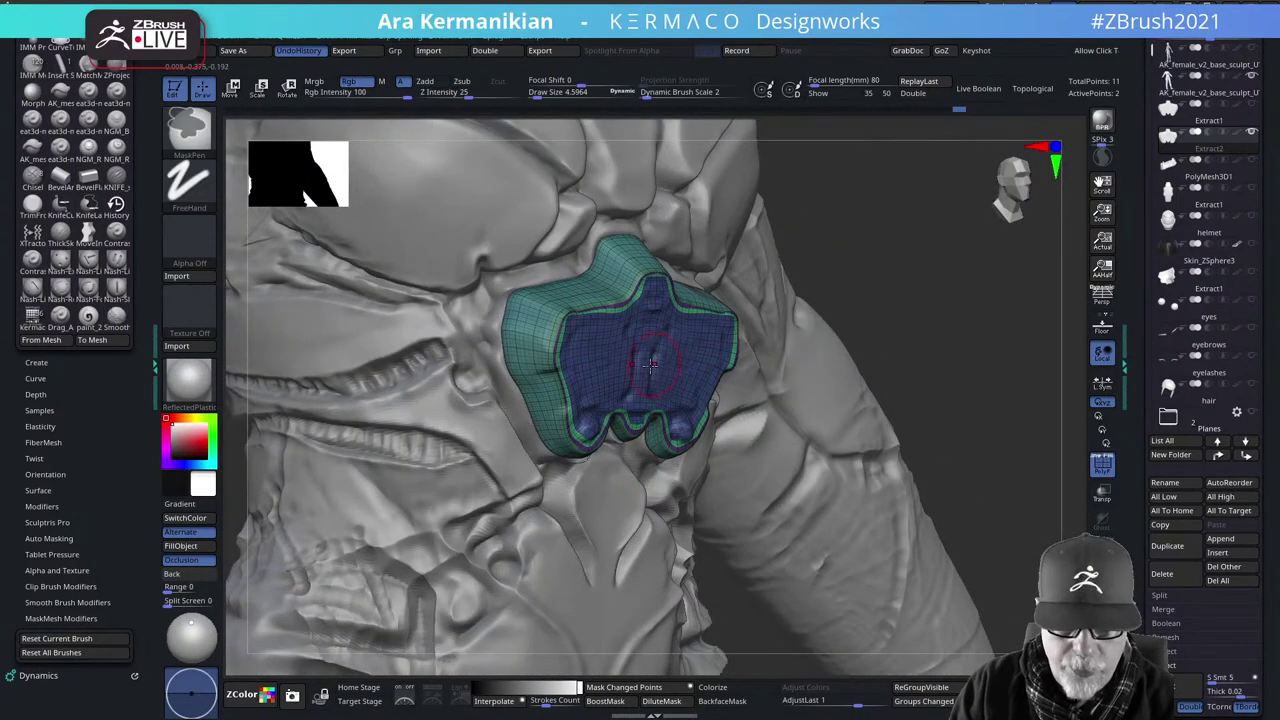
{"action": "left_click_drag", "start_coordinate": [997, 363], "coordinate": [1009, 357]}
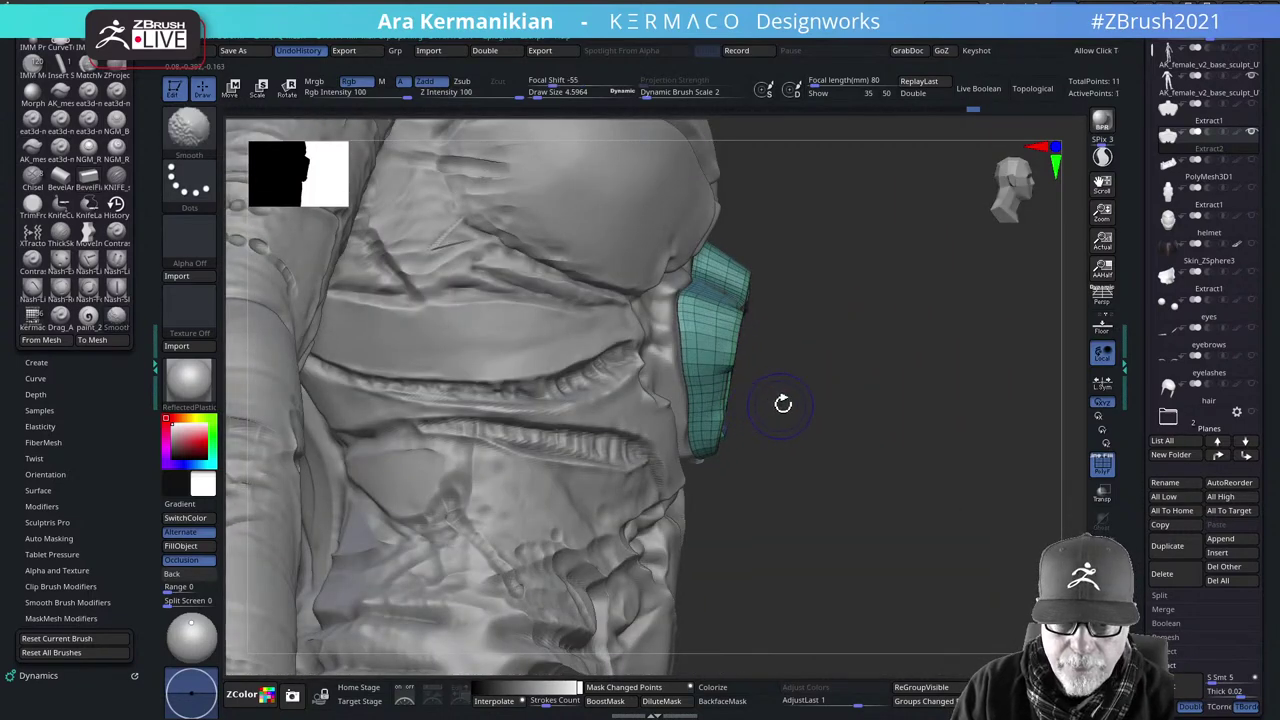
{"action": "left_click_drag", "start_coordinate": [889, 403], "coordinate": [763, 288]}
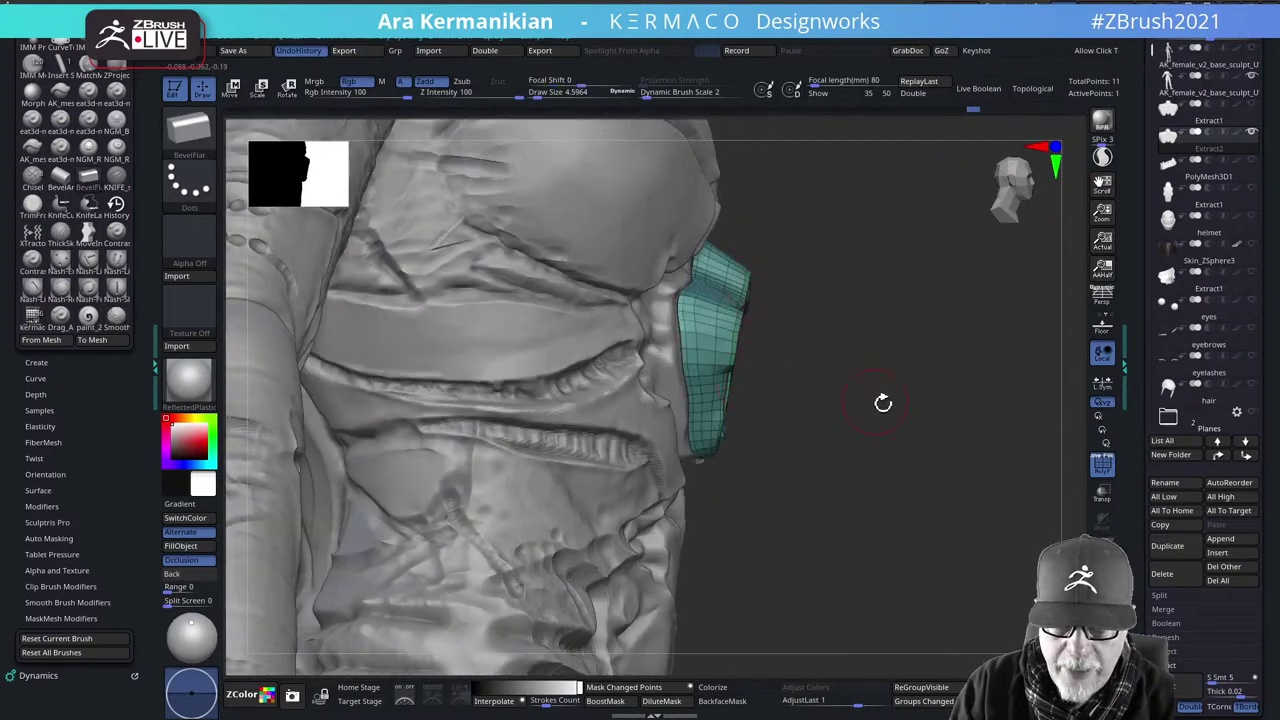
{"action": "left_click_drag", "start_coordinate": [883, 402], "coordinate": [976, 410]}
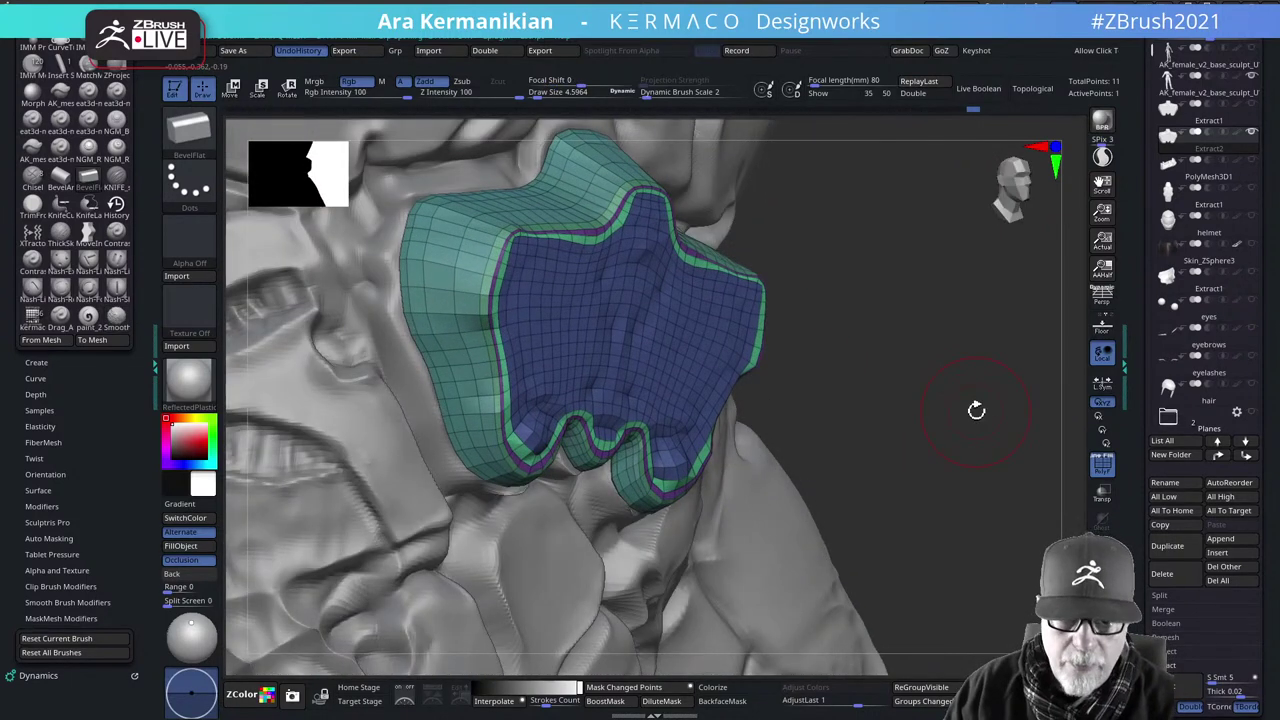
{"action": "left_click", "coordinate": [690, 345], "text": "ctrl+shift"}
{"action": "mouse_move", "coordinate": [929, 371]}
{"action": "left_mouse_down"}
{"action": "mouse_move", "coordinate": [957, 386]}
{"action": "mouse_move", "coordinate": [906, 376]}
{"action": "left_mouse_up"}
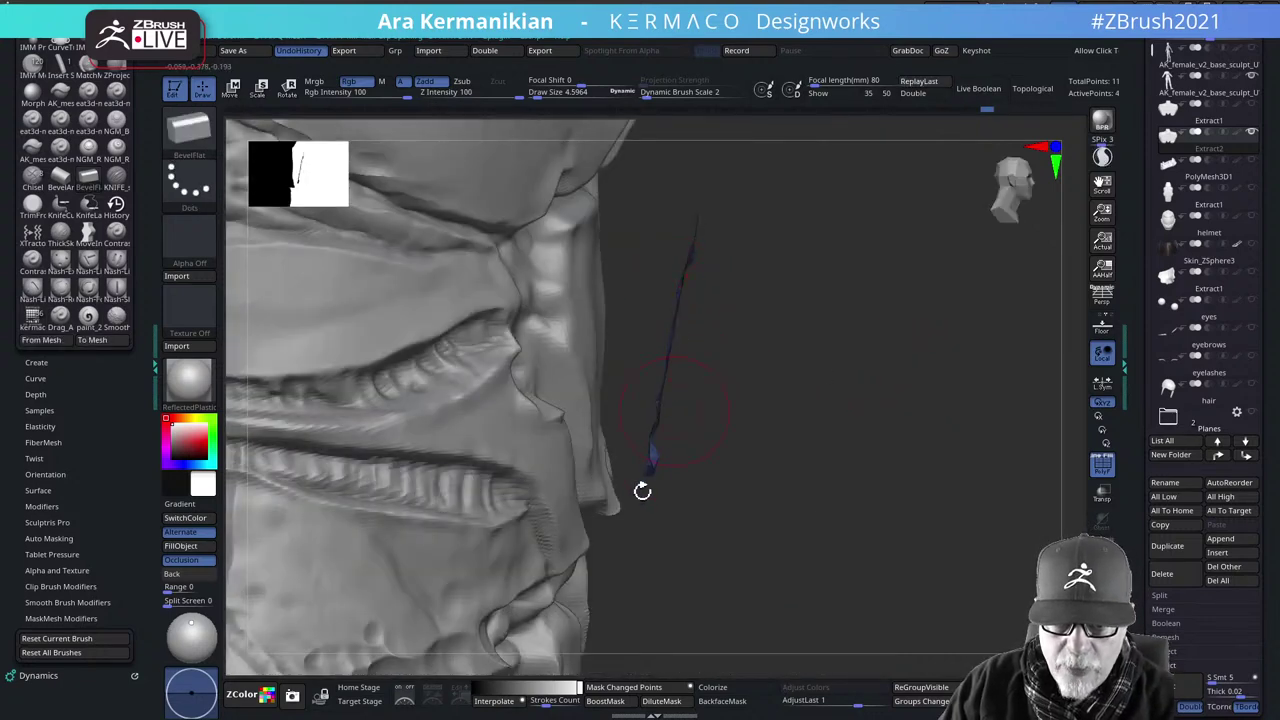
Try to adjust the isolated front face with the gizmo centered on it, and restore the full detailed plate
{"action": "key", "text": "w"}
{"action": "left_click_drag", "start_coordinate": [884, 478], "coordinate": [941, 528], "text": "alt"}
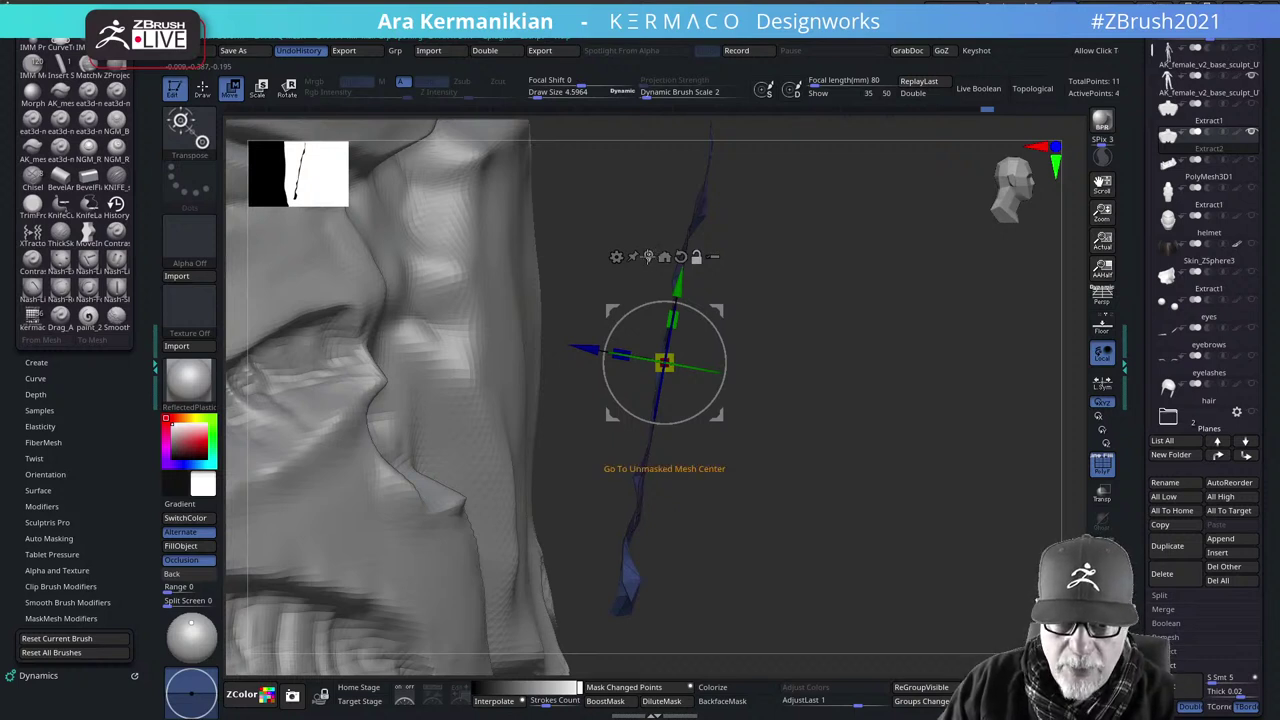
{"action": "left_click", "coordinate": [648, 257]}
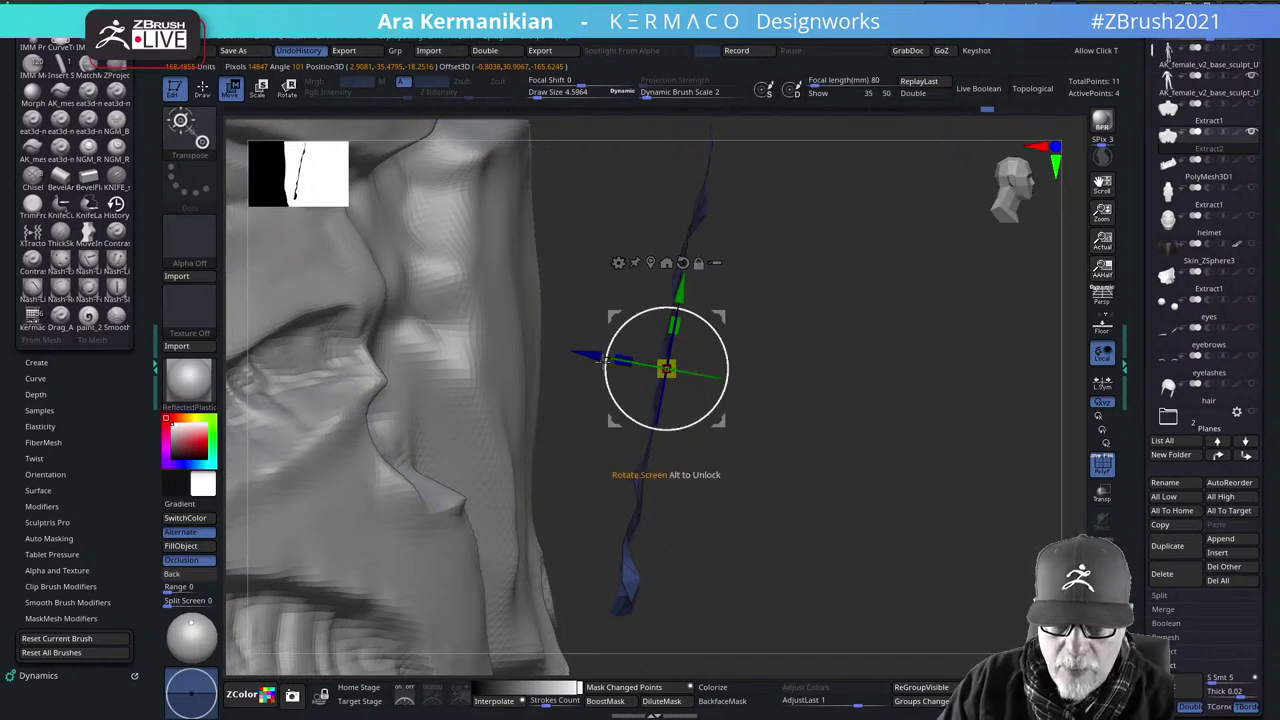
{"action": "left_click_drag", "start_coordinate": [663, 396], "coordinate": [1210, 541]}
{"action": "mouse_move", "coordinate": [938, 503]}
{"action": "left_mouse_down"}
{"action": "mouse_move", "coordinate": [880, 496]}
{"action": "mouse_move", "coordinate": [966, 506]}
{"action": "mouse_move", "coordinate": [917, 506]}
{"action": "left_mouse_up"}
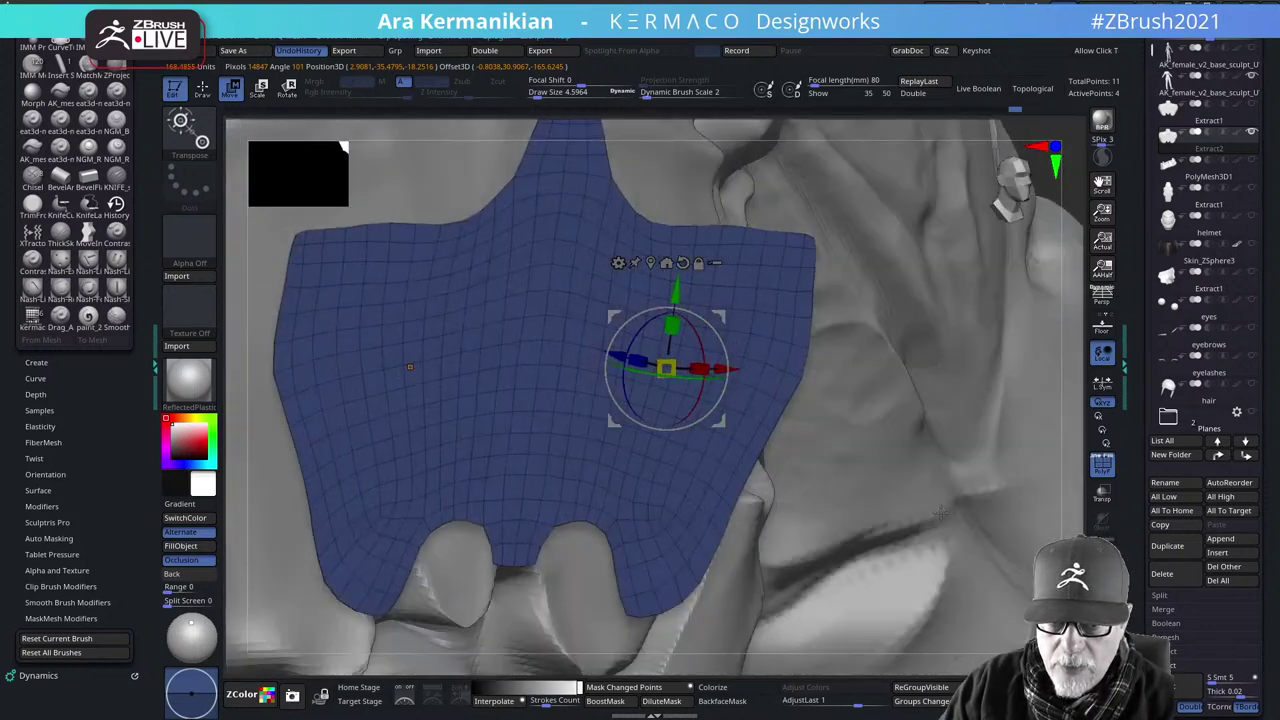
{"action": "key", "text": "ctrl+d"}
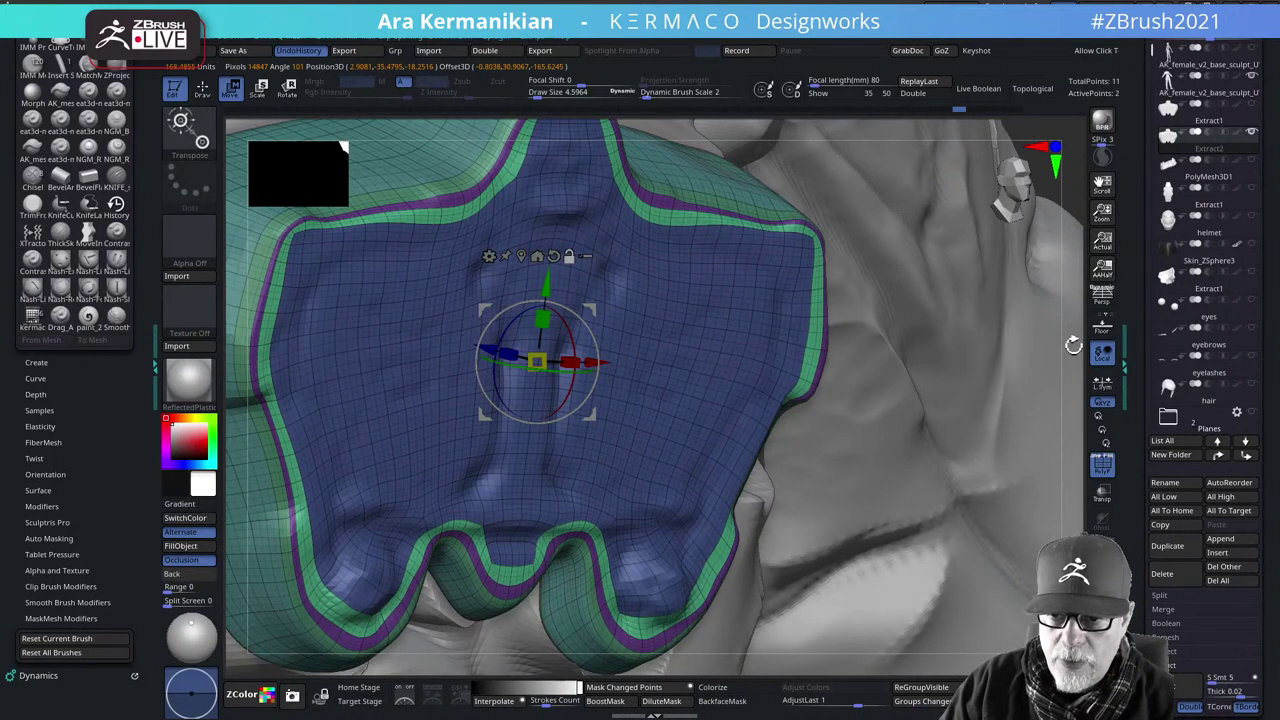
Return to draw mode, hide the polyframe and examine the plate from the front against the whole torso
{"action": "left_click_drag", "start_coordinate": [1074, 346], "coordinate": [779, 324], "text": "alt"}
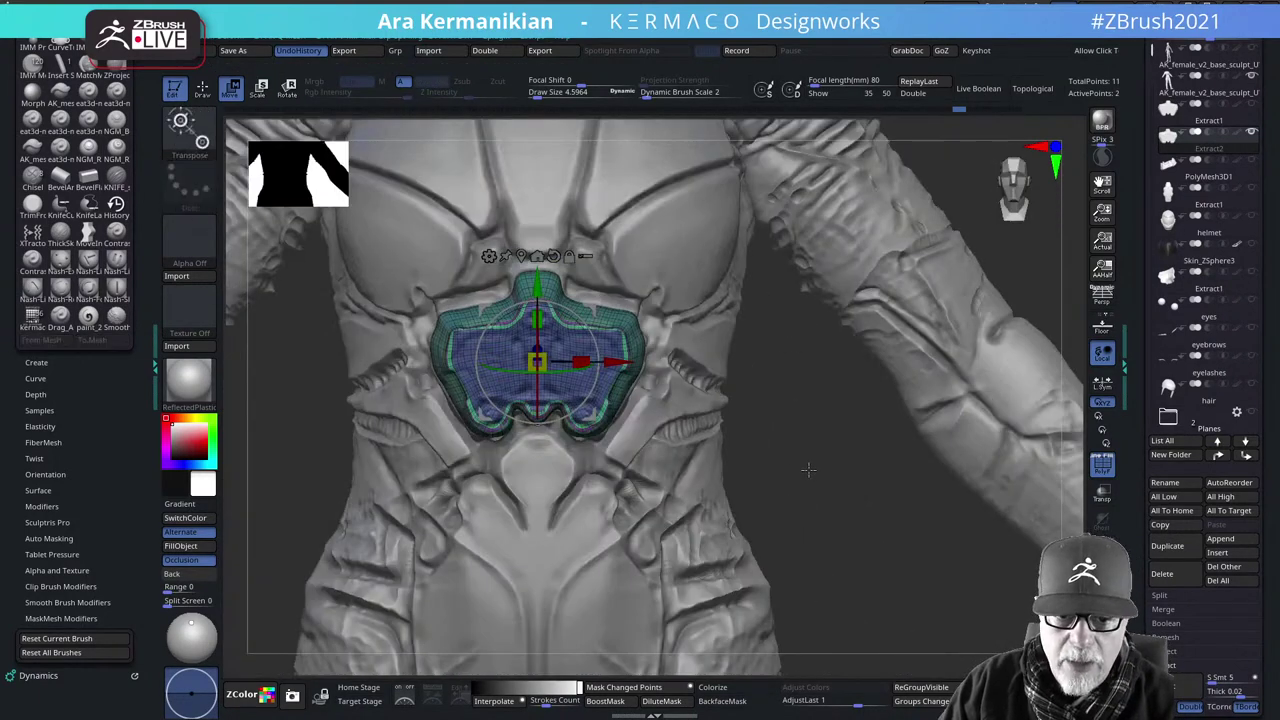
{"action": "left_click_drag", "start_coordinate": [808, 466], "coordinate": [883, 478], "text": "alt"}
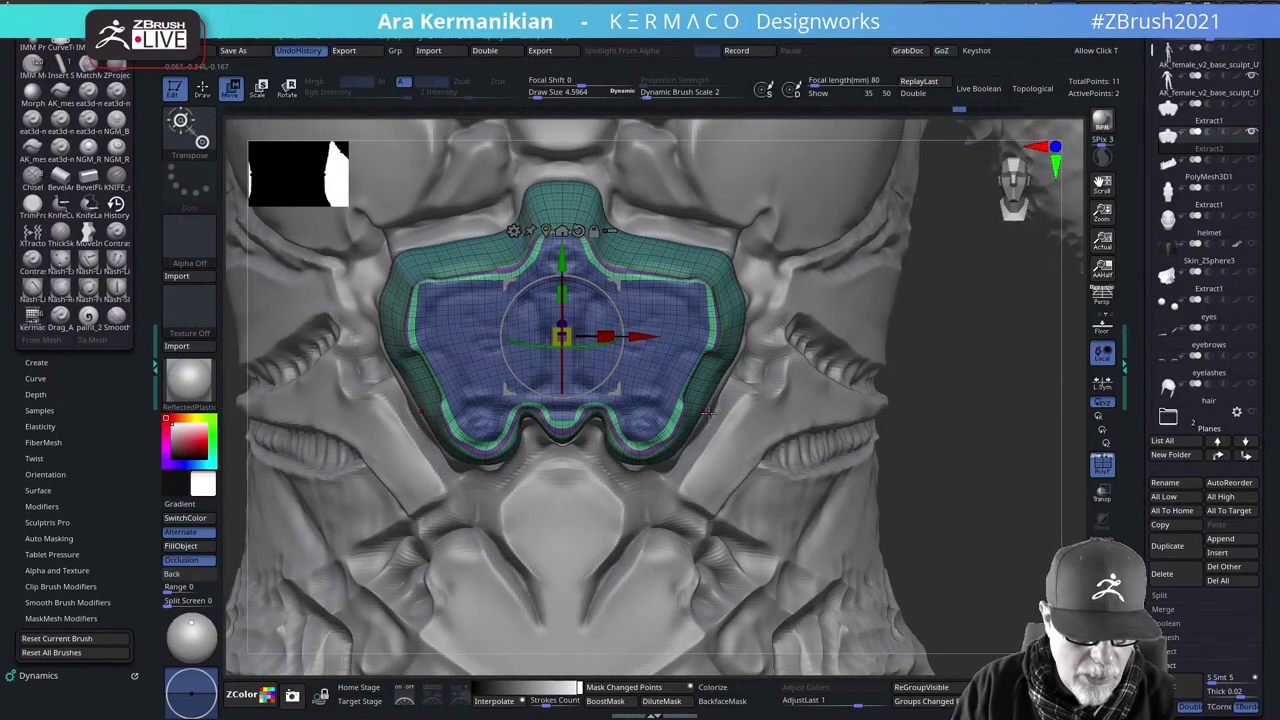
{"action": "key", "text": "q"}
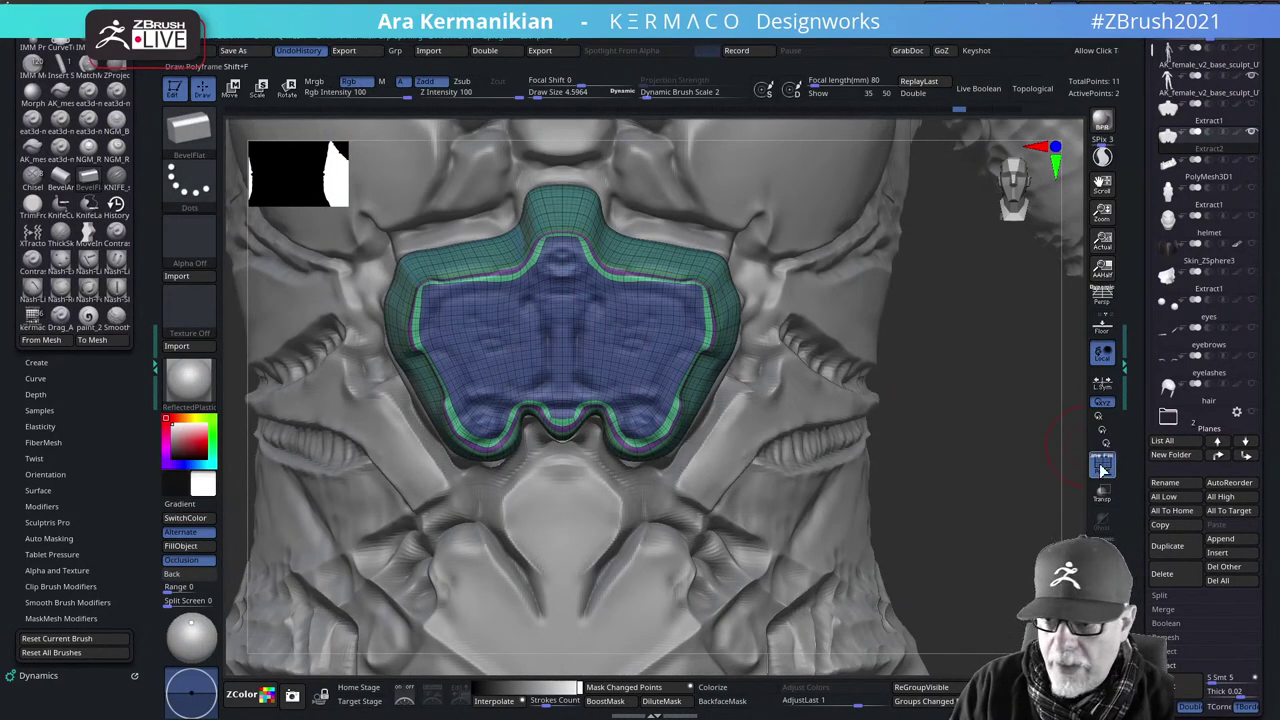
{"action": "left_click", "coordinate": [1102, 463]}
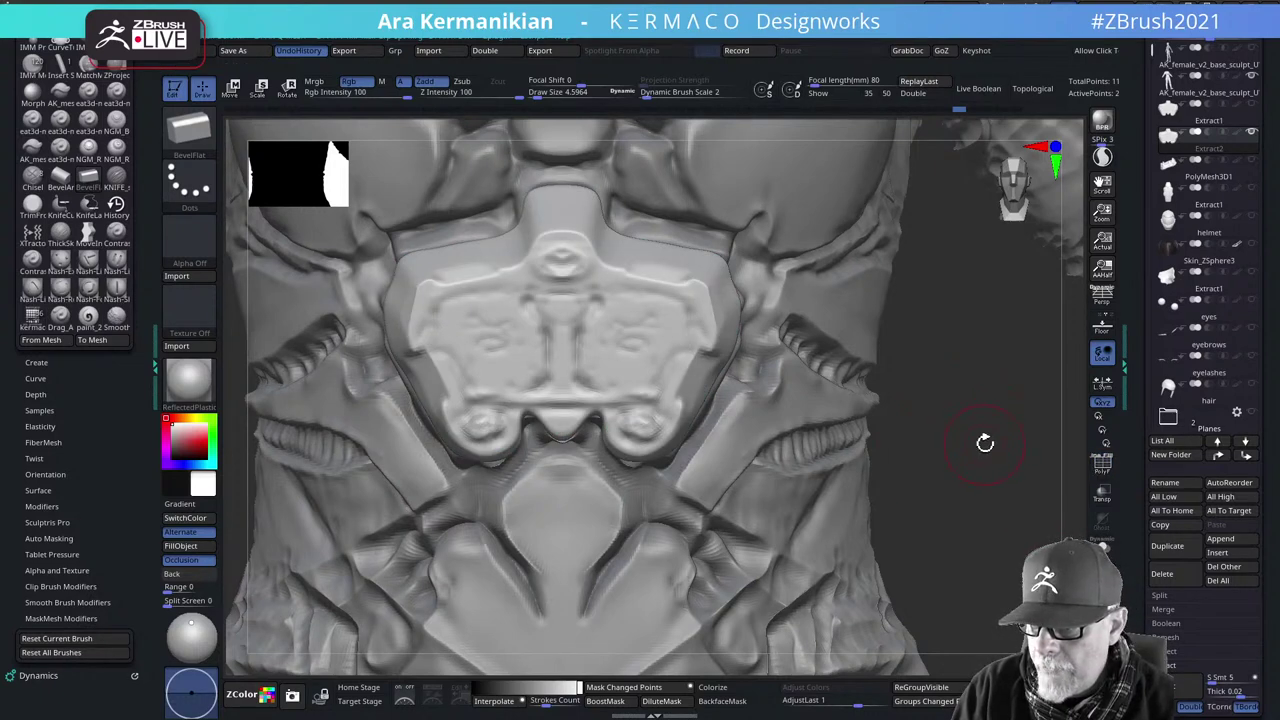
{"action": "left_click_drag", "start_coordinate": [985, 443], "coordinate": [907, 516], "text": "alt"}
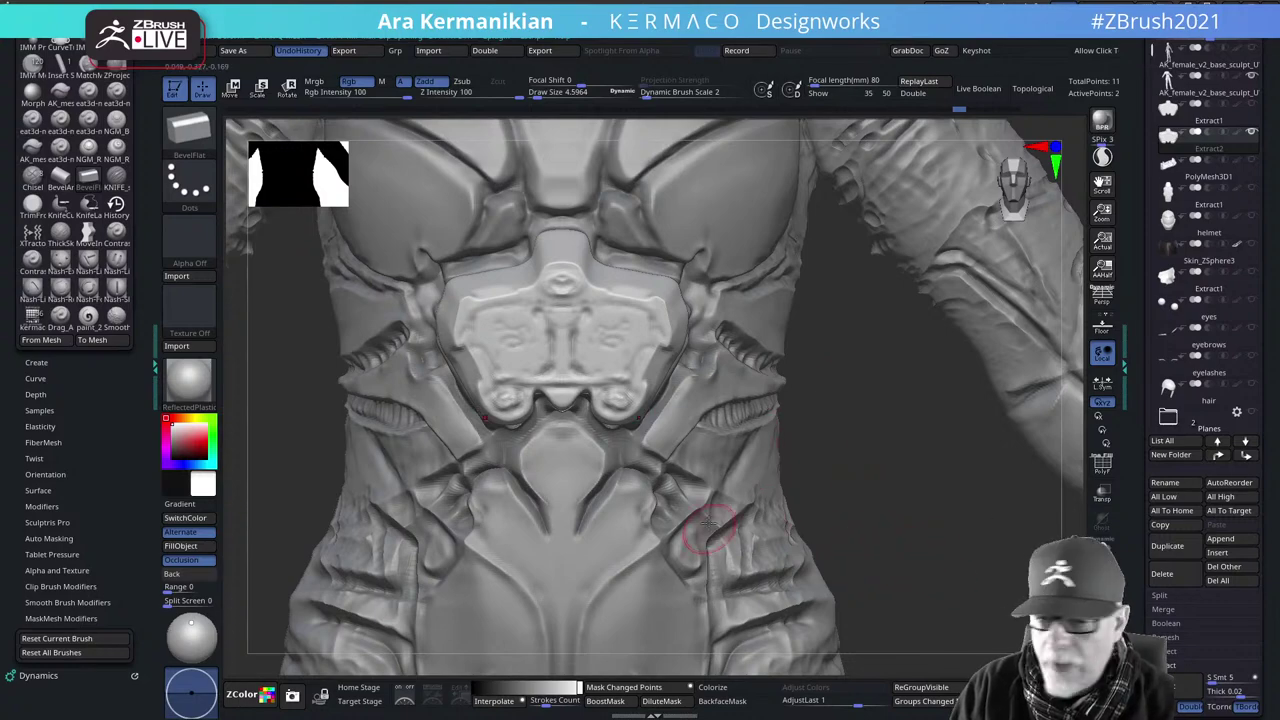
{"action": "key", "text": "shift+d"}
{"action": "left_click_drag", "start_coordinate": [891, 498], "coordinate": [899, 549], "text": "alt"}
{"action": "mouse_move", "coordinate": [814, 478]}
{"action": "left_mouse_down"}
{"action": "mouse_move", "coordinate": [807, 515]}
{"action": "mouse_move", "coordinate": [790, 512]}
{"action": "left_mouse_up"}
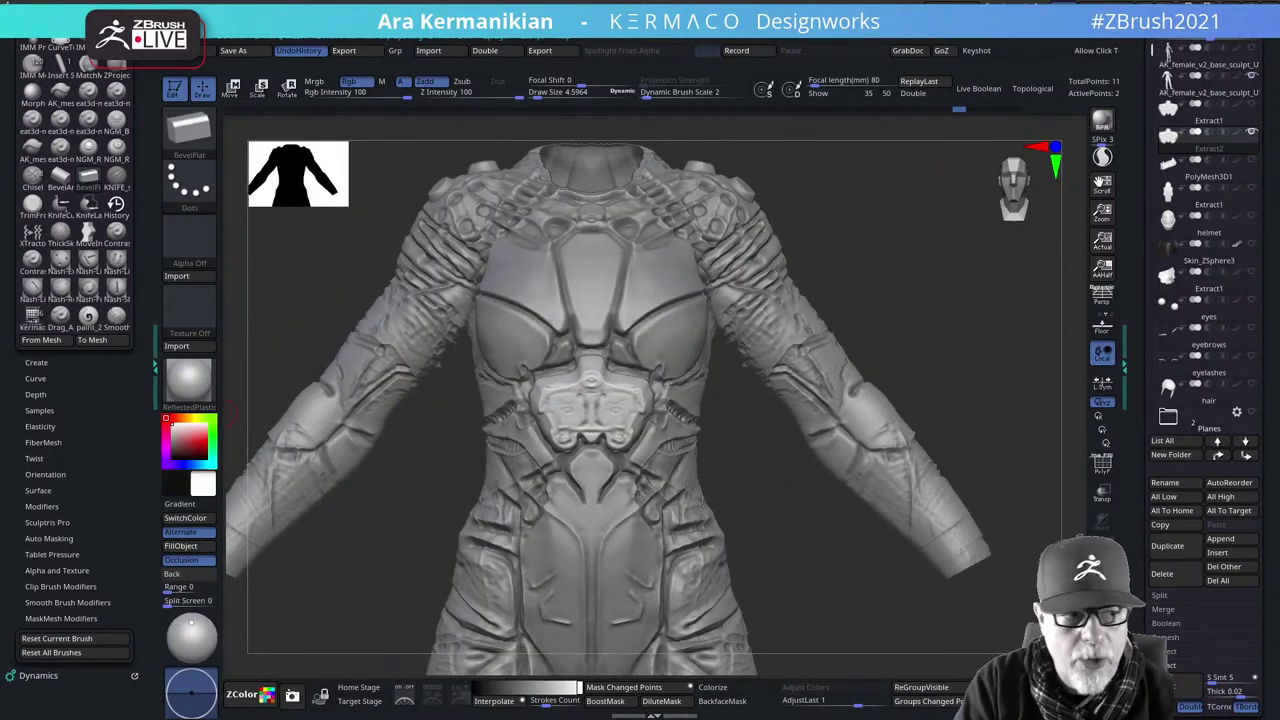
Switch to the browser, look through the Pixologic ZBrush YouTube channel's uploads and open the "Kermaco: Space Suit Design" stream
{"action": "left_click_drag", "start_coordinate": [2, 80], "coordinate": [915, 2]}
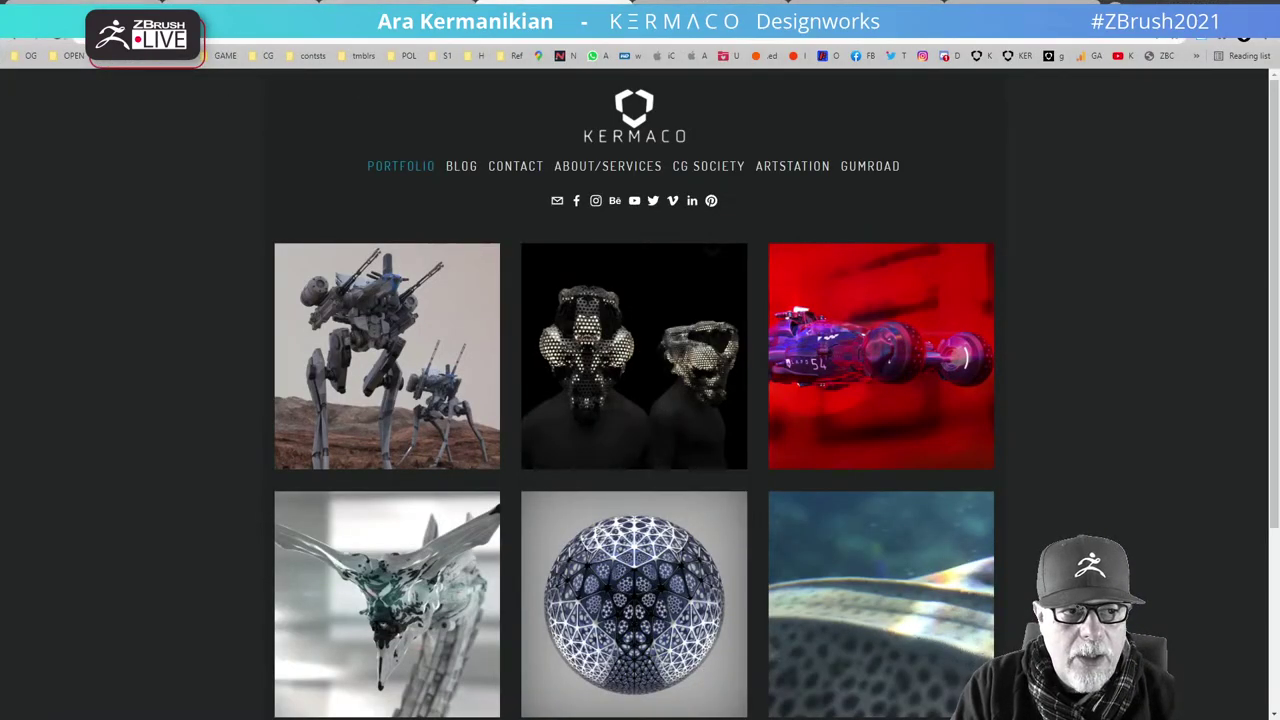
{"action": "left_click", "coordinate": [85, 4]}
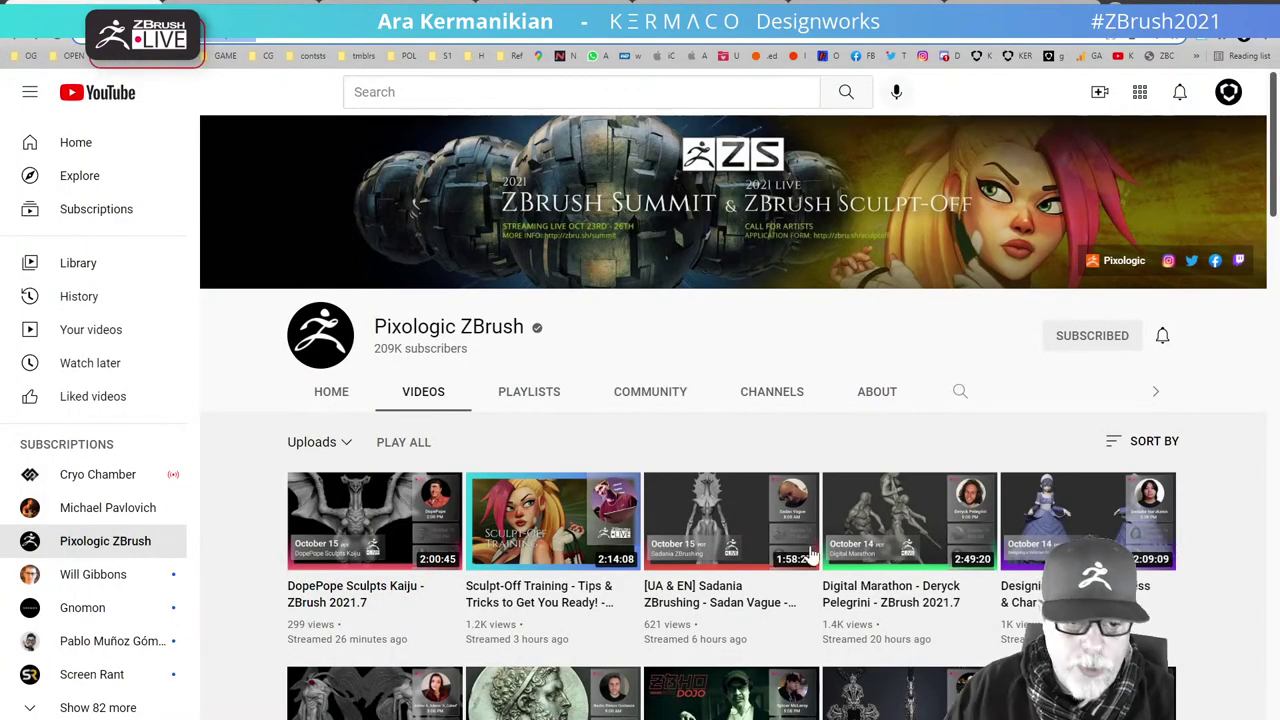
{"action": "scroll", "coordinate": [812, 555], "scroll_direction": "down", "scroll_amount": 4}
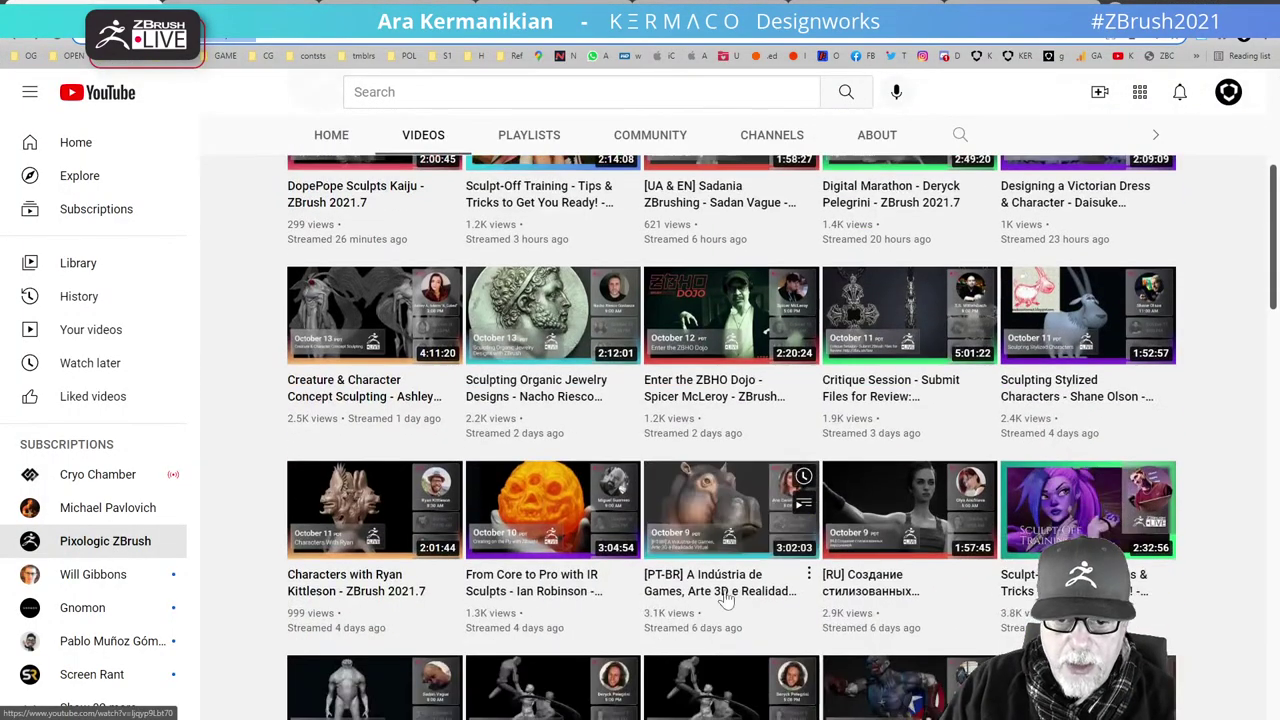
{"action": "scroll", "coordinate": [727, 598], "scroll_direction": "down", "scroll_amount": 4}
{"action": "scroll", "coordinate": [727, 598], "scroll_direction": "up", "scroll_amount": 8}
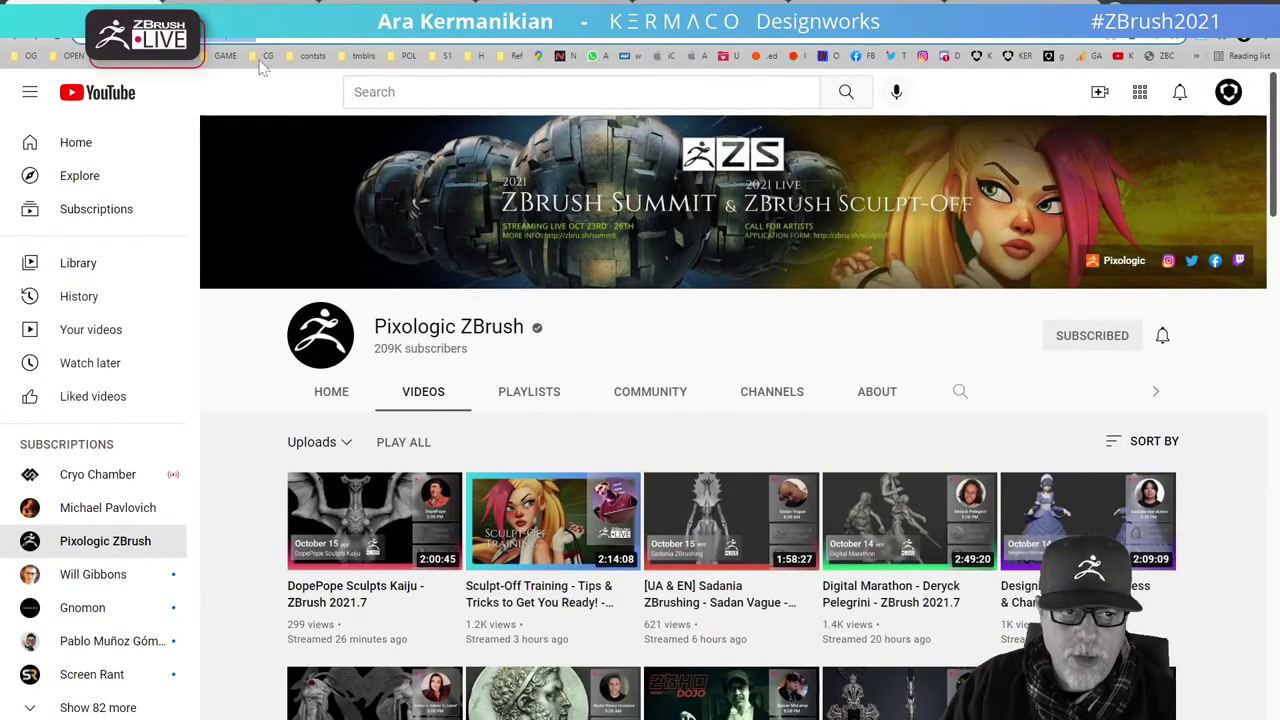
{"action": "scroll", "coordinate": [783, 565], "scroll_direction": "down", "scroll_amount": 3}
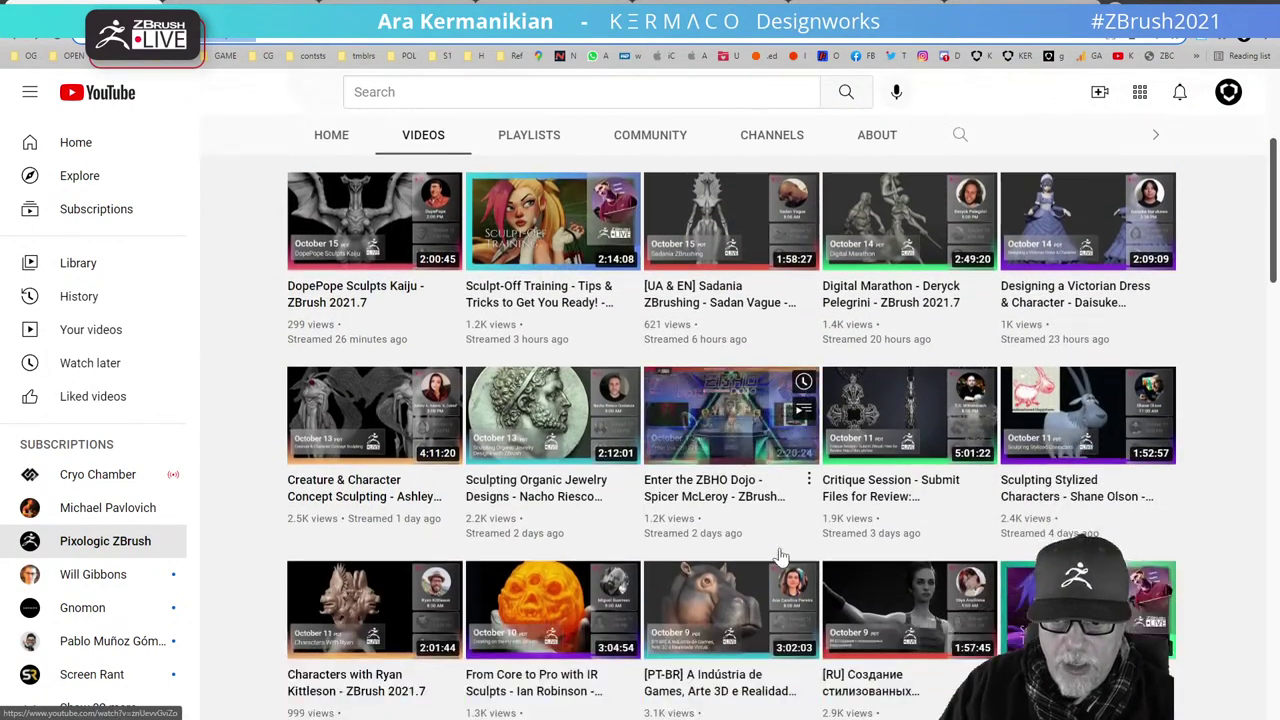
{"action": "scroll", "coordinate": [783, 557], "scroll_direction": "down", "scroll_amount": 5}
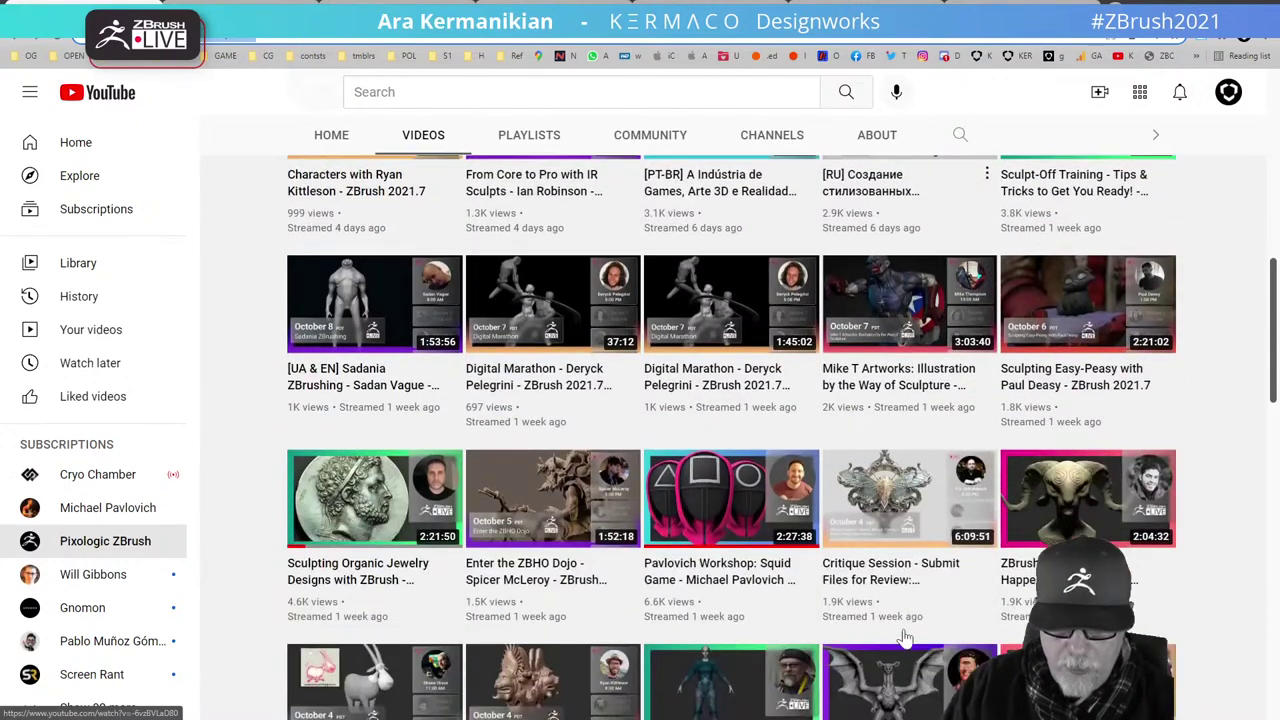
{"action": "scroll", "coordinate": [905, 637], "scroll_direction": "down", "scroll_amount": 3}
{"action": "left_click", "coordinate": [698, 529]}
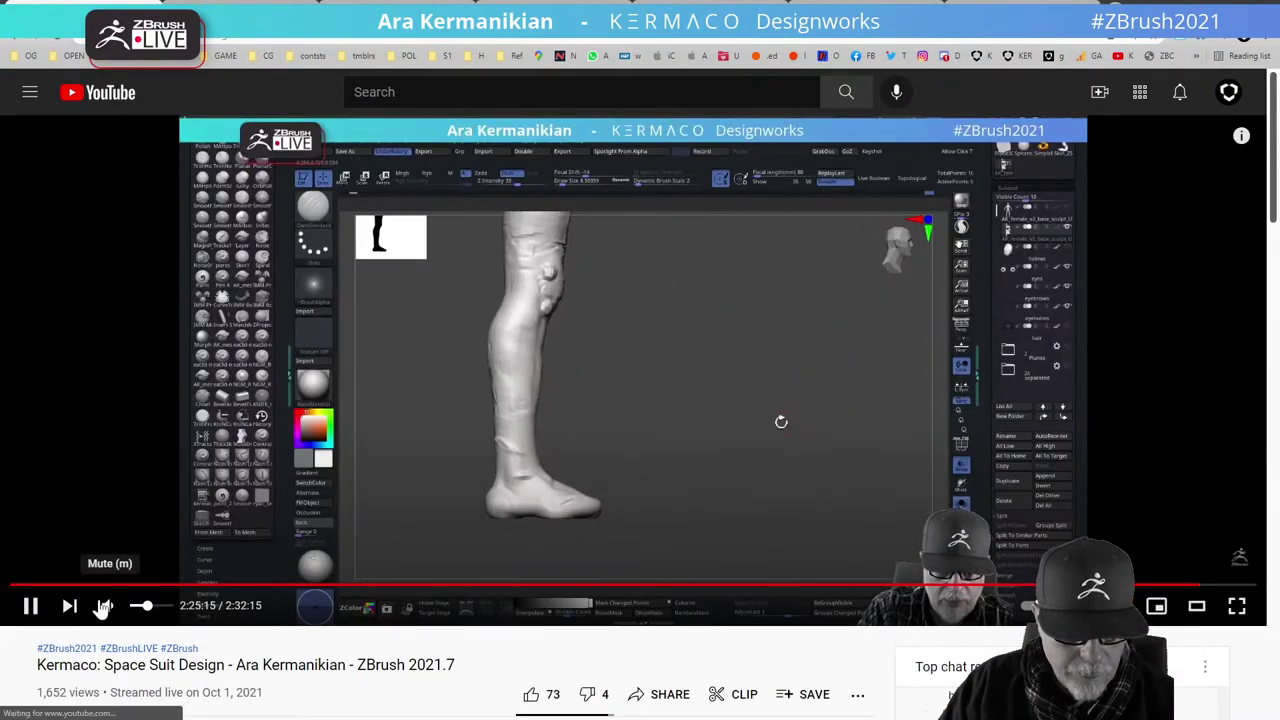
Mute the stream recording and skim its suit design stages from about 22 minutes, through 26:09, 34:00 and 36:38, and onward
{"action": "left_click", "coordinate": [103, 607]}
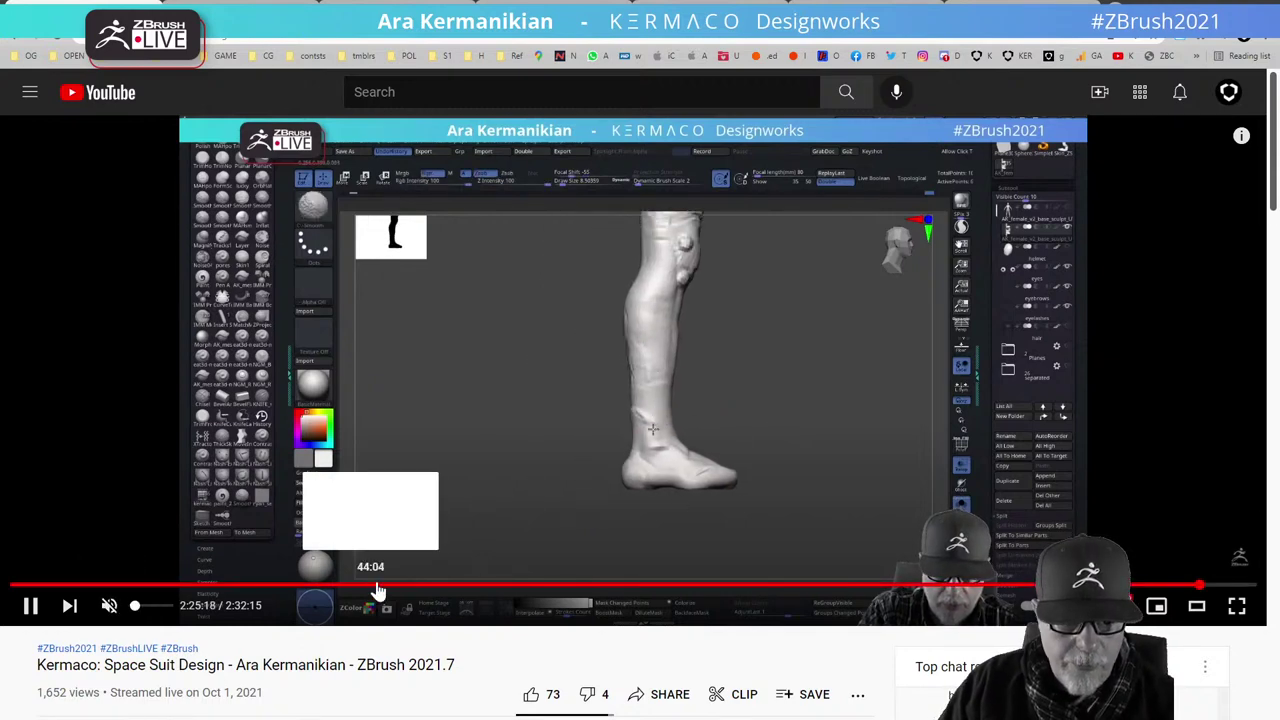
{"action": "left_click_drag", "start_coordinate": [371, 588], "coordinate": [163, 590]}
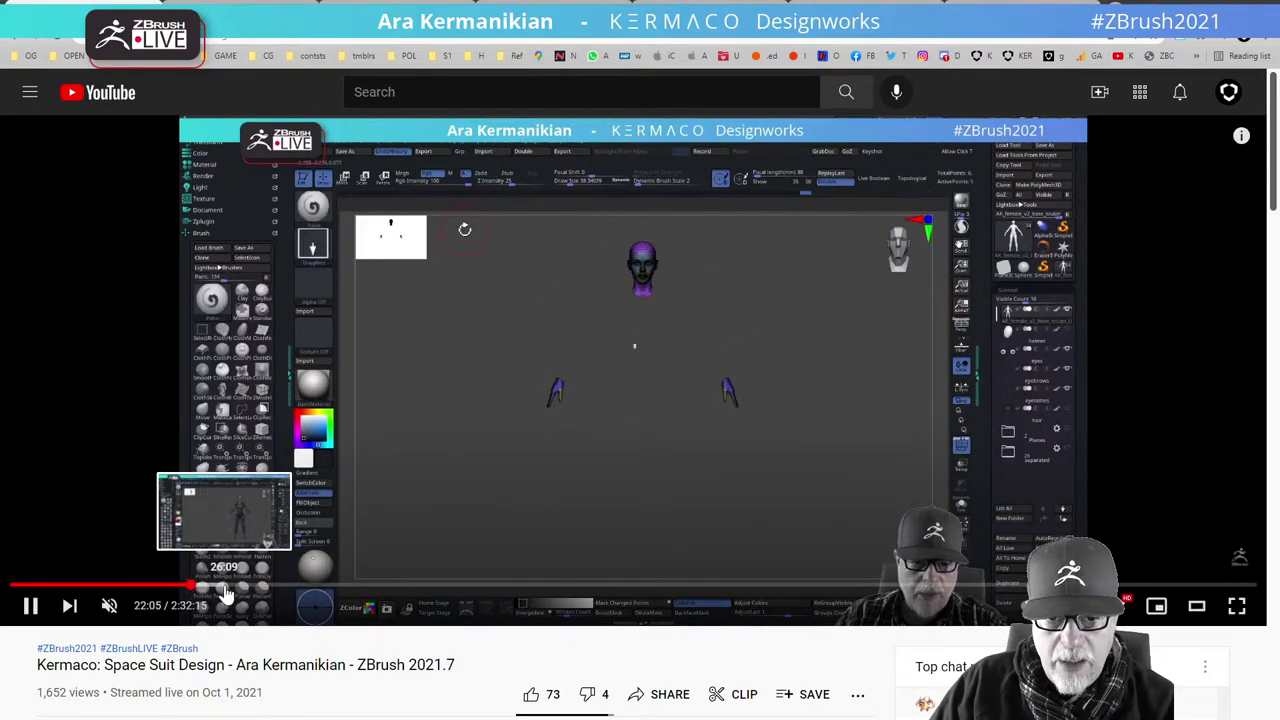
{"action": "left_click", "coordinate": [192, 585]}
{"action": "left_click", "coordinate": [225, 590]}
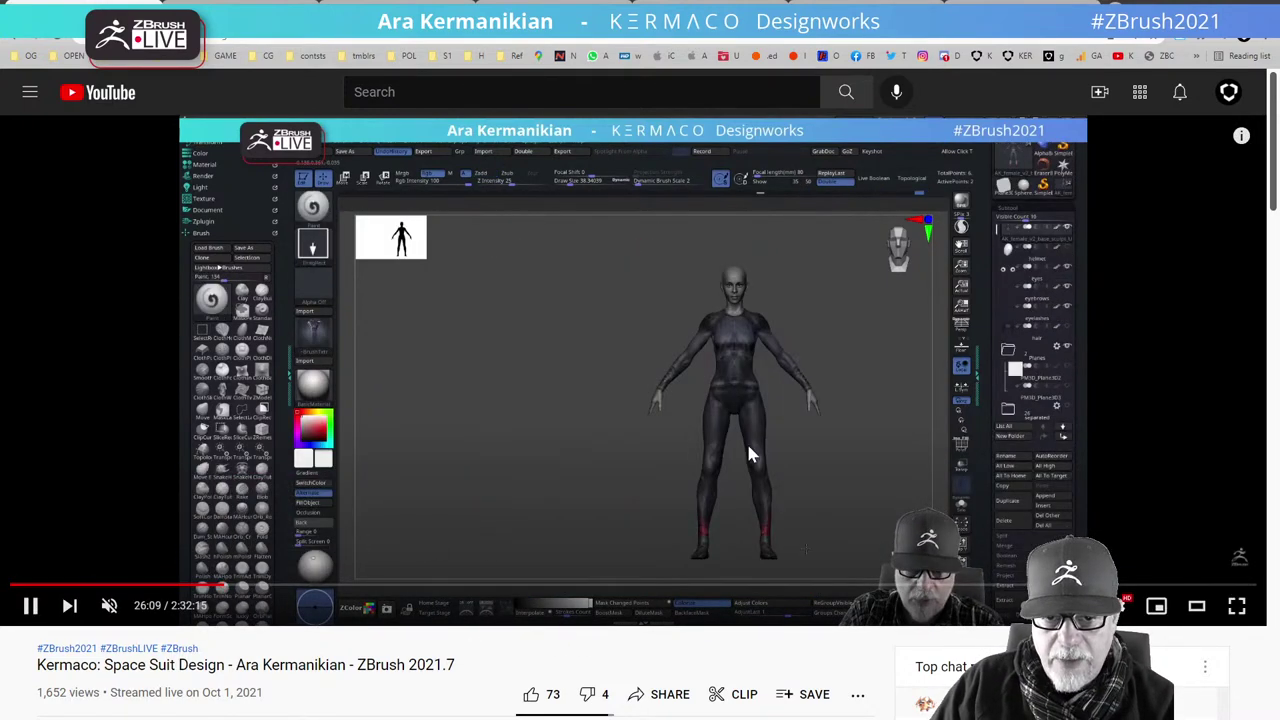
{"action": "left_click", "coordinate": [288, 588]}
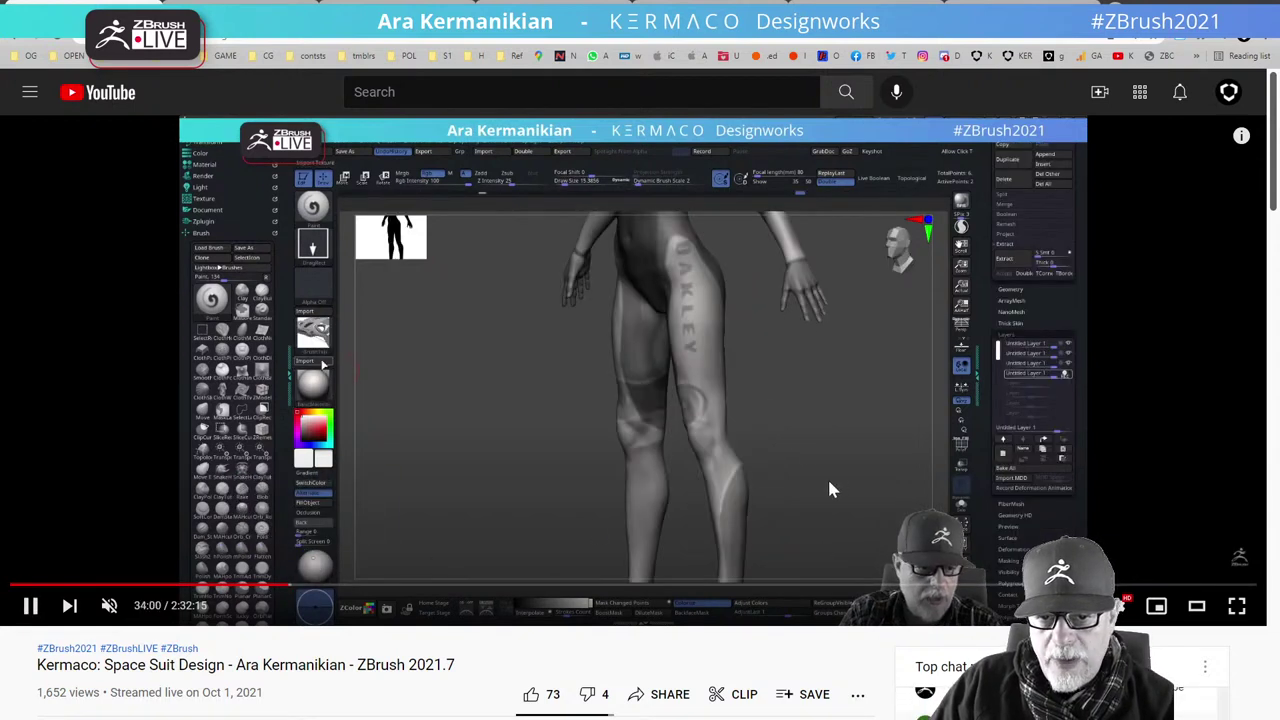
{"action": "left_click", "coordinate": [316, 588]}
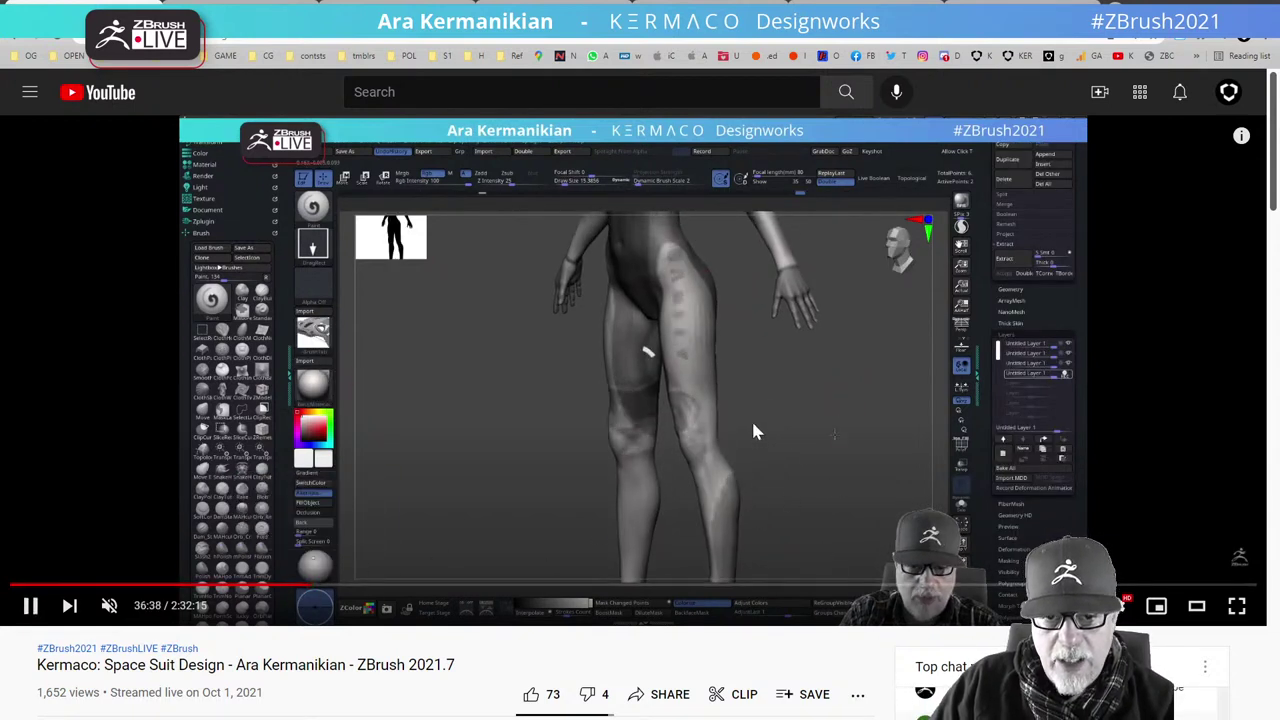
{"action": "left_click", "coordinate": [377, 588]}
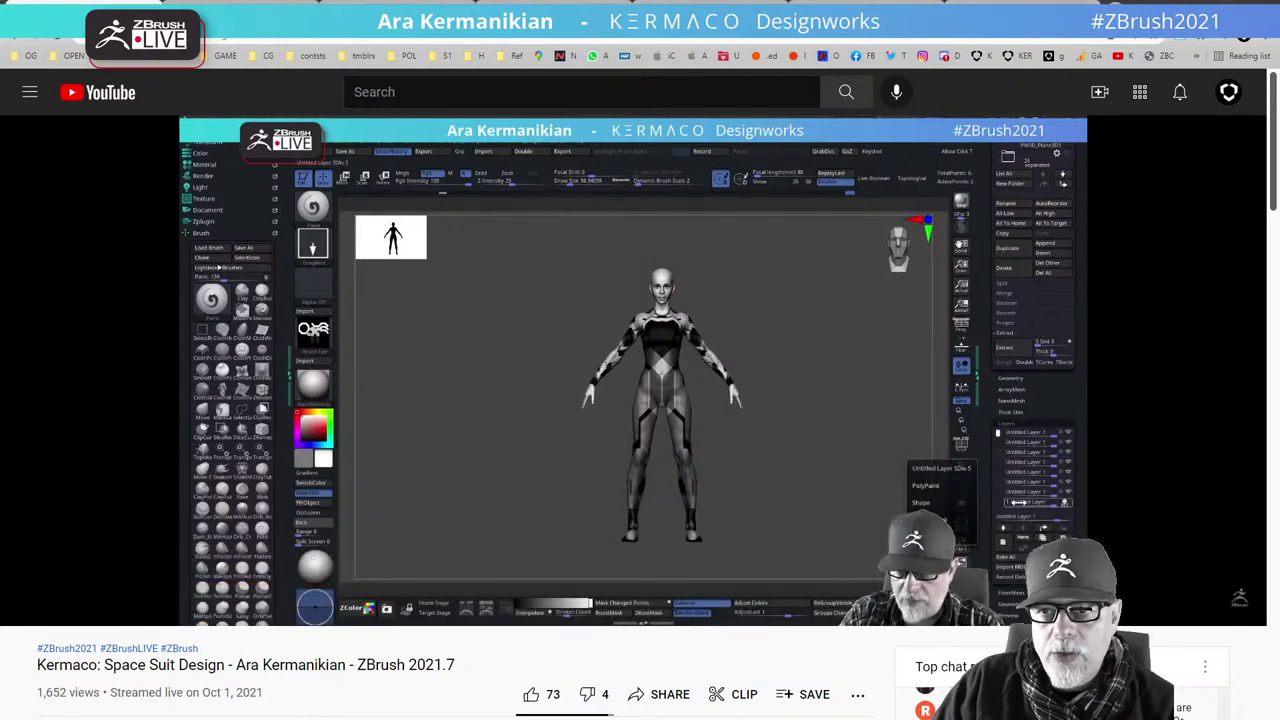
Switch back to ZBrush, open LightBox and try lighting the armored torso from the side
{"action": "left_click_drag", "start_coordinate": [1150, 8], "coordinate": [715, 718]}
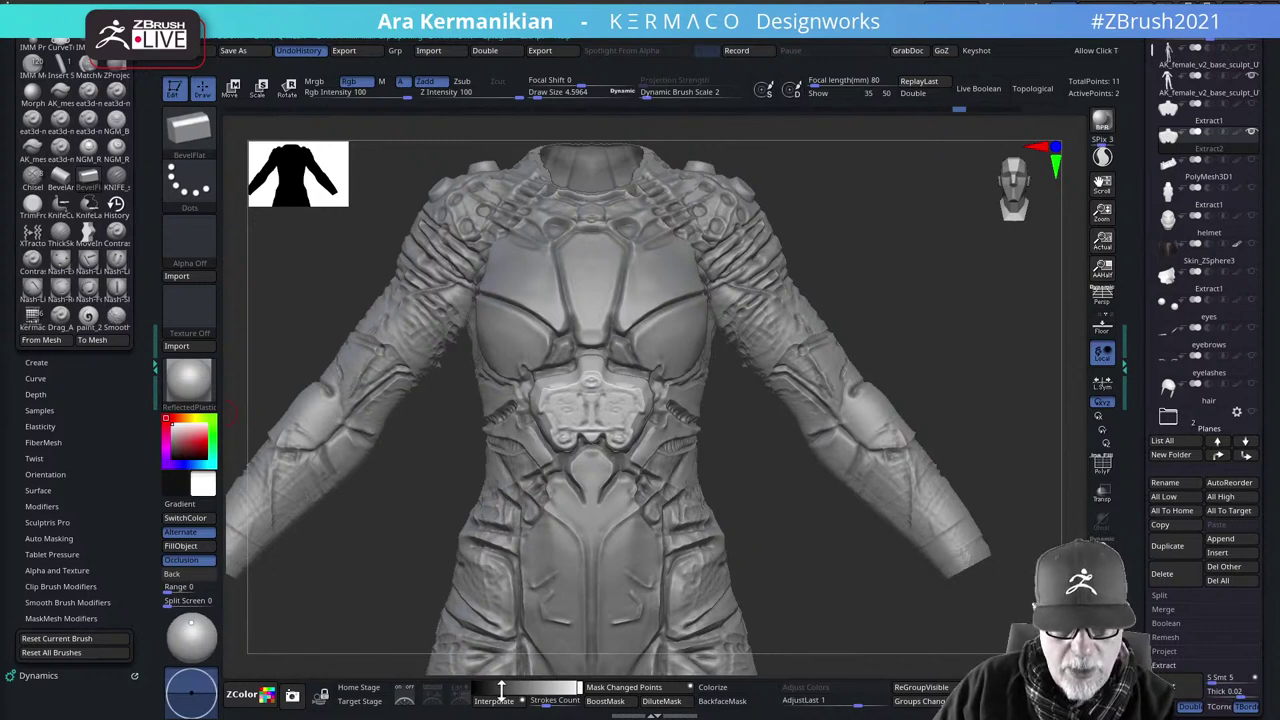
{"action": "key", "text": "comma"}
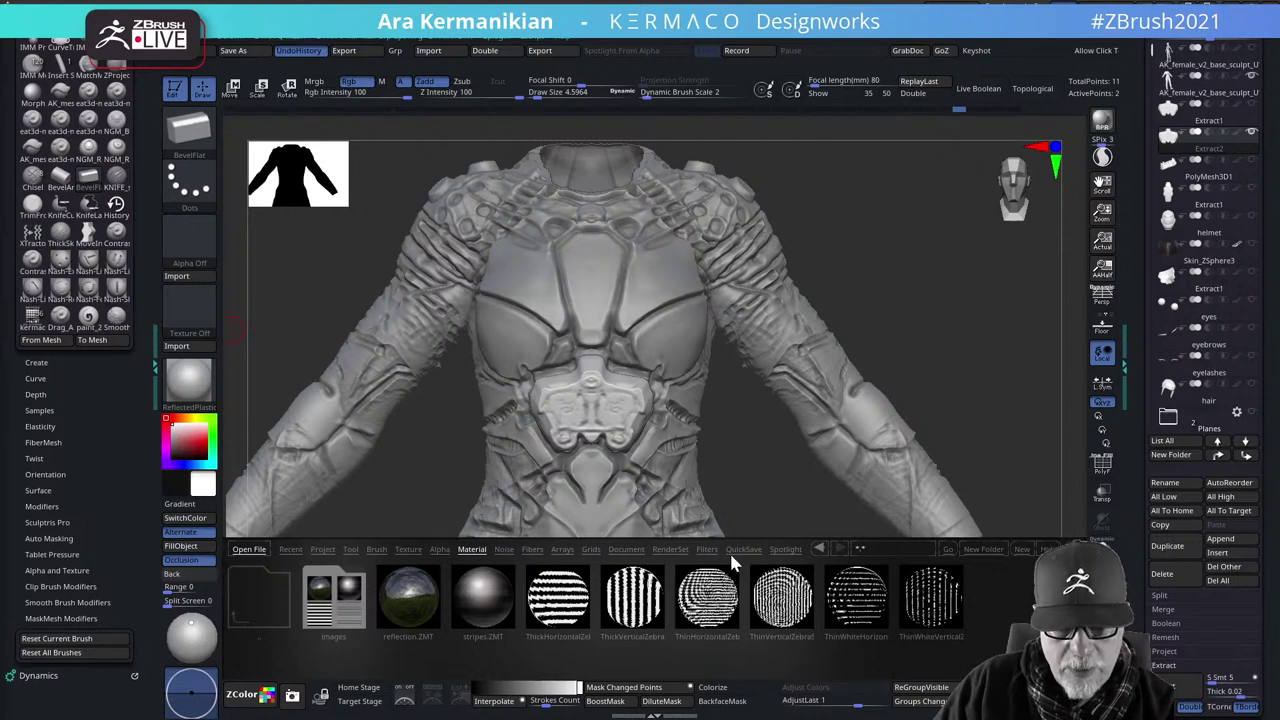
{"action": "scroll", "coordinate": [70, 370], "scroll_direction": "up", "scroll_amount": 1}
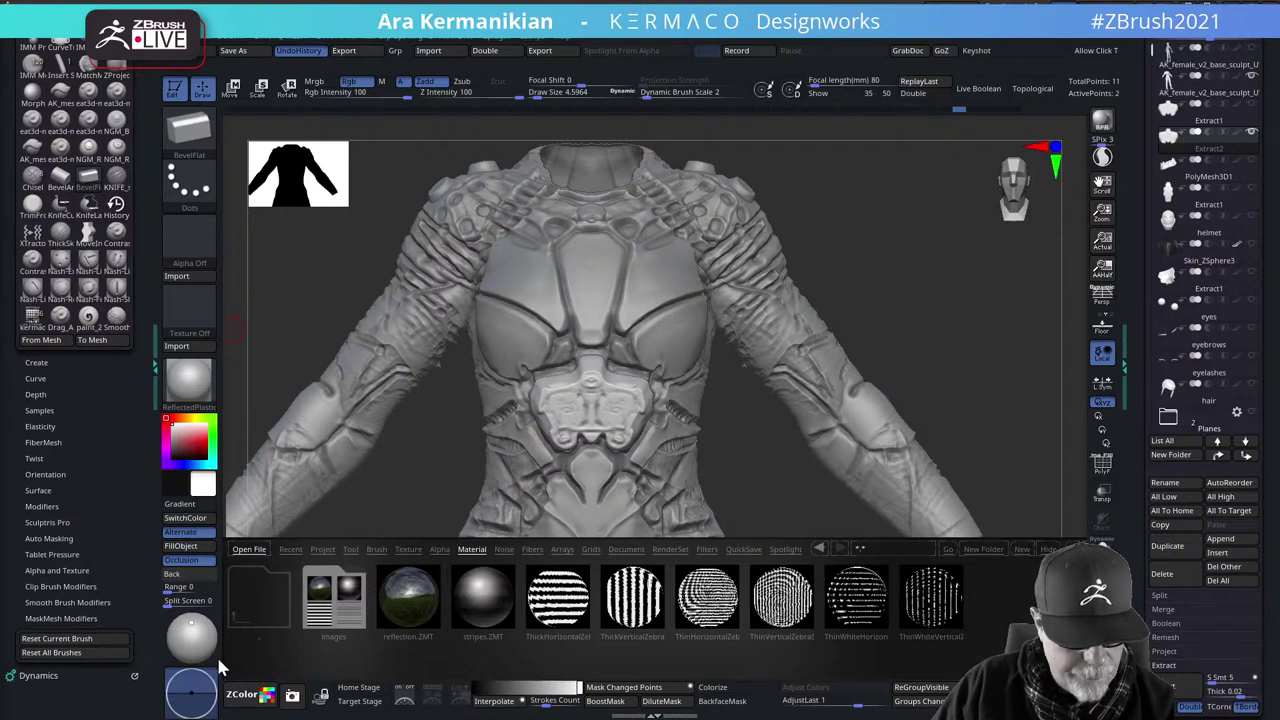
{"action": "left_click", "coordinate": [216, 654]}
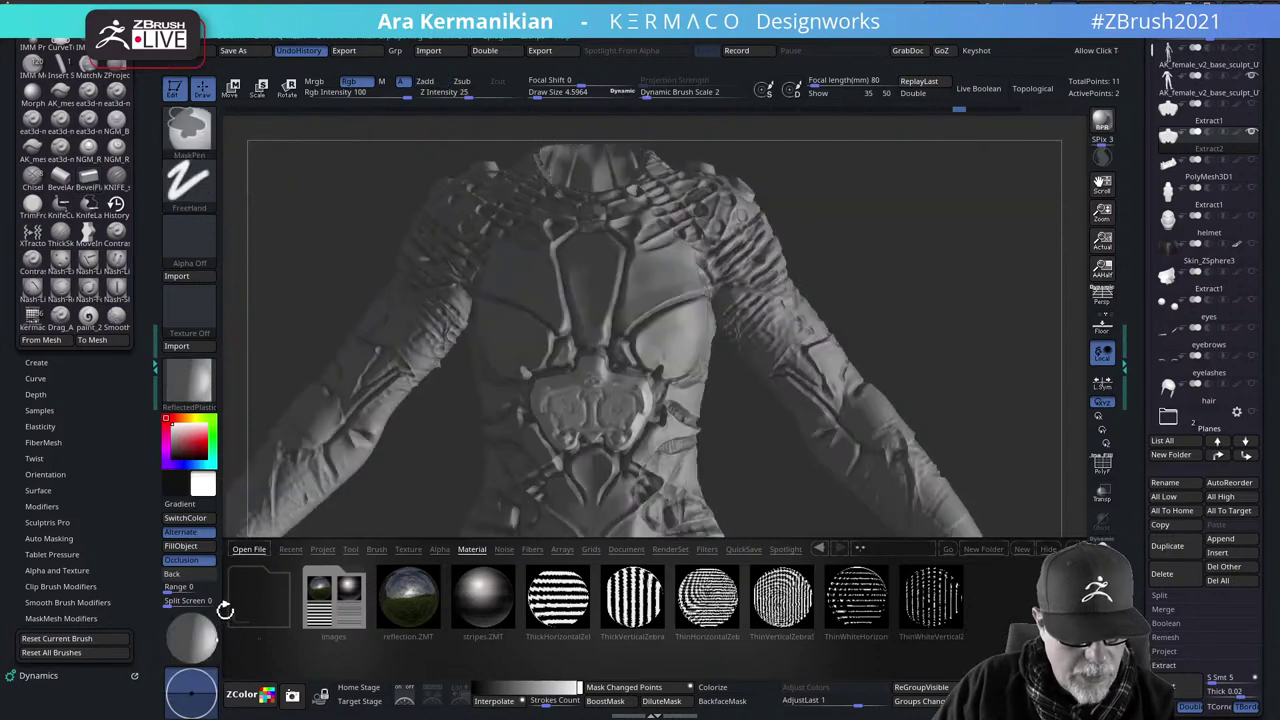
{"action": "left_click_drag", "start_coordinate": [222, 605], "coordinate": [234, 508]}
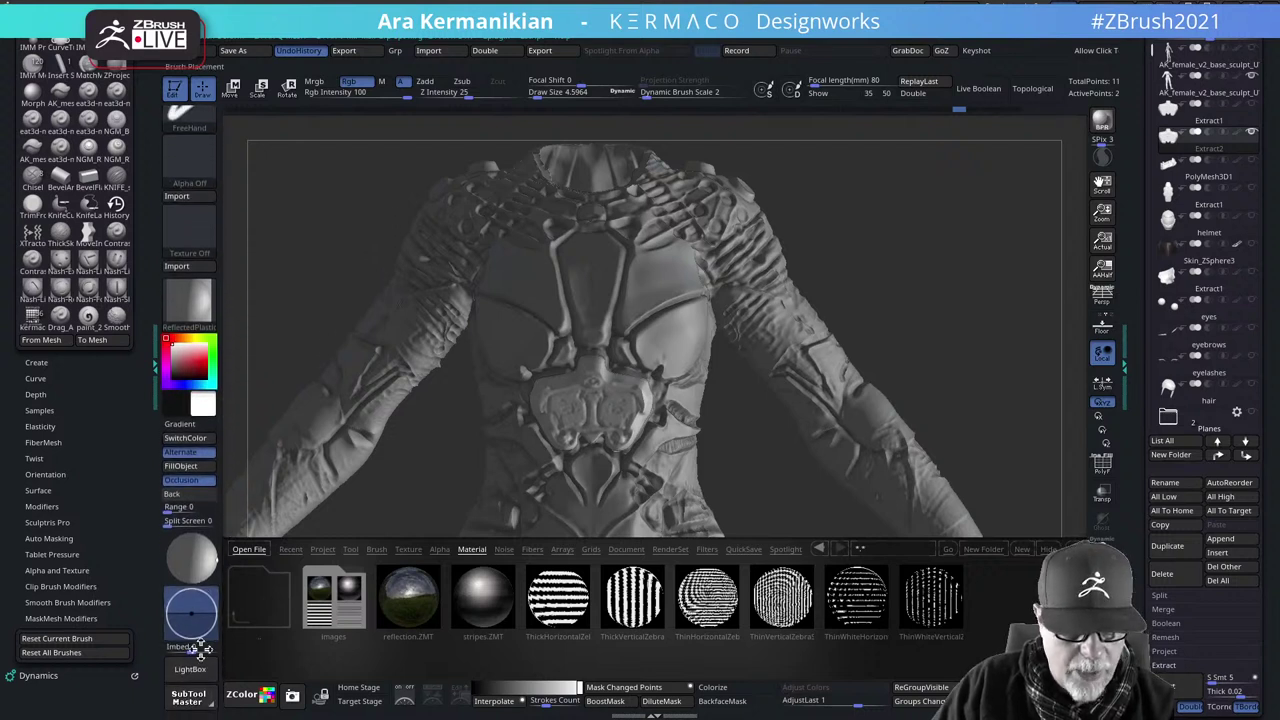
{"action": "key", "text": "ctrl"}
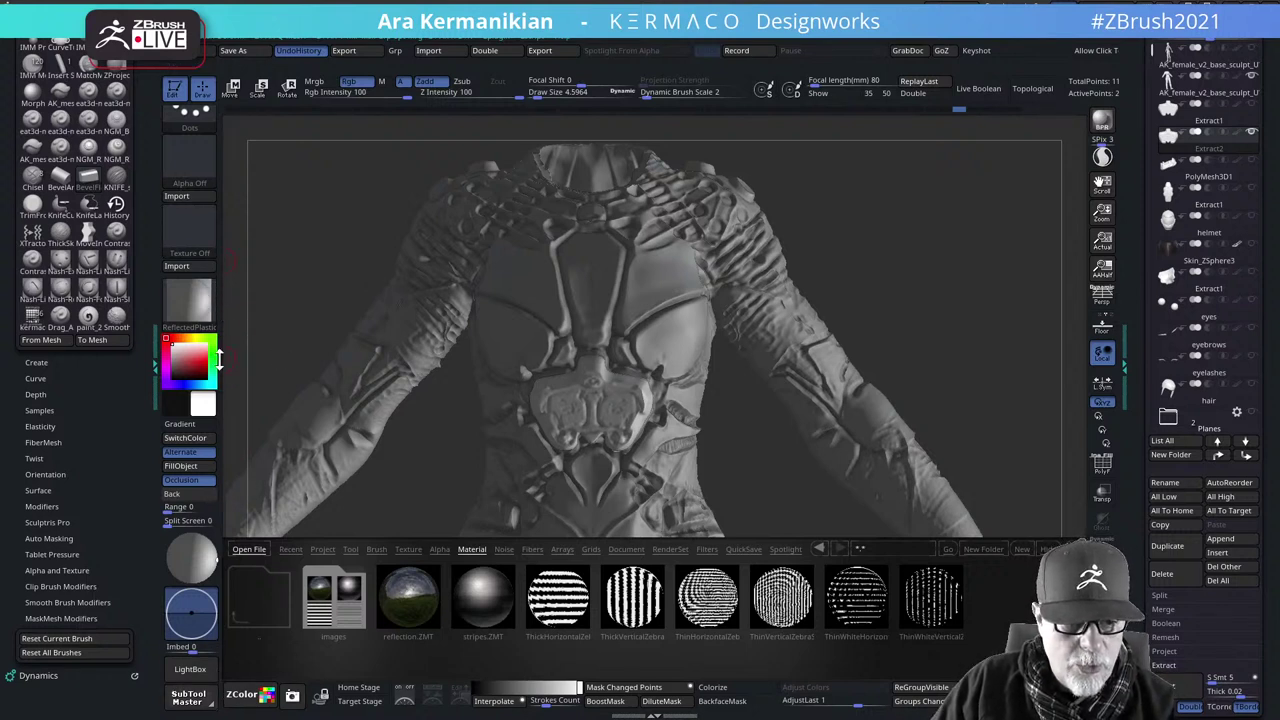
{"action": "mouse_move", "coordinate": [219, 360]}
{"action": "left_mouse_down", "text": "ctrl"}
{"action": "mouse_move", "coordinate": [229, 469]}
{"action": "mouse_move", "coordinate": [229, 441]}
{"action": "left_mouse_up", "text": "ctrl"}
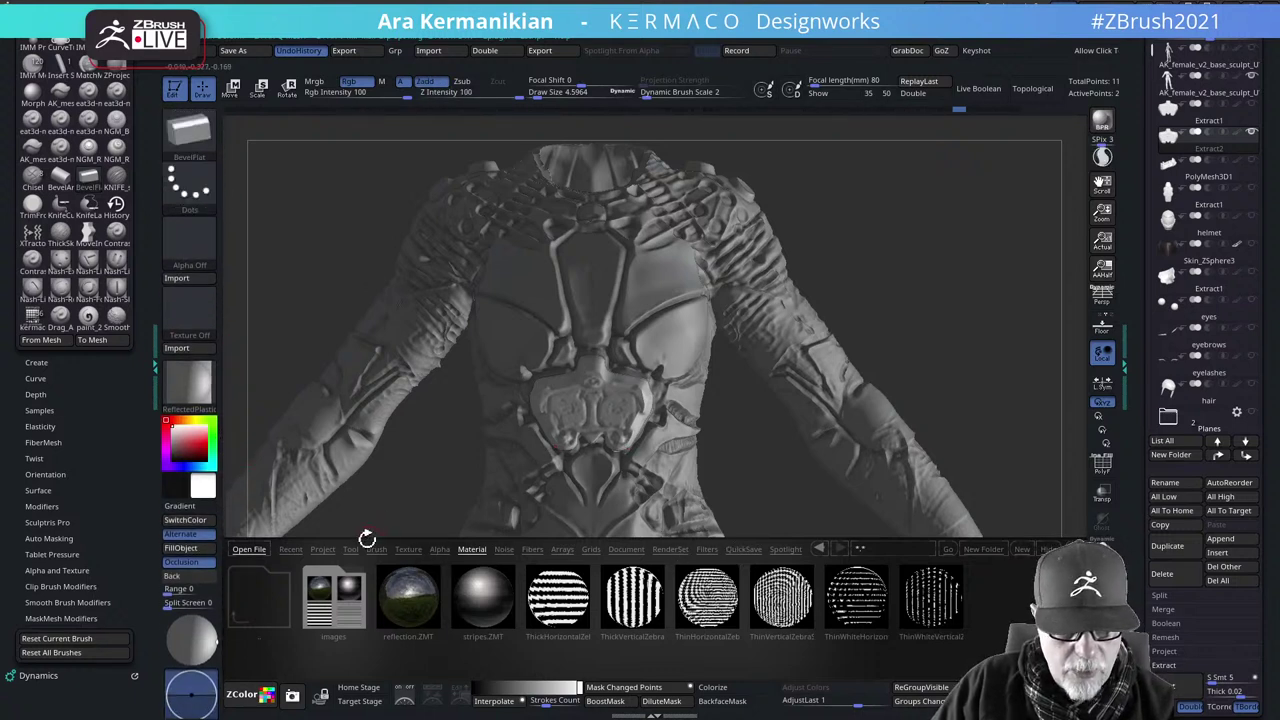
Browse LightBox's Project and Tool libraries for the base models they offer, and close LightBox
{"action": "left_click", "coordinate": [323, 550]}
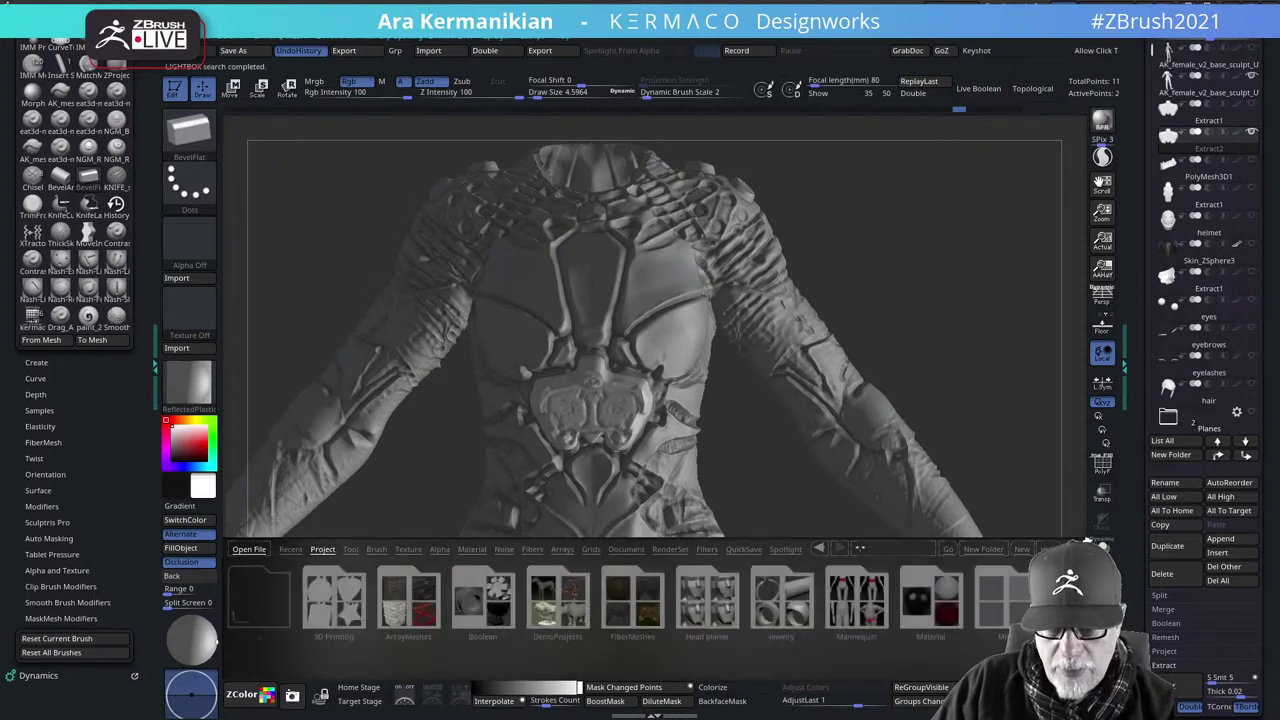
{"action": "left_click", "coordinate": [1087, 541]}
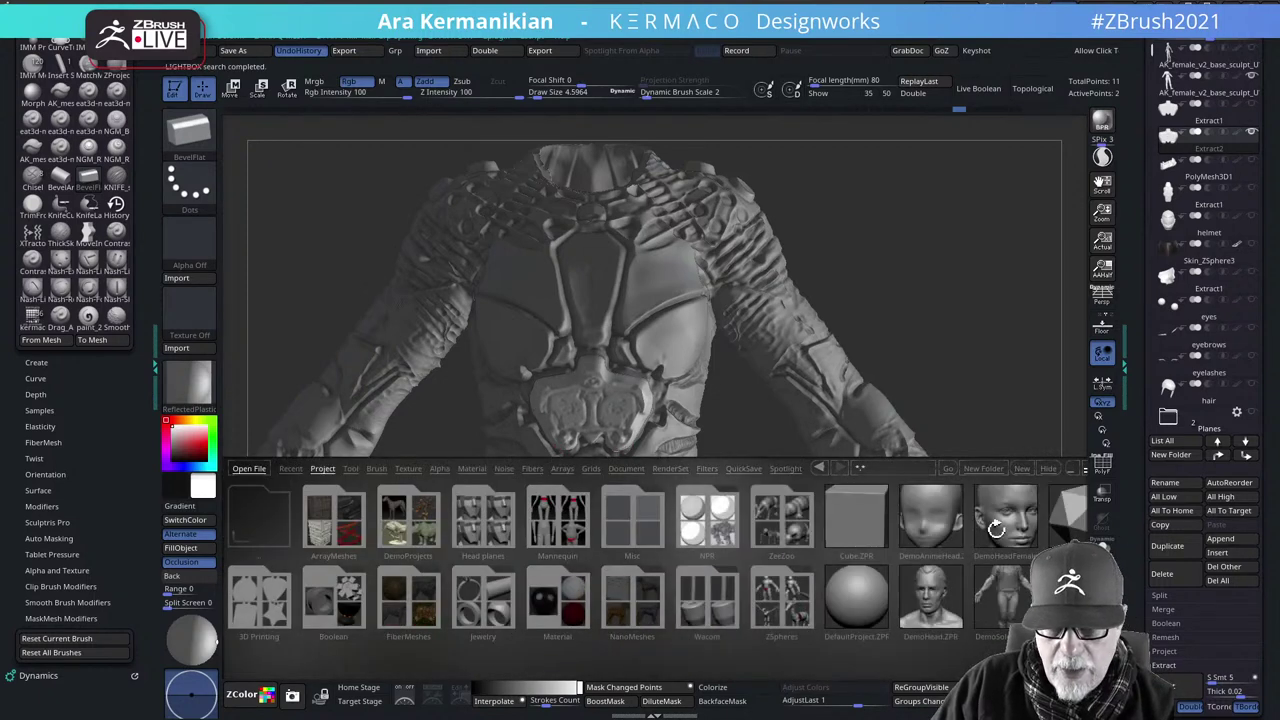
{"action": "left_click_drag", "start_coordinate": [996, 529], "coordinate": [616, 588]}
{"action": "left_click_drag", "start_coordinate": [691, 543], "coordinate": [604, 531]}
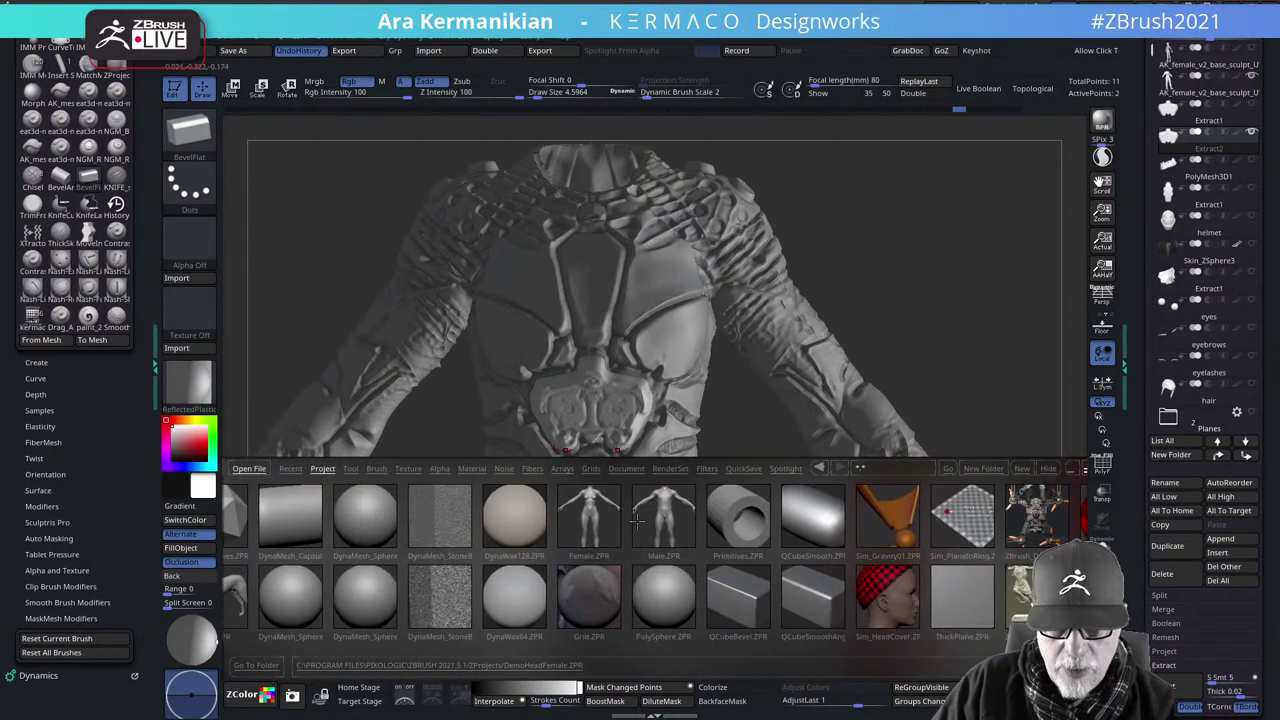
{"action": "left_click", "coordinate": [351, 469]}
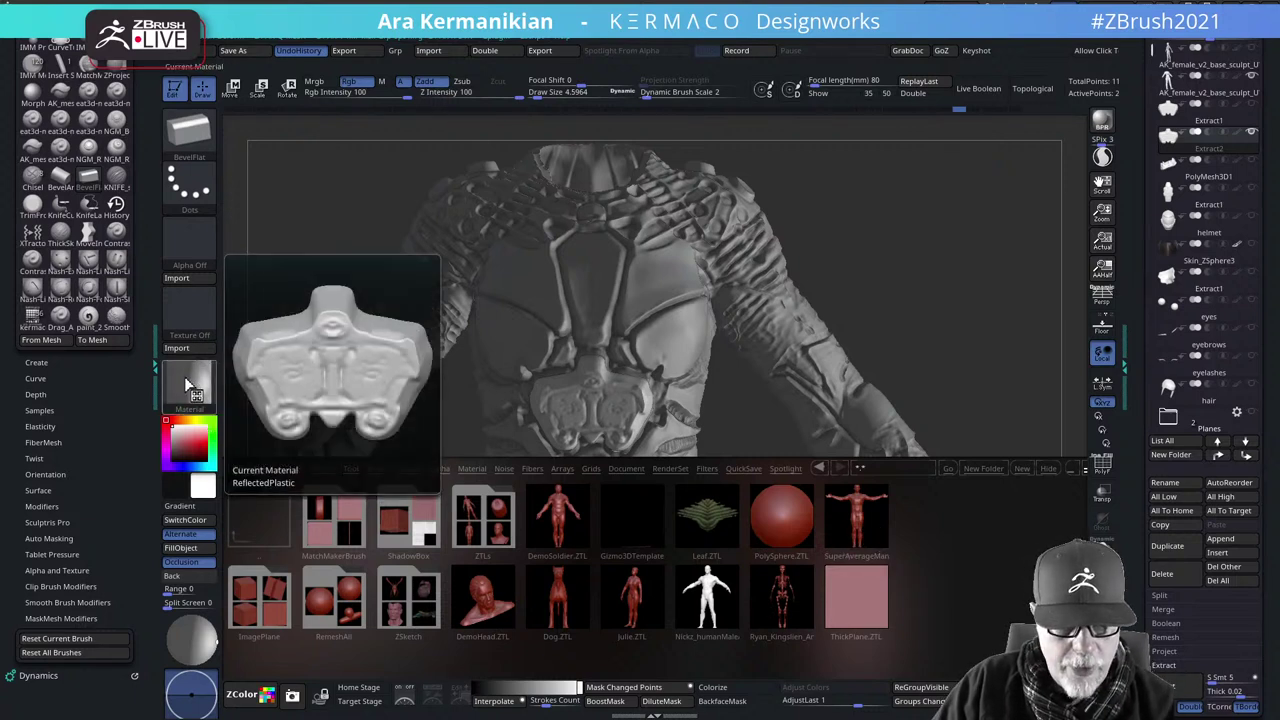
{"action": "left_click", "coordinate": [203, 563]}
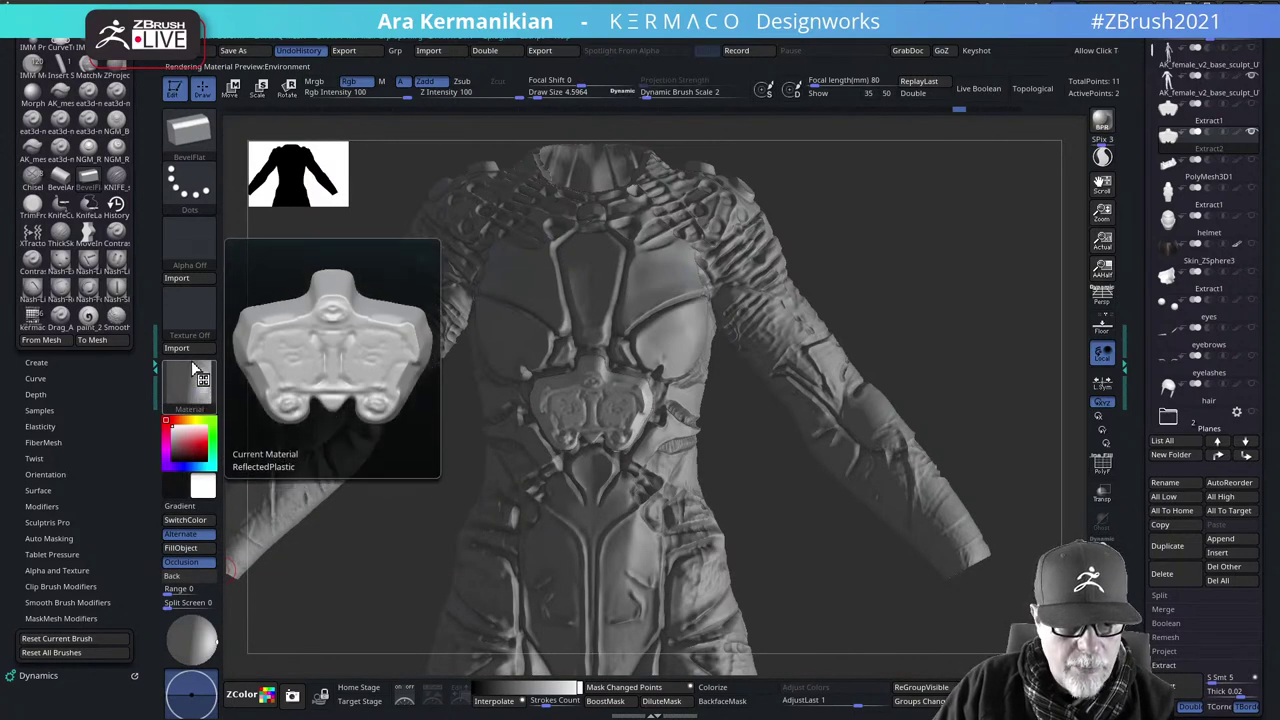
Aim the light back at the front of the model and examine the abdominal plate against the whole suit
{"action": "left_click_drag", "start_coordinate": [340, 605], "coordinate": [240, 595]}
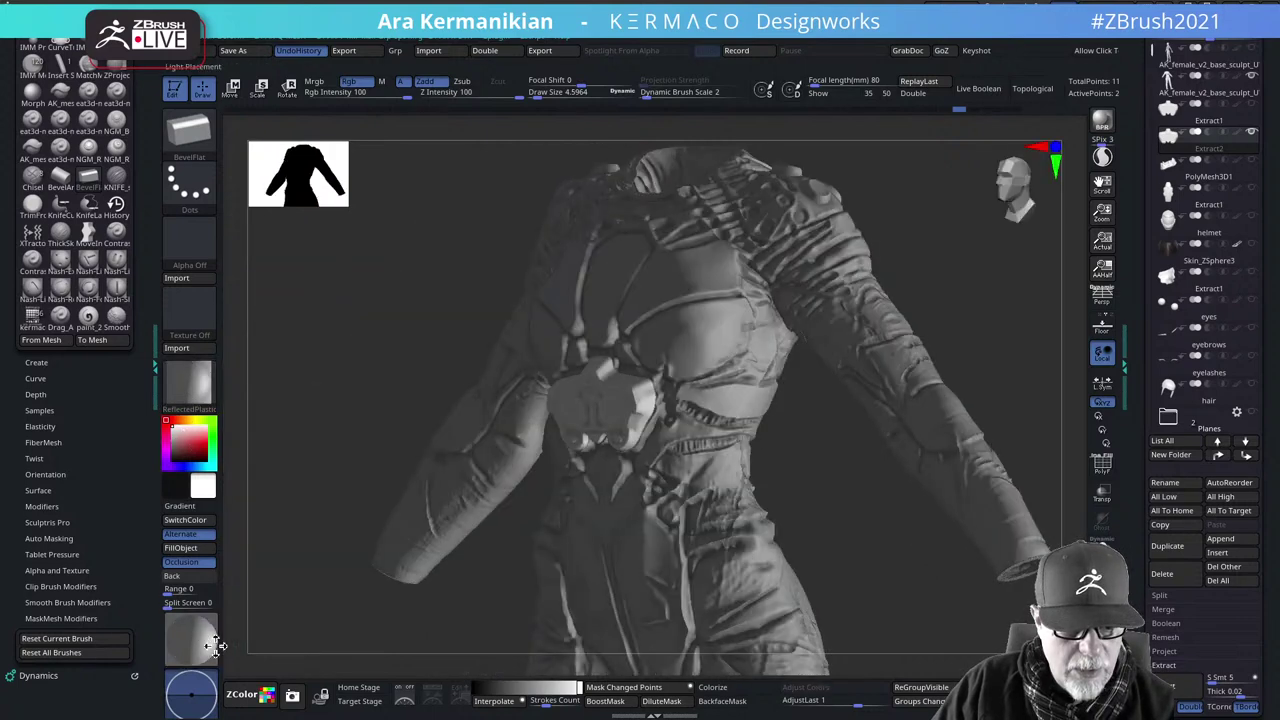
{"action": "left_click_drag", "start_coordinate": [213, 647], "coordinate": [193, 642]}
{"action": "left_click", "coordinate": [193, 639]}
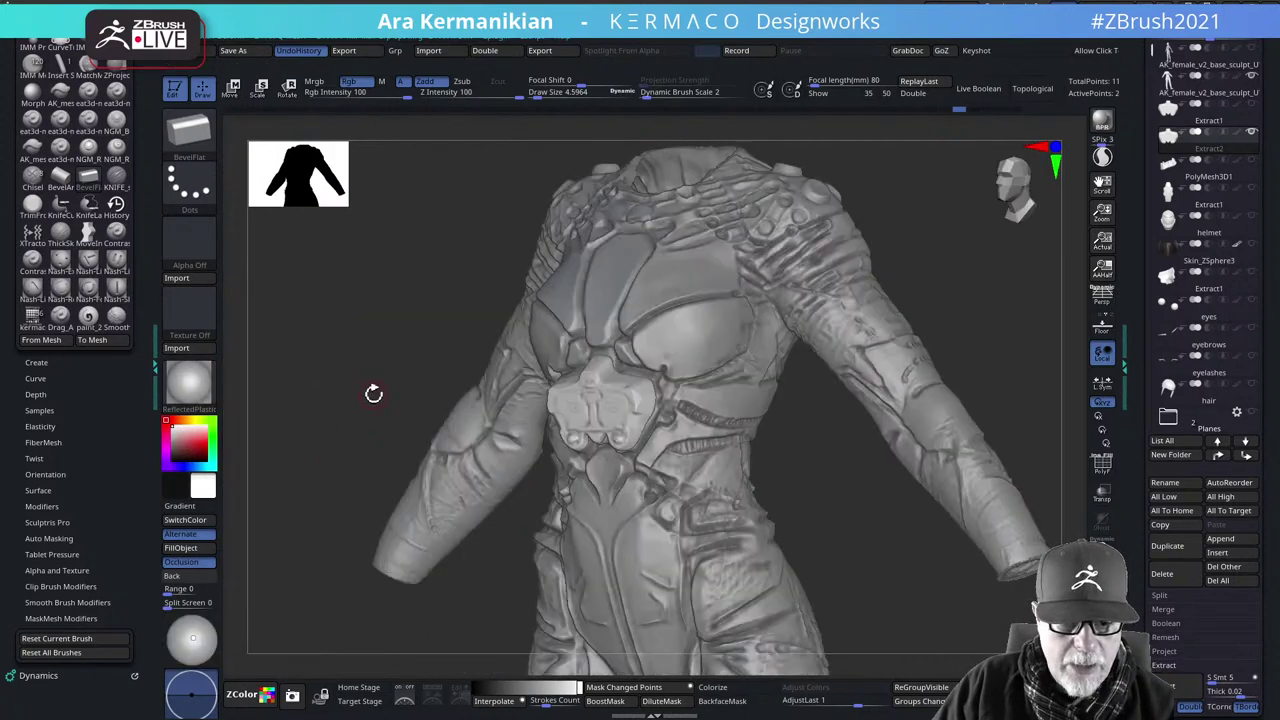
{"action": "left_click_drag", "start_coordinate": [373, 394], "coordinate": [922, 517]}
{"action": "left_click_drag", "start_coordinate": [802, 566], "coordinate": [797, 523], "text": "alt"}
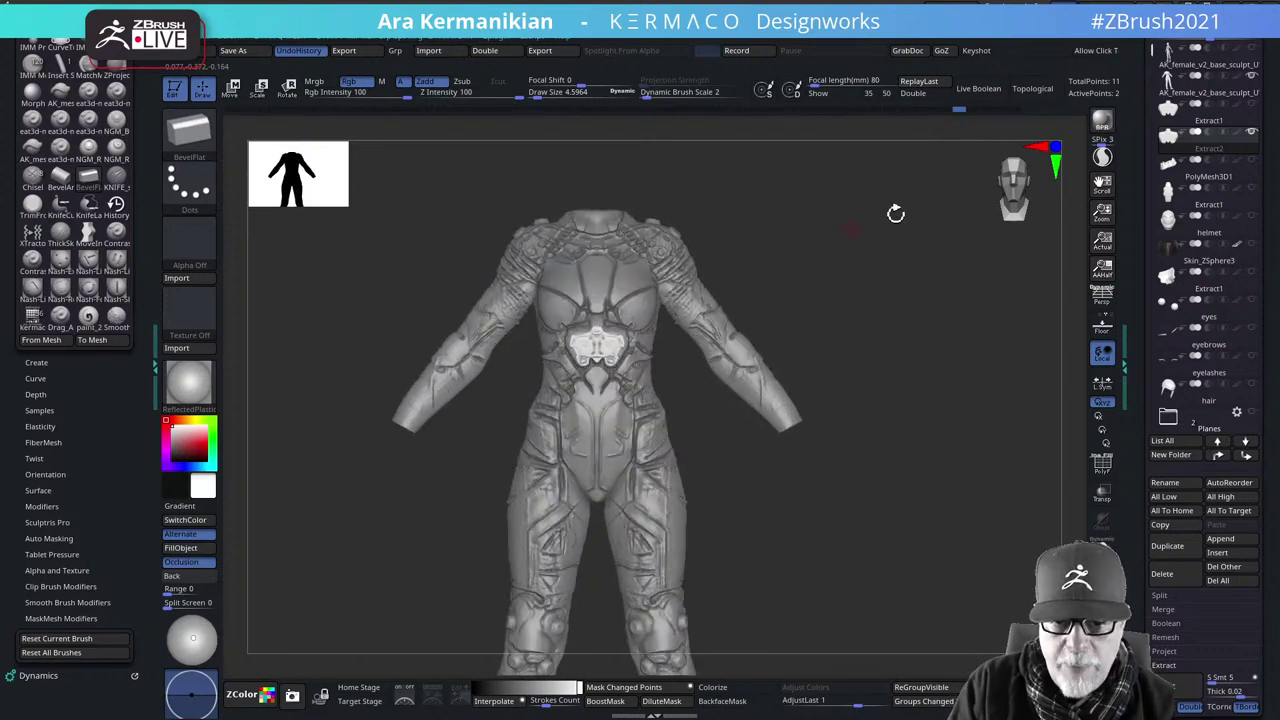
{"action": "left_click_drag", "start_coordinate": [852, 364], "coordinate": [953, 390]}
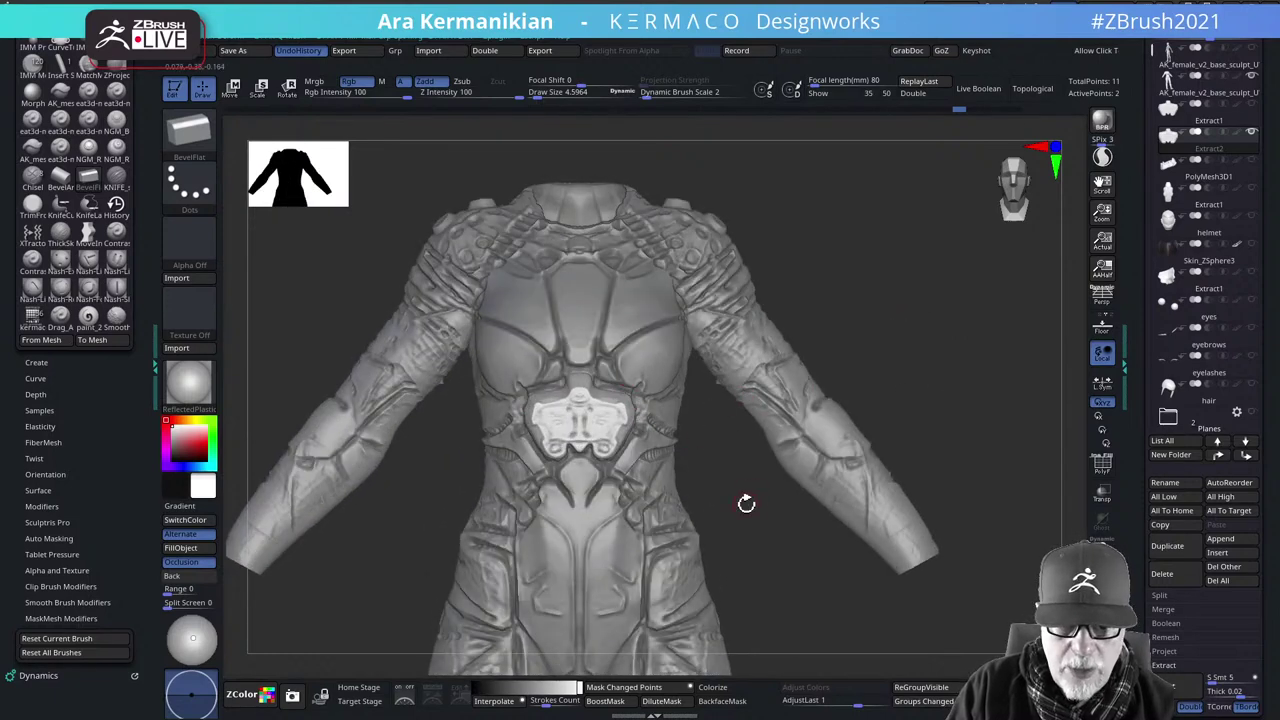
{"action": "left_click_drag", "start_coordinate": [746, 503], "coordinate": [715, 497]}
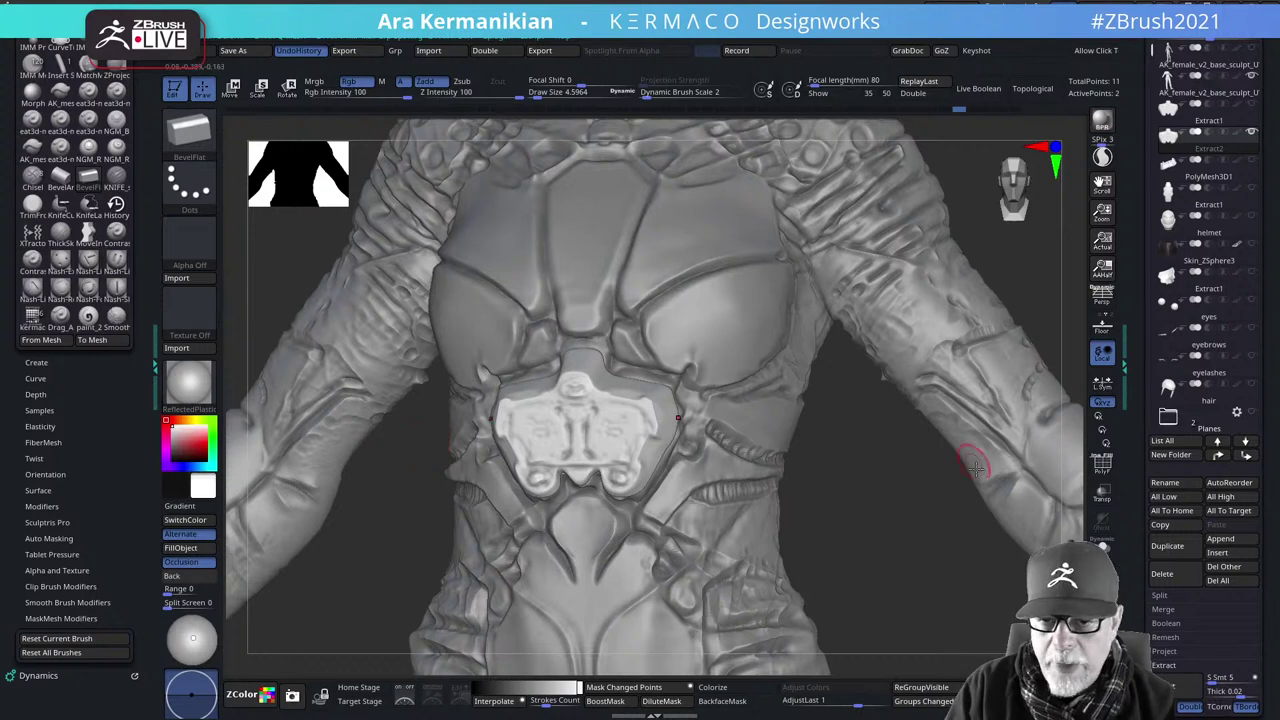
{"action": "left_click_drag", "start_coordinate": [883, 549], "coordinate": [975, 537]}
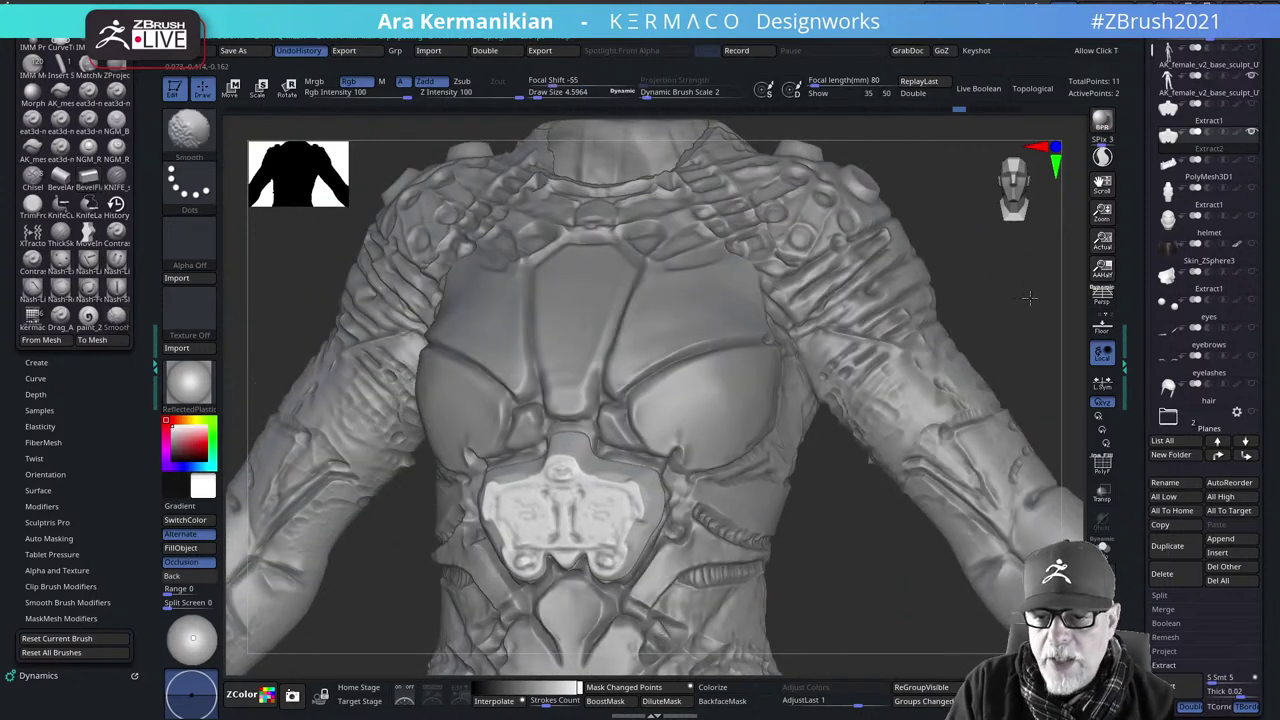
{"action": "mouse_move", "coordinate": [1031, 297]}
{"action": "left_mouse_down"}
{"action": "mouse_move", "coordinate": [997, 414]}
{"action": "mouse_move", "coordinate": [937, 417]}
{"action": "mouse_move", "coordinate": [949, 320]}
{"action": "mouse_move", "coordinate": [934, 374]}
{"action": "mouse_move", "coordinate": [957, 383]}
{"action": "left_mouse_up"}
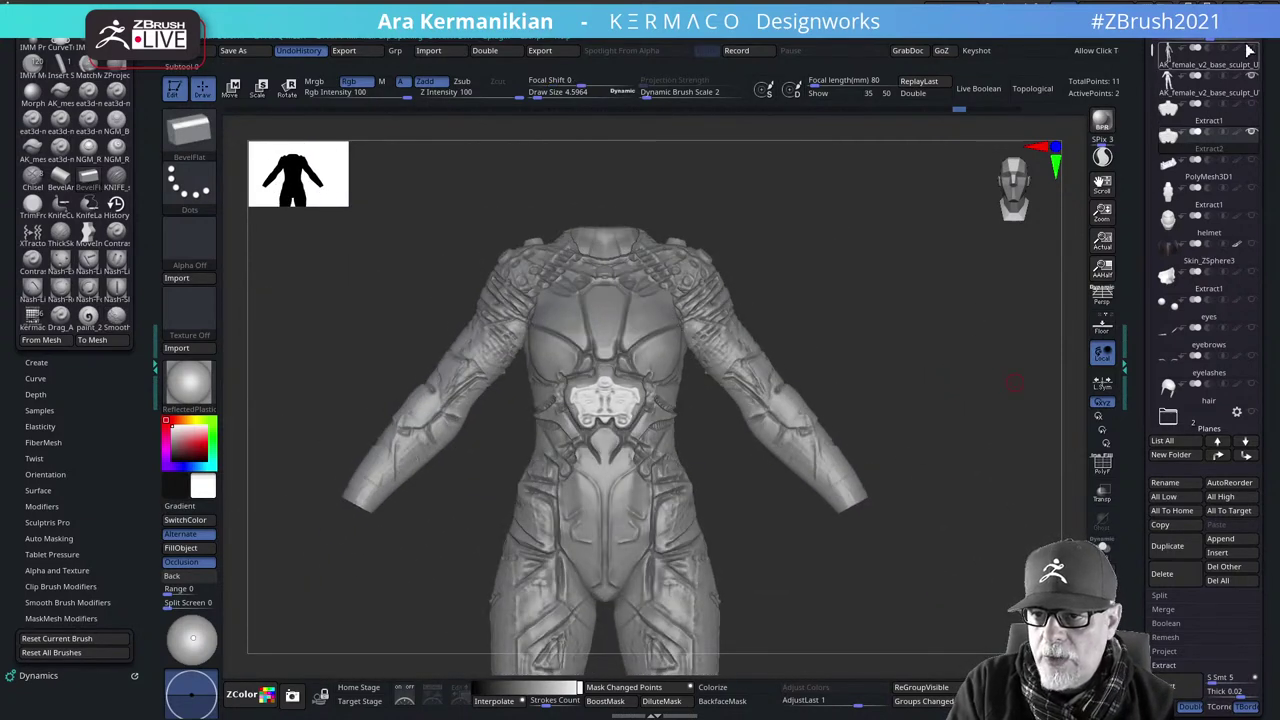
Show the female base body with head and hands, and hide the sculpted bodysuit
{"action": "left_click", "coordinate": [1251, 48]}
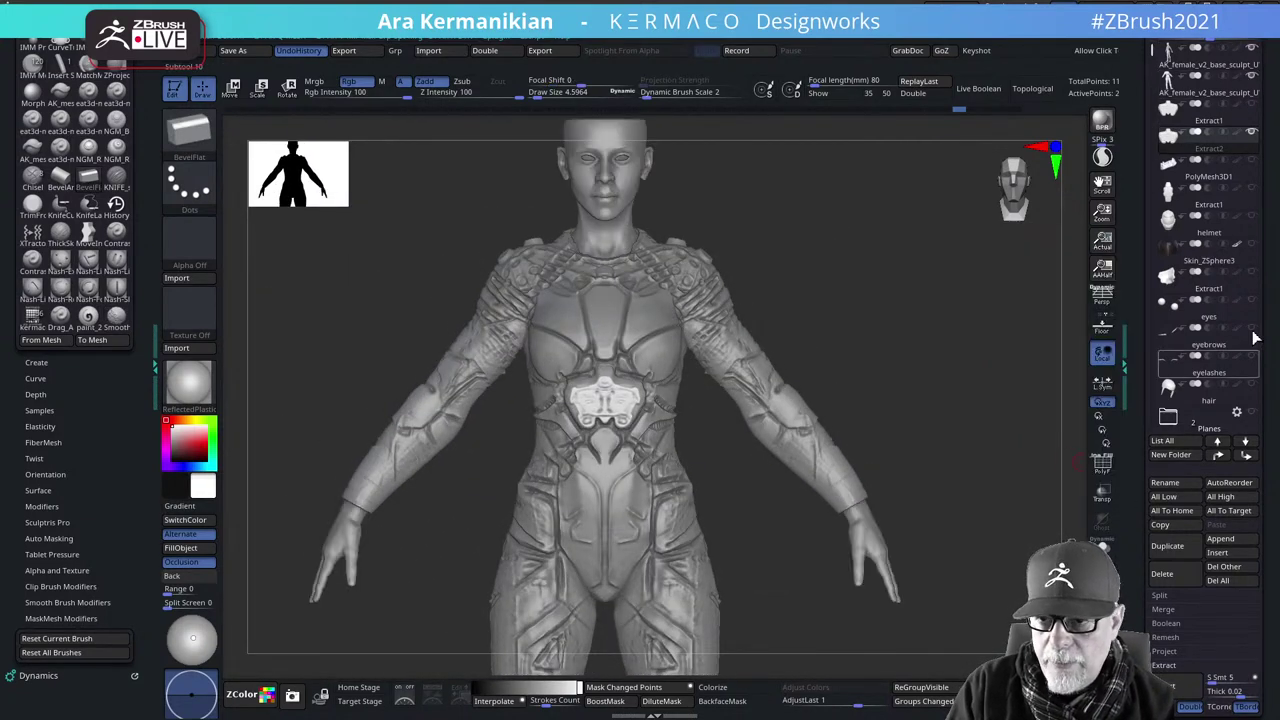
{"action": "left_click", "coordinate": [1252, 76]}
{"action": "left_click_drag", "start_coordinate": [886, 261], "coordinate": [918, 268], "text": "alt"}
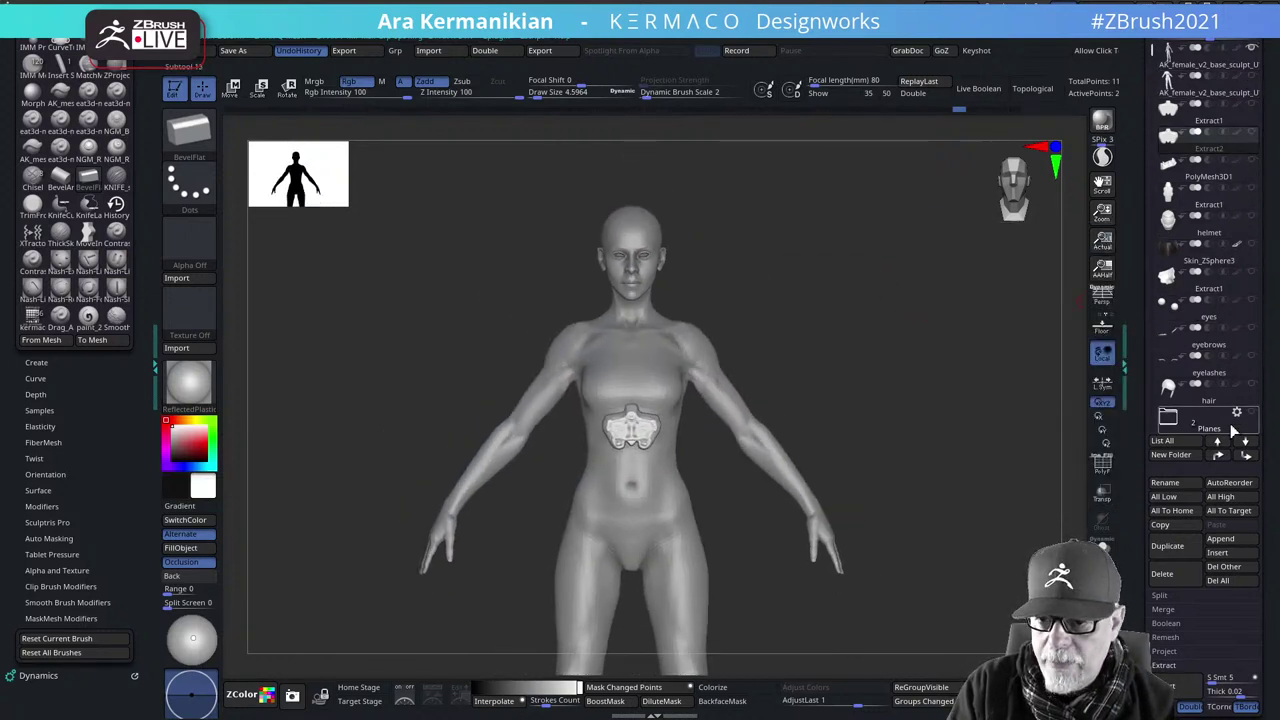
Show the hair, eyelashes and eyebrows subtools on the head
{"action": "left_click", "coordinate": [1252, 384]}
{"action": "left_click_drag", "start_coordinate": [903, 357], "coordinate": [840, 520]}
{"action": "left_click_drag", "start_coordinate": [777, 153], "coordinate": [757, 378], "text": "alt"}
{"action": "left_click_drag", "start_coordinate": [896, 402], "coordinate": [951, 337]}
{"action": "mouse_move", "coordinate": [1240, 360]}
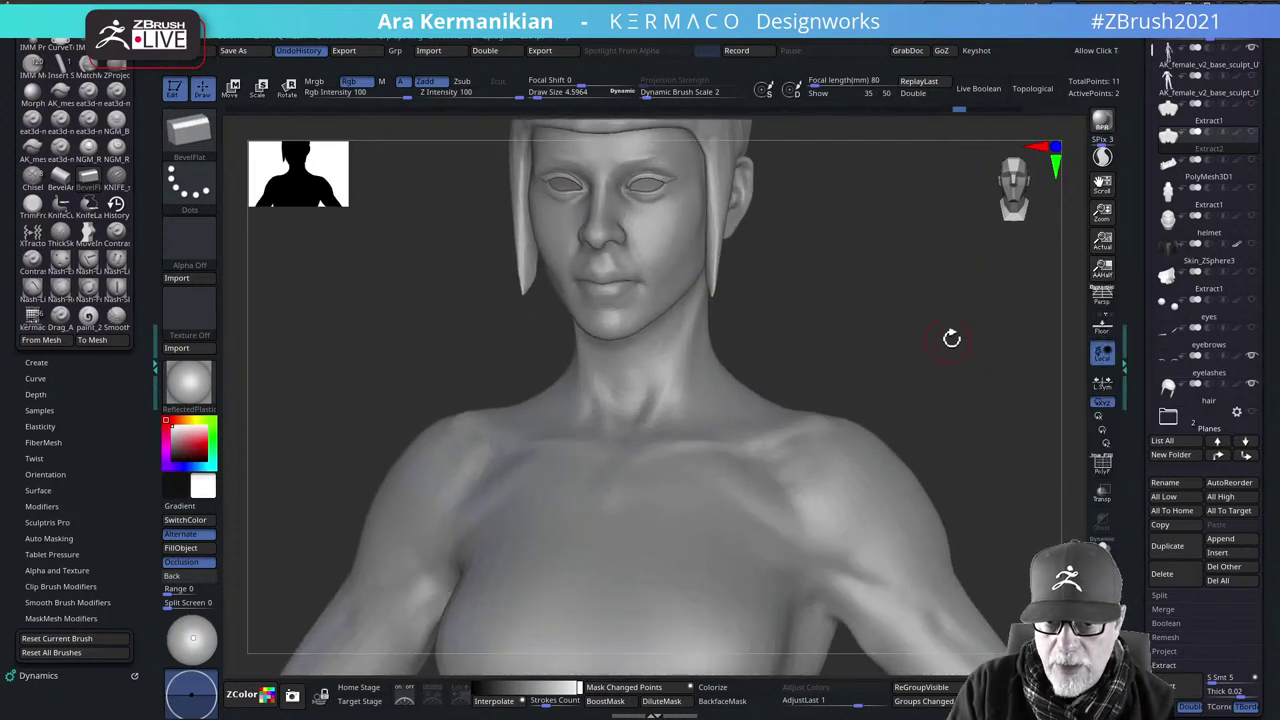
{"action": "left_click", "coordinate": [1256, 331]}
{"action": "left_click_drag", "start_coordinate": [886, 312], "coordinate": [892, 422], "text": "alt"}
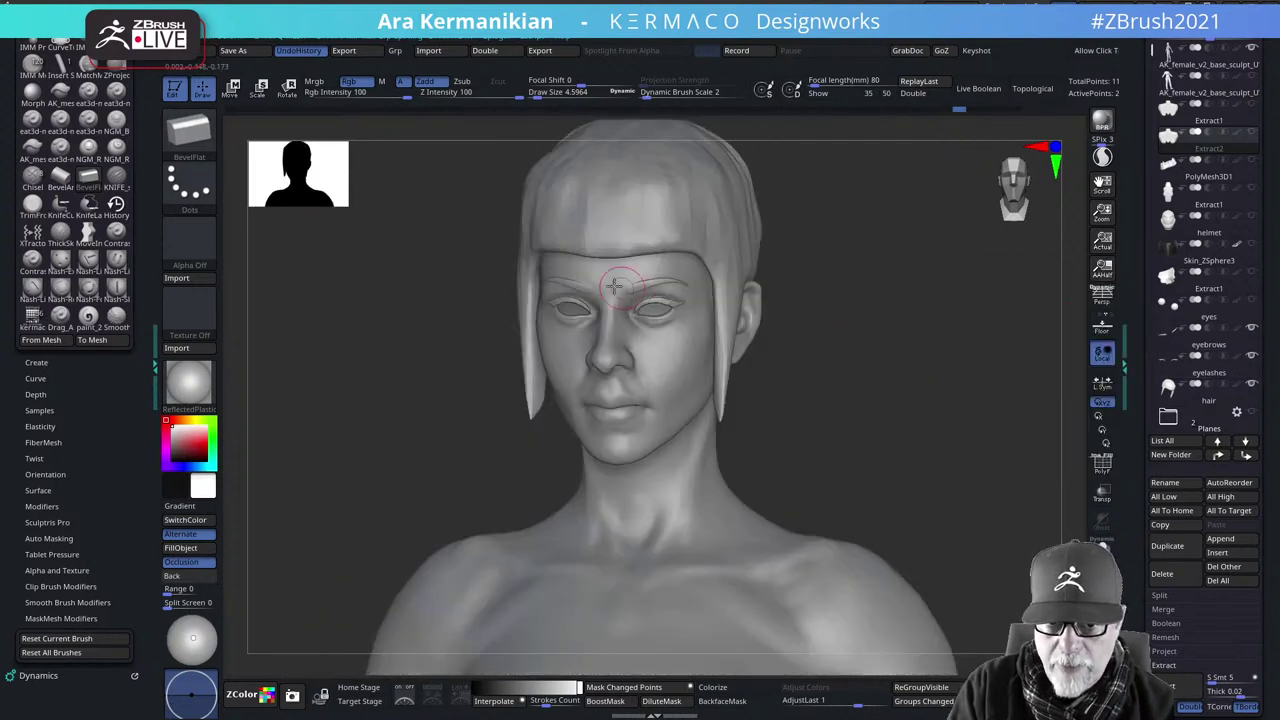
{"action": "left_click_drag", "start_coordinate": [961, 329], "coordinate": [707, 299]}
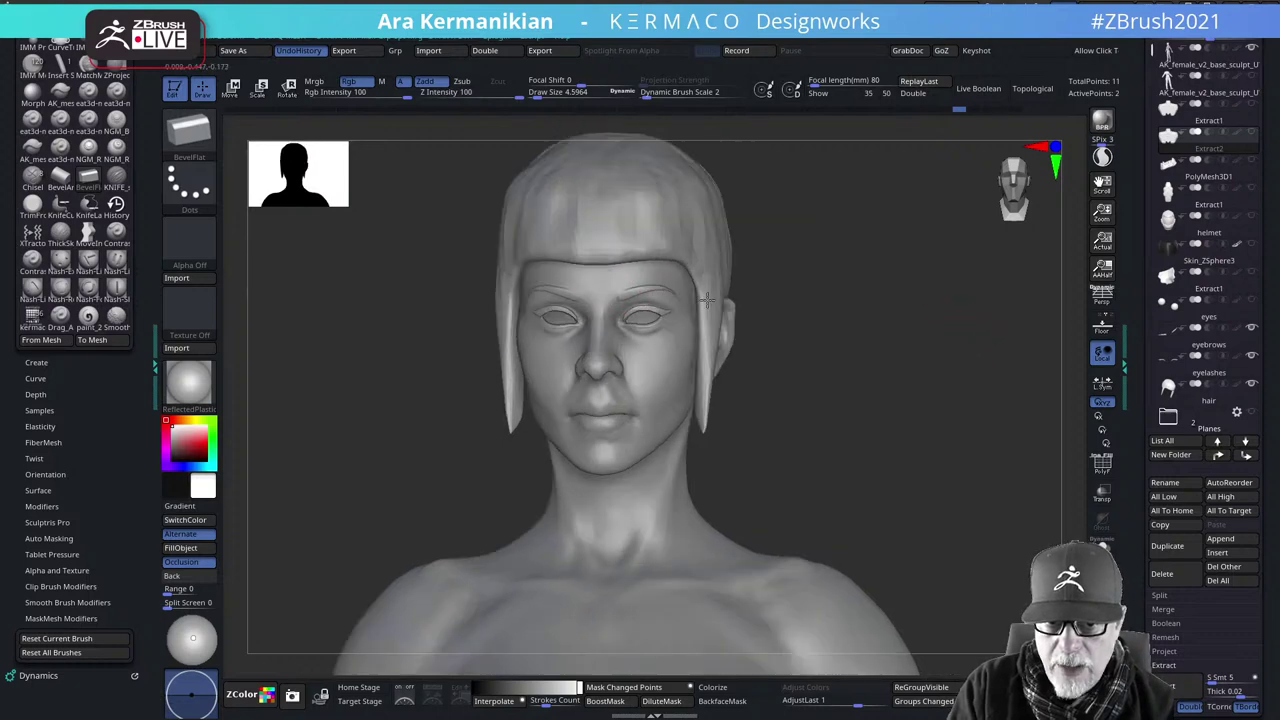
Select the eyes subtool and examine the head with its simple hair from the side and the front
{"action": "mouse_move", "coordinate": [1255, 307]}
{"action": "left_click", "coordinate": [1213, 316]}
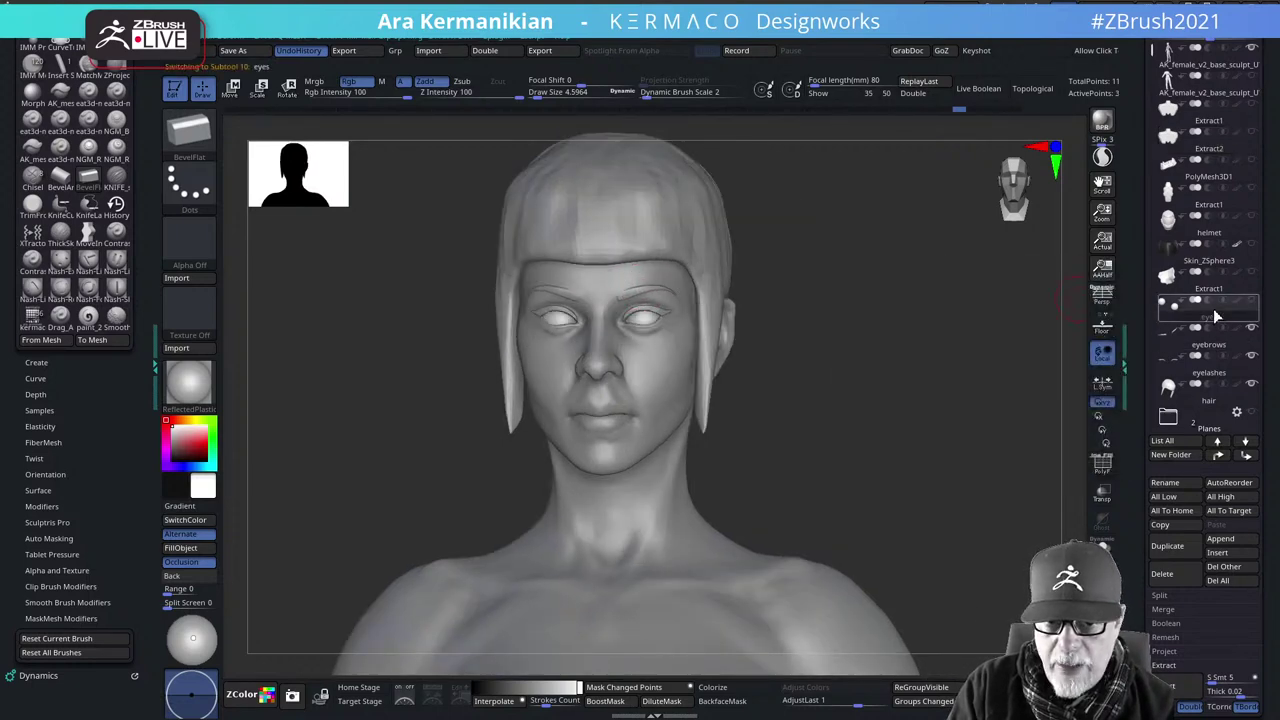
{"action": "left_click_drag", "start_coordinate": [807, 362], "coordinate": [894, 366]}
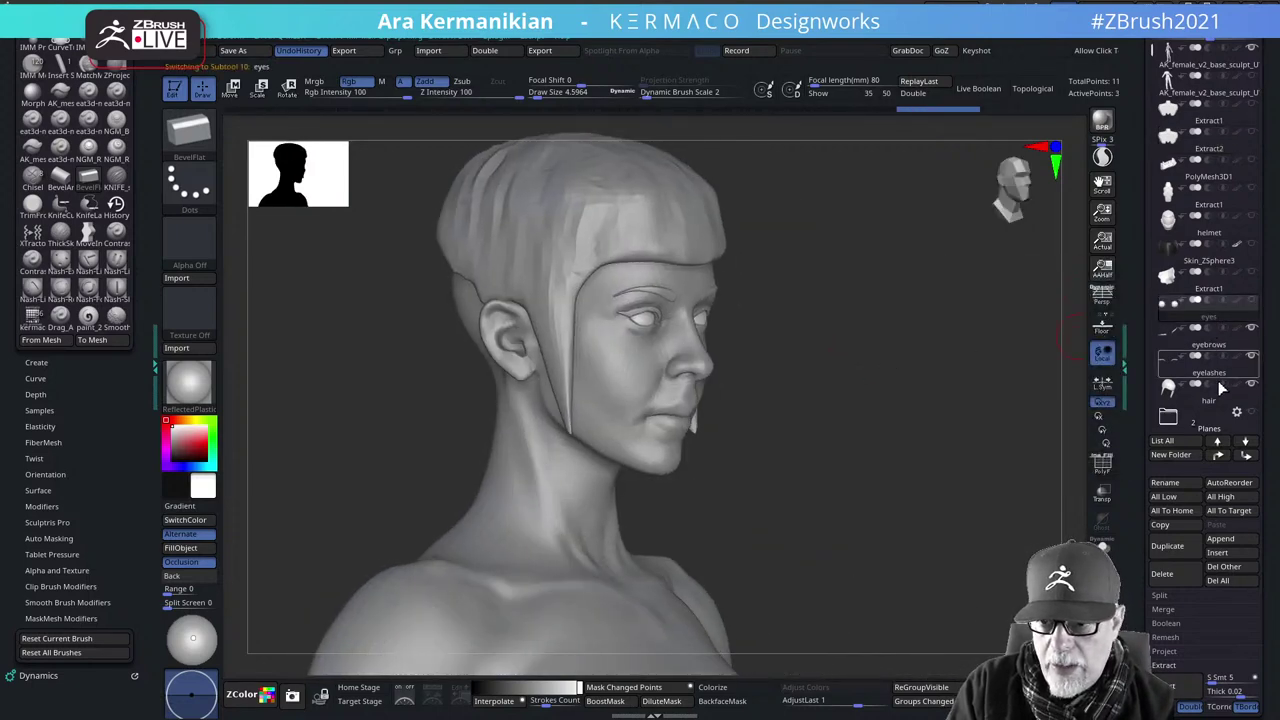
{"action": "mouse_move", "coordinate": [1208, 288]}
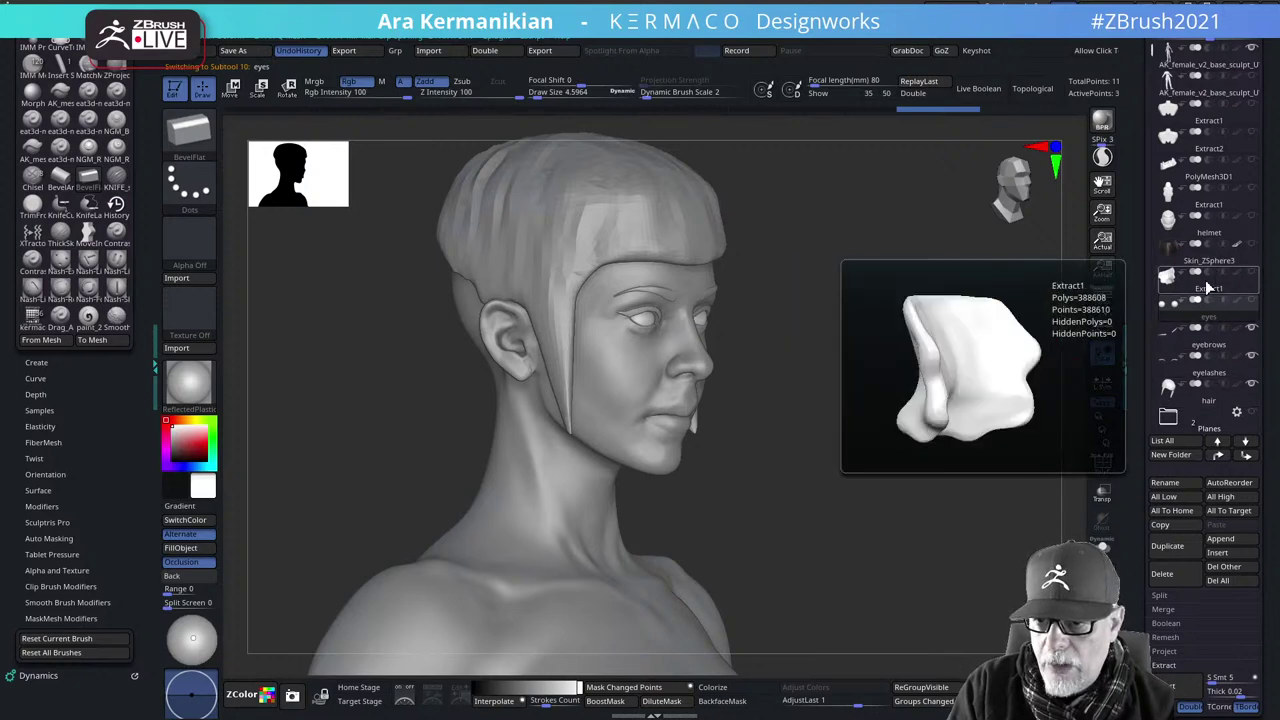
{"action": "left_click_drag", "start_coordinate": [880, 400], "coordinate": [840, 390]}
{"action": "left_click_drag", "start_coordinate": [926, 420], "coordinate": [872, 327], "text": "alt"}
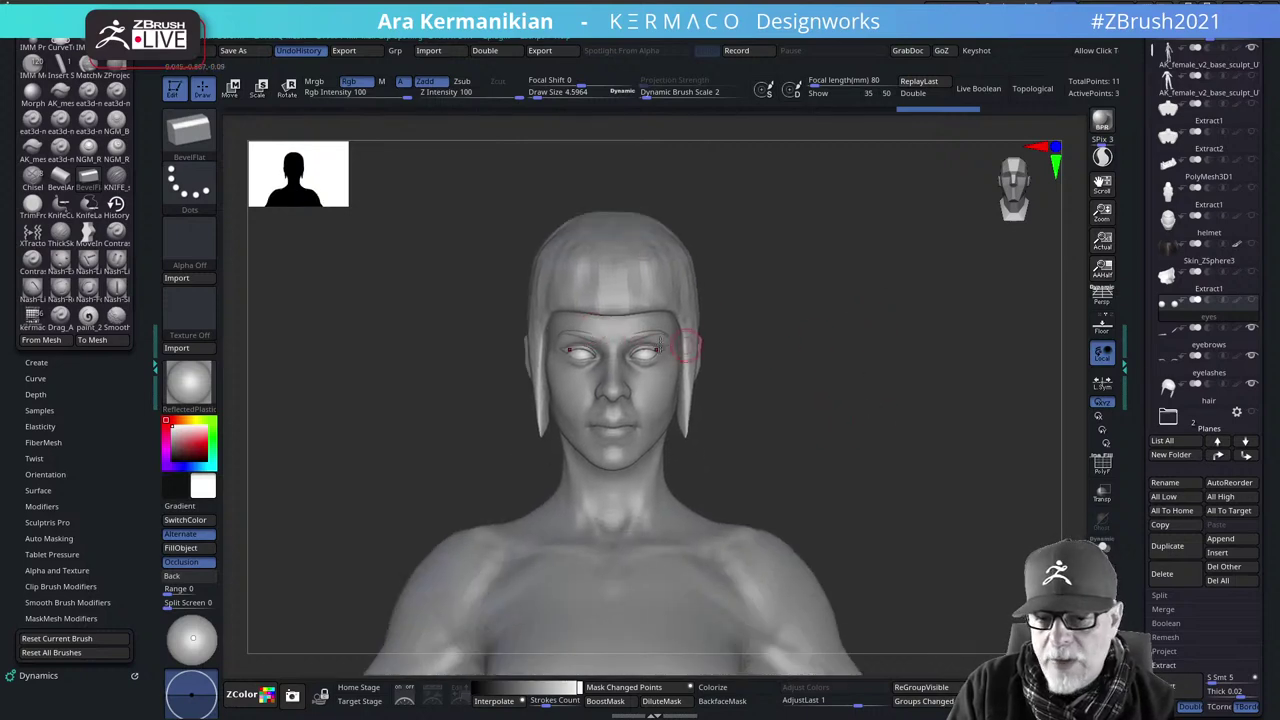
{"action": "left_click_drag", "start_coordinate": [937, 376], "coordinate": [840, 300]}
{"action": "left_click_drag", "start_coordinate": [991, 214], "coordinate": [945, 462]}
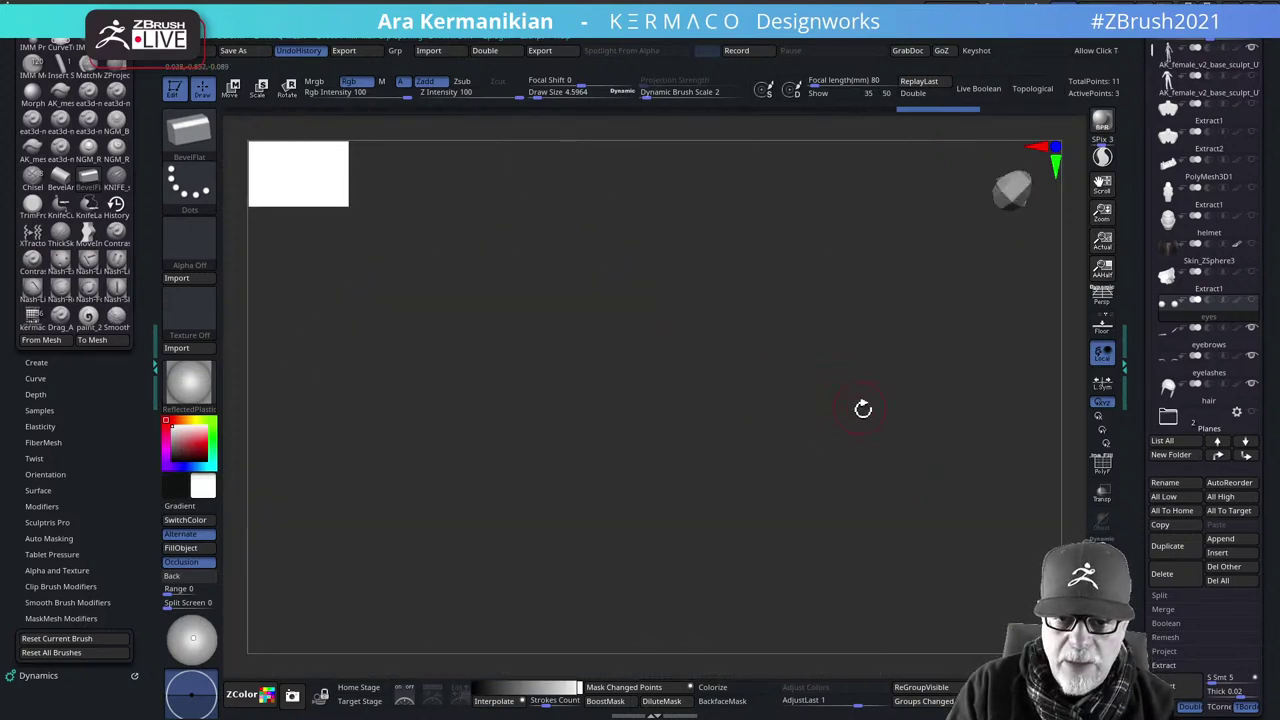
{"action": "key", "text": "f"}
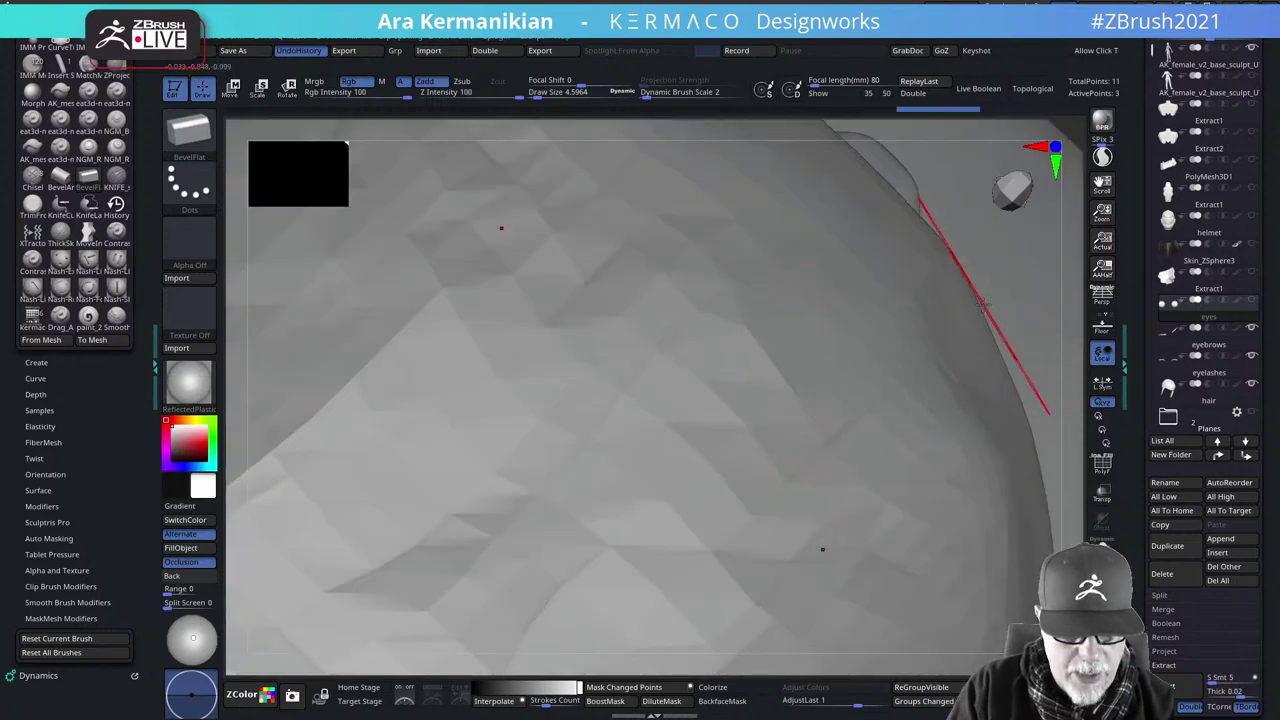
{"action": "key", "text": "f"}
{"action": "left_click_drag", "start_coordinate": [983, 321], "coordinate": [920, 500]}
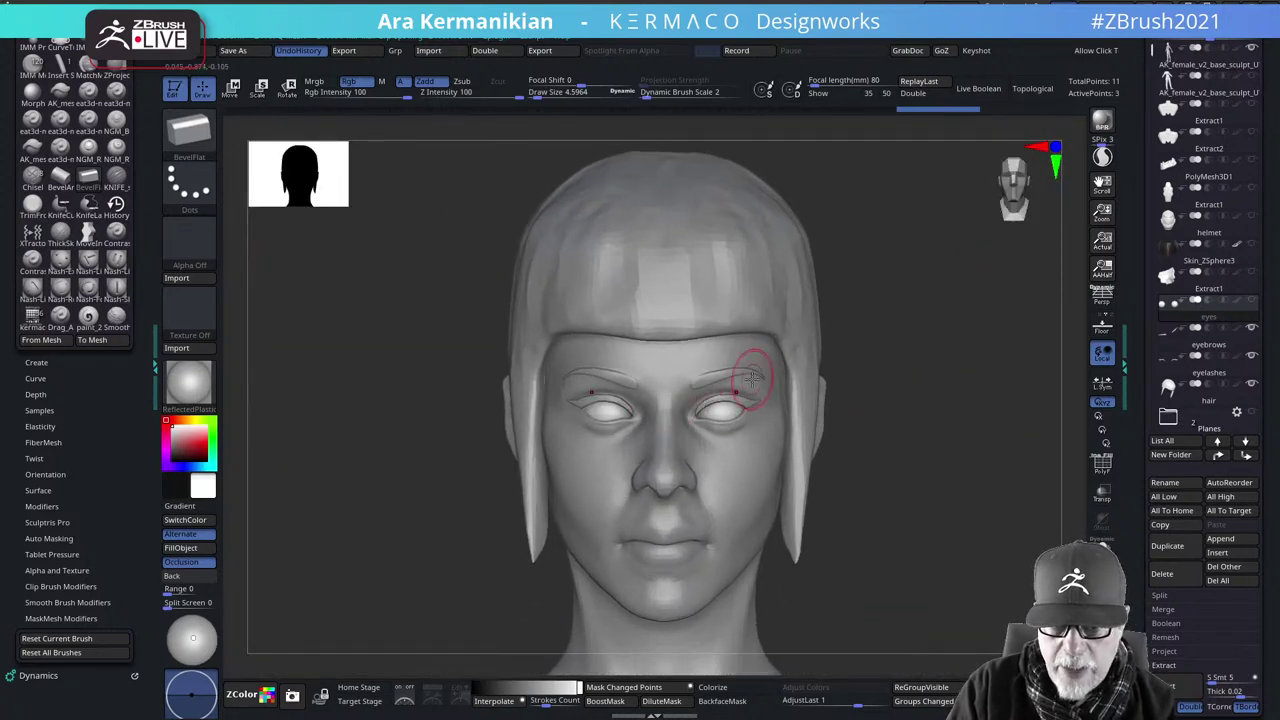
Turn on the polyframe to examine the mesh of the eyes and the eyebrows
{"action": "left_click", "coordinate": [1220, 328]}
{"action": "left_click_drag", "start_coordinate": [931, 386], "coordinate": [934, 422], "text": "alt"}
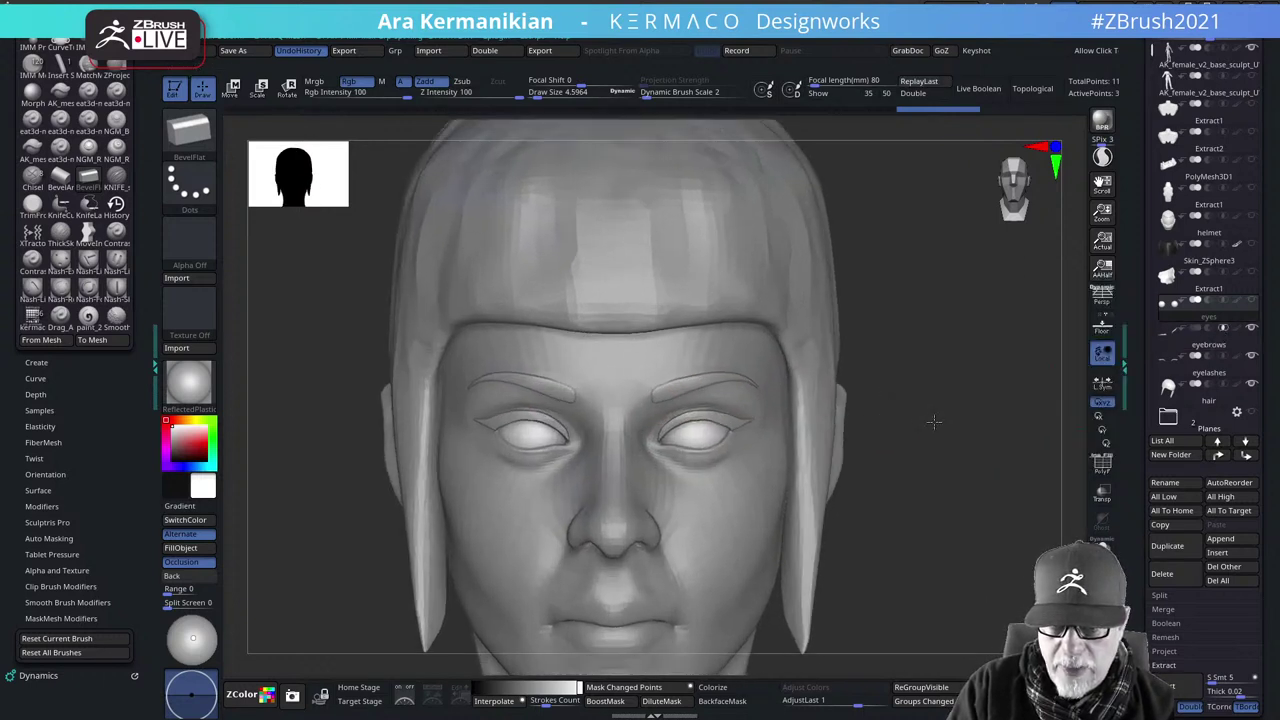
{"action": "mouse_move", "coordinate": [1219, 330]}
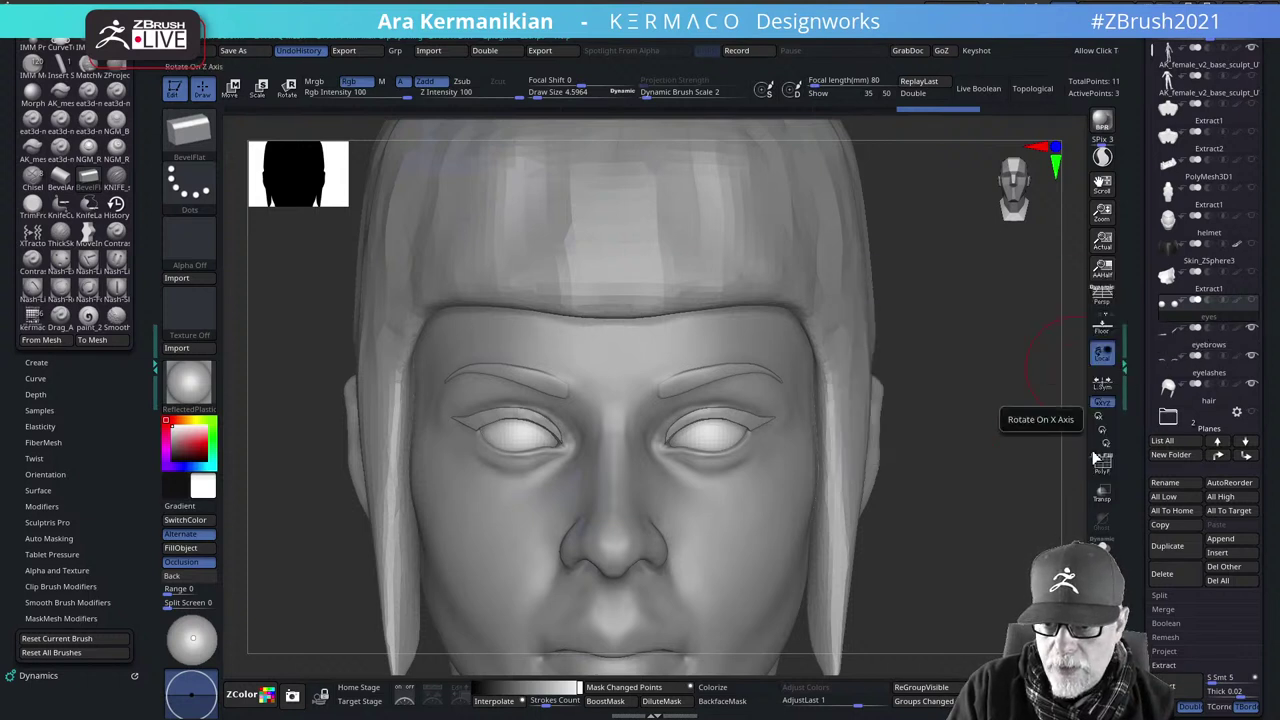
{"action": "left_click", "coordinate": [1098, 472]}
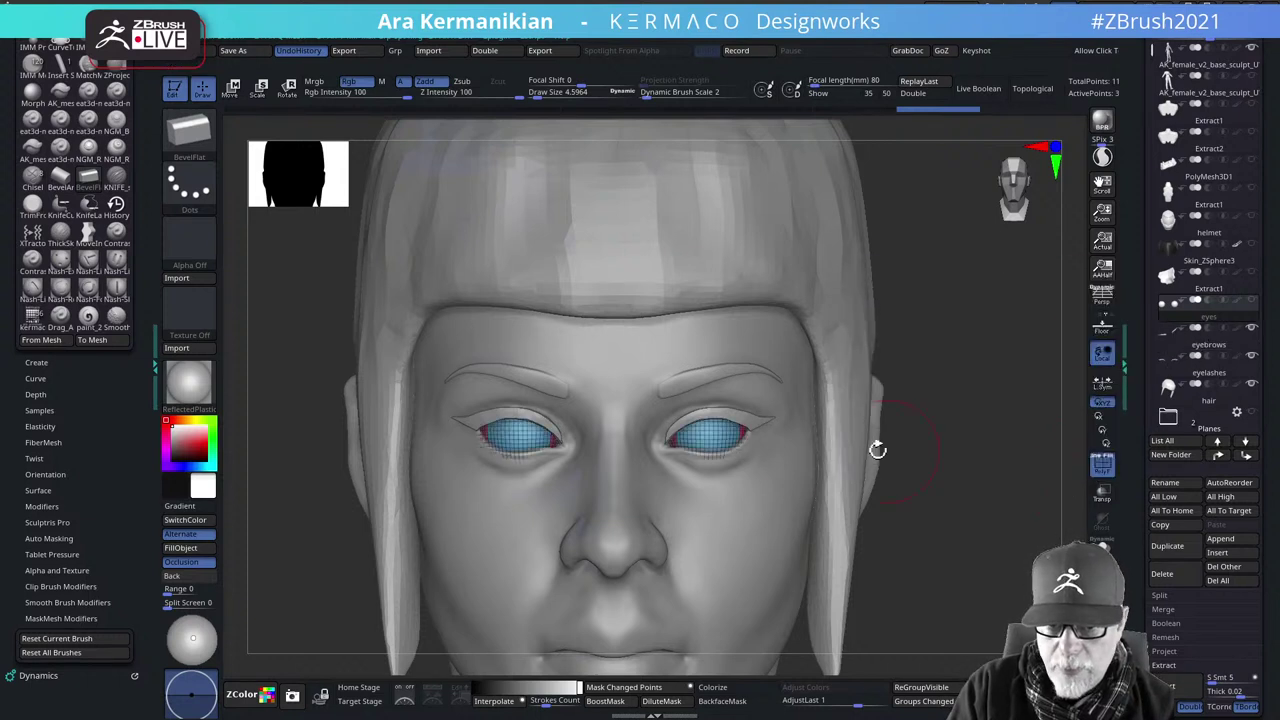
{"action": "left_click", "coordinate": [1200, 340]}
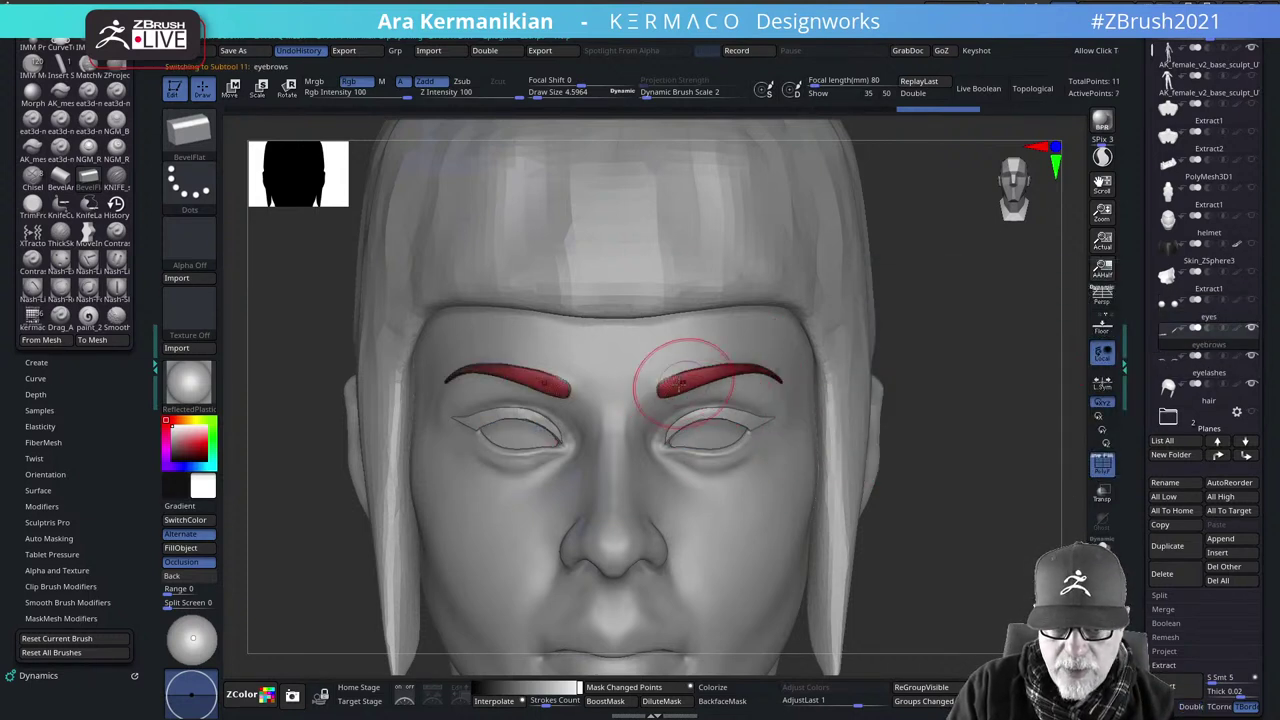
Select the eyelashes subtool and examine the eyebrow and eyelash geometry on the face from several angles
{"action": "left_click_drag", "start_coordinate": [994, 394], "coordinate": [648, 370]}
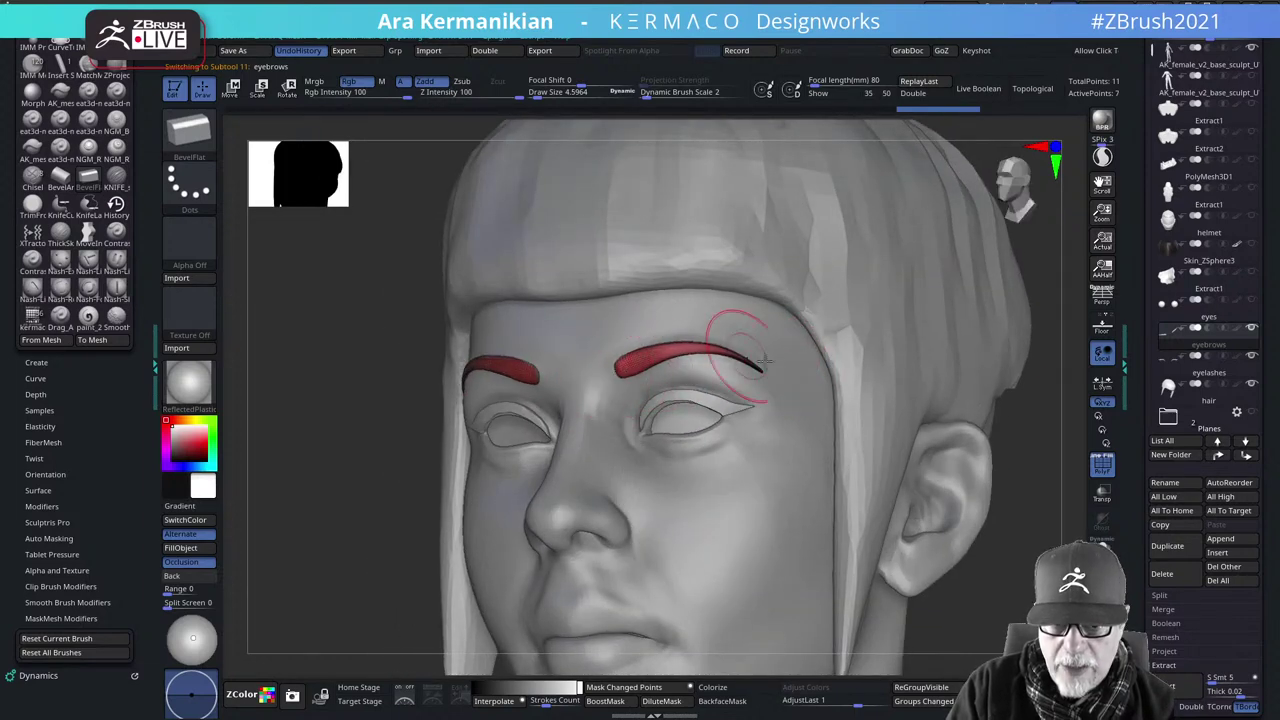
{"action": "left_click", "coordinate": [1203, 375]}
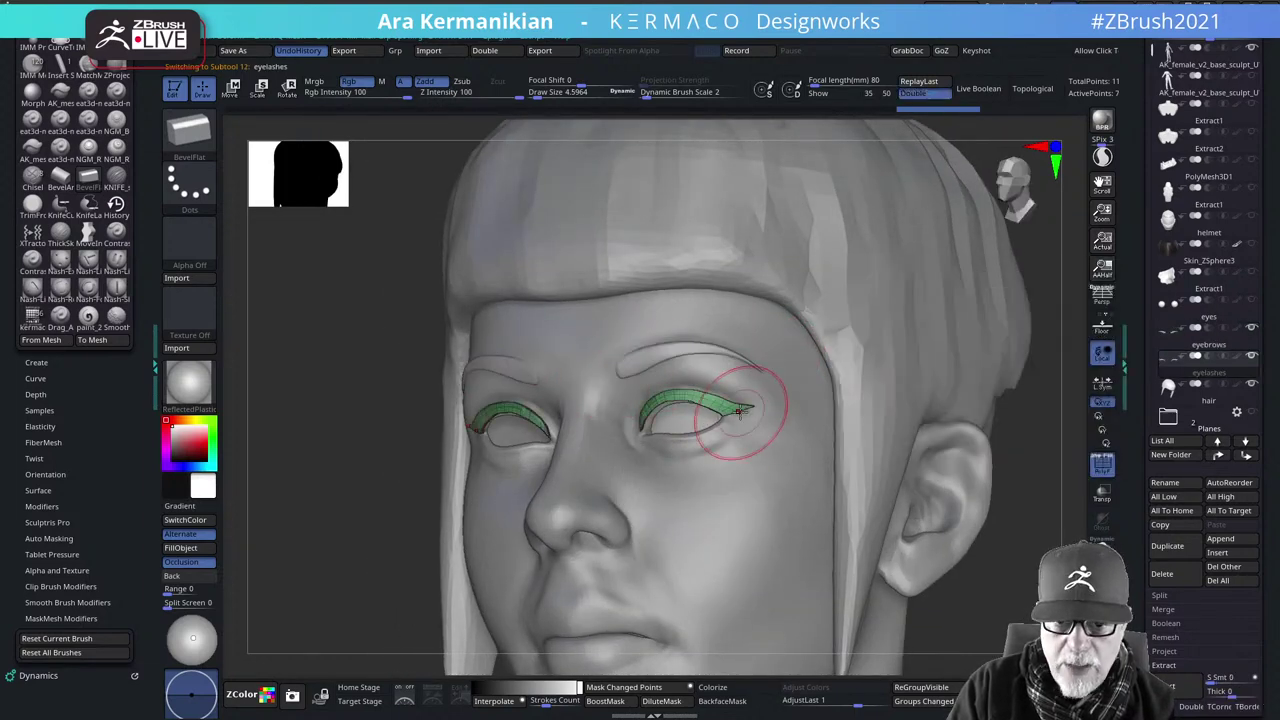
{"action": "mouse_move", "coordinate": [1049, 446]}
{"action": "left_mouse_down", "text": "alt"}
{"action": "mouse_move", "coordinate": [920, 460]}
{"action": "mouse_move", "coordinate": [883, 406]}
{"action": "mouse_move", "coordinate": [975, 457]}
{"action": "mouse_move", "coordinate": [982, 475]}
{"action": "left_mouse_up", "text": "alt"}
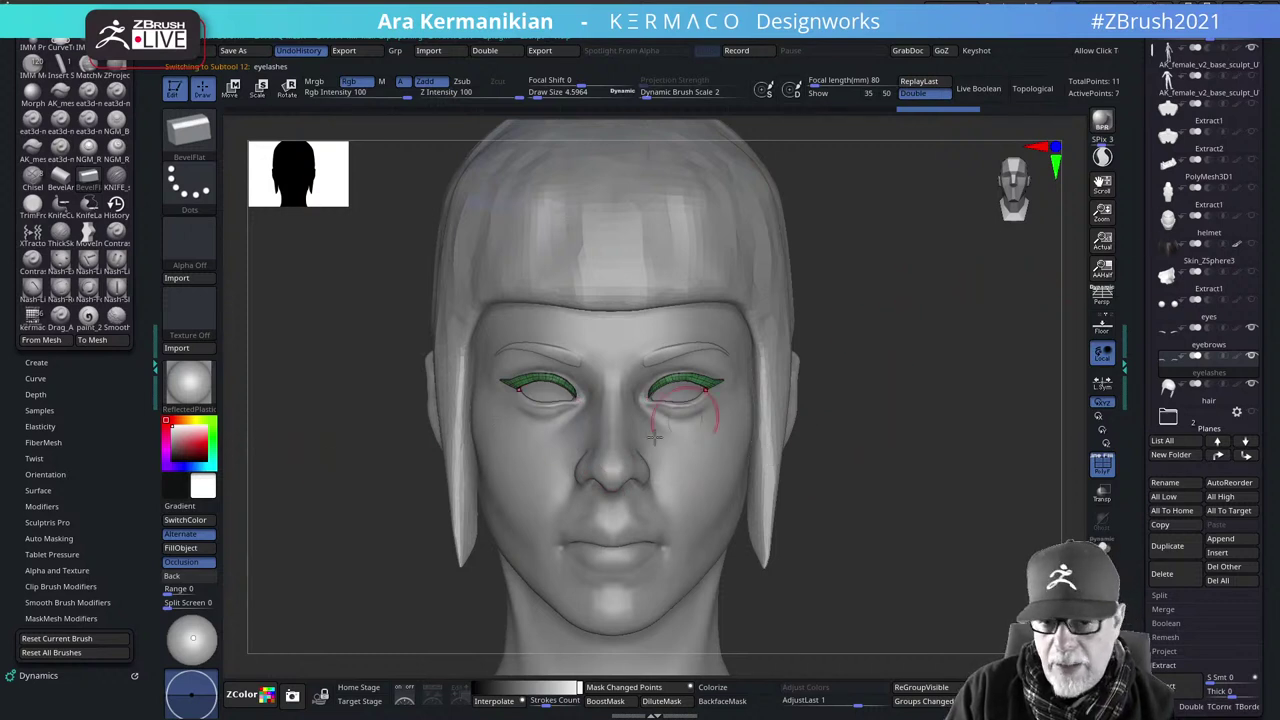
{"action": "left_click_drag", "start_coordinate": [960, 499], "coordinate": [979, 489], "text": "alt"}
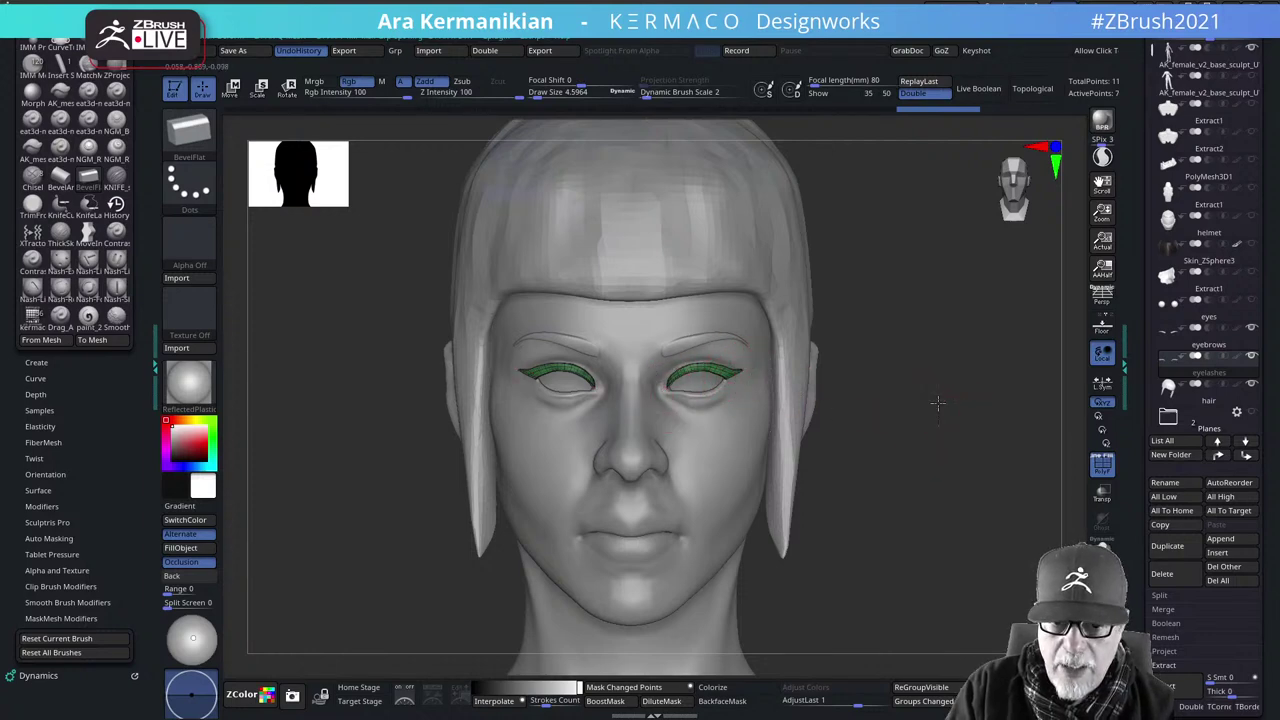
{"action": "left_click_drag", "start_coordinate": [937, 403], "coordinate": [657, 386]}
{"action": "left_click_drag", "start_coordinate": [934, 429], "coordinate": [688, 403]}
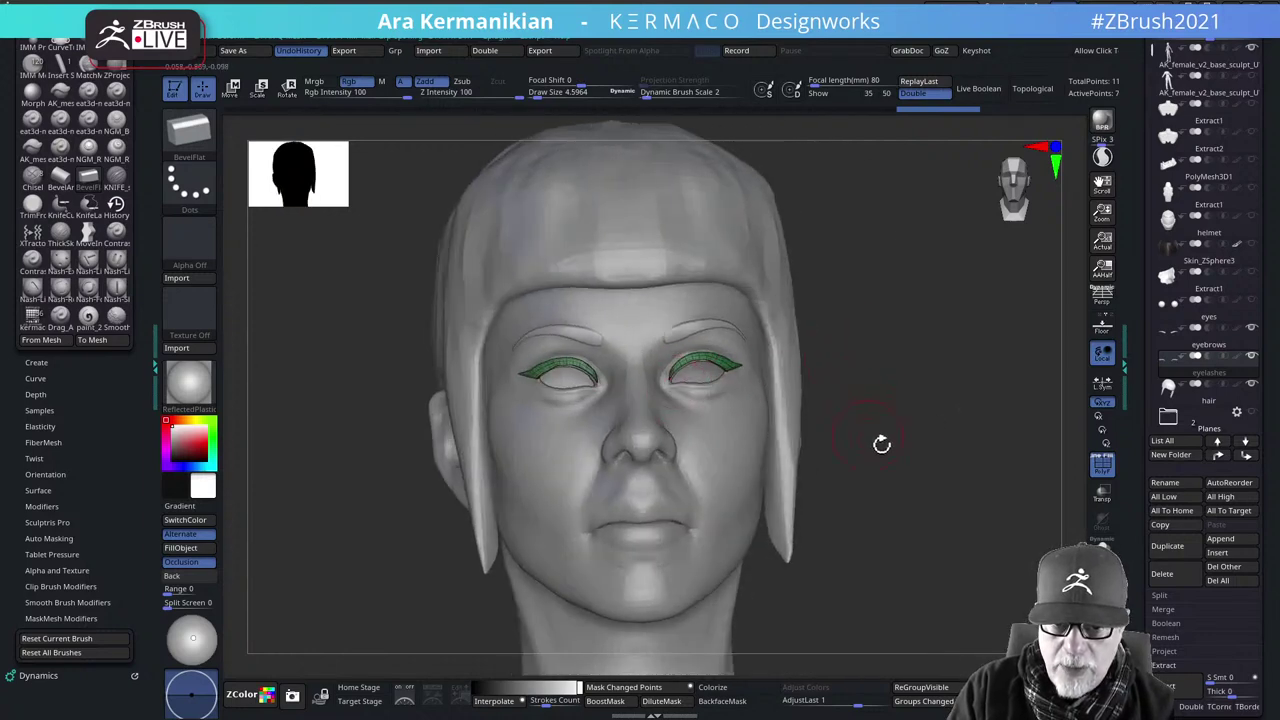
{"action": "left_click_drag", "start_coordinate": [932, 365], "coordinate": [1040, 380]}
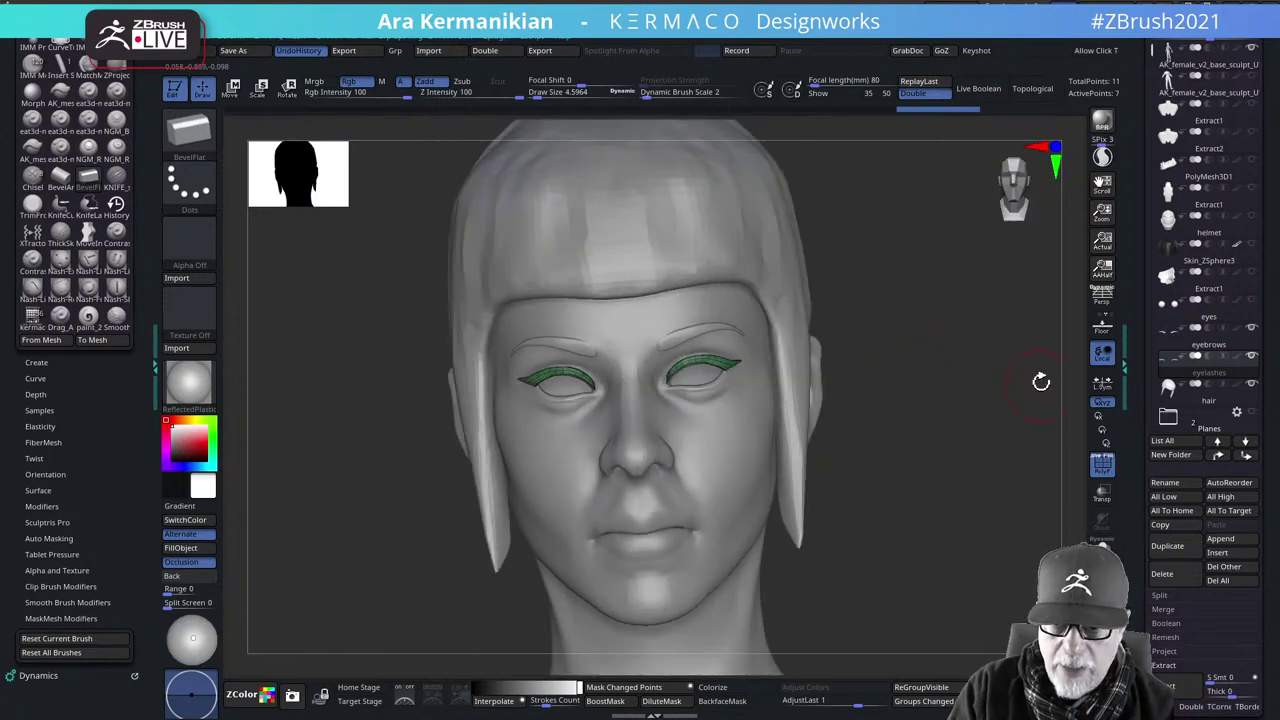
Examine the whole female base body from the head down to the feet
{"action": "left_click_drag", "start_coordinate": [923, 409], "coordinate": [920, 349]}
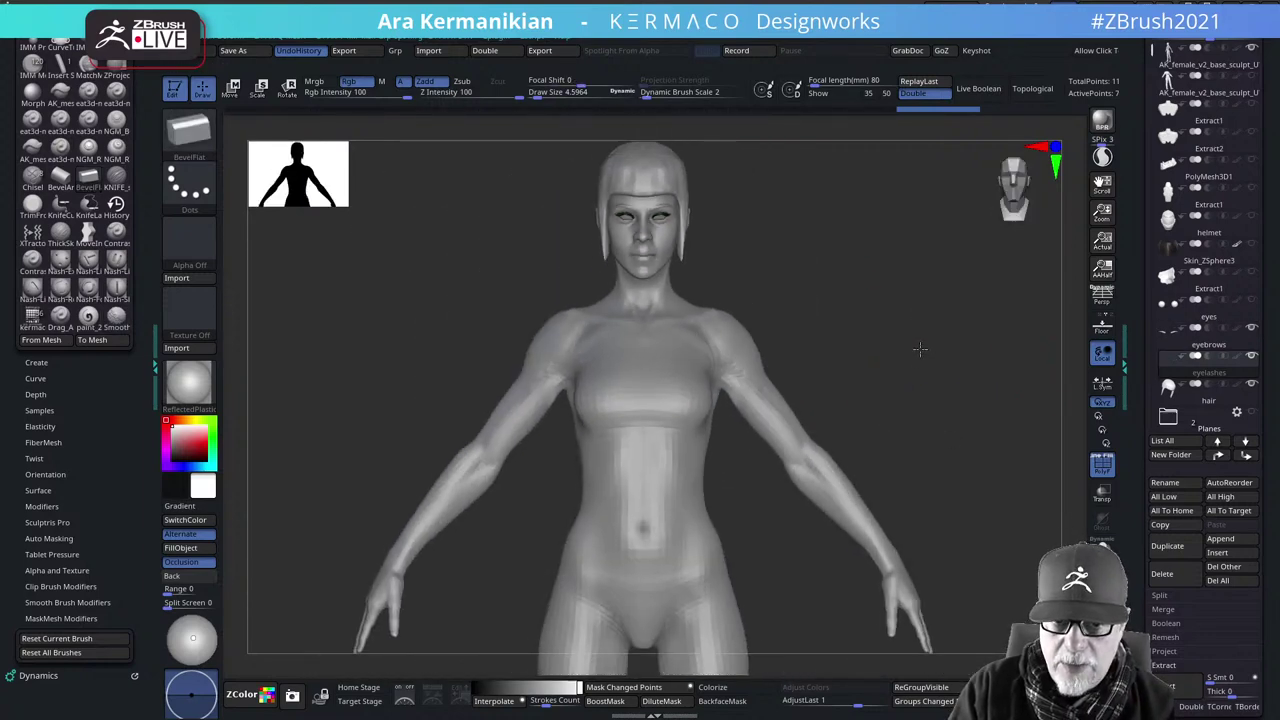
{"action": "mouse_move", "coordinate": [1250, 308]}
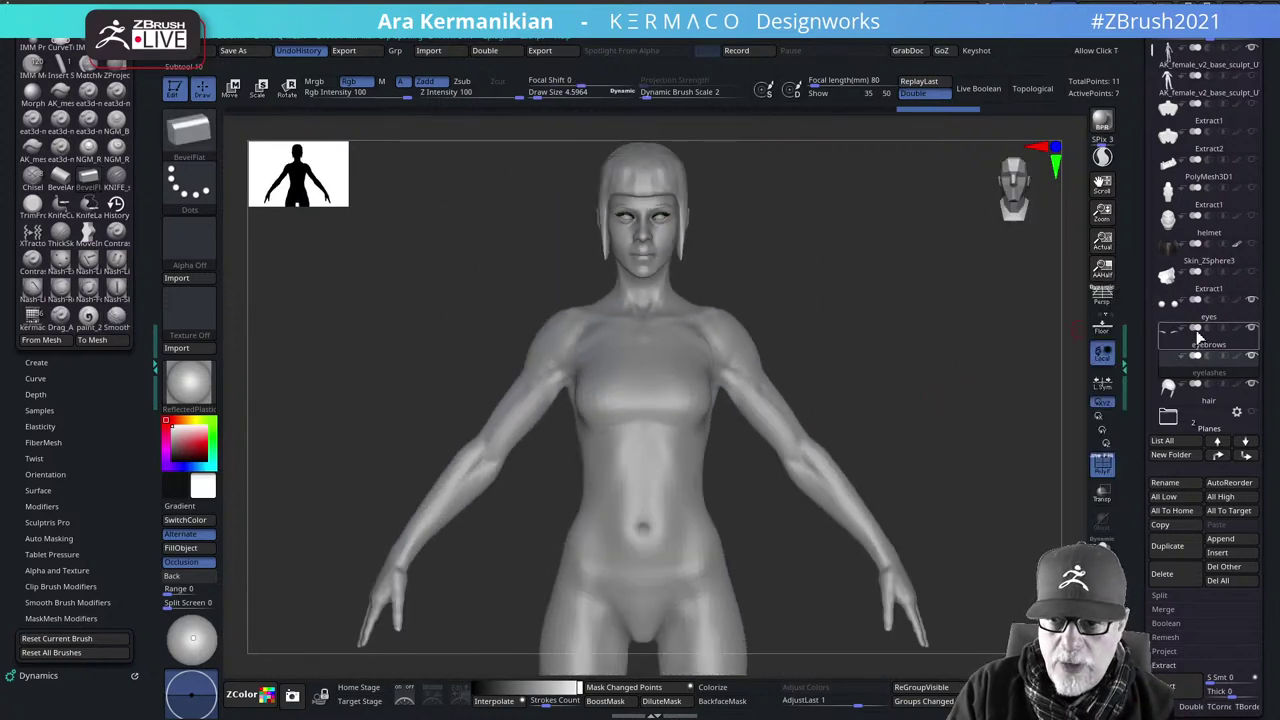
{"action": "left_click_drag", "start_coordinate": [973, 281], "coordinate": [884, 436], "text": "alt"}
{"action": "left_click_drag", "start_coordinate": [857, 519], "coordinate": [652, 403], "text": "alt"}
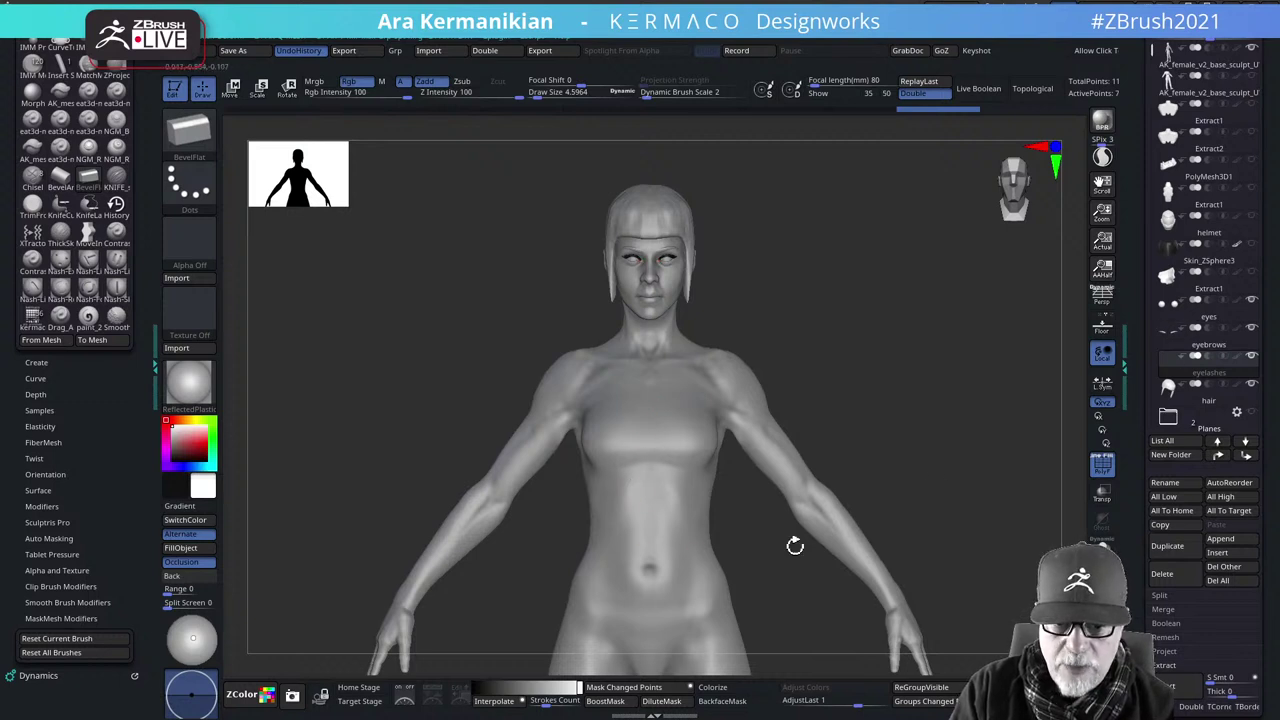
{"action": "left_click_drag", "start_coordinate": [795, 545], "coordinate": [850, 393], "text": "alt"}
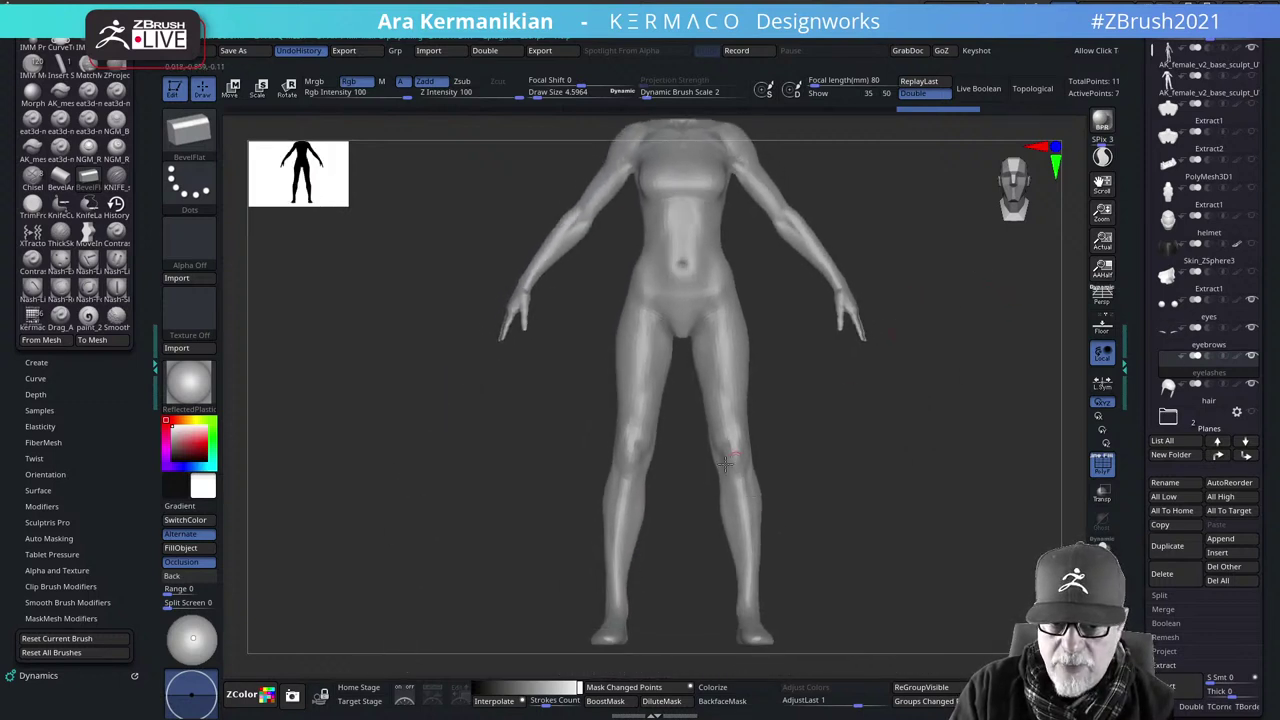
{"action": "left_click_drag", "start_coordinate": [511, 333], "coordinate": [833, 422]}
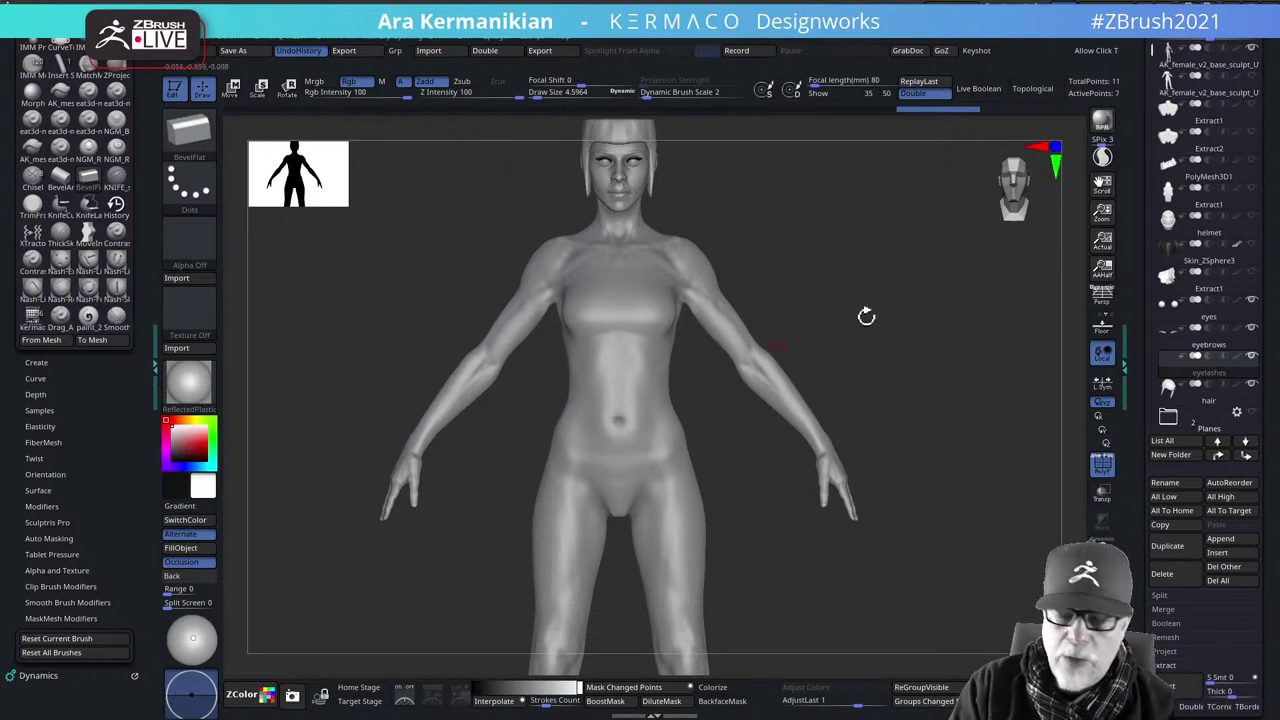
Show the sculpted bodysuit over the base body and hide the hair subtool
{"action": "left_click", "coordinate": [1251, 64]}
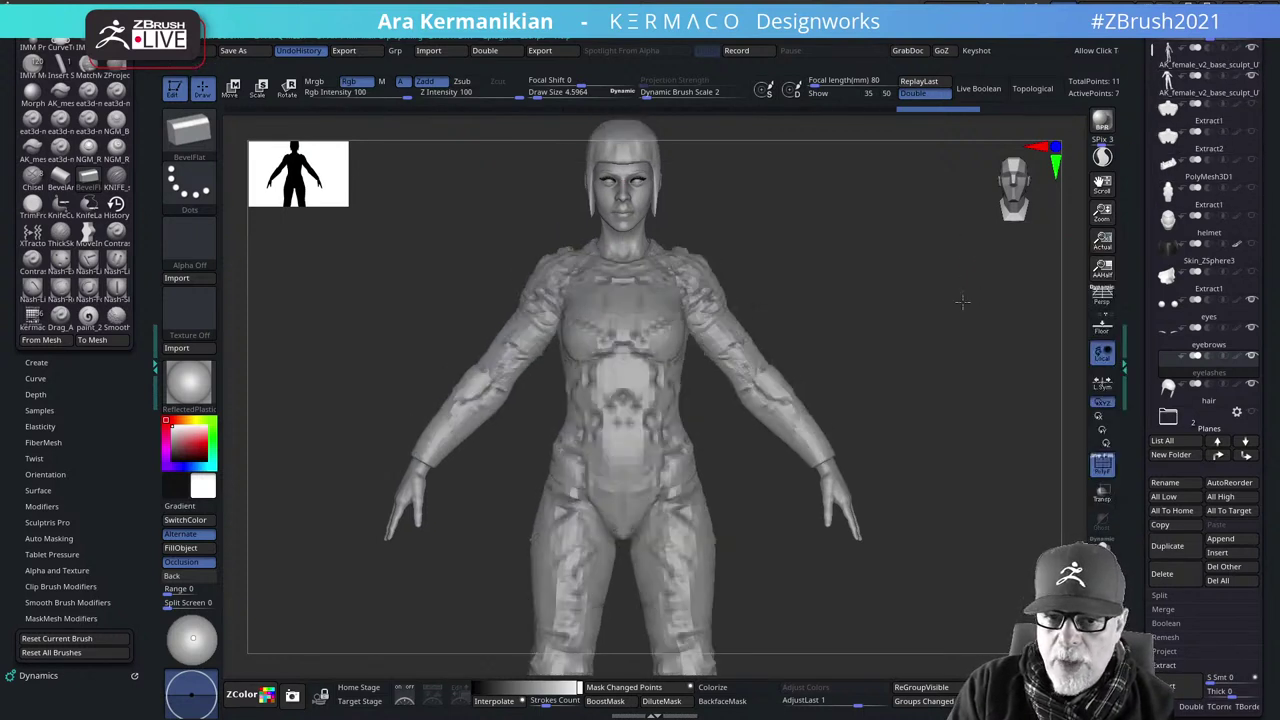
{"action": "left_click_drag", "start_coordinate": [962, 302], "coordinate": [888, 326], "text": "alt"}
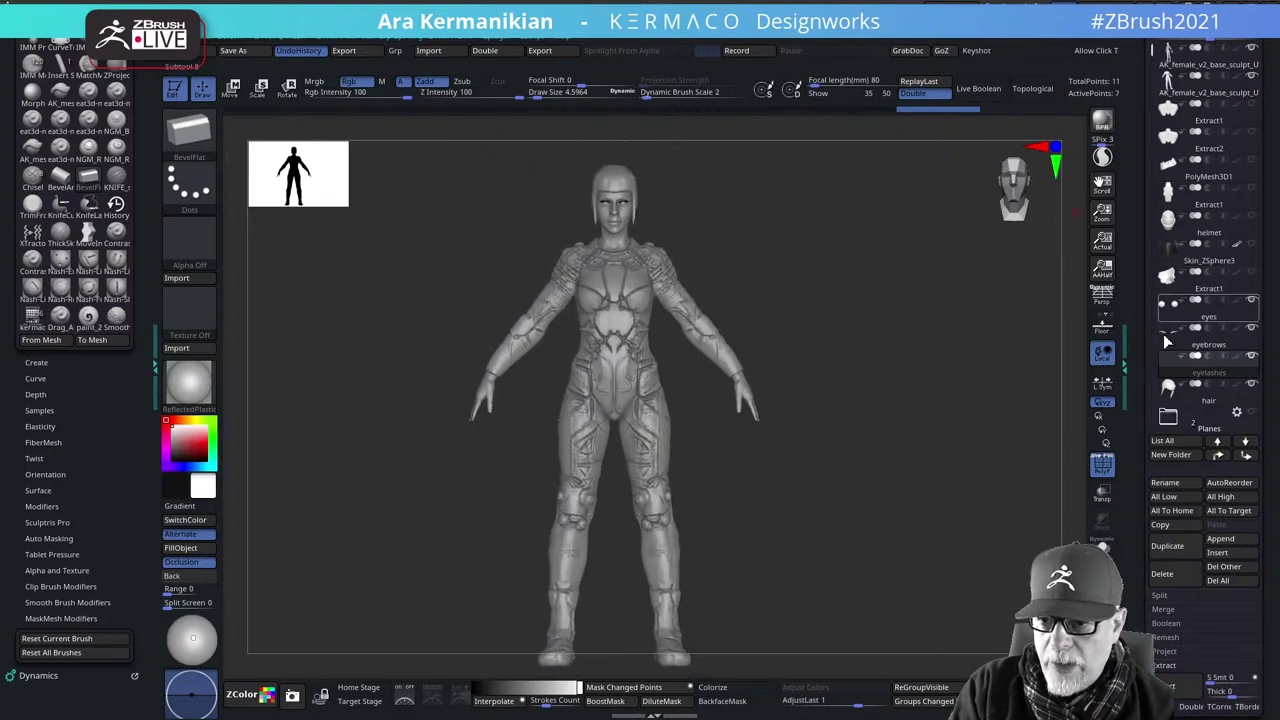
{"action": "left_click", "coordinate": [1251, 384]}
{"action": "mouse_move", "coordinate": [857, 394]}
{"action": "left_mouse_down", "text": "alt"}
{"action": "mouse_move", "coordinate": [885, 380]}
{"action": "mouse_move", "coordinate": [800, 345]}
{"action": "left_mouse_up", "text": "alt"}
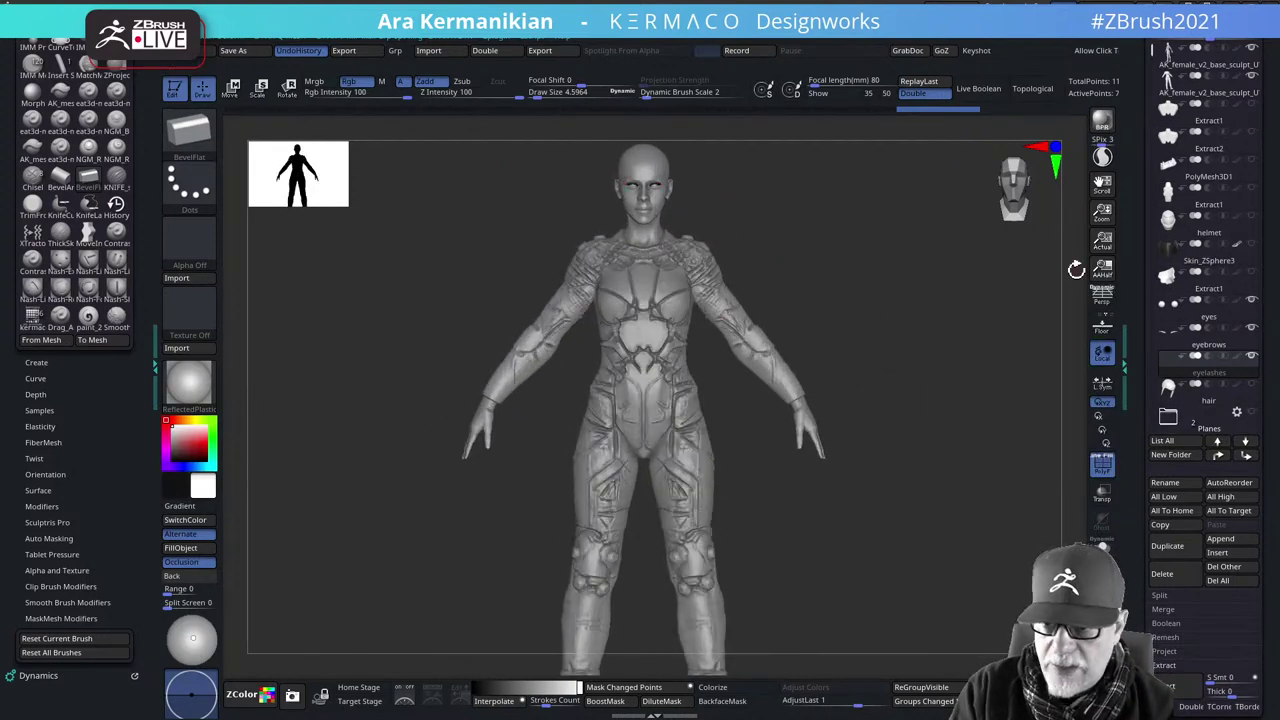
{"action": "left_click", "coordinate": [1205, 285]}
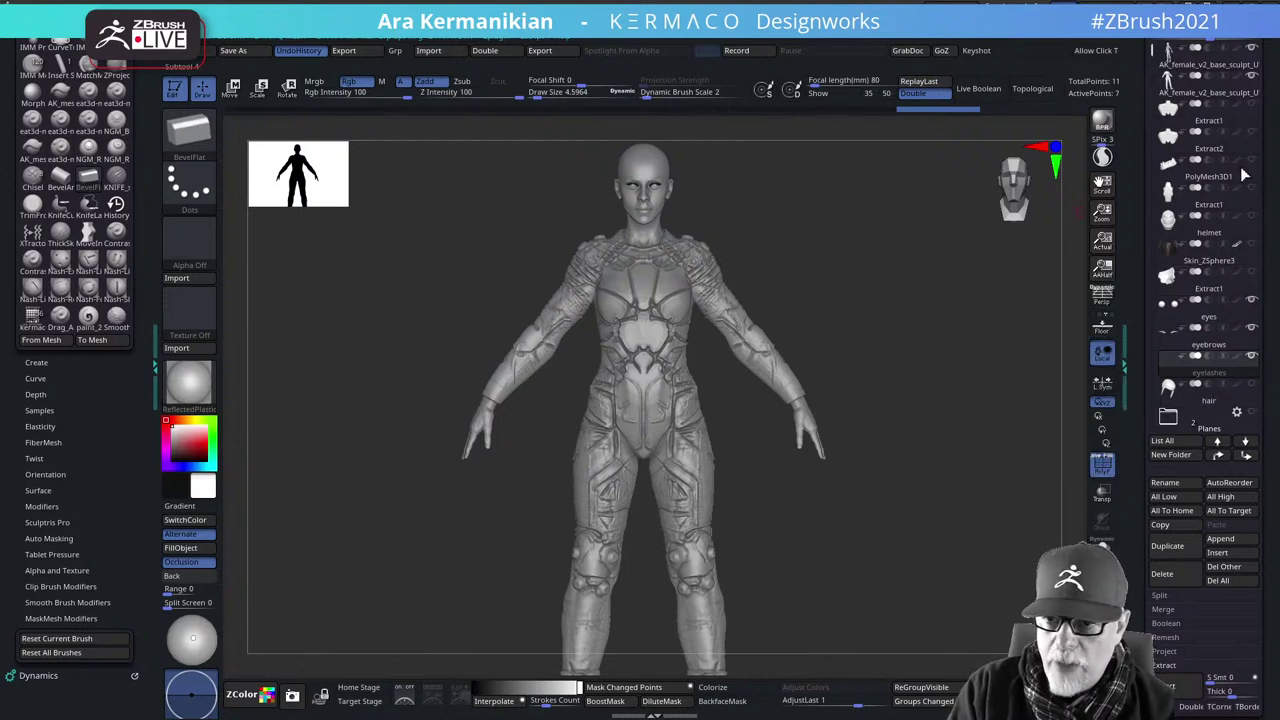
Select the bodysuit subtool, turn off the polyframe, and show the Extract2 abdominal plate
{"action": "left_click_drag", "start_coordinate": [909, 332], "coordinate": [1068, 383]}
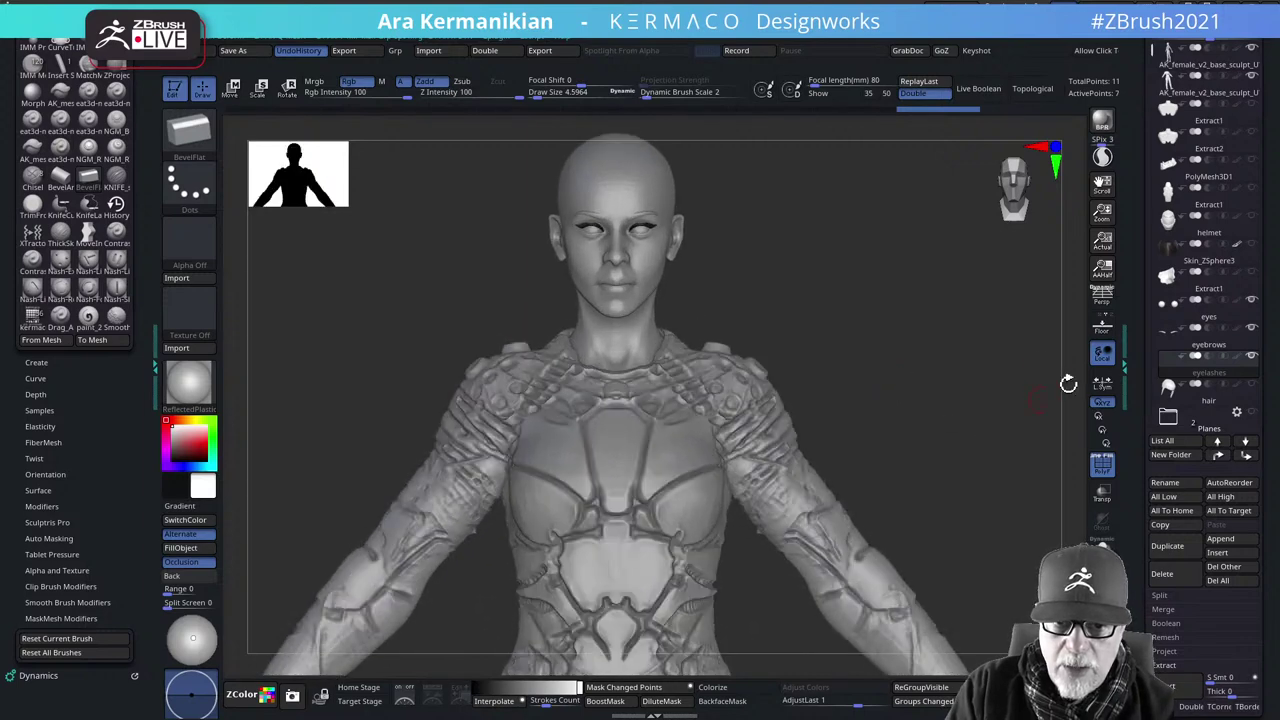
{"action": "left_click", "coordinate": [757, 435], "text": "alt"}
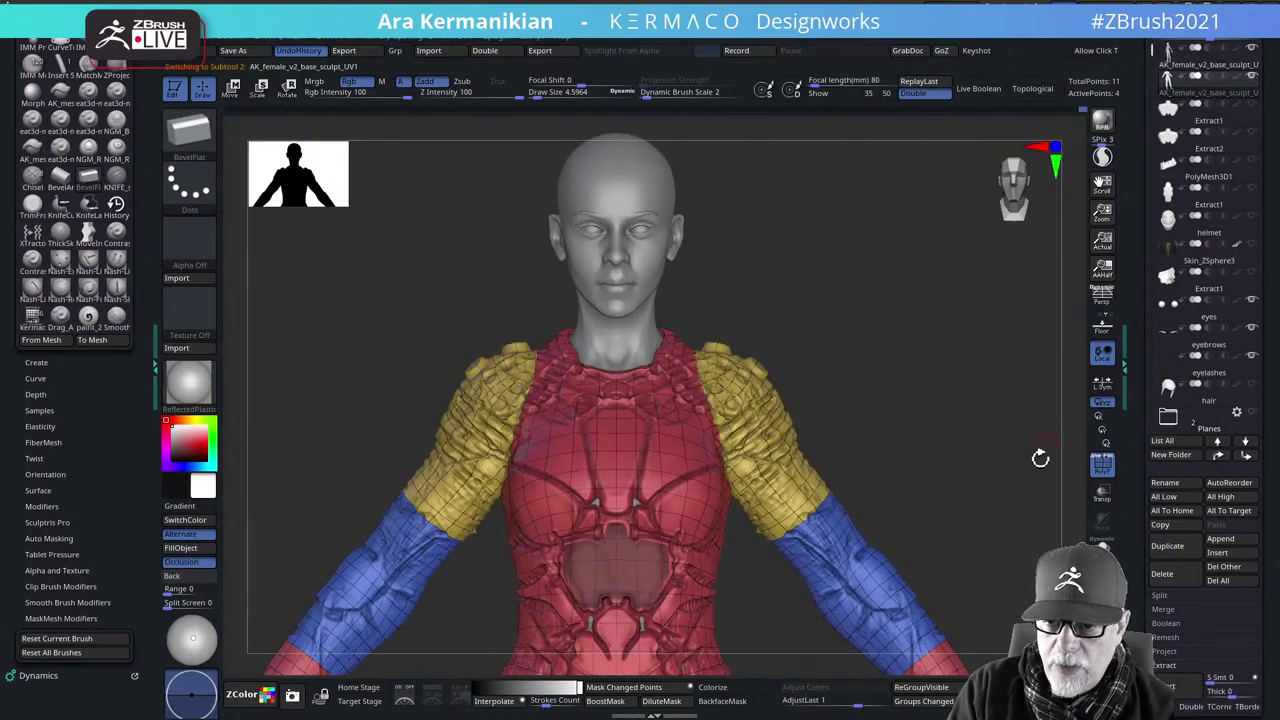
{"action": "left_click", "coordinate": [1101, 464]}
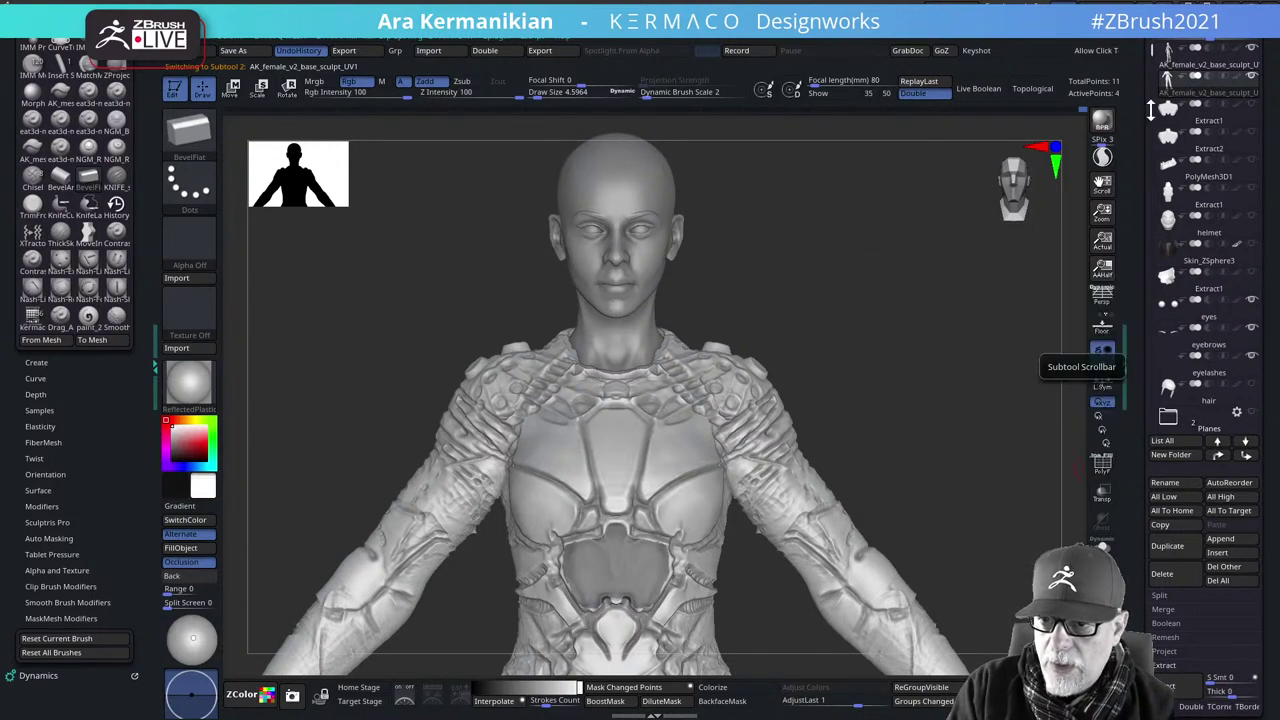
{"action": "left_click", "coordinate": [1252, 134]}
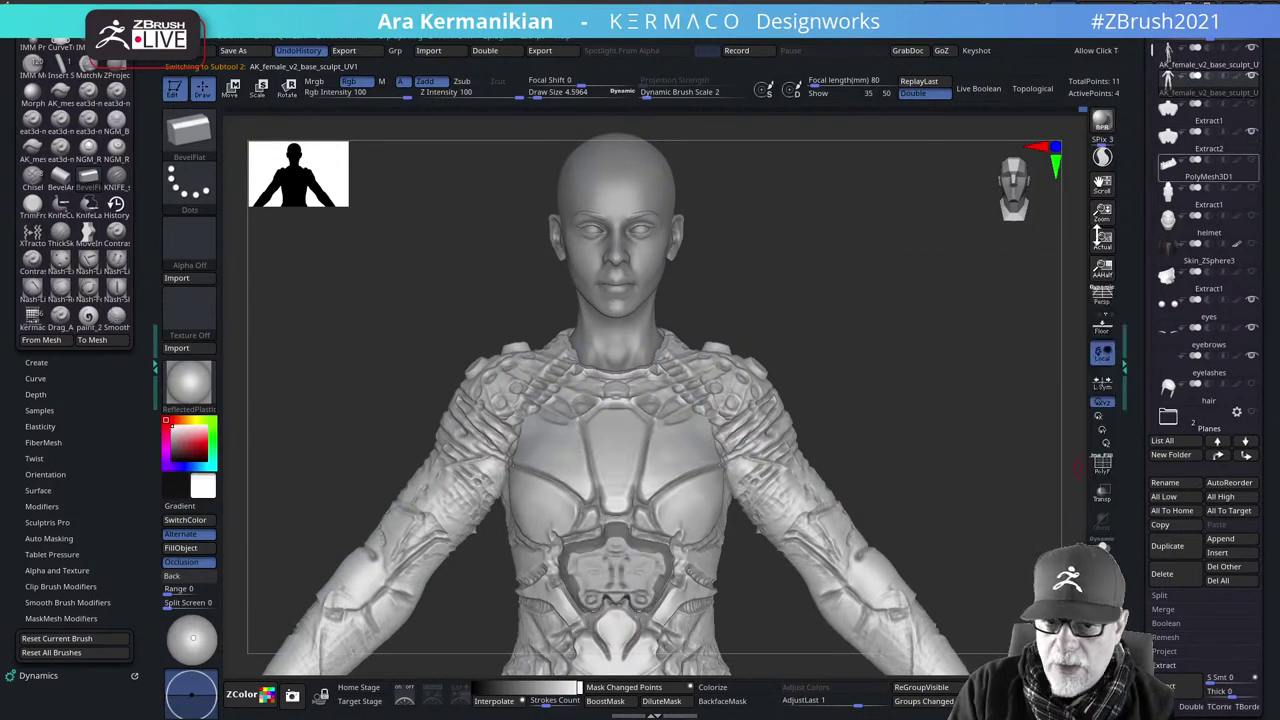
Examine the bodysuit together with its abdominal plate, from the chest down to the lower legs
{"action": "left_click_drag", "start_coordinate": [882, 392], "coordinate": [897, 257], "text": "alt"}
{"action": "left_click_drag", "start_coordinate": [997, 383], "coordinate": [858, 429]}
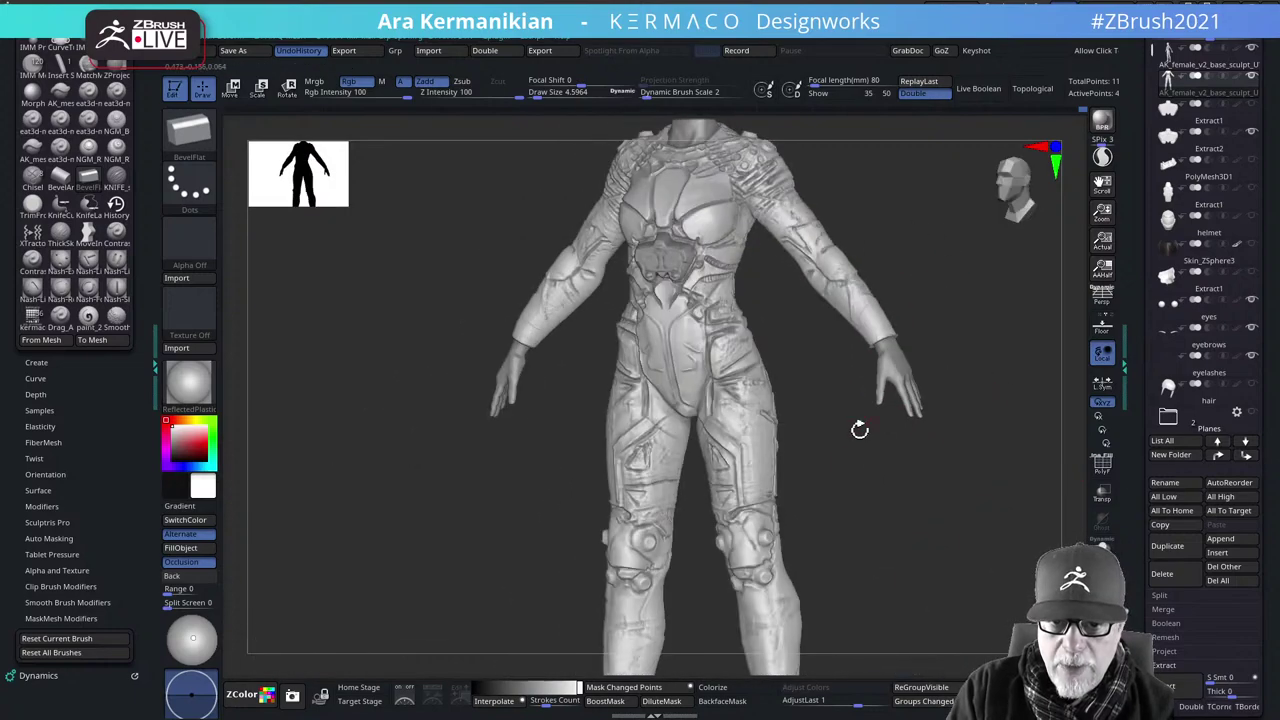
{"action": "left_click_drag", "start_coordinate": [858, 491], "coordinate": [822, 447]}
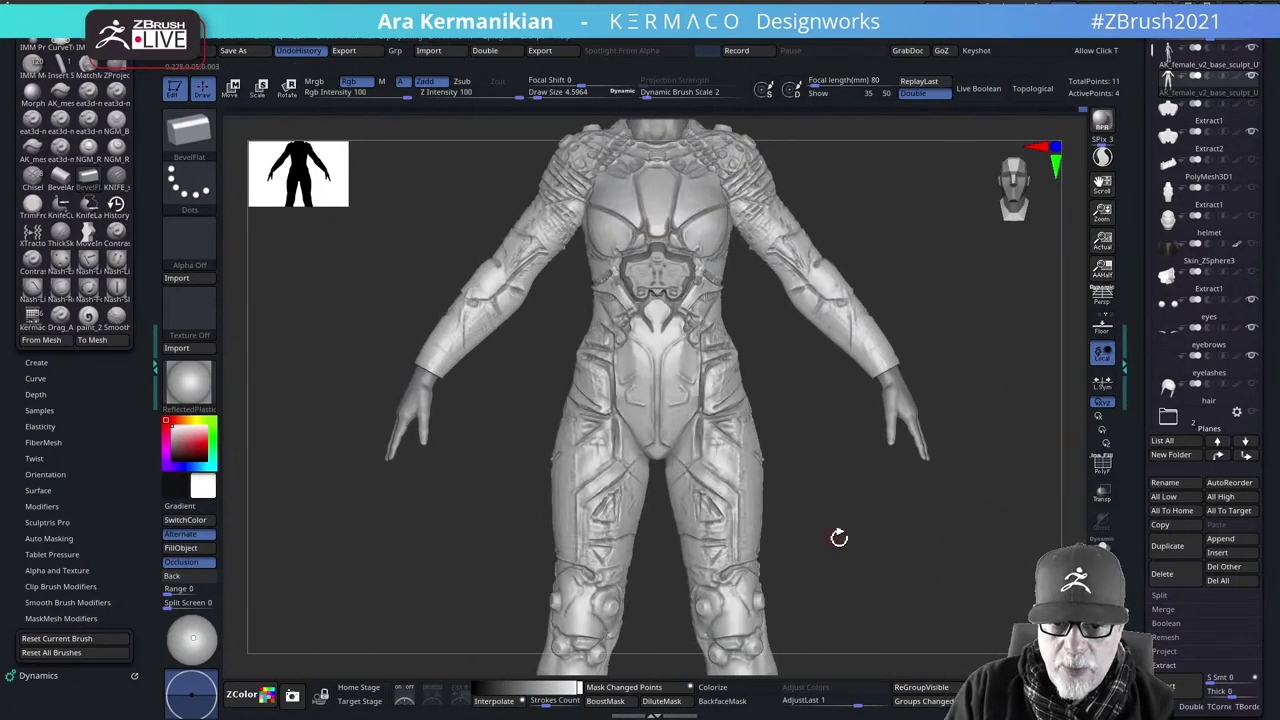
{"action": "left_click_drag", "start_coordinate": [839, 538], "coordinate": [716, 430]}
{"action": "left_click_drag", "start_coordinate": [800, 534], "coordinate": [652, 416]}
{"action": "left_click_drag", "start_coordinate": [840, 596], "coordinate": [840, 519]}
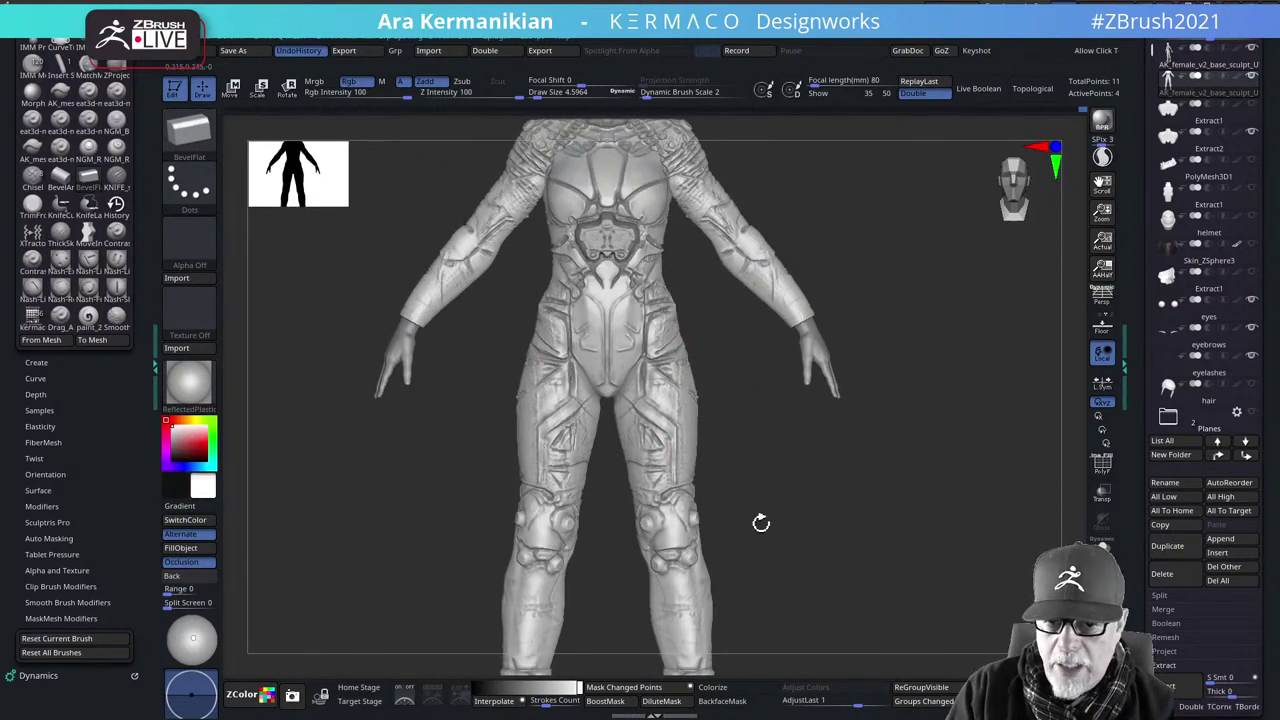
{"action": "left_click_drag", "start_coordinate": [828, 509], "coordinate": [818, 561], "text": "alt"}
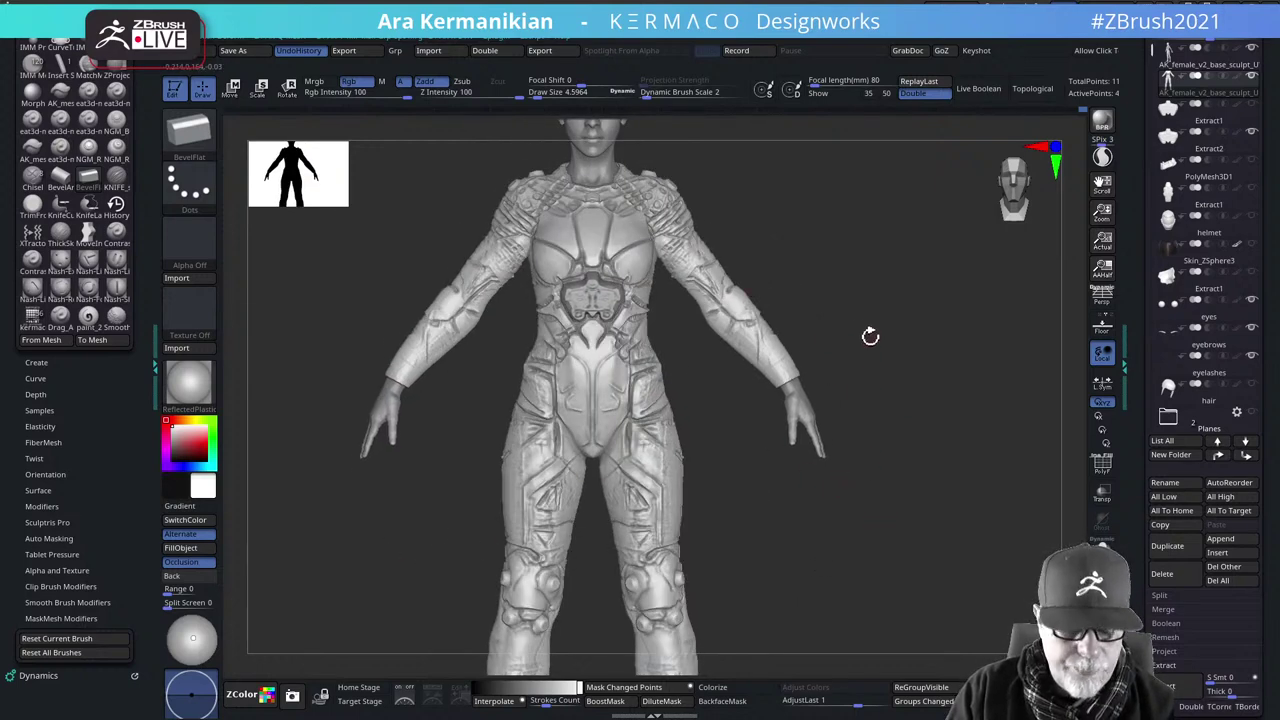
Choose the kermaco primitives insert brush with Cube_02 and try to insert a cube on the bodysuit
{"action": "key", "text": "ctrl+space"}
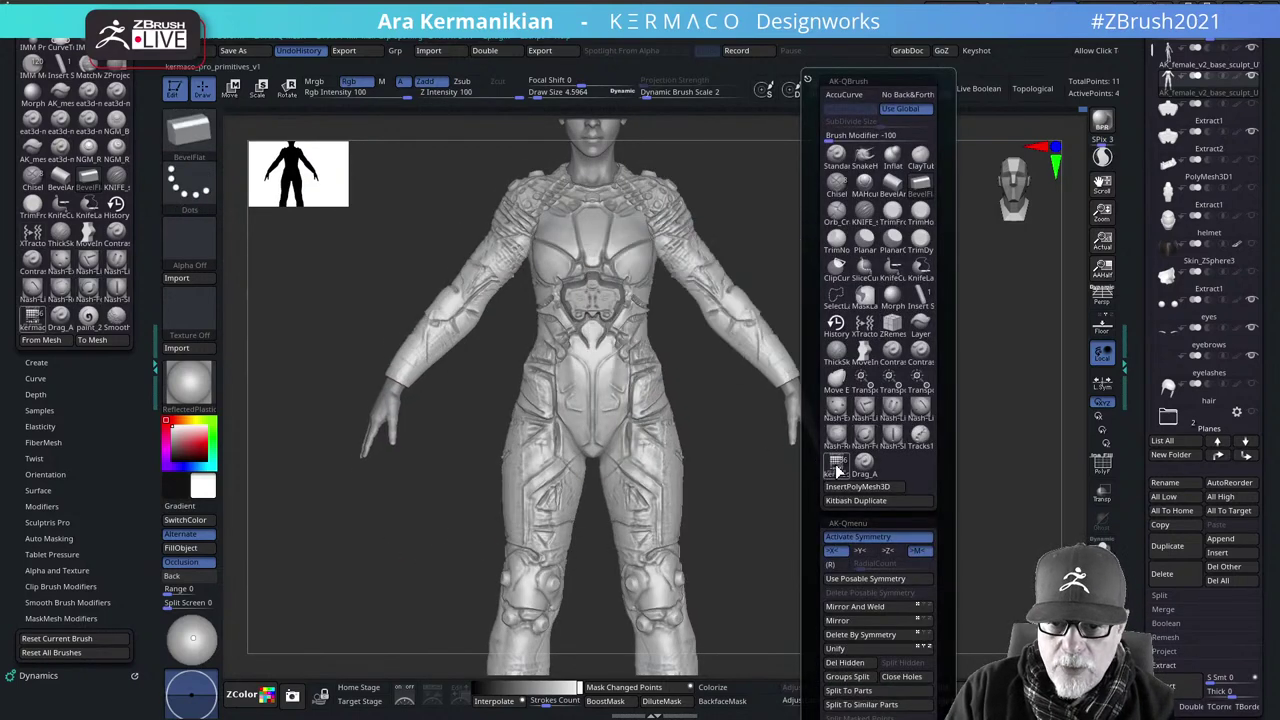
{"action": "mouse_move", "coordinate": [838, 470]}
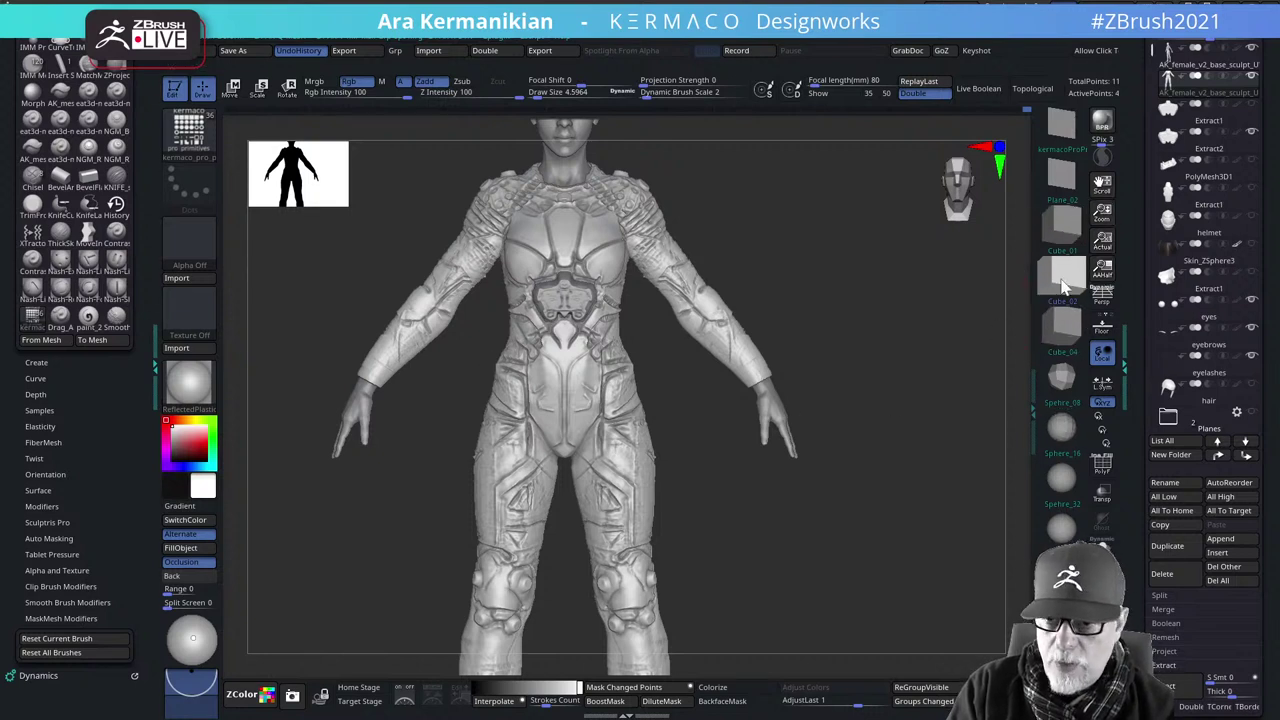
{"action": "left_click", "coordinate": [622, 398]}
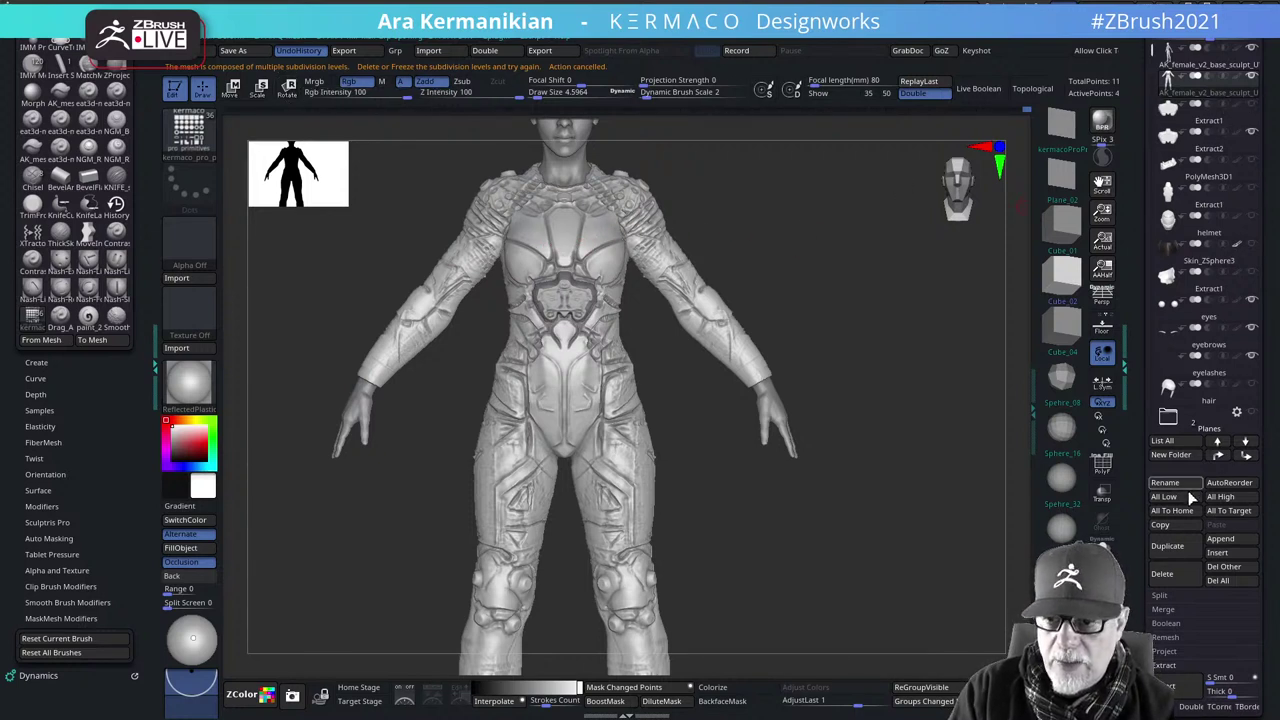
Duplicate the bodysuit subtool and lower the copy's subdivision level
{"action": "left_click", "coordinate": [1168, 546]}
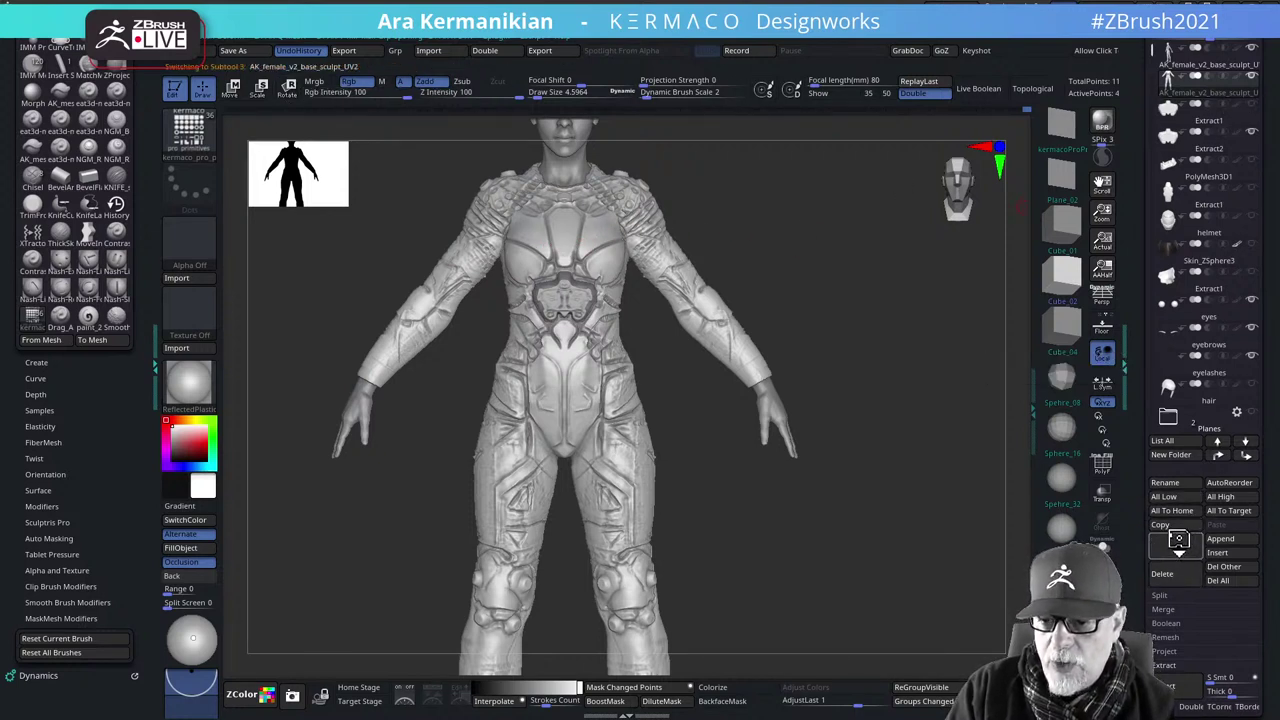
{"action": "key", "text": "ctrl+1"}
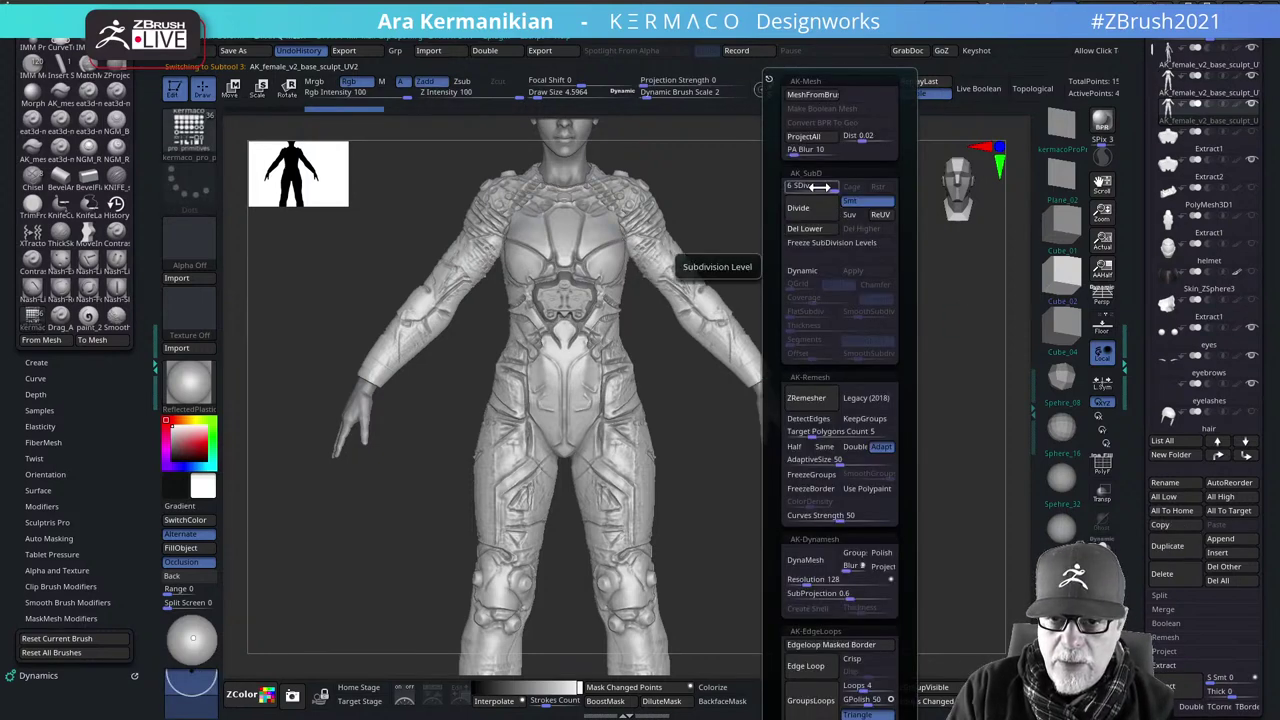
{"action": "left_click_drag", "start_coordinate": [837, 188], "coordinate": [797, 187]}
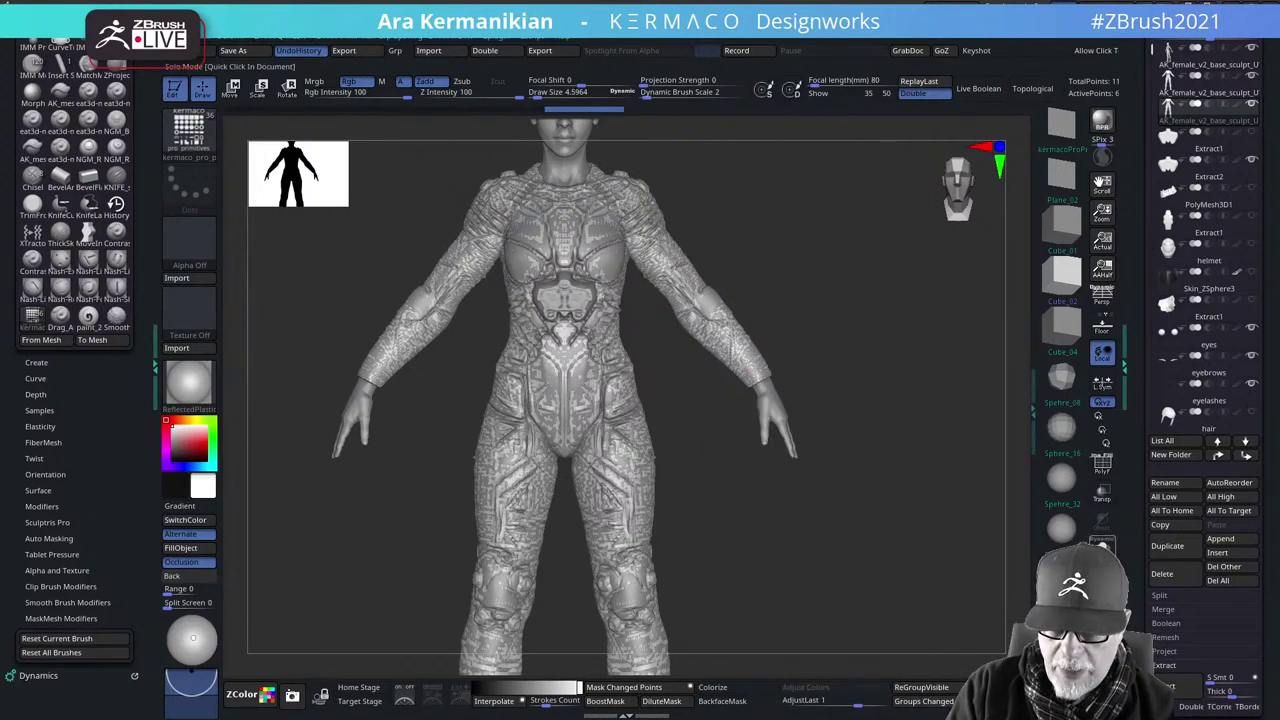
Clear the mask on the isolated bodysuit copy and bring the other subtools back into view
{"action": "mouse_move", "coordinate": [729, 434]}
{"action": "left_mouse_down"}
{"action": "mouse_move", "coordinate": [794, 294]}
{"action": "mouse_move", "coordinate": [891, 395]}
{"action": "left_mouse_up"}
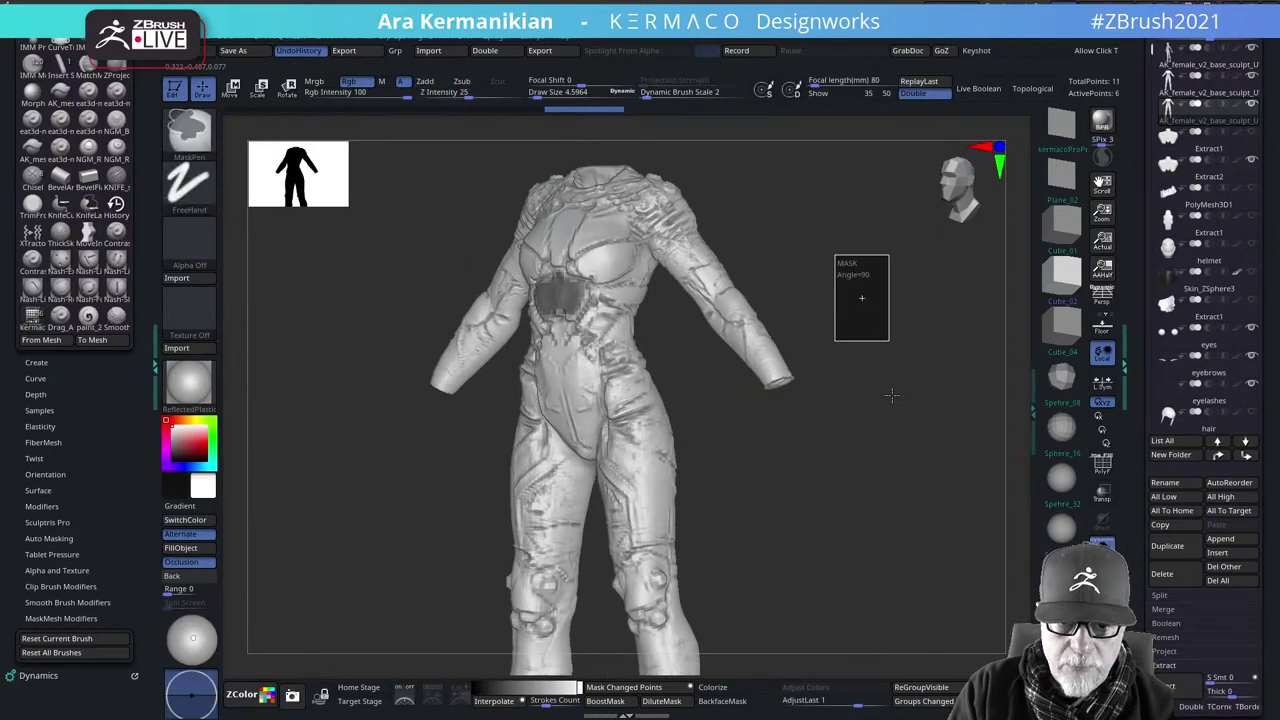
{"action": "left_click_drag", "start_coordinate": [797, 271], "coordinate": [665, 278]}
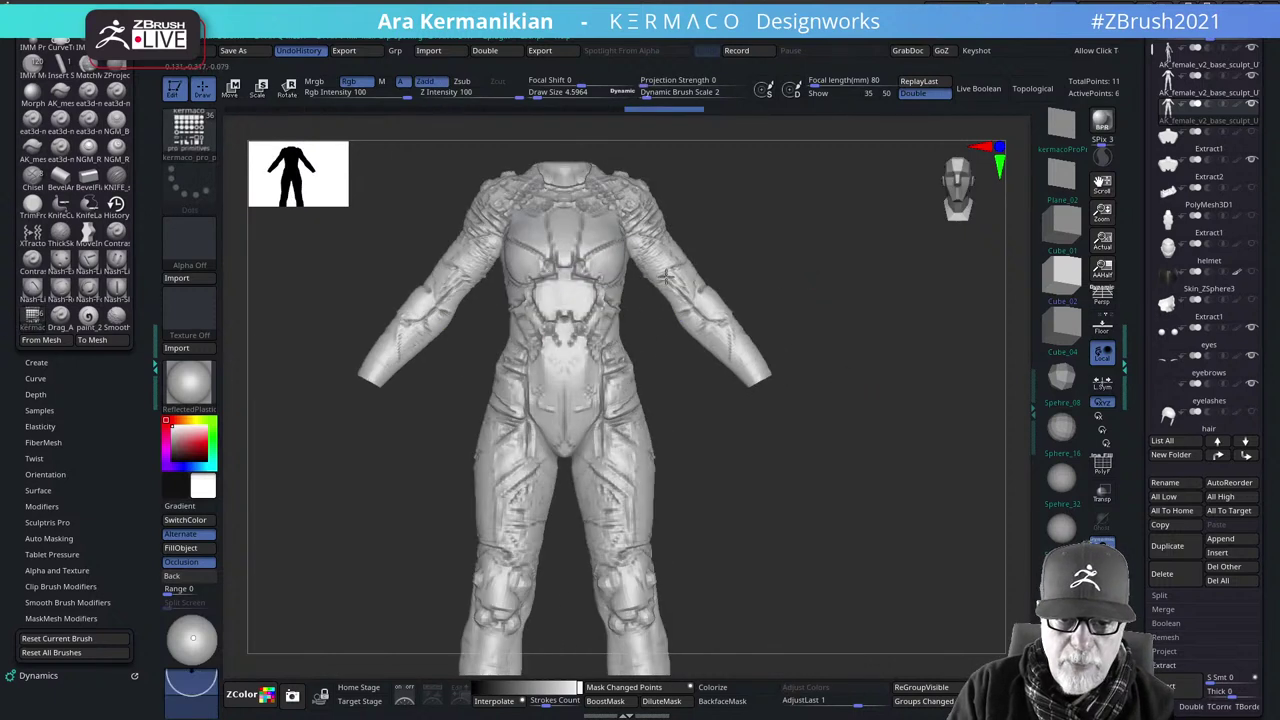
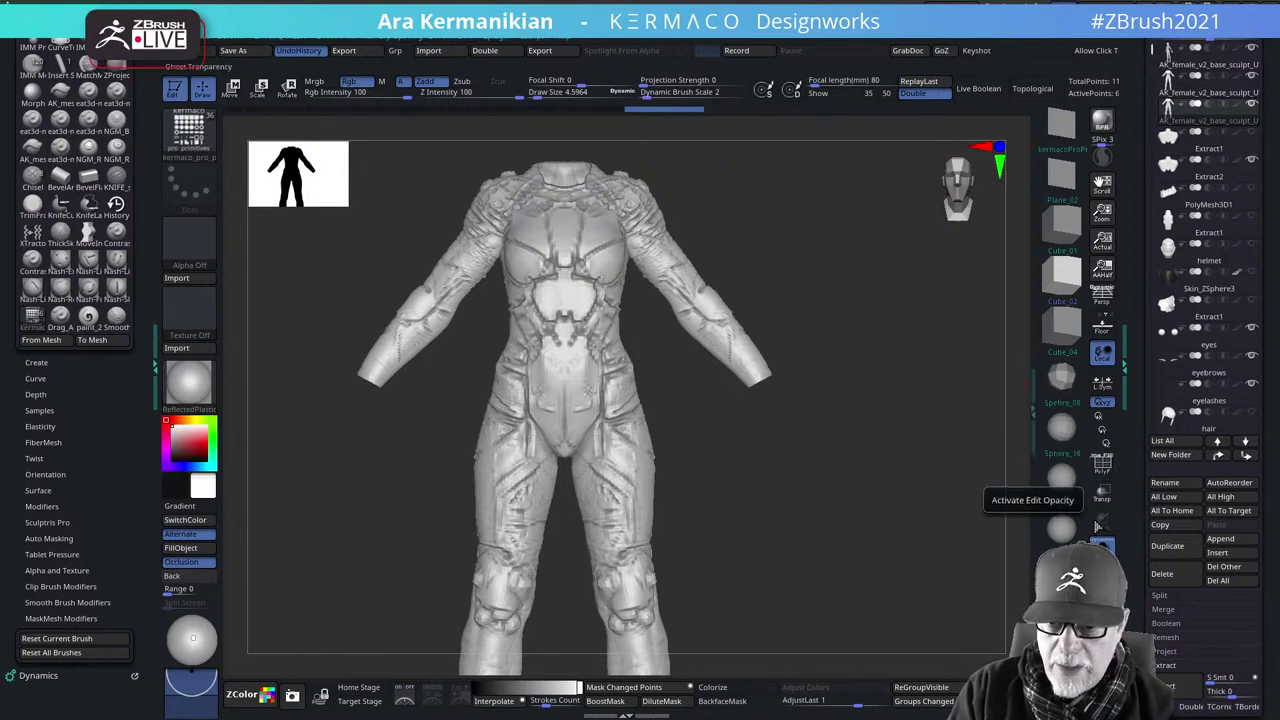
{"action": "left_click", "coordinate": [1101, 545]}
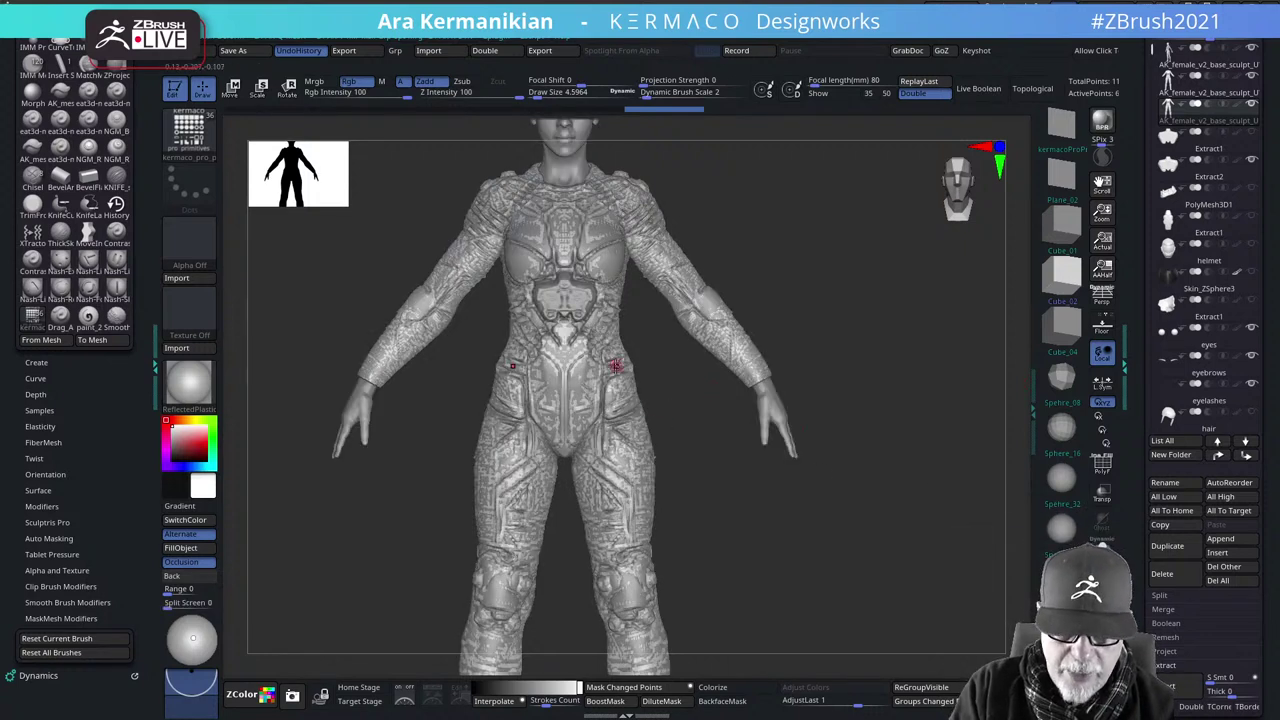
Insert a Cube_02 primitive symmetrically at the sides of the bodysuit copy's waist and switch to the ZModeler brush
{"action": "mouse_move", "coordinate": [615, 367]}
{"action": "left_mouse_down"}
{"action": "mouse_move", "coordinate": [626, 386]}
{"action": "mouse_move", "coordinate": [619, 377]}
{"action": "left_mouse_up"}
{"action": "left_click_drag", "start_coordinate": [703, 454], "coordinate": [765, 382]}
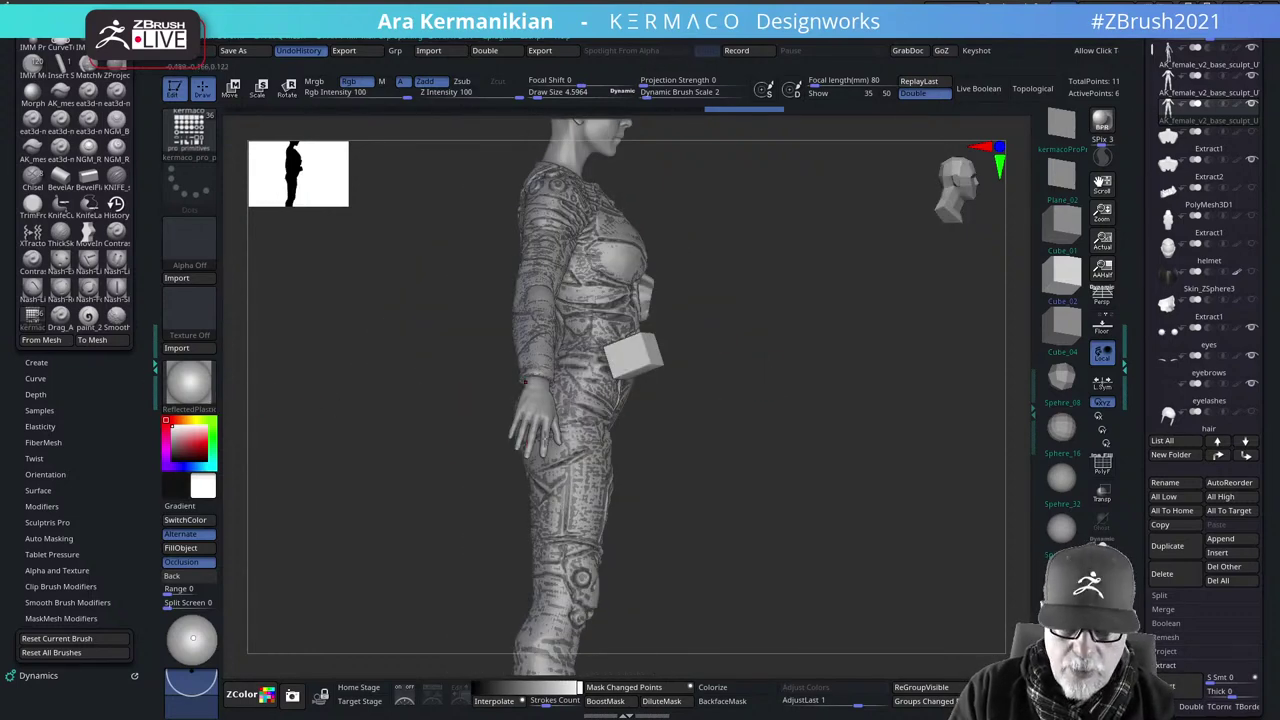
{"action": "key", "text": "b"}
{"action": "key", "text": "z"}
{"action": "key", "text": "m"}
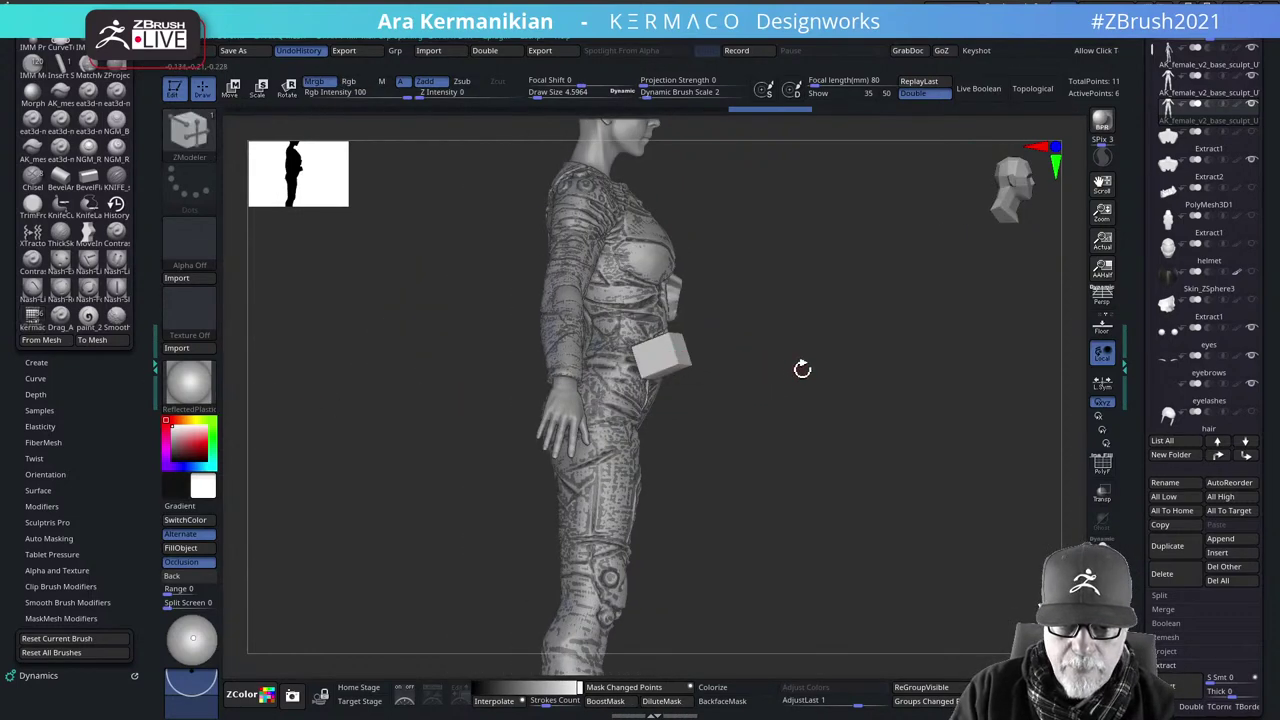
Turn on the polyframe display and isolate the bodysuit copy with its inserted cubes
{"action": "mouse_move", "coordinate": [803, 369]}
{"action": "left_mouse_down"}
{"action": "mouse_move", "coordinate": [806, 400]}
{"action": "mouse_move", "coordinate": [1000, 440]}
{"action": "left_mouse_up"}
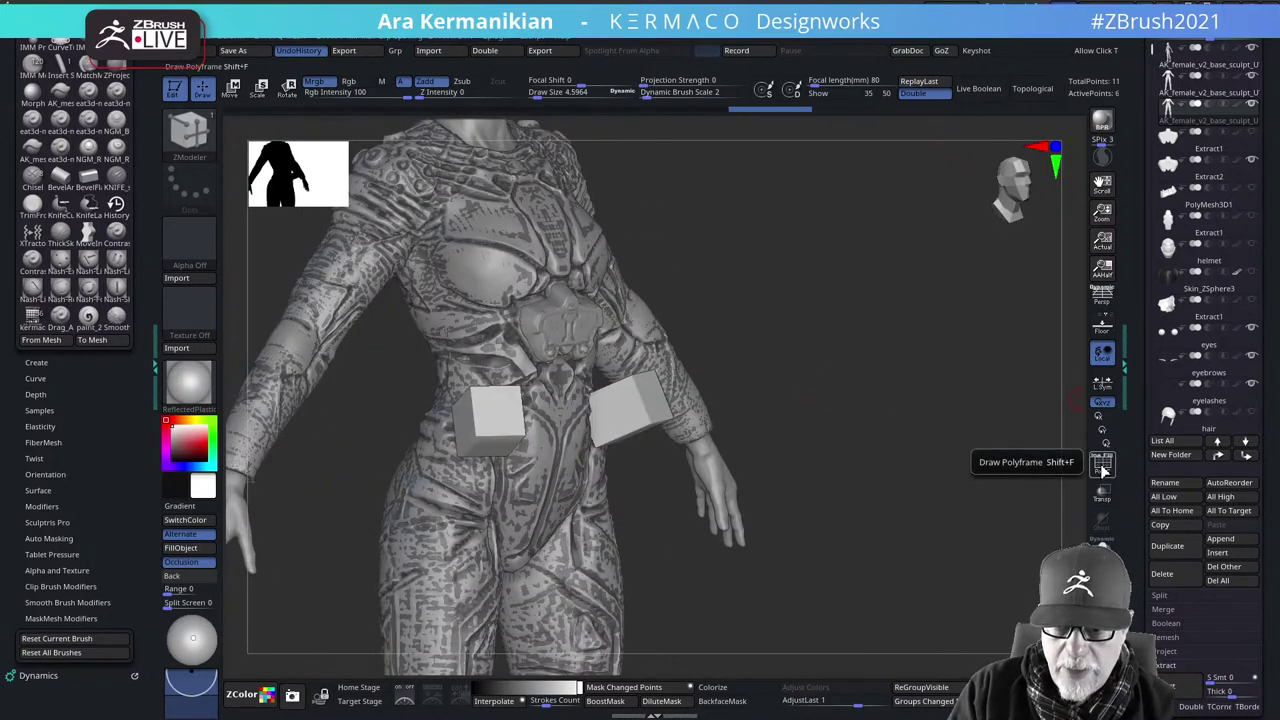
{"action": "left_click", "coordinate": [1102, 462]}
{"action": "left_click_drag", "start_coordinate": [854, 392], "coordinate": [640, 393], "text": "shift"}
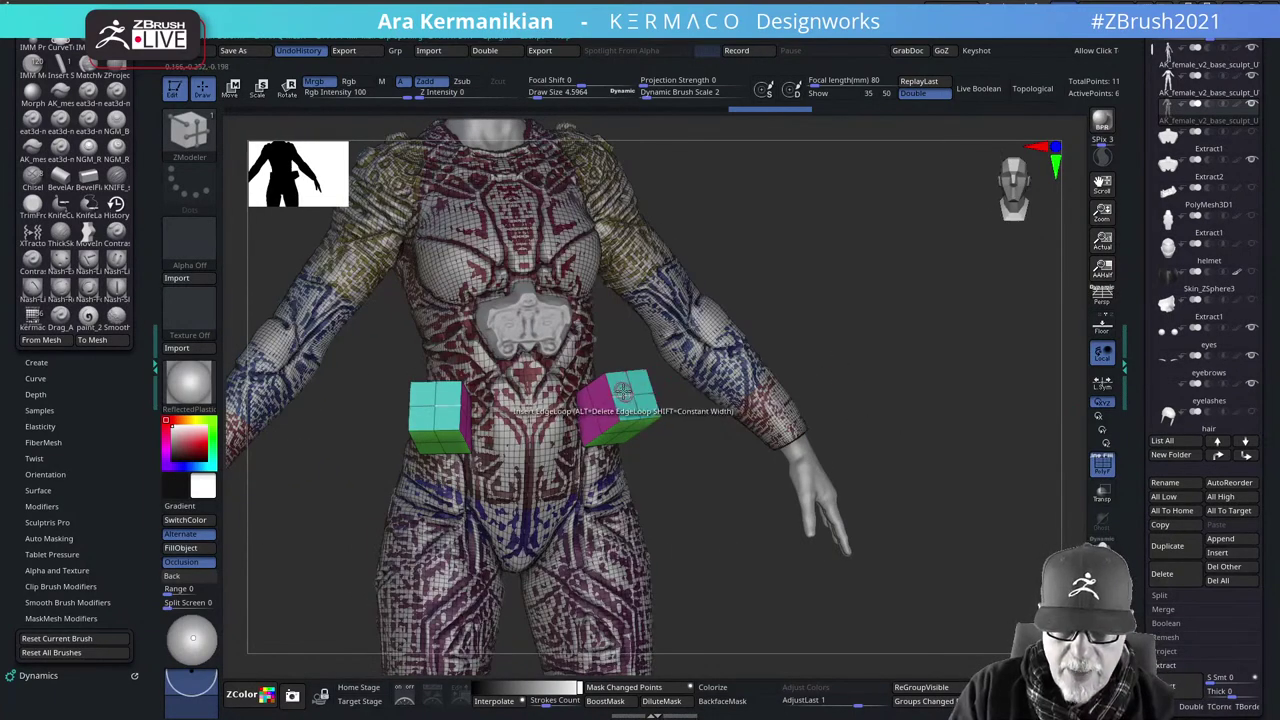
{"action": "left_click_drag", "start_coordinate": [906, 372], "coordinate": [880, 368]}
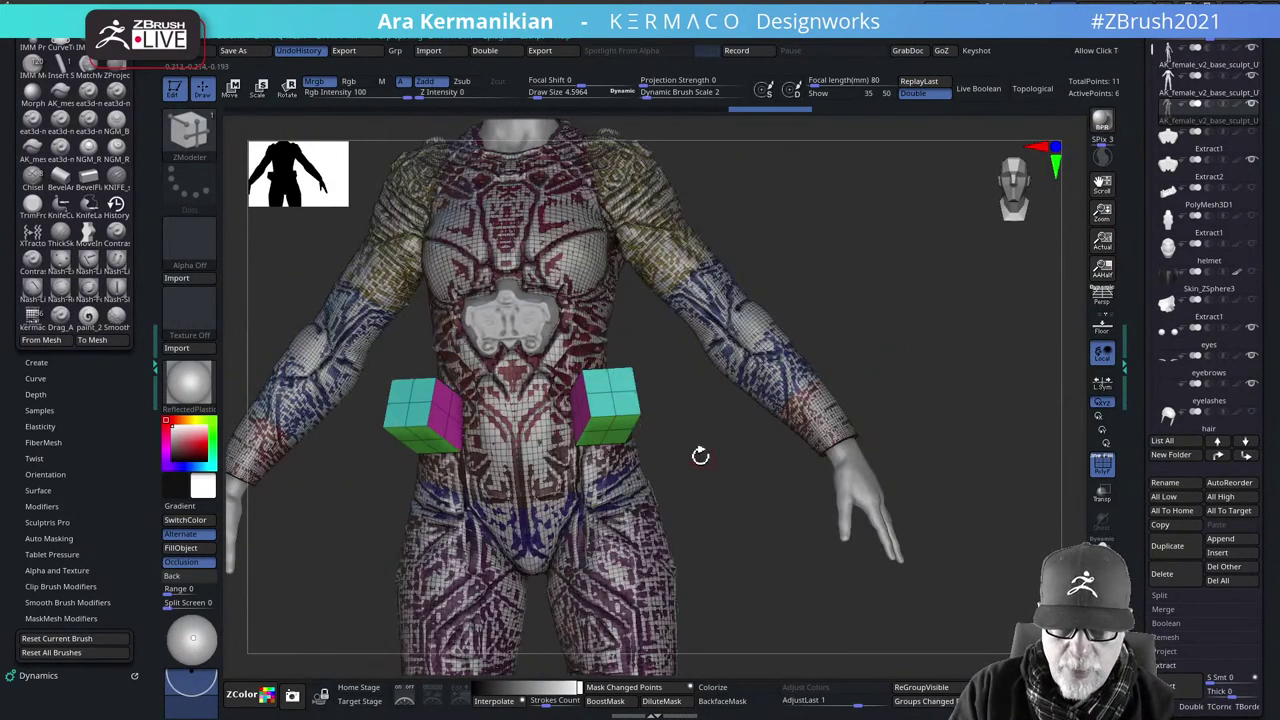
{"action": "left_click_drag", "start_coordinate": [701, 455], "coordinate": [706, 377], "text": "shift"}
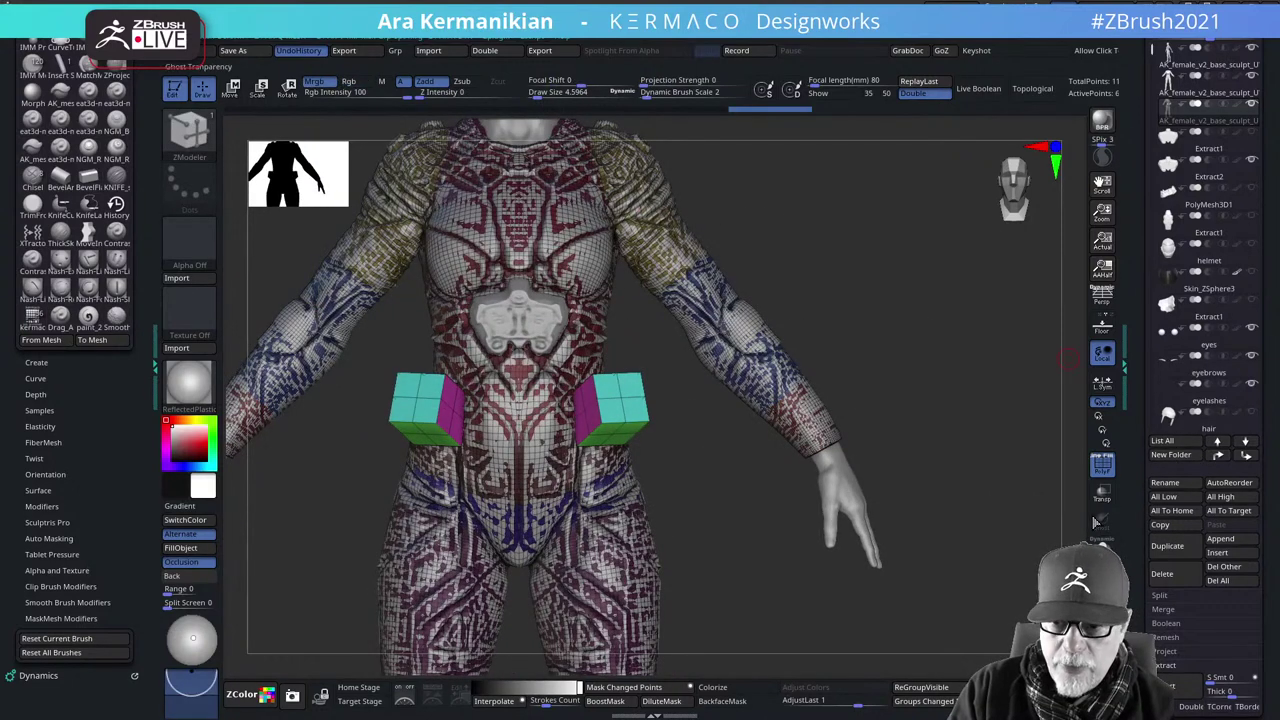
{"action": "left_click", "coordinate": [1101, 543]}
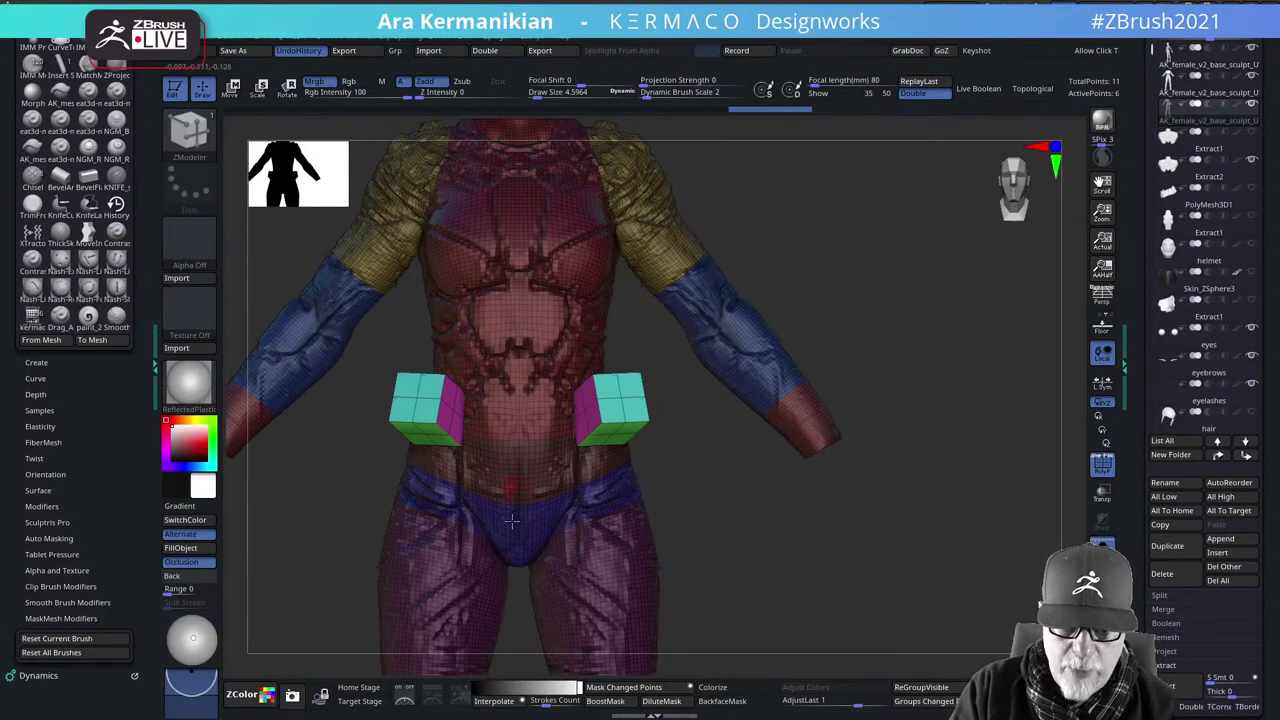
{"action": "left_click_drag", "start_coordinate": [825, 582], "coordinate": [796, 482]}
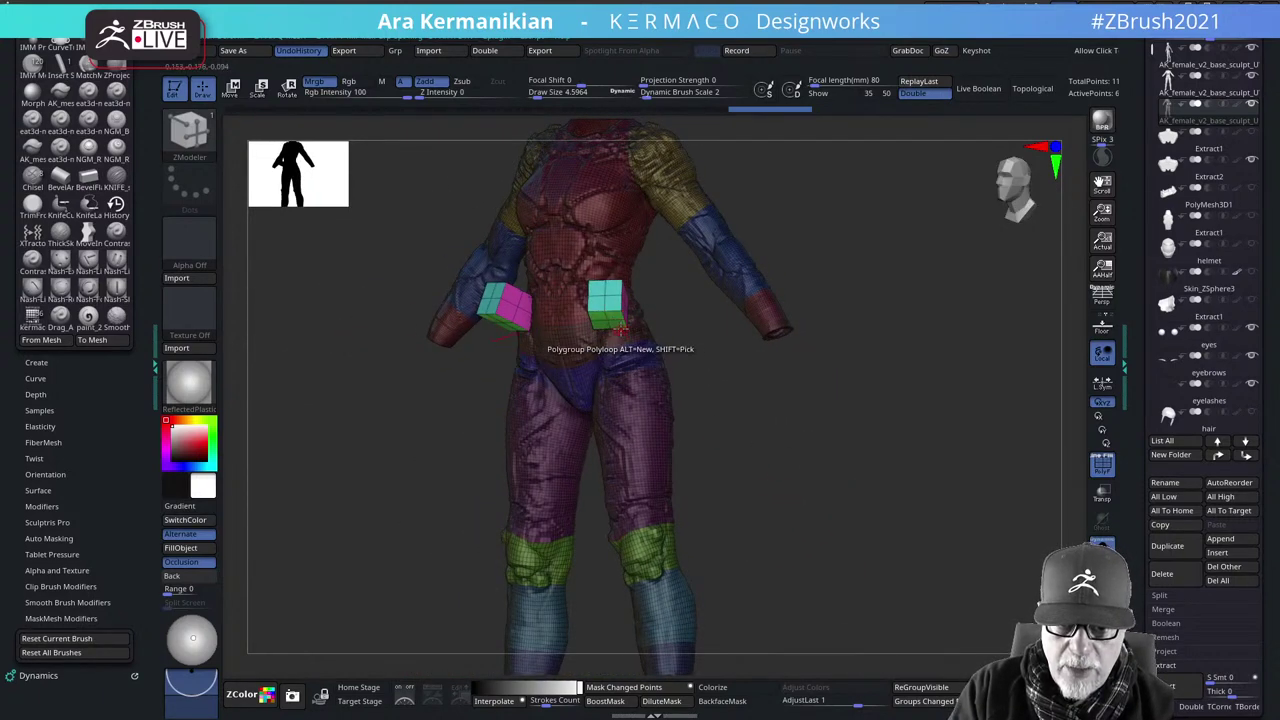
Set the ZModeler polygon action to QMesh with the Flat Island target and extrude the cubes' undersides downward into taller blocks
{"action": "key", "text": "space"}
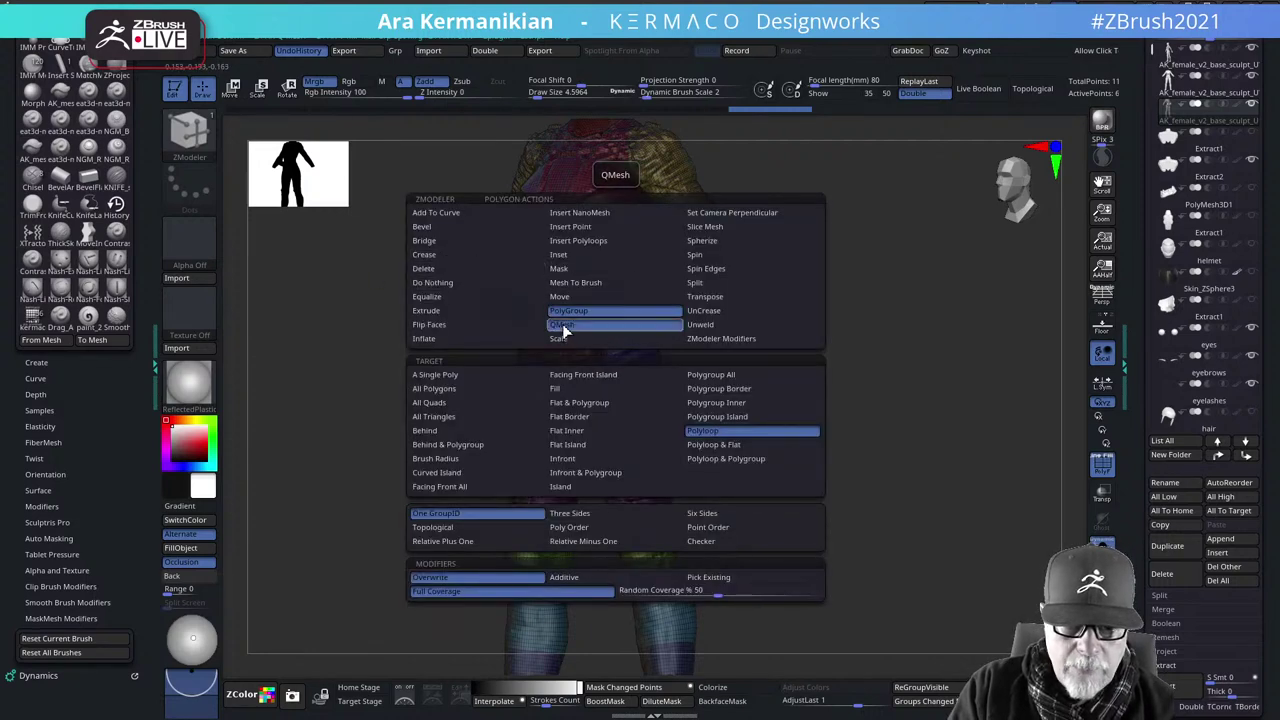
{"action": "left_click", "coordinate": [578, 324]}
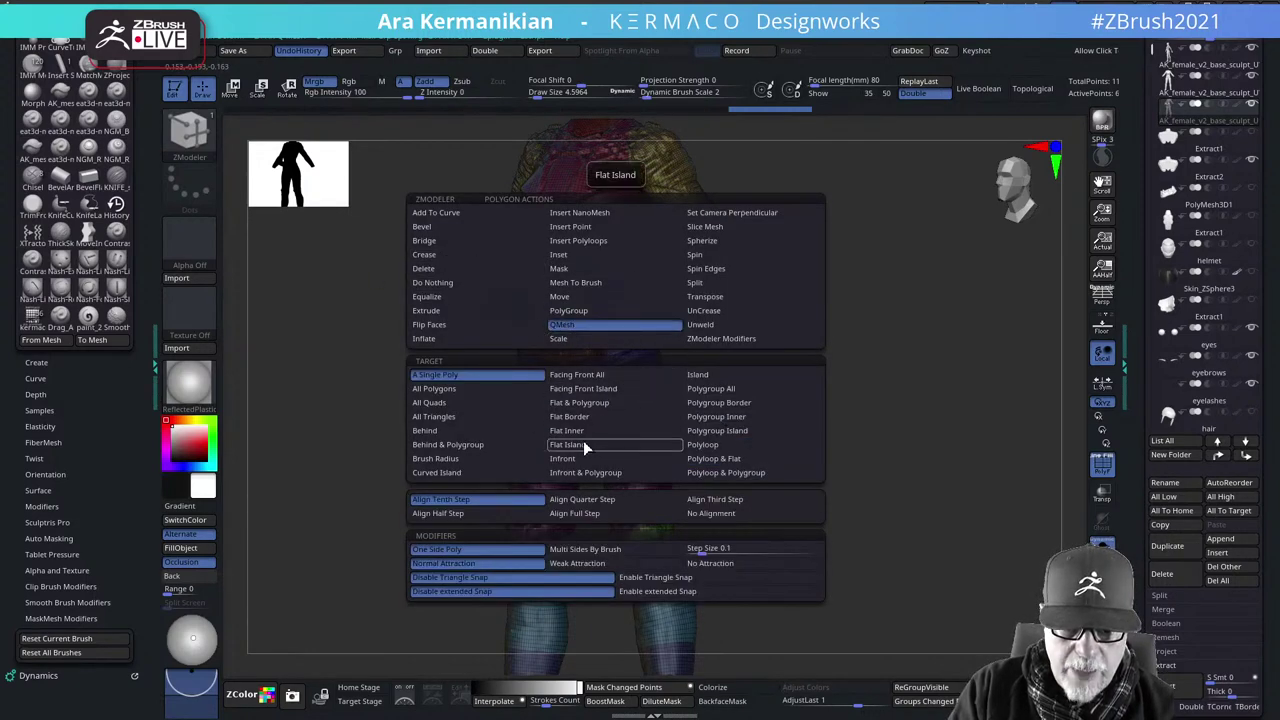
{"action": "left_click", "coordinate": [583, 444]}
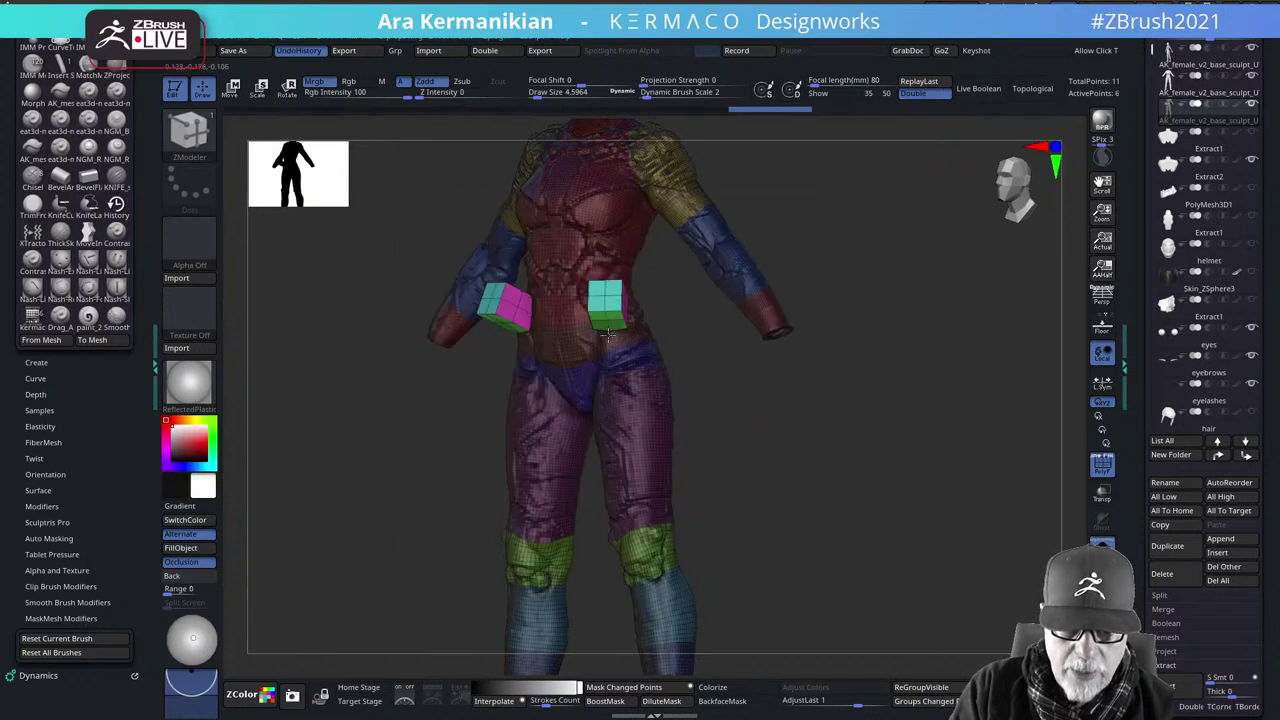
{"action": "key", "text": "ctrl+z"}
{"action": "left_click_drag", "start_coordinate": [614, 340], "coordinate": [617, 365]}
{"action": "mouse_move", "coordinate": [790, 409]}
{"action": "left_mouse_down"}
{"action": "mouse_move", "coordinate": [771, 406]}
{"action": "mouse_move", "coordinate": [837, 398]}
{"action": "mouse_move", "coordinate": [793, 409]}
{"action": "left_mouse_up"}
{"action": "left_click_drag", "start_coordinate": [793, 409], "coordinate": [776, 505], "text": "alt"}
{"action": "left_click", "coordinate": [649, 385]}
{"action": "left_click_drag", "start_coordinate": [649, 385], "coordinate": [624, 392]}
Rotate the extended blocks symmetrically with the gizmo to tilt them along the hips
{"action": "key", "text": "w"}
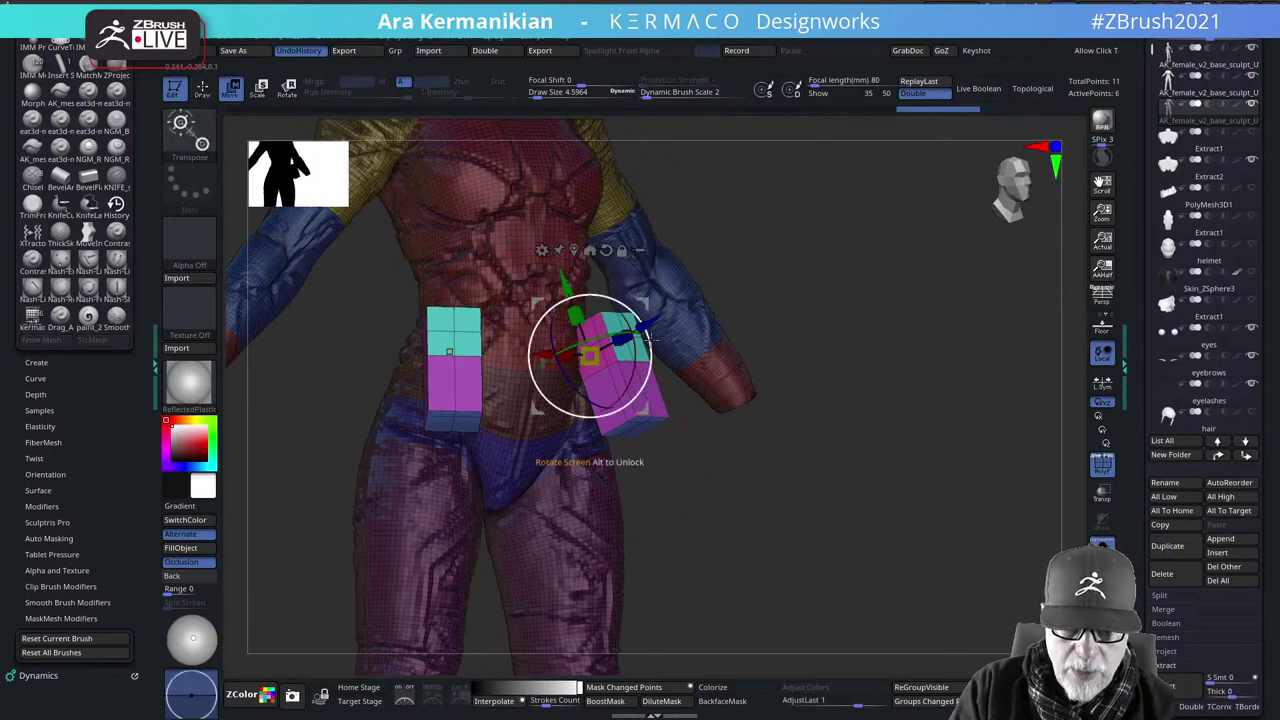
{"action": "left_click_drag", "start_coordinate": [628, 332], "coordinate": [633, 364]}
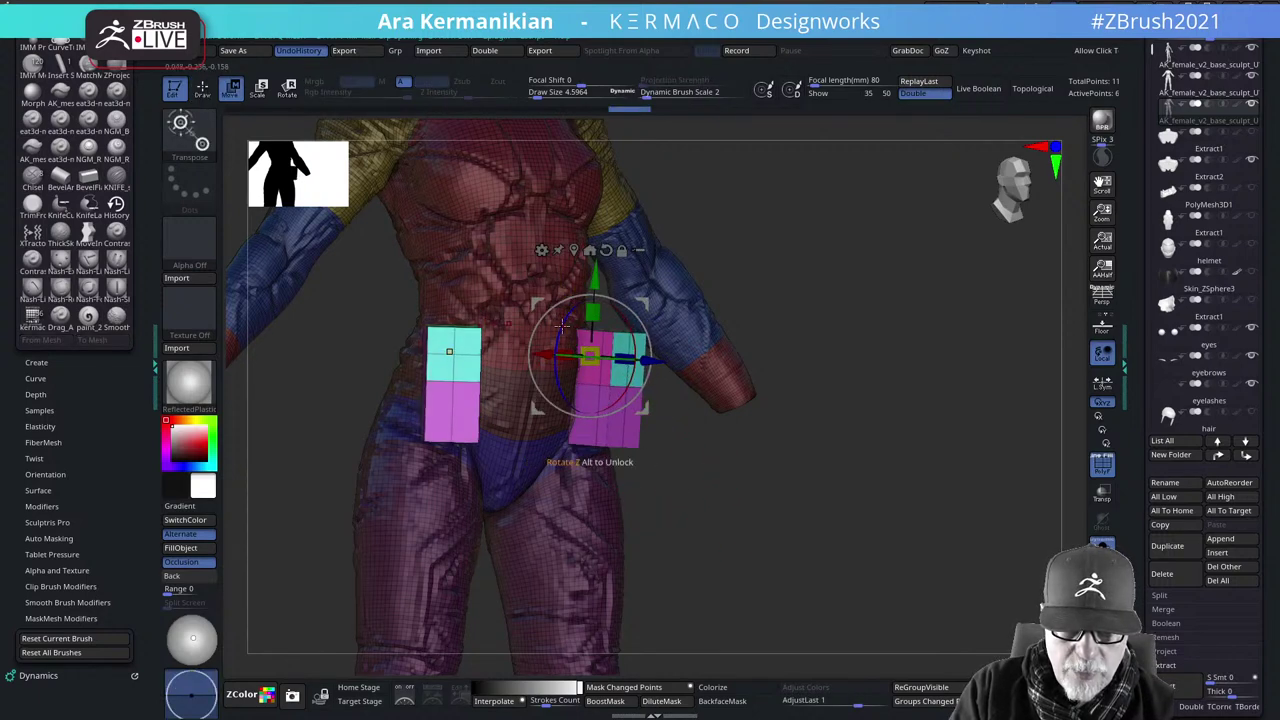
{"action": "left_click_drag", "start_coordinate": [562, 325], "coordinate": [556, 346]}
{"action": "left_click_drag", "start_coordinate": [749, 543], "coordinate": [610, 468]}
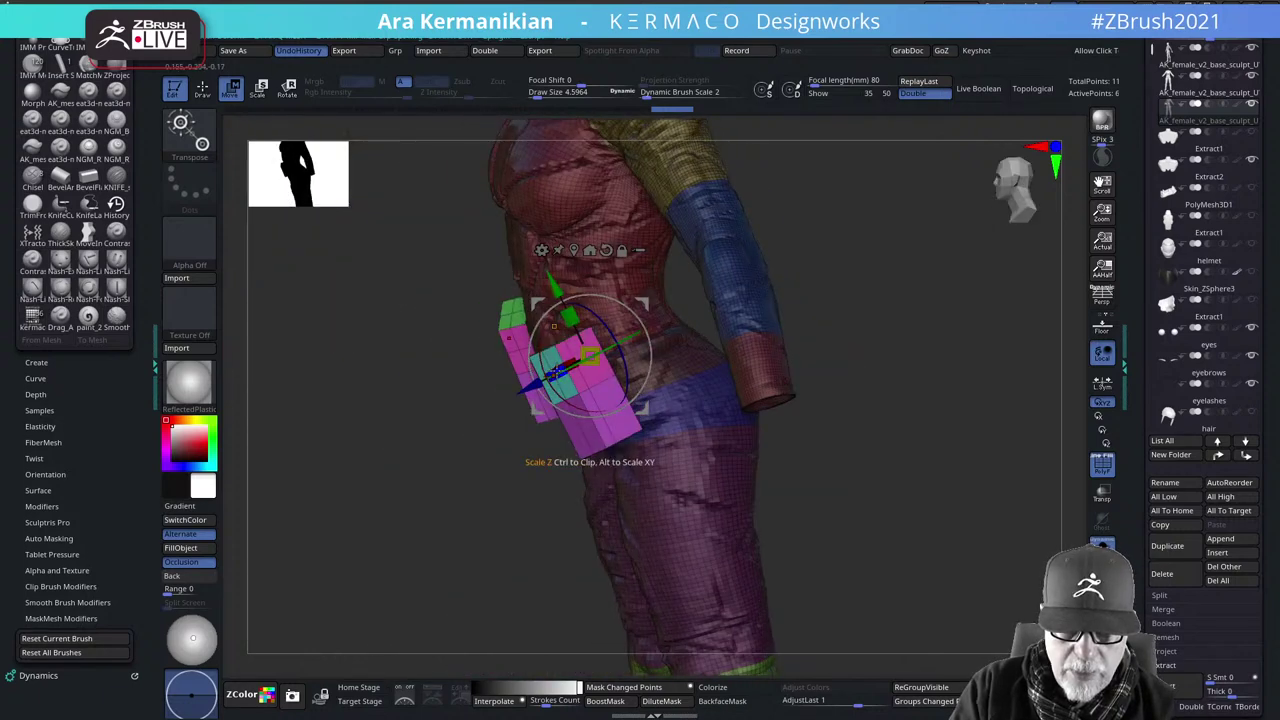
{"action": "left_click_drag", "start_coordinate": [612, 359], "coordinate": [622, 361]}
{"action": "left_click_drag", "start_coordinate": [332, 474], "coordinate": [377, 520]}
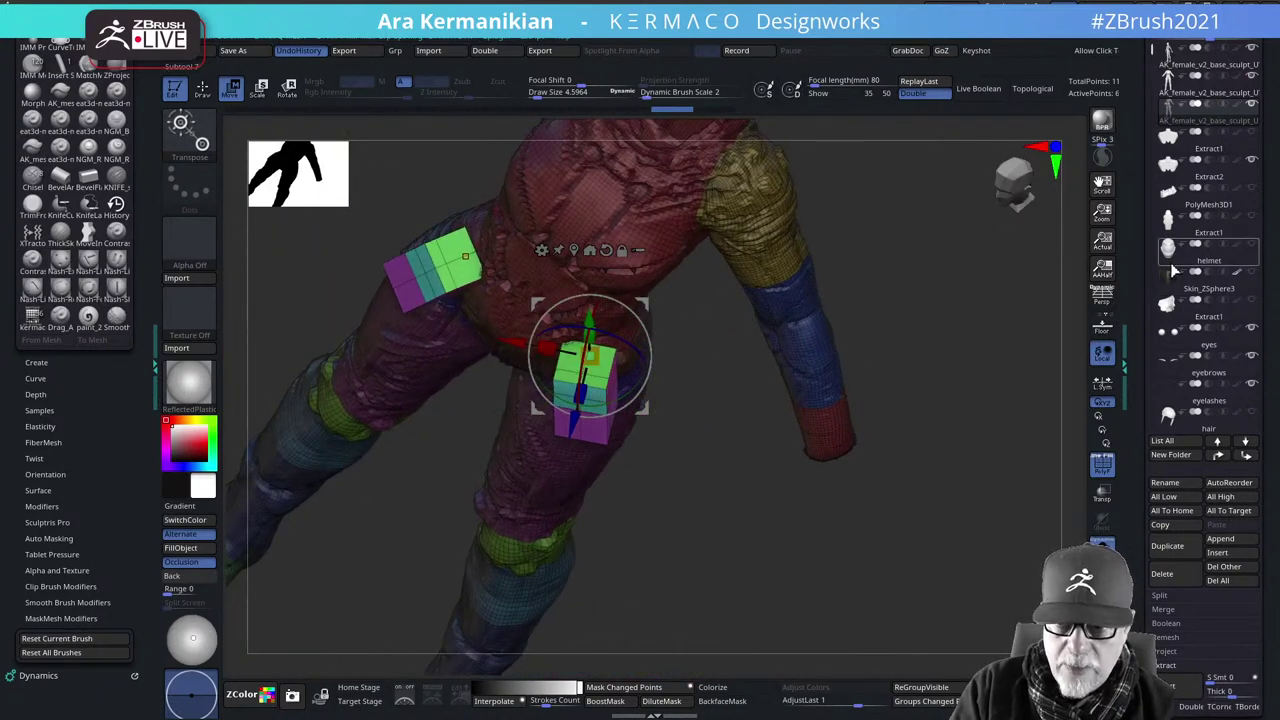
Turn on Local Symmetry, make the blocks thinner, and move and rotate them down onto the outer hips
{"action": "left_click", "coordinate": [1104, 389]}
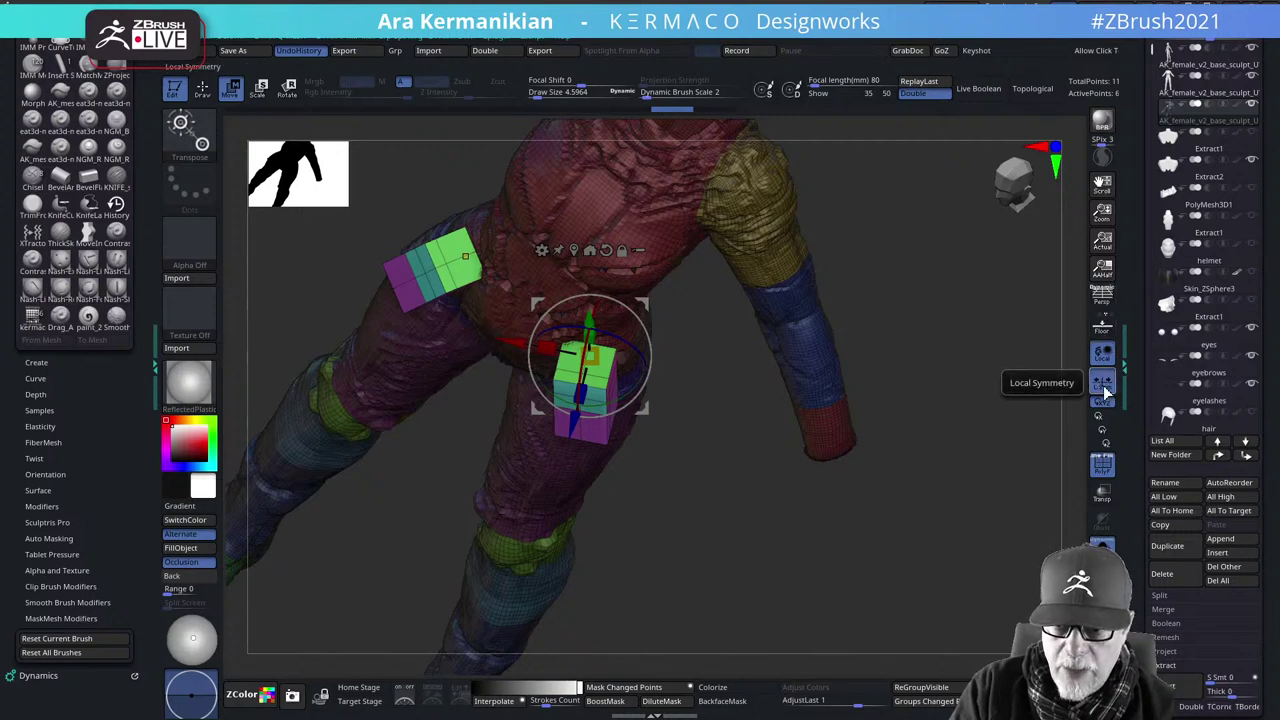
{"action": "left_click_drag", "start_coordinate": [580, 395], "coordinate": [614, 346]}
{"action": "left_click_drag", "start_coordinate": [669, 408], "coordinate": [750, 461]}
{"action": "left_click_drag", "start_coordinate": [581, 373], "coordinate": [606, 372]}
{"action": "left_click_drag", "start_coordinate": [568, 281], "coordinate": [567, 324]}
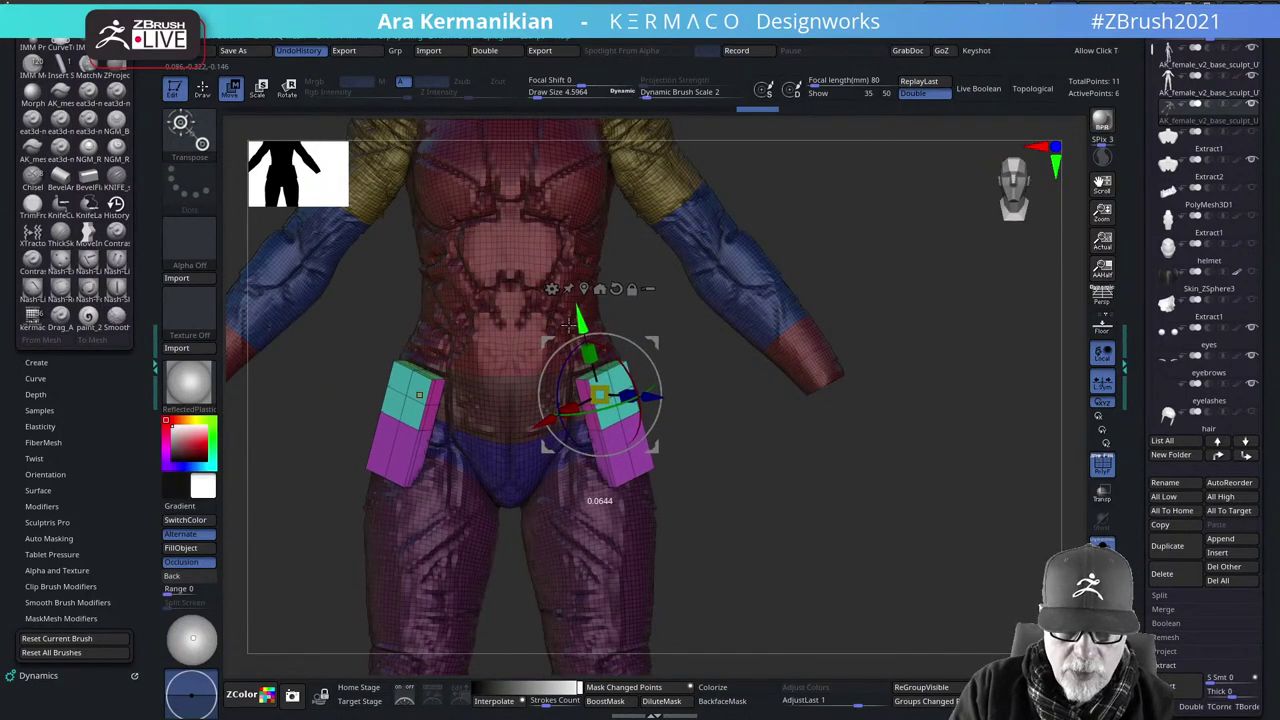
{"action": "left_click_drag", "start_coordinate": [606, 413], "coordinate": [622, 410]}
{"action": "left_click_drag", "start_coordinate": [581, 314], "coordinate": [586, 335]}
{"action": "left_click_drag", "start_coordinate": [564, 460], "coordinate": [567, 463]}
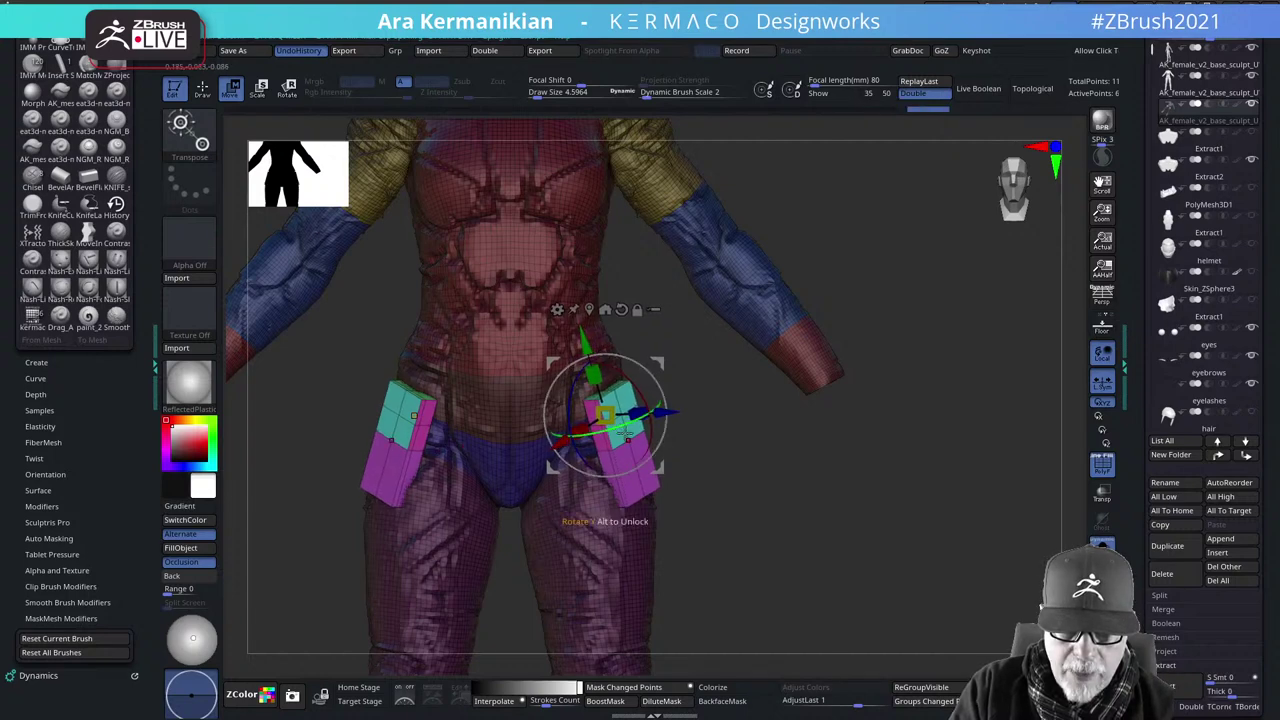
{"action": "left_click_drag", "start_coordinate": [626, 431], "coordinate": [652, 393]}
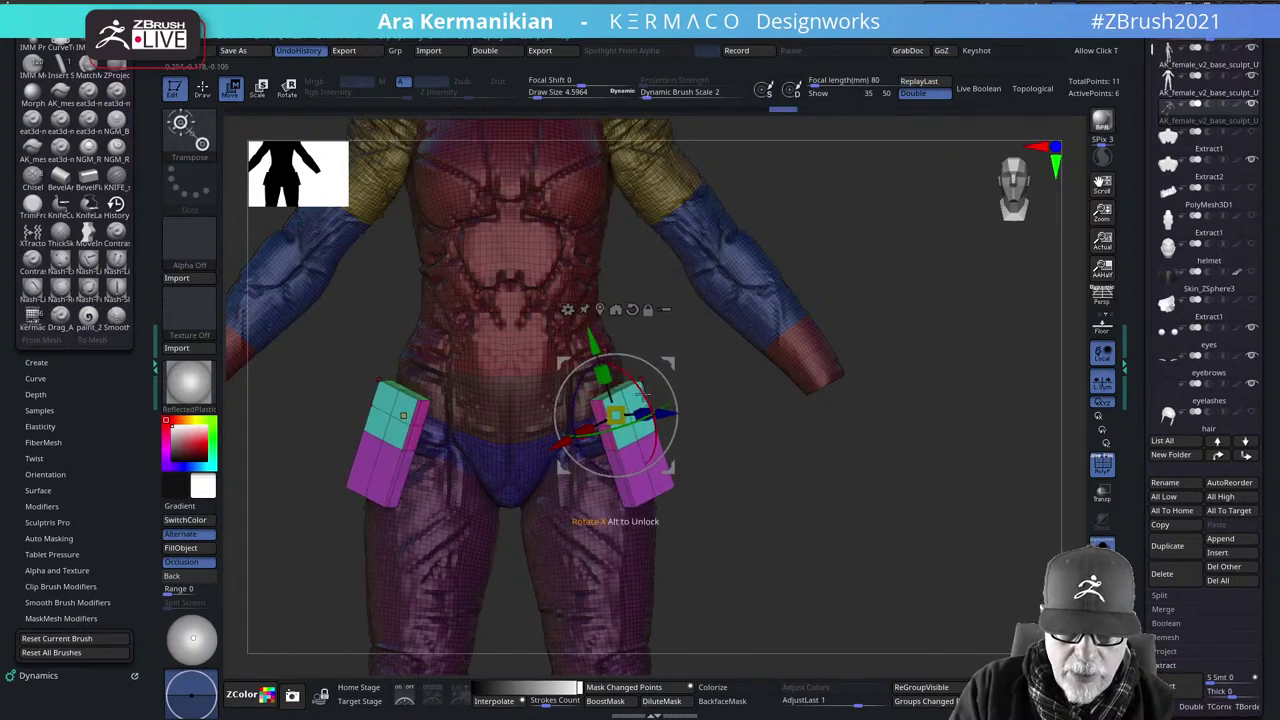
{"action": "left_click_drag", "start_coordinate": [850, 505], "coordinate": [988, 592]}
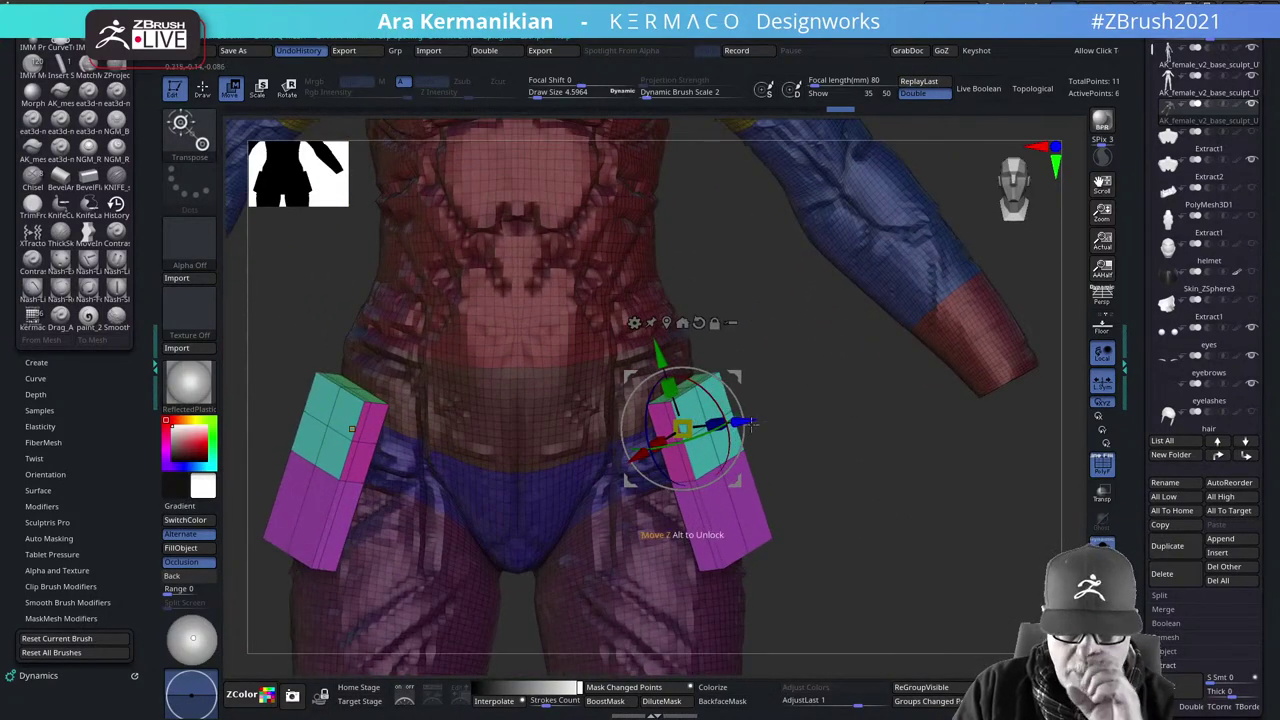
Set QMesh to a polygroup target and pull the blocks' upper front faces slightly outward as a raised panel
{"action": "key", "text": "q"}
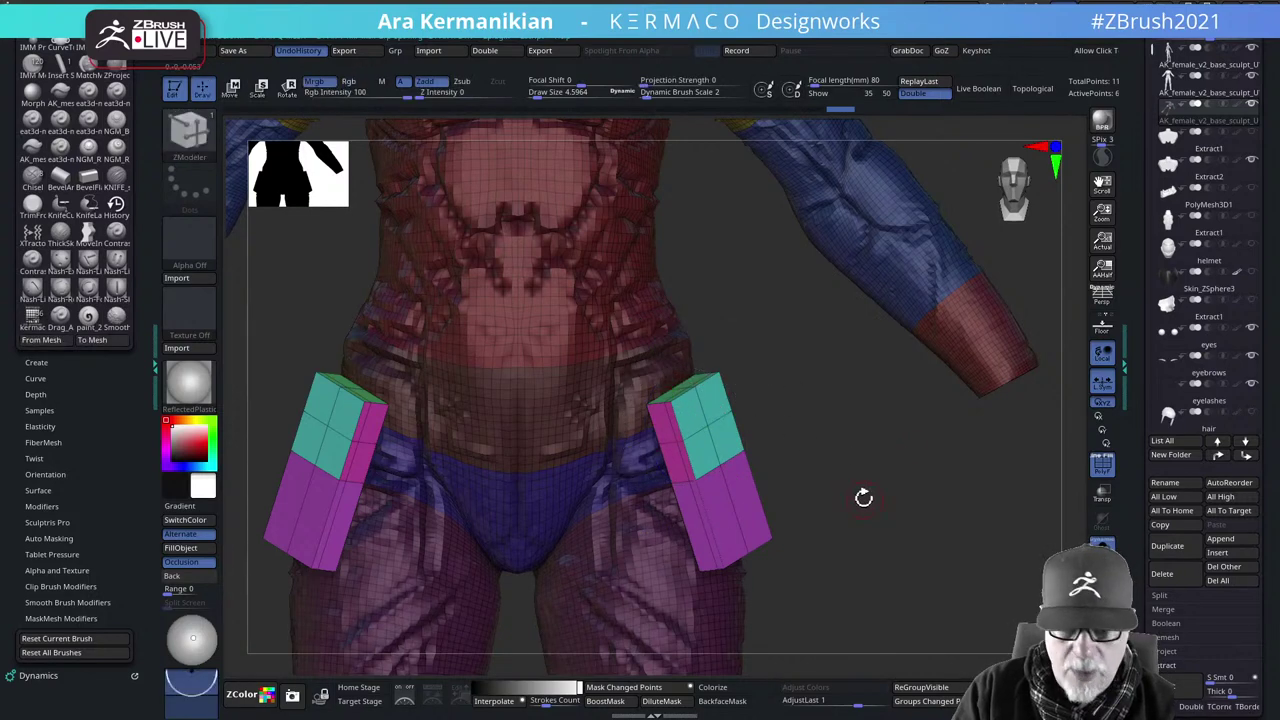
{"action": "mouse_move", "coordinate": [866, 494]}
{"action": "left_mouse_down"}
{"action": "mouse_move", "coordinate": [877, 475]}
{"action": "mouse_move", "coordinate": [842, 472]}
{"action": "left_mouse_up"}
{"action": "key", "text": "space"}
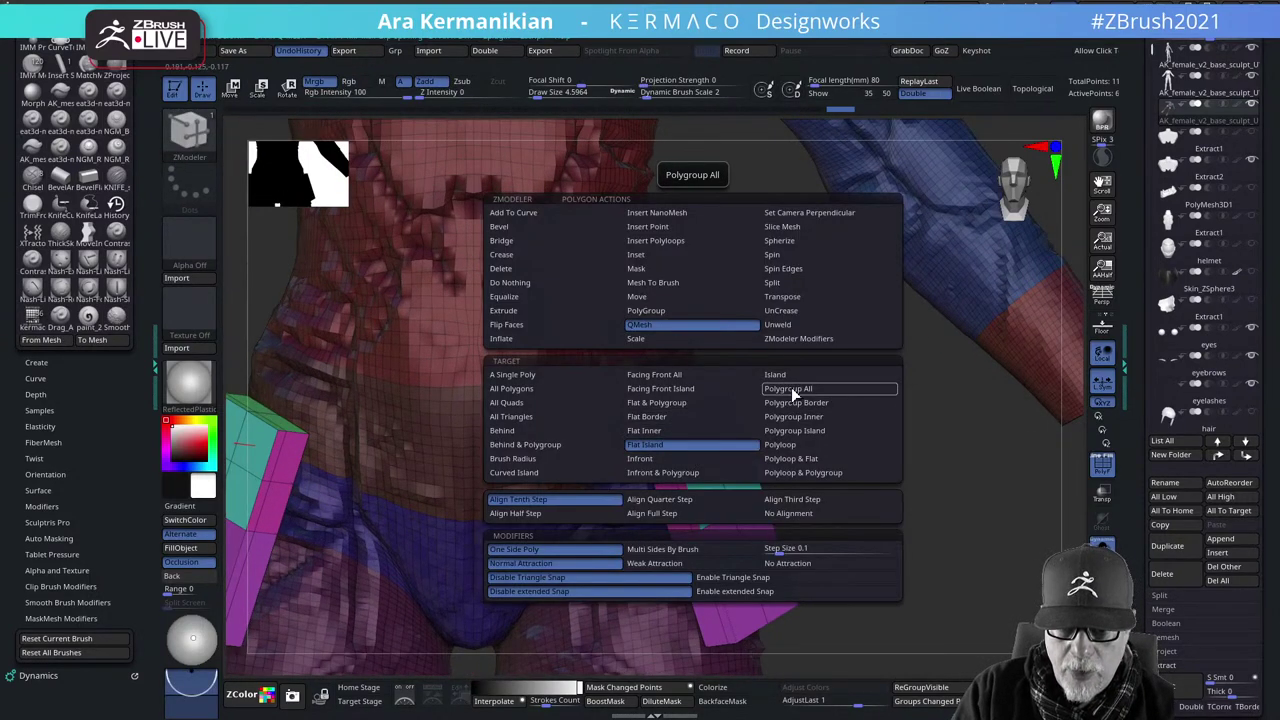
{"action": "left_click", "coordinate": [791, 388]}
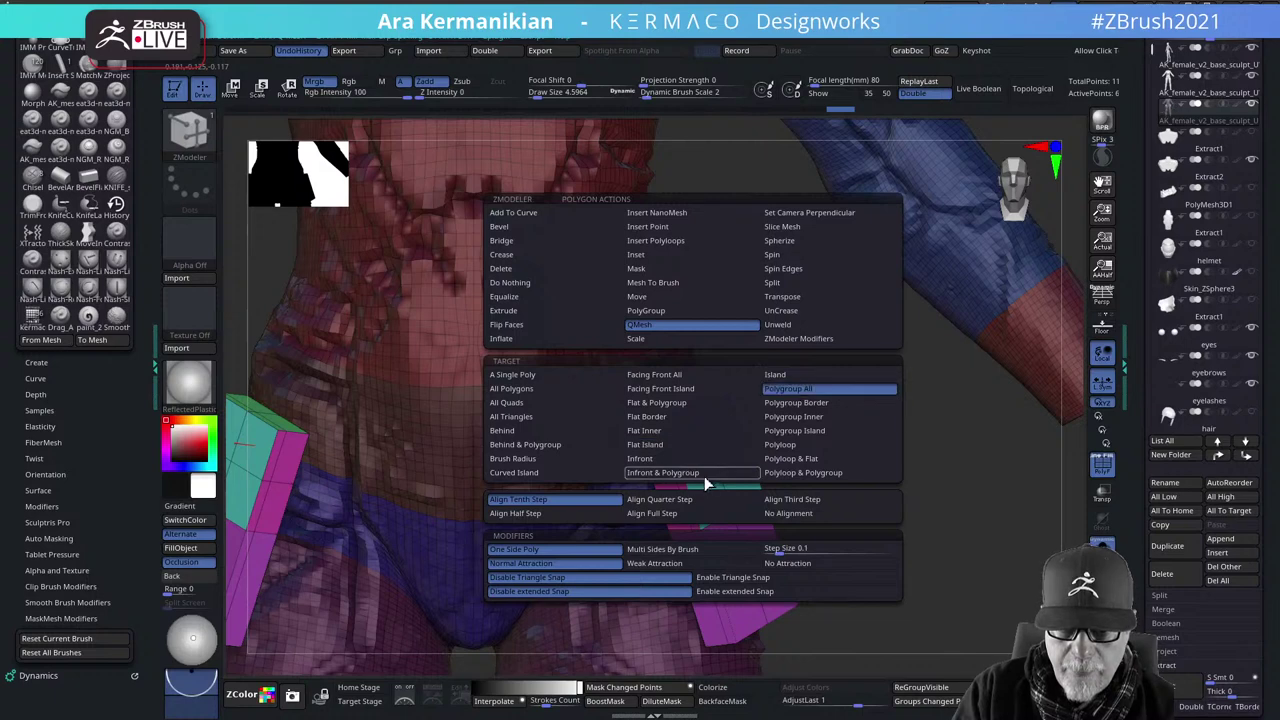
{"action": "left_click", "coordinate": [812, 431]}
{"action": "left_click_drag", "start_coordinate": [734, 440], "coordinate": [750, 439]}
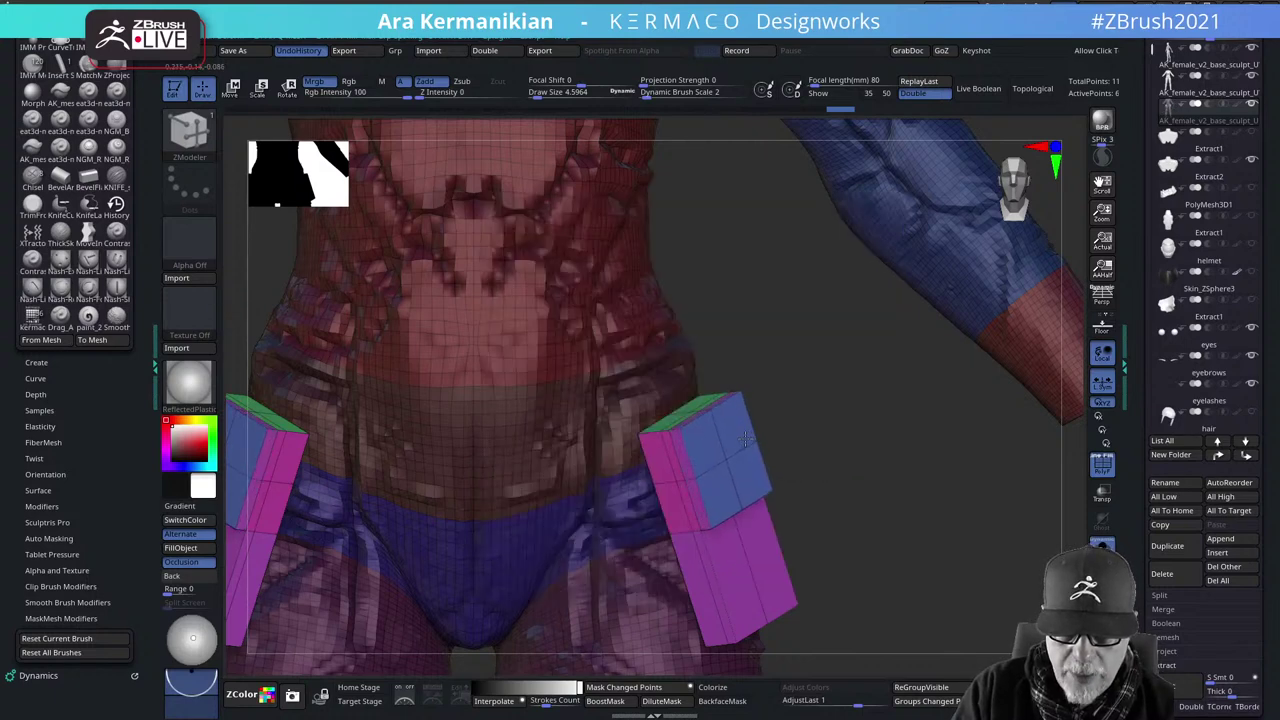
Turn on dynamic subdivision for the bodysuit copy with its hip blocks and set QGrid to 4 with Bevel
{"action": "left_click_drag", "start_coordinate": [880, 477], "coordinate": [816, 440]}
{"action": "key", "text": "d"}
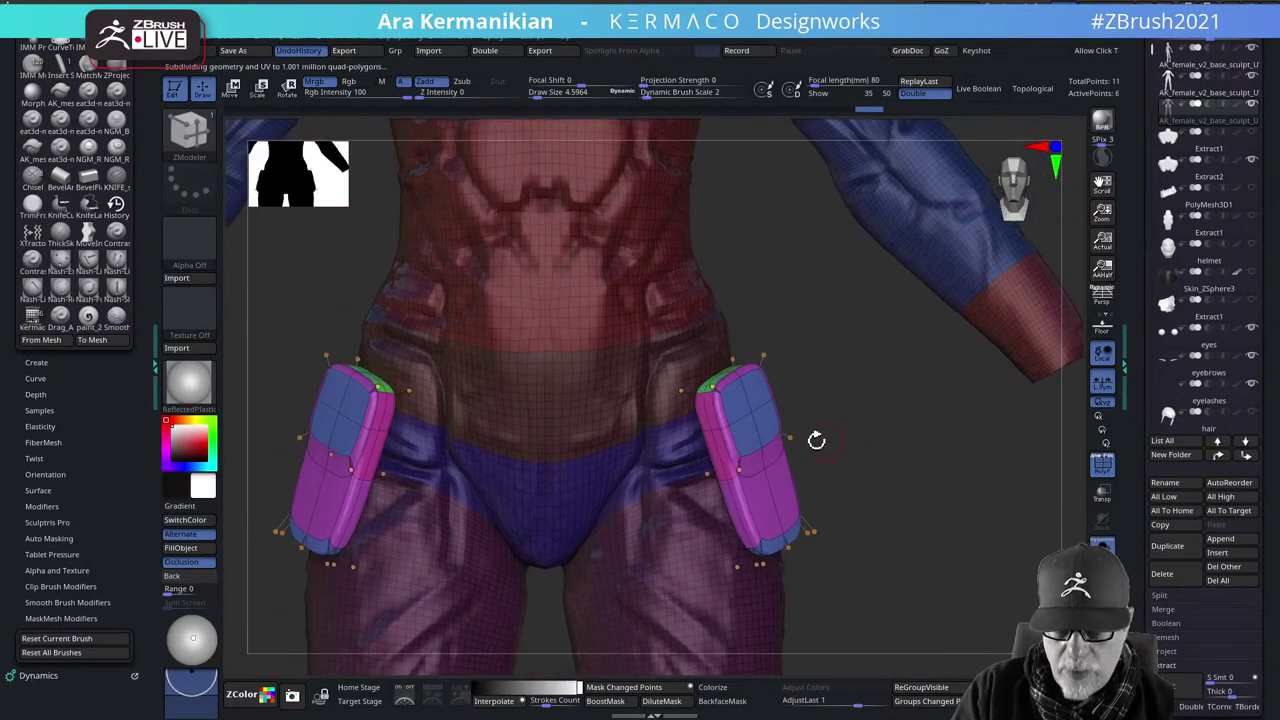
{"action": "left_click_drag", "start_coordinate": [943, 526], "coordinate": [857, 437], "text": "alt"}
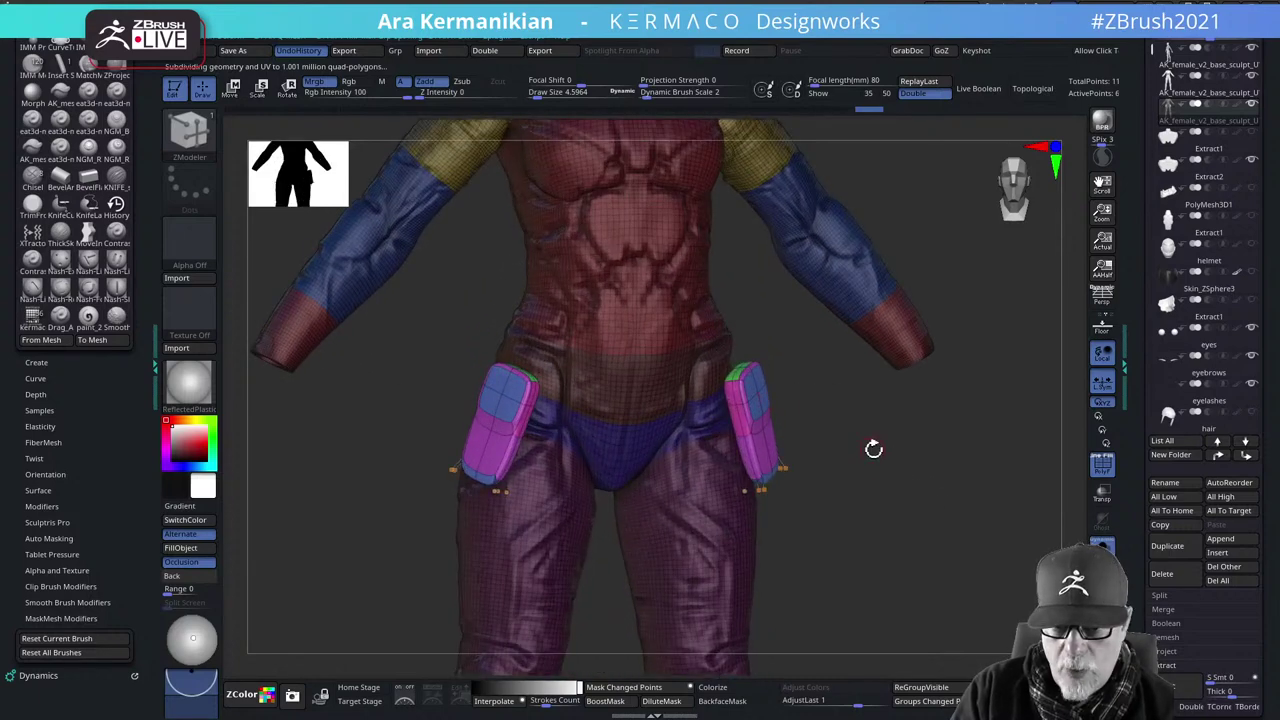
{"action": "key", "text": "shift+d"}
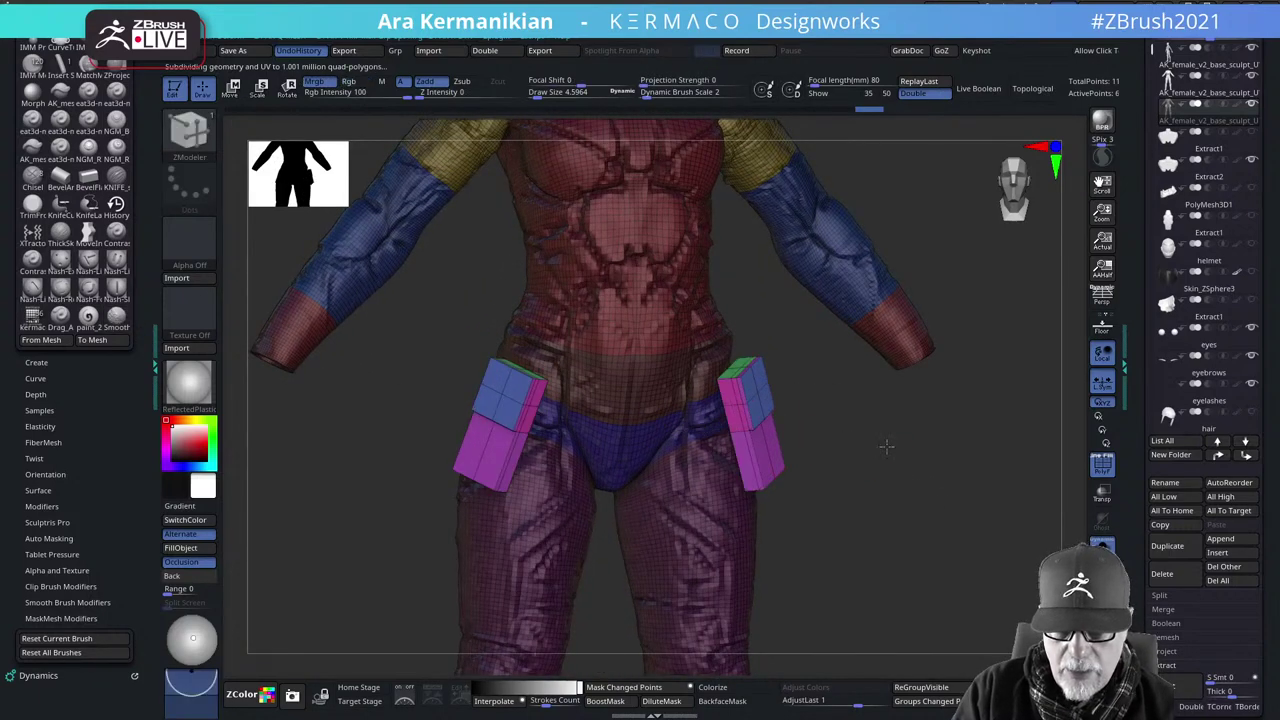
{"action": "left_click_drag", "start_coordinate": [885, 445], "coordinate": [765, 411], "text": "alt"}
{"action": "left_click_drag", "start_coordinate": [883, 480], "coordinate": [974, 466], "text": "alt"}
{"action": "key", "text": "d"}
{"action": "key", "text": "ctrl+space"}
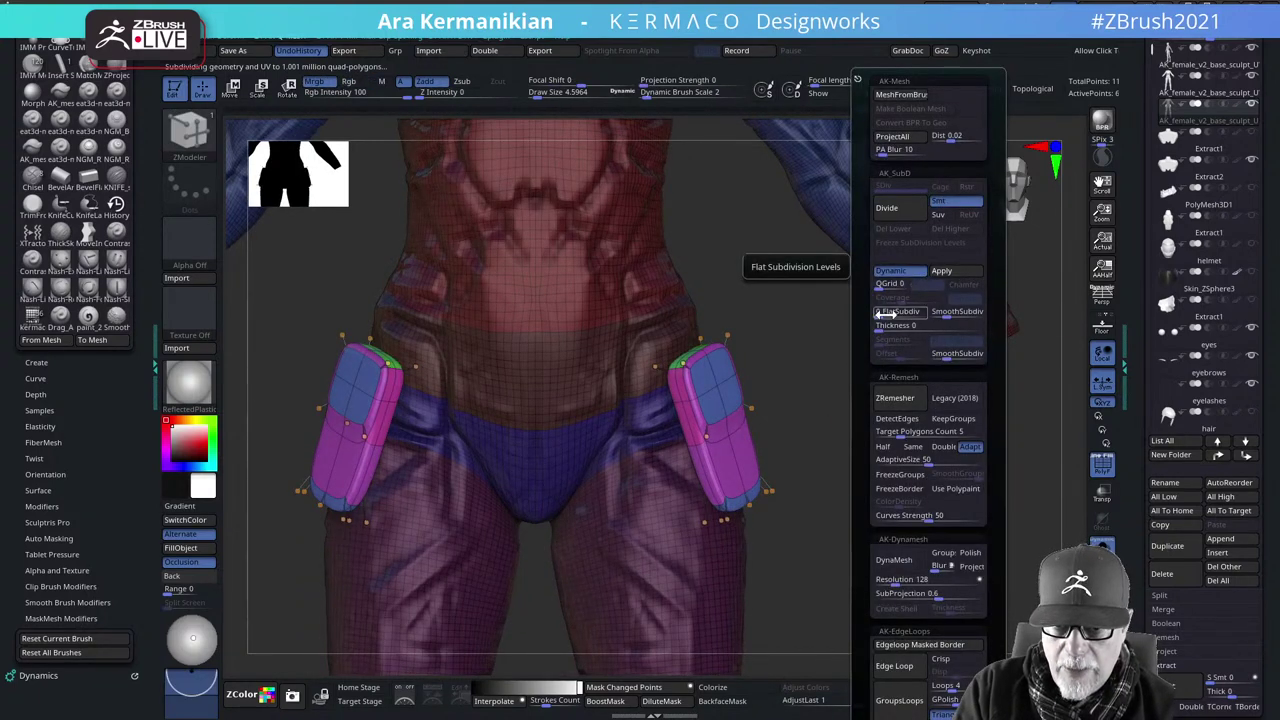
{"action": "left_click_drag", "start_coordinate": [880, 285], "coordinate": [899, 285]}
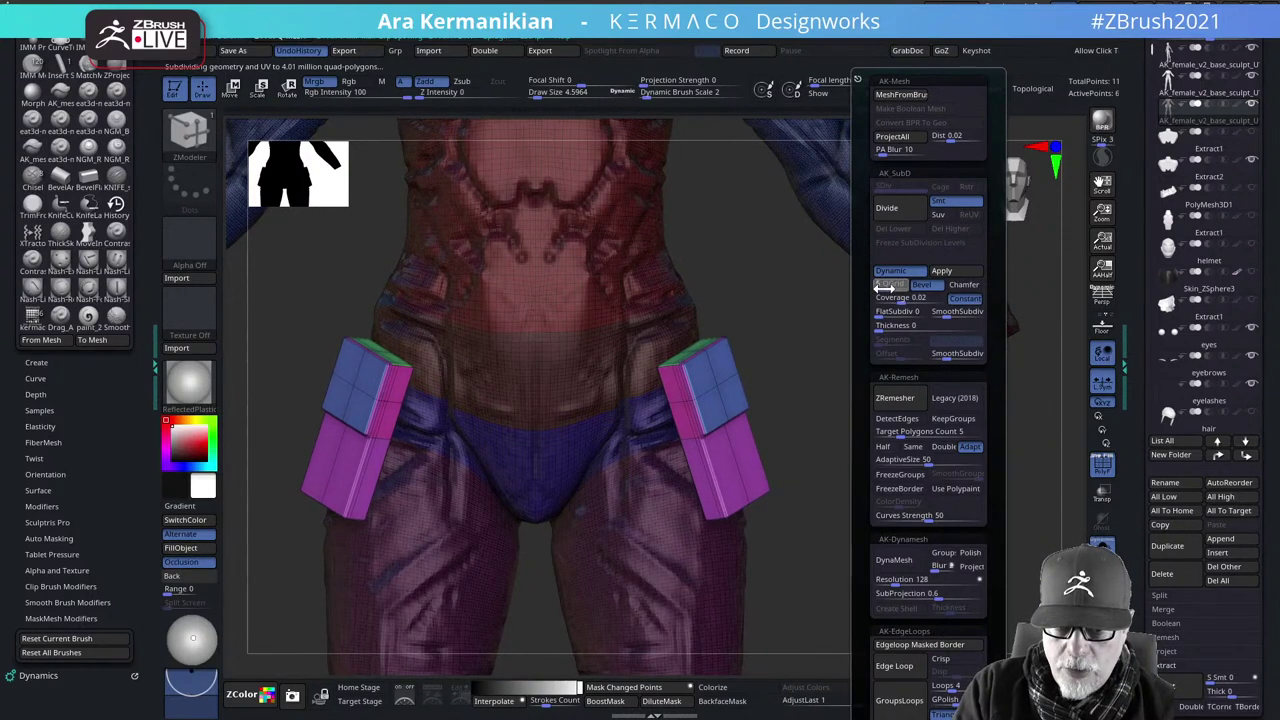
{"action": "mouse_move", "coordinate": [923, 476]}
{"action": "left_mouse_down"}
{"action": "mouse_move", "coordinate": [880, 470]}
{"action": "mouse_move", "coordinate": [921, 478]}
{"action": "left_mouse_up"}
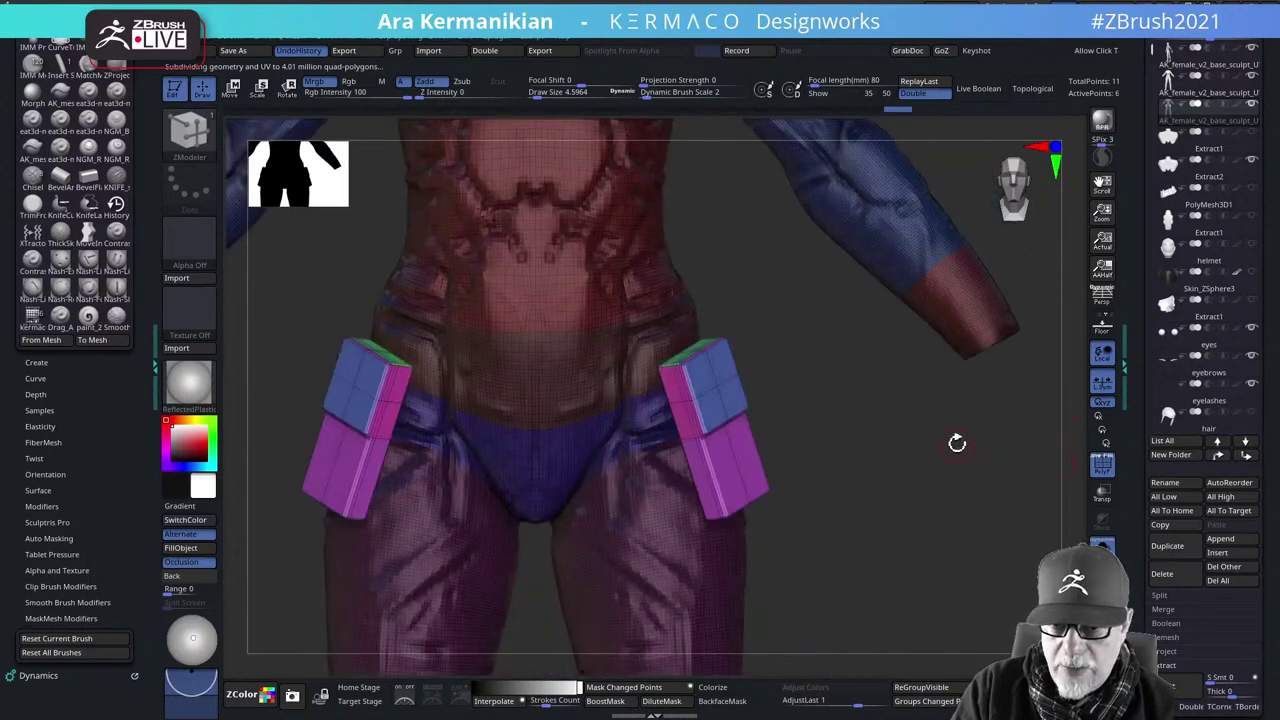
Split the hip blocks from the masked bodysuit copy into their own subtool with Split Masked Points
{"action": "key", "text": "ctrl"}
{"action": "key", "text": "ctrl+space"}
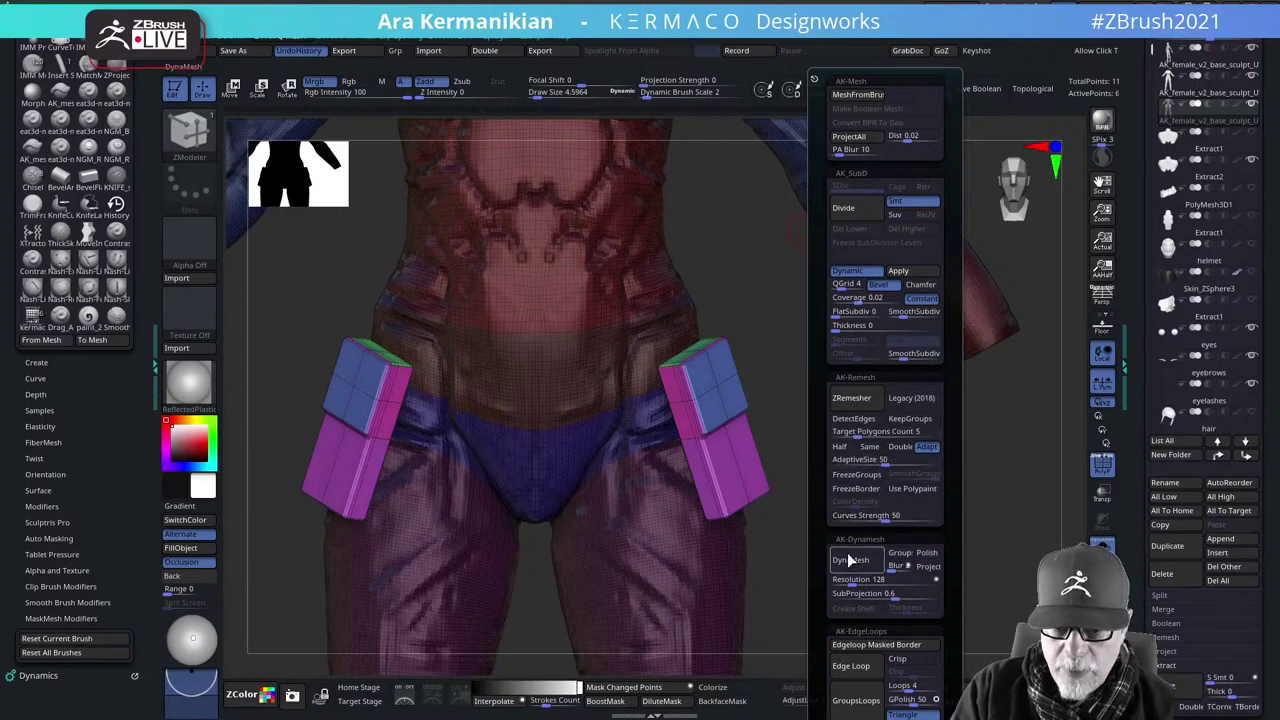
{"action": "key", "text": "ctrl+space"}
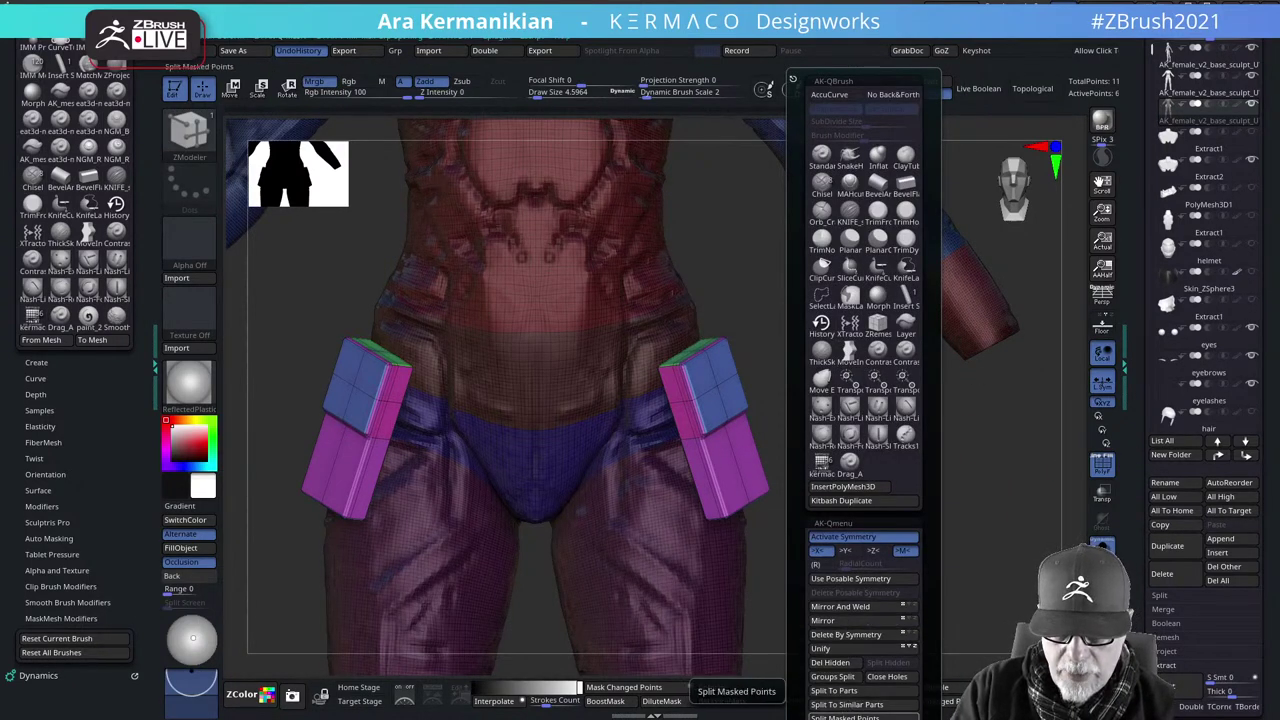
{"action": "left_click", "coordinate": [845, 716]}
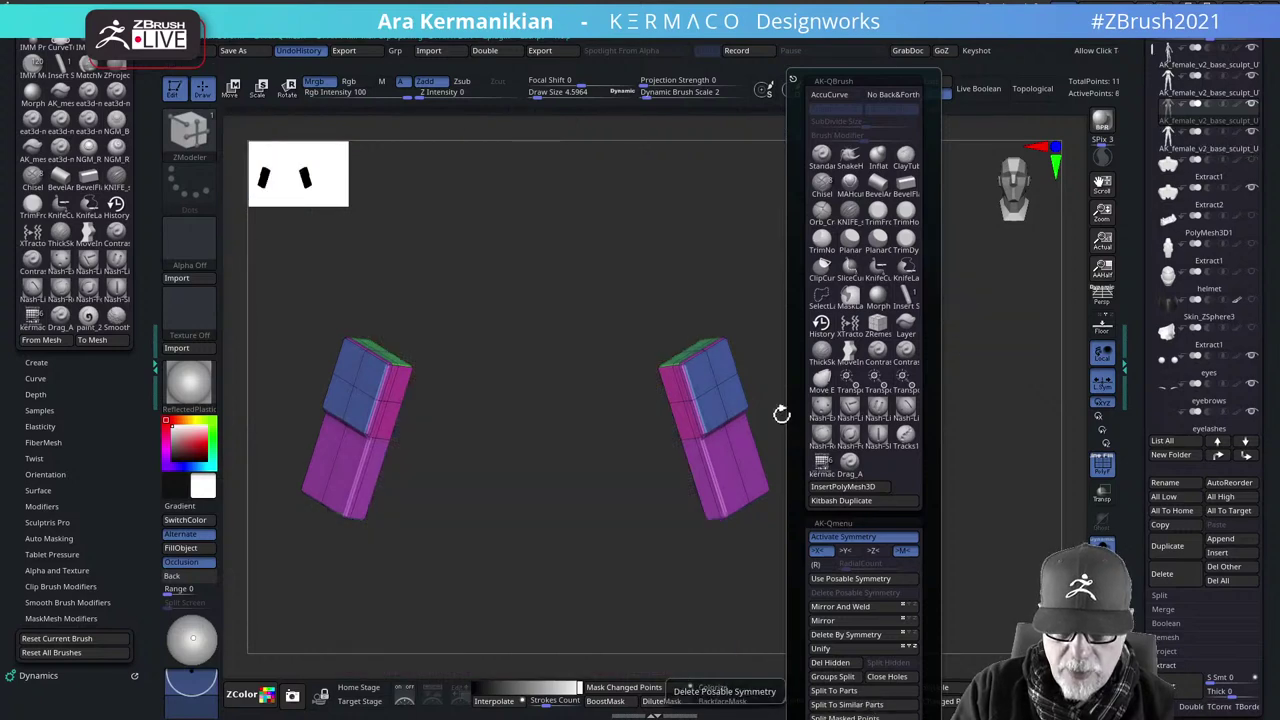
Bring the other subtools back into view with the bodysuit copy hidden, and turn off the polyframe display
{"action": "left_click", "coordinate": [1212, 146]}
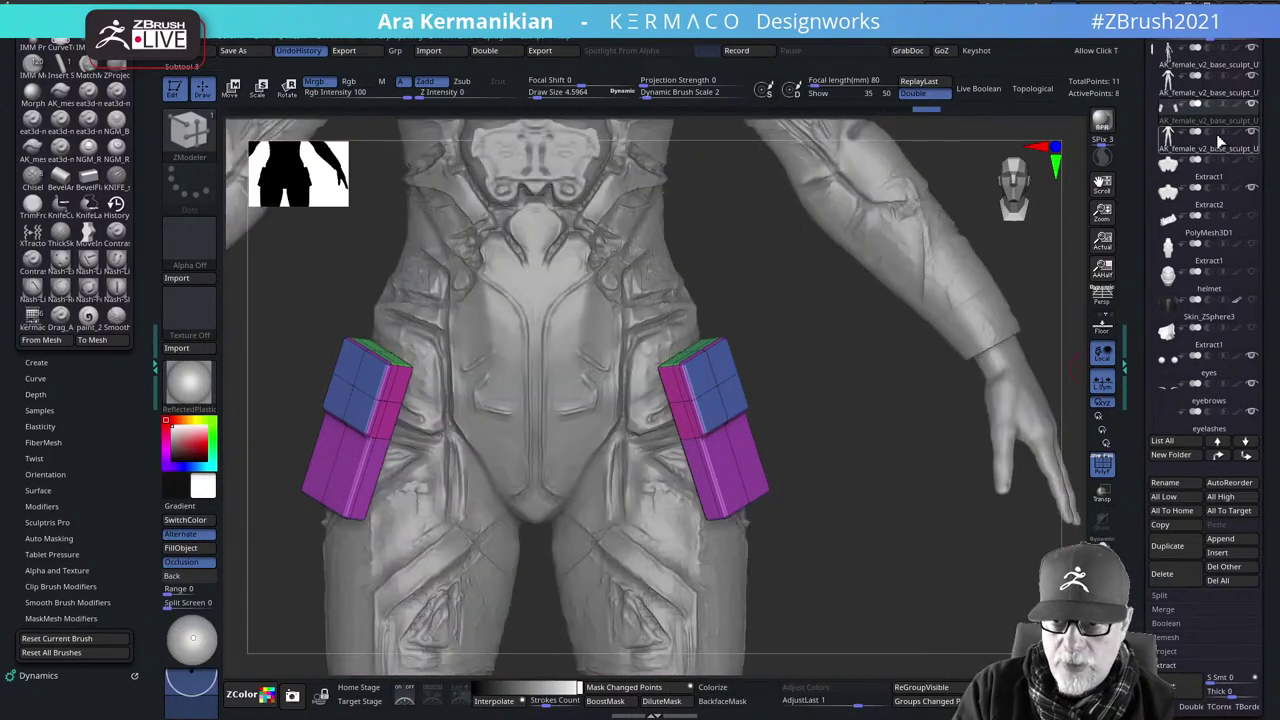
{"action": "mouse_move", "coordinate": [1254, 134]}
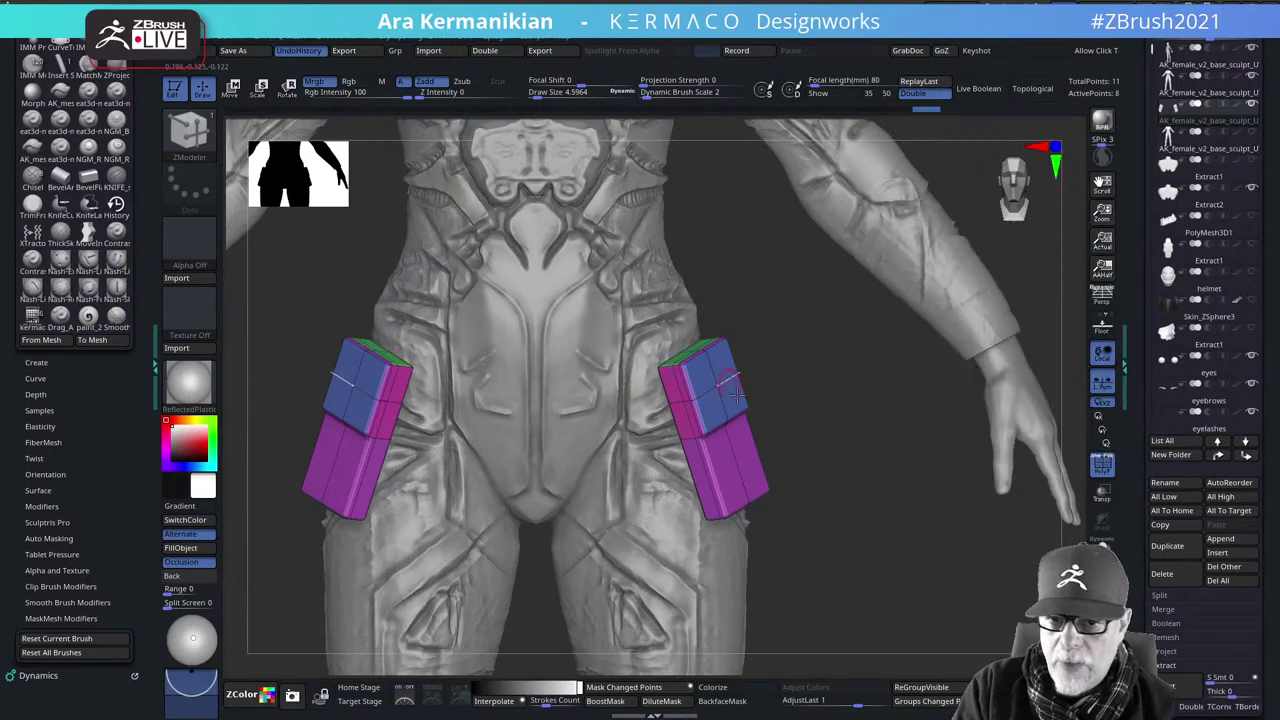
{"action": "key", "text": "f"}
{"action": "left_click", "coordinate": [1112, 463]}
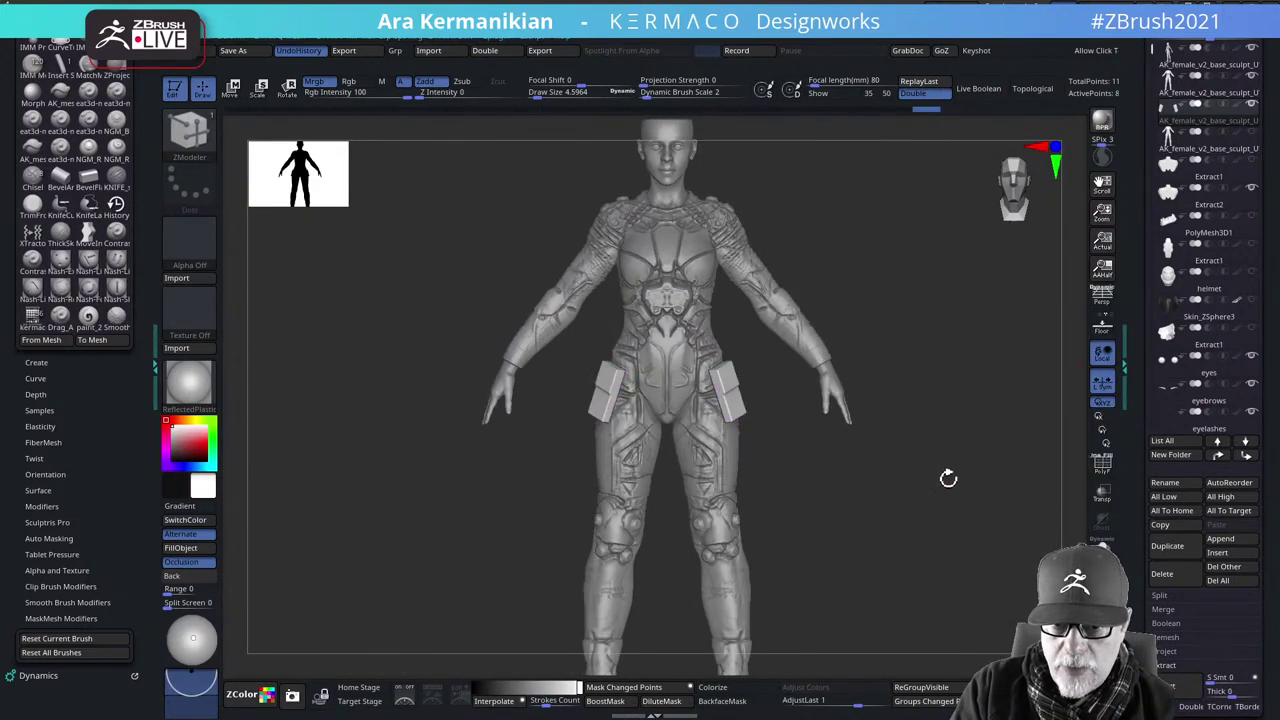
{"action": "left_click_drag", "start_coordinate": [983, 443], "coordinate": [829, 447], "text": "alt"}
{"action": "left_click_drag", "start_coordinate": [813, 509], "coordinate": [781, 519], "text": "alt"}
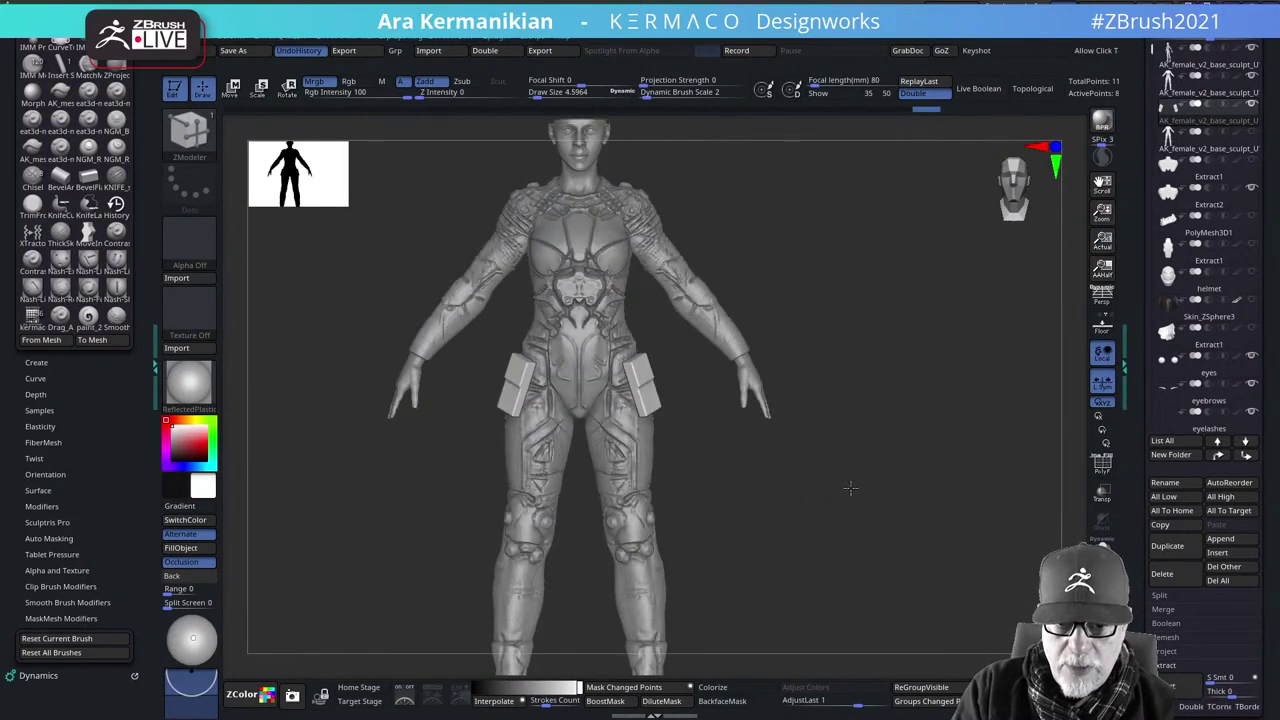
Turn on the polyframe display and frame the hip pouches up close
{"action": "left_click_drag", "start_coordinate": [857, 488], "coordinate": [975, 488]}
{"action": "left_click", "coordinate": [1104, 466]}
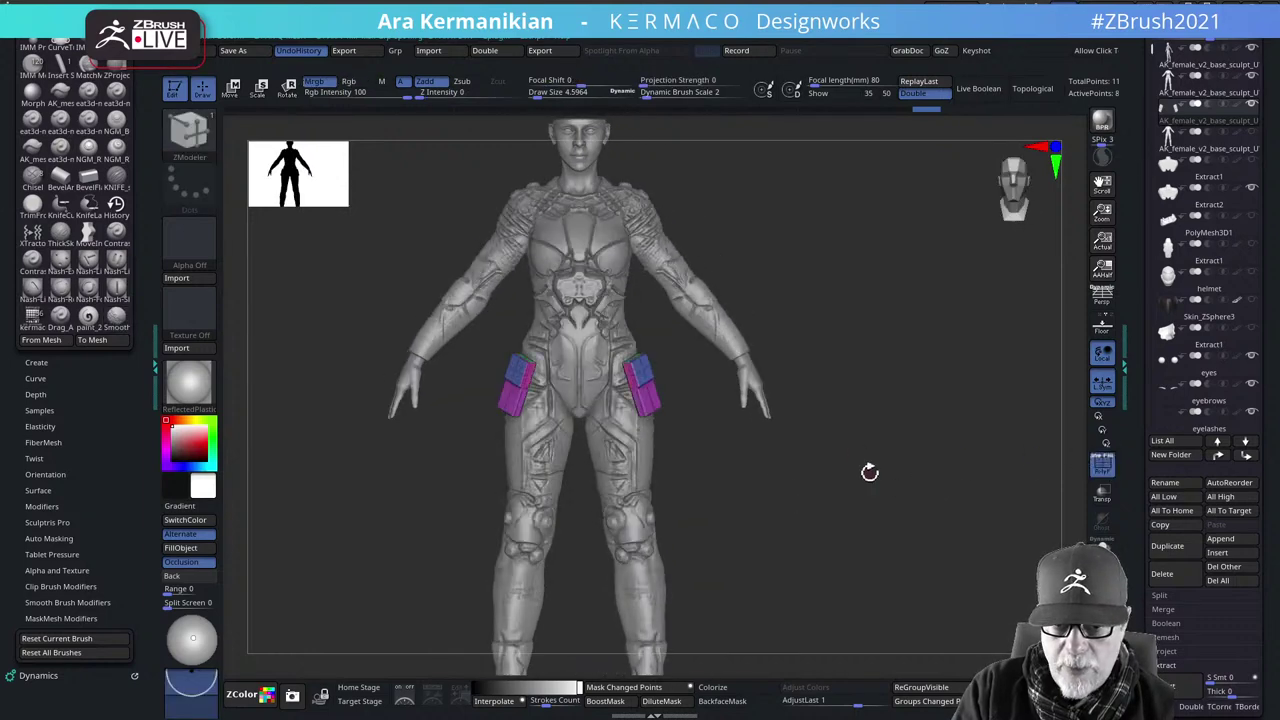
{"action": "left_click_drag", "start_coordinate": [866, 471], "coordinate": [814, 449]}
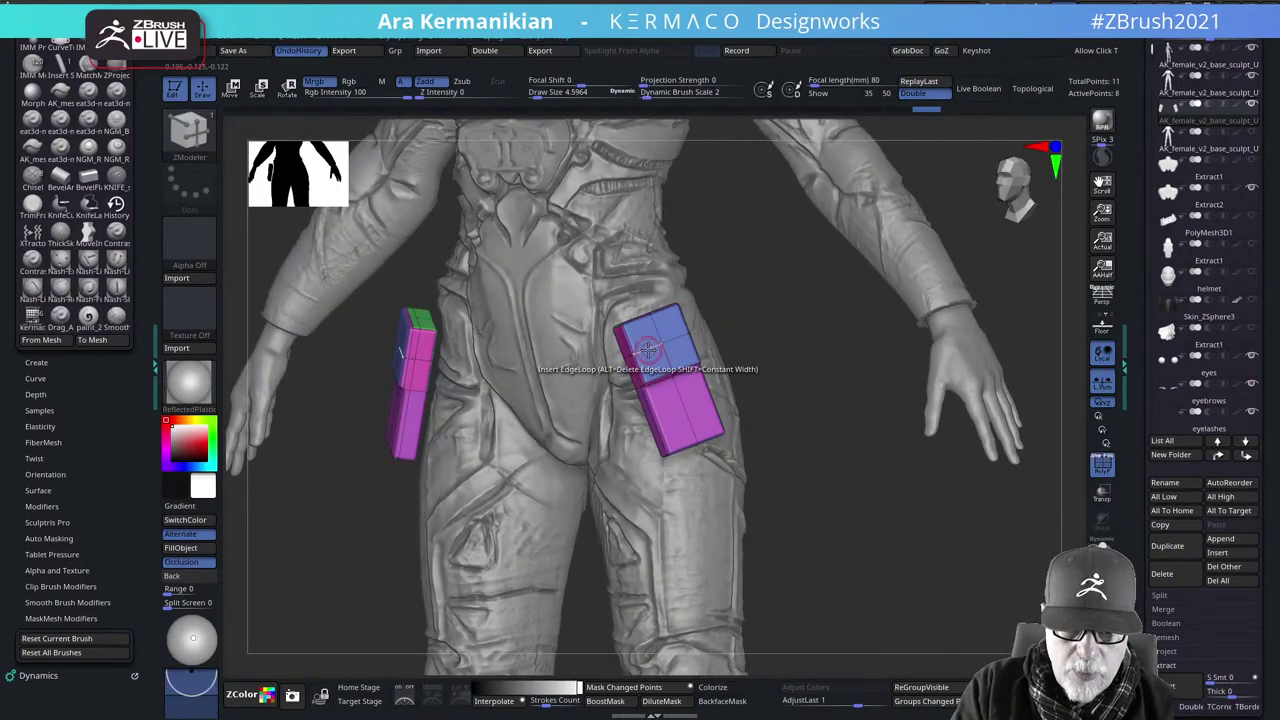
Insert extra lengthwise edge loops across the hip pouches' front faces, using Insert with Multiple EdgeLoops and a specified resolution
{"action": "key", "text": "space"}
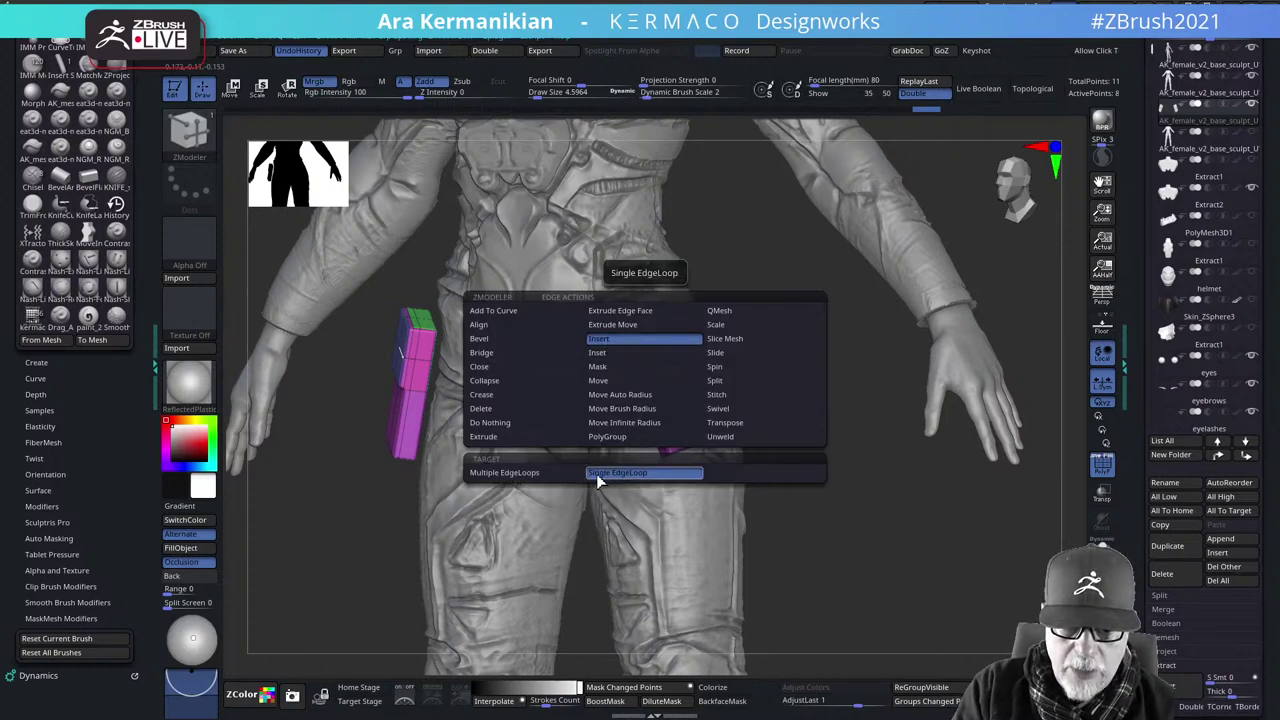
{"action": "left_click", "coordinate": [550, 473]}
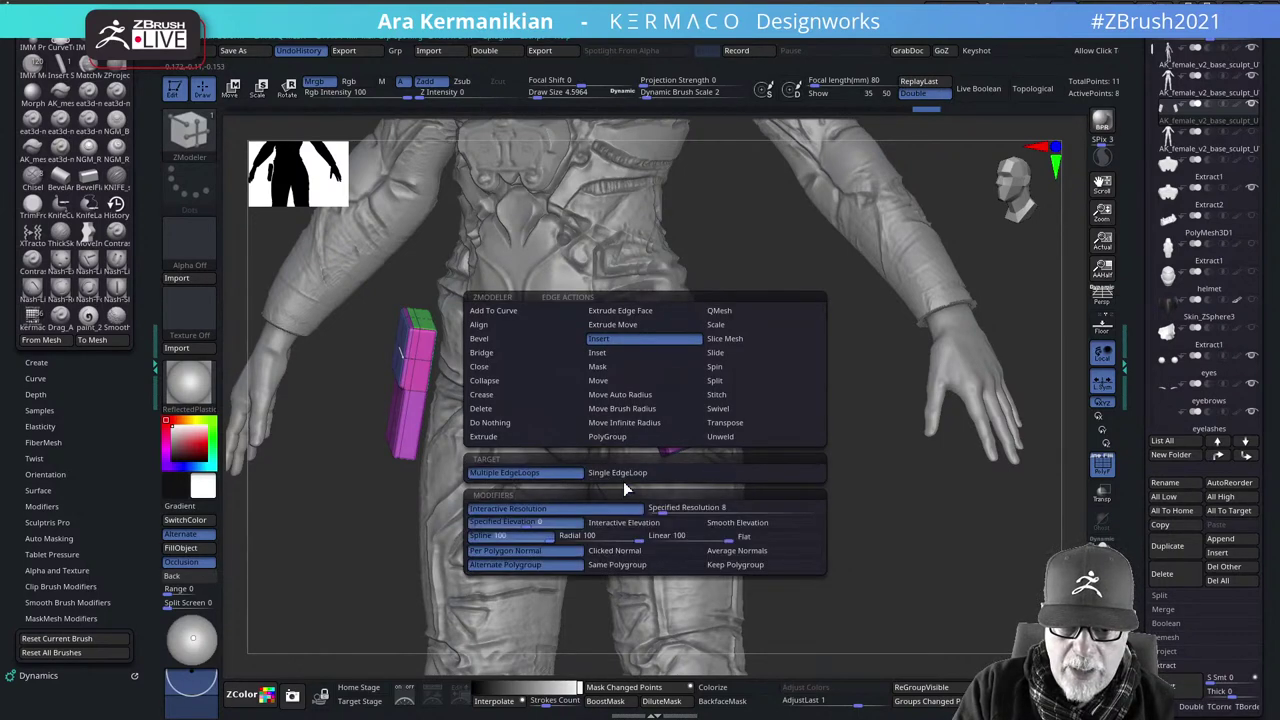
{"action": "left_click", "coordinate": [658, 509]}
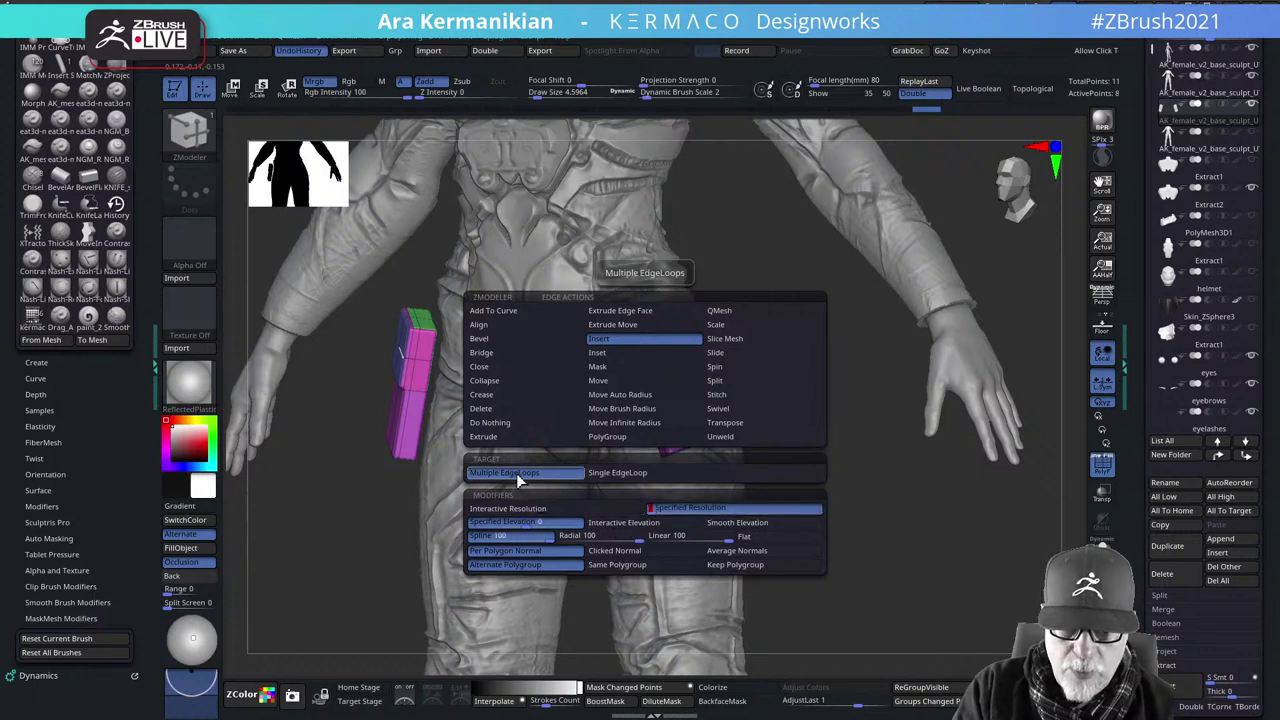
{"action": "type", "text": "3"}
{"action": "key", "text": "Return"}
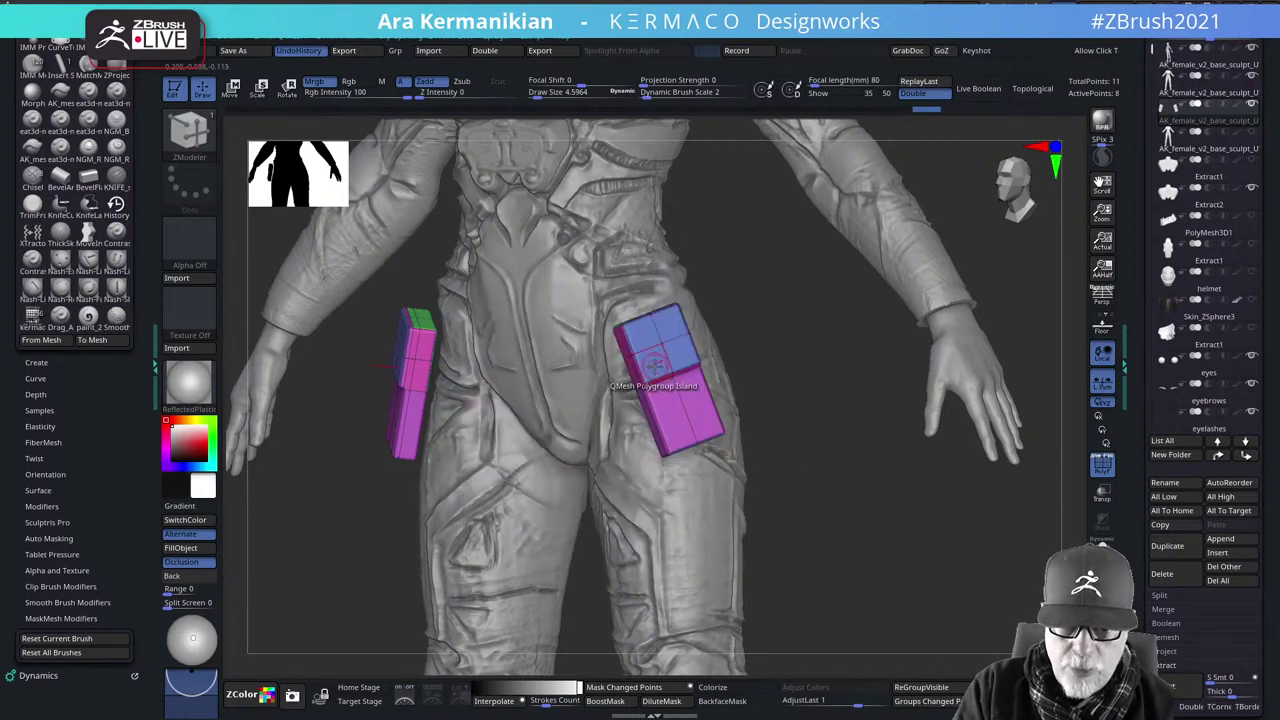
{"action": "left_click", "coordinate": [654, 342]}
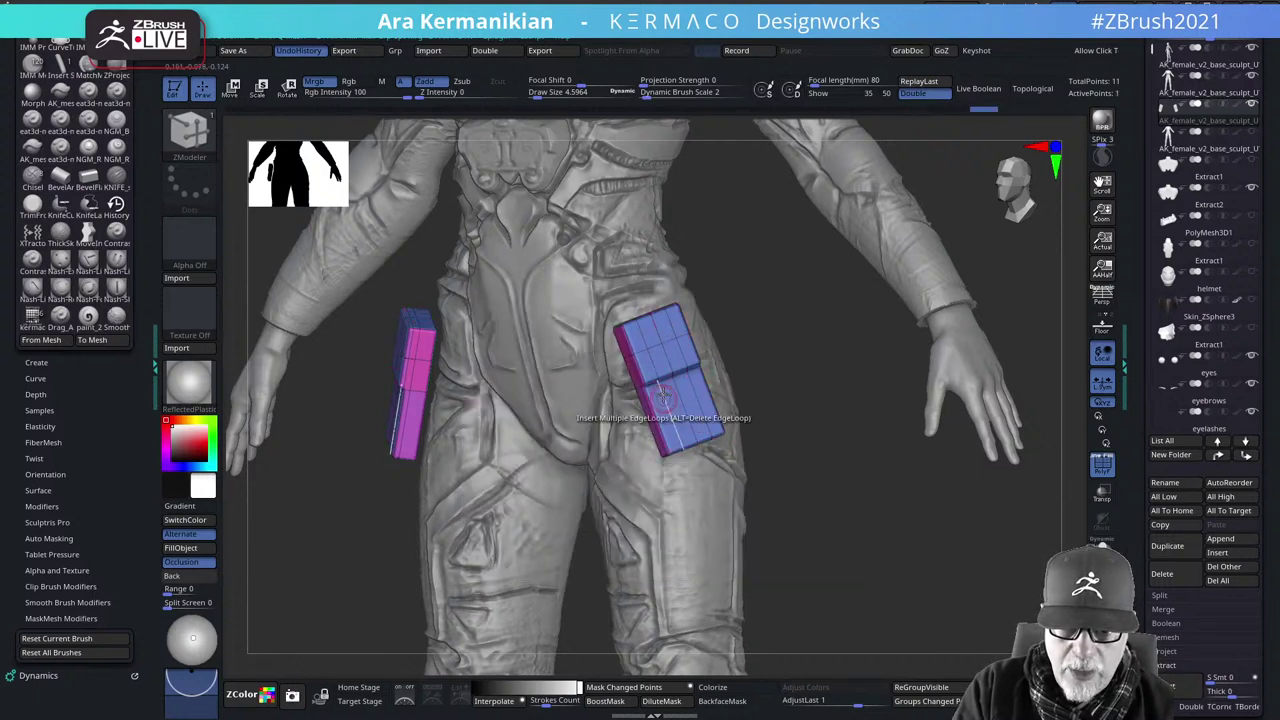
Try to slide the hip pouch's lower side edge using Slide with the EdgeLoop Partial target
{"action": "left_click_drag", "start_coordinate": [849, 523], "coordinate": [808, 466]}
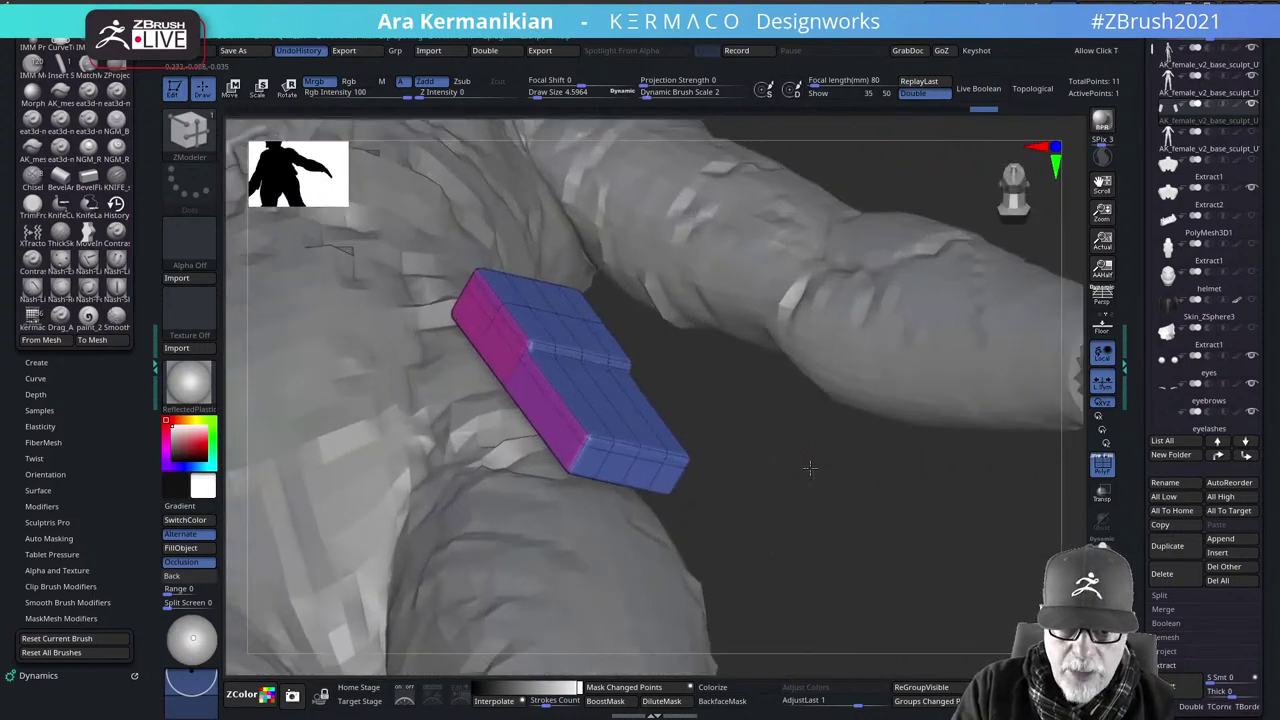
{"action": "key", "text": "space"}
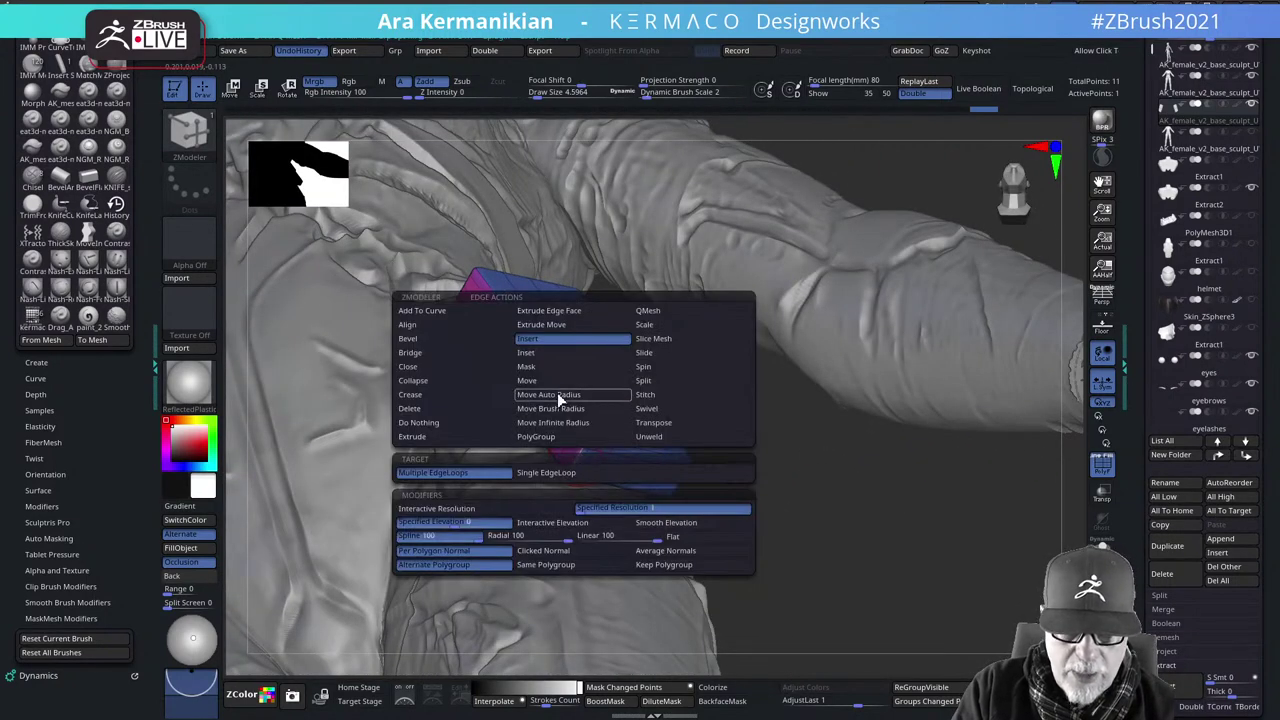
{"action": "left_click", "coordinate": [645, 356]}
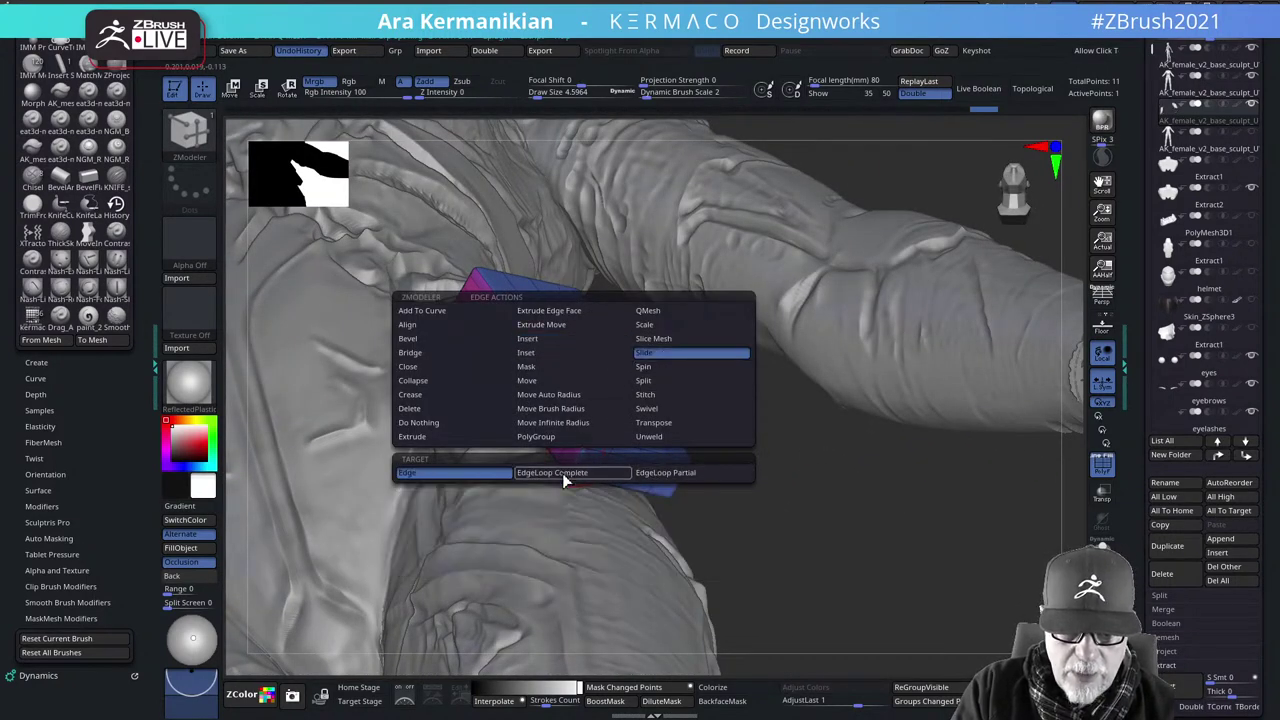
{"action": "left_click", "coordinate": [668, 474]}
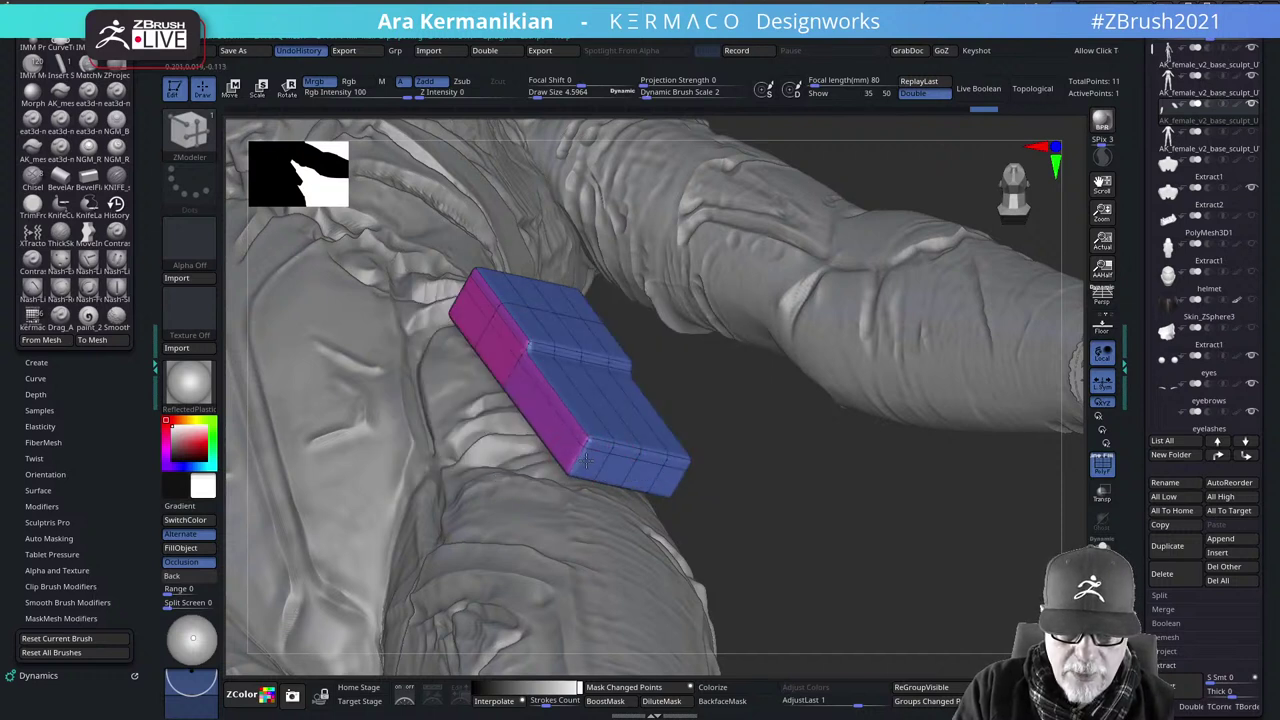
{"action": "left_click_drag", "start_coordinate": [586, 460], "coordinate": [598, 462]}
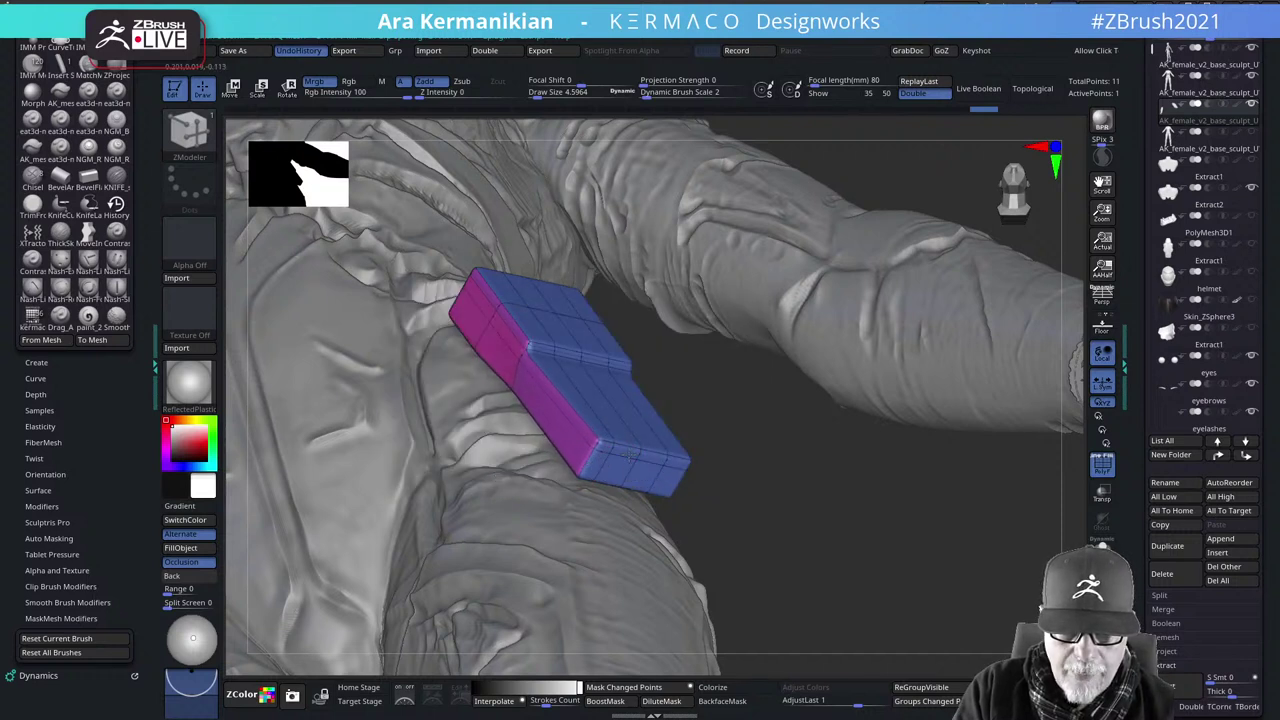
{"action": "key", "text": "space"}
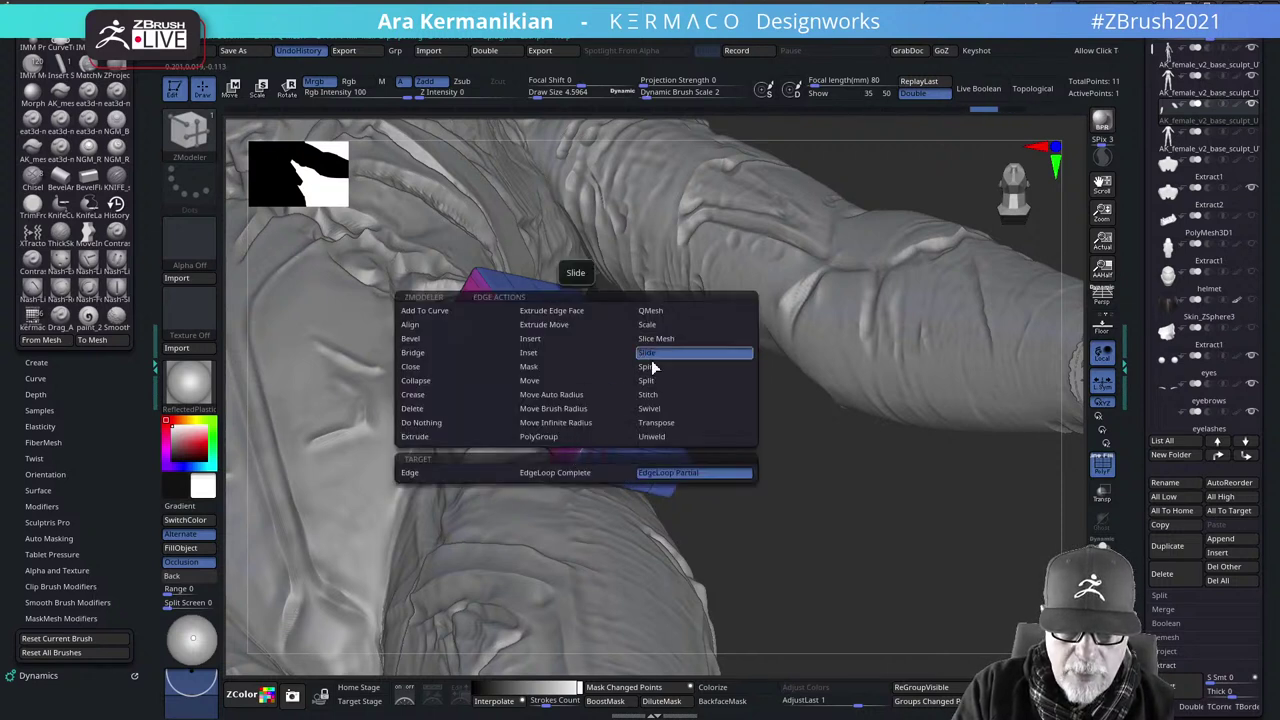
{"action": "left_click", "coordinate": [545, 472]}
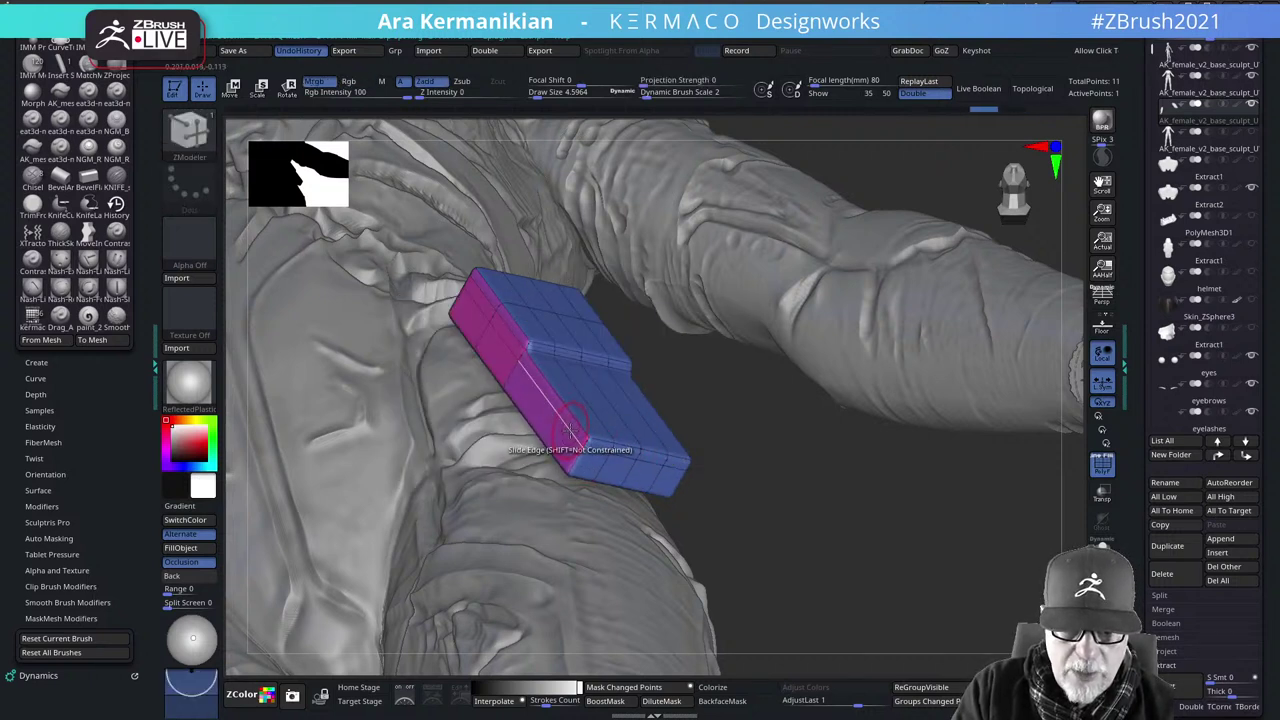
Set the edge action back to Insert with Multiple EdgeLoops for the pouch's side edge
{"action": "key", "text": "space"}
{"action": "left_click", "coordinate": [543, 338]}
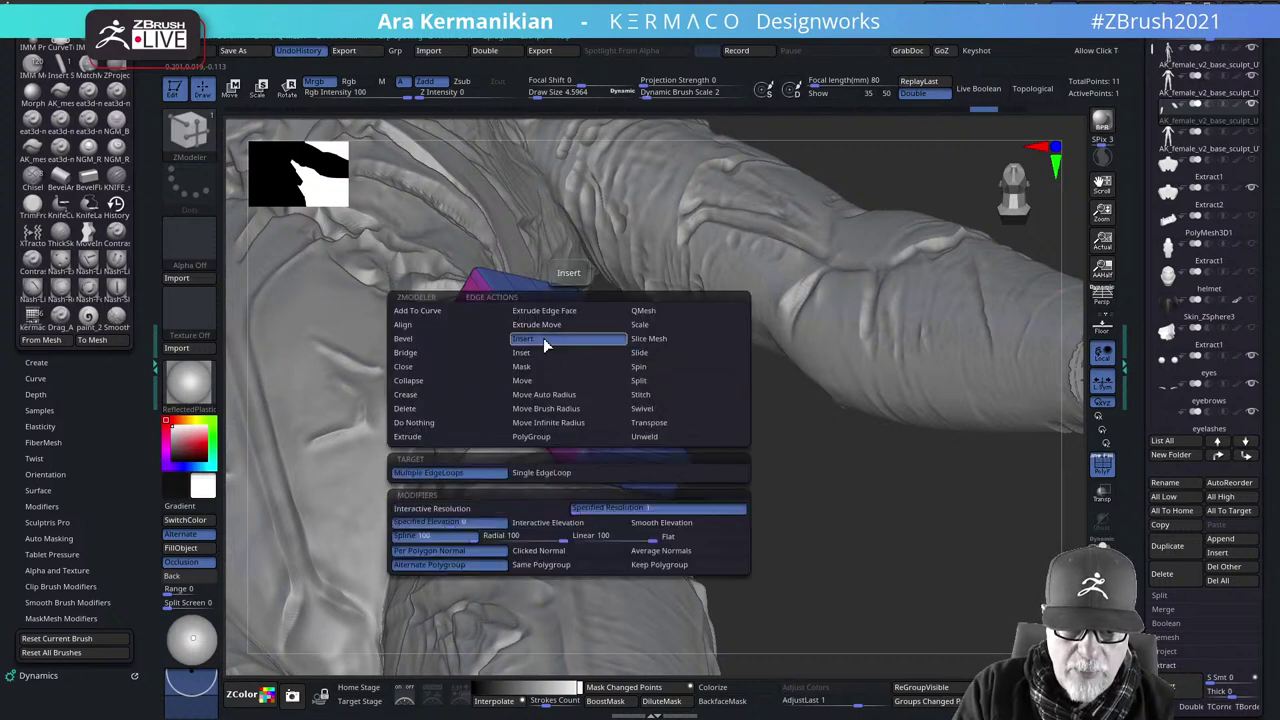
{"action": "key", "text": "space"}
{"action": "left_click", "coordinate": [574, 423]}
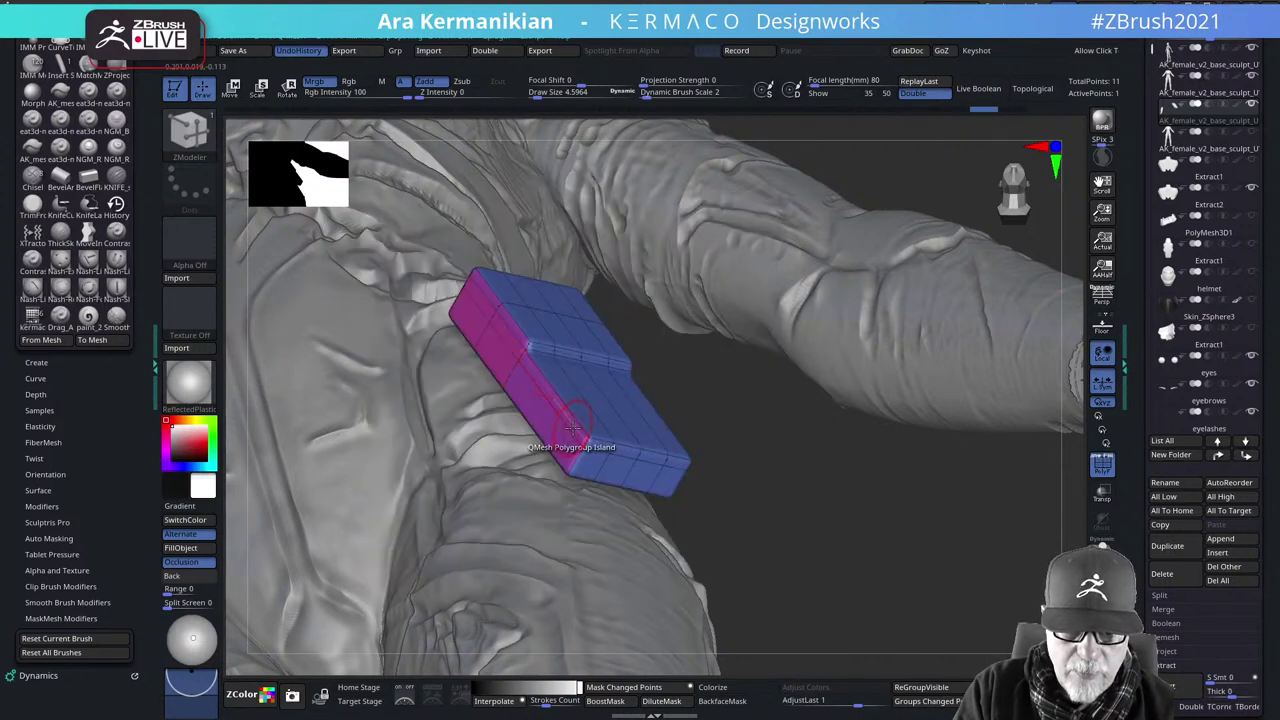
Set the ZModeler edge action to Slide and check the thigh pouch's shape from the side and front
{"action": "key", "text": "space"}
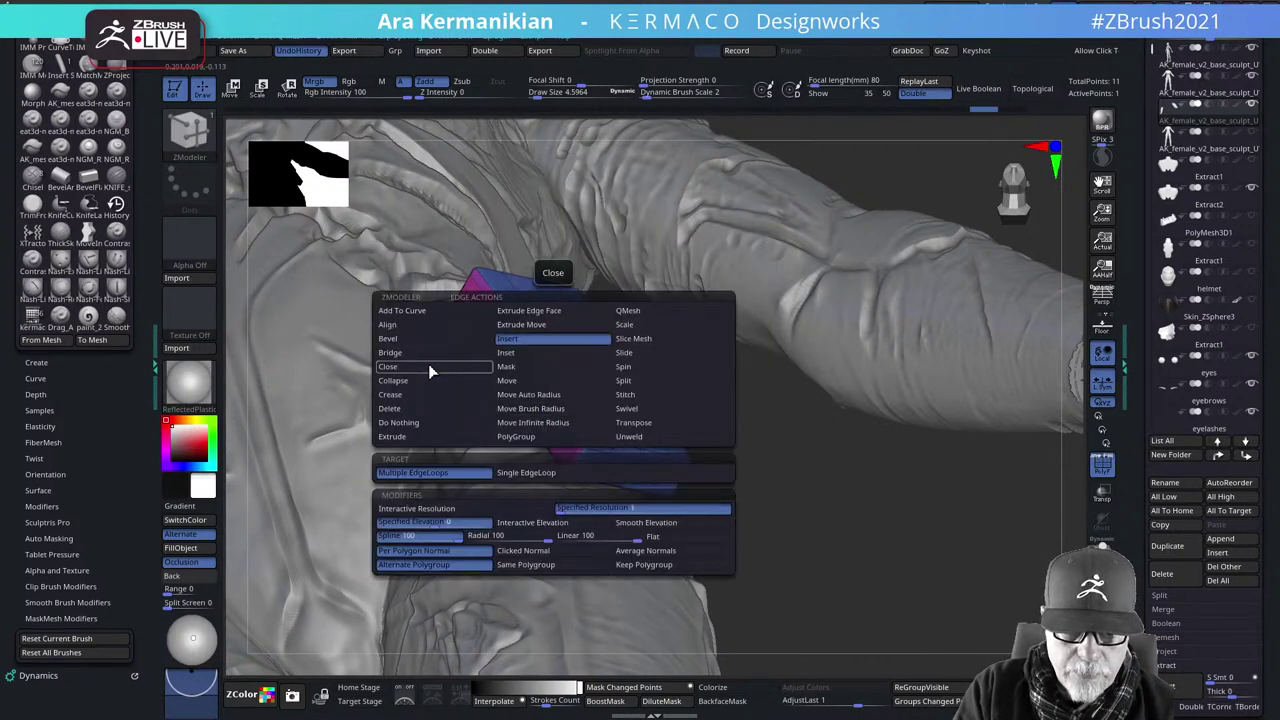
{"action": "key", "text": "space"}
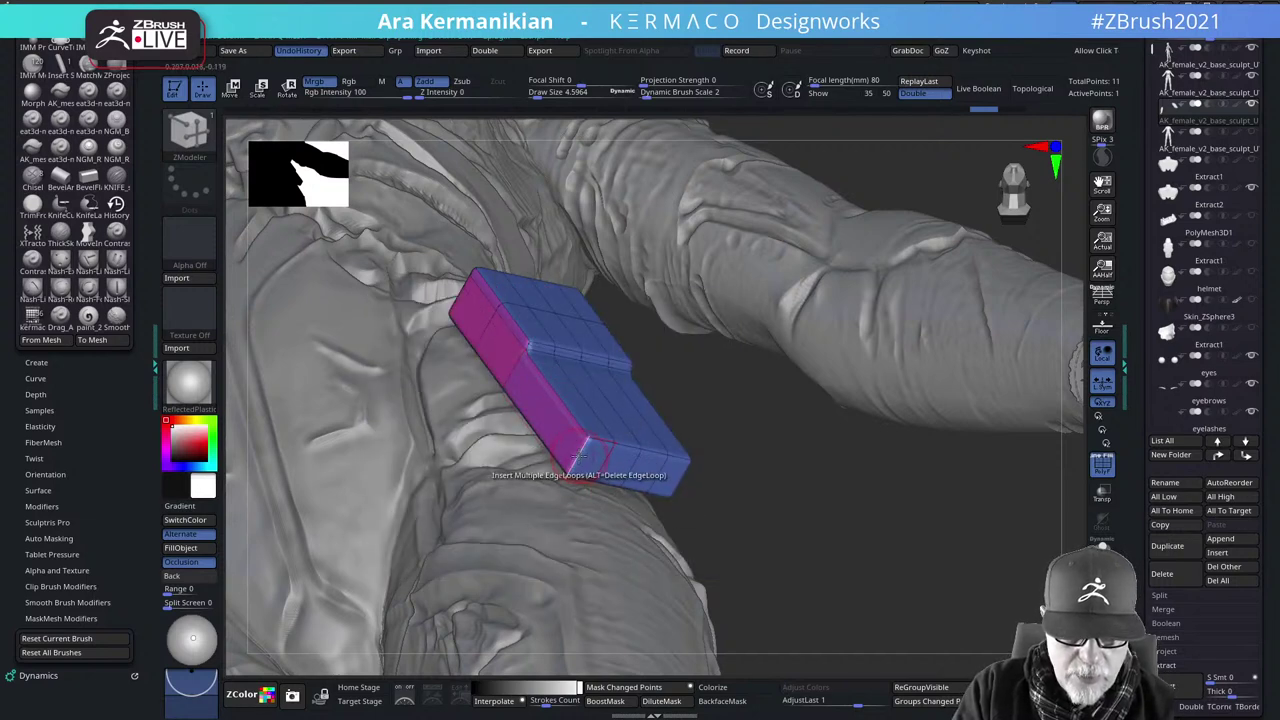
{"action": "key", "text": "space"}
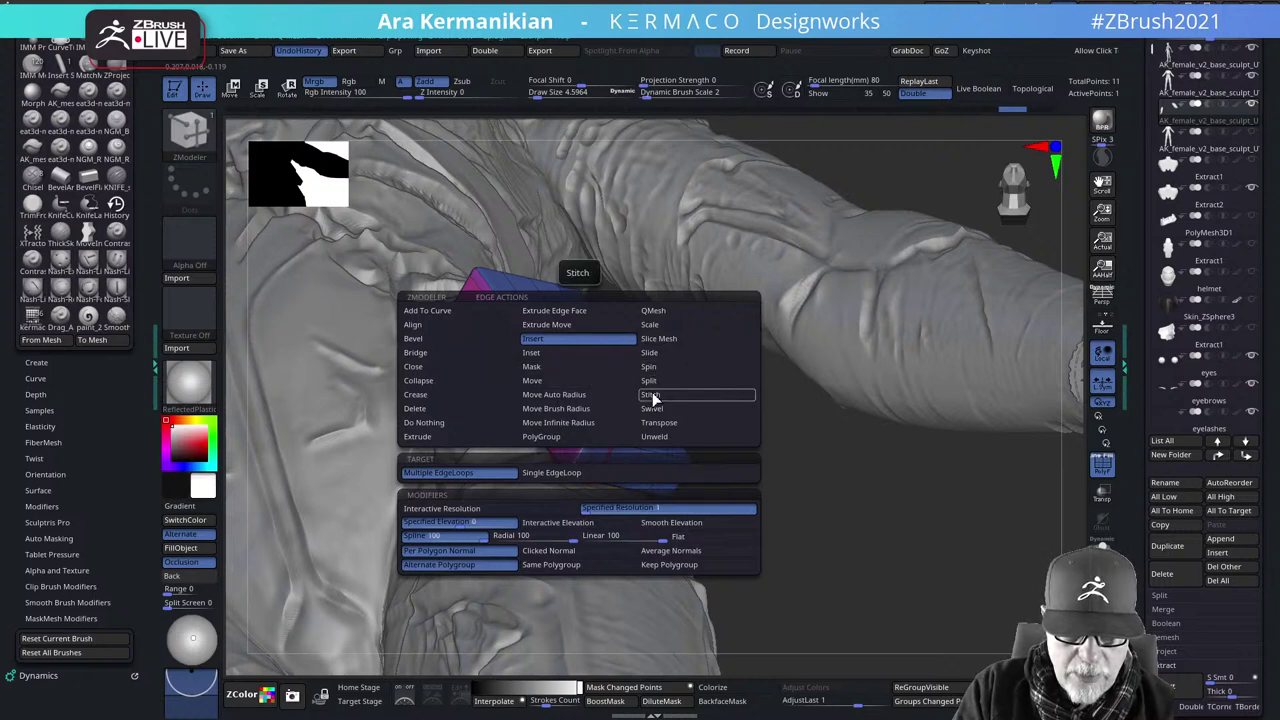
{"action": "left_click", "coordinate": [654, 354]}
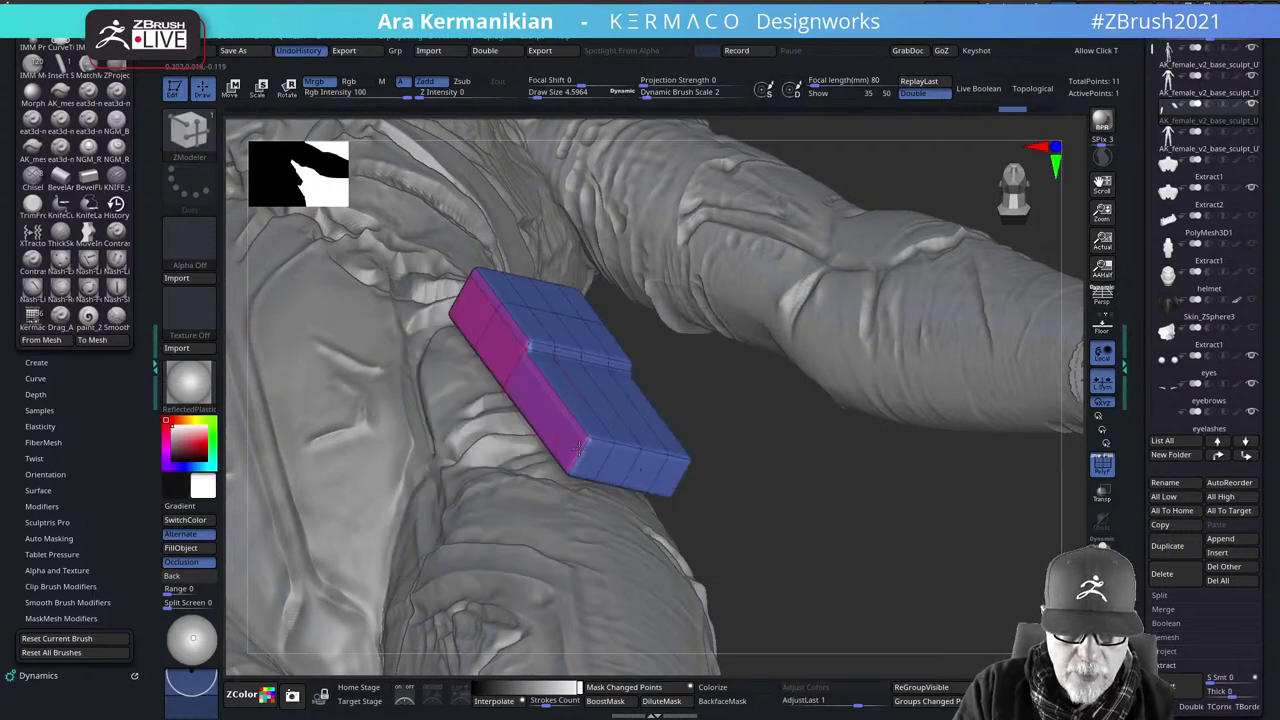
{"action": "left_click_drag", "start_coordinate": [815, 507], "coordinate": [712, 495]}
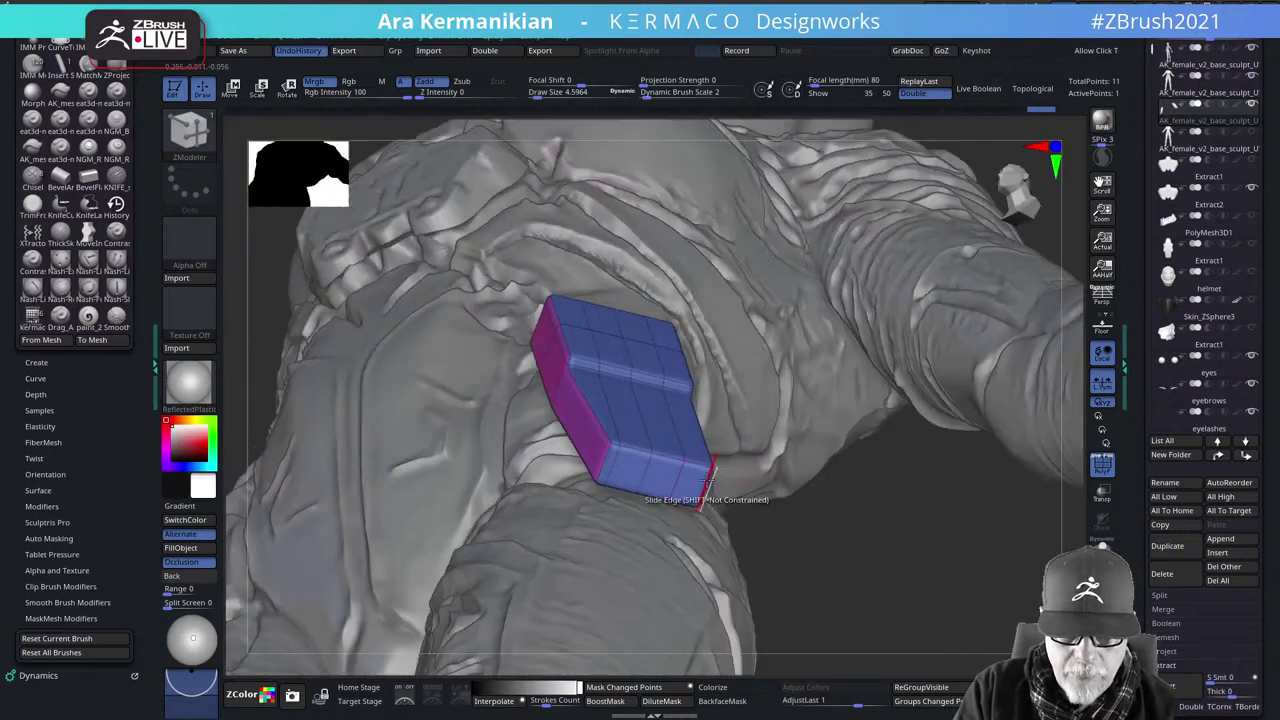
{"action": "left_click_drag", "start_coordinate": [800, 535], "coordinate": [575, 522]}
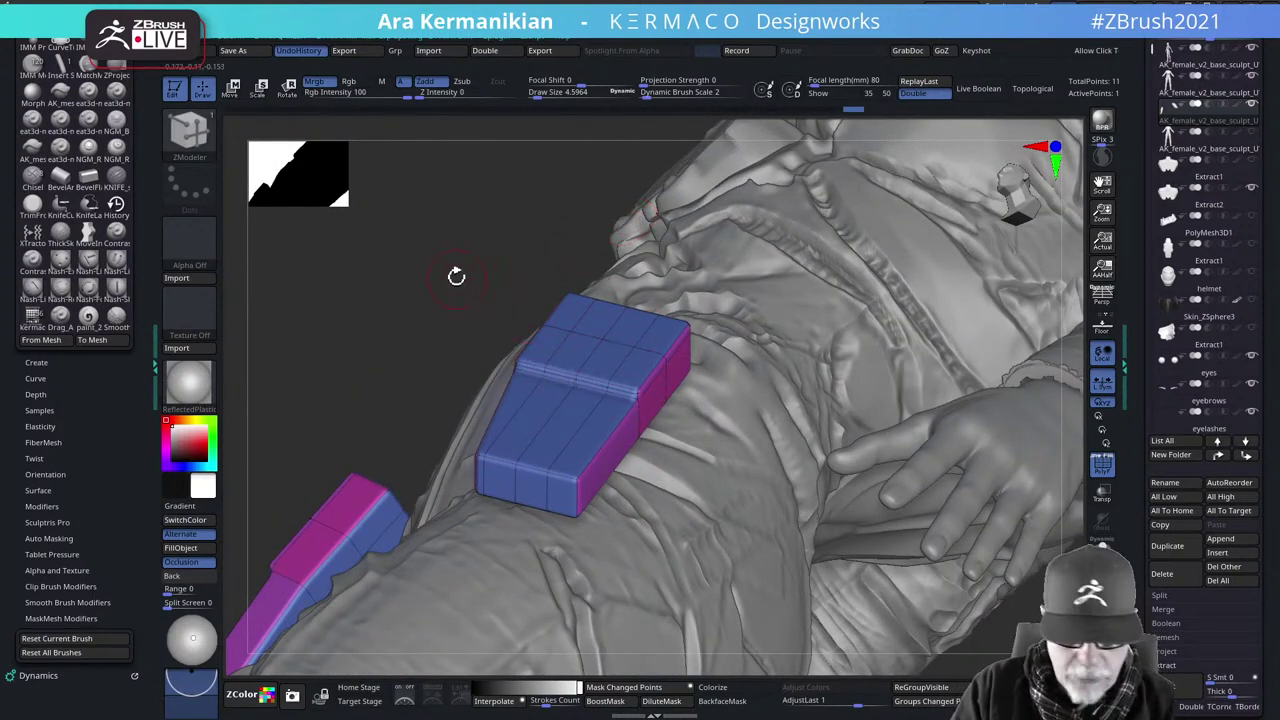
{"action": "left_click_drag", "start_coordinate": [456, 277], "coordinate": [769, 374]}
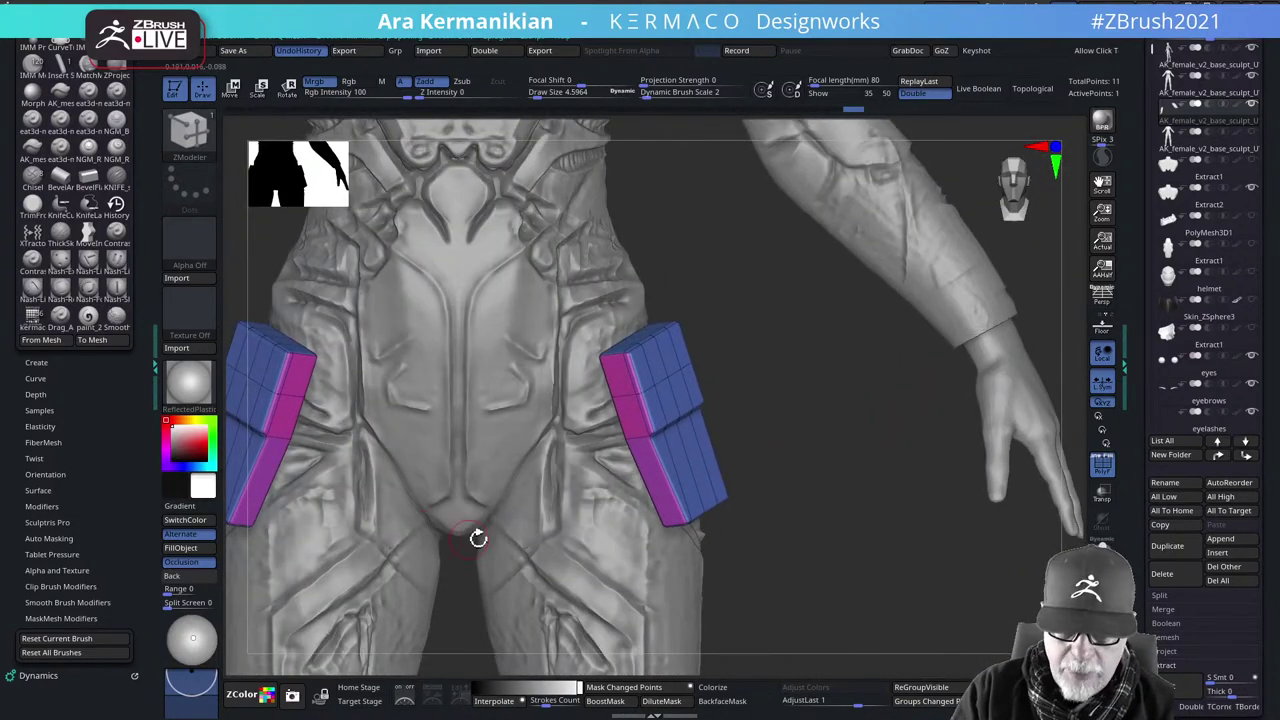
{"action": "left_click_drag", "start_coordinate": [857, 428], "coordinate": [826, 376], "text": "alt"}
{"action": "left_click_drag", "start_coordinate": [890, 533], "coordinate": [846, 510]}
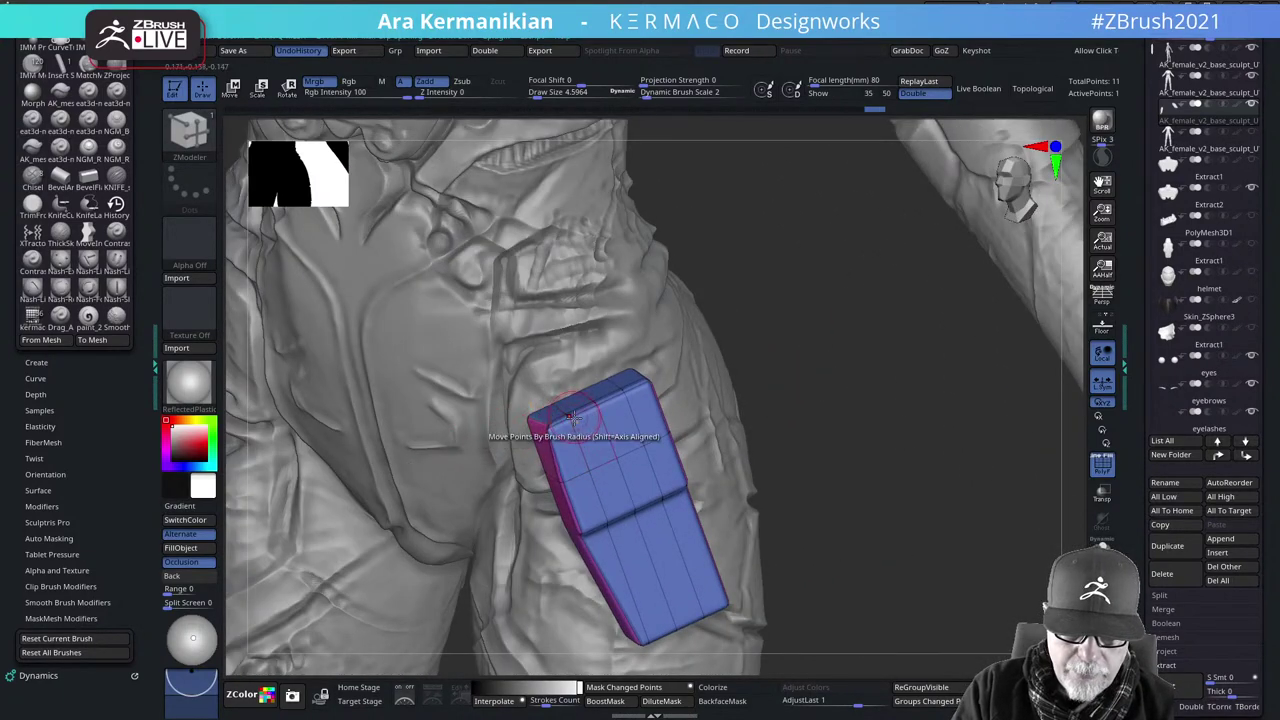
Try to adjust the pouch's upper corner point and QMesh its Polygroup Island, undoing the changes
{"action": "key", "text": "ctrl+z"}
{"action": "left_click_drag", "start_coordinate": [537, 415], "coordinate": [545, 418]}
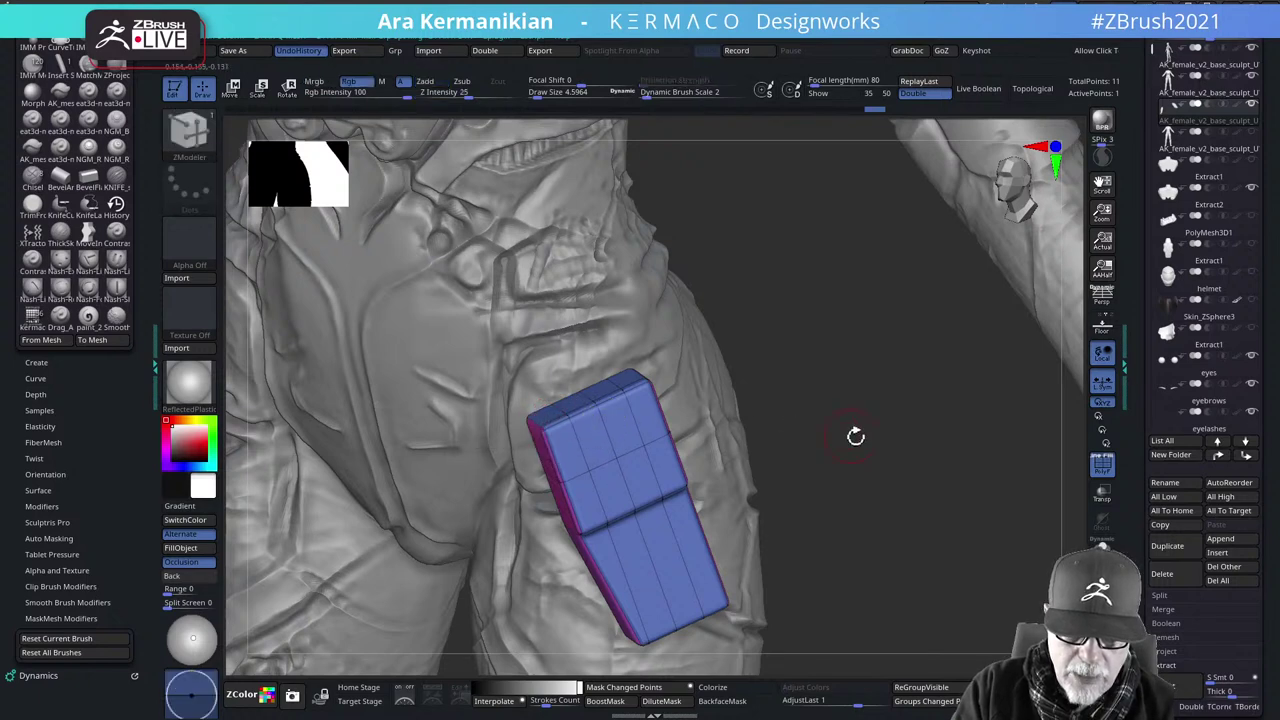
{"action": "left_click_drag", "start_coordinate": [857, 434], "coordinate": [812, 503]}
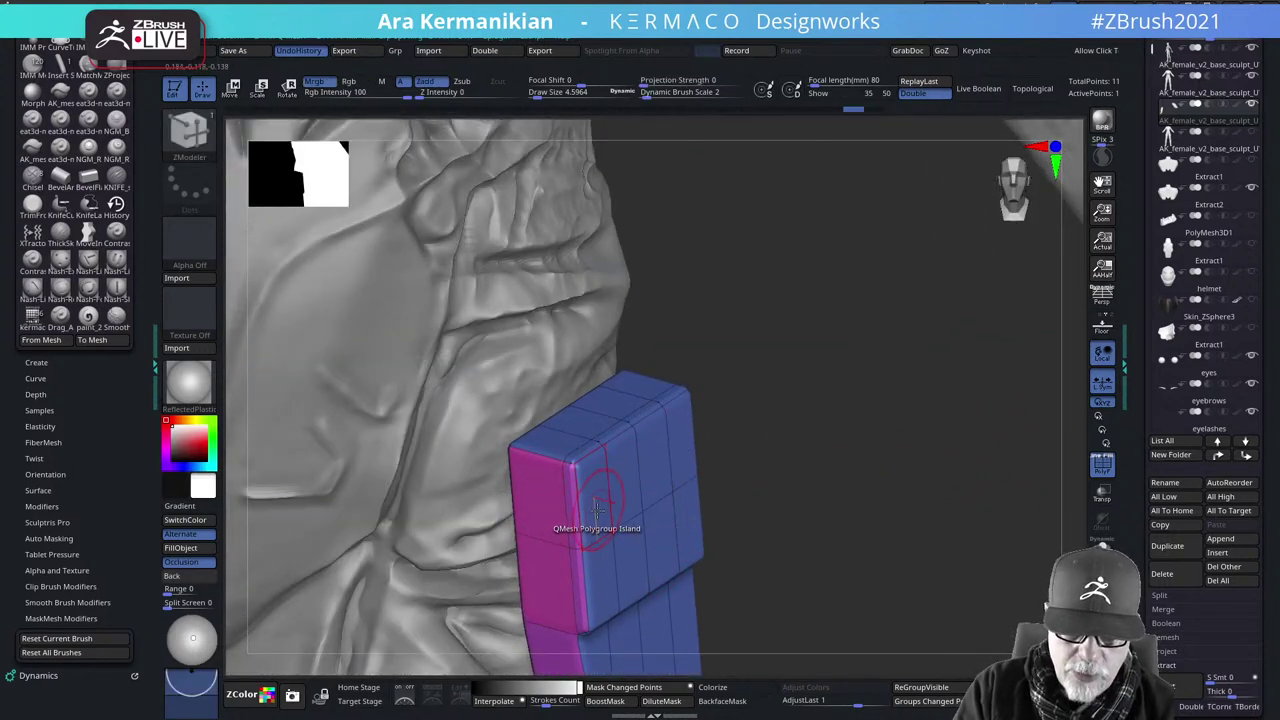
{"action": "left_click_drag", "start_coordinate": [598, 511], "coordinate": [631, 499]}
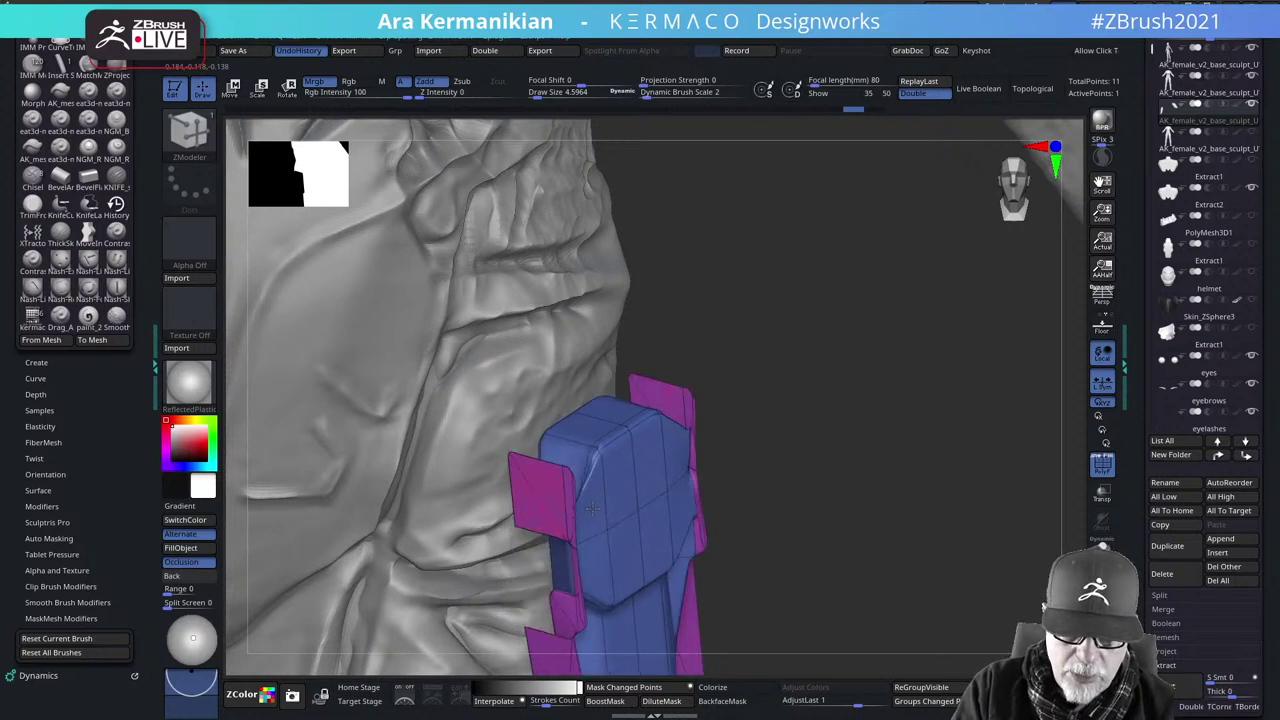
{"action": "key", "text": "ctrl+z"}
Switch the QMesh target to Flat Island and push the pouch's raised upper panel flush with the lower part
{"action": "key", "text": "space"}
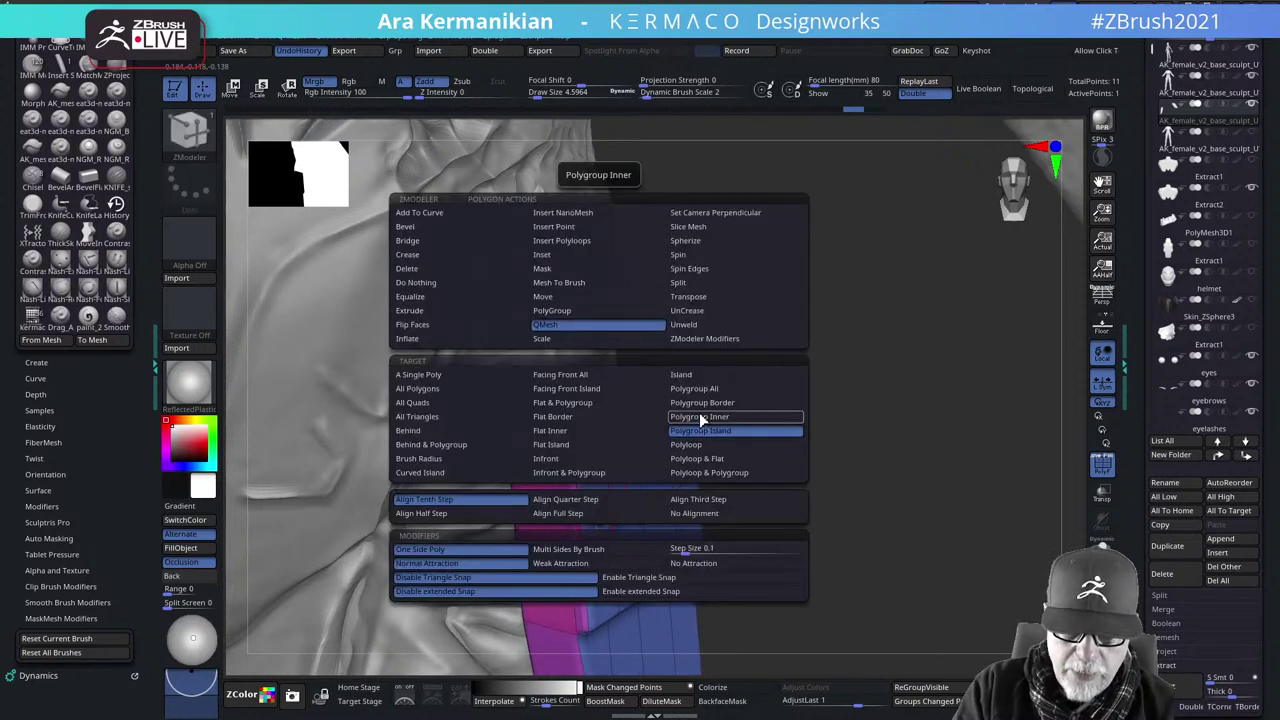
{"action": "left_click", "coordinate": [568, 445]}
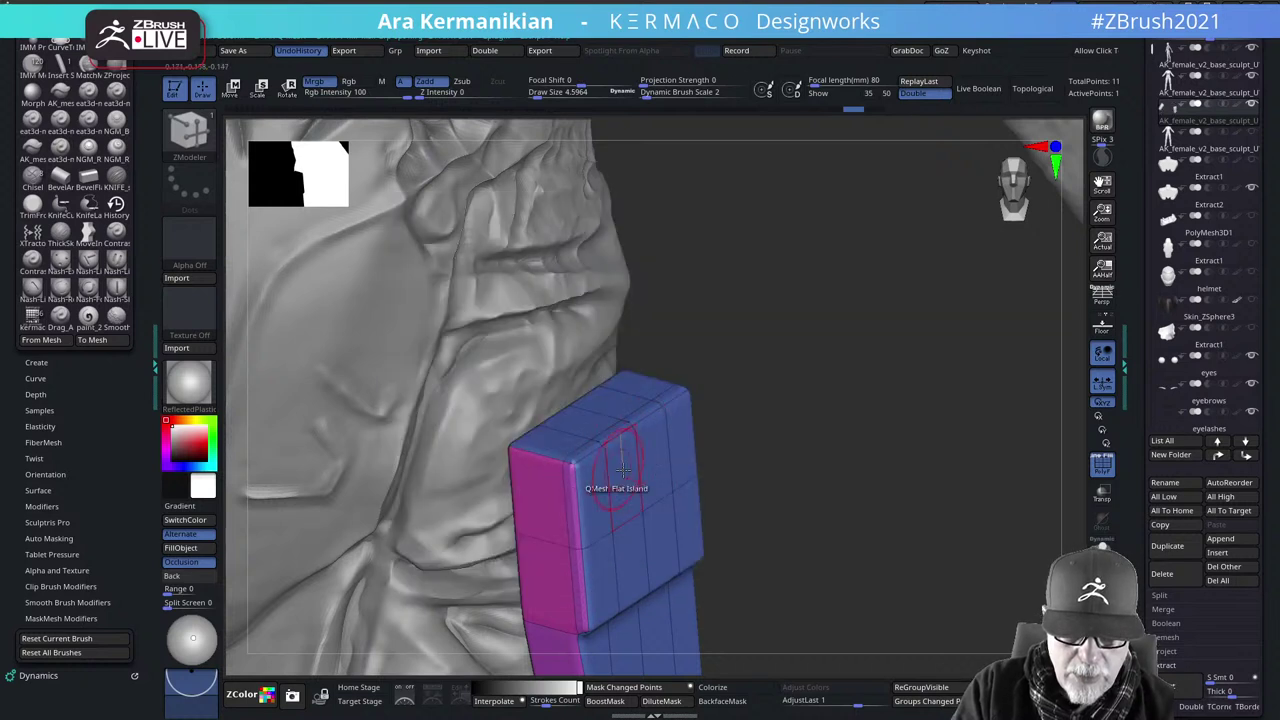
{"action": "left_click_drag", "start_coordinate": [622, 476], "coordinate": [611, 471]}
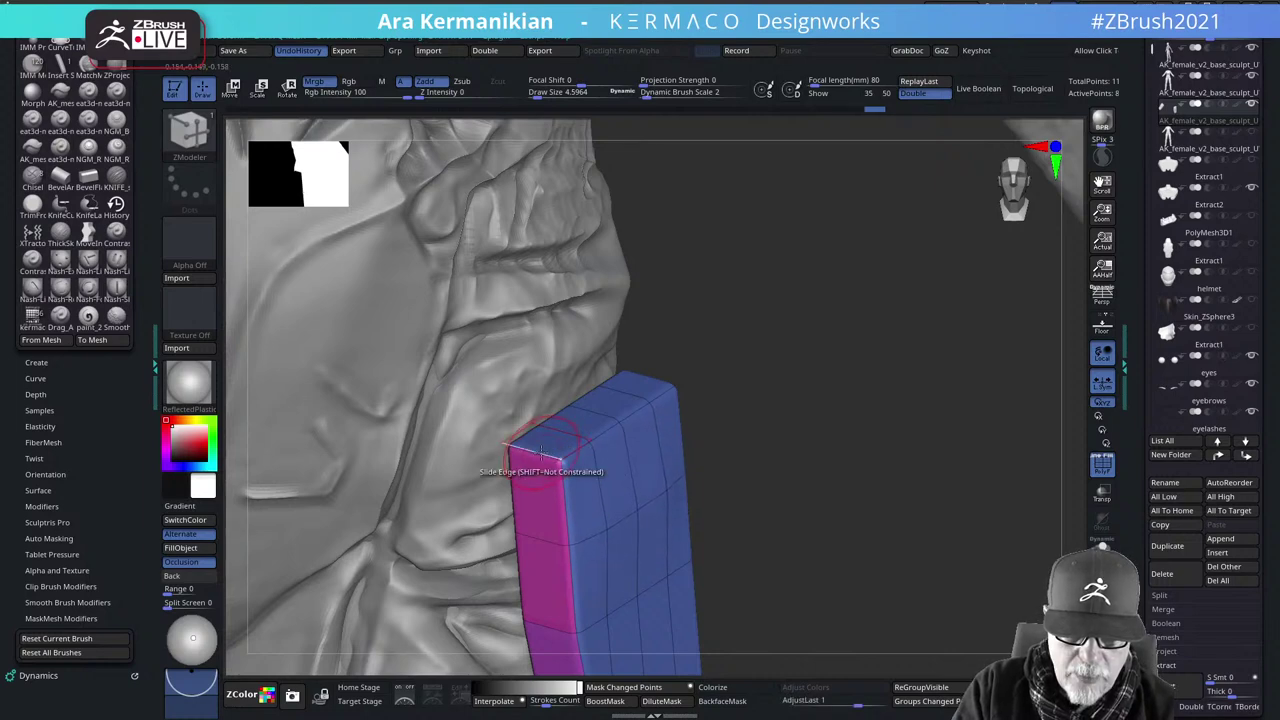
Set the polygon action to PolyGroup on A Single Poly and assign the pouch's top row of outer faces to a new polygroup
{"action": "left_click_drag", "start_coordinate": [978, 438], "coordinate": [650, 462], "text": "alt"}
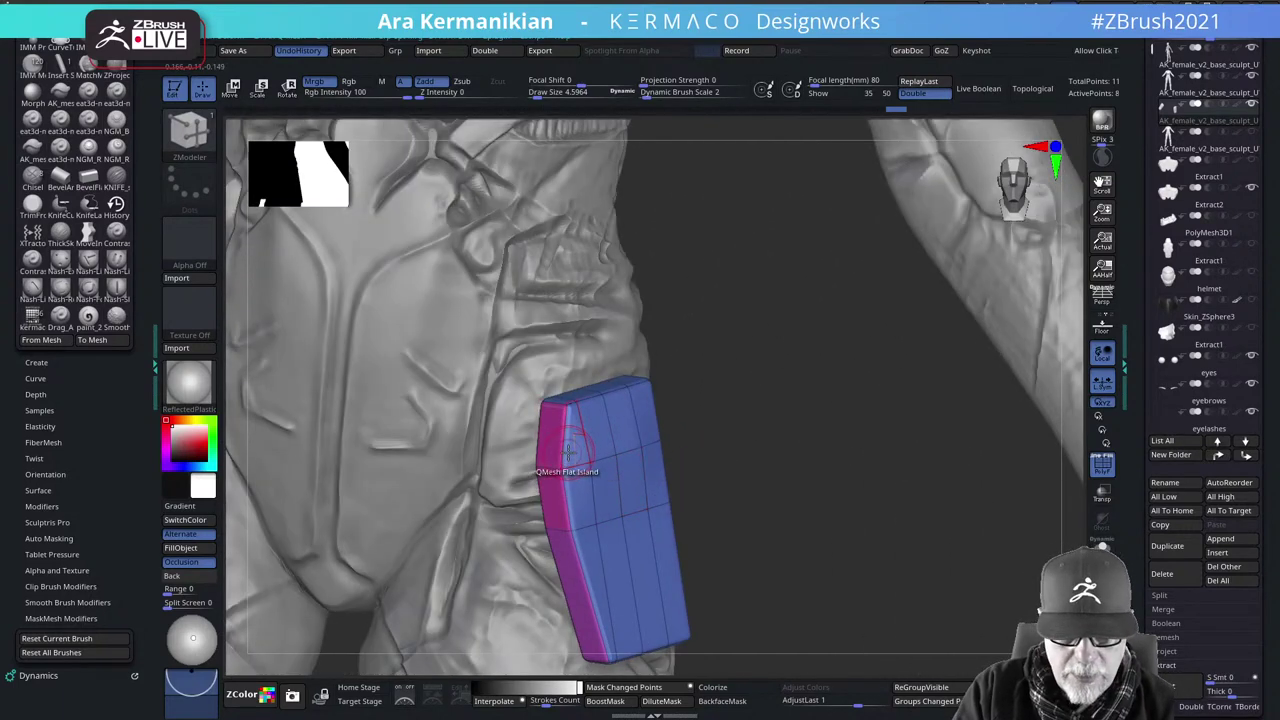
{"action": "key", "text": "space"}
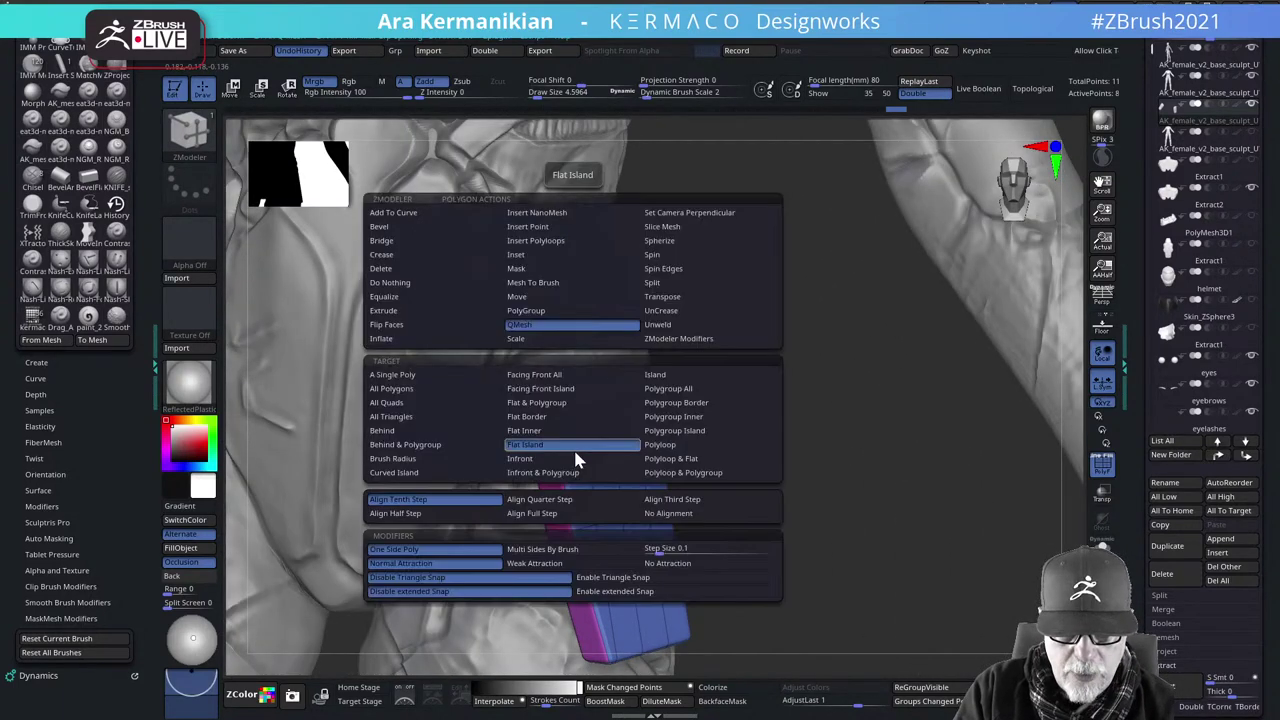
{"action": "left_click", "coordinate": [424, 374]}
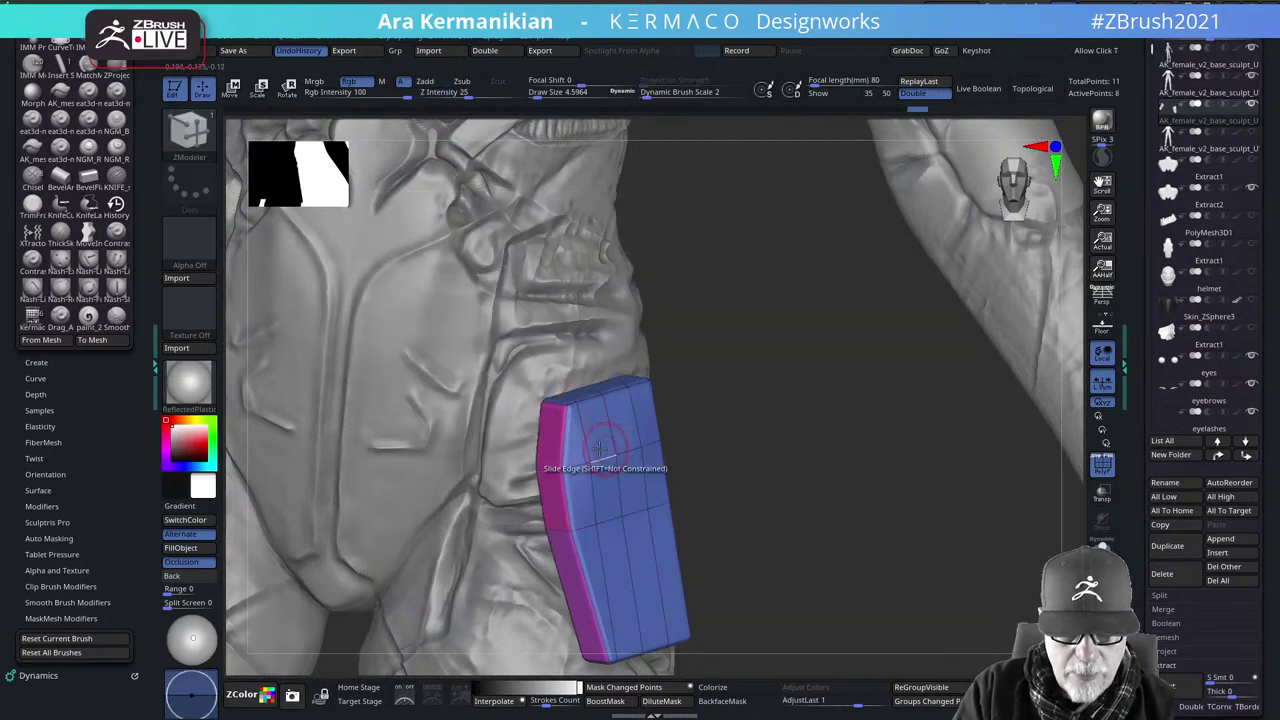
{"action": "key", "text": "space"}
{"action": "left_click", "coordinate": [557, 312]}
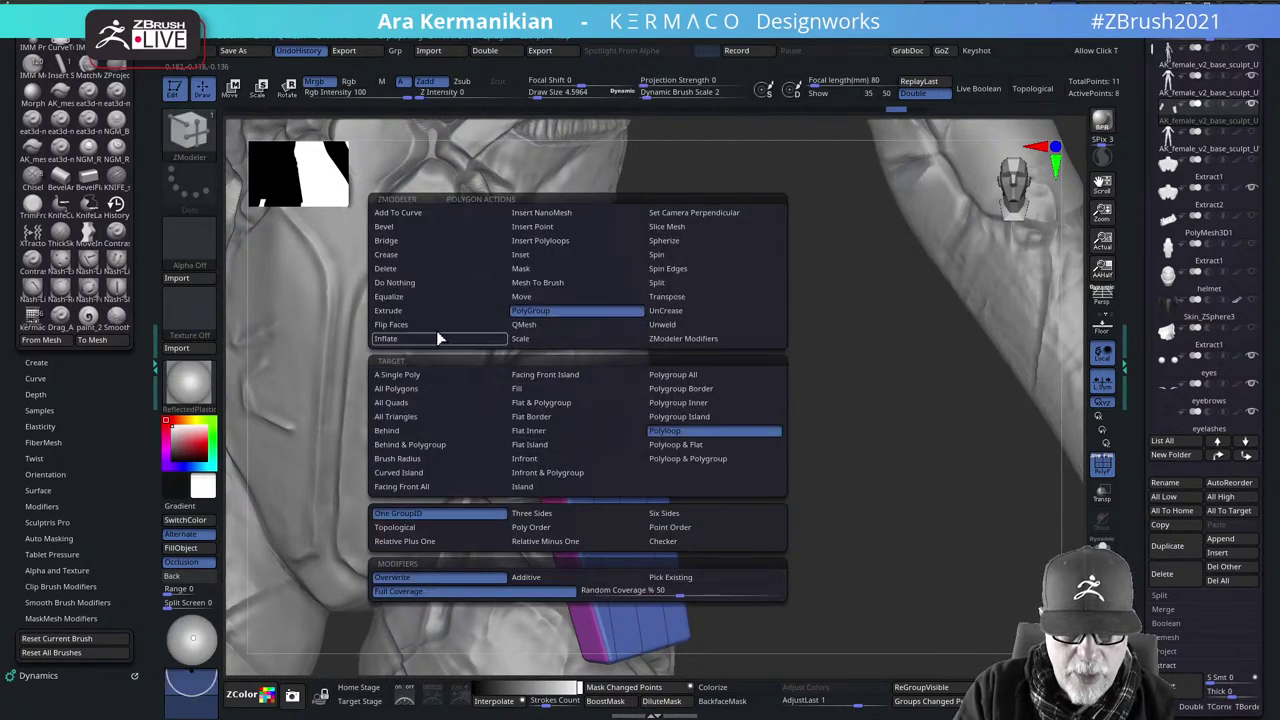
{"action": "left_click", "coordinate": [429, 374]}
{"action": "left_click", "coordinate": [576, 440]}
{"action": "left_click", "coordinate": [604, 440]}
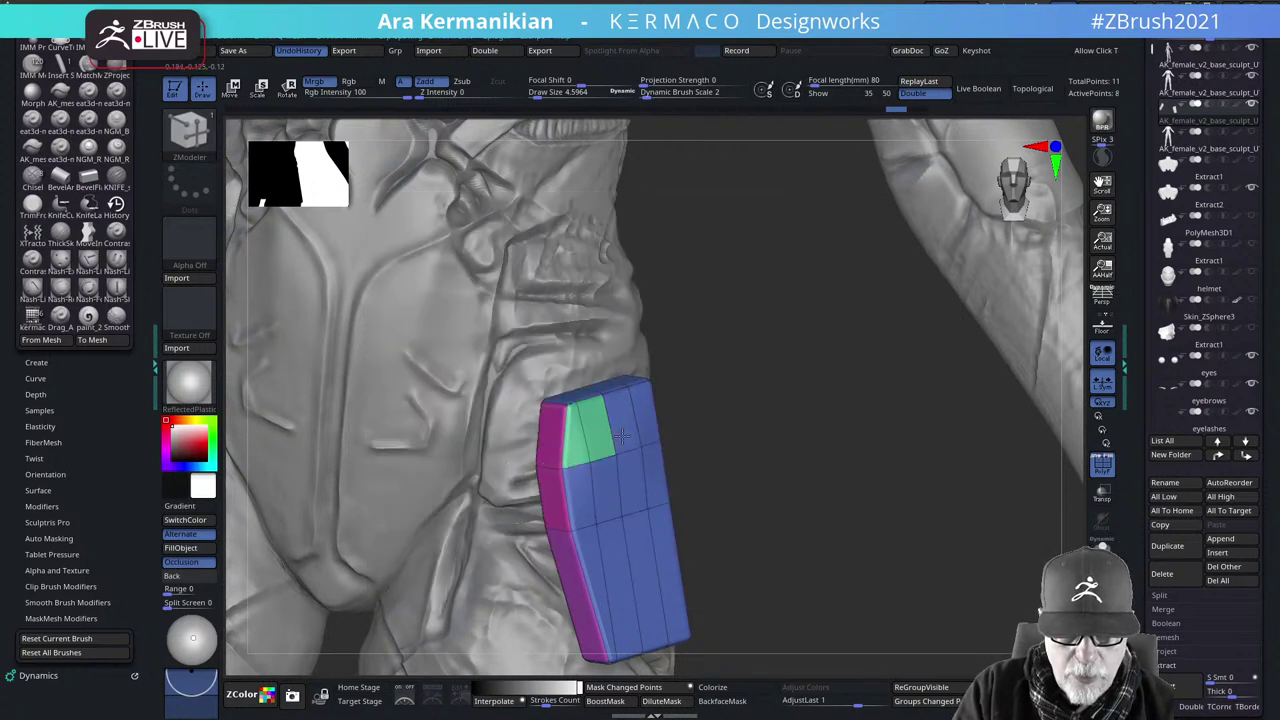
{"action": "left_click", "coordinate": [622, 436]}
{"action": "left_click", "coordinate": [652, 467]}
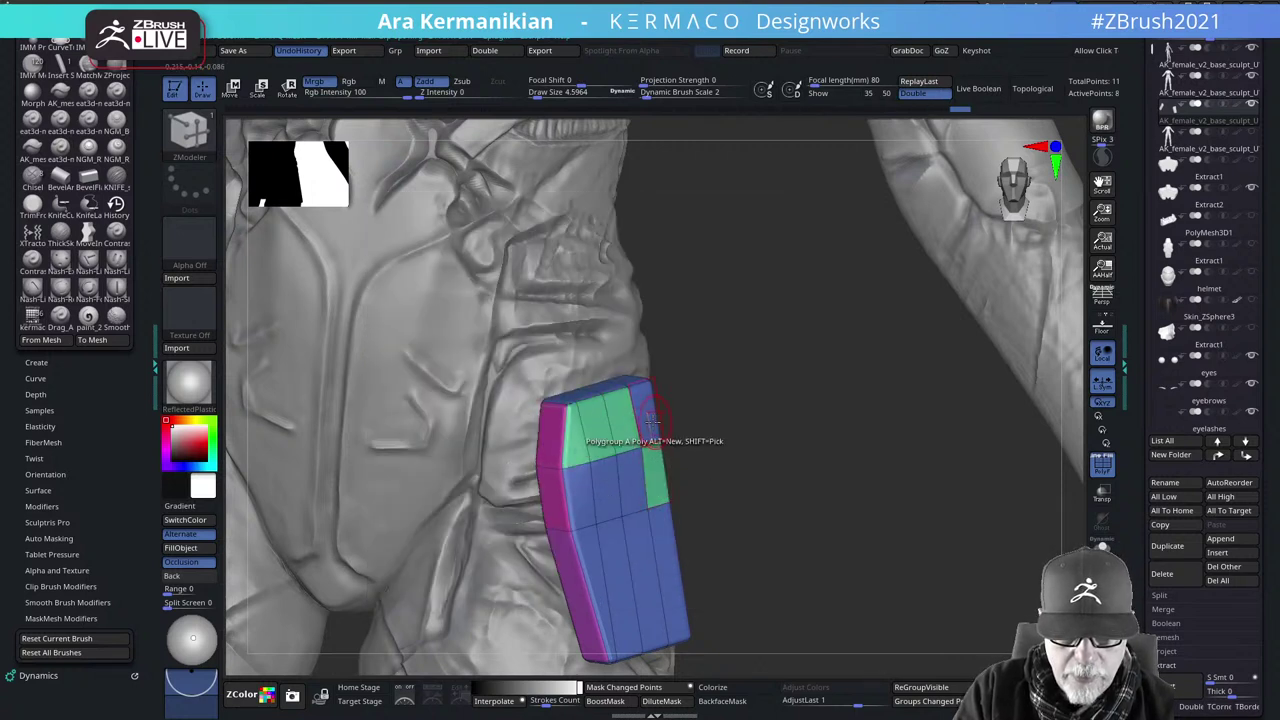
{"action": "left_click", "coordinate": [652, 419]}
Try extending the new polygroup down the outer faces of the second row, leaving a notch in the middle
{"action": "left_click", "coordinate": [629, 485]}
{"action": "left_click", "coordinate": [580, 493]}
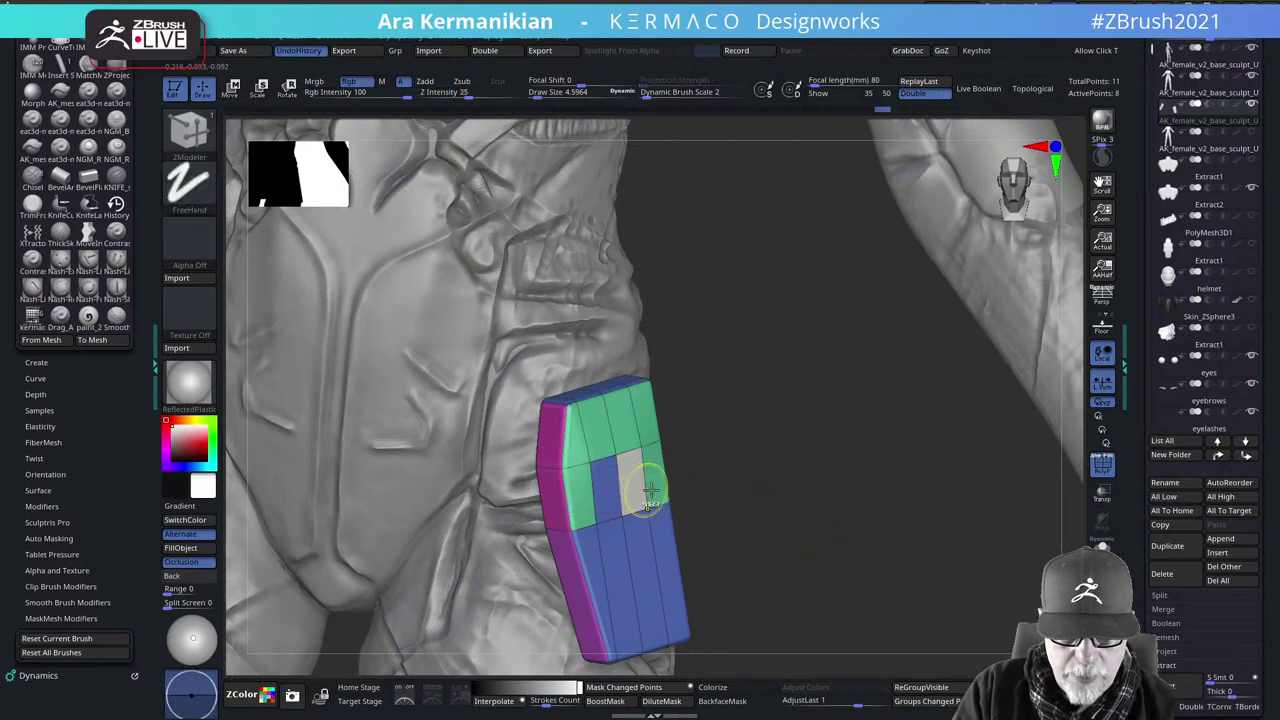
{"action": "key", "text": "ctrl+z"}
{"action": "key", "text": "ctrl+z"}
{"action": "key", "text": "ctrl+z"}
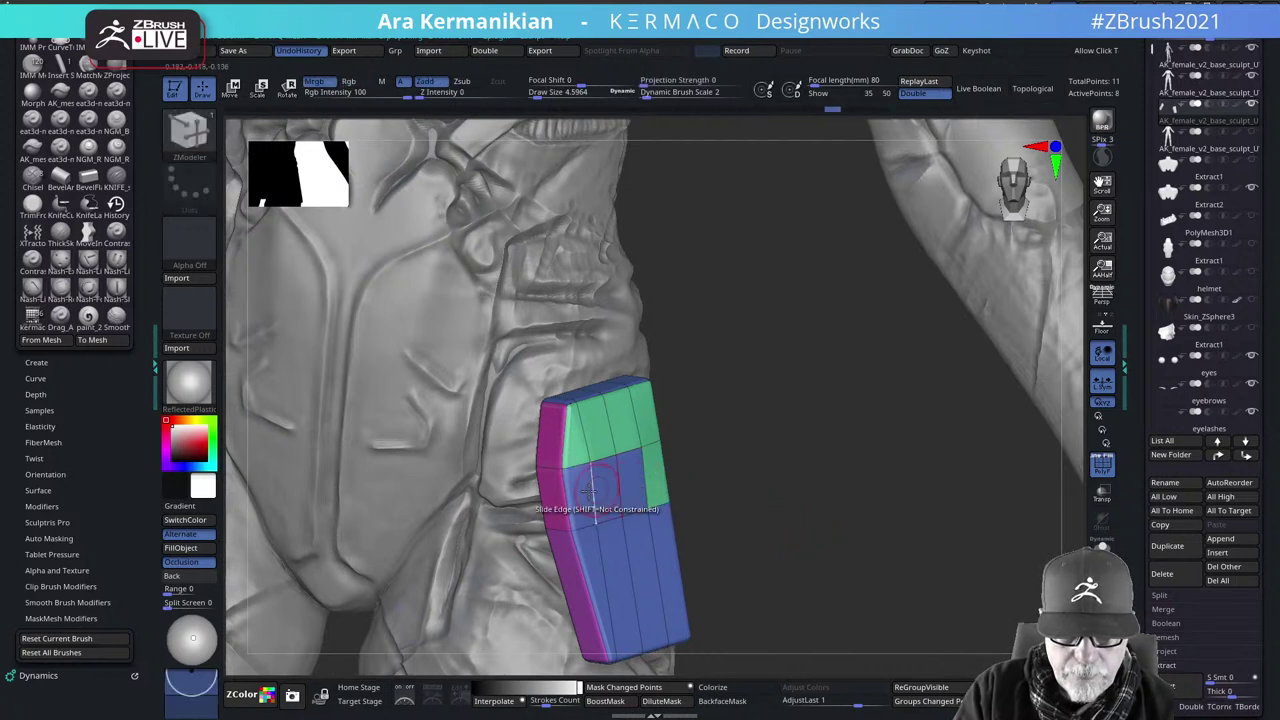
{"action": "left_click", "coordinate": [583, 494]}
{"action": "left_click_drag", "start_coordinate": [784, 496], "coordinate": [795, 500]}
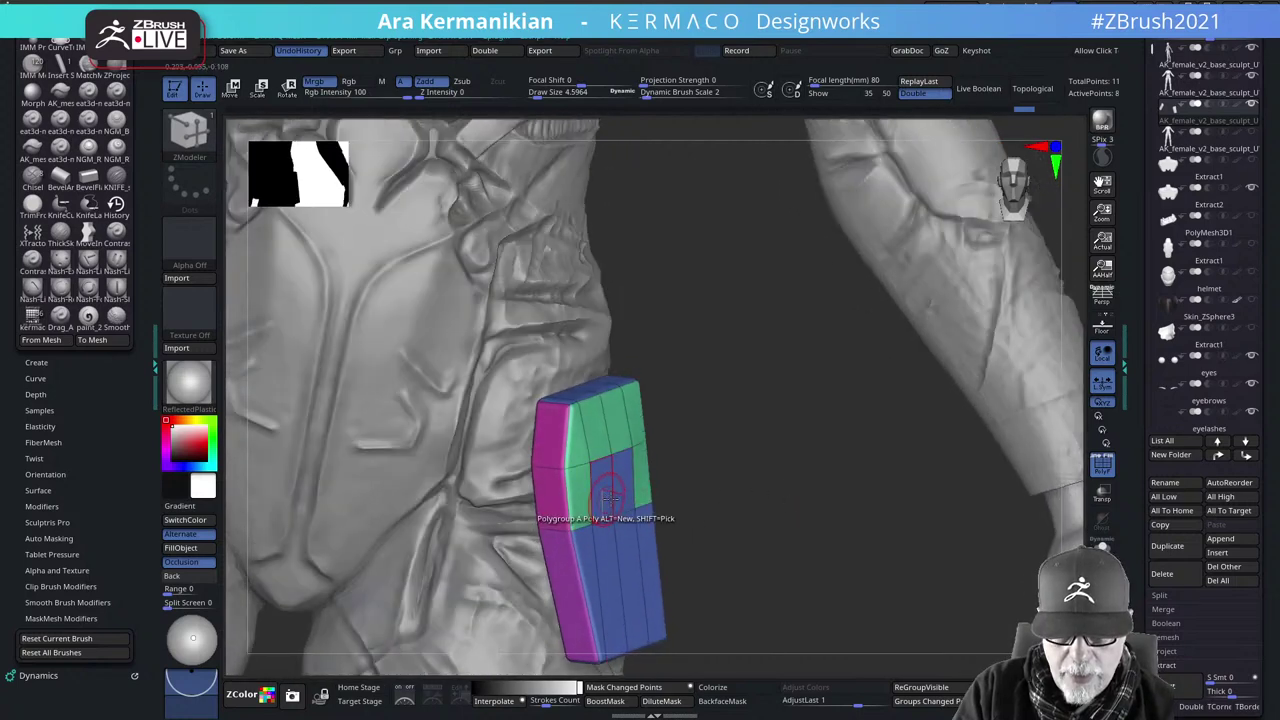
Undo the notched shape and extend the polygroup over the second-row faces except the one nearest the body's front
{"action": "left_click", "coordinate": [579, 500], "text": "alt"}
{"action": "key", "text": "ctrl+z"}
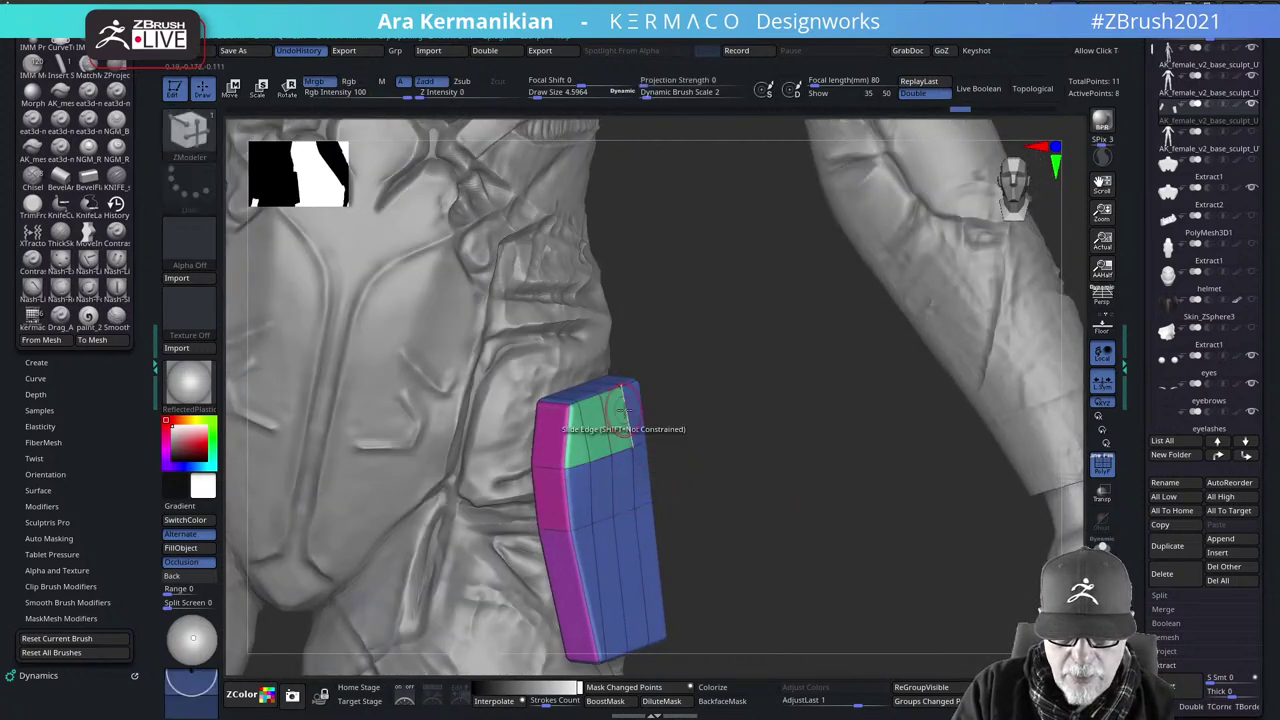
{"action": "left_click", "coordinate": [640, 485]}
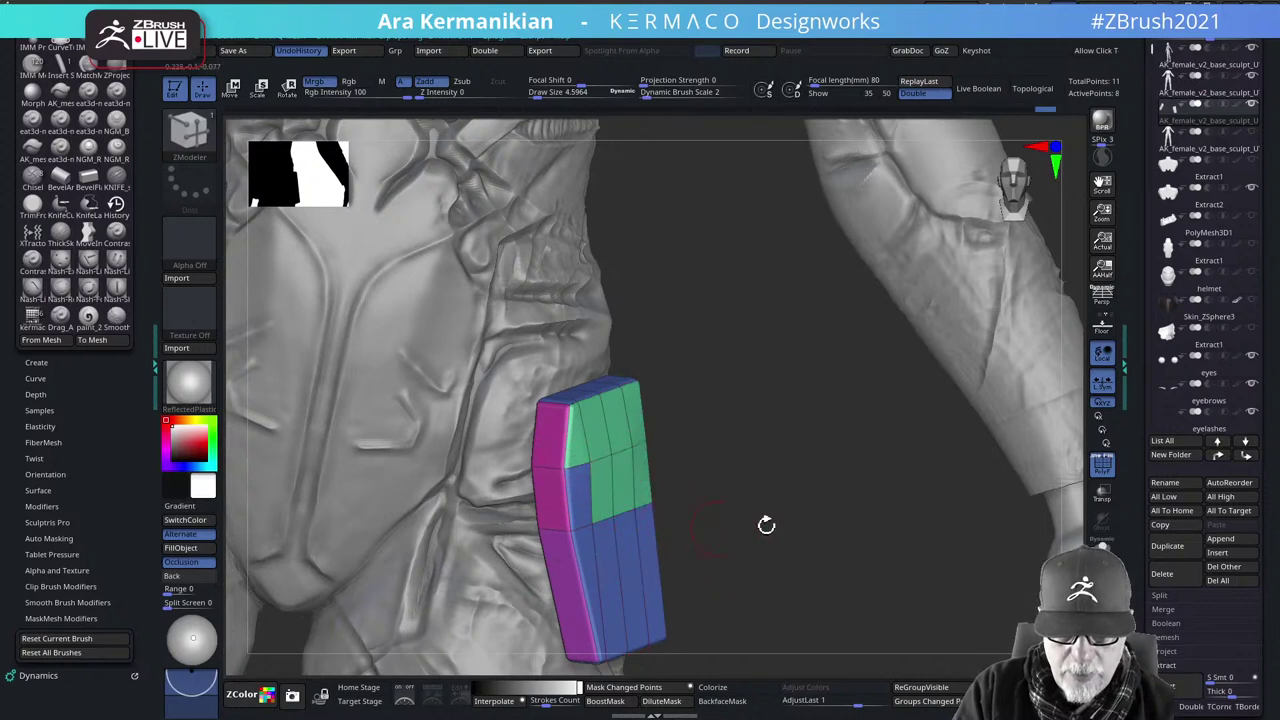
Set the point action to Slide and slide the polygroup's lower boundary points to form a diagonal front corner
{"action": "left_click_drag", "start_coordinate": [766, 526], "coordinate": [423, 546]}
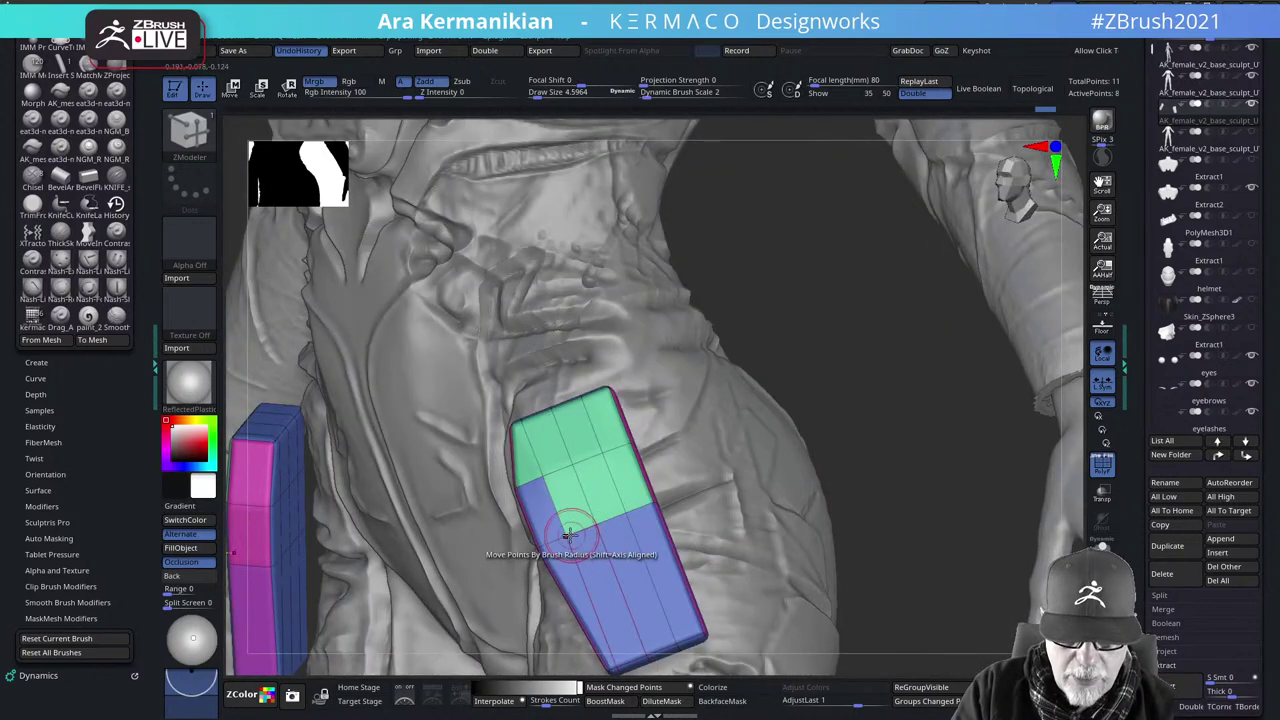
{"action": "key", "text": "space"}
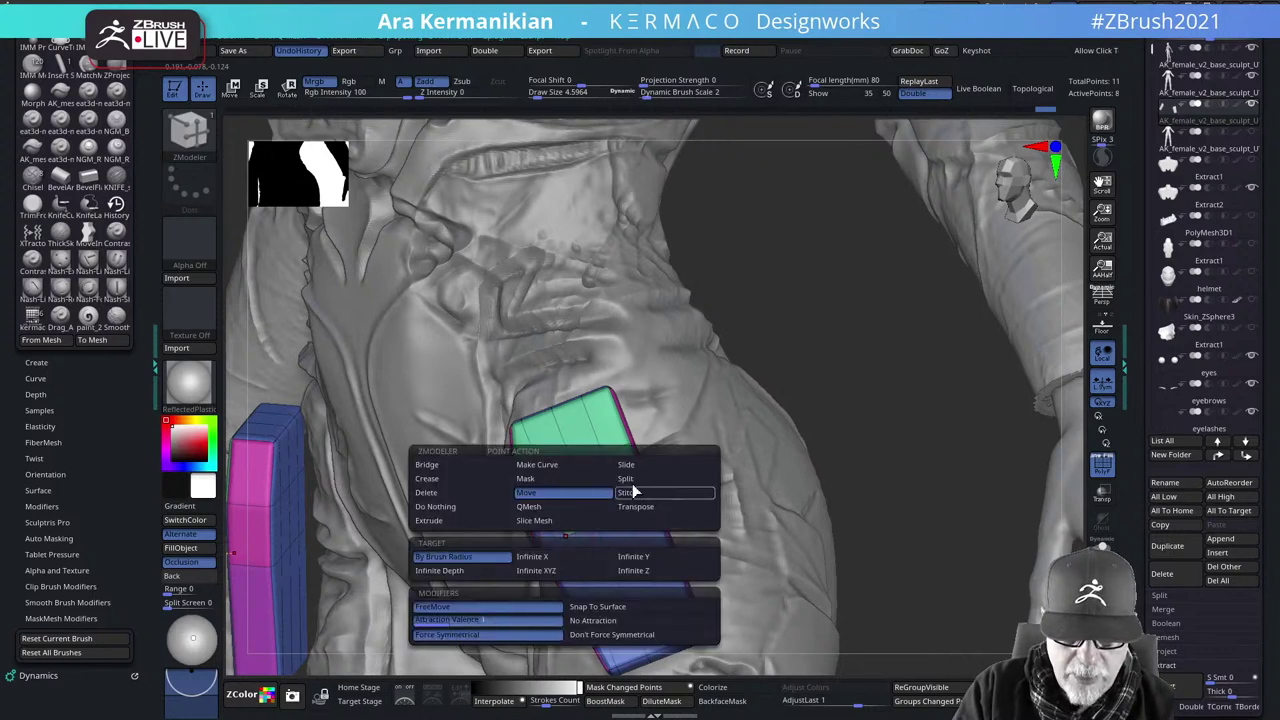
{"action": "left_click", "coordinate": [630, 466]}
{"action": "left_click_drag", "start_coordinate": [563, 523], "coordinate": [609, 519]}
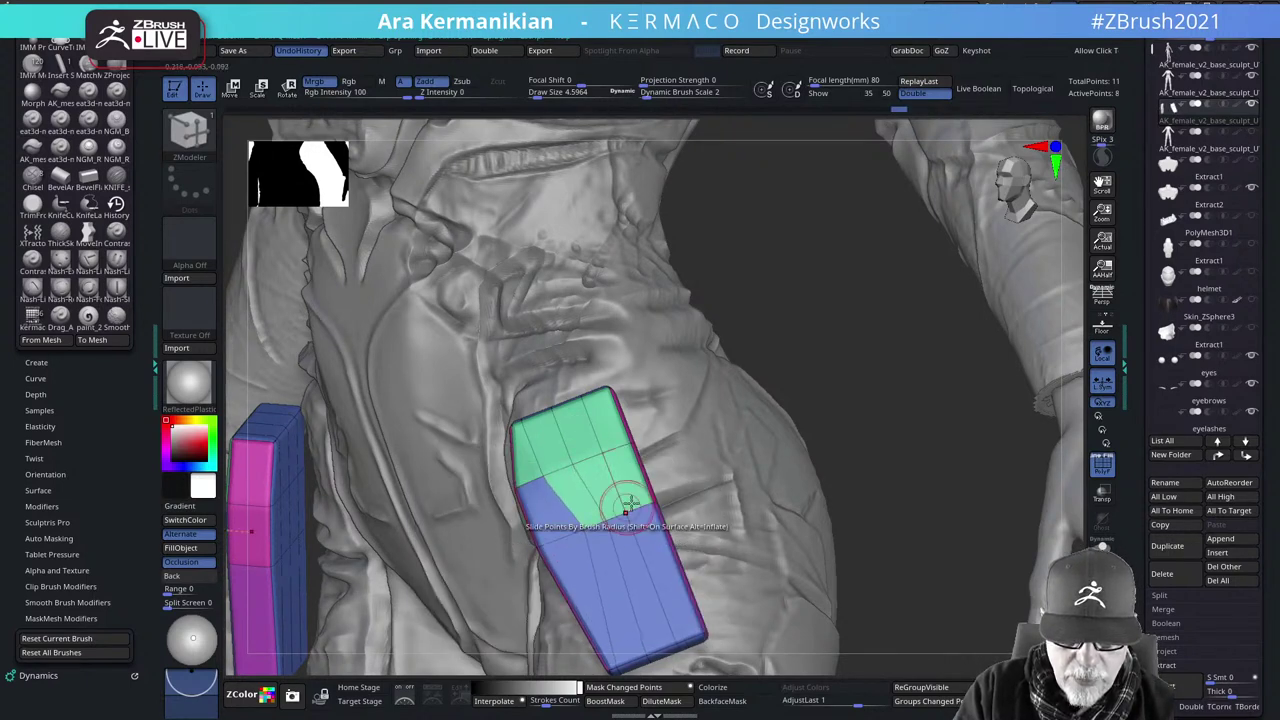
{"action": "left_click_drag", "start_coordinate": [920, 409], "coordinate": [990, 411]}
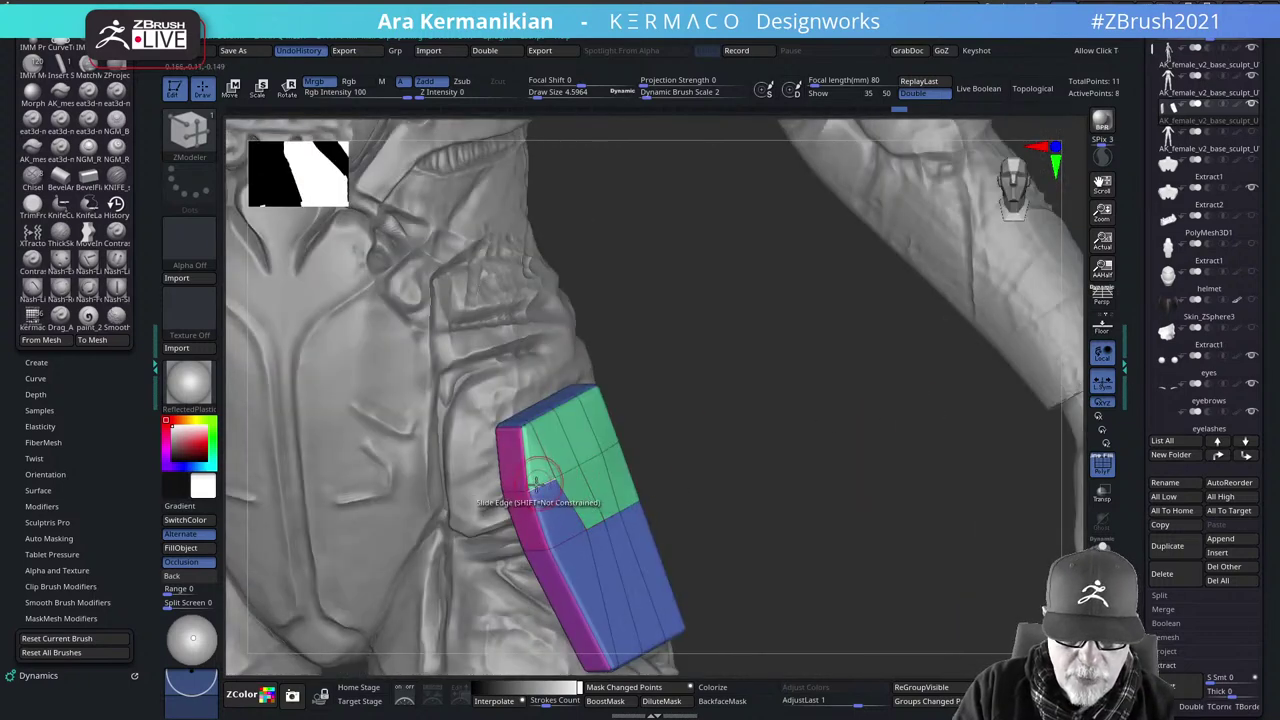
{"action": "mouse_move", "coordinate": [555, 478]}
{"action": "left_mouse_down"}
{"action": "mouse_move", "coordinate": [561, 487]}
{"action": "mouse_move", "coordinate": [545, 488]}
{"action": "left_mouse_up"}
{"action": "key", "text": "ctrl+z"}
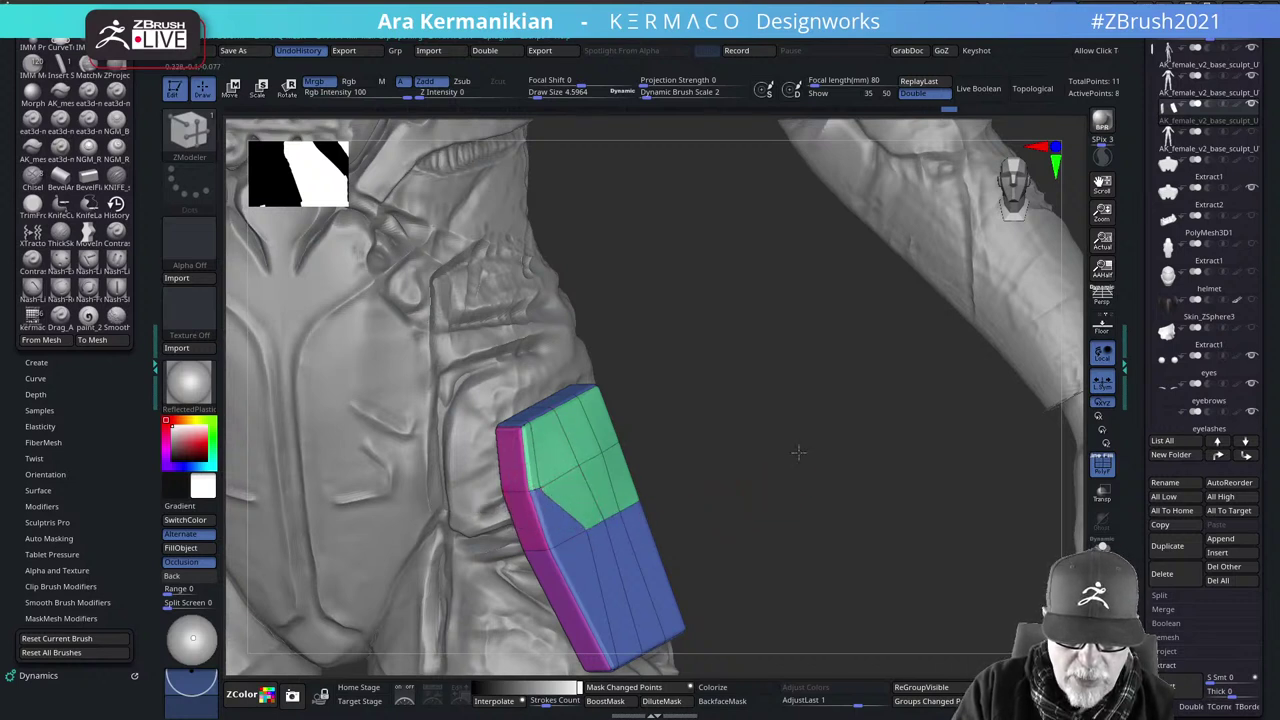
Switch the polygon action to QMesh on Polygroup Island and extrude the new polygroup outward as a raised flap
{"action": "left_click_drag", "start_coordinate": [800, 451], "coordinate": [872, 476], "text": "alt"}
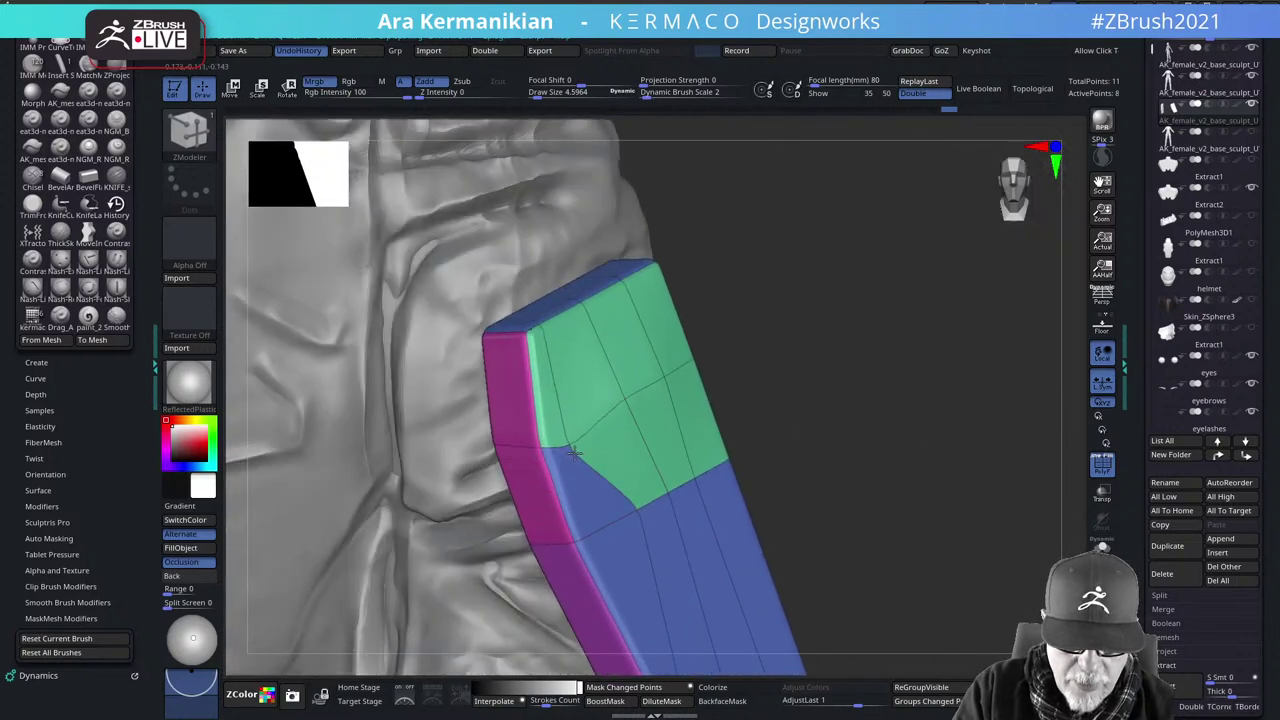
{"action": "mouse_move", "coordinate": [886, 427]}
{"action": "left_mouse_down"}
{"action": "mouse_move", "coordinate": [711, 434]}
{"action": "mouse_move", "coordinate": [709, 415]}
{"action": "mouse_move", "coordinate": [640, 447]}
{"action": "left_mouse_up"}
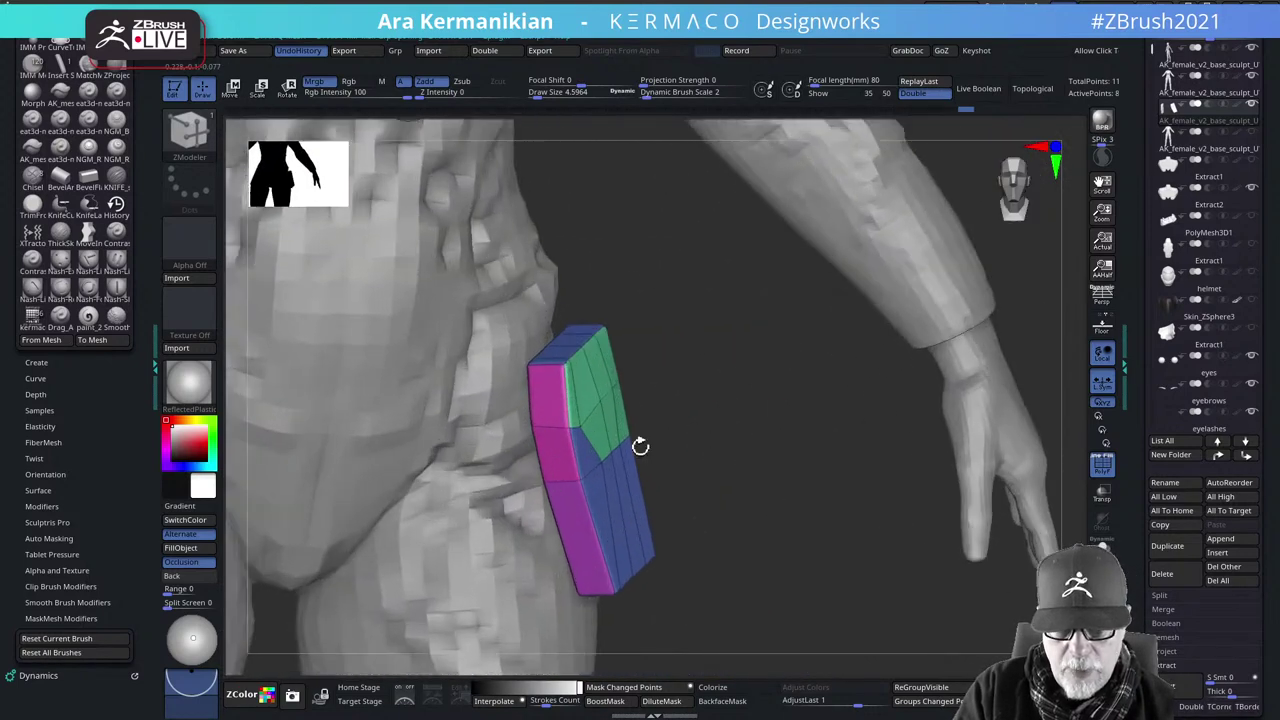
{"action": "key", "text": "space"}
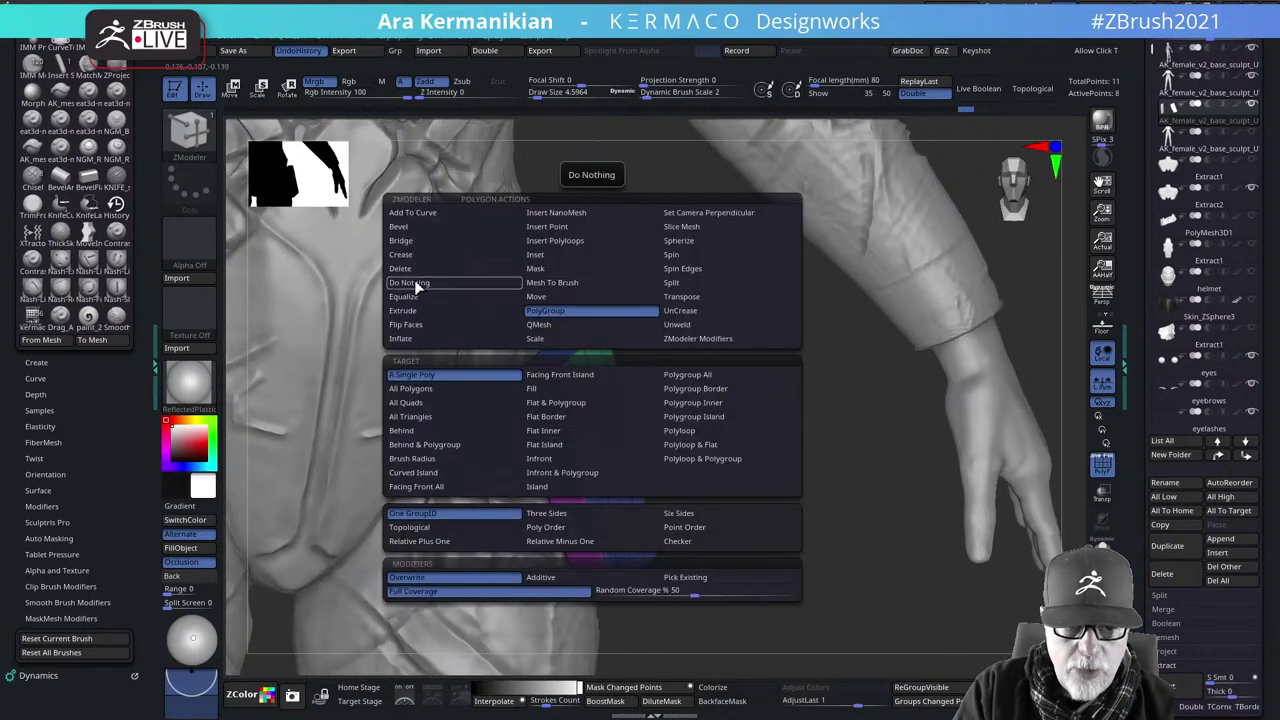
{"action": "left_click", "coordinate": [573, 325]}
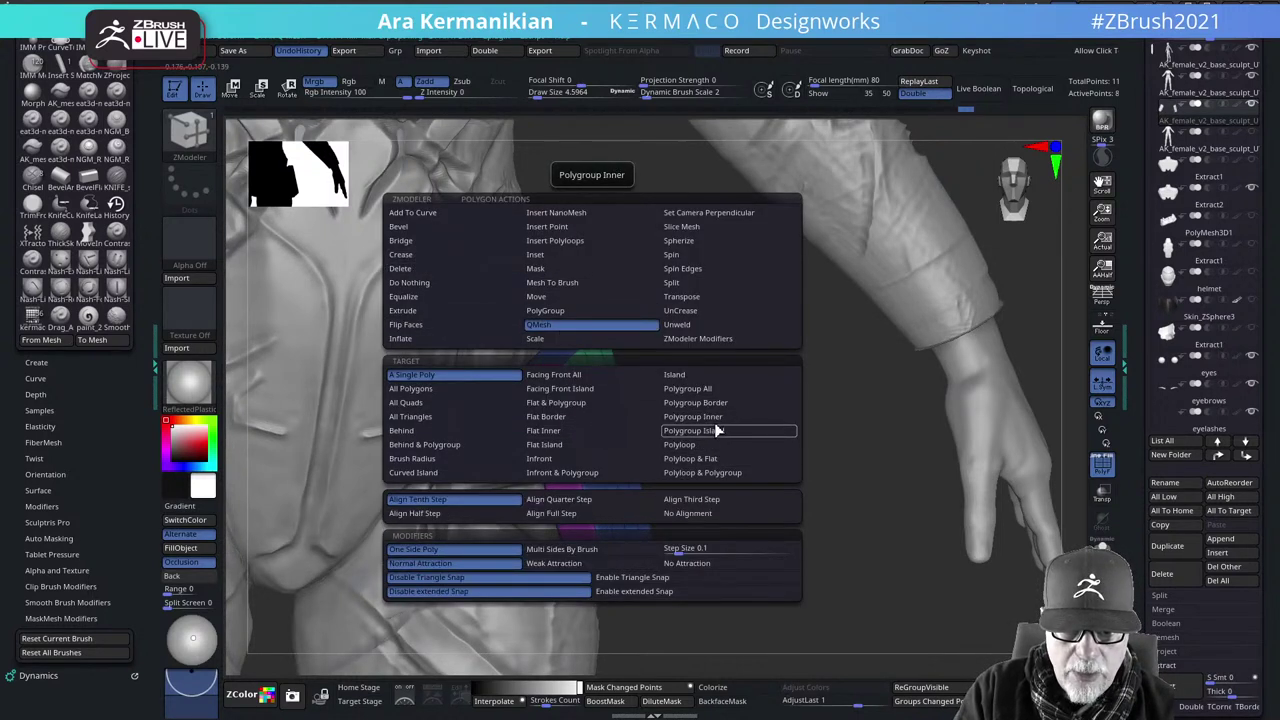
{"action": "left_click", "coordinate": [710, 428]}
{"action": "left_click_drag", "start_coordinate": [600, 434], "coordinate": [618, 428]}
{"action": "left_click_drag", "start_coordinate": [822, 478], "coordinate": [745, 462]}
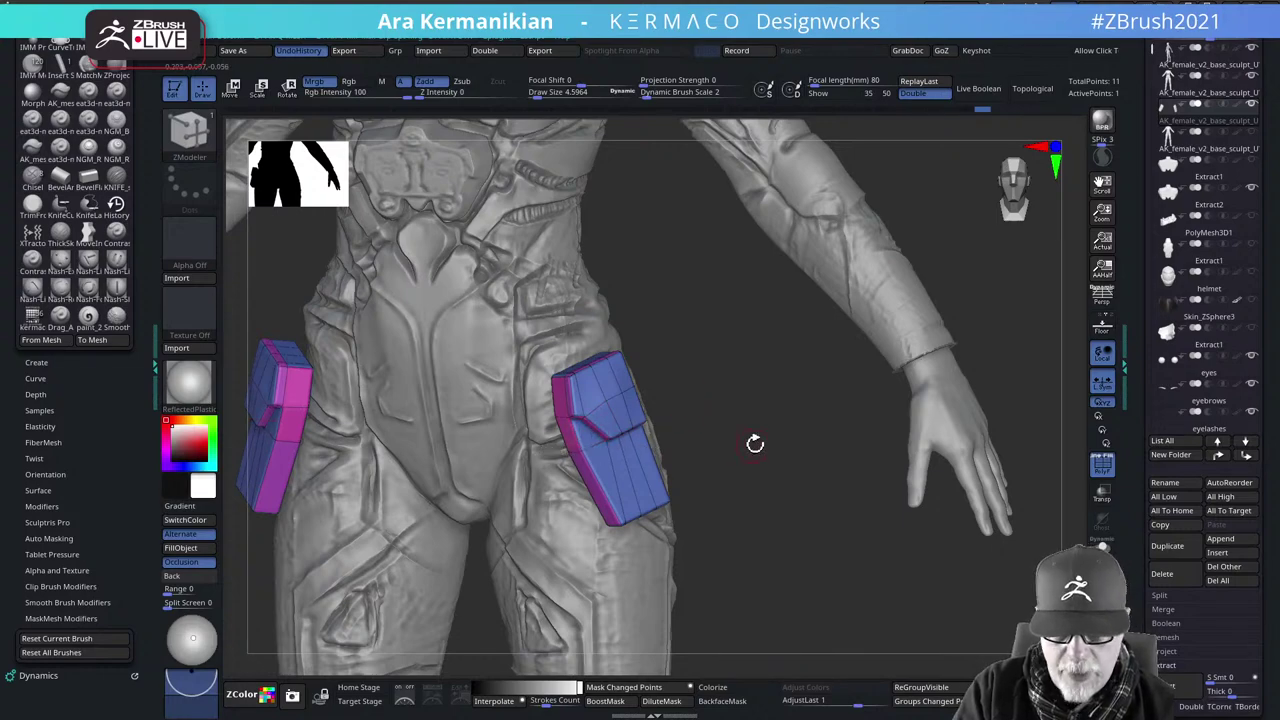
Try softening the raised flap's upper edge, and undo back to the unraised flap polygroup
{"action": "left_click_drag", "start_coordinate": [755, 443], "coordinate": [800, 500]}
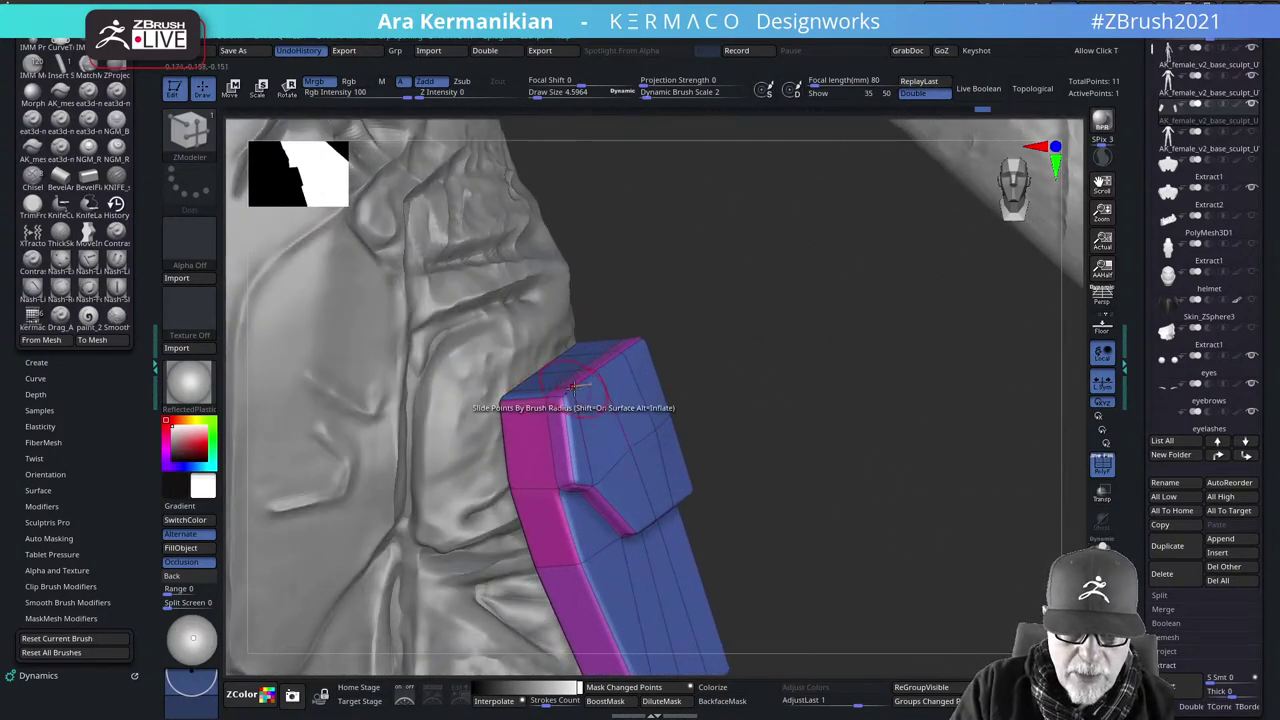
{"action": "key", "text": "space"}
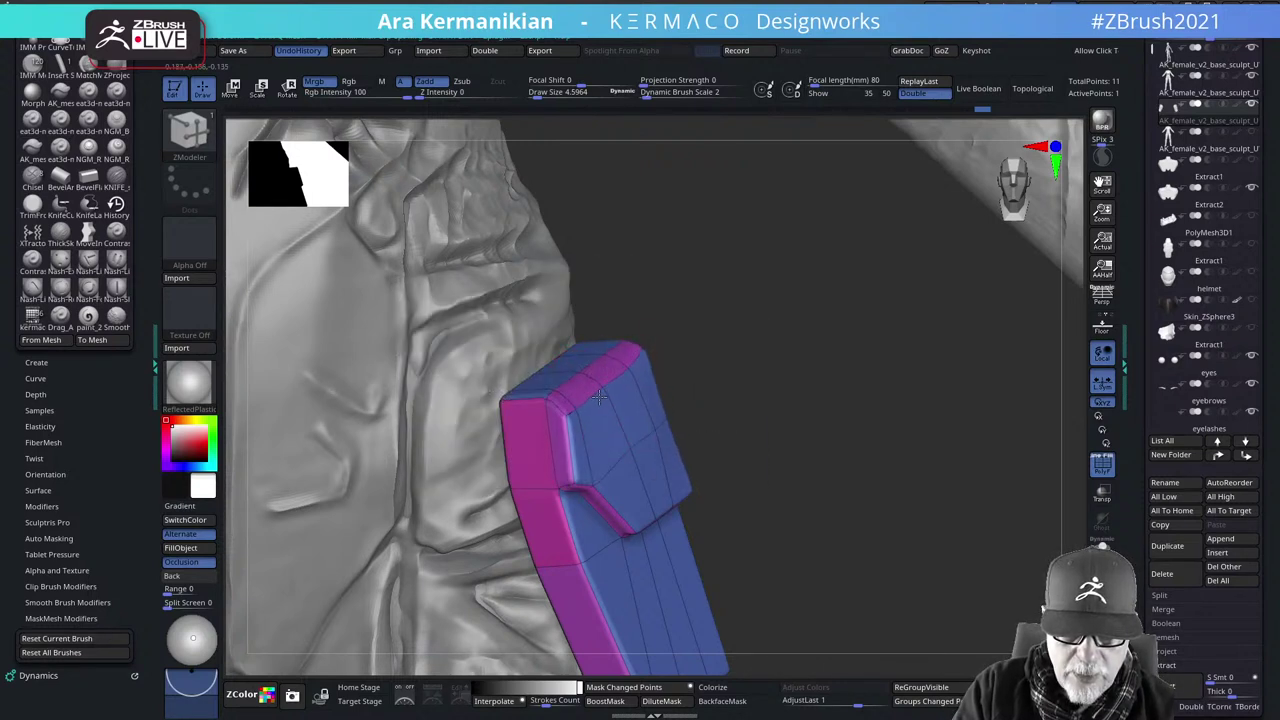
{"action": "left_click_drag", "start_coordinate": [867, 391], "coordinate": [660, 440]}
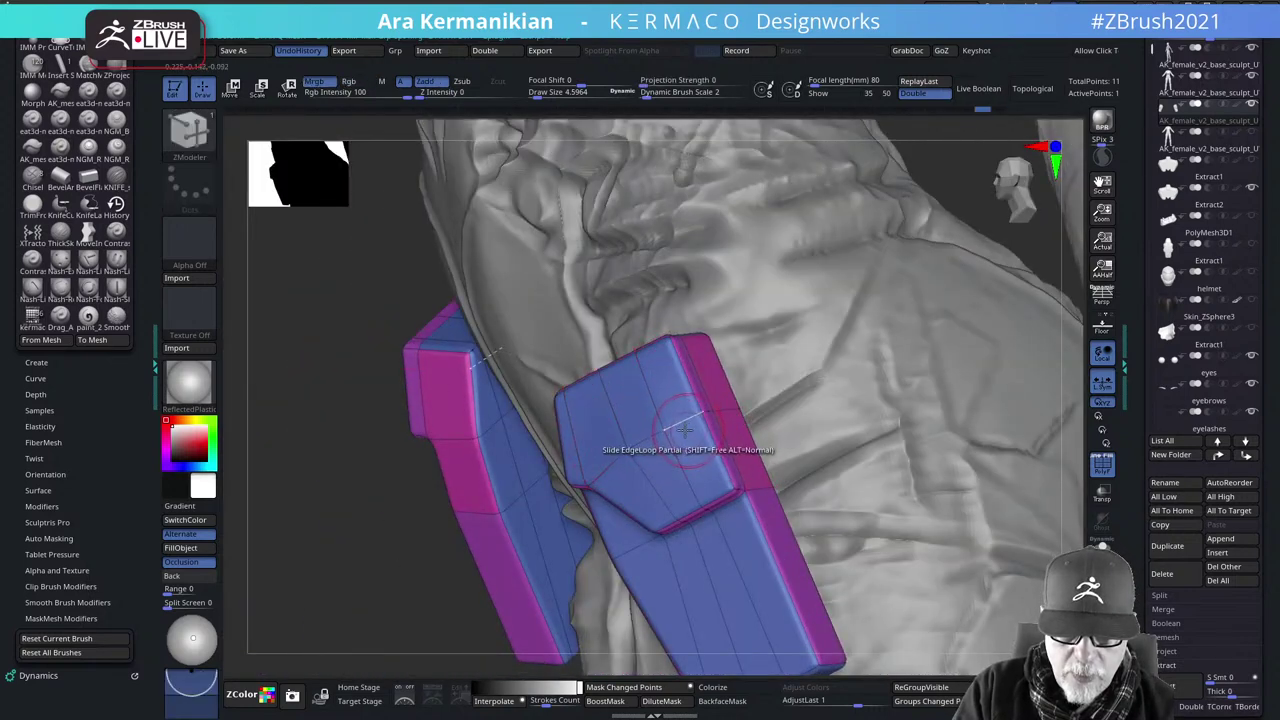
{"action": "left_click_drag", "start_coordinate": [373, 511], "coordinate": [334, 452], "text": "alt"}
{"action": "key", "text": "ctrl+z"}
{"action": "left_click_drag", "start_coordinate": [326, 519], "coordinate": [370, 524]}
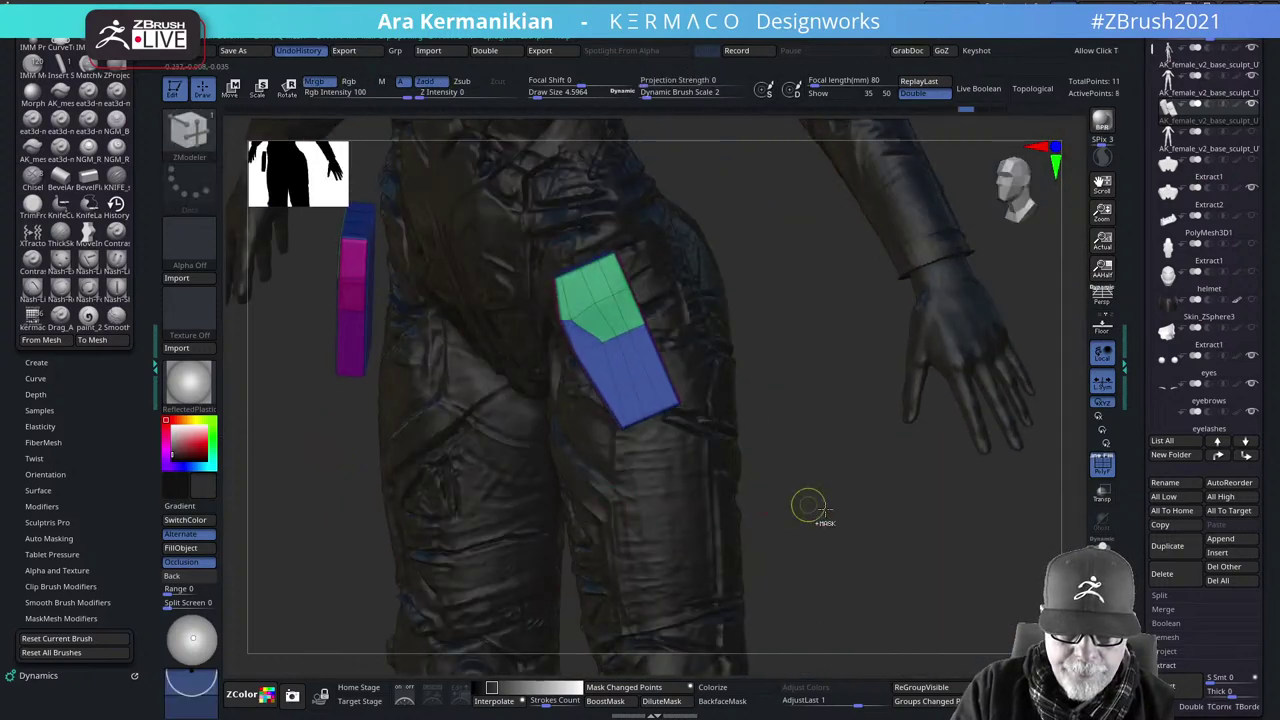
Try duplicating the pouch with the unraised flap polygroup alongside itself on the hip, offset by about 0.11
{"action": "left_click_drag", "start_coordinate": [844, 523], "coordinate": [544, 320], "text": "ctrl"}
{"action": "mouse_move", "coordinate": [838, 407]}
{"action": "left_mouse_down", "text": "ctrl"}
{"action": "mouse_move", "coordinate": [640, 288]}
{"action": "mouse_move", "coordinate": [595, 276]}
{"action": "left_mouse_up", "text": "ctrl"}
{"action": "mouse_move", "coordinate": [885, 370]}
{"action": "left_mouse_down", "text": "alt"}
{"action": "mouse_move", "coordinate": [895, 447]}
{"action": "mouse_move", "coordinate": [948, 418]}
{"action": "left_mouse_up", "text": "alt"}
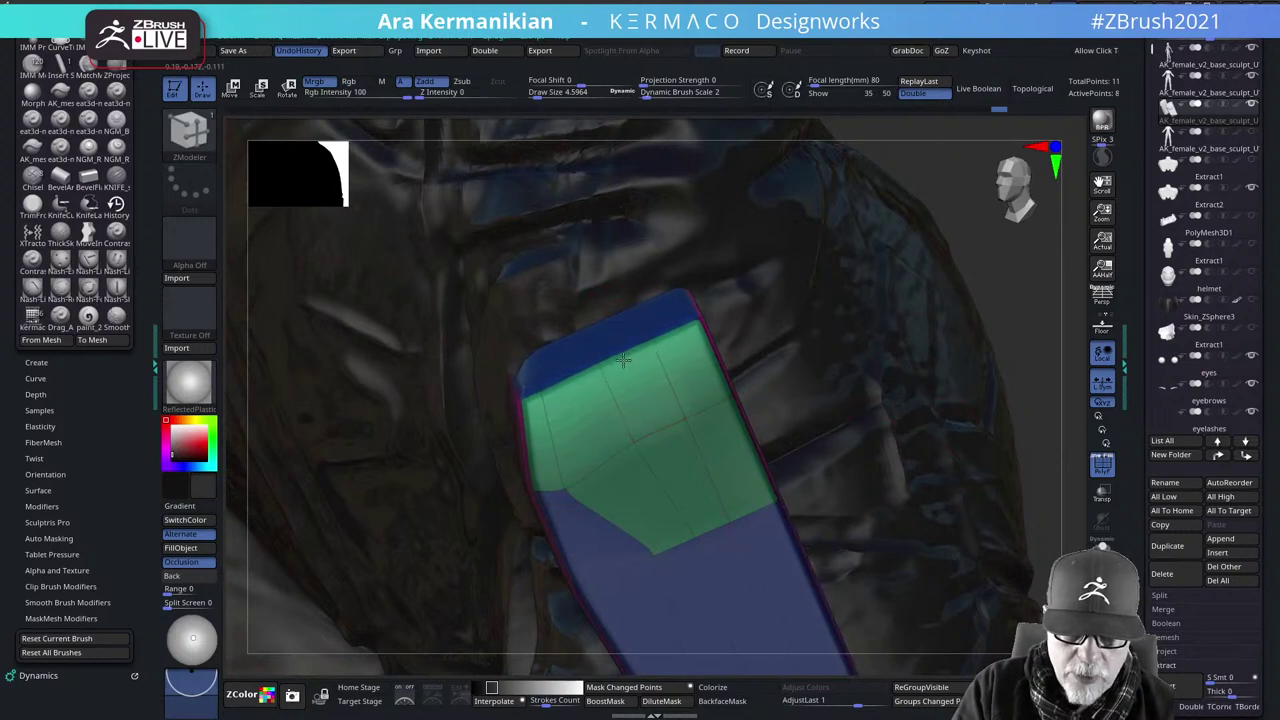
{"action": "left_click_drag", "start_coordinate": [1012, 271], "coordinate": [840, 278], "text": "alt"}
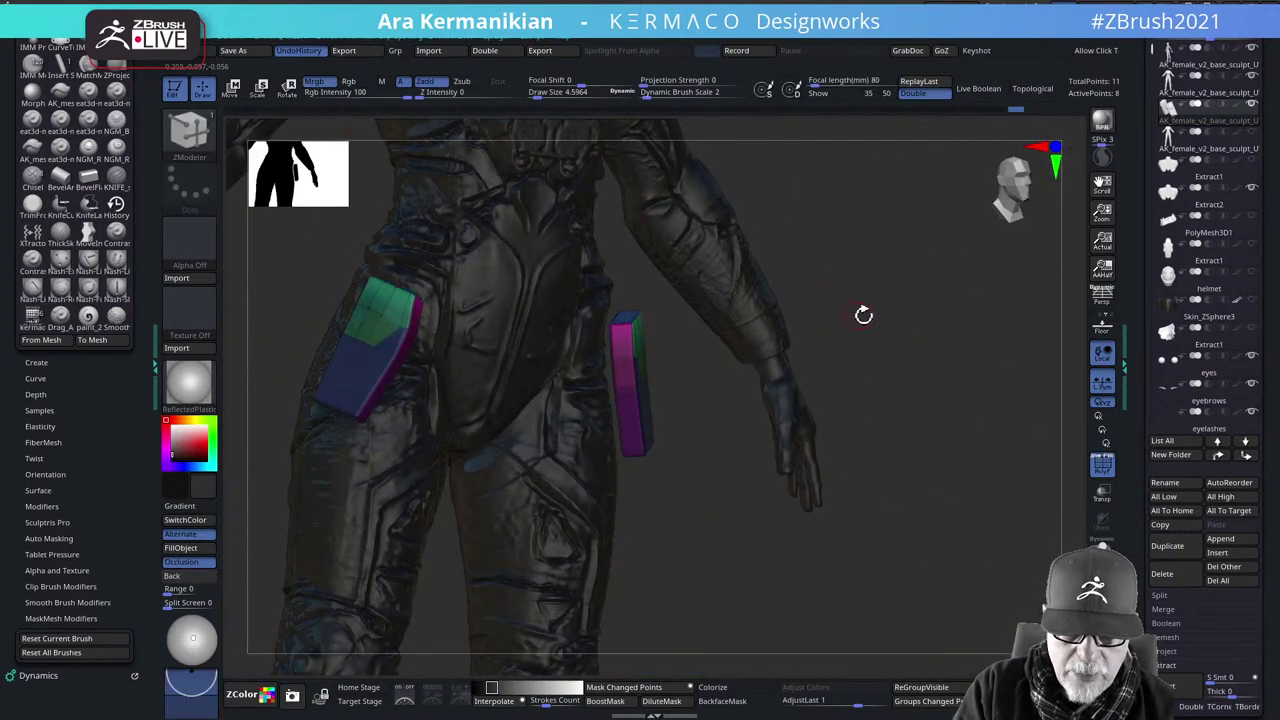
{"action": "left_click_drag", "start_coordinate": [950, 330], "coordinate": [906, 343], "text": "alt"}
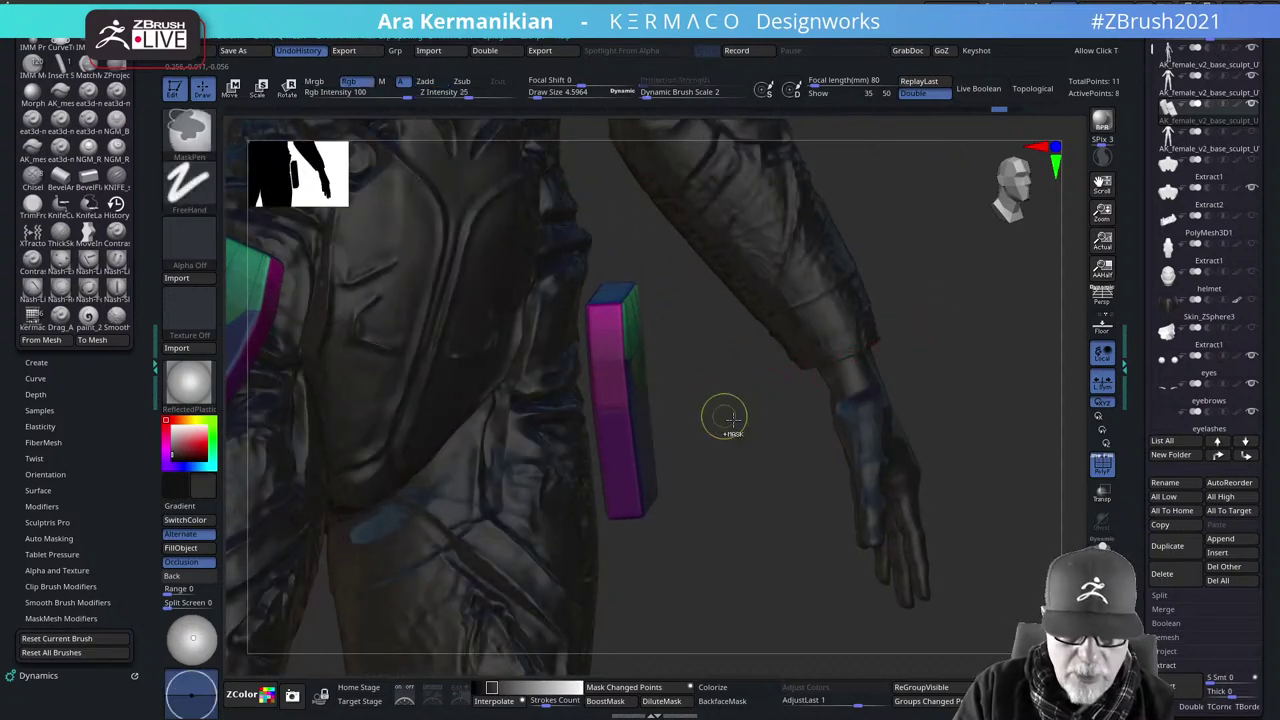
{"action": "key", "text": "w"}
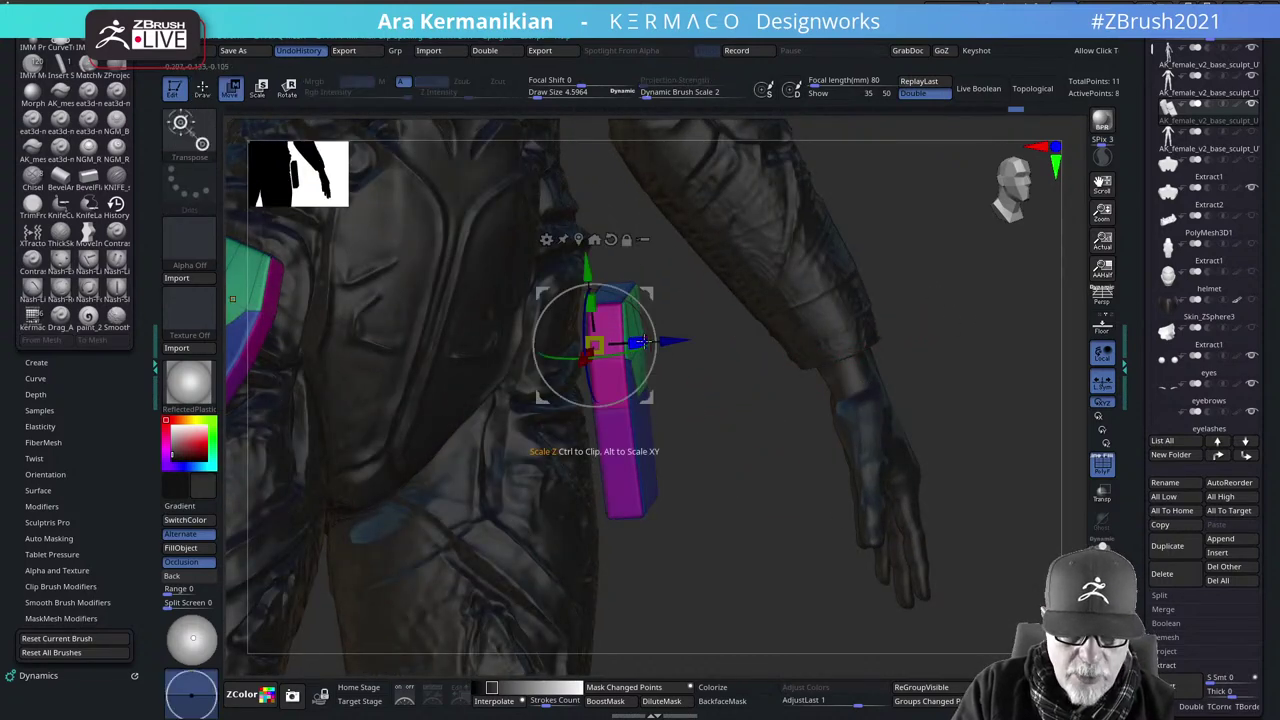
{"action": "mouse_move", "coordinate": [657, 342]}
{"action": "left_mouse_down"}
{"action": "mouse_move", "coordinate": [684, 346]}
{"action": "mouse_move", "coordinate": [634, 343]}
{"action": "mouse_move", "coordinate": [658, 343]}
{"action": "left_mouse_up"}
{"action": "left_click_drag", "start_coordinate": [754, 440], "coordinate": [940, 474], "text": "alt"}
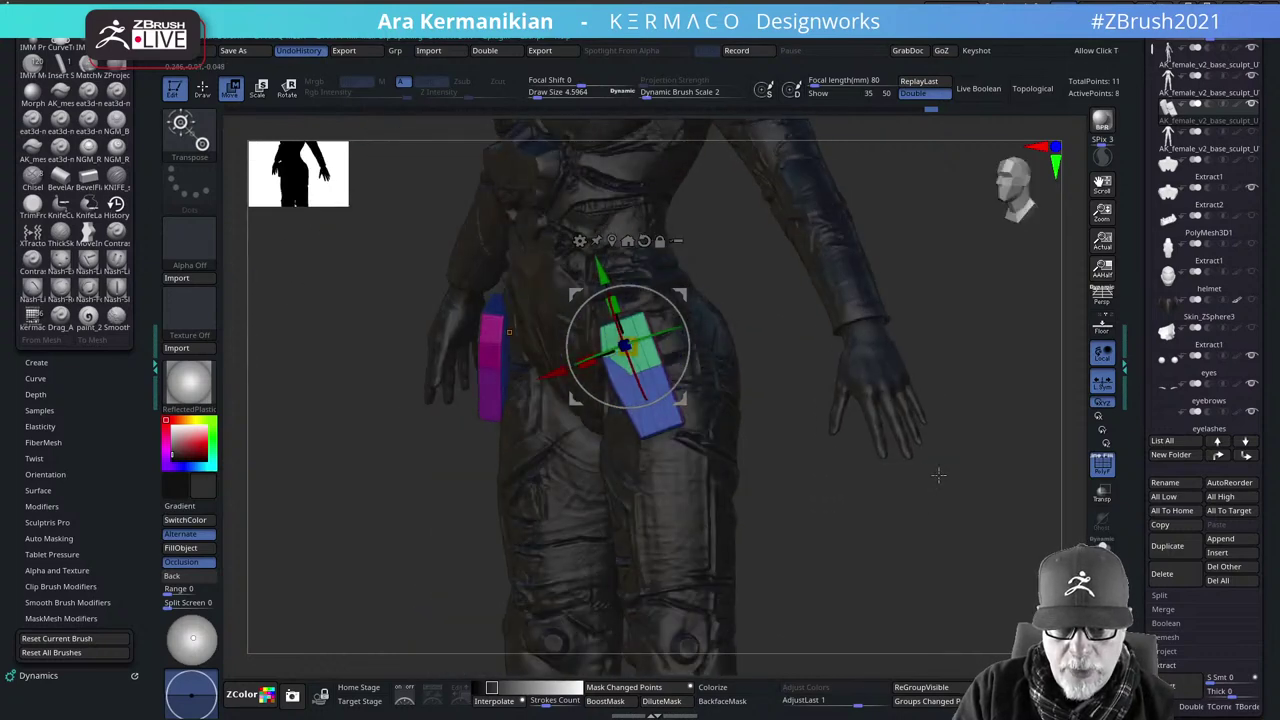
{"action": "left_click_drag", "start_coordinate": [563, 370], "coordinate": [624, 347], "text": "ctrl"}
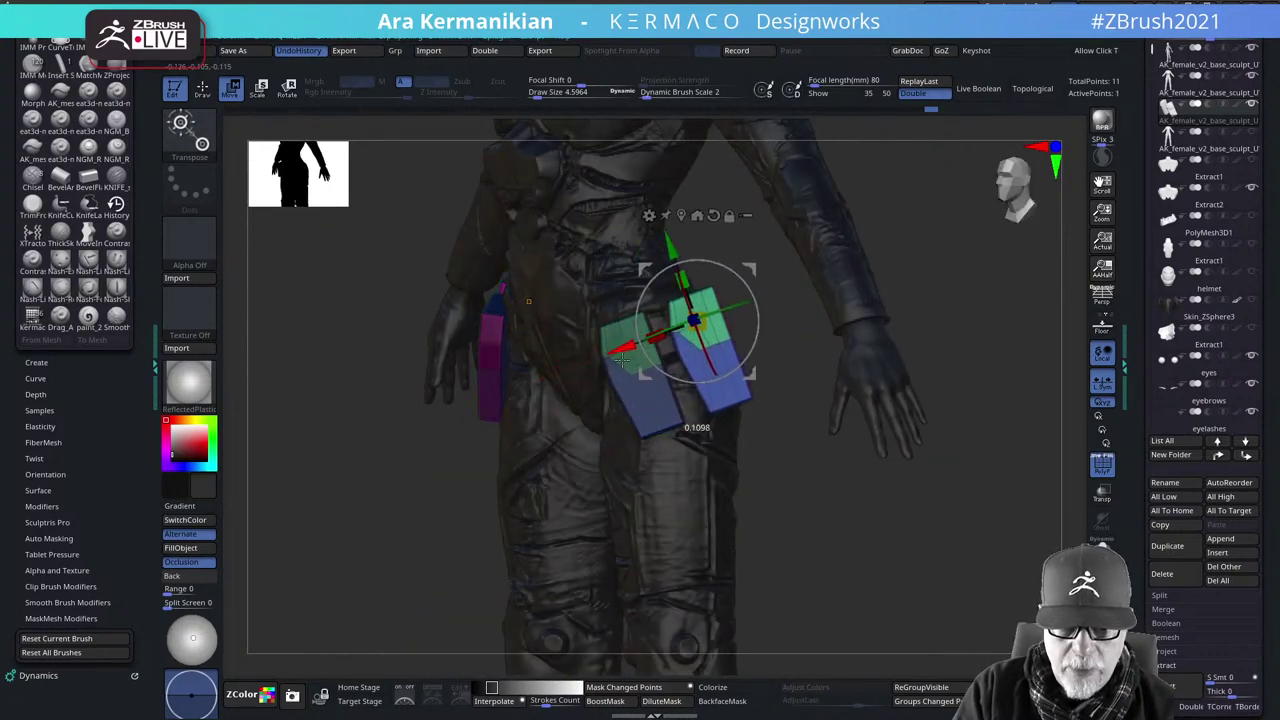
{"action": "left_click_drag", "start_coordinate": [857, 416], "coordinate": [892, 482]}
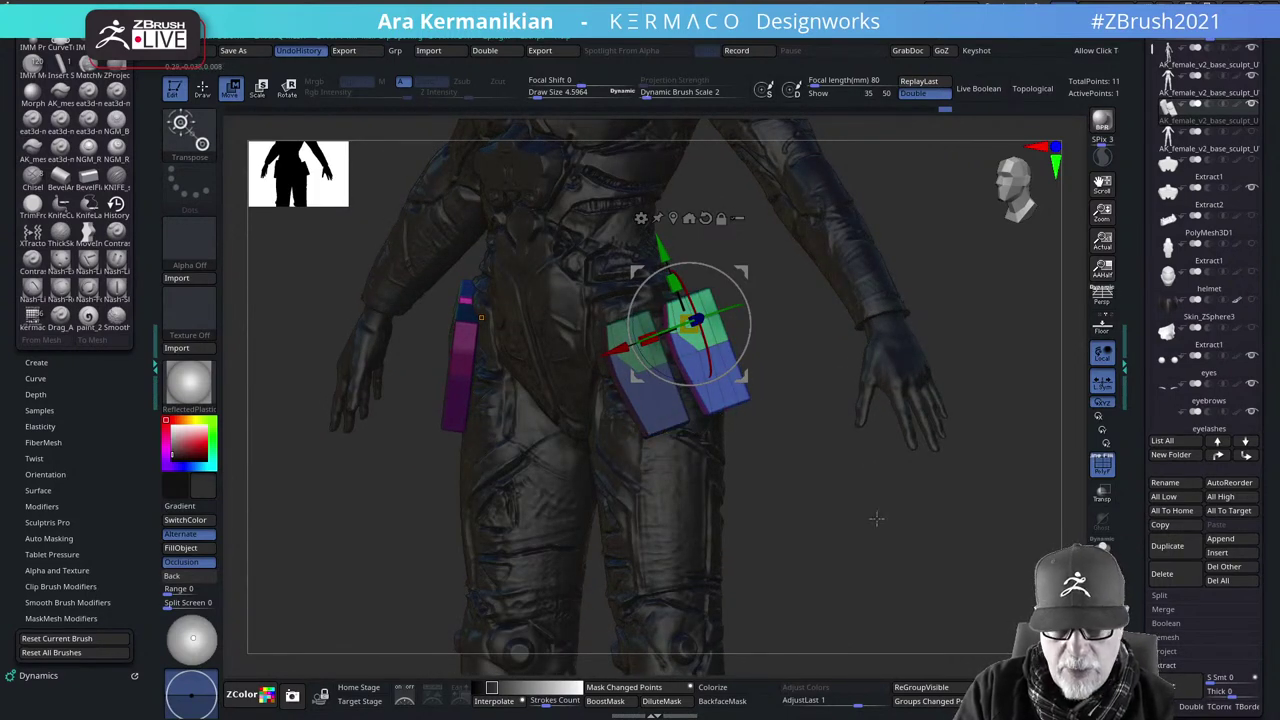
{"action": "left_click_drag", "start_coordinate": [876, 518], "coordinate": [872, 465]}
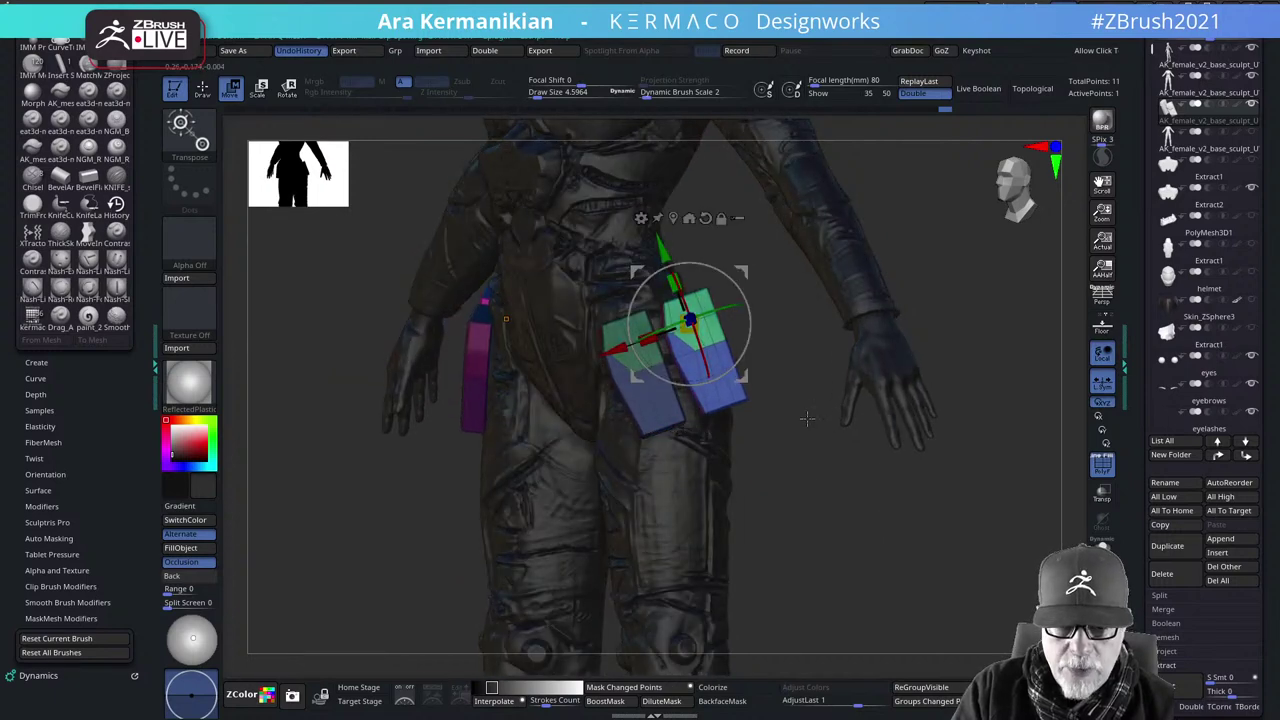
{"action": "mouse_move", "coordinate": [806, 418]}
{"action": "left_mouse_down"}
{"action": "mouse_move", "coordinate": [877, 489]}
{"action": "mouse_move", "coordinate": [897, 466]}
{"action": "mouse_move", "coordinate": [858, 482]}
{"action": "left_mouse_up"}
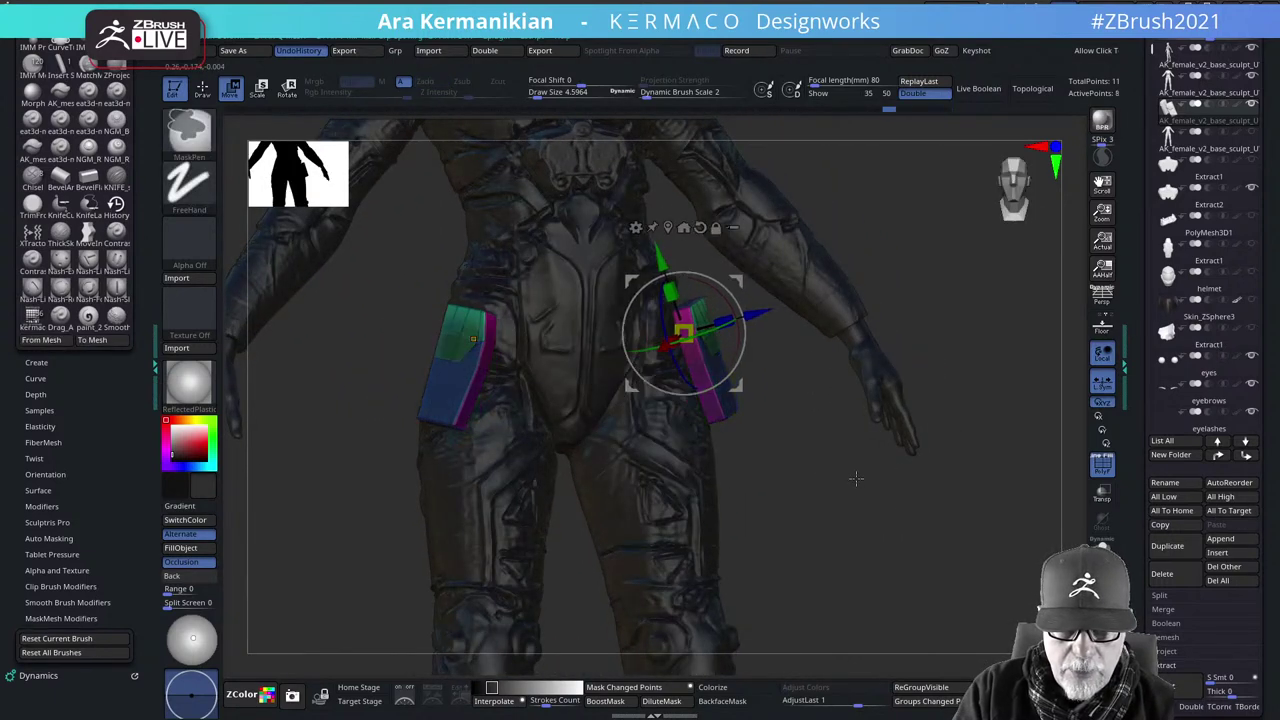
Undo the pouch duplicate and extrude the flap polygroup outward again with QMesh
{"action": "key", "text": "ctrl+z"}
{"action": "key", "text": "ctrl+z"}
{"action": "key", "text": "ctrl+z"}
{"action": "key", "text": "ctrl+z"}
{"action": "key", "text": "ctrl+z"}
{"action": "mouse_move", "coordinate": [853, 478]}
{"action": "left_mouse_down", "text": "alt"}
{"action": "mouse_move", "coordinate": [808, 500]}
{"action": "mouse_move", "coordinate": [847, 489]}
{"action": "mouse_move", "coordinate": [876, 525]}
{"action": "left_mouse_up", "text": "alt"}
{"action": "key", "text": "q"}
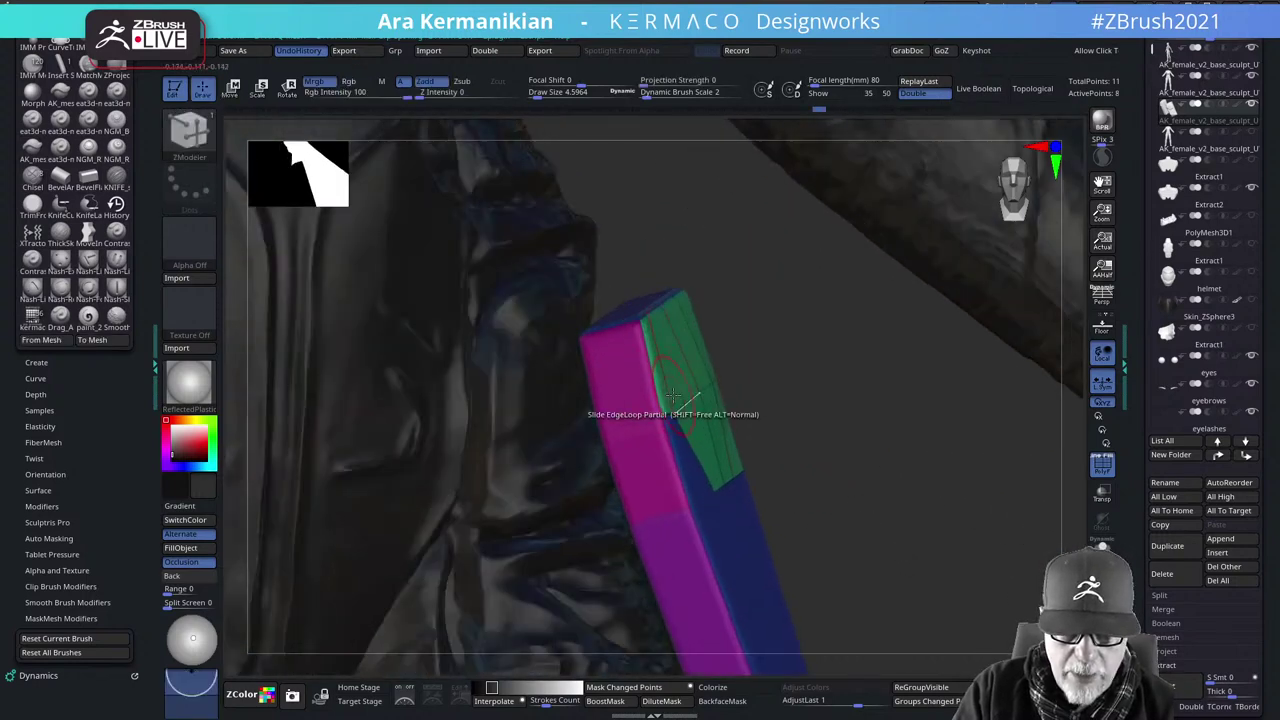
{"action": "left_click_drag", "start_coordinate": [680, 372], "coordinate": [712, 375]}
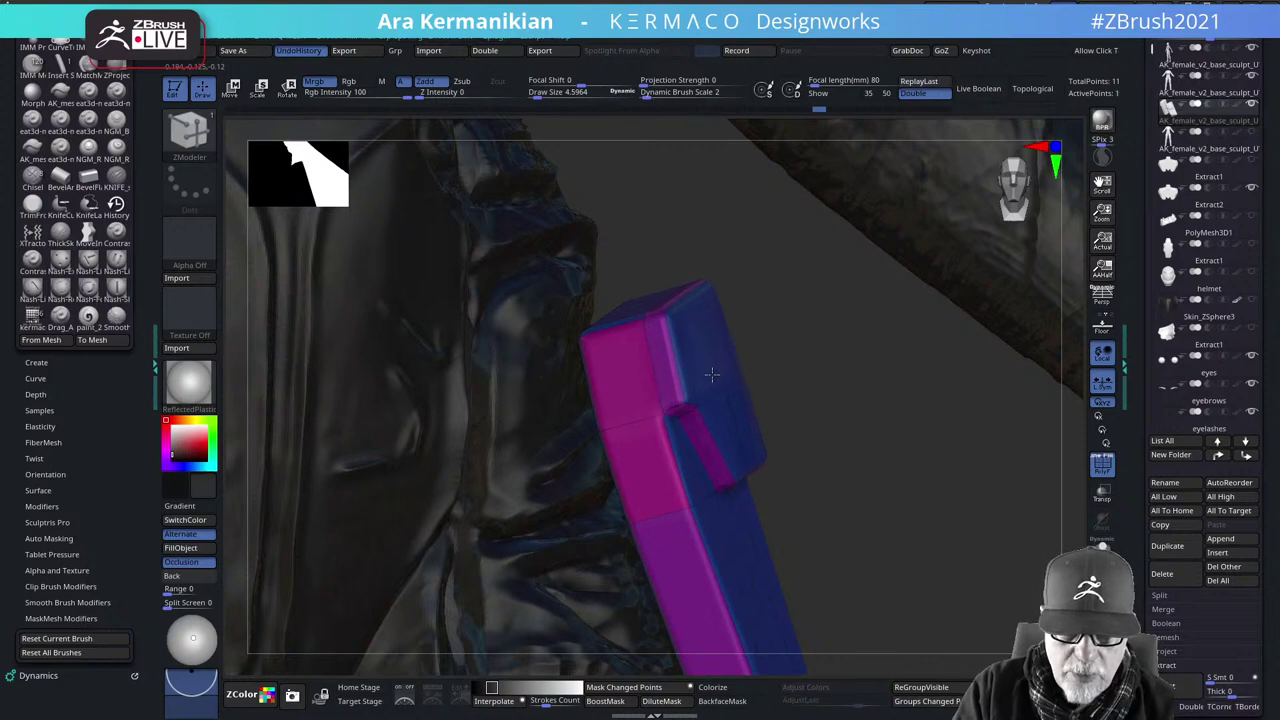
{"action": "left_click_drag", "start_coordinate": [939, 435], "coordinate": [808, 453], "text": "alt"}
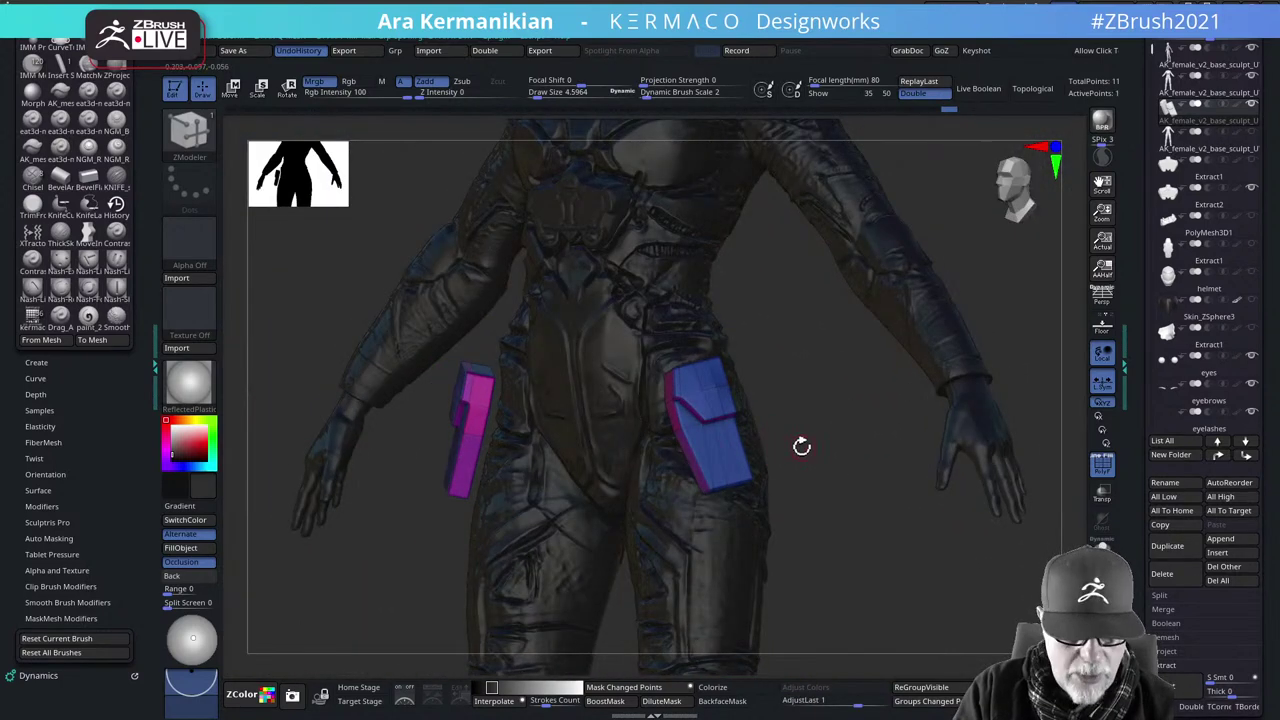
Duplicate the flapped pouches toward the outer hips and split the duplicated pair from the originals into a separate subtool
{"action": "key", "text": "w"}
{"action": "right_click_drag", "start_coordinate": [801, 446], "coordinate": [762, 447]}
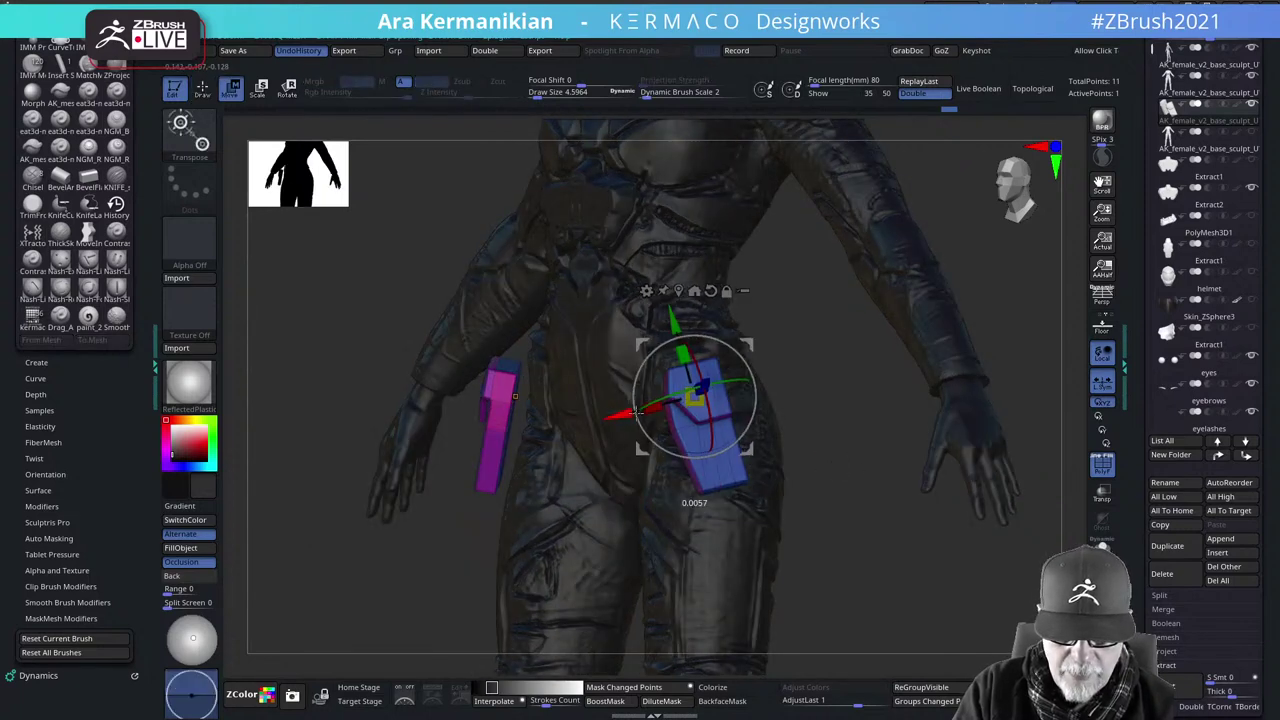
{"action": "left_click_drag", "start_coordinate": [690, 397], "coordinate": [759, 379], "text": "ctrl"}
{"action": "left_click_drag", "start_coordinate": [903, 571], "coordinate": [923, 571], "text": "shift"}
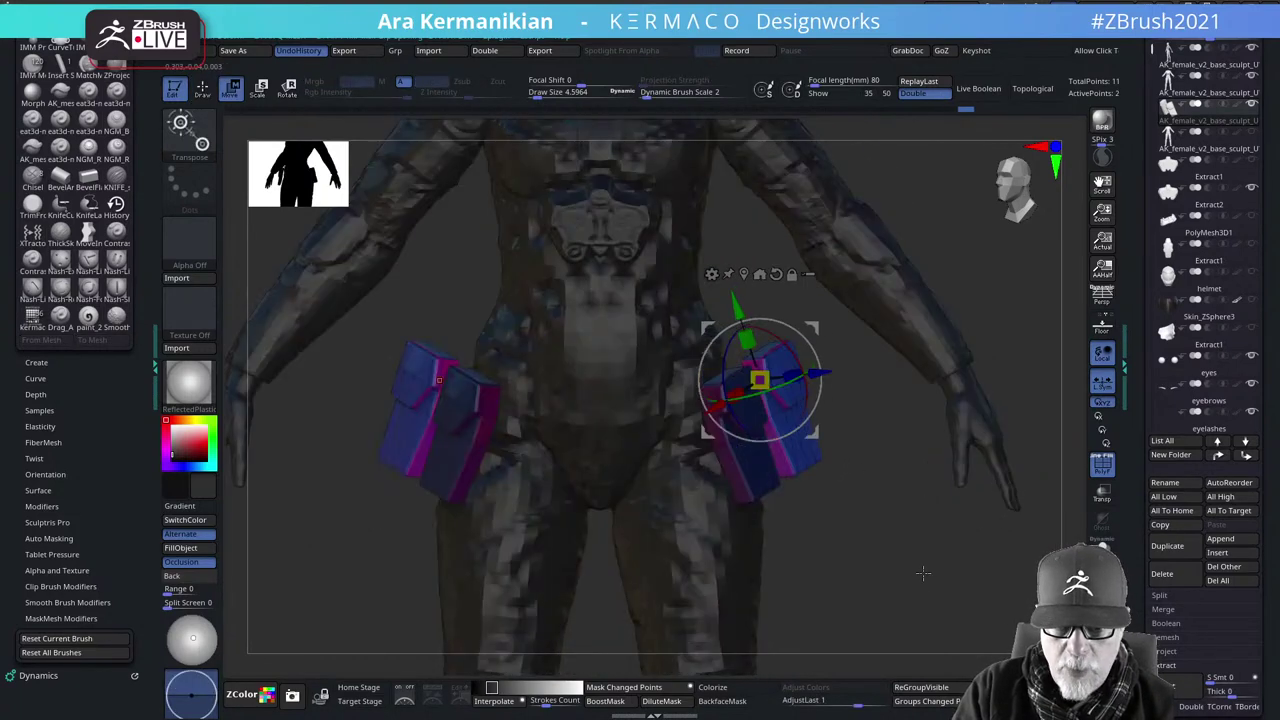
{"action": "key", "text": "ctrl+space"}
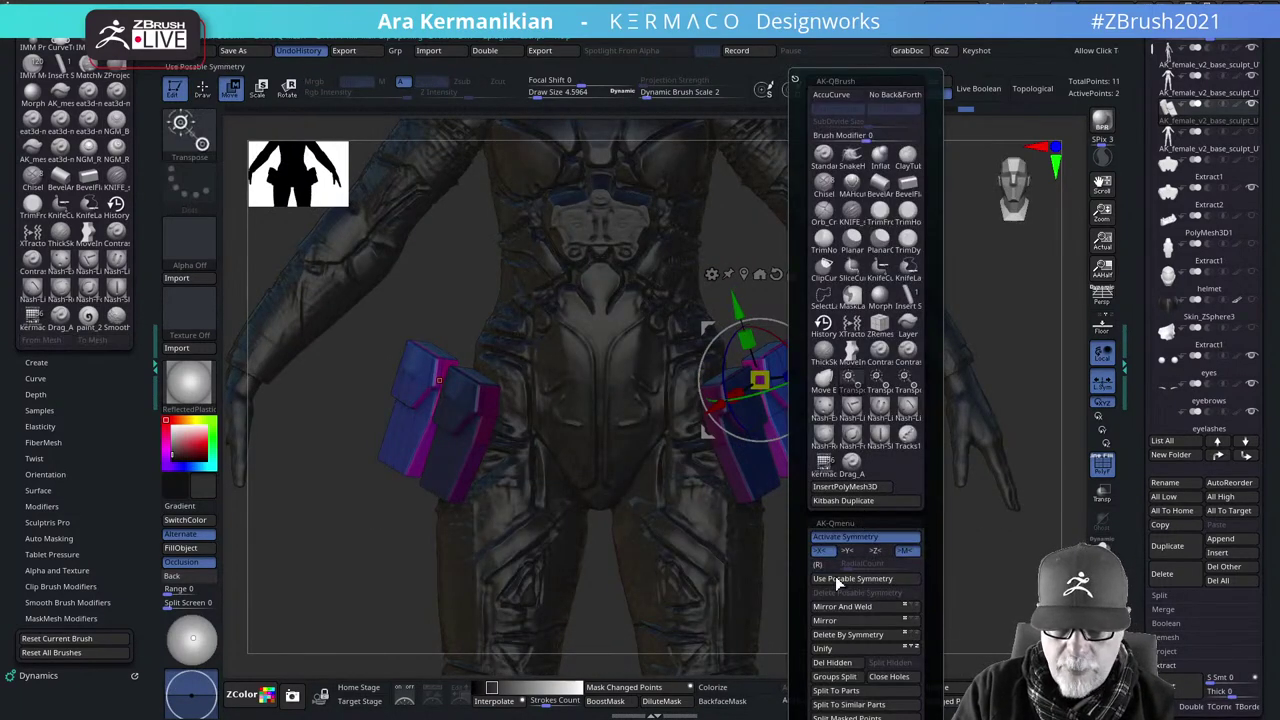
{"action": "left_click", "coordinate": [841, 708]}
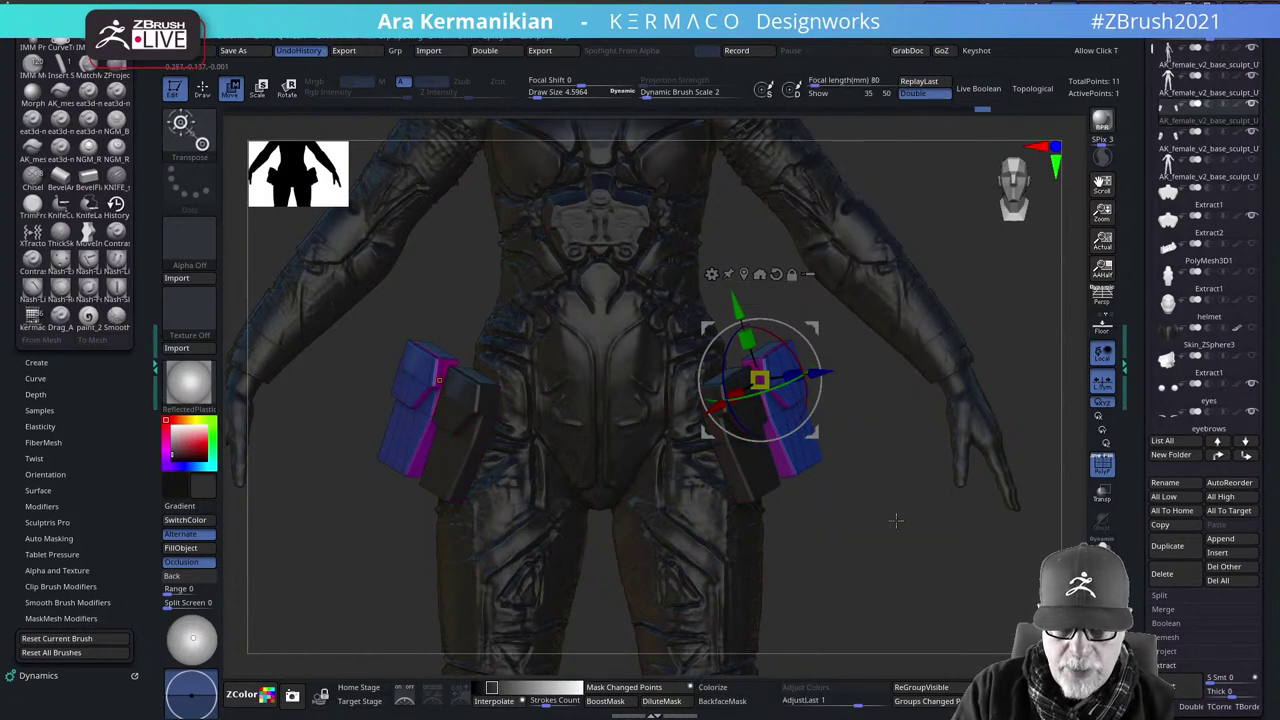
Try Mirror And Weld on the duplicated outer pouches with local symmetry on
{"action": "key", "text": "space"}
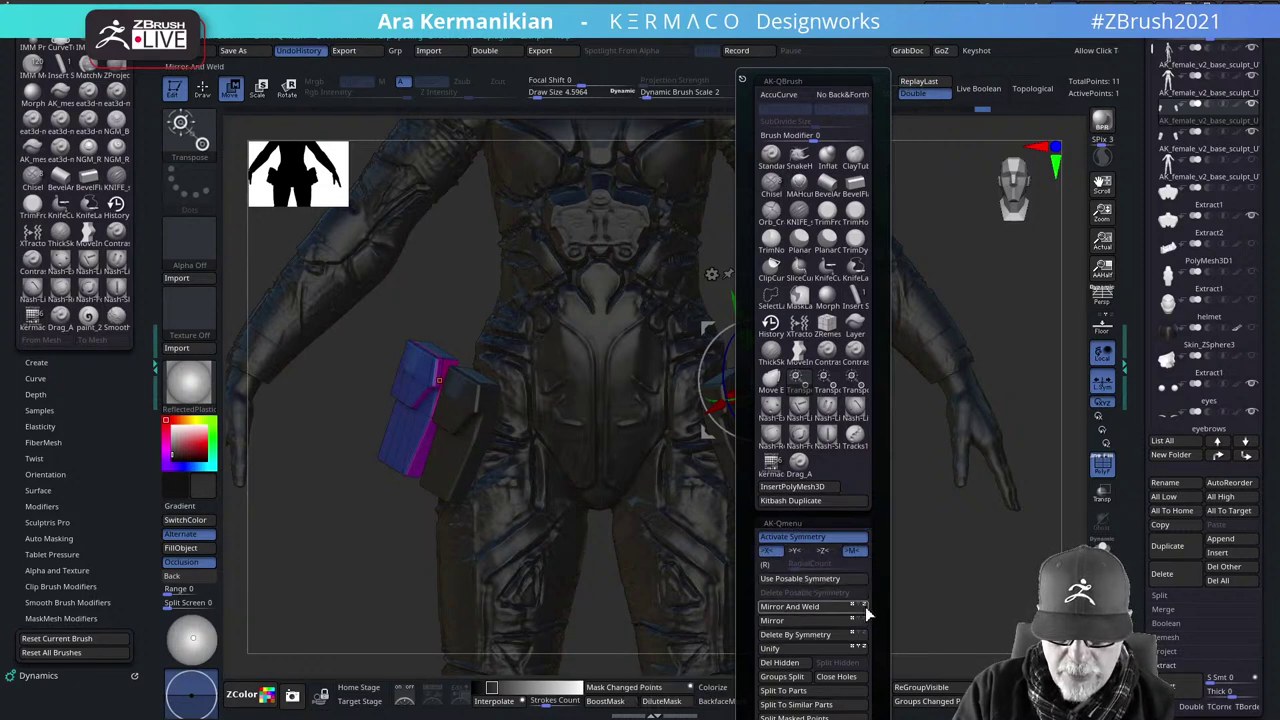
{"action": "left_click", "coordinate": [824, 605]}
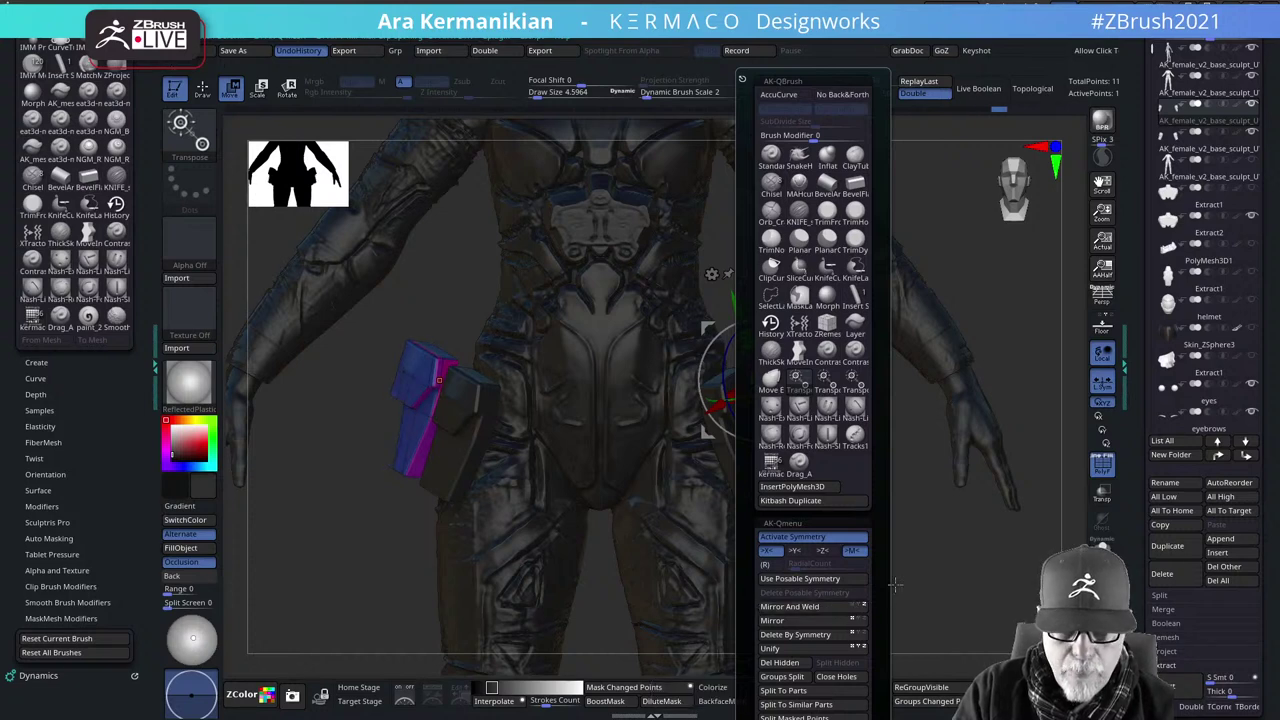
{"action": "left_click_drag", "start_coordinate": [923, 552], "coordinate": [895, 579]}
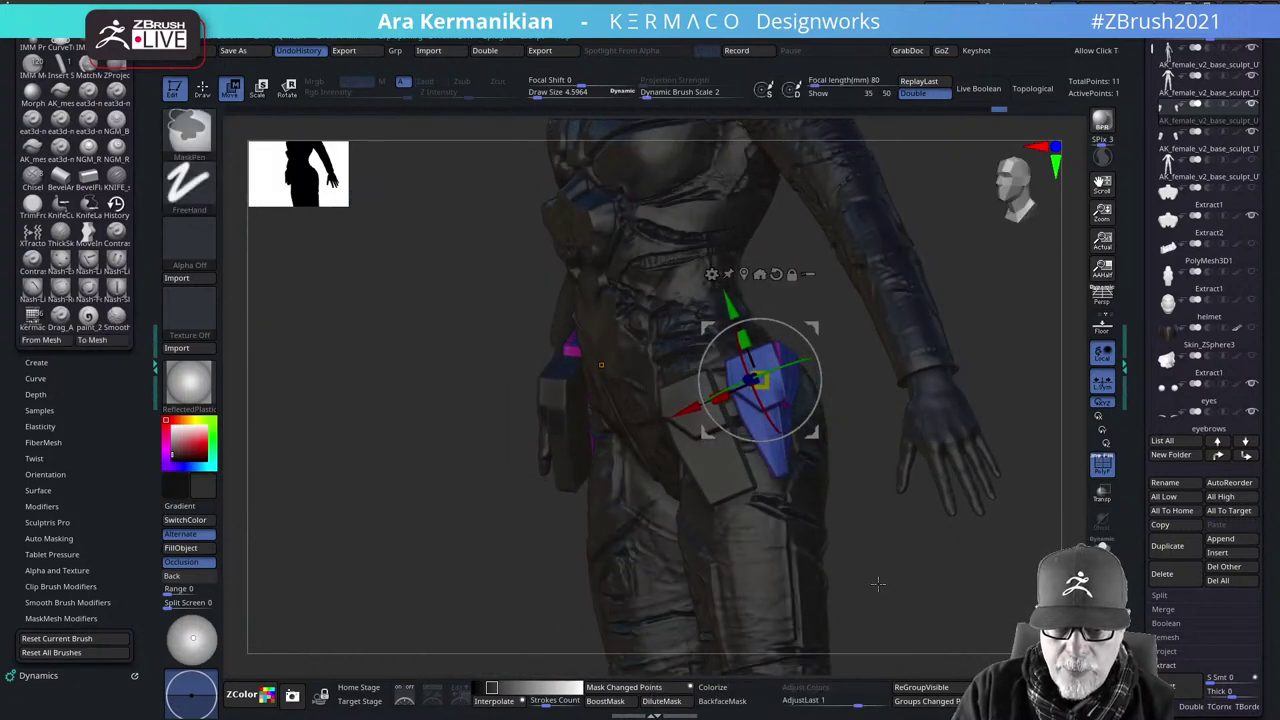
Turn off local symmetry and try Mirror And Weld again on the duplicated pouches, undoing the result
{"action": "left_click", "coordinate": [1105, 389]}
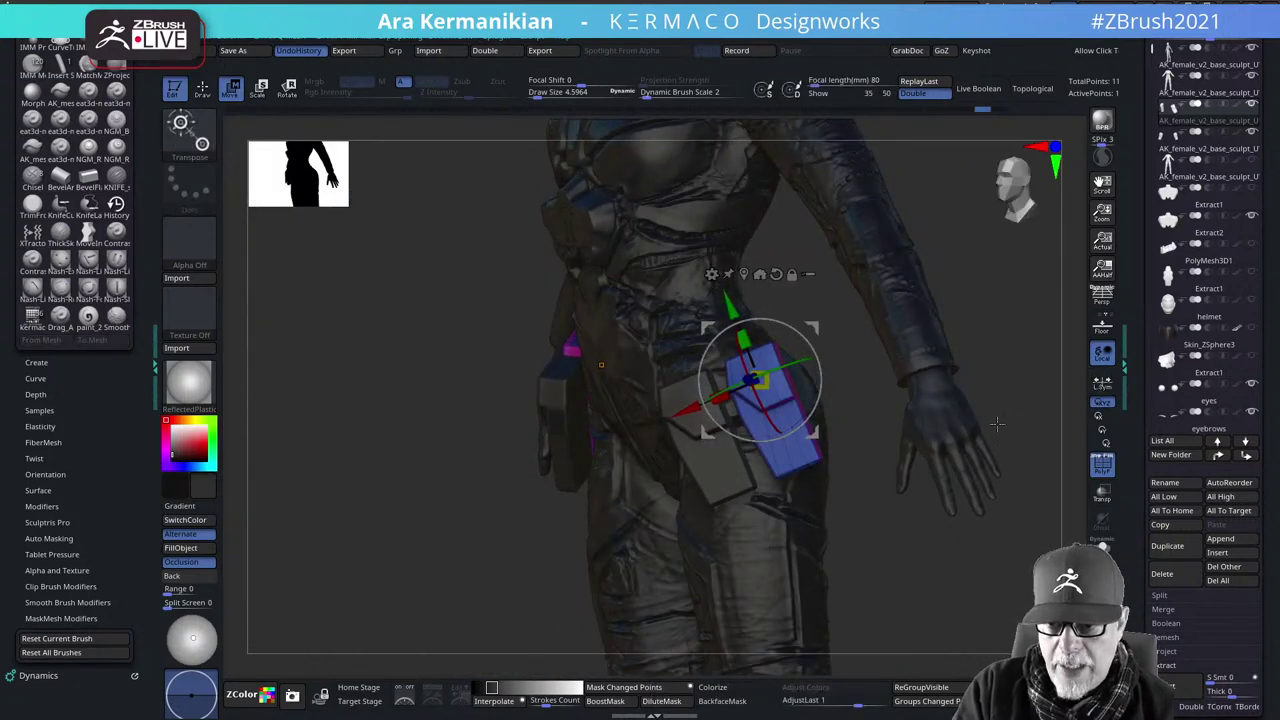
{"action": "key", "text": "space"}
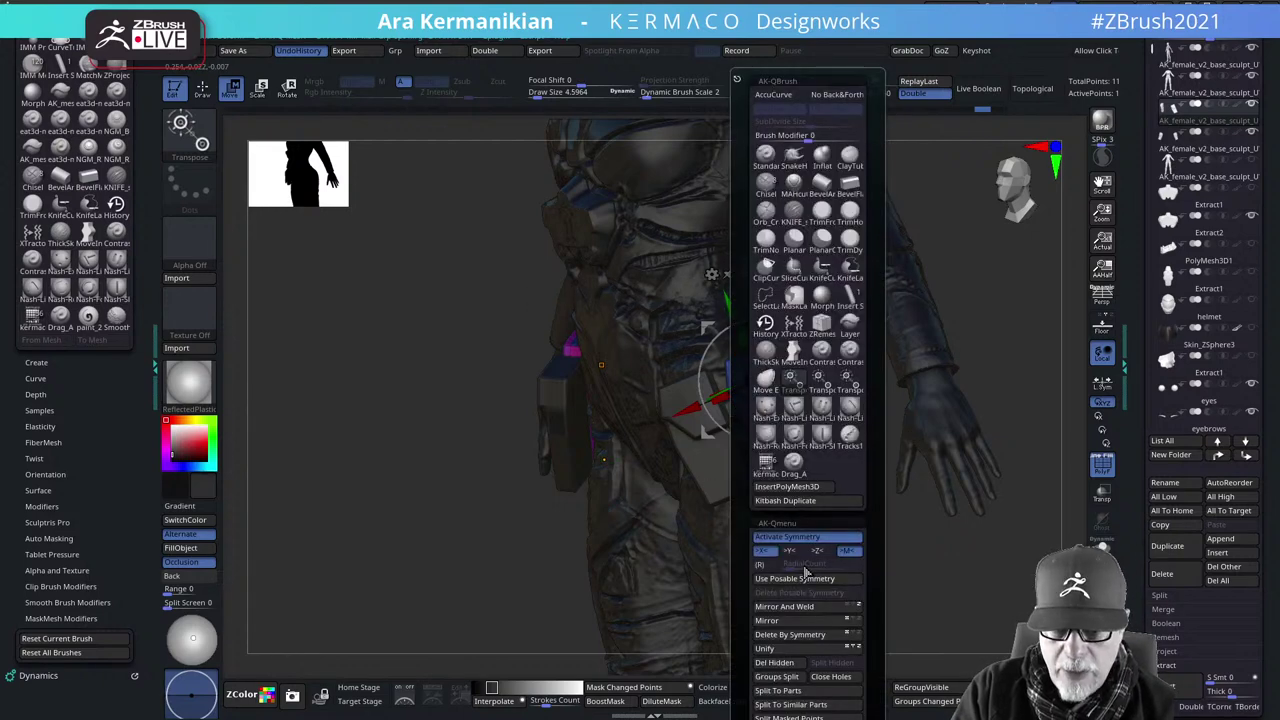
{"action": "left_click", "coordinate": [804, 609]}
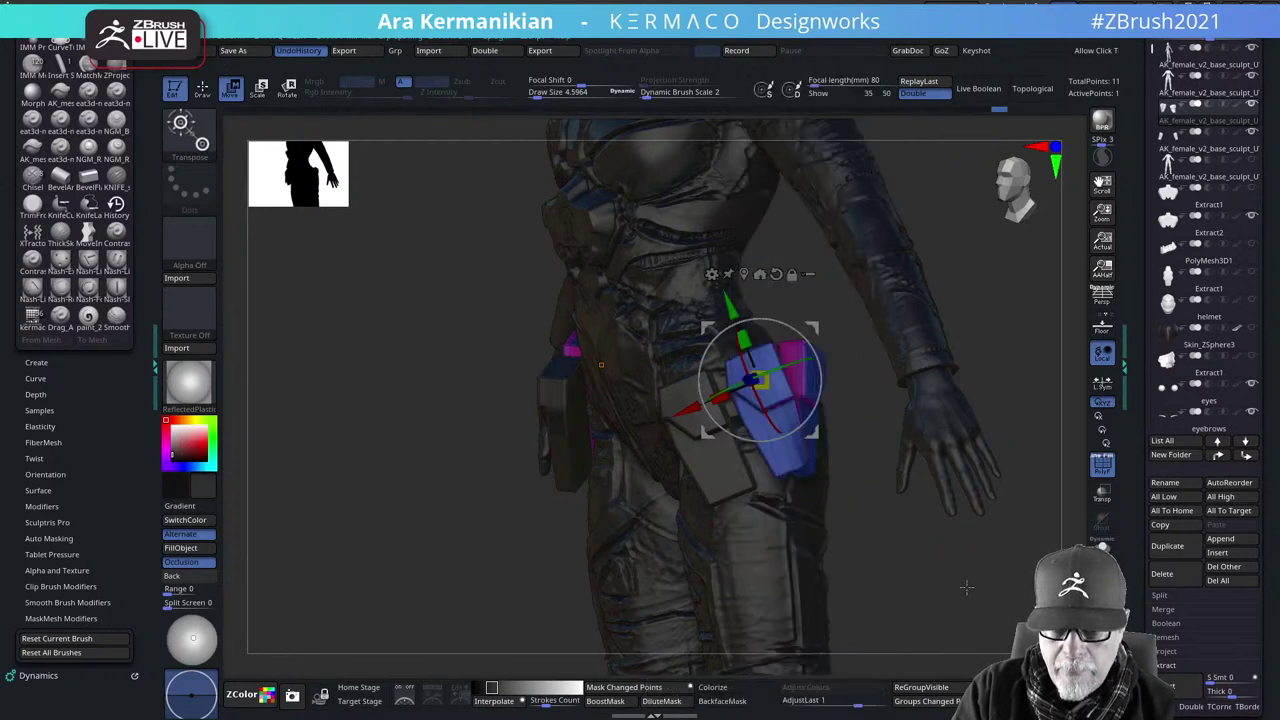
{"action": "left_click_drag", "start_coordinate": [938, 593], "coordinate": [815, 580]}
{"action": "left_click_drag", "start_coordinate": [722, 382], "coordinate": [686, 410]}
{"action": "key", "text": "ctrl+z"}
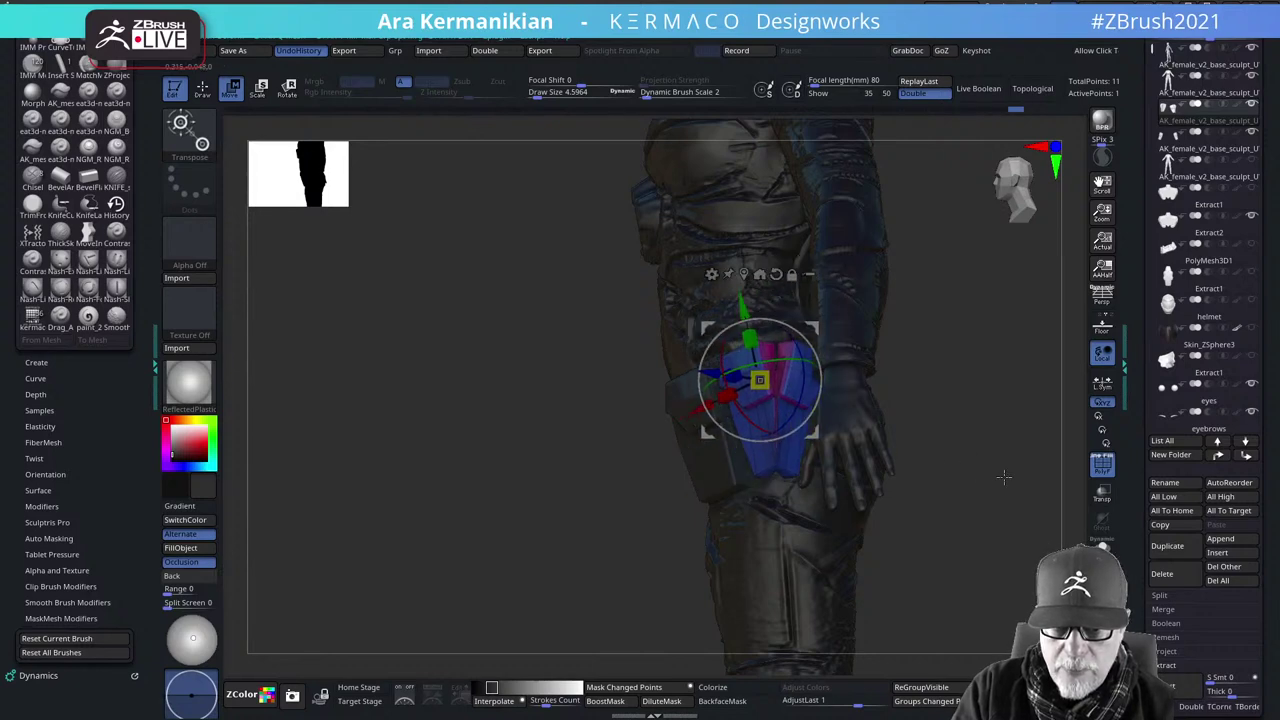
{"action": "left_click_drag", "start_coordinate": [900, 540], "coordinate": [931, 531]}
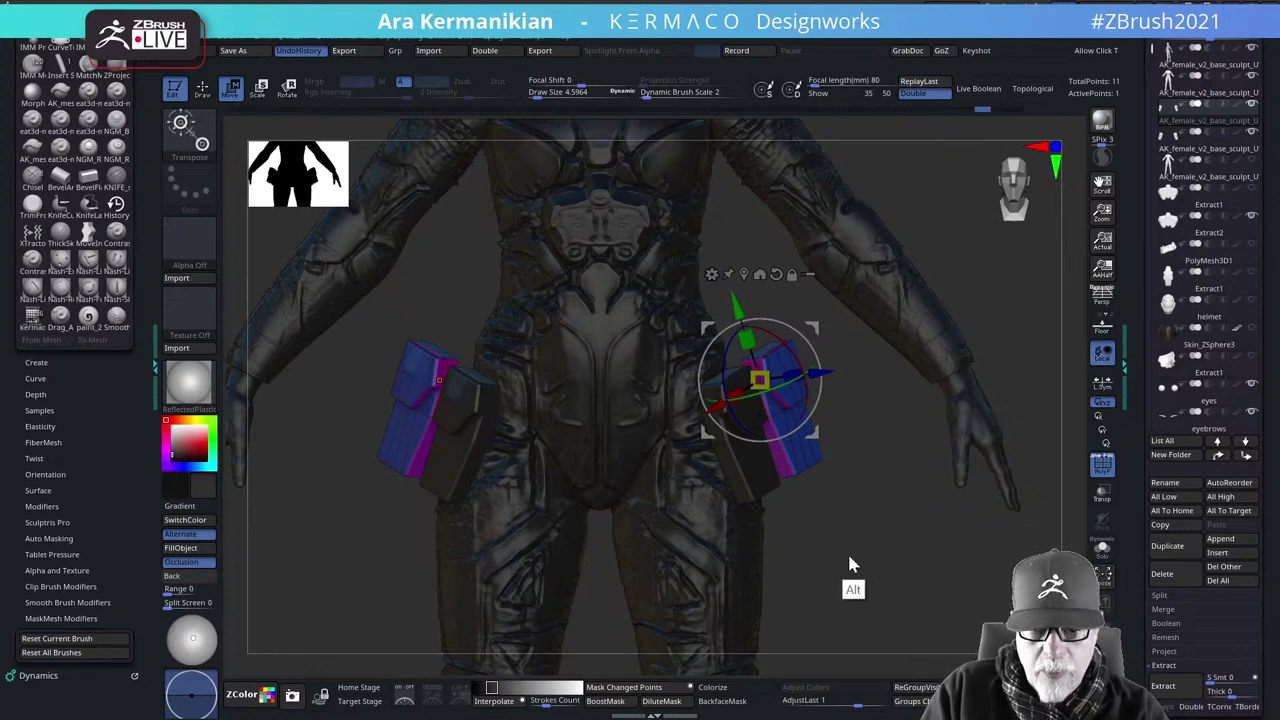
Retry Mirror And Weld on the outer pouches at their current position beside the originals
{"action": "left_click_drag", "start_coordinate": [849, 560], "coordinate": [894, 470]}
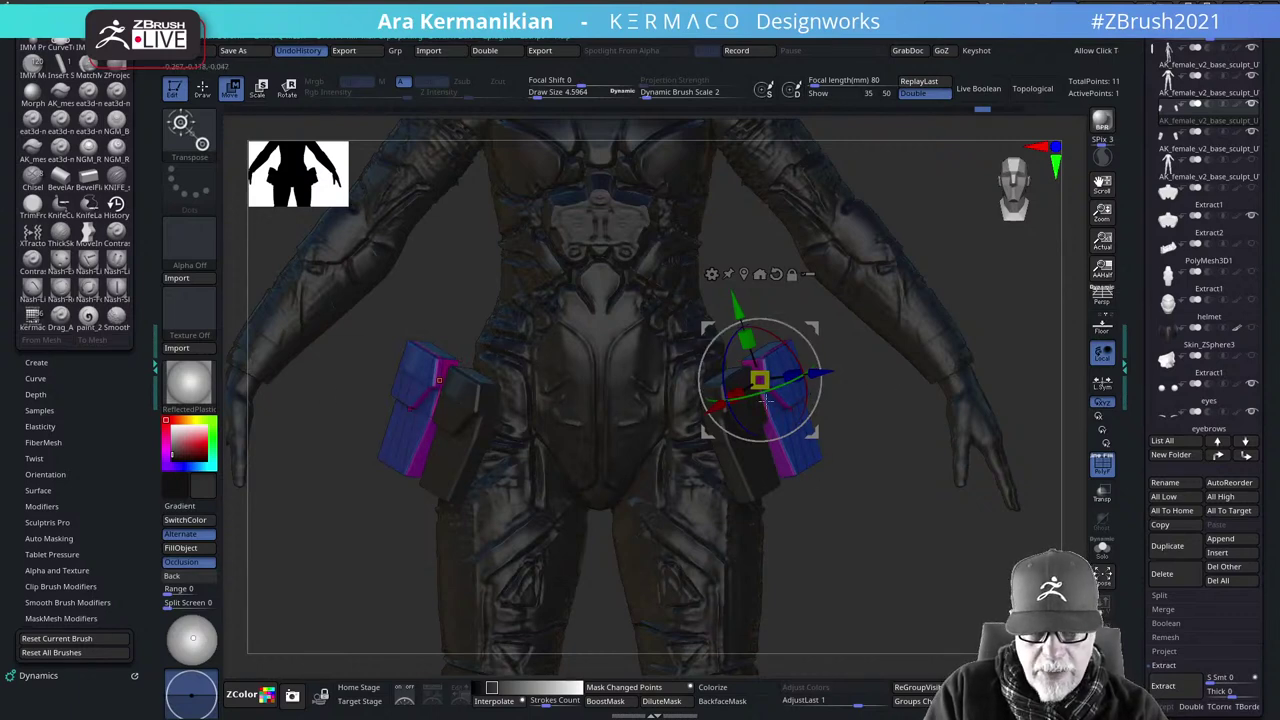
{"action": "key", "text": "ctrl"}
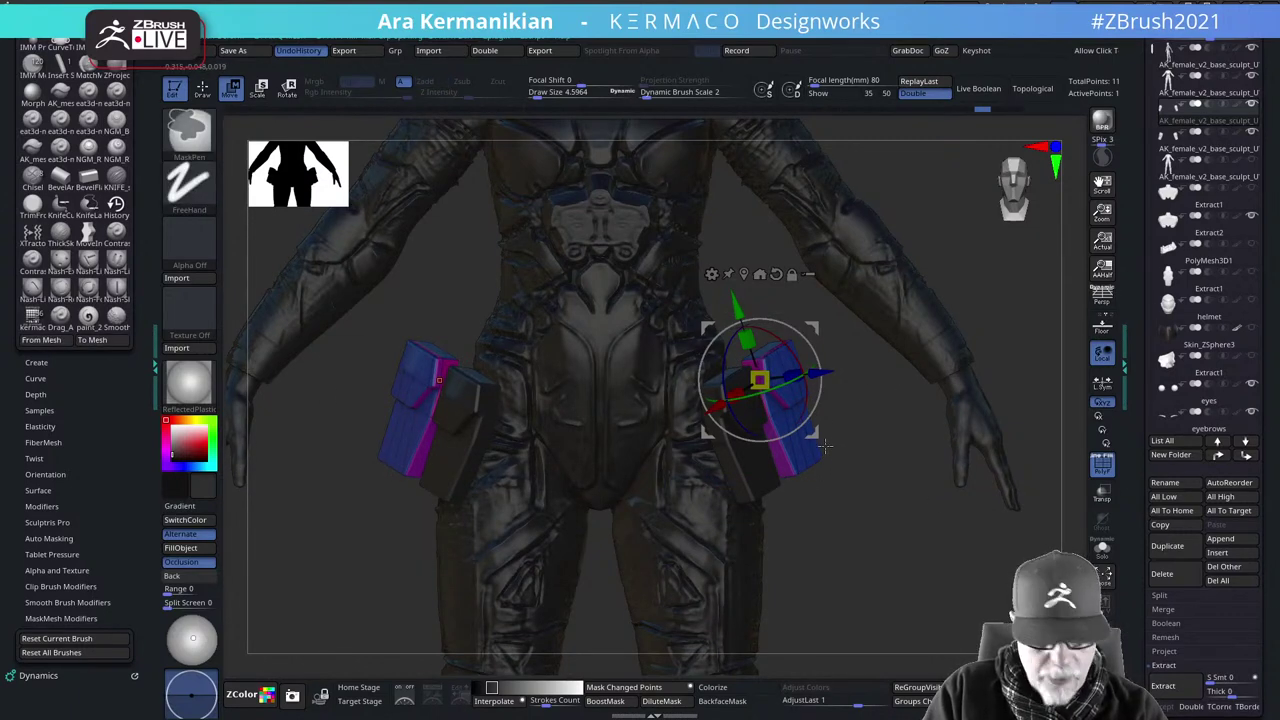
{"action": "key", "text": "ctrl+q"}
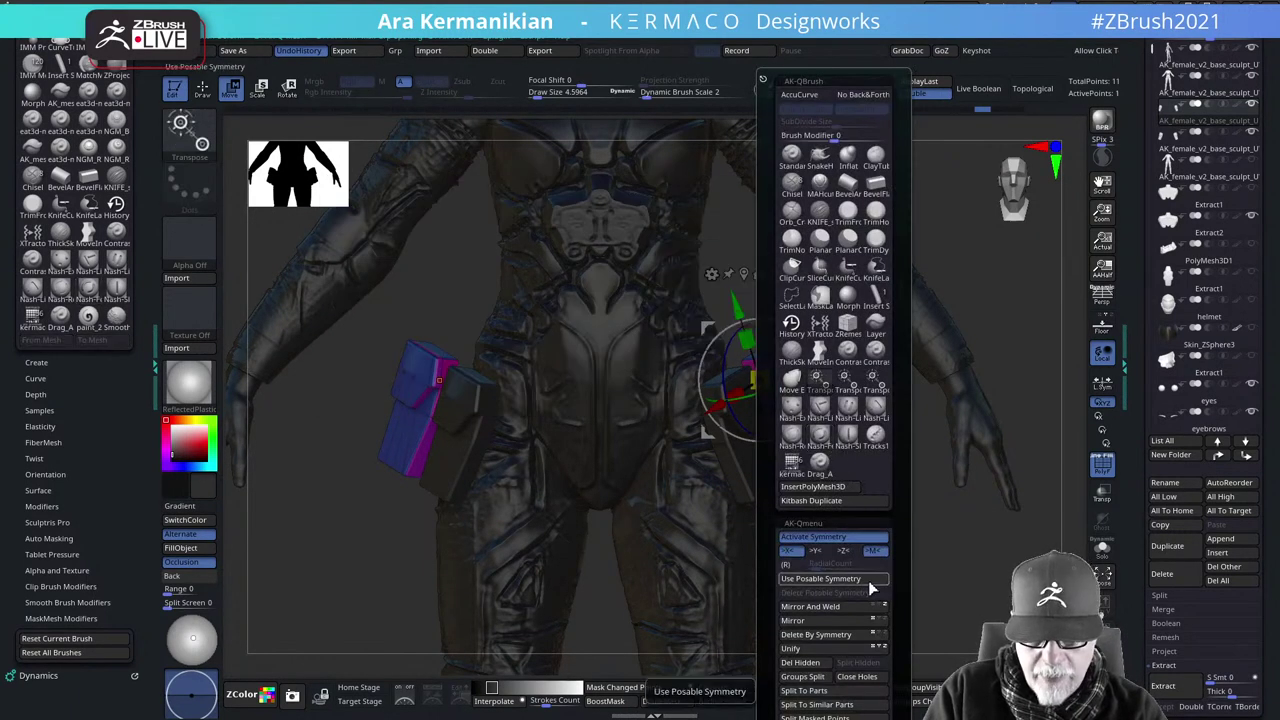
{"action": "left_click", "coordinate": [876, 606]}
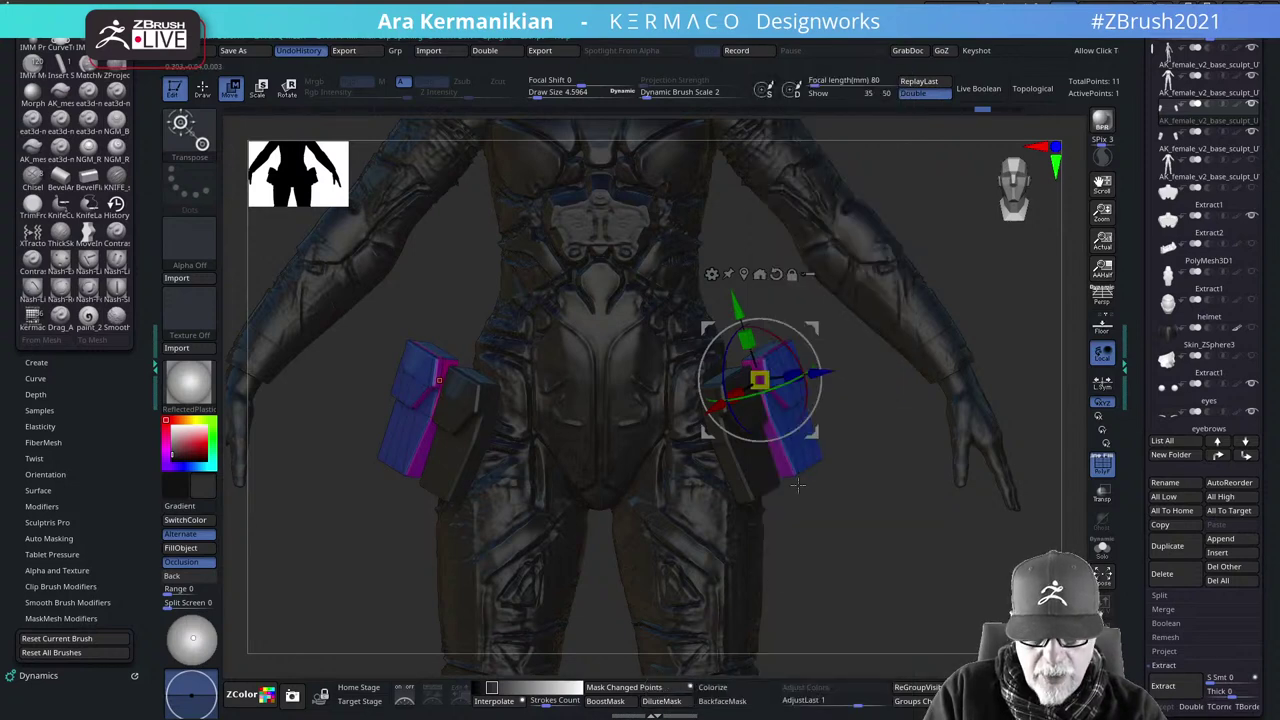
Move the outer pouches about 0.11 away from the hips and test Mirror And Weld on them
{"action": "left_click_drag", "start_coordinate": [722, 407], "coordinate": [762, 407]}
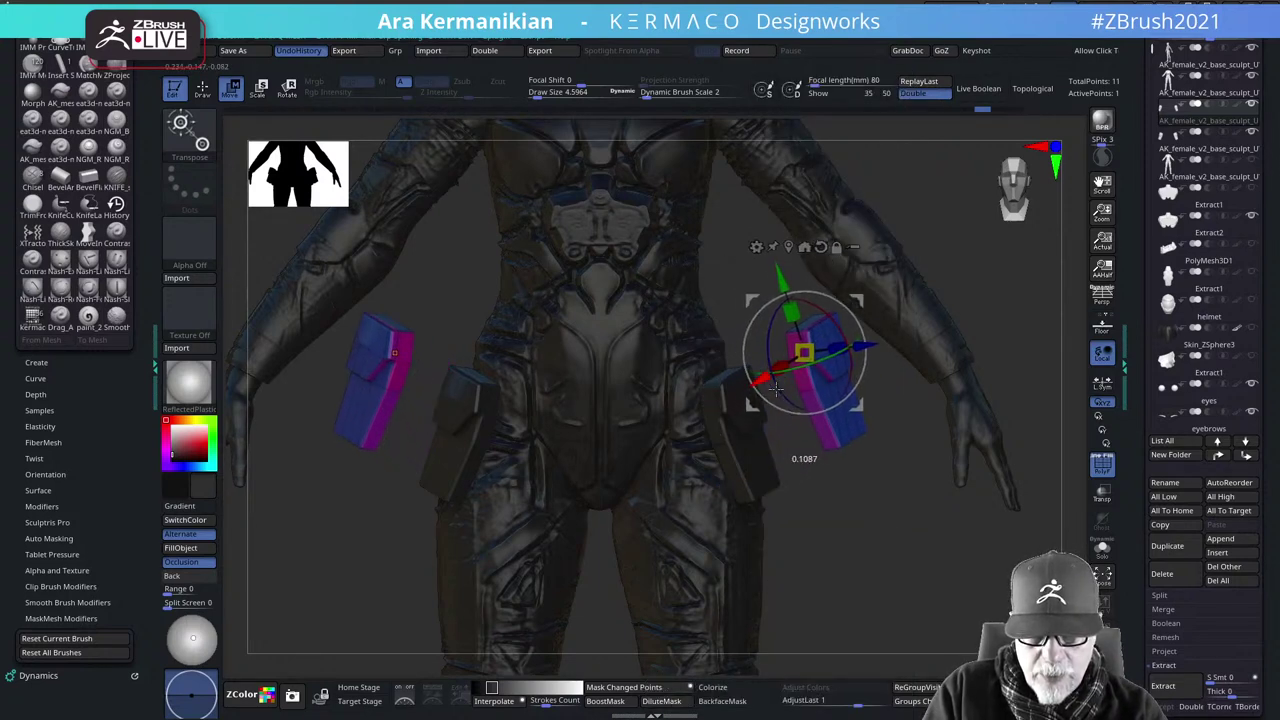
{"action": "key", "text": "space"}
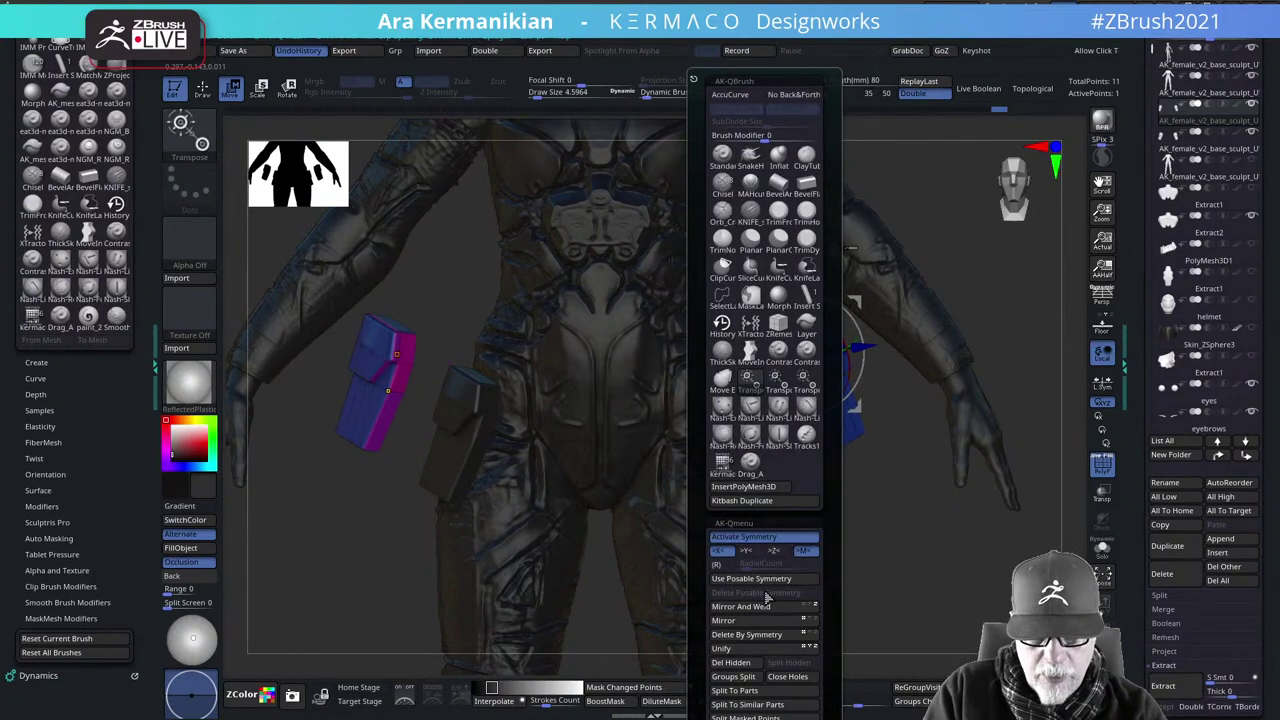
{"action": "left_click", "coordinate": [768, 608]}
{"action": "key", "text": "ctrl+z"}
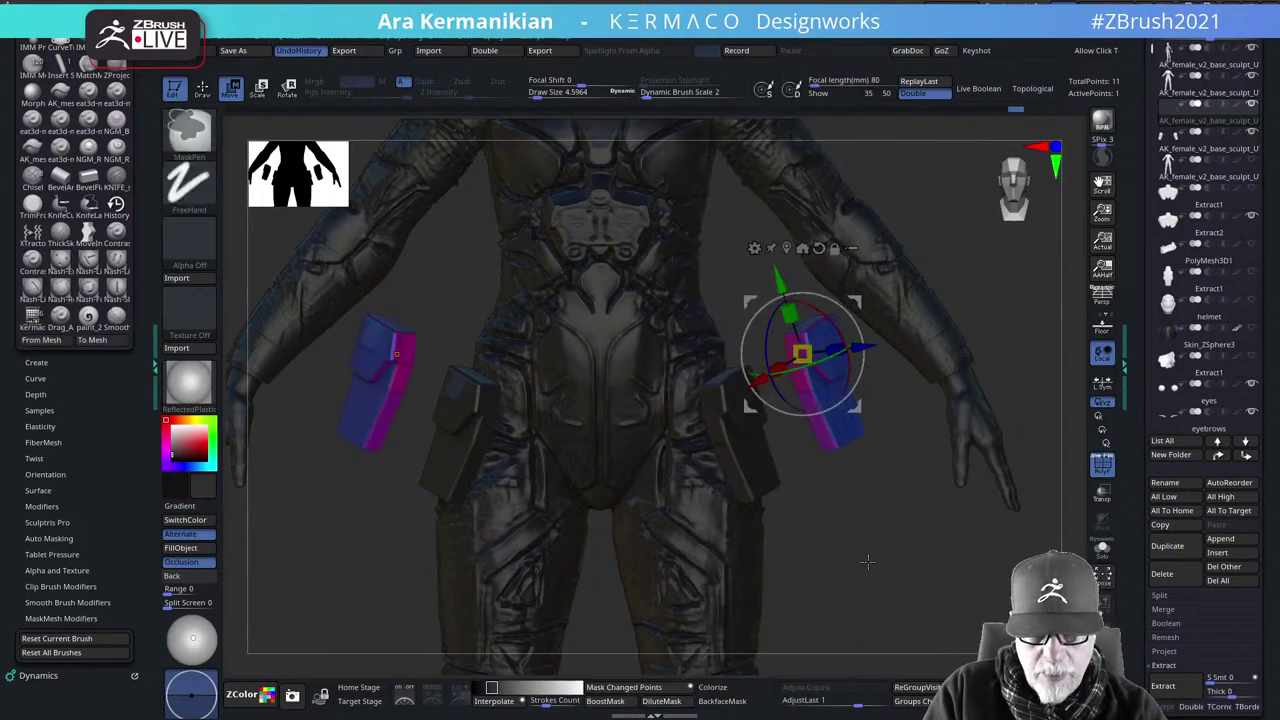
Retry Mirror And Weld on the pair of outer pouches and undo the result
{"action": "left_click_drag", "start_coordinate": [869, 560], "coordinate": [895, 543]}
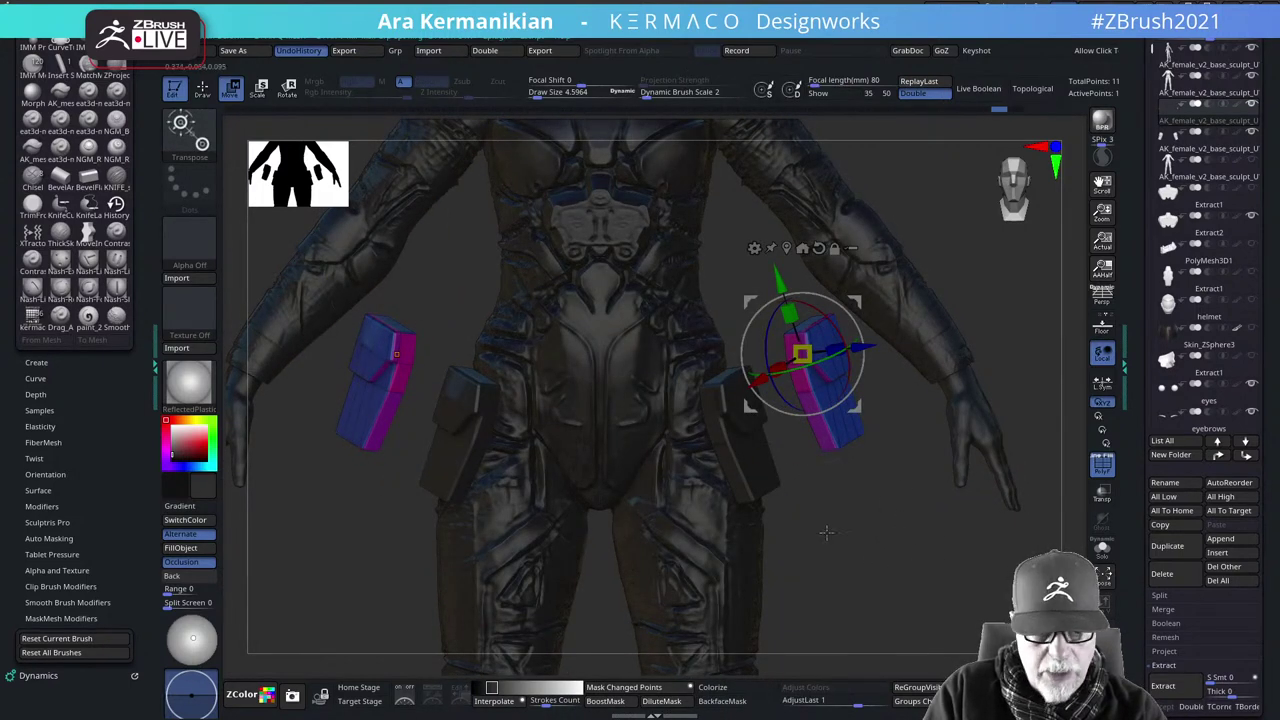
{"action": "key", "text": "ctrl+space"}
{"action": "left_click", "coordinate": [877, 543]}
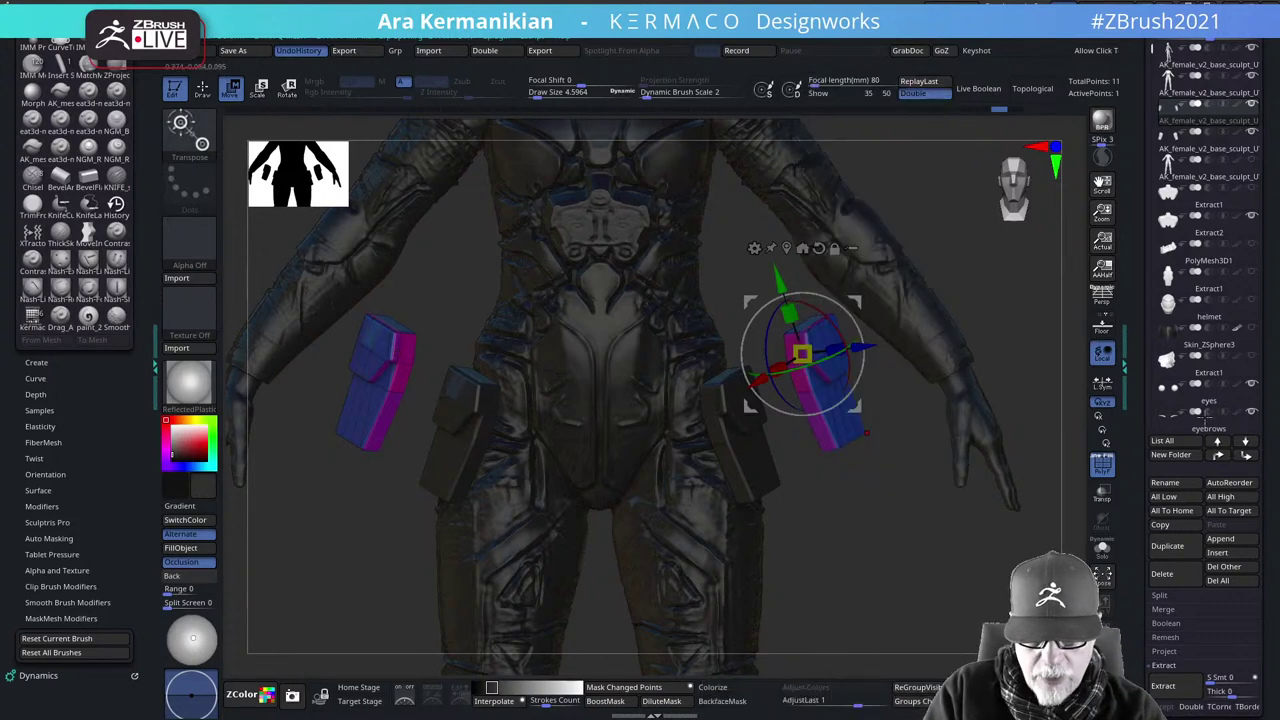
{"action": "key", "text": "ctrl+space"}
{"action": "left_click", "coordinate": [791, 606]}
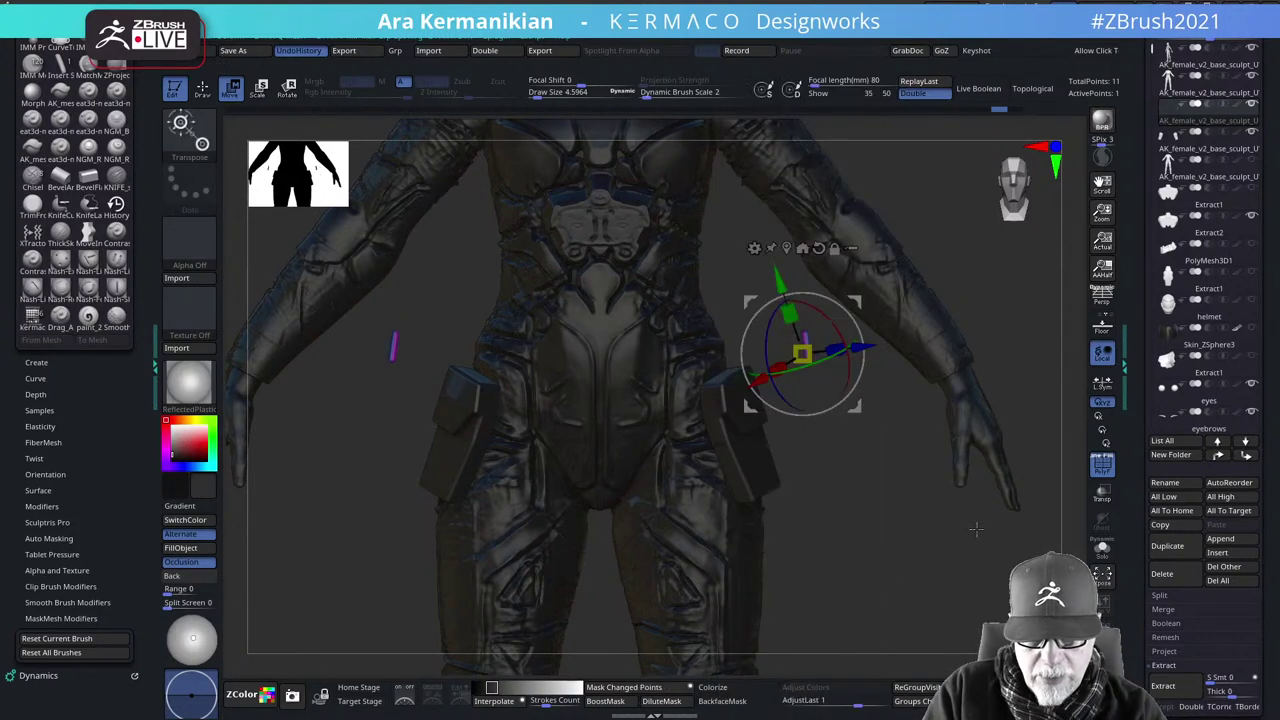
{"action": "key", "text": "ctrl+z"}
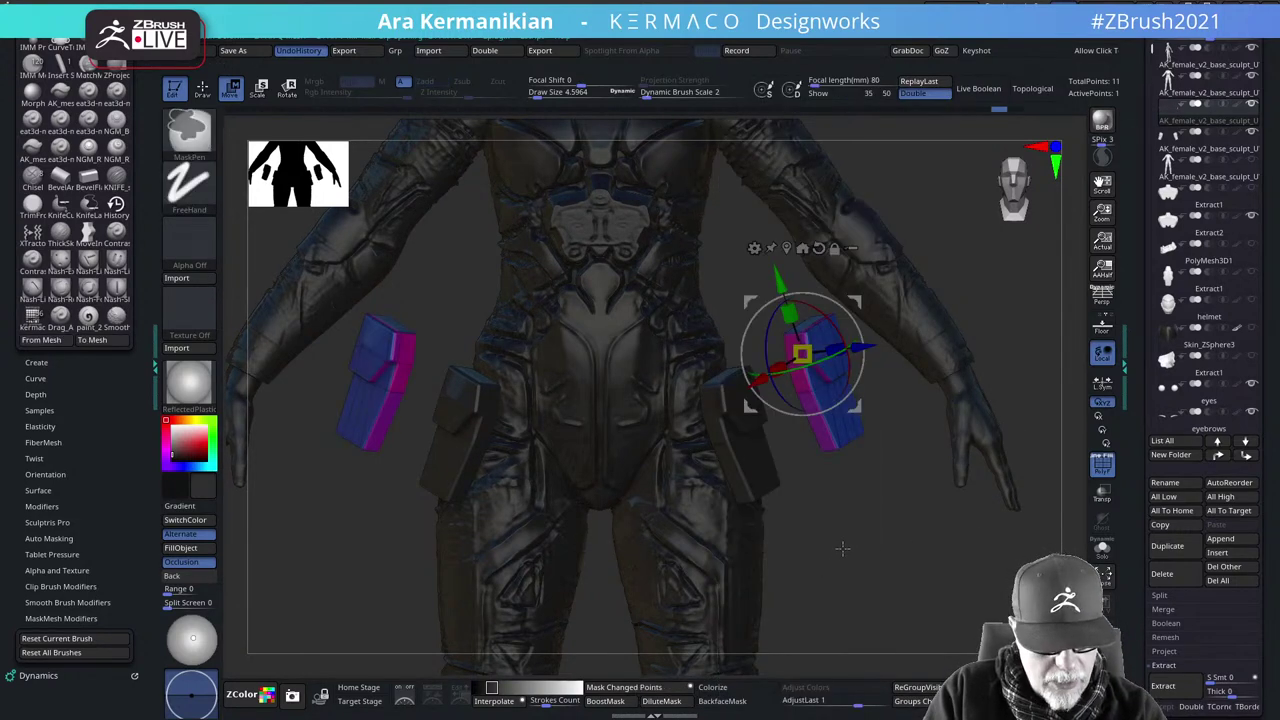
{"action": "key", "text": "ctrl+space"}
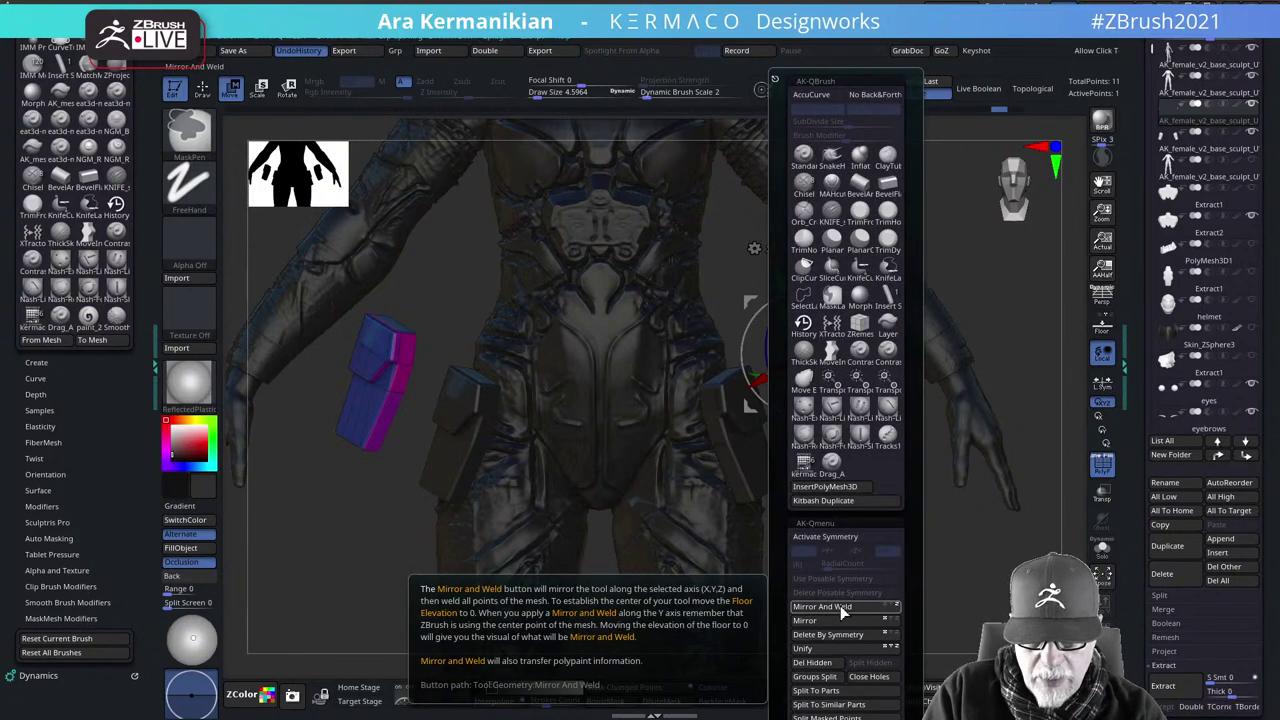
{"action": "left_click", "coordinate": [822, 606]}
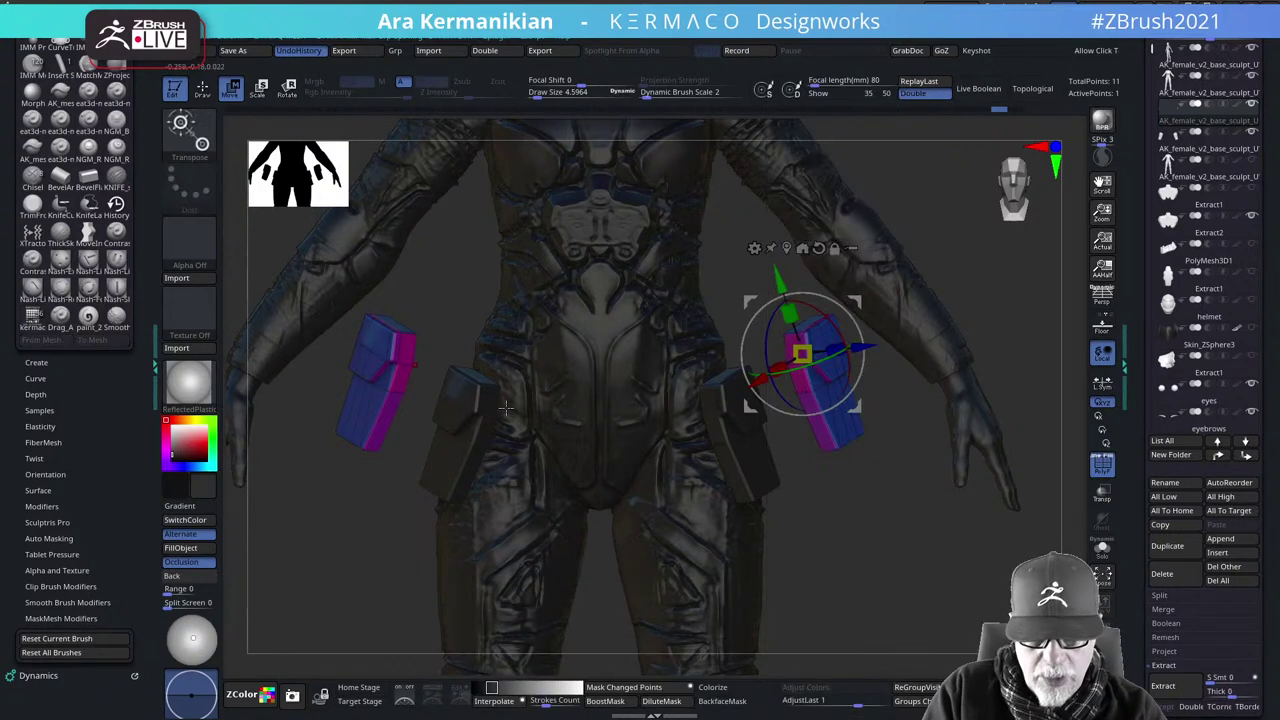
Solo the outer pouches, isolate the one on the character's right side and delete the hidden one
{"action": "left_click", "coordinate": [1108, 554]}
{"action": "left_click_drag", "start_coordinate": [558, 503], "coordinate": [683, 518], "text": "alt"}
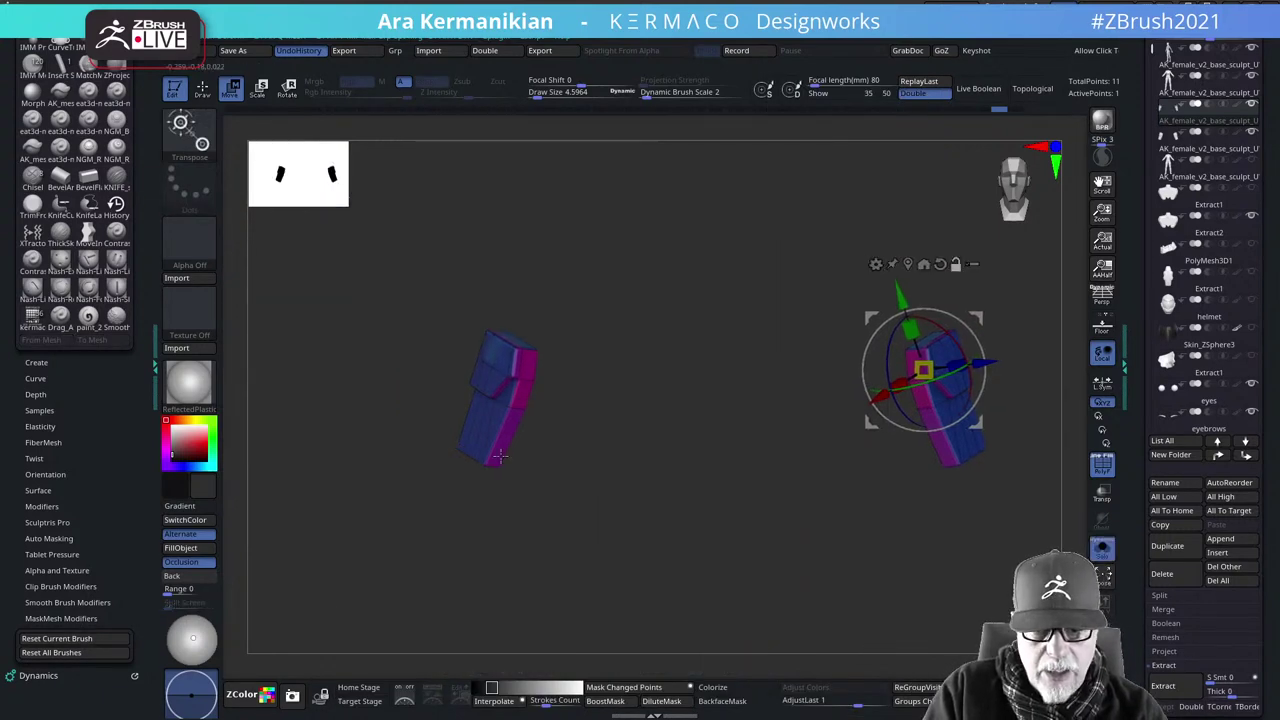
{"action": "left_click_drag", "start_coordinate": [341, 255], "coordinate": [642, 564], "text": "ctrl+shift"}
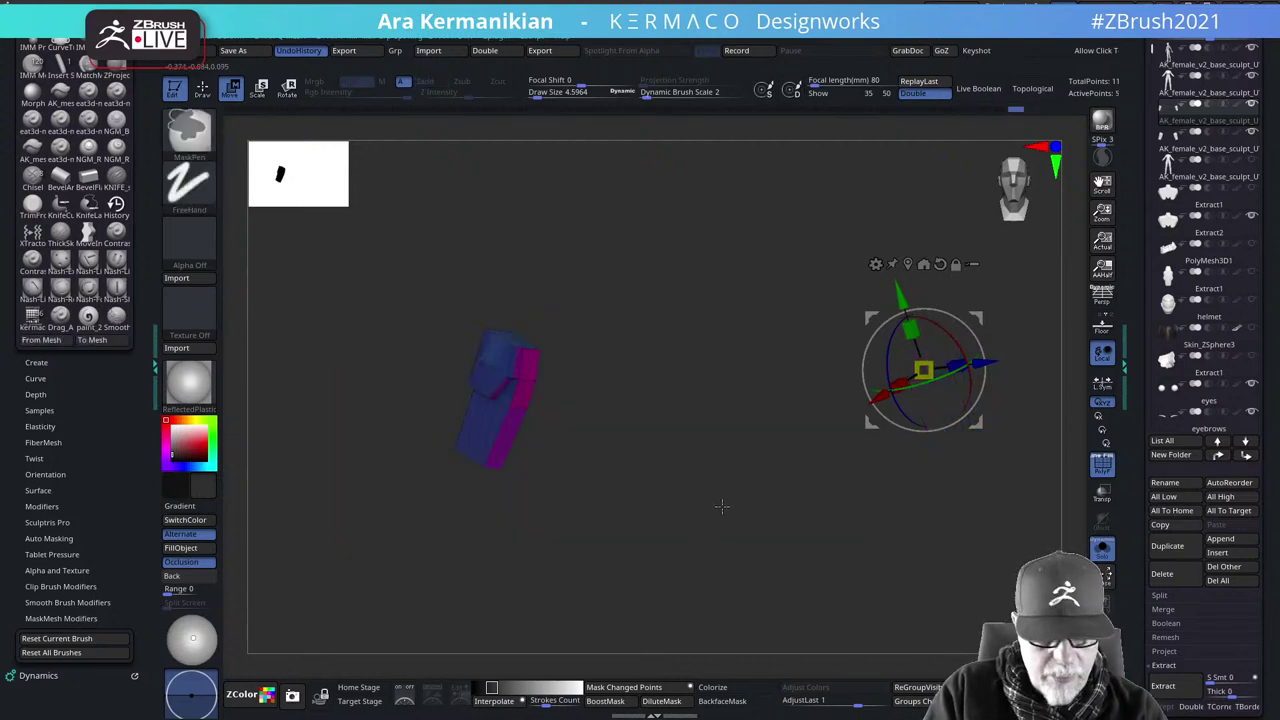
{"action": "key", "text": "ctrl+space"}
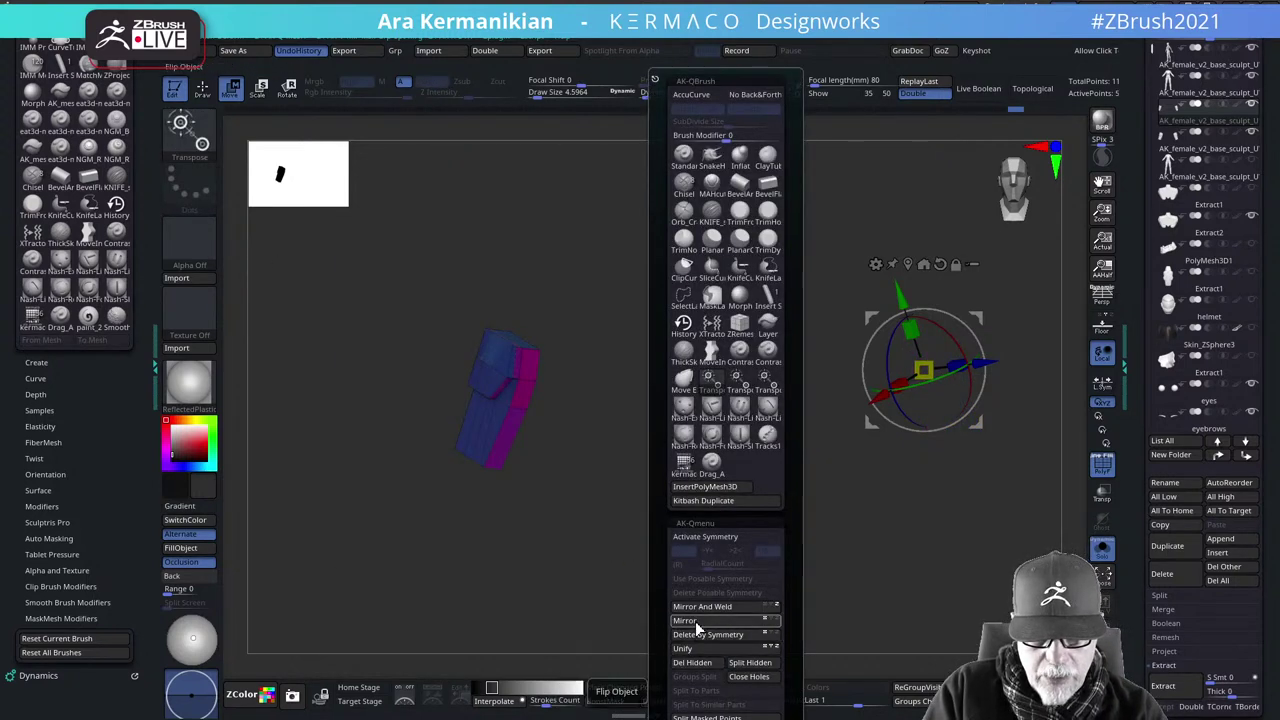
{"action": "left_click", "coordinate": [696, 664]}
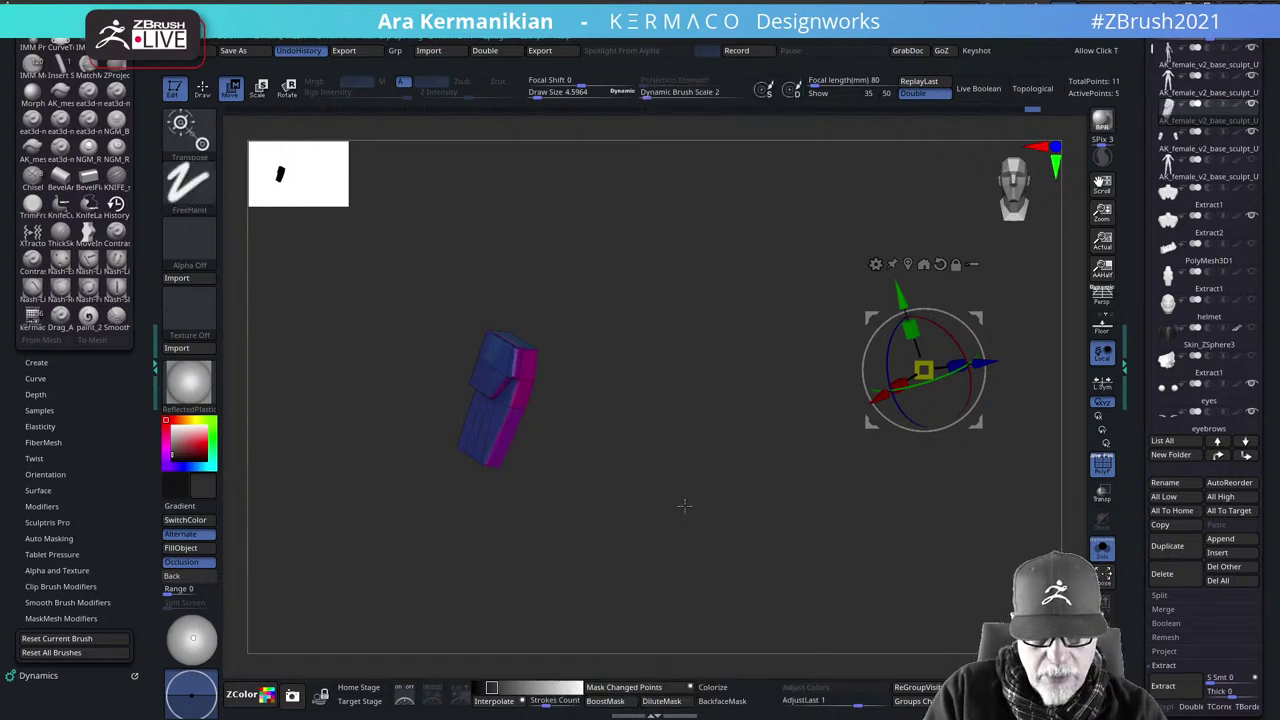
Try Mirror And Weld on the single remaining pouch and undo it
{"action": "key", "text": "space"}
{"action": "left_click", "coordinate": [699, 606]}
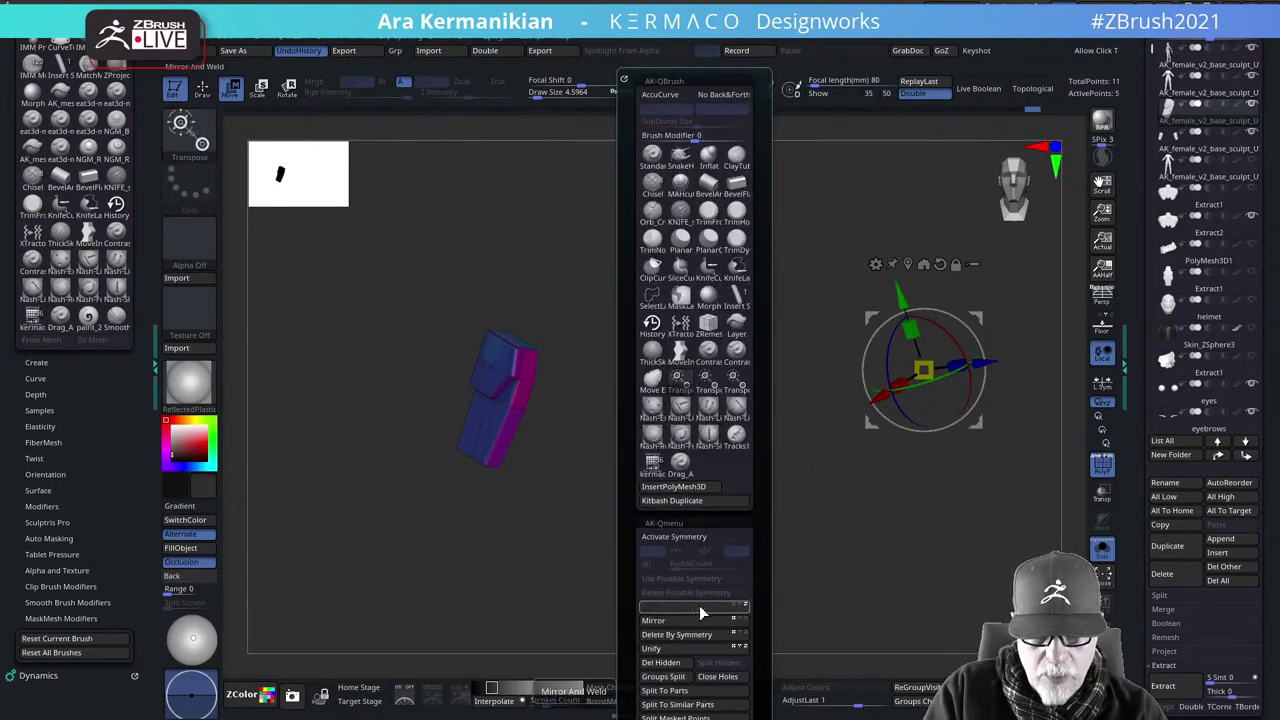
{"action": "key", "text": "ctrl+z"}
Using a top view with the floor grid shown, move the pouch forward across the X axis line and apply Mirror And Weld
{"action": "left_click_drag", "start_coordinate": [751, 483], "coordinate": [926, 408]}
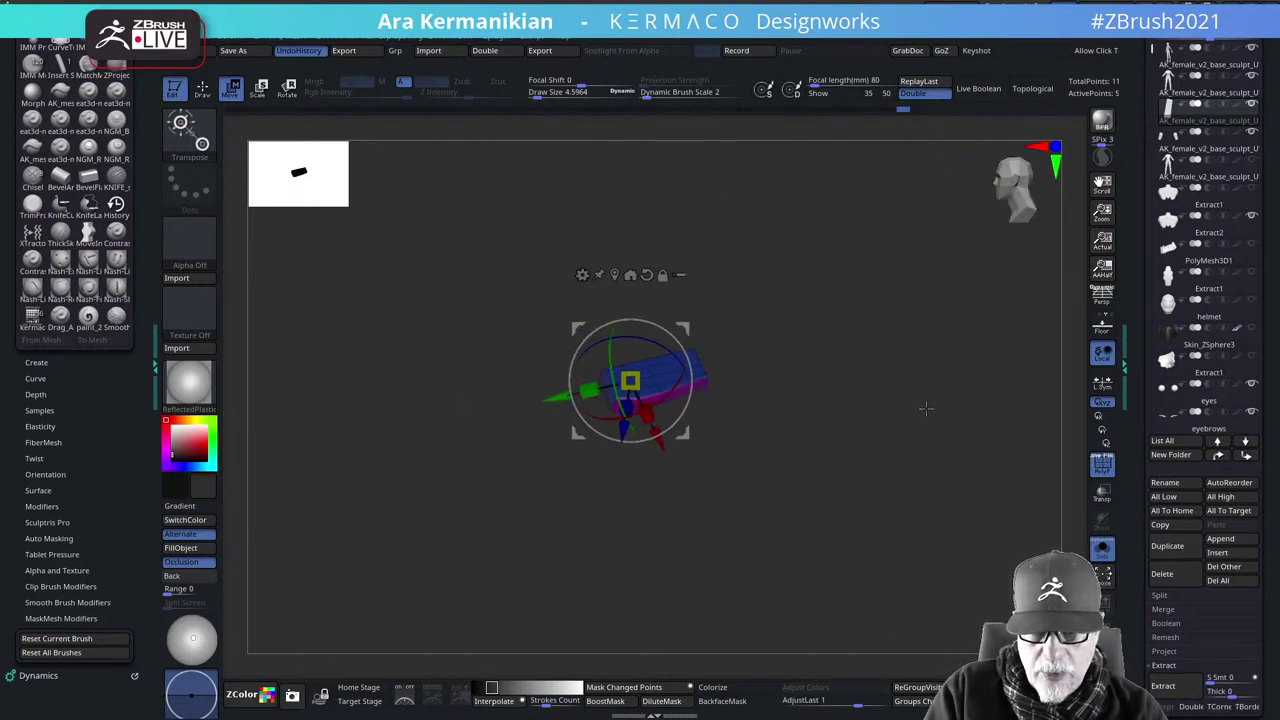
{"action": "left_click", "coordinate": [1102, 325]}
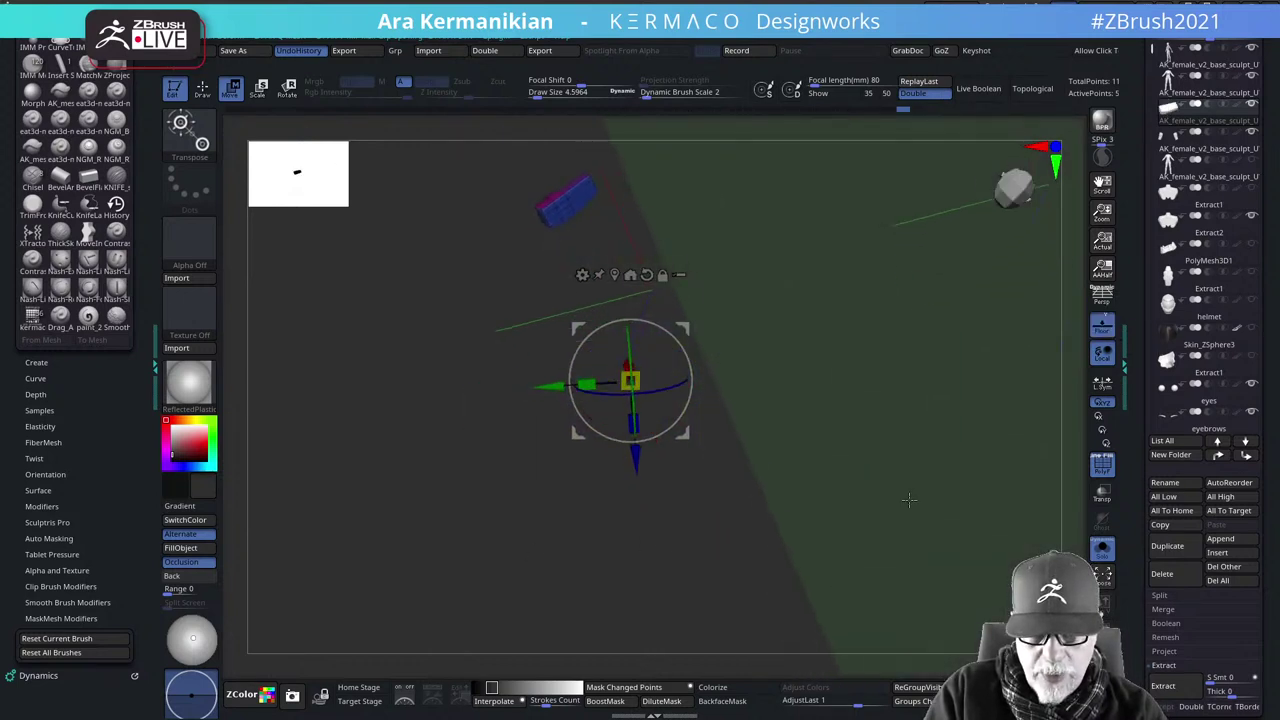
{"action": "left_click_drag", "start_coordinate": [955, 405], "coordinate": [954, 364]}
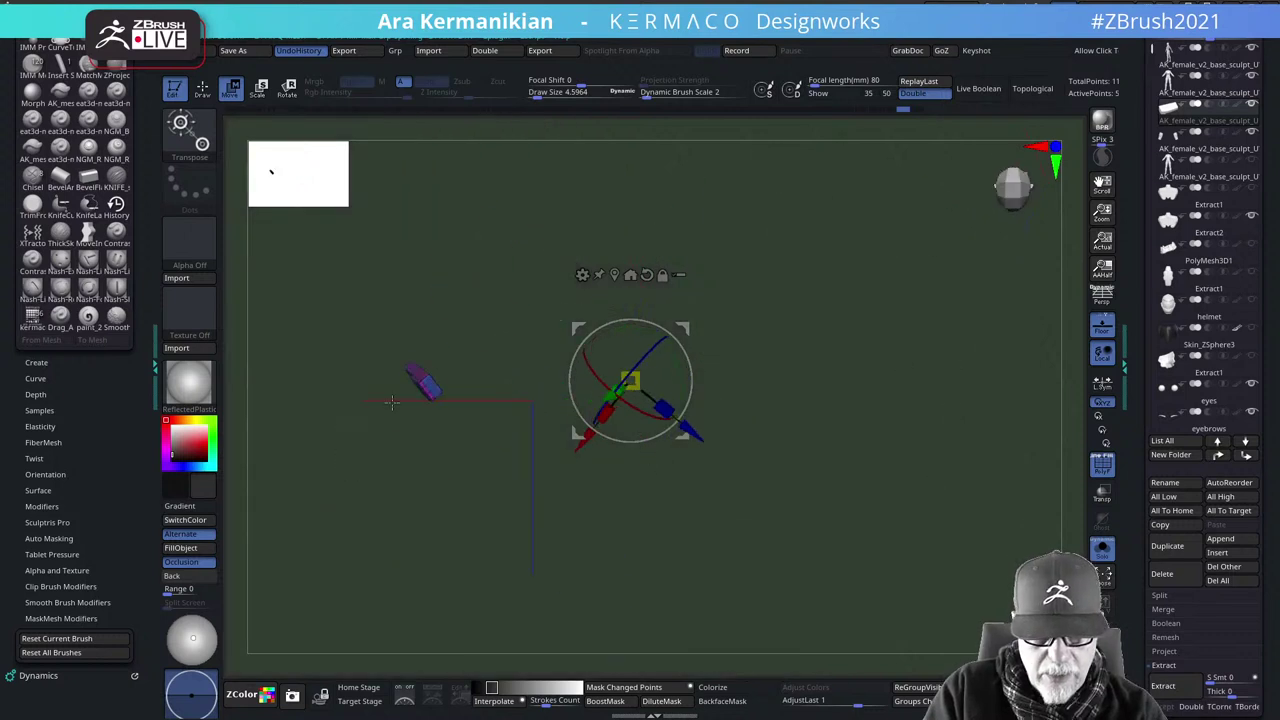
{"action": "left_click_drag", "start_coordinate": [692, 433], "coordinate": [766, 483]}
{"action": "key", "text": "ctrl+space"}
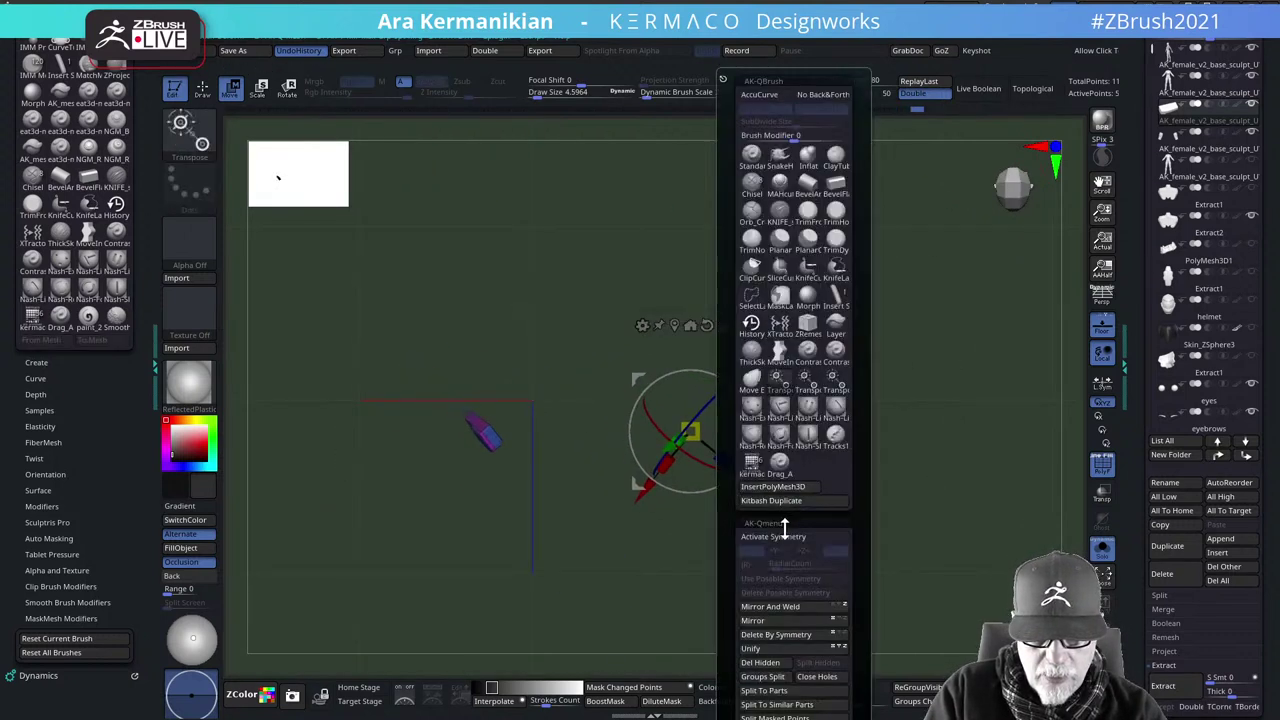
{"action": "left_click", "coordinate": [776, 607]}
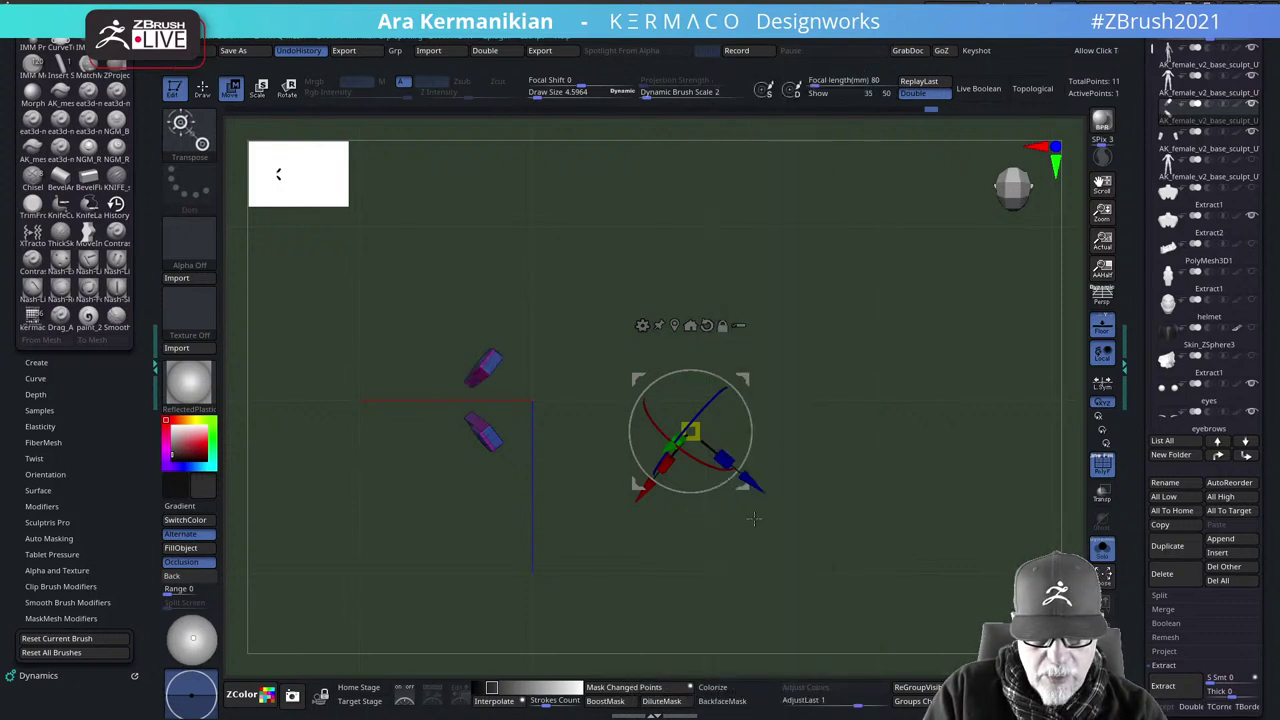
Show the full figure without the floor grid and examine how the front and rear mirrored pouches sit around the hip
{"action": "left_click_drag", "start_coordinate": [1073, 488], "coordinate": [996, 476], "text": "alt"}
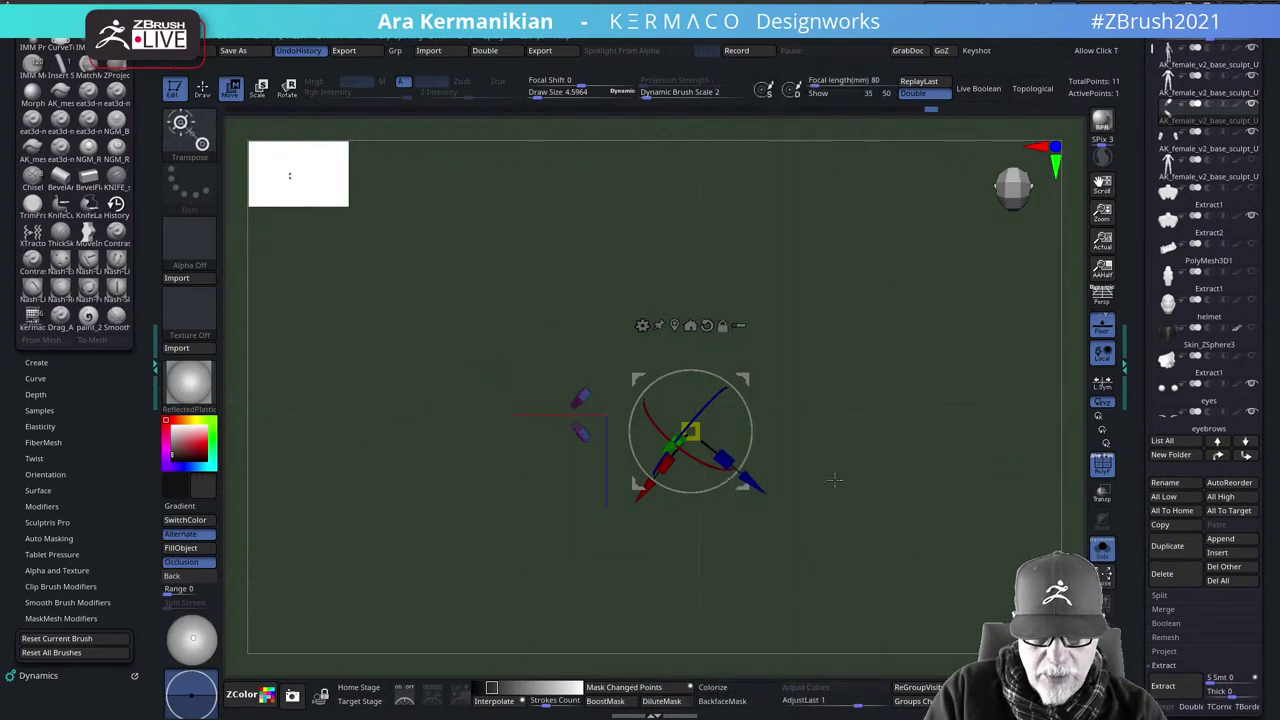
{"action": "left_click", "coordinate": [1104, 558]}
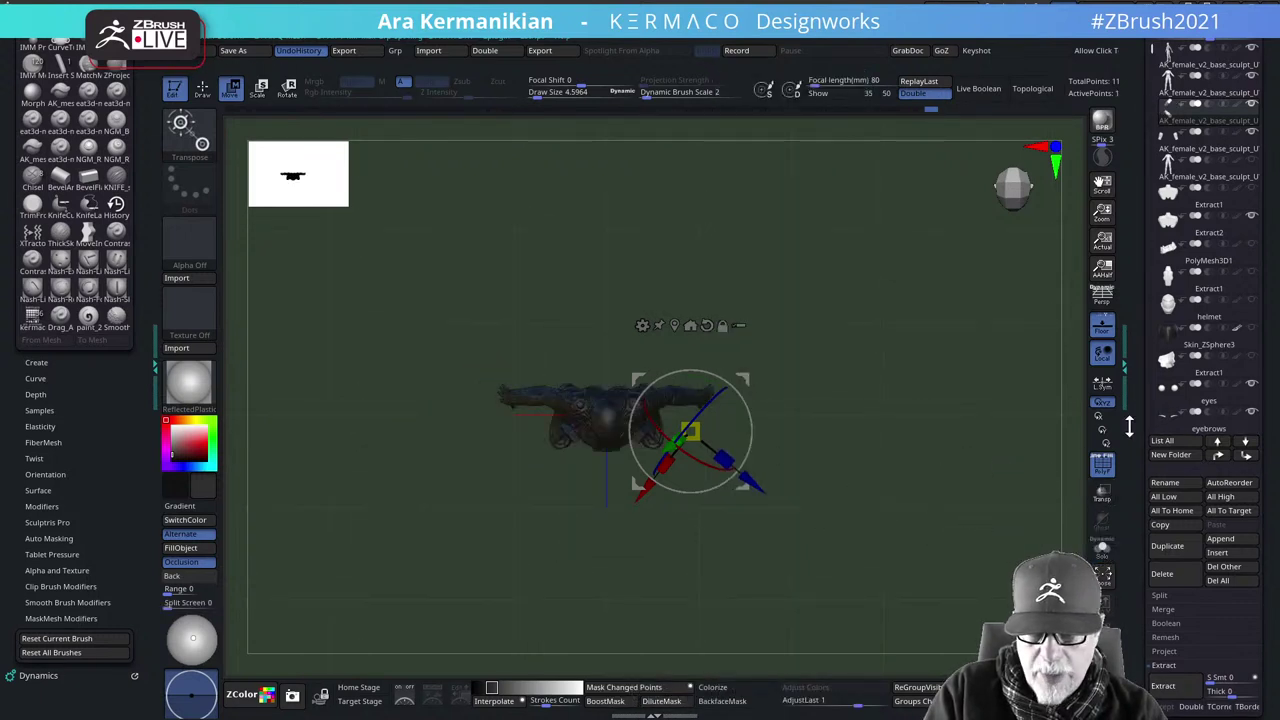
{"action": "left_click", "coordinate": [1105, 332]}
{"action": "left_click_drag", "start_coordinate": [926, 503], "coordinate": [917, 346]}
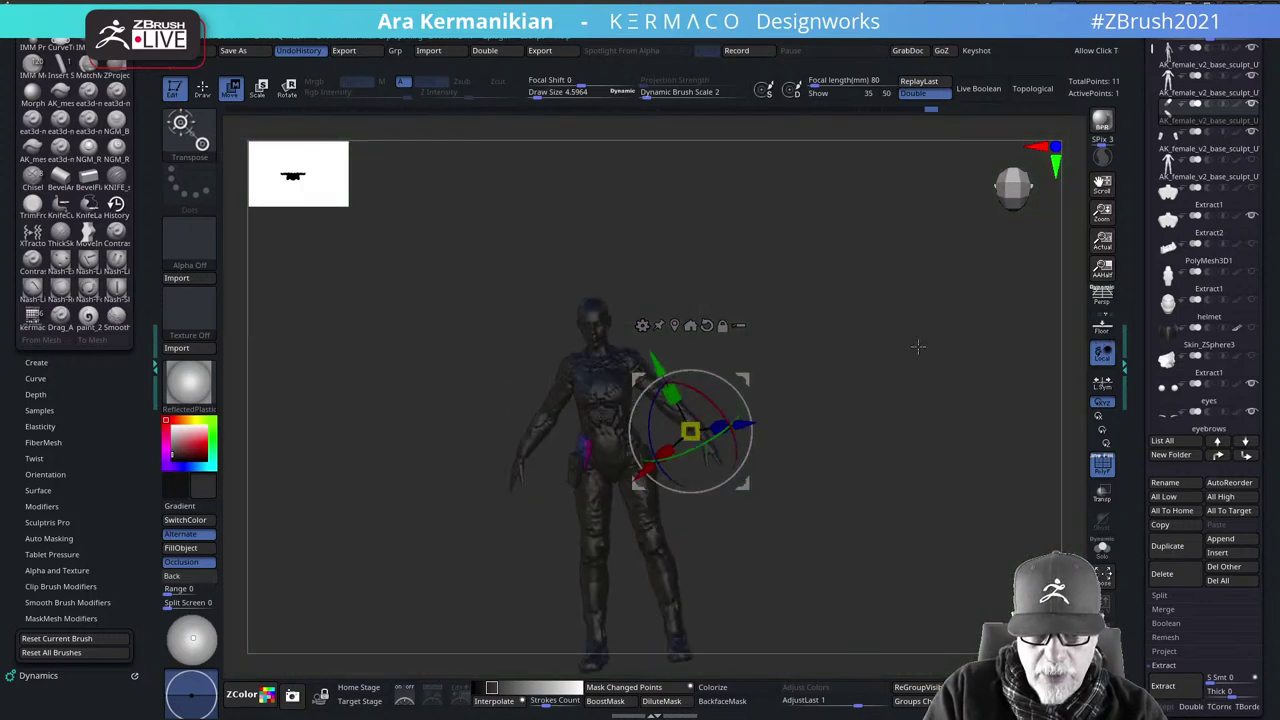
{"action": "left_click_drag", "start_coordinate": [899, 411], "coordinate": [994, 434], "text": "alt"}
{"action": "left_click_drag", "start_coordinate": [837, 403], "coordinate": [997, 394], "text": "alt"}
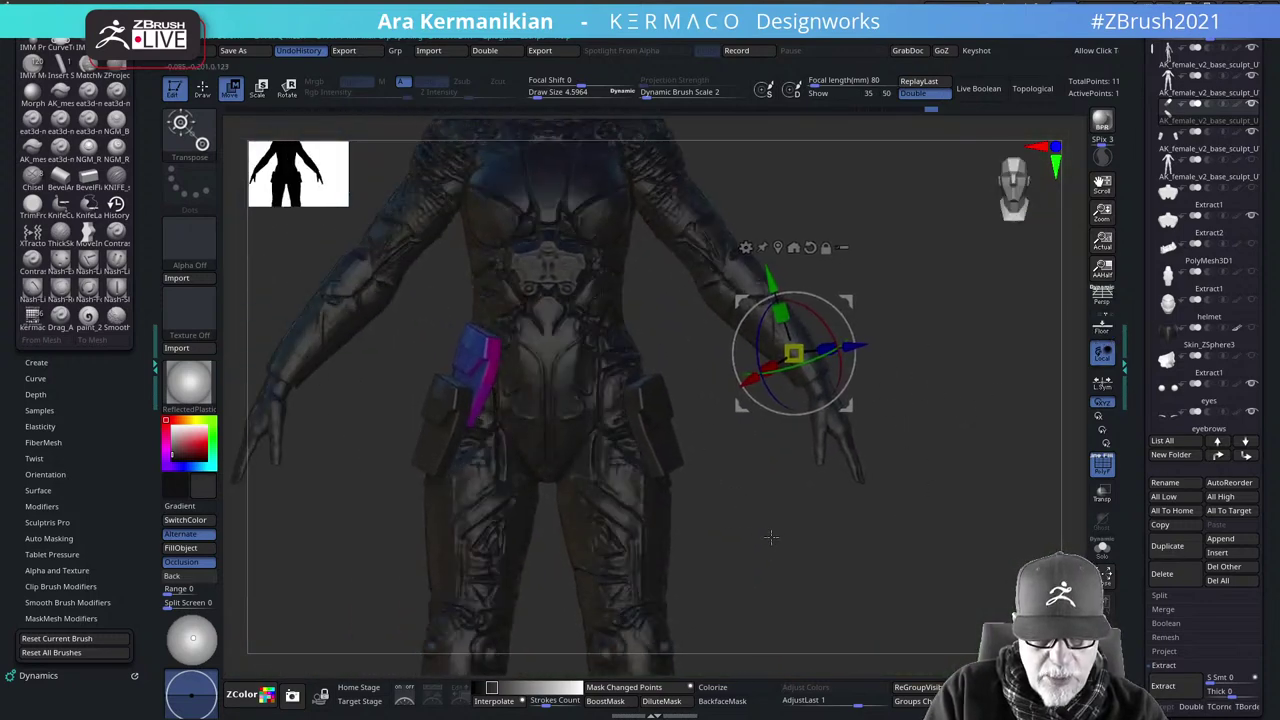
{"action": "left_click_drag", "start_coordinate": [769, 534], "coordinate": [840, 550]}
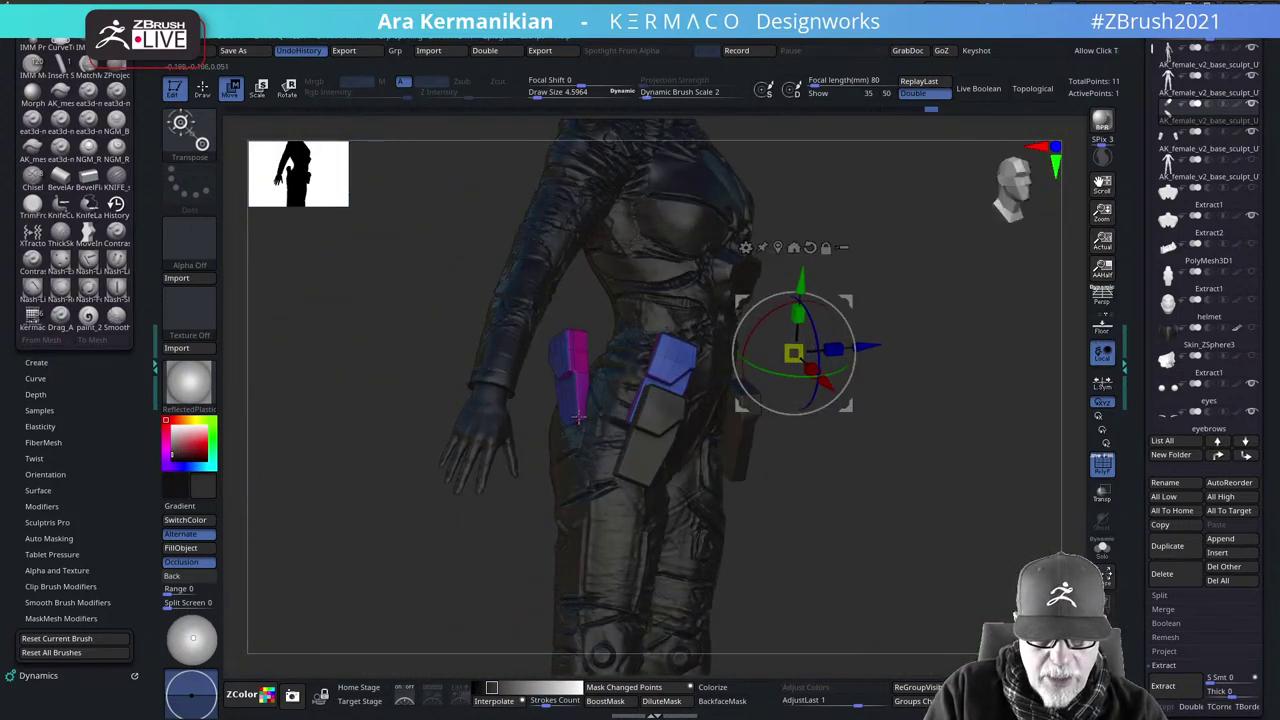
{"action": "left_click_drag", "start_coordinate": [914, 500], "coordinate": [930, 491]}
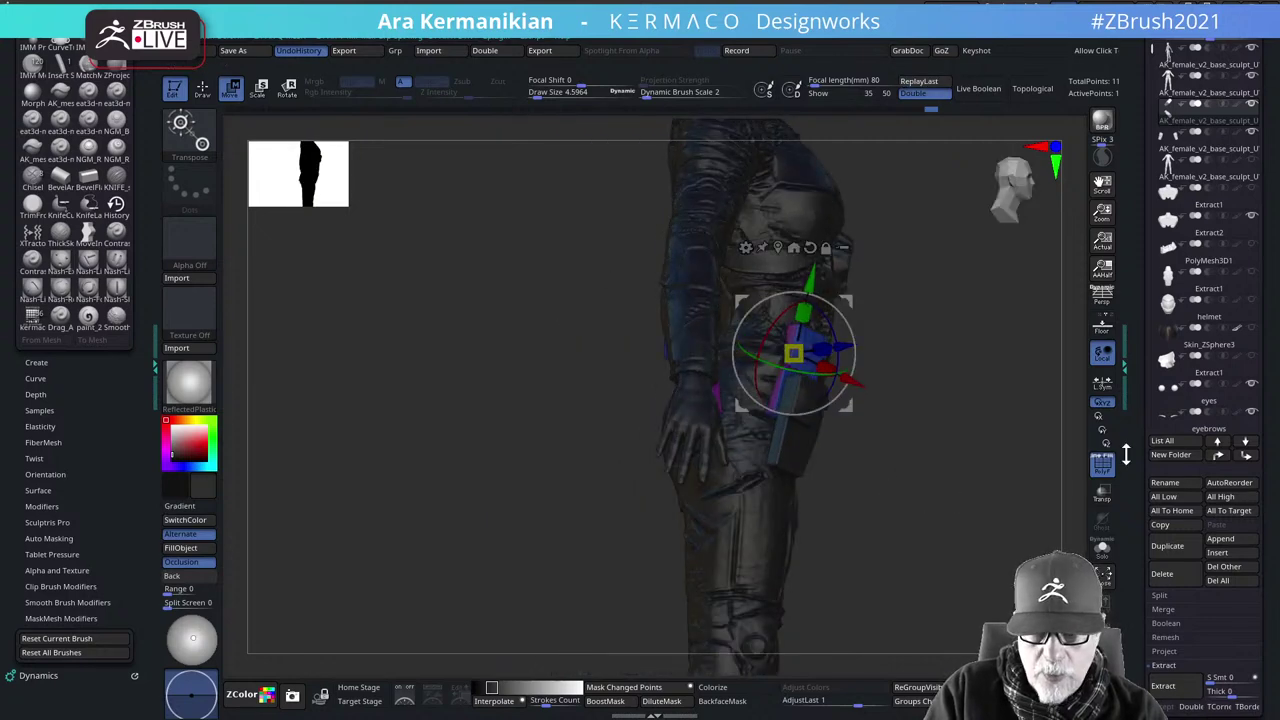
Solo the mirrored pouches, isolate the rear one and delete the hidden front one
{"action": "left_click", "coordinate": [1102, 550]}
{"action": "mouse_move", "coordinate": [557, 247]}
{"action": "left_mouse_down", "text": "ctrl+shift"}
{"action": "mouse_move", "coordinate": [777, 509]}
{"action": "mouse_move", "coordinate": [745, 507]}
{"action": "left_mouse_up", "text": "ctrl+shift"}
{"action": "key", "text": "space"}
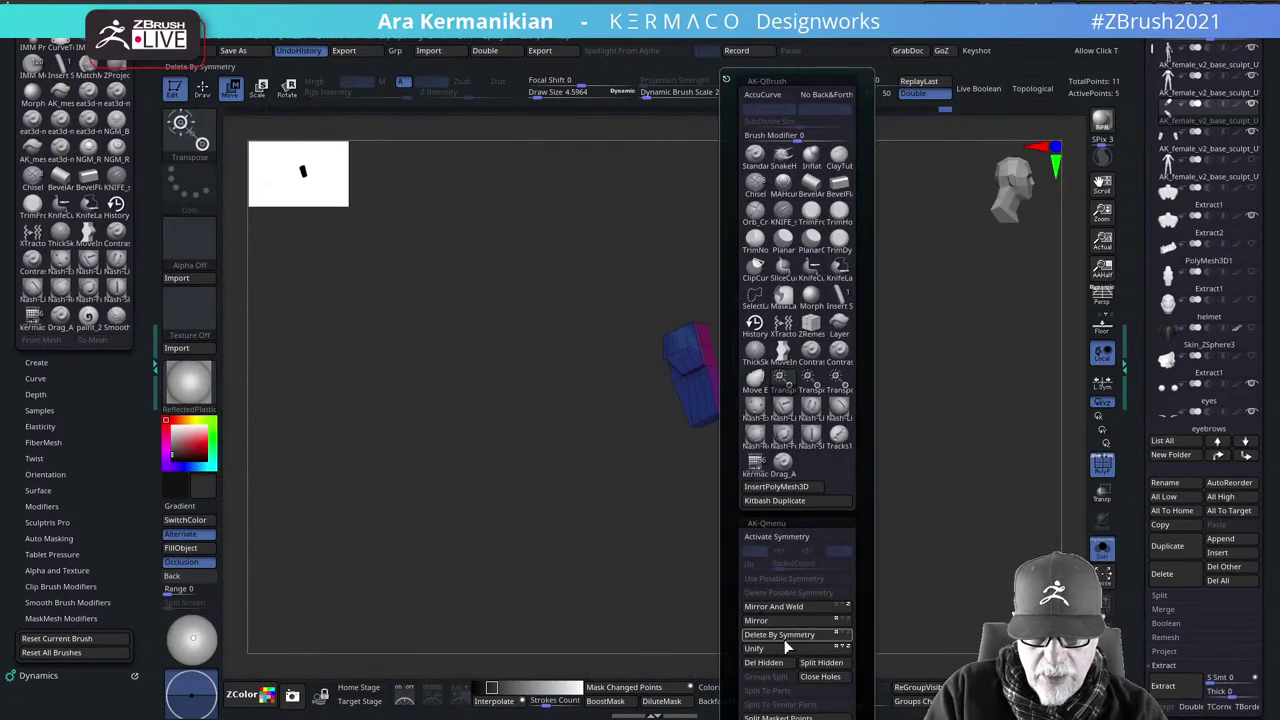
{"action": "left_click", "coordinate": [776, 664]}
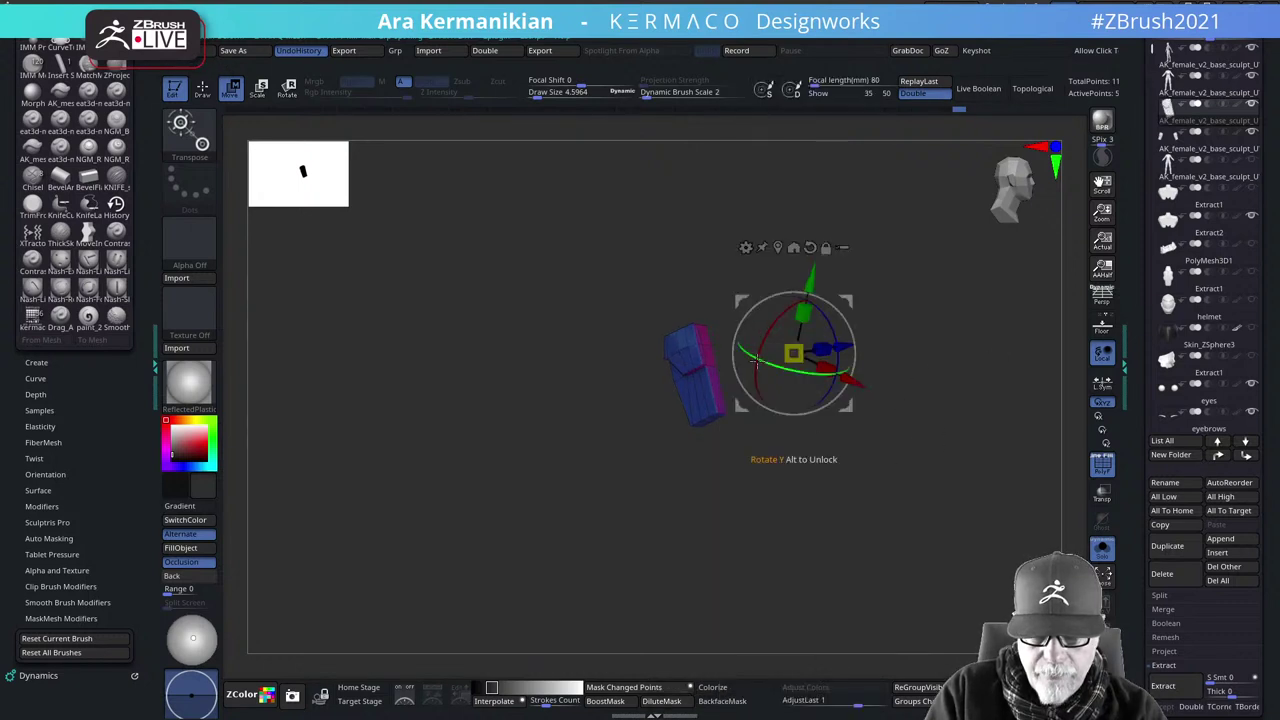
Align the gizmo to the remaining pouch's tilted surface and centre it on the unmasked mesh
{"action": "left_click", "coordinate": [778, 247]}
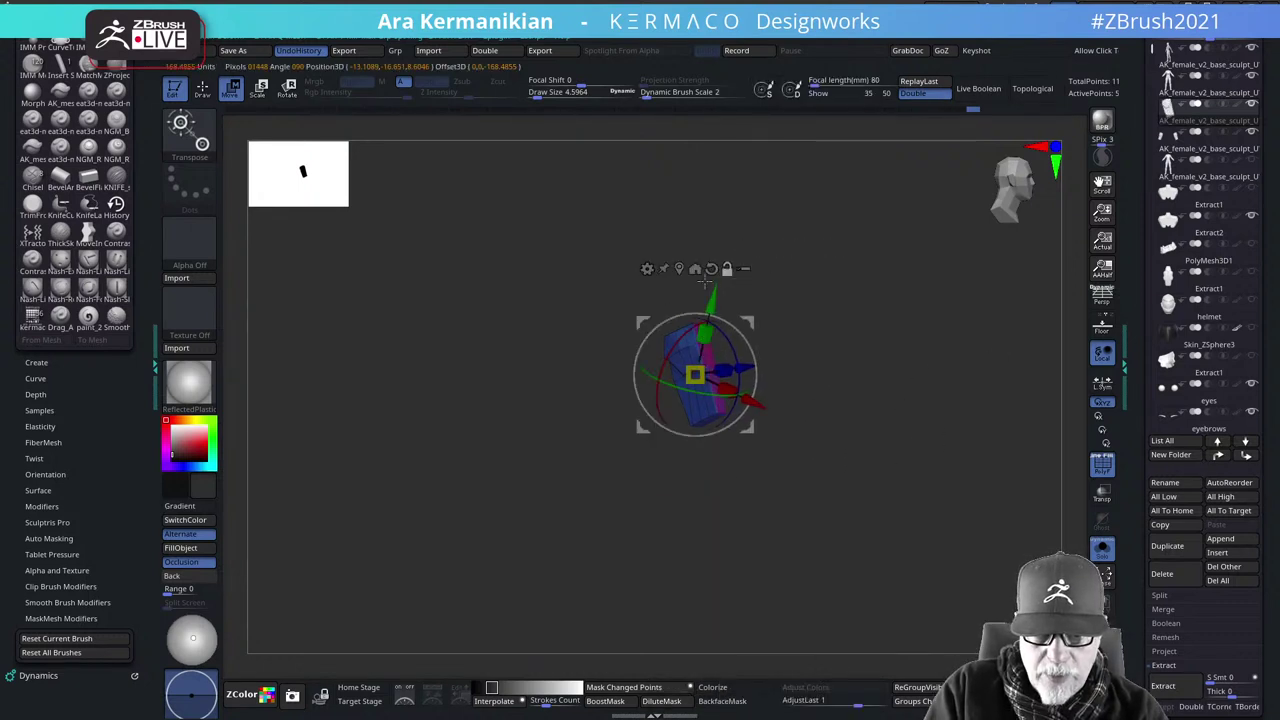
{"action": "left_click", "coordinate": [711, 268], "text": "alt"}
{"action": "left_click_drag", "start_coordinate": [845, 447], "coordinate": [1003, 515], "text": "alt"}
{"action": "left_click_drag", "start_coordinate": [653, 248], "coordinate": [653, 25], "text": "alt"}
{"action": "left_click_drag", "start_coordinate": [882, 382], "coordinate": [955, 485], "text": "alt"}
{"action": "left_click_drag", "start_coordinate": [868, 532], "coordinate": [801, 595]}
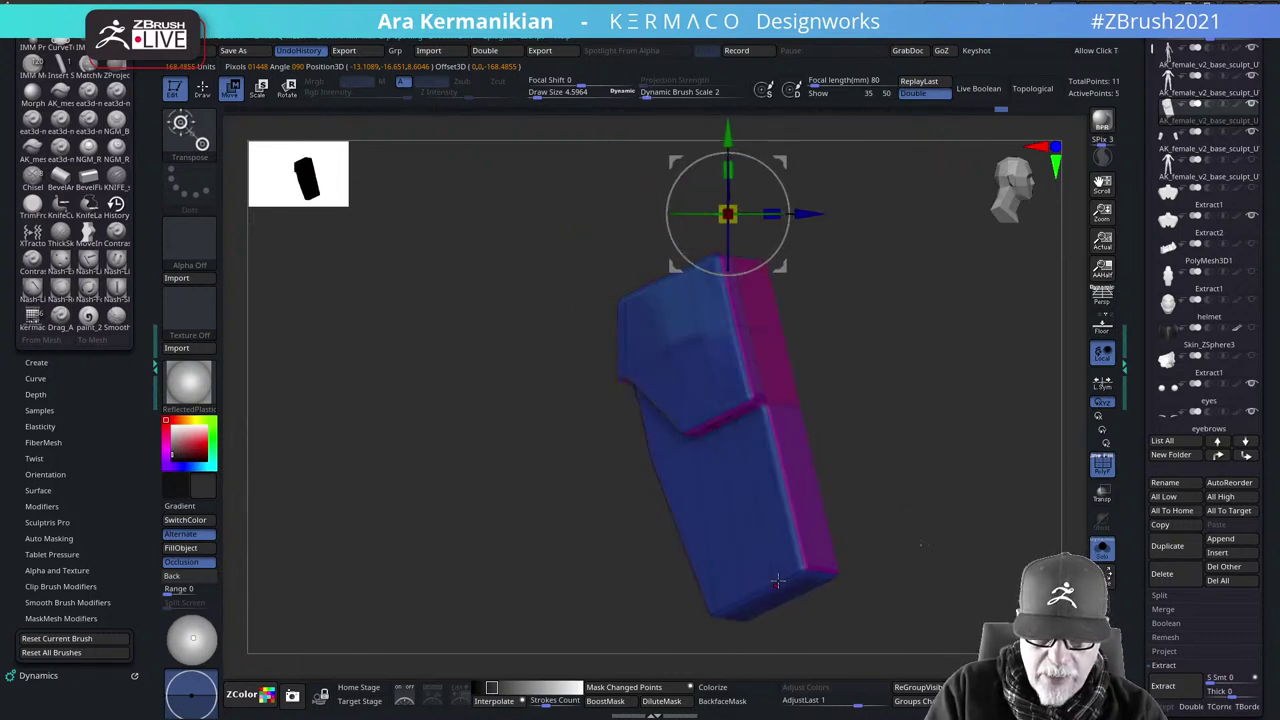
{"action": "left_click", "coordinate": [776, 583]}
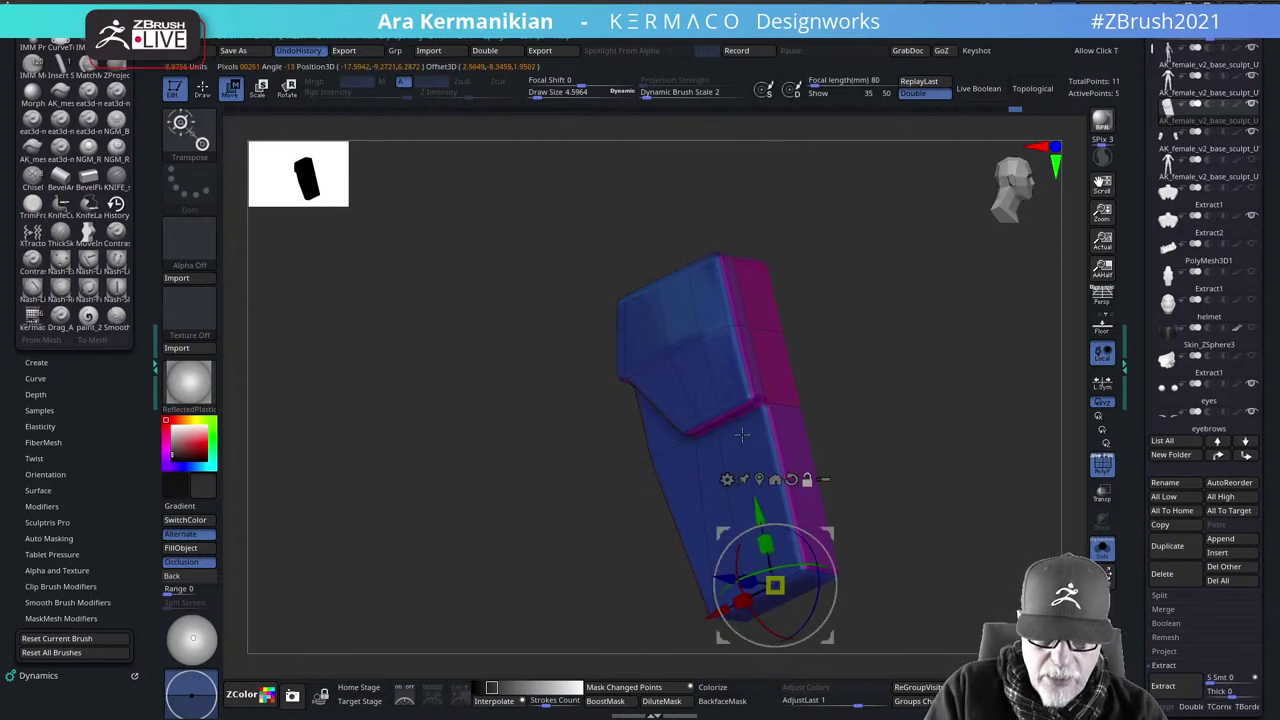
{"action": "left_click_drag", "start_coordinate": [1002, 471], "coordinate": [796, 397]}
{"action": "left_click_drag", "start_coordinate": [692, 434], "coordinate": [647, 243], "text": "alt"}
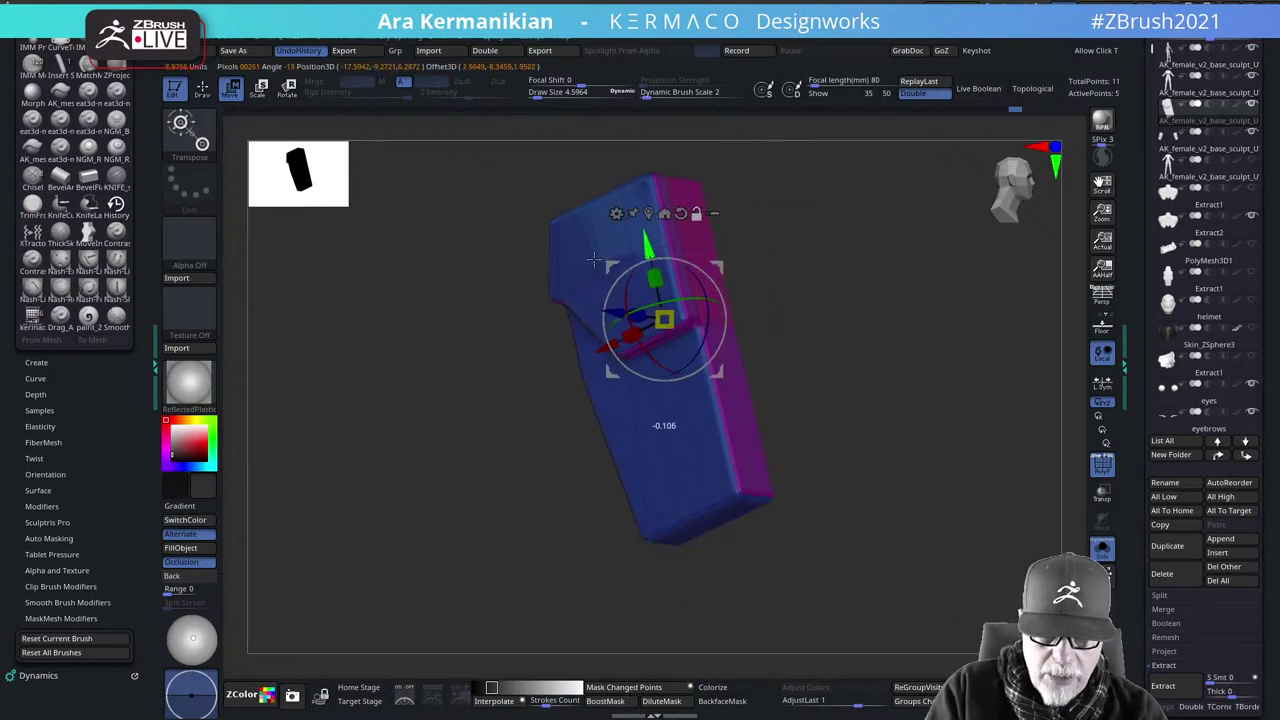
{"action": "left_click_drag", "start_coordinate": [597, 349], "coordinate": [574, 361], "text": "alt"}
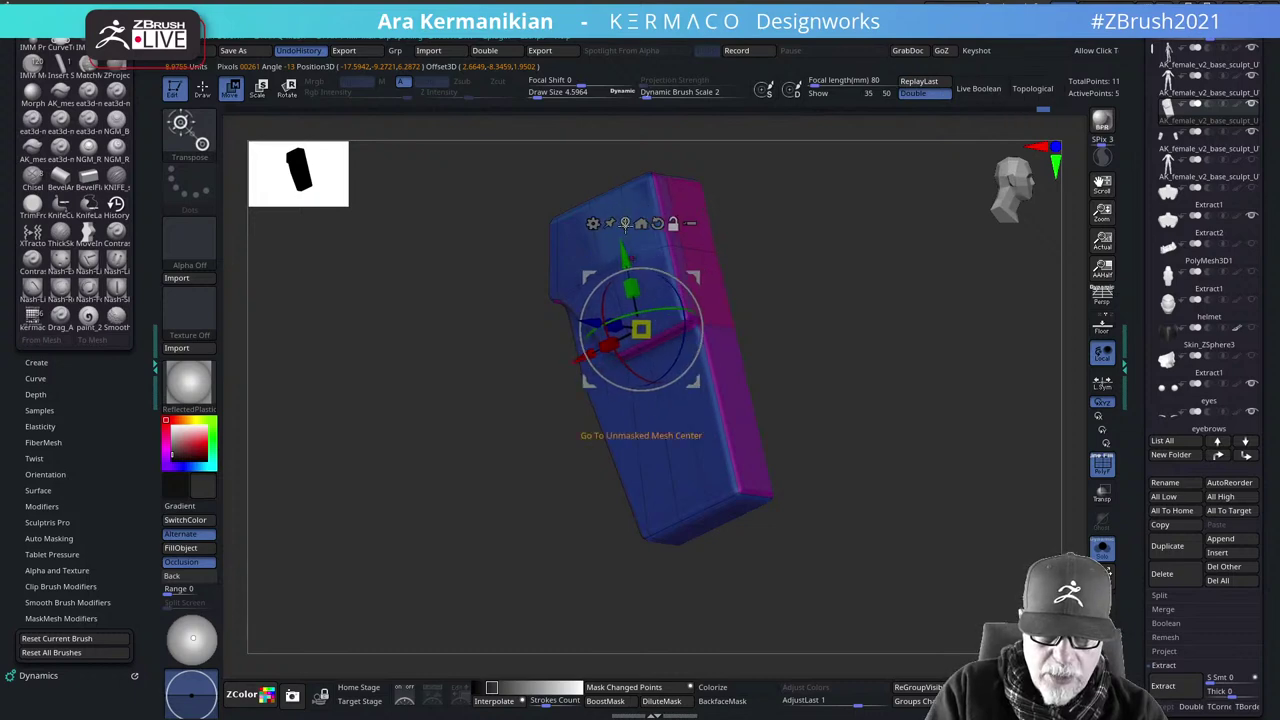
{"action": "left_click", "coordinate": [625, 223]}
{"action": "mouse_move", "coordinate": [1080, 427]}
{"action": "left_mouse_down"}
{"action": "mouse_move", "coordinate": [1166, 343]}
{"action": "mouse_move", "coordinate": [1080, 427]}
{"action": "left_mouse_up"}
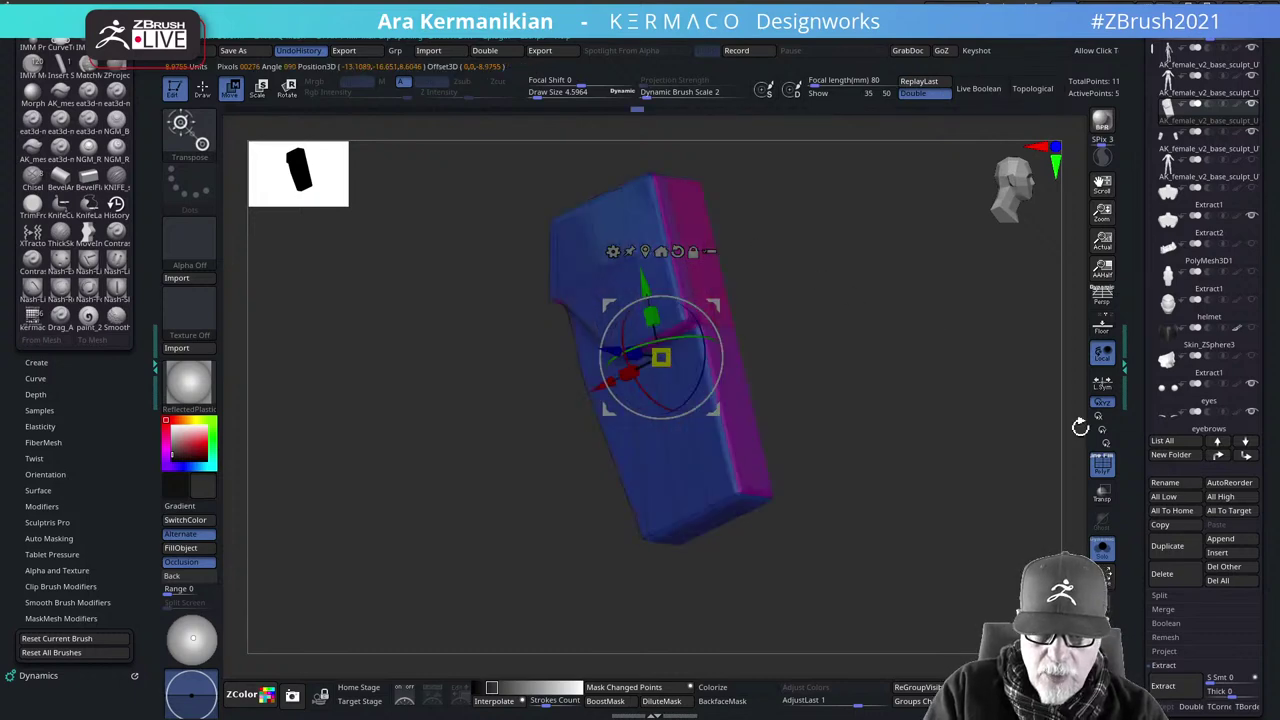
Bring back the full figure, then rotate and move the pouch out from behind the hand toward the hip
{"action": "left_click", "coordinate": [1103, 545]}
{"action": "left_click_drag", "start_coordinate": [462, 476], "coordinate": [737, 449]}
{"action": "left_click_drag", "start_coordinate": [971, 409], "coordinate": [680, 420]}
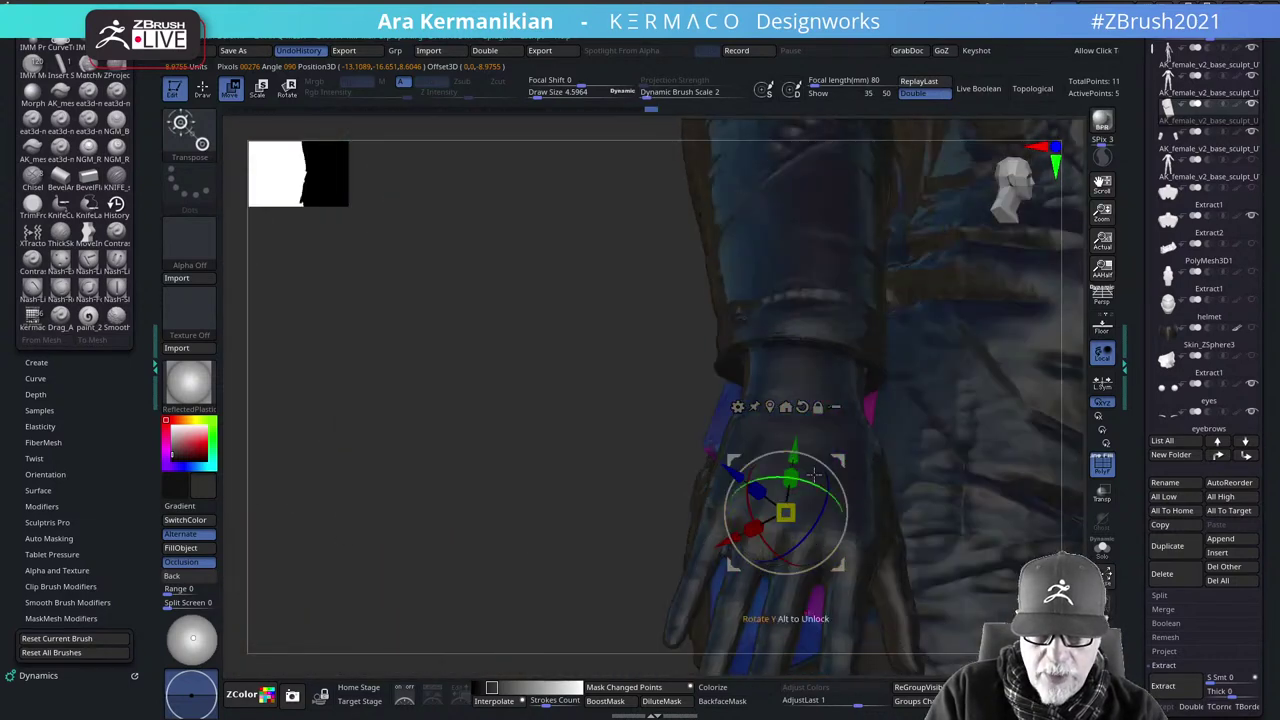
{"action": "left_click_drag", "start_coordinate": [722, 542], "coordinate": [1016, 441]}
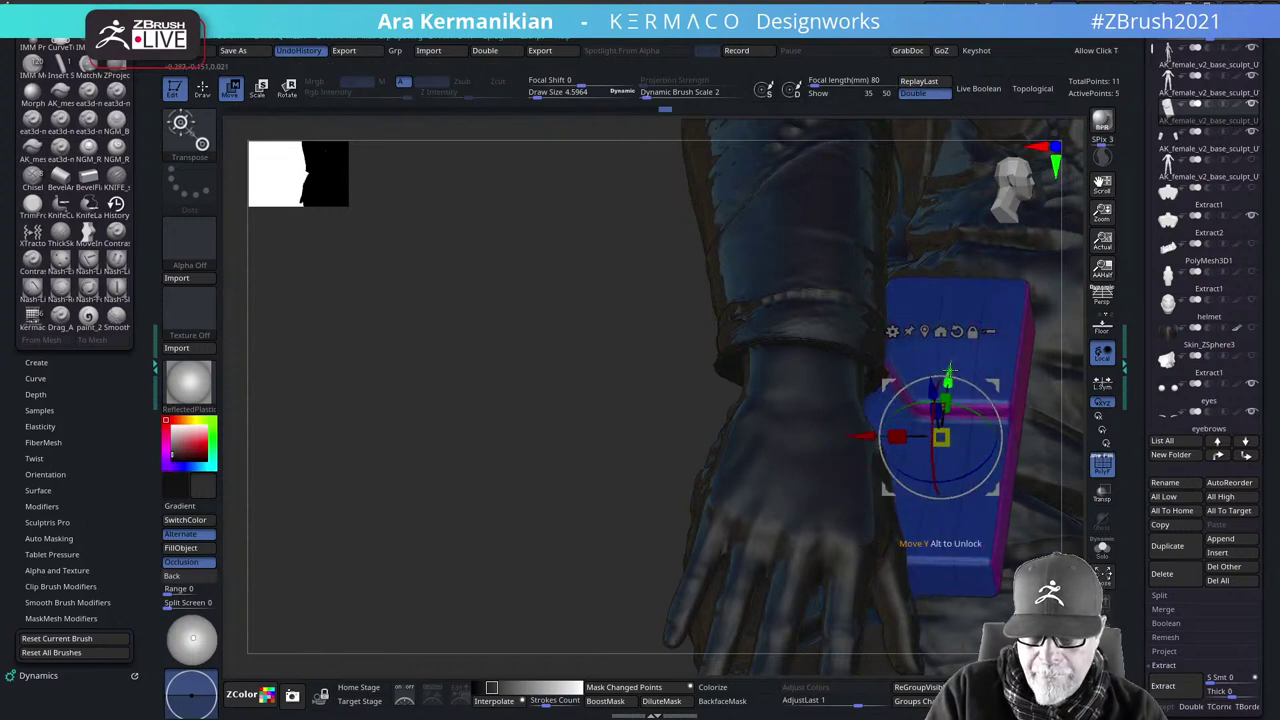
{"action": "left_click_drag", "start_coordinate": [949, 371], "coordinate": [942, 423]}
Rotate and move the second pouch onto the hip so it sits directly behind the front thigh pouch
{"action": "left_click_drag", "start_coordinate": [620, 450], "coordinate": [730, 448]}
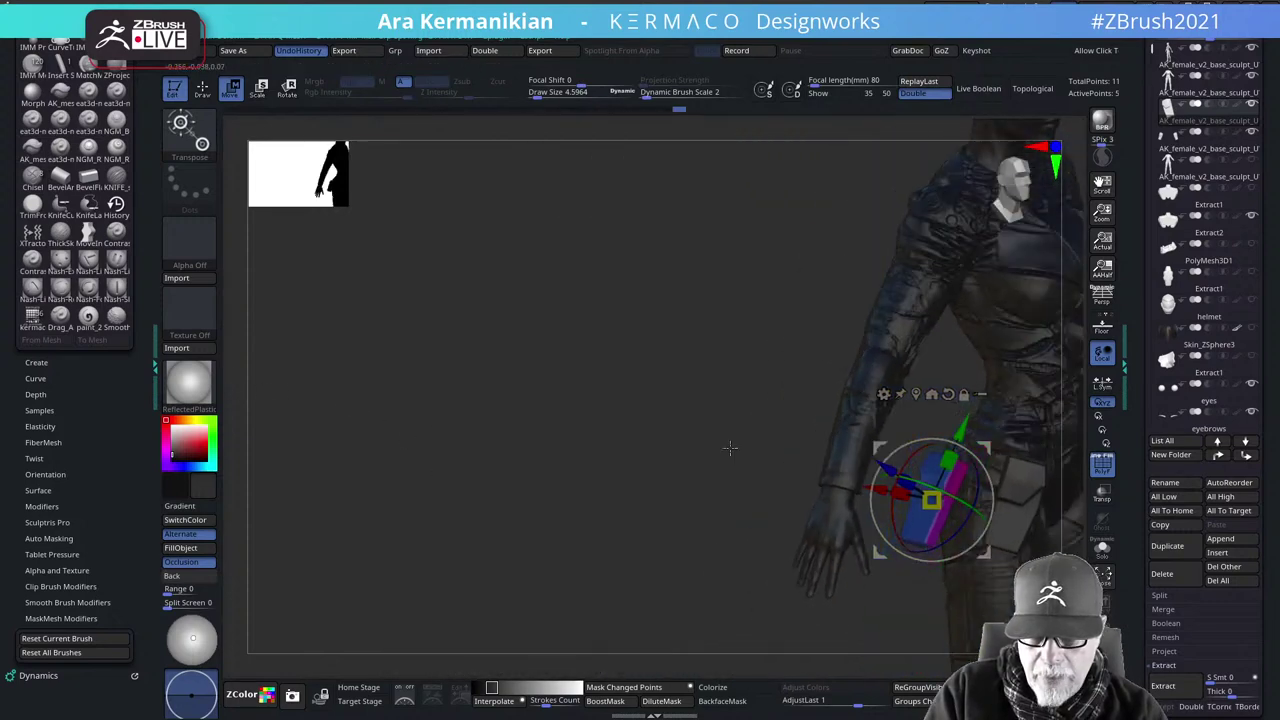
{"action": "left_click_drag", "start_coordinate": [469, 468], "coordinate": [295, 540], "text": "alt"}
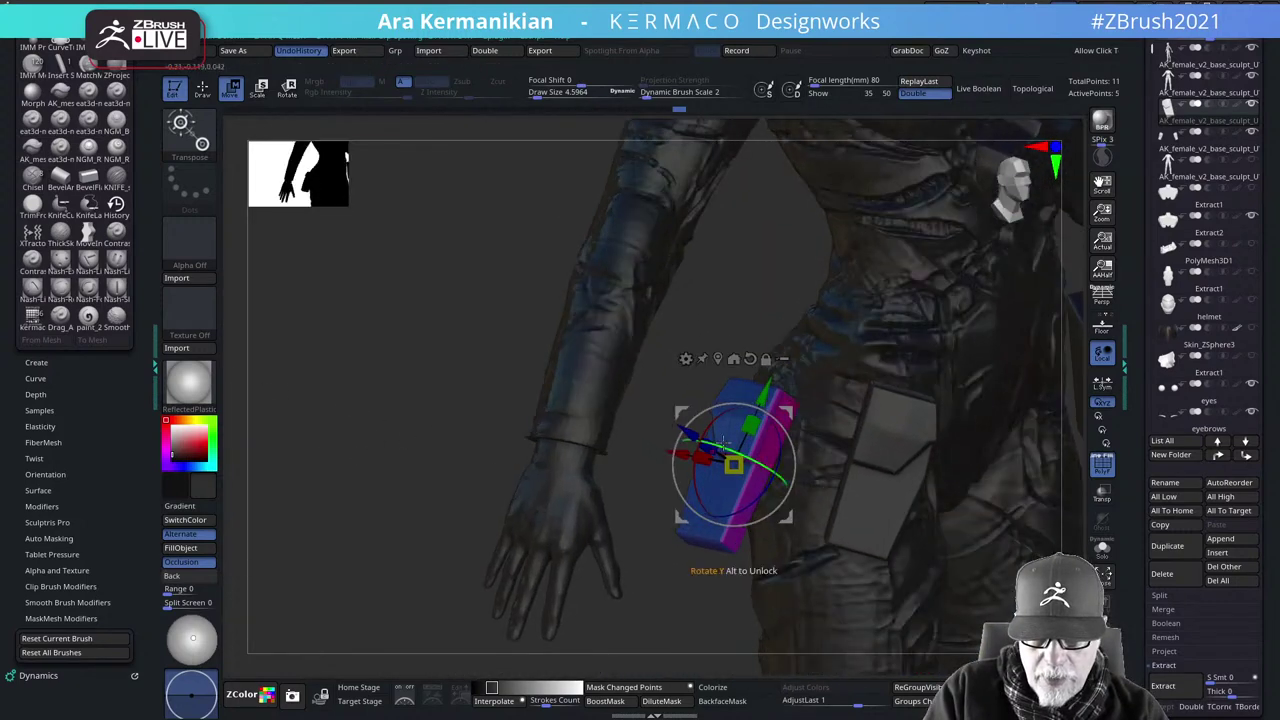
{"action": "mouse_move", "coordinate": [722, 442]}
{"action": "left_mouse_down"}
{"action": "mouse_move", "coordinate": [703, 432]}
{"action": "mouse_move", "coordinate": [699, 460]}
{"action": "mouse_move", "coordinate": [718, 463]}
{"action": "left_mouse_up"}
{"action": "left_click_drag", "start_coordinate": [782, 391], "coordinate": [787, 356]}
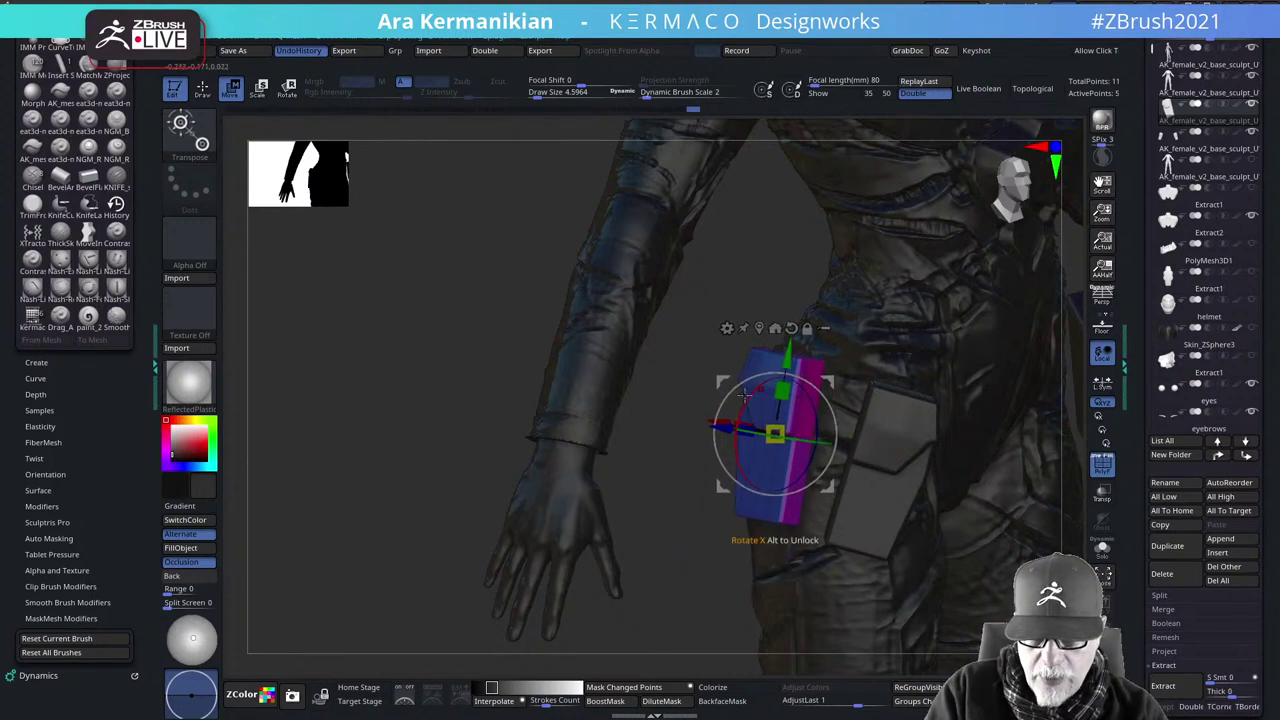
{"action": "mouse_move", "coordinate": [727, 428]}
{"action": "left_mouse_down"}
{"action": "mouse_move", "coordinate": [748, 430]}
{"action": "mouse_move", "coordinate": [737, 428]}
{"action": "left_mouse_up"}
{"action": "left_click_drag", "start_coordinate": [811, 392], "coordinate": [803, 374]}
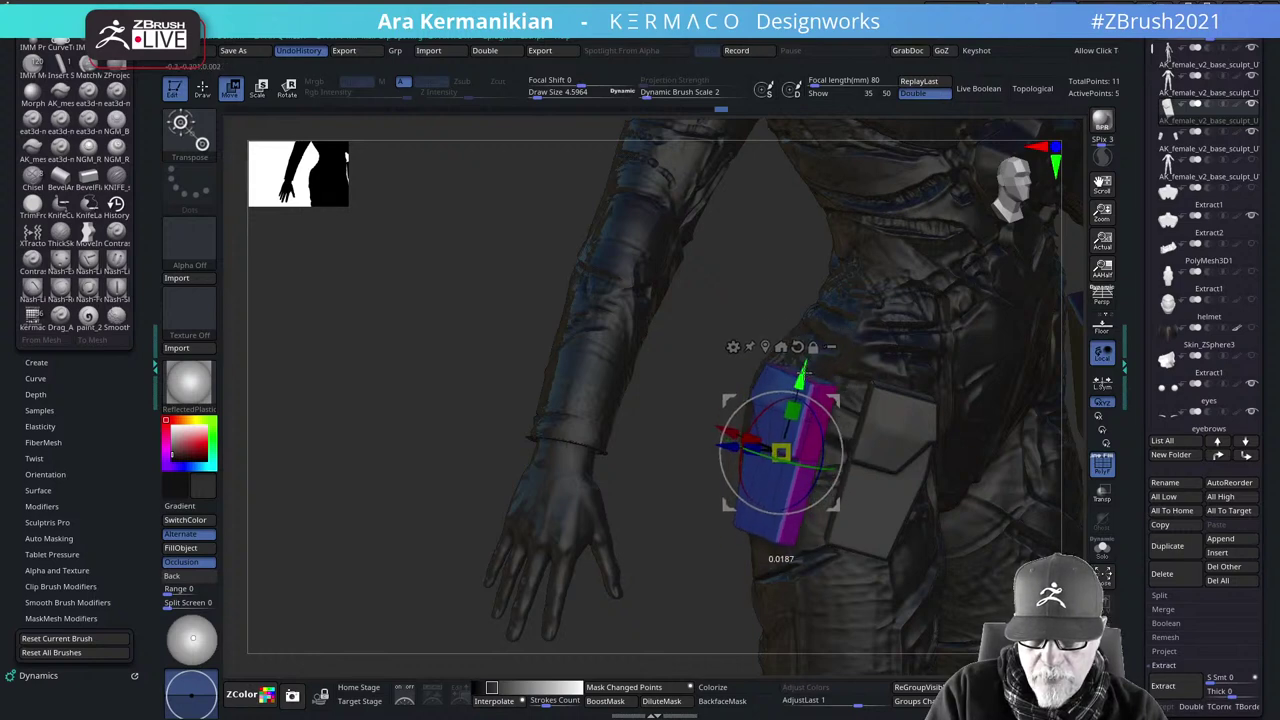
{"action": "left_click_drag", "start_coordinate": [730, 432], "coordinate": [746, 424]}
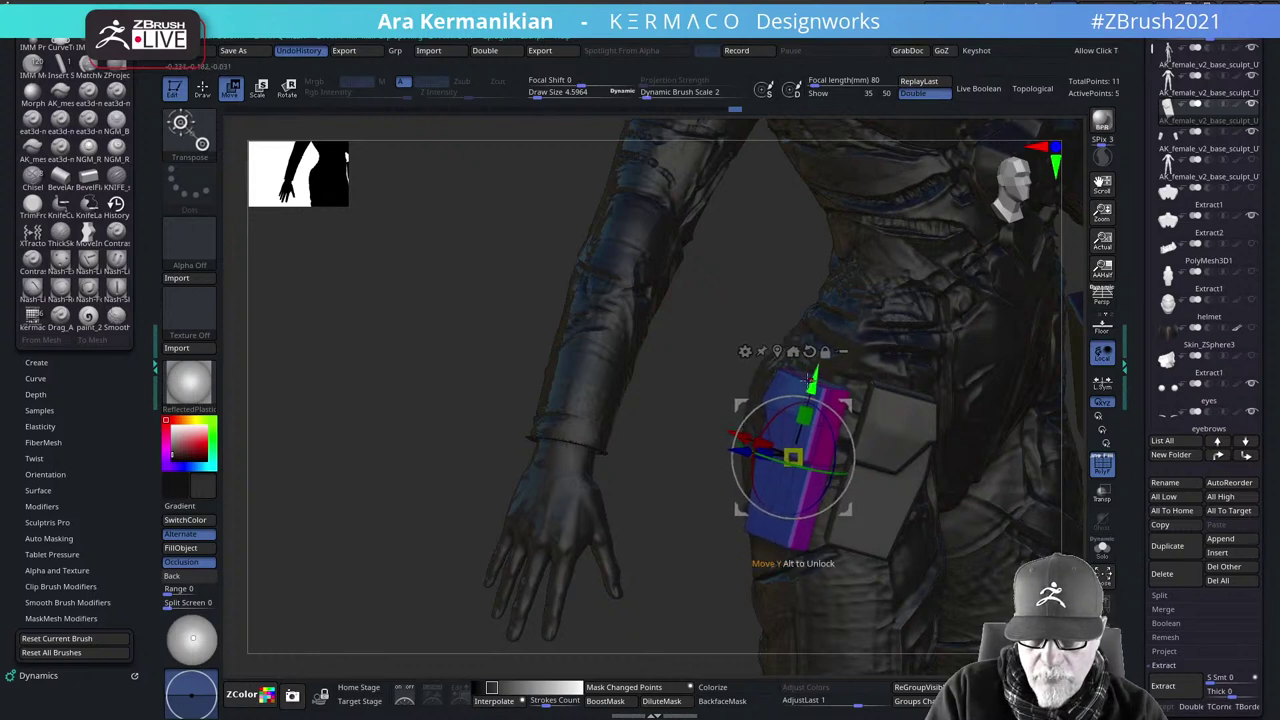
{"action": "left_click_drag", "start_coordinate": [682, 330], "coordinate": [712, 322]}
{"action": "left_click_drag", "start_coordinate": [744, 390], "coordinate": [630, 404], "text": "alt"}
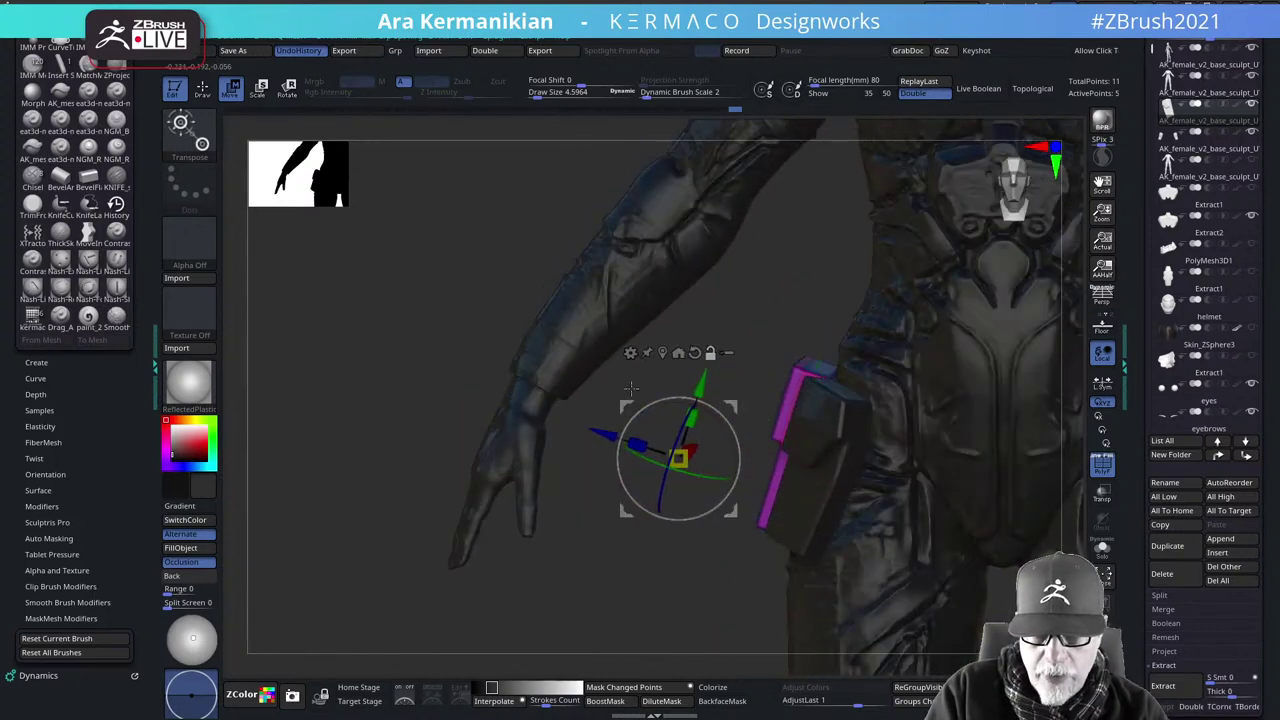
{"action": "left_click_drag", "start_coordinate": [630, 350], "coordinate": [655, 355]}
{"action": "key", "text": "ctrl+z"}
{"action": "key", "text": "ctrl+z"}
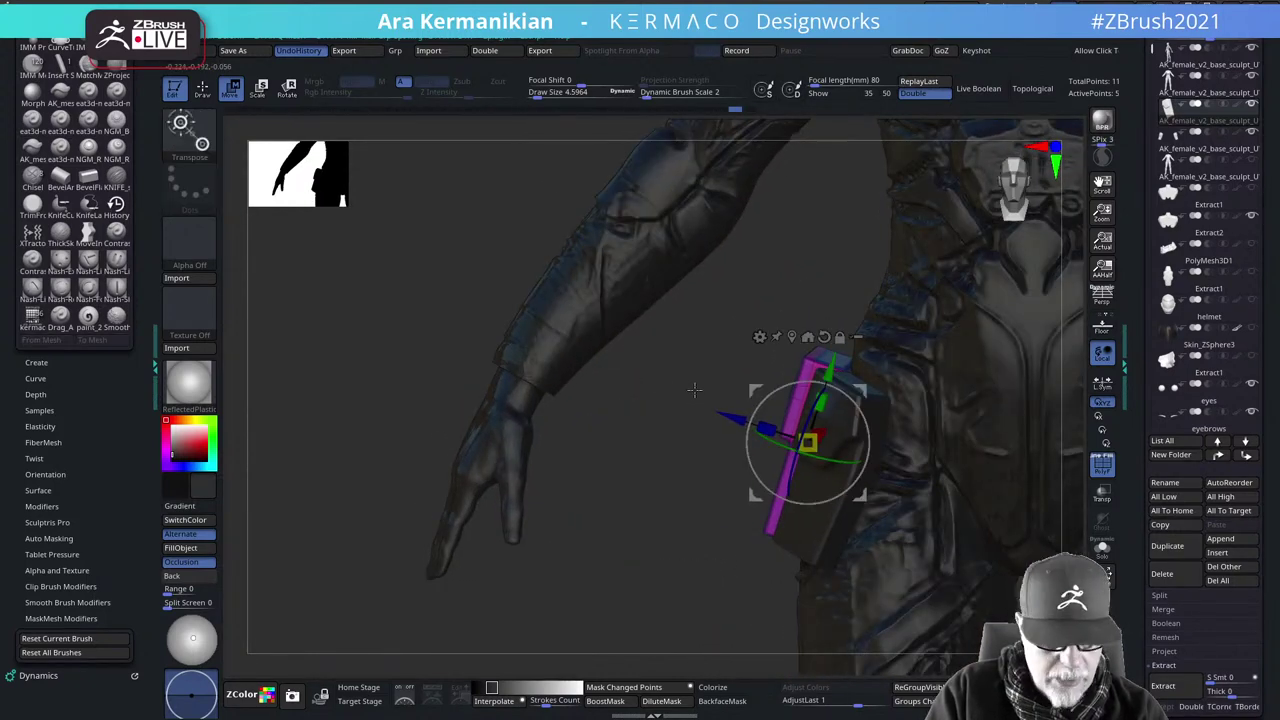
Mirror and weld the rear pouch across to the opposite hip and frame the full figure
{"action": "key", "text": "q"}
{"action": "left_click_drag", "start_coordinate": [702, 417], "coordinate": [627, 418], "text": "alt"}
{"action": "key", "text": "ctrl+space"}
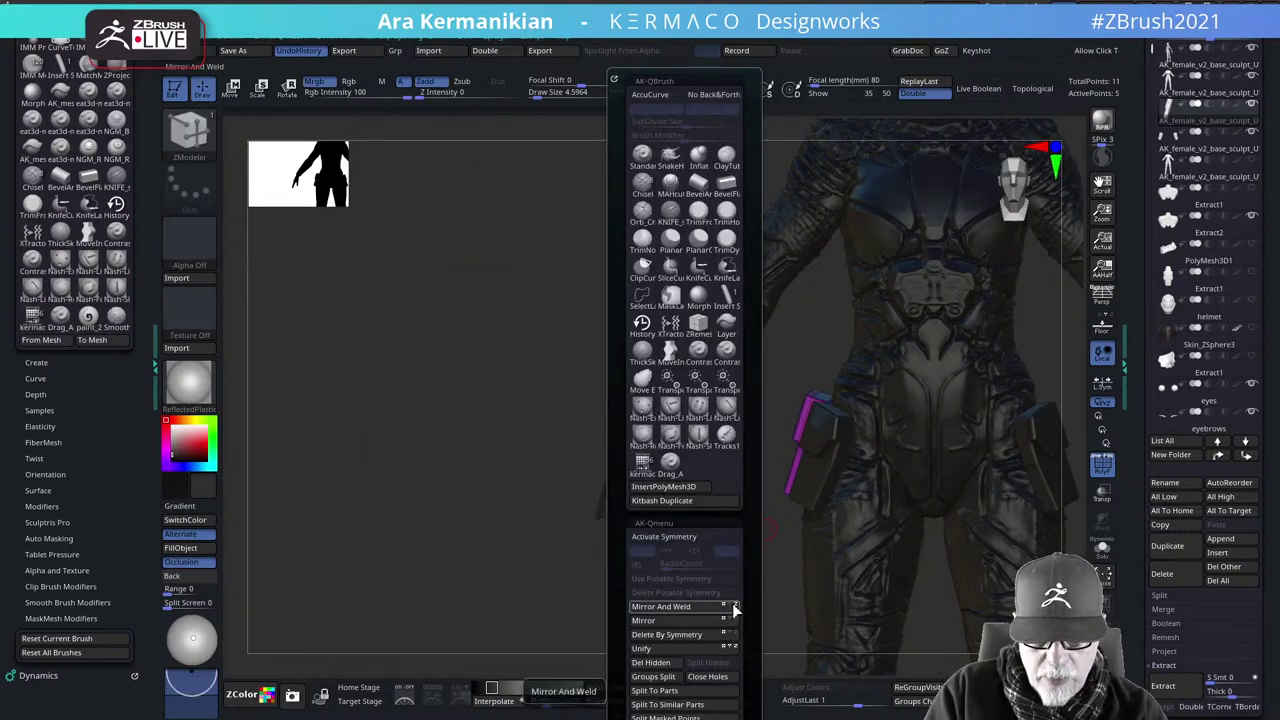
{"action": "left_click", "coordinate": [686, 606]}
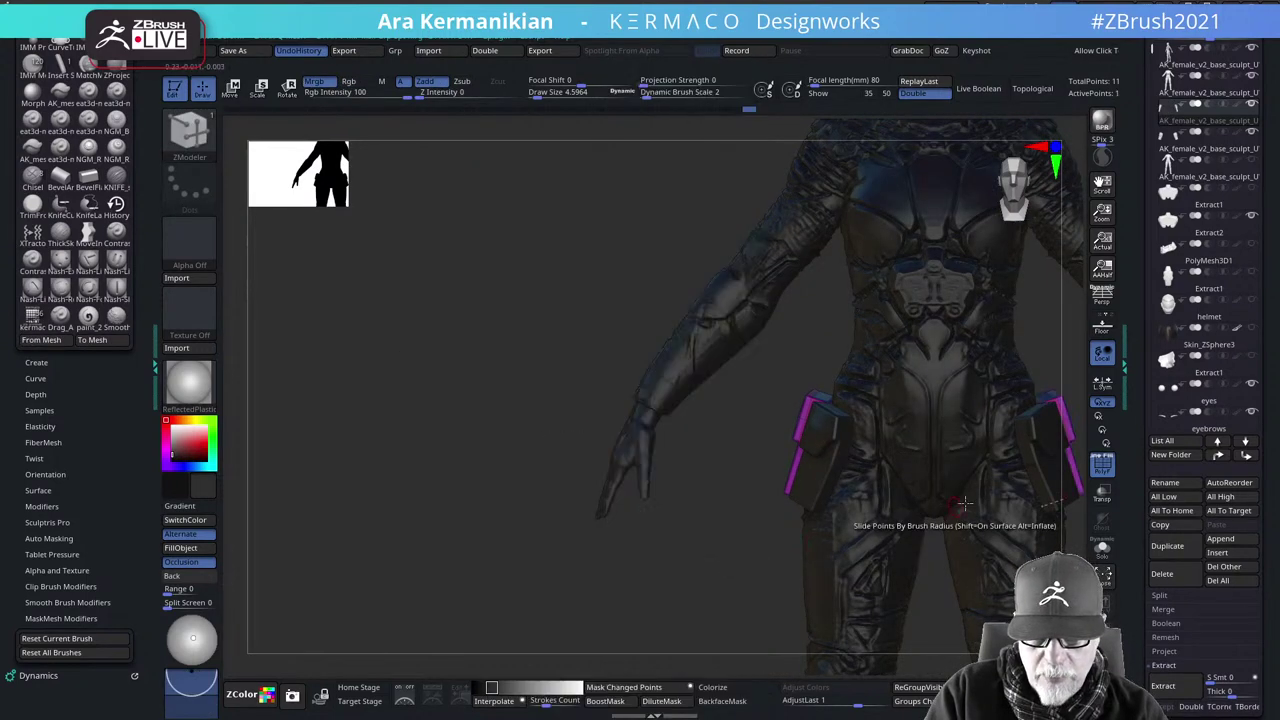
{"action": "key", "text": "f"}
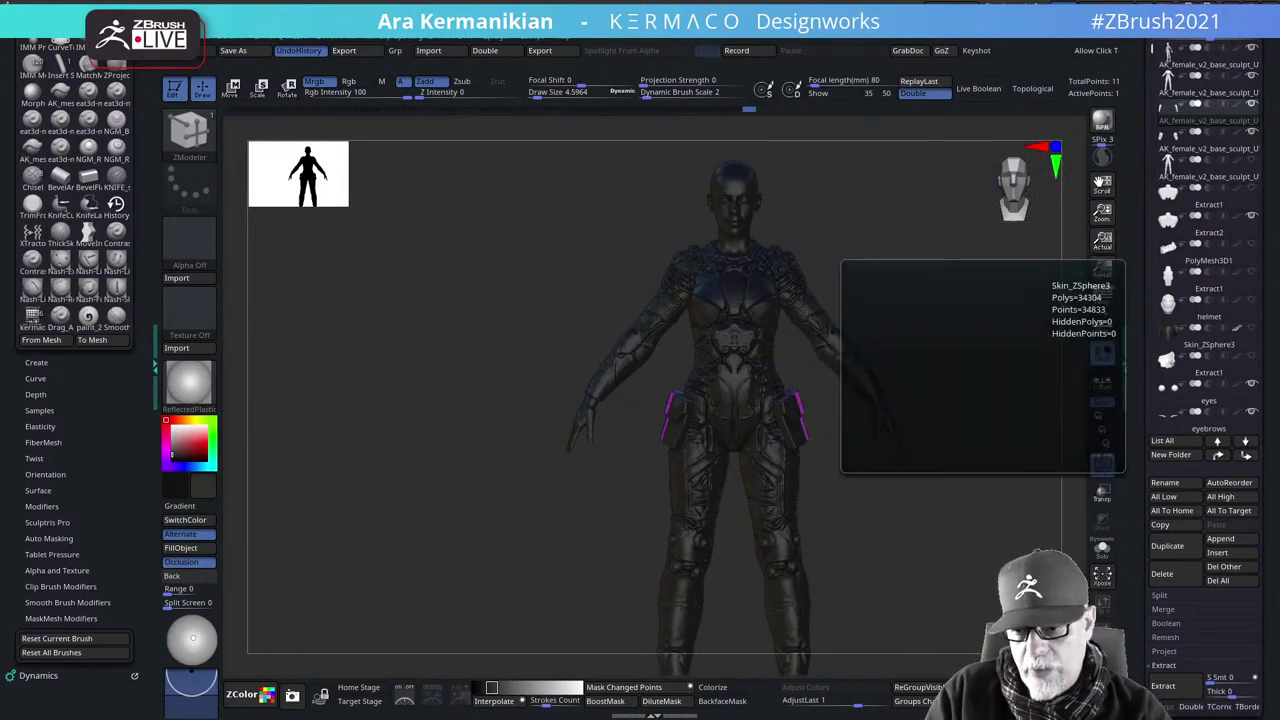
Merge the mirrored rear pouches down with the front pouches into one subtool and inspect them around the hips
{"action": "left_click", "coordinate": [1162, 608]}
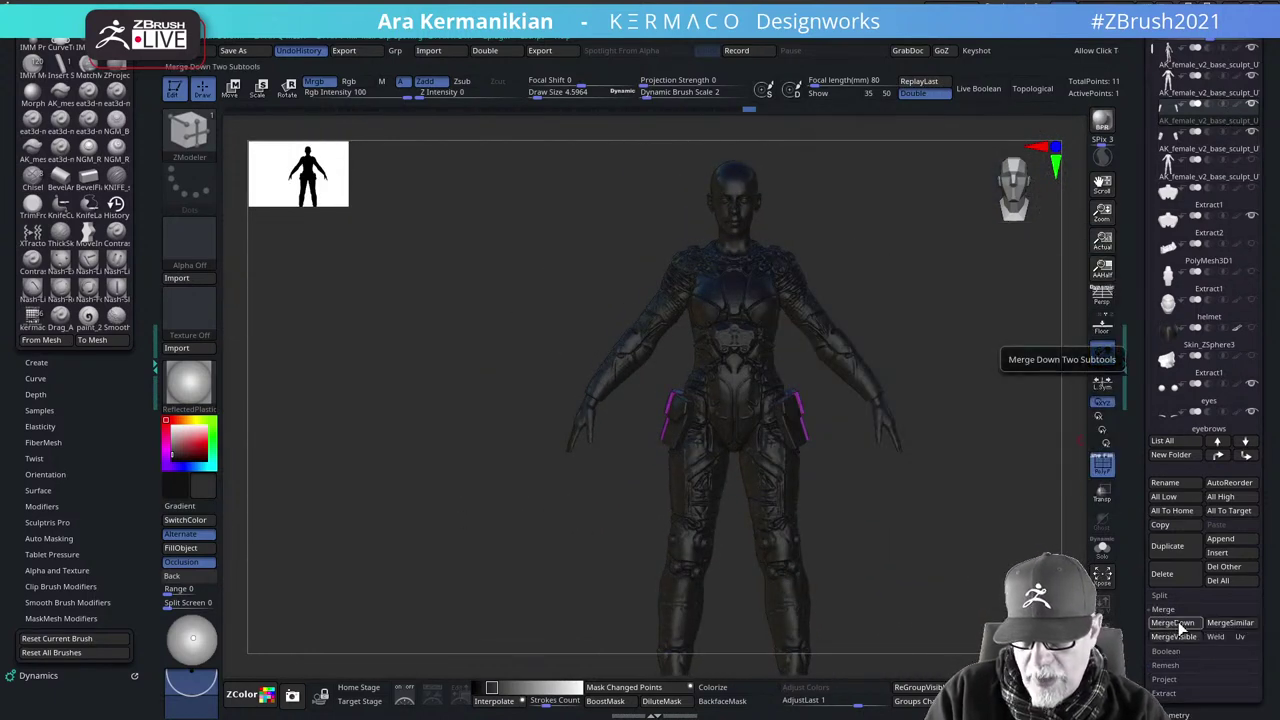
{"action": "left_click", "coordinate": [1172, 622]}
{"action": "left_click_drag", "start_coordinate": [894, 586], "coordinate": [921, 554]}
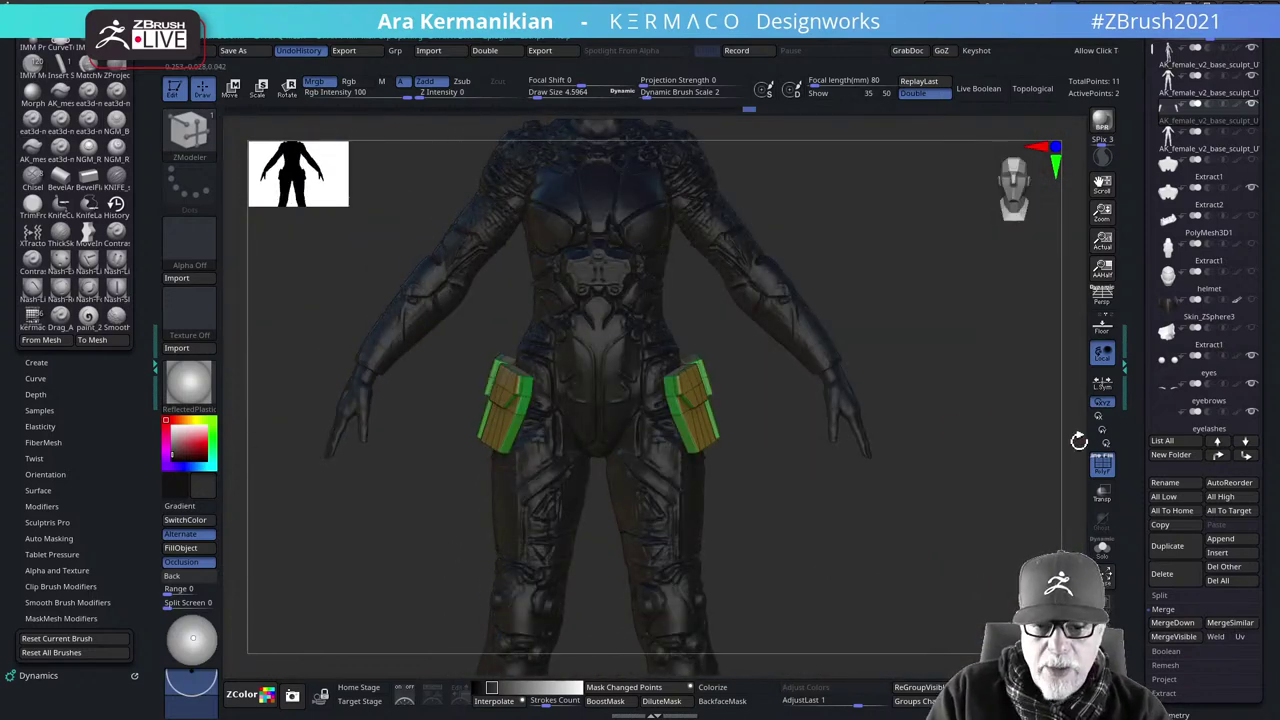
{"action": "left_click_drag", "start_coordinate": [1079, 441], "coordinate": [983, 427]}
{"action": "mouse_move", "coordinate": [1219, 366]}
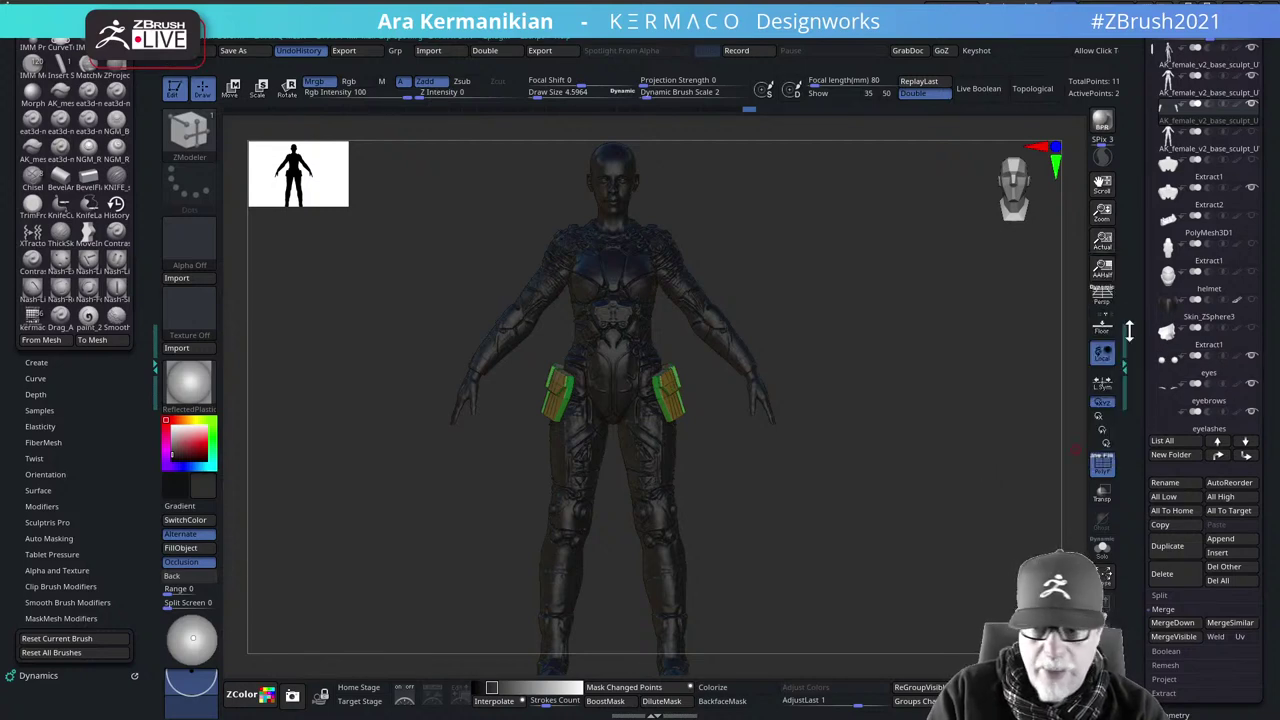
{"action": "left_click_drag", "start_coordinate": [937, 508], "coordinate": [956, 560], "text": "alt"}
{"action": "left_click_drag", "start_coordinate": [425, 490], "coordinate": [540, 385]}
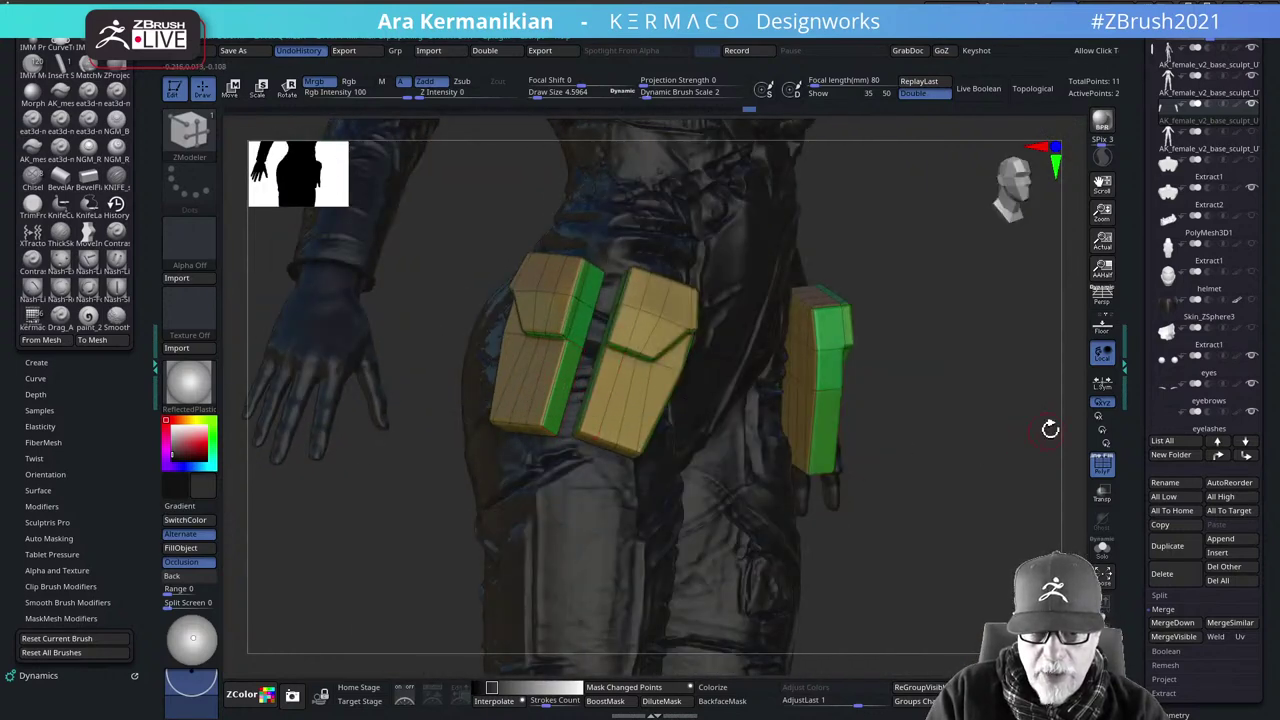
{"action": "left_click_drag", "start_coordinate": [1050, 428], "coordinate": [1131, 441]}
Regroup the merged pouches' visible polygons repeatedly until their polygroups show in teal and purple
{"action": "scroll", "coordinate": [1119, 455], "scroll_direction": "down", "scroll_amount": 6}
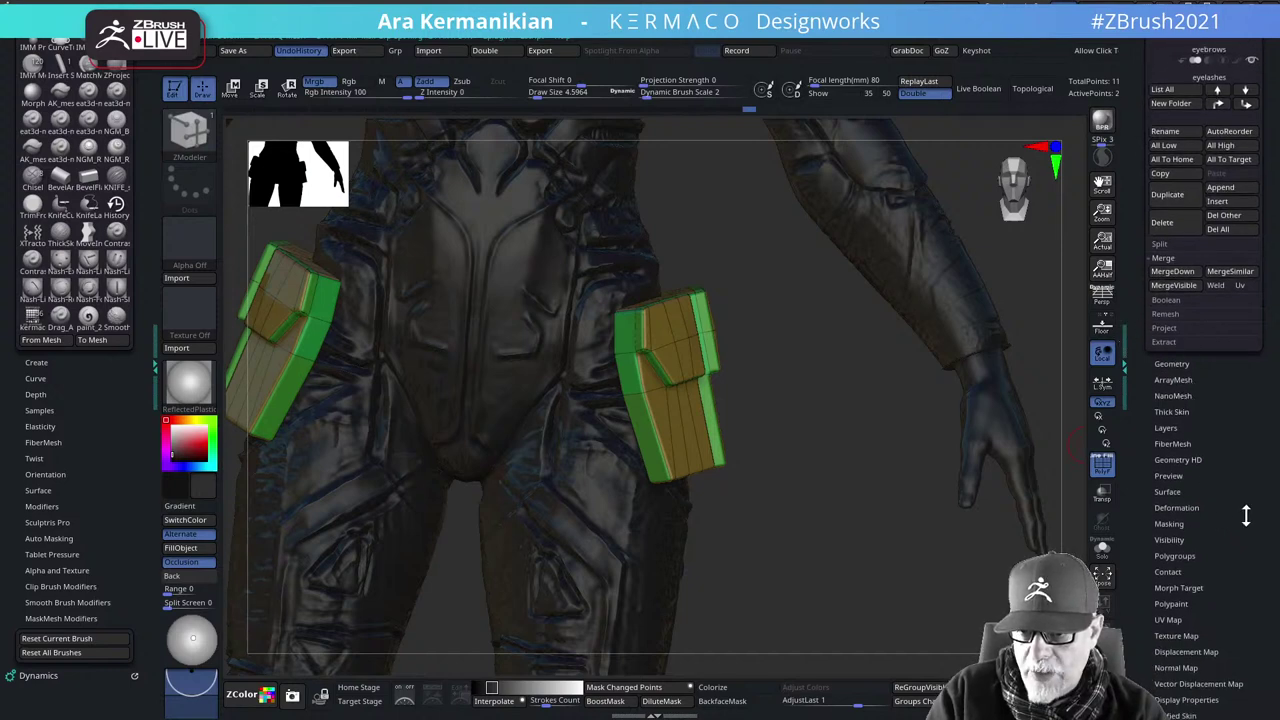
{"action": "left_click", "coordinate": [1187, 555]}
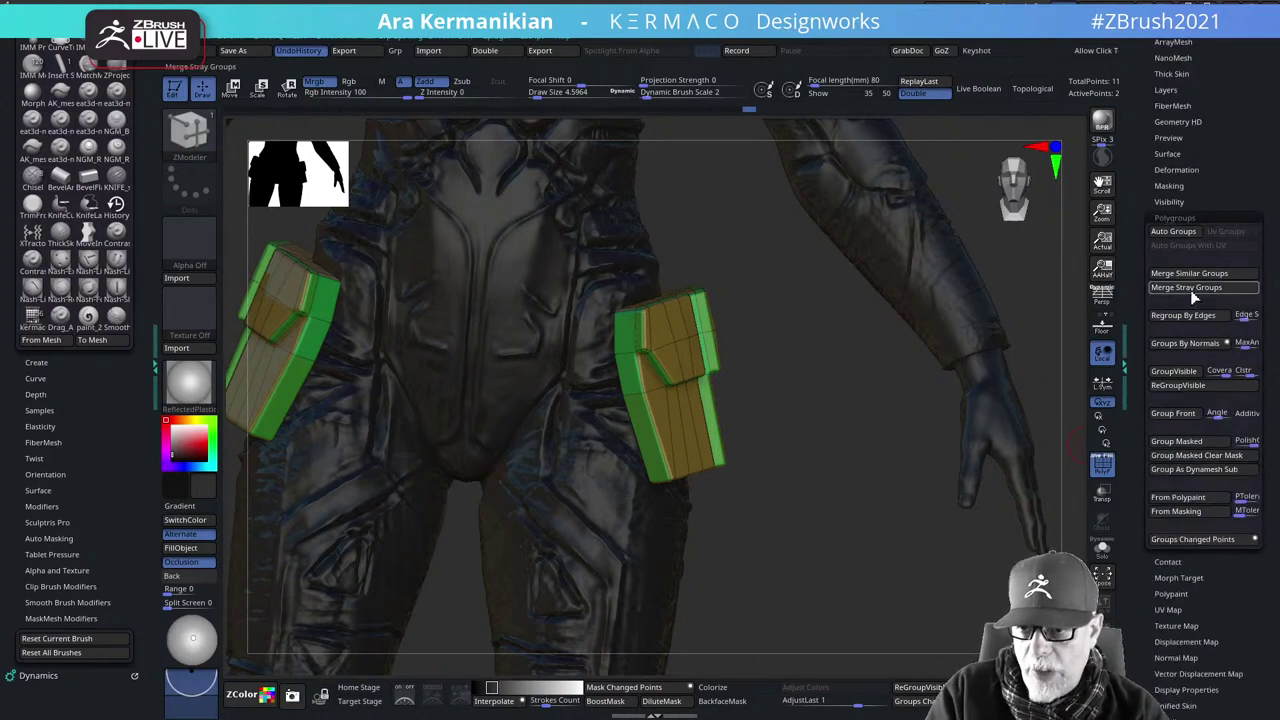
{"action": "left_click", "coordinate": [1175, 384]}
{"action": "left_click", "coordinate": [1189, 383]}
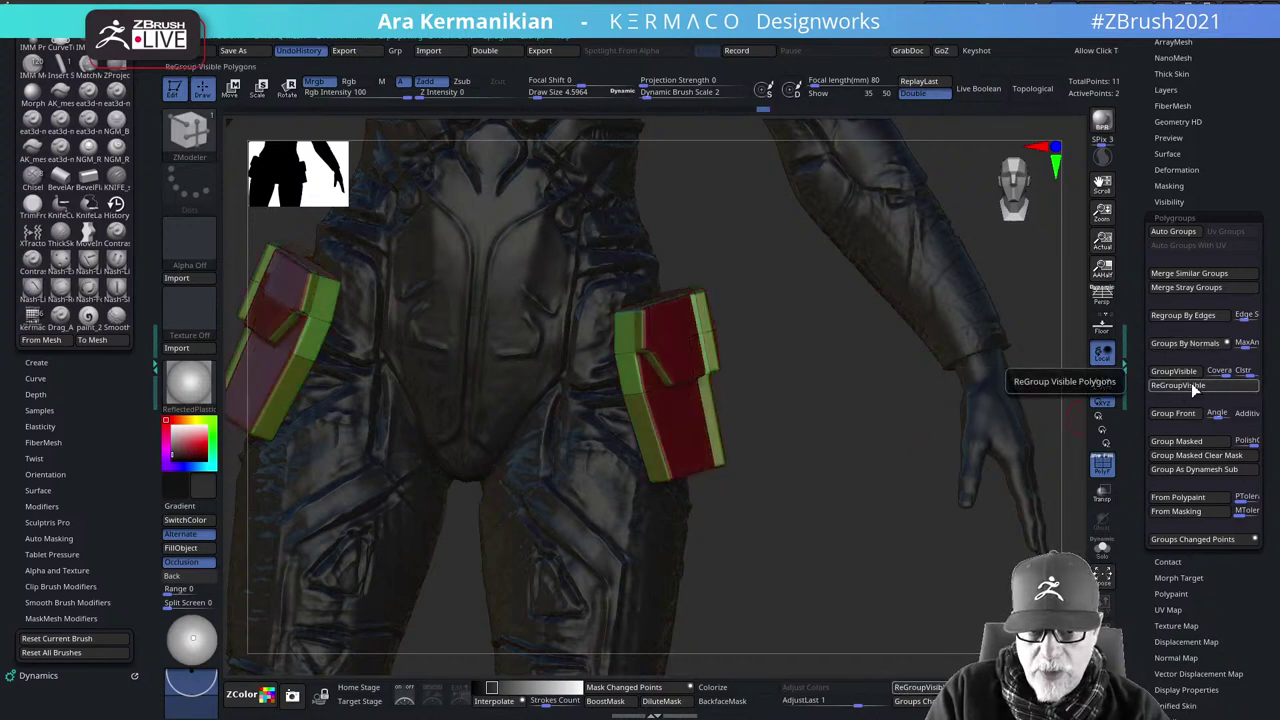
{"action": "left_click_drag", "start_coordinate": [880, 499], "coordinate": [954, 519]}
{"action": "left_click", "coordinate": [1182, 386]}
{"action": "left_click", "coordinate": [1194, 386]}
{"action": "left_click", "coordinate": [1188, 388]}
{"action": "left_click", "coordinate": [1178, 387]}
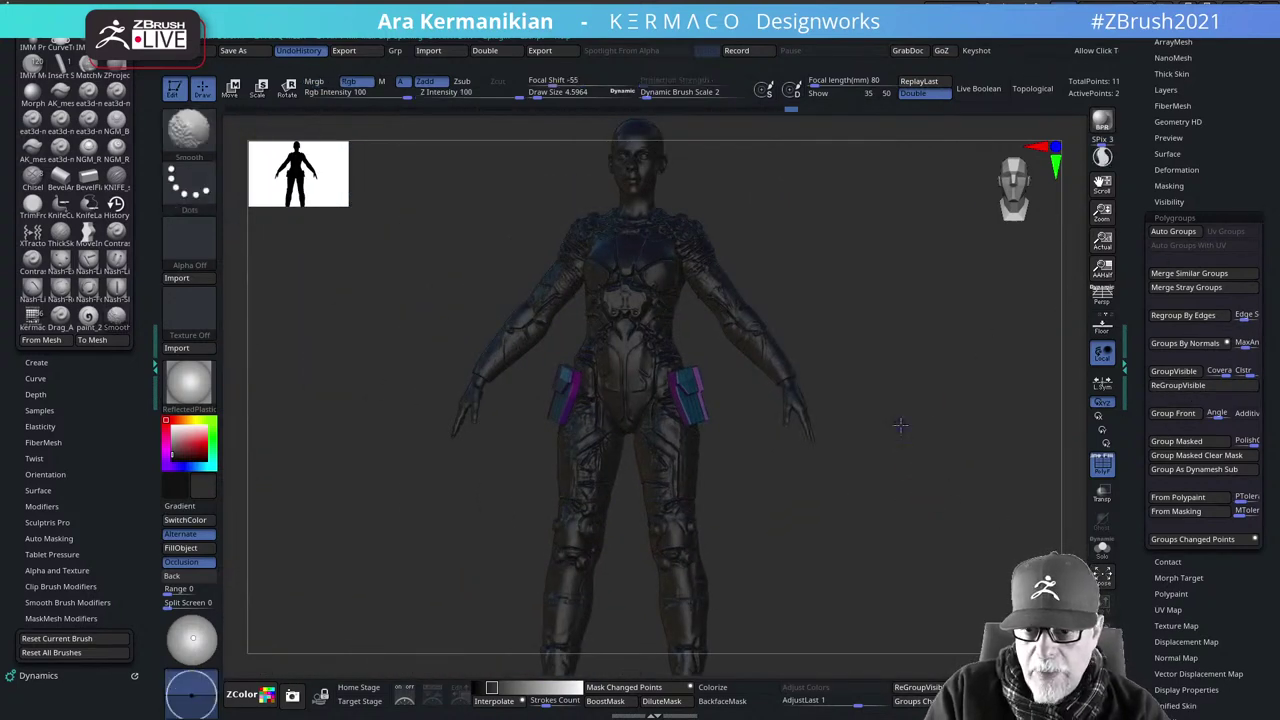
{"action": "left_click_drag", "start_coordinate": [900, 426], "coordinate": [918, 423], "text": "shift"}
Set the active colour to white, then check the legs and boots and return to the full front view
{"action": "left_click_drag", "start_coordinate": [1146, 240], "coordinate": [1143, 400]}
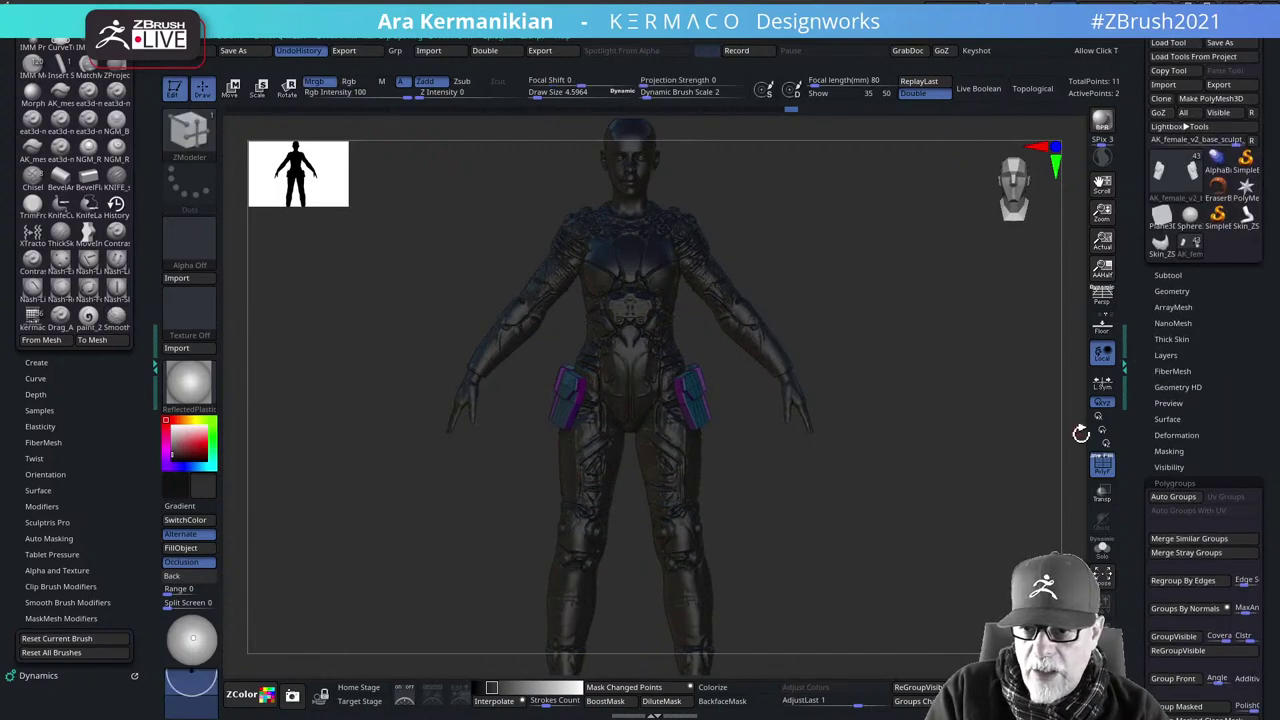
{"action": "left_click", "coordinate": [166, 421]}
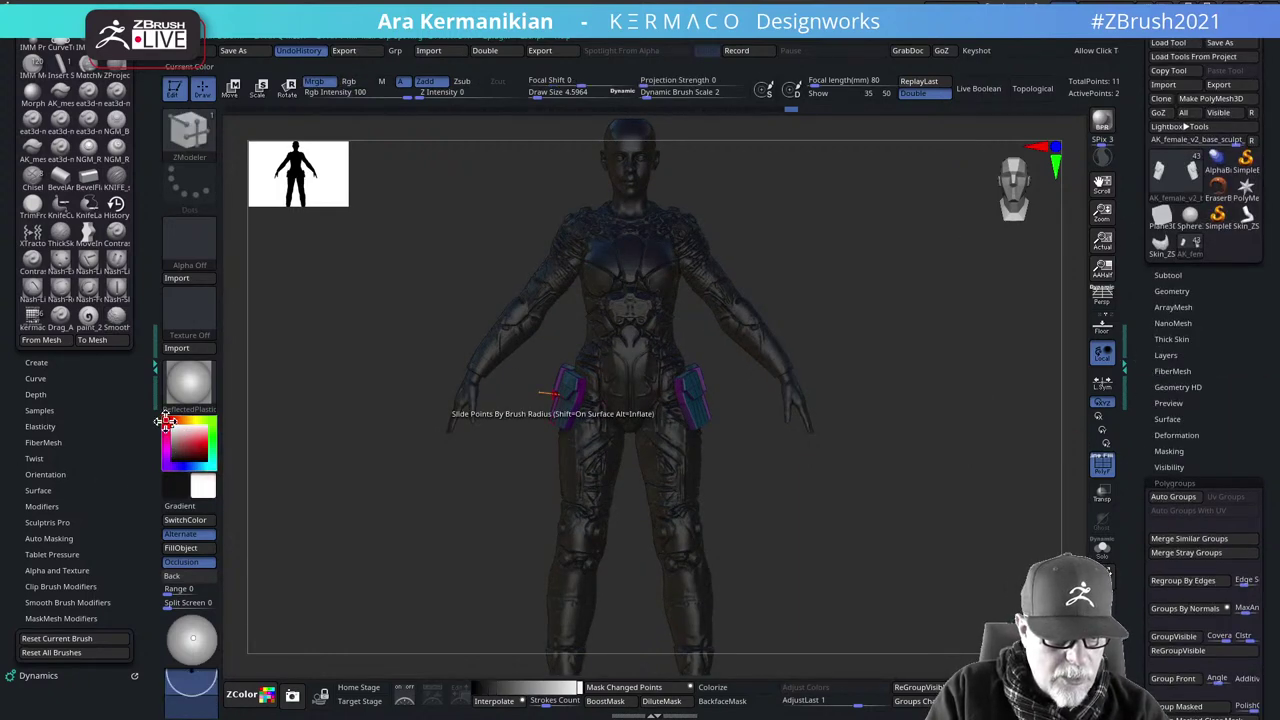
{"action": "left_click_drag", "start_coordinate": [1005, 469], "coordinate": [889, 451]}
{"action": "left_click_drag", "start_coordinate": [923, 511], "coordinate": [919, 448]}
{"action": "left_click_drag", "start_coordinate": [909, 378], "coordinate": [851, 358]}
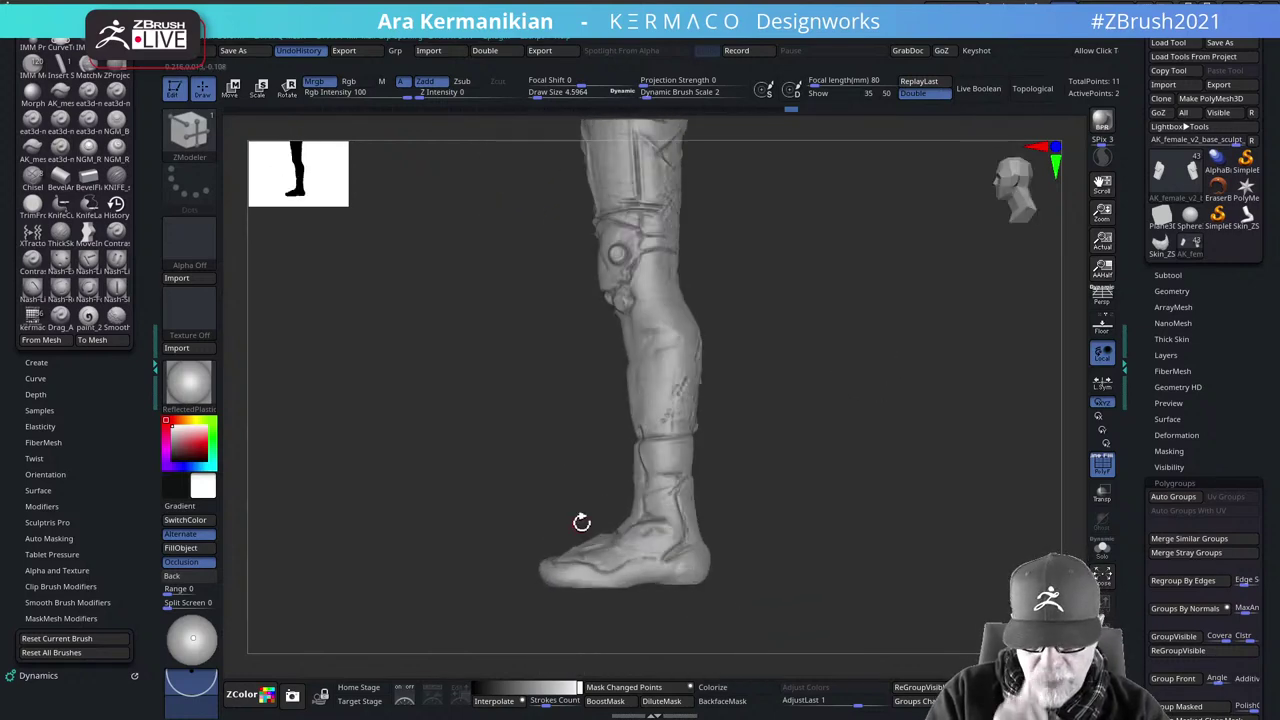
{"action": "mouse_move", "coordinate": [900, 453]}
{"action": "left_mouse_down"}
{"action": "mouse_move", "coordinate": [889, 443]}
{"action": "mouse_move", "coordinate": [963, 477]}
{"action": "mouse_move", "coordinate": [880, 283]}
{"action": "left_mouse_up"}
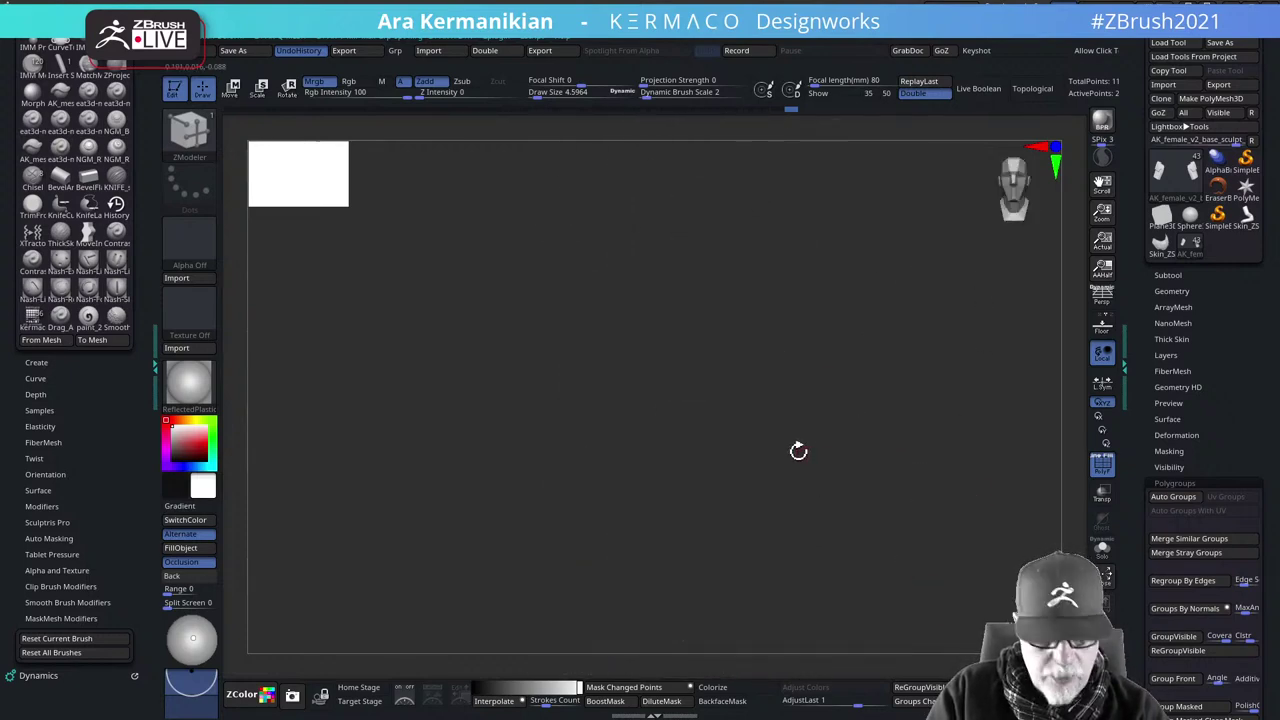
{"action": "key", "text": "f"}
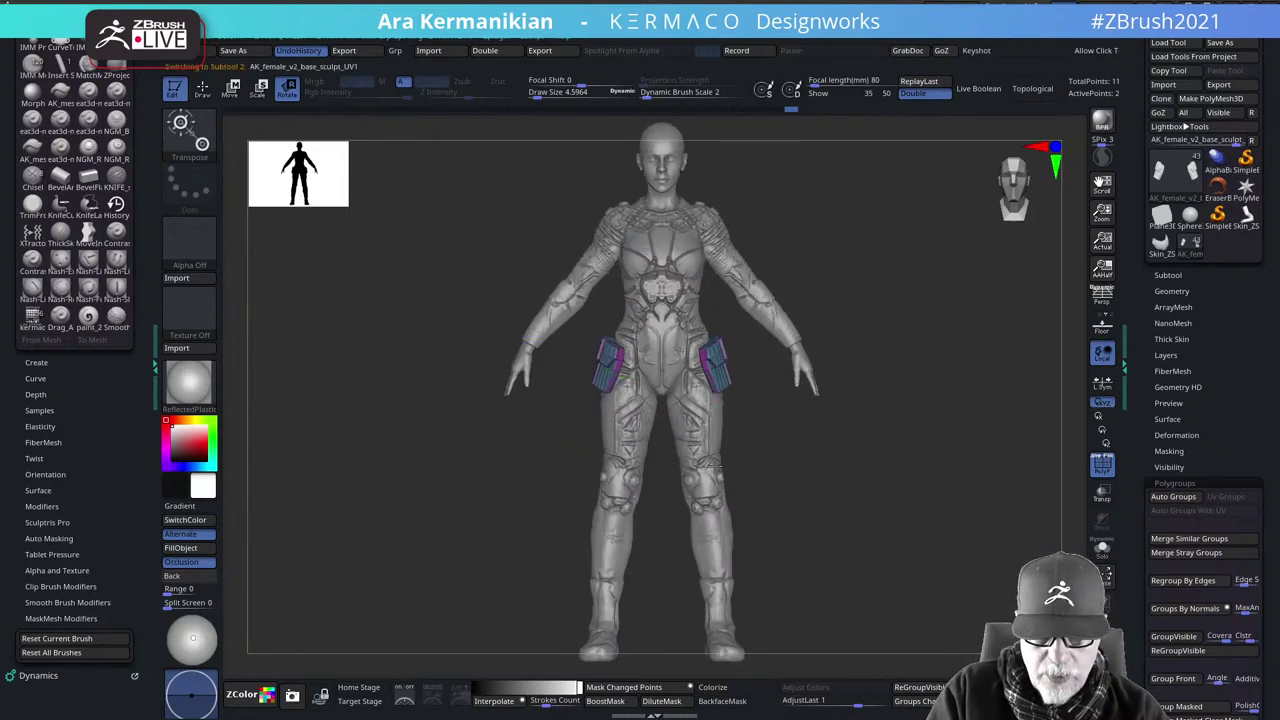
Make the suit body the active subtool, inspect its lower-leg polygroups and reduce it to a lower subdivision level
{"action": "left_click", "coordinate": [734, 468], "text": "alt"}
{"action": "left_click_drag", "start_coordinate": [857, 503], "coordinate": [889, 377], "text": "alt"}
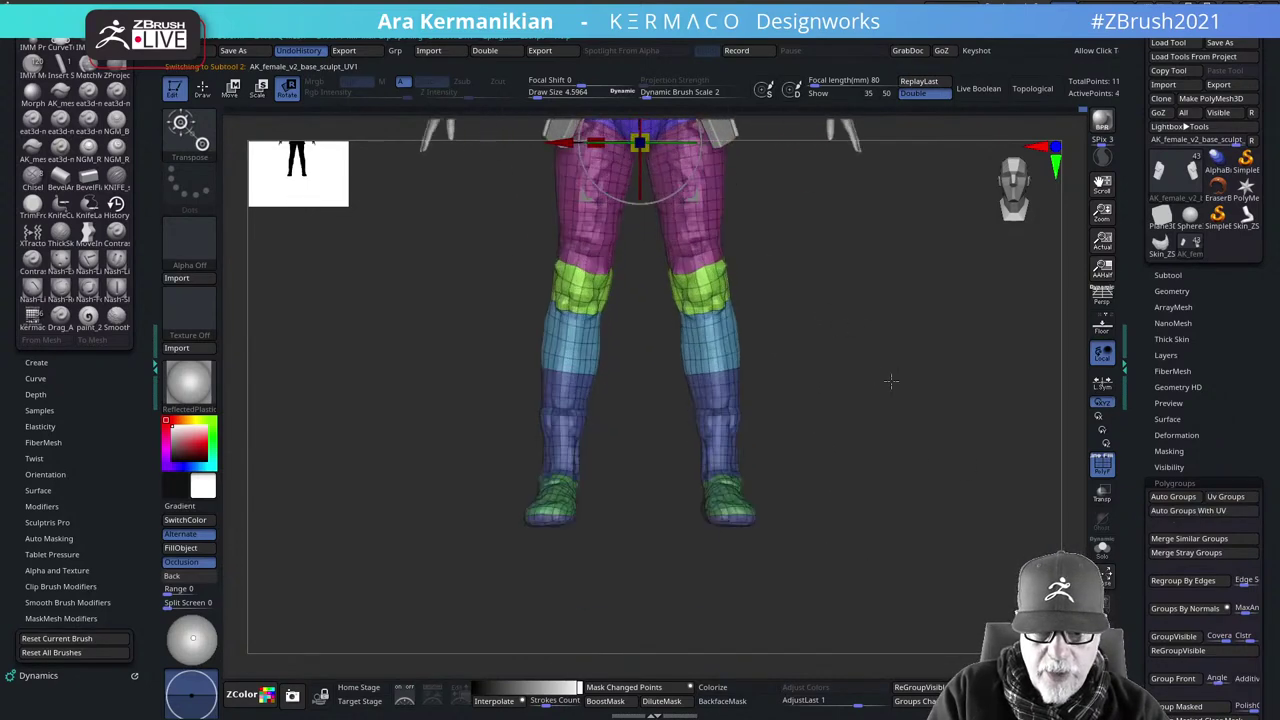
{"action": "mouse_move", "coordinate": [935, 478]}
{"action": "left_mouse_down"}
{"action": "mouse_move", "coordinate": [891, 483]}
{"action": "mouse_move", "coordinate": [846, 353]}
{"action": "mouse_move", "coordinate": [850, 388]}
{"action": "left_mouse_up"}
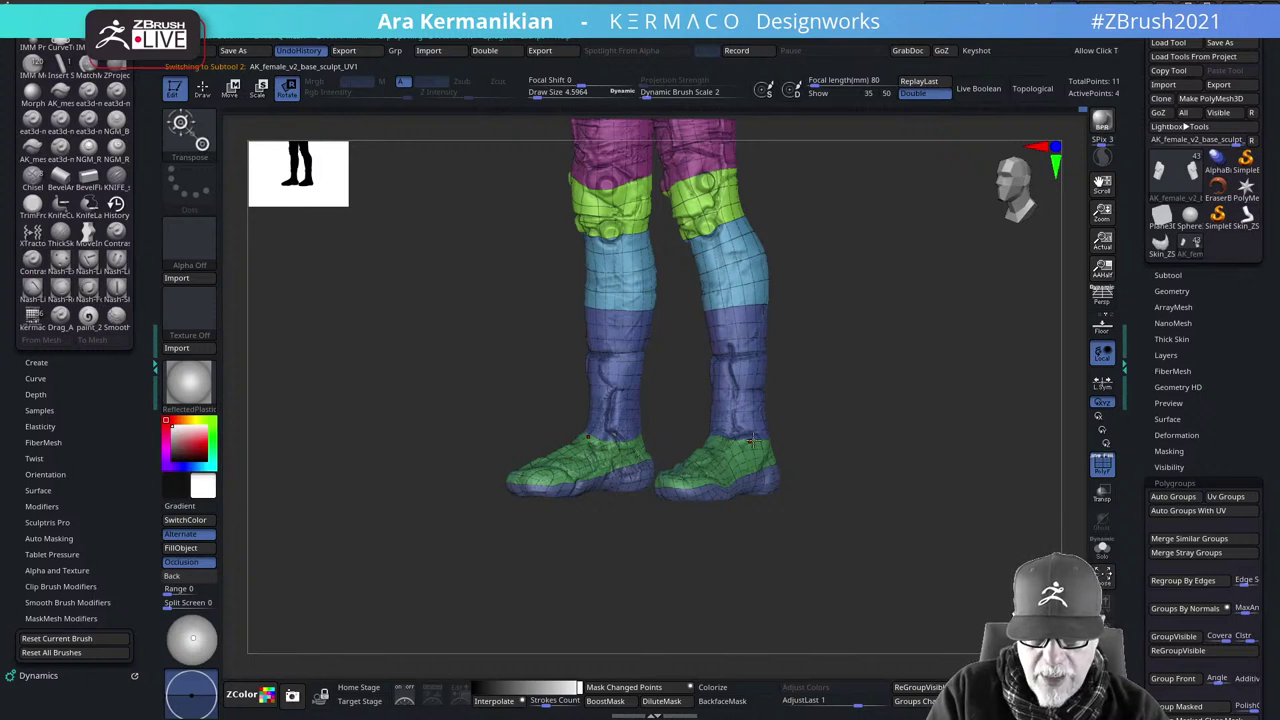
{"action": "right_click_drag", "start_coordinate": [838, 372], "coordinate": [758, 452], "text": "alt"}
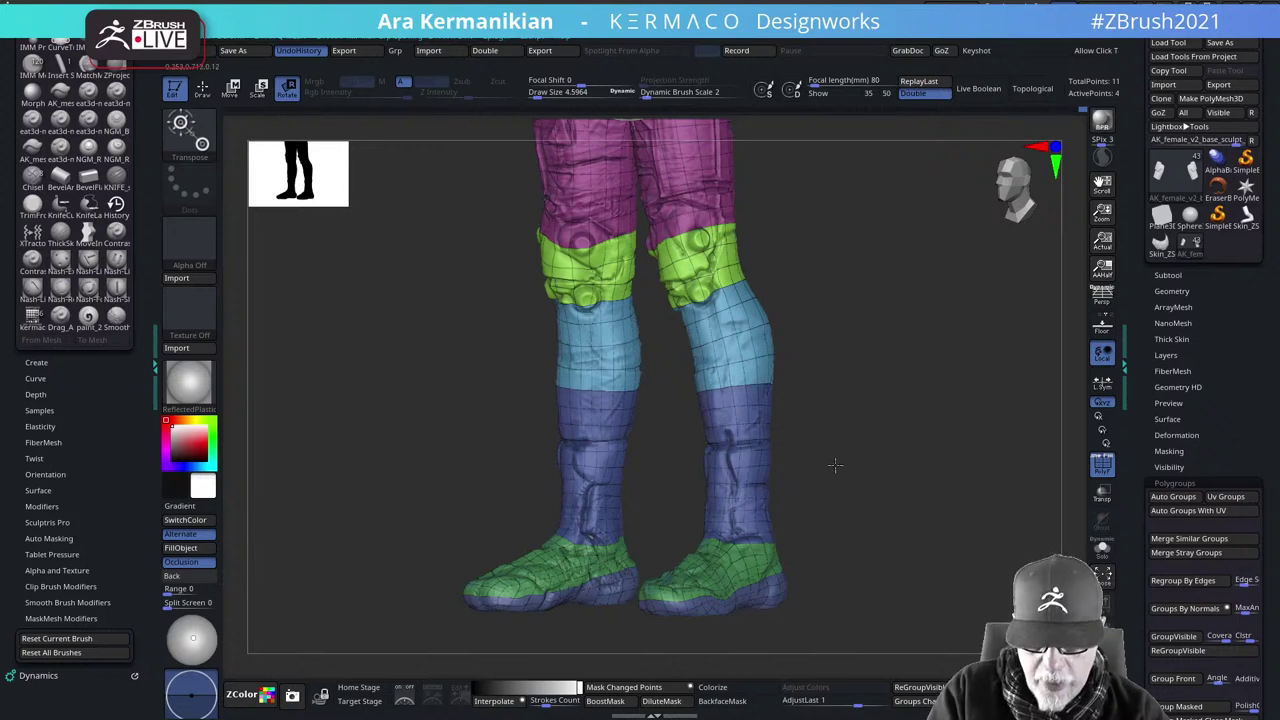
{"action": "mouse_move", "coordinate": [835, 465]}
{"action": "right_mouse_down"}
{"action": "mouse_move", "coordinate": [886, 460]}
{"action": "mouse_move", "coordinate": [693, 450]}
{"action": "mouse_move", "coordinate": [821, 449]}
{"action": "right_mouse_up"}
{"action": "right_click_drag", "start_coordinate": [719, 410], "coordinate": [881, 486], "text": "alt"}
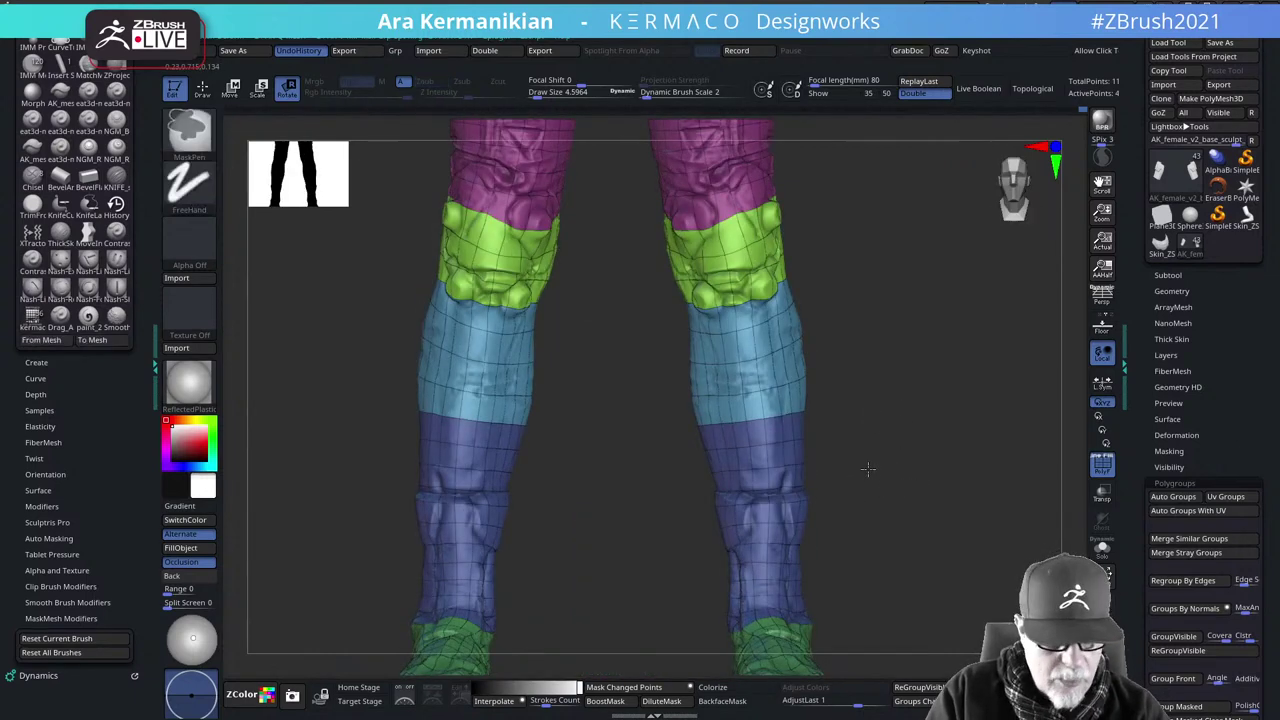
{"action": "key", "text": "ctrl+r"}
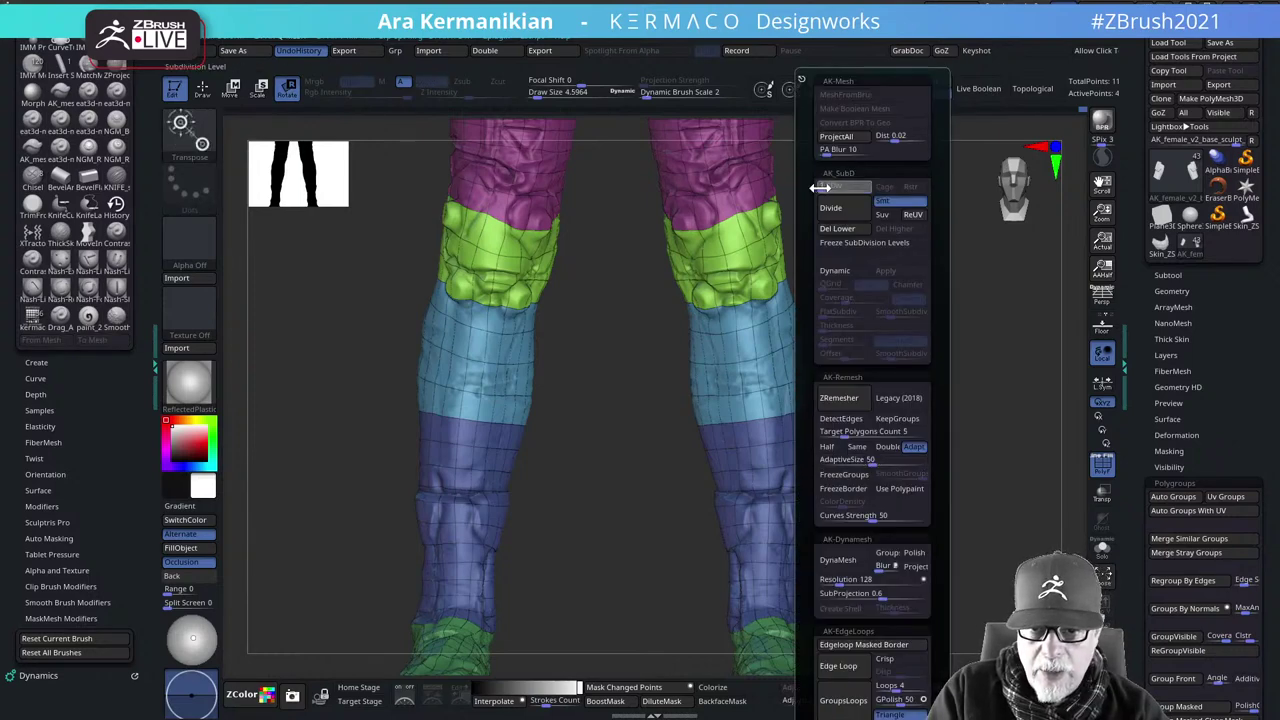
{"action": "left_click_drag", "start_coordinate": [820, 187], "coordinate": [795, 188]}
{"action": "left_click_drag", "start_coordinate": [888, 489], "coordinate": [850, 498]}
With ZModeler's PolyGroup action targeting Polyloop, assign a new polygroup to the upper three polygon loops of the blue shin section
{"action": "key", "text": "q"}
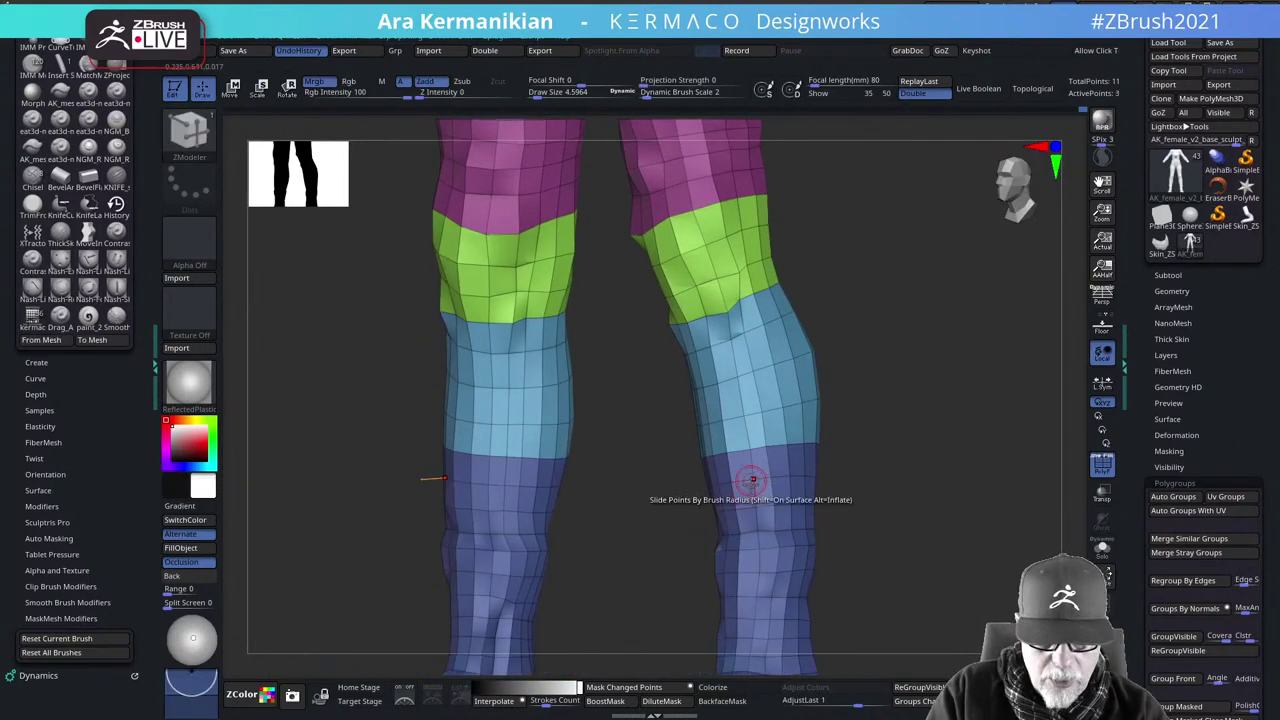
{"action": "left_click_drag", "start_coordinate": [960, 514], "coordinate": [998, 479], "text": "alt"}
{"action": "left_click_drag", "start_coordinate": [989, 553], "coordinate": [836, 148], "text": "alt"}
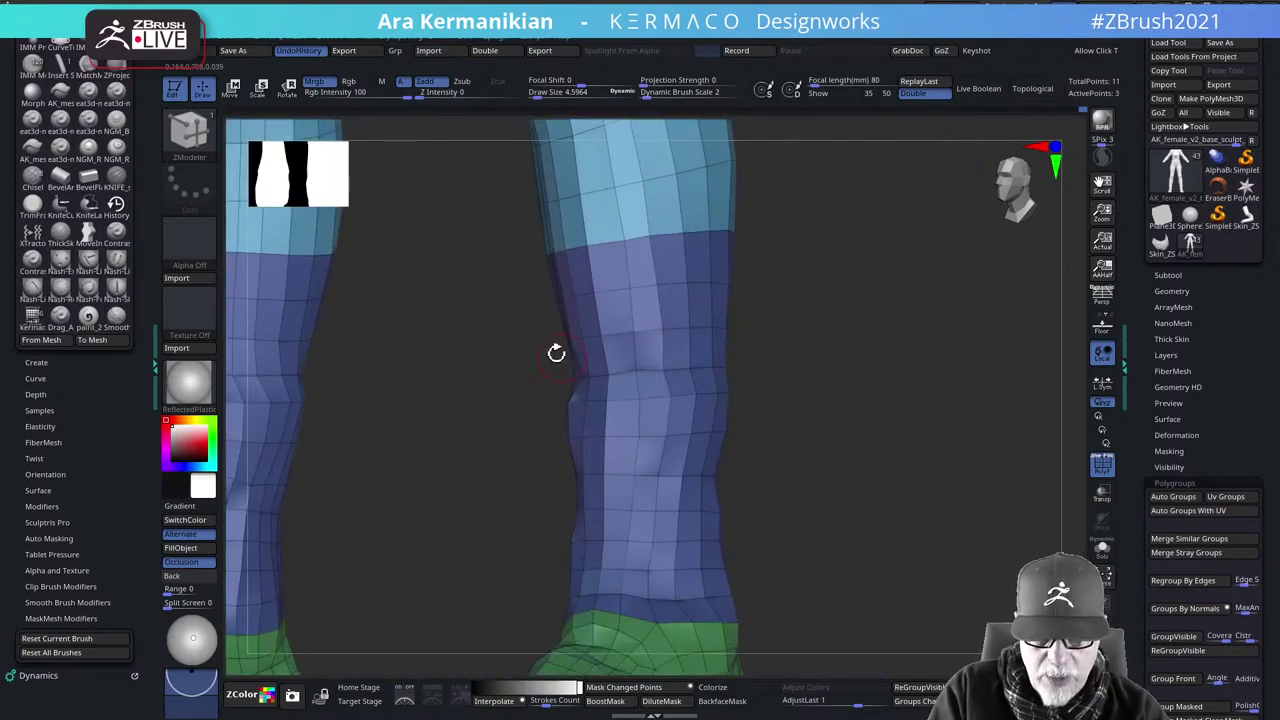
{"action": "key", "text": "space"}
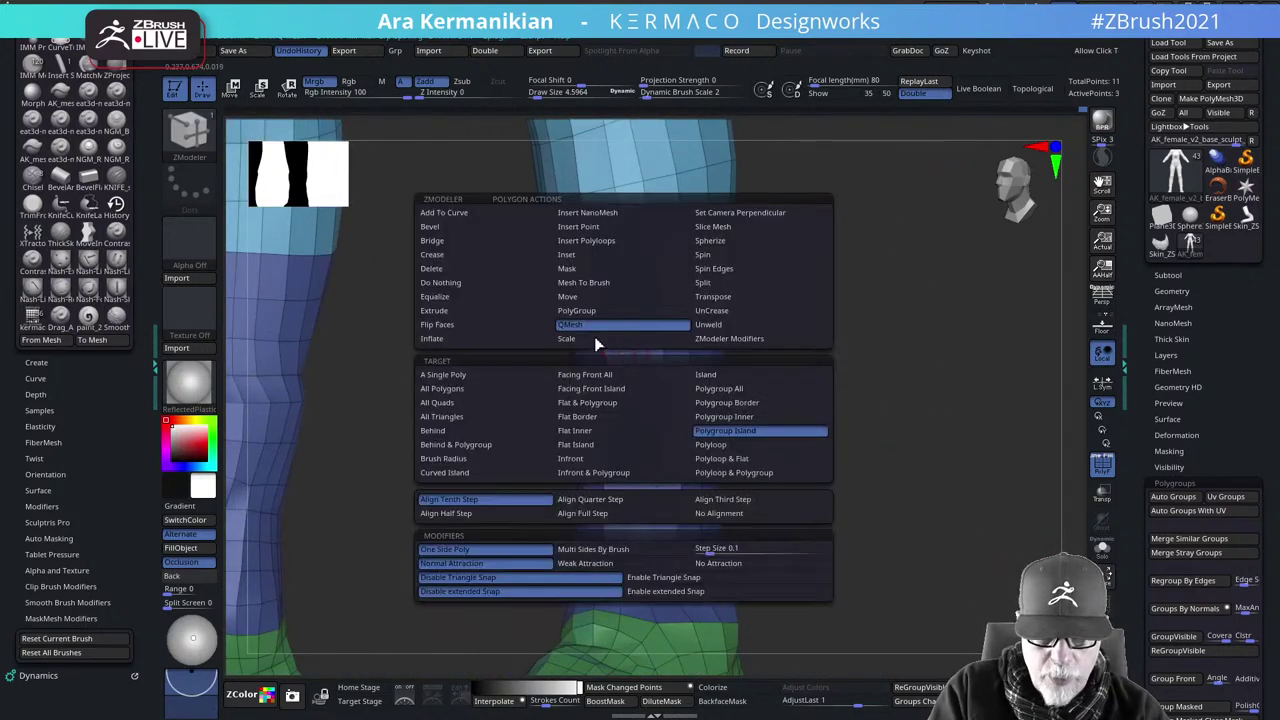
{"action": "left_click", "coordinate": [588, 312]}
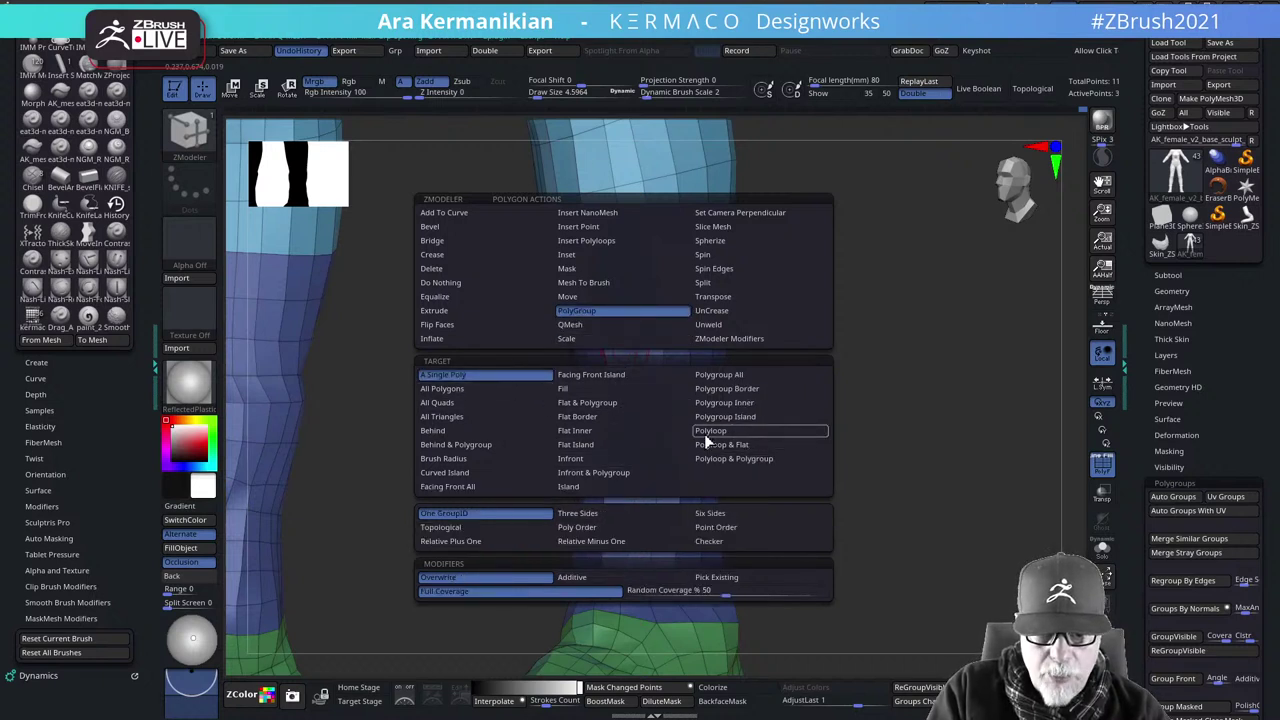
{"action": "left_click", "coordinate": [706, 431]}
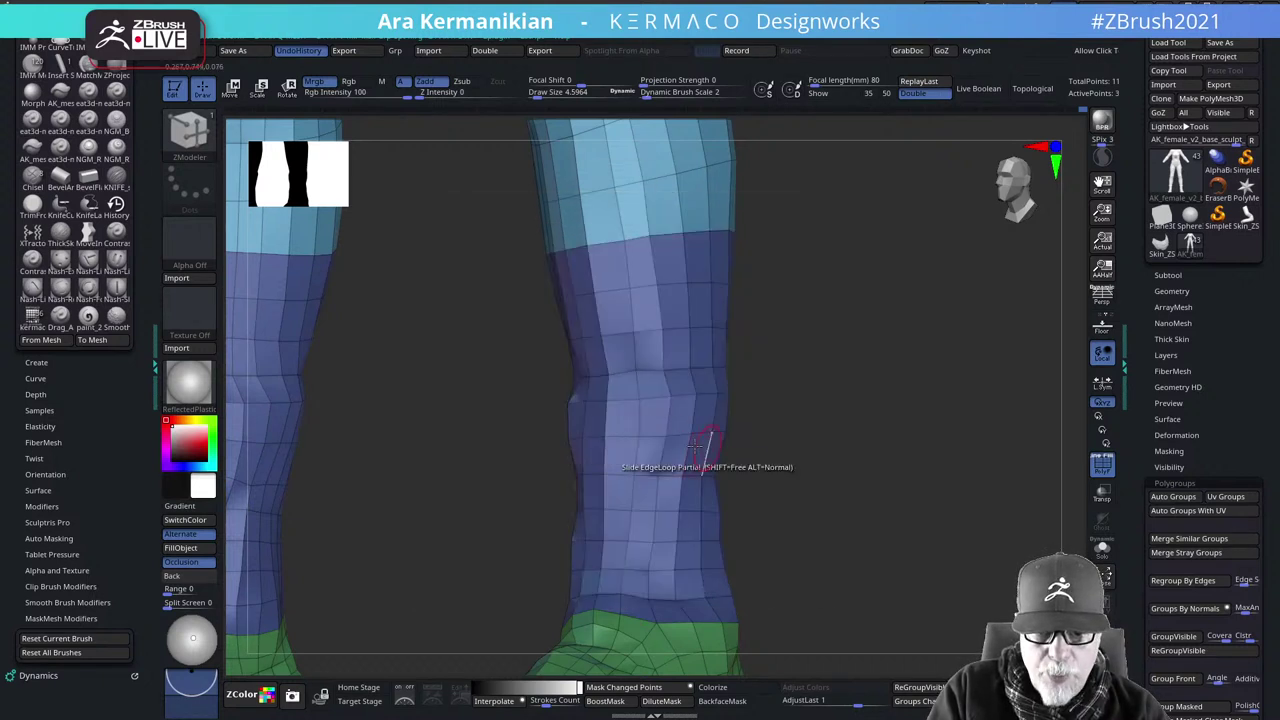
{"action": "left_click", "coordinate": [671, 348]}
{"action": "left_click", "coordinate": [668, 295]}
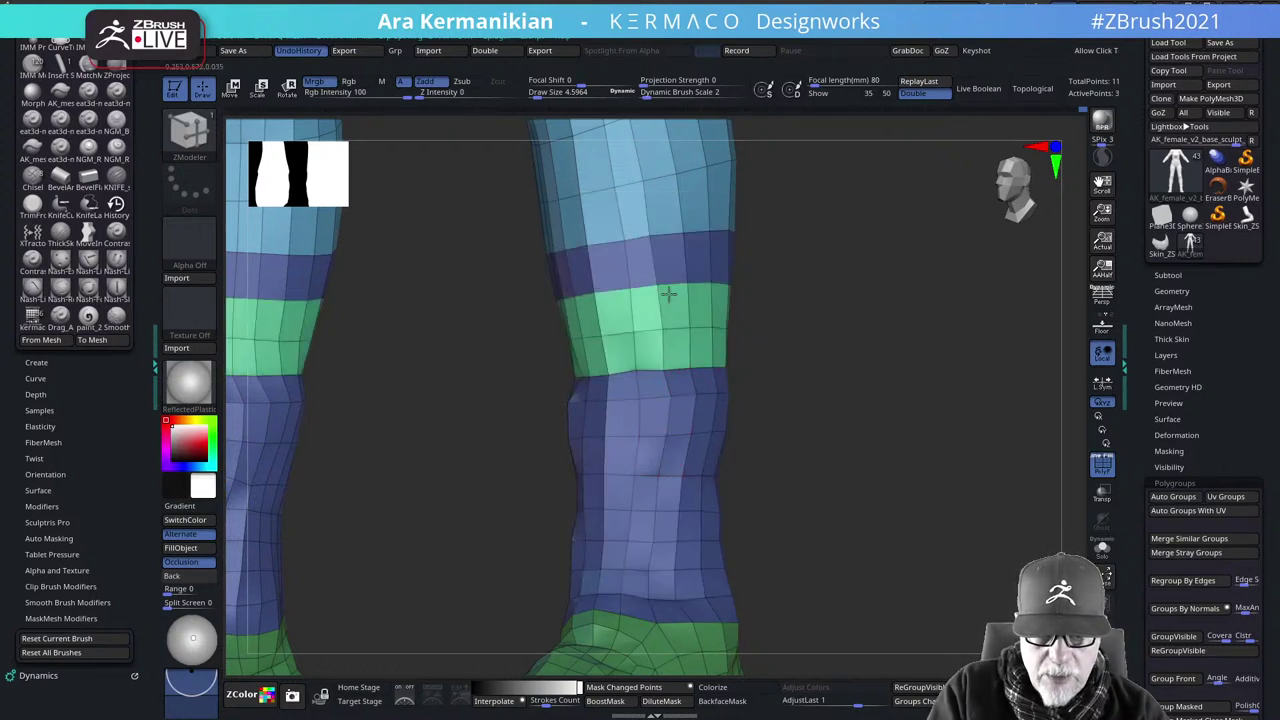
{"action": "left_click", "coordinate": [664, 258]}
{"action": "left_click_drag", "start_coordinate": [924, 403], "coordinate": [800, 376], "text": "alt"}
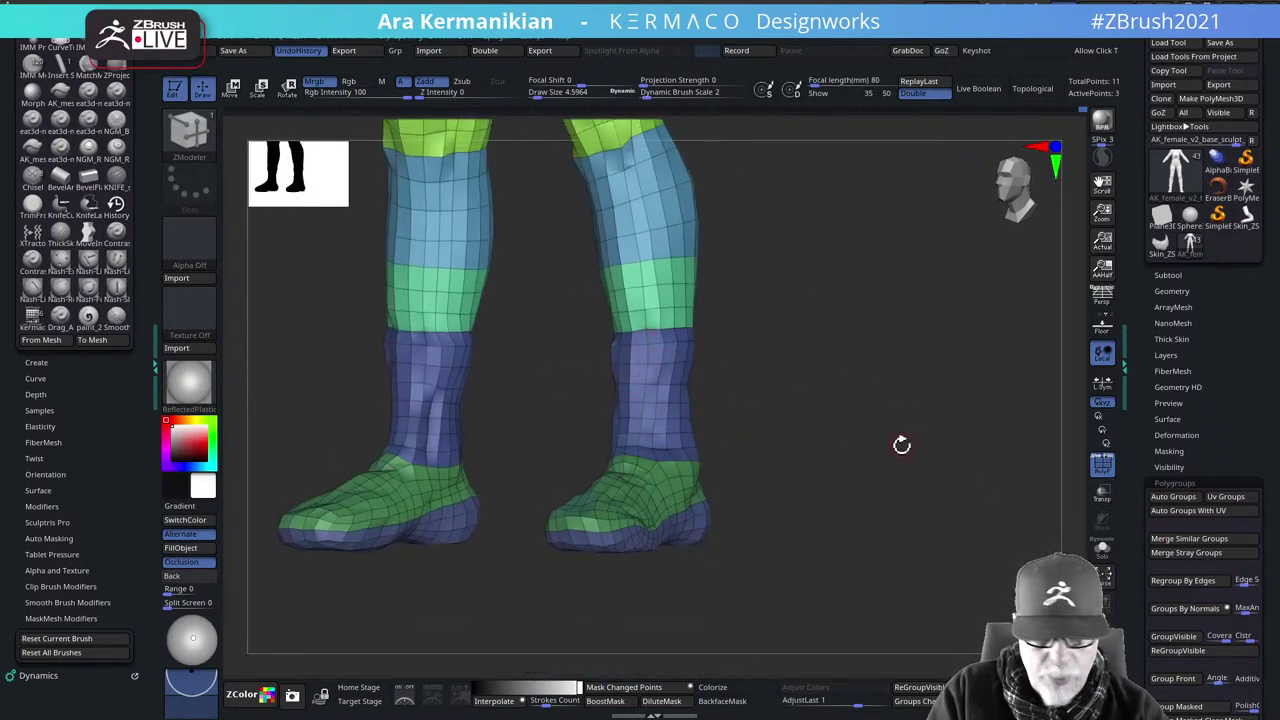
Raise the suit body to a higher subdivision level and examine the edge where the green shin band meets the blue boot shaft
{"action": "key", "text": "ctrl+m"}
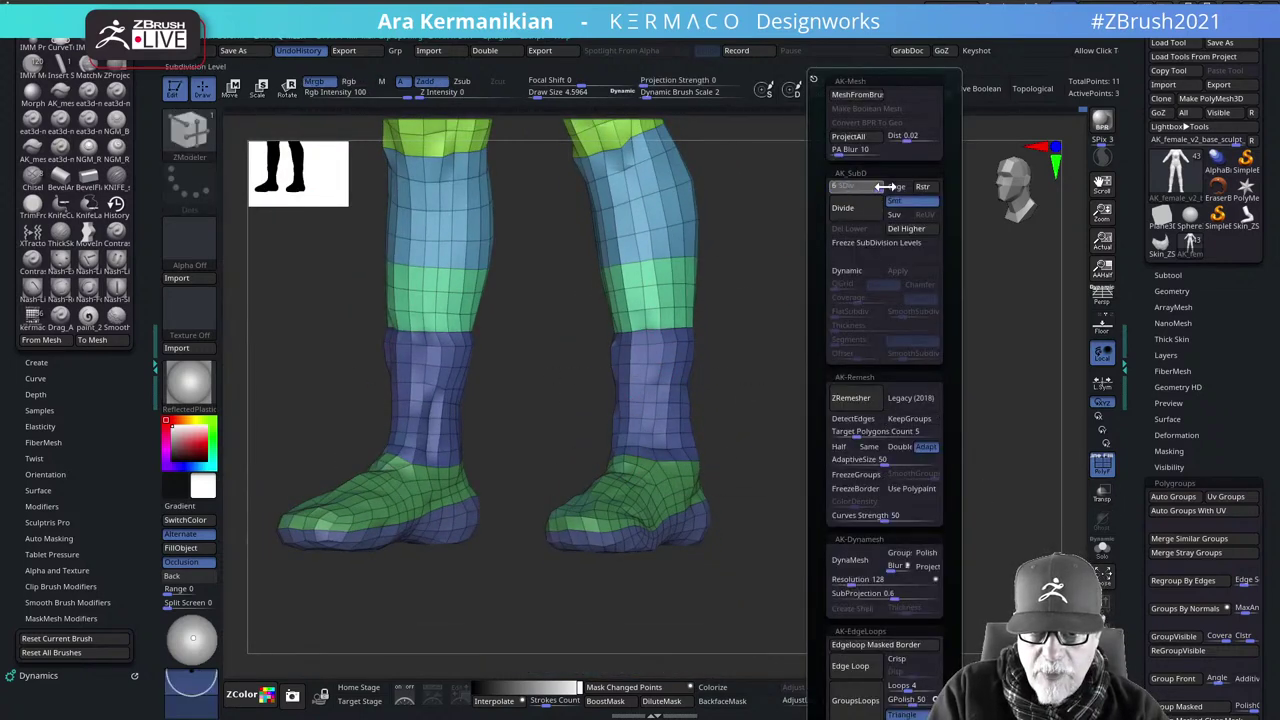
{"action": "left_click_drag", "start_coordinate": [730, 403], "coordinate": [1090, 470]}
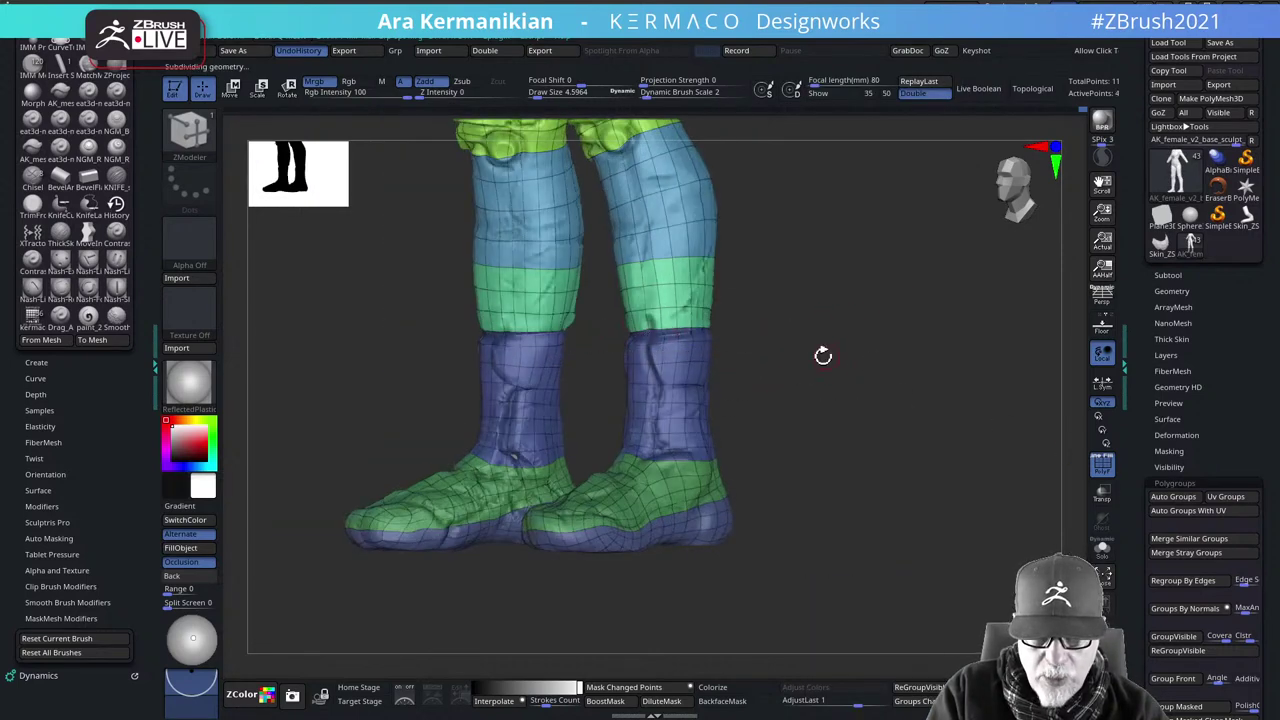
{"action": "left_click_drag", "start_coordinate": [823, 354], "coordinate": [797, 378]}
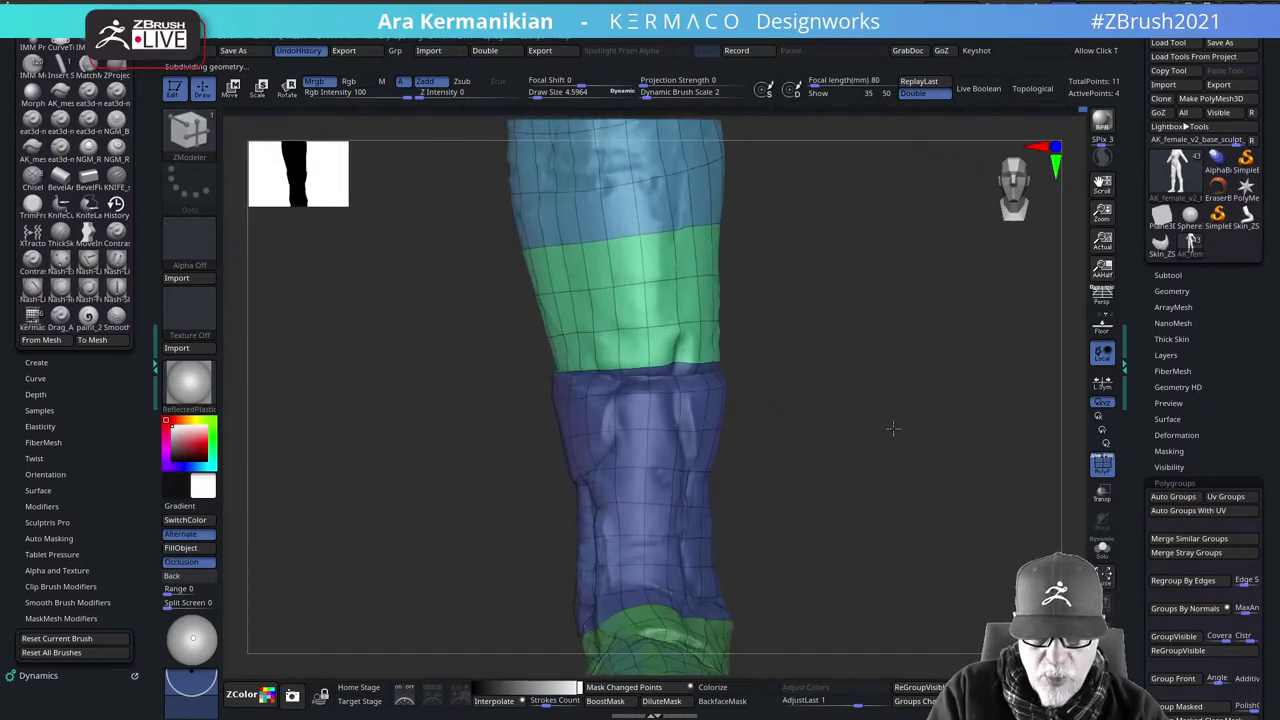
{"action": "left_click_drag", "start_coordinate": [891, 429], "coordinate": [971, 426], "text": "alt"}
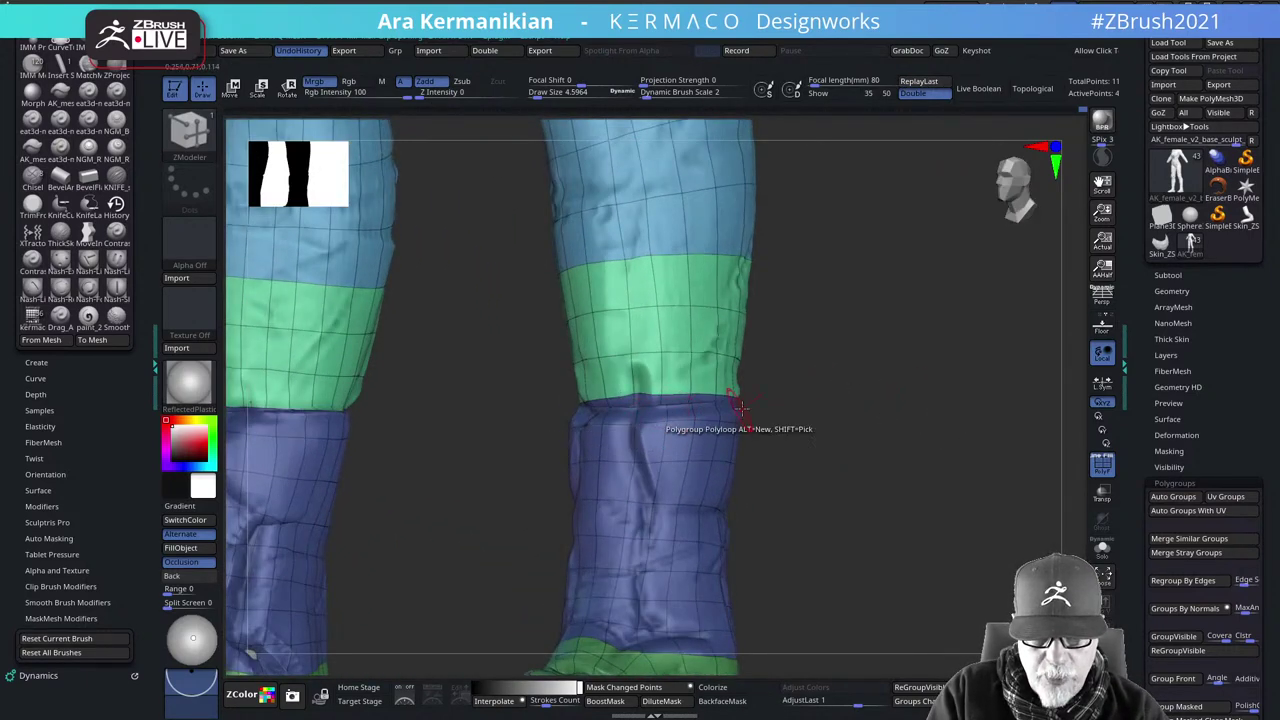
{"action": "left_click_drag", "start_coordinate": [939, 414], "coordinate": [926, 448], "text": "alt"}
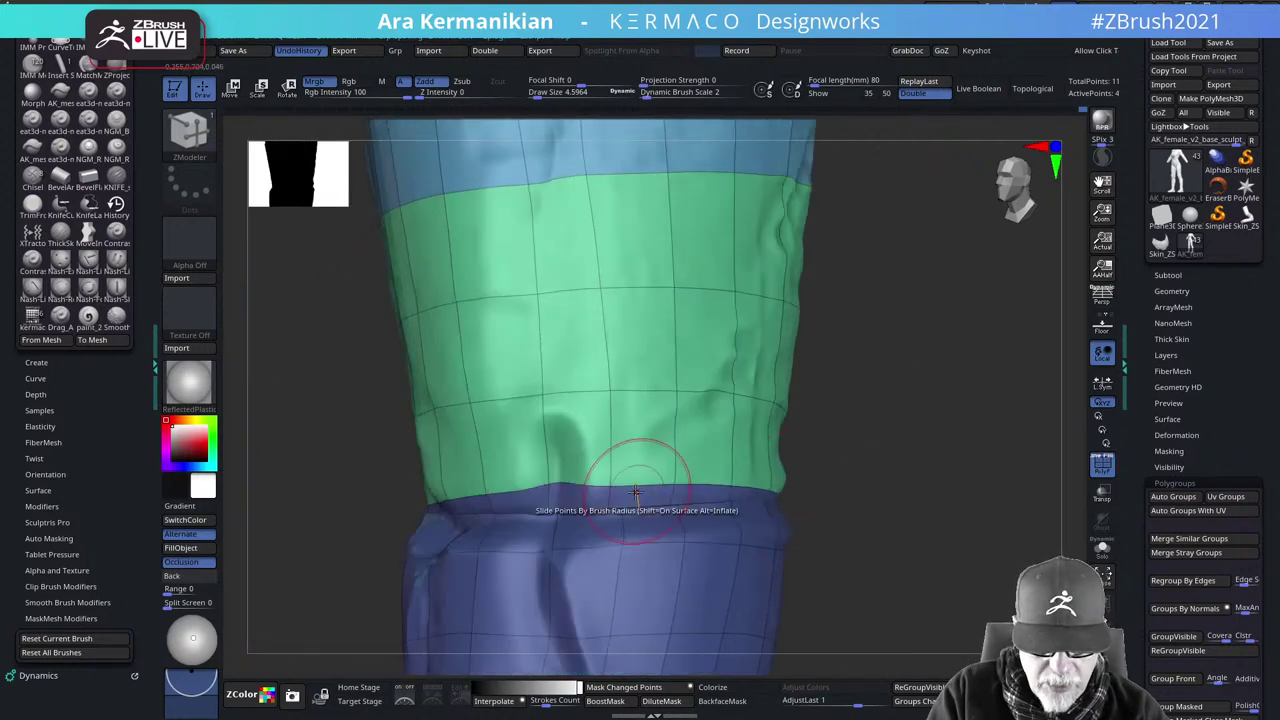
Reduce the subdivision level, redraw the polyframe and add the uppermost polygon loop of the blue boot shaft to the green shin polygroup
{"action": "key", "text": "ctrl+space"}
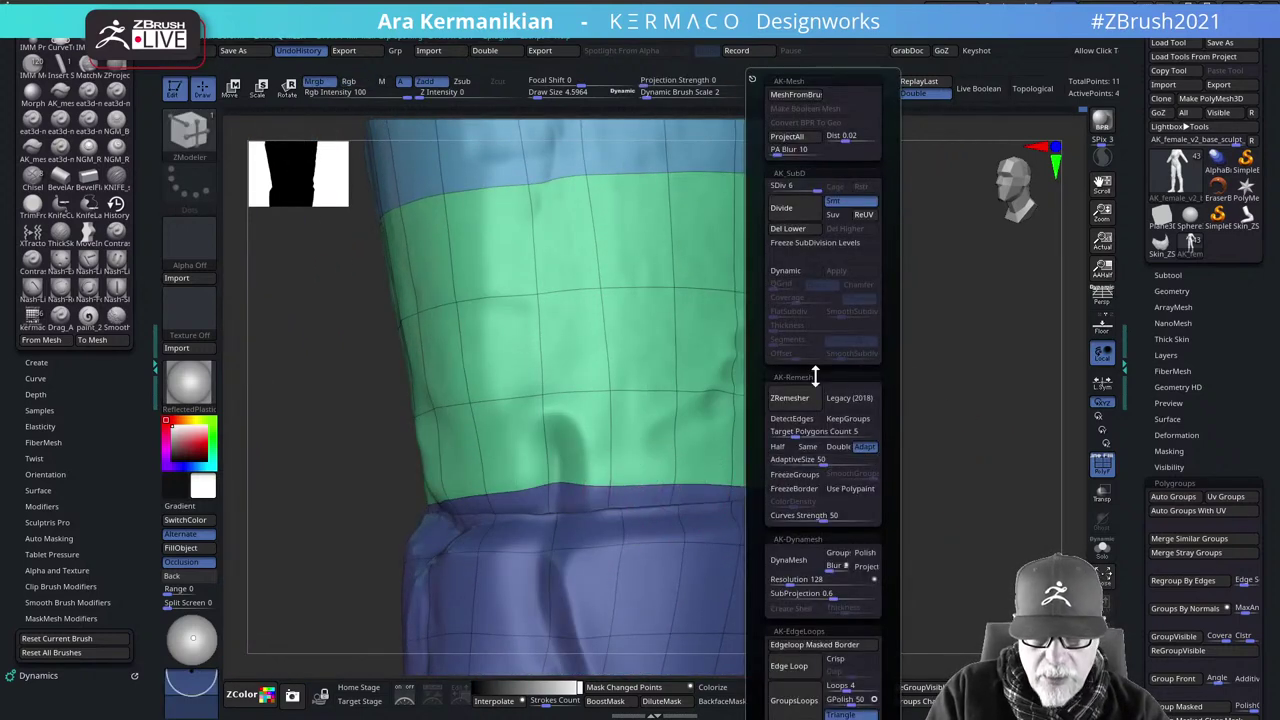
{"action": "left_click", "coordinate": [795, 188]}
{"action": "left_click_drag", "start_coordinate": [768, 228], "coordinate": [757, 295]}
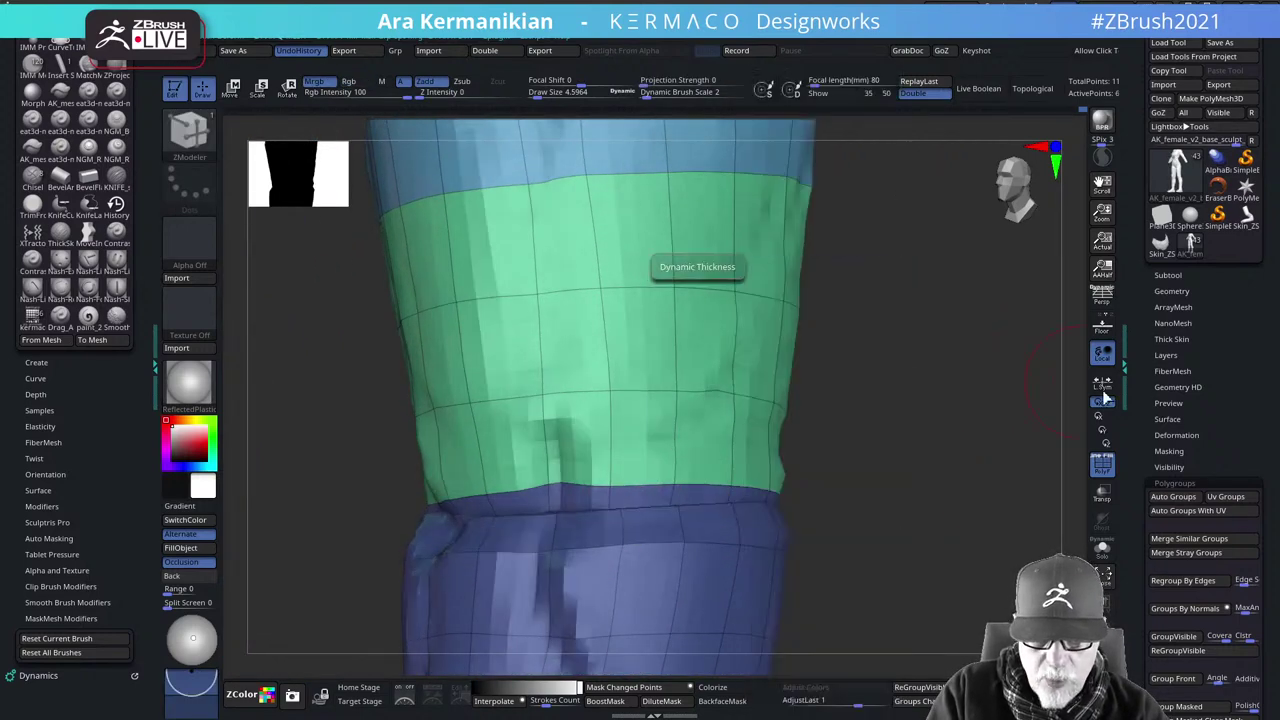
{"action": "left_click", "coordinate": [1107, 468]}
{"action": "left_click", "coordinate": [1102, 463]}
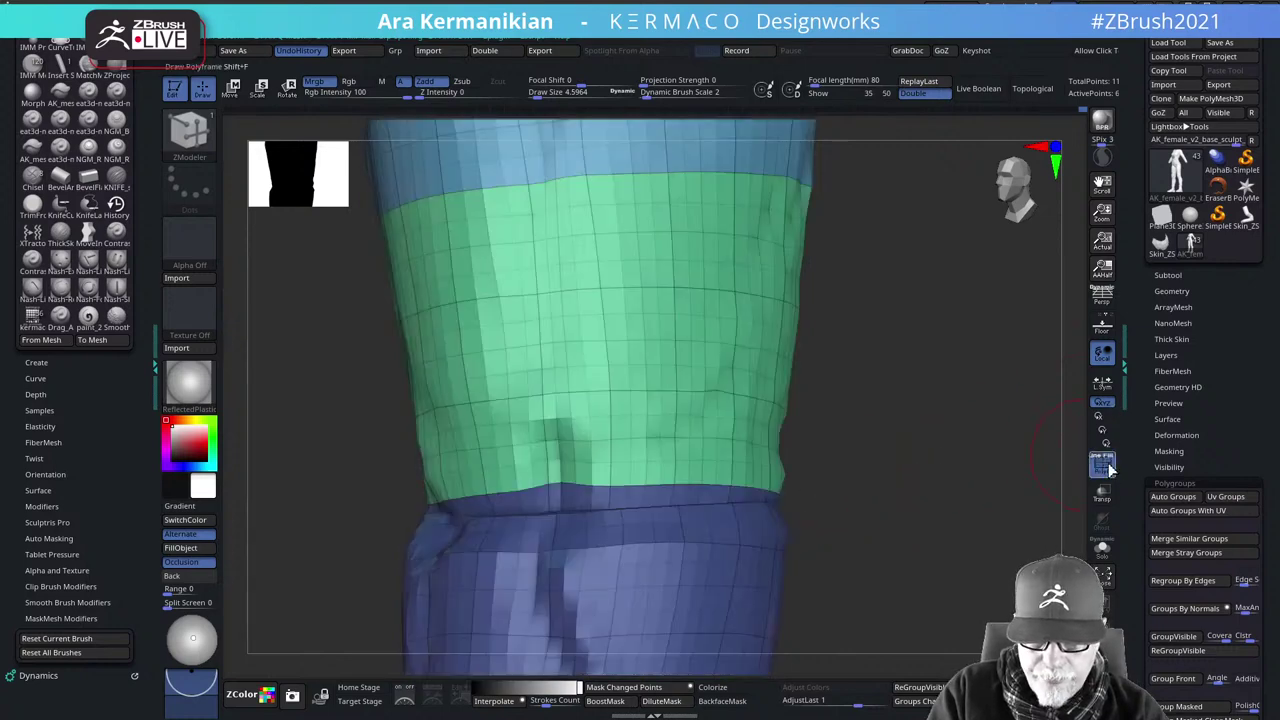
{"action": "left_click", "coordinate": [618, 498]}
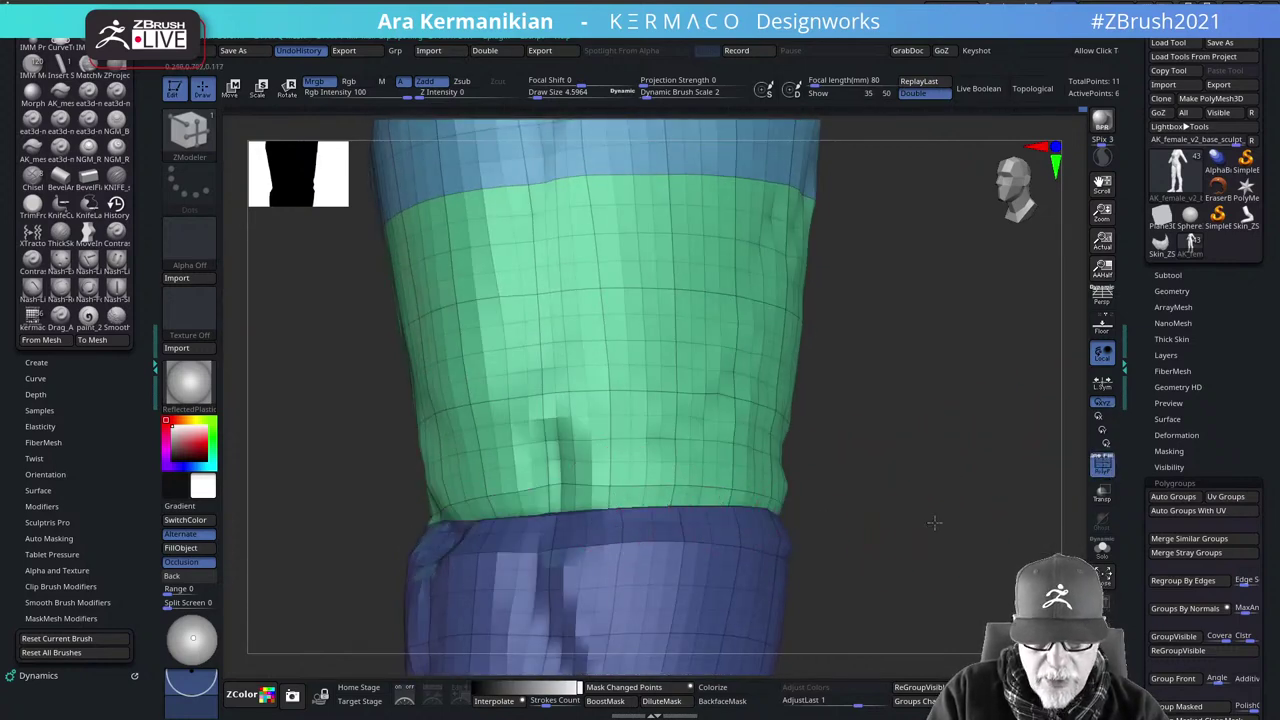
Check both lower legs from the front and step the suit body down to a coarser subdivision level
{"action": "left_click_drag", "start_coordinate": [934, 523], "coordinate": [853, 506], "text": "alt"}
{"action": "left_click_drag", "start_coordinate": [480, 552], "coordinate": [805, 465]}
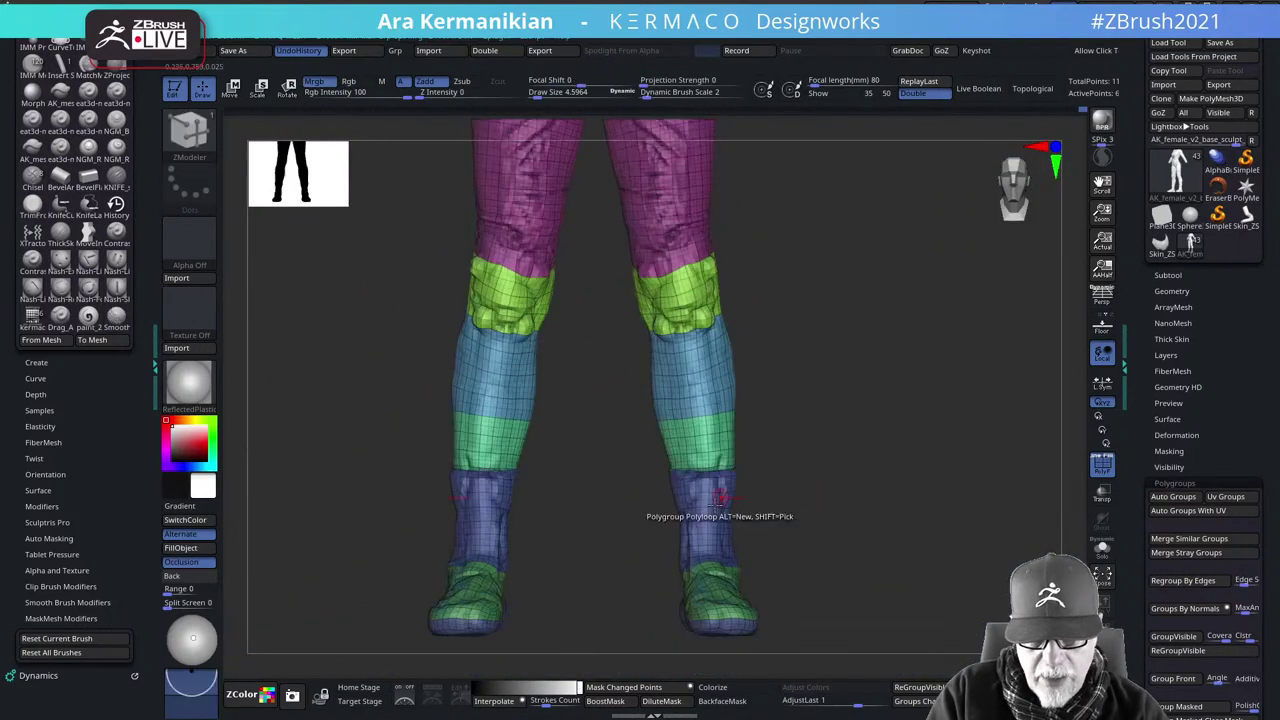
{"action": "left_click_drag", "start_coordinate": [813, 556], "coordinate": [849, 461], "text": "alt"}
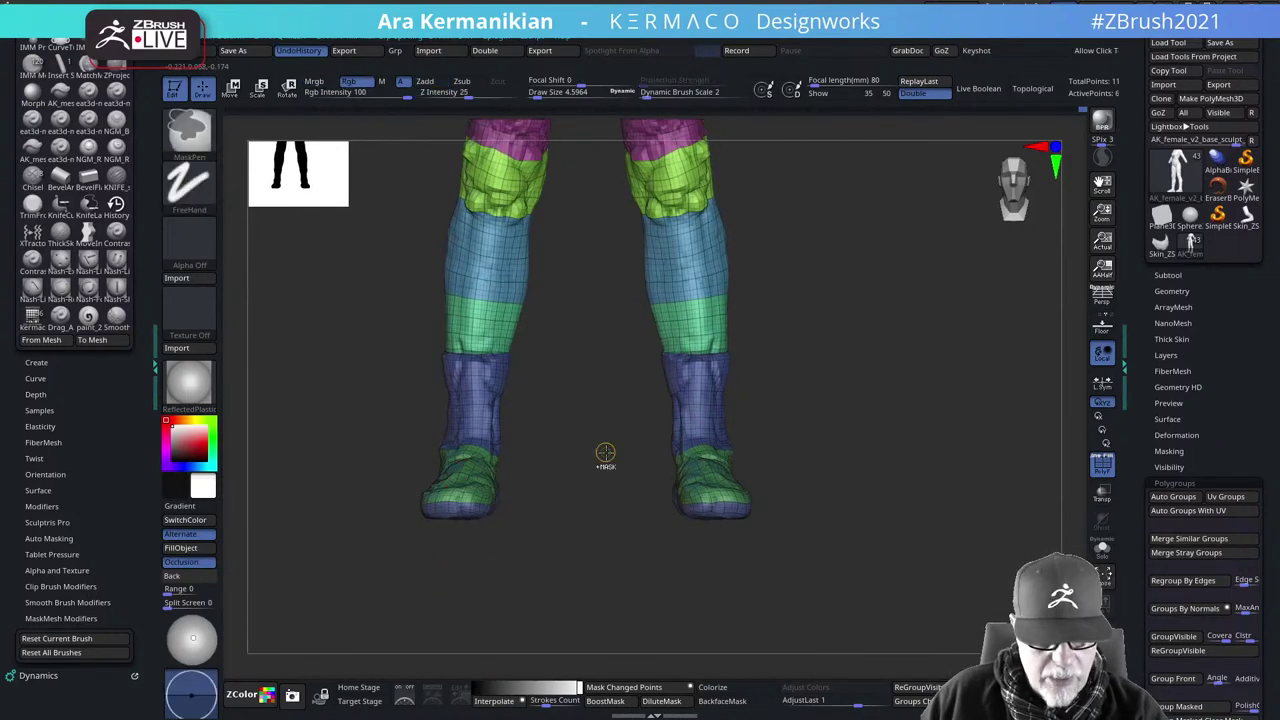
{"action": "key", "text": "ctrl+m"}
{"action": "left_click_drag", "start_coordinate": [572, 180], "coordinate": [502, 300]}
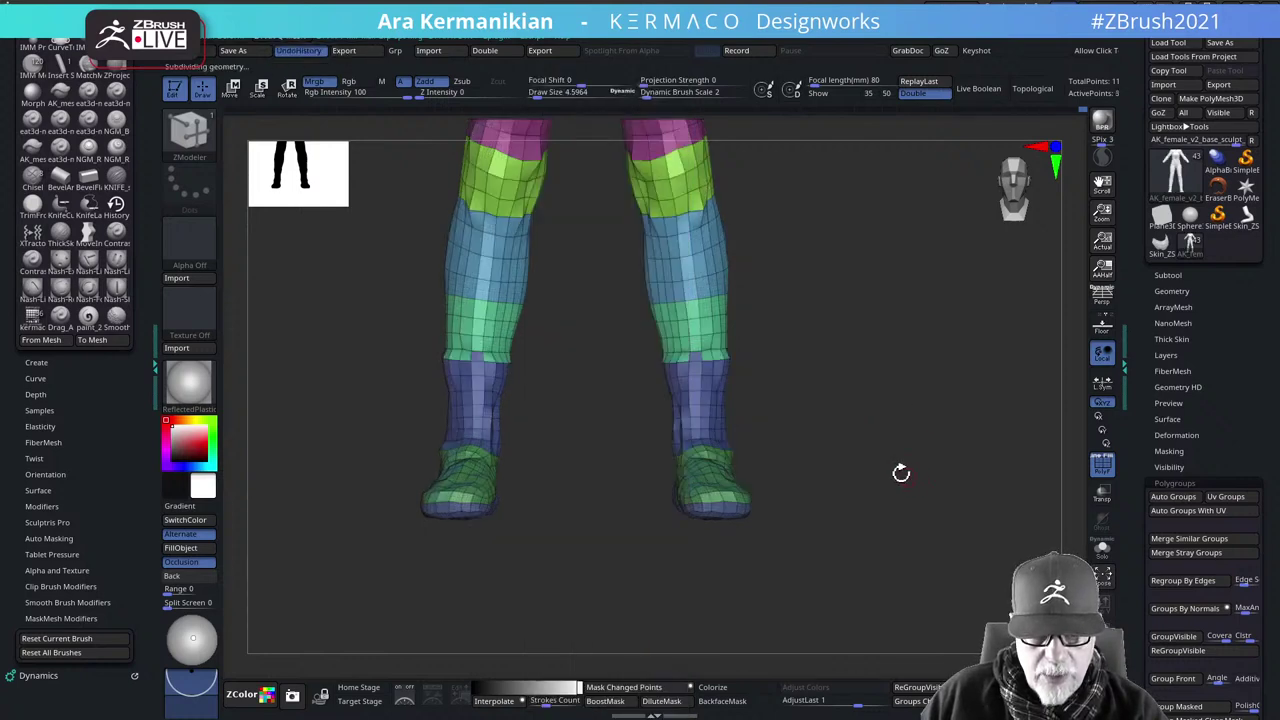
With ZModeler's PolyGroup action targeting A Single Poly, add the leftover blue polygons in the flared loop to the green shin polygroup
{"action": "left_click_drag", "start_coordinate": [860, 444], "coordinate": [985, 562], "text": "alt"}
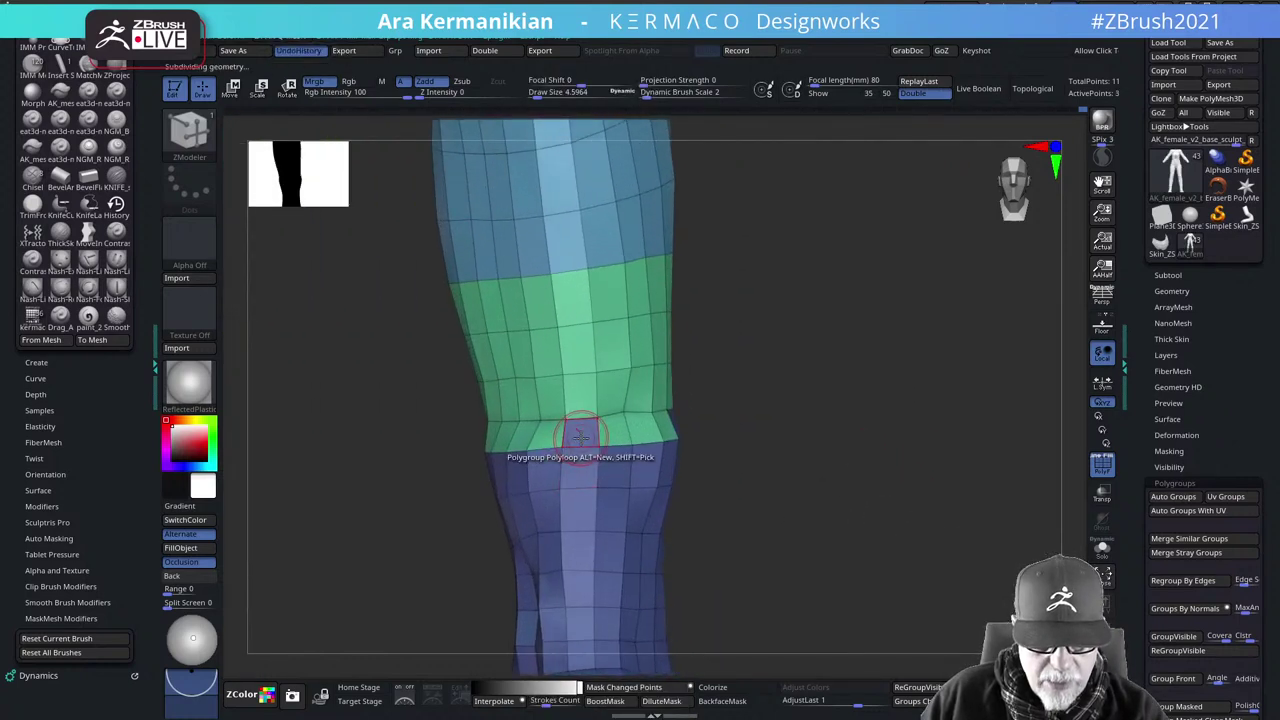
{"action": "key", "text": "space"}
{"action": "left_click", "coordinate": [420, 374]}
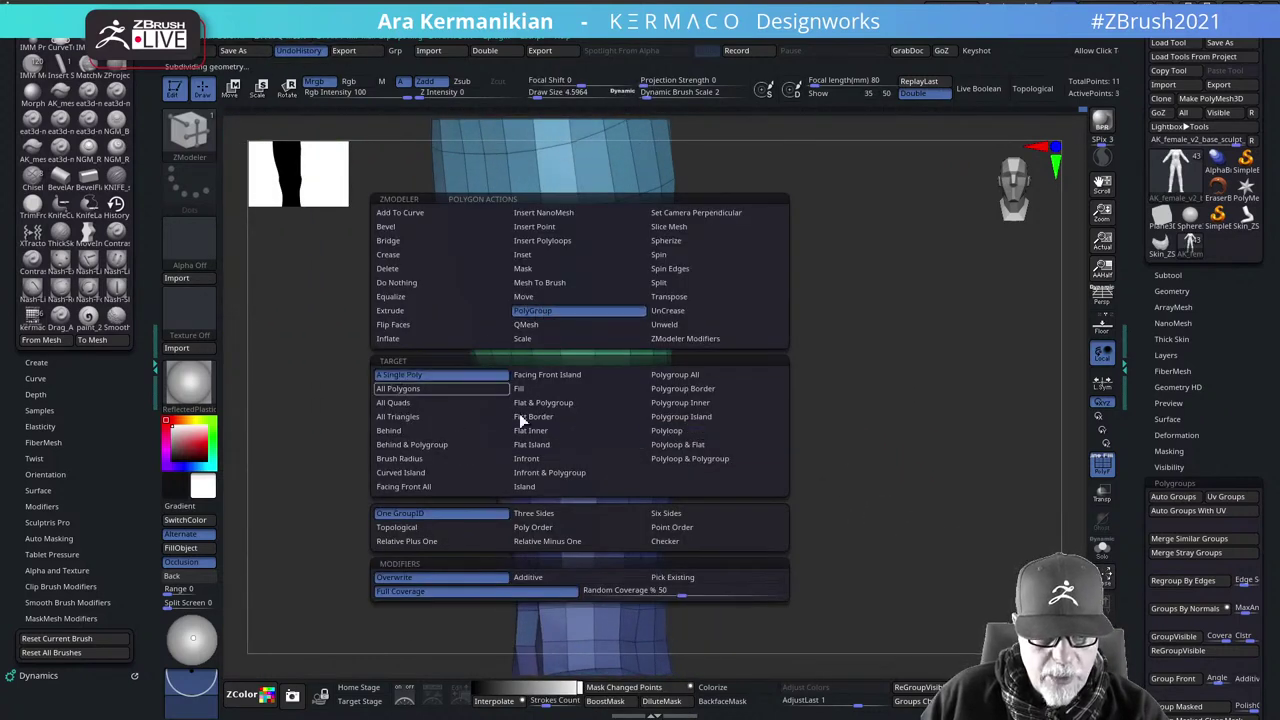
{"action": "left_click_drag", "start_coordinate": [884, 488], "coordinate": [790, 484]}
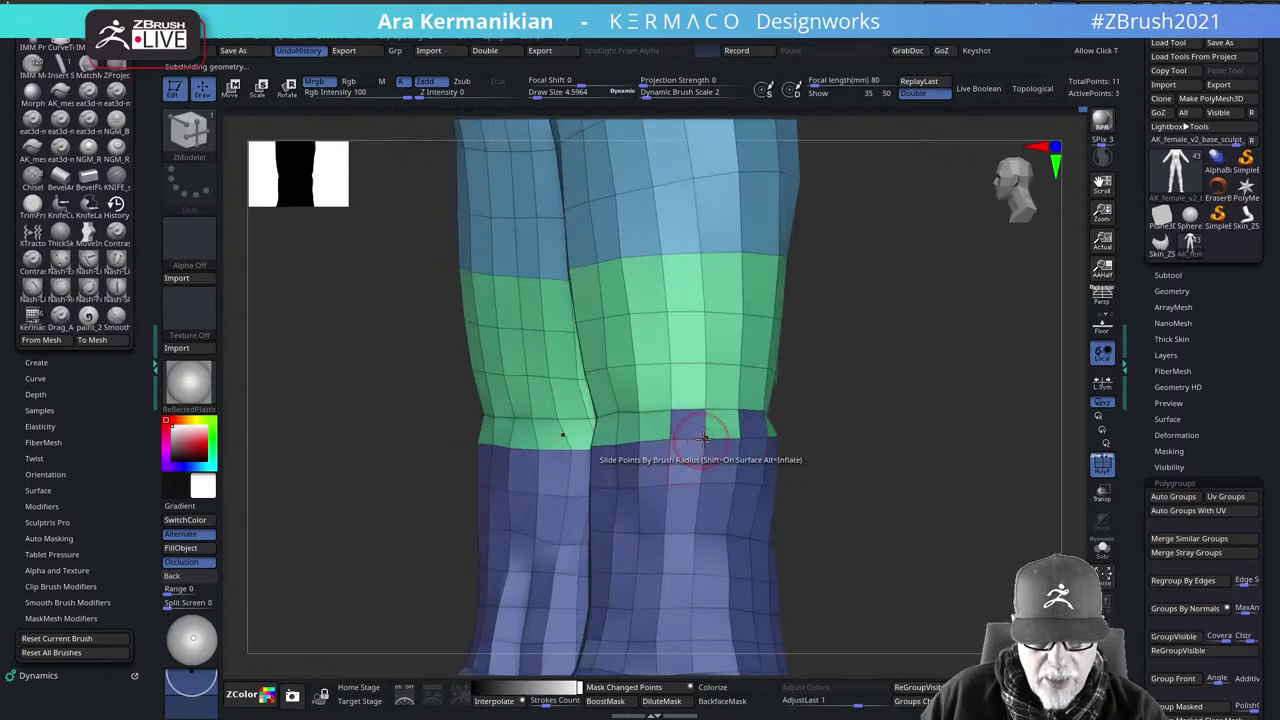
{"action": "left_click", "coordinate": [686, 428]}
{"action": "left_click", "coordinate": [754, 427]}
{"action": "left_click_drag", "start_coordinate": [888, 439], "coordinate": [790, 440]}
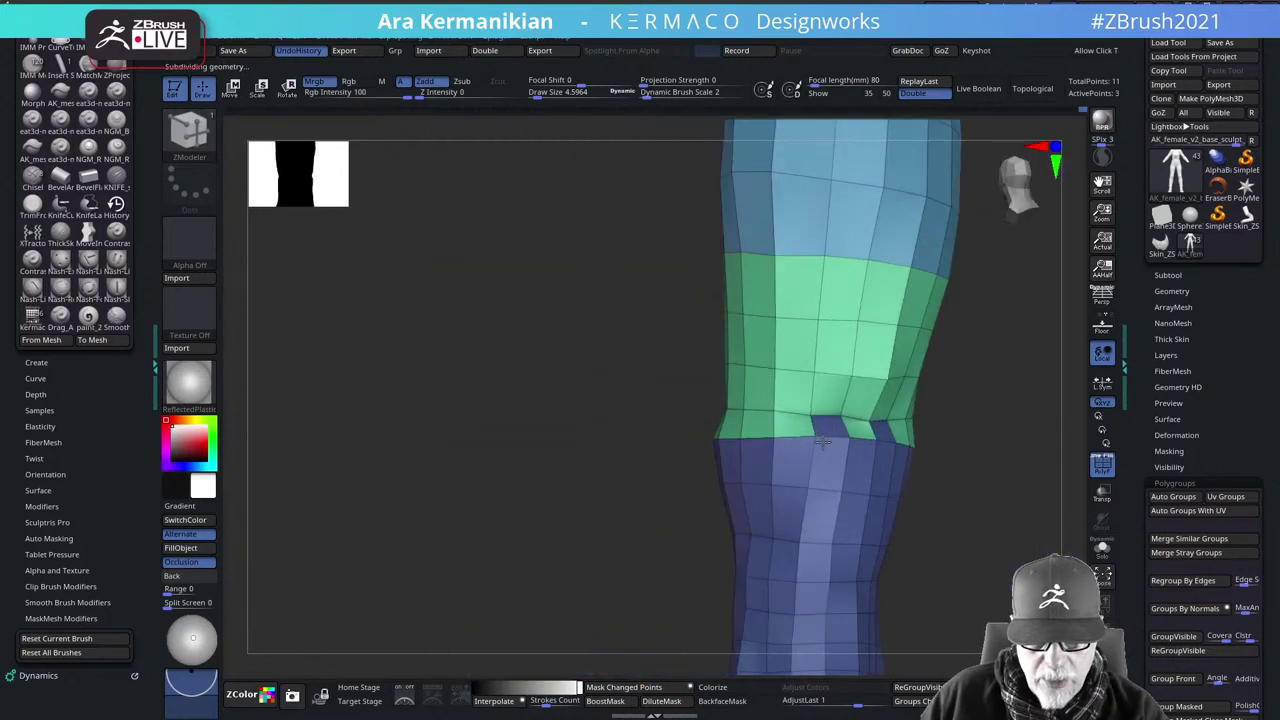
{"action": "left_click", "coordinate": [828, 427]}
{"action": "left_click", "coordinate": [857, 428]}
{"action": "left_click", "coordinate": [887, 430]}
{"action": "left_click_drag", "start_coordinate": [610, 393], "coordinate": [706, 463]}
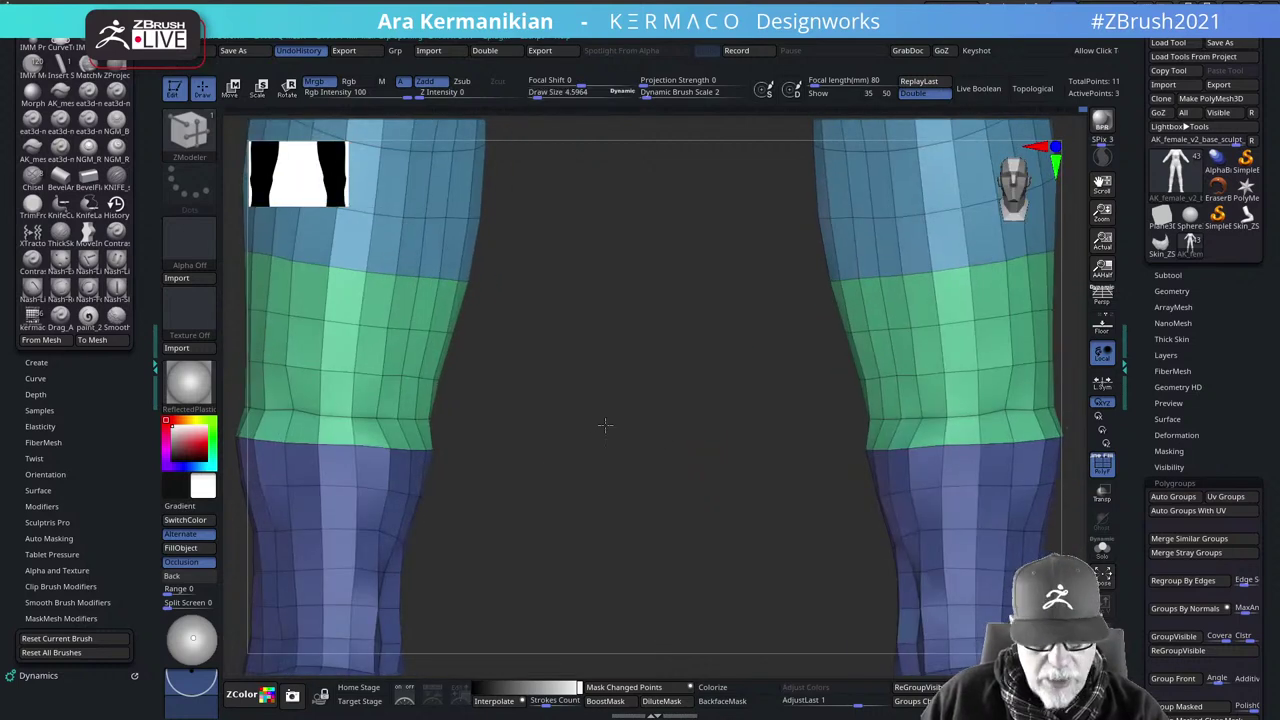
Try to single out the boot parts by isolating and hiding the ankle, foot and sole polygroups one at a time
{"action": "mouse_move", "coordinate": [606, 423]}
{"action": "left_mouse_down", "text": "alt"}
{"action": "mouse_move", "coordinate": [823, 517]}
{"action": "mouse_move", "coordinate": [723, 457]}
{"action": "left_mouse_up", "text": "alt"}
{"action": "left_click", "coordinate": [585, 458], "text": "ctrl+shift"}
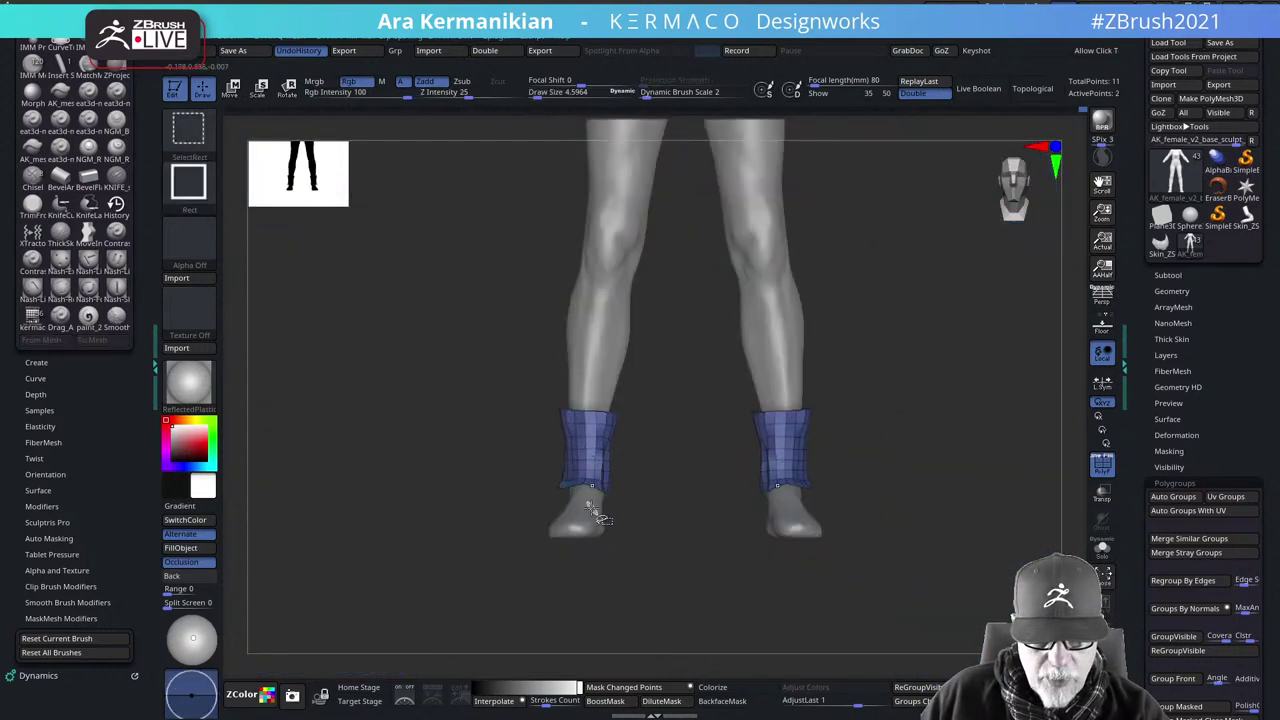
{"action": "left_click_drag", "start_coordinate": [671, 494], "coordinate": [704, 595], "text": "ctrl+shift"}
{"action": "left_click", "coordinate": [592, 520], "text": "ctrl+shift"}
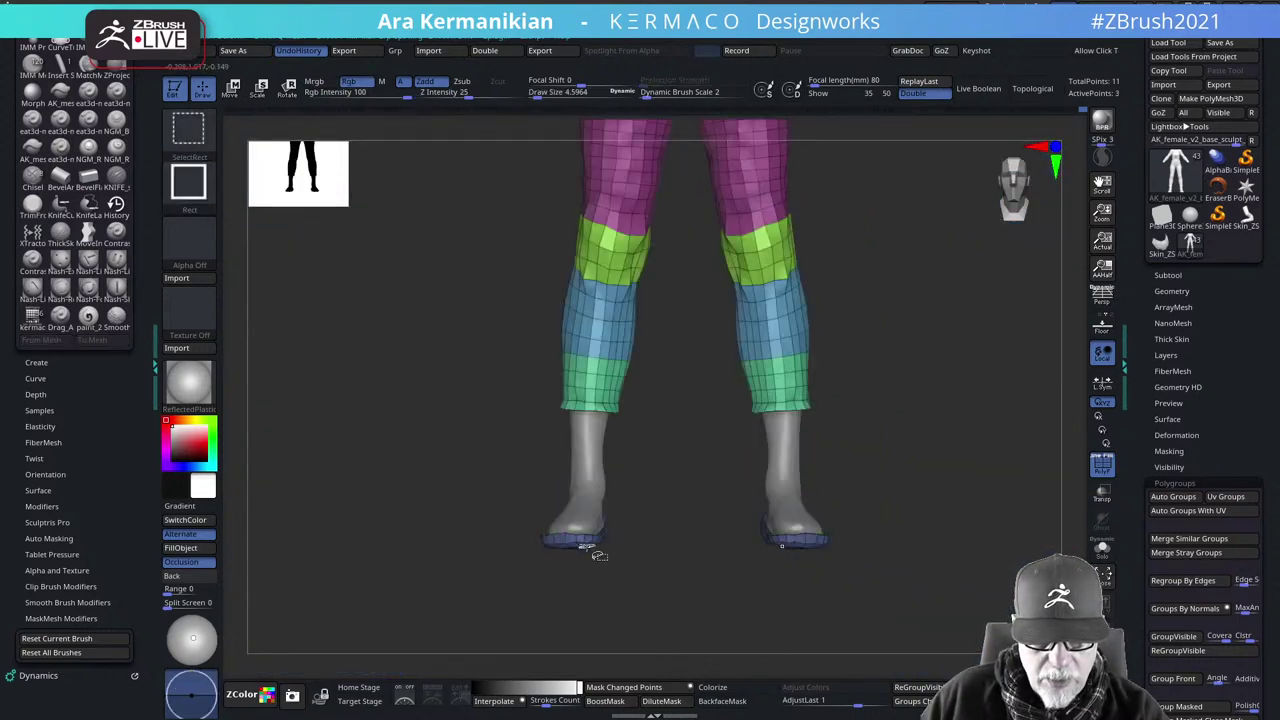
{"action": "left_click_drag", "start_coordinate": [589, 547], "coordinate": [630, 512], "text": "ctrl+shift"}
{"action": "left_click", "coordinate": [561, 607], "text": "ctrl+shift"}
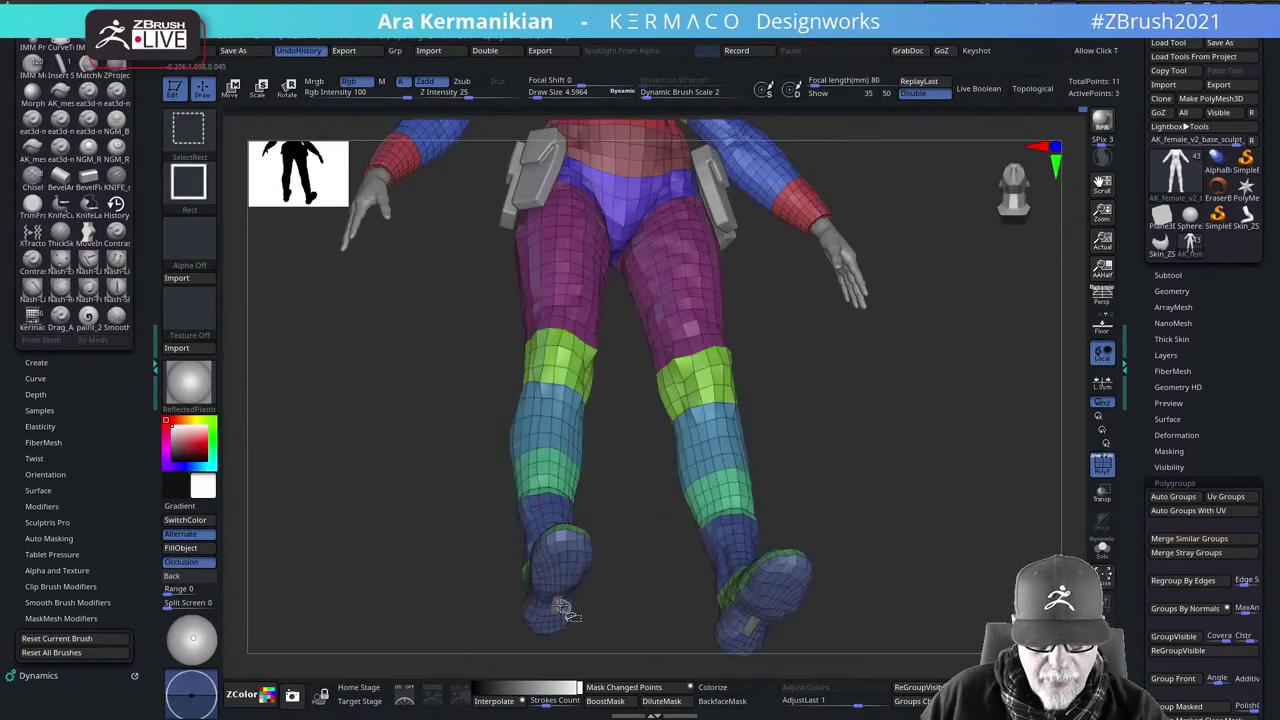
{"action": "left_click", "coordinate": [561, 607], "text": "ctrl+alt+shift"}
{"action": "left_click_drag", "start_coordinate": [660, 562], "coordinate": [645, 612], "text": "ctrl+shift"}
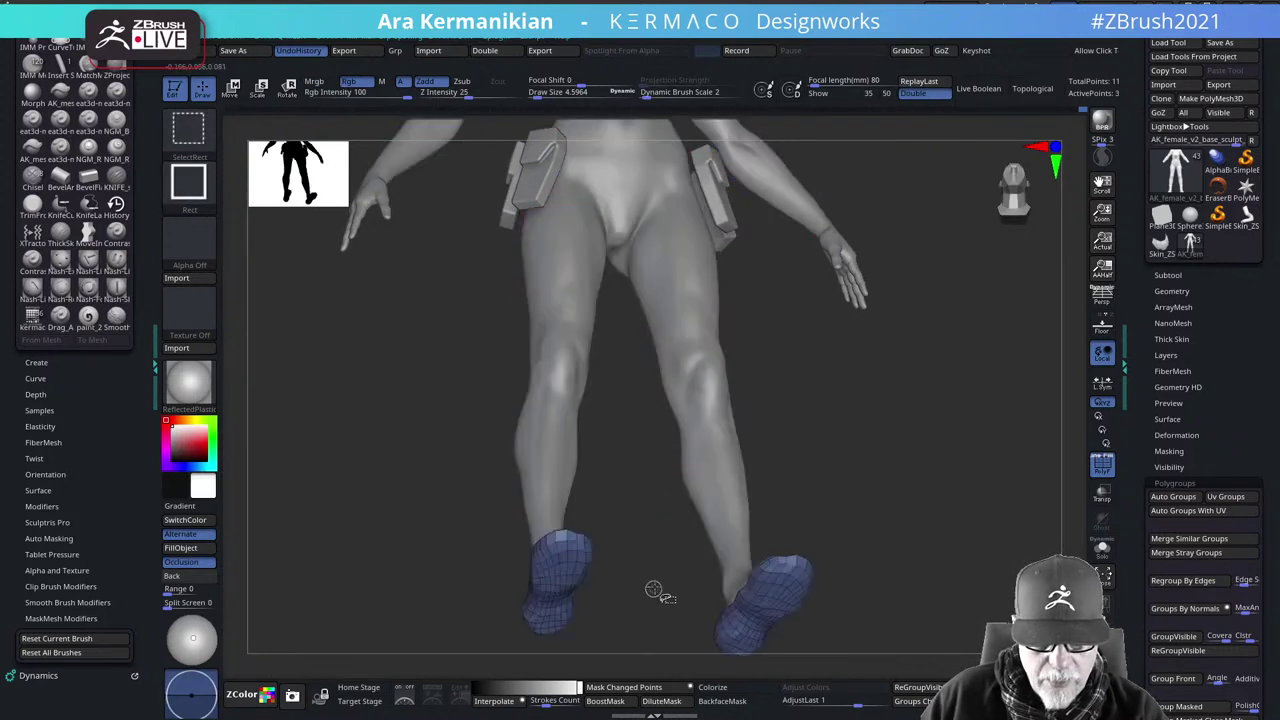
{"action": "key", "text": "ctrl+z"}
{"action": "left_click_drag", "start_coordinate": [662, 532], "coordinate": [660, 451], "text": "shift"}
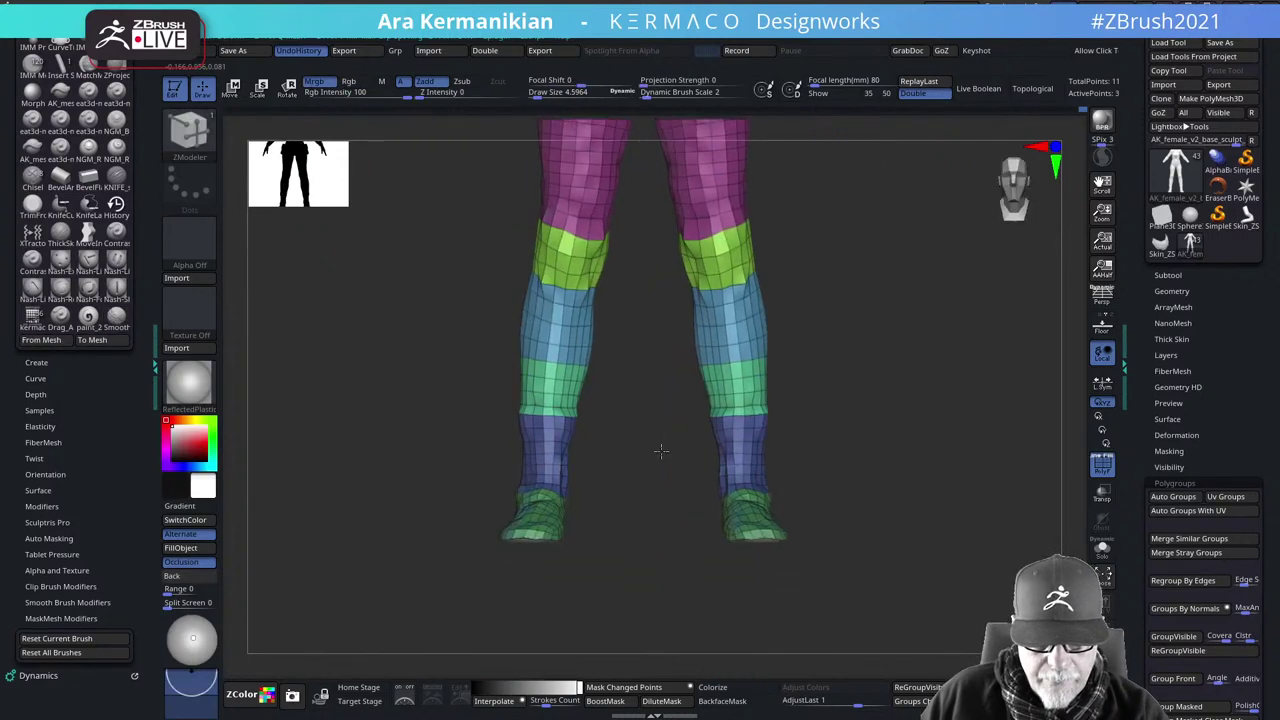
Restore the hidden soles and isolate the complete boots, including ankle, foot and sole, hiding the rest of the suit body
{"action": "mouse_move", "coordinate": [644, 592]}
{"action": "left_mouse_down", "text": "ctrl+shift"}
{"action": "mouse_move", "coordinate": [467, 491]}
{"action": "mouse_move", "coordinate": [463, 424]}
{"action": "left_mouse_up", "text": "ctrl+shift"}
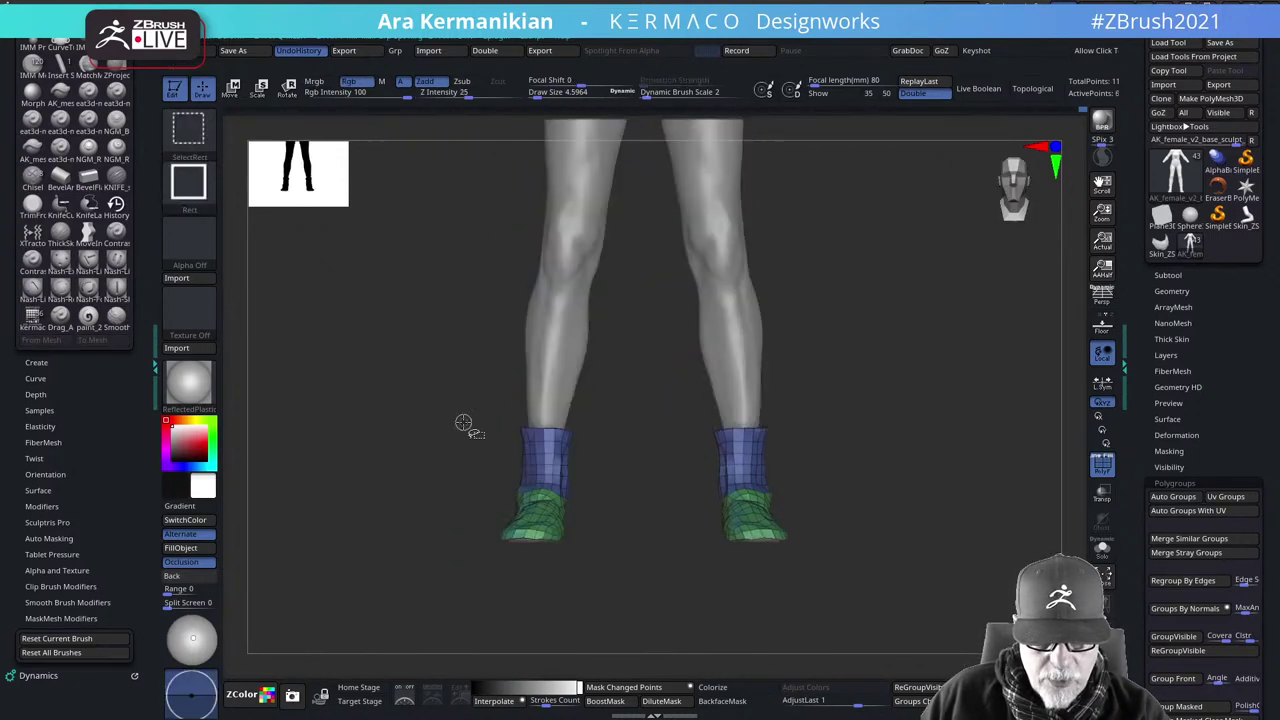
{"action": "left_click", "coordinate": [654, 545], "text": "ctrl+shift"}
{"action": "left_click_drag", "start_coordinate": [640, 605], "coordinate": [456, 422], "text": "ctrl+shift"}
{"action": "mouse_move", "coordinate": [603, 517]}
{"action": "left_mouse_down"}
{"action": "mouse_move", "coordinate": [578, 535]}
{"action": "mouse_move", "coordinate": [608, 537]}
{"action": "left_mouse_up"}
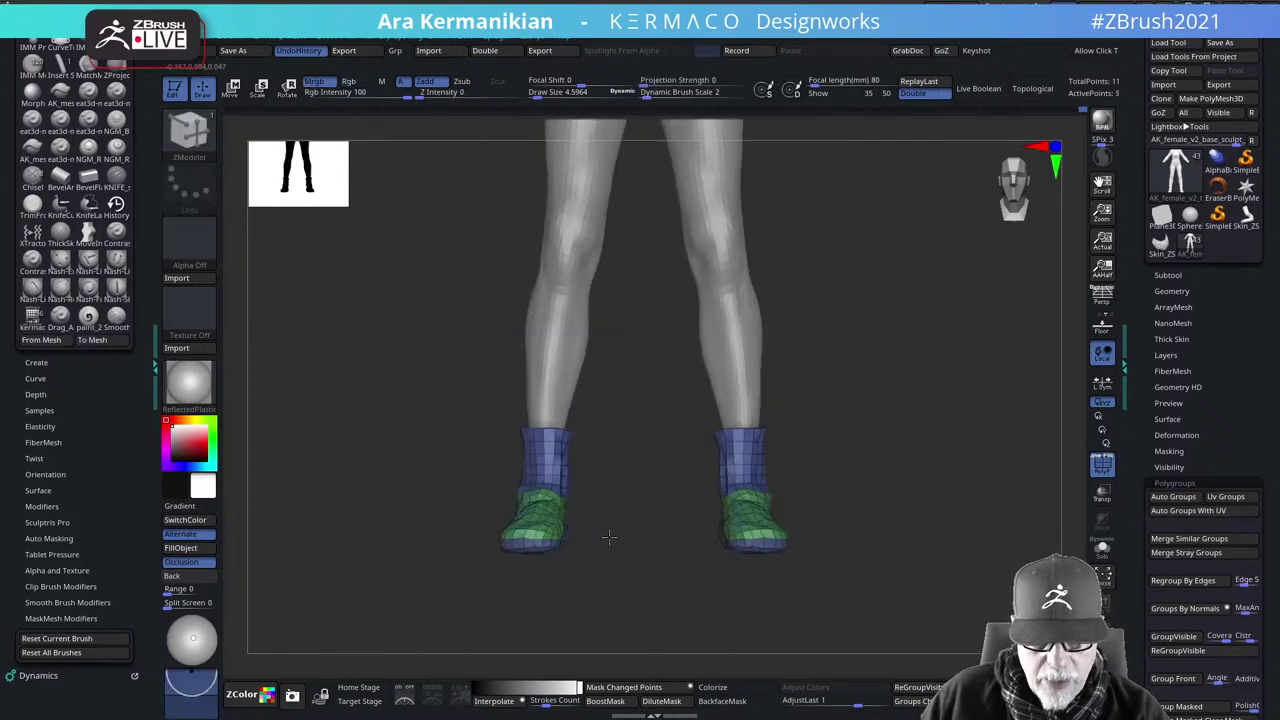
{"action": "left_click", "coordinate": [616, 554], "text": "ctrl+shift"}
{"action": "left_click_drag", "start_coordinate": [632, 605], "coordinate": [464, 400], "text": "ctrl+shift"}
{"action": "mouse_move", "coordinate": [578, 506]}
{"action": "left_mouse_down"}
{"action": "mouse_move", "coordinate": [700, 518]}
{"action": "mouse_move", "coordinate": [604, 537]}
{"action": "mouse_move", "coordinate": [614, 491]}
{"action": "left_mouse_up"}
Duplicate the suit body subtool with only its boot polygons visible
{"action": "left_click_drag", "start_coordinate": [766, 440], "coordinate": [769, 571], "text": "alt"}
{"action": "mouse_move", "coordinate": [778, 471]}
{"action": "left_mouse_down", "text": "alt"}
{"action": "mouse_move", "coordinate": [783, 538]}
{"action": "mouse_move", "coordinate": [823, 549]}
{"action": "mouse_move", "coordinate": [920, 538]}
{"action": "left_mouse_up", "text": "alt"}
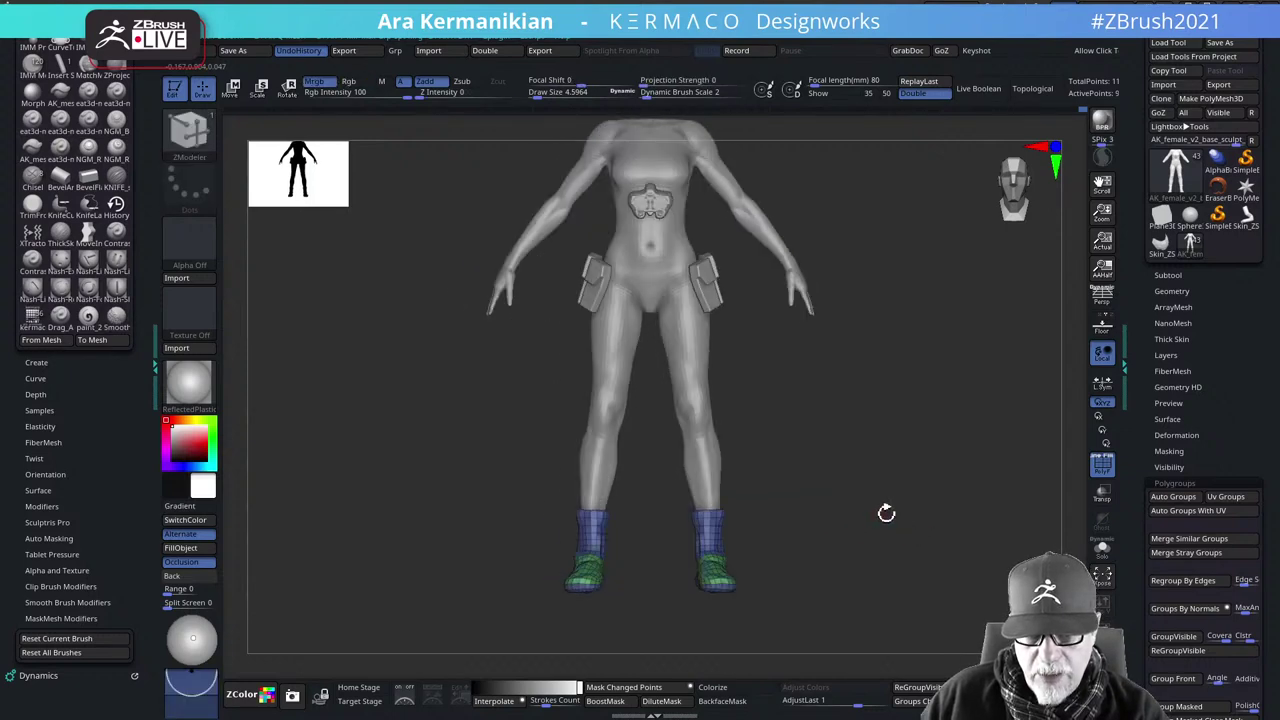
{"action": "left_click", "coordinate": [1166, 275]}
{"action": "left_click_drag", "start_coordinate": [1145, 196], "coordinate": [1135, 294]}
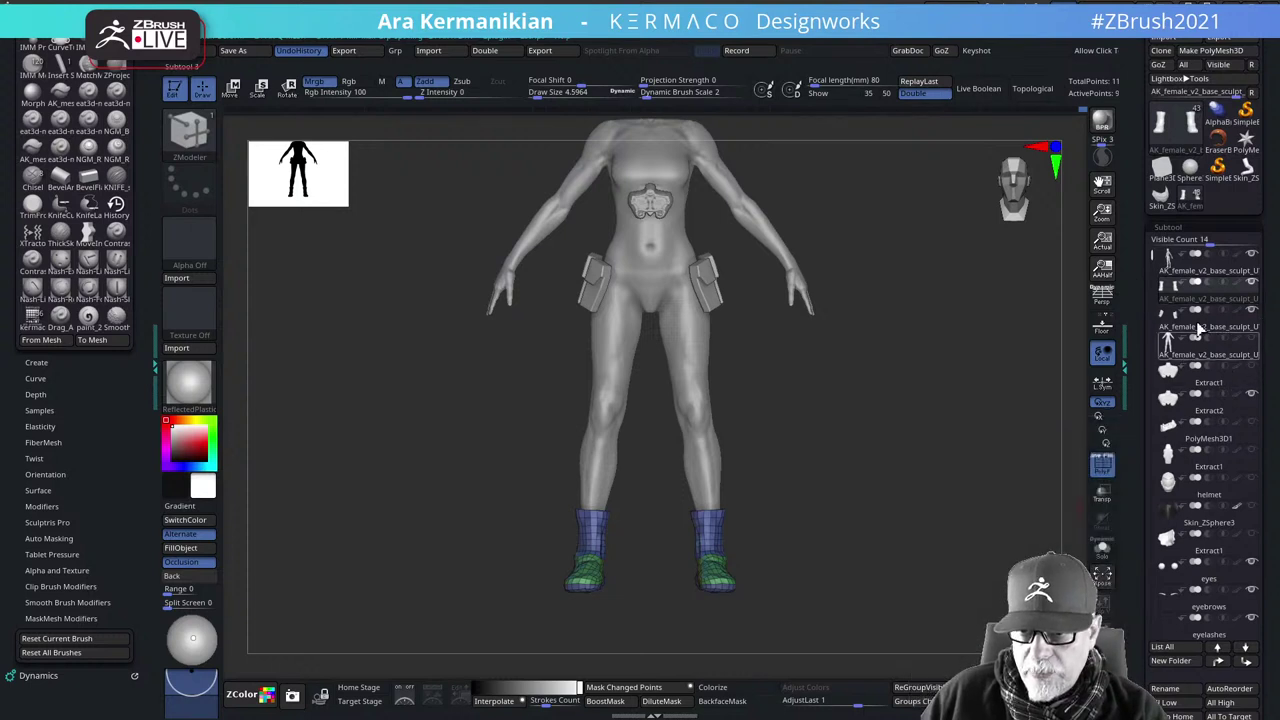
{"action": "mouse_move", "coordinate": [1193, 298]}
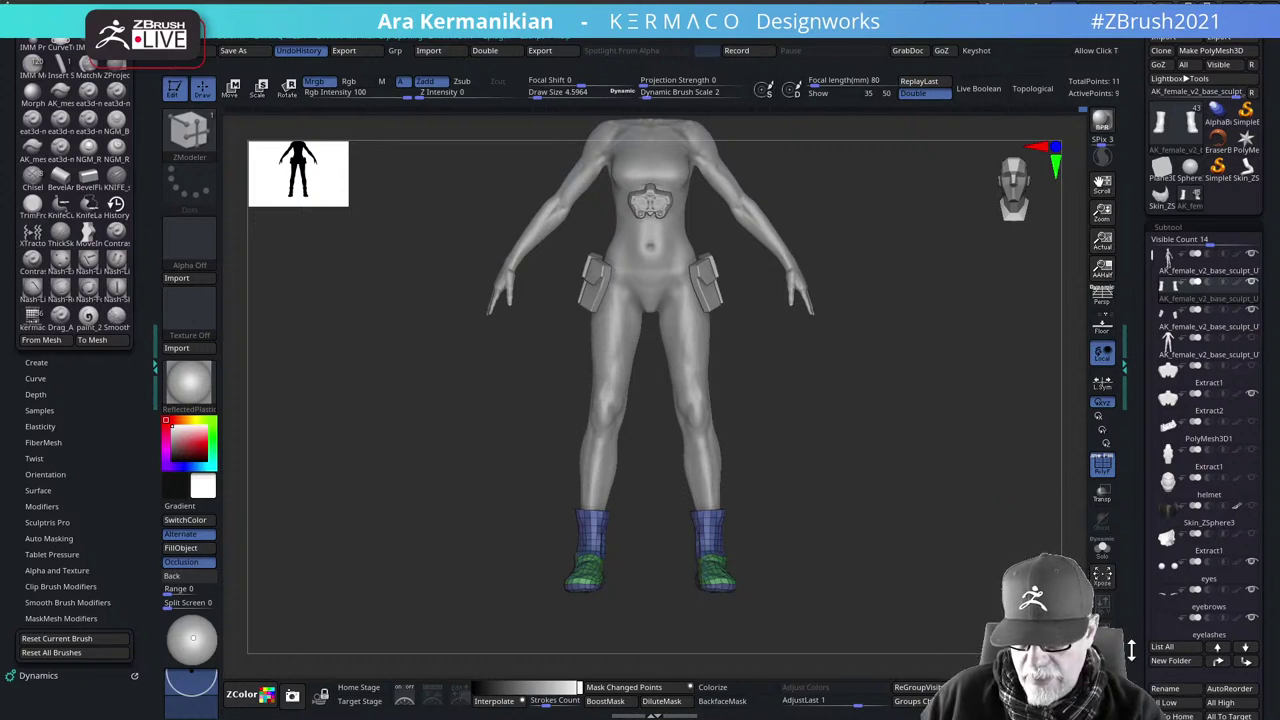
{"action": "left_click_drag", "start_coordinate": [1131, 650], "coordinate": [1125, 577]}
{"action": "left_click", "coordinate": [1175, 604]}
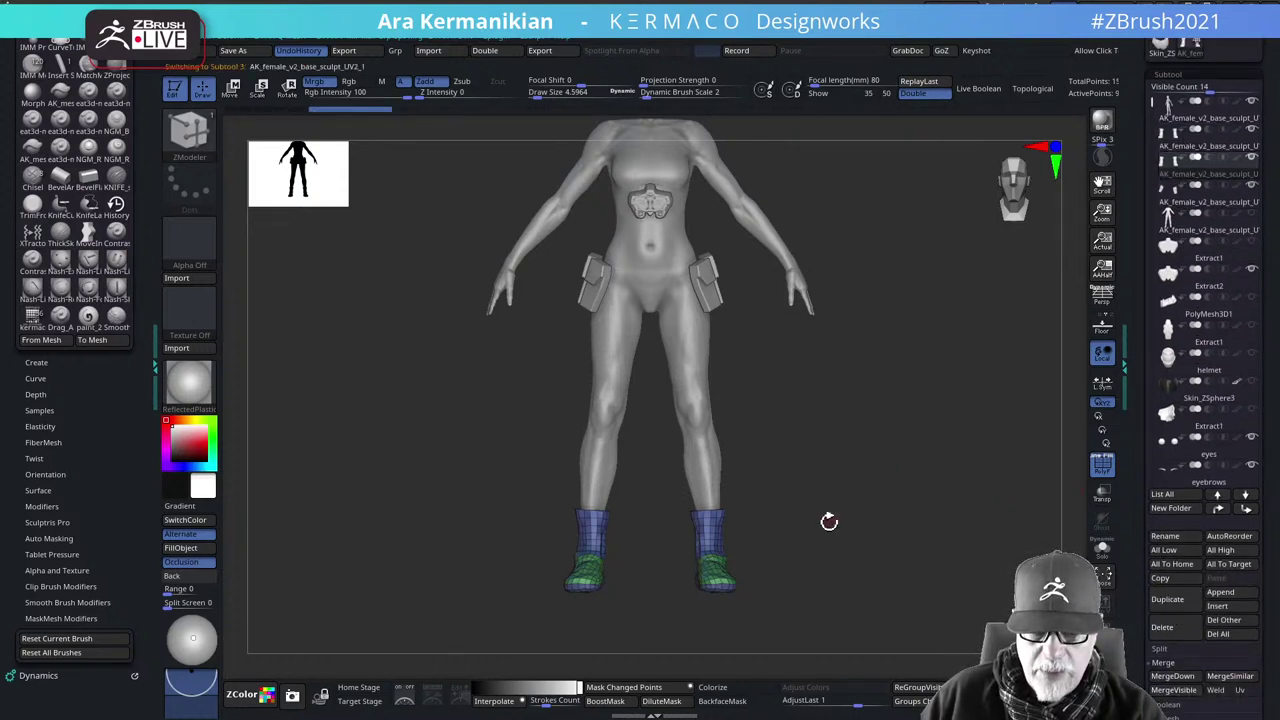
{"action": "left_click", "coordinate": [1204, 207]}
{"action": "key", "text": "ctrl+q"}
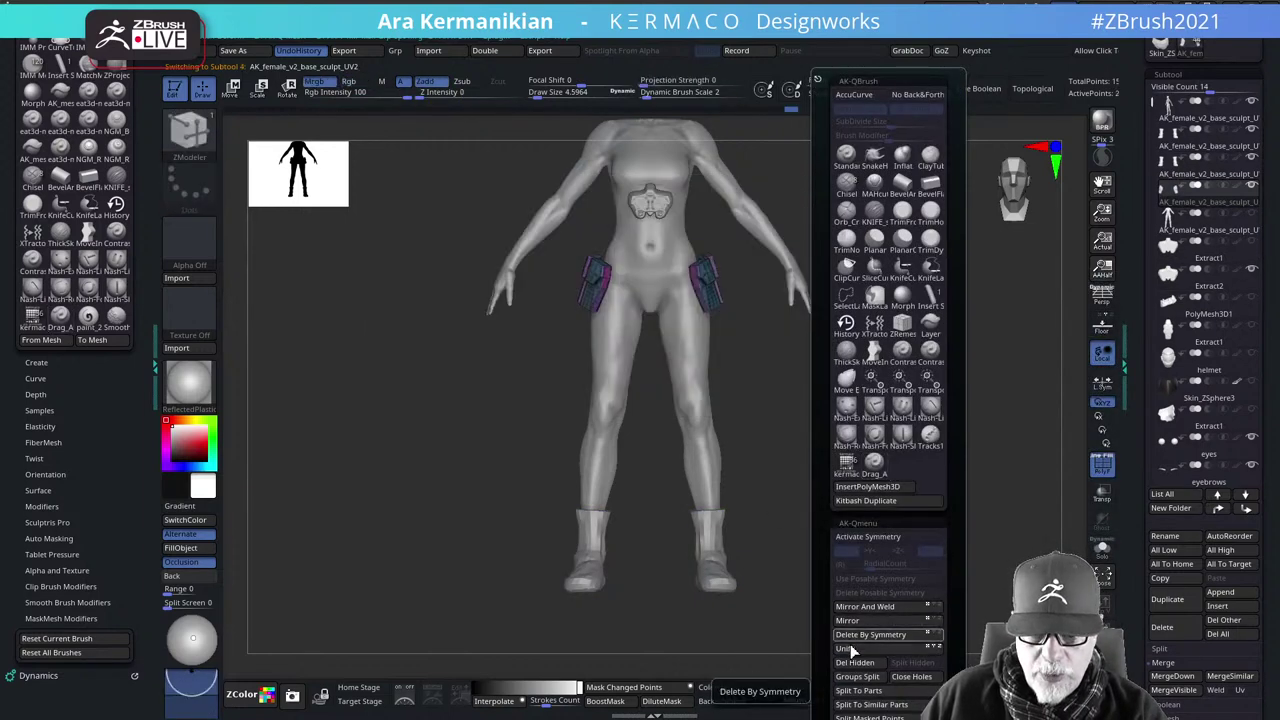
{"action": "left_click", "coordinate": [853, 663]}
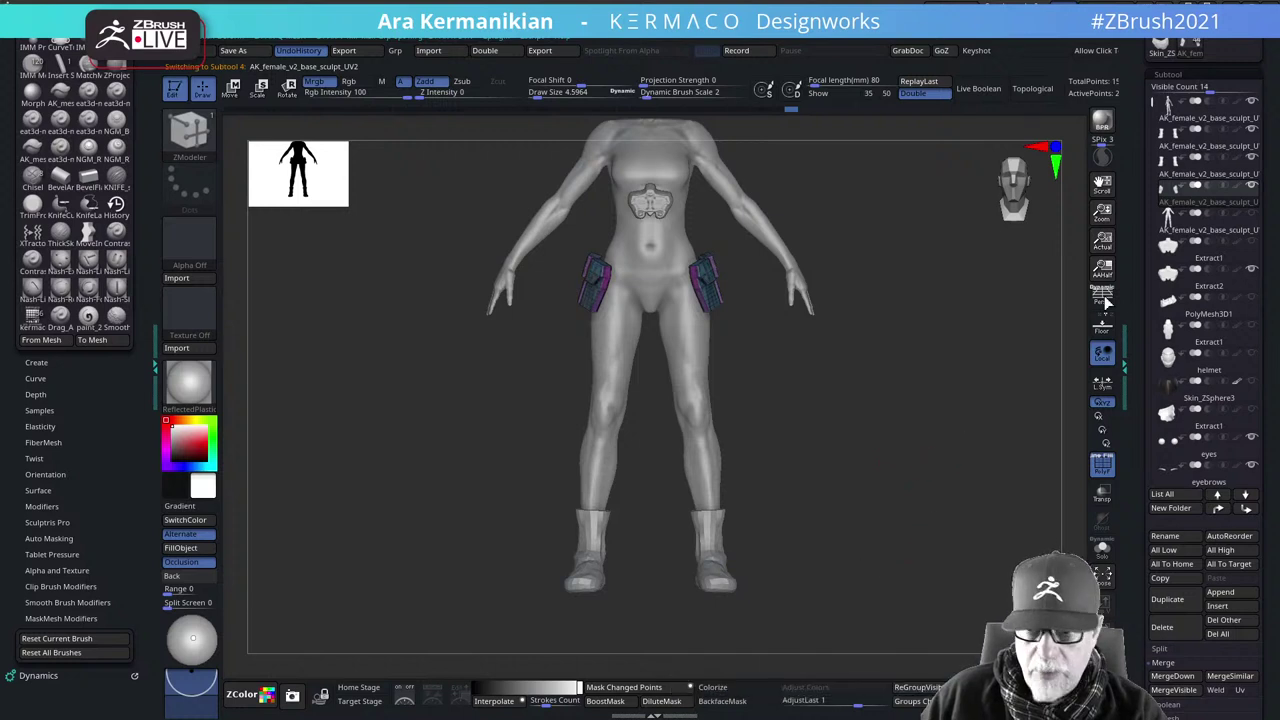
Make the duplicated boots subtool active and delete its hidden polygons
{"action": "mouse_move", "coordinate": [1220, 160]}
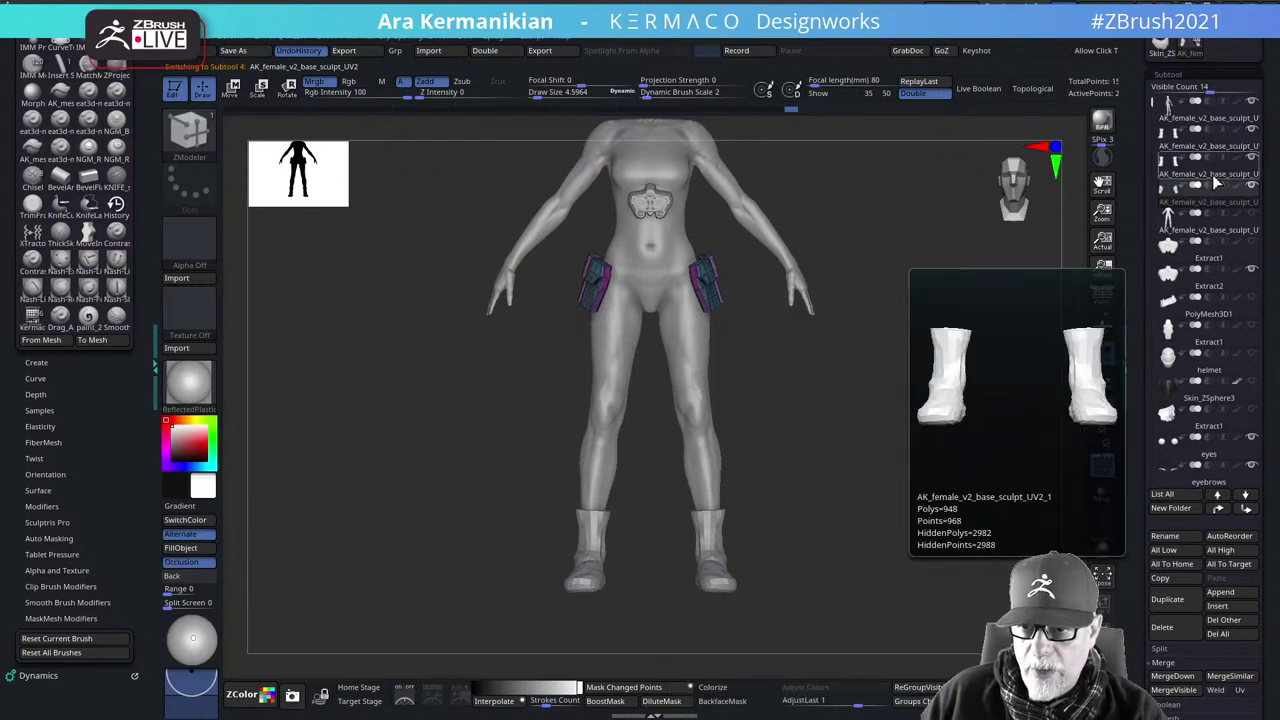
{"action": "left_click", "coordinate": [1216, 182]}
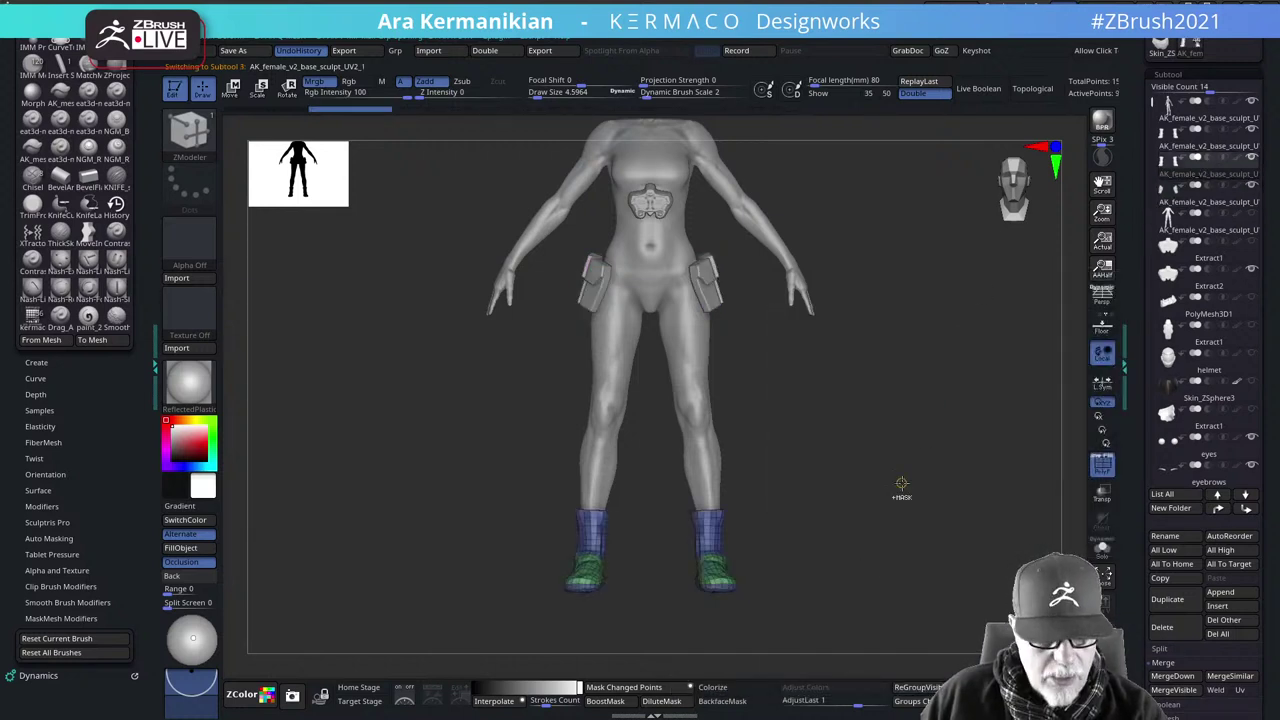
{"action": "key", "text": "ctrl+q"}
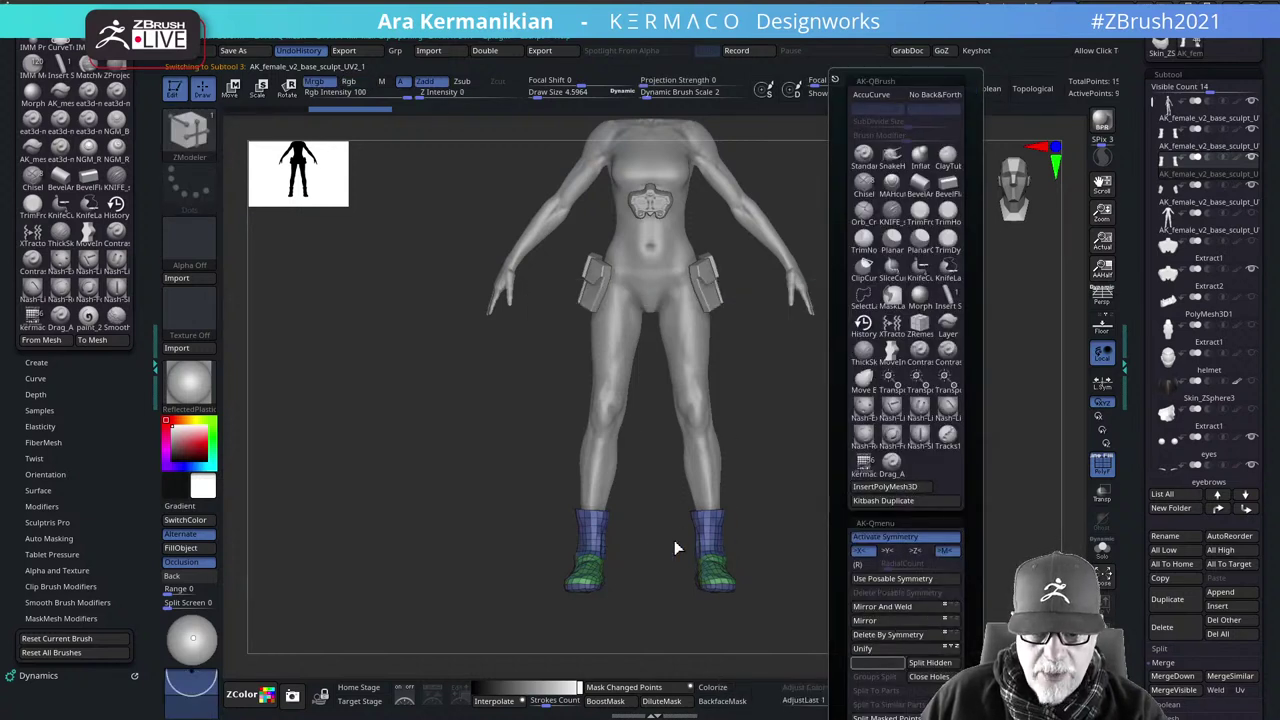
{"action": "key", "text": "shift+d"}
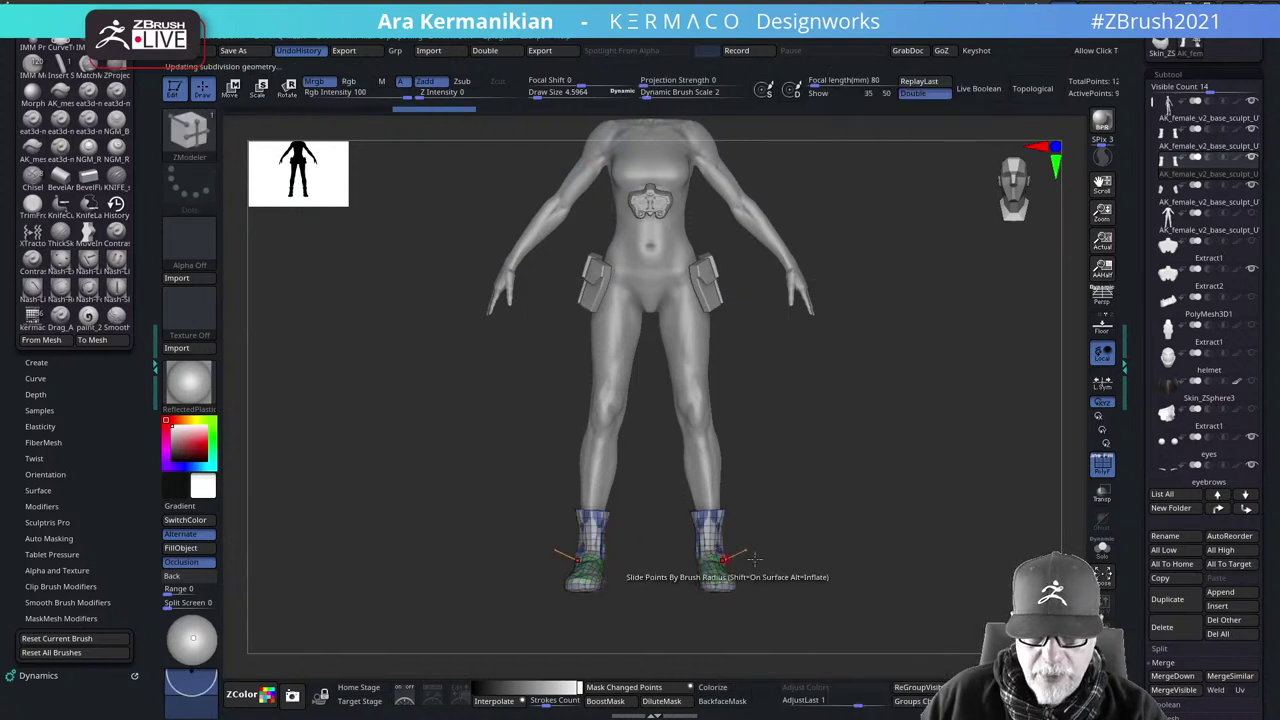
{"action": "key", "text": "space"}
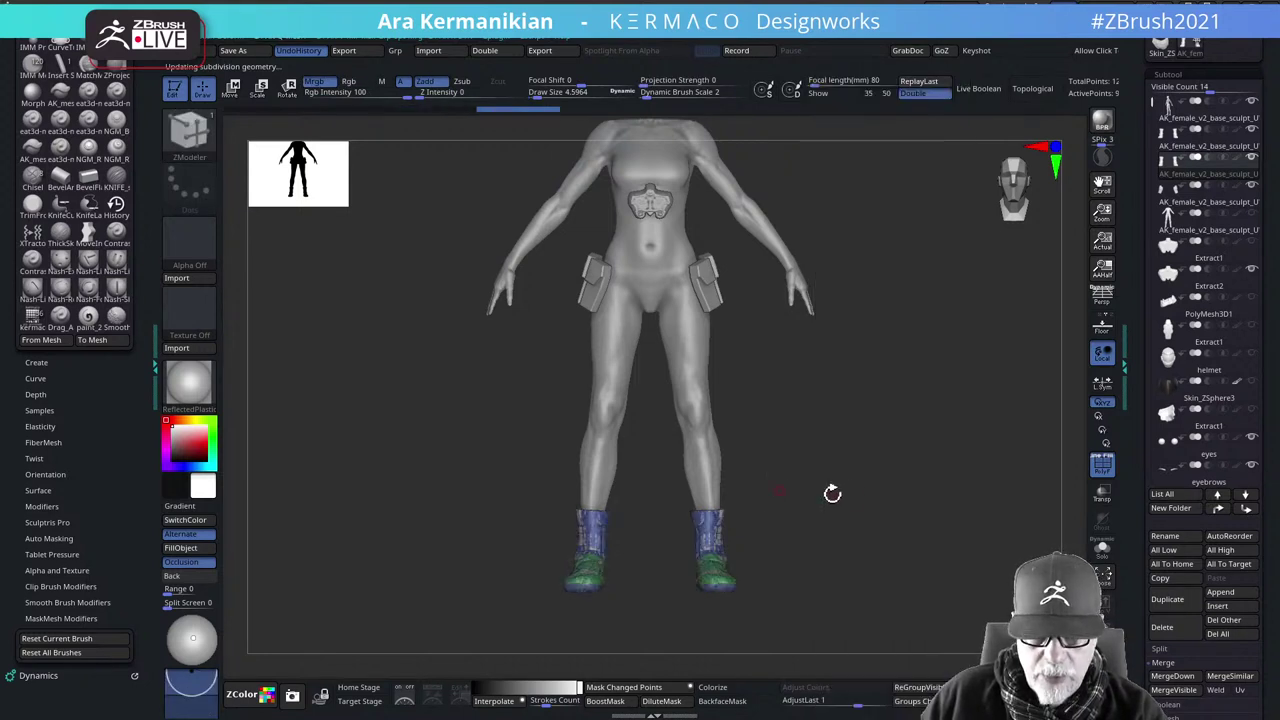
Make the suit body subtool active and unhide all its polygons, with the polyframe display turned off
{"action": "mouse_move", "coordinate": [829, 491]}
{"action": "left_mouse_down"}
{"action": "mouse_move", "coordinate": [978, 521]}
{"action": "mouse_move", "coordinate": [996, 501]}
{"action": "mouse_move", "coordinate": [923, 490]}
{"action": "mouse_move", "coordinate": [835, 510]}
{"action": "left_mouse_up"}
{"action": "left_click", "coordinate": [1106, 469]}
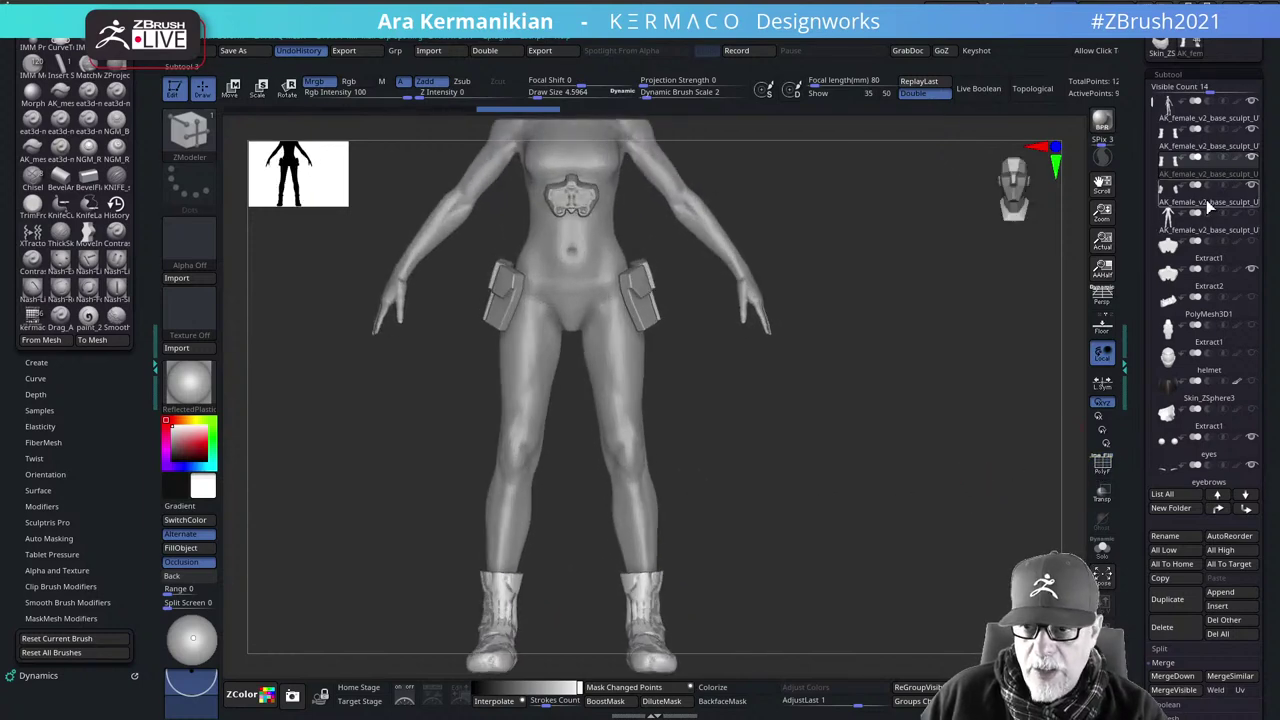
{"action": "left_click", "coordinate": [1180, 228]}
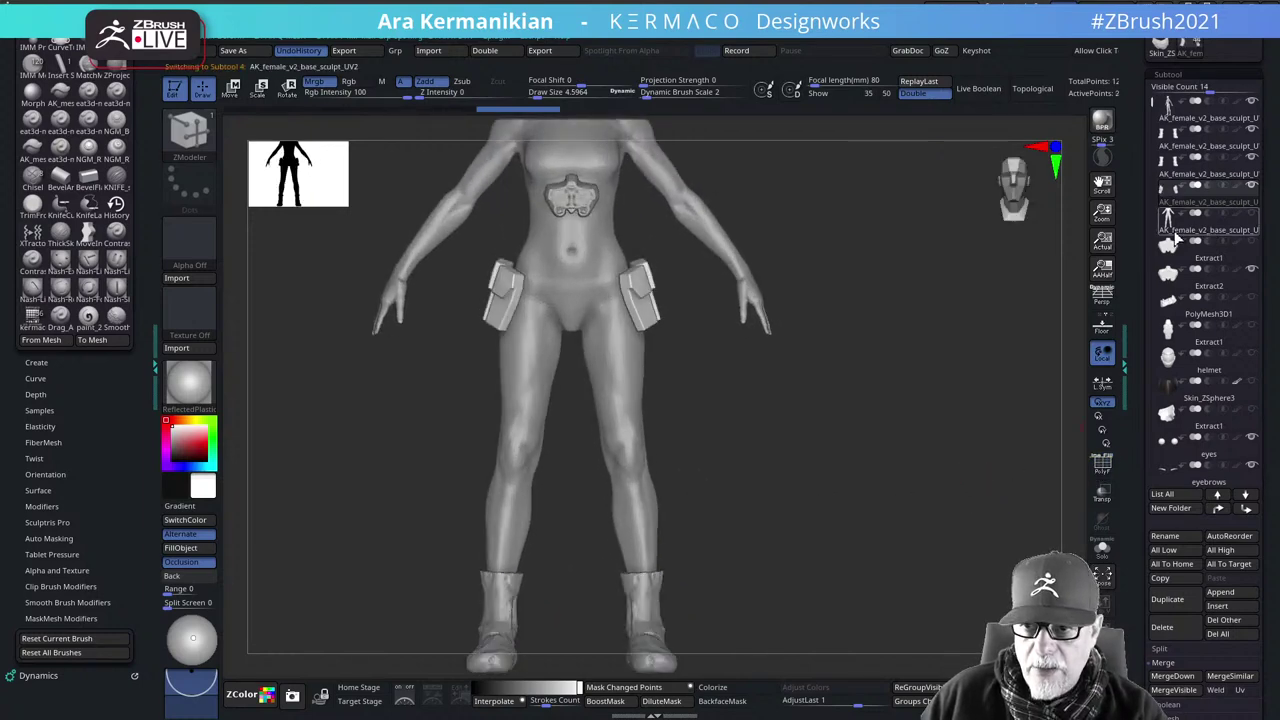
{"action": "left_click", "coordinate": [1203, 155]}
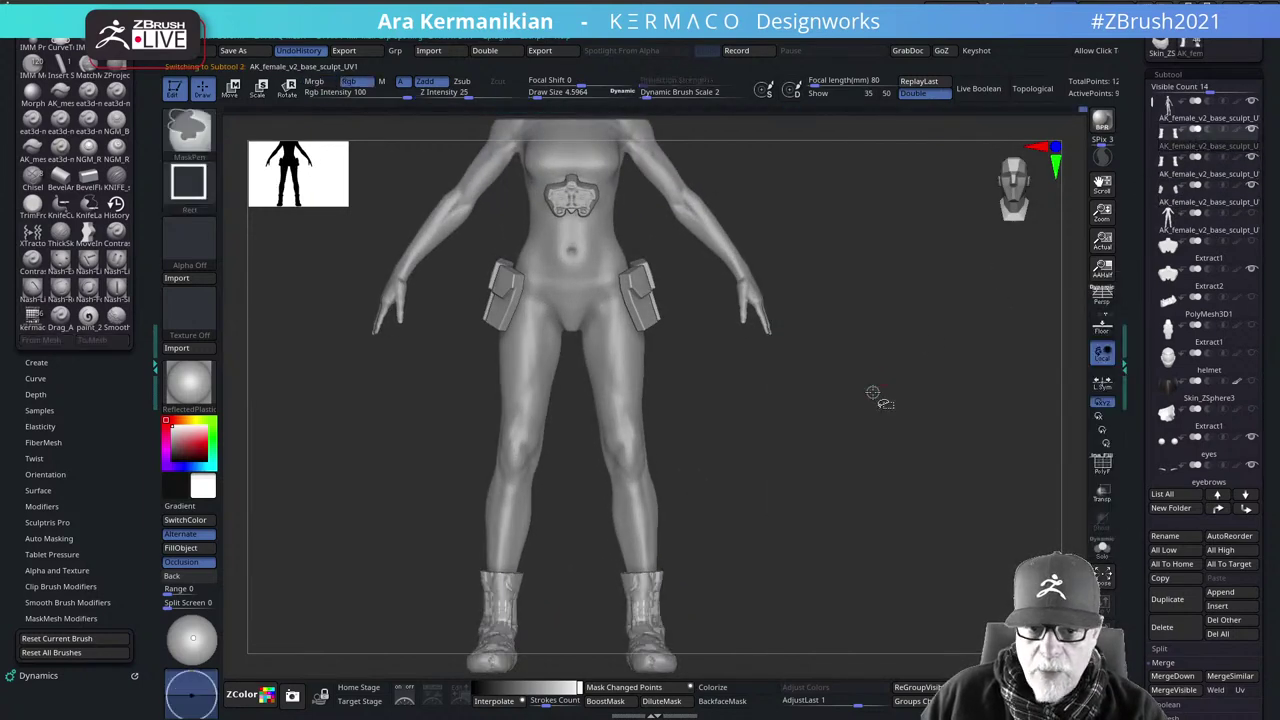
{"action": "left_click", "coordinate": [872, 392], "text": "ctrl+shift"}
{"action": "left_click_drag", "start_coordinate": [806, 523], "coordinate": [829, 400], "text": "alt"}
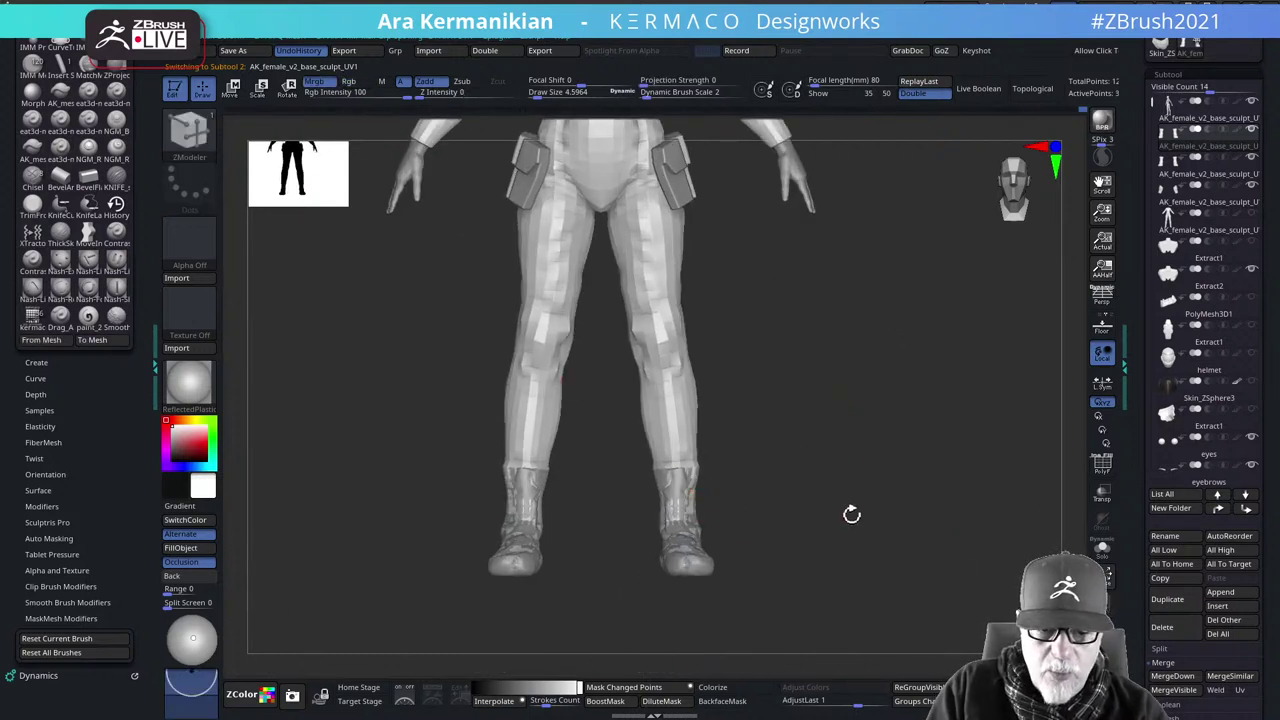
Smooth the suit body's feet with a draw size of about 46 to shrink them inside the boots, with the polyframe on
{"action": "key", "text": "s"}
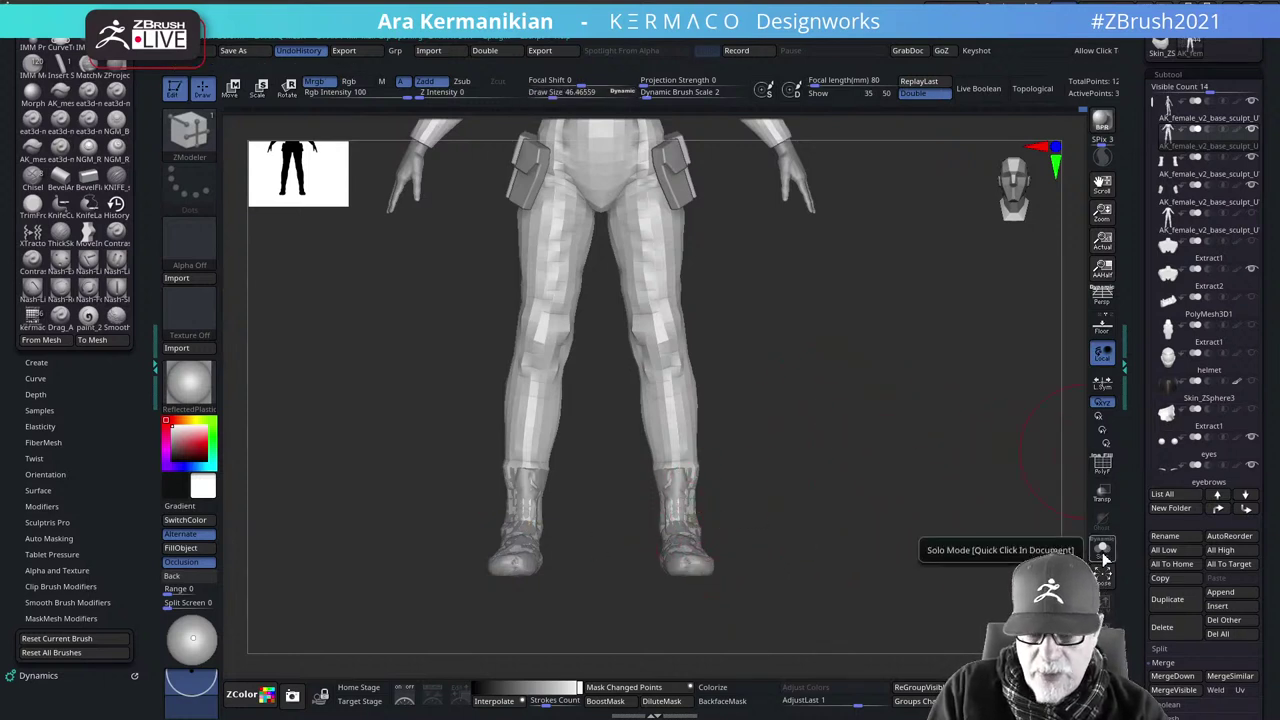
{"action": "left_click", "coordinate": [1102, 462]}
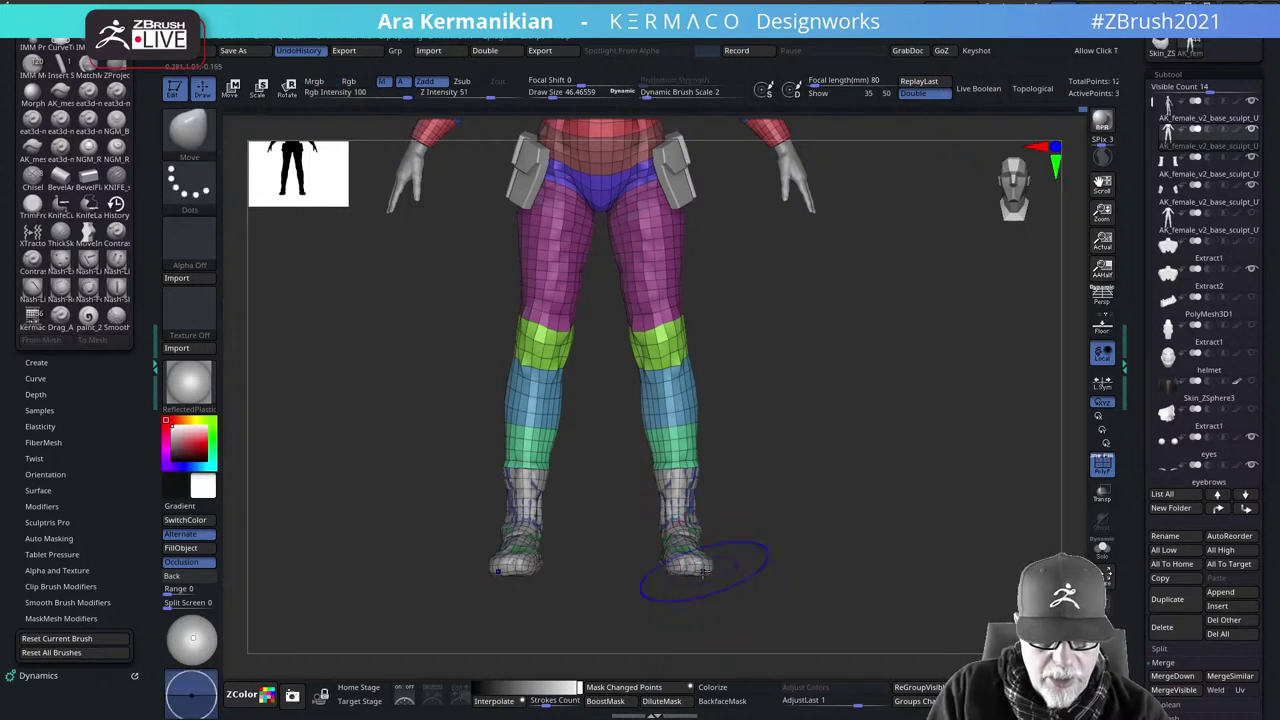
{"action": "left_click_drag", "start_coordinate": [704, 565], "coordinate": [674, 562], "text": "shift"}
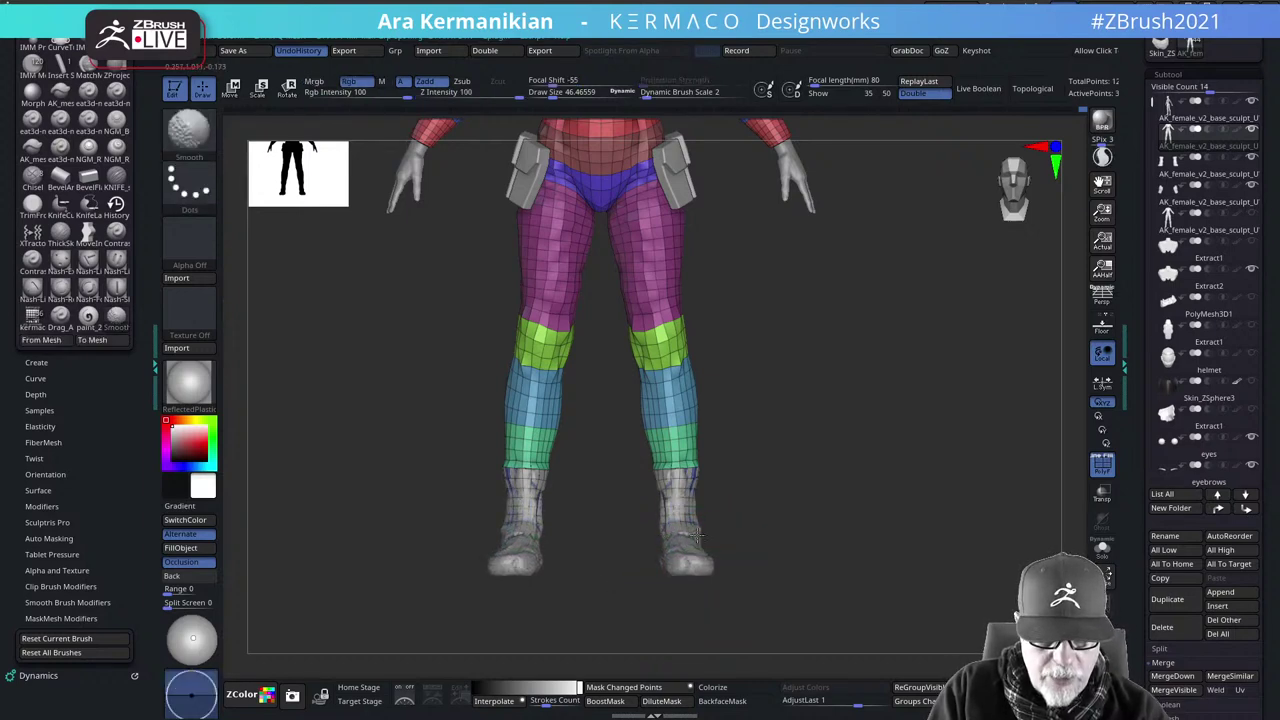
{"action": "mouse_move", "coordinate": [950, 550]}
{"action": "left_mouse_down"}
{"action": "mouse_move", "coordinate": [800, 543]}
{"action": "mouse_move", "coordinate": [764, 555]}
{"action": "left_mouse_up"}
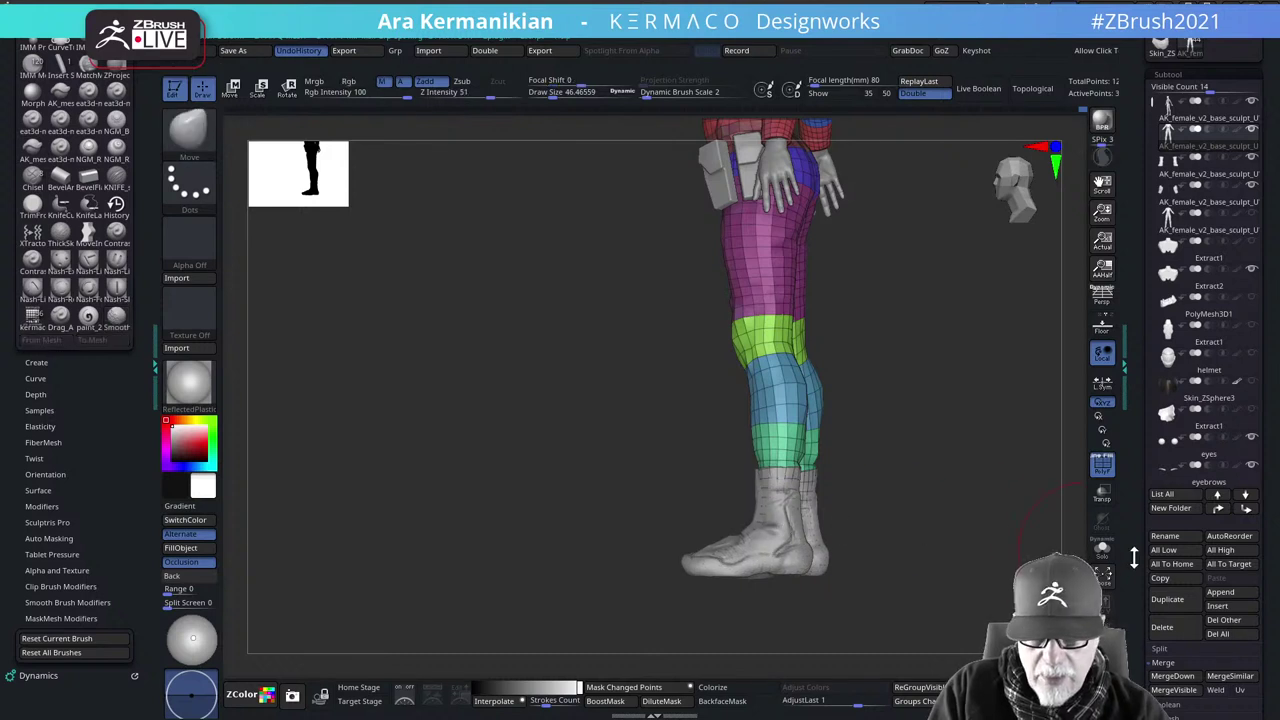
Isolate the suit body, smooth its feet and ankles further, and bring back the other subtools to check them against the boots
{"action": "left_click", "coordinate": [1103, 550]}
{"action": "left_click_drag", "start_coordinate": [935, 571], "coordinate": [735, 571]}
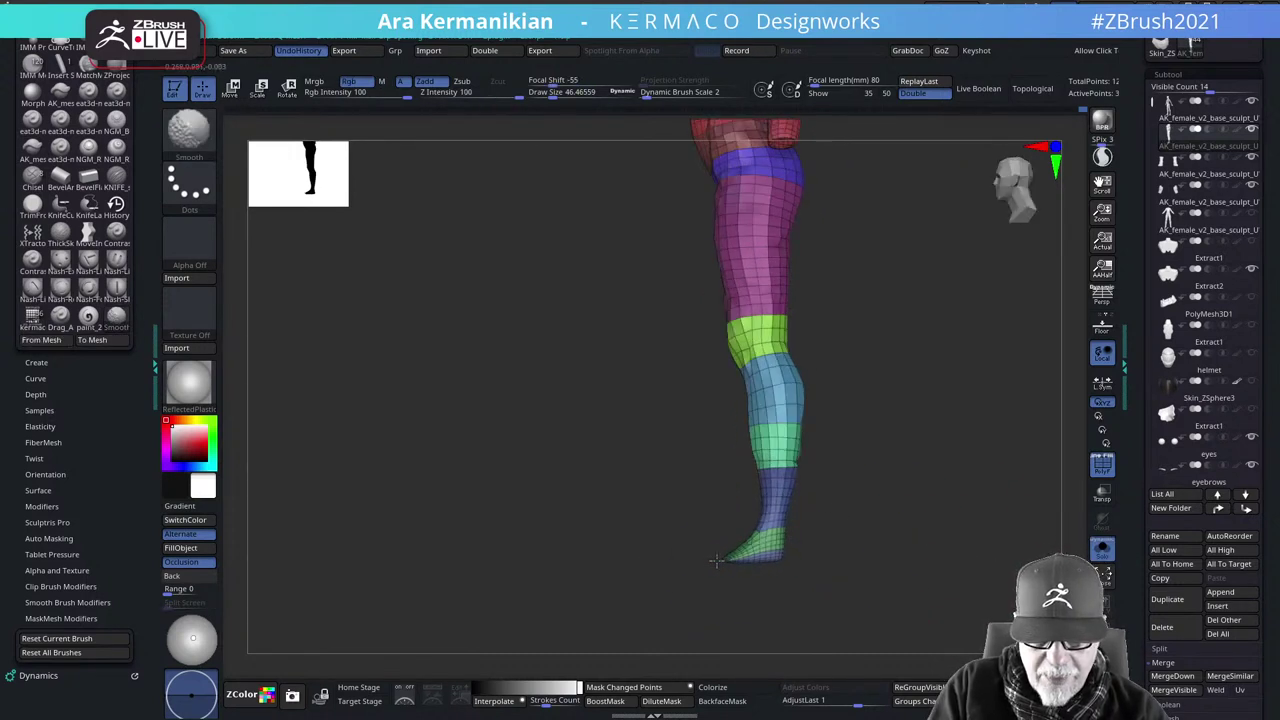
{"action": "left_click_drag", "start_coordinate": [817, 580], "coordinate": [905, 521]}
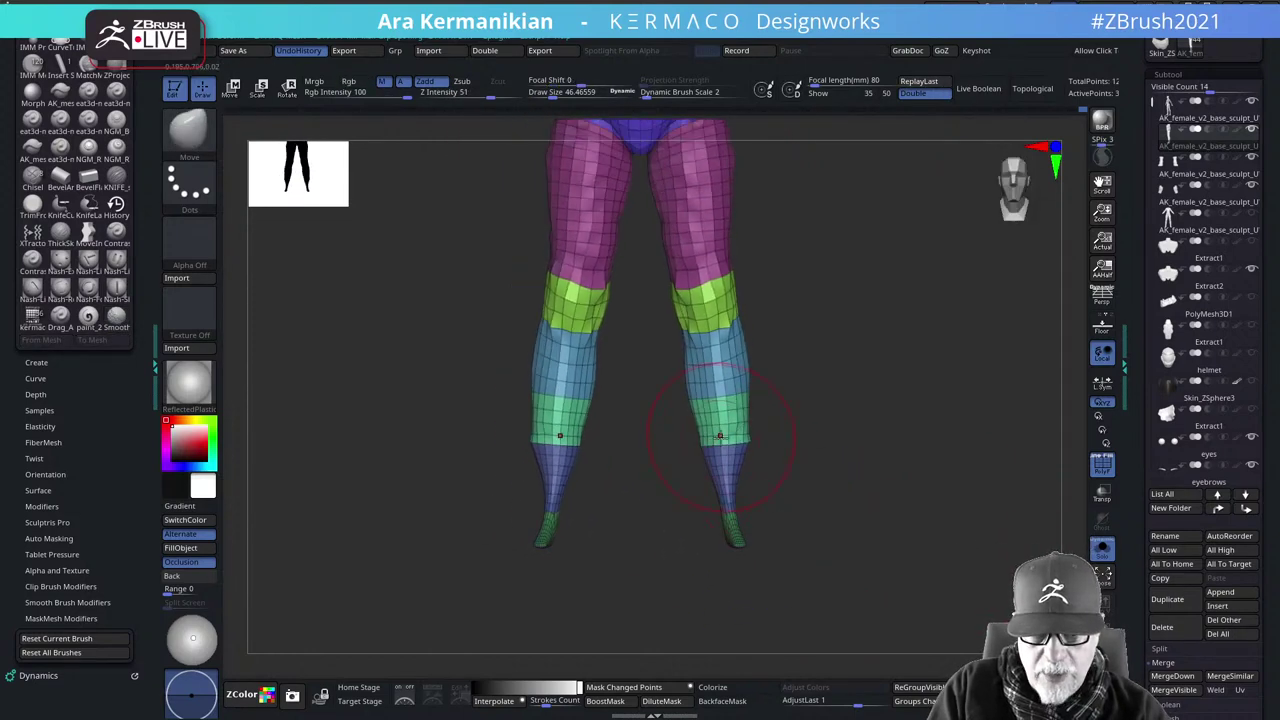
{"action": "left_click_drag", "start_coordinate": [848, 491], "coordinate": [834, 522], "text": "alt"}
{"action": "left_click", "coordinate": [1102, 550]}
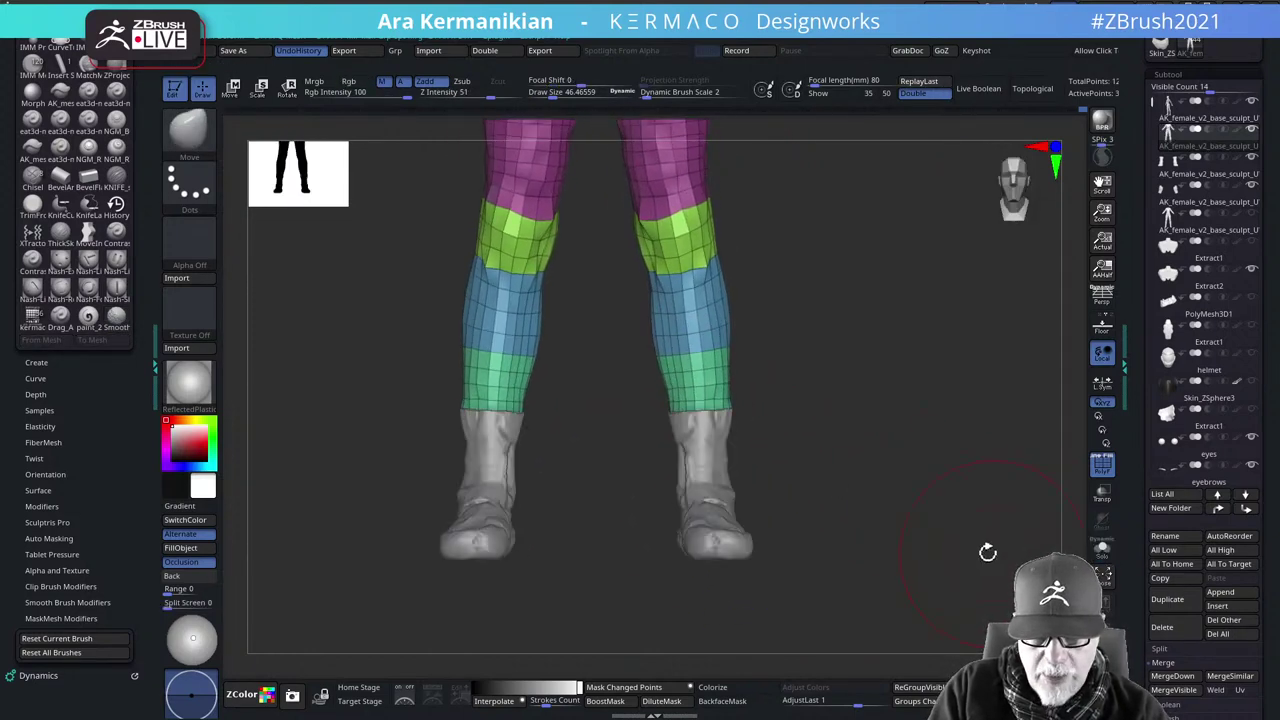
{"action": "left_click_drag", "start_coordinate": [948, 493], "coordinate": [856, 500], "text": "alt"}
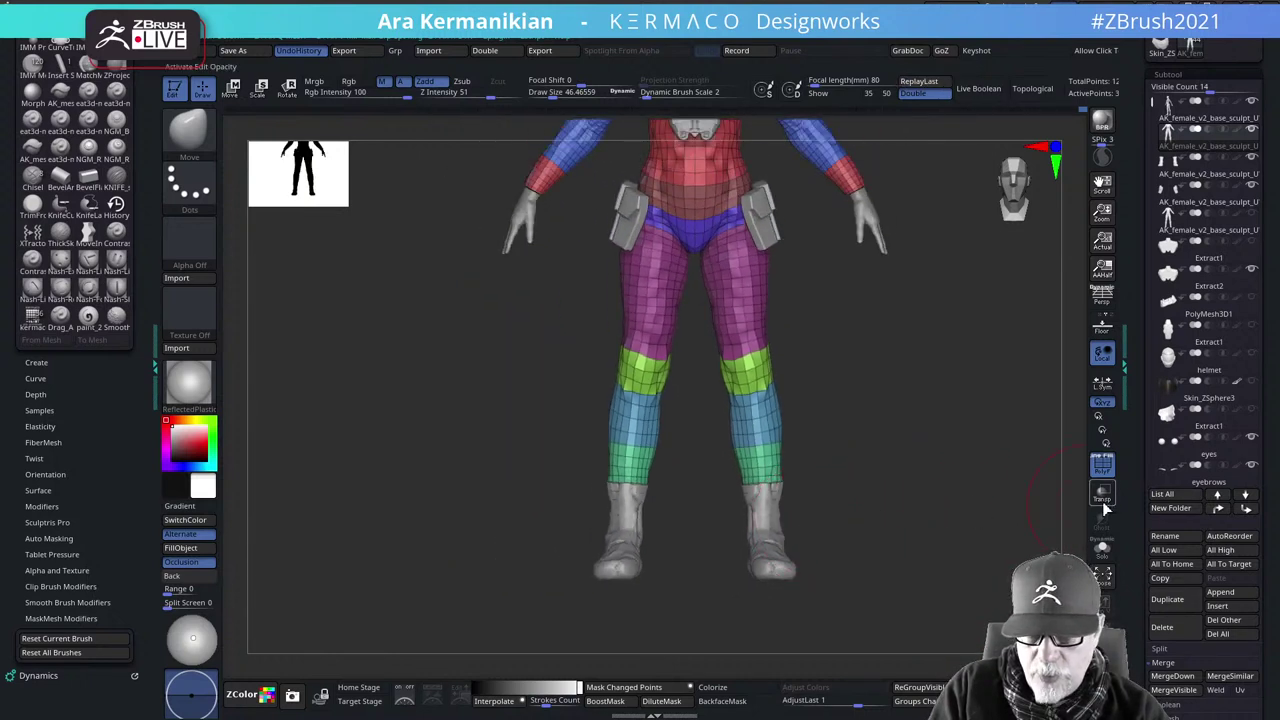
{"action": "left_click", "coordinate": [1101, 548]}
{"action": "left_click", "coordinate": [1098, 550]}
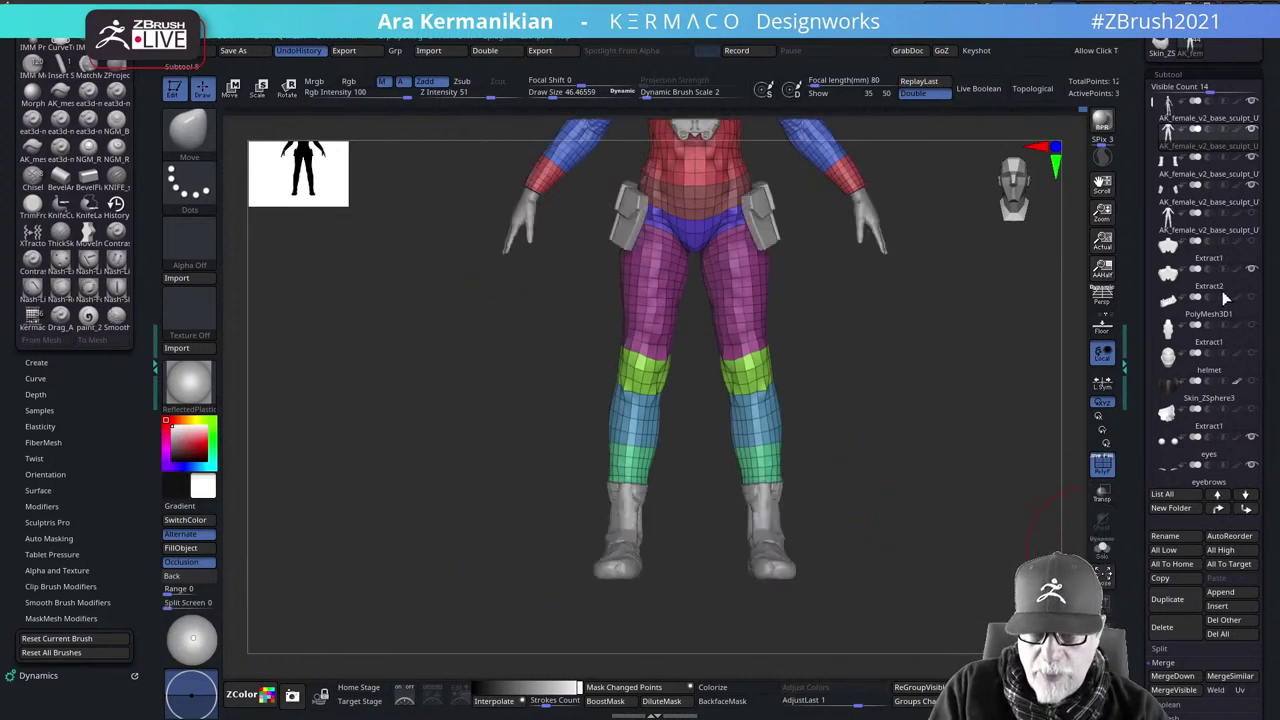
{"action": "left_click_drag", "start_coordinate": [937, 417], "coordinate": [900, 434], "text": "alt"}
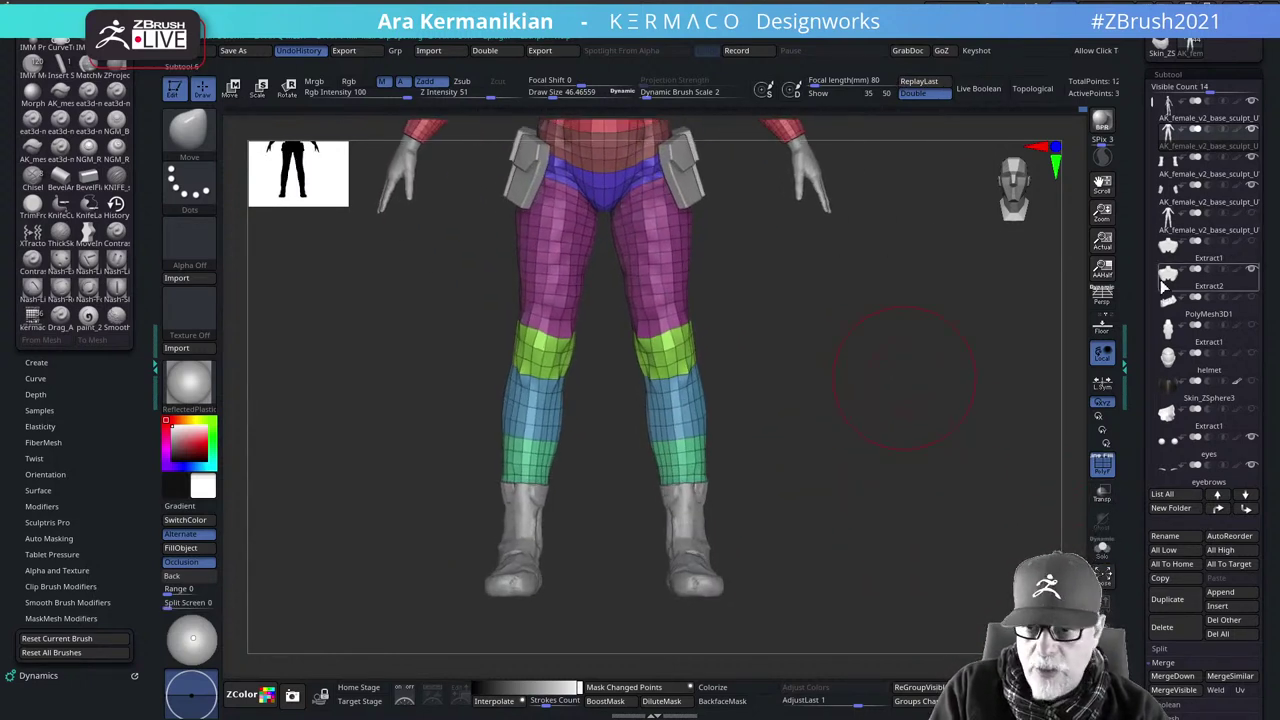
Make the boots subtool active, set the draw size to about 14, and inspect the boot tops where they meet the trouser legs
{"action": "left_click", "coordinate": [1200, 168]}
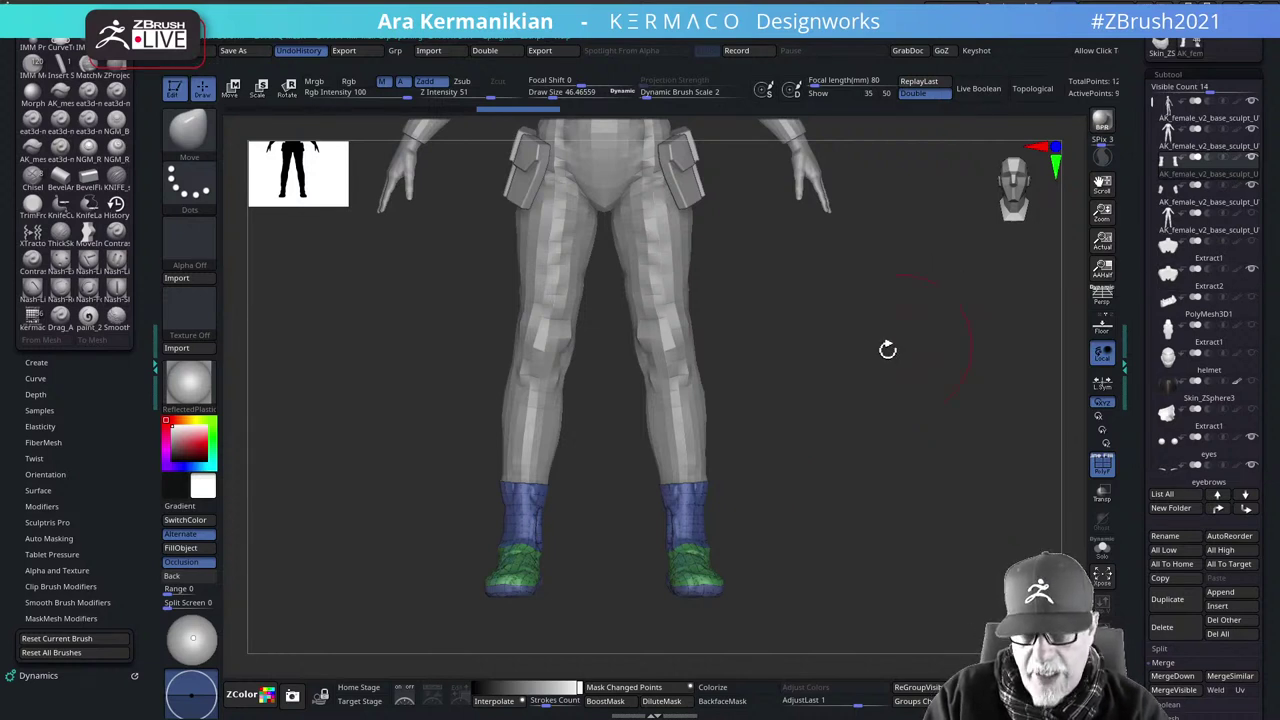
{"action": "mouse_move", "coordinate": [870, 448]}
{"action": "left_mouse_down"}
{"action": "mouse_move", "coordinate": [903, 446]}
{"action": "mouse_move", "coordinate": [843, 451]}
{"action": "mouse_move", "coordinate": [886, 453]}
{"action": "mouse_move", "coordinate": [825, 518]}
{"action": "mouse_move", "coordinate": [945, 494]}
{"action": "mouse_move", "coordinate": [794, 489]}
{"action": "left_mouse_up"}
{"action": "left_click", "coordinate": [1096, 467]}
{"action": "key", "text": "s"}
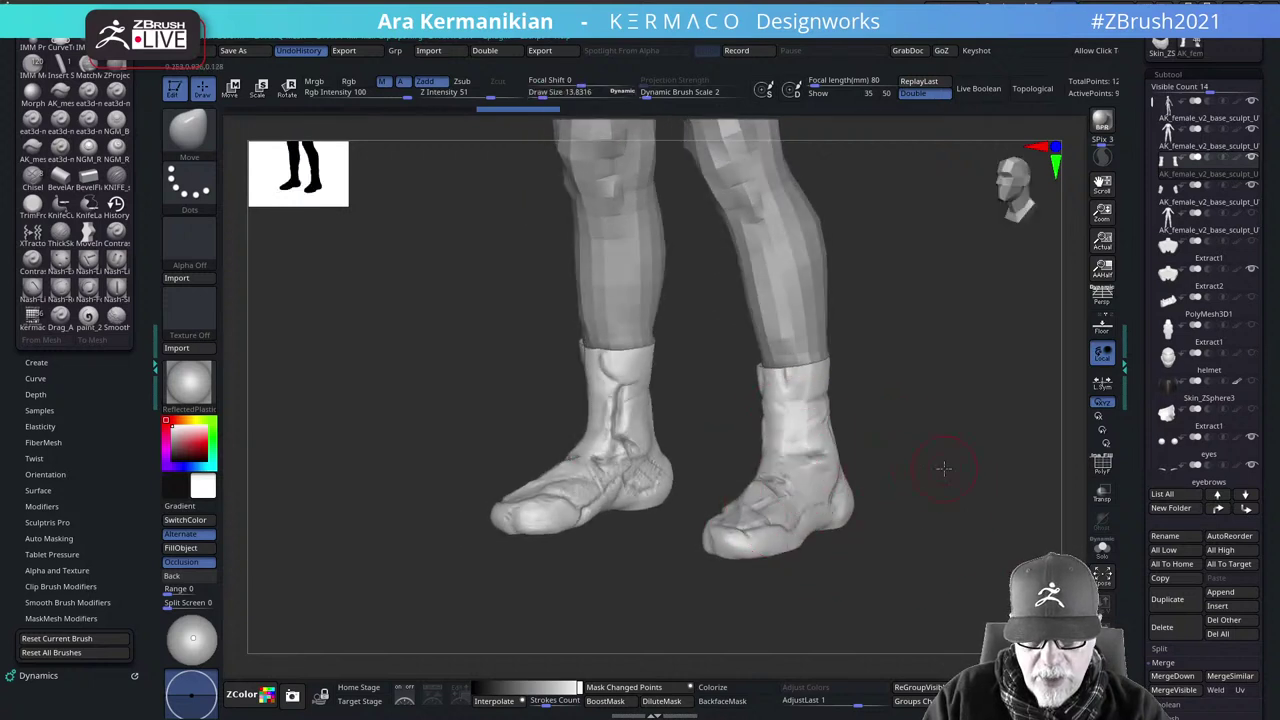
{"action": "left_click_drag", "start_coordinate": [943, 466], "coordinate": [966, 522]}
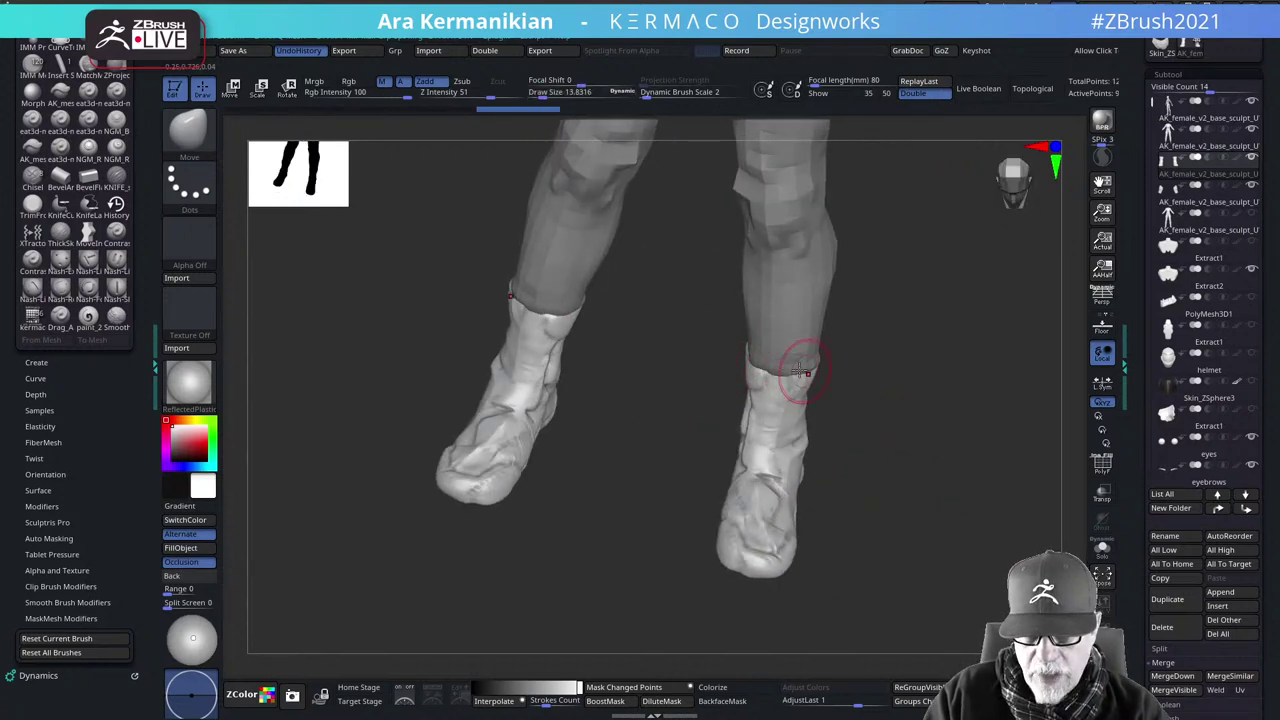
{"action": "left_click_drag", "start_coordinate": [932, 398], "coordinate": [902, 446], "text": "alt"}
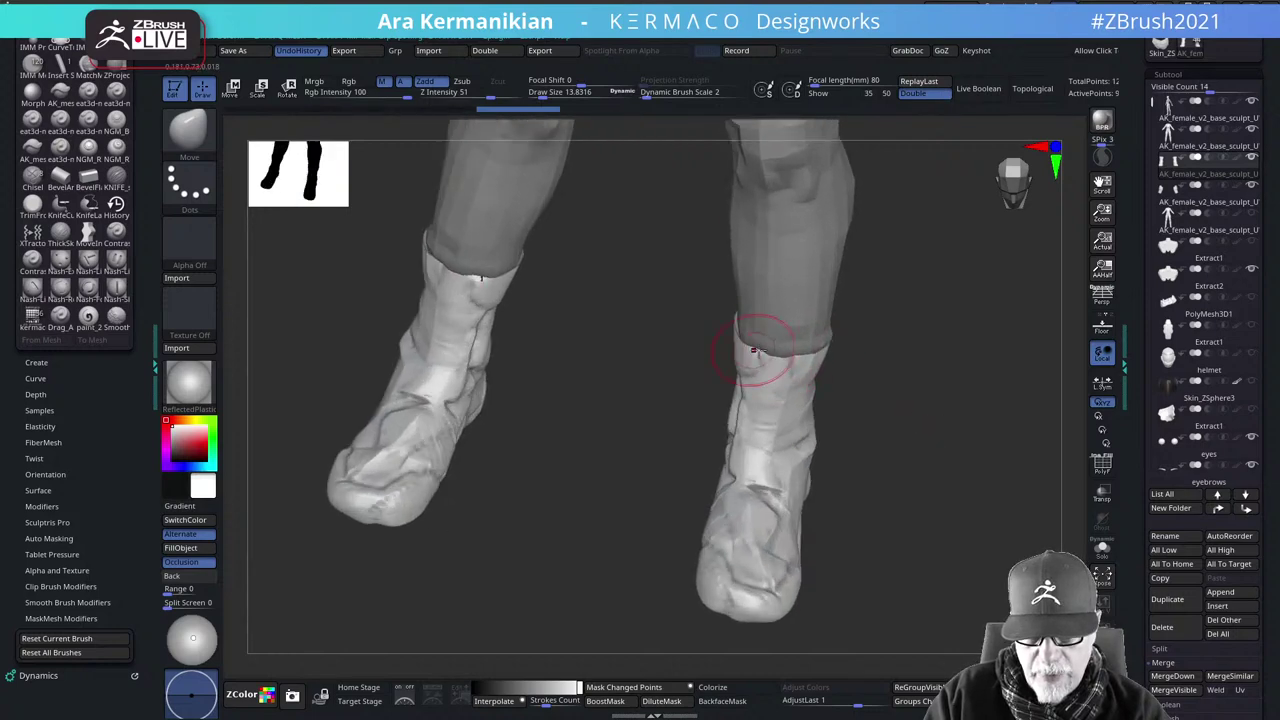
{"action": "left_click_drag", "start_coordinate": [957, 386], "coordinate": [890, 500], "text": "alt"}
{"action": "left_click_drag", "start_coordinate": [899, 343], "coordinate": [975, 600], "text": "alt"}
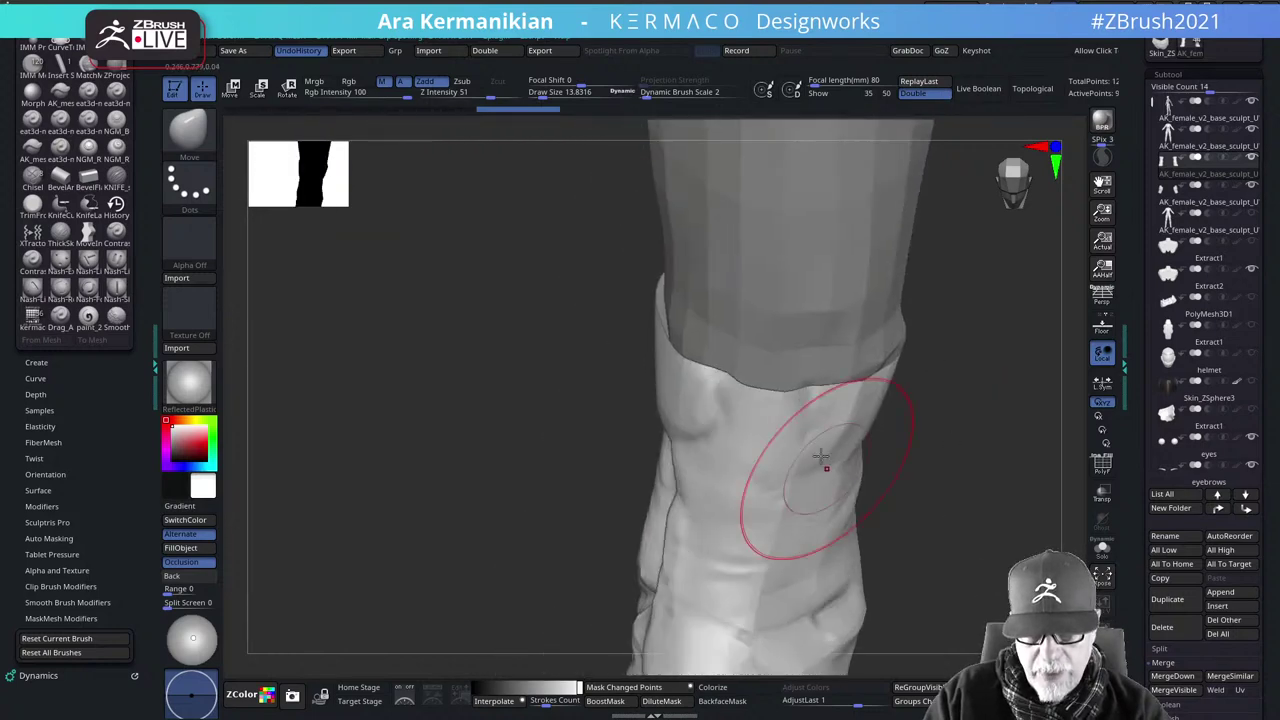
{"action": "mouse_move", "coordinate": [1014, 449]}
{"action": "left_mouse_down"}
{"action": "mouse_move", "coordinate": [900, 497]}
{"action": "mouse_move", "coordinate": [960, 458]}
{"action": "mouse_move", "coordinate": [1010, 468]}
{"action": "left_mouse_up"}
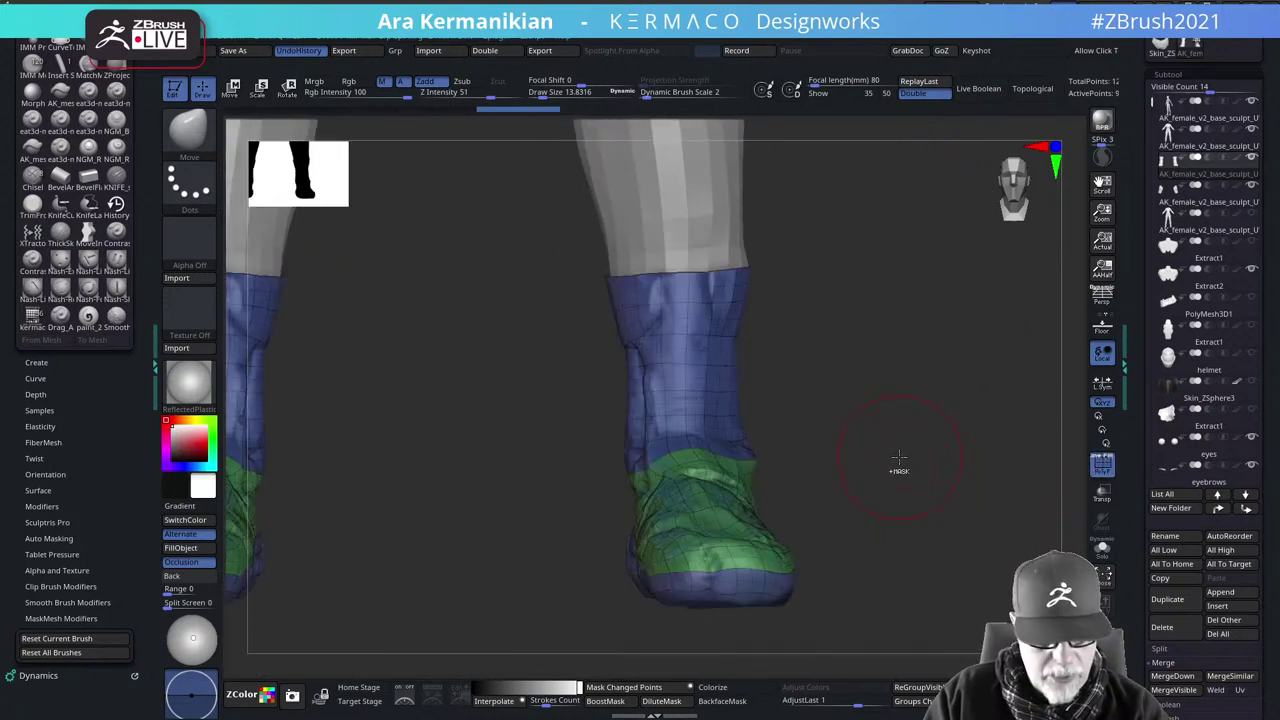
Step the boots down to their lowest subdivision level, duplicate the subtool, and make the copy active
{"action": "key", "text": "shift"}
{"action": "key", "text": "shift+d"}
{"action": "key", "text": "shift+d"}
{"action": "key", "text": "shift+d"}
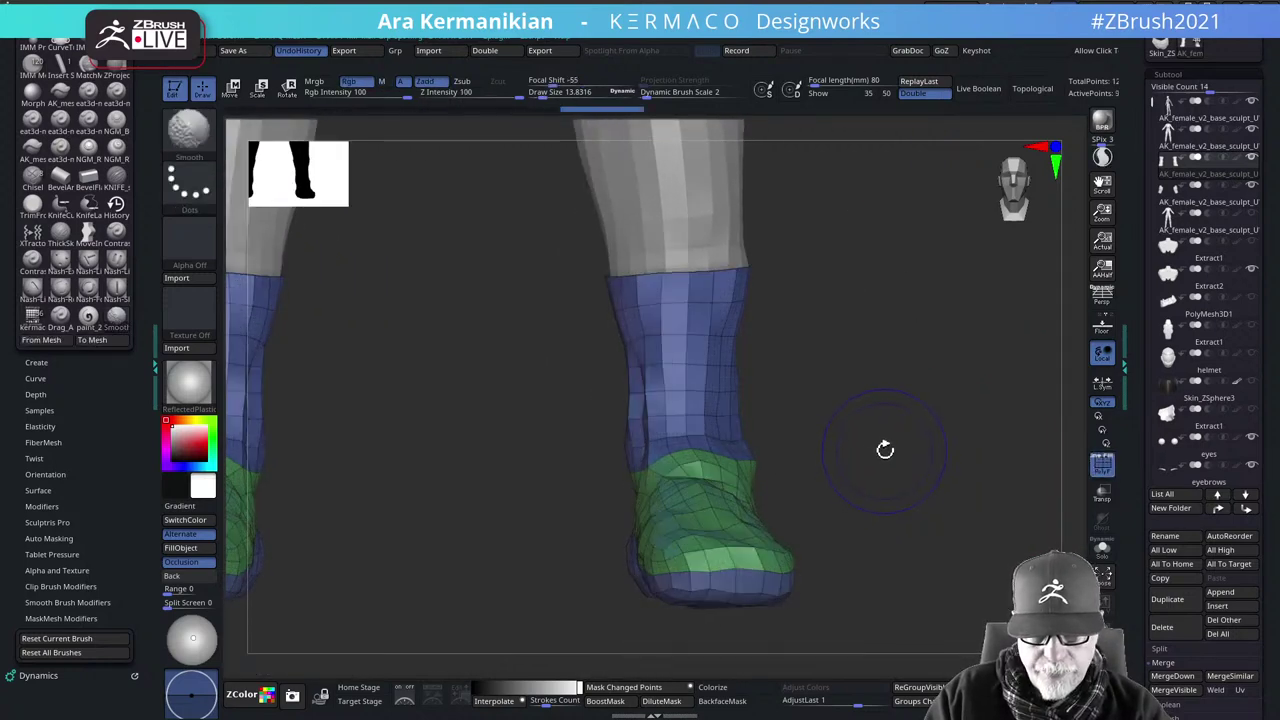
{"action": "mouse_move", "coordinate": [880, 389]}
{"action": "left_mouse_down"}
{"action": "mouse_move", "coordinate": [888, 415]}
{"action": "mouse_move", "coordinate": [885, 398]}
{"action": "mouse_move", "coordinate": [946, 446]}
{"action": "mouse_move", "coordinate": [923, 443]}
{"action": "mouse_move", "coordinate": [987, 415]}
{"action": "left_mouse_up"}
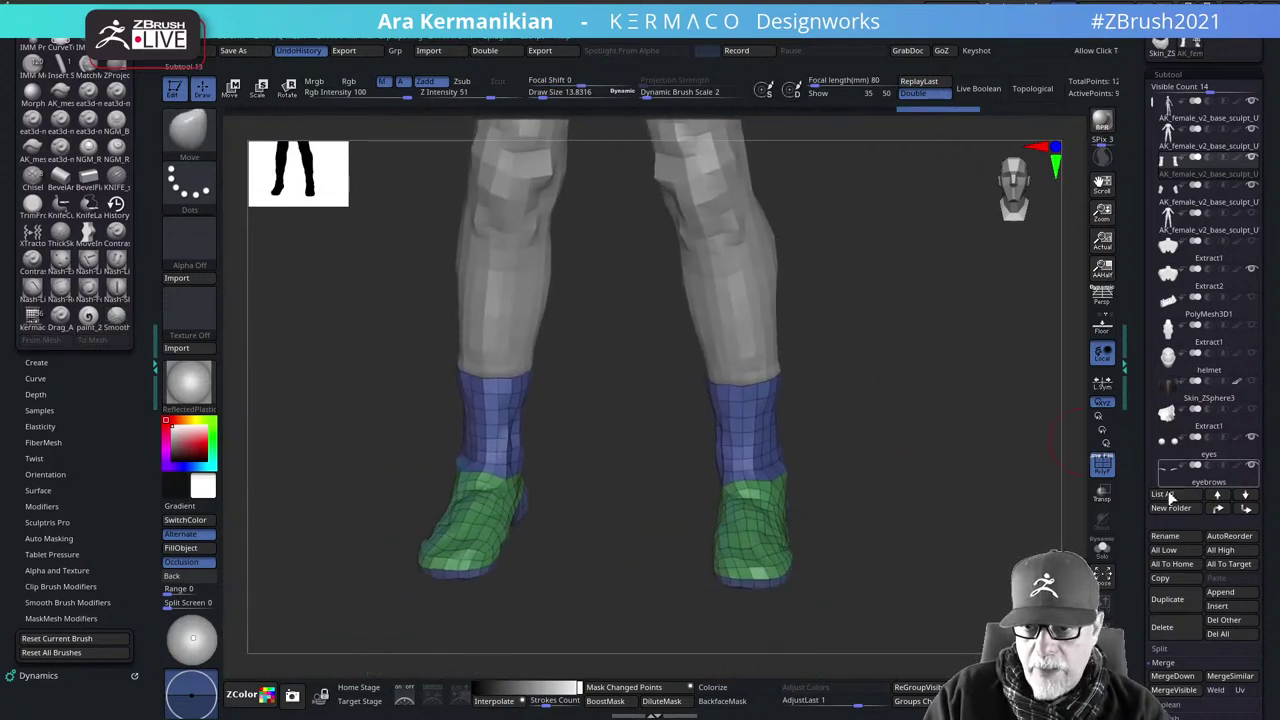
{"action": "left_click", "coordinate": [1174, 604]}
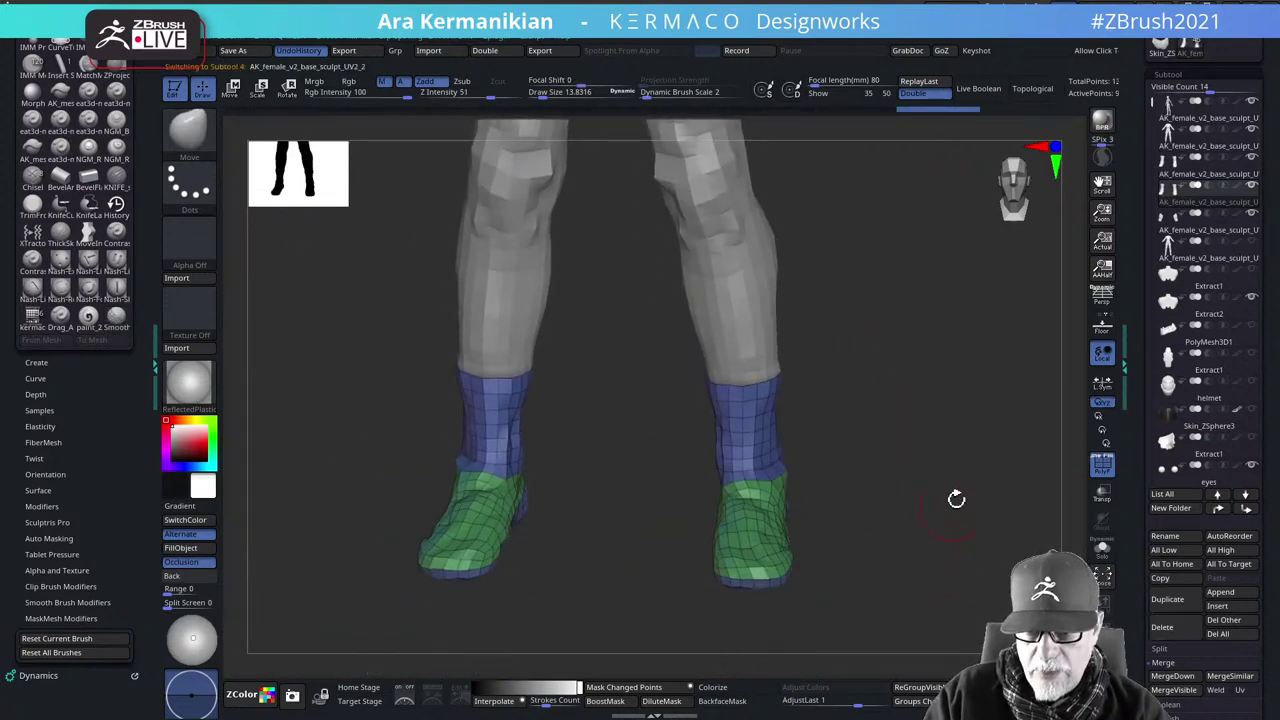
{"action": "left_click_drag", "start_coordinate": [884, 452], "coordinate": [924, 436]}
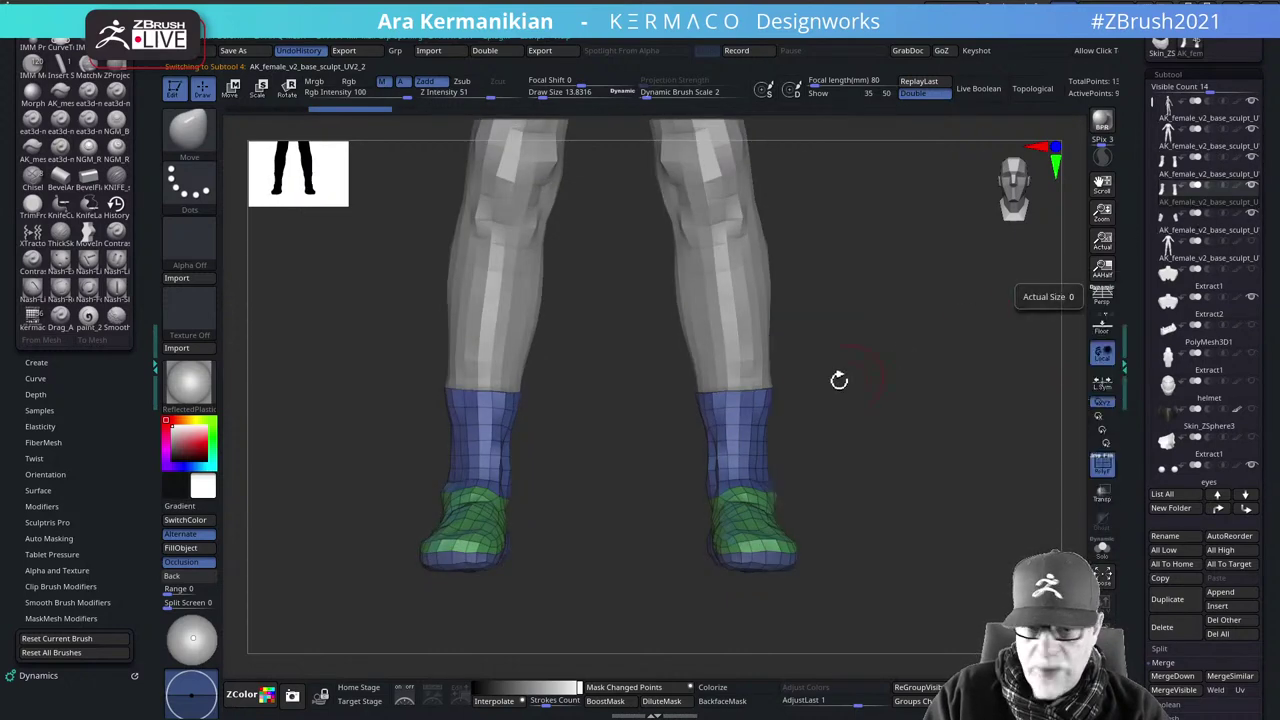
Delete the higher subdivision levels of the duplicated boots
{"action": "key", "text": "ctrl+q"}
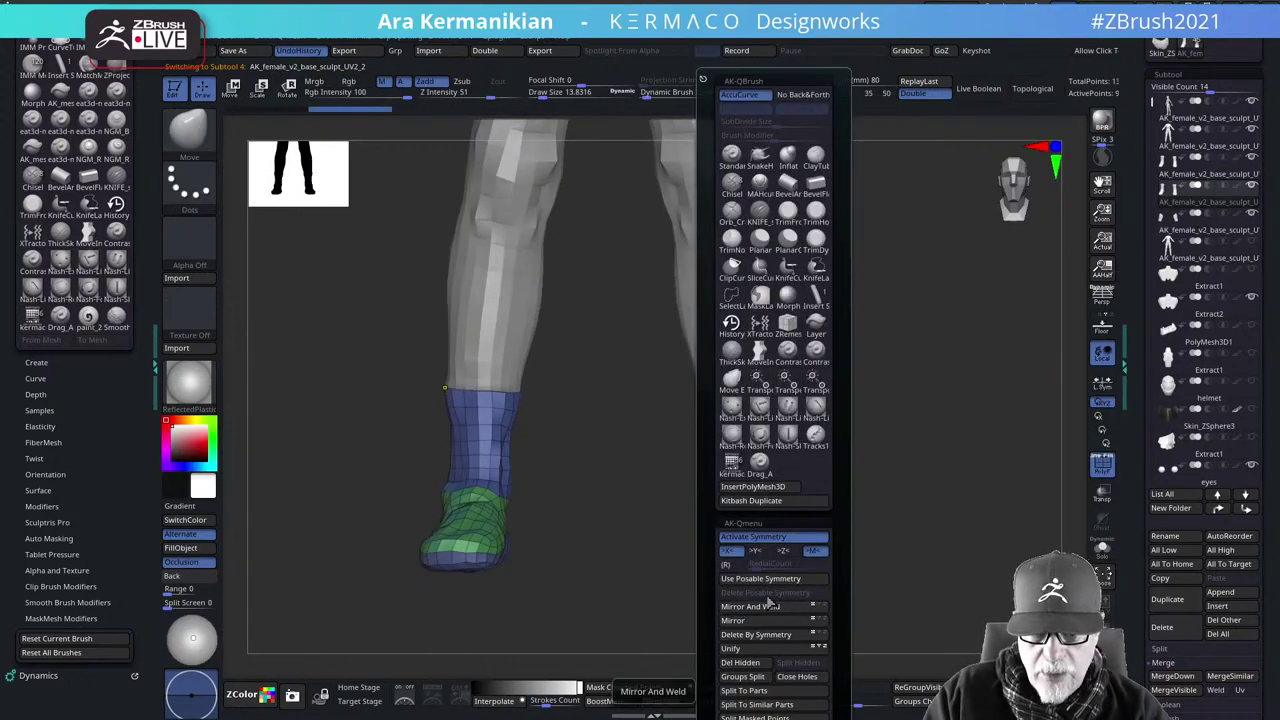
{"action": "key", "text": "ctrl"}
{"action": "key", "text": "ctrl+w"}
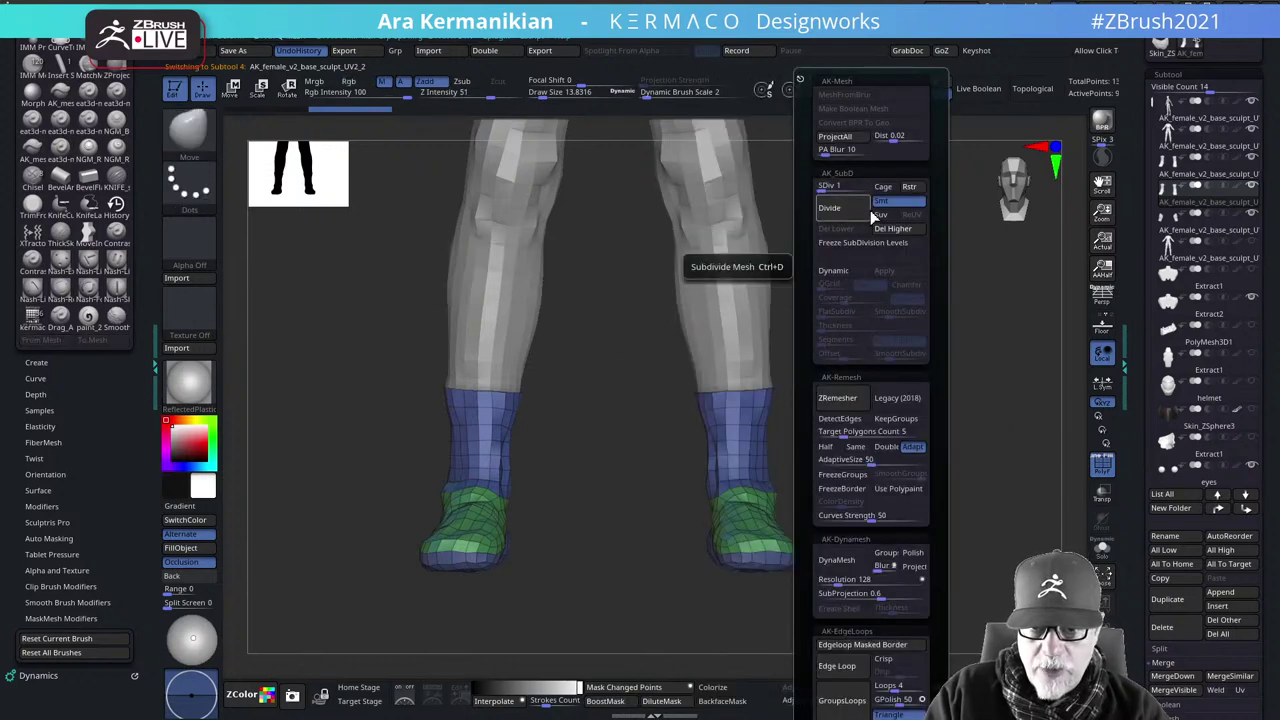
{"action": "left_click", "coordinate": [894, 232]}
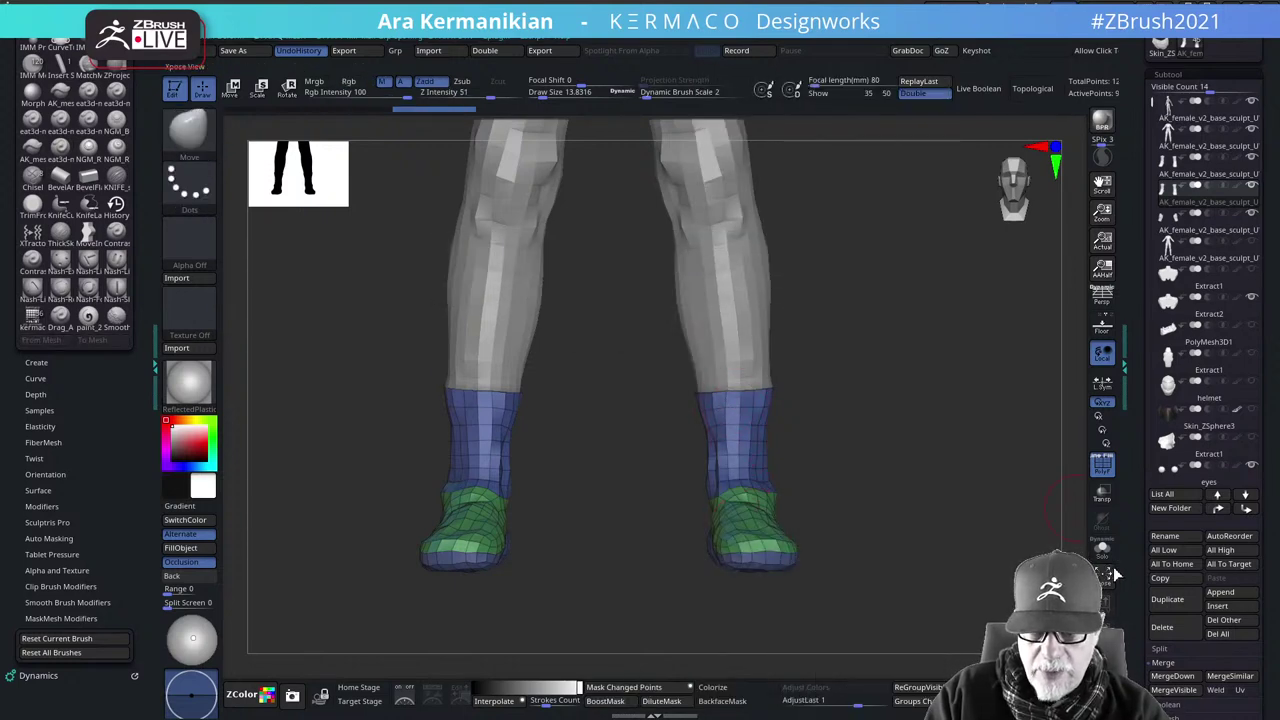
Isolate the duplicated boots and cap their open tops with the ZModeler Close edge action
{"action": "left_click", "coordinate": [1103, 551]}
{"action": "left_click_drag", "start_coordinate": [851, 511], "coordinate": [920, 534]}
{"action": "left_click_drag", "start_coordinate": [836, 382], "coordinate": [790, 415], "text": "alt"}
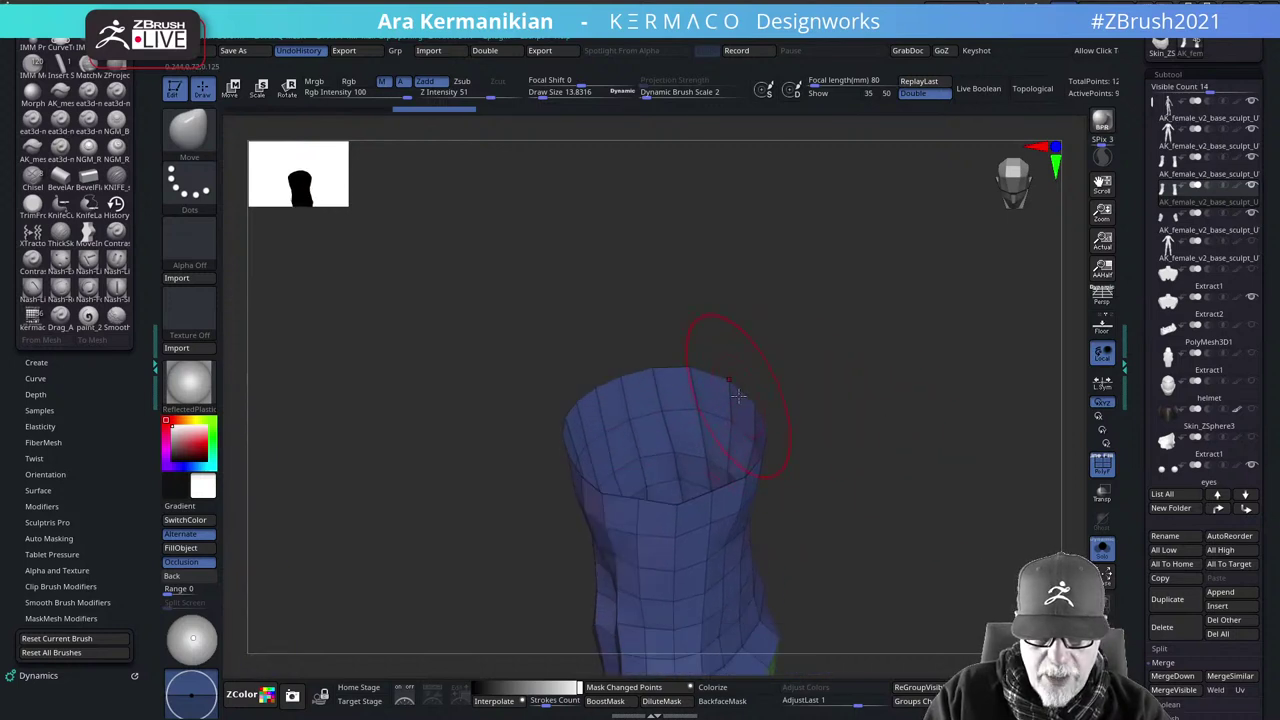
{"action": "key", "text": "b"}
{"action": "key", "text": "z"}
{"action": "key", "text": "m"}
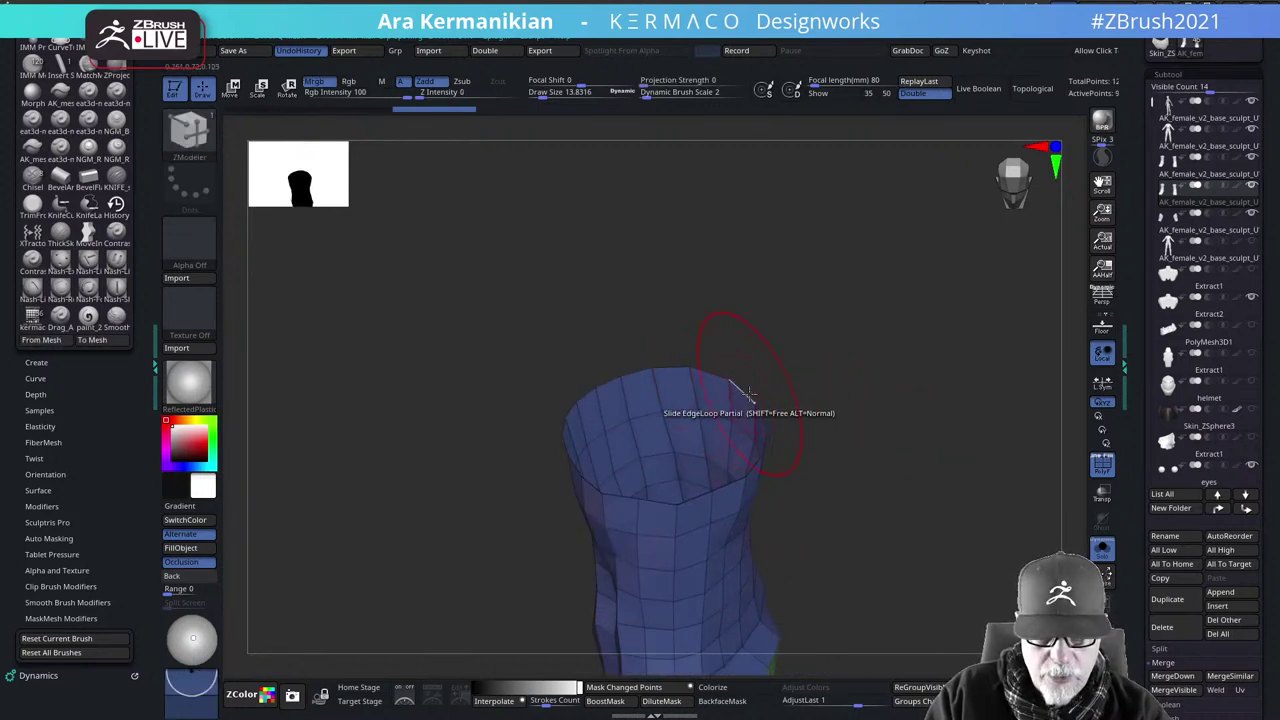
{"action": "key", "text": "space"}
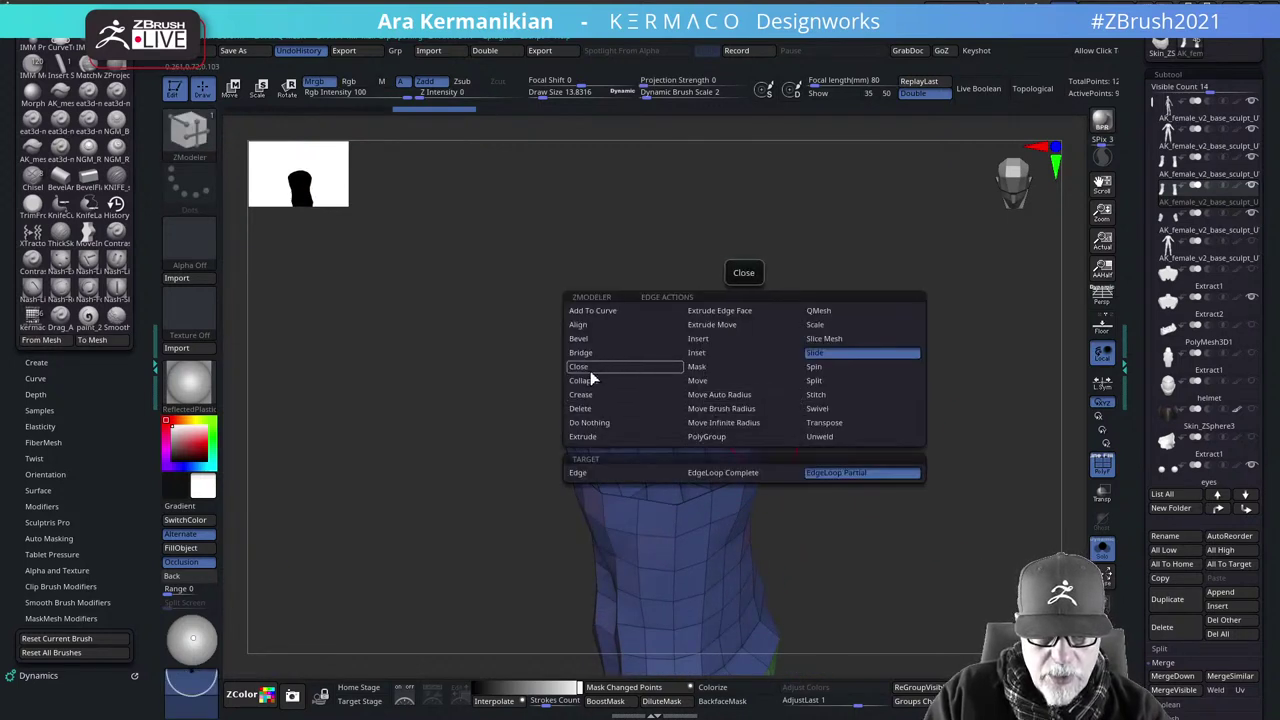
{"action": "left_click", "coordinate": [690, 374]}
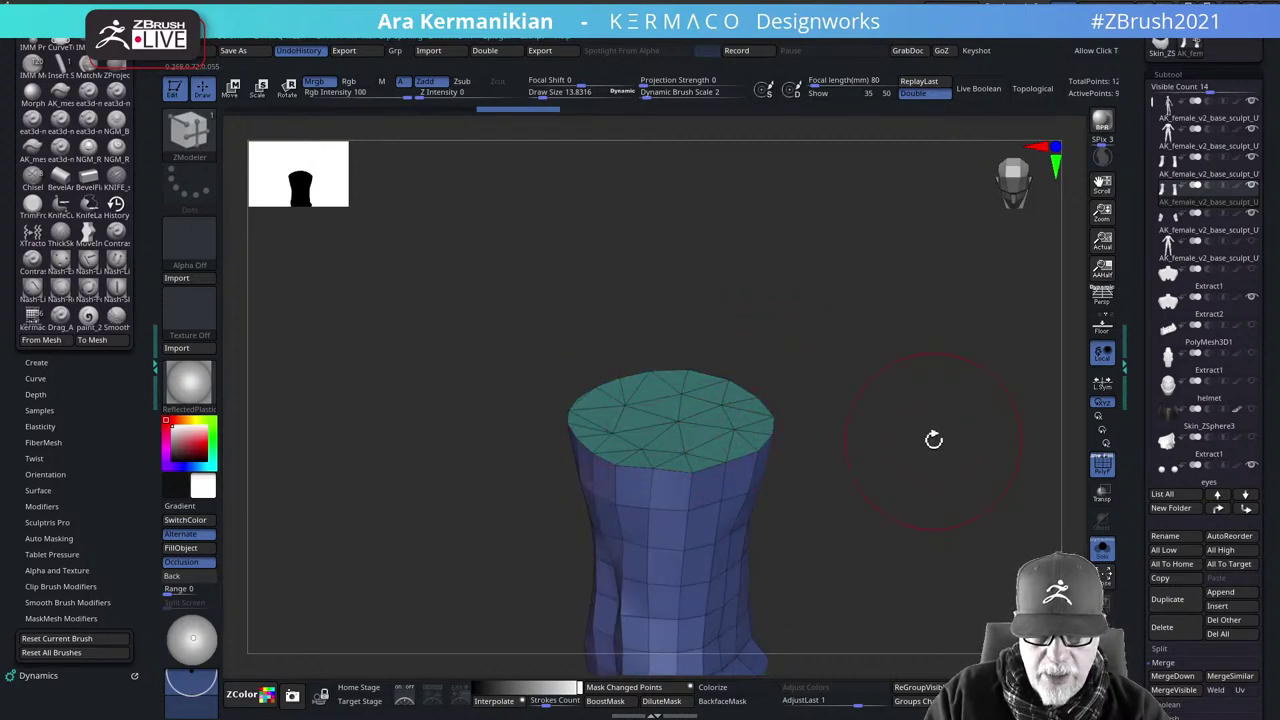
{"action": "mouse_move", "coordinate": [931, 437]}
{"action": "left_mouse_down", "text": "shift"}
{"action": "mouse_move", "coordinate": [891, 337]}
{"action": "mouse_move", "coordinate": [928, 363]}
{"action": "mouse_move", "coordinate": [877, 400]}
{"action": "mouse_move", "coordinate": [884, 410]}
{"action": "left_mouse_up", "text": "shift"}
{"action": "left_click_drag", "start_coordinate": [898, 346], "coordinate": [814, 321]}
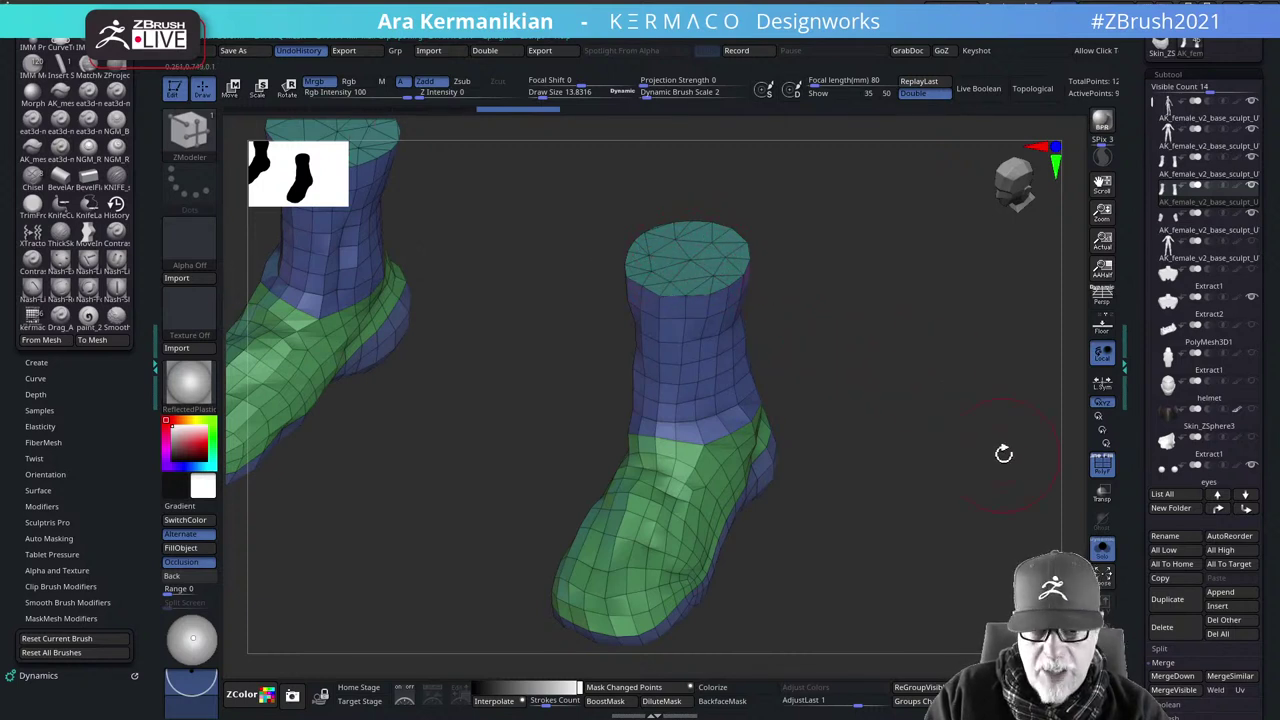
{"action": "left_click_drag", "start_coordinate": [1003, 539], "coordinate": [1037, 508], "text": "shift"}
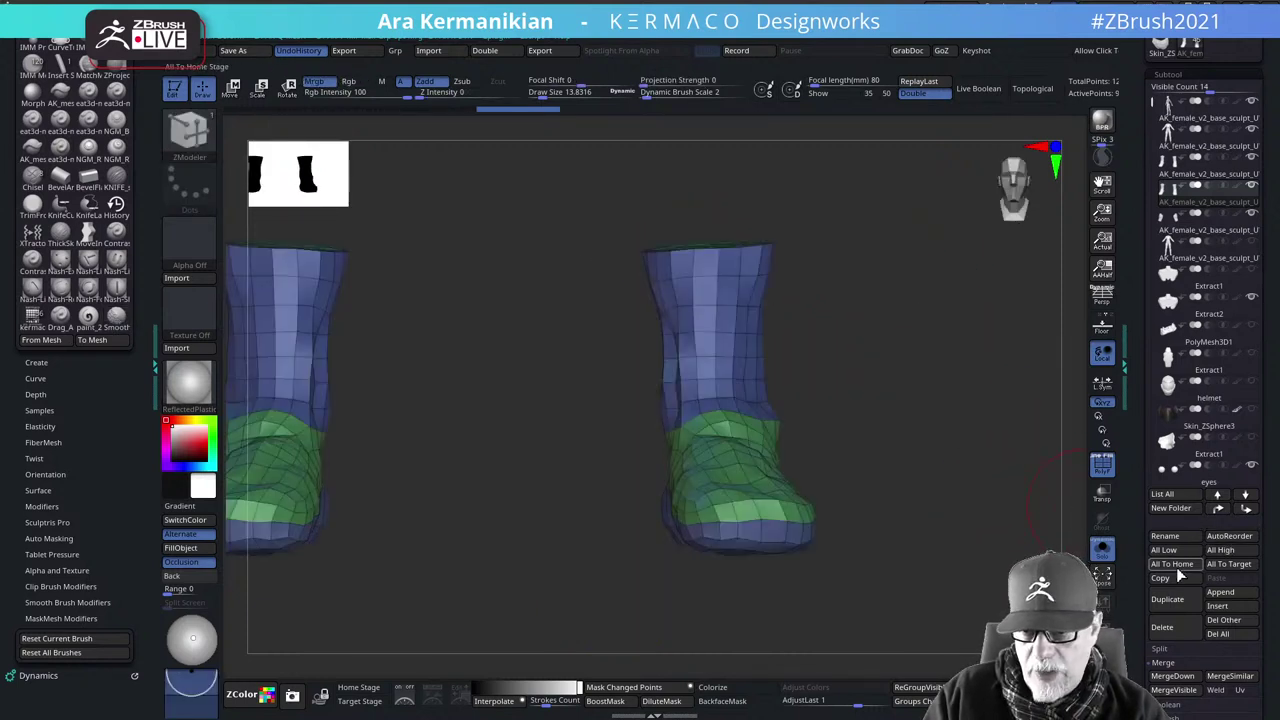
Set ZRemesher for the capped boots copy to keep the same polygon count with an adaptive size of 0
{"action": "scroll", "coordinate": [1140, 610], "scroll_direction": "down", "scroll_amount": 4}
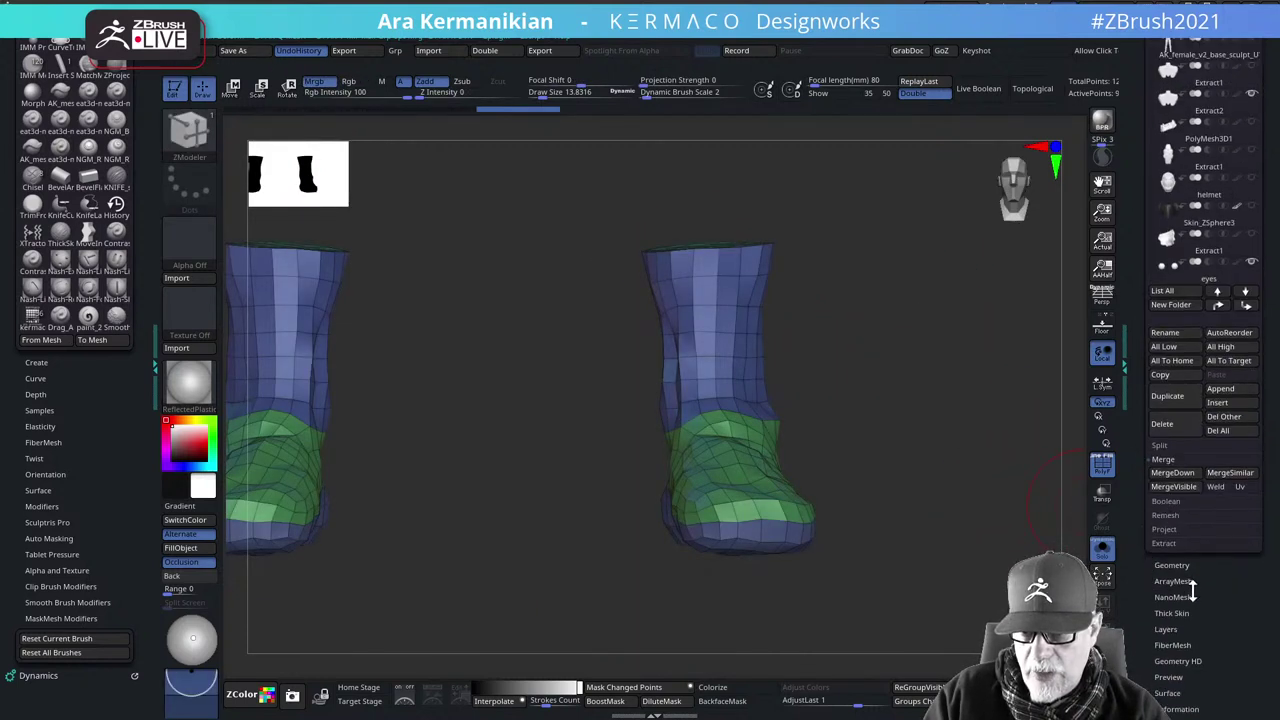
{"action": "left_click", "coordinate": [1172, 565]}
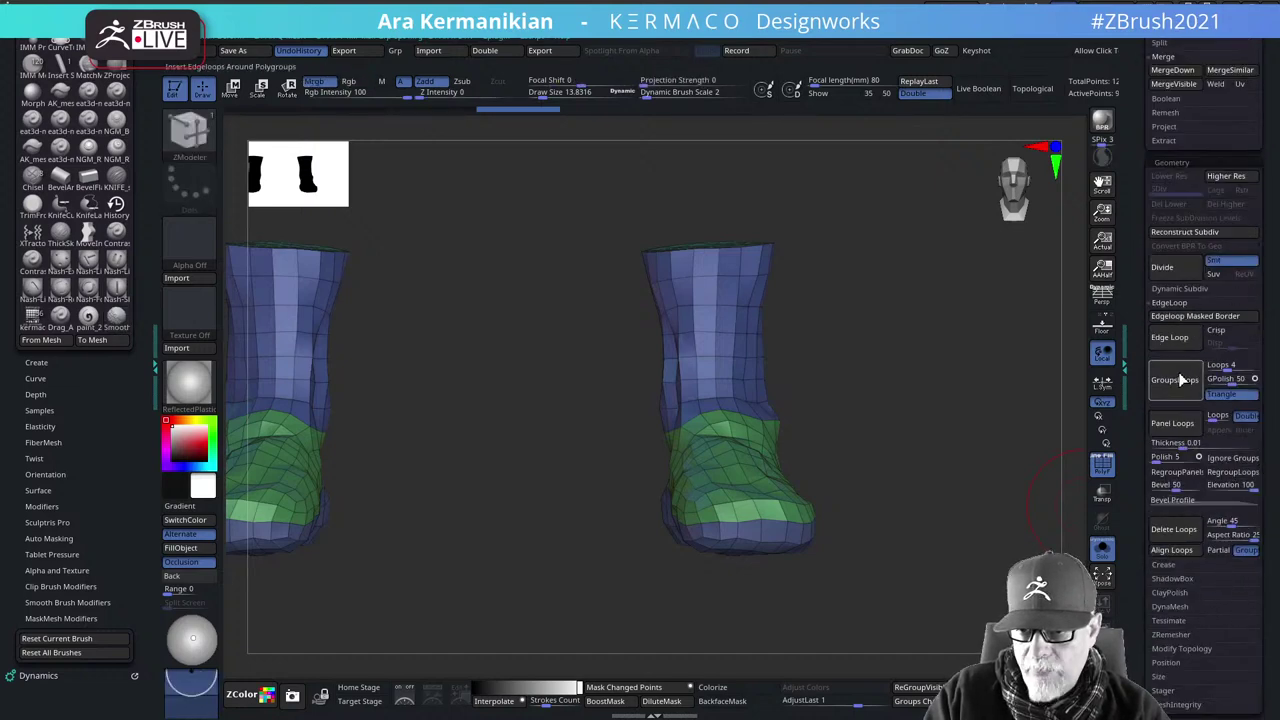
{"action": "left_click", "coordinate": [1190, 634]}
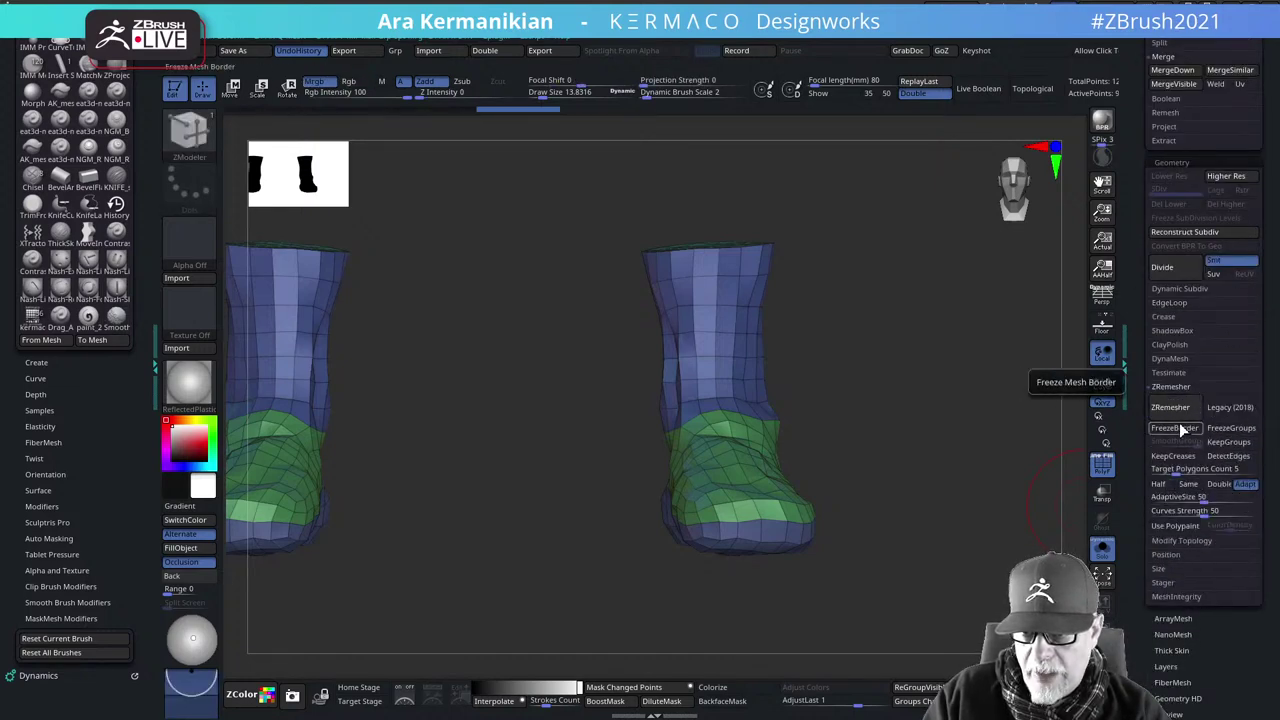
{"action": "left_click_drag", "start_coordinate": [975, 401], "coordinate": [937, 424]}
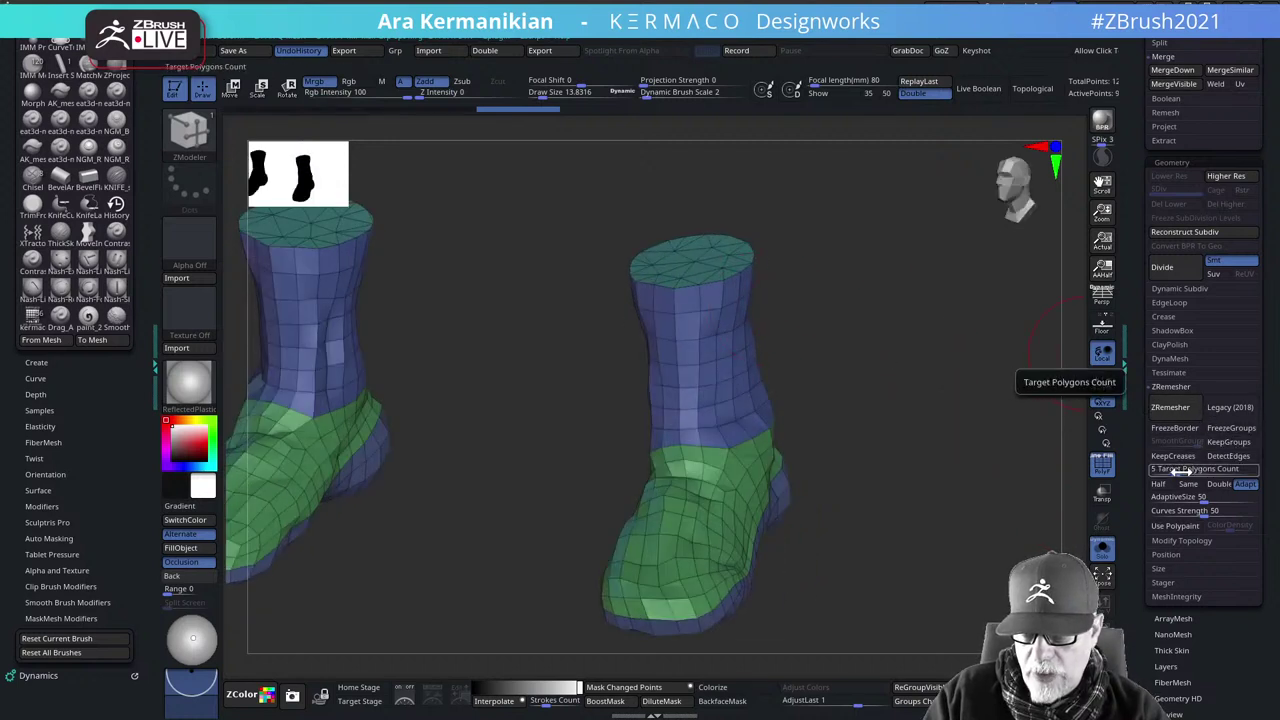
{"action": "left_click_drag", "start_coordinate": [1205, 500], "coordinate": [1166, 503]}
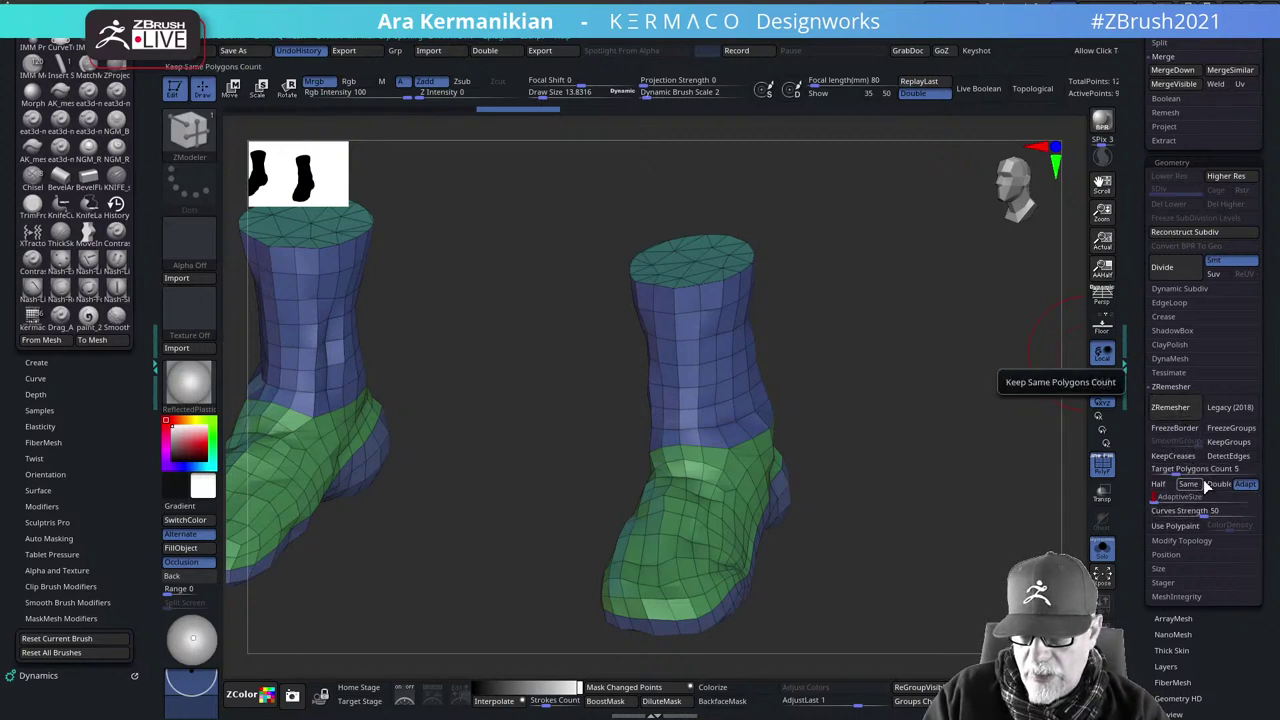
{"action": "left_click", "coordinate": [1189, 484]}
Try to ZRemesh the capped boots copy without keeping its polygroups
{"action": "left_click", "coordinate": [1170, 407]}
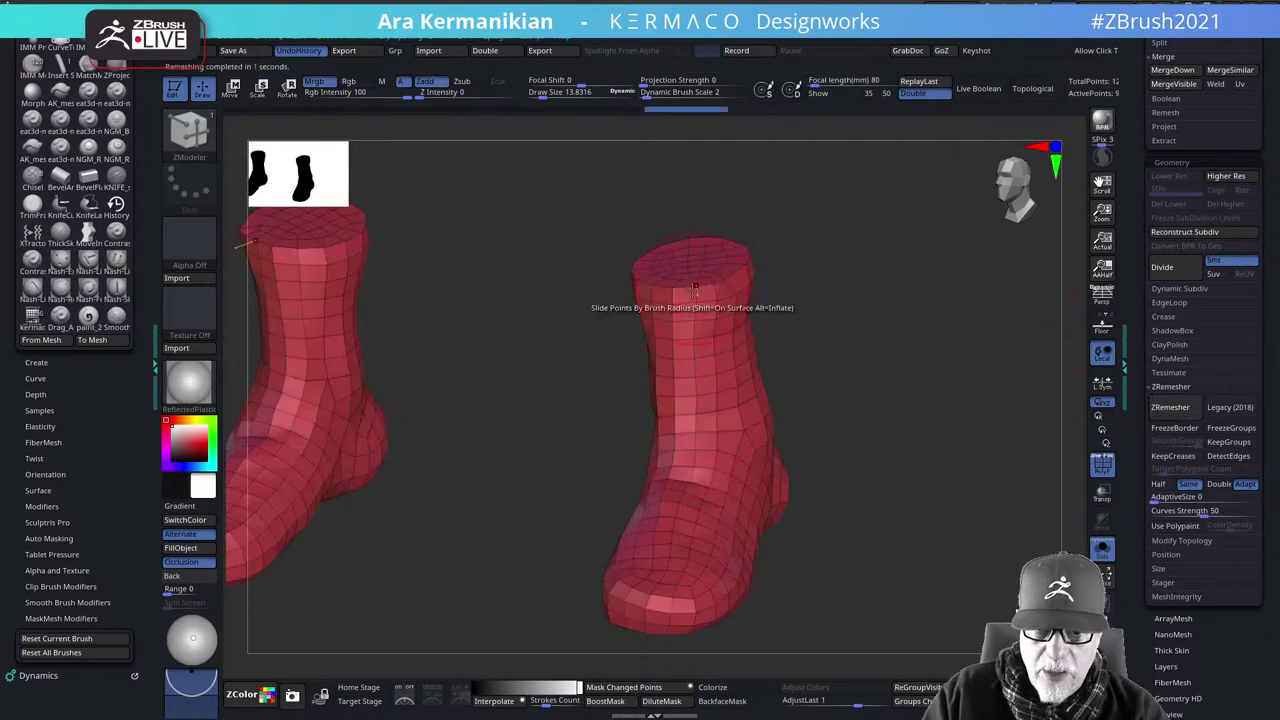
{"action": "left_click_drag", "start_coordinate": [883, 420], "coordinate": [943, 414]}
{"action": "key", "text": "shift+f"}
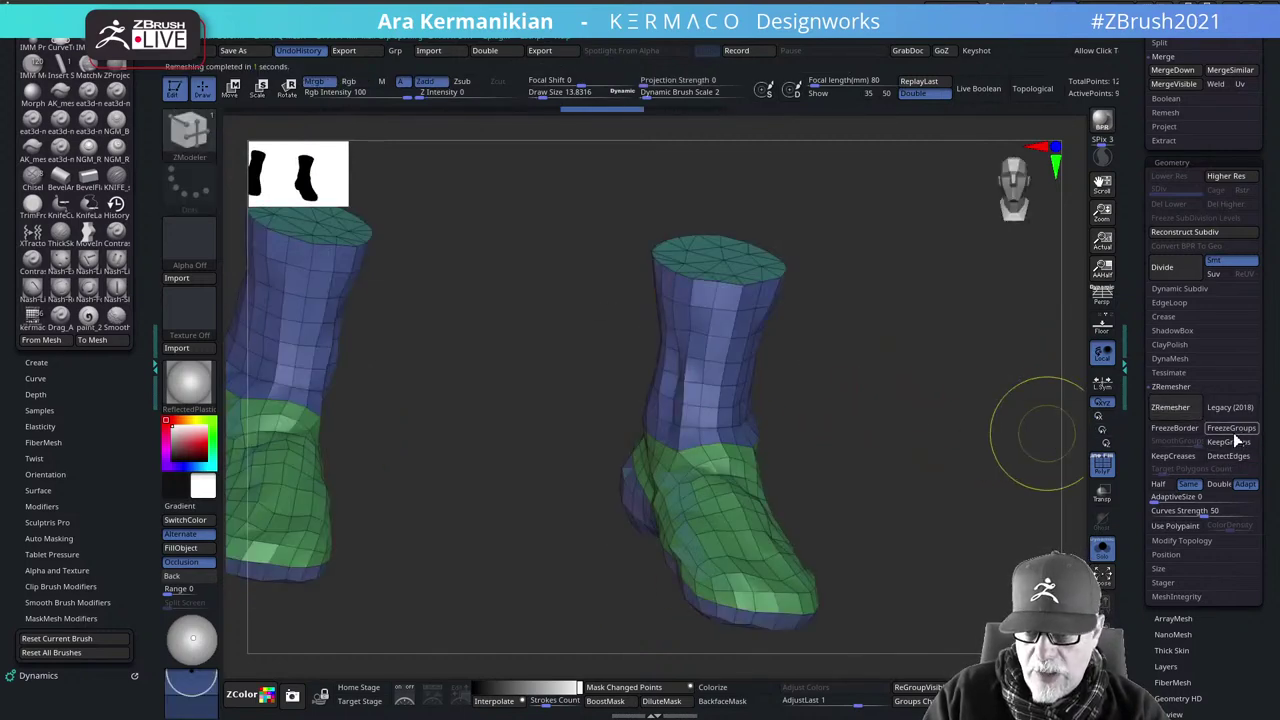
Turn on KeepGroups and try to ZRemesh the boots copy along its polygroup borders
{"action": "left_click", "coordinate": [1230, 441]}
{"action": "left_click", "coordinate": [1168, 407]}
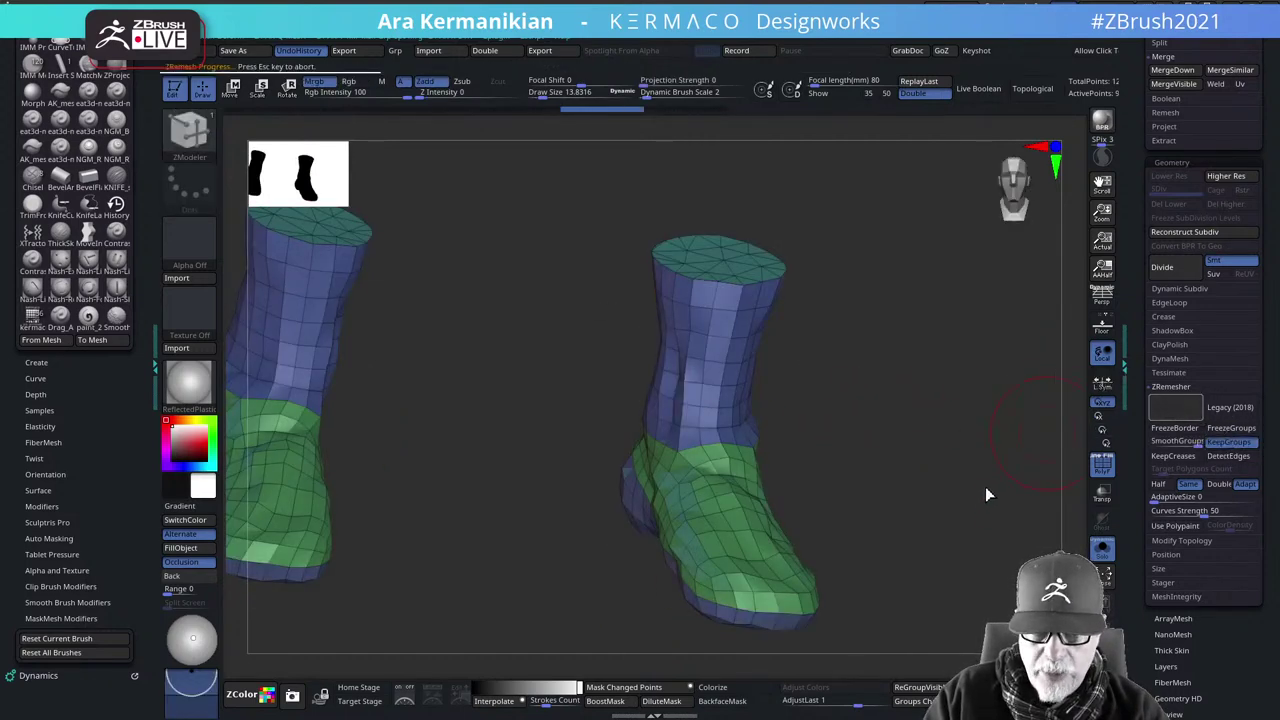
{"action": "left_click_drag", "start_coordinate": [937, 423], "coordinate": [700, 540]}
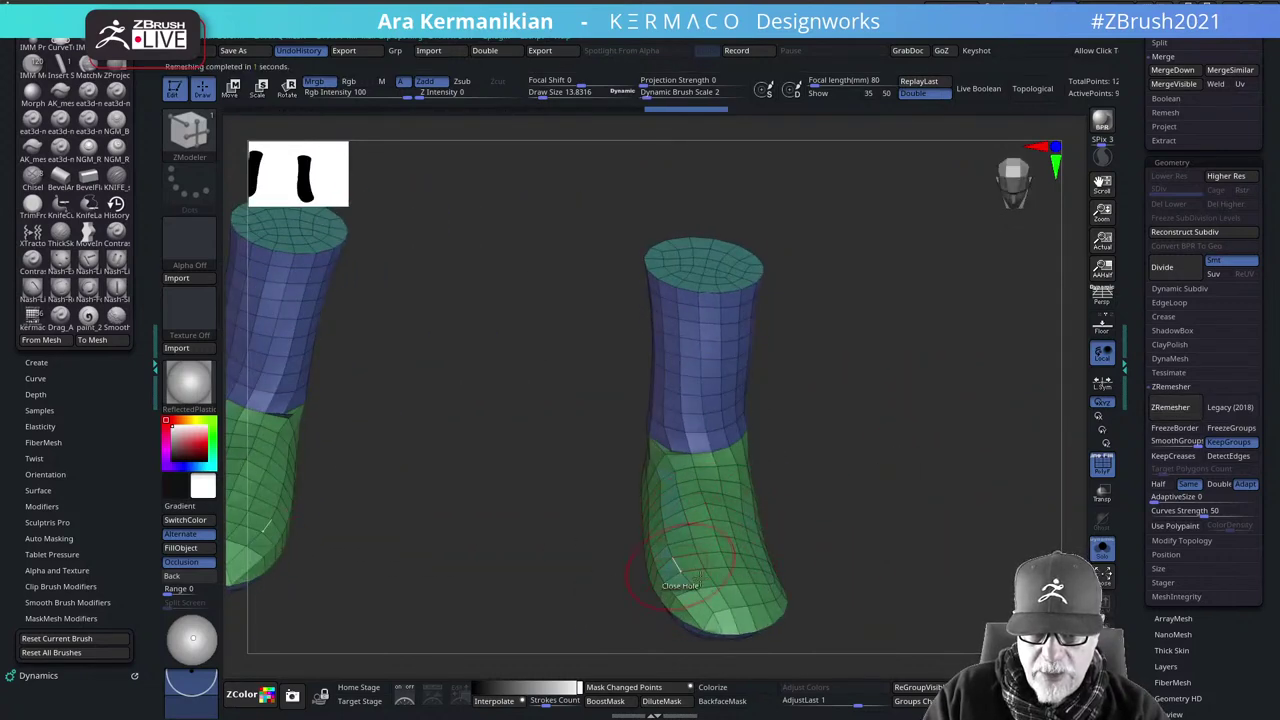
{"action": "left_click_drag", "start_coordinate": [894, 534], "coordinate": [749, 603]}
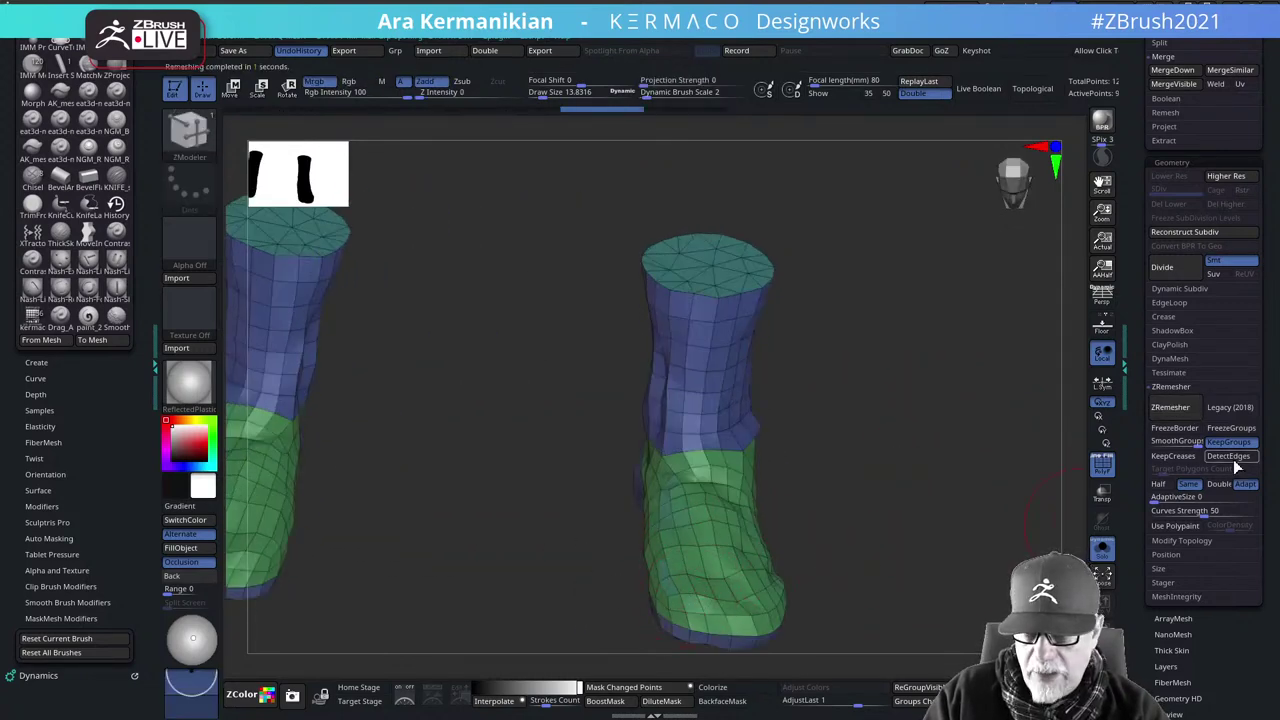
{"action": "left_click", "coordinate": [1172, 409]}
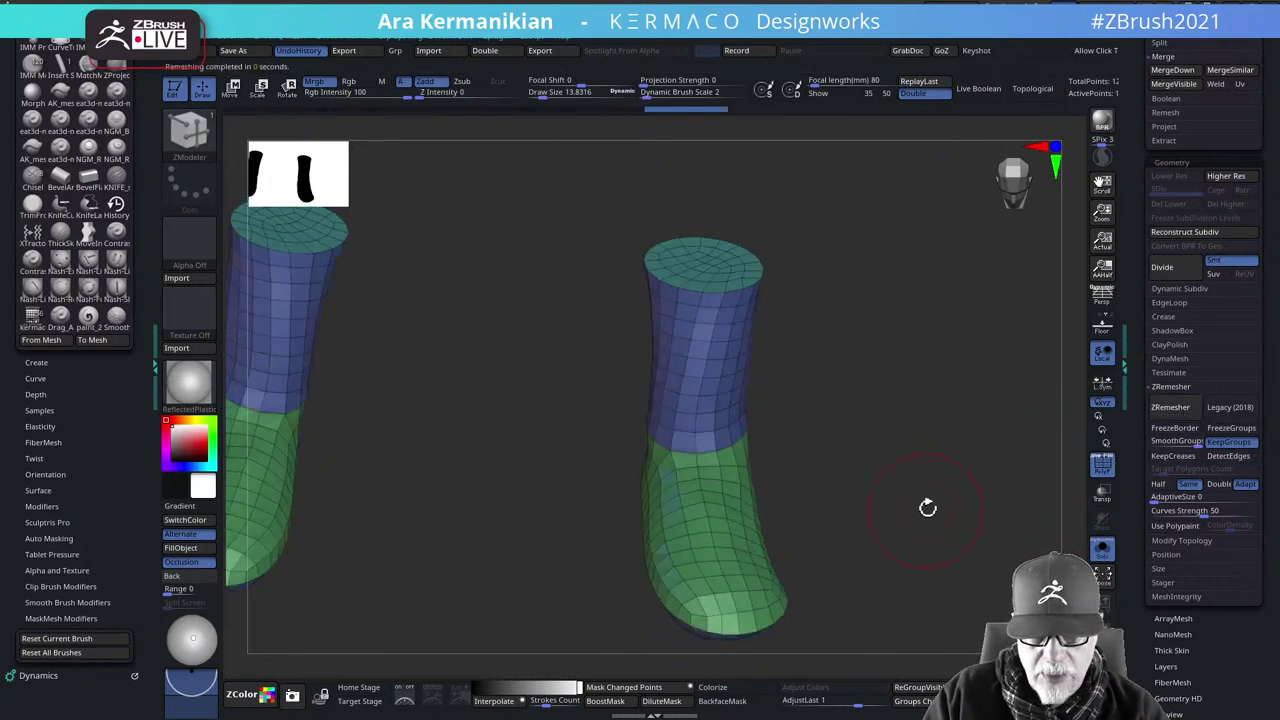
{"action": "key", "text": "ctrl+z"}
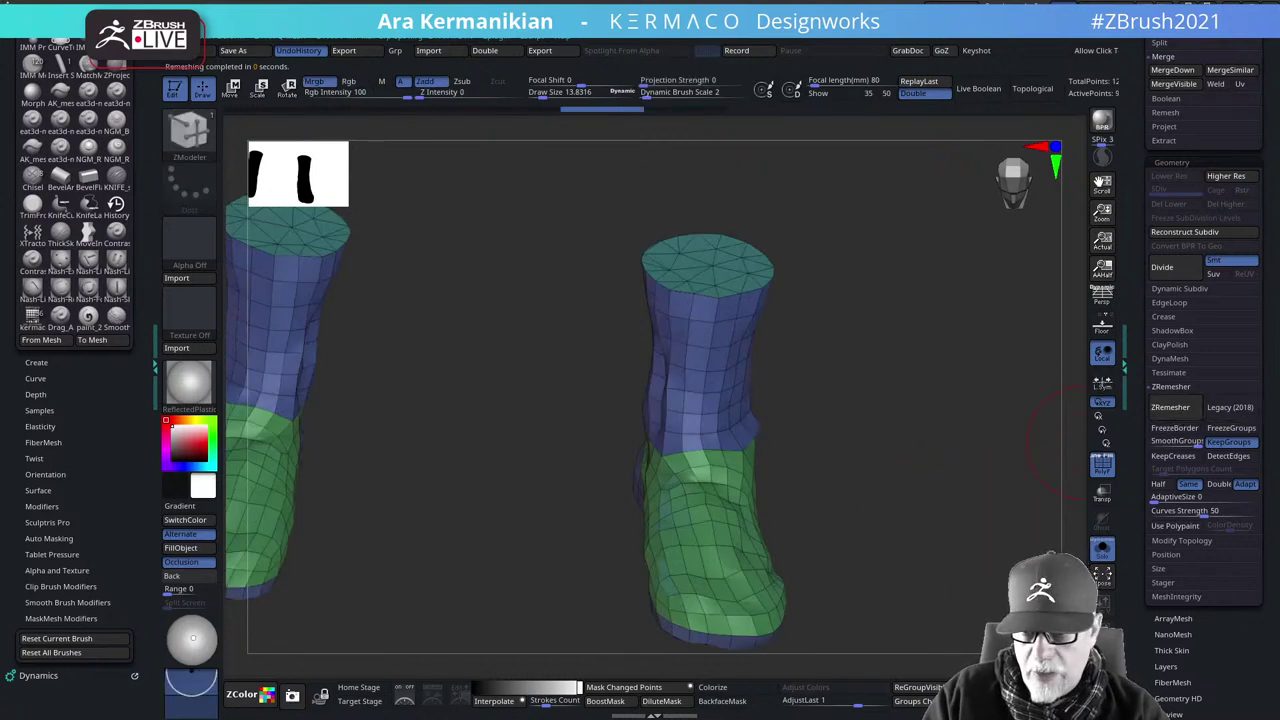
Remesh the boots copy with the Legacy (2018) ZRemesher option and inspect the new topology from several sides
{"action": "left_click", "coordinate": [1226, 410]}
{"action": "left_click", "coordinate": [1160, 418]}
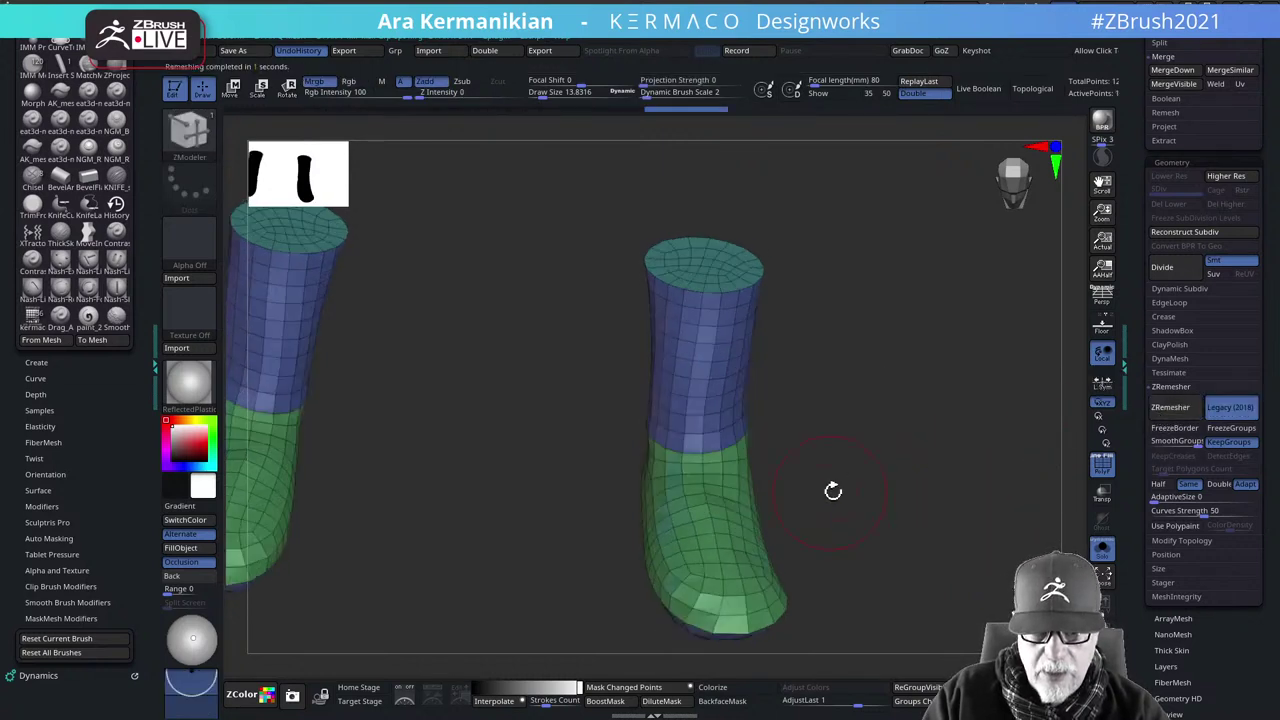
{"action": "mouse_move", "coordinate": [932, 480]}
{"action": "left_mouse_down"}
{"action": "mouse_move", "coordinate": [905, 480]}
{"action": "mouse_move", "coordinate": [905, 500]}
{"action": "mouse_move", "coordinate": [991, 463]}
{"action": "mouse_move", "coordinate": [947, 494]}
{"action": "left_mouse_up"}
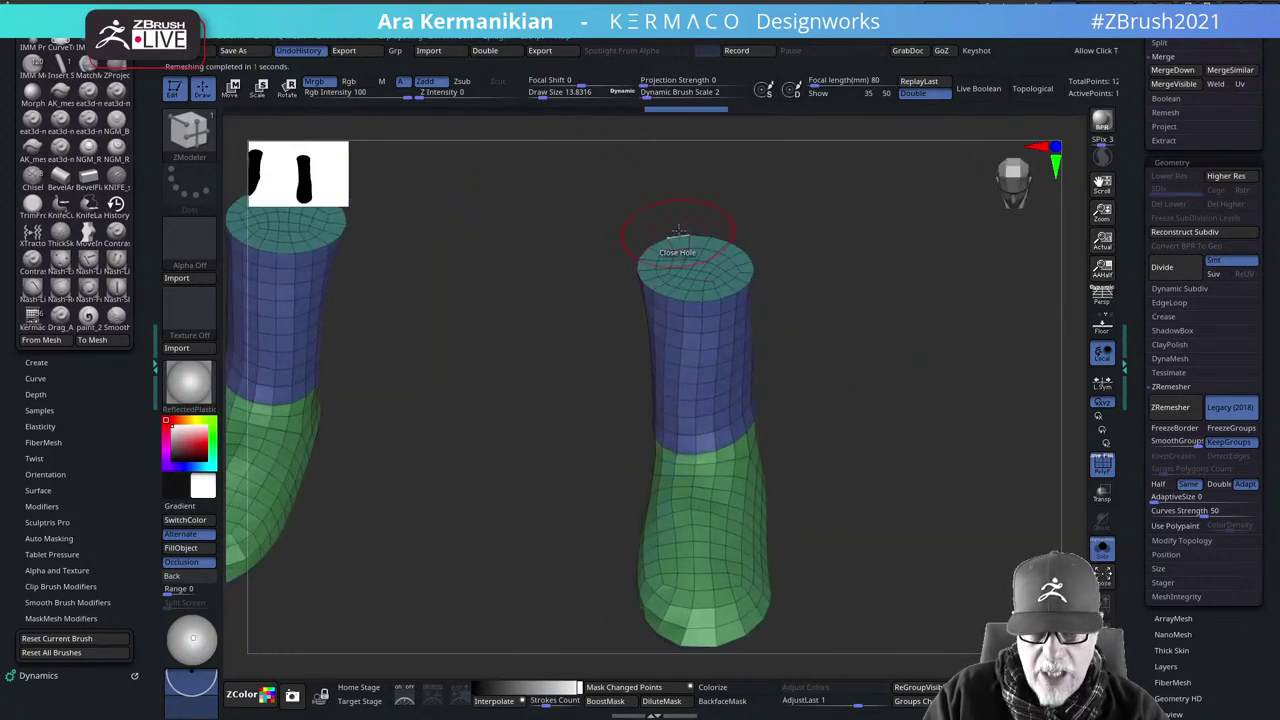
{"action": "left_click_drag", "start_coordinate": [995, 445], "coordinate": [938, 428]}
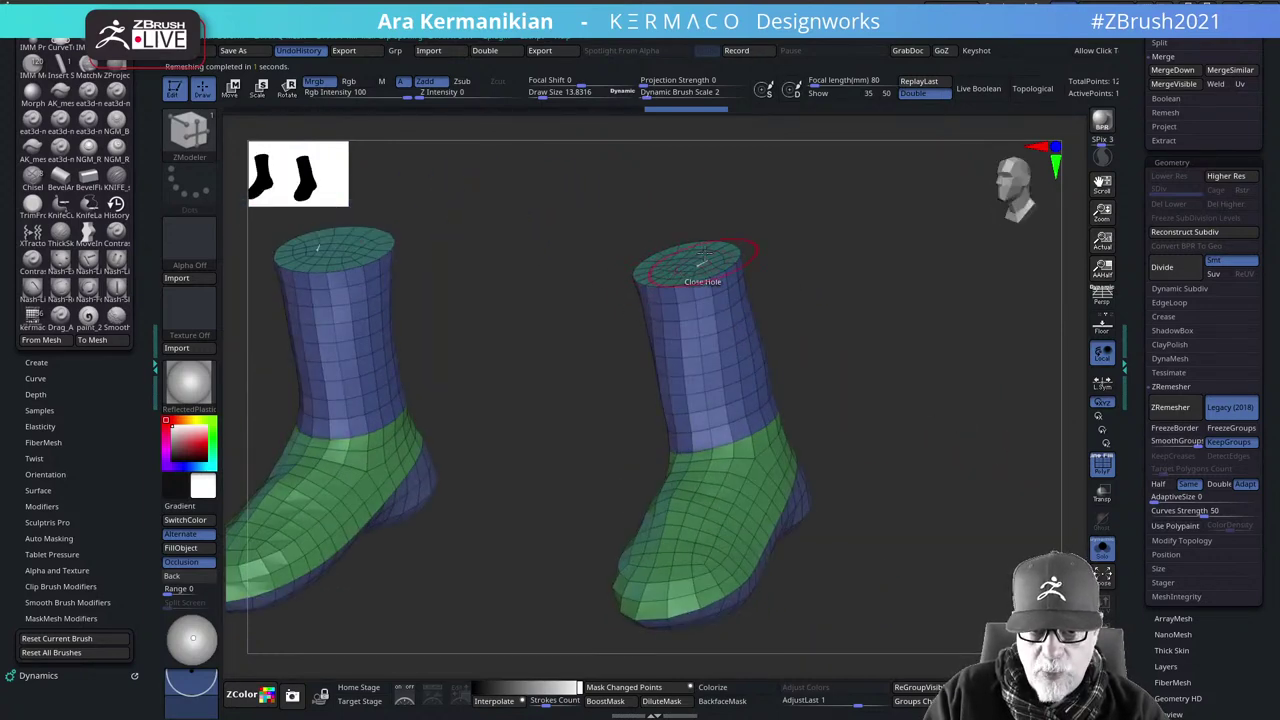
{"action": "left_click_drag", "start_coordinate": [888, 328], "coordinate": [885, 356]}
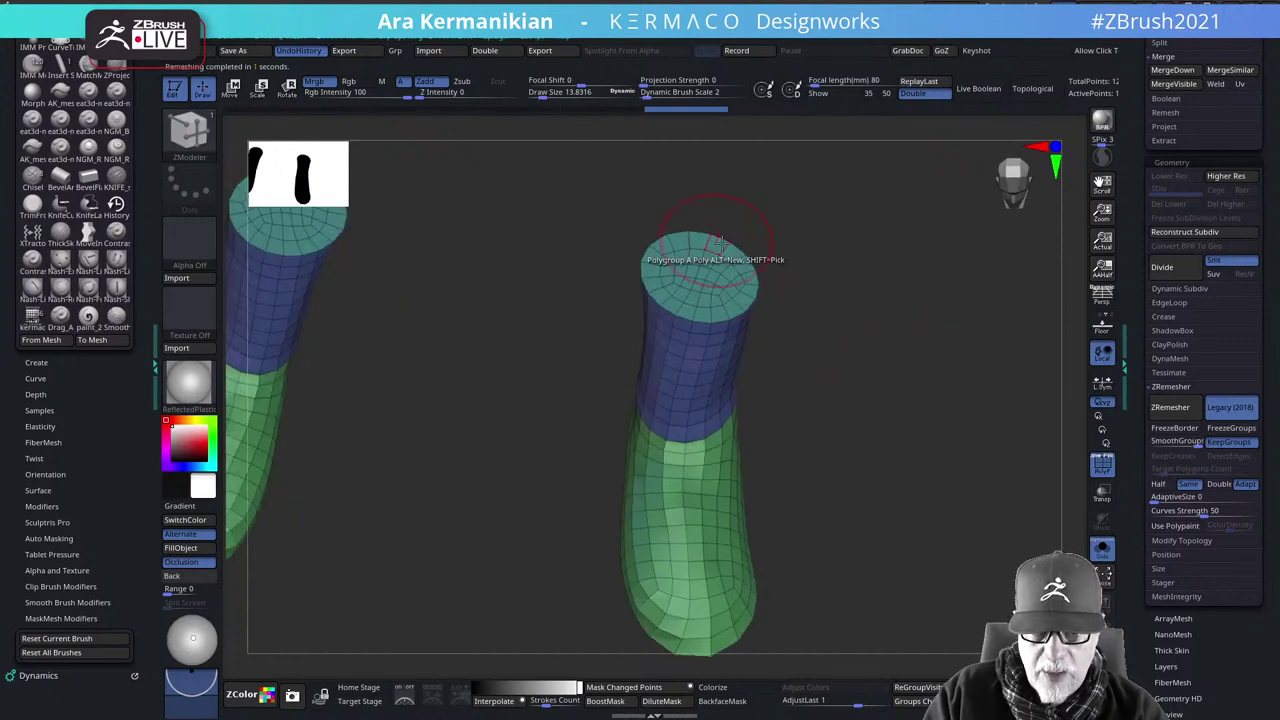
{"action": "left_click_drag", "start_coordinate": [957, 396], "coordinate": [910, 382]}
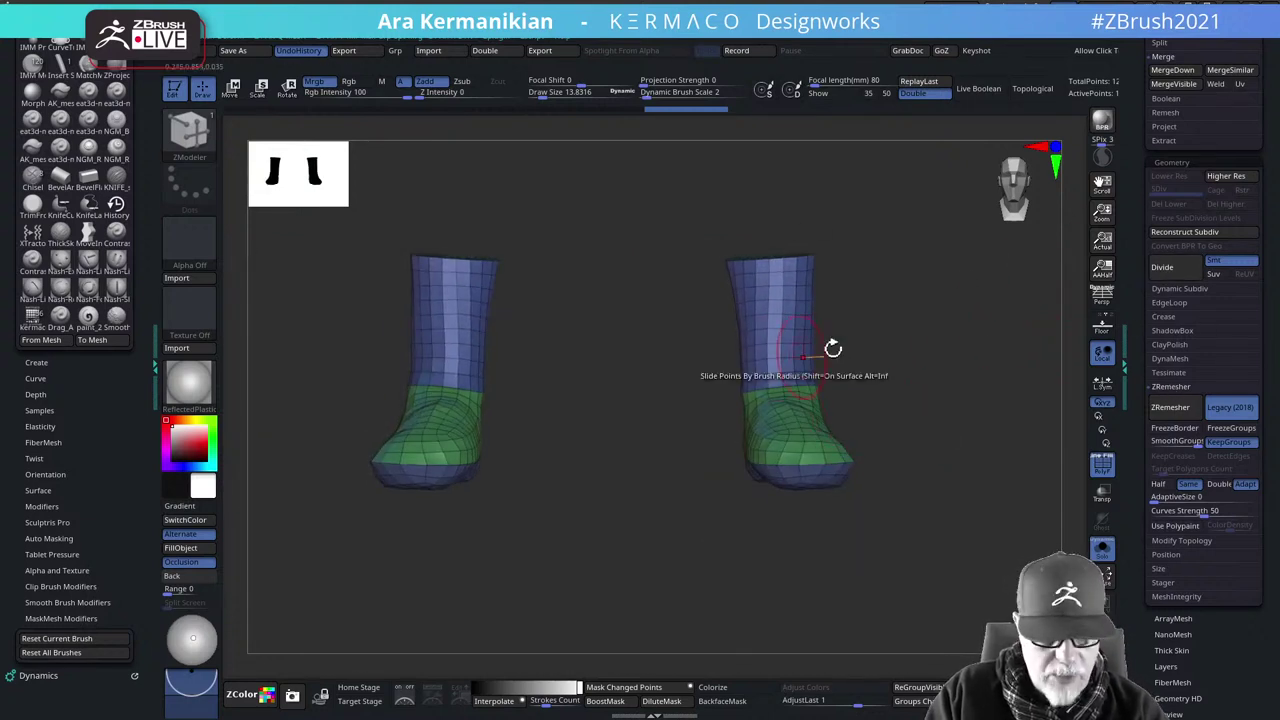
Subdivide the remeshed boots copy up to subdivision level 6
{"action": "left_click", "coordinate": [1171, 268]}
{"action": "left_click", "coordinate": [1175, 266]}
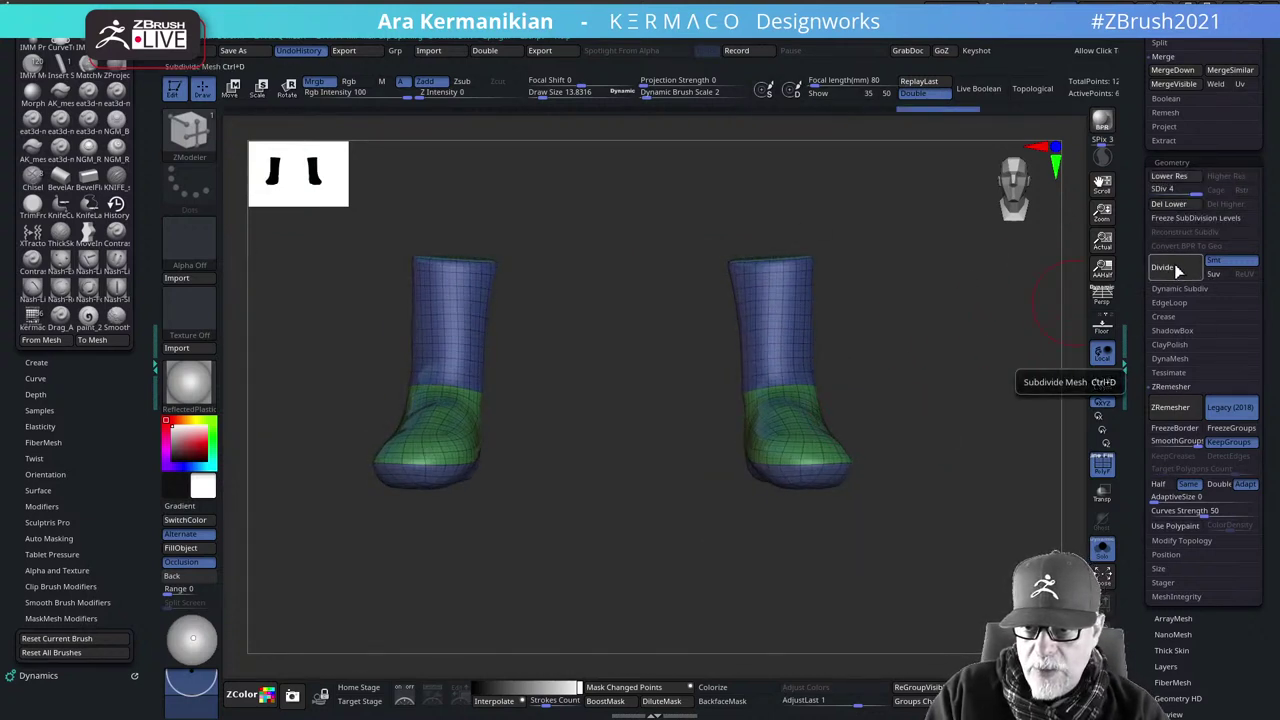
{"action": "left_click", "coordinate": [1178, 268]}
{"action": "left_click_drag", "start_coordinate": [1014, 329], "coordinate": [765, 422]}
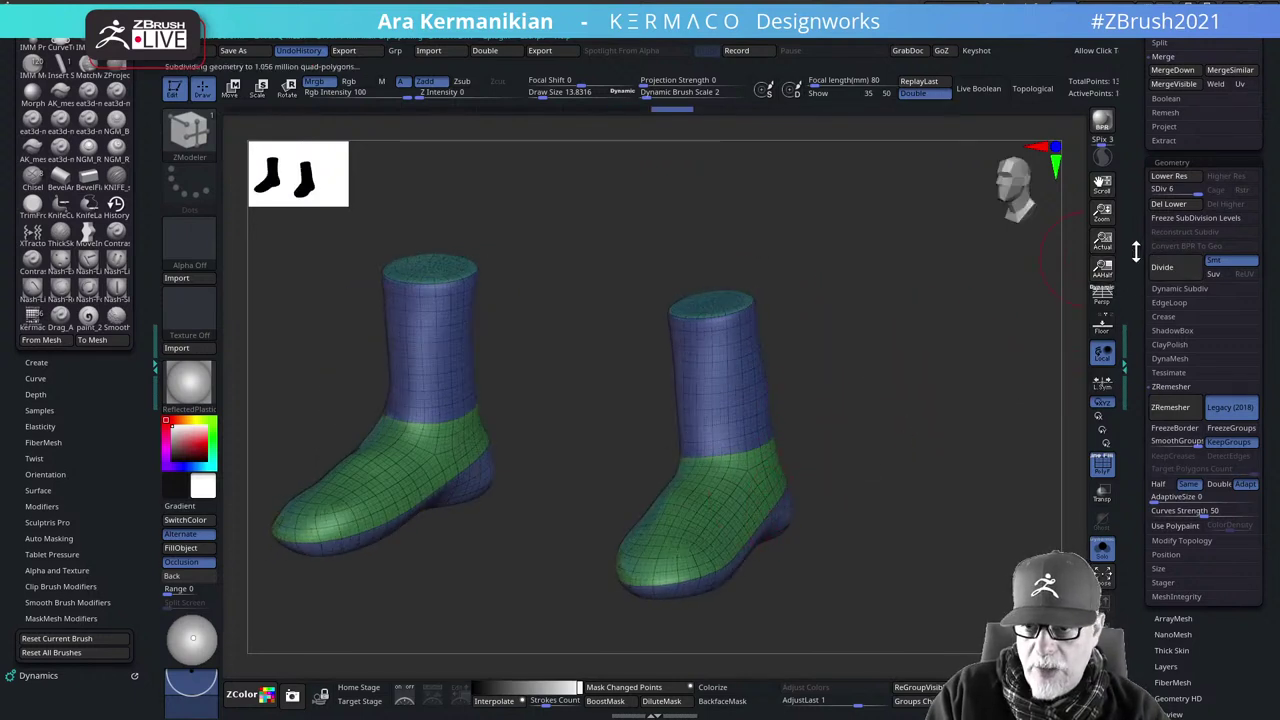
Leave Solo view with only the original boots and the remeshed copy shown, hiding the other subtools
{"action": "left_click_drag", "start_coordinate": [1136, 252], "coordinate": [1147, 327]}
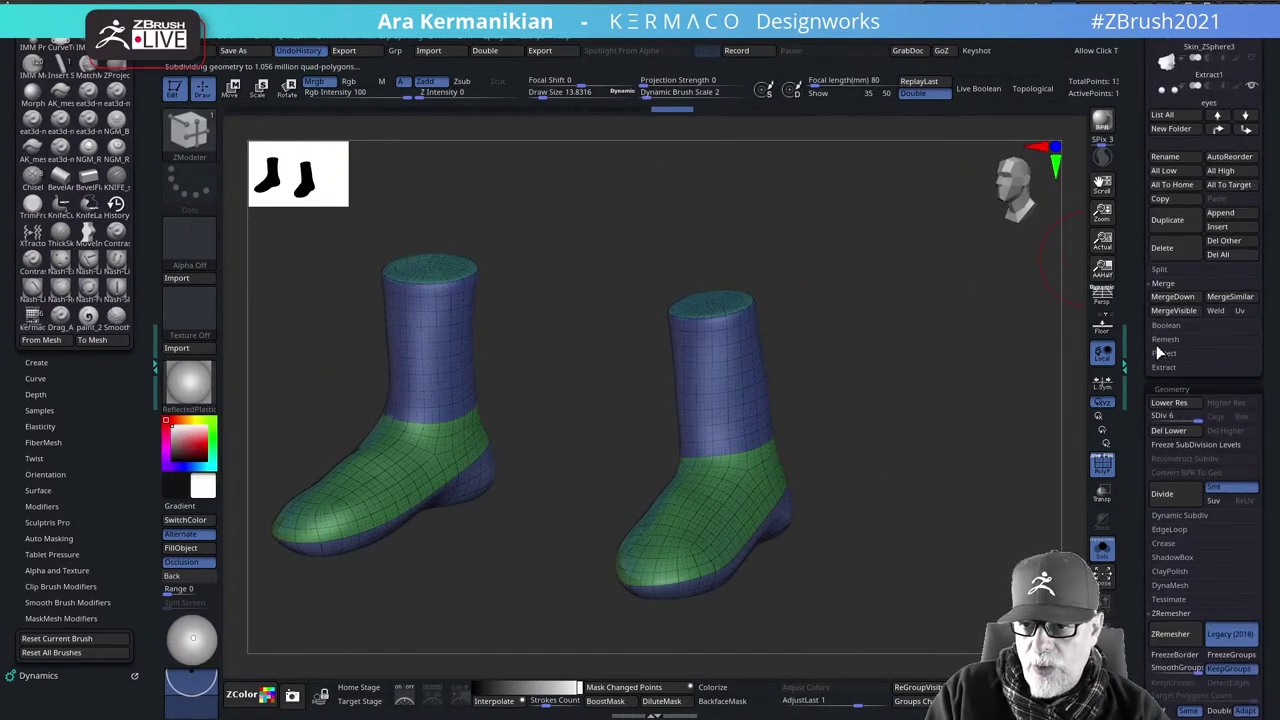
{"action": "left_click_drag", "start_coordinate": [1133, 208], "coordinate": [1140, 505]}
{"action": "mouse_move", "coordinate": [1228, 258]}
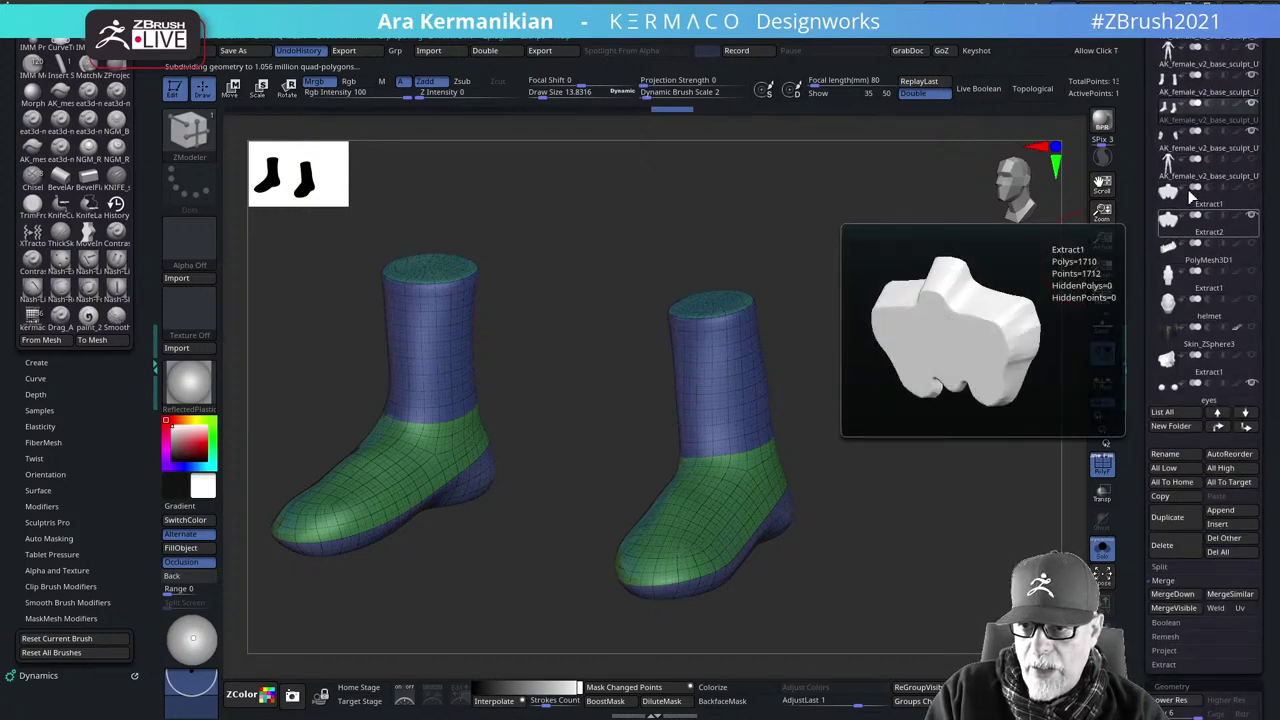
{"action": "mouse_move", "coordinate": [1248, 85]}
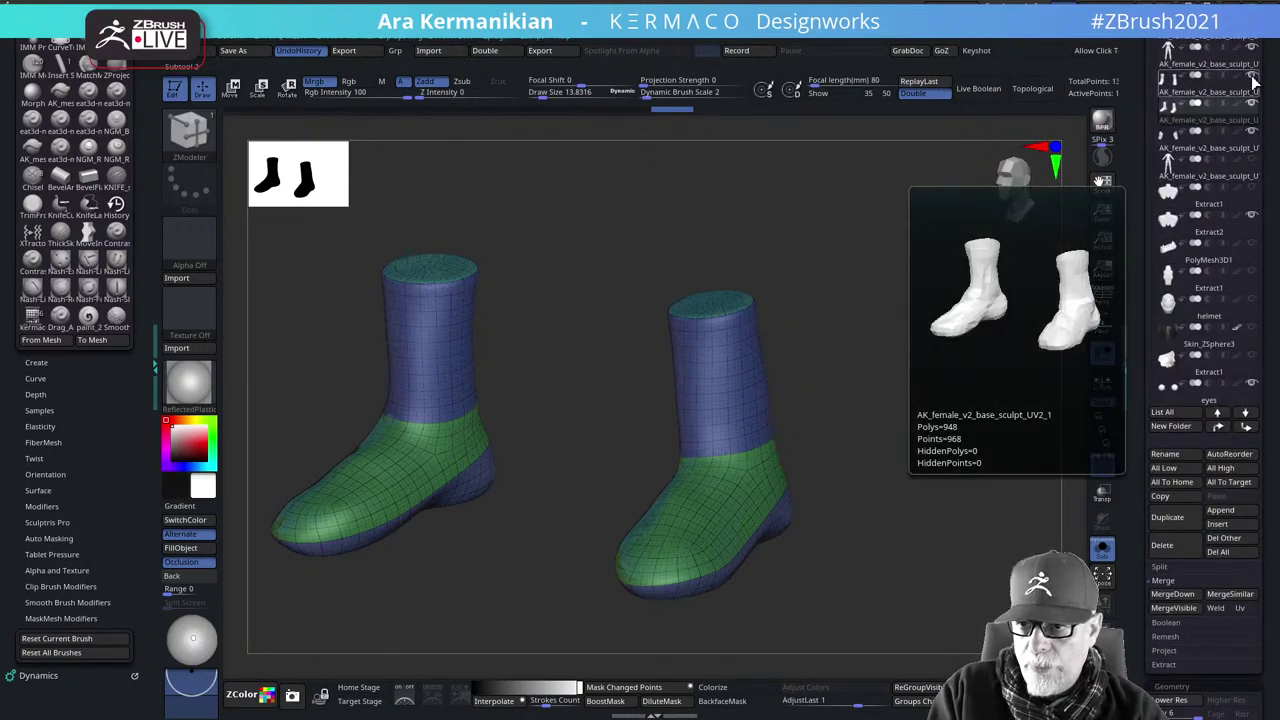
{"action": "left_click", "coordinate": [1252, 105]}
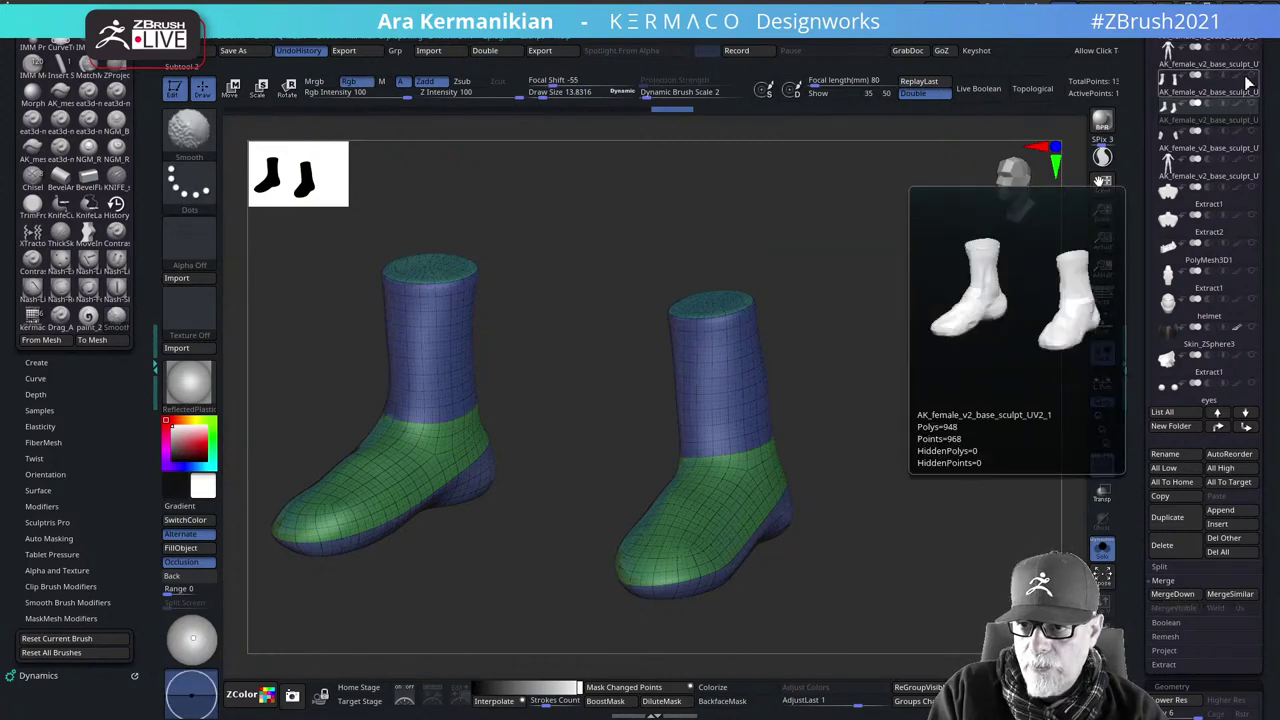
{"action": "left_click", "coordinate": [1251, 78]}
{"action": "left_click_drag", "start_coordinate": [923, 263], "coordinate": [1046, 467]}
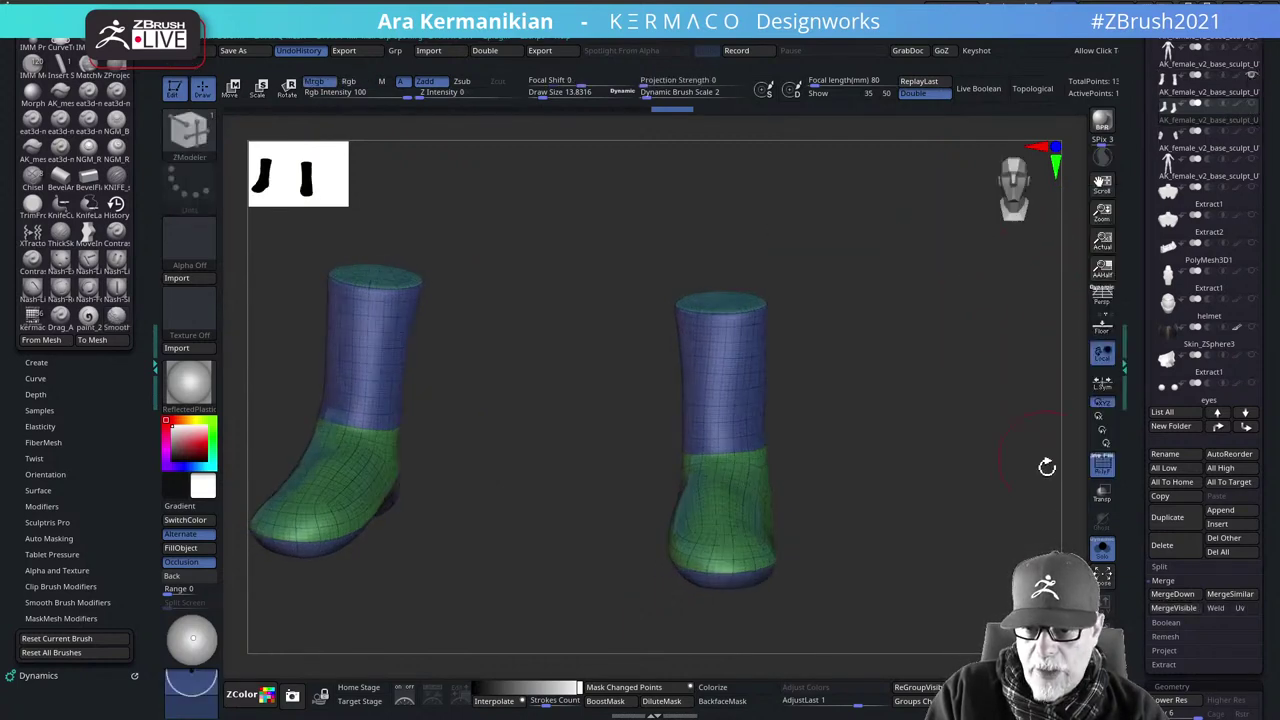
{"action": "left_click", "coordinate": [1104, 551]}
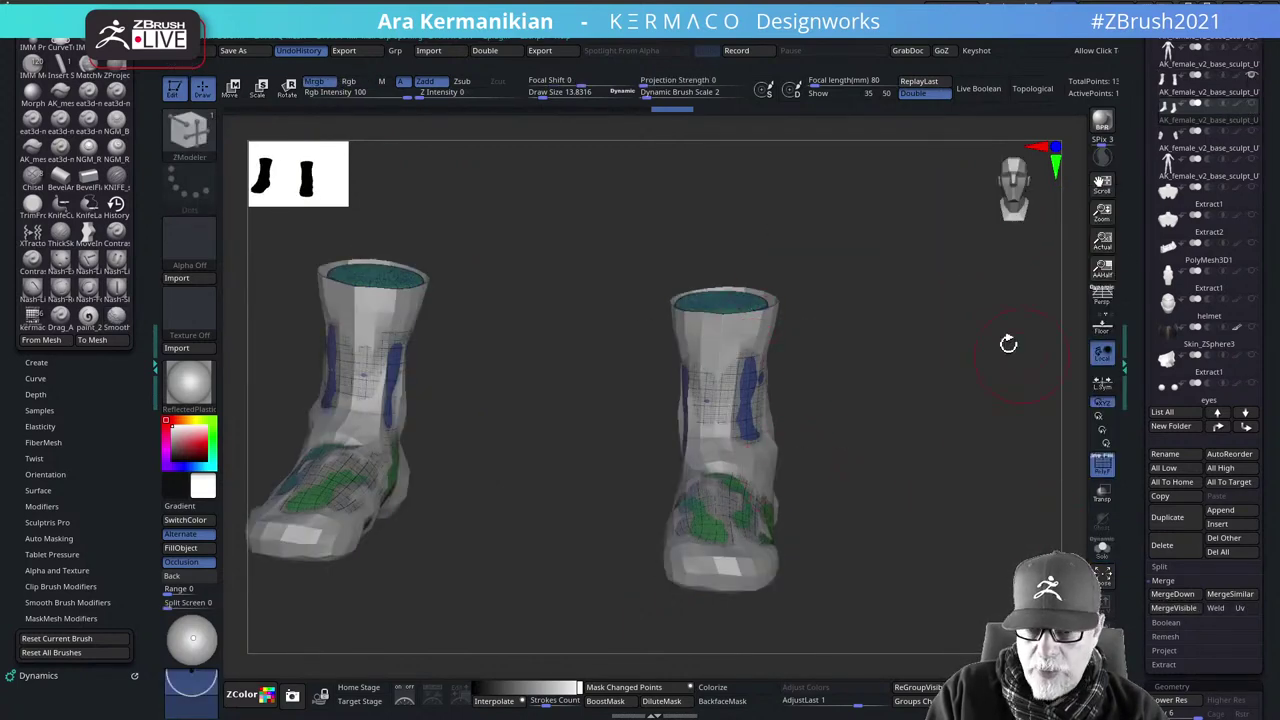
Make the original boots active, raise them to their highest subdivision level, and check their sculpted detail
{"action": "key", "text": "ctrl+m"}
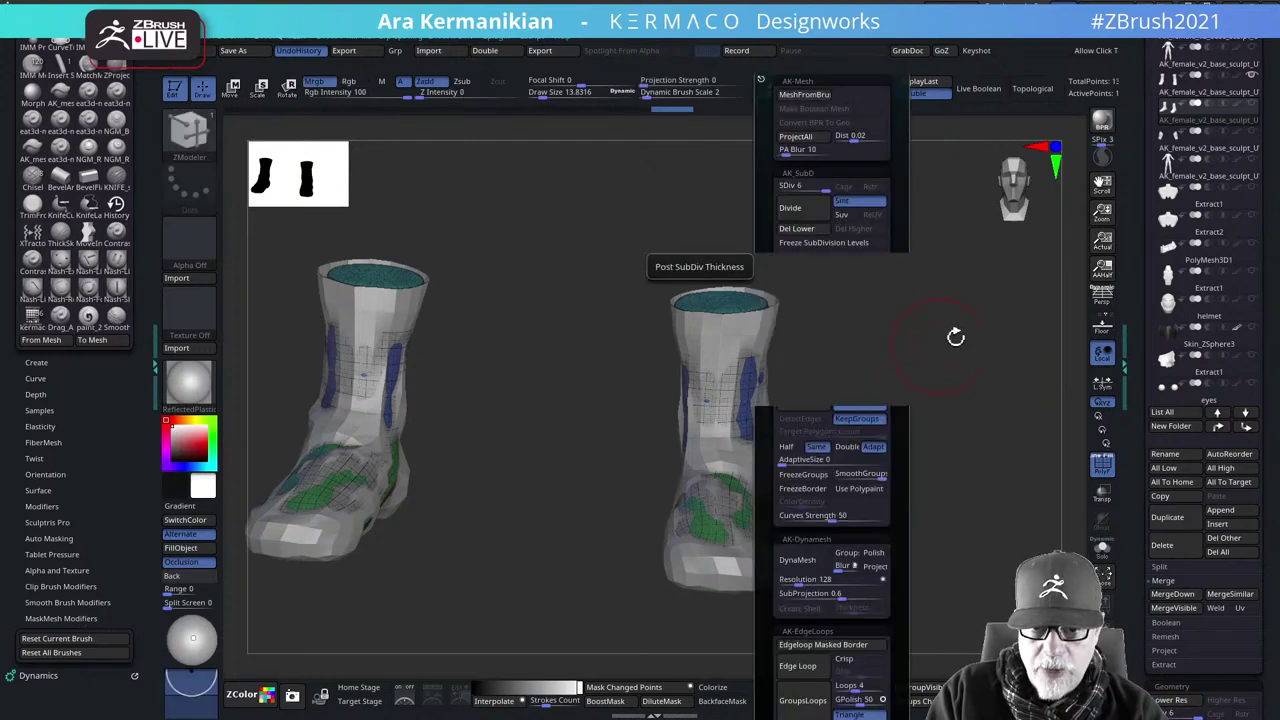
{"action": "left_click", "coordinate": [1194, 89]}
{"action": "key", "text": "ctrl+m"}
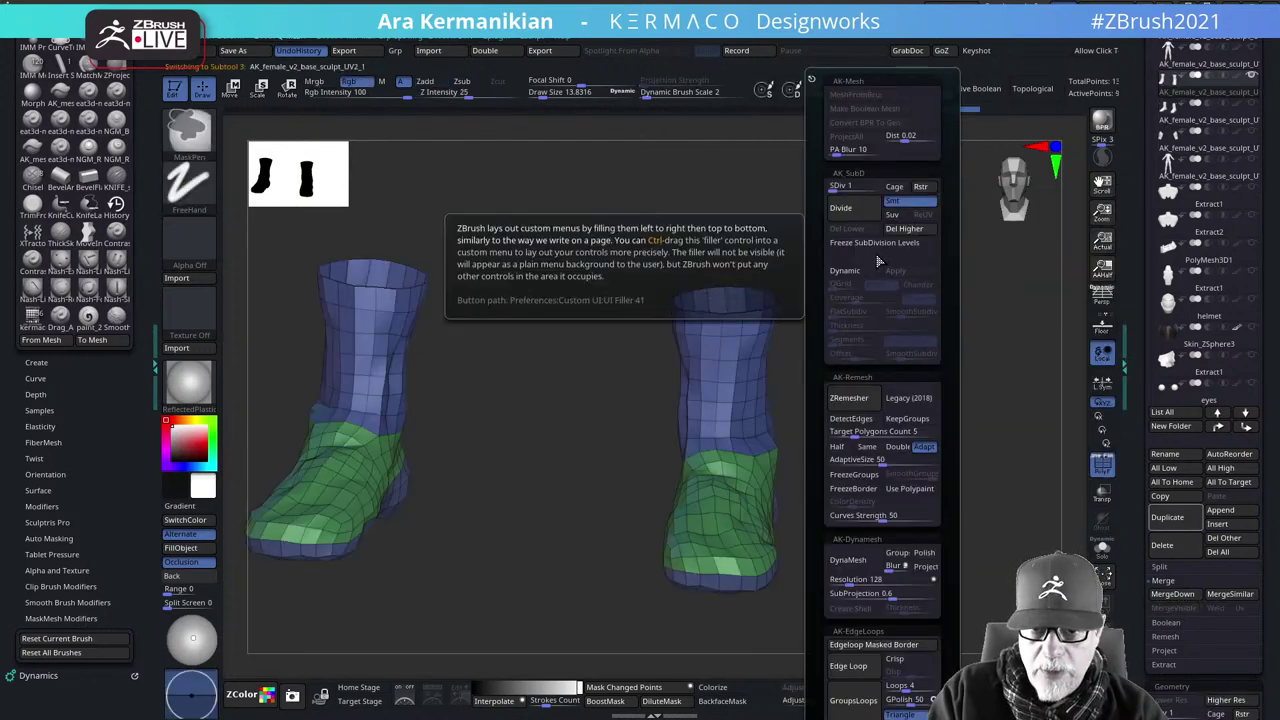
{"action": "left_click_drag", "start_coordinate": [848, 187], "coordinate": [903, 186]}
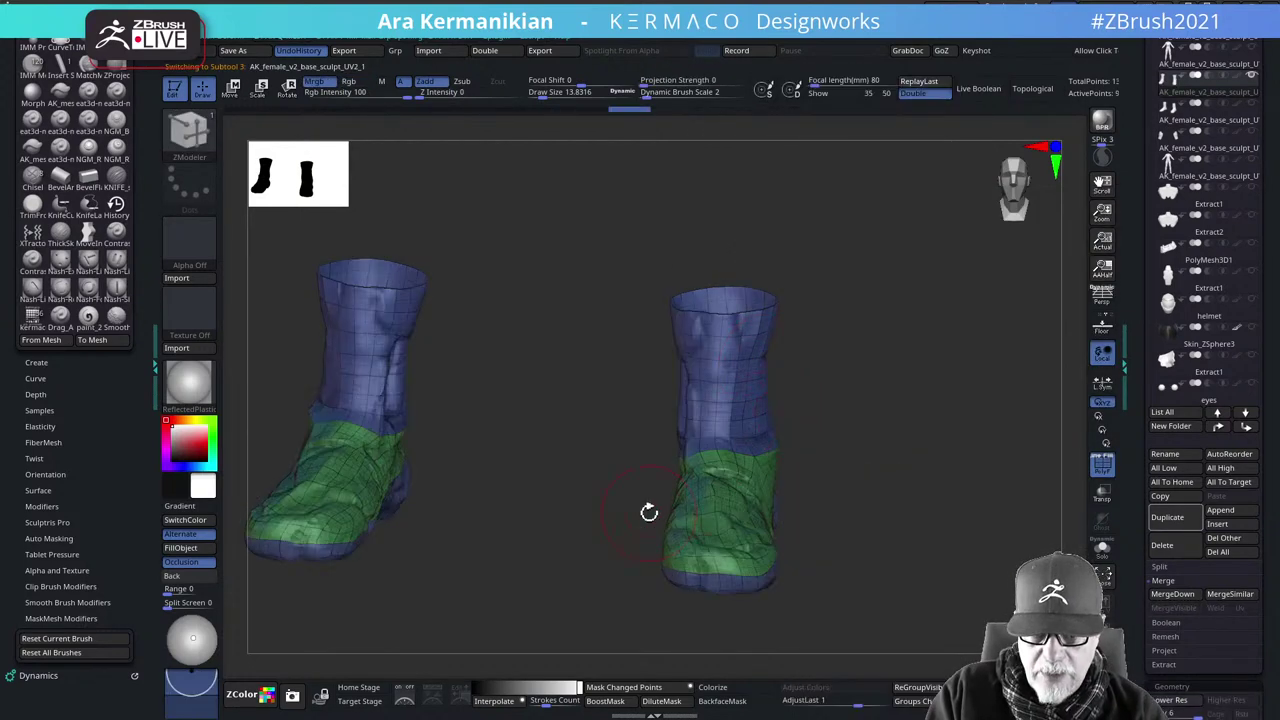
{"action": "mouse_move", "coordinate": [649, 512]}
{"action": "left_mouse_down"}
{"action": "mouse_move", "coordinate": [854, 402]}
{"action": "mouse_move", "coordinate": [876, 436]}
{"action": "mouse_move", "coordinate": [668, 522]}
{"action": "left_mouse_up"}
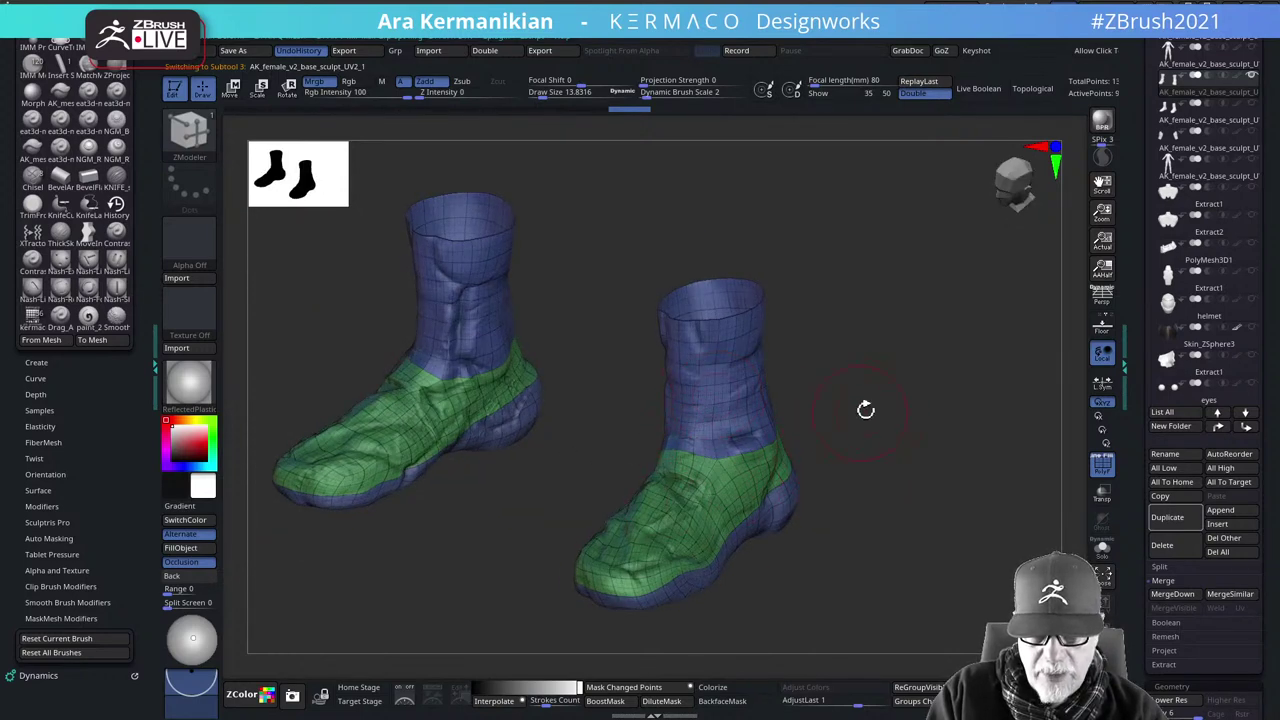
{"action": "left_click_drag", "start_coordinate": [872, 362], "coordinate": [968, 392]}
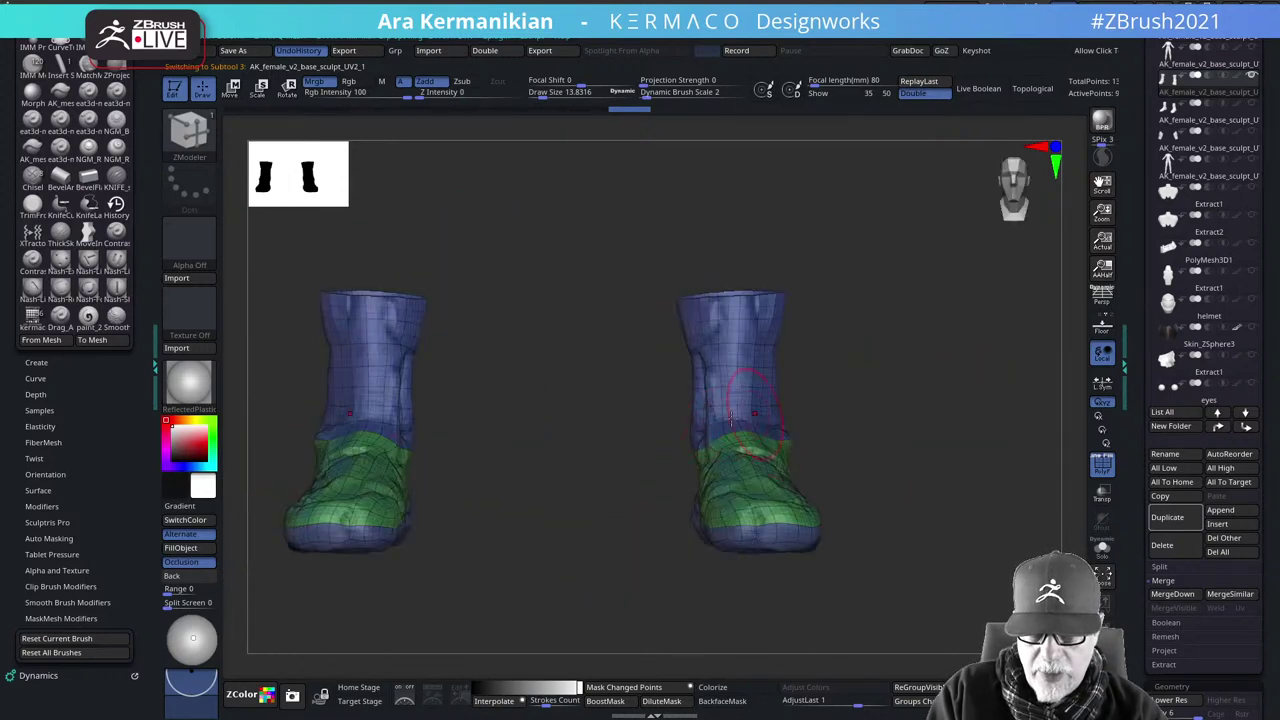
Try to project the original boots' detail onto the remeshed copy with ProjectAll, with transparency turned on
{"action": "left_click", "coordinate": [1256, 105]}
{"action": "left_click_drag", "start_coordinate": [948, 333], "coordinate": [906, 443]}
{"action": "left_click", "coordinate": [1100, 494]}
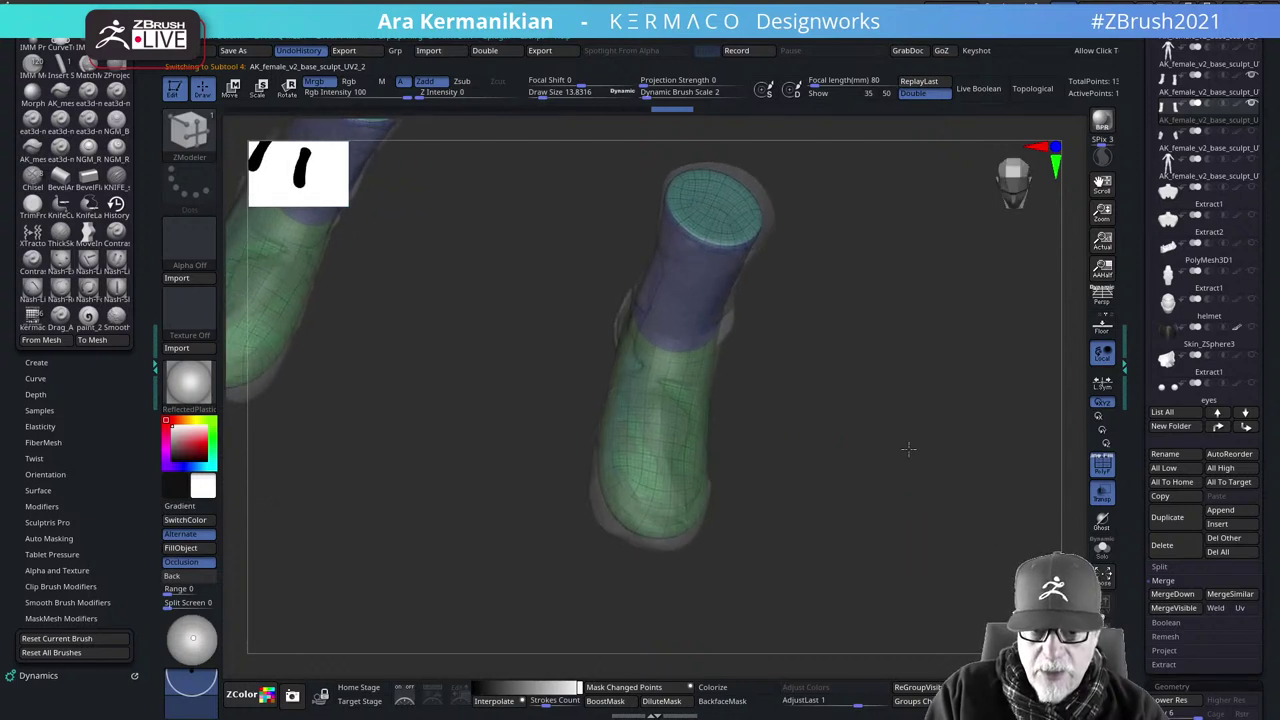
{"action": "left_click", "coordinate": [1168, 650]}
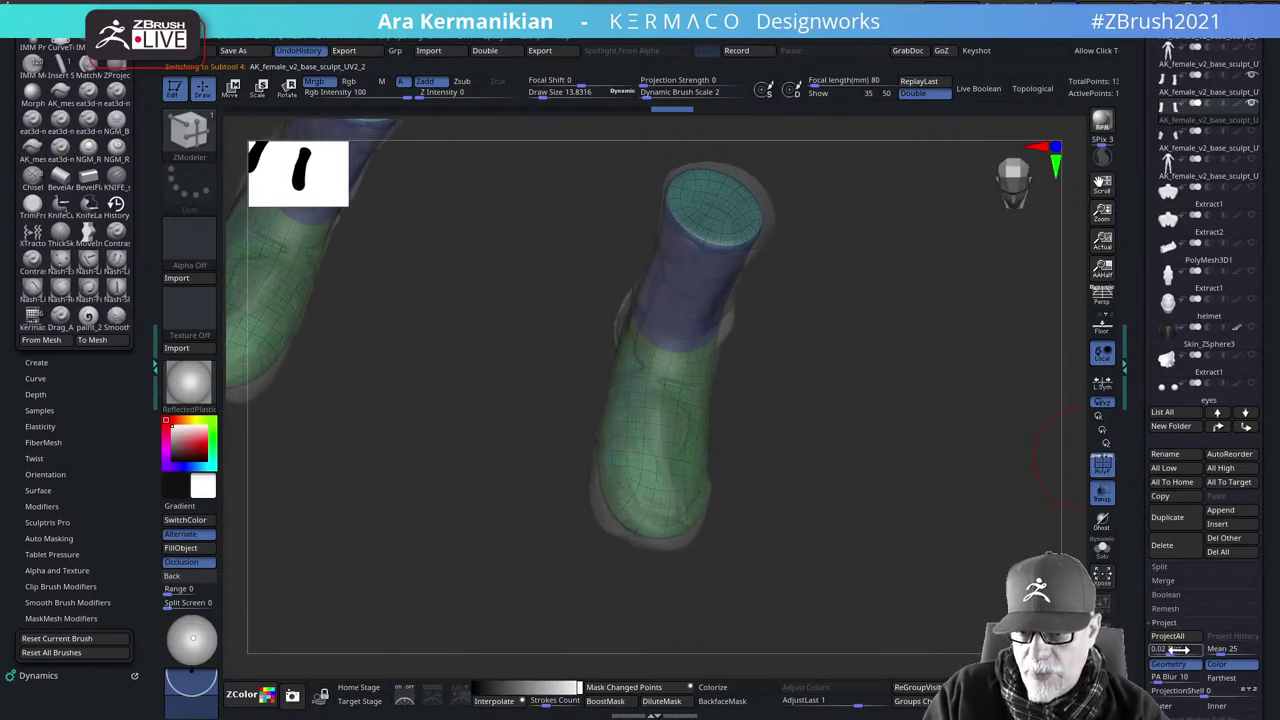
{"action": "left_click", "coordinate": [1175, 640]}
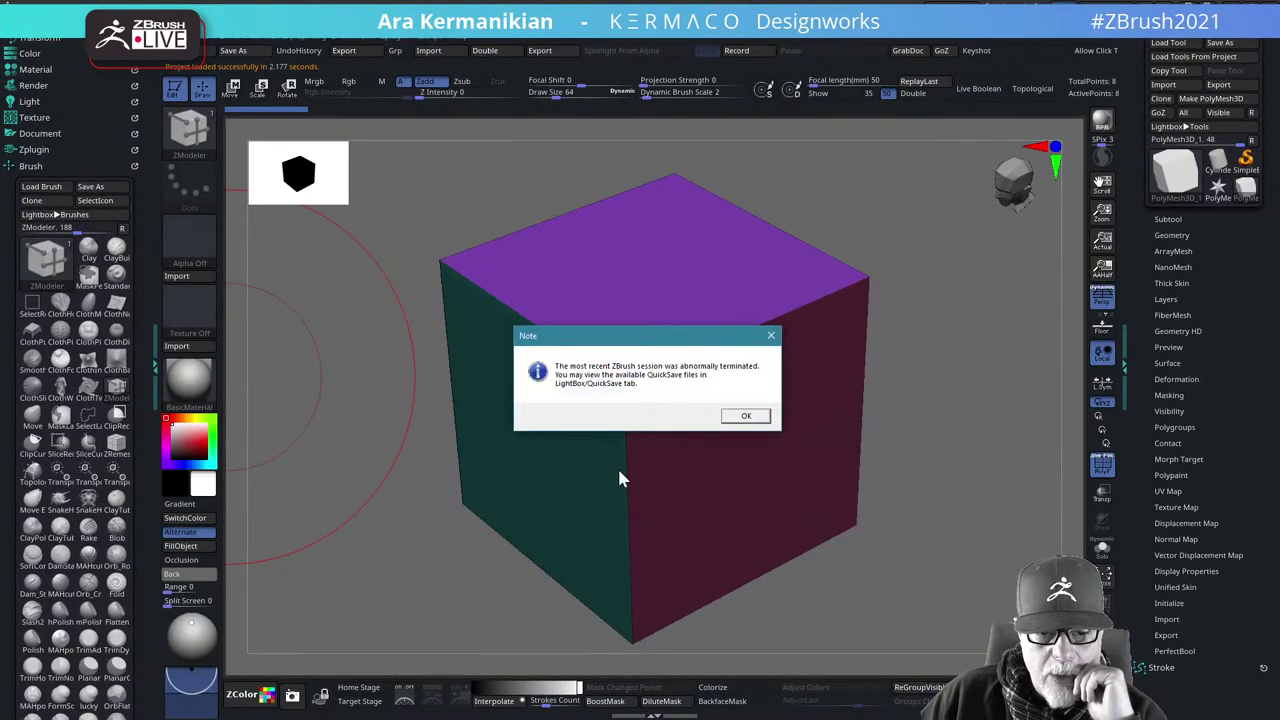
Open the QS_3255_UH.zpr QuickSave without saving the changes to the current project
{"action": "left_click", "coordinate": [746, 415]}
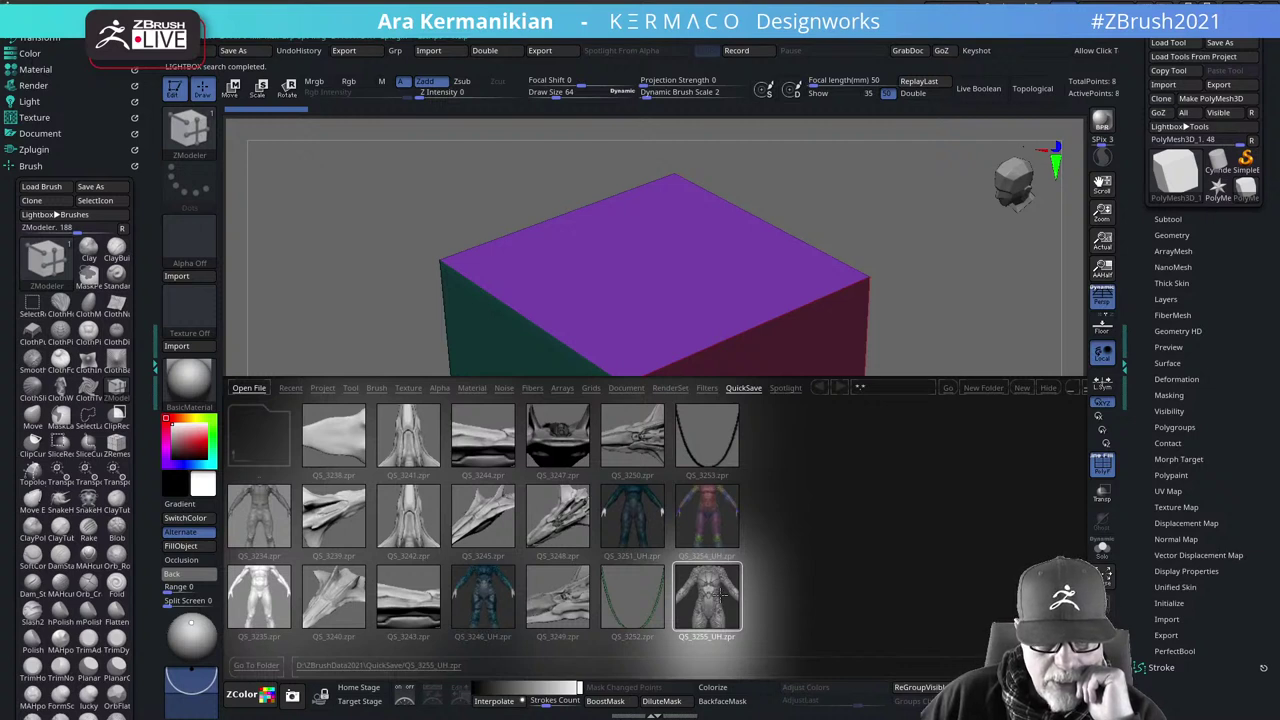
{"action": "double_click", "coordinate": [722, 597]}
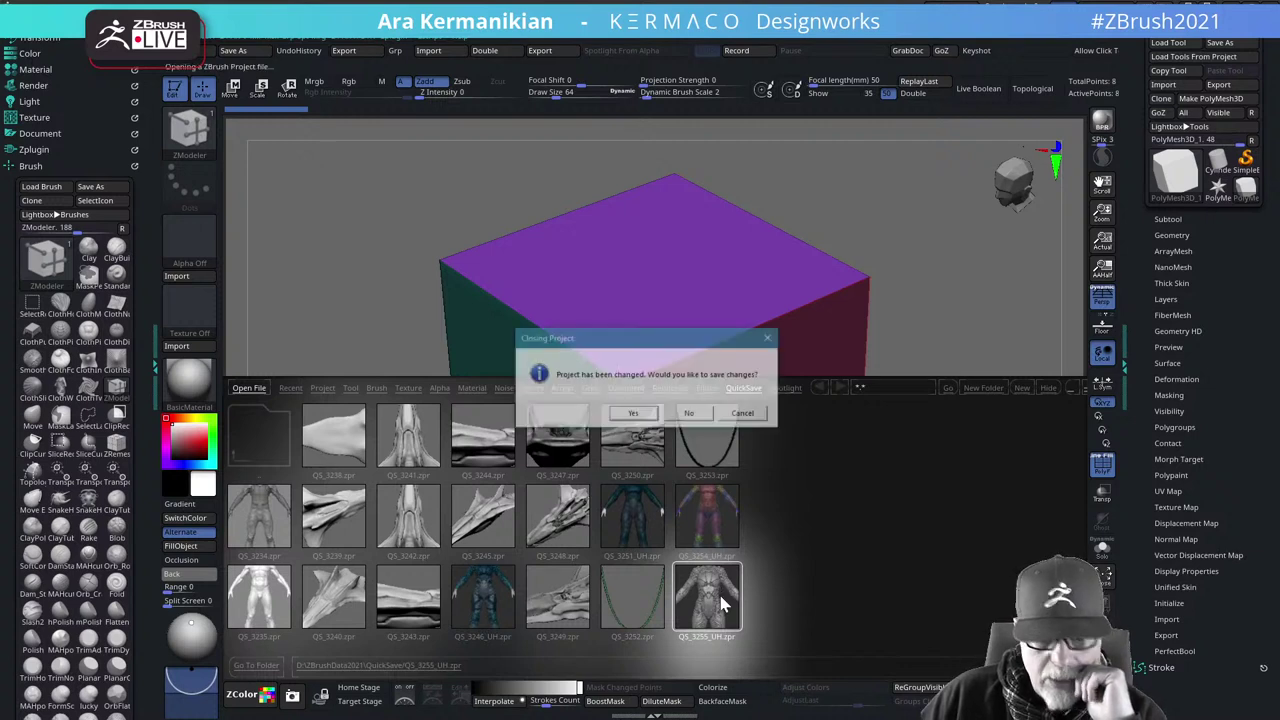
{"action": "left_click", "coordinate": [689, 409]}
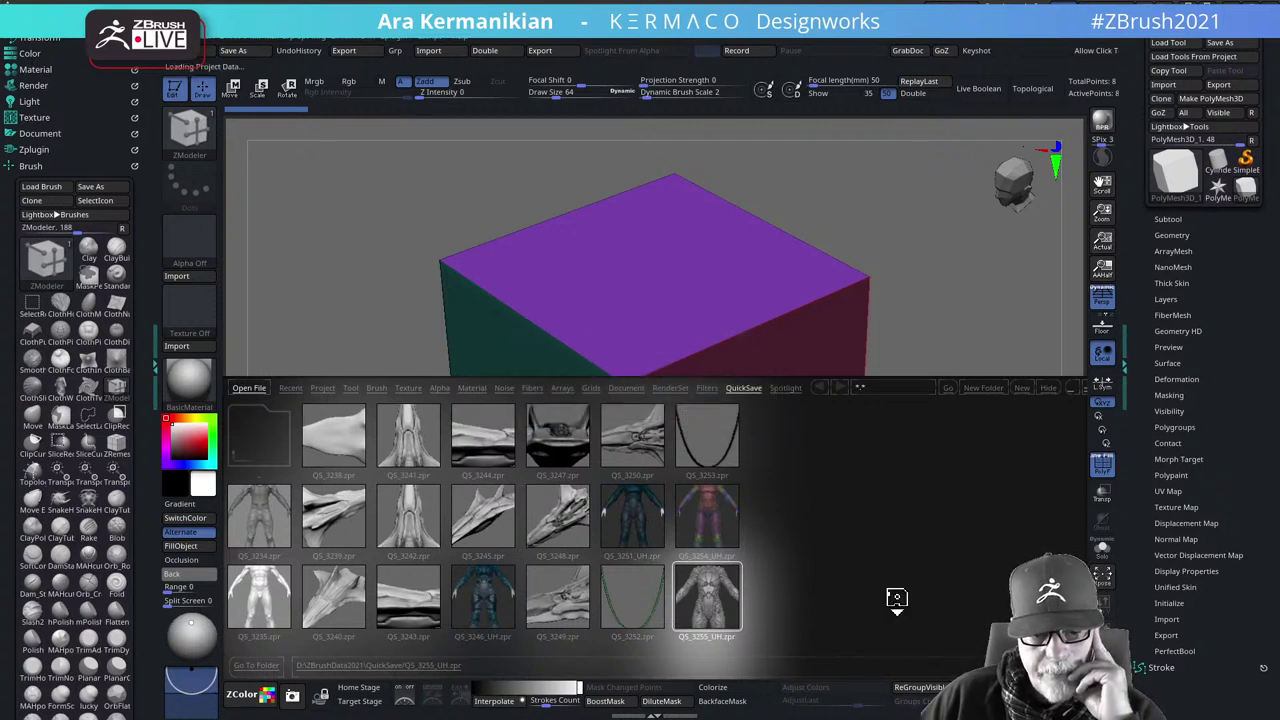
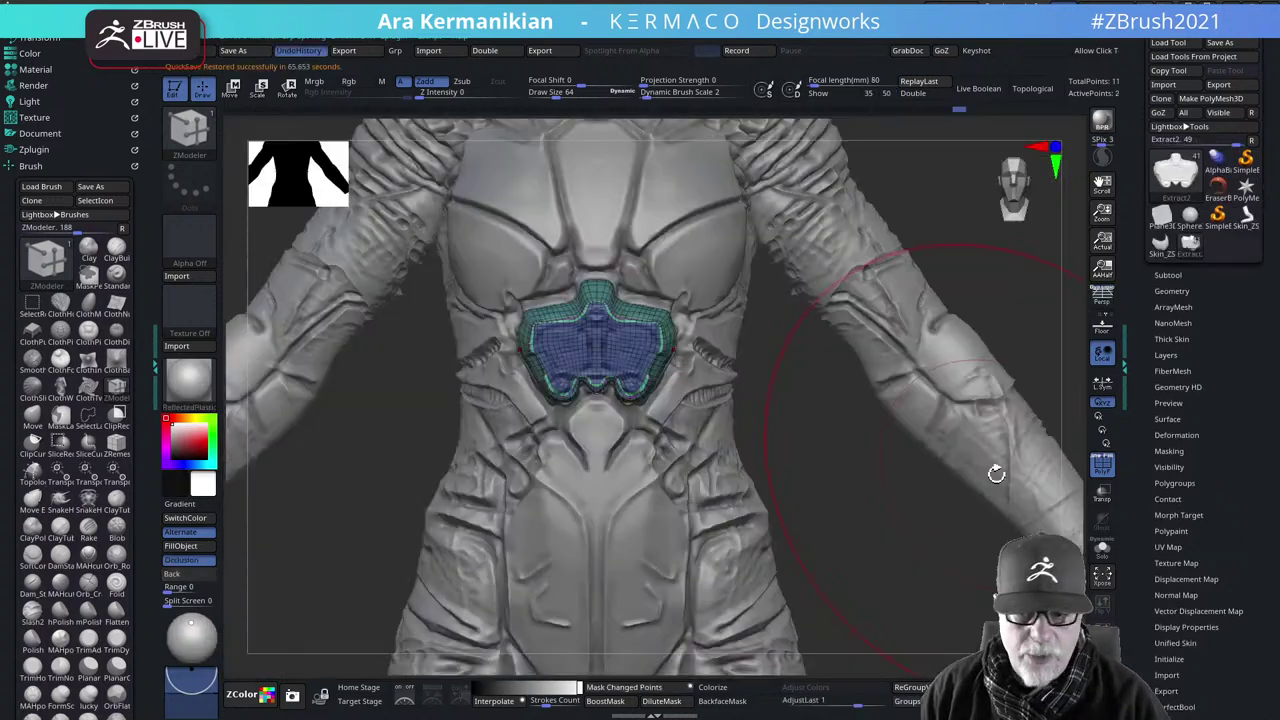
Reduce the draw size to about 11 and look over the recovered character's legs and boots from the front and side
{"action": "key", "text": "s"}
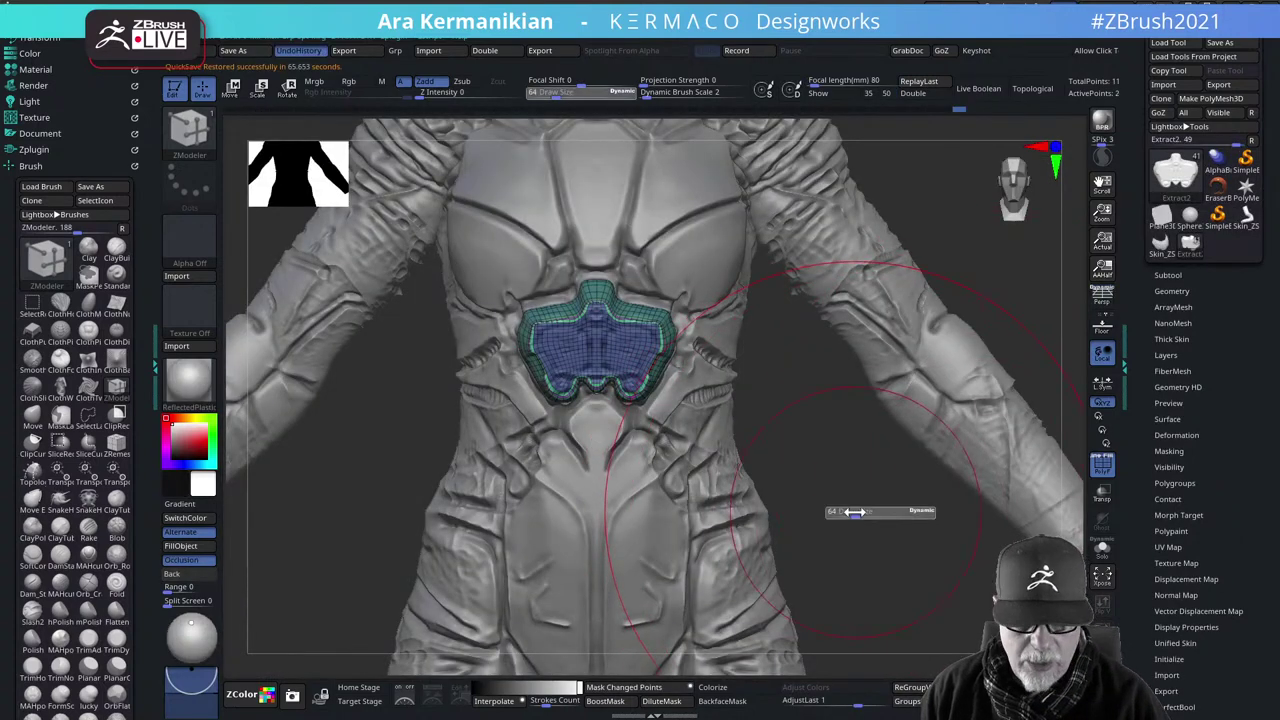
{"action": "mouse_move", "coordinate": [851, 526]}
{"action": "left_mouse_down", "text": "alt"}
{"action": "mouse_move", "coordinate": [860, 555]}
{"action": "mouse_move", "coordinate": [837, 494]}
{"action": "mouse_move", "coordinate": [907, 336]}
{"action": "left_mouse_up", "text": "alt"}
{"action": "left_click_drag", "start_coordinate": [966, 497], "coordinate": [880, 371], "text": "alt"}
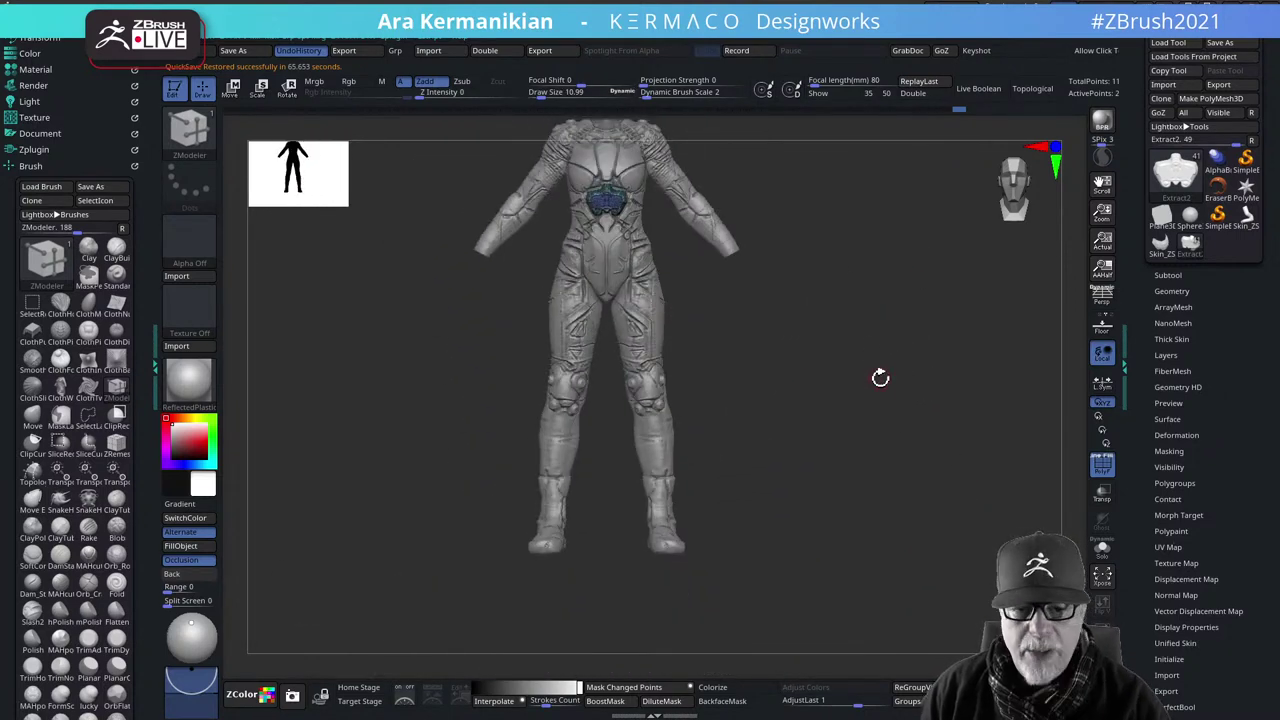
{"action": "left_click_drag", "start_coordinate": [923, 408], "coordinate": [884, 358]}
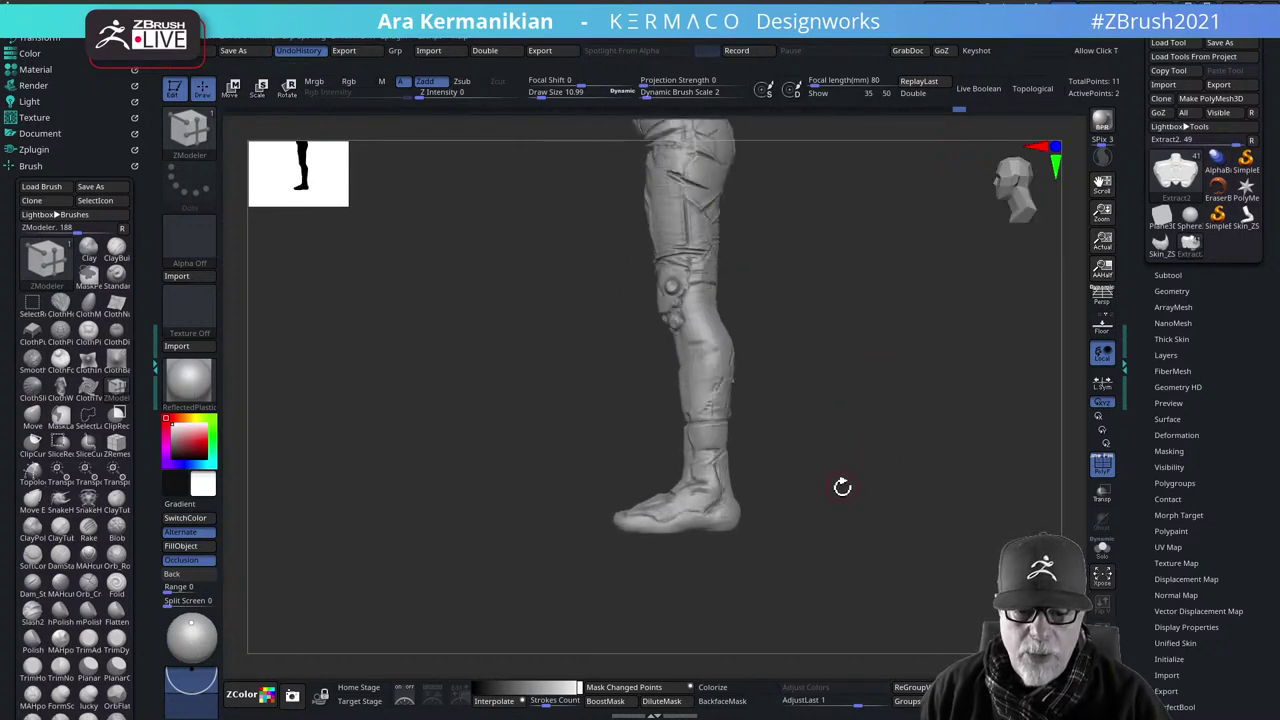
{"action": "left_click_drag", "start_coordinate": [842, 487], "coordinate": [946, 480]}
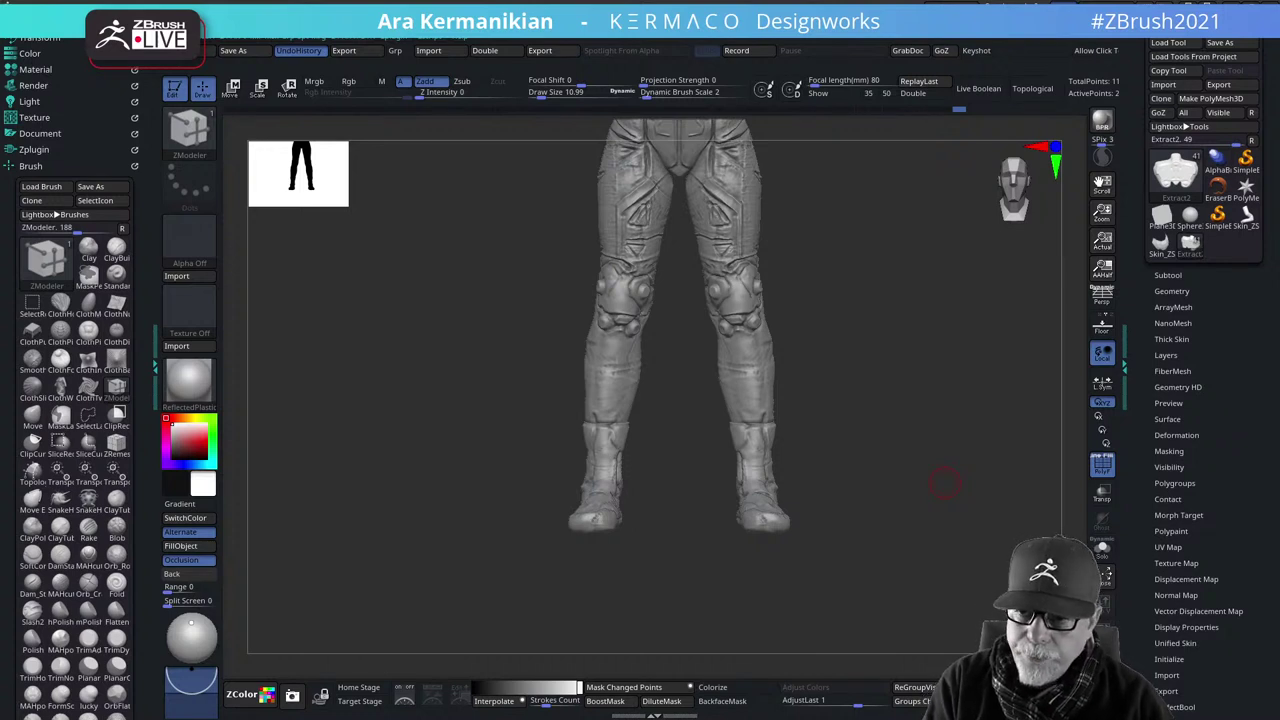
Switch to the PolyMesh3D star tool and try to add a primitive with the InsertPolyMesh3D macro
{"action": "left_click", "coordinate": [1245, 190]}
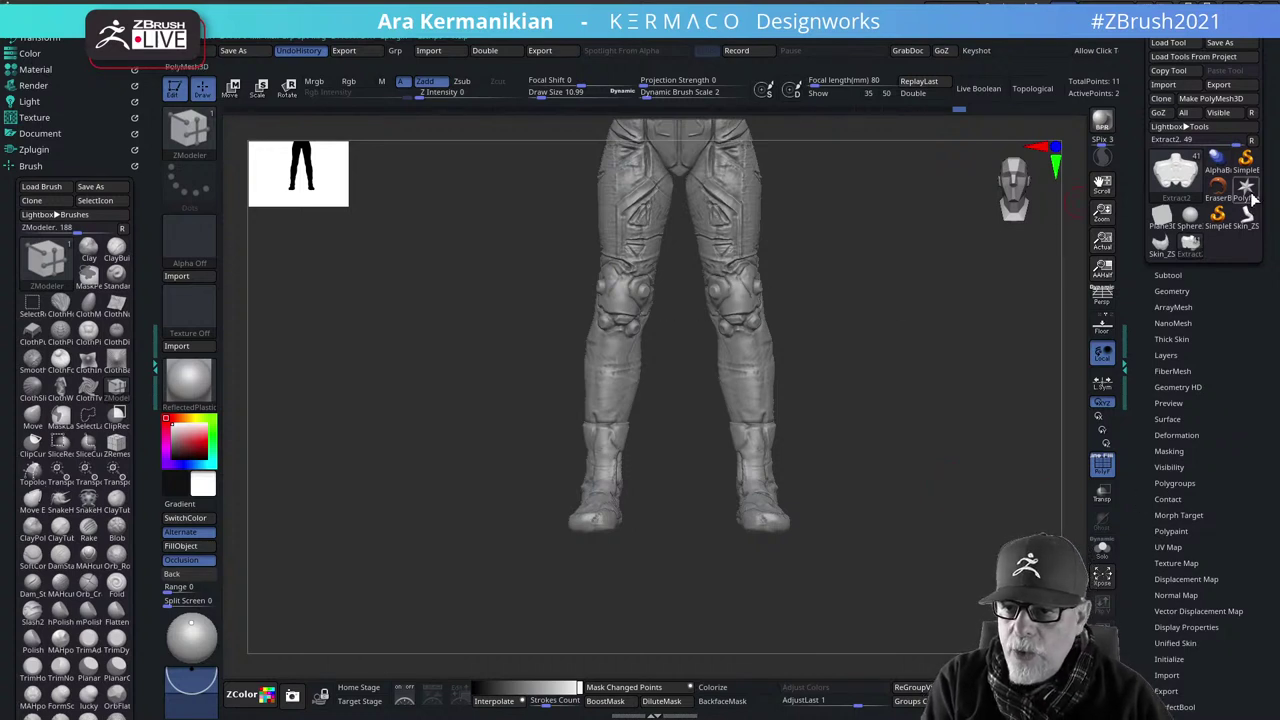
{"action": "left_click_drag", "start_coordinate": [940, 385], "coordinate": [887, 538], "text": "alt"}
{"action": "left_click_drag", "start_coordinate": [887, 538], "coordinate": [918, 540]}
{"action": "left_click_drag", "start_coordinate": [938, 497], "coordinate": [1000, 258], "text": "shift"}
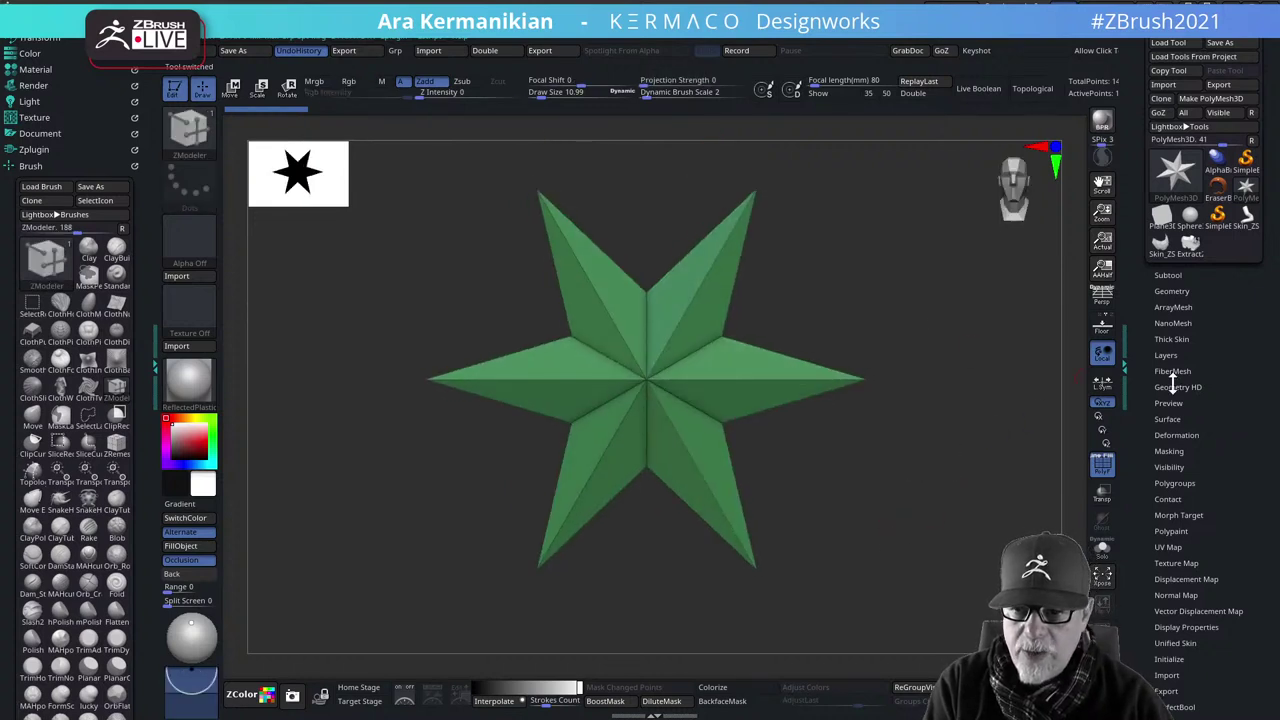
{"action": "key", "text": "ctrl+q"}
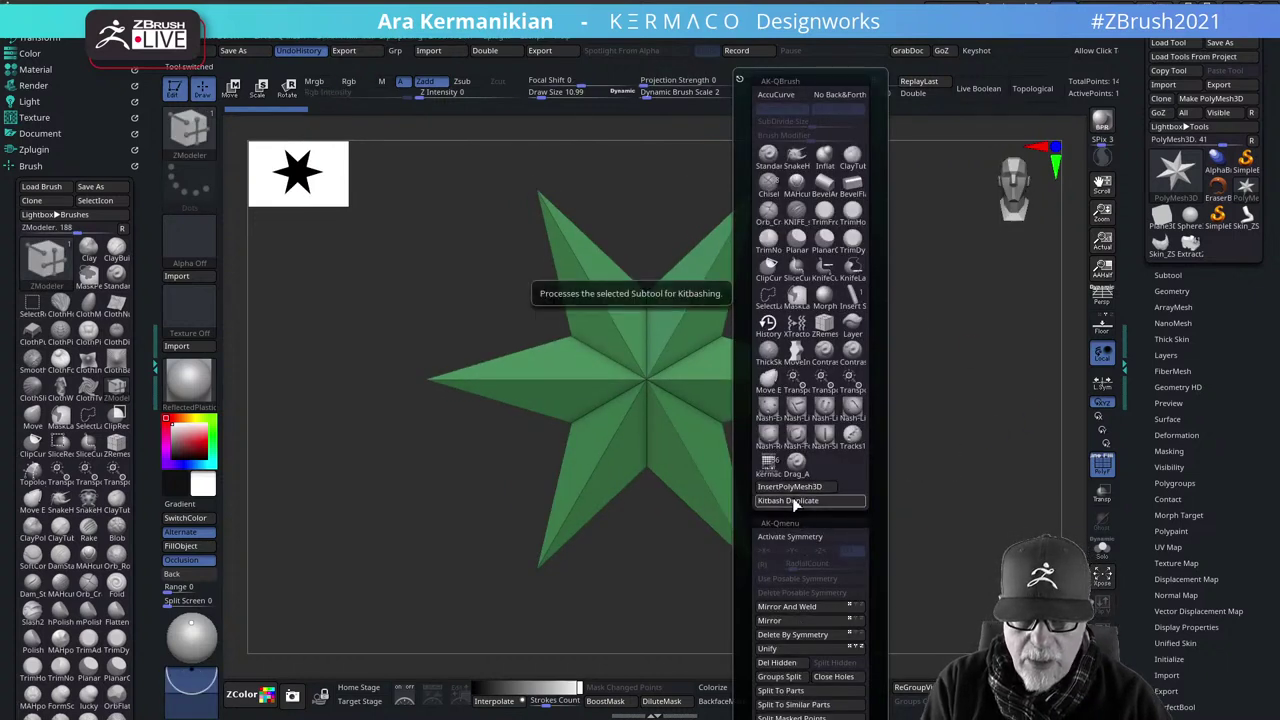
{"action": "left_click", "coordinate": [790, 487]}
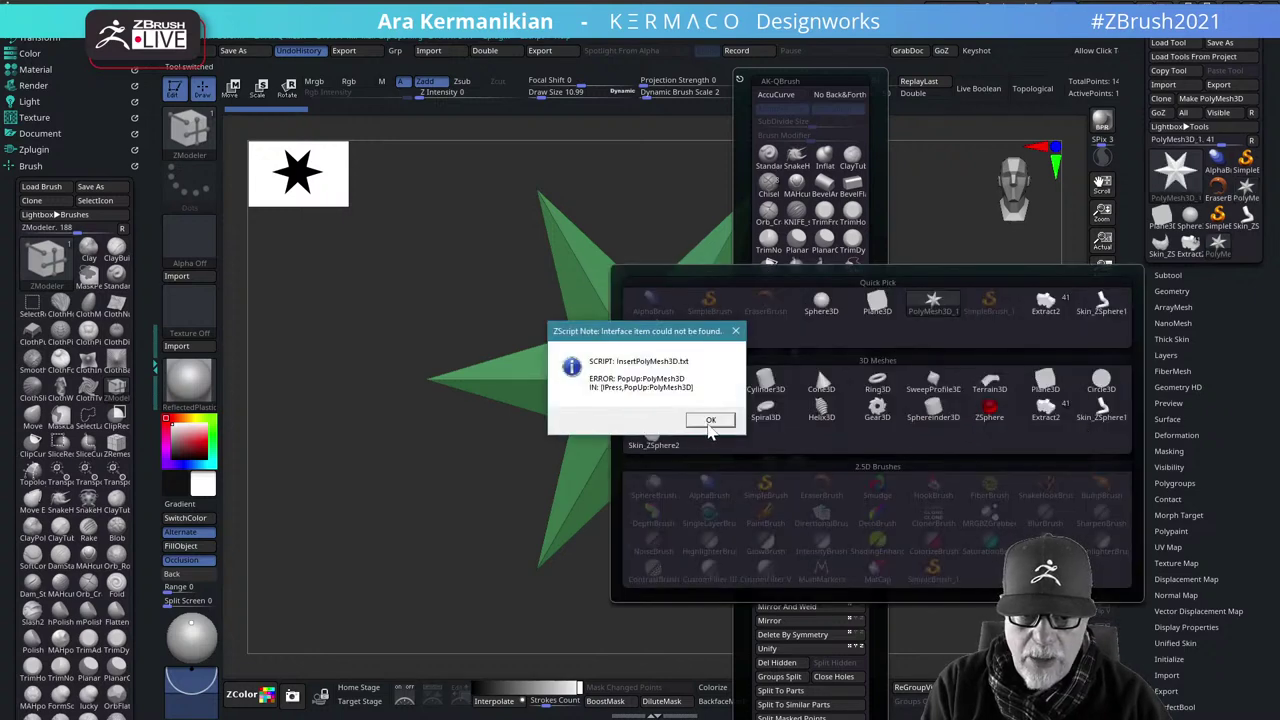
{"action": "left_click", "coordinate": [710, 421]}
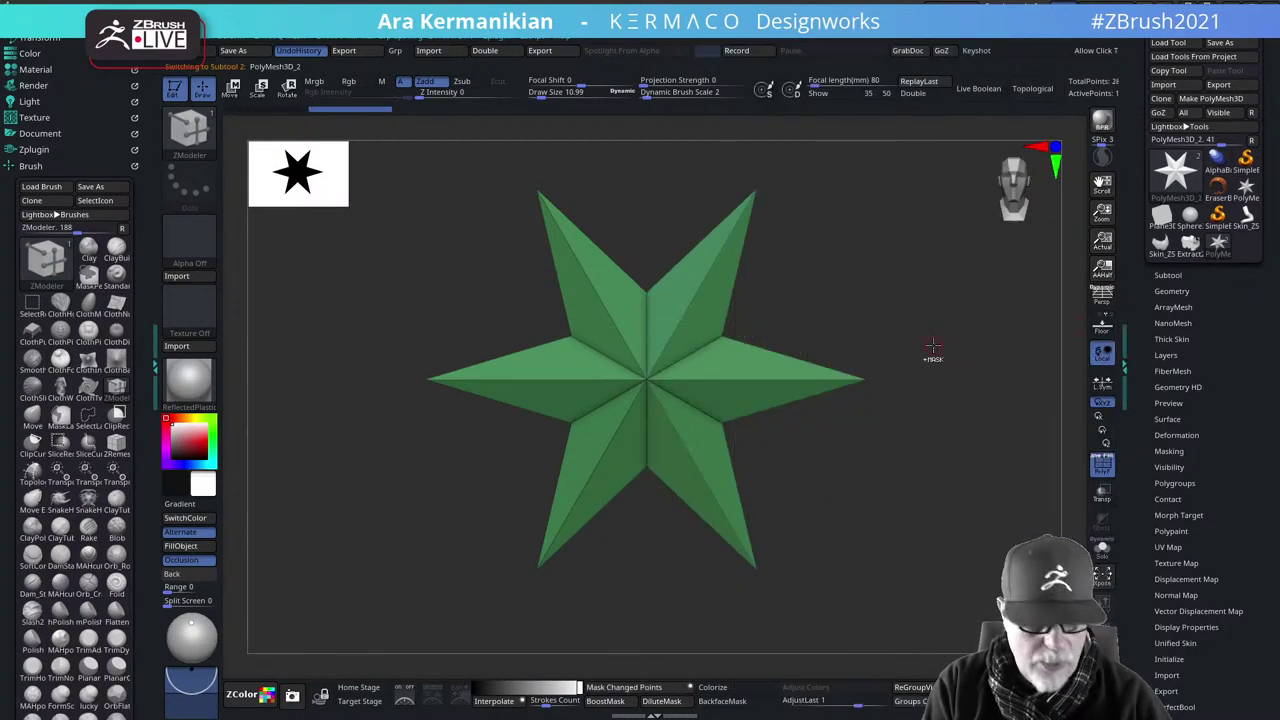
Run the InsertPolyMesh3D macro again and replace the inserted star with the Cube_02 primitive
{"action": "key", "text": "ctrl+space"}
{"action": "left_click", "coordinate": [922, 489]}
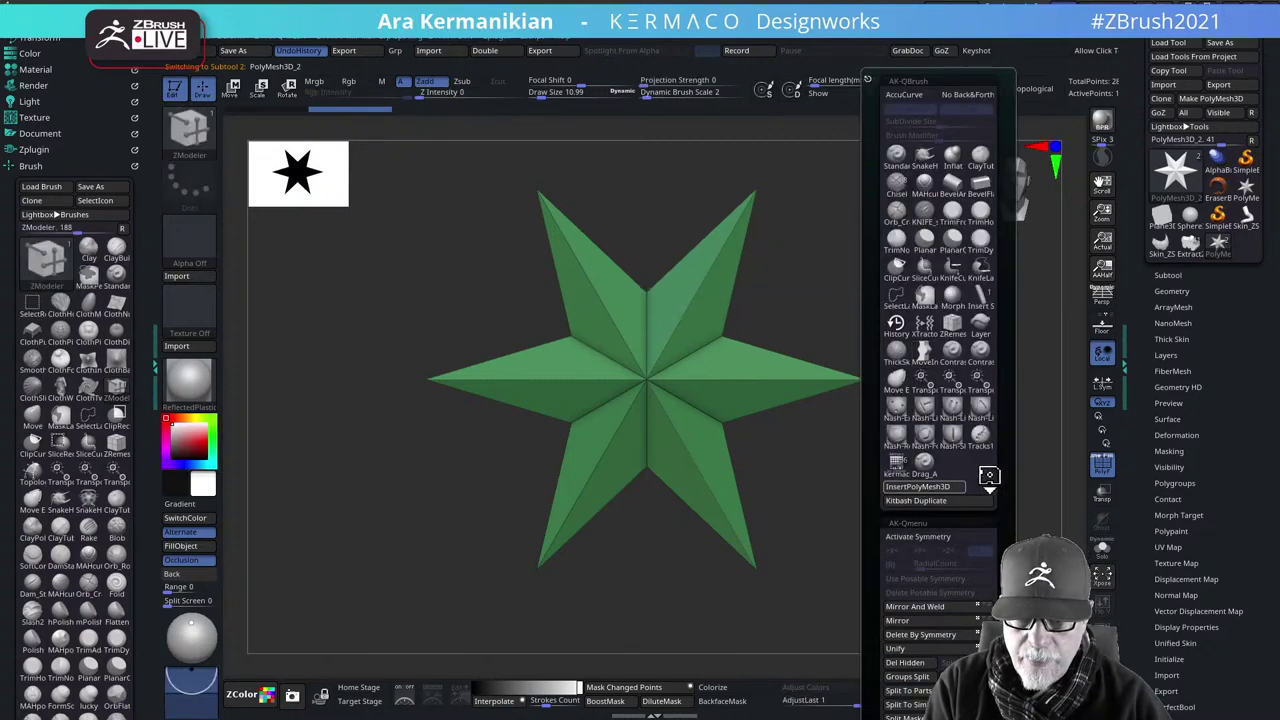
{"action": "left_click", "coordinate": [985, 482]}
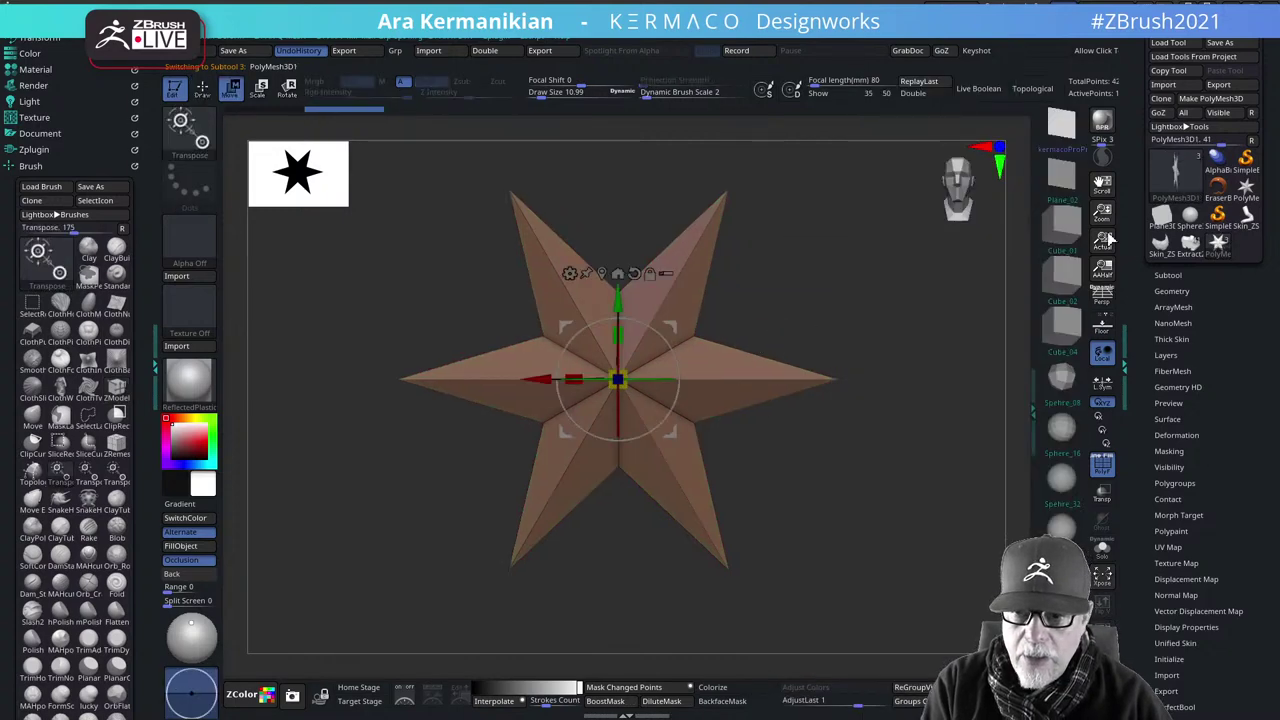
{"action": "left_click", "coordinate": [1066, 270]}
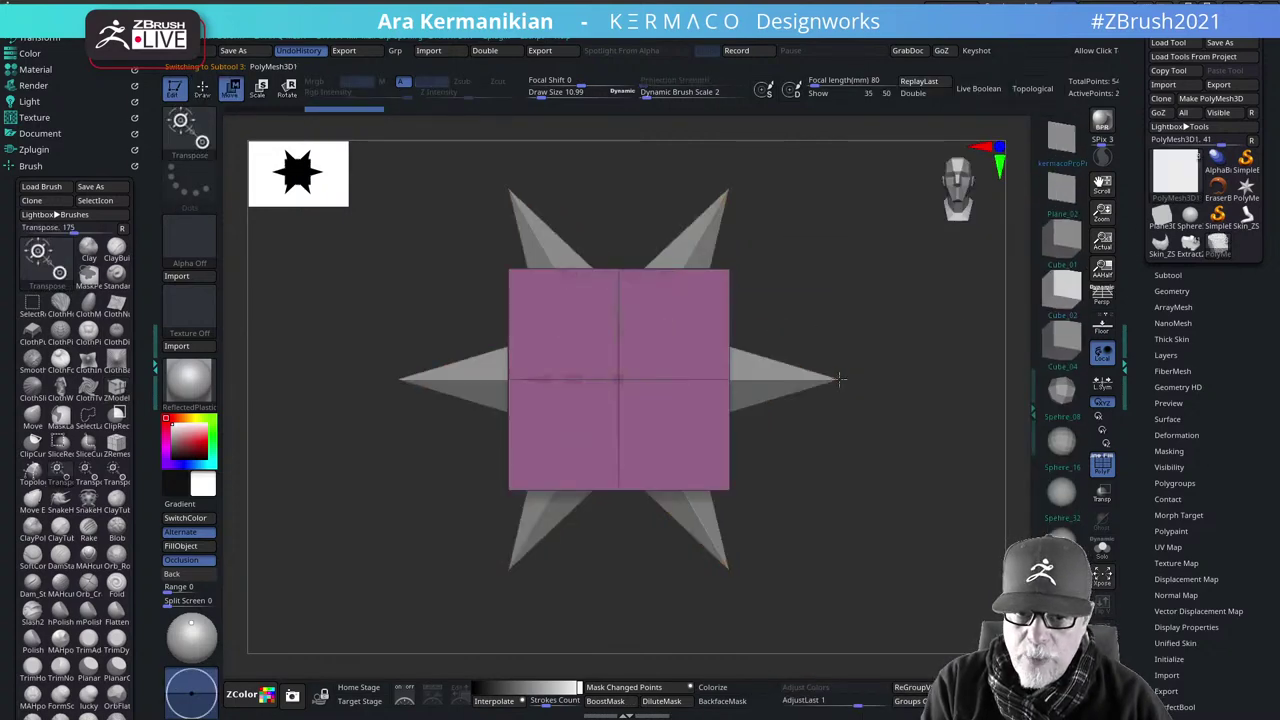
Delete both star subtools so only the cube remains, and view it at an angle with perspective turned on
{"action": "left_click", "coordinate": [1188, 278]}
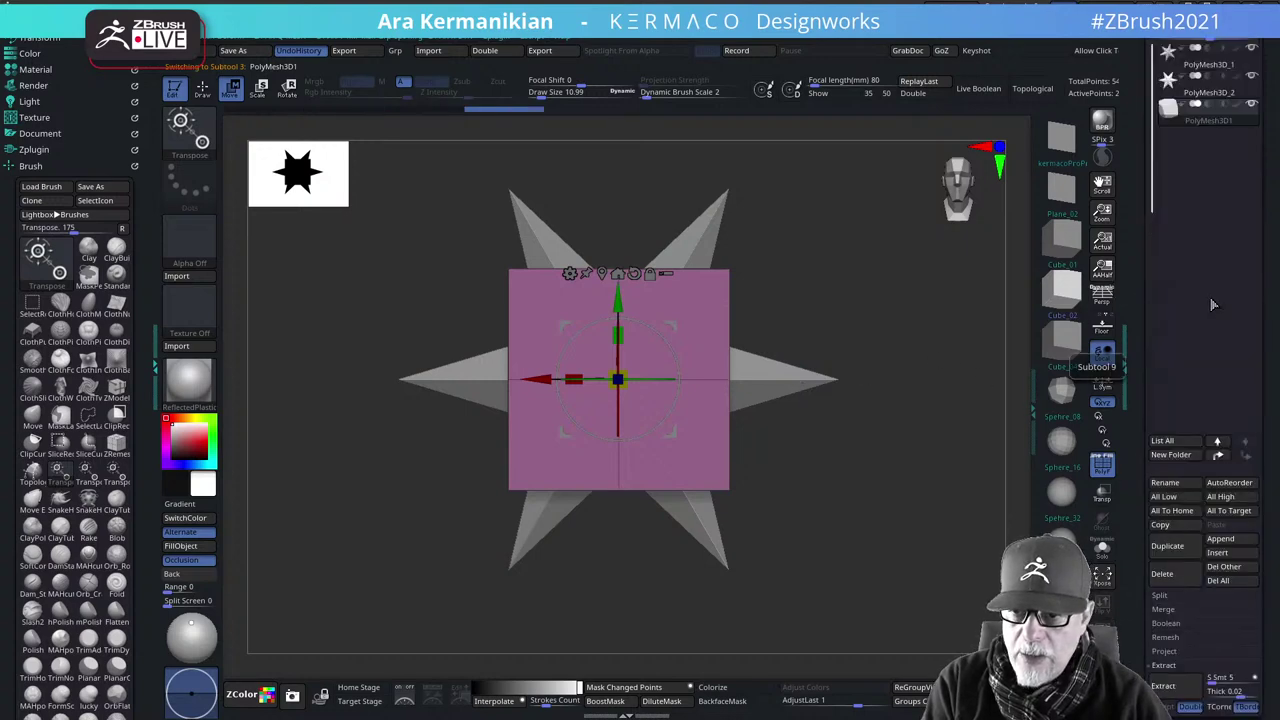
{"action": "left_click", "coordinate": [1212, 64]}
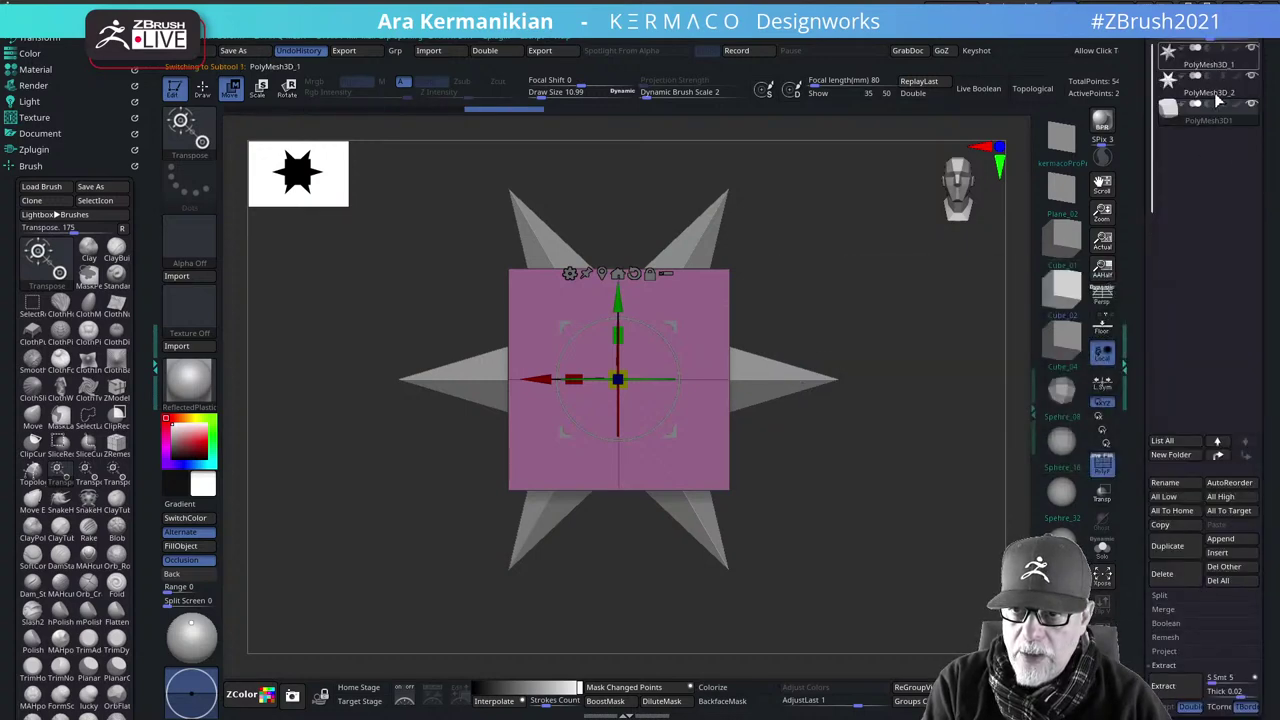
{"action": "left_click", "coordinate": [1163, 573]}
{"action": "left_click", "coordinate": [1160, 601]}
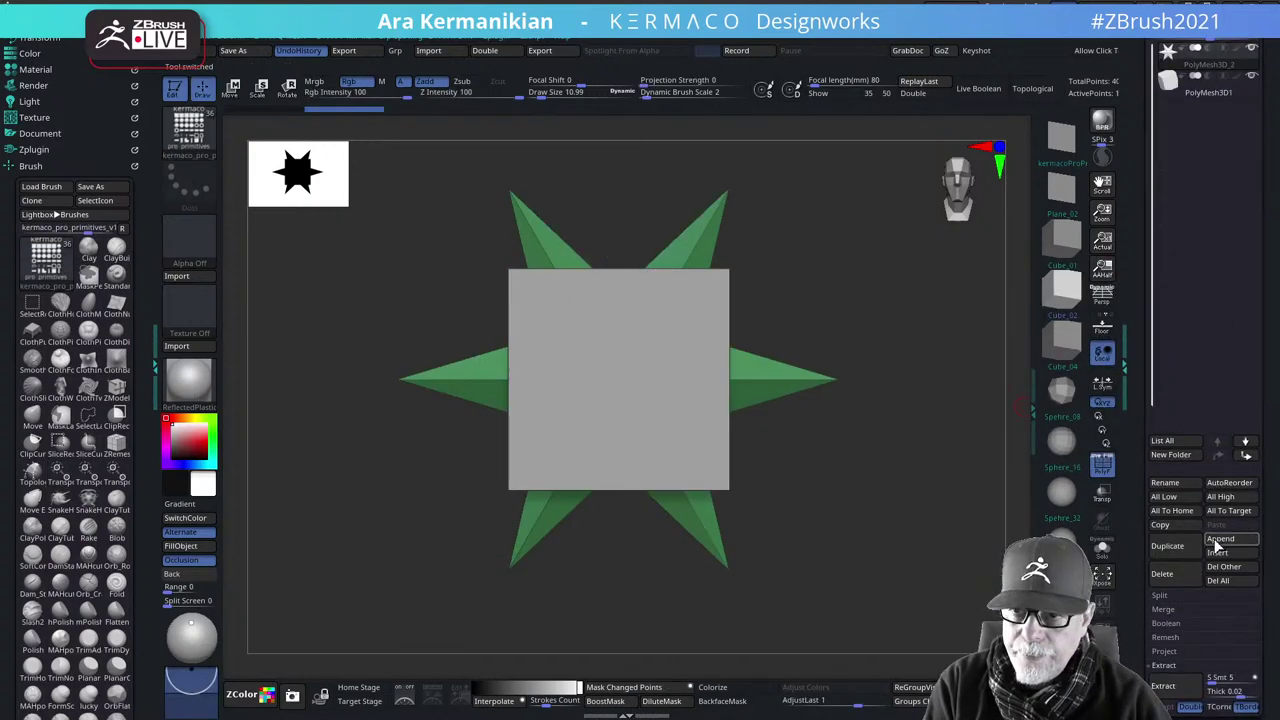
{"action": "left_click", "coordinate": [1172, 580]}
{"action": "left_click_drag", "start_coordinate": [759, 409], "coordinate": [909, 359]}
{"action": "left_click", "coordinate": [1103, 303]}
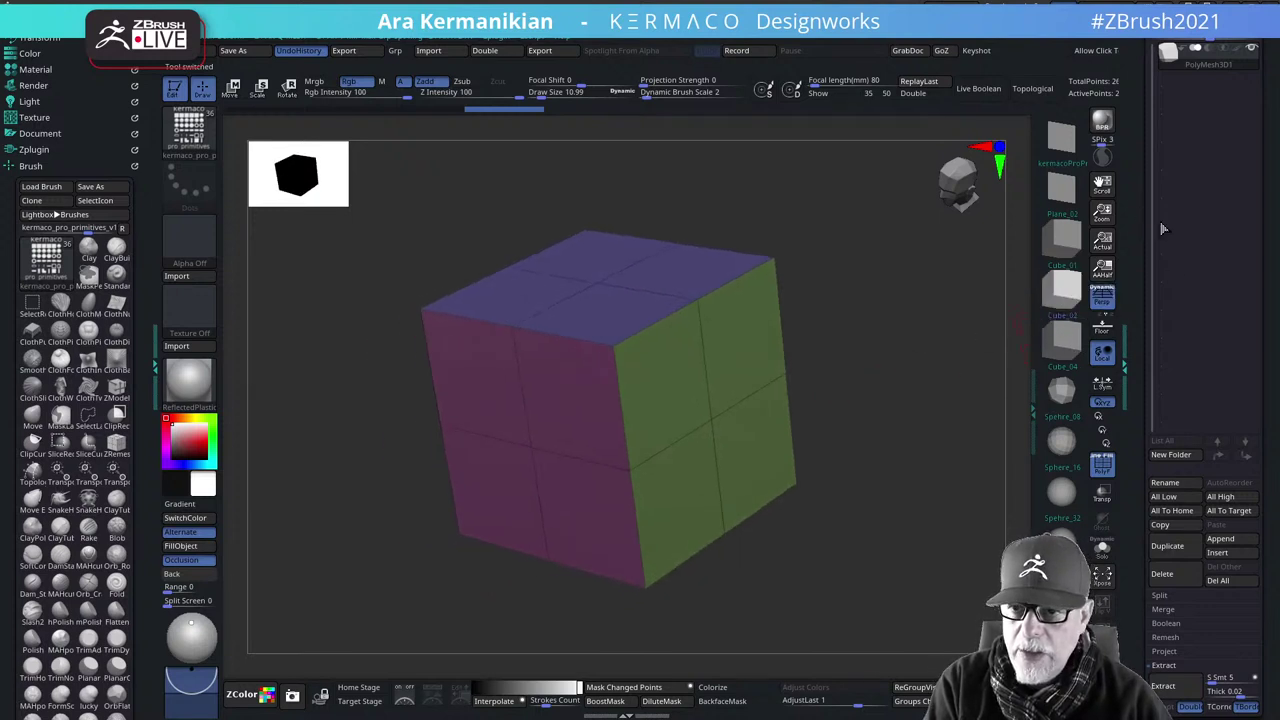
Lower the subtool list's visible count and bring up the EdgeLoop geometry settings
{"action": "scroll", "coordinate": [1190, 260], "scroll_direction": "up", "scroll_amount": 3}
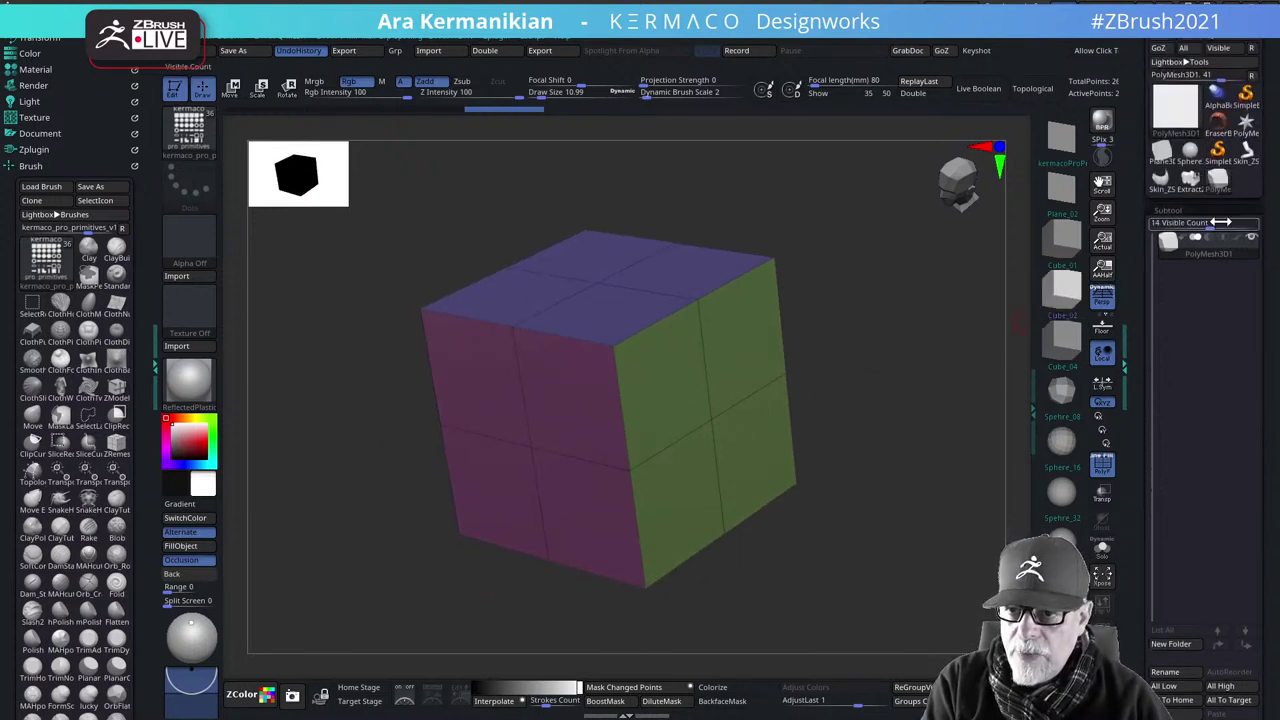
{"action": "left_click_drag", "start_coordinate": [1200, 229], "coordinate": [1182, 229]}
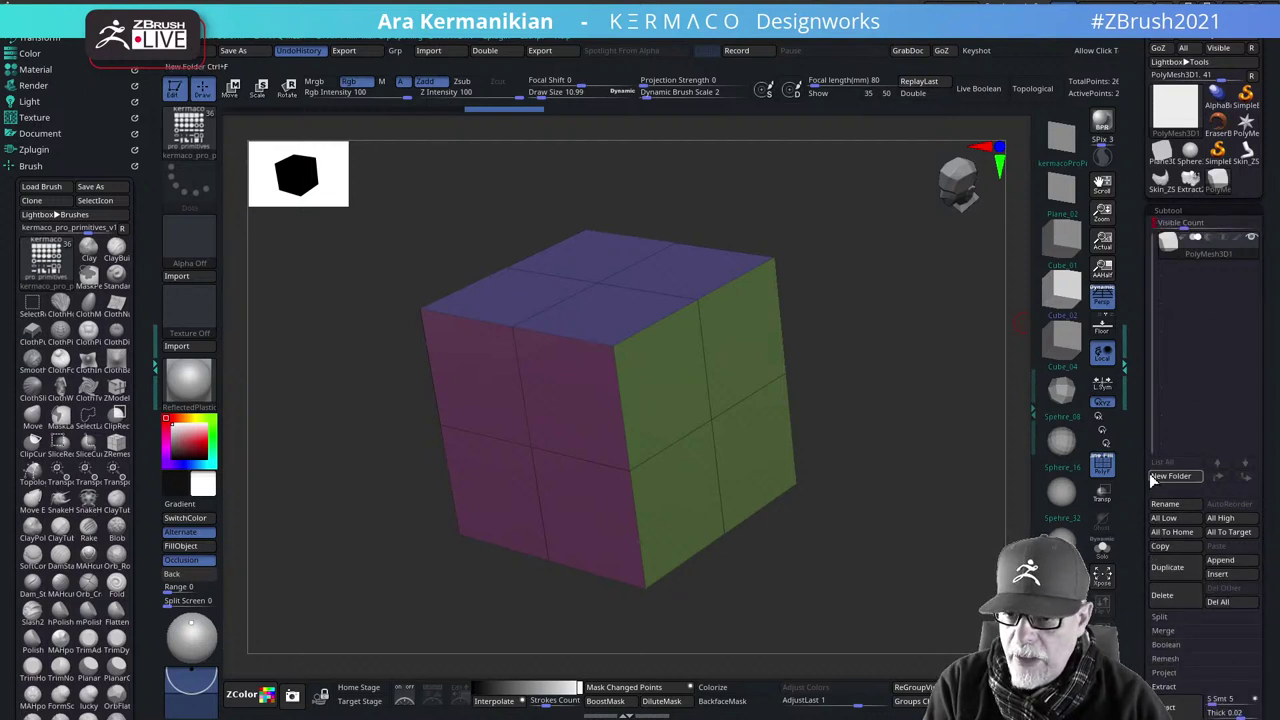
{"action": "left_click_drag", "start_coordinate": [1149, 473], "coordinate": [1152, 333]}
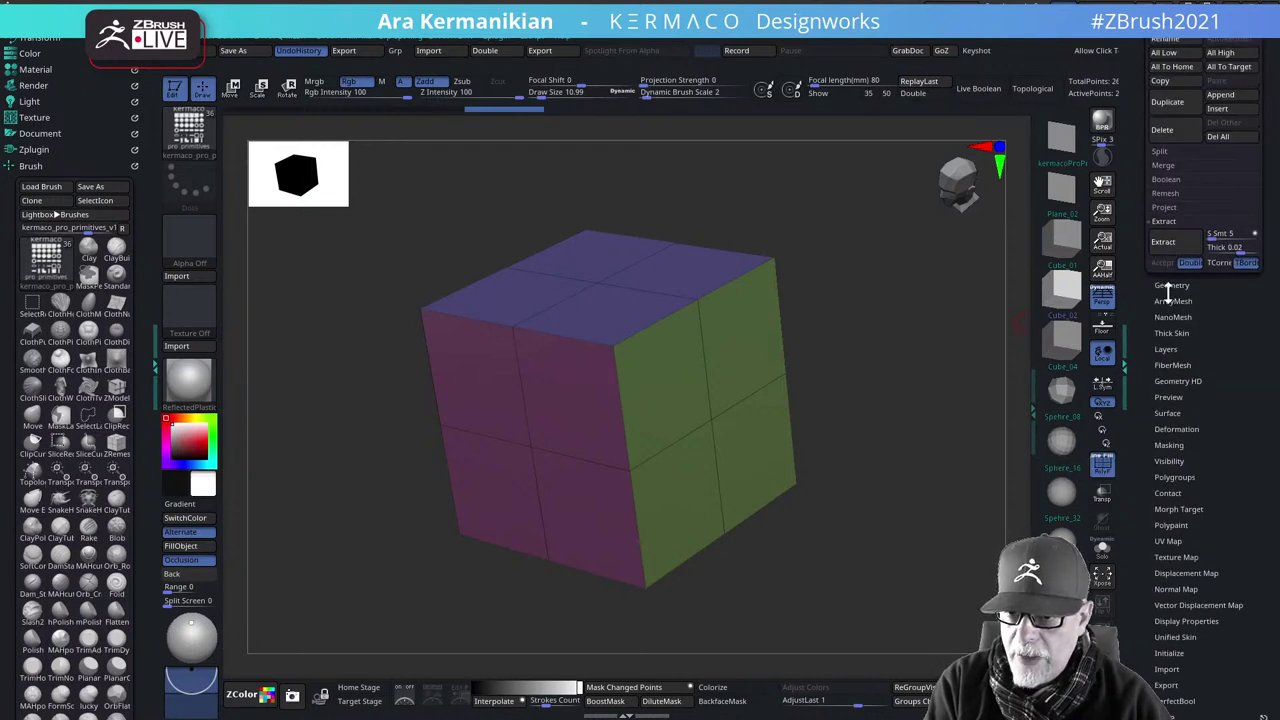
{"action": "left_click", "coordinate": [1172, 285]}
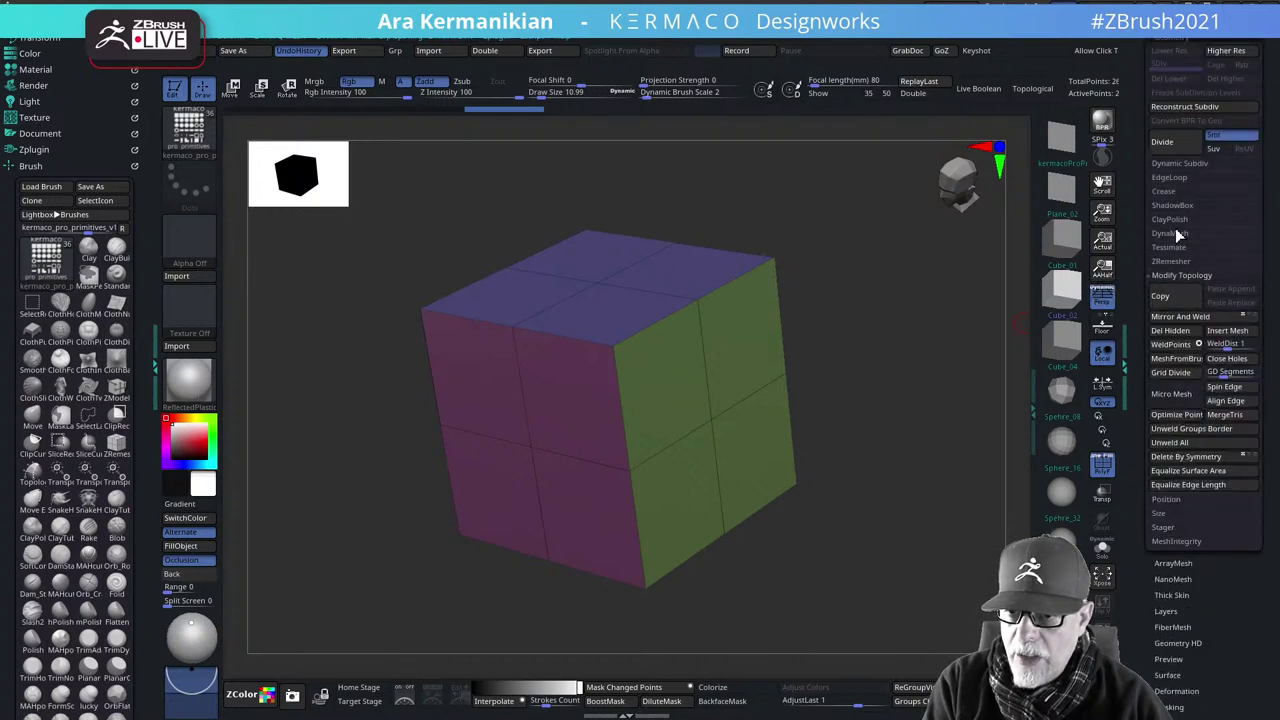
{"action": "left_click", "coordinate": [1176, 177]}
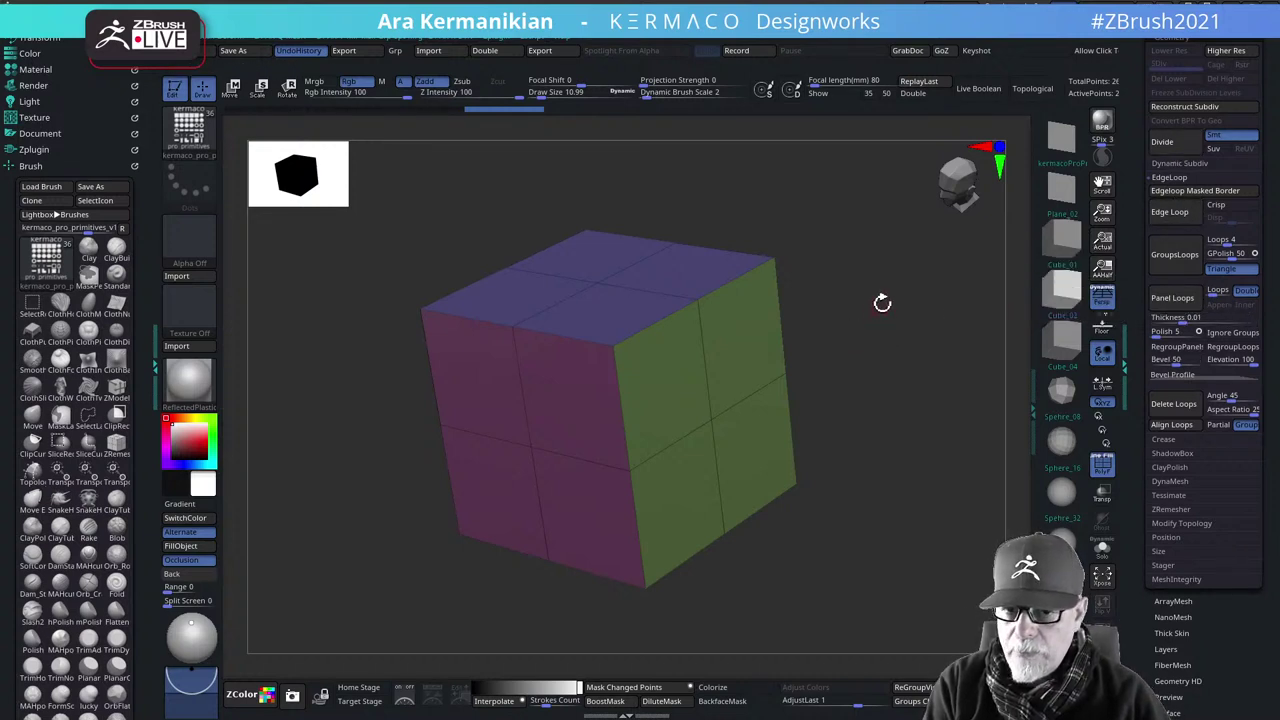
Square the view to the cube's front face and isolate one vertical half of the cube
{"action": "mouse_move", "coordinate": [882, 301]}
{"action": "left_mouse_down"}
{"action": "mouse_move", "coordinate": [900, 297]}
{"action": "mouse_move", "coordinate": [885, 293]}
{"action": "left_mouse_up"}
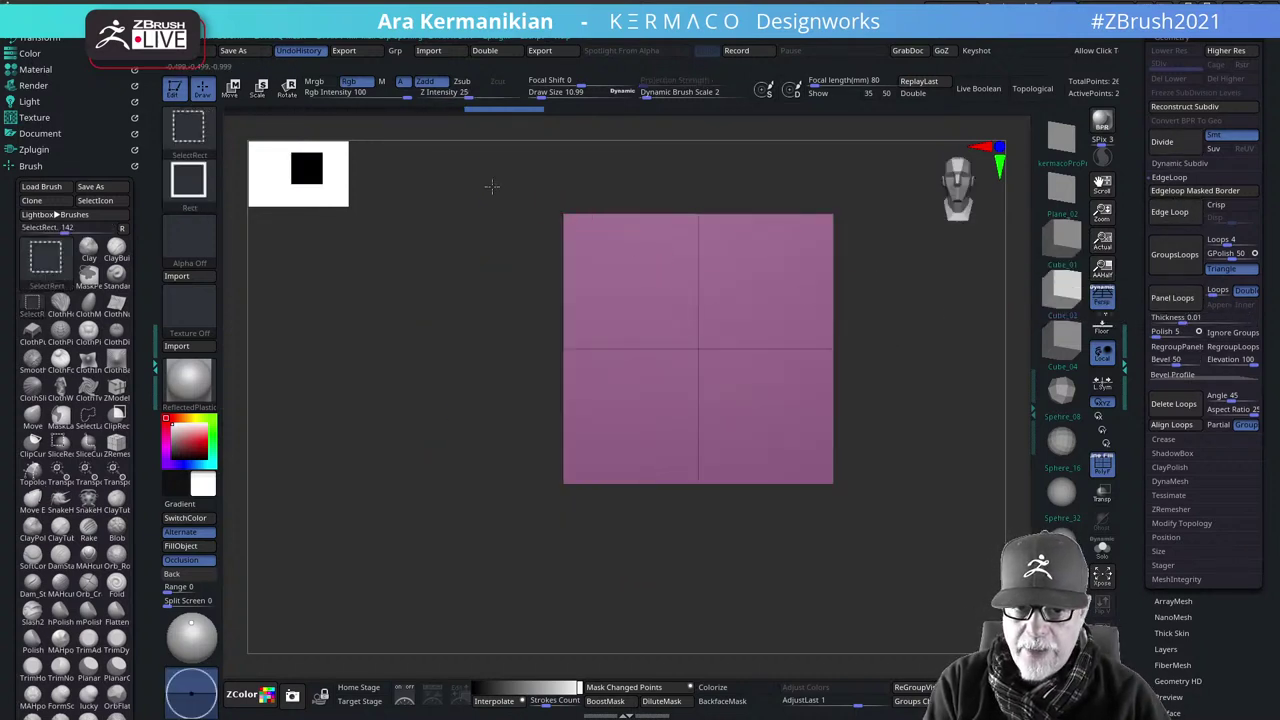
{"action": "mouse_move", "coordinate": [483, 177]}
{"action": "left_mouse_down", "text": "ctrl+shift"}
{"action": "mouse_move", "coordinate": [617, 617]}
{"action": "mouse_move", "coordinate": [760, 603]}
{"action": "left_mouse_up", "text": "ctrl+shift"}
{"action": "left_click_drag", "start_coordinate": [849, 549], "coordinate": [790, 368]}
Try an Edge Loop with zero displacement on the visible half of the cube, and undo it
{"action": "left_click", "coordinate": [1185, 213]}
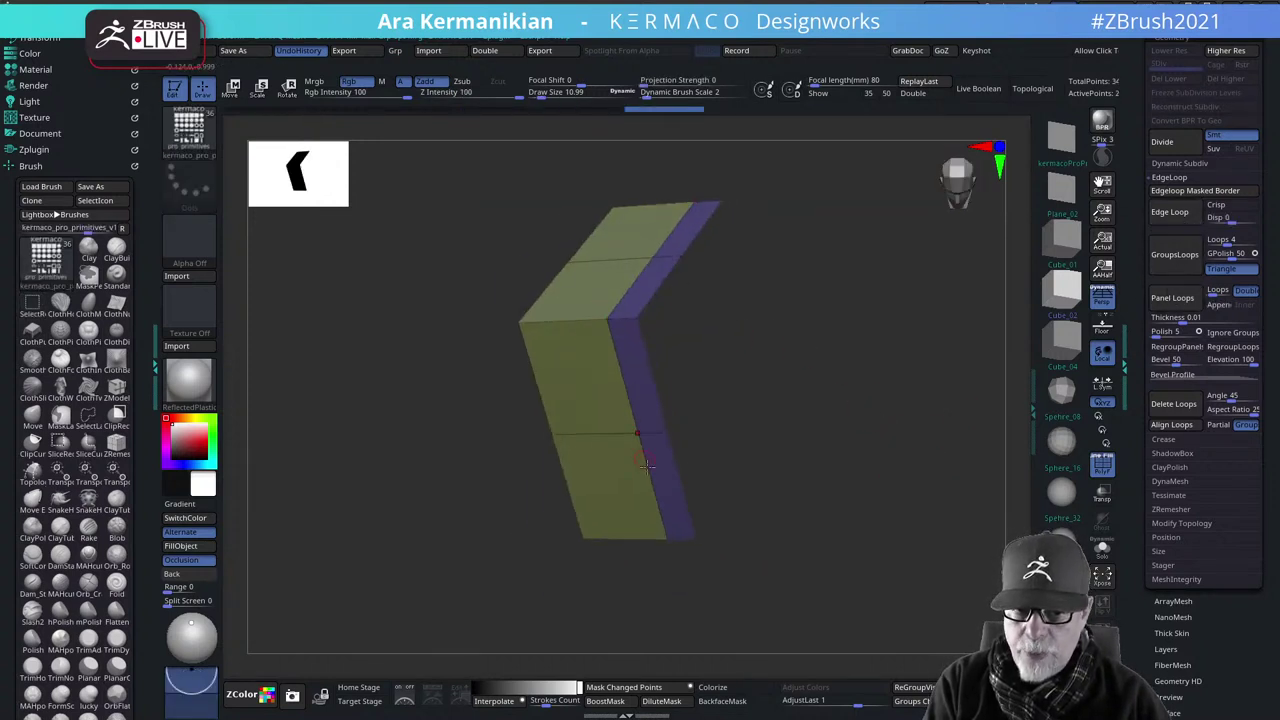
{"action": "left_click_drag", "start_coordinate": [843, 434], "coordinate": [717, 223]}
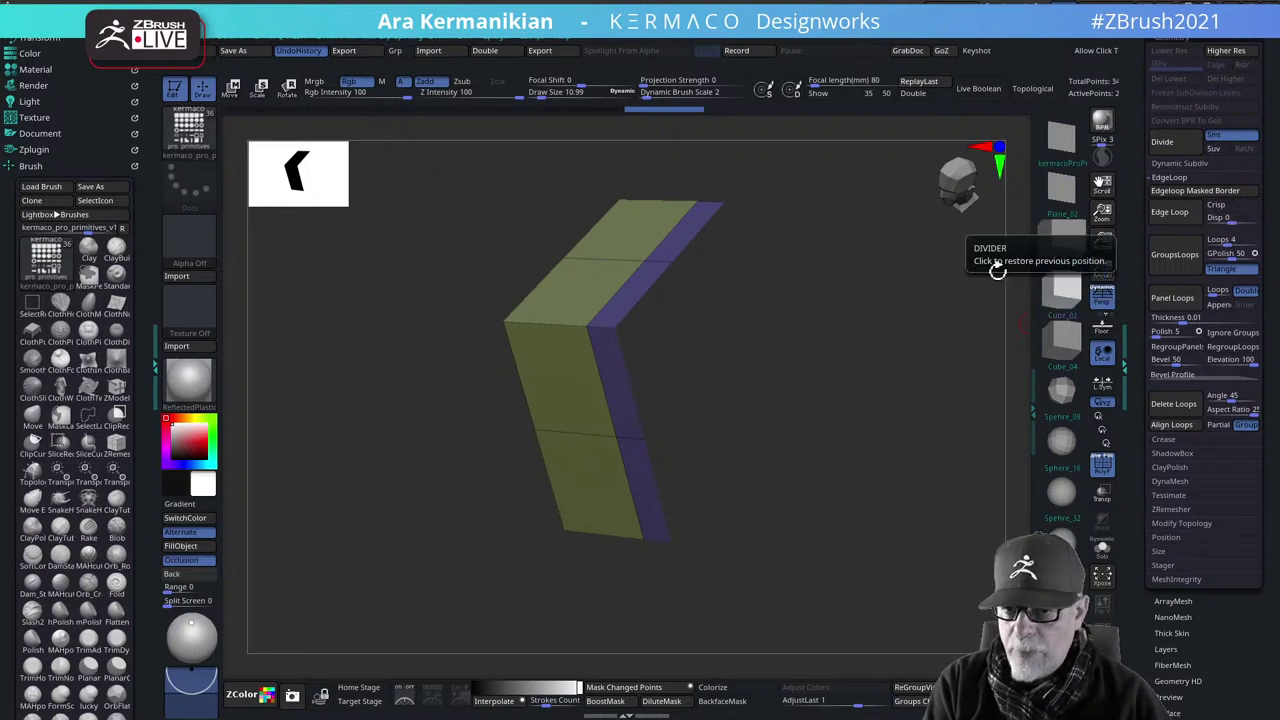
{"action": "key", "text": "ctrl+z"}
Try the Edge Loop on the half cube with a displacement of about 0.35, and undo it
{"action": "left_click_drag", "start_coordinate": [1238, 218], "coordinate": [1258, 223]}
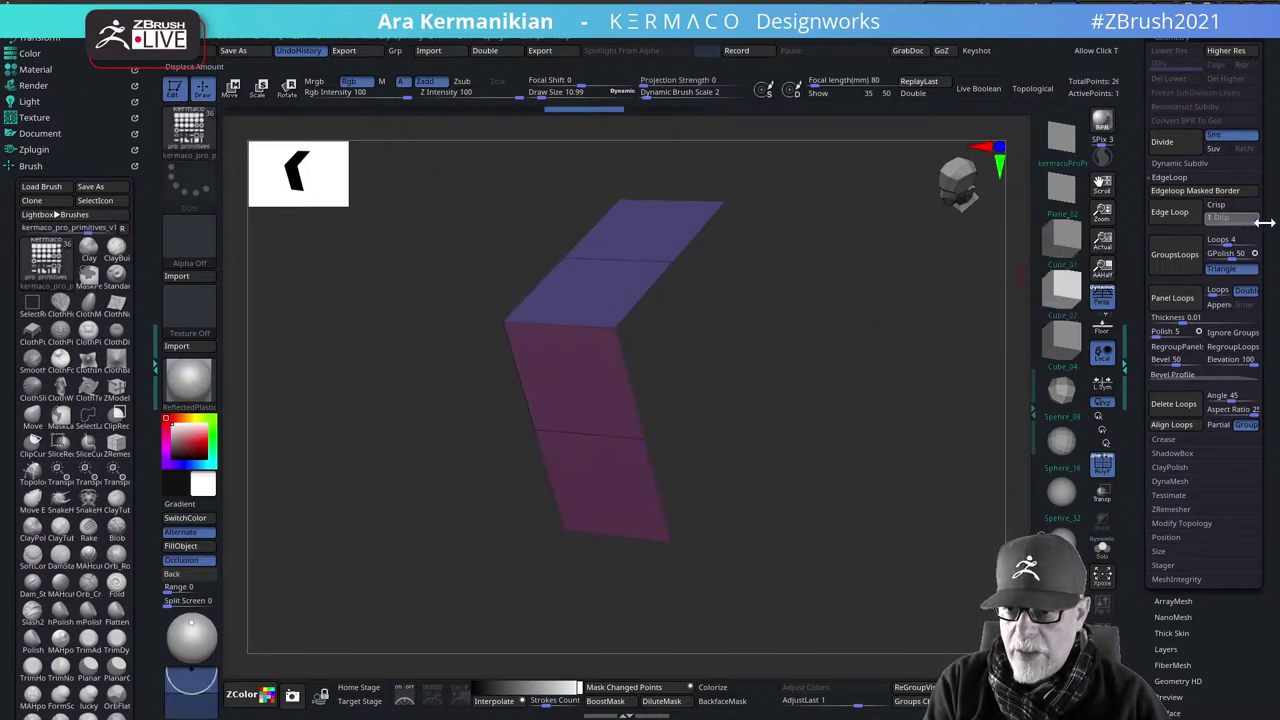
{"action": "left_click", "coordinate": [1223, 222]}
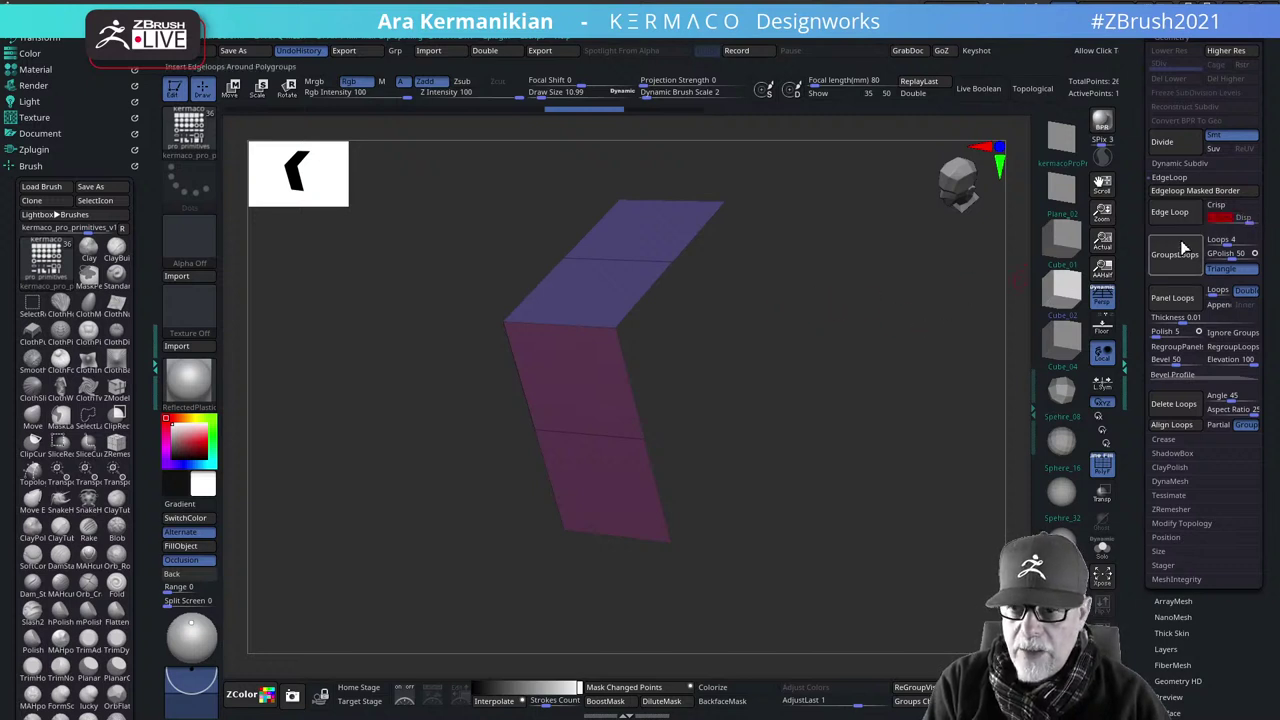
{"action": "left_click", "coordinate": [1172, 213]}
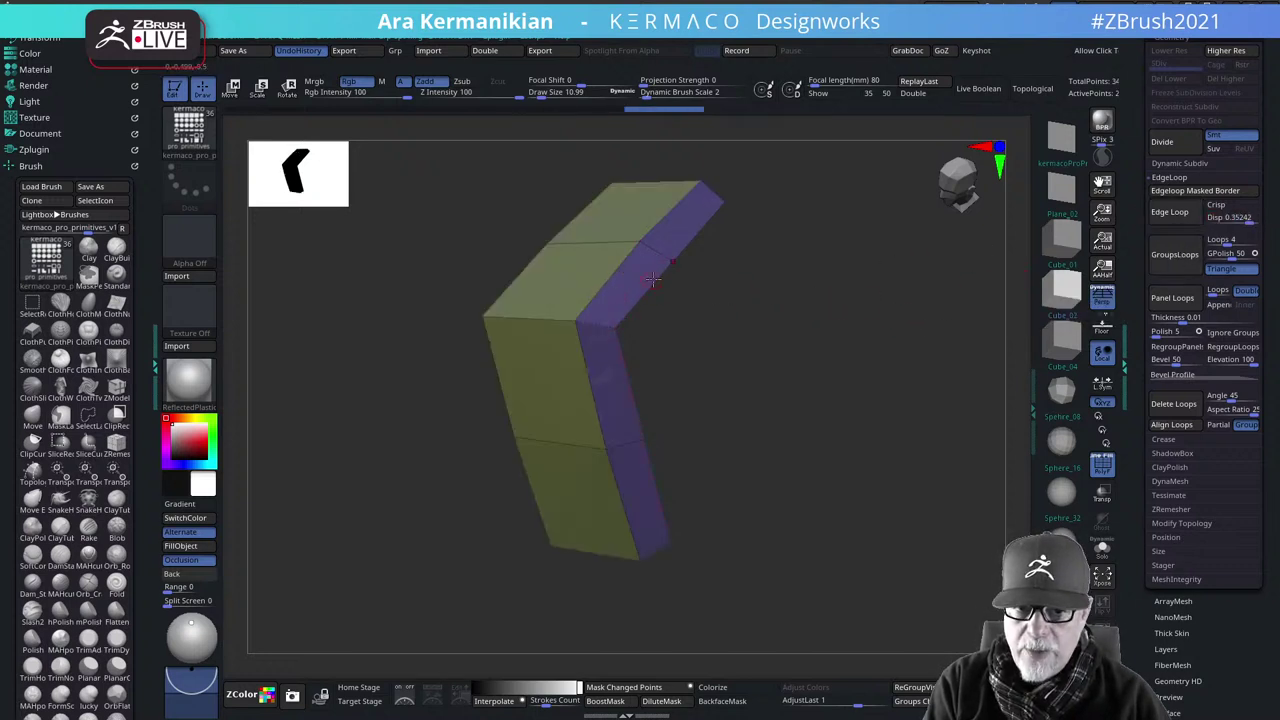
{"action": "left_click_drag", "start_coordinate": [754, 358], "coordinate": [673, 287]}
{"action": "key", "text": "ctrl+z"}
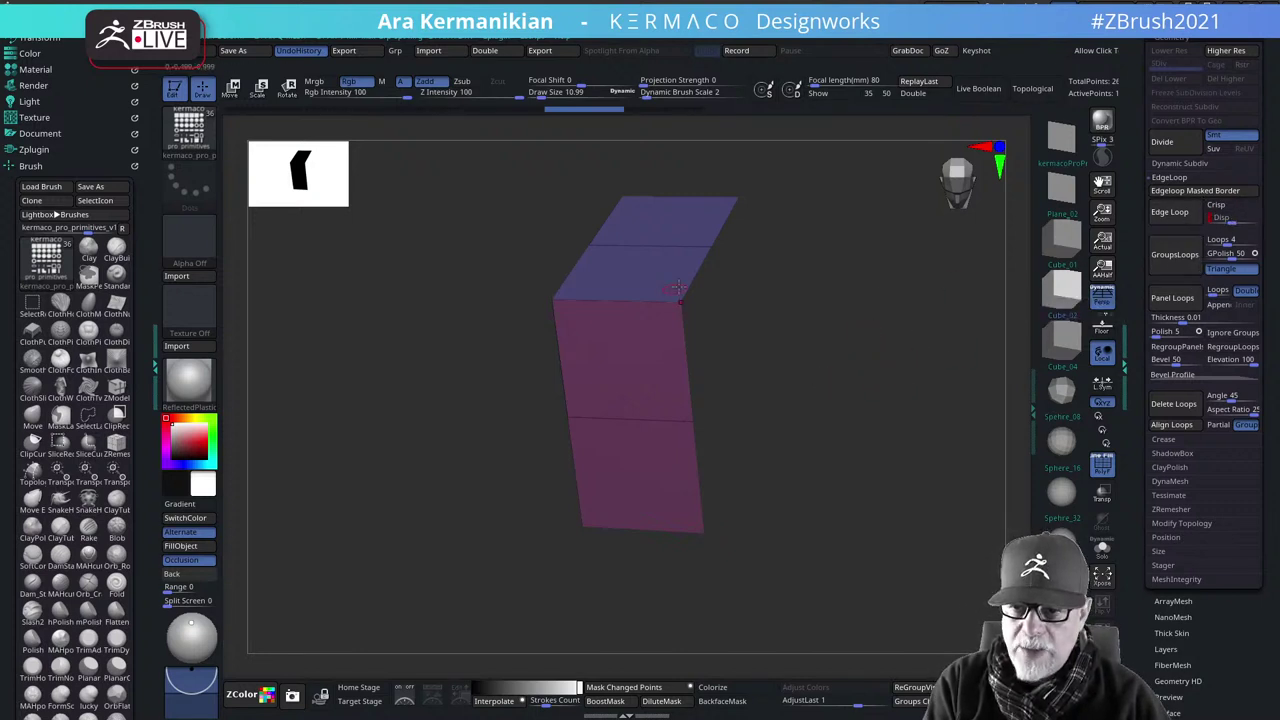
Delete the hidden half of the cube and turn on double-sided display to show the inside of the open shell
{"action": "left_click_drag", "start_coordinate": [830, 355], "coordinate": [764, 452], "text": "shift"}
{"action": "key", "text": "ctrl+space"}
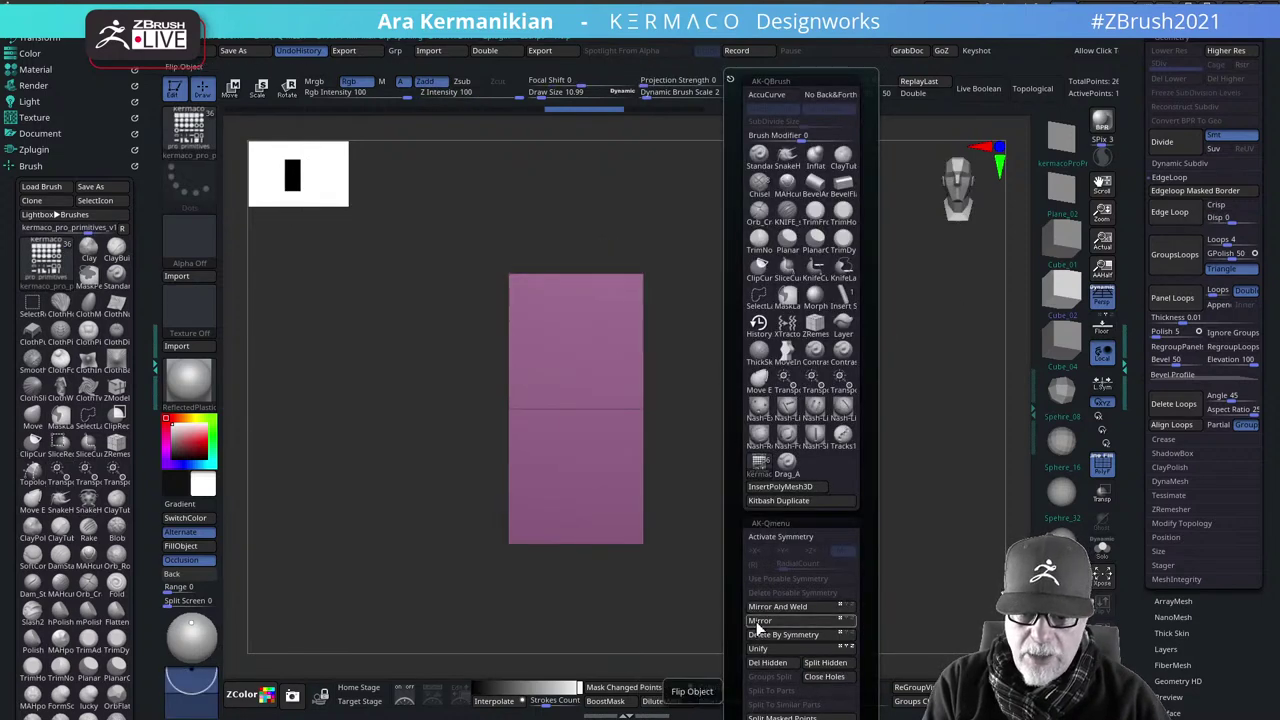
{"action": "left_click_drag", "start_coordinate": [670, 353], "coordinate": [609, 338]}
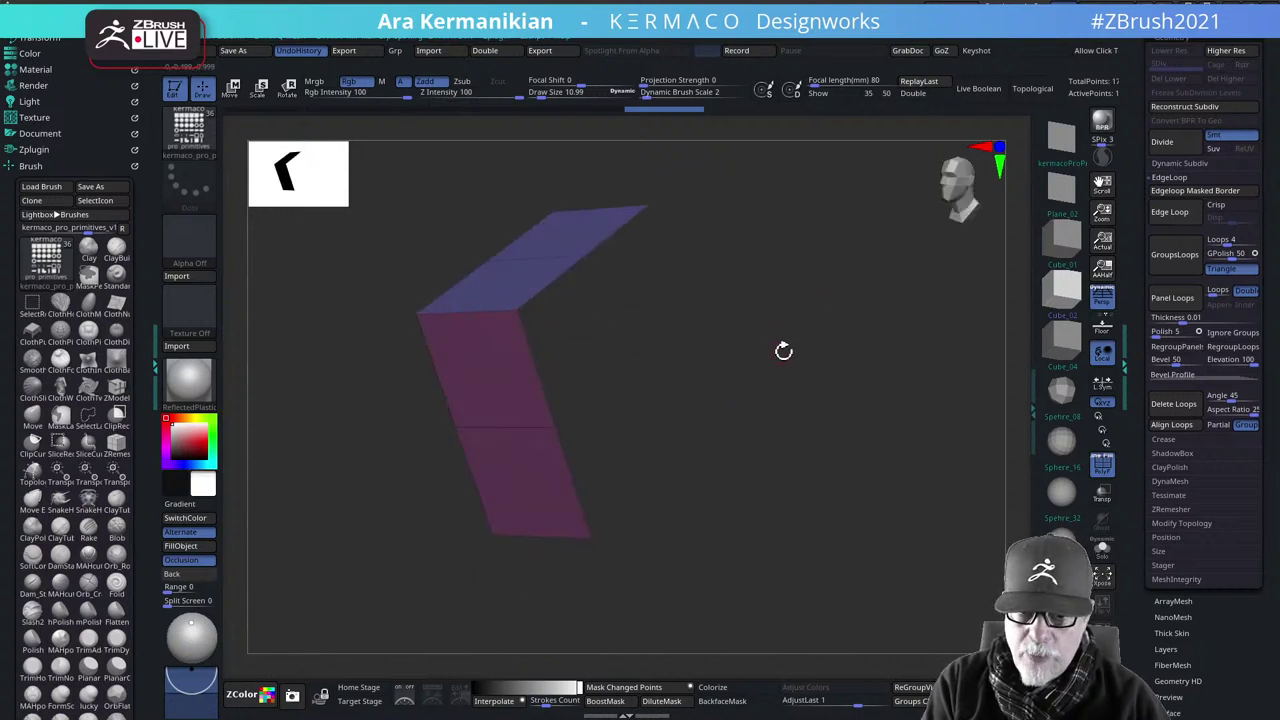
{"action": "left_click", "coordinate": [912, 93]}
{"action": "left_click_drag", "start_coordinate": [846, 378], "coordinate": [625, 232]}
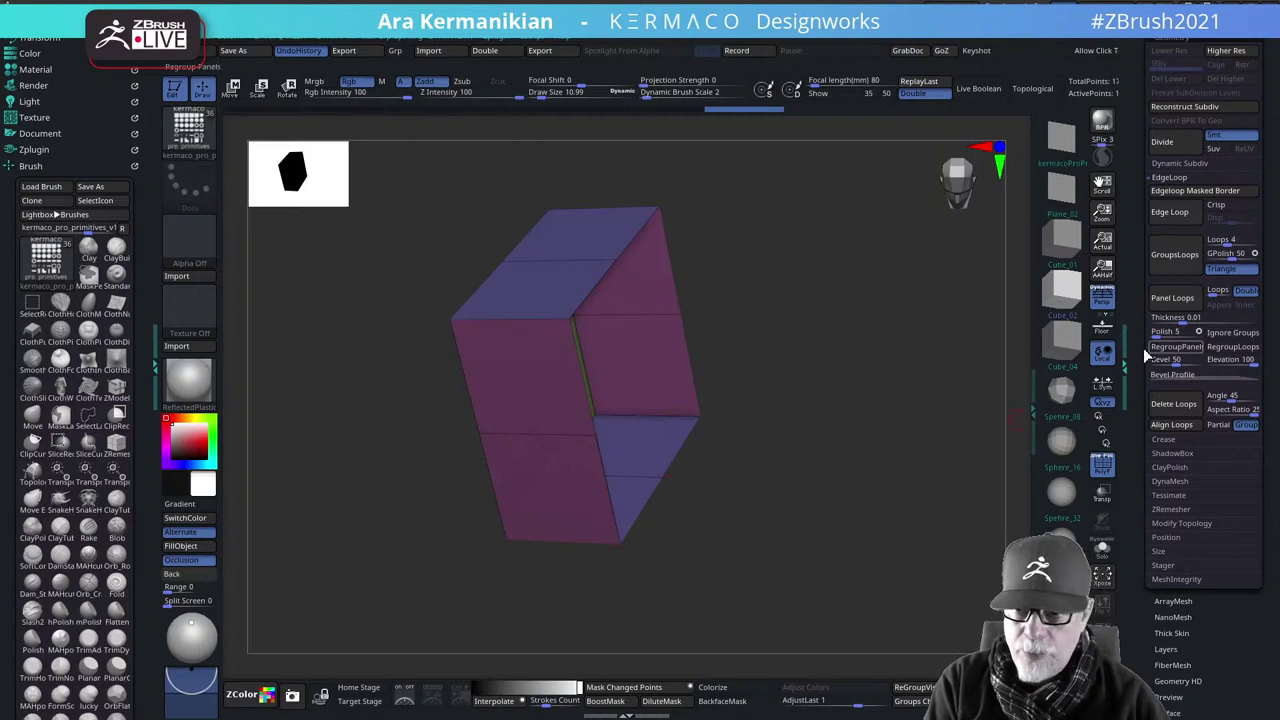
Configure GroupsLoops to insert 3 loops with a GPolish of 0
{"action": "left_click", "coordinate": [1188, 255]}
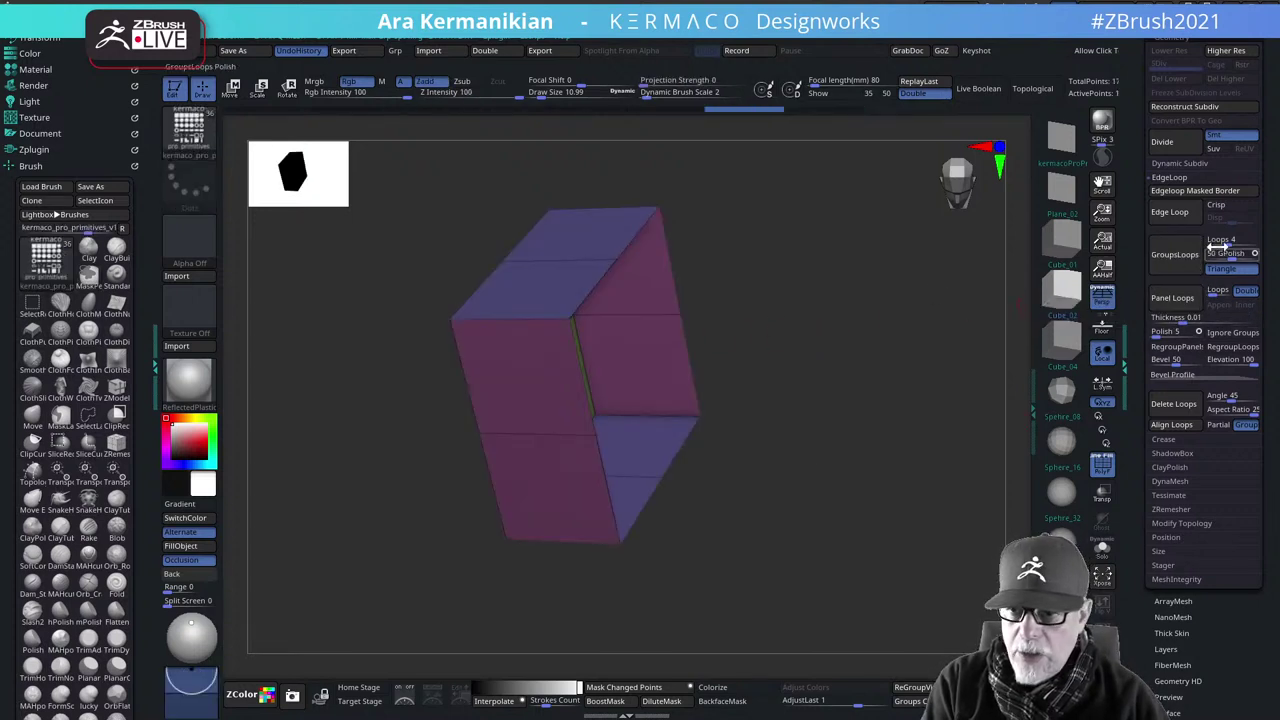
{"action": "left_click_drag", "start_coordinate": [879, 298], "coordinate": [925, 298]}
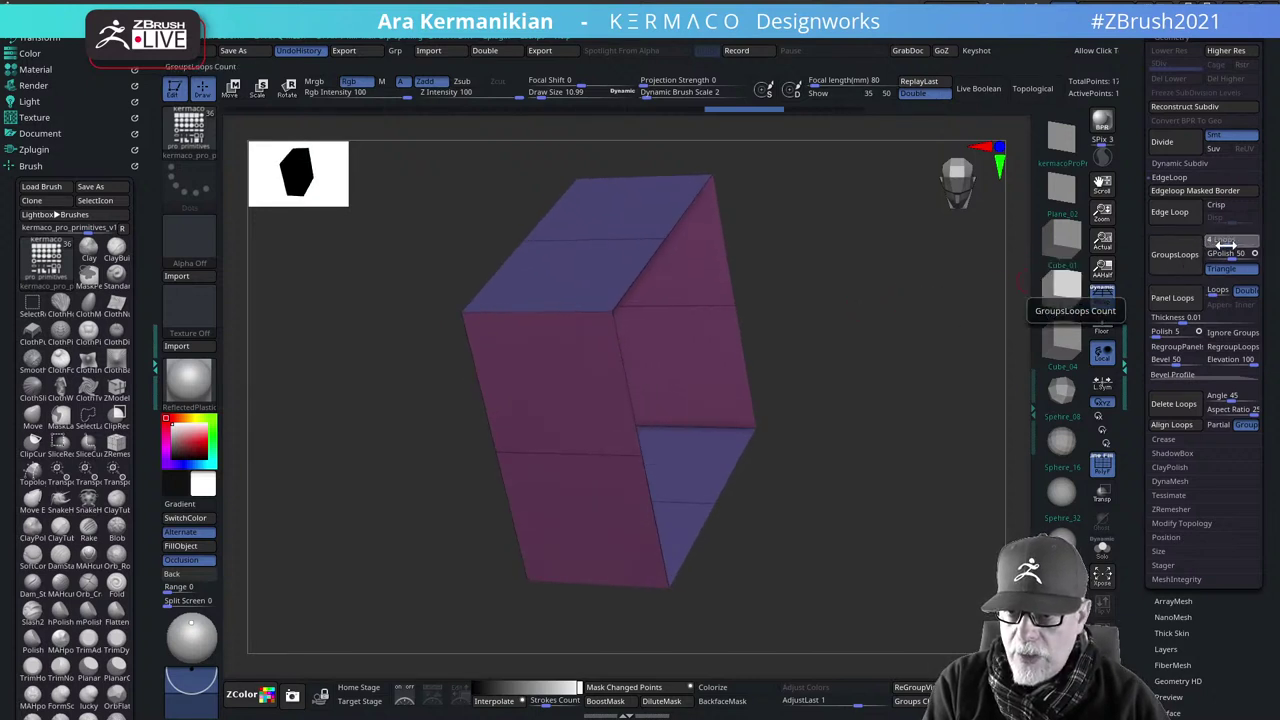
{"action": "left_click_drag", "start_coordinate": [1226, 245], "coordinate": [1216, 245]}
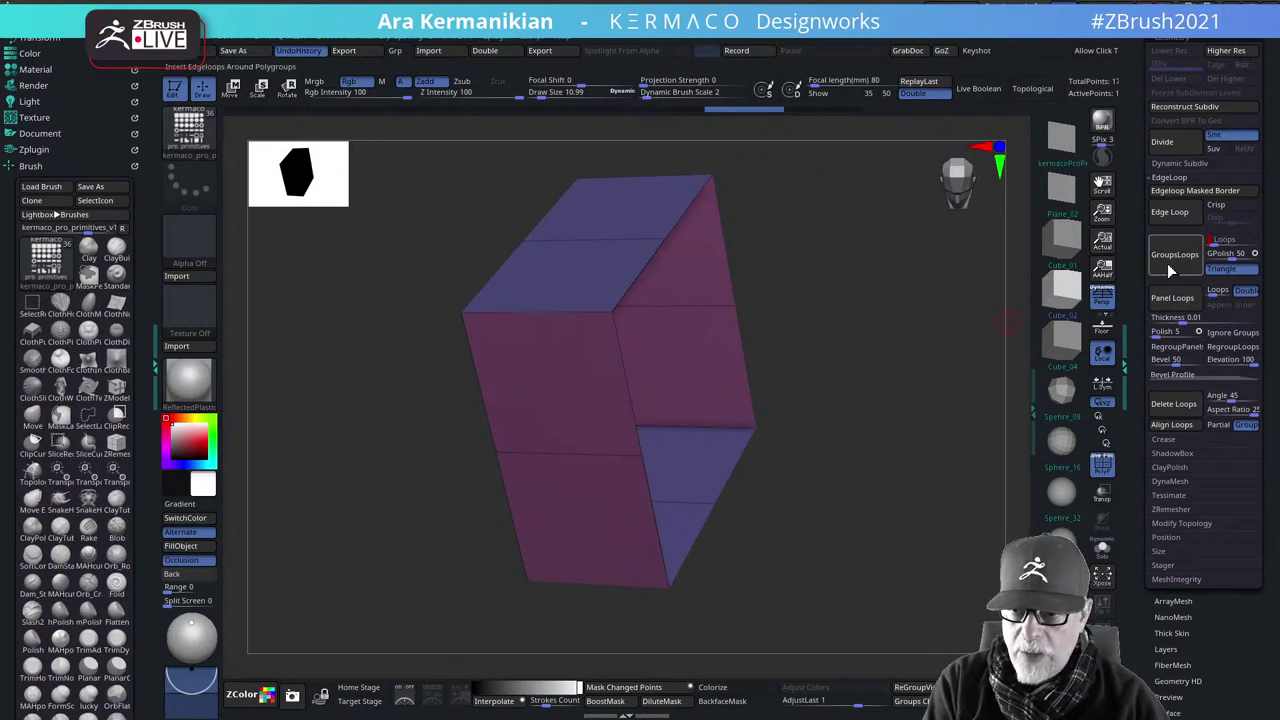
{"action": "left_click_drag", "start_coordinate": [1227, 254], "coordinate": [1212, 254]}
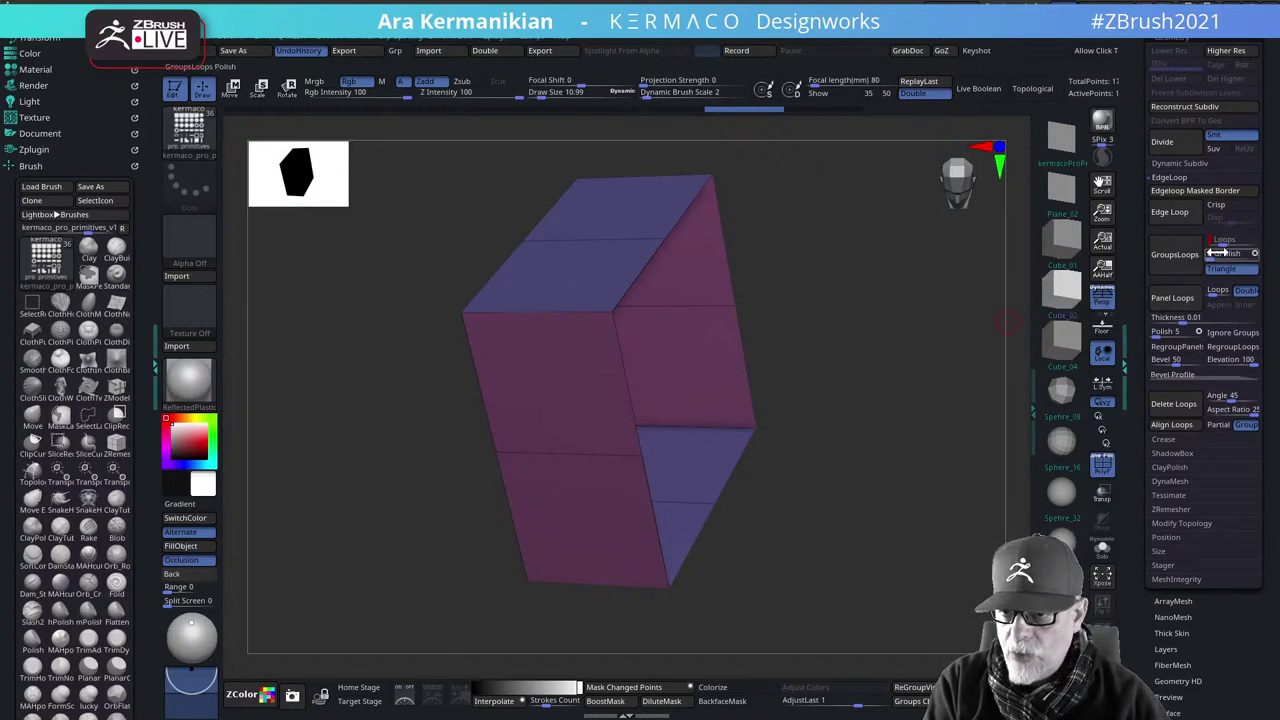
Try GroupsLoops with triangles enabled on the open half cube, and undo it
{"action": "left_click", "coordinate": [1174, 254]}
{"action": "left_click_drag", "start_coordinate": [890, 340], "coordinate": [906, 317]}
{"action": "key", "text": "ctrl+z"}
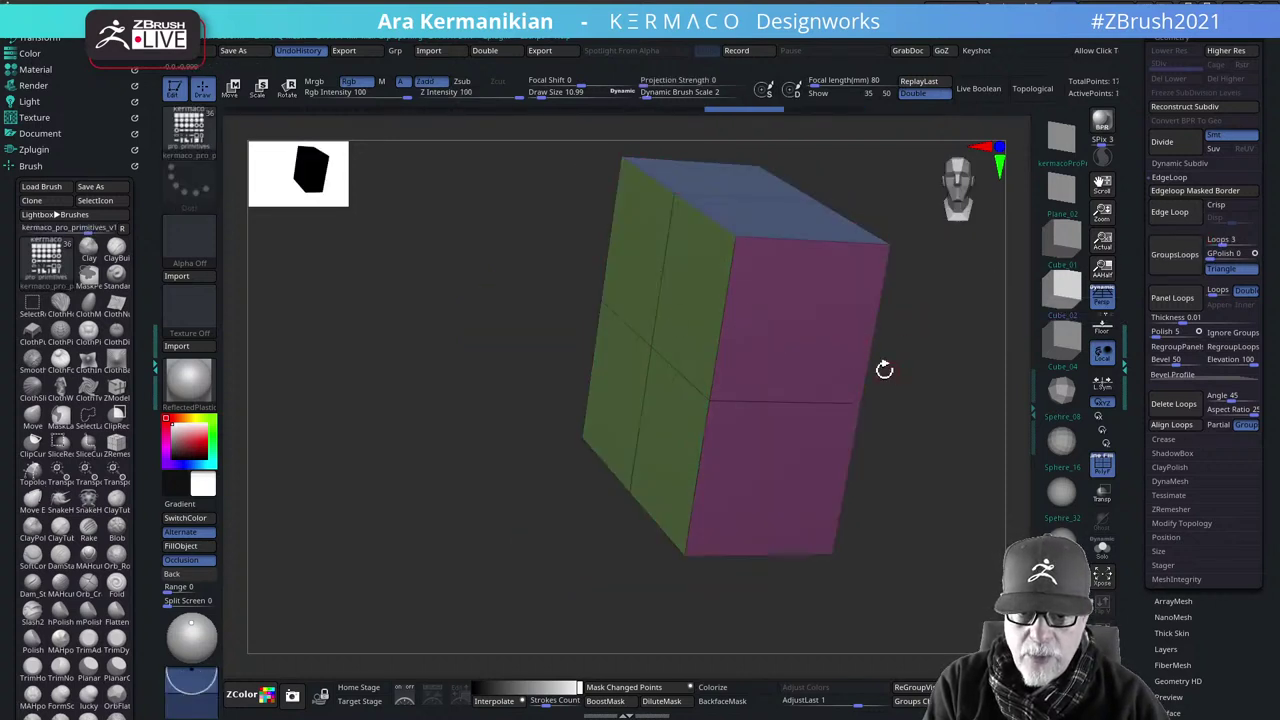
Turn off the Triangle option, try GroupsLoops again on the half cube, and undo the inserted loops
{"action": "left_click_drag", "start_coordinate": [884, 370], "coordinate": [936, 366]}
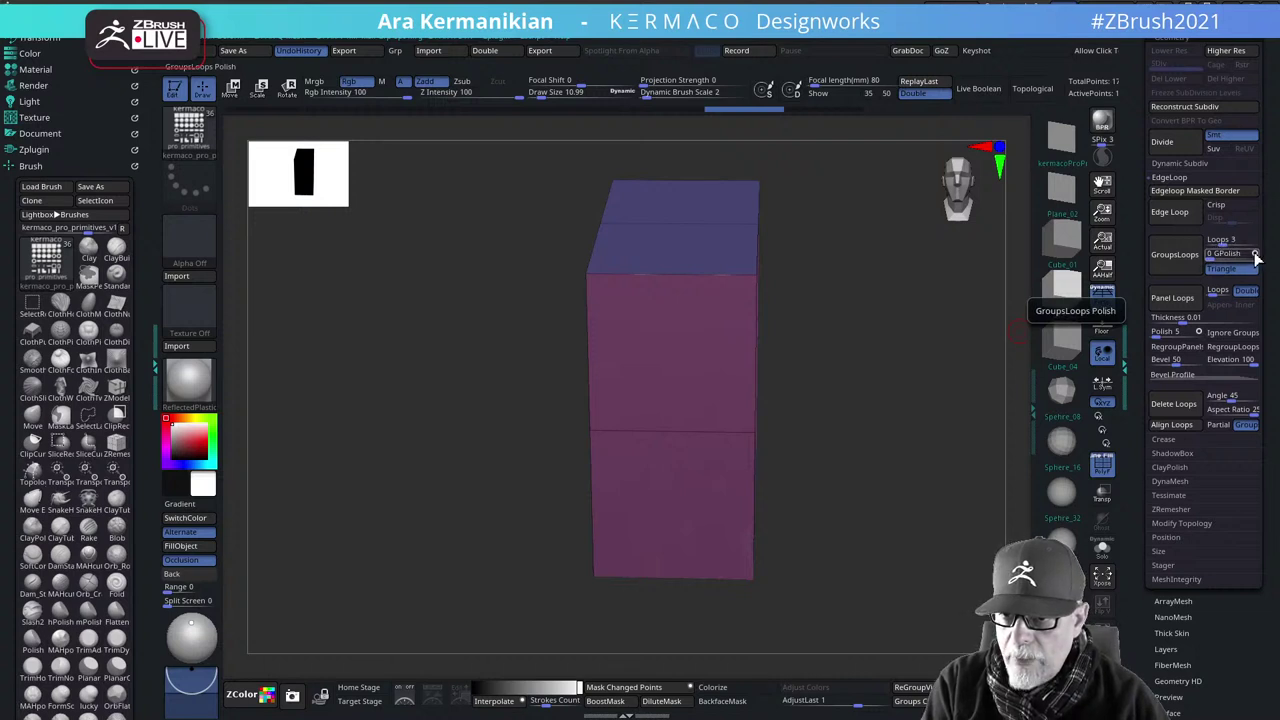
{"action": "left_click", "coordinate": [1188, 262]}
{"action": "left_click_drag", "start_coordinate": [906, 320], "coordinate": [720, 390]}
{"action": "left_click_drag", "start_coordinate": [499, 519], "coordinate": [335, 530]}
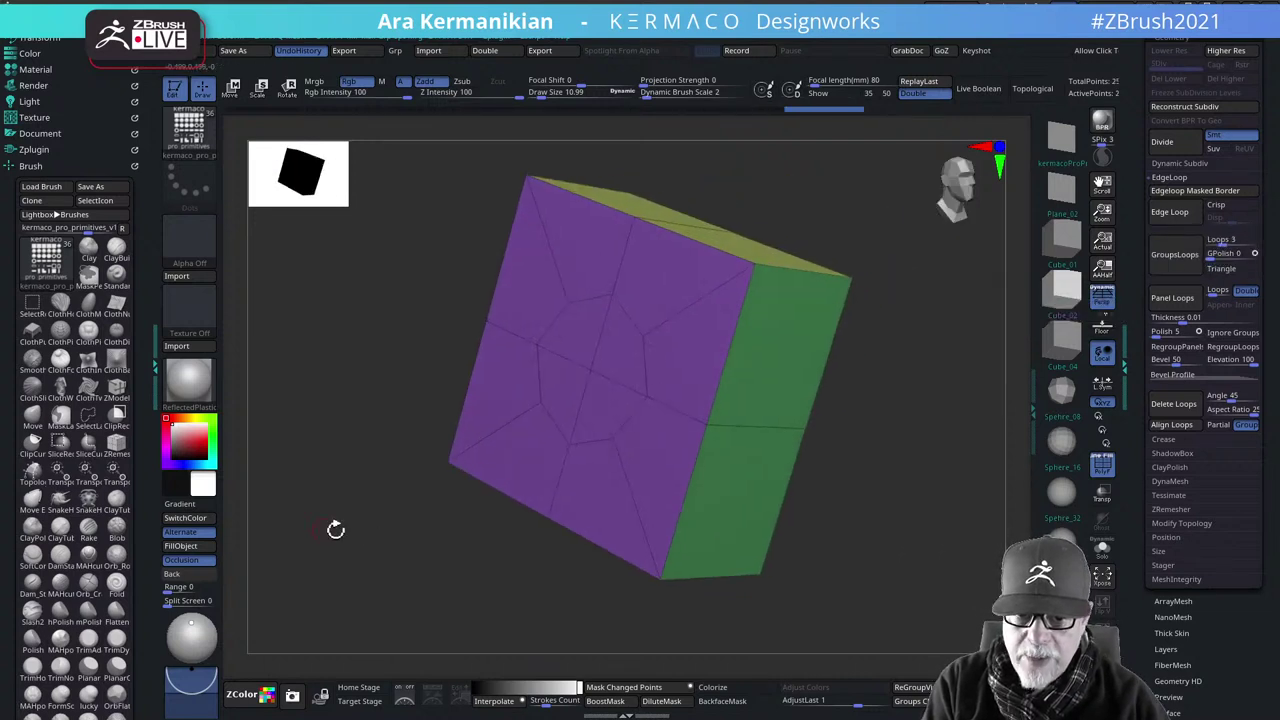
{"action": "left_click_drag", "start_coordinate": [945, 433], "coordinate": [880, 415]}
{"action": "left_click_drag", "start_coordinate": [843, 360], "coordinate": [780, 330]}
Mask the closed side of the half cube and try enlarging its open rim around the off-center gizmo
{"action": "left_click_drag", "start_coordinate": [534, 200], "coordinate": [728, 542], "text": "ctrl"}
{"action": "key", "text": "w"}
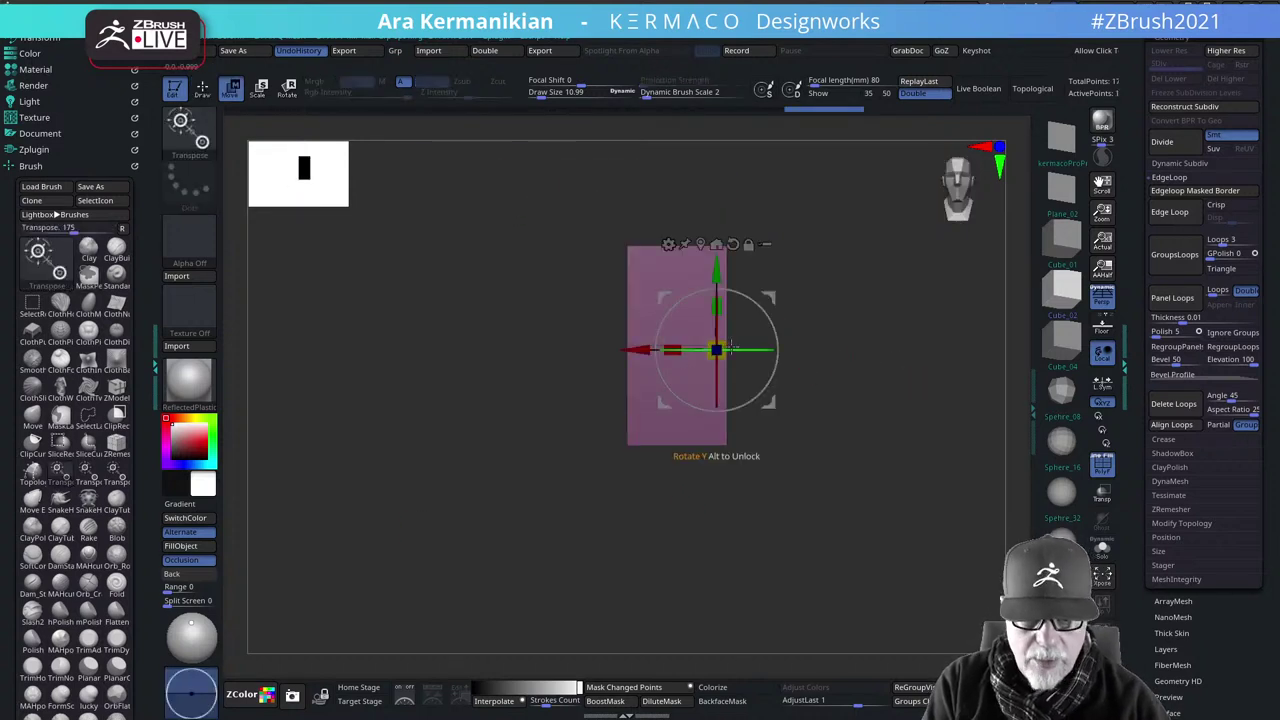
{"action": "left_click_drag", "start_coordinate": [862, 323], "coordinate": [722, 437]}
{"action": "right_click_drag", "start_coordinate": [956, 394], "coordinate": [719, 449], "text": "alt"}
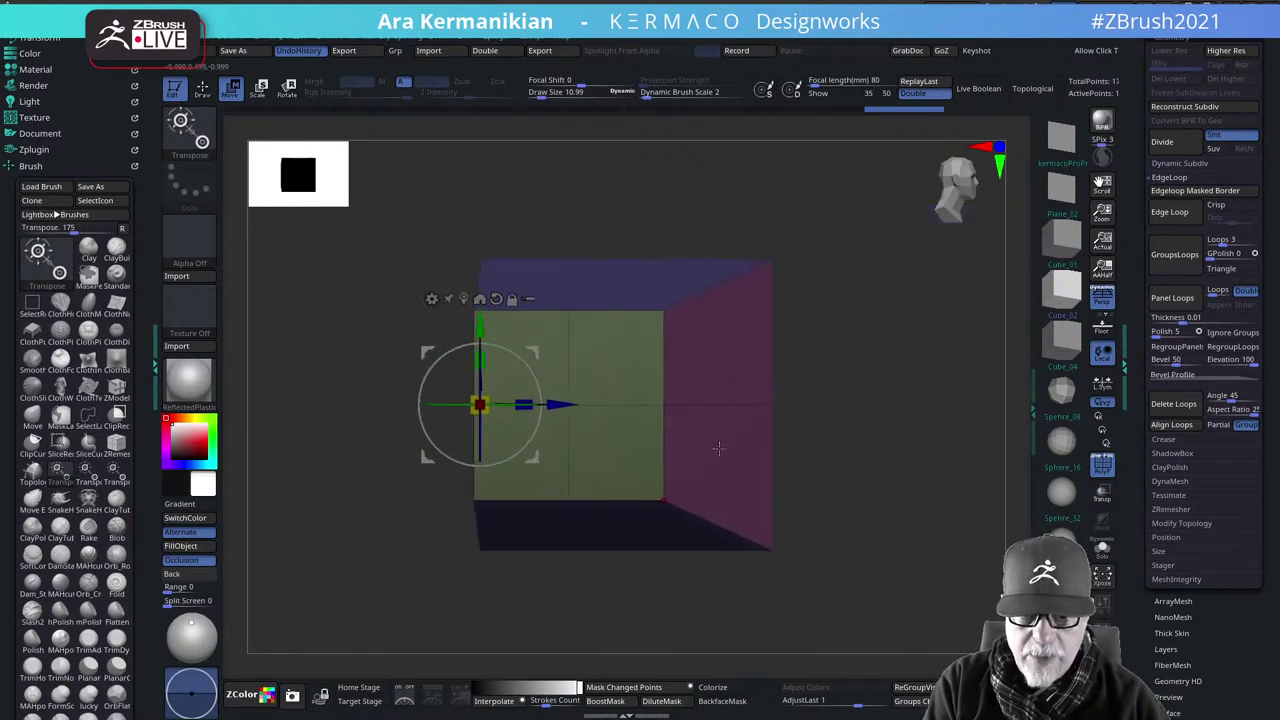
Center the gizmo on the isolated closed face, enlarge the shell's open rim evenly around it, and clear the mask
{"action": "left_click", "coordinate": [606, 402], "text": "ctrl+shift"}
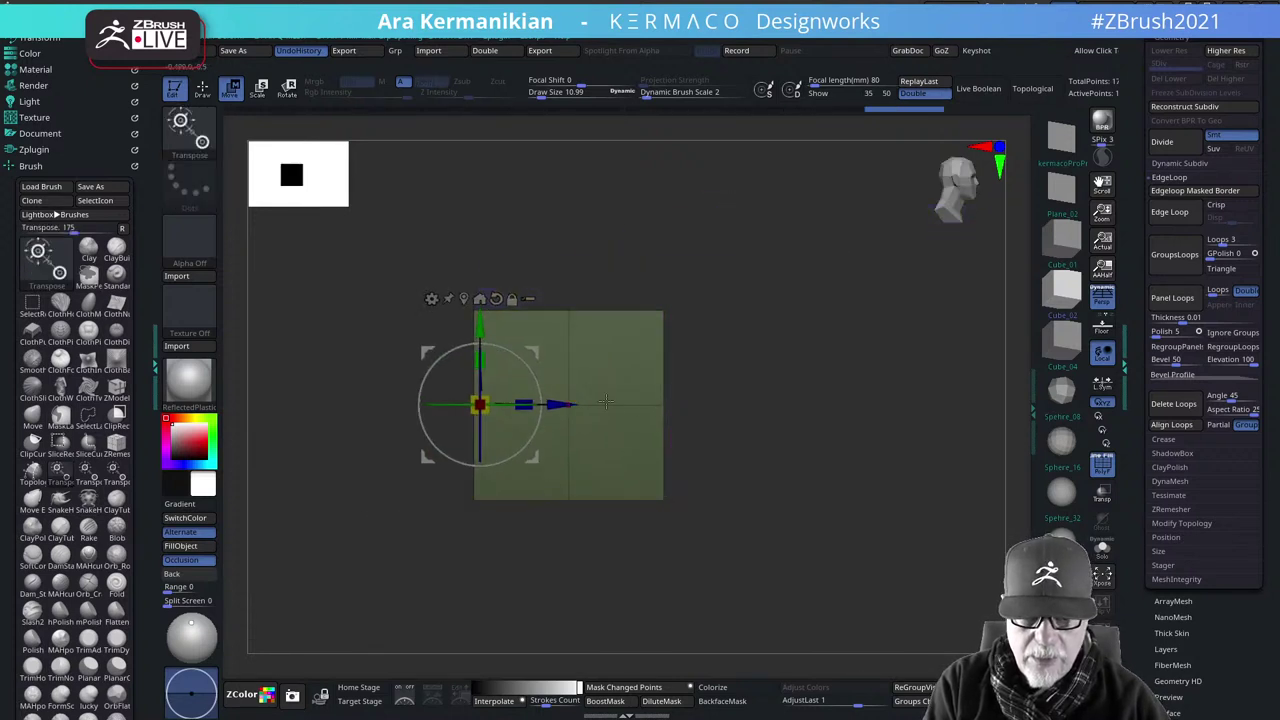
{"action": "left_click", "coordinate": [463, 298]}
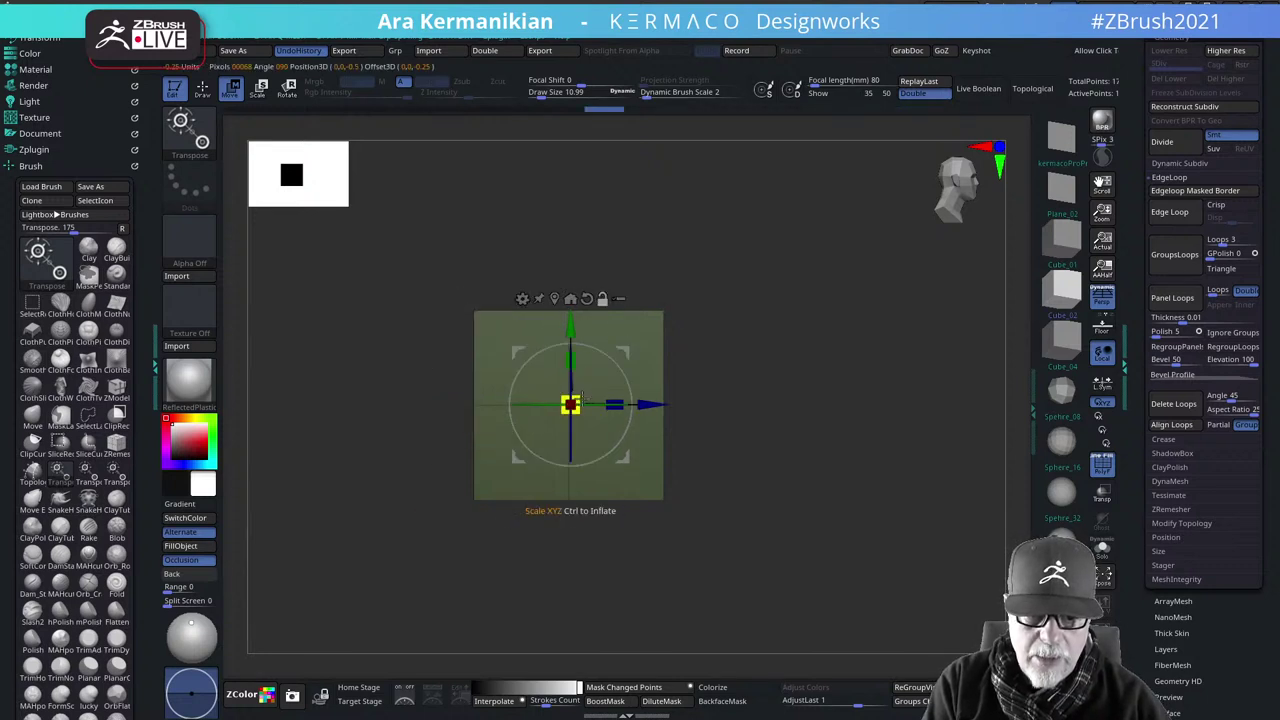
{"action": "key", "text": "p"}
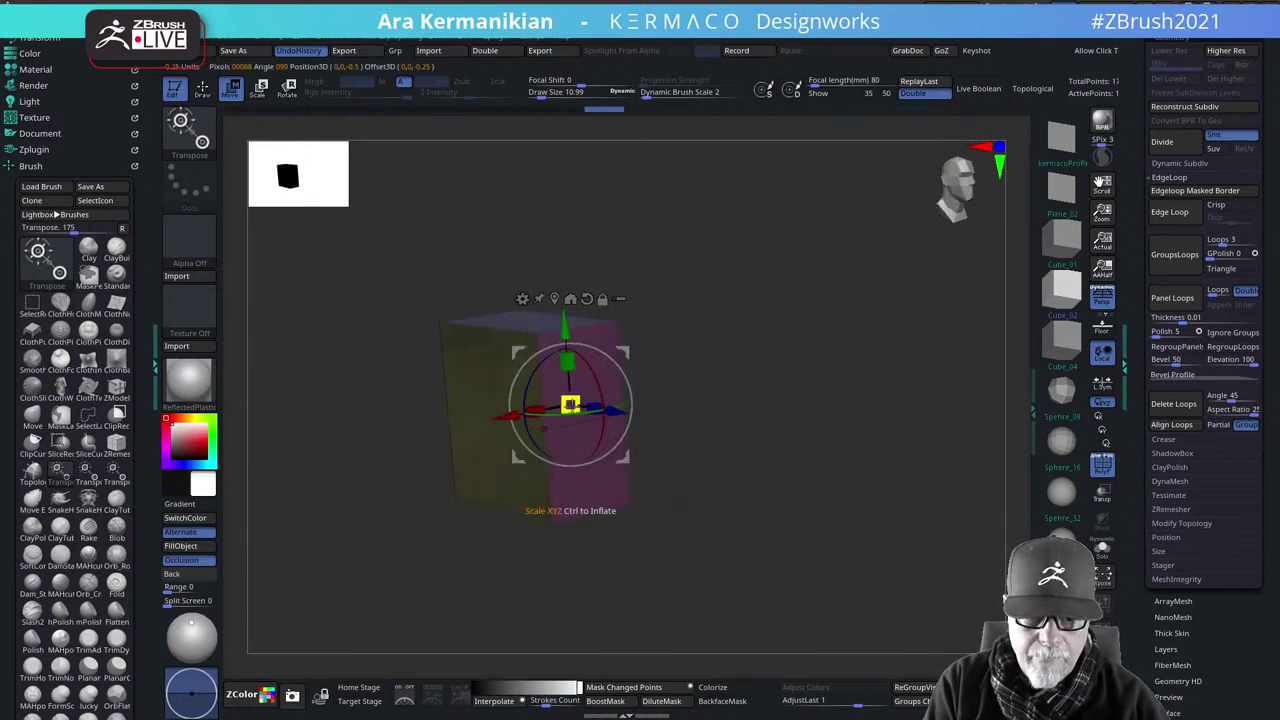
{"action": "left_click_drag", "start_coordinate": [540, 411], "coordinate": [461, 433], "text": "alt"}
{"action": "key", "text": "Tab"}
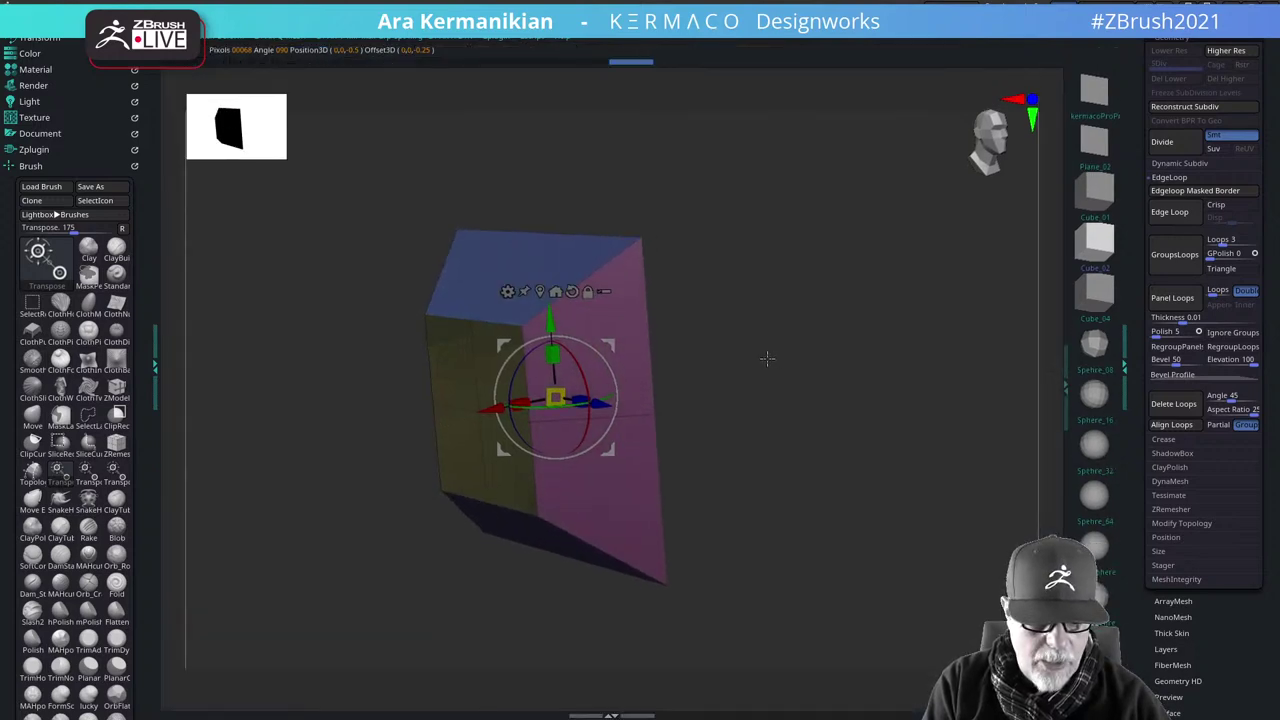
{"action": "key", "text": "Tab"}
{"action": "left_click_drag", "start_coordinate": [767, 358], "coordinate": [811, 340]}
{"action": "key", "text": "q"}
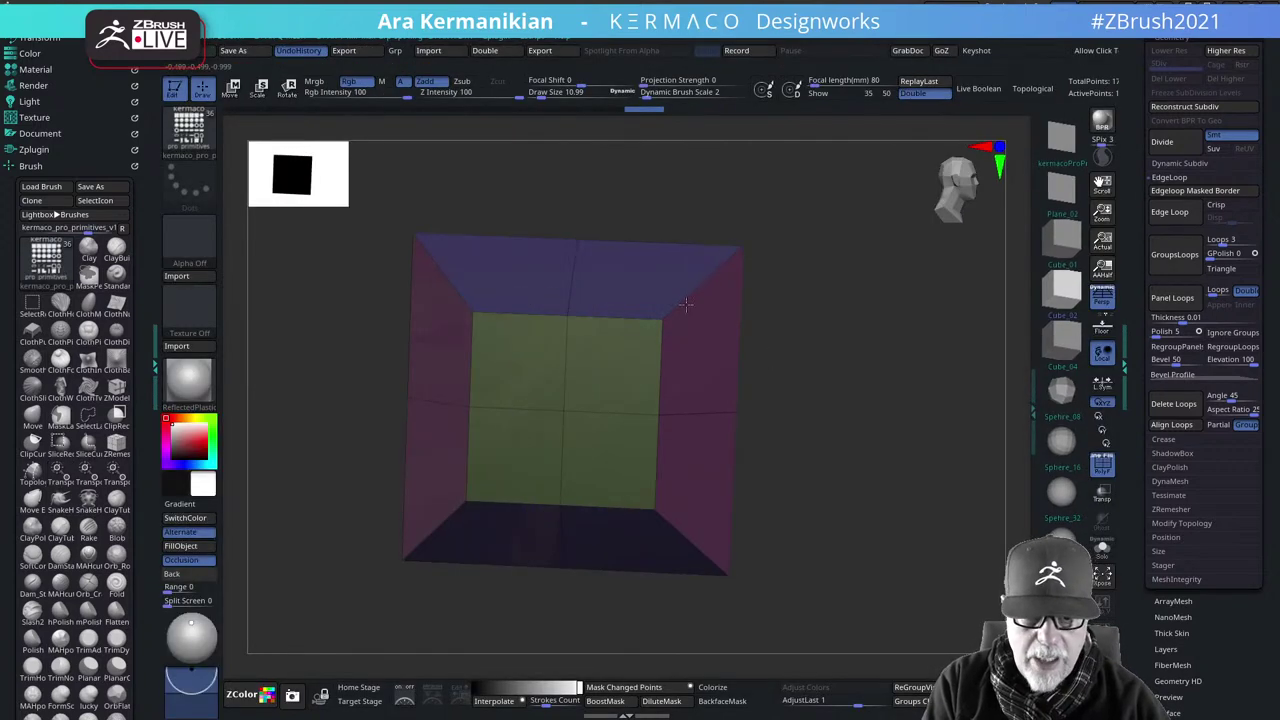
{"action": "left_click", "coordinate": [894, 386], "text": "ctrl"}
{"action": "left_click_drag", "start_coordinate": [961, 413], "coordinate": [891, 399]}
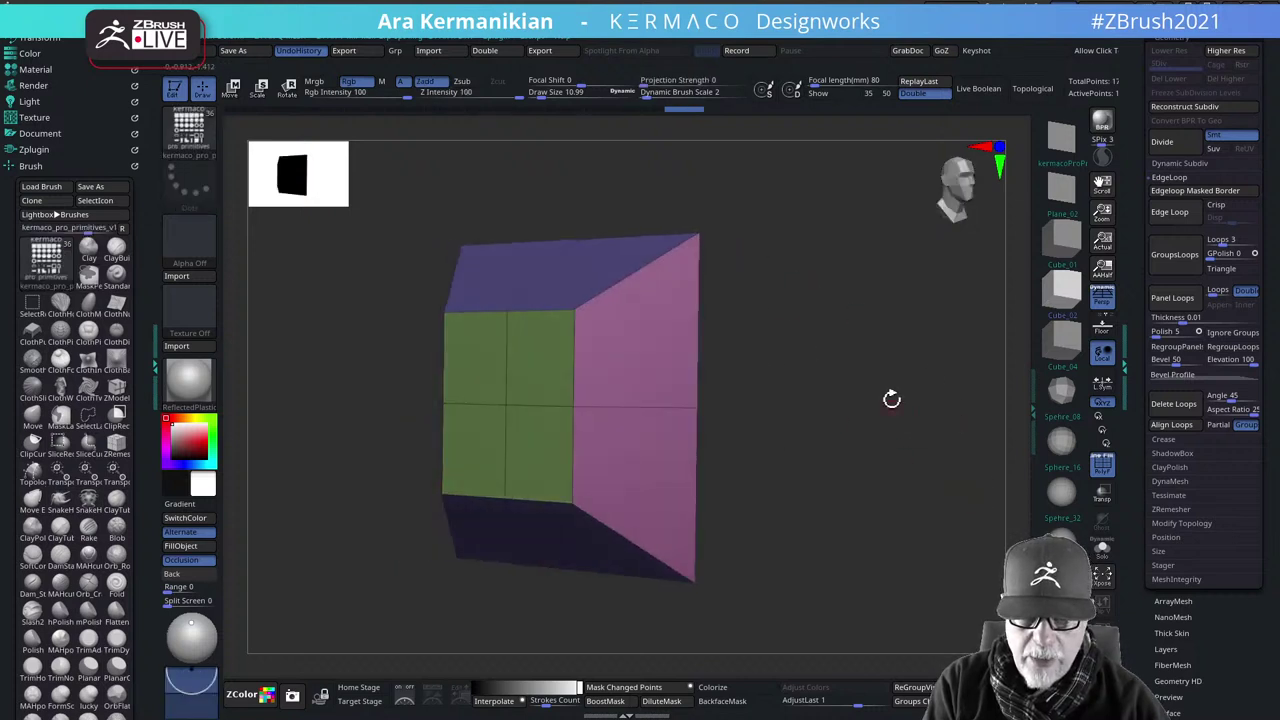
Try GroupsLoops on the flared shell with its separately grouped walls, and undo it
{"action": "left_click", "coordinate": [1184, 264]}
{"action": "key", "text": "ctrl+z"}
{"action": "key", "text": "f"}
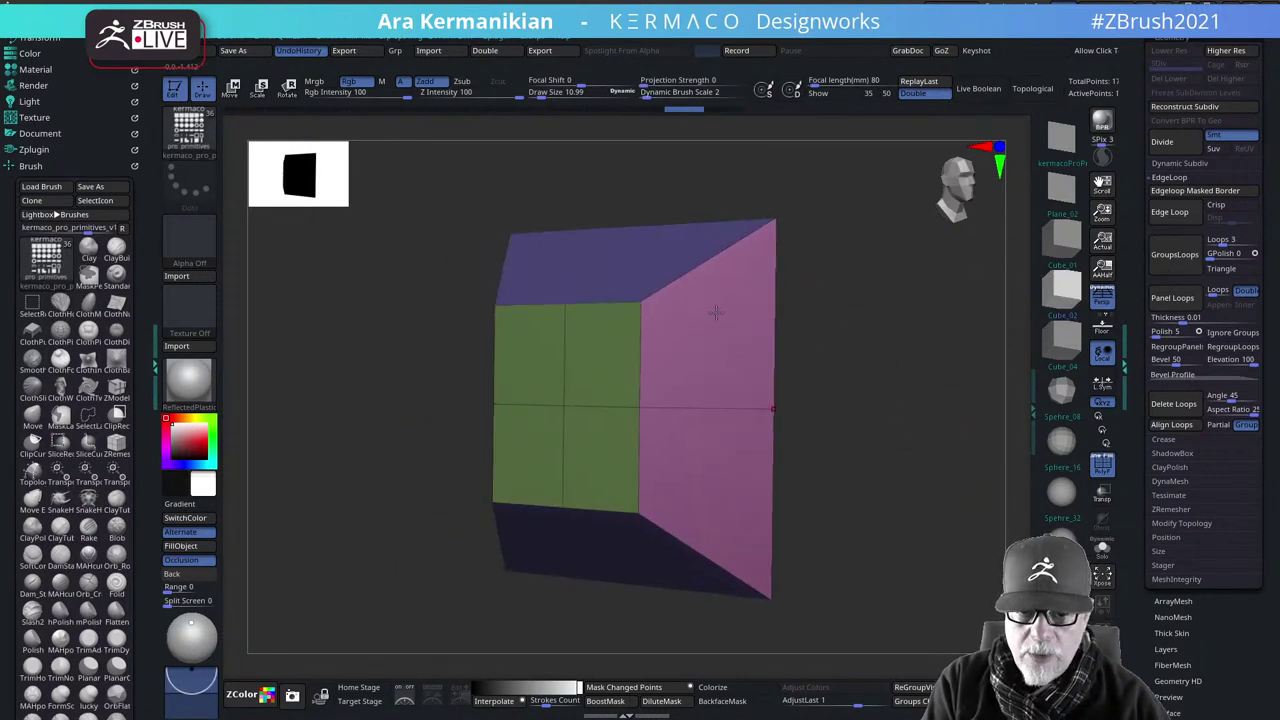
{"action": "left_click_drag", "start_coordinate": [880, 388], "coordinate": [837, 394], "text": "shift"}
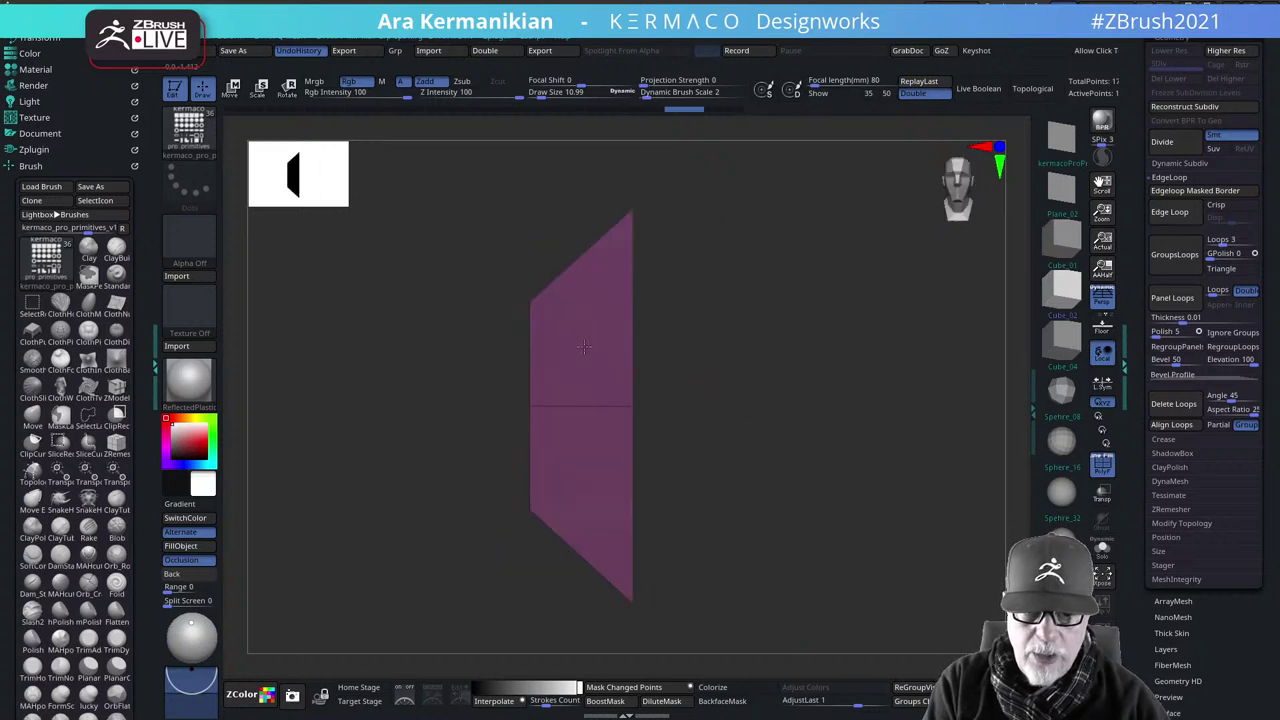
{"action": "left_click_drag", "start_coordinate": [761, 408], "coordinate": [735, 380], "text": "shift"}
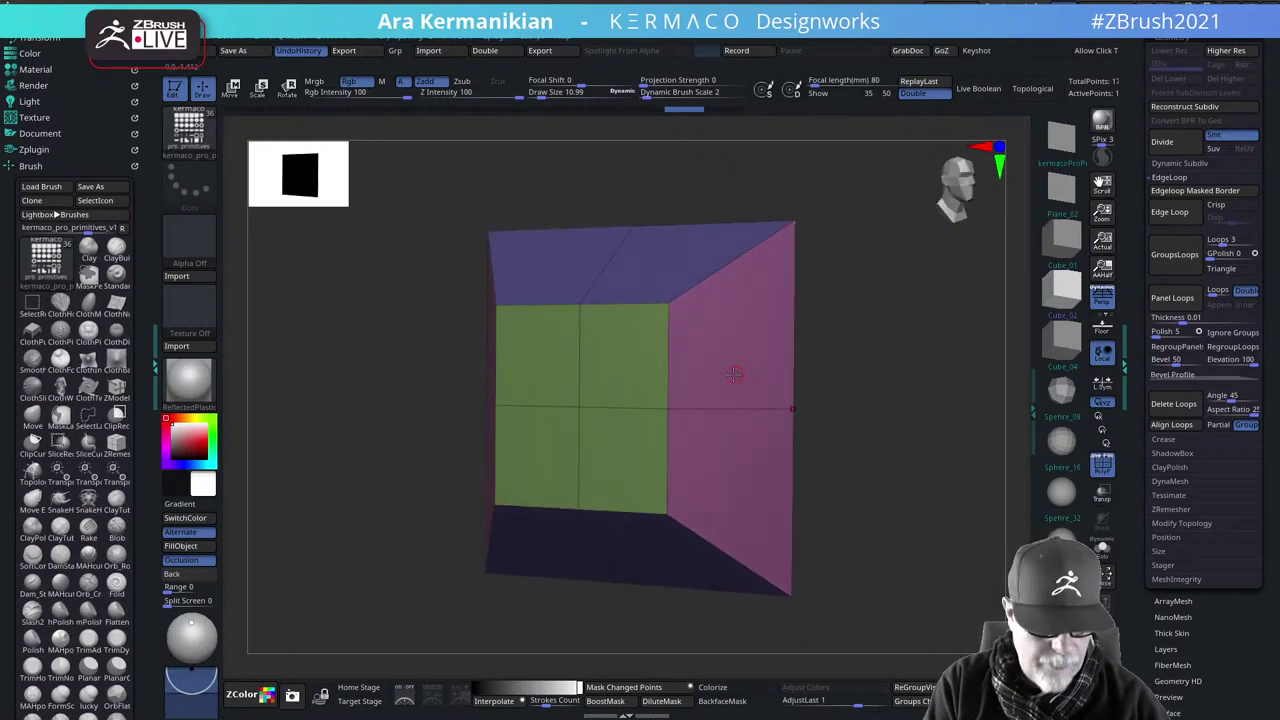
Use the ZModeler PolyGroup action with the Polyloop target to put the four side walls in one polygroup
{"action": "key", "text": "b"}
{"action": "key", "text": "z"}
{"action": "key", "text": "m"}
{"action": "key", "text": "space"}
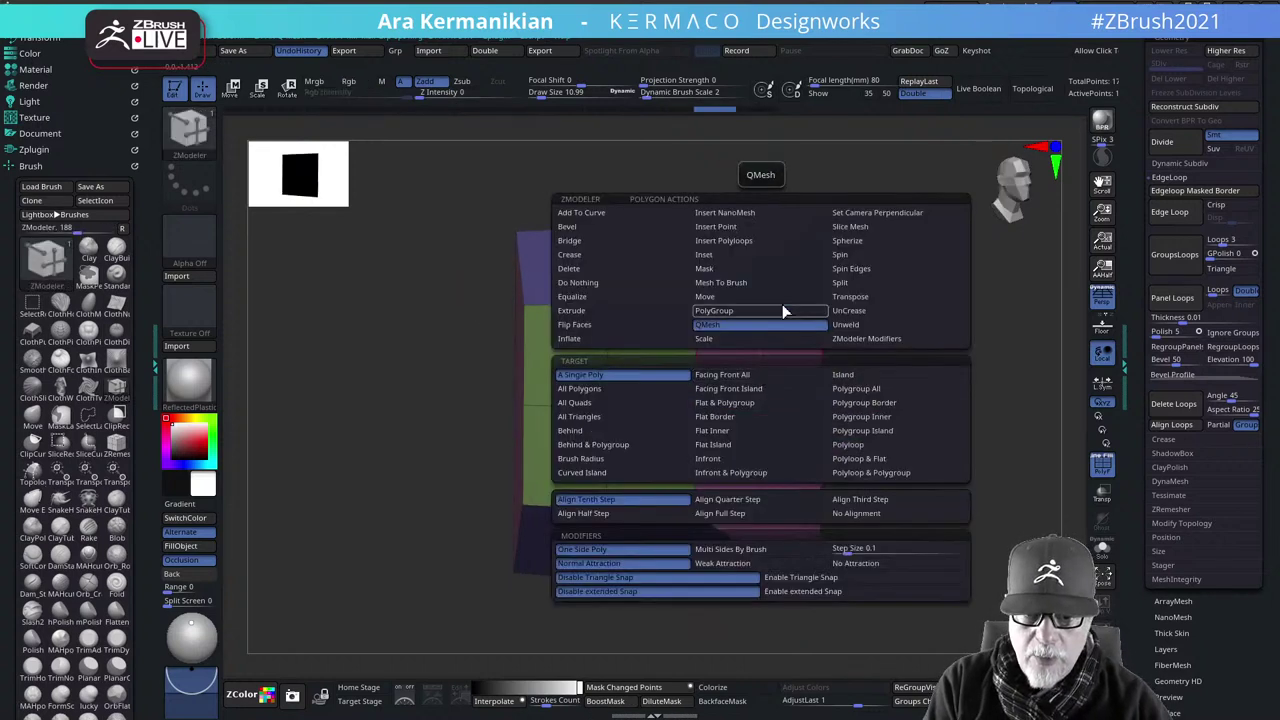
{"action": "left_click", "coordinate": [716, 310]}
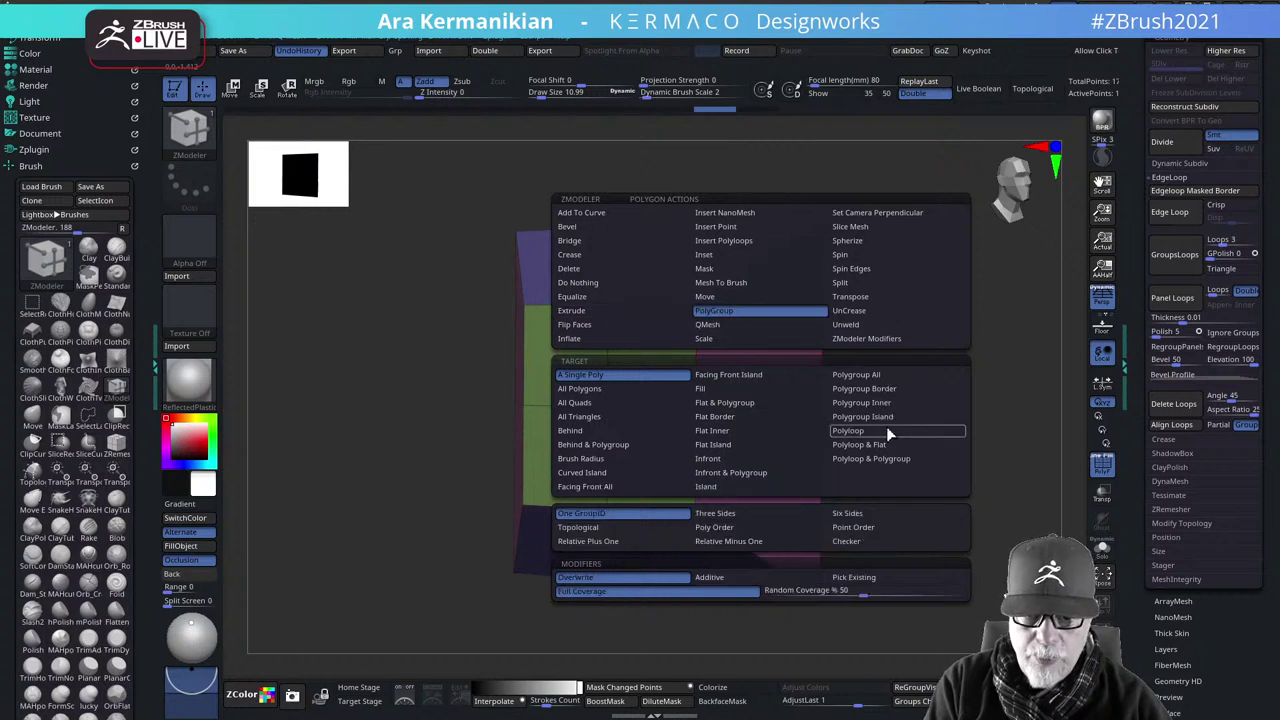
{"action": "left_click", "coordinate": [868, 433]}
{"action": "left_click", "coordinate": [765, 350]}
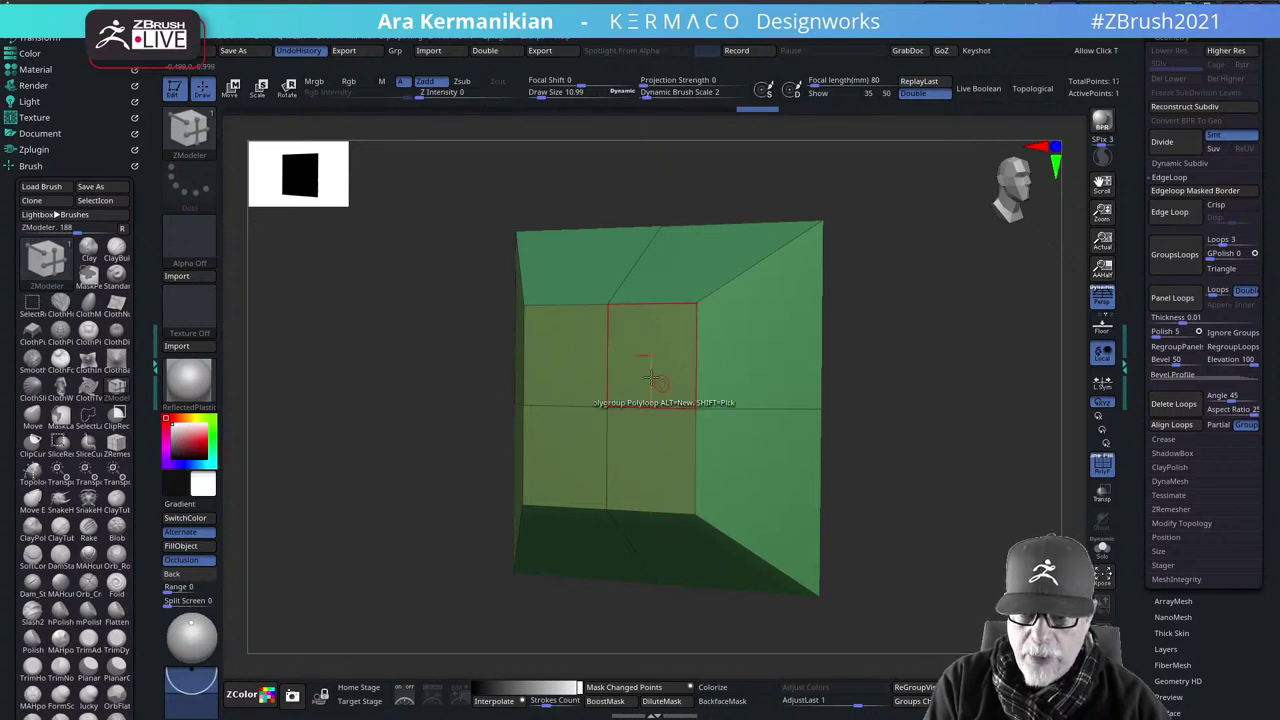
{"action": "left_click_drag", "start_coordinate": [877, 394], "coordinate": [806, 375]}
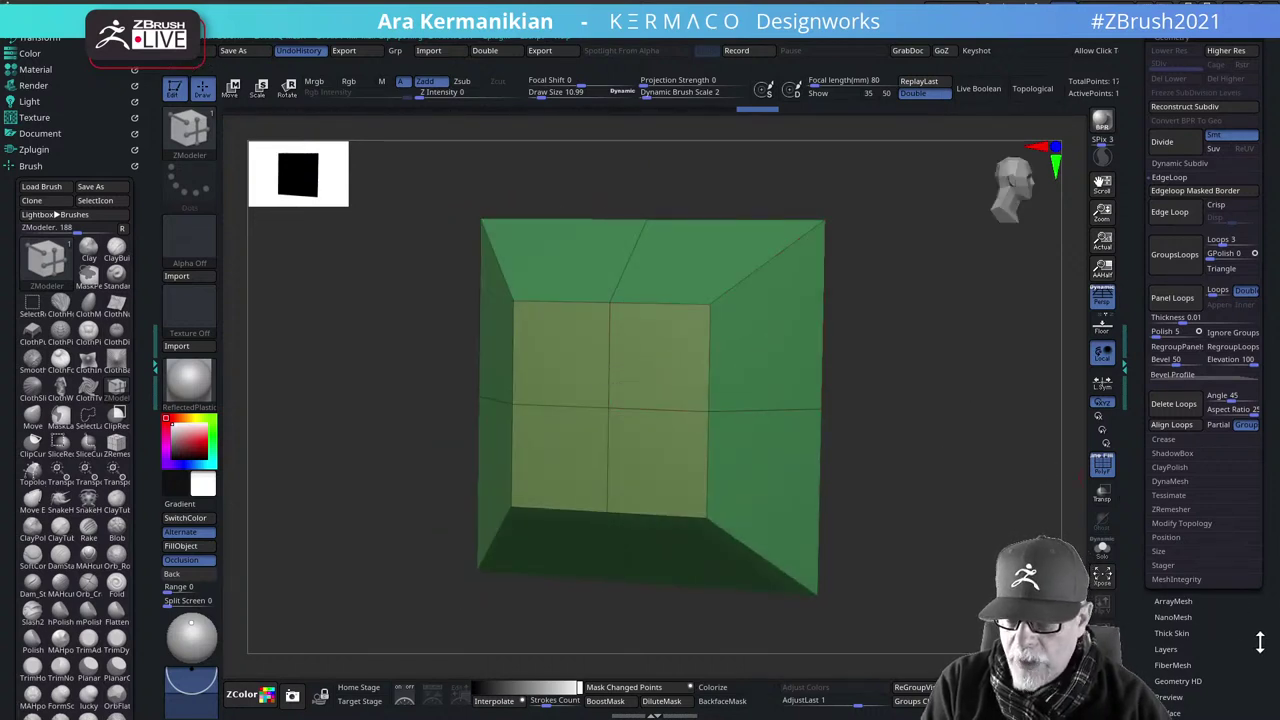
Regroup the visible polygons repeatedly to give the walls and the closed face more distinct polygroup colors
{"action": "left_click_drag", "start_coordinate": [1260, 642], "coordinate": [1204, 530]}
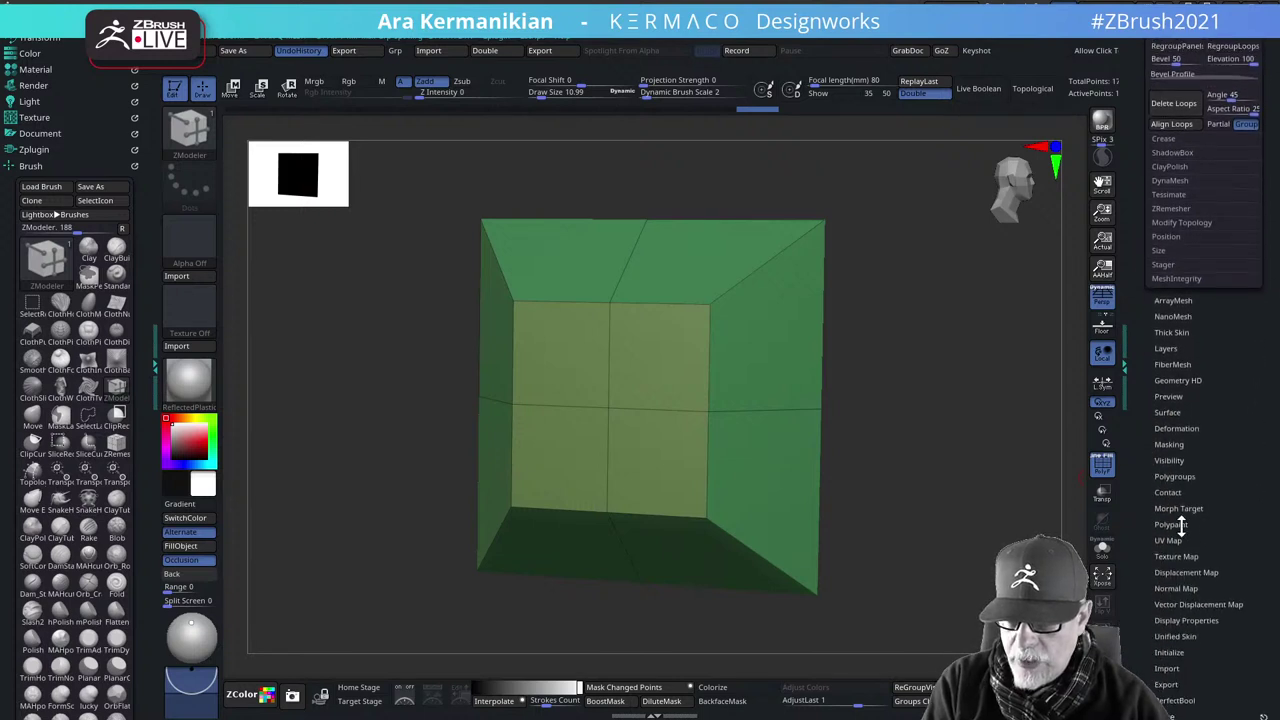
{"action": "left_click", "coordinate": [1178, 476]}
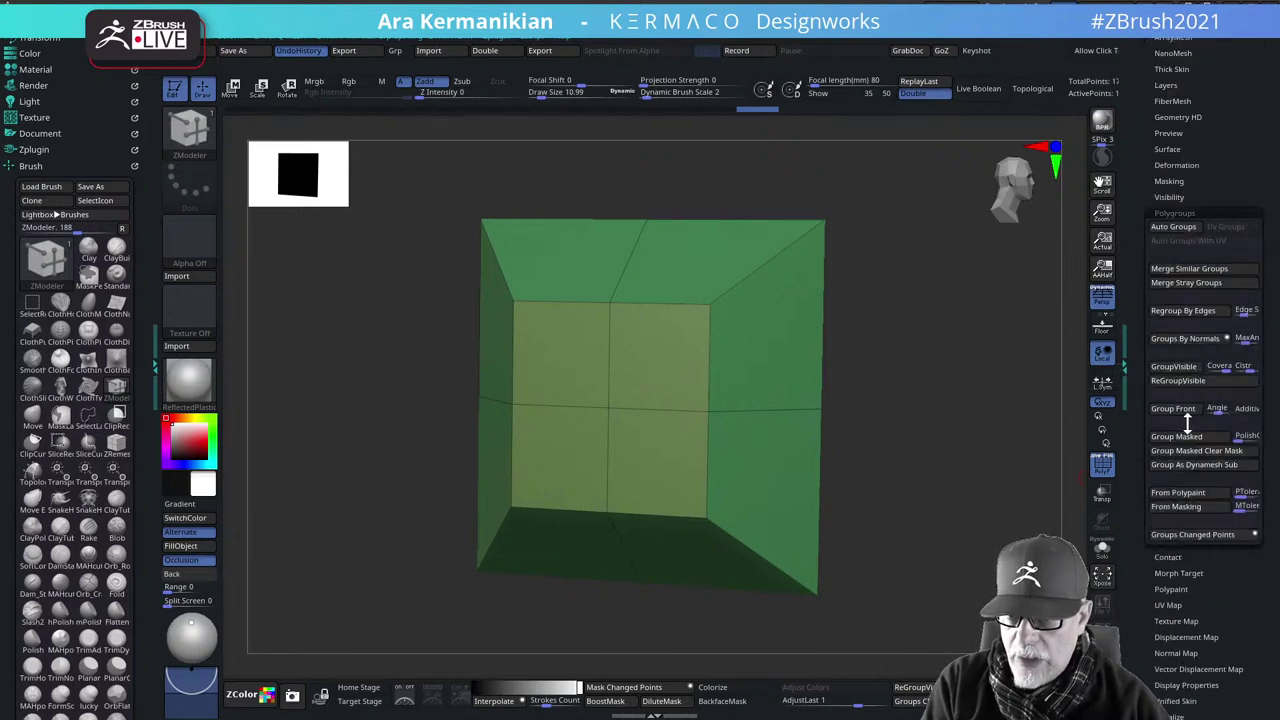
{"action": "left_click", "coordinate": [1183, 382]}
{"action": "left_click", "coordinate": [1206, 382]}
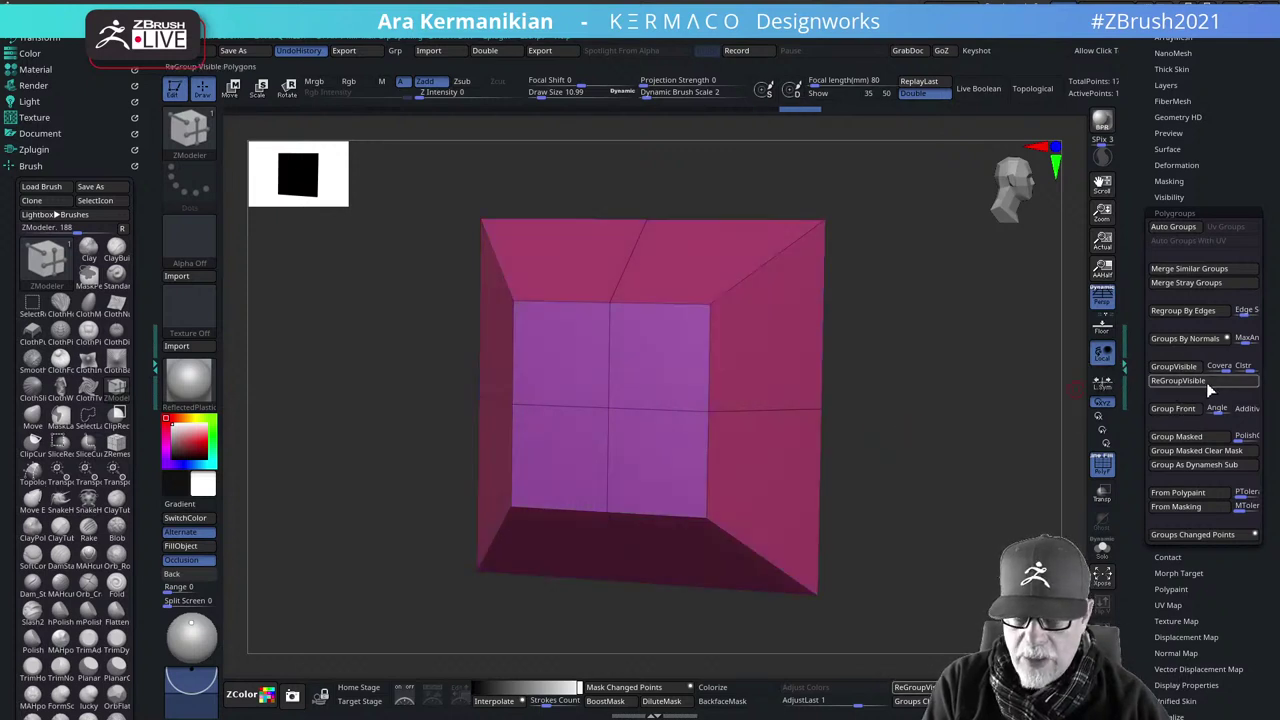
{"action": "left_click", "coordinate": [1196, 384]}
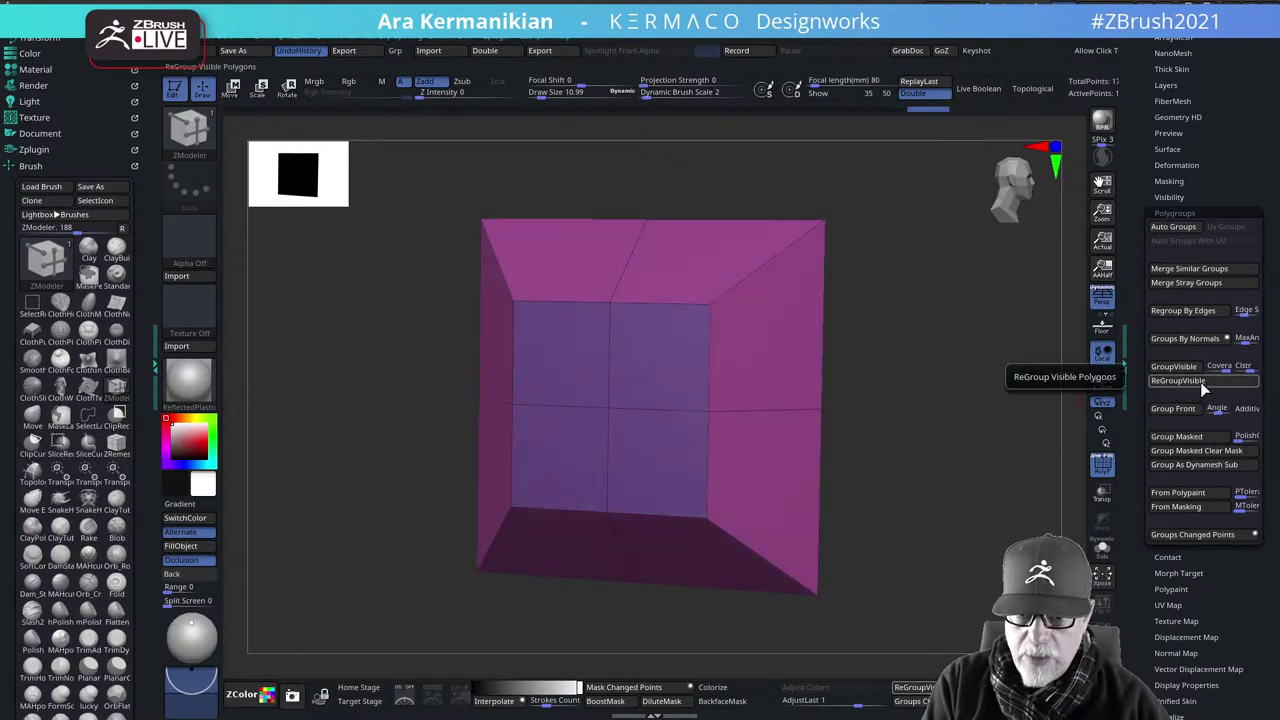
{"action": "left_click", "coordinate": [1200, 382]}
{"action": "left_click", "coordinate": [1210, 384]}
{"action": "left_click_drag", "start_coordinate": [1062, 410], "coordinate": [1003, 417]}
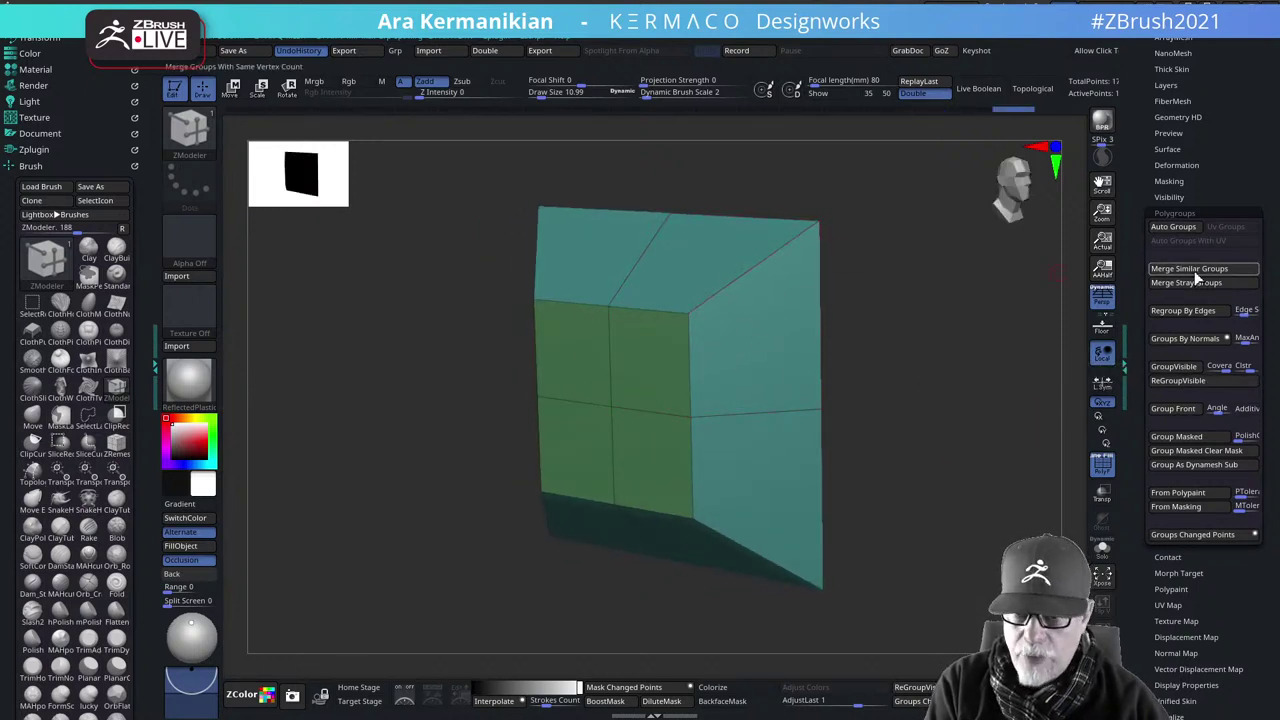
Try GroupsLoops on the shell with its walls merged into one polygroup, and undo it
{"action": "scroll", "coordinate": [1150, 240], "scroll_direction": "up", "scroll_amount": 1}
{"action": "left_click_drag", "start_coordinate": [1150, 240], "coordinate": [1138, 325]}
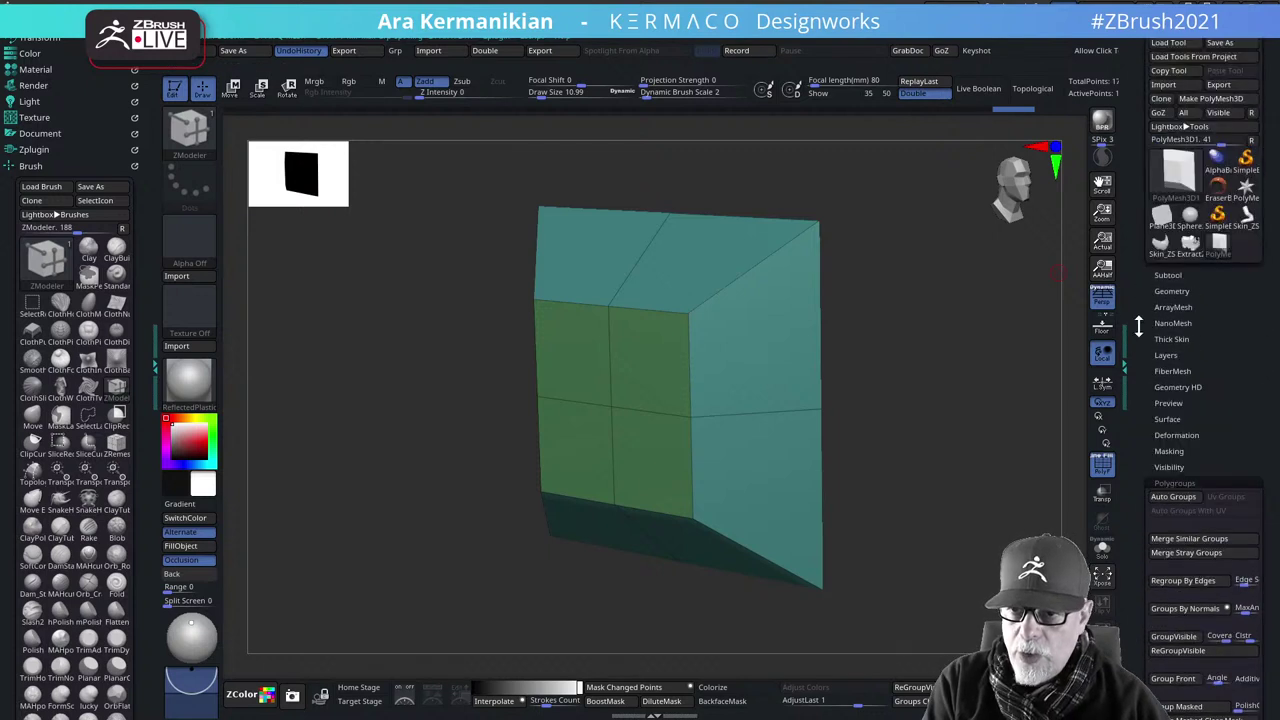
{"action": "left_click", "coordinate": [1176, 291]}
{"action": "left_click", "coordinate": [1178, 385]}
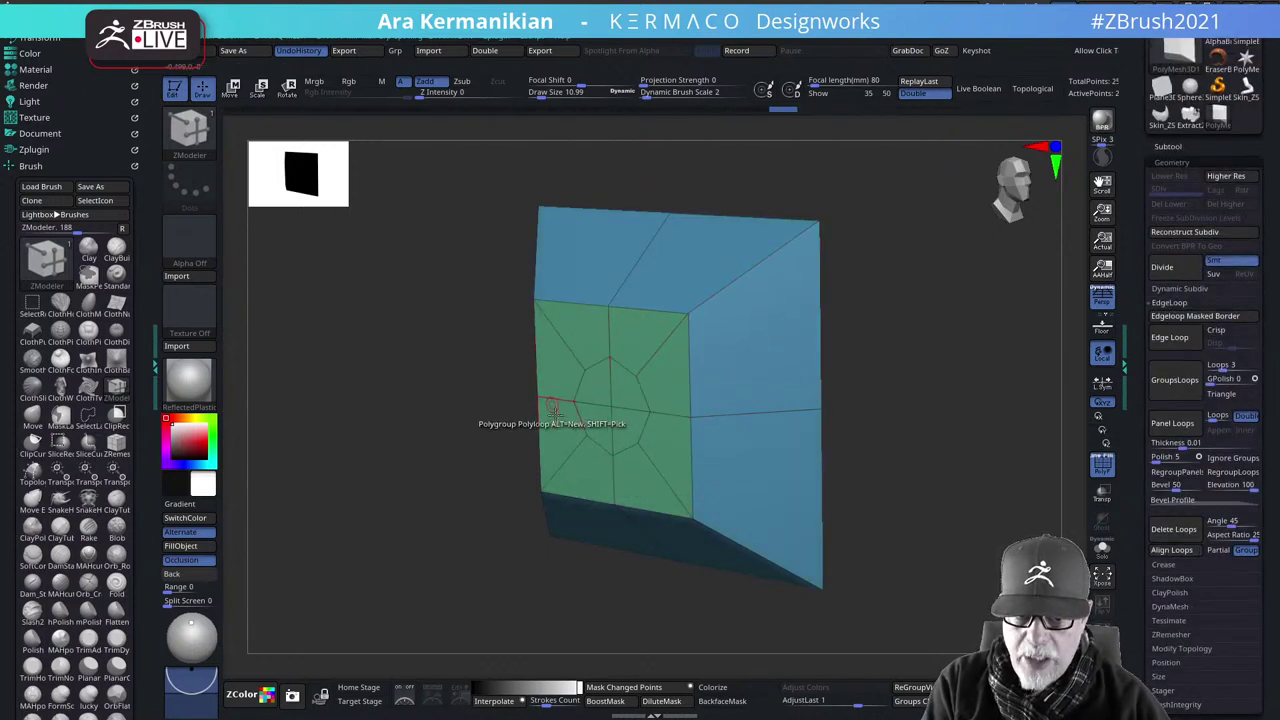
{"action": "key", "text": "ctrl+z"}
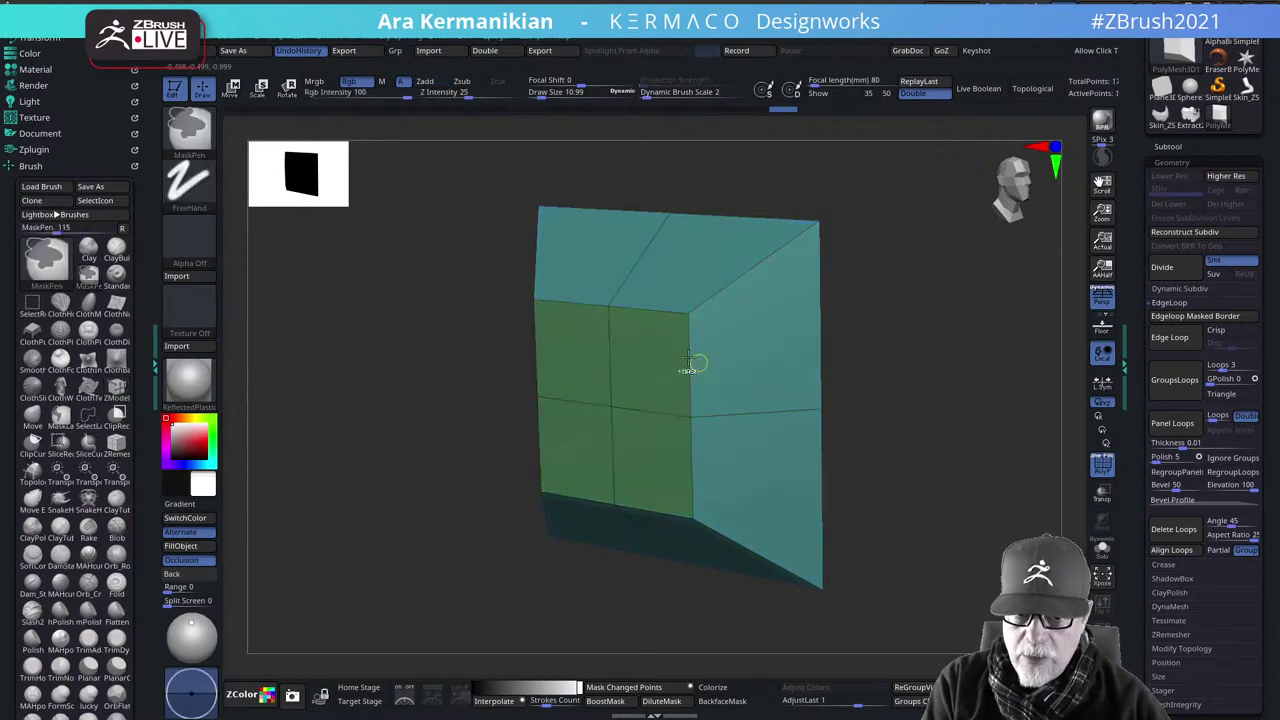
Insert an edge loop around the side walls, try GroupsLoops on the divided shell, and undo the group loops
{"action": "left_click", "coordinate": [741, 275]}
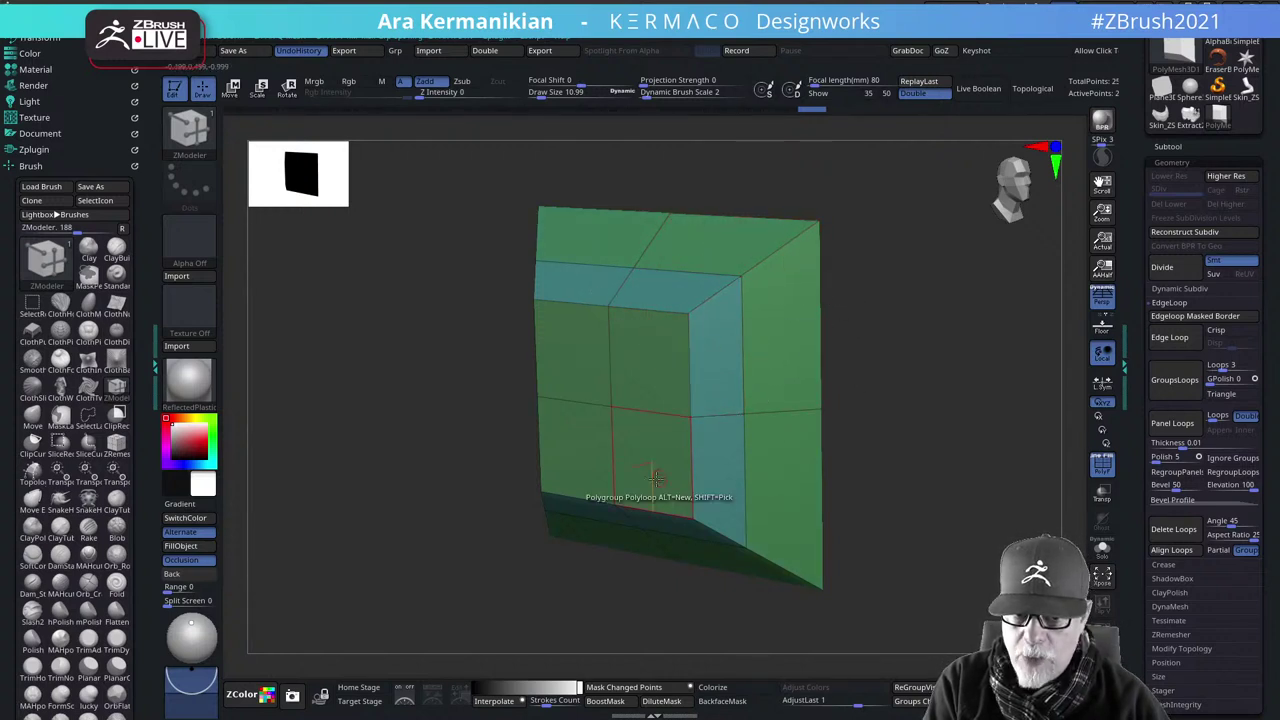
{"action": "left_click", "coordinate": [1174, 380]}
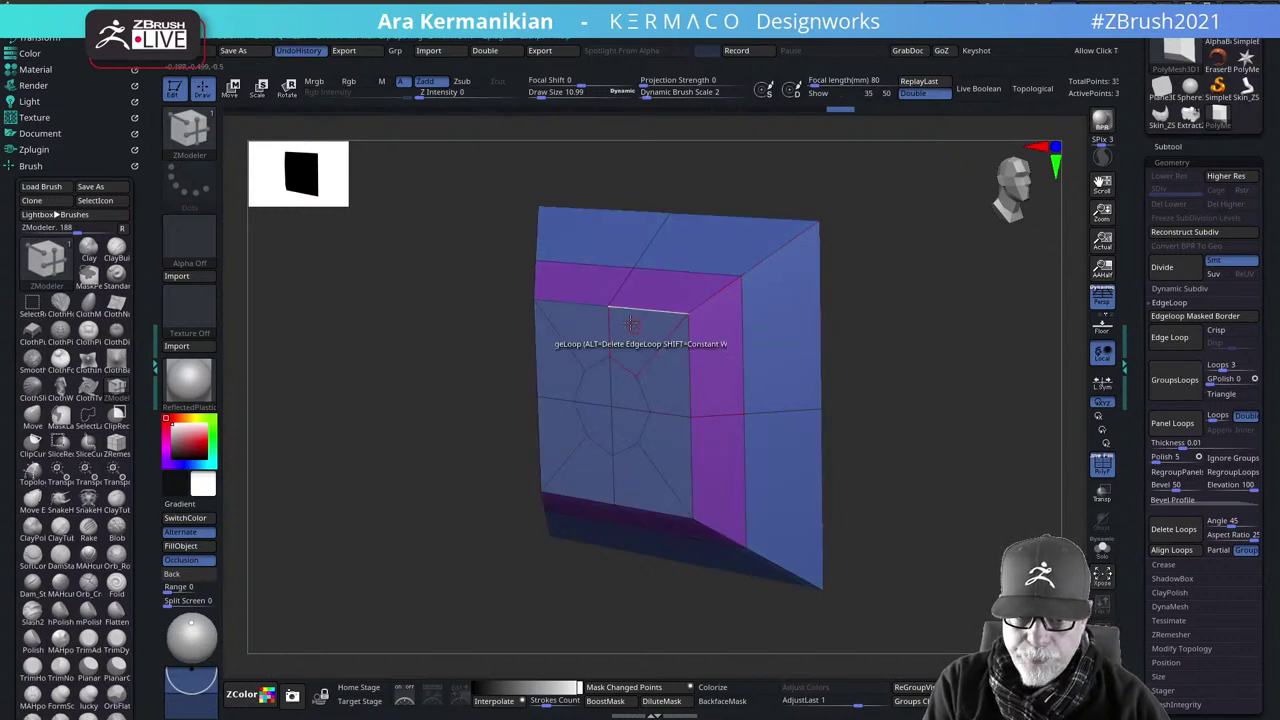
{"action": "key", "text": "ctrl+z"}
{"action": "left_click_drag", "start_coordinate": [871, 374], "coordinate": [945, 362]}
Undo the cube demonstration's edits all the way back to the original star mesh
{"action": "key", "text": "ctrl+z"}
{"action": "key", "text": "ctrl+z"}
{"action": "key", "text": "ctrl+z"}
{"action": "key", "text": "ctrl+z"}
{"action": "key", "text": "ctrl+z"}
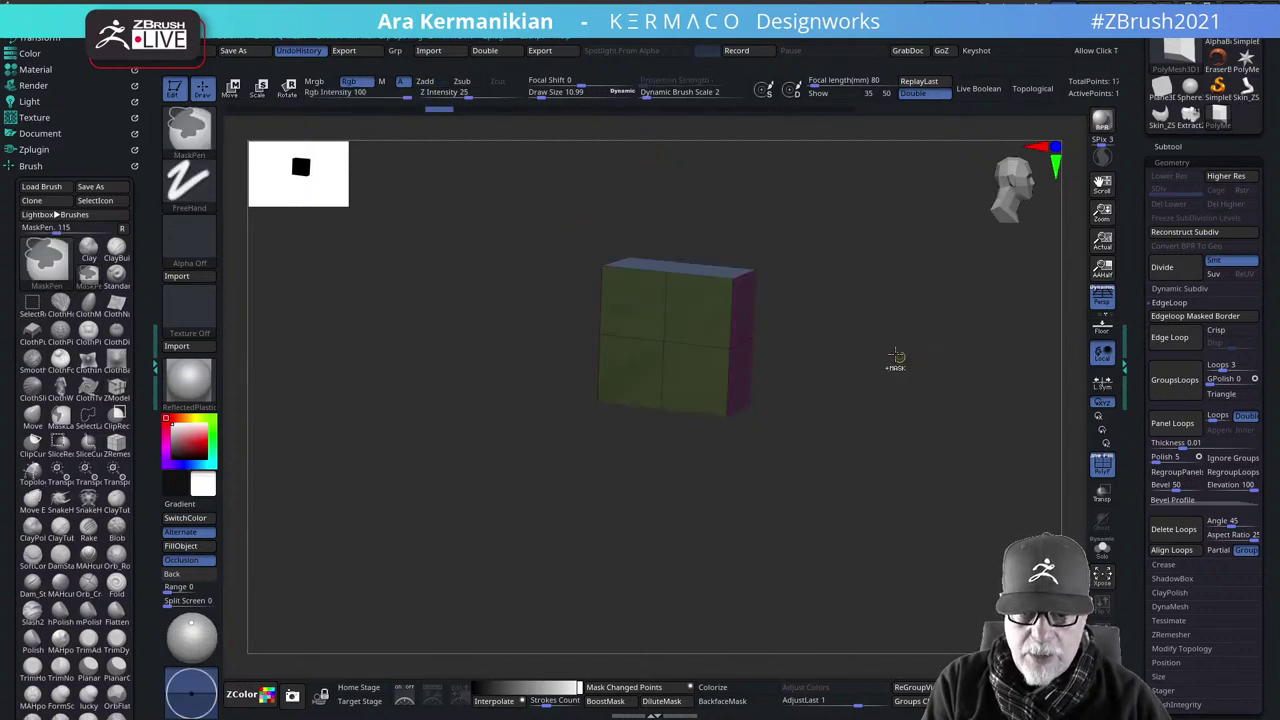
{"action": "mouse_move", "coordinate": [896, 355]}
{"action": "left_mouse_down", "text": "ctrl"}
{"action": "mouse_move", "coordinate": [926, 408]}
{"action": "mouse_move", "coordinate": [938, 353]}
{"action": "mouse_move", "coordinate": [970, 410]}
{"action": "left_mouse_up", "text": "ctrl"}
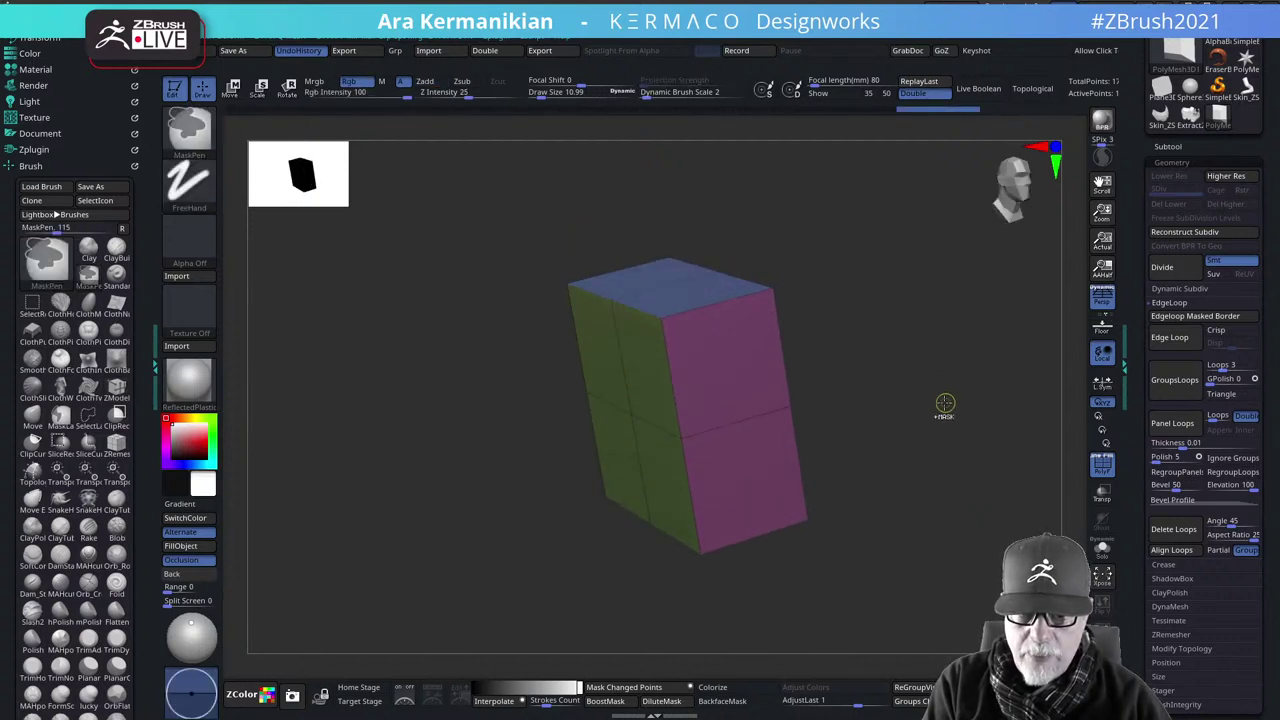
{"action": "key", "text": "ctrl+z"}
{"action": "key", "text": "ctrl+z"}
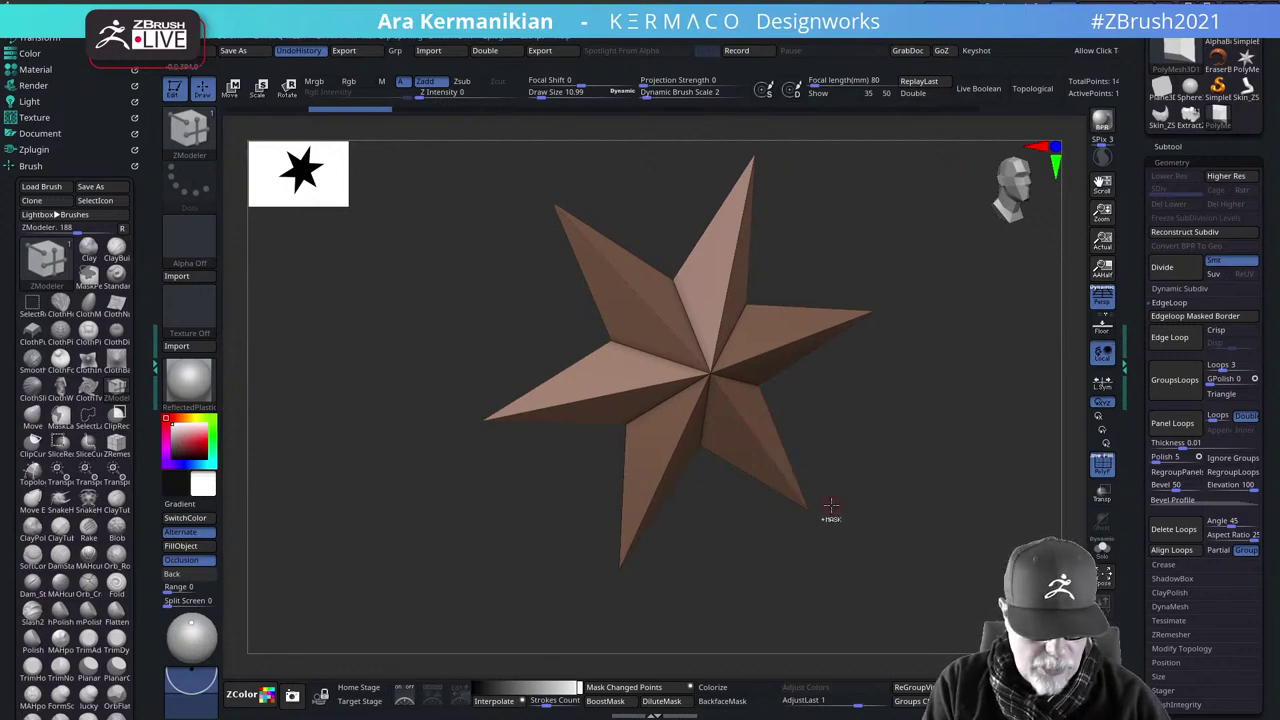
Switch the active tool from the star to the Sphere3D primitive and convert it into a PolyMesh3D
{"action": "key", "text": "ctrl+q"}
{"action": "key", "text": "ctrl+q"}
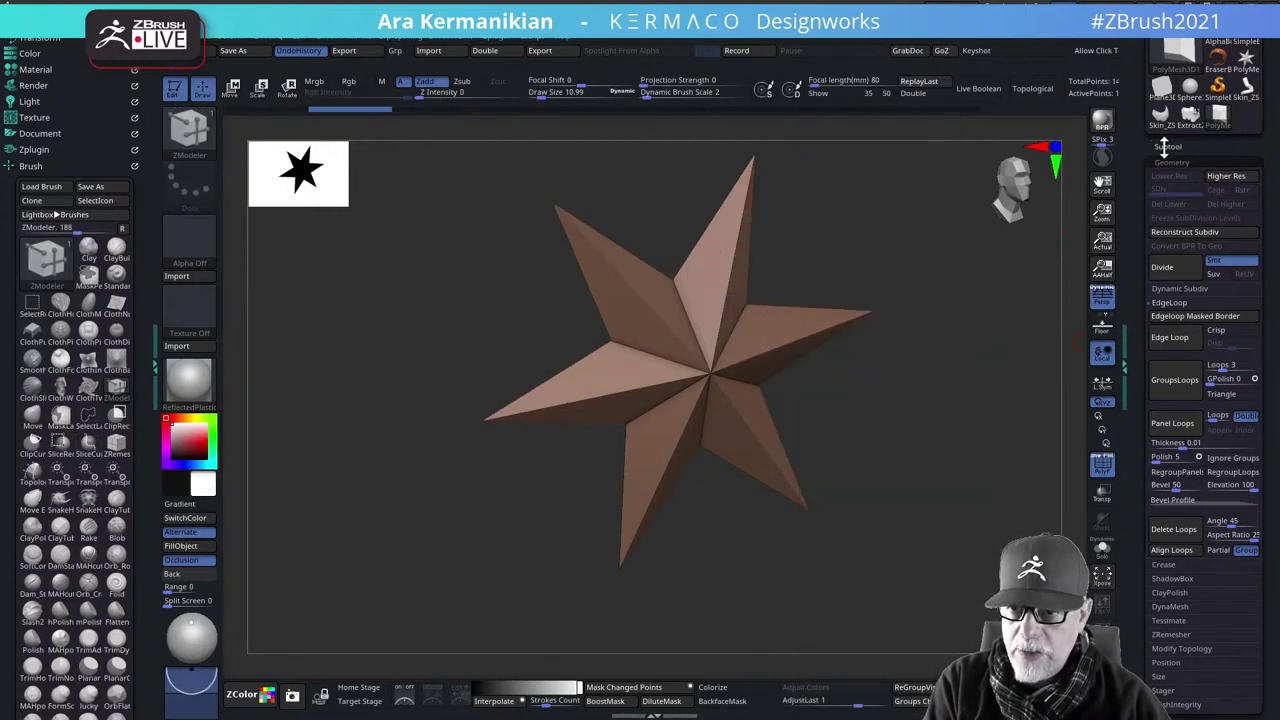
{"action": "left_click", "coordinate": [1190, 90]}
{"action": "left_click_drag", "start_coordinate": [1149, 160], "coordinate": [1123, 330]}
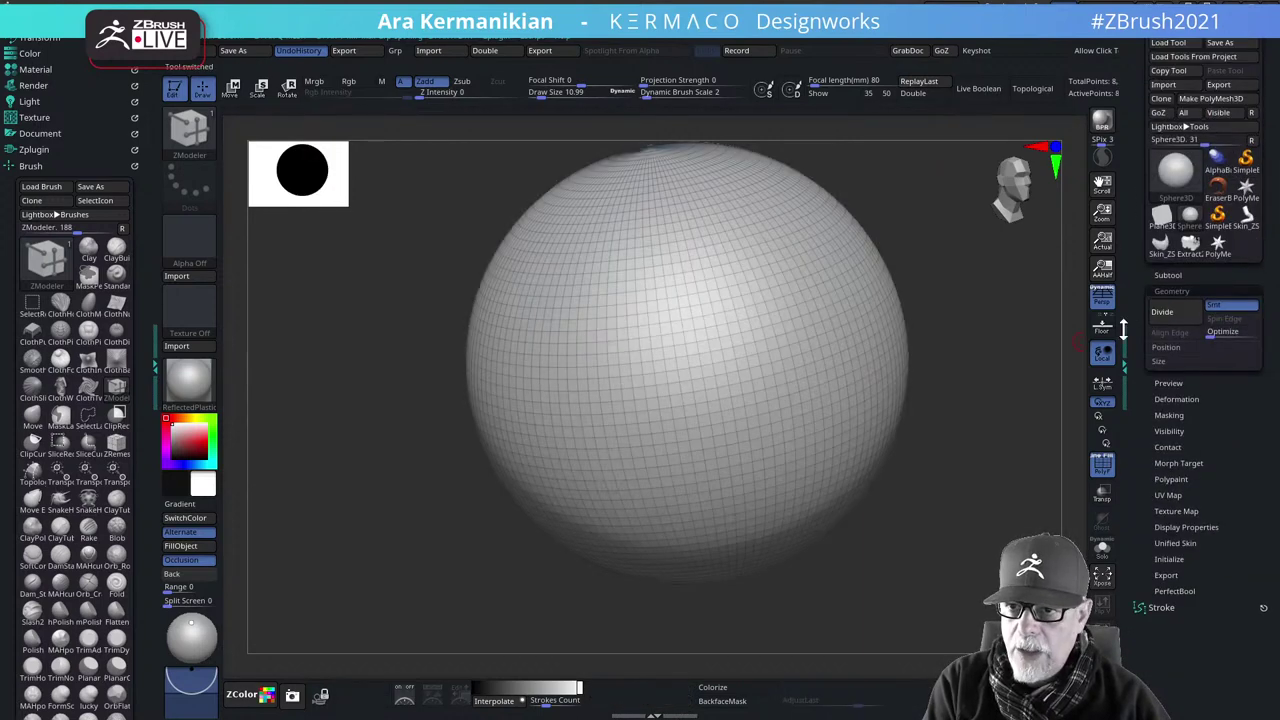
{"action": "left_click", "coordinate": [1211, 101]}
{"action": "mouse_move", "coordinate": [963, 286]}
{"action": "left_mouse_down"}
{"action": "mouse_move", "coordinate": [971, 323]}
{"action": "mouse_move", "coordinate": [951, 317]}
{"action": "mouse_move", "coordinate": [974, 331]}
{"action": "mouse_move", "coordinate": [952, 325]}
{"action": "left_mouse_up"}
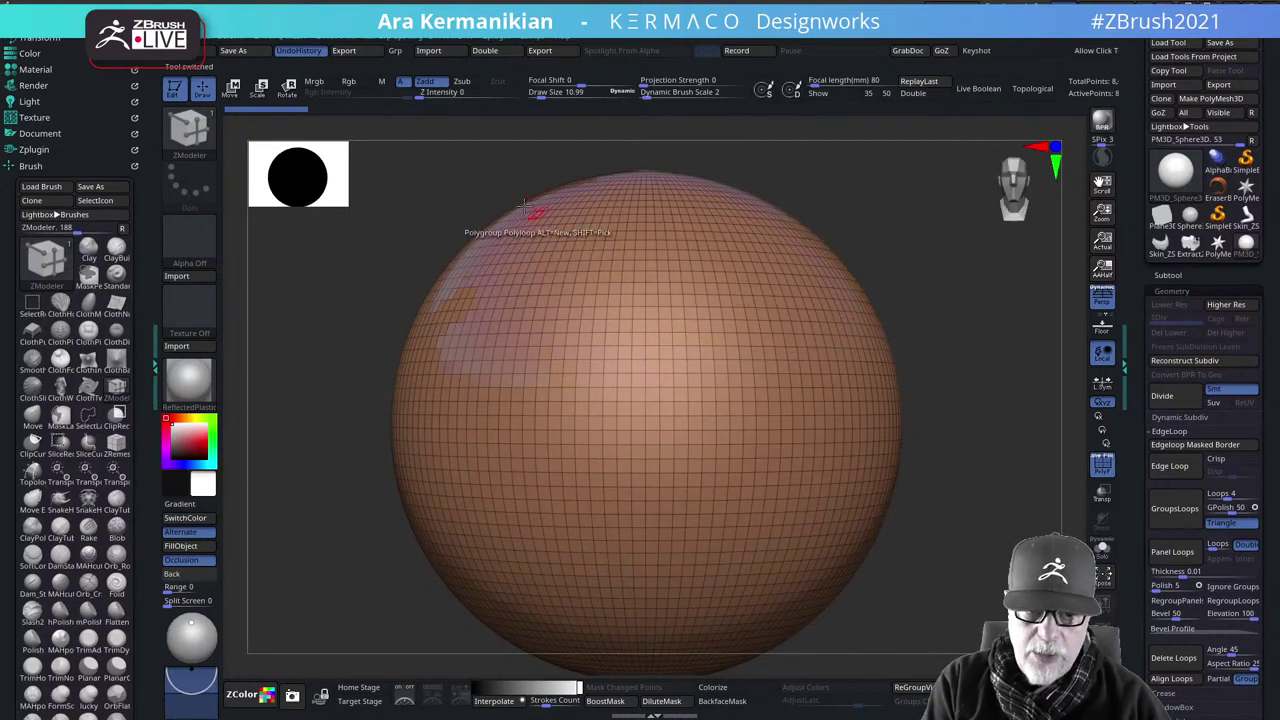
Isolate the sphere's lower half to give it its own polygroup, separate from the upper half, and show the whole mesh again
{"action": "key", "text": "ctrl+shift"}
{"action": "left_click_drag", "start_coordinate": [373, 159], "coordinate": [986, 402], "text": "ctrl+shift"}
{"action": "left_click", "coordinate": [971, 409], "text": "ctrl+shift"}
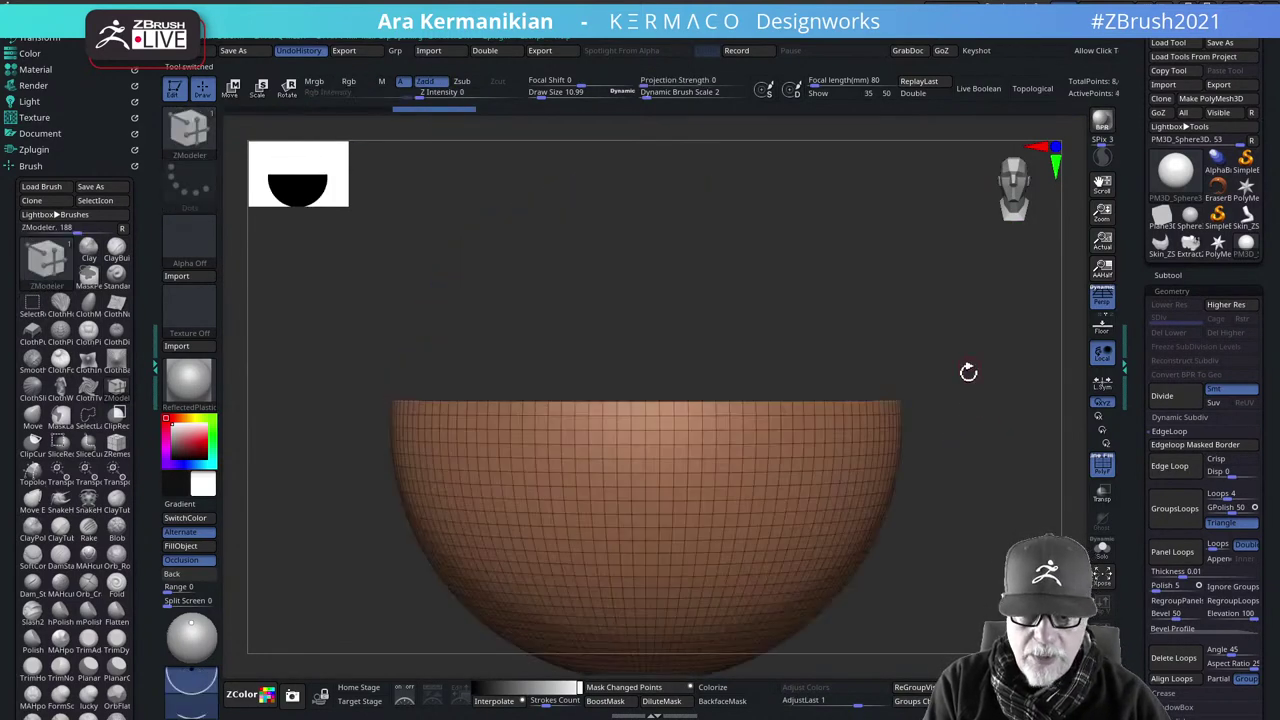
{"action": "left_click", "coordinate": [967, 313], "text": "ctrl+shift"}
{"action": "left_click_drag", "start_coordinate": [983, 321], "coordinate": [970, 388]}
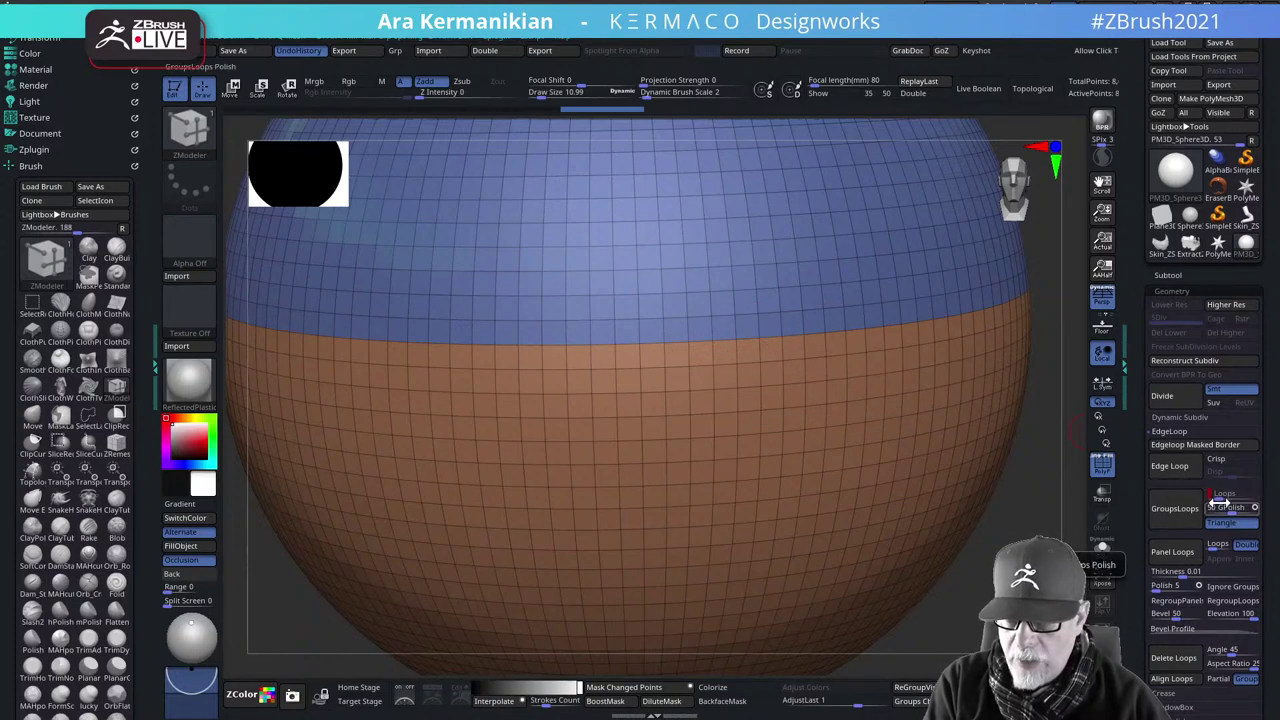
Apply GroupsLoops twice with 2 loops and GPolish 50 along the seam between the halves, switching to the Move brush in between
{"action": "left_click", "coordinate": [1176, 516]}
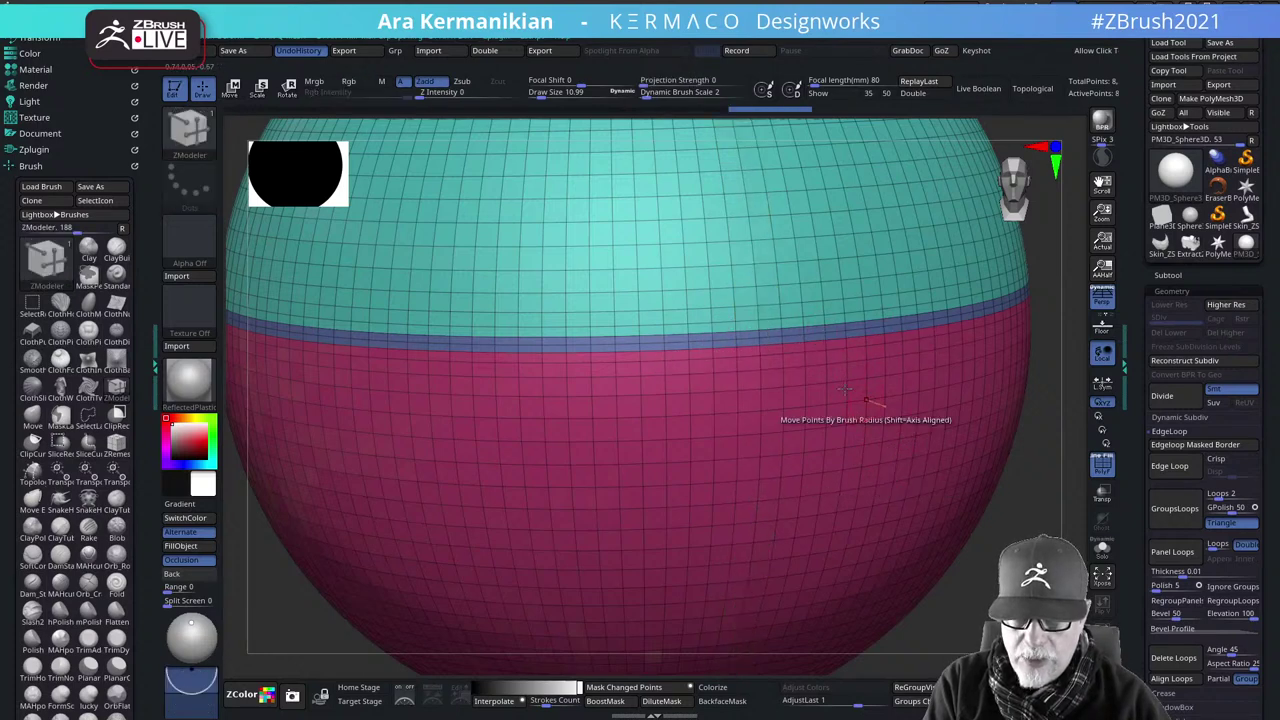
{"action": "key", "text": "b"}
{"action": "key", "text": "m"}
{"action": "key", "text": "v"}
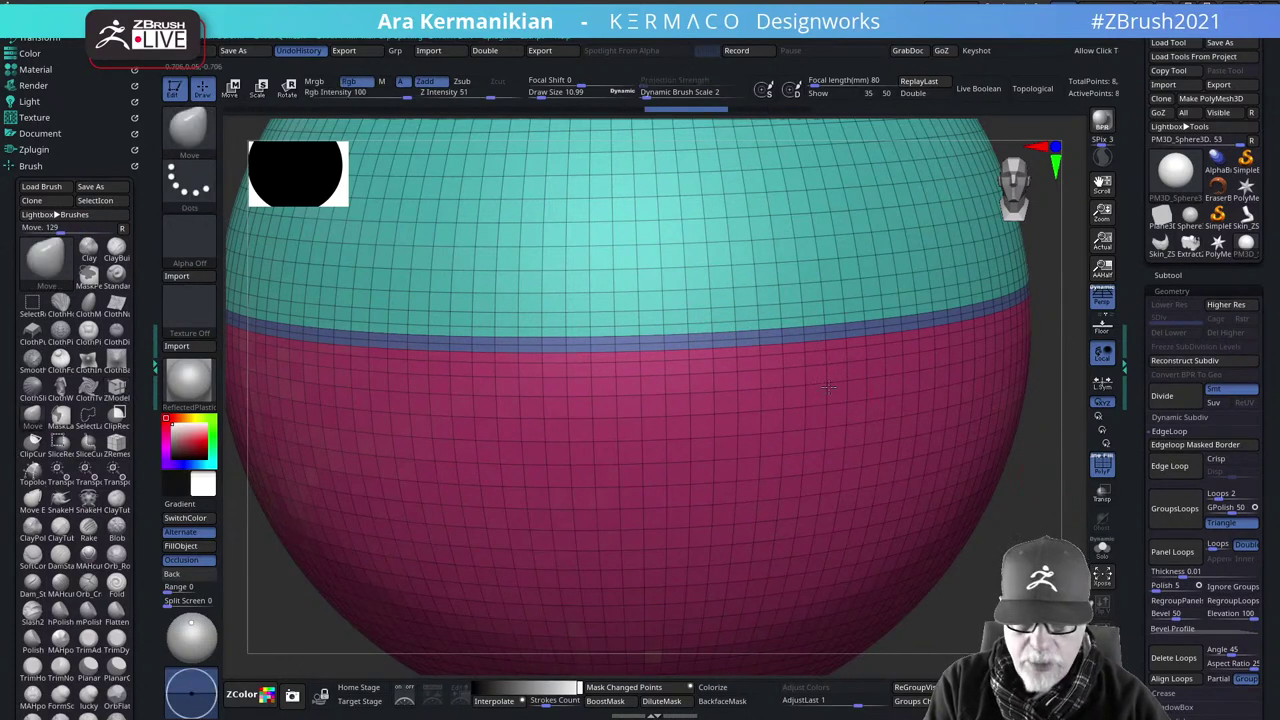
{"action": "left_click_drag", "start_coordinate": [1071, 535], "coordinate": [1000, 640], "text": "alt"}
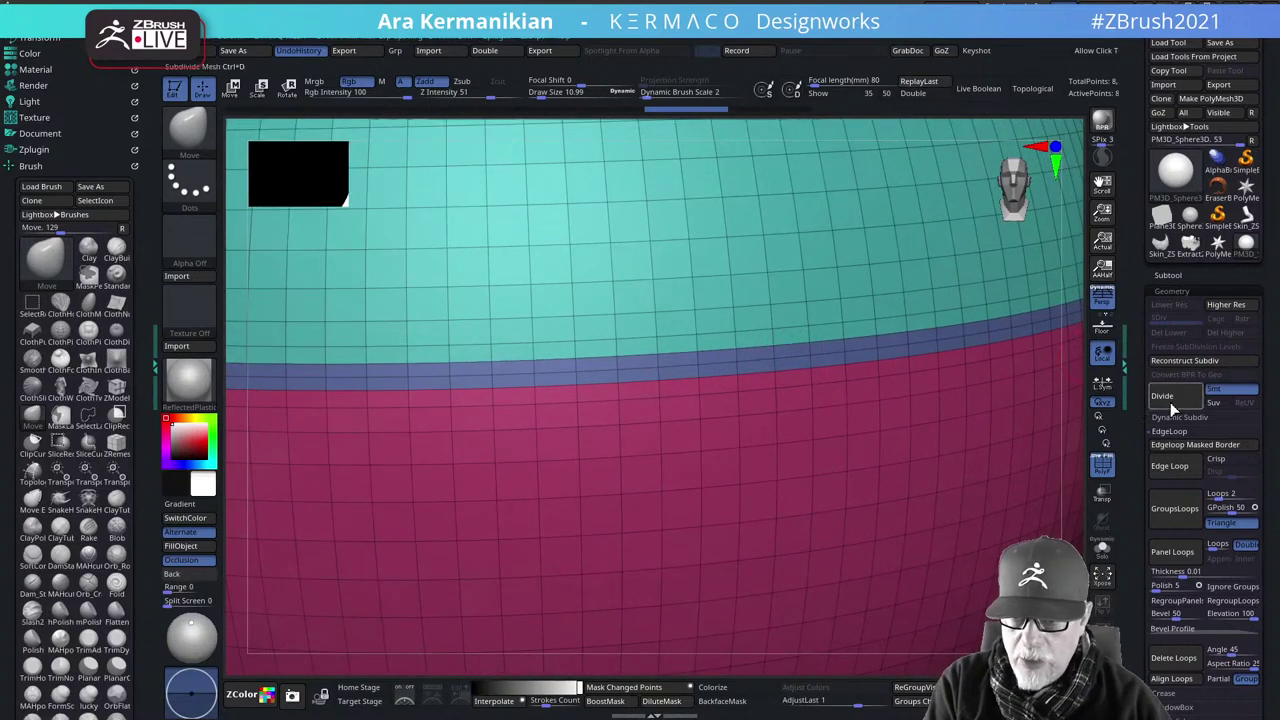
{"action": "left_click", "coordinate": [1176, 507]}
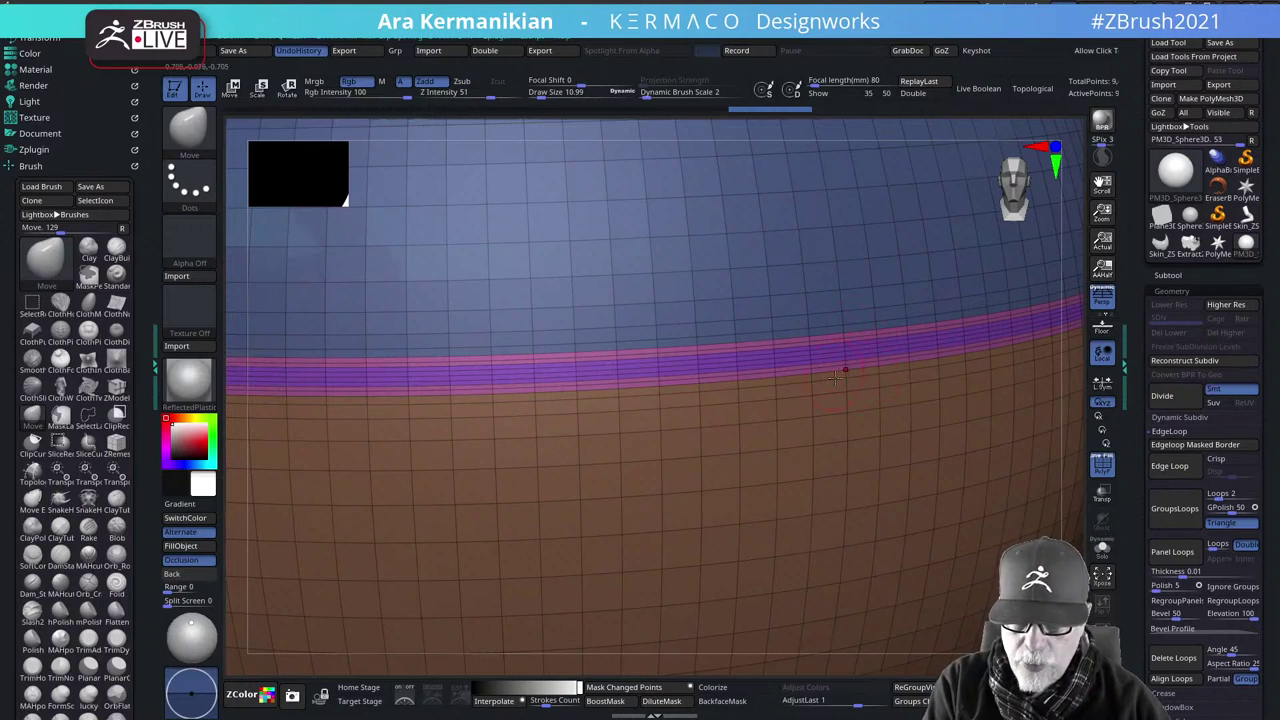
Isolate the two narrow outer loops of the seam band by hiding the upper half, the lower half and the band's centre
{"action": "left_click", "coordinate": [916, 348], "text": "ctrl+shift"}
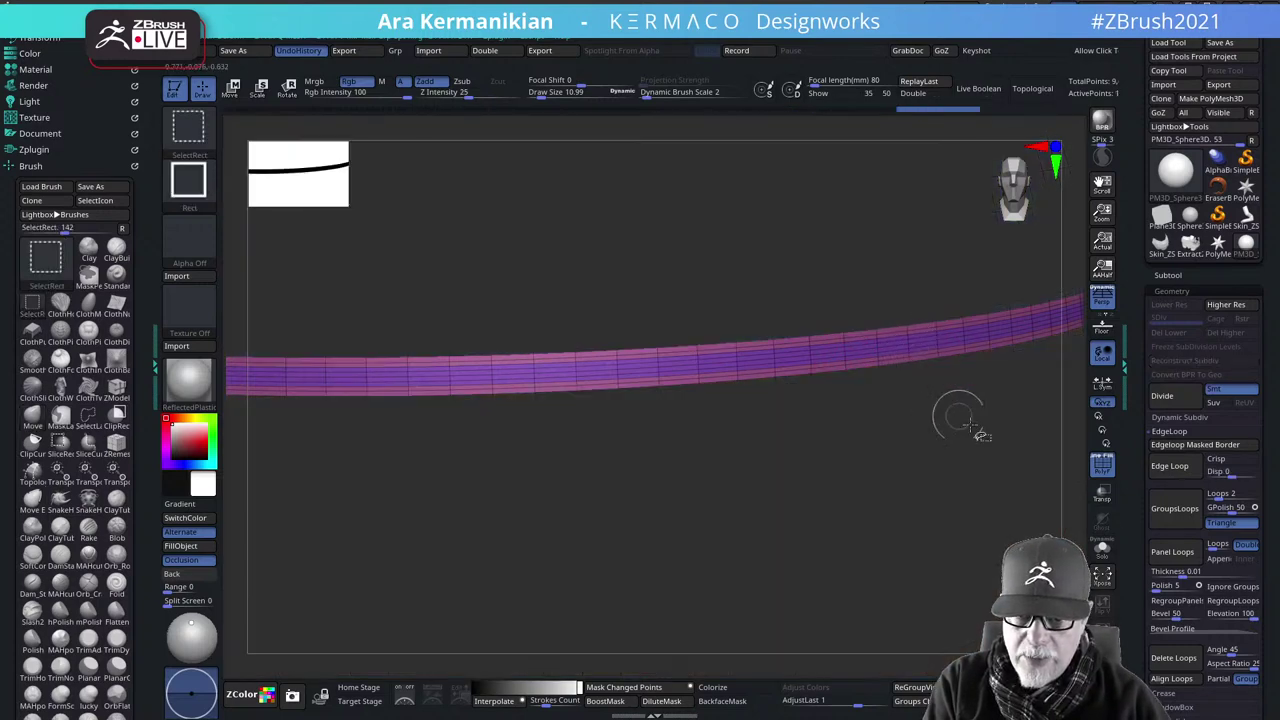
{"action": "mouse_move", "coordinate": [958, 418]}
{"action": "left_mouse_down"}
{"action": "mouse_move", "coordinate": [930, 494]}
{"action": "mouse_move", "coordinate": [817, 517]}
{"action": "mouse_move", "coordinate": [846, 405]}
{"action": "left_mouse_up"}
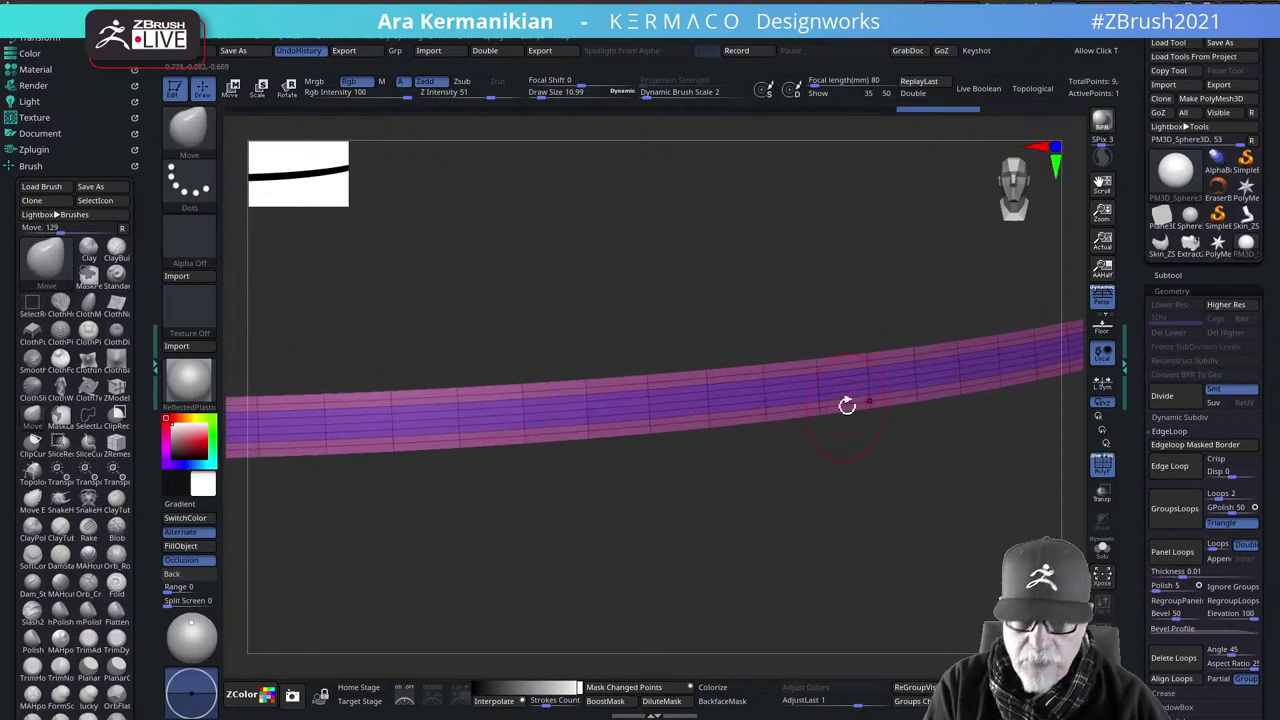
{"action": "left_click", "coordinate": [813, 398], "text": "ctrl+shift"}
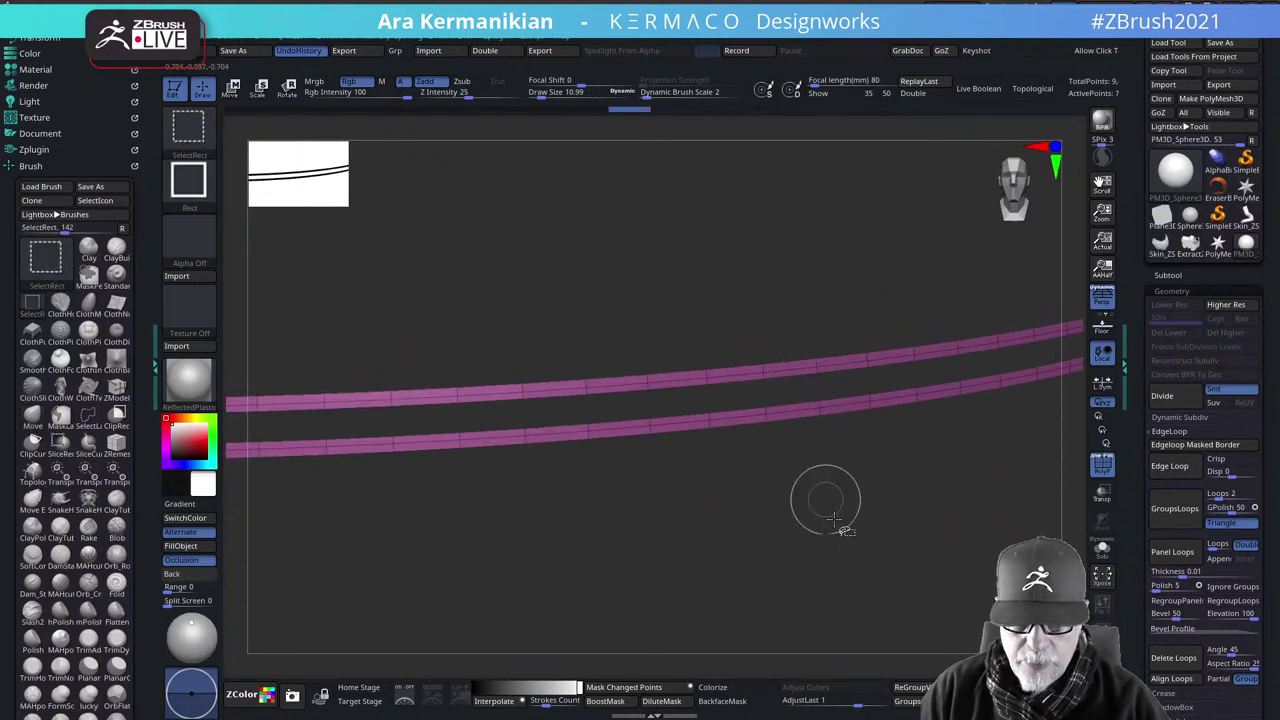
Centre the gizmo on the two visible loops, scale them inward to form a groove, and show the full sphere in Draw mode
{"action": "key", "text": "w"}
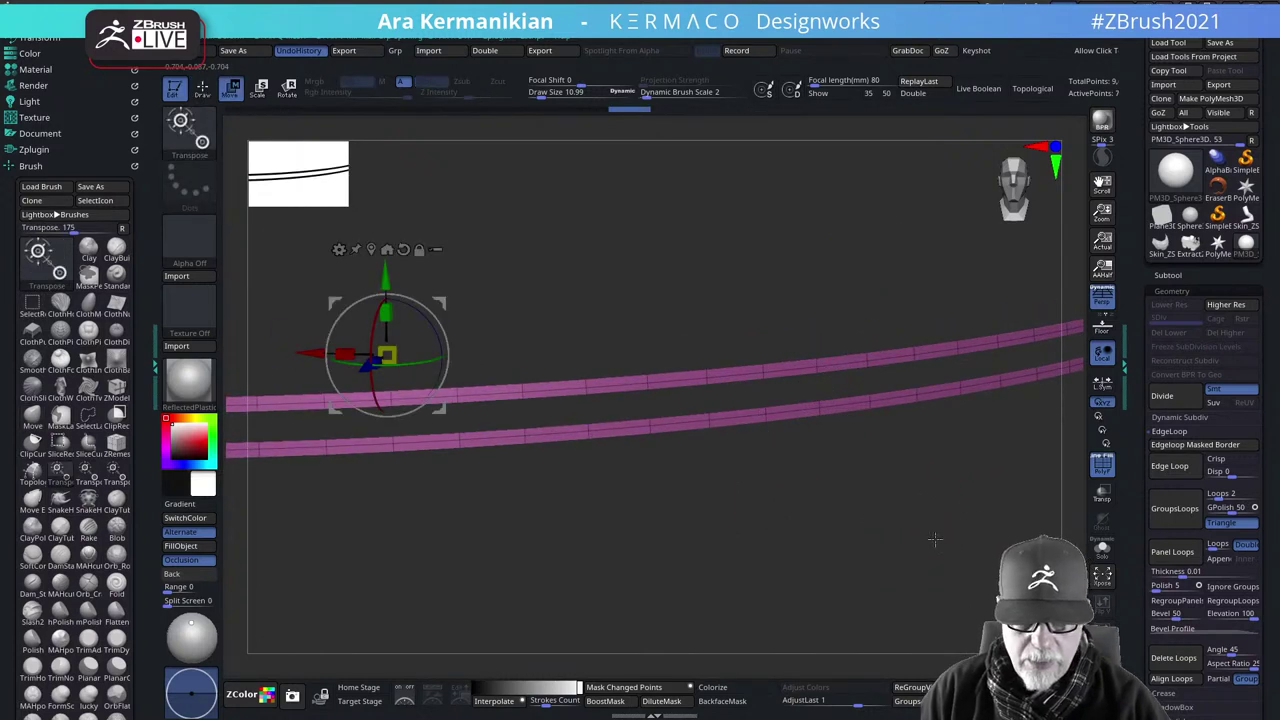
{"action": "left_click_drag", "start_coordinate": [934, 534], "coordinate": [694, 418]}
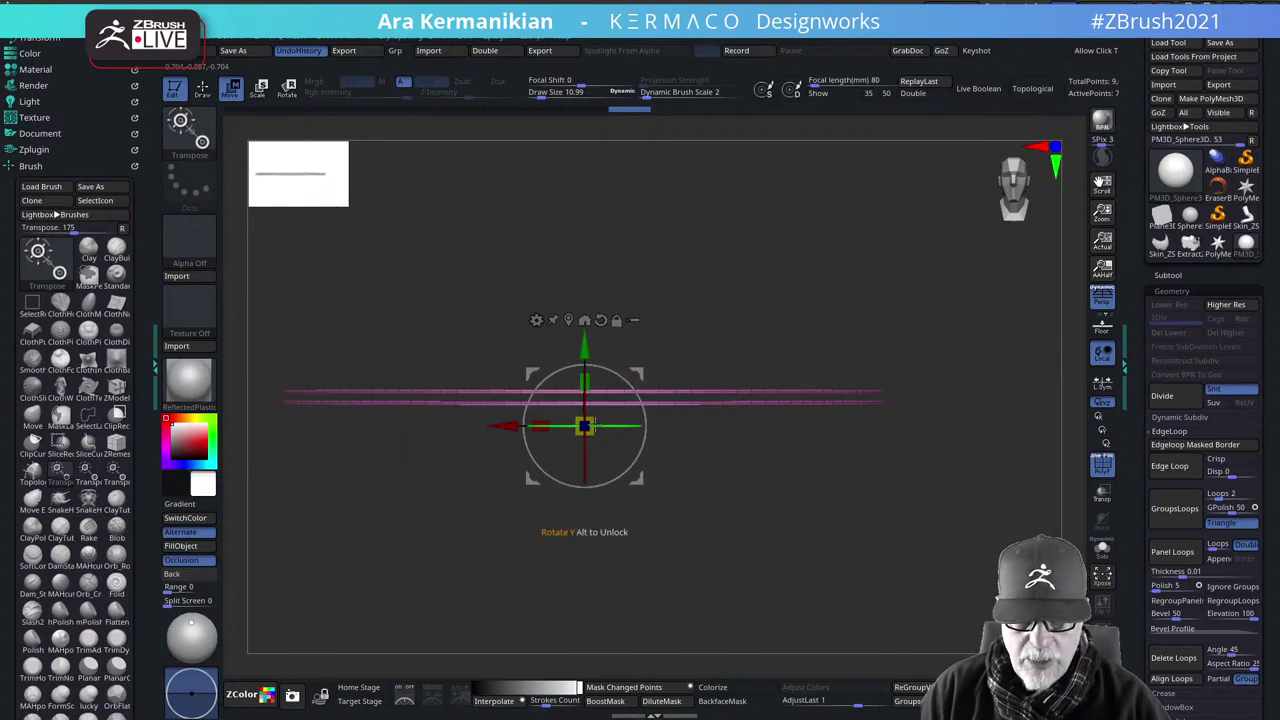
{"action": "left_click", "coordinate": [570, 318]}
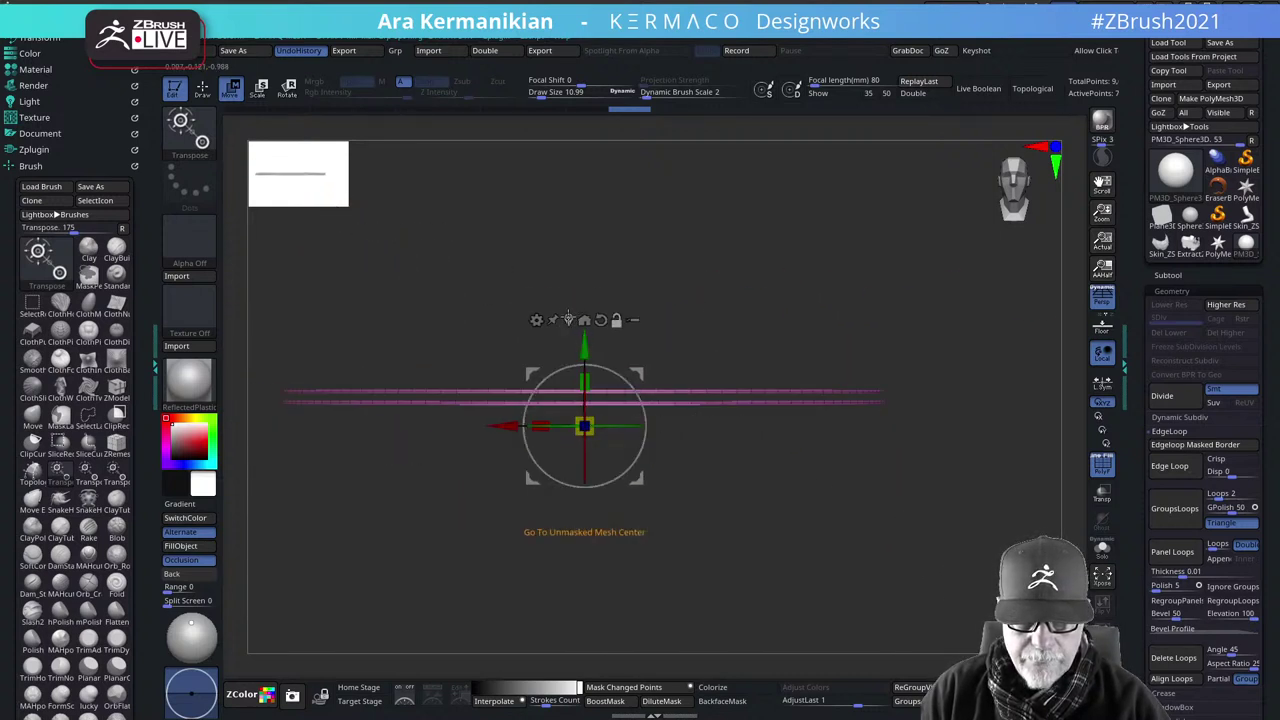
{"action": "left_click", "coordinate": [568, 319]}
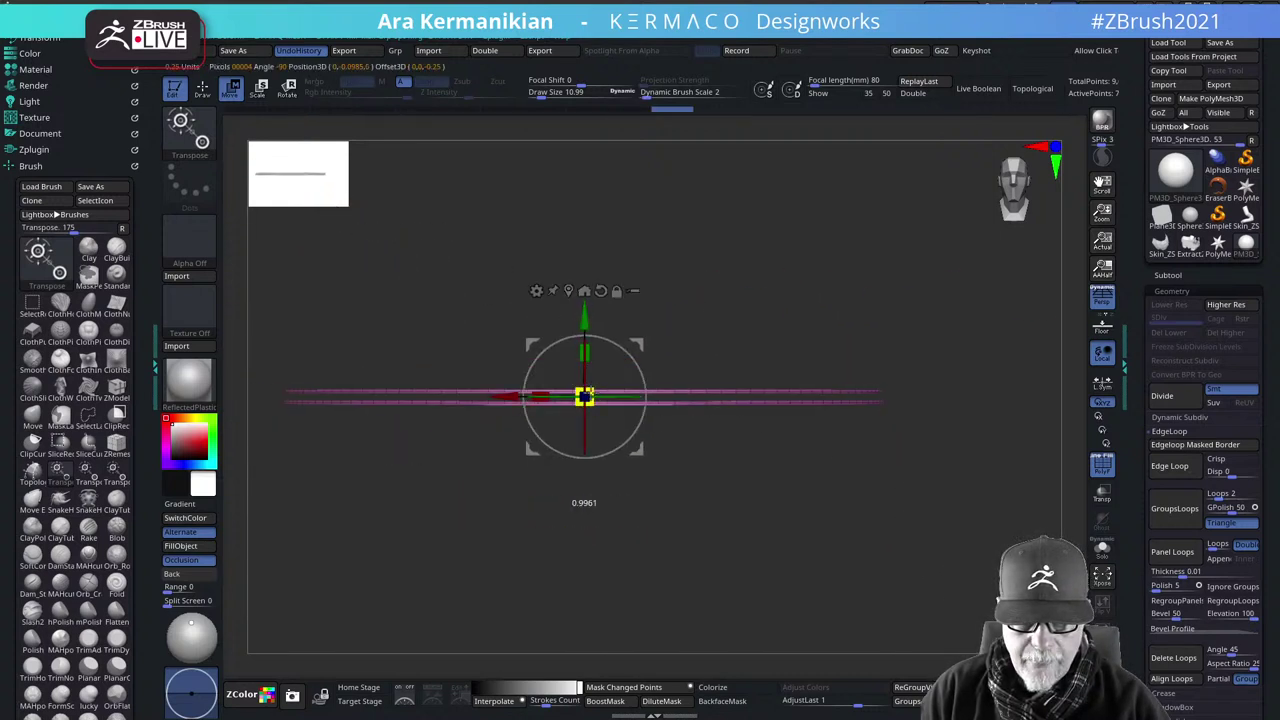
{"action": "left_click_drag", "start_coordinate": [566, 394], "coordinate": [548, 393]}
{"action": "left_click", "coordinate": [837, 334], "text": "ctrl+shift"}
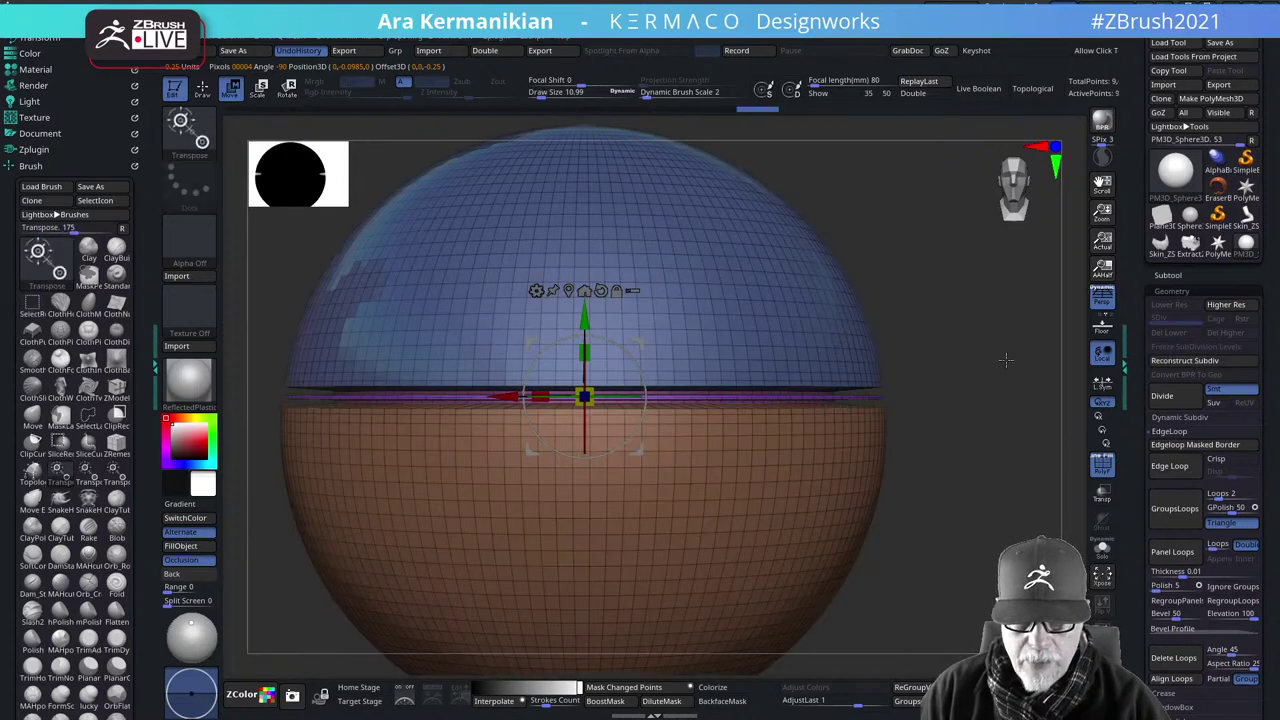
{"action": "mouse_move", "coordinate": [1006, 360]}
{"action": "left_mouse_down"}
{"action": "mouse_move", "coordinate": [987, 367]}
{"action": "mouse_move", "coordinate": [971, 318]}
{"action": "mouse_move", "coordinate": [974, 344]}
{"action": "mouse_move", "coordinate": [969, 334]}
{"action": "left_mouse_up"}
{"action": "key", "text": "q"}
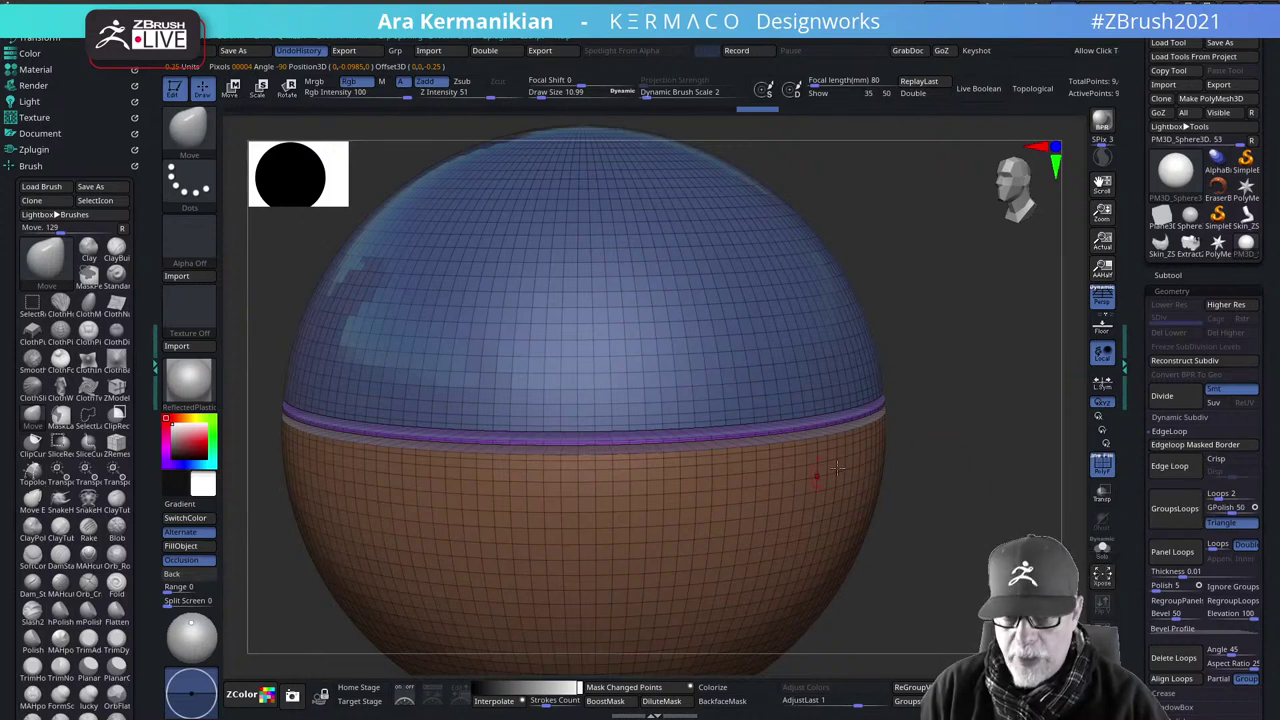
Hide the seam band inside the groove so that only the sphere's upper and lower halves are shown
{"action": "left_click_drag", "start_coordinate": [1147, 550], "coordinate": [1131, 503]}
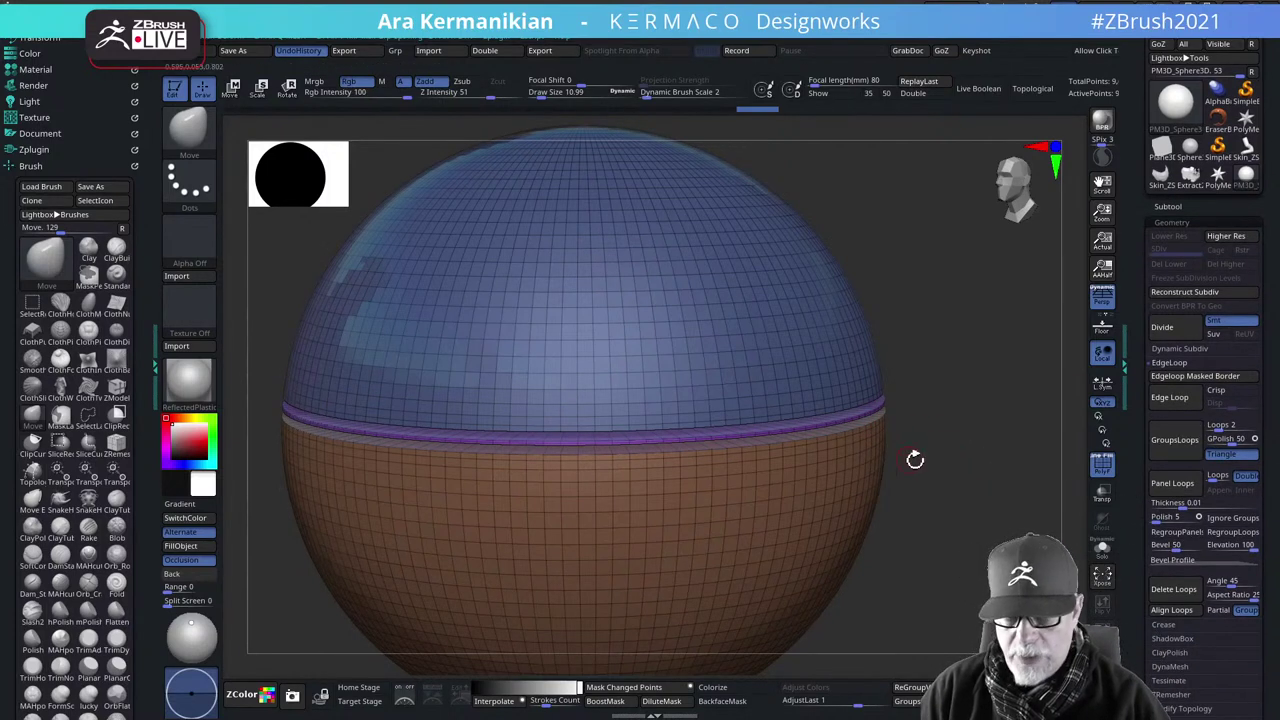
{"action": "left_click_drag", "start_coordinate": [915, 460], "coordinate": [990, 451]}
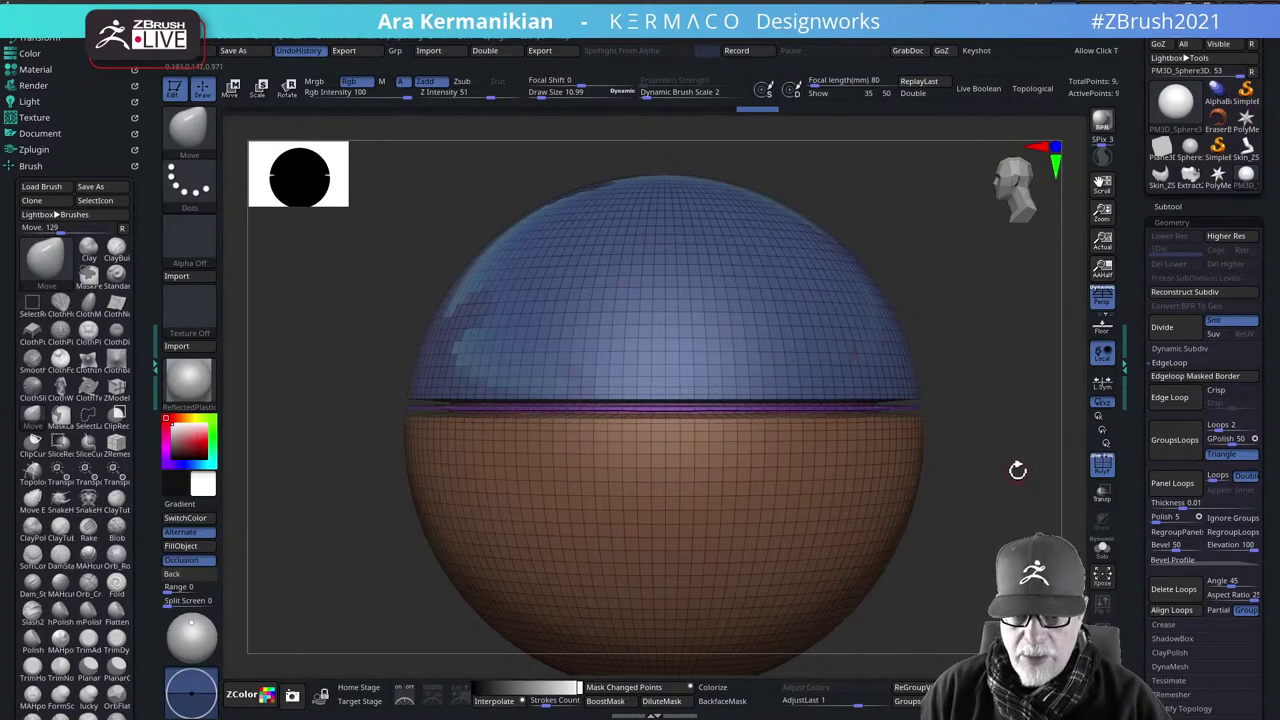
{"action": "left_click", "coordinate": [812, 316], "text": "ctrl+shift"}
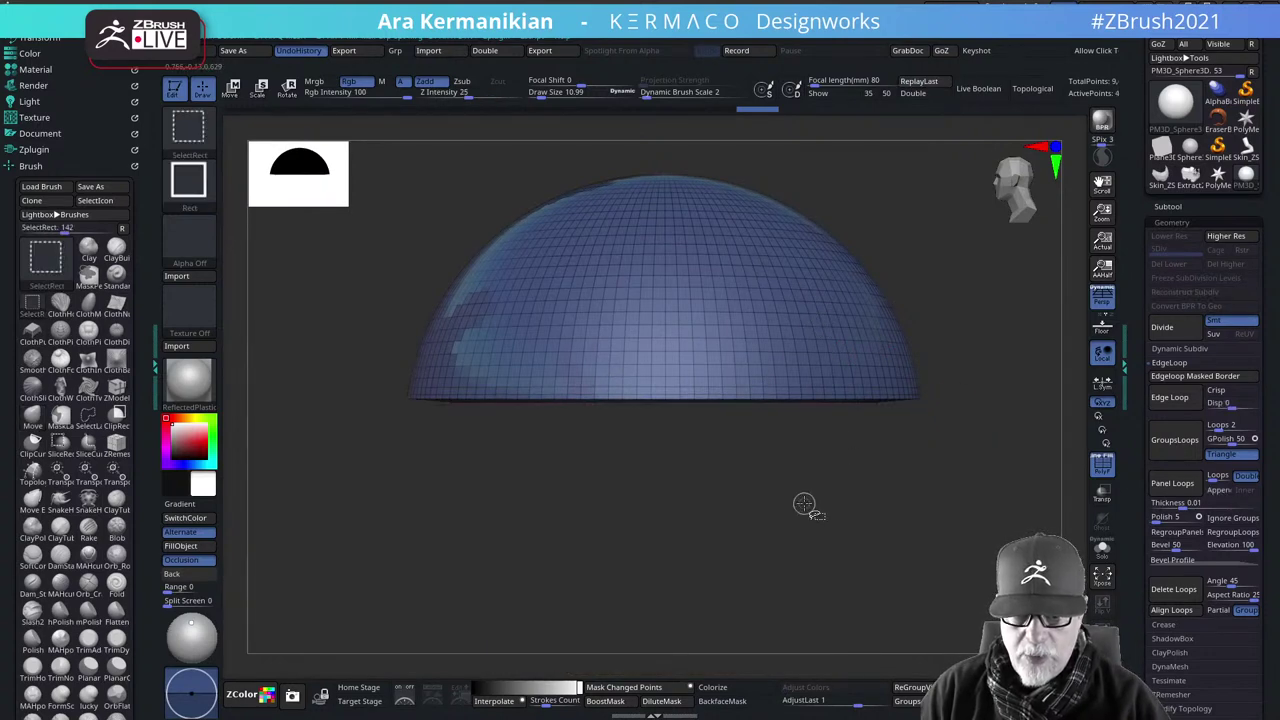
{"action": "left_click_drag", "start_coordinate": [970, 403], "coordinate": [973, 534], "text": "ctrl+shift"}
{"action": "left_click", "coordinate": [783, 538], "text": "ctrl+alt+shift"}
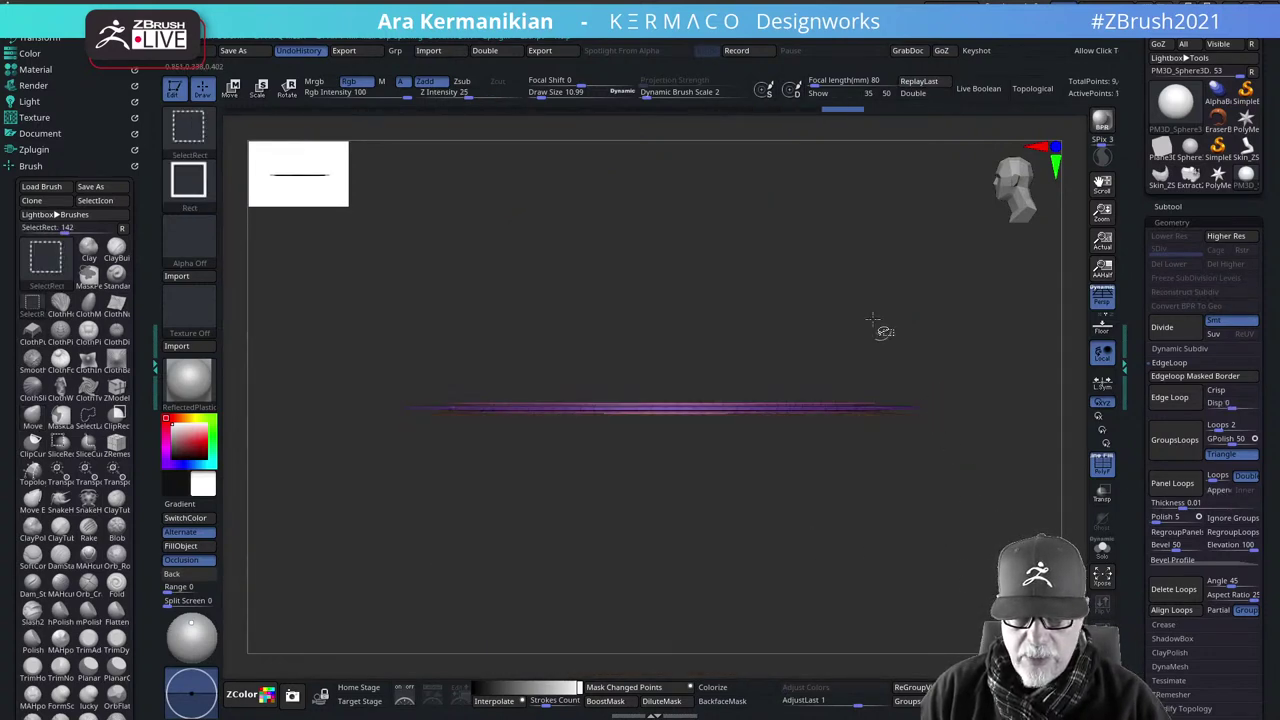
{"action": "left_click", "coordinate": [930, 321], "text": "ctrl+shift"}
{"action": "mouse_move", "coordinate": [997, 520]}
{"action": "left_mouse_down", "text": "alt"}
{"action": "mouse_move", "coordinate": [980, 526]}
{"action": "mouse_move", "coordinate": [989, 520]}
{"action": "mouse_move", "coordinate": [908, 495]}
{"action": "mouse_move", "coordinate": [951, 486]}
{"action": "left_mouse_up", "text": "alt"}
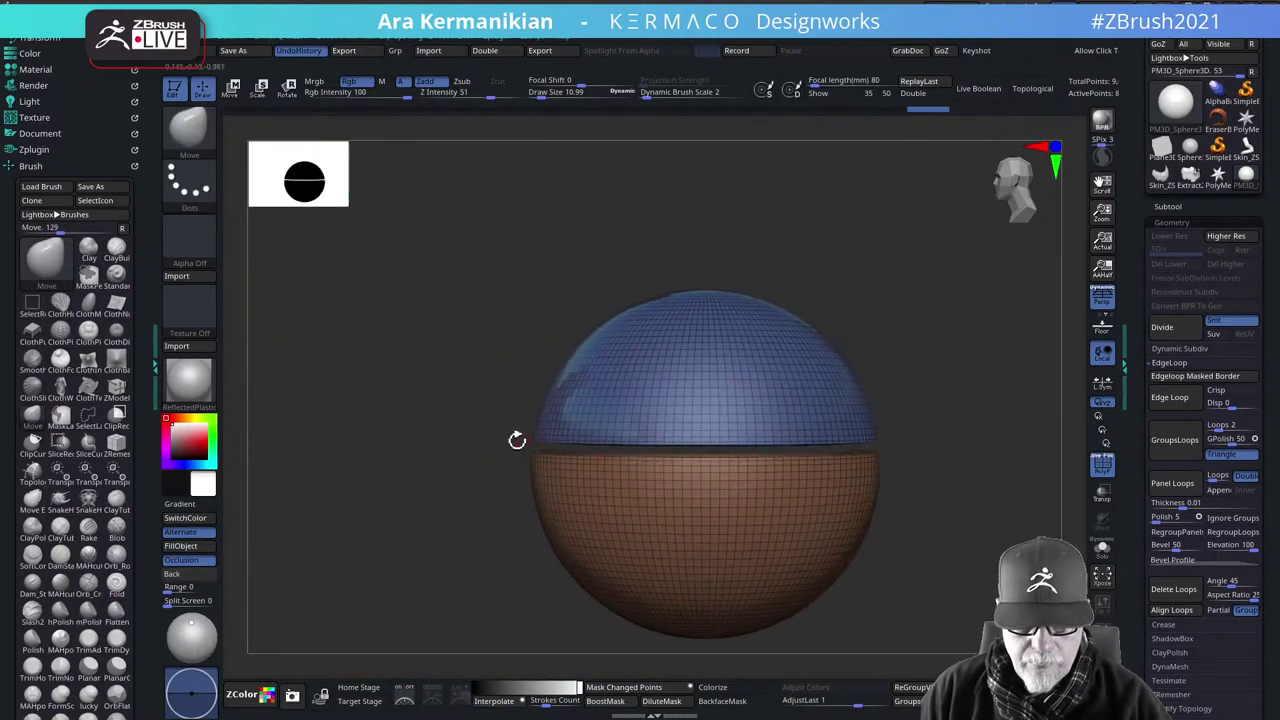
Hide a horizontal strip around the groove along with the seam band, and merge the remaining top and bottom caps into one polygroup
{"action": "mouse_move", "coordinate": [494, 416]}
{"action": "left_mouse_down", "text": "ctrl+shift"}
{"action": "mouse_move", "coordinate": [894, 534]}
{"action": "mouse_move", "coordinate": [931, 518]}
{"action": "left_mouse_up", "text": "ctrl+shift"}
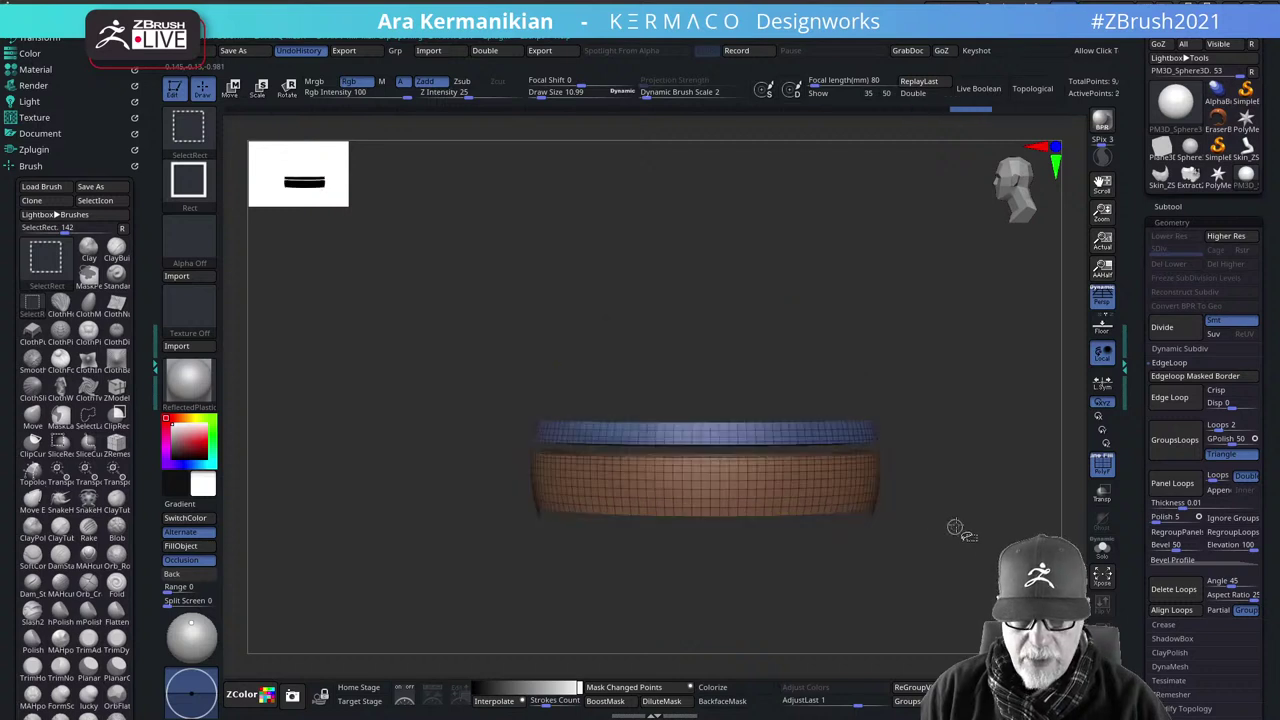
{"action": "left_click", "coordinate": [876, 285], "text": "ctrl+shift"}
{"action": "key", "text": "ctrl+z"}
{"action": "left_click_drag", "start_coordinate": [891, 283], "coordinate": [983, 339], "text": "ctrl+shift"}
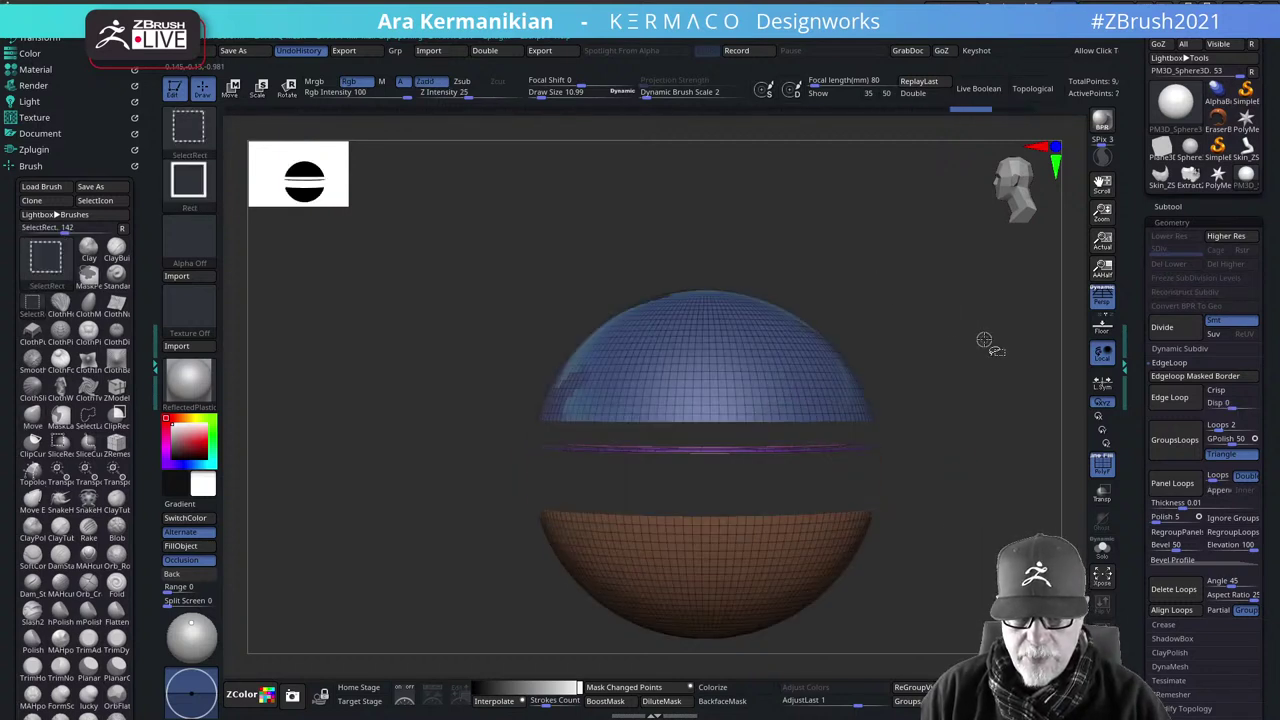
{"action": "left_click_drag", "start_coordinate": [468, 426], "coordinate": [958, 421], "text": "ctrl+shift"}
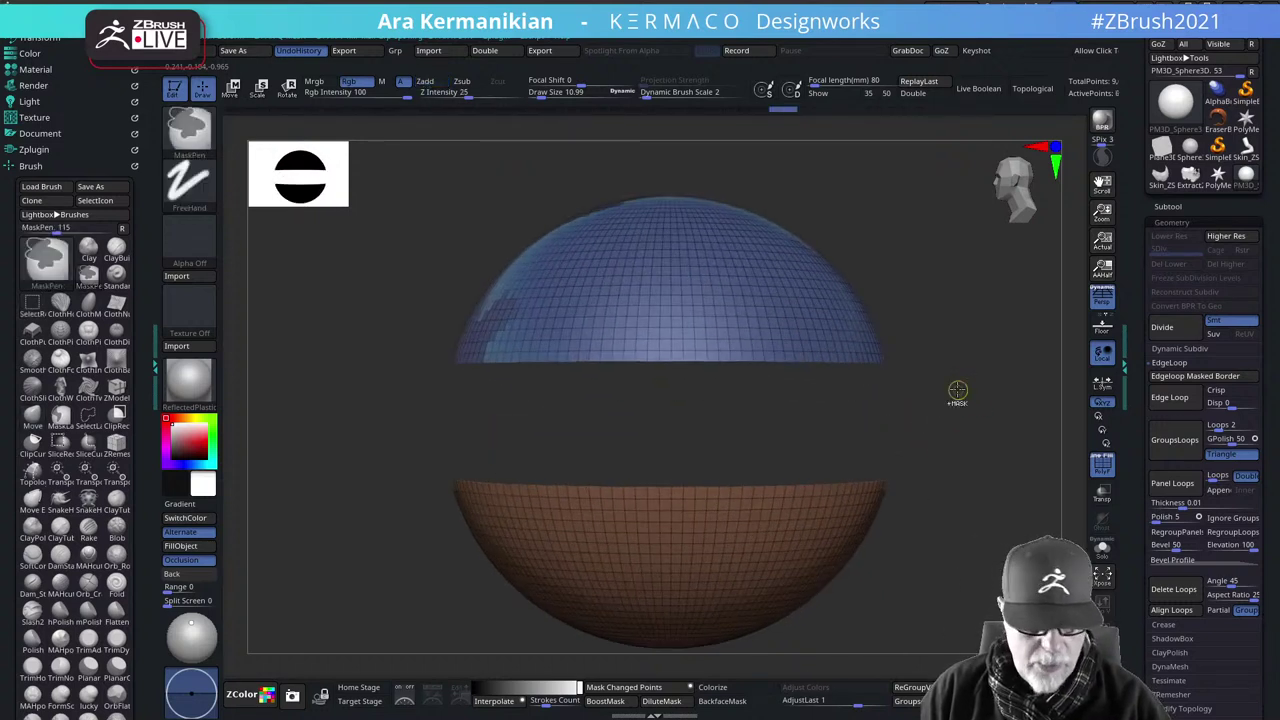
{"action": "key", "text": "shift+f"}
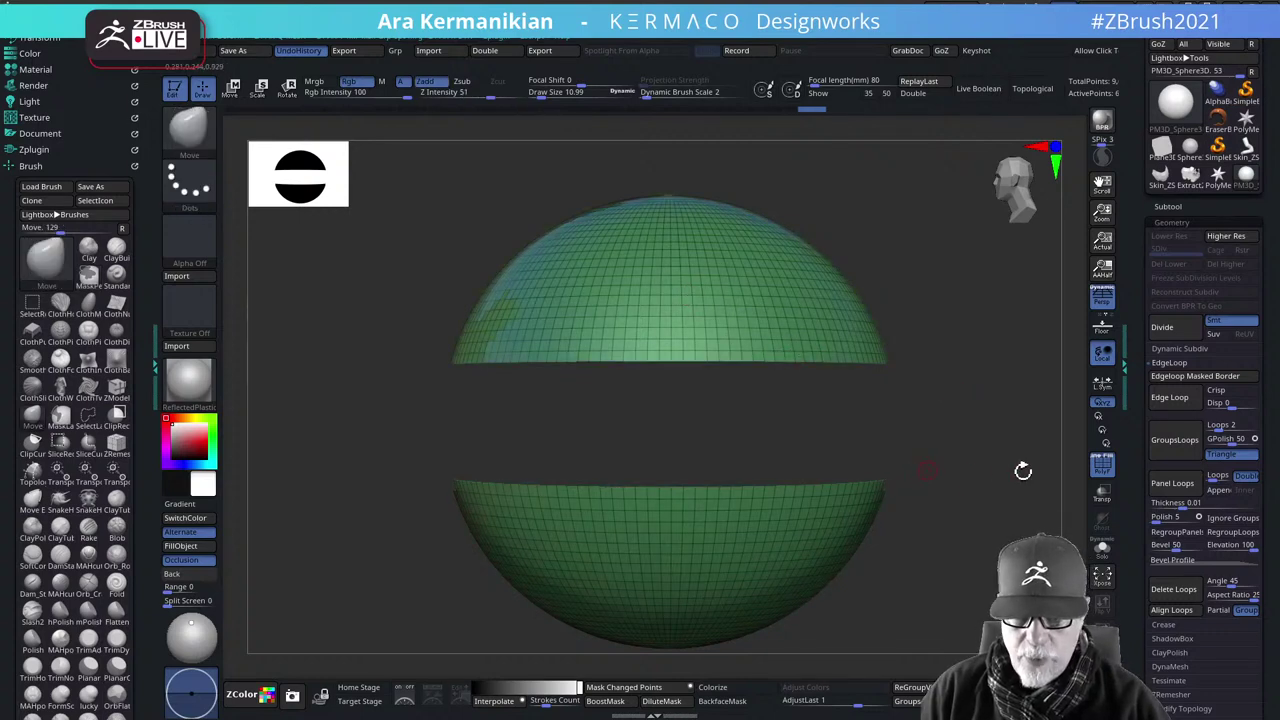
Invert visibility to the sphere's middle section, merge it into a single polygroup, and bring back the whole mesh
{"action": "key", "text": "ctrl+shift+z"}
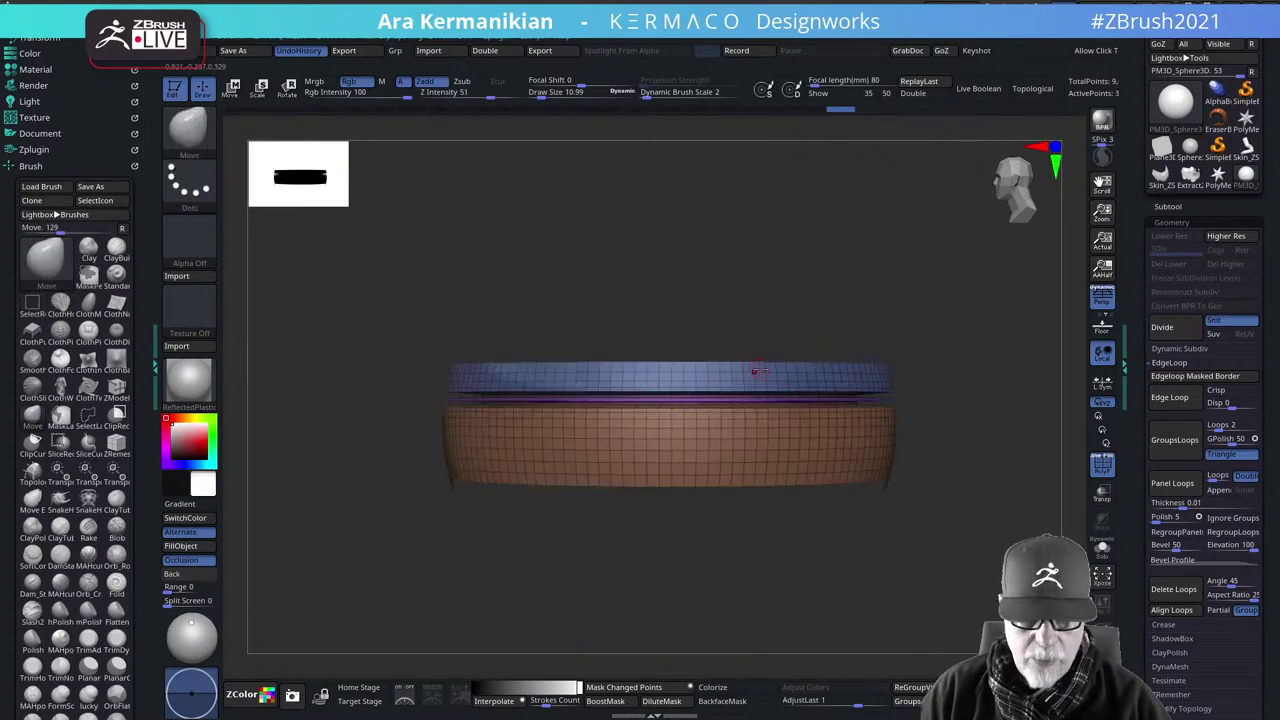
{"action": "key", "text": "ctrl+w"}
{"action": "left_click_drag", "start_coordinate": [985, 431], "coordinate": [903, 431]}
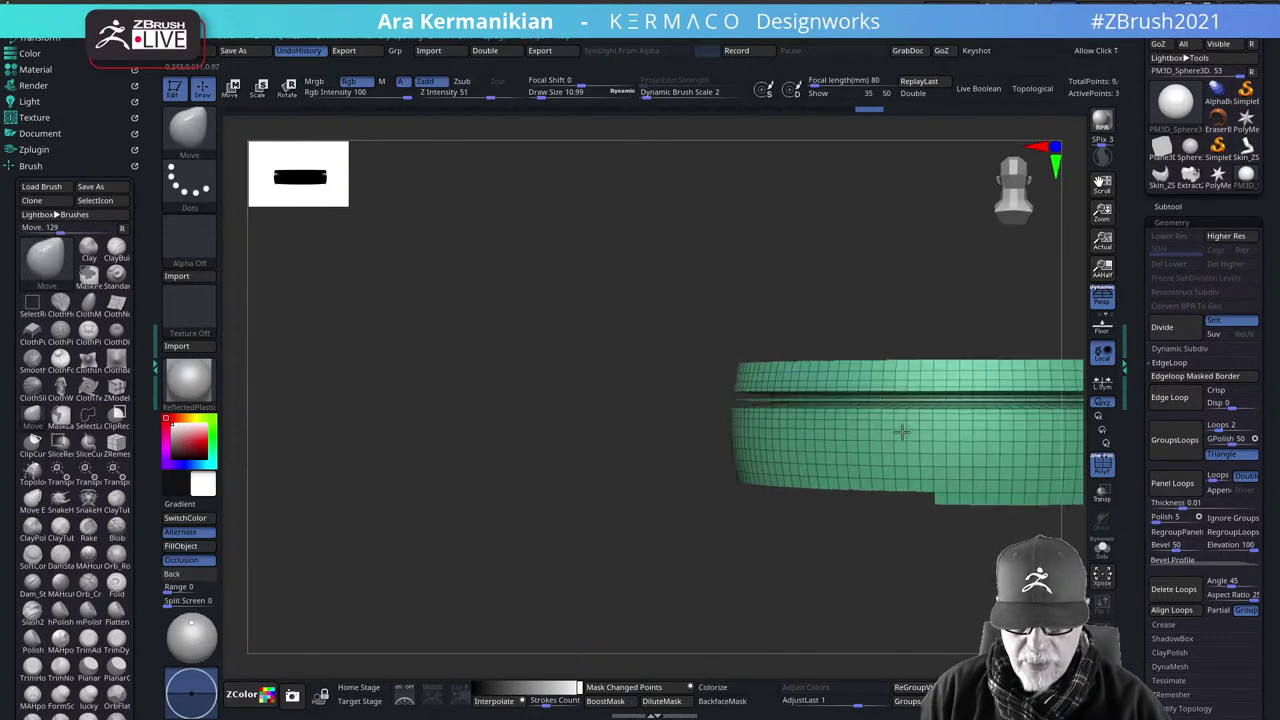
{"action": "left_click_drag", "start_coordinate": [680, 453], "coordinate": [461, 443], "text": "alt"}
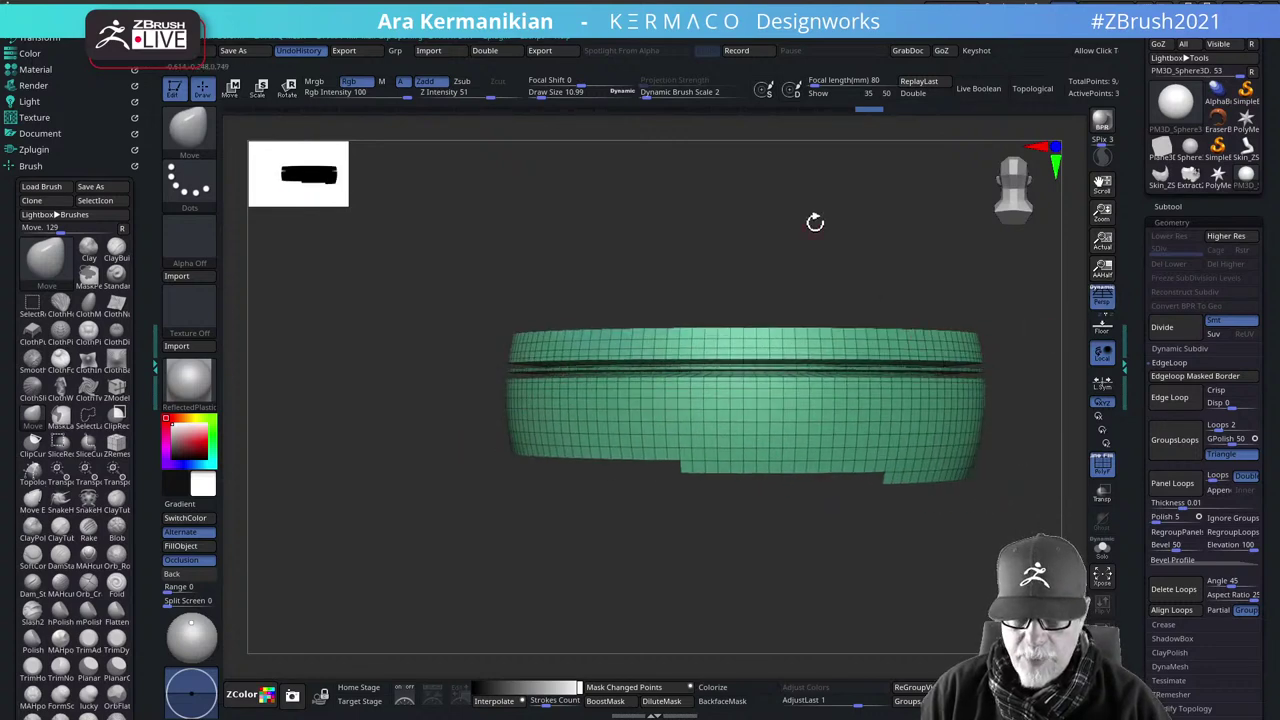
{"action": "key", "text": "ctrl+shift+z"}
{"action": "key", "text": "ctrl+shift+z"}
{"action": "key", "text": "ctrl+shift+z"}
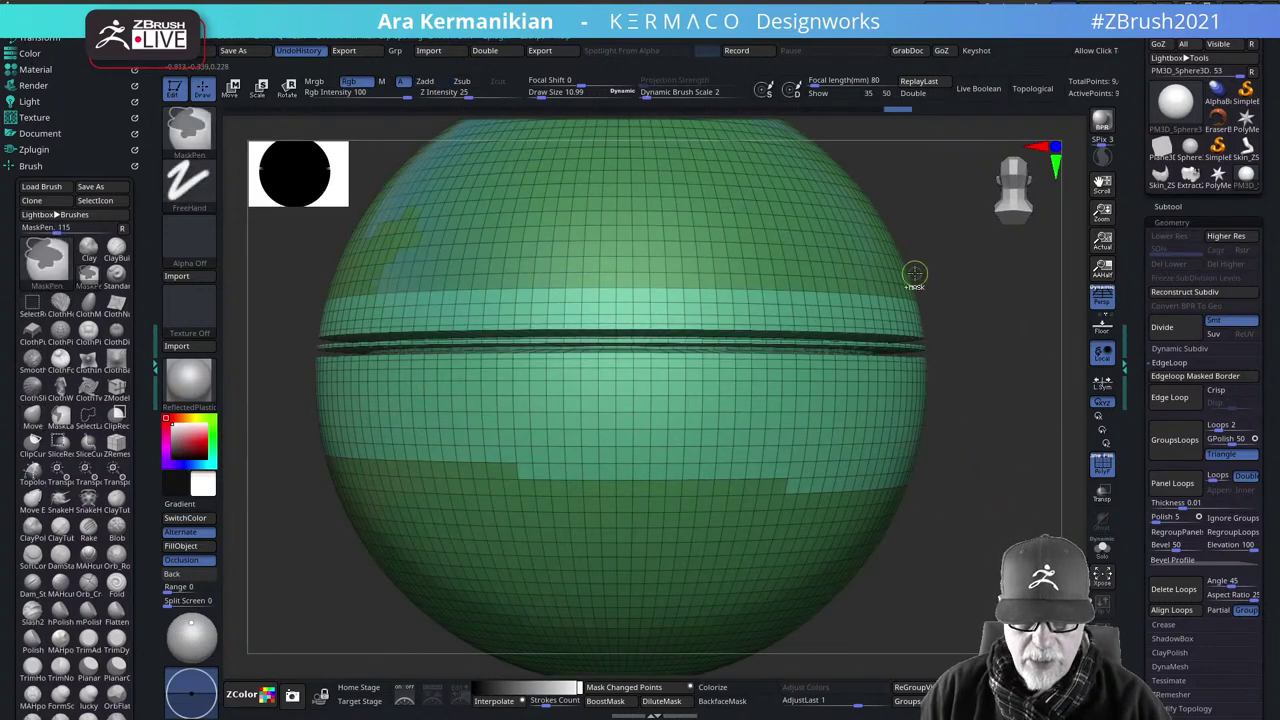
Undo the cap and middle-section regrouping back to the two coloured halves with the seam band hidden
{"action": "key", "text": "ctrl+z"}
{"action": "key", "text": "ctrl+z"}
{"action": "key", "text": "ctrl+z"}
{"action": "key", "text": "ctrl+z"}
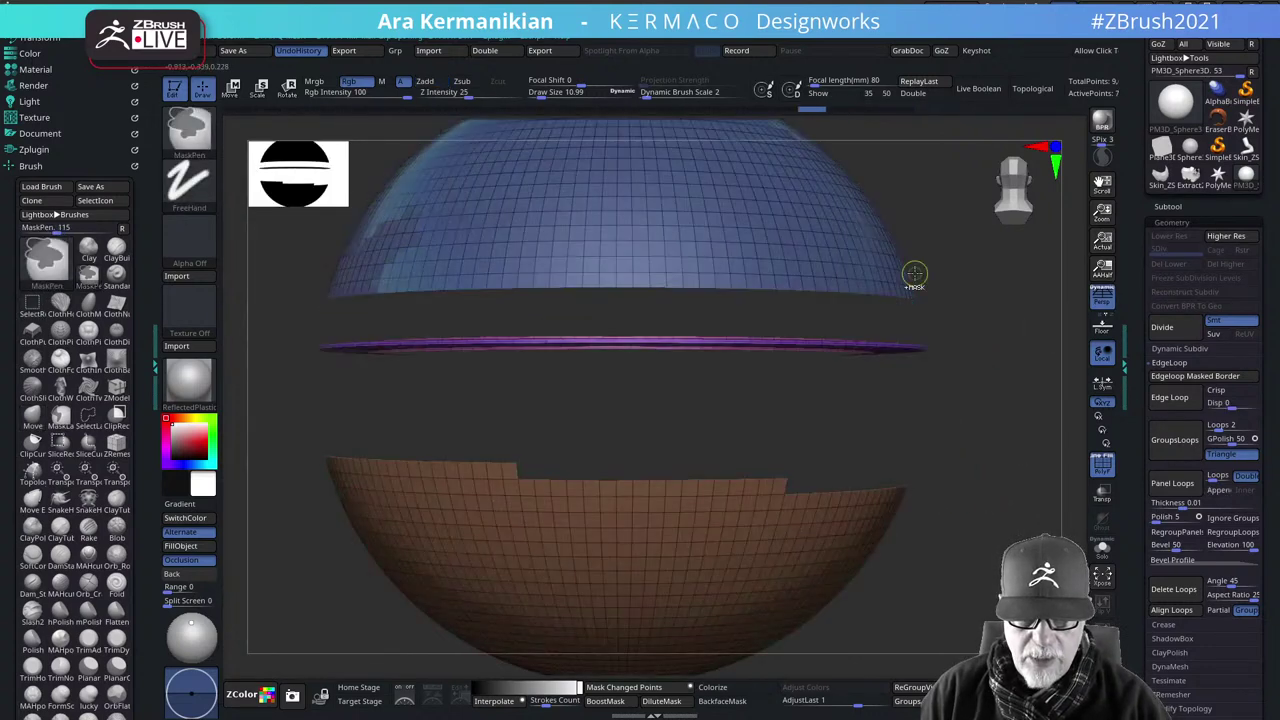
{"action": "key", "text": "ctrl+z"}
{"action": "key", "text": "ctrl+z"}
{"action": "key", "text": "ctrl+z"}
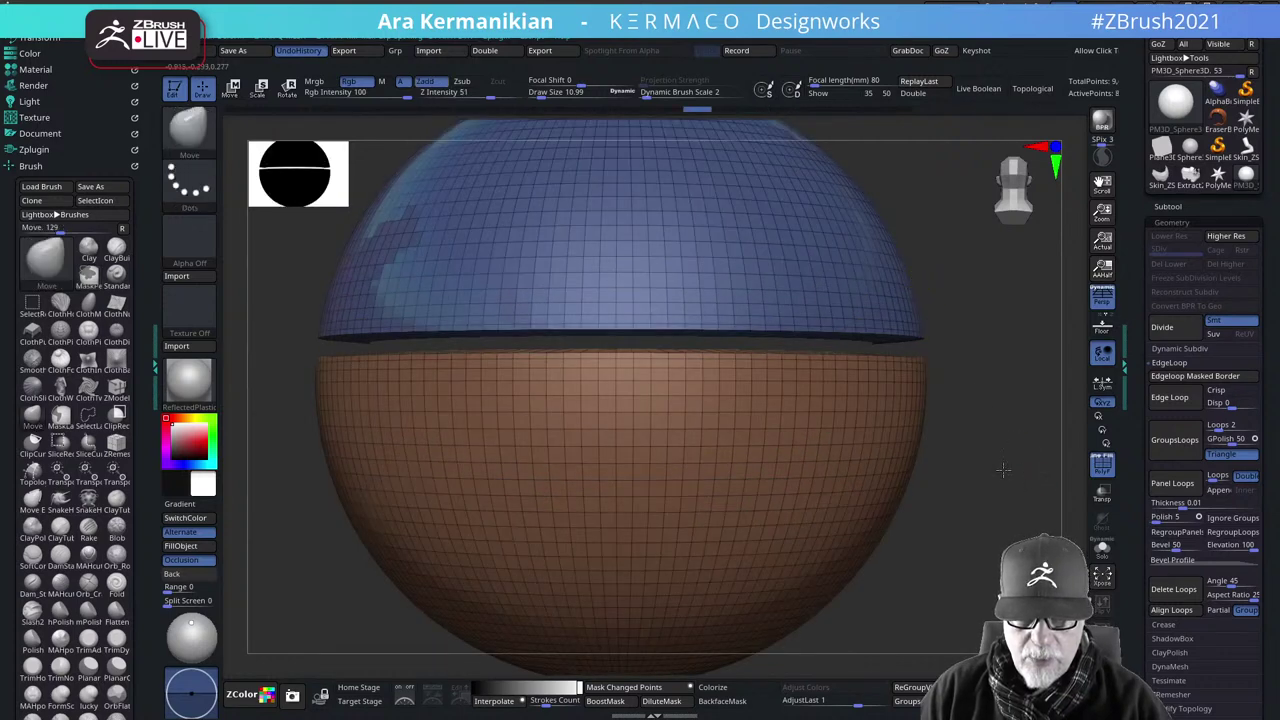
{"action": "key", "text": "space"}
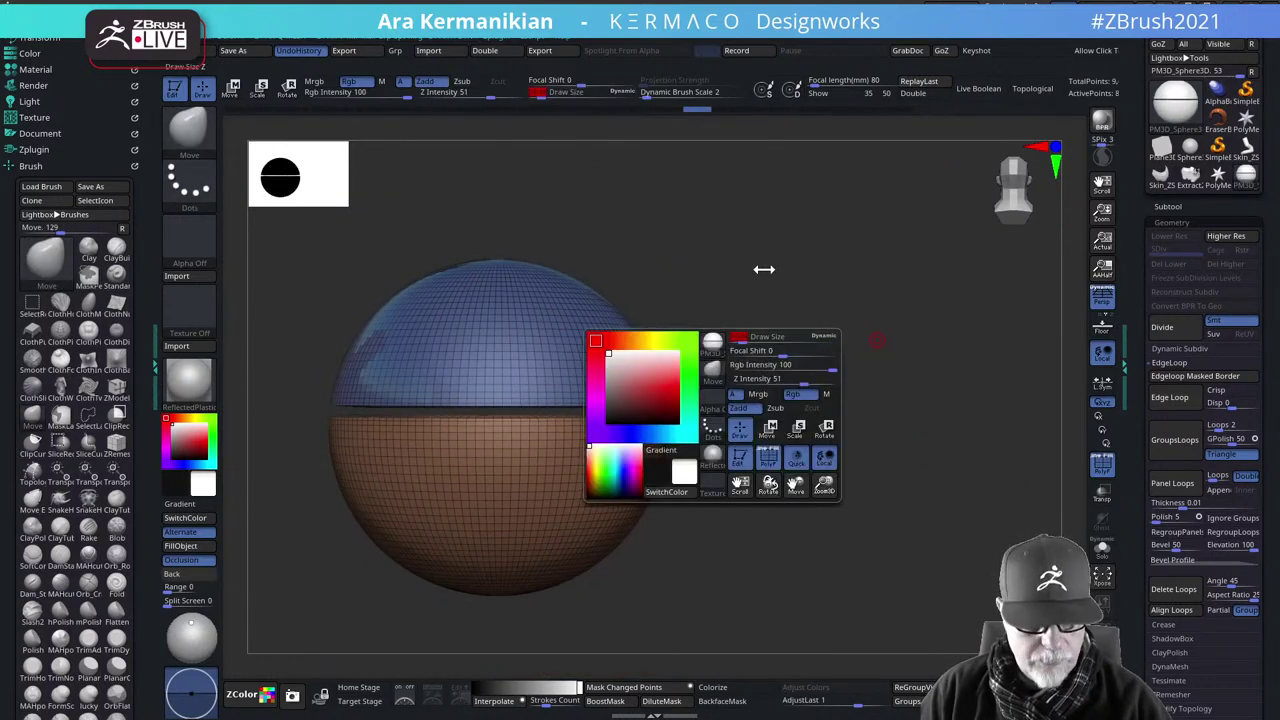
{"action": "left_click", "coordinate": [762, 245]}
{"action": "left_click_drag", "start_coordinate": [772, 268], "coordinate": [491, 406]}
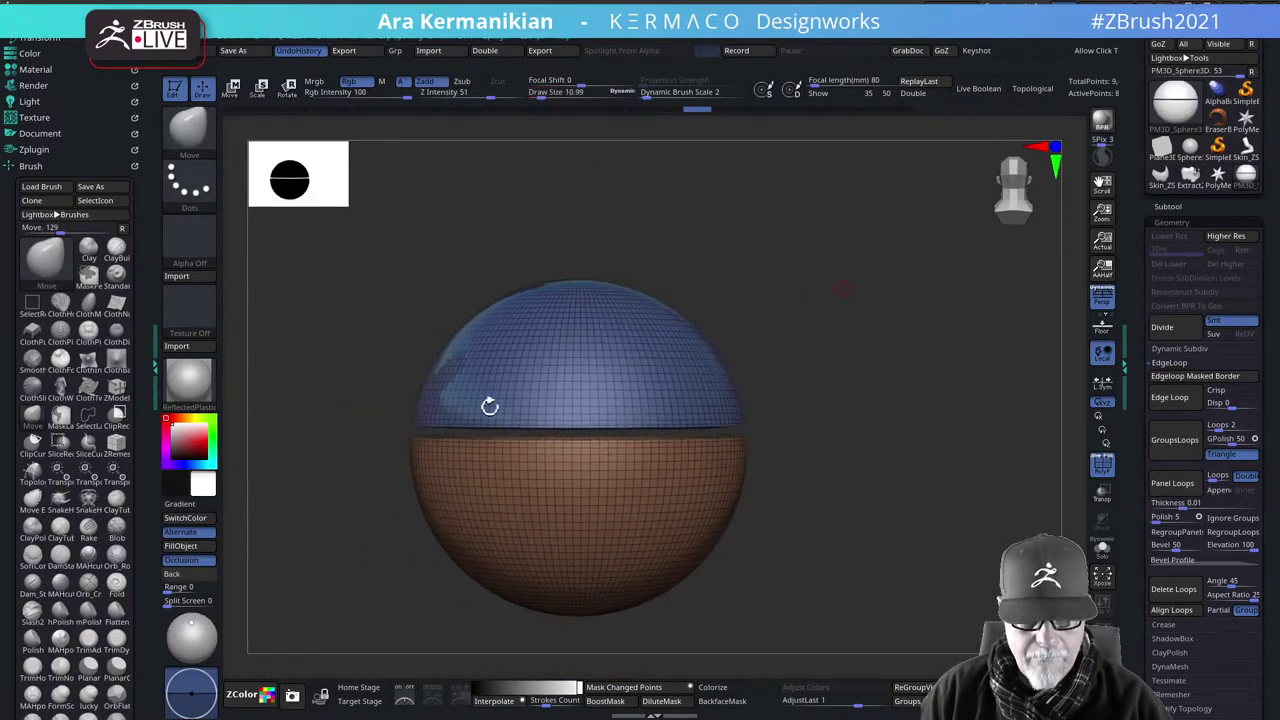
{"action": "left_click_drag", "start_coordinate": [362, 389], "coordinate": [807, 478], "text": "ctrl+shift"}
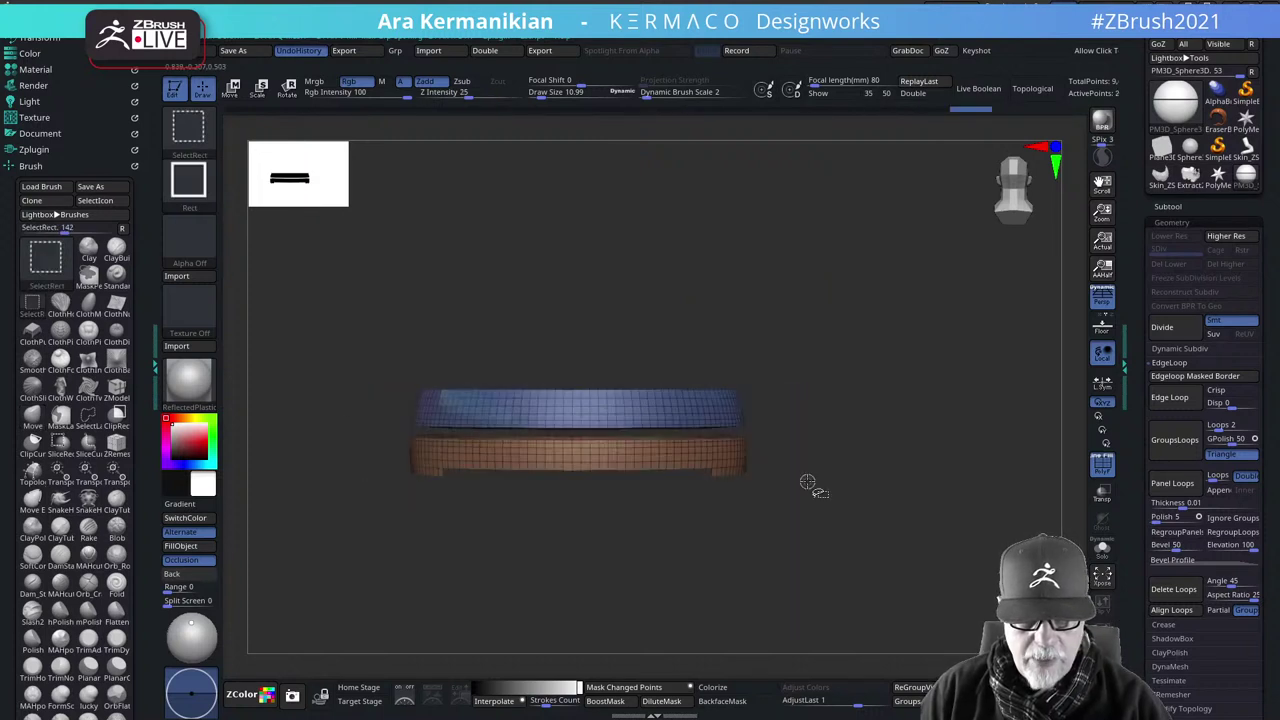
{"action": "left_click", "coordinate": [830, 417], "text": "ctrl+shift"}
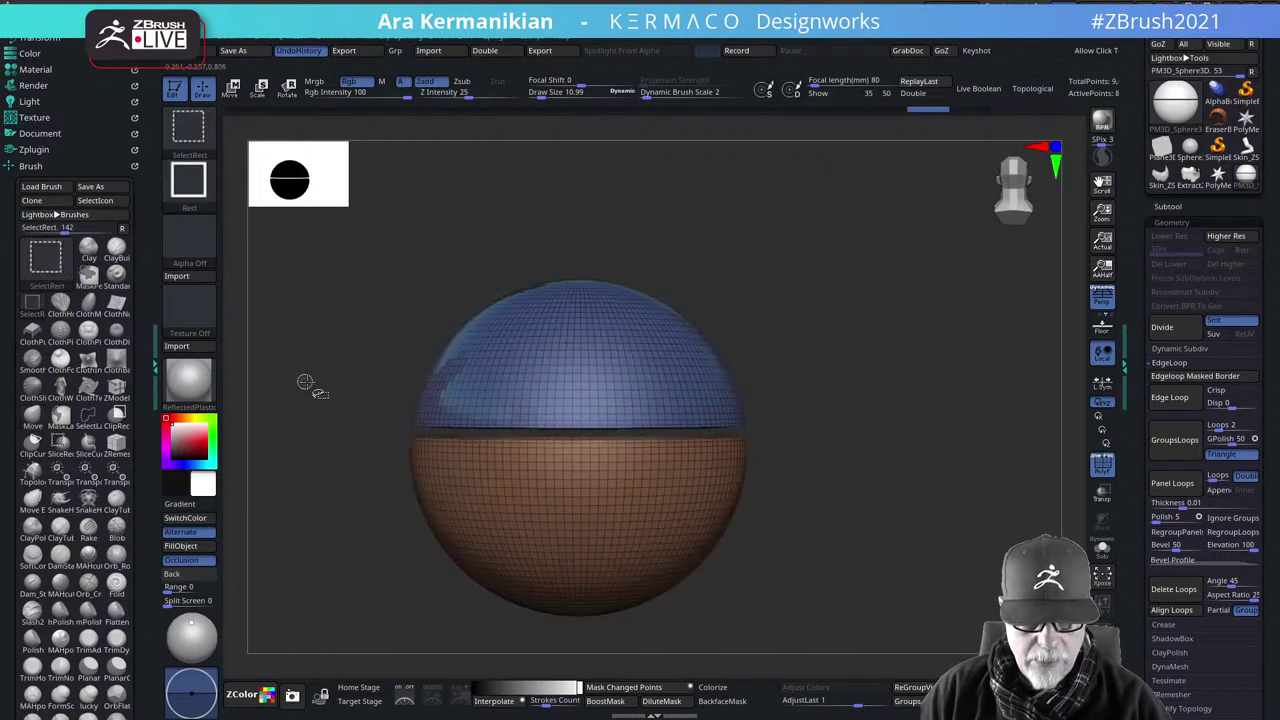
{"action": "left_click_drag", "start_coordinate": [361, 406], "coordinate": [855, 474], "text": "ctrl+shift"}
{"action": "left_click", "coordinate": [912, 472], "text": "ctrl+shift"}
{"action": "left_click_drag", "start_coordinate": [921, 430], "coordinate": [977, 381], "text": "alt"}
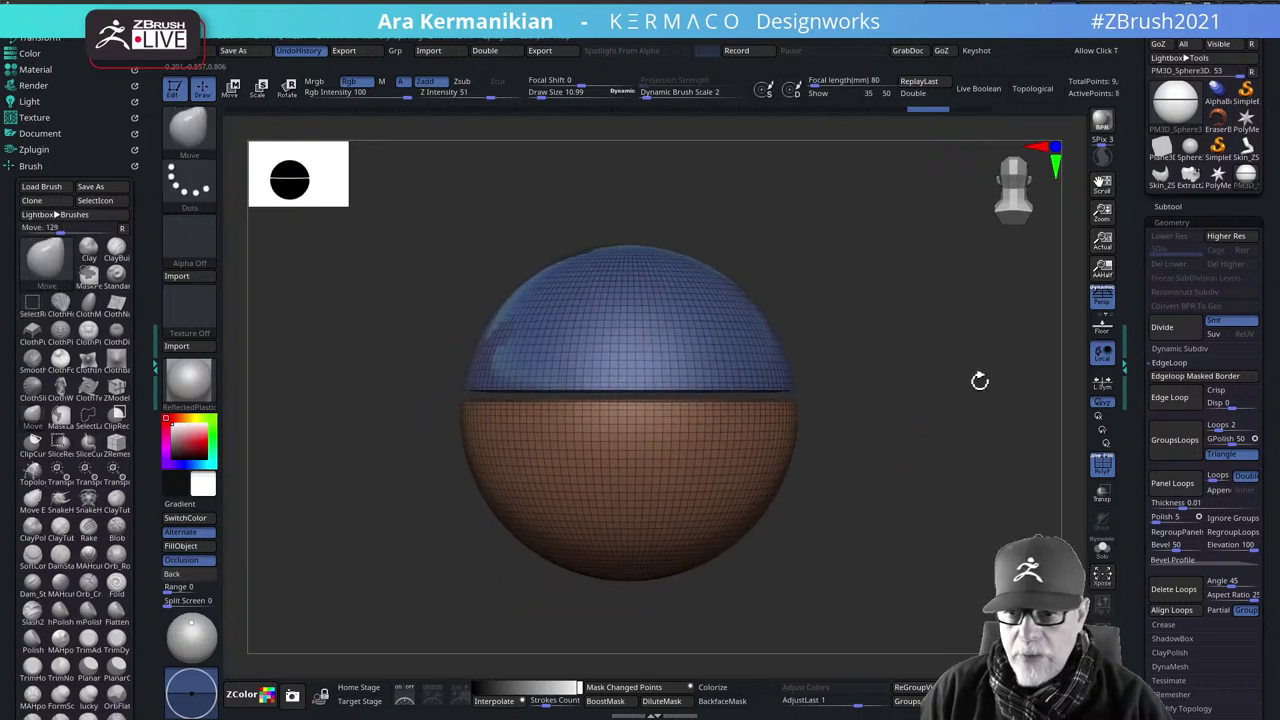
Turn off perspective and hide a horizontal strip around the groove along with the seam band, leaving only the top and bottom caps shown
{"action": "left_click", "coordinate": [1109, 305]}
{"action": "mouse_move", "coordinate": [414, 381]}
{"action": "left_mouse_down", "text": "ctrl+shift"}
{"action": "mouse_move", "coordinate": [914, 460]}
{"action": "mouse_move", "coordinate": [909, 437]}
{"action": "mouse_move", "coordinate": [900, 443]}
{"action": "left_mouse_up", "text": "ctrl+shift"}
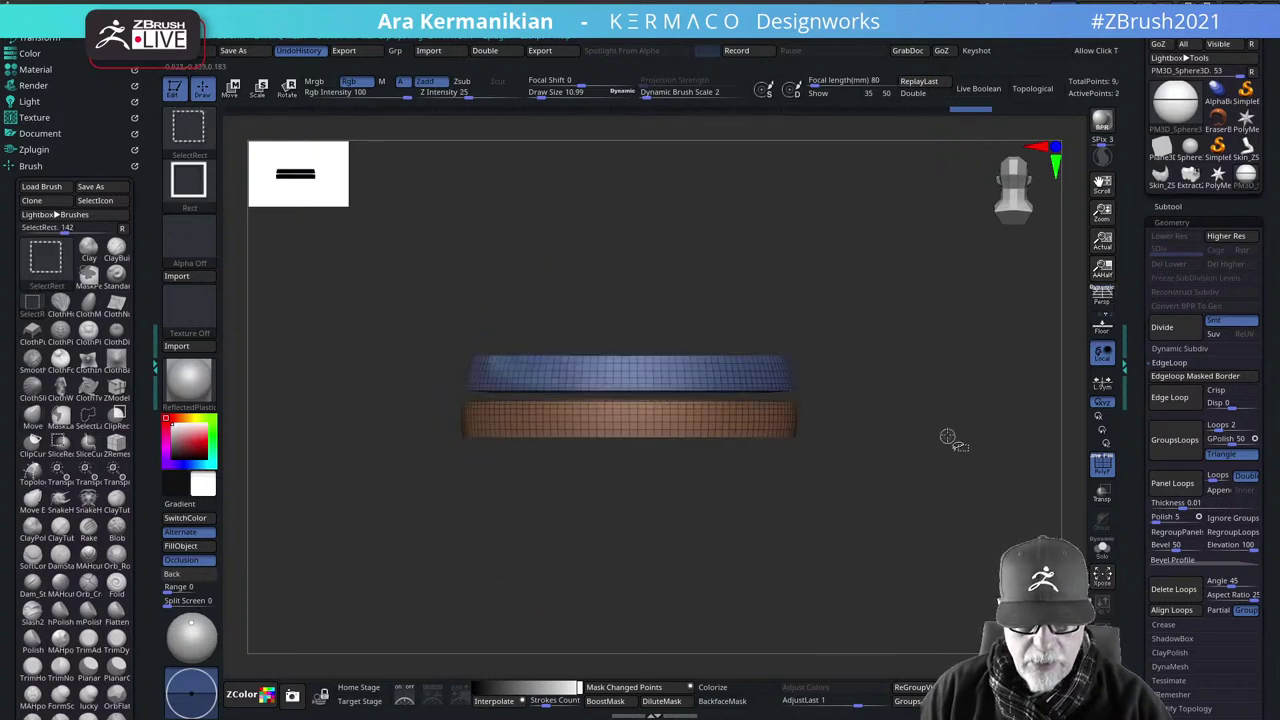
{"action": "left_click_drag", "start_coordinate": [911, 333], "coordinate": [953, 373], "text": "ctrl+shift"}
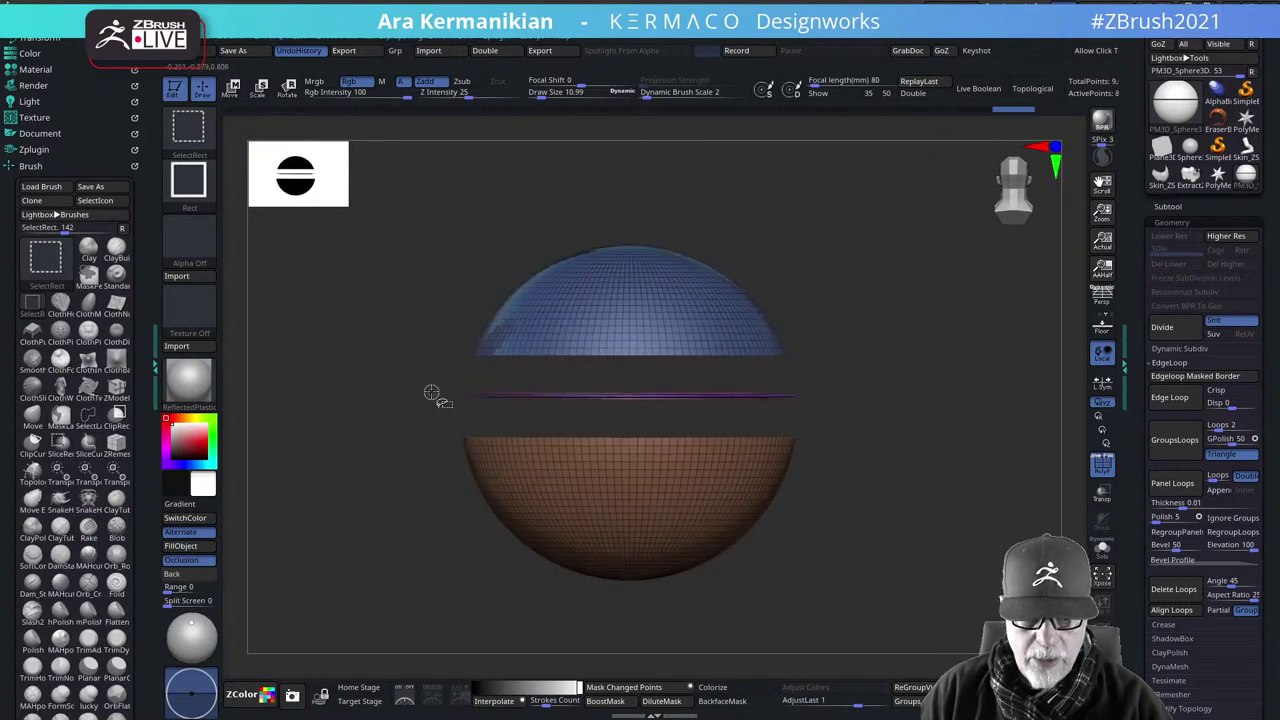
{"action": "left_click_drag", "start_coordinate": [431, 392], "coordinate": [892, 426], "text": "ctrl+shift"}
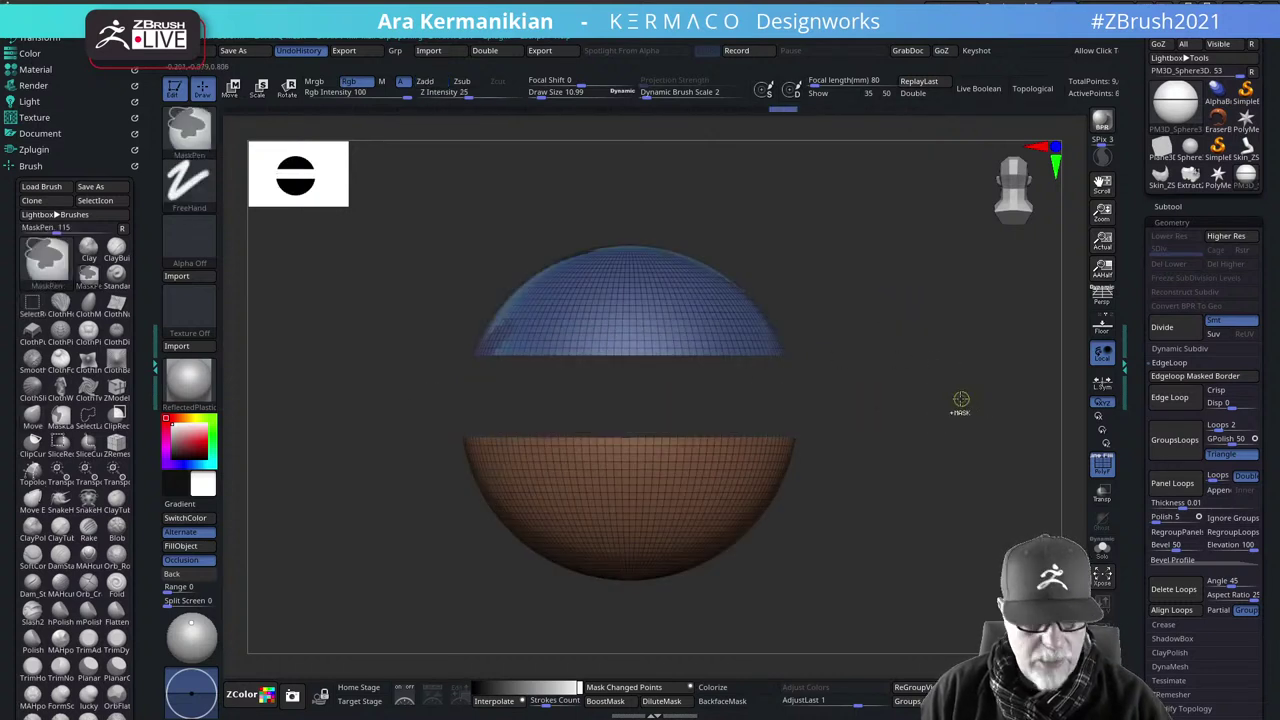
Merge the two caps into one polygroup and the sphere's middle section into another, and bring back the whole mesh
{"action": "key", "text": "ctrl+w"}
{"action": "left_click", "coordinate": [950, 390], "text": "ctrl+shift"}
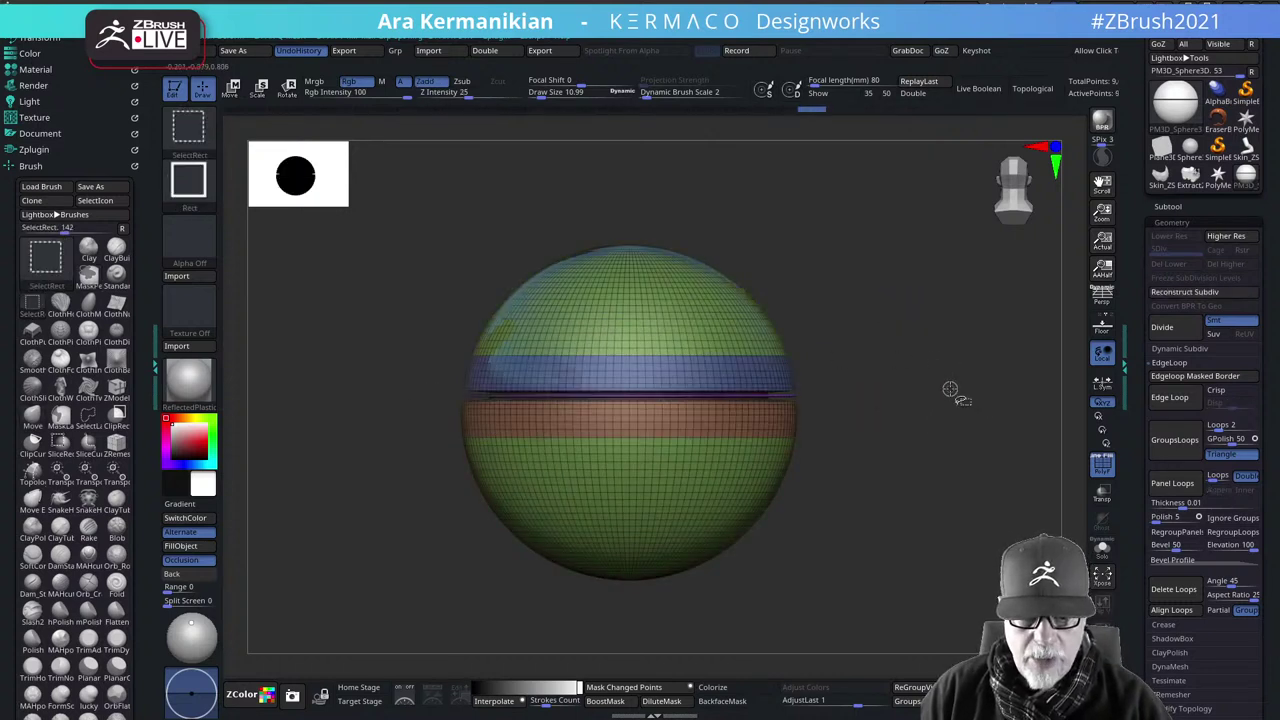
{"action": "key", "text": "ctrl+z"}
{"action": "left_click_drag", "start_coordinate": [957, 386], "coordinate": [986, 409], "text": "ctrl+shift"}
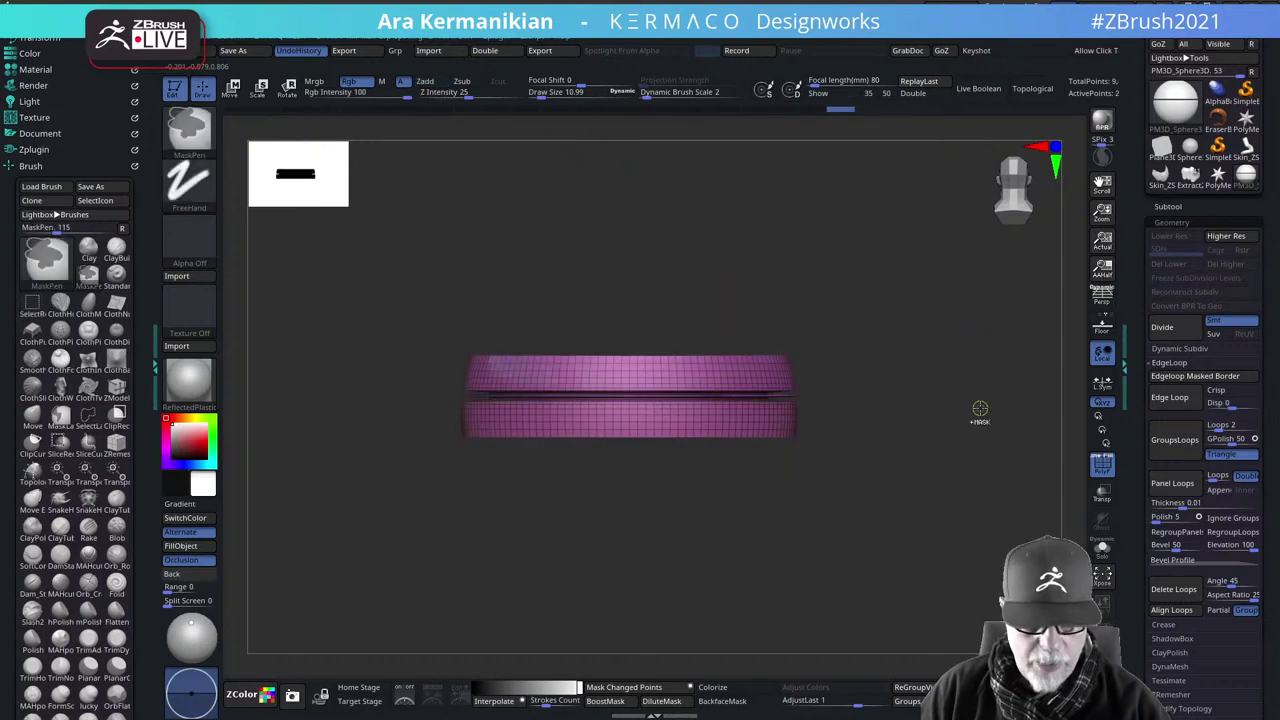
{"action": "mouse_move", "coordinate": [929, 357]}
{"action": "left_mouse_down", "text": "ctrl+shift"}
{"action": "mouse_move", "coordinate": [986, 335]}
{"action": "mouse_move", "coordinate": [960, 344]}
{"action": "mouse_move", "coordinate": [1006, 346]}
{"action": "mouse_move", "coordinate": [921, 347]}
{"action": "left_mouse_up", "text": "ctrl+shift"}
{"action": "left_click", "coordinate": [921, 354], "text": "ctrl+shift"}
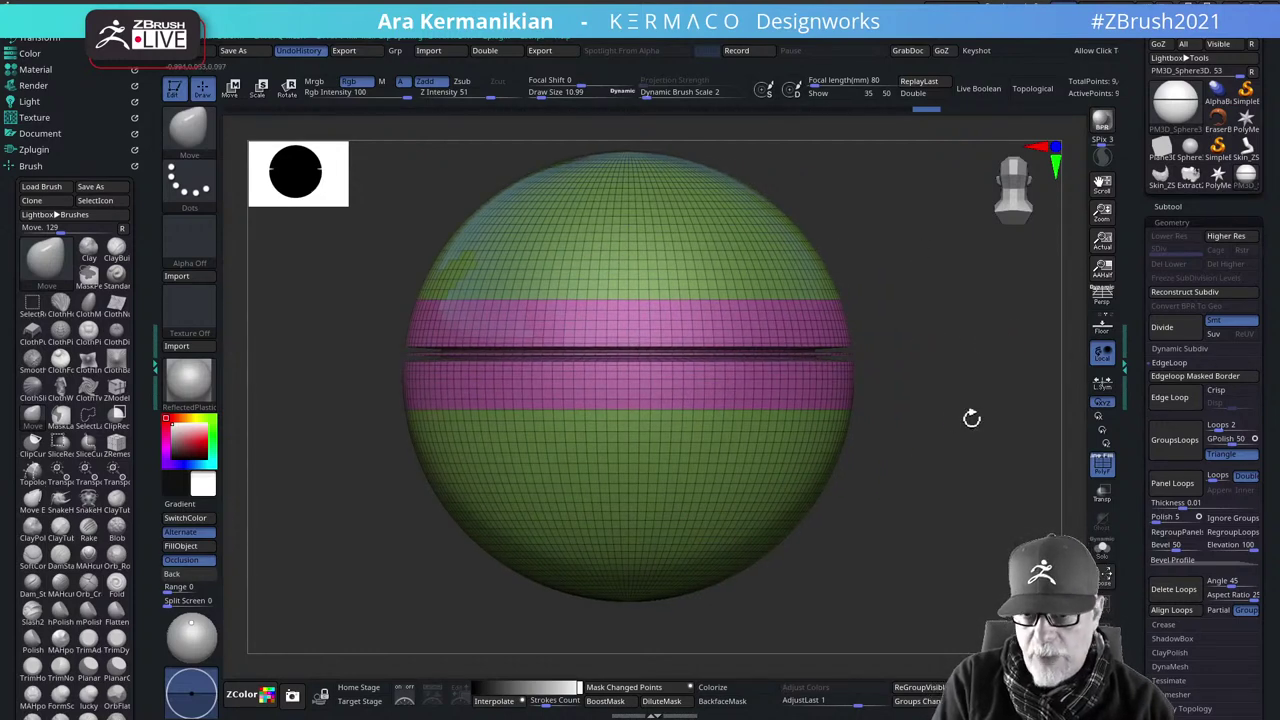
Apply Panel Loops to the sphere's polygroups with Double on, thickness 0.01, bevel 50 and elevation 100
{"action": "left_click_drag", "start_coordinate": [951, 345], "coordinate": [994, 383]}
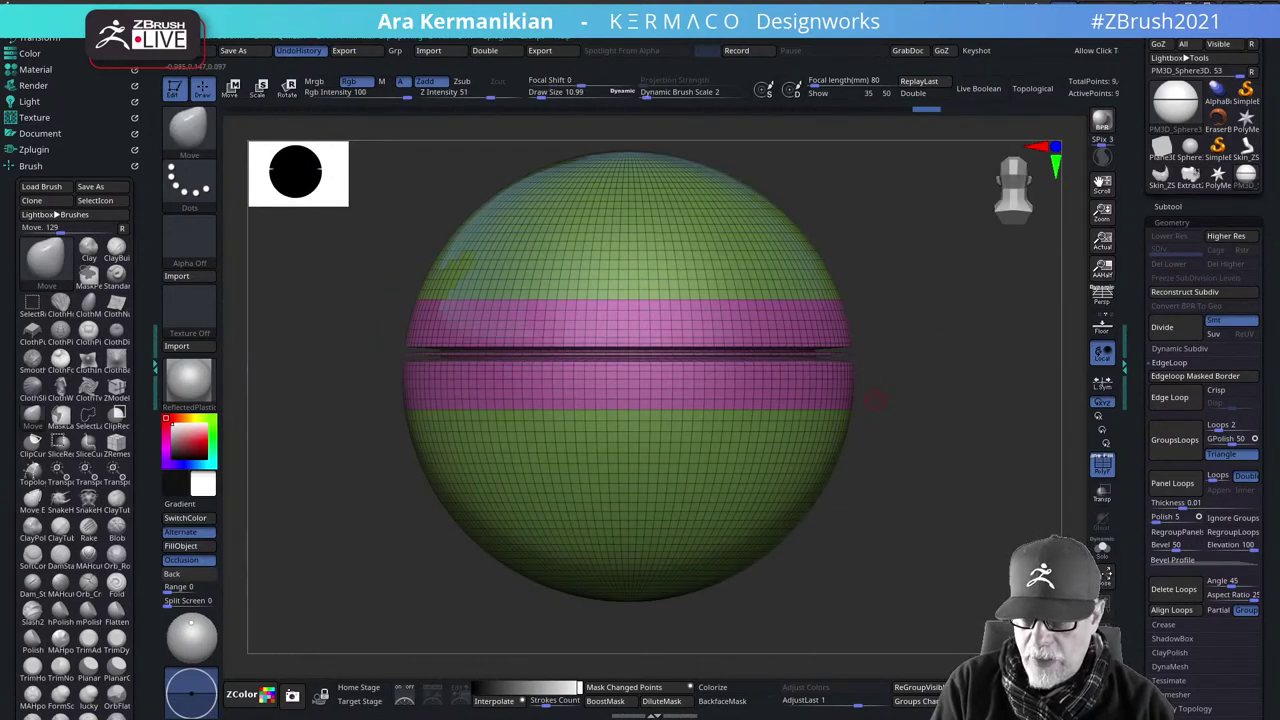
{"action": "left_click", "coordinate": [1176, 488]}
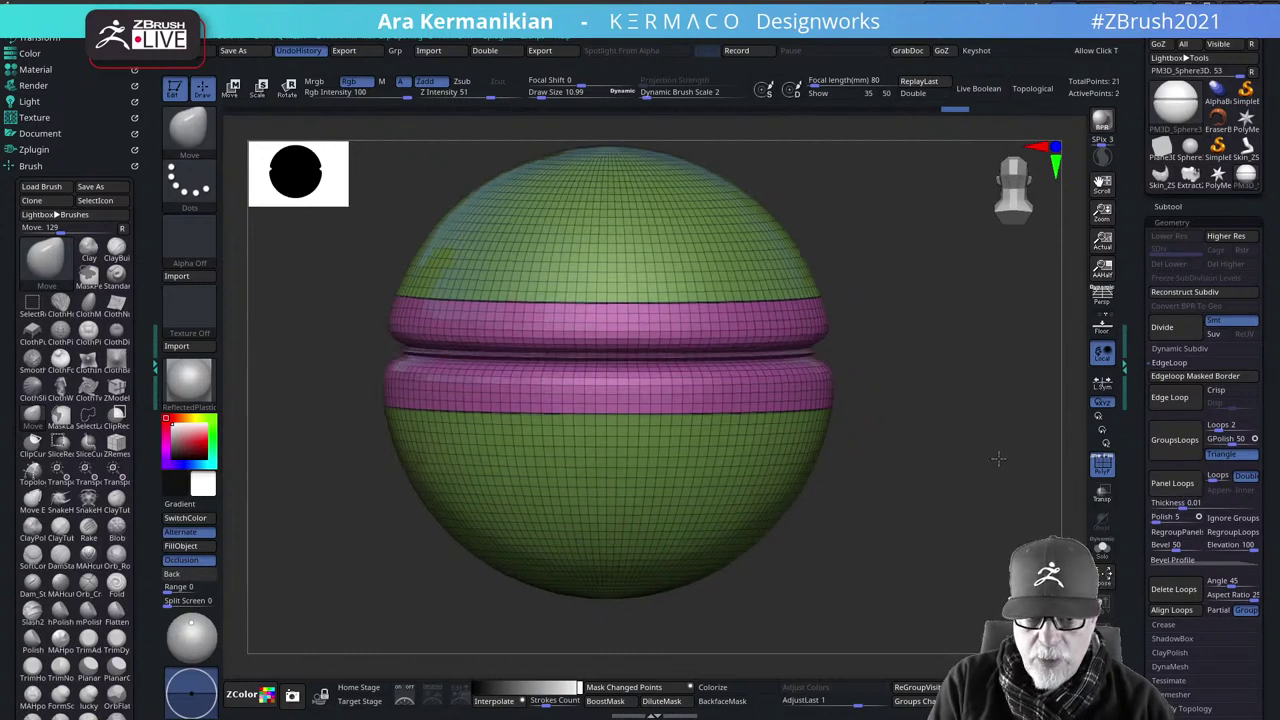
{"action": "left_click_drag", "start_coordinate": [999, 459], "coordinate": [965, 575], "text": "alt"}
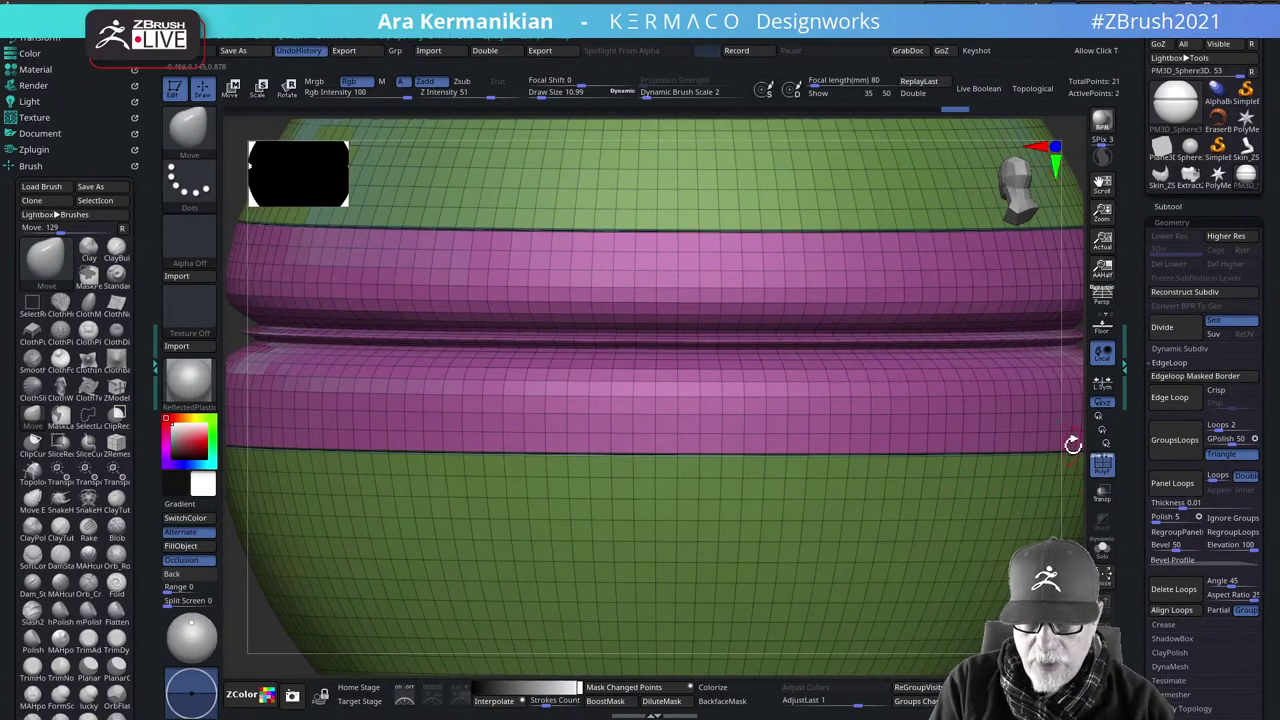
{"action": "mouse_move", "coordinate": [1072, 444]}
{"action": "left_mouse_down"}
{"action": "mouse_move", "coordinate": [1071, 400]}
{"action": "mouse_move", "coordinate": [1086, 429]}
{"action": "mouse_move", "coordinate": [1067, 531]}
{"action": "left_mouse_up"}
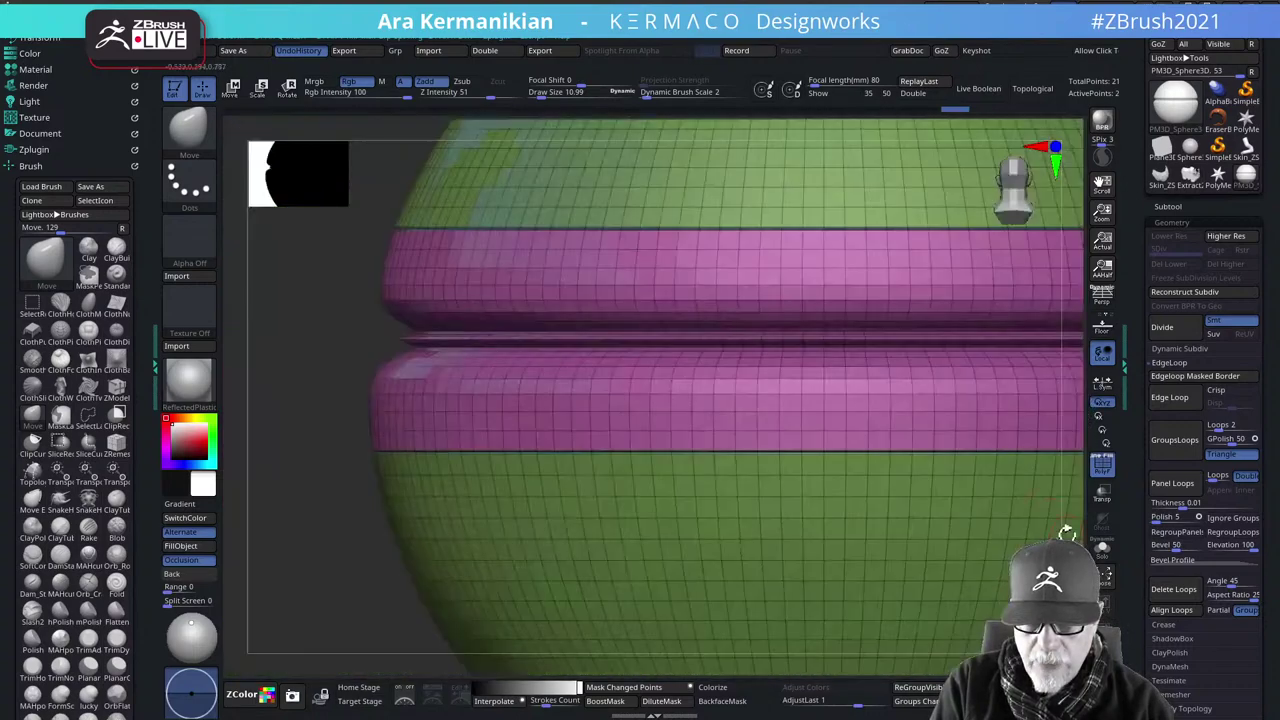
Hide the panelled sphere's outer pink surface so that the surfaces beneath are shown, and delete the hidden geometry
{"action": "left_click", "coordinate": [694, 386], "text": "ctrl+shift"}
{"action": "left_click_drag", "start_coordinate": [329, 520], "coordinate": [480, 592], "text": "ctrl+shift"}
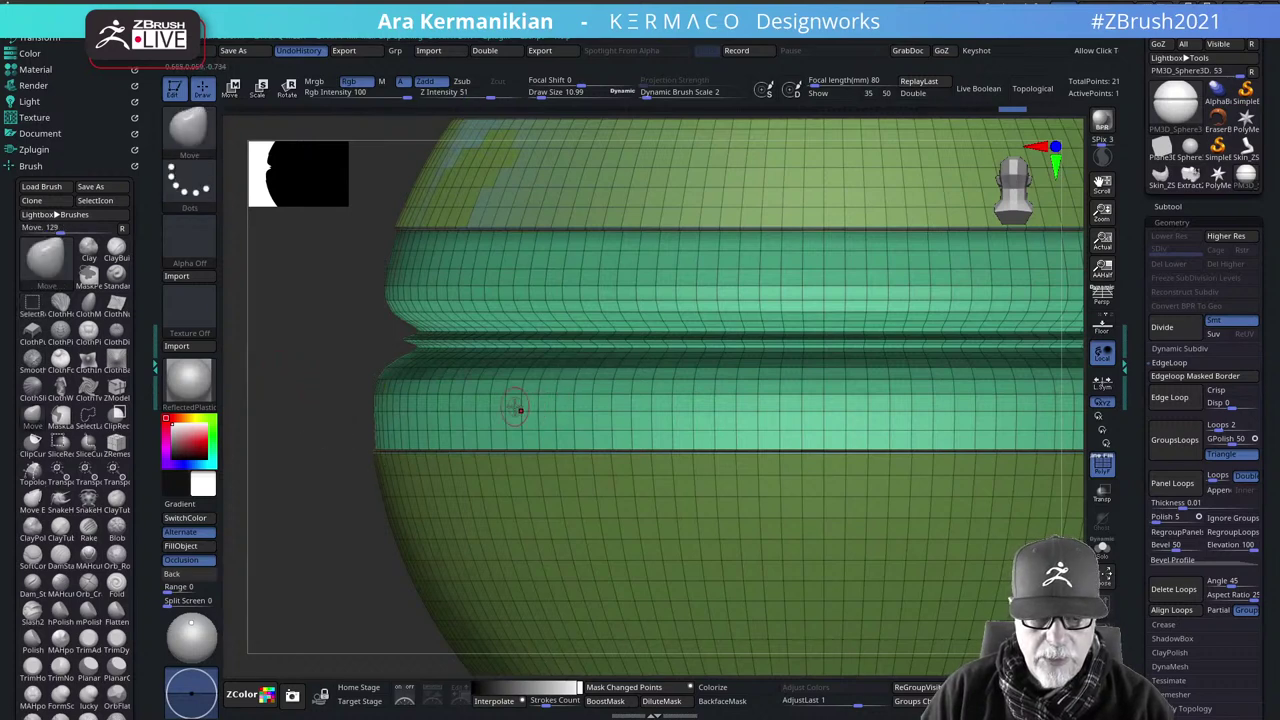
{"action": "key", "text": "ctrl+q"}
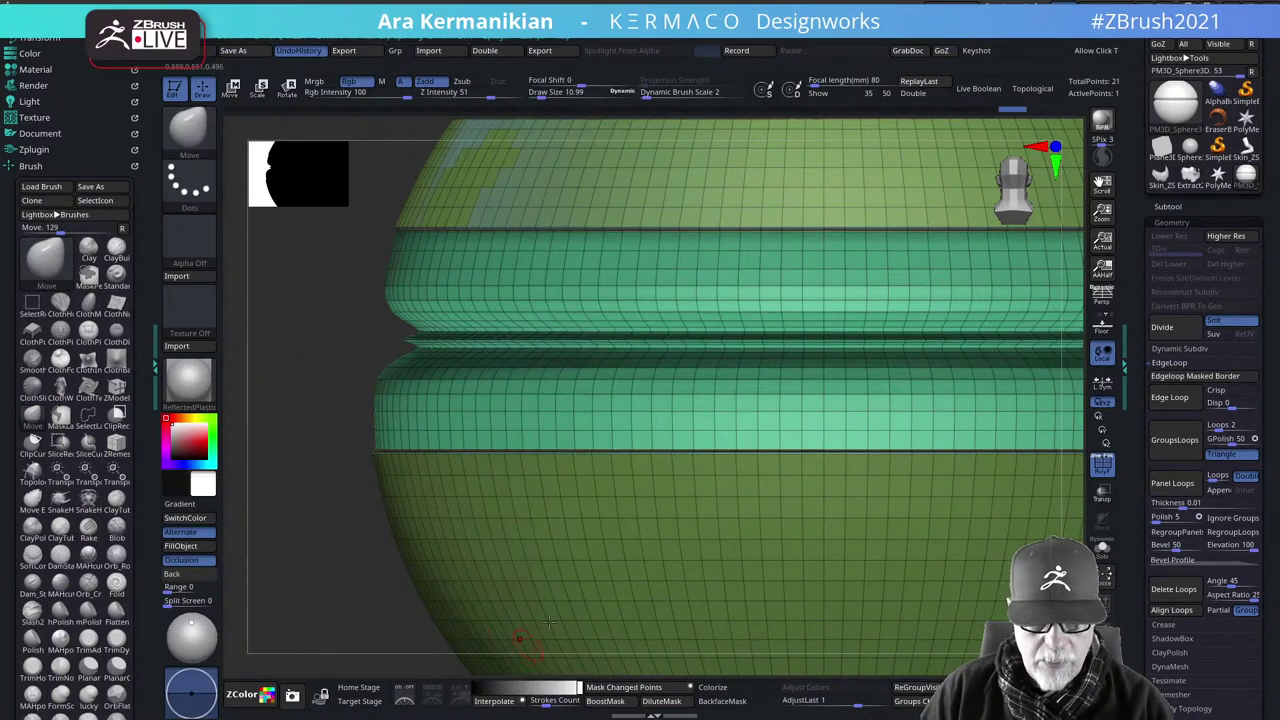
{"action": "key", "text": "ctrl+q"}
{"action": "left_click", "coordinate": [527, 662]}
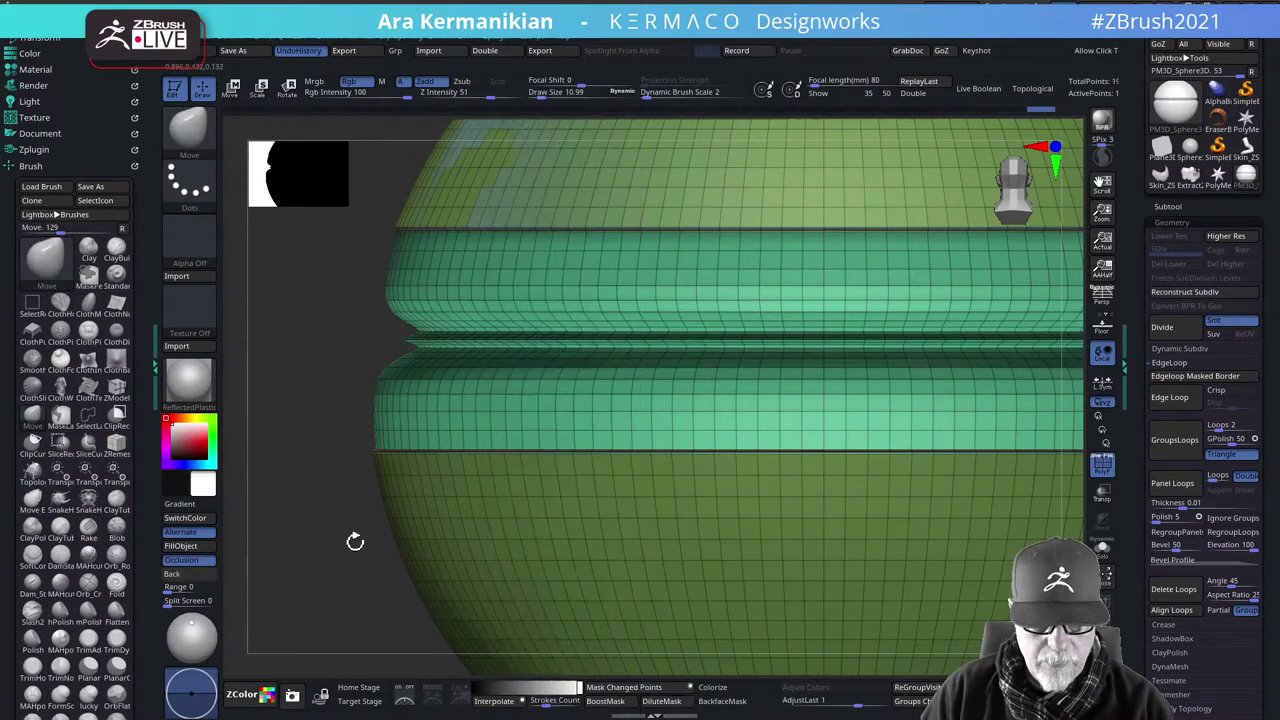
Frame the remaining panels and turn on double-sided display for the mesh
{"action": "left_click_drag", "start_coordinate": [303, 438], "coordinate": [318, 440]}
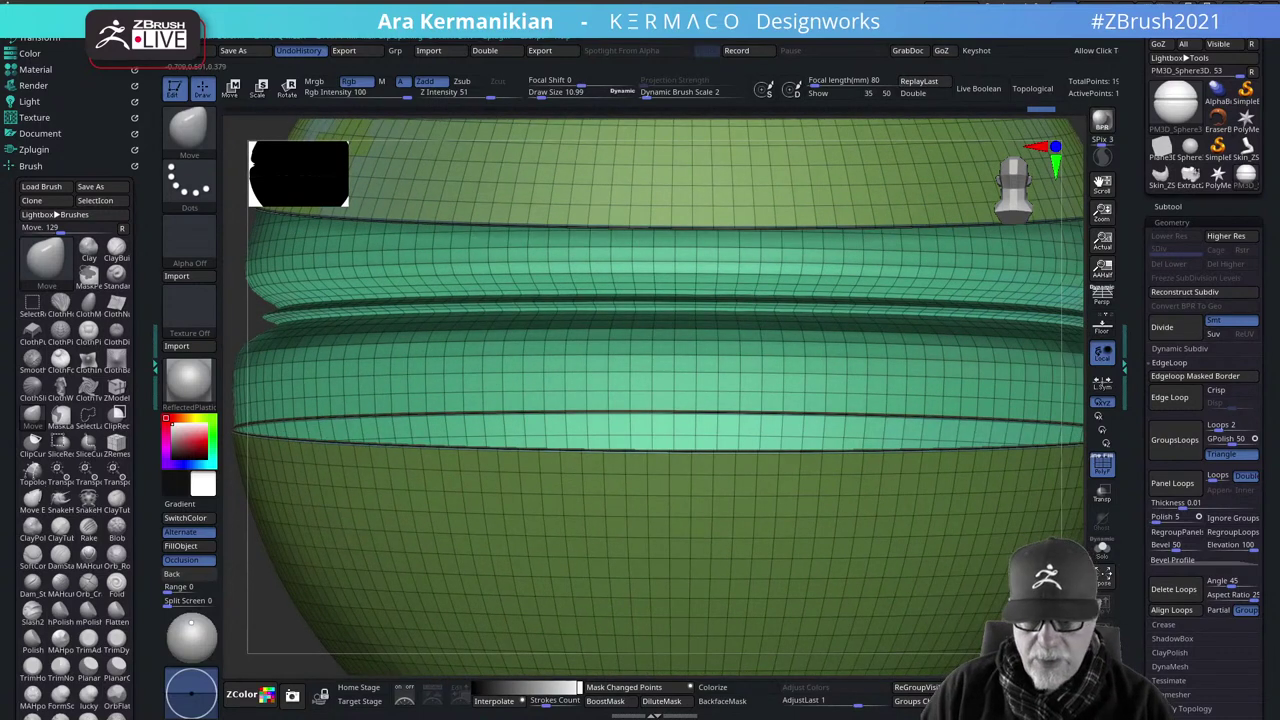
{"action": "key", "text": "f"}
{"action": "left_click_drag", "start_coordinate": [921, 568], "coordinate": [796, 173]}
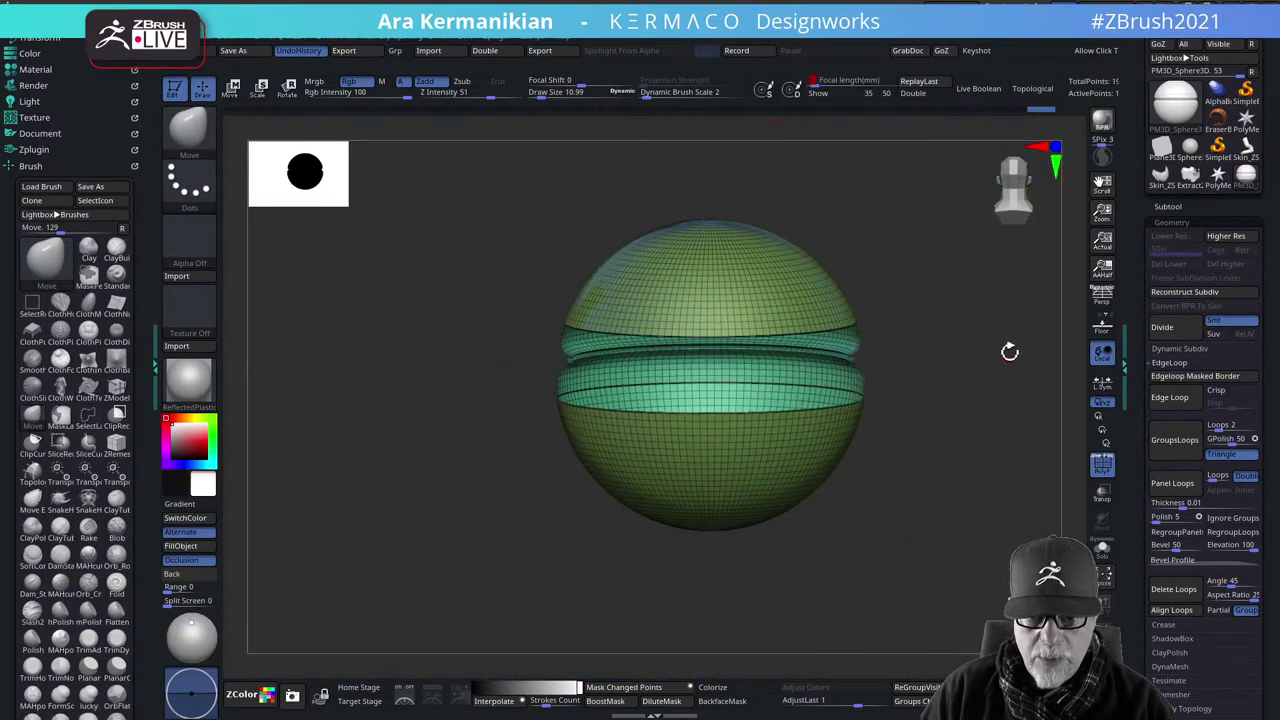
{"action": "left_click_drag", "start_coordinate": [1006, 349], "coordinate": [1000, 322]}
{"action": "left_click", "coordinate": [914, 93]}
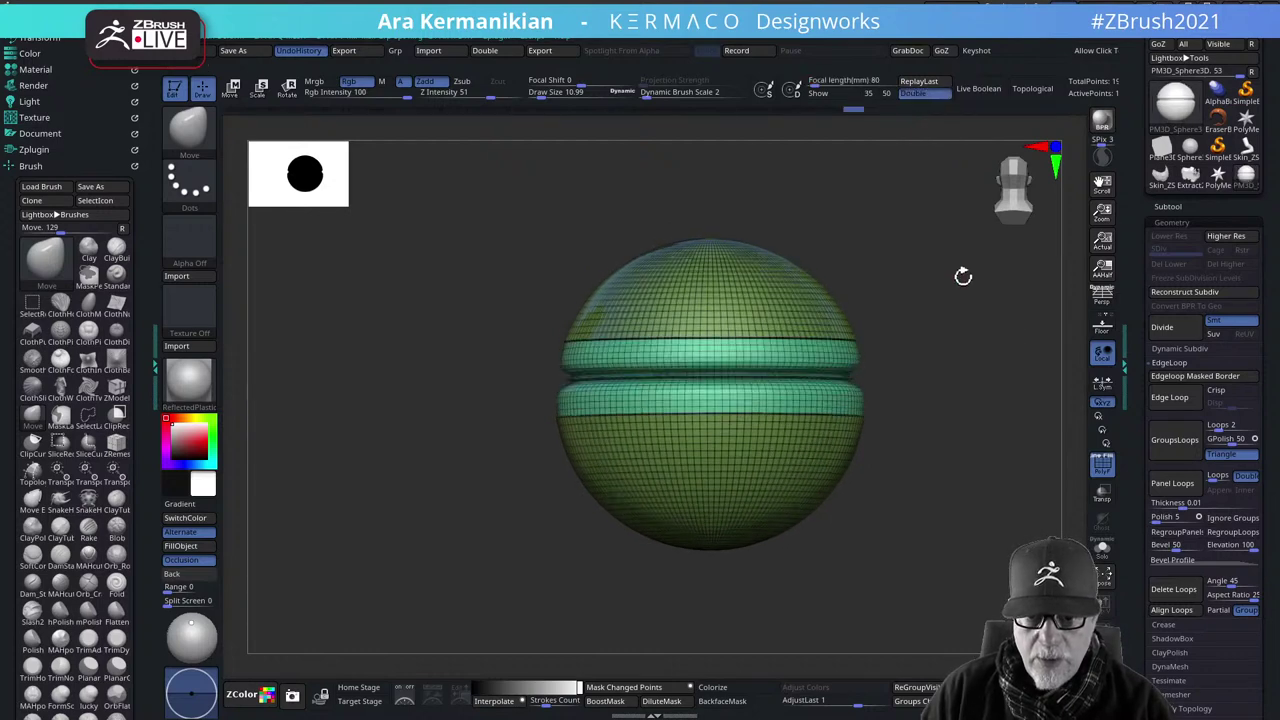
{"action": "left_click_drag", "start_coordinate": [963, 274], "coordinate": [875, 310]}
Split the panelled sphere into separate subtools using Split To Parts
{"action": "key", "text": "b"}
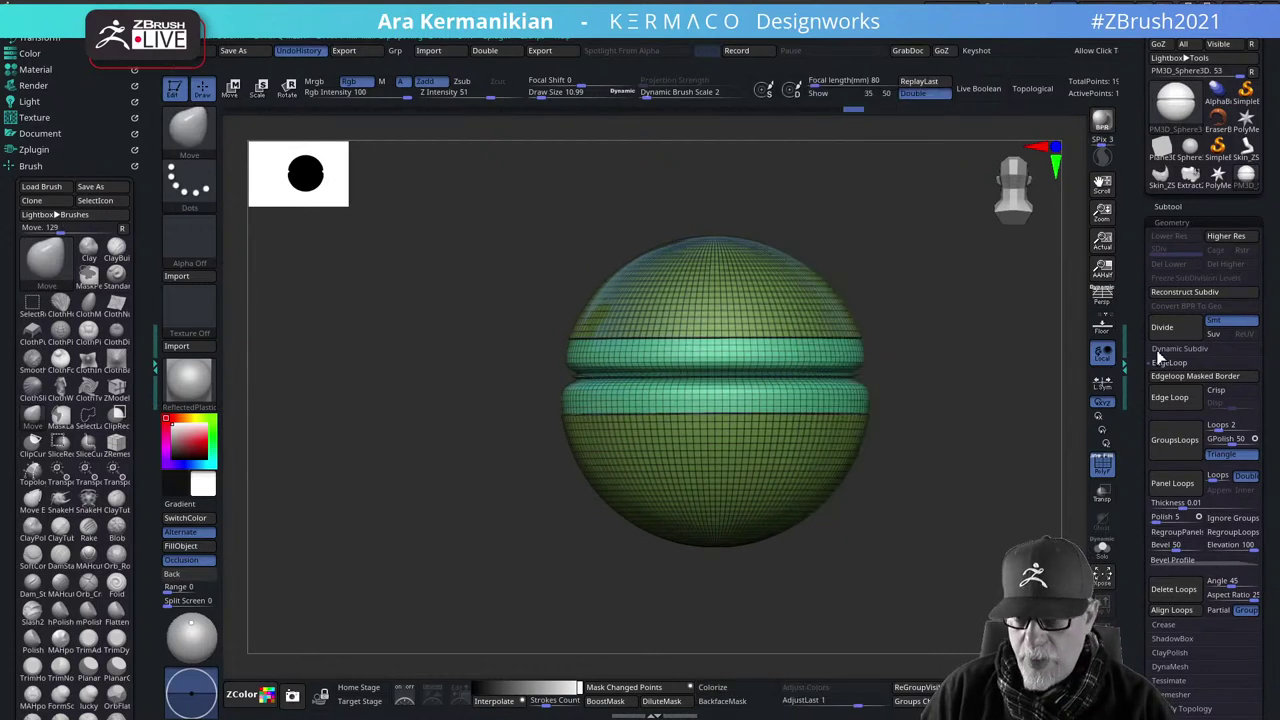
{"action": "left_click_drag", "start_coordinate": [1133, 389], "coordinate": [1134, 290]}
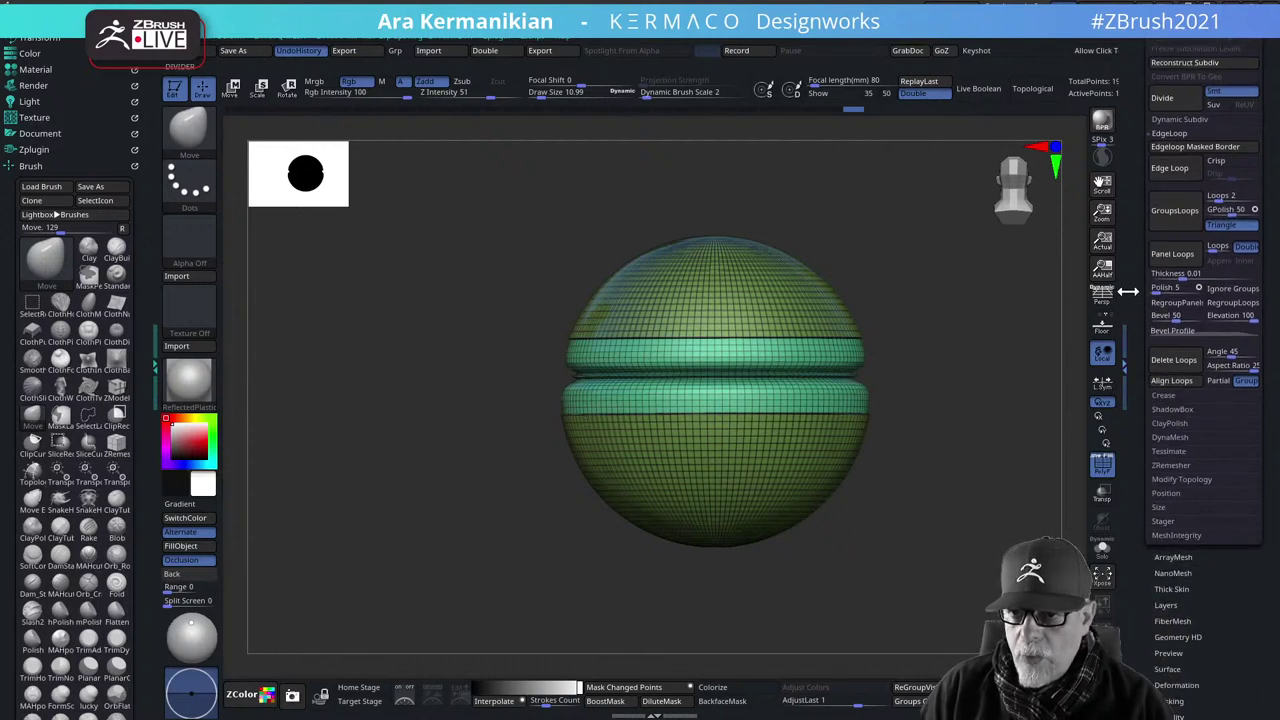
{"action": "left_click_drag", "start_coordinate": [1142, 268], "coordinate": [1139, 374]}
{"action": "left_click", "coordinate": [1166, 238]}
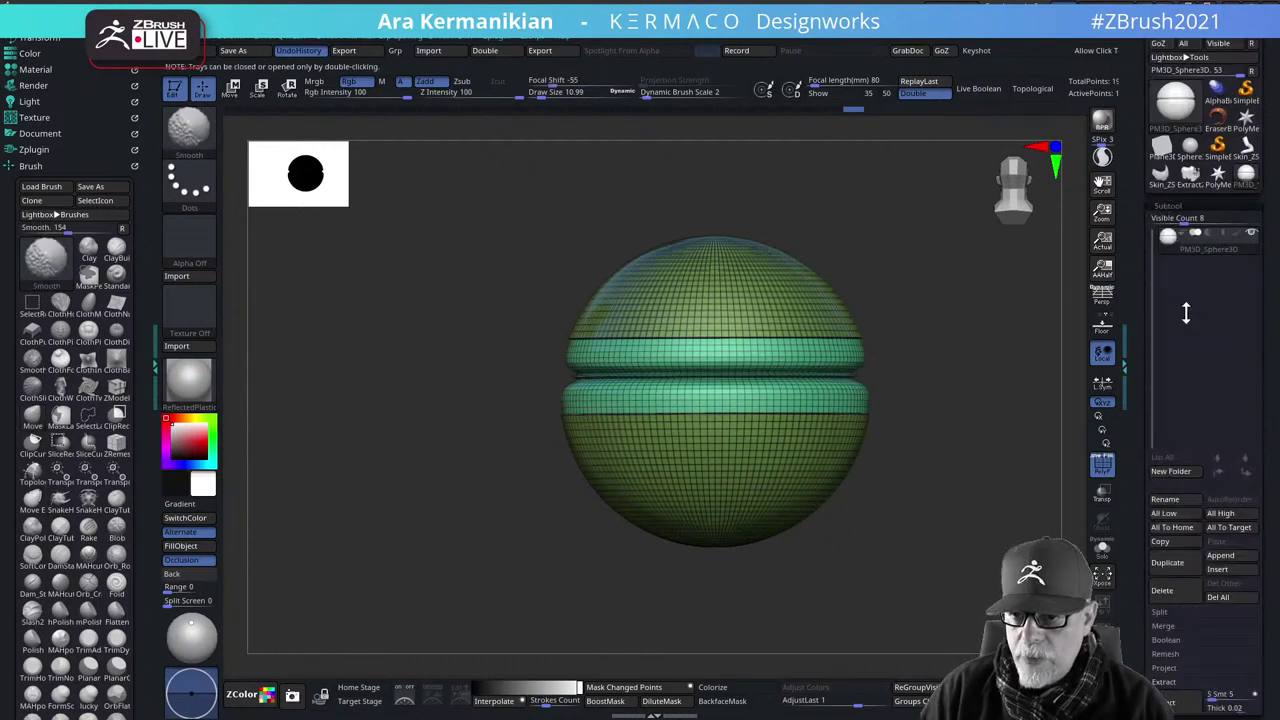
{"action": "left_click", "coordinate": [1166, 591]}
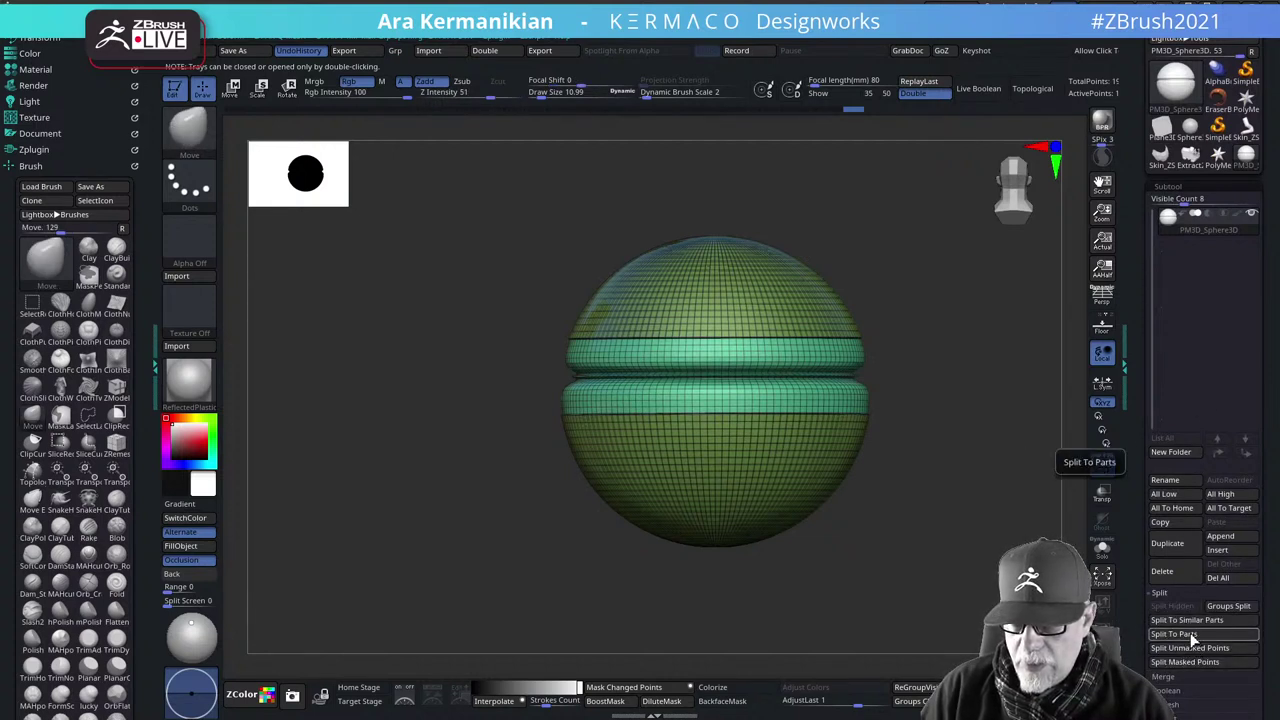
{"action": "left_click", "coordinate": [1190, 632]}
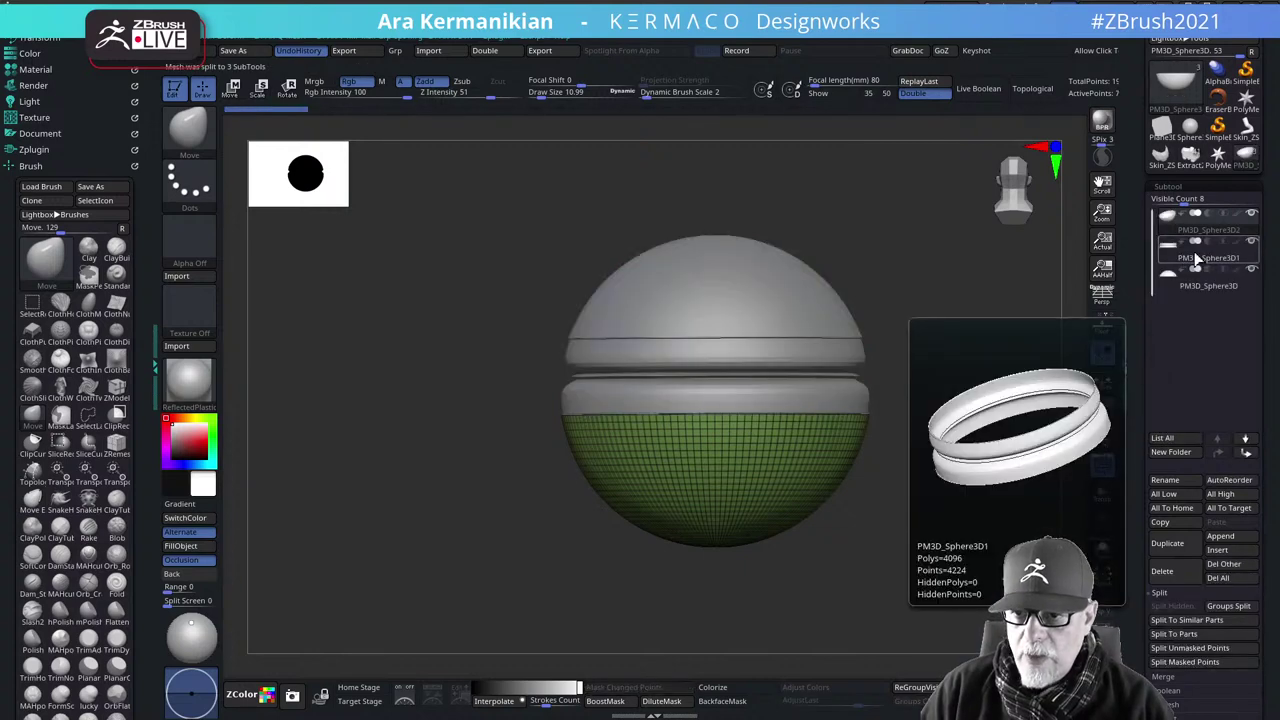
Examine the grooved ring, upper cap and lower cap subtools individually in Solo mode, and show all parts together again
{"action": "left_click", "coordinate": [1195, 250]}
{"action": "left_click_drag", "start_coordinate": [1033, 303], "coordinate": [1050, 325]}
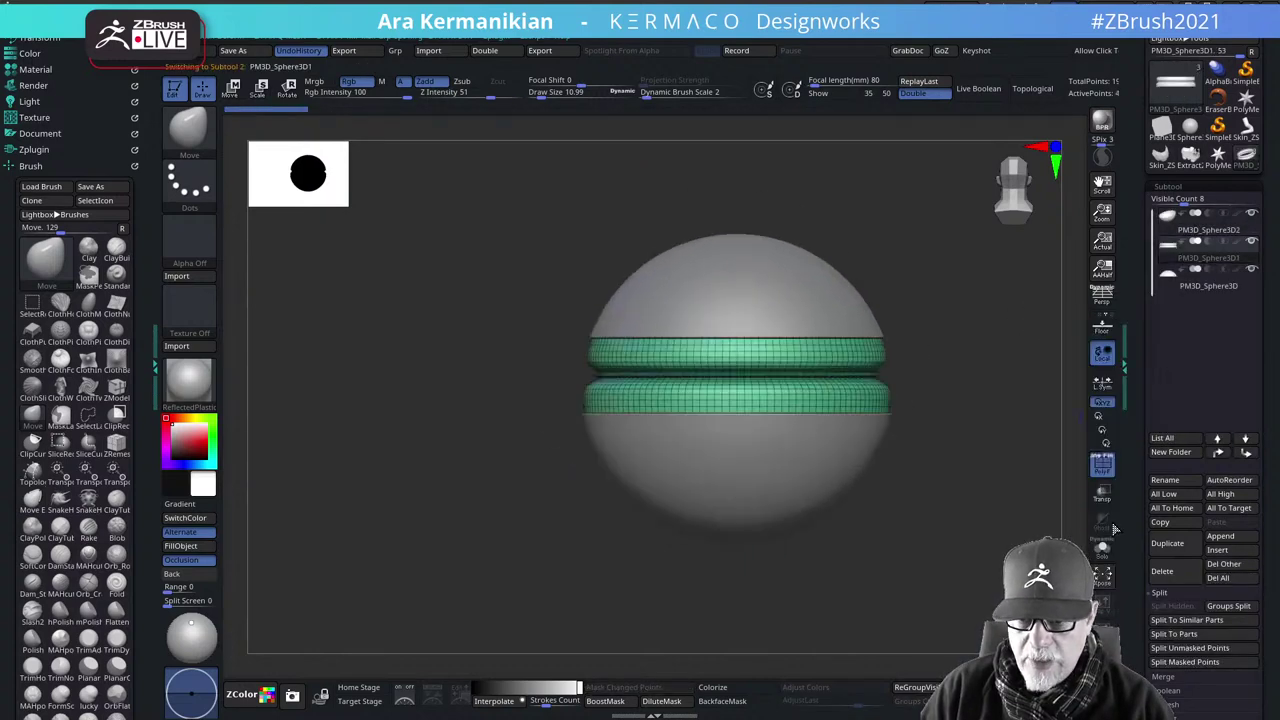
{"action": "left_click", "coordinate": [1102, 550]}
{"action": "left_click_drag", "start_coordinate": [986, 474], "coordinate": [1071, 491]}
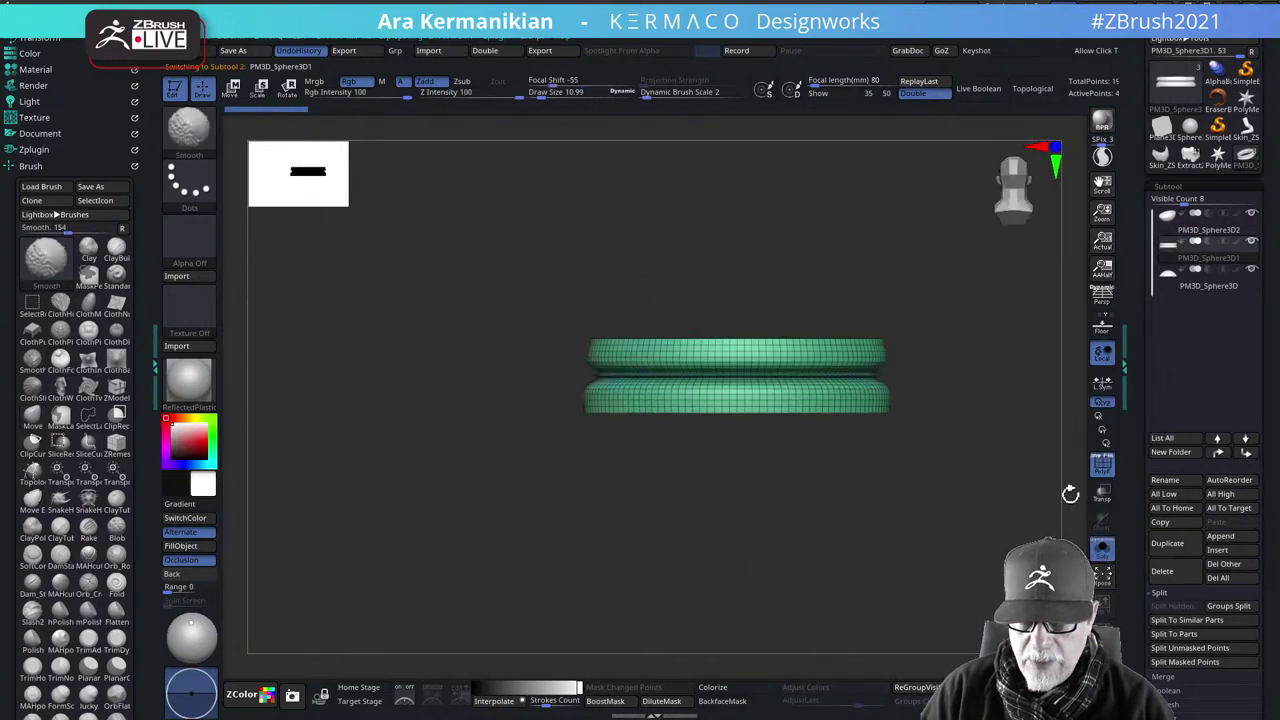
{"action": "left_click", "coordinate": [1185, 287]}
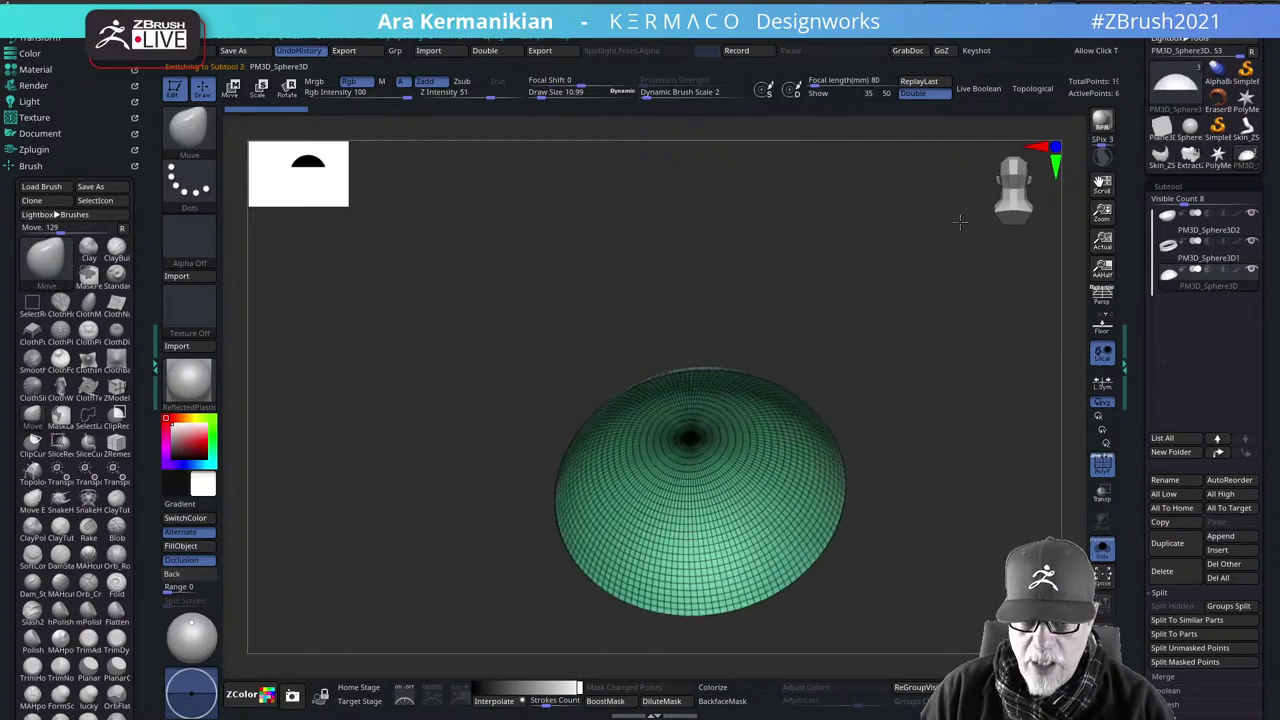
{"action": "left_click", "coordinate": [1207, 233]}
{"action": "left_click_drag", "start_coordinate": [877, 255], "coordinate": [965, 367], "text": "shift"}
{"action": "left_click", "coordinate": [1105, 555]}
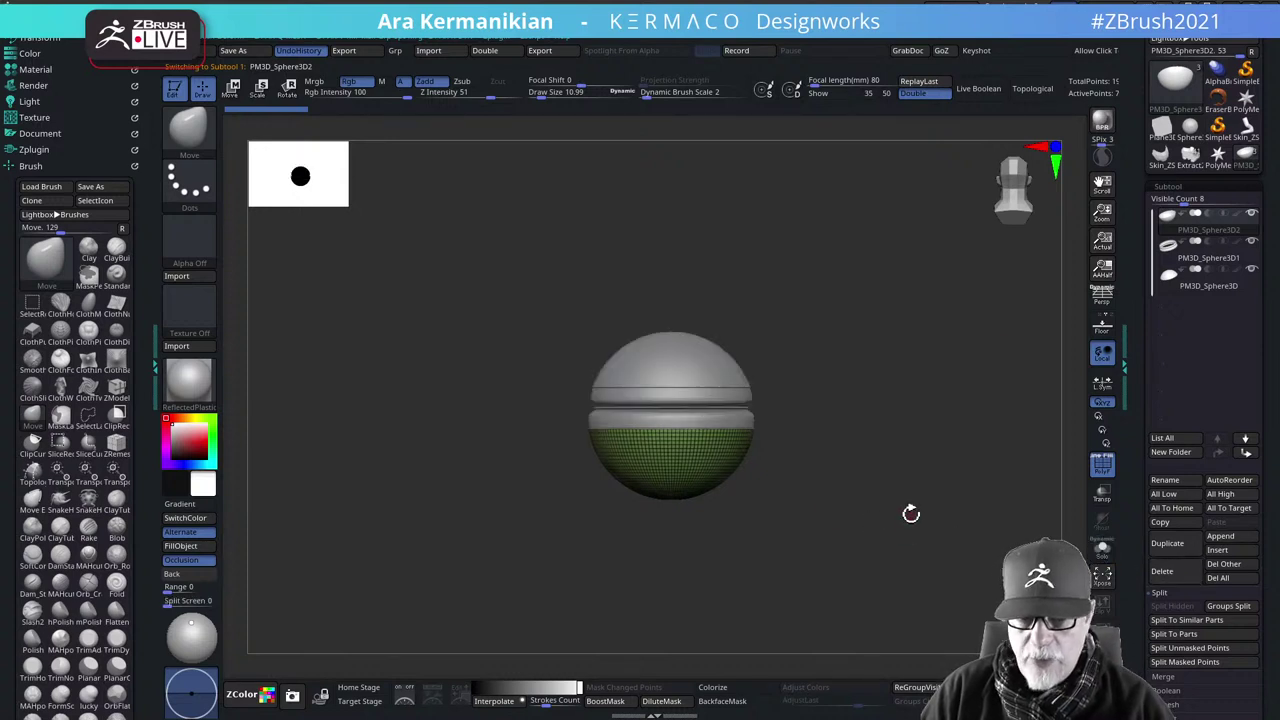
{"action": "left_click_drag", "start_coordinate": [911, 514], "coordinate": [952, 520], "text": "alt"}
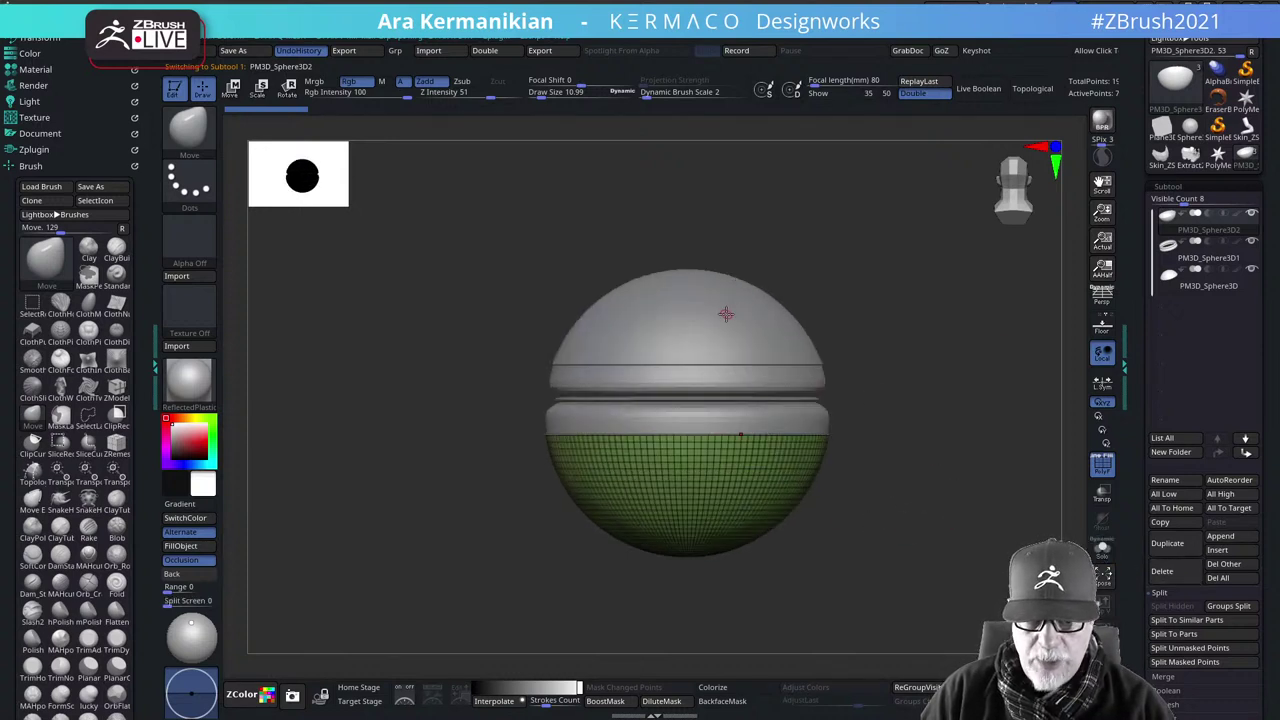
{"action": "left_click", "coordinate": [772, 358], "text": "alt"}
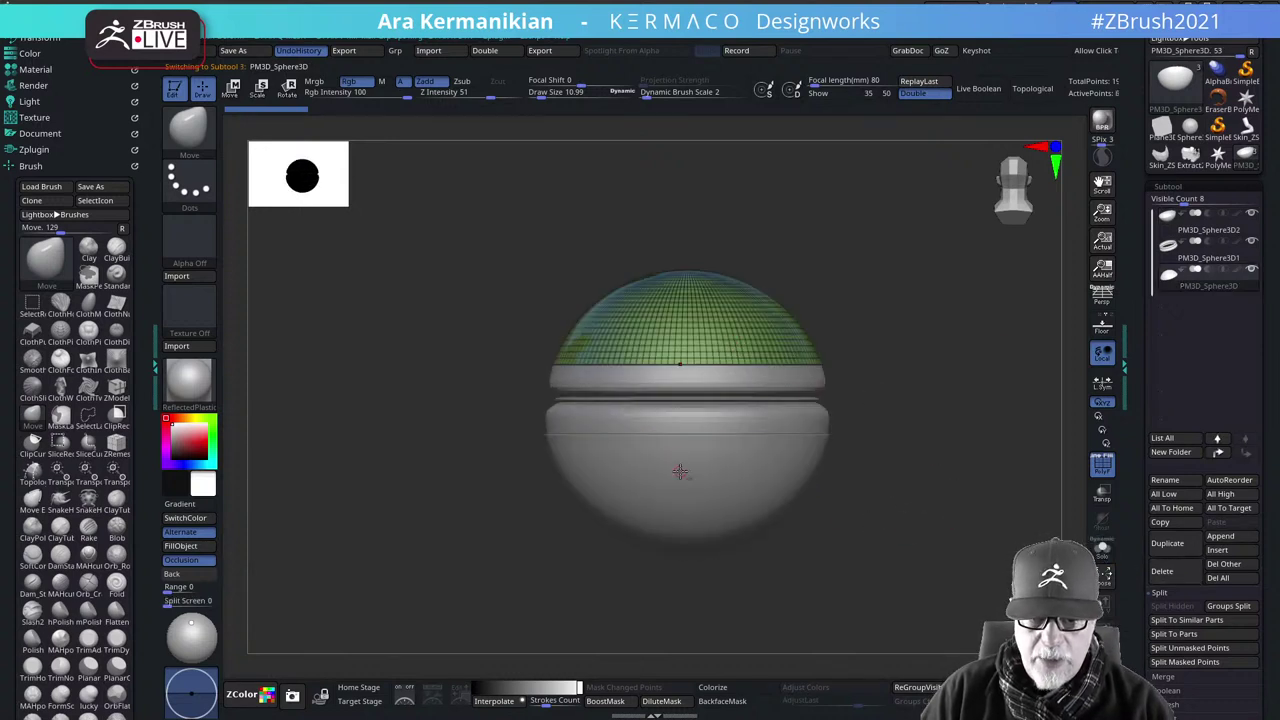
Select the lower cap subtool and reduce its edge loops with Delete Loops at an angle of 45
{"action": "left_click", "coordinate": [679, 471], "text": "alt"}
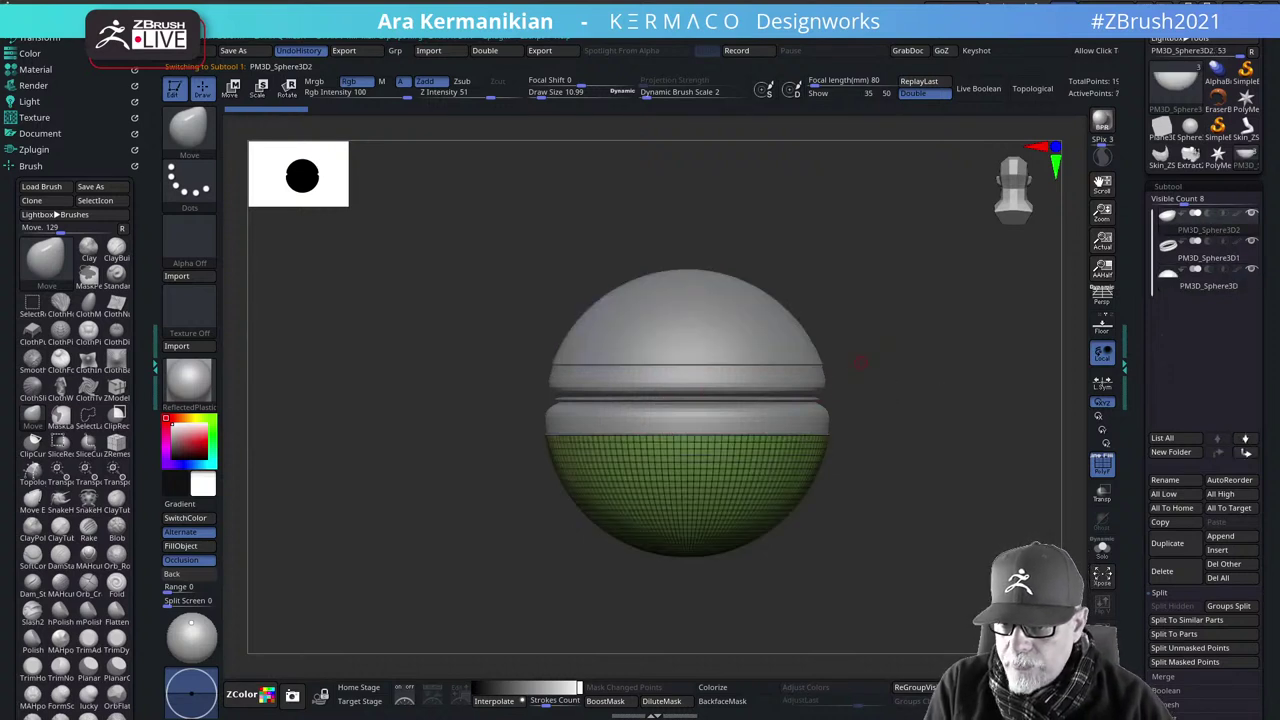
{"action": "left_click_drag", "start_coordinate": [1131, 664], "coordinate": [1141, 522]}
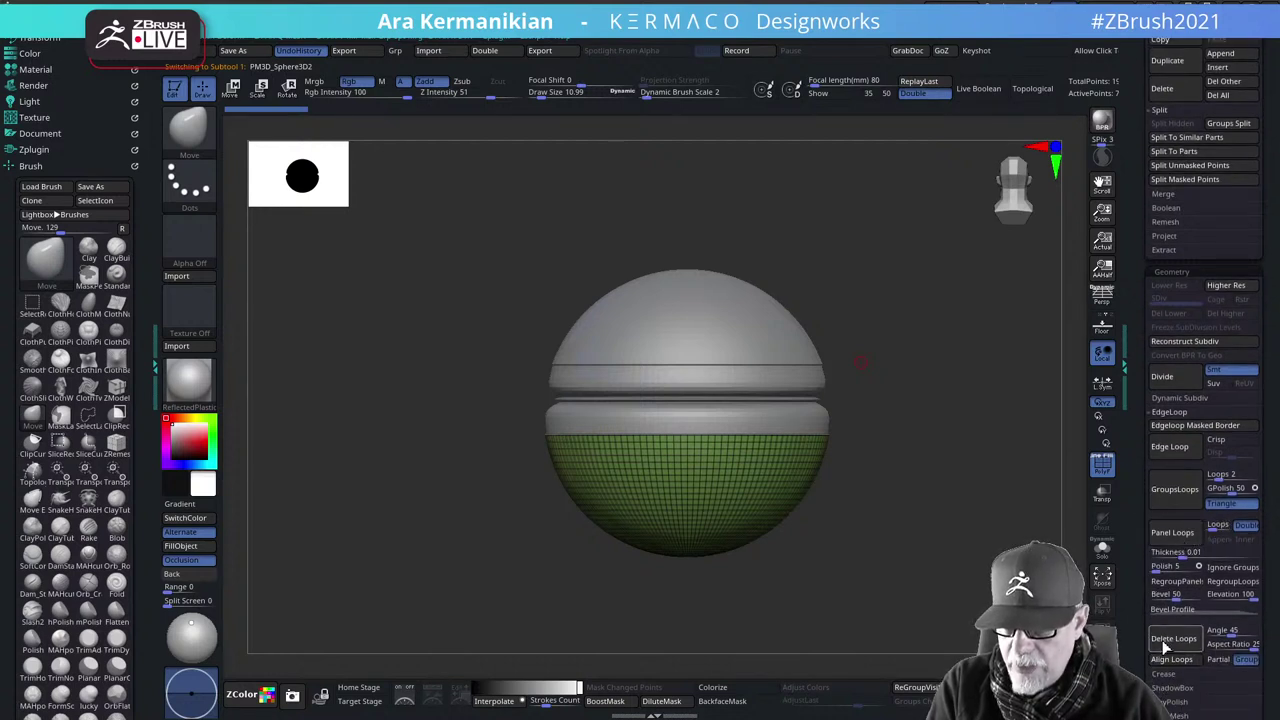
{"action": "left_click_drag", "start_coordinate": [927, 541], "coordinate": [548, 518], "text": "alt"}
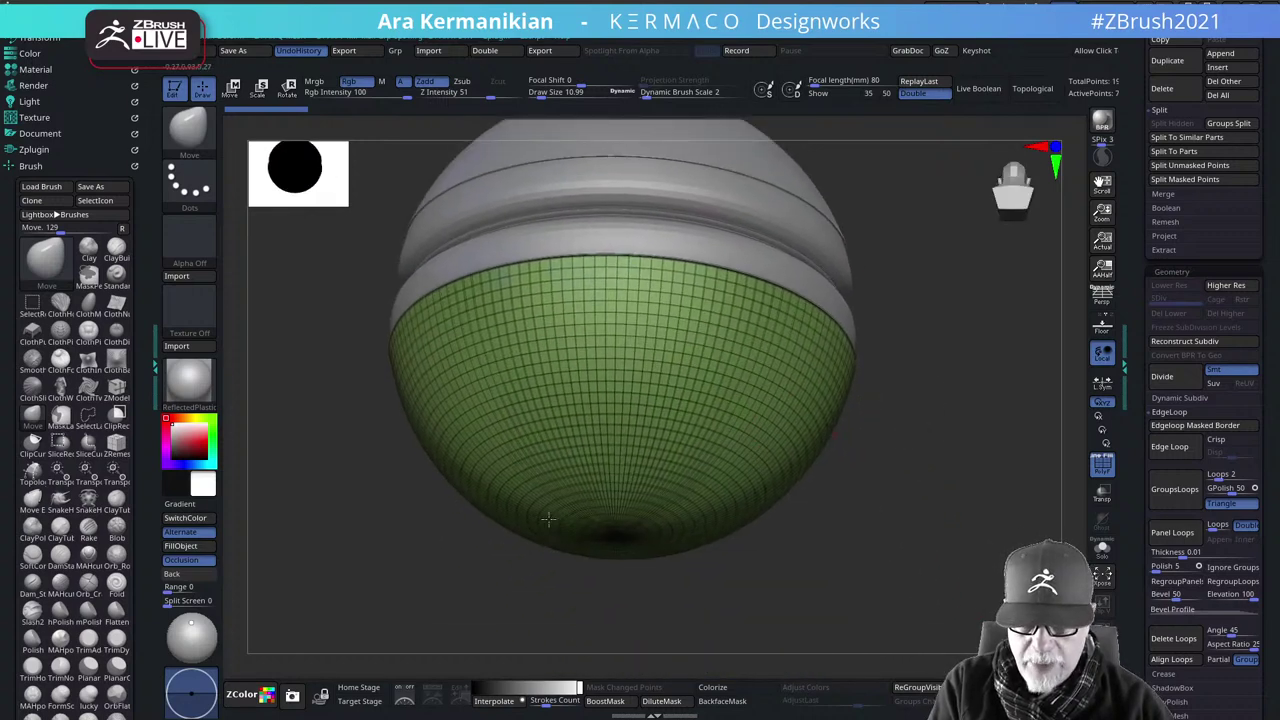
{"action": "left_click_drag", "start_coordinate": [914, 493], "coordinate": [857, 454]}
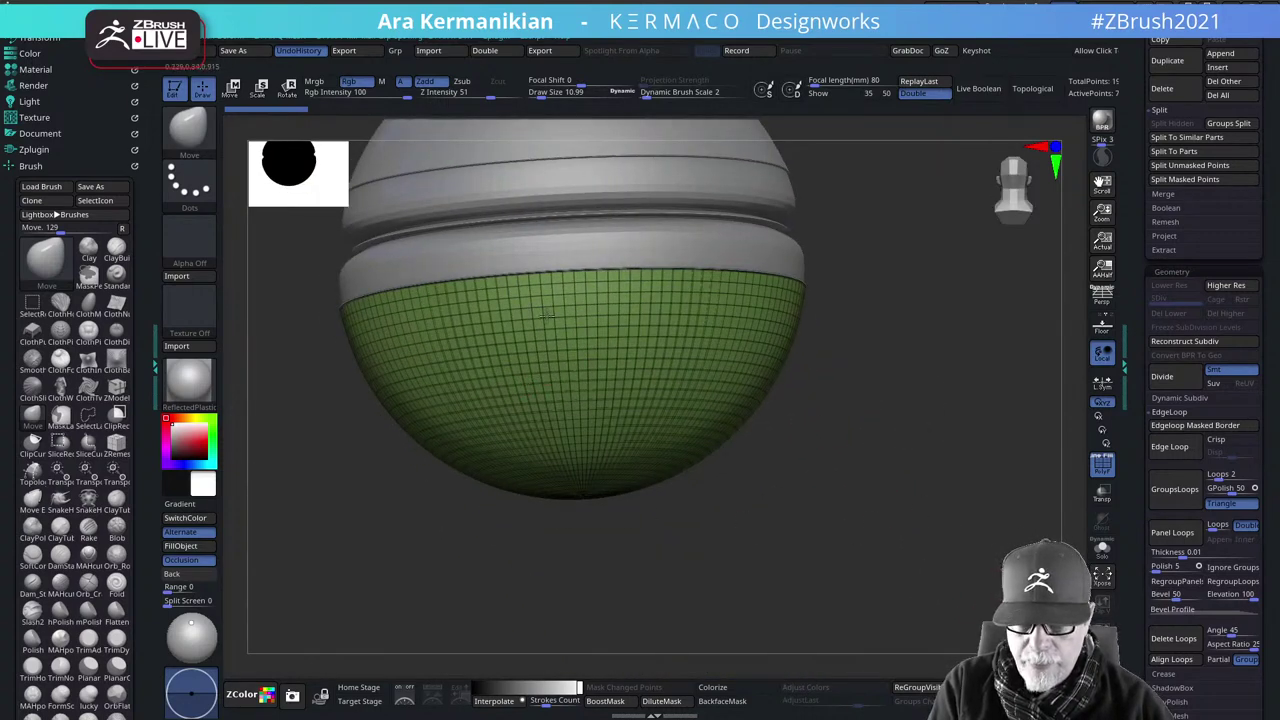
{"action": "left_click", "coordinate": [1171, 658]}
{"action": "left_click_drag", "start_coordinate": [895, 598], "coordinate": [920, 554]}
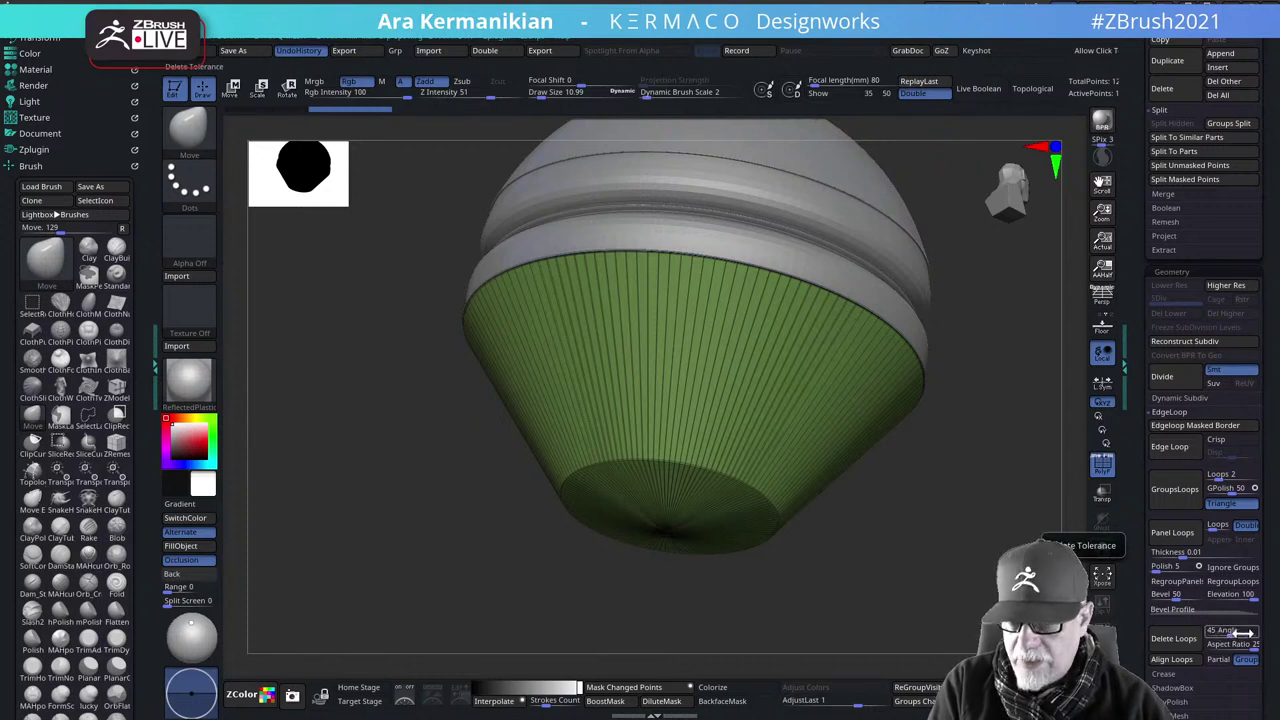
Undo the last Delete Loops reduction on the green cap to restore its dense grid
{"action": "key", "text": "ctrl+z"}
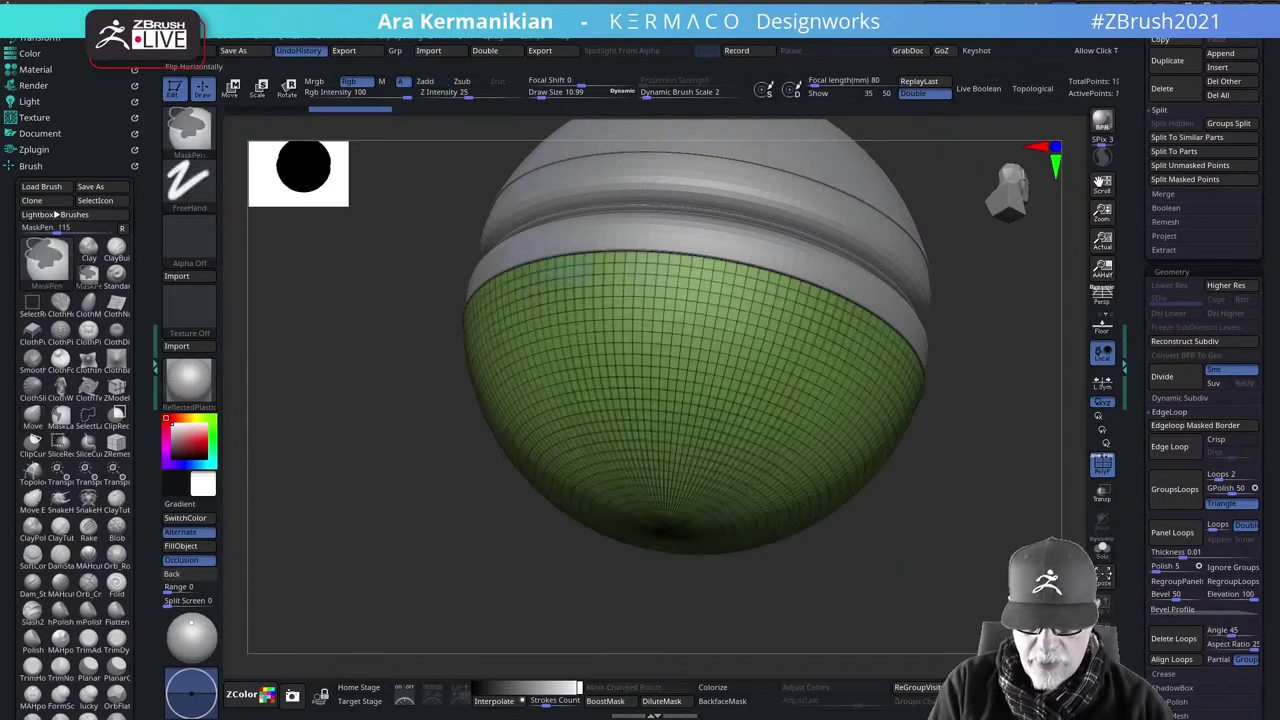
{"action": "key", "text": "ctrl+z"}
Try Delete Loops on the green cap with a different angle tolerance, and undo that reduction
{"action": "left_click", "coordinate": [1225, 630]}
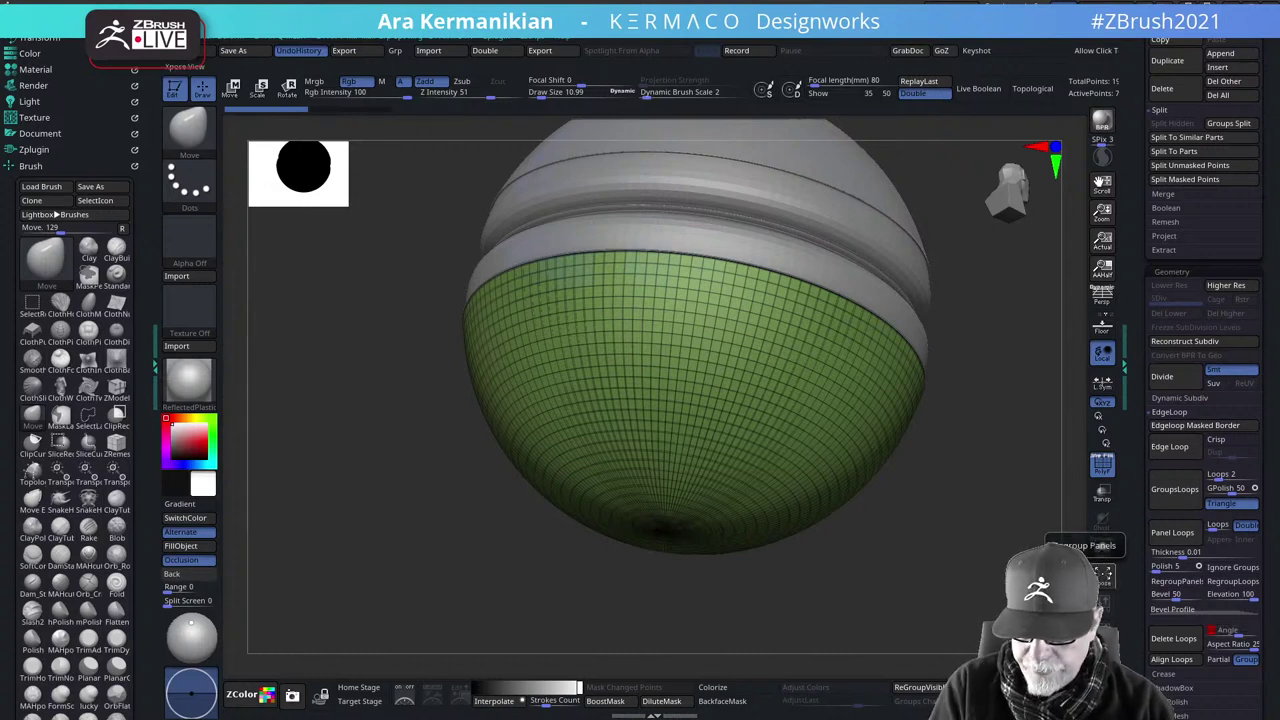
{"action": "left_click", "coordinate": [1170, 638]}
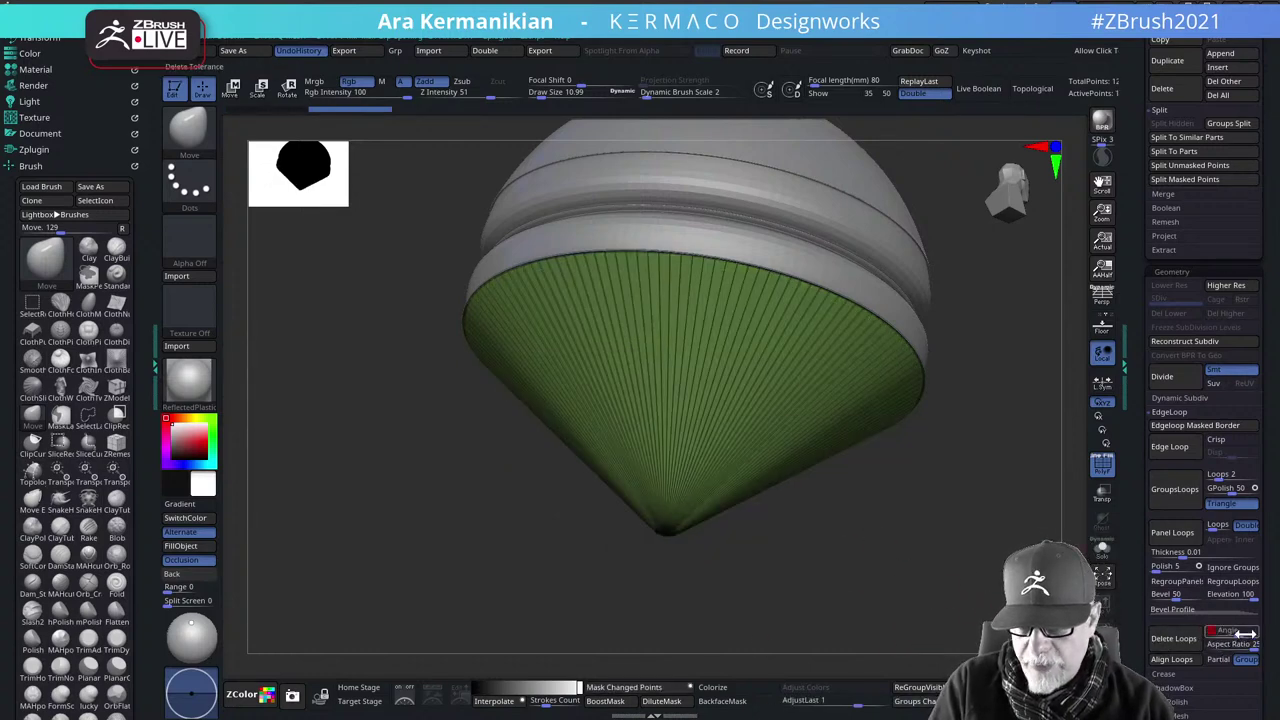
{"action": "key", "text": "ctrl"}
{"action": "key", "text": "ctrl+z"}
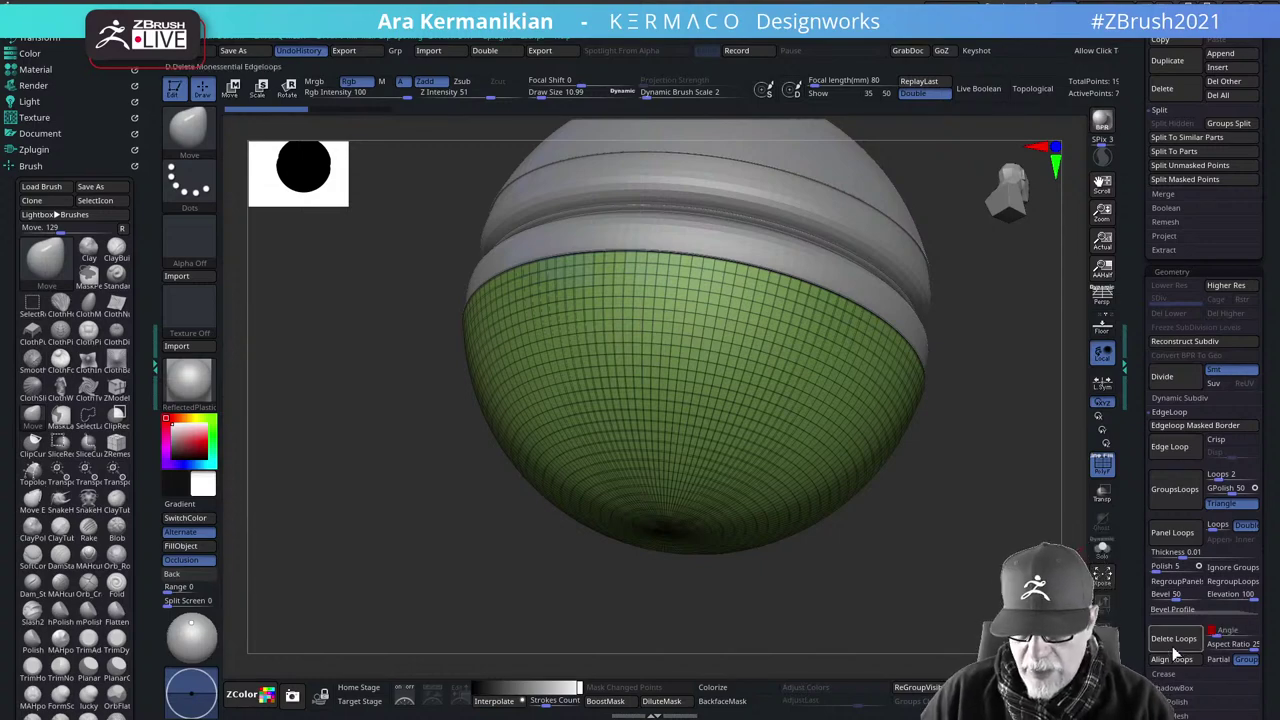
Reduce the green cap's edge loops with Delete Loops at an angle of 15 and inspect the result from several sides
{"action": "left_click", "coordinate": [1173, 638]}
{"action": "left_click_drag", "start_coordinate": [894, 543], "coordinate": [869, 449]}
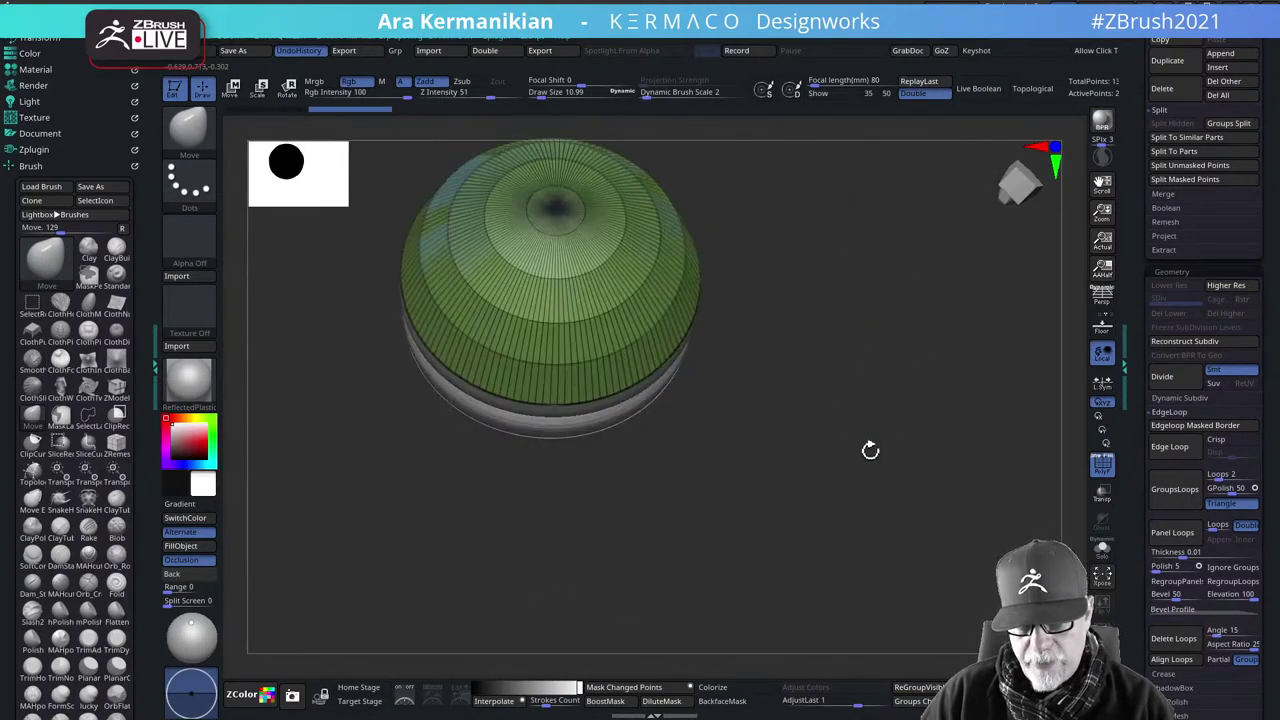
{"action": "left_click_drag", "start_coordinate": [963, 491], "coordinate": [916, 403]}
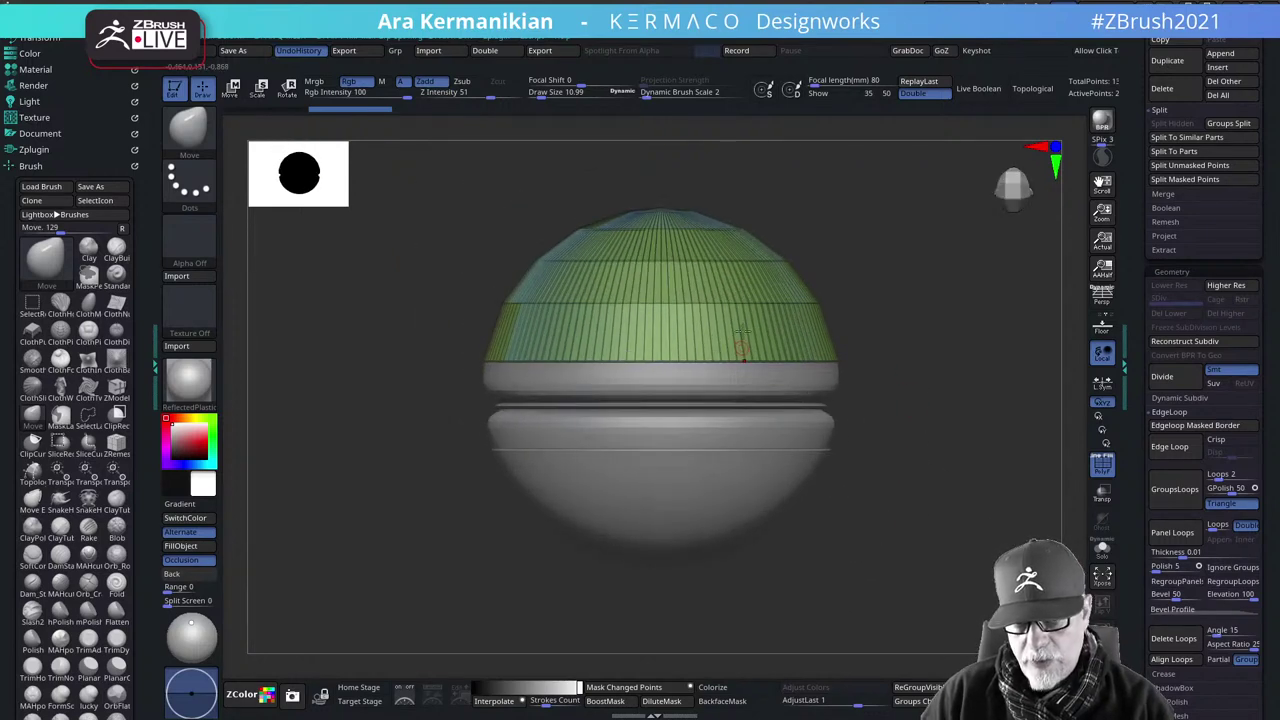
{"action": "left_click_drag", "start_coordinate": [1140, 646], "coordinate": [1132, 562]}
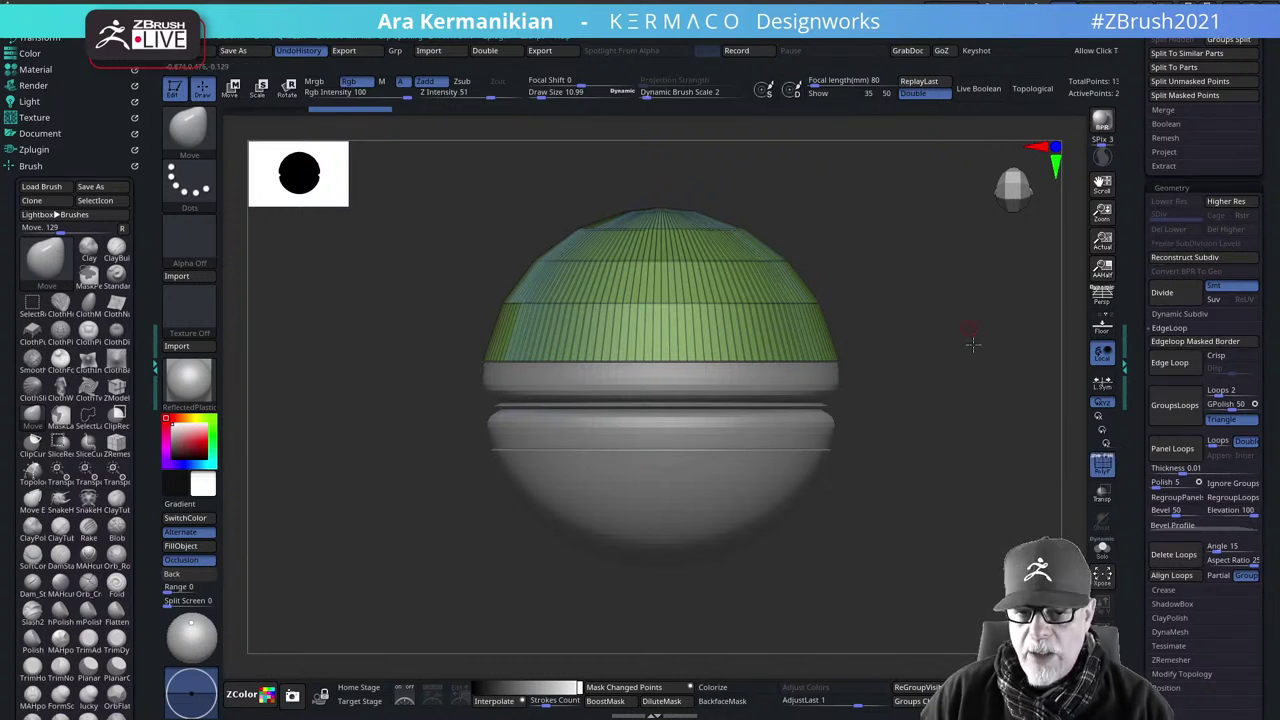
{"action": "left_click_drag", "start_coordinate": [971, 343], "coordinate": [974, 371]}
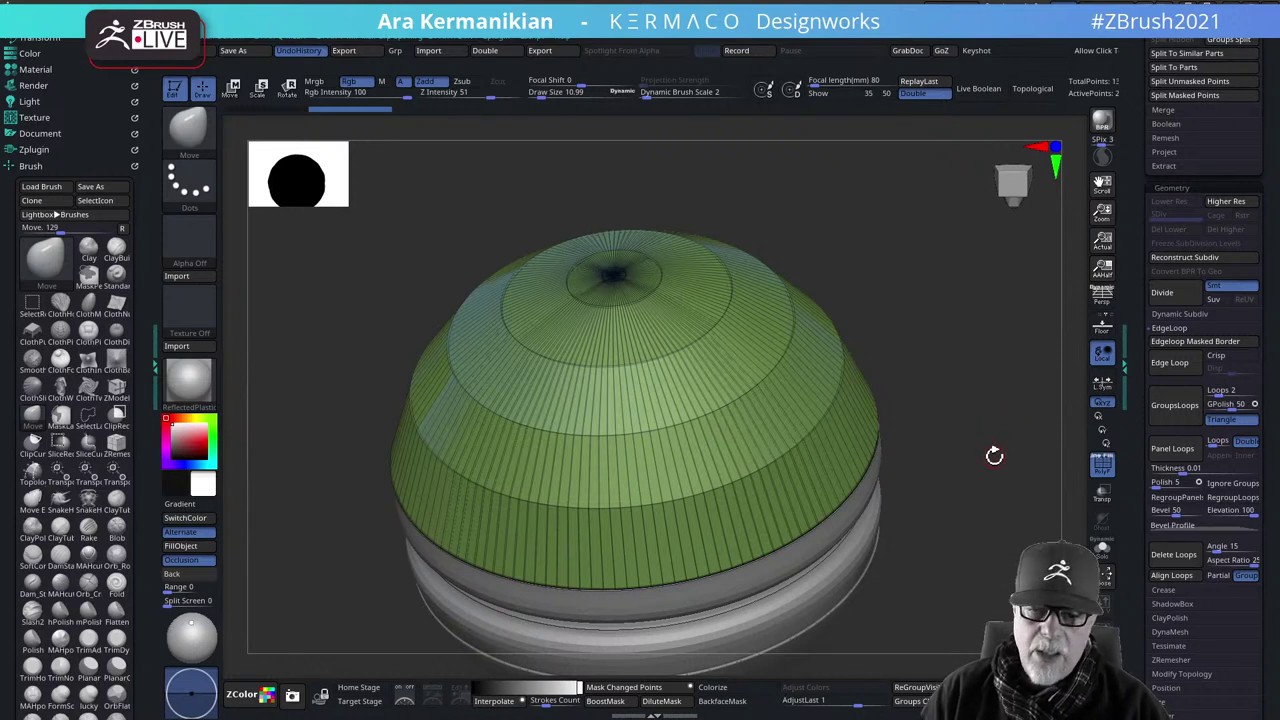
{"action": "mouse_move", "coordinate": [986, 523]}
{"action": "left_mouse_down", "text": "shift"}
{"action": "mouse_move", "coordinate": [993, 502]}
{"action": "mouse_move", "coordinate": [990, 526]}
{"action": "left_mouse_up", "text": "shift"}
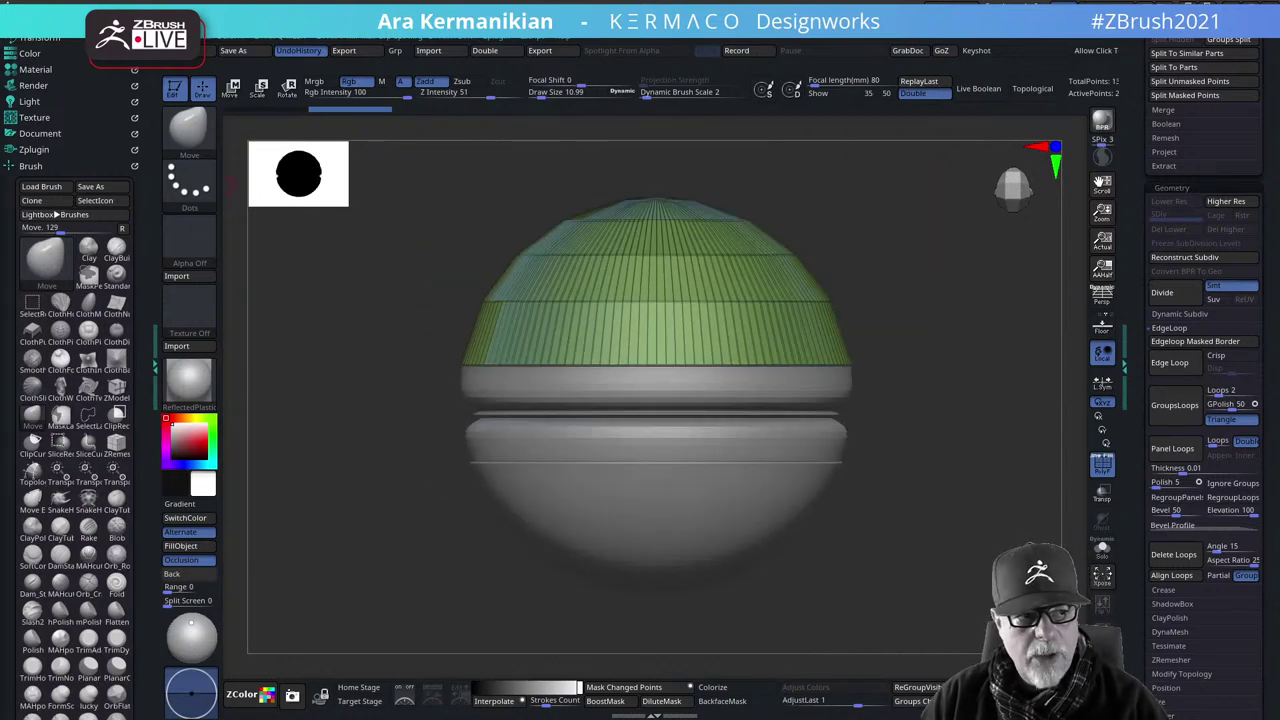
Switch to the web browser and view the Pixologic presenter page and the Gnomon Workshop course 3D Scan and Retopology for Production
{"action": "left_click_drag", "start_coordinate": [0, 250], "coordinate": [710, 2]}
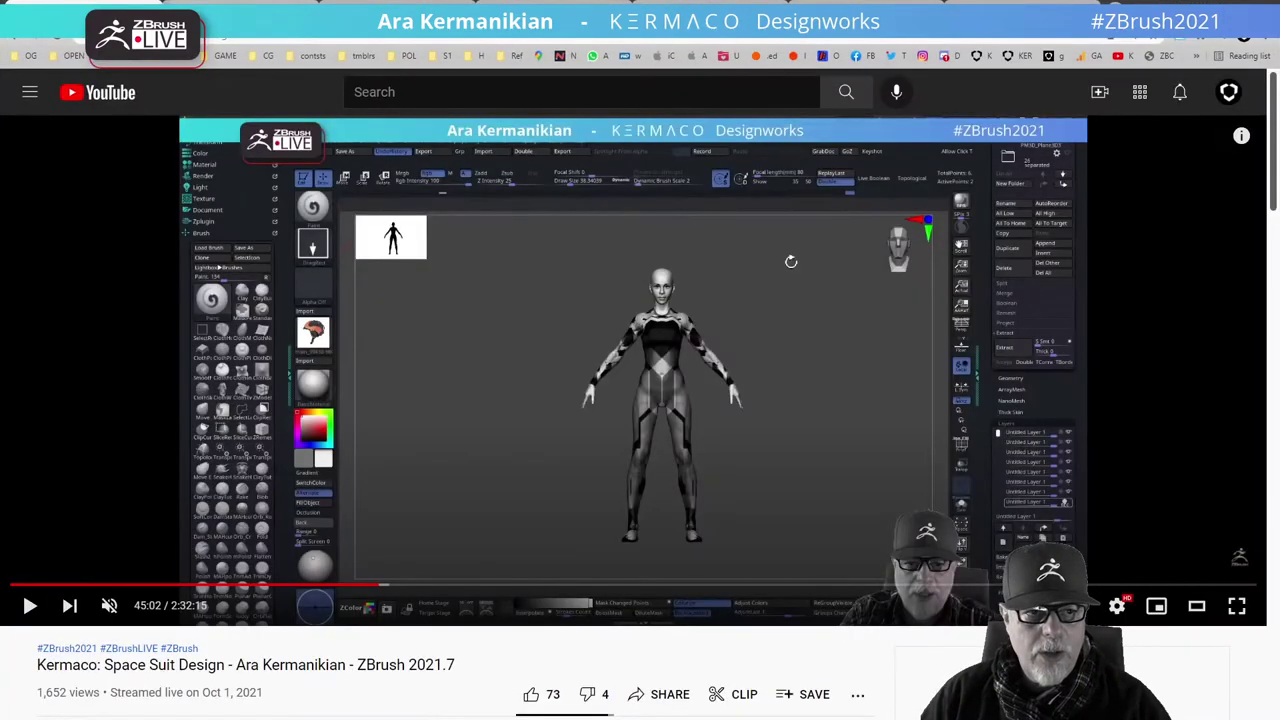
{"action": "left_click", "coordinate": [240, 12]}
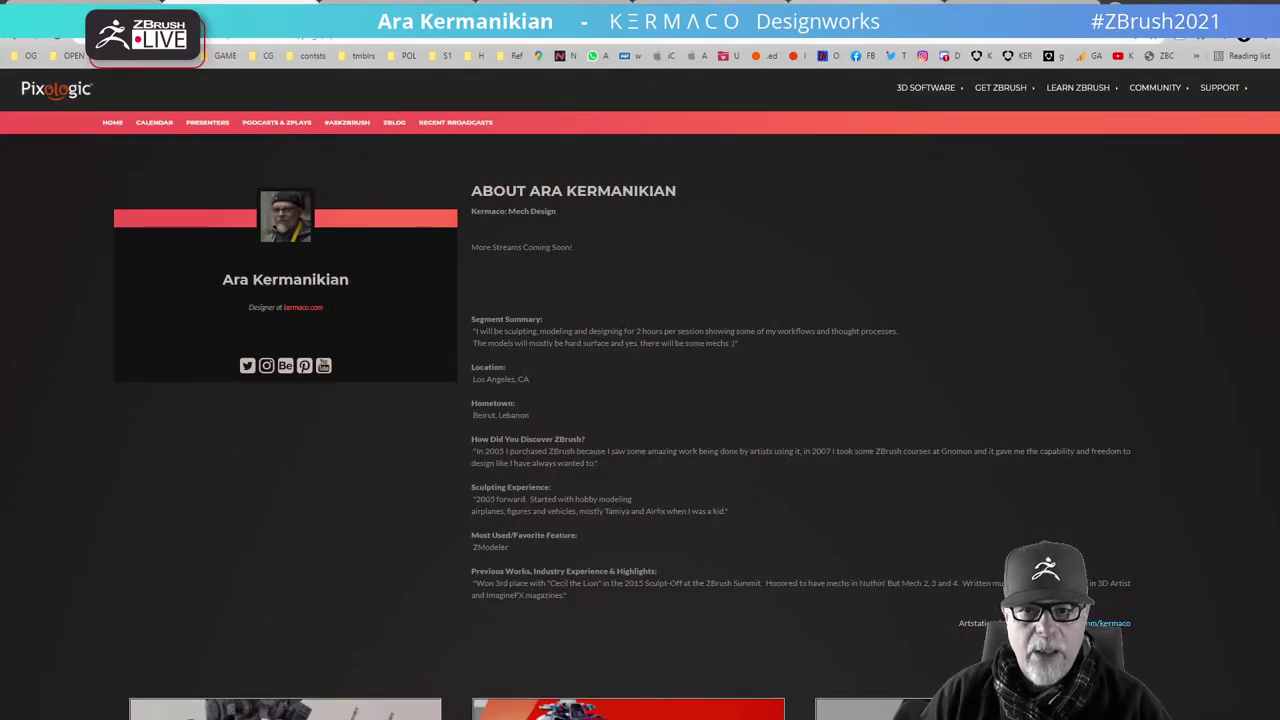
{"action": "key", "text": "ctrl+Tab"}
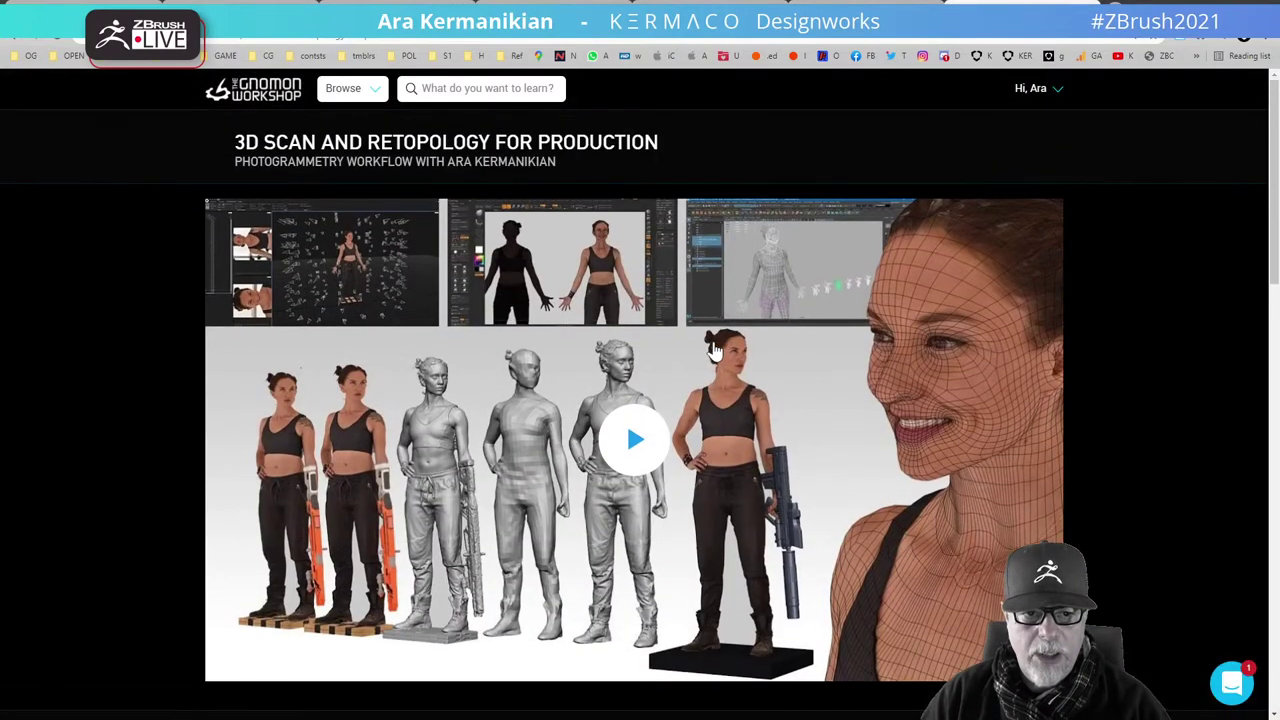
Browse the Gnomon Workshop instructors from Q to T, view the page of the "Introduction to ZBrush 2021" instructor, and open a blank browser tab
{"action": "mouse_move", "coordinate": [372, 92]}
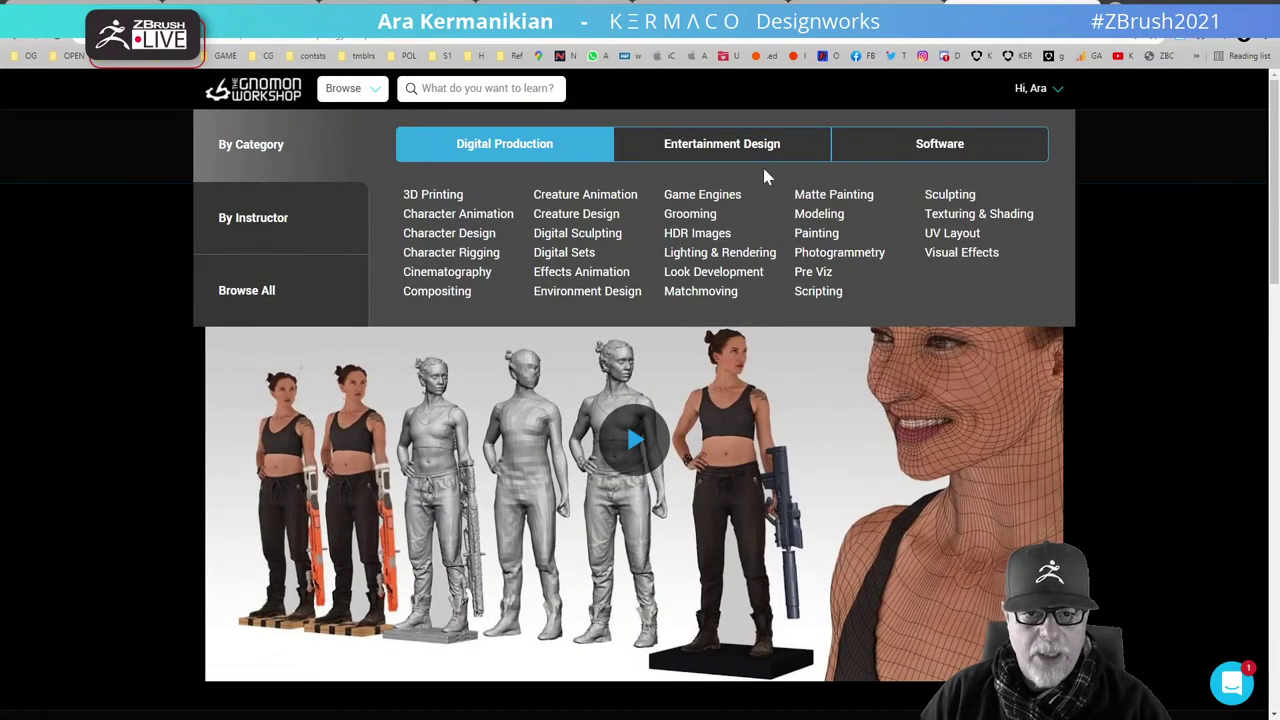
{"action": "mouse_move", "coordinate": [275, 240]}
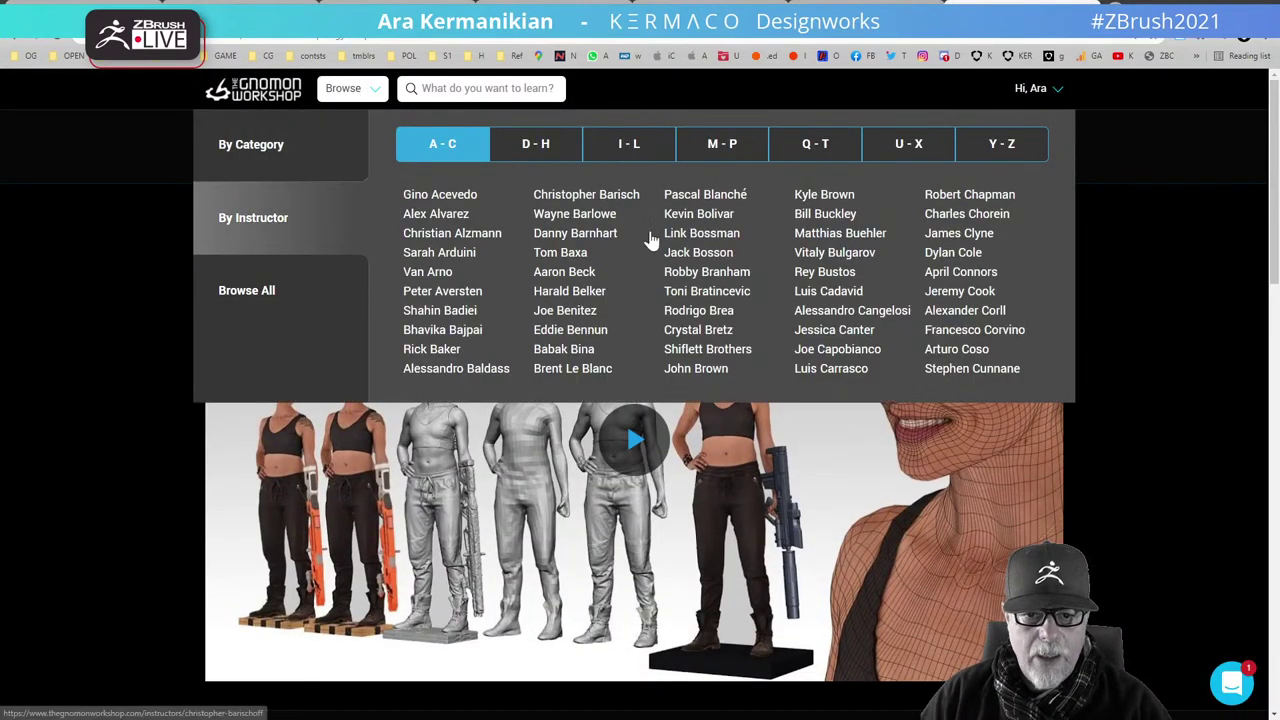
{"action": "left_click", "coordinate": [820, 148]}
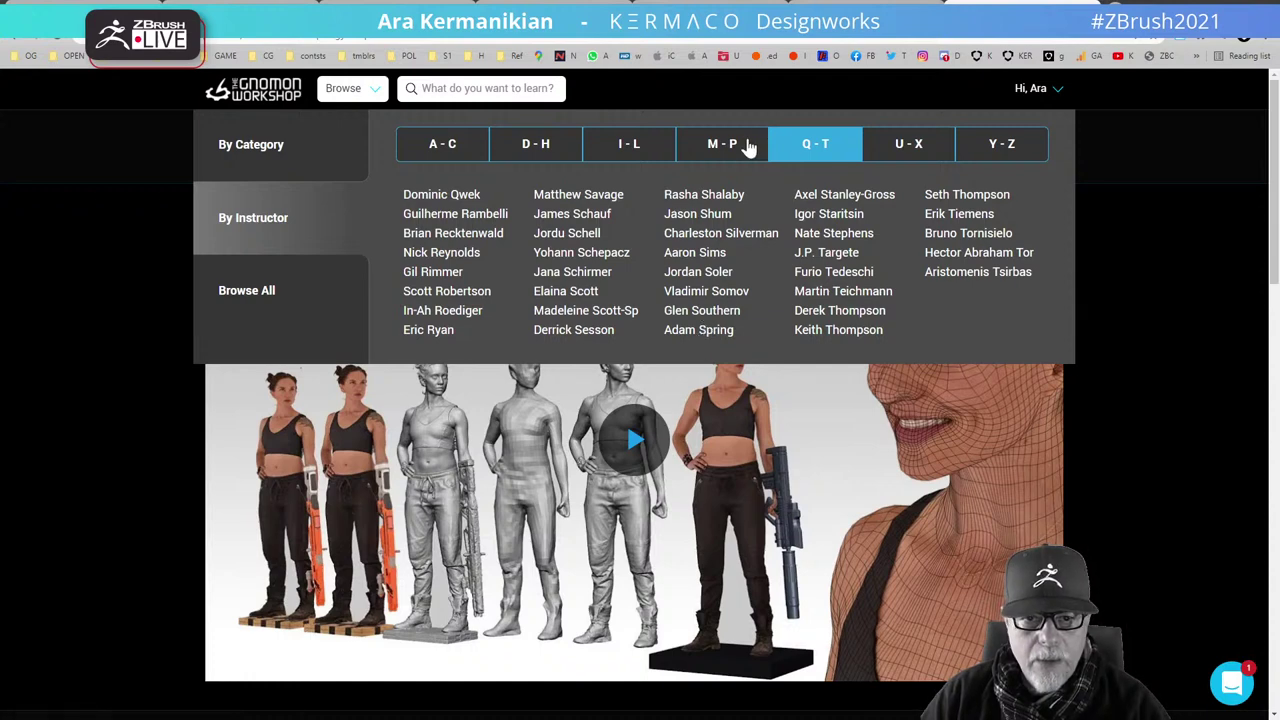
{"action": "left_click", "coordinate": [602, 313]}
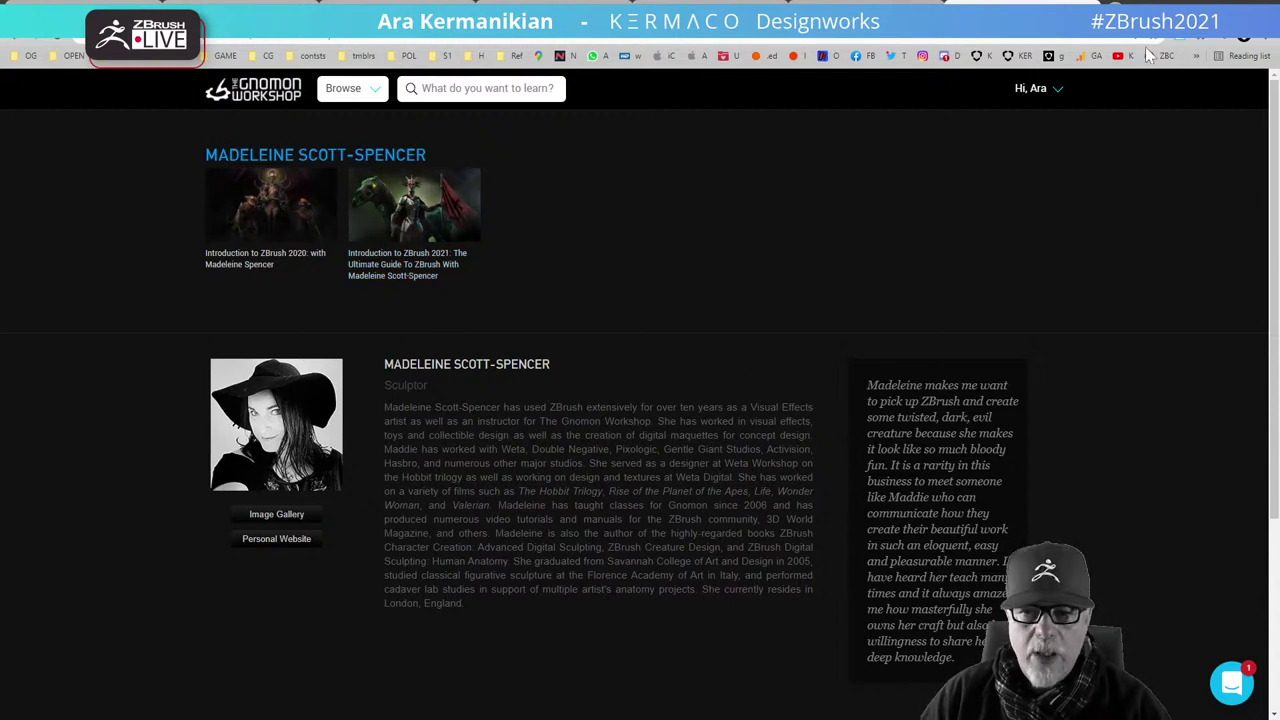
{"action": "key", "text": "ctrl+t"}
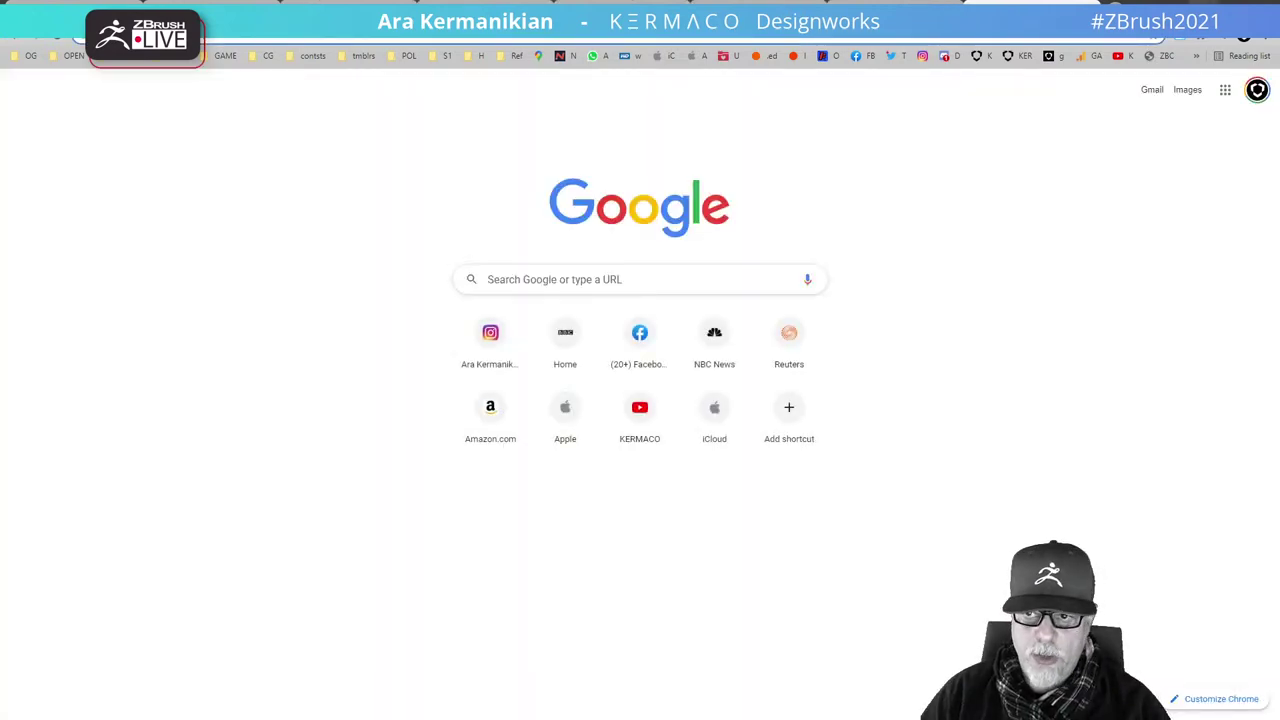
Switch to ZBrush, try raising the sphere's green upper dome by about 0.2, and undo the move
{"action": "key", "text": "alt+Tab"}
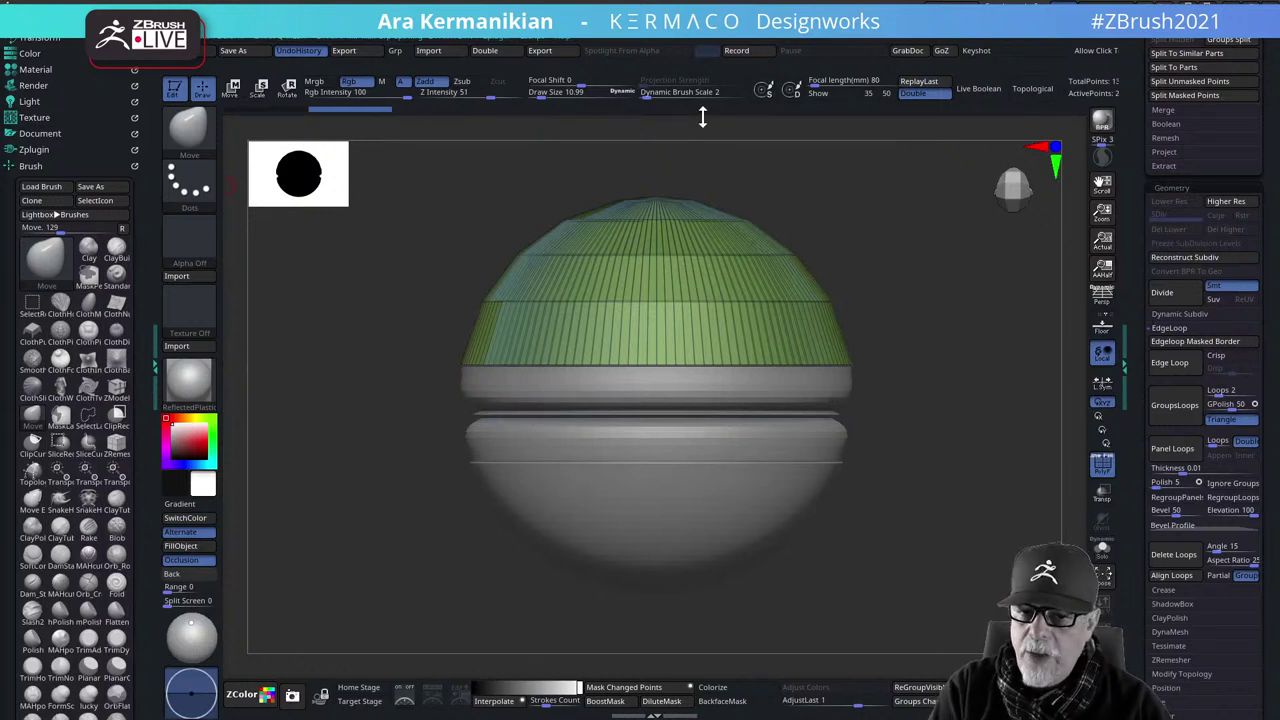
{"action": "left_click_drag", "start_coordinate": [946, 488], "coordinate": [938, 460]}
{"action": "key", "text": "w"}
{"action": "left_click_drag", "start_coordinate": [623, 487], "coordinate": [623, 450]}
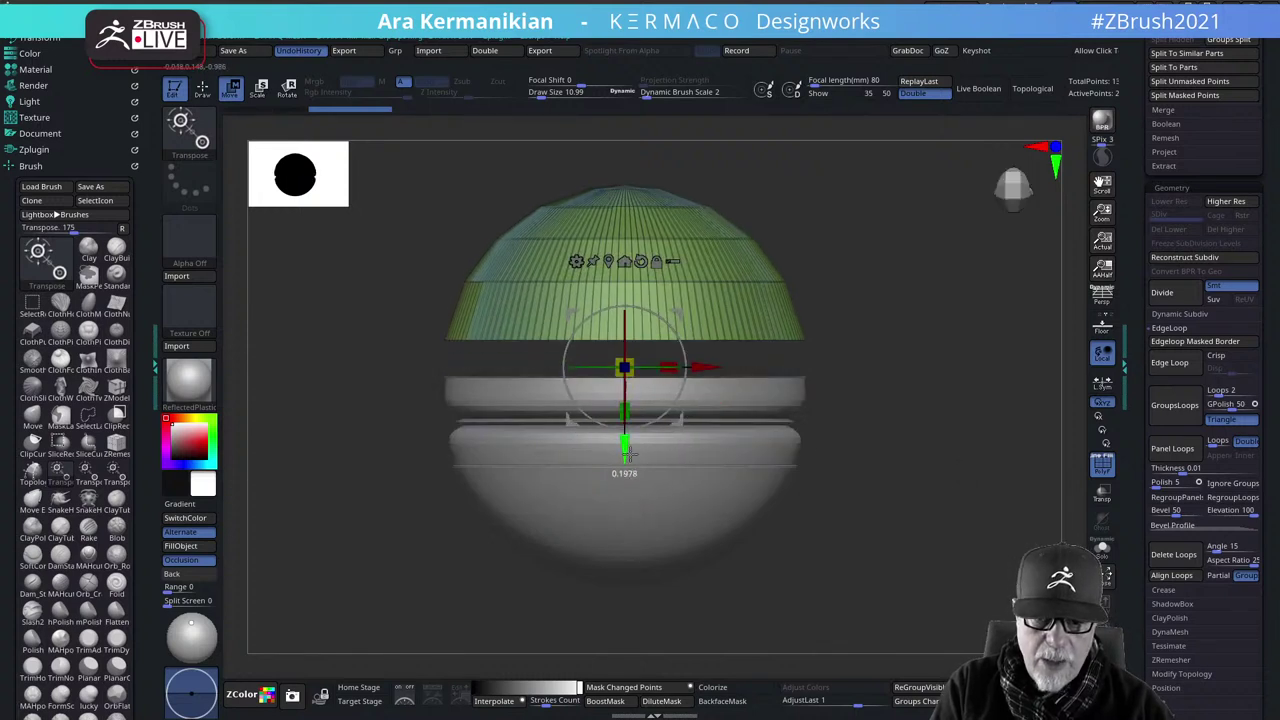
{"action": "key", "text": "ctrl+z"}
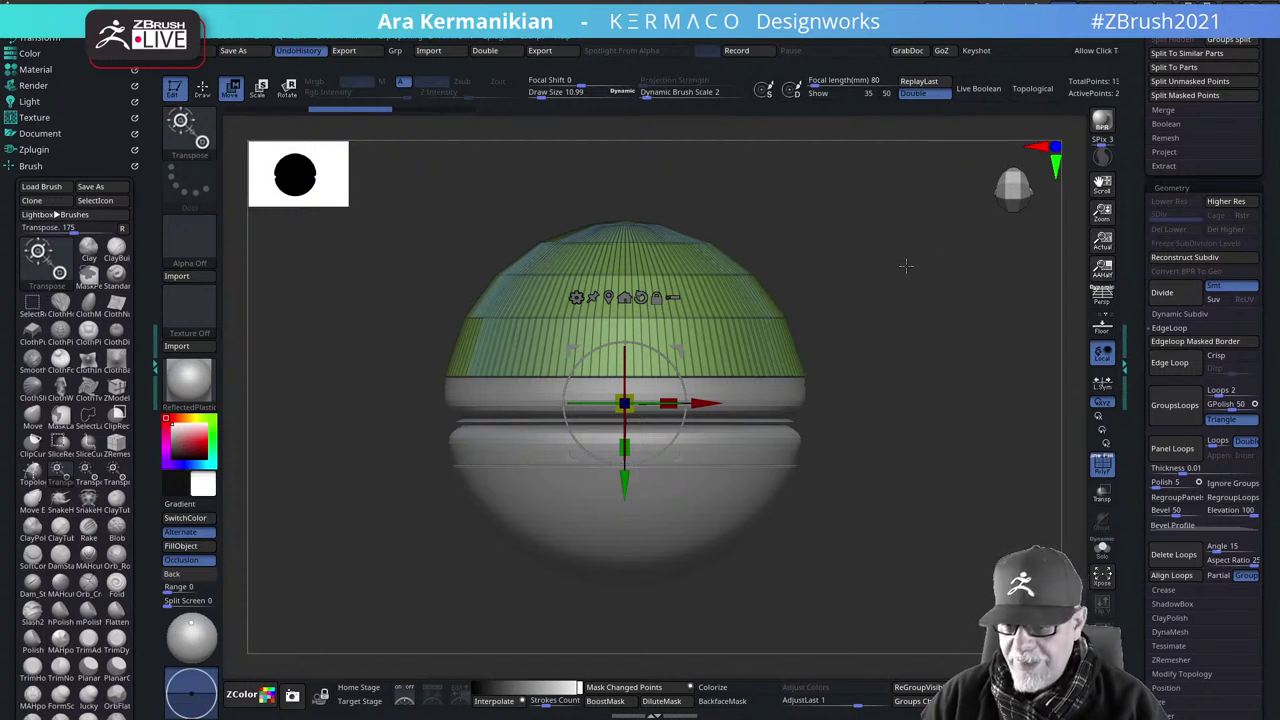
{"action": "left_click_drag", "start_coordinate": [905, 270], "coordinate": [938, 264]}
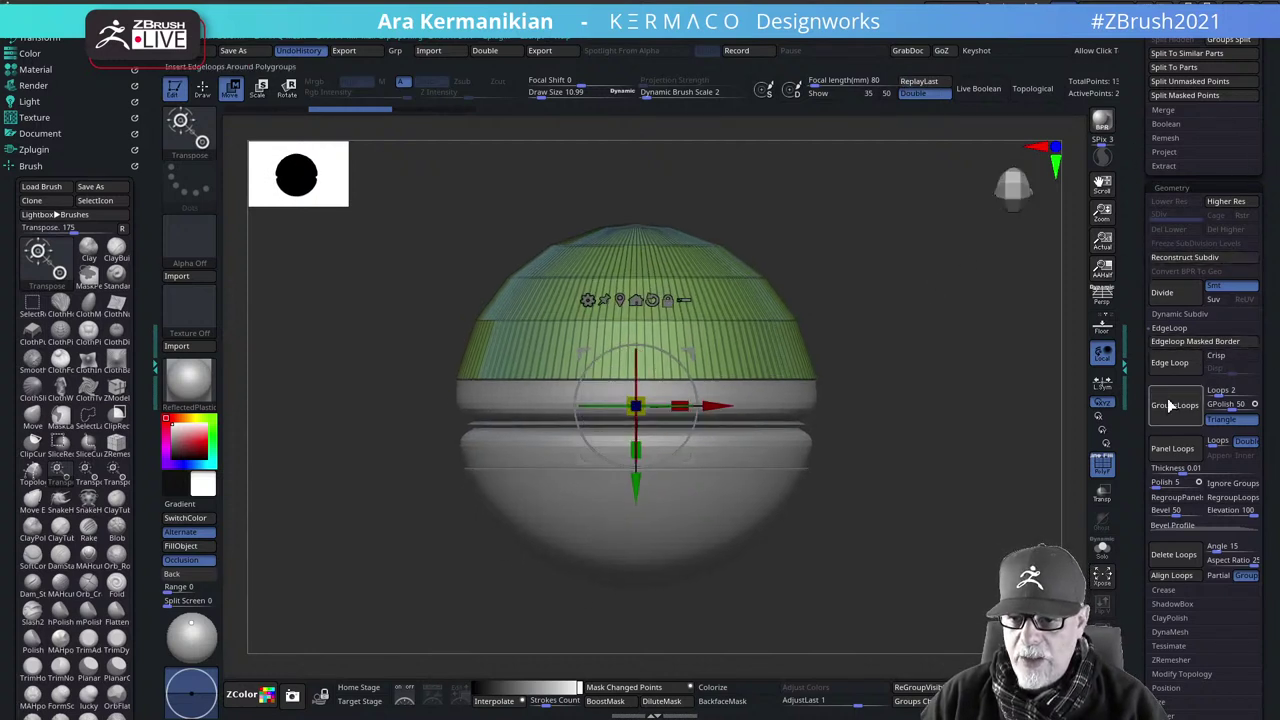
{"action": "left_click", "coordinate": [1166, 328]}
{"action": "left_click", "coordinate": [1166, 328]}
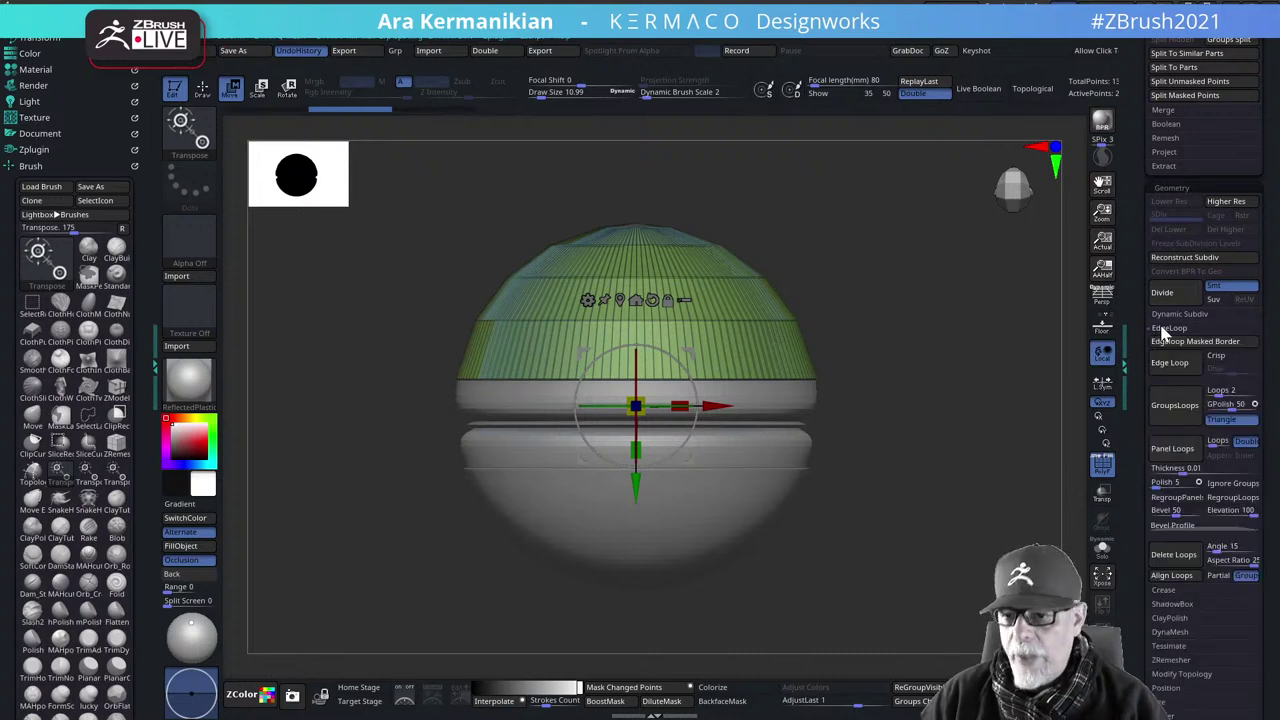
{"action": "left_click_drag", "start_coordinate": [923, 354], "coordinate": [979, 363], "text": "alt"}
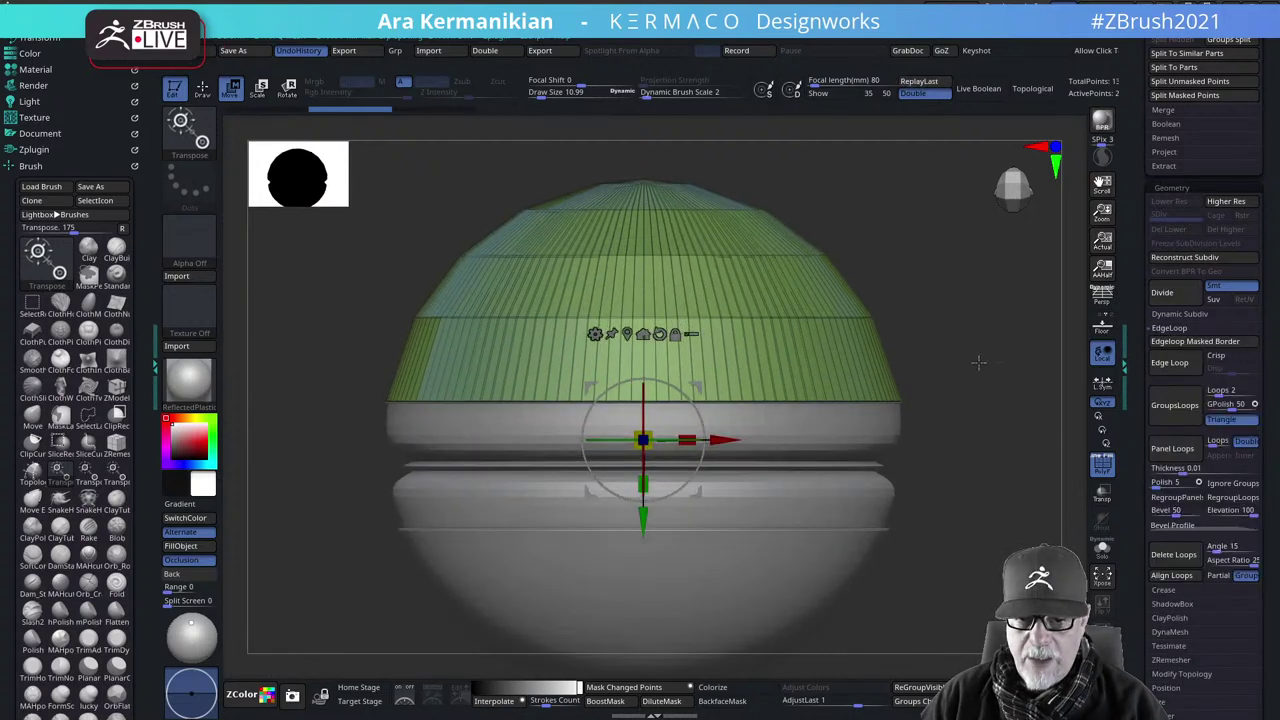
{"action": "left_click_drag", "start_coordinate": [970, 295], "coordinate": [965, 341]}
{"action": "right_click_drag", "start_coordinate": [964, 341], "coordinate": [964, 334]}
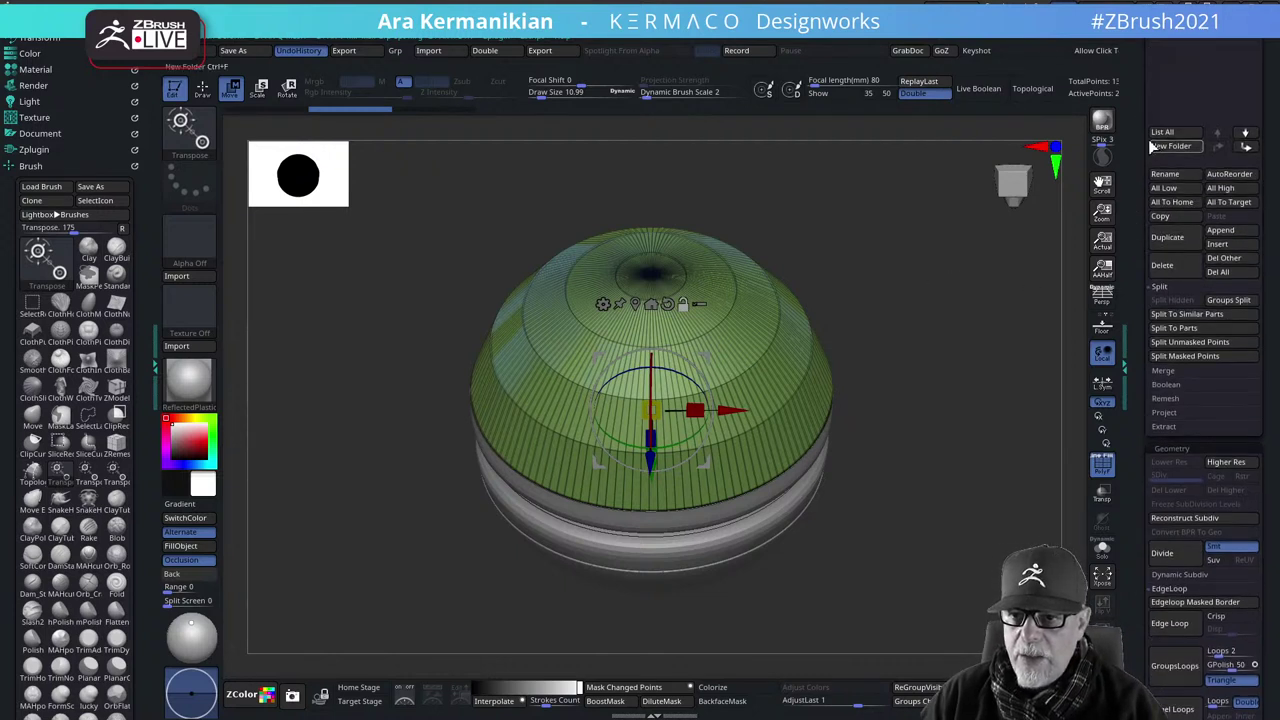
Delete all three sphere subtools from the current tool
{"action": "left_click_drag", "start_coordinate": [1140, 147], "coordinate": [1133, 298]}
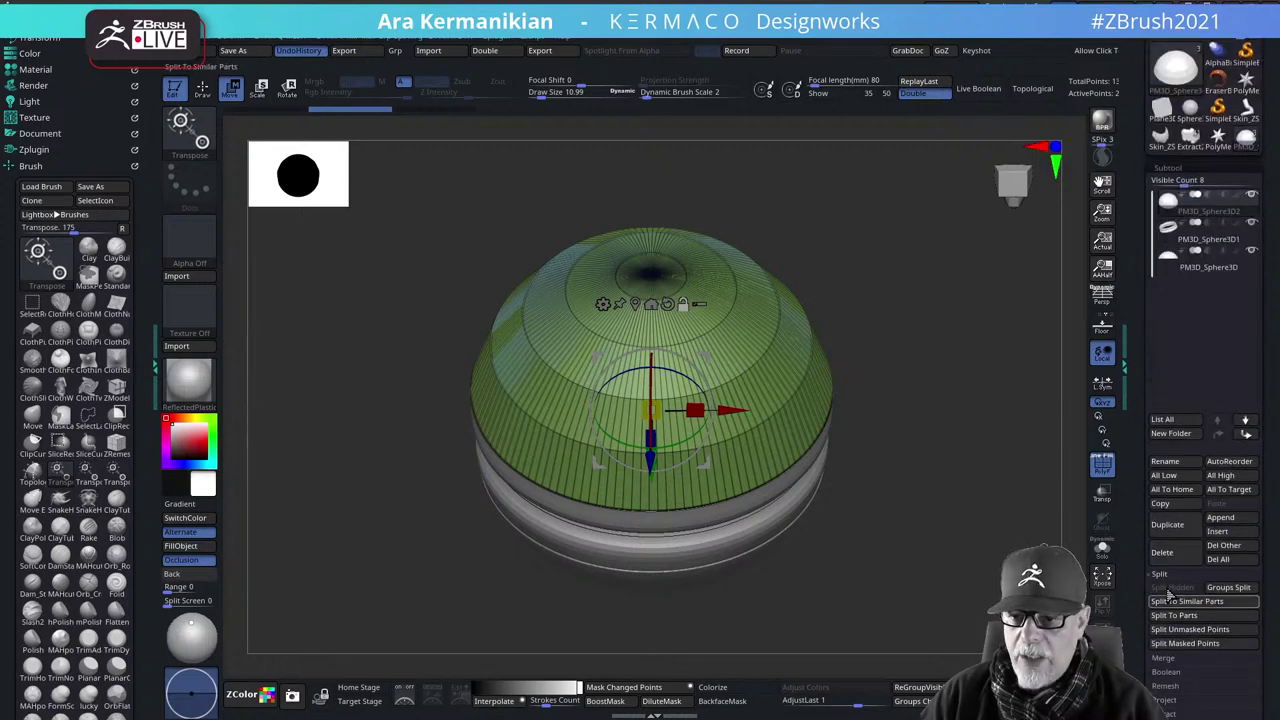
{"action": "left_click", "coordinate": [1181, 556]}
{"action": "left_click", "coordinate": [1181, 556]}
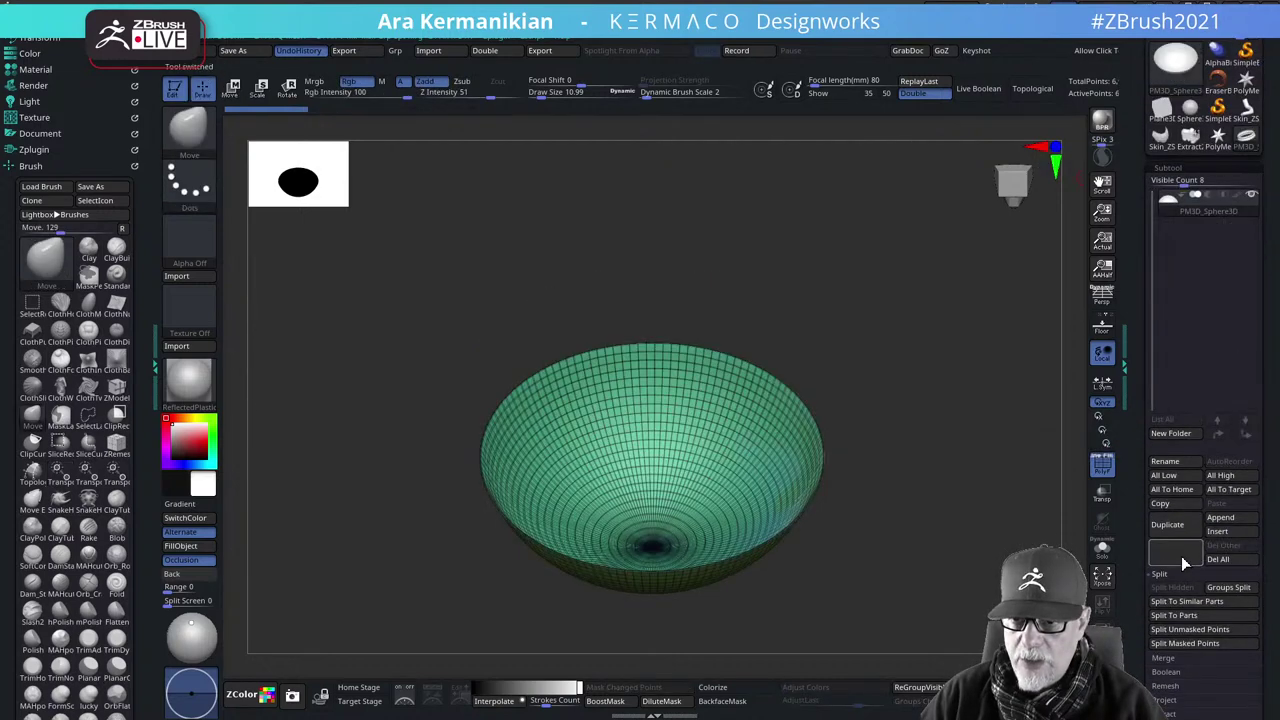
{"action": "left_click", "coordinate": [1181, 556]}
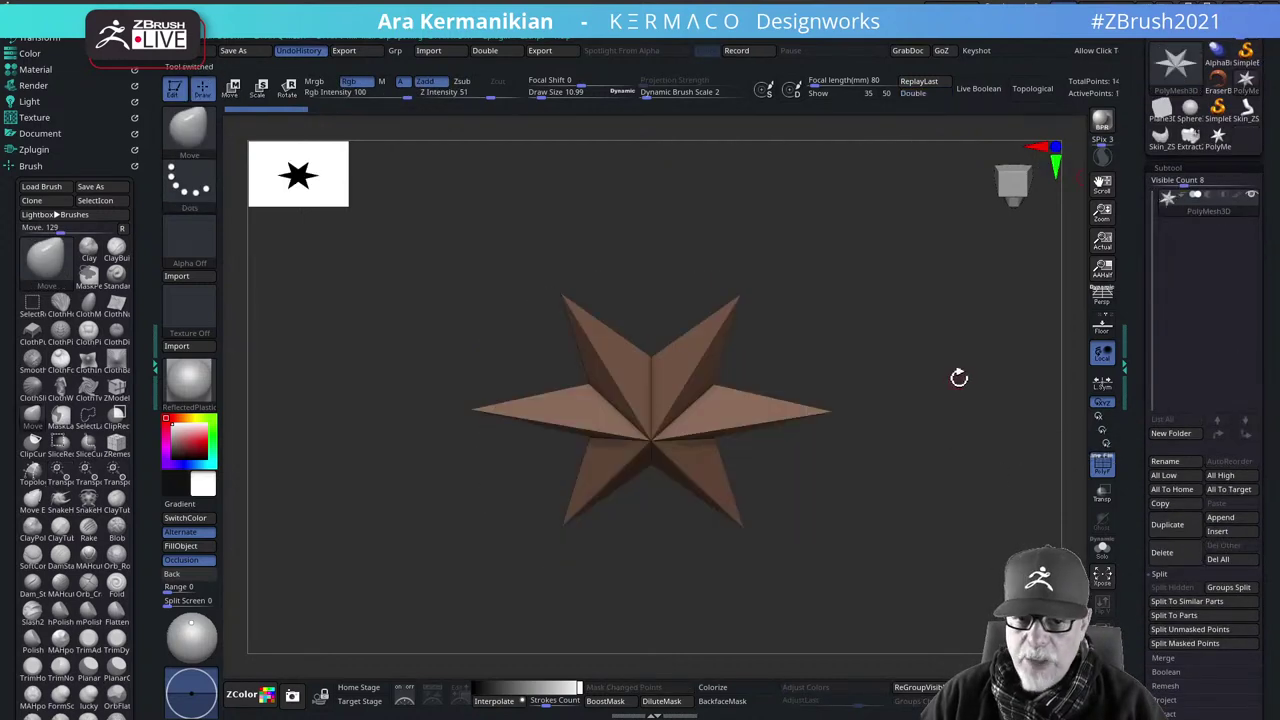
Make the armoured female character the current tool and bring its lower leg and foot into a close side view
{"action": "left_click", "coordinate": [1189, 142]}
{"action": "left_click_drag", "start_coordinate": [935, 387], "coordinate": [971, 366]}
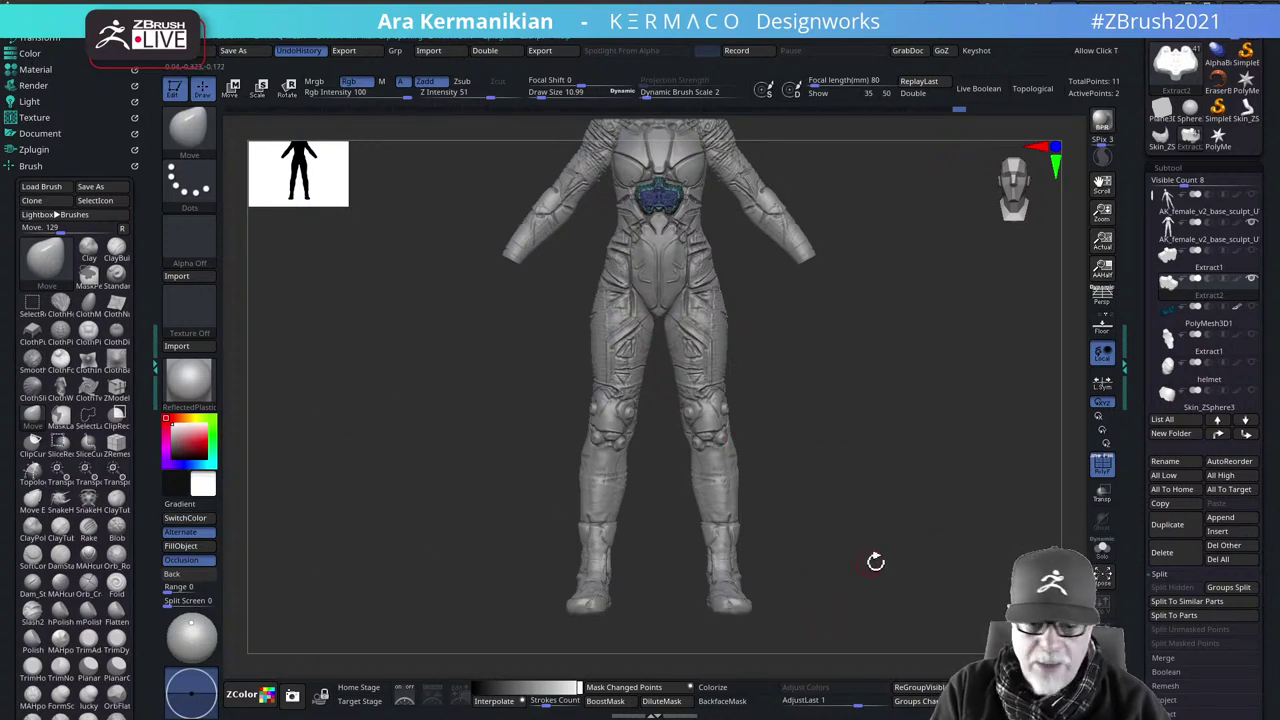
{"action": "left_click_drag", "start_coordinate": [877, 563], "coordinate": [867, 605]}
{"action": "left_click_drag", "start_coordinate": [890, 475], "coordinate": [774, 277], "text": "alt"}
{"action": "left_click_drag", "start_coordinate": [747, 427], "coordinate": [917, 449], "text": "alt"}
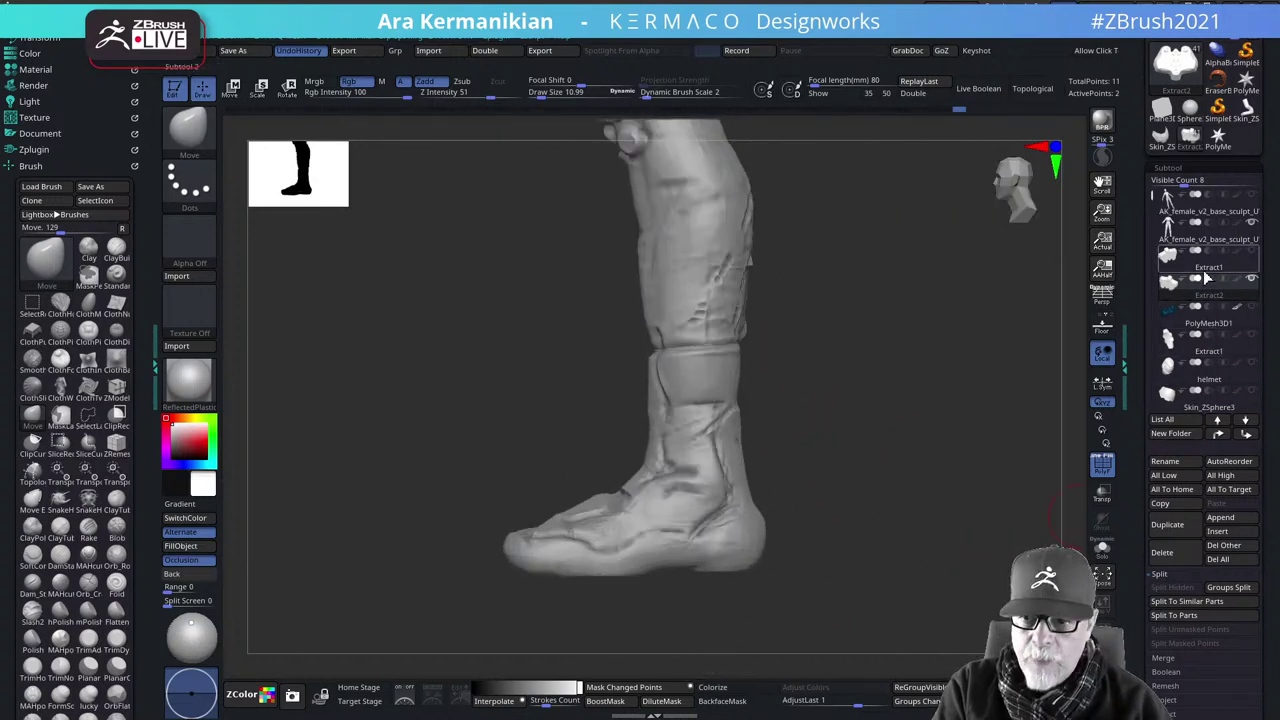
Select the visible AK_female_v2_base_sculpt_UV1 body as the active subtool and face its lower legs from the front
{"action": "scroll", "coordinate": [1160, 230], "scroll_direction": "down", "scroll_amount": 4}
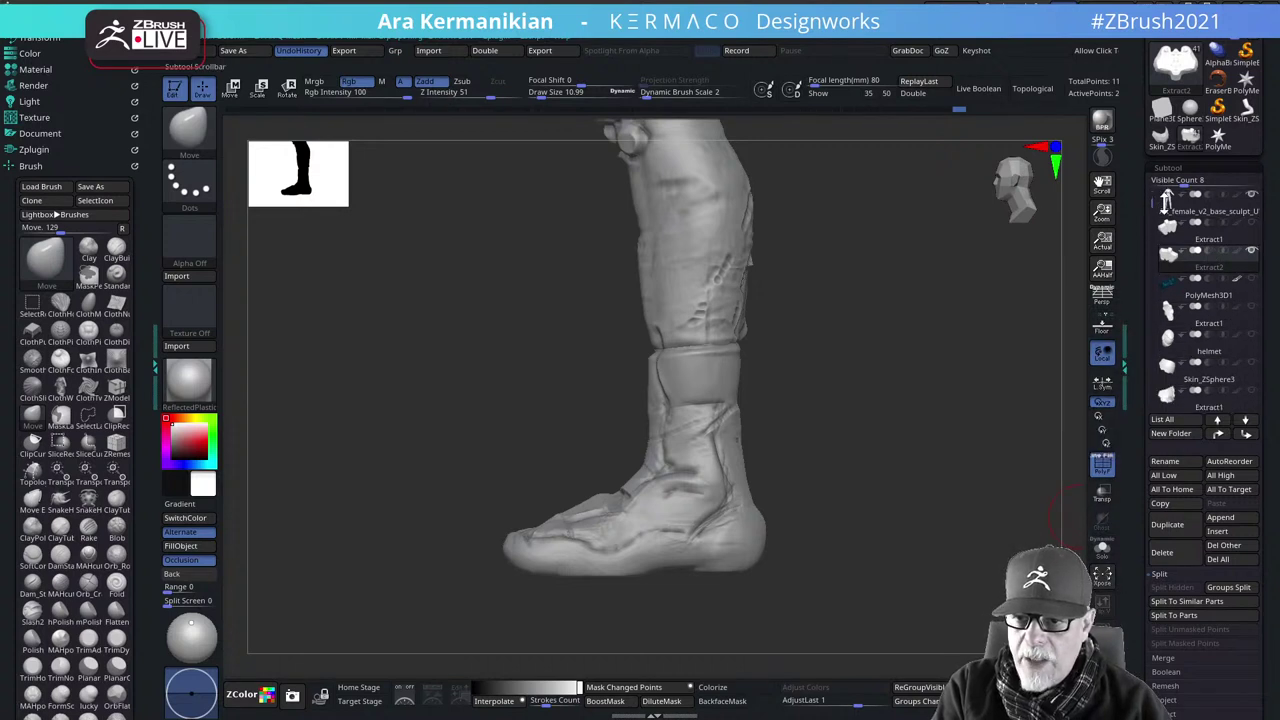
{"action": "scroll", "coordinate": [1160, 245], "scroll_direction": "up", "scroll_amount": 4}
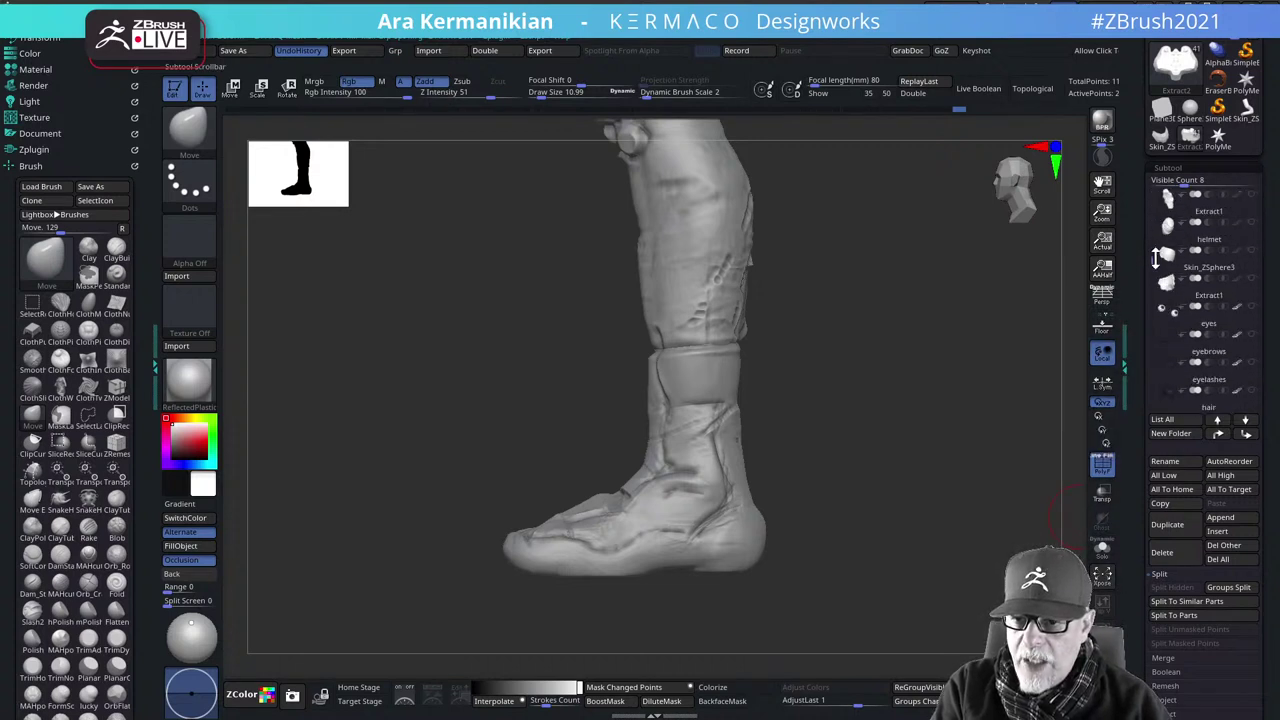
{"action": "left_click", "coordinate": [1236, 244]}
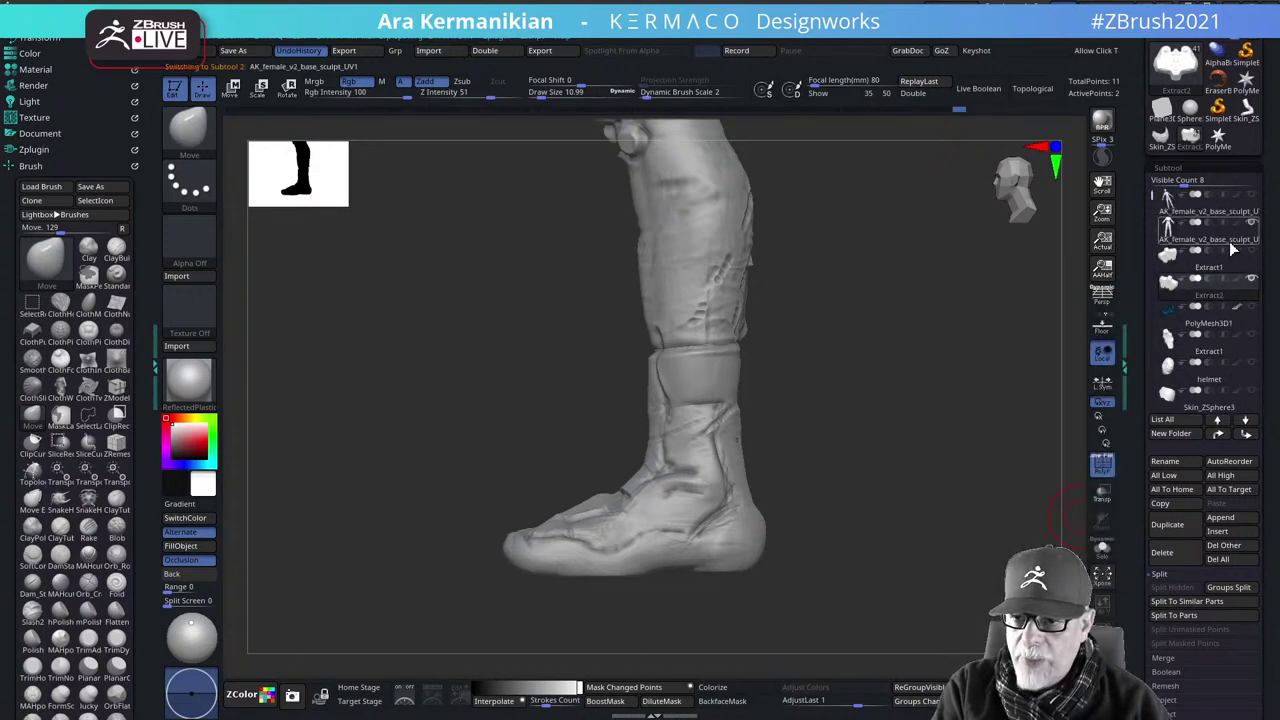
{"action": "left_click_drag", "start_coordinate": [843, 423], "coordinate": [933, 416], "text": "shift"}
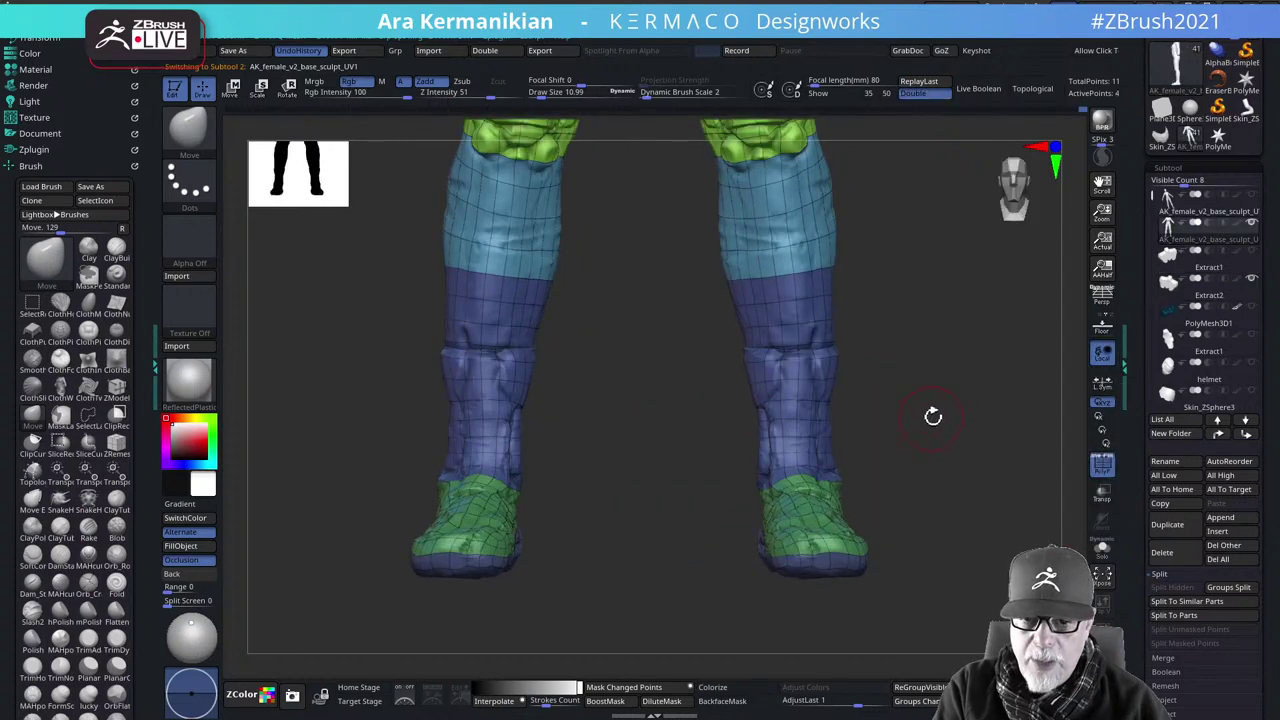
{"action": "mouse_move", "coordinate": [970, 378]}
{"action": "left_mouse_down", "text": "alt"}
{"action": "mouse_move", "coordinate": [957, 389]}
{"action": "mouse_move", "coordinate": [977, 377]}
{"action": "left_mouse_up", "text": "alt"}
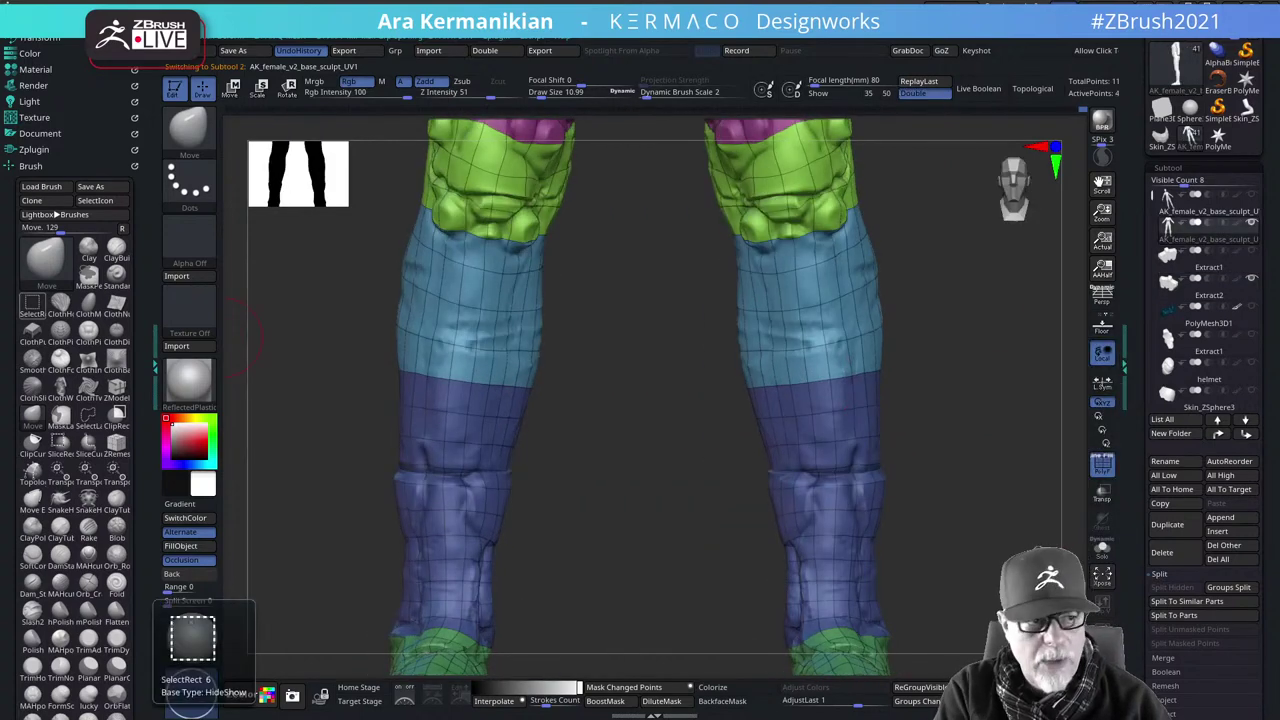
Switch to the browser and open the Pixologic Merchandise category in the Pixologic Store
{"action": "left_click_drag", "start_coordinate": [895, 222], "coordinate": [913, 3]}
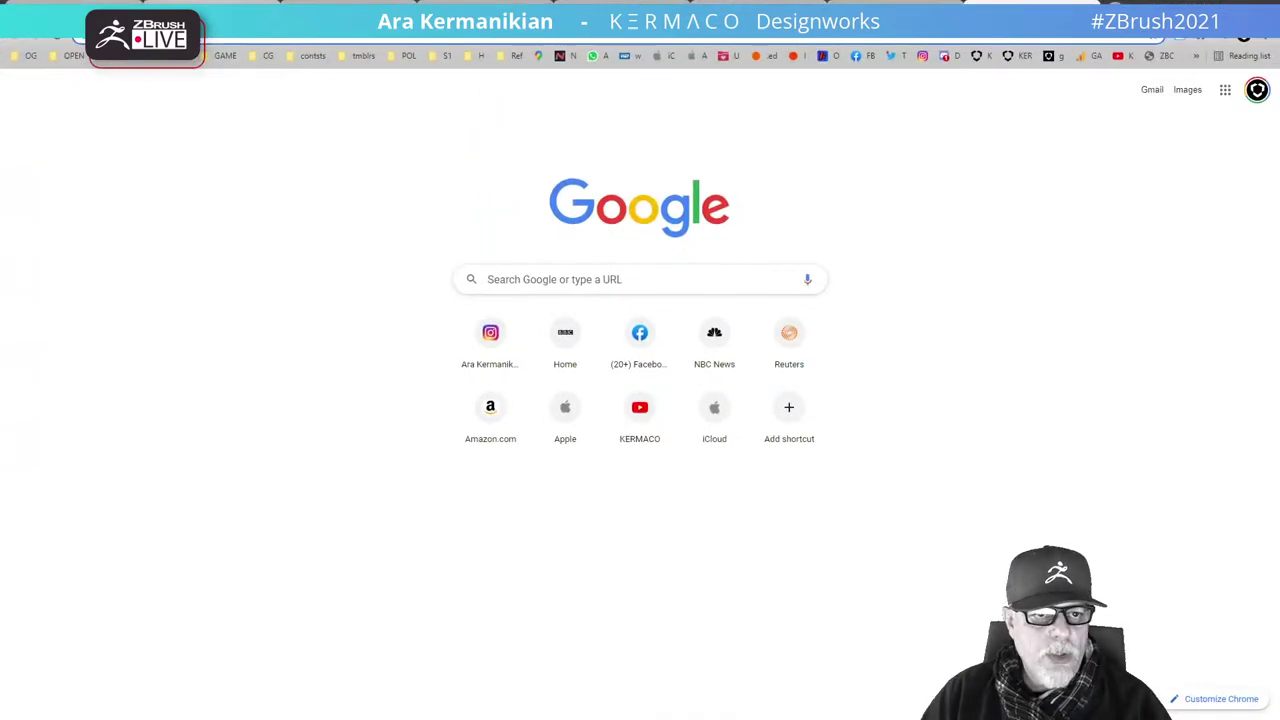
{"action": "left_click", "coordinate": [200, 22]}
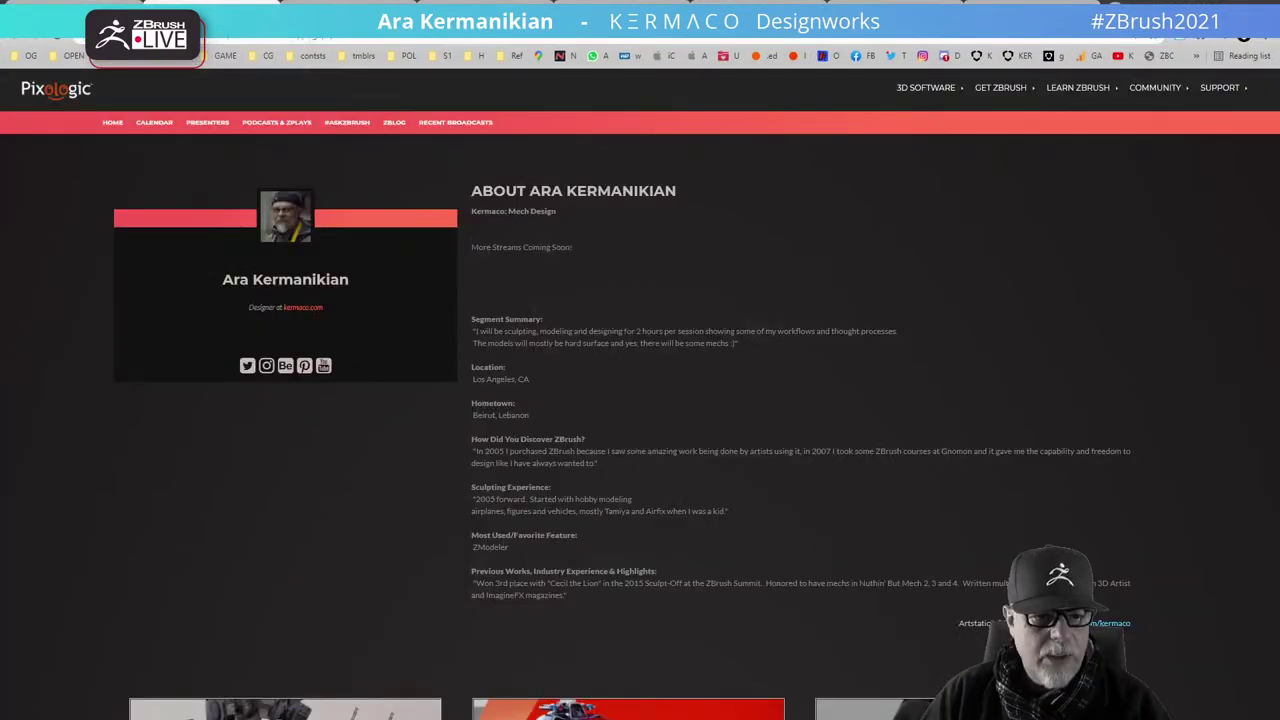
{"action": "left_click", "coordinate": [76, 92]}
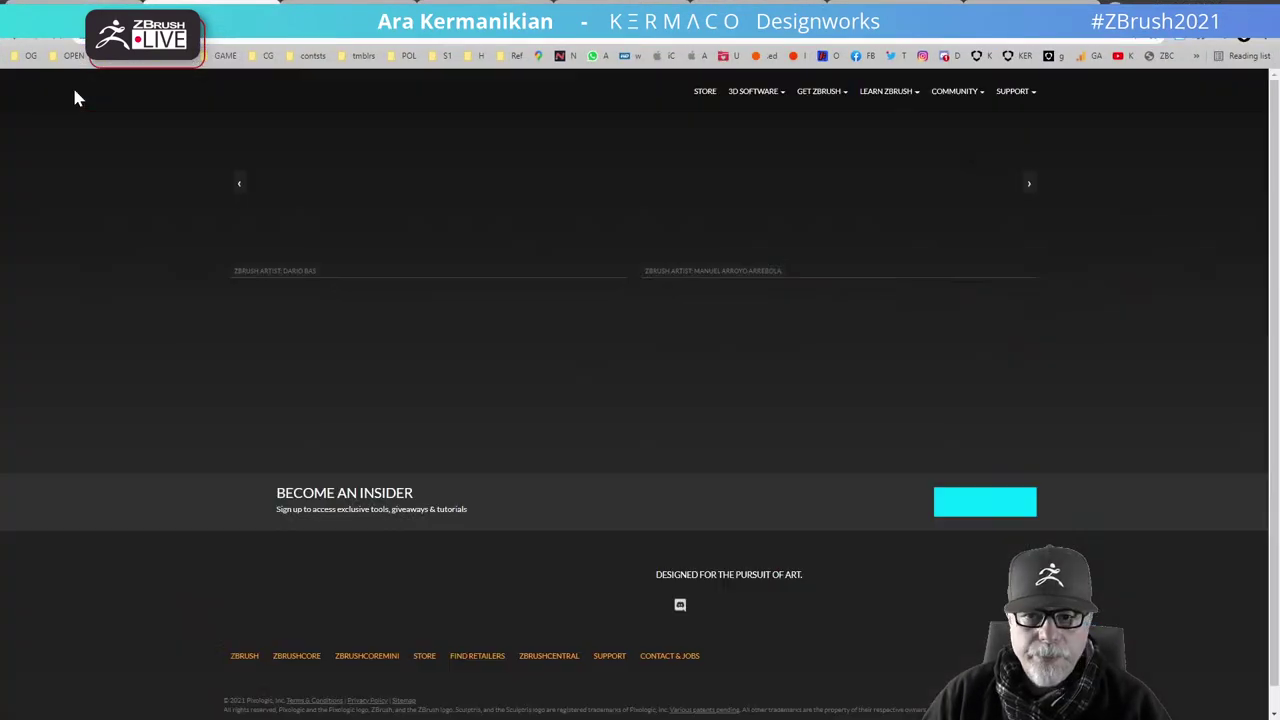
{"action": "left_click", "coordinate": [704, 92]}
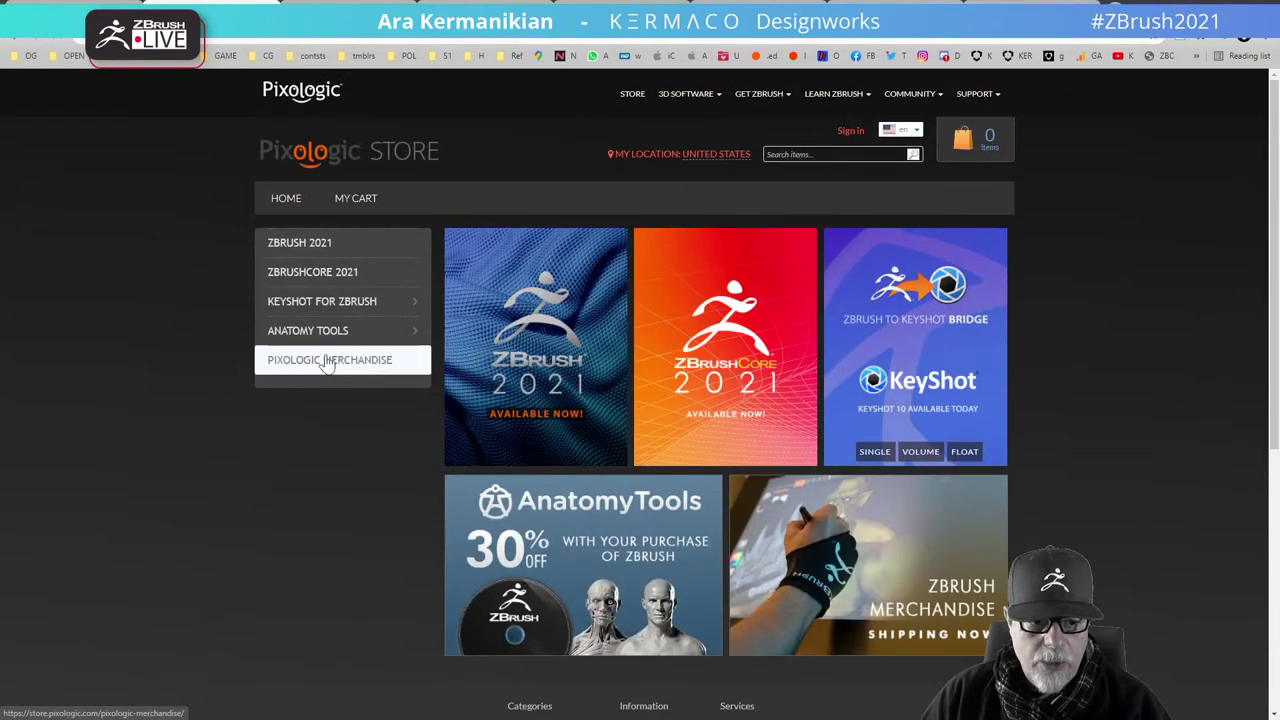
{"action": "left_click", "coordinate": [326, 362]}
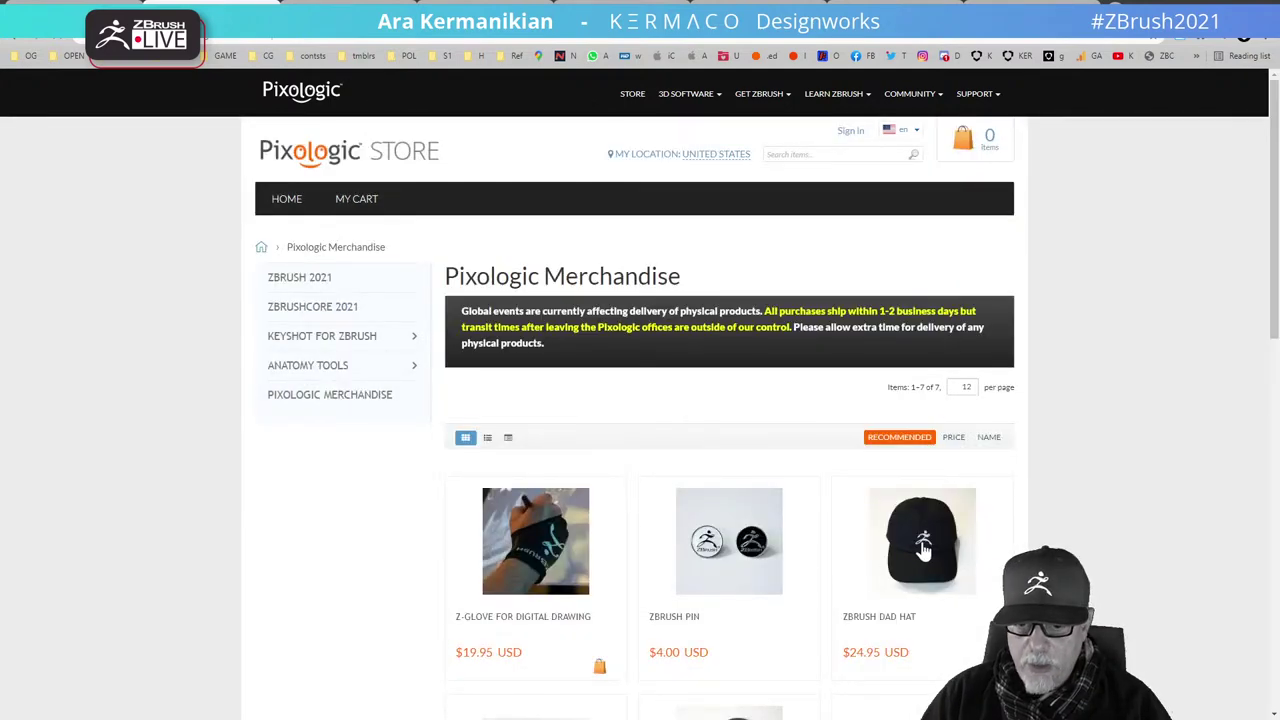
Open the "ZBrush Cap - New Era" product page and look through its three product photos
{"action": "scroll", "coordinate": [924, 548], "scroll_direction": "down", "scroll_amount": 3}
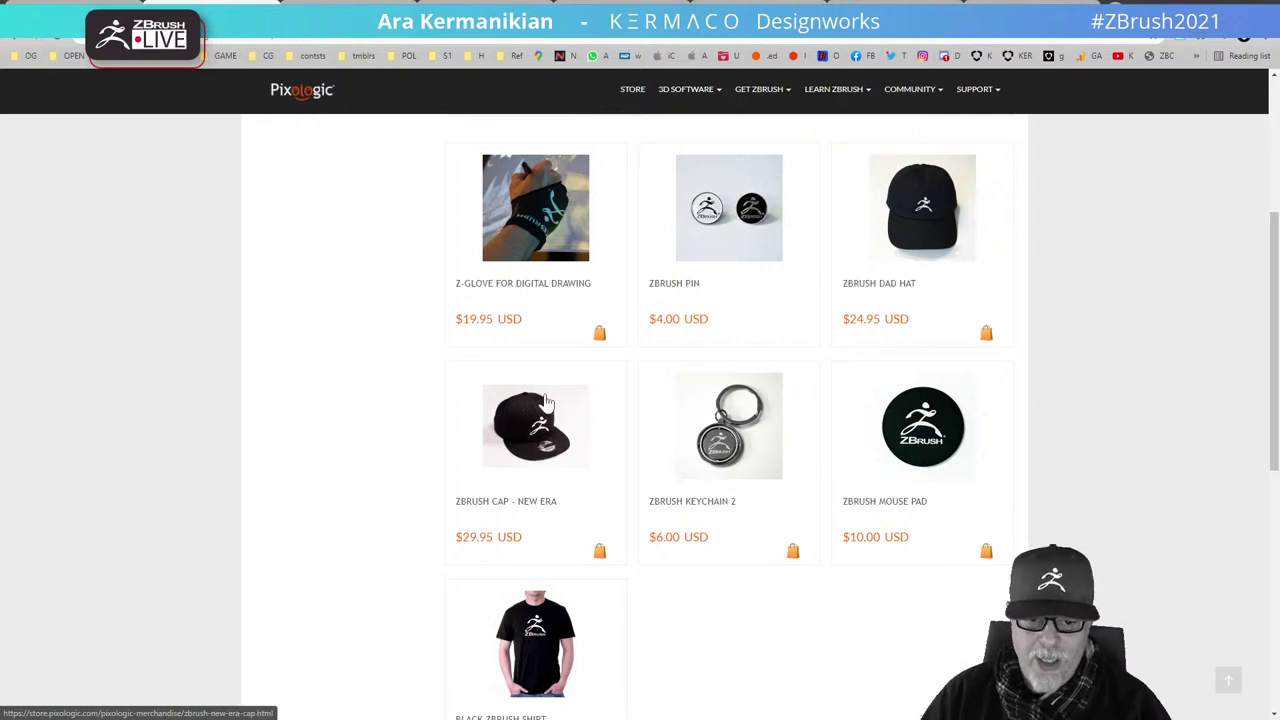
{"action": "left_click", "coordinate": [543, 438]}
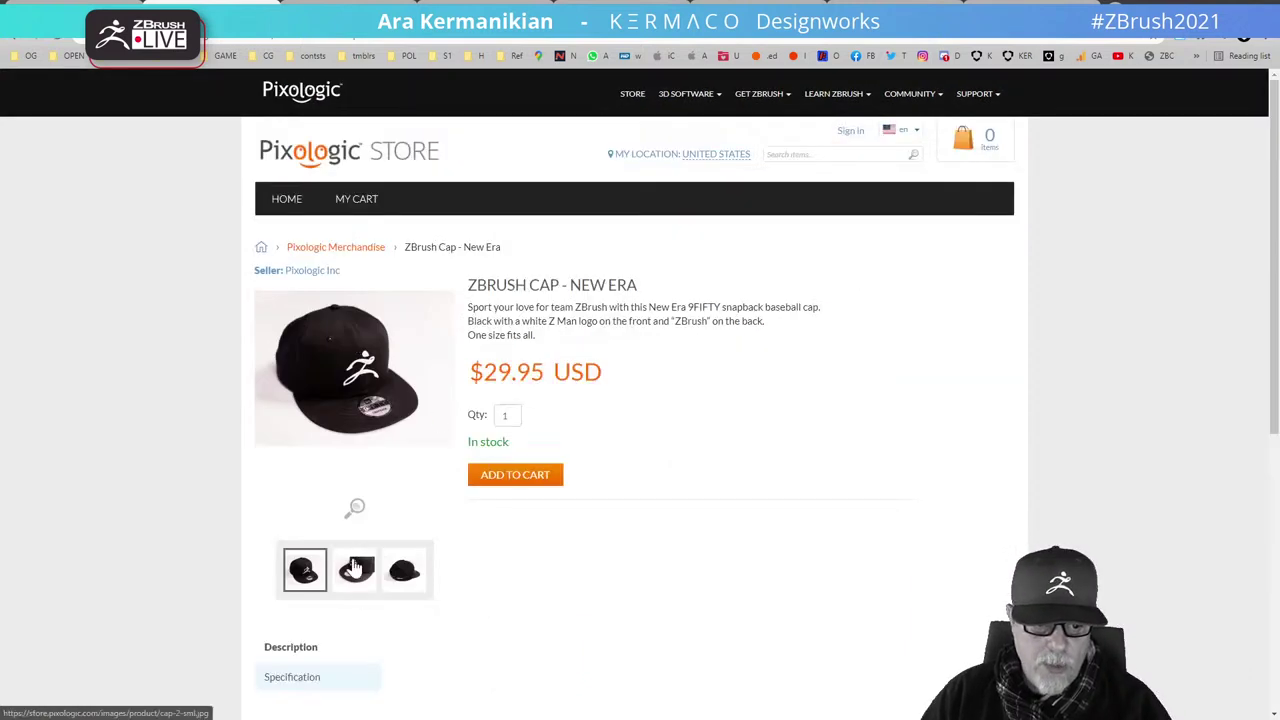
{"action": "left_click", "coordinate": [347, 576]}
{"action": "left_click", "coordinate": [412, 580]}
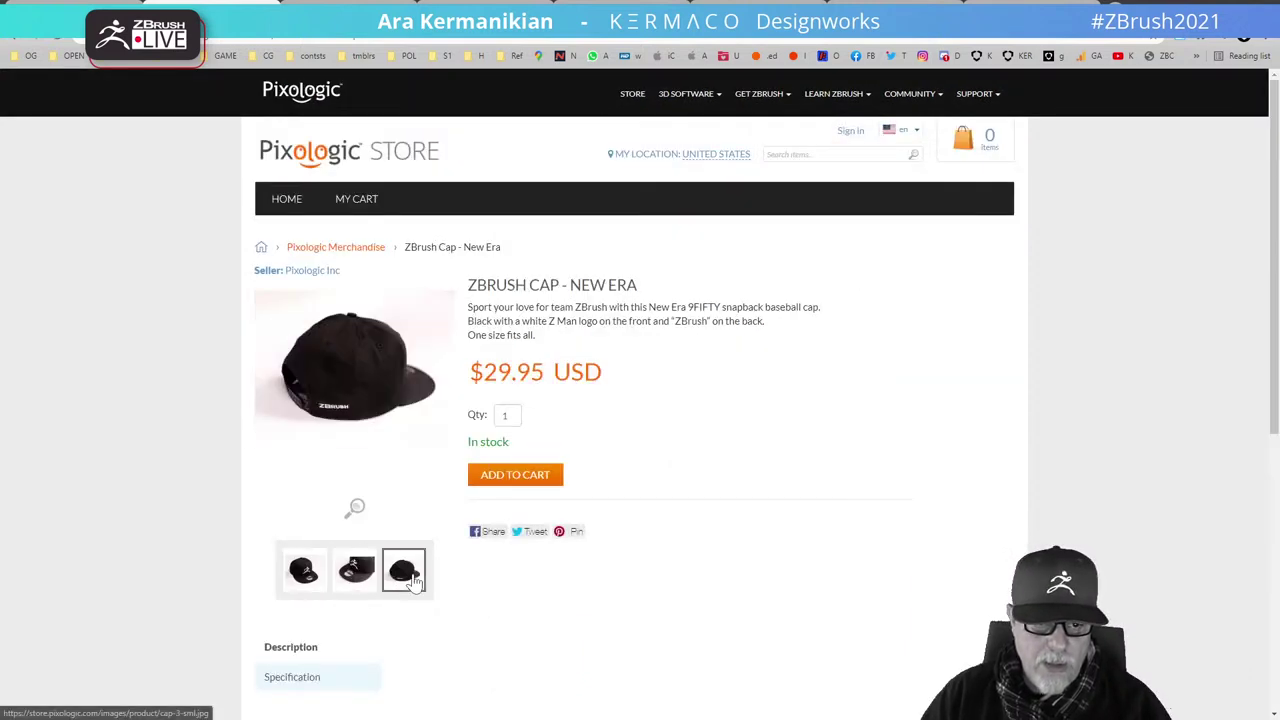
{"action": "left_click", "coordinate": [303, 573]}
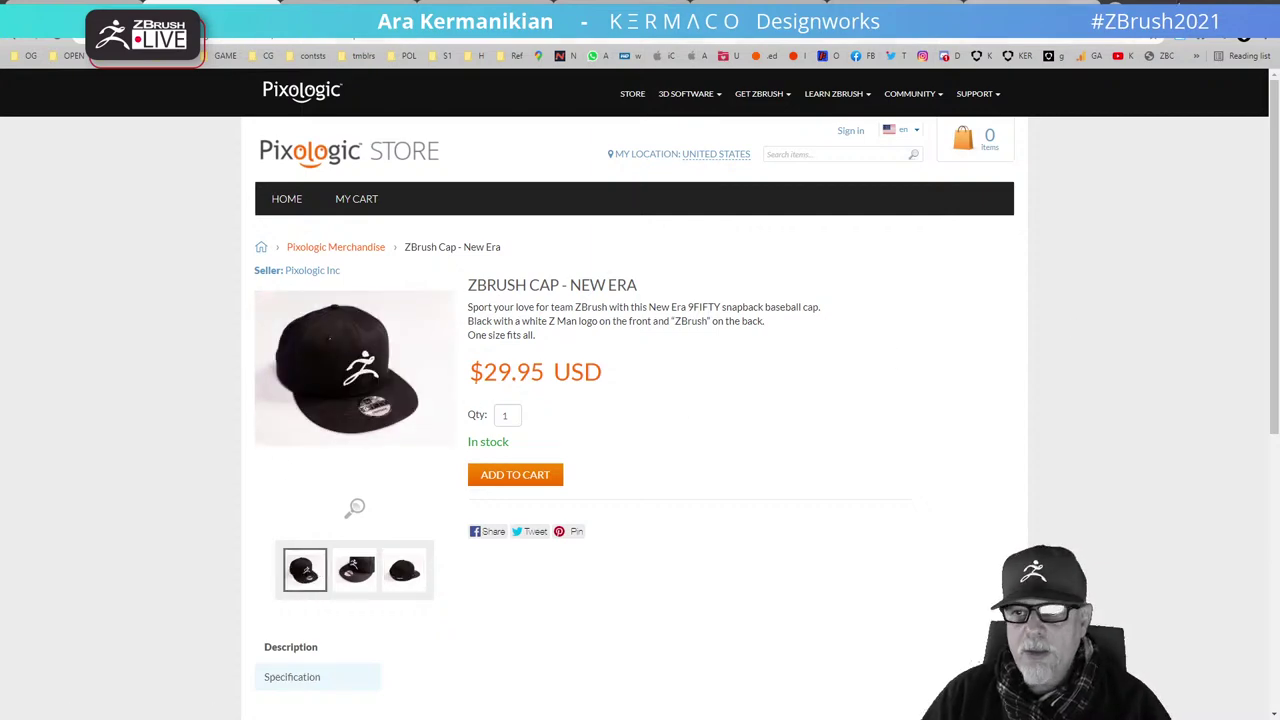
Switch back to ZBrush and reduce the character body to a lower subdivision level, viewing the legs around the knees
{"action": "key", "text": "alt+Tab"}
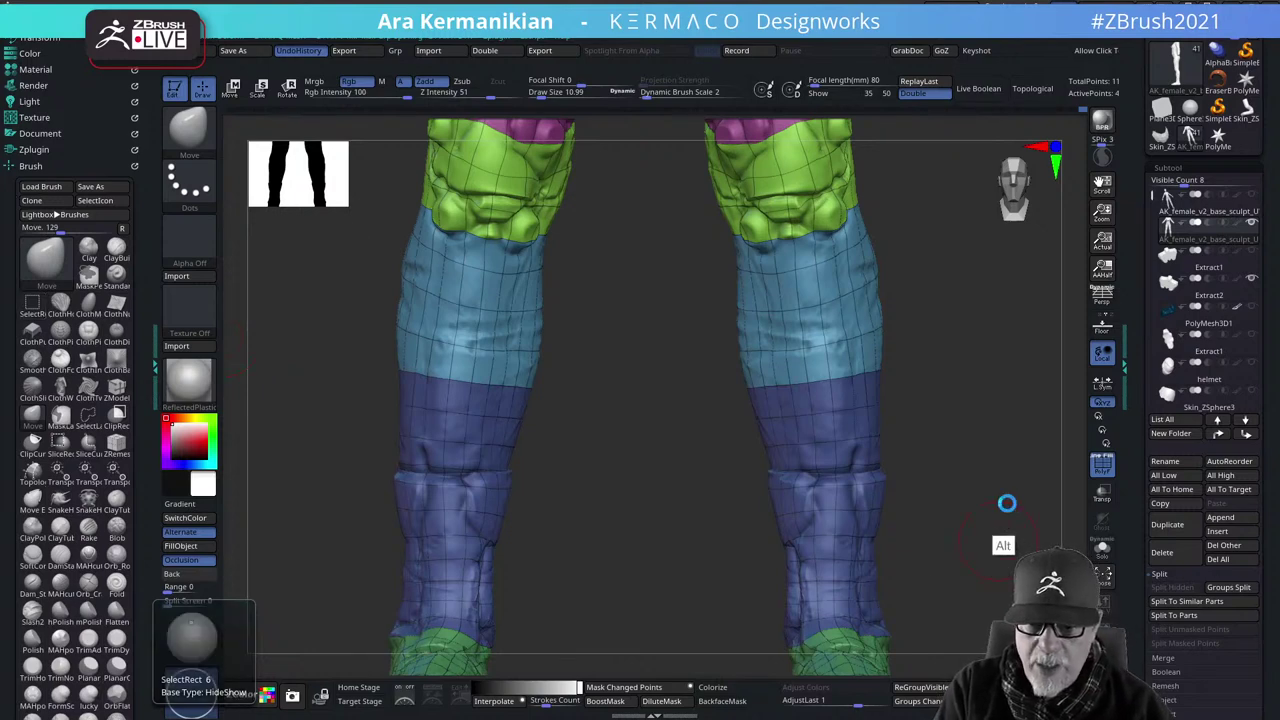
{"action": "left_click_drag", "start_coordinate": [1006, 460], "coordinate": [963, 474], "text": "alt"}
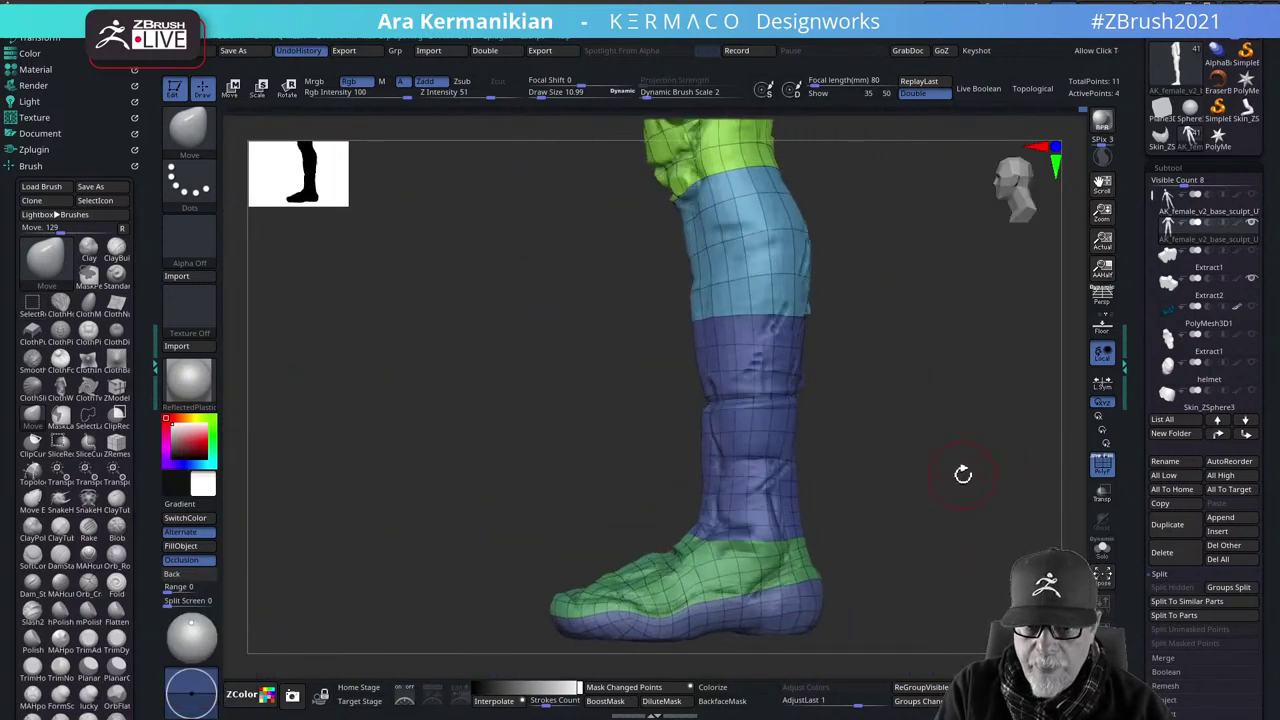
{"action": "left_click_drag", "start_coordinate": [888, 510], "coordinate": [795, 480], "text": "alt"}
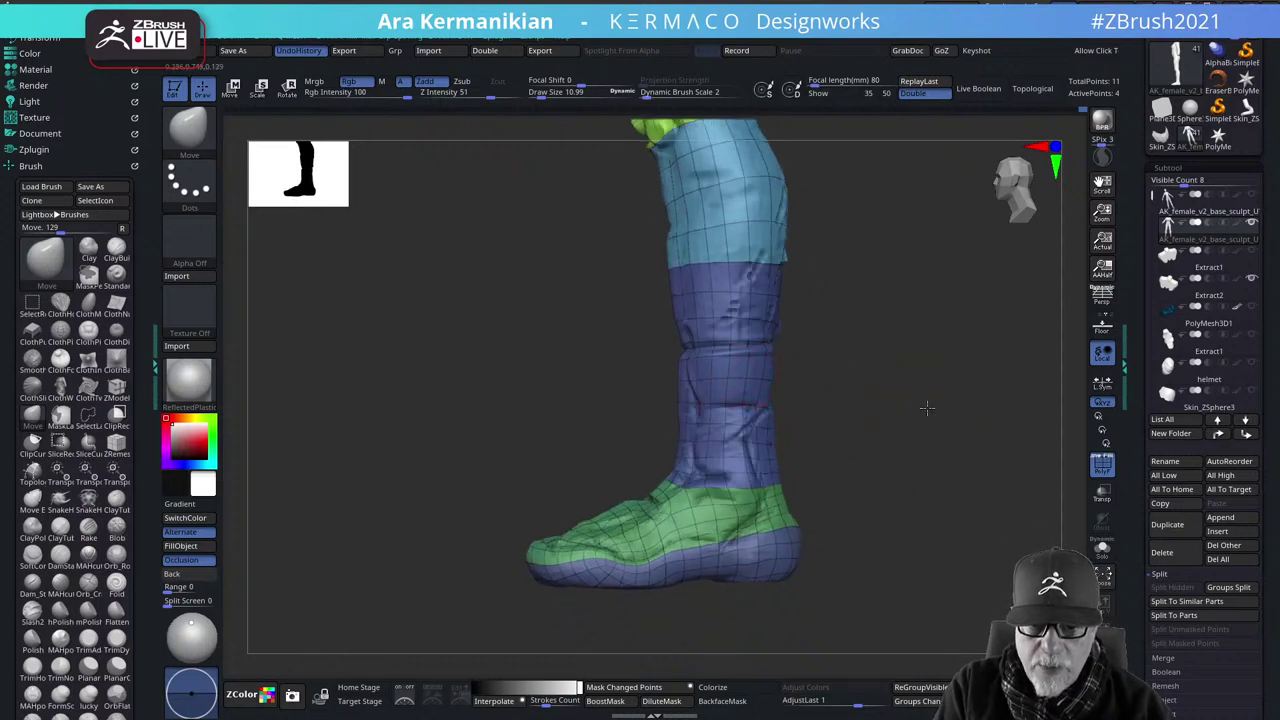
{"action": "left_click_drag", "start_coordinate": [927, 408], "coordinate": [877, 443]}
{"action": "key", "text": "ctrl+space"}
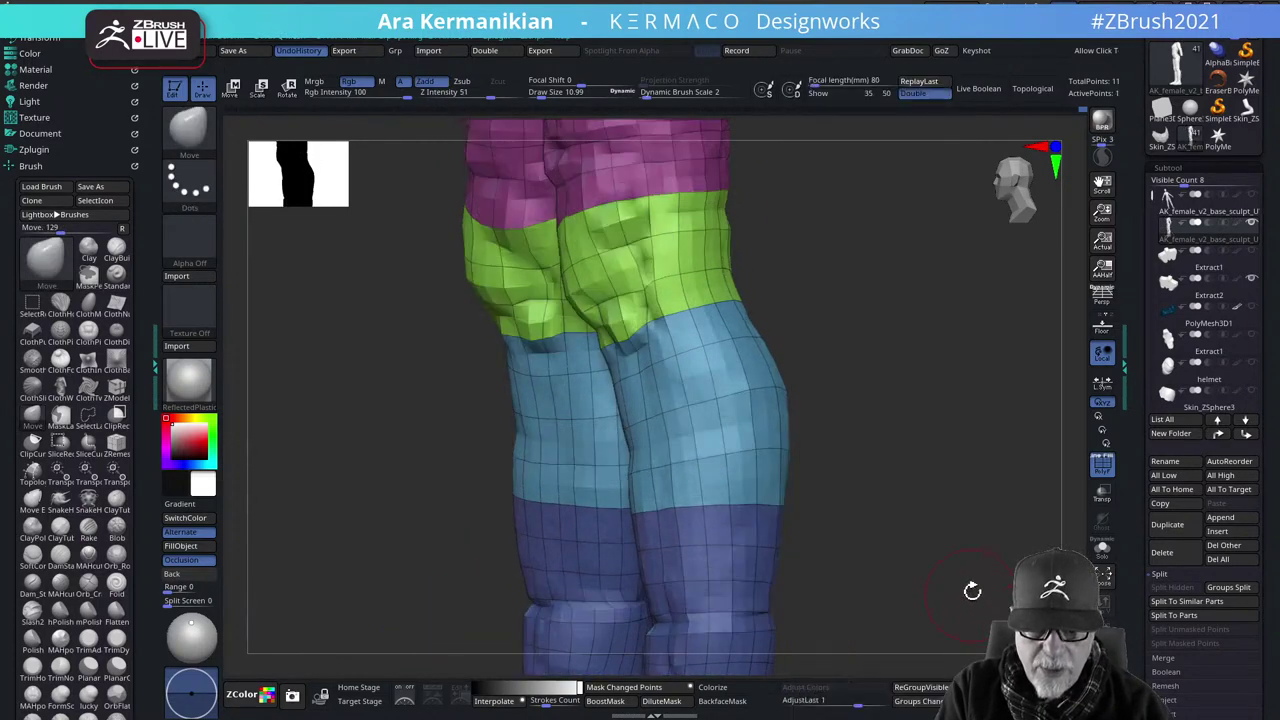
Smooth the horizontal crease around the female character's shins at the low subdivision level
{"action": "left_click_drag", "start_coordinate": [852, 620], "coordinate": [771, 437], "text": "alt"}
{"action": "key", "text": "shift"}
{"action": "left_click_drag", "start_coordinate": [896, 448], "coordinate": [810, 432]}
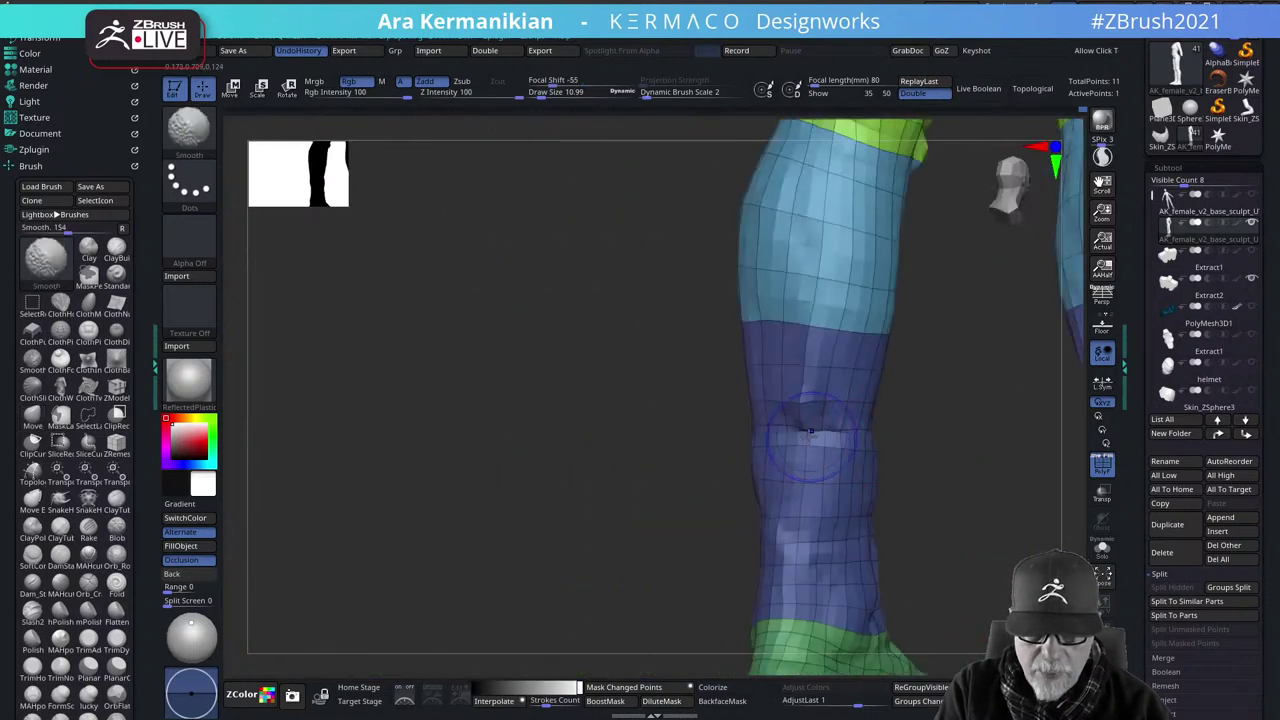
{"action": "left_click_drag", "start_coordinate": [969, 449], "coordinate": [940, 445]}
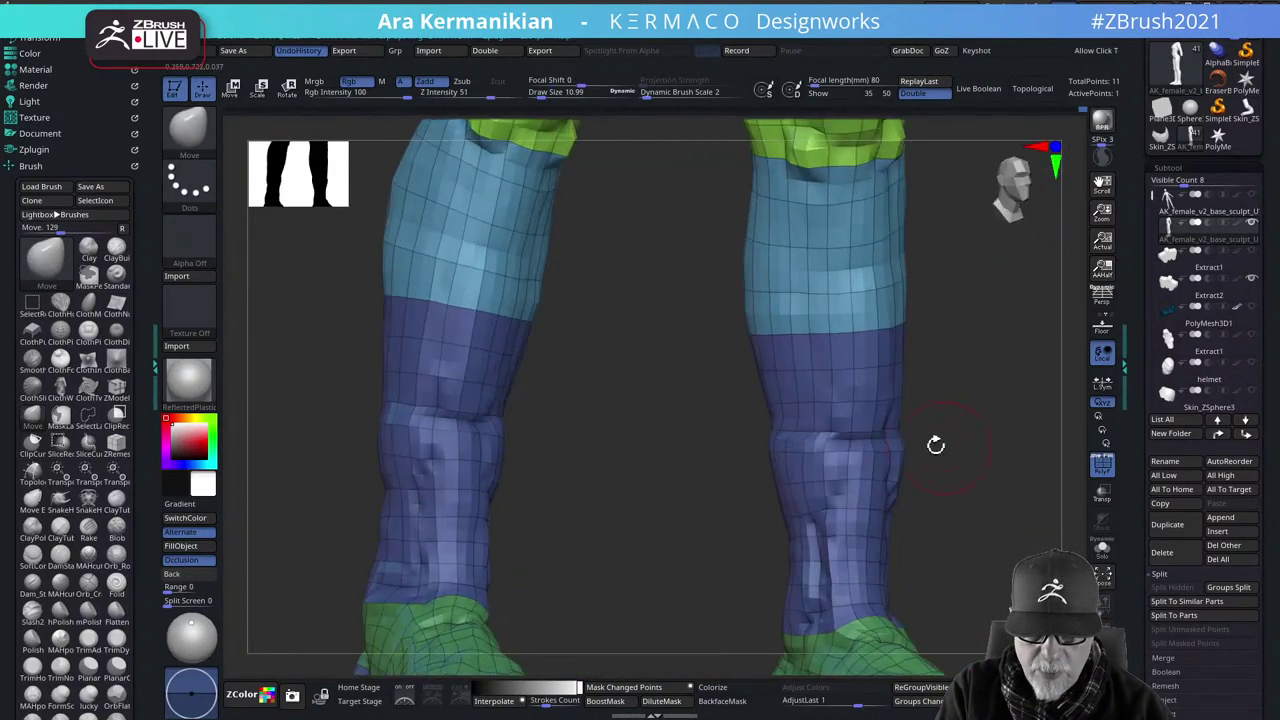
Raise the body's subdivision level and smooth the crease ring around the shins from the front, sides and back
{"action": "key", "text": "ctrl+space"}
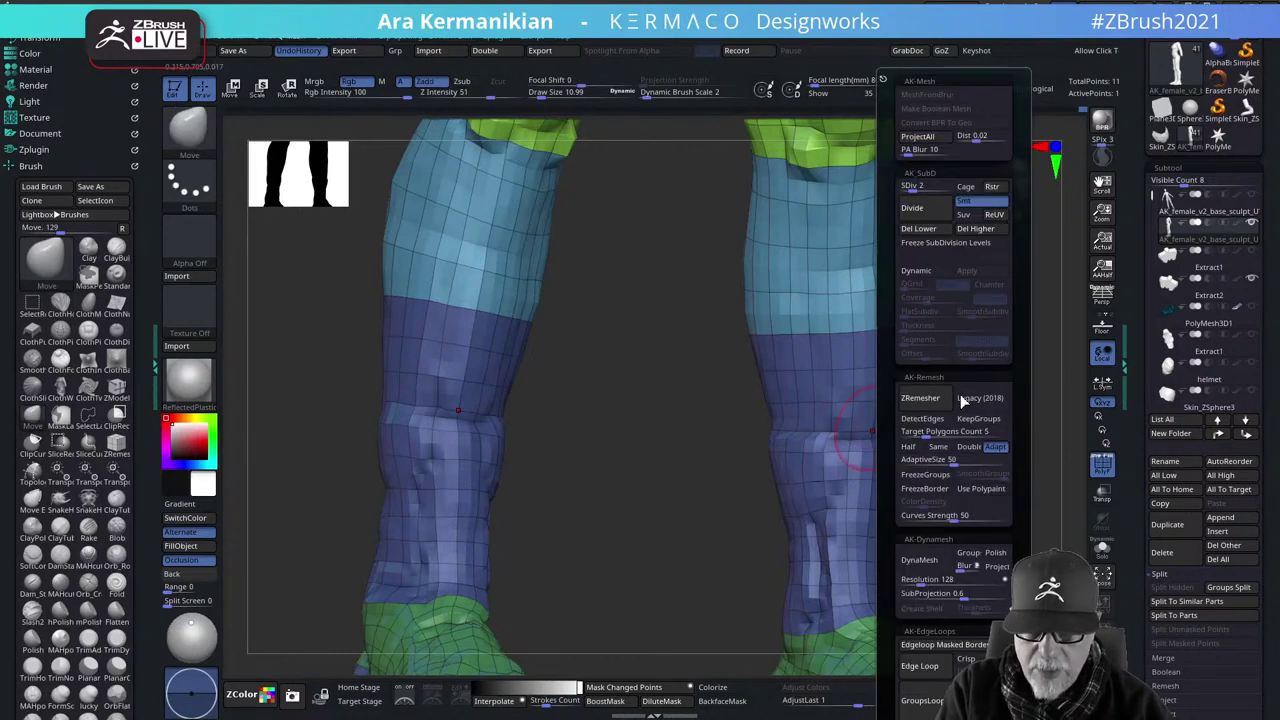
{"action": "key", "text": "ctrl+d"}
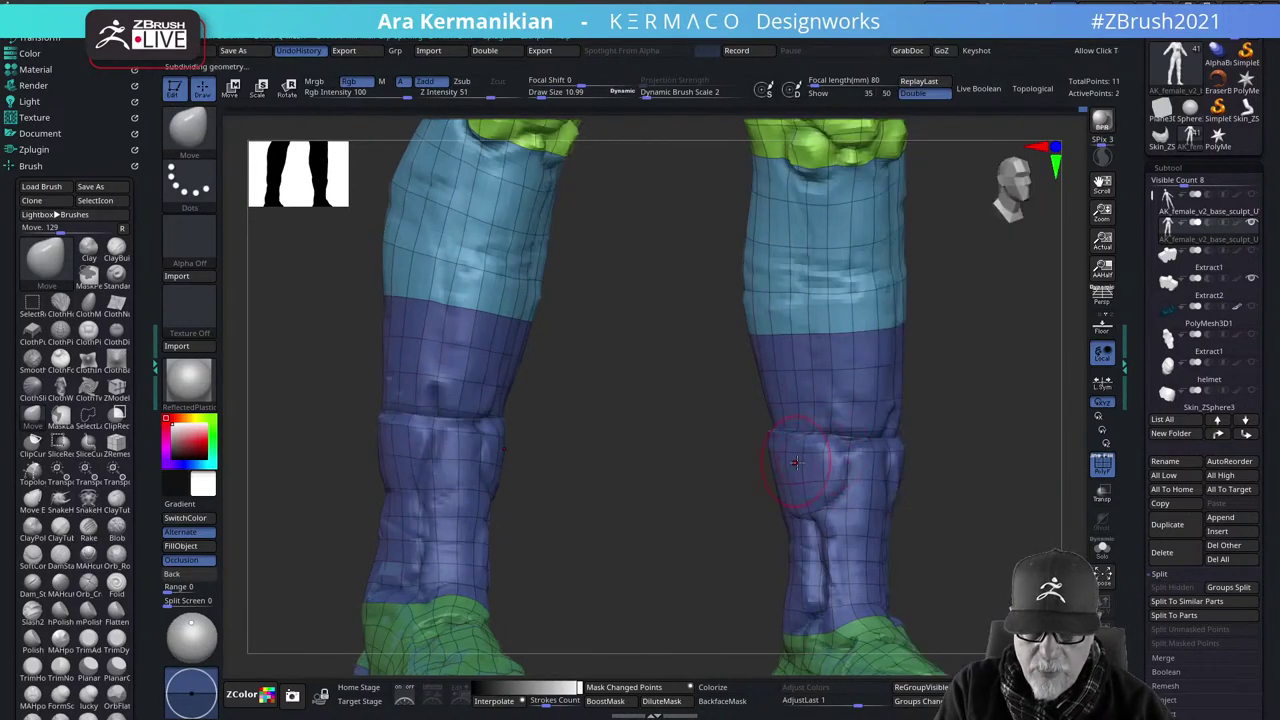
{"action": "left_click_drag", "start_coordinate": [930, 447], "coordinate": [799, 474]}
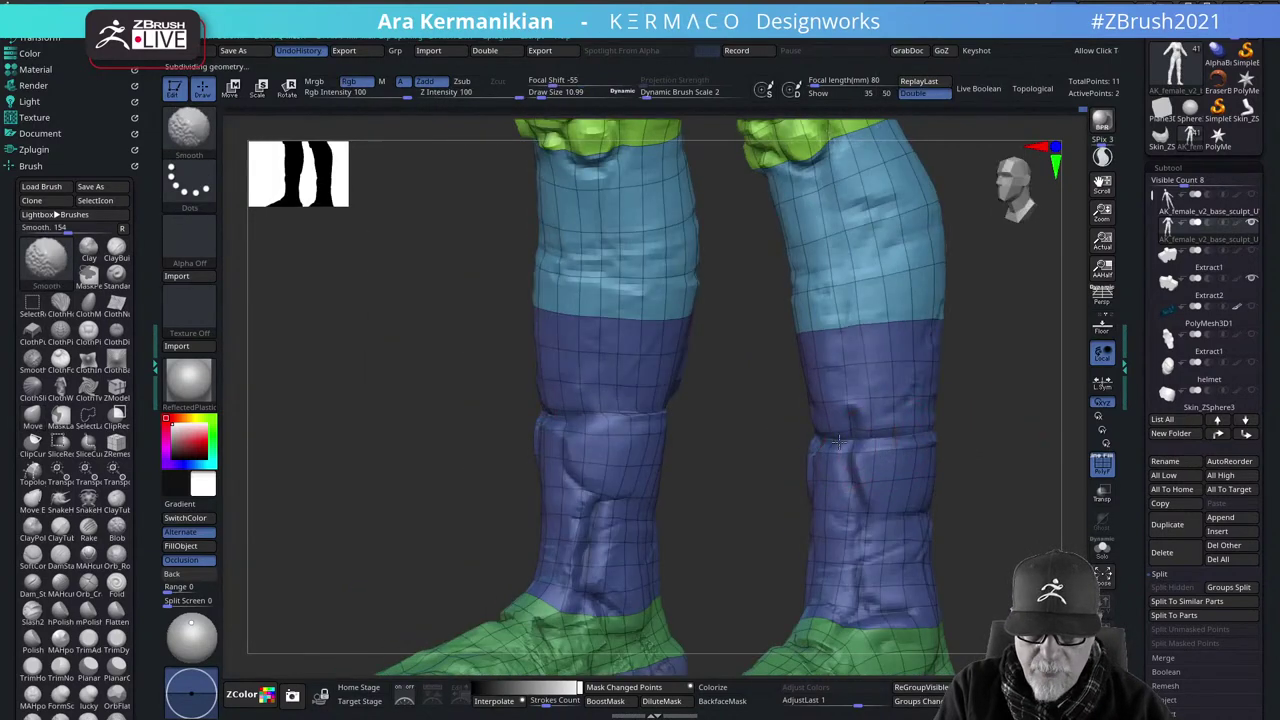
{"action": "left_click_drag", "start_coordinate": [896, 437], "coordinate": [925, 428]}
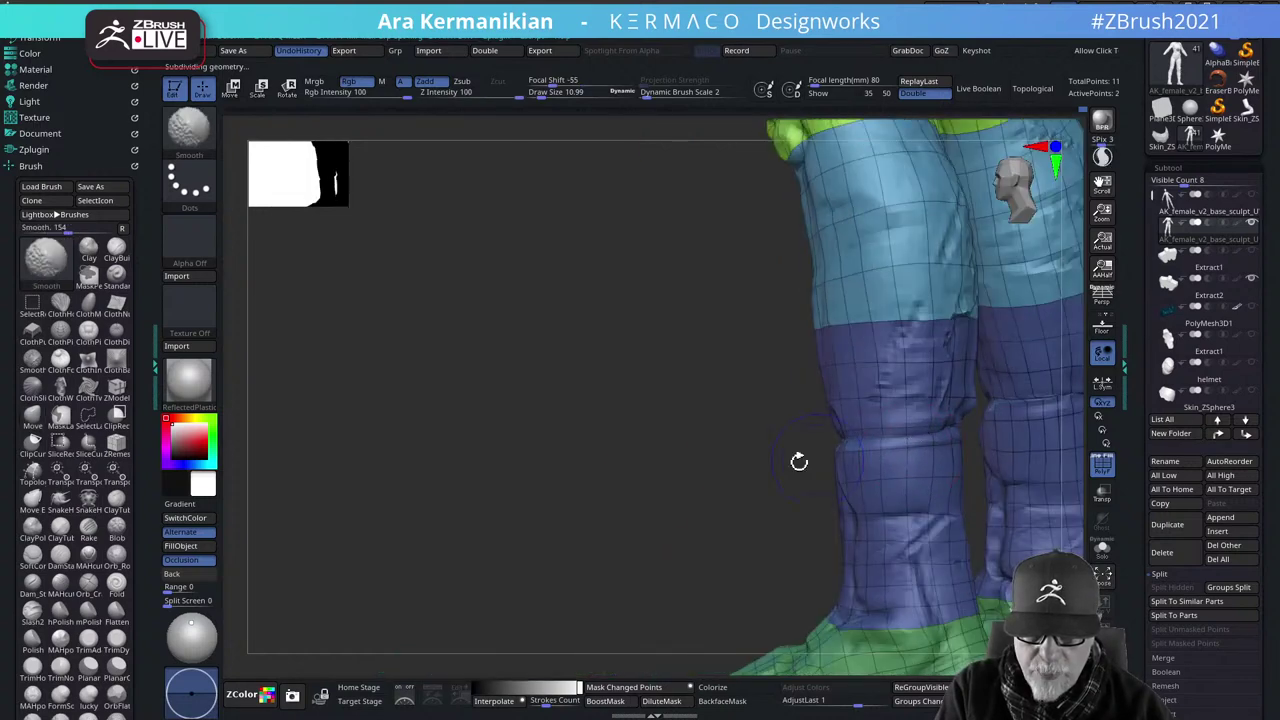
{"action": "left_click_drag", "start_coordinate": [799, 461], "coordinate": [959, 431]}
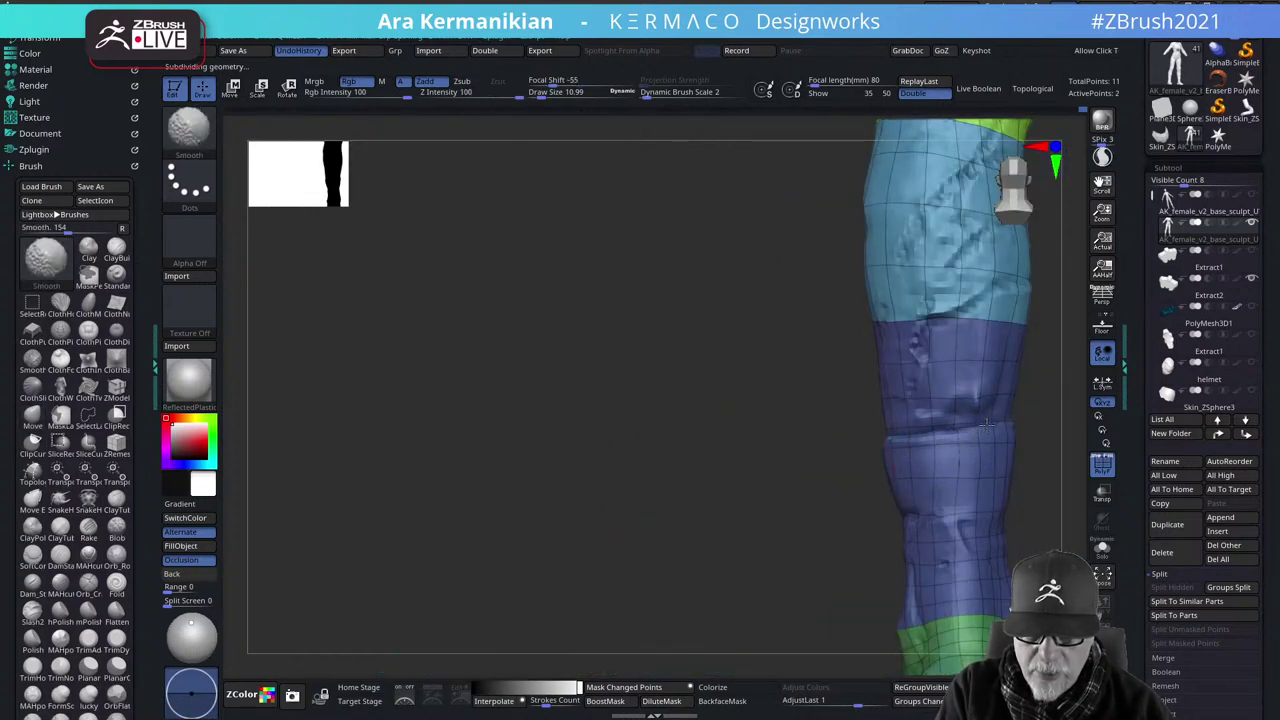
{"action": "left_click_drag", "start_coordinate": [830, 458], "coordinate": [900, 442]}
{"action": "mouse_move", "coordinate": [743, 481]}
{"action": "left_mouse_down"}
{"action": "mouse_move", "coordinate": [713, 497]}
{"action": "mouse_move", "coordinate": [826, 478]}
{"action": "left_mouse_up"}
{"action": "left_click_drag", "start_coordinate": [648, 470], "coordinate": [612, 484], "text": "shift"}
{"action": "left_click_drag", "start_coordinate": [883, 457], "coordinate": [790, 470]}
{"action": "left_click_drag", "start_coordinate": [671, 490], "coordinate": [630, 494], "text": "shift"}
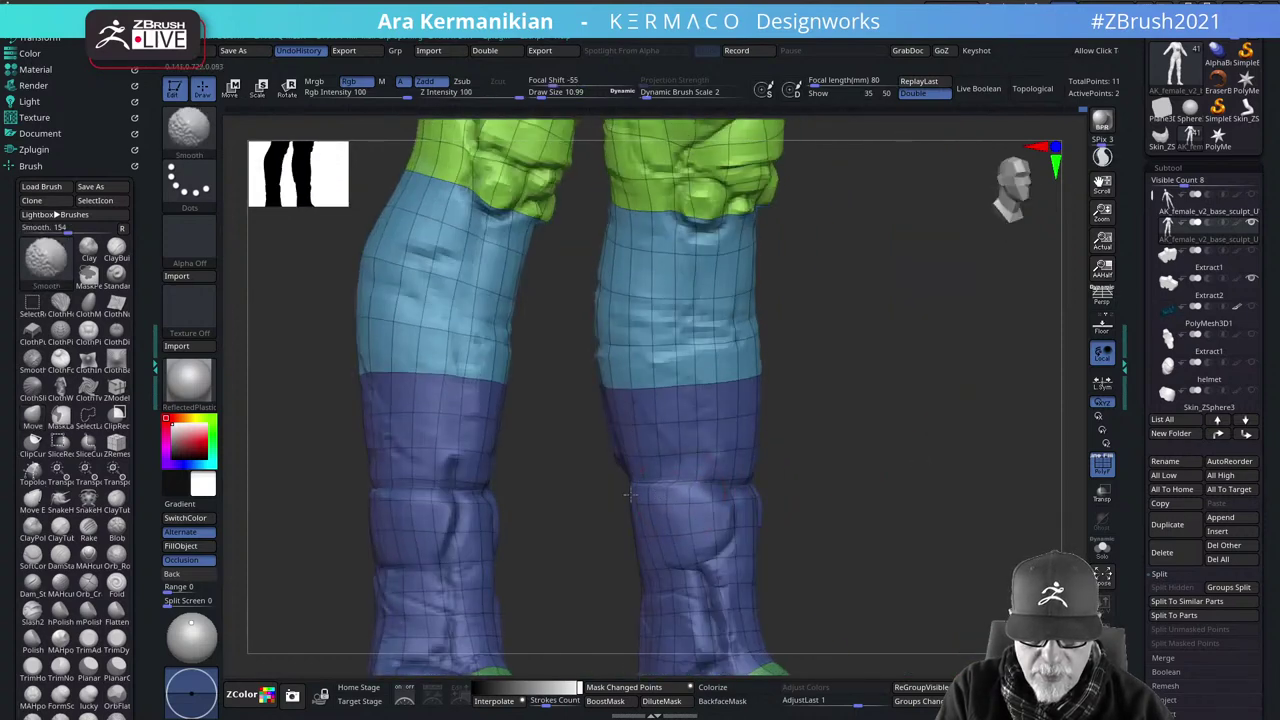
Raise the body to a still higher subdivision level and smooth the remaining sharp crease below the calves
{"action": "left_click_drag", "start_coordinate": [951, 493], "coordinate": [857, 497]}
{"action": "key", "text": "shift+m"}
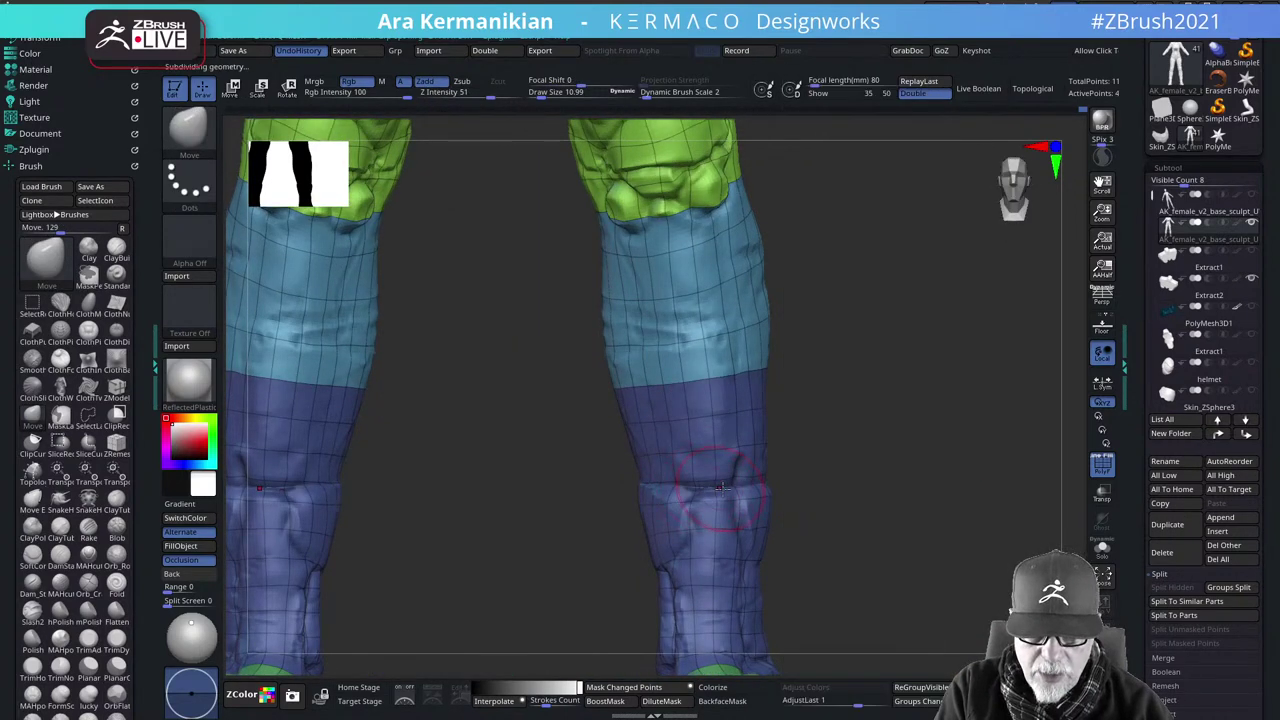
{"action": "left_click_drag", "start_coordinate": [702, 490], "coordinate": [709, 485], "text": "shift"}
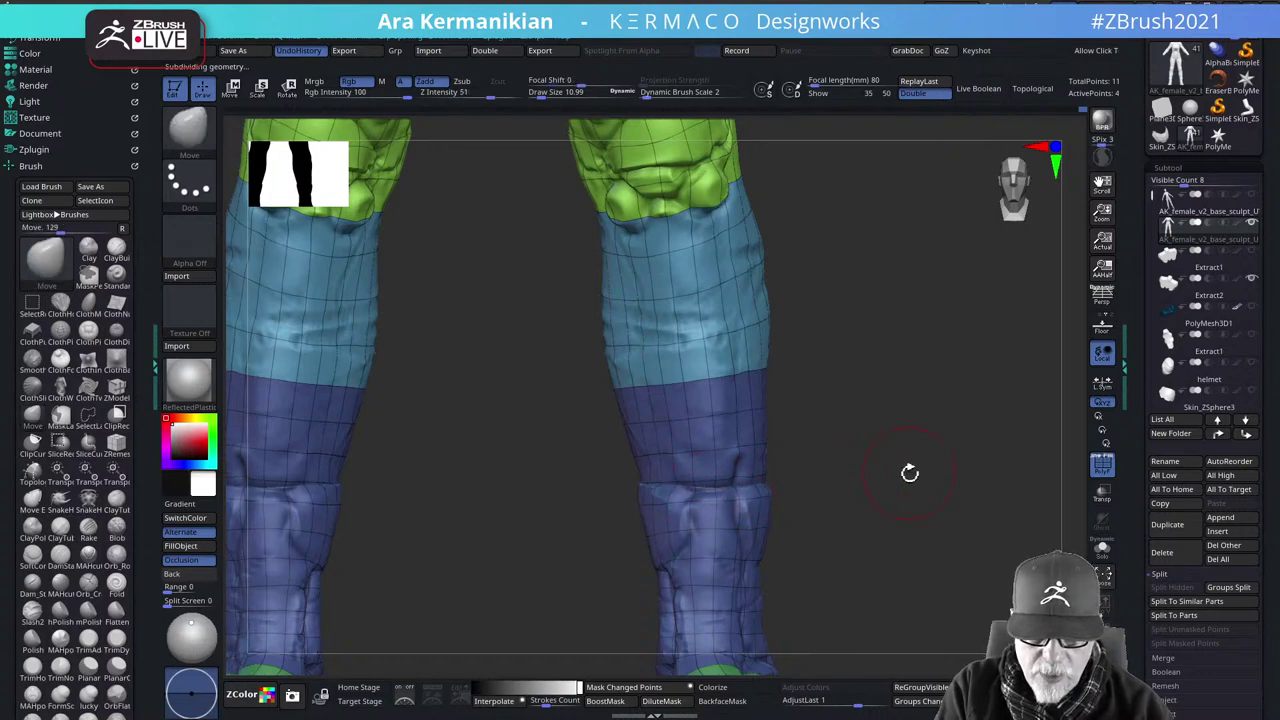
{"action": "left_click_drag", "start_coordinate": [909, 471], "coordinate": [748, 485]}
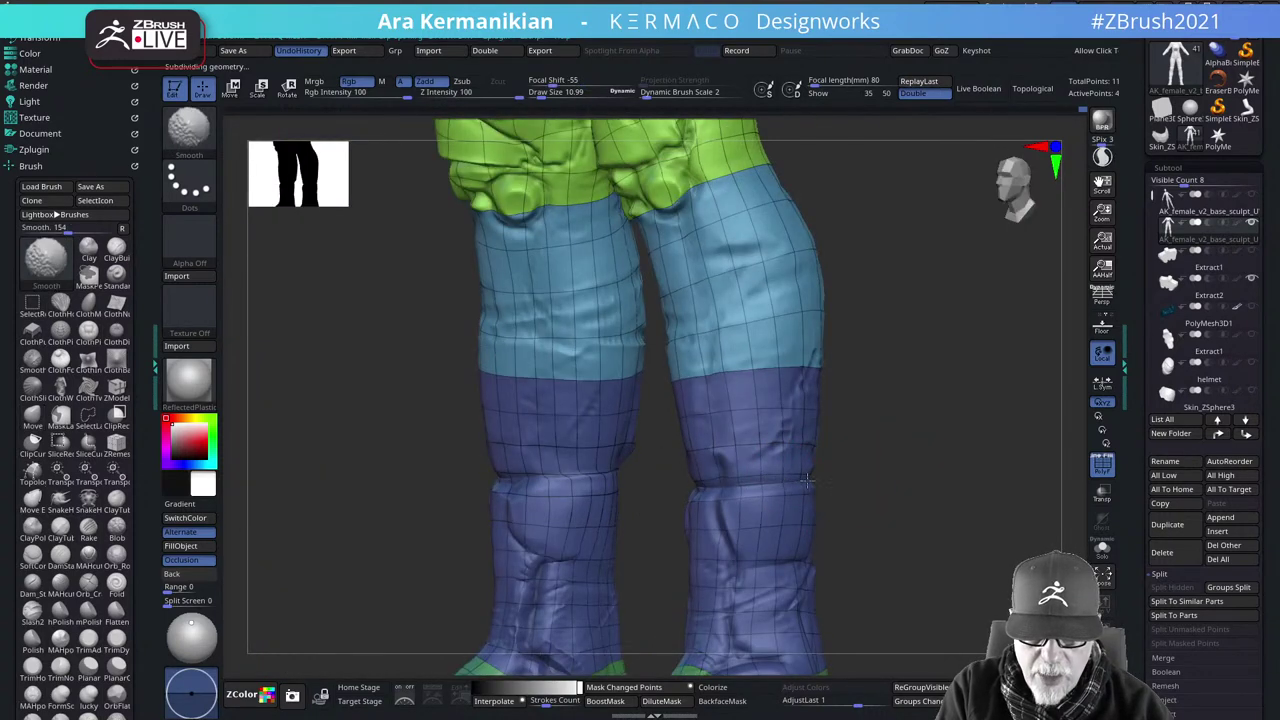
{"action": "left_click_drag", "start_coordinate": [930, 476], "coordinate": [770, 479]}
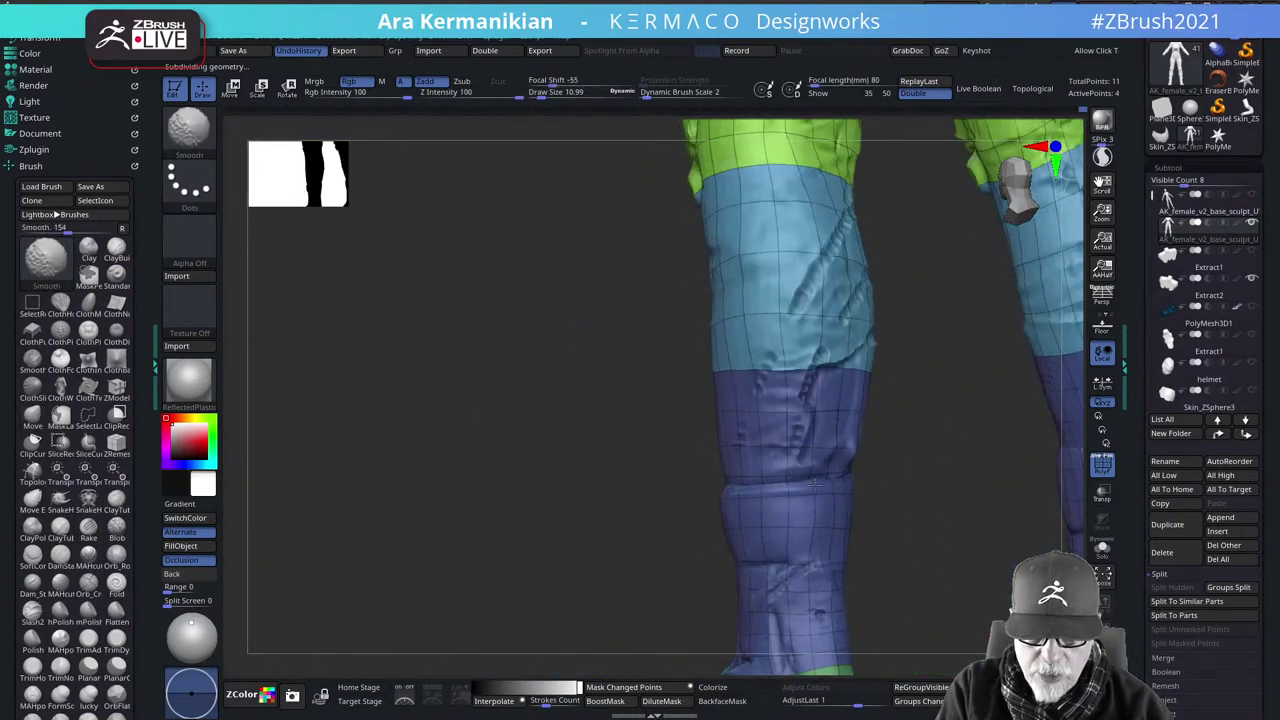
Isolate the polygon band around the shin crease and smooth its folded inner edge
{"action": "left_click_drag", "start_coordinate": [905, 515], "coordinate": [1012, 575], "text": "alt"}
{"action": "mouse_move", "coordinate": [992, 508]}
{"action": "left_mouse_down", "text": "alt"}
{"action": "mouse_move", "coordinate": [891, 471]}
{"action": "mouse_move", "coordinate": [794, 471]}
{"action": "left_mouse_up", "text": "alt"}
{"action": "mouse_move", "coordinate": [534, 389]}
{"action": "left_mouse_down", "text": "ctrl+shift"}
{"action": "mouse_move", "coordinate": [1000, 477]}
{"action": "mouse_move", "coordinate": [737, 500]}
{"action": "mouse_move", "coordinate": [943, 486]}
{"action": "mouse_move", "coordinate": [900, 547]}
{"action": "mouse_move", "coordinate": [915, 480]}
{"action": "mouse_move", "coordinate": [900, 470]}
{"action": "mouse_move", "coordinate": [908, 502]}
{"action": "left_mouse_up", "text": "ctrl+shift"}
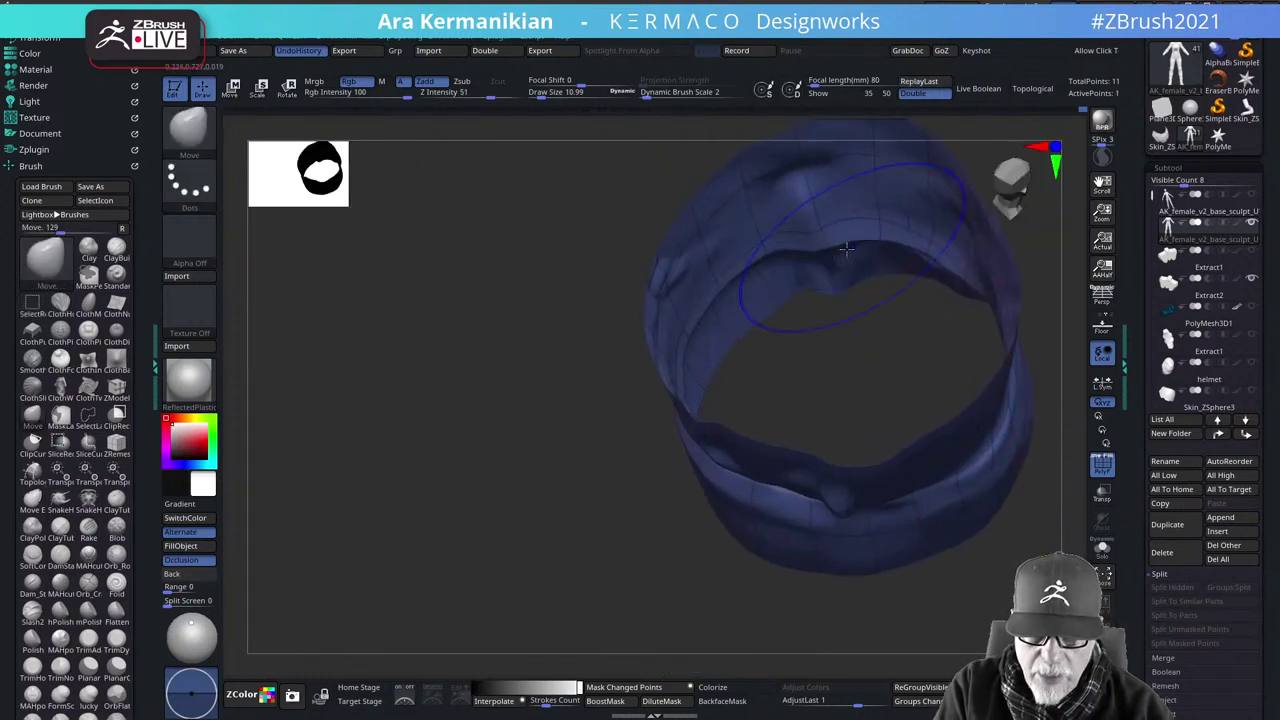
{"action": "left_click_drag", "start_coordinate": [876, 247], "coordinate": [834, 248], "text": "shift"}
{"action": "left_click_drag", "start_coordinate": [968, 278], "coordinate": [953, 278], "text": "shift"}
{"action": "left_click_drag", "start_coordinate": [860, 383], "coordinate": [843, 437]}
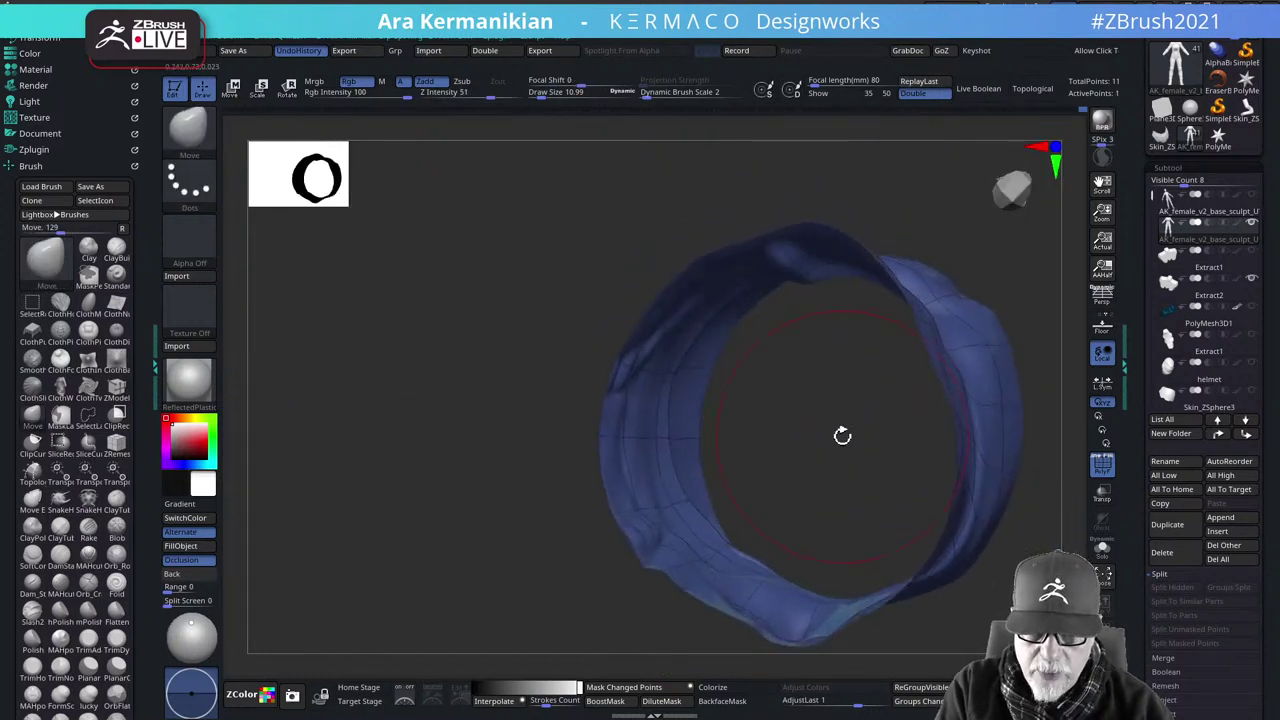
Lower the isolated shin band to subdivision level 3 and smooth its ridge all around
{"action": "key", "text": "ctrl+1"}
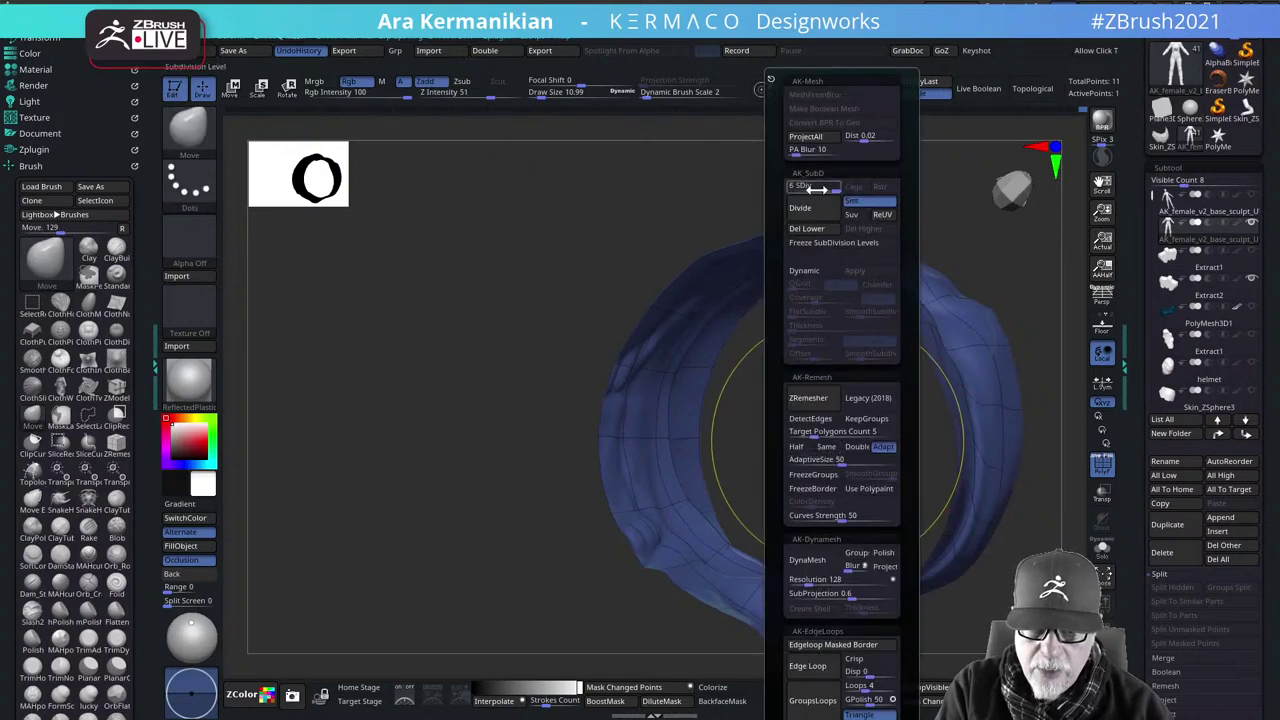
{"action": "mouse_move", "coordinate": [807, 189]}
{"action": "left_mouse_down"}
{"action": "mouse_move", "coordinate": [786, 441]}
{"action": "mouse_move", "coordinate": [738, 480]}
{"action": "left_mouse_up"}
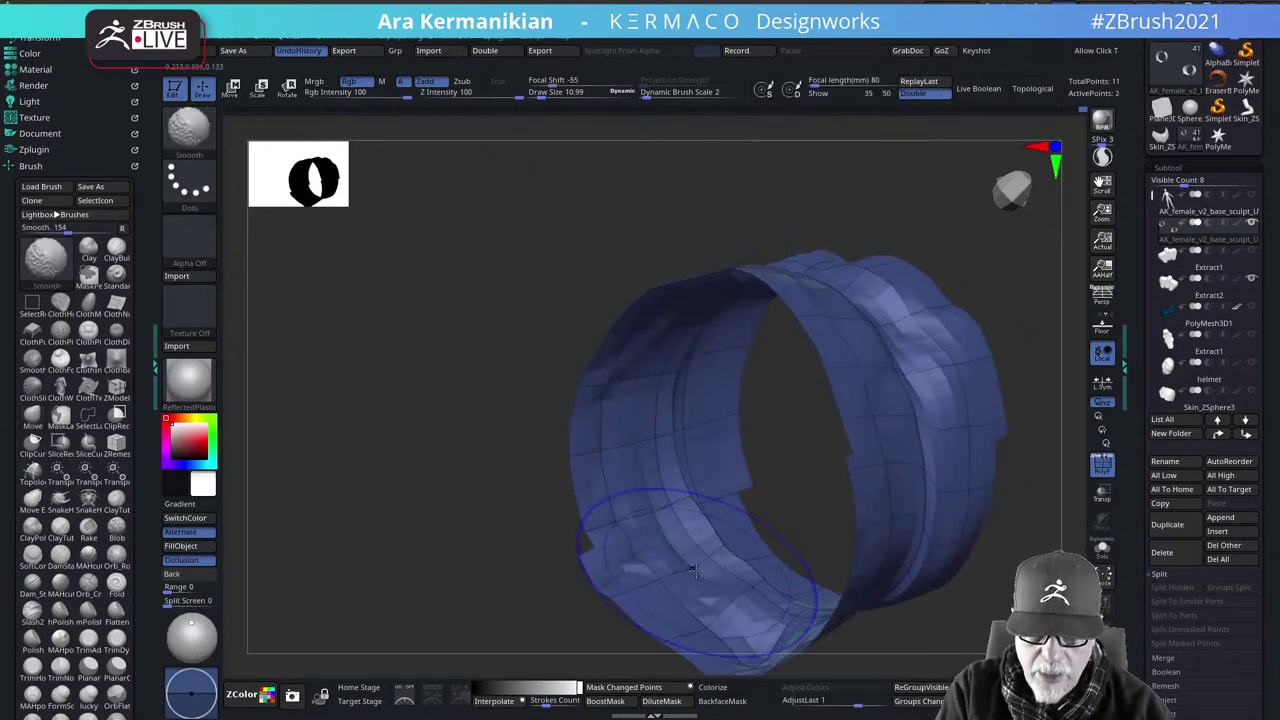
{"action": "left_click_drag", "start_coordinate": [765, 620], "coordinate": [733, 564], "text": "shift"}
{"action": "left_click_drag", "start_coordinate": [800, 450], "coordinate": [890, 480]}
{"action": "left_click_drag", "start_coordinate": [1004, 560], "coordinate": [1022, 543], "text": "shift"}
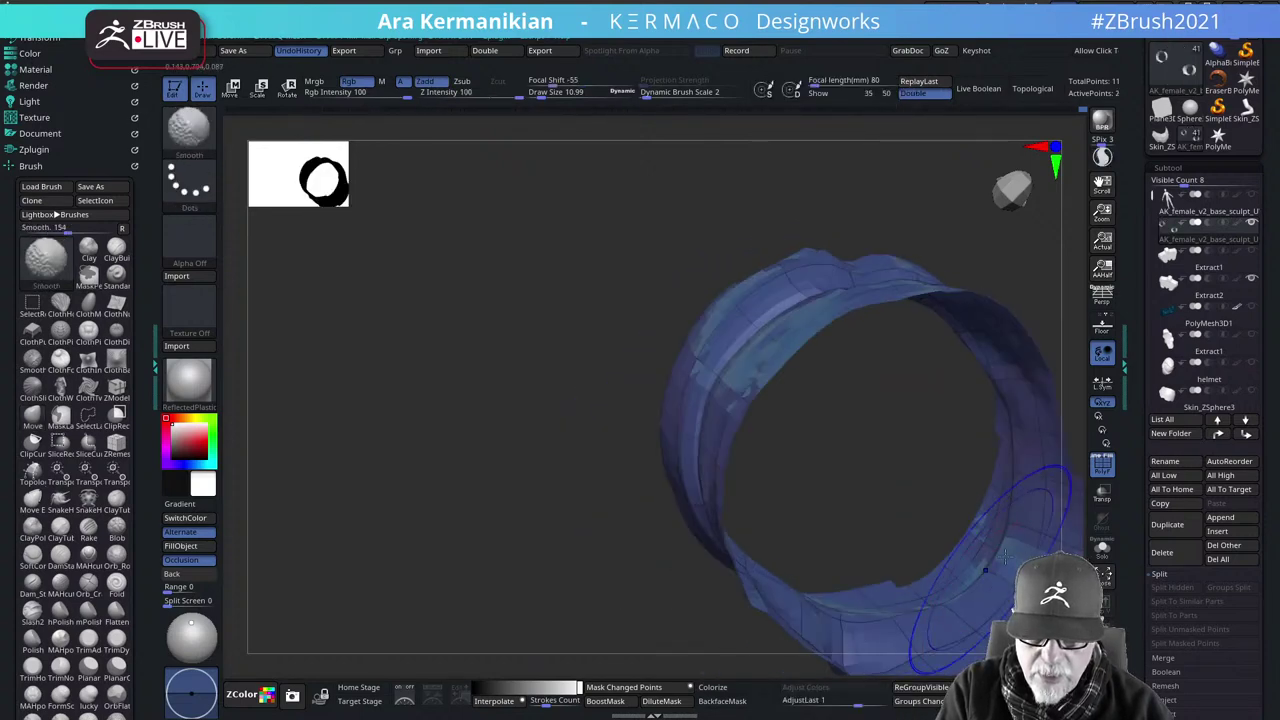
{"action": "left_click_drag", "start_coordinate": [872, 491], "coordinate": [860, 448]}
Raise the shin band's subdivision level, smooth its ridge again and unhide the rest of the body
{"action": "key", "text": "space"}
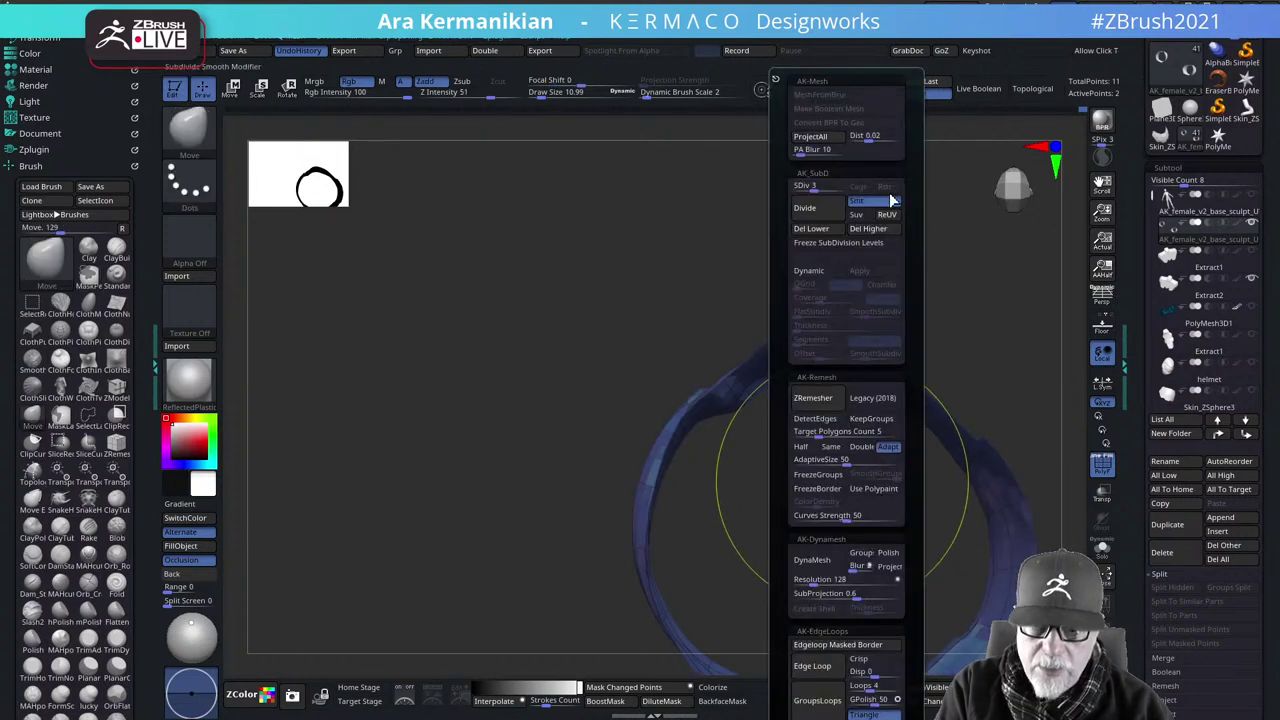
{"action": "mouse_move", "coordinate": [869, 548]}
{"action": "left_mouse_down"}
{"action": "mouse_move", "coordinate": [823, 517]}
{"action": "mouse_move", "coordinate": [842, 499]}
{"action": "mouse_move", "coordinate": [832, 662]}
{"action": "mouse_move", "coordinate": [834, 651]}
{"action": "mouse_move", "coordinate": [797, 651]}
{"action": "mouse_move", "coordinate": [829, 600]}
{"action": "mouse_move", "coordinate": [780, 351]}
{"action": "mouse_move", "coordinate": [781, 397]}
{"action": "left_mouse_up"}
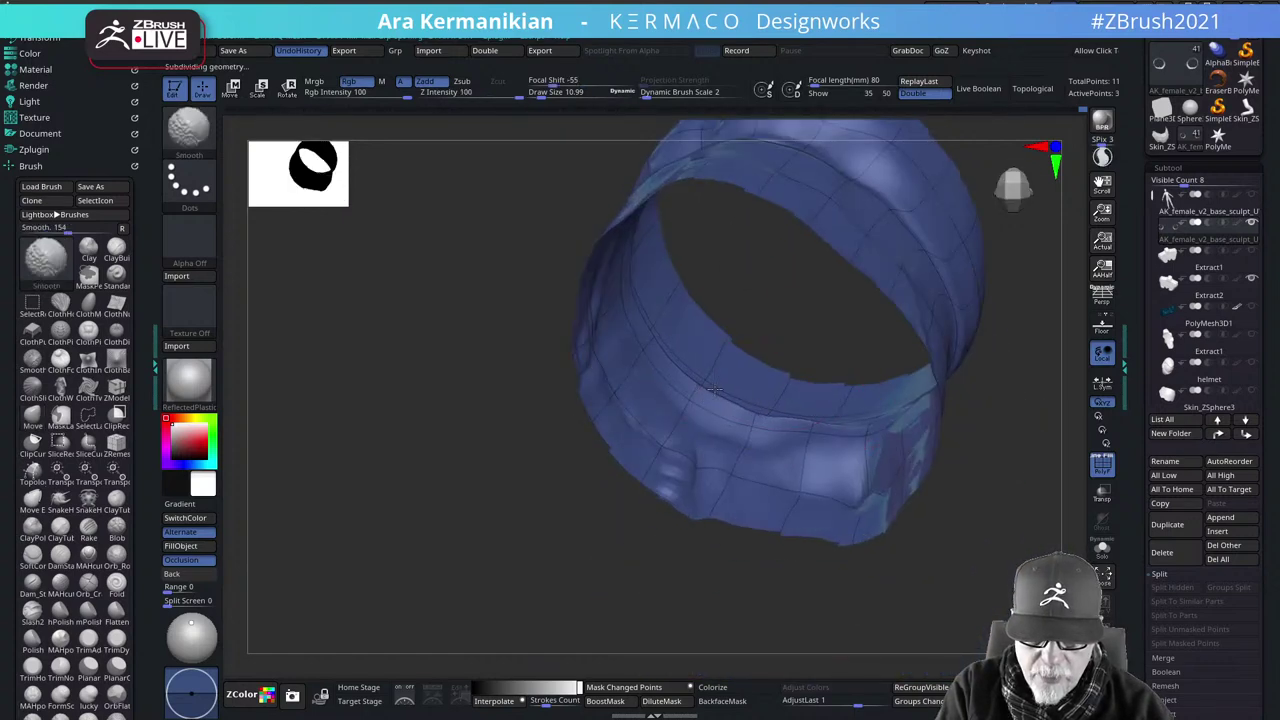
{"action": "left_click_drag", "start_coordinate": [870, 413], "coordinate": [790, 500]}
{"action": "left_click", "coordinate": [549, 572], "text": "ctrl+shift"}
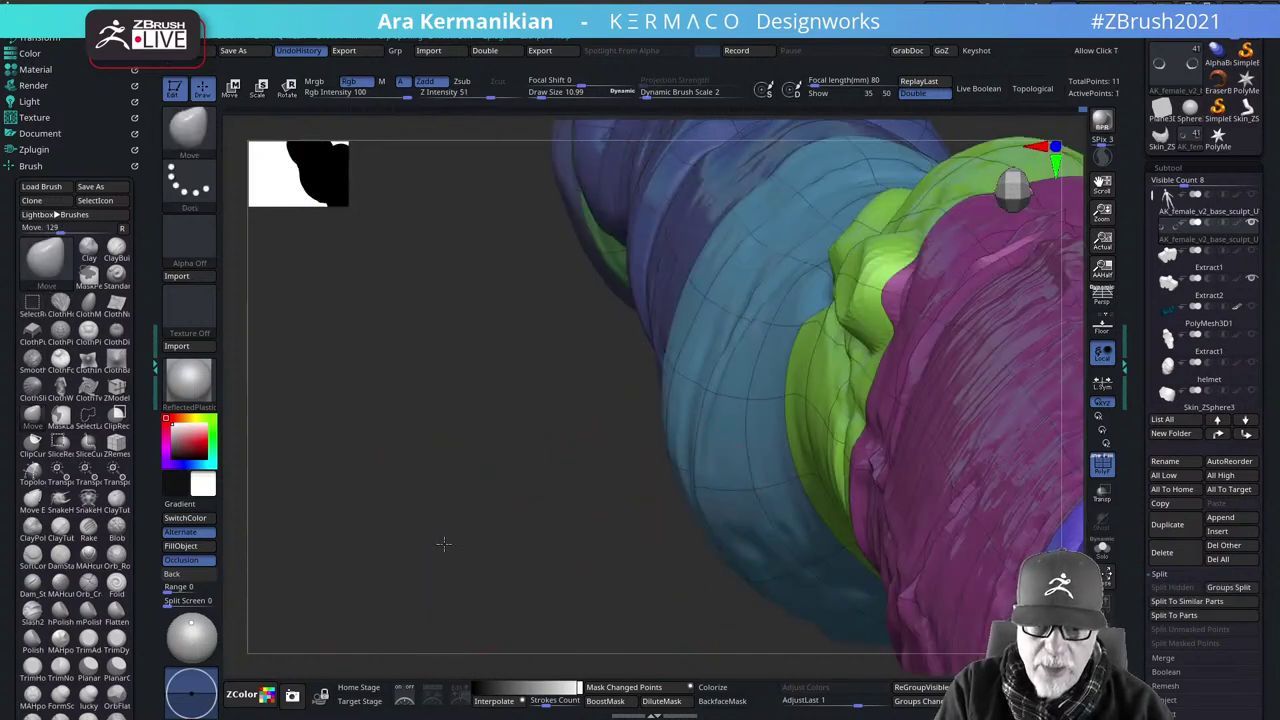
Return the full body to a higher subdivision level and smooth the crease at the back of the shins
{"action": "left_click_drag", "start_coordinate": [443, 543], "coordinate": [453, 617], "text": "alt"}
{"action": "mouse_move", "coordinate": [402, 471]}
{"action": "left_mouse_down"}
{"action": "mouse_move", "coordinate": [471, 434]}
{"action": "mouse_move", "coordinate": [490, 350]}
{"action": "left_mouse_up"}
{"action": "left_click_drag", "start_coordinate": [916, 550], "coordinate": [914, 580]}
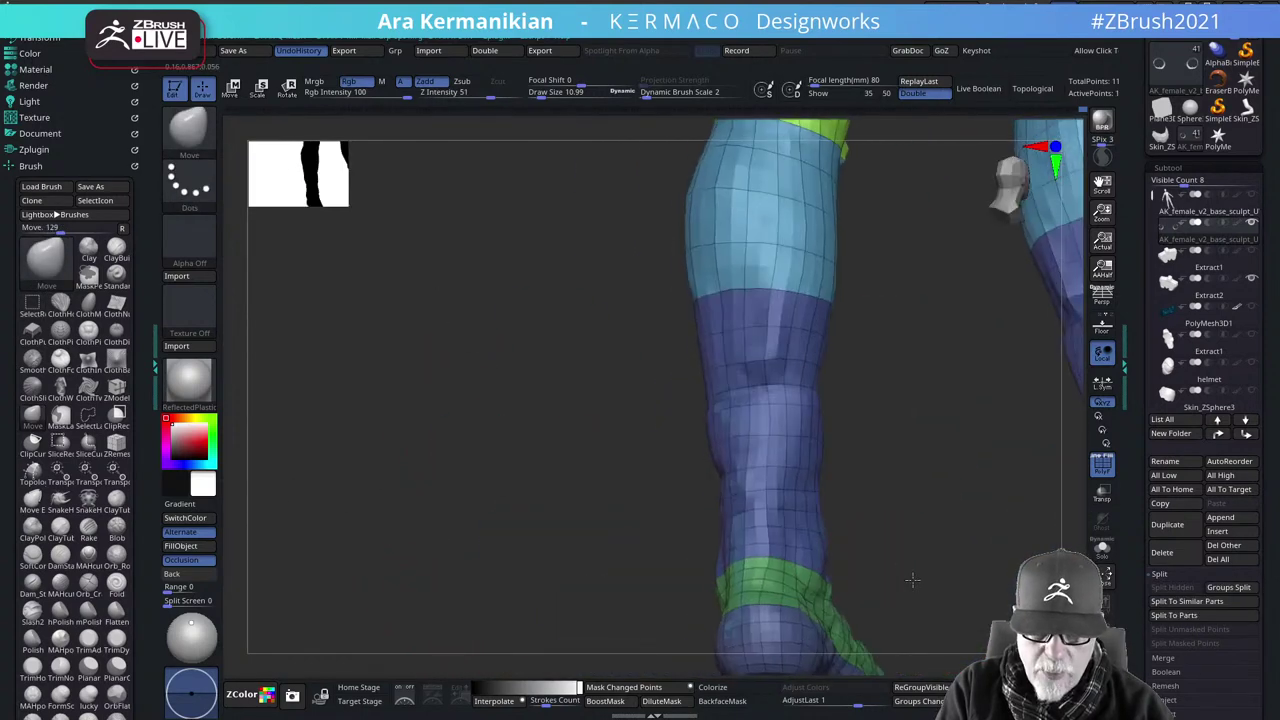
{"action": "key", "text": "ctrl+1"}
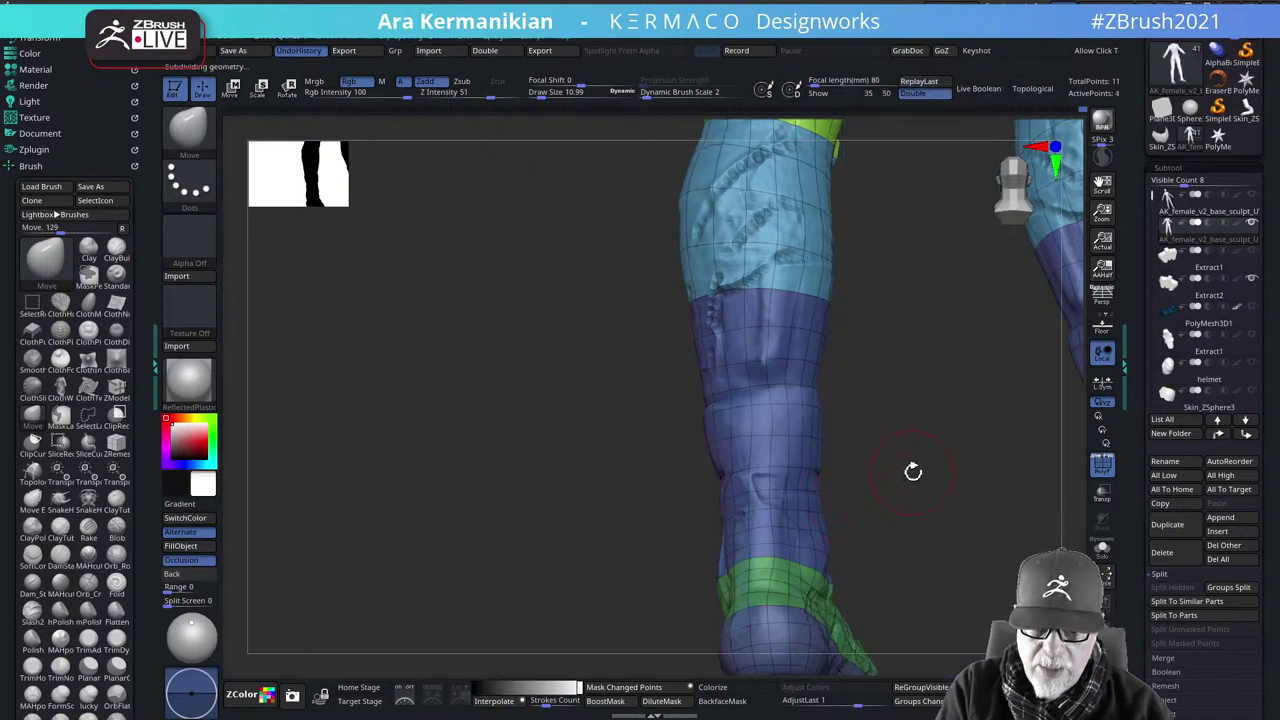
{"action": "mouse_move", "coordinate": [914, 471]}
{"action": "left_mouse_down"}
{"action": "mouse_move", "coordinate": [829, 446]}
{"action": "mouse_move", "coordinate": [846, 422]}
{"action": "mouse_move", "coordinate": [965, 385]}
{"action": "mouse_move", "coordinate": [930, 350]}
{"action": "left_mouse_up"}
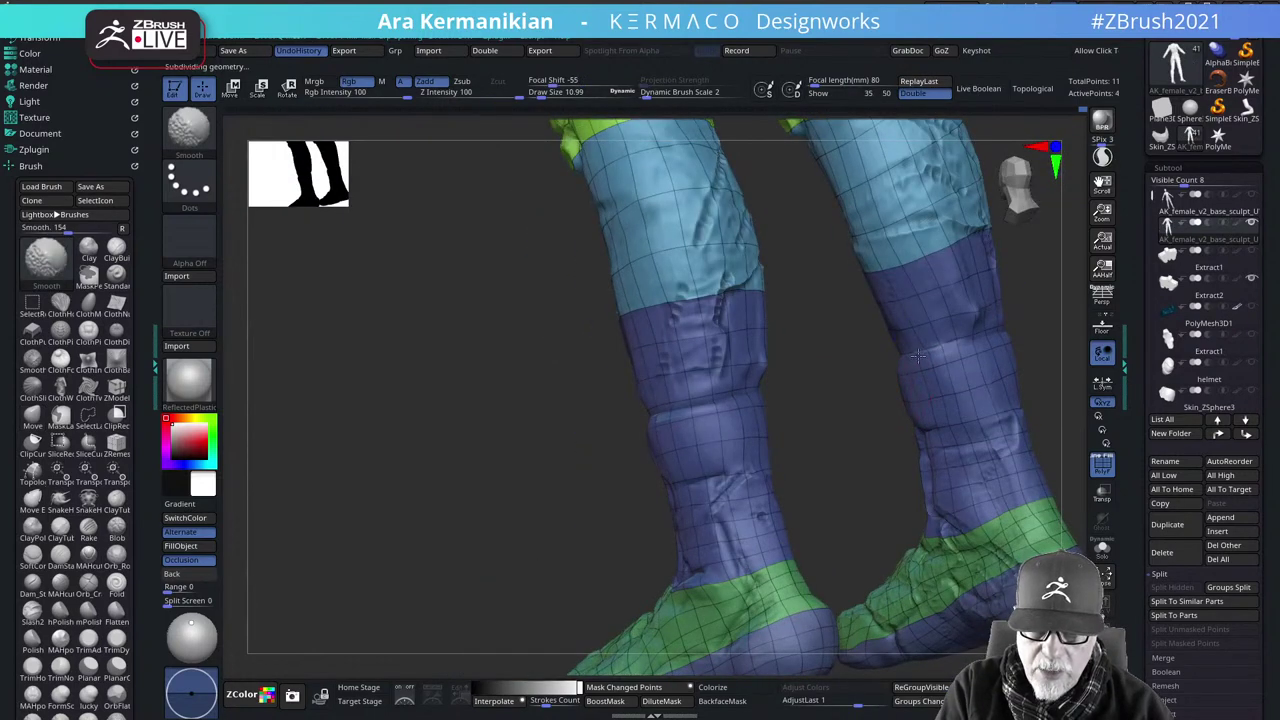
{"action": "mouse_move", "coordinate": [837, 440]}
{"action": "left_mouse_down"}
{"action": "mouse_move", "coordinate": [977, 431]}
{"action": "mouse_move", "coordinate": [474, 527]}
{"action": "left_mouse_up"}
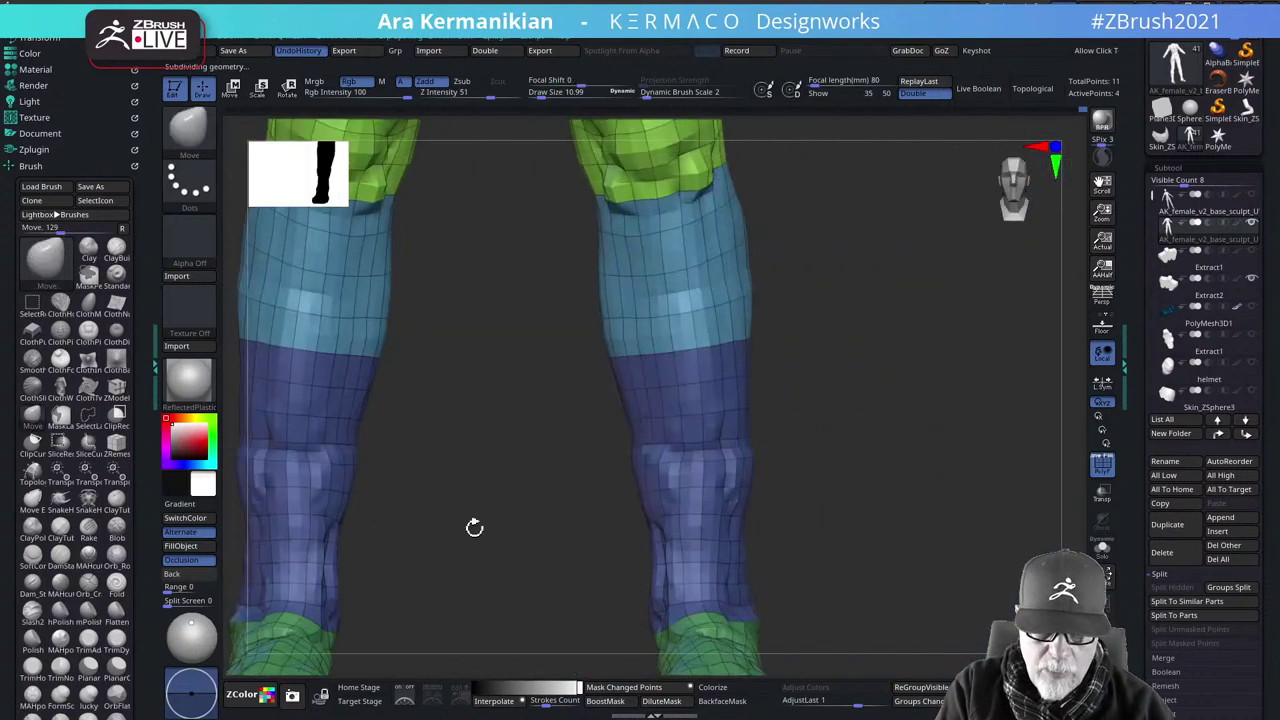
Set the body to subdivision level 6 and duplicate it as a new subtool
{"action": "key", "text": "f"}
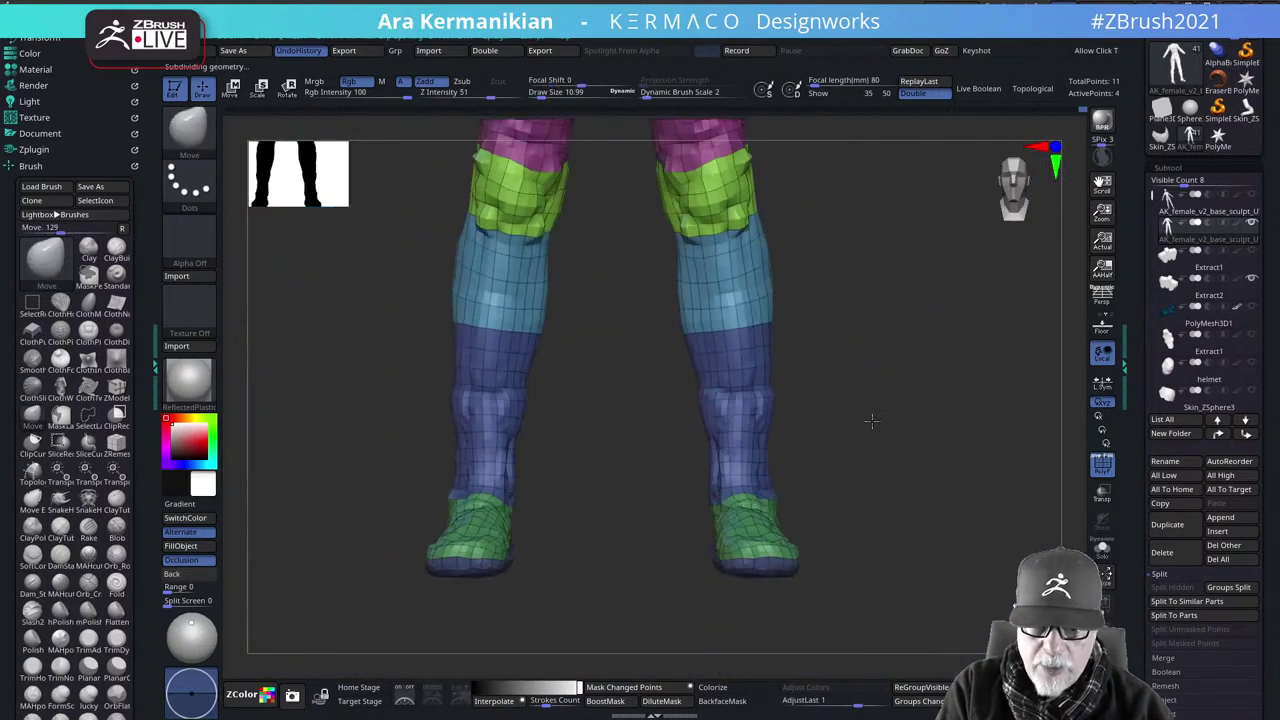
{"action": "left_click_drag", "start_coordinate": [871, 421], "coordinate": [953, 478], "text": "alt"}
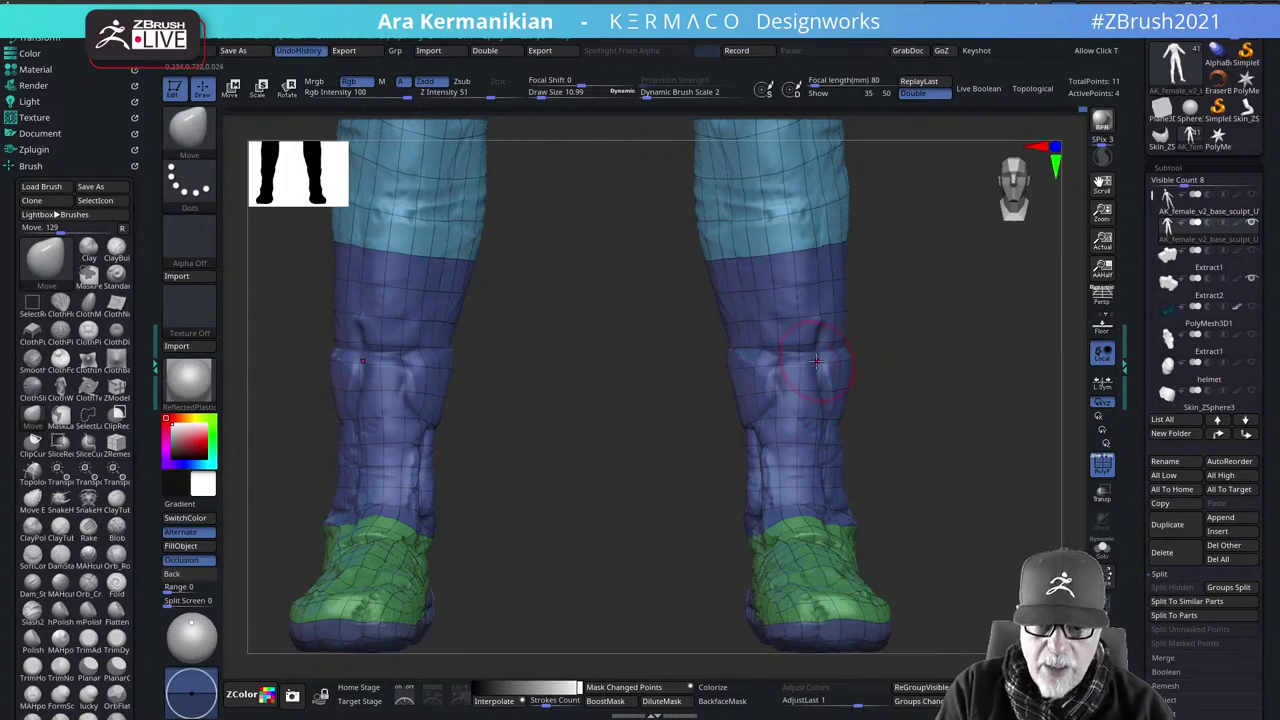
{"action": "mouse_move", "coordinate": [953, 383]}
{"action": "left_mouse_down", "text": "alt"}
{"action": "mouse_move", "coordinate": [974, 397]}
{"action": "mouse_move", "coordinate": [894, 420]}
{"action": "mouse_move", "coordinate": [881, 456]}
{"action": "left_mouse_up", "text": "alt"}
{"action": "key", "text": "ctrl+g"}
{"action": "key", "text": "ctrl+g"}
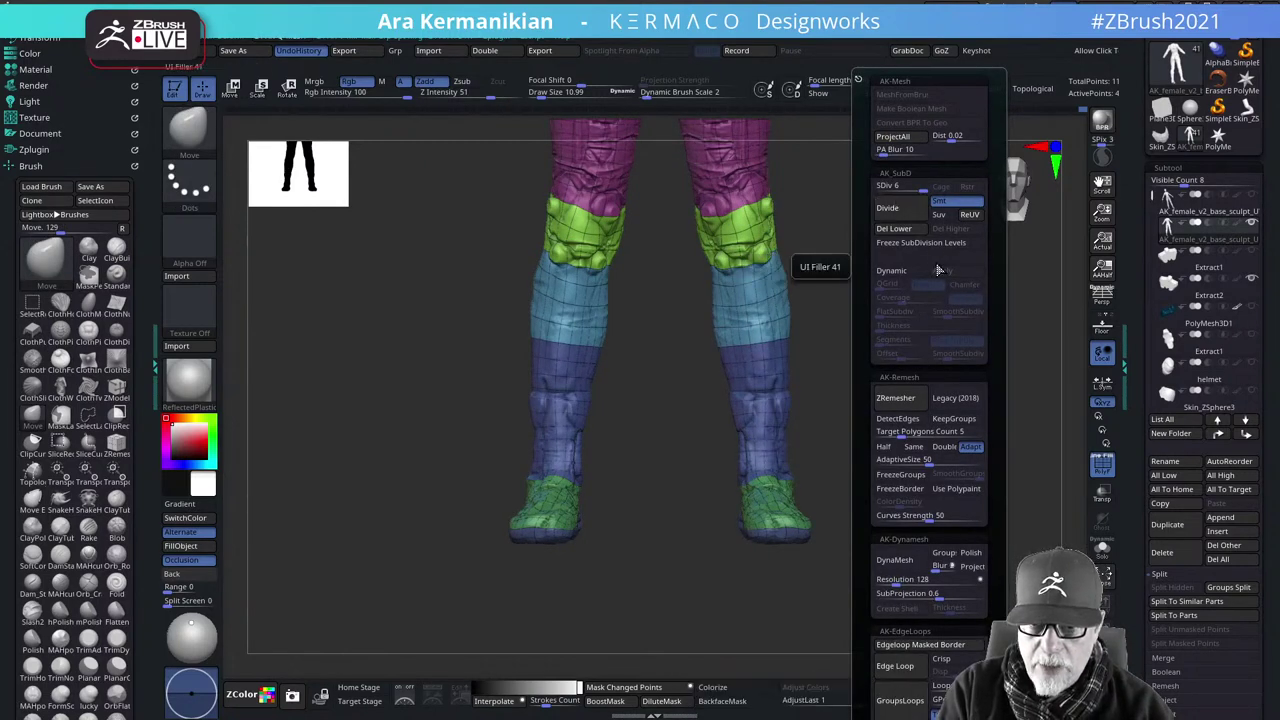
{"action": "key", "text": "space"}
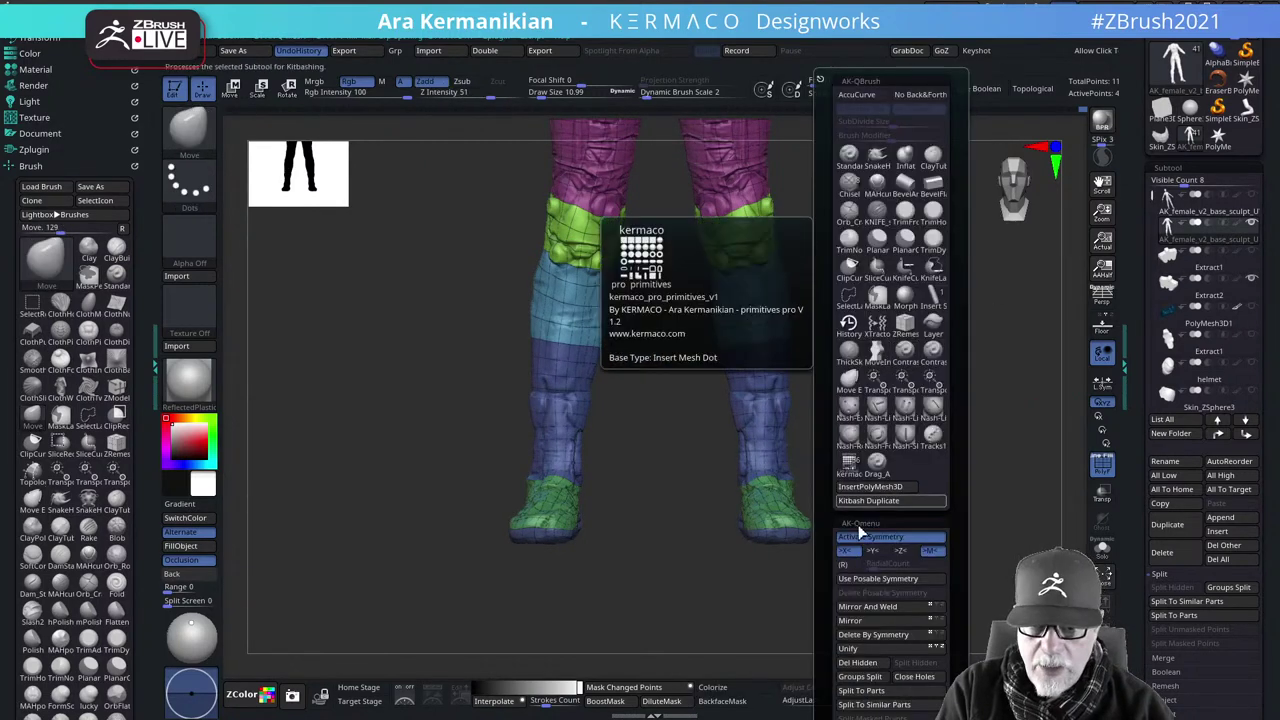
{"action": "left_click_drag", "start_coordinate": [955, 628], "coordinate": [961, 522]}
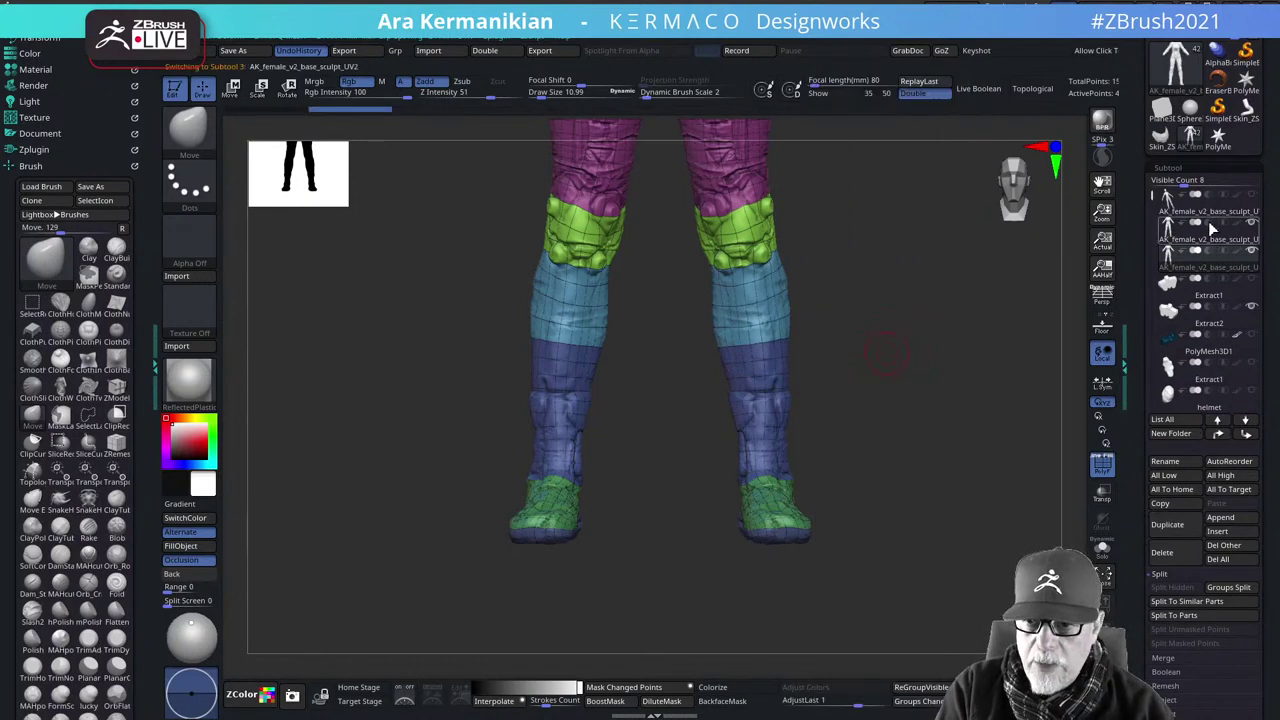
Leave only the duplicated body visible of the two copies and lower its subdivision level, framing the lower legs
{"action": "mouse_move", "coordinate": [922, 366]}
{"action": "left_mouse_down", "text": "alt"}
{"action": "mouse_move", "coordinate": [903, 386]}
{"action": "mouse_move", "coordinate": [934, 380]}
{"action": "left_mouse_up", "text": "alt"}
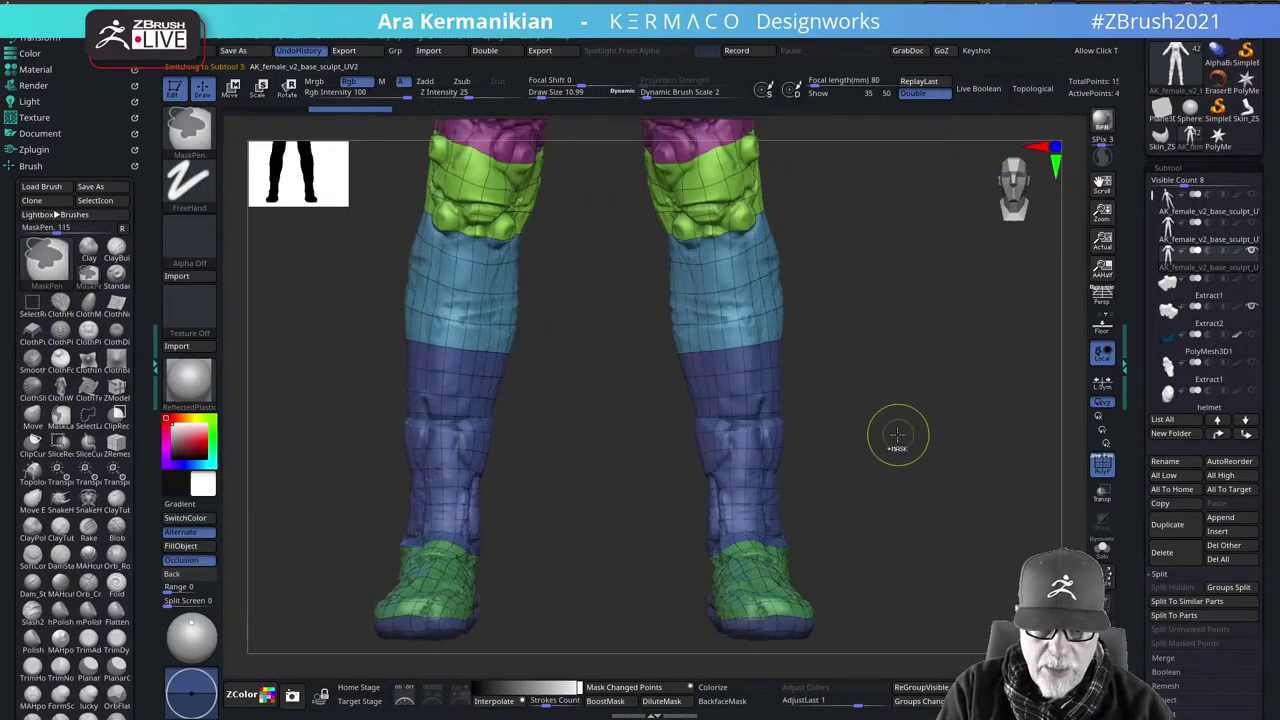
{"action": "key", "text": "ctrl+alt+a"}
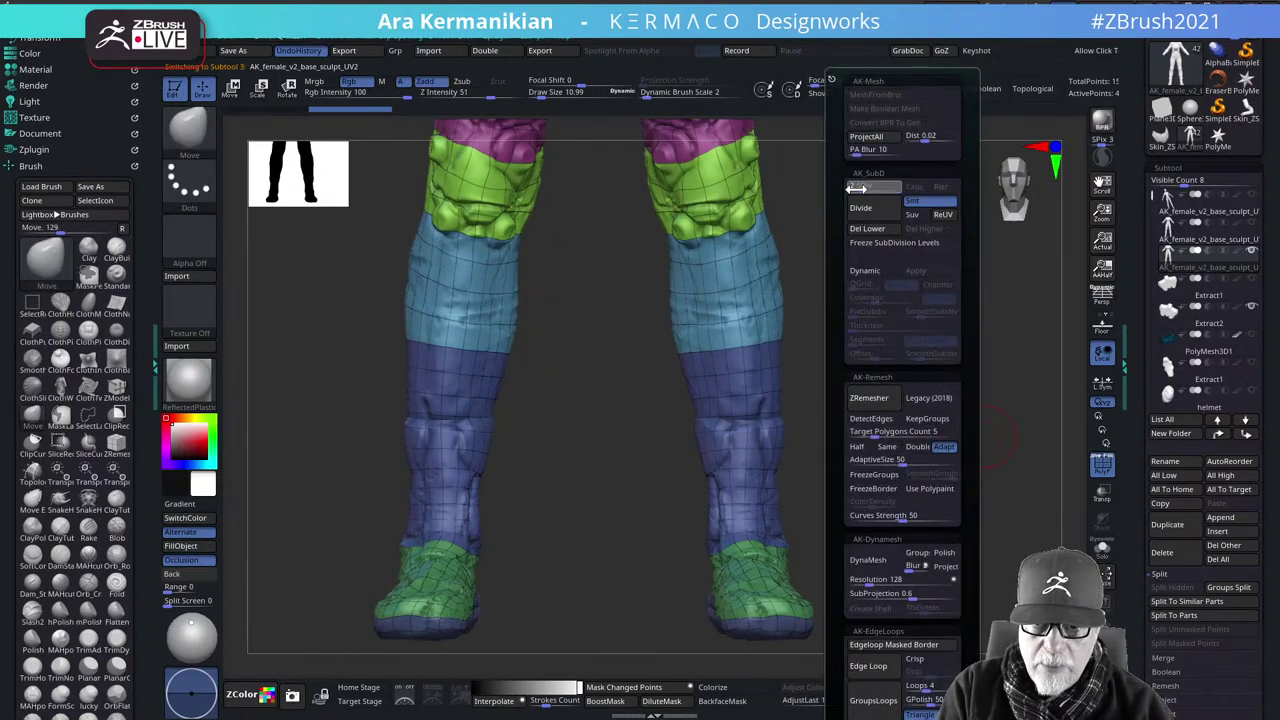
{"action": "left_click_drag", "start_coordinate": [748, 561], "coordinate": [746, 561]}
{"action": "left_click_drag", "start_coordinate": [852, 441], "coordinate": [822, 439], "text": "alt"}
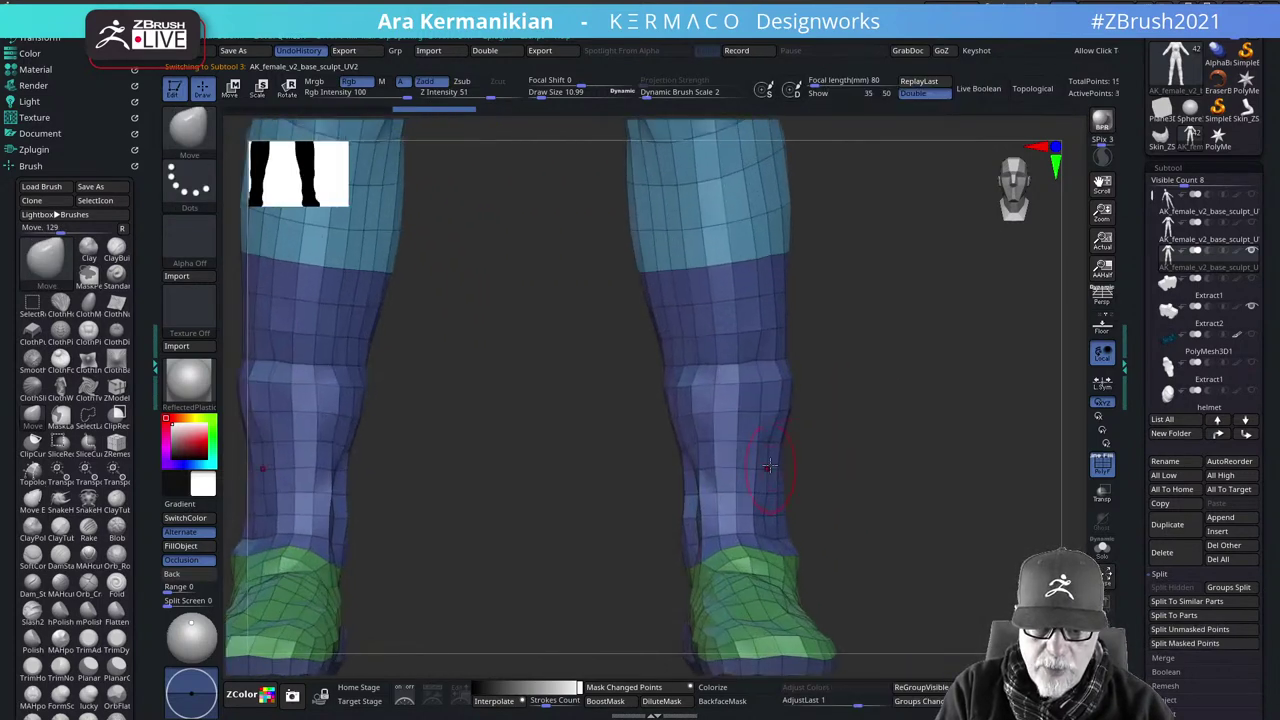
Switch to the ZModeler brush, set its polygon action to PolyGroup with the Polyloop target, and try it on the shin band
{"action": "key", "text": "b"}
{"action": "key", "text": "z"}
{"action": "key", "text": "m"}
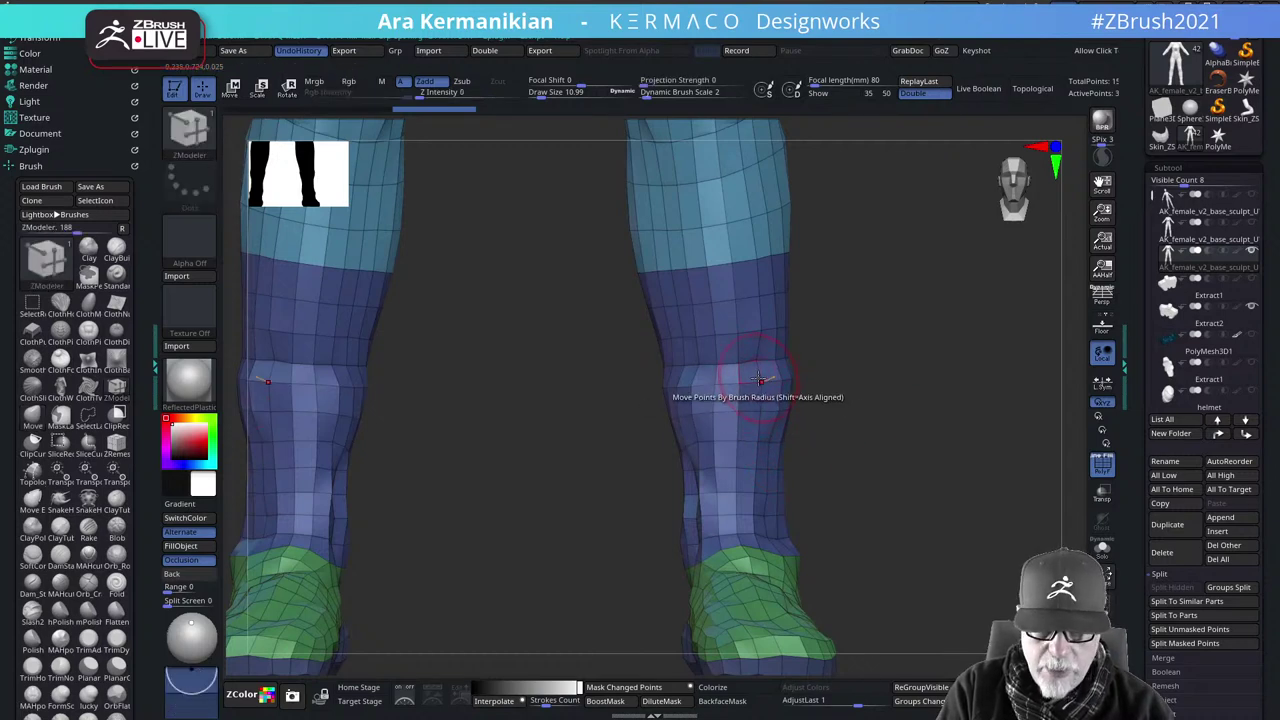
{"action": "key", "text": "space"}
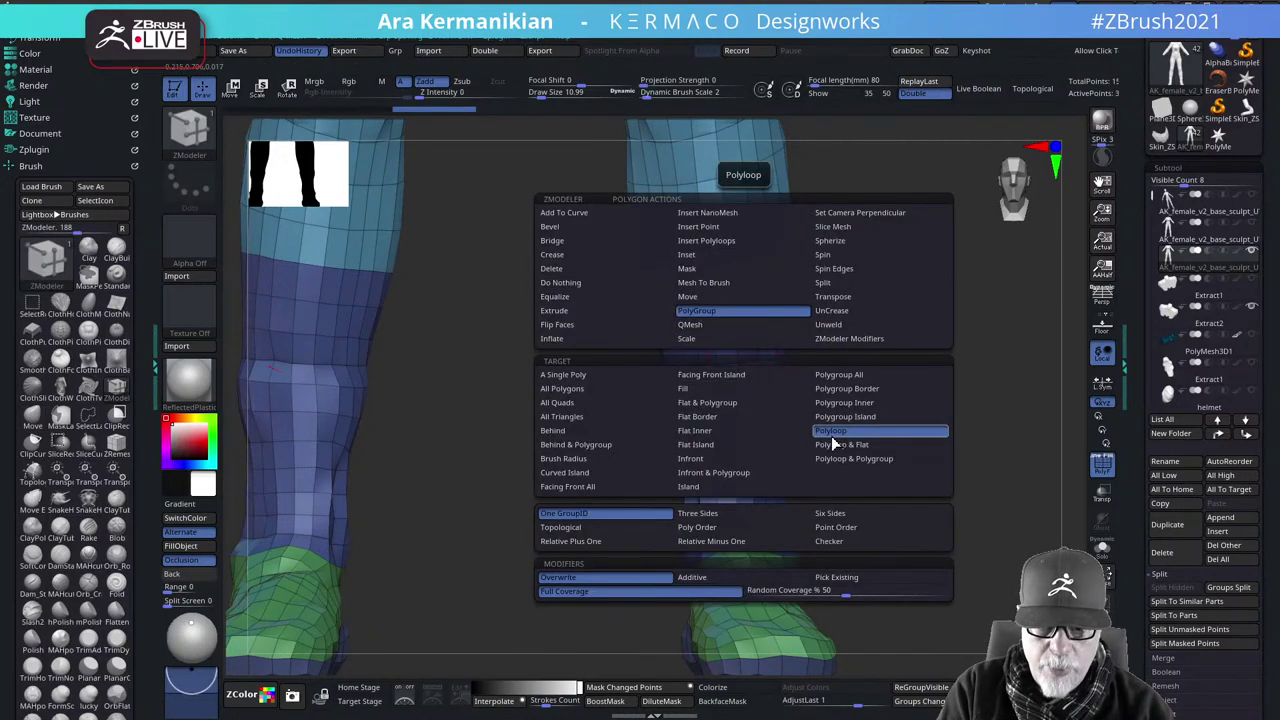
{"action": "left_click", "coordinate": [750, 378]}
{"action": "key", "text": "ctrl+z"}
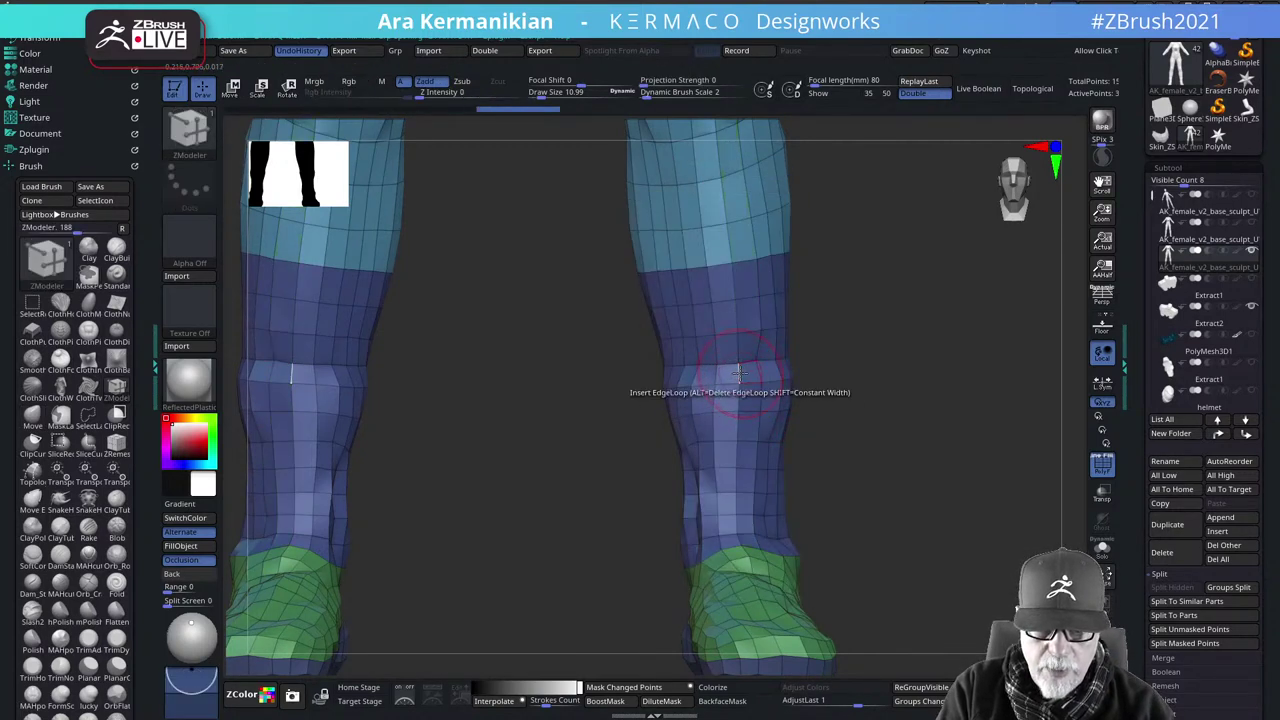
Assign two adjacent horizontal polyloops on each shin to one polygroup, undoing the stray vertical loop down the legs
{"action": "left_click", "coordinate": [740, 376]}
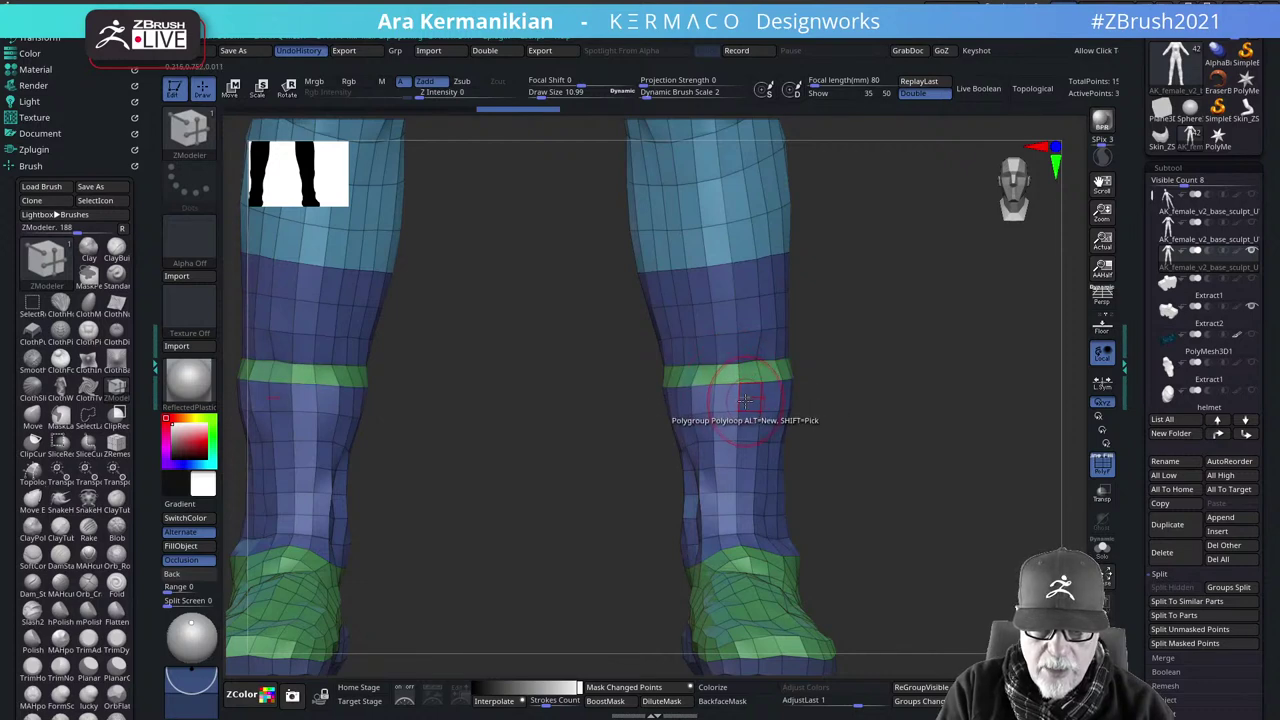
{"action": "left_click", "coordinate": [745, 405]}
{"action": "left_click", "coordinate": [745, 440]}
{"action": "key", "text": "ctrl"}
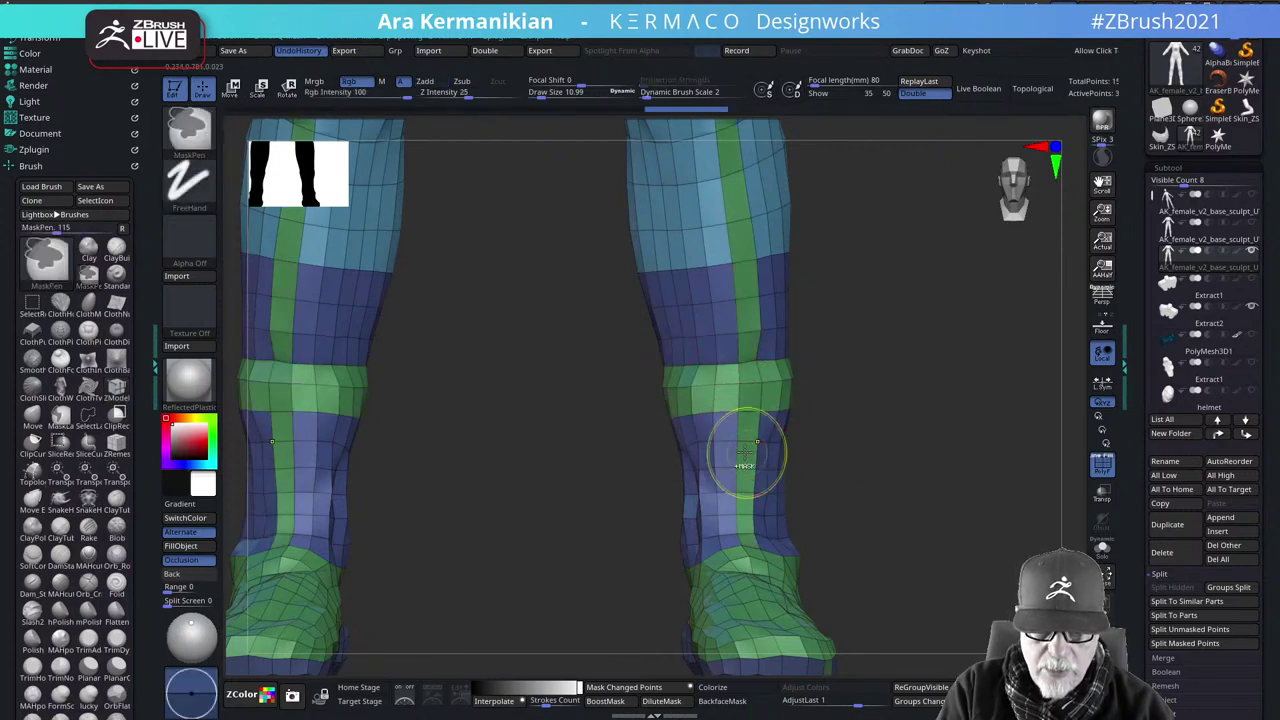
{"action": "key", "text": "ctrl+z"}
{"action": "left_click_drag", "start_coordinate": [1006, 463], "coordinate": [831, 373]}
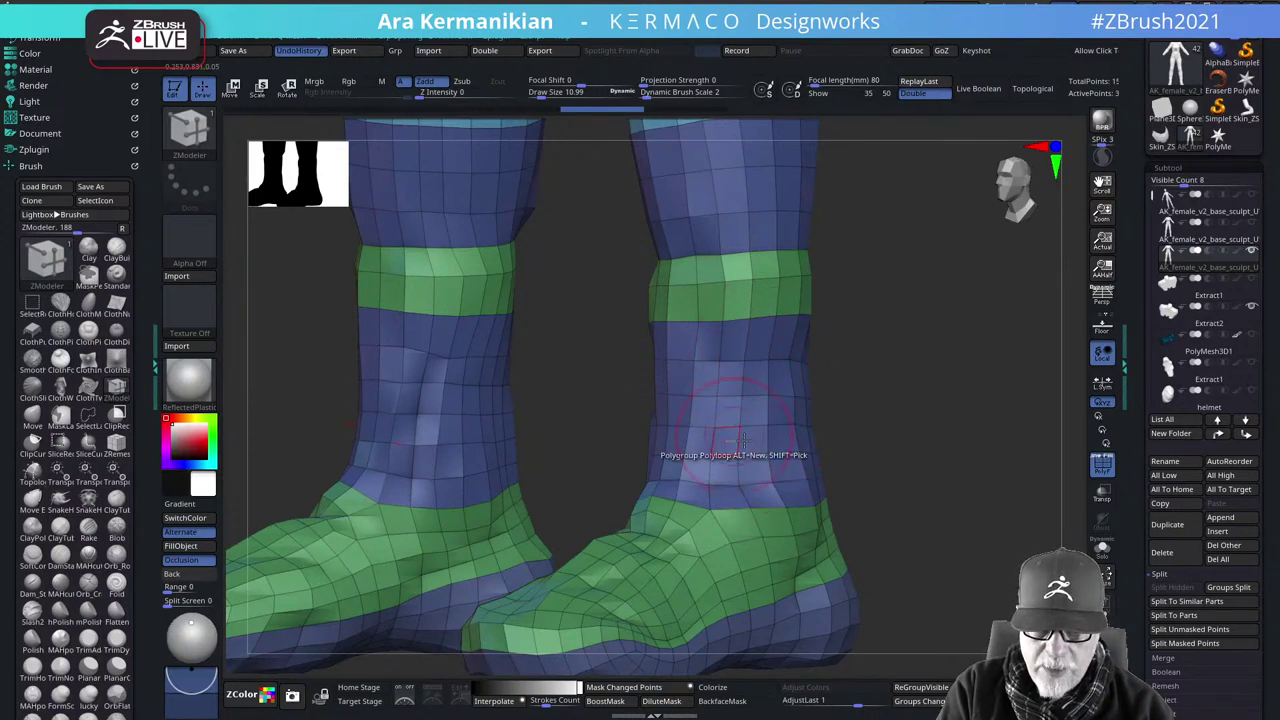
Set the PolyGroup target to Fill and fill the ankle area and the shin bands above it with one new polygroup
{"action": "key", "text": "space"}
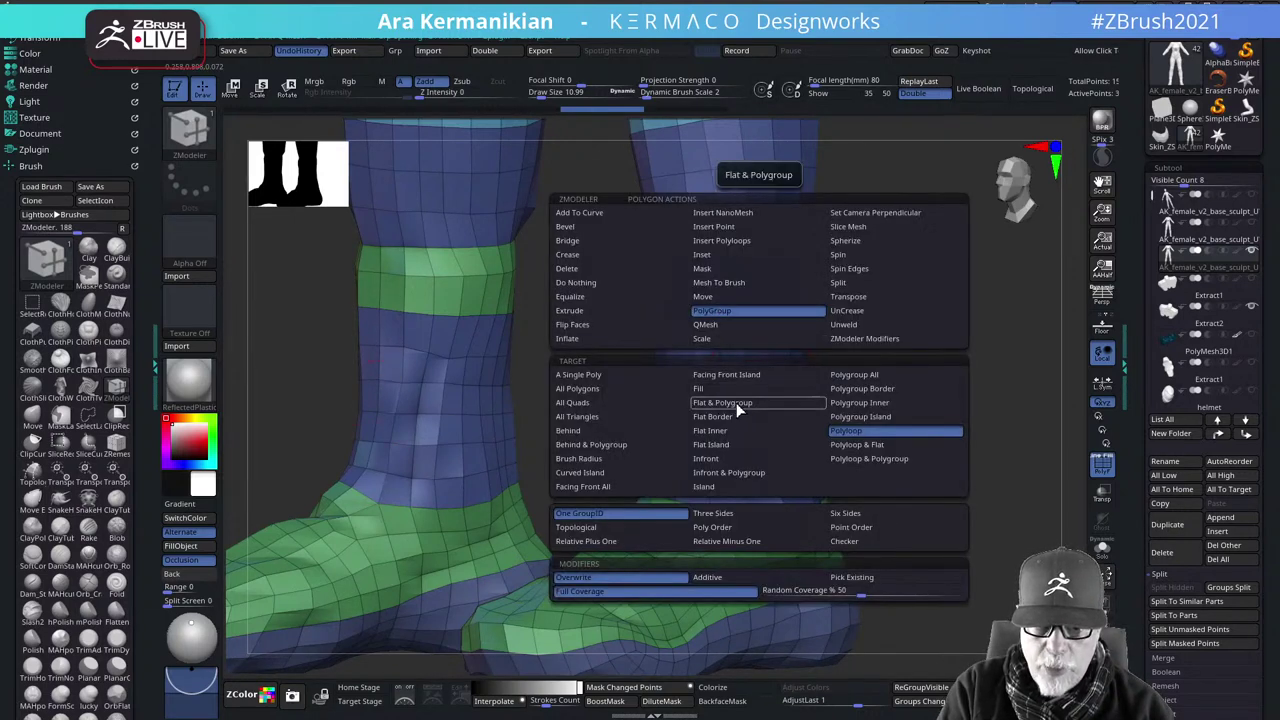
{"action": "left_click", "coordinate": [700, 388]}
{"action": "left_click", "coordinate": [760, 410]}
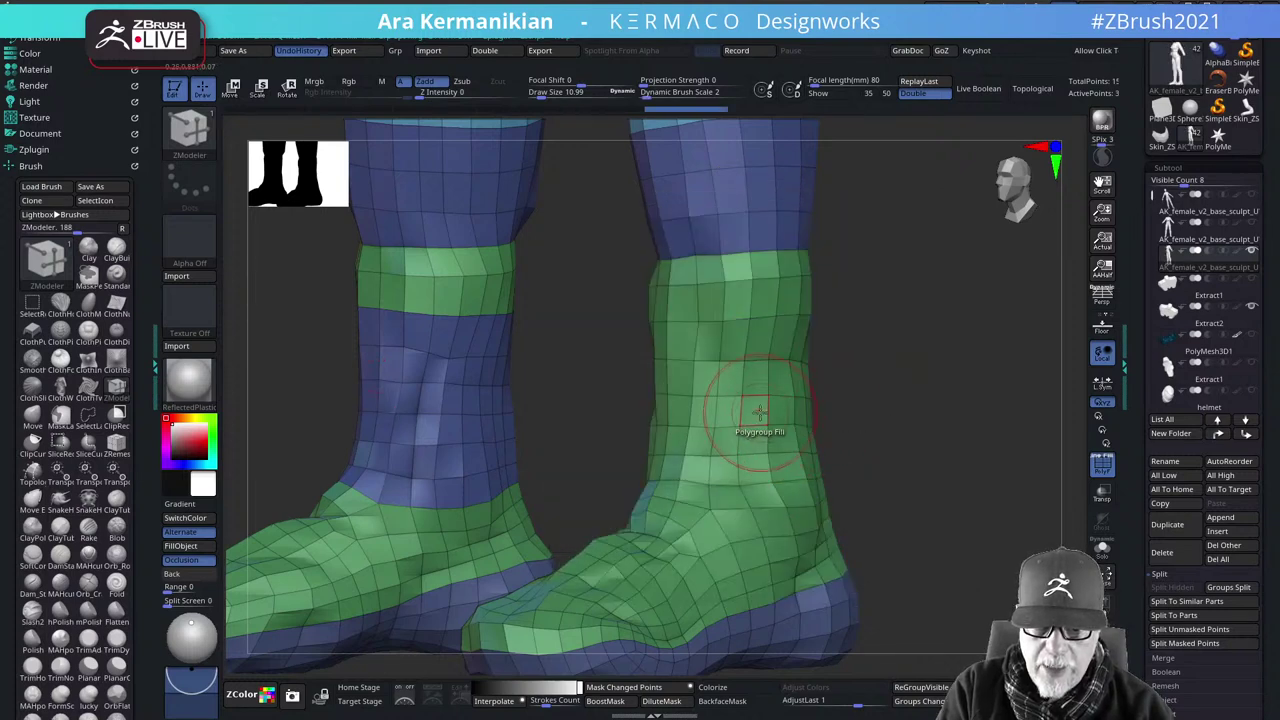
{"action": "key", "text": "ctrl+z"}
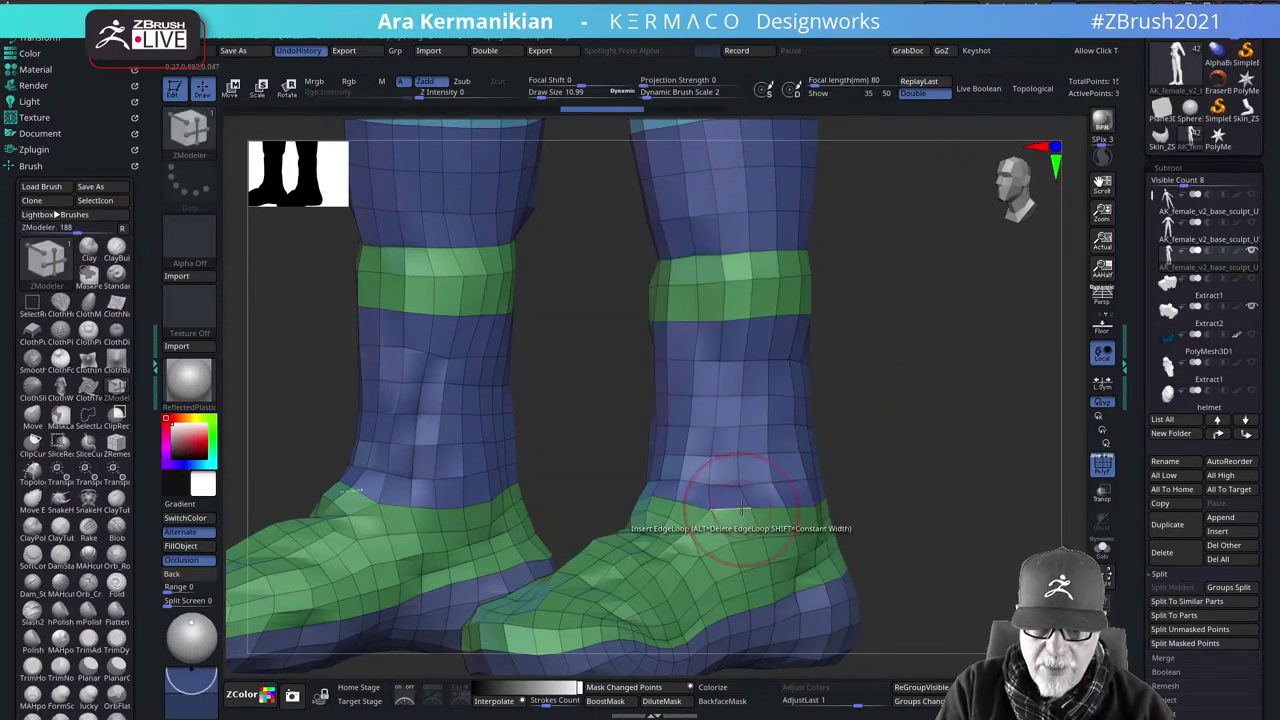
{"action": "left_click", "coordinate": [729, 409]}
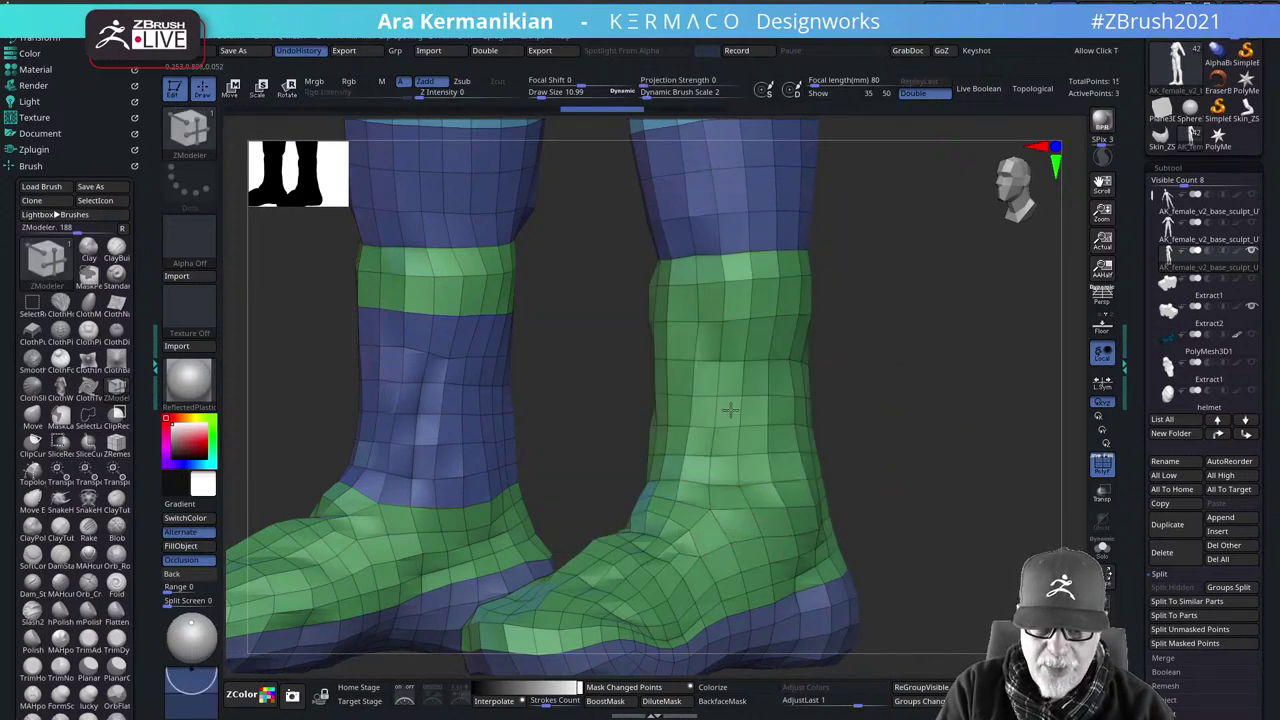
{"action": "left_click", "coordinate": [730, 409]}
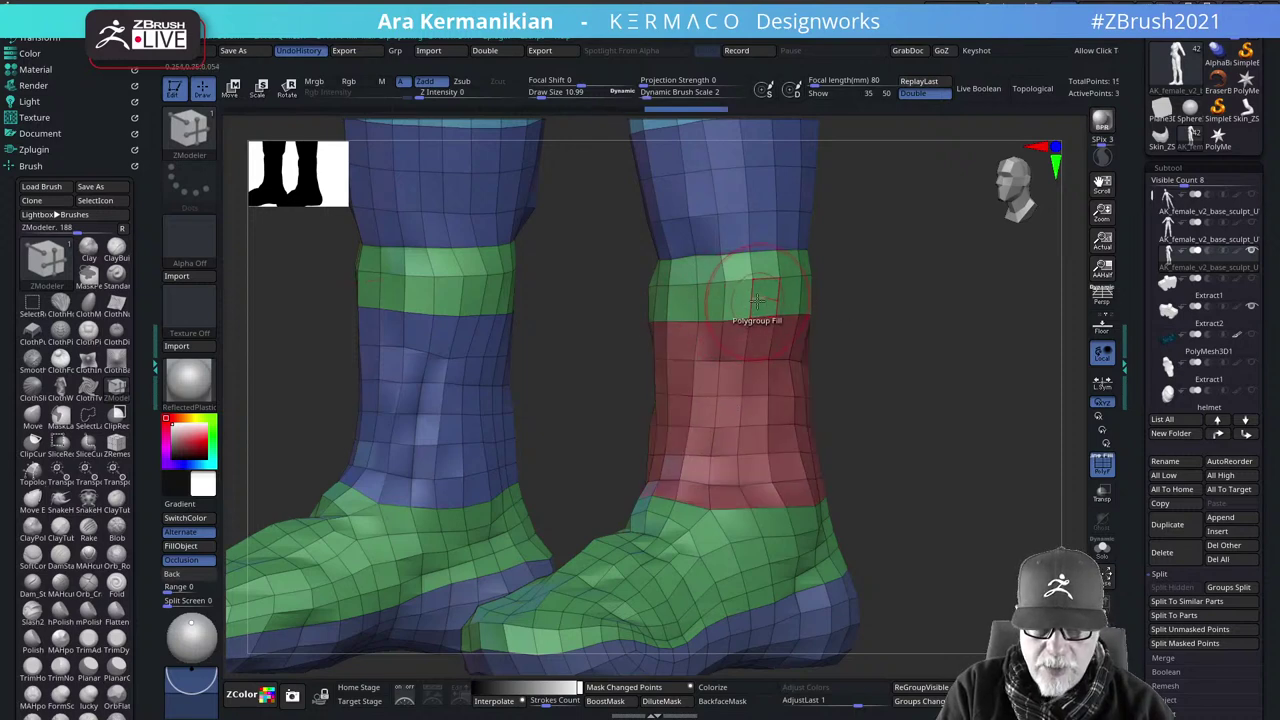
{"action": "left_click", "coordinate": [470, 322]}
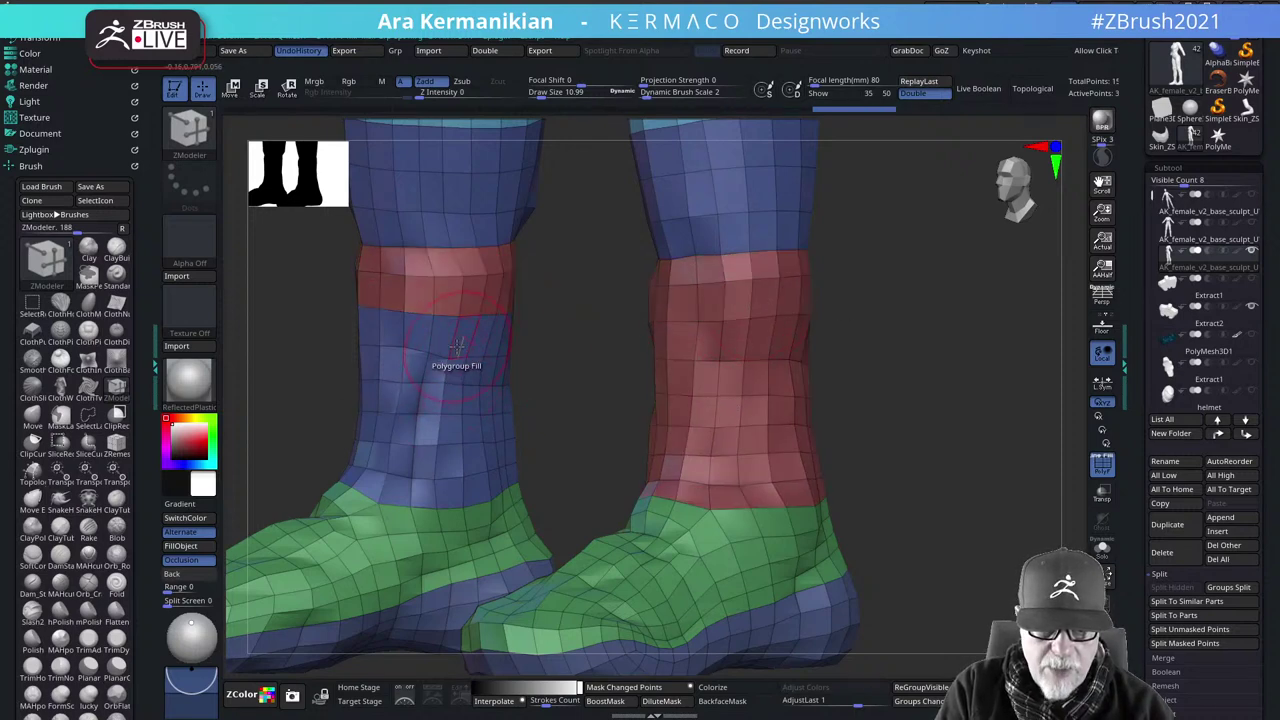
Isolate the feet and lower shins in side view and delete the hidden rest of the duplicated body
{"action": "left_click_drag", "start_coordinate": [962, 440], "coordinate": [915, 459], "text": "shift"}
{"action": "left_click_drag", "start_coordinate": [984, 622], "coordinate": [437, 360], "text": "ctrl+shift"}
{"action": "left_click_drag", "start_coordinate": [637, 394], "coordinate": [886, 461]}
{"action": "key", "text": "ctrl+space"}
{"action": "left_click", "coordinate": [866, 541]}
{"action": "left_click_drag", "start_coordinate": [794, 477], "coordinate": [935, 467]}
{"action": "key", "text": "ctrl+space"}
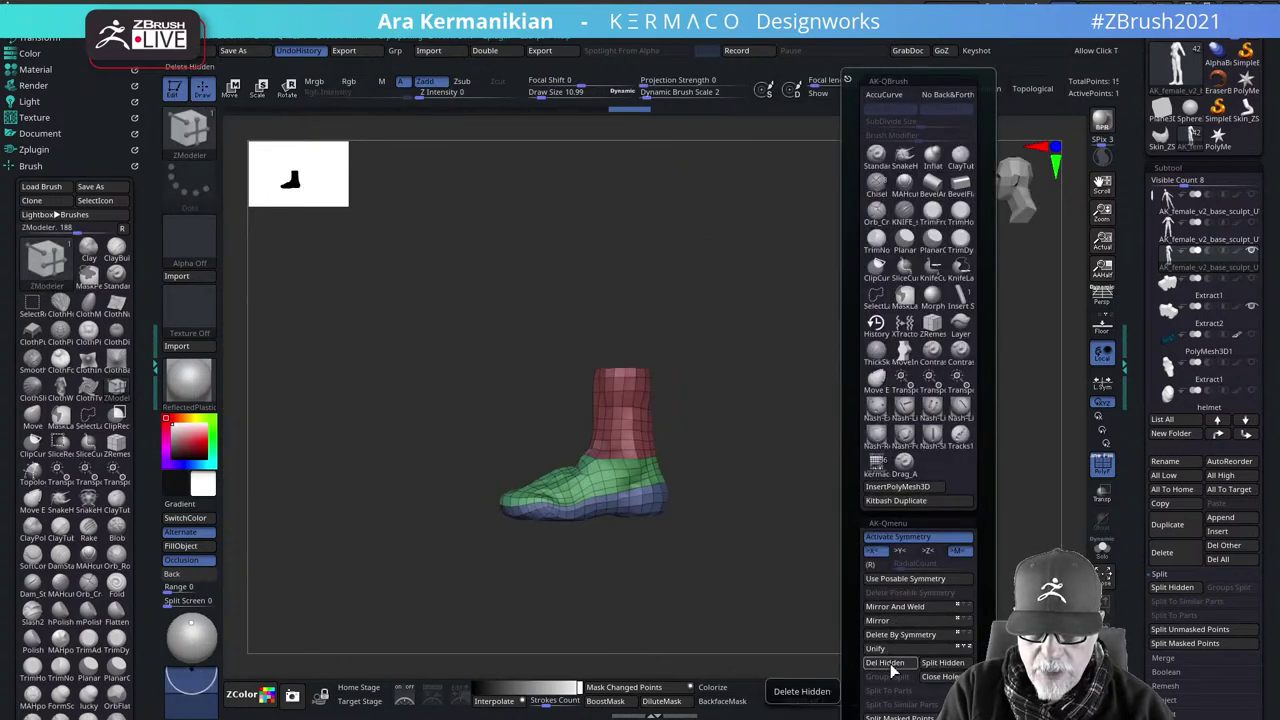
{"action": "left_click", "coordinate": [892, 664]}
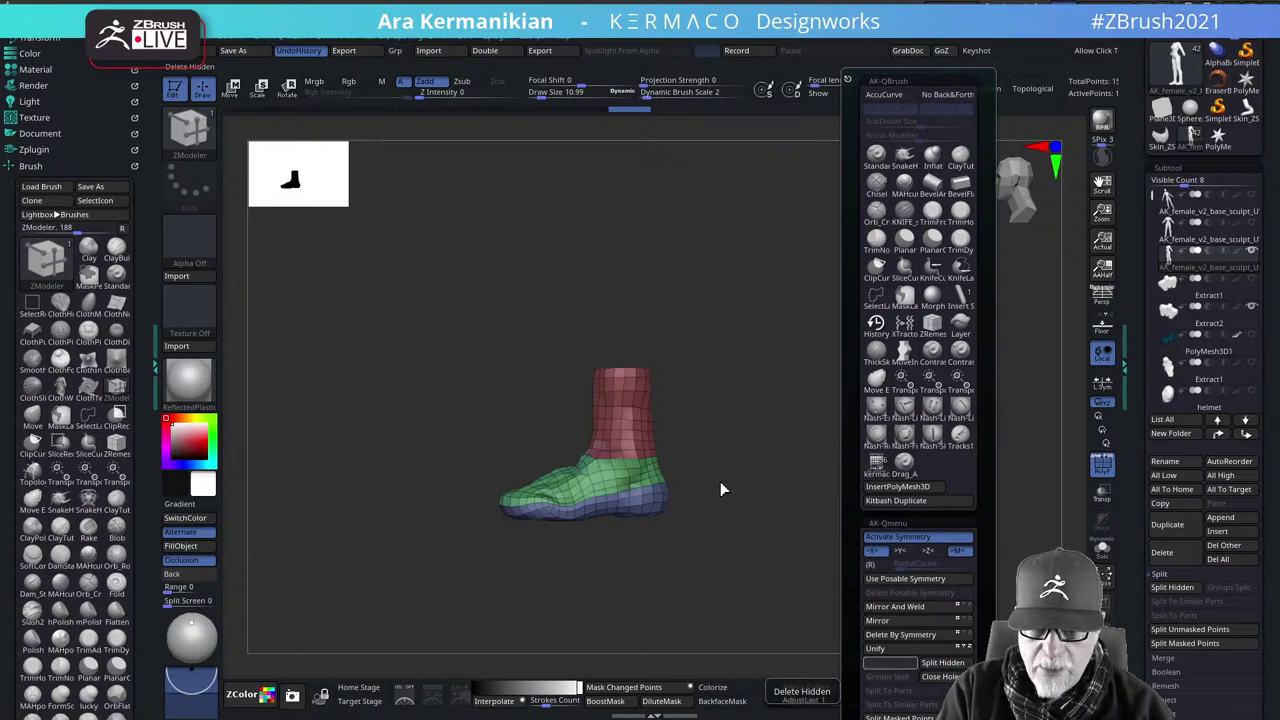
{"action": "left_click_drag", "start_coordinate": [731, 469], "coordinate": [852, 412]}
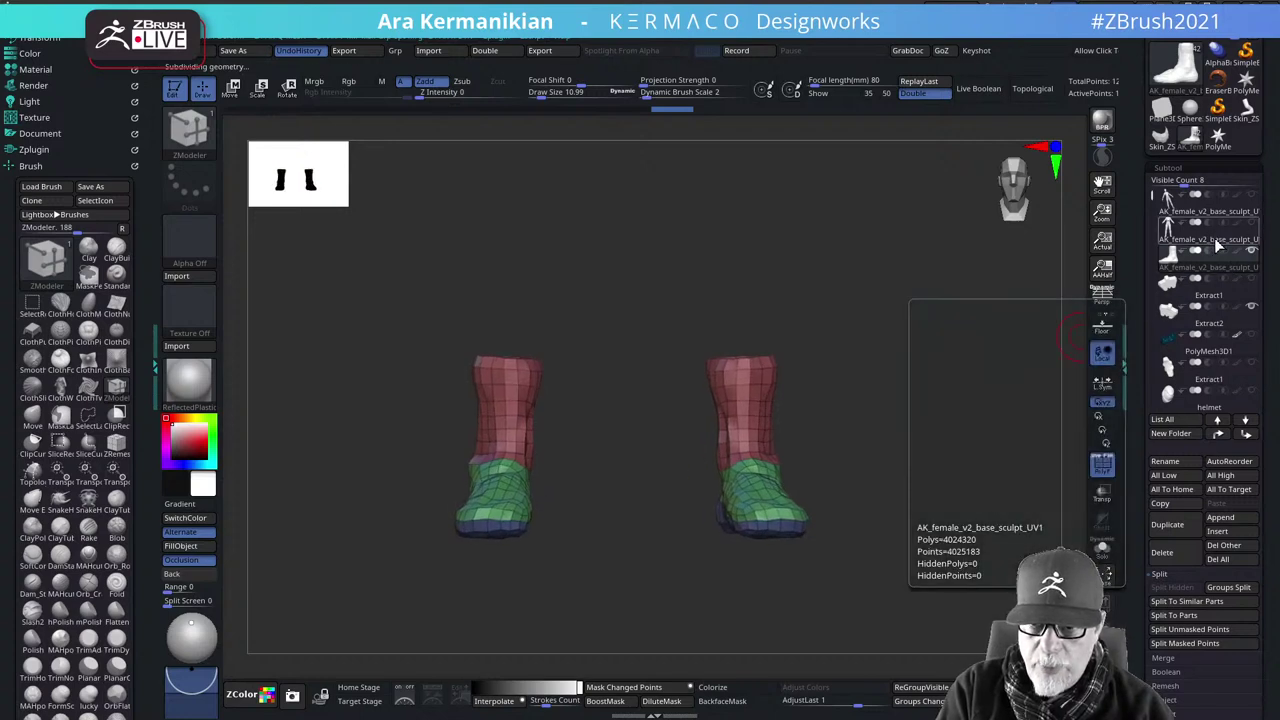
Check the full body subtool, reselect the boots subtool and raise its subdivision level
{"action": "left_click", "coordinate": [1205, 249]}
{"action": "left_click_drag", "start_coordinate": [905, 467], "coordinate": [1252, 318]}
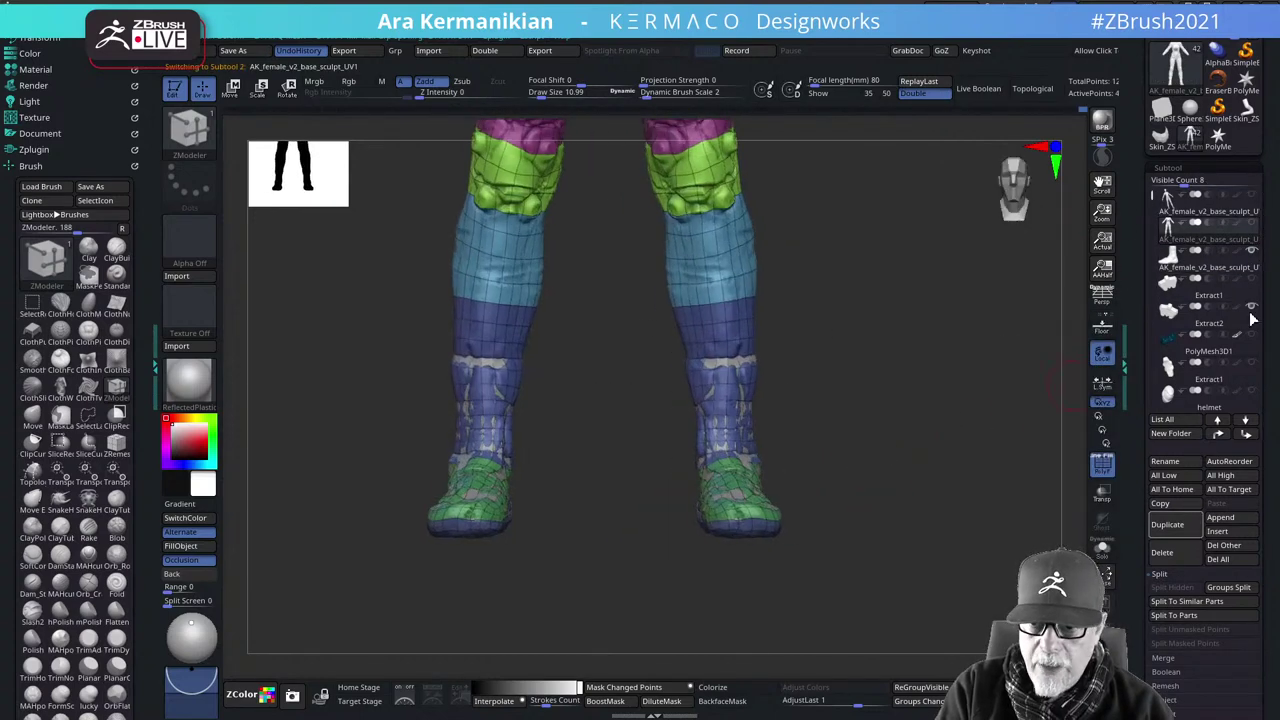
{"action": "left_click", "coordinate": [1220, 265]}
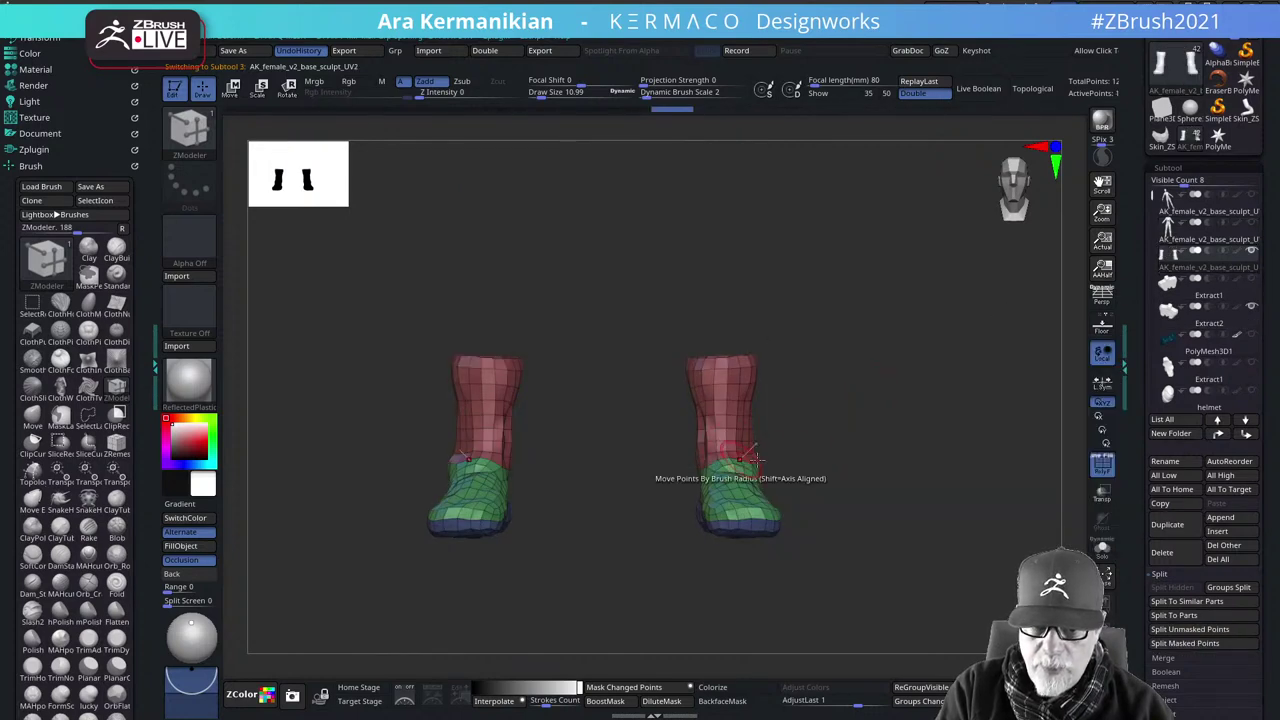
{"action": "key", "text": "ctrl"}
{"action": "key", "text": "ctrl+m"}
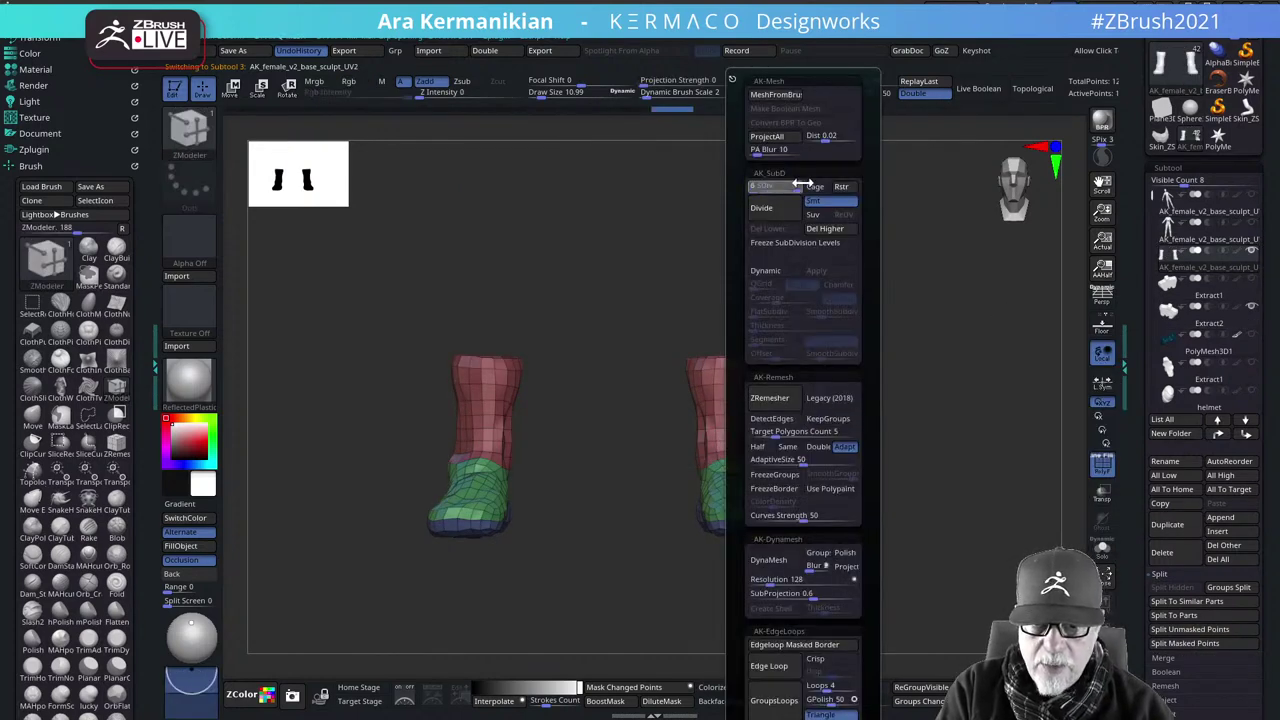
{"action": "left_click_drag", "start_coordinate": [930, 434], "coordinate": [909, 391]}
{"action": "key", "text": "f"}
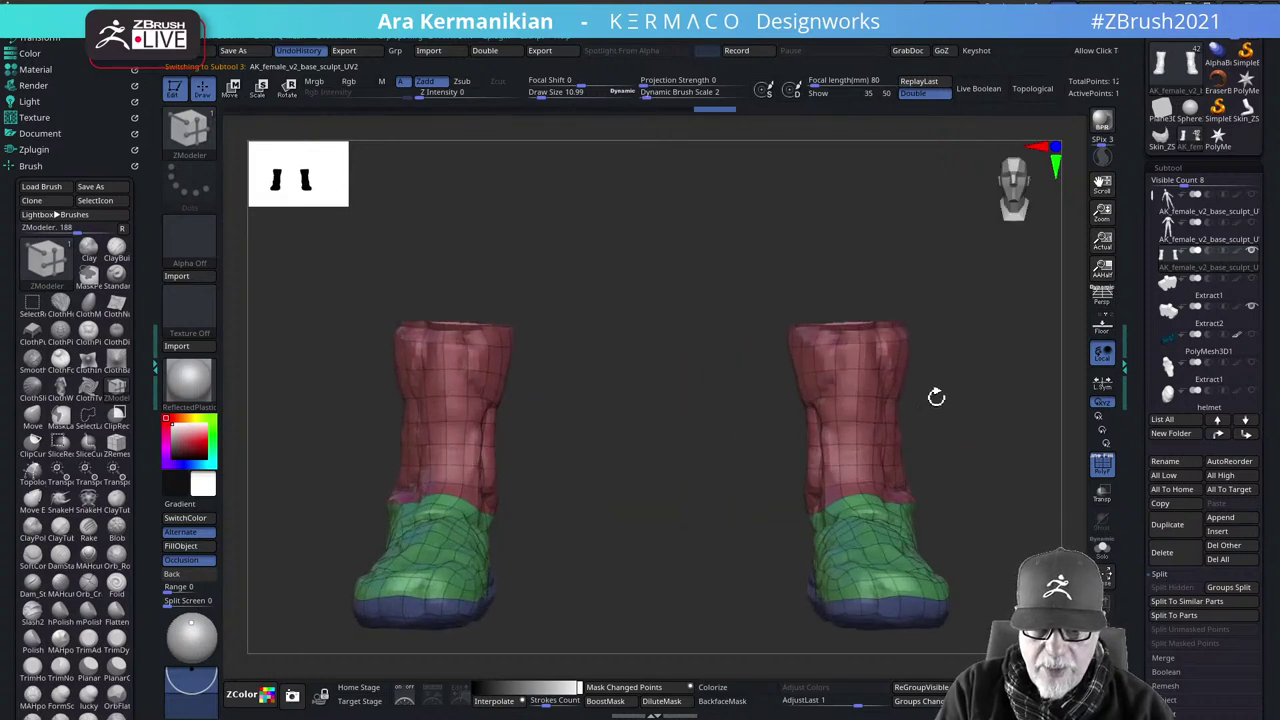
Choose the ClipCurve brush and clip the uneven top edge of the boots, checking the opening from above
{"action": "left_click_drag", "start_coordinate": [688, 293], "coordinate": [583, 291], "text": "alt"}
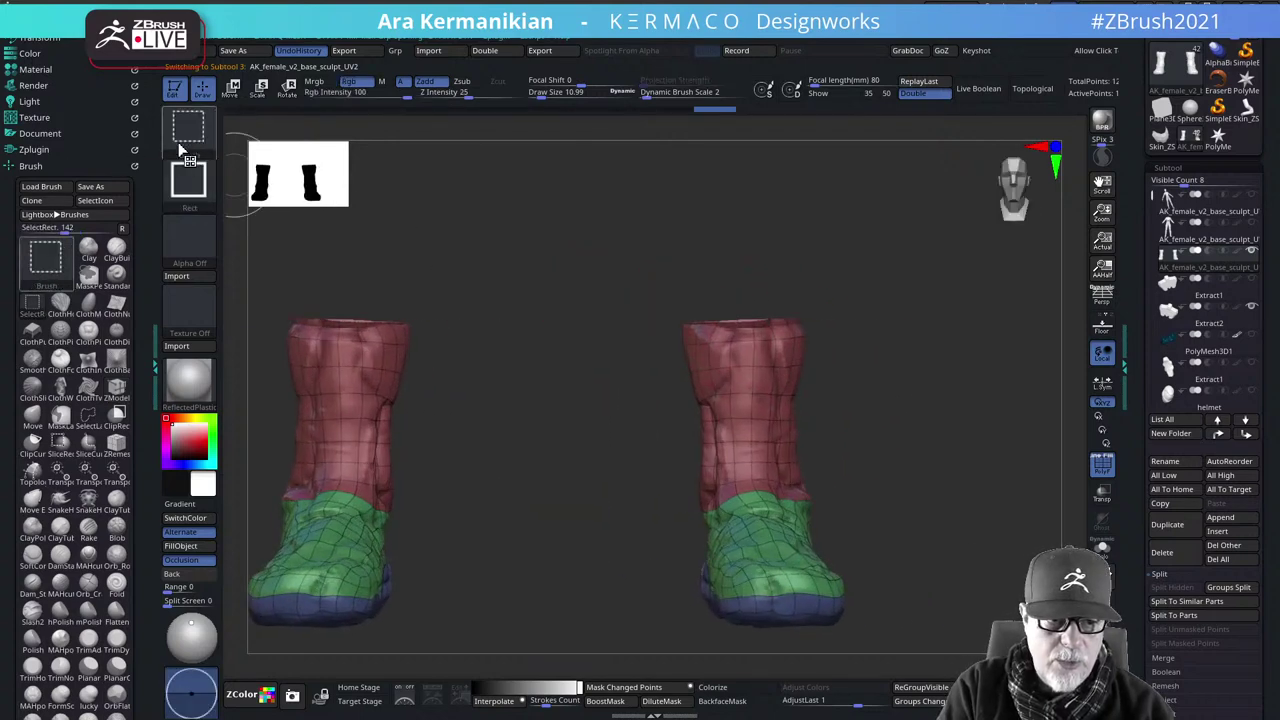
{"action": "left_click", "coordinate": [188, 128], "text": "ctrl+shift"}
{"action": "left_click", "coordinate": [260, 150]}
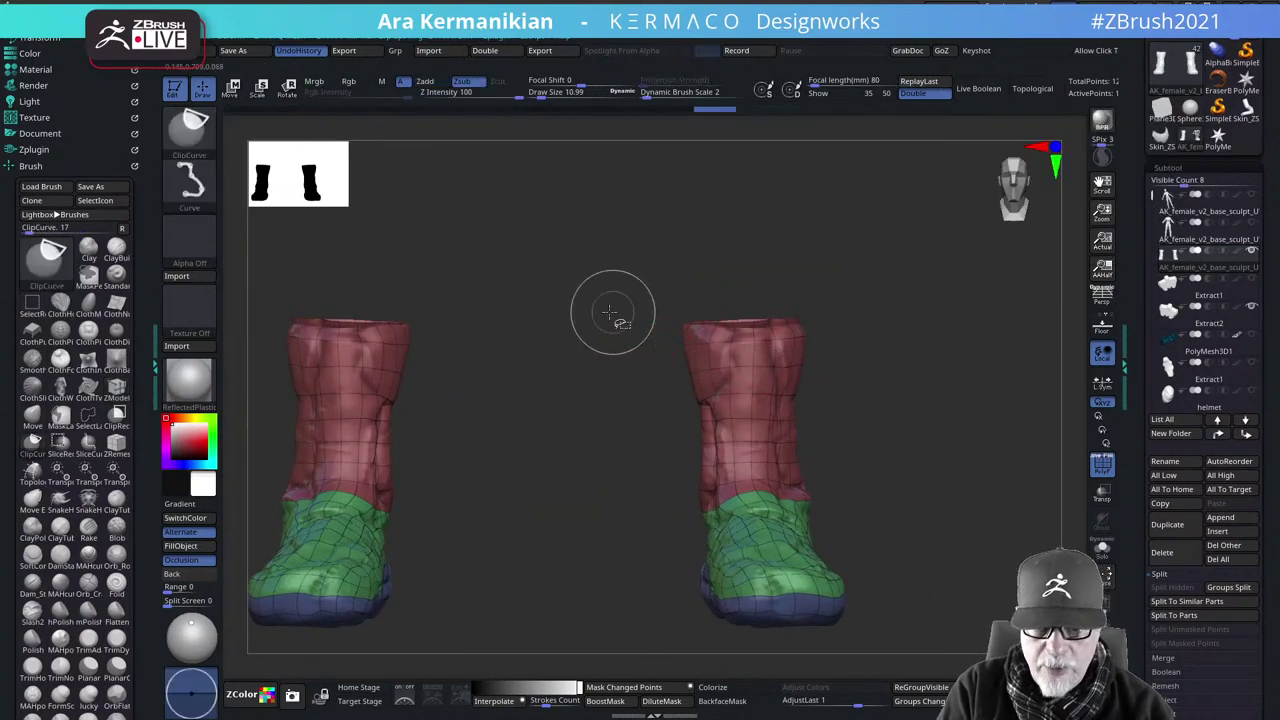
{"action": "mouse_move", "coordinate": [602, 312]}
{"action": "left_mouse_down", "text": "ctrl+shift"}
{"action": "mouse_move", "coordinate": [914, 323]}
{"action": "mouse_move", "coordinate": [900, 400]}
{"action": "mouse_move", "coordinate": [827, 374]}
{"action": "left_mouse_up", "text": "ctrl+shift"}
{"action": "left_click_drag", "start_coordinate": [912, 361], "coordinate": [644, 381]}
{"action": "mouse_move", "coordinate": [1021, 361]}
{"action": "left_mouse_down"}
{"action": "mouse_move", "coordinate": [971, 371]}
{"action": "mouse_move", "coordinate": [749, 357]}
{"action": "left_mouse_up"}
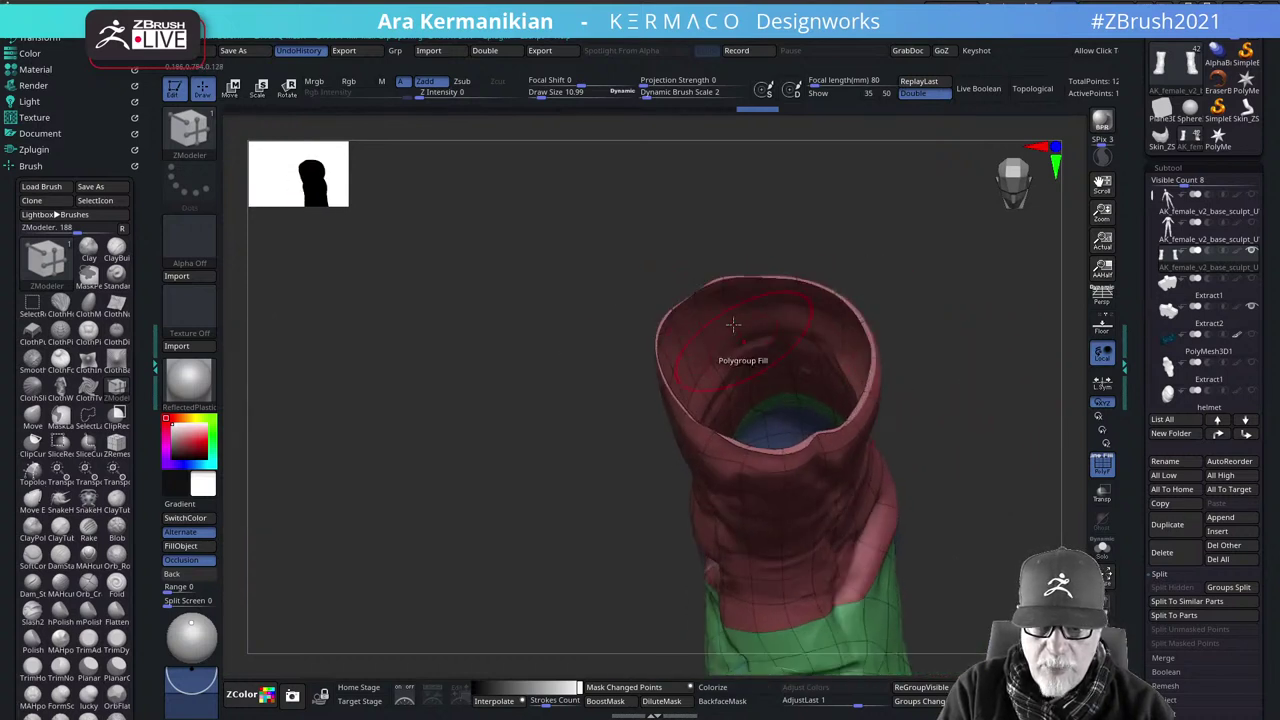
{"action": "key", "text": "shift"}
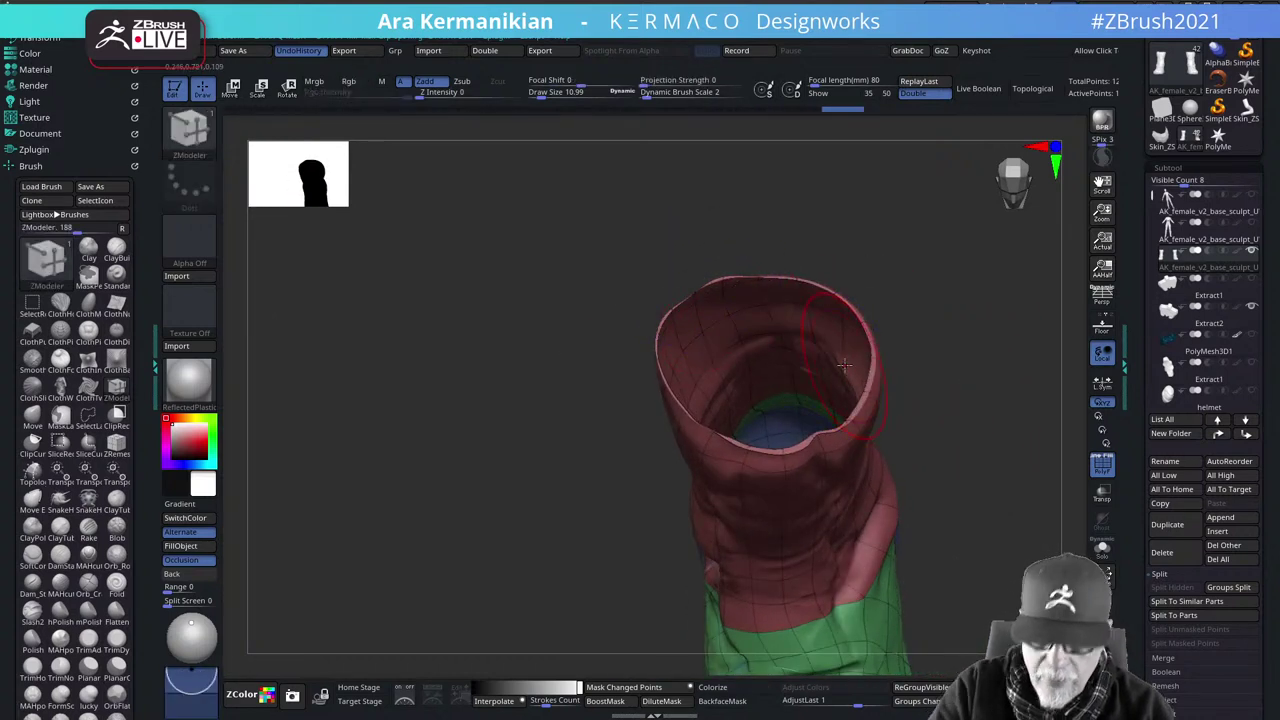
{"action": "left_click_drag", "start_coordinate": [991, 428], "coordinate": [956, 382]}
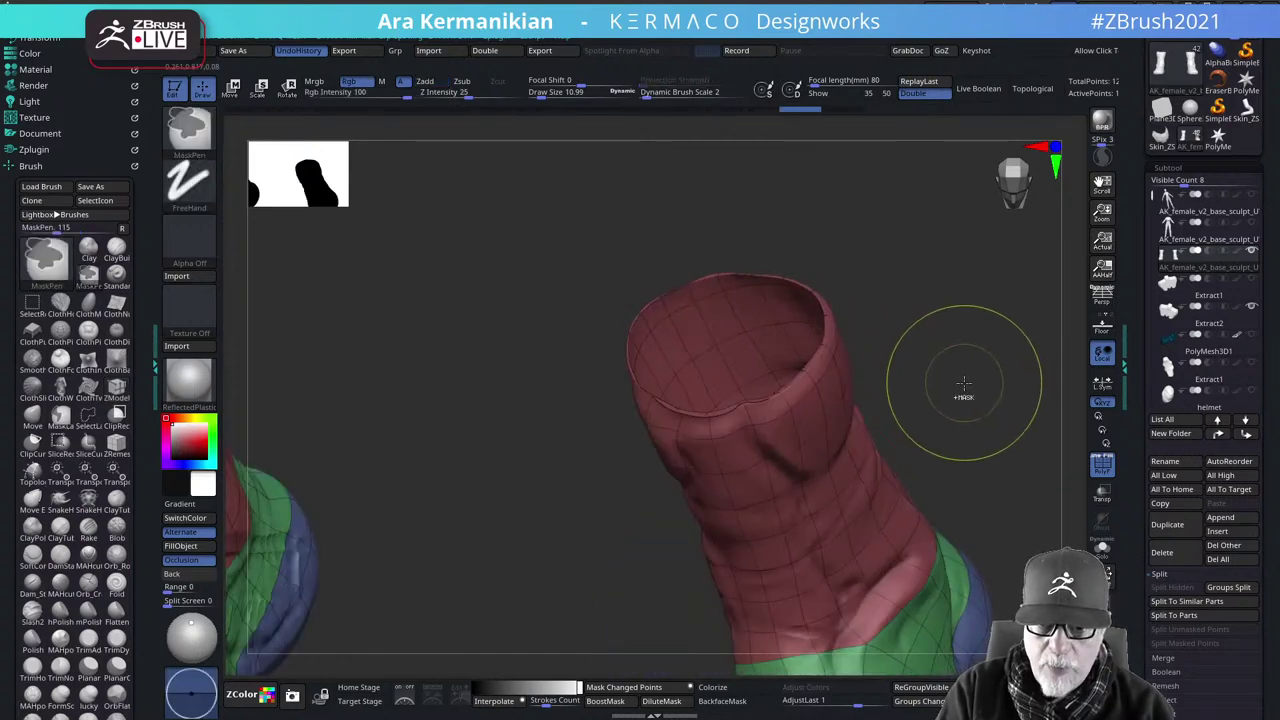
Drop the boots to a low subdivision level and bring them back up partway, framing the top rim
{"action": "key", "text": "shift+d"}
{"action": "key", "text": "shift+d"}
{"action": "left_click_drag", "start_coordinate": [973, 377], "coordinate": [956, 440]}
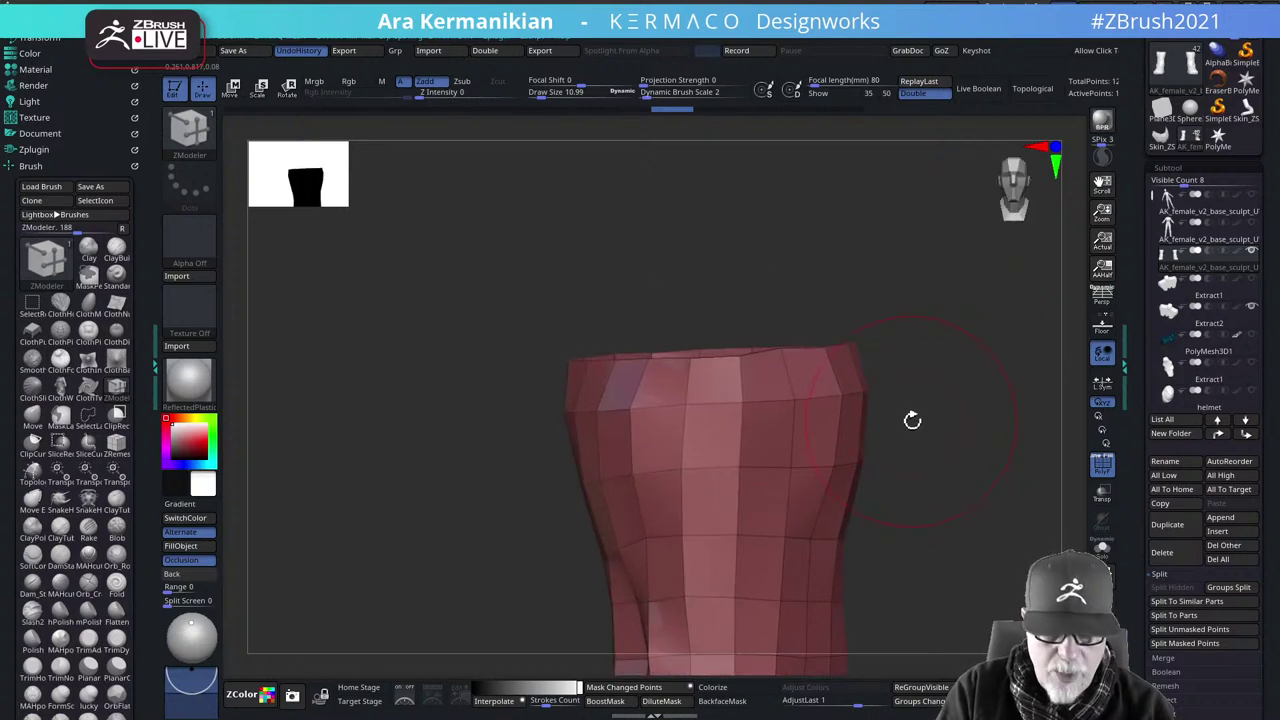
{"action": "key", "text": "ctrl+d"}
{"action": "key", "text": "ctrl+d"}
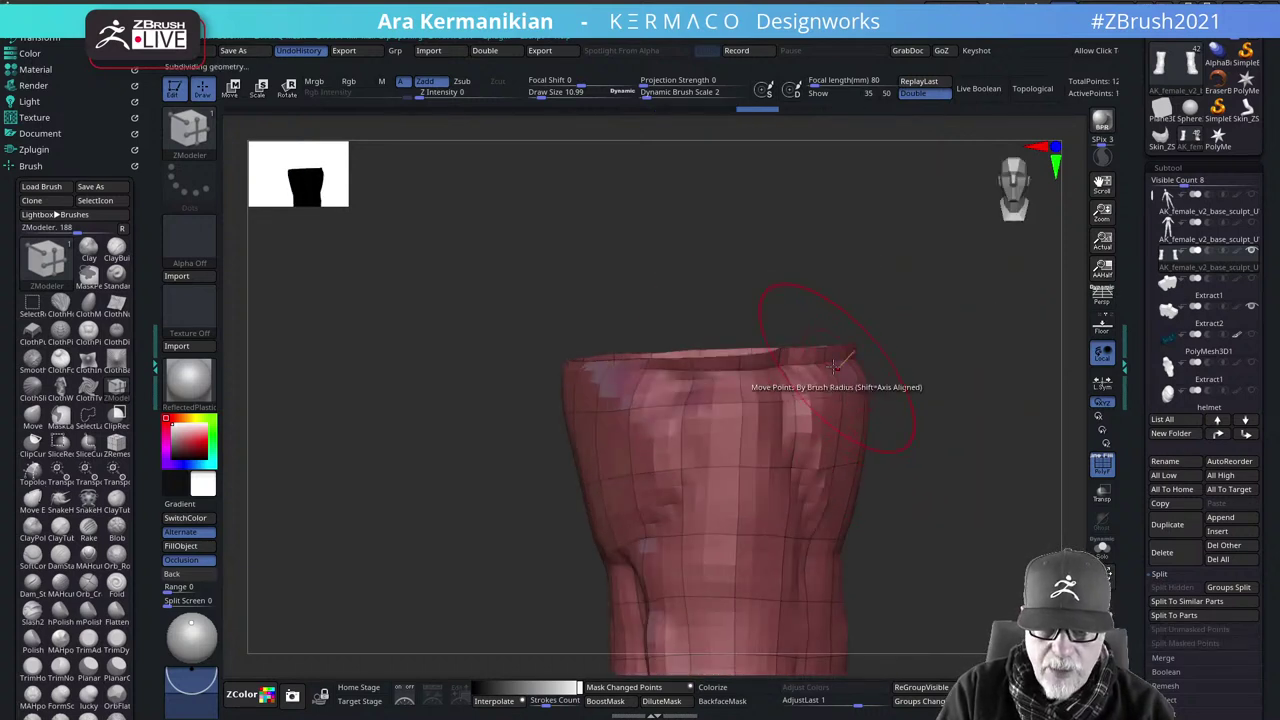
{"action": "left_click_drag", "start_coordinate": [981, 378], "coordinate": [931, 389], "text": "alt"}
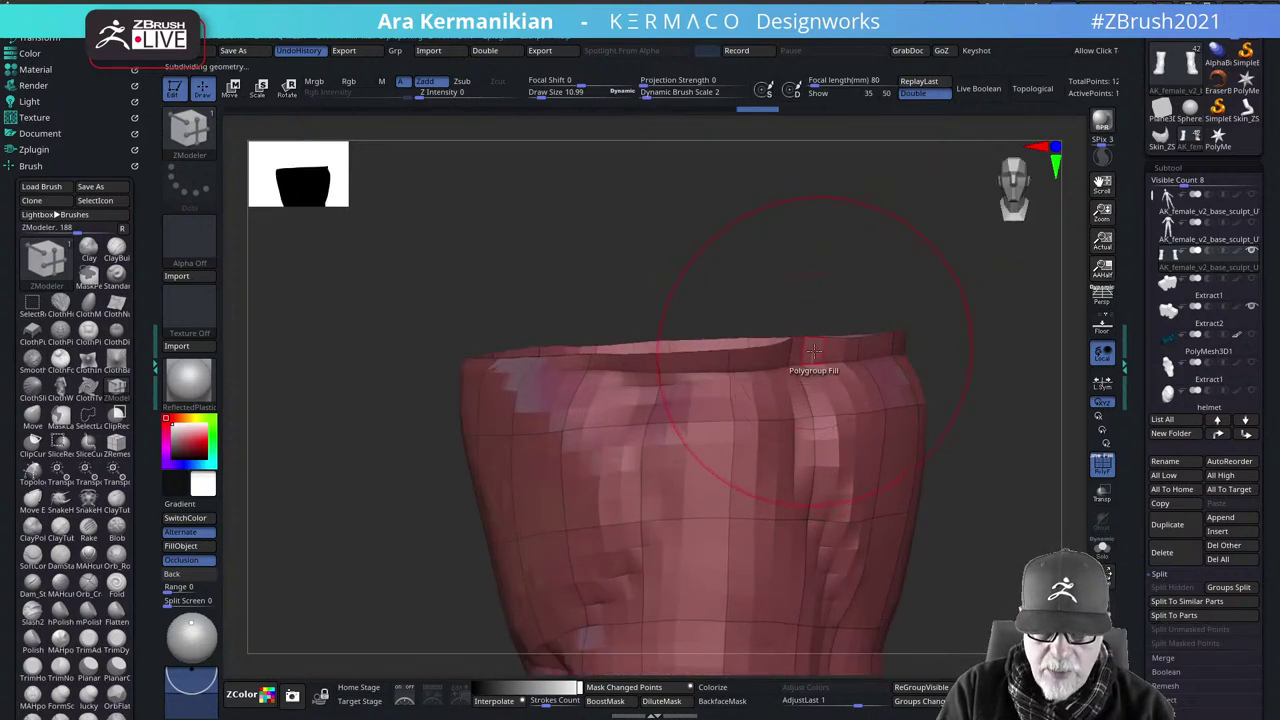
Set the ZModeler polygon action to Mask with the Polyloop target and mask the topmost loop of the boot
{"action": "key", "text": "space"}
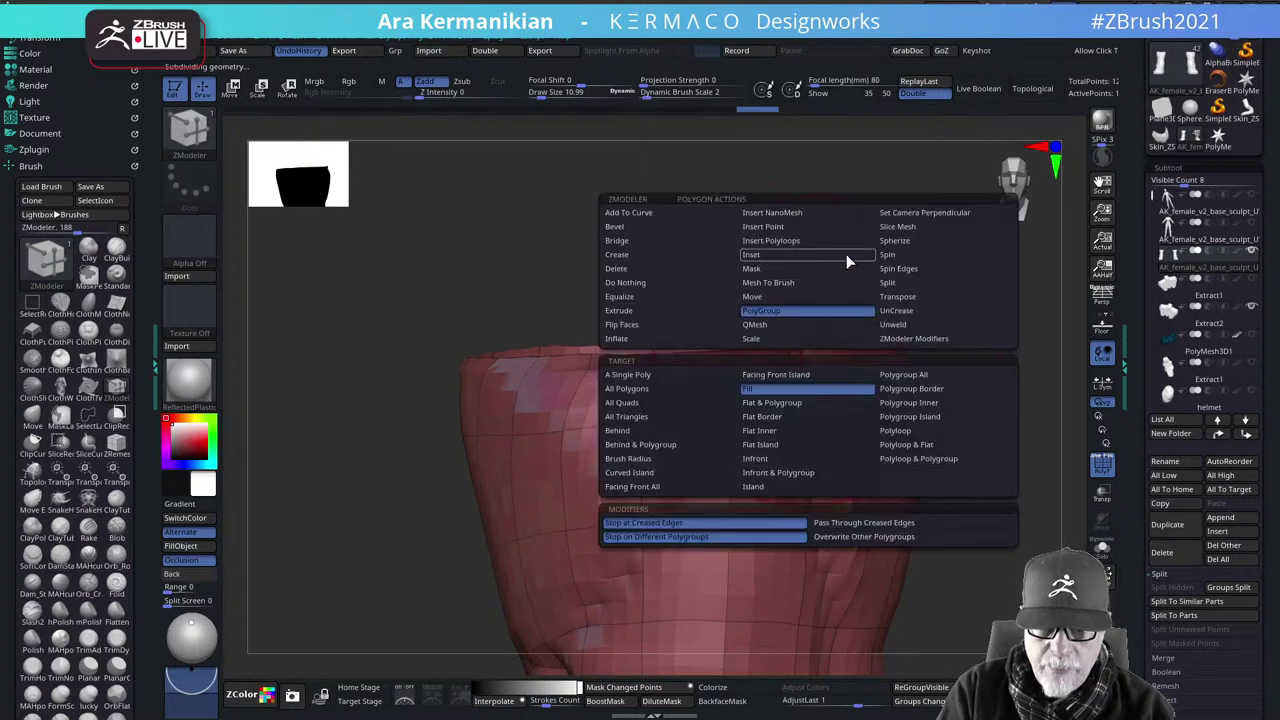
{"action": "left_click", "coordinate": [789, 328]}
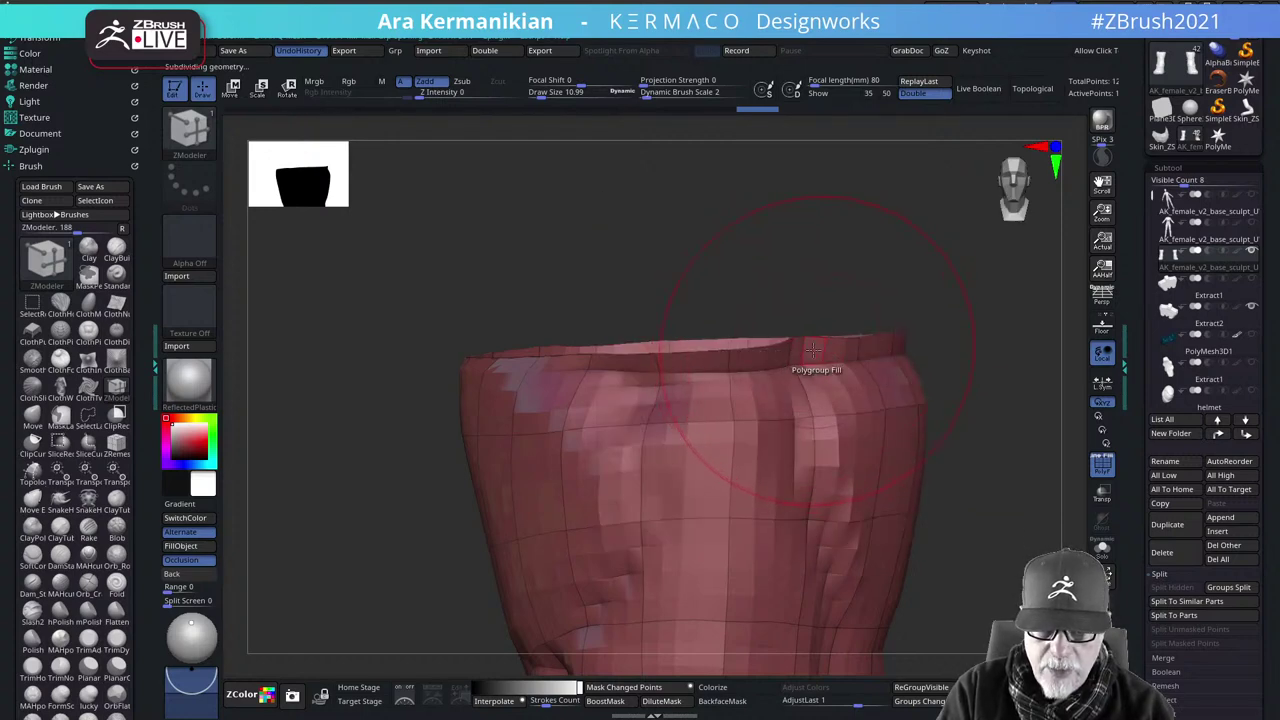
{"action": "key", "text": "space"}
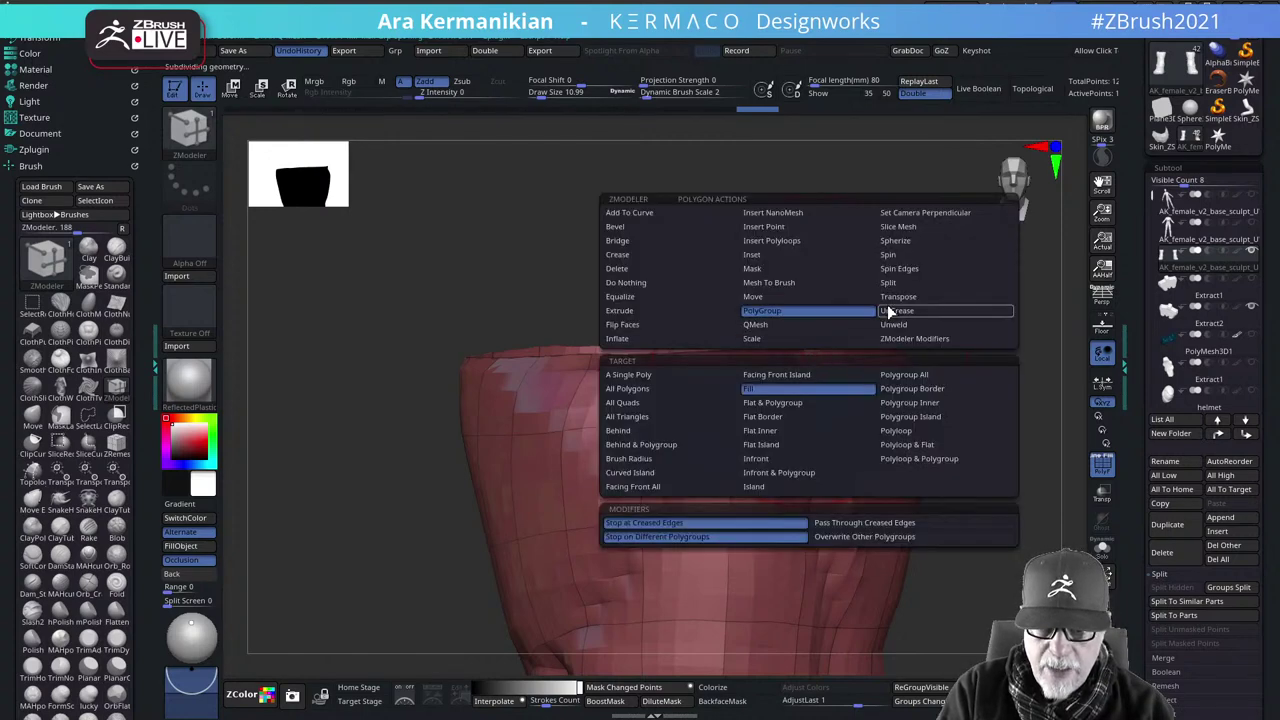
{"action": "left_click", "coordinate": [760, 270]}
{"action": "left_click", "coordinate": [900, 444]}
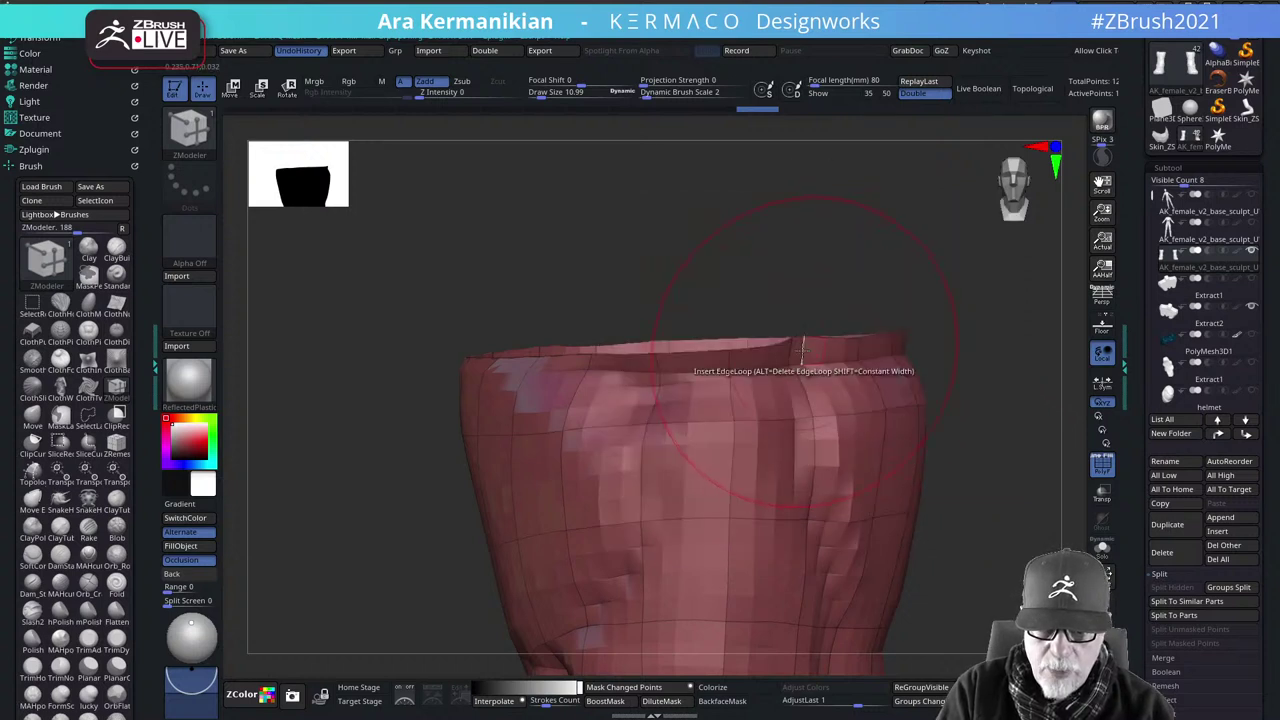
{"action": "left_click", "coordinate": [850, 348]}
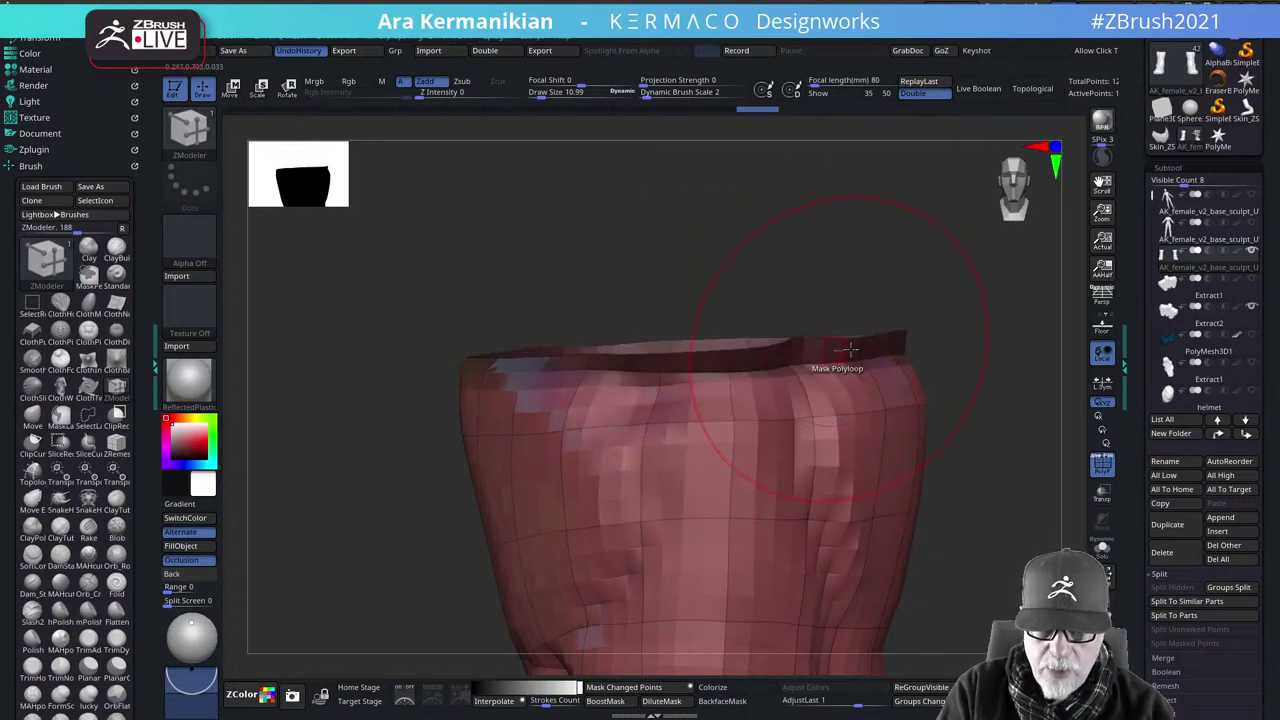
Invert the mask so only the boot's top loop is editable, and centre the Gizmo on that unmasked loop
{"action": "left_click", "coordinate": [1005, 460], "text": "ctrl"}
{"action": "key", "text": "r"}
{"action": "key", "text": "w"}
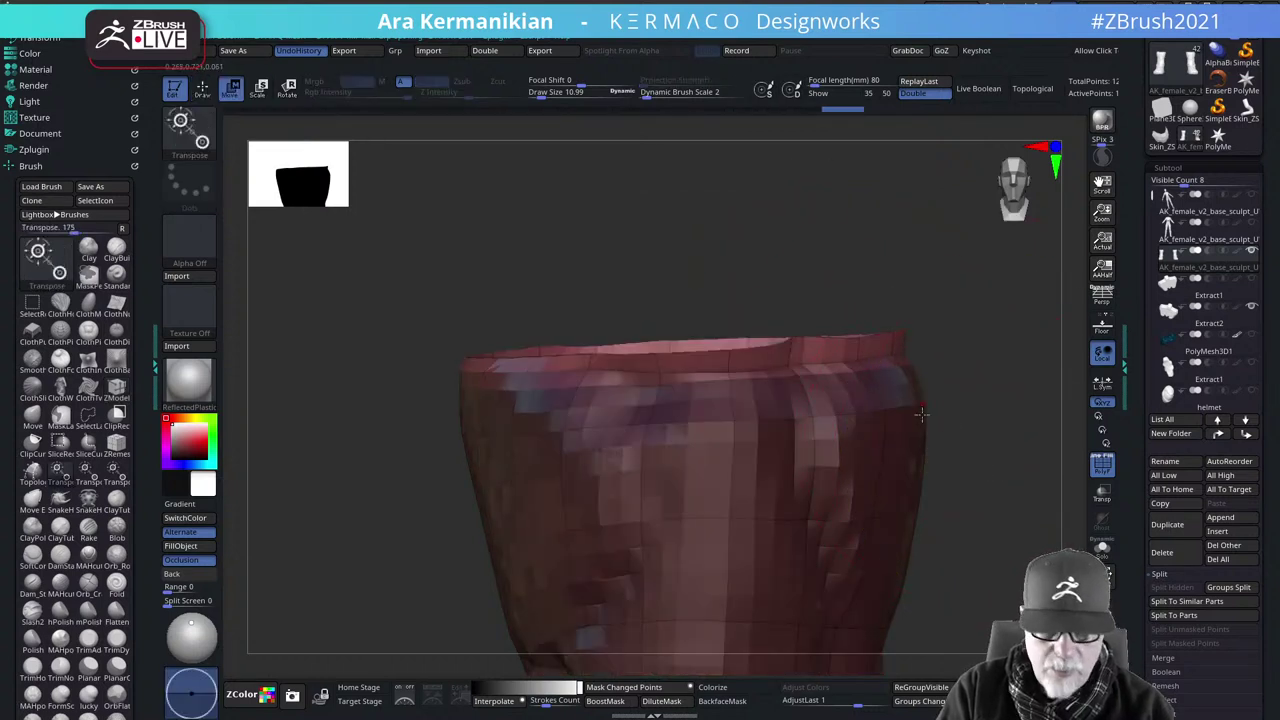
{"action": "key", "text": "f"}
{"action": "key", "text": "f"}
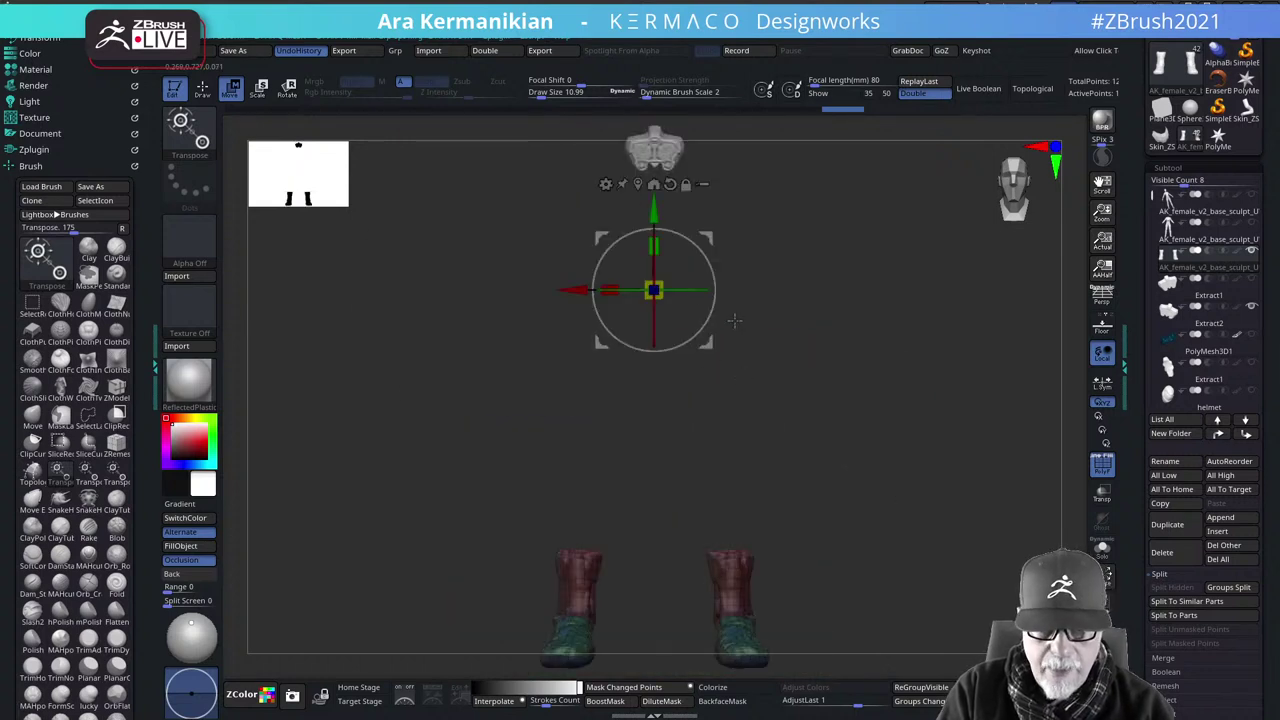
{"action": "left_click", "coordinate": [638, 184]}
{"action": "left_click_drag", "start_coordinate": [900, 428], "coordinate": [1042, 433], "text": "alt"}
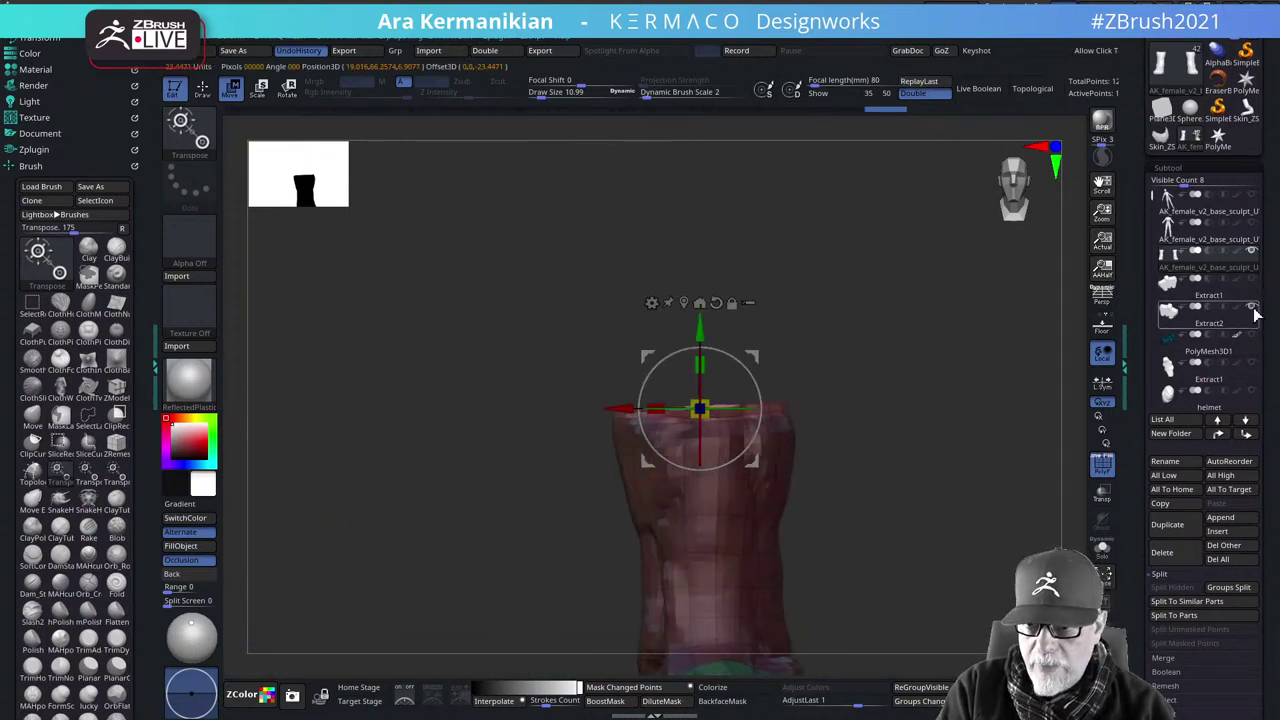
Turn on local symmetry, scale the unmasked top loop of the boots vertically with the Gizmo, and shift it slightly downward
{"action": "left_click_drag", "start_coordinate": [1036, 356], "coordinate": [1031, 404]}
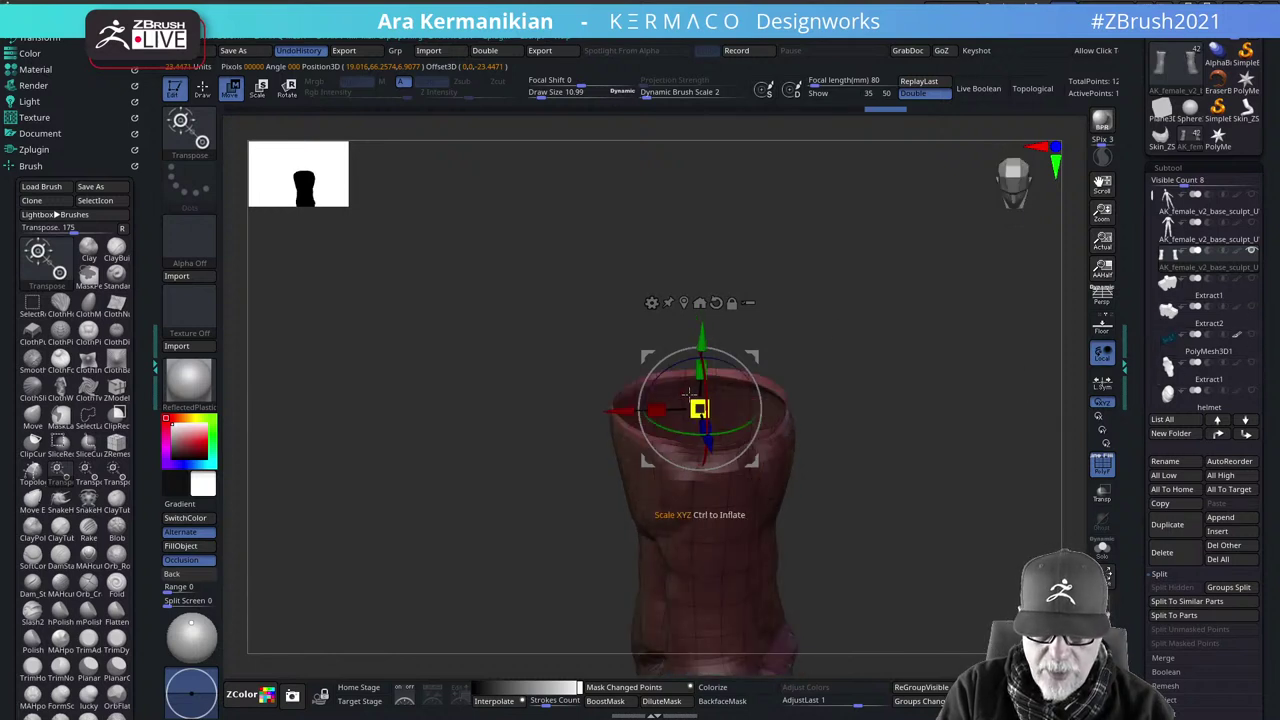
{"action": "key", "text": "ctrl+z"}
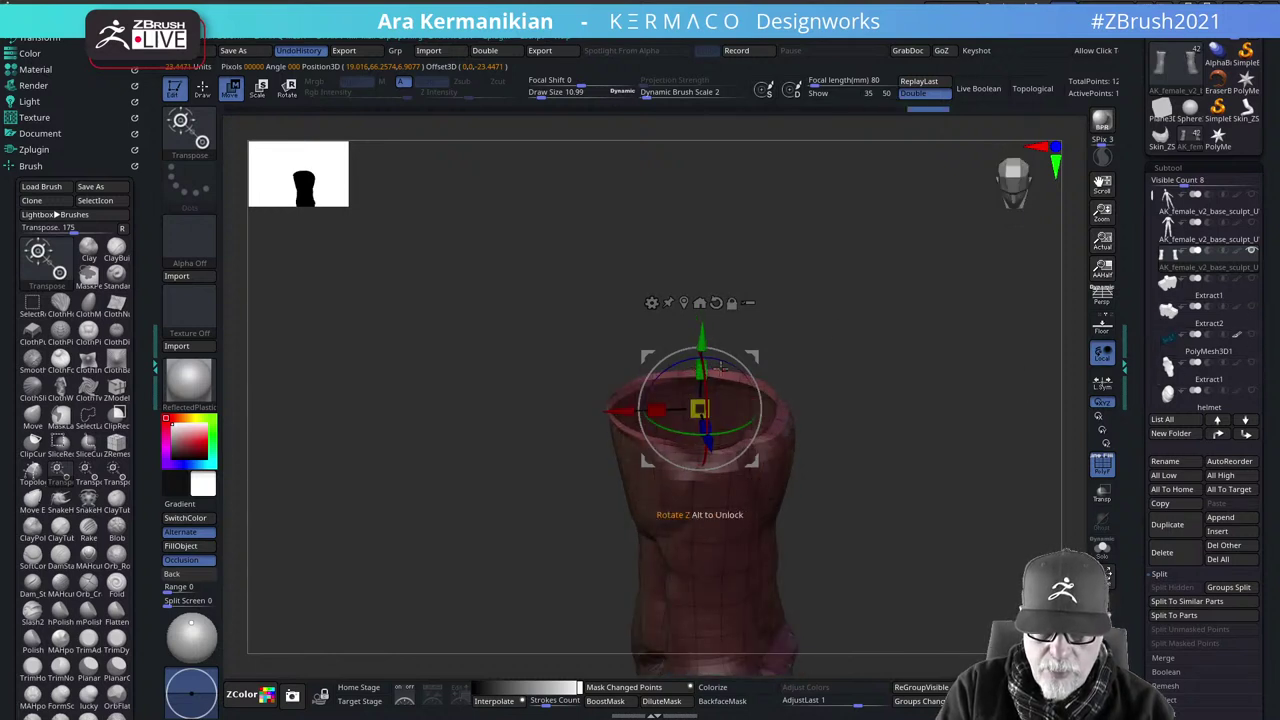
{"action": "left_click", "coordinate": [1102, 382]}
{"action": "left_click", "coordinate": [700, 370]}
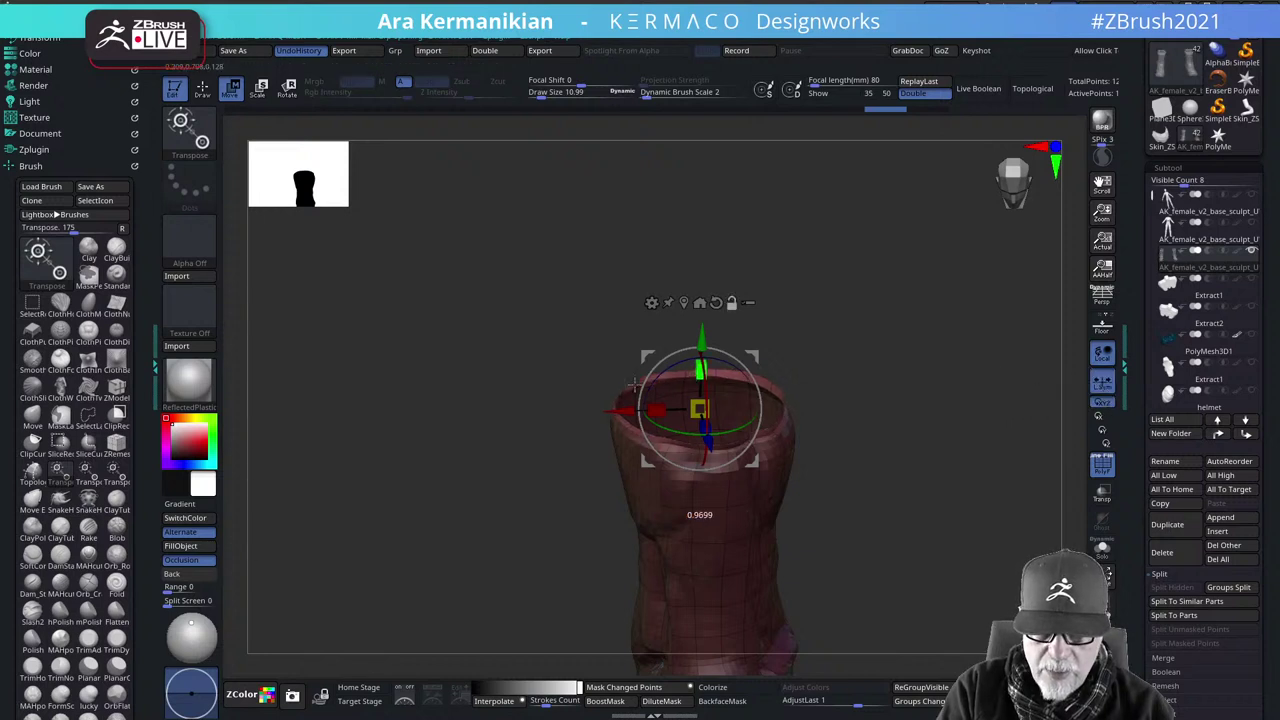
{"action": "left_click_drag", "start_coordinate": [634, 384], "coordinate": [290, 434]}
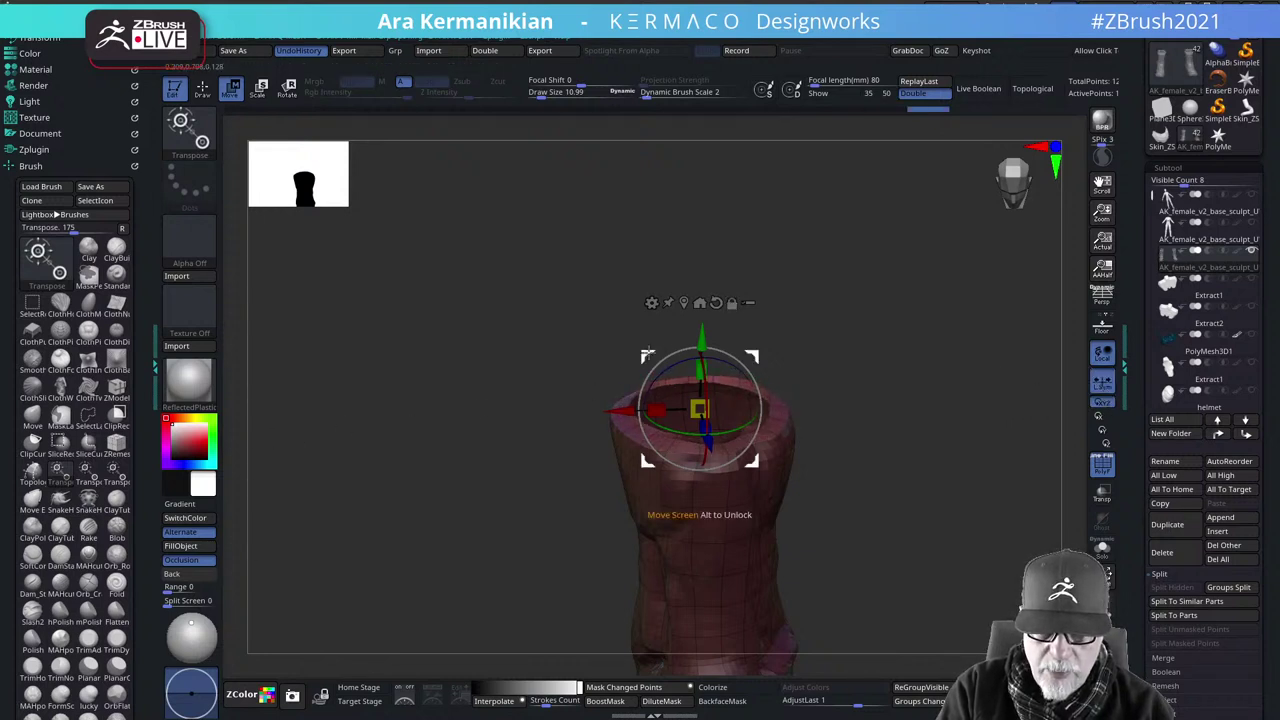
{"action": "left_click_drag", "start_coordinate": [701, 338], "coordinate": [702, 355]}
{"action": "left_click_drag", "start_coordinate": [943, 402], "coordinate": [827, 398], "text": "alt"}
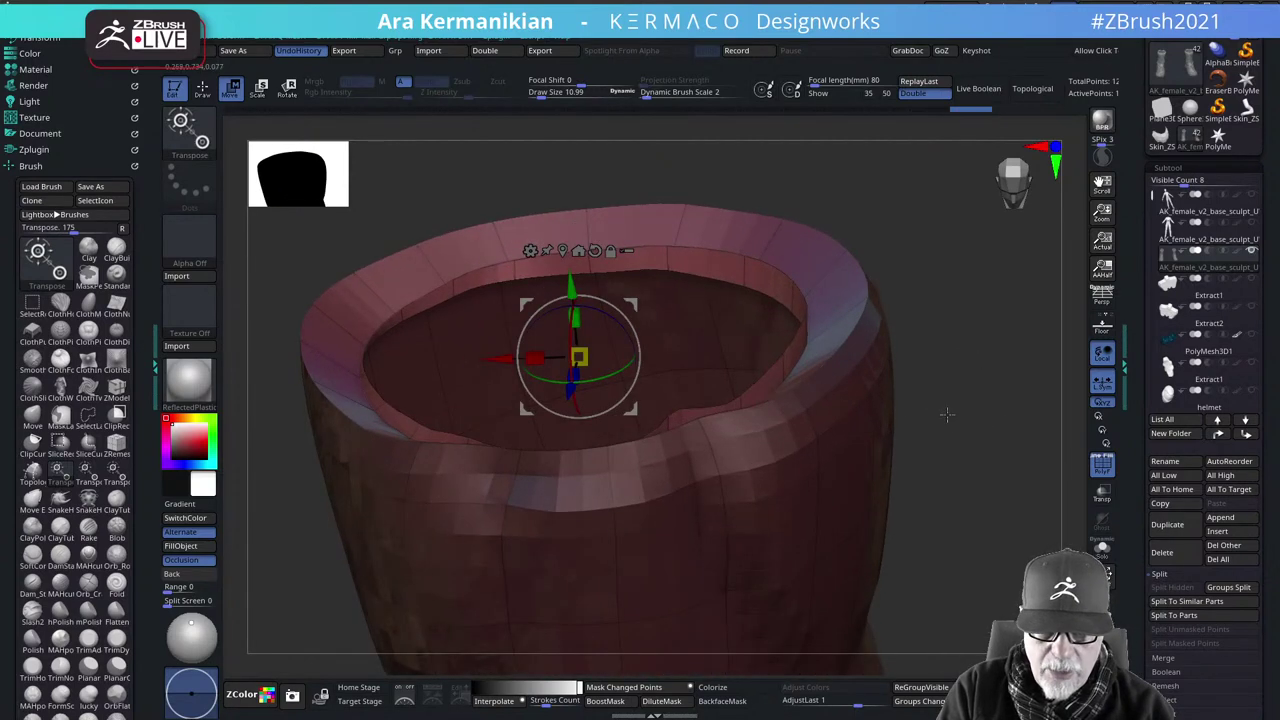
Return to Draw mode with the polyframe hidden, choose the ZModeler brush, and raise the boots to subdivision level 6
{"action": "mouse_move", "coordinate": [975, 456]}
{"action": "left_mouse_down"}
{"action": "mouse_move", "coordinate": [1000, 471]}
{"action": "mouse_move", "coordinate": [831, 380]}
{"action": "mouse_move", "coordinate": [926, 434]}
{"action": "mouse_move", "coordinate": [966, 354]}
{"action": "left_mouse_up"}
{"action": "key", "text": "q"}
{"action": "left_click", "coordinate": [1104, 477]}
{"action": "mouse_move", "coordinate": [954, 483]}
{"action": "left_mouse_down"}
{"action": "mouse_move", "coordinate": [903, 431]}
{"action": "mouse_move", "coordinate": [855, 412]}
{"action": "left_mouse_up"}
{"action": "key", "text": "ctrl+q"}
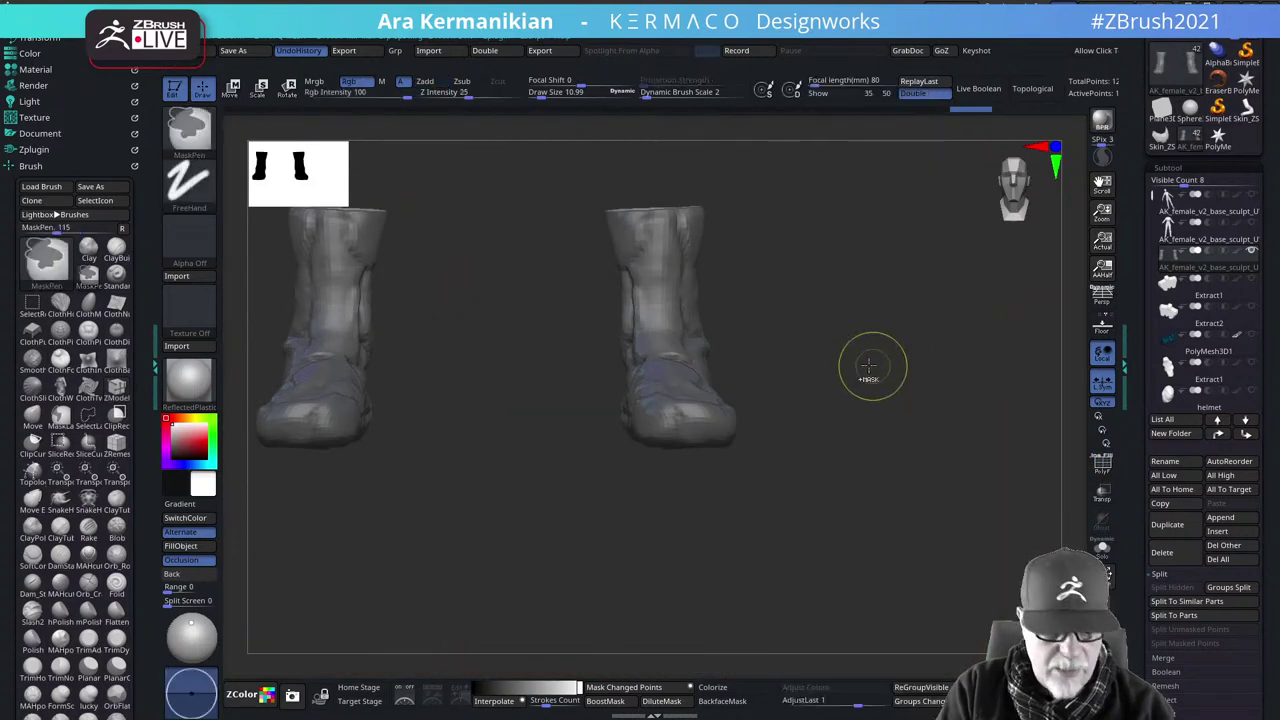
{"action": "key", "text": "ctrl+w"}
{"action": "key", "text": "b"}
{"action": "key", "text": "z"}
{"action": "key", "text": "m"}
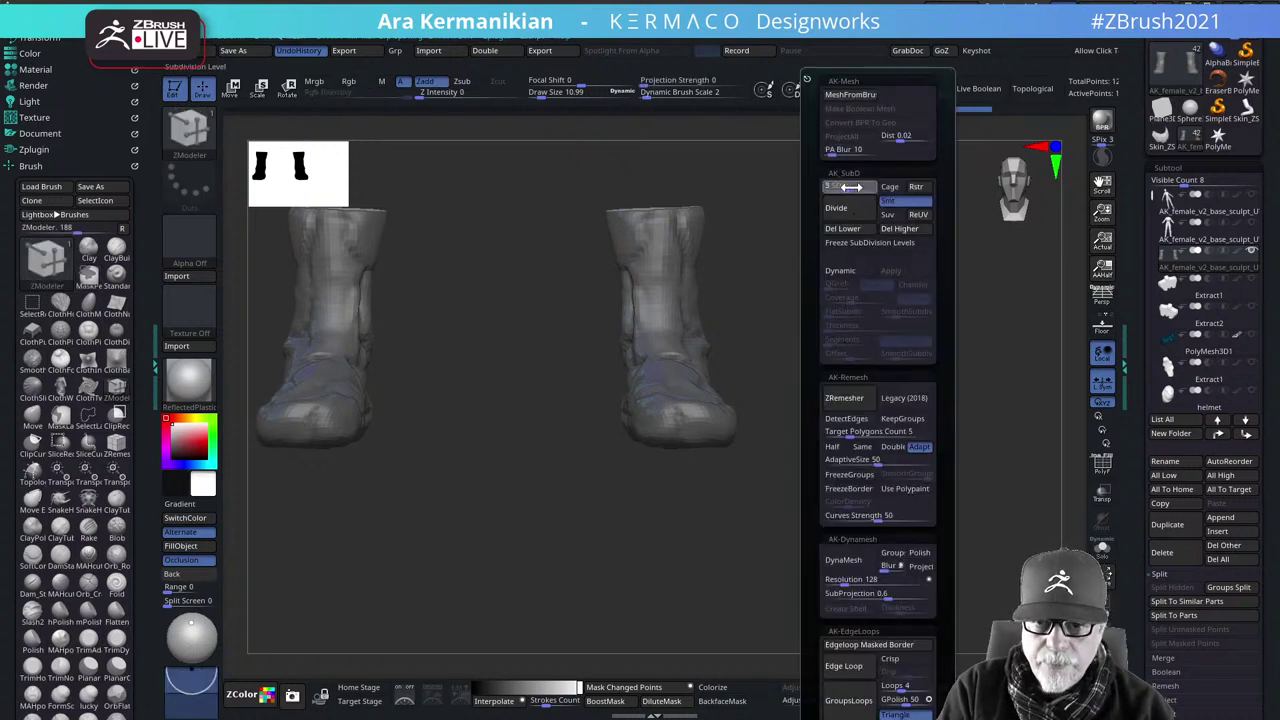
{"action": "left_click_drag", "start_coordinate": [1041, 352], "coordinate": [1041, 352]}
{"action": "left_click_drag", "start_coordinate": [791, 369], "coordinate": [877, 384], "text": "alt"}
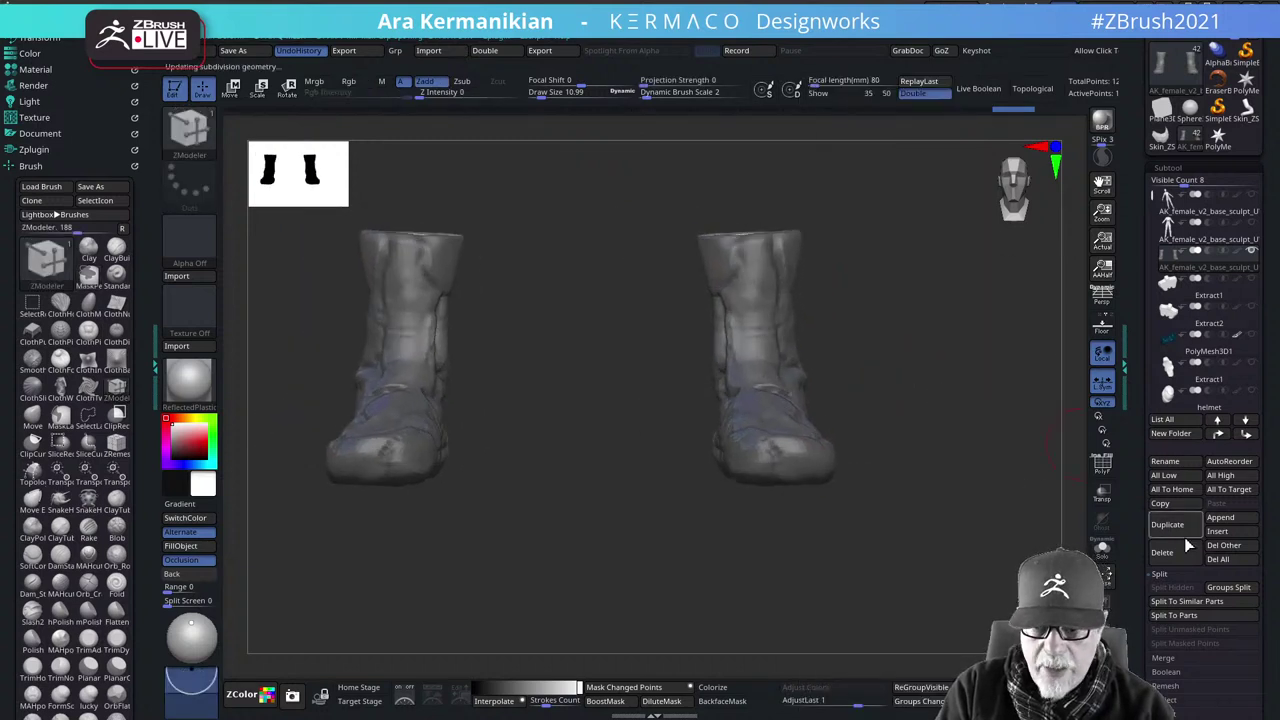
Show the body together with the boots to compare them, and drop the boots to subdivision level 1
{"action": "left_click", "coordinate": [1103, 549]}
{"action": "left_click", "coordinate": [1252, 226]}
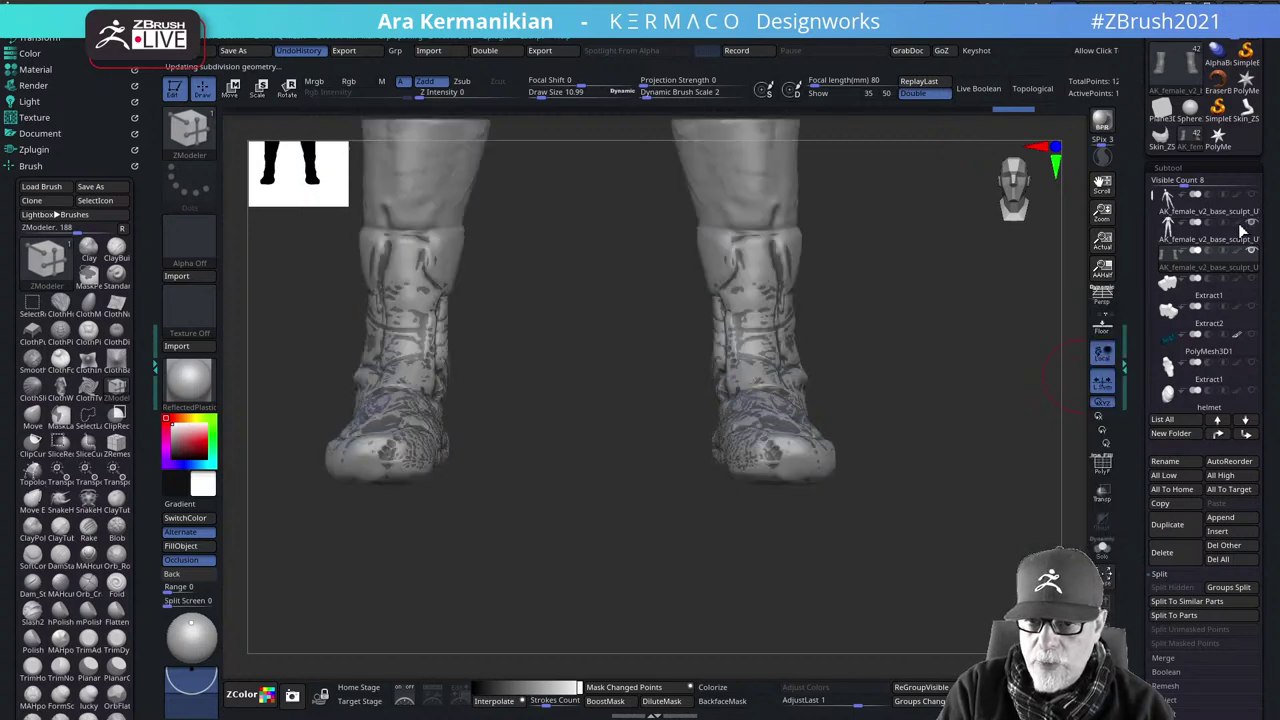
{"action": "mouse_move", "coordinate": [913, 403]}
{"action": "left_mouse_down", "text": "alt"}
{"action": "mouse_move", "coordinate": [923, 417]}
{"action": "mouse_move", "coordinate": [849, 374]}
{"action": "mouse_move", "coordinate": [930, 400]}
{"action": "left_mouse_up", "text": "alt"}
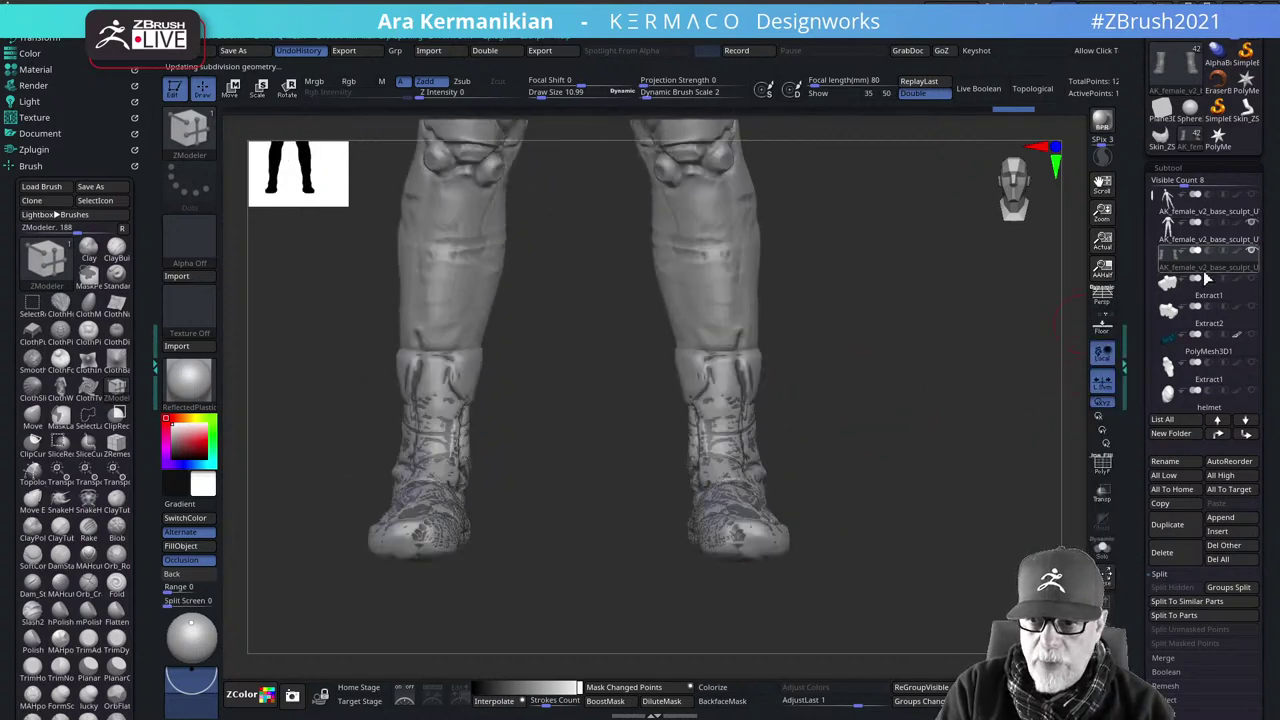
{"action": "key", "text": "ctrl+2"}
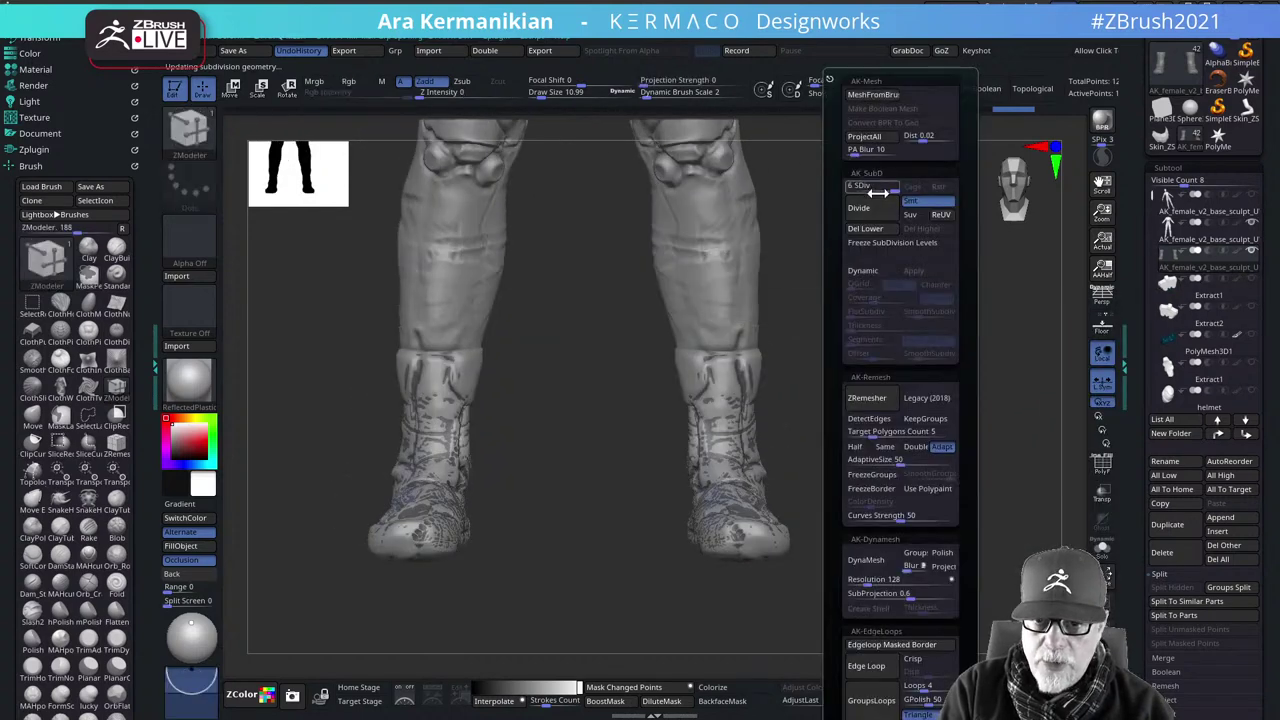
{"action": "left_click", "coordinate": [1104, 550]}
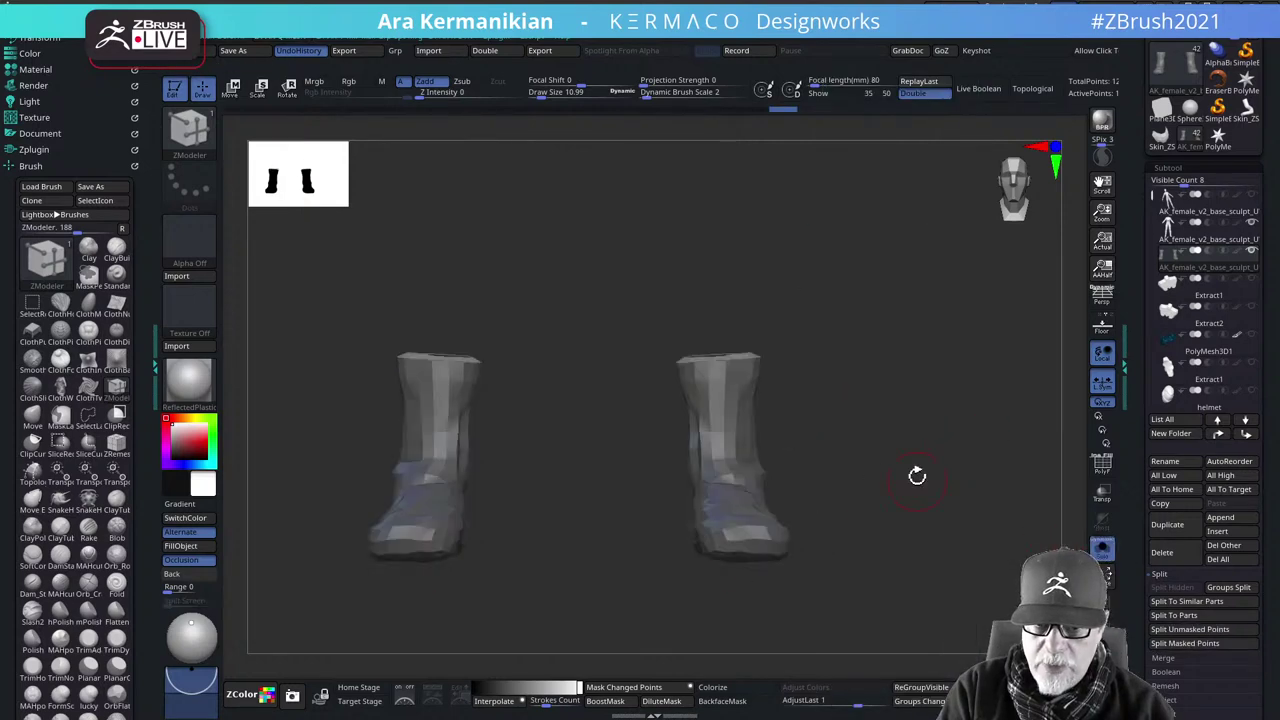
Select the body, drop it to its lowest subdivision level, and smooth its feet down to thin stumps at draw size about 36
{"action": "left_click", "coordinate": [1200, 245]}
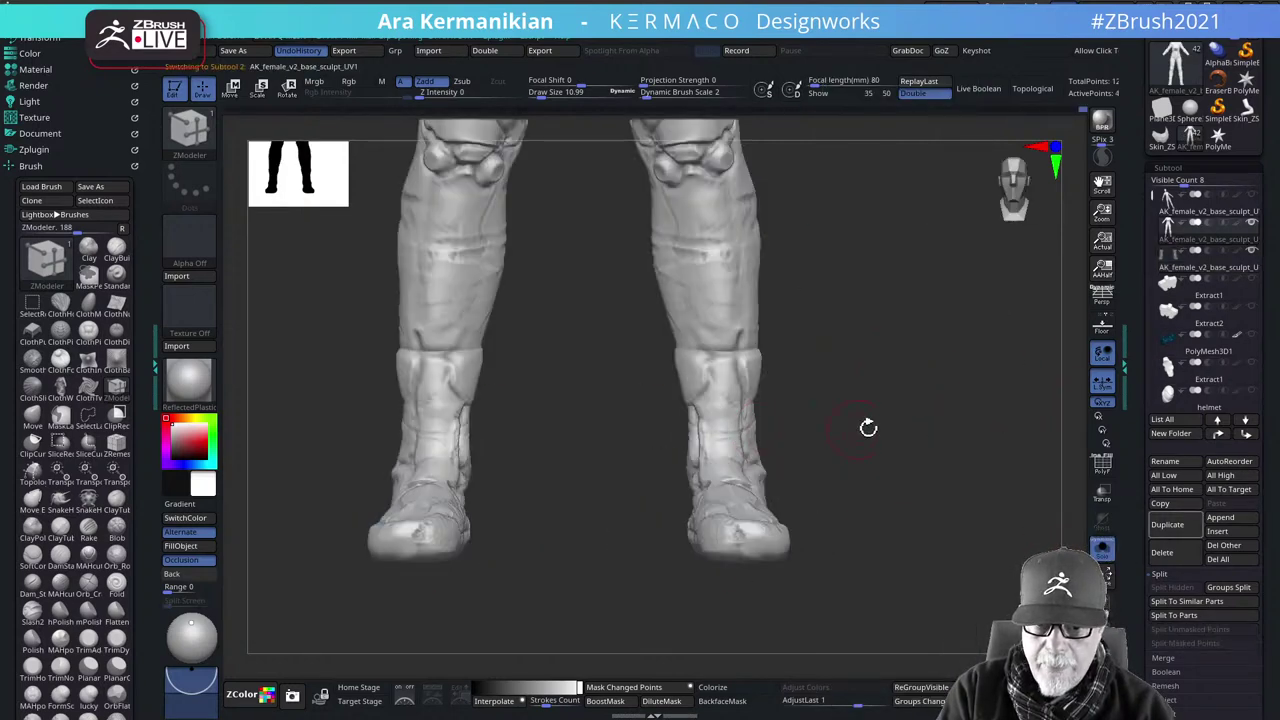
{"action": "left_click_drag", "start_coordinate": [868, 427], "coordinate": [869, 411]}
{"action": "key", "text": "ctrl+space"}
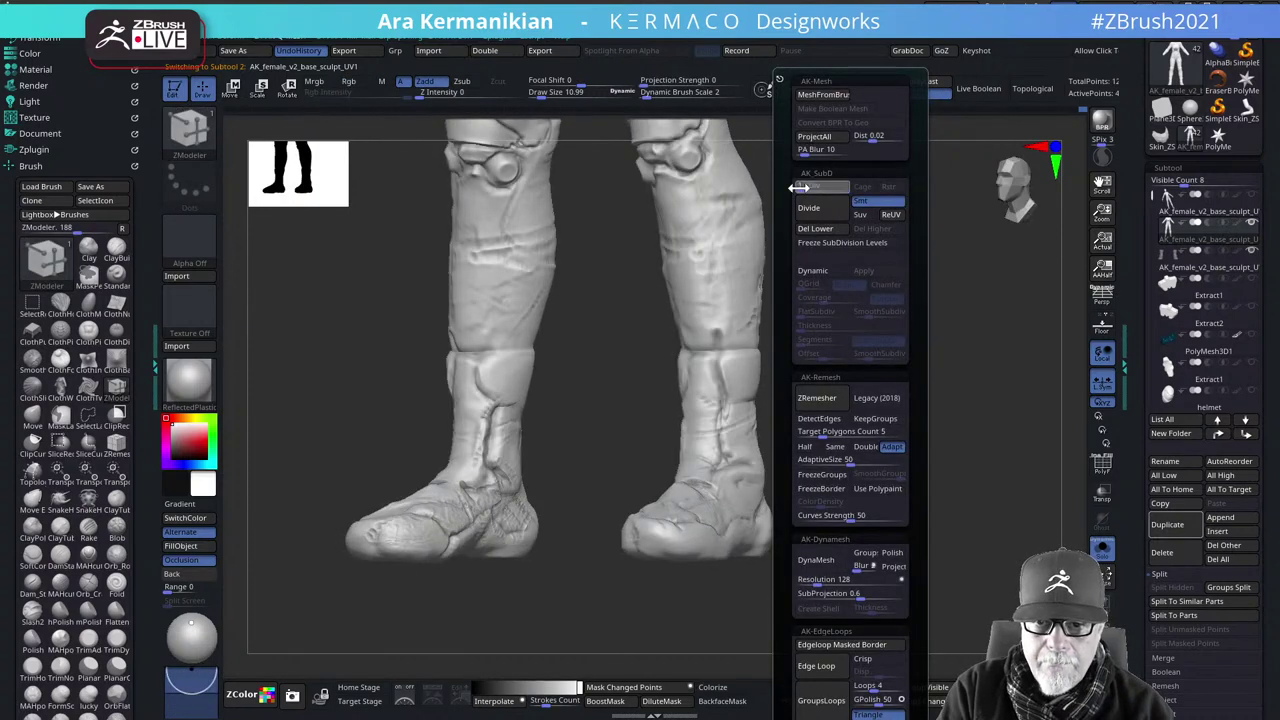
{"action": "key", "text": "s"}
{"action": "left_click_drag", "start_coordinate": [714, 488], "coordinate": [737, 494]}
{"action": "key", "text": "s"}
{"action": "mouse_move", "coordinate": [660, 538]}
{"action": "left_mouse_down", "text": "shift"}
{"action": "mouse_move", "coordinate": [732, 520]}
{"action": "mouse_move", "coordinate": [699, 496]}
{"action": "mouse_move", "coordinate": [684, 537]}
{"action": "mouse_move", "coordinate": [730, 510]}
{"action": "mouse_move", "coordinate": [688, 490]}
{"action": "mouse_move", "coordinate": [686, 509]}
{"action": "left_mouse_up", "text": "shift"}
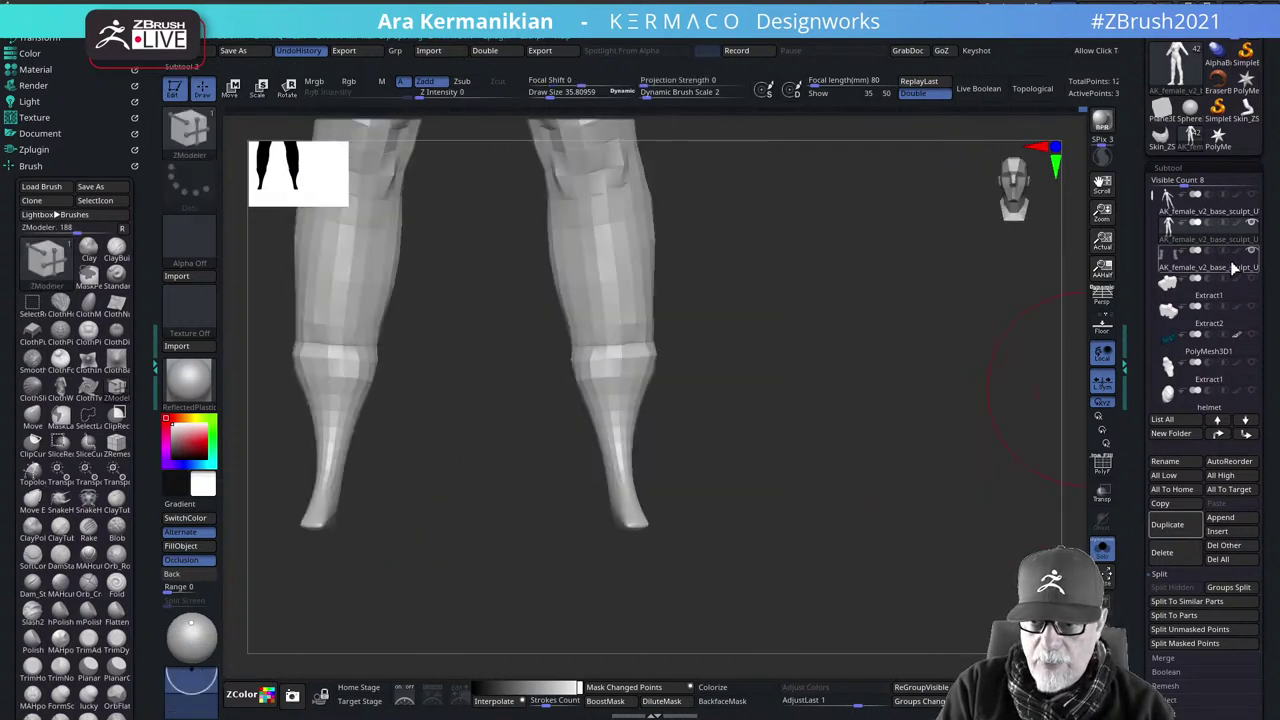
Show the boots alongside the shrunken feet again and raise the body back to a high subdivision level
{"action": "left_click_drag", "start_coordinate": [865, 412], "coordinate": [1049, 372], "text": "alt"}
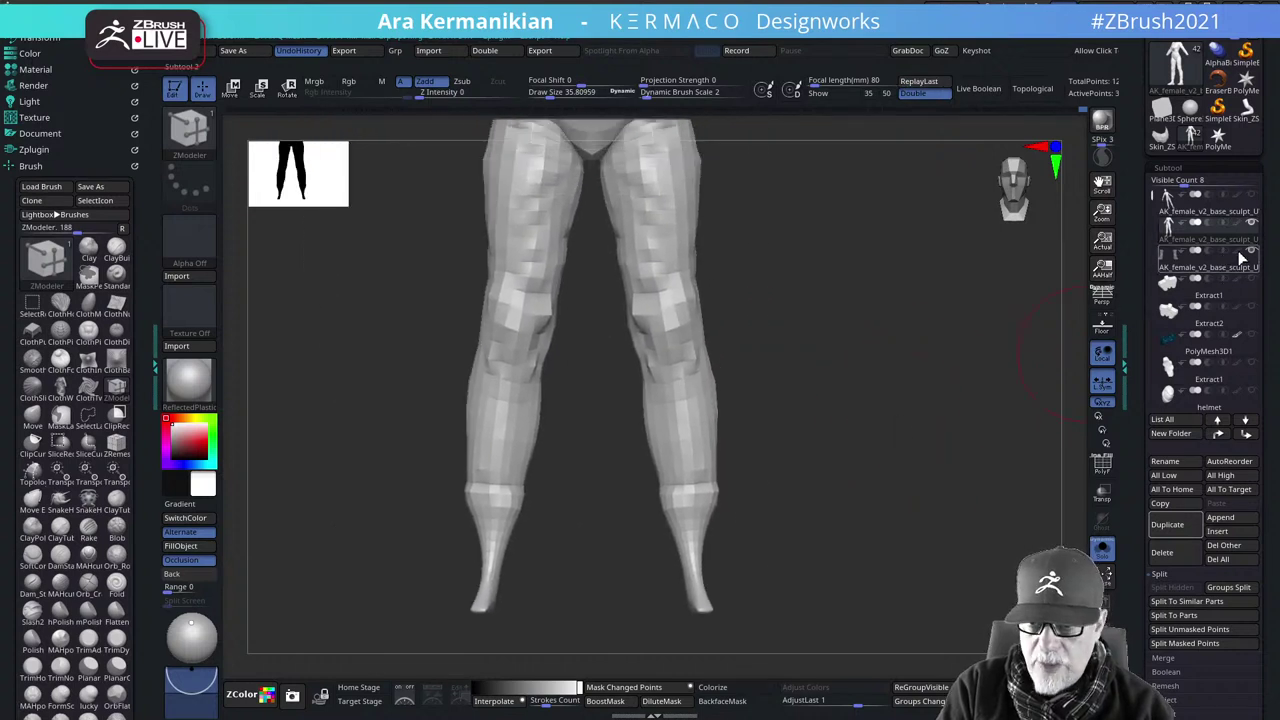
{"action": "left_click", "coordinate": [1102, 551]}
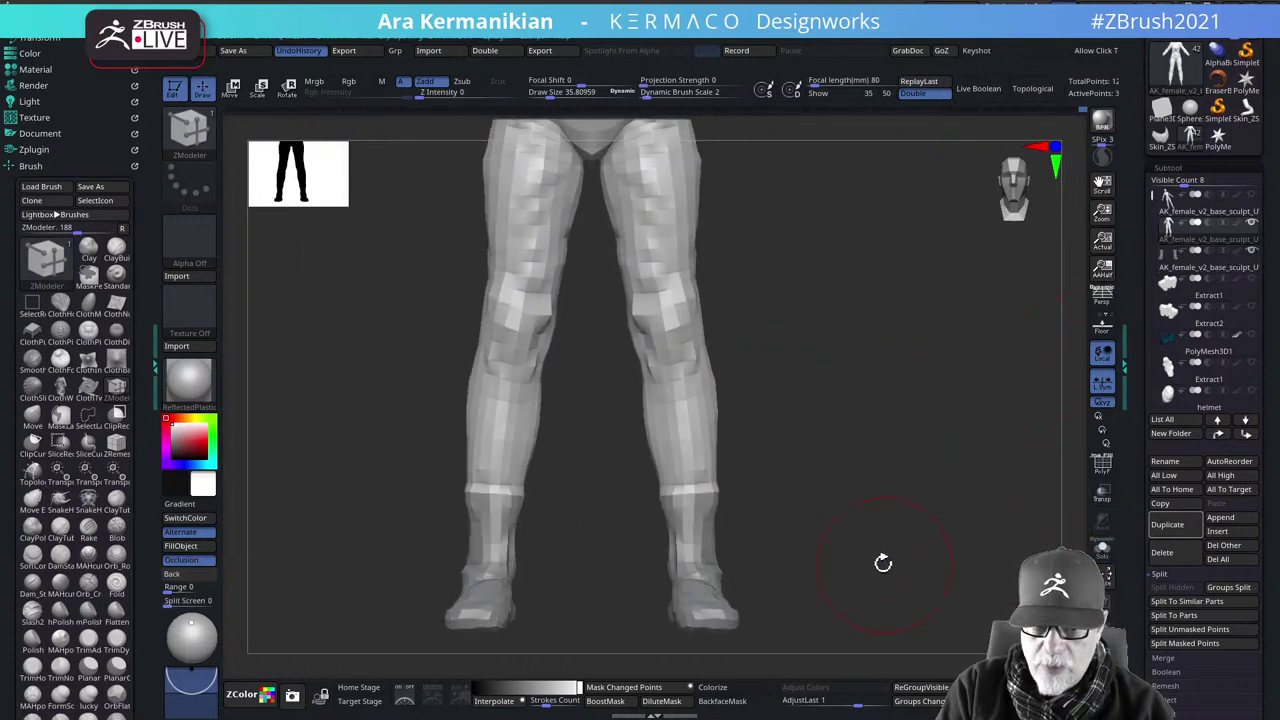
{"action": "left_click_drag", "start_coordinate": [900, 543], "coordinate": [866, 536], "text": "alt"}
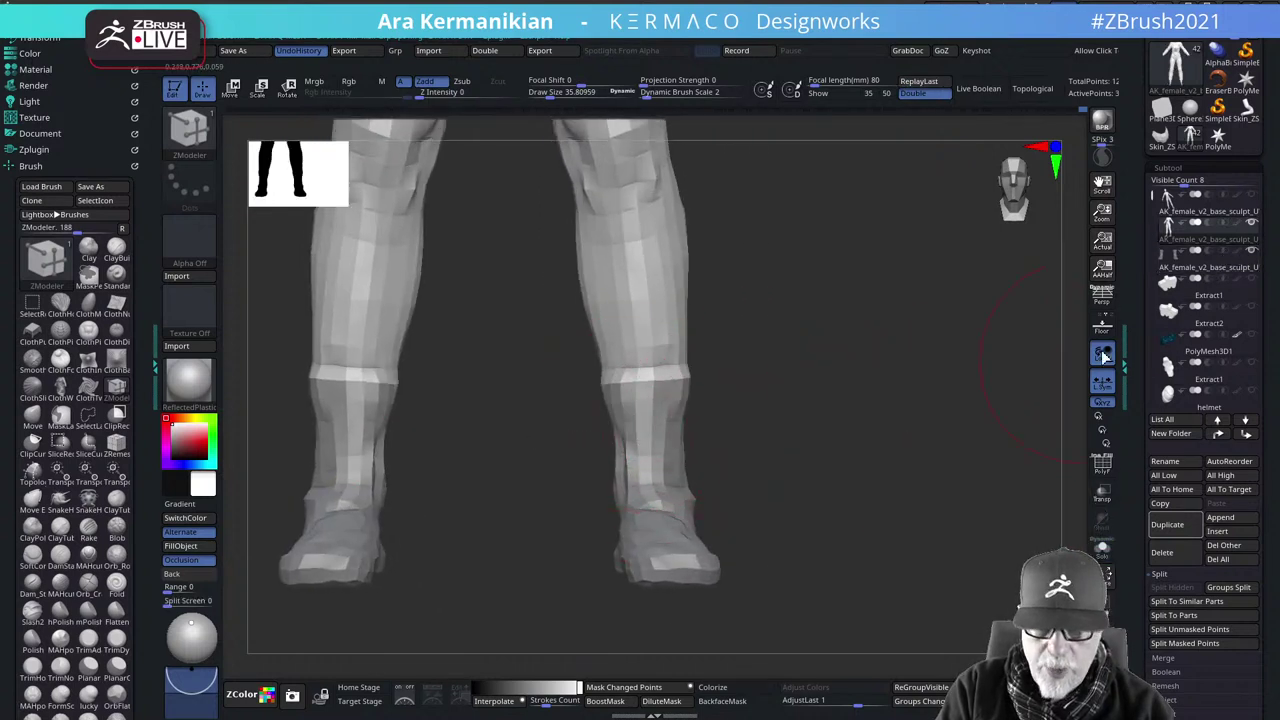
{"action": "key", "text": "ctrl+2"}
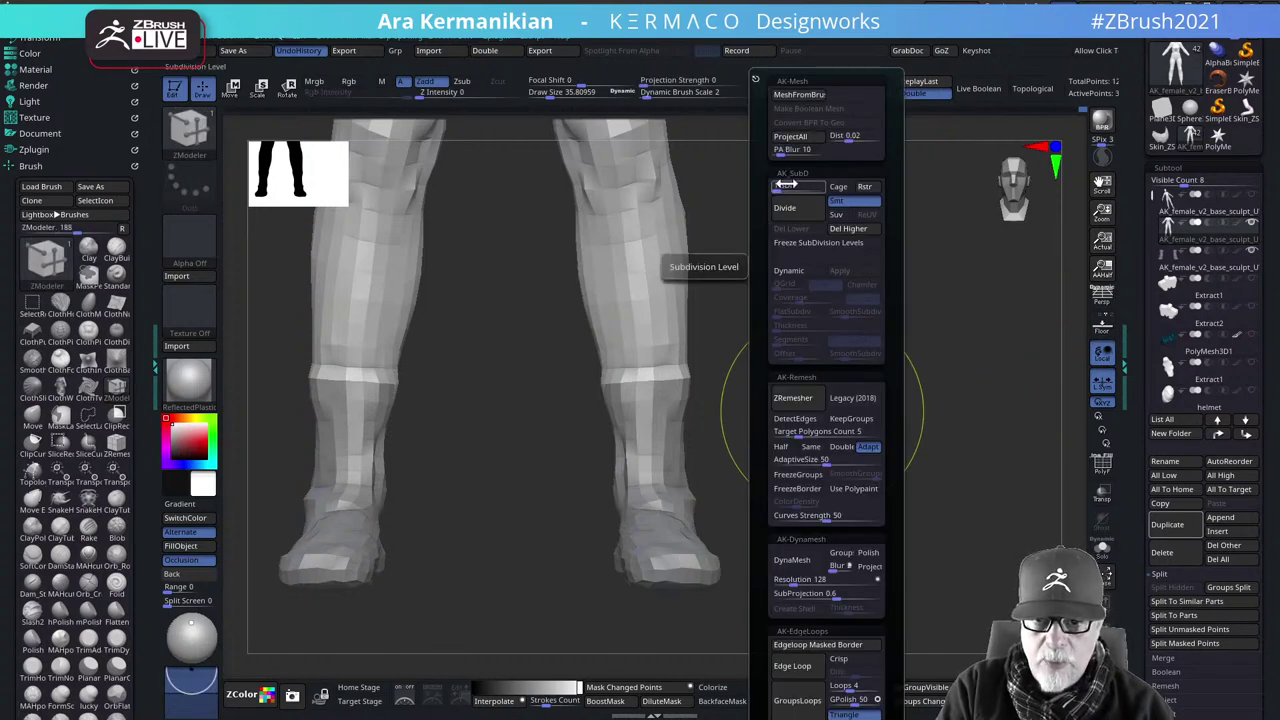
{"action": "left_click_drag", "start_coordinate": [787, 187], "coordinate": [812, 186]}
{"action": "left_click_drag", "start_coordinate": [1014, 352], "coordinate": [1014, 354]}
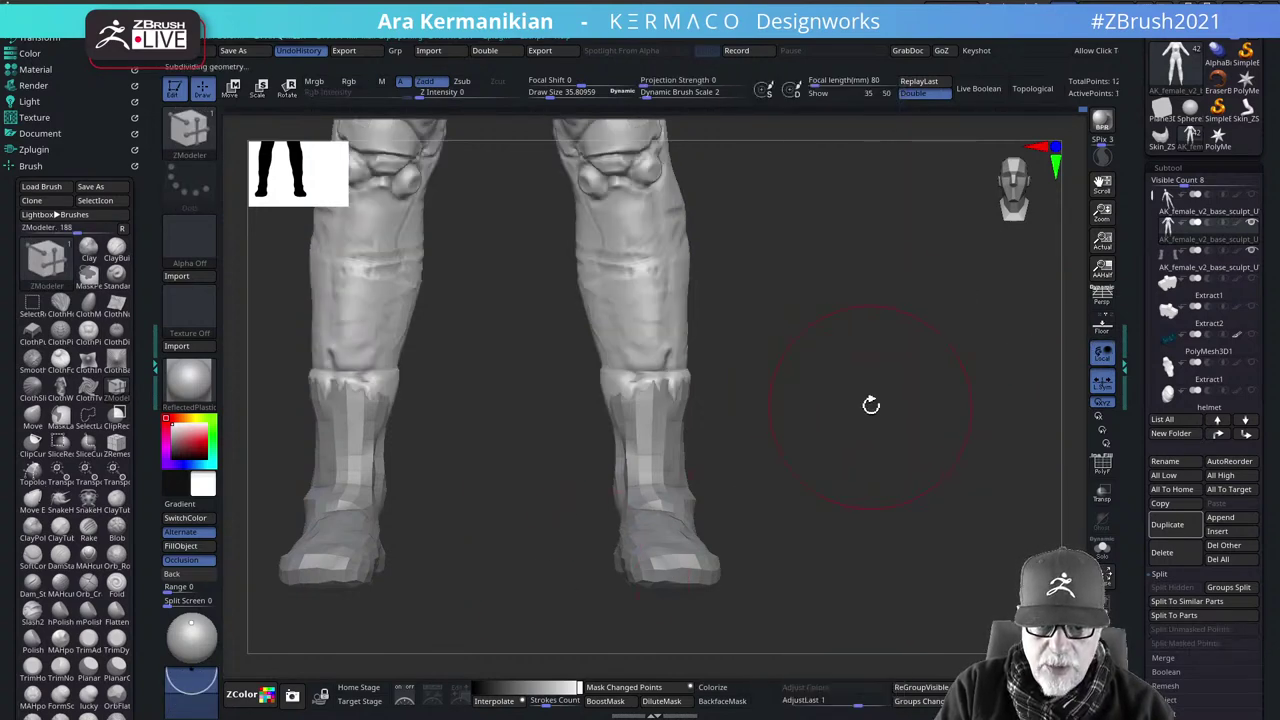
Push the body's lower legs inside the boot tops all around with the Move brush at draw size about 15
{"action": "mouse_move", "coordinate": [871, 406]}
{"action": "left_mouse_down", "text": "alt"}
{"action": "mouse_move", "coordinate": [870, 436]}
{"action": "mouse_move", "coordinate": [765, 442]}
{"action": "mouse_move", "coordinate": [804, 460]}
{"action": "left_mouse_up", "text": "alt"}
{"action": "key", "text": "s"}
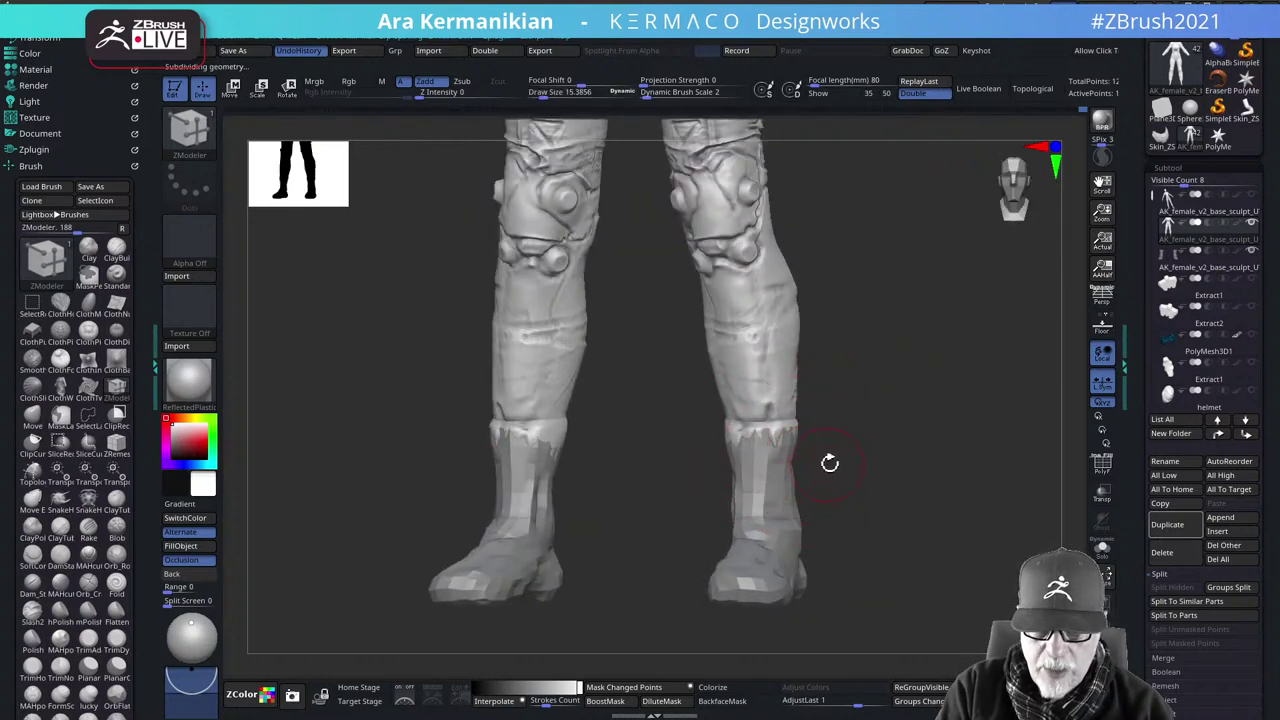
{"action": "key", "text": "b"}
{"action": "key", "text": "m"}
{"action": "key", "text": "v"}
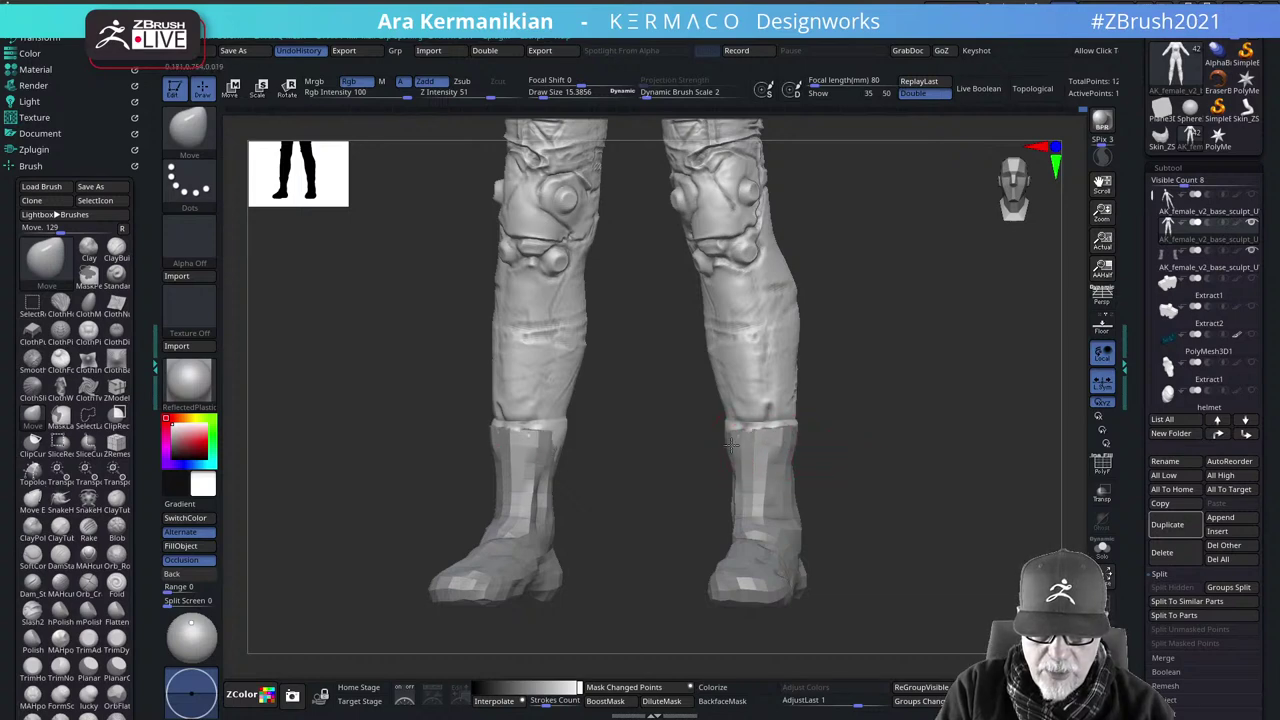
{"action": "left_click_drag", "start_coordinate": [887, 490], "coordinate": [698, 452]}
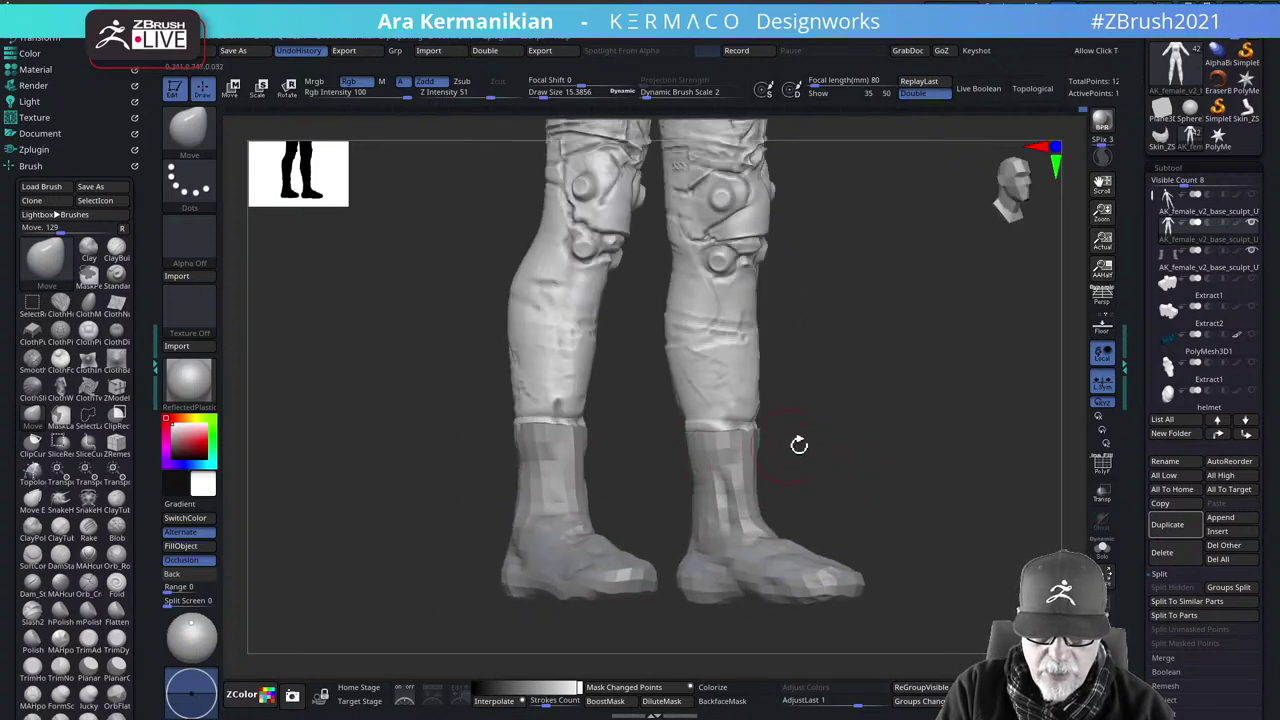
{"action": "left_click_drag", "start_coordinate": [798, 444], "coordinate": [686, 443]}
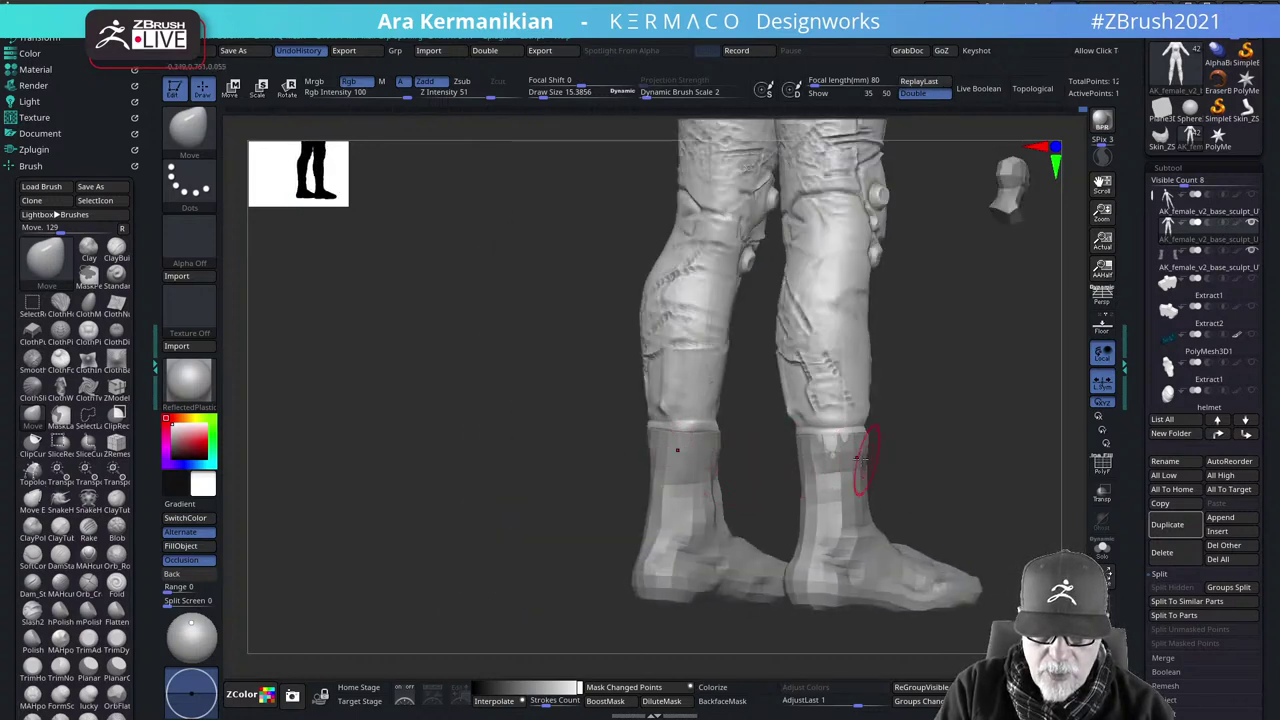
{"action": "left_click_drag", "start_coordinate": [815, 456], "coordinate": [671, 478]}
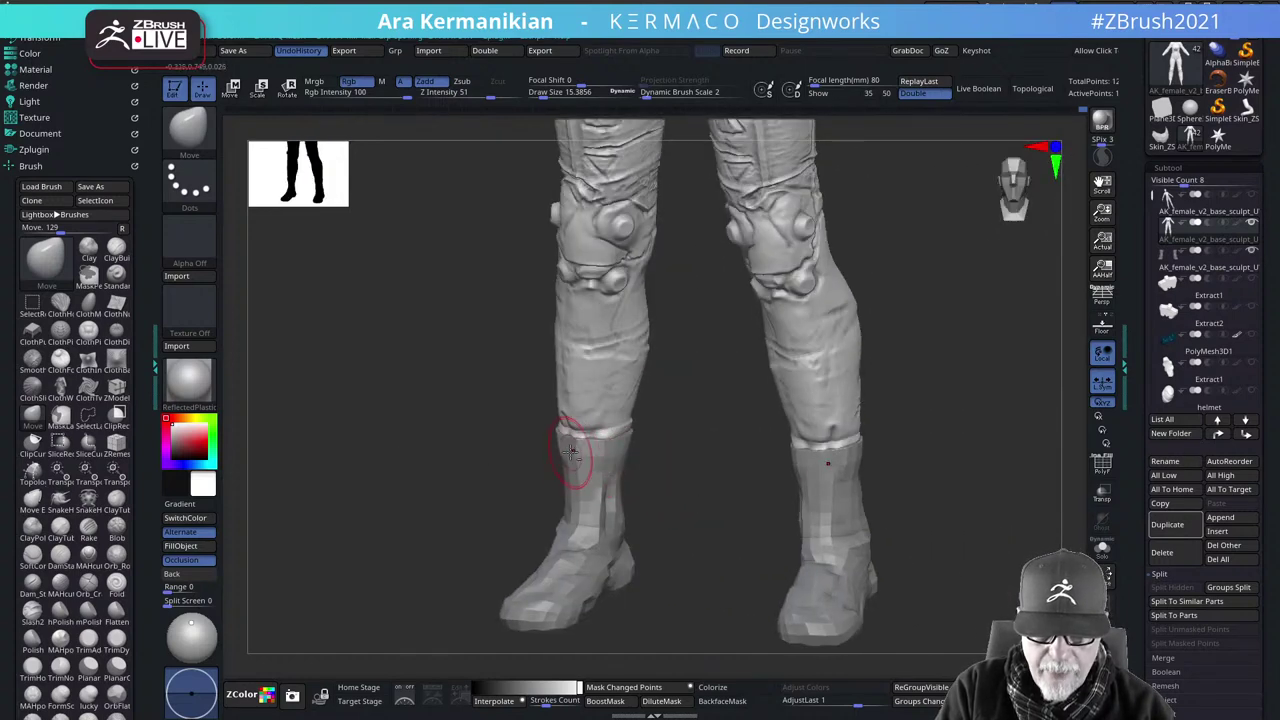
{"action": "left_click_drag", "start_coordinate": [973, 432], "coordinate": [970, 446], "text": "shift"}
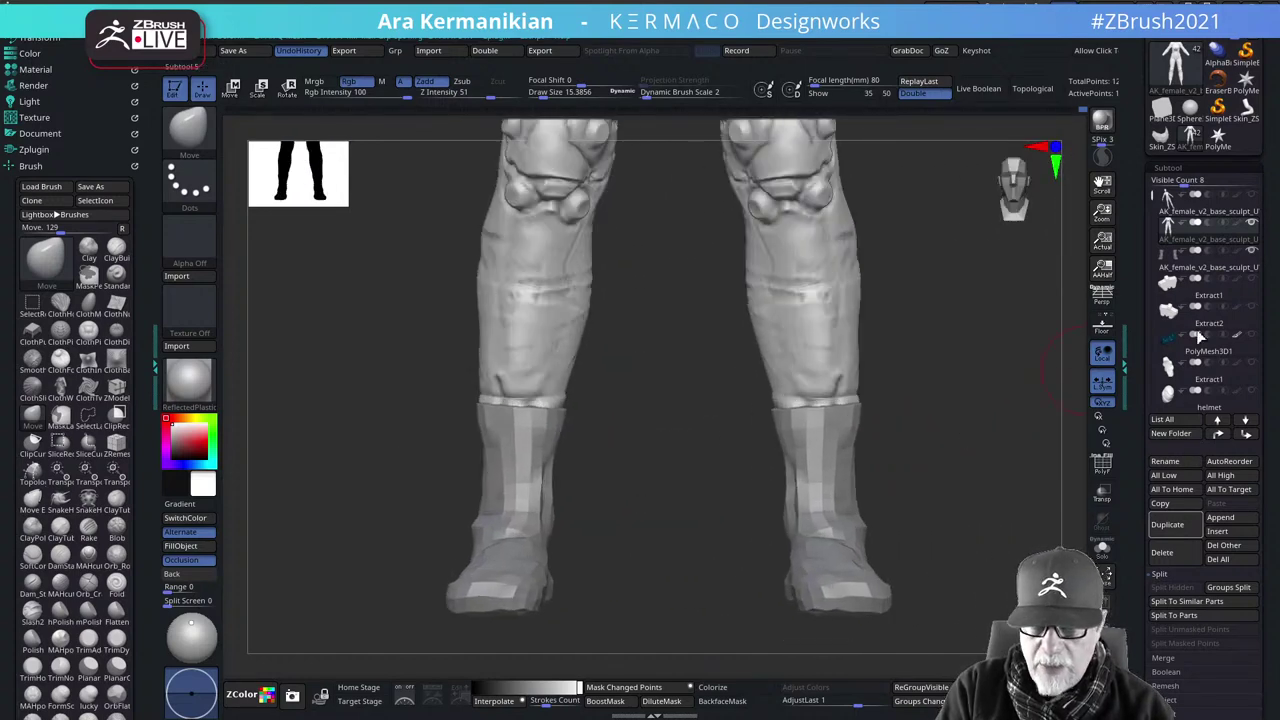
Select the boots, raise them to a high subdivision level, and remove their mask
{"action": "left_click", "coordinate": [1200, 272]}
{"action": "key", "text": "ctrl+1"}
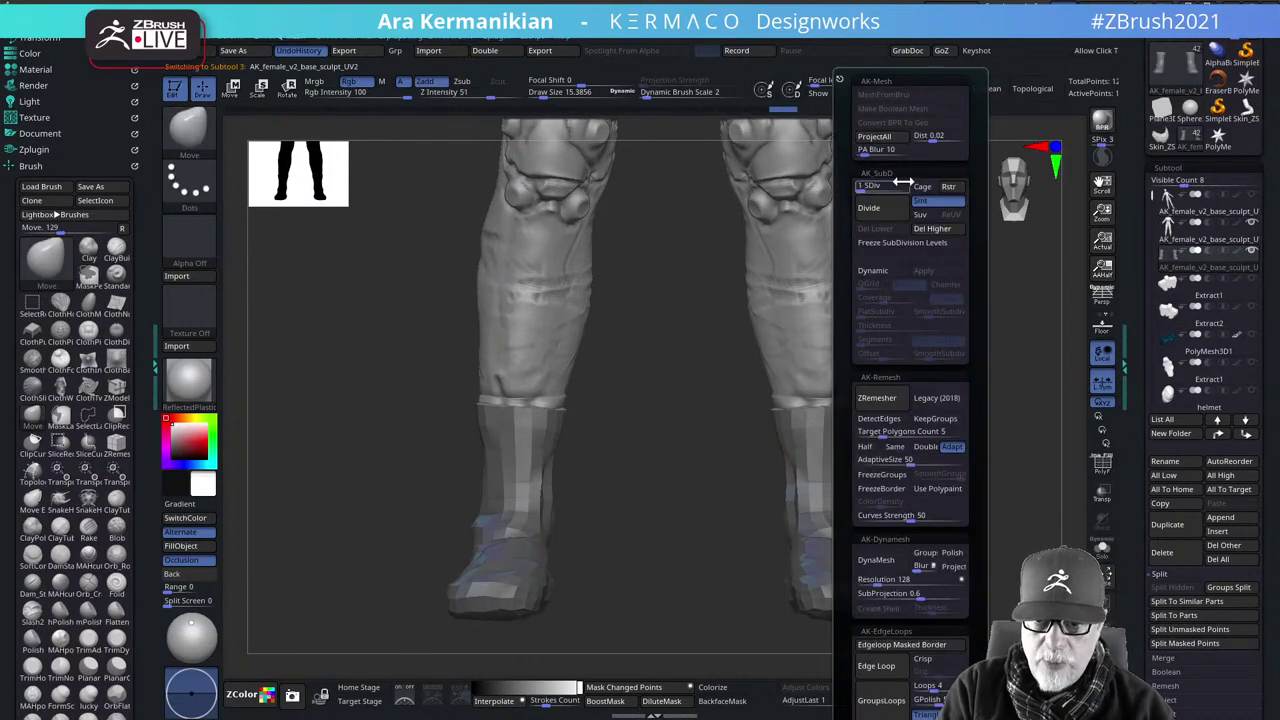
{"action": "left_click_drag", "start_coordinate": [1070, 491], "coordinate": [1070, 491]}
{"action": "left_click_drag", "start_coordinate": [941, 472], "coordinate": [639, 379], "text": "alt"}
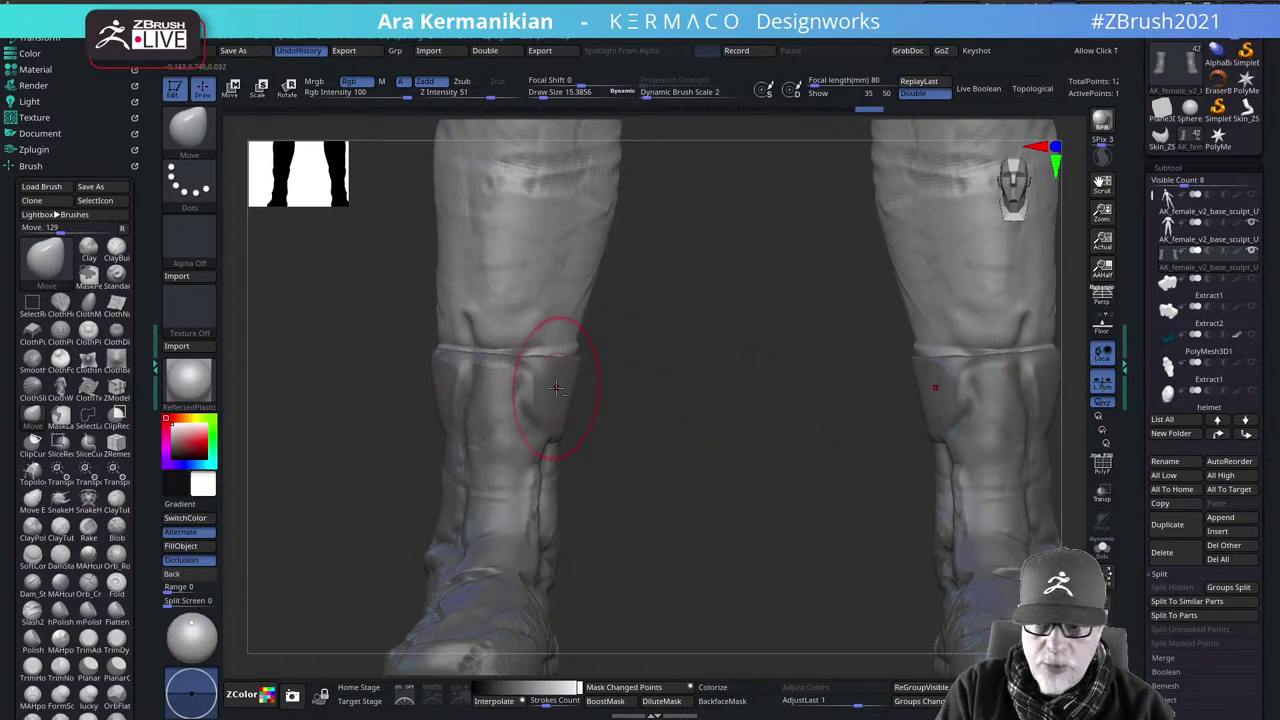
{"action": "left_click", "coordinate": [601, 385], "text": "ctrl"}
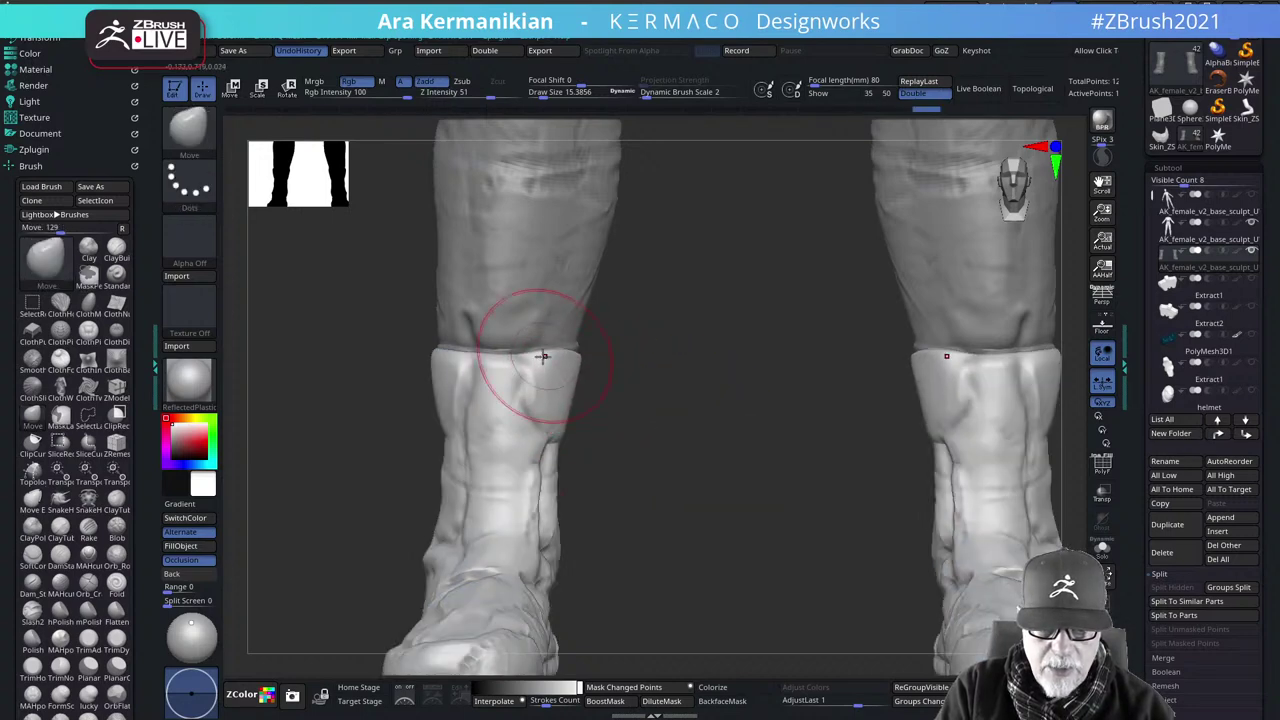
Reshape the boots' top rims around the calves with the Move brush, working from the front, side and back
{"action": "left_click_drag", "start_coordinate": [504, 357], "coordinate": [442, 351]}
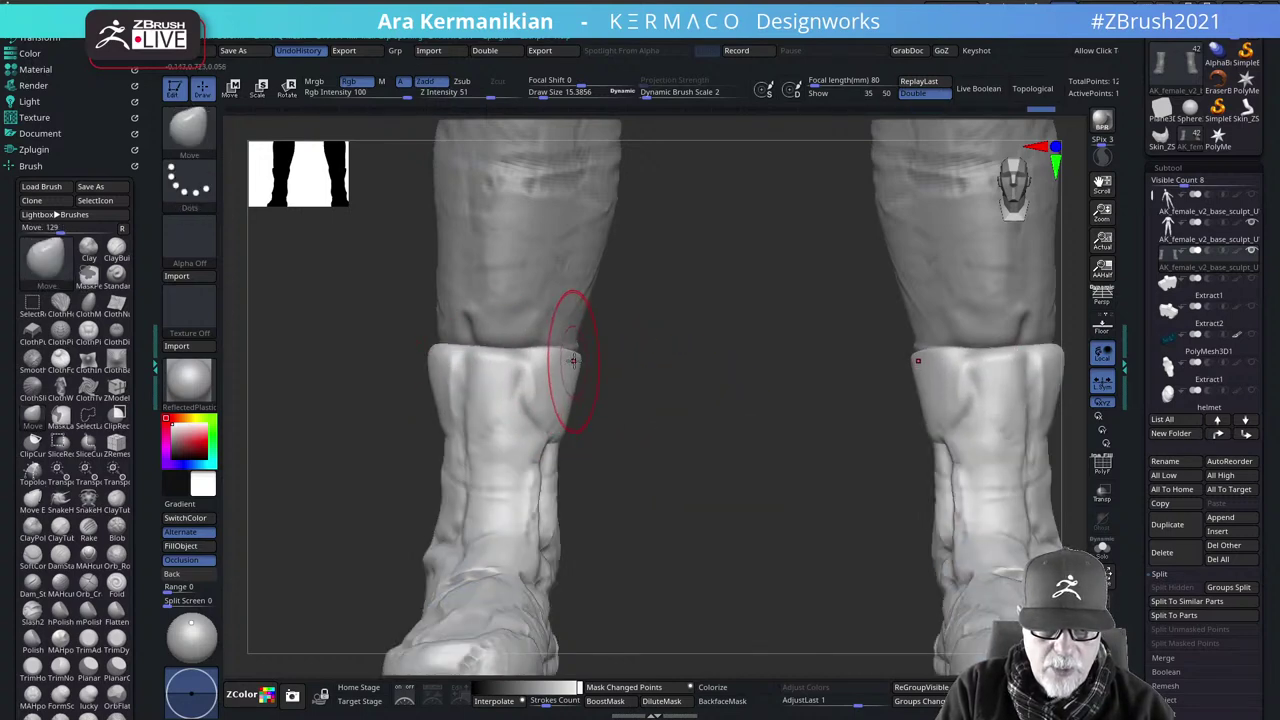
{"action": "left_click_drag", "start_coordinate": [572, 359], "coordinate": [574, 353]}
{"action": "left_click_drag", "start_coordinate": [725, 393], "coordinate": [631, 396]}
{"action": "right_click_drag", "start_coordinate": [631, 395], "coordinate": [617, 366]}
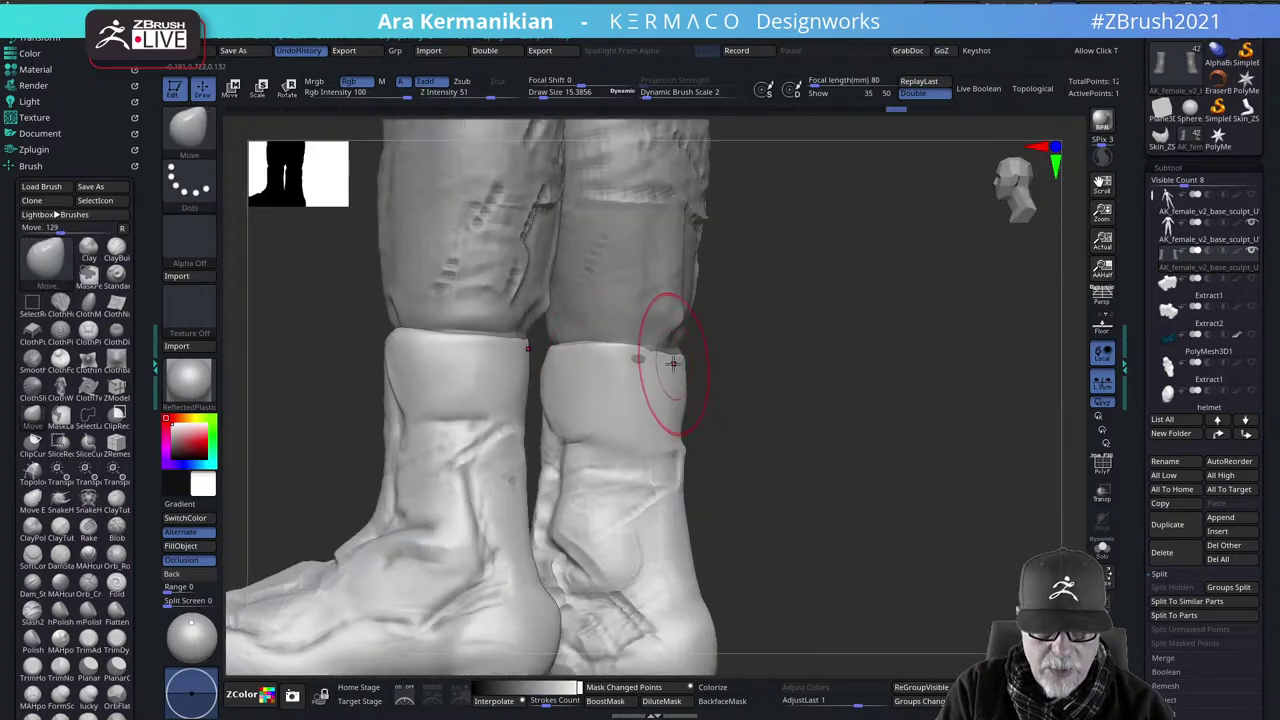
{"action": "left_click_drag", "start_coordinate": [870, 370], "coordinate": [770, 370]}
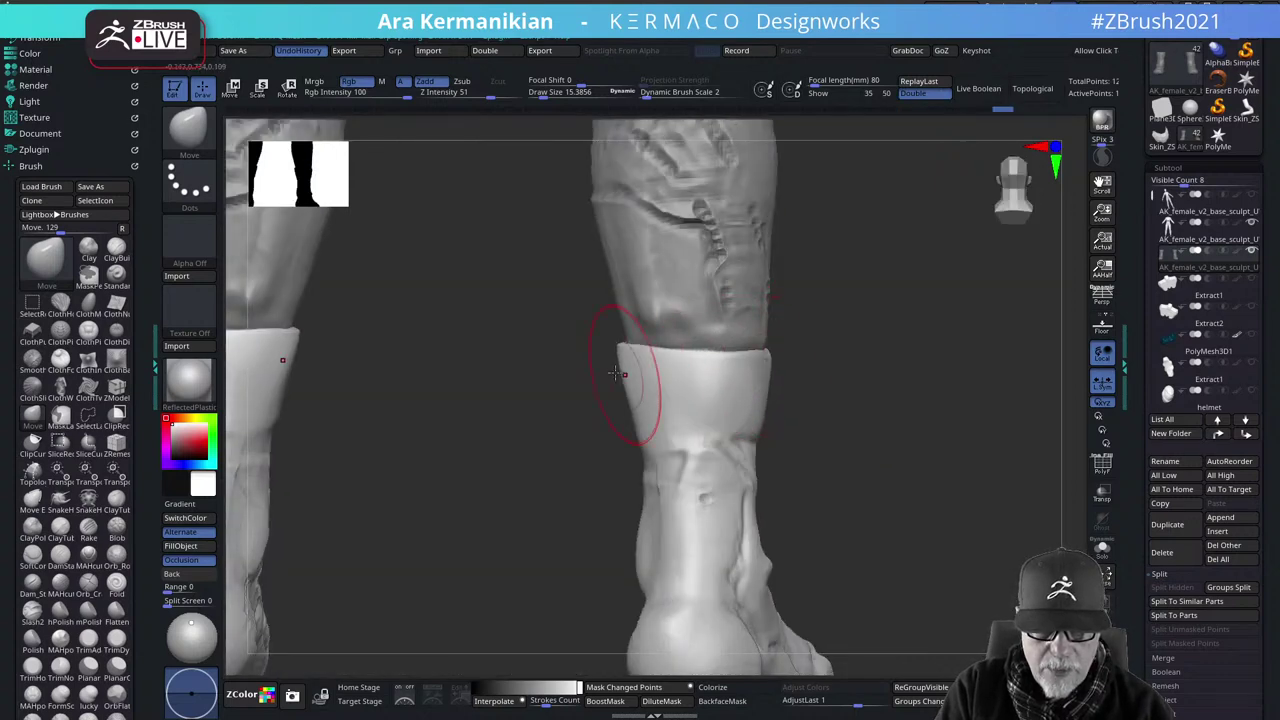
{"action": "left_click_drag", "start_coordinate": [1035, 450], "coordinate": [957, 463]}
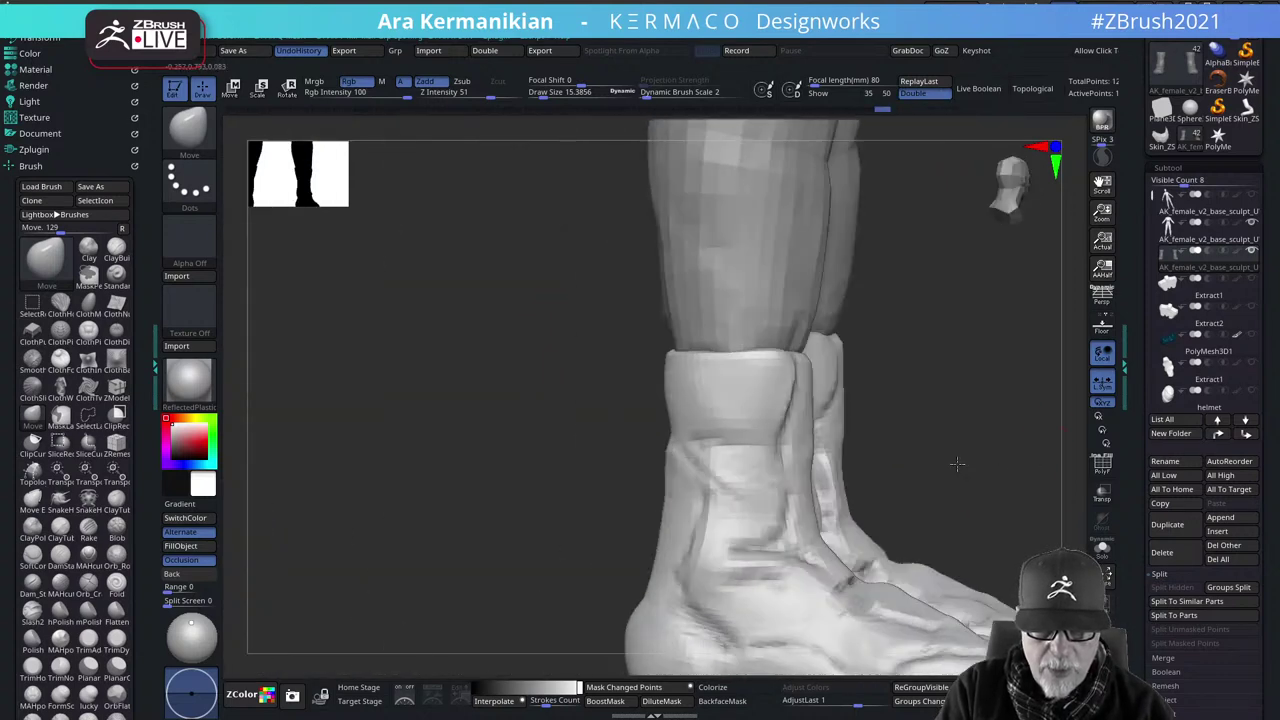
{"action": "left_click_drag", "start_coordinate": [727, 379], "coordinate": [722, 366]}
Carve a horizontal seam under the cuff on the boots' outer side with the DamStandard brush at draw size about 12
{"action": "left_click_drag", "start_coordinate": [961, 399], "coordinate": [911, 463], "text": "shift"}
{"action": "mouse_move", "coordinate": [910, 462]}
{"action": "right_mouse_down"}
{"action": "mouse_move", "coordinate": [657, 491]}
{"action": "mouse_move", "coordinate": [857, 526]}
{"action": "mouse_move", "coordinate": [889, 463]}
{"action": "right_mouse_up"}
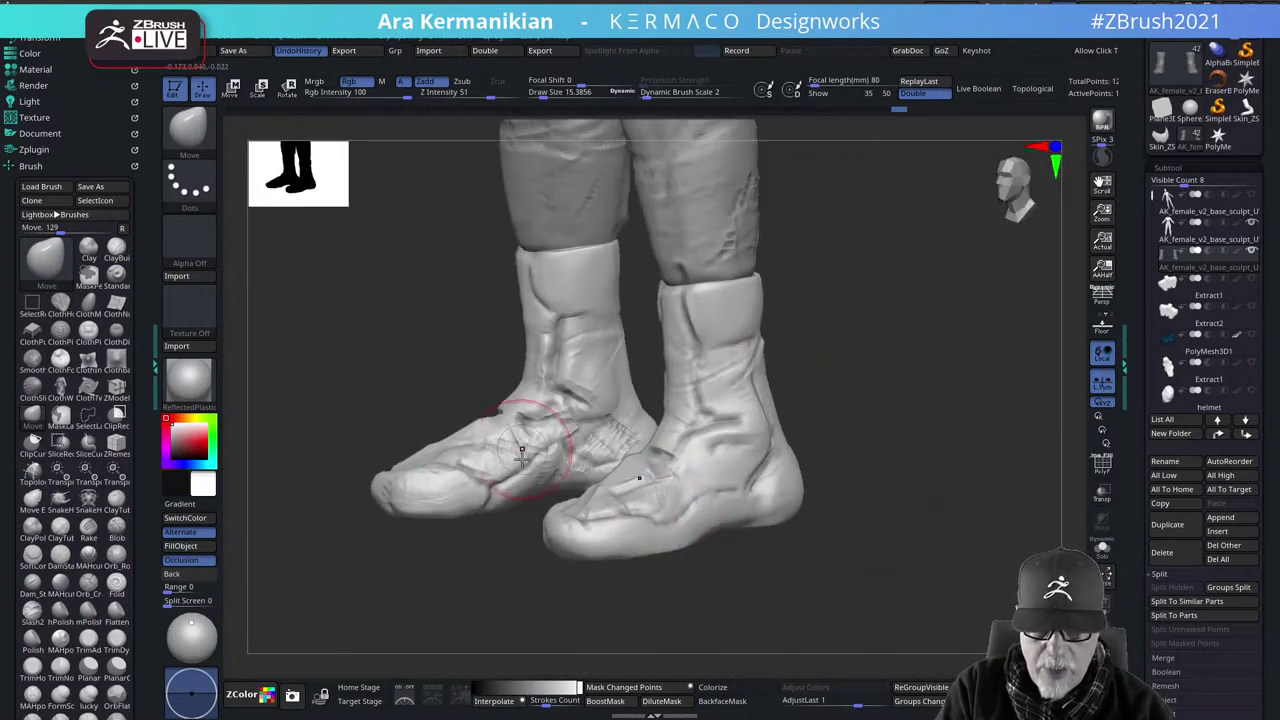
{"action": "key", "text": "s"}
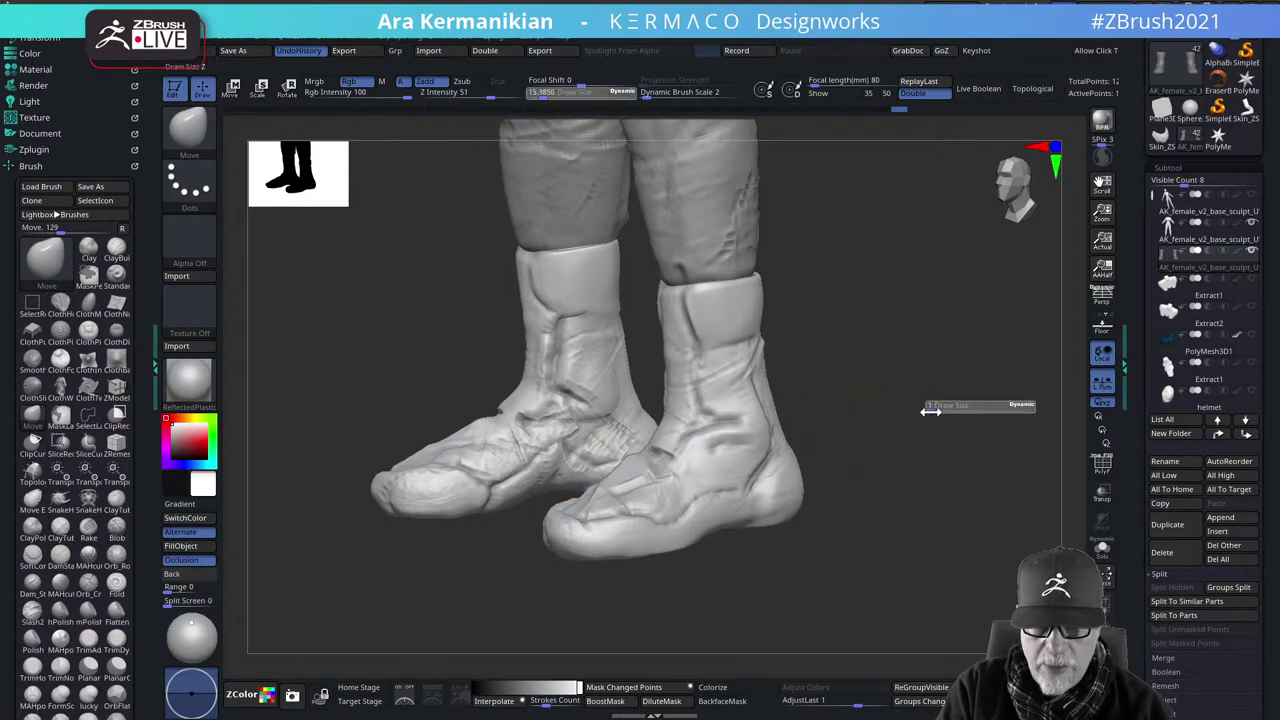
{"action": "mouse_move", "coordinate": [931, 412]}
{"action": "left_mouse_down"}
{"action": "mouse_move", "coordinate": [943, 411]}
{"action": "mouse_move", "coordinate": [777, 374]}
{"action": "mouse_move", "coordinate": [877, 403]}
{"action": "mouse_move", "coordinate": [860, 400]}
{"action": "left_mouse_up"}
{"action": "right_click", "coordinate": [710, 400]}
{"action": "left_click", "coordinate": [780, 410]}
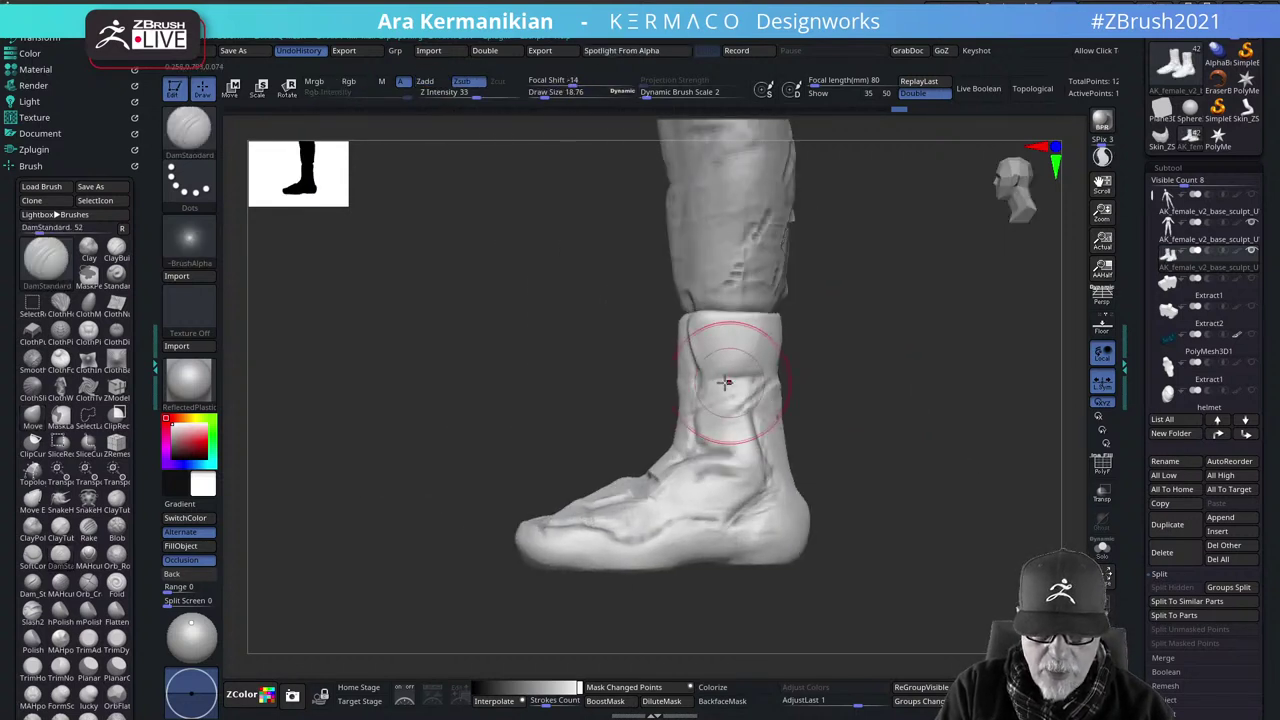
{"action": "key", "text": "s"}
{"action": "left_click_drag", "start_coordinate": [708, 379], "coordinate": [694, 380]}
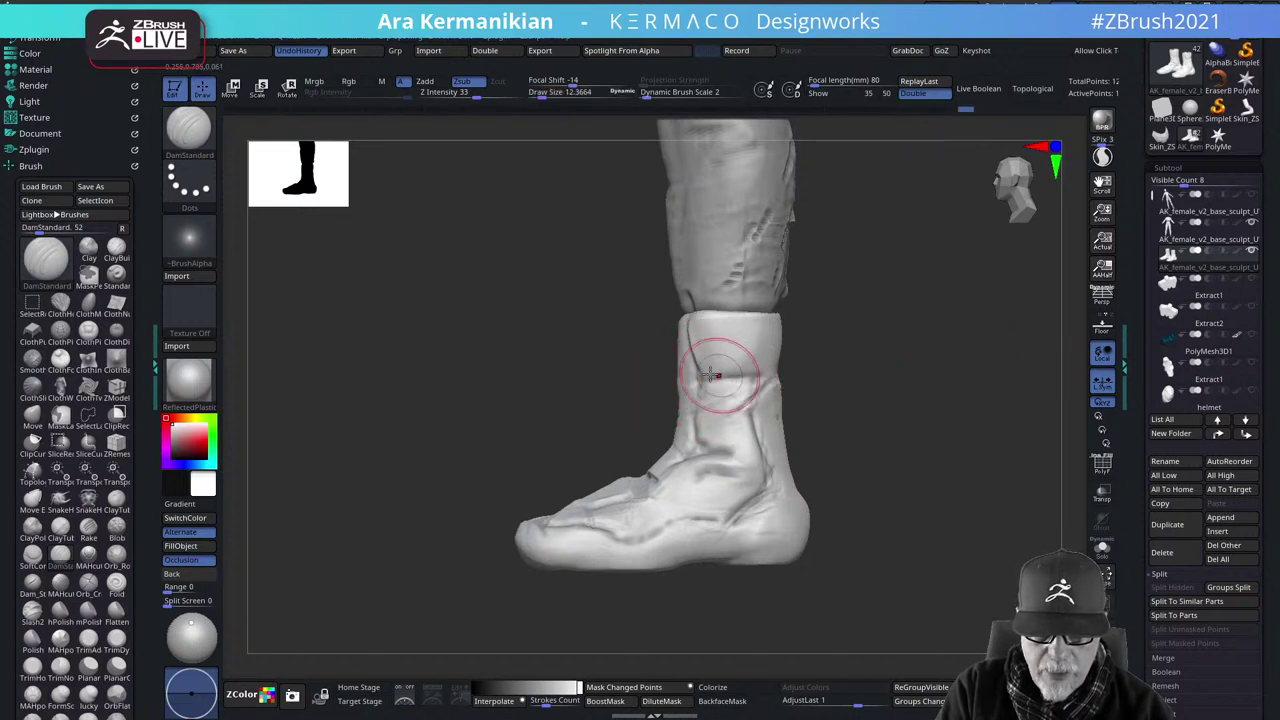
{"action": "left_click_drag", "start_coordinate": [704, 372], "coordinate": [731, 375]}
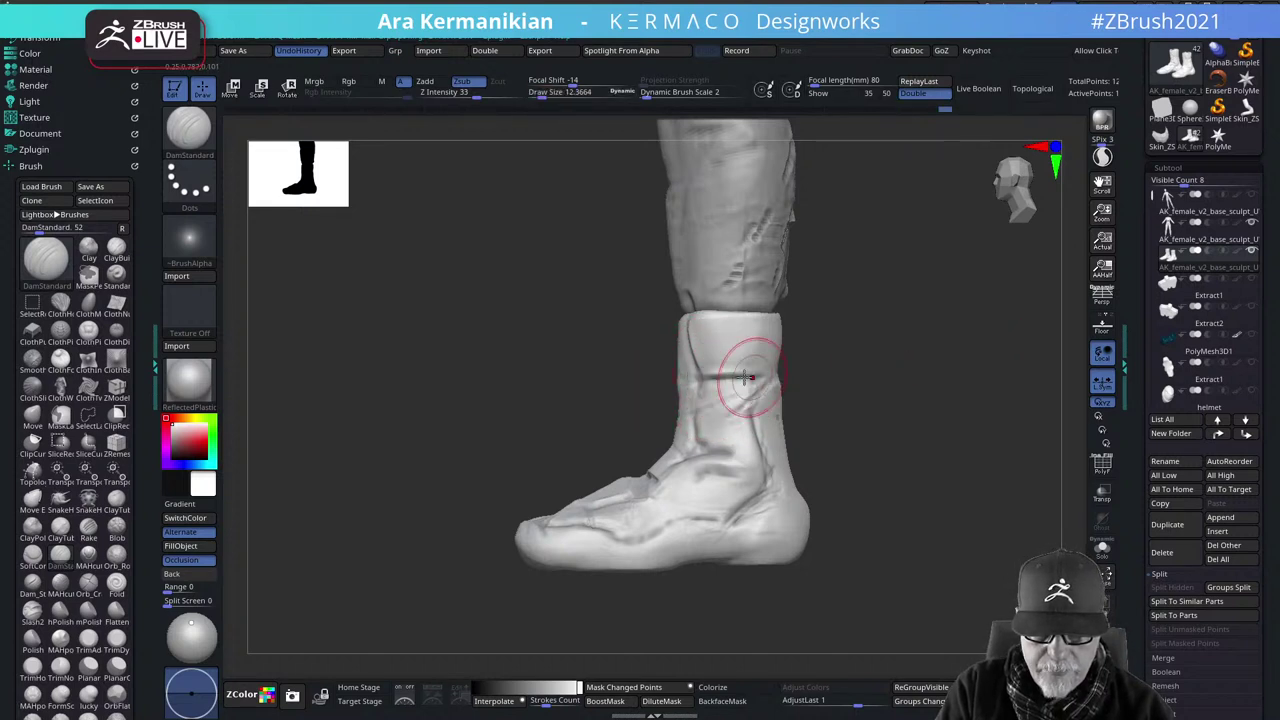
Carve a vertical seam down the outer front of the boots from the top rim with the DamStandard brush
{"action": "right_click_drag", "start_coordinate": [746, 380], "coordinate": [774, 386], "text": "shift"}
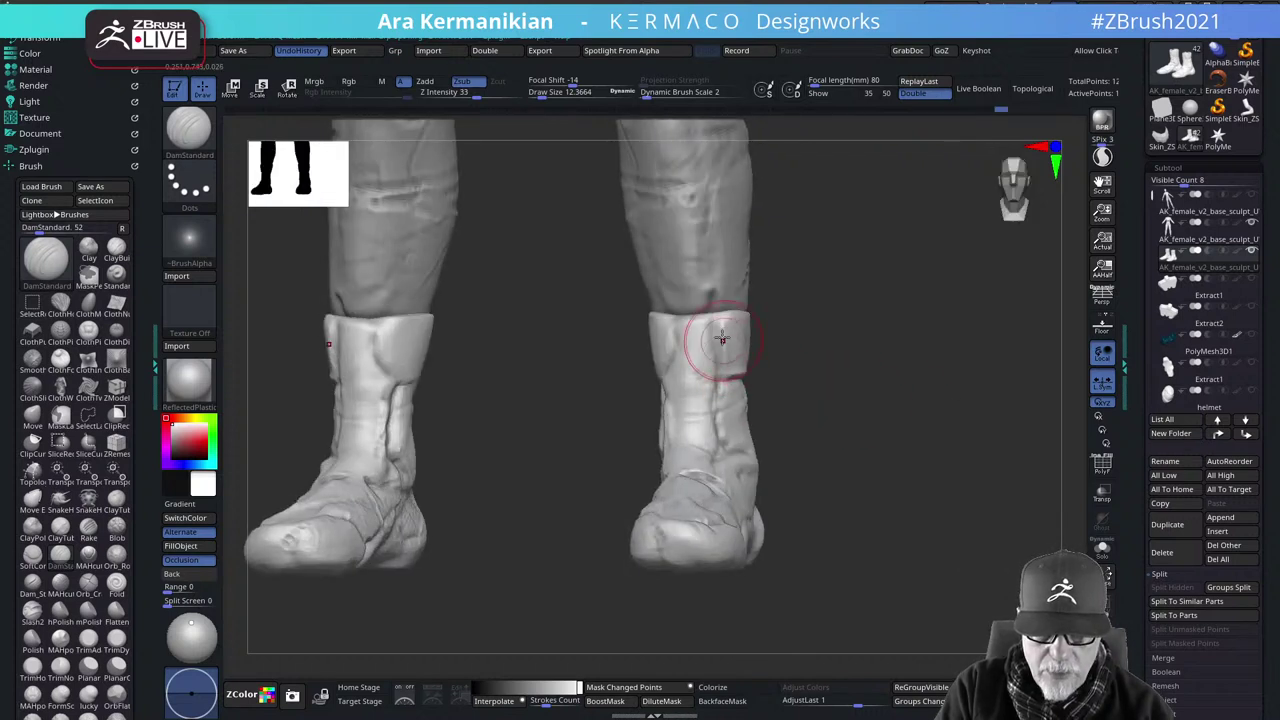
{"action": "left_click_drag", "start_coordinate": [712, 336], "coordinate": [722, 375]}
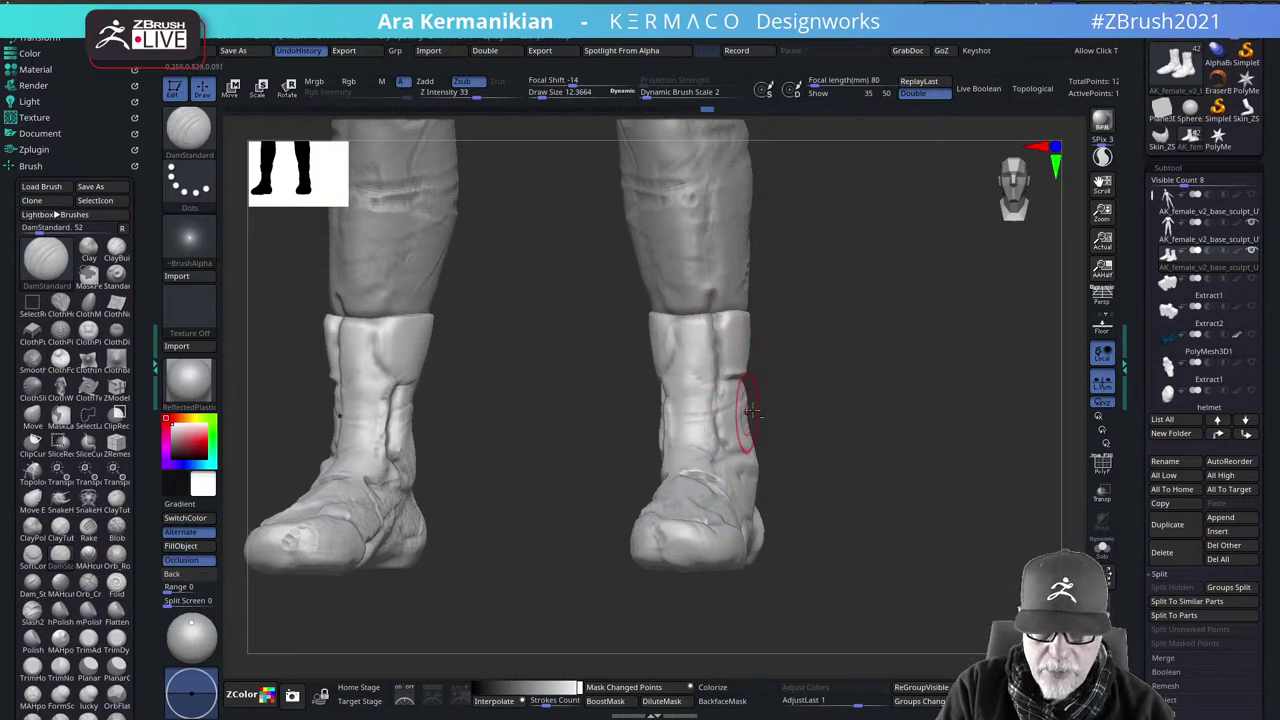
{"action": "left_click_drag", "start_coordinate": [910, 439], "coordinate": [1014, 443]}
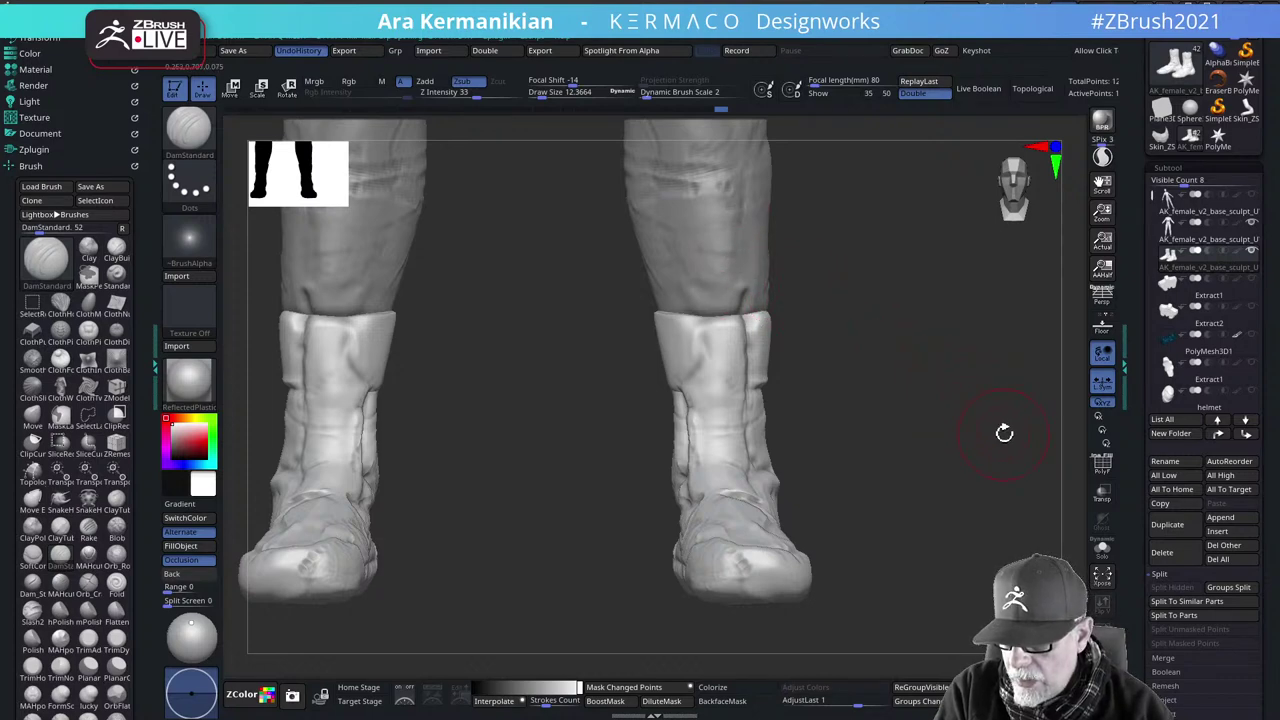
Carve a sharp angled seam along the cuff's inner front edge up to the rim with DamStandard at draw size about 4.6
{"action": "left_click_drag", "start_coordinate": [1004, 428], "coordinate": [722, 469]}
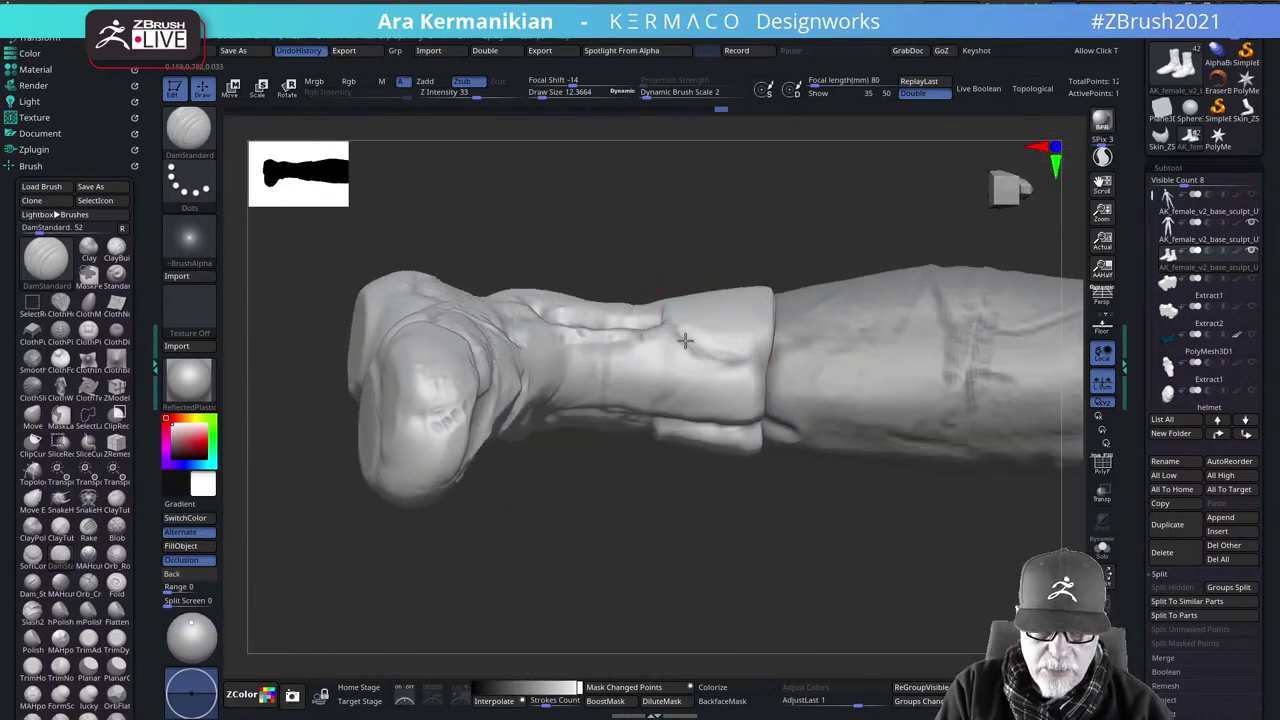
{"action": "key", "text": "s"}
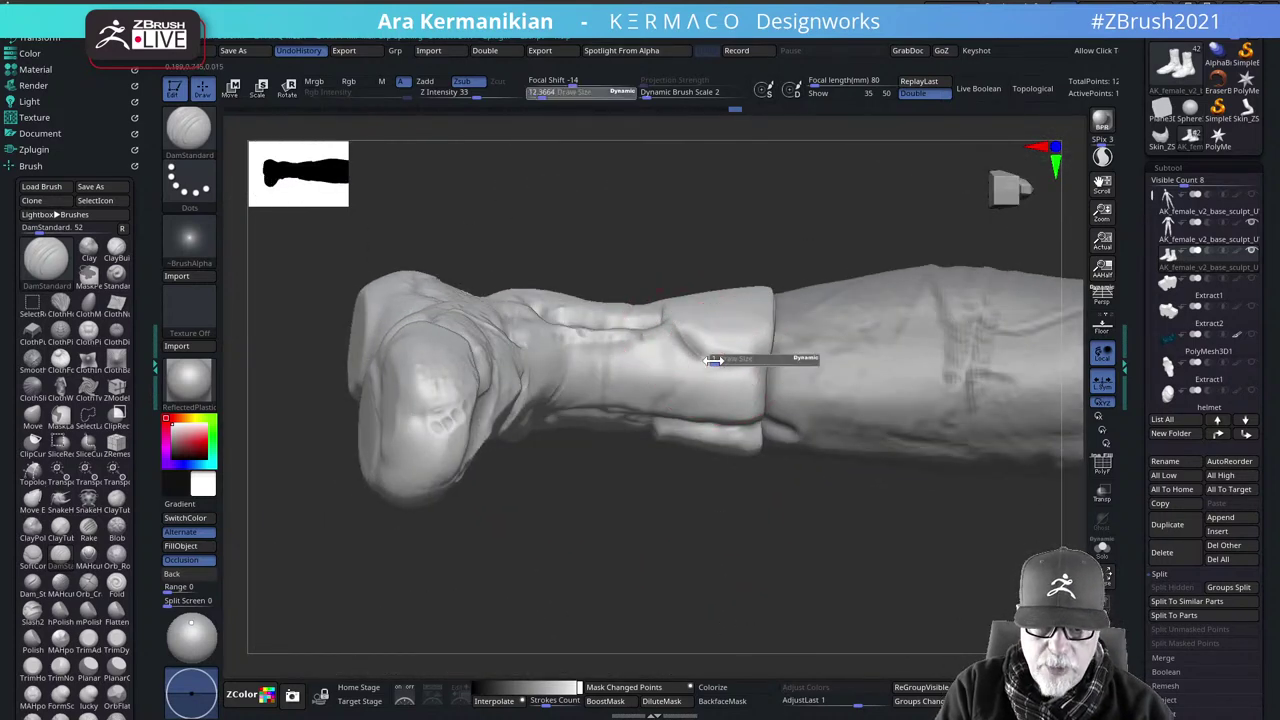
{"action": "left_click_drag", "start_coordinate": [722, 362], "coordinate": [721, 361]}
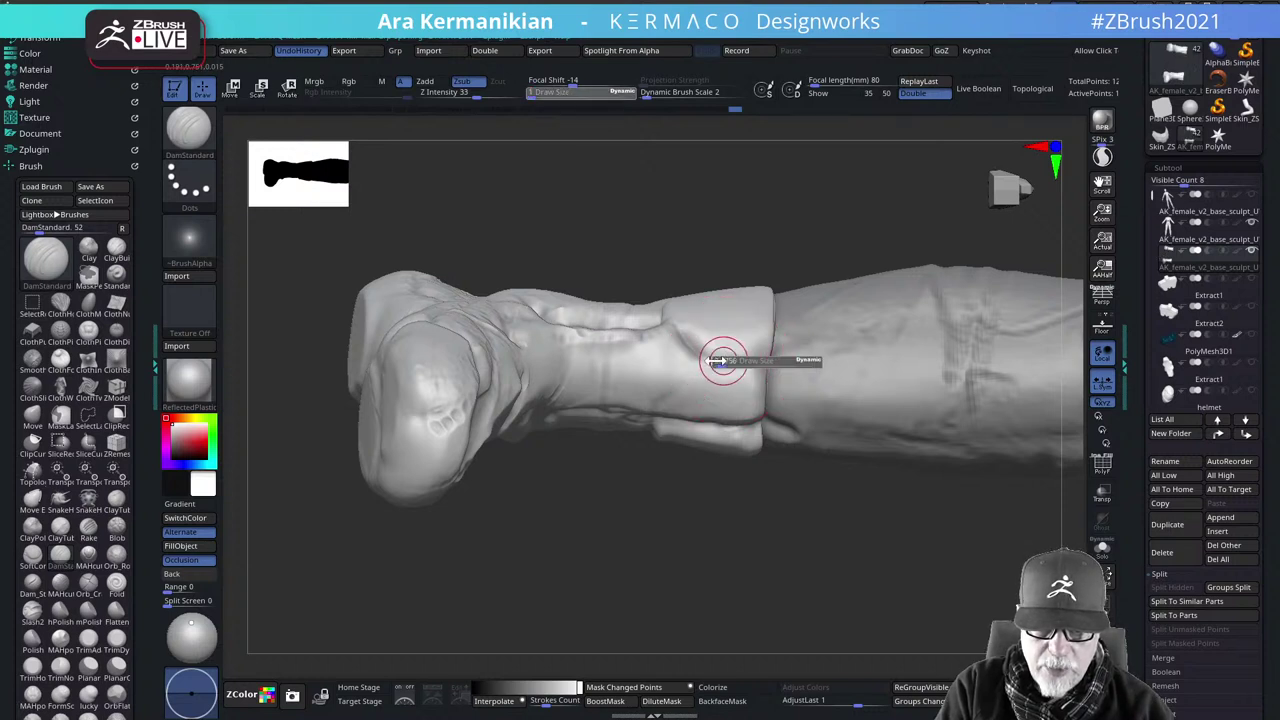
{"action": "mouse_move", "coordinate": [677, 317]}
{"action": "left_mouse_down"}
{"action": "mouse_move", "coordinate": [700, 349]}
{"action": "mouse_move", "coordinate": [747, 358]}
{"action": "mouse_move", "coordinate": [702, 352]}
{"action": "left_mouse_up"}
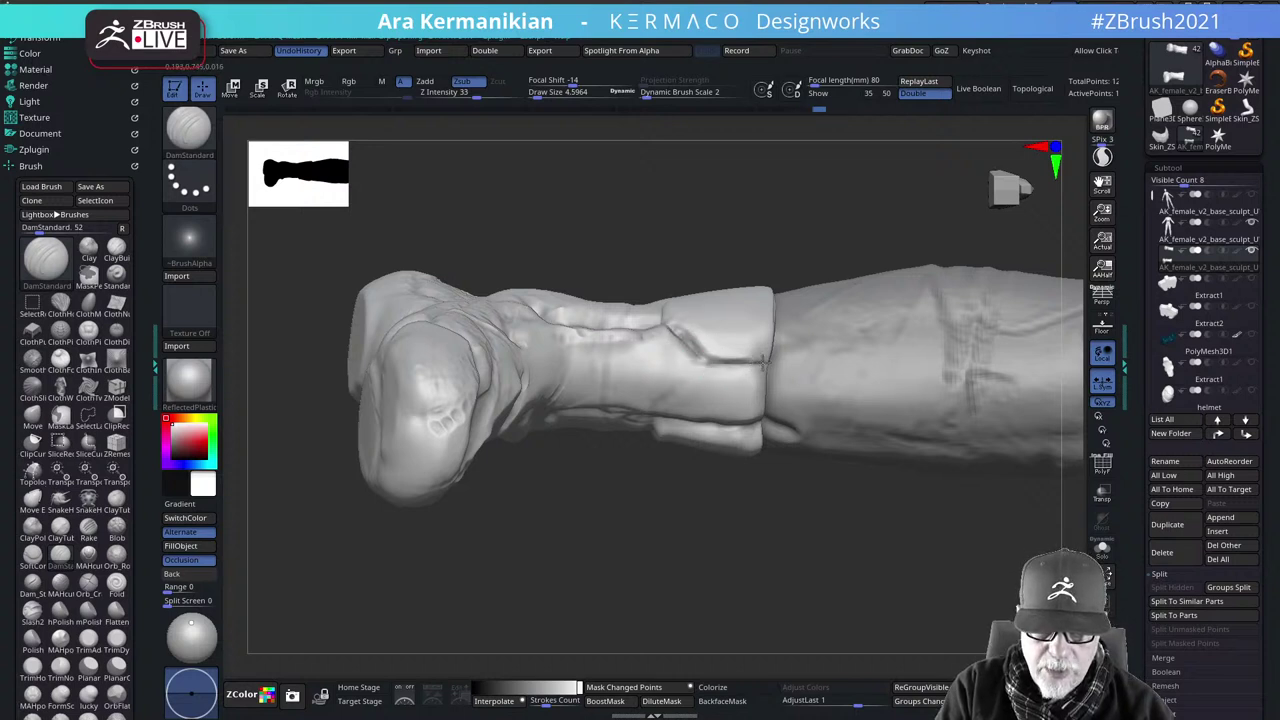
{"action": "left_click_drag", "start_coordinate": [711, 352], "coordinate": [773, 355]}
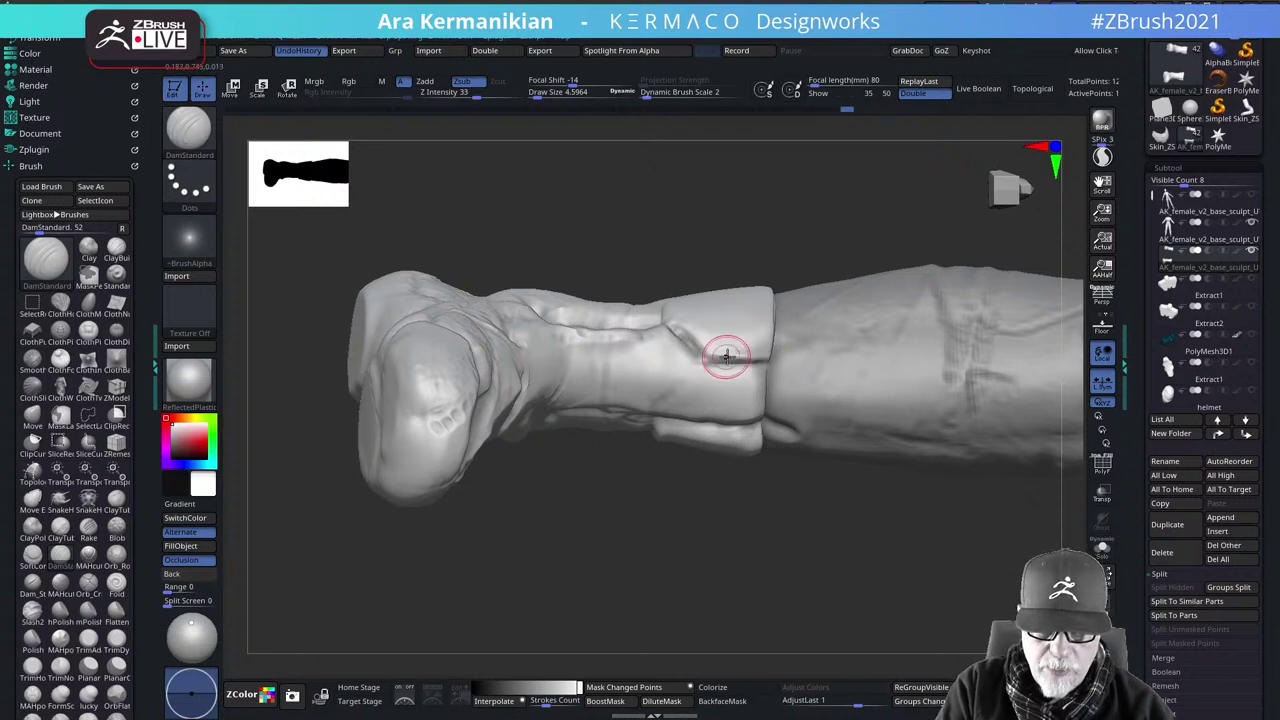
{"action": "mouse_move", "coordinate": [676, 323]}
{"action": "left_mouse_down"}
{"action": "mouse_move", "coordinate": [720, 366]}
{"action": "mouse_move", "coordinate": [704, 362]}
{"action": "mouse_move", "coordinate": [771, 367]}
{"action": "left_mouse_up"}
{"action": "key", "text": "shift"}
{"action": "mouse_move", "coordinate": [676, 328]}
{"action": "left_mouse_down"}
{"action": "mouse_move", "coordinate": [710, 361]}
{"action": "mouse_move", "coordinate": [675, 333]}
{"action": "left_mouse_up"}
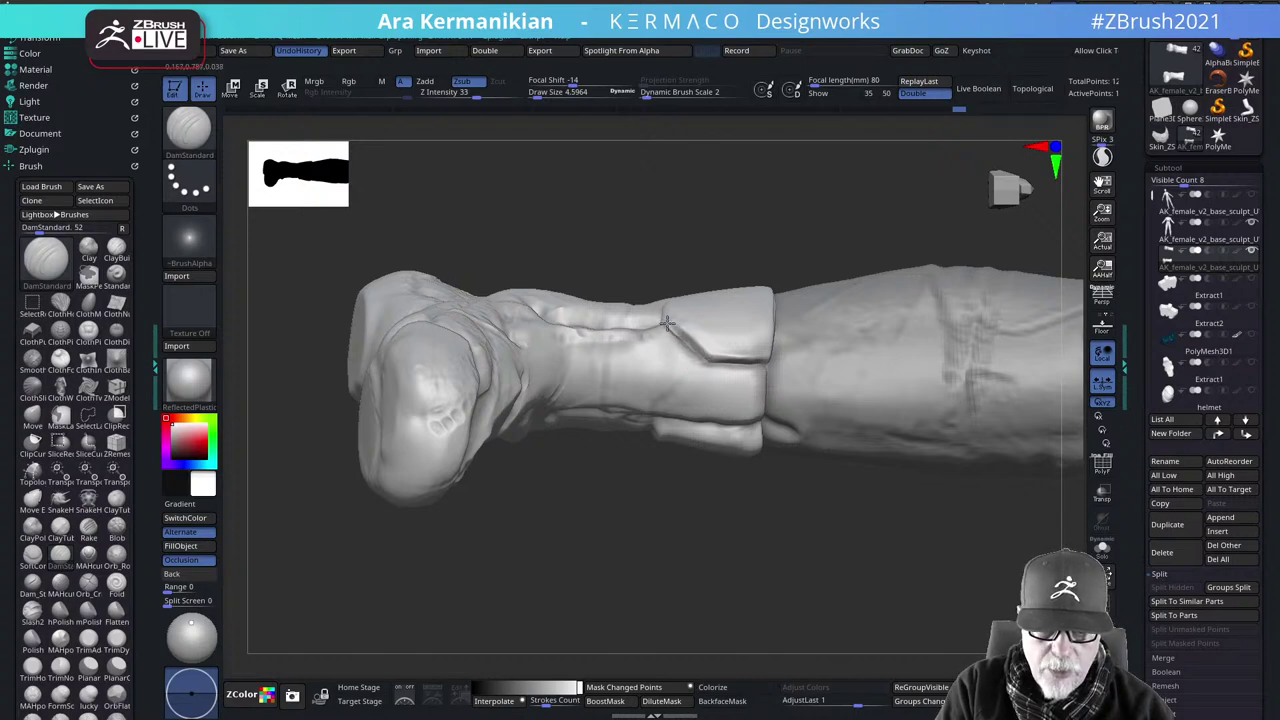
Sharpen the vertical seam on the boots' outer front and smooth the surface beside it
{"action": "left_click_drag", "start_coordinate": [719, 459], "coordinate": [734, 546]}
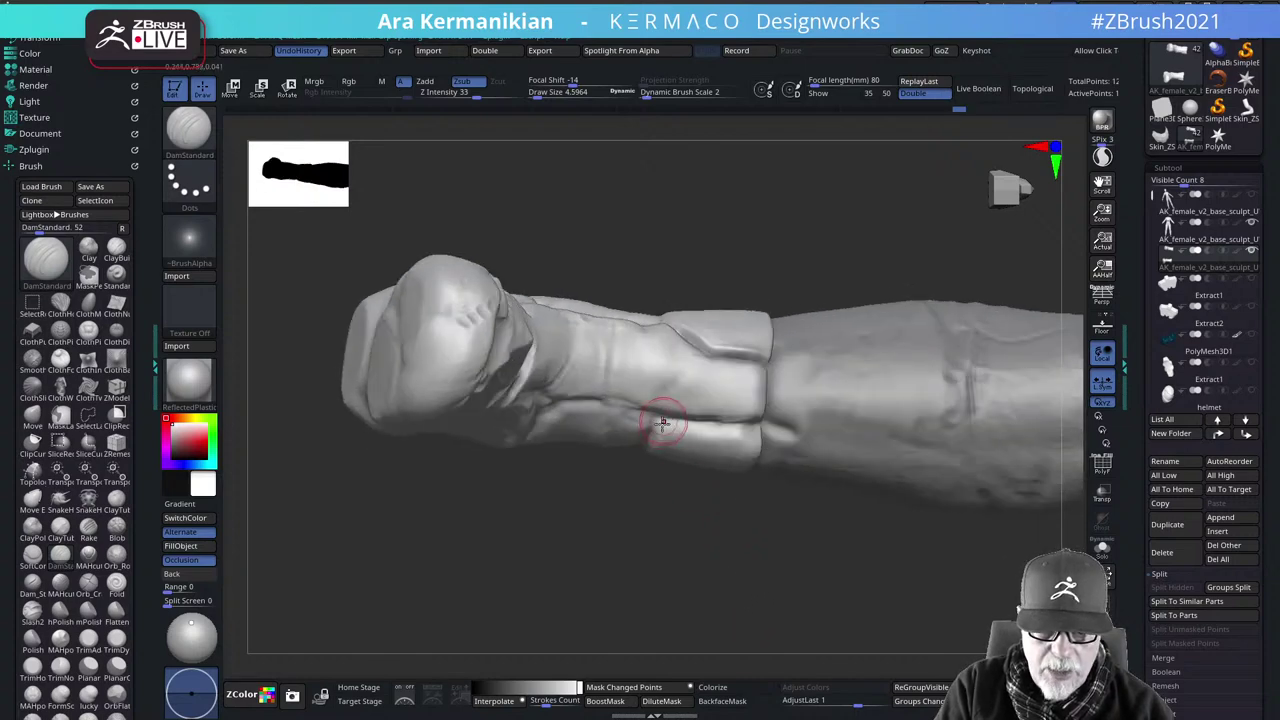
{"action": "mouse_move", "coordinate": [650, 470]}
{"action": "left_mouse_down"}
{"action": "mouse_move", "coordinate": [651, 500]}
{"action": "mouse_move", "coordinate": [652, 480]}
{"action": "left_mouse_up"}
{"action": "mouse_move", "coordinate": [655, 405]}
{"action": "left_mouse_down"}
{"action": "mouse_move", "coordinate": [686, 409]}
{"action": "mouse_move", "coordinate": [709, 363]}
{"action": "mouse_move", "coordinate": [752, 360]}
{"action": "mouse_move", "coordinate": [737, 363]}
{"action": "mouse_move", "coordinate": [749, 360]}
{"action": "mouse_move", "coordinate": [747, 407]}
{"action": "mouse_move", "coordinate": [755, 372]}
{"action": "mouse_move", "coordinate": [762, 397]}
{"action": "mouse_move", "coordinate": [755, 370]}
{"action": "left_mouse_up"}
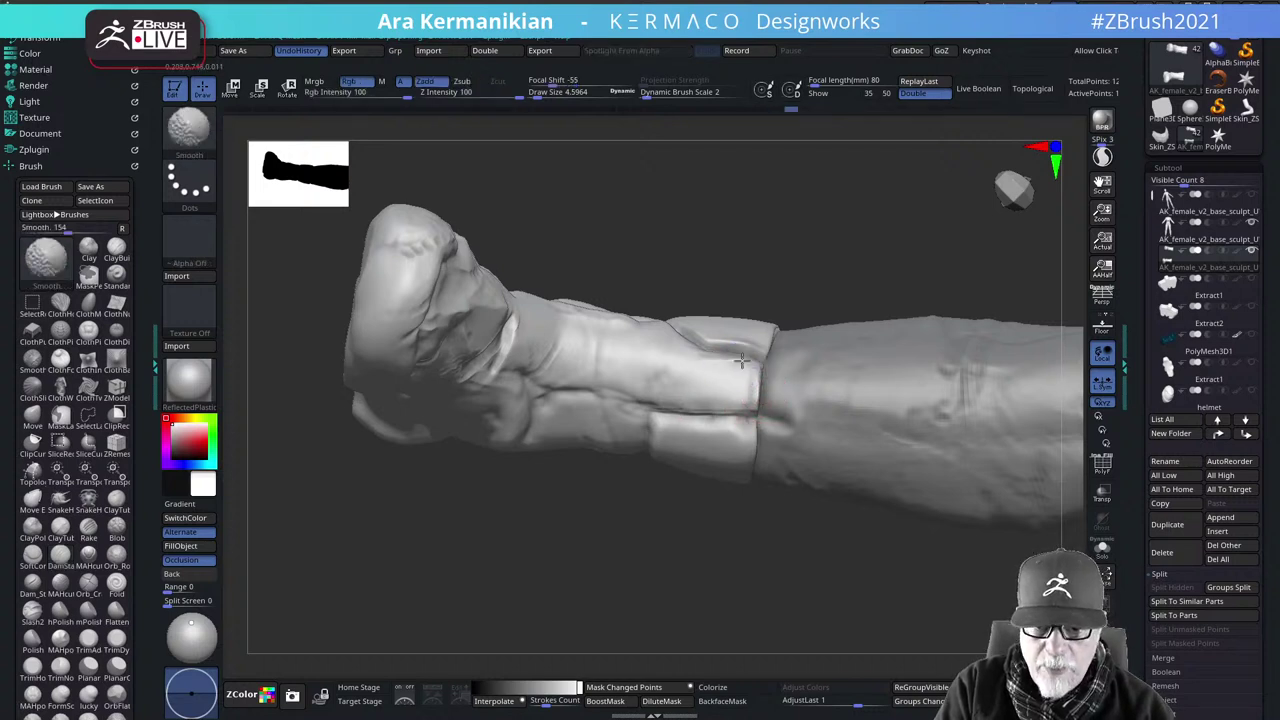
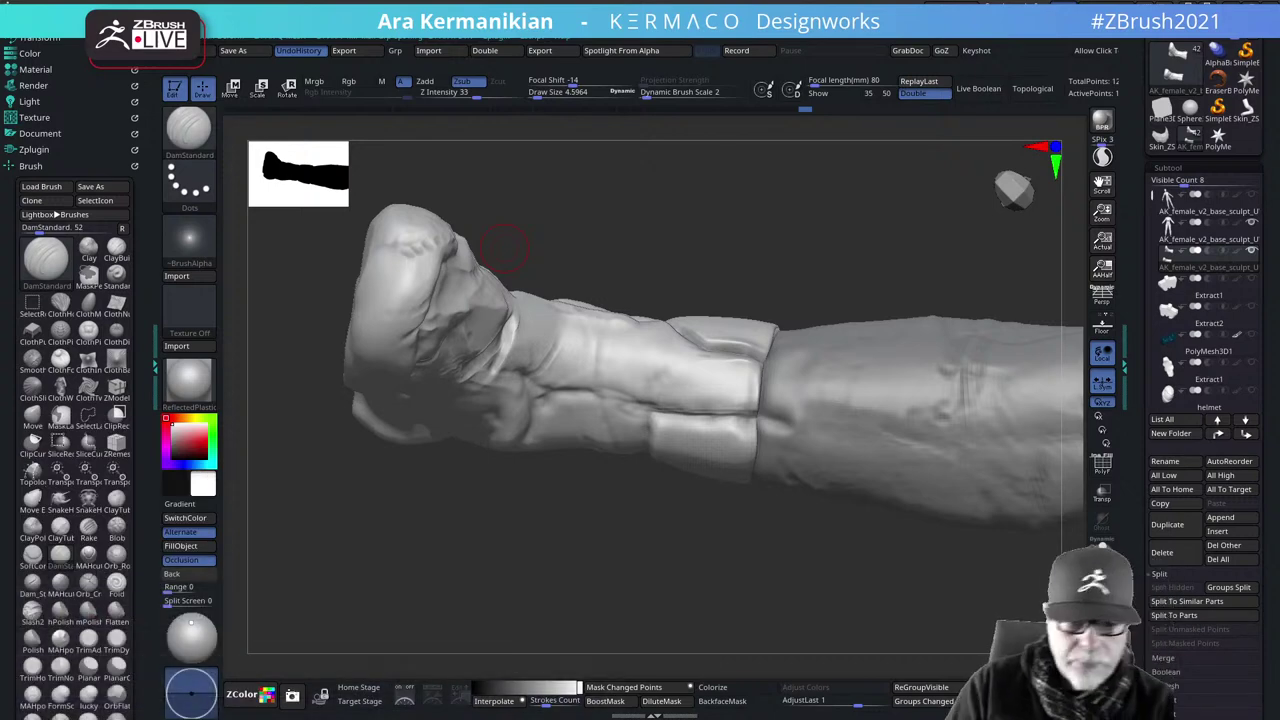
Carve a horizontal seam across the front of the ankle, closing off the lower end of the shin panel between its side seams
{"action": "mouse_move", "coordinate": [663, 586]}
{"action": "left_mouse_down"}
{"action": "mouse_move", "coordinate": [686, 580]}
{"action": "mouse_move", "coordinate": [543, 574]}
{"action": "mouse_move", "coordinate": [623, 591]}
{"action": "mouse_move", "coordinate": [706, 449]}
{"action": "mouse_move", "coordinate": [622, 456]}
{"action": "left_mouse_up"}
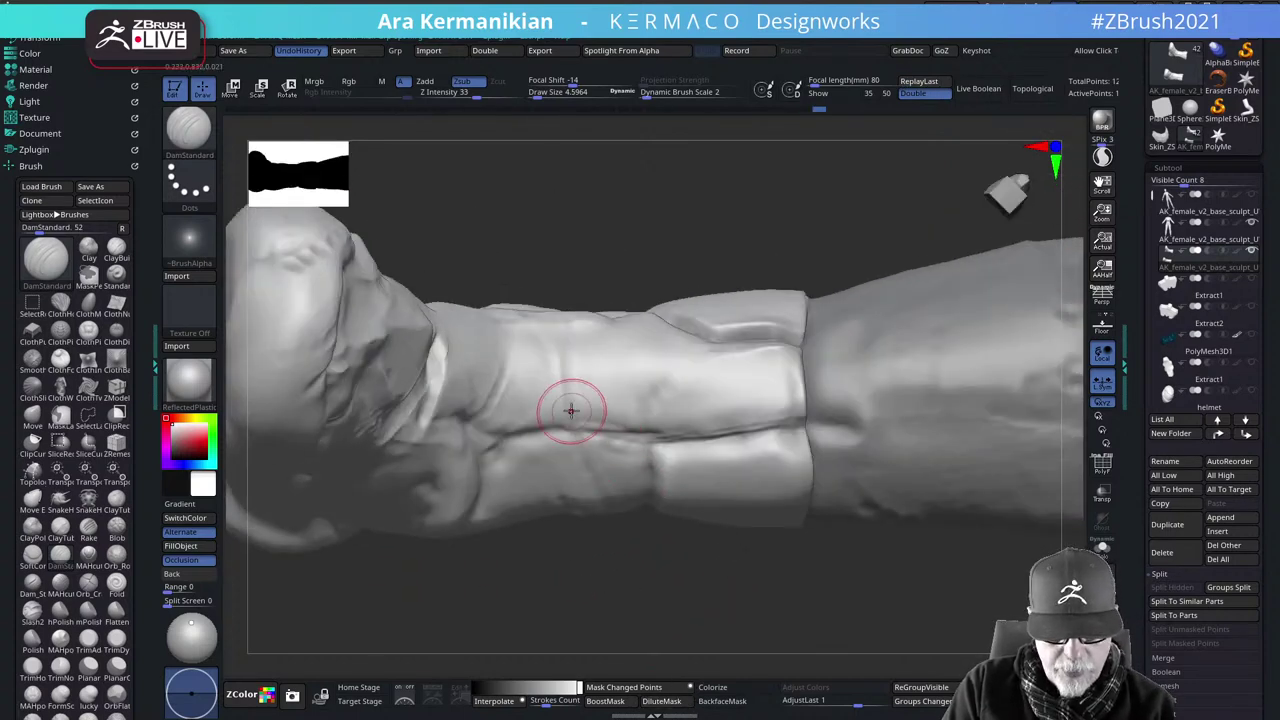
{"action": "left_click_drag", "start_coordinate": [573, 418], "coordinate": [568, 425]}
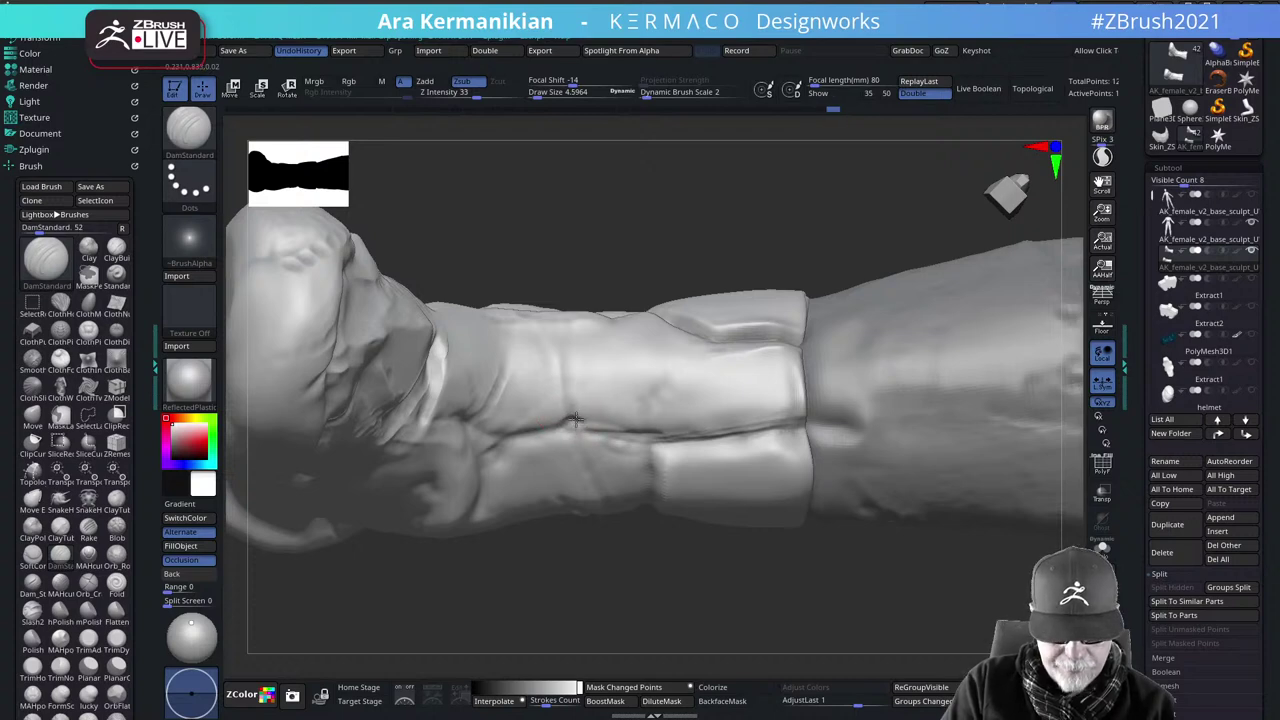
{"action": "left_click_drag", "start_coordinate": [812, 610], "coordinate": [813, 430]}
{"action": "left_click_drag", "start_coordinate": [605, 395], "coordinate": [622, 399]}
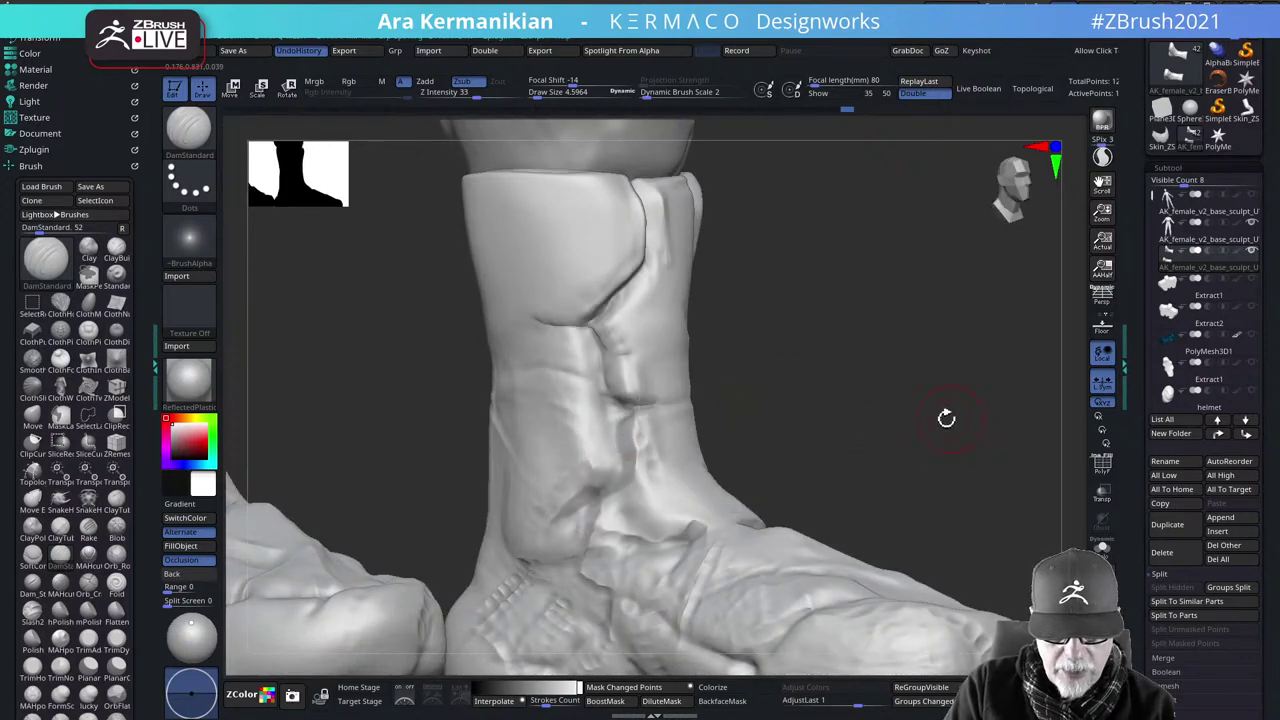
{"action": "left_click_drag", "start_coordinate": [946, 418], "coordinate": [768, 414]}
{"action": "left_click_drag", "start_coordinate": [636, 407], "coordinate": [702, 405]}
{"action": "left_click_drag", "start_coordinate": [857, 420], "coordinate": [765, 414]}
{"action": "left_click_drag", "start_coordinate": [708, 409], "coordinate": [614, 392]}
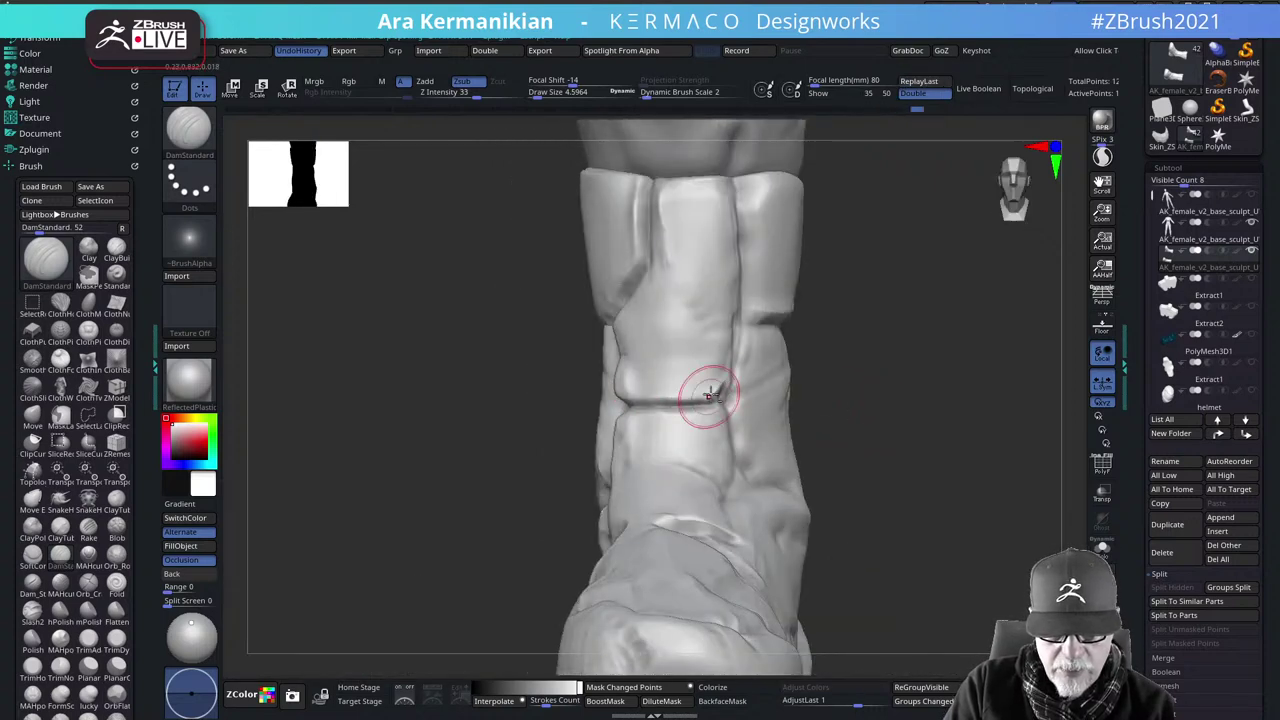
Smooth the boot surface around the inner front seam, on the shin panel, and just below the cuff
{"action": "left_click_drag", "start_coordinate": [914, 449], "coordinate": [637, 420]}
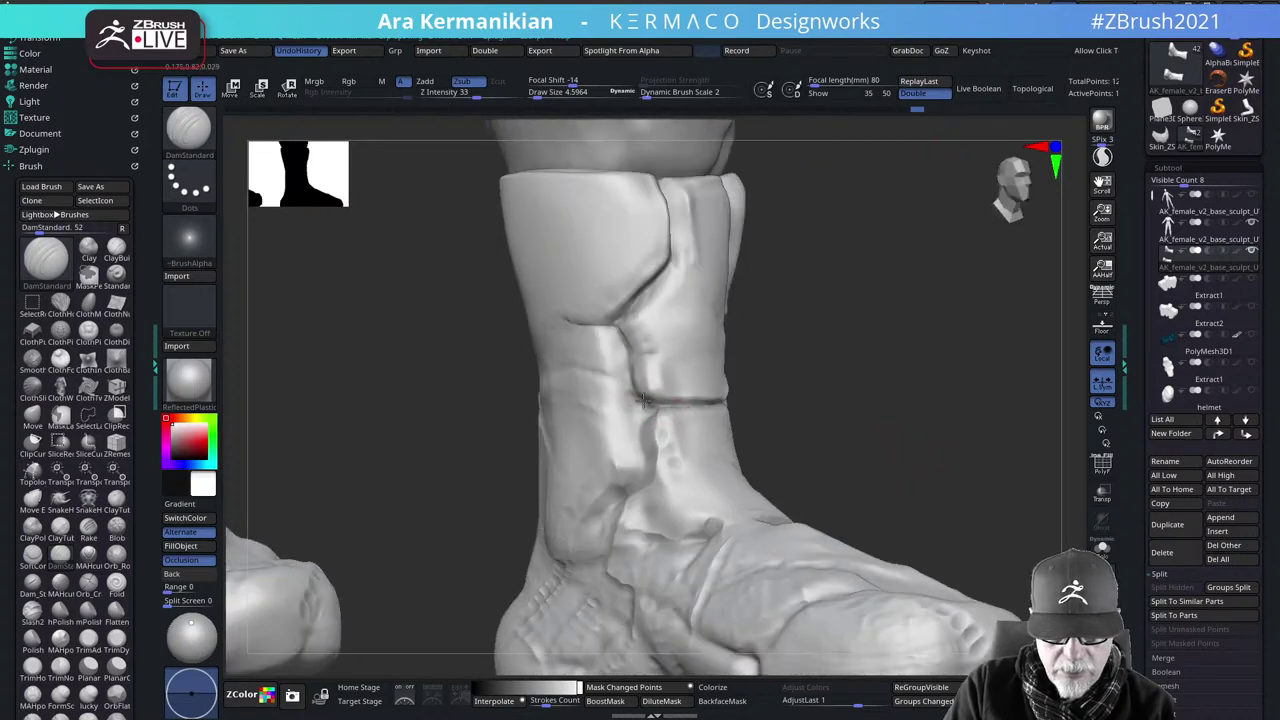
{"action": "key", "text": "shift"}
{"action": "left_click_drag", "start_coordinate": [639, 340], "coordinate": [600, 324], "text": "shift"}
{"action": "mouse_move", "coordinate": [768, 430]}
{"action": "left_mouse_down", "text": "alt"}
{"action": "mouse_move", "coordinate": [748, 368]}
{"action": "mouse_move", "coordinate": [860, 363]}
{"action": "mouse_move", "coordinate": [826, 380]}
{"action": "mouse_move", "coordinate": [901, 444]}
{"action": "mouse_move", "coordinate": [870, 429]}
{"action": "mouse_move", "coordinate": [898, 429]}
{"action": "left_mouse_up", "text": "alt"}
{"action": "key", "text": "shift"}
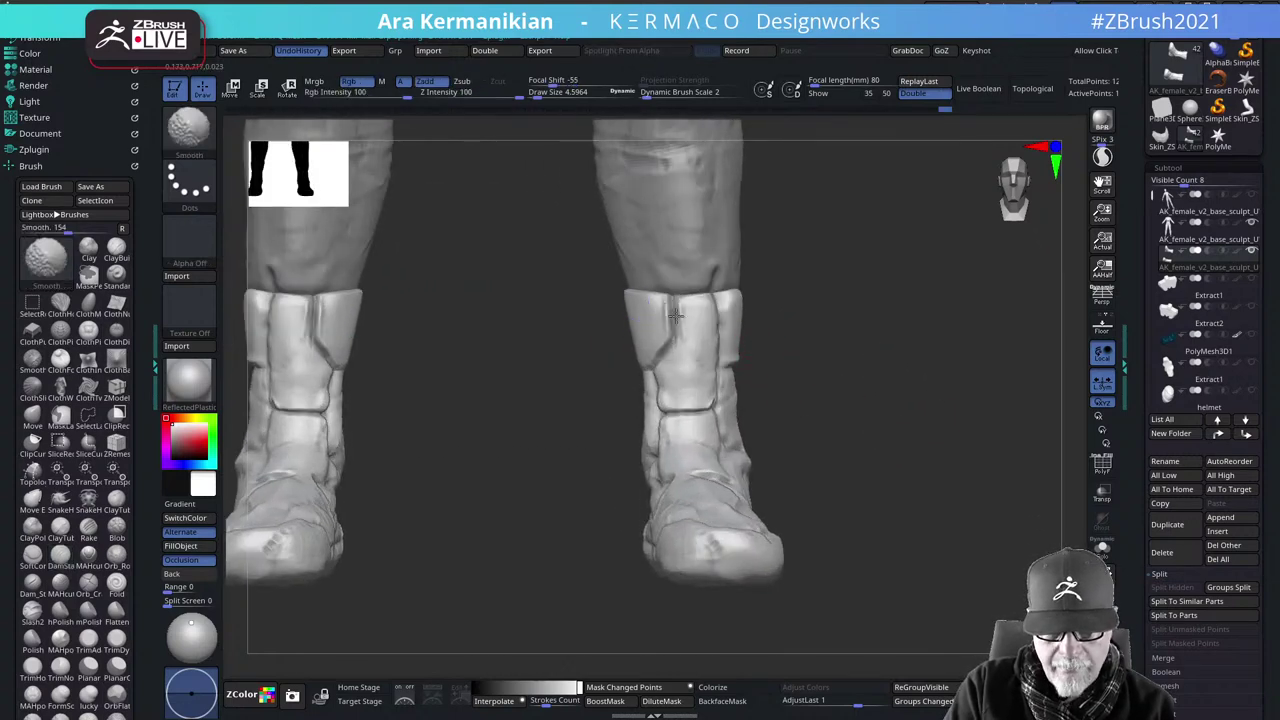
{"action": "left_click_drag", "start_coordinate": [693, 328], "coordinate": [680, 355], "text": "shift"}
{"action": "left_click_drag", "start_coordinate": [863, 343], "coordinate": [790, 343]}
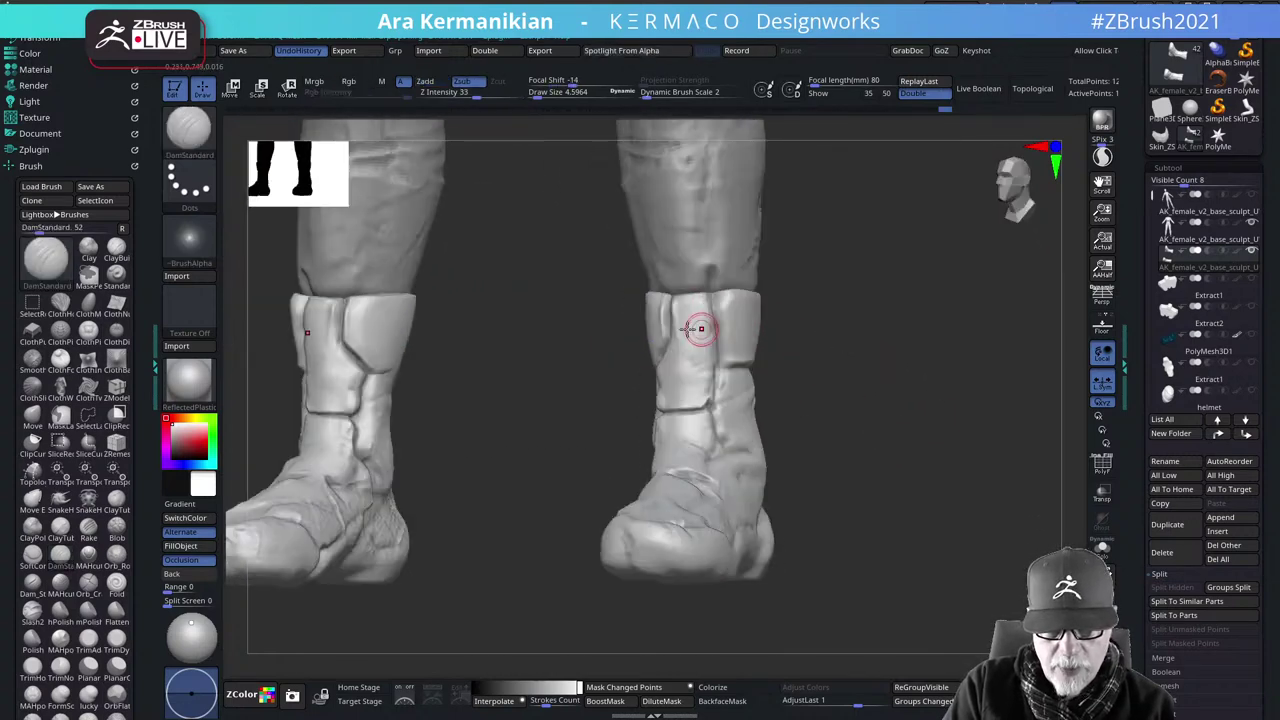
{"action": "left_click_drag", "start_coordinate": [897, 349], "coordinate": [950, 347]}
{"action": "mouse_move", "coordinate": [900, 417]}
{"action": "left_mouse_down"}
{"action": "mouse_move", "coordinate": [911, 437]}
{"action": "mouse_move", "coordinate": [935, 438]}
{"action": "left_mouse_up"}
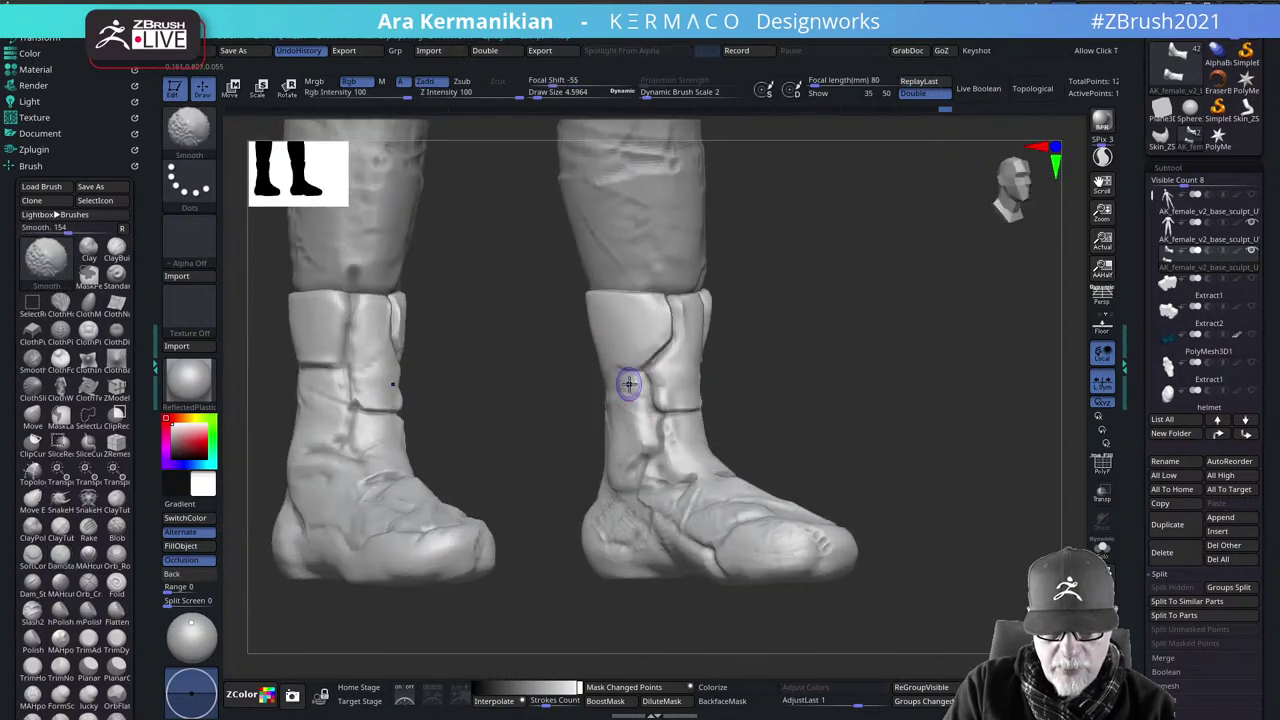
{"action": "left_click_drag", "start_coordinate": [629, 383], "coordinate": [615, 375], "text": "shift"}
Carve the seam under the cuff around the inner side and back of the boots
{"action": "left_click_drag", "start_coordinate": [876, 409], "coordinate": [664, 417]}
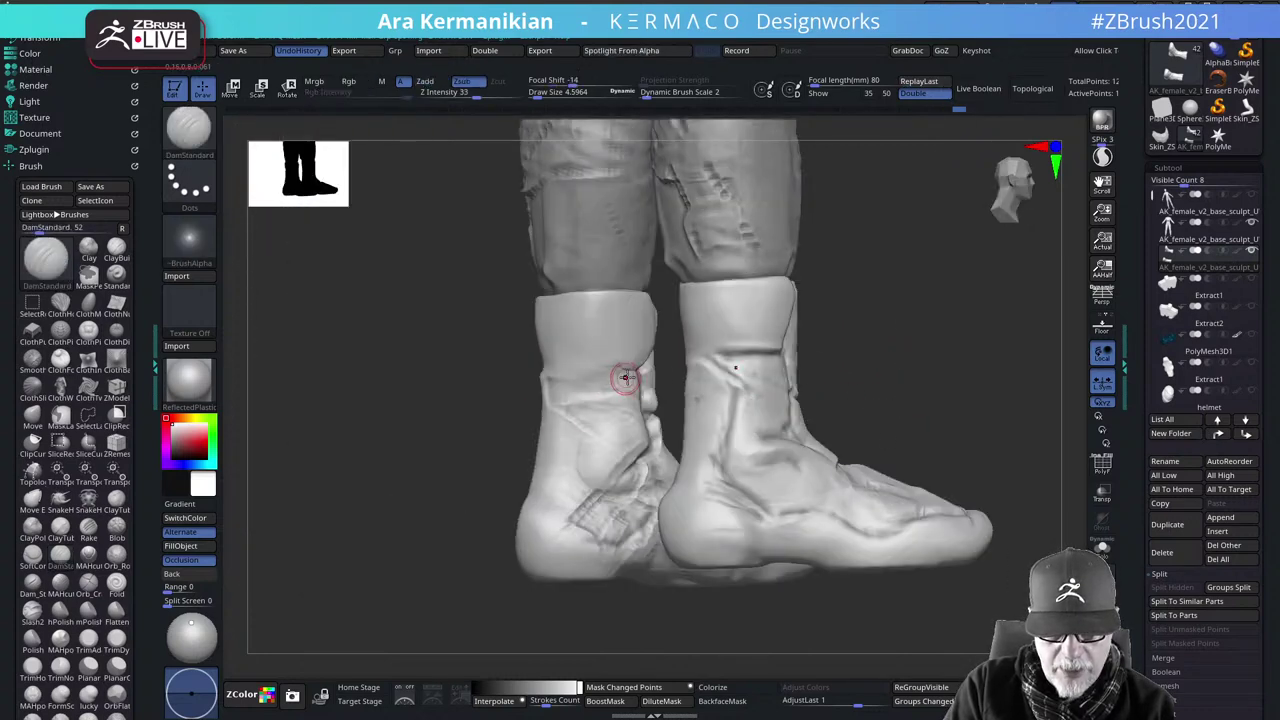
{"action": "left_click_drag", "start_coordinate": [992, 400], "coordinate": [714, 391]}
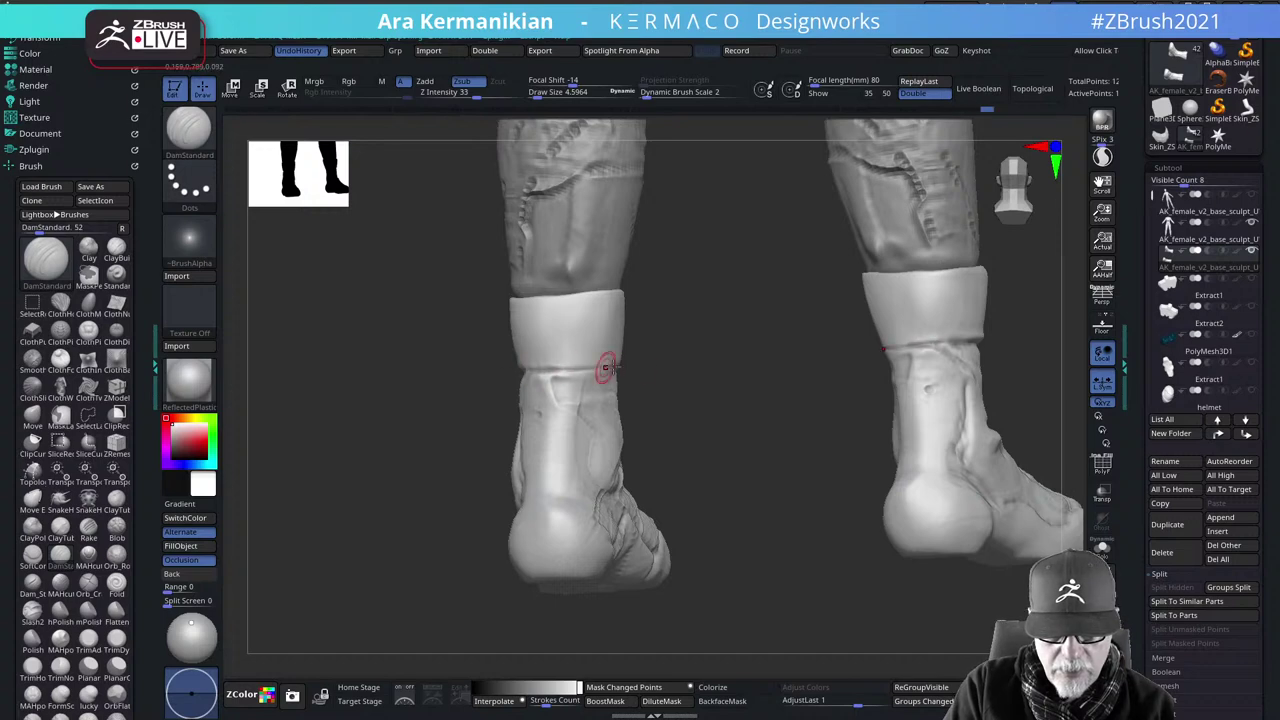
{"action": "left_click_drag", "start_coordinate": [606, 366], "coordinate": [677, 388]}
{"action": "left_click_drag", "start_coordinate": [902, 371], "coordinate": [944, 381]}
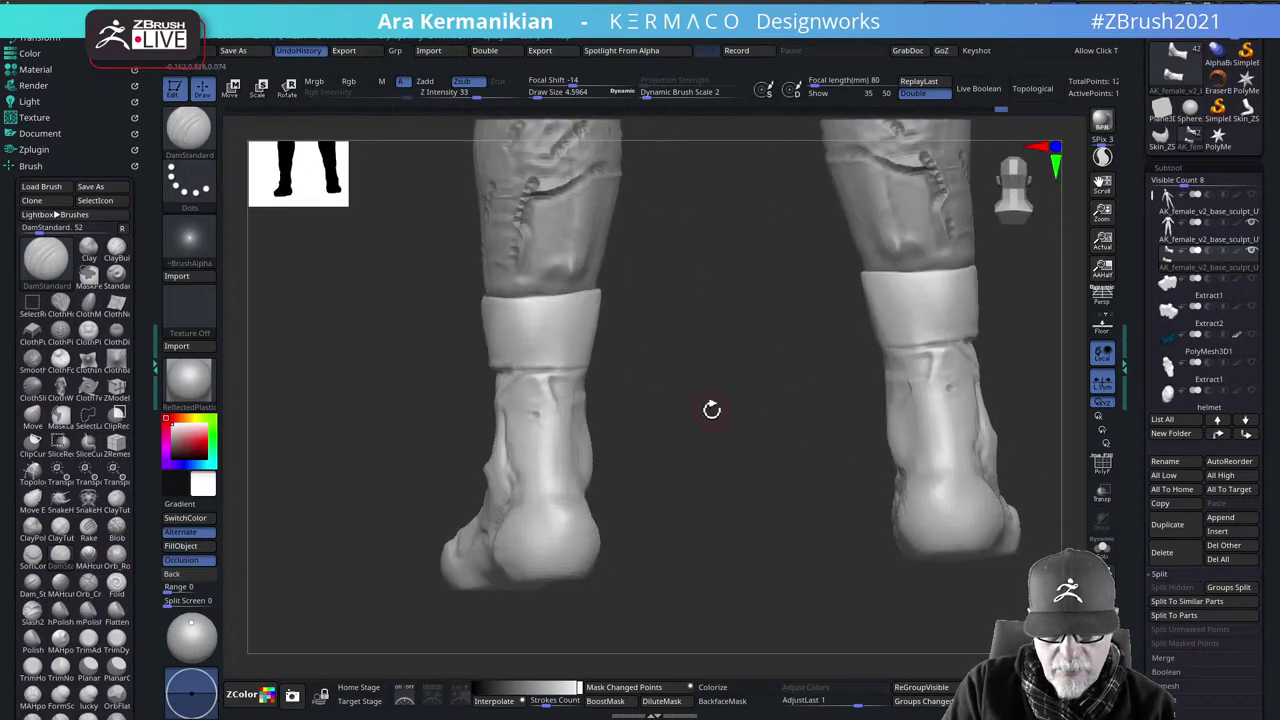
{"action": "left_click_drag", "start_coordinate": [526, 382], "coordinate": [543, 374]}
{"action": "left_click_drag", "start_coordinate": [656, 389], "coordinate": [596, 384]}
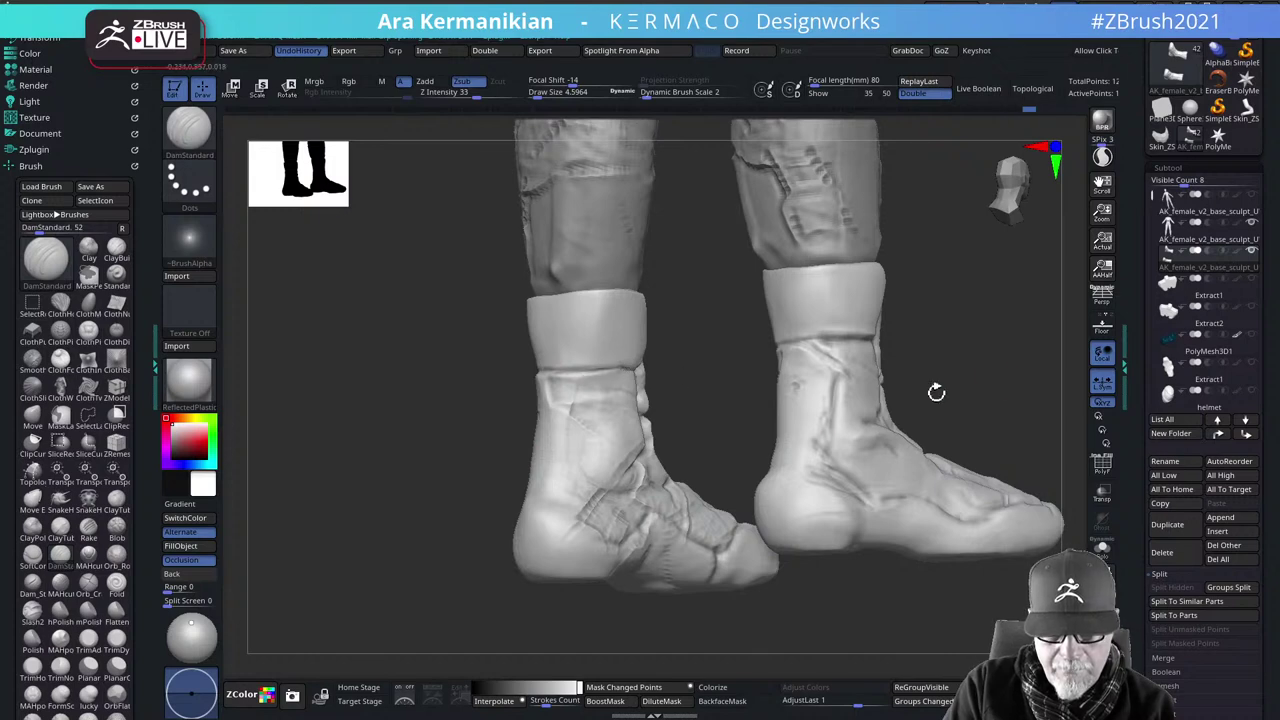
{"action": "mouse_move", "coordinate": [936, 392]}
{"action": "left_mouse_down"}
{"action": "mouse_move", "coordinate": [909, 357]}
{"action": "mouse_move", "coordinate": [909, 383]}
{"action": "mouse_move", "coordinate": [940, 390]}
{"action": "mouse_move", "coordinate": [918, 377]}
{"action": "left_mouse_up"}
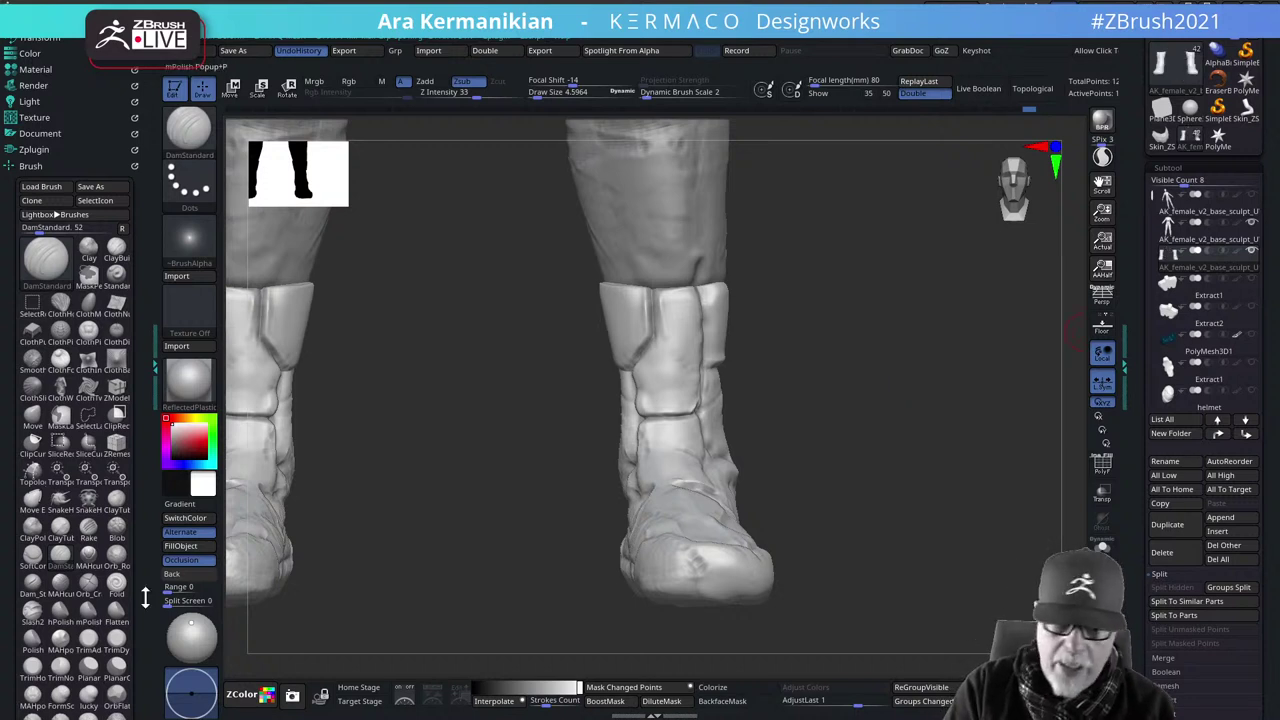
Smooth the outer corner of the shin panel and deepen the seam along its lower edge, checking it from both sides
{"action": "left_click_drag", "start_coordinate": [871, 486], "coordinate": [922, 455], "text": "alt"}
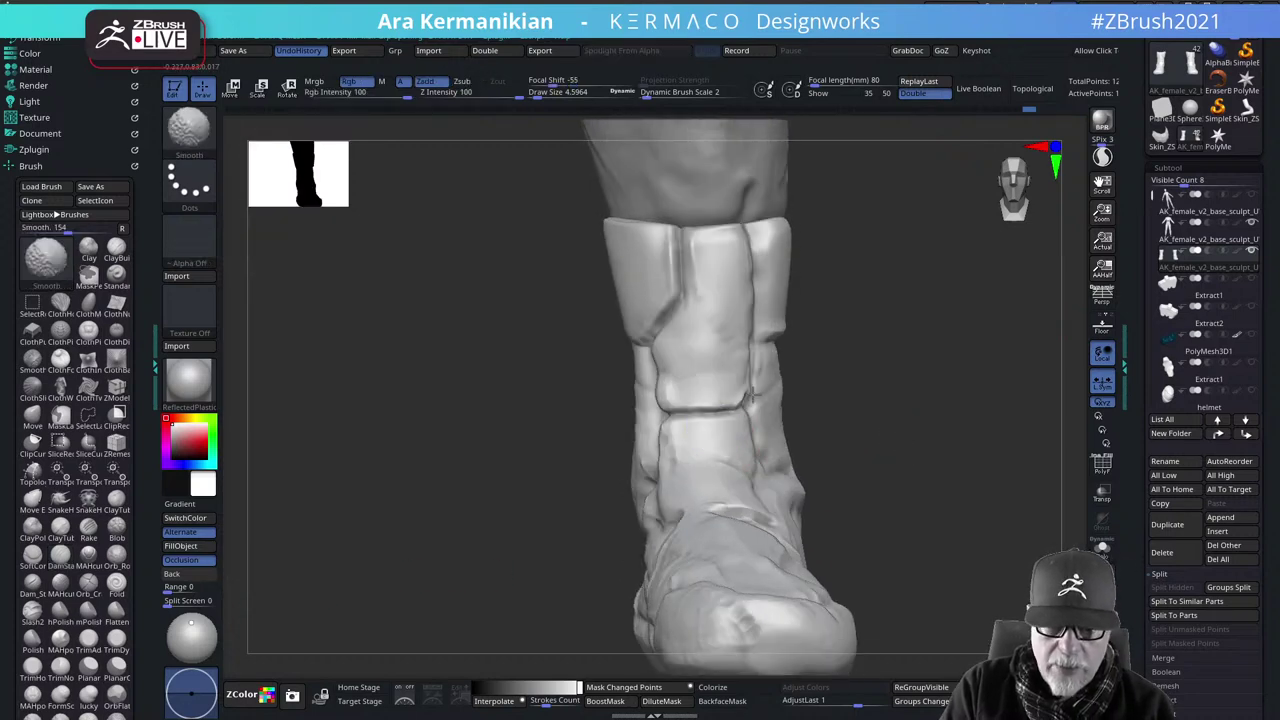
{"action": "left_click_drag", "start_coordinate": [753, 395], "coordinate": [749, 401], "text": "shift"}
{"action": "left_click_drag", "start_coordinate": [863, 417], "coordinate": [857, 411], "text": "alt"}
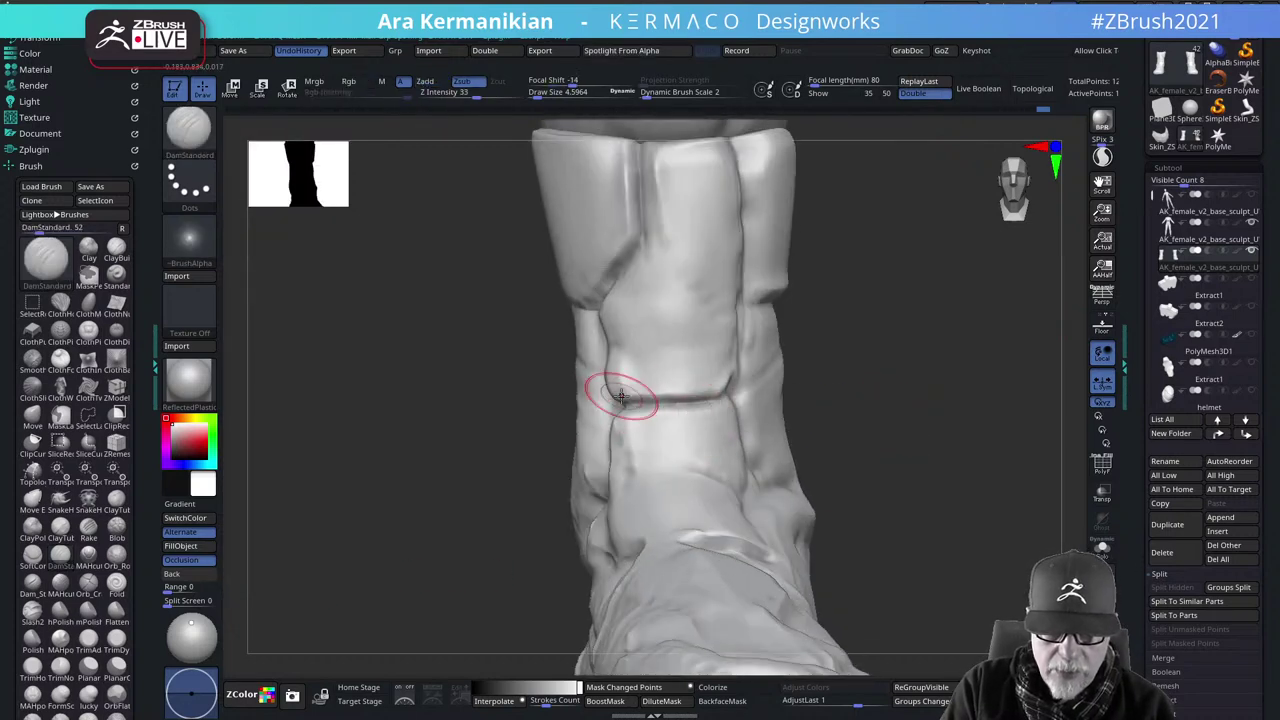
{"action": "left_click_drag", "start_coordinate": [621, 396], "coordinate": [677, 394]}
{"action": "mouse_move", "coordinate": [823, 387]}
{"action": "left_mouse_down"}
{"action": "mouse_move", "coordinate": [691, 389]}
{"action": "mouse_move", "coordinate": [738, 368]}
{"action": "mouse_move", "coordinate": [733, 398]}
{"action": "mouse_move", "coordinate": [731, 377]}
{"action": "mouse_move", "coordinate": [721, 383]}
{"action": "left_mouse_up"}
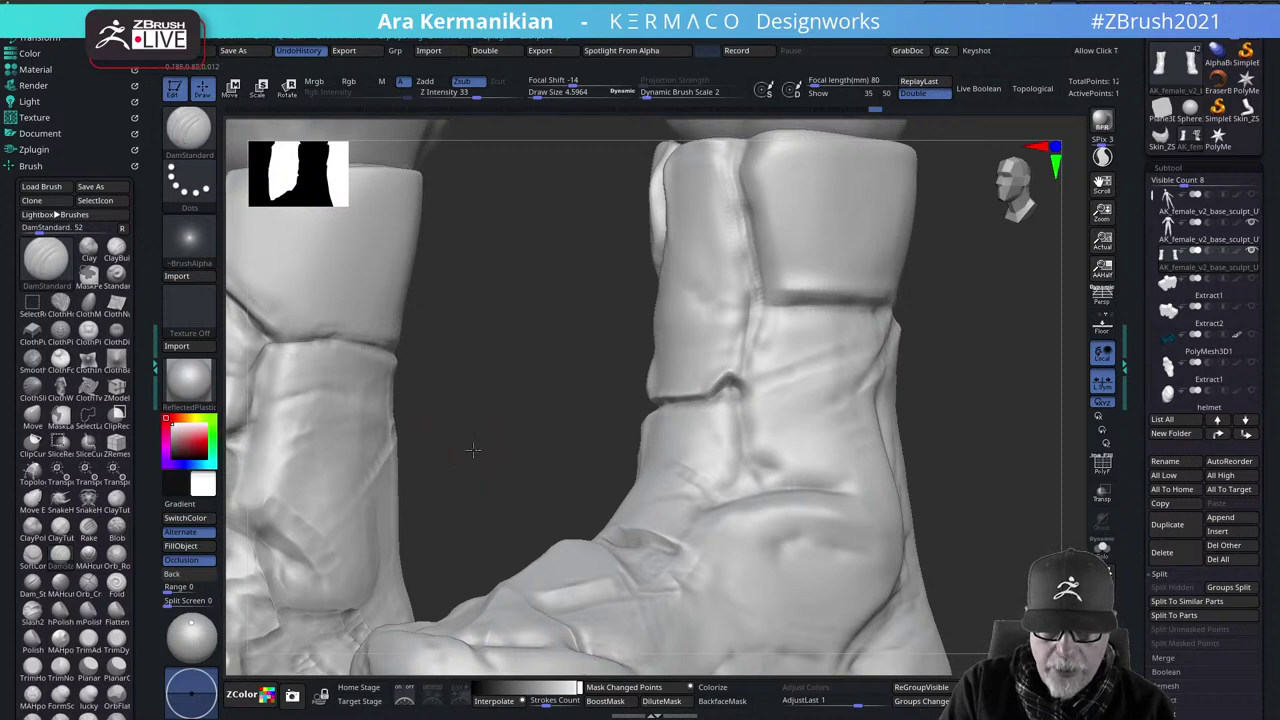
{"action": "mouse_move", "coordinate": [473, 450]}
{"action": "left_mouse_down"}
{"action": "mouse_move", "coordinate": [634, 406]}
{"action": "mouse_move", "coordinate": [623, 394]}
{"action": "mouse_move", "coordinate": [727, 386]}
{"action": "left_mouse_up"}
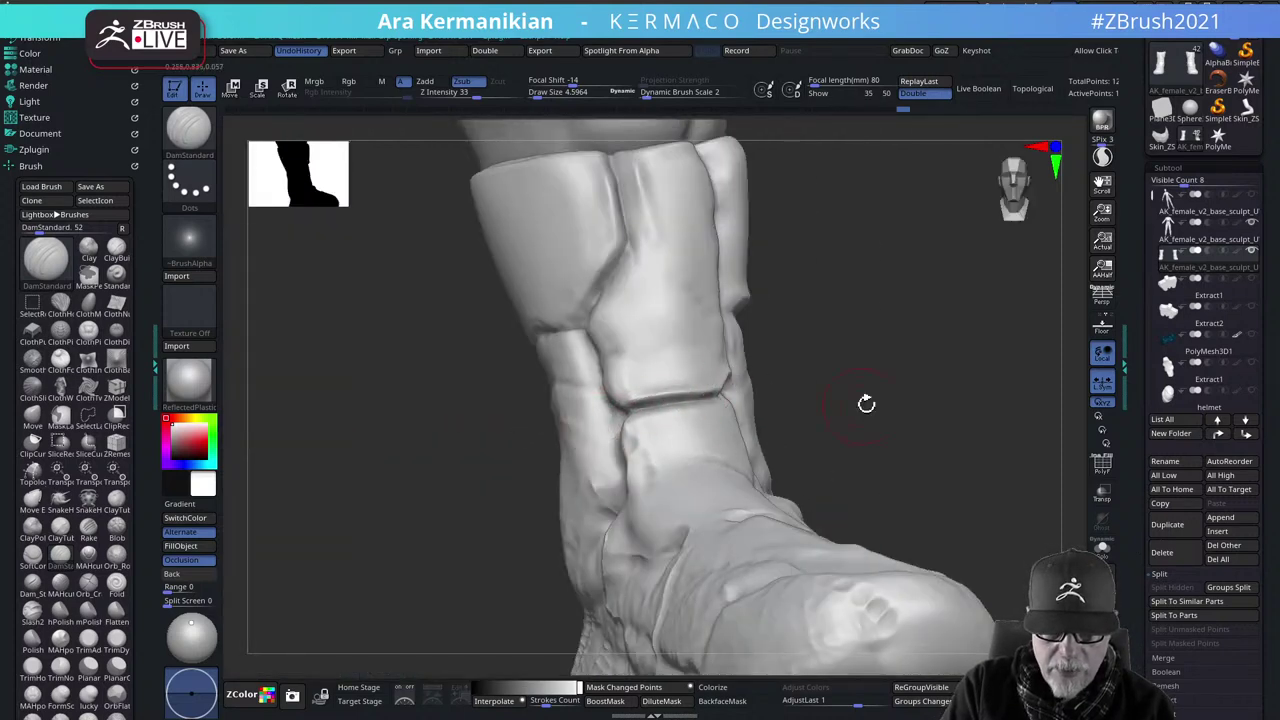
{"action": "left_click_drag", "start_coordinate": [866, 403], "coordinate": [898, 384]}
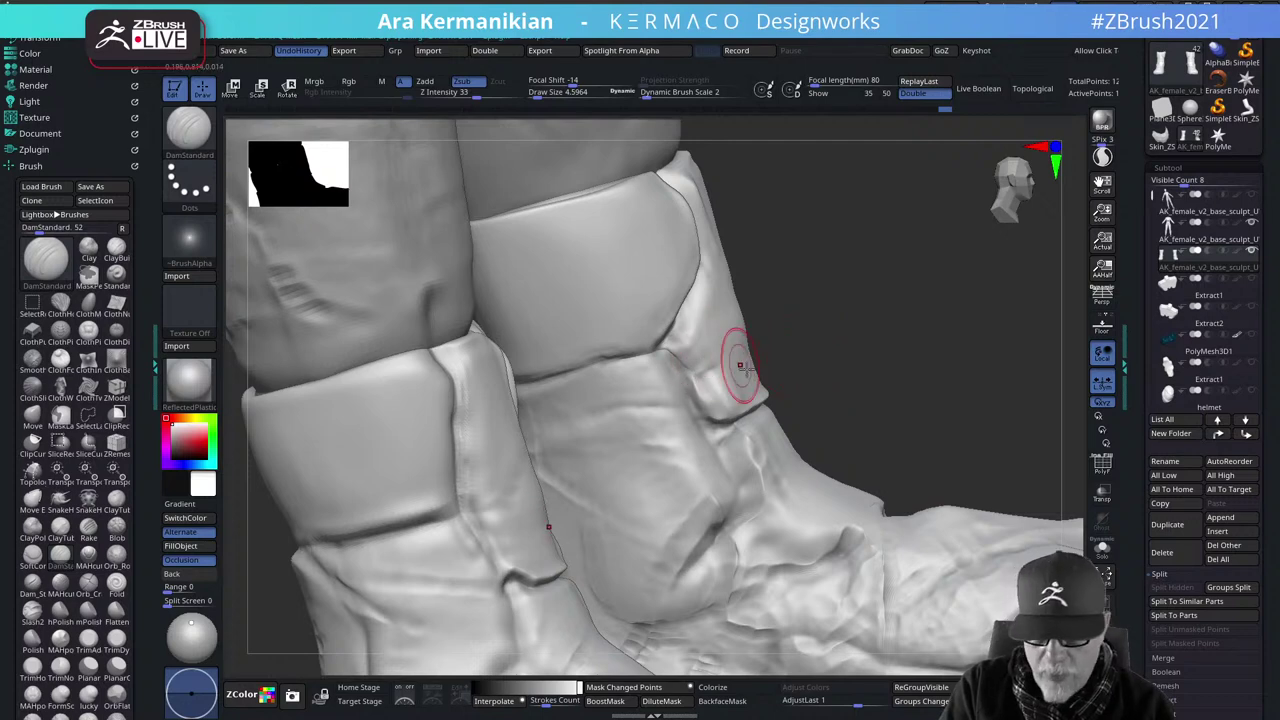
Turn on the hidden base sculpt and helmet subtools and check the boots against the full figure from several sides
{"action": "left_click_drag", "start_coordinate": [973, 372], "coordinate": [888, 464], "text": "alt"}
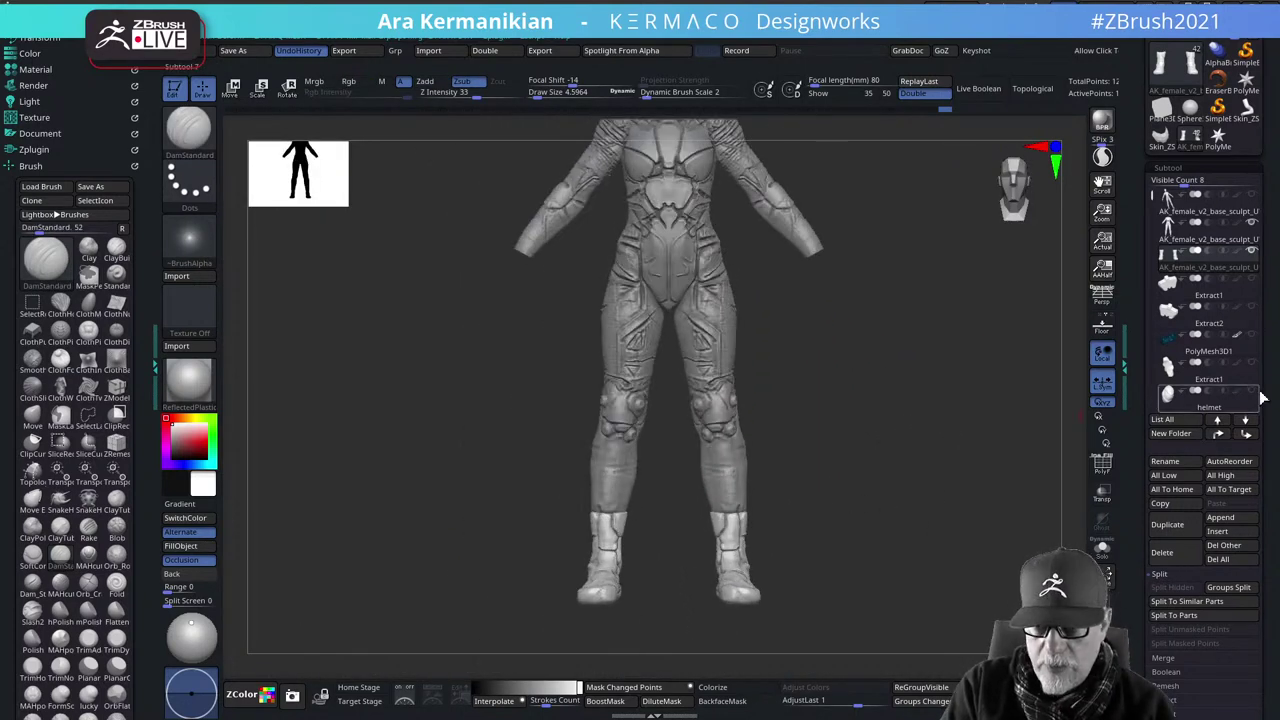
{"action": "left_click_drag", "start_coordinate": [944, 425], "coordinate": [1045, 436], "text": "alt"}
{"action": "left_click", "coordinate": [1253, 195]}
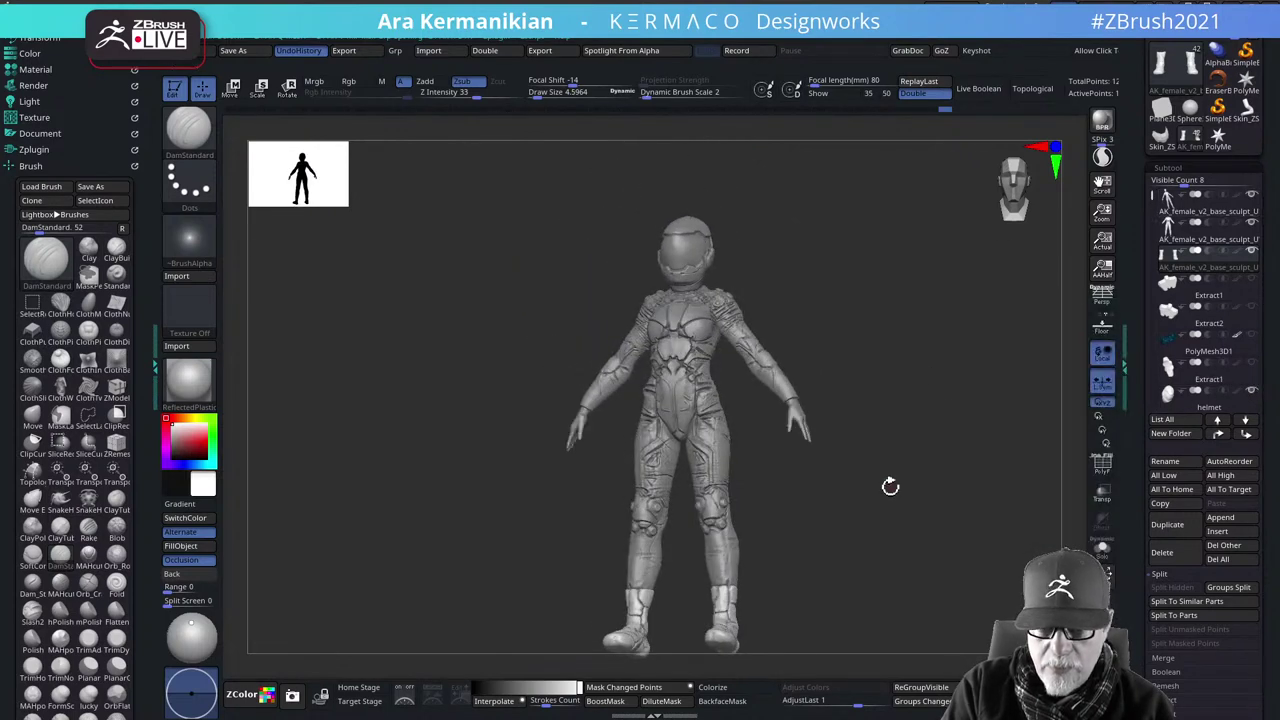
{"action": "left_click_drag", "start_coordinate": [889, 486], "coordinate": [924, 427], "text": "alt"}
{"action": "left_click_drag", "start_coordinate": [749, 431], "coordinate": [910, 428]}
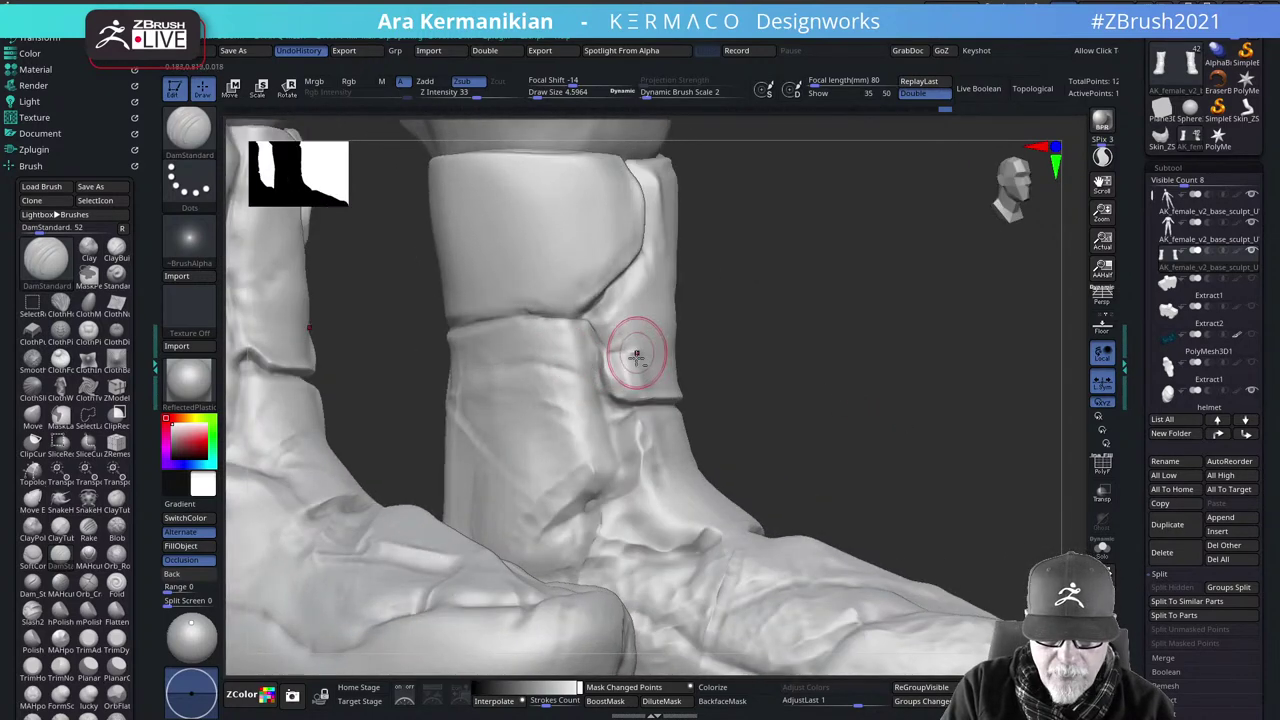
Carve a small rounded rectangular tab into the outer lower corner of the shin panel and smooth its outline
{"action": "left_click_drag", "start_coordinate": [637, 356], "coordinate": [634, 357]}
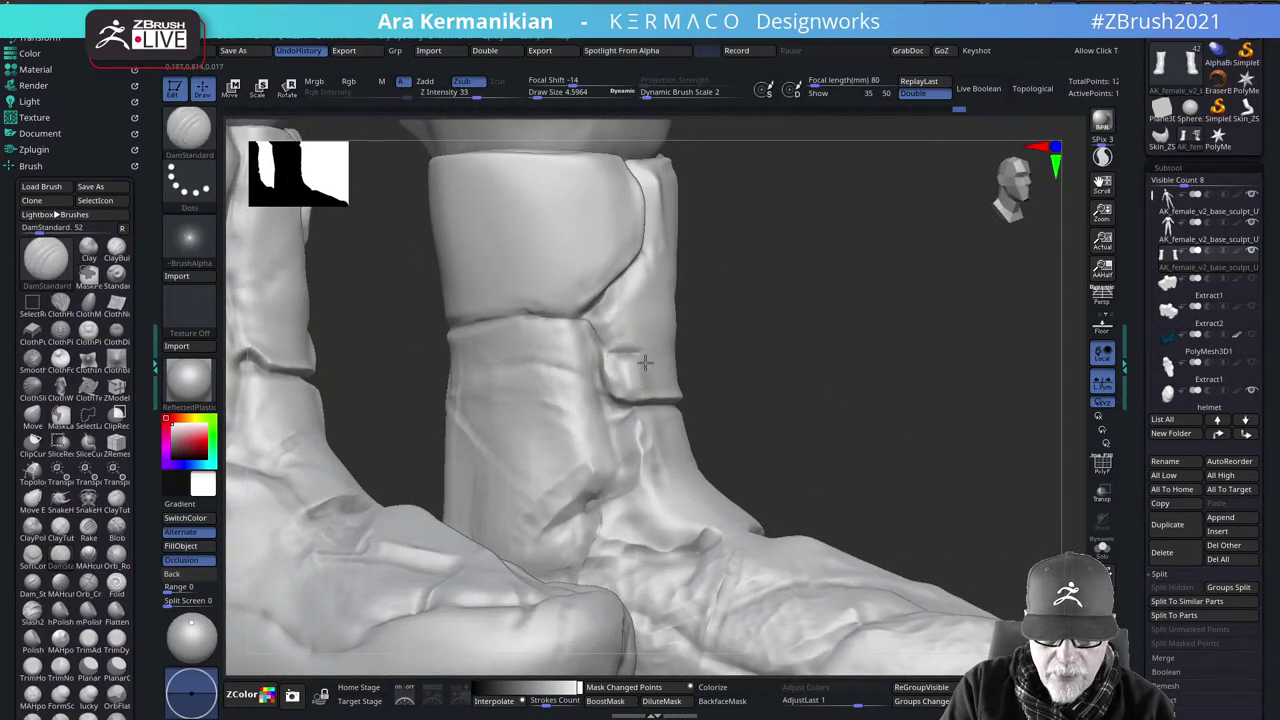
{"action": "mouse_move", "coordinate": [914, 413]}
{"action": "left_mouse_down"}
{"action": "mouse_move", "coordinate": [1011, 409]}
{"action": "mouse_move", "coordinate": [960, 409]}
{"action": "mouse_move", "coordinate": [982, 429]}
{"action": "mouse_move", "coordinate": [889, 391]}
{"action": "mouse_move", "coordinate": [960, 423]}
{"action": "mouse_move", "coordinate": [950, 415]}
{"action": "left_mouse_up"}
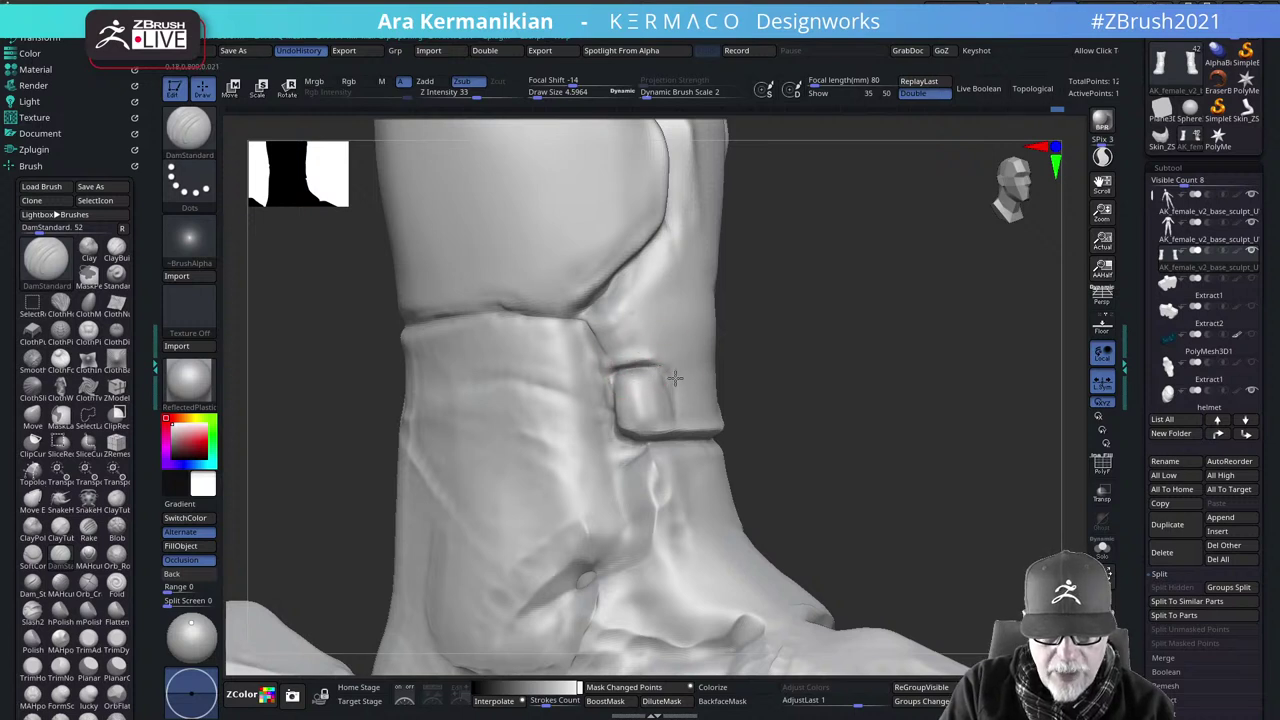
{"action": "left_click_drag", "start_coordinate": [925, 383], "coordinate": [665, 380]}
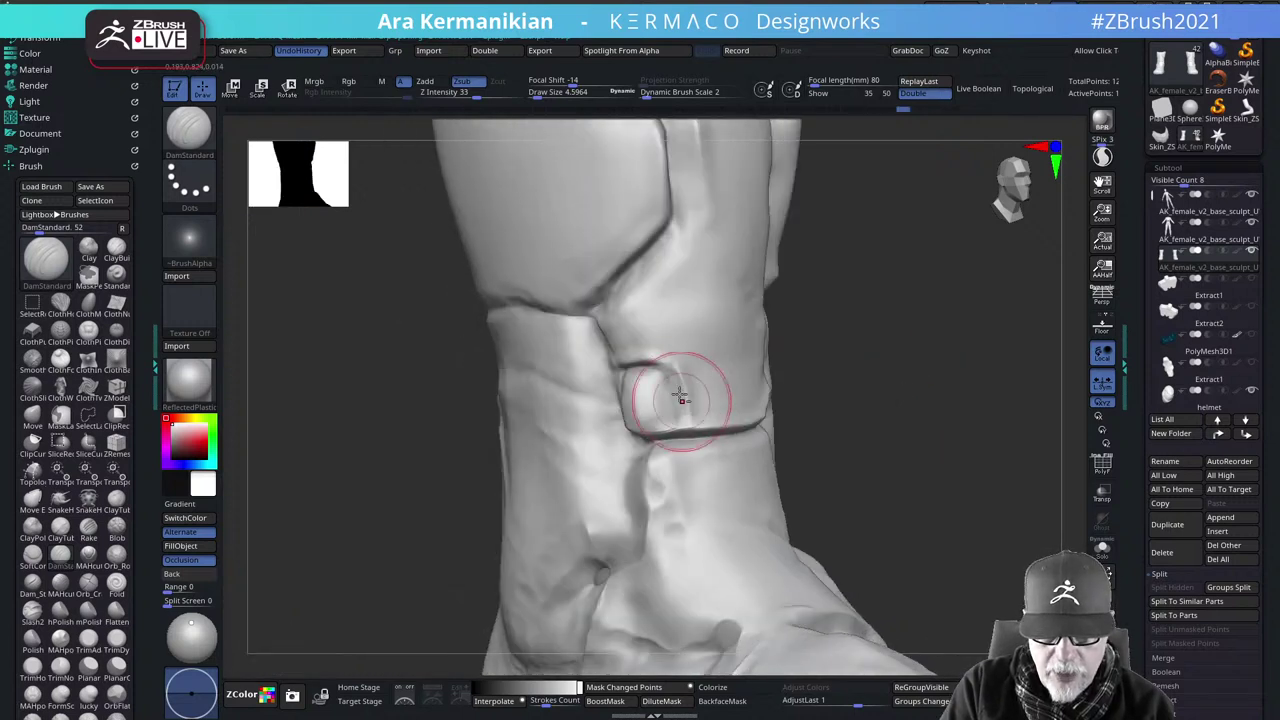
{"action": "key", "text": "shift"}
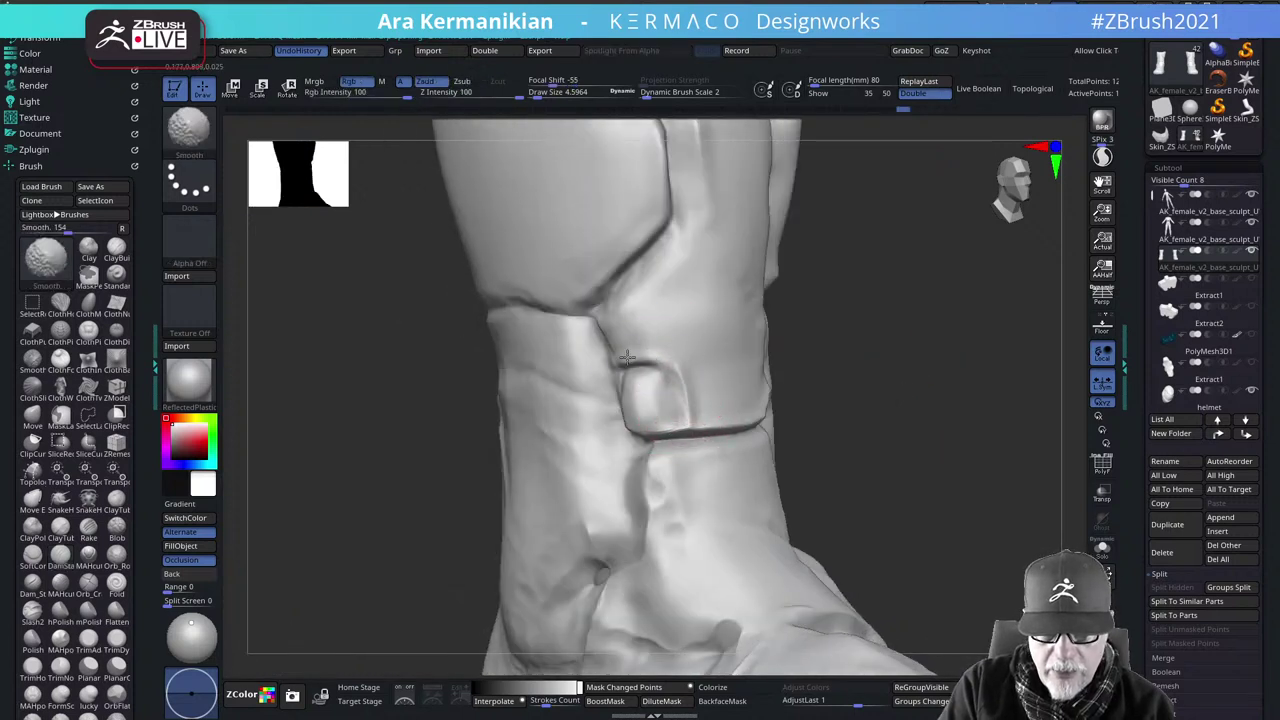
{"action": "left_click_drag", "start_coordinate": [943, 407], "coordinate": [877, 357]}
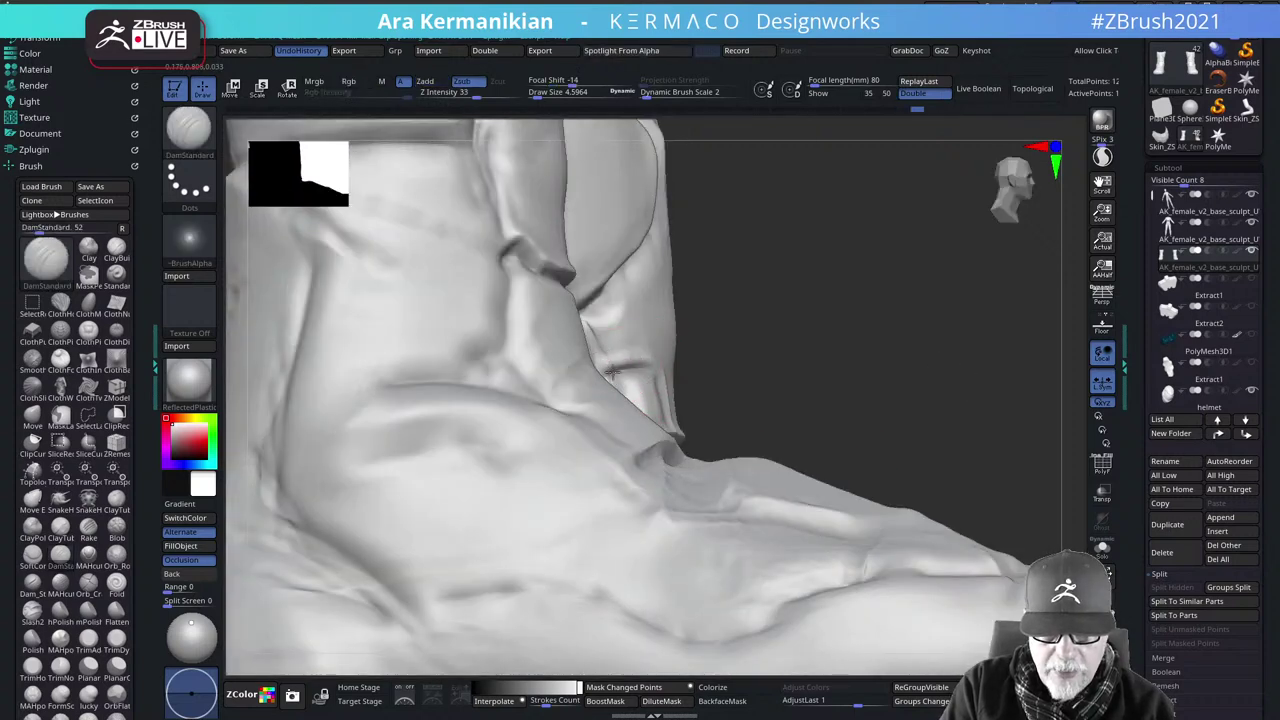
Reduce the brush draw size to about 2.6 and sharpen the side seam from the cuff corner down along the tab
{"action": "left_click_drag", "start_coordinate": [613, 372], "coordinate": [603, 372]}
{"action": "left_click_drag", "start_coordinate": [857, 354], "coordinate": [902, 371]}
{"action": "key", "text": "s"}
{"action": "left_click_drag", "start_coordinate": [605, 364], "coordinate": [597, 366]}
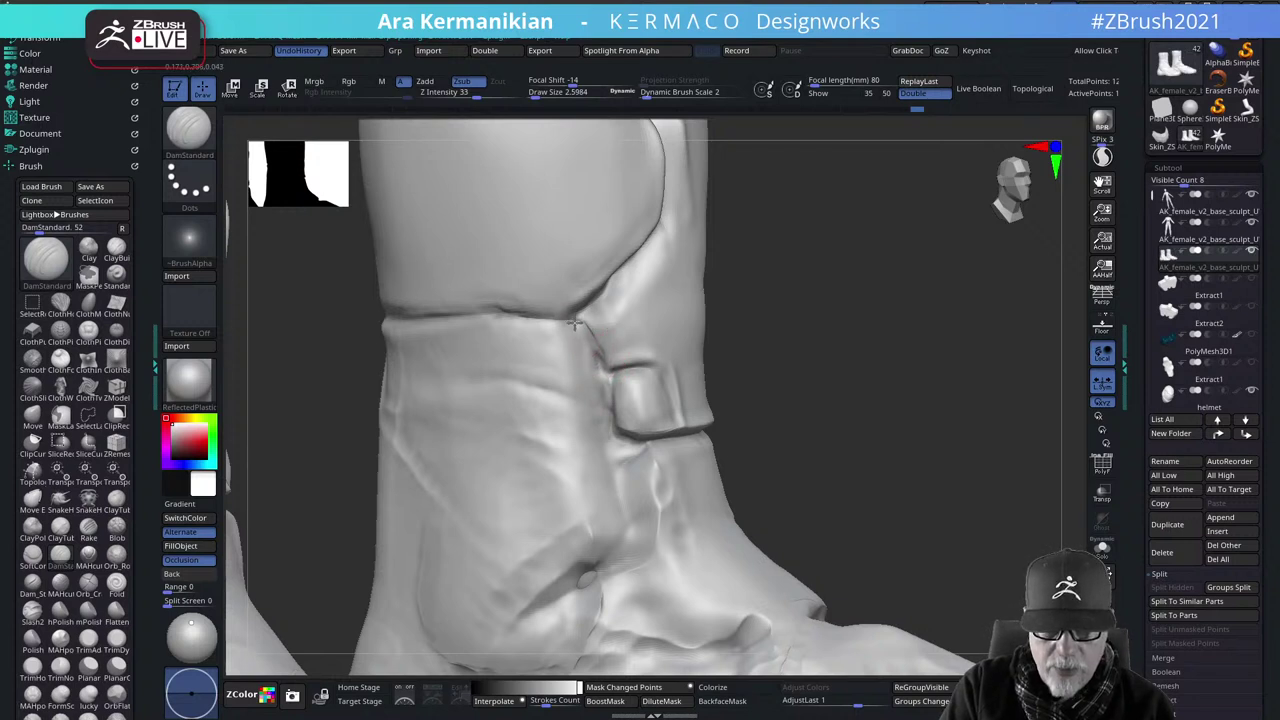
{"action": "left_click_drag", "start_coordinate": [577, 325], "coordinate": [612, 396]}
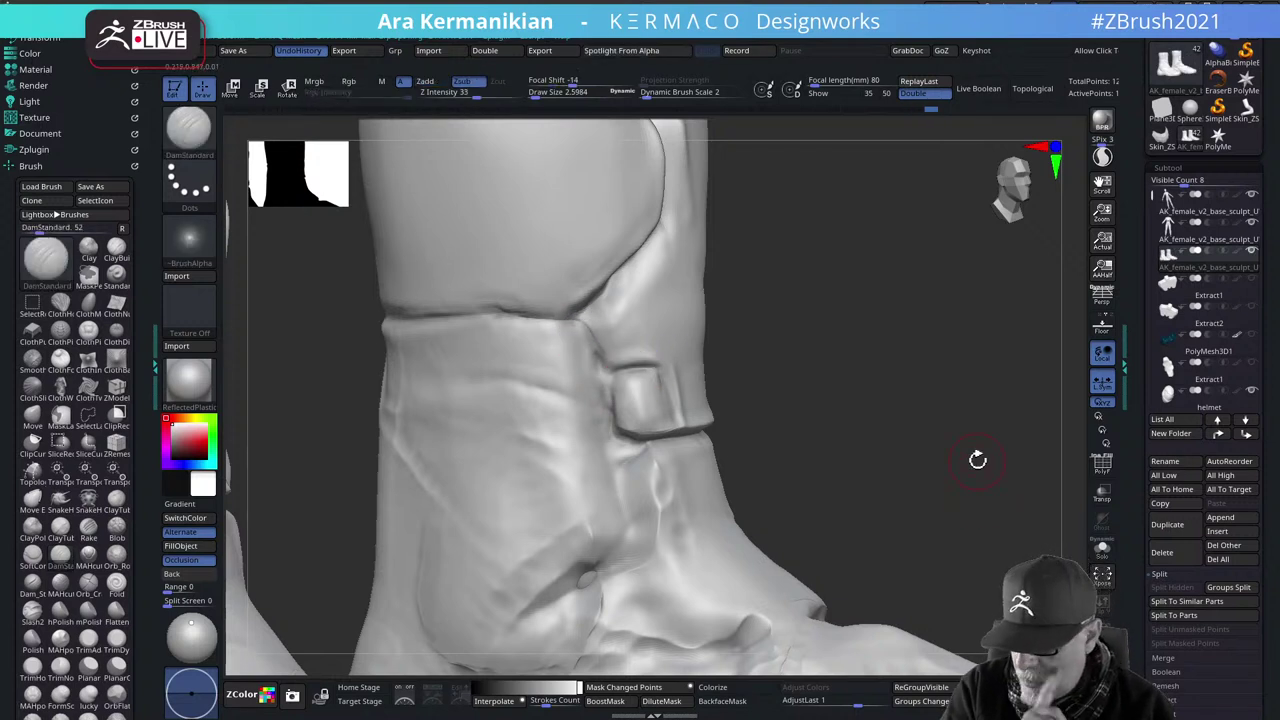
Deepen the seams along the tab's upper and front edges, rounding its corner, and smooth the shin panel beside it
{"action": "left_click_drag", "start_coordinate": [958, 515], "coordinate": [694, 457]}
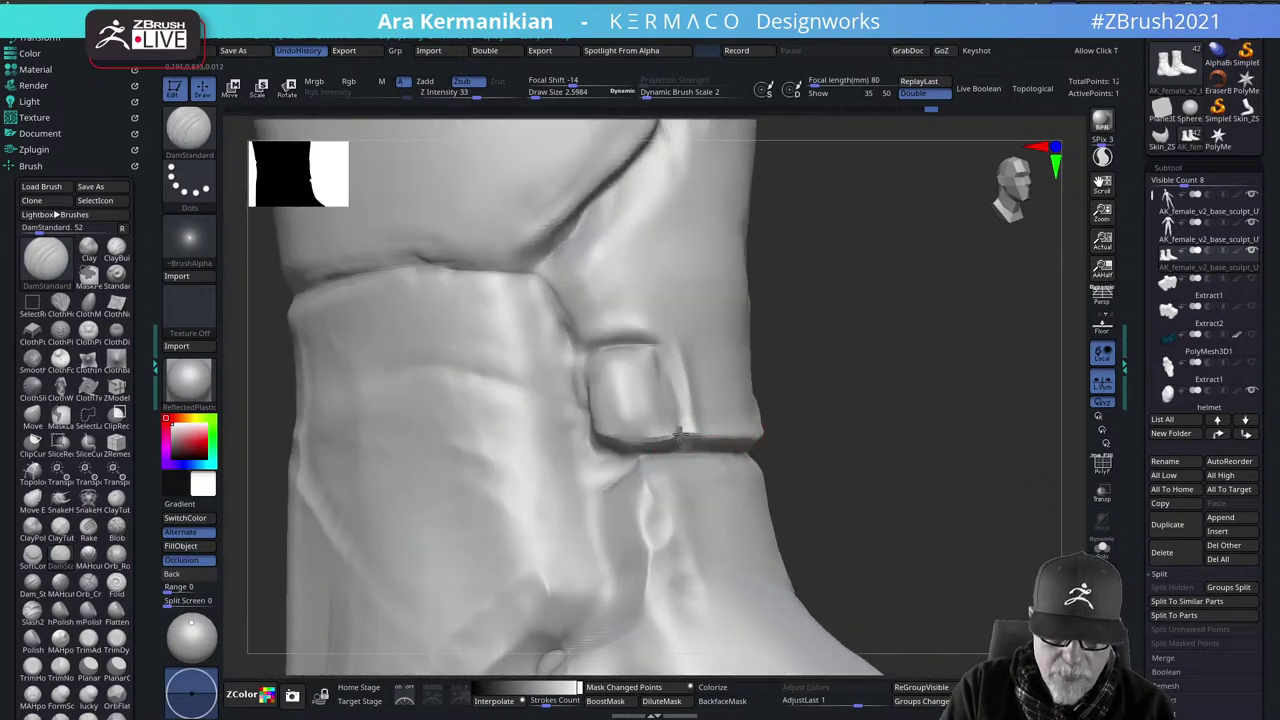
{"action": "mouse_move", "coordinate": [924, 460]}
{"action": "left_mouse_down"}
{"action": "mouse_move", "coordinate": [900, 280]}
{"action": "mouse_move", "coordinate": [905, 460]}
{"action": "left_mouse_up"}
{"action": "mouse_move", "coordinate": [669, 393]}
{"action": "left_mouse_down"}
{"action": "mouse_move", "coordinate": [675, 437]}
{"action": "mouse_move", "coordinate": [660, 423]}
{"action": "mouse_move", "coordinate": [664, 345]}
{"action": "mouse_move", "coordinate": [660, 391]}
{"action": "mouse_move", "coordinate": [662, 355]}
{"action": "mouse_move", "coordinate": [672, 392]}
{"action": "mouse_move", "coordinate": [660, 363]}
{"action": "left_mouse_up"}
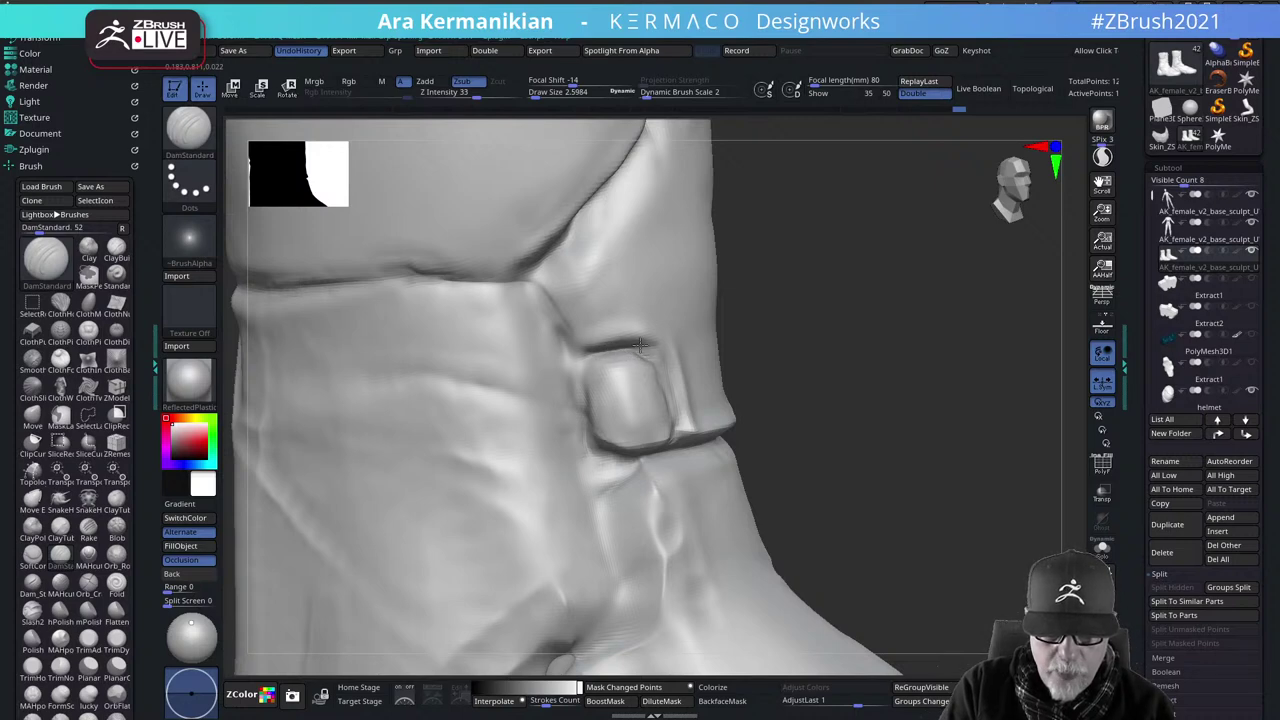
{"action": "left_click_drag", "start_coordinate": [586, 347], "coordinate": [656, 343]}
{"action": "mouse_move", "coordinate": [648, 340]}
{"action": "left_mouse_down"}
{"action": "mouse_move", "coordinate": [671, 366]}
{"action": "mouse_move", "coordinate": [681, 428]}
{"action": "left_mouse_up"}
{"action": "left_click_drag", "start_coordinate": [661, 361], "coordinate": [687, 422], "text": "shift"}
Refine the shin panel's lower seam at its inner corner and deepen the groove between the panel and the tab
{"action": "mouse_move", "coordinate": [928, 440]}
{"action": "left_mouse_down", "text": "alt"}
{"action": "mouse_move", "coordinate": [942, 408]}
{"action": "mouse_move", "coordinate": [1009, 414]}
{"action": "mouse_move", "coordinate": [840, 426]}
{"action": "left_mouse_up", "text": "alt"}
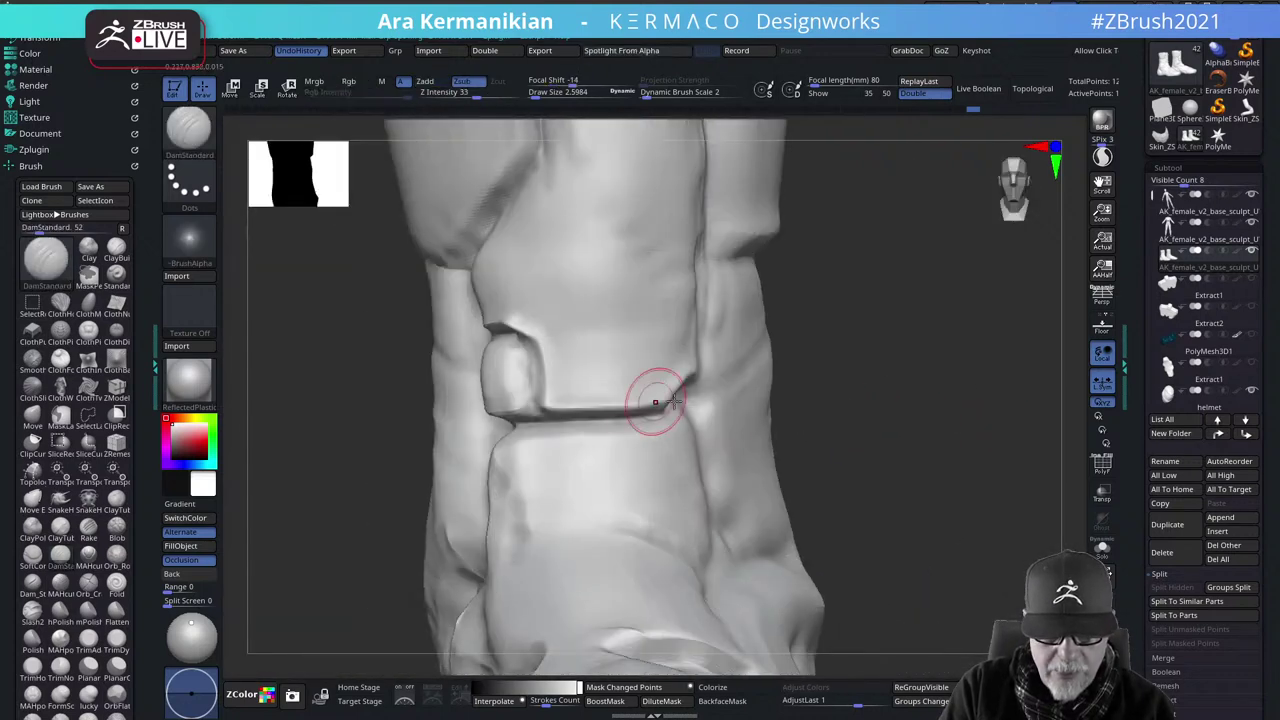
{"action": "left_click_drag", "start_coordinate": [655, 402], "coordinate": [737, 394]}
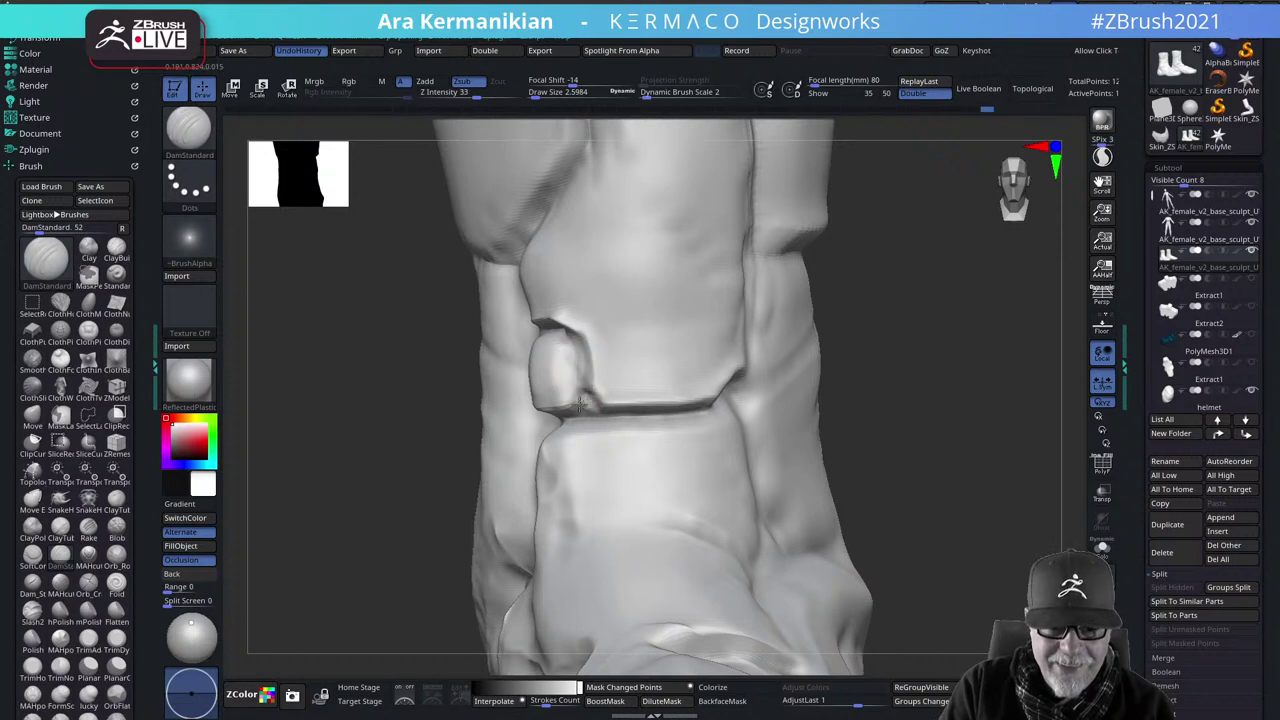
{"action": "left_click_drag", "start_coordinate": [574, 365], "coordinate": [580, 401]}
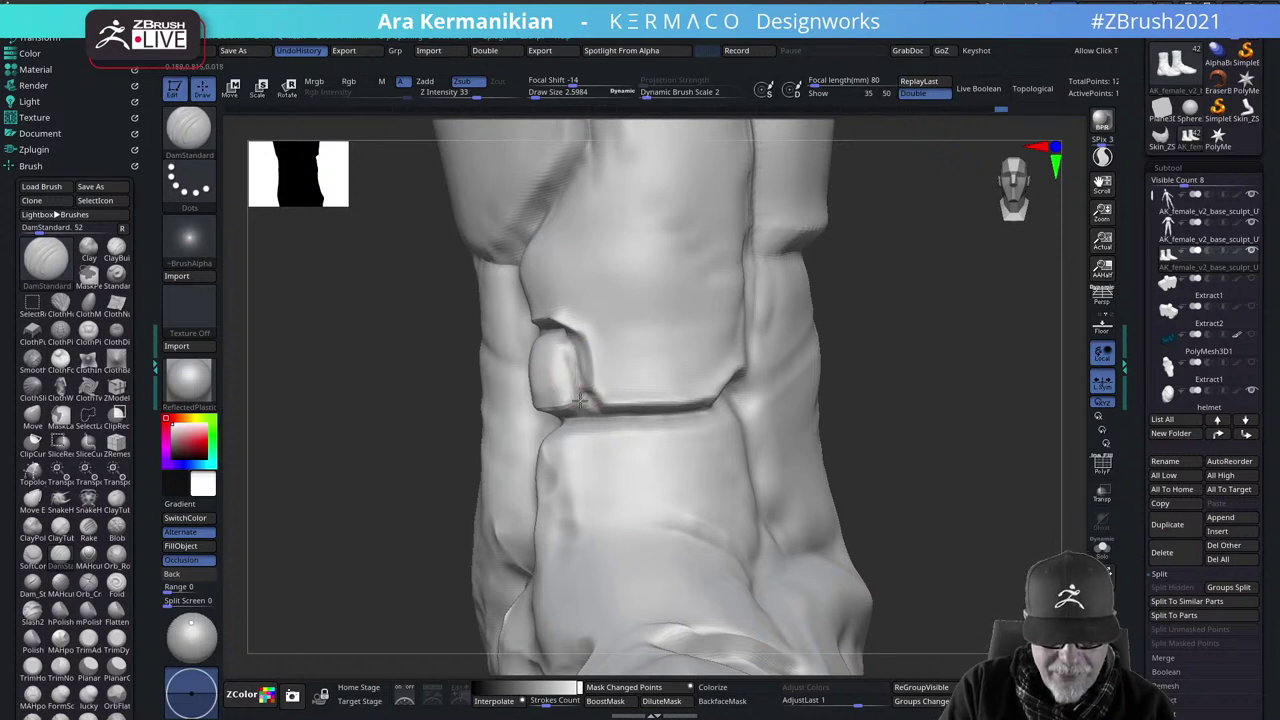
Make the helmet the active subtool, isolate it with Solo, and display its polyframe
{"action": "mouse_move", "coordinate": [936, 410]}
{"action": "left_mouse_down"}
{"action": "mouse_move", "coordinate": [1014, 420]}
{"action": "mouse_move", "coordinate": [874, 417]}
{"action": "mouse_move", "coordinate": [966, 420]}
{"action": "mouse_move", "coordinate": [912, 572]}
{"action": "mouse_move", "coordinate": [840, 429]}
{"action": "mouse_move", "coordinate": [880, 500]}
{"action": "mouse_move", "coordinate": [920, 333]}
{"action": "mouse_move", "coordinate": [960, 560]}
{"action": "mouse_move", "coordinate": [966, 466]}
{"action": "mouse_move", "coordinate": [928, 360]}
{"action": "left_mouse_up"}
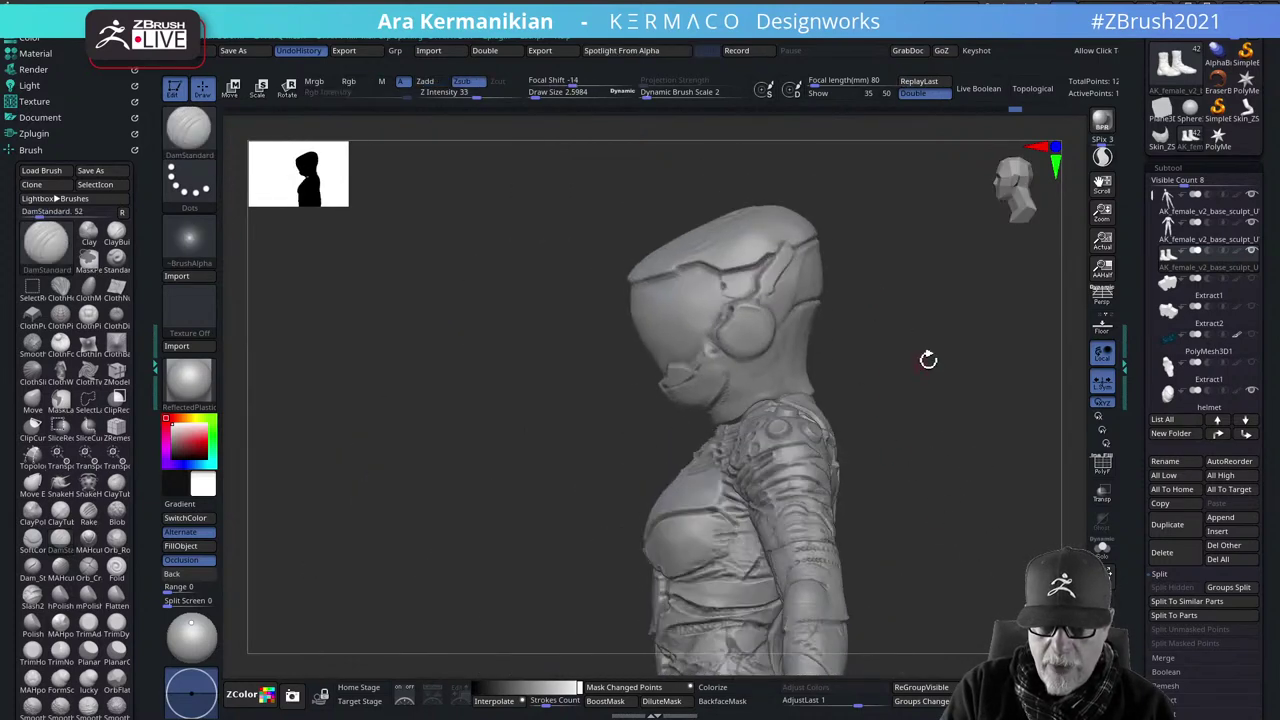
{"action": "left_click", "coordinate": [765, 365], "text": "alt"}
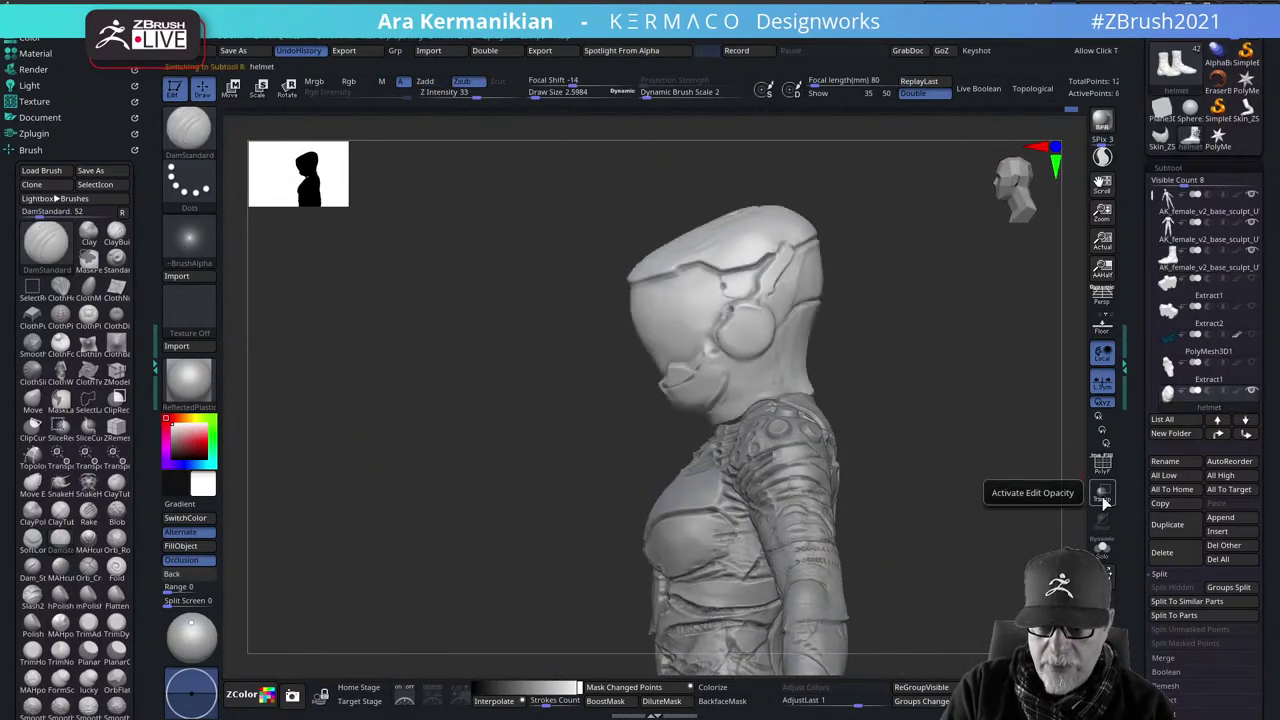
{"action": "left_click", "coordinate": [1102, 547]}
{"action": "left_click_drag", "start_coordinate": [951, 423], "coordinate": [705, 385]}
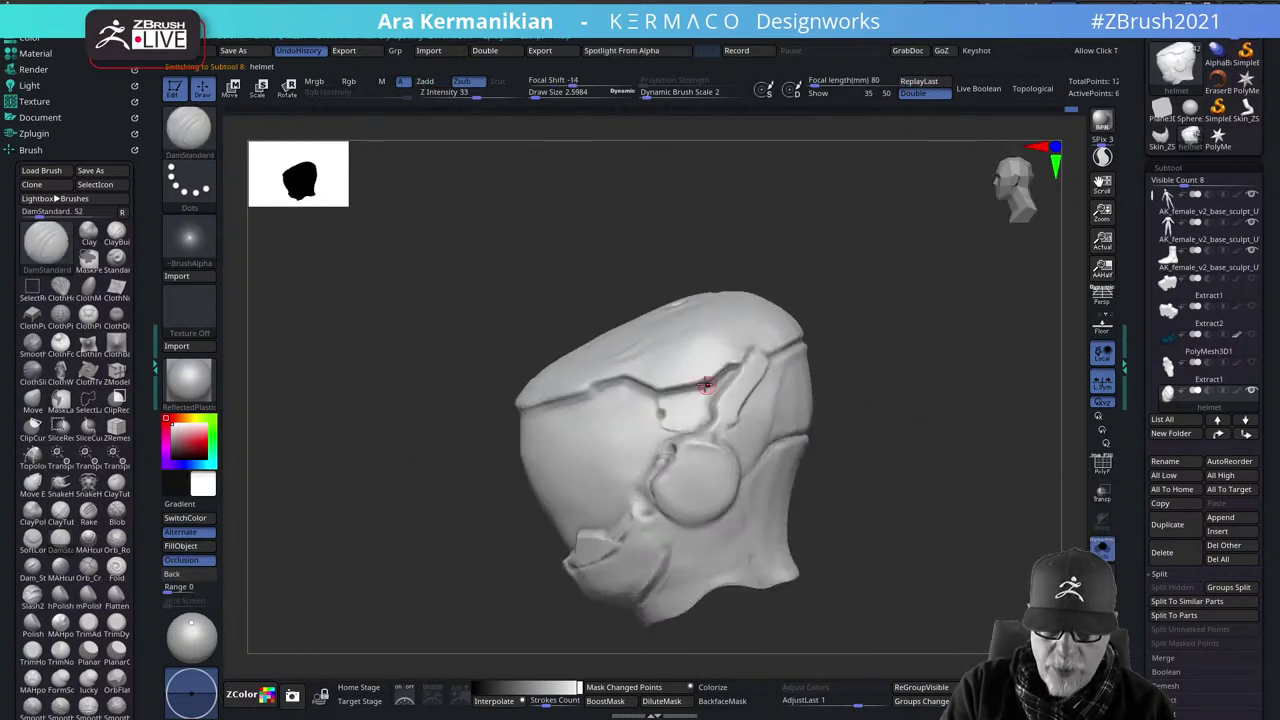
{"action": "left_click", "coordinate": [1103, 470]}
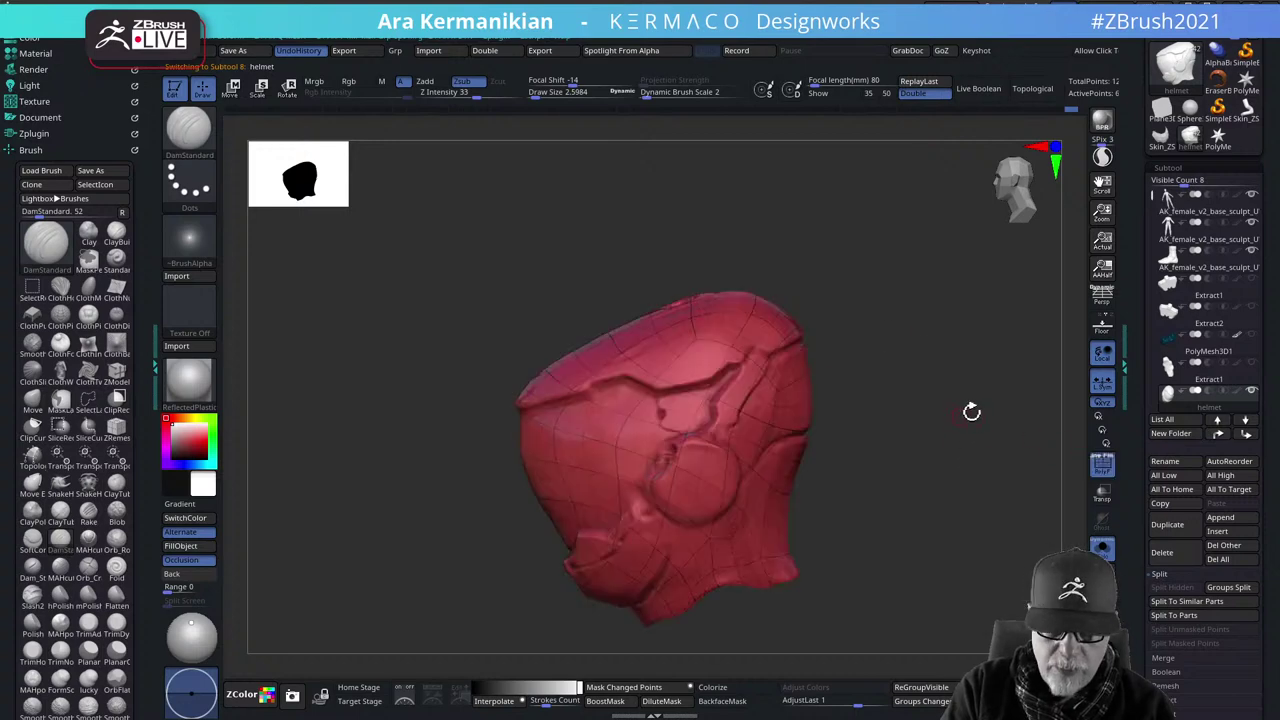
Inspect the helmet's mesh from the side and front, and set the brush draw size to about 4.6
{"action": "left_click_drag", "start_coordinate": [971, 411], "coordinate": [955, 570]}
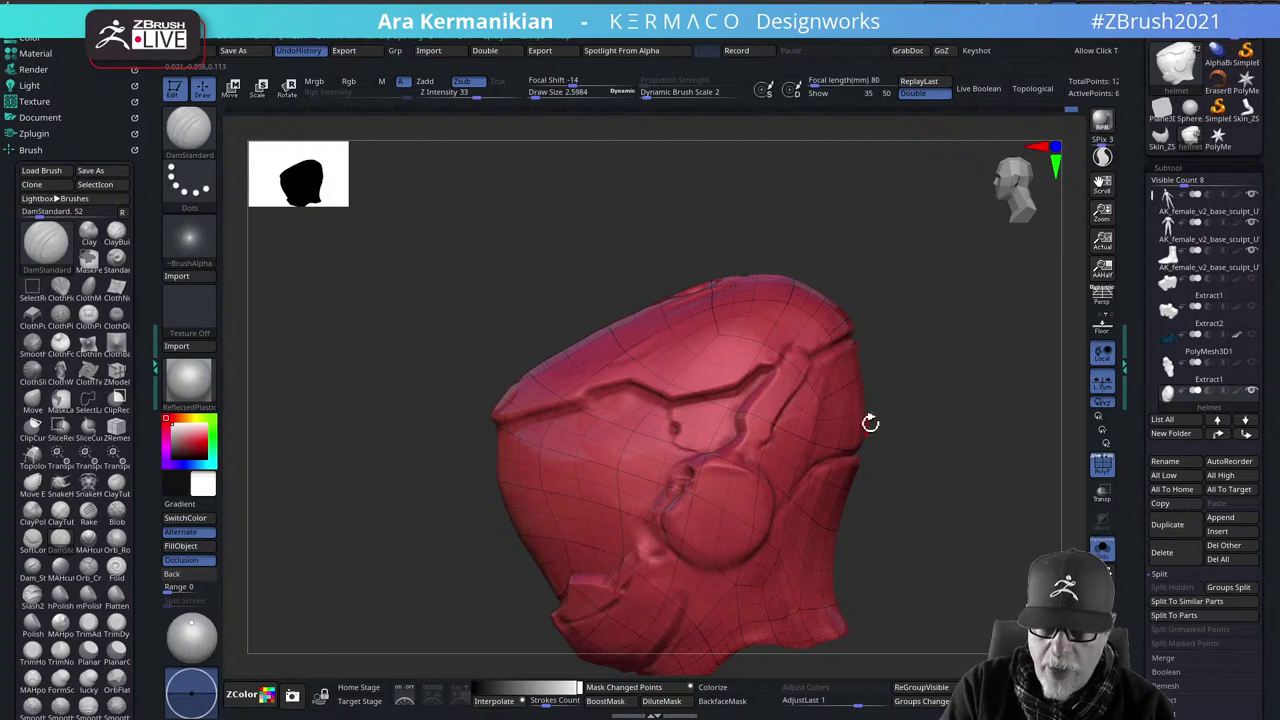
{"action": "left_click_drag", "start_coordinate": [914, 600], "coordinate": [992, 463]}
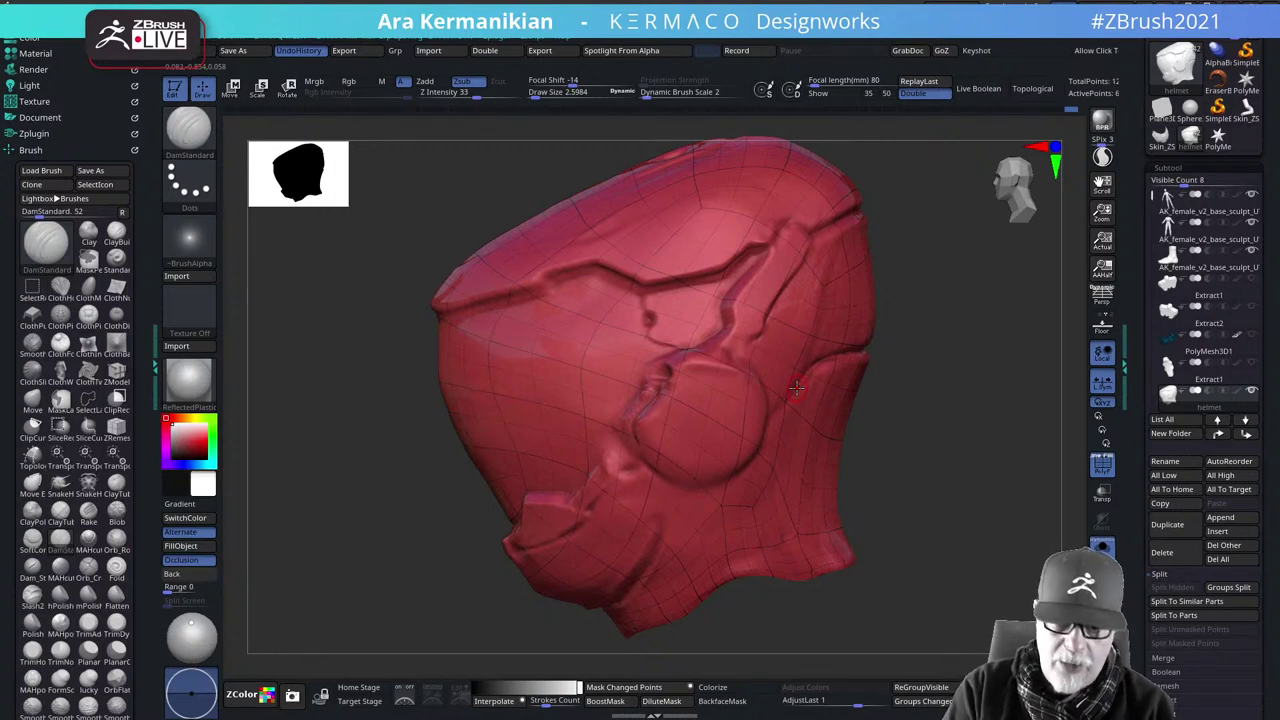
{"action": "mouse_move", "coordinate": [971, 338]}
{"action": "left_mouse_down"}
{"action": "mouse_move", "coordinate": [863, 339]}
{"action": "mouse_move", "coordinate": [1006, 415]}
{"action": "mouse_move", "coordinate": [991, 386]}
{"action": "left_mouse_up"}
{"action": "left_click_drag", "start_coordinate": [814, 363], "coordinate": [923, 377], "text": "alt"}
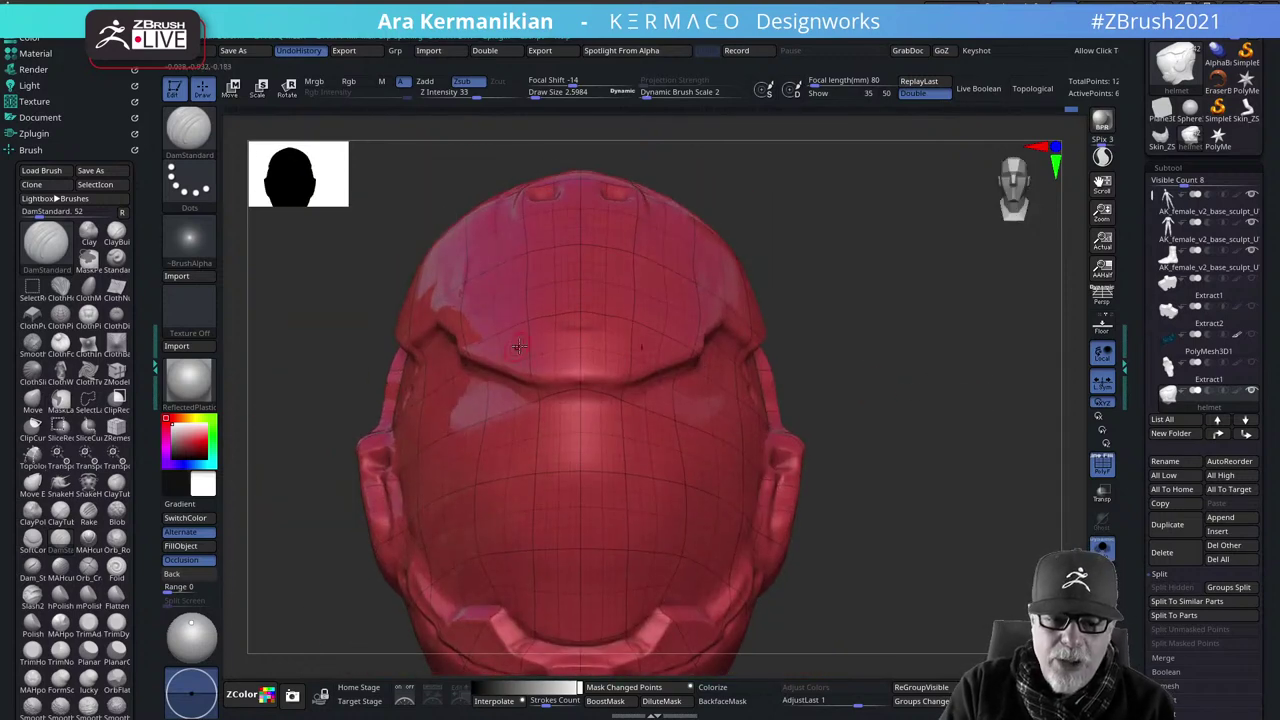
{"action": "key", "text": "s"}
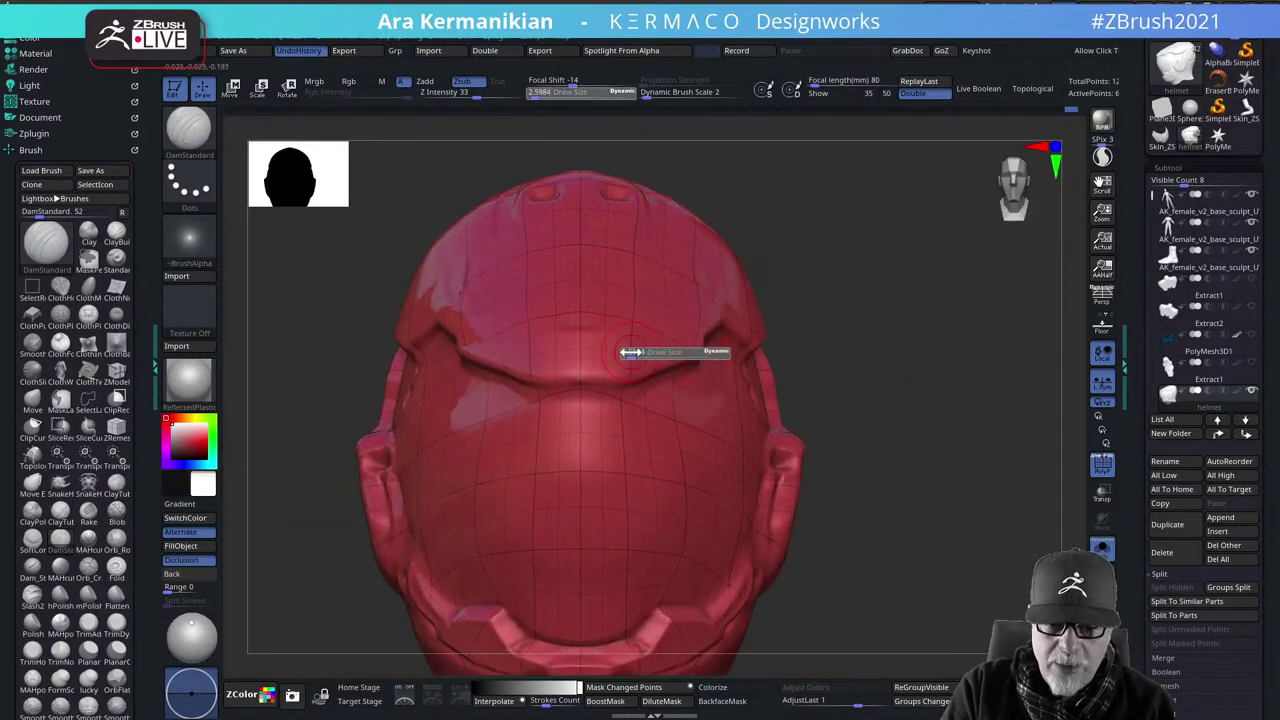
{"action": "left_click", "coordinate": [630, 352]}
{"action": "left_click_drag", "start_coordinate": [949, 351], "coordinate": [535, 372]}
{"action": "left_click_drag", "start_coordinate": [766, 343], "coordinate": [715, 352], "text": "ctrl"}
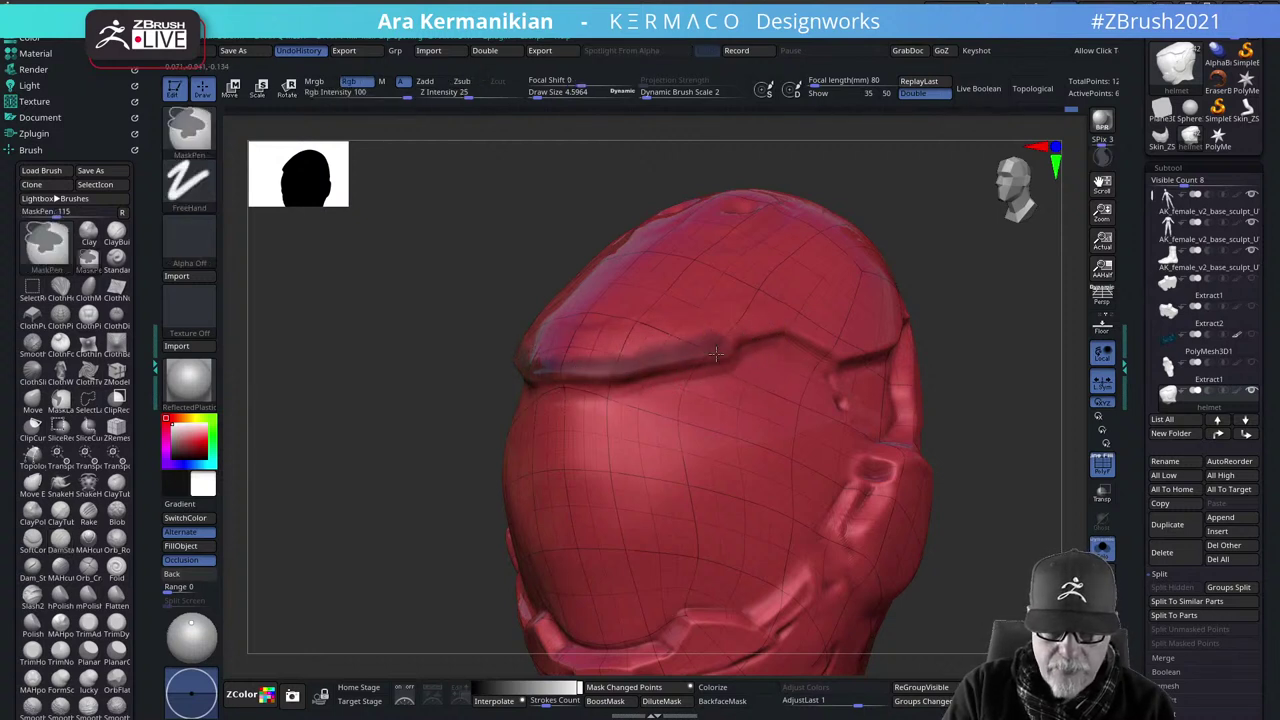
{"action": "left_click_drag", "start_coordinate": [617, 373], "coordinate": [562, 350], "text": "ctrl"}
{"action": "key", "text": "ctrl+z"}
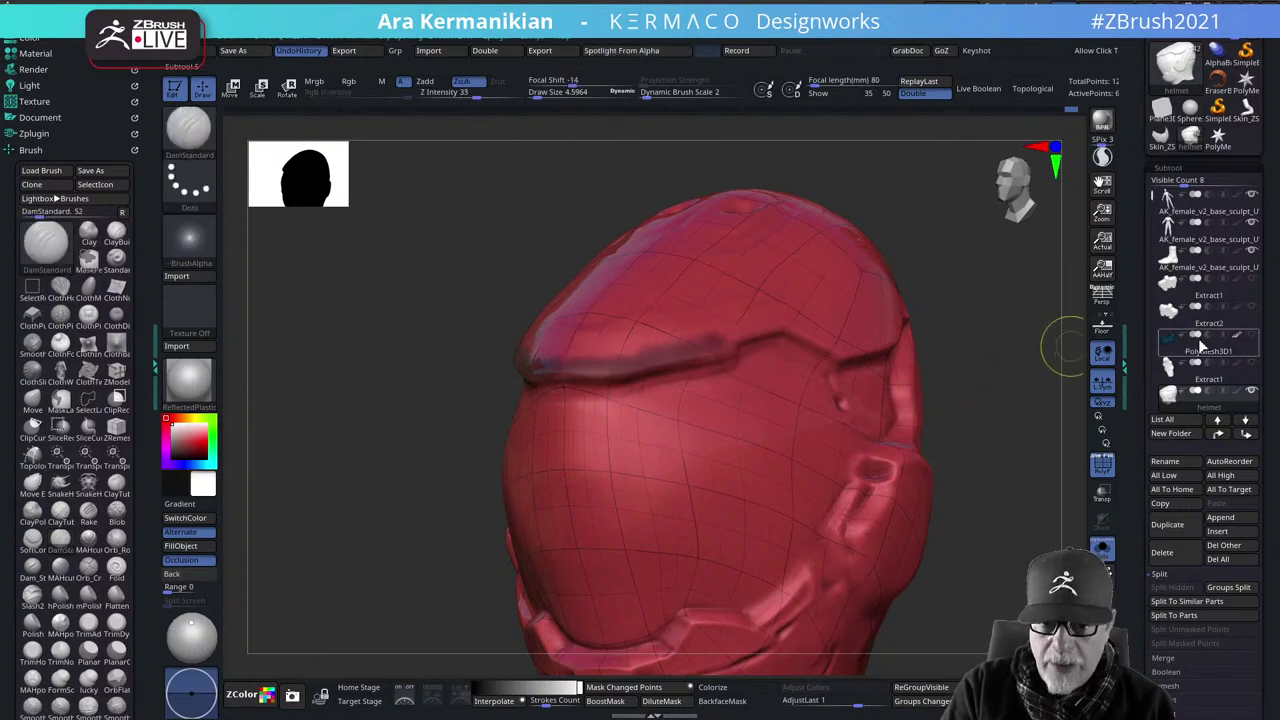
{"action": "key", "text": "ctrl+z"}
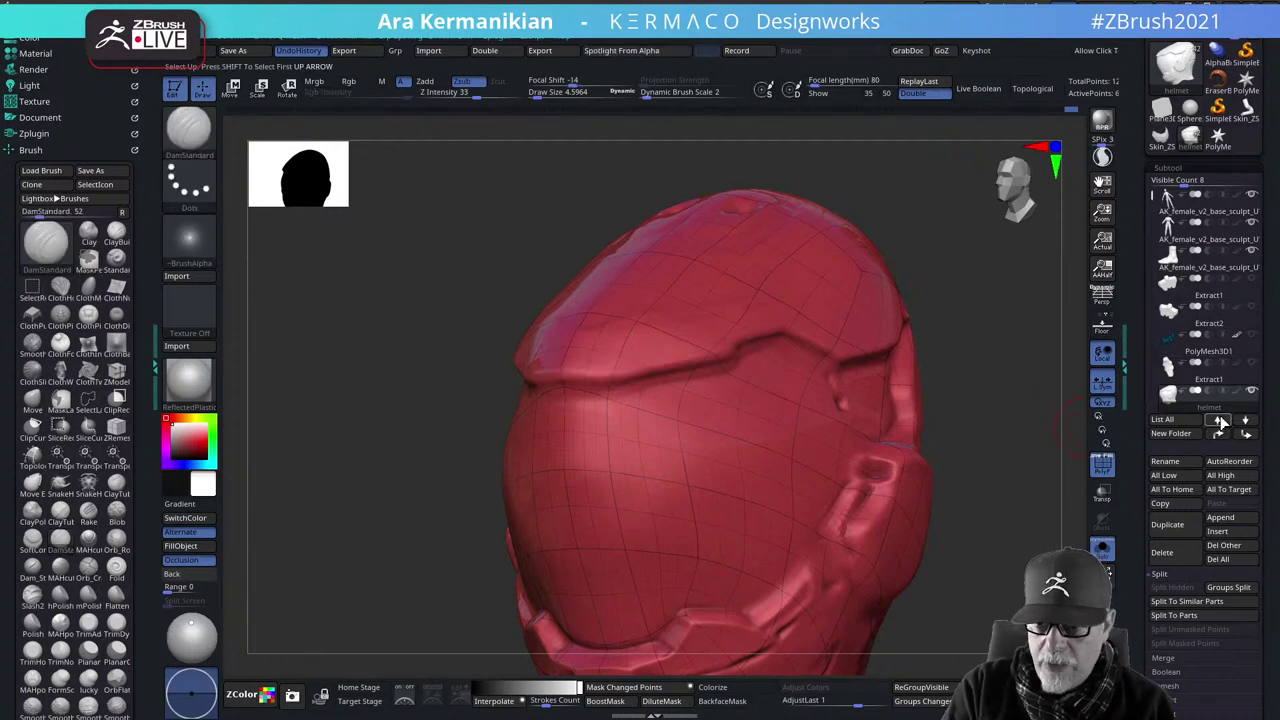
Duplicate the helmet subtool and mask a band along the lower edge of the copy's crown plate, from the brow around the side
{"action": "left_click", "coordinate": [1167, 524]}
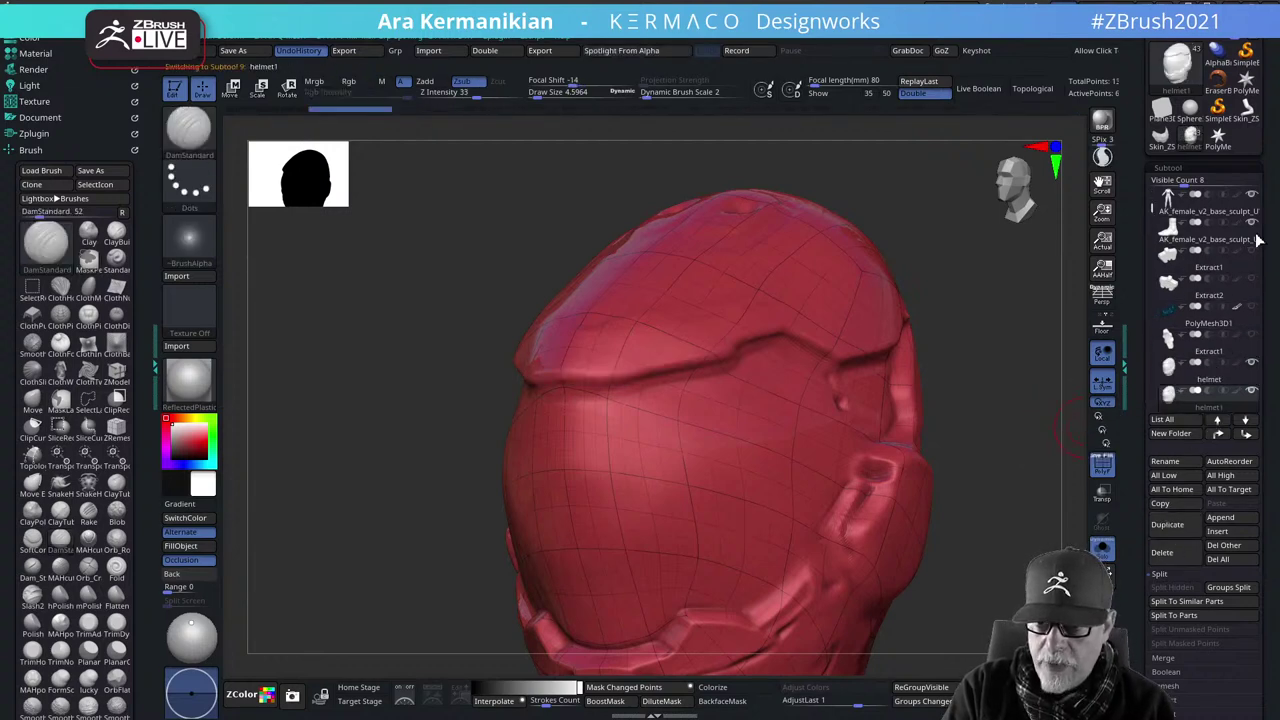
{"action": "left_click_drag", "start_coordinate": [1001, 292], "coordinate": [968, 292]}
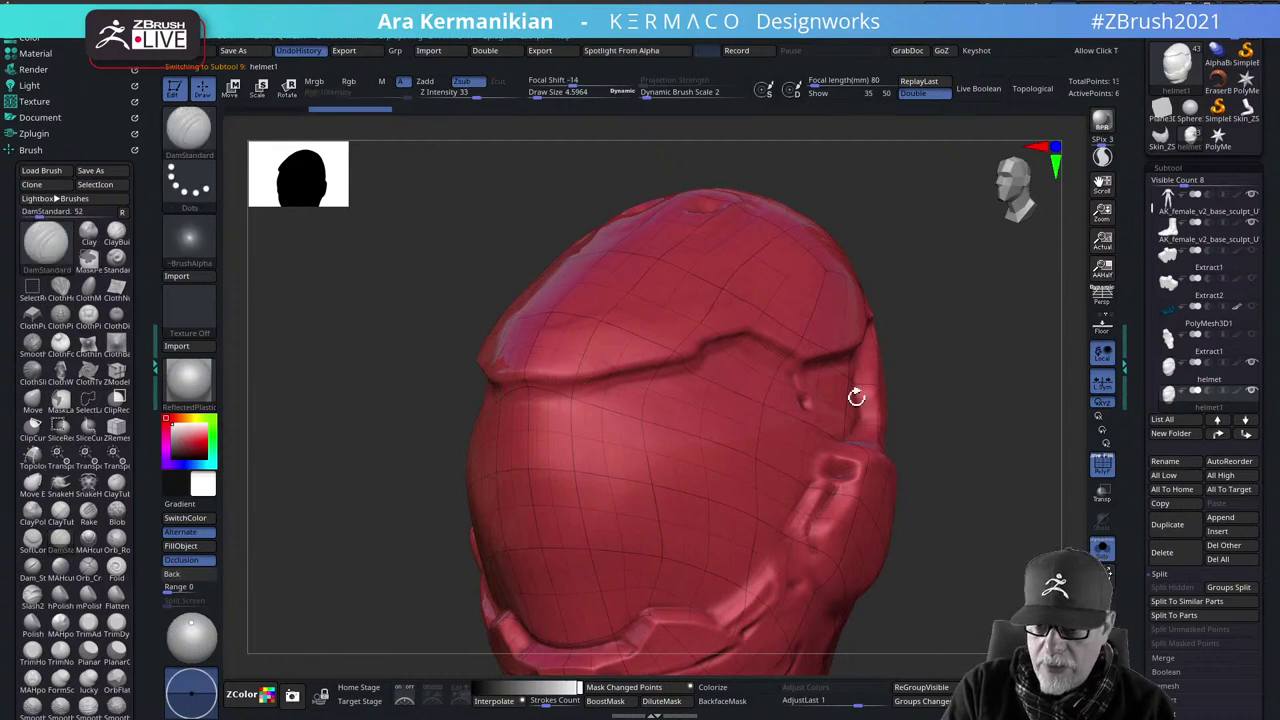
{"action": "mouse_move", "coordinate": [651, 349]}
{"action": "left_mouse_down", "text": "ctrl"}
{"action": "mouse_move", "coordinate": [514, 360]}
{"action": "mouse_move", "coordinate": [762, 322]}
{"action": "mouse_move", "coordinate": [842, 335]}
{"action": "left_mouse_up", "text": "ctrl"}
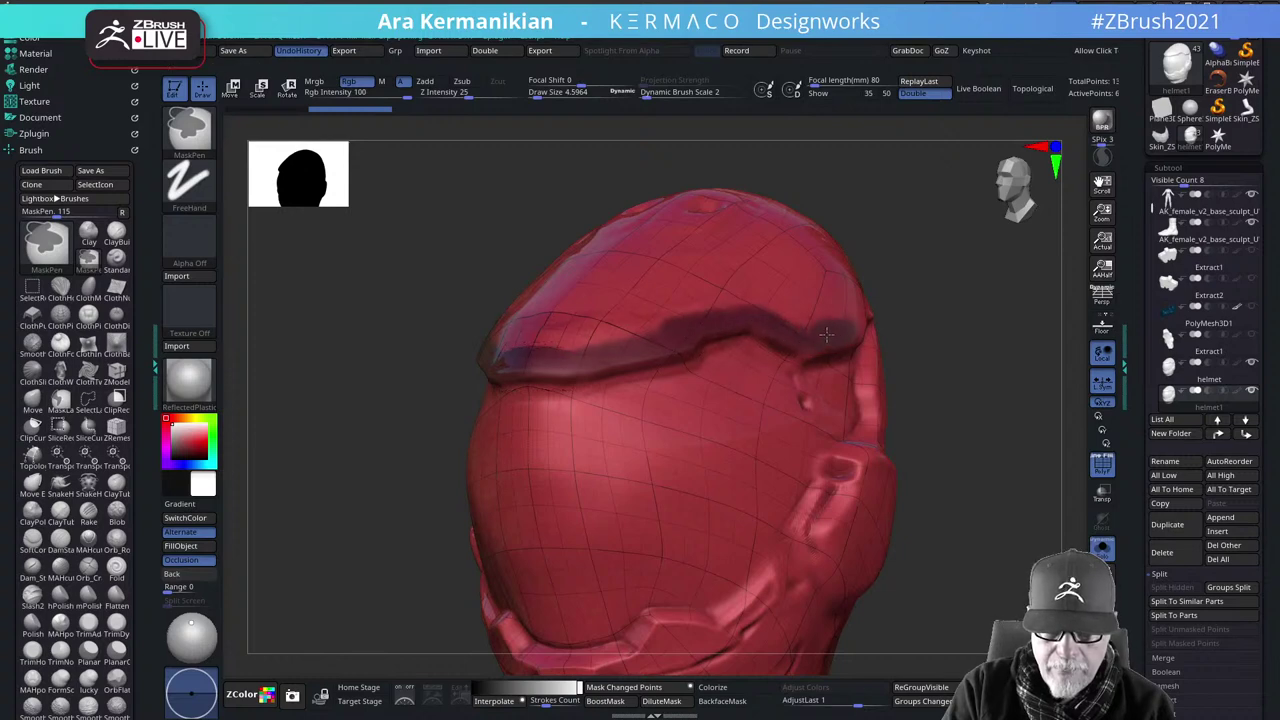
{"action": "mouse_move", "coordinate": [970, 355]}
{"action": "left_mouse_down"}
{"action": "mouse_move", "coordinate": [885, 340]}
{"action": "mouse_move", "coordinate": [992, 263]}
{"action": "left_mouse_up"}
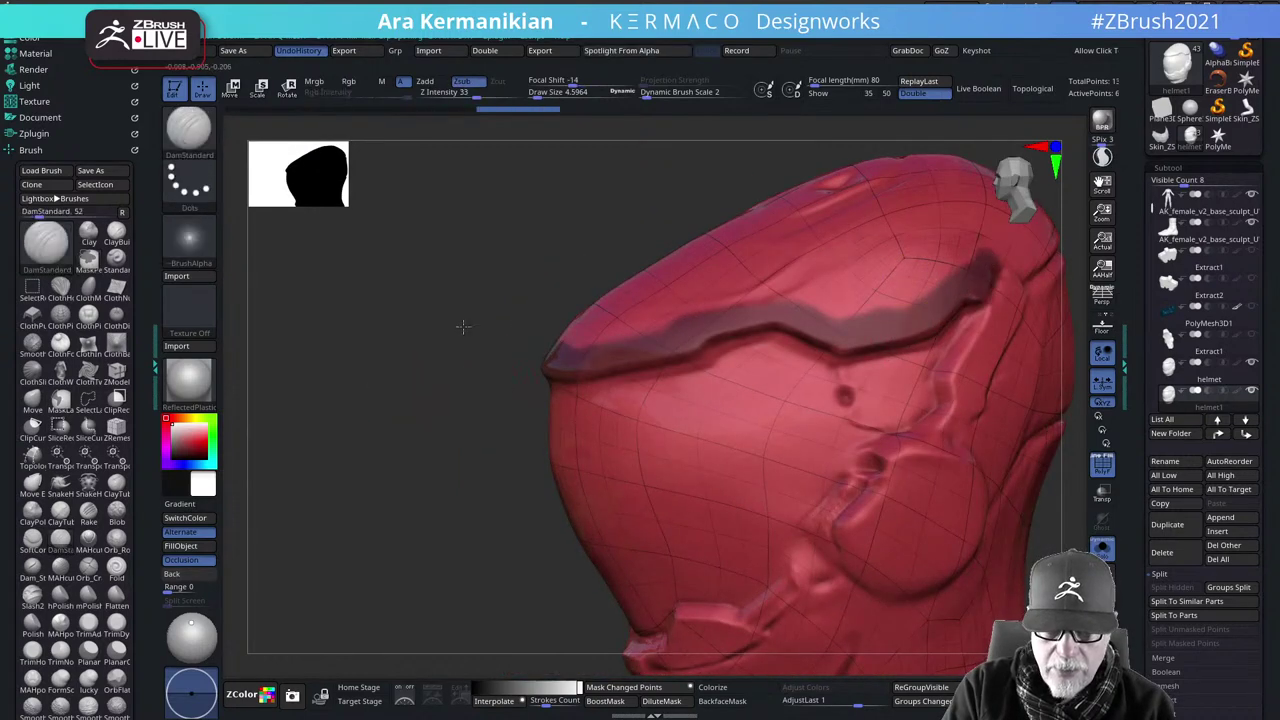
{"action": "left_click_drag", "start_coordinate": [463, 326], "coordinate": [203, 383], "text": "alt"}
{"action": "mouse_move", "coordinate": [886, 286]}
{"action": "left_mouse_down"}
{"action": "mouse_move", "coordinate": [768, 316]}
{"action": "mouse_move", "coordinate": [830, 290]}
{"action": "mouse_move", "coordinate": [886, 228]}
{"action": "mouse_move", "coordinate": [692, 330]}
{"action": "left_mouse_up"}
Delete the lower subdivision levels of the duplicated helmet and hide the polyframe
{"action": "key", "text": "ctrl"}
{"action": "key", "text": "space"}
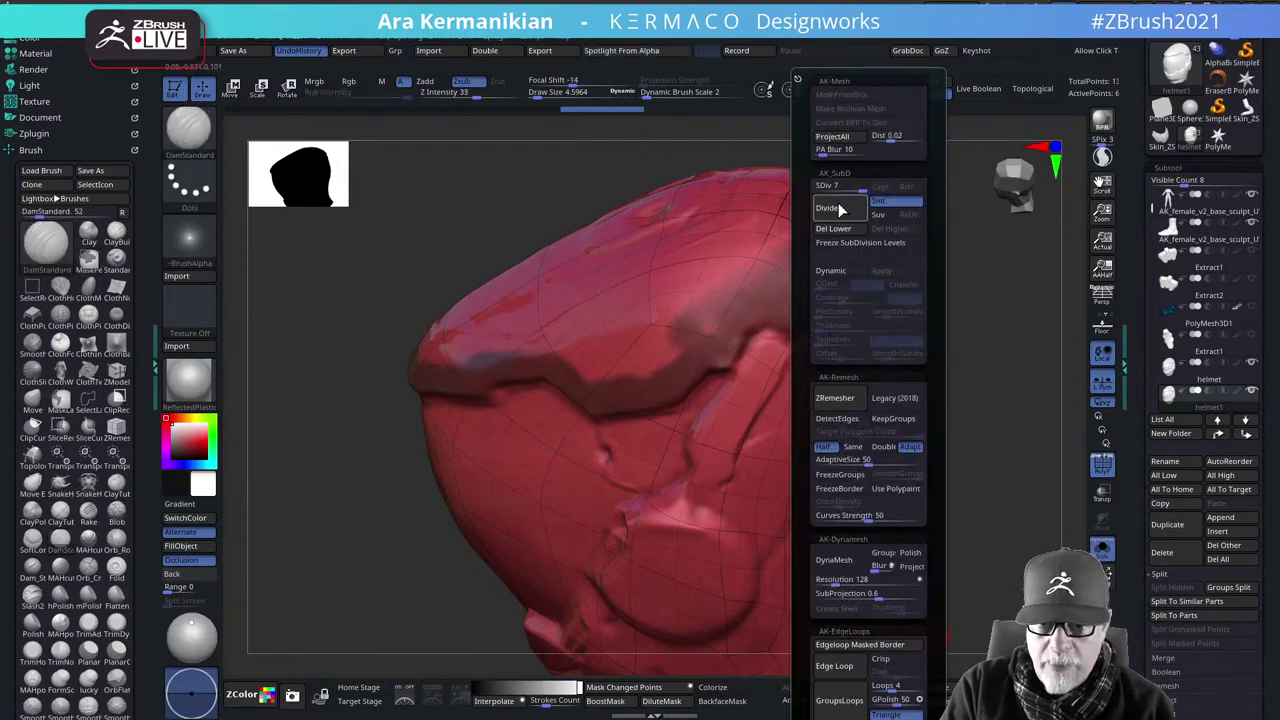
{"action": "left_click", "coordinate": [845, 231]}
{"action": "left_click_drag", "start_coordinate": [970, 306], "coordinate": [919, 313]}
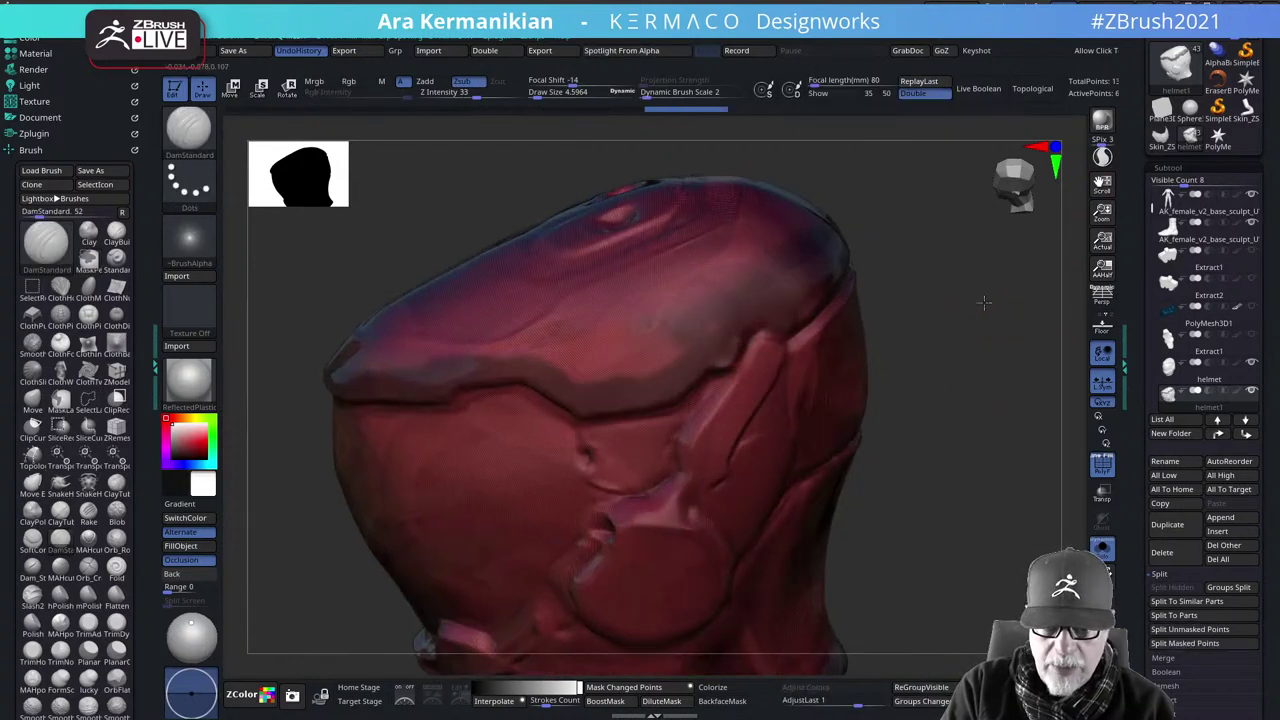
{"action": "left_click", "coordinate": [1103, 468]}
{"action": "left_click_drag", "start_coordinate": [1003, 390], "coordinate": [975, 470]}
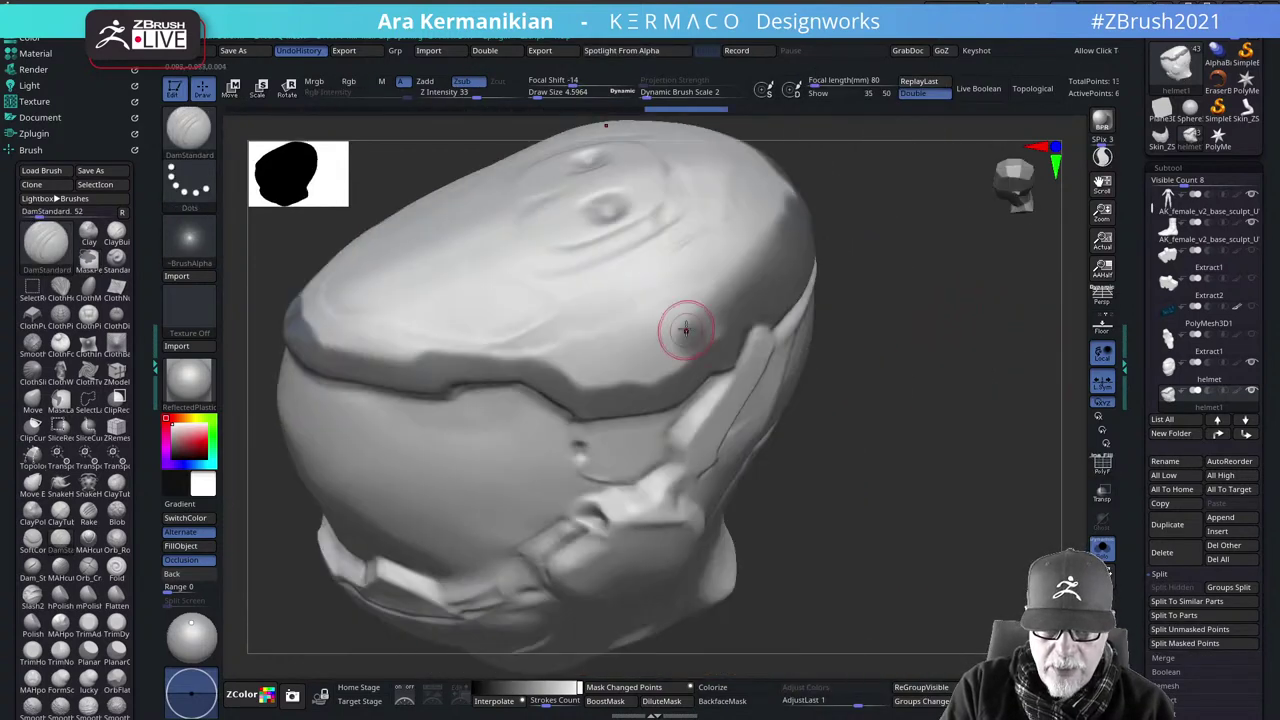
Extend the mask band along the crown plate's lower edge, around the side and across the back of the duplicated helmet
{"action": "key", "text": "ctrl"}
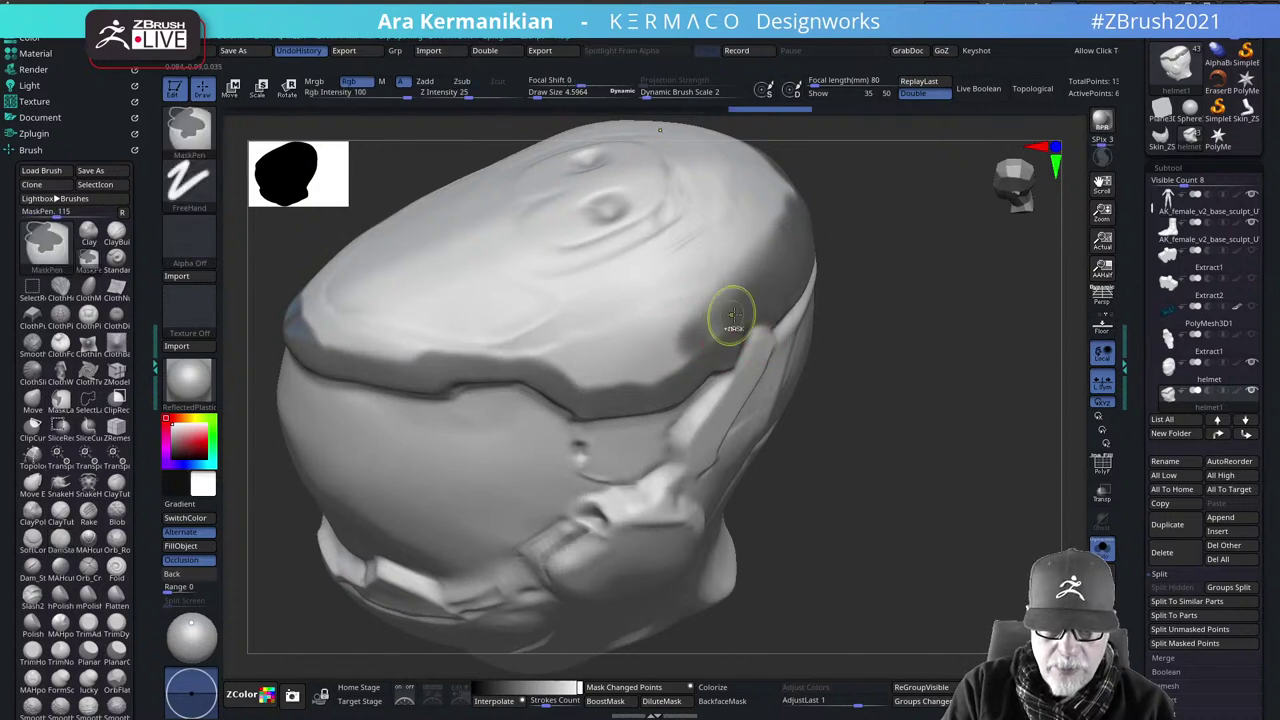
{"action": "mouse_move", "coordinate": [648, 366]}
{"action": "left_mouse_down", "text": "ctrl"}
{"action": "mouse_move", "coordinate": [584, 382]}
{"action": "mouse_move", "coordinate": [630, 346]}
{"action": "mouse_move", "coordinate": [692, 356]}
{"action": "left_mouse_up", "text": "ctrl"}
{"action": "mouse_move", "coordinate": [985, 372]}
{"action": "left_mouse_down"}
{"action": "mouse_move", "coordinate": [892, 365]}
{"action": "mouse_move", "coordinate": [907, 314]}
{"action": "left_mouse_up"}
{"action": "left_click_drag", "start_coordinate": [535, 387], "coordinate": [545, 450]}
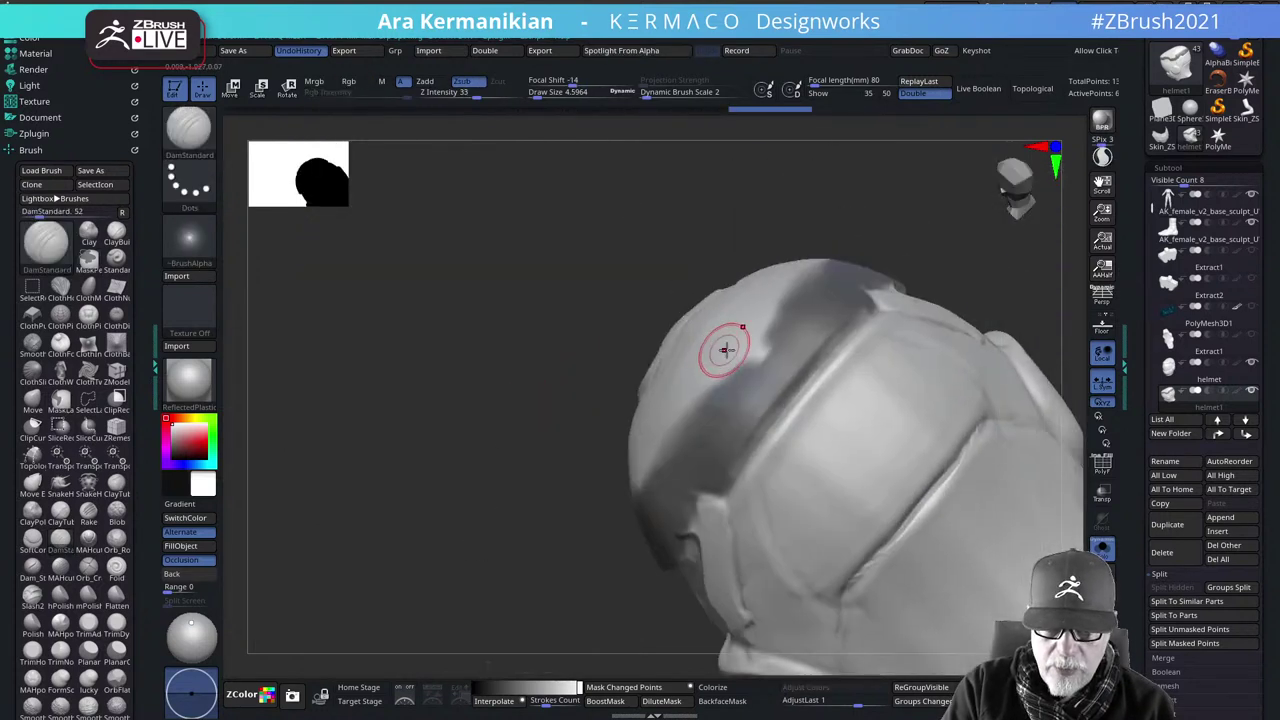
{"action": "mouse_move", "coordinate": [730, 348]}
{"action": "left_mouse_down", "text": "ctrl"}
{"action": "mouse_move", "coordinate": [712, 380]}
{"action": "mouse_move", "coordinate": [791, 330]}
{"action": "mouse_move", "coordinate": [716, 395]}
{"action": "mouse_move", "coordinate": [745, 350]}
{"action": "mouse_move", "coordinate": [822, 325]}
{"action": "mouse_move", "coordinate": [764, 378]}
{"action": "left_mouse_up", "text": "ctrl"}
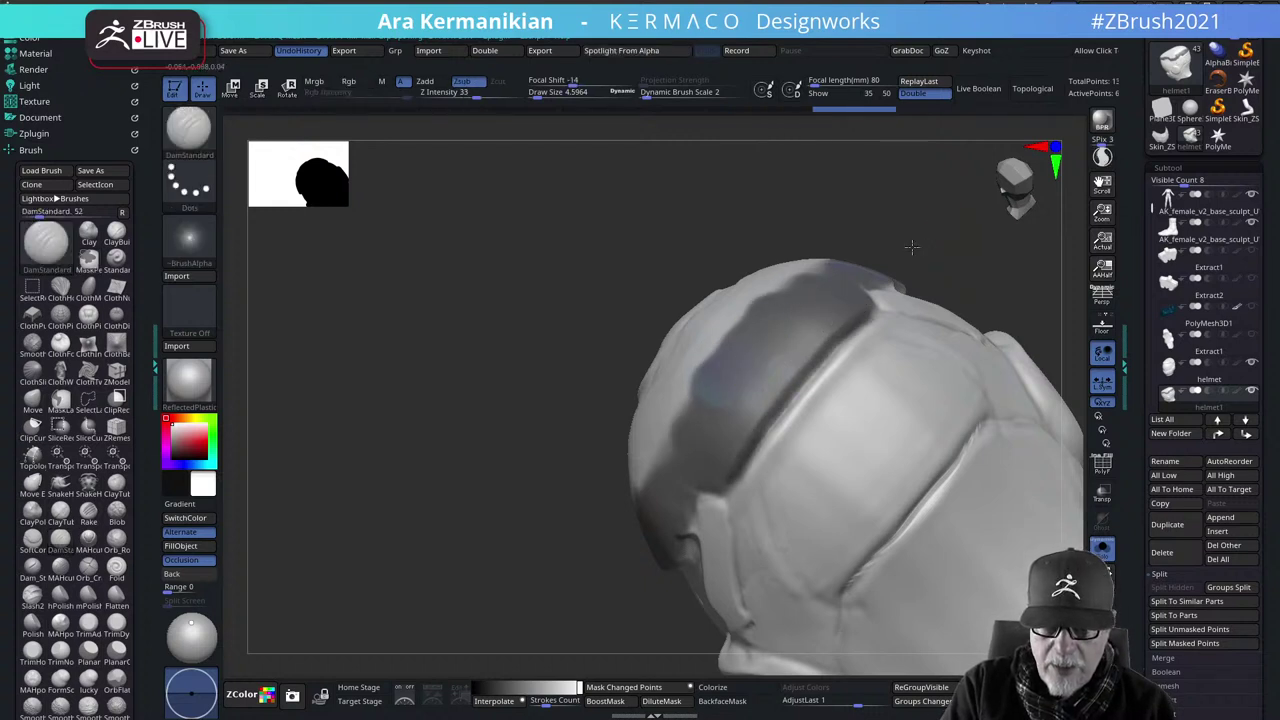
{"action": "mouse_move", "coordinate": [911, 246]}
{"action": "left_mouse_down"}
{"action": "mouse_move", "coordinate": [651, 277]}
{"action": "mouse_move", "coordinate": [594, 457]}
{"action": "left_mouse_up"}
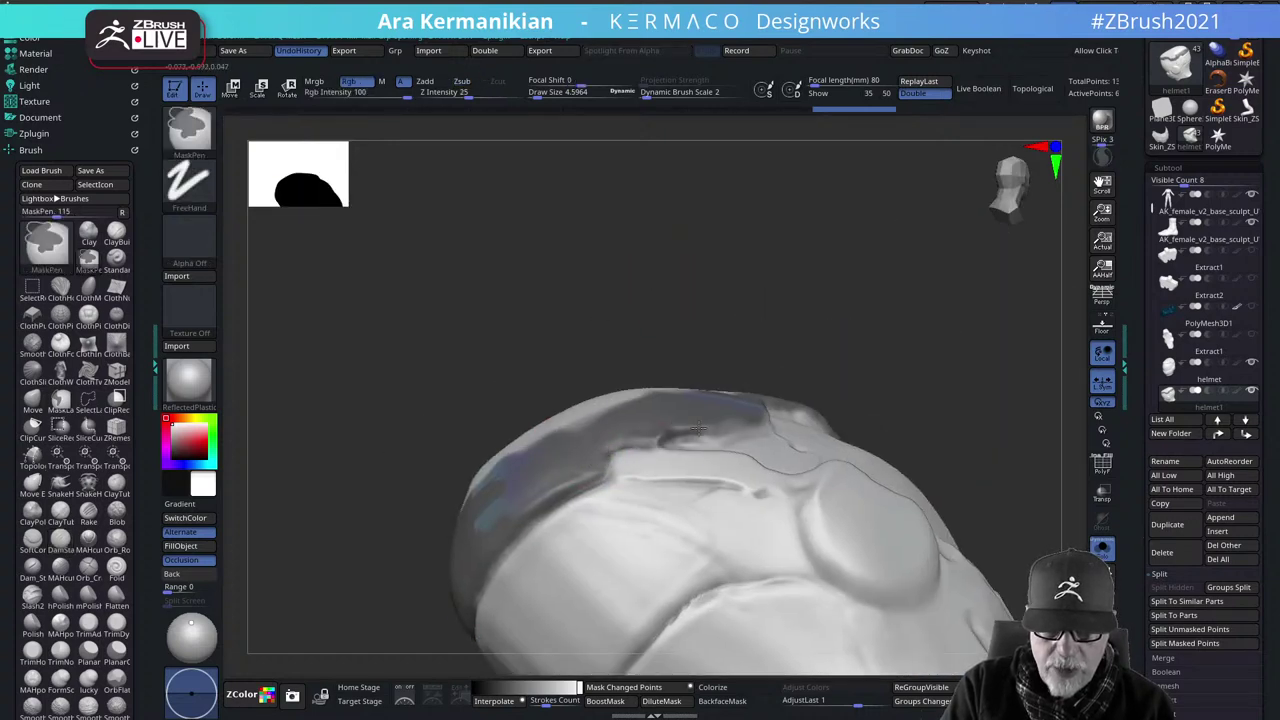
{"action": "left_click_drag", "start_coordinate": [897, 314], "coordinate": [849, 380]}
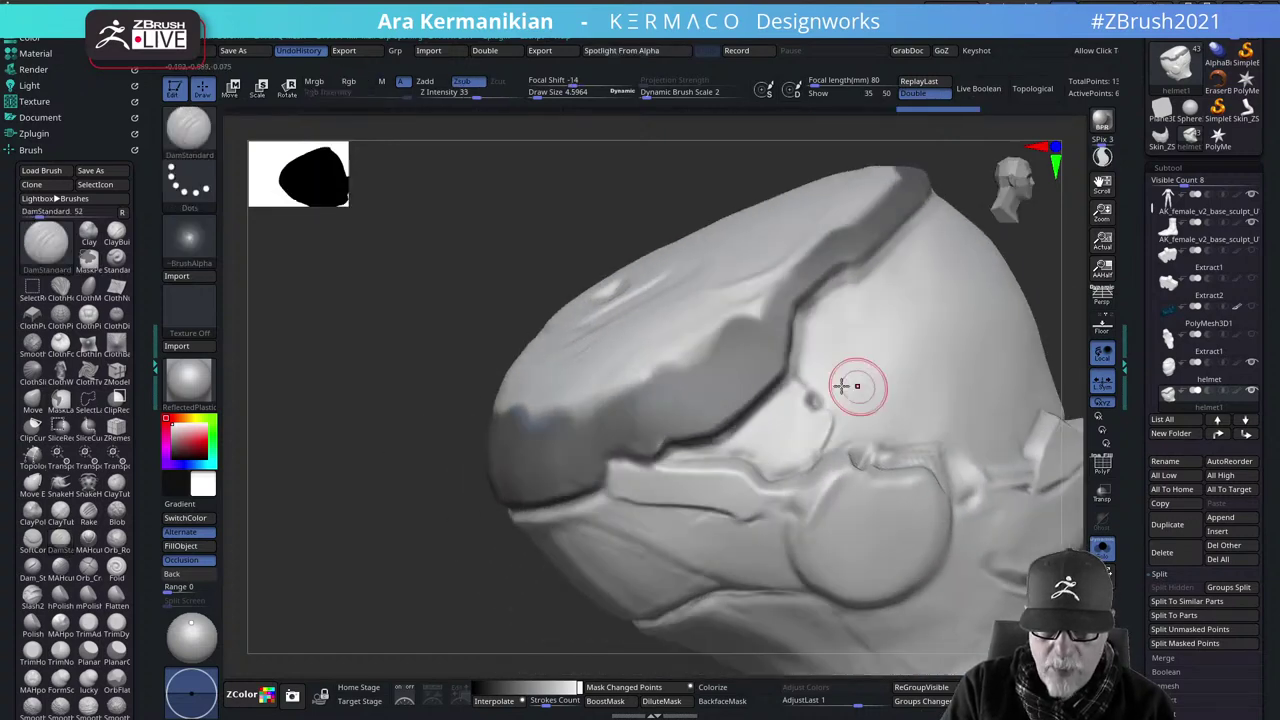
{"action": "left_click_drag", "start_coordinate": [320, 335], "coordinate": [552, 374]}
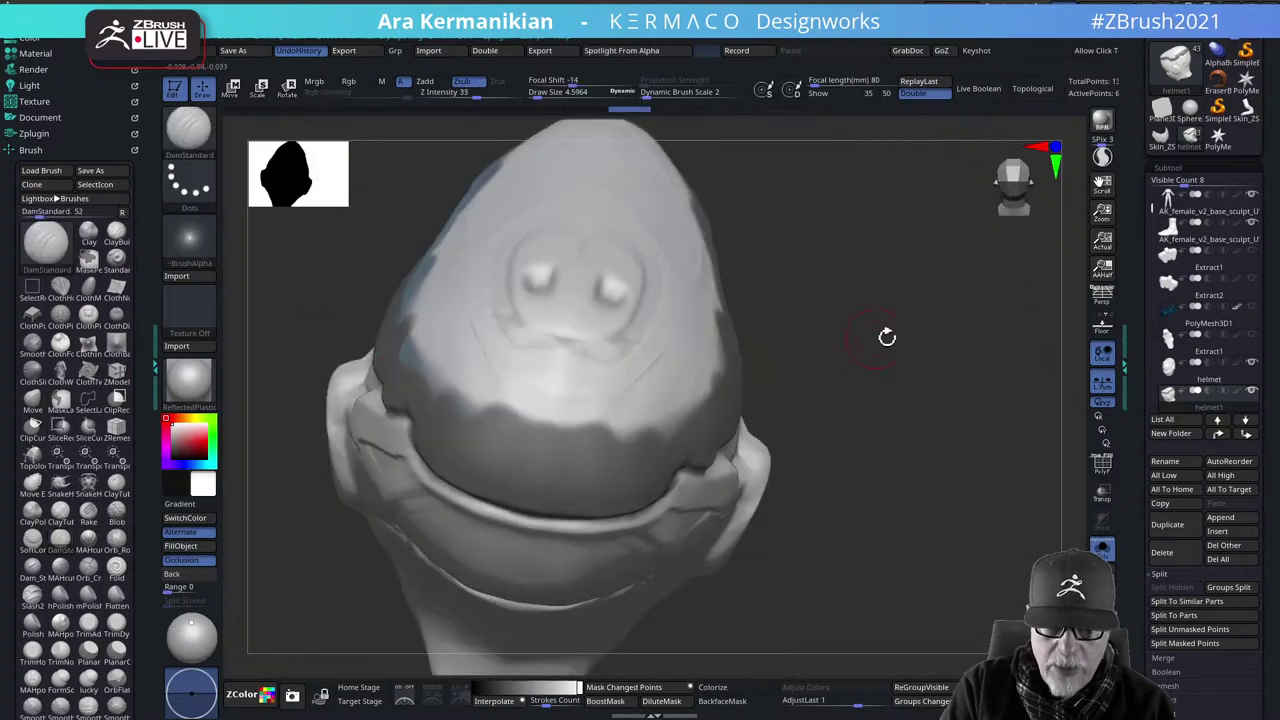
Mask the middle of the crown plate's front, from the brow edge up to the two round recesses
{"action": "left_click_drag", "start_coordinate": [886, 337], "coordinate": [806, 392]}
{"action": "mouse_move", "coordinate": [620, 463]}
{"action": "left_mouse_down", "text": "ctrl"}
{"action": "mouse_move", "coordinate": [640, 430]}
{"action": "mouse_move", "coordinate": [625, 515]}
{"action": "left_mouse_up", "text": "ctrl"}
{"action": "key", "text": "s"}
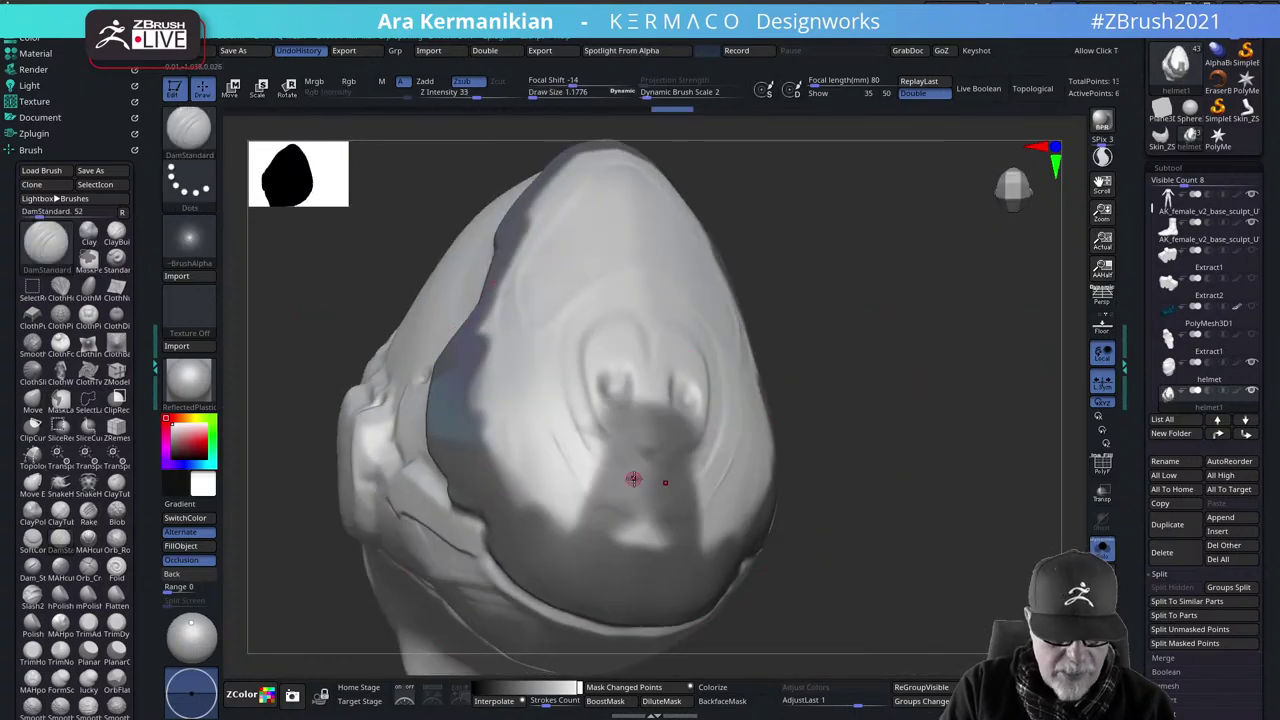
{"action": "key", "text": "b"}
{"action": "key", "text": "z"}
{"action": "key", "text": "m"}
{"action": "key", "text": "space"}
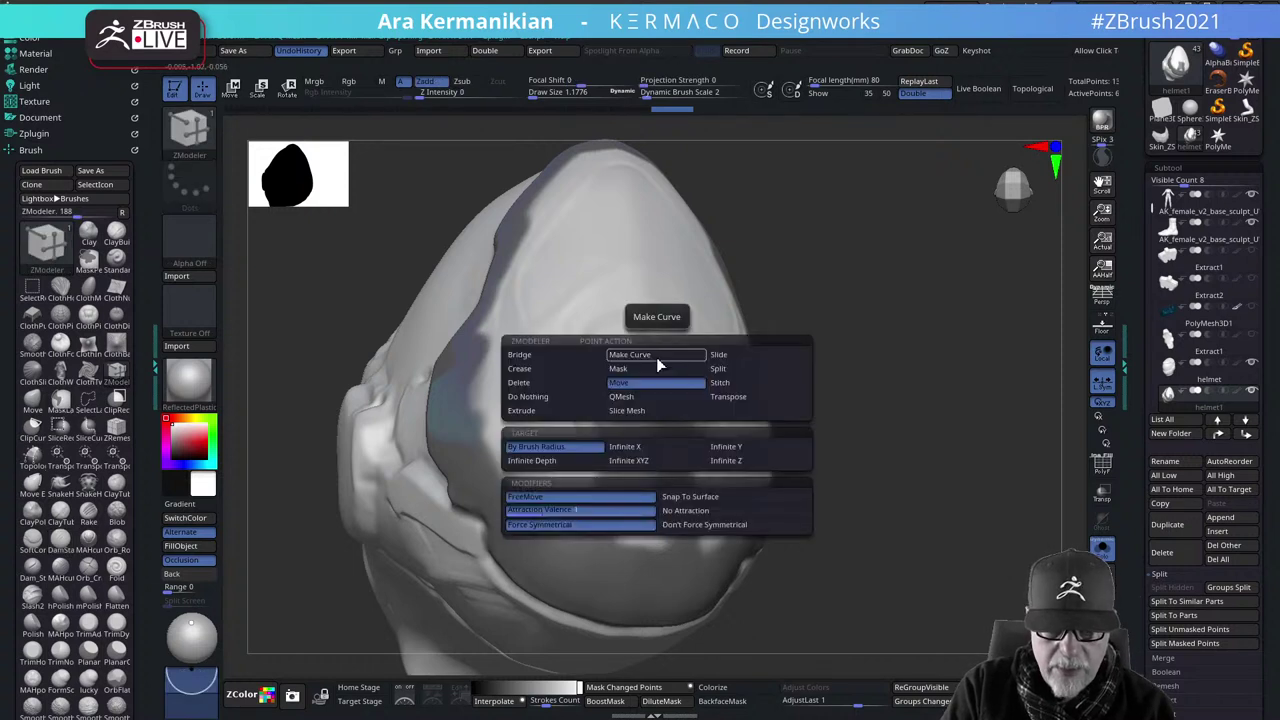
{"action": "key", "text": "space"}
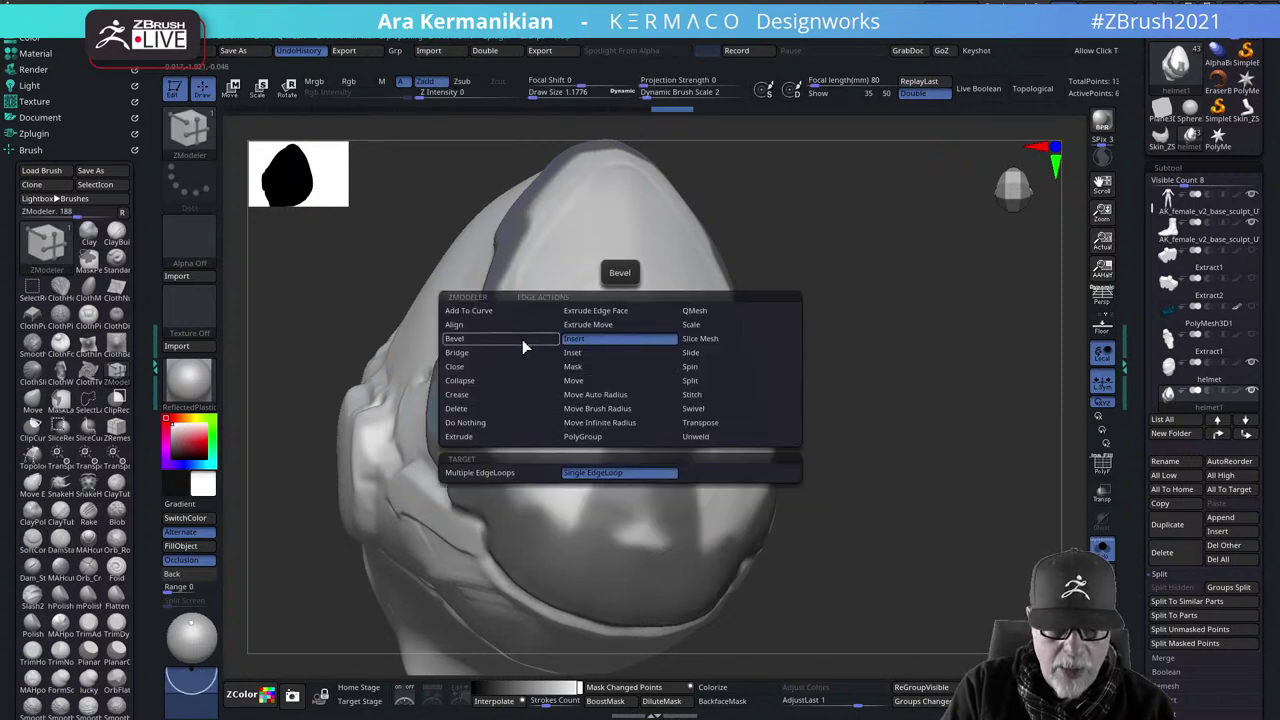
{"action": "key", "text": "space"}
{"action": "key", "text": "space"}
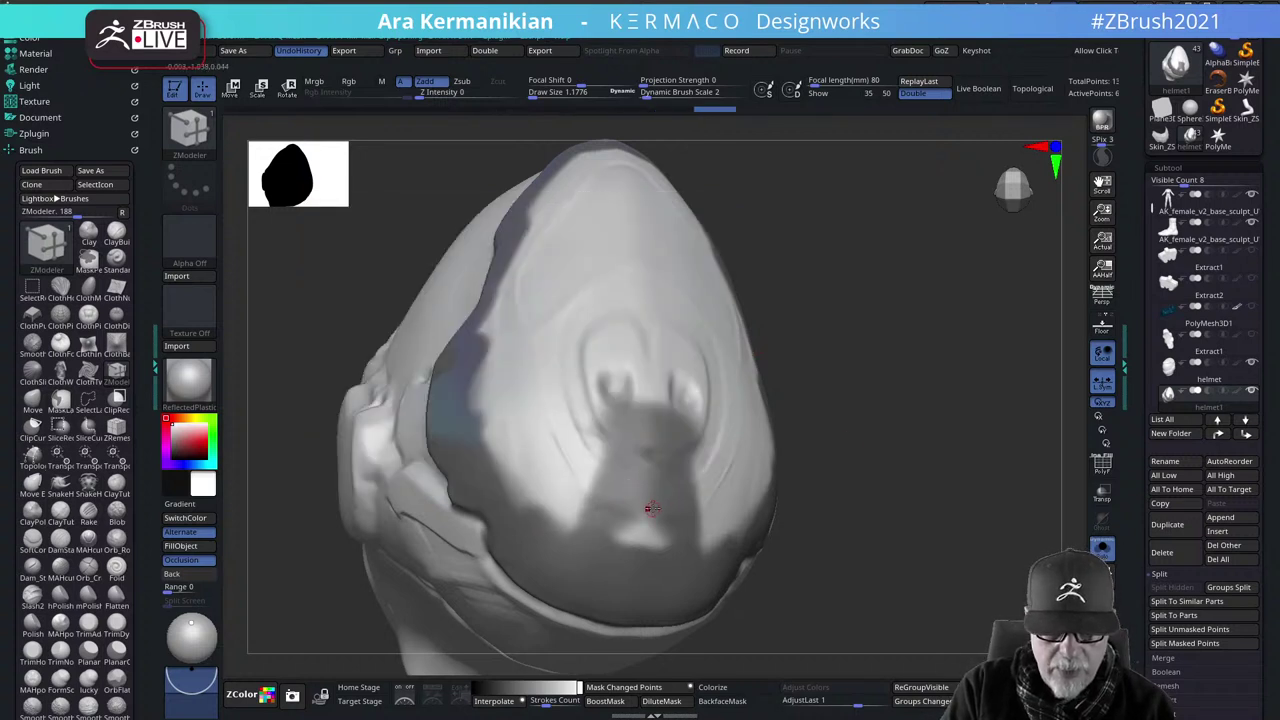
Enlarge the brush draw size to about 17 and fill the mask over the rest of the crown plate
{"action": "key", "text": "s"}
{"action": "left_click_drag", "start_coordinate": [645, 517], "coordinate": [661, 519]}
{"action": "key", "text": "s"}
{"action": "mouse_move", "coordinate": [590, 494]}
{"action": "left_mouse_down", "text": "ctrl"}
{"action": "mouse_move", "coordinate": [630, 462]}
{"action": "mouse_move", "coordinate": [596, 447]}
{"action": "mouse_move", "coordinate": [559, 458]}
{"action": "mouse_move", "coordinate": [587, 362]}
{"action": "mouse_move", "coordinate": [540, 348]}
{"action": "mouse_move", "coordinate": [574, 322]}
{"action": "left_mouse_up", "text": "ctrl"}
{"action": "mouse_move", "coordinate": [997, 354]}
{"action": "left_mouse_down"}
{"action": "mouse_move", "coordinate": [414, 289]}
{"action": "mouse_move", "coordinate": [948, 380]}
{"action": "mouse_move", "coordinate": [966, 223]}
{"action": "mouse_move", "coordinate": [962, 305]}
{"action": "mouse_move", "coordinate": [823, 220]}
{"action": "mouse_move", "coordinate": [829, 286]}
{"action": "left_mouse_up"}
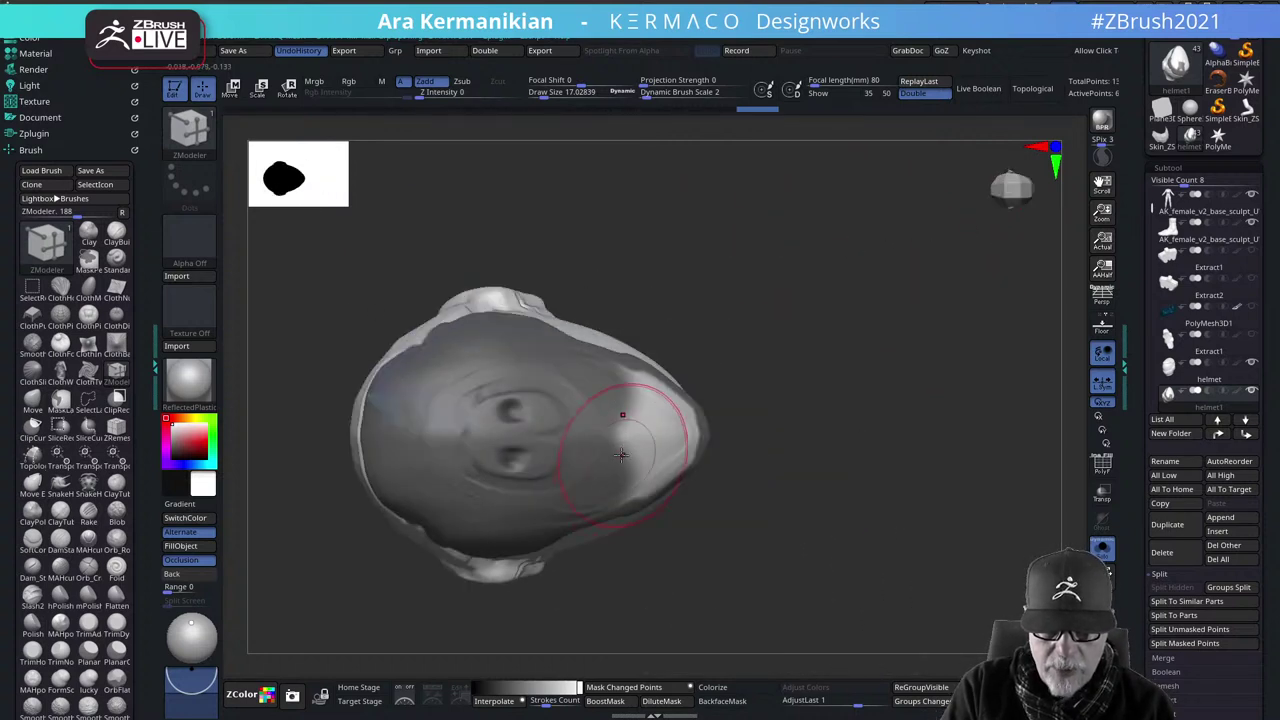
{"action": "key", "text": "ctrl"}
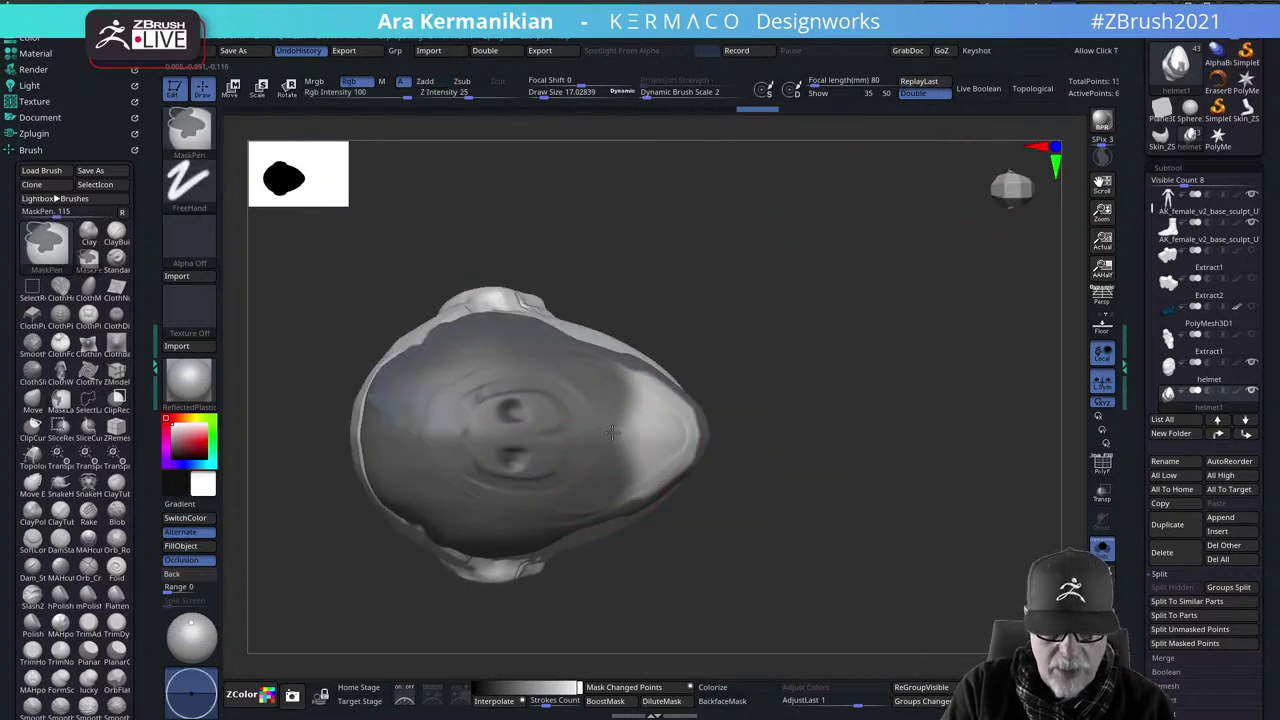
{"action": "mouse_move", "coordinate": [650, 390]}
{"action": "left_mouse_down", "text": "ctrl"}
{"action": "mouse_move", "coordinate": [675, 470]}
{"action": "mouse_move", "coordinate": [660, 413]}
{"action": "left_mouse_up", "text": "ctrl"}
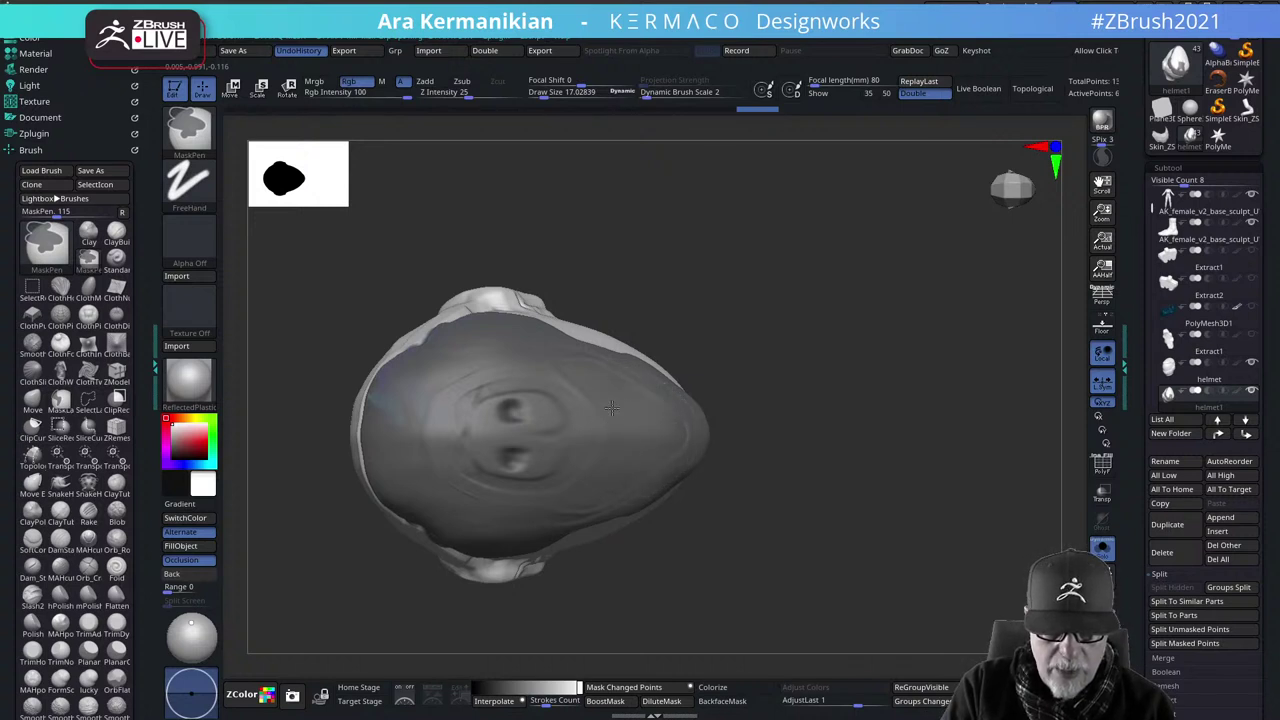
Open the masking options for the duplicated helmet and sharpen the crown plate's mask
{"action": "right_click_drag", "start_coordinate": [657, 434], "coordinate": [711, 424]}
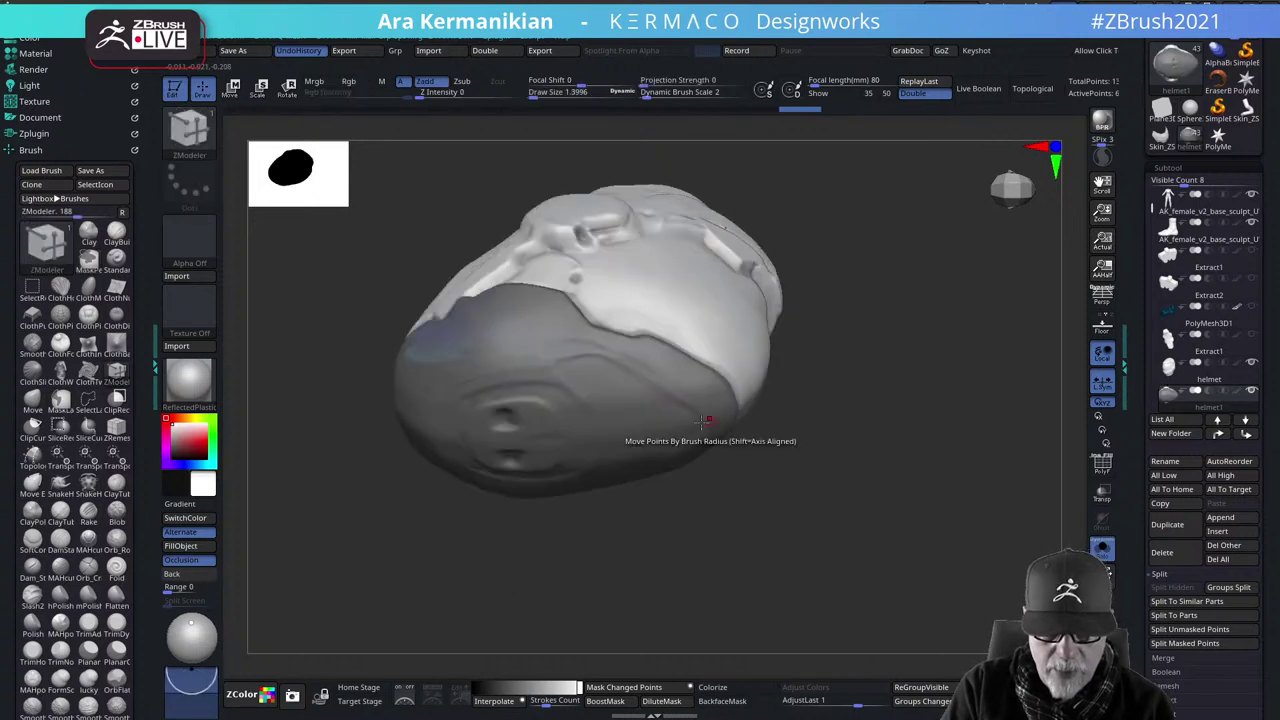
{"action": "mouse_move", "coordinate": [769, 466]}
{"action": "right_mouse_down"}
{"action": "mouse_move", "coordinate": [924, 298]}
{"action": "mouse_move", "coordinate": [909, 355]}
{"action": "mouse_move", "coordinate": [832, 323]}
{"action": "mouse_move", "coordinate": [877, 366]}
{"action": "mouse_move", "coordinate": [872, 440]}
{"action": "right_mouse_up"}
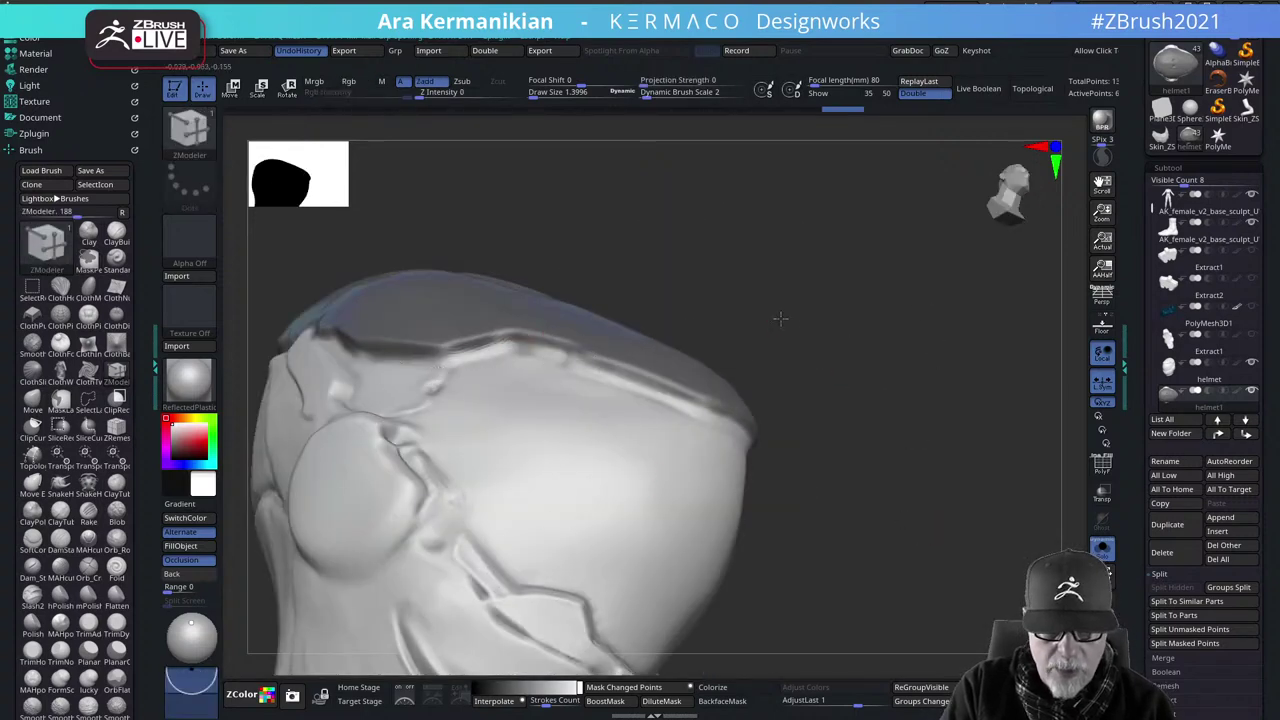
{"action": "right_click_drag", "start_coordinate": [777, 317], "coordinate": [961, 381]}
{"action": "scroll", "coordinate": [1150, 470], "scroll_direction": "down", "scroll_amount": 5}
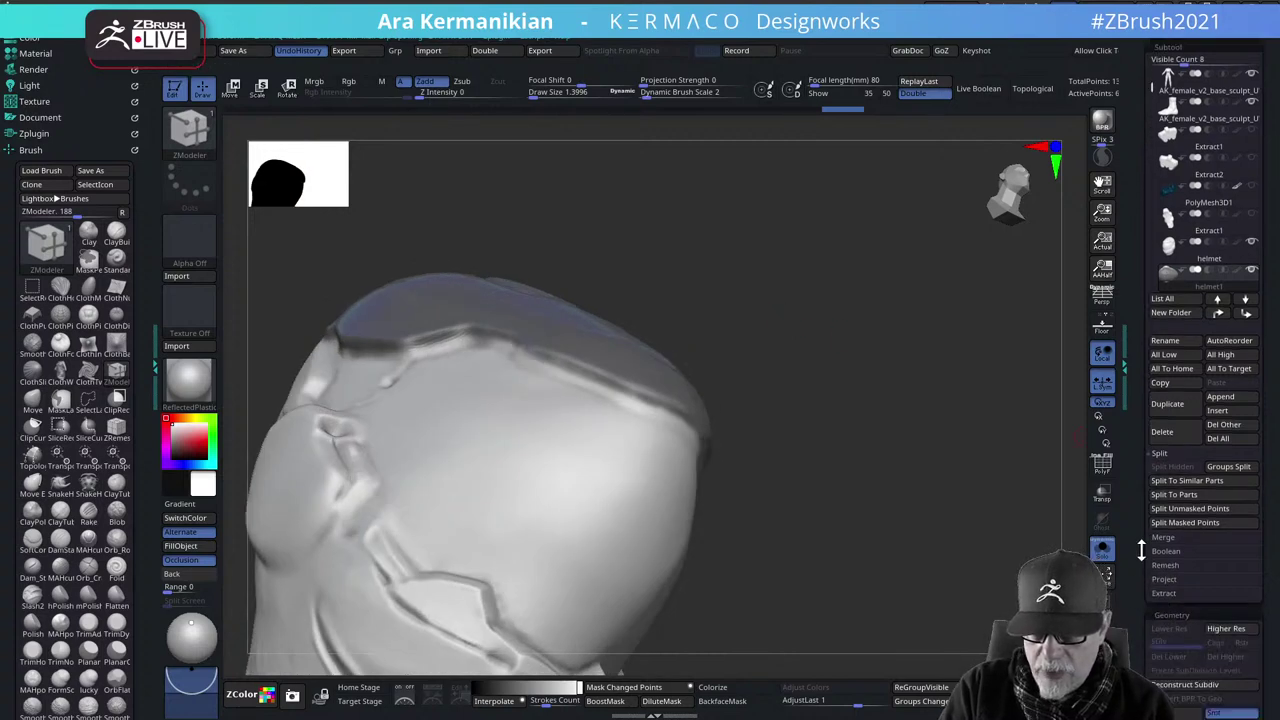
{"action": "scroll", "coordinate": [1127, 503], "scroll_direction": "down", "scroll_amount": 6}
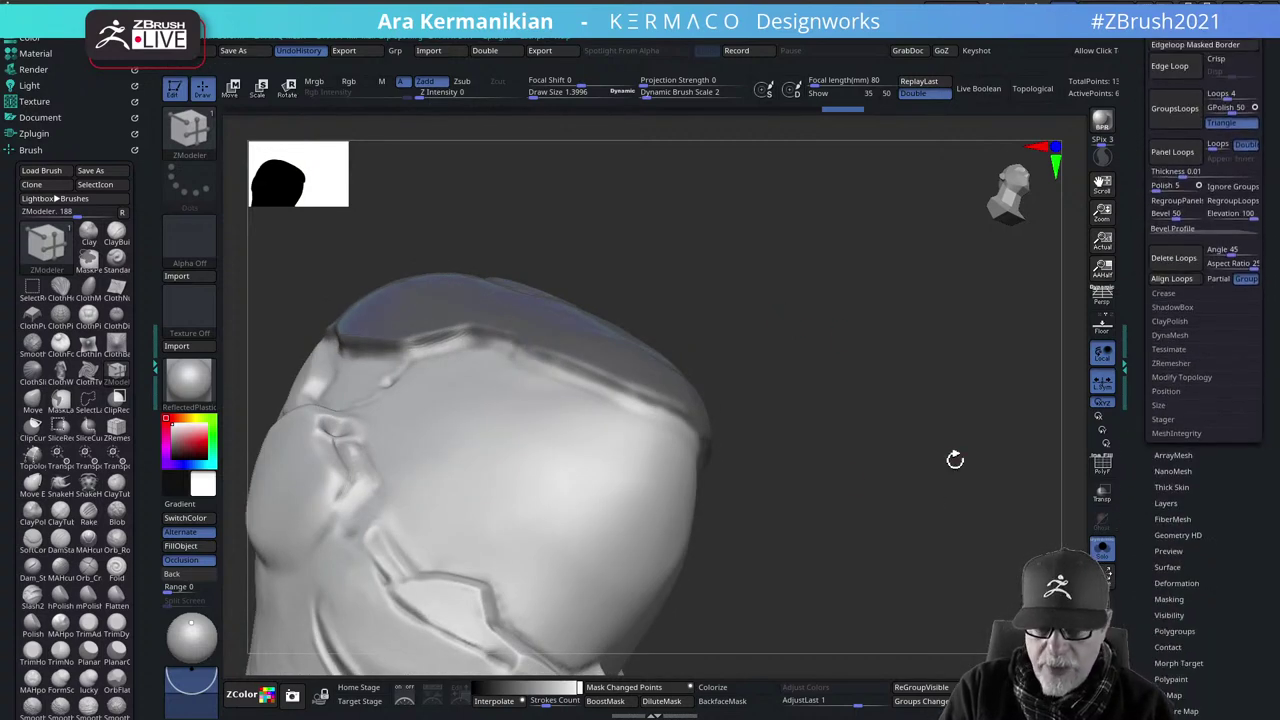
{"action": "scroll", "coordinate": [1255, 590], "scroll_direction": "down", "scroll_amount": 1}
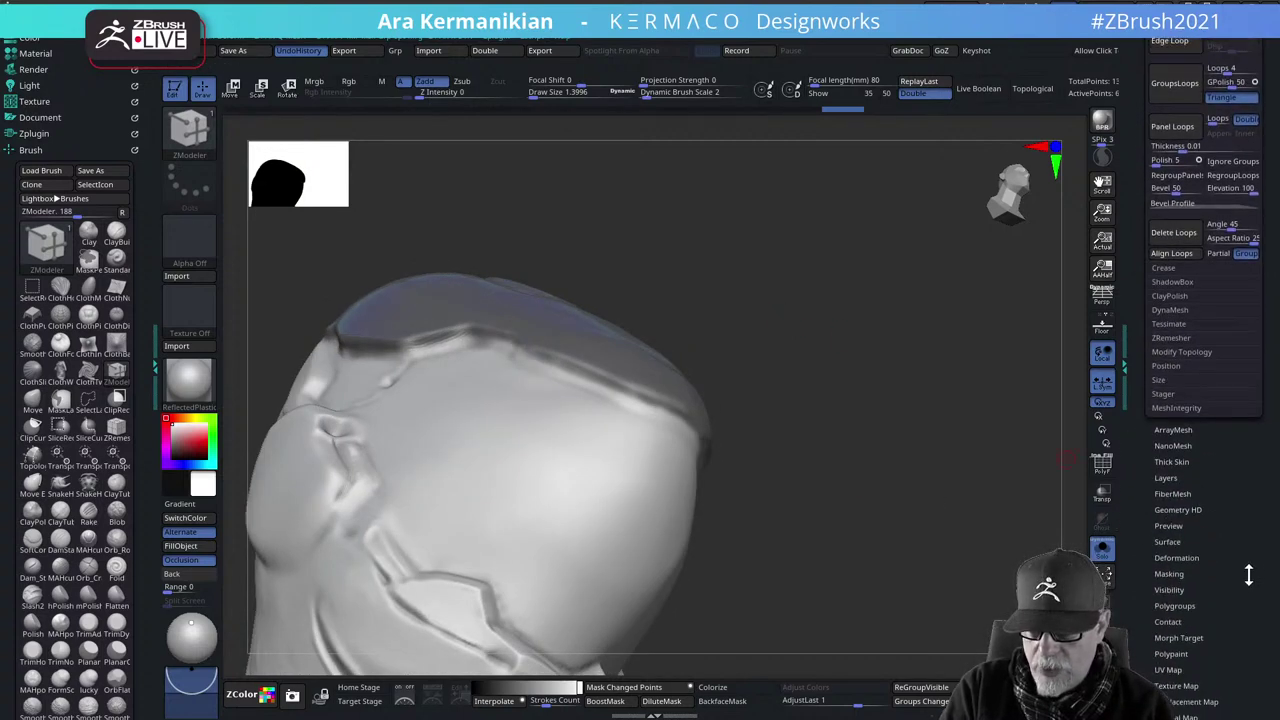
{"action": "left_click", "coordinate": [1183, 572]}
{"action": "scroll", "coordinate": [1210, 640], "scroll_direction": "up", "scroll_amount": 5}
{"action": "scroll", "coordinate": [1230, 673], "scroll_direction": "up", "scroll_amount": 1}
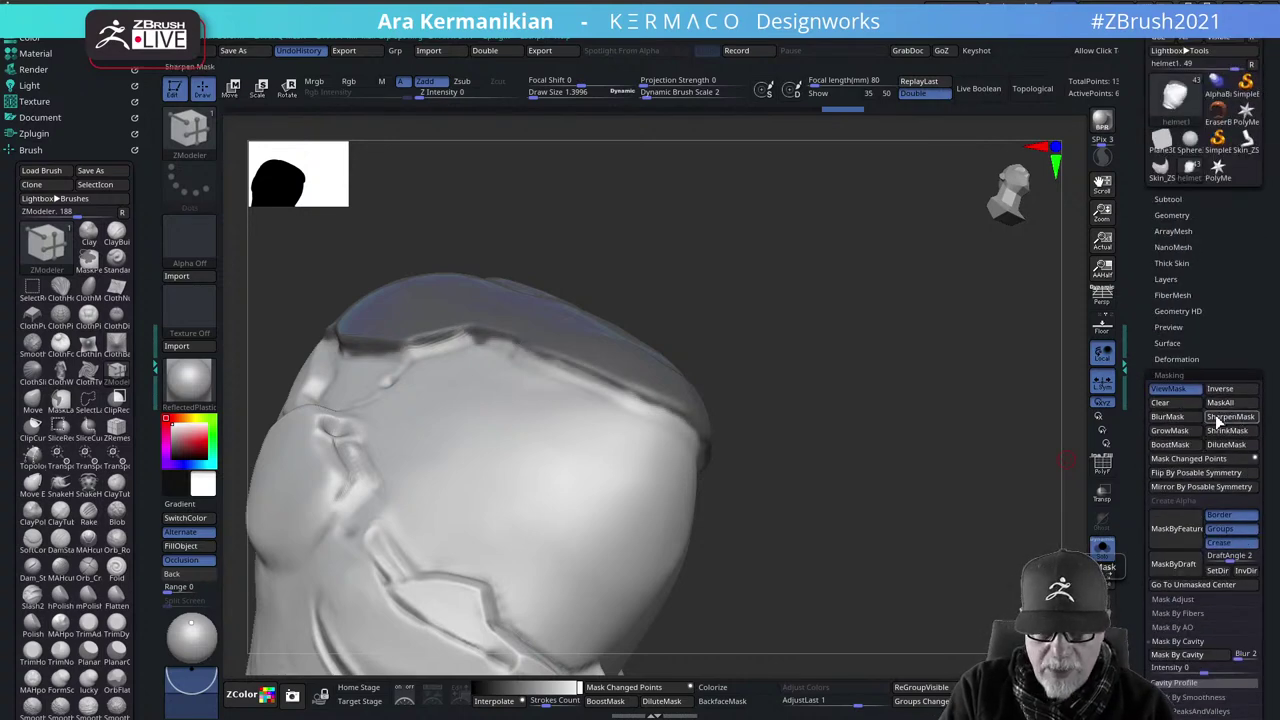
{"action": "left_click_drag", "start_coordinate": [843, 374], "coordinate": [717, 403]}
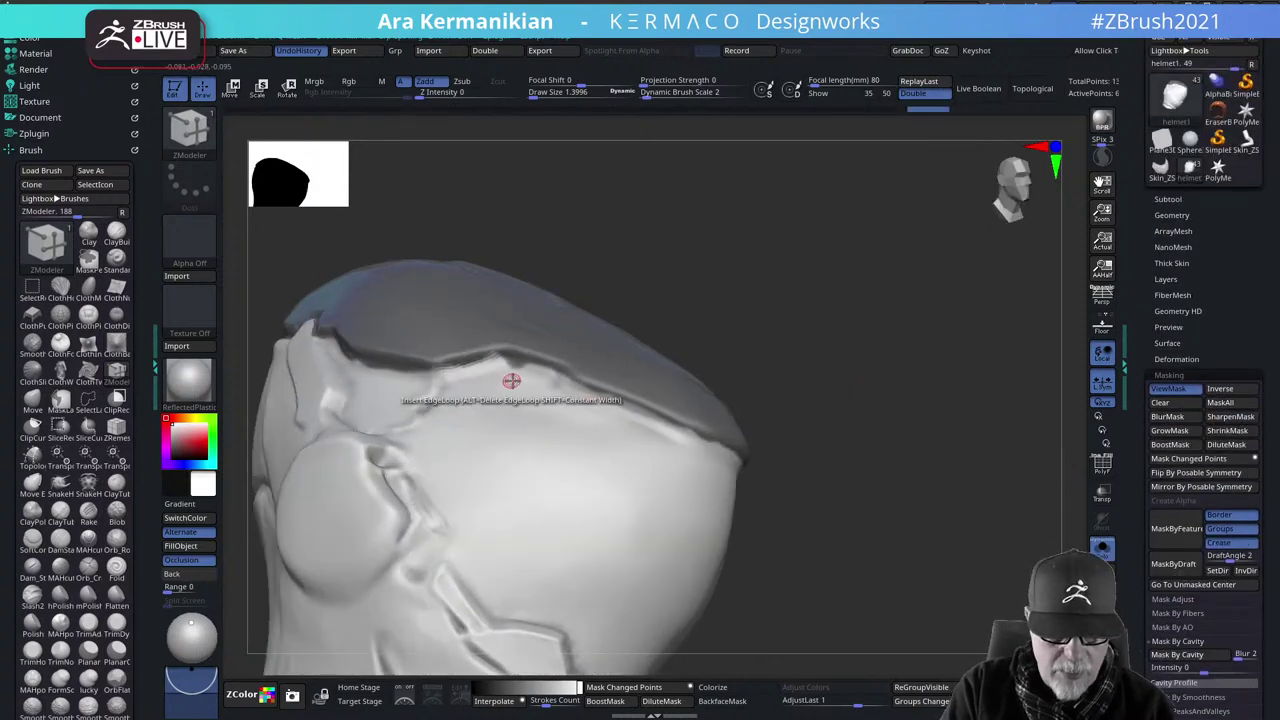
Switch to the Move brush, touch up the crown mask along the plate's seam, and blur the mask
{"action": "key", "text": "b"}
{"action": "key", "text": "m"}
{"action": "key", "text": "v"}
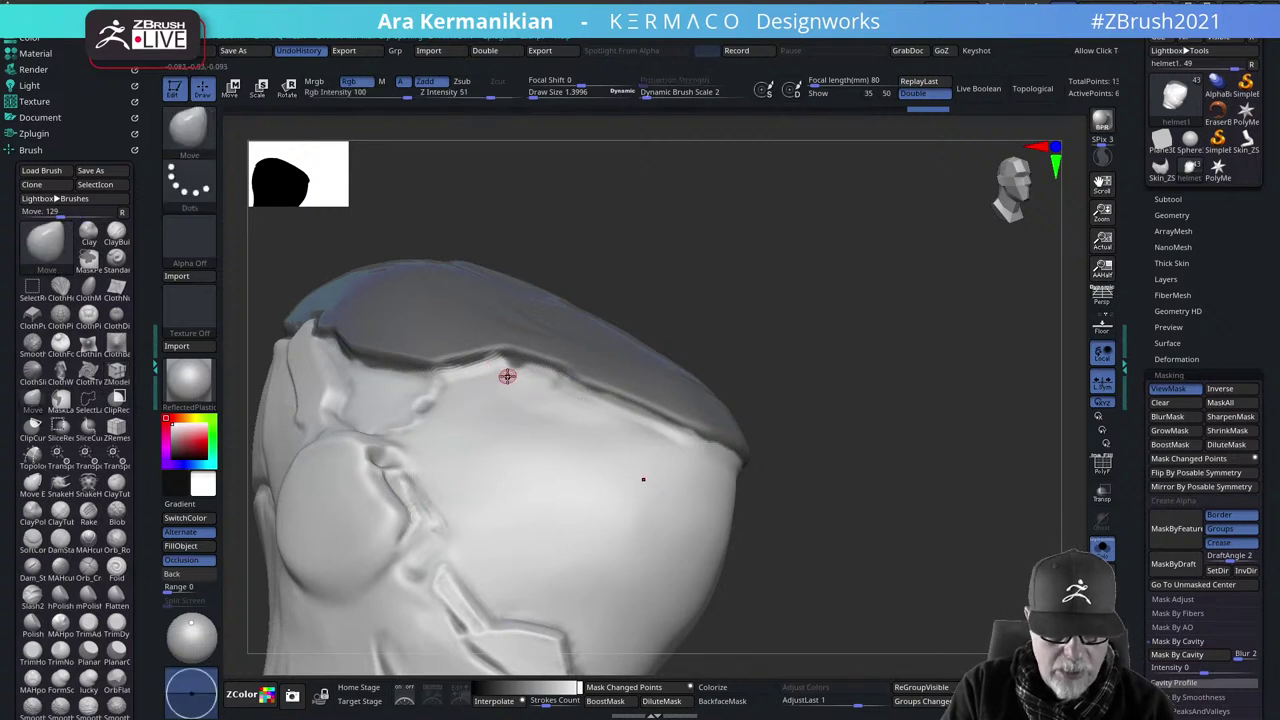
{"action": "key", "text": "ctrl"}
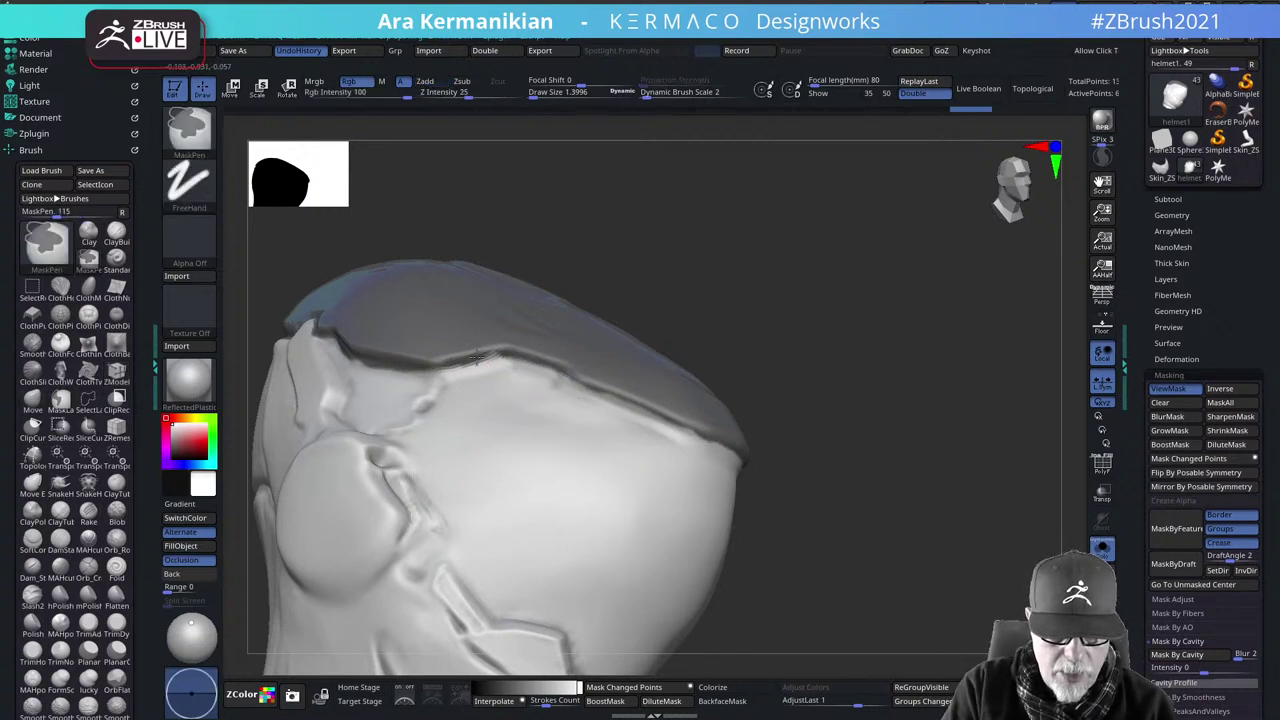
{"action": "left_click", "coordinate": [603, 390], "text": "ctrl"}
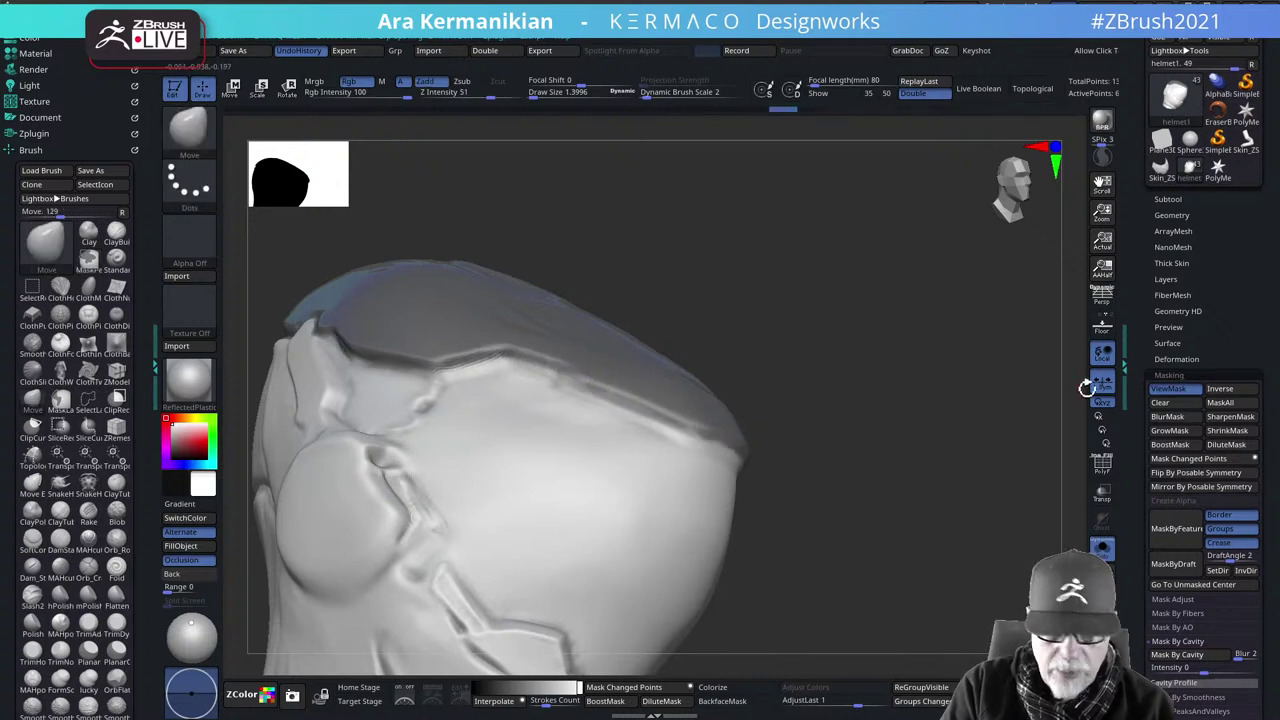
{"action": "left_click", "coordinate": [1181, 417]}
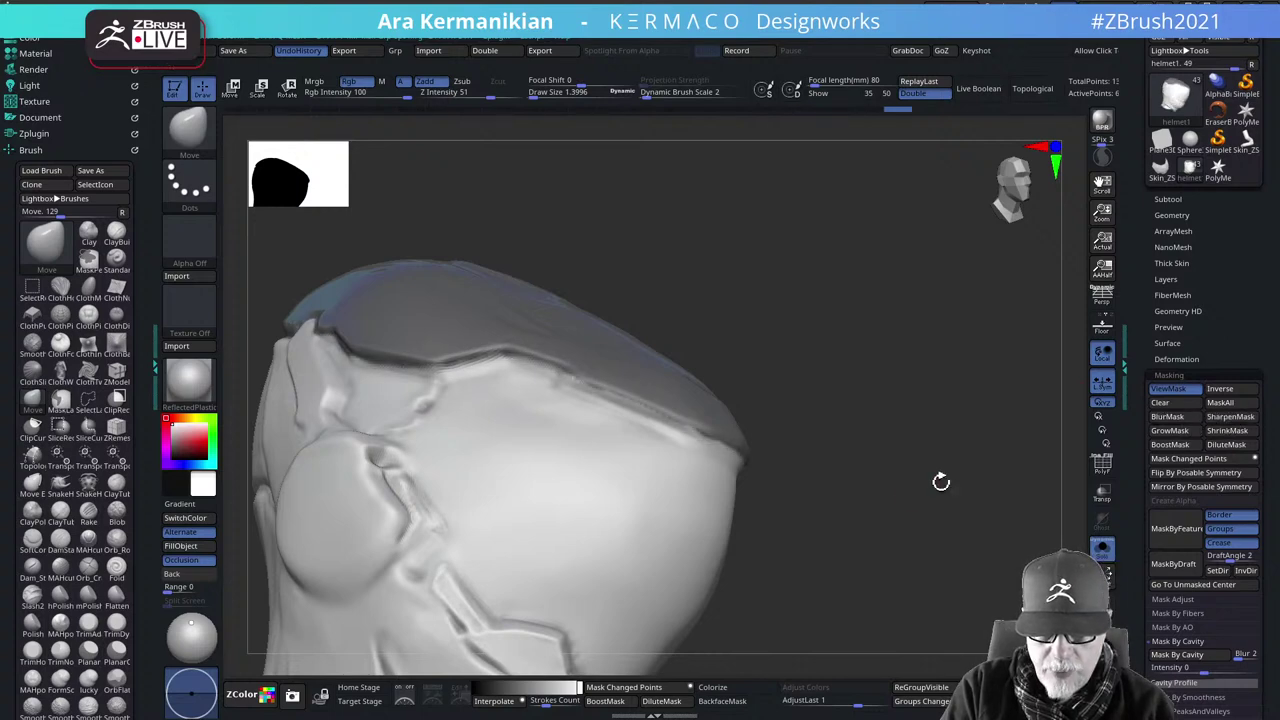
Turn the masked crown plate into its own polygroup and display the polyframe
{"action": "left_click_drag", "start_coordinate": [940, 480], "coordinate": [667, 381]}
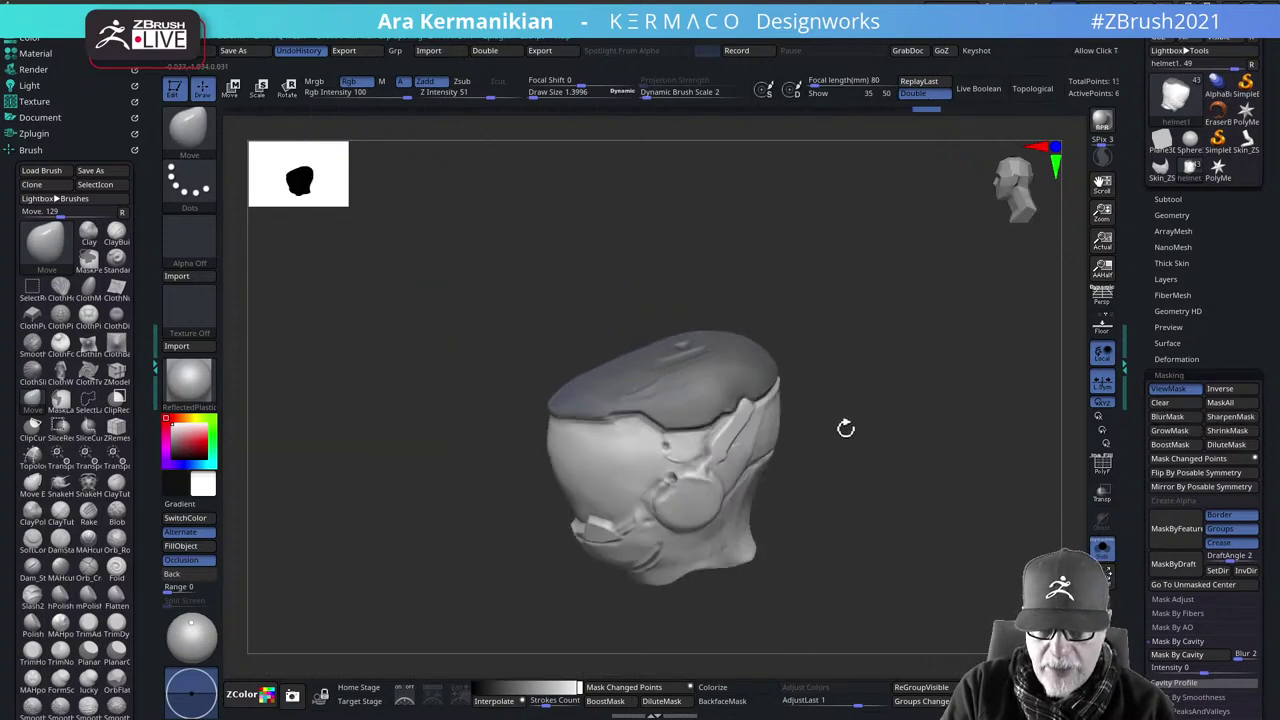
{"action": "left_click_drag", "start_coordinate": [845, 428], "coordinate": [893, 502]}
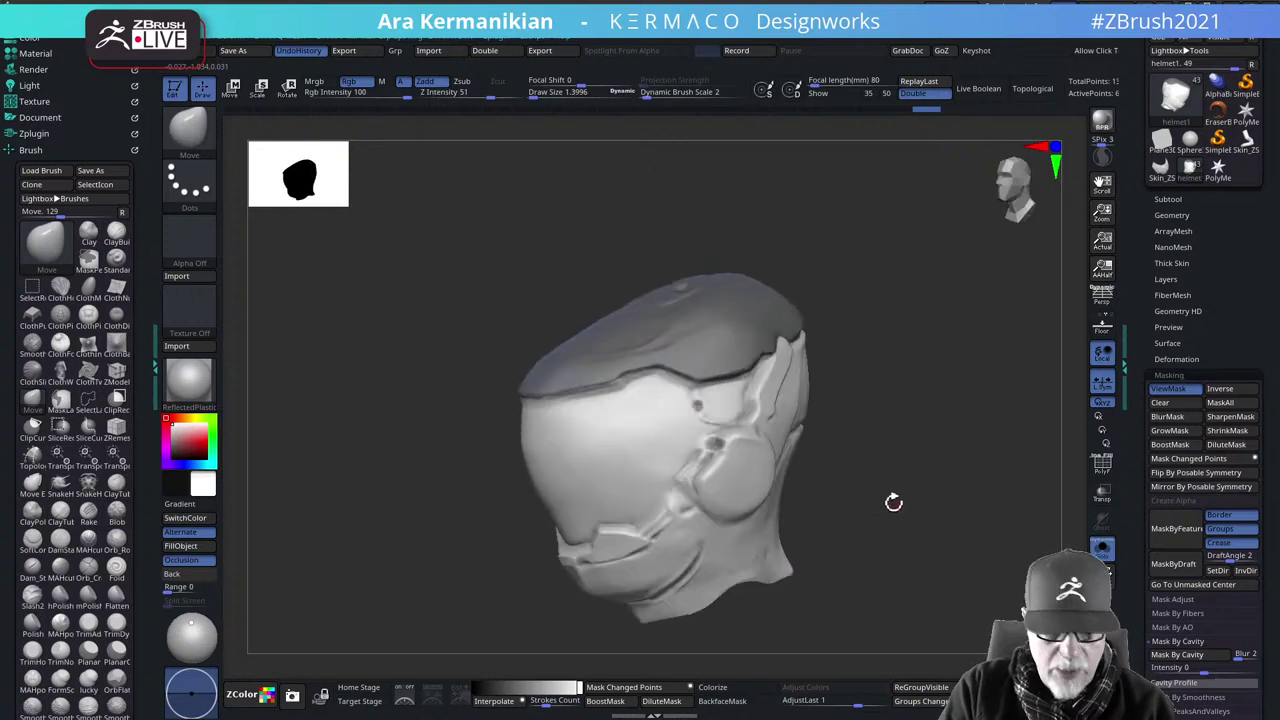
{"action": "key", "text": "ctrl"}
{"action": "key", "text": "ctrl+w"}
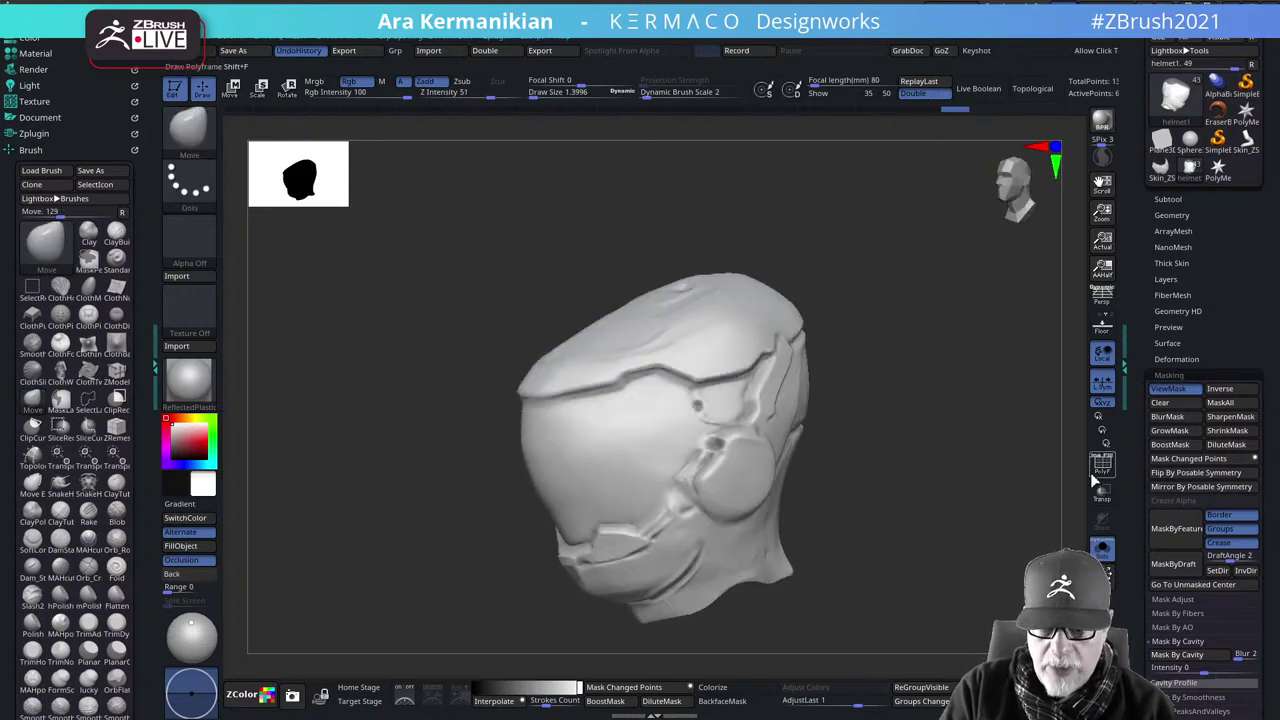
{"action": "key", "text": "shift+f"}
Examine the crown polygroup's boundary along the plate's seam from the side, front and back of the helmet
{"action": "left_click_drag", "start_coordinate": [904, 391], "coordinate": [653, 311]}
{"action": "left_click_drag", "start_coordinate": [931, 358], "coordinate": [1050, 433]}
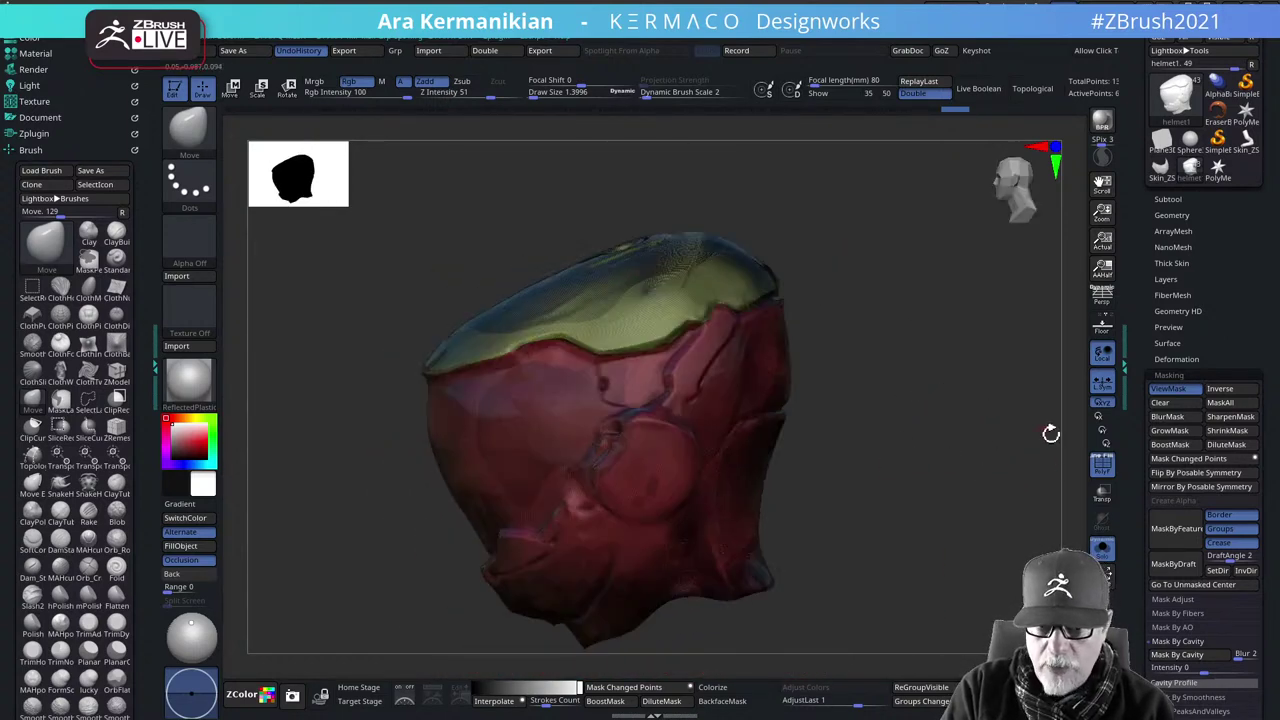
{"action": "left_click_drag", "start_coordinate": [924, 456], "coordinate": [401, 263]}
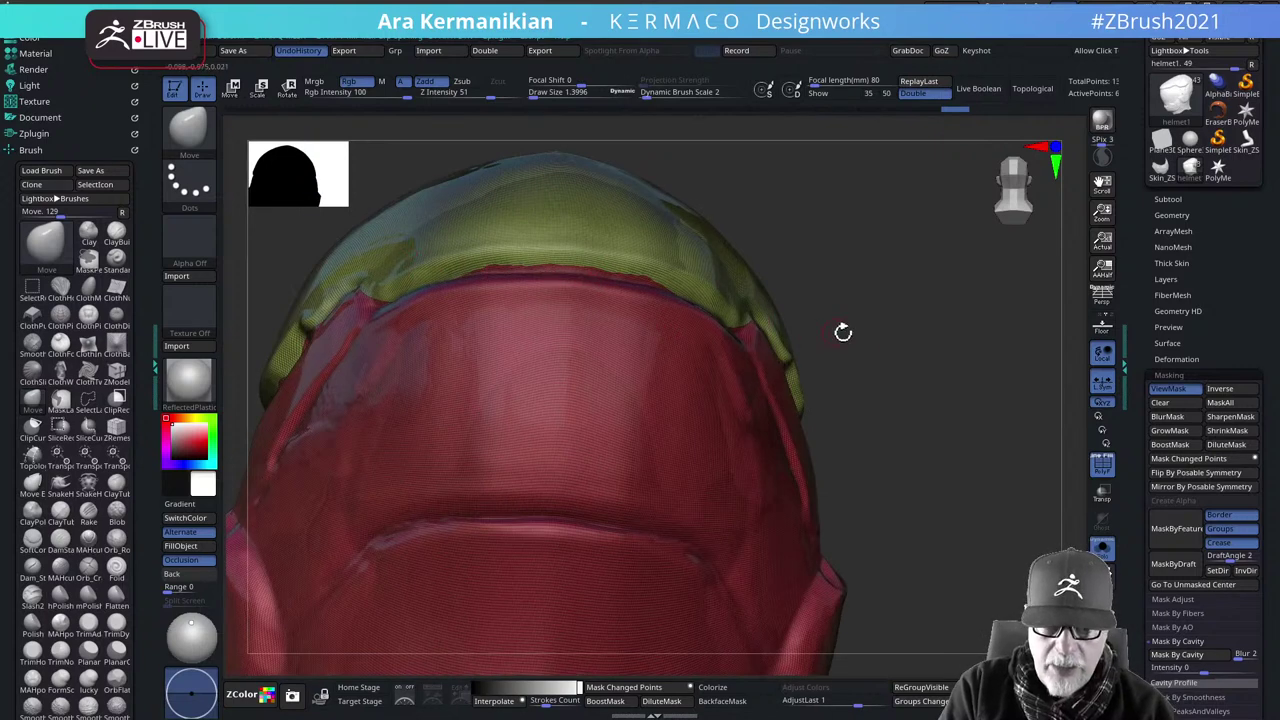
{"action": "left_click_drag", "start_coordinate": [843, 332], "coordinate": [860, 305], "text": "alt"}
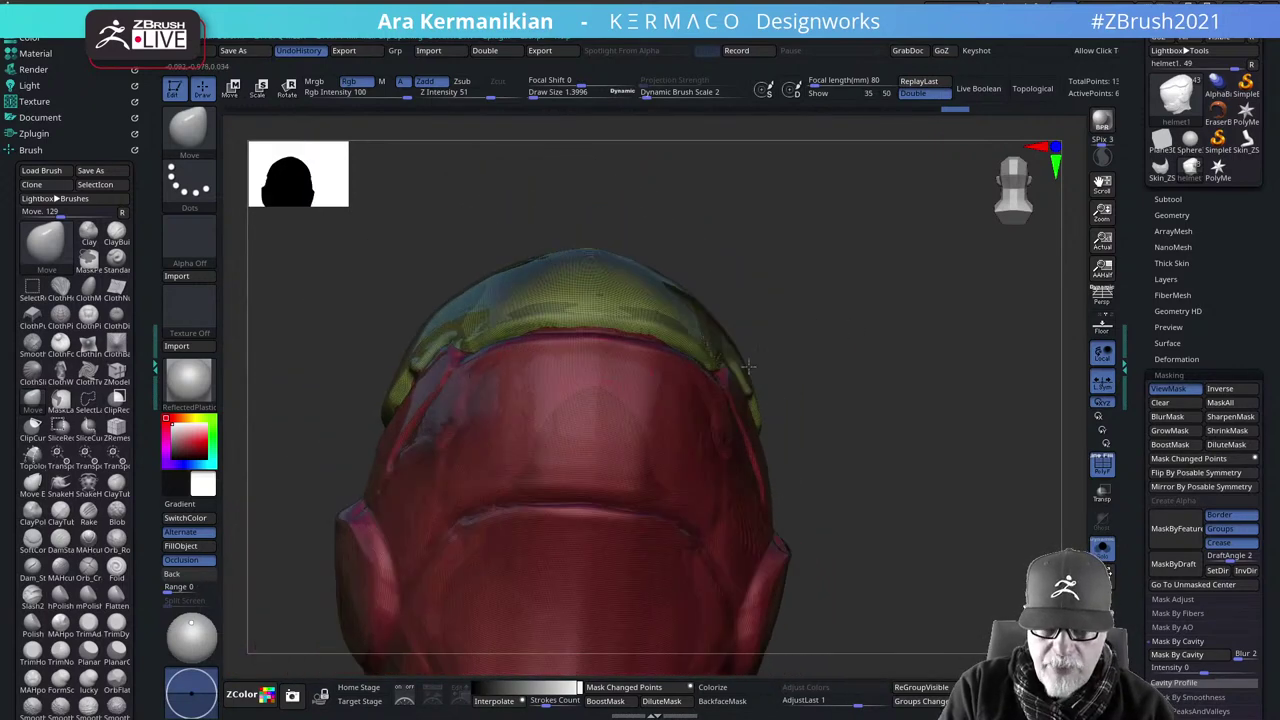
{"action": "left_click_drag", "start_coordinate": [836, 350], "coordinate": [713, 397]}
{"action": "left_click_drag", "start_coordinate": [1040, 394], "coordinate": [740, 371]}
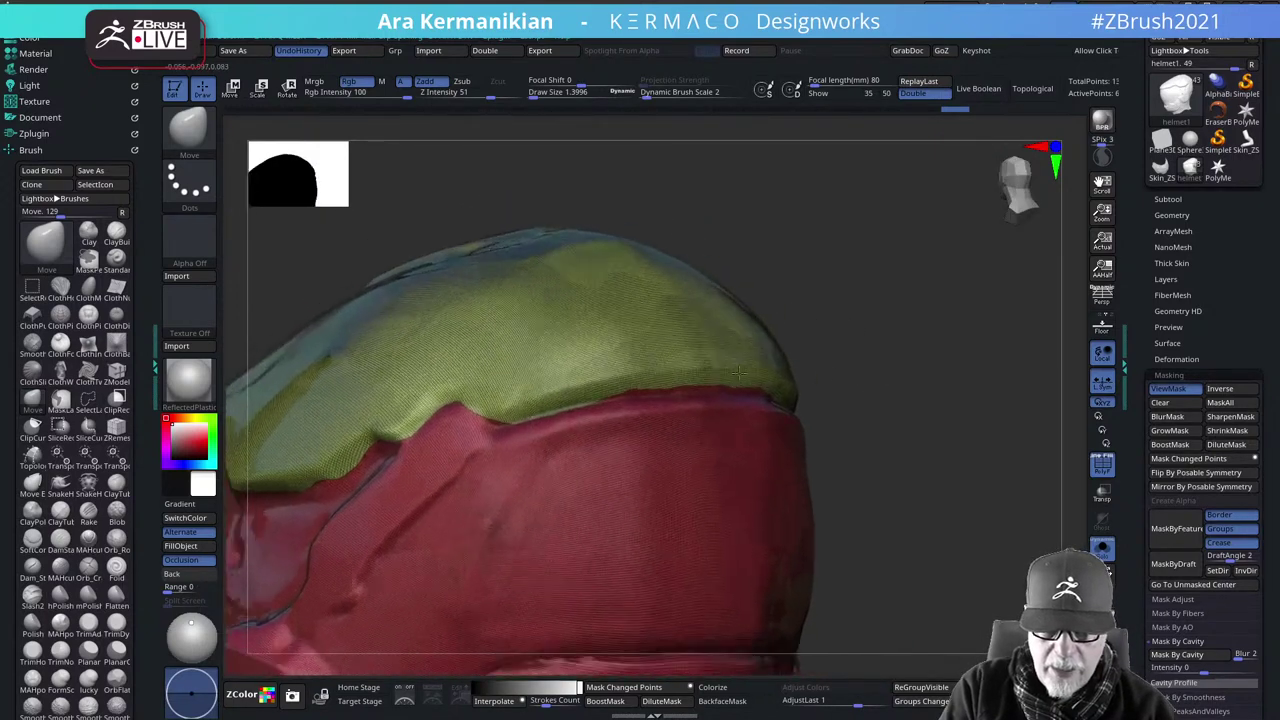
{"action": "left_click_drag", "start_coordinate": [932, 420], "coordinate": [697, 385]}
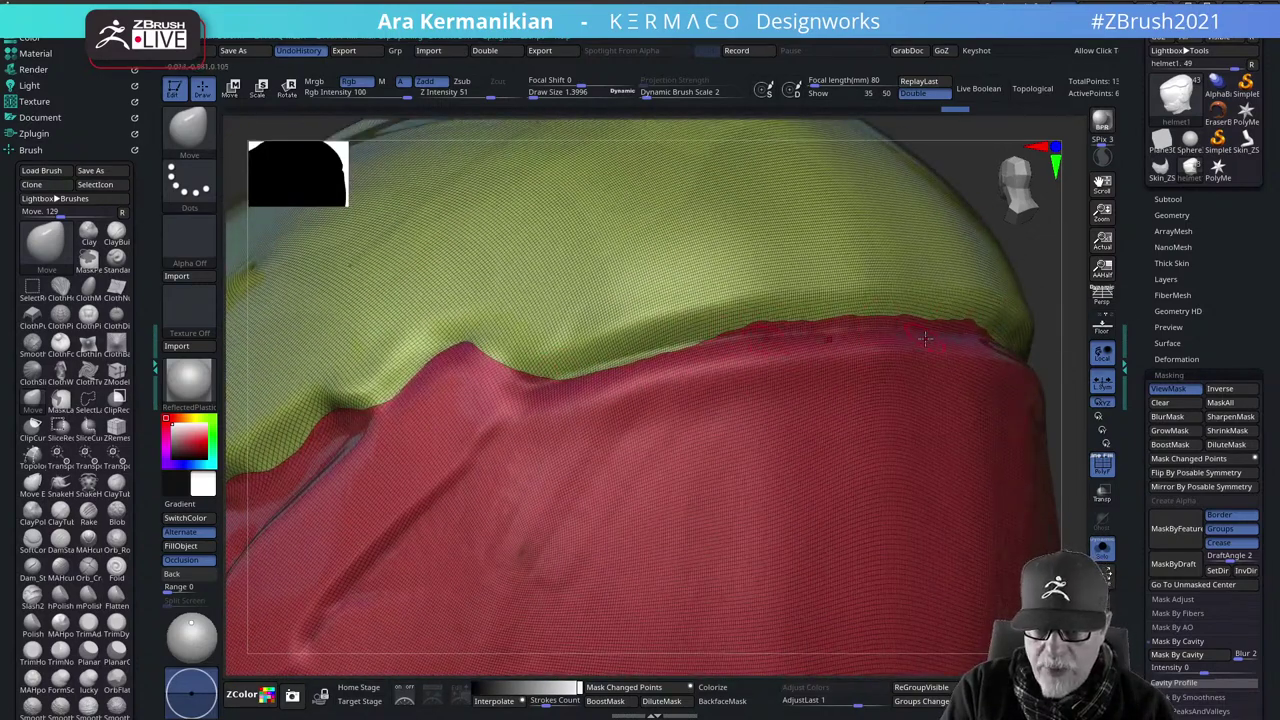
{"action": "left_click_drag", "start_coordinate": [1055, 274], "coordinate": [943, 360], "text": "alt"}
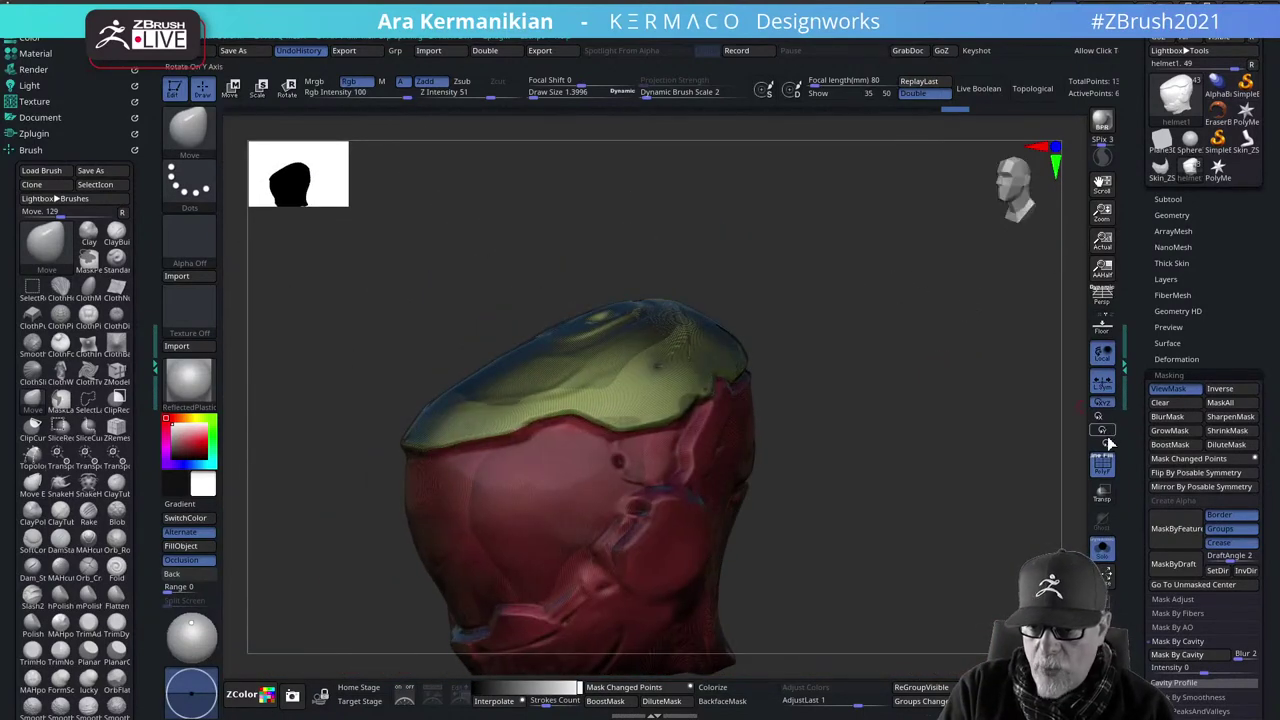
Try Panel Loops on the helmet's polygroups with the thickness at 0.03313, and undo the resulting panels
{"action": "mouse_move", "coordinate": [1142, 482]}
{"action": "left_mouse_down"}
{"action": "mouse_move", "coordinate": [1138, 467]}
{"action": "mouse_move", "coordinate": [1138, 488]}
{"action": "left_mouse_up"}
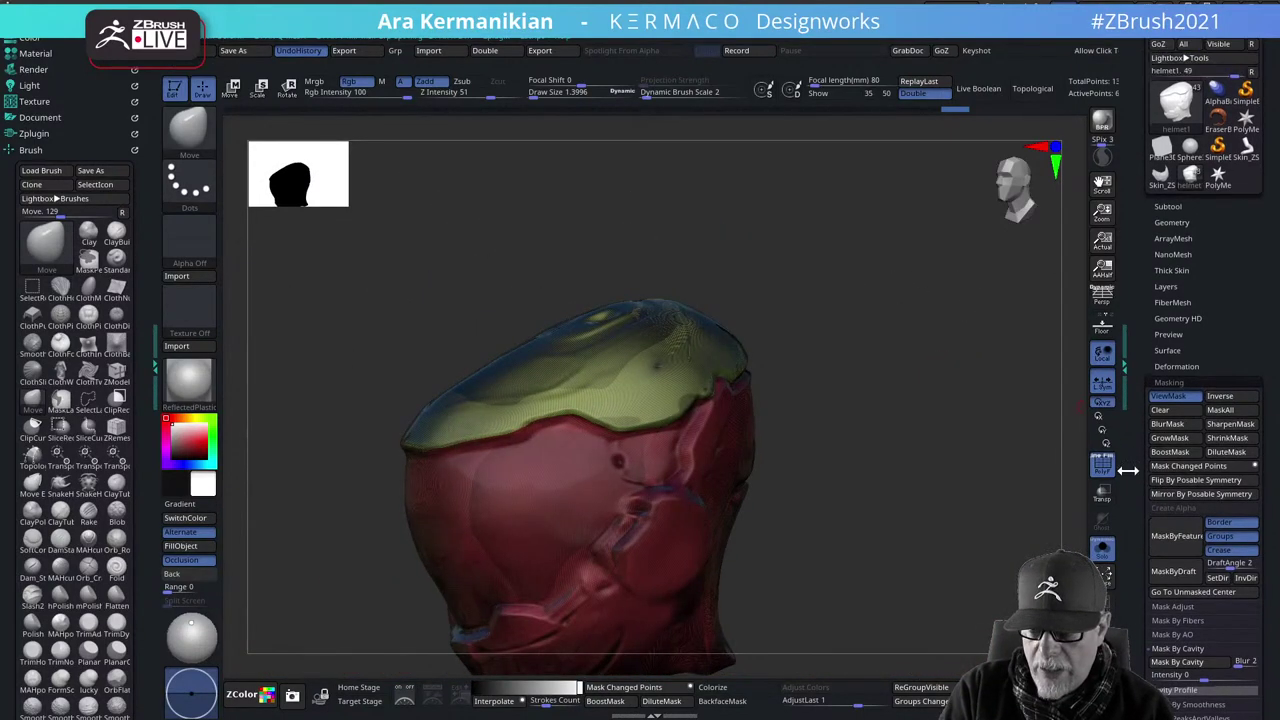
{"action": "left_click", "coordinate": [1167, 382]}
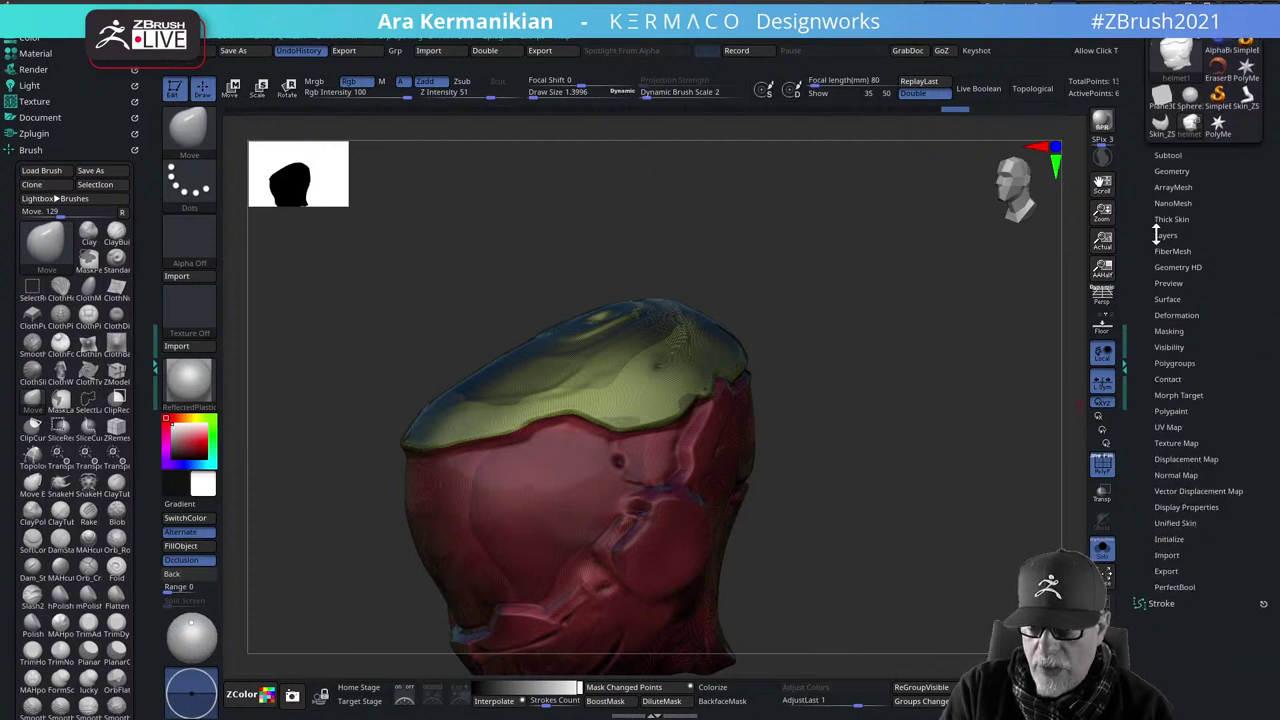
{"action": "left_click", "coordinate": [1172, 171]}
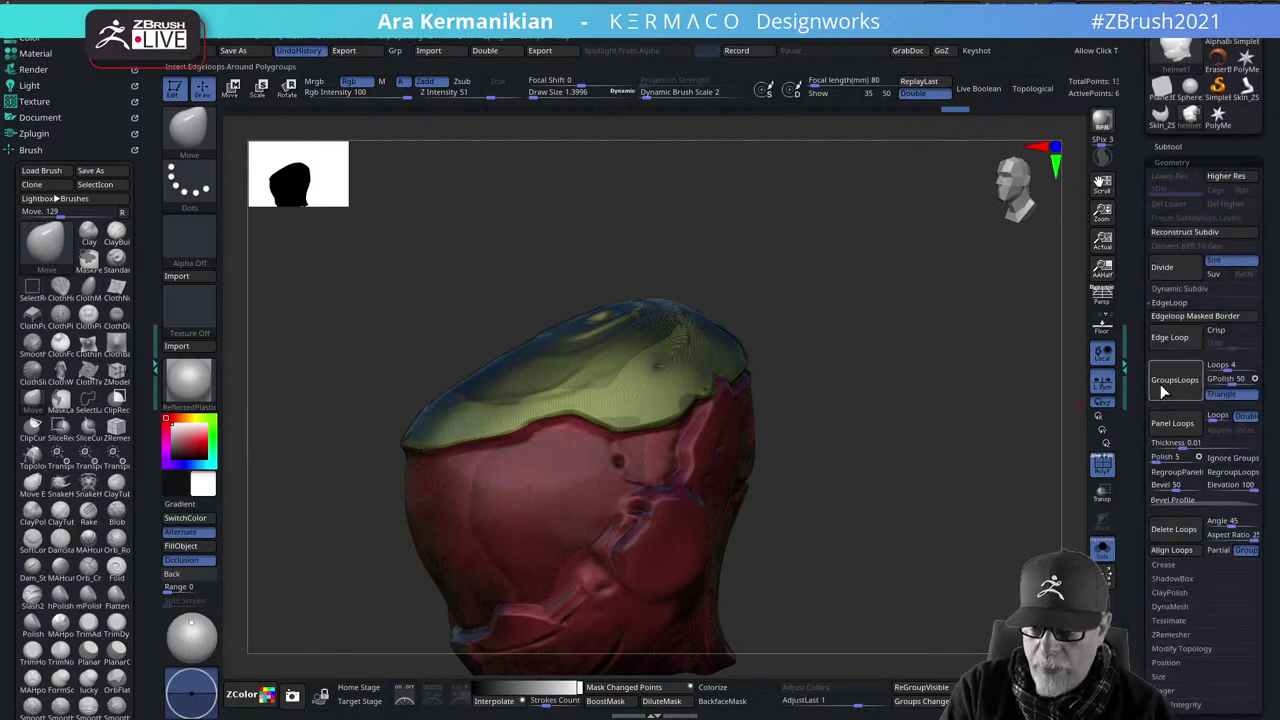
{"action": "left_click_drag", "start_coordinate": [1186, 444], "coordinate": [1190, 444]}
{"action": "left_click", "coordinate": [1189, 446]}
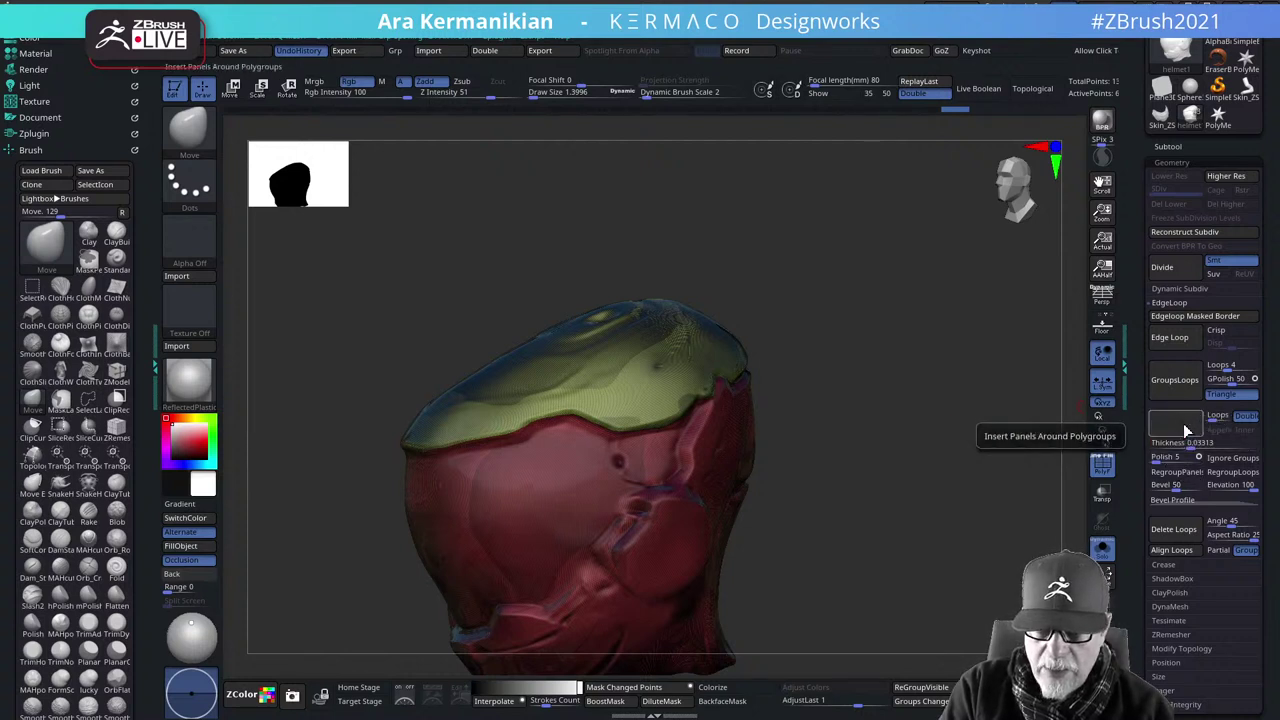
{"action": "left_click", "coordinate": [1176, 424]}
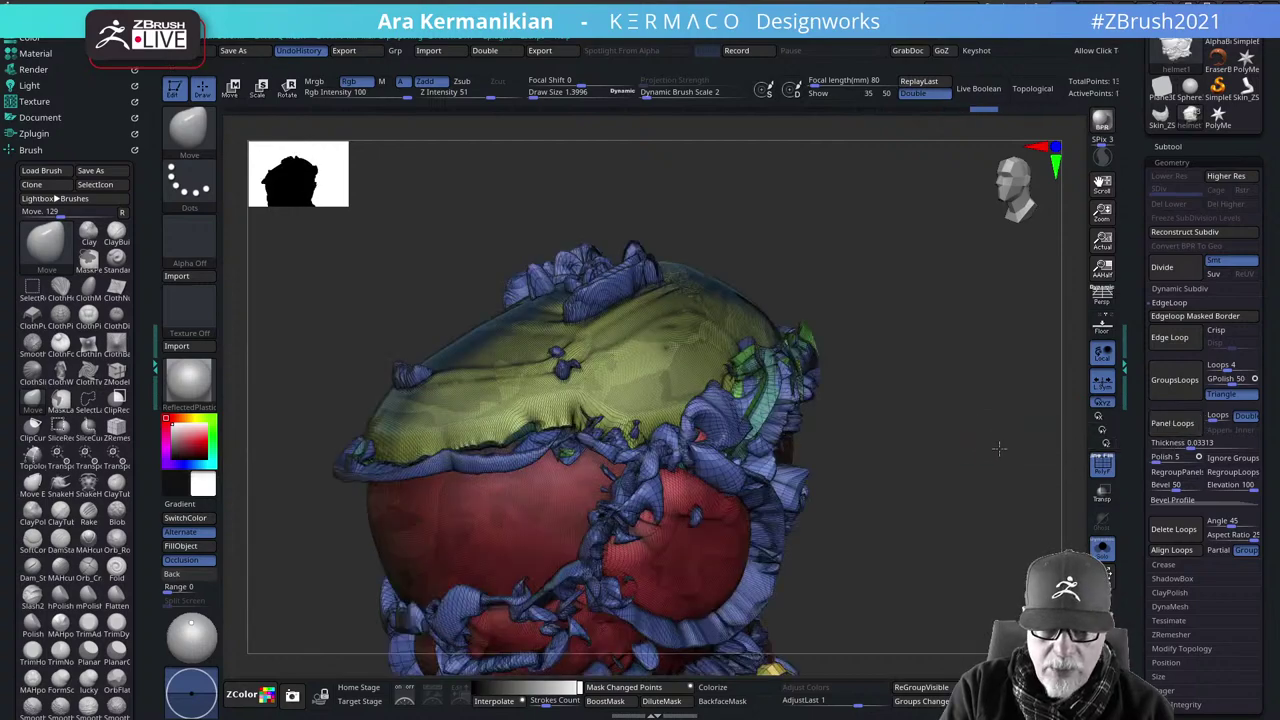
{"action": "left_click_drag", "start_coordinate": [998, 448], "coordinate": [943, 409]}
{"action": "key", "text": "ctrl+z"}
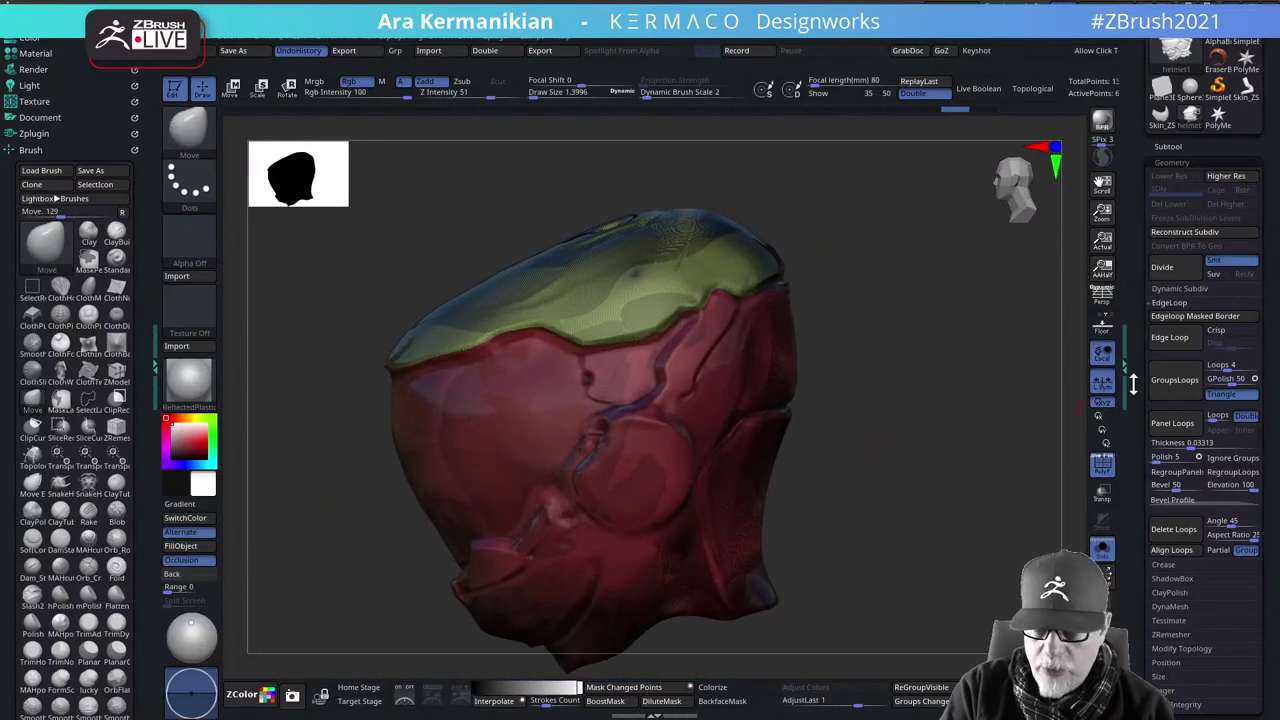
Remesh the helmet with ZRemesher at half the polygon count, with KeepGroups enabled to preserve the crown polygroup
{"action": "scroll", "coordinate": [1142, 376], "scroll_direction": "down", "scroll_amount": 5}
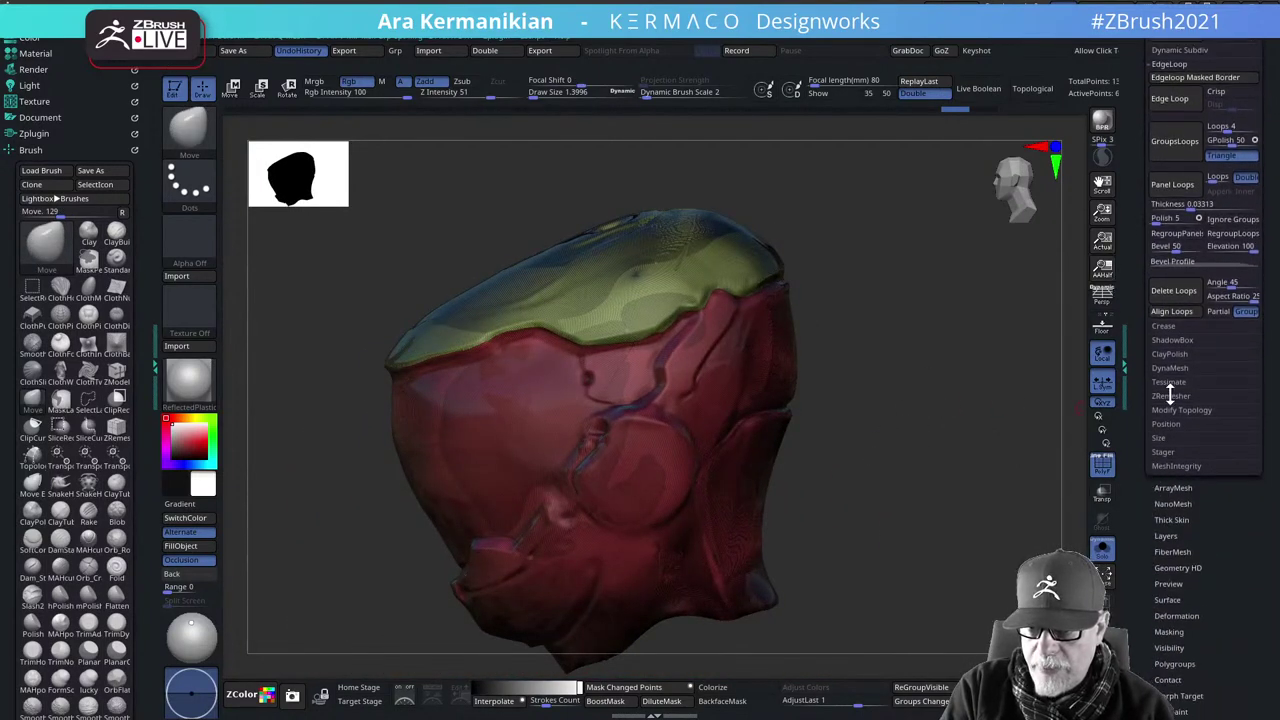
{"action": "left_click", "coordinate": [1169, 394]}
{"action": "scroll", "coordinate": [1246, 508], "scroll_direction": "up", "scroll_amount": 3}
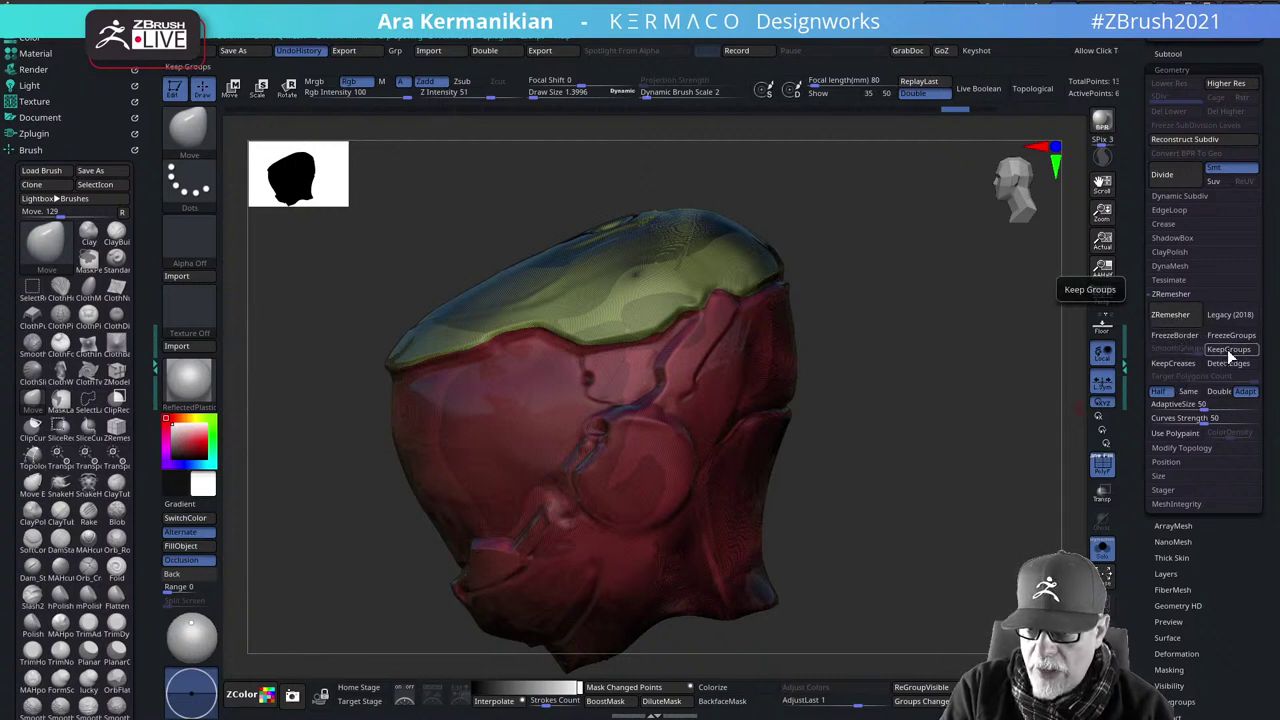
{"action": "left_click", "coordinate": [1229, 352]}
{"action": "left_click", "coordinate": [1175, 321]}
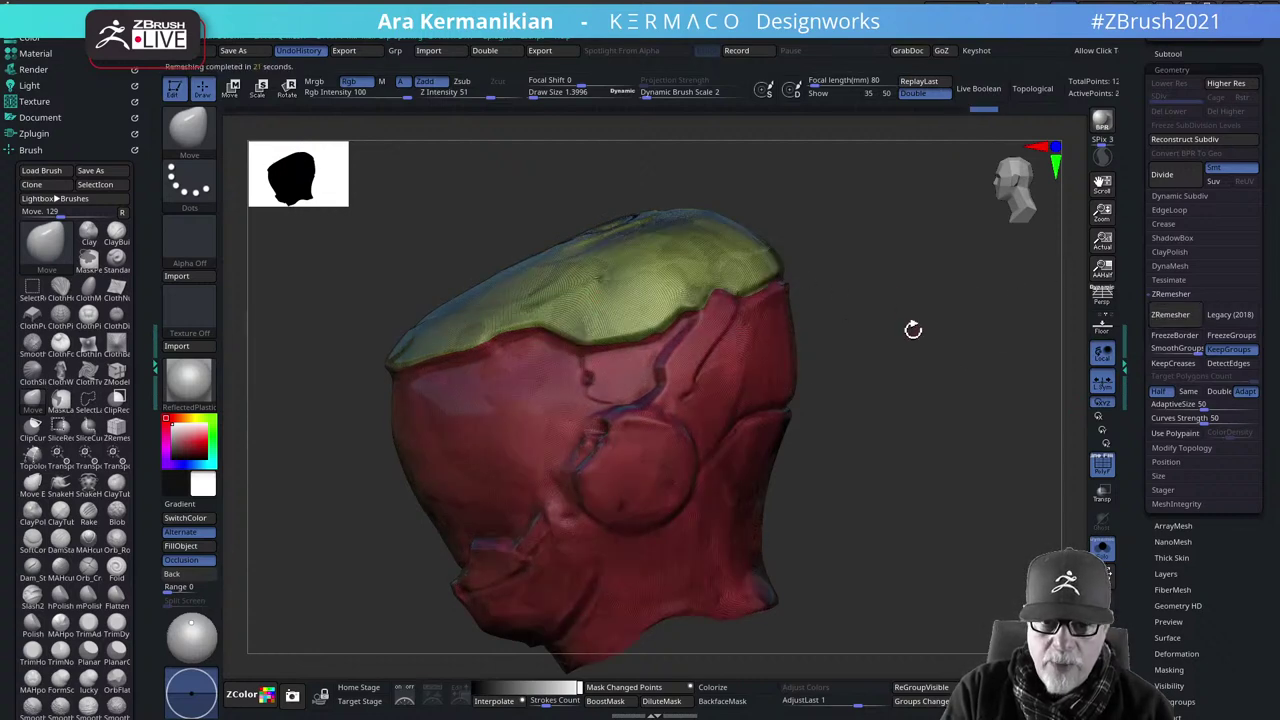
{"action": "left_click_drag", "start_coordinate": [912, 329], "coordinate": [940, 365]}
{"action": "mouse_move", "coordinate": [839, 368]}
{"action": "left_mouse_down", "text": "alt"}
{"action": "mouse_move", "coordinate": [980, 446]}
{"action": "mouse_move", "coordinate": [982, 460]}
{"action": "mouse_move", "coordinate": [957, 423]}
{"action": "mouse_move", "coordinate": [749, 466]}
{"action": "mouse_move", "coordinate": [980, 427]}
{"action": "mouse_move", "coordinate": [890, 415]}
{"action": "left_mouse_up", "text": "alt"}
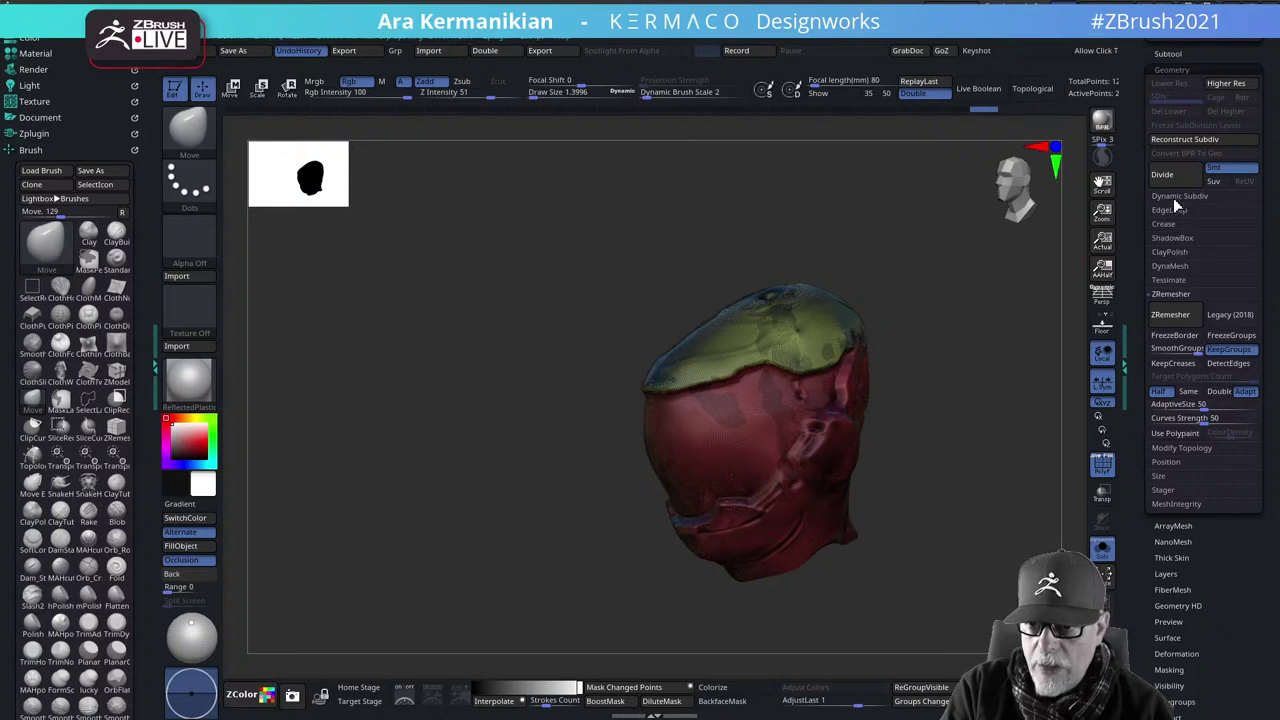
Try Panel Loops on the remeshed helmet with the same 0.03313 thickness, and undo the result
{"action": "left_click", "coordinate": [1170, 210]}
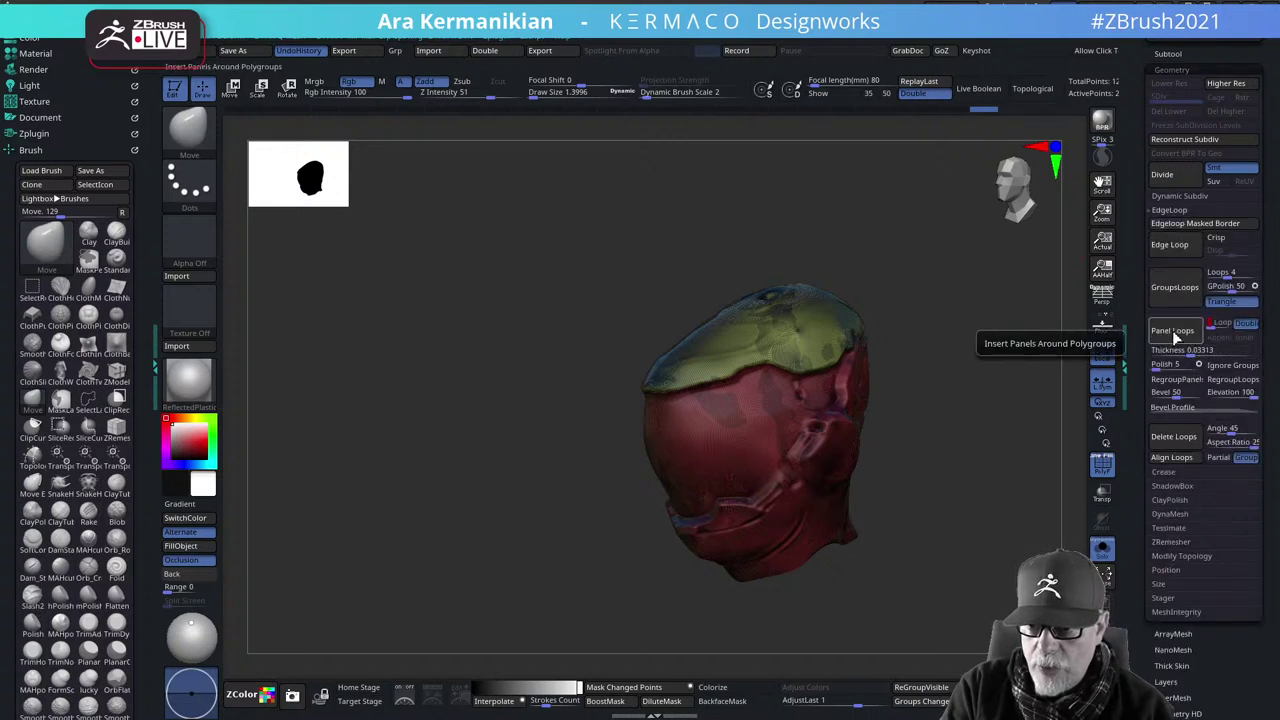
{"action": "left_click", "coordinate": [1175, 345]}
{"action": "mouse_move", "coordinate": [994, 428]}
{"action": "left_mouse_down"}
{"action": "mouse_move", "coordinate": [1000, 414]}
{"action": "mouse_move", "coordinate": [860, 461]}
{"action": "mouse_move", "coordinate": [908, 471]}
{"action": "mouse_move", "coordinate": [957, 449]}
{"action": "left_mouse_up"}
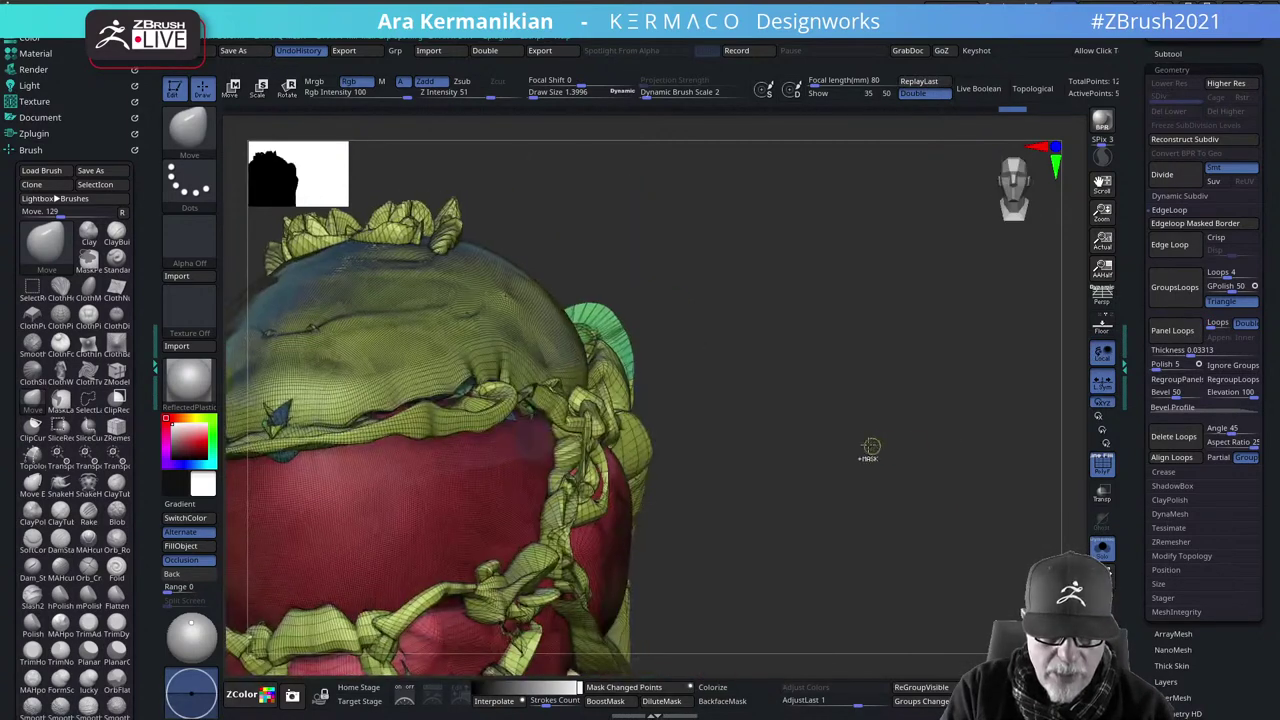
{"action": "mouse_move", "coordinate": [833, 443]}
{"action": "left_mouse_down"}
{"action": "mouse_move", "coordinate": [871, 429]}
{"action": "mouse_move", "coordinate": [889, 314]}
{"action": "mouse_move", "coordinate": [914, 329]}
{"action": "mouse_move", "coordinate": [907, 378]}
{"action": "mouse_move", "coordinate": [857, 429]}
{"action": "left_mouse_up"}
{"action": "key", "text": "ctrl+z"}
Hide the polyframe to check the crown plate's seam, and set the Panel Loops thickness to 0.001
{"action": "key", "text": "ctrl+shift"}
{"action": "left_click_drag", "start_coordinate": [831, 371], "coordinate": [919, 530], "text": "ctrl+shift"}
{"action": "mouse_move", "coordinate": [860, 474]}
{"action": "left_mouse_down"}
{"action": "mouse_move", "coordinate": [903, 409]}
{"action": "mouse_move", "coordinate": [894, 423]}
{"action": "mouse_move", "coordinate": [935, 470]}
{"action": "mouse_move", "coordinate": [925, 486]}
{"action": "mouse_move", "coordinate": [889, 490]}
{"action": "mouse_move", "coordinate": [960, 480]}
{"action": "mouse_move", "coordinate": [909, 491]}
{"action": "mouse_move", "coordinate": [976, 497]}
{"action": "mouse_move", "coordinate": [1030, 540]}
{"action": "mouse_move", "coordinate": [835, 525]}
{"action": "mouse_move", "coordinate": [948, 506]}
{"action": "mouse_move", "coordinate": [983, 517]}
{"action": "mouse_move", "coordinate": [1090, 471]}
{"action": "mouse_move", "coordinate": [897, 487]}
{"action": "mouse_move", "coordinate": [920, 440]}
{"action": "mouse_move", "coordinate": [980, 491]}
{"action": "mouse_move", "coordinate": [663, 314]}
{"action": "mouse_move", "coordinate": [957, 416]}
{"action": "mouse_move", "coordinate": [765, 390]}
{"action": "left_mouse_up"}
{"action": "left_click_drag", "start_coordinate": [930, 235], "coordinate": [803, 343], "text": "alt"}
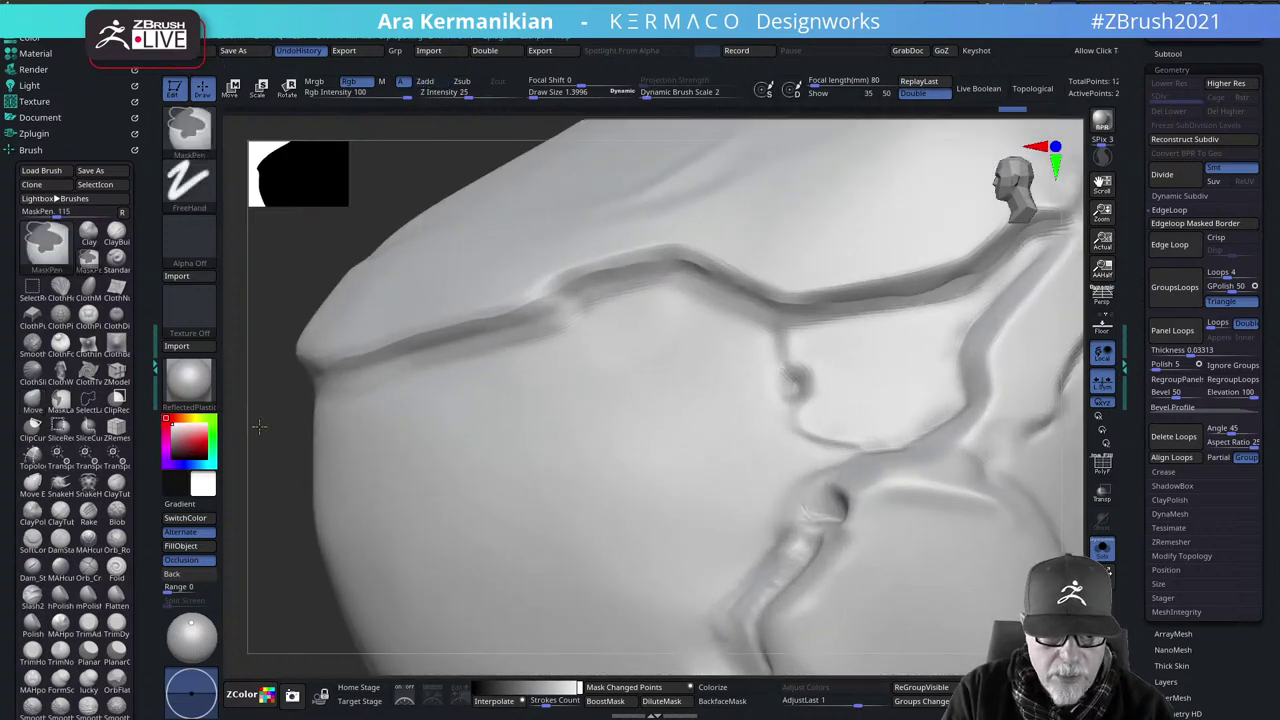
{"action": "left_click_drag", "start_coordinate": [289, 495], "coordinate": [486, 485], "text": "alt"}
{"action": "left_click_drag", "start_coordinate": [1048, 421], "coordinate": [1163, 351]}
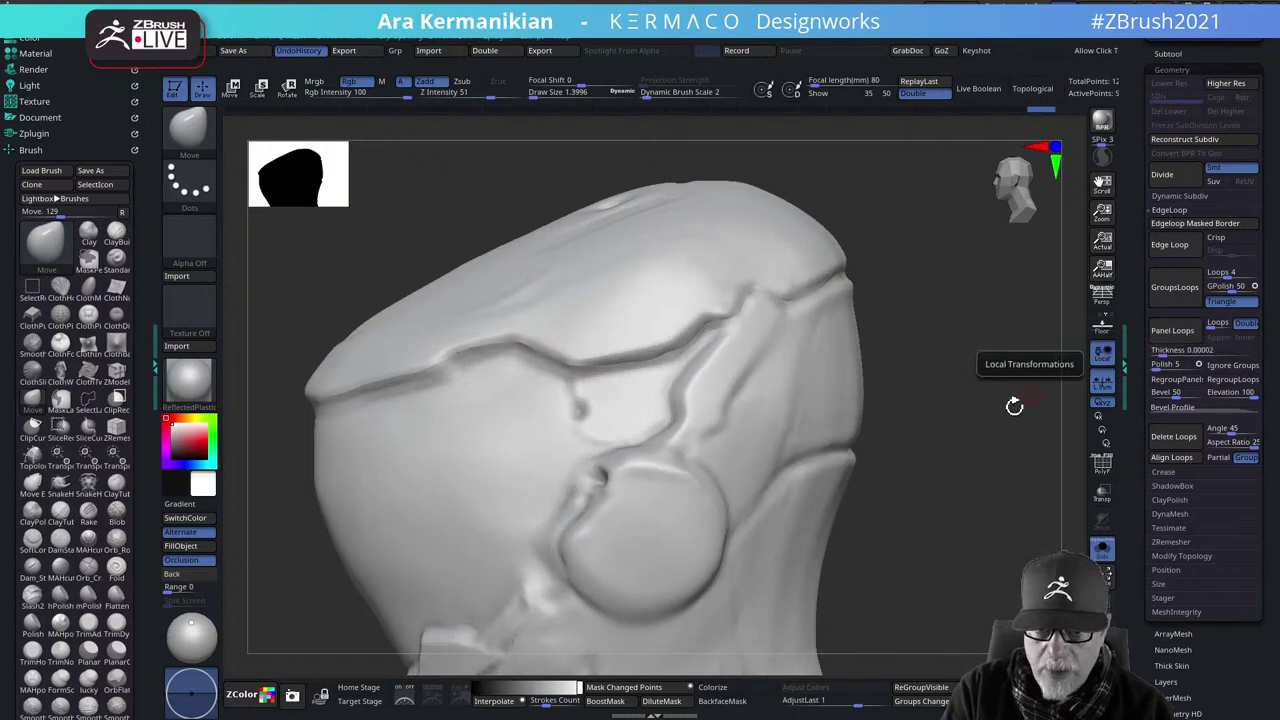
{"action": "left_click", "coordinate": [1194, 352]}
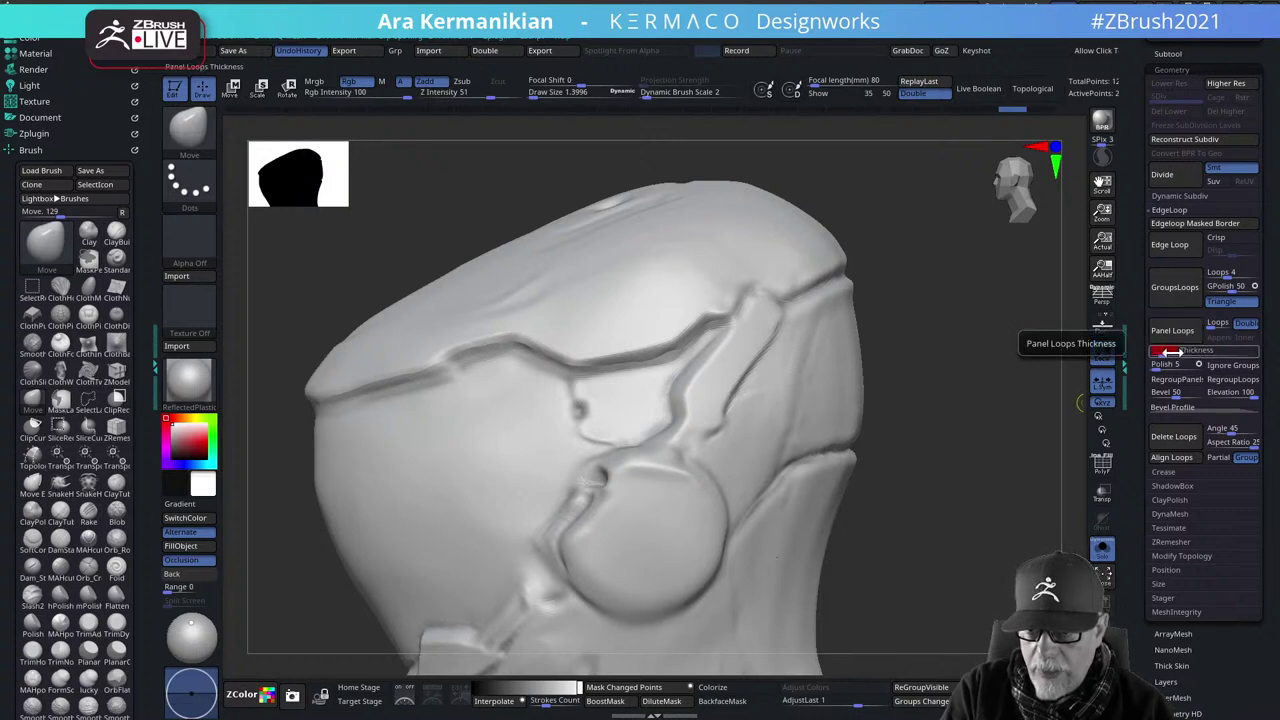
{"action": "left_click_drag", "start_coordinate": [1172, 352], "coordinate": [1183, 347]}
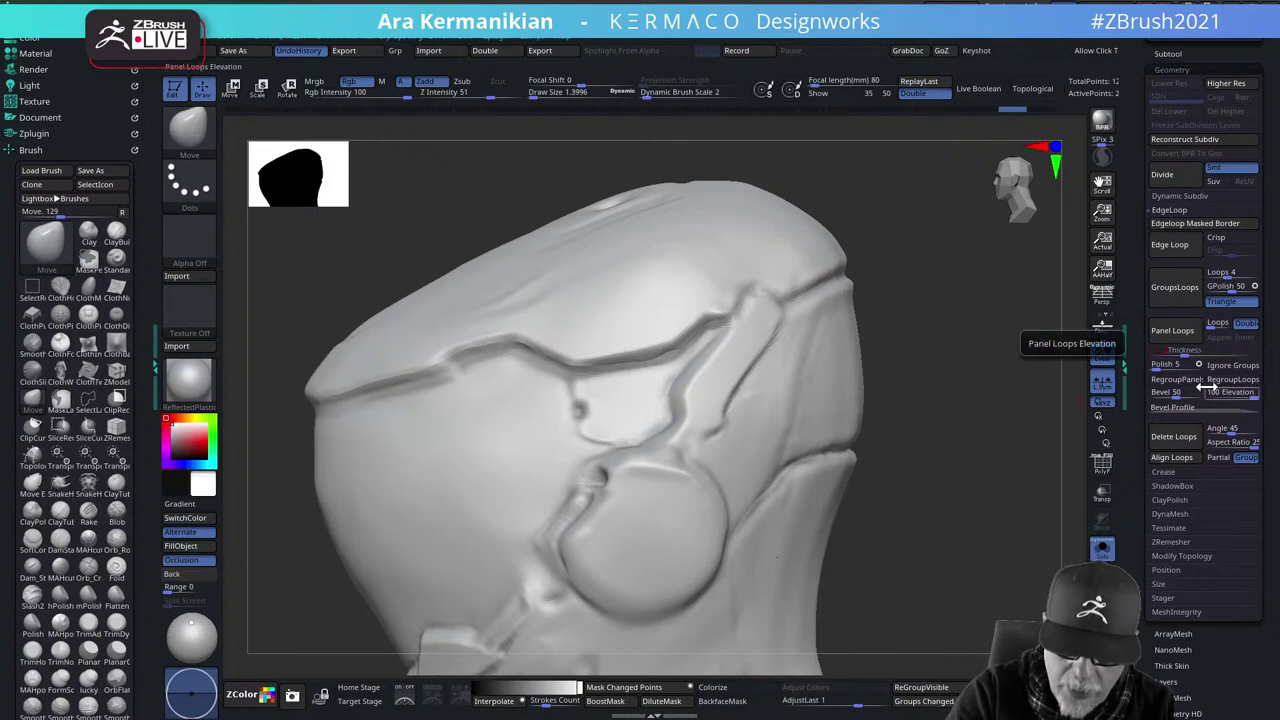
Display the polyframe, try Panel Loops at 0.001 thickness along the crown plate's border, and undo them
{"action": "left_click", "coordinate": [1103, 466]}
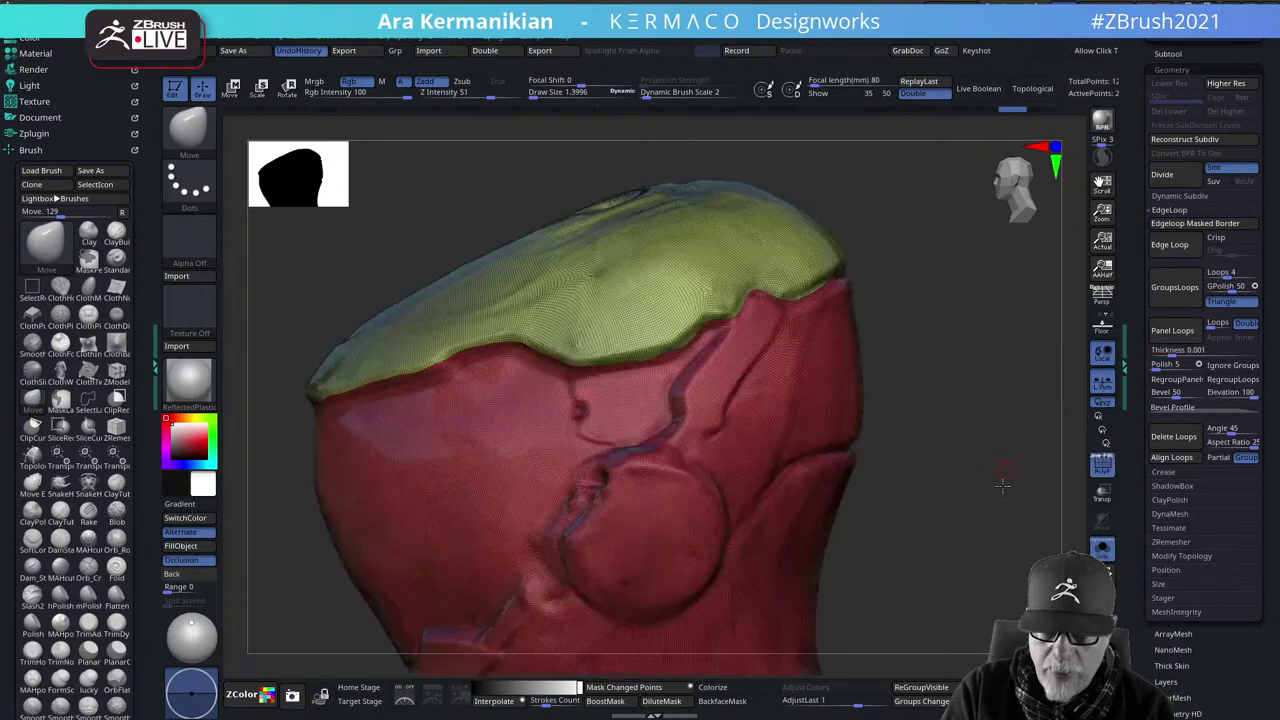
{"action": "left_click_drag", "start_coordinate": [1008, 489], "coordinate": [1054, 477], "text": "alt"}
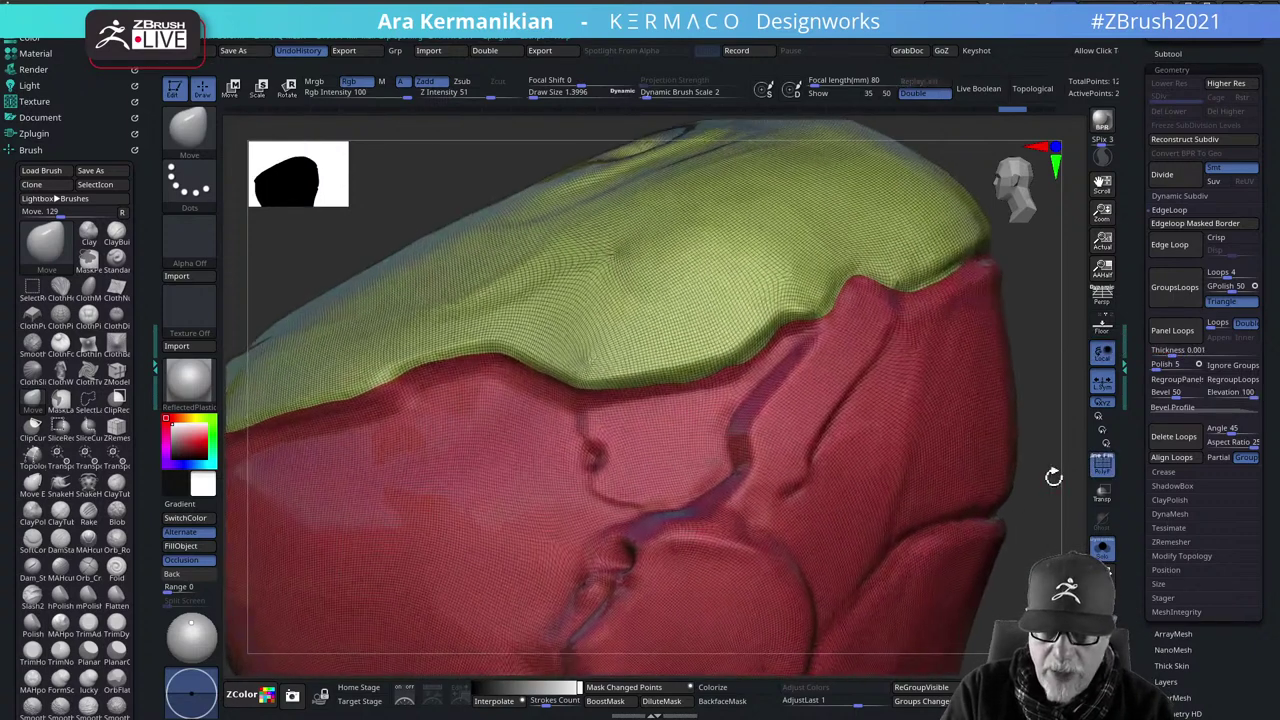
{"action": "left_click", "coordinate": [1178, 333]}
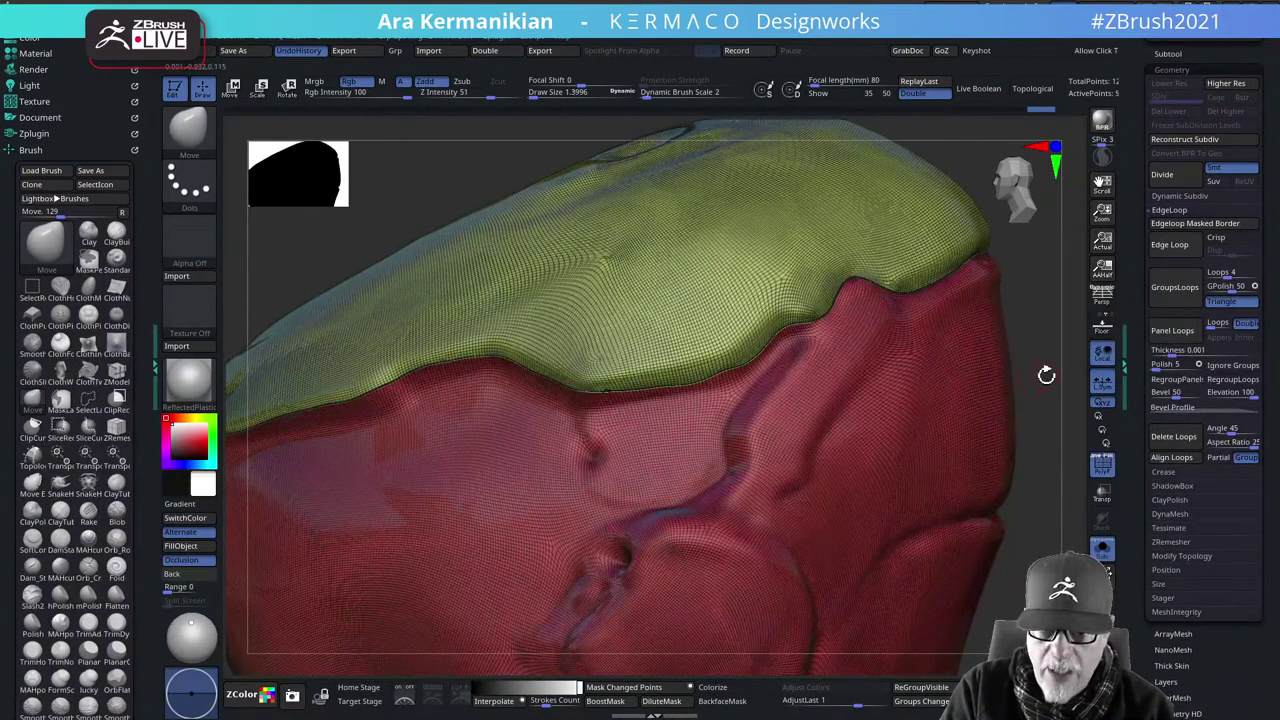
{"action": "left_click_drag", "start_coordinate": [1046, 375], "coordinate": [1017, 388]}
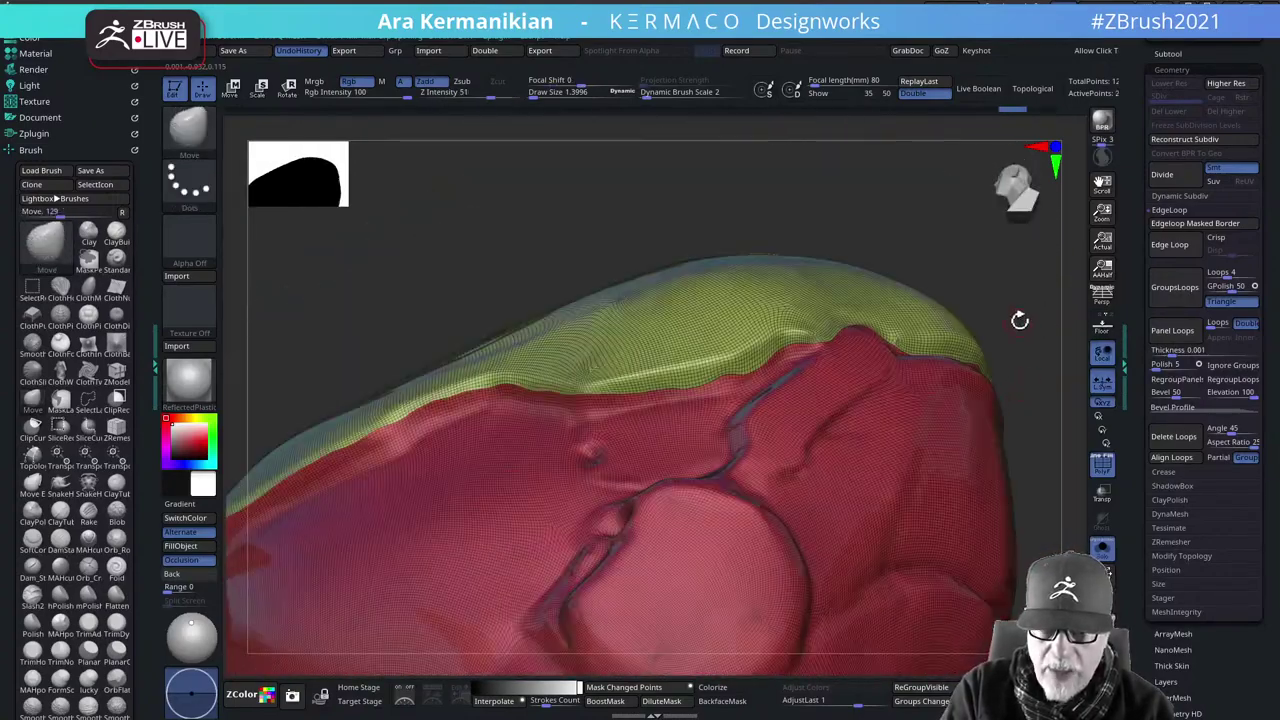
{"action": "mouse_move", "coordinate": [1020, 320]}
{"action": "left_mouse_down", "text": "alt"}
{"action": "mouse_move", "coordinate": [851, 300]}
{"action": "mouse_move", "coordinate": [849, 409]}
{"action": "mouse_move", "coordinate": [977, 363]}
{"action": "left_mouse_up", "text": "alt"}
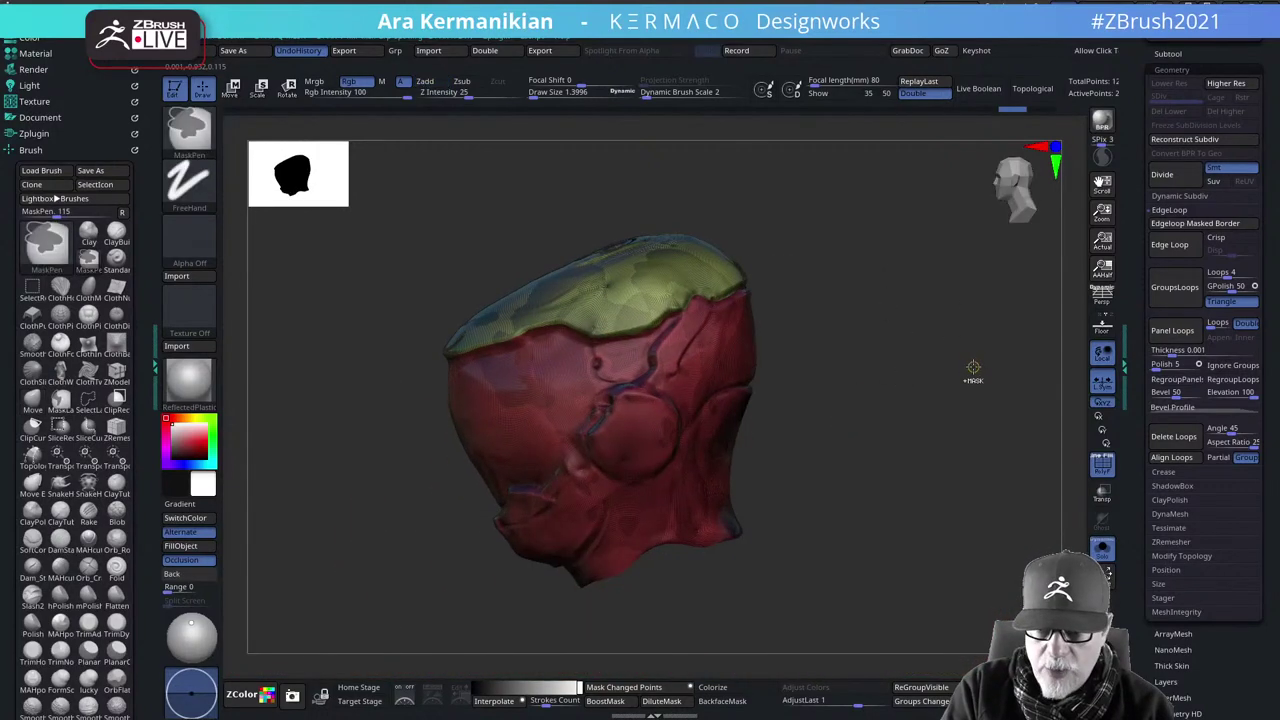
Run ZRemesher on the helmet a second time at half density, keeping the polygroups, and check the crown's mesh
{"action": "key", "text": "ctrl+g"}
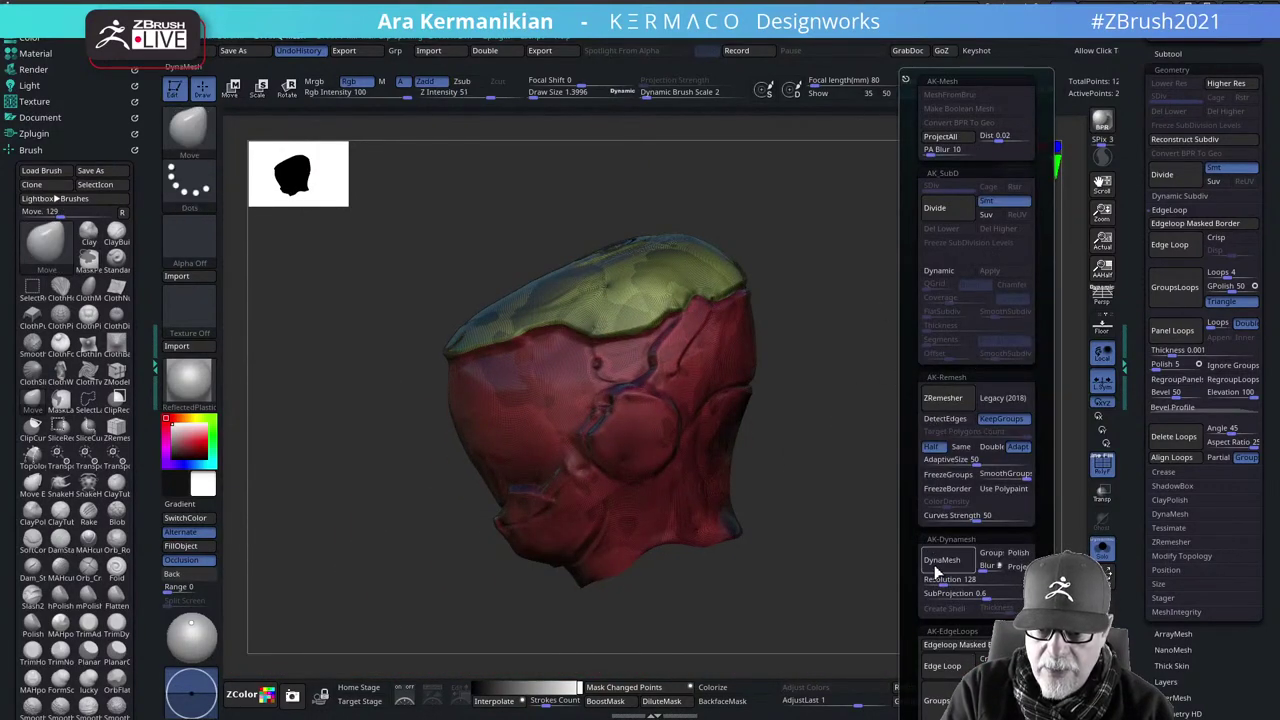
{"action": "left_click", "coordinate": [936, 569]}
{"action": "key", "text": "m"}
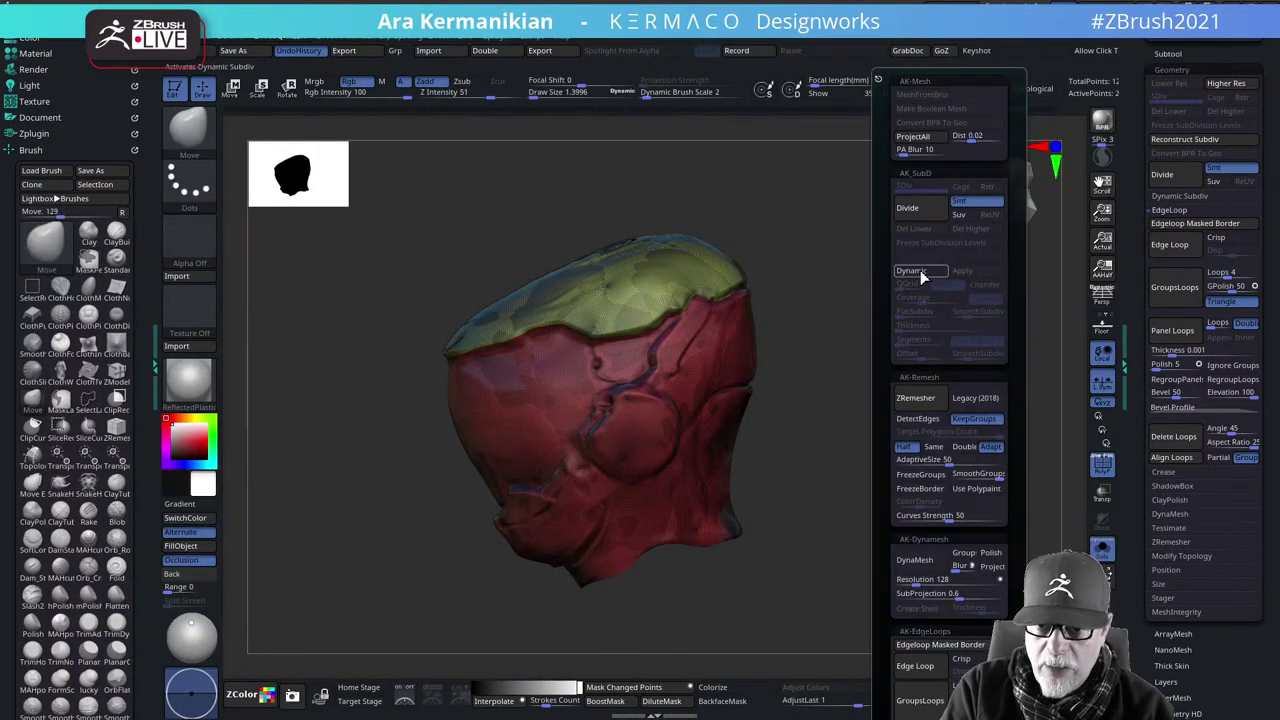
{"action": "left_click", "coordinate": [917, 398]}
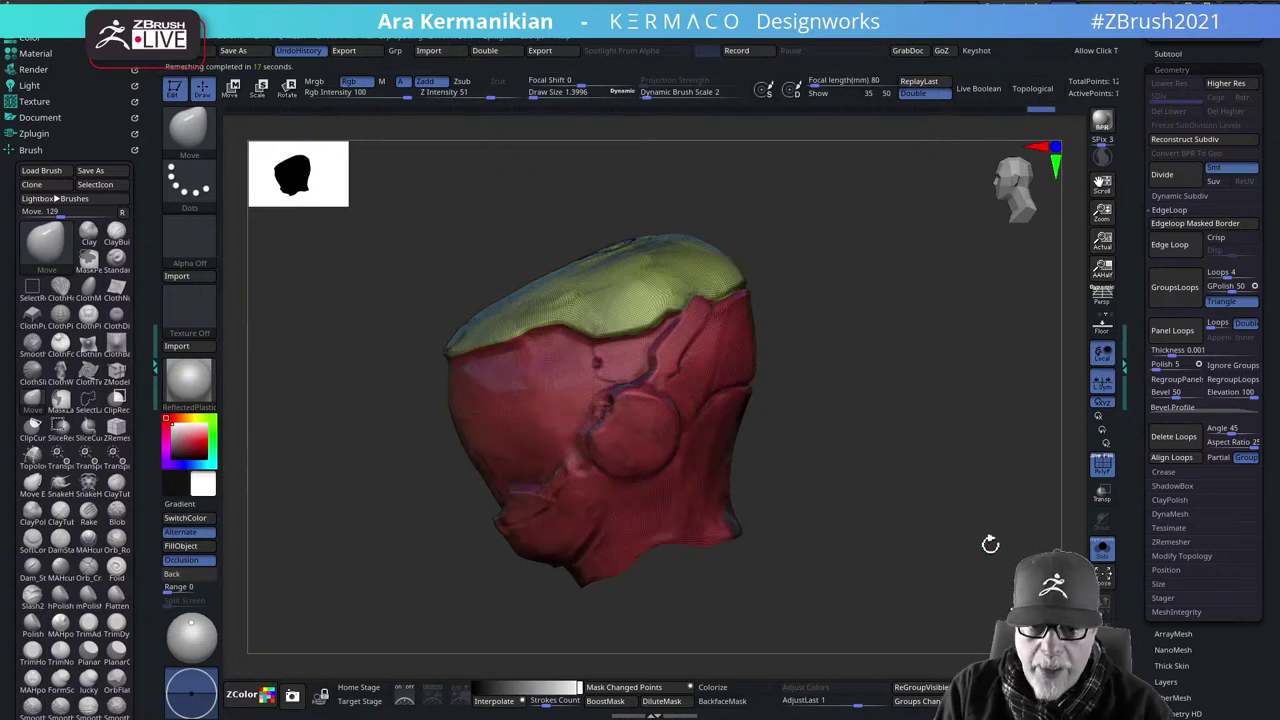
{"action": "left_click_drag", "start_coordinate": [940, 455], "coordinate": [1078, 444], "text": "alt"}
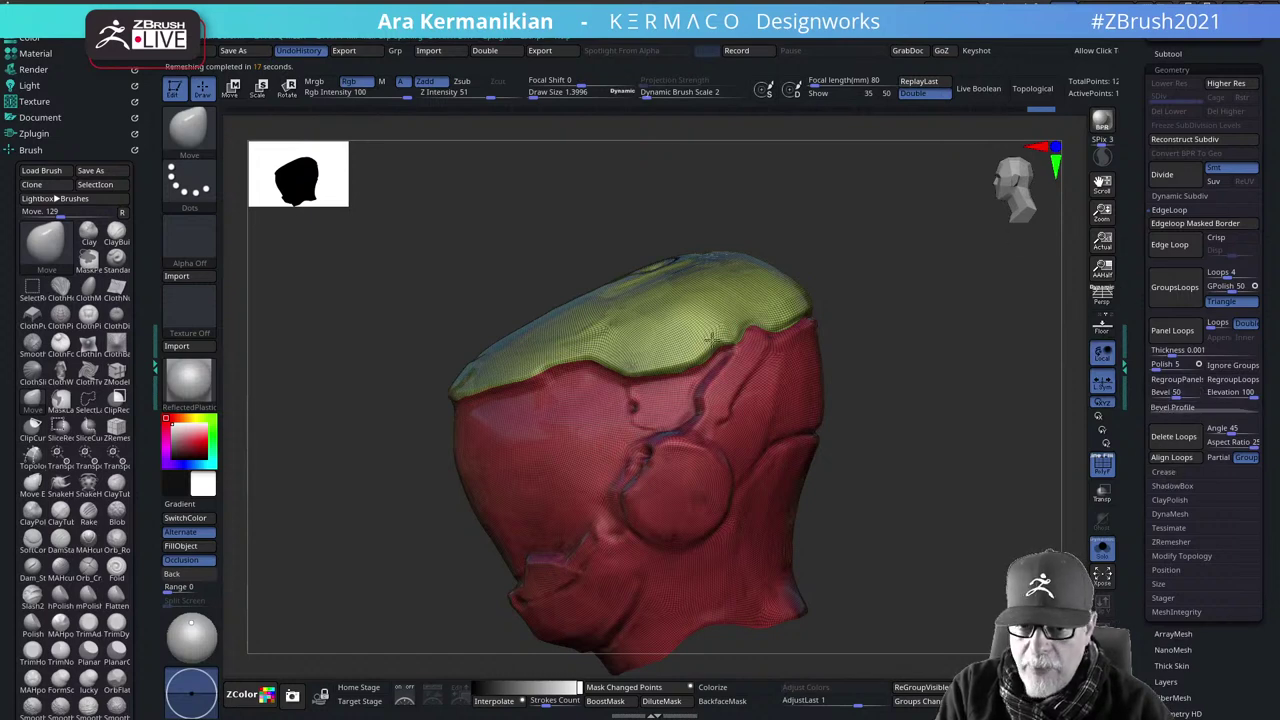
{"action": "left_click_drag", "start_coordinate": [946, 367], "coordinate": [760, 318]}
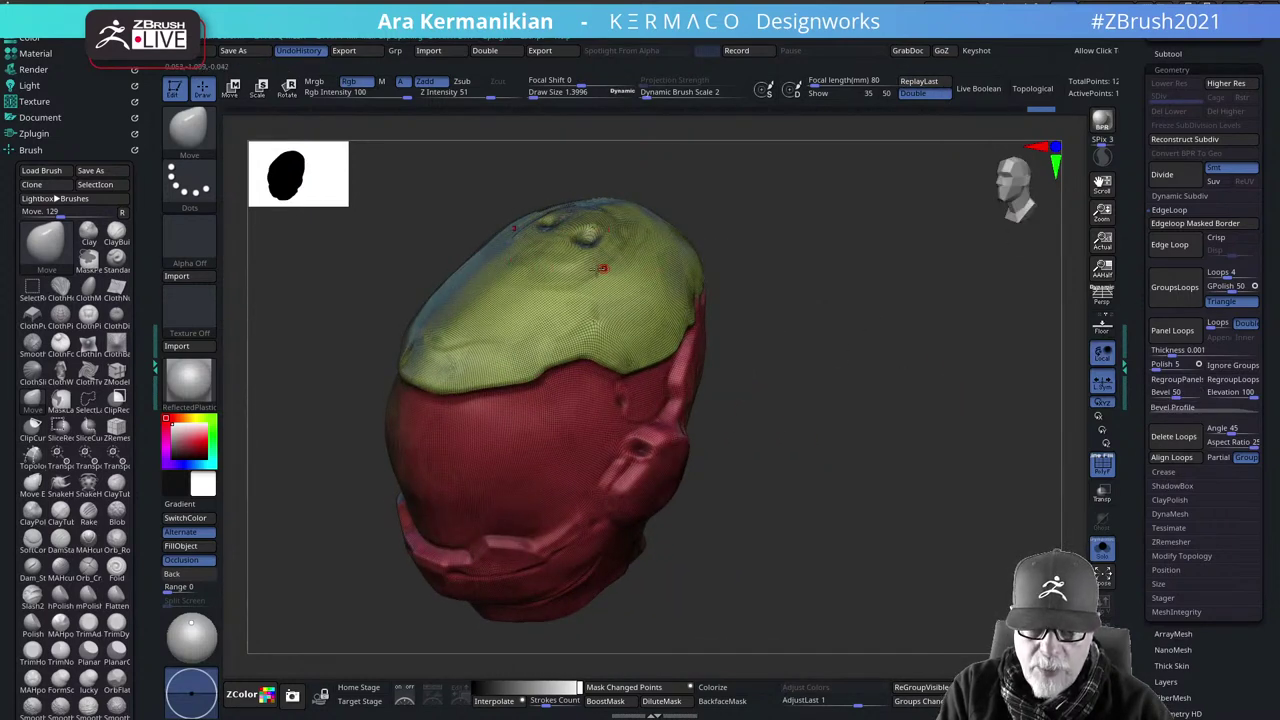
{"action": "left_click_drag", "start_coordinate": [986, 407], "coordinate": [1236, 384]}
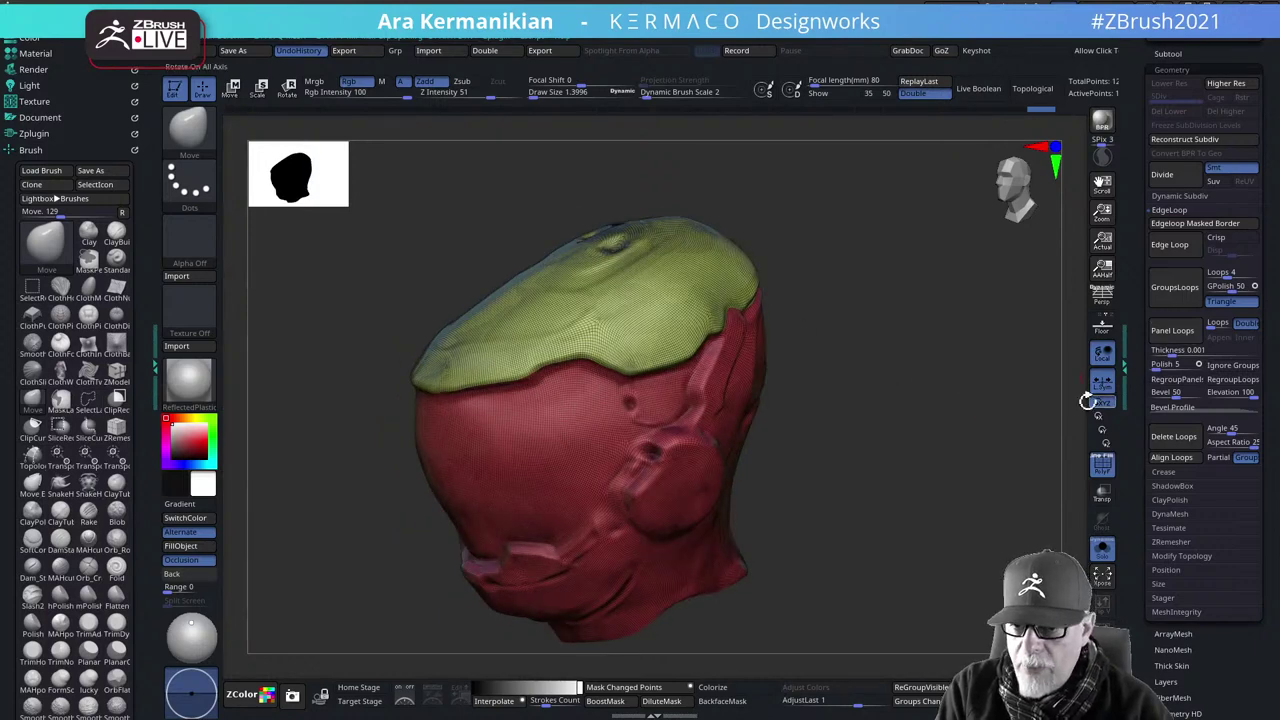
Reduce the helmet's mesh once more with ZRemesher, keeping the Half and KeepGroups settings
{"action": "key", "text": "space"}
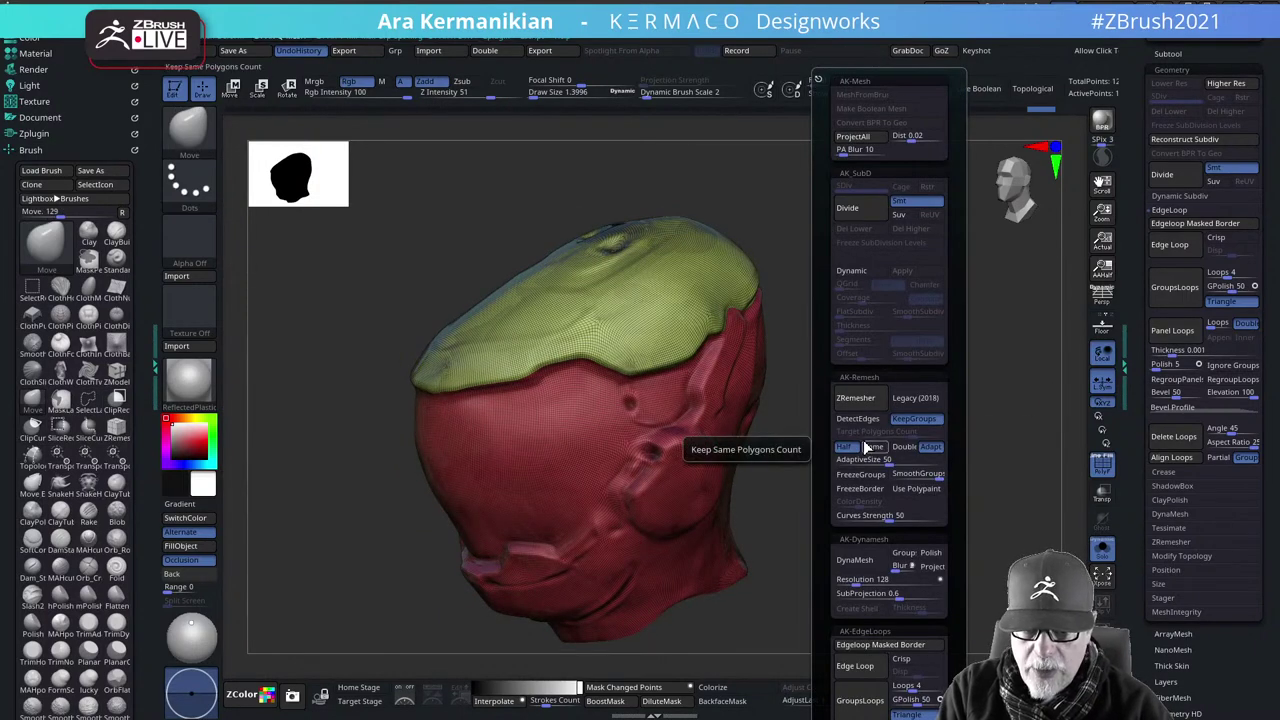
{"action": "left_click_drag", "start_coordinate": [886, 460], "coordinate": [880, 463]}
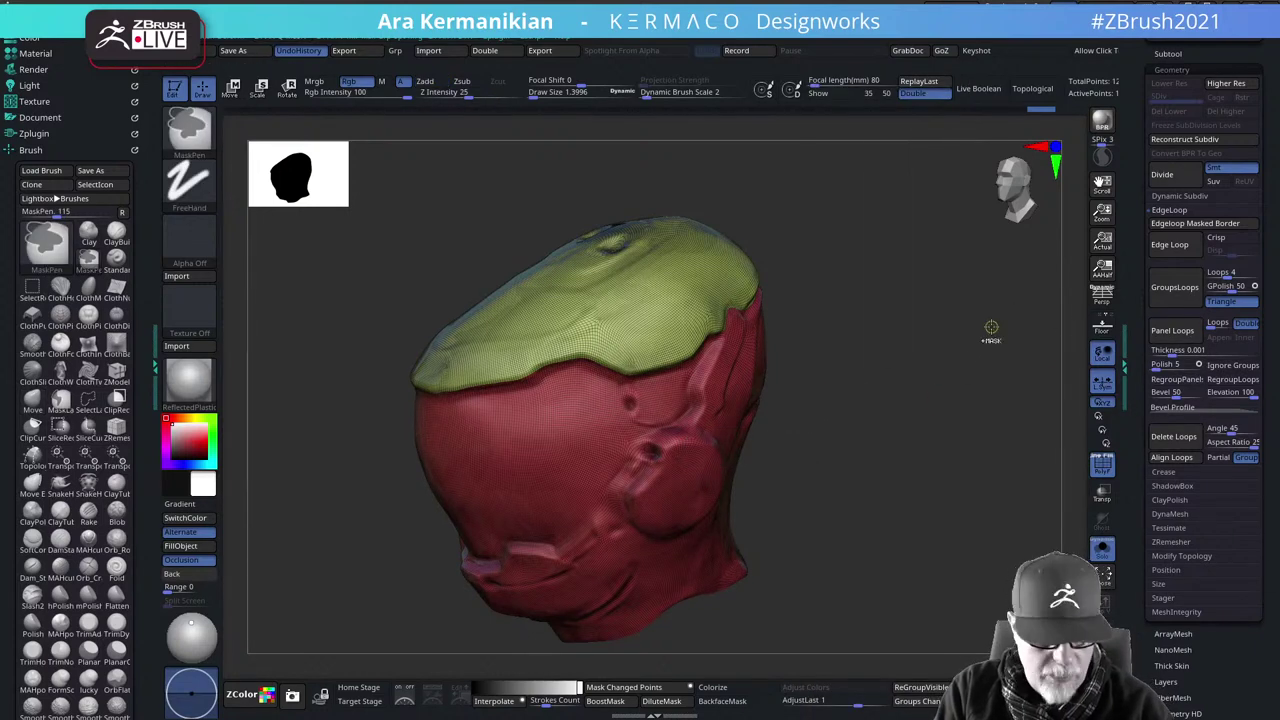
{"action": "key", "text": "ctrl+a"}
{"action": "key", "text": "ctrl+a"}
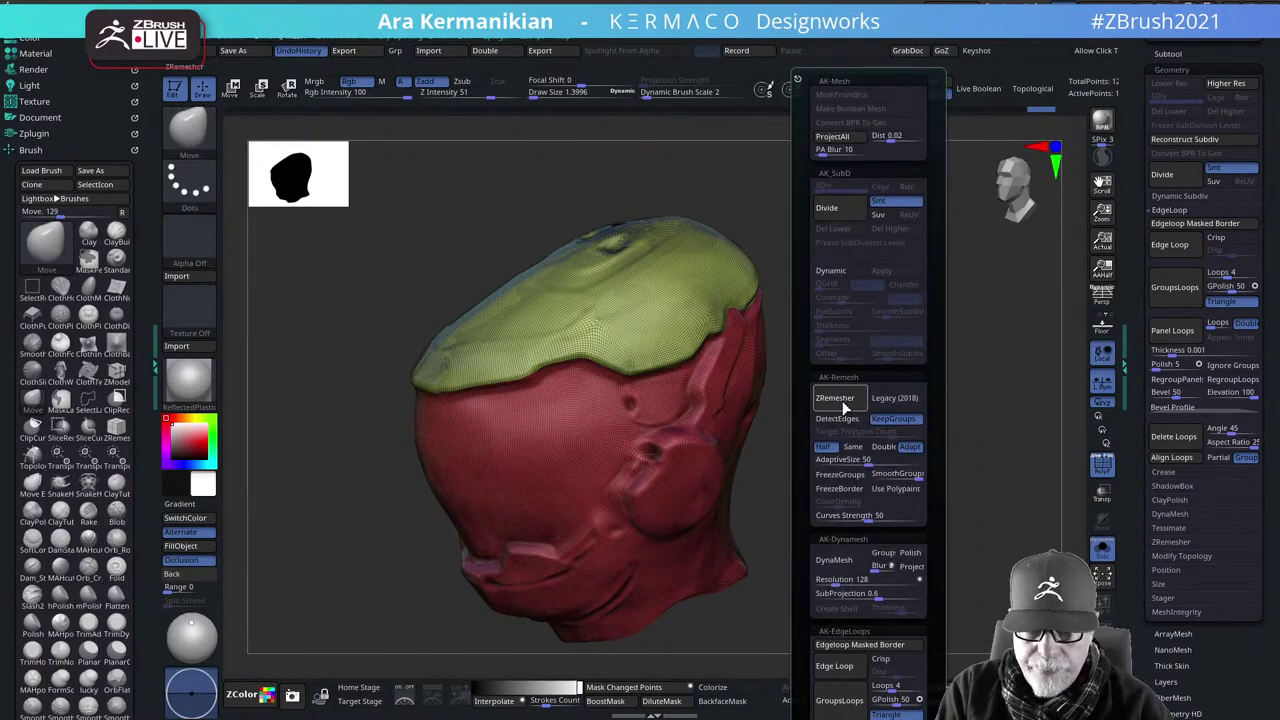
{"action": "left_click", "coordinate": [843, 400]}
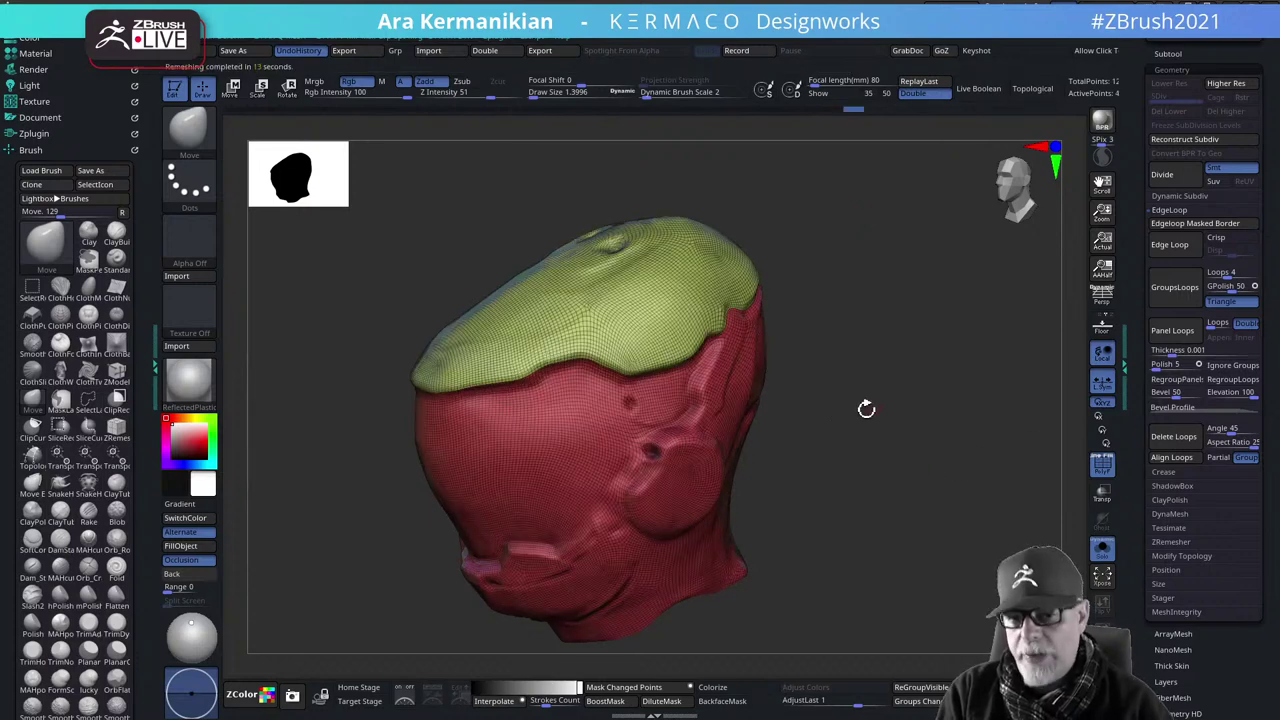
{"action": "left_click_drag", "start_coordinate": [933, 449], "coordinate": [894, 411]}
{"action": "left_click_drag", "start_coordinate": [954, 377], "coordinate": [1010, 400]}
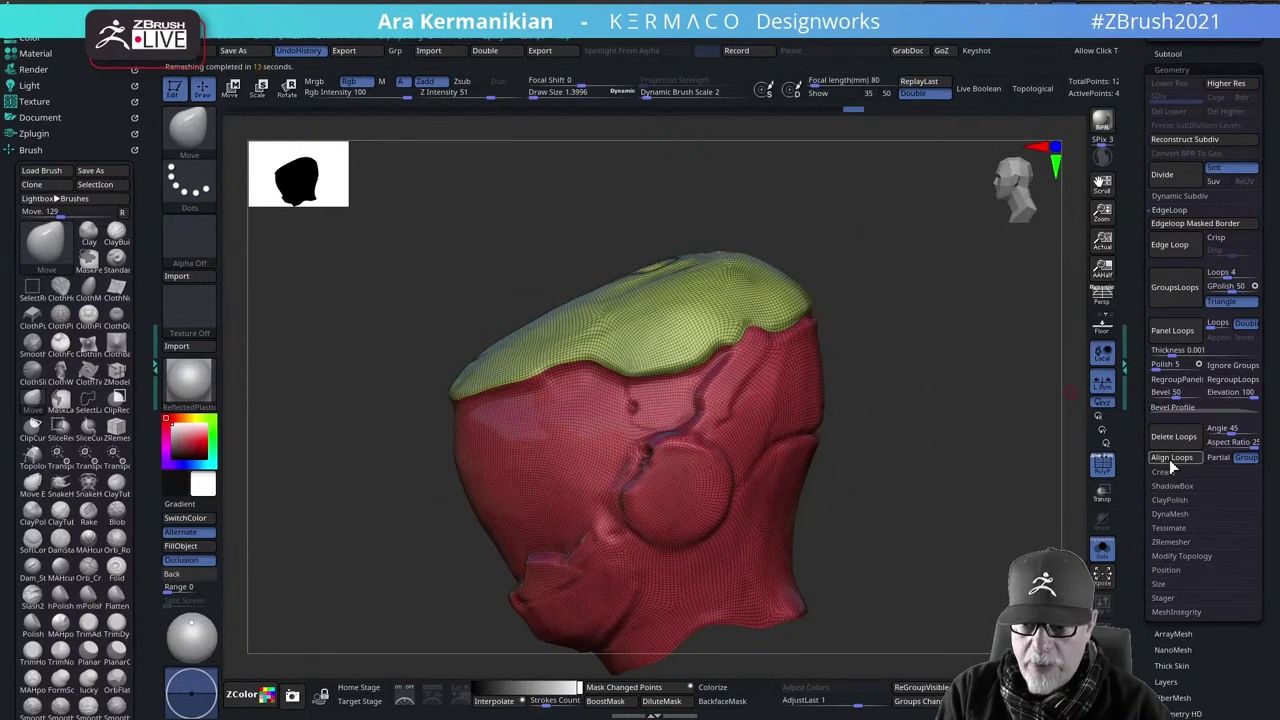
Insert Panel Loops at 0.001 thickness around the reduced helmet's polygroups and inspect the crown plate's seam
{"action": "left_click", "coordinate": [1180, 331]}
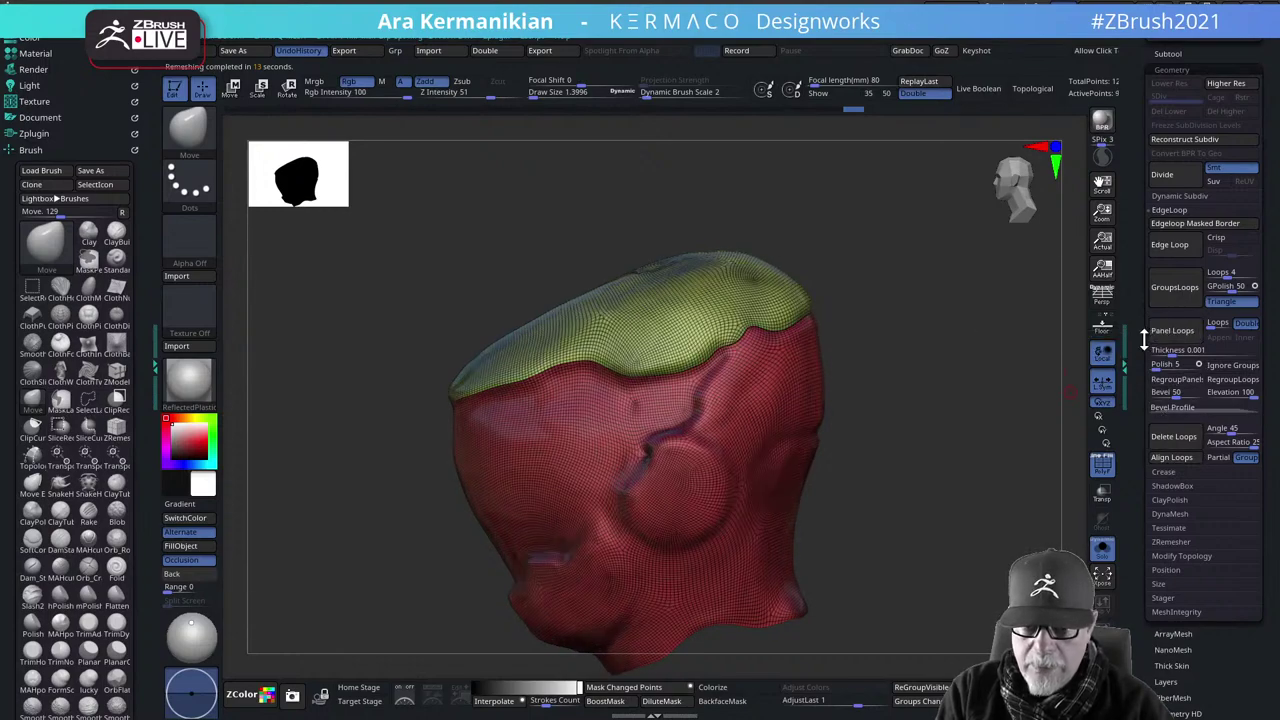
{"action": "left_click_drag", "start_coordinate": [912, 390], "coordinate": [938, 436], "text": "alt"}
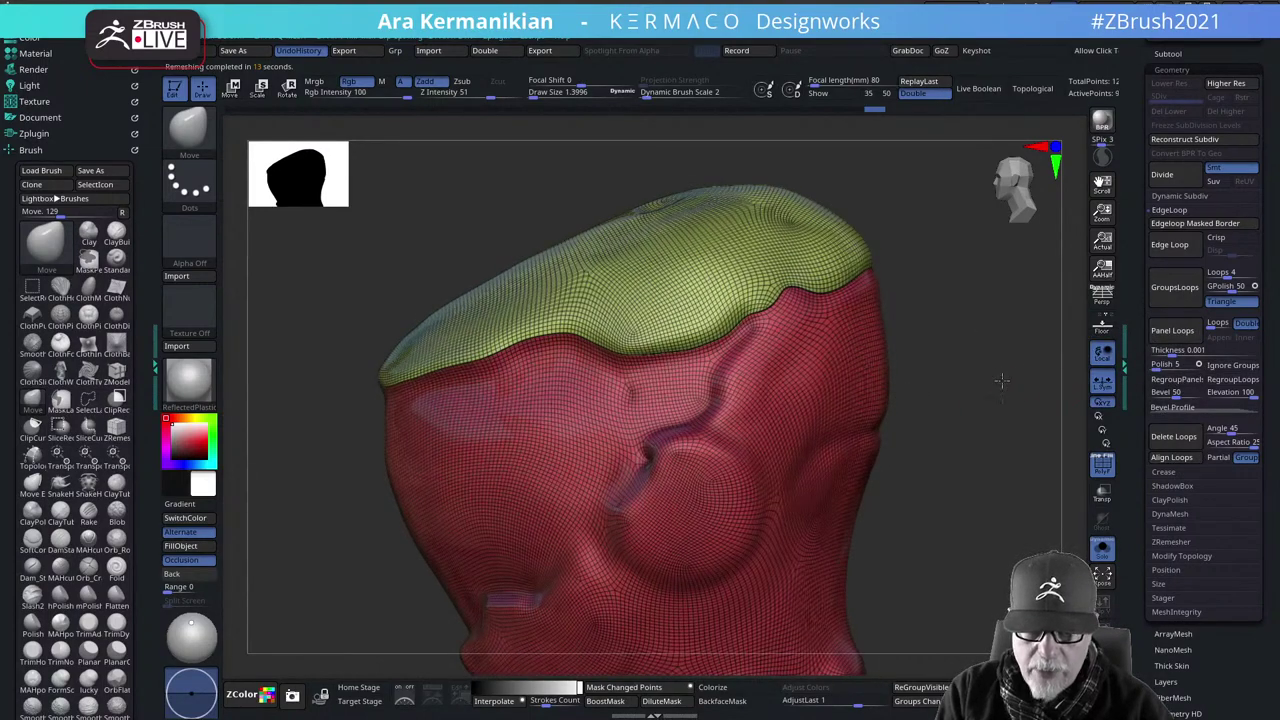
{"action": "left_click_drag", "start_coordinate": [1002, 381], "coordinate": [928, 347]}
{"action": "left_click_drag", "start_coordinate": [1036, 350], "coordinate": [990, 421], "text": "alt"}
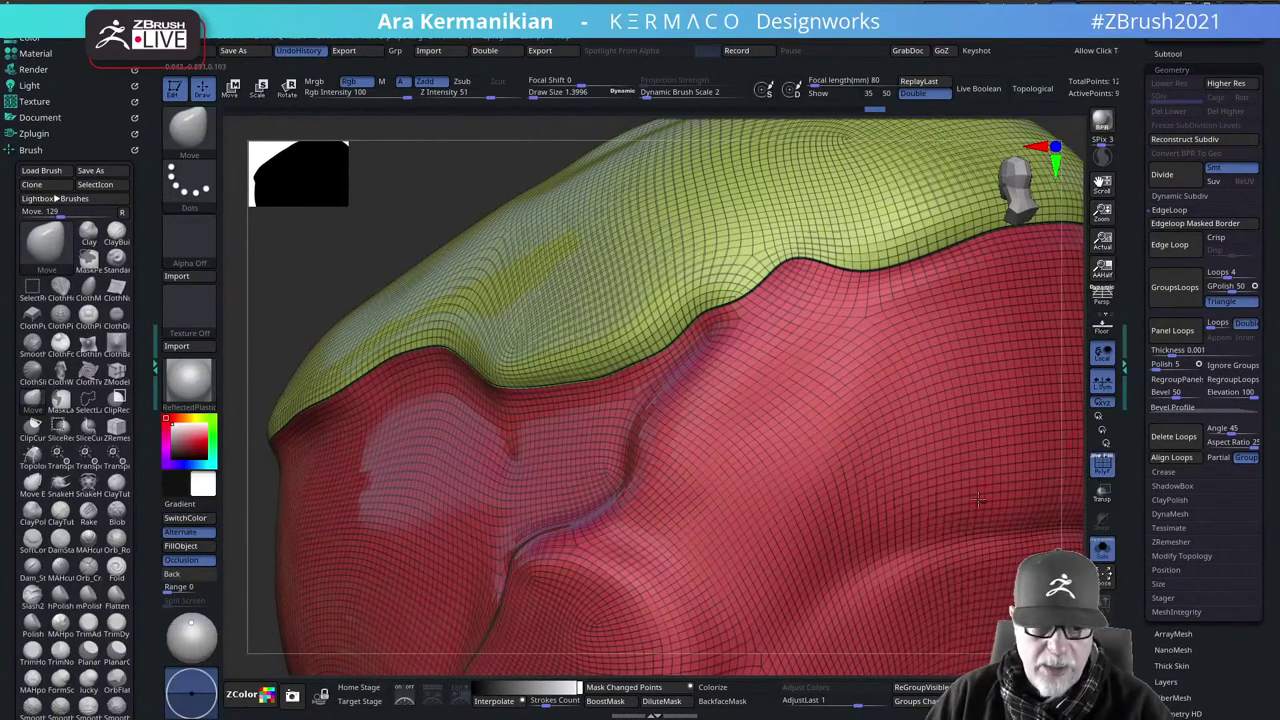
Try regrouping the helmet shell and isolating the crown plate, and undo that along with the 0.001 Panel Loops
{"action": "key", "text": "ctrl+shift"}
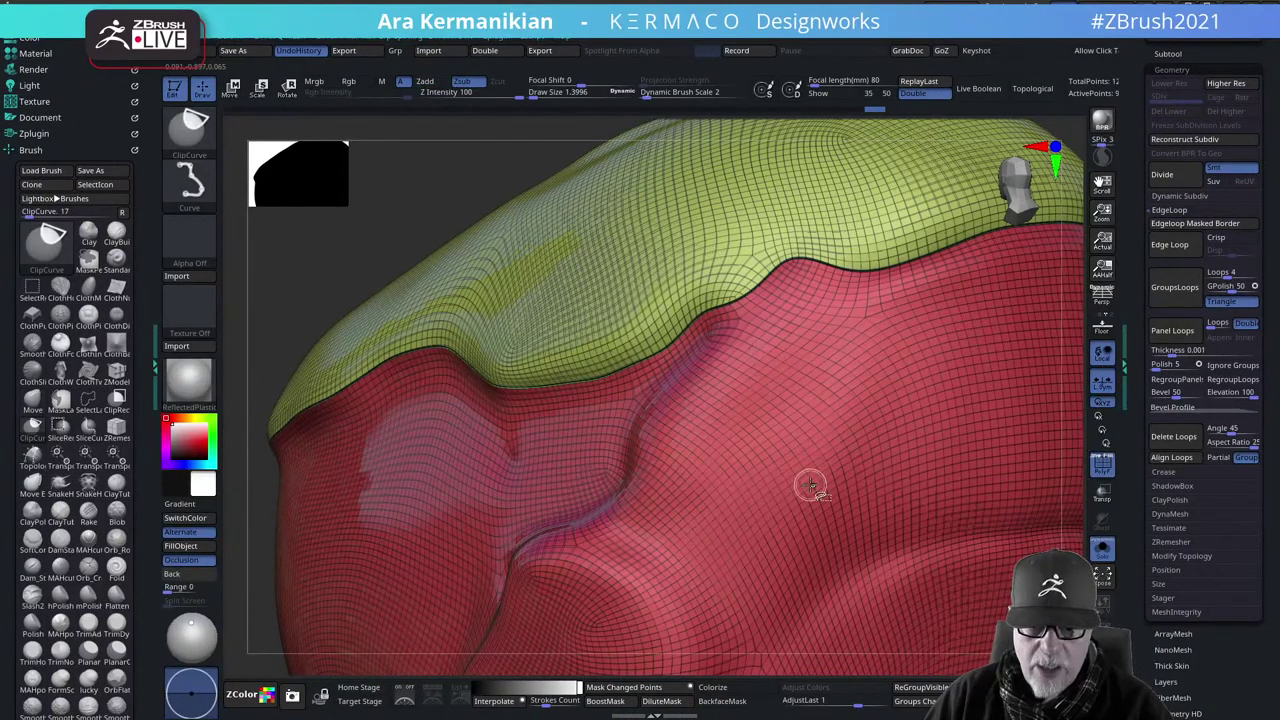
{"action": "left_click", "coordinate": [810, 485], "text": "ctrl+shift"}
{"action": "key", "text": "ctrl+w"}
{"action": "left_click", "coordinate": [810, 485], "text": "ctrl+shift"}
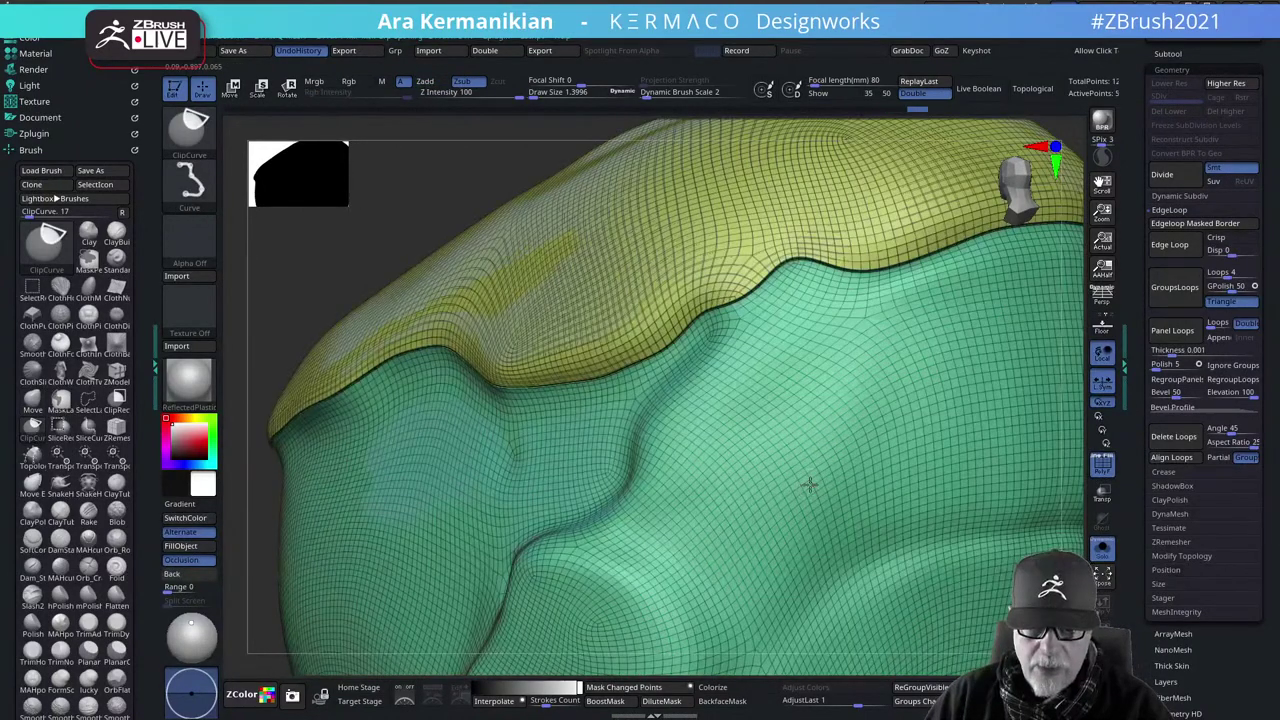
{"action": "left_click", "coordinate": [810, 485], "text": "ctrl+shift"}
{"action": "mouse_move", "coordinate": [809, 487]}
{"action": "left_mouse_down"}
{"action": "mouse_move", "coordinate": [803, 529]}
{"action": "mouse_move", "coordinate": [769, 526]}
{"action": "mouse_move", "coordinate": [723, 555]}
{"action": "mouse_move", "coordinate": [744, 580]}
{"action": "mouse_move", "coordinate": [814, 455]}
{"action": "mouse_move", "coordinate": [801, 485]}
{"action": "left_mouse_up"}
{"action": "key", "text": "ctrl"}
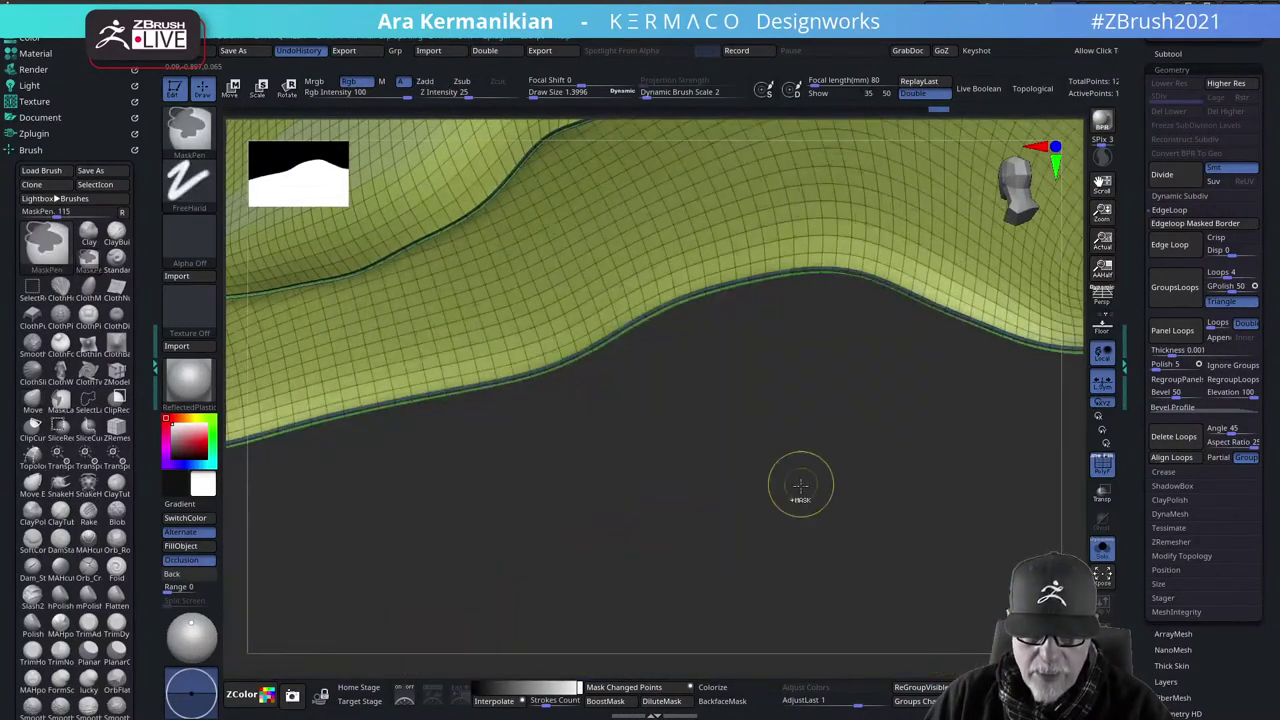
{"action": "left_click", "coordinate": [801, 485], "text": "ctrl+shift"}
{"action": "key", "text": "ctrl+z"}
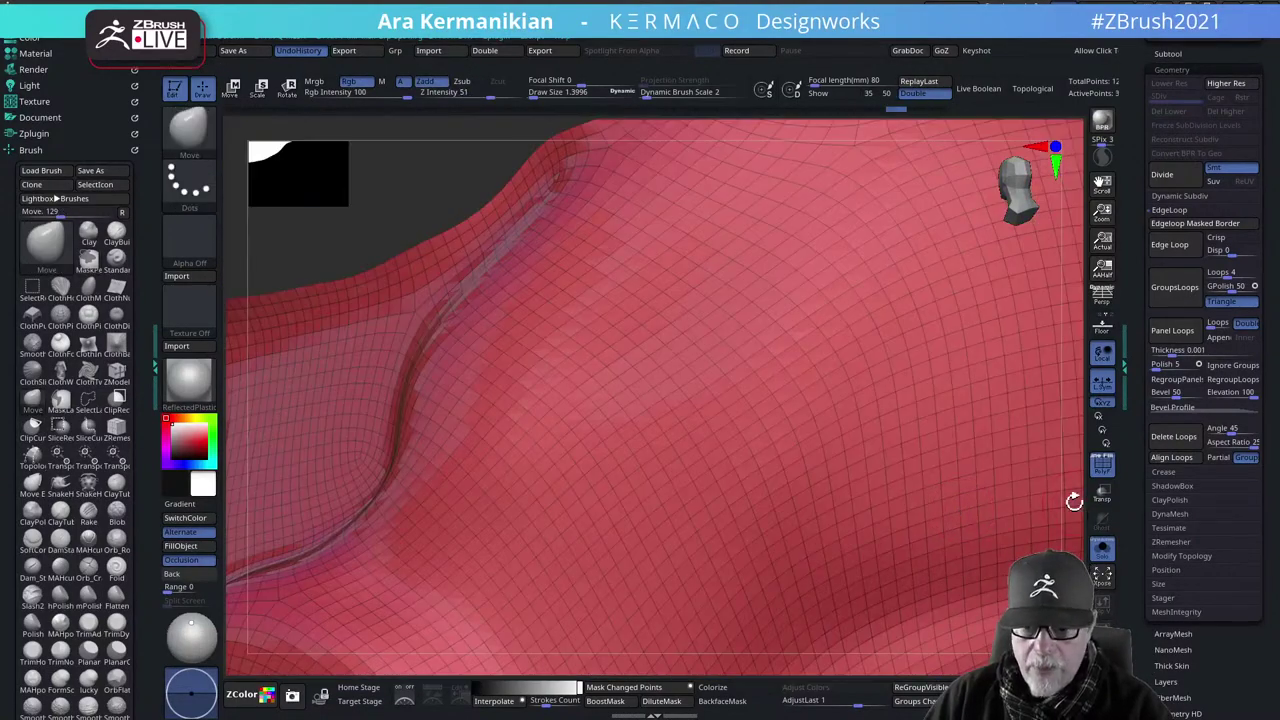
{"action": "left_click_drag", "start_coordinate": [1074, 502], "coordinate": [831, 423], "text": "alt"}
{"action": "key", "text": "ctrl+z"}
{"action": "key", "text": "ctrl+z"}
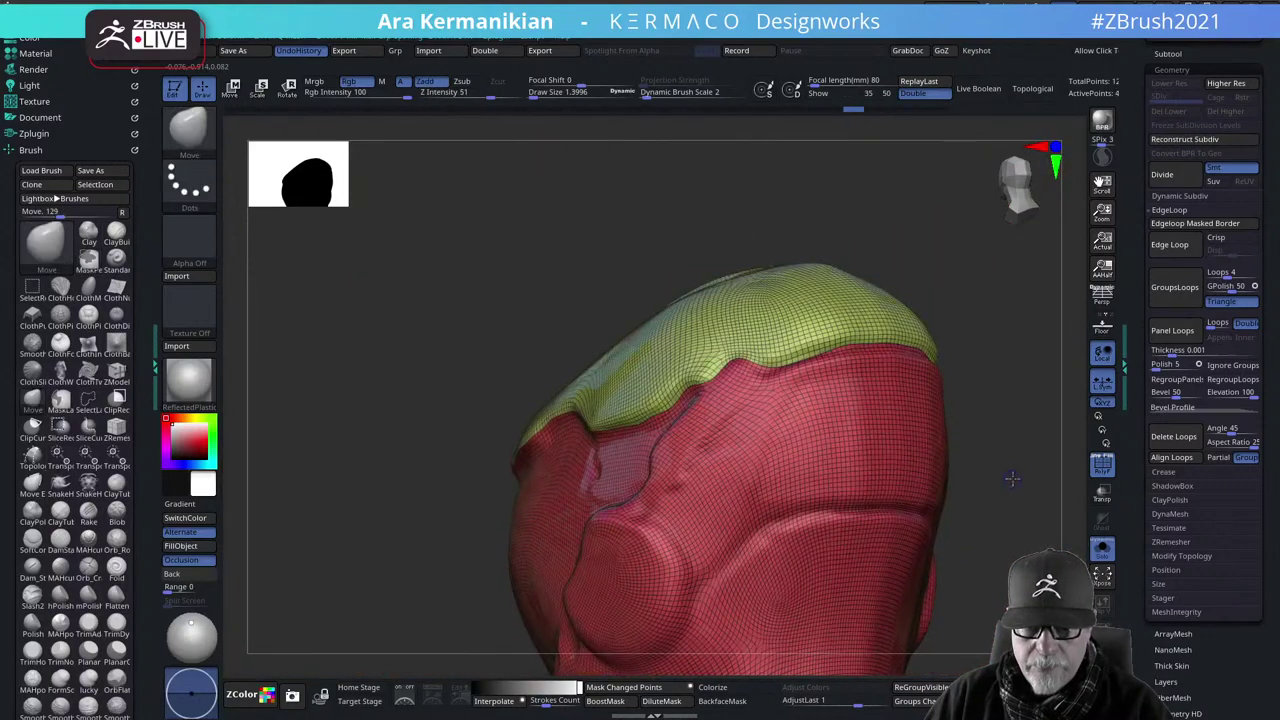
Set the Panel Loops thickness to 0.002, apply Panel Loops to the helmet's polygroups, and inspect the crown plate's seam
{"action": "left_click_drag", "start_coordinate": [1011, 480], "coordinate": [994, 432]}
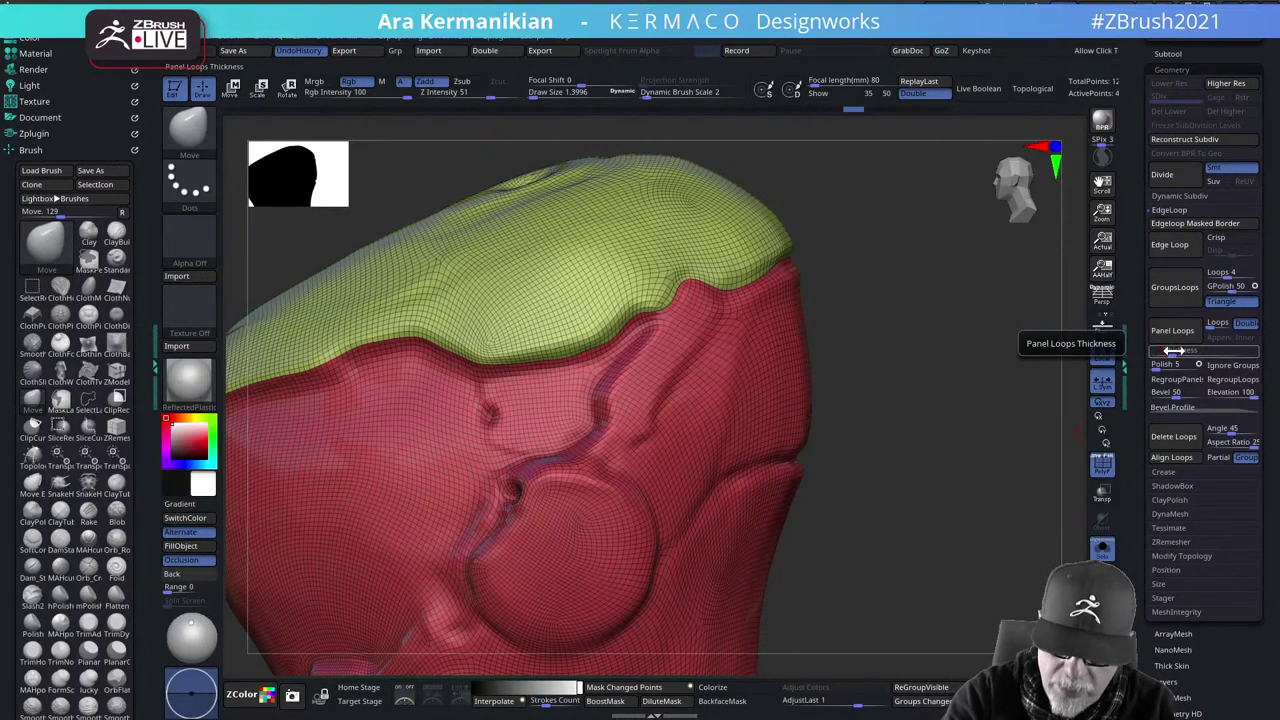
{"action": "left_click_drag", "start_coordinate": [1173, 350], "coordinate": [1158, 350]}
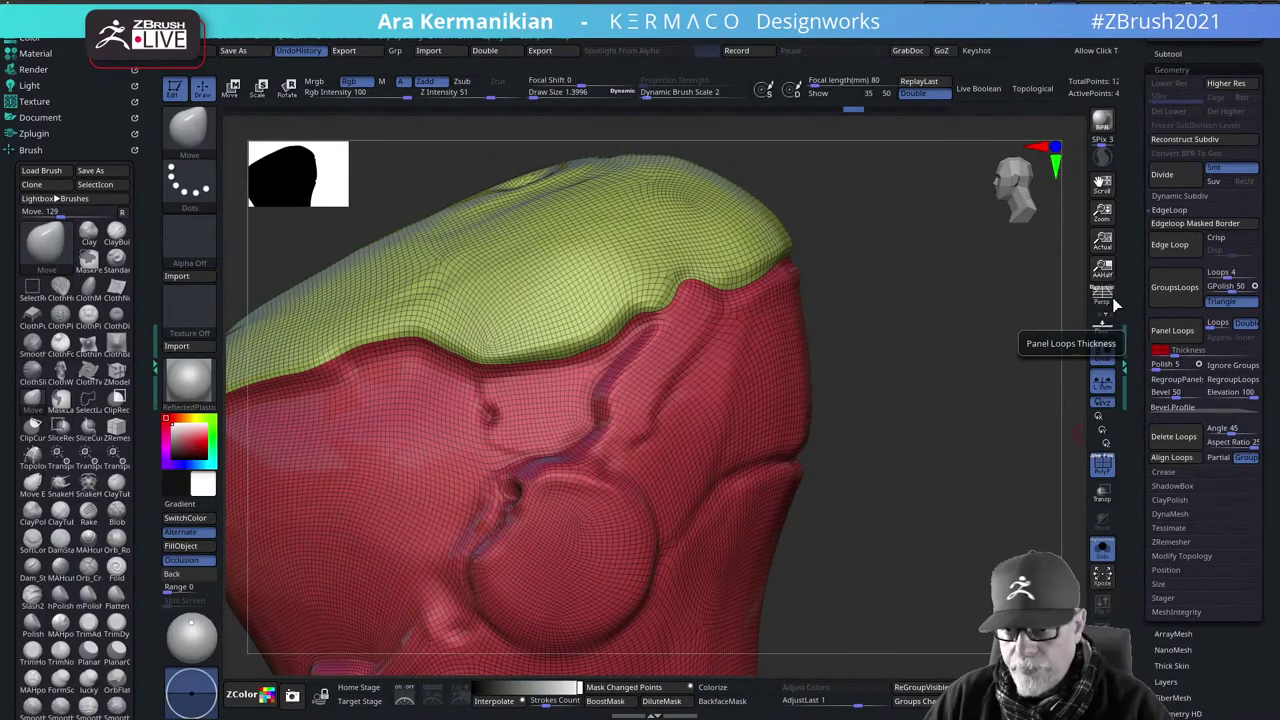
{"action": "left_click", "coordinate": [1172, 331]}
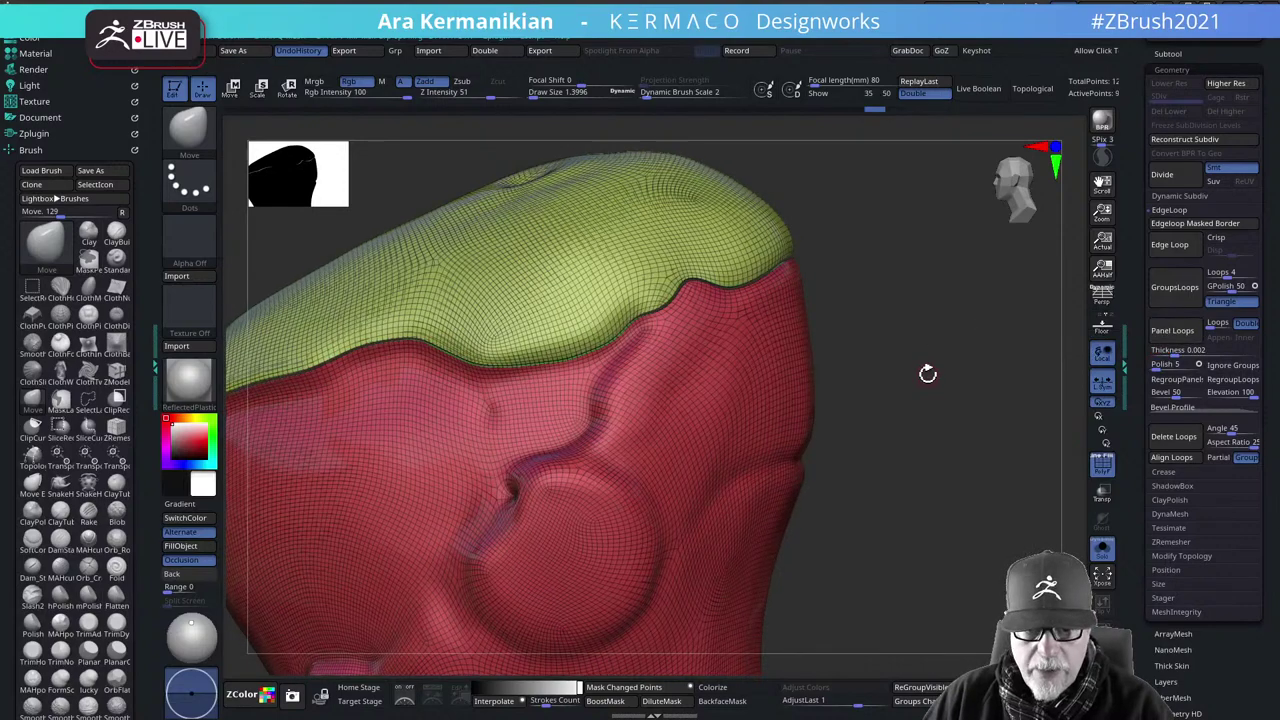
{"action": "left_click_drag", "start_coordinate": [928, 374], "coordinate": [598, 478]}
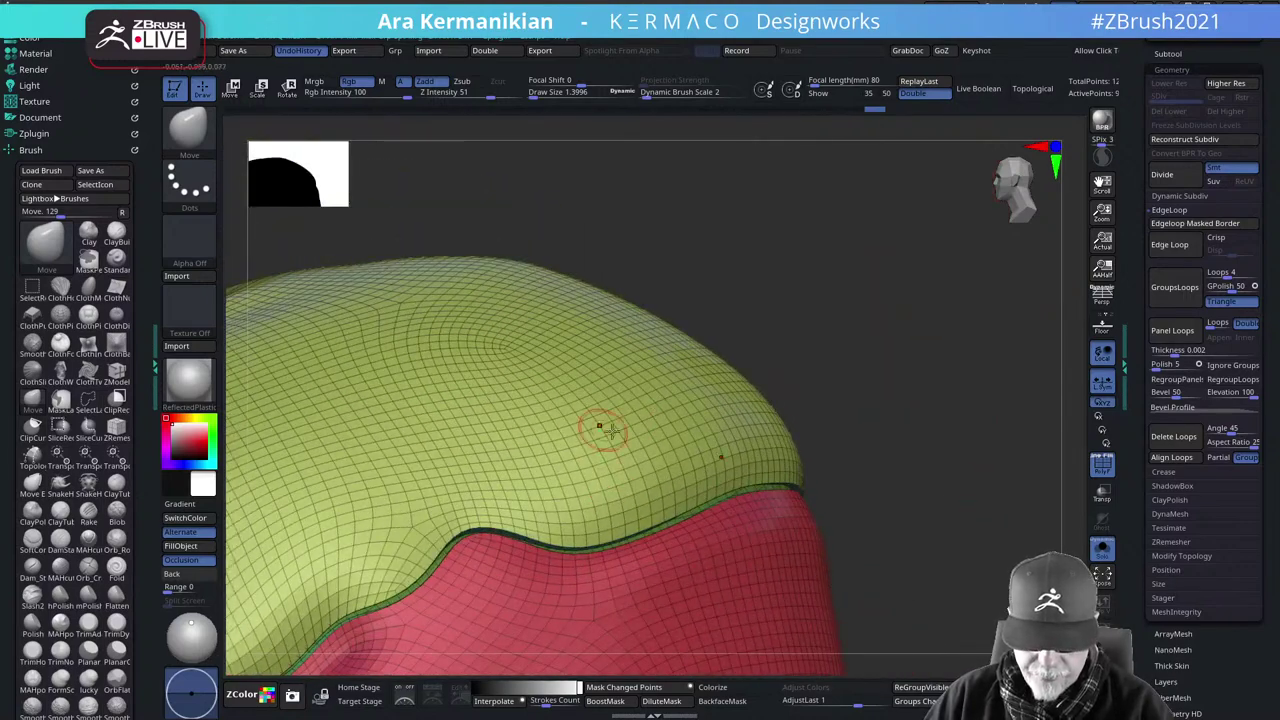
{"action": "left_click_drag", "start_coordinate": [1000, 540], "coordinate": [940, 440], "text": "alt"}
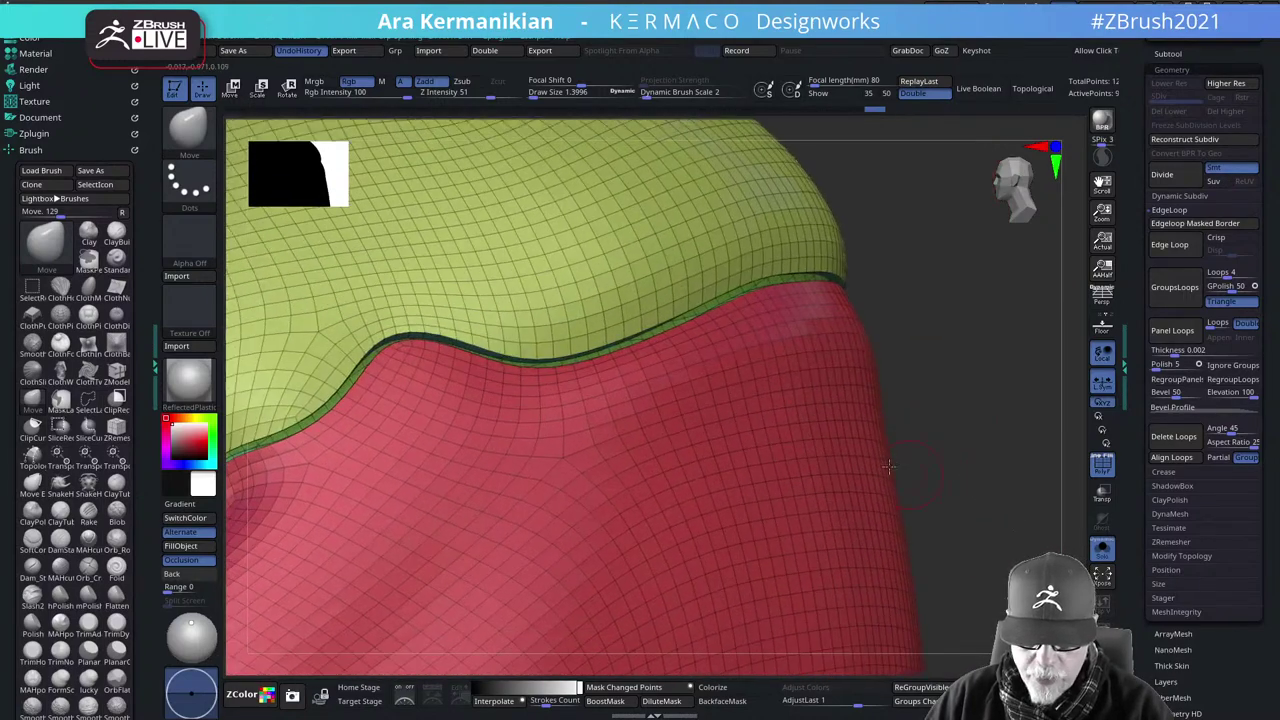
Regroup the helmet shell below the crown, hide it to isolate the crown plate, and check the plate's underside
{"action": "left_click", "coordinate": [833, 442], "text": "ctrl+shift"}
{"action": "left_click", "coordinate": [833, 441], "text": "ctrl+shift"}
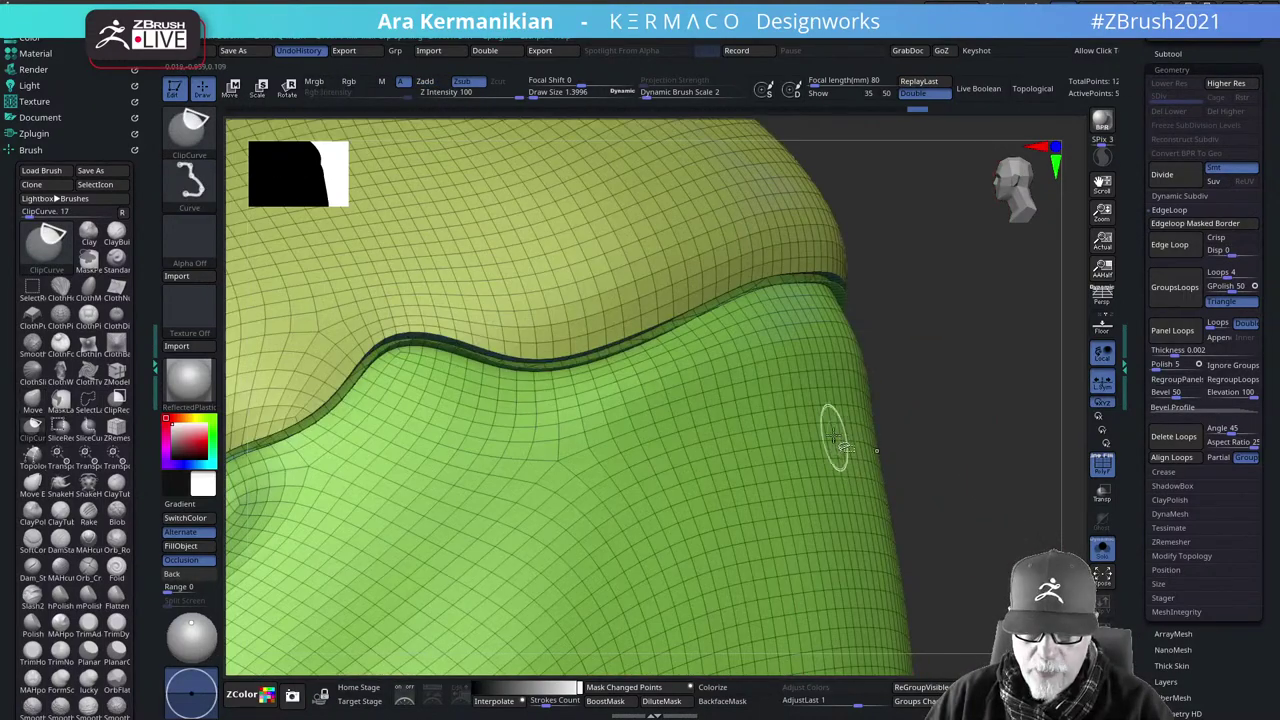
{"action": "left_click", "coordinate": [832, 424], "text": "ctrl+shift"}
{"action": "left_click", "coordinate": [832, 337], "text": "ctrl+shift"}
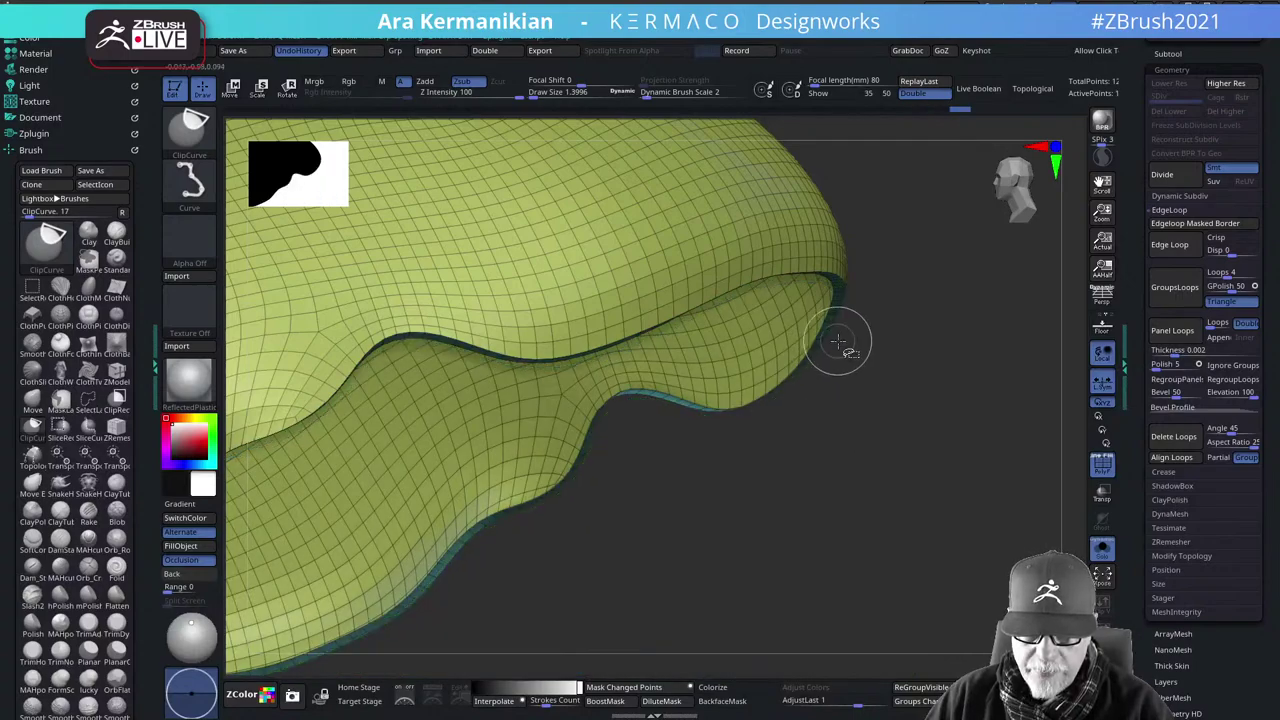
{"action": "mouse_move", "coordinate": [931, 449]}
{"action": "left_mouse_down", "text": "alt"}
{"action": "mouse_move", "coordinate": [803, 406]}
{"action": "mouse_move", "coordinate": [801, 429]}
{"action": "mouse_move", "coordinate": [841, 371]}
{"action": "mouse_move", "coordinate": [815, 387]}
{"action": "mouse_move", "coordinate": [870, 412]}
{"action": "left_mouse_up", "text": "alt"}
{"action": "left_click", "coordinate": [947, 441], "text": "ctrl+shift"}
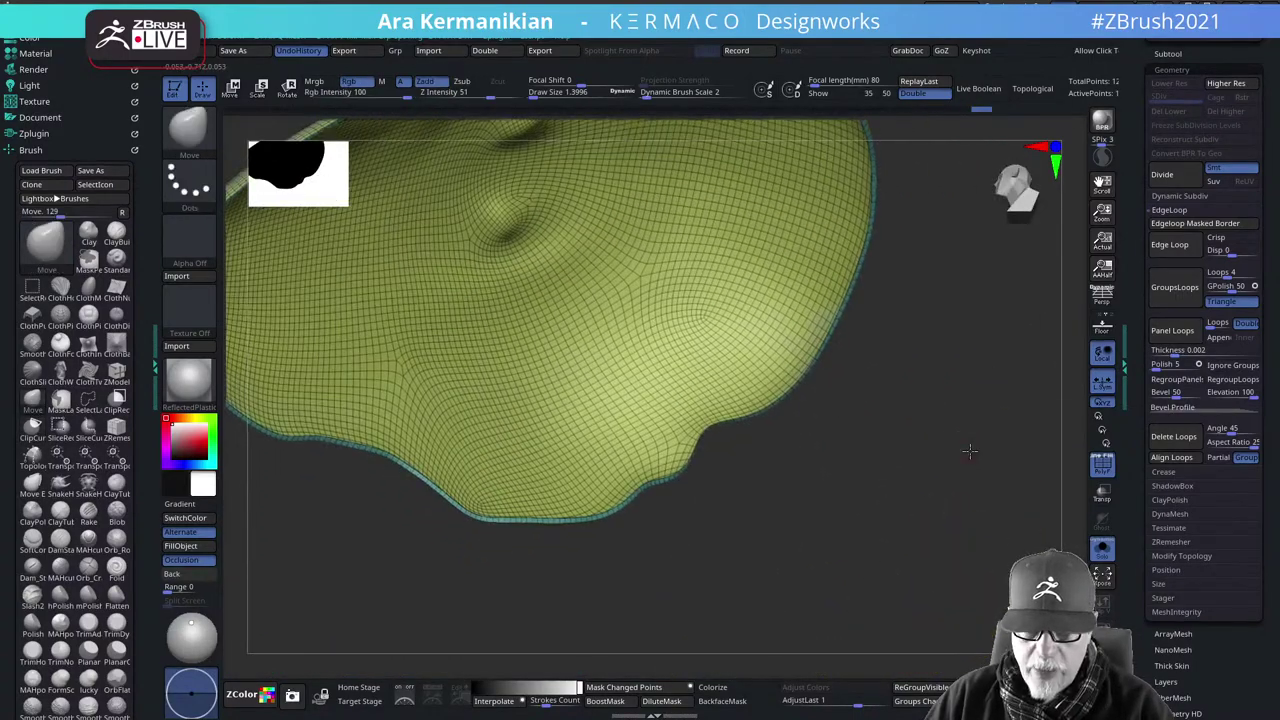
{"action": "mouse_move", "coordinate": [969, 449]}
{"action": "left_mouse_down", "text": "alt"}
{"action": "mouse_move", "coordinate": [982, 487]}
{"action": "mouse_move", "coordinate": [951, 580]}
{"action": "mouse_move", "coordinate": [957, 480]}
{"action": "mouse_move", "coordinate": [831, 546]}
{"action": "mouse_move", "coordinate": [900, 537]}
{"action": "mouse_move", "coordinate": [977, 583]}
{"action": "left_mouse_up", "text": "alt"}
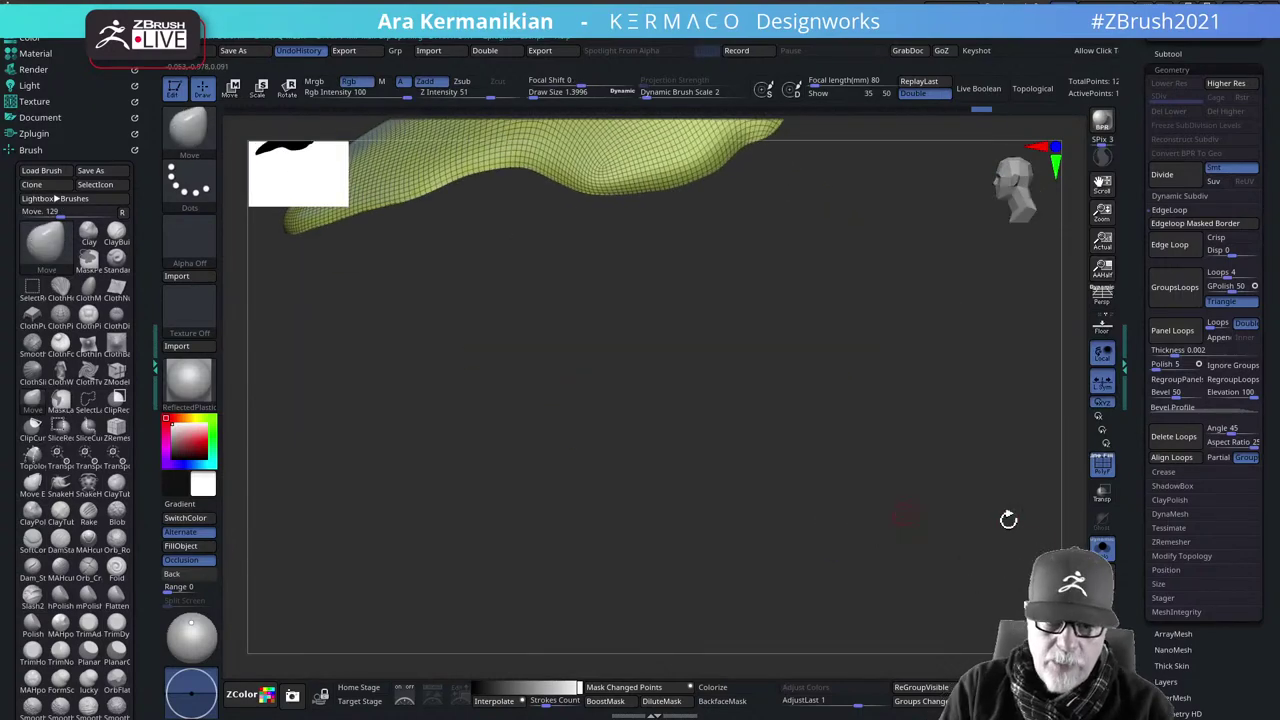
{"action": "key", "text": "f"}
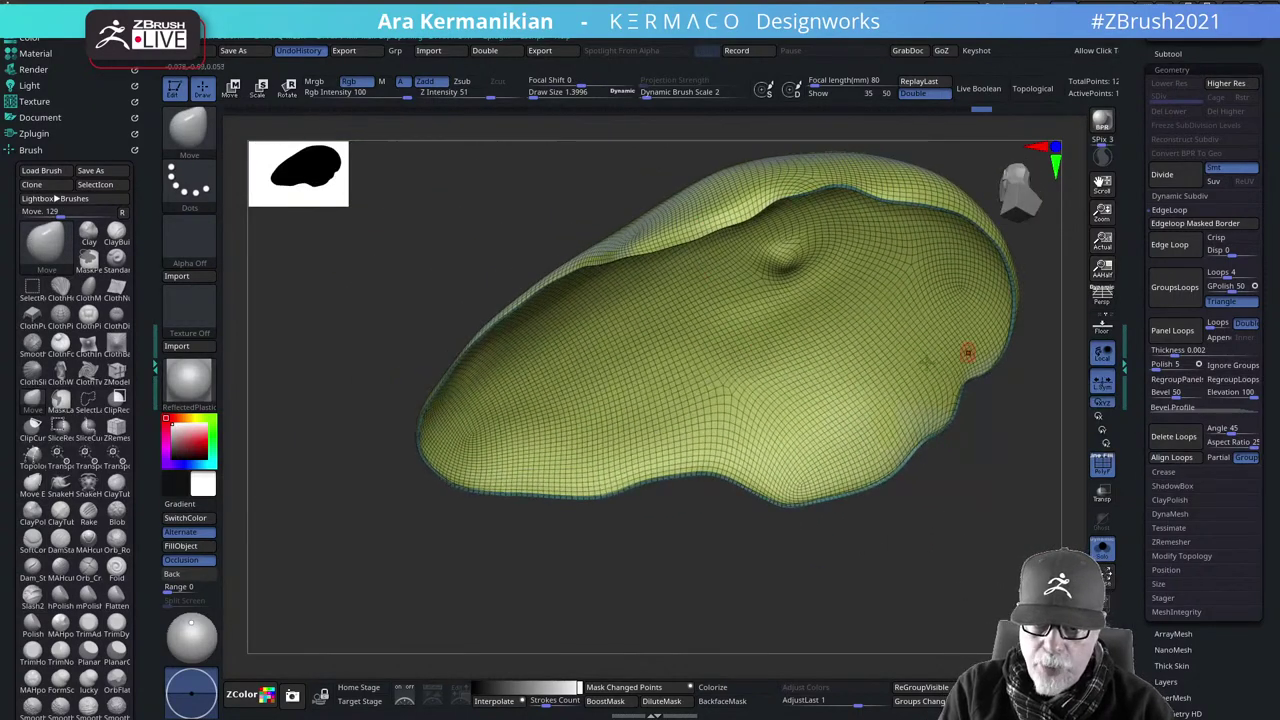
{"action": "left_click_drag", "start_coordinate": [969, 583], "coordinate": [1037, 529]}
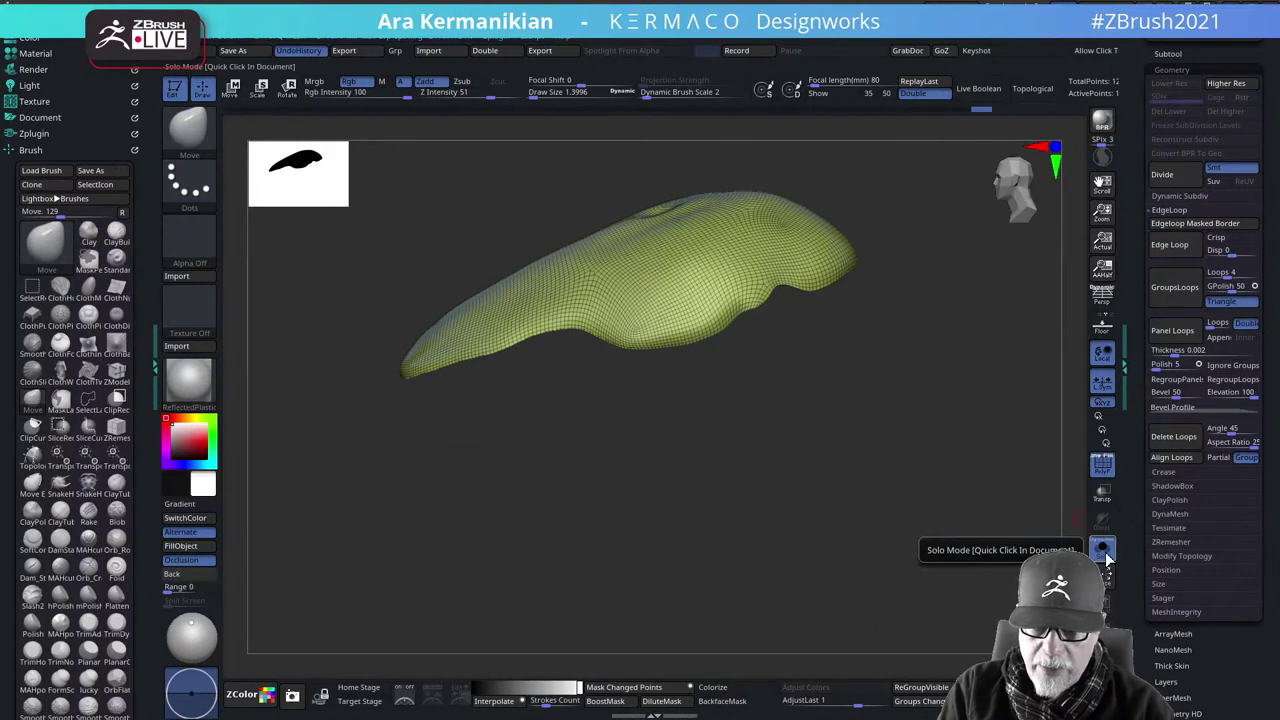
Split the hidden helmet shell into its own subtool, leave Solo mode, and check both pieces in the subtool list
{"action": "key", "text": "space"}
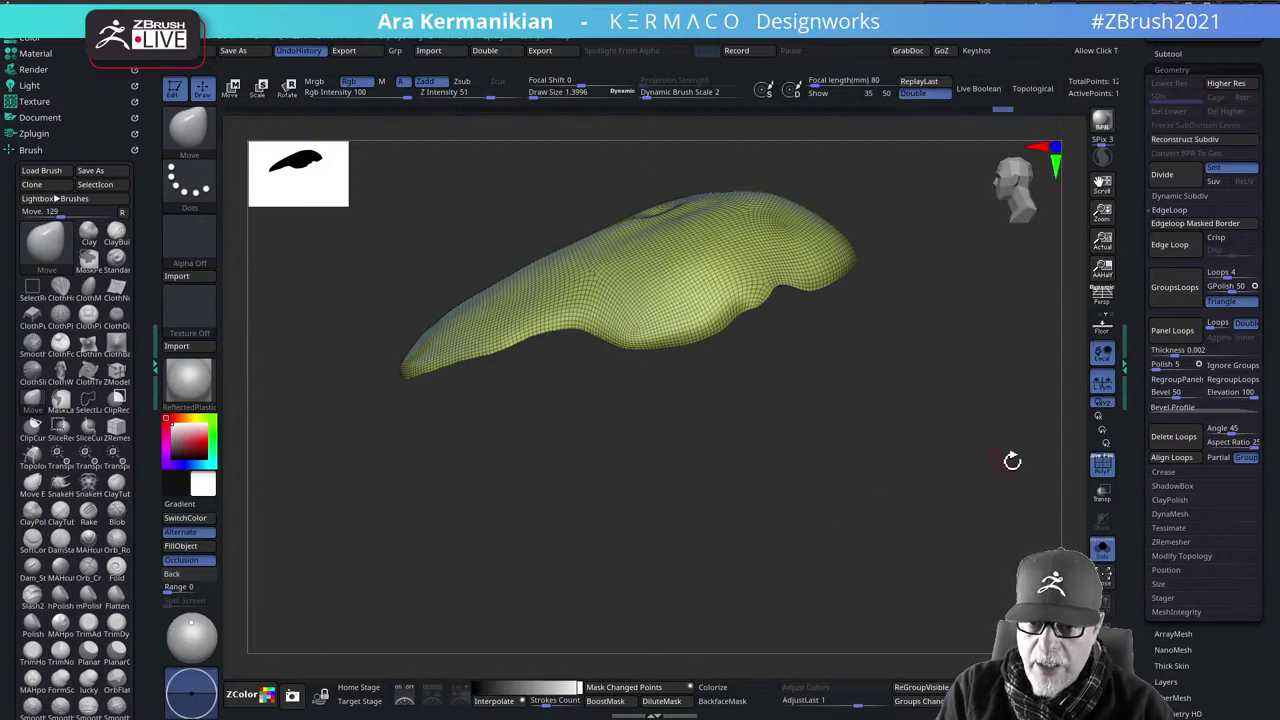
{"action": "left_click_drag", "start_coordinate": [1011, 457], "coordinate": [1110, 480]}
{"action": "left_click", "coordinate": [1101, 548]}
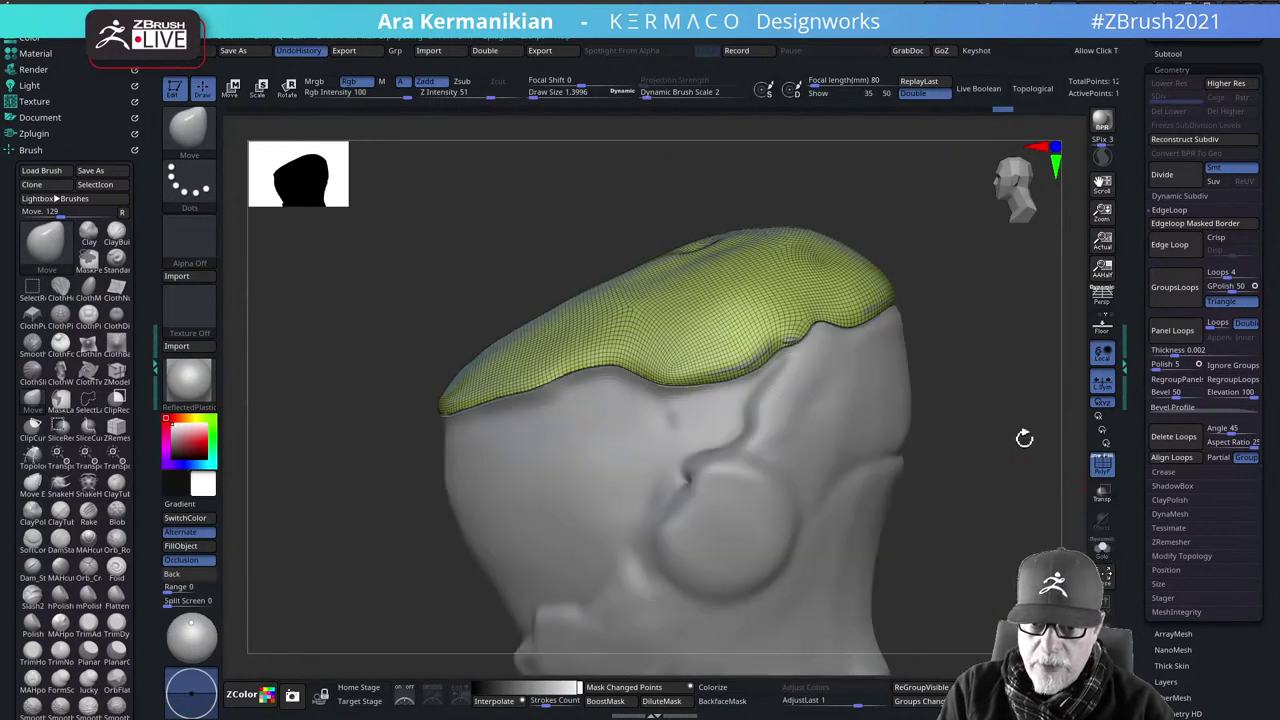
{"action": "left_click", "coordinate": [1168, 53]}
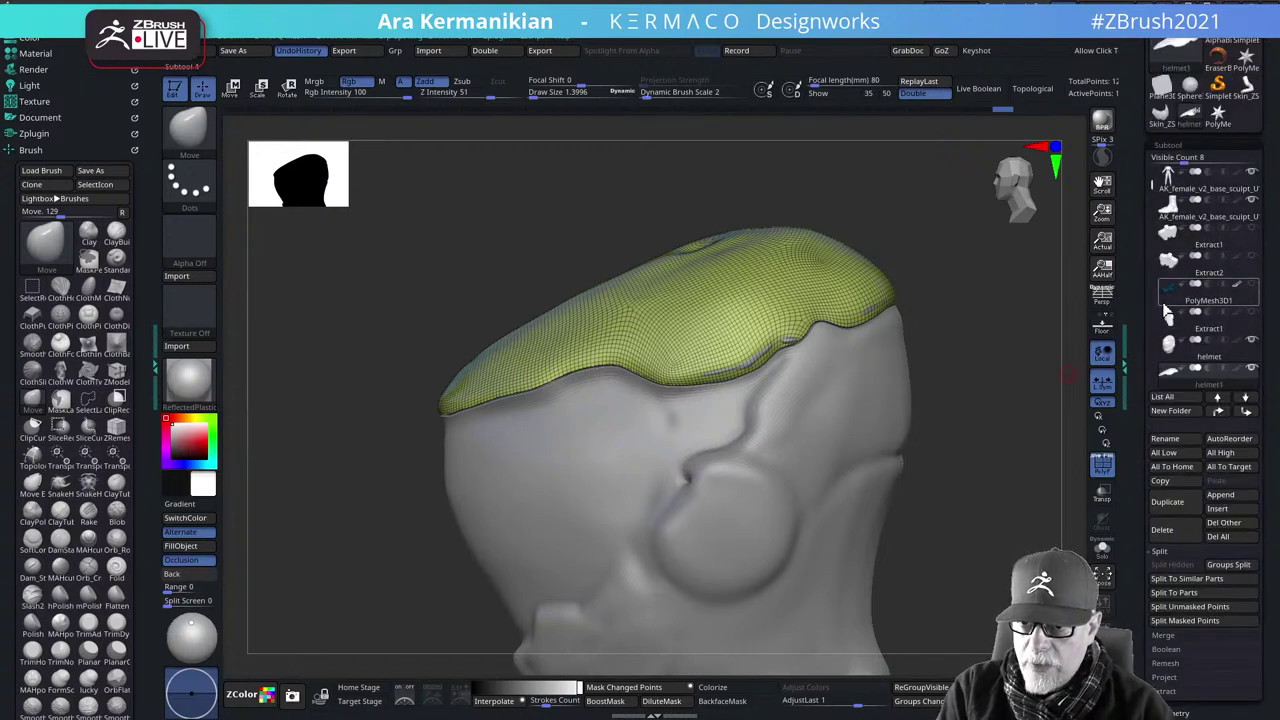
{"action": "mouse_move", "coordinate": [1153, 185]}
{"action": "left_mouse_down"}
{"action": "mouse_move", "coordinate": [1153, 172]}
{"action": "mouse_move", "coordinate": [1153, 210]}
{"action": "left_mouse_up"}
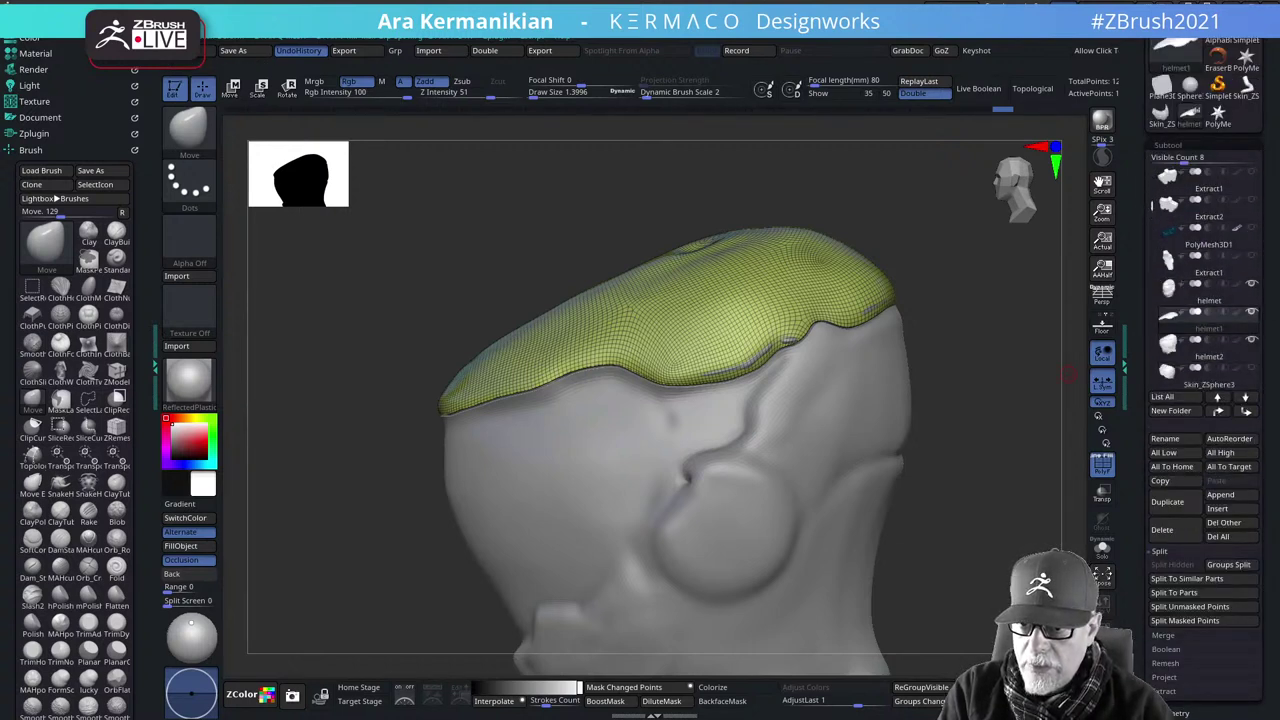
{"action": "mouse_move", "coordinate": [1252, 345]}
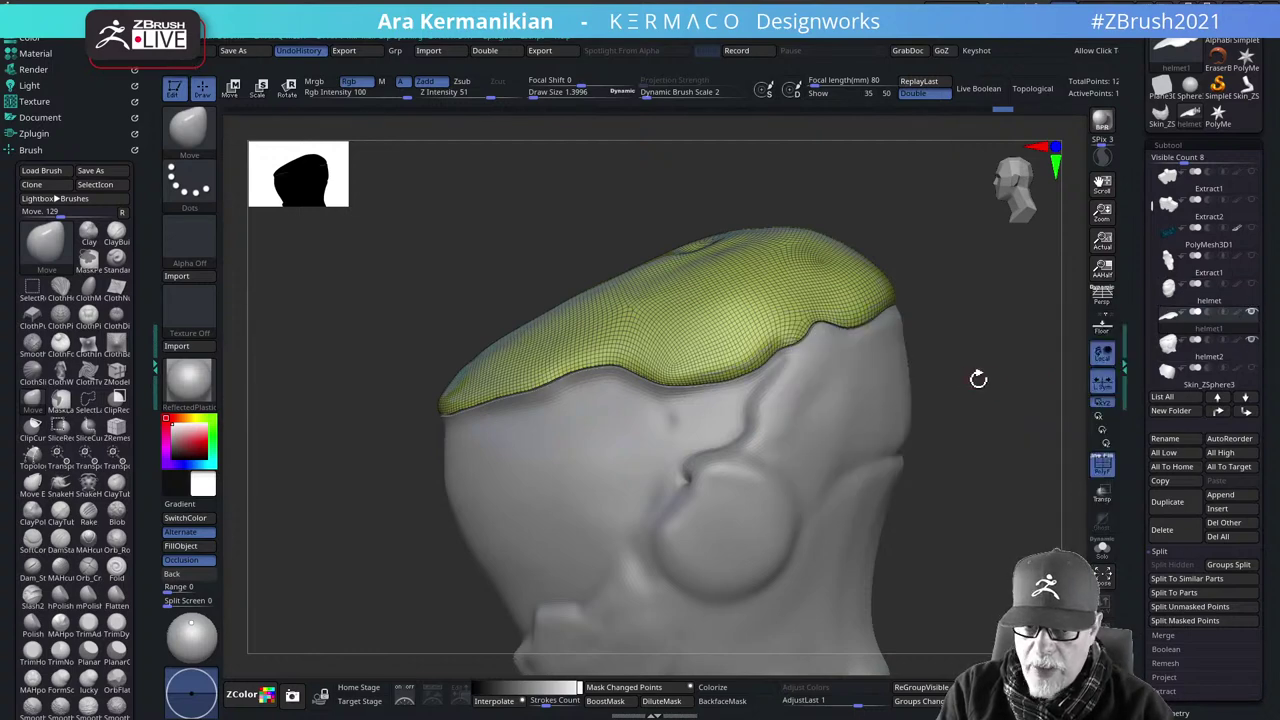
{"action": "left_click_drag", "start_coordinate": [977, 377], "coordinate": [944, 320]}
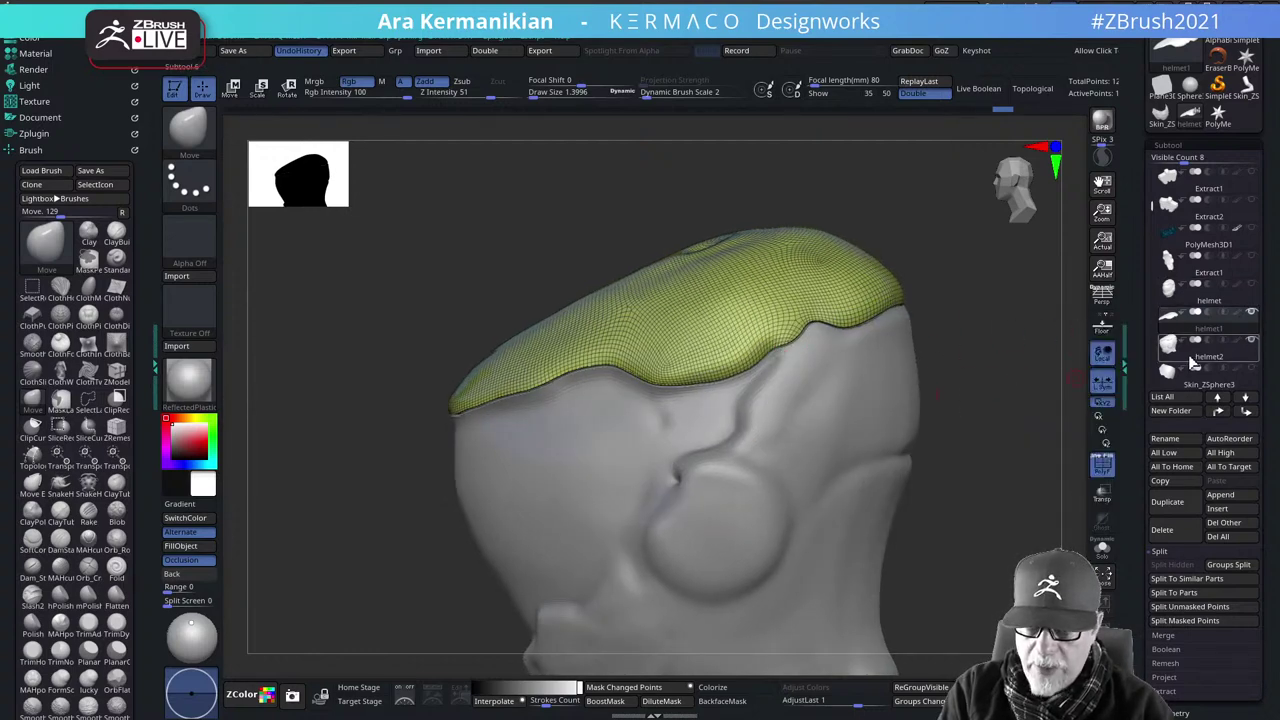
Enable AccuCurve for the Move brush, enlarge it to about 4.6, and pull the crown plate's side edge down into a pointed corner
{"action": "key", "text": "s"}
{"action": "left_click_drag", "start_coordinate": [680, 380], "coordinate": [691, 379]}
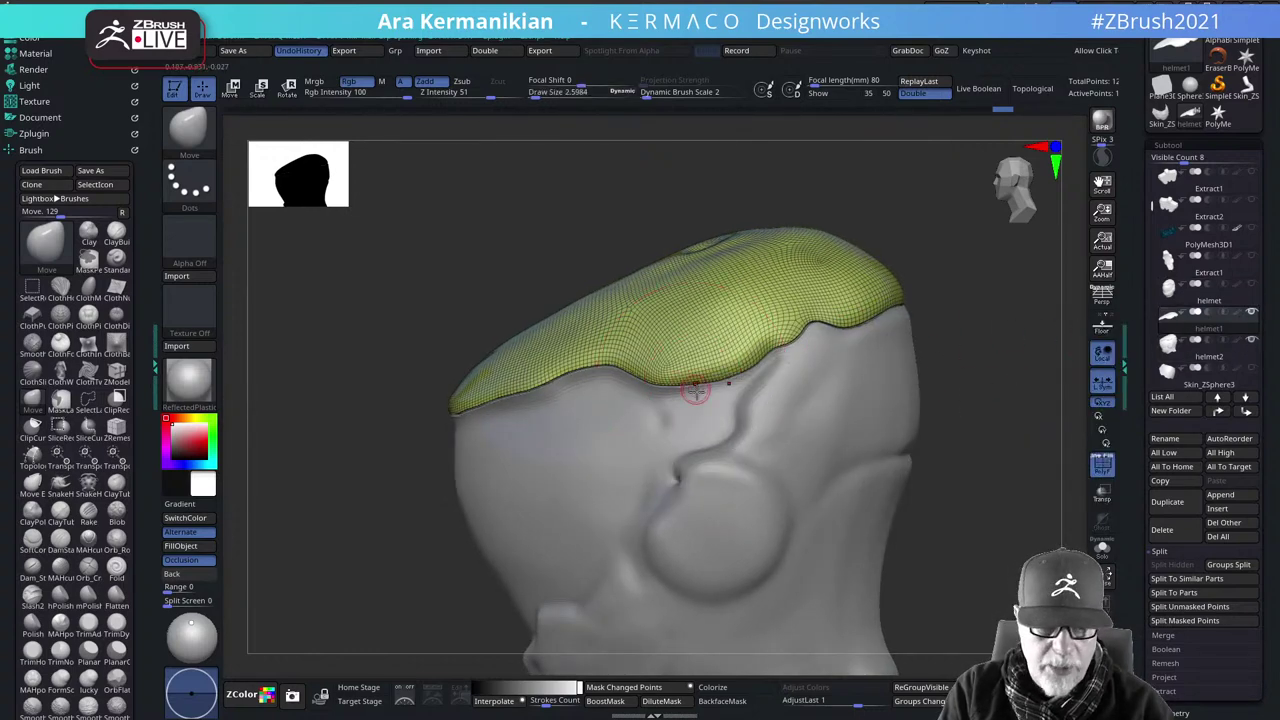
{"action": "key", "text": "space"}
{"action": "left_click", "coordinate": [633, 97]}
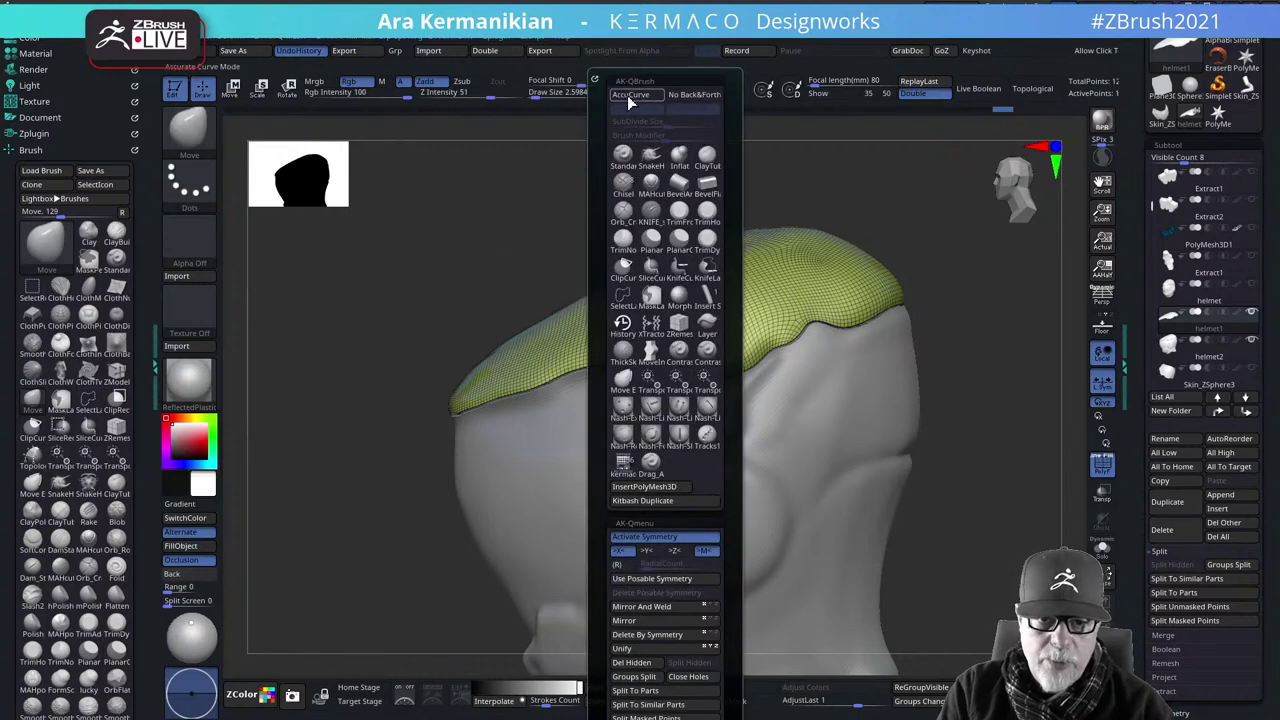
{"action": "key", "text": "s"}
{"action": "mouse_move", "coordinate": [662, 360]}
{"action": "left_mouse_down"}
{"action": "mouse_move", "coordinate": [656, 386]}
{"action": "mouse_move", "coordinate": [682, 390]}
{"action": "left_mouse_up"}
{"action": "key", "text": "s"}
{"action": "left_click", "coordinate": [660, 385]}
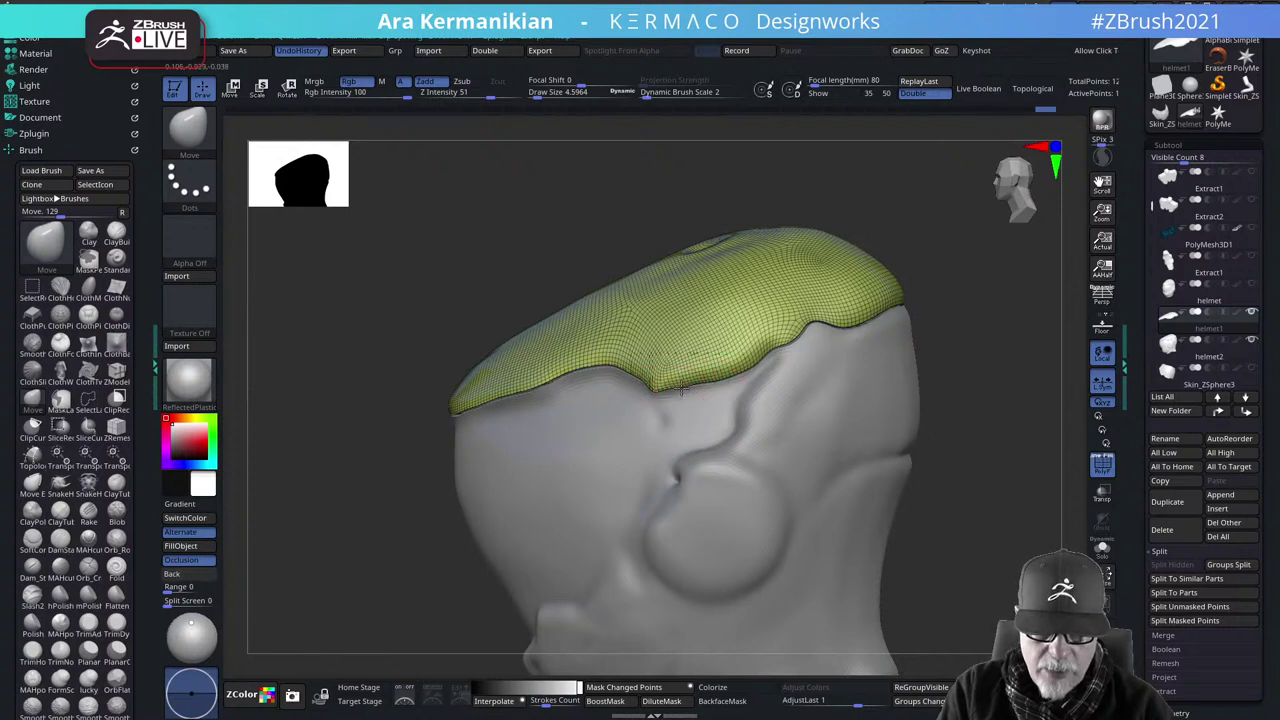
{"action": "left_click_drag", "start_coordinate": [757, 369], "coordinate": [834, 326]}
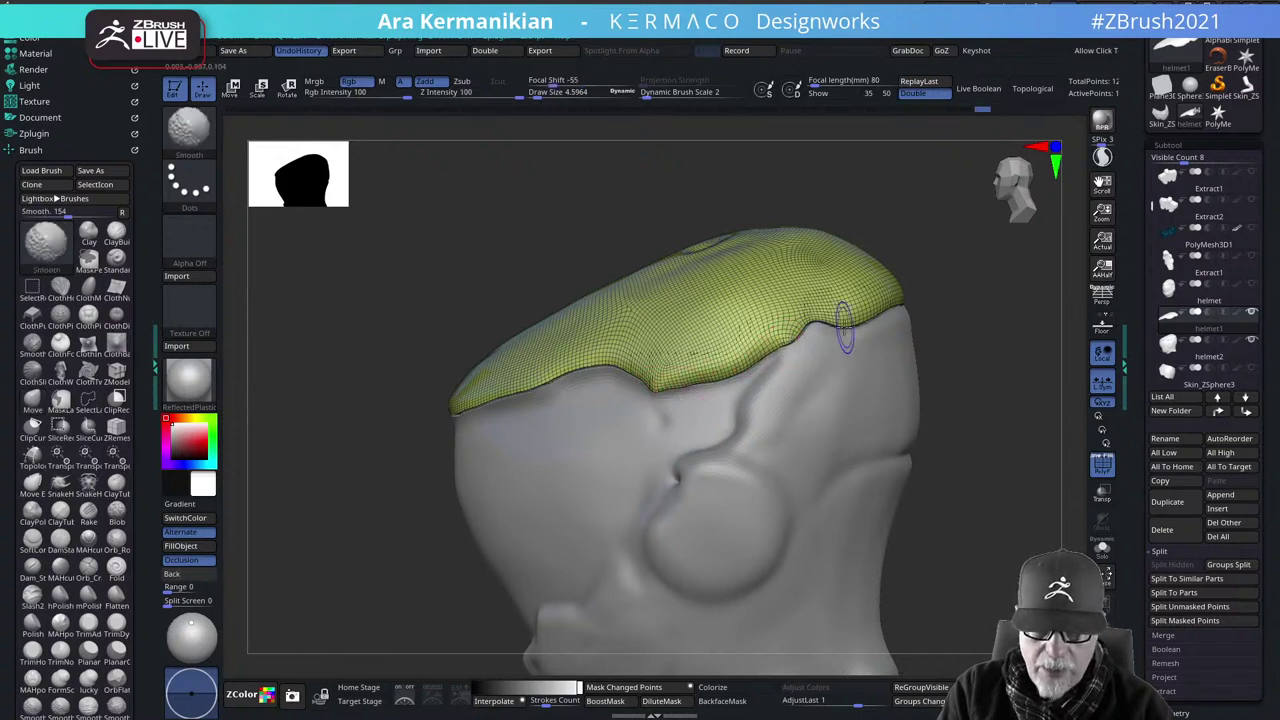
Solo the crown plate, switch off the polyframe, and examine the plate's inner surface, rim and outer shape
{"action": "mouse_move", "coordinate": [1044, 341]}
{"action": "left_mouse_down"}
{"action": "mouse_move", "coordinate": [771, 369]}
{"action": "mouse_move", "coordinate": [985, 370]}
{"action": "left_mouse_up"}
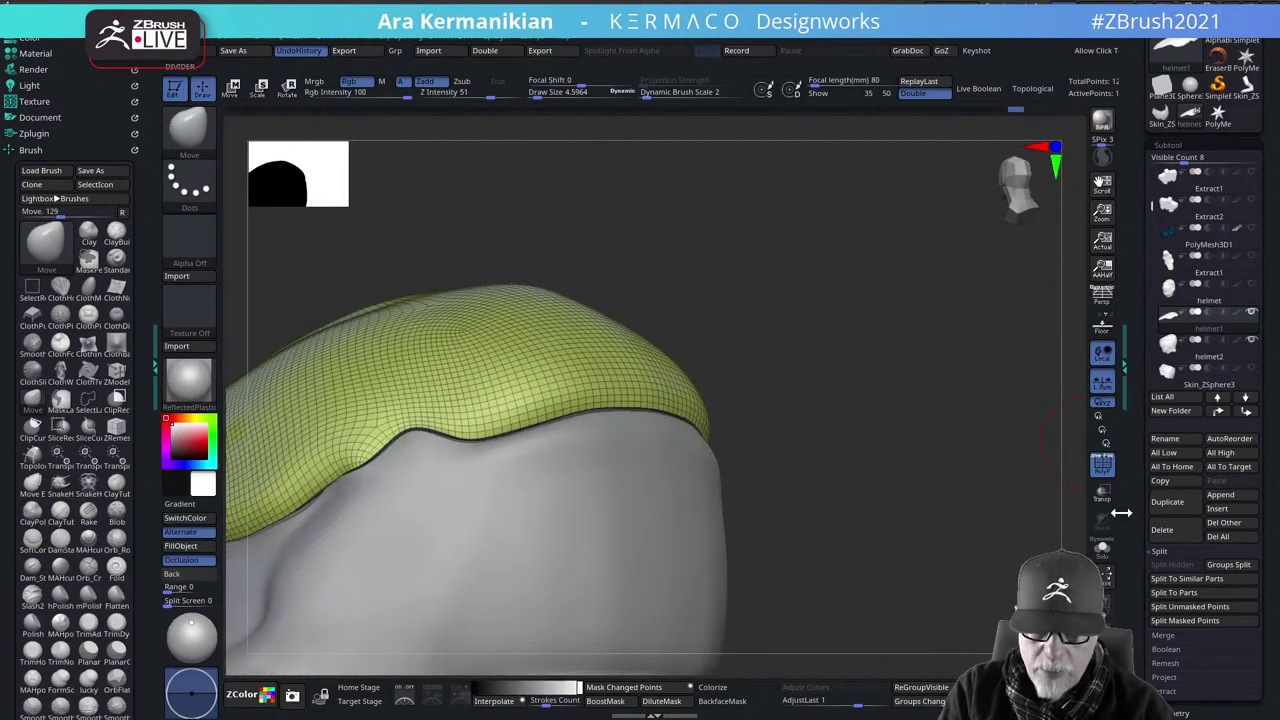
{"action": "left_click", "coordinate": [1102, 560]}
{"action": "left_click_drag", "start_coordinate": [931, 503], "coordinate": [632, 275]}
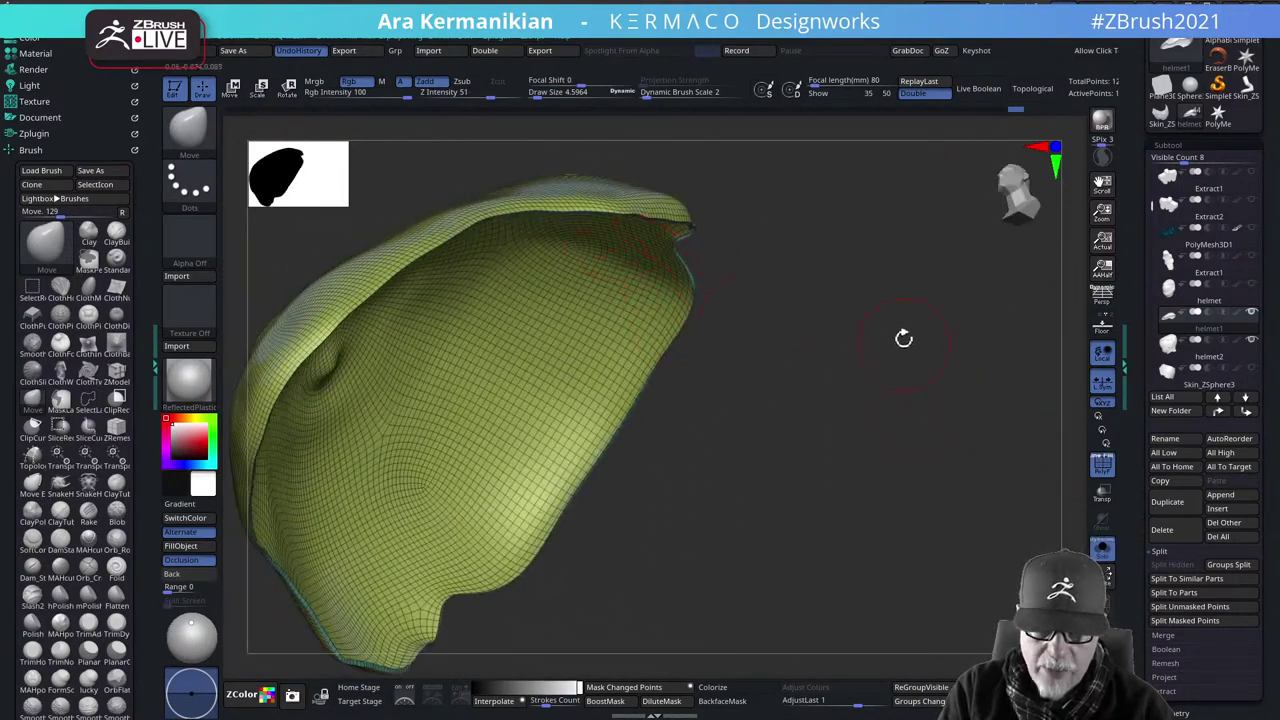
{"action": "left_click_drag", "start_coordinate": [903, 338], "coordinate": [1010, 337]}
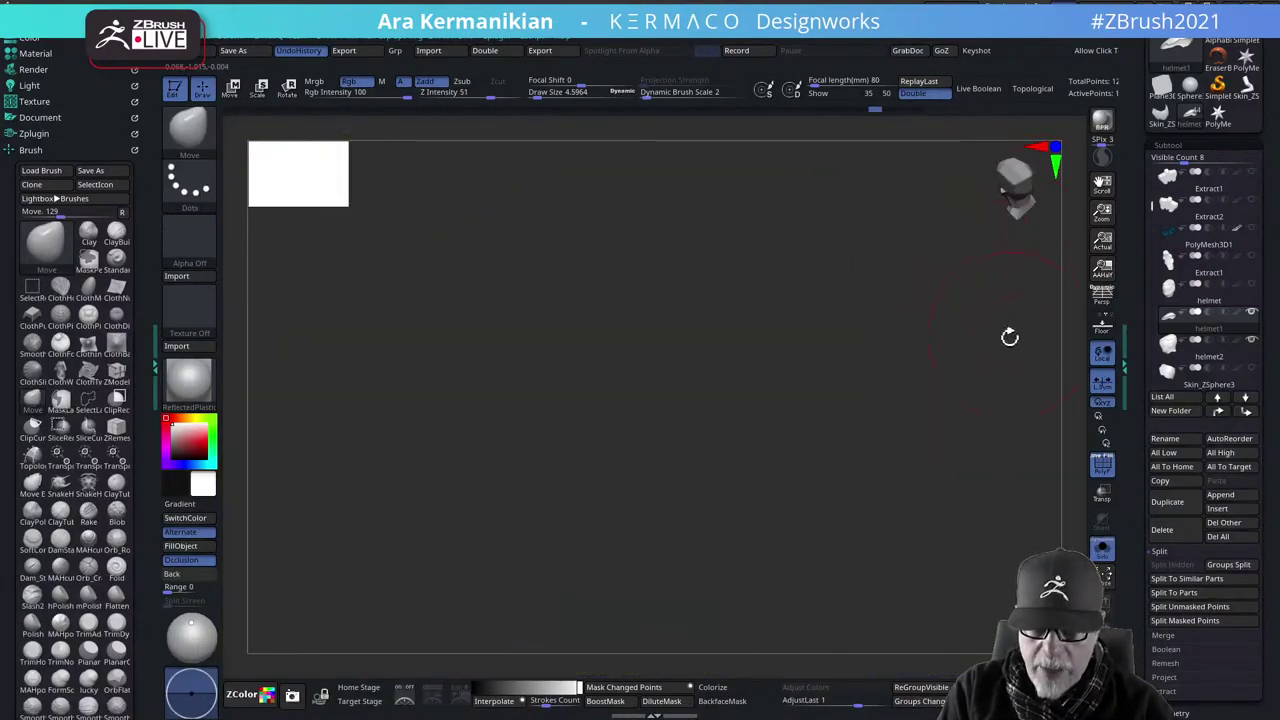
{"action": "key", "text": "f"}
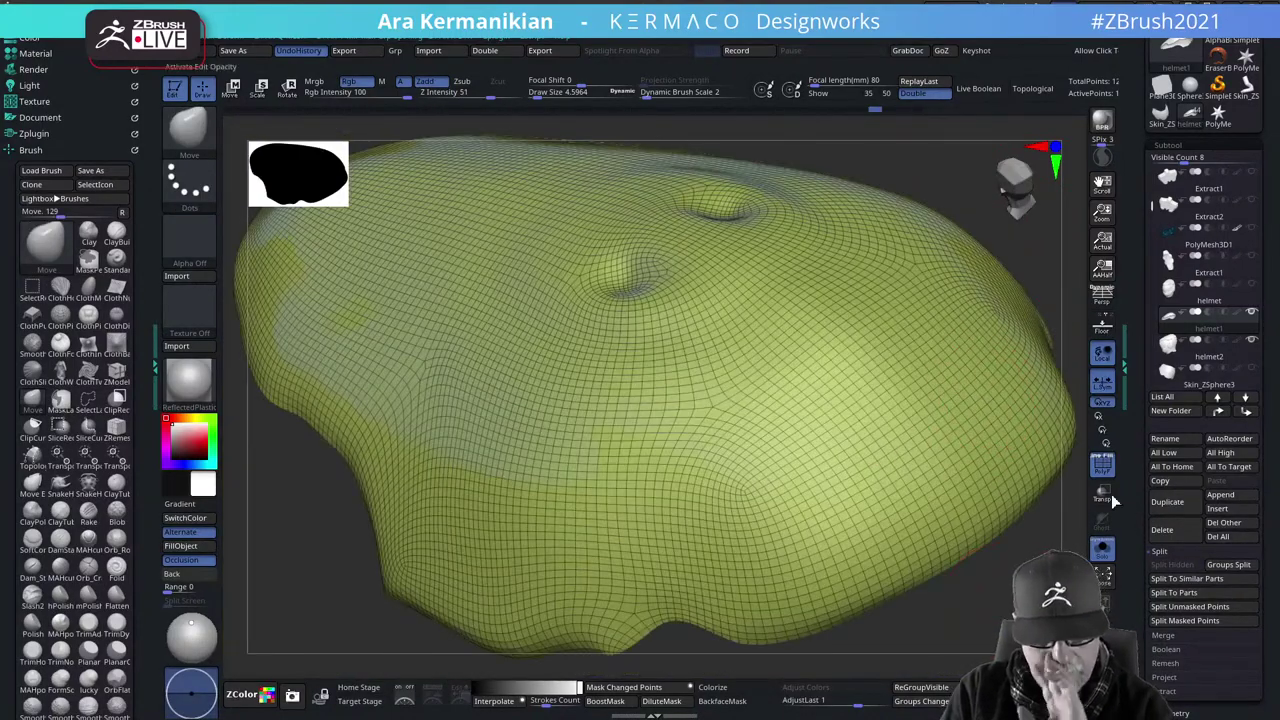
{"action": "left_click", "coordinate": [1092, 472]}
{"action": "left_click_drag", "start_coordinate": [1012, 598], "coordinate": [980, 455], "text": "alt"}
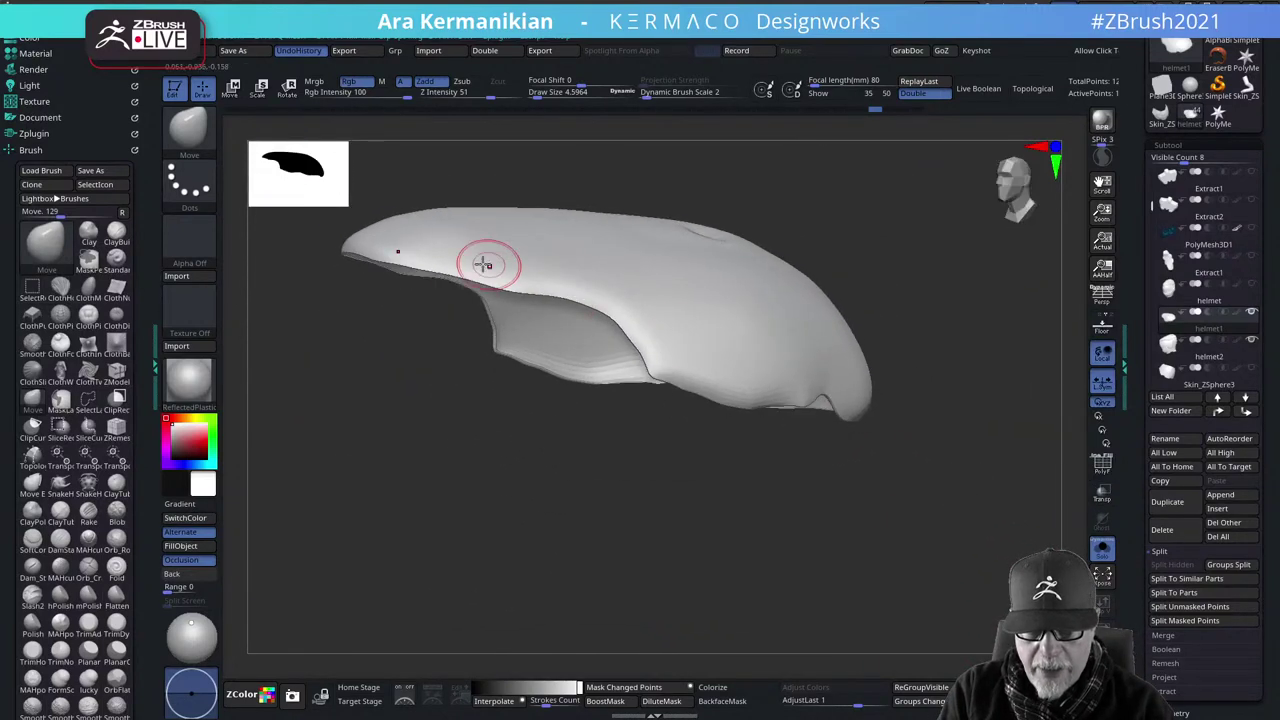
{"action": "left_click_drag", "start_coordinate": [663, 471], "coordinate": [850, 390]}
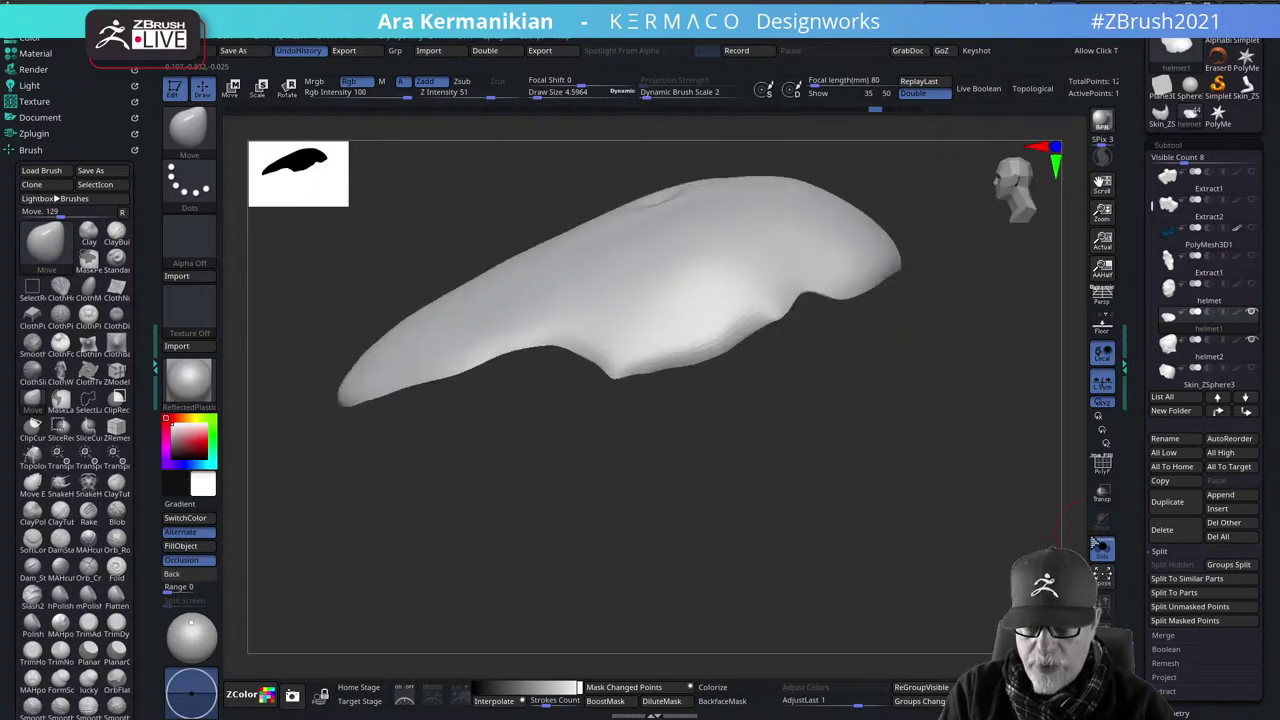
Leave Solo mode, check the crown plate against the full character, and make the lower helmet shell the active subtool
{"action": "left_click", "coordinate": [1102, 549]}
{"action": "left_click_drag", "start_coordinate": [941, 519], "coordinate": [1020, 482]}
{"action": "right_click_drag", "start_coordinate": [1020, 482], "coordinate": [1000, 330], "text": "ctrl"}
{"action": "left_click_drag", "start_coordinate": [839, 375], "coordinate": [766, 251]}
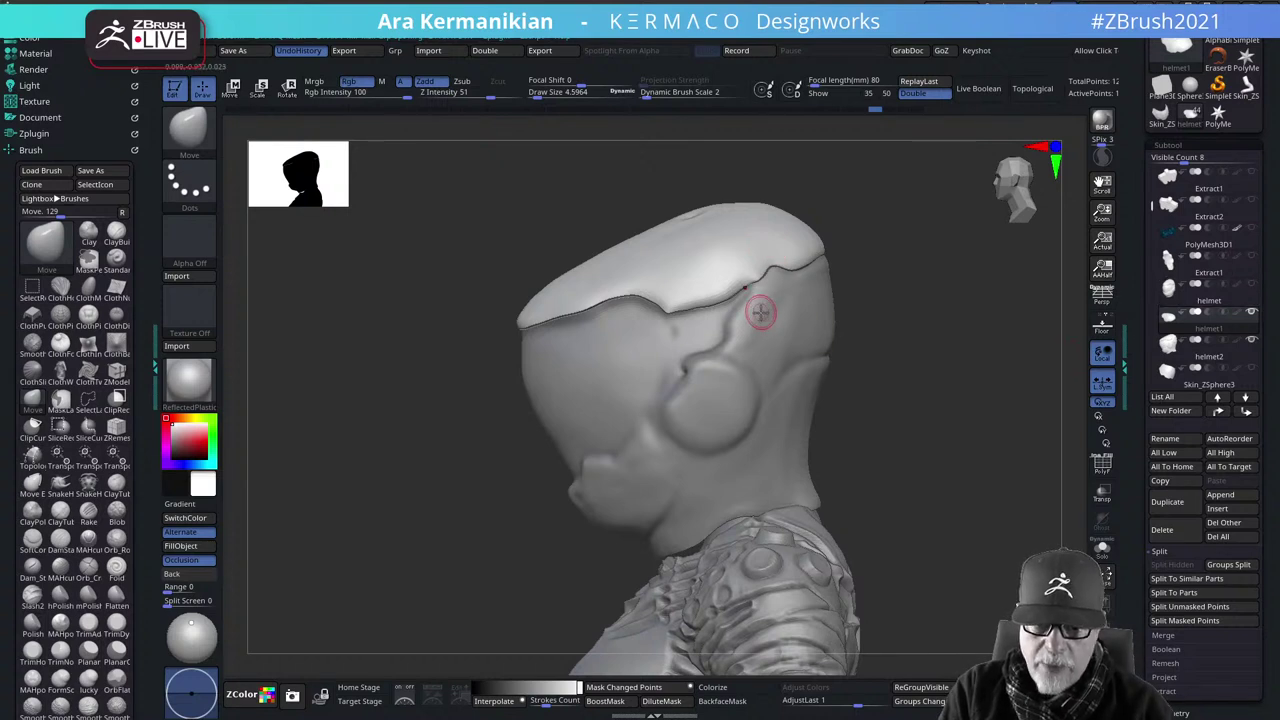
{"action": "left_click_drag", "start_coordinate": [946, 381], "coordinate": [815, 354]}
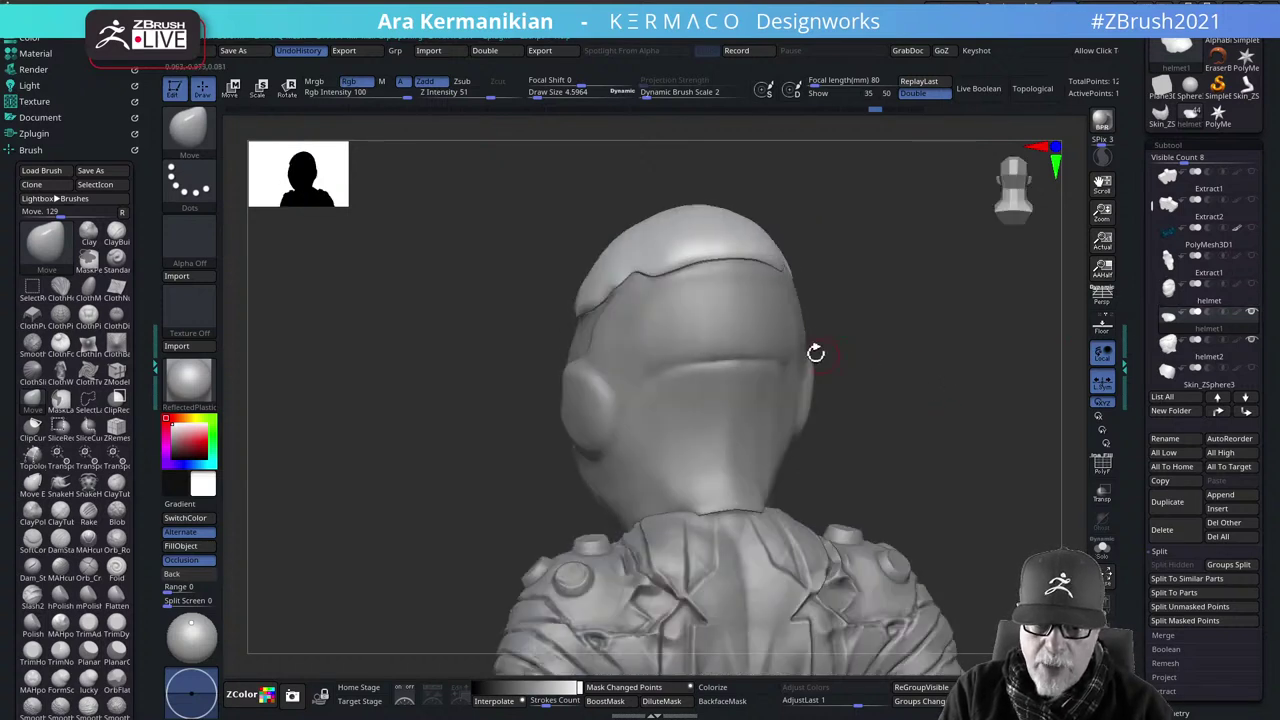
{"action": "left_click", "coordinate": [625, 370], "text": "alt"}
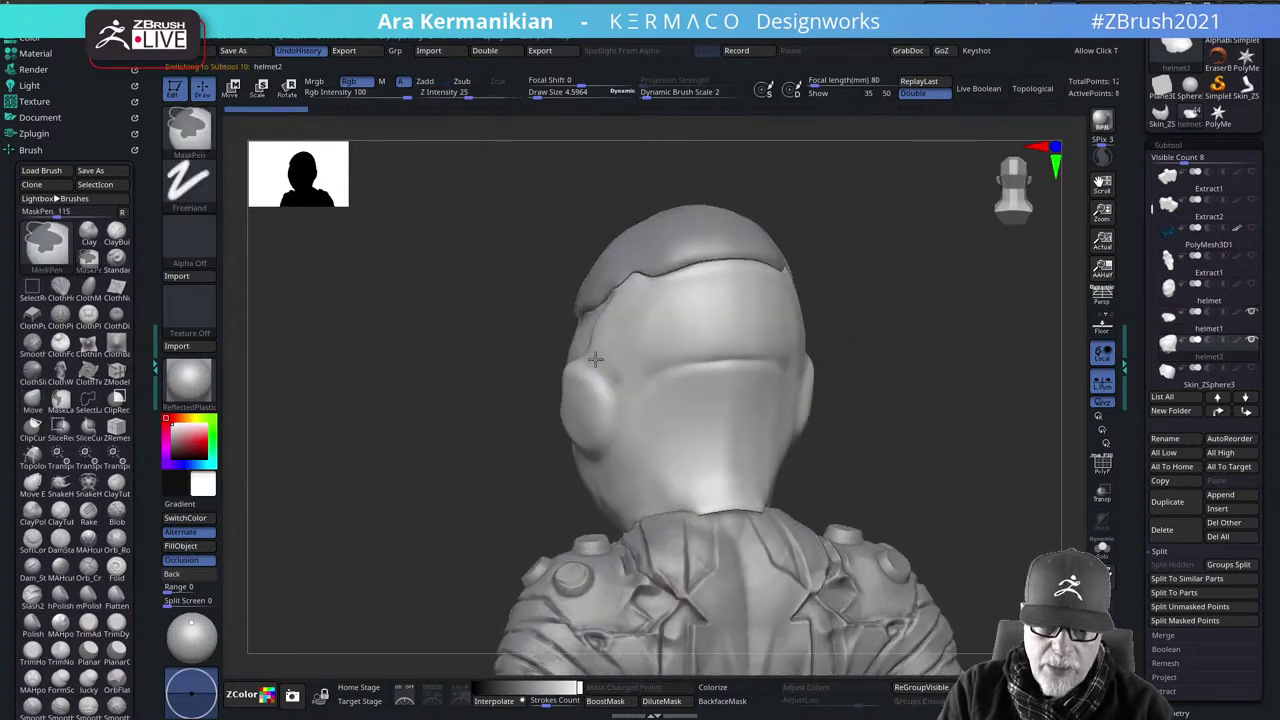
Mask along the seam across the back of the lower helmet shell and review the helmet on the upper body from several sides
{"action": "mouse_move", "coordinate": [619, 394]}
{"action": "left_mouse_down", "text": "ctrl"}
{"action": "mouse_move", "coordinate": [765, 345]}
{"action": "mouse_move", "coordinate": [640, 360]}
{"action": "left_mouse_up", "text": "ctrl"}
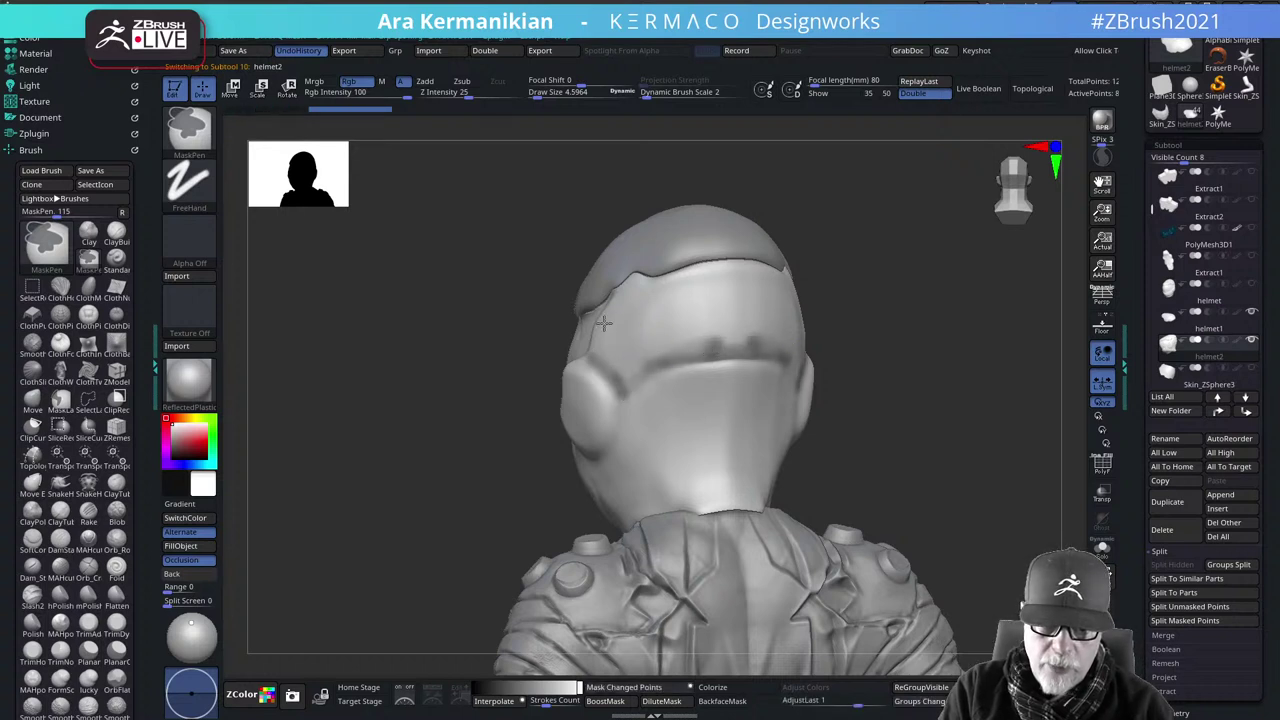
{"action": "left_click_drag", "start_coordinate": [914, 434], "coordinate": [623, 434]}
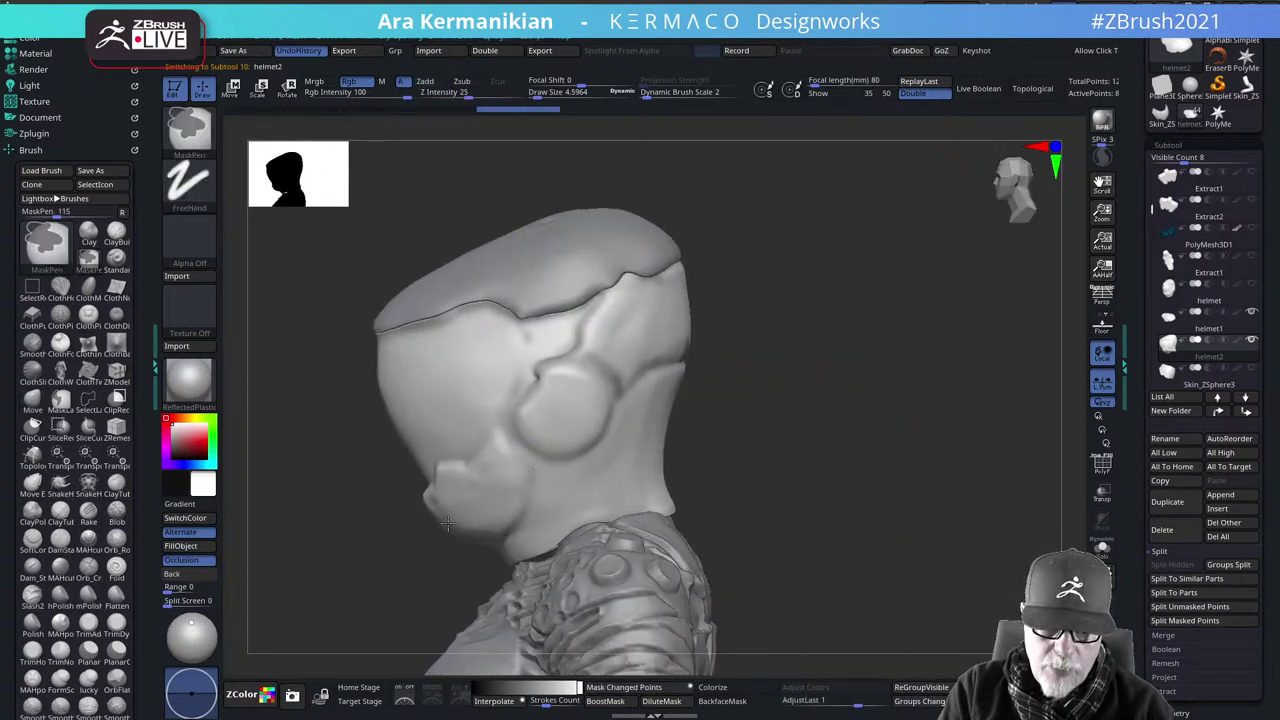
{"action": "left_click_drag", "start_coordinate": [722, 488], "coordinate": [880, 472]}
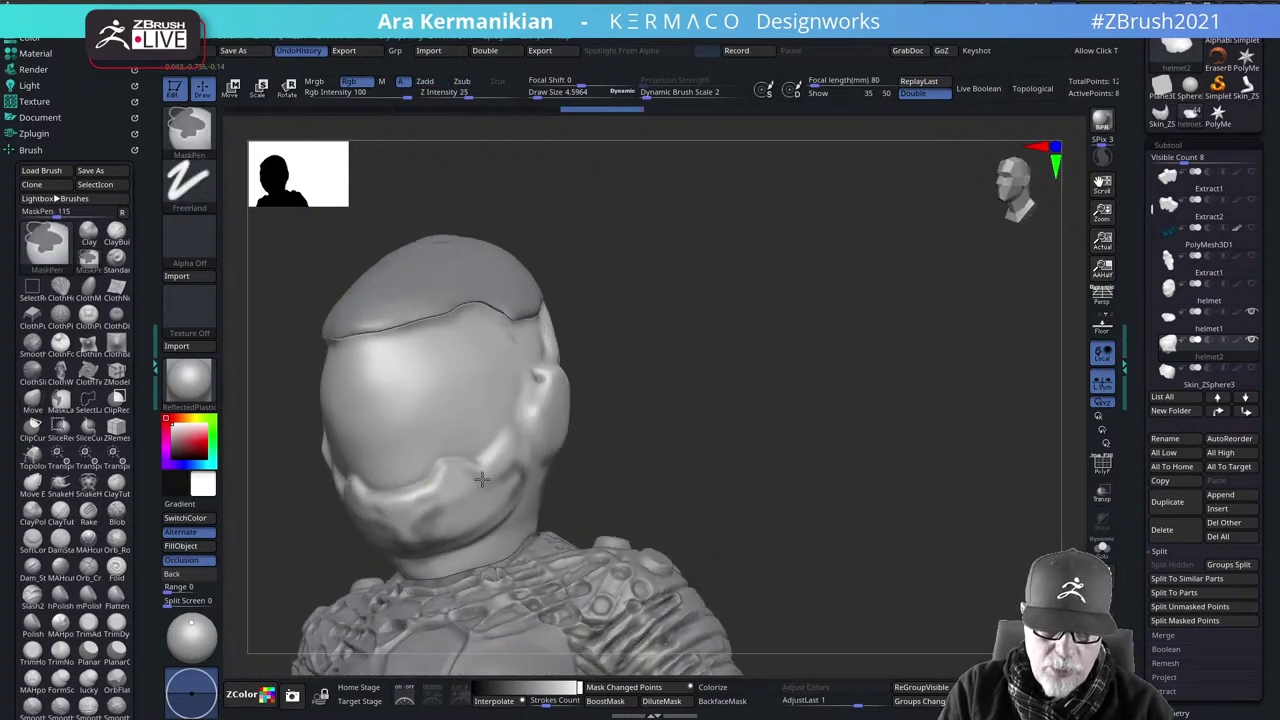
{"action": "left_click_drag", "start_coordinate": [818, 481], "coordinate": [739, 338], "text": "alt"}
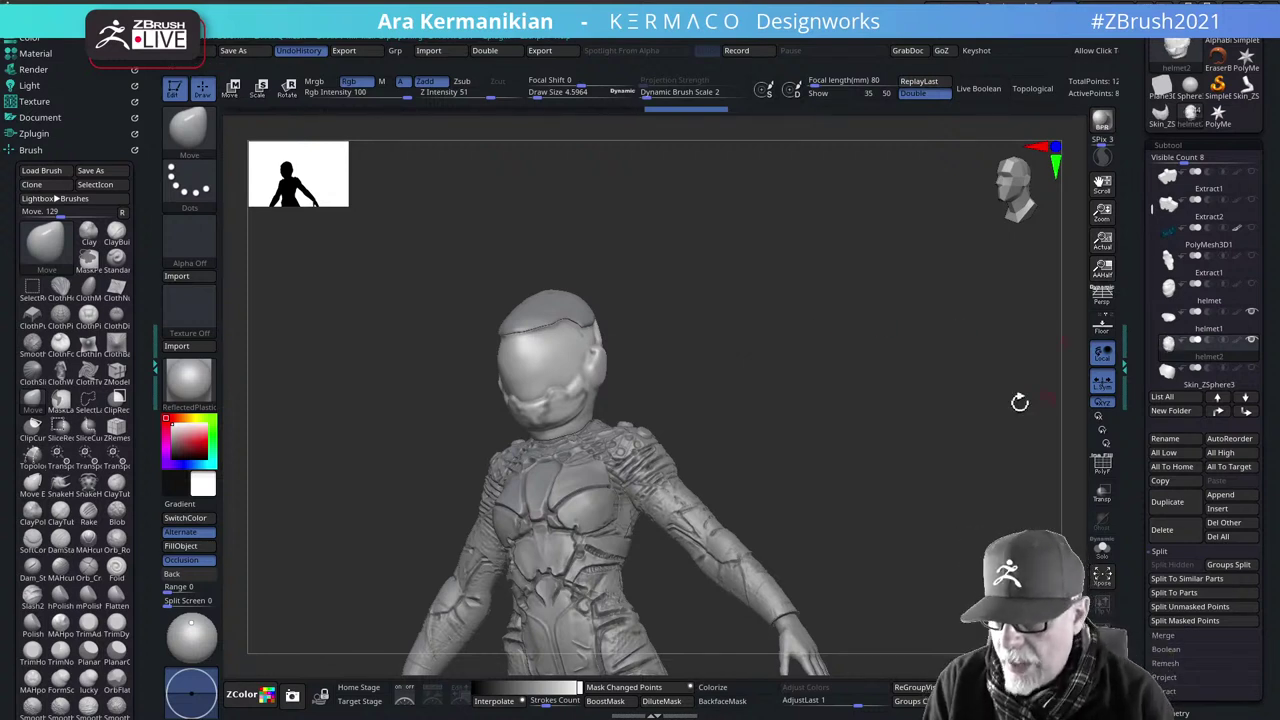
{"action": "left_click_drag", "start_coordinate": [922, 419], "coordinate": [1041, 346]}
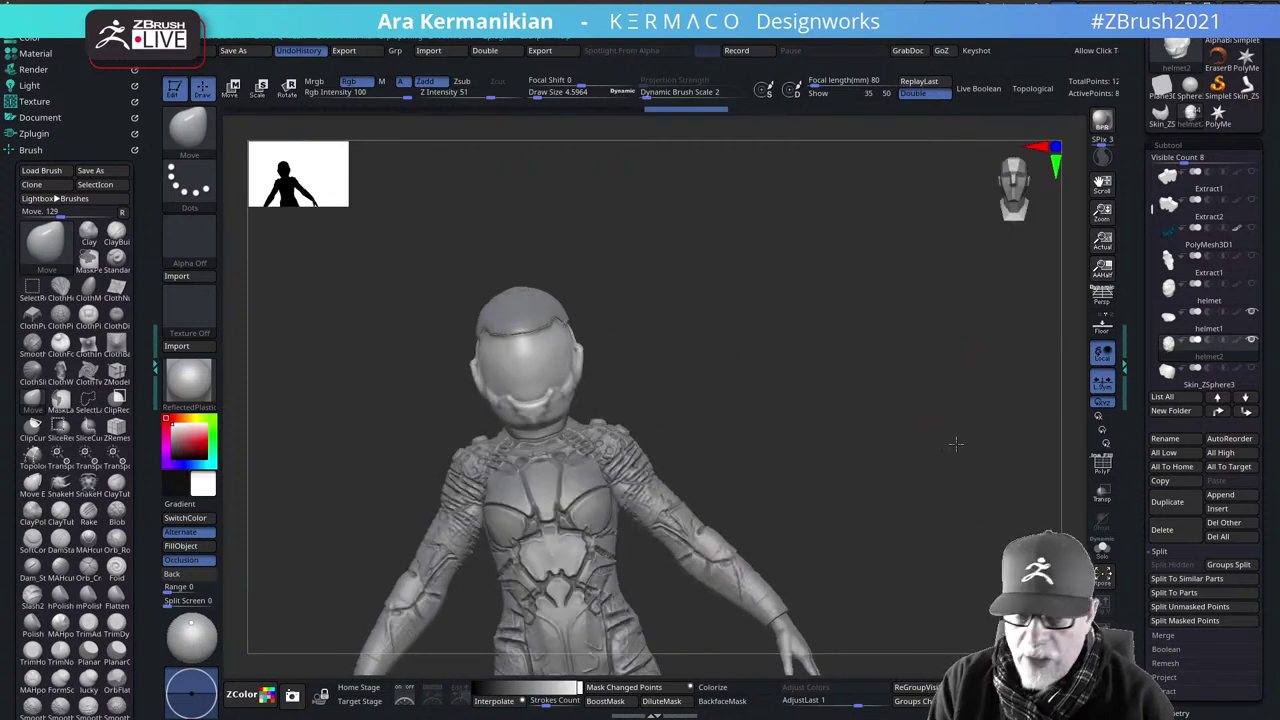
{"action": "left_click_drag", "start_coordinate": [956, 444], "coordinate": [907, 448]}
{"action": "left_click_drag", "start_coordinate": [967, 386], "coordinate": [883, 366], "text": "alt"}
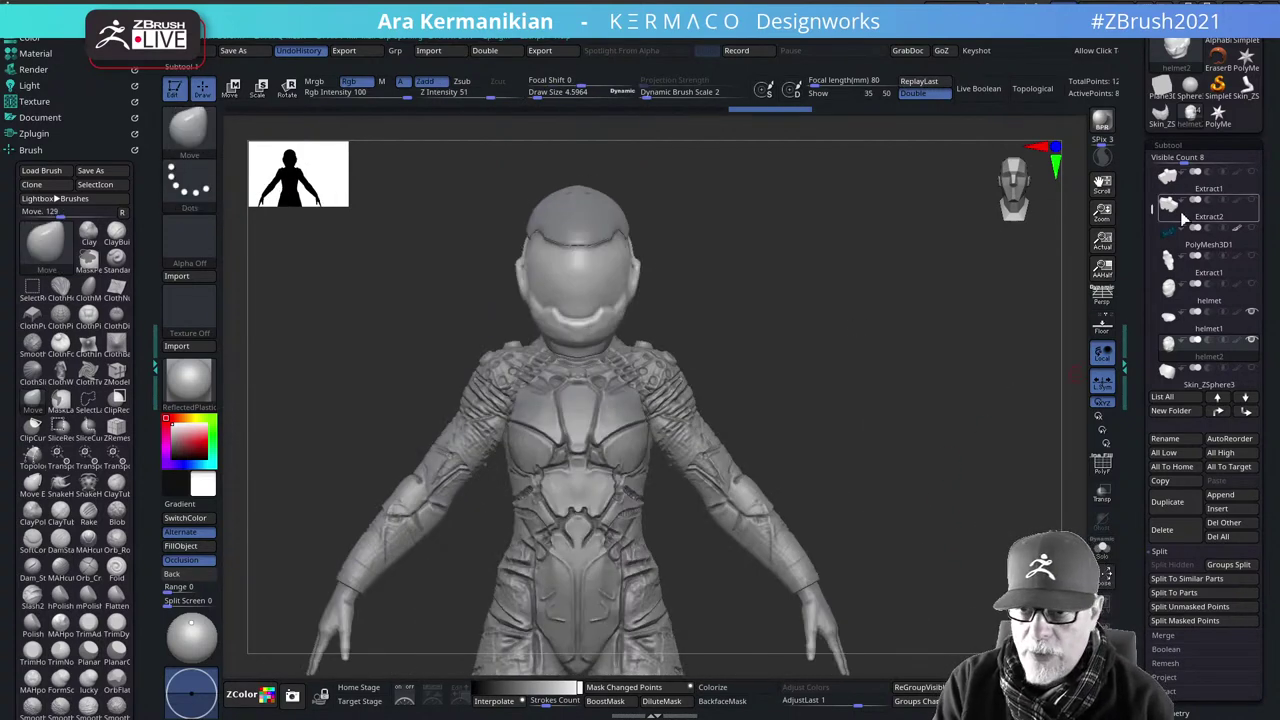
Hide the lower helmet shell and the crown plate so the character's bare head shows
{"action": "left_click", "coordinate": [1193, 326]}
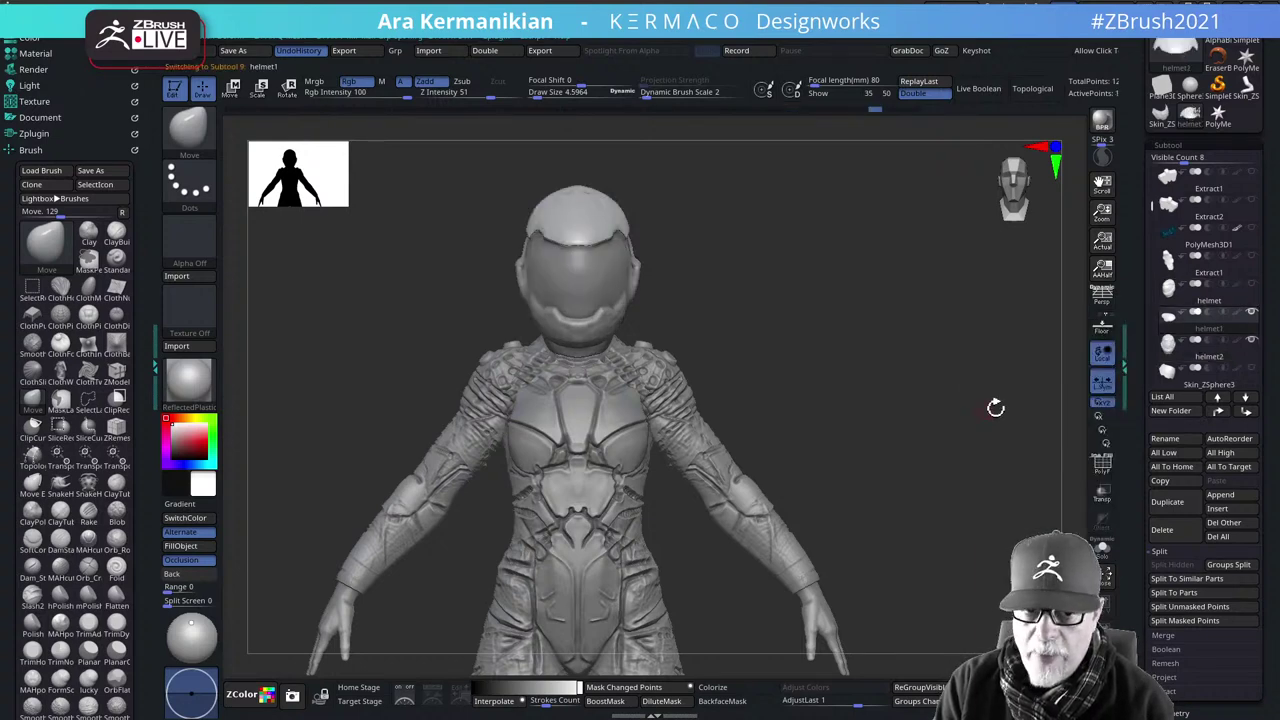
{"action": "left_click", "coordinate": [1219, 306]}
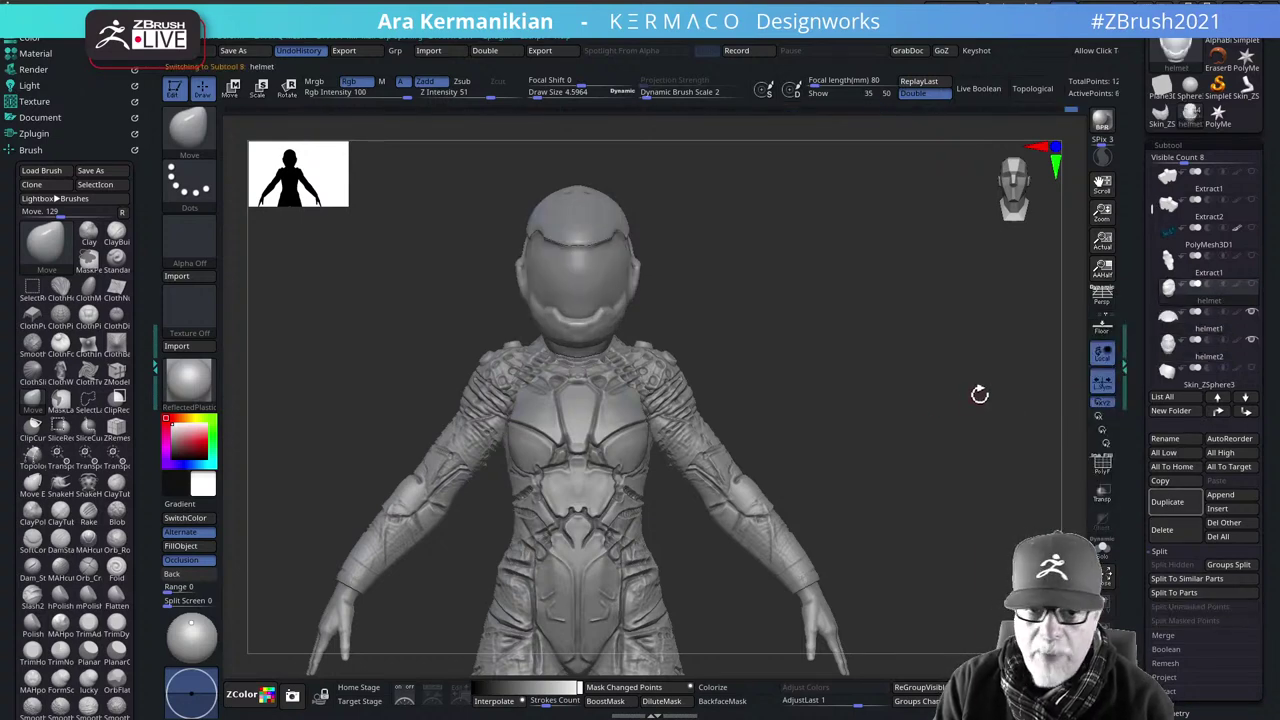
{"action": "left_click_drag", "start_coordinate": [980, 394], "coordinate": [1010, 351], "text": "alt"}
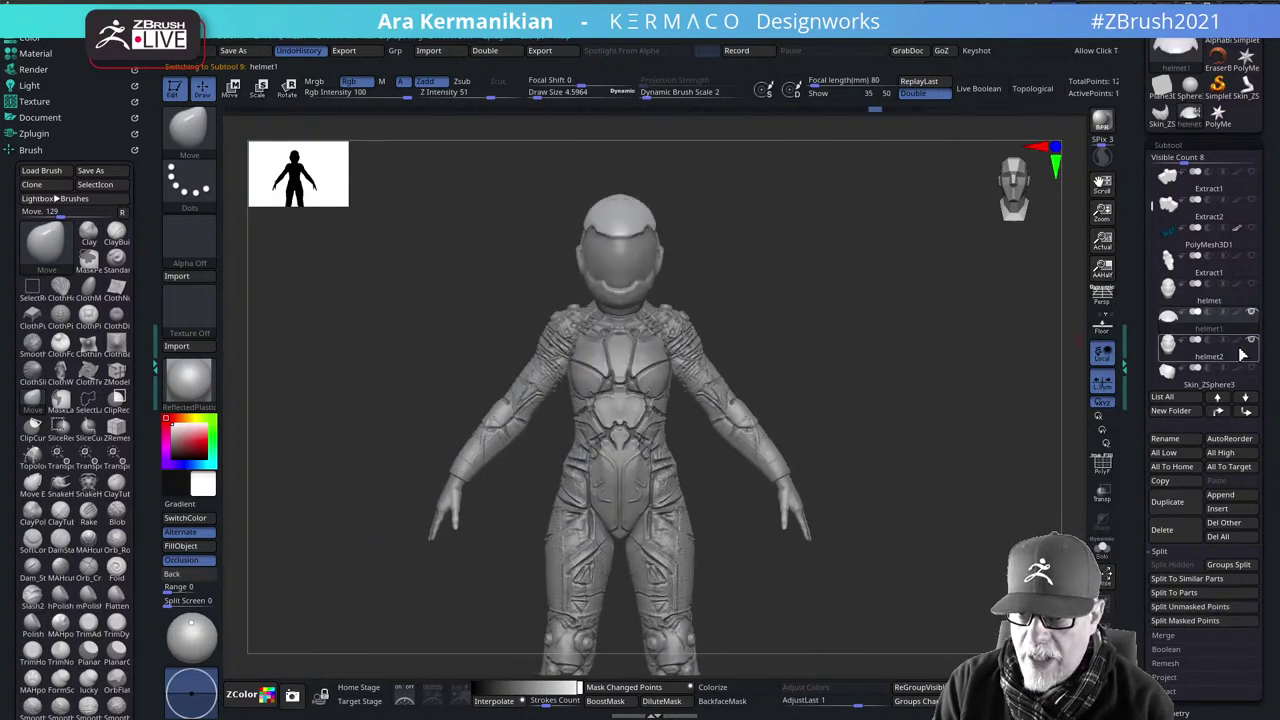
{"action": "left_click", "coordinate": [1253, 341]}
{"action": "mouse_move", "coordinate": [1252, 315]}
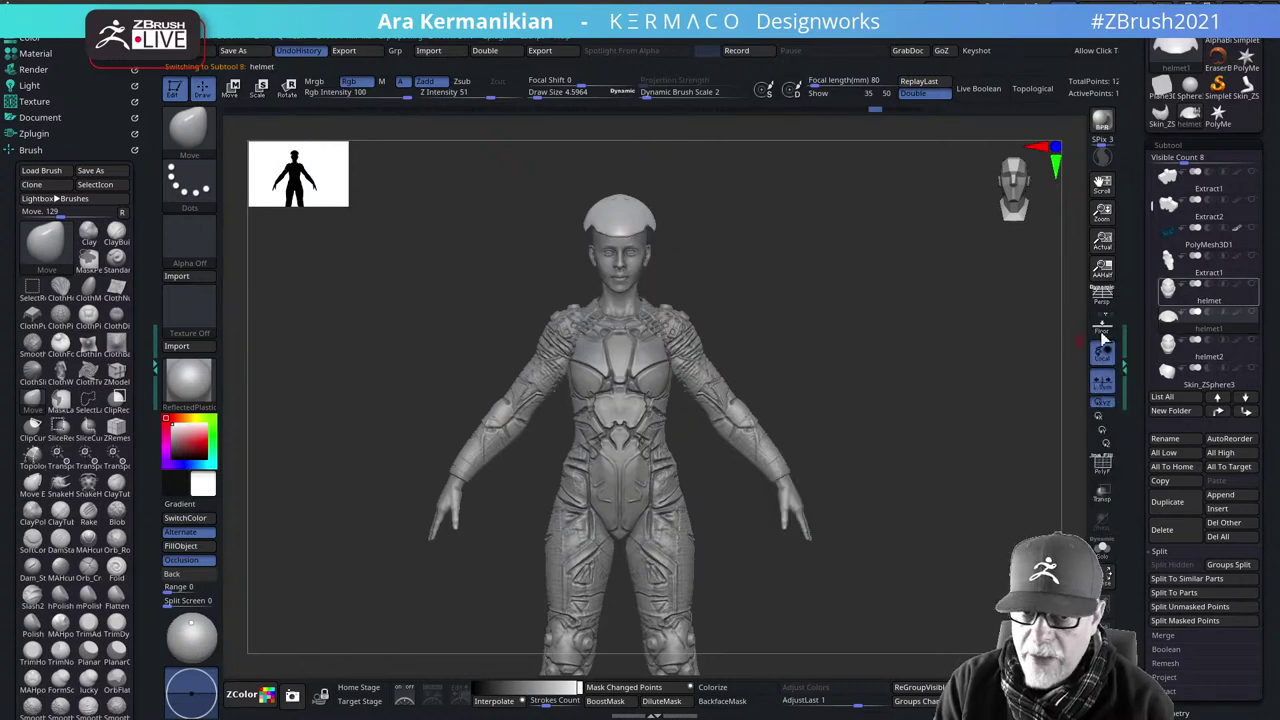
Make the boots subtool near the start of the subtool list active and frame the lower legs
{"action": "left_click_drag", "start_coordinate": [1104, 340], "coordinate": [909, 381]}
{"action": "scroll", "coordinate": [1160, 262], "scroll_direction": "down", "scroll_amount": 3}
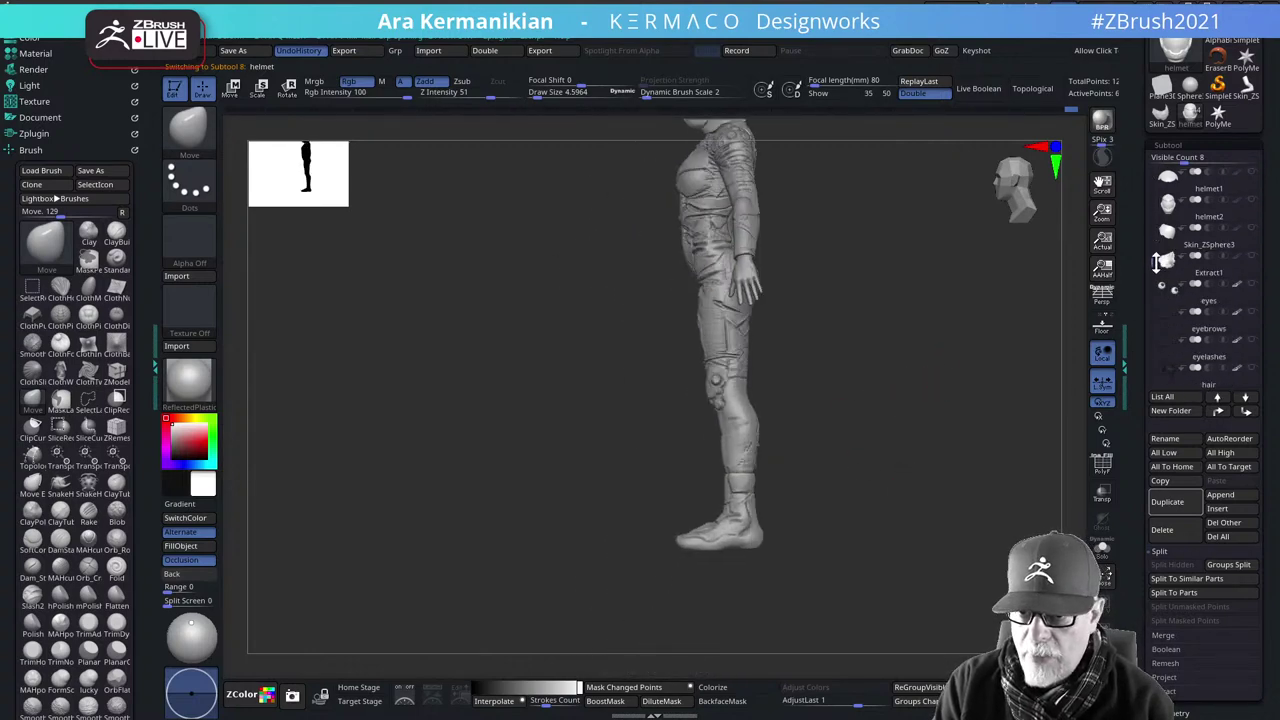
{"action": "scroll", "coordinate": [1155, 250], "scroll_direction": "up", "scroll_amount": 5}
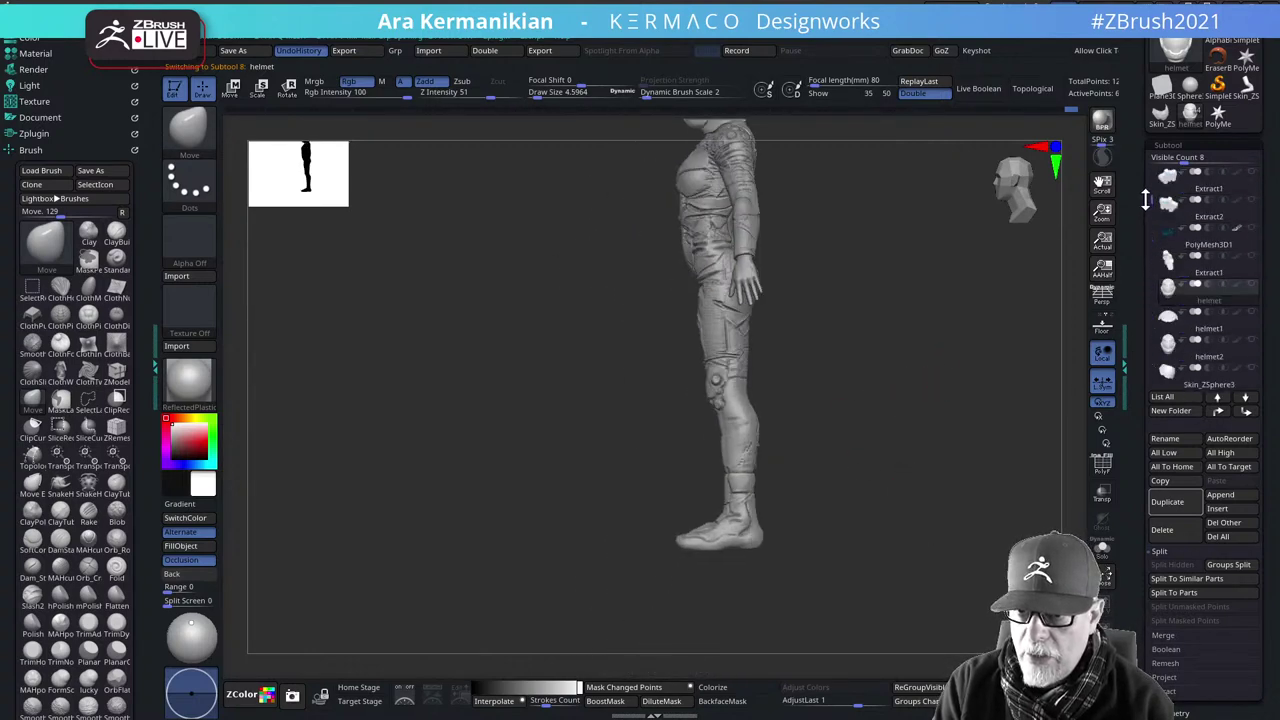
{"action": "scroll", "coordinate": [1148, 185], "scroll_direction": "up", "scroll_amount": 2}
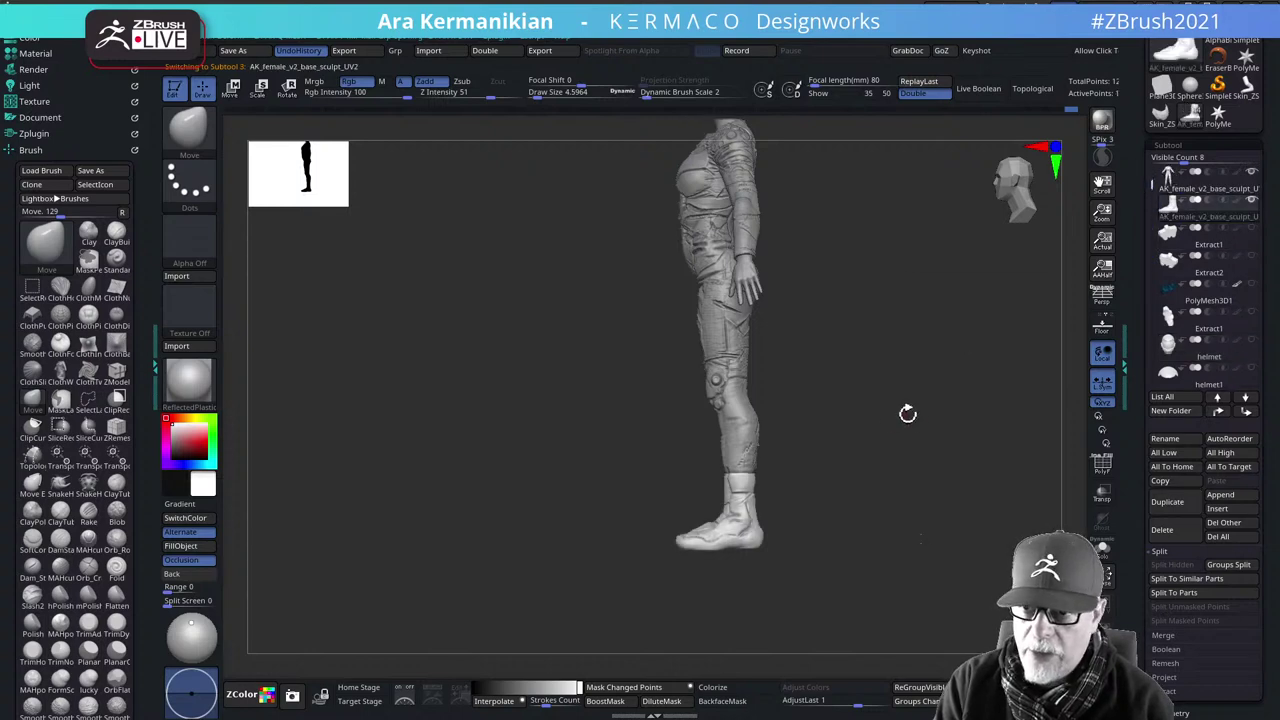
{"action": "mouse_move", "coordinate": [908, 414]}
{"action": "left_mouse_down", "text": "shift"}
{"action": "mouse_move", "coordinate": [917, 443]}
{"action": "mouse_move", "coordinate": [920, 409]}
{"action": "left_mouse_up", "text": "shift"}
{"action": "mouse_move", "coordinate": [806, 632]}
{"action": "left_mouse_down", "text": "alt"}
{"action": "mouse_move", "coordinate": [874, 351]}
{"action": "mouse_move", "coordinate": [875, 222]}
{"action": "left_mouse_up", "text": "alt"}
Enlarge the Move brush to about 24.5, adjust the boots' ankle area, and check it from the side and back
{"action": "key", "text": "s"}
{"action": "left_click_drag", "start_coordinate": [756, 415], "coordinate": [722, 387]}
{"action": "left_click_drag", "start_coordinate": [842, 380], "coordinate": [764, 364]}
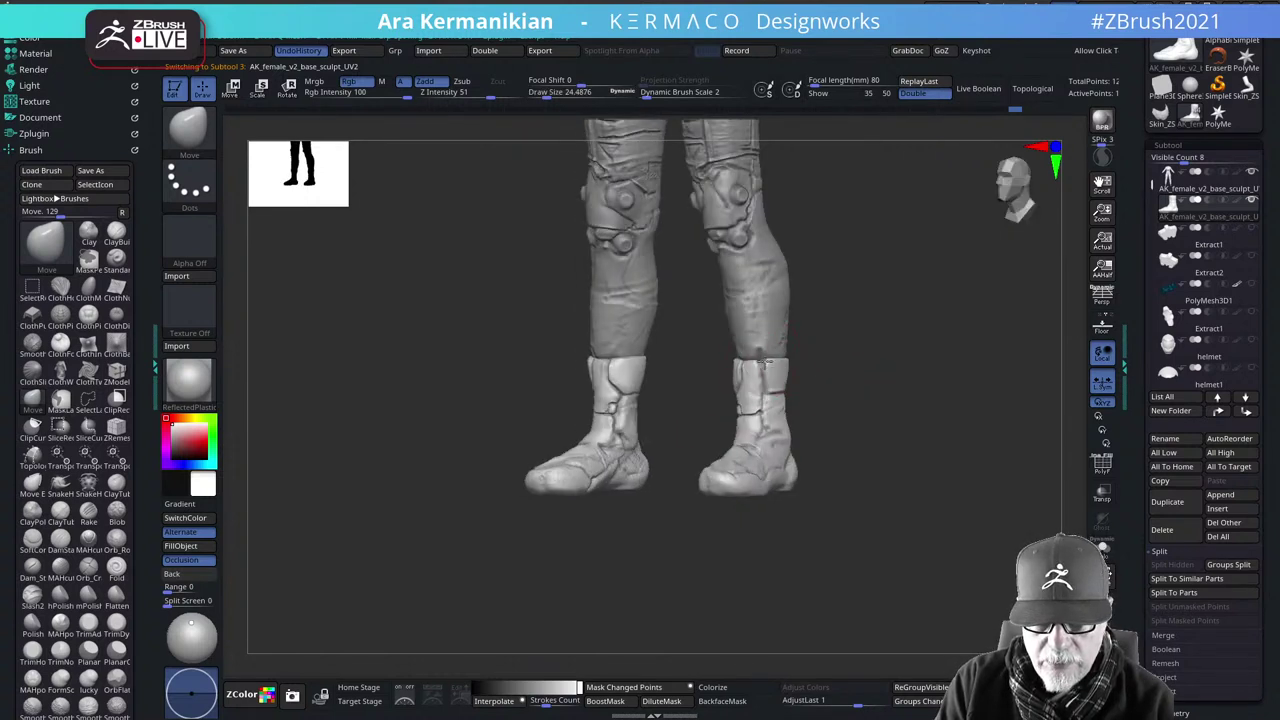
{"action": "left_click_drag", "start_coordinate": [895, 369], "coordinate": [786, 371]}
{"action": "left_click_drag", "start_coordinate": [900, 366], "coordinate": [829, 398]}
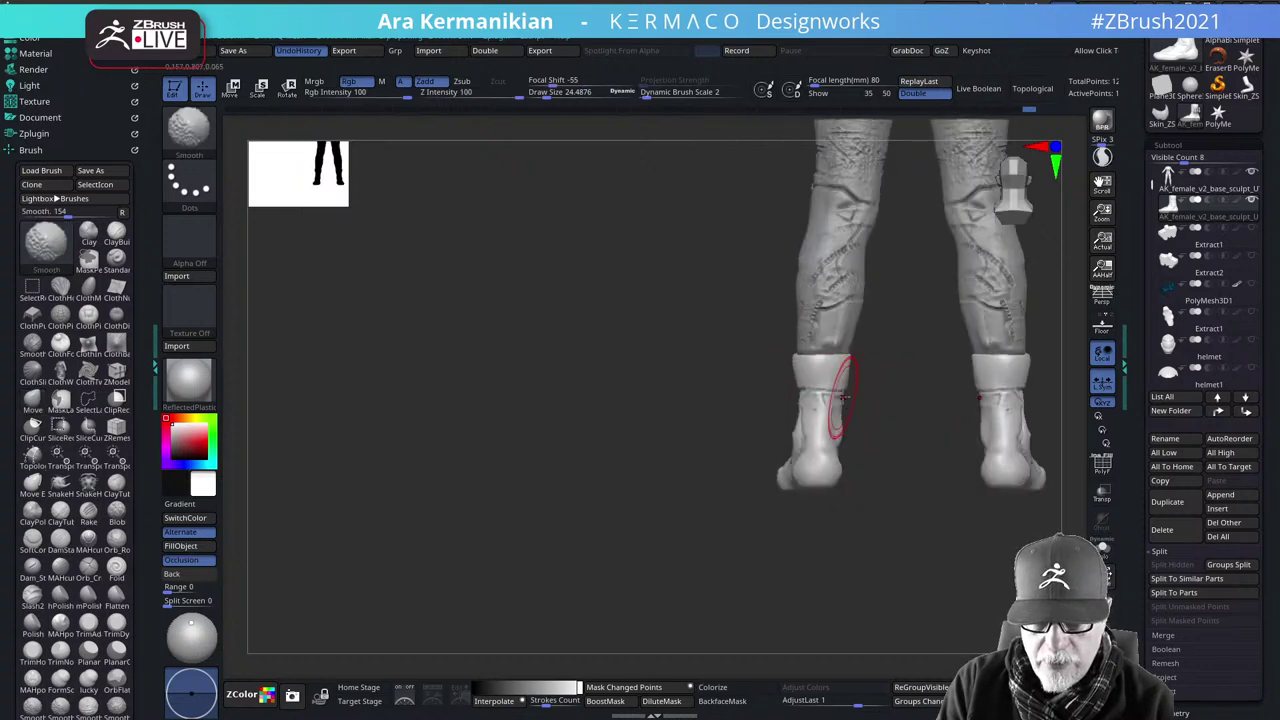
Switch to the DamStandard brush at a draw size of about 3.84 and carve grooves along the boot's toe area and outer heel
{"action": "mouse_move", "coordinate": [709, 409]}
{"action": "left_mouse_down"}
{"action": "mouse_move", "coordinate": [891, 401]}
{"action": "mouse_move", "coordinate": [942, 456]}
{"action": "mouse_move", "coordinate": [868, 462]}
{"action": "mouse_move", "coordinate": [923, 500]}
{"action": "mouse_move", "coordinate": [916, 471]}
{"action": "mouse_move", "coordinate": [951, 446]}
{"action": "mouse_move", "coordinate": [811, 451]}
{"action": "left_mouse_up"}
{"action": "right_click", "coordinate": [676, 483]}
{"action": "left_click", "coordinate": [773, 492]}
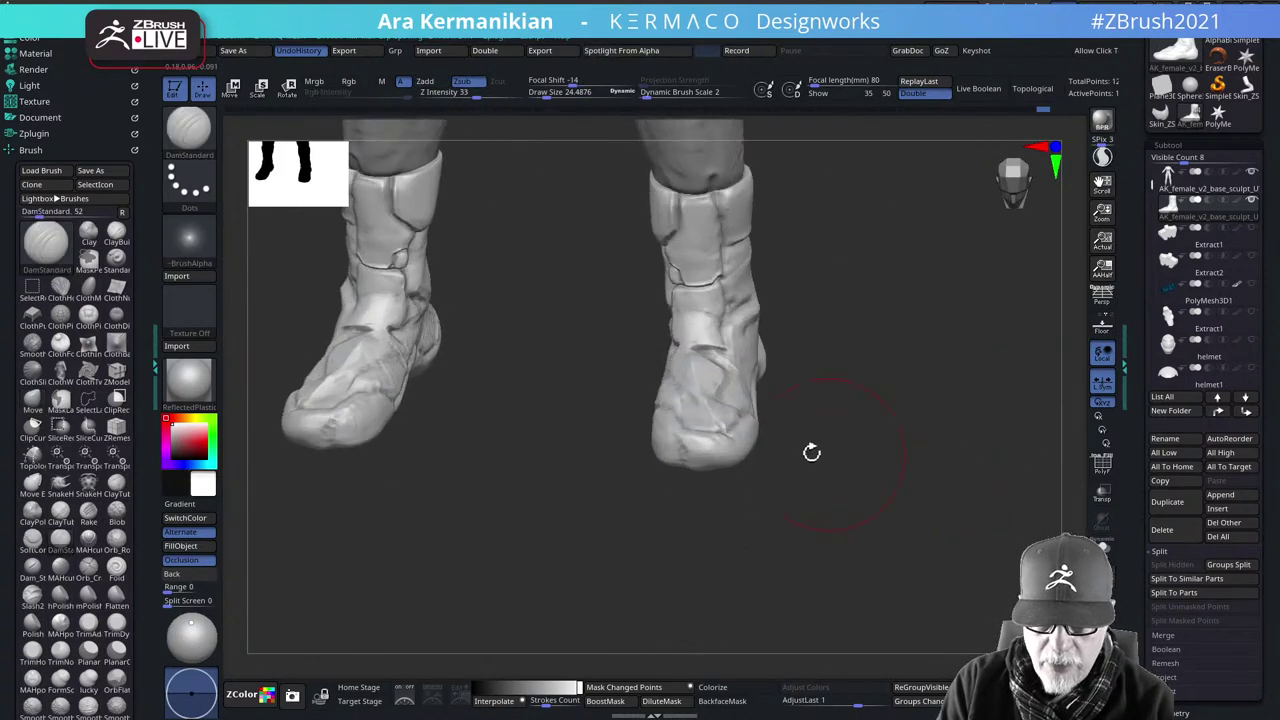
{"action": "key", "text": "s"}
{"action": "left_click", "coordinate": [727, 456]}
{"action": "right_click_drag", "start_coordinate": [727, 456], "coordinate": [705, 435]}
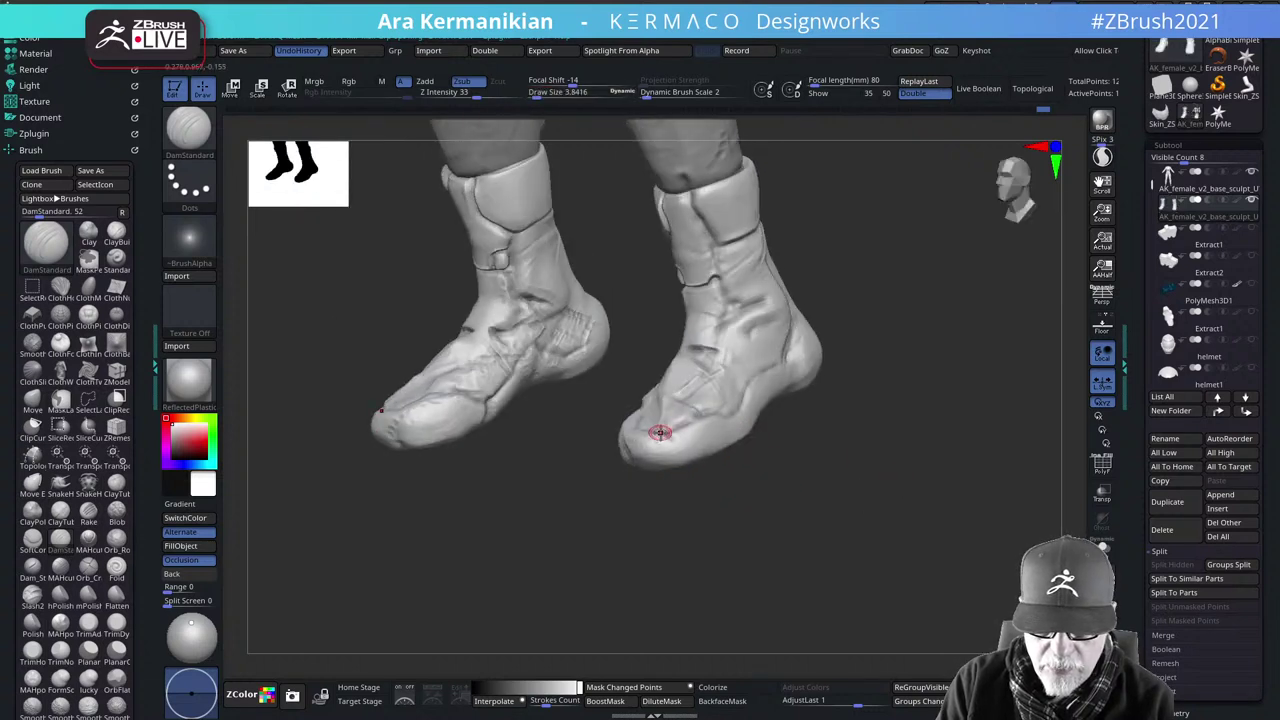
{"action": "left_click_drag", "start_coordinate": [660, 434], "coordinate": [737, 409]}
{"action": "left_click_drag", "start_coordinate": [781, 363], "coordinate": [781, 367]}
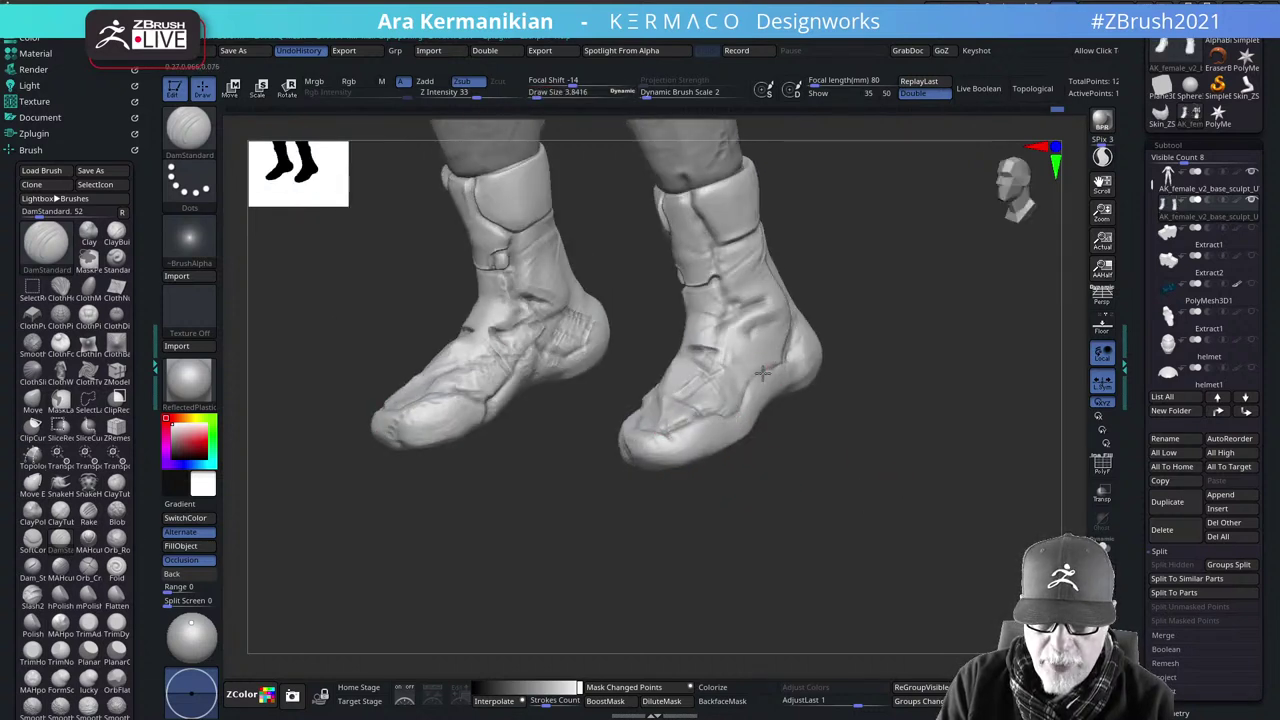
{"action": "left_click_drag", "start_coordinate": [766, 425], "coordinate": [740, 386]}
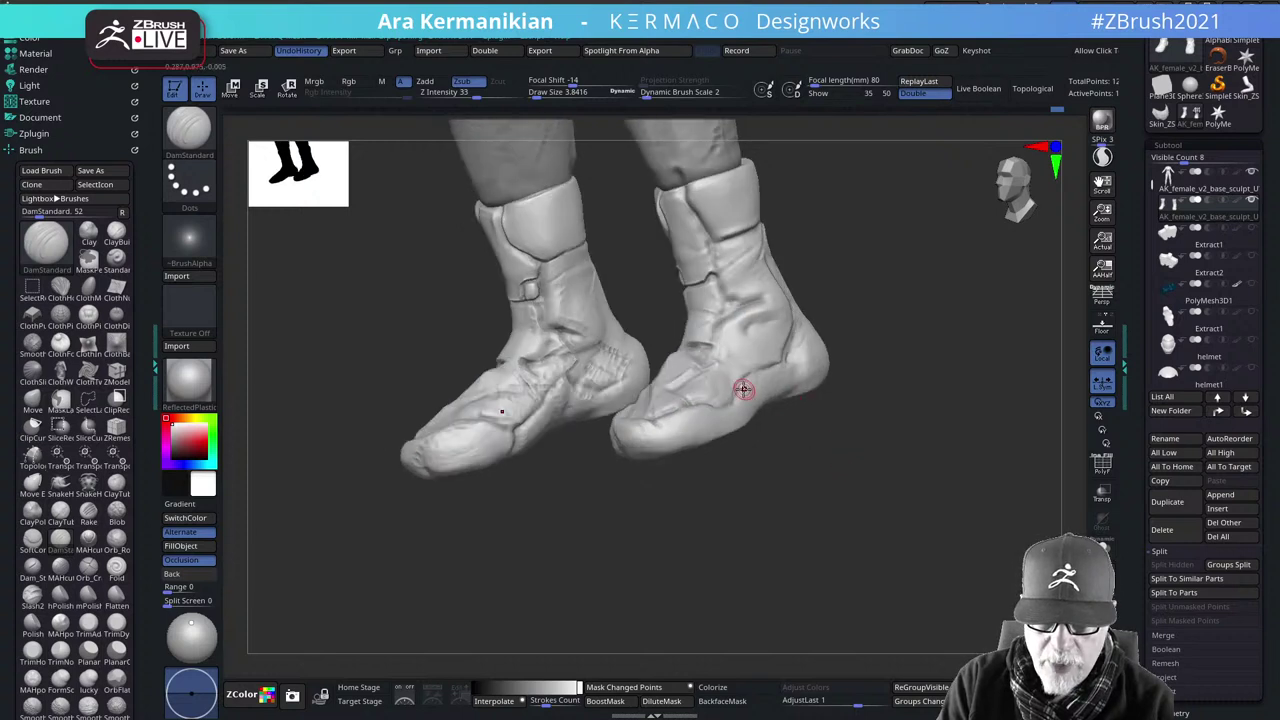
{"action": "left_click_drag", "start_coordinate": [916, 469], "coordinate": [832, 497]}
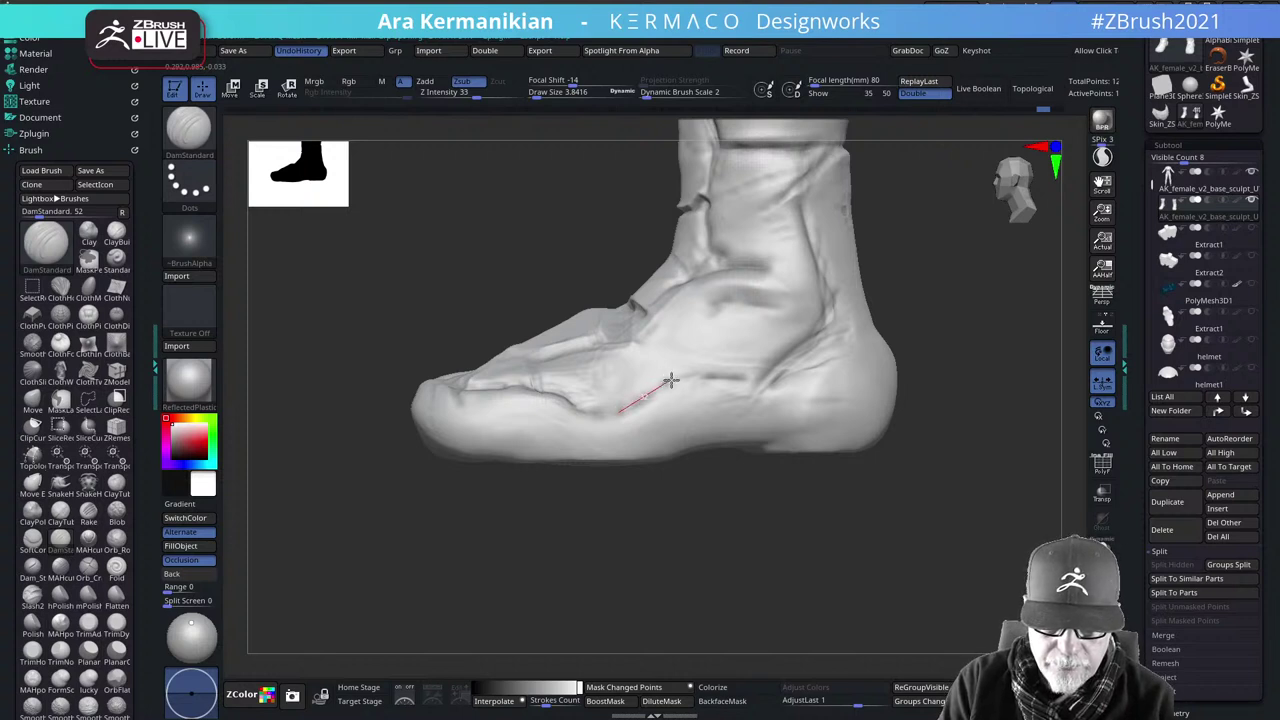
{"action": "left_click_drag", "start_coordinate": [670, 381], "coordinate": [741, 382]}
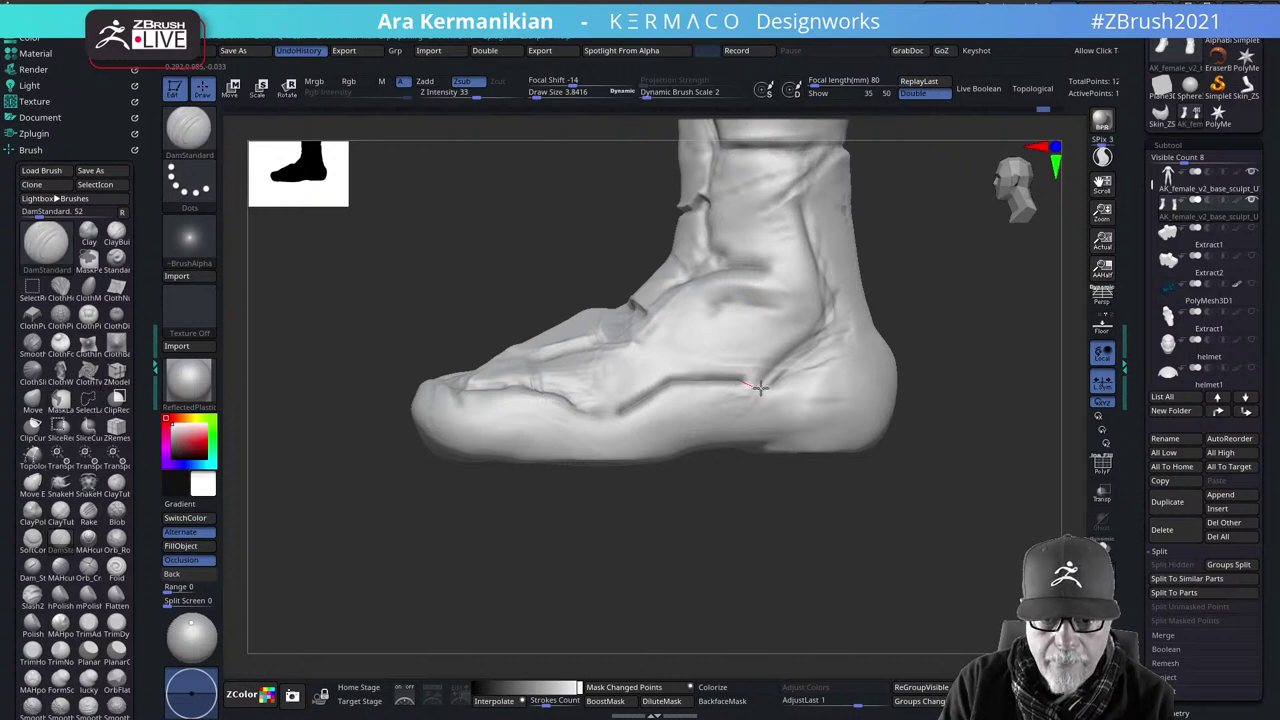
{"action": "left_click_drag", "start_coordinate": [780, 366], "coordinate": [815, 340]}
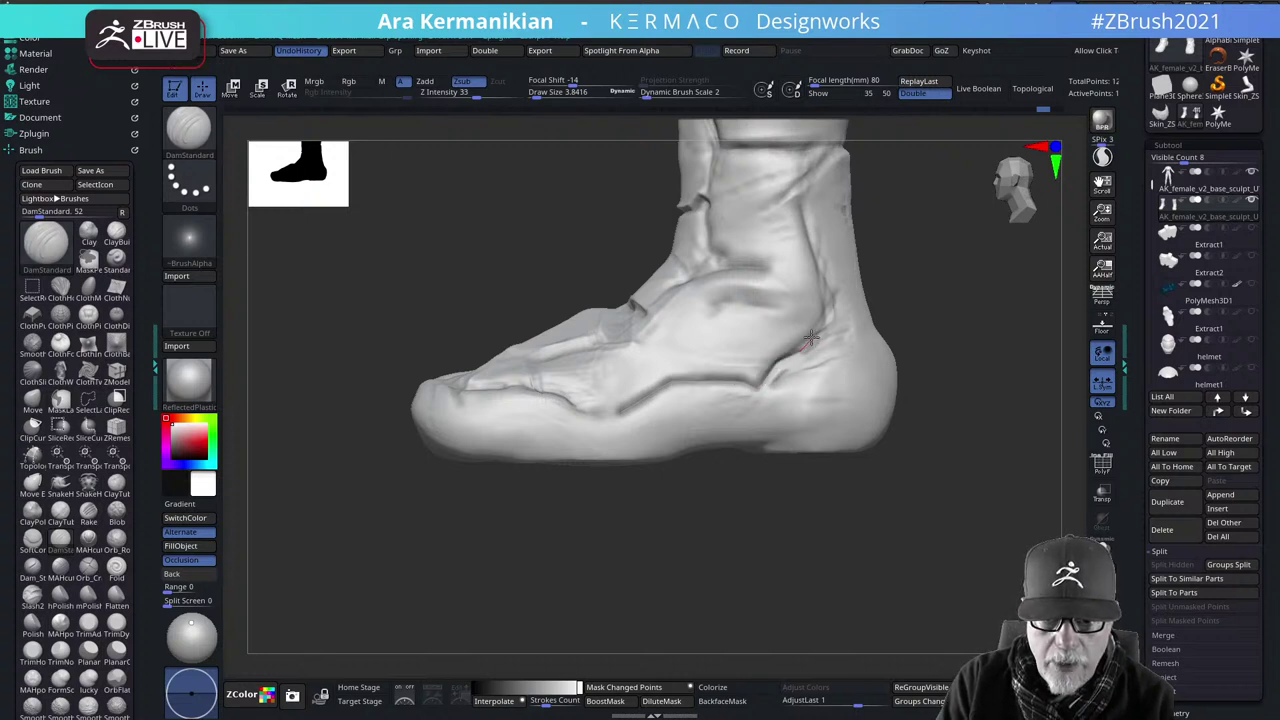
{"action": "key", "text": "ctrl+z"}
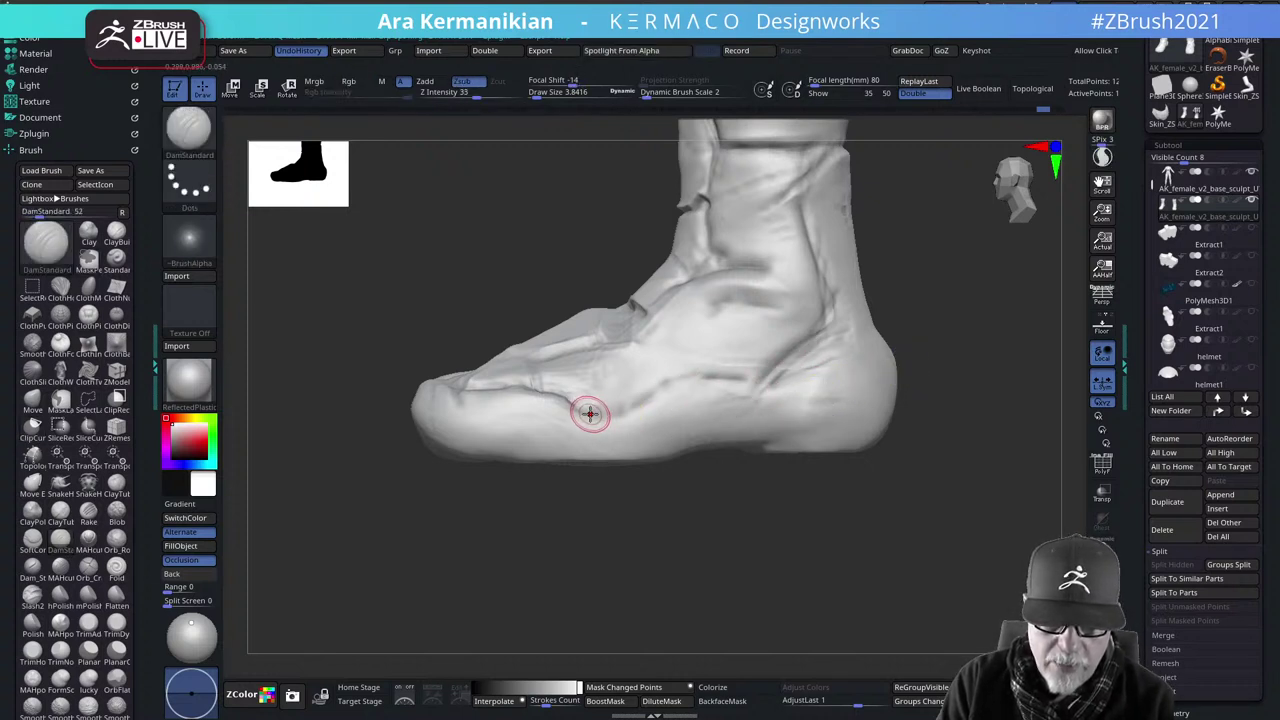
Carve a continuous DamStandard groove above the sole from the forefoot to the heel and up the ankle on the boot's outer side
{"action": "mouse_move", "coordinate": [571, 409]}
{"action": "left_mouse_down"}
{"action": "mouse_move", "coordinate": [621, 414]}
{"action": "mouse_move", "coordinate": [660, 384]}
{"action": "left_mouse_up"}
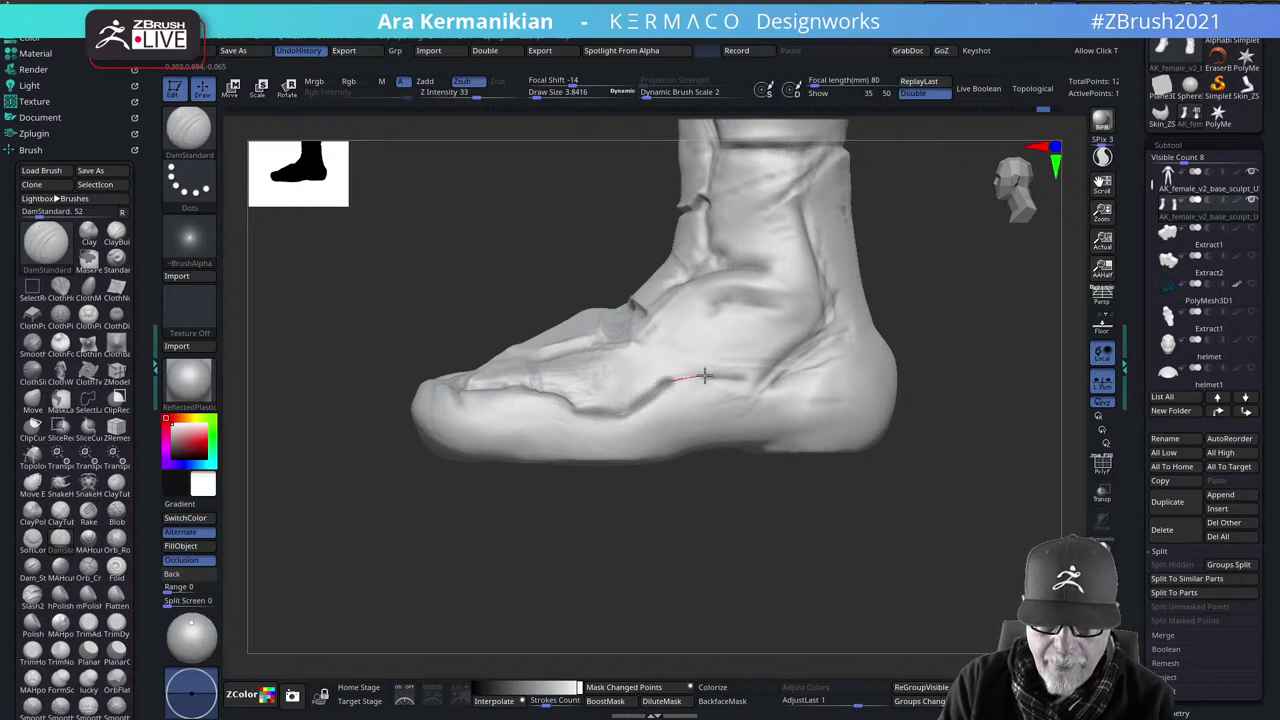
{"action": "left_click_drag", "start_coordinate": [745, 378], "coordinate": [758, 381]}
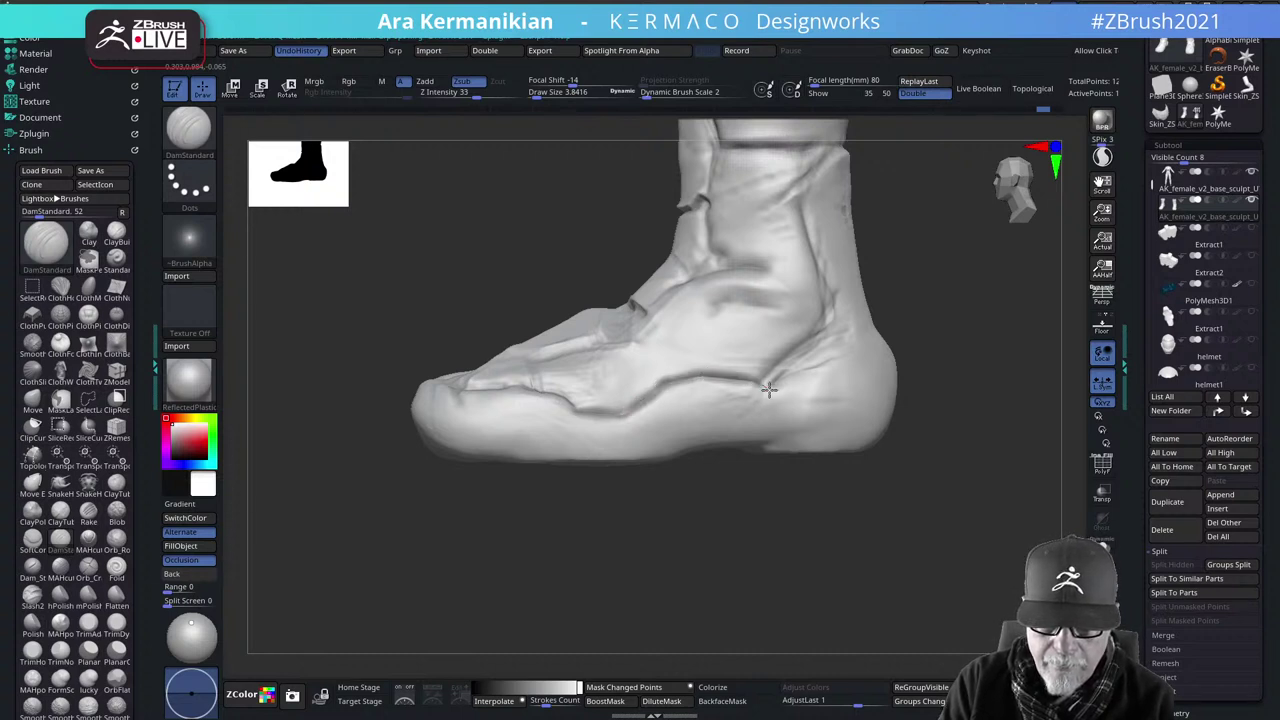
{"action": "left_click_drag", "start_coordinate": [824, 335], "coordinate": [834, 327]}
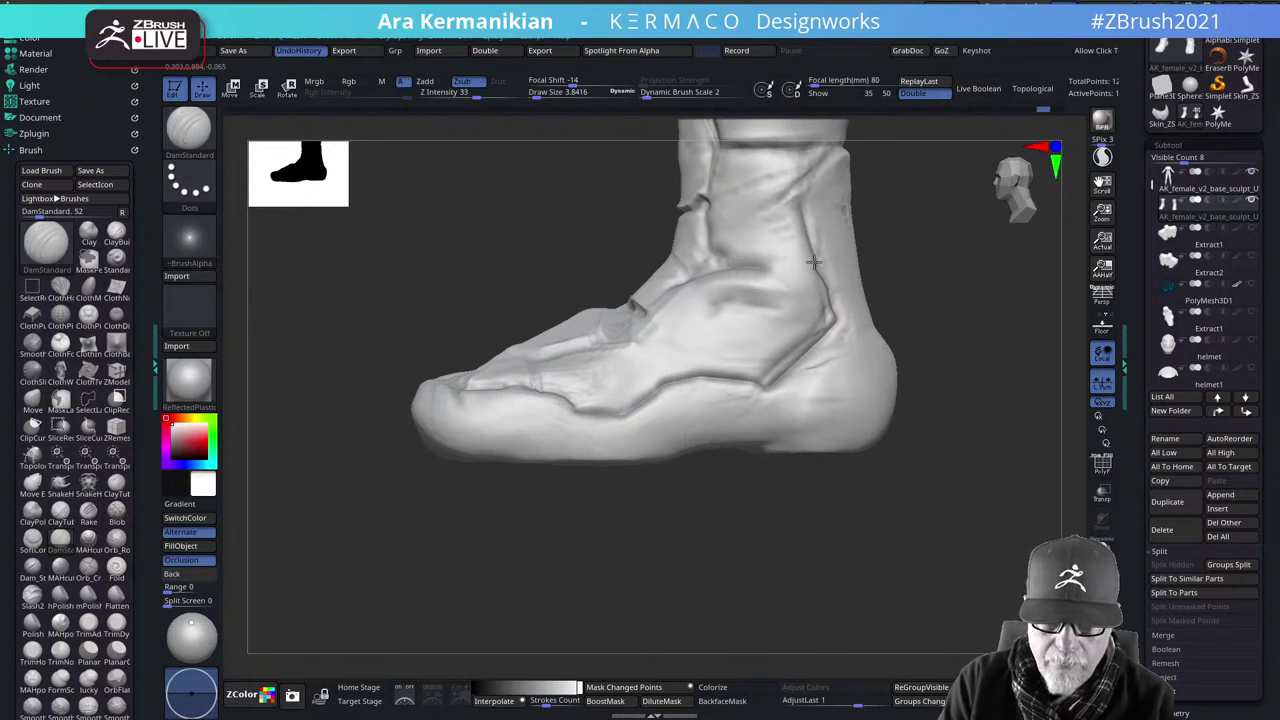
{"action": "left_click_drag", "start_coordinate": [799, 203], "coordinate": [787, 217]}
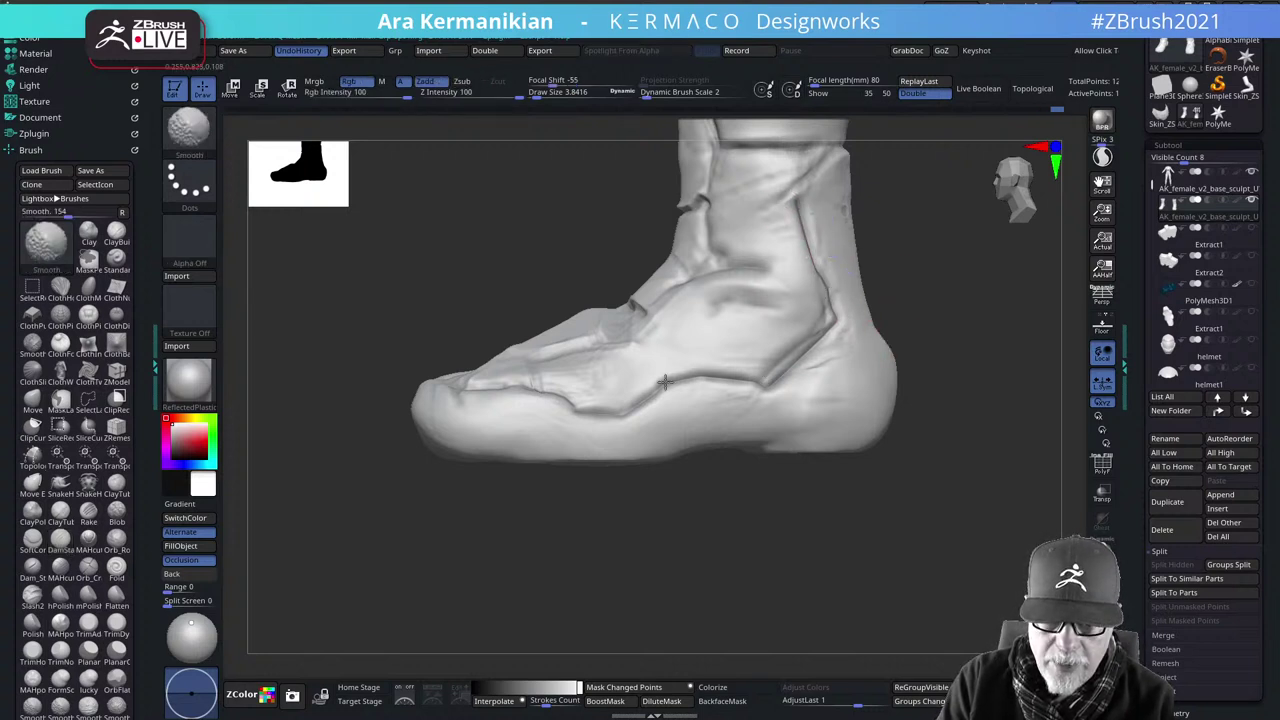
Smooth the groove above the outer sole around the midfoot and check the boot from above and the side
{"action": "mouse_move", "coordinate": [606, 557]}
{"action": "left_mouse_down"}
{"action": "mouse_move", "coordinate": [651, 563]}
{"action": "mouse_move", "coordinate": [928, 510]}
{"action": "mouse_move", "coordinate": [863, 554]}
{"action": "left_mouse_up"}
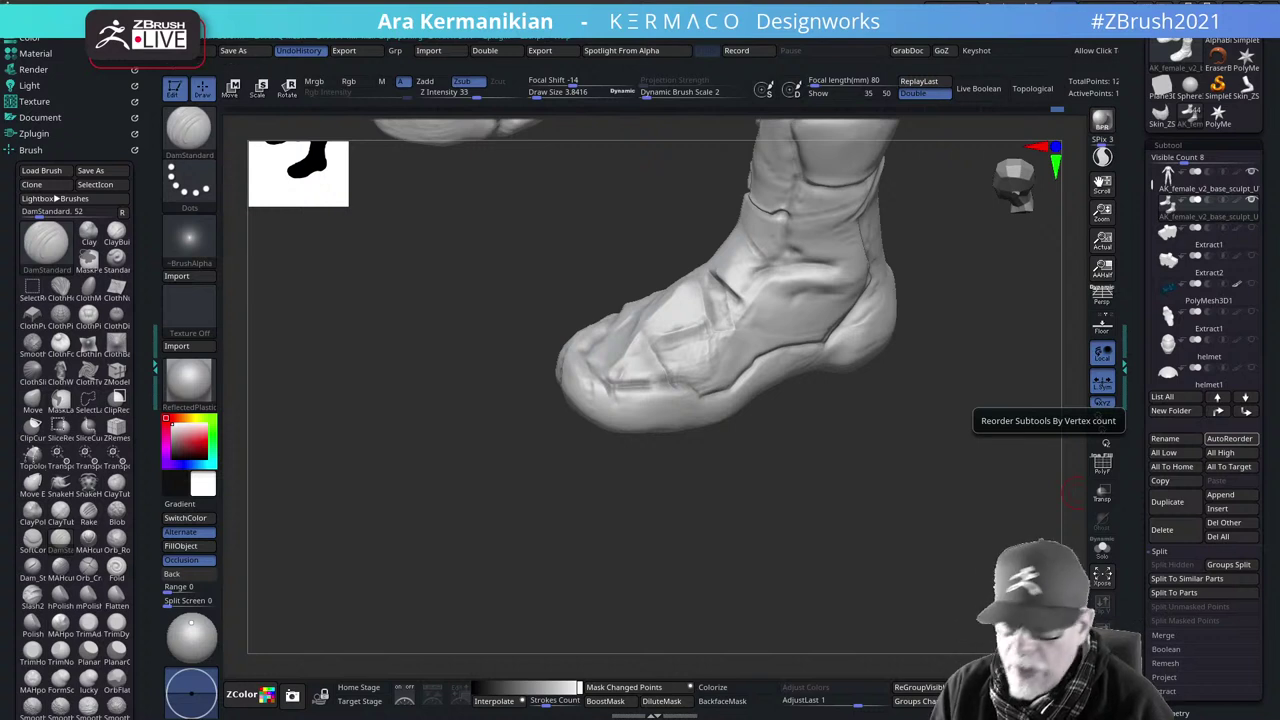
{"action": "left_click_drag", "start_coordinate": [754, 521], "coordinate": [790, 635], "text": "alt"}
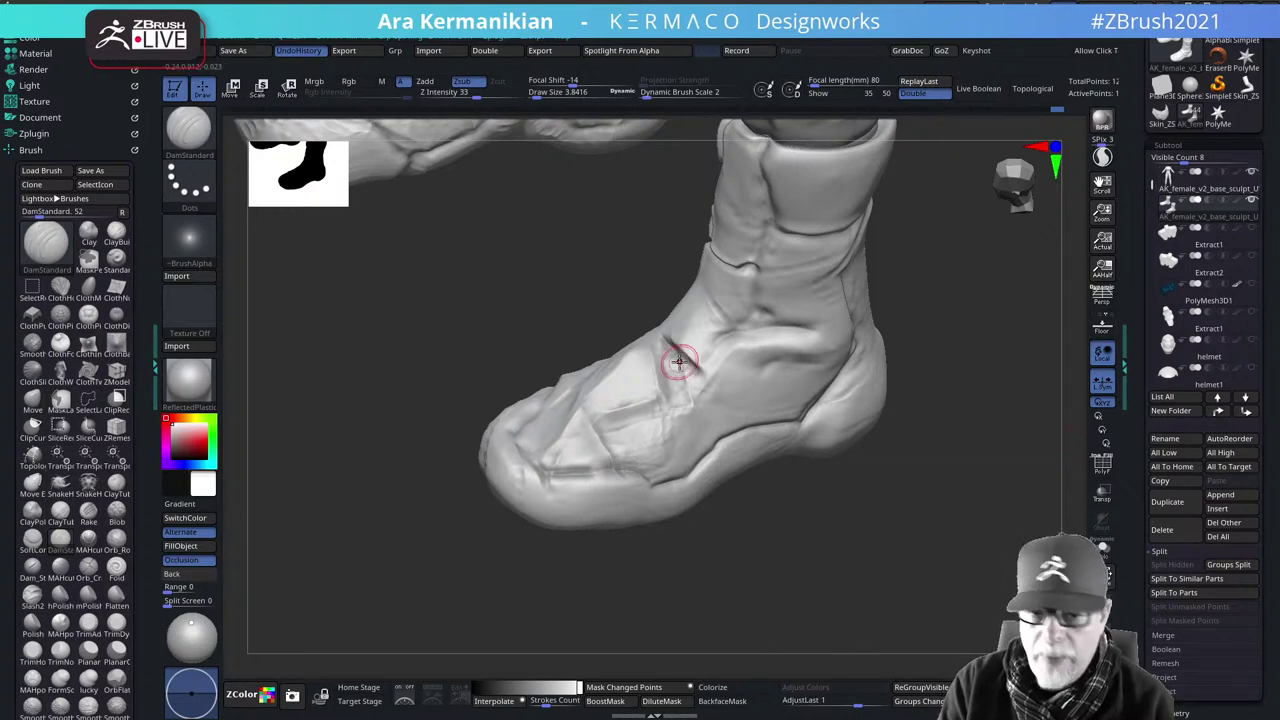
{"action": "mouse_move", "coordinate": [674, 646]}
{"action": "left_mouse_down"}
{"action": "mouse_move", "coordinate": [737, 577]}
{"action": "mouse_move", "coordinate": [777, 591]}
{"action": "mouse_move", "coordinate": [750, 575]}
{"action": "left_mouse_up"}
{"action": "left_click_drag", "start_coordinate": [682, 514], "coordinate": [667, 512], "text": "shift"}
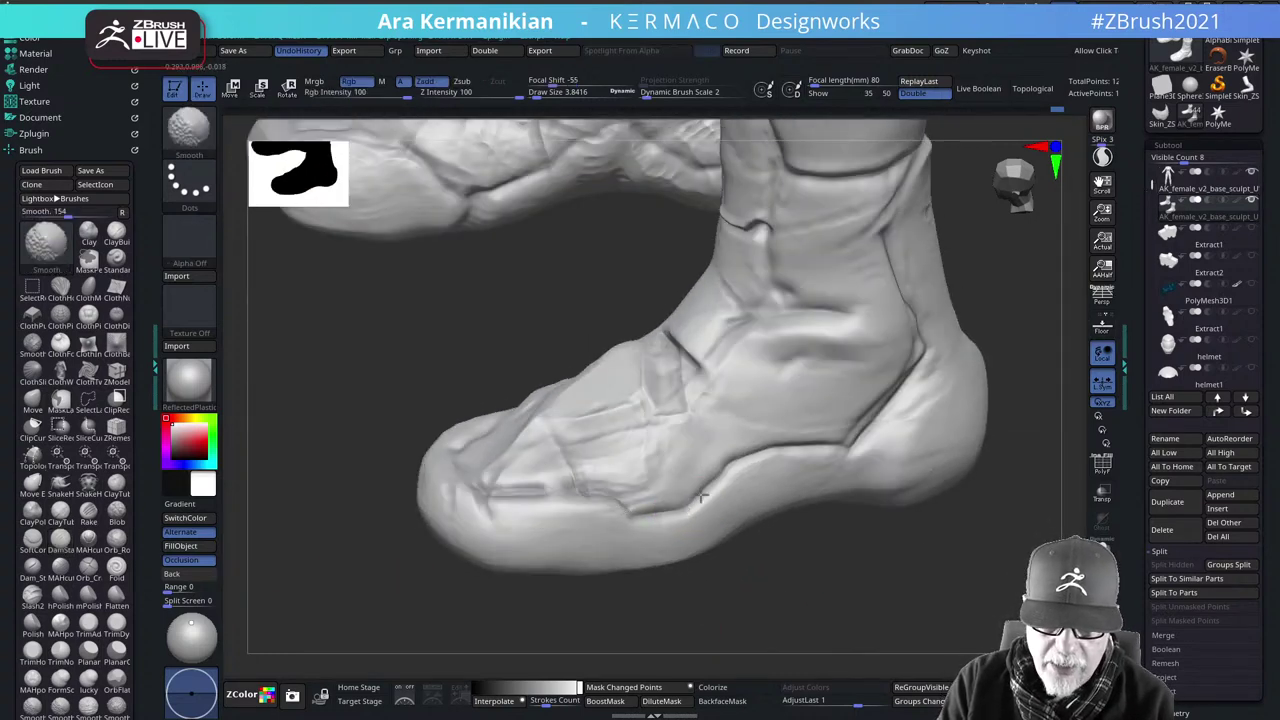
{"action": "left_click_drag", "start_coordinate": [751, 460], "coordinate": [800, 446], "text": "shift"}
{"action": "left_click_drag", "start_coordinate": [951, 589], "coordinate": [925, 640]}
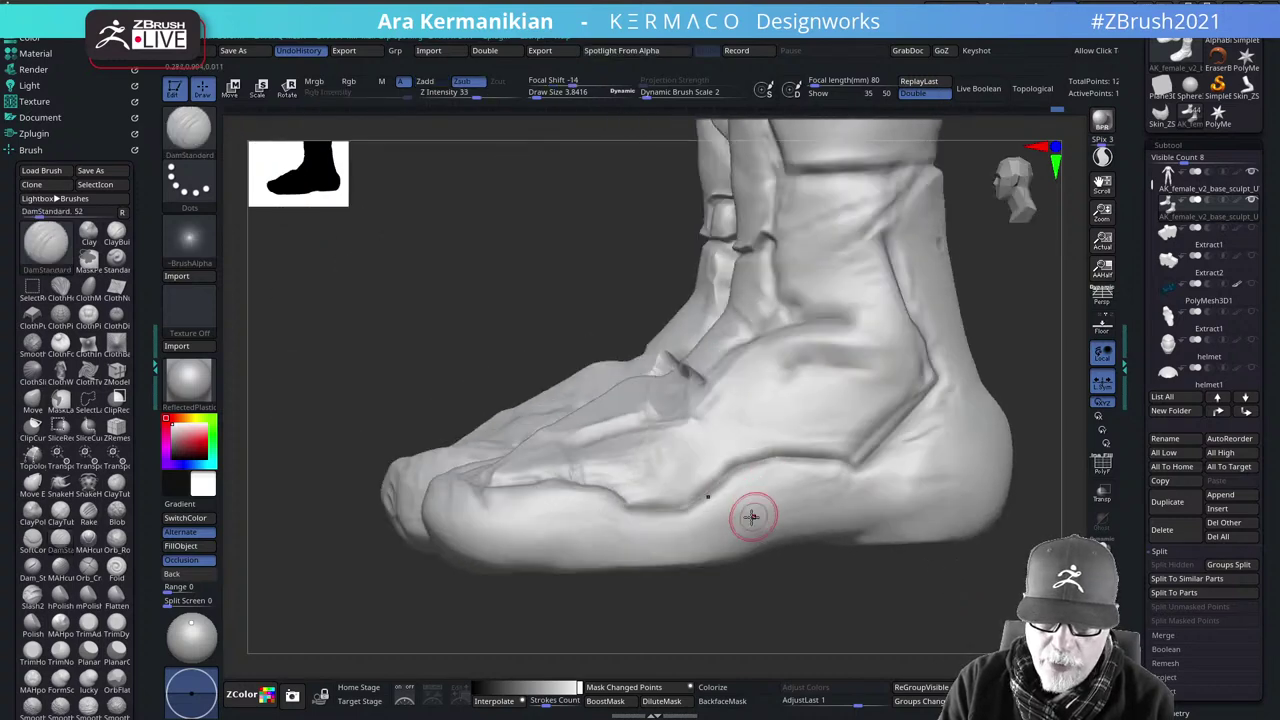
{"action": "left_click_drag", "start_coordinate": [849, 620], "coordinate": [838, 580]}
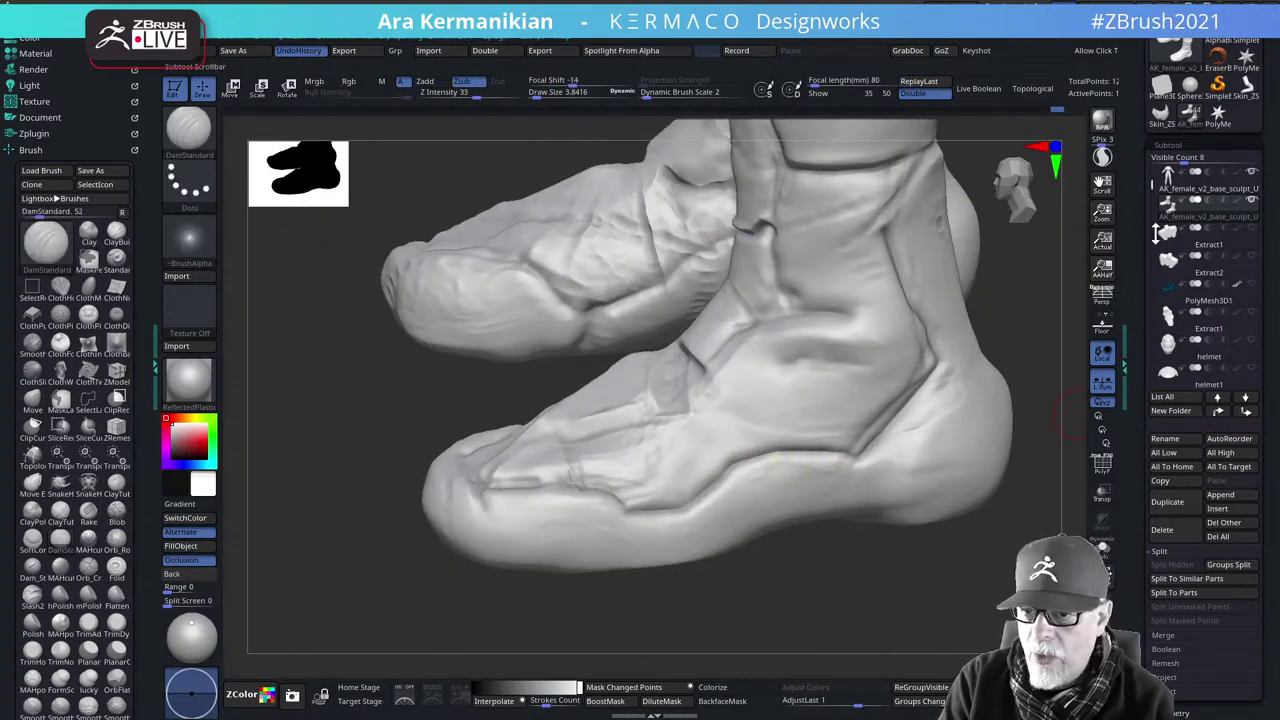
Delete the Planes folder from the subtool list while keeping the two plane subtools it contains
{"action": "left_click_drag", "start_coordinate": [1153, 180], "coordinate": [1163, 333]}
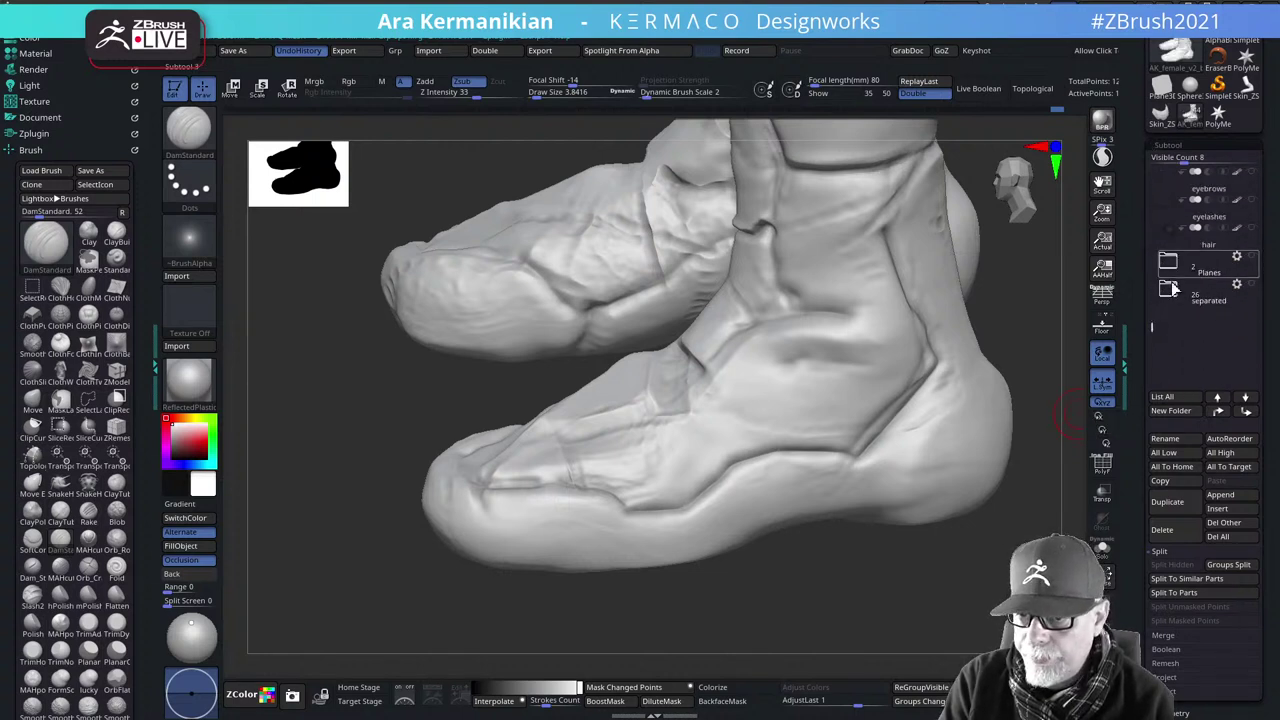
{"action": "mouse_move", "coordinate": [1229, 265]}
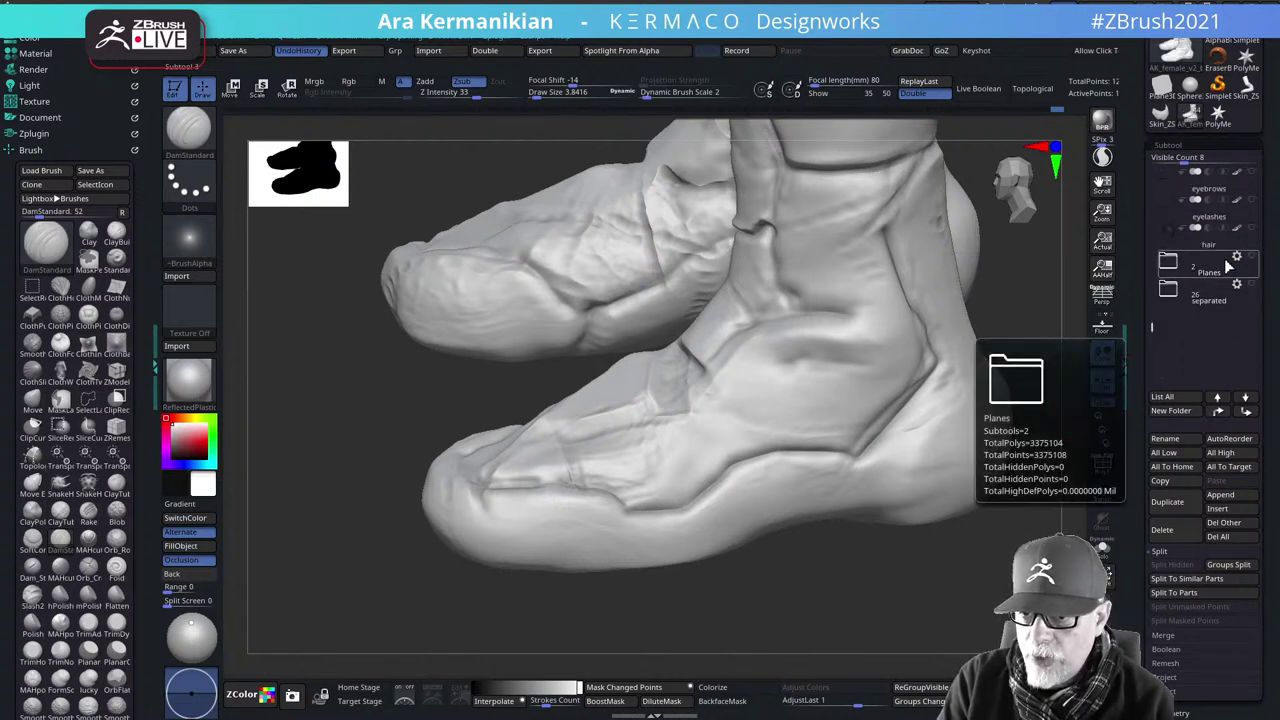
{"action": "left_click", "coordinate": [1165, 265]}
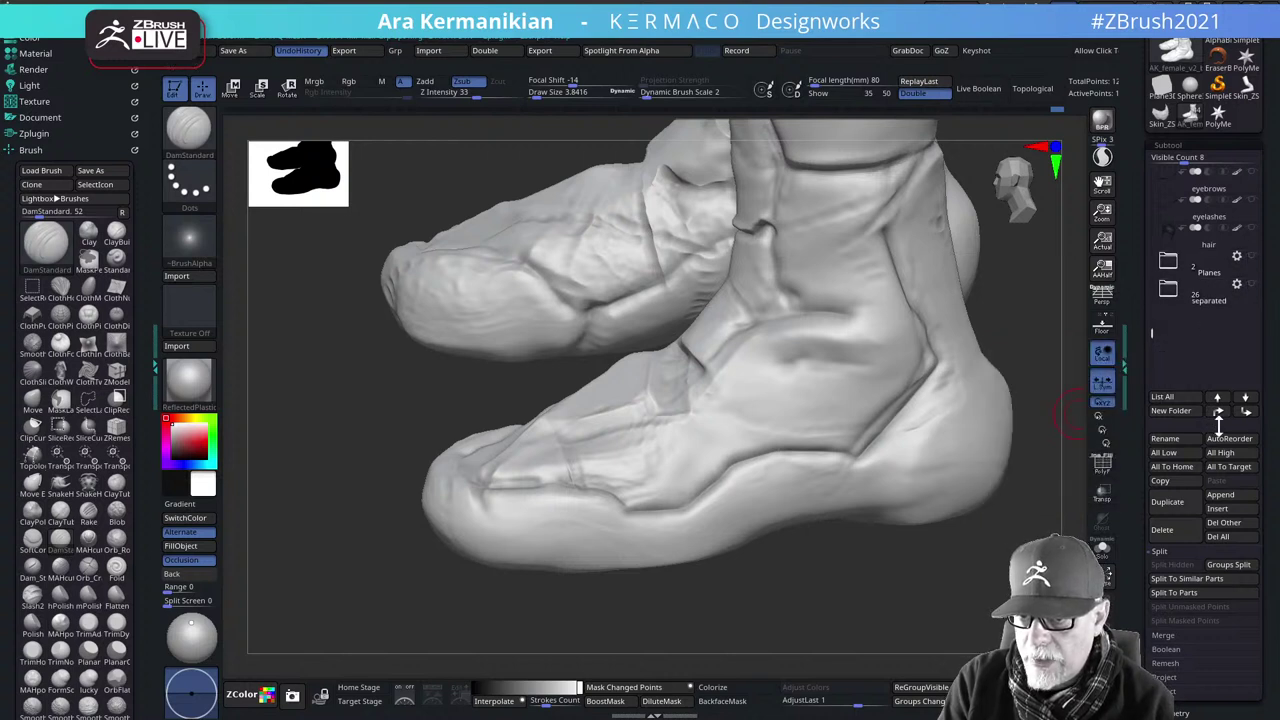
{"action": "left_click", "coordinate": [1238, 262]}
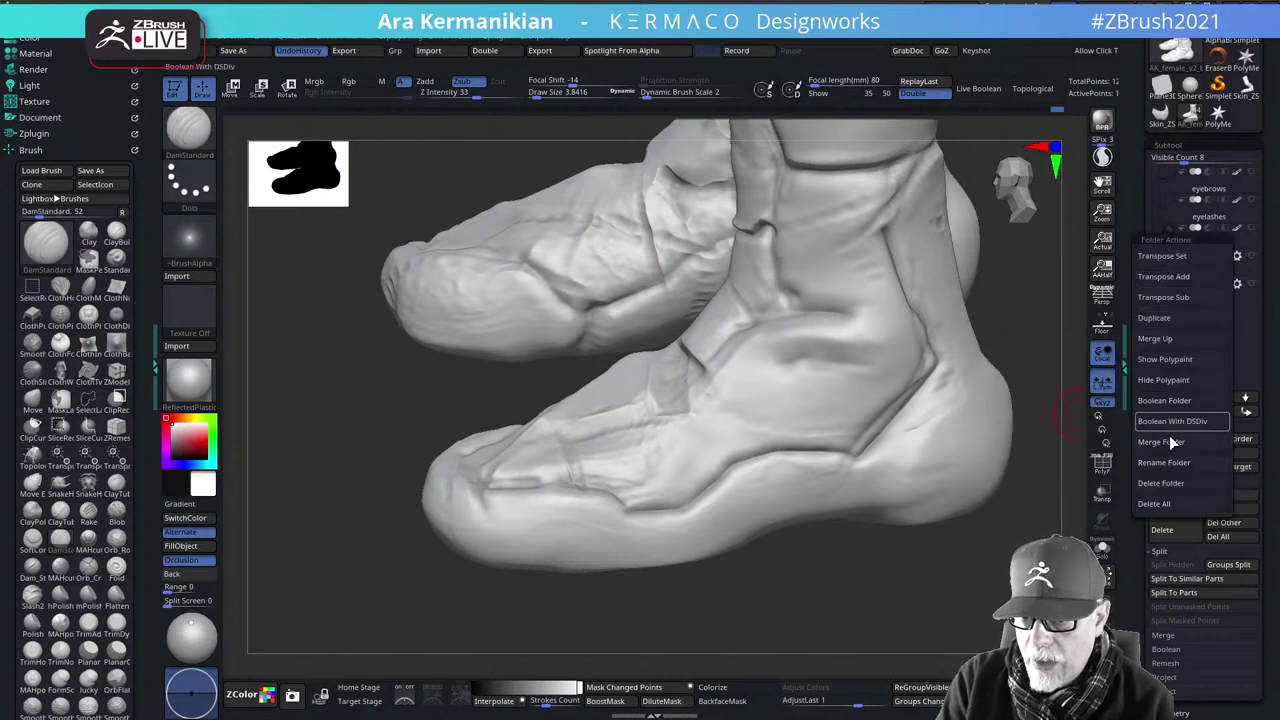
{"action": "left_click", "coordinate": [1165, 483]}
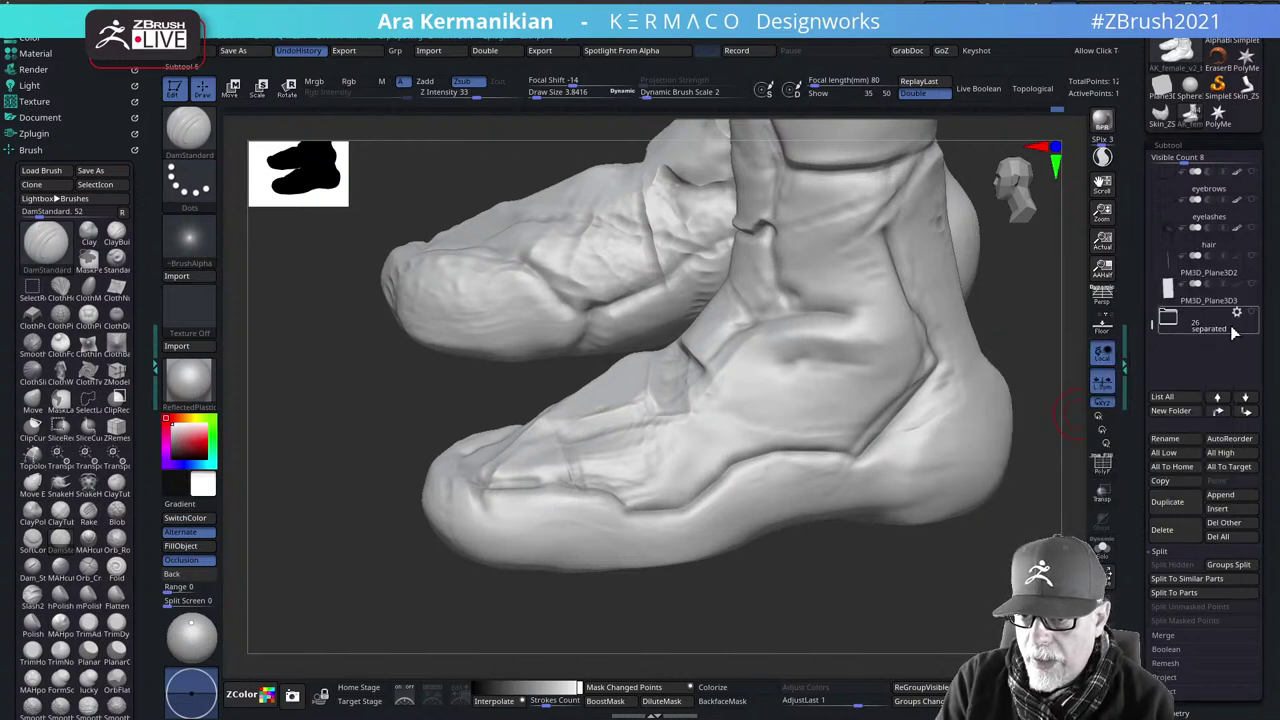
Expand the separated folder to view its subtools and collapse it again
{"action": "left_click", "coordinate": [1166, 322]}
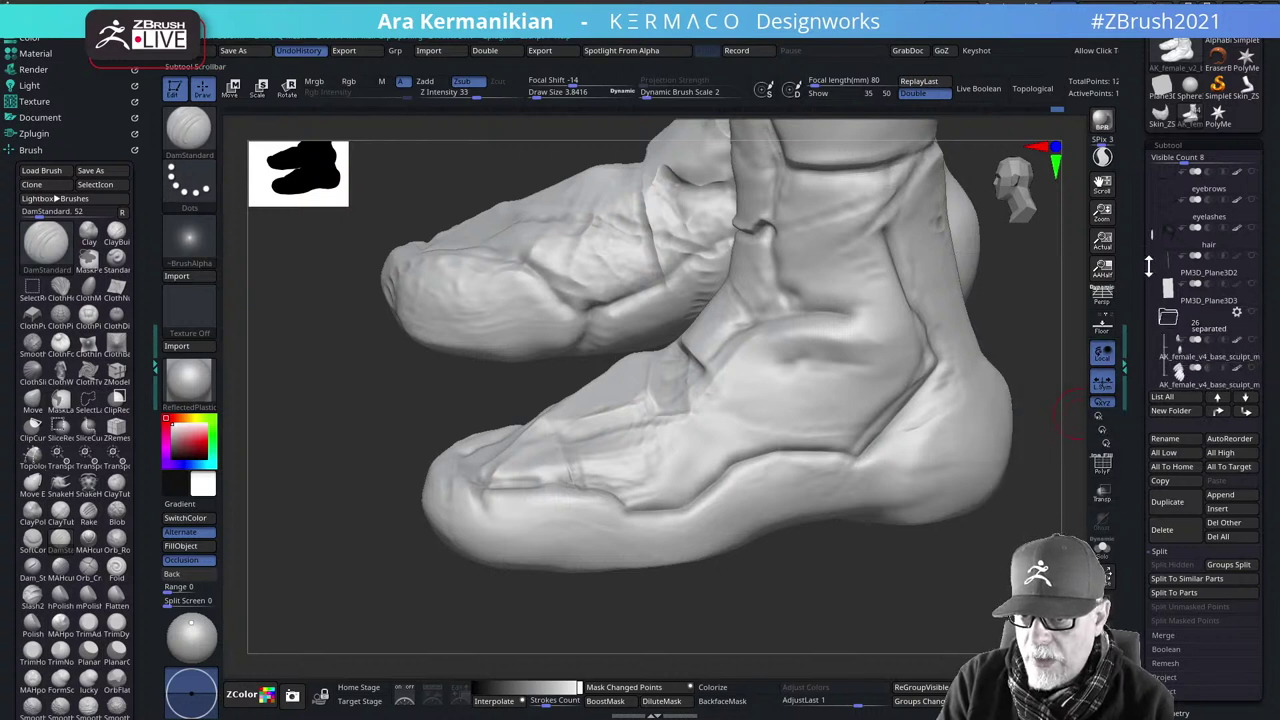
{"action": "left_click_drag", "start_coordinate": [1150, 232], "coordinate": [1178, 255]}
{"action": "left_click", "coordinate": [1168, 236]}
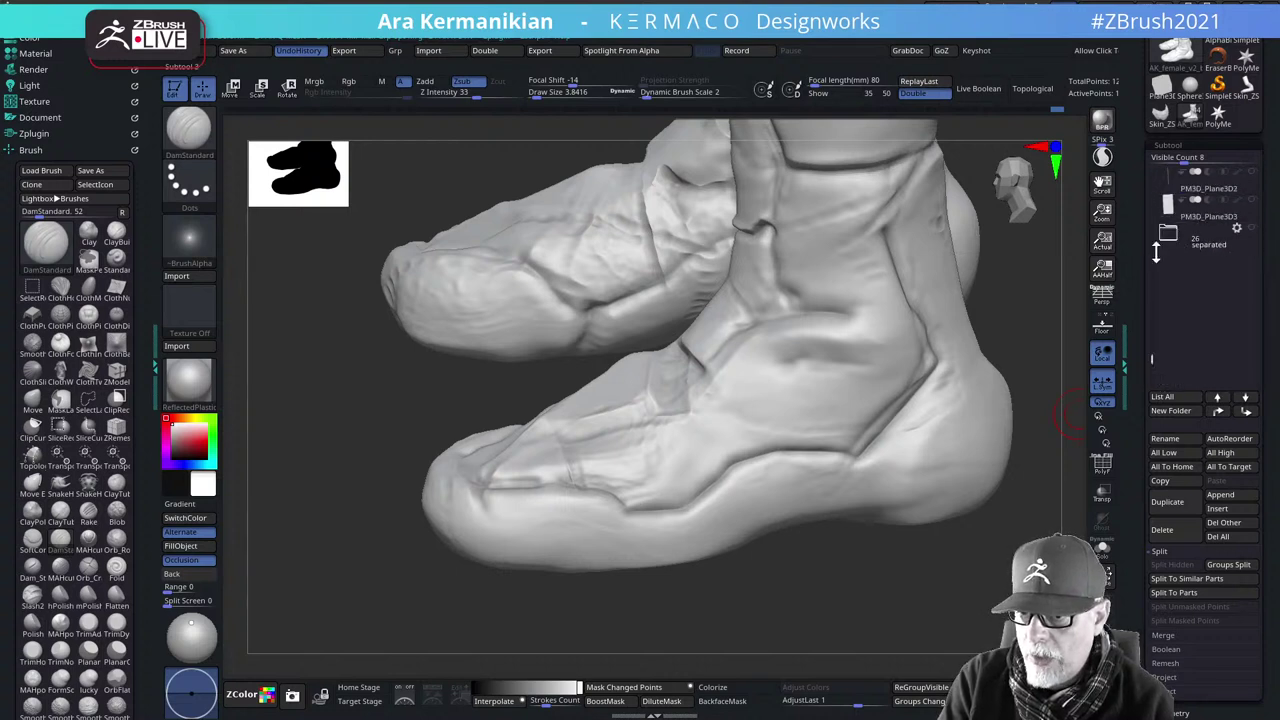
{"action": "left_click_drag", "start_coordinate": [1148, 357], "coordinate": [1150, 182]}
Show and select the helmet subtool and check the full figure from the front and at an angle
{"action": "left_click_drag", "start_coordinate": [987, 371], "coordinate": [890, 451], "text": "alt"}
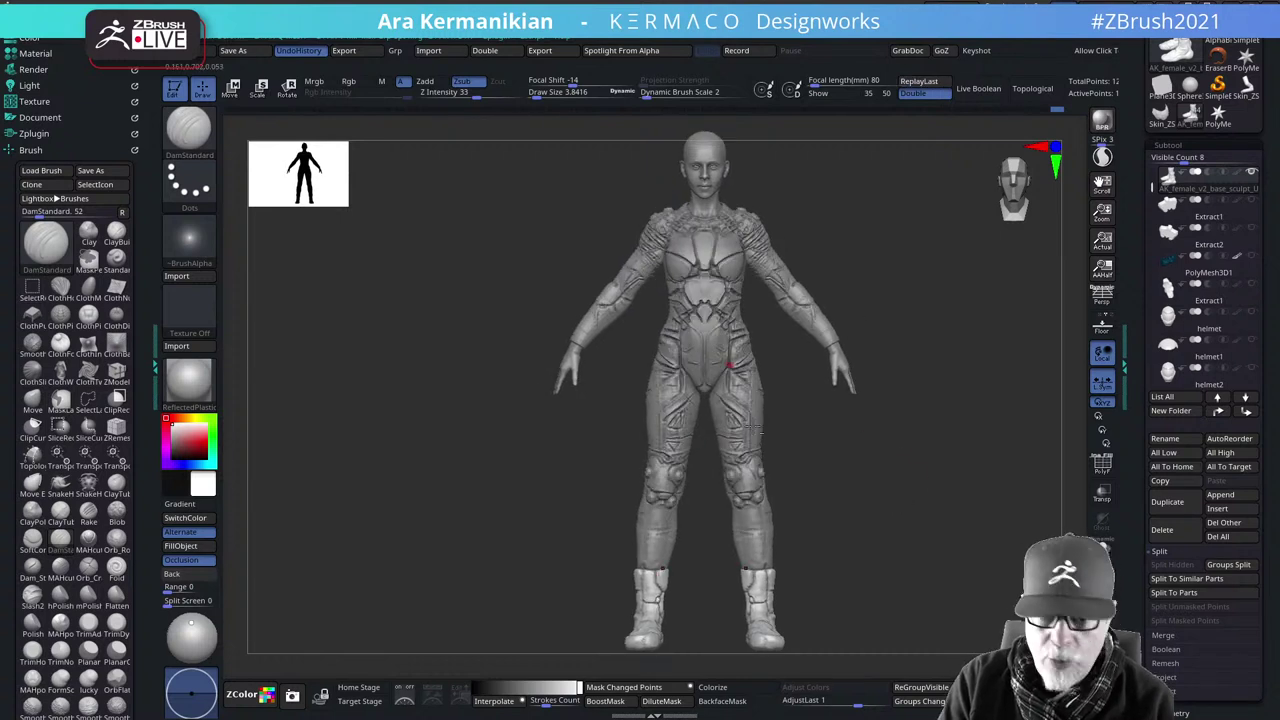
{"action": "key", "text": "ctrl+shift+d"}
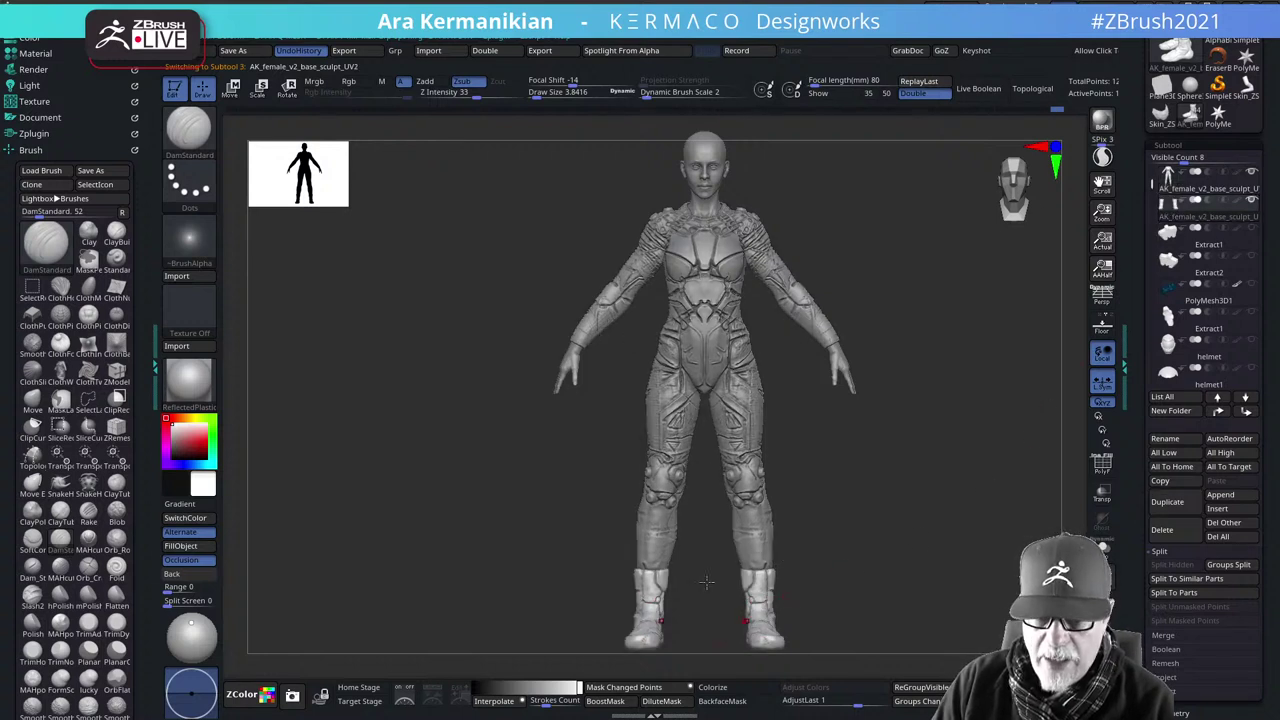
{"action": "left_click", "coordinate": [1258, 343]}
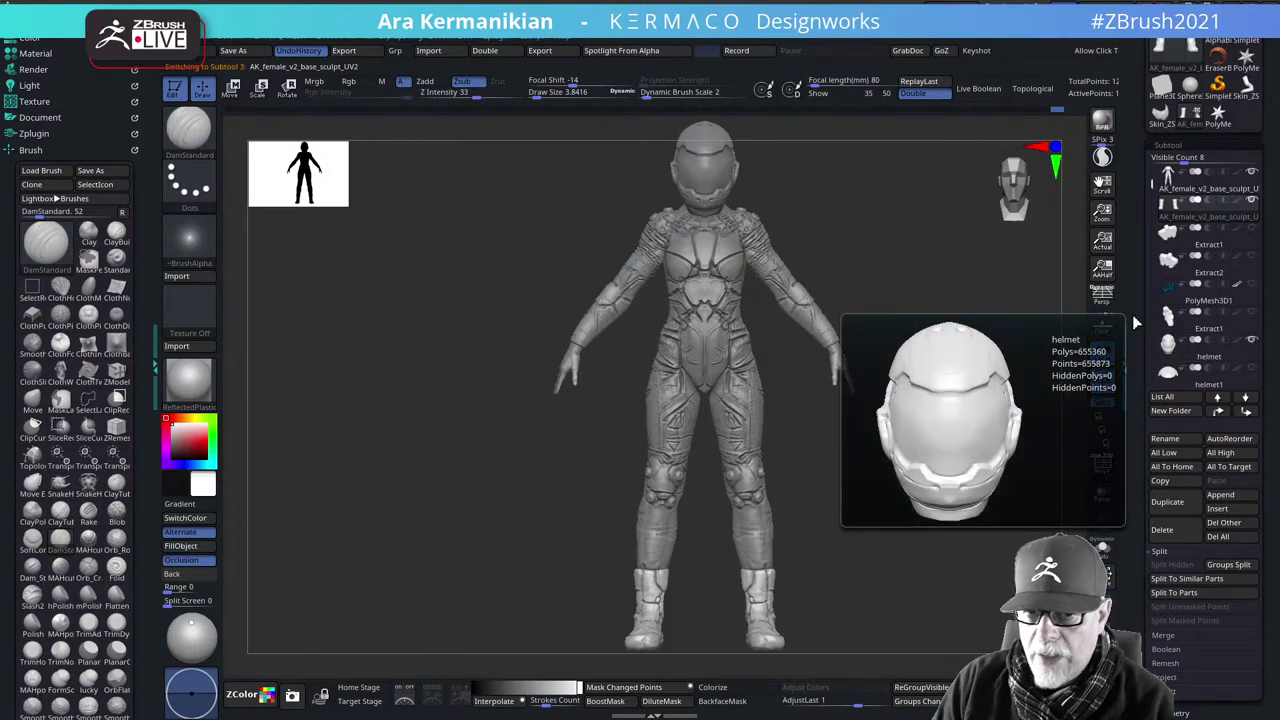
{"action": "left_click", "coordinate": [713, 168], "text": "alt"}
{"action": "left_click_drag", "start_coordinate": [852, 218], "coordinate": [831, 214]}
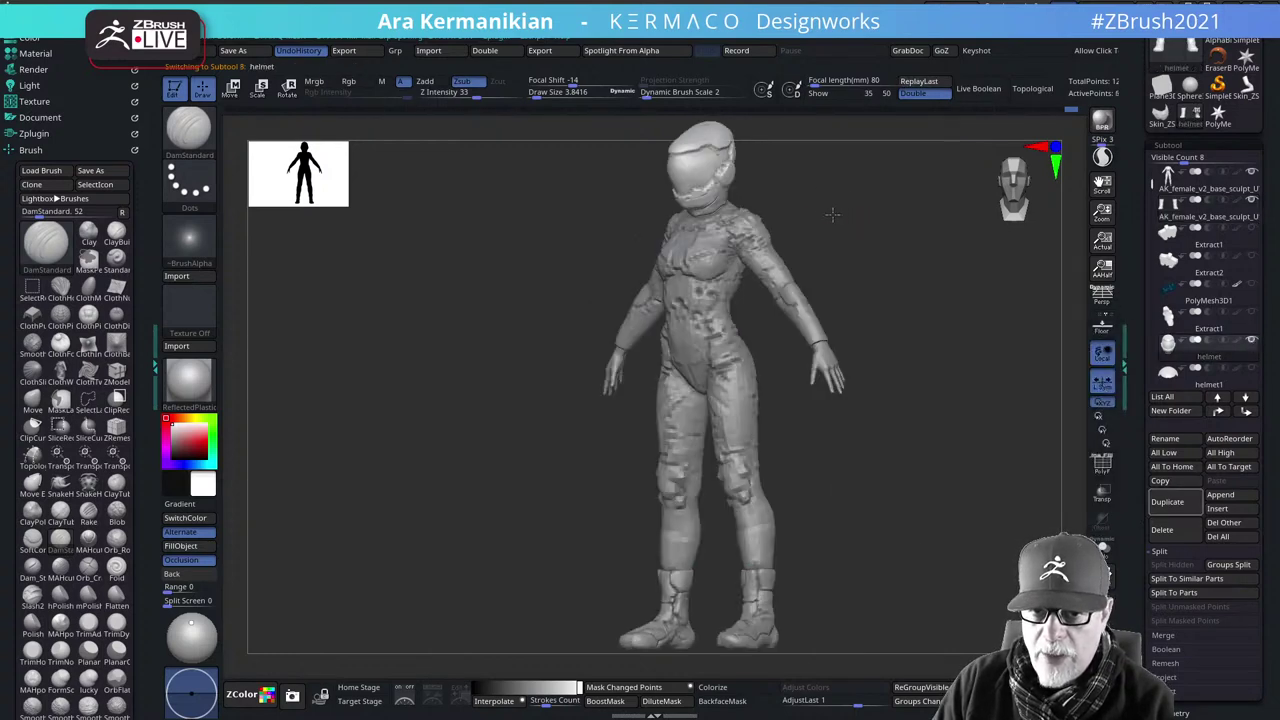
{"action": "left_click_drag", "start_coordinate": [922, 330], "coordinate": [946, 337], "text": "shift"}
Select the boots subtool and carve a DamStandard groove across the top of the toe cap
{"action": "left_click_drag", "start_coordinate": [985, 494], "coordinate": [957, 339], "text": "alt"}
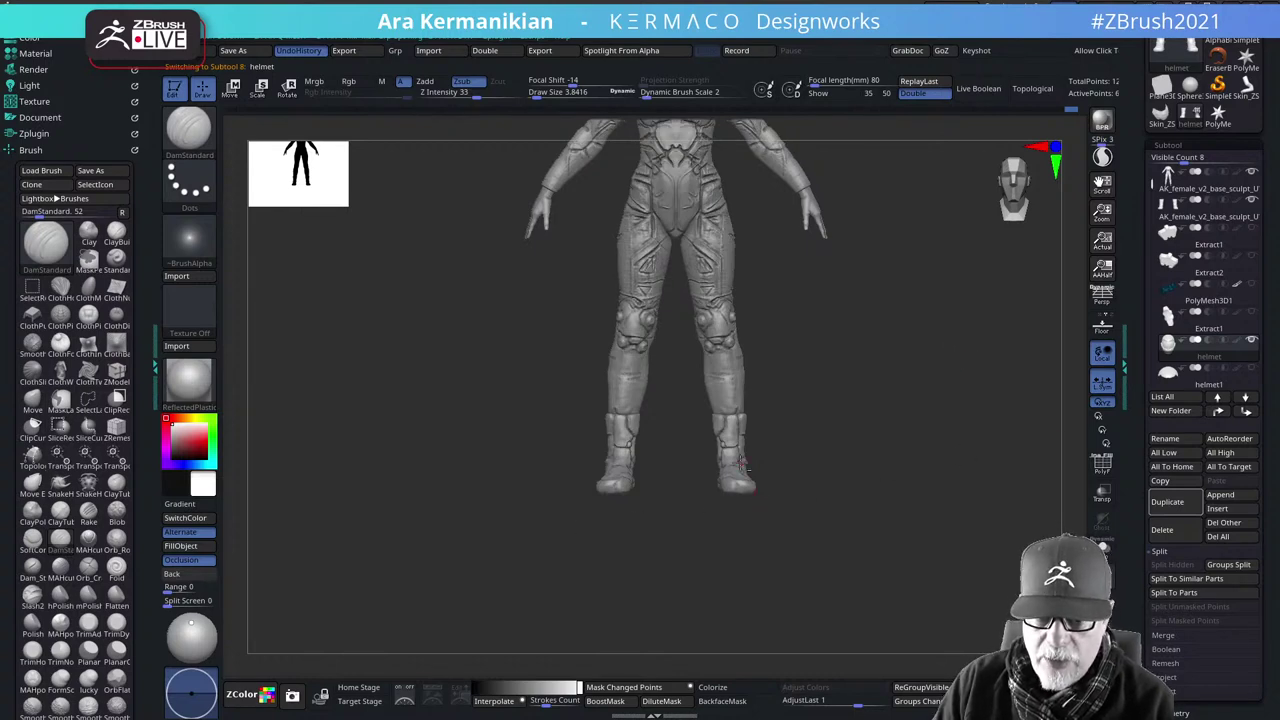
{"action": "left_click", "coordinate": [741, 463], "text": "alt"}
{"action": "left_click_drag", "start_coordinate": [875, 545], "coordinate": [880, 300], "text": "alt"}
{"action": "mouse_move", "coordinate": [795, 554]}
{"action": "left_mouse_down"}
{"action": "mouse_move", "coordinate": [964, 570]}
{"action": "mouse_move", "coordinate": [931, 517]}
{"action": "mouse_move", "coordinate": [812, 434]}
{"action": "left_mouse_up"}
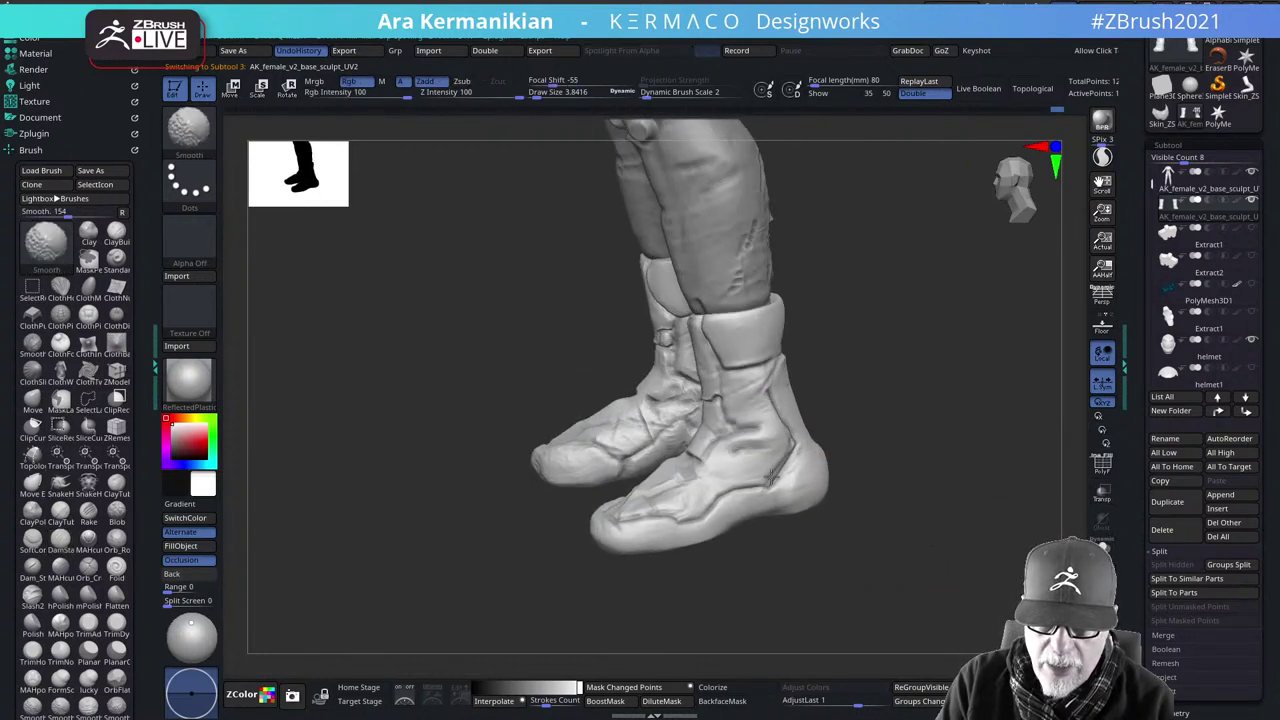
{"action": "left_click_drag", "start_coordinate": [914, 517], "coordinate": [738, 405]}
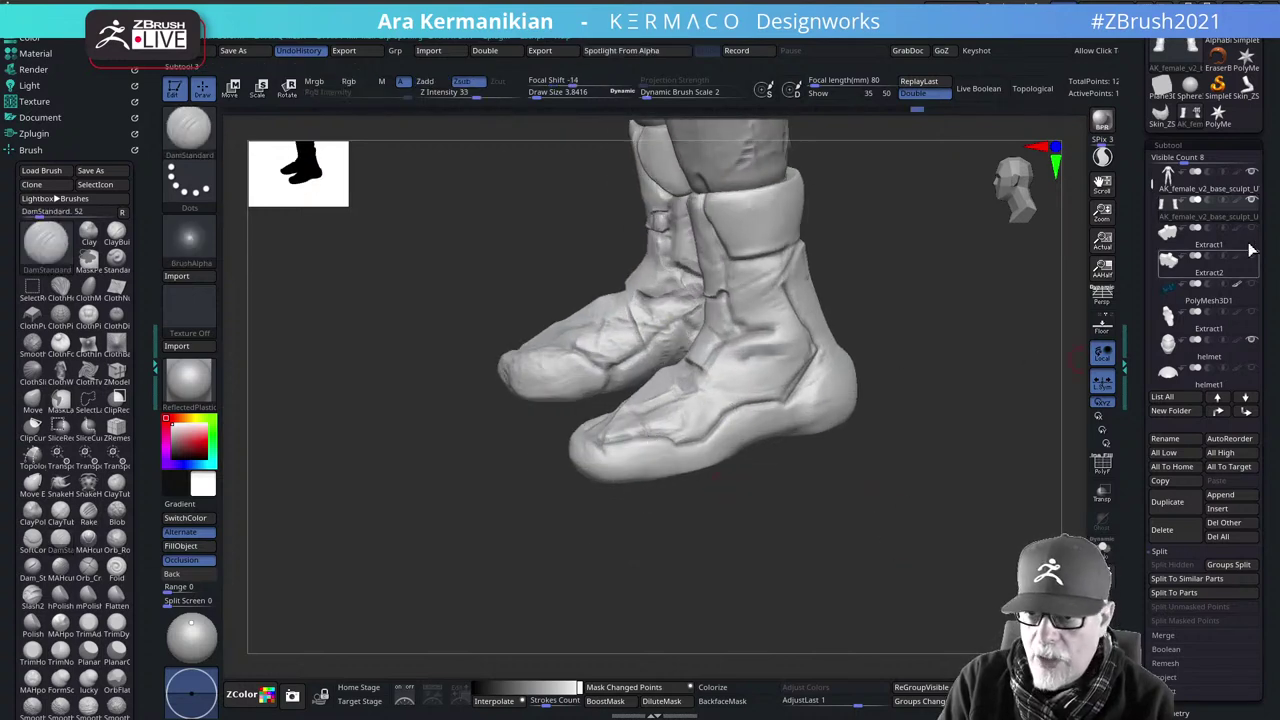
{"action": "mouse_move", "coordinate": [838, 581]}
{"action": "left_mouse_down"}
{"action": "mouse_move", "coordinate": [871, 600]}
{"action": "mouse_move", "coordinate": [937, 511]}
{"action": "mouse_move", "coordinate": [892, 562]}
{"action": "mouse_move", "coordinate": [914, 491]}
{"action": "mouse_move", "coordinate": [820, 450]}
{"action": "left_mouse_up"}
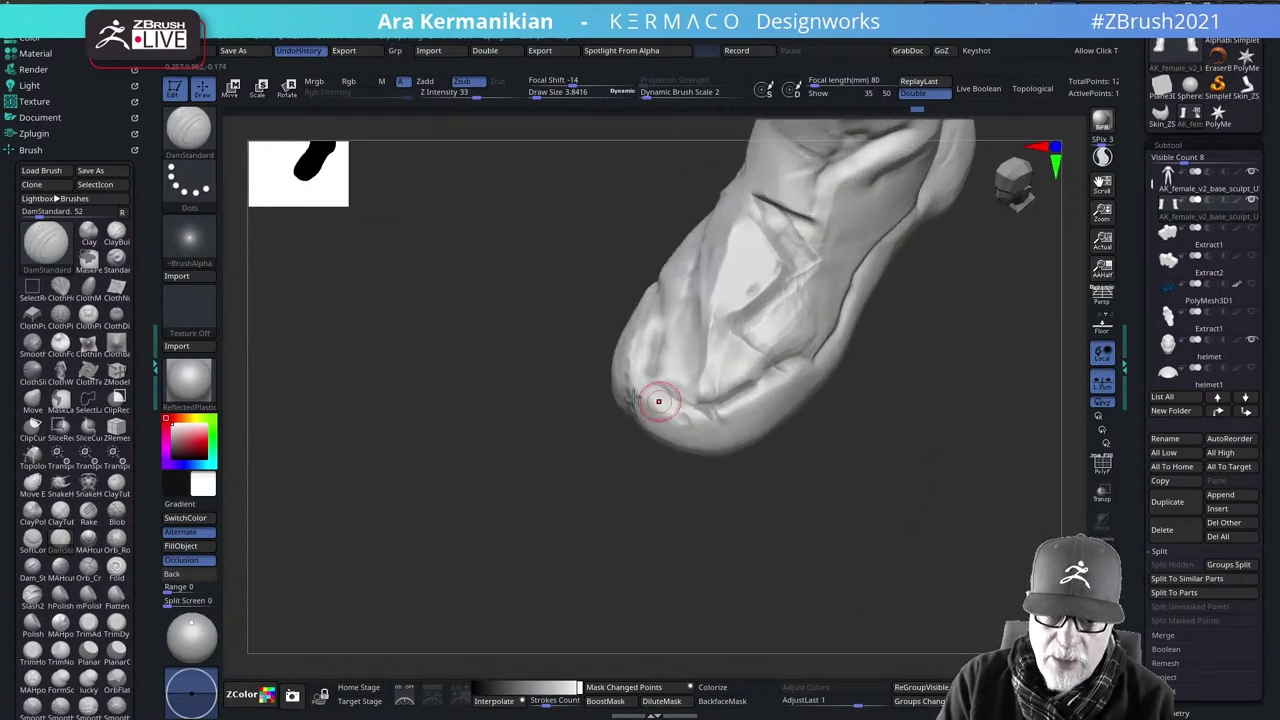
{"action": "mouse_move", "coordinate": [658, 388]}
{"action": "left_mouse_down"}
{"action": "mouse_move", "coordinate": [700, 404]}
{"action": "mouse_move", "coordinate": [745, 382]}
{"action": "left_mouse_up"}
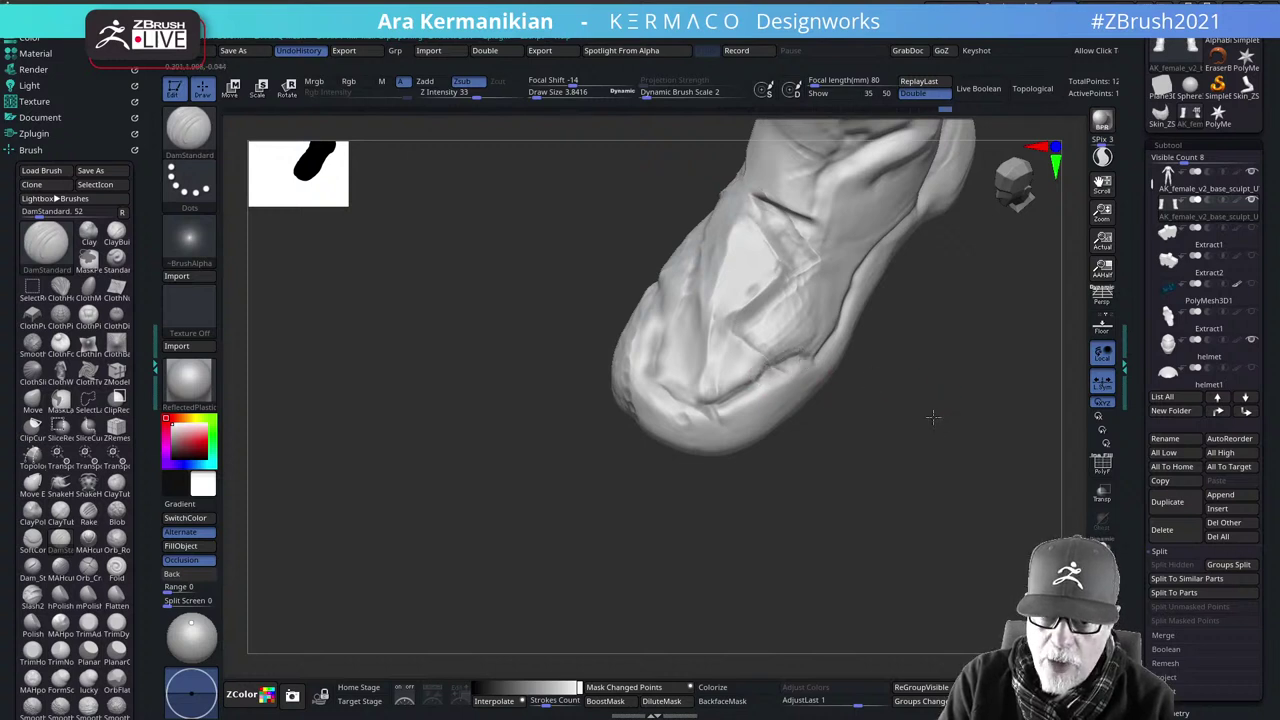
Deepen the DamStandard groove above the outer sole from the forefoot toward the toe
{"action": "left_click_drag", "start_coordinate": [932, 417], "coordinate": [820, 363]}
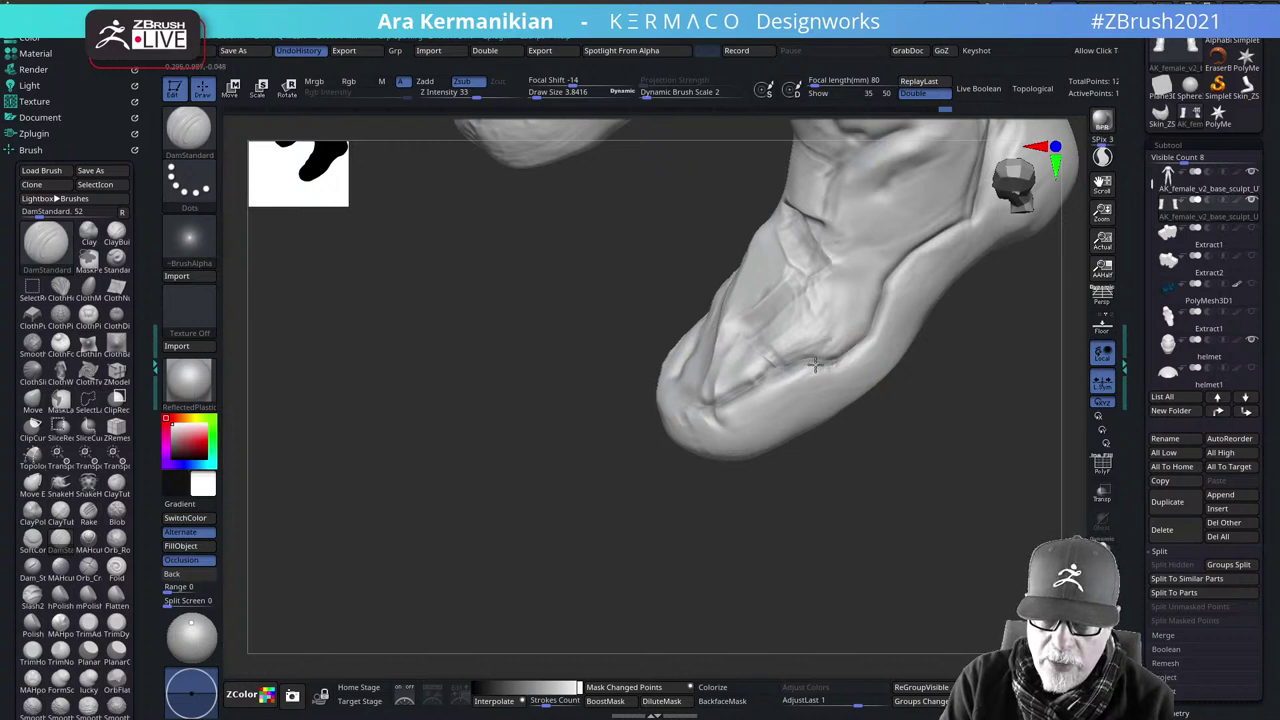
{"action": "left_click_drag", "start_coordinate": [815, 366], "coordinate": [774, 384]}
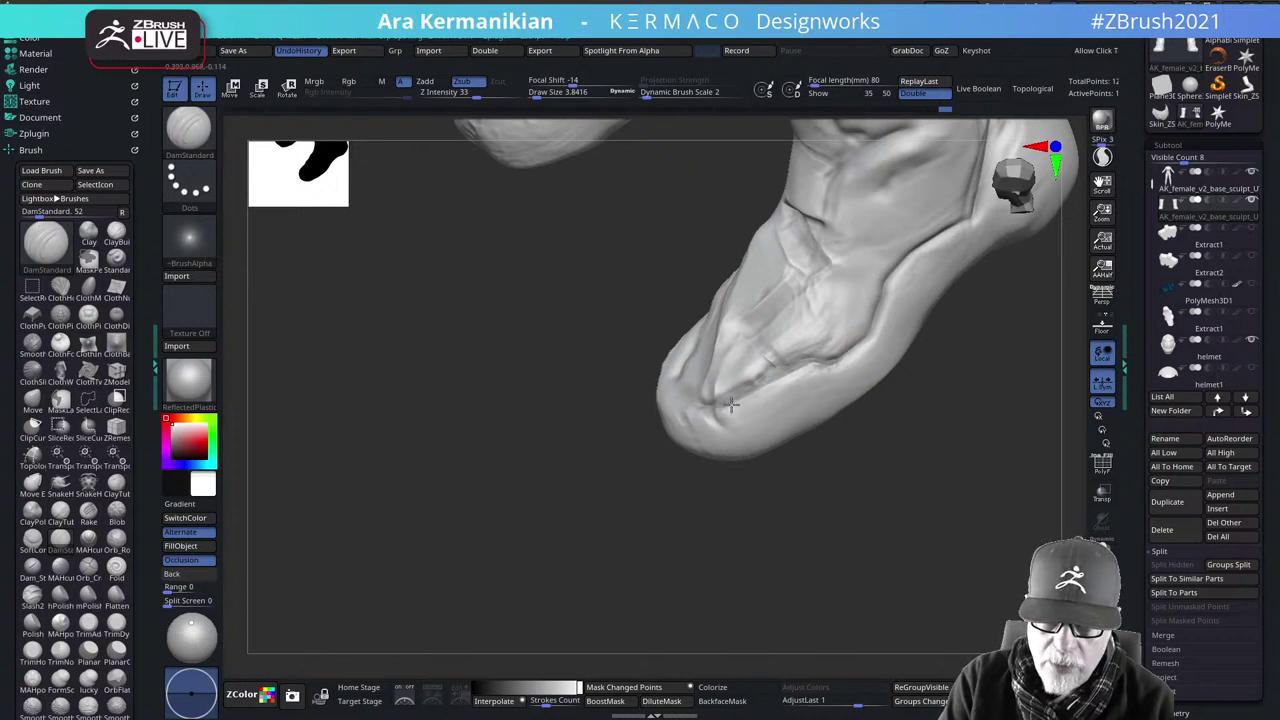
{"action": "key", "text": "shift"}
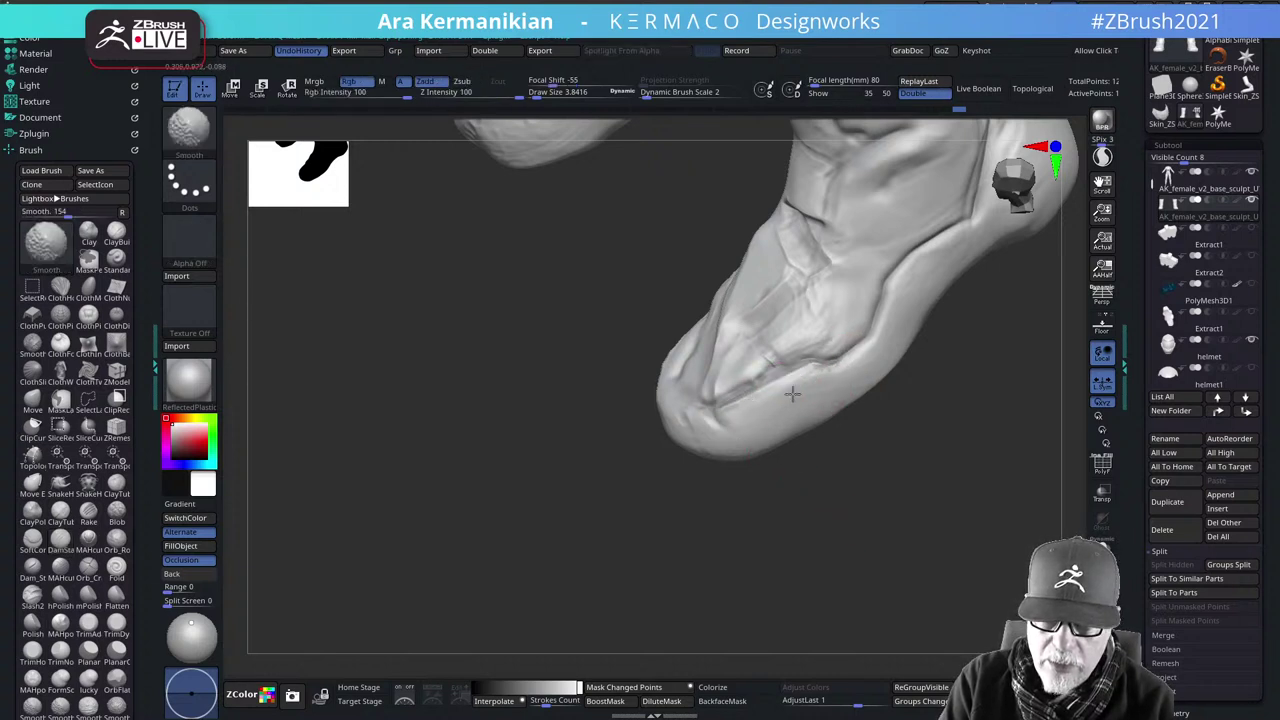
Solo the boots and inspect them at an angle and from the front
{"action": "mouse_move", "coordinate": [926, 483]}
{"action": "left_mouse_down", "text": "alt"}
{"action": "mouse_move", "coordinate": [860, 474]}
{"action": "mouse_move", "coordinate": [915, 429]}
{"action": "mouse_move", "coordinate": [945, 445]}
{"action": "mouse_move", "coordinate": [980, 414]}
{"action": "mouse_move", "coordinate": [928, 462]}
{"action": "mouse_move", "coordinate": [946, 483]}
{"action": "mouse_move", "coordinate": [949, 460]}
{"action": "mouse_move", "coordinate": [862, 401]}
{"action": "mouse_move", "coordinate": [874, 434]}
{"action": "mouse_move", "coordinate": [1006, 449]}
{"action": "left_mouse_up", "text": "alt"}
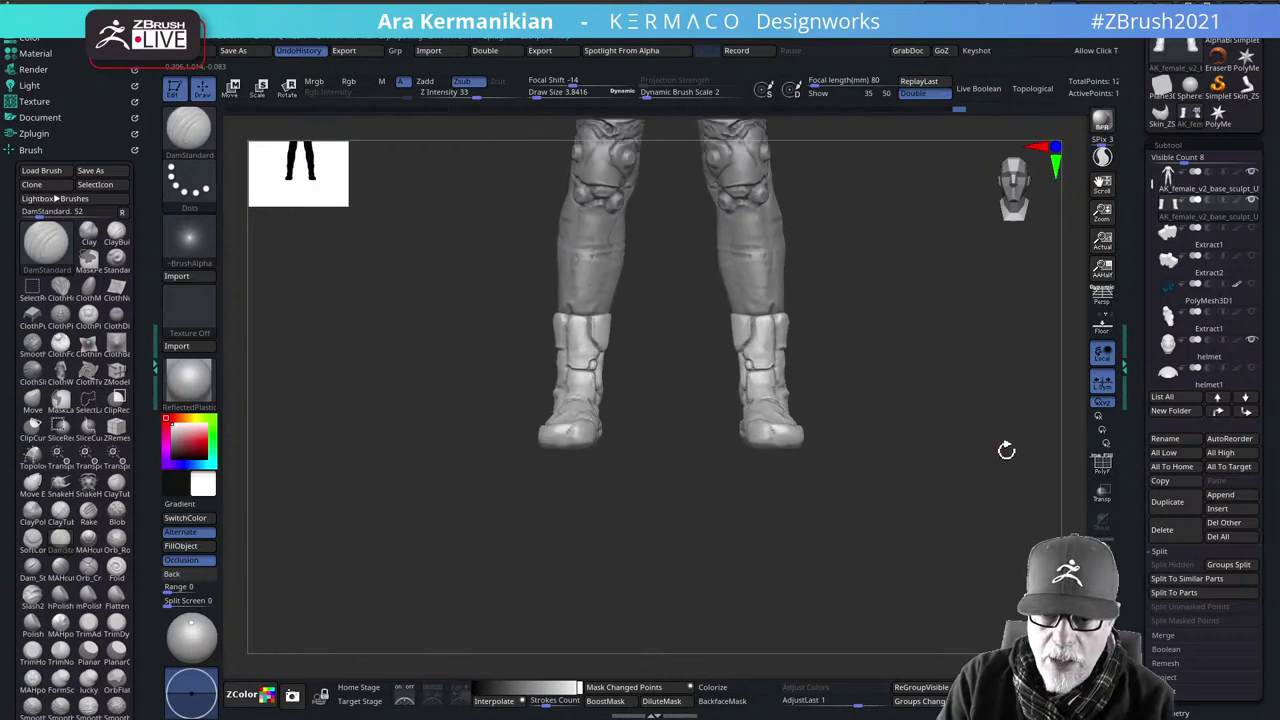
{"action": "left_click", "coordinate": [1102, 546]}
{"action": "left_click_drag", "start_coordinate": [834, 520], "coordinate": [951, 418]}
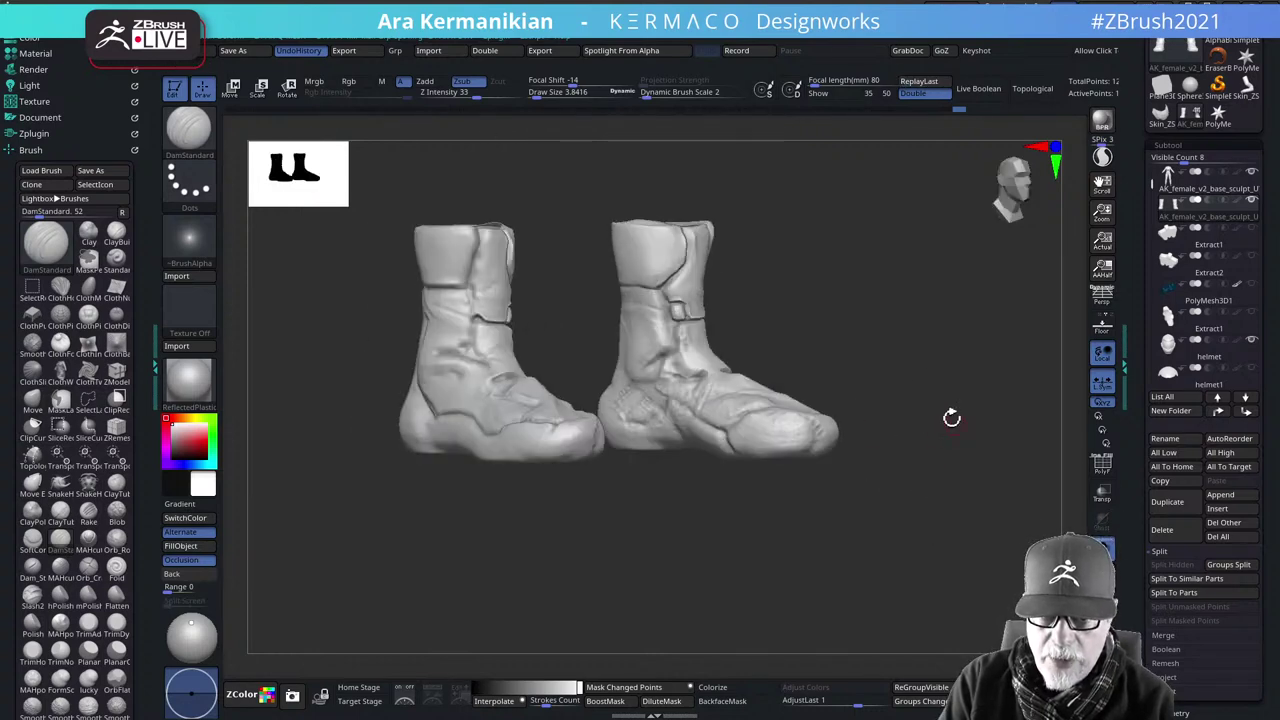
{"action": "left_click_drag", "start_coordinate": [913, 367], "coordinate": [965, 408]}
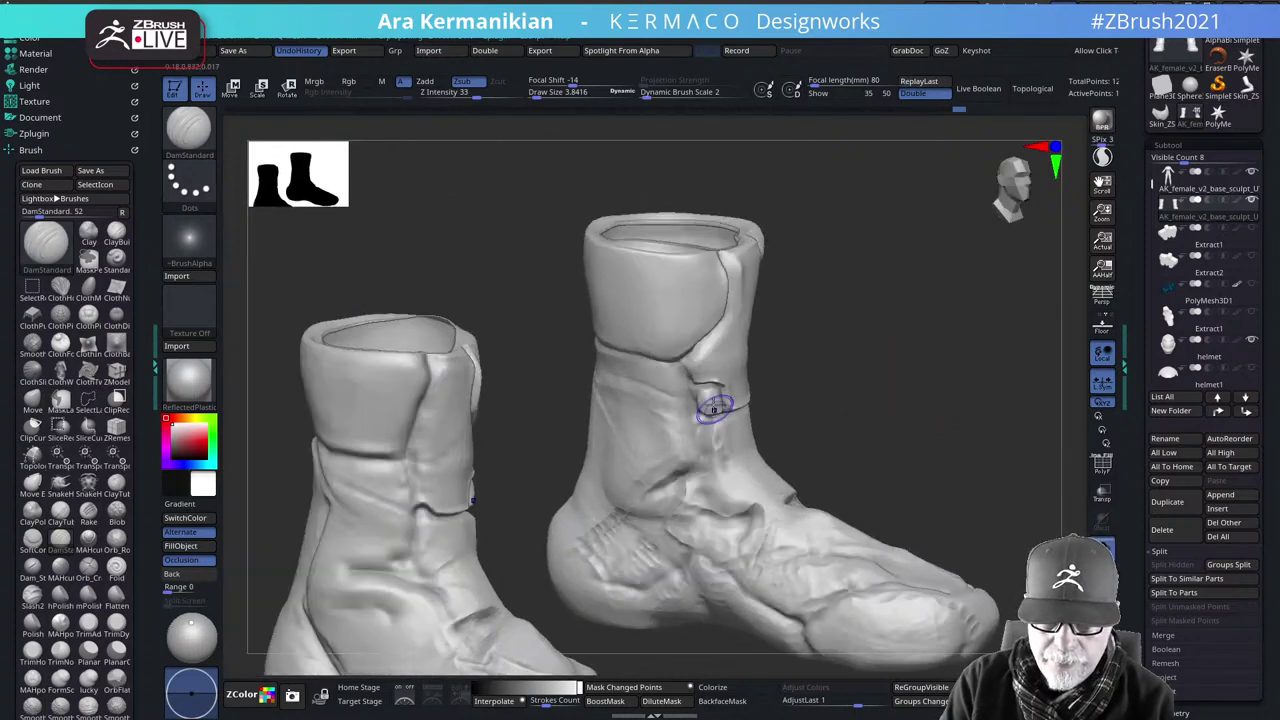
{"action": "key", "text": "shift"}
{"action": "left_click_drag", "start_coordinate": [868, 440], "coordinate": [760, 368], "text": "alt"}
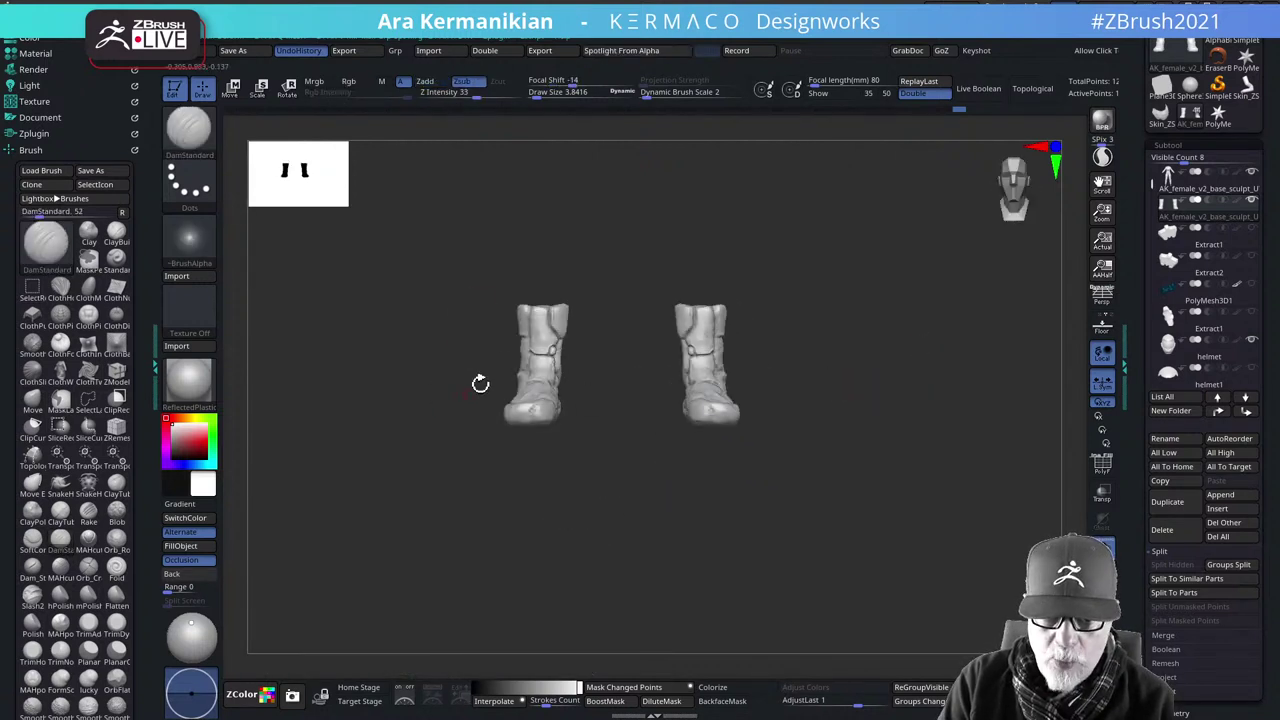
Isolate the figure's left boot by hiding the other one, and try to delete the hidden geometry
{"action": "key", "text": "ctrl"}
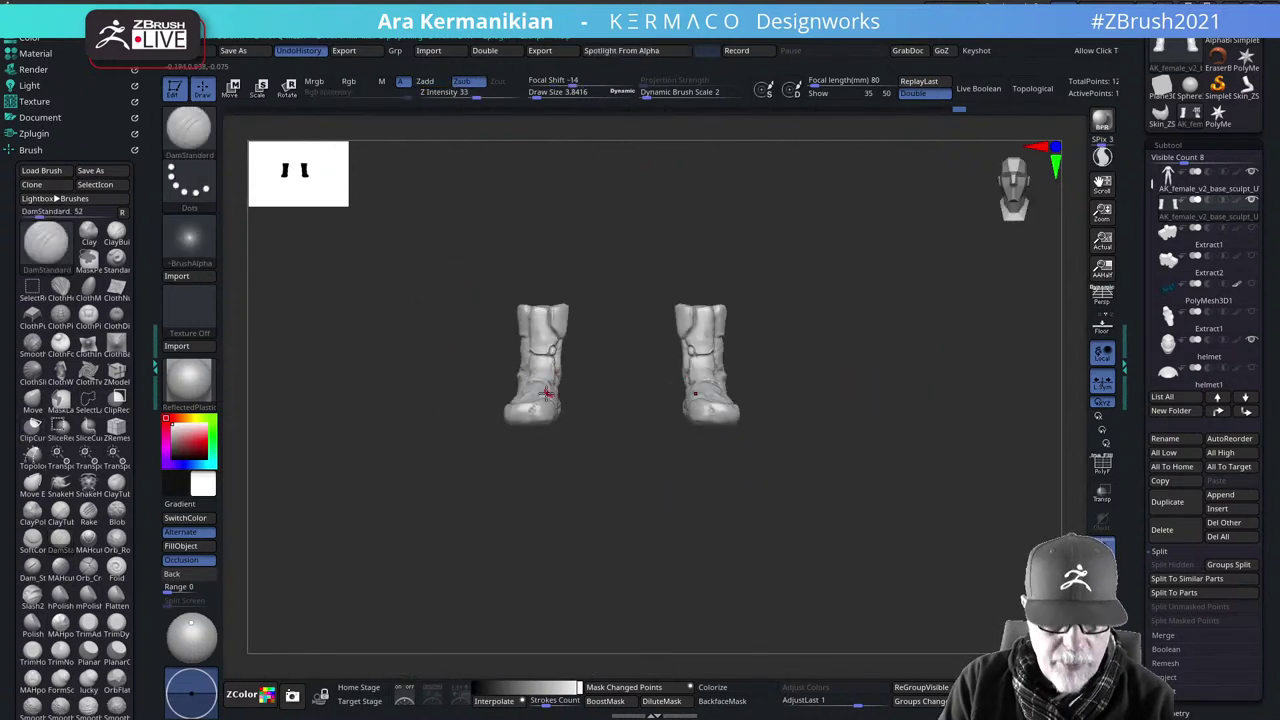
{"action": "key", "text": "ctrl+q"}
{"action": "left_click", "coordinate": [545, 540]}
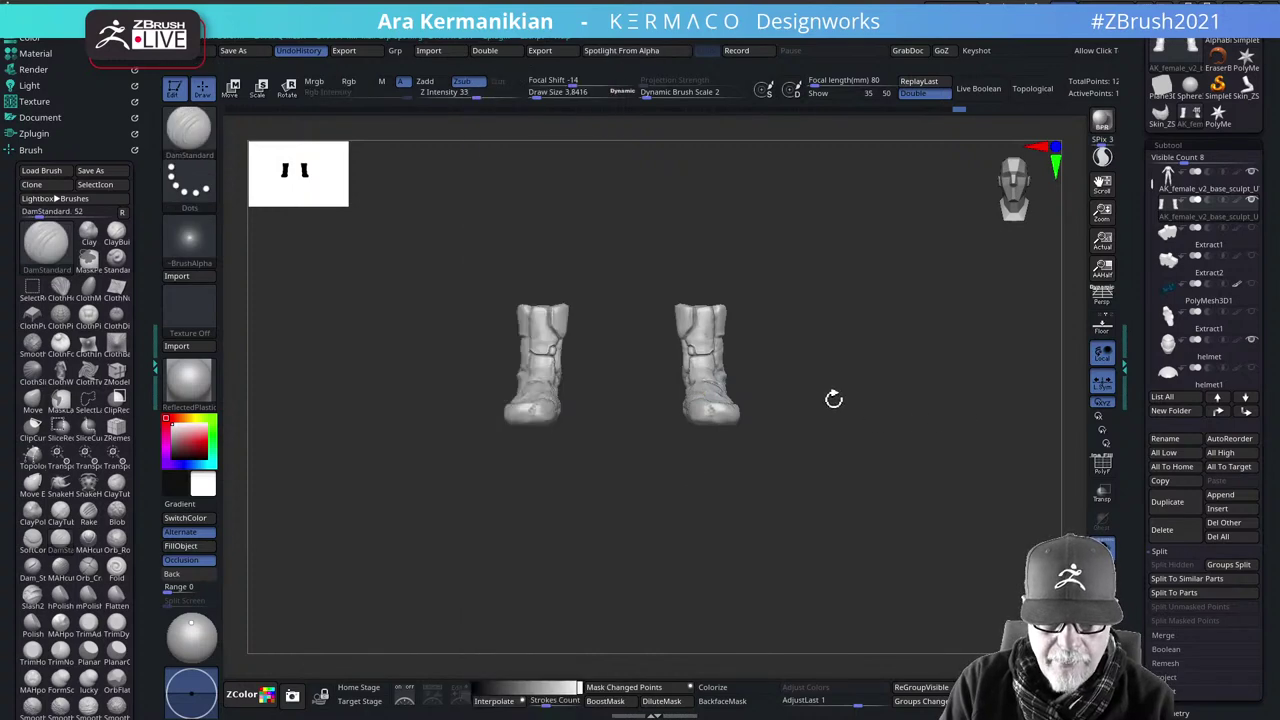
{"action": "mouse_move", "coordinate": [868, 525]}
{"action": "left_mouse_down", "text": "ctrl+shift"}
{"action": "mouse_move", "coordinate": [618, 237]}
{"action": "mouse_move", "coordinate": [648, 212]}
{"action": "left_mouse_up", "text": "ctrl+shift"}
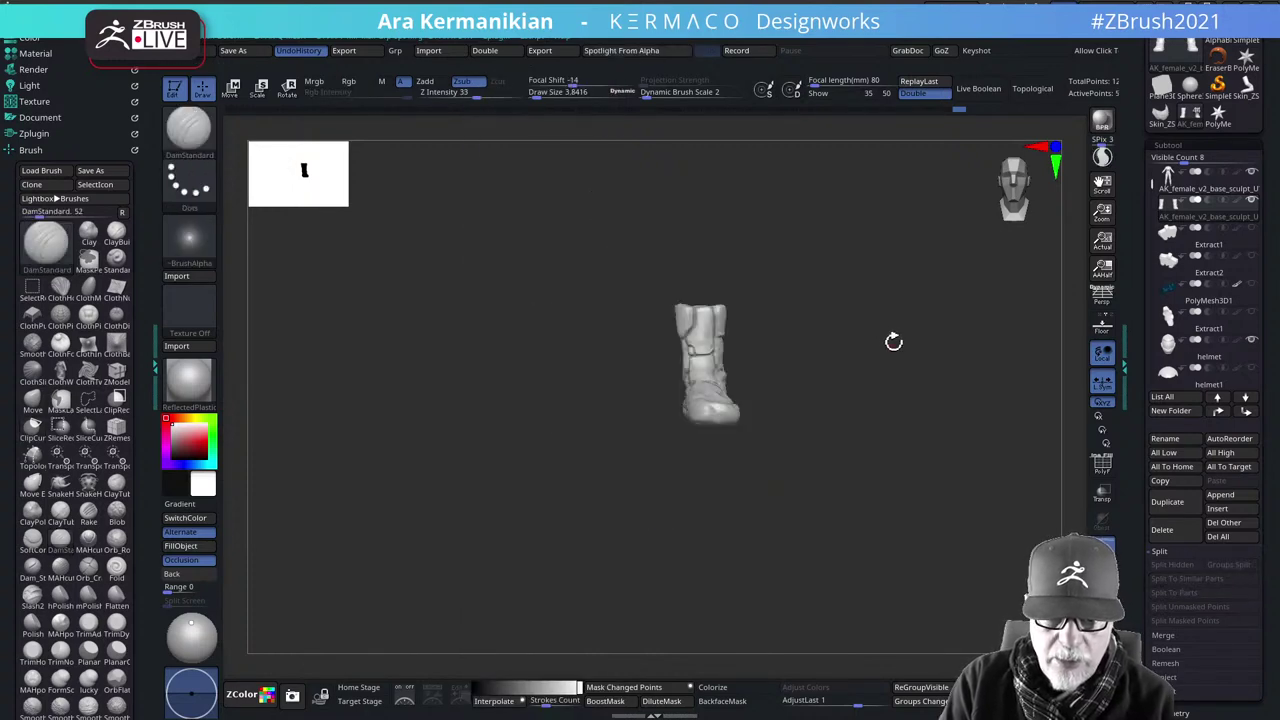
{"action": "key", "text": "ctrl+q"}
{"action": "left_click", "coordinate": [845, 662]}
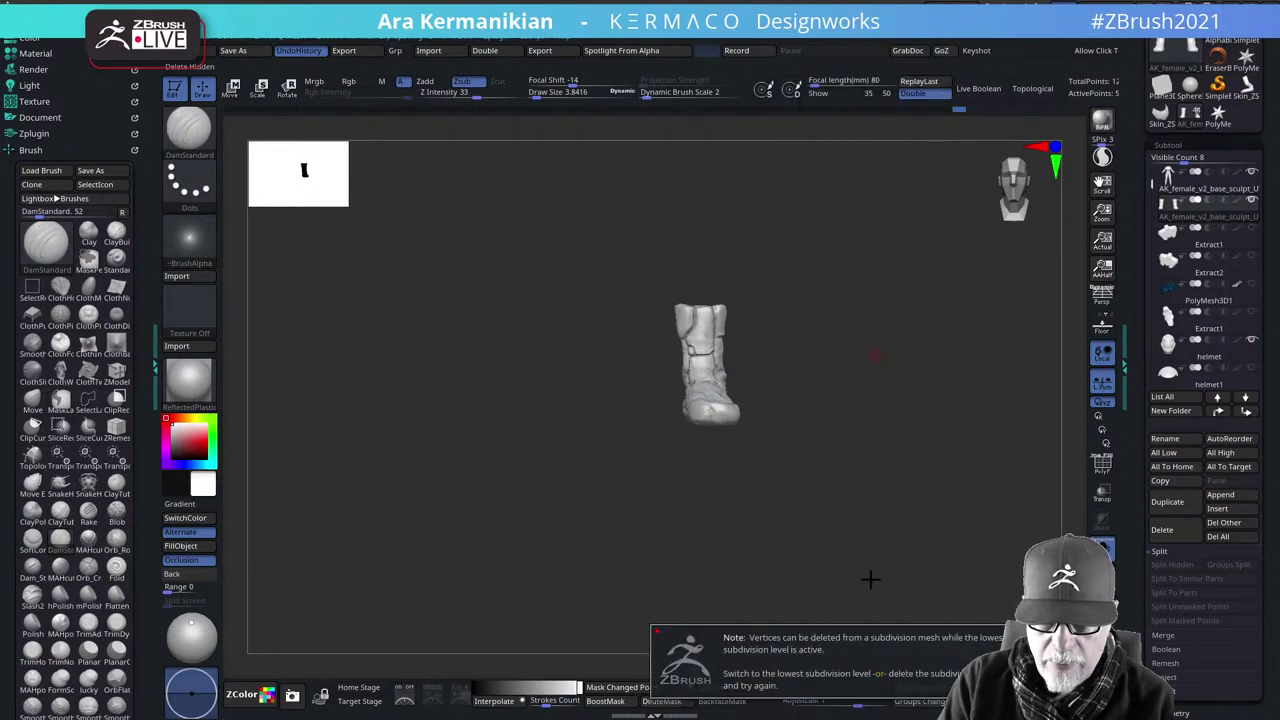
Lower the boots to subdivision level 1, delete the hidden boot's geometry, and raise the subdivision level again
{"action": "key", "text": "space"}
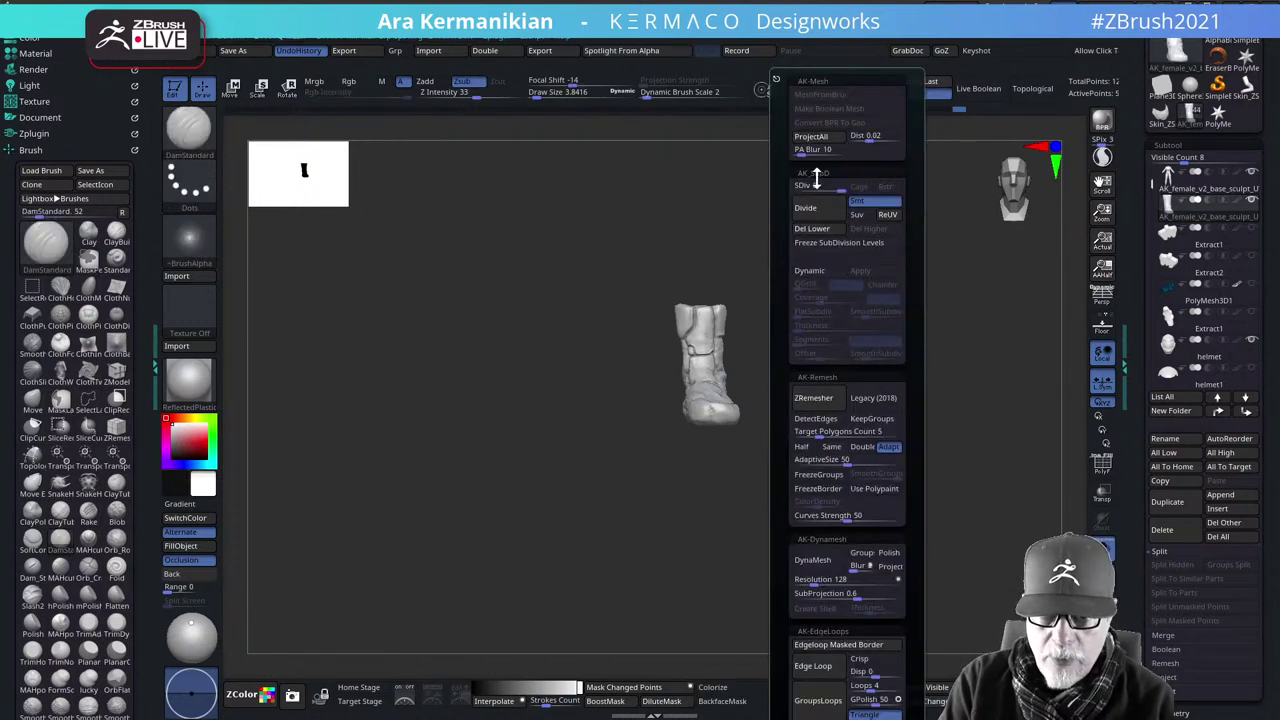
{"action": "left_click_drag", "start_coordinate": [816, 178], "coordinate": [786, 186]}
{"action": "key", "text": "ctrl"}
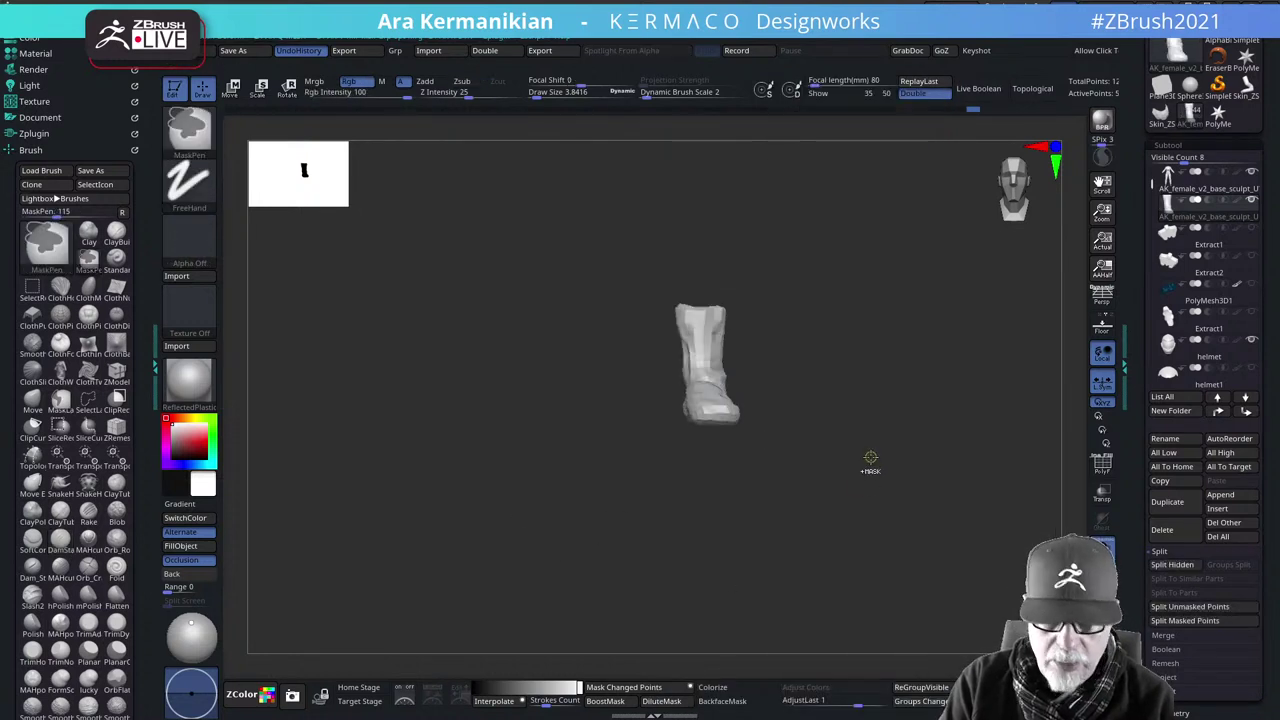
{"action": "key", "text": "space"}
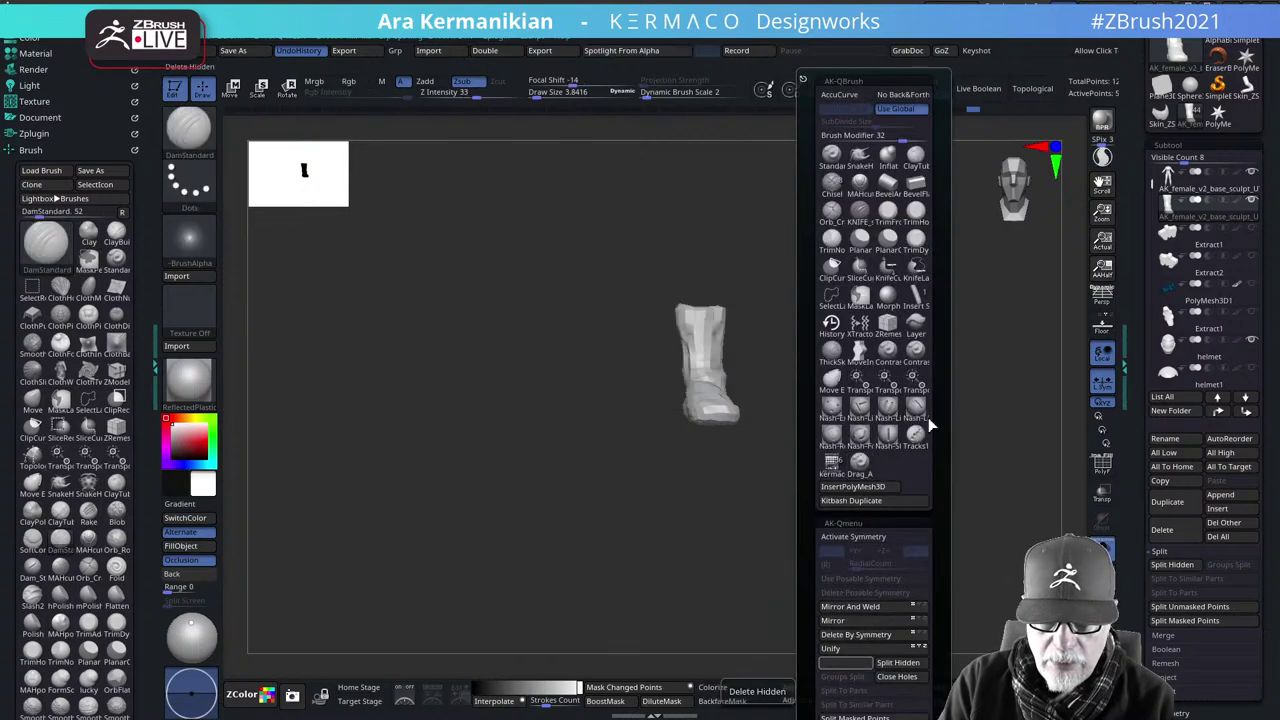
{"action": "key", "text": "space"}
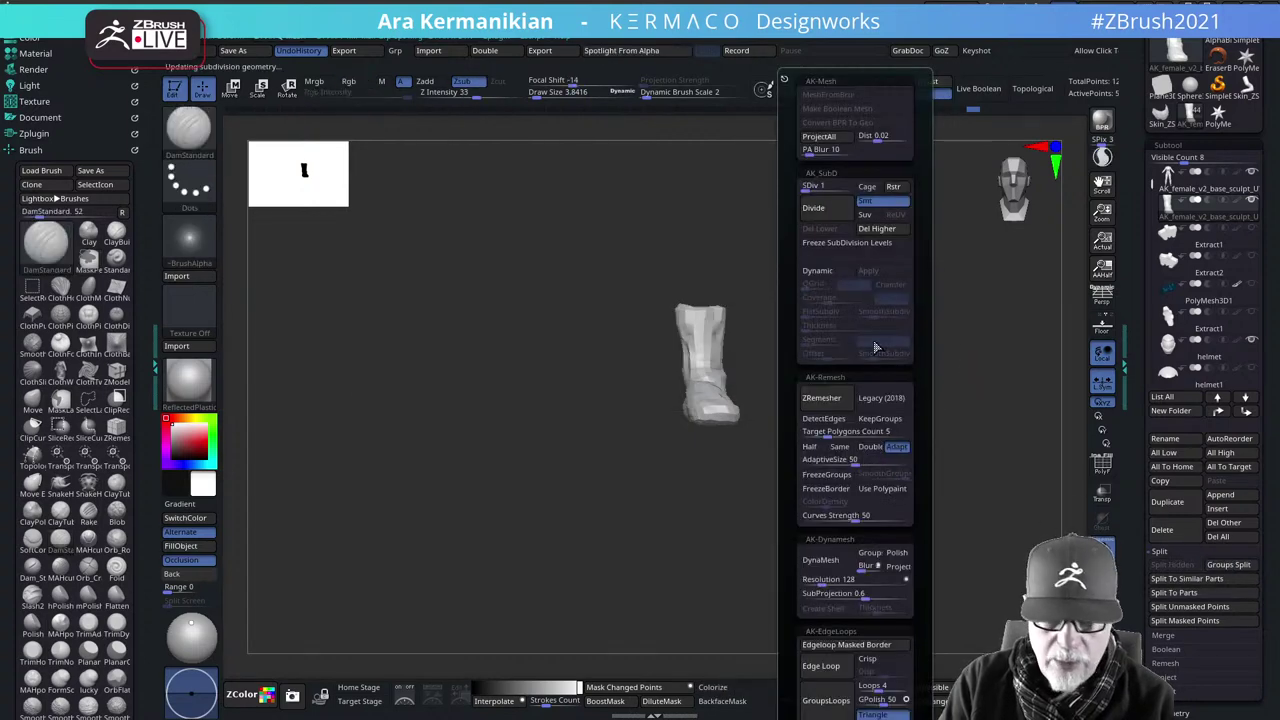
{"action": "left_click_drag", "start_coordinate": [831, 182], "coordinate": [882, 187]}
Carve a DamStandard groove along the remaining boot's inner side from the midfoot up behind the toe cap
{"action": "left_click_drag", "start_coordinate": [847, 427], "coordinate": [956, 364]}
{"action": "left_click_drag", "start_coordinate": [956, 364], "coordinate": [960, 272], "text": "alt"}
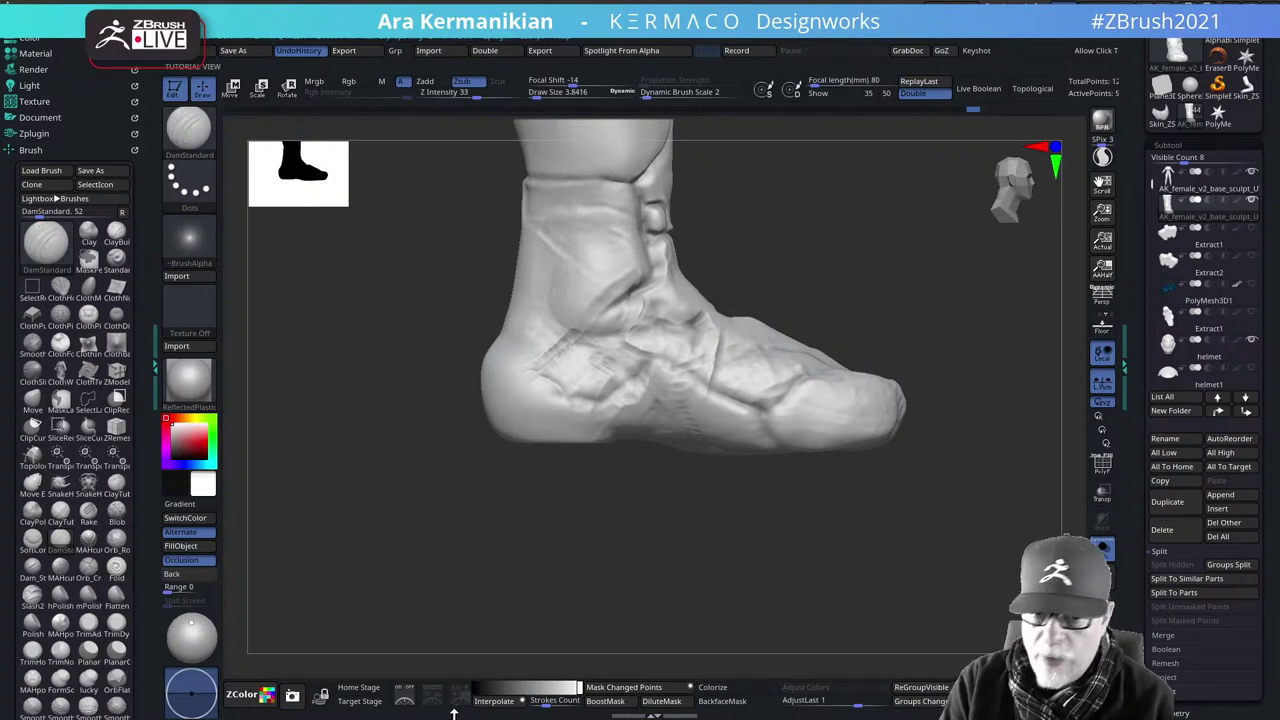
{"action": "left_click_drag", "start_coordinate": [654, 534], "coordinate": [769, 466]}
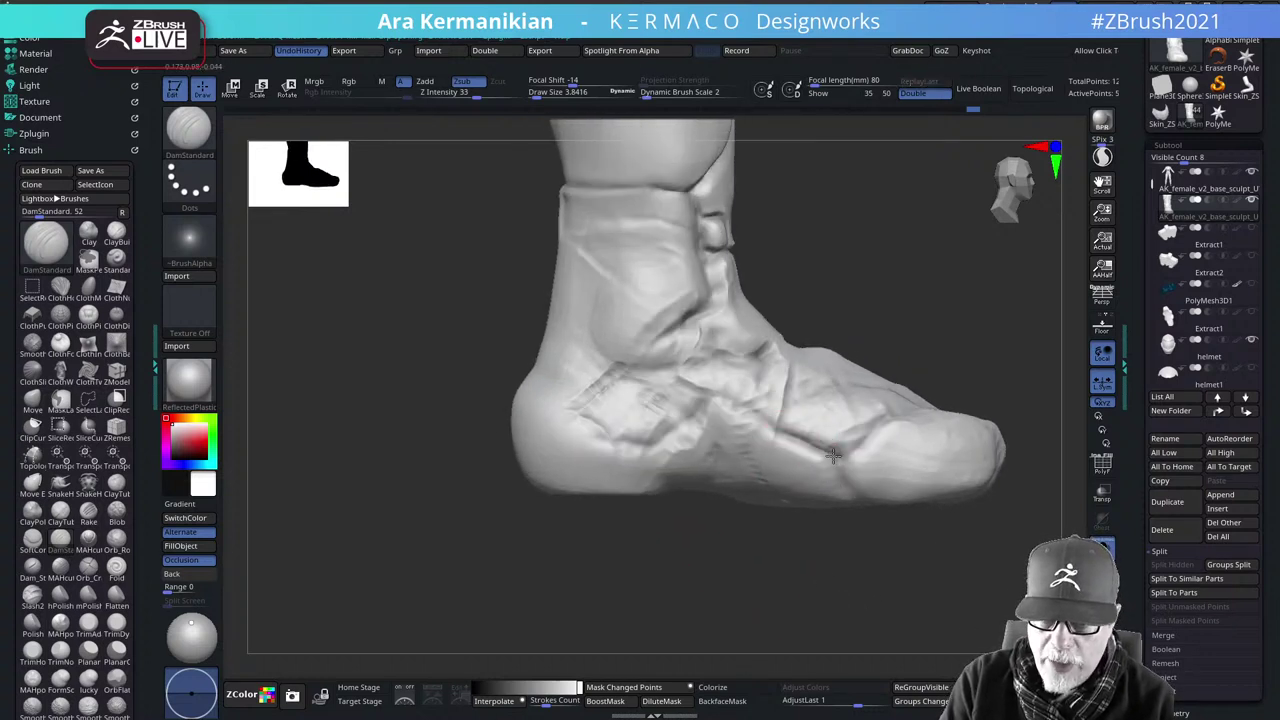
{"action": "left_click_drag", "start_coordinate": [833, 456], "coordinate": [875, 423]}
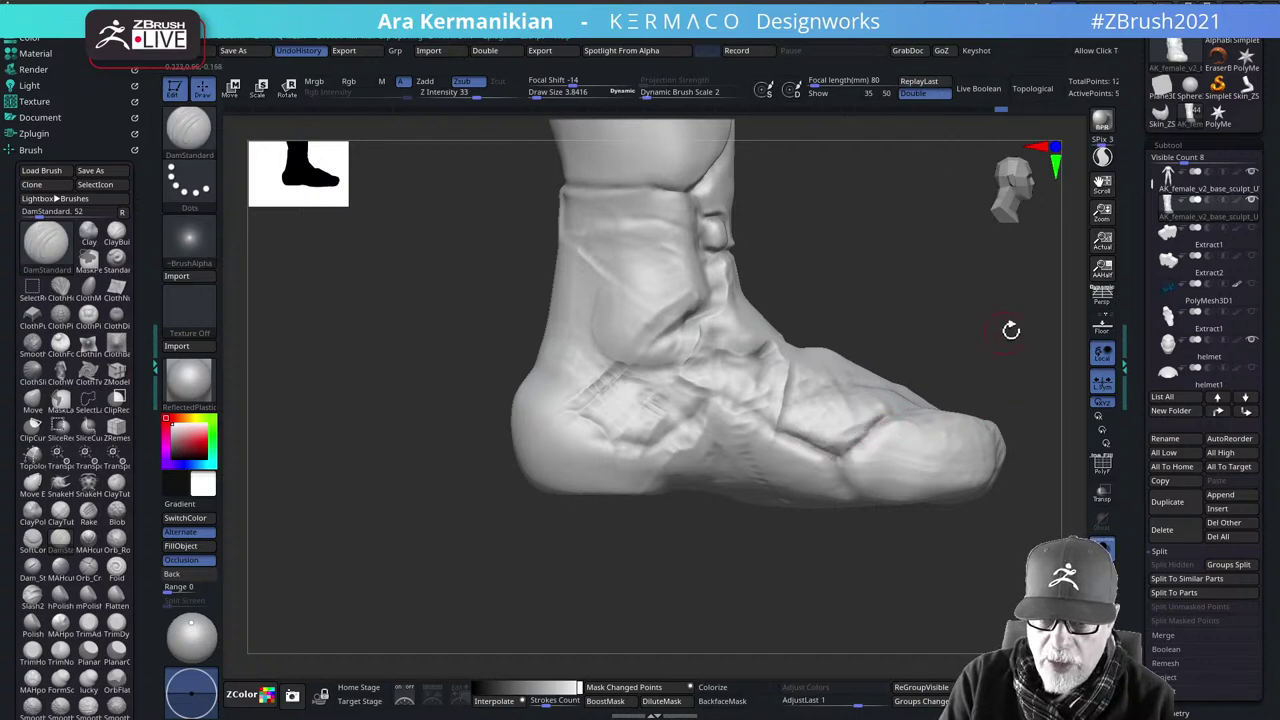
{"action": "mouse_move", "coordinate": [1011, 331]}
{"action": "left_mouse_down"}
{"action": "mouse_move", "coordinate": [886, 423]}
{"action": "mouse_move", "coordinate": [891, 562]}
{"action": "mouse_move", "coordinate": [785, 598]}
{"action": "left_mouse_up"}
{"action": "left_click_drag", "start_coordinate": [930, 516], "coordinate": [951, 499]}
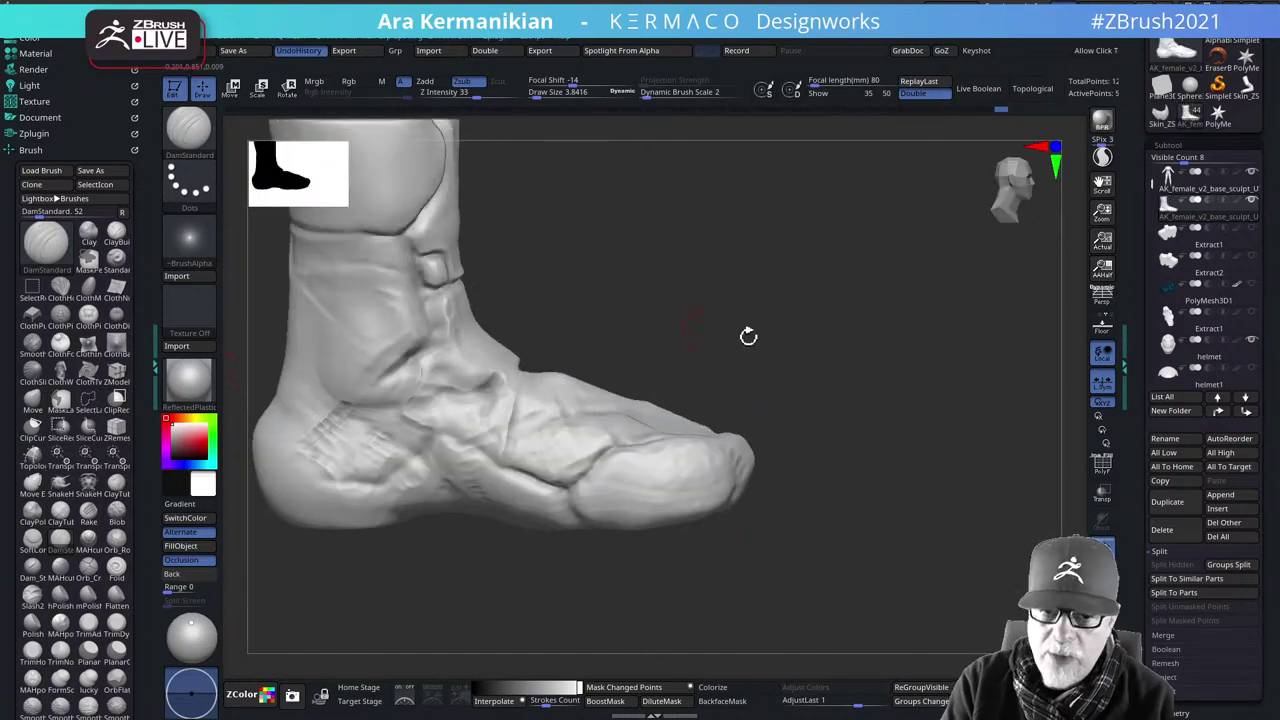
Turn the boot to a front view and add the motorcycle texture, named 2, to Spotlight as a reference image
{"action": "mouse_move", "coordinate": [746, 334]}
{"action": "left_mouse_down"}
{"action": "mouse_move", "coordinate": [783, 320]}
{"action": "mouse_move", "coordinate": [903, 357]}
{"action": "mouse_move", "coordinate": [871, 343]}
{"action": "left_mouse_up"}
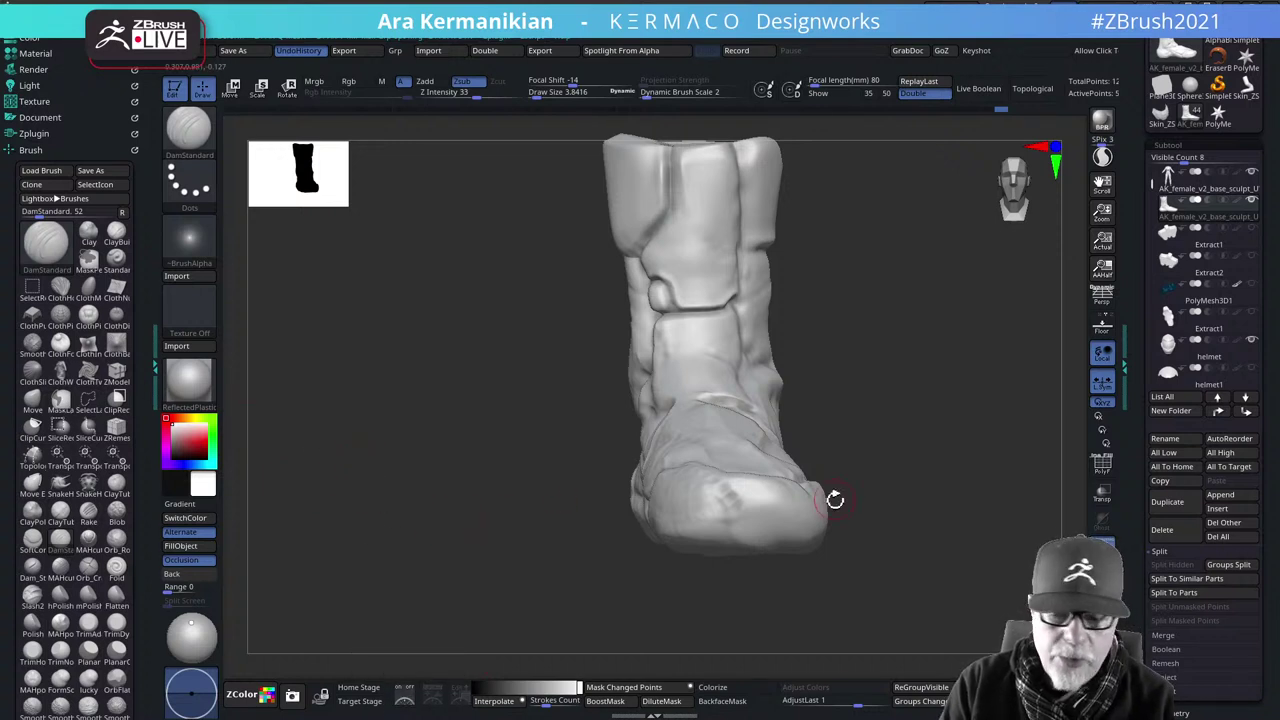
{"action": "left_click", "coordinate": [212, 314]}
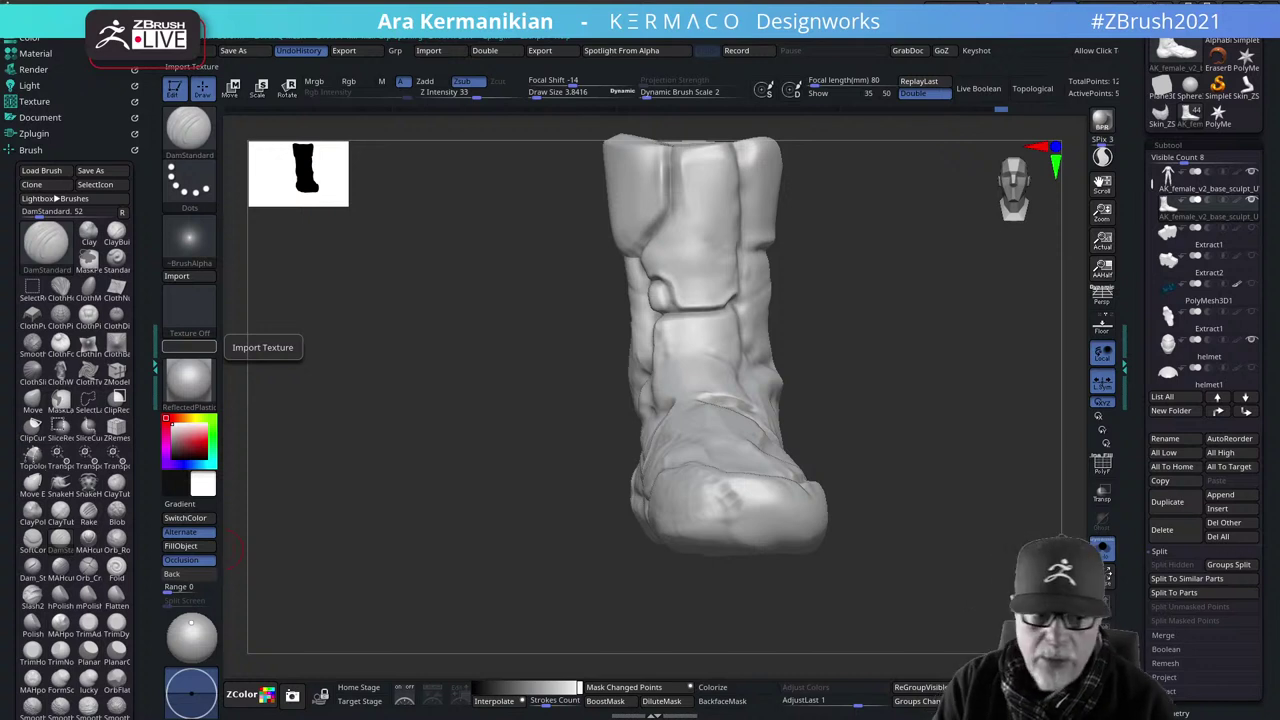
{"action": "left_click", "coordinate": [189, 305]}
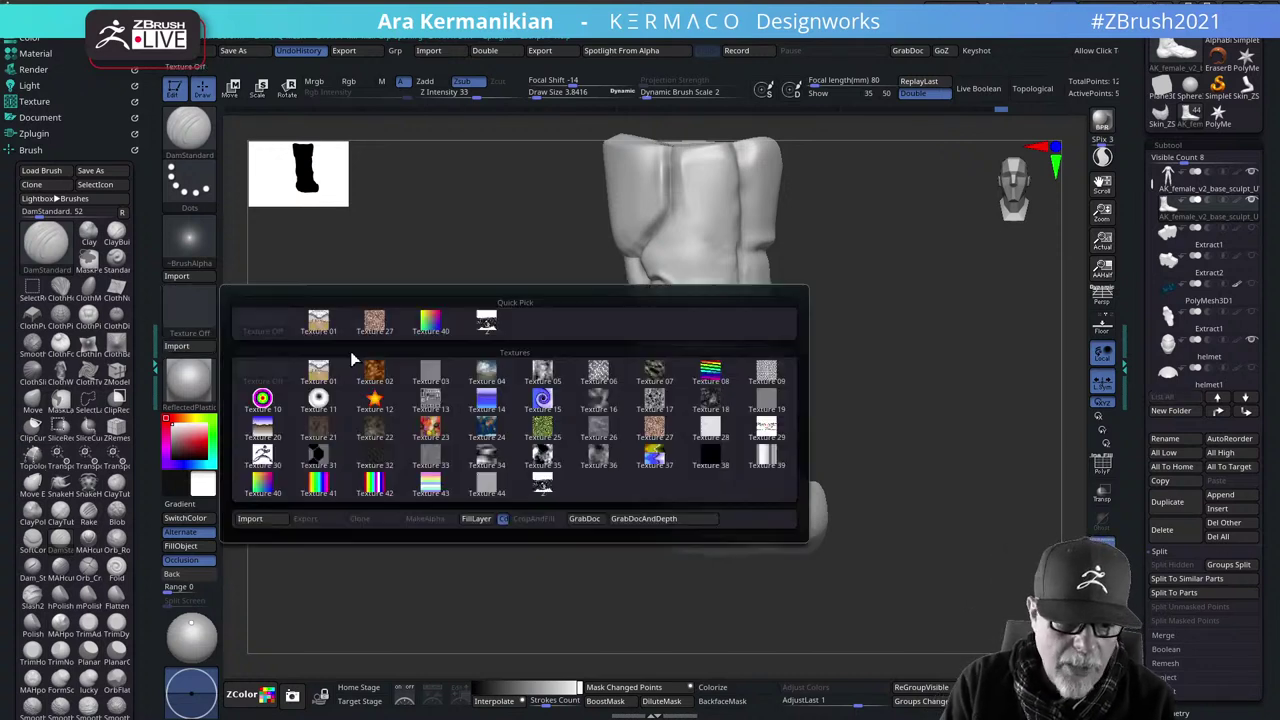
{"action": "left_click", "coordinate": [189, 305]}
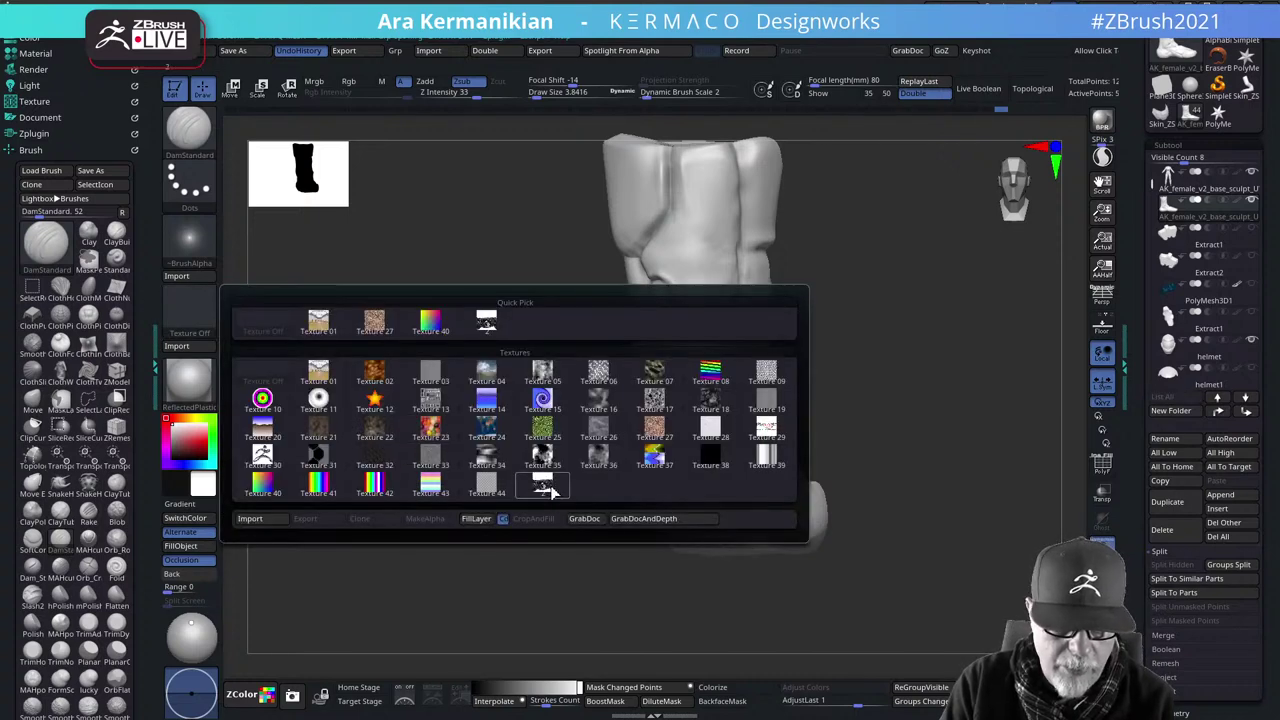
{"action": "left_click", "coordinate": [545, 488]}
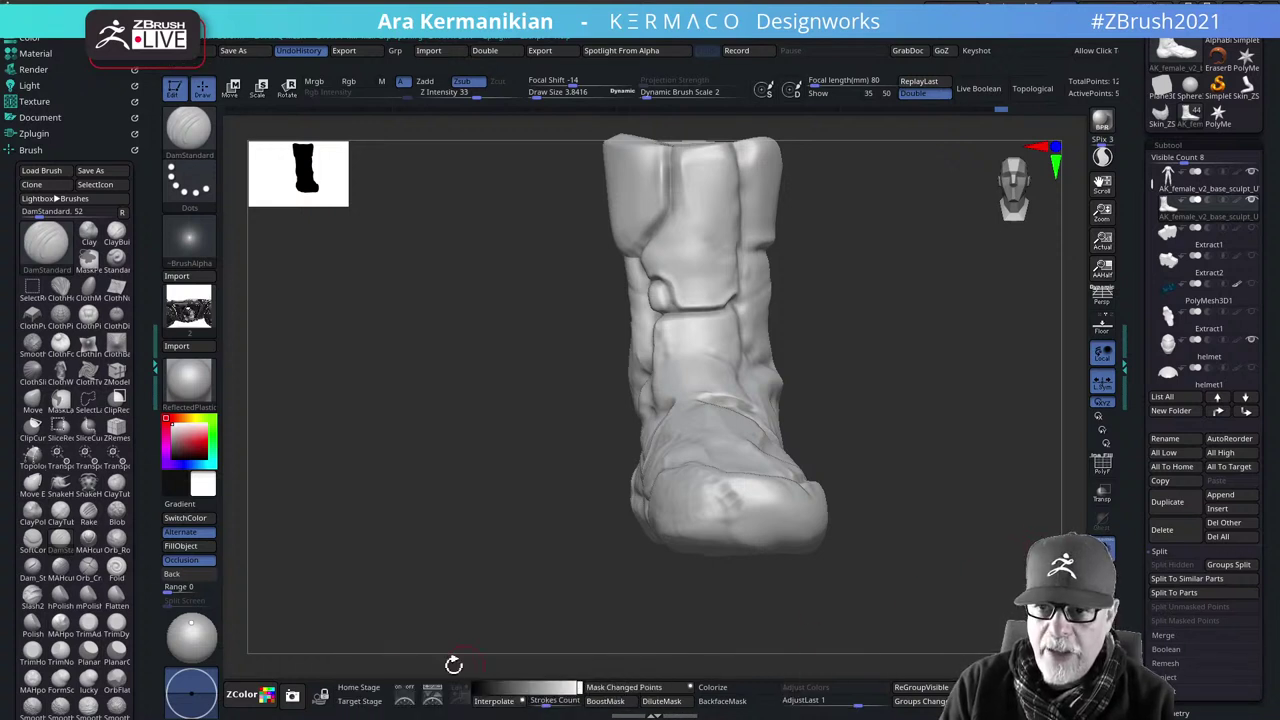
{"action": "left_click", "coordinate": [432, 700]}
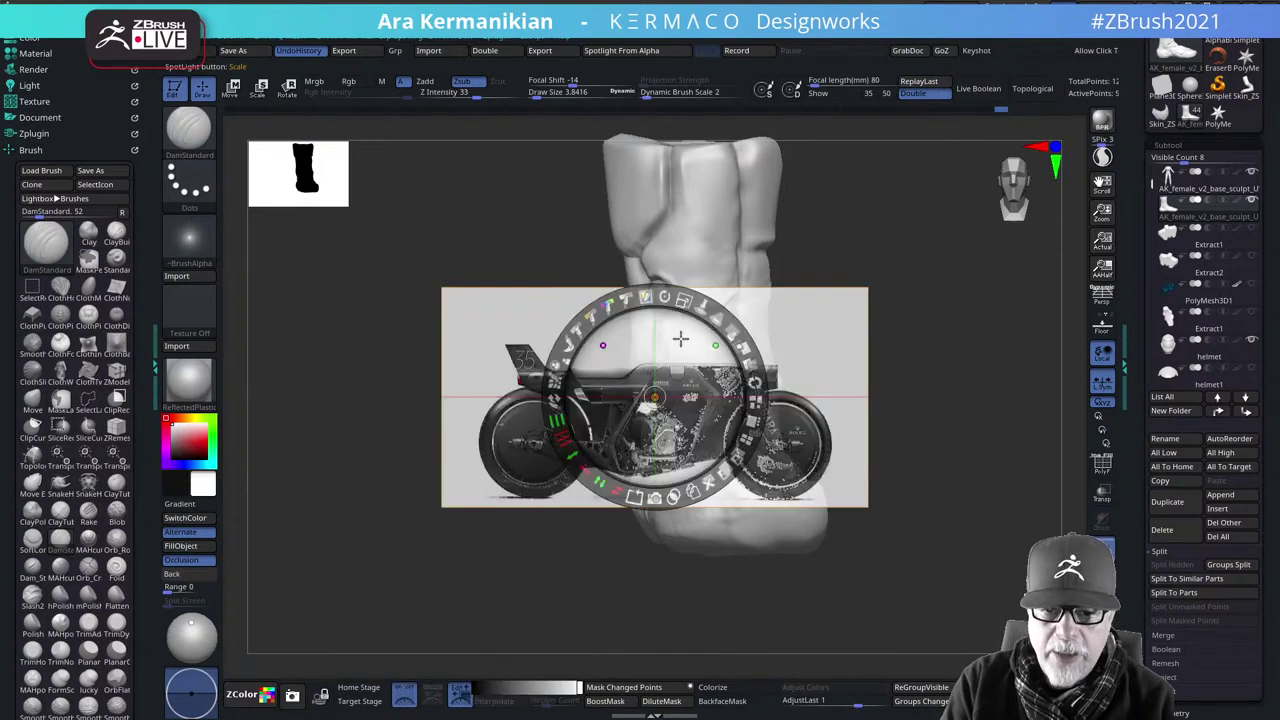
Shrink the Spotlight motorcycle image, place it beside the boot, and leave Spotlight editing with the image still displayed
{"action": "left_click_drag", "start_coordinate": [669, 368], "coordinate": [519, 312]}
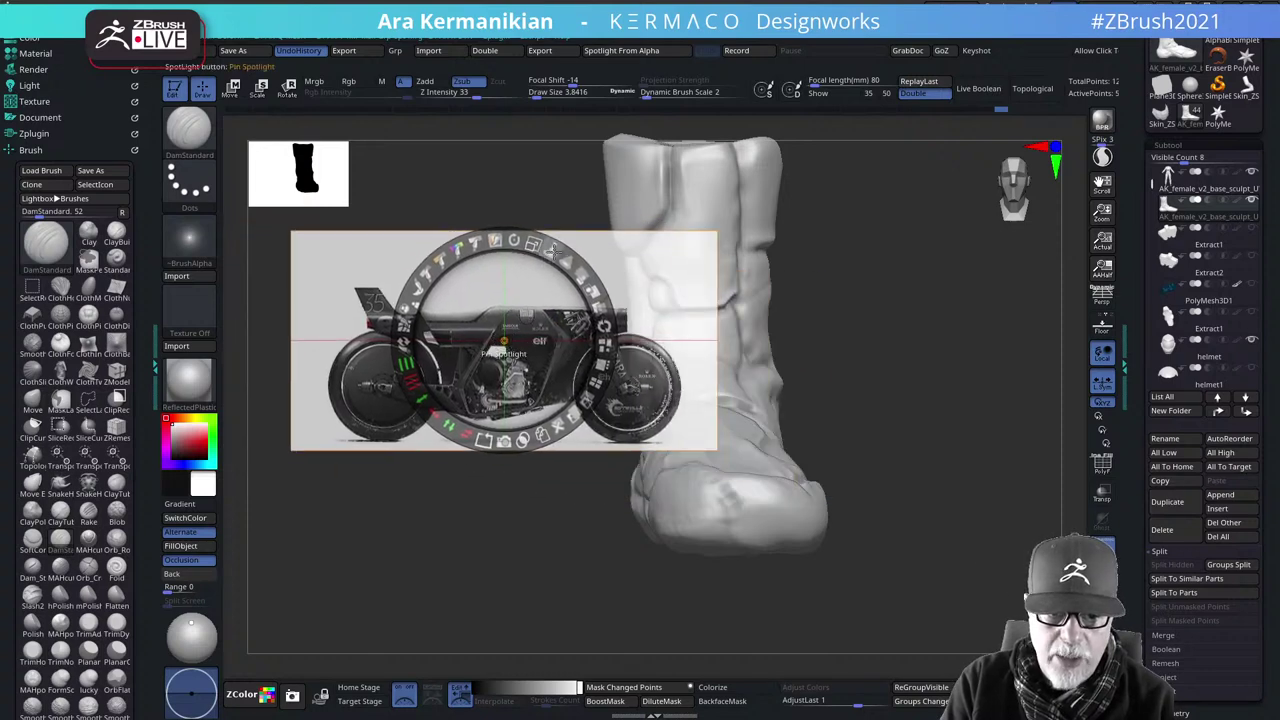
{"action": "left_click_drag", "start_coordinate": [536, 241], "coordinate": [432, 234]}
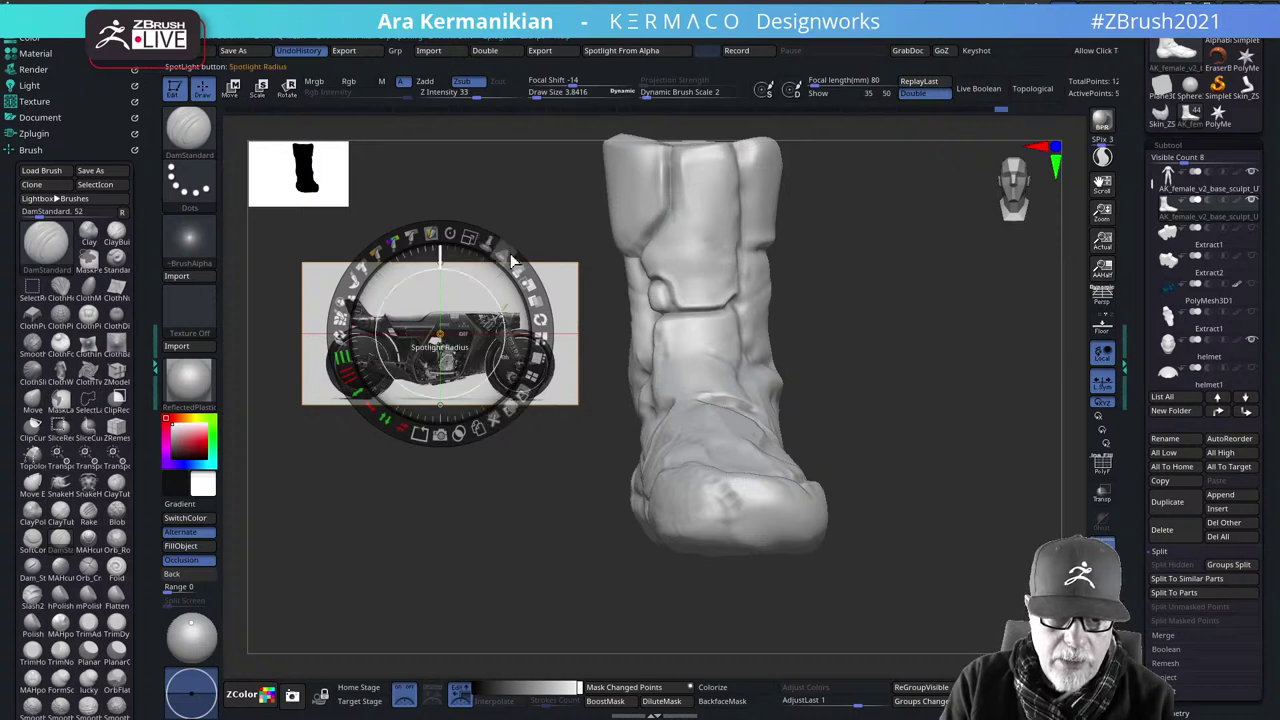
{"action": "left_click_drag", "start_coordinate": [515, 263], "coordinate": [453, 313]}
{"action": "key", "text": "z"}
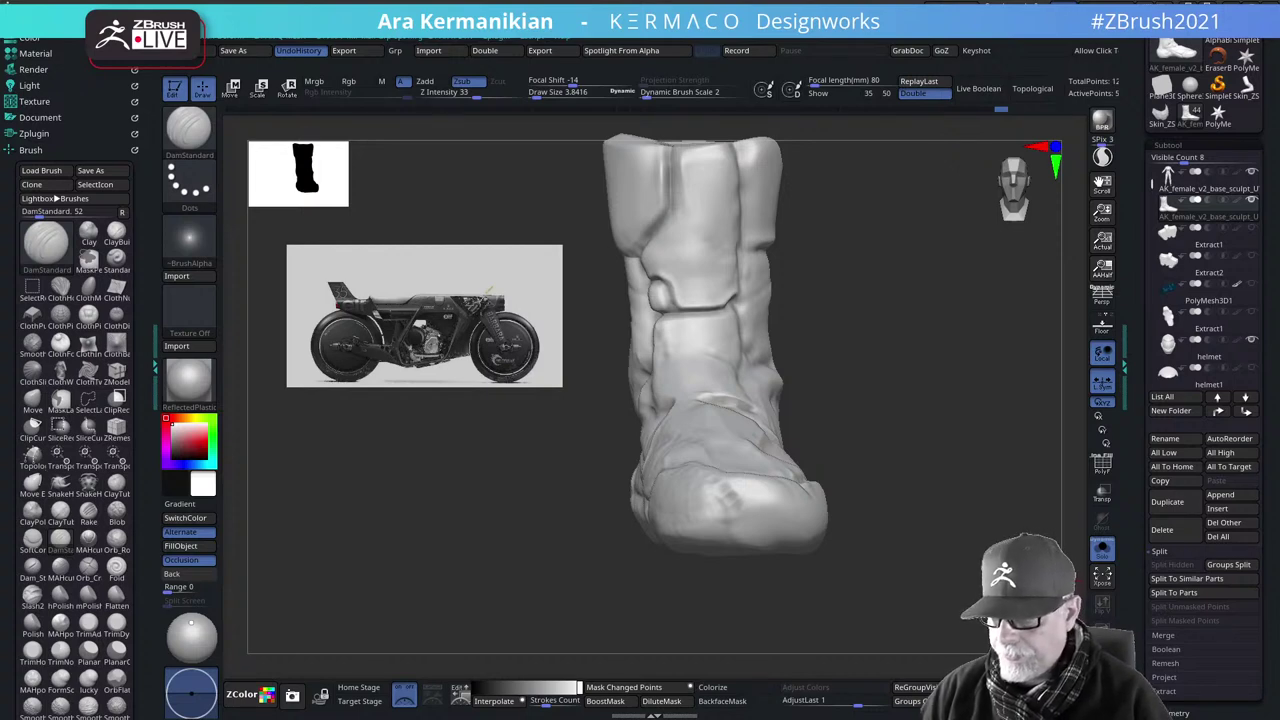
Switch to 4.jpg in Windows Photo Viewer, position its window over the ZBrush canvas, and enlarge the motorcycle photo to fill it
{"action": "left_click_drag", "start_coordinate": [543, 719], "coordinate": [1279, 125]}
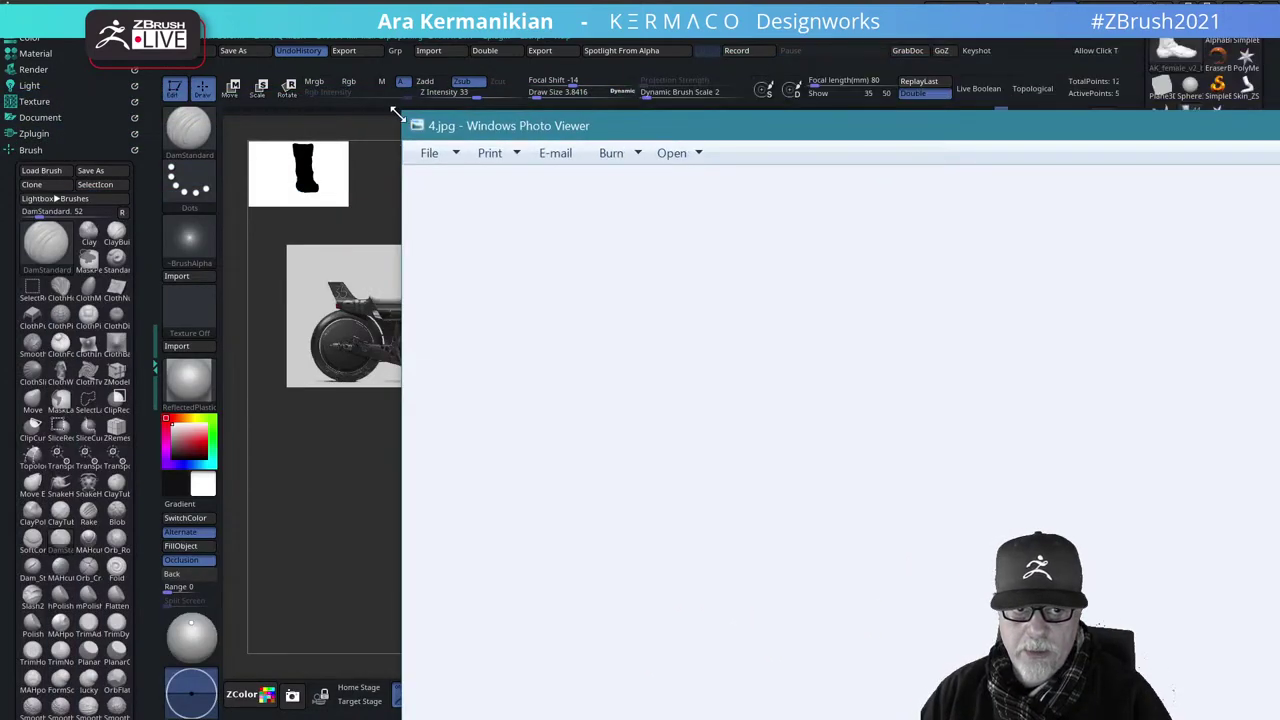
{"action": "left_click_drag", "start_coordinate": [398, 114], "coordinate": [1279, 390]}
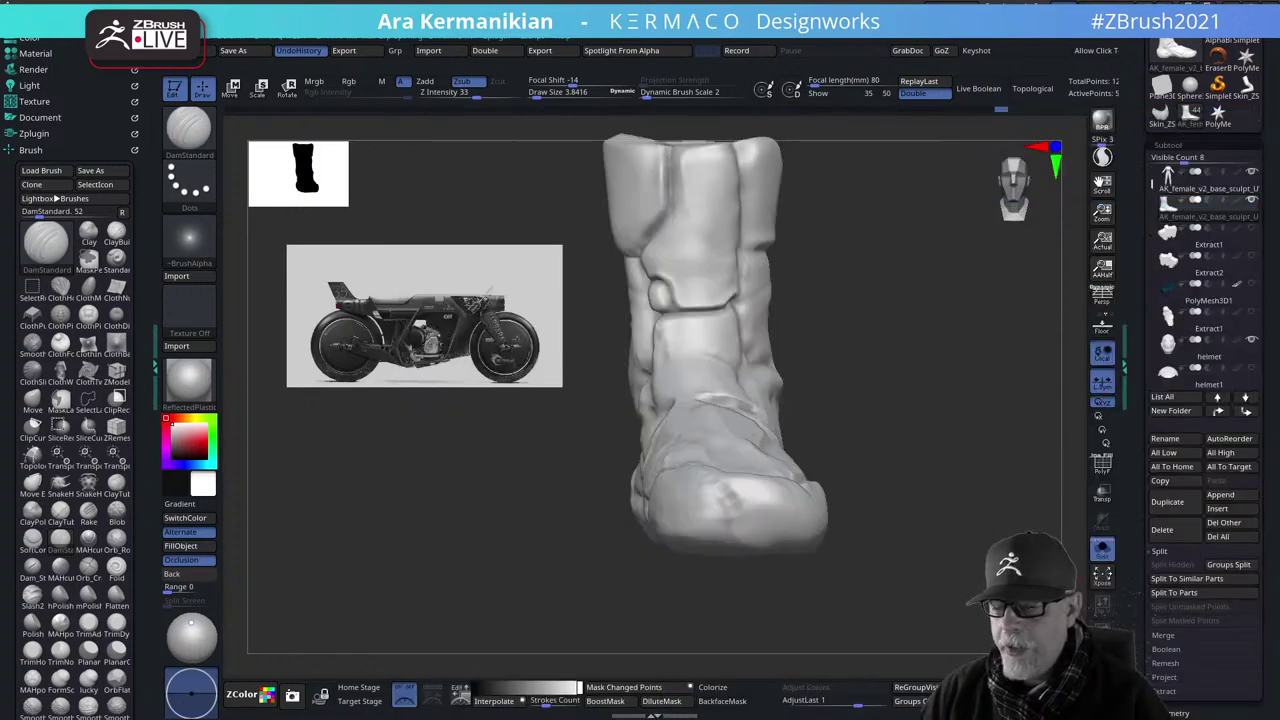
{"action": "left_click_drag", "start_coordinate": [670, 719], "coordinate": [762, 111]}
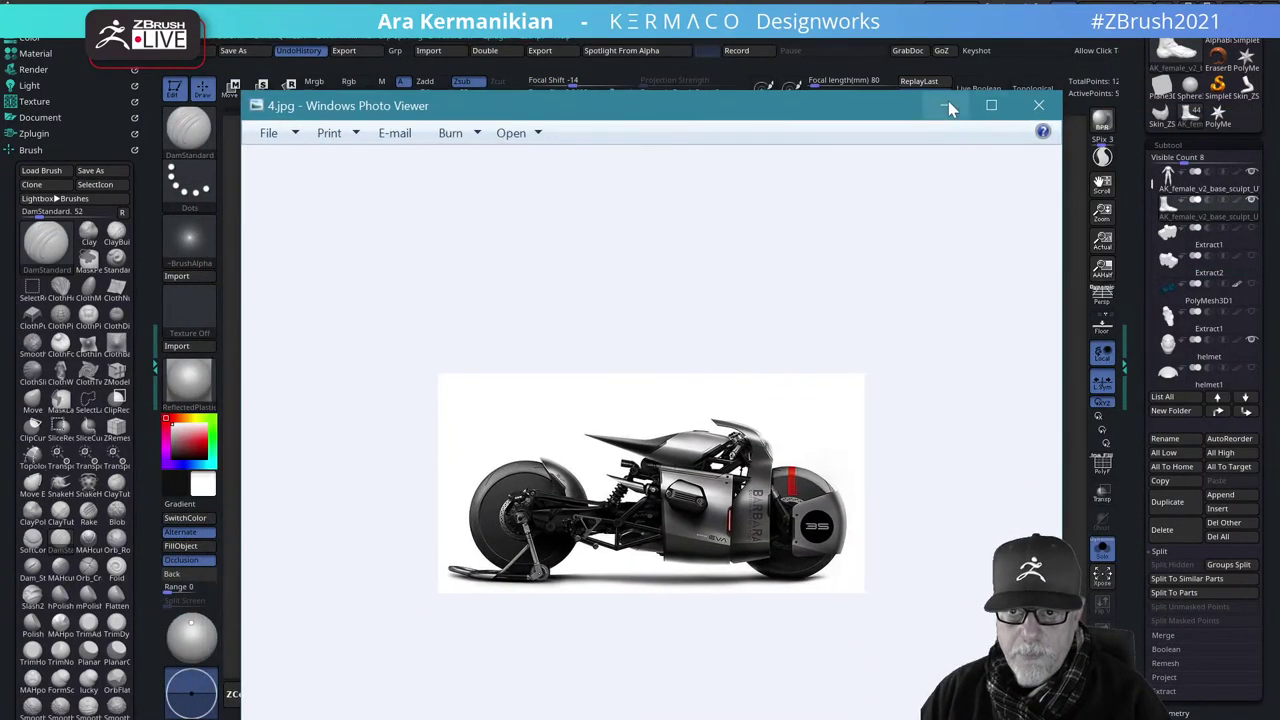
{"action": "left_click_drag", "start_coordinate": [886, 108], "coordinate": [884, 44]}
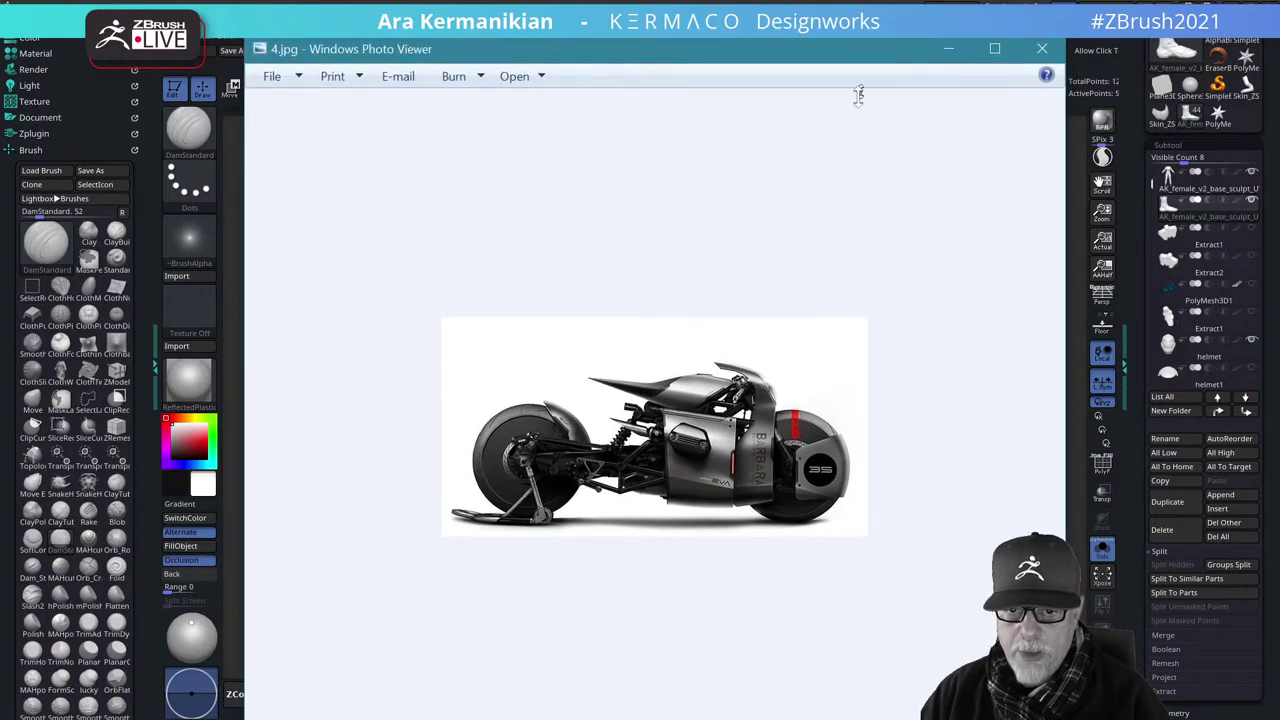
{"action": "left_click_drag", "start_coordinate": [858, 95], "coordinate": [796, 113]}
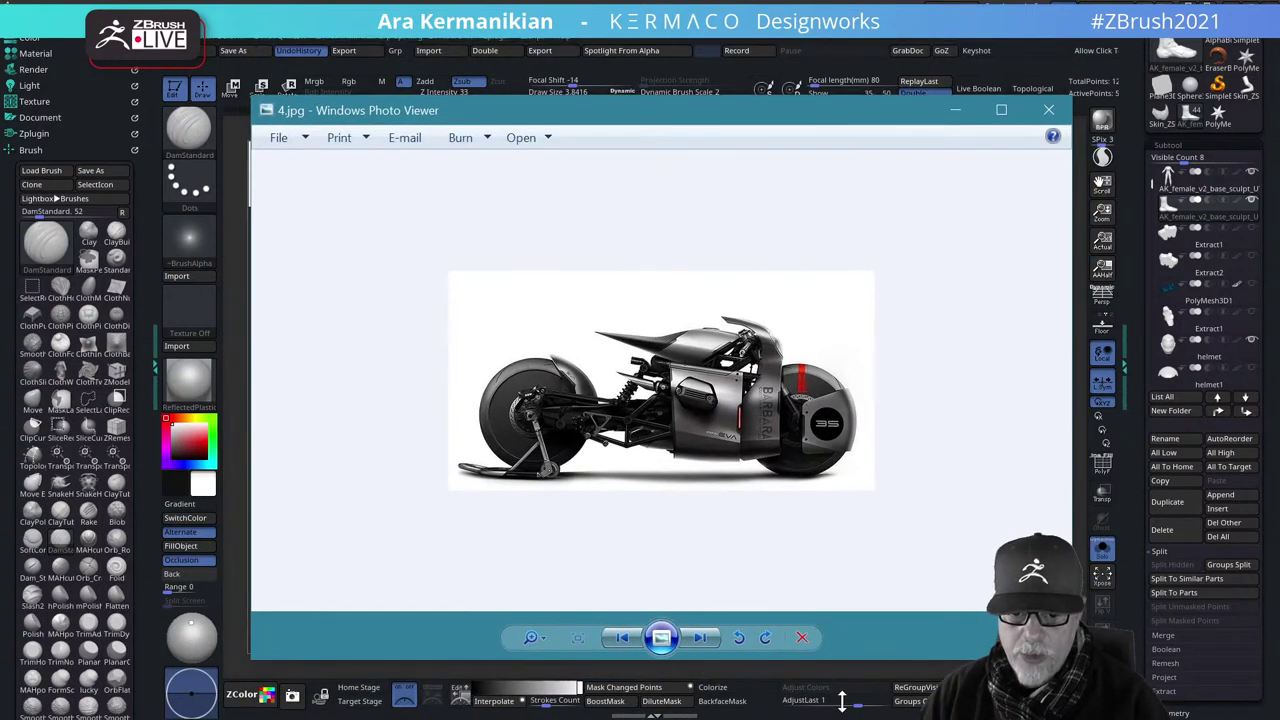
{"action": "left_click", "coordinate": [530, 637]}
{"action": "left_click_drag", "start_coordinate": [530, 645], "coordinate": [541, 612]}
{"action": "left_click", "coordinate": [649, 608]}
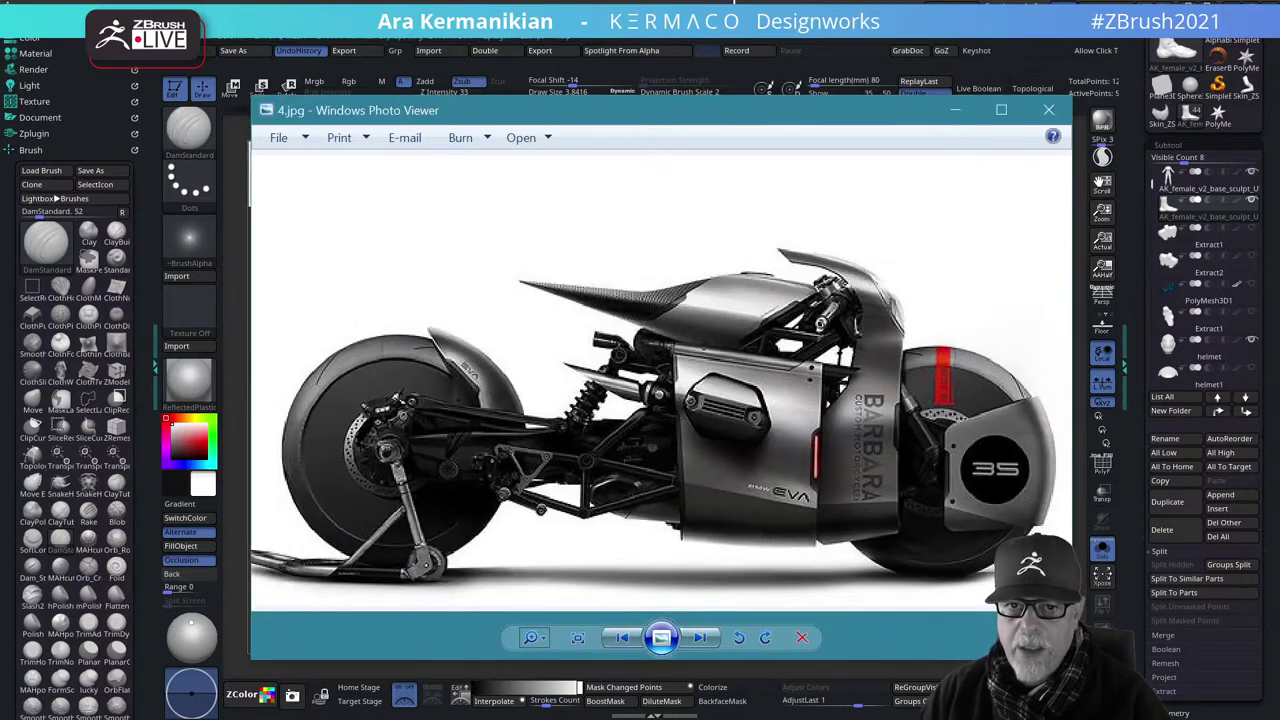
Bring ZBrush back to the front and raise its See-through setting to show the 4.jpg motorcycle photo behind the boot
{"action": "left_click", "coordinate": [1048, 110]}
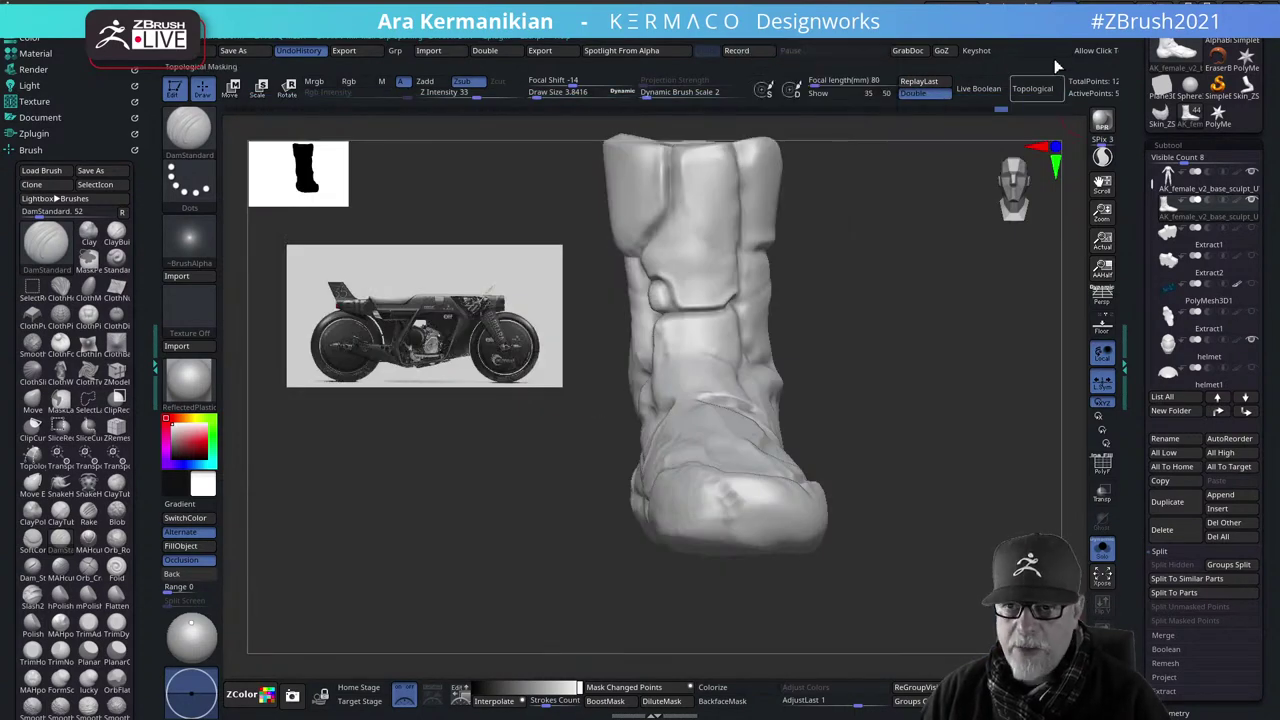
{"action": "left_click_drag", "start_coordinate": [1048, 8], "coordinate": [1014, 6]}
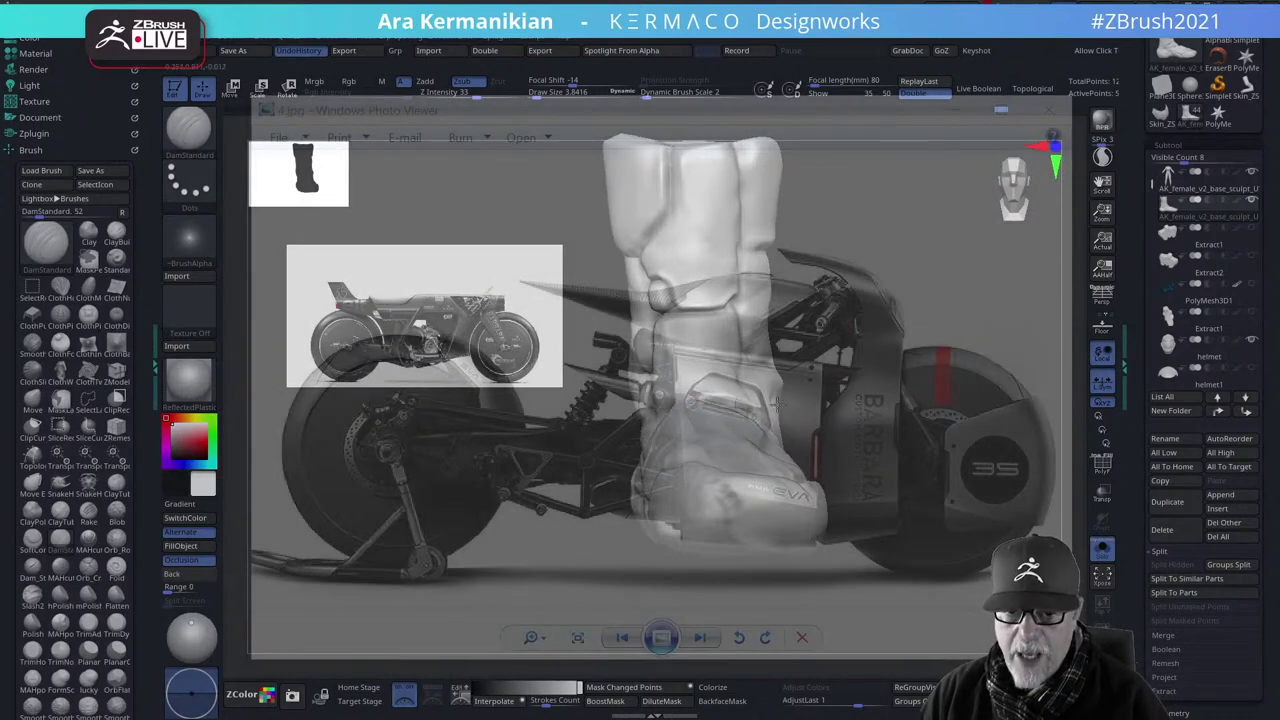
Close the motorcycle photo viewer and remove the motorcycle reference image from Spotlight
{"action": "left_click", "coordinate": [991, 5]}
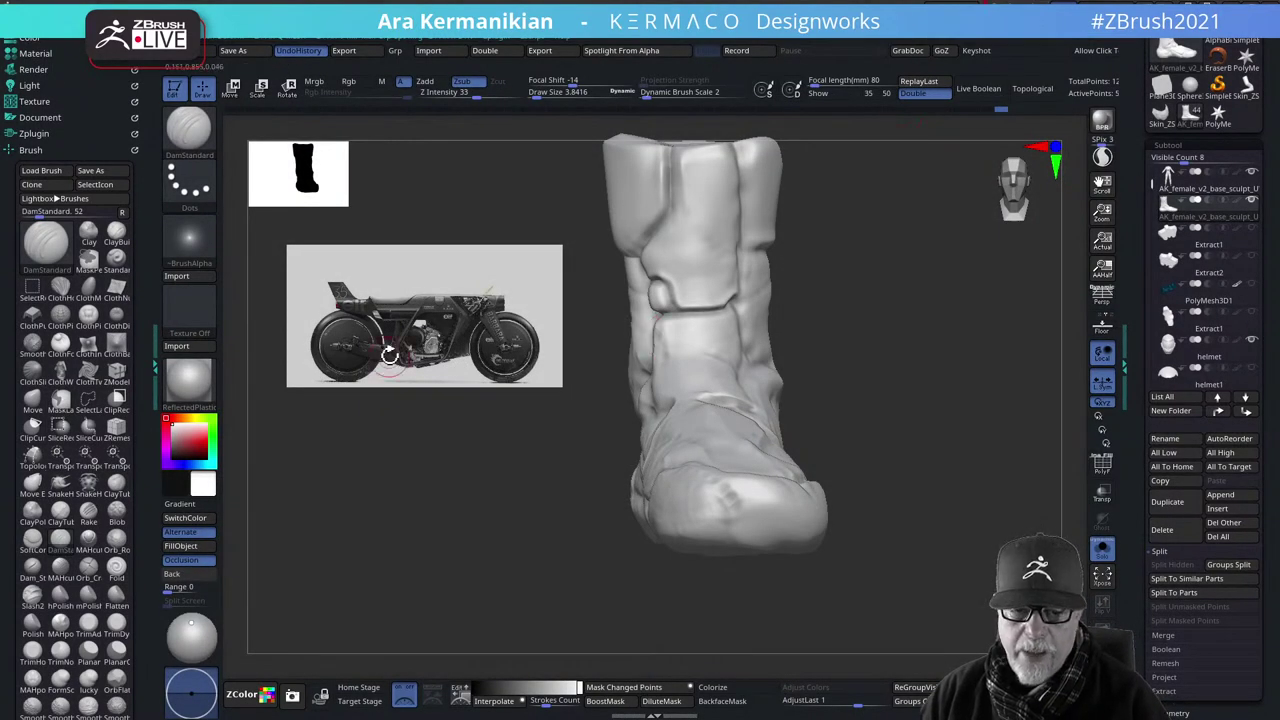
{"action": "left_click", "coordinate": [462, 699]}
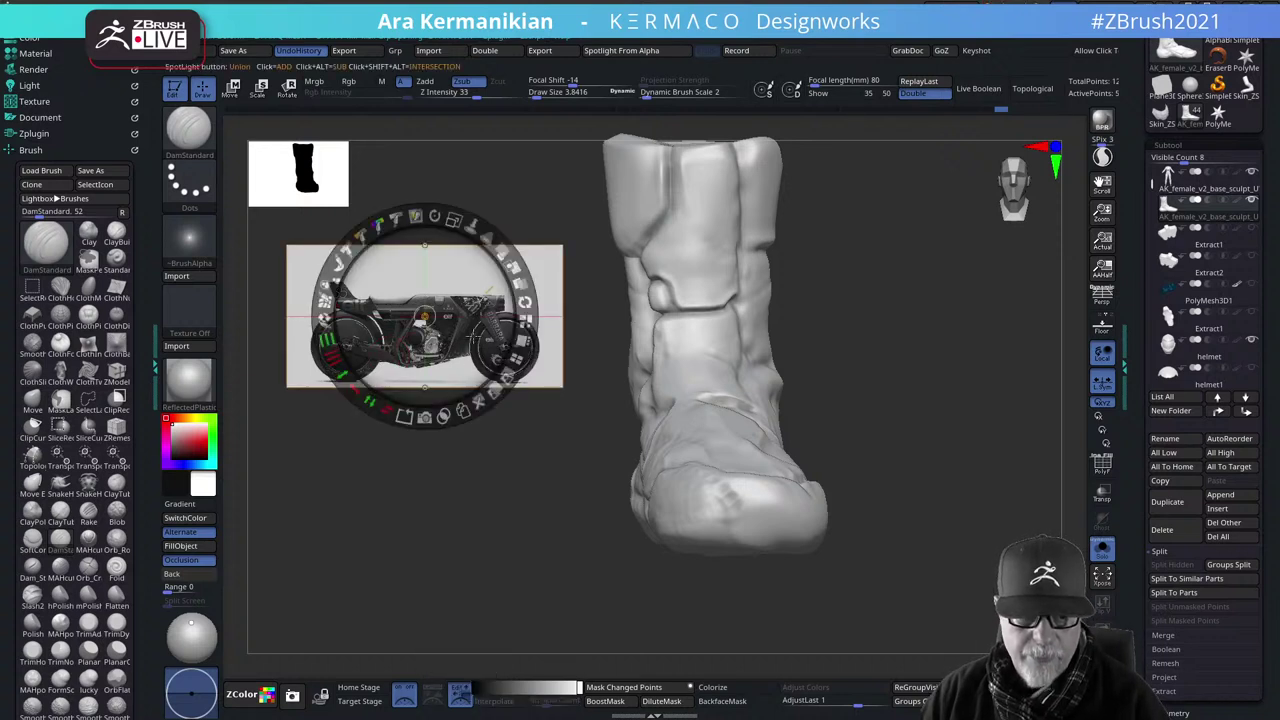
{"action": "left_click", "coordinate": [479, 401]}
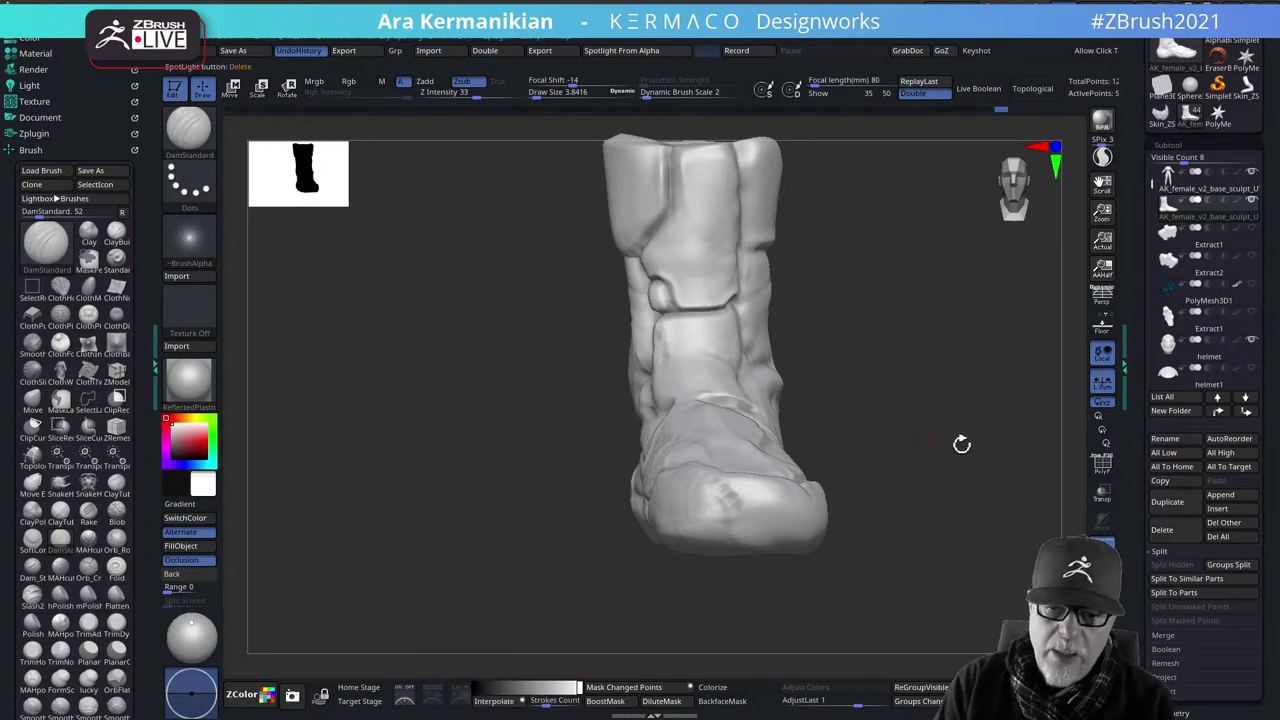
Refine the crease running along the boot's side just above the sole, using DamStandard and smoothing
{"action": "mouse_move", "coordinate": [917, 429]}
{"action": "left_mouse_down"}
{"action": "mouse_move", "coordinate": [994, 406]}
{"action": "mouse_move", "coordinate": [966, 406]}
{"action": "mouse_move", "coordinate": [975, 482]}
{"action": "mouse_move", "coordinate": [892, 527]}
{"action": "mouse_move", "coordinate": [800, 560]}
{"action": "mouse_move", "coordinate": [688, 567]}
{"action": "mouse_move", "coordinate": [731, 546]}
{"action": "mouse_move", "coordinate": [686, 560]}
{"action": "mouse_move", "coordinate": [771, 552]}
{"action": "left_mouse_up"}
{"action": "left_click_drag", "start_coordinate": [988, 629], "coordinate": [789, 563]}
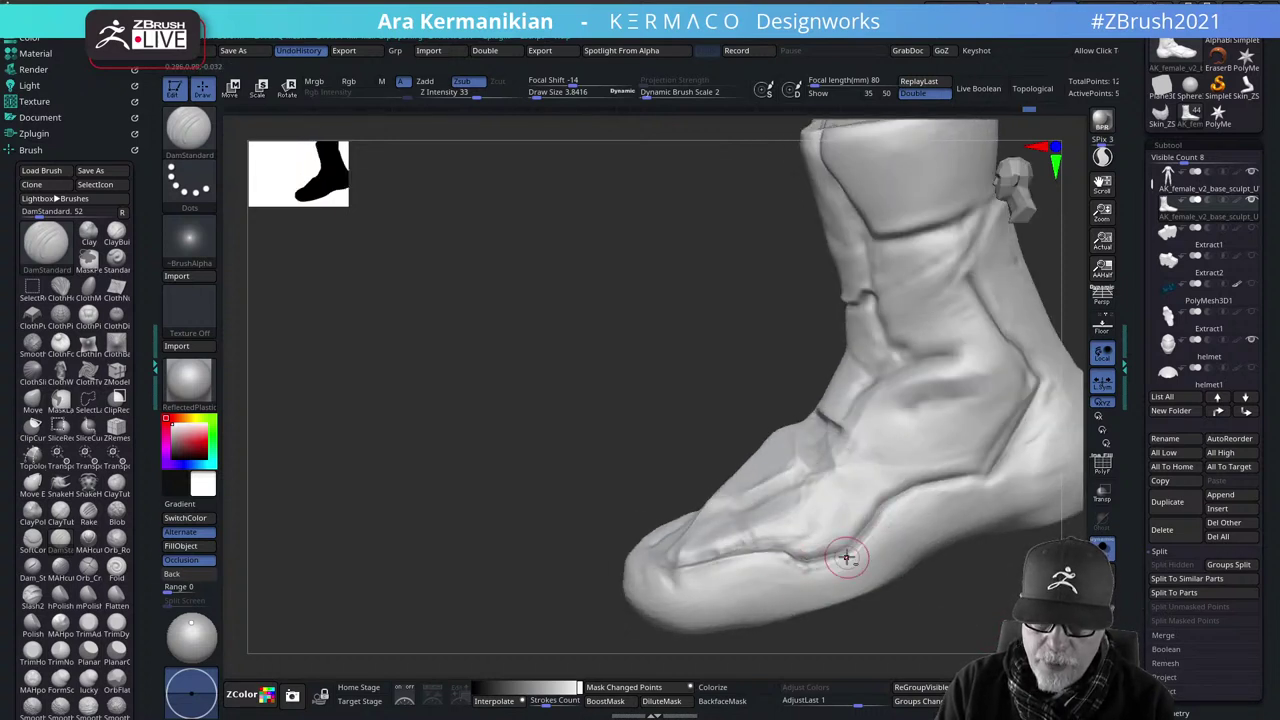
{"action": "key", "text": "shift"}
{"action": "left_click_drag", "start_coordinate": [779, 568], "coordinate": [839, 560], "text": "shift"}
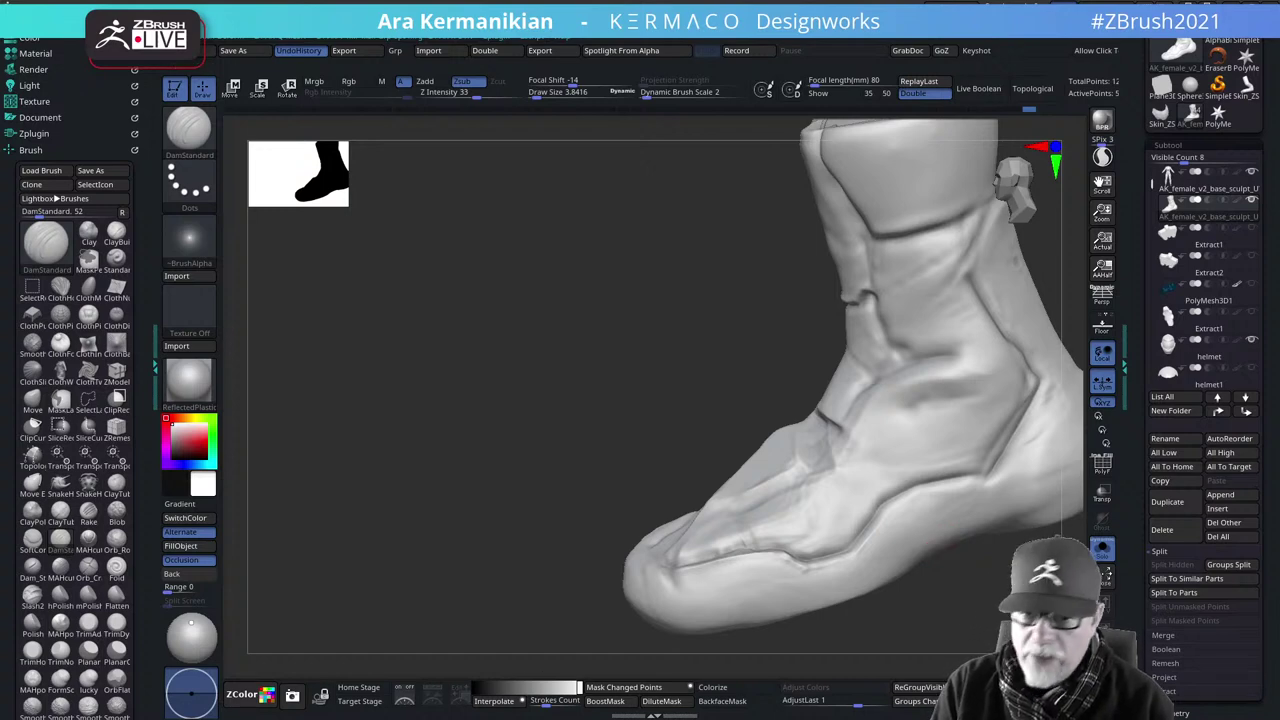
Turn off Solo mode to show the whole figure and open the Scale Master plugin settings
{"action": "left_click_drag", "start_coordinate": [682, 352], "coordinate": [467, 349]}
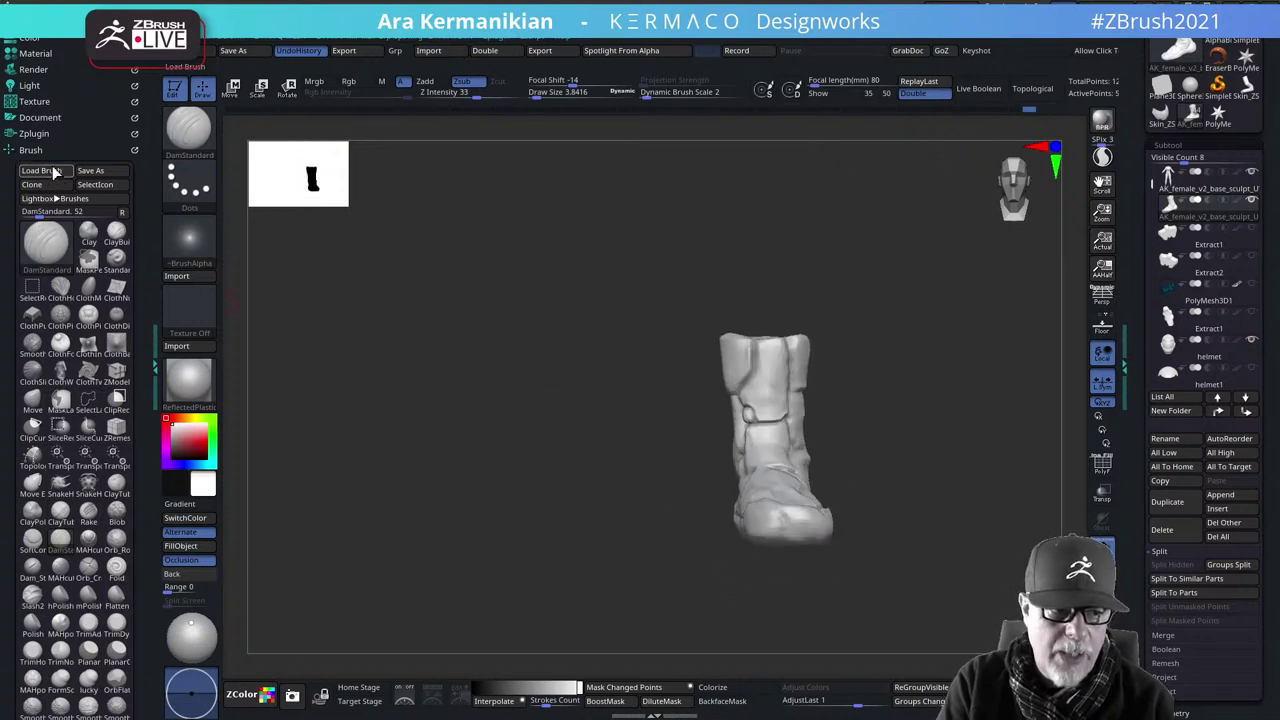
{"action": "left_click", "coordinate": [30, 149]}
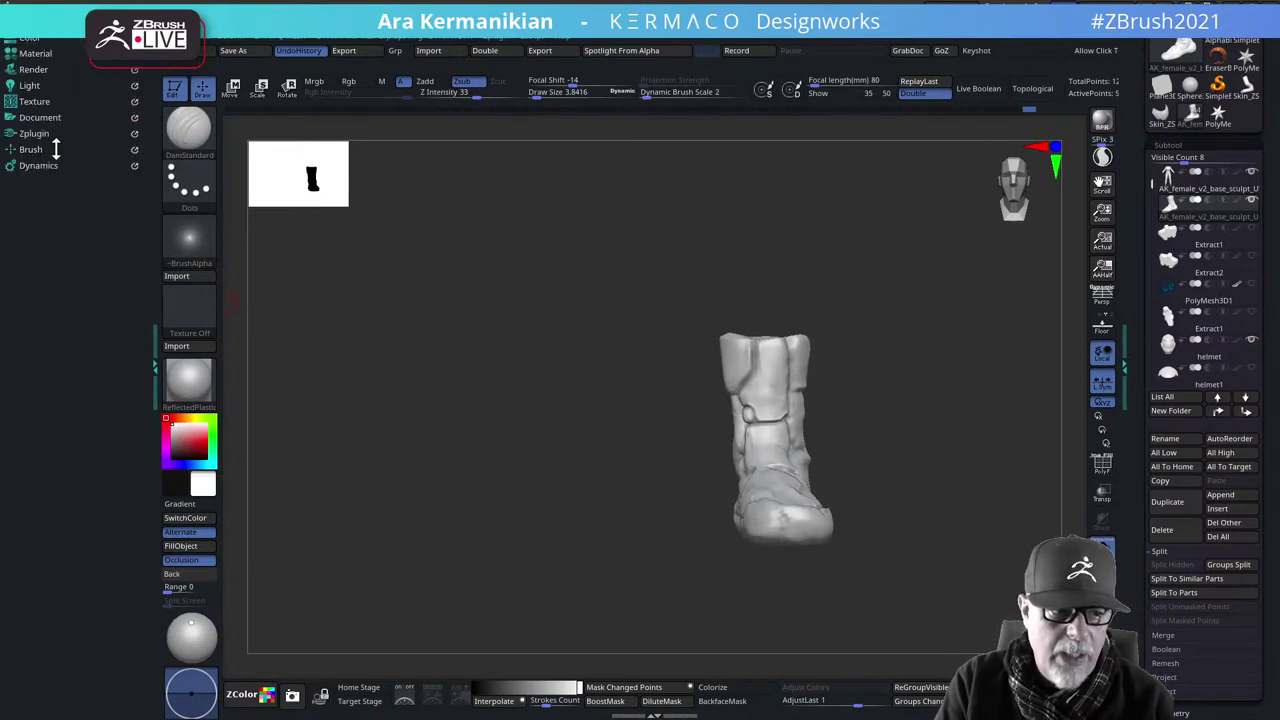
{"action": "left_click", "coordinate": [40, 140]}
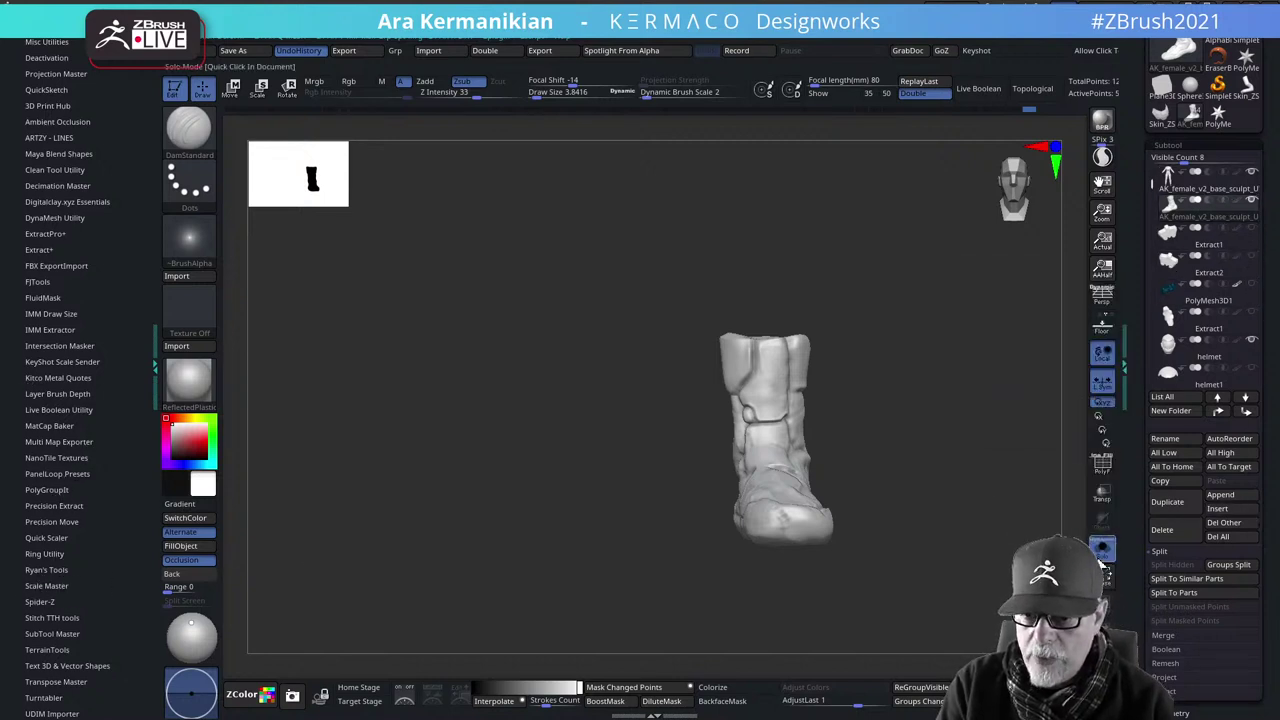
{"action": "left_click", "coordinate": [1102, 549]}
{"action": "left_click_drag", "start_coordinate": [979, 499], "coordinate": [868, 504], "text": "alt"}
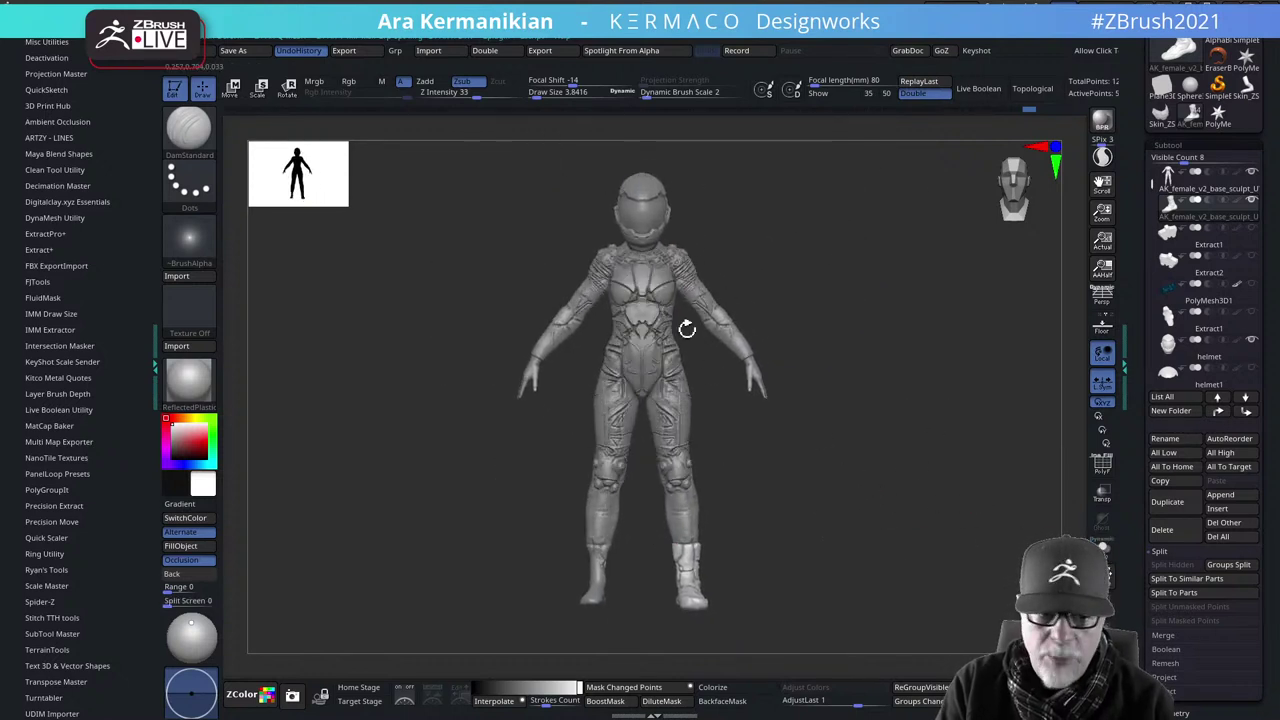
{"action": "left_click", "coordinate": [50, 585]}
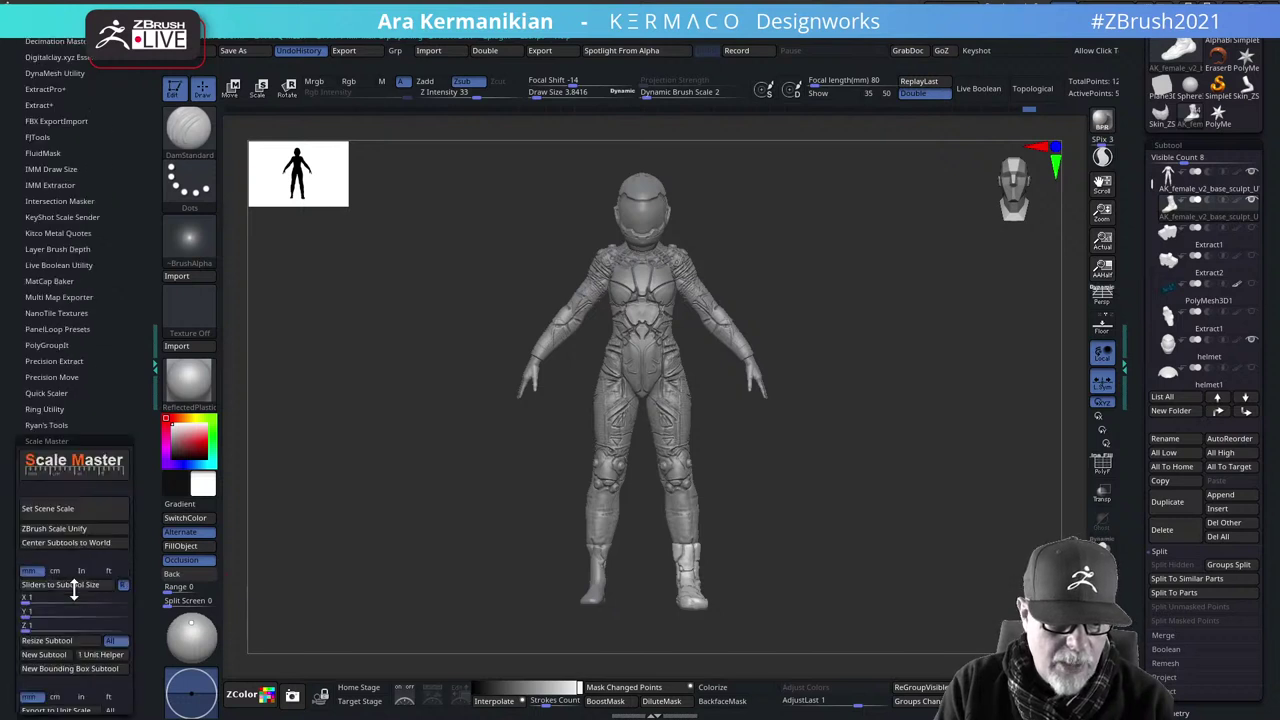
Review the selected boot's size and unit choices in Set Scene Scale, and dismiss them without applying any
{"action": "left_click", "coordinate": [65, 503]}
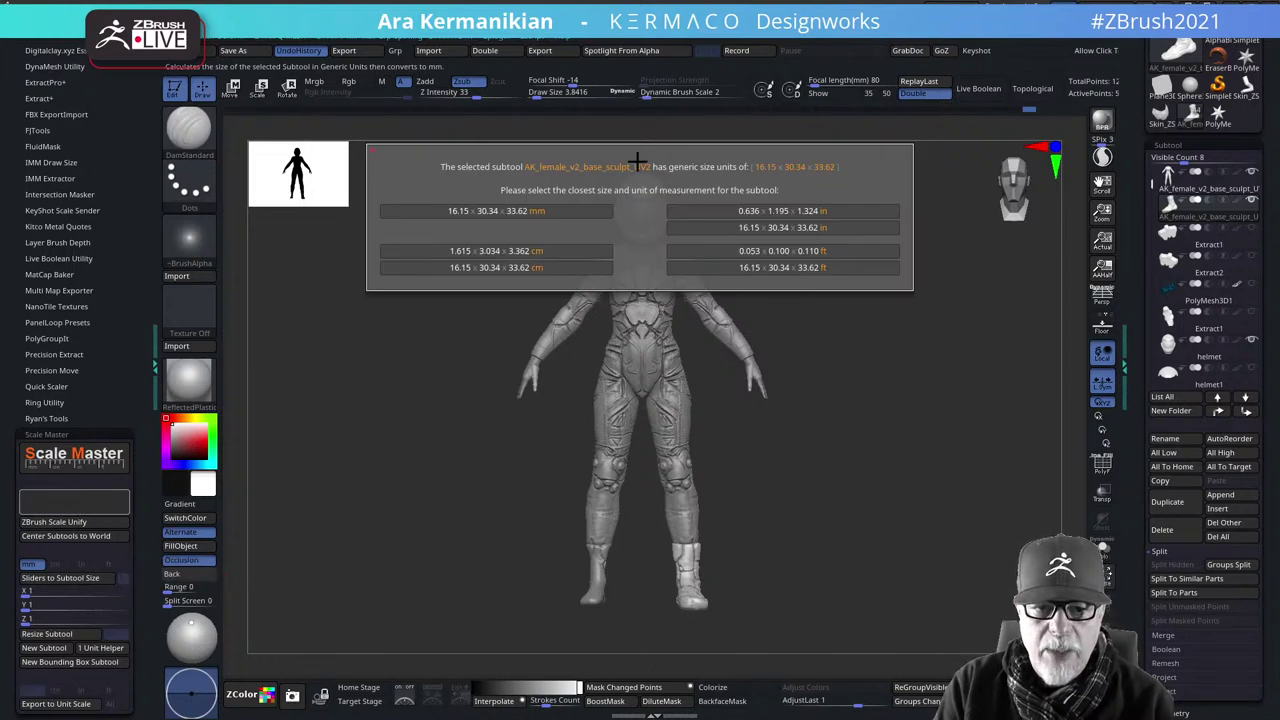
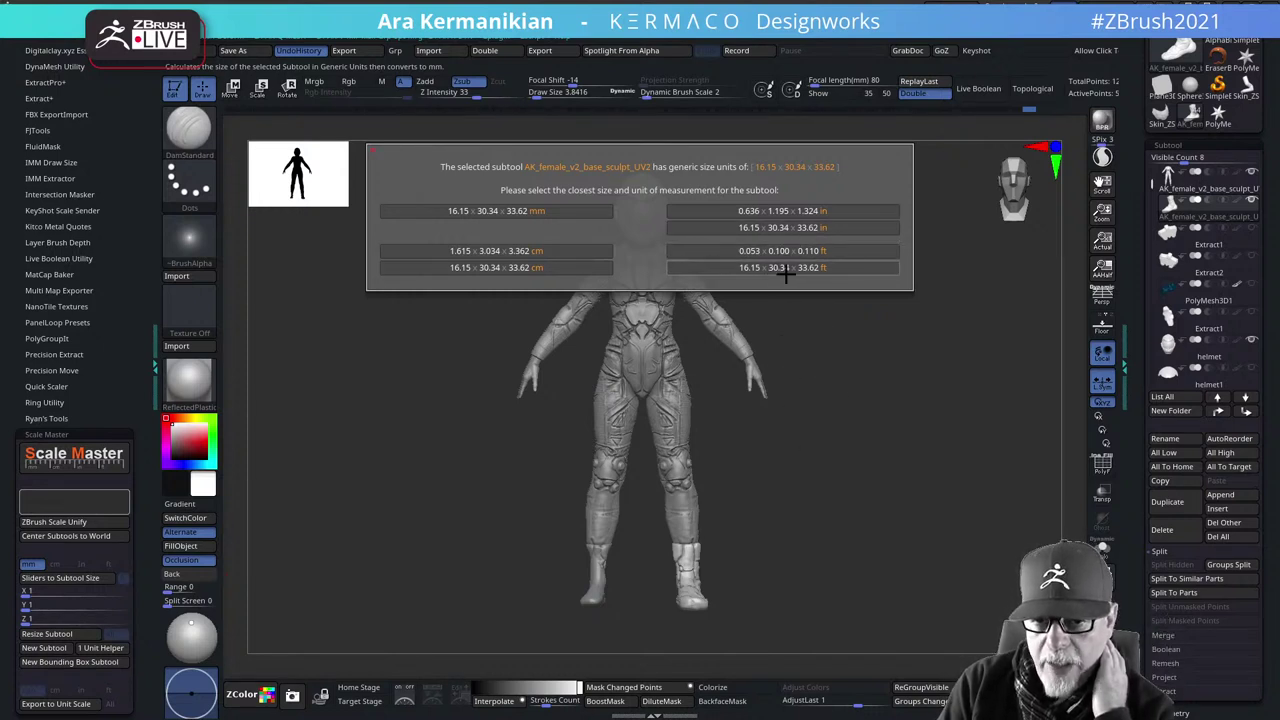
{"action": "left_click", "coordinate": [775, 268]}
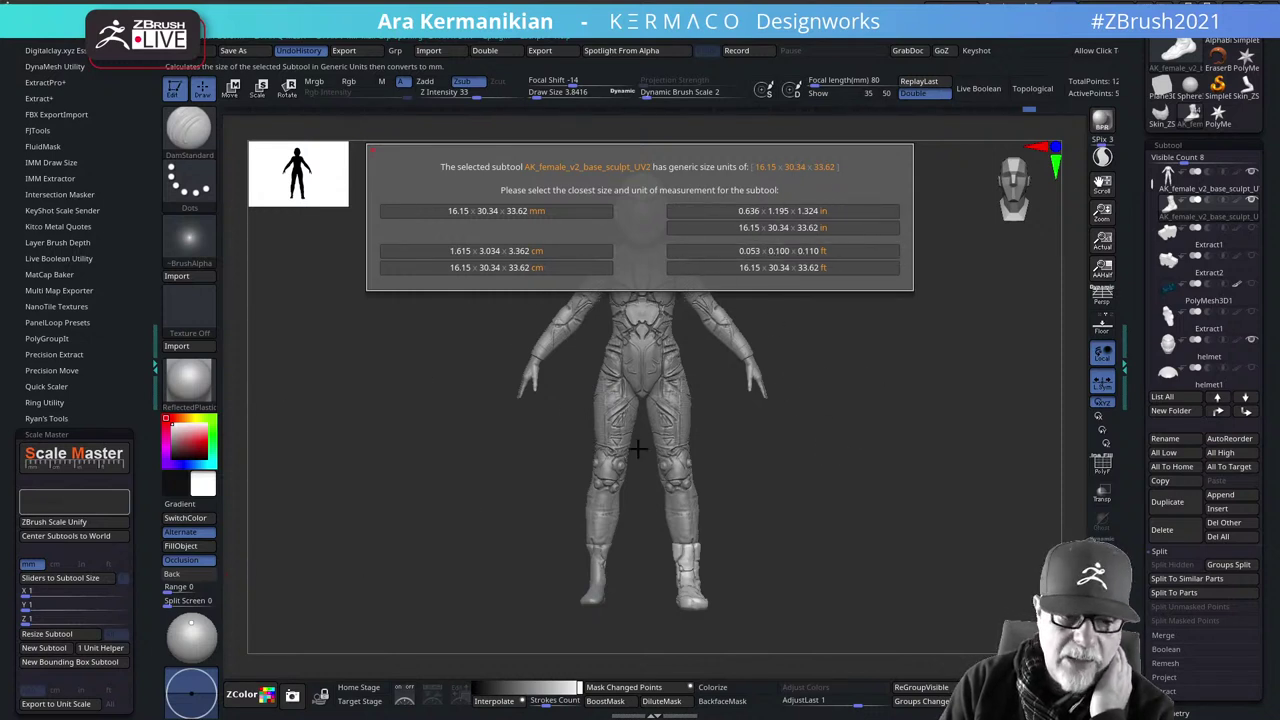
{"action": "left_click", "coordinate": [604, 257]}
{"action": "scroll", "coordinate": [141, 566], "scroll_direction": "down", "scroll_amount": 4}
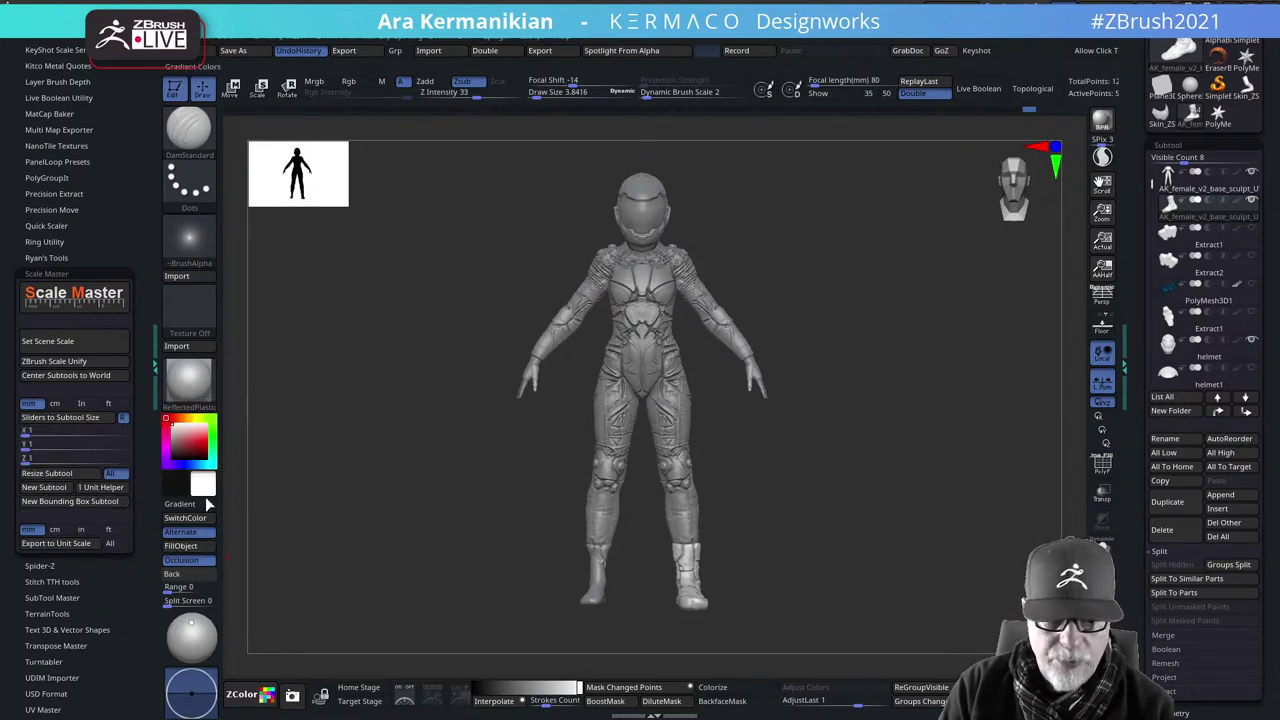
Create a new bounding box subtool around the figure and delete the PM3D_Plane3D3 subtool
{"action": "left_click", "coordinate": [100, 499]}
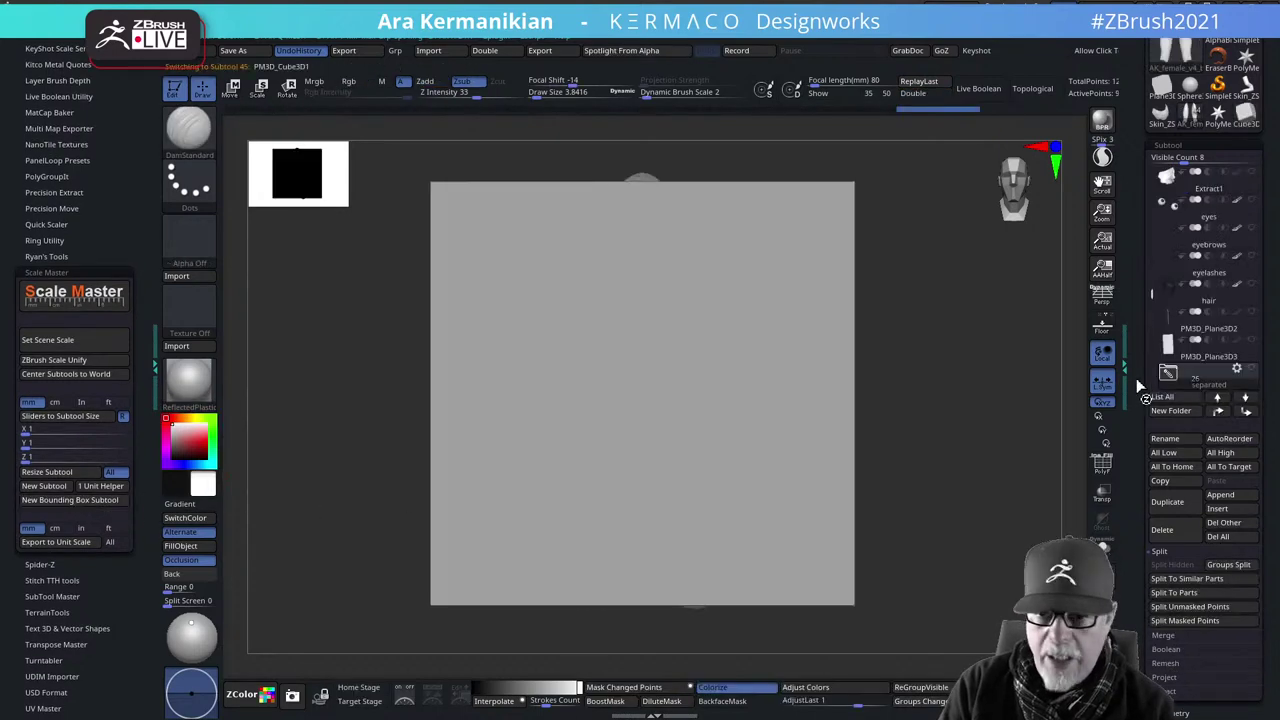
{"action": "mouse_move", "coordinate": [986, 397]}
{"action": "left_mouse_down"}
{"action": "mouse_move", "coordinate": [920, 440]}
{"action": "mouse_move", "coordinate": [1000, 410]}
{"action": "left_mouse_up"}
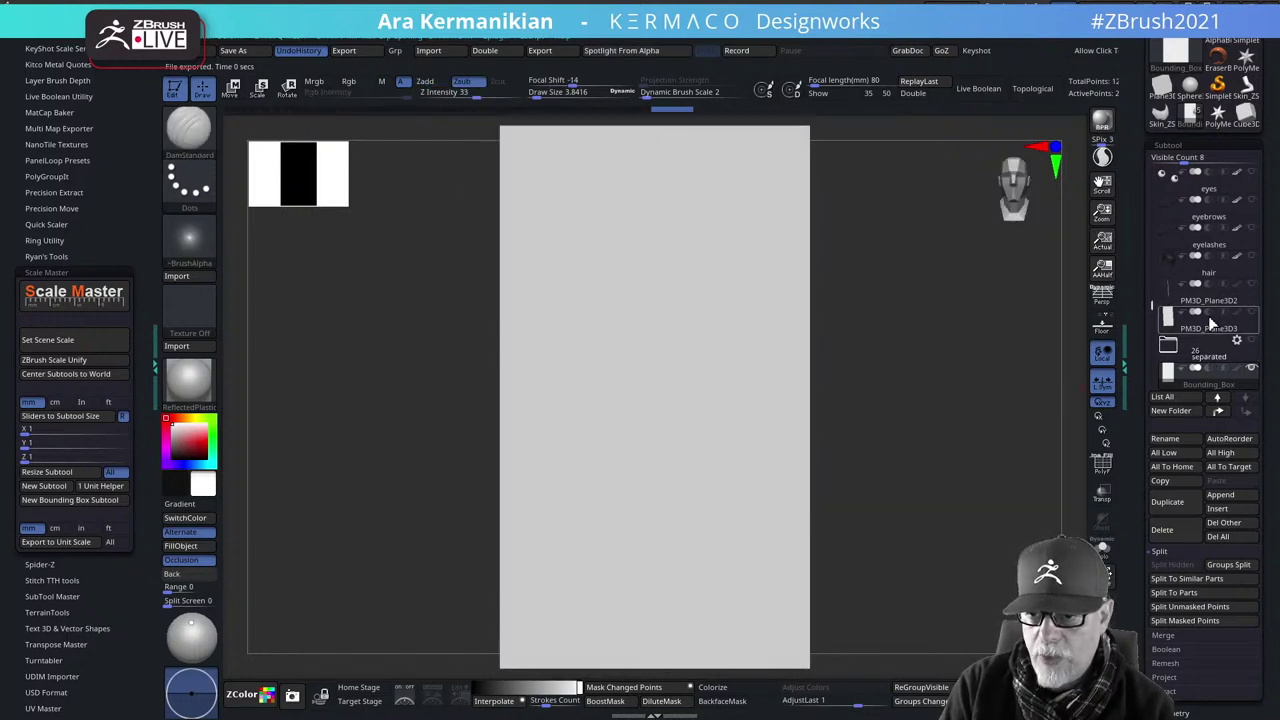
{"action": "left_click", "coordinate": [1207, 328]}
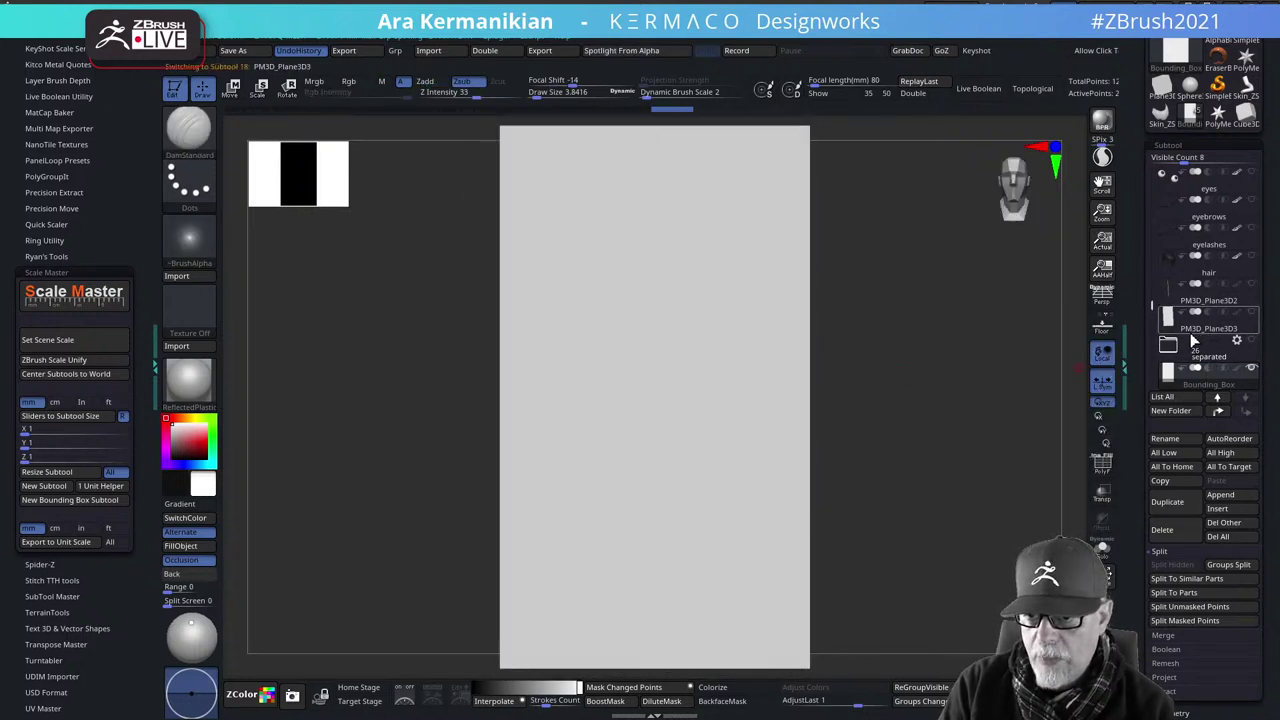
{"action": "left_click_drag", "start_coordinate": [993, 366], "coordinate": [968, 432]}
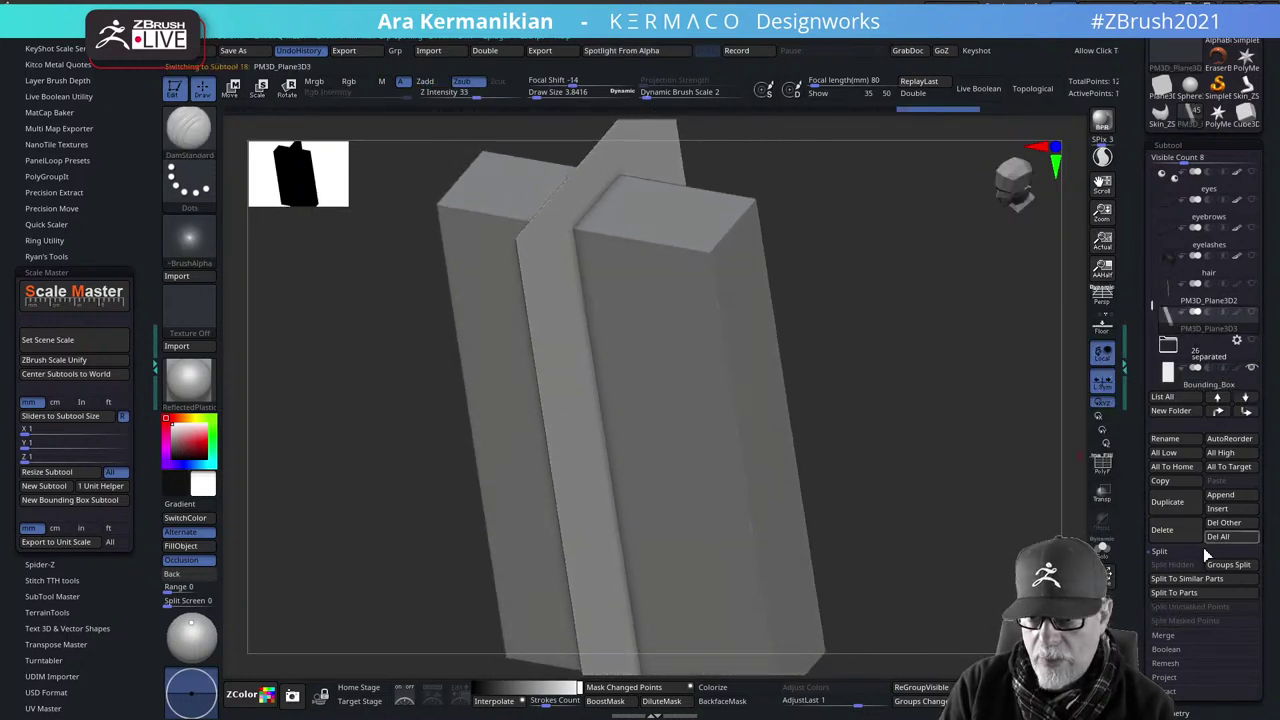
{"action": "left_click", "coordinate": [1162, 529]}
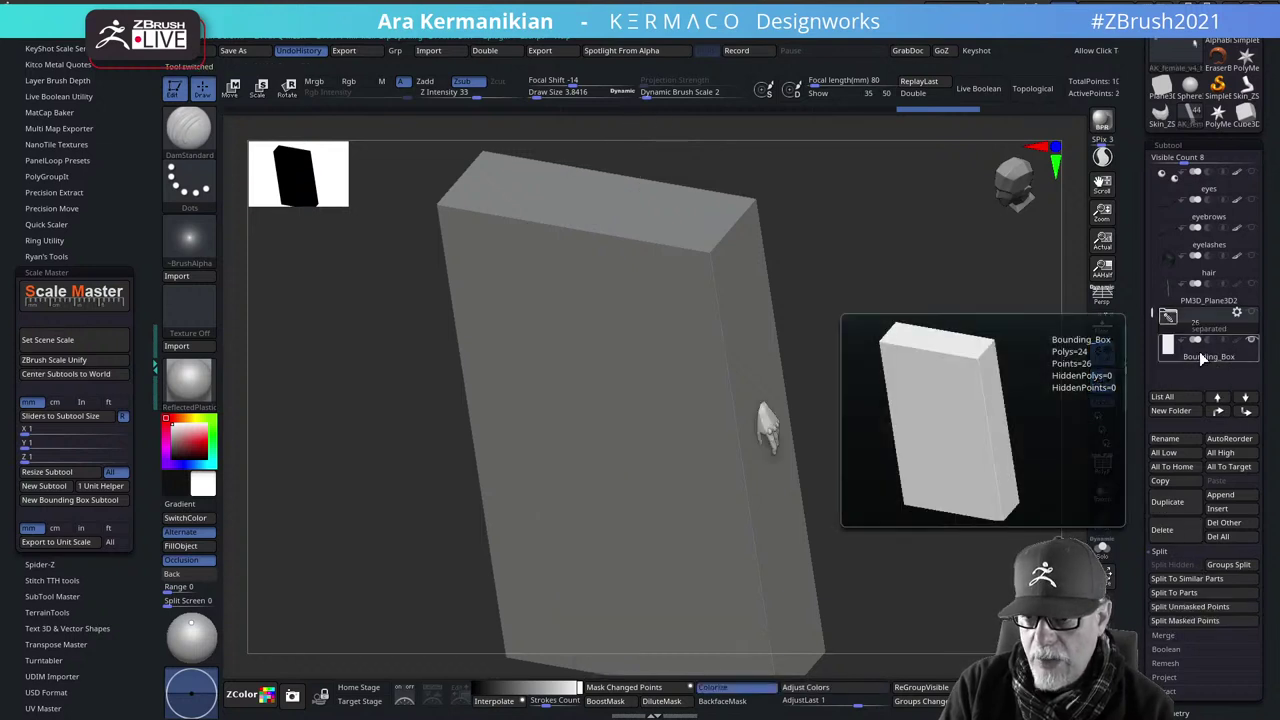
Select the Bounding_Box subtool and turn on transparency so the figure can be seen inside it
{"action": "left_click_drag", "start_coordinate": [957, 377], "coordinate": [794, 351], "text": "shift"}
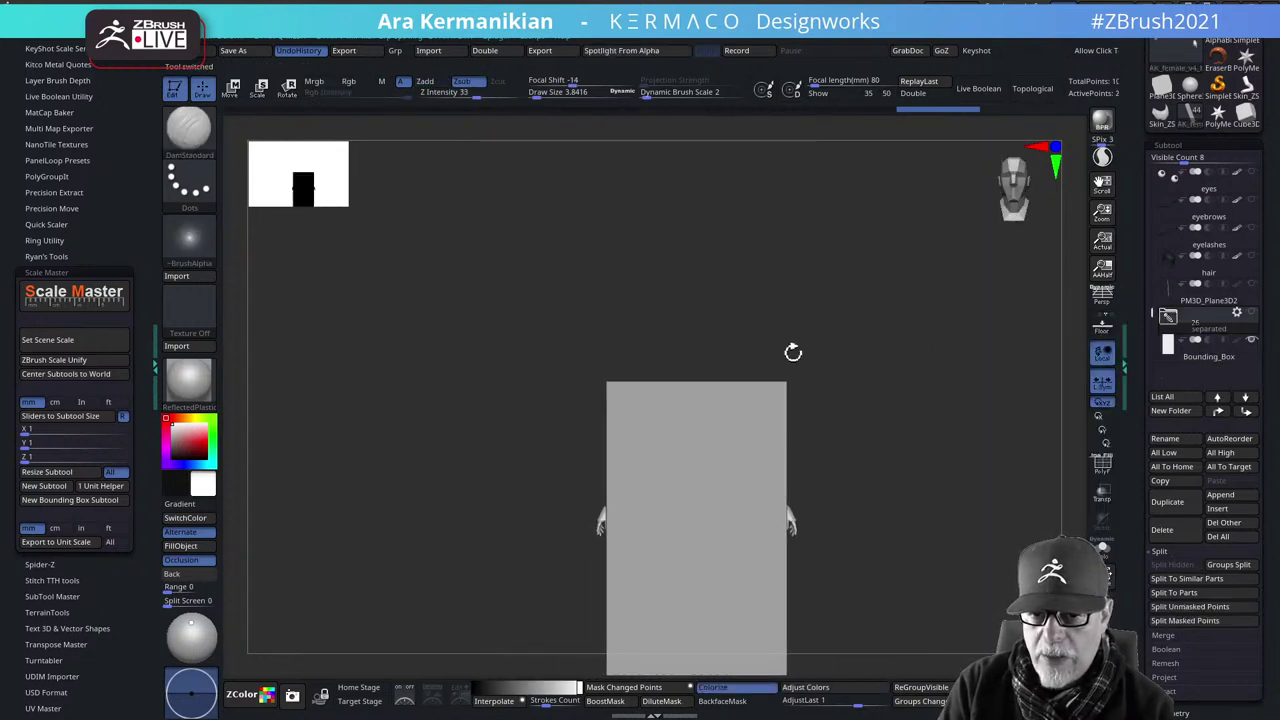
{"action": "left_click_drag", "start_coordinate": [882, 464], "coordinate": [879, 339], "text": "alt"}
{"action": "left_click", "coordinate": [1251, 340]}
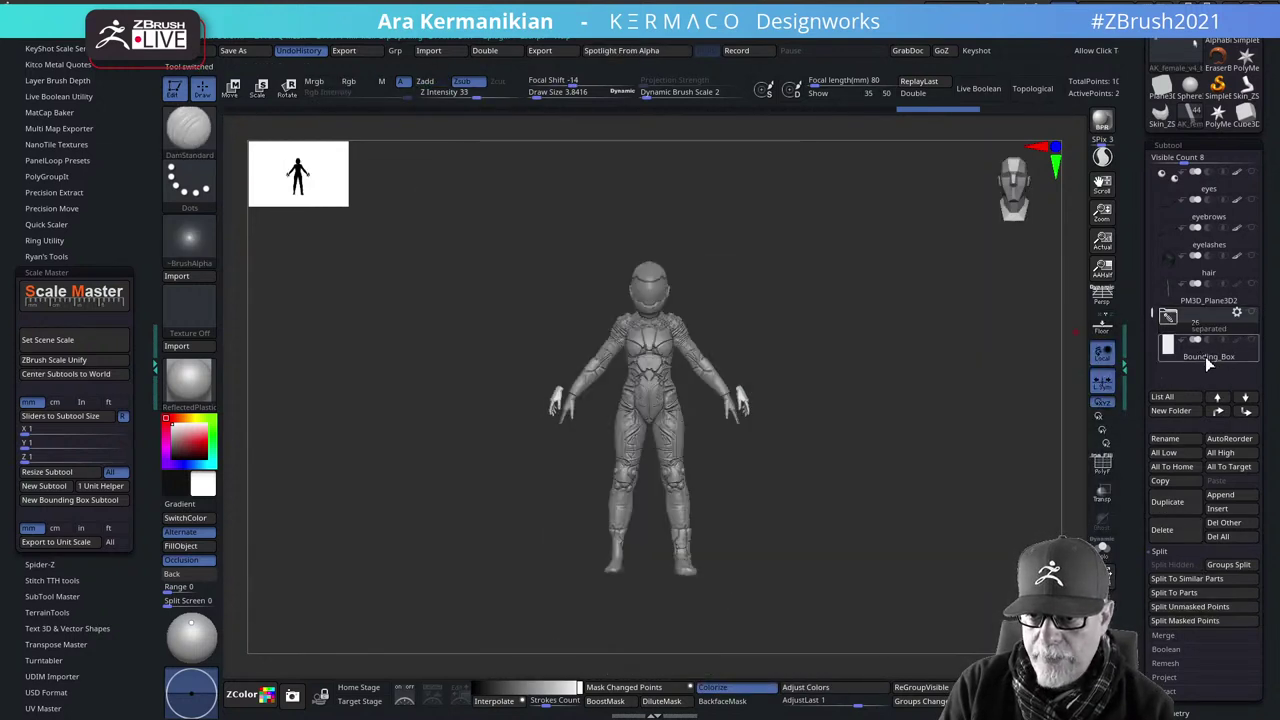
{"action": "left_click", "coordinate": [1168, 345]}
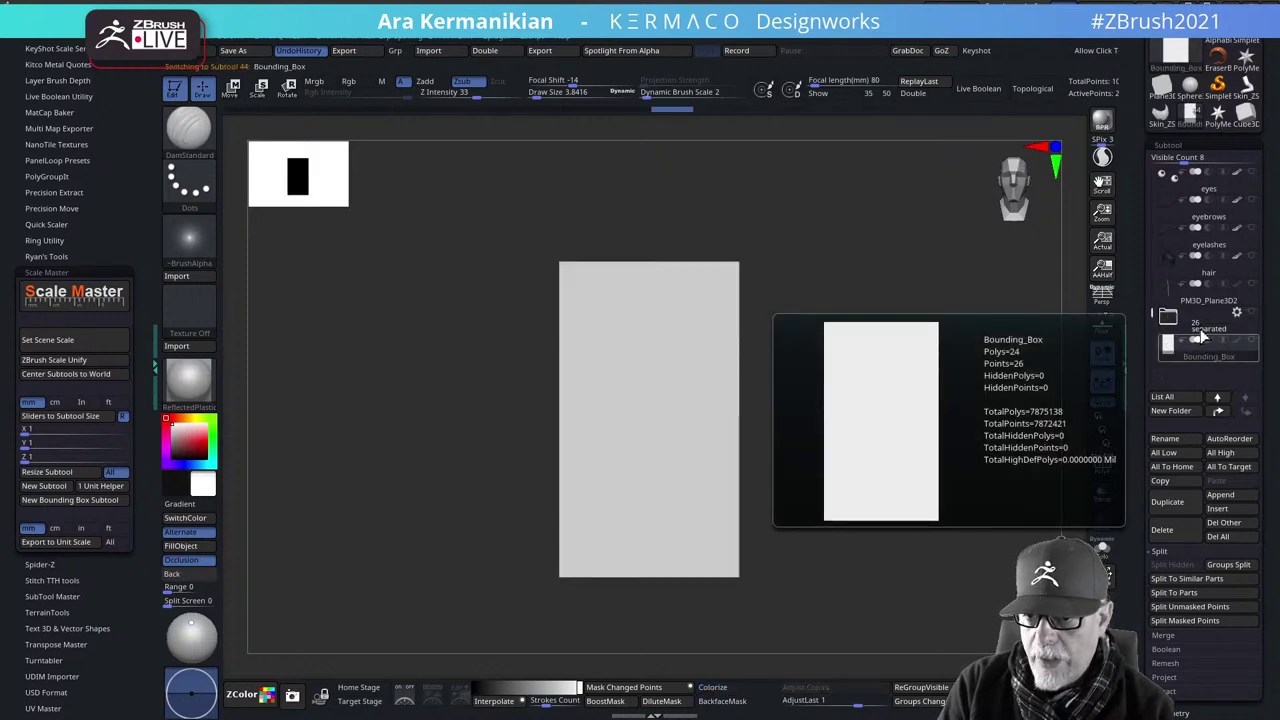
{"action": "left_click_drag", "start_coordinate": [897, 326], "coordinate": [888, 395]}
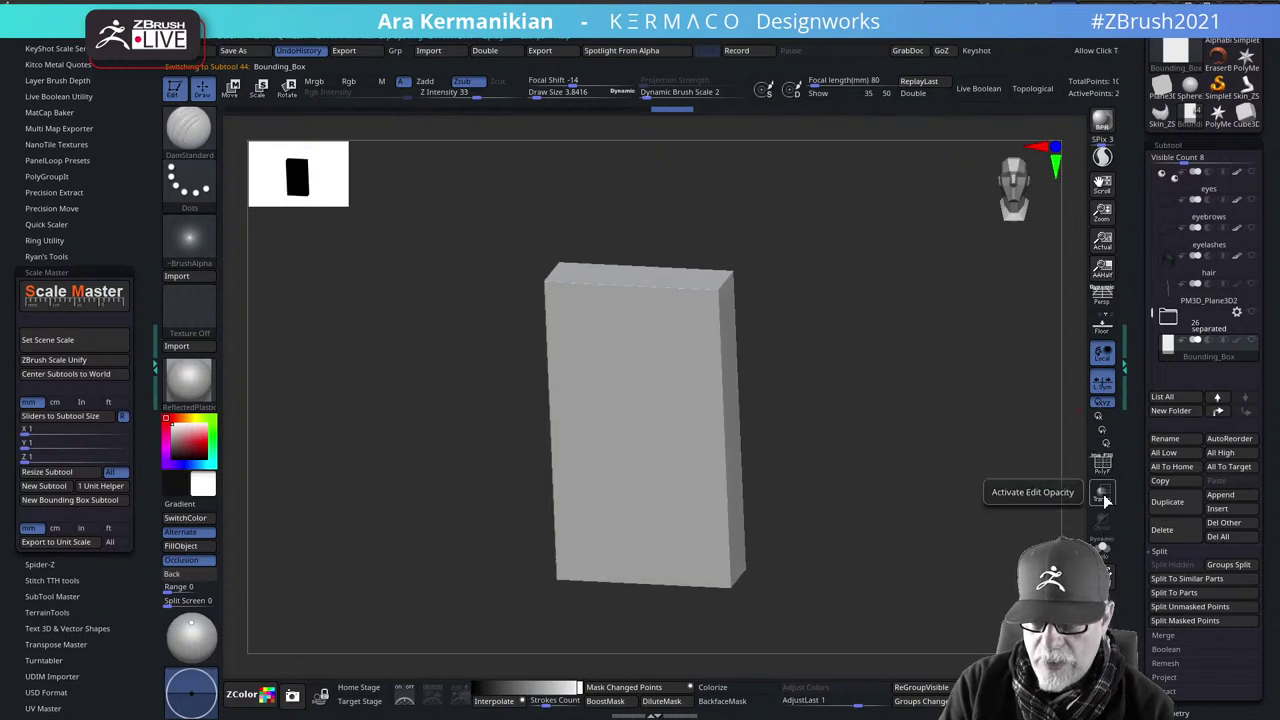
{"action": "left_click", "coordinate": [1102, 492]}
{"action": "left_click_drag", "start_coordinate": [790, 320], "coordinate": [712, 311], "text": "shift"}
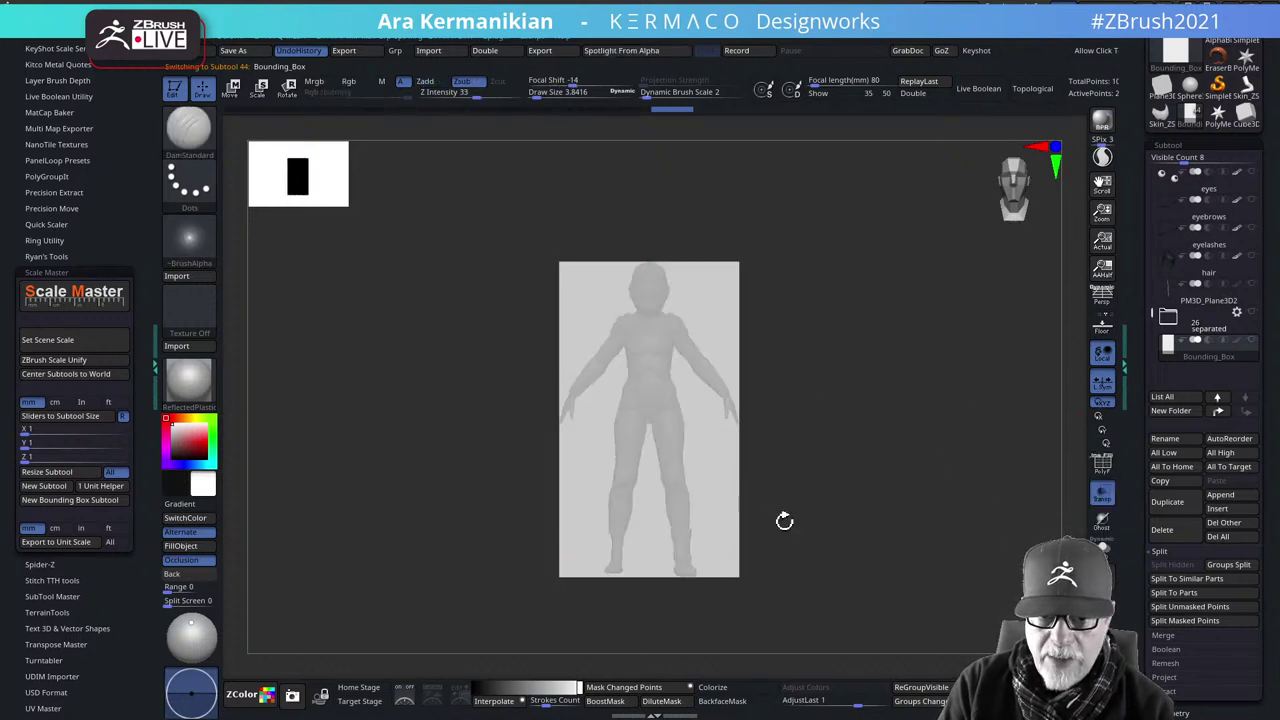
Set the scene scale from the bounding box, choosing 0.363 x 0.635 x 0.118 ft
{"action": "left_click", "coordinate": [70, 344]}
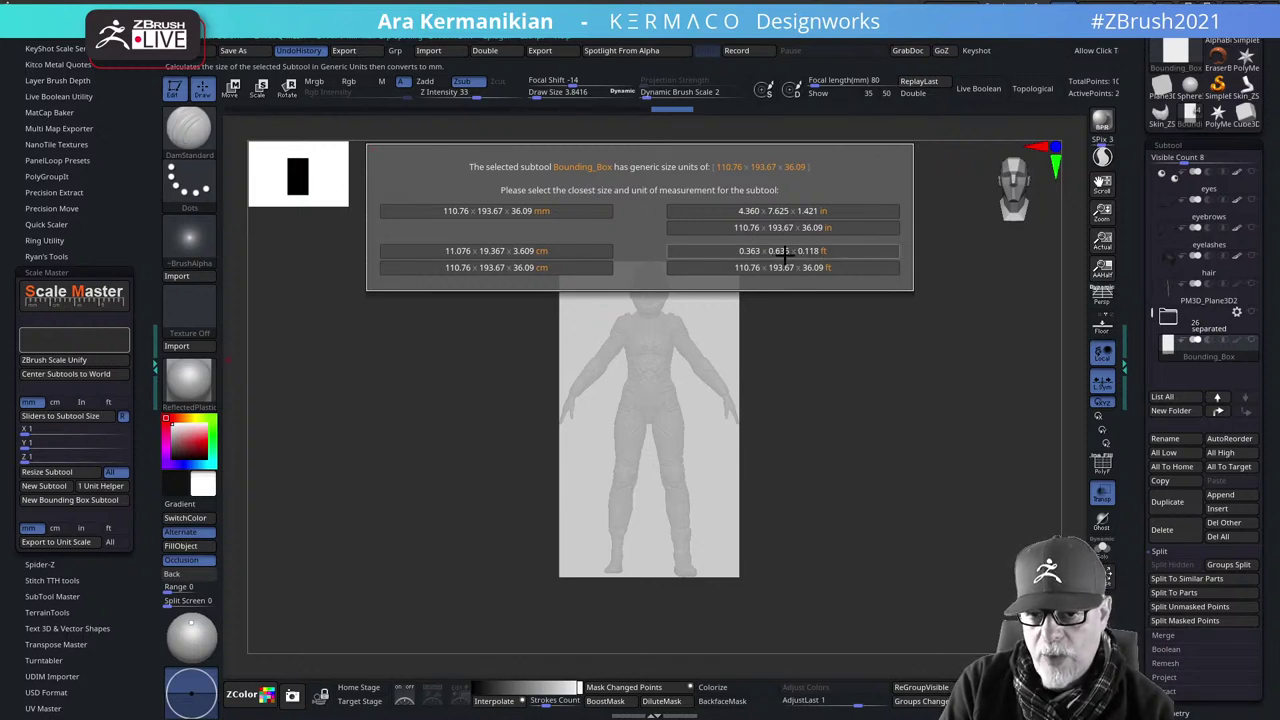
{"action": "left_click", "coordinate": [785, 253]}
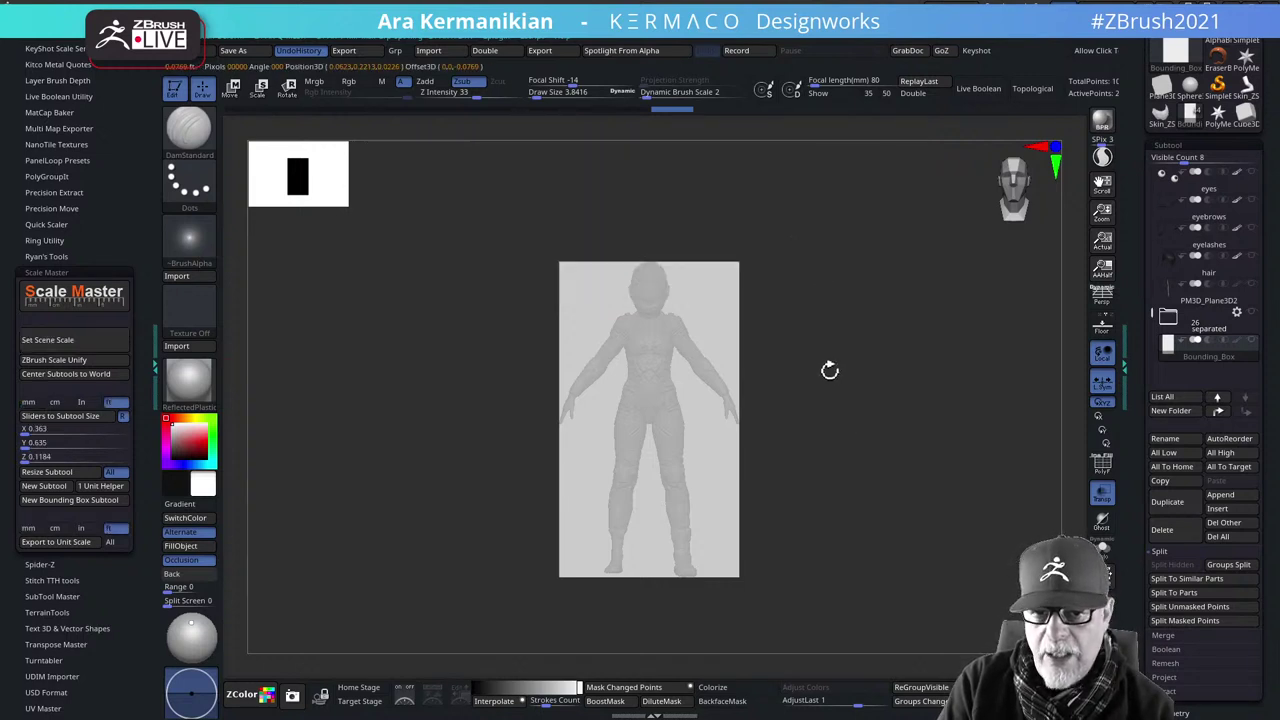
Try to scale up the figure and its bounding box uniformly with the gizmo, undoing each attempt
{"action": "key", "text": "w"}
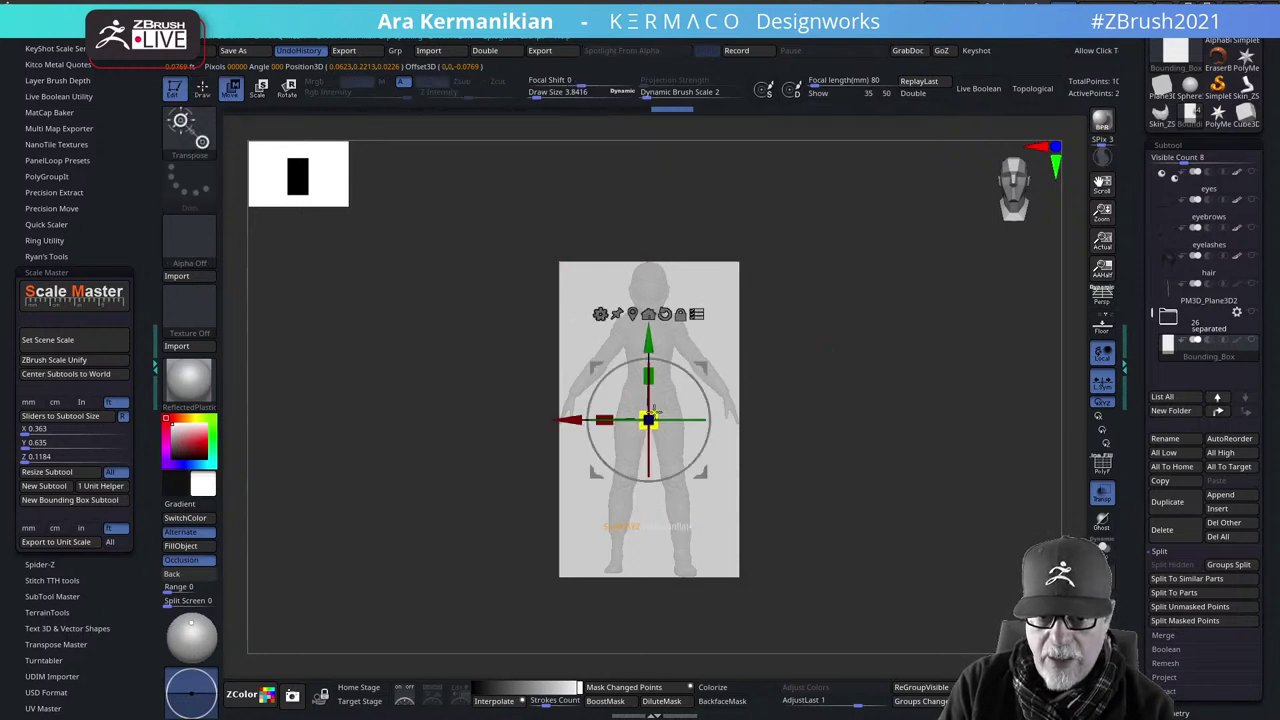
{"action": "left_click_drag", "start_coordinate": [650, 418], "coordinate": [1075, 152]}
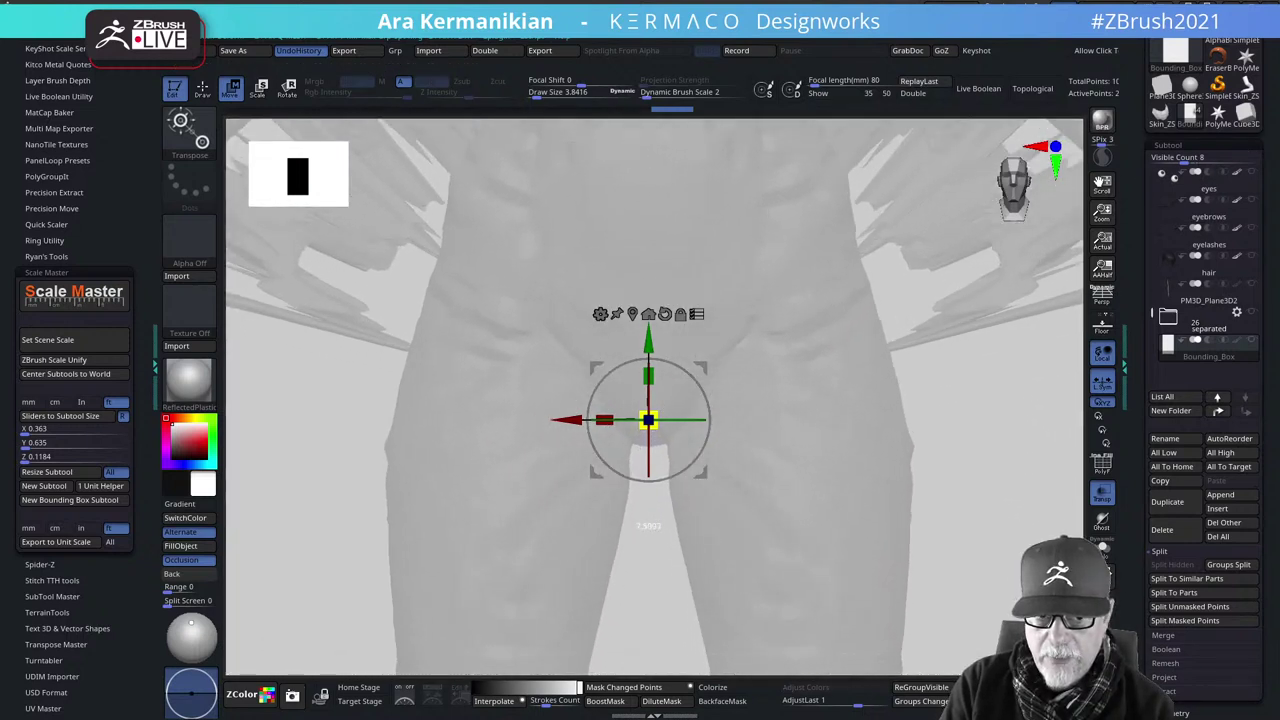
{"action": "key", "text": "ctrl+z"}
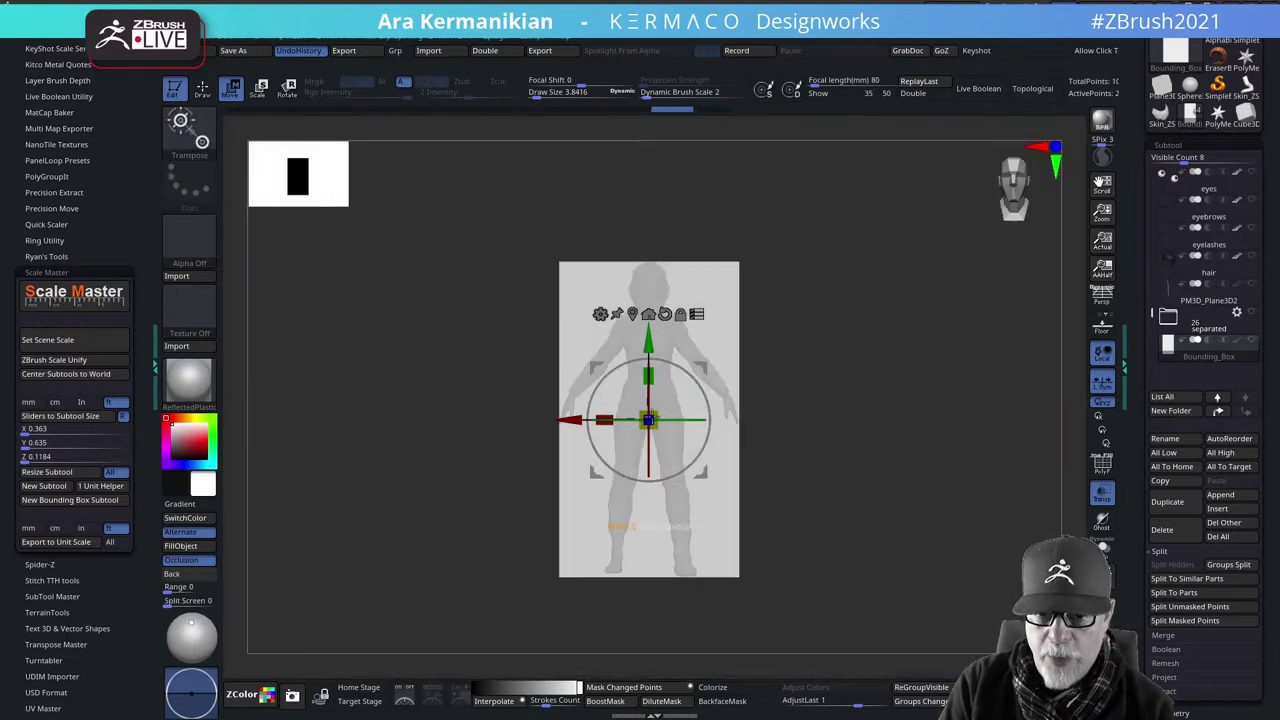
{"action": "left_click_drag", "start_coordinate": [649, 416], "coordinate": [1010, 195]}
{"action": "key", "text": "ctrl+z"}
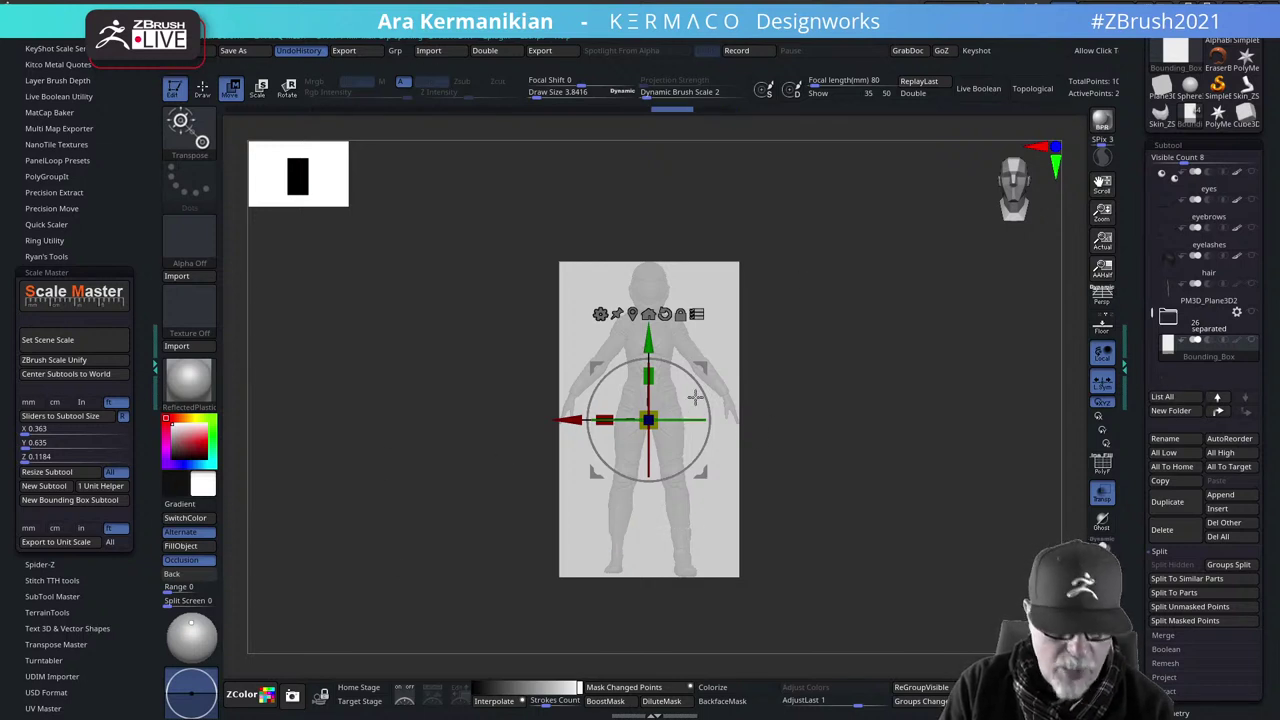
{"action": "key", "text": "q"}
Delete the Bounding_Box subtool
{"action": "mouse_move", "coordinate": [870, 436]}
{"action": "left_mouse_down"}
{"action": "mouse_move", "coordinate": [923, 397]}
{"action": "mouse_move", "coordinate": [858, 388]}
{"action": "mouse_move", "coordinate": [885, 378]}
{"action": "left_mouse_up"}
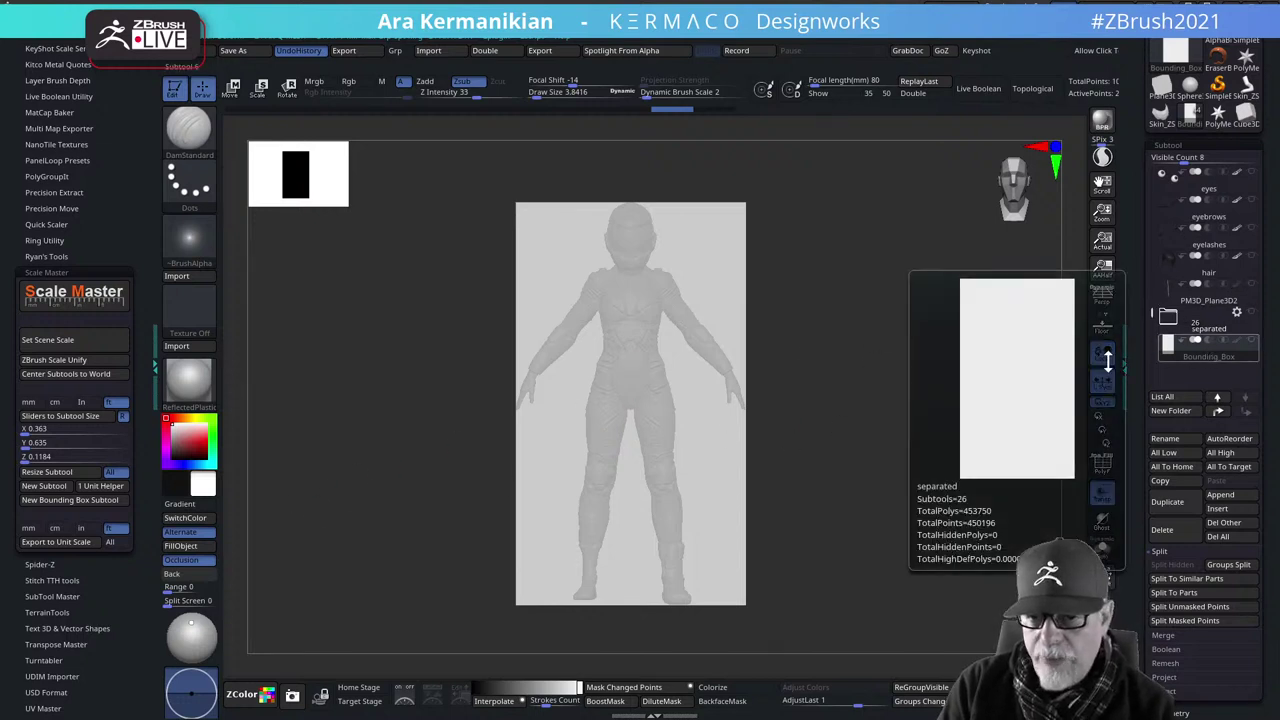
{"action": "left_click", "coordinate": [1172, 521]}
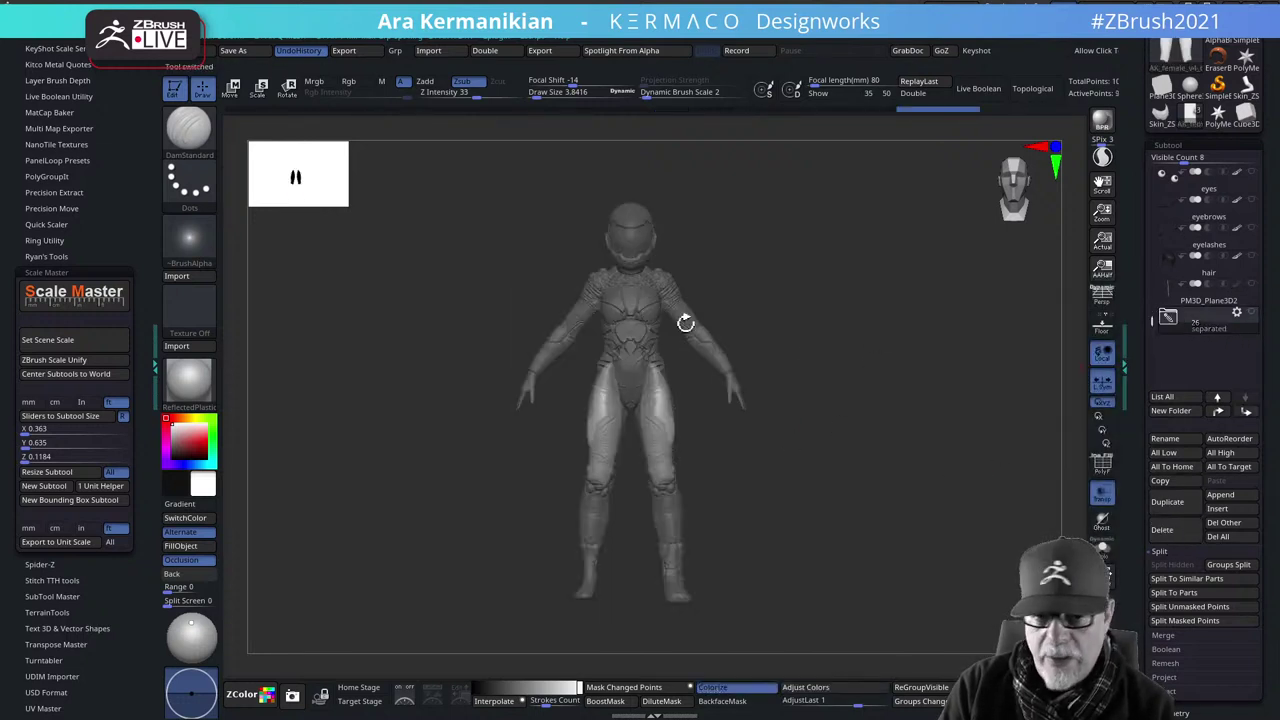
{"action": "left_click_drag", "start_coordinate": [883, 429], "coordinate": [920, 394], "text": "alt"}
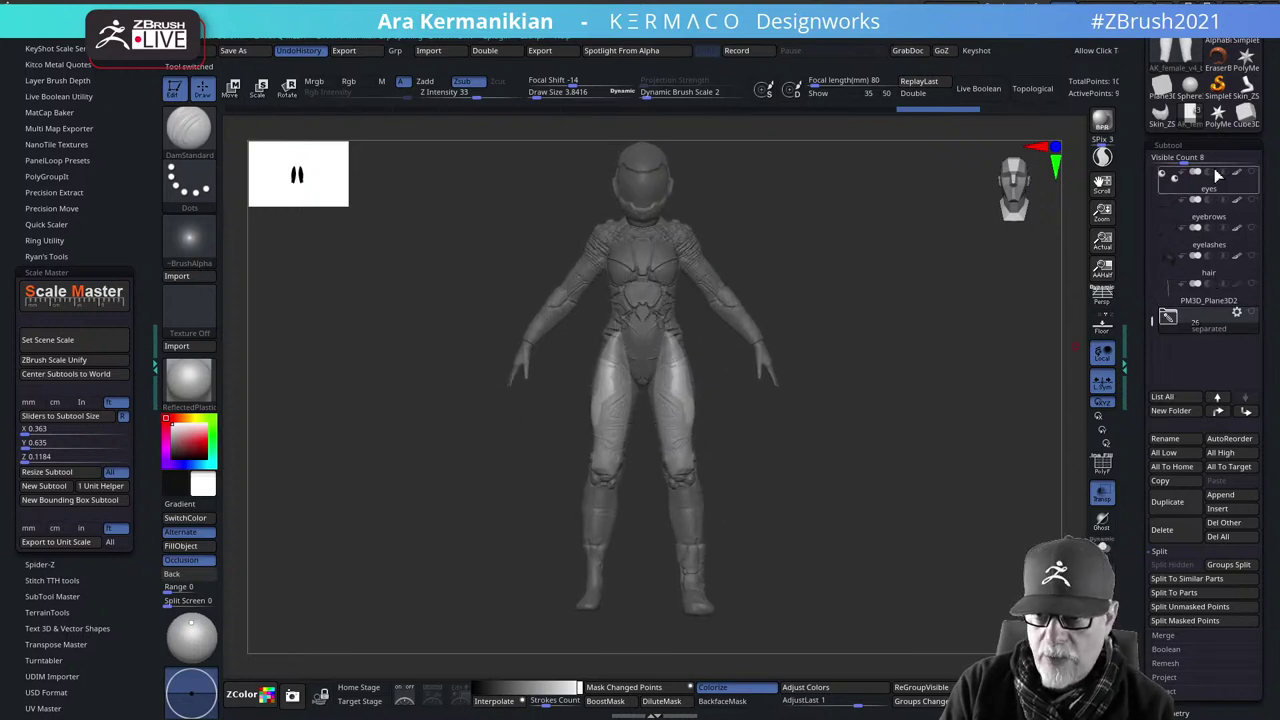
Select the boot subtool, turn off transparency and isolate the boot with Solo
{"action": "left_click", "coordinate": [684, 578], "text": "alt"}
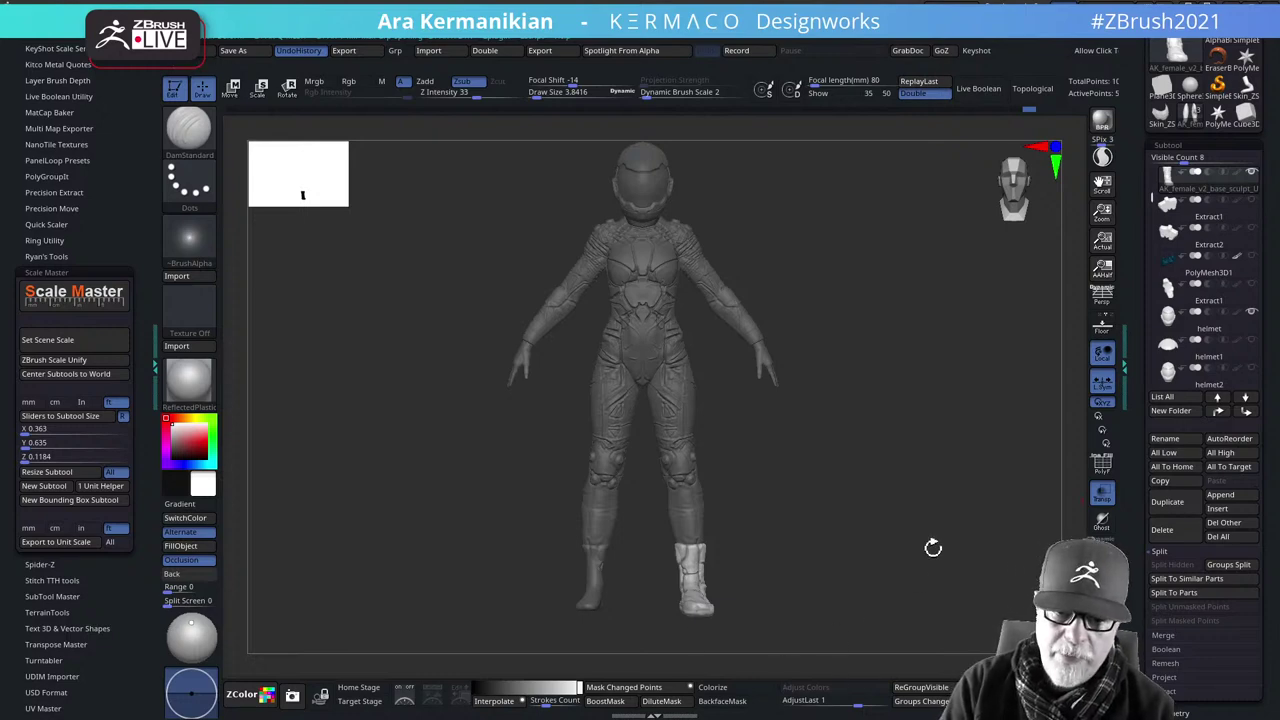
{"action": "left_click_drag", "start_coordinate": [925, 545], "coordinate": [900, 350], "text": "alt"}
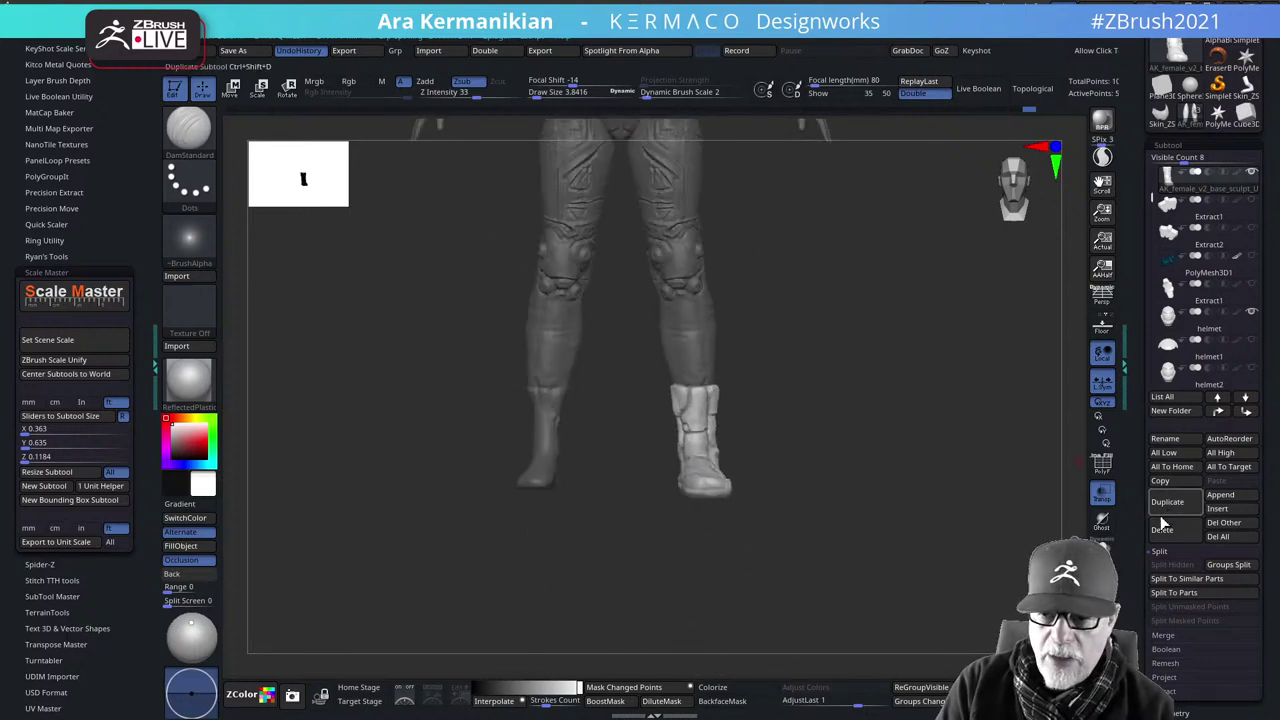
{"action": "left_click", "coordinate": [1100, 505]}
{"action": "mouse_move", "coordinate": [888, 517]}
{"action": "left_mouse_down", "text": "alt"}
{"action": "mouse_move", "coordinate": [886, 434]}
{"action": "mouse_move", "coordinate": [914, 529]}
{"action": "mouse_move", "coordinate": [940, 420]}
{"action": "mouse_move", "coordinate": [663, 337]}
{"action": "left_mouse_up", "text": "alt"}
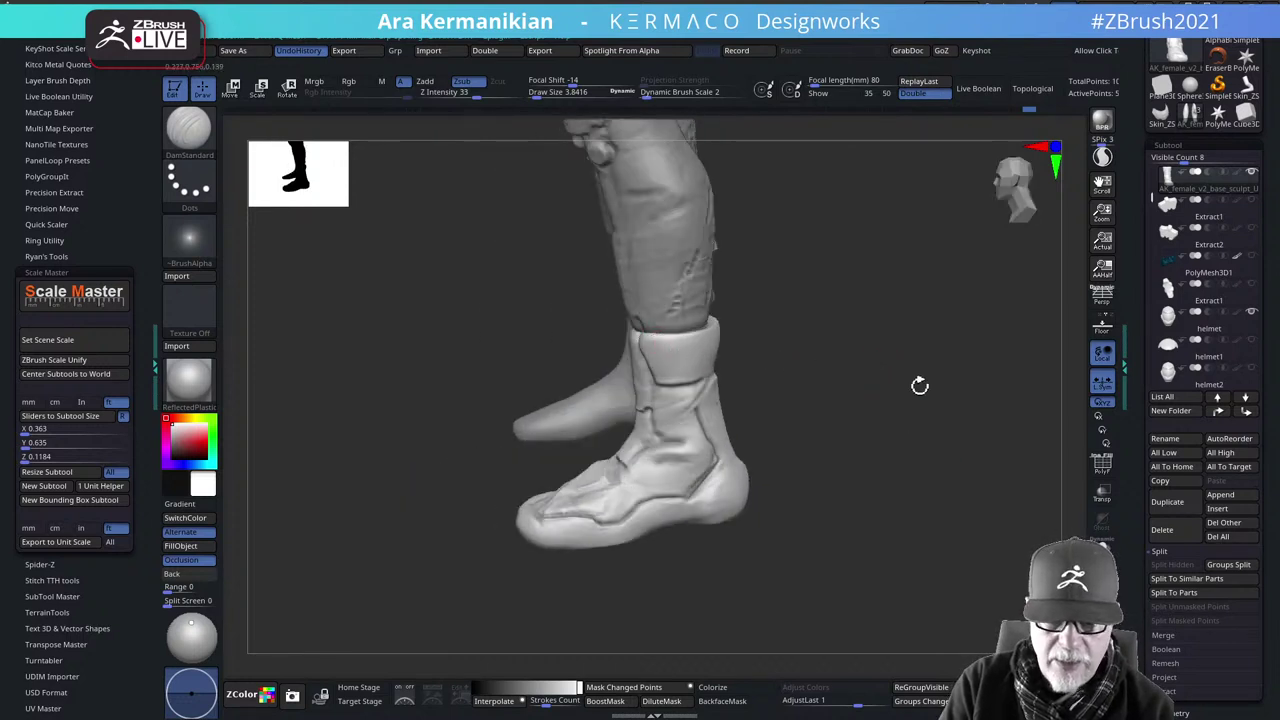
{"action": "left_click", "coordinate": [1103, 546]}
{"action": "left_click_drag", "start_coordinate": [831, 449], "coordinate": [893, 463]}
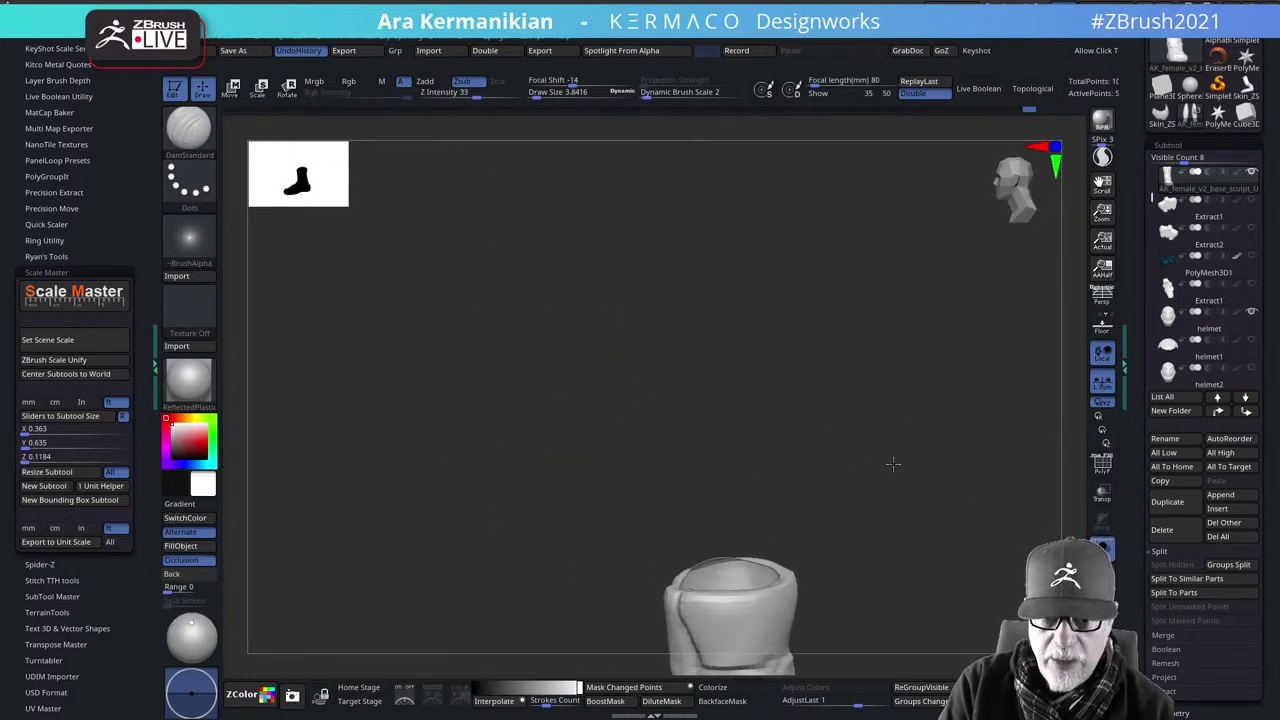
Carve a line with the DamStandard brush just below the boot cuff's top edge, on the outer front side
{"action": "left_click_drag", "start_coordinate": [888, 523], "coordinate": [863, 282]}
{"action": "left_click_drag", "start_coordinate": [996, 437], "coordinate": [1006, 389]}
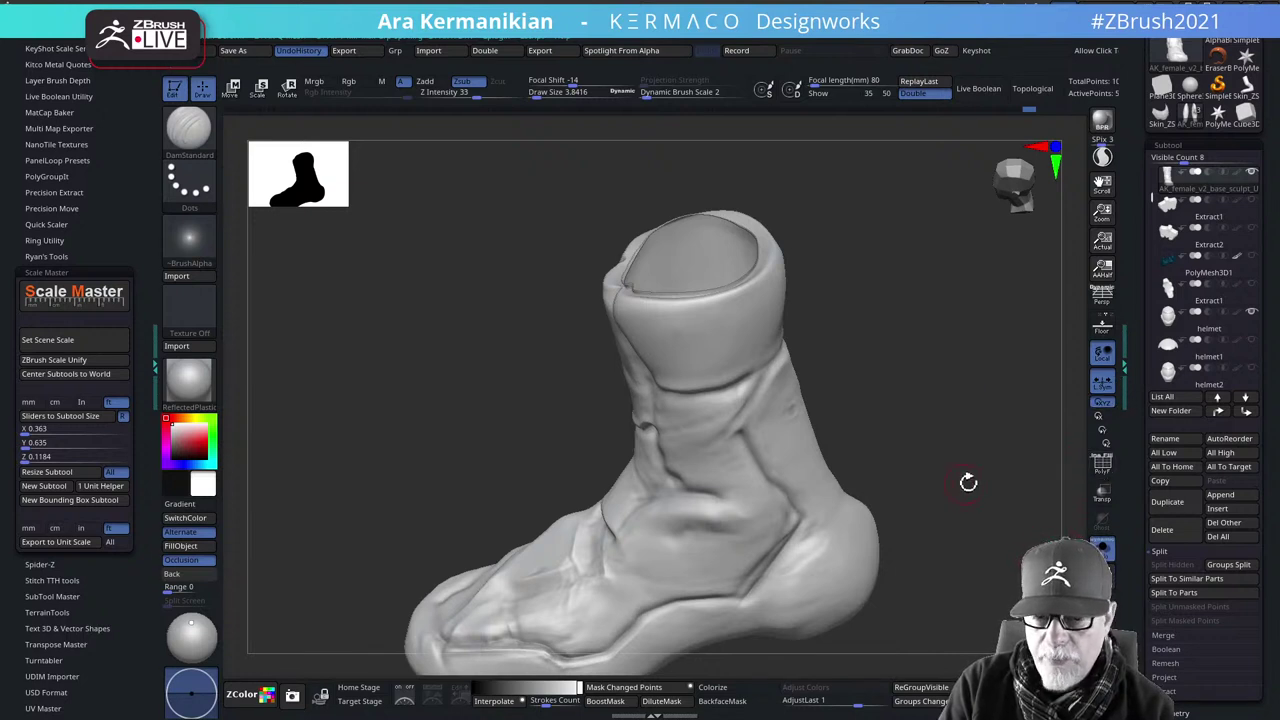
{"action": "left_click_drag", "start_coordinate": [970, 480], "coordinate": [905, 435]}
{"action": "mouse_move", "coordinate": [897, 339]}
{"action": "left_mouse_down"}
{"action": "mouse_move", "coordinate": [901, 324]}
{"action": "mouse_move", "coordinate": [917, 335]}
{"action": "left_mouse_up"}
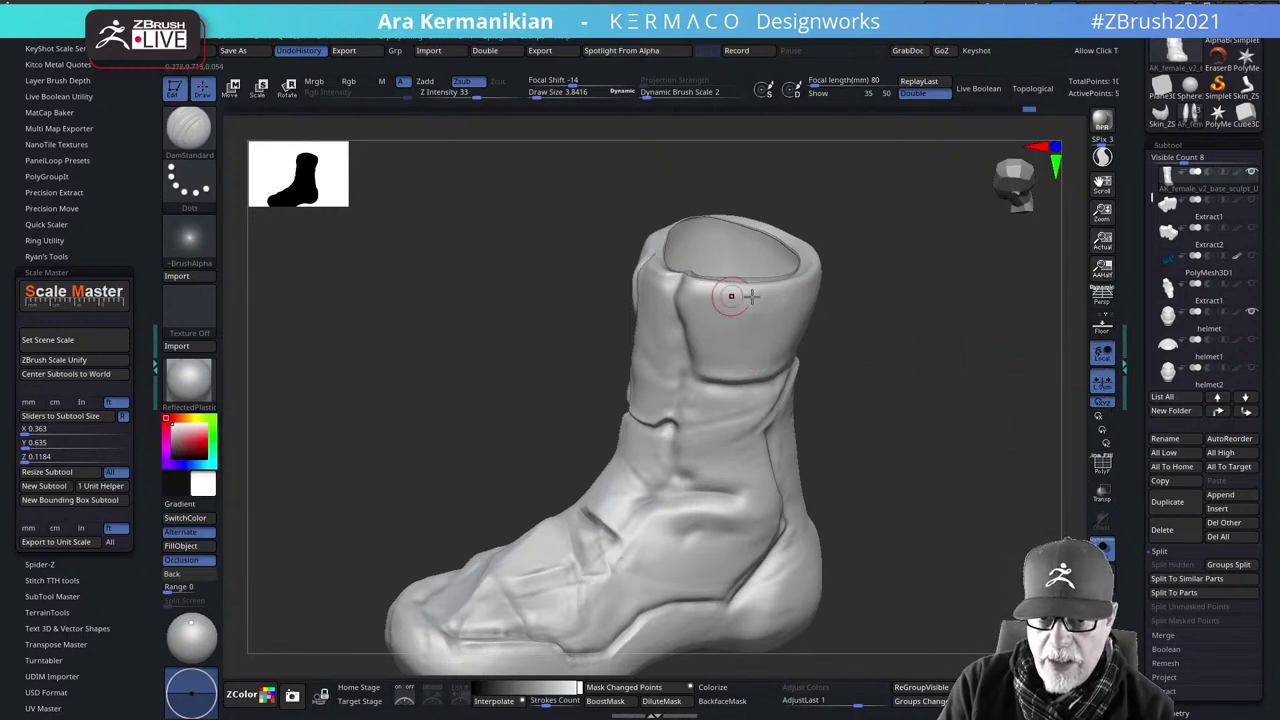
{"action": "left_click_drag", "start_coordinate": [870, 338], "coordinate": [906, 436]}
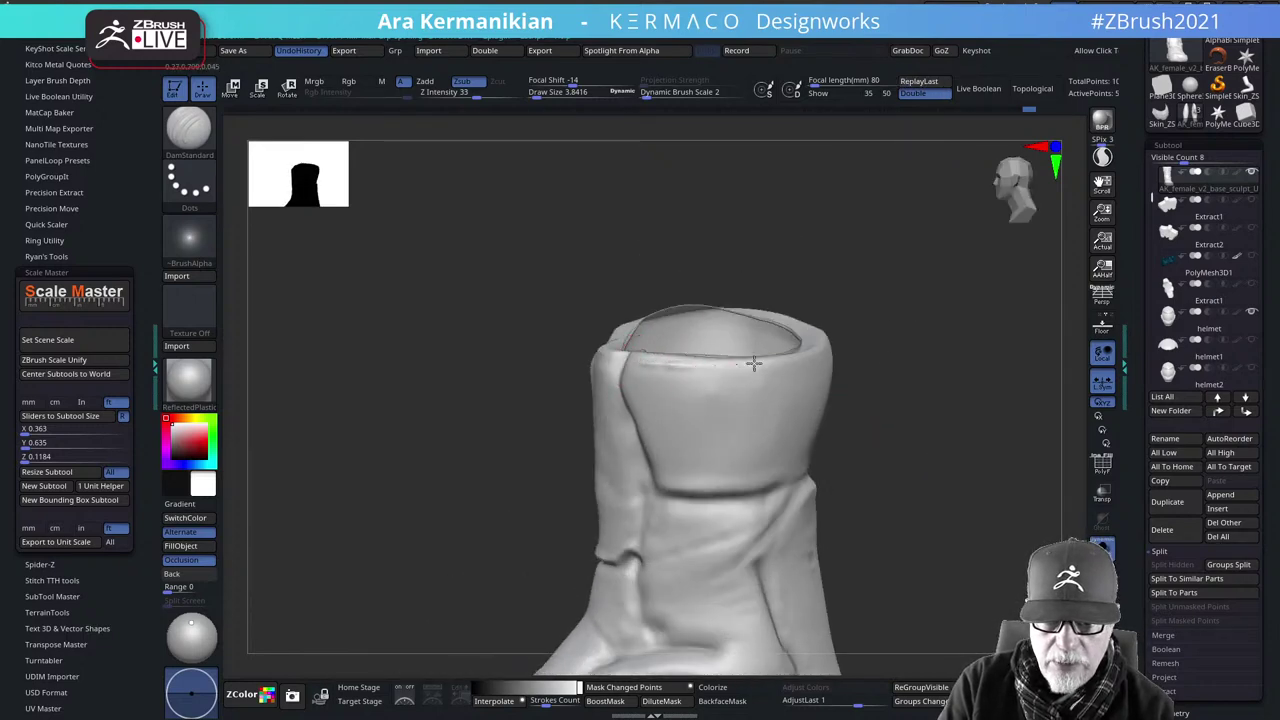
{"action": "left_click_drag", "start_coordinate": [770, 363], "coordinate": [778, 362]}
{"action": "left_click_drag", "start_coordinate": [688, 365], "coordinate": [768, 364]}
{"action": "mouse_move", "coordinate": [635, 362]}
{"action": "left_mouse_down"}
{"action": "mouse_move", "coordinate": [649, 361]}
{"action": "mouse_move", "coordinate": [626, 355]}
{"action": "mouse_move", "coordinate": [688, 361]}
{"action": "left_mouse_up"}
Extend the DamStandard line around the back and inner side of the boot cuff's rim, smoothing it in places
{"action": "left_click_drag", "start_coordinate": [985, 341], "coordinate": [751, 374]}
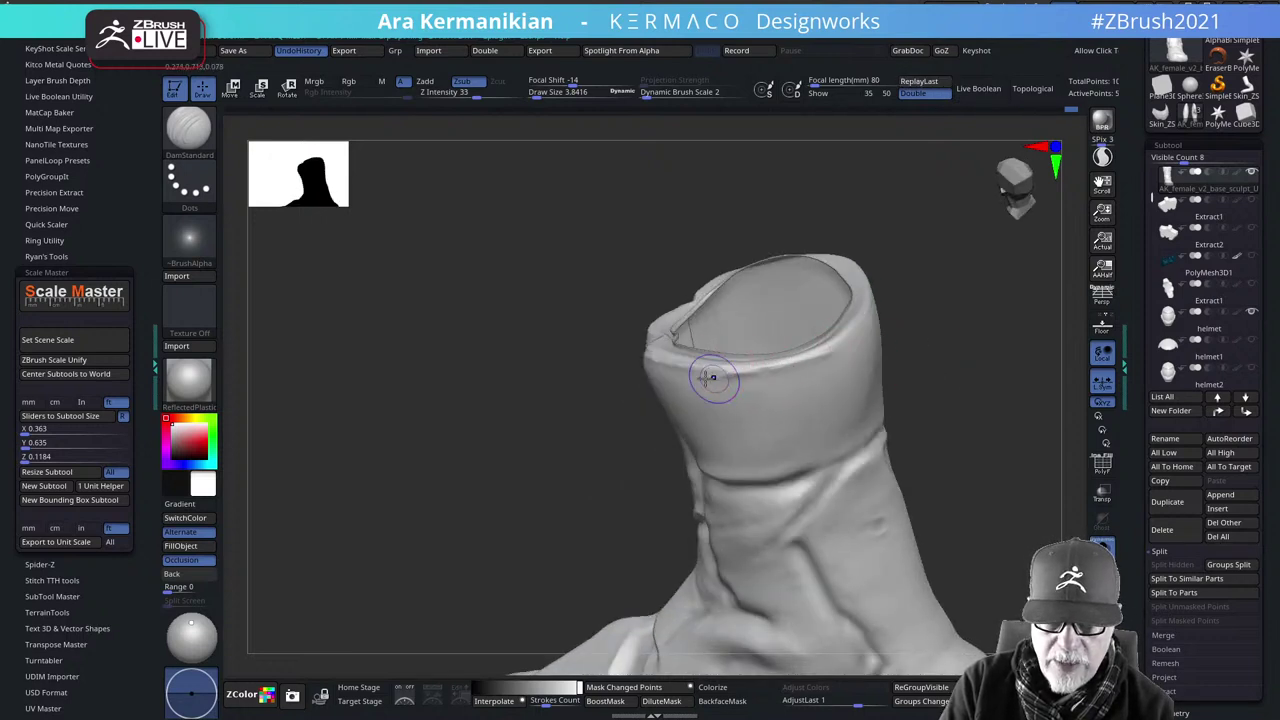
{"action": "key", "text": "shift"}
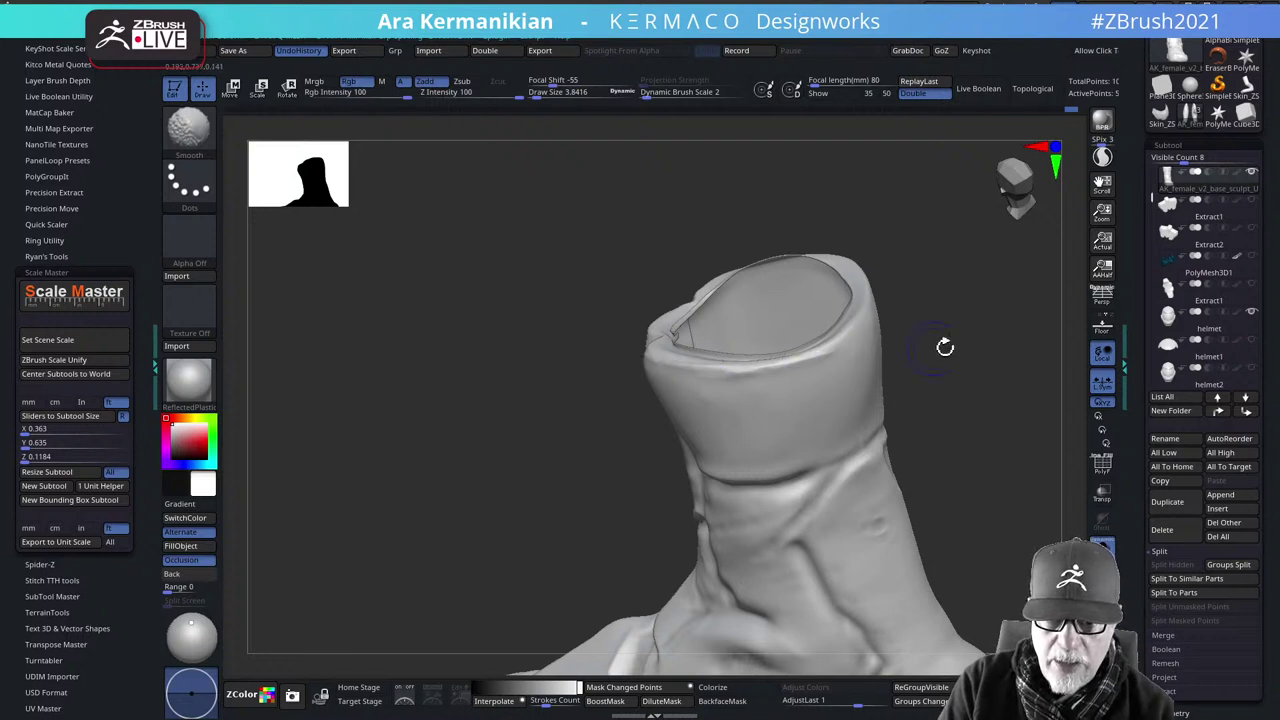
{"action": "mouse_move", "coordinate": [945, 347]}
{"action": "left_mouse_down"}
{"action": "mouse_move", "coordinate": [906, 394]}
{"action": "mouse_move", "coordinate": [729, 429]}
{"action": "left_mouse_up"}
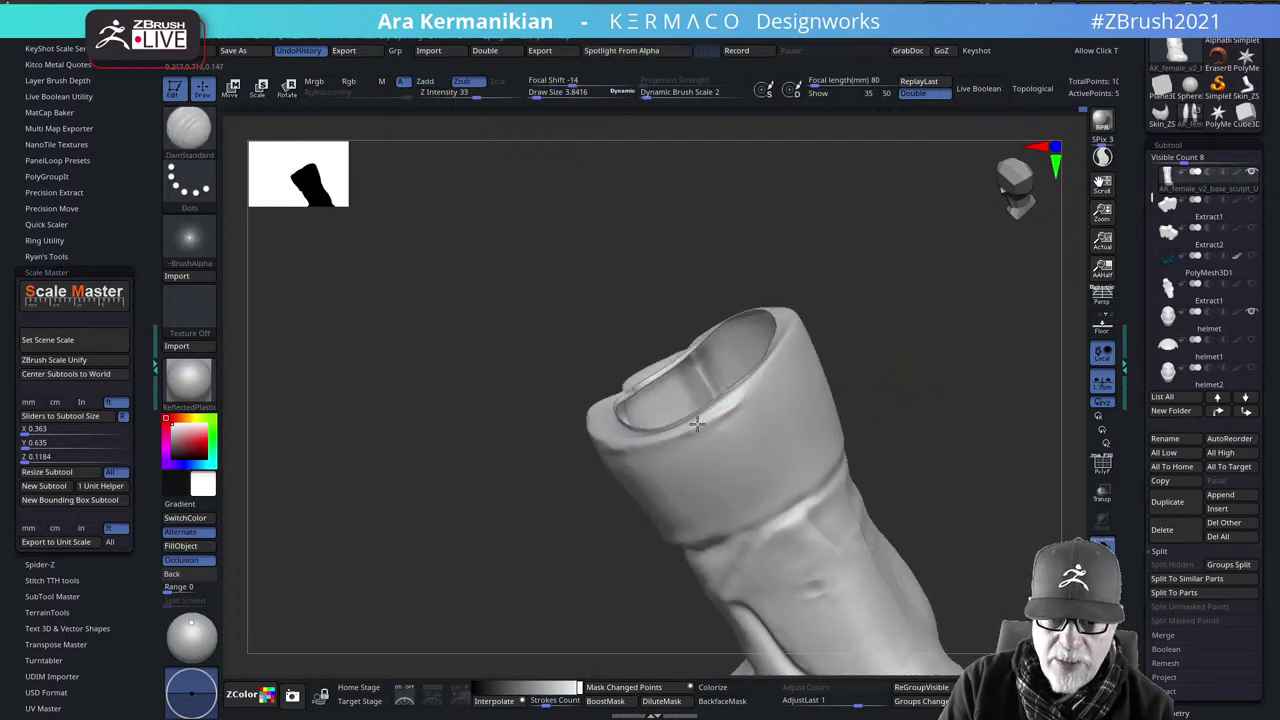
{"action": "left_click_drag", "start_coordinate": [991, 326], "coordinate": [977, 358]}
{"action": "left_click_drag", "start_coordinate": [481, 511], "coordinate": [674, 351]}
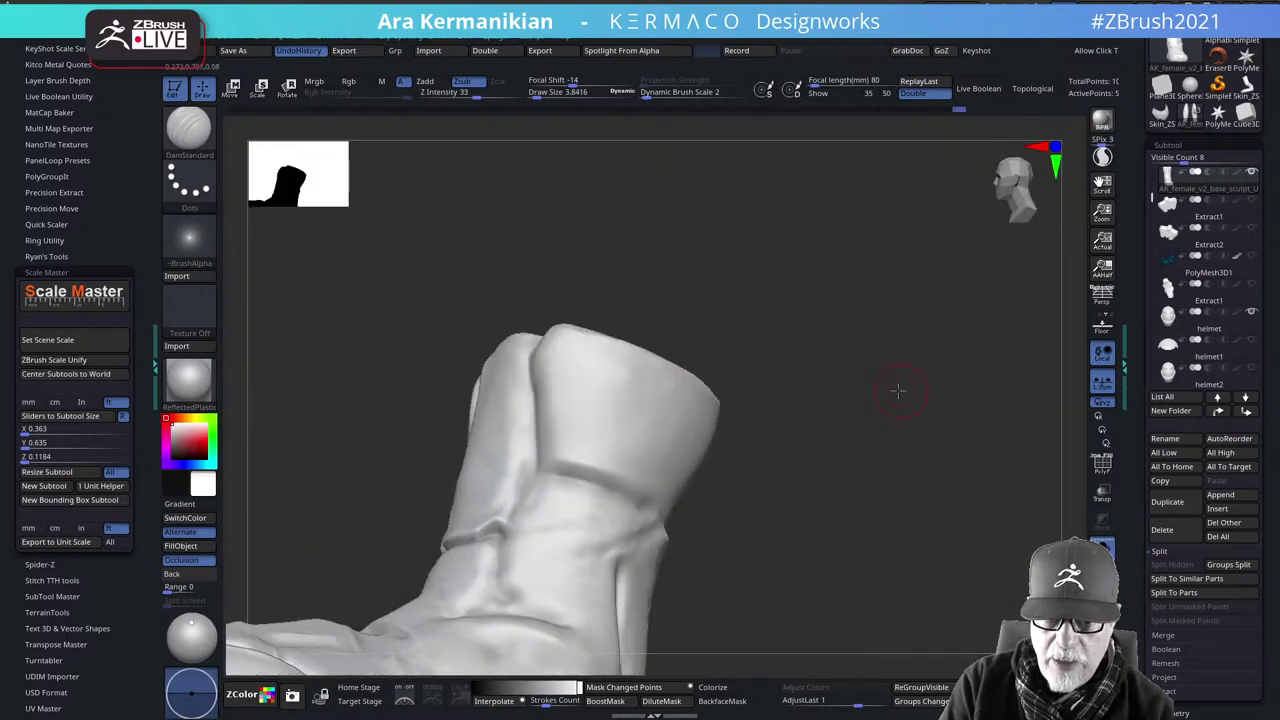
{"action": "mouse_move", "coordinate": [898, 391]}
{"action": "left_mouse_down"}
{"action": "mouse_move", "coordinate": [836, 307]}
{"action": "mouse_move", "coordinate": [923, 414]}
{"action": "mouse_move", "coordinate": [780, 330]}
{"action": "mouse_move", "coordinate": [500, 371]}
{"action": "mouse_move", "coordinate": [638, 401]}
{"action": "mouse_move", "coordinate": [700, 362]}
{"action": "left_mouse_up"}
{"action": "key", "text": "shift"}
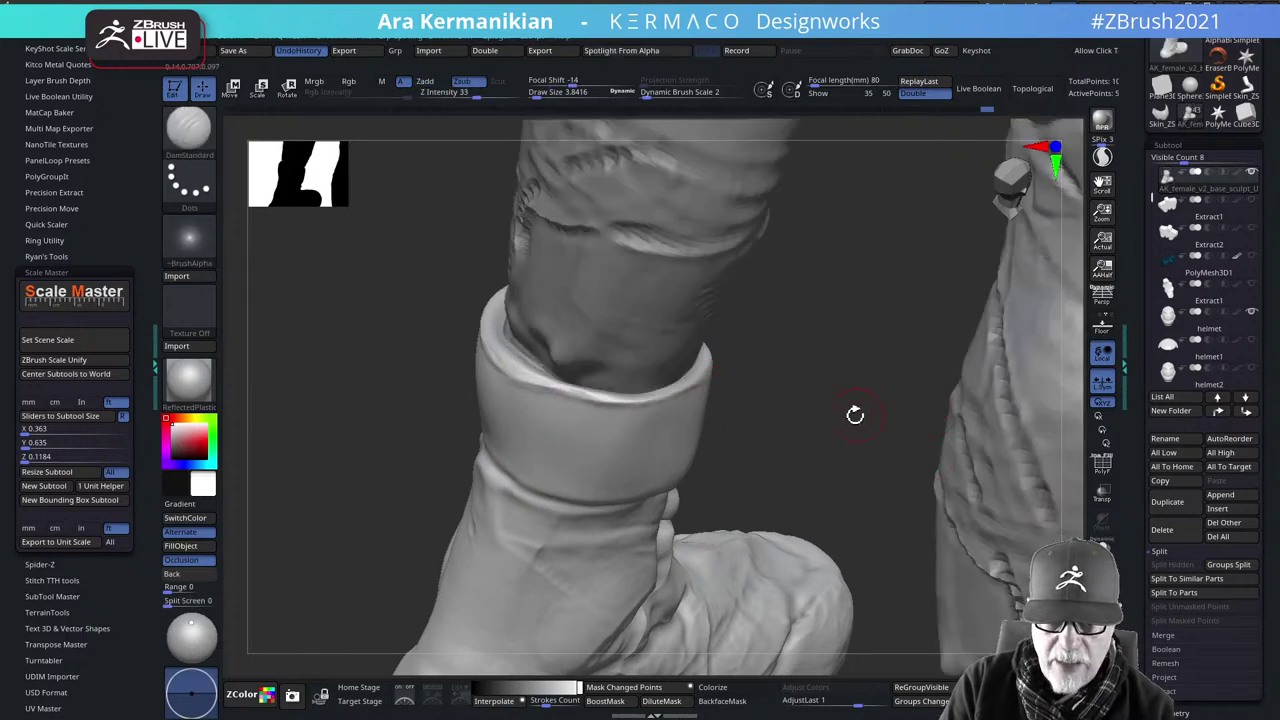
With the leg shown again, define the boot's top edge with DamStandard strokes across the front plates and around the outer side
{"action": "left_click_drag", "start_coordinate": [854, 414], "coordinate": [842, 349], "text": "alt"}
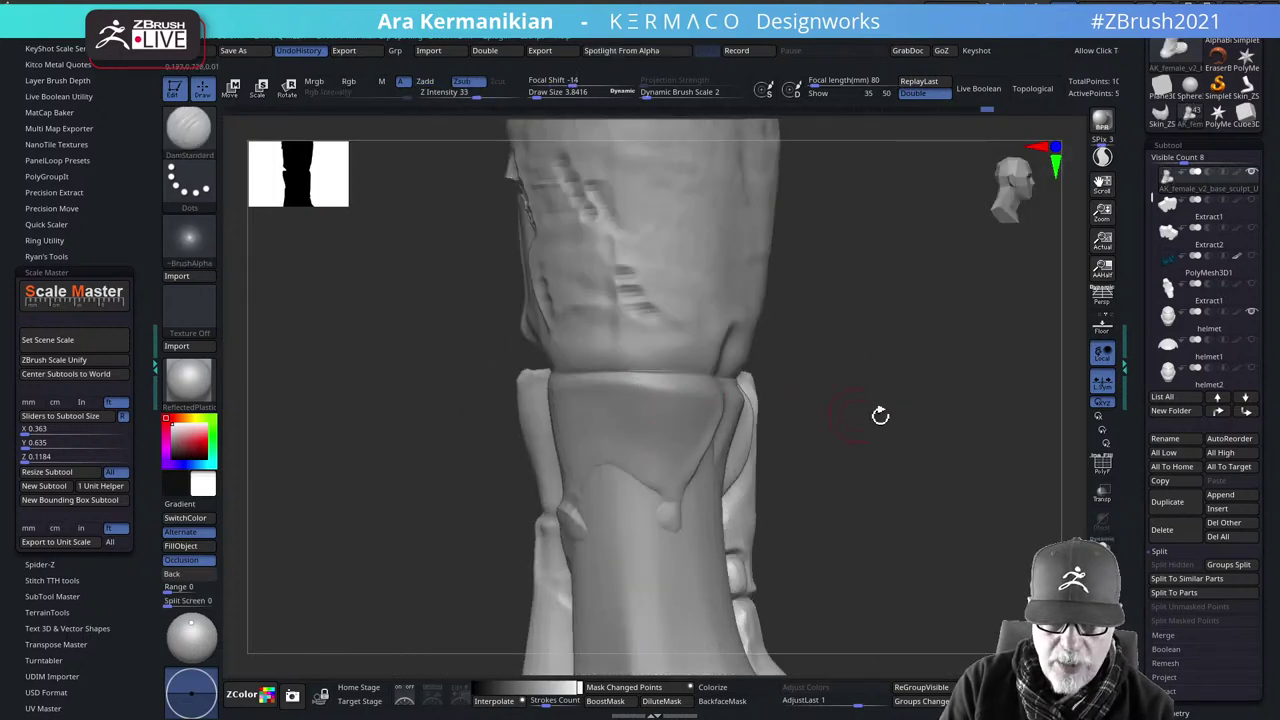
{"action": "left_click_drag", "start_coordinate": [880, 417], "coordinate": [898, 438]}
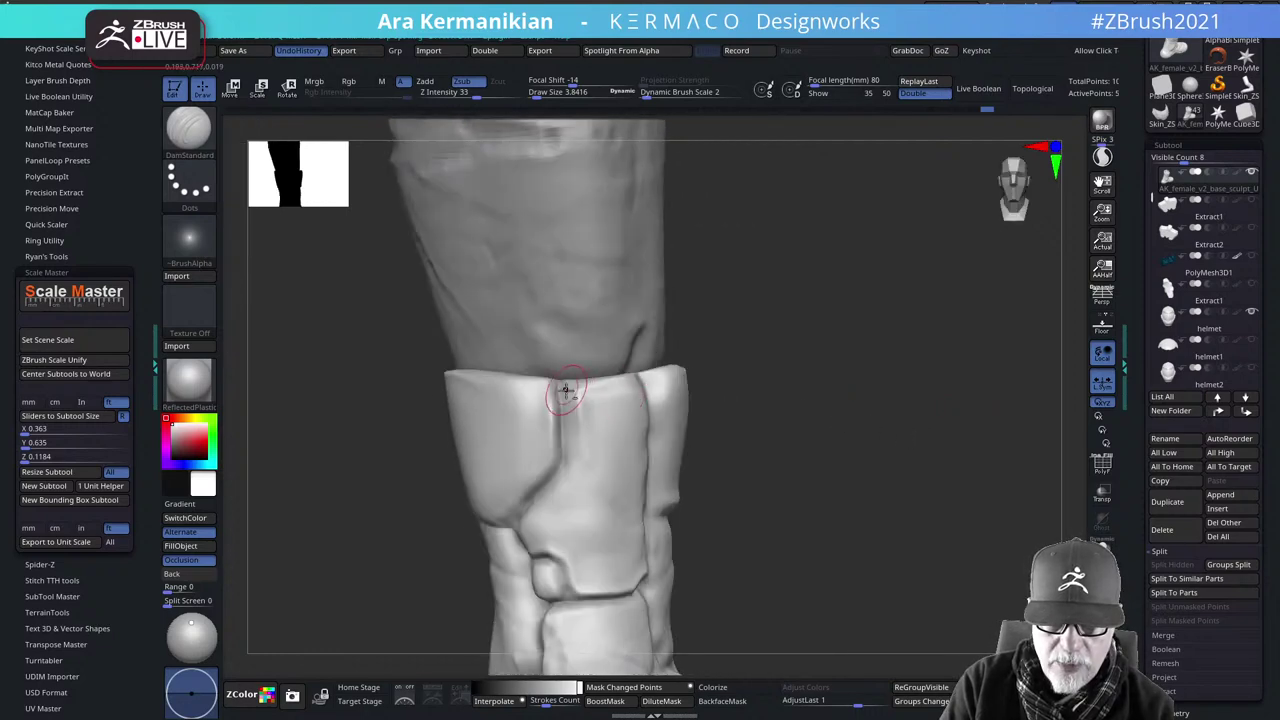
{"action": "mouse_move", "coordinate": [566, 391]}
{"action": "left_mouse_down"}
{"action": "mouse_move", "coordinate": [634, 378]}
{"action": "mouse_move", "coordinate": [621, 381]}
{"action": "left_mouse_up"}
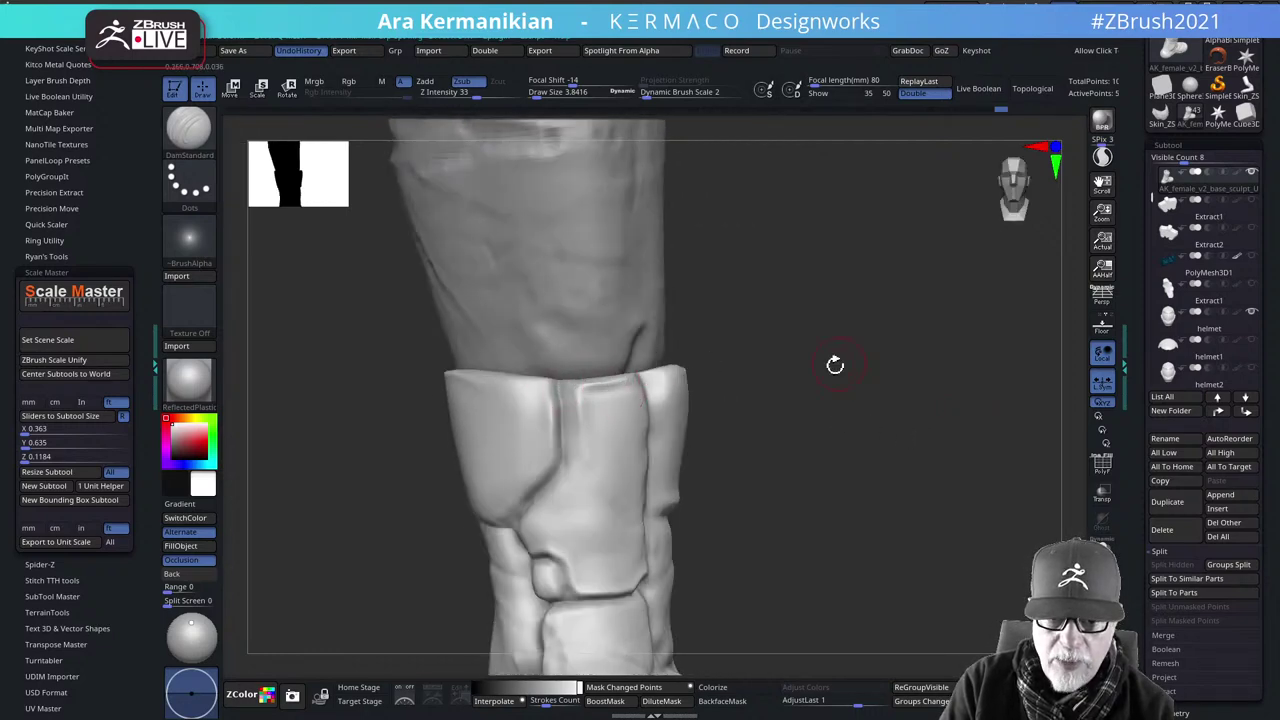
{"action": "left_click_drag", "start_coordinate": [835, 365], "coordinate": [696, 376]}
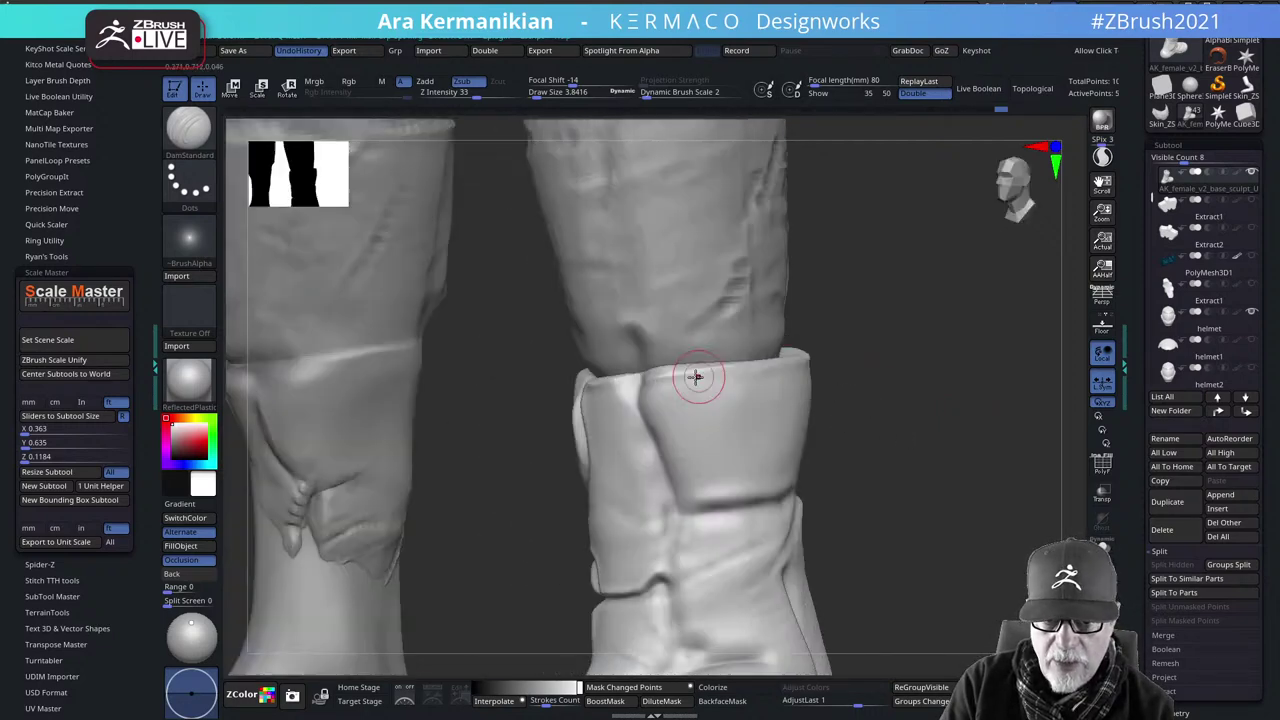
{"action": "left_click_drag", "start_coordinate": [885, 378], "coordinate": [749, 371]}
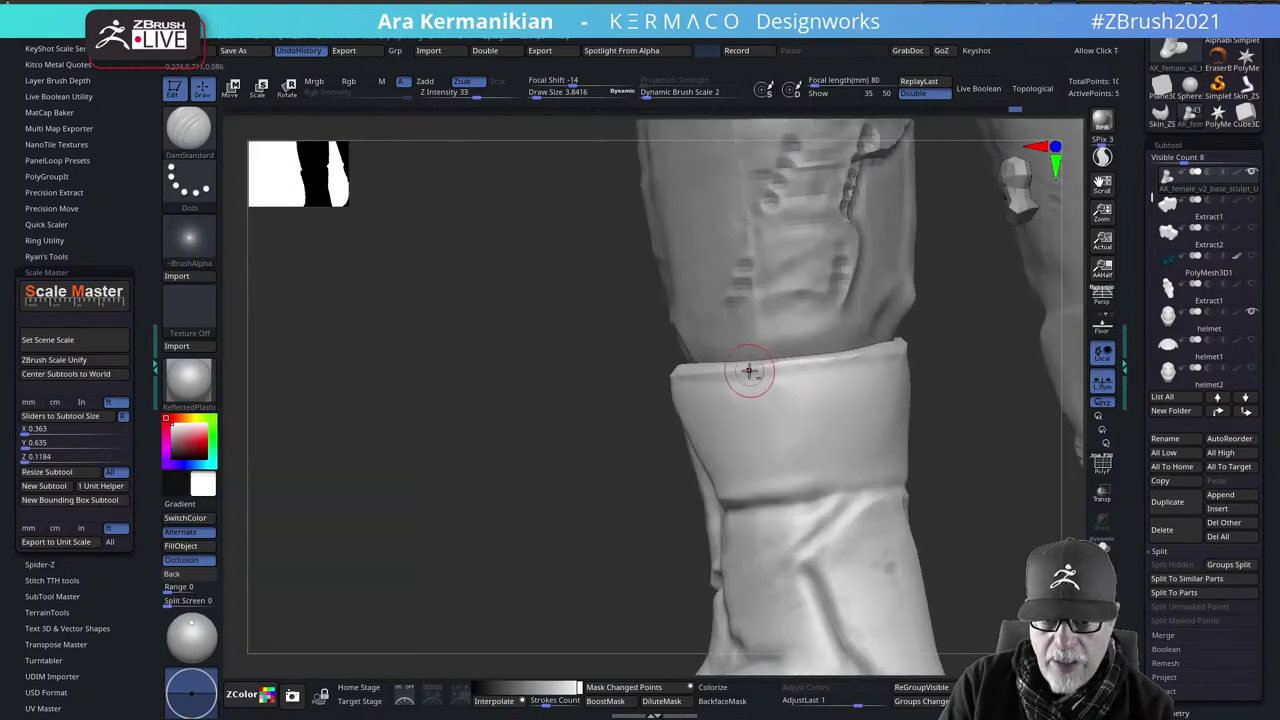
{"action": "mouse_move", "coordinate": [965, 416]}
{"action": "left_mouse_down"}
{"action": "mouse_move", "coordinate": [880, 363]}
{"action": "mouse_move", "coordinate": [834, 371]}
{"action": "left_mouse_up"}
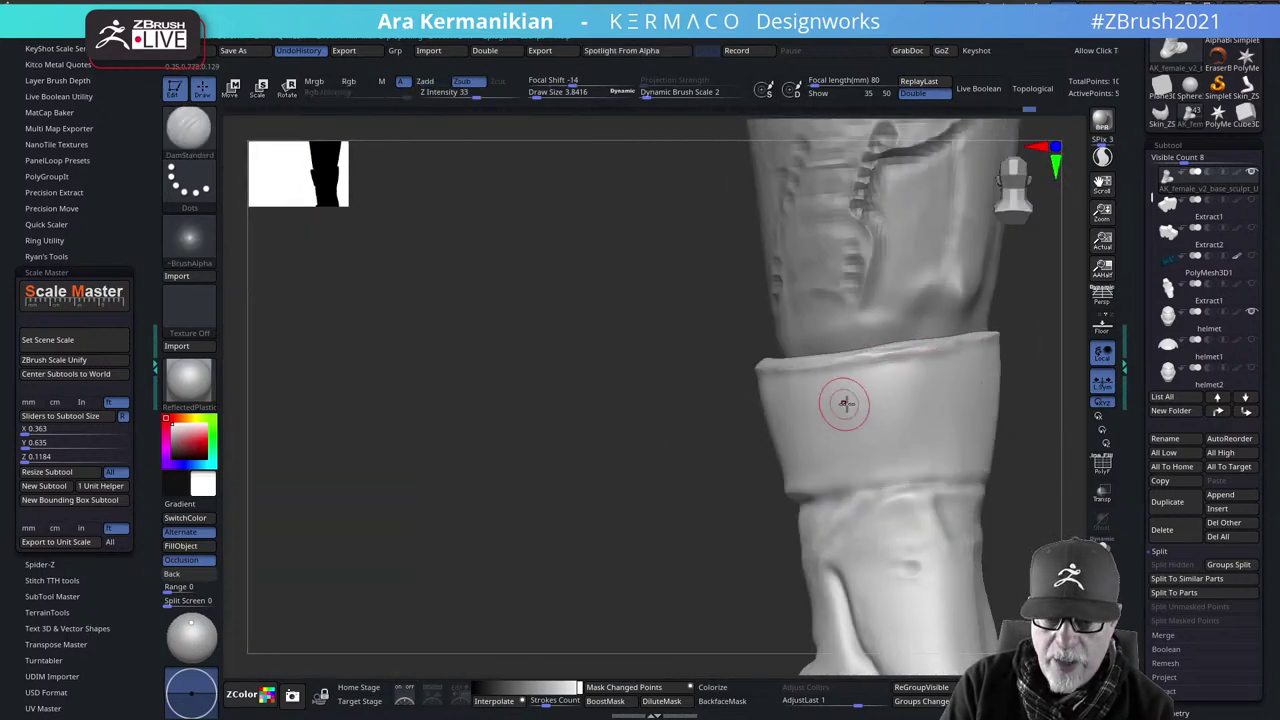
Flatten the boot cuff's upper edge with the HPolish brush from the back round to the front, smoothing uneven spots
{"action": "right_click", "coordinate": [854, 405]}
{"action": "left_click", "coordinate": [934, 473]}
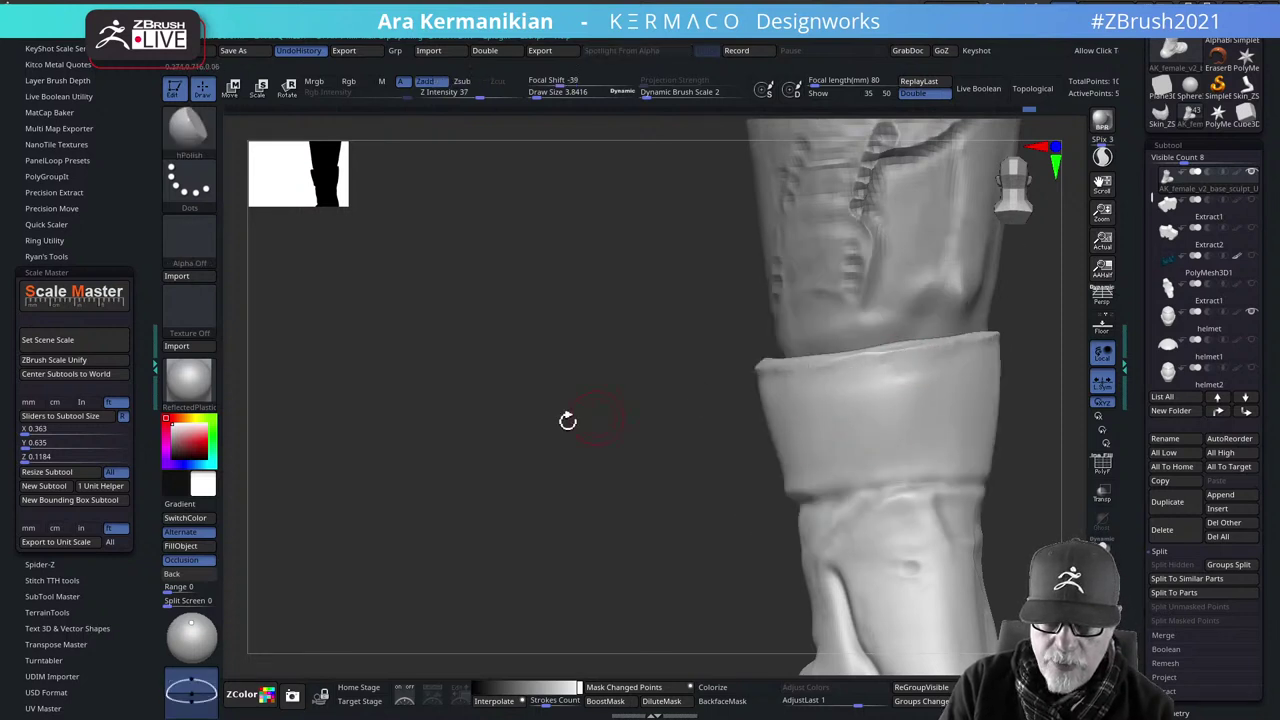
{"action": "left_click_drag", "start_coordinate": [567, 420], "coordinate": [866, 386]}
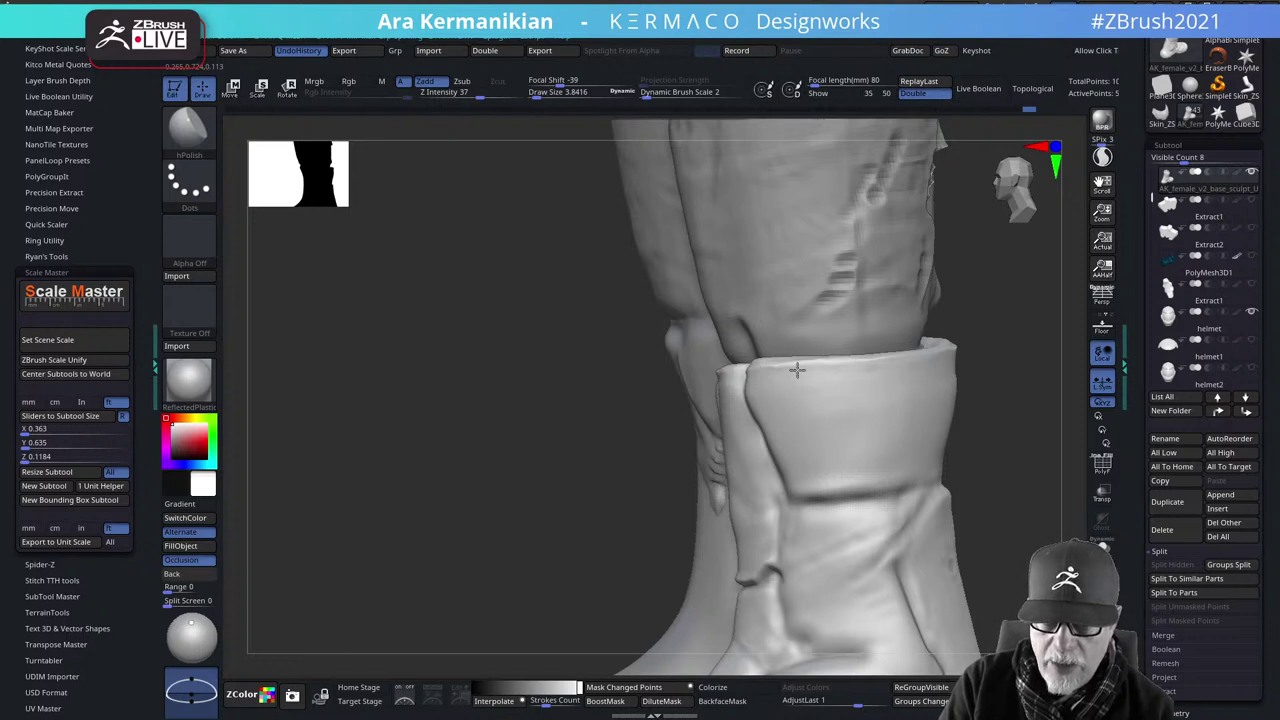
{"action": "left_click_drag", "start_coordinate": [543, 416], "coordinate": [865, 385]}
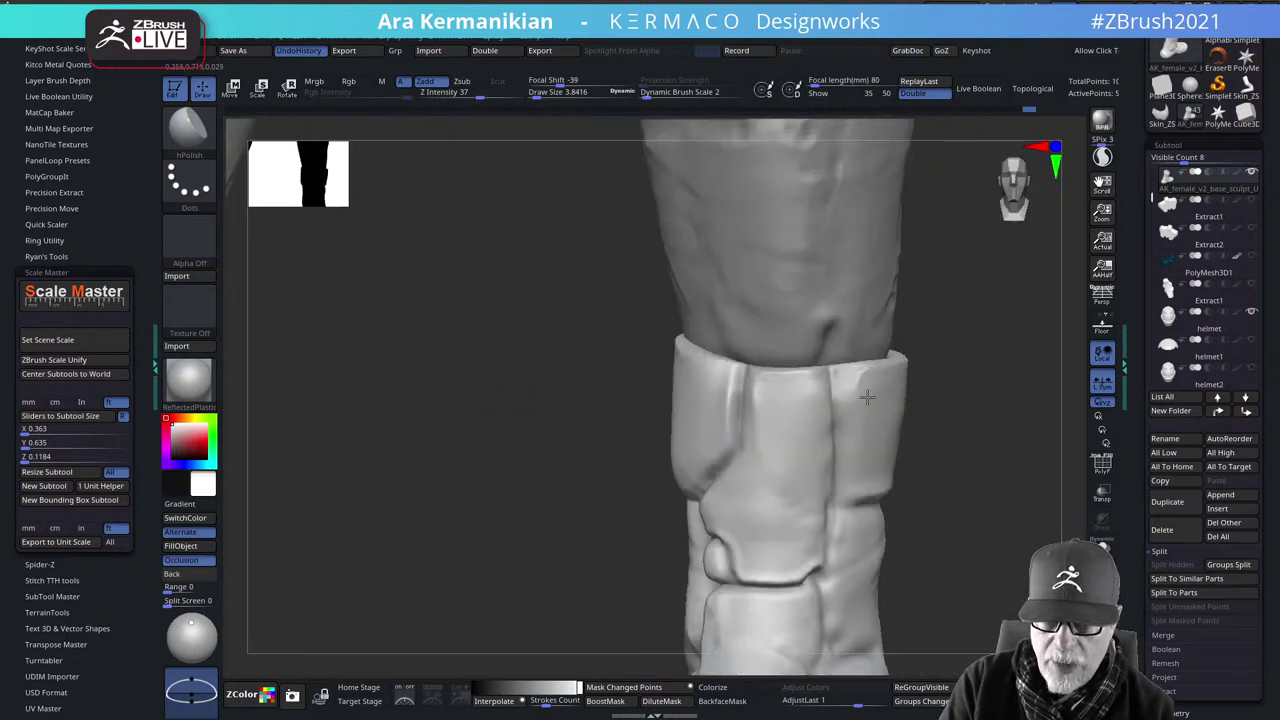
{"action": "left_click_drag", "start_coordinate": [972, 421], "coordinate": [912, 387]}
{"action": "left_click_drag", "start_coordinate": [1035, 405], "coordinate": [895, 381]}
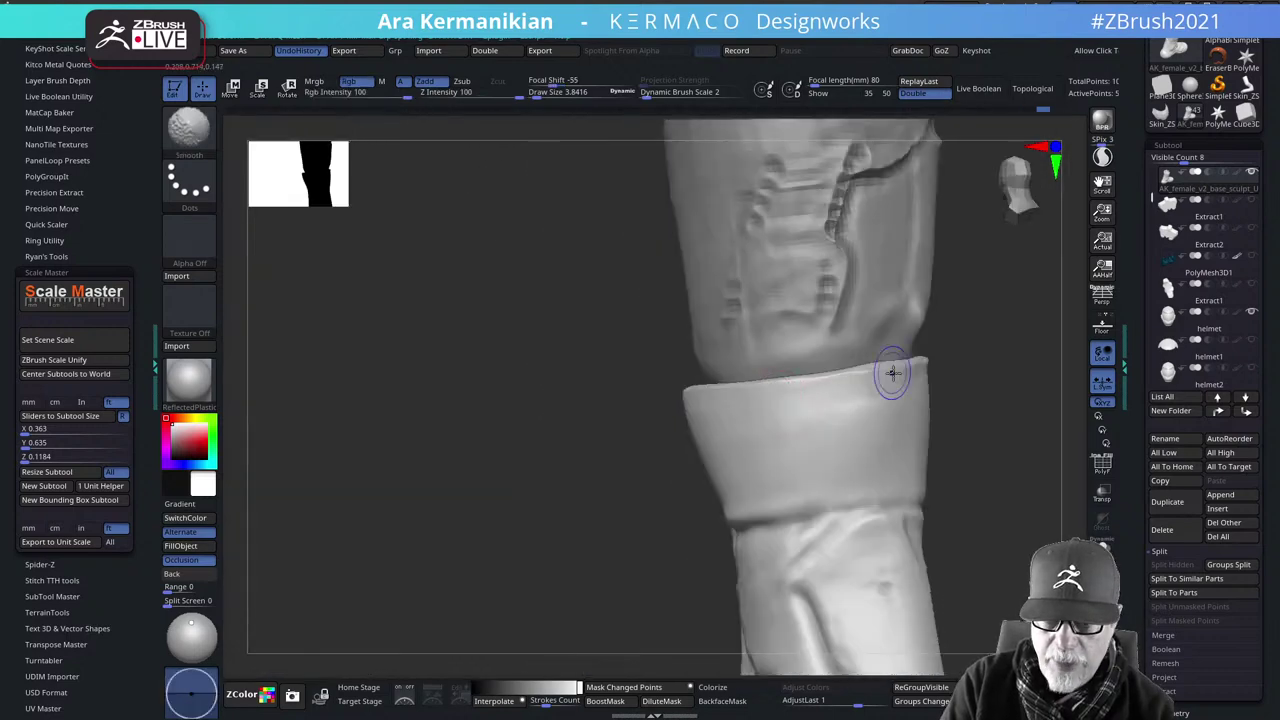
{"action": "left_click_drag", "start_coordinate": [1040, 383], "coordinate": [948, 371]}
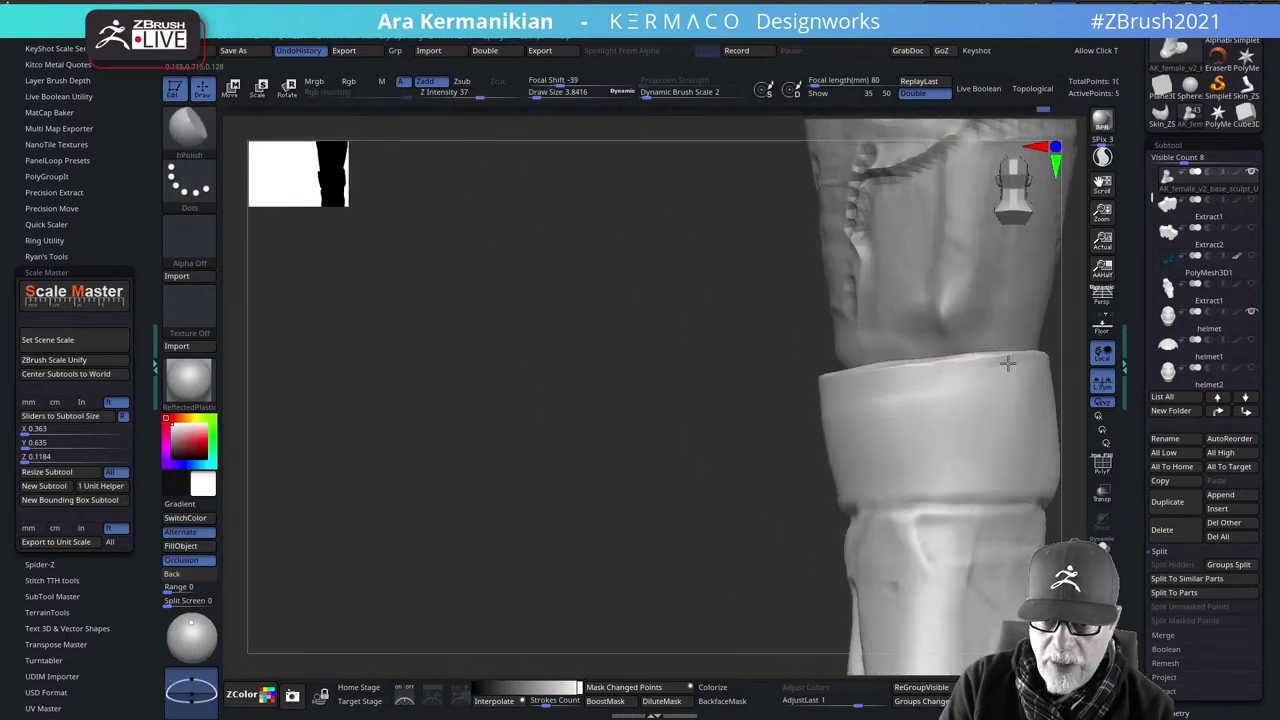
Isolate the boot again and polish the inner side and top face of the cuff's rim with HPolish
{"action": "left_click_drag", "start_coordinate": [594, 420], "coordinate": [225, 458], "text": "alt"}
{"action": "left_click_drag", "start_coordinate": [831, 414], "coordinate": [655, 412]}
{"action": "left_click_drag", "start_coordinate": [935, 409], "coordinate": [1108, 505]}
{"action": "left_click", "coordinate": [1106, 552]}
{"action": "left_click_drag", "start_coordinate": [954, 486], "coordinate": [589, 371]}
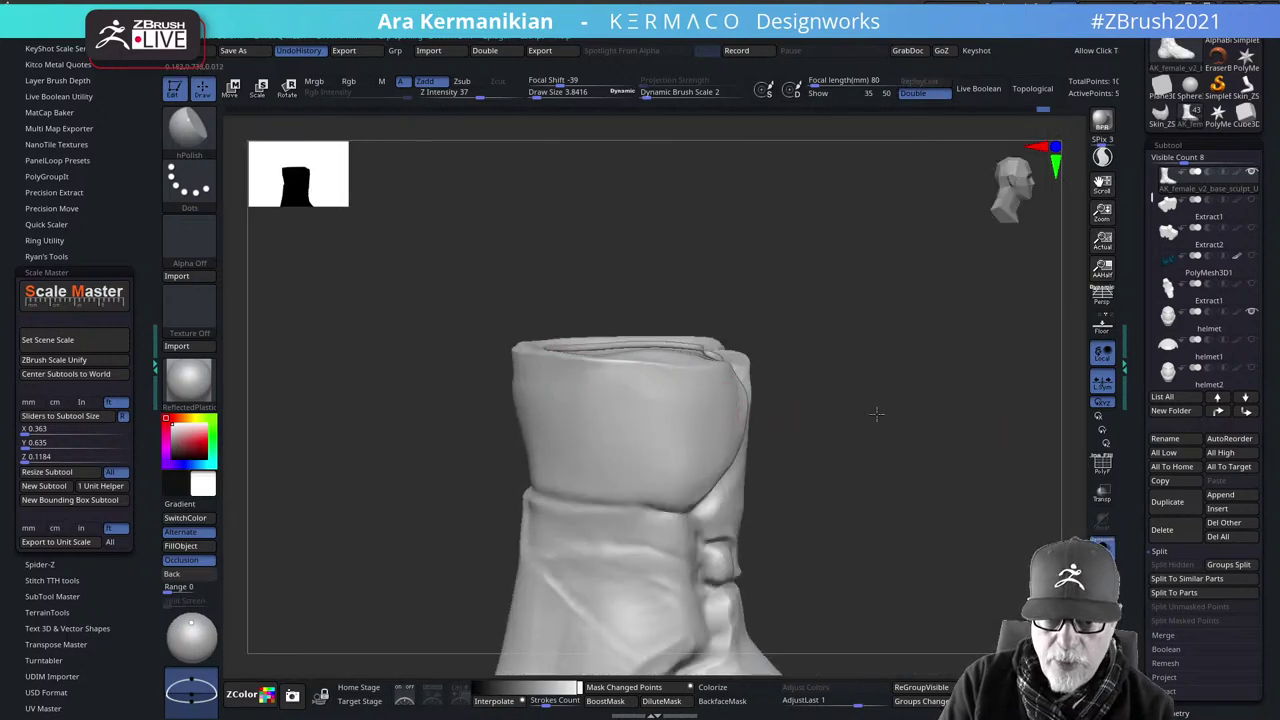
{"action": "left_click_drag", "start_coordinate": [877, 414], "coordinate": [566, 389]}
{"action": "left_click_drag", "start_coordinate": [867, 411], "coordinate": [894, 406]}
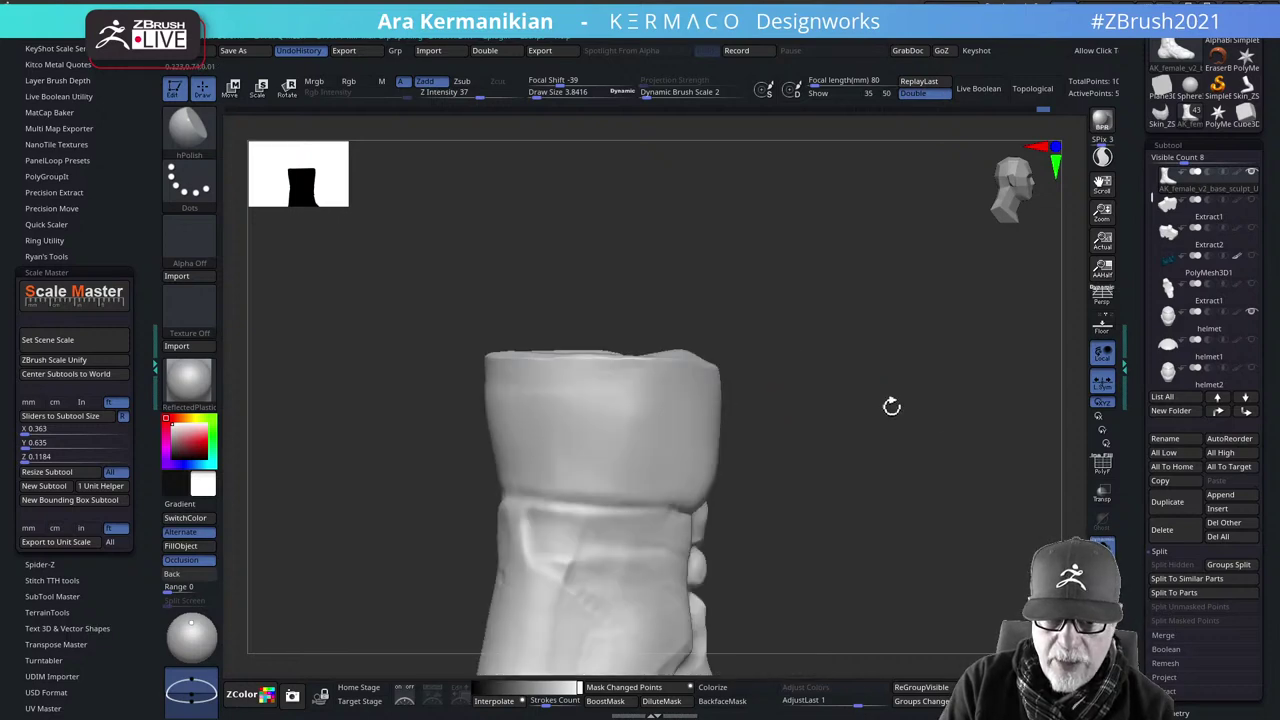
{"action": "left_click_drag", "start_coordinate": [895, 330], "coordinate": [614, 385]}
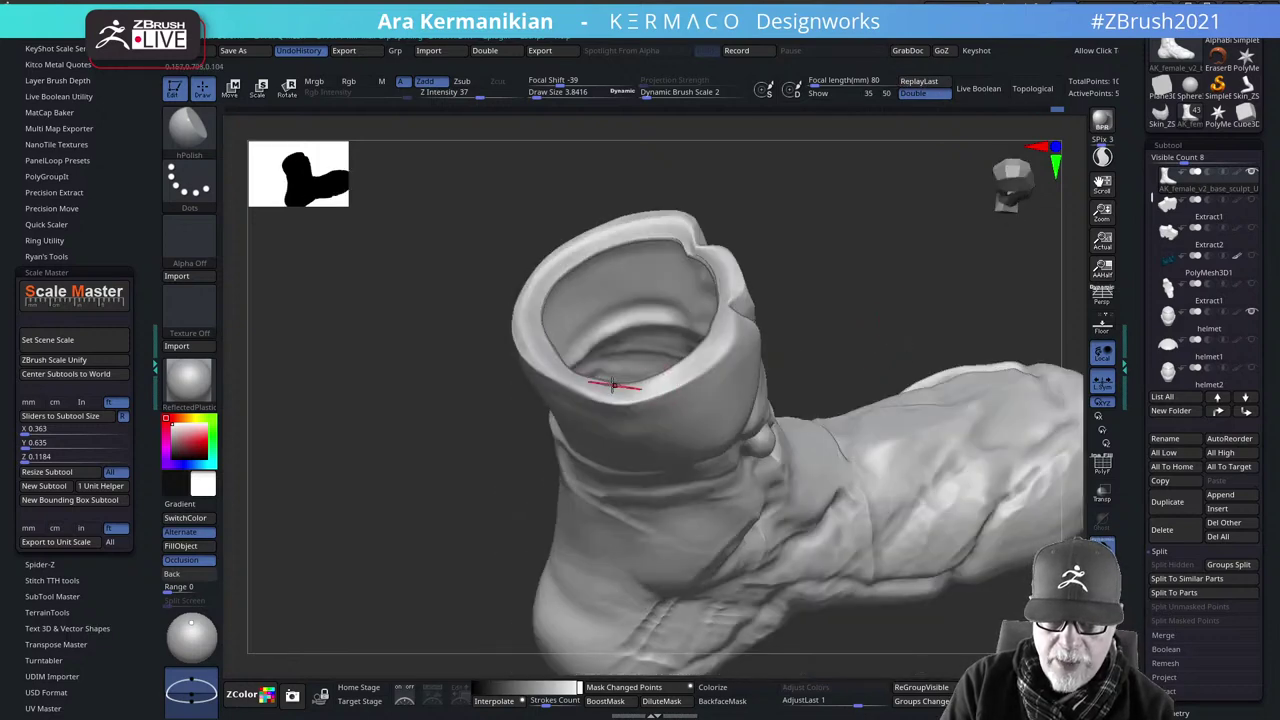
Switch to the Inflat brush and swell the back and side of the boot cuff's rim
{"action": "right_click", "coordinate": [759, 355]}
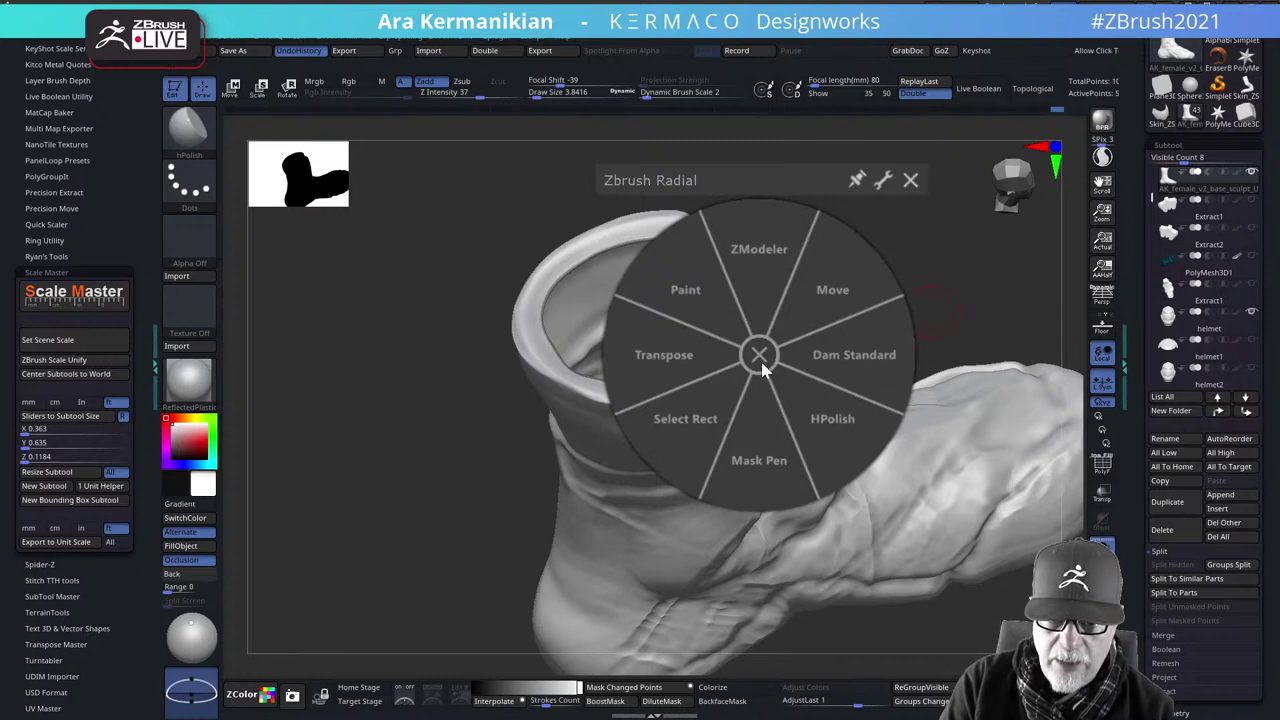
{"action": "left_click", "coordinate": [761, 361]}
{"action": "key", "text": "ctrl+m"}
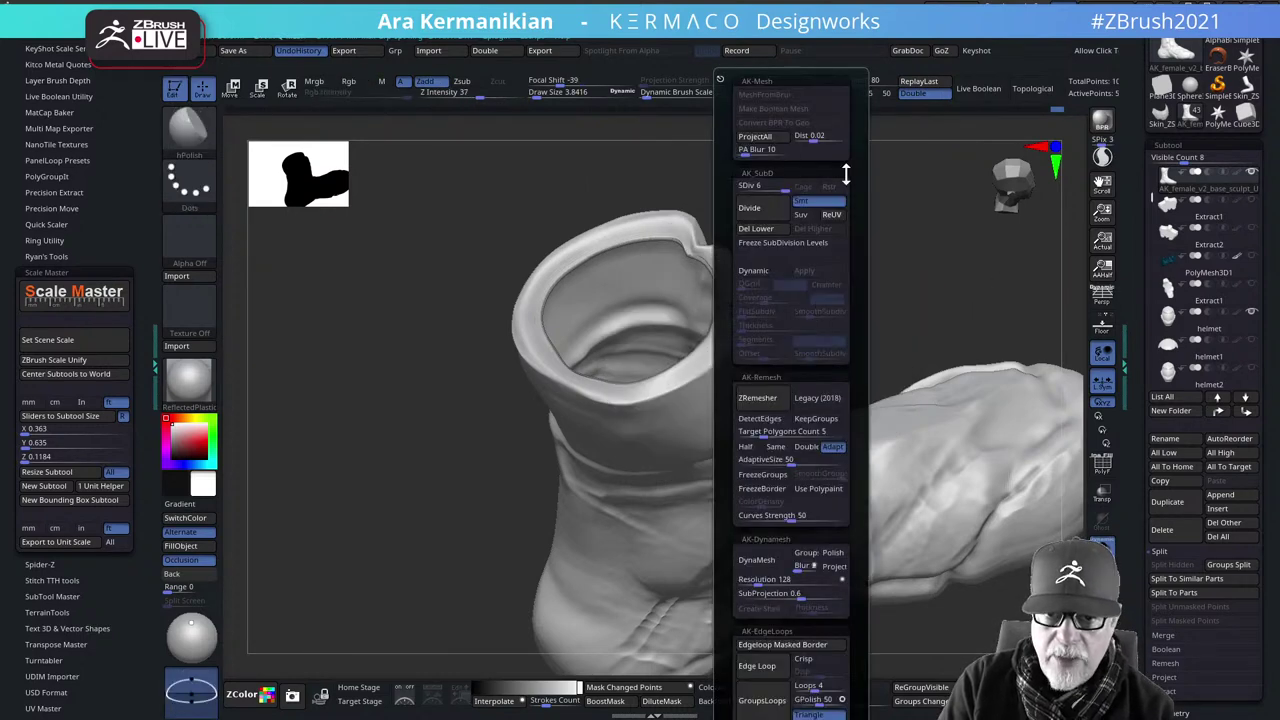
{"action": "key", "text": "space"}
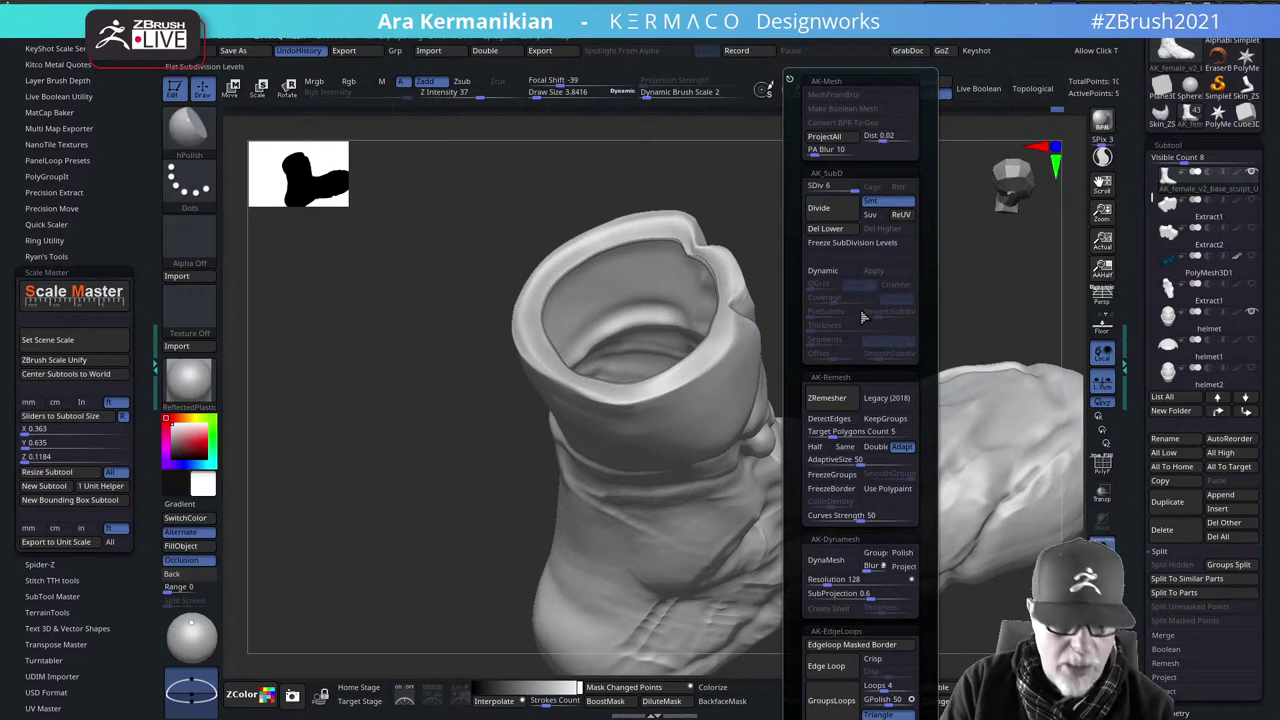
{"action": "key", "text": "ctrl+q"}
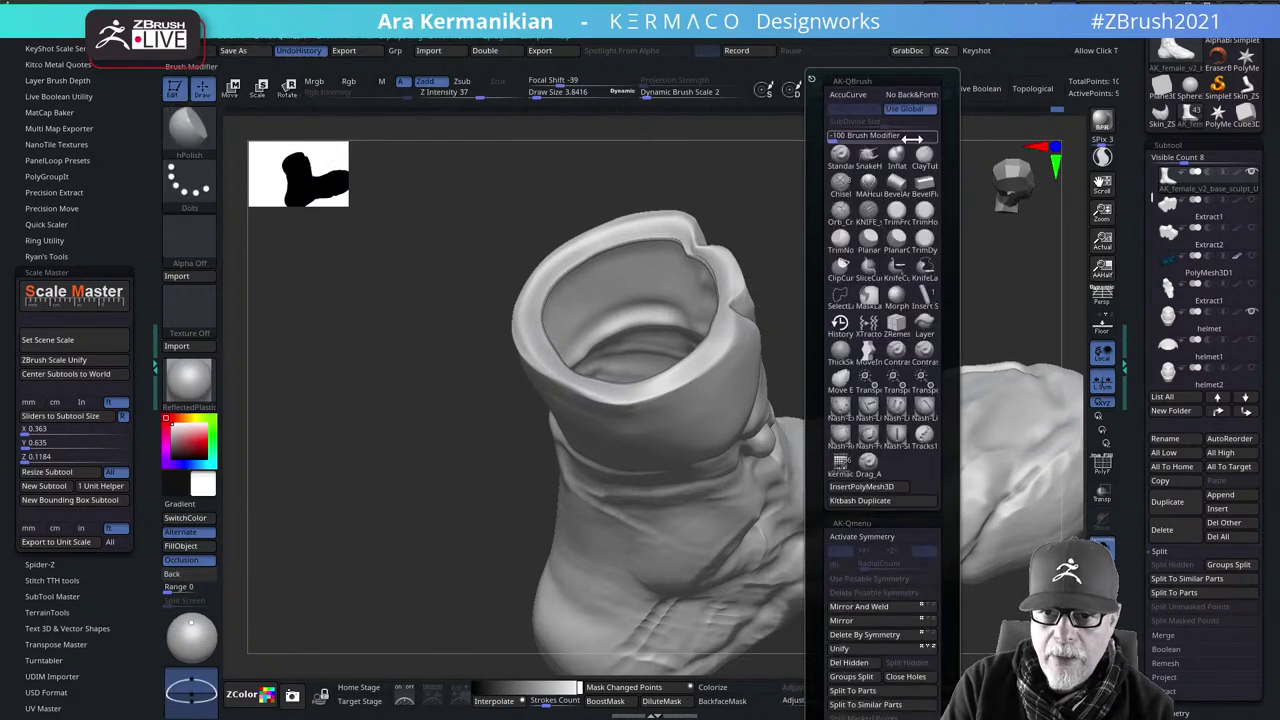
{"action": "left_click", "coordinate": [903, 157]}
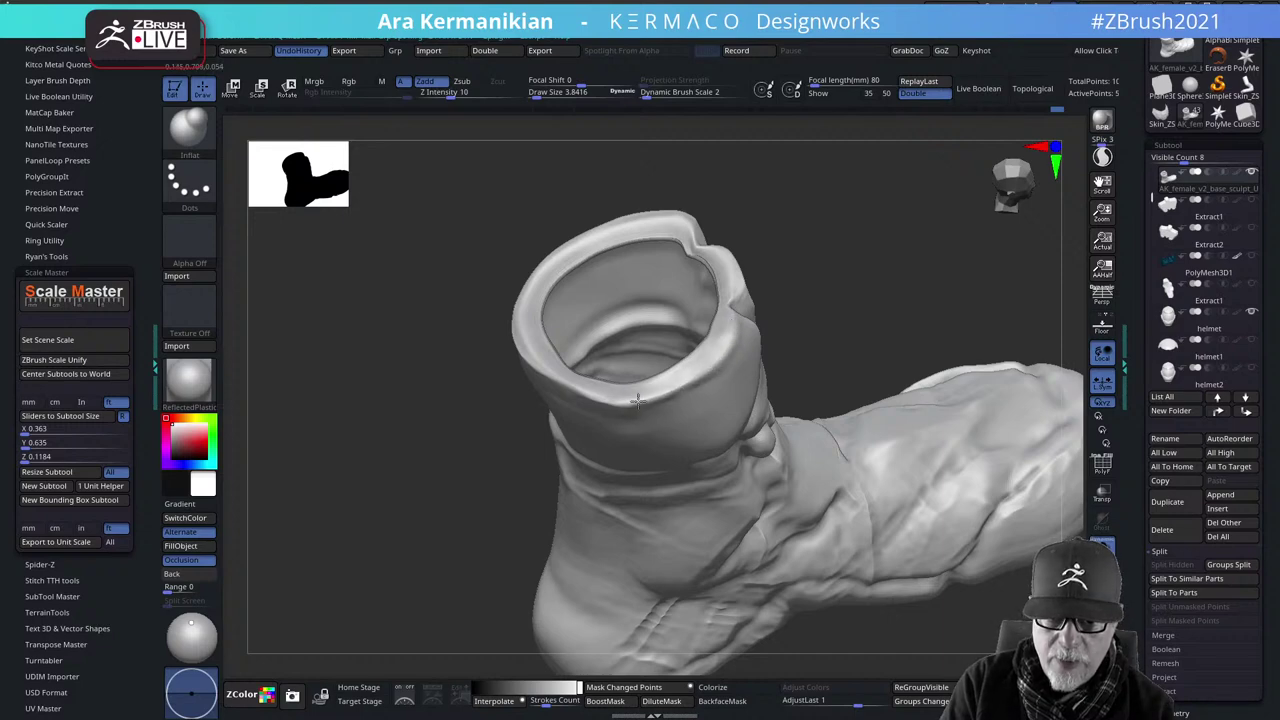
{"action": "left_click_drag", "start_coordinate": [882, 320], "coordinate": [454, 431]}
{"action": "left_click_drag", "start_coordinate": [758, 280], "coordinate": [706, 289]}
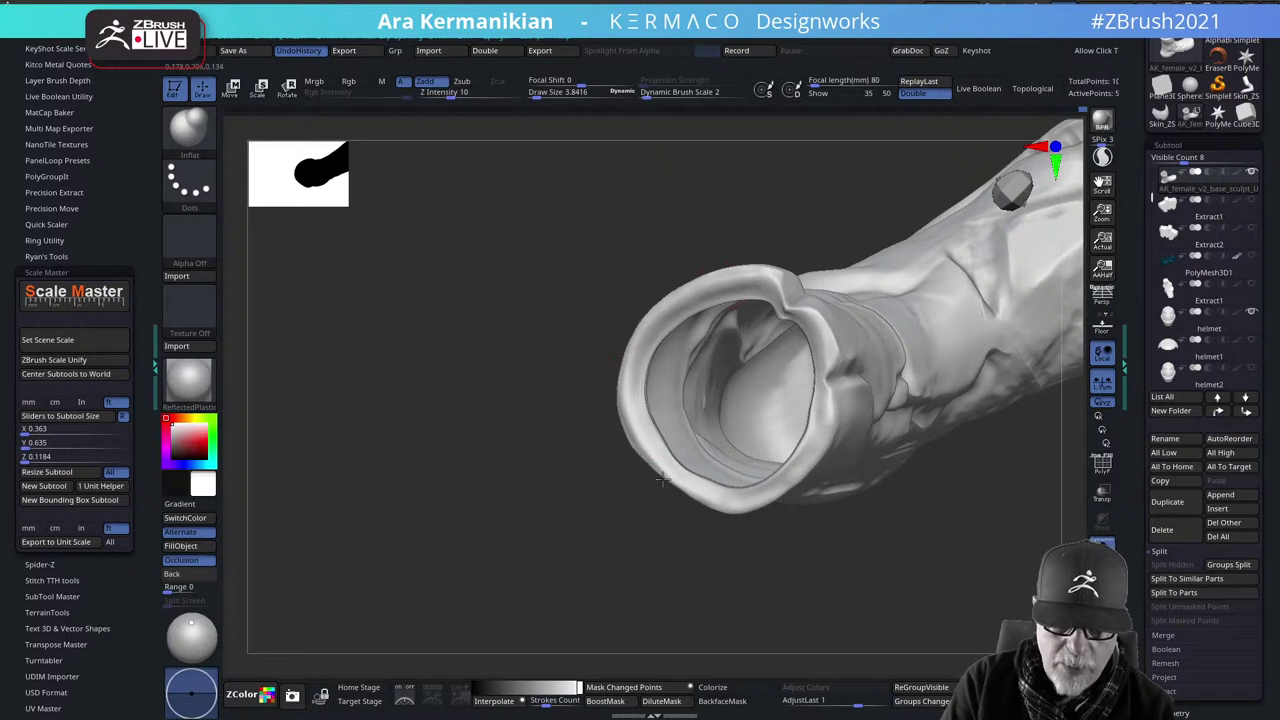
Continue thickening the cuff's rim around the opening with Inflat, smoothing uneven spots
{"action": "left_click_drag", "start_coordinate": [692, 569], "coordinate": [668, 481]}
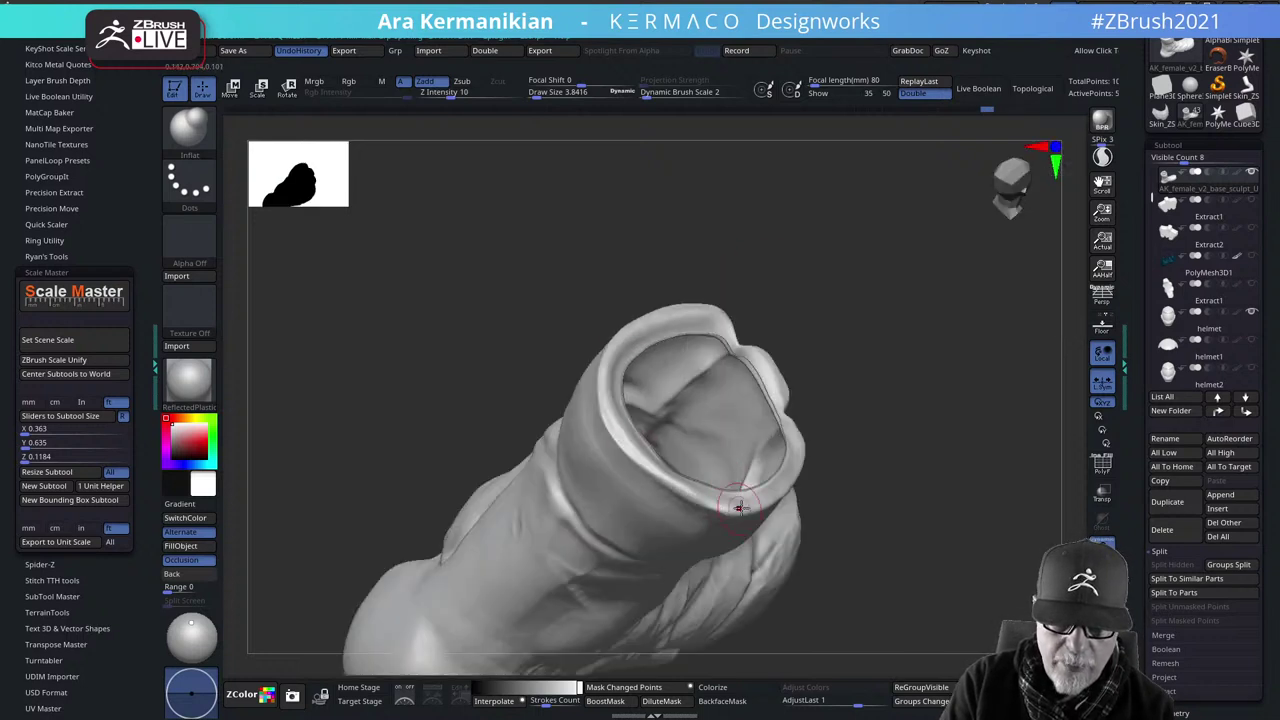
{"action": "key", "text": "shift"}
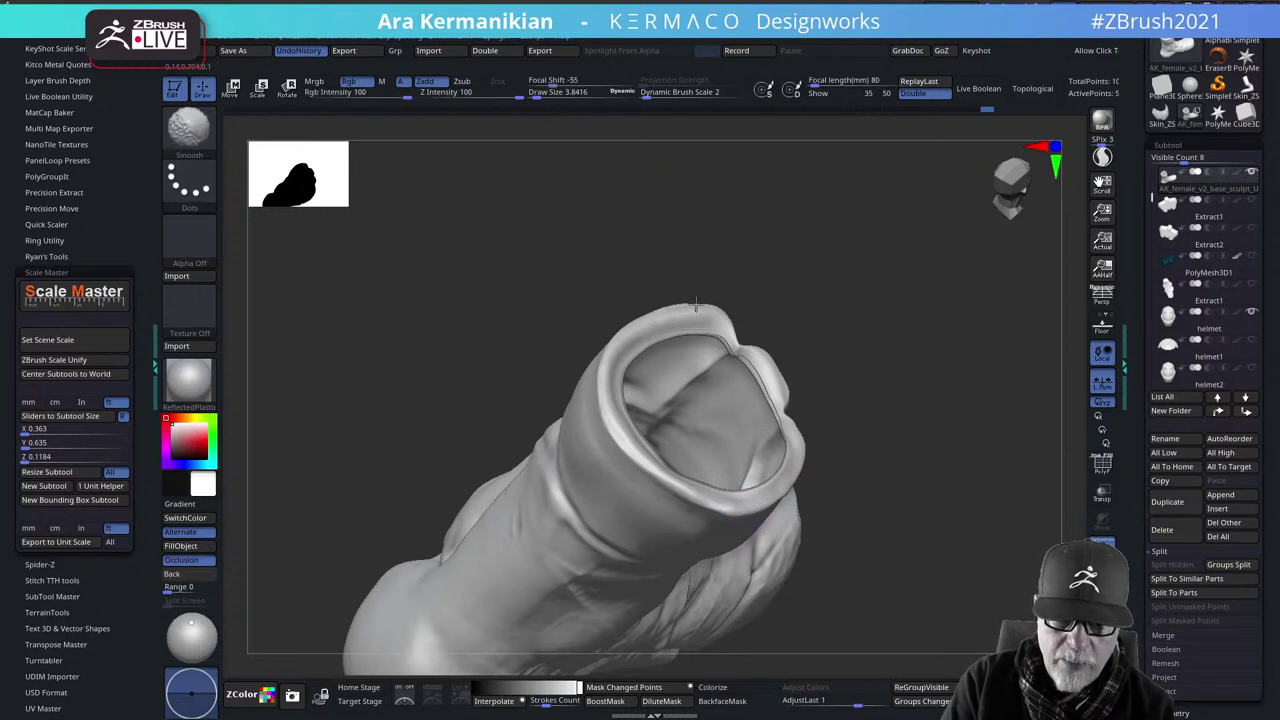
{"action": "mouse_move", "coordinate": [875, 501]}
{"action": "left_mouse_down"}
{"action": "mouse_move", "coordinate": [906, 443]}
{"action": "mouse_move", "coordinate": [878, 448]}
{"action": "left_mouse_up"}
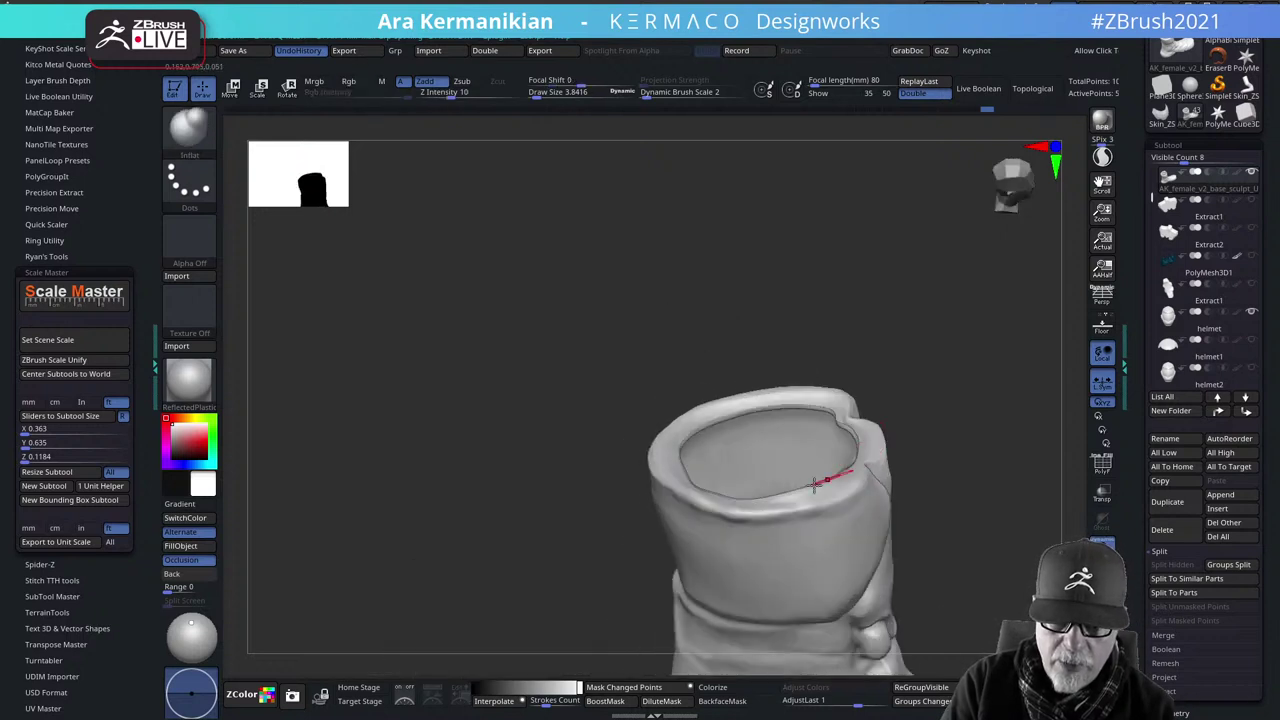
{"action": "key", "text": "shift"}
{"action": "left_click_drag", "start_coordinate": [1008, 466], "coordinate": [818, 342], "text": "alt"}
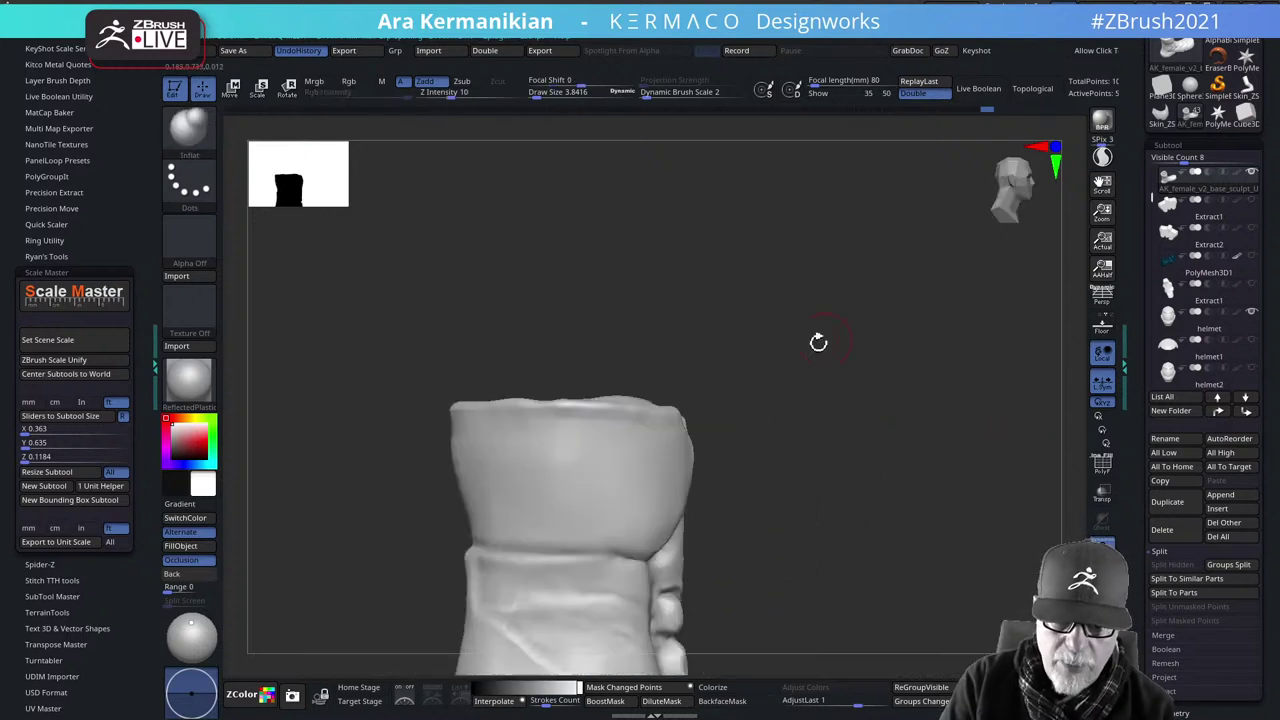
Polish the cuff's outer wall just below the rim all around the boot with HPolish, smoothing in places
{"action": "right_click", "coordinate": [609, 418]}
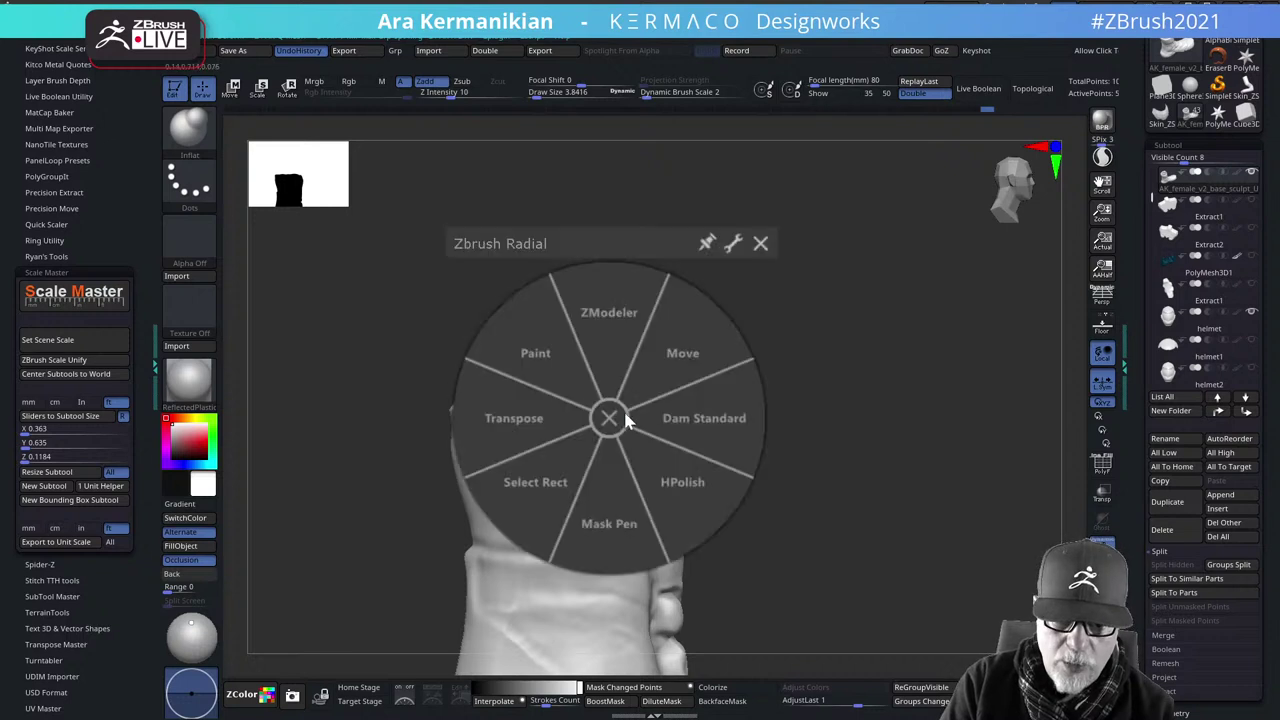
{"action": "left_click", "coordinate": [680, 490]}
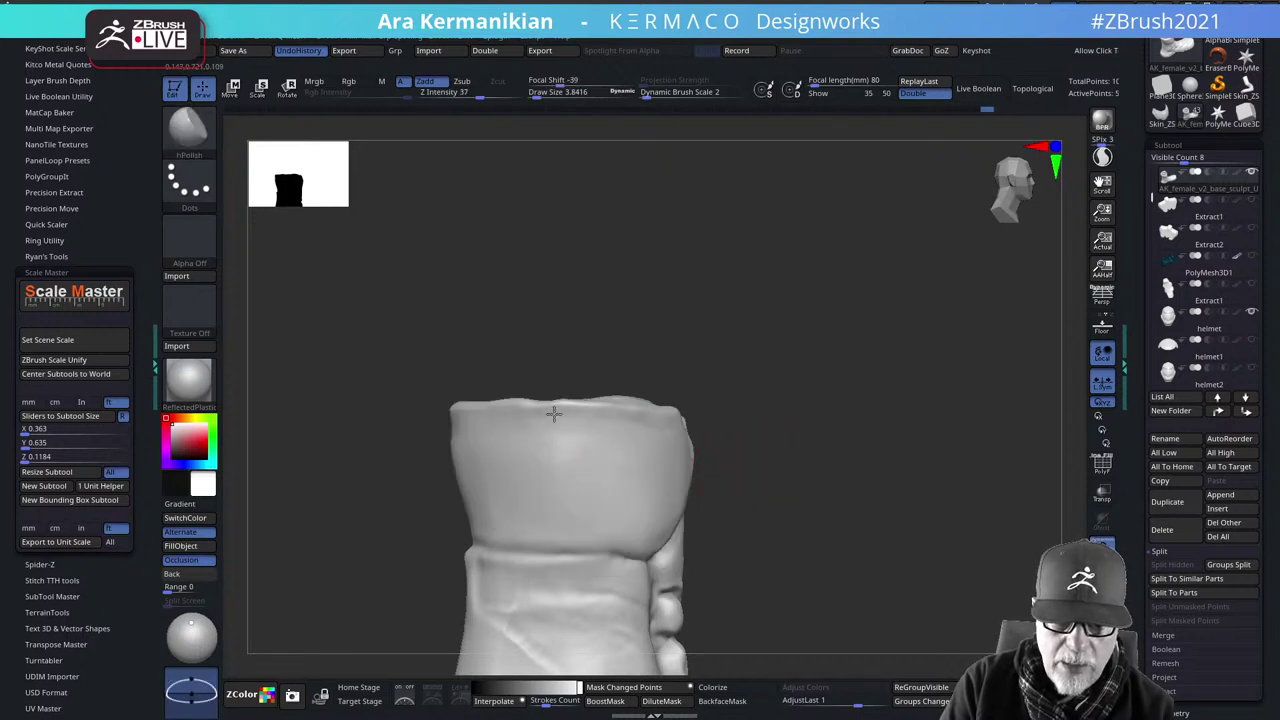
{"action": "mouse_move", "coordinate": [721, 420]}
{"action": "right_mouse_down"}
{"action": "mouse_move", "coordinate": [563, 409]}
{"action": "mouse_move", "coordinate": [737, 409]}
{"action": "mouse_move", "coordinate": [515, 410]}
{"action": "mouse_move", "coordinate": [771, 343]}
{"action": "mouse_move", "coordinate": [540, 459]}
{"action": "right_mouse_up"}
{"action": "key", "text": "shift"}
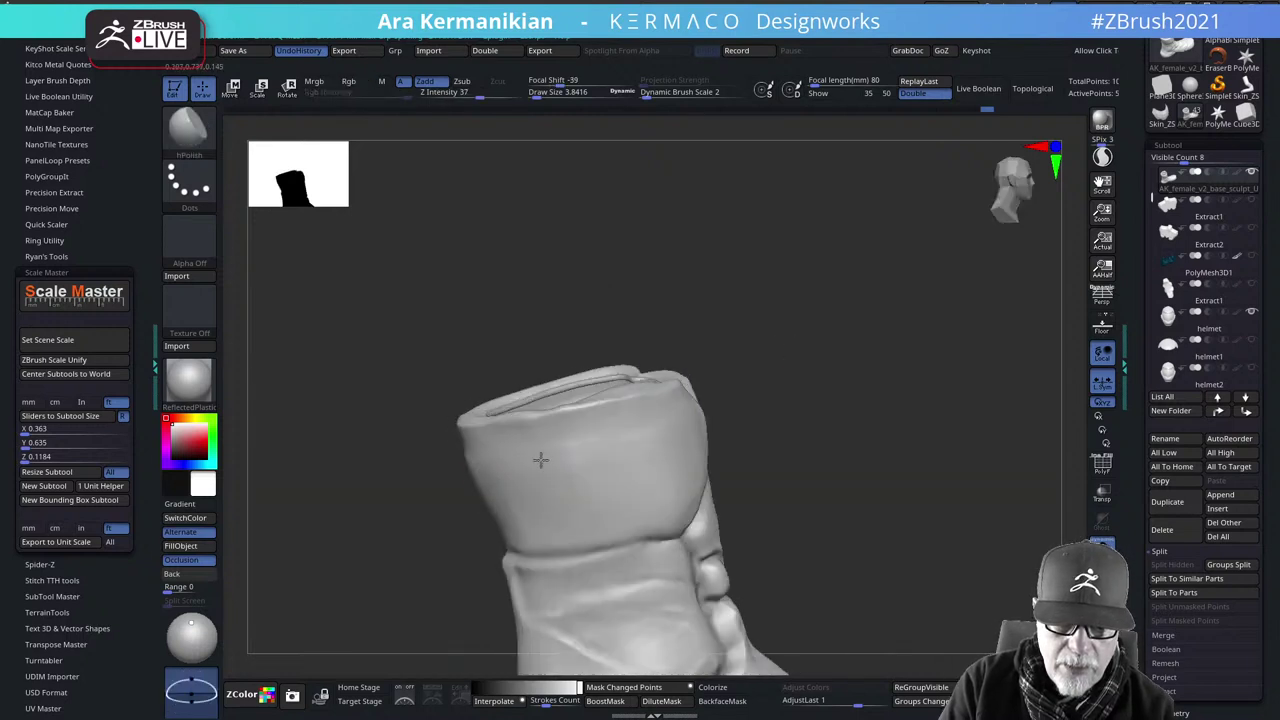
{"action": "right_click_drag", "start_coordinate": [655, 421], "coordinate": [706, 428]}
{"action": "right_click_drag", "start_coordinate": [749, 509], "coordinate": [1006, 394]}
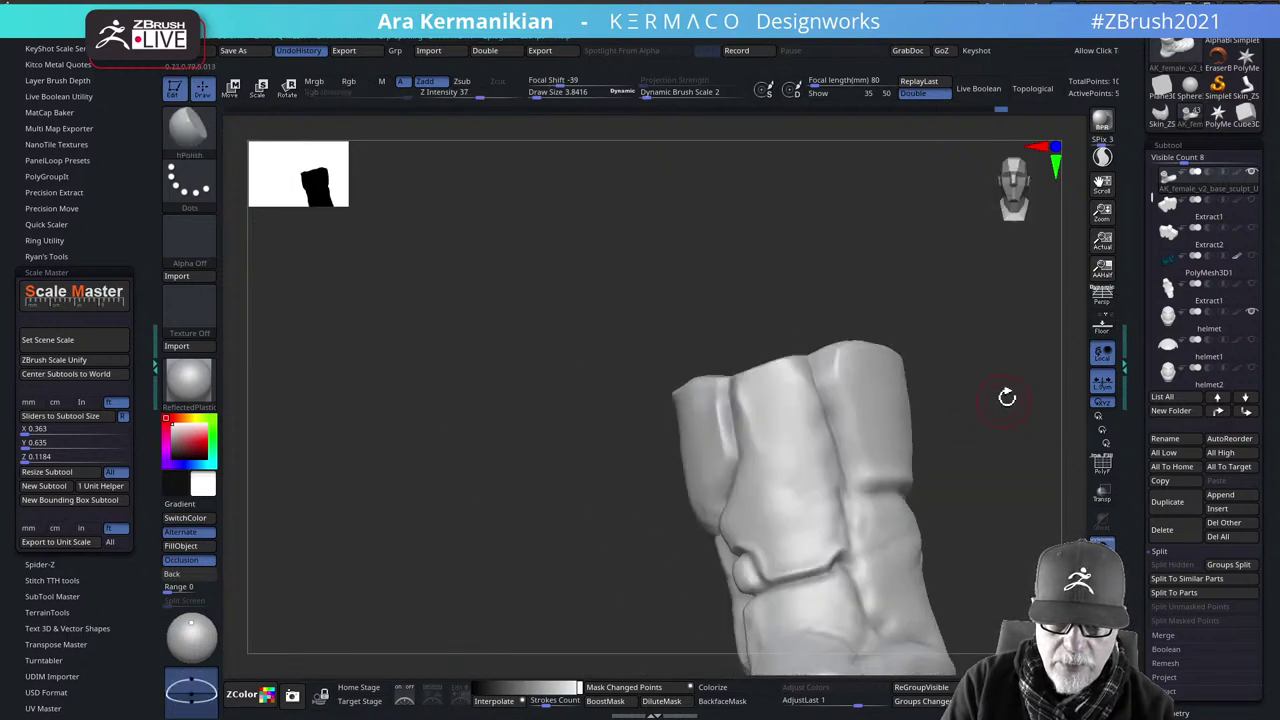
{"action": "right_click_drag", "start_coordinate": [945, 305], "coordinate": [737, 380]}
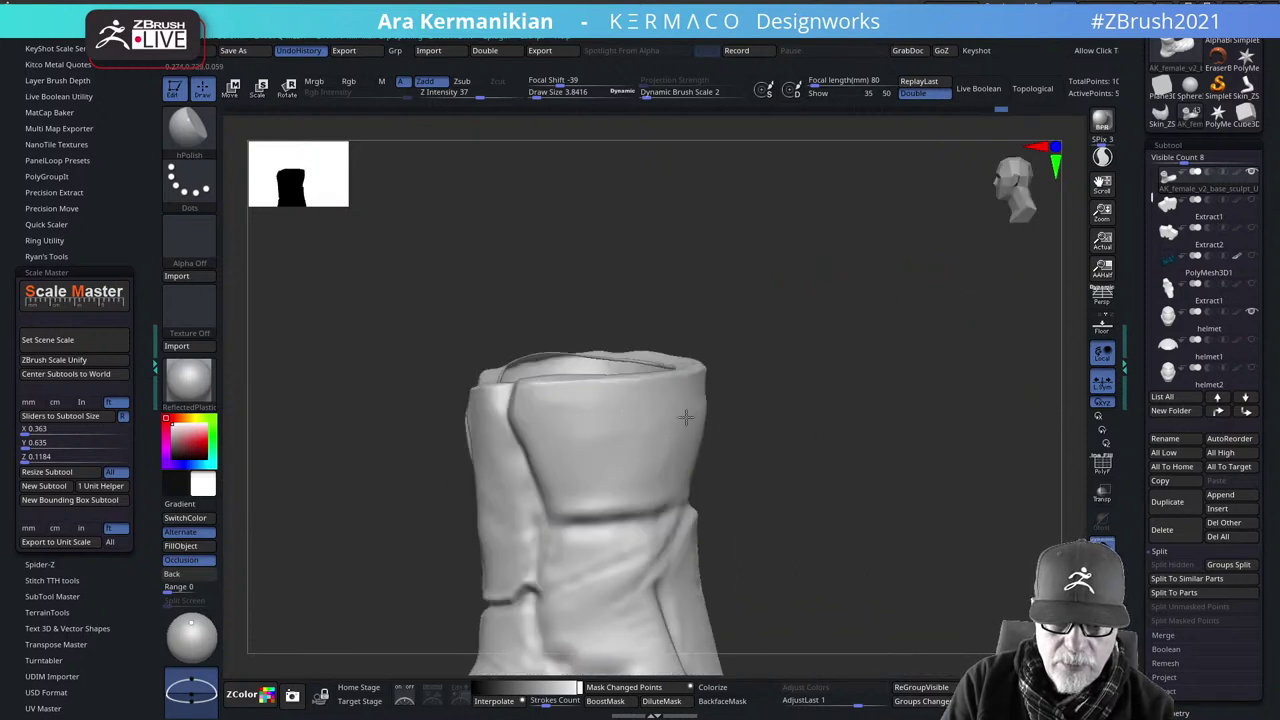
{"action": "right_click_drag", "start_coordinate": [686, 416], "coordinate": [713, 407]}
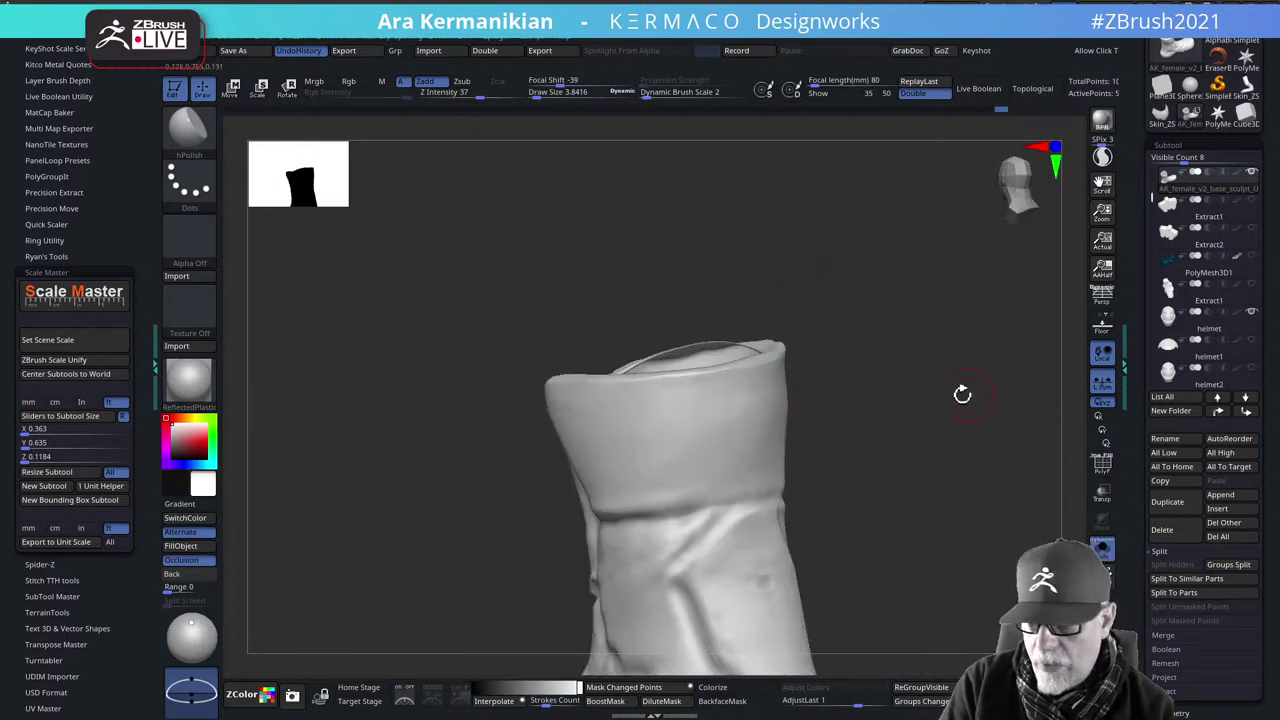
{"action": "right_click_drag", "start_coordinate": [963, 391], "coordinate": [1025, 335]}
{"action": "mouse_move", "coordinate": [951, 265]}
{"action": "left_mouse_down"}
{"action": "mouse_move", "coordinate": [866, 277]}
{"action": "mouse_move", "coordinate": [811, 254]}
{"action": "mouse_move", "coordinate": [791, 369]}
{"action": "mouse_move", "coordinate": [851, 337]}
{"action": "mouse_move", "coordinate": [848, 285]}
{"action": "left_mouse_up"}
Carve the crease beneath the cuff with DamStandard from the back round to the front overlap, smoothing its end
{"action": "right_click", "coordinate": [600, 400]}
{"action": "left_click", "coordinate": [743, 394]}
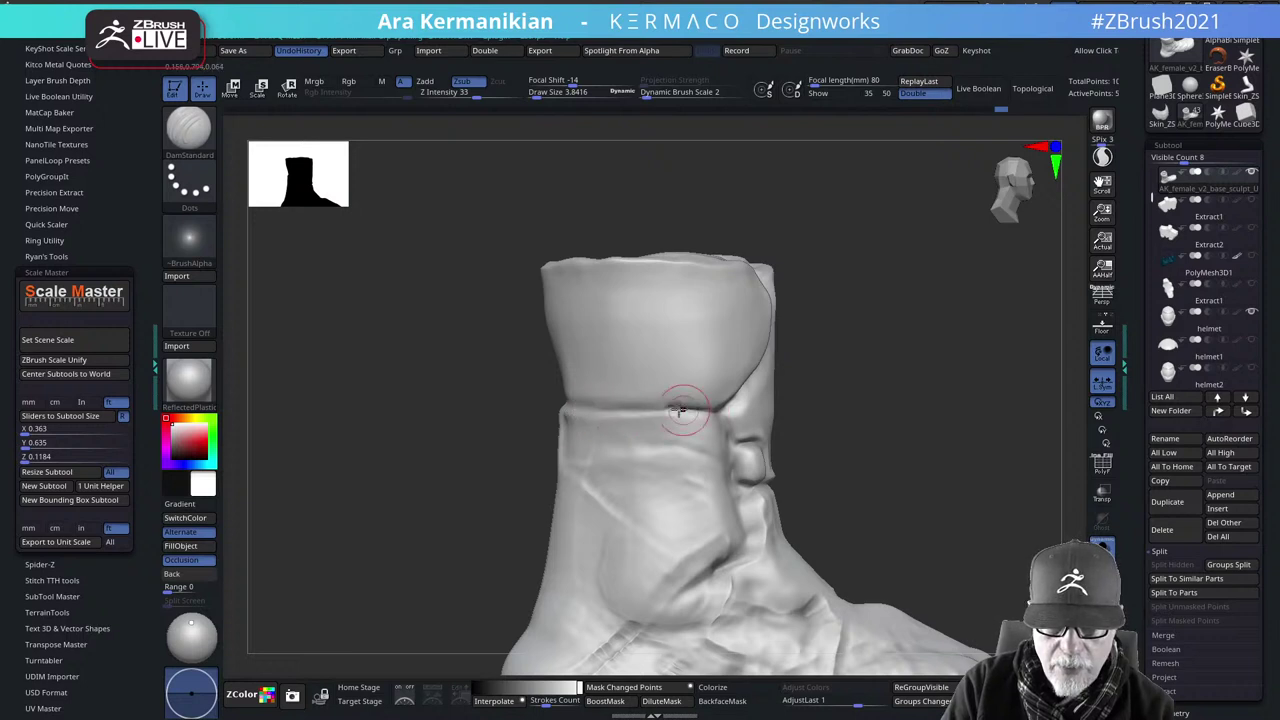
{"action": "left_click_drag", "start_coordinate": [879, 397], "coordinate": [686, 398]}
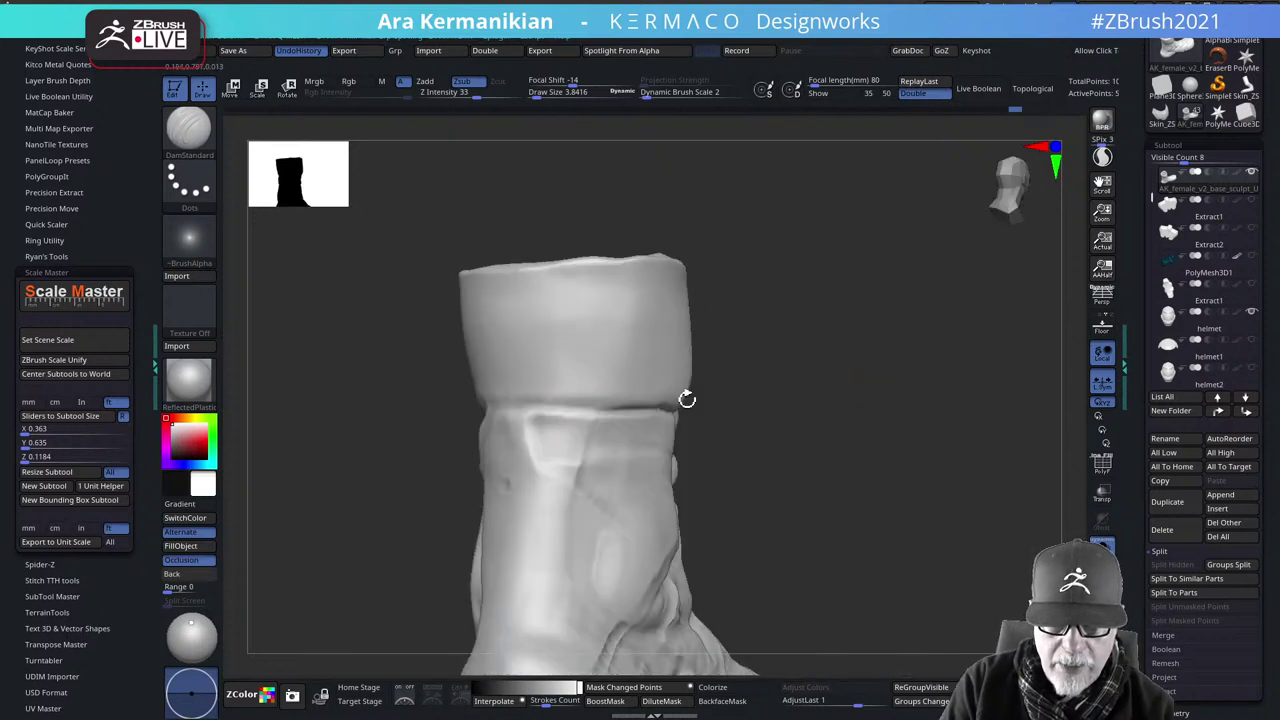
{"action": "mouse_move", "coordinate": [551, 413]}
{"action": "left_mouse_down"}
{"action": "mouse_move", "coordinate": [684, 396]}
{"action": "mouse_move", "coordinate": [634, 406]}
{"action": "left_mouse_up"}
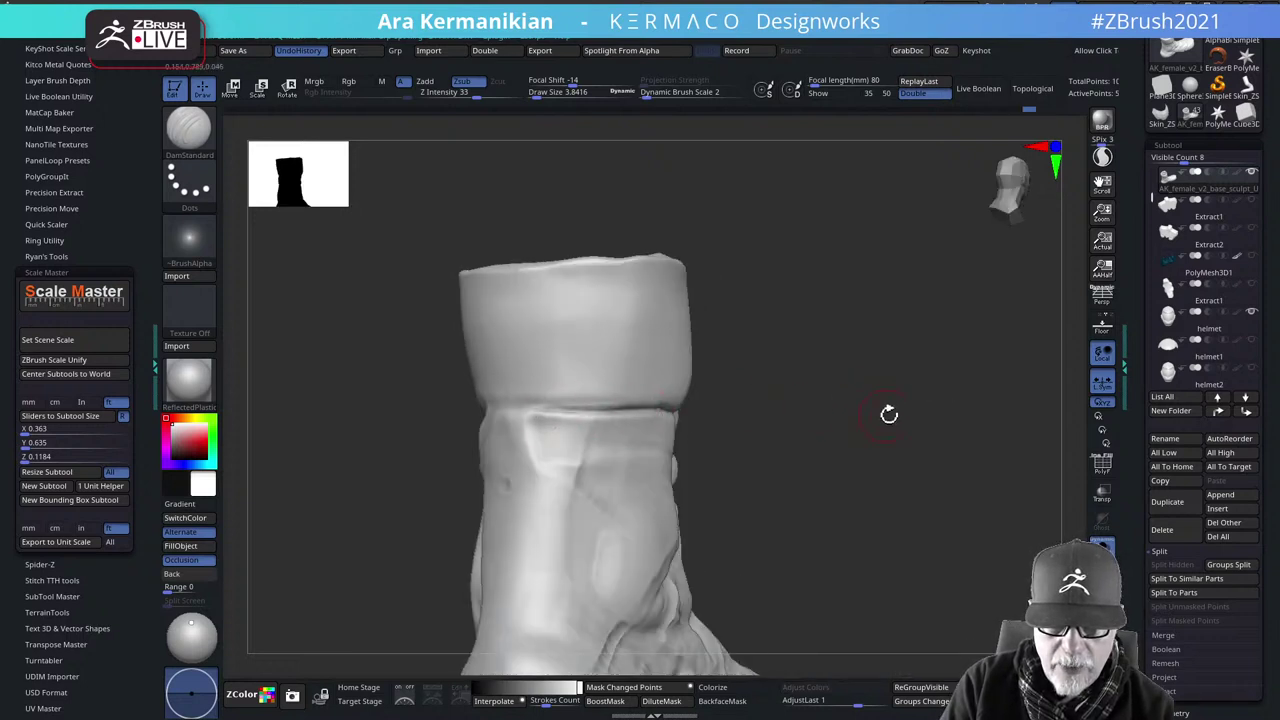
{"action": "right_click_drag", "start_coordinate": [889, 414], "coordinate": [610, 410]}
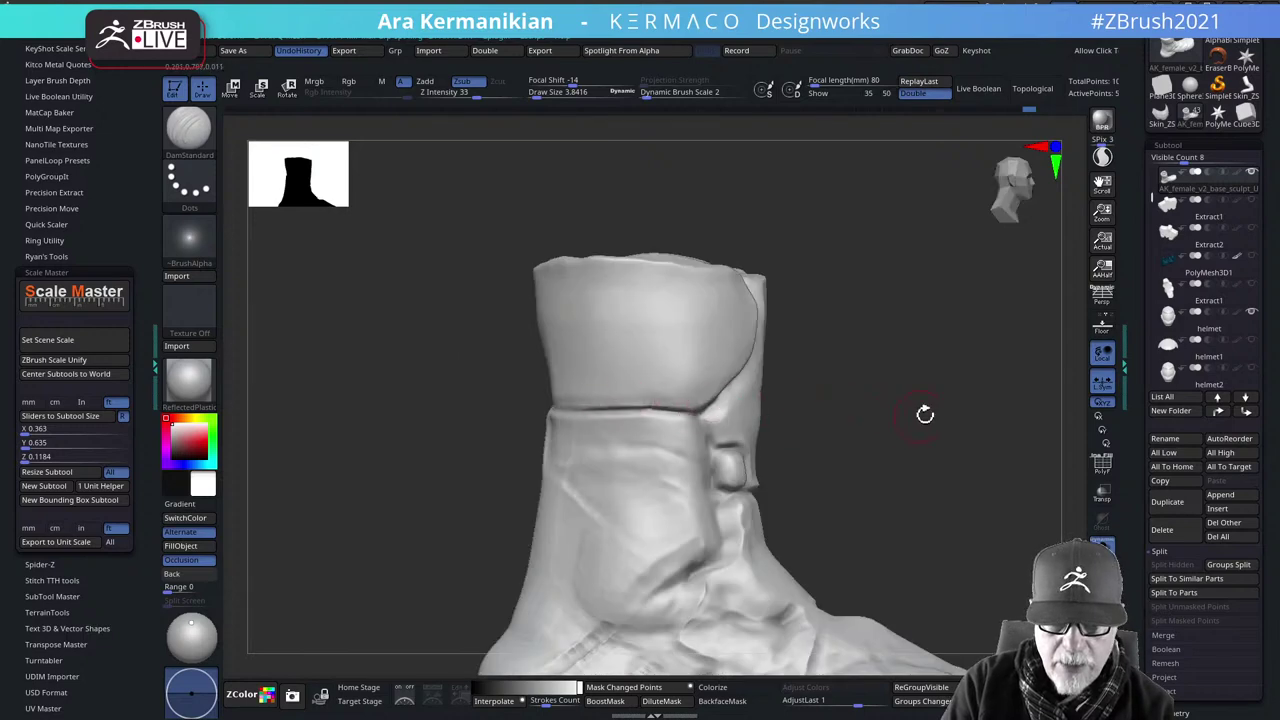
{"action": "right_click_drag", "start_coordinate": [925, 414], "coordinate": [686, 404]}
{"action": "key", "text": "shift"}
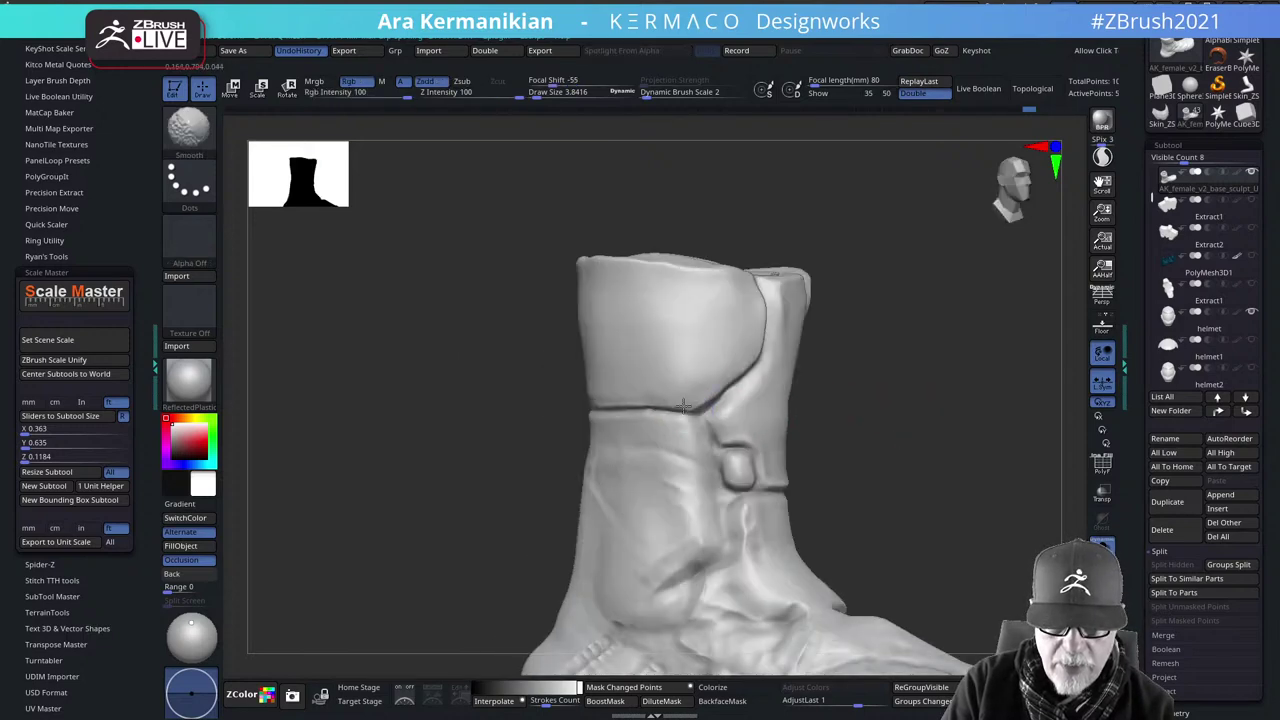
Deepen the crease under the cuff on the opposite side of the boot and extend it to the front plate
{"action": "mouse_move", "coordinate": [960, 414]}
{"action": "right_mouse_down"}
{"action": "mouse_move", "coordinate": [894, 420]}
{"action": "mouse_move", "coordinate": [913, 404]}
{"action": "mouse_move", "coordinate": [886, 386]}
{"action": "right_mouse_up"}
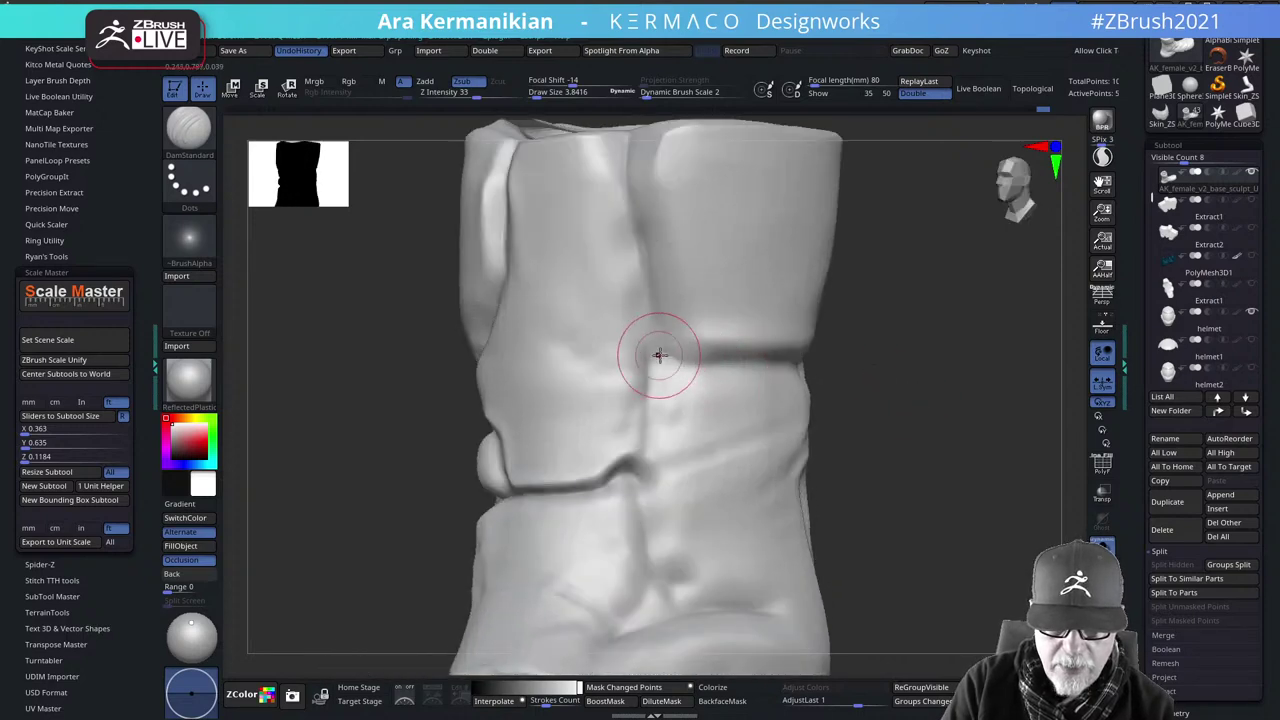
{"action": "left_click_drag", "start_coordinate": [979, 374], "coordinate": [737, 363]}
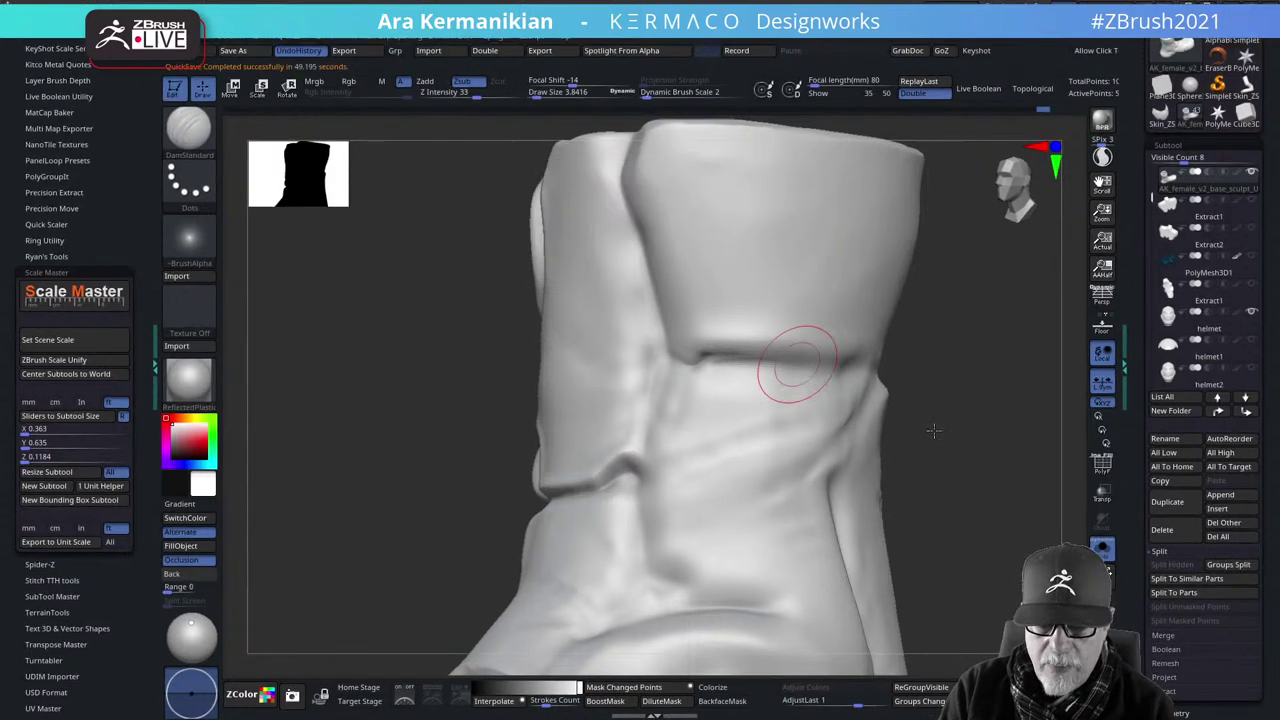
{"action": "left_click_drag", "start_coordinate": [832, 362], "coordinate": [712, 350]}
{"action": "mouse_move", "coordinate": [998, 432]}
{"action": "left_mouse_down"}
{"action": "mouse_move", "coordinate": [939, 428]}
{"action": "mouse_move", "coordinate": [962, 430]}
{"action": "left_mouse_up"}
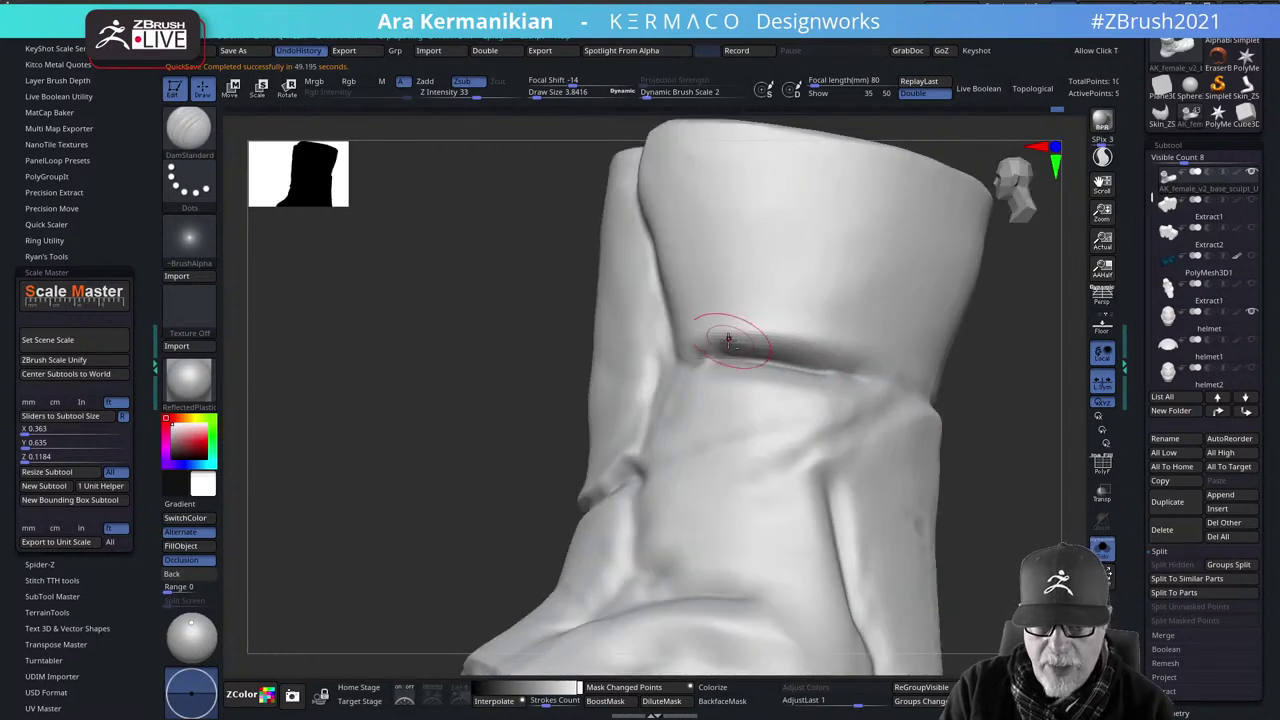
{"action": "mouse_move", "coordinate": [727, 343]}
{"action": "left_mouse_down"}
{"action": "mouse_move", "coordinate": [813, 356]}
{"action": "mouse_move", "coordinate": [910, 394]}
{"action": "left_mouse_up"}
{"action": "right_click_drag", "start_coordinate": [873, 380], "coordinate": [829, 357]}
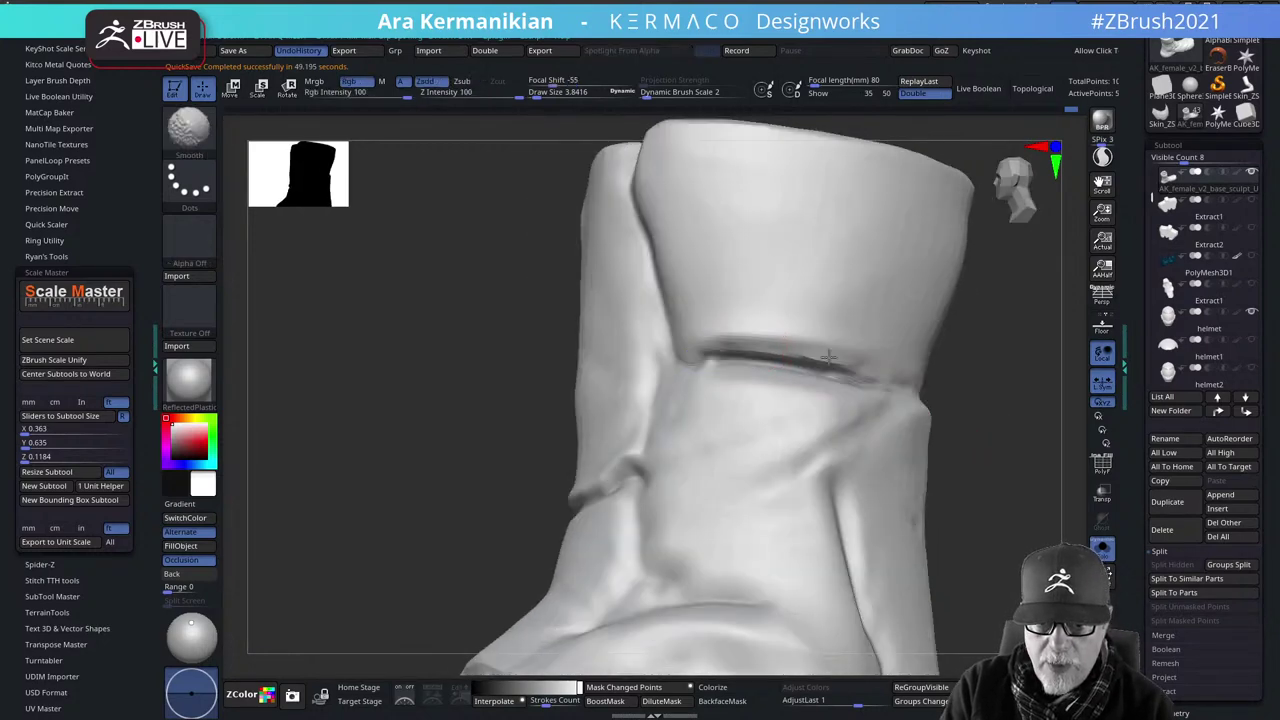
{"action": "right_click_drag", "start_coordinate": [903, 385], "coordinate": [766, 380]}
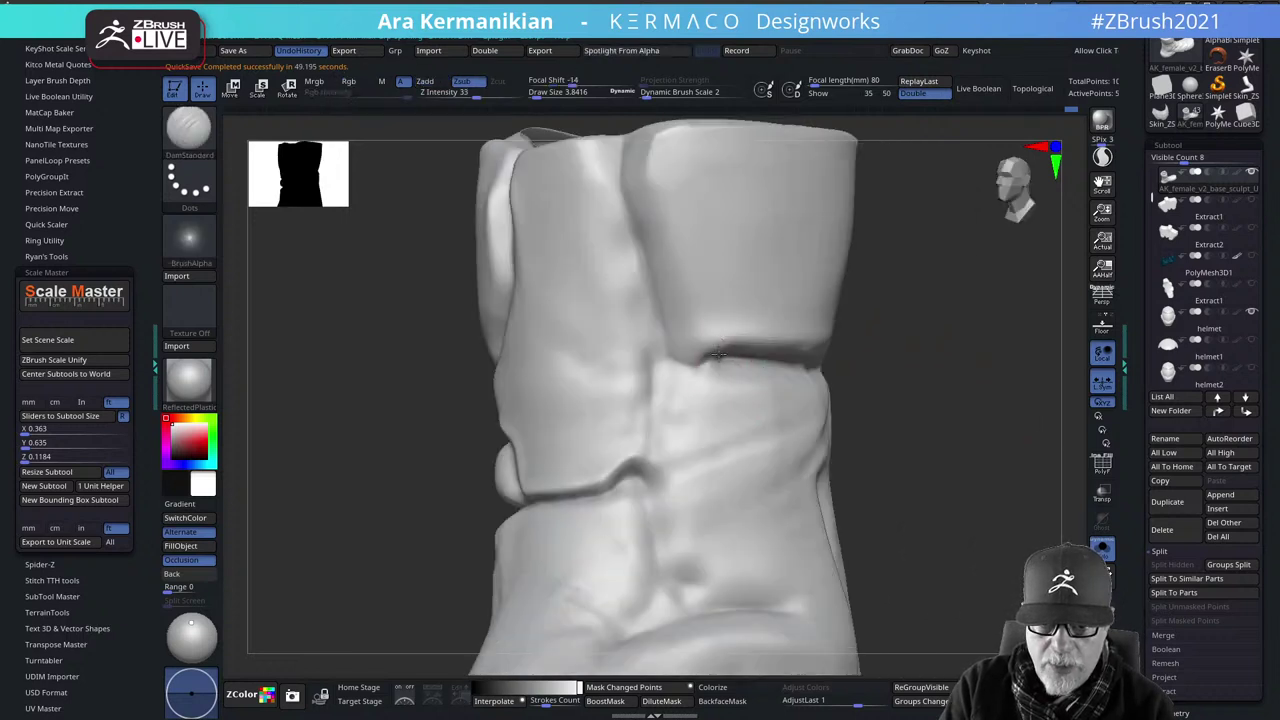
{"action": "mouse_move", "coordinate": [677, 365]}
{"action": "left_mouse_down"}
{"action": "mouse_move", "coordinate": [705, 371]}
{"action": "mouse_move", "coordinate": [681, 357]}
{"action": "mouse_move", "coordinate": [777, 346]}
{"action": "left_mouse_up"}
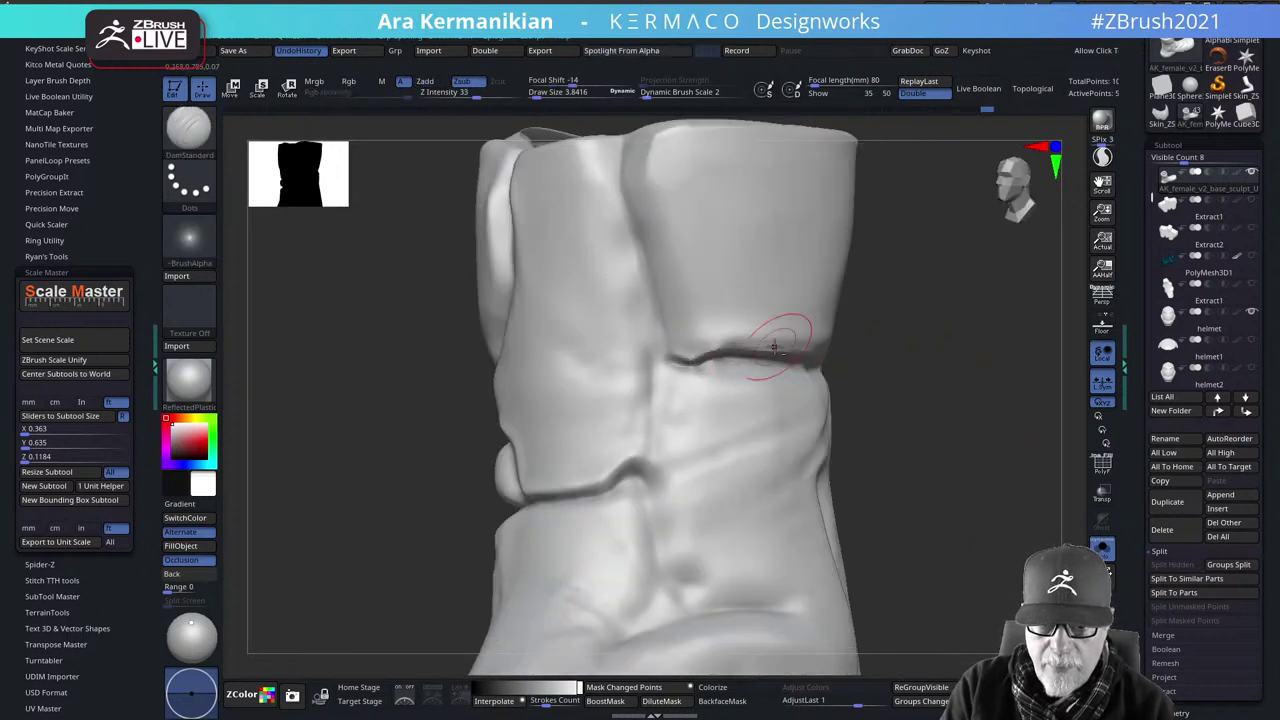
Continue the DamStandard crease under the cuff across the back of the boot, smoothing the cuff's lower edge
{"action": "left_click_drag", "start_coordinate": [975, 396], "coordinate": [866, 393]}
{"action": "mouse_move", "coordinate": [745, 354]}
{"action": "left_mouse_down"}
{"action": "mouse_move", "coordinate": [967, 367]}
{"action": "mouse_move", "coordinate": [950, 368]}
{"action": "left_mouse_up"}
{"action": "left_click_drag", "start_coordinate": [420, 463], "coordinate": [262, 440], "text": "alt"}
{"action": "left_click_drag", "start_coordinate": [1050, 446], "coordinate": [850, 442]}
{"action": "left_click_drag", "start_coordinate": [850, 442], "coordinate": [974, 456]}
{"action": "left_click_drag", "start_coordinate": [586, 395], "coordinate": [742, 400]}
{"action": "left_click_drag", "start_coordinate": [592, 373], "coordinate": [748, 396]}
{"action": "left_click_drag", "start_coordinate": [652, 376], "coordinate": [786, 385]}
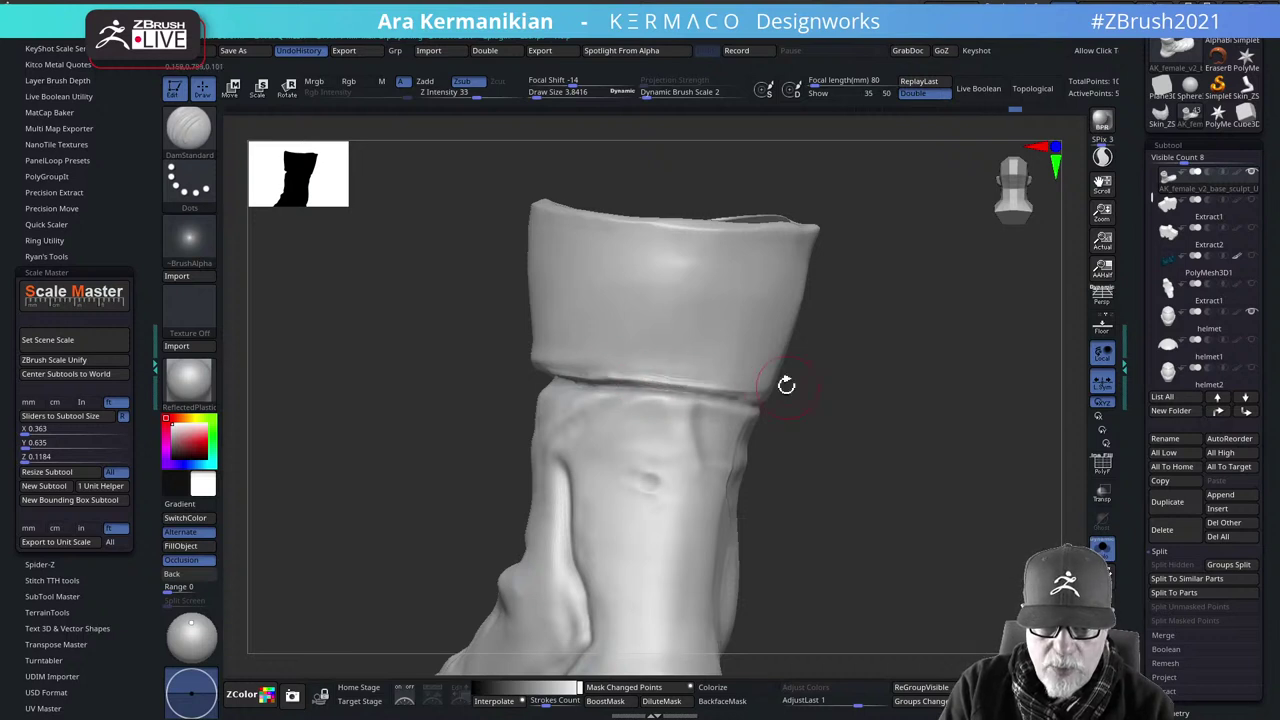
{"action": "left_click_drag", "start_coordinate": [578, 370], "coordinate": [683, 381], "text": "shift"}
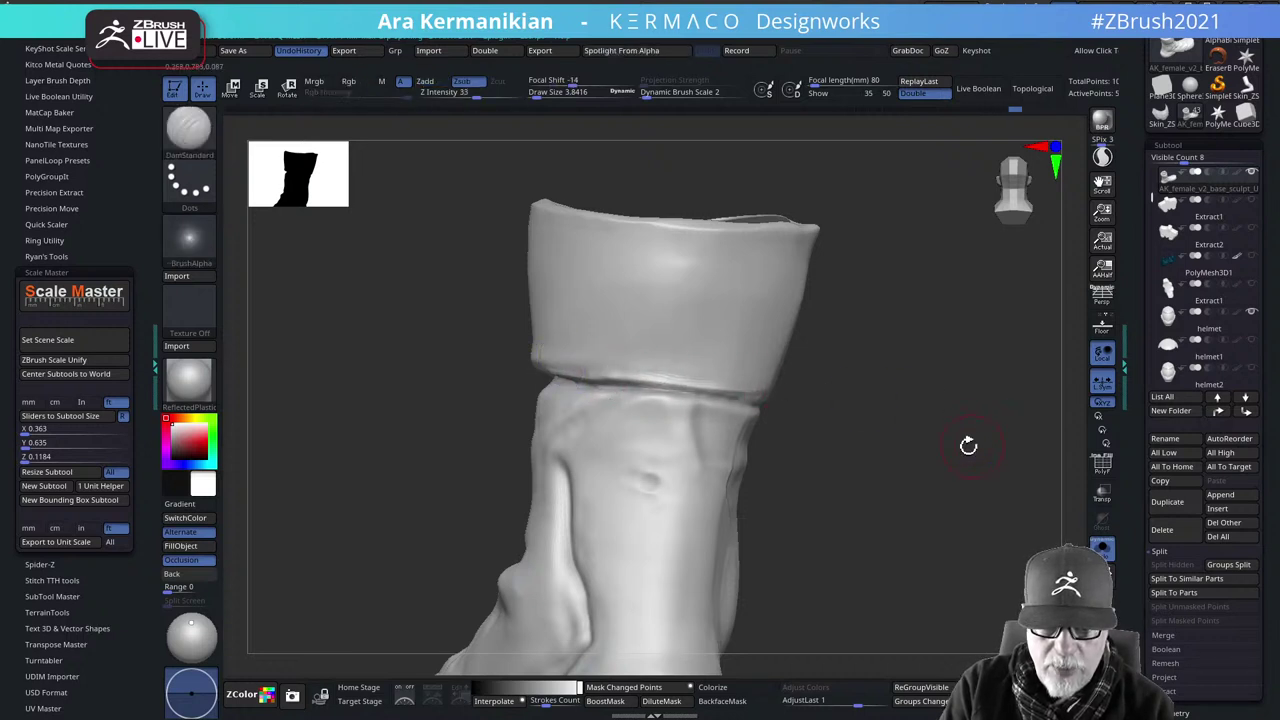
Sharpen the crease under the cuff from the back along the side to the front overlap, smoothing it lightly
{"action": "left_click_drag", "start_coordinate": [968, 443], "coordinate": [880, 440]}
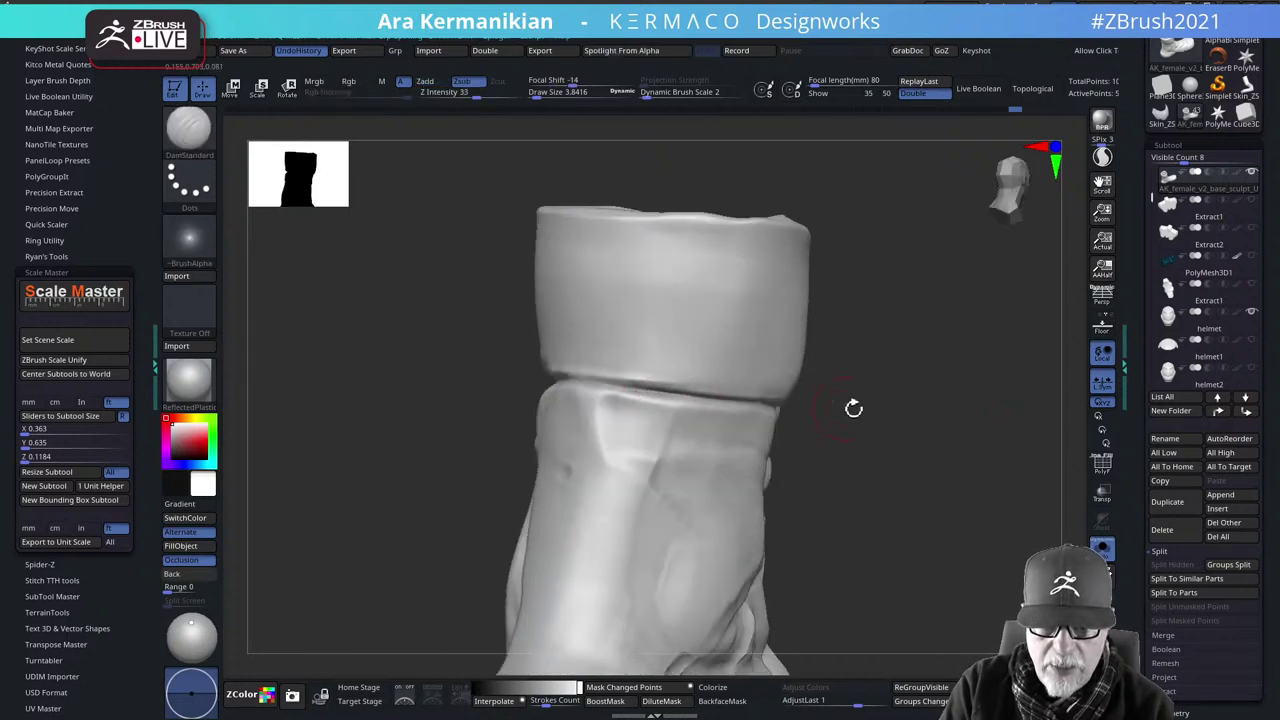
{"action": "right_click_drag", "start_coordinate": [979, 443], "coordinate": [828, 411]}
{"action": "left_click_drag", "start_coordinate": [628, 378], "coordinate": [800, 405]}
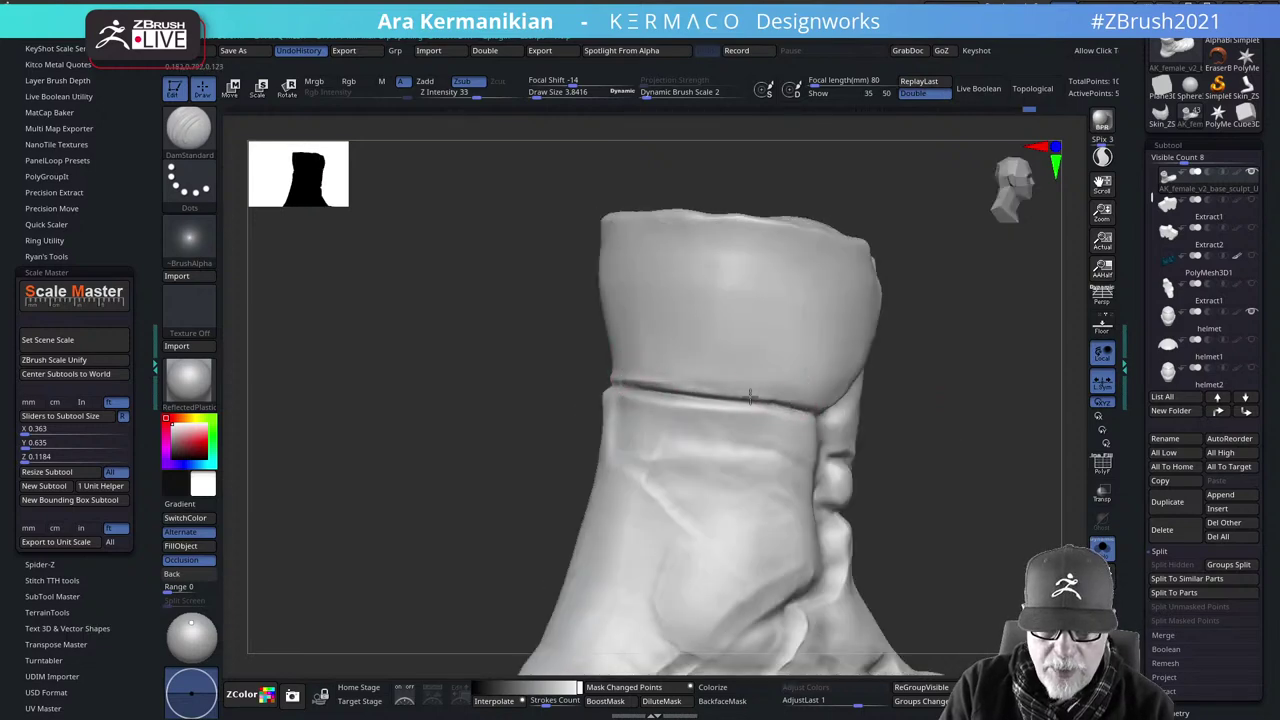
{"action": "left_click_drag", "start_coordinate": [982, 438], "coordinate": [836, 427]}
{"action": "mouse_move", "coordinate": [733, 405]}
{"action": "left_mouse_down", "text": "shift"}
{"action": "mouse_move", "coordinate": [708, 401]}
{"action": "mouse_move", "coordinate": [738, 401]}
{"action": "left_mouse_up", "text": "shift"}
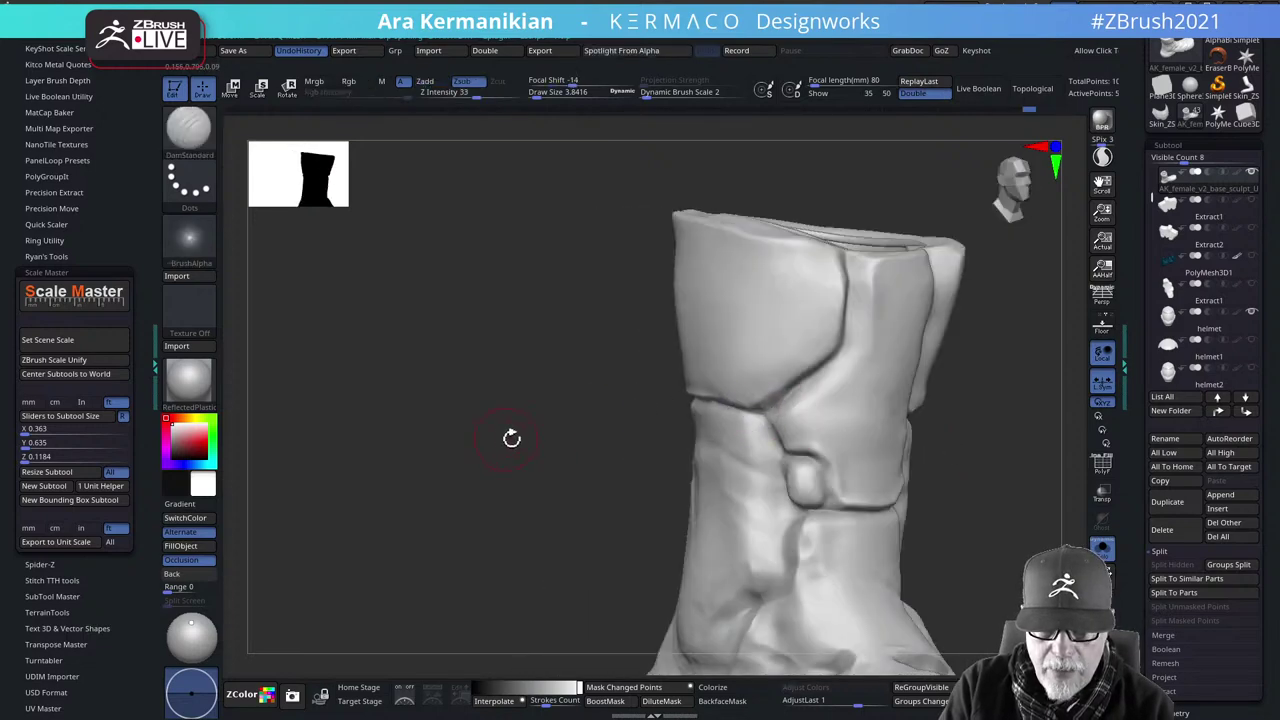
Touch up the cuff's lower edge near the front overlap and smooth it along the side
{"action": "left_click_drag", "start_coordinate": [511, 437], "coordinate": [641, 421]}
{"action": "right_click_drag", "start_coordinate": [814, 386], "coordinate": [889, 420]}
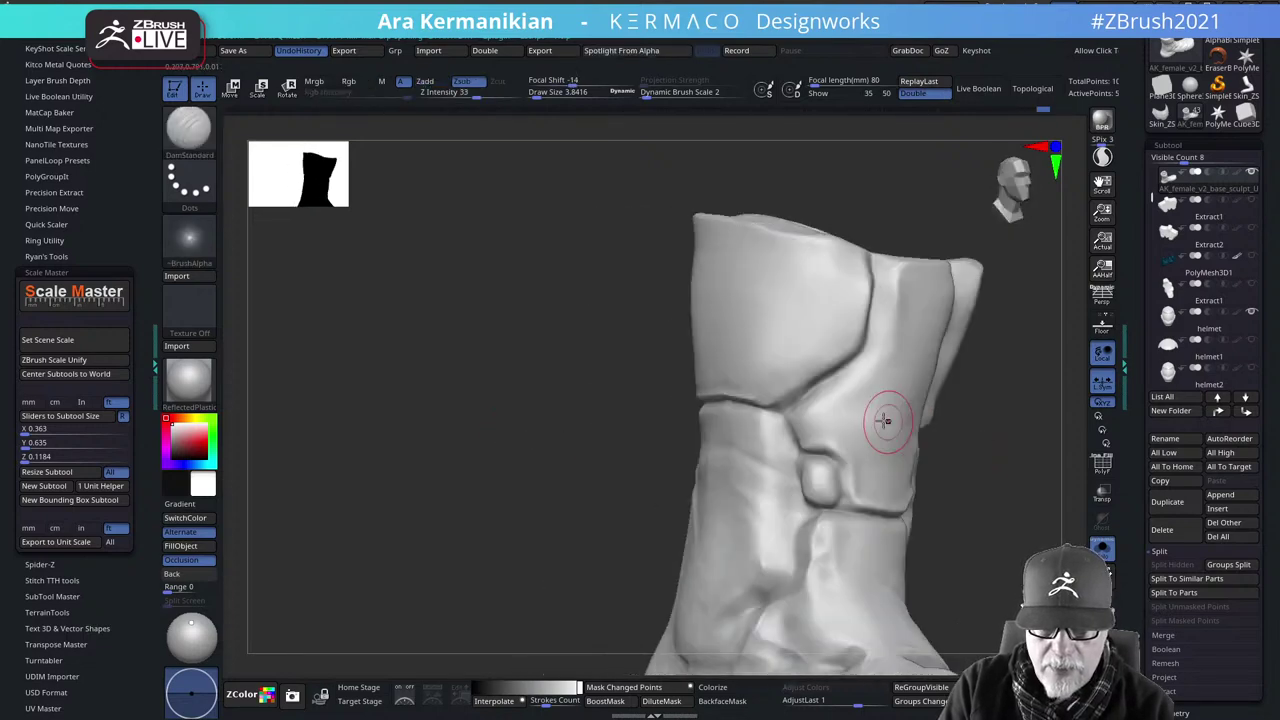
{"action": "right_click_drag", "start_coordinate": [574, 440], "coordinate": [668, 392]}
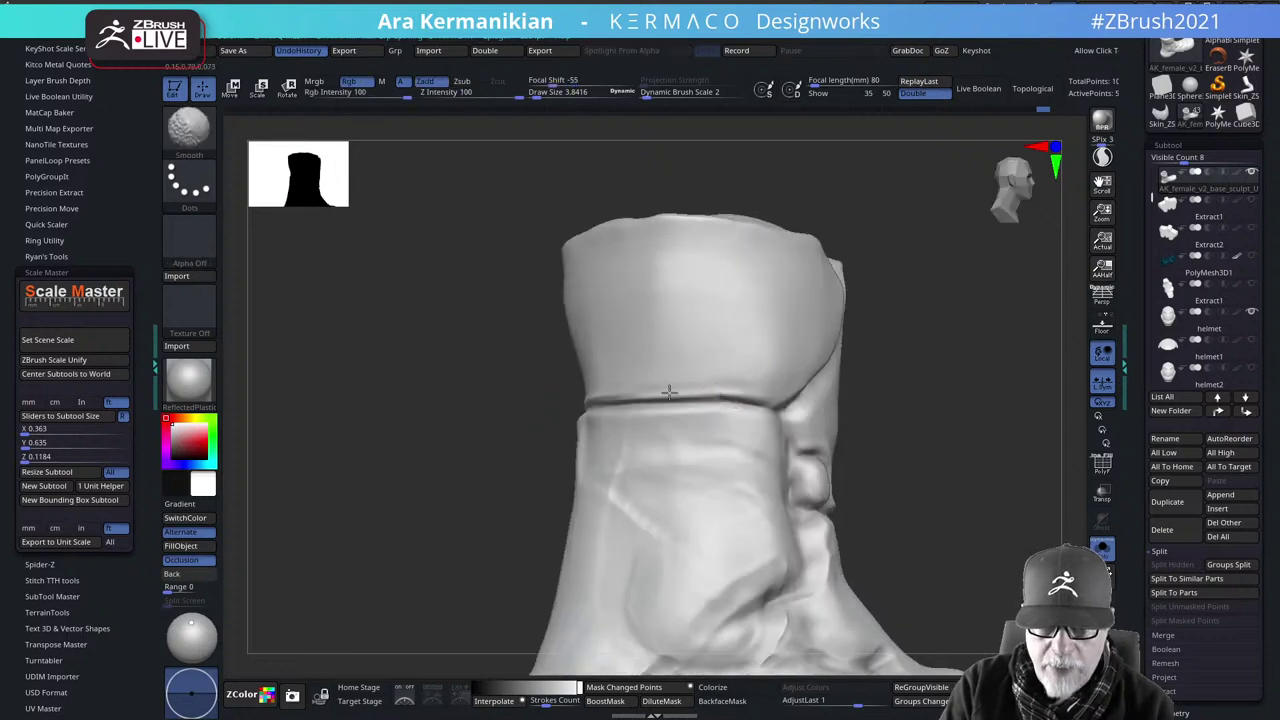
{"action": "left_click_drag", "start_coordinate": [414, 430], "coordinate": [566, 431]}
{"action": "right_click", "coordinate": [699, 383]}
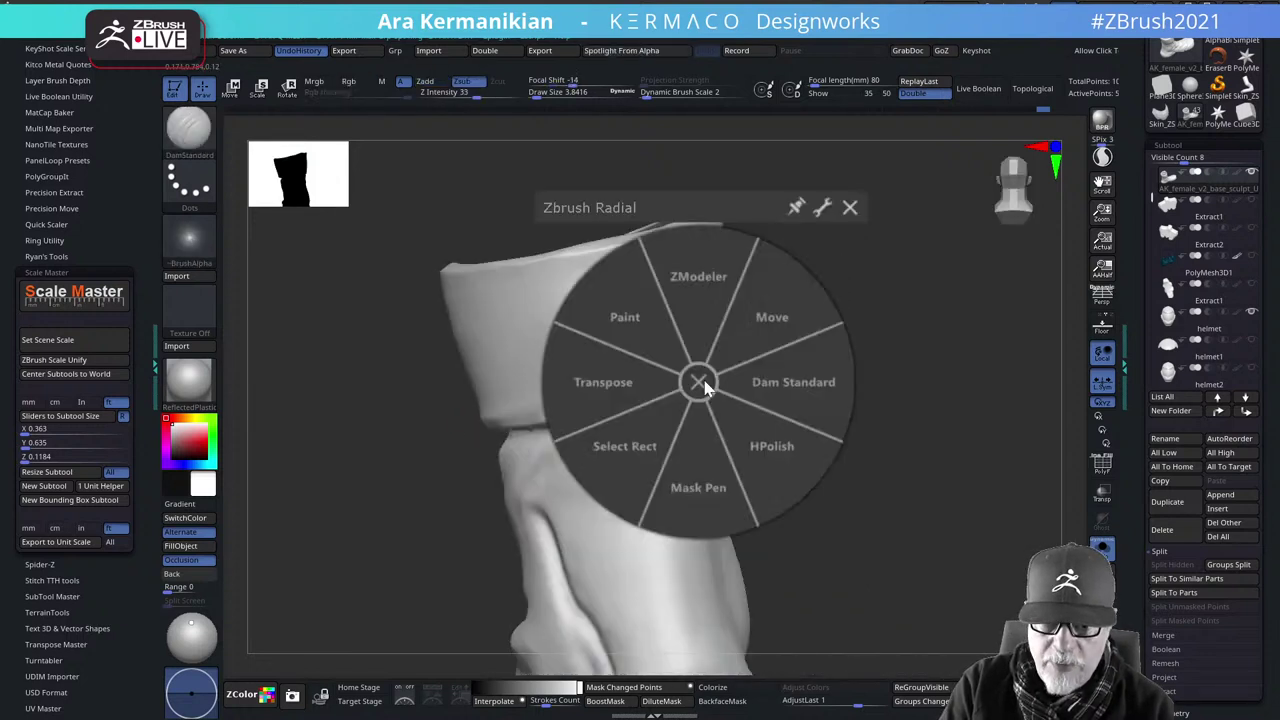
Polish the cuff's lower edge along the back and side of the boot with hPolish
{"action": "left_click", "coordinate": [776, 452]}
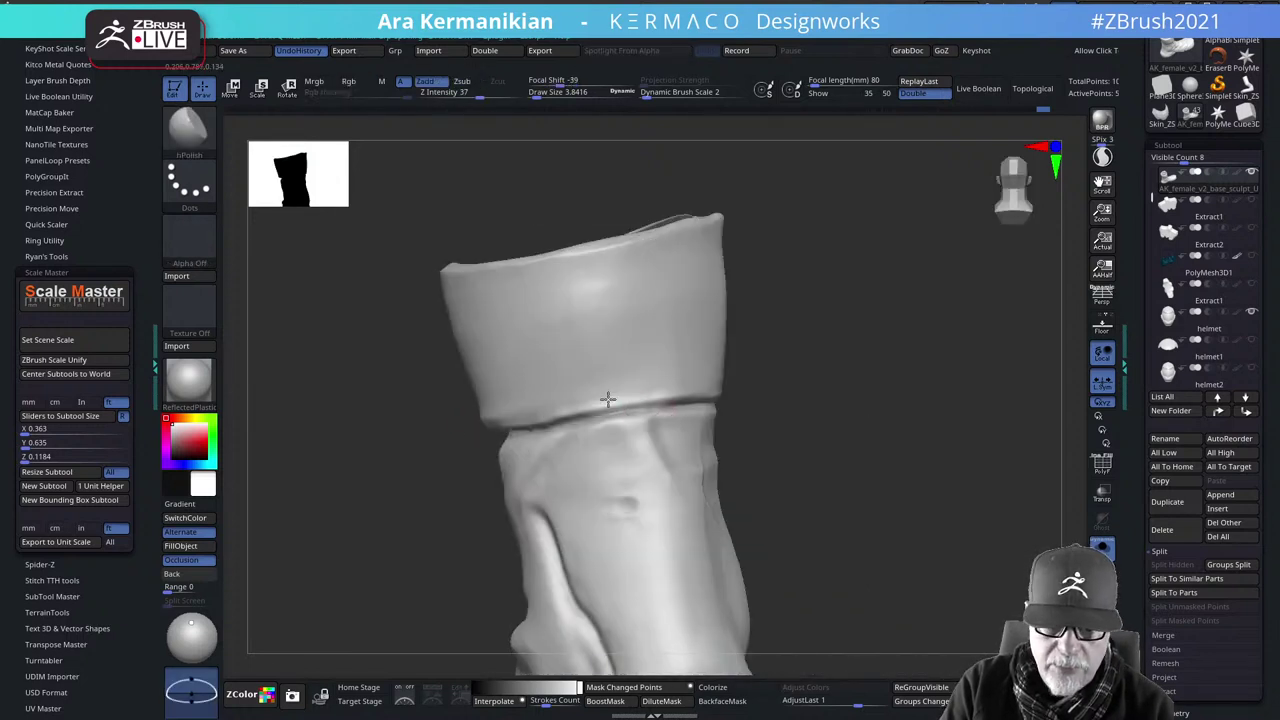
{"action": "right_click_drag", "start_coordinate": [543, 413], "coordinate": [671, 423]}
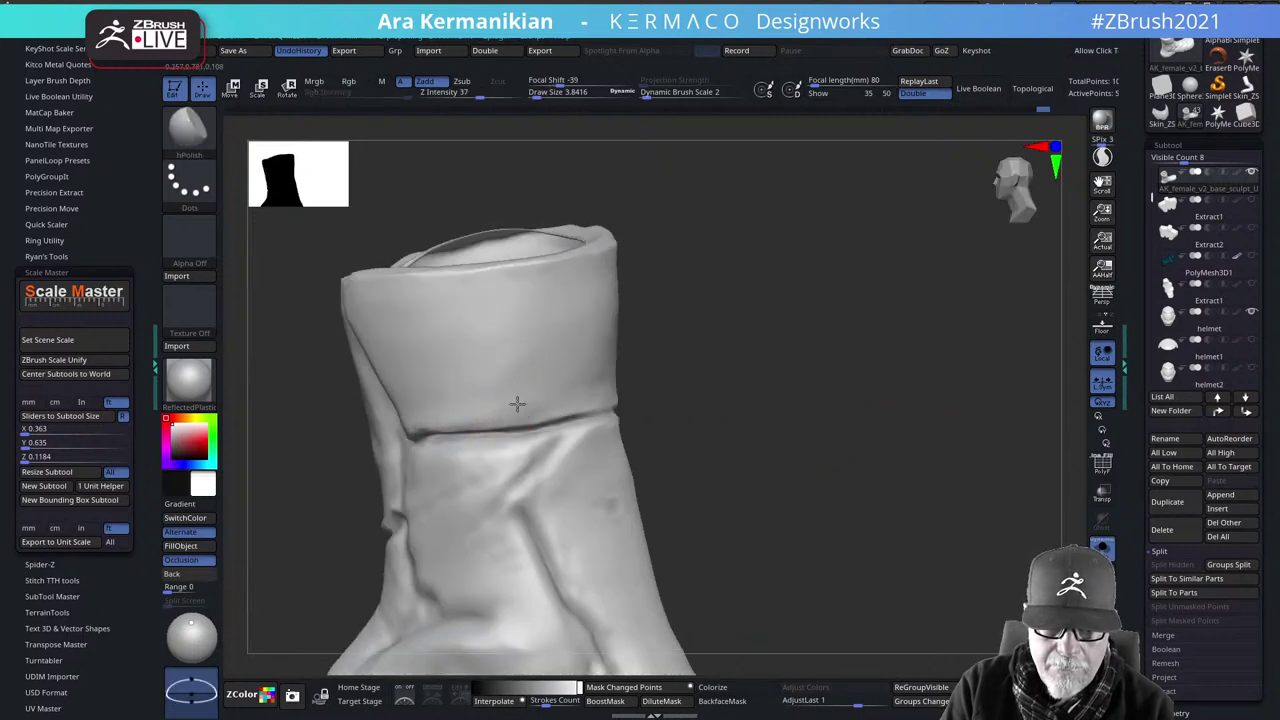
{"action": "right_click_drag", "start_coordinate": [831, 403], "coordinate": [877, 434]}
Carve the groove where the cuff meets the front plate with DamStandard at draw size 2.11, smoothing it lightly
{"action": "right_click", "coordinate": [752, 402]}
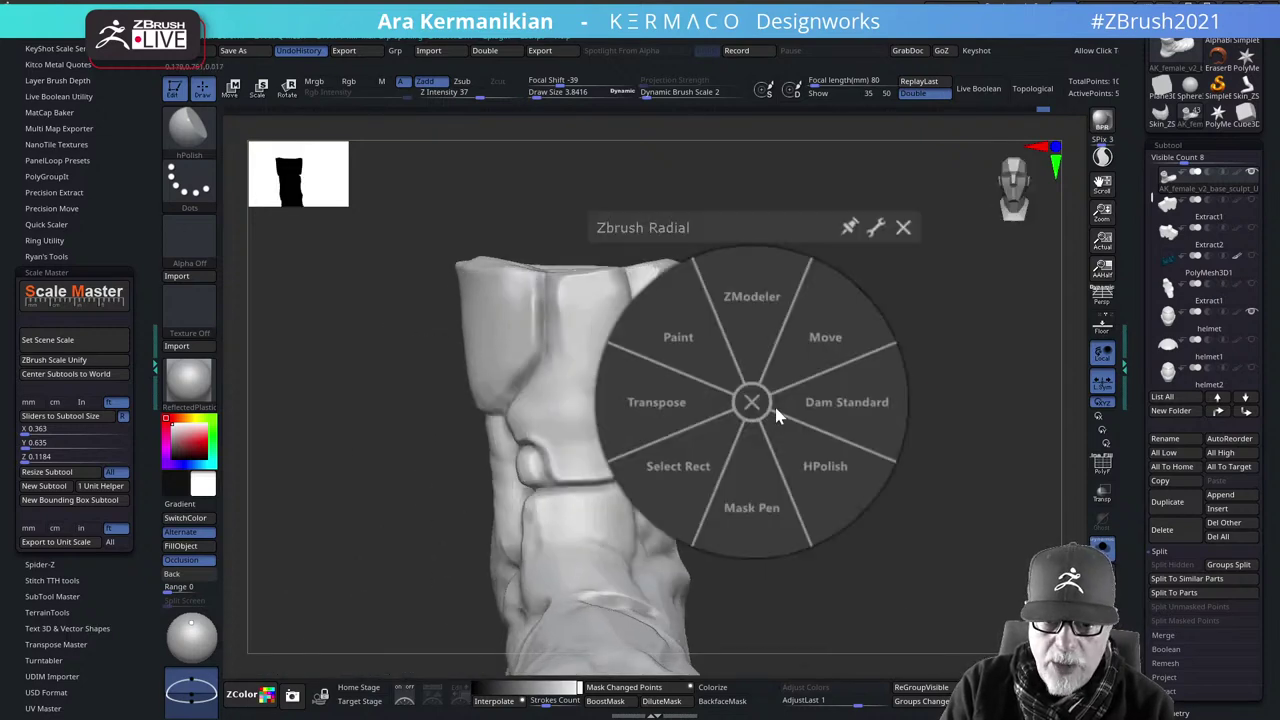
{"action": "left_click", "coordinate": [843, 410]}
{"action": "mouse_move", "coordinate": [843, 410]}
{"action": "right_mouse_down"}
{"action": "mouse_move", "coordinate": [881, 321]}
{"action": "mouse_move", "coordinate": [1010, 340]}
{"action": "mouse_move", "coordinate": [948, 391]}
{"action": "right_mouse_up"}
{"action": "right_click_drag", "start_coordinate": [924, 327], "coordinate": [886, 374], "text": "shift"}
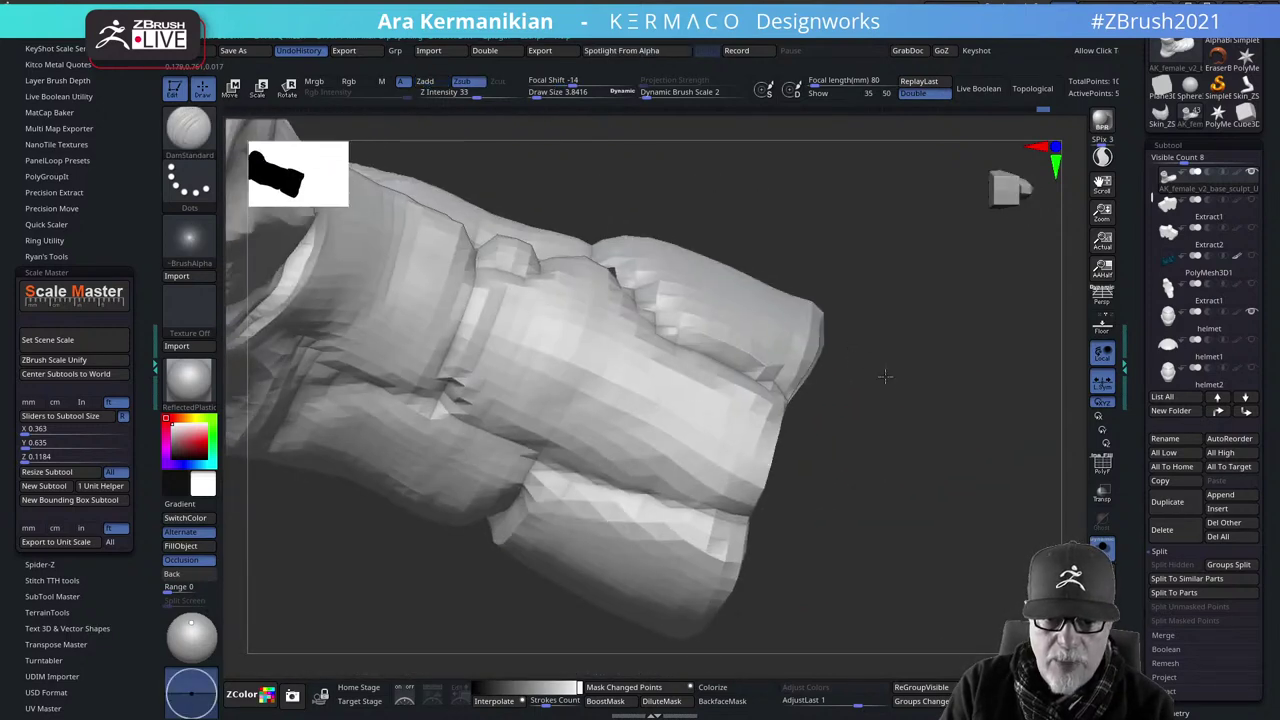
{"action": "key", "text": "s"}
{"action": "mouse_move", "coordinate": [640, 296]}
{"action": "left_mouse_down"}
{"action": "mouse_move", "coordinate": [631, 281]}
{"action": "mouse_move", "coordinate": [700, 355]}
{"action": "mouse_move", "coordinate": [633, 277]}
{"action": "left_mouse_up"}
{"action": "key", "text": "ctrl+z"}
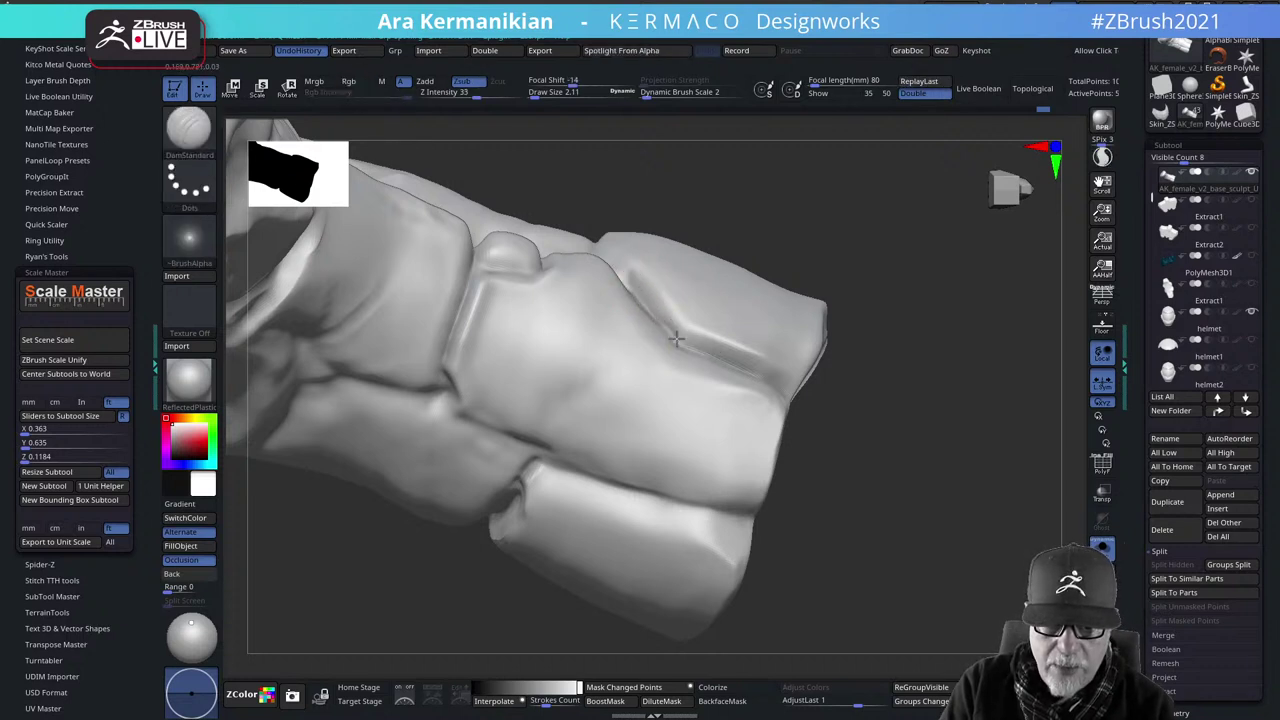
{"action": "left_click_drag", "start_coordinate": [766, 382], "coordinate": [768, 384]}
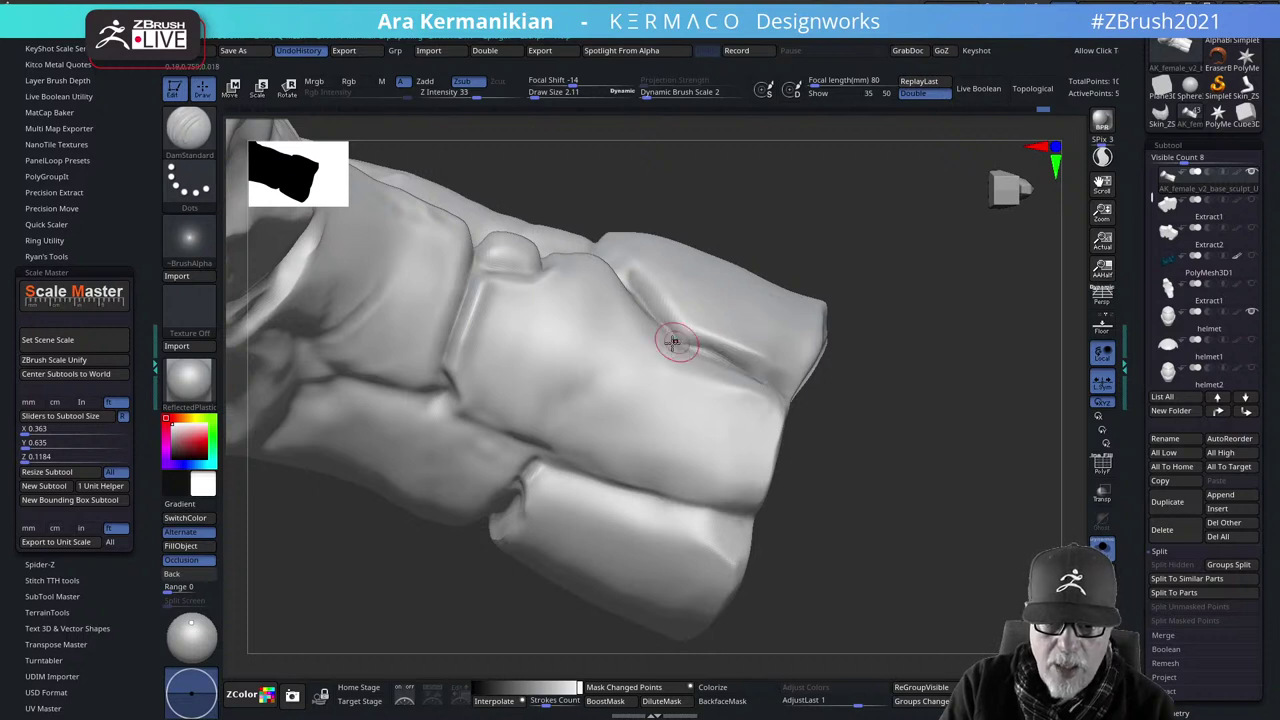
{"action": "left_click_drag", "start_coordinate": [677, 341], "coordinate": [781, 373], "text": "shift"}
{"action": "left_click_drag", "start_coordinate": [710, 341], "coordinate": [811, 393]}
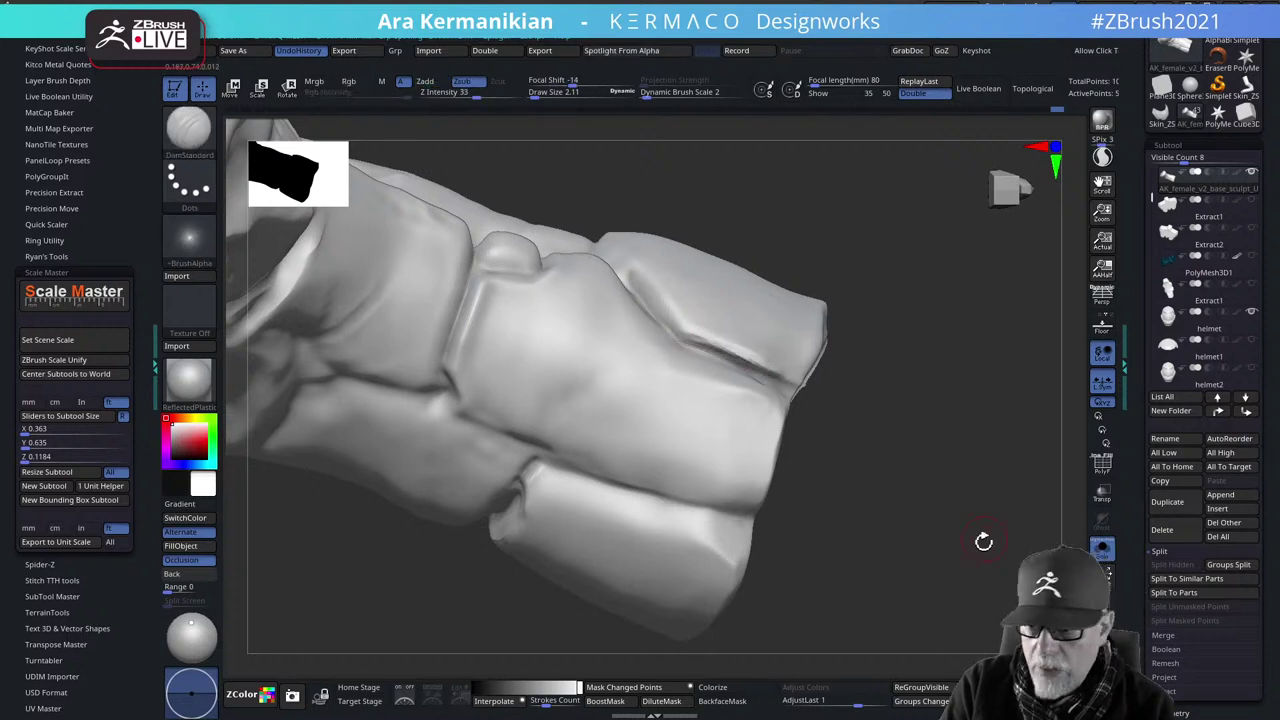
Sharpen the groove around the cuff's front corner into the crease beneath the cuff and smooth it
{"action": "mouse_move", "coordinate": [945, 414]}
{"action": "left_mouse_down"}
{"action": "mouse_move", "coordinate": [957, 451]}
{"action": "mouse_move", "coordinate": [663, 380]}
{"action": "mouse_move", "coordinate": [738, 458]}
{"action": "left_mouse_up"}
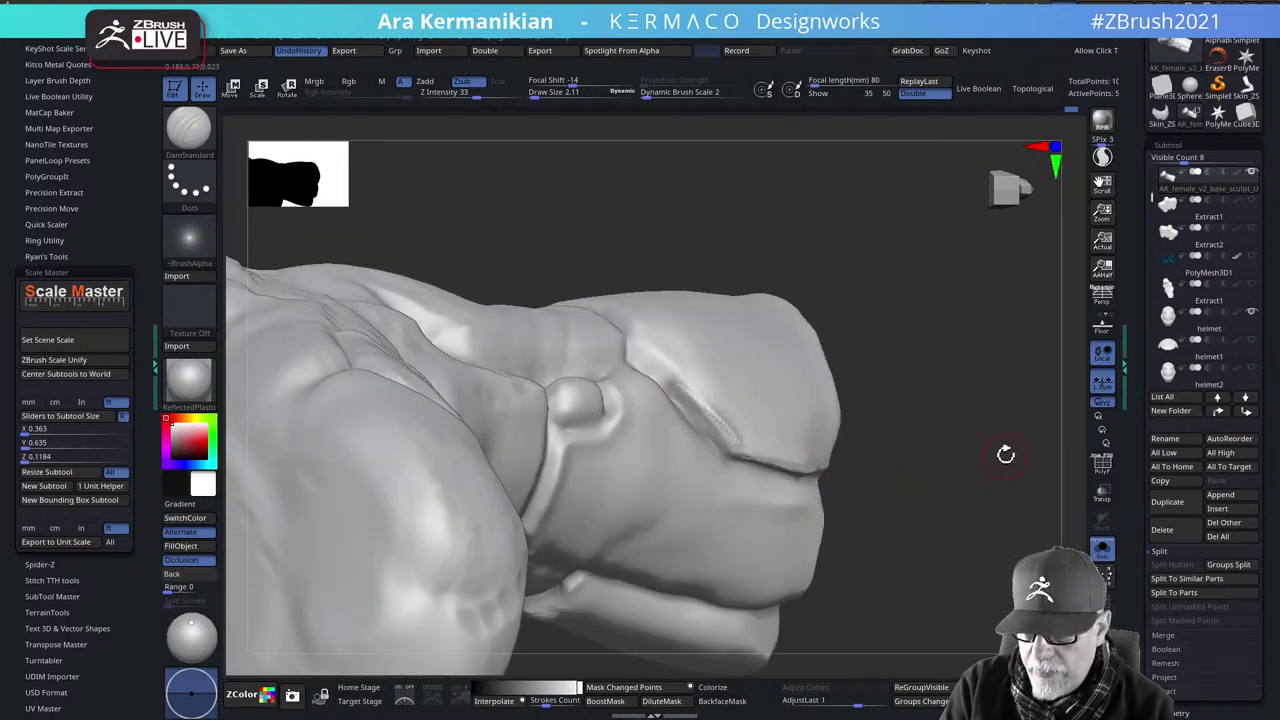
{"action": "left_click_drag", "start_coordinate": [1005, 454], "coordinate": [1000, 451]}
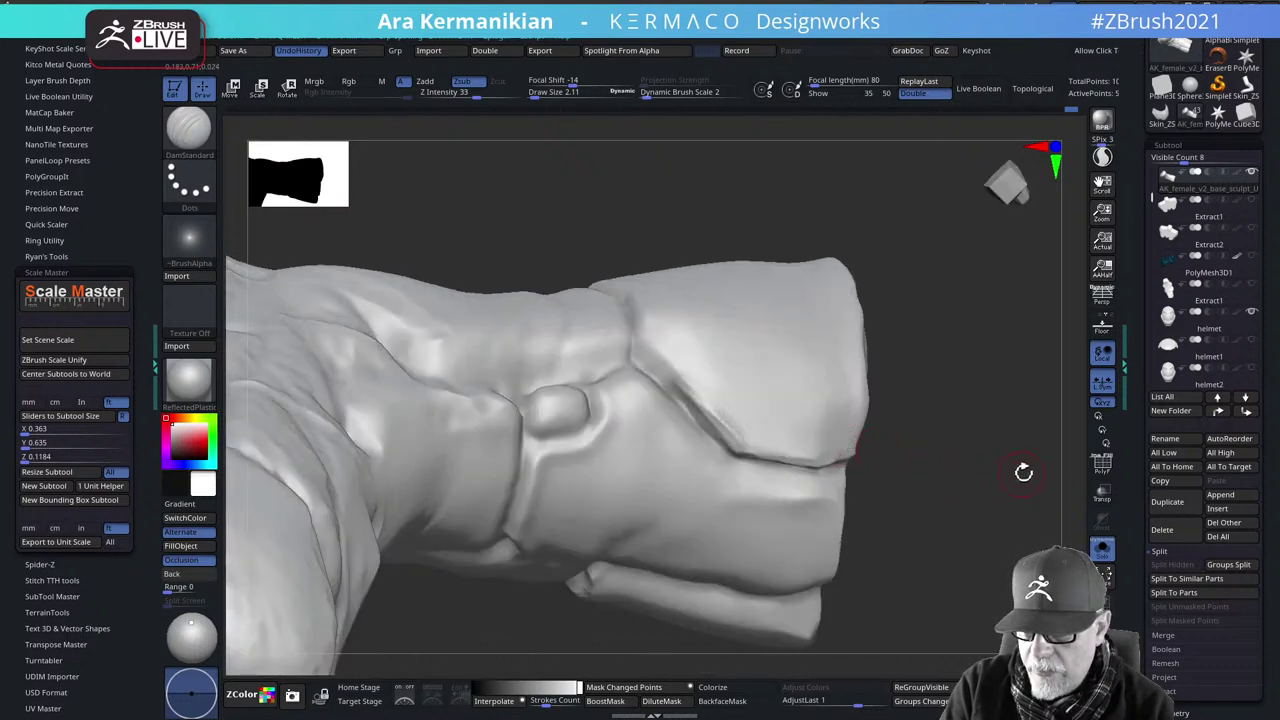
{"action": "key", "text": "shift"}
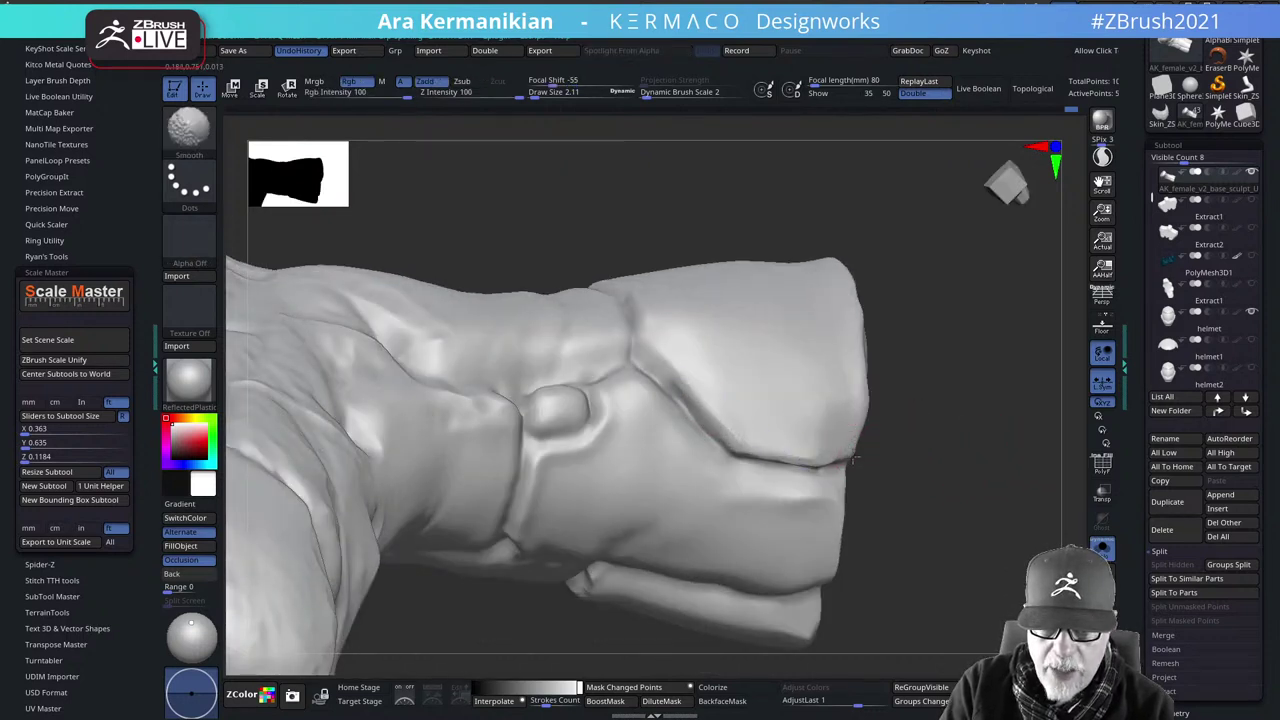
{"action": "mouse_move", "coordinate": [925, 464]}
{"action": "left_mouse_down"}
{"action": "mouse_move", "coordinate": [971, 486]}
{"action": "mouse_move", "coordinate": [886, 343]}
{"action": "mouse_move", "coordinate": [923, 409]}
{"action": "mouse_move", "coordinate": [932, 390]}
{"action": "mouse_move", "coordinate": [849, 389]}
{"action": "mouse_move", "coordinate": [835, 440]}
{"action": "left_mouse_up"}
{"action": "left_click_drag", "start_coordinate": [663, 397], "coordinate": [641, 398], "text": "shift"}
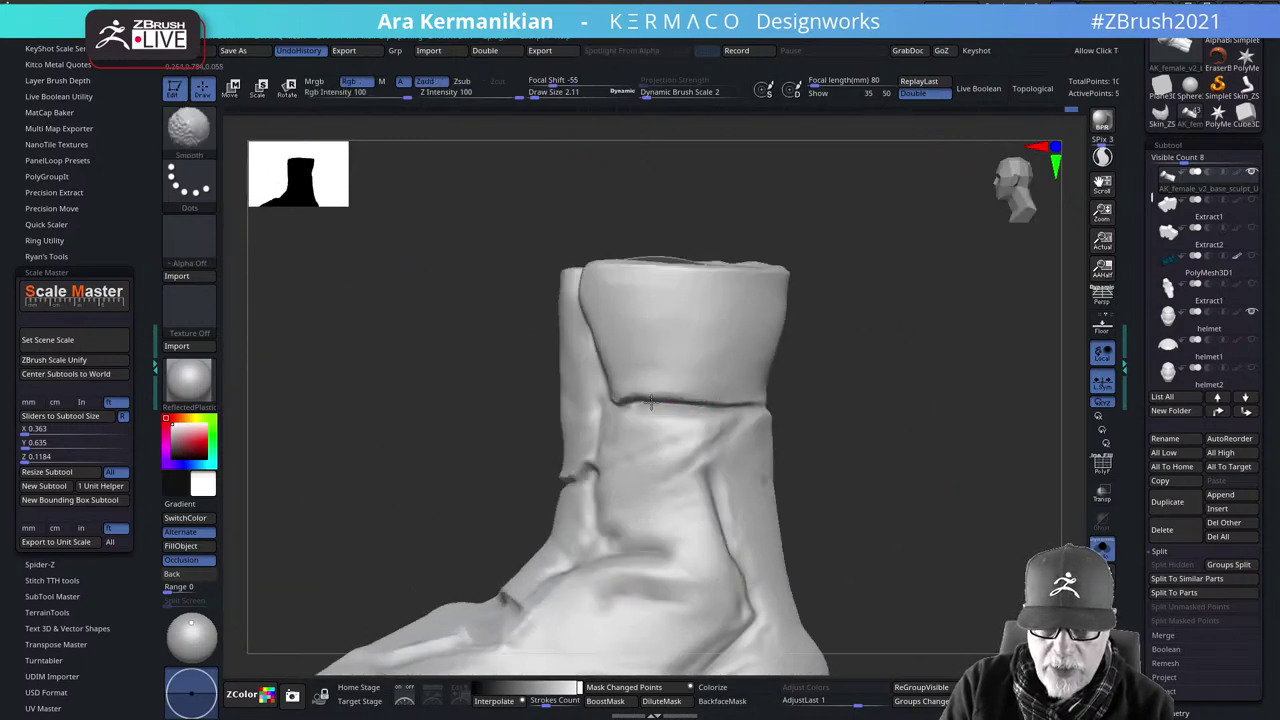
Deepen the crease under the cuff along the side and back with DamStandard at draw sizes 9.7 and 2.6
{"action": "mouse_move", "coordinate": [838, 478]}
{"action": "left_mouse_down", "text": "alt"}
{"action": "mouse_move", "coordinate": [834, 434]}
{"action": "mouse_move", "coordinate": [903, 426]}
{"action": "mouse_move", "coordinate": [888, 472]}
{"action": "left_mouse_up", "text": "alt"}
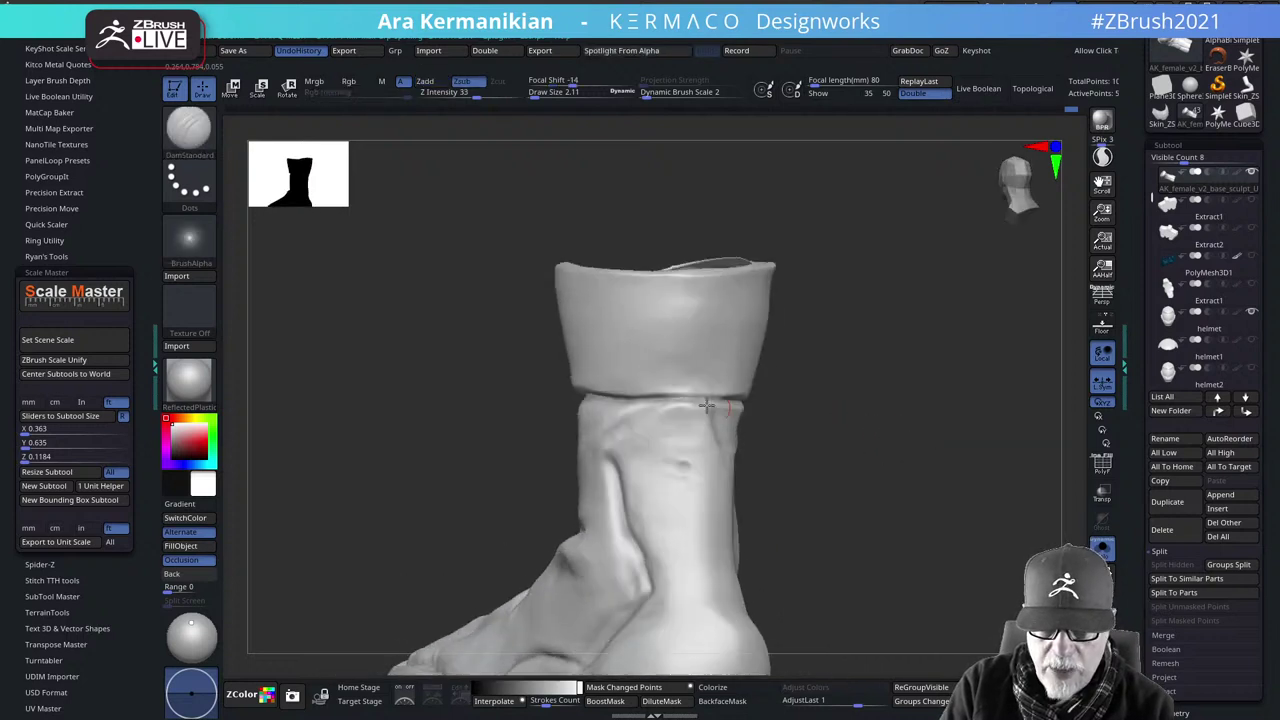
{"action": "key", "text": "s"}
{"action": "mouse_move", "coordinate": [684, 407]}
{"action": "left_mouse_down"}
{"action": "mouse_move", "coordinate": [697, 407]}
{"action": "mouse_move", "coordinate": [686, 407]}
{"action": "left_mouse_up"}
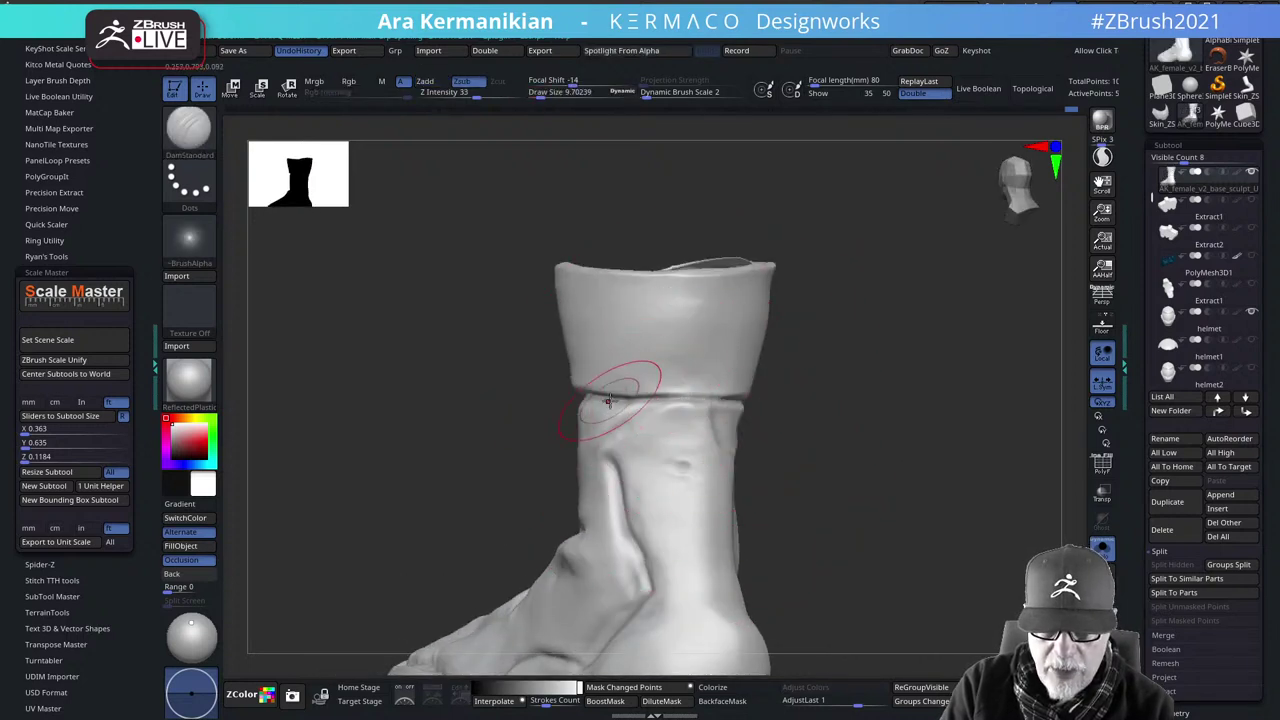
{"action": "mouse_move", "coordinate": [604, 398]}
{"action": "left_mouse_down"}
{"action": "mouse_move", "coordinate": [724, 399]}
{"action": "mouse_move", "coordinate": [686, 402]}
{"action": "left_mouse_up"}
{"action": "key", "text": "s"}
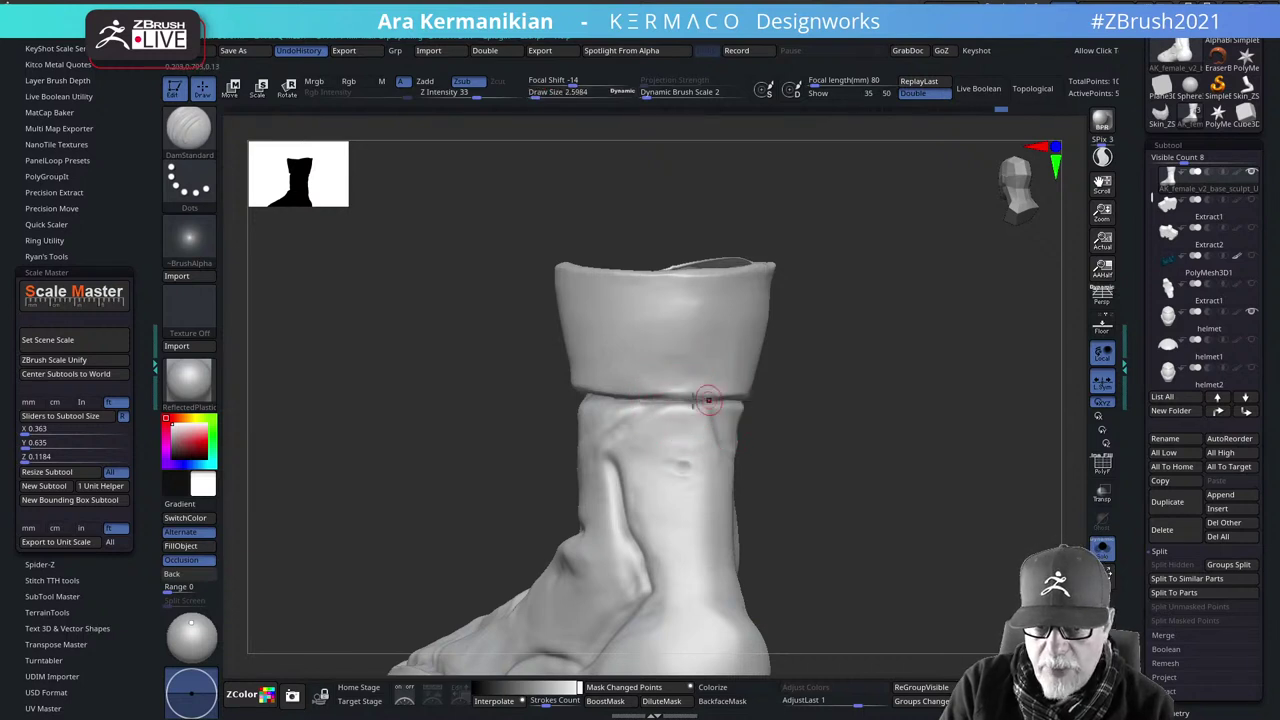
{"action": "left_click_drag", "start_coordinate": [834, 392], "coordinate": [731, 404]}
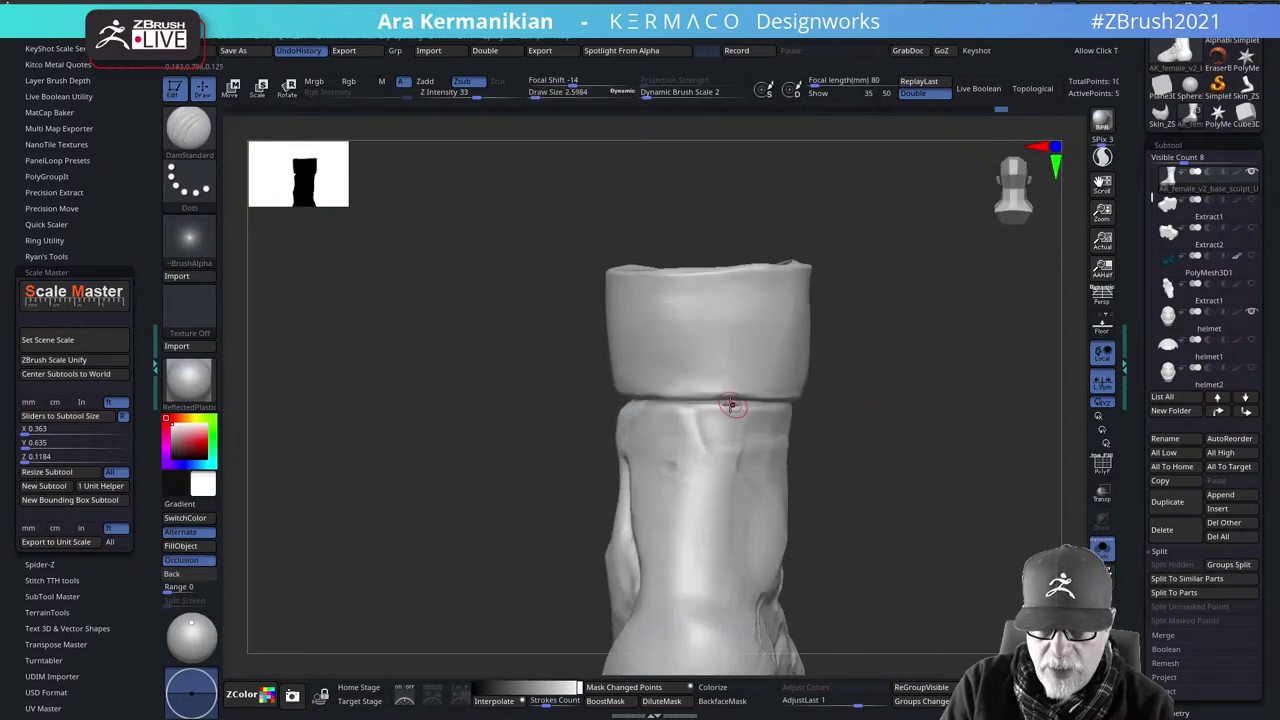
{"action": "left_click_drag", "start_coordinate": [877, 411], "coordinate": [703, 398]}
Flatten the boot's front plate and the adjoining cuff surface with hPolish at draw size 7.39
{"action": "left_click_drag", "start_coordinate": [1012, 432], "coordinate": [950, 496]}
{"action": "left_click_drag", "start_coordinate": [906, 381], "coordinate": [896, 448], "text": "alt"}
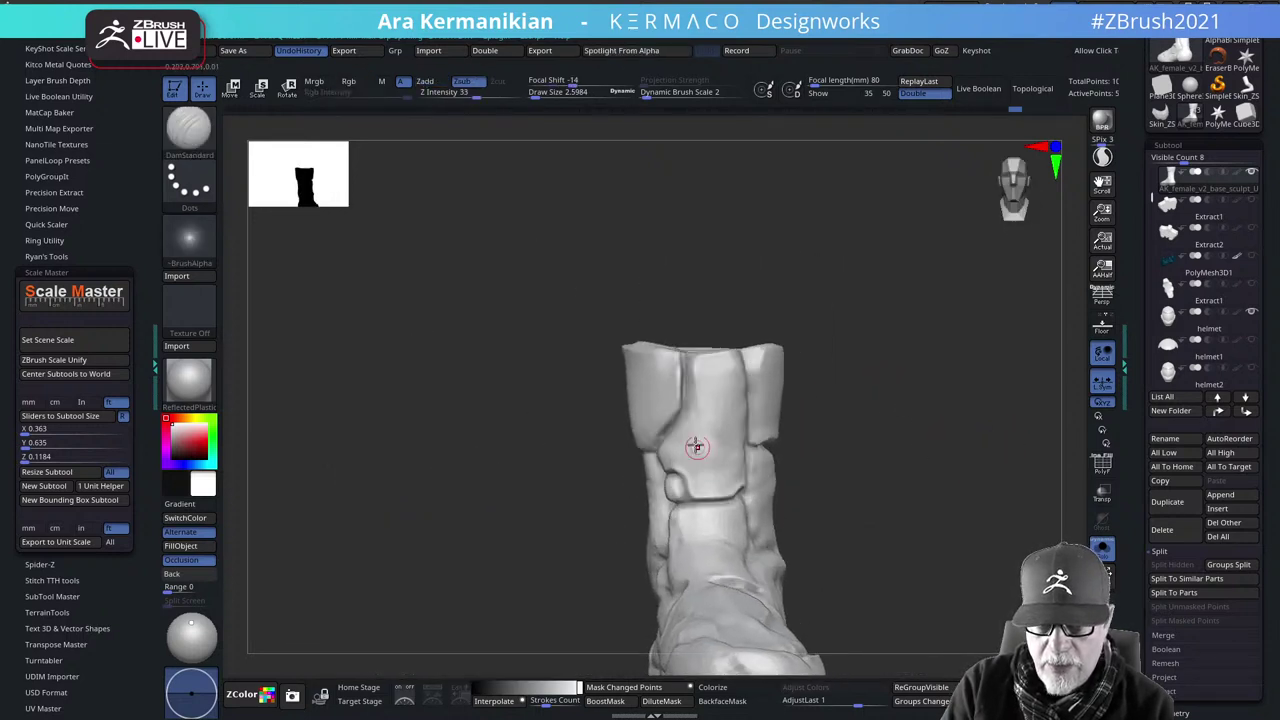
{"action": "right_click", "coordinate": [705, 441]}
{"action": "left_click", "coordinate": [764, 518]}
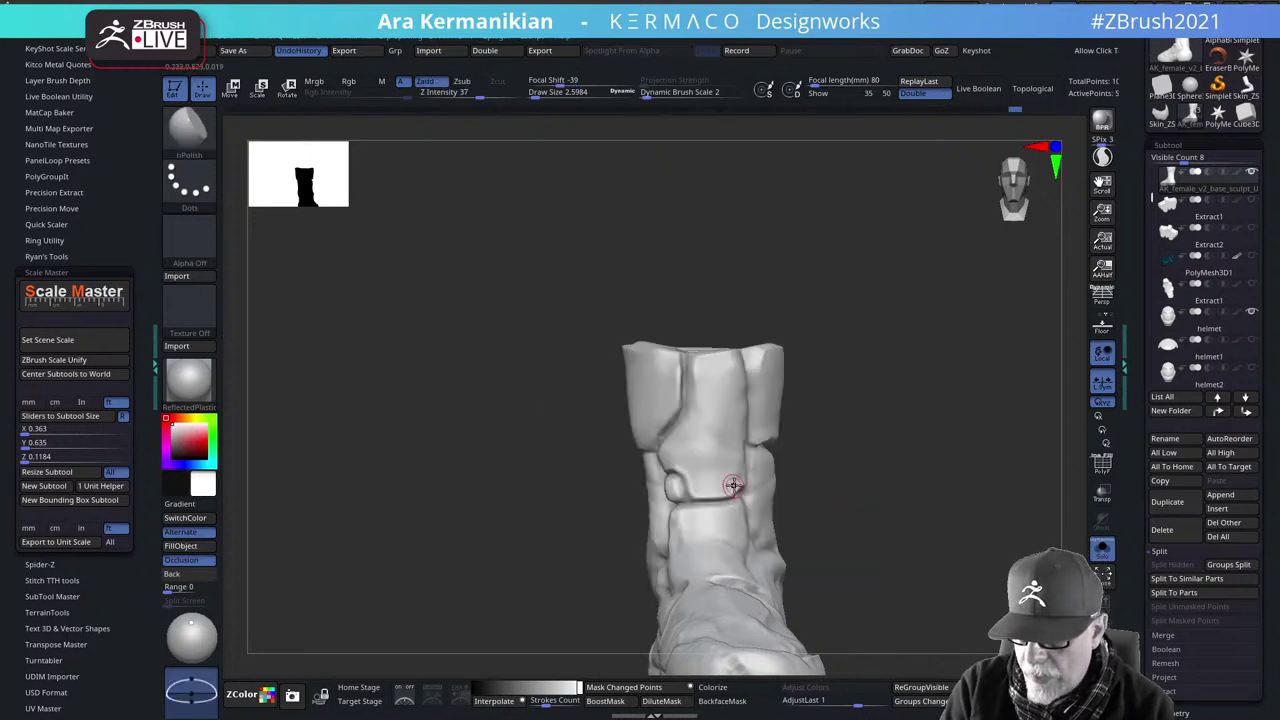
{"action": "key", "text": "s"}
{"action": "left_click_drag", "start_coordinate": [738, 486], "coordinate": [742, 486]}
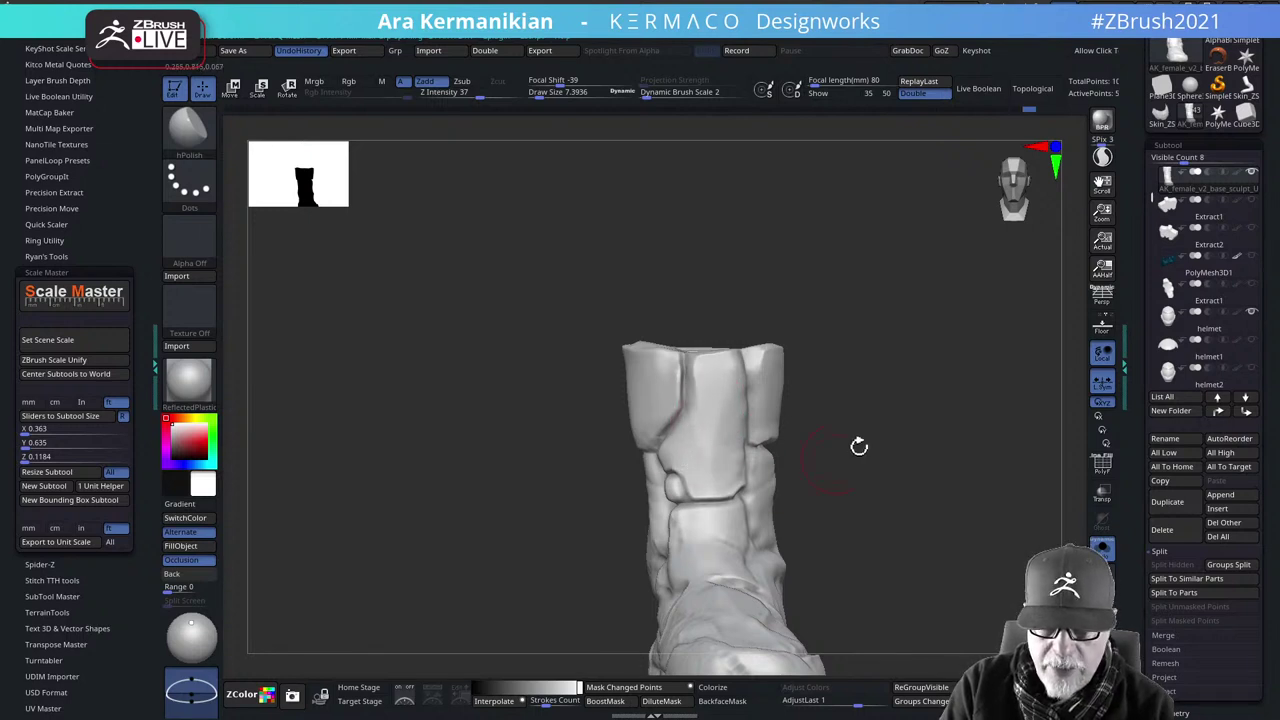
{"action": "left_click_drag", "start_coordinate": [859, 446], "coordinate": [729, 386]}
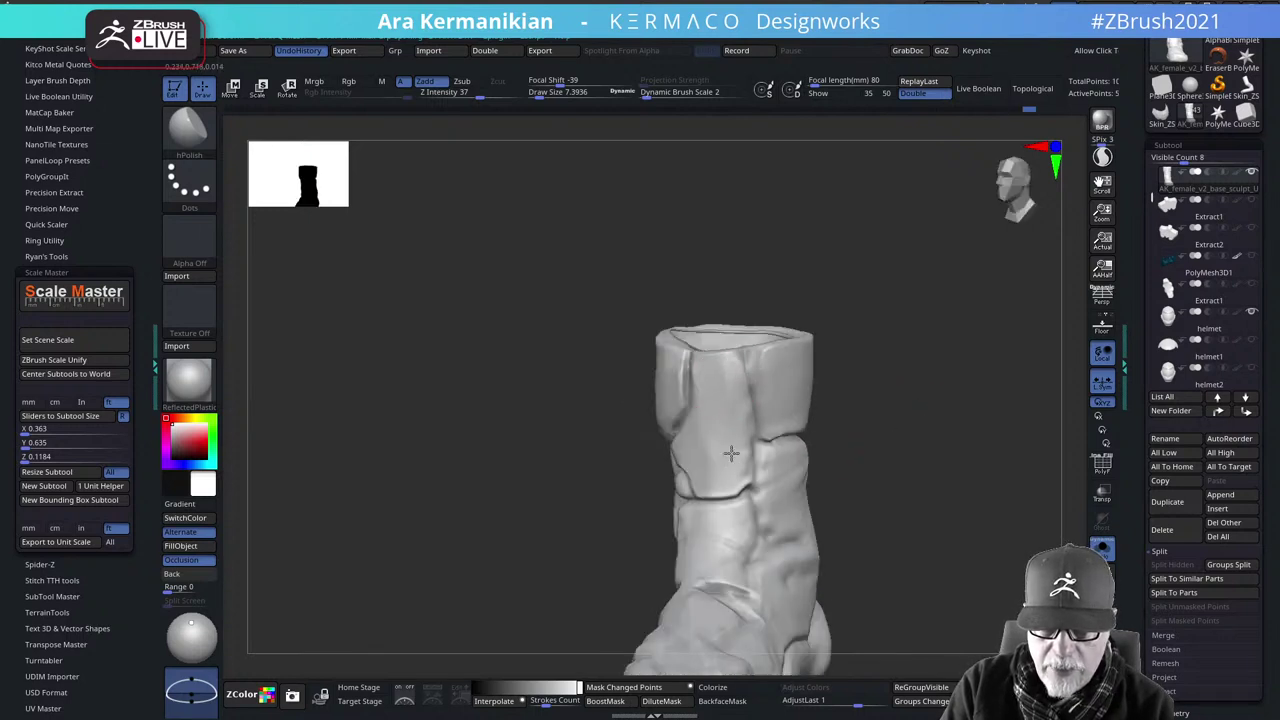
{"action": "left_click_drag", "start_coordinate": [850, 450], "coordinate": [776, 396]}
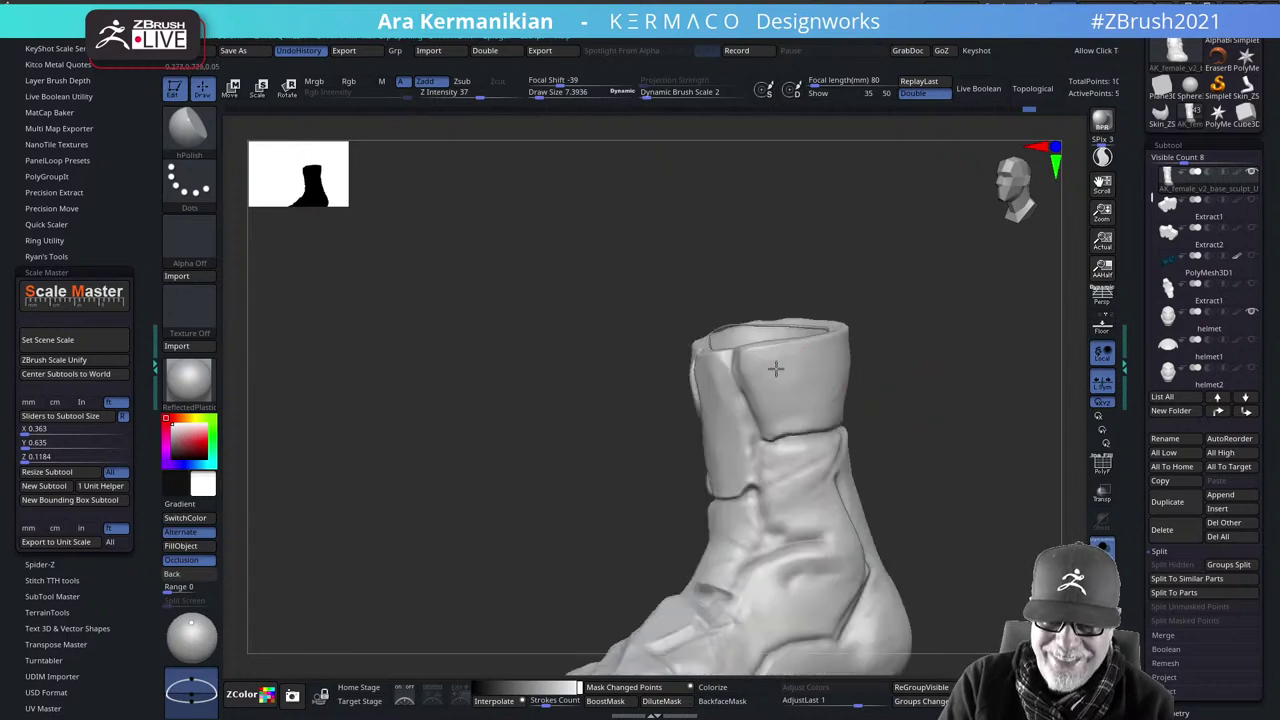
Deepen the folds beside the ankle below the front plate with DamStandard at draw size 8.5, smoothing lightly
{"action": "left_click_drag", "start_coordinate": [943, 467], "coordinate": [822, 451]}
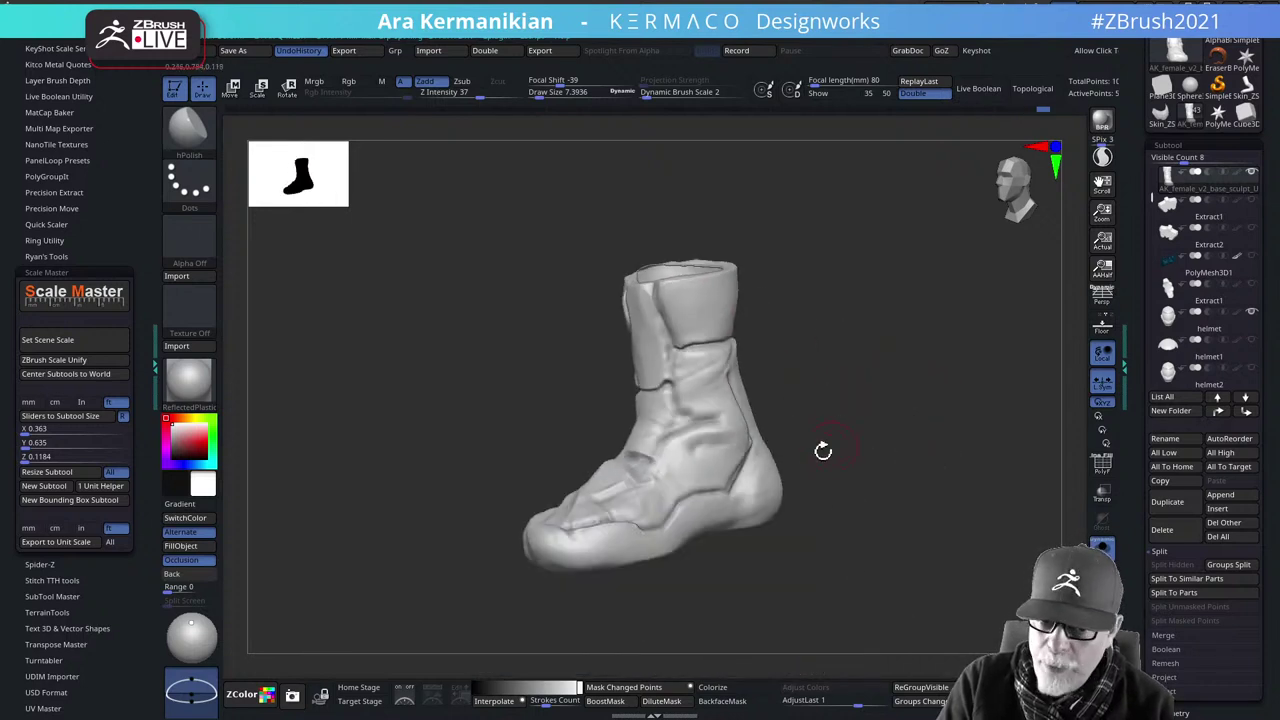
{"action": "mouse_move", "coordinate": [897, 415]}
{"action": "left_mouse_down"}
{"action": "mouse_move", "coordinate": [880, 390]}
{"action": "mouse_move", "coordinate": [860, 420]}
{"action": "left_mouse_up"}
{"action": "key", "text": "s"}
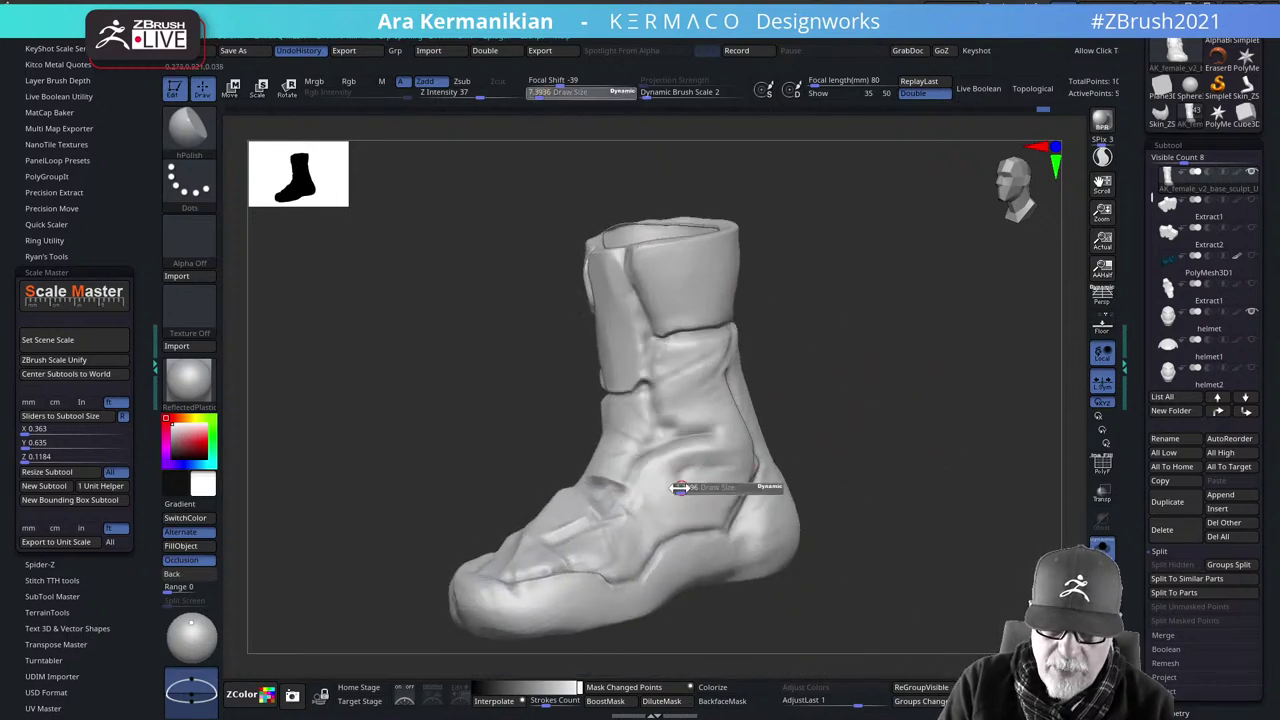
{"action": "left_click_drag", "start_coordinate": [686, 489], "coordinate": [690, 489]}
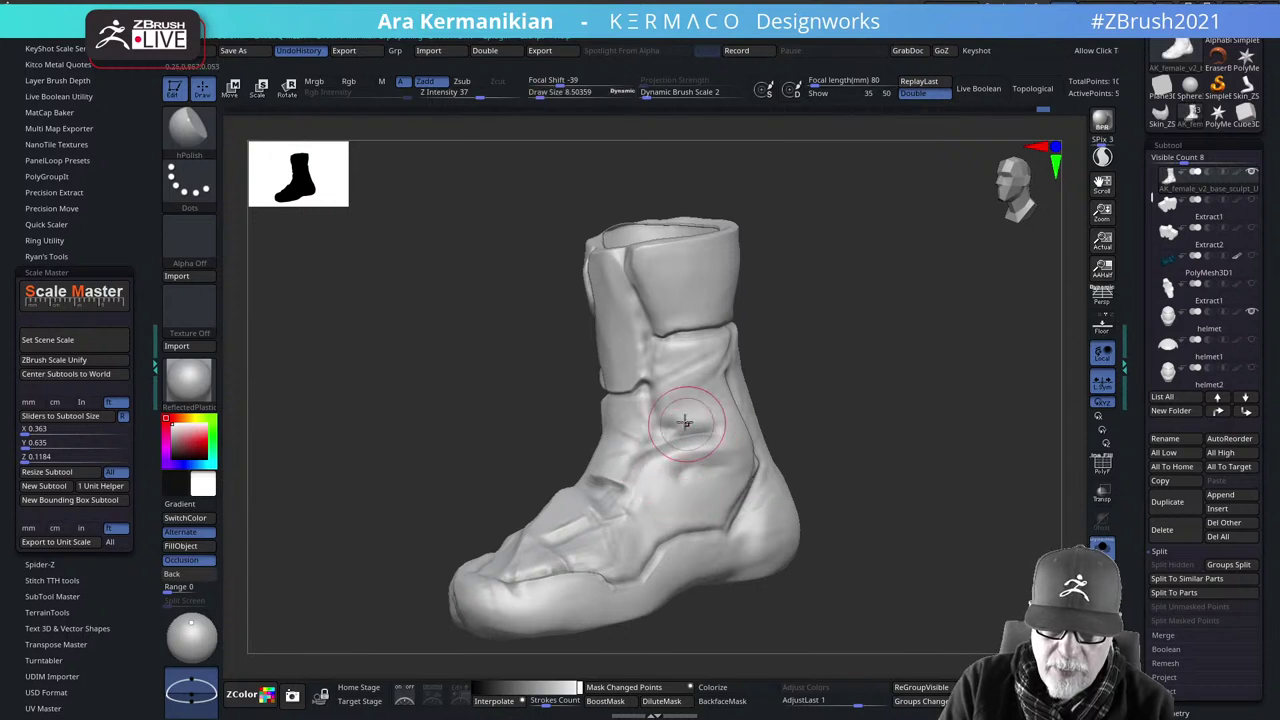
{"action": "right_click", "coordinate": [662, 418]}
{"action": "left_click", "coordinate": [733, 430]}
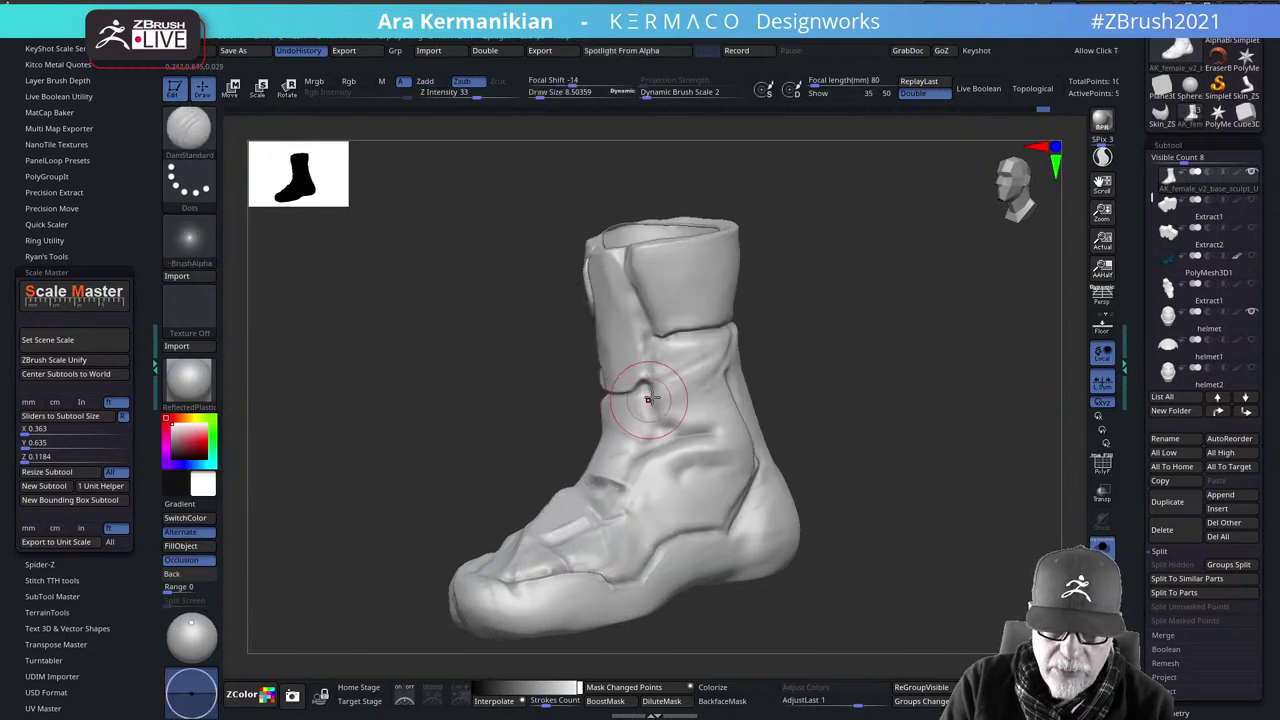
{"action": "left_click_drag", "start_coordinate": [653, 386], "coordinate": [658, 400]}
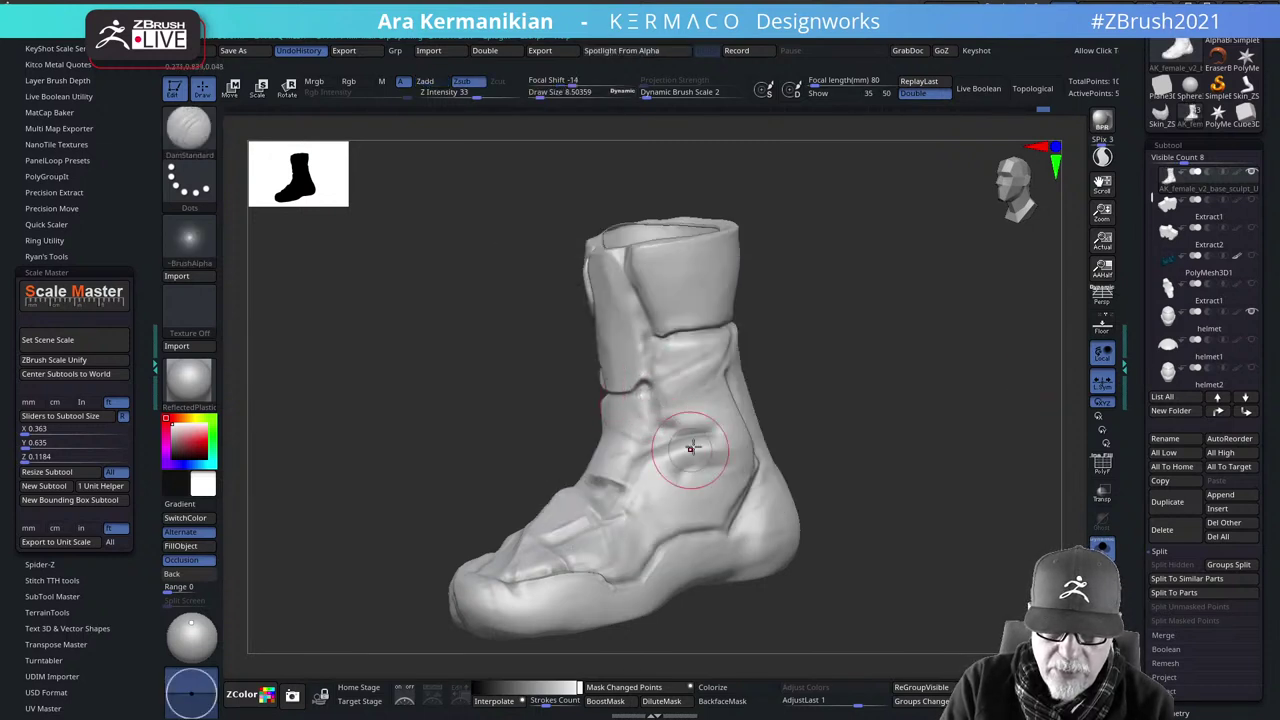
{"action": "mouse_move", "coordinate": [688, 446]}
{"action": "left_mouse_down", "text": "shift"}
{"action": "mouse_move", "coordinate": [676, 423]}
{"action": "mouse_move", "coordinate": [697, 427]}
{"action": "left_mouse_up", "text": "shift"}
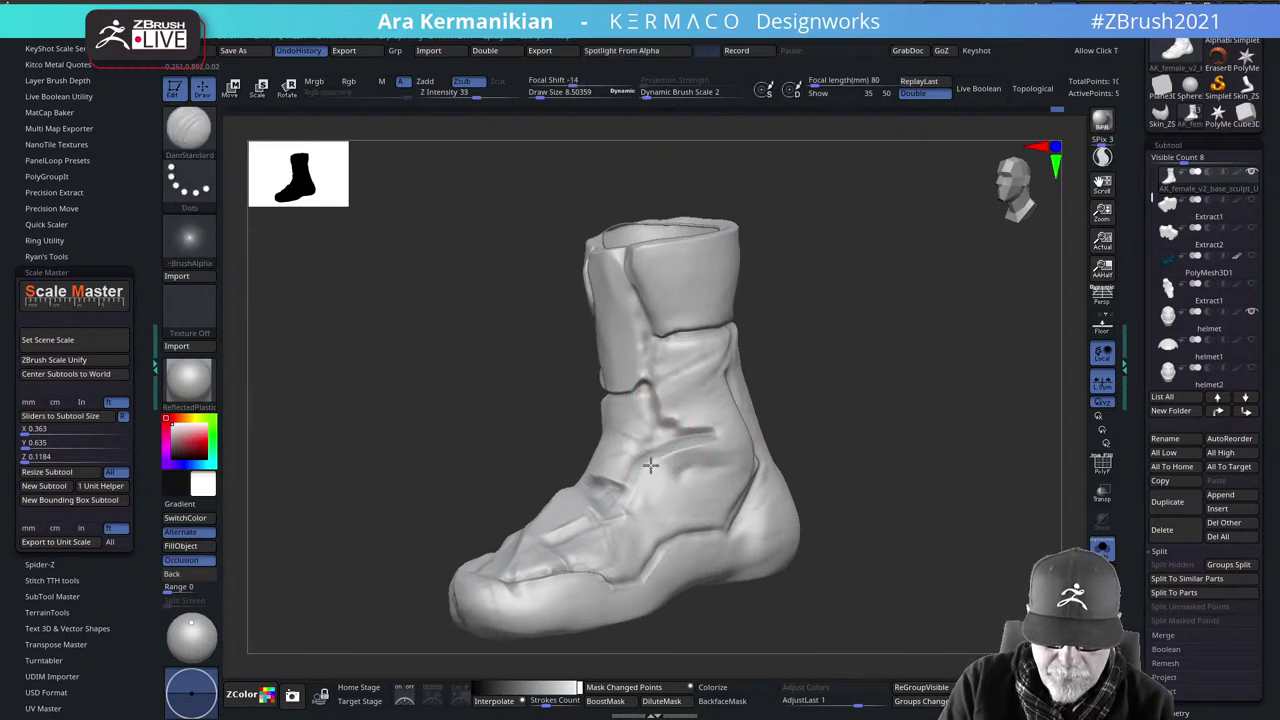
Carve the angled seam from under the cuff down the side towards the heel with DamStandard, smoothing it lightly
{"action": "left_click_drag", "start_coordinate": [960, 391], "coordinate": [853, 424]}
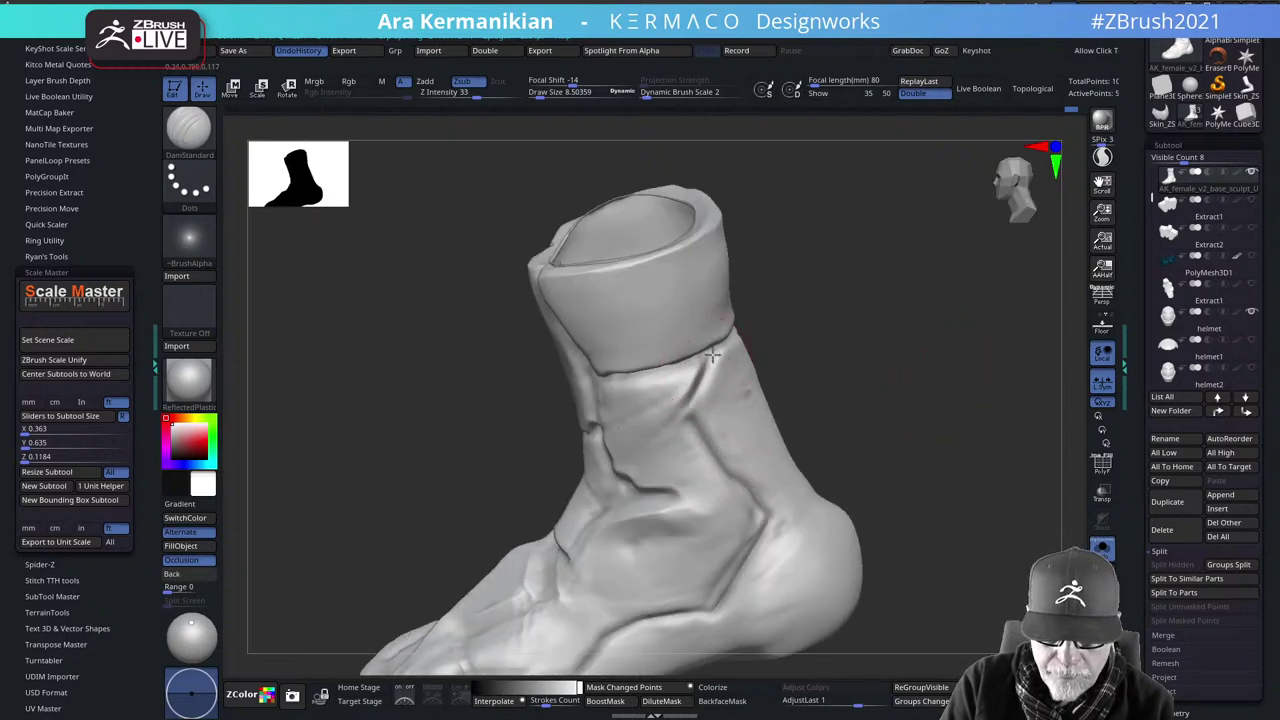
{"action": "mouse_move", "coordinate": [828, 343]}
{"action": "left_mouse_down"}
{"action": "mouse_move", "coordinate": [843, 354]}
{"action": "mouse_move", "coordinate": [846, 335]}
{"action": "left_mouse_up"}
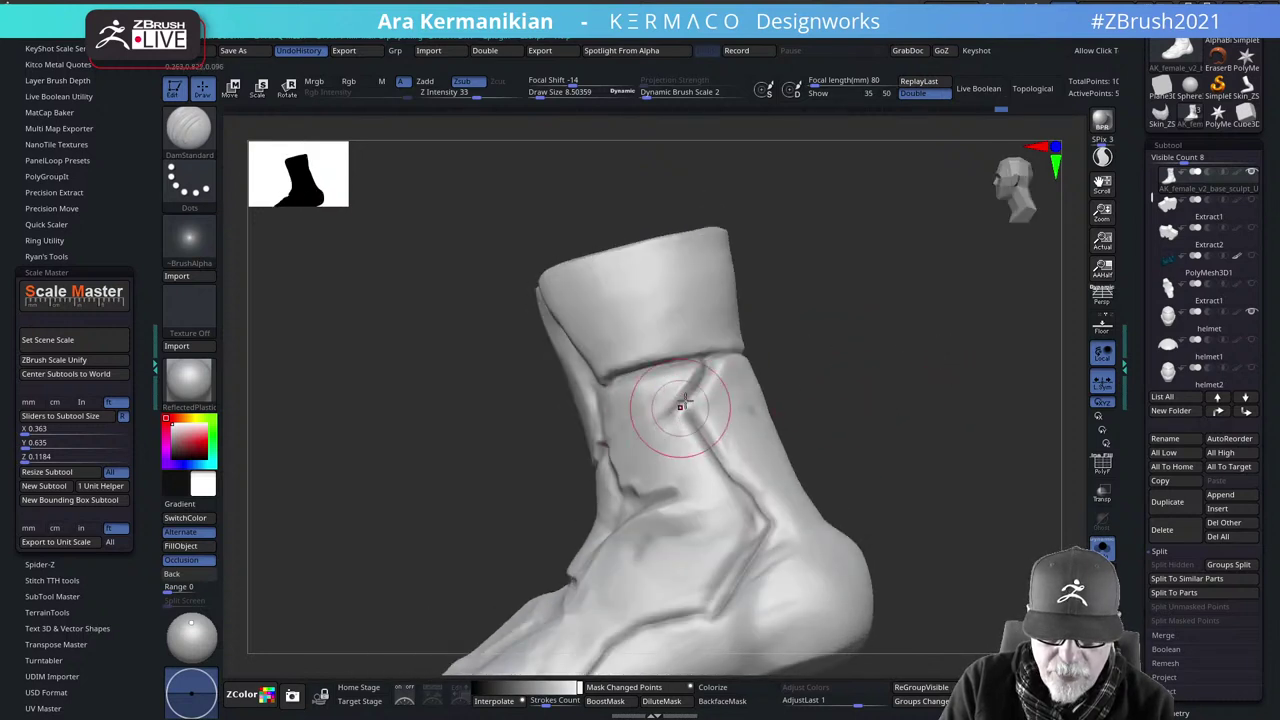
{"action": "left_click_drag", "start_coordinate": [680, 405], "coordinate": [651, 432]}
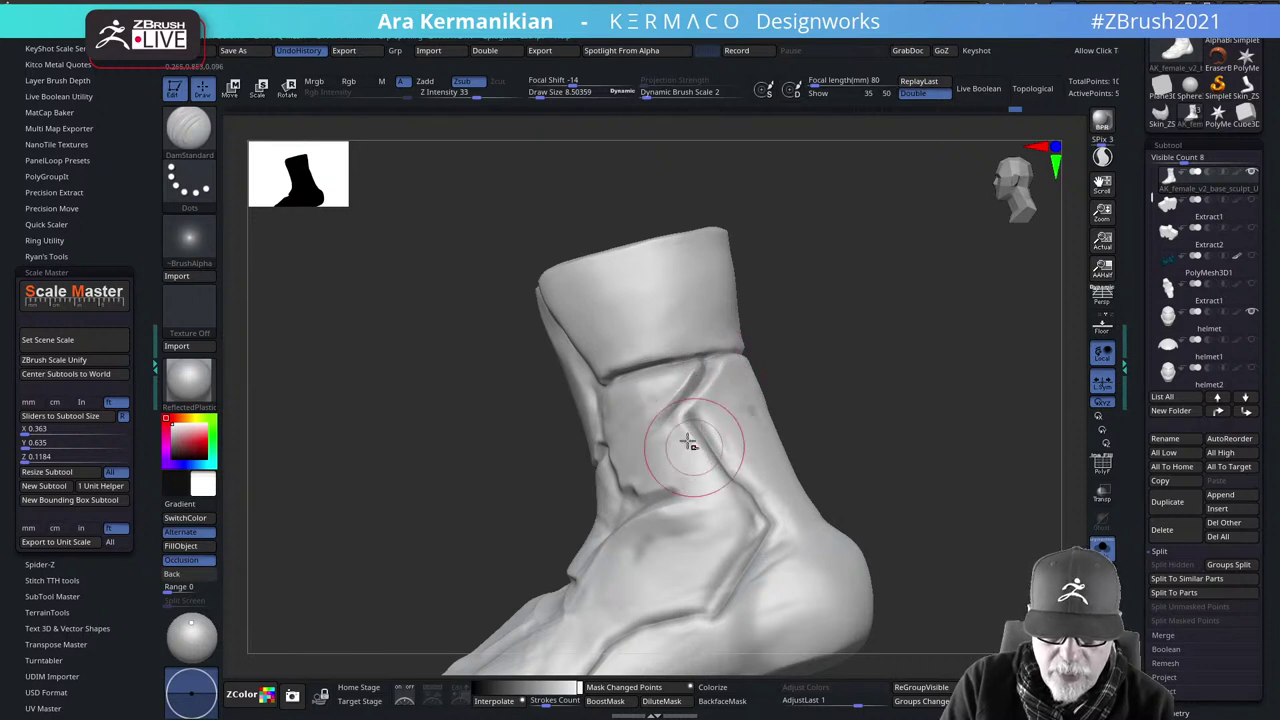
{"action": "left_click_drag", "start_coordinate": [738, 459], "coordinate": [744, 482]}
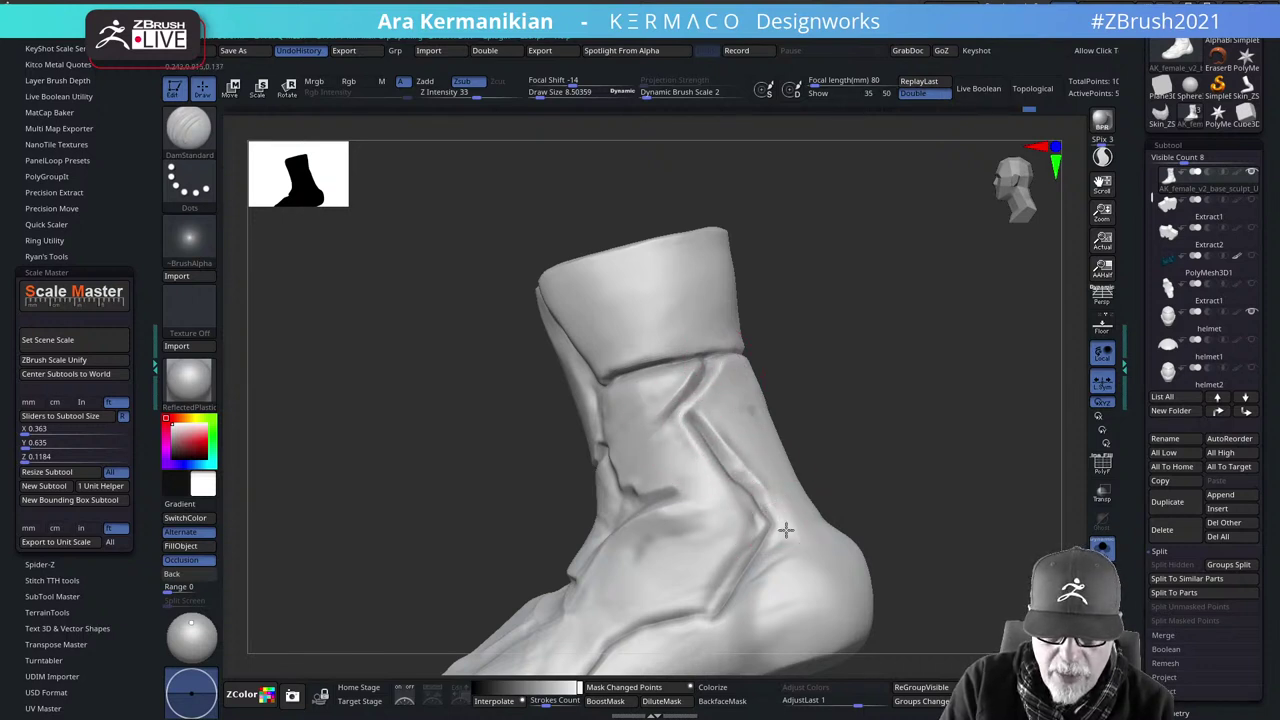
{"action": "key", "text": "shift"}
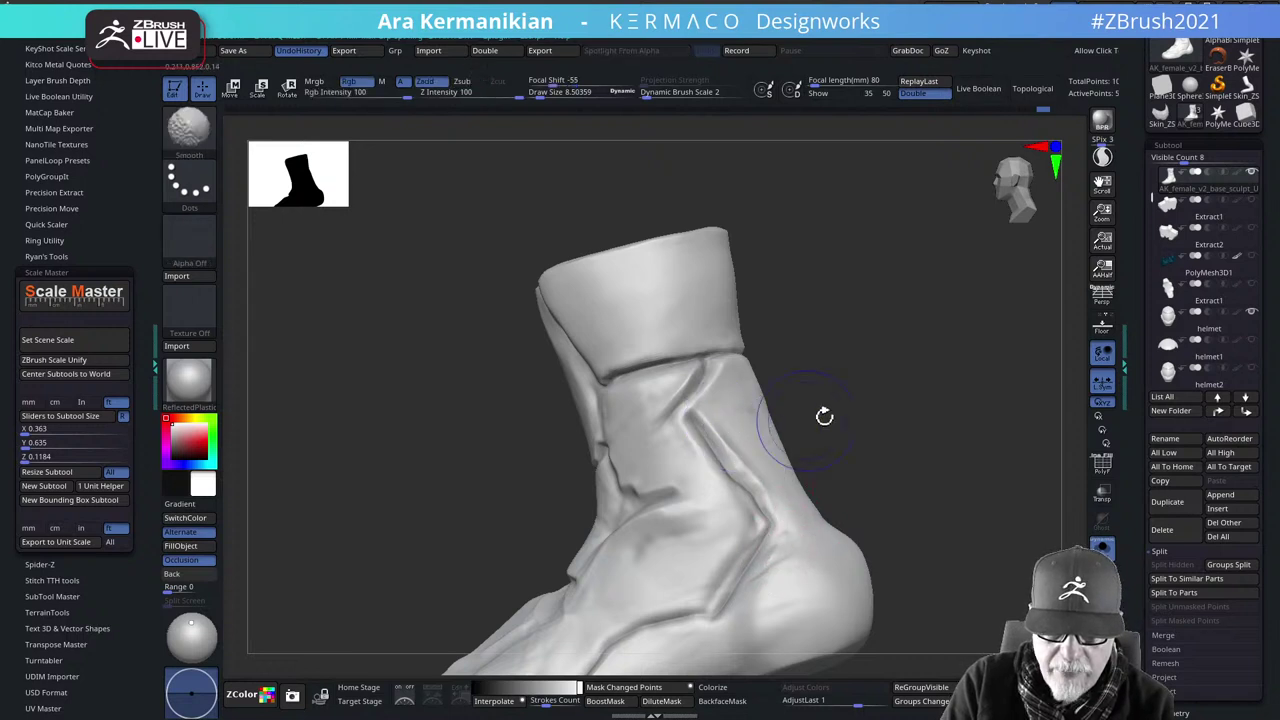
Sharpen the middle of the angled side seam above the heel with DamStandard at draw size 4.6 and smooth it
{"action": "left_click_drag", "start_coordinate": [824, 417], "coordinate": [820, 445]}
{"action": "key", "text": "s"}
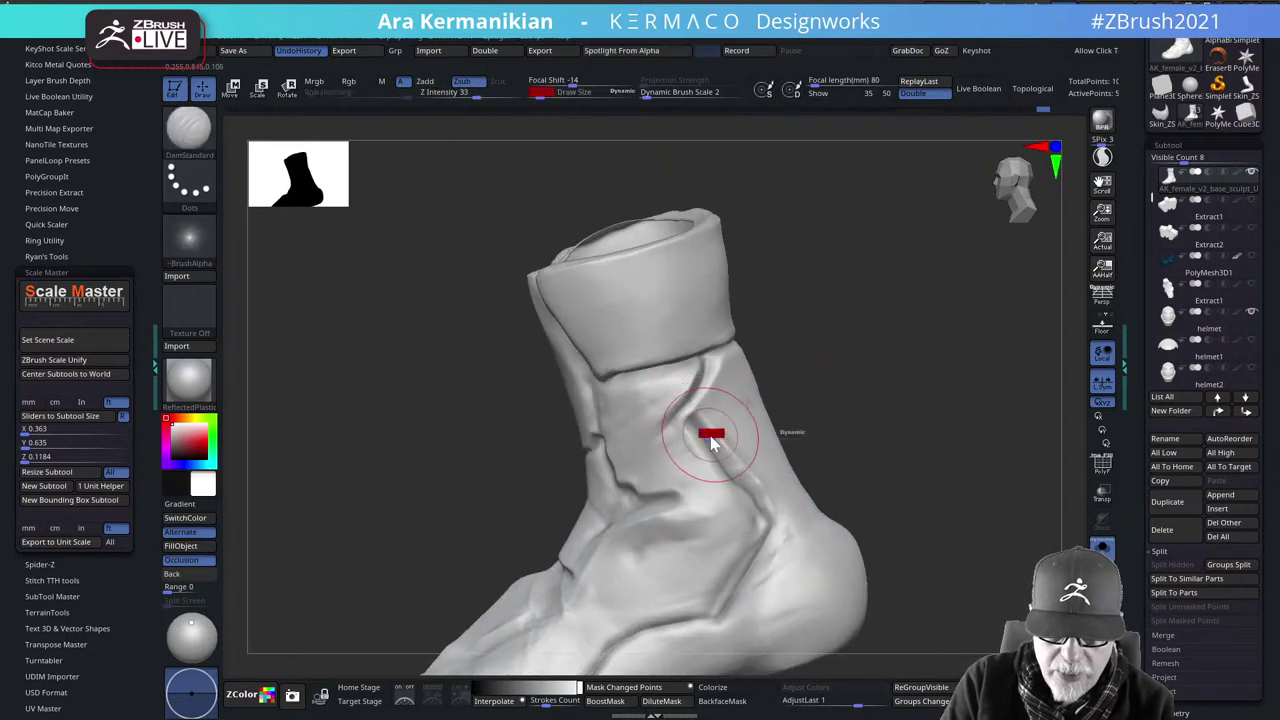
{"action": "left_click_drag", "start_coordinate": [712, 438], "coordinate": [703, 439]}
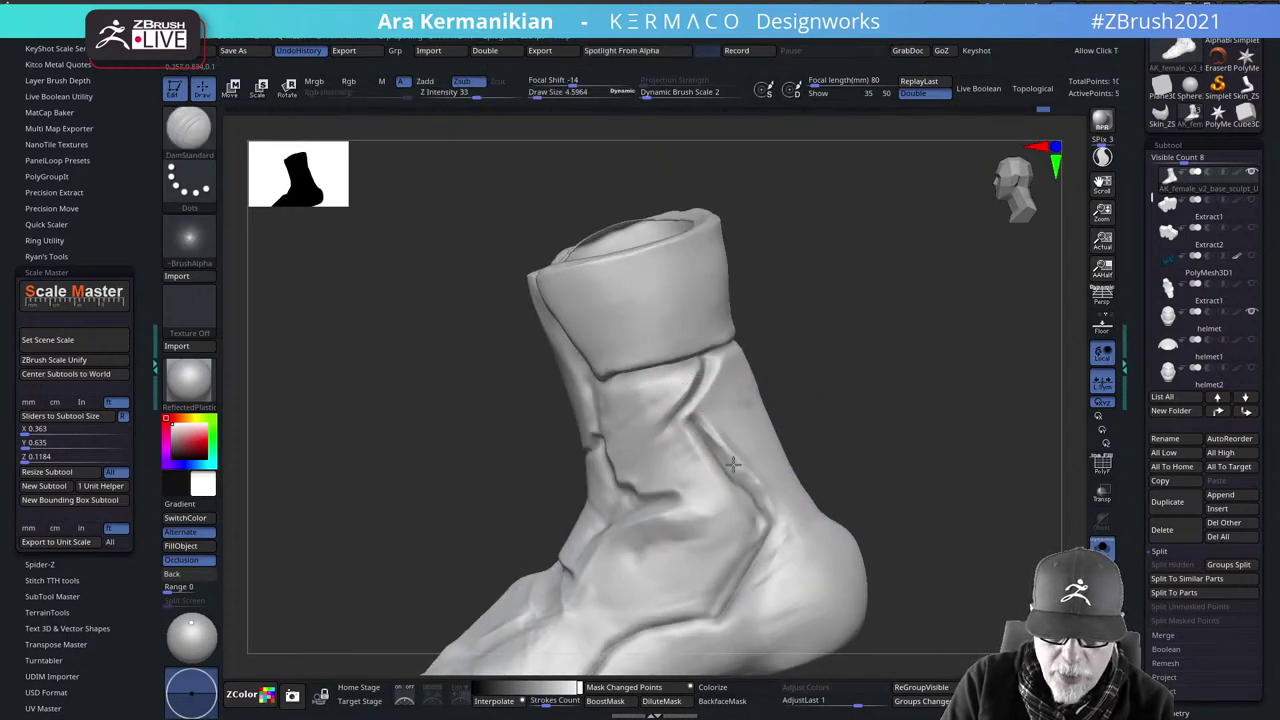
{"action": "key", "text": "s"}
{"action": "key", "text": "shift"}
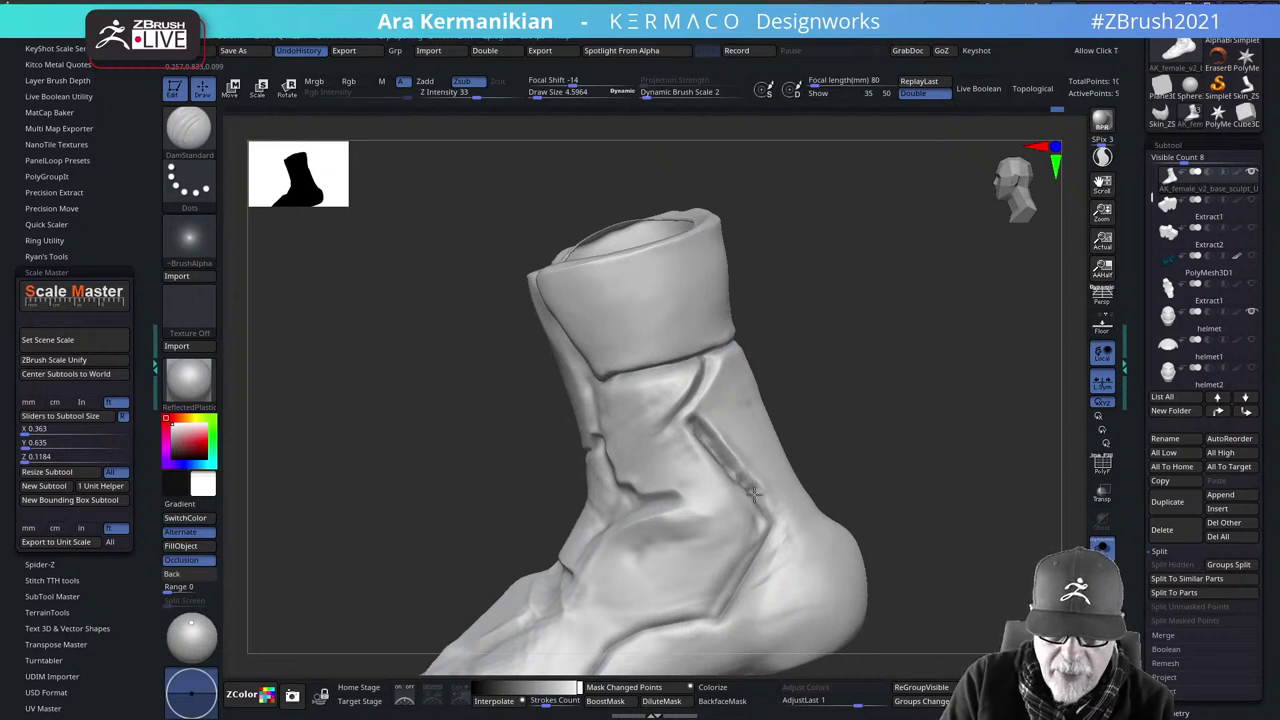
{"action": "key", "text": "shift"}
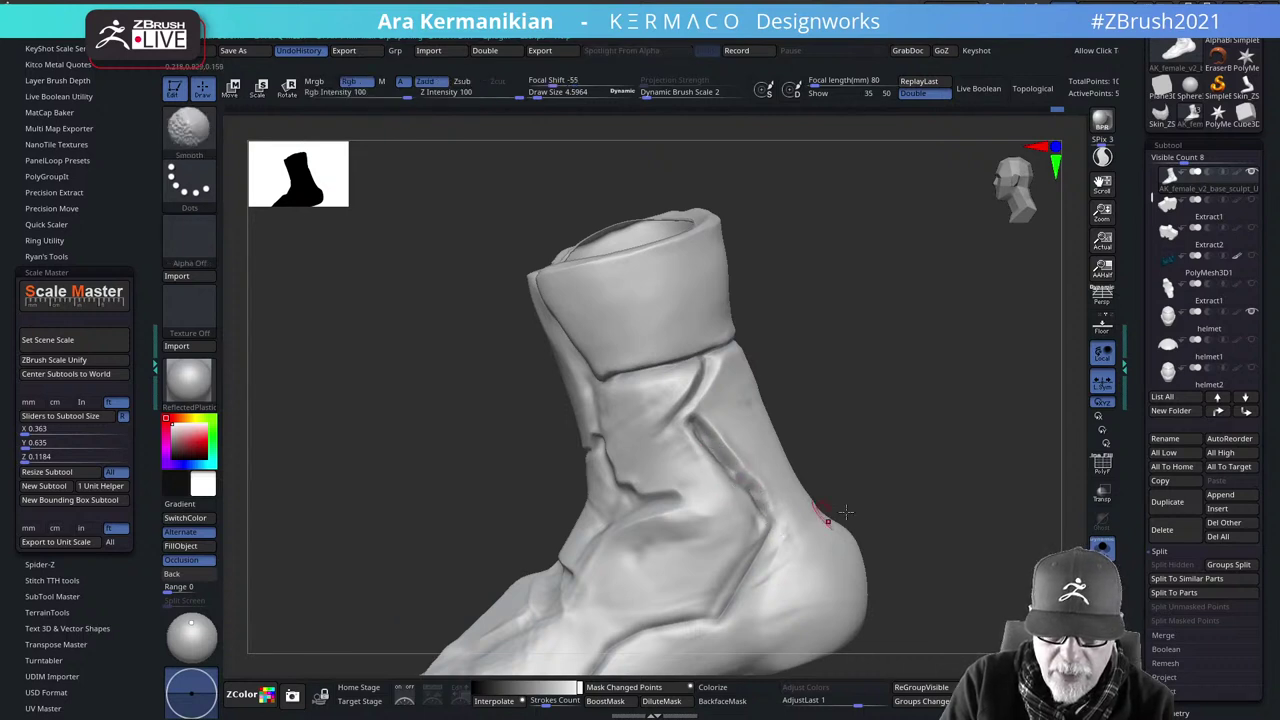
Deepen the channel between the side seam's heel bend and its upper bend with DamStandard, smoothing its lower edge
{"action": "left_click_drag", "start_coordinate": [846, 512], "coordinate": [993, 400]}
{"action": "left_click_drag", "start_coordinate": [1022, 470], "coordinate": [740, 468]}
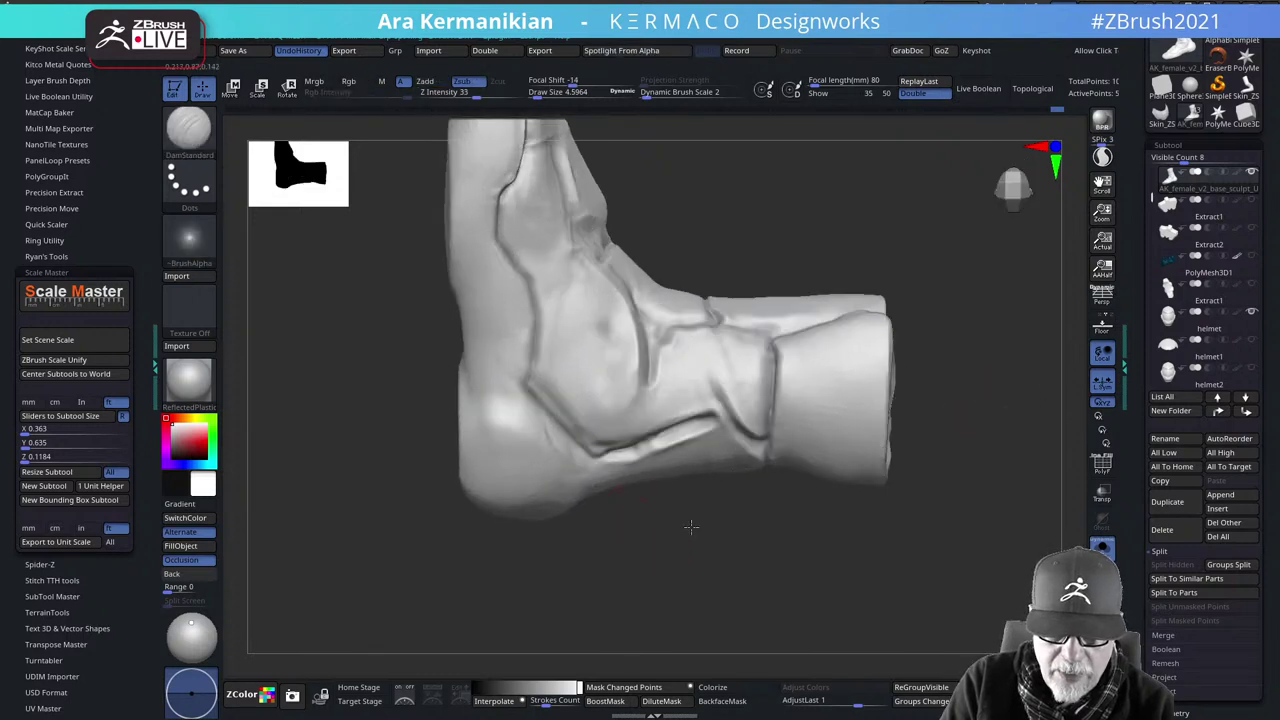
{"action": "mouse_move", "coordinate": [691, 526]}
{"action": "left_mouse_down"}
{"action": "mouse_move", "coordinate": [703, 580]}
{"action": "mouse_move", "coordinate": [663, 443]}
{"action": "mouse_move", "coordinate": [731, 402]}
{"action": "mouse_move", "coordinate": [638, 447]}
{"action": "left_mouse_up"}
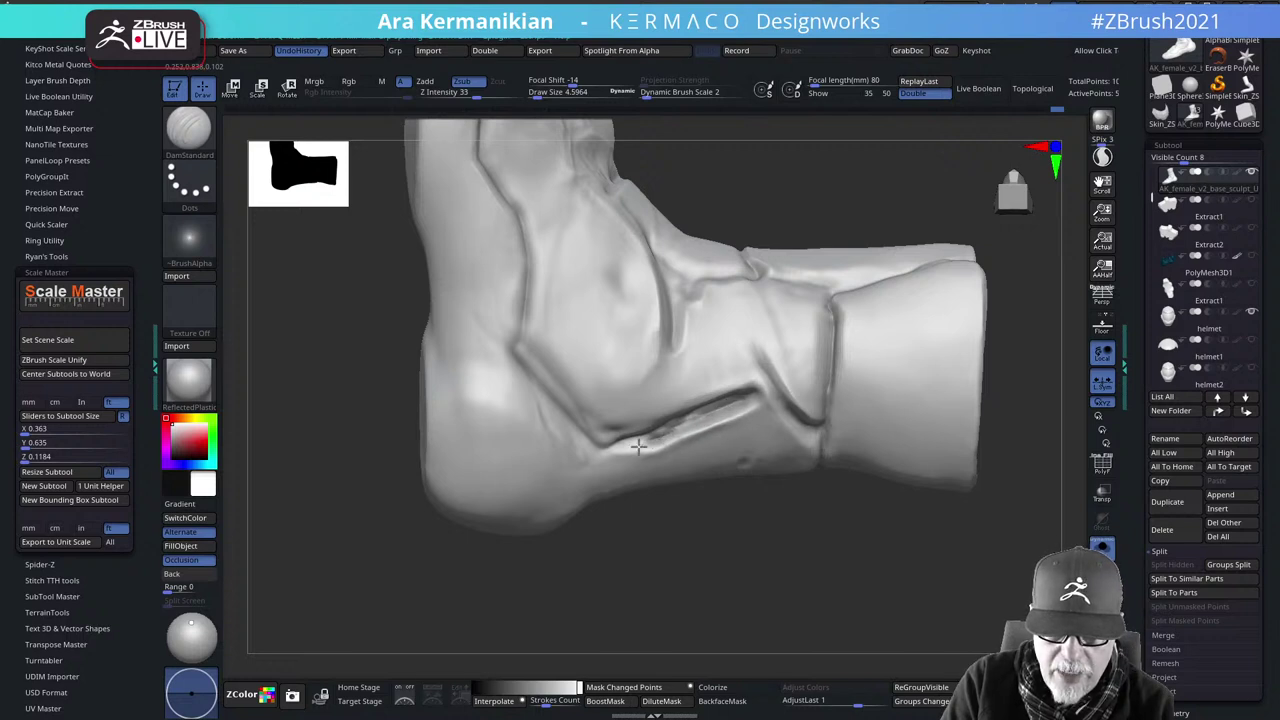
{"action": "key", "text": "shift"}
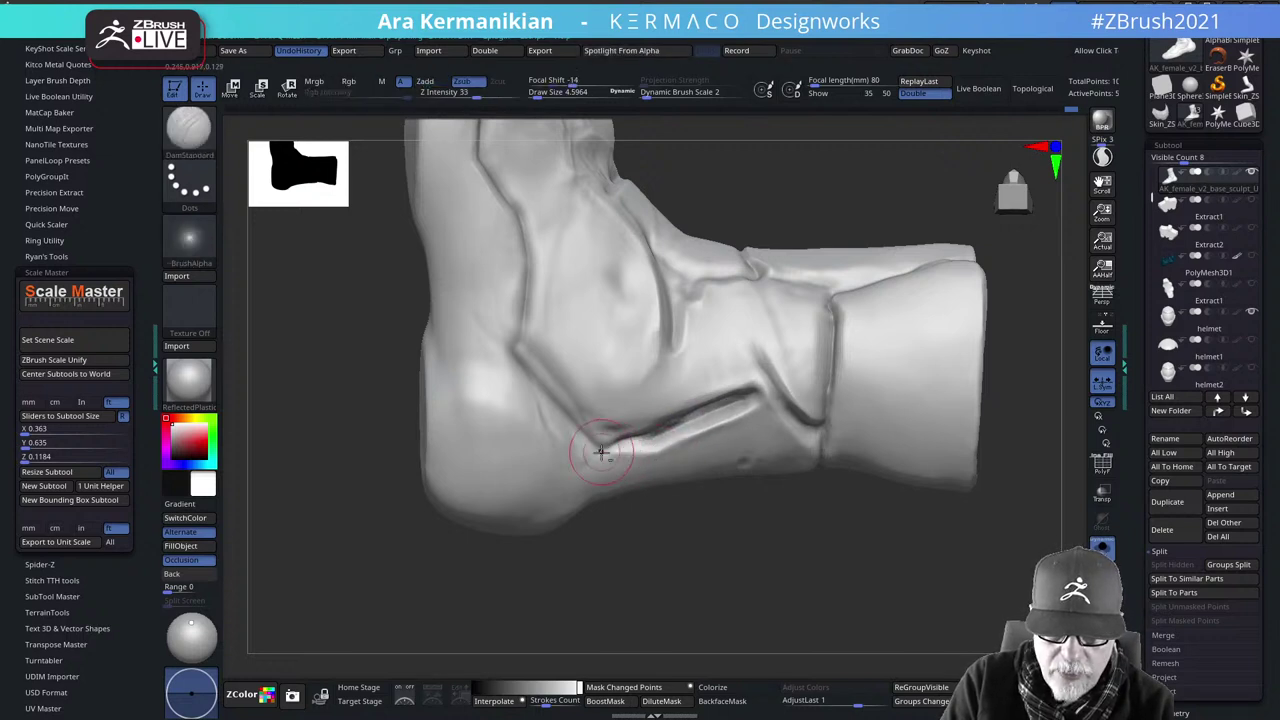
{"action": "mouse_move", "coordinate": [603, 449]}
{"action": "left_mouse_down"}
{"action": "mouse_move", "coordinate": [694, 436]}
{"action": "mouse_move", "coordinate": [768, 402]}
{"action": "mouse_move", "coordinate": [698, 401]}
{"action": "left_mouse_up"}
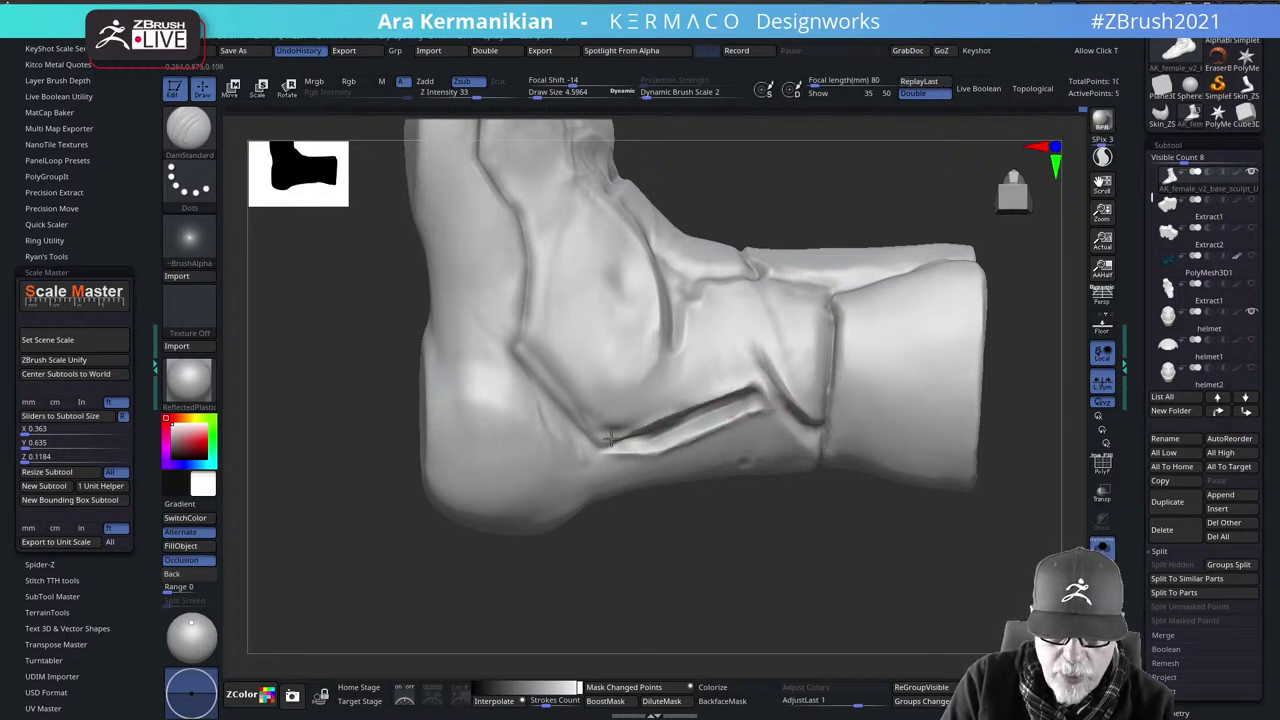
{"action": "mouse_move", "coordinate": [611, 440]}
{"action": "left_mouse_down"}
{"action": "mouse_move", "coordinate": [594, 437]}
{"action": "mouse_move", "coordinate": [633, 423]}
{"action": "left_mouse_up"}
{"action": "mouse_move", "coordinate": [701, 399]}
{"action": "left_mouse_down", "text": "shift"}
{"action": "mouse_move", "coordinate": [590, 445]}
{"action": "mouse_move", "coordinate": [630, 446]}
{"action": "left_mouse_up", "text": "shift"}
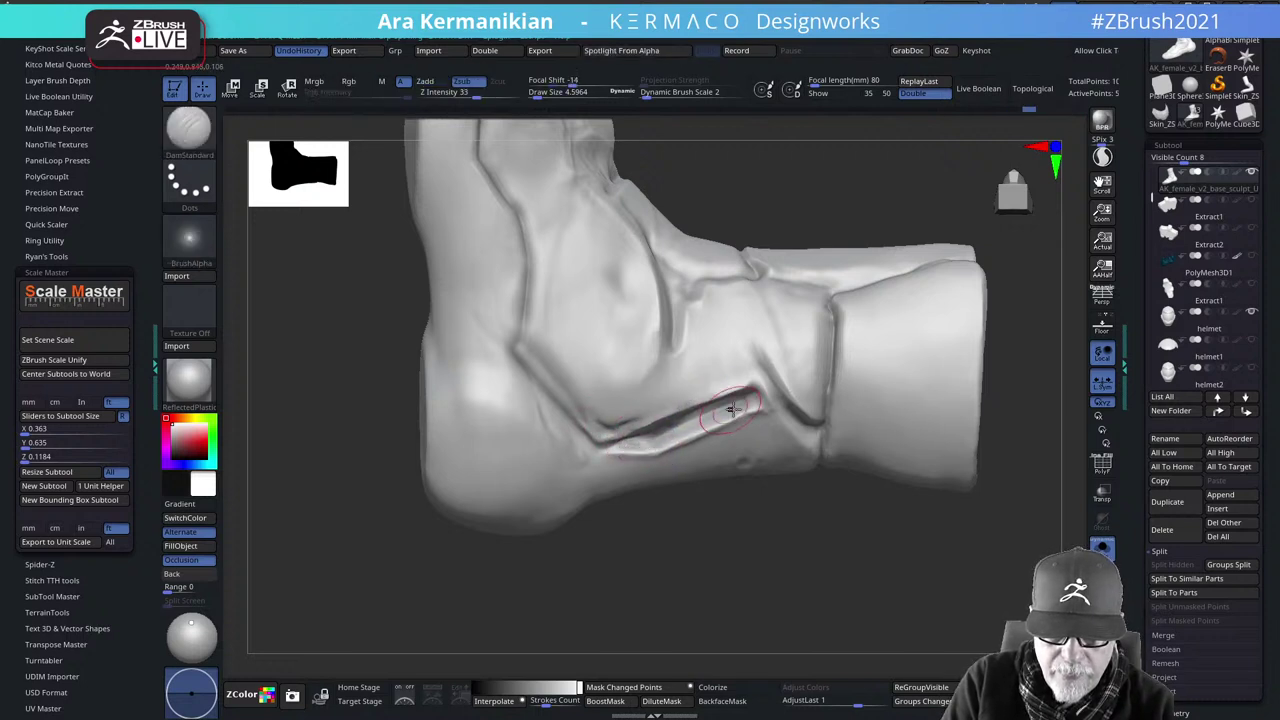
{"action": "mouse_move", "coordinate": [731, 409]}
{"action": "left_mouse_down"}
{"action": "mouse_move", "coordinate": [677, 432]}
{"action": "mouse_move", "coordinate": [747, 402]}
{"action": "left_mouse_up"}
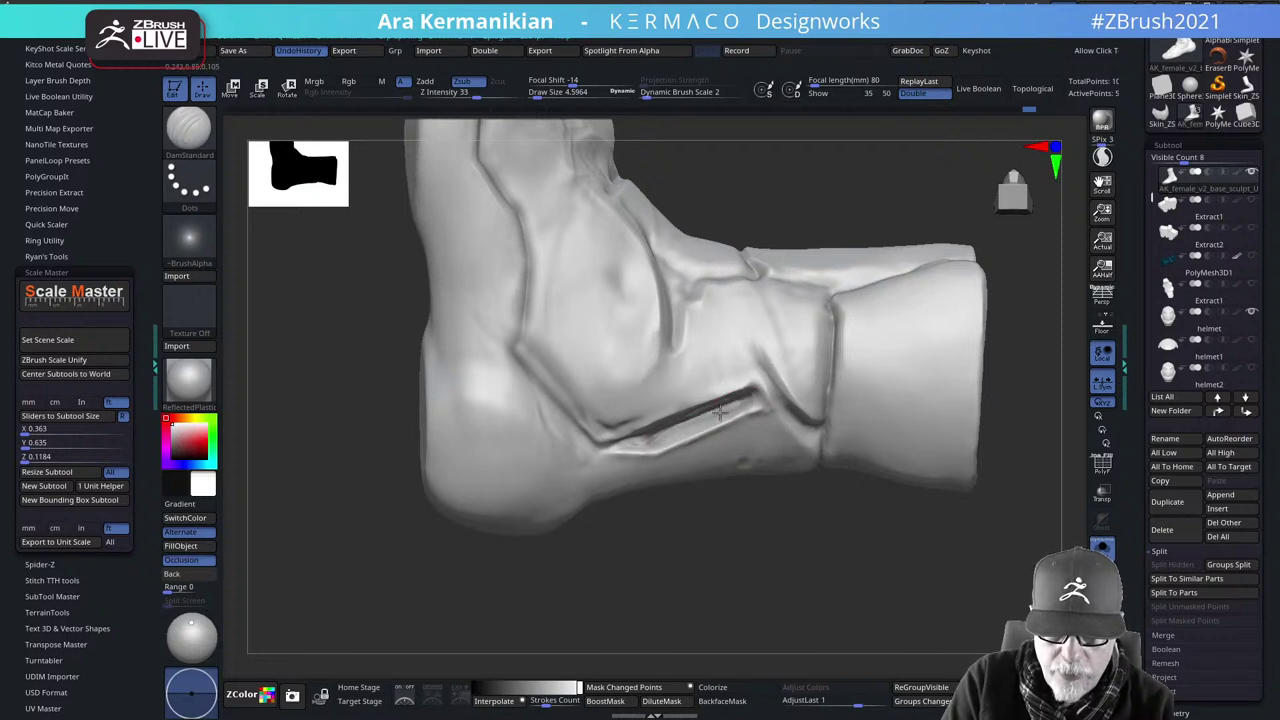
{"action": "mouse_move", "coordinate": [620, 441]}
{"action": "left_mouse_down"}
{"action": "mouse_move", "coordinate": [609, 450]}
{"action": "mouse_move", "coordinate": [707, 419]}
{"action": "left_mouse_up"}
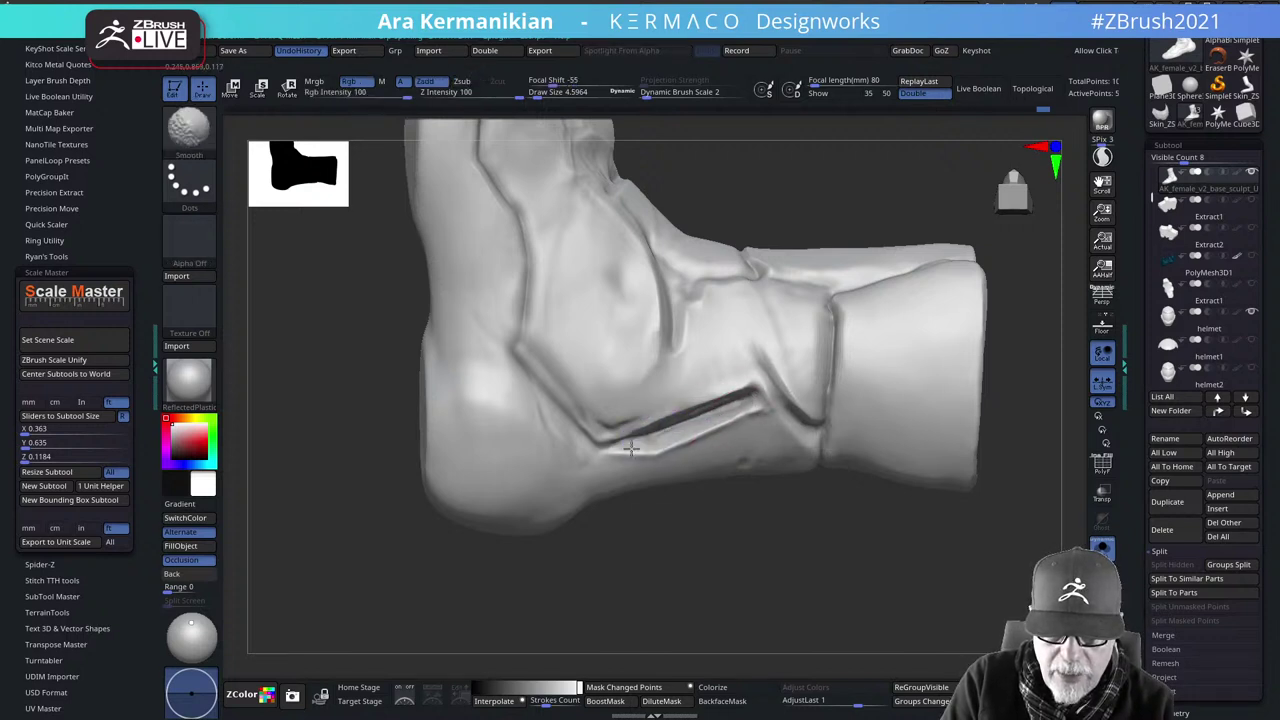
Swell the ankle area on the sides of the boot with the Inflat brush at draw size 18.76
{"action": "mouse_move", "coordinate": [730, 579]}
{"action": "left_mouse_down", "text": "alt"}
{"action": "mouse_move", "coordinate": [623, 580]}
{"action": "mouse_move", "coordinate": [714, 501]}
{"action": "left_mouse_up", "text": "alt"}
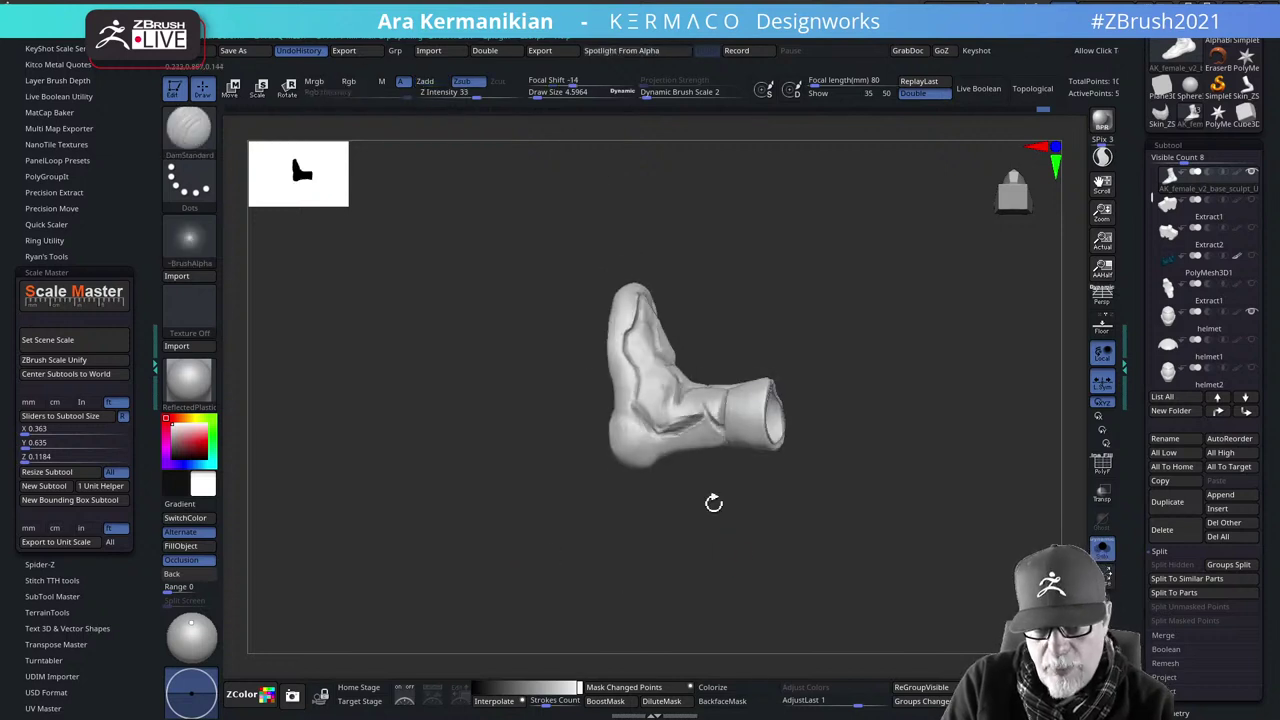
{"action": "mouse_move", "coordinate": [940, 520]}
{"action": "left_mouse_down"}
{"action": "mouse_move", "coordinate": [960, 457]}
{"action": "mouse_move", "coordinate": [942, 388]}
{"action": "mouse_move", "coordinate": [946, 331]}
{"action": "mouse_move", "coordinate": [957, 371]}
{"action": "mouse_move", "coordinate": [925, 410]}
{"action": "mouse_move", "coordinate": [886, 388]}
{"action": "mouse_move", "coordinate": [910, 411]}
{"action": "left_mouse_up"}
{"action": "right_click", "coordinate": [637, 387]}
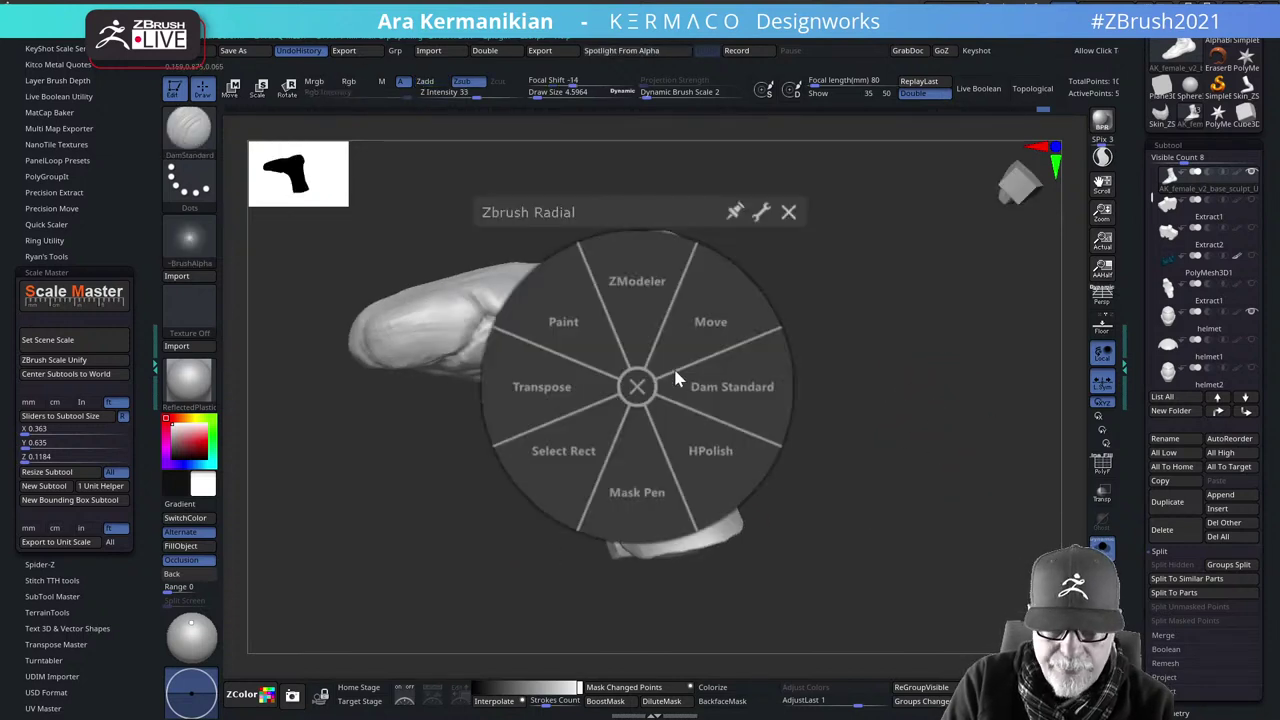
{"action": "left_click", "coordinate": [646, 386]}
{"action": "key", "text": "space"}
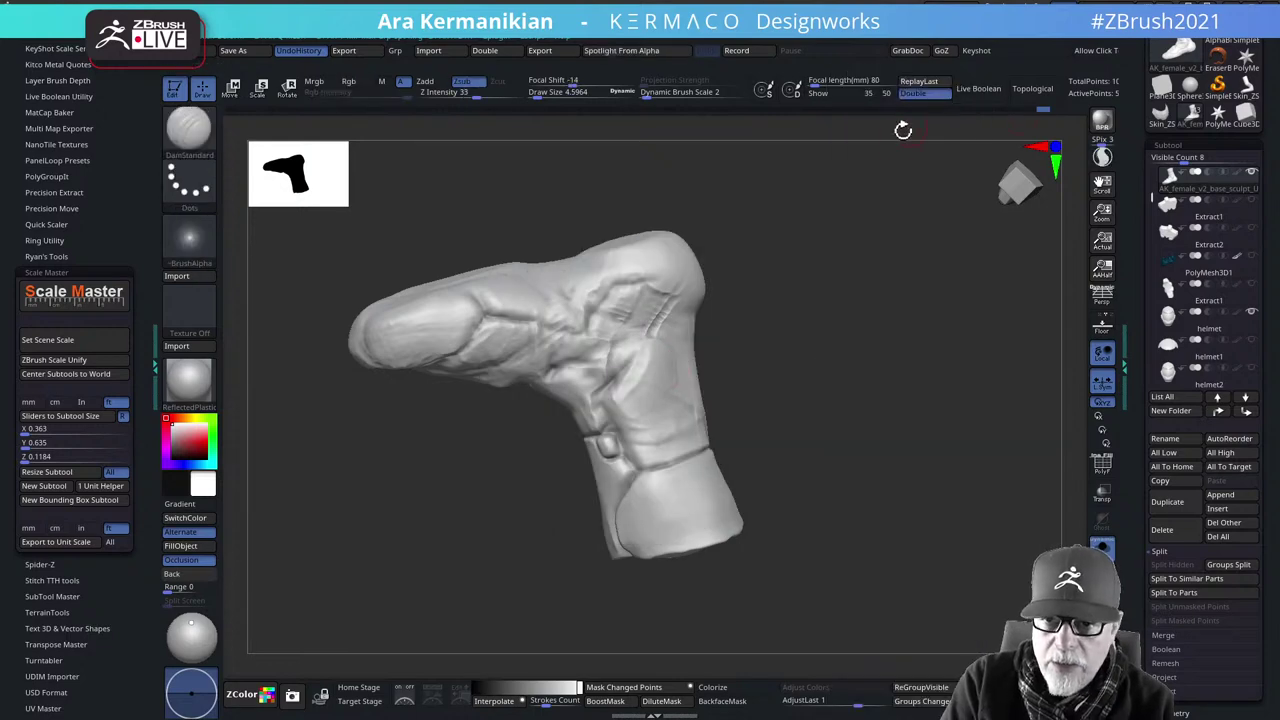
{"action": "key", "text": "space"}
{"action": "left_click", "coordinate": [918, 154]}
{"action": "key", "text": "s"}
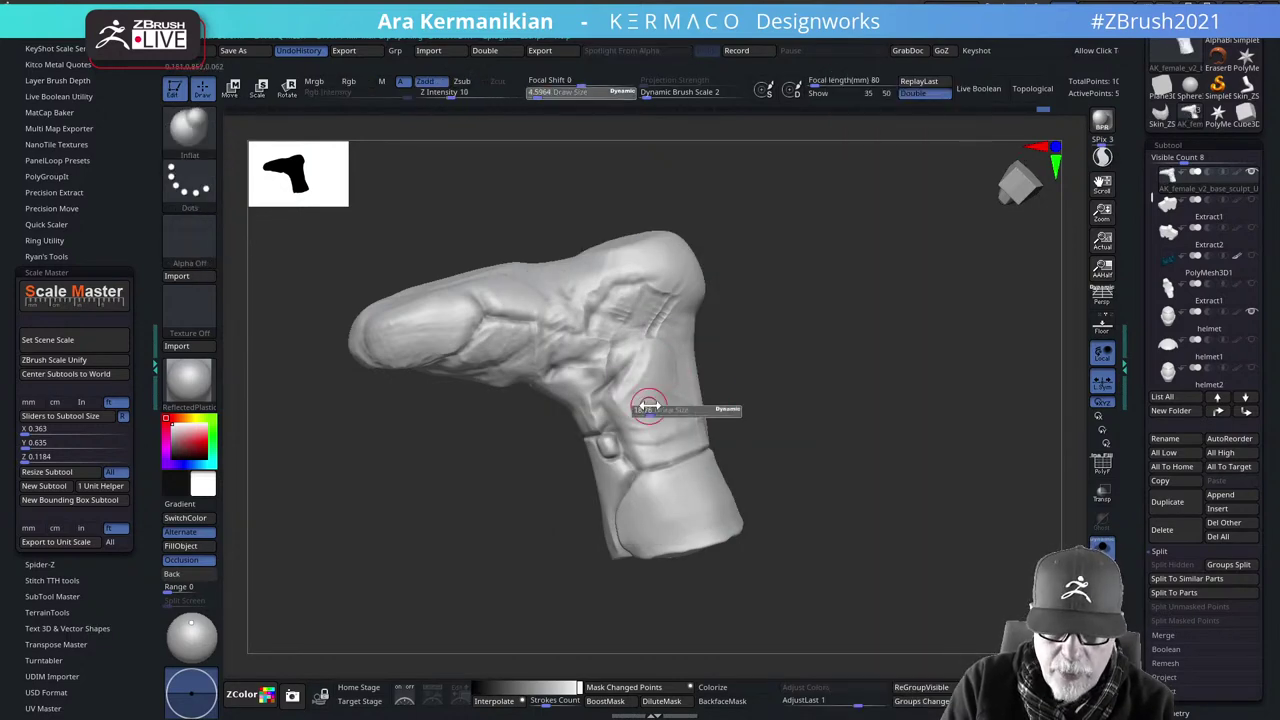
{"action": "left_click_drag", "start_coordinate": [640, 408], "coordinate": [690, 409]}
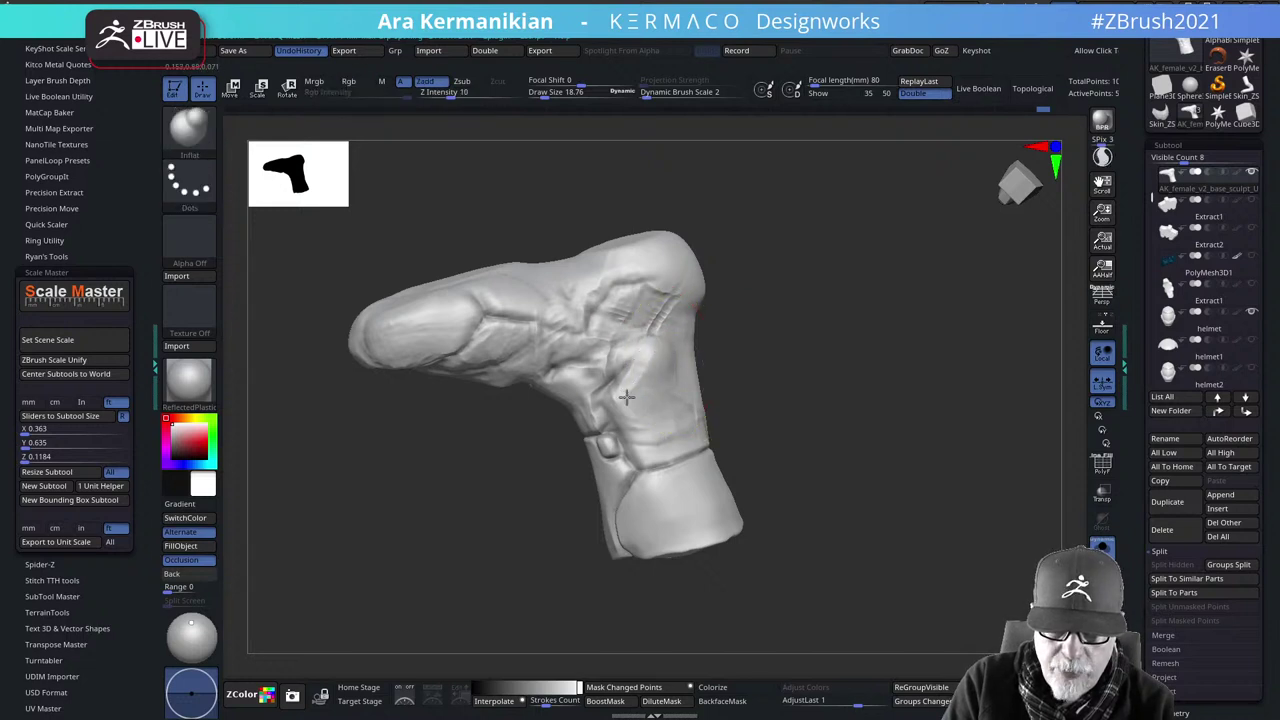
{"action": "mouse_move", "coordinate": [869, 419]}
{"action": "left_mouse_down"}
{"action": "mouse_move", "coordinate": [848, 327]}
{"action": "mouse_move", "coordinate": [974, 400]}
{"action": "left_mouse_up"}
{"action": "left_click", "coordinate": [671, 366]}
{"action": "key", "text": "ctrl+z"}
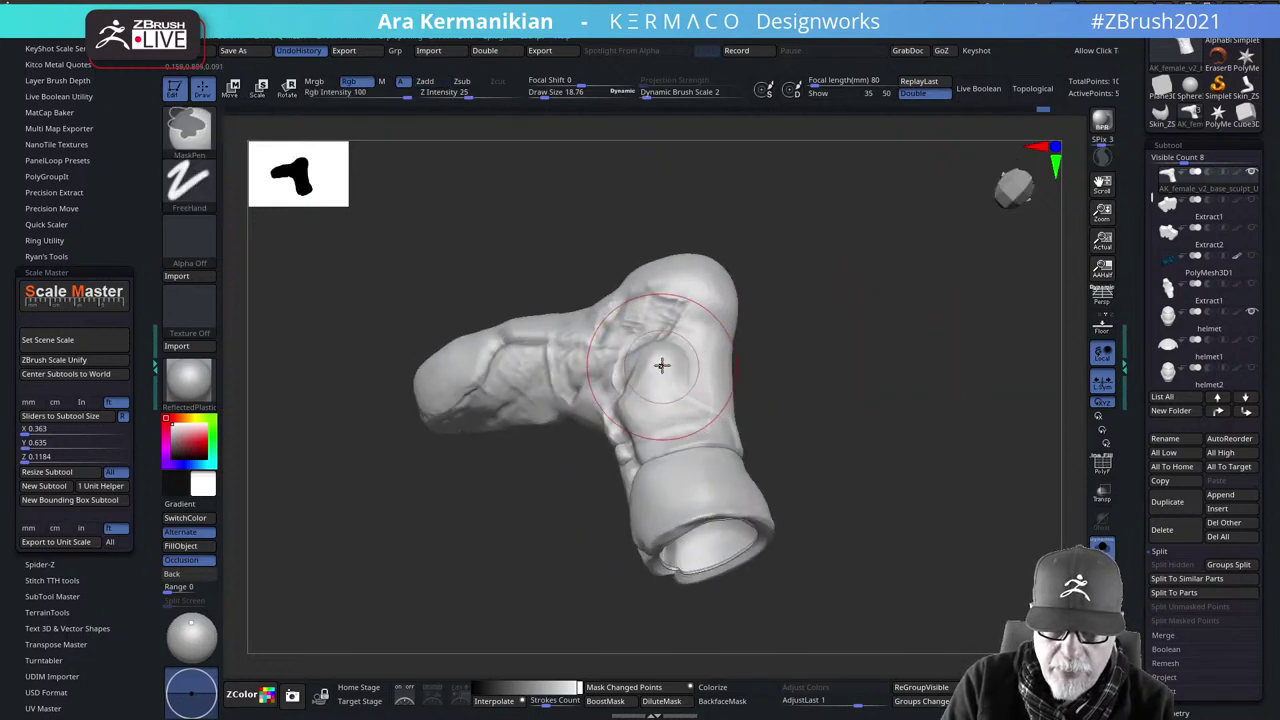
{"action": "left_click", "coordinate": [664, 366]}
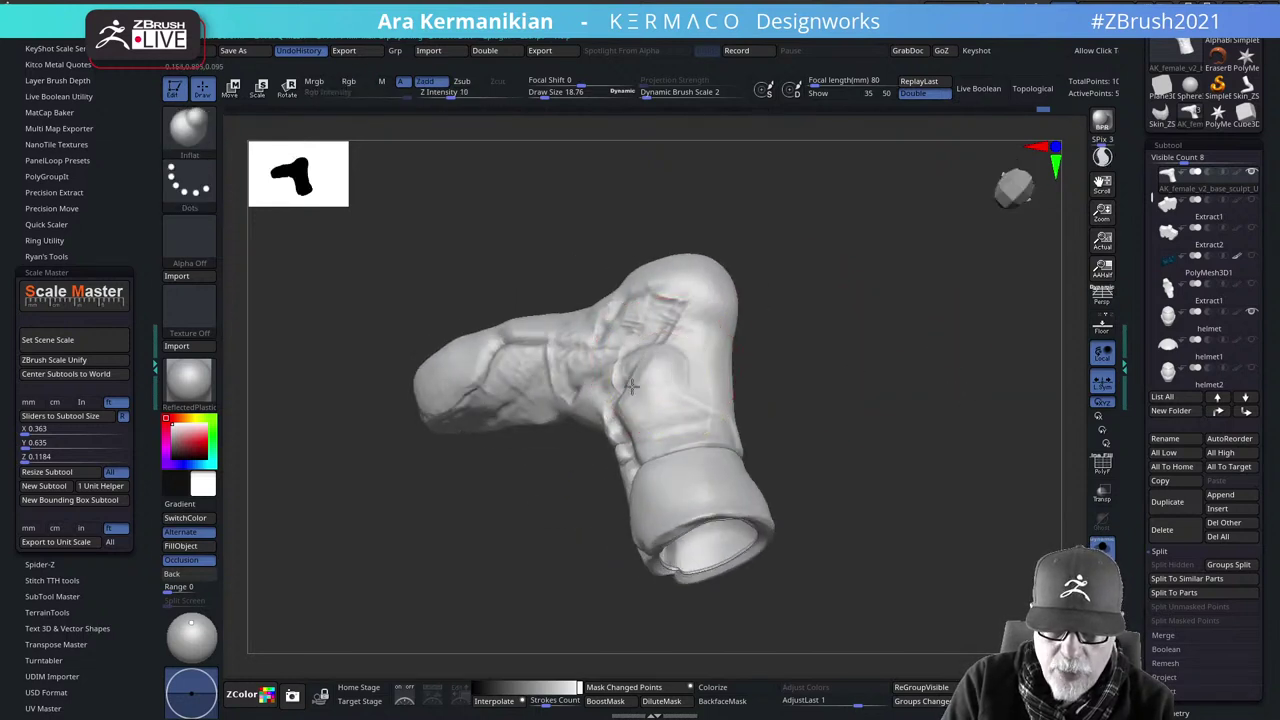
{"action": "mouse_move", "coordinate": [925, 417]}
{"action": "left_mouse_down"}
{"action": "mouse_move", "coordinate": [880, 317]}
{"action": "mouse_move", "coordinate": [914, 306]}
{"action": "left_mouse_up"}
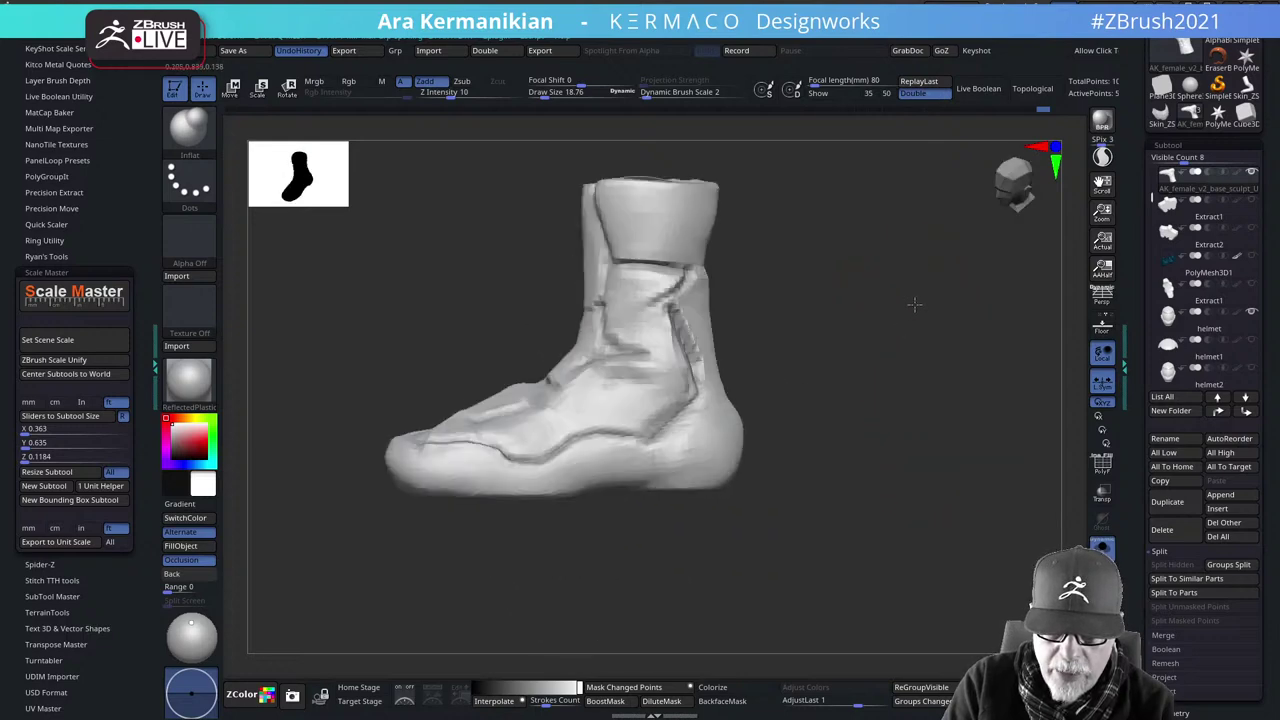
{"action": "left_click", "coordinate": [660, 384]}
Carve creases across the front of the ankle below the front plate with DamStandard at draw size 7.39, smoothing lightly
{"action": "mouse_move", "coordinate": [835, 387]}
{"action": "left_mouse_down"}
{"action": "mouse_move", "coordinate": [900, 386]}
{"action": "mouse_move", "coordinate": [849, 389]}
{"action": "mouse_move", "coordinate": [872, 411]}
{"action": "mouse_move", "coordinate": [862, 437]}
{"action": "mouse_move", "coordinate": [934, 409]}
{"action": "left_mouse_up"}
{"action": "right_click", "coordinate": [658, 392]}
{"action": "left_click", "coordinate": [730, 394]}
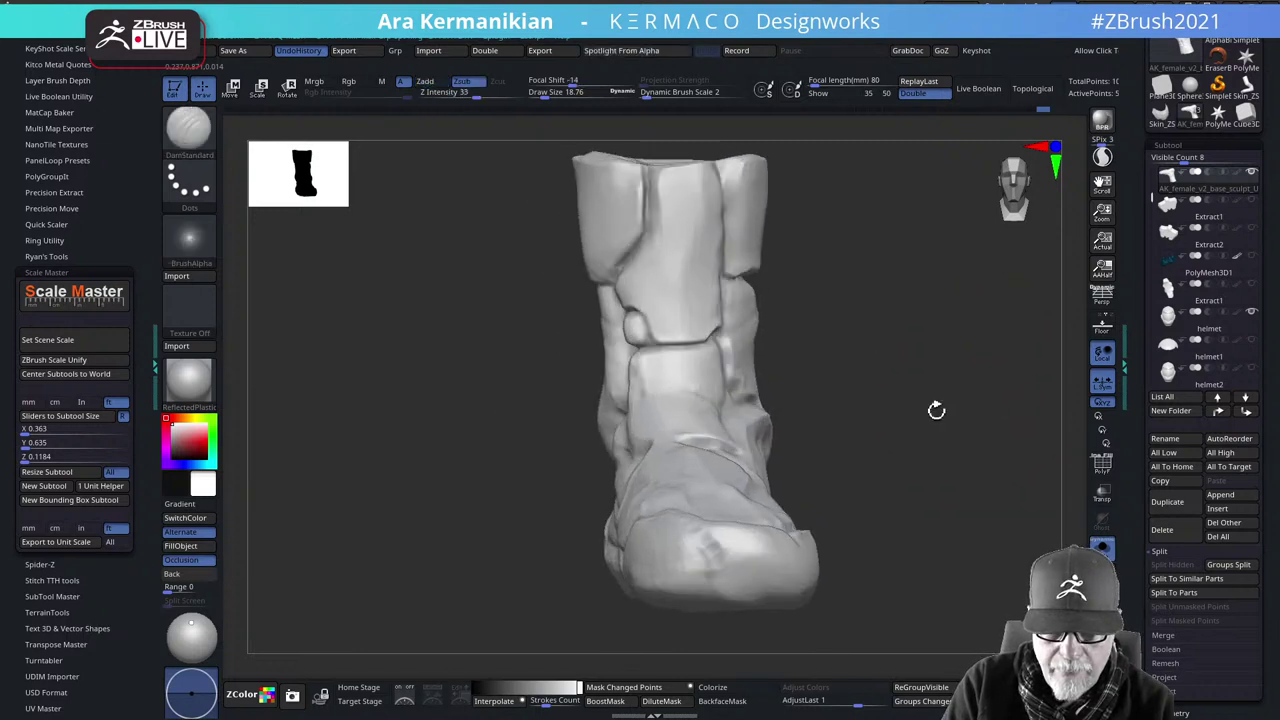
{"action": "left_click_drag", "start_coordinate": [832, 389], "coordinate": [680, 423]}
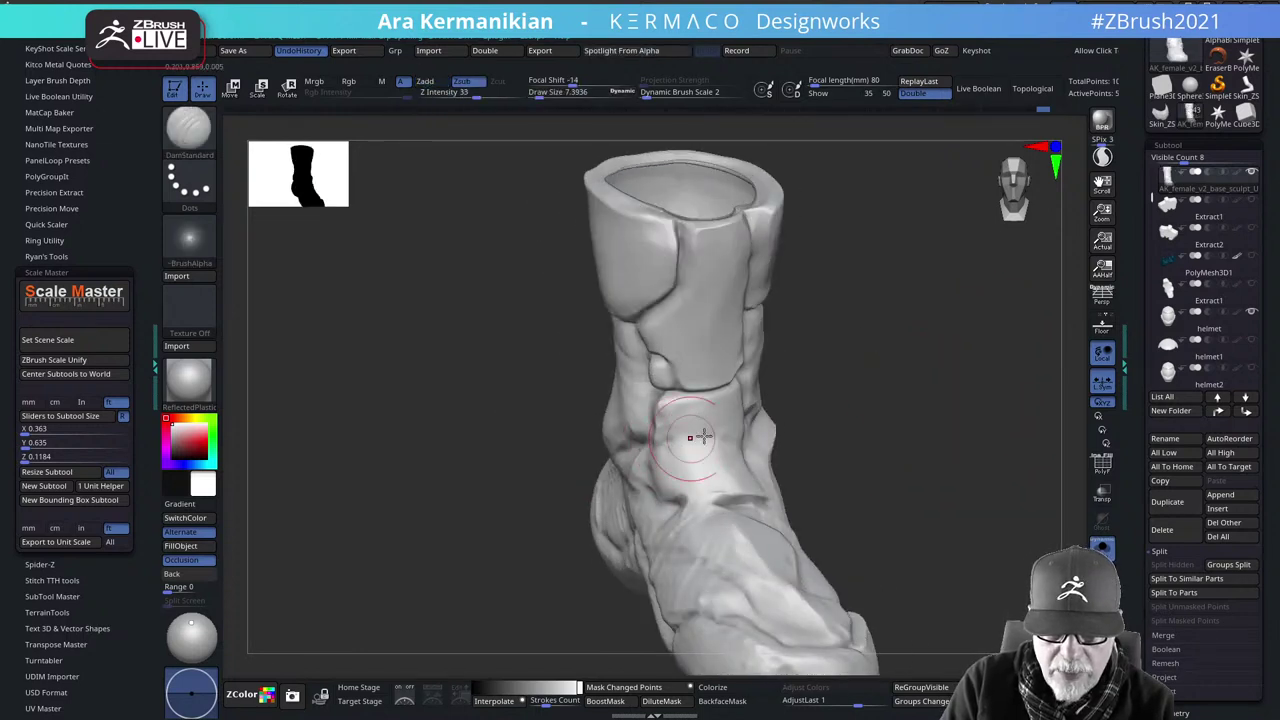
{"action": "mouse_move", "coordinate": [954, 440]}
{"action": "left_mouse_down"}
{"action": "mouse_move", "coordinate": [726, 437]}
{"action": "mouse_move", "coordinate": [765, 453]}
{"action": "mouse_move", "coordinate": [736, 465]}
{"action": "left_mouse_up"}
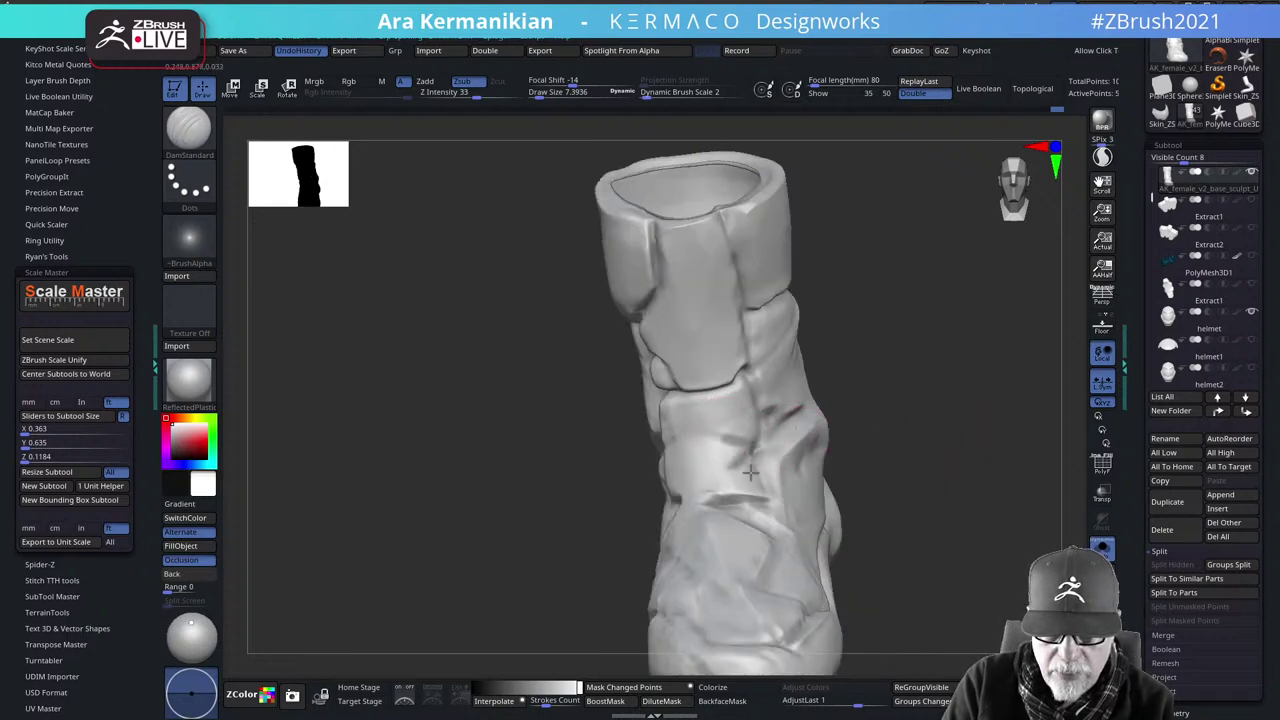
{"action": "mouse_move", "coordinate": [757, 457]}
{"action": "left_mouse_down"}
{"action": "mouse_move", "coordinate": [756, 468]}
{"action": "mouse_move", "coordinate": [758, 451]}
{"action": "mouse_move", "coordinate": [729, 463]}
{"action": "left_mouse_up"}
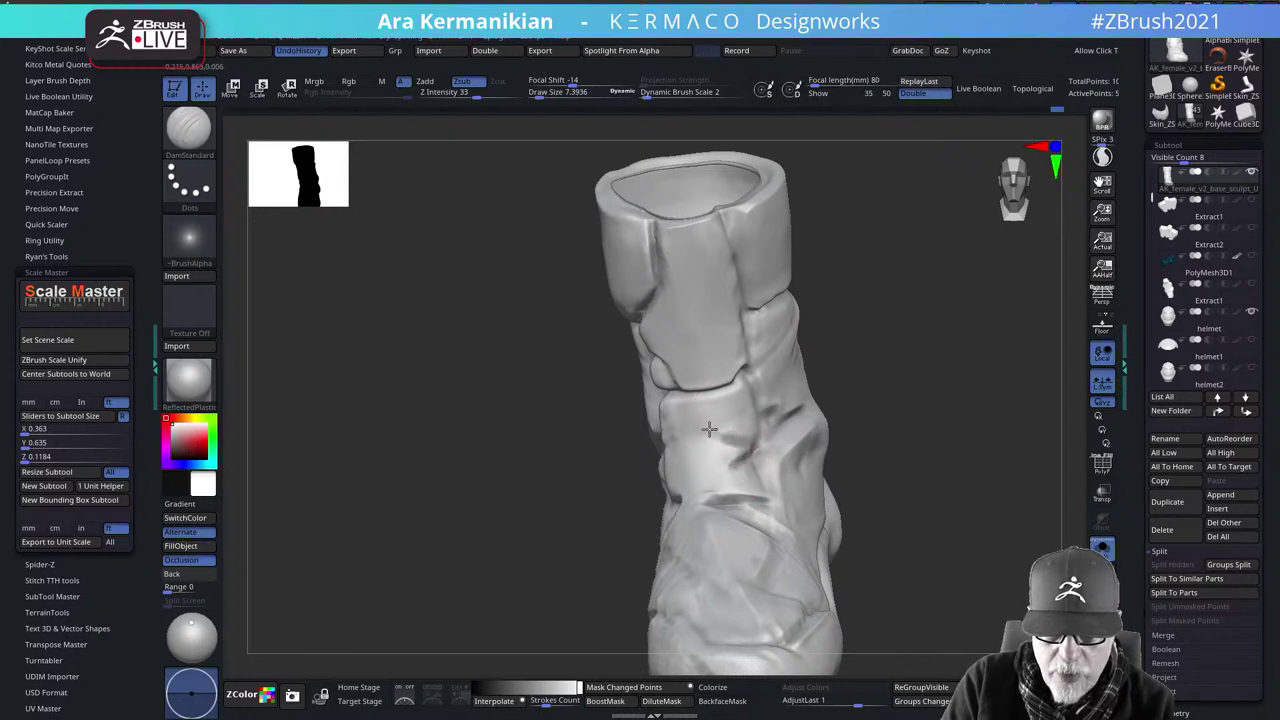
{"action": "mouse_move", "coordinate": [974, 435]}
{"action": "left_mouse_down"}
{"action": "mouse_move", "coordinate": [957, 420]}
{"action": "mouse_move", "coordinate": [861, 415]}
{"action": "left_mouse_up"}
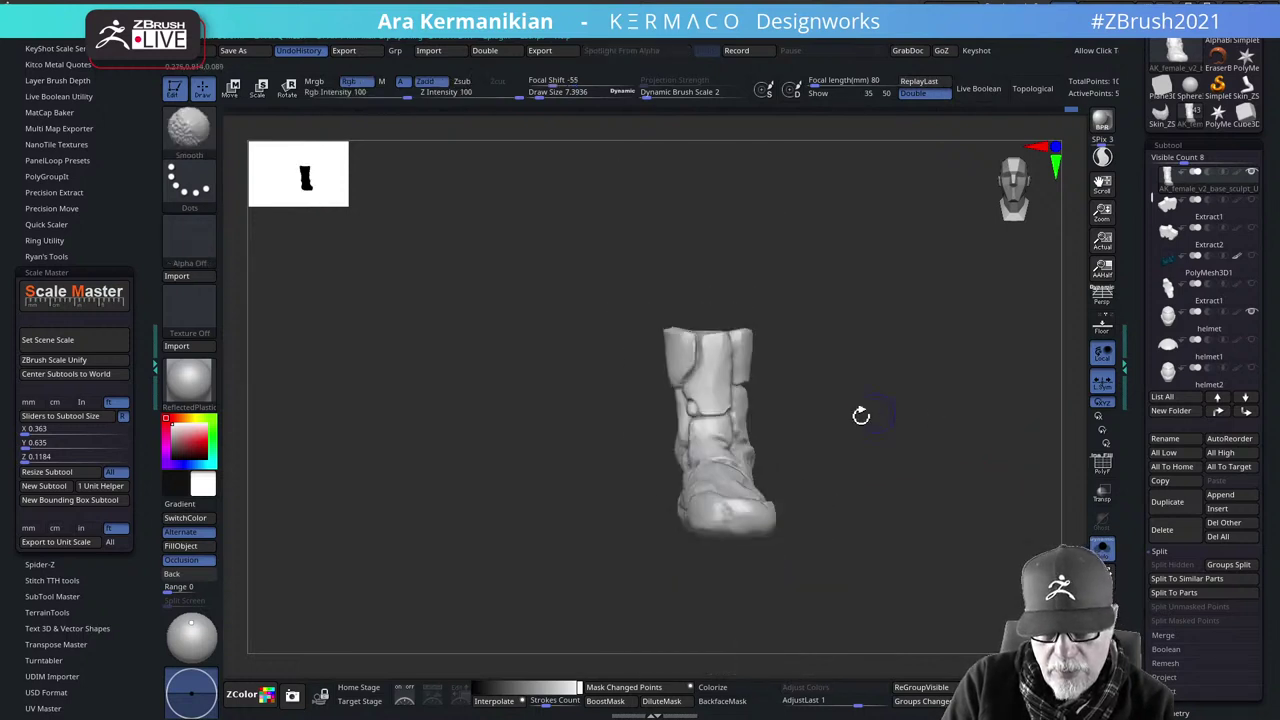
{"action": "left_click_drag", "start_coordinate": [726, 443], "coordinate": [766, 449], "text": "shift"}
Deepen the seam where the instep meets the toe cap with DamStandard, enlarging the draw size to 18.76
{"action": "mouse_move", "coordinate": [856, 440]}
{"action": "left_mouse_down"}
{"action": "mouse_move", "coordinate": [900, 431]}
{"action": "mouse_move", "coordinate": [1012, 529]}
{"action": "mouse_move", "coordinate": [960, 306]}
{"action": "mouse_move", "coordinate": [948, 426]}
{"action": "left_mouse_up"}
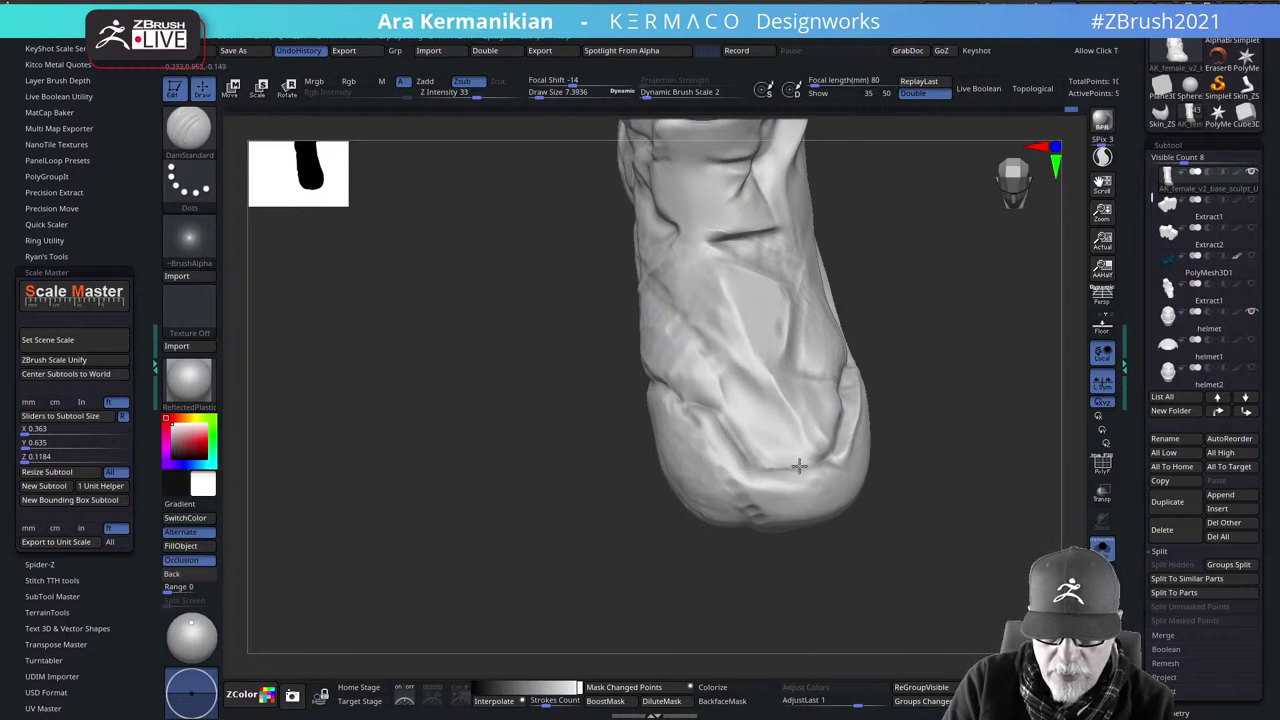
{"action": "mouse_move", "coordinate": [1071, 543]}
{"action": "left_mouse_down"}
{"action": "mouse_move", "coordinate": [1080, 517]}
{"action": "mouse_move", "coordinate": [1021, 515]}
{"action": "mouse_move", "coordinate": [1011, 486]}
{"action": "left_mouse_up"}
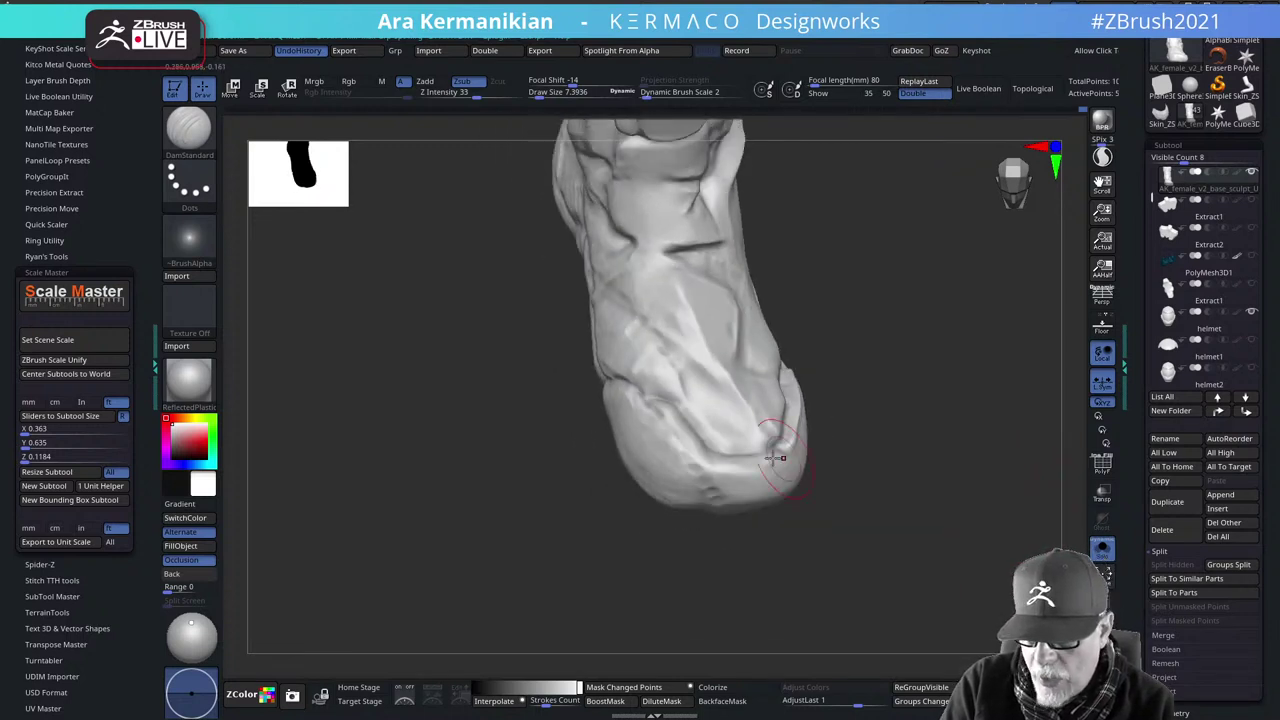
{"action": "mouse_move", "coordinate": [914, 502]}
{"action": "left_mouse_down"}
{"action": "mouse_move", "coordinate": [900, 537]}
{"action": "mouse_move", "coordinate": [851, 511]}
{"action": "left_mouse_up"}
{"action": "key", "text": "s"}
{"action": "left_click_drag", "start_coordinate": [675, 460], "coordinate": [686, 462]}
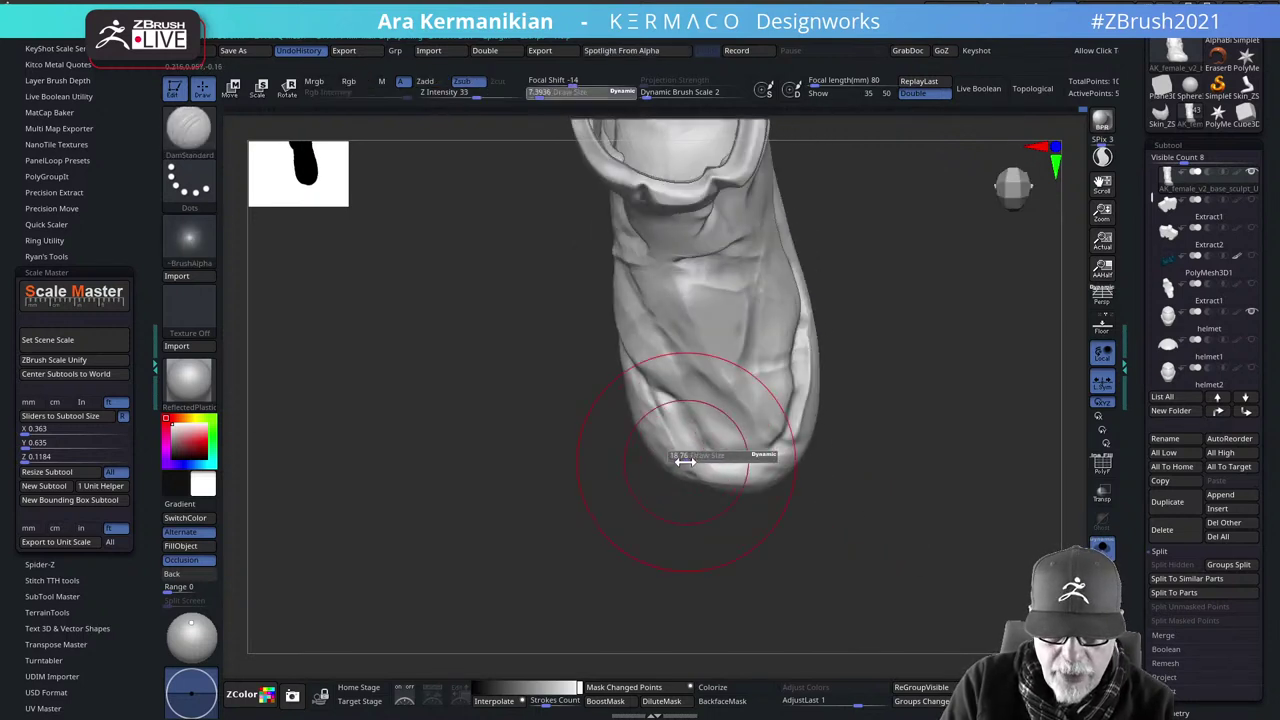
{"action": "left_click_drag", "start_coordinate": [720, 517], "coordinate": [732, 540]}
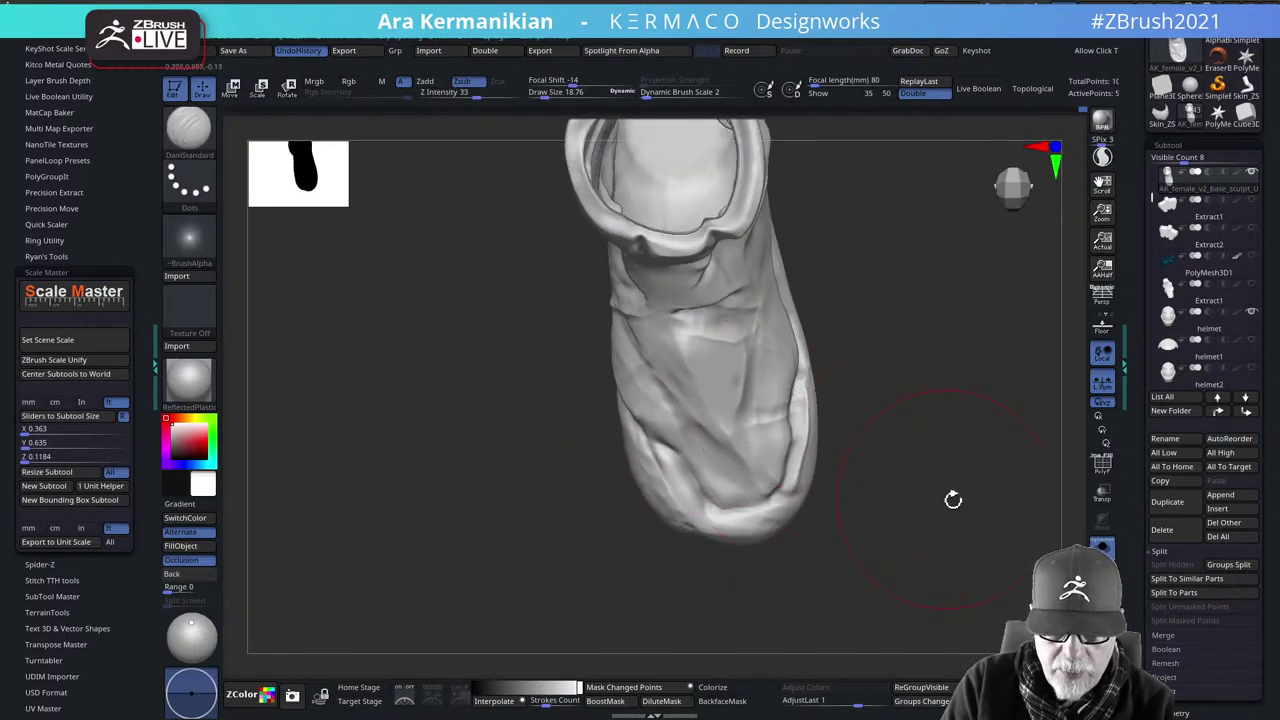
Shape the folds along the toe cap's side and lower tip with DamStandard at draw size 9.7, smoothing the surface
{"action": "left_click_drag", "start_coordinate": [954, 500], "coordinate": [945, 450]}
{"action": "key", "text": "s"}
{"action": "left_click_drag", "start_coordinate": [748, 415], "coordinate": [737, 417]}
{"action": "mouse_move", "coordinate": [918, 487]}
{"action": "left_mouse_down"}
{"action": "mouse_move", "coordinate": [947, 493]}
{"action": "mouse_move", "coordinate": [760, 500]}
{"action": "left_mouse_up"}
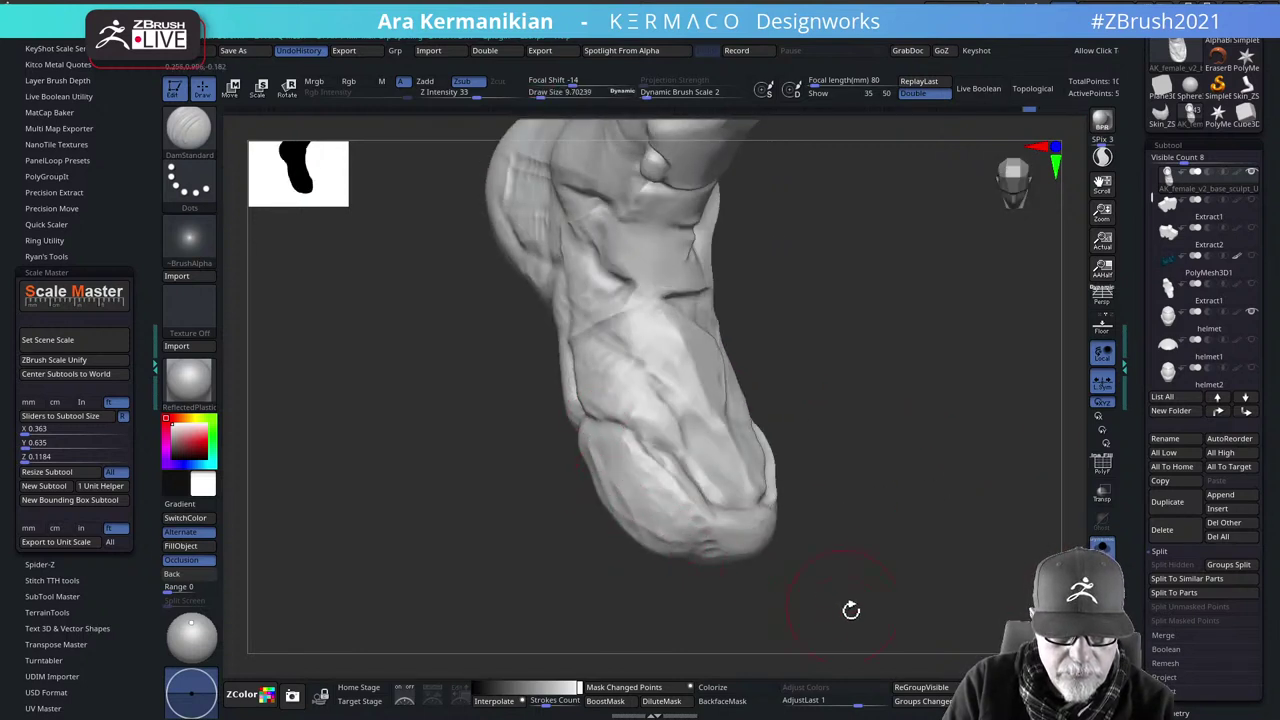
{"action": "left_click_drag", "start_coordinate": [851, 609], "coordinate": [808, 531]}
{"action": "left_click_drag", "start_coordinate": [800, 583], "coordinate": [860, 540]}
{"action": "key", "text": "shift"}
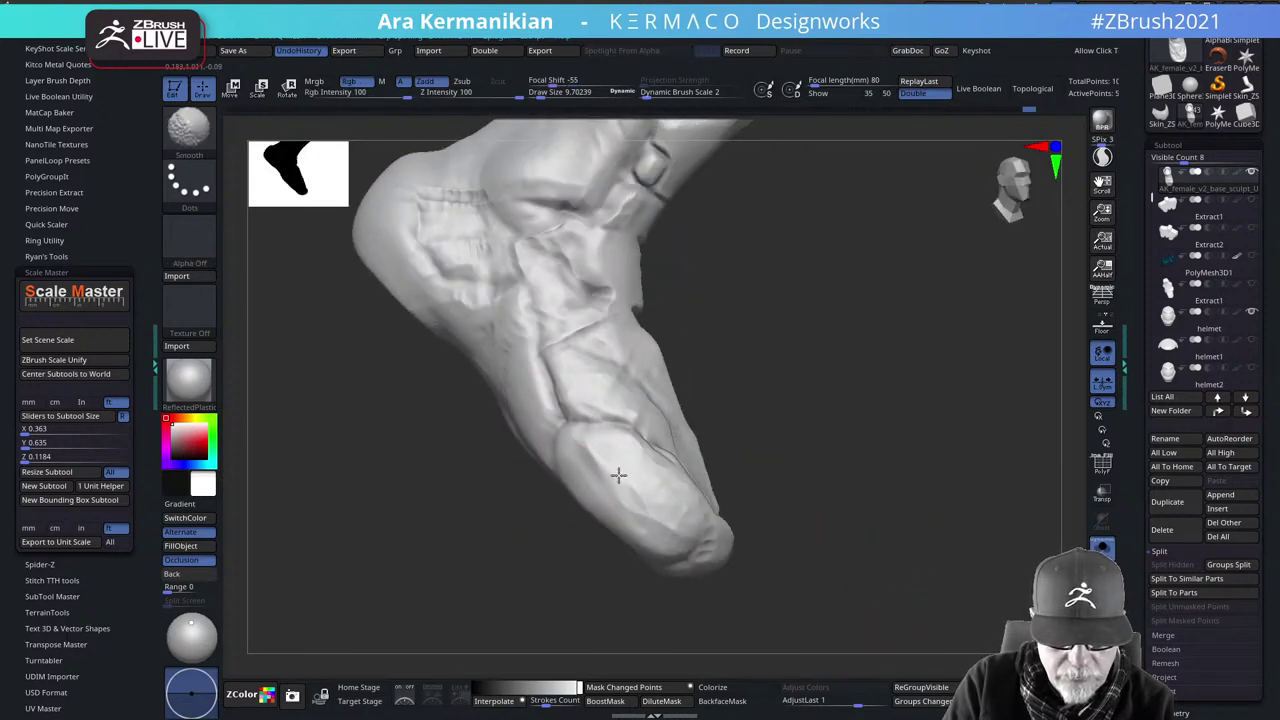
{"action": "left_click_drag", "start_coordinate": [894, 571], "coordinate": [629, 471]}
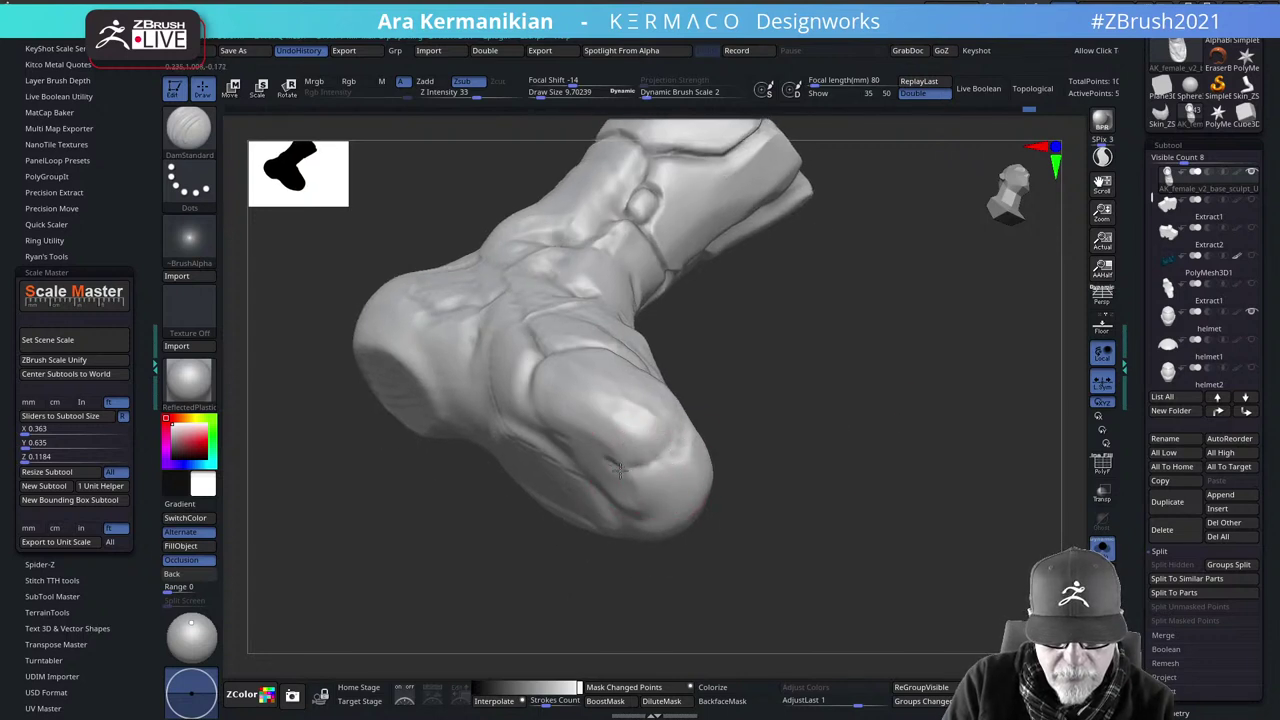
Cut a short vertical crease down the front of the toe cap with DamStandard at draw size 3.18 and smooth around it
{"action": "right_click_drag", "start_coordinate": [657, 471], "coordinate": [651, 443]}
{"action": "key", "text": "s"}
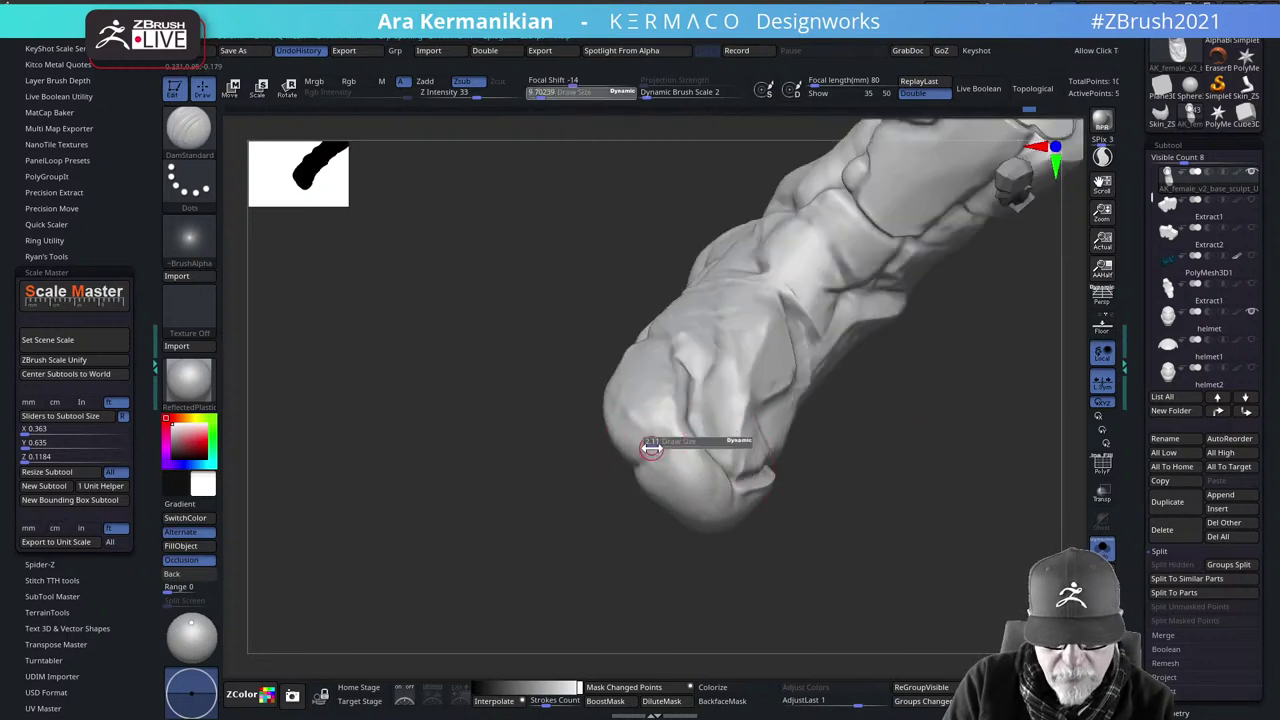
{"action": "left_click_drag", "start_coordinate": [651, 449], "coordinate": [653, 449]}
{"action": "mouse_move", "coordinate": [651, 457]}
{"action": "right_mouse_down"}
{"action": "mouse_move", "coordinate": [940, 537]}
{"action": "mouse_move", "coordinate": [997, 531]}
{"action": "mouse_move", "coordinate": [1024, 574]}
{"action": "right_mouse_up"}
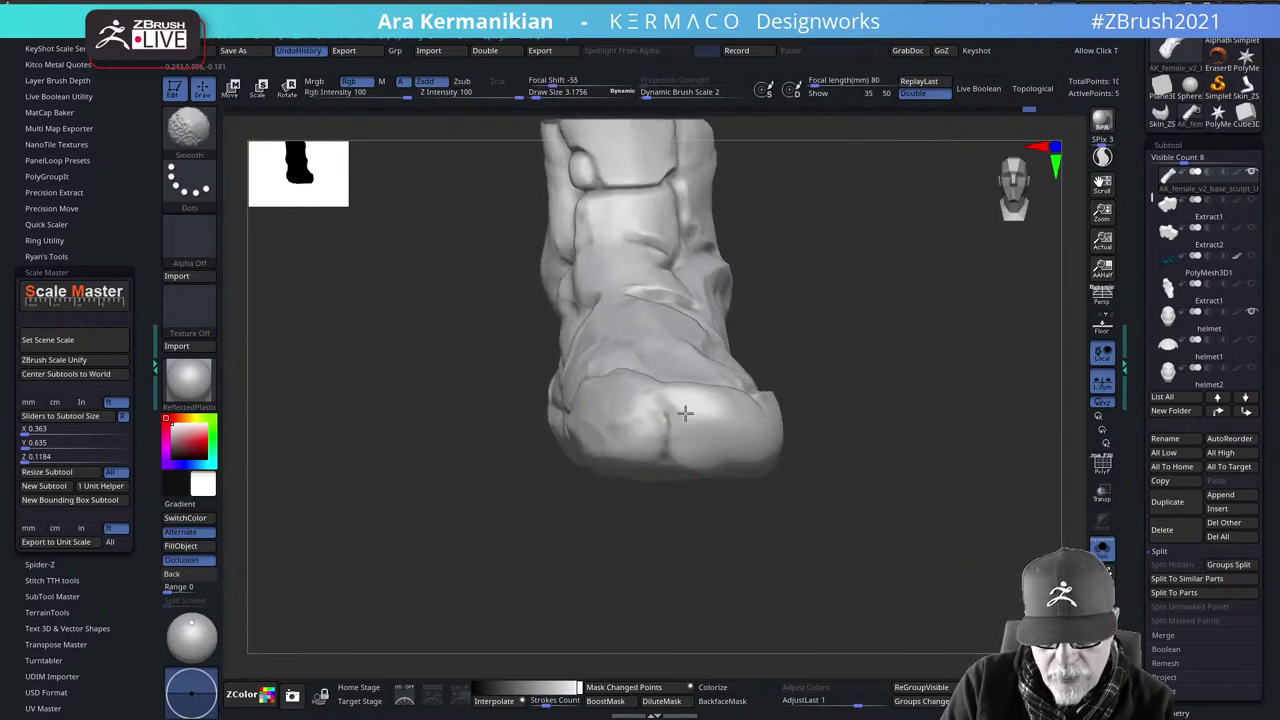
{"action": "left_click_drag", "start_coordinate": [657, 434], "coordinate": [657, 424], "text": "shift"}
{"action": "right_click_drag", "start_coordinate": [657, 424], "coordinate": [694, 457]}
{"action": "left_click_drag", "start_coordinate": [667, 411], "coordinate": [662, 418]}
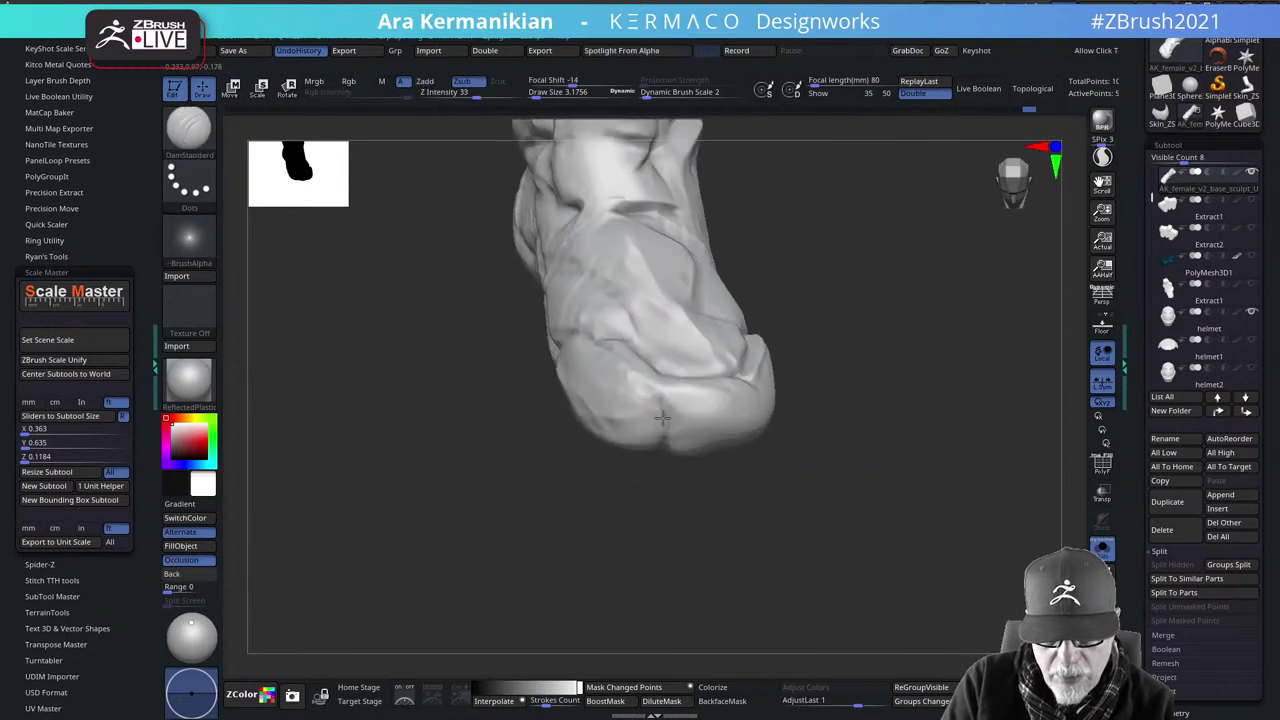
{"action": "right_click_drag", "start_coordinate": [946, 538], "coordinate": [760, 429]}
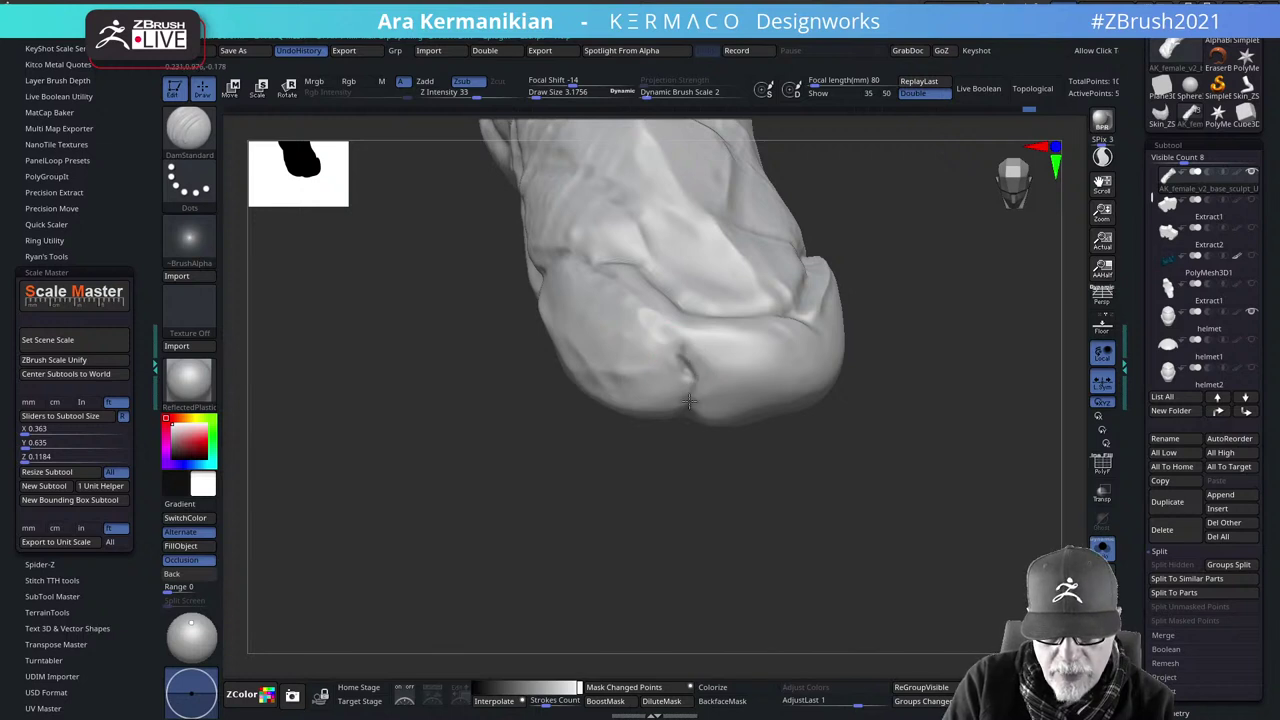
{"action": "key", "text": "shift"}
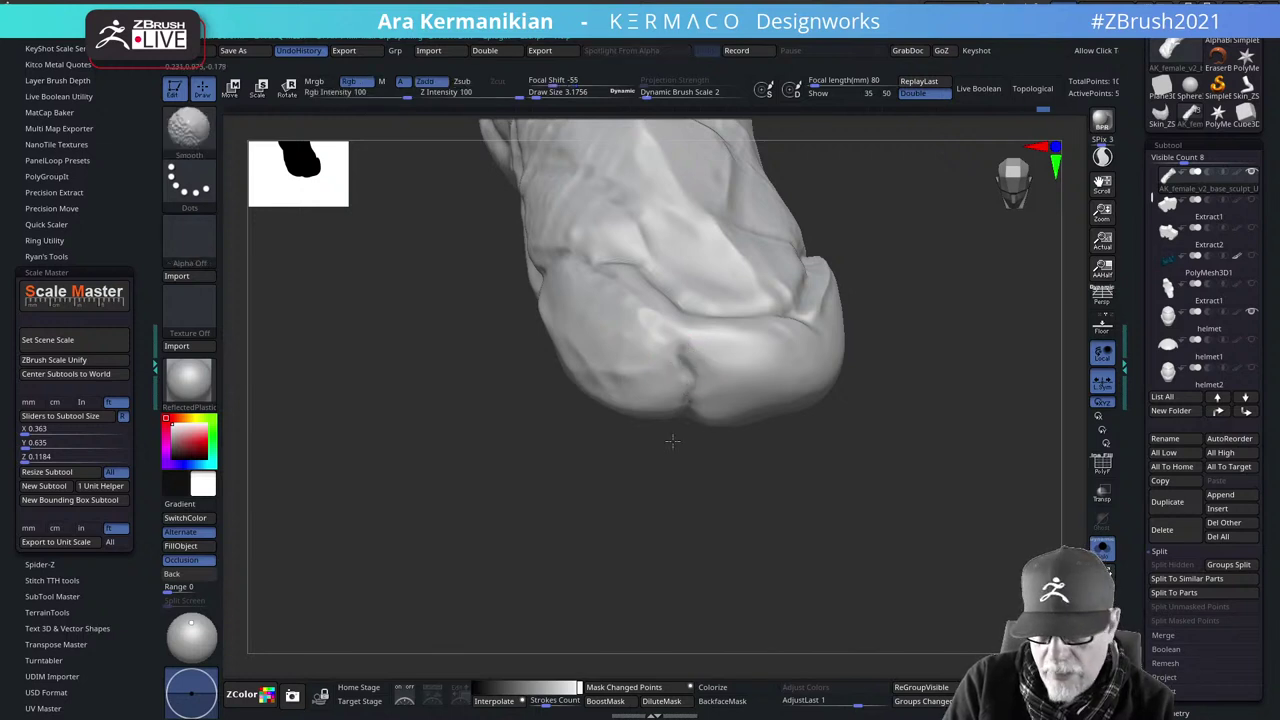
{"action": "right_click_drag", "start_coordinate": [672, 441], "coordinate": [628, 448]}
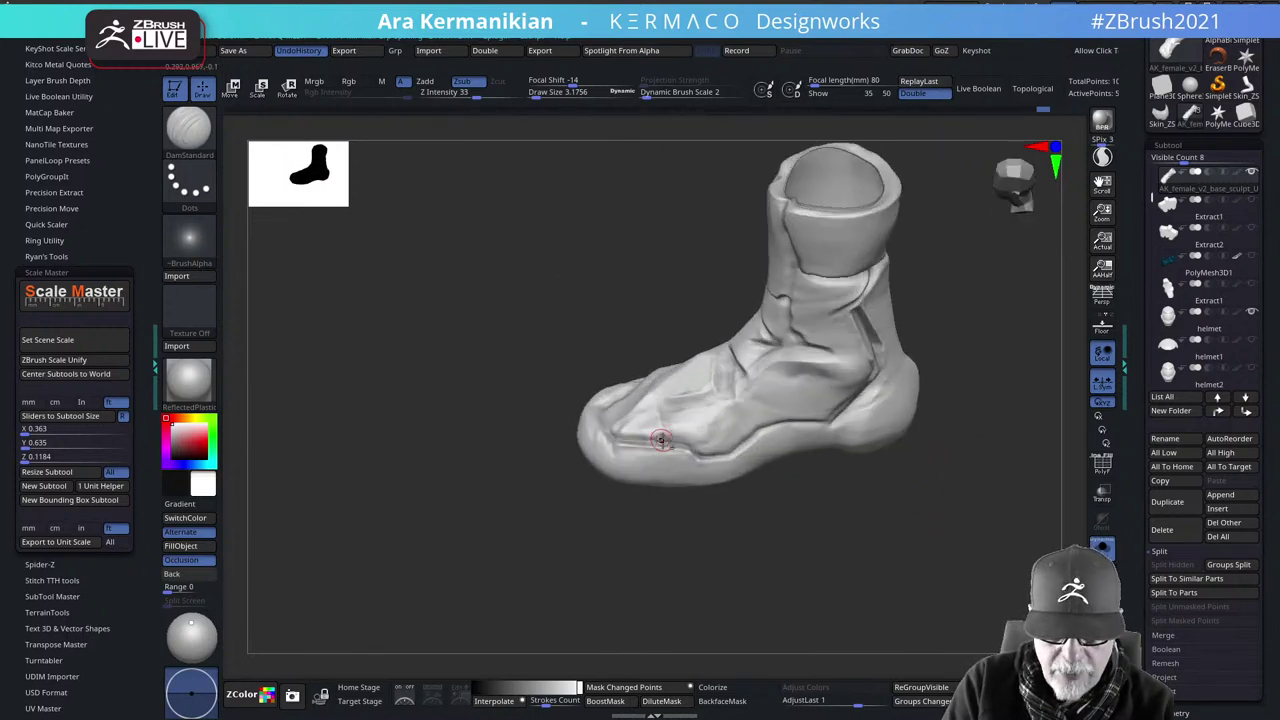
Polish the folds along the toe cap and instep with hPolish at draw size 3.18, smoothing lightly
{"action": "right_click", "coordinate": [657, 454]}
{"action": "left_click", "coordinate": [740, 527]}
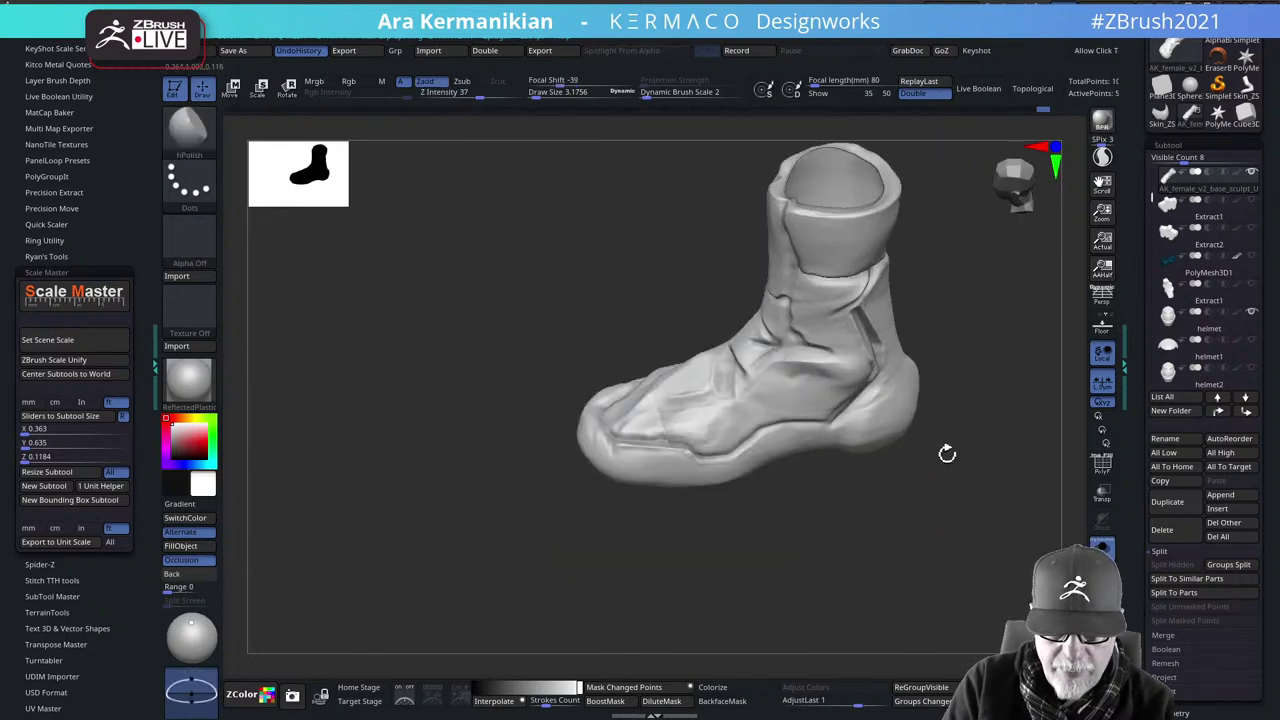
{"action": "mouse_move", "coordinate": [820, 577]}
{"action": "right_mouse_down"}
{"action": "mouse_move", "coordinate": [835, 565]}
{"action": "mouse_move", "coordinate": [731, 423]}
{"action": "right_mouse_up"}
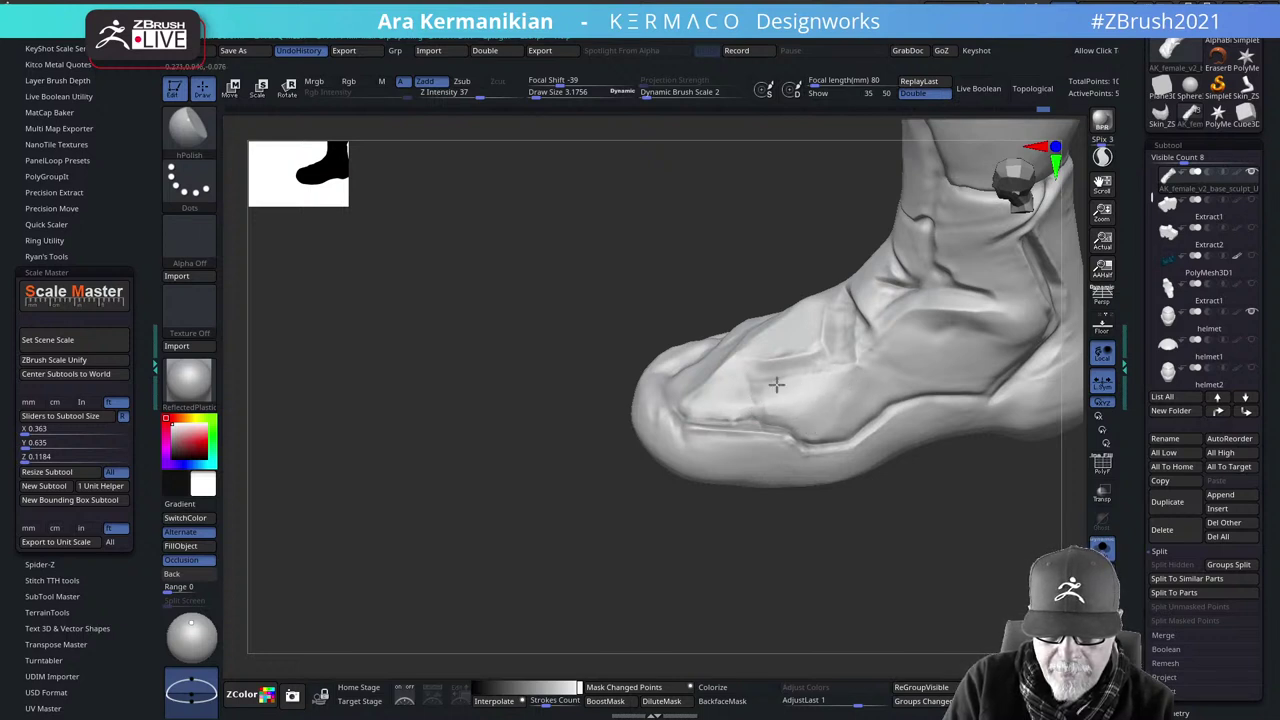
{"action": "left_click_drag", "start_coordinate": [776, 385], "coordinate": [813, 385]}
{"action": "left_click_drag", "start_coordinate": [502, 384], "coordinate": [482, 400]}
{"action": "left_click_drag", "start_coordinate": [482, 400], "coordinate": [380, 470], "text": "alt"}
{"action": "mouse_move", "coordinate": [681, 427]}
{"action": "left_mouse_down"}
{"action": "mouse_move", "coordinate": [669, 430]}
{"action": "mouse_move", "coordinate": [707, 417]}
{"action": "left_mouse_up"}
{"action": "left_click_drag", "start_coordinate": [868, 545], "coordinate": [858, 480]}
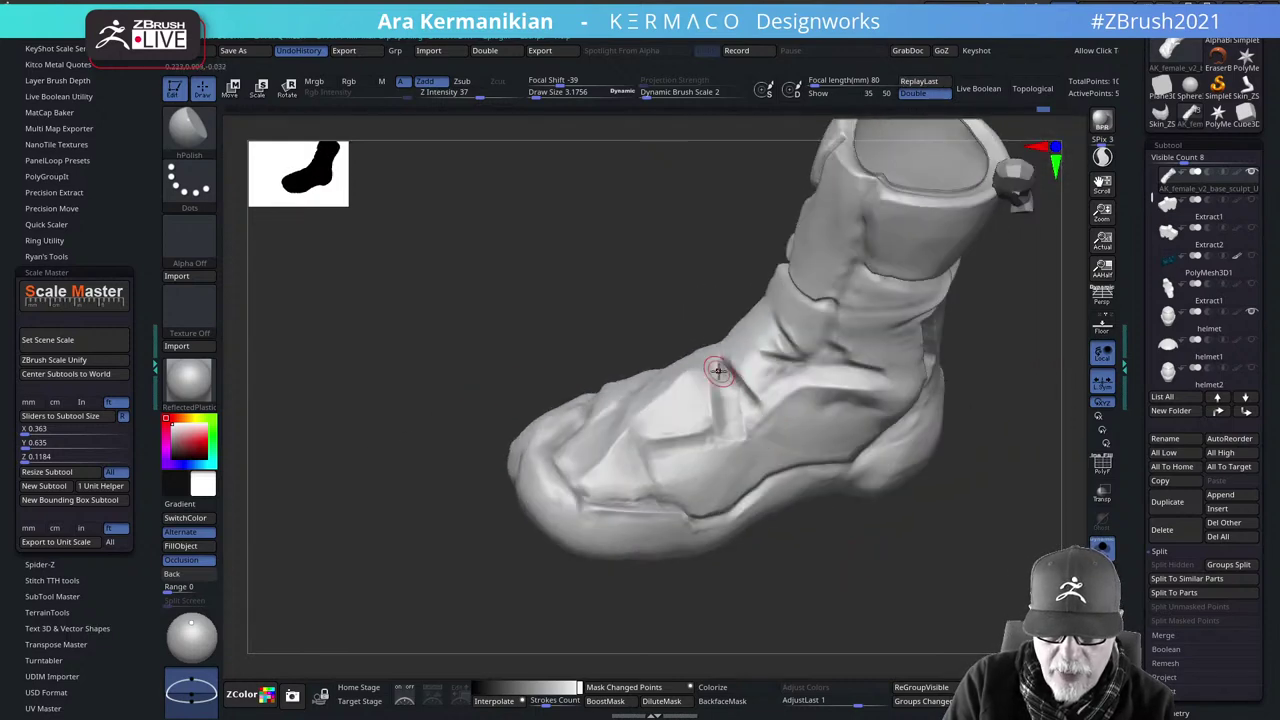
{"action": "key", "text": "shift"}
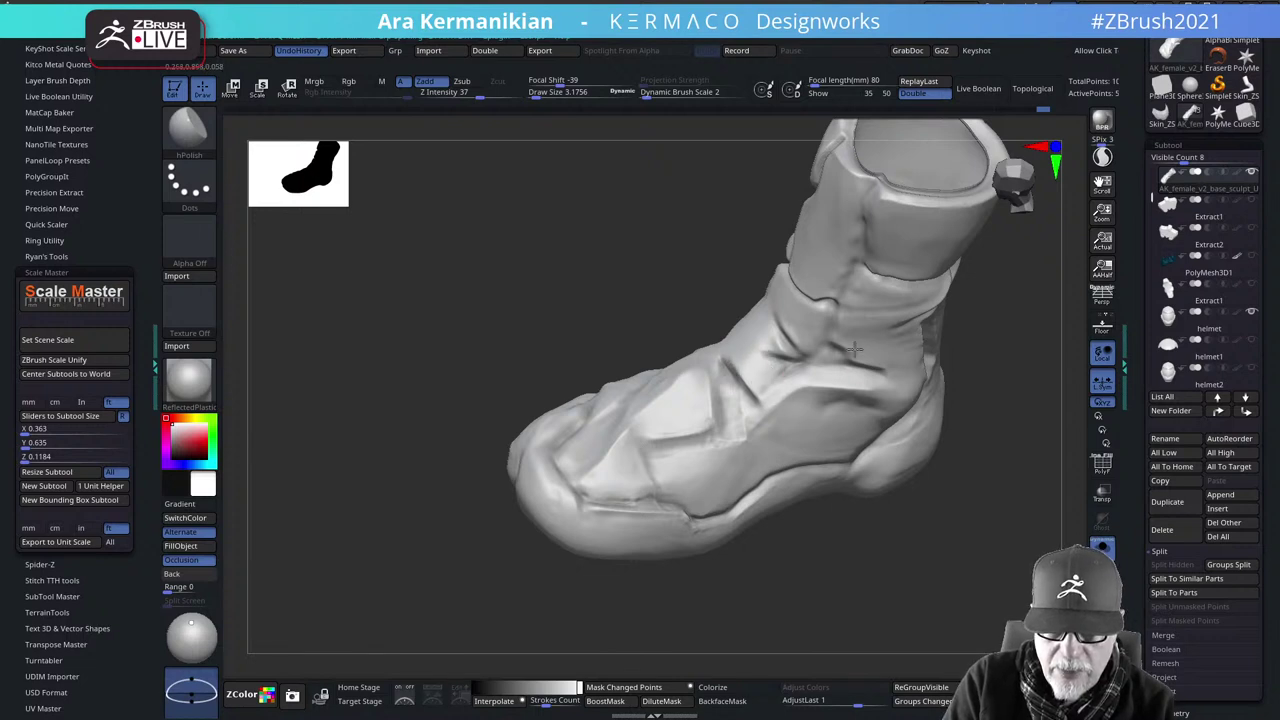
{"action": "left_click_drag", "start_coordinate": [954, 551], "coordinate": [975, 474], "text": "alt"}
{"action": "left_click_drag", "start_coordinate": [599, 418], "coordinate": [591, 394]}
Deepen the crease around the small raised pad at the front plate's lower corner with DamStandard at draw size 3.18
{"action": "left_click_drag", "start_coordinate": [805, 420], "coordinate": [950, 405]}
{"action": "right_click", "coordinate": [656, 389]}
{"action": "left_click", "coordinate": [727, 391]}
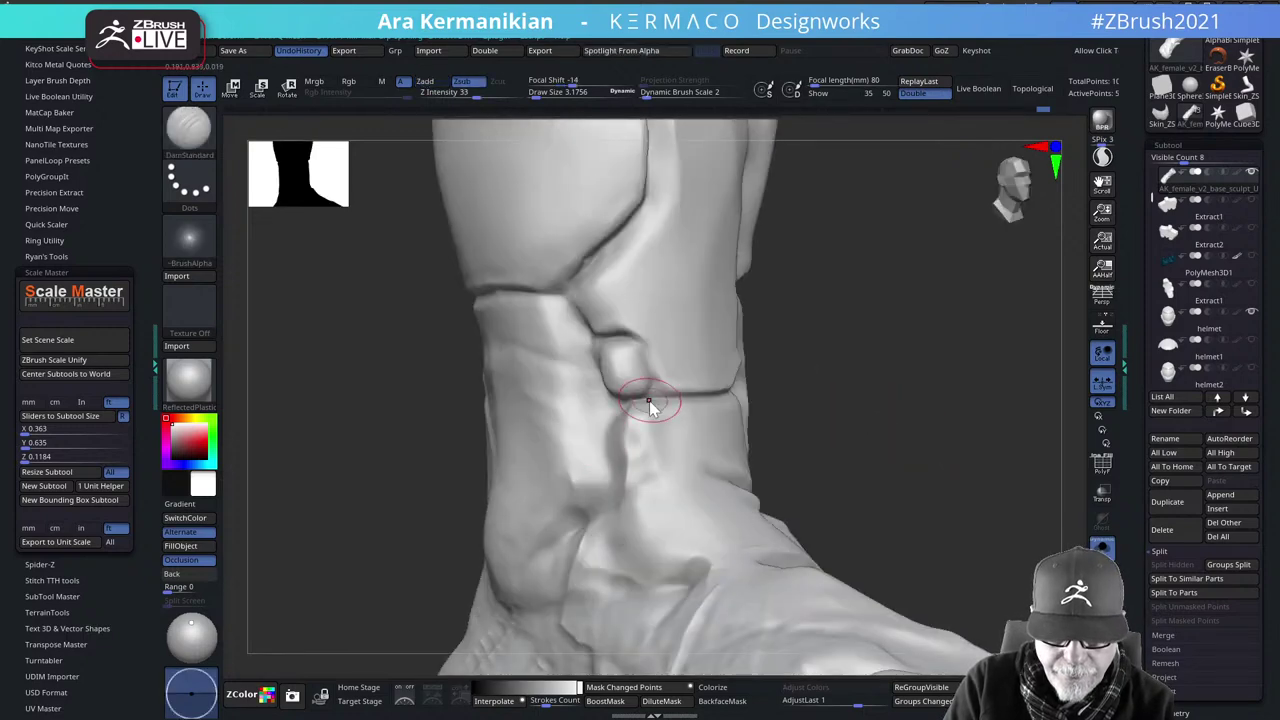
{"action": "left_click_drag", "start_coordinate": [654, 397], "coordinate": [643, 401]}
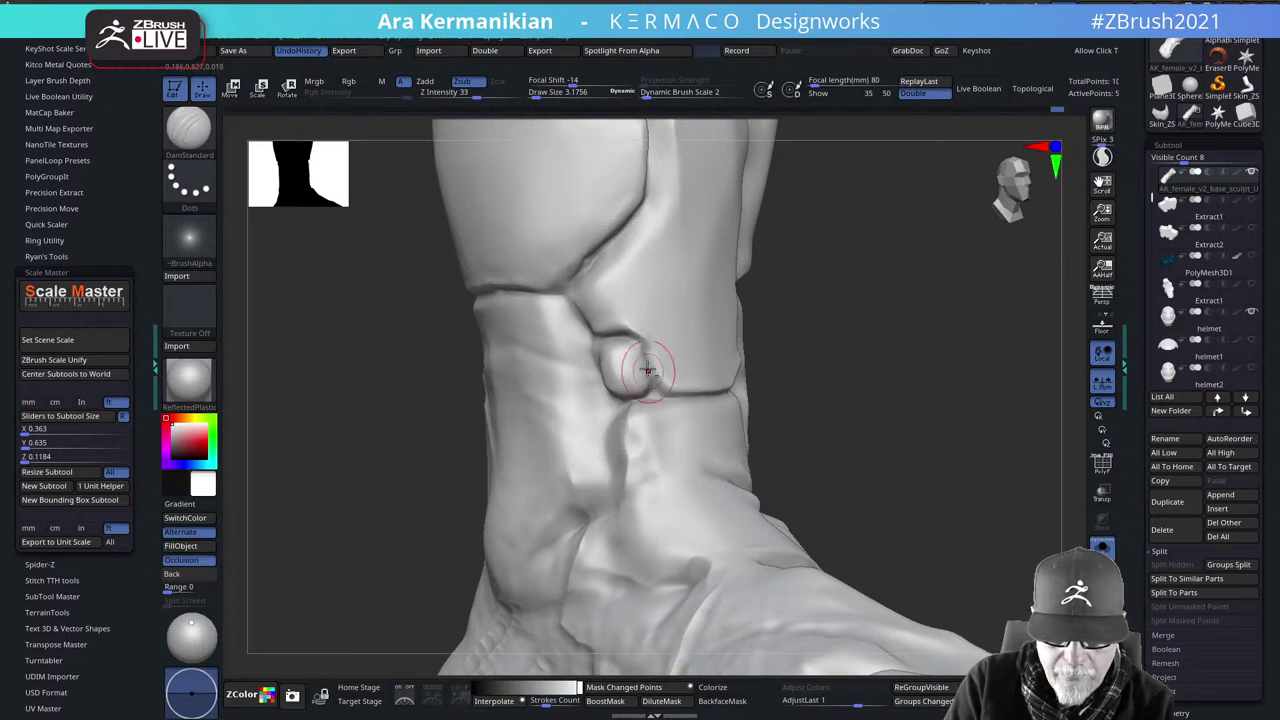
{"action": "mouse_move", "coordinate": [644, 343]}
{"action": "left_mouse_down"}
{"action": "mouse_move", "coordinate": [659, 400]}
{"action": "mouse_move", "coordinate": [643, 369]}
{"action": "left_mouse_up"}
Swell the folds on top of the toe area with the Inflat brush at draw size 9.7 and smooth them
{"action": "mouse_move", "coordinate": [790, 428]}
{"action": "left_mouse_down", "text": "alt"}
{"action": "mouse_move", "coordinate": [926, 414]}
{"action": "mouse_move", "coordinate": [921, 369]}
{"action": "mouse_move", "coordinate": [834, 406]}
{"action": "mouse_move", "coordinate": [914, 417]}
{"action": "mouse_move", "coordinate": [906, 483]}
{"action": "mouse_move", "coordinate": [919, 472]}
{"action": "mouse_move", "coordinate": [945, 516]}
{"action": "mouse_move", "coordinate": [920, 476]}
{"action": "mouse_move", "coordinate": [837, 477]}
{"action": "mouse_move", "coordinate": [835, 445]}
{"action": "left_mouse_up", "text": "alt"}
{"action": "right_click", "coordinate": [684, 443]}
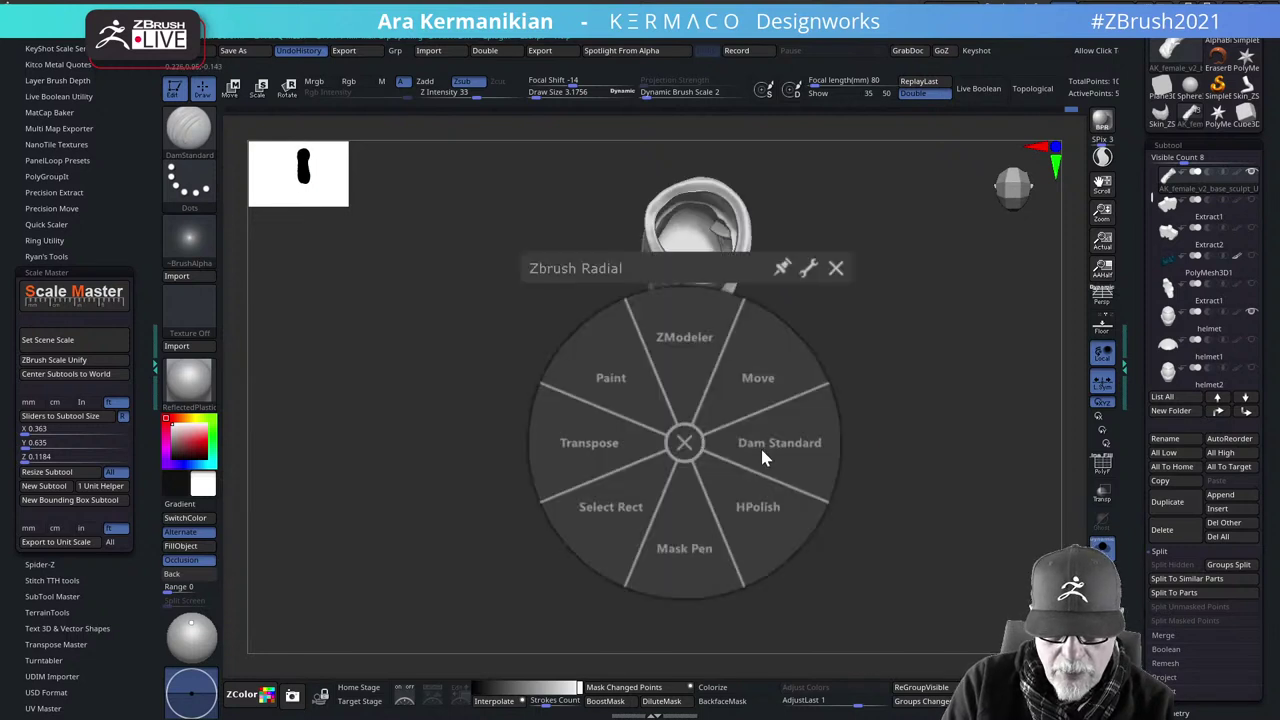
{"action": "left_click", "coordinate": [685, 443]}
{"action": "key", "text": "shift+q"}
{"action": "left_click", "coordinate": [862, 155]}
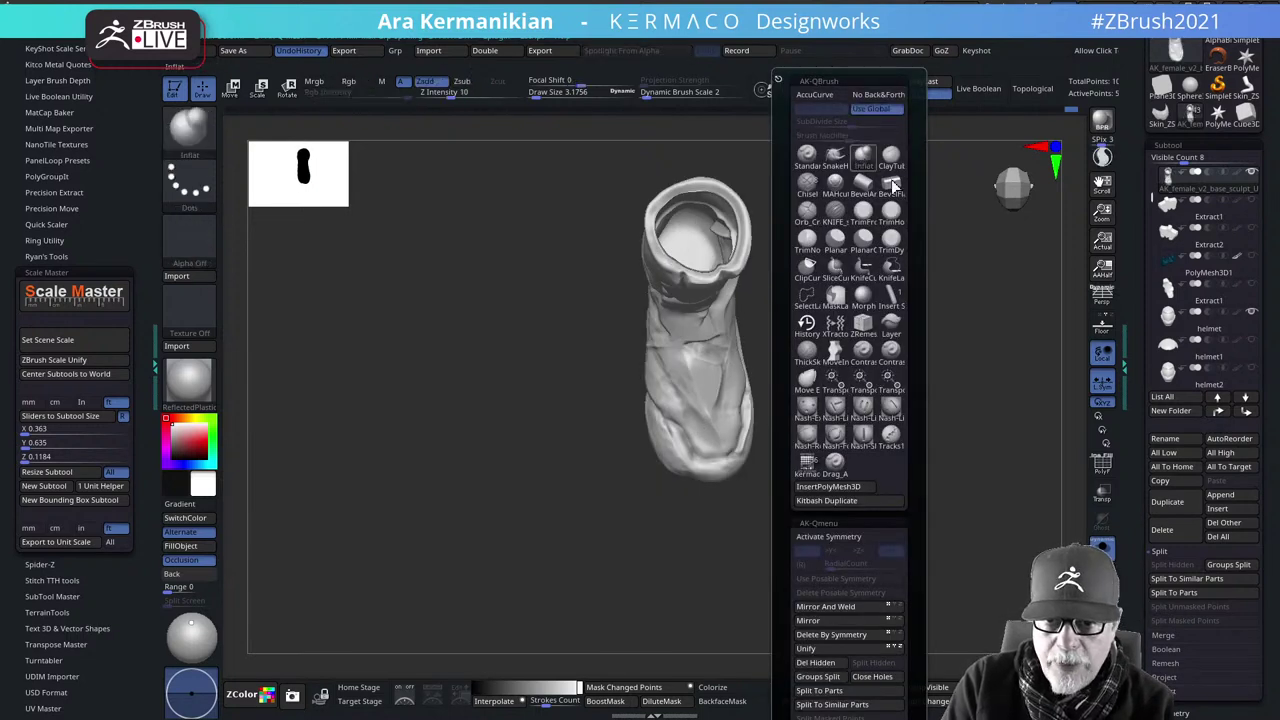
{"action": "key", "text": "s"}
{"action": "left_click_drag", "start_coordinate": [706, 423], "coordinate": [707, 424]}
{"action": "left_click_drag", "start_coordinate": [707, 442], "coordinate": [699, 437]}
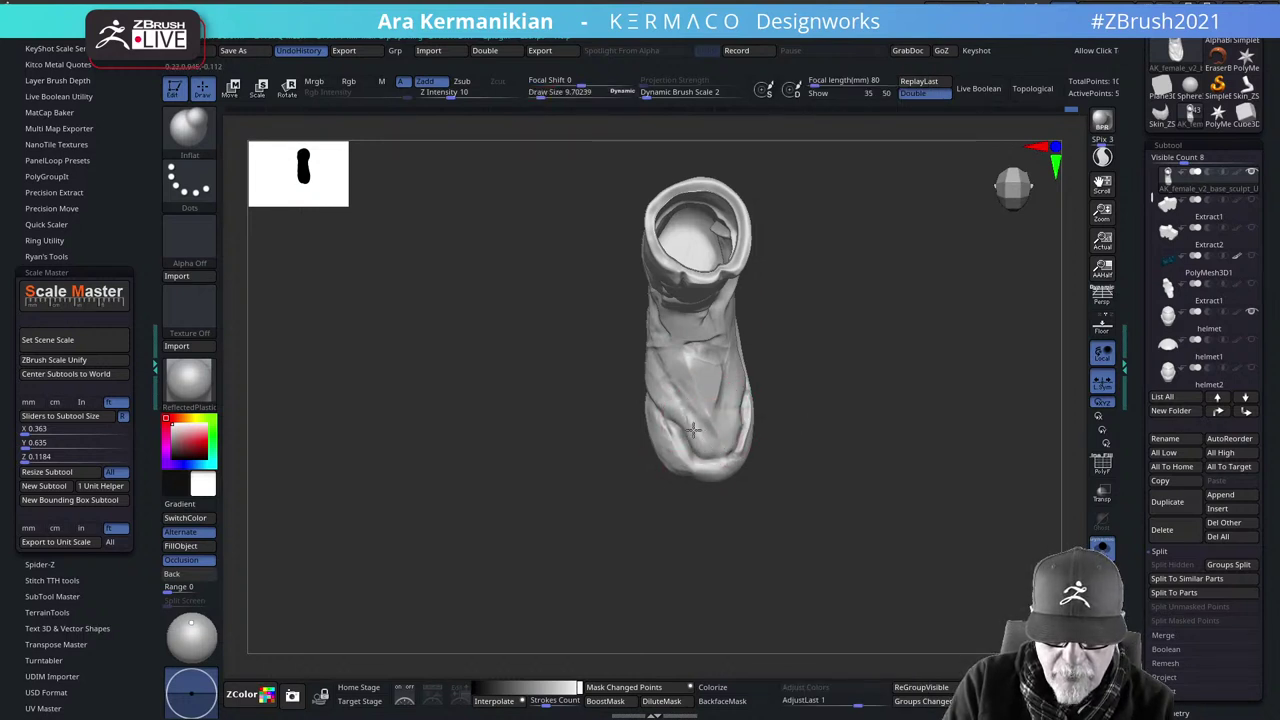
{"action": "left_click_drag", "start_coordinate": [854, 495], "coordinate": [897, 434]}
{"action": "left_click_drag", "start_coordinate": [697, 421], "coordinate": [713, 447], "text": "shift"}
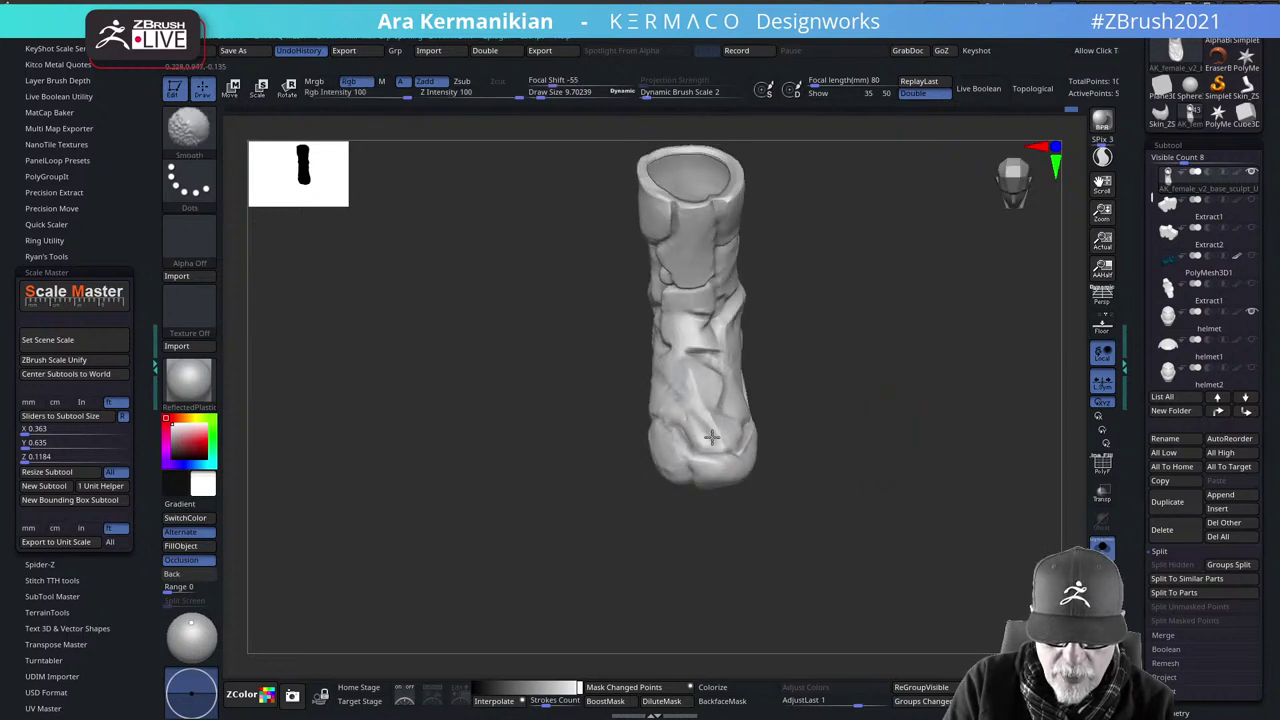
Polish the side panel above the ankle with hPolish, reducing the draw size to 6.37
{"action": "right_click", "coordinate": [699, 418]}
{"action": "left_click", "coordinate": [768, 482]}
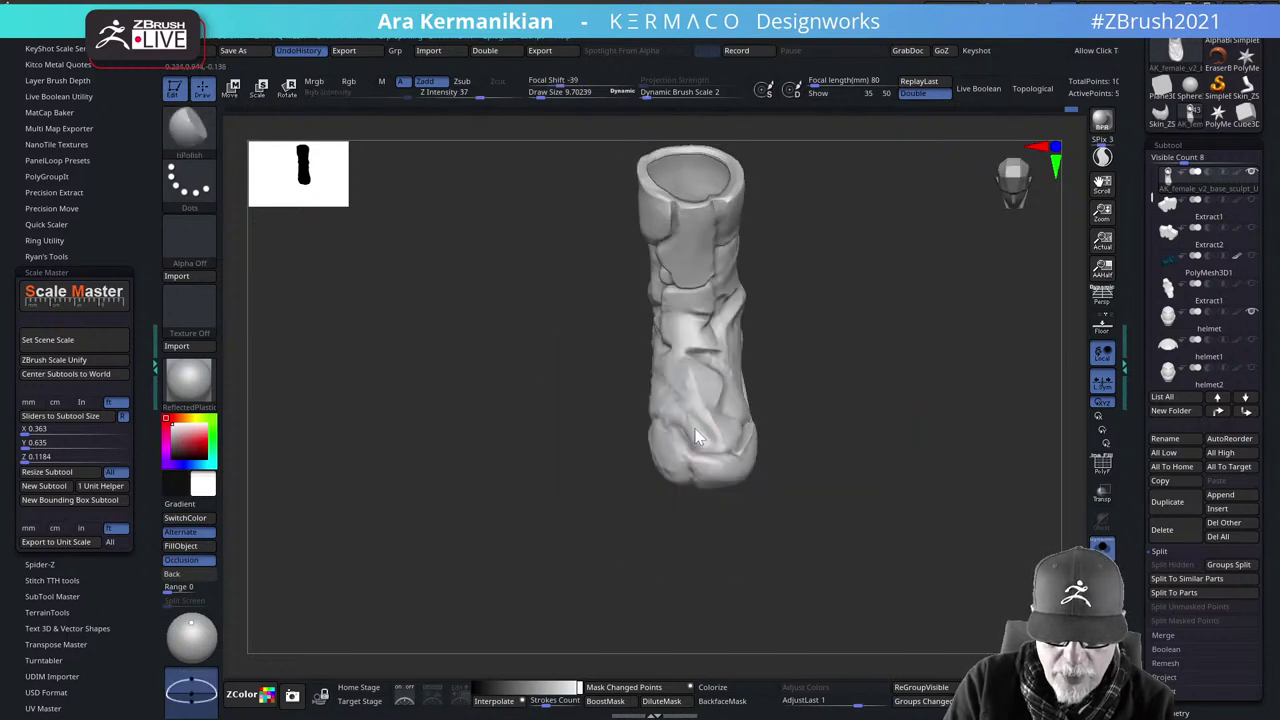
{"action": "left_click_drag", "start_coordinate": [890, 479], "coordinate": [559, 358]}
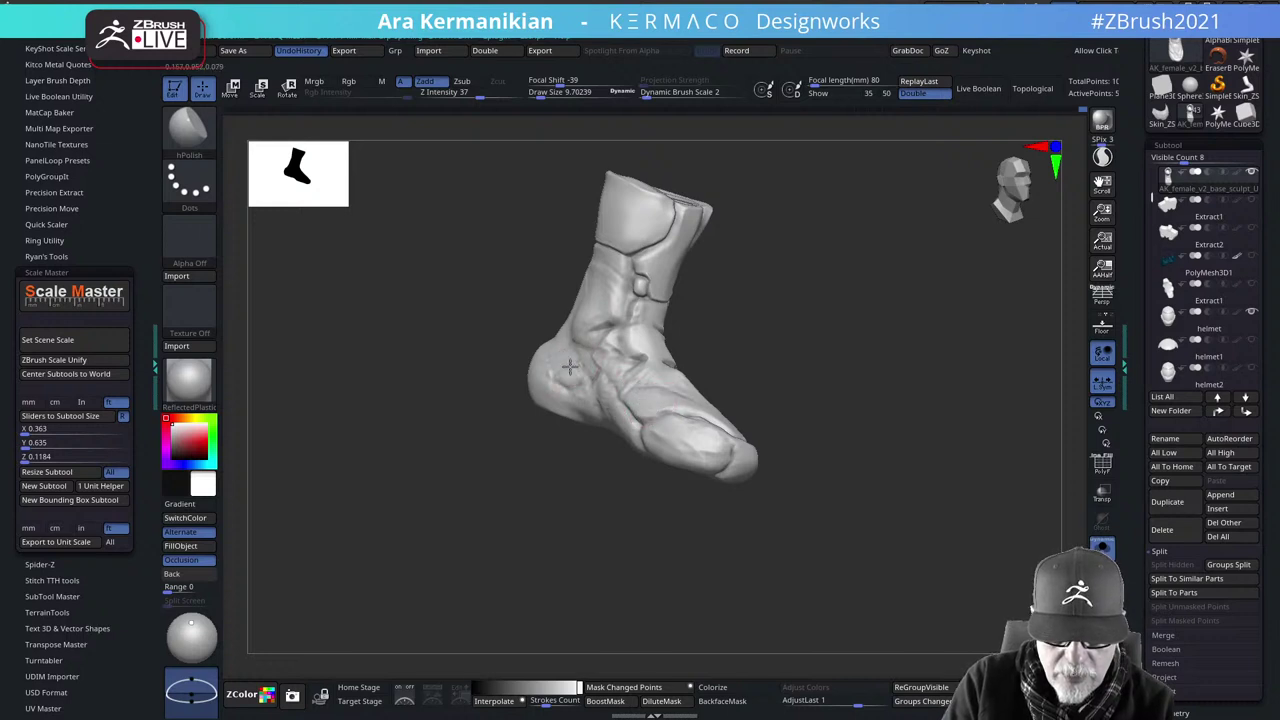
{"action": "left_click_drag", "start_coordinate": [862, 416], "coordinate": [915, 450]}
{"action": "left_click_drag", "start_coordinate": [900, 245], "coordinate": [900, 353], "text": "alt"}
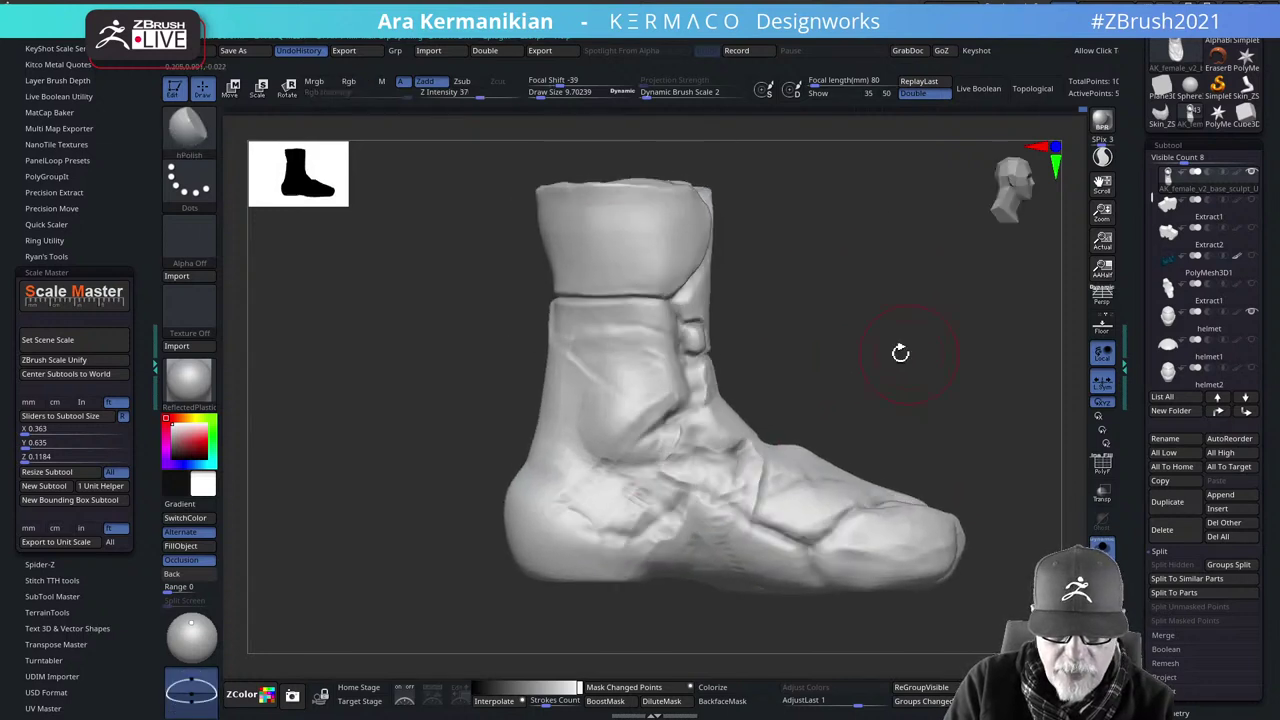
{"action": "key", "text": "s"}
{"action": "left_click_drag", "start_coordinate": [612, 480], "coordinate": [606, 480]}
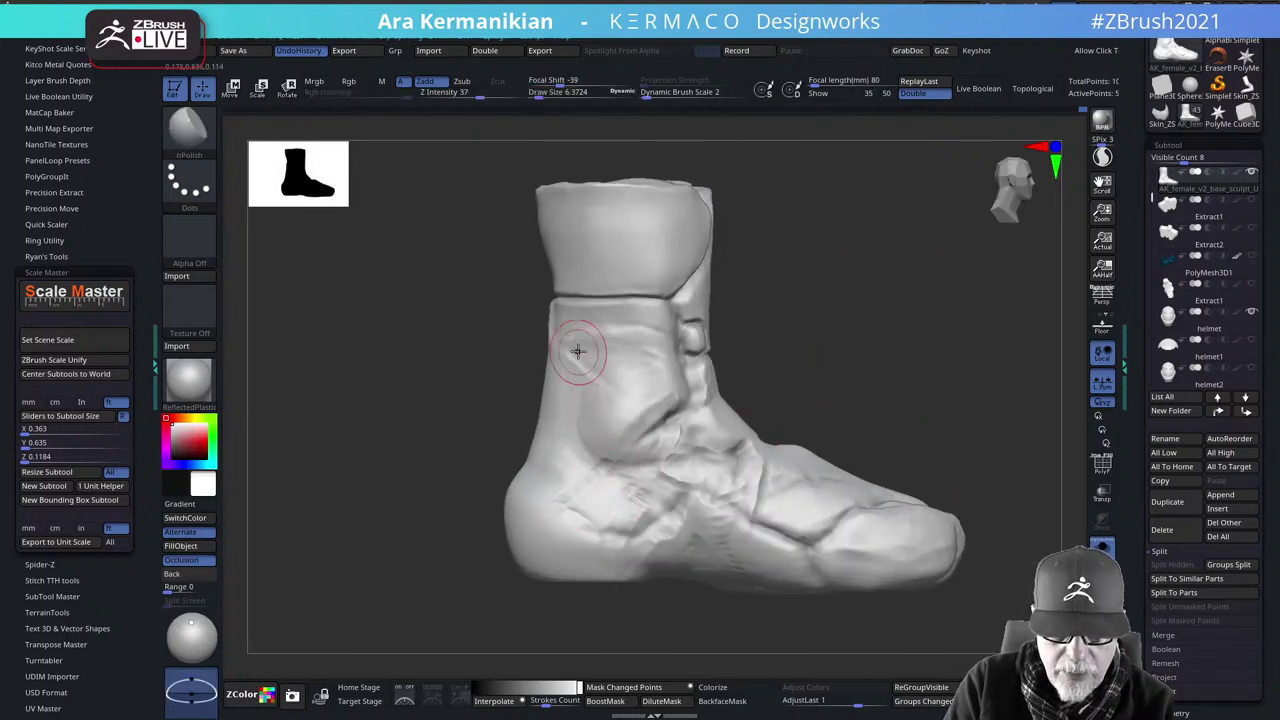
{"action": "mouse_move", "coordinate": [905, 323]}
{"action": "left_mouse_down"}
{"action": "mouse_move", "coordinate": [986, 334]}
{"action": "mouse_move", "coordinate": [903, 336]}
{"action": "left_mouse_up"}
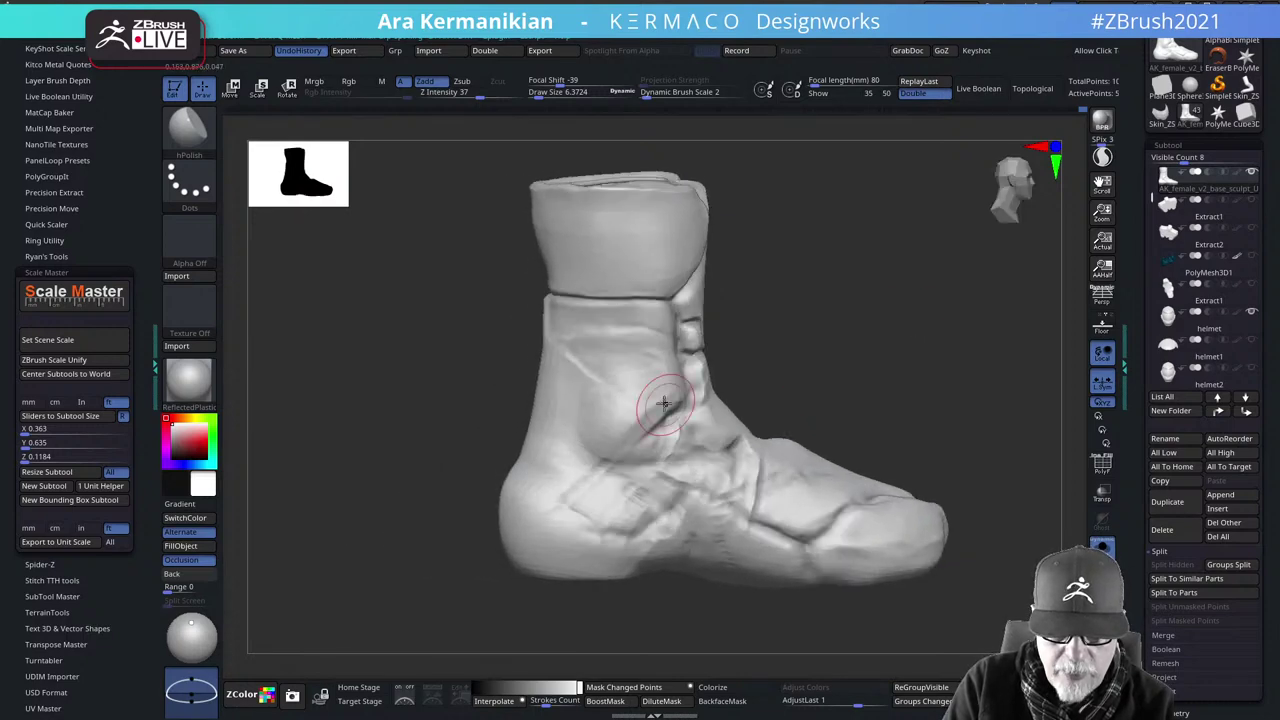
{"action": "left_click_drag", "start_coordinate": [806, 396], "coordinate": [814, 369]}
{"action": "mouse_move", "coordinate": [657, 443]}
{"action": "left_mouse_down"}
{"action": "mouse_move", "coordinate": [664, 435]}
{"action": "mouse_move", "coordinate": [639, 445]}
{"action": "left_mouse_up"}
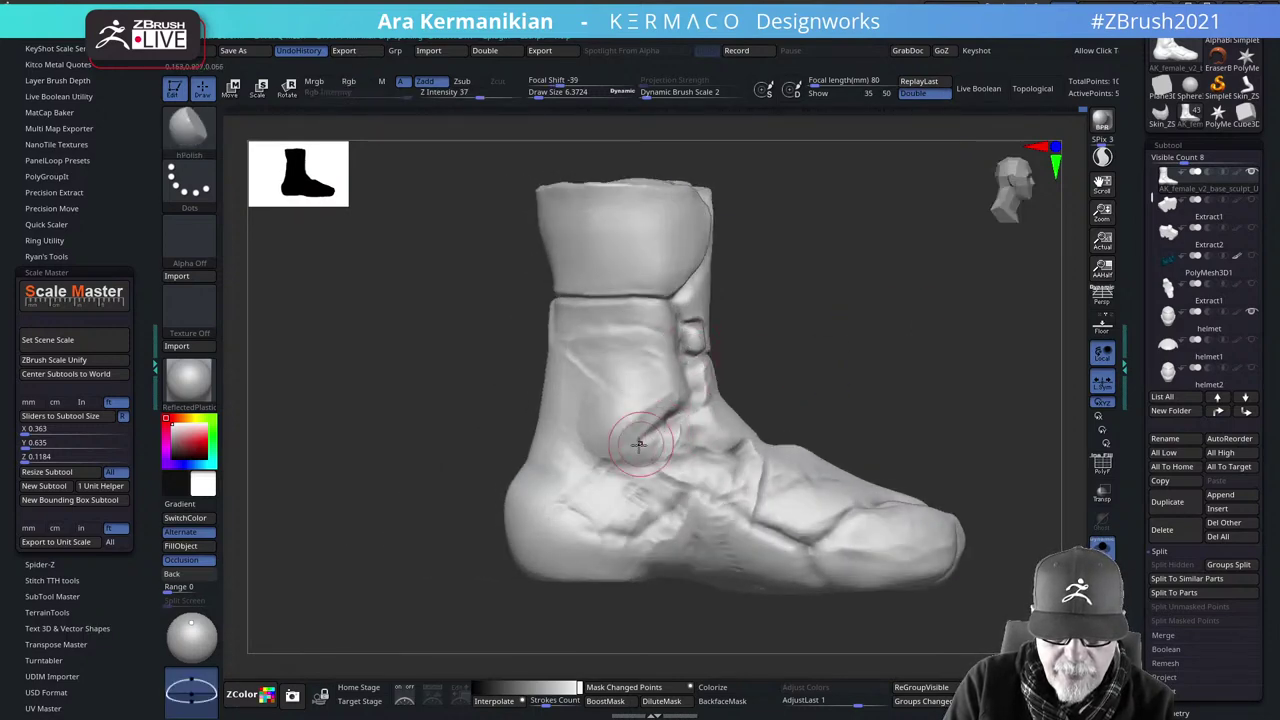
Carve the seams below the side ankle panel, around the ankle pad and along the foot's side with DamStandard at draw size 6.37
{"action": "right_click", "coordinate": [643, 425]}
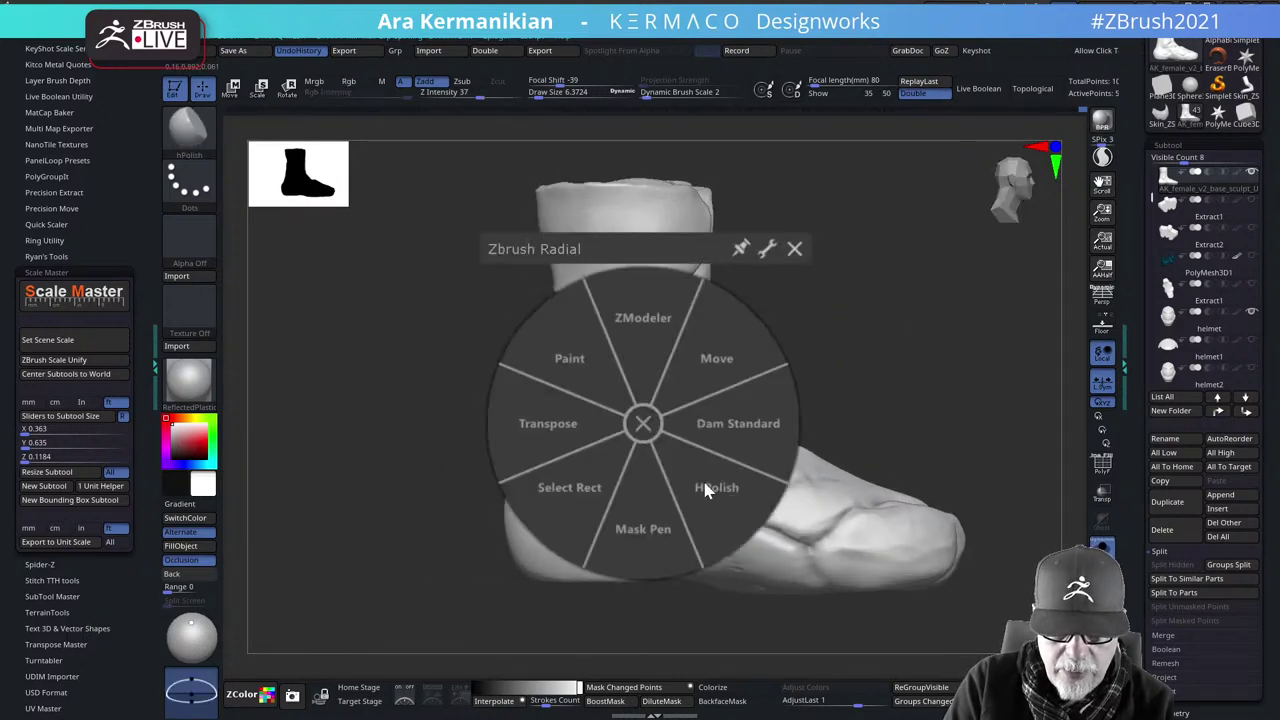
{"action": "left_click", "coordinate": [716, 432]}
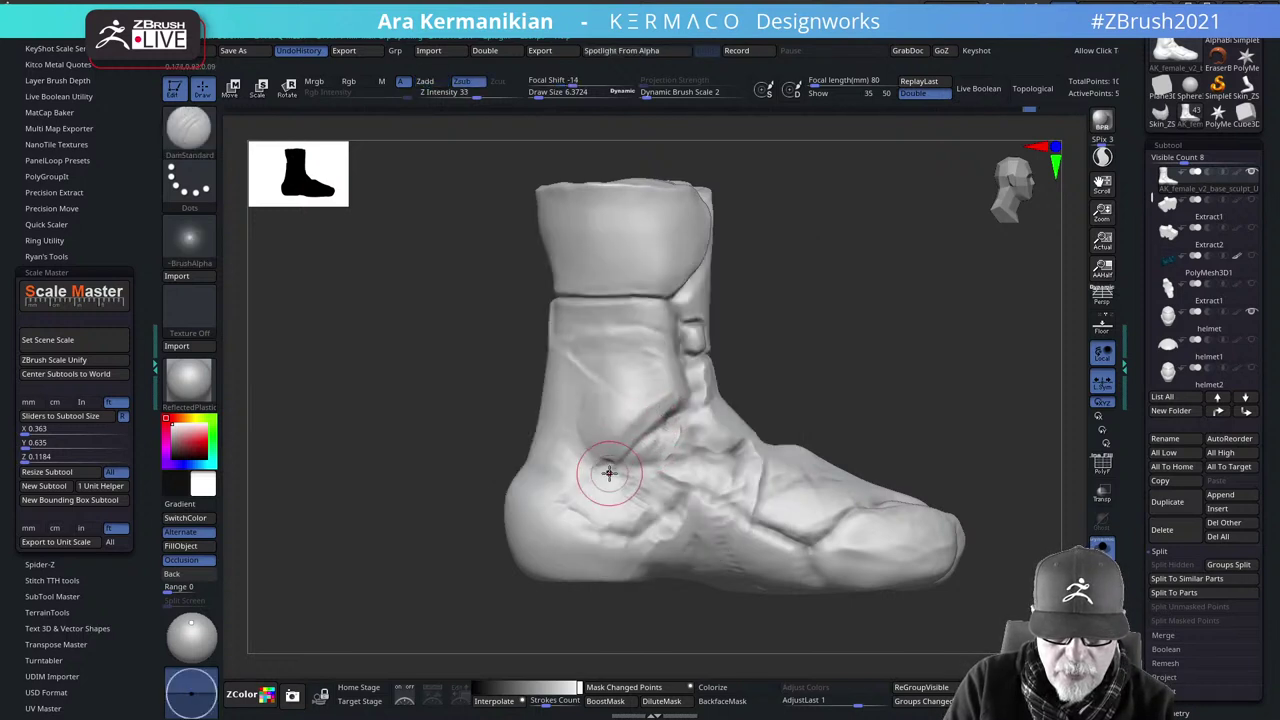
{"action": "left_click_drag", "start_coordinate": [650, 438], "coordinate": [616, 469]}
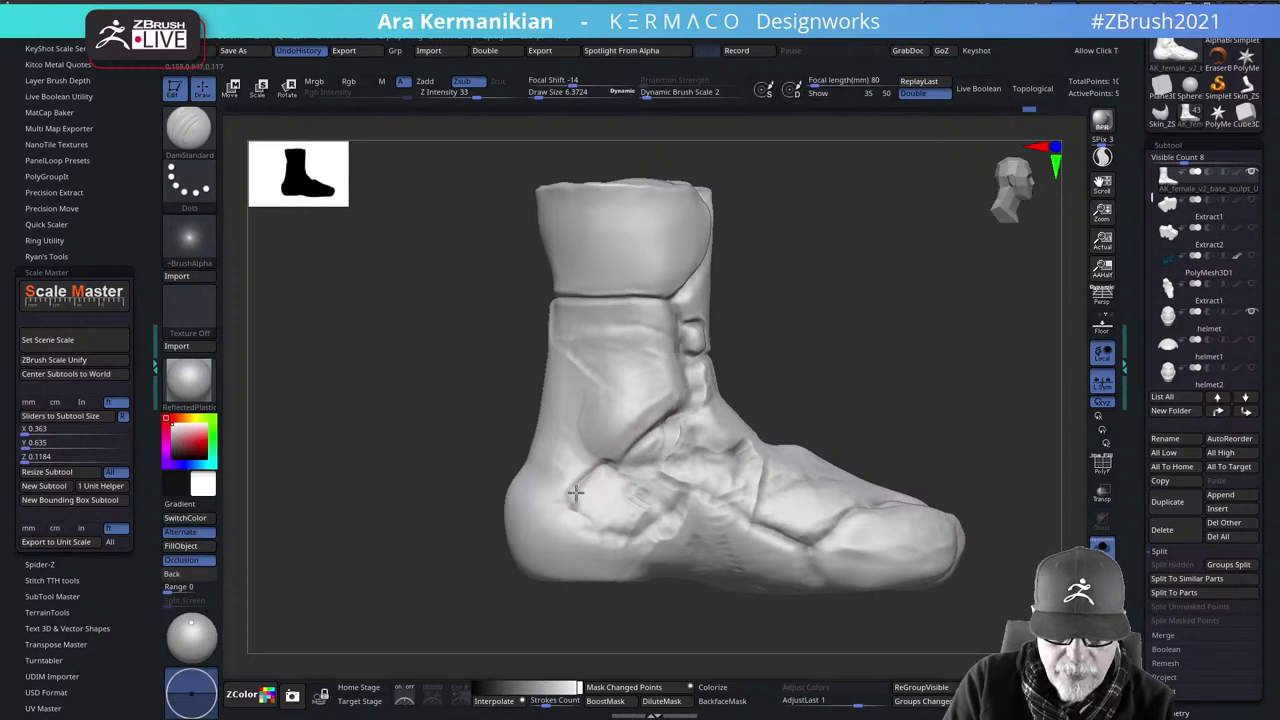
{"action": "mouse_move", "coordinate": [576, 492]}
{"action": "left_mouse_down"}
{"action": "mouse_move", "coordinate": [572, 505]}
{"action": "mouse_move", "coordinate": [612, 529]}
{"action": "mouse_move", "coordinate": [641, 531]}
{"action": "left_mouse_up"}
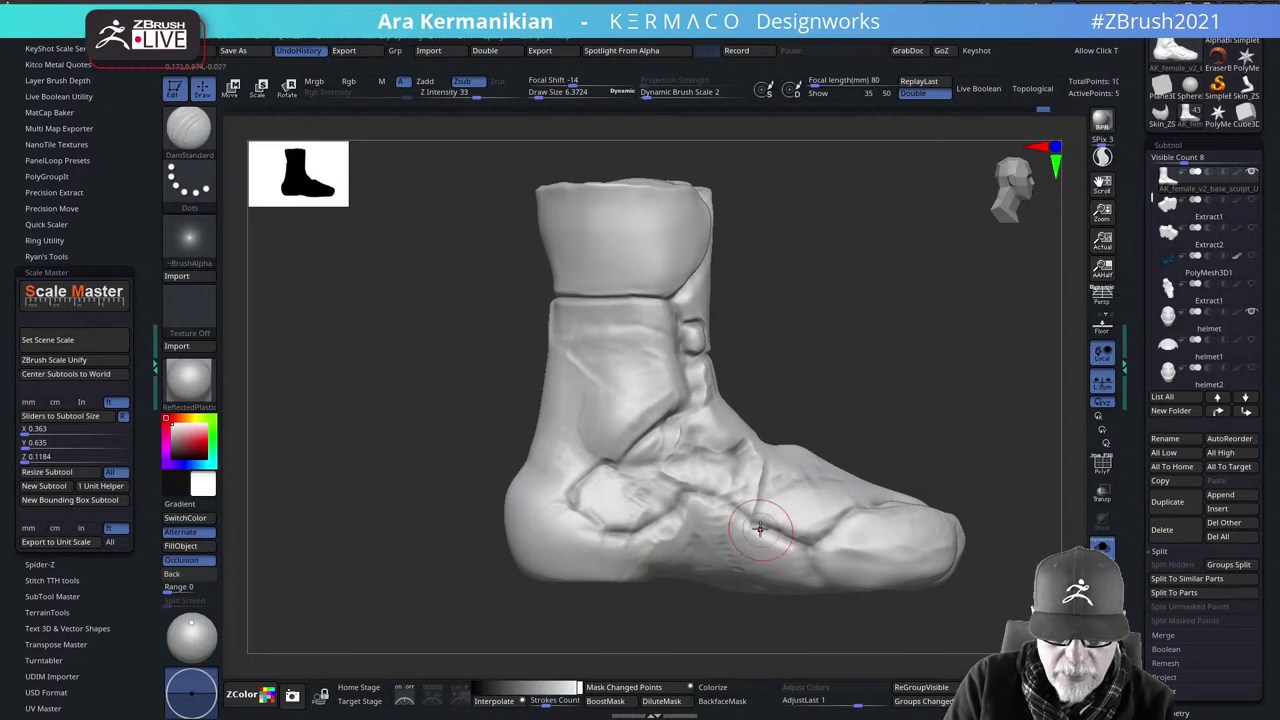
{"action": "mouse_move", "coordinate": [804, 547]}
{"action": "left_mouse_down"}
{"action": "mouse_move", "coordinate": [811, 530]}
{"action": "mouse_move", "coordinate": [762, 522]}
{"action": "mouse_move", "coordinate": [783, 529]}
{"action": "left_mouse_up"}
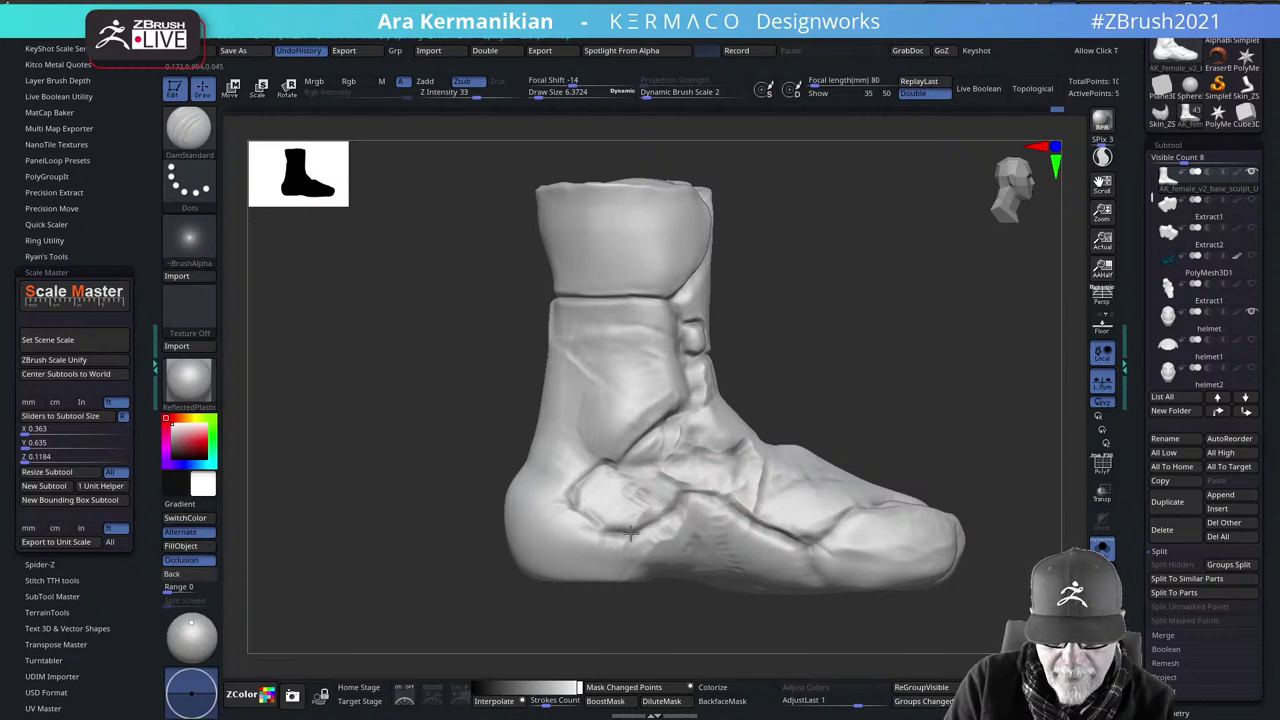
{"action": "key", "text": "shift+d"}
Swell the back and sides of the heel with the Inflat brush at draw size 17.03, smoothing its underside
{"action": "left_click_drag", "start_coordinate": [949, 381], "coordinate": [885, 556], "text": "alt"}
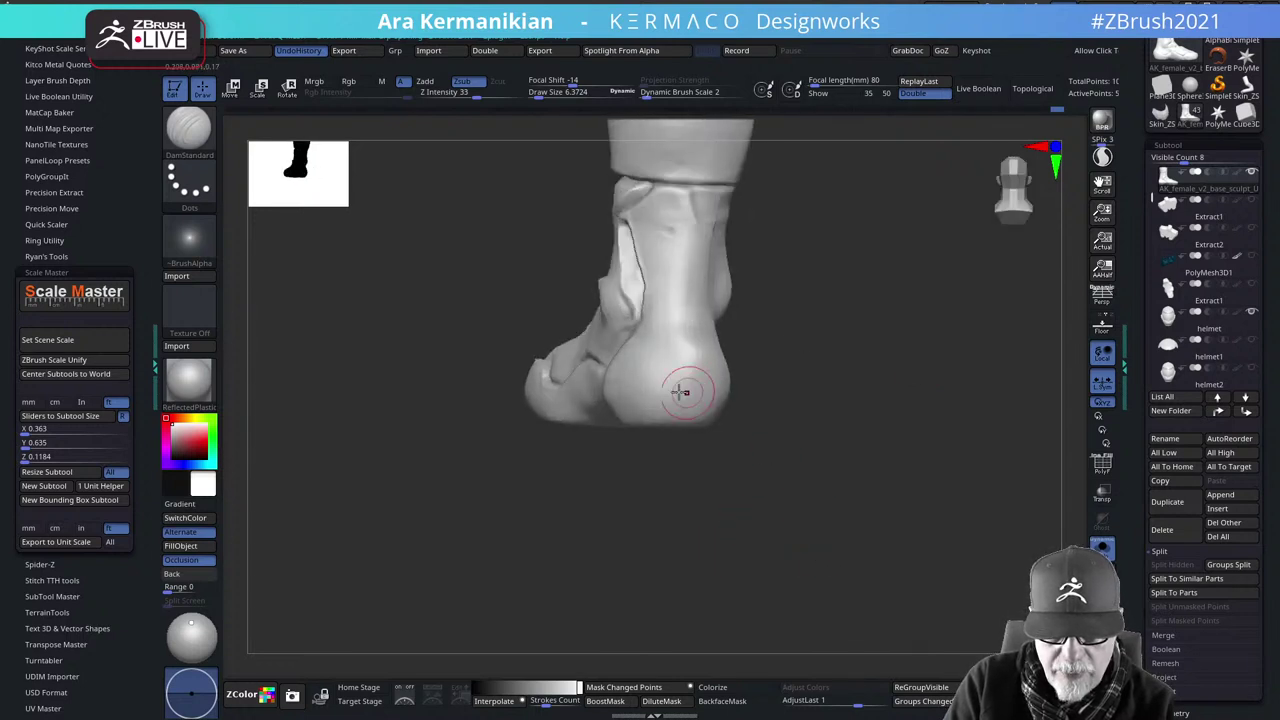
{"action": "right_click", "coordinate": [681, 381]}
{"action": "left_click", "coordinate": [688, 385]}
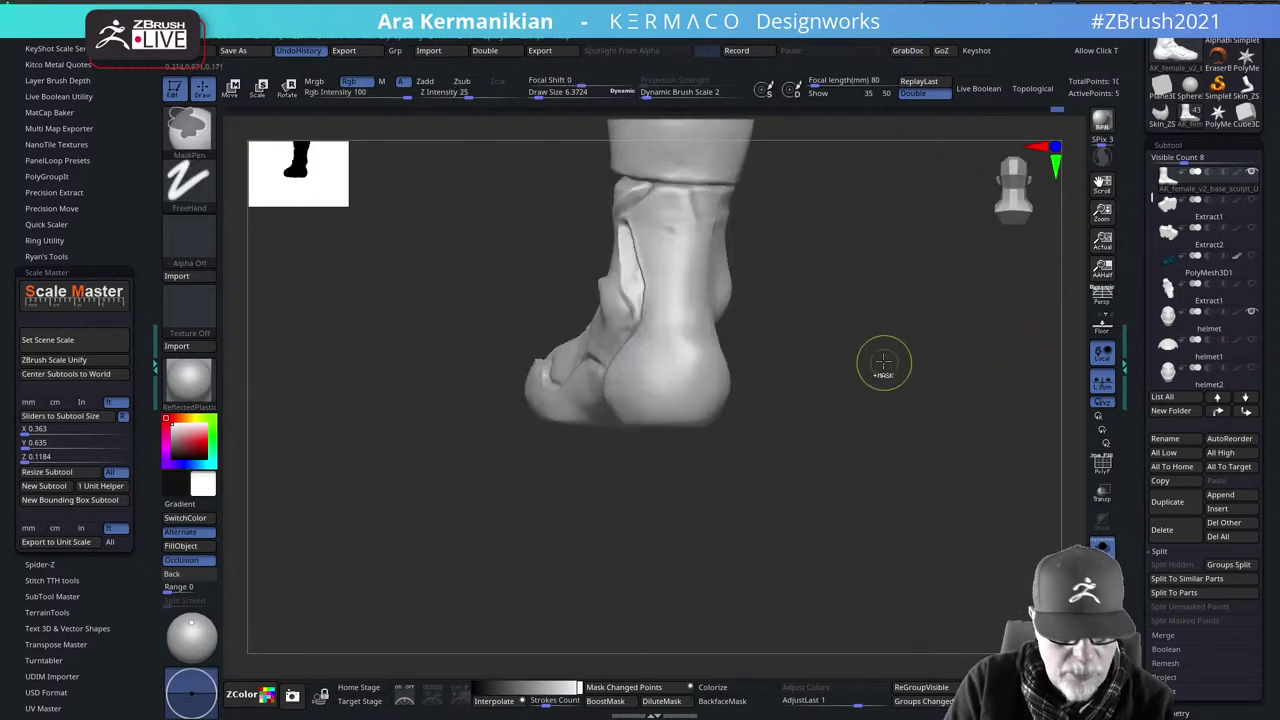
{"action": "key", "text": "ctrl+q"}
{"action": "left_click", "coordinate": [893, 157]}
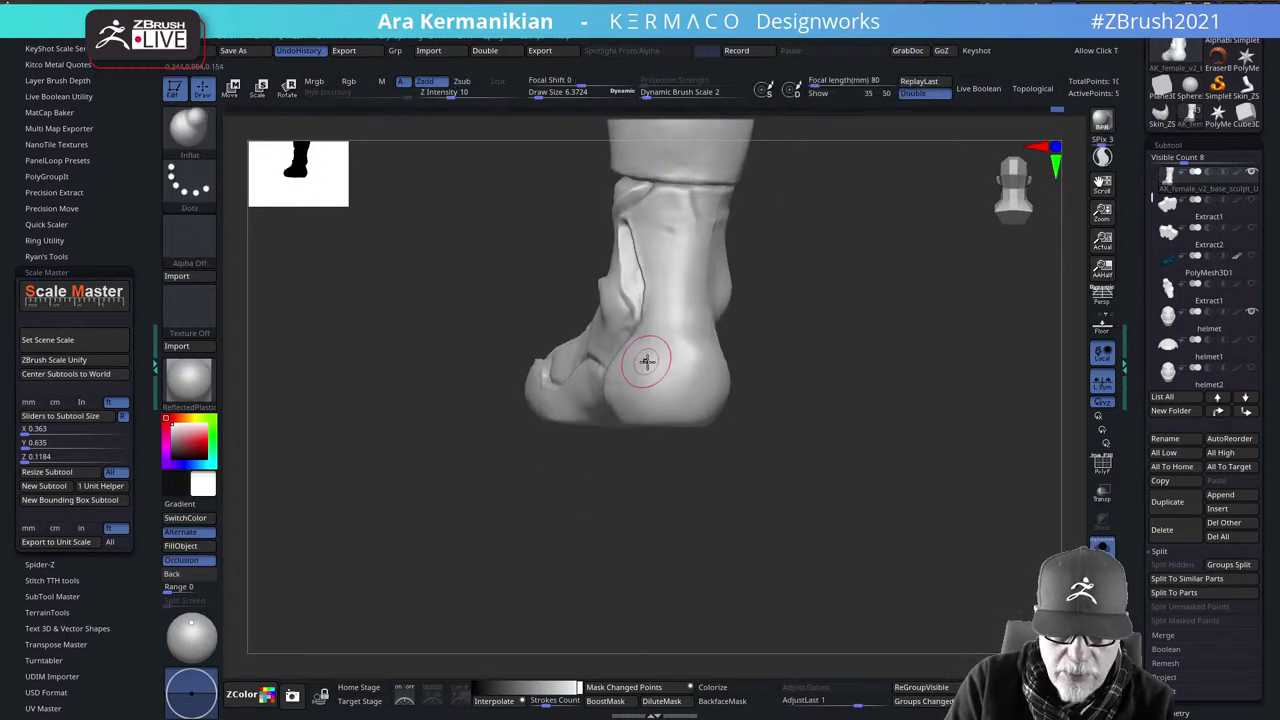
{"action": "key", "text": "s"}
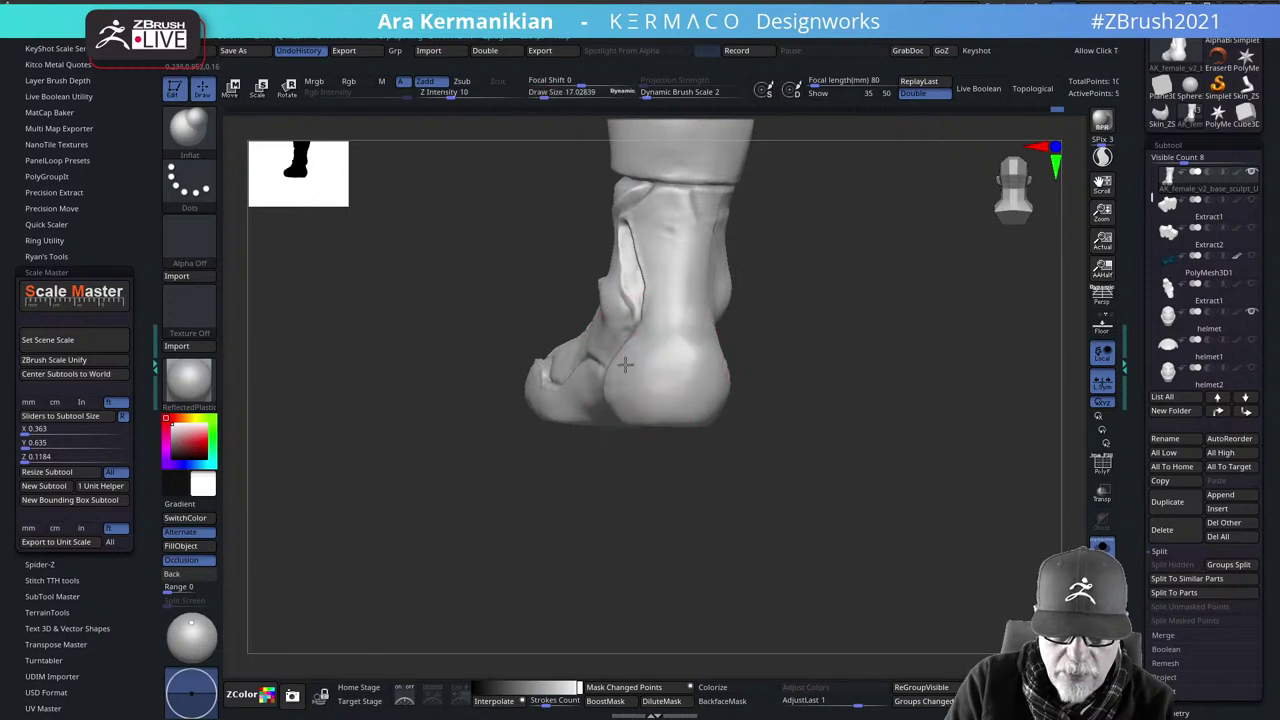
{"action": "left_click_drag", "start_coordinate": [650, 381], "coordinate": [661, 352]}
{"action": "left_click_drag", "start_coordinate": [862, 402], "coordinate": [782, 390]}
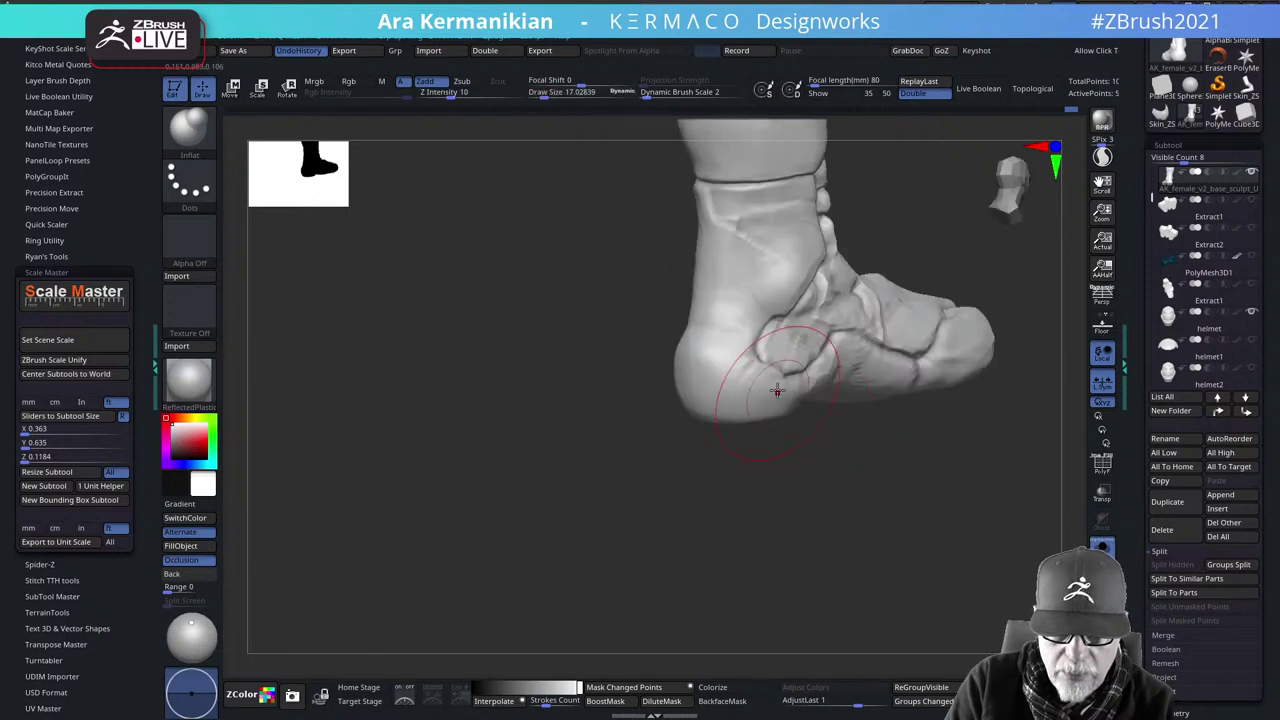
{"action": "left_click_drag", "start_coordinate": [713, 361], "coordinate": [710, 353]}
{"action": "left_click_drag", "start_coordinate": [699, 535], "coordinate": [806, 535]}
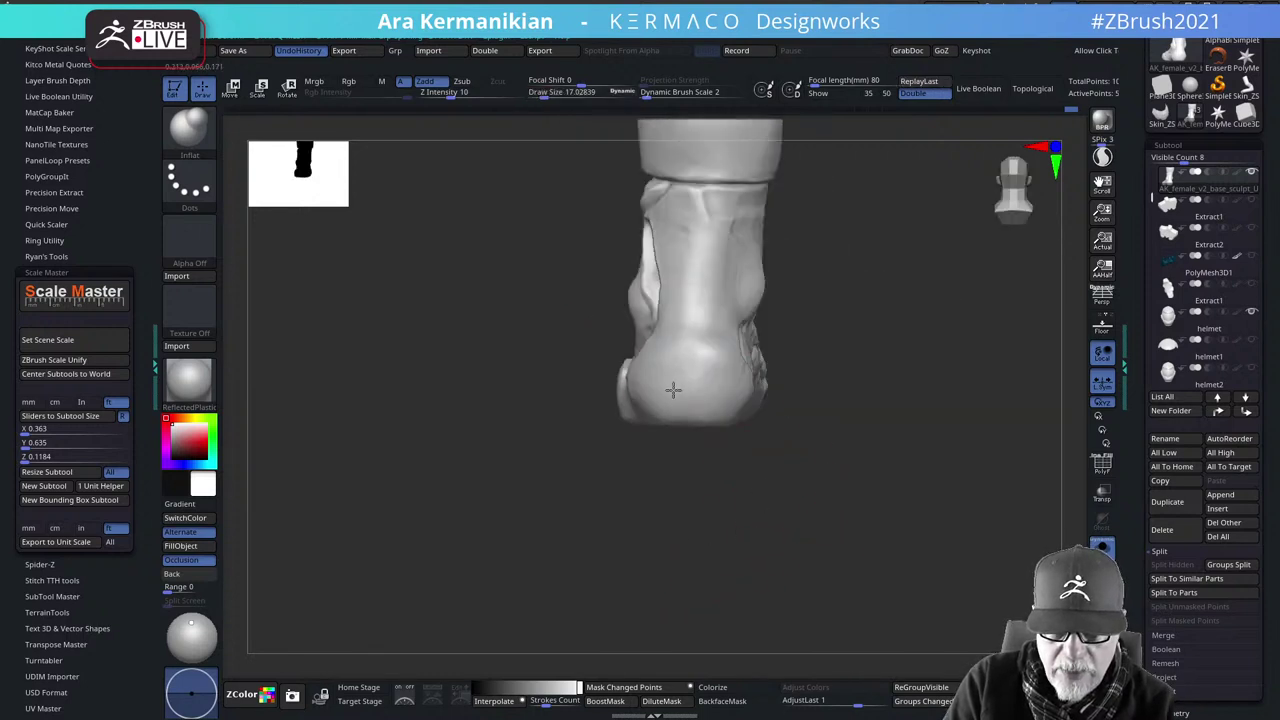
{"action": "mouse_move", "coordinate": [811, 507]}
{"action": "right_mouse_down"}
{"action": "mouse_move", "coordinate": [837, 354]}
{"action": "mouse_move", "coordinate": [871, 394]}
{"action": "right_mouse_up"}
{"action": "key", "text": "shift"}
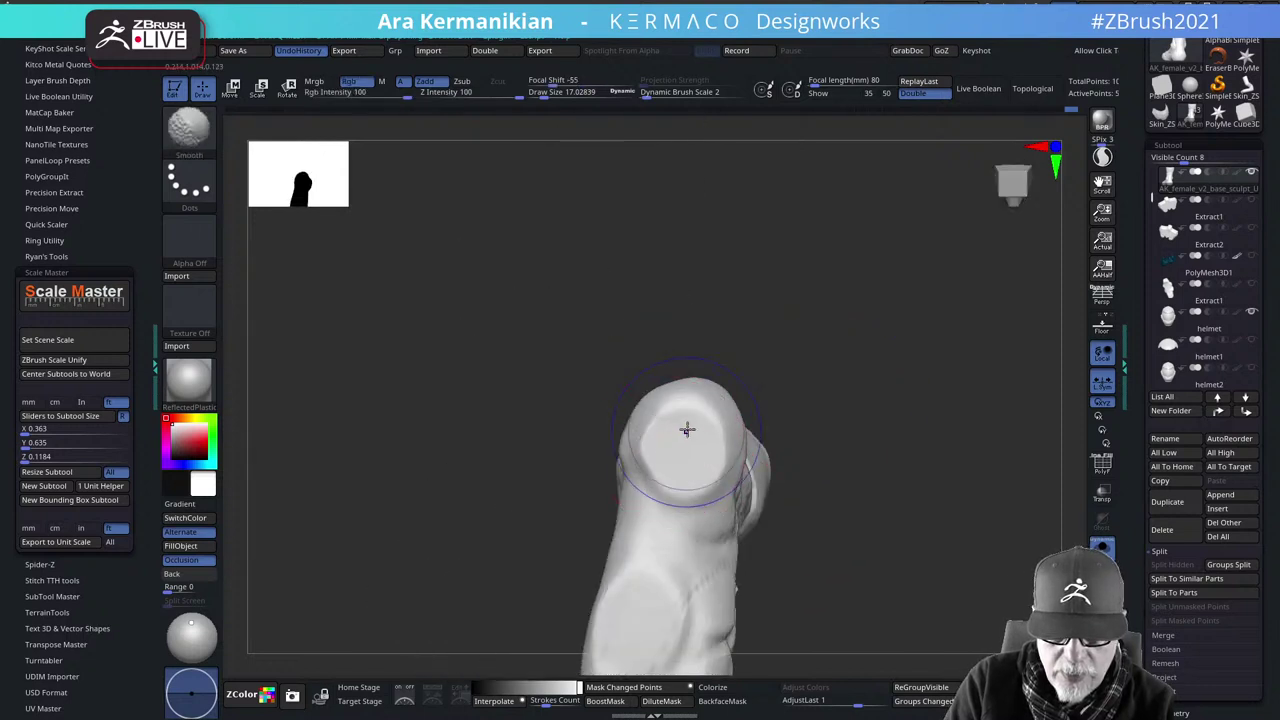
{"action": "mouse_move", "coordinate": [709, 444]}
{"action": "right_mouse_down"}
{"action": "mouse_move", "coordinate": [914, 343]}
{"action": "mouse_move", "coordinate": [657, 380]}
{"action": "mouse_move", "coordinate": [763, 377]}
{"action": "right_mouse_up"}
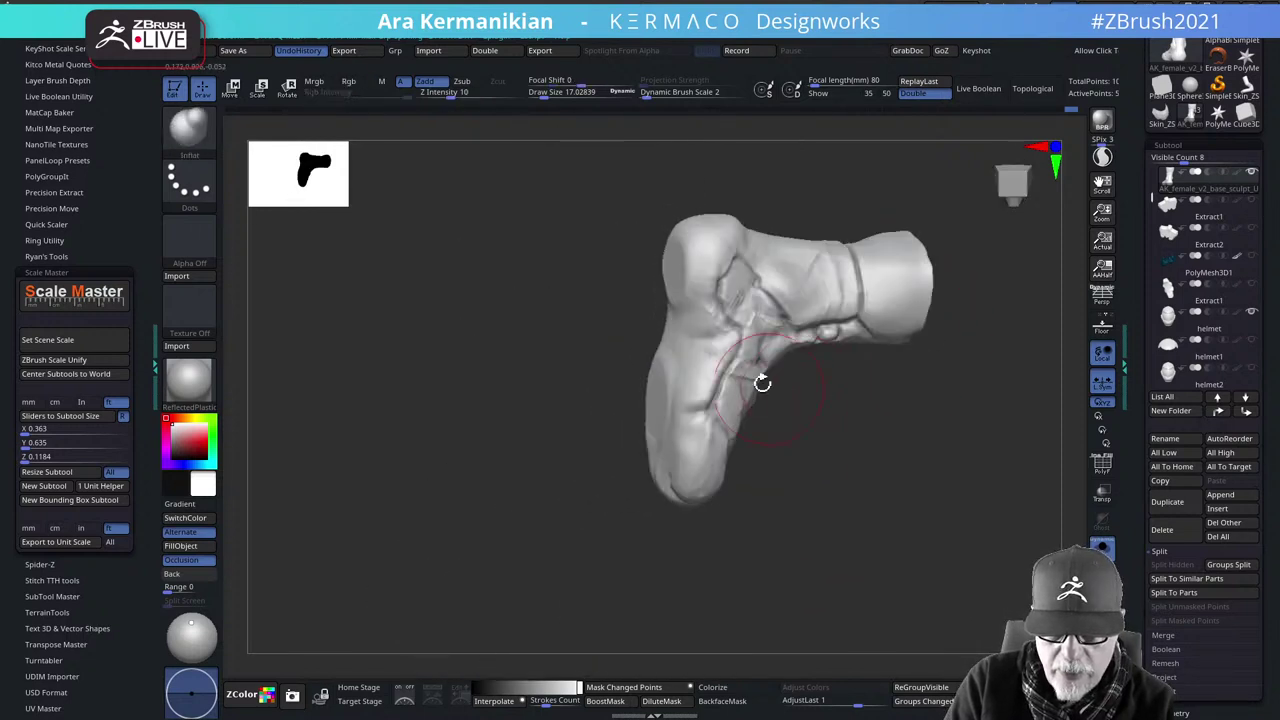
{"action": "mouse_move", "coordinate": [934, 500]}
{"action": "right_mouse_down"}
{"action": "mouse_move", "coordinate": [846, 377]}
{"action": "mouse_move", "coordinate": [984, 505]}
{"action": "mouse_move", "coordinate": [914, 420]}
{"action": "mouse_move", "coordinate": [920, 451]}
{"action": "mouse_move", "coordinate": [860, 517]}
{"action": "mouse_move", "coordinate": [874, 508]}
{"action": "mouse_move", "coordinate": [925, 540]}
{"action": "right_mouse_up"}
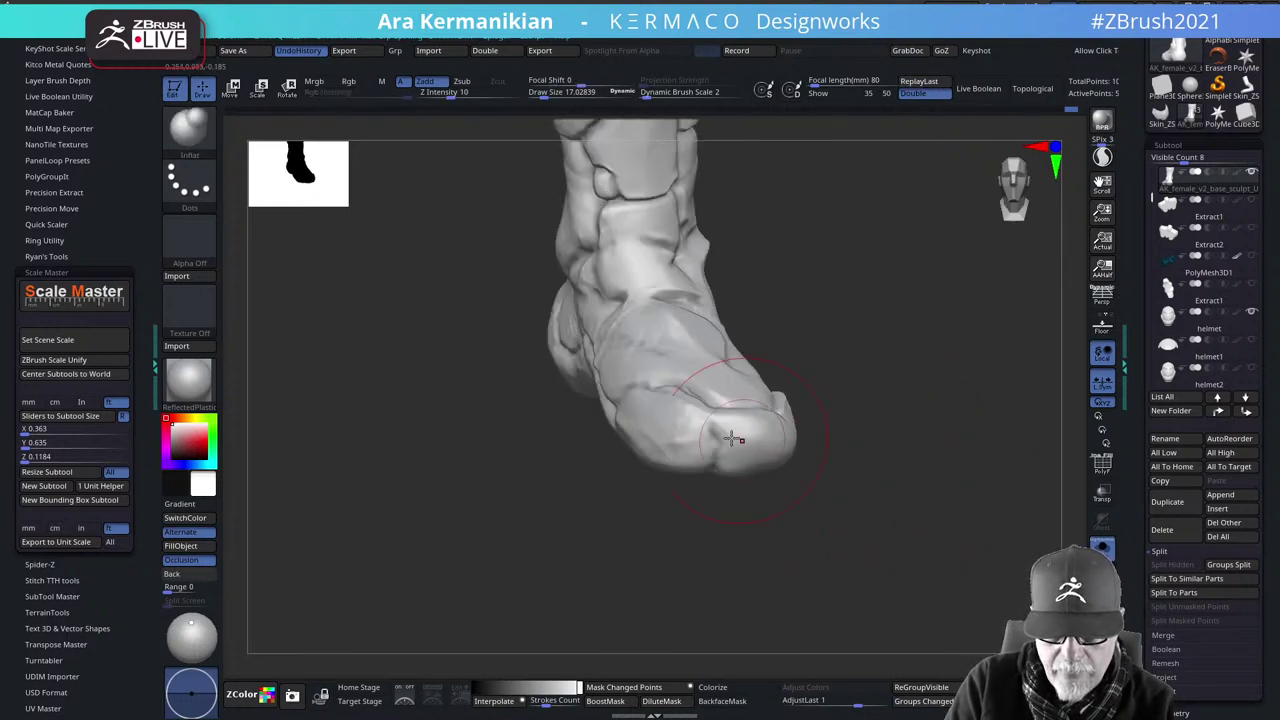
Rework the toe cap's front crease with DamStandard, and polish the cap's side with hPolish at draw size 10.99
{"action": "right_click", "coordinate": [658, 445]}
{"action": "left_click", "coordinate": [740, 447]}
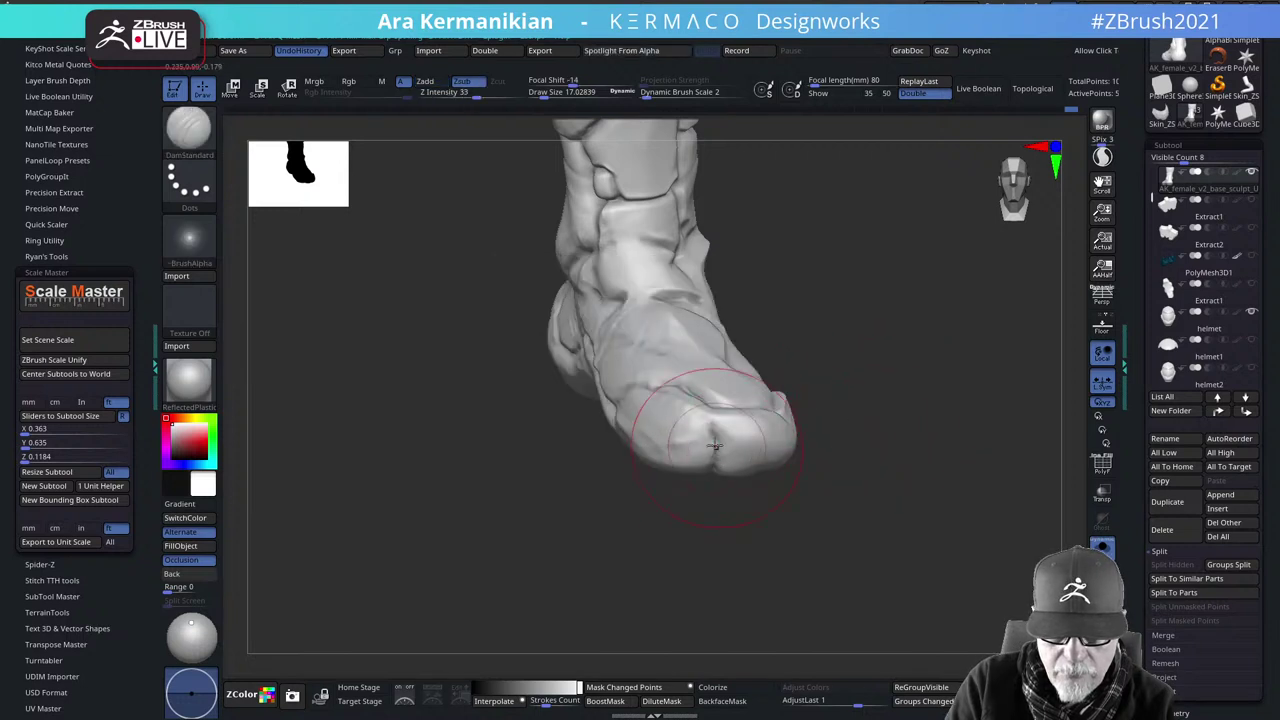
{"action": "key", "text": "space"}
{"action": "left_click", "coordinate": [752, 502]}
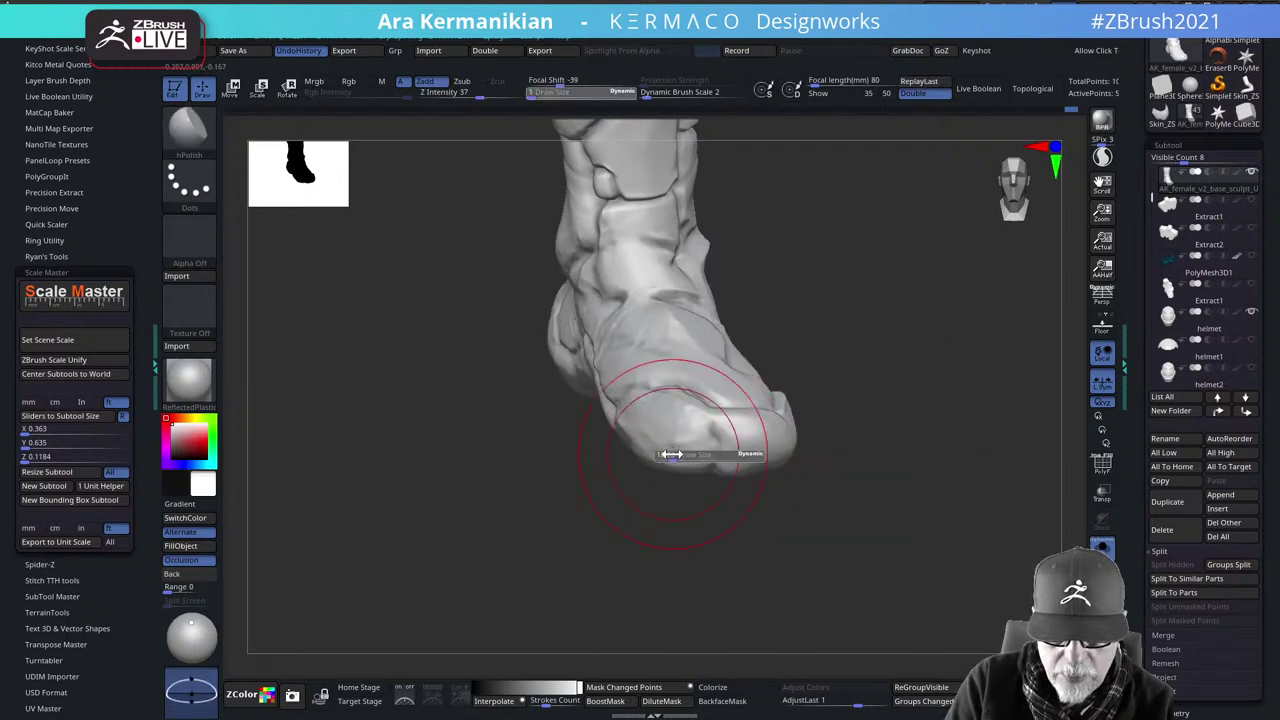
{"action": "left_click_drag", "start_coordinate": [657, 528], "coordinate": [690, 461], "text": "shift"}
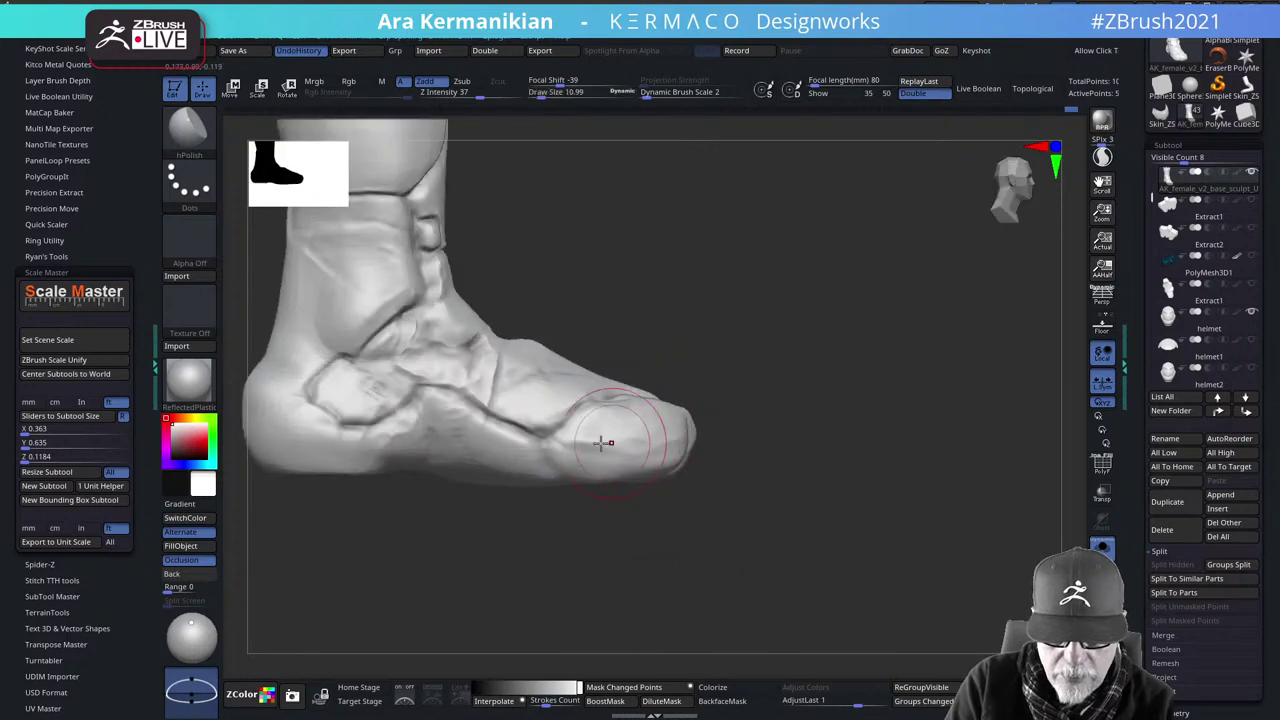
{"action": "mouse_move", "coordinate": [568, 444]}
{"action": "left_mouse_down"}
{"action": "mouse_move", "coordinate": [637, 459]}
{"action": "mouse_move", "coordinate": [600, 452]}
{"action": "left_mouse_up"}
{"action": "left_click_drag", "start_coordinate": [761, 461], "coordinate": [614, 500]}
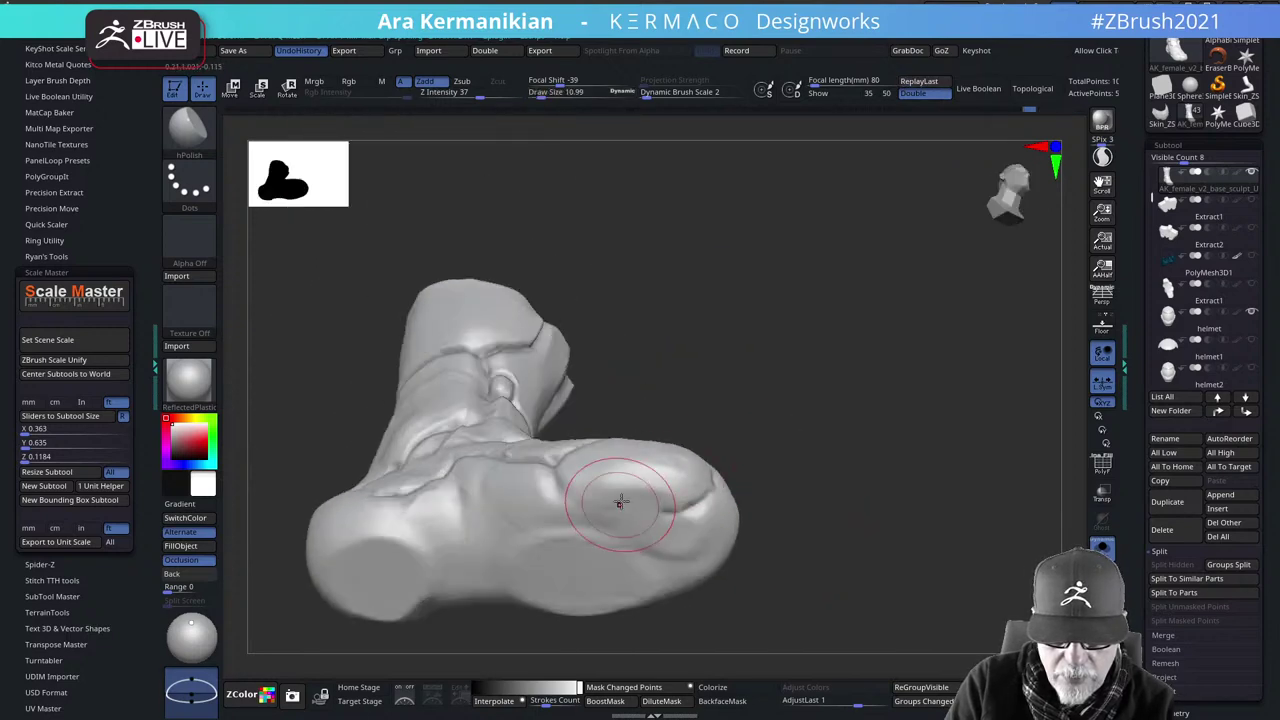
{"action": "left_click_drag", "start_coordinate": [886, 420], "coordinate": [600, 457]}
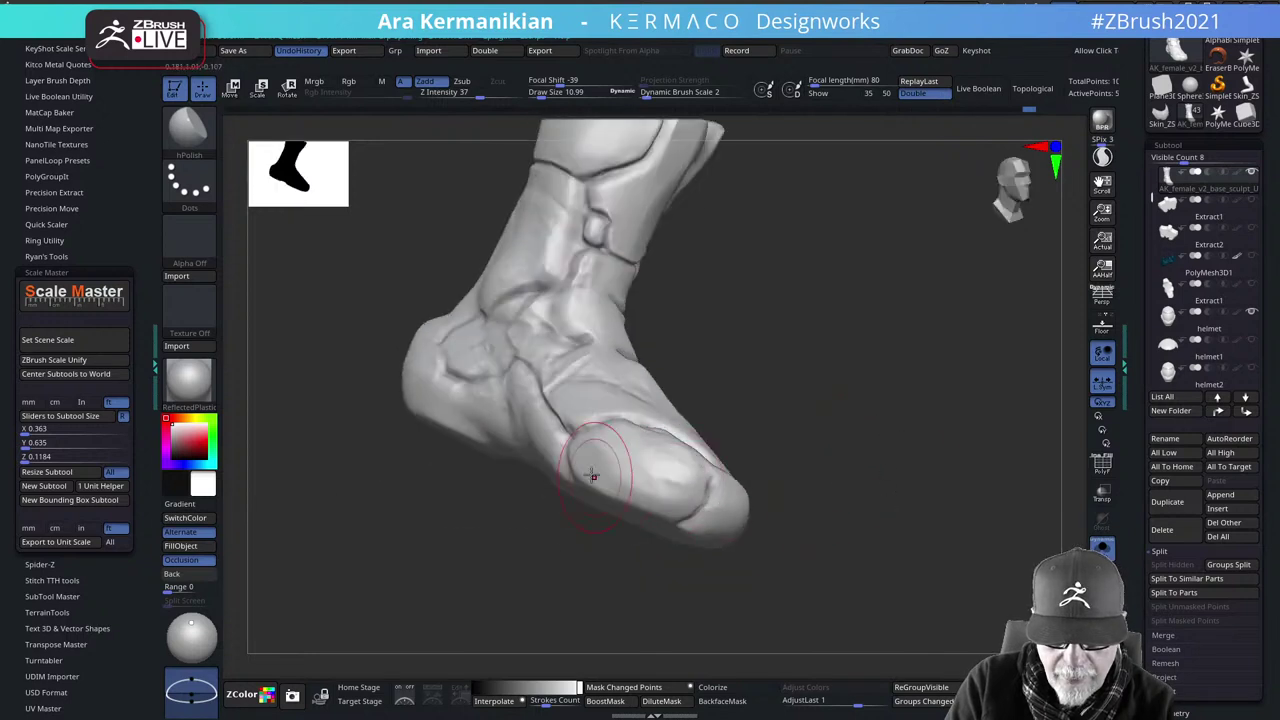
Polish the toe cap's front, sides and underside with hPolish at draw size 7.39
{"action": "left_click_drag", "start_coordinate": [903, 514], "coordinate": [626, 451]}
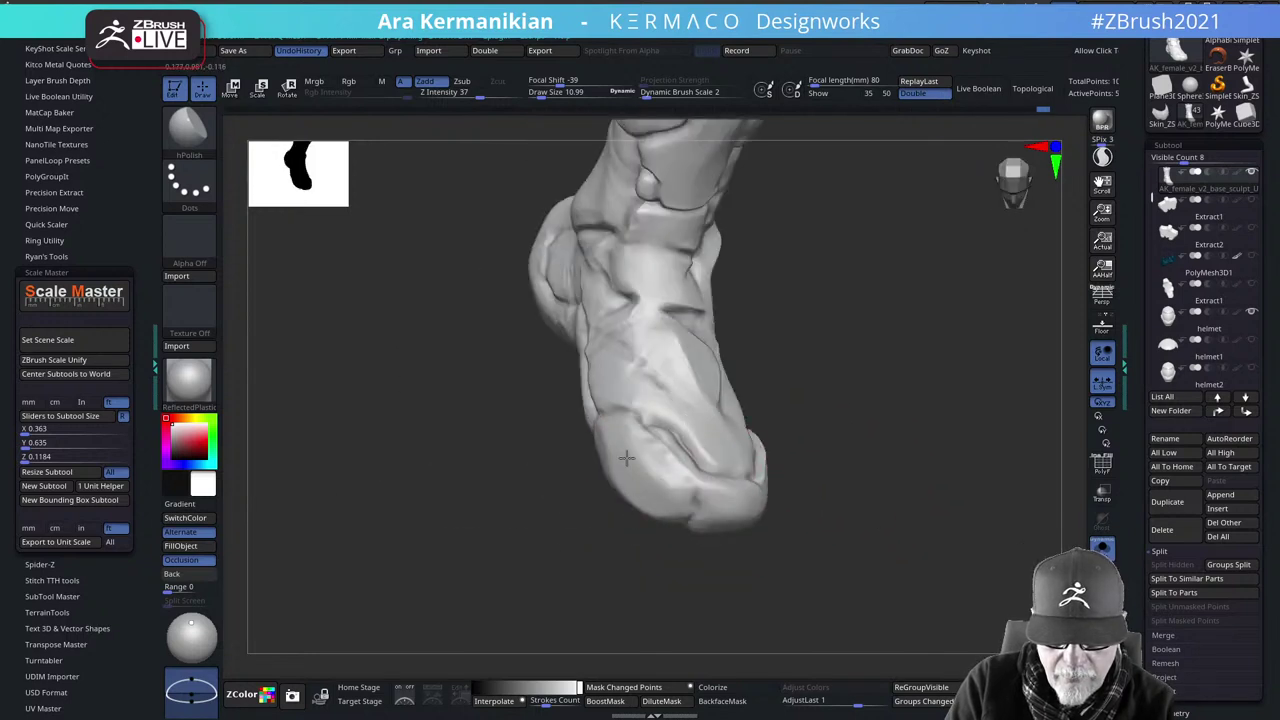
{"action": "left_click_drag", "start_coordinate": [874, 569], "coordinate": [640, 490]}
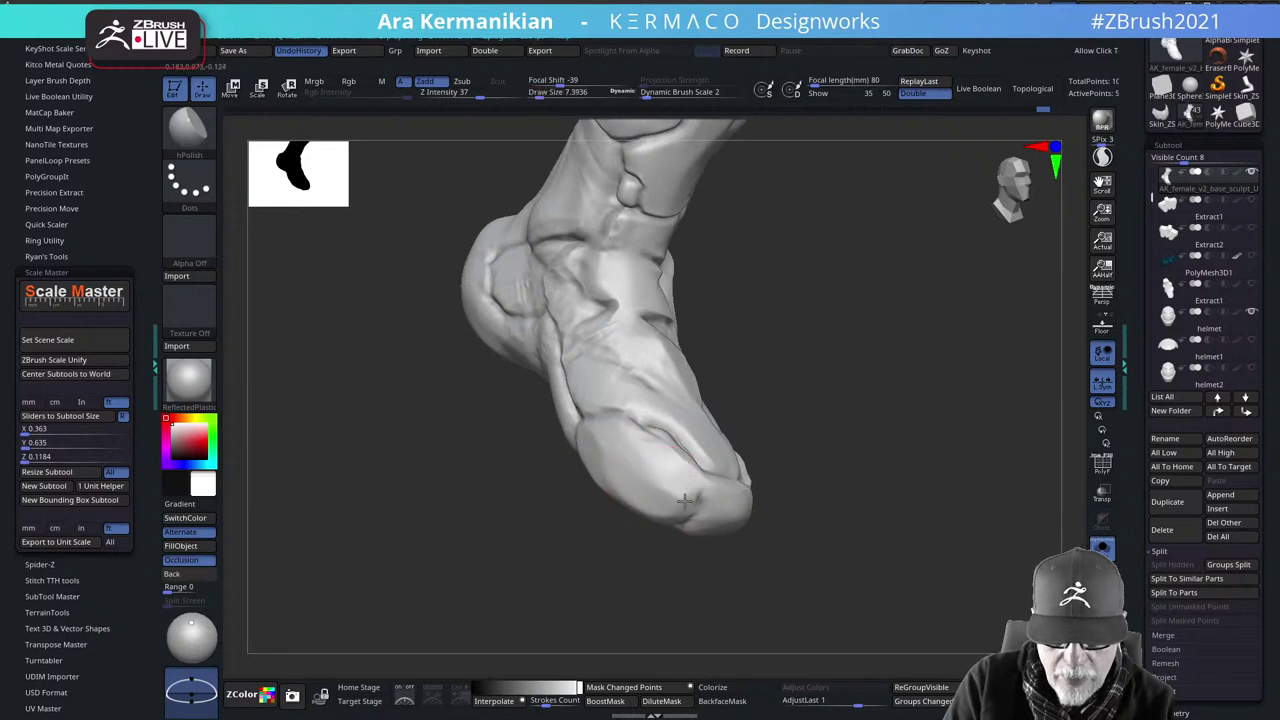
{"action": "left_click_drag", "start_coordinate": [884, 565], "coordinate": [790, 520]}
{"action": "left_click_drag", "start_coordinate": [860, 545], "coordinate": [871, 529]}
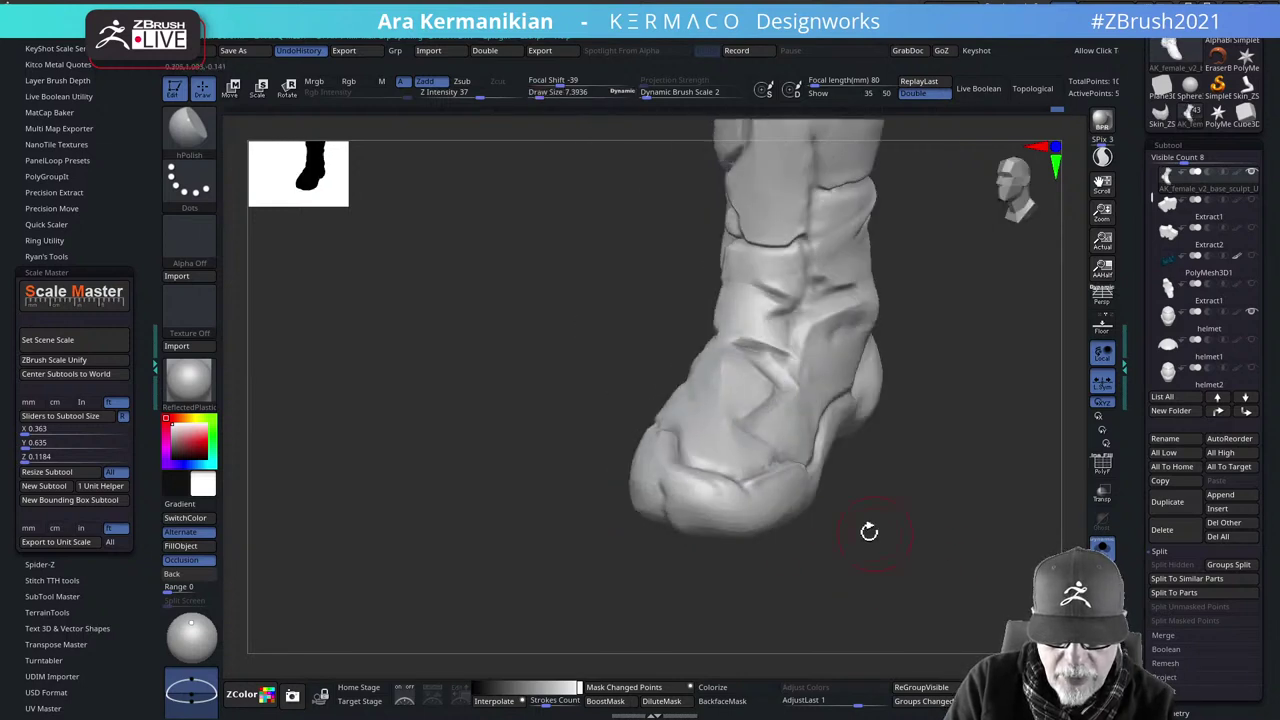
{"action": "left_click_drag", "start_coordinate": [950, 576], "coordinate": [829, 530]}
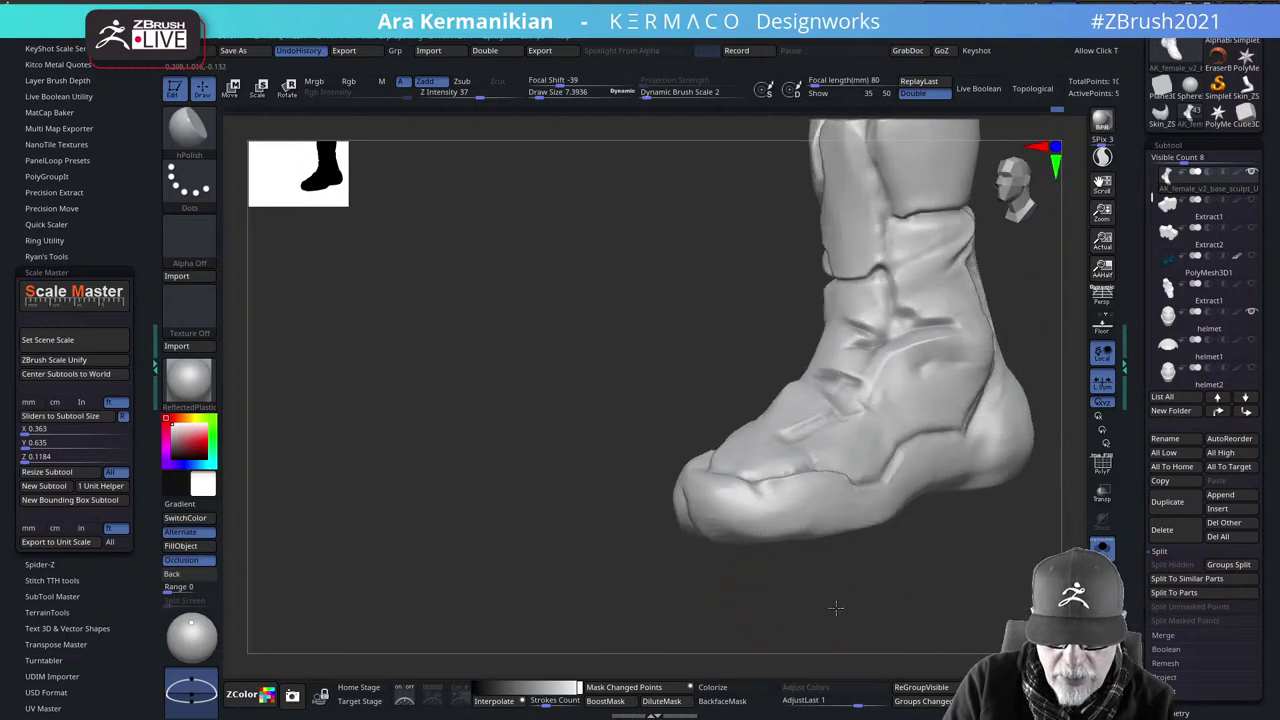
{"action": "left_click_drag", "start_coordinate": [836, 607], "coordinate": [814, 494]}
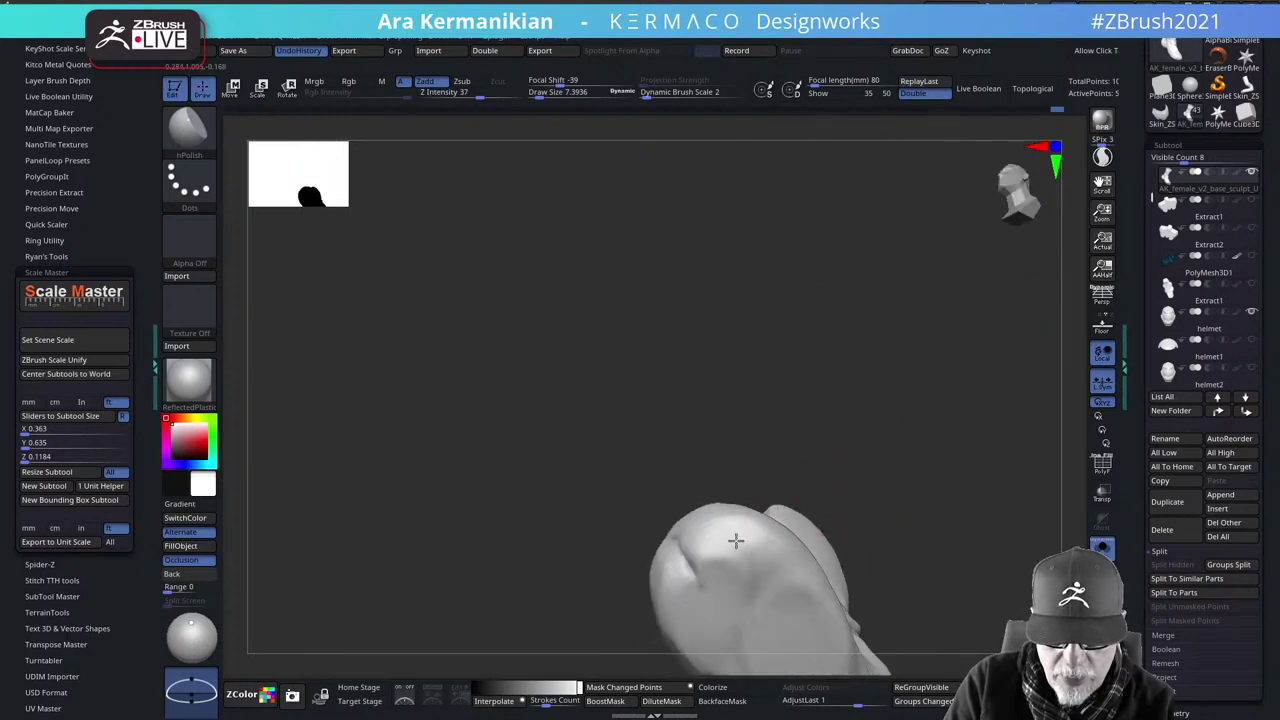
{"action": "left_click_drag", "start_coordinate": [922, 456], "coordinate": [912, 560]}
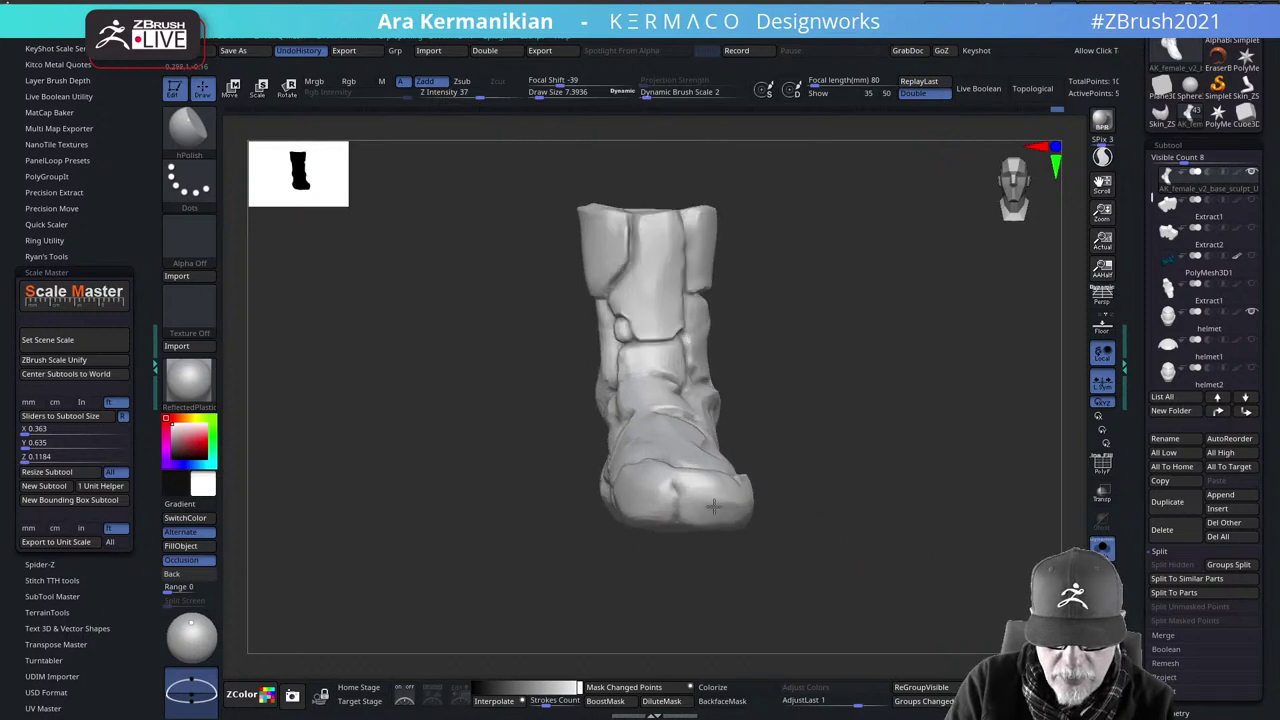
{"action": "left_click_drag", "start_coordinate": [713, 507], "coordinate": [620, 505]}
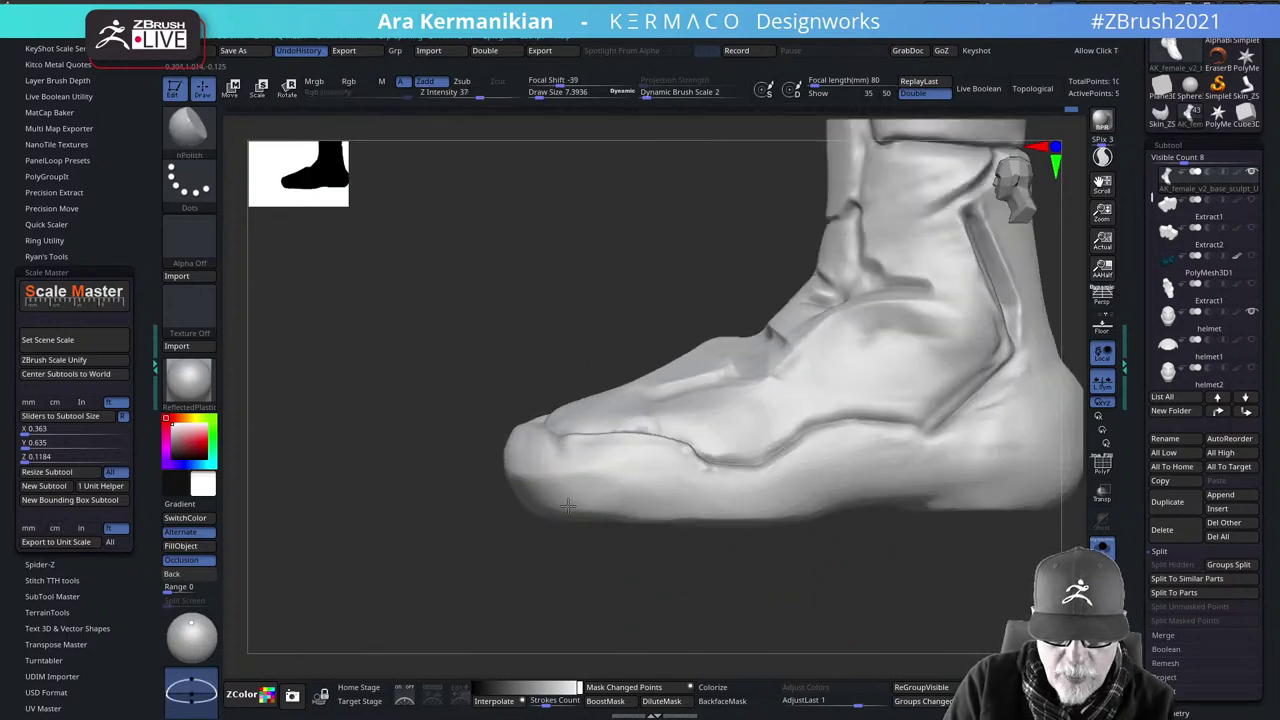
{"action": "left_click_drag", "start_coordinate": [771, 610], "coordinate": [529, 500]}
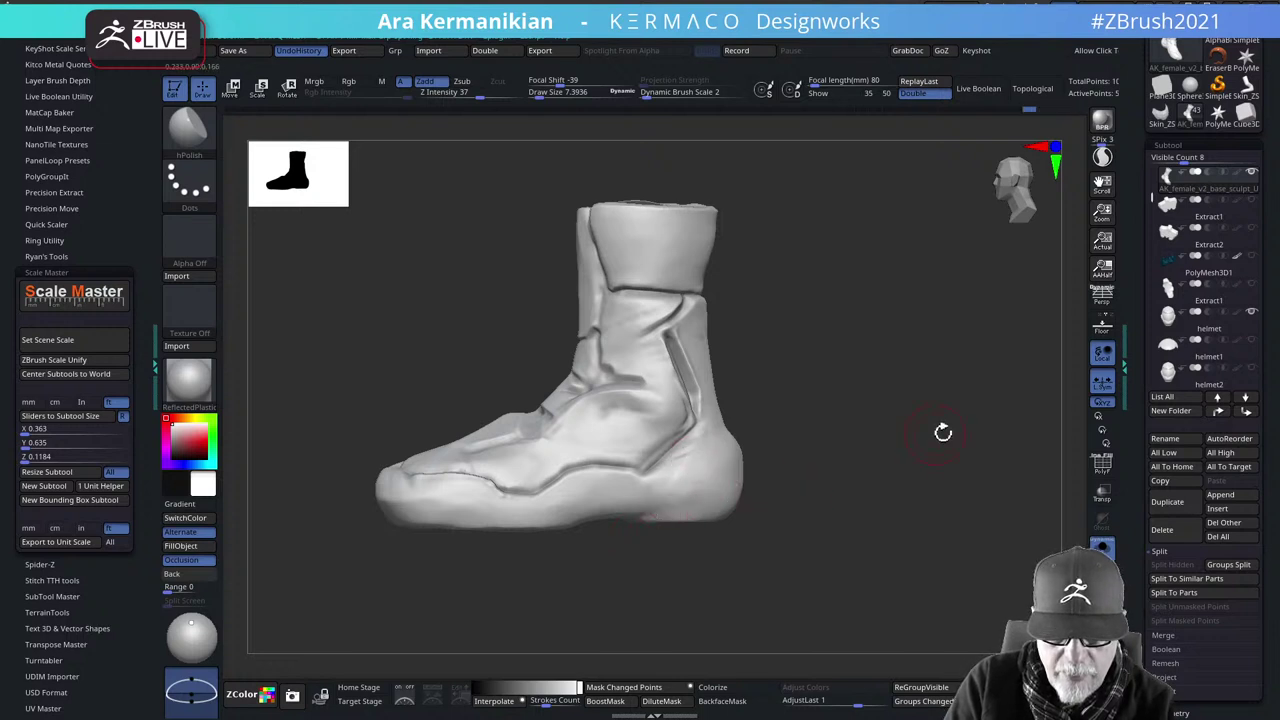
Swell the rear ankle panel behind the slanted seam with the Inflat brush at draw size 13.83, smoothing around it
{"action": "left_click_drag", "start_coordinate": [943, 431], "coordinate": [709, 337]}
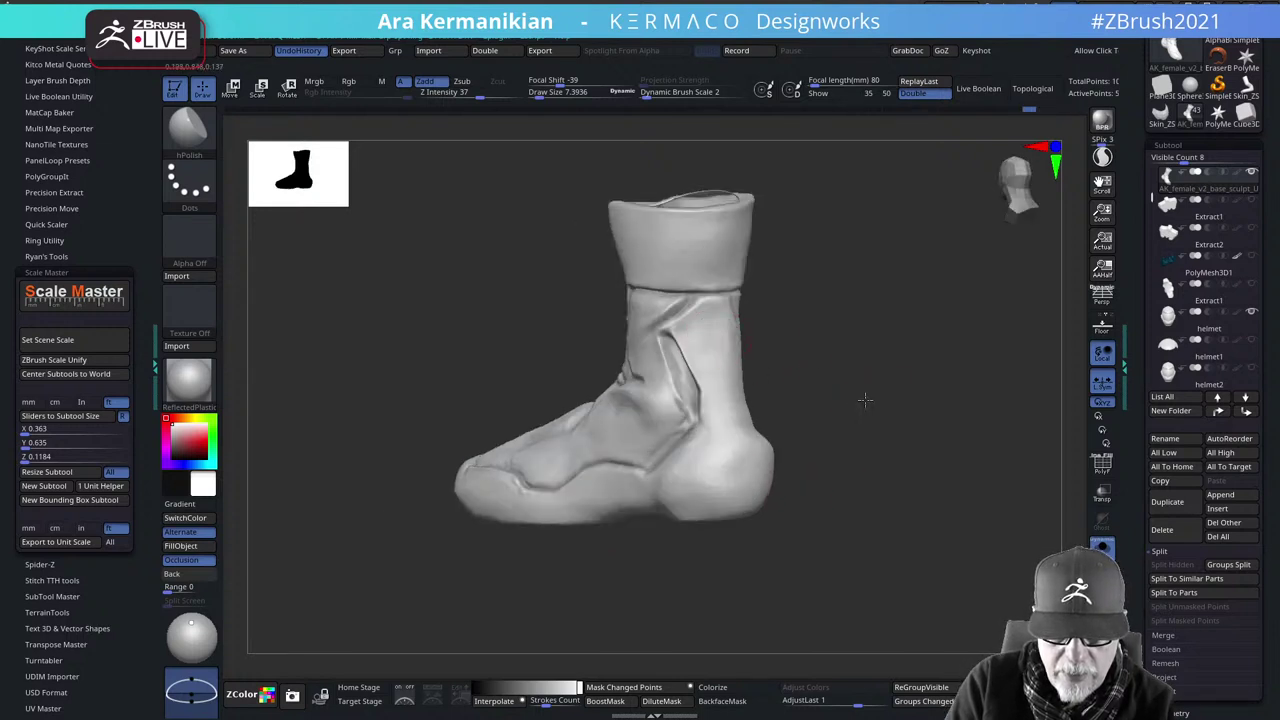
{"action": "left_click_drag", "start_coordinate": [865, 400], "coordinate": [724, 337]}
{"action": "left_click_drag", "start_coordinate": [814, 386], "coordinate": [697, 357]}
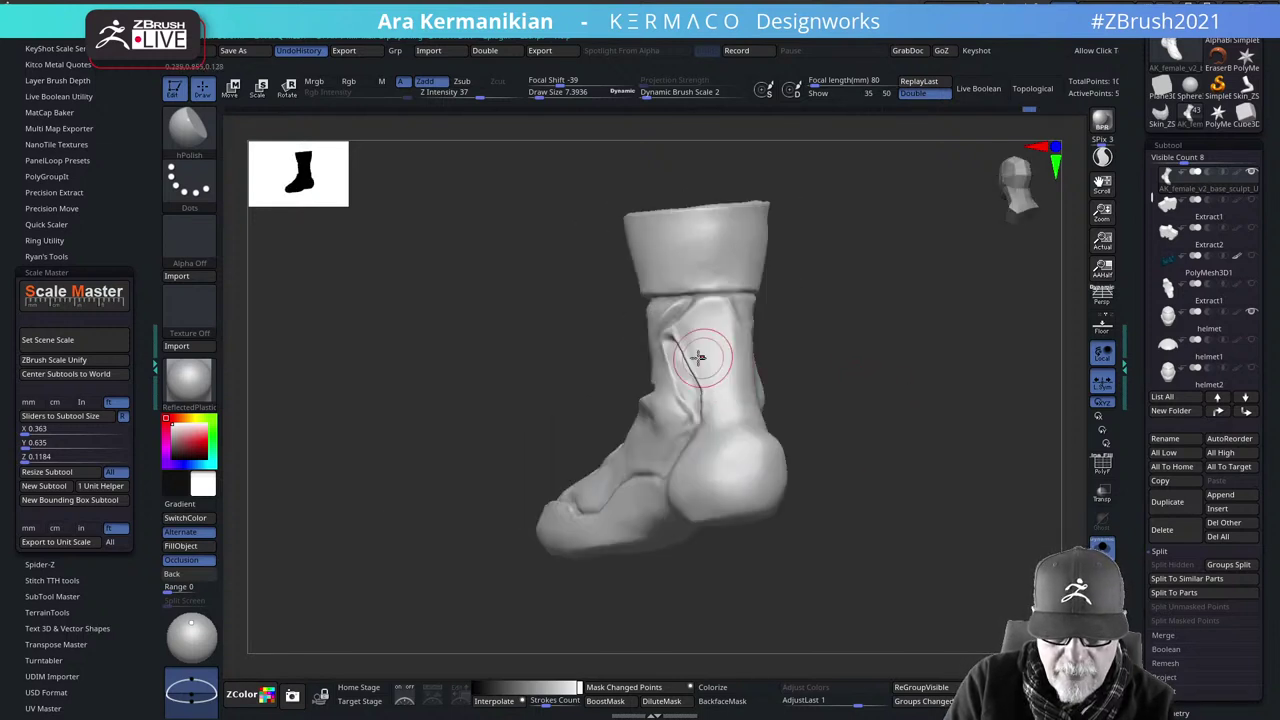
{"action": "right_click", "coordinate": [699, 362]}
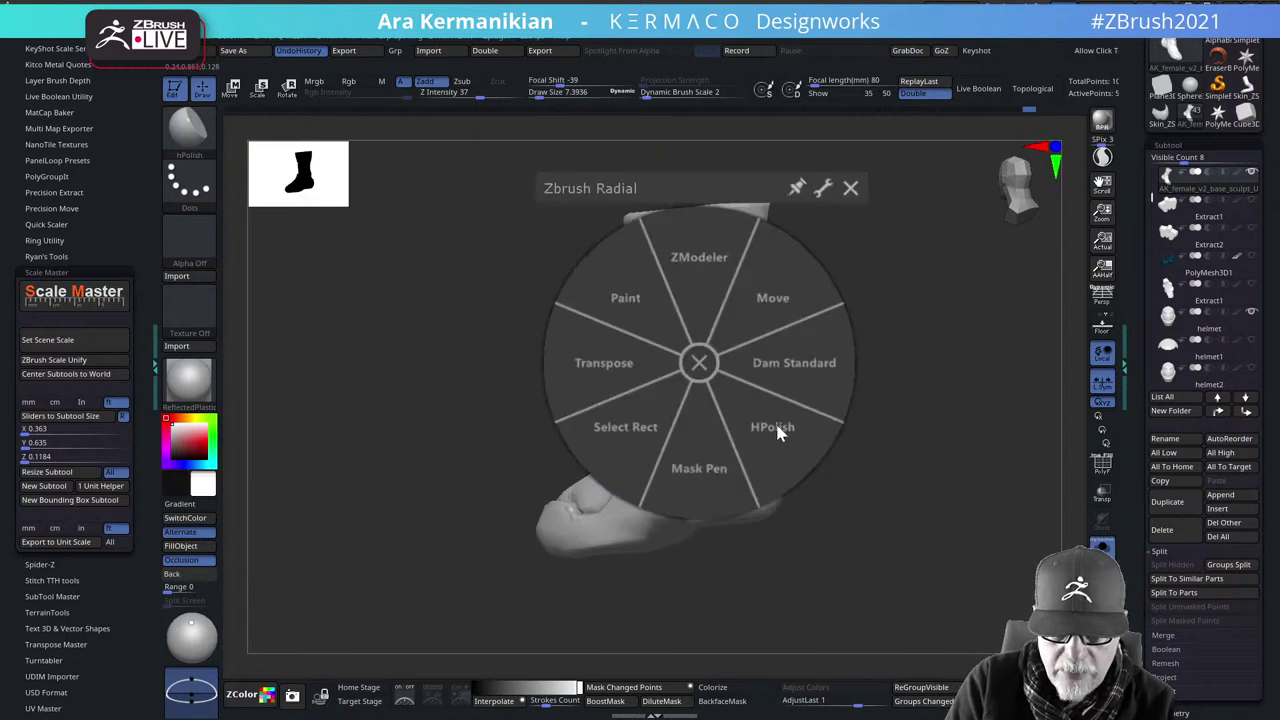
{"action": "left_click", "coordinate": [699, 363]}
{"action": "key", "text": "ctrl+space"}
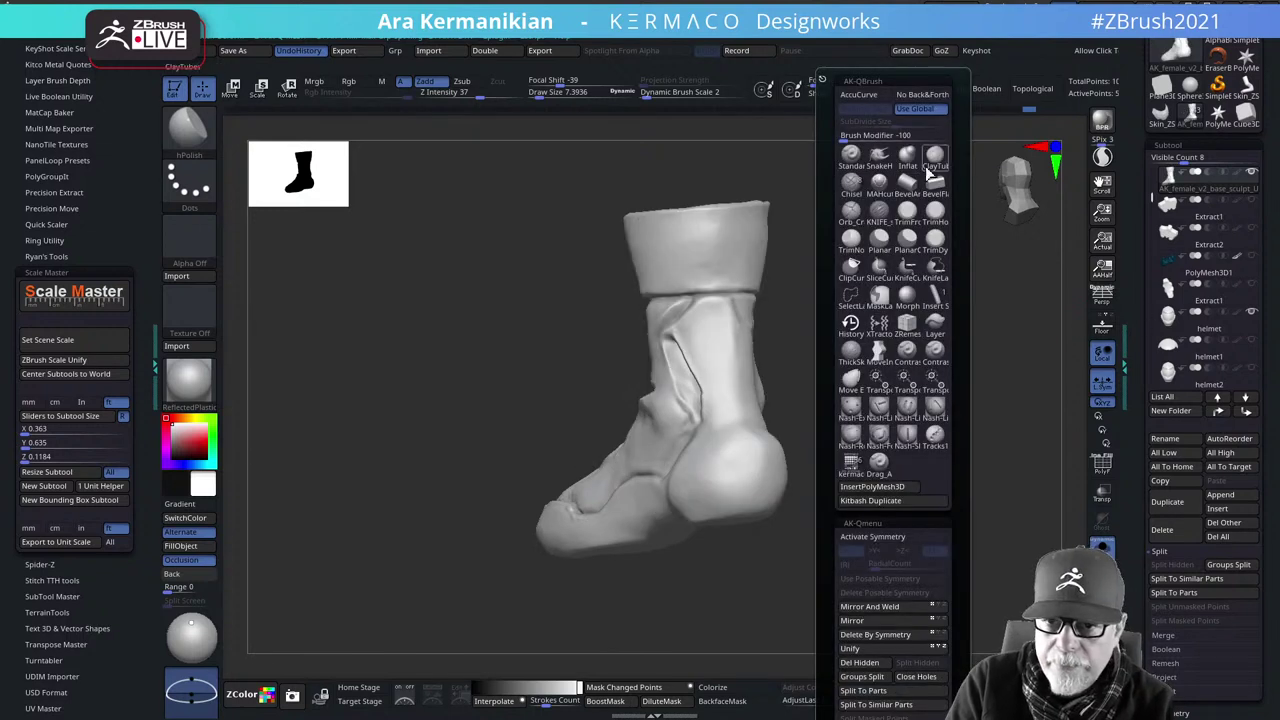
{"action": "left_click", "coordinate": [906, 153]}
{"action": "key", "text": "s"}
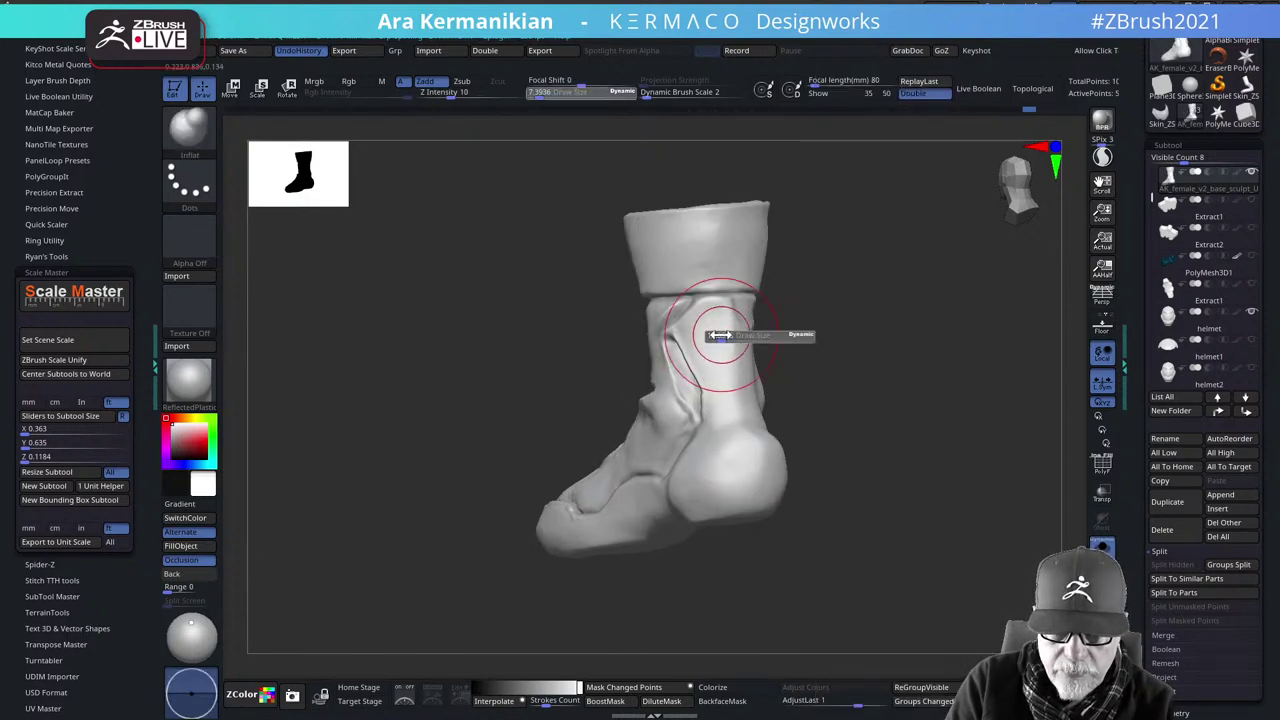
{"action": "left_click_drag", "start_coordinate": [720, 336], "coordinate": [726, 336]}
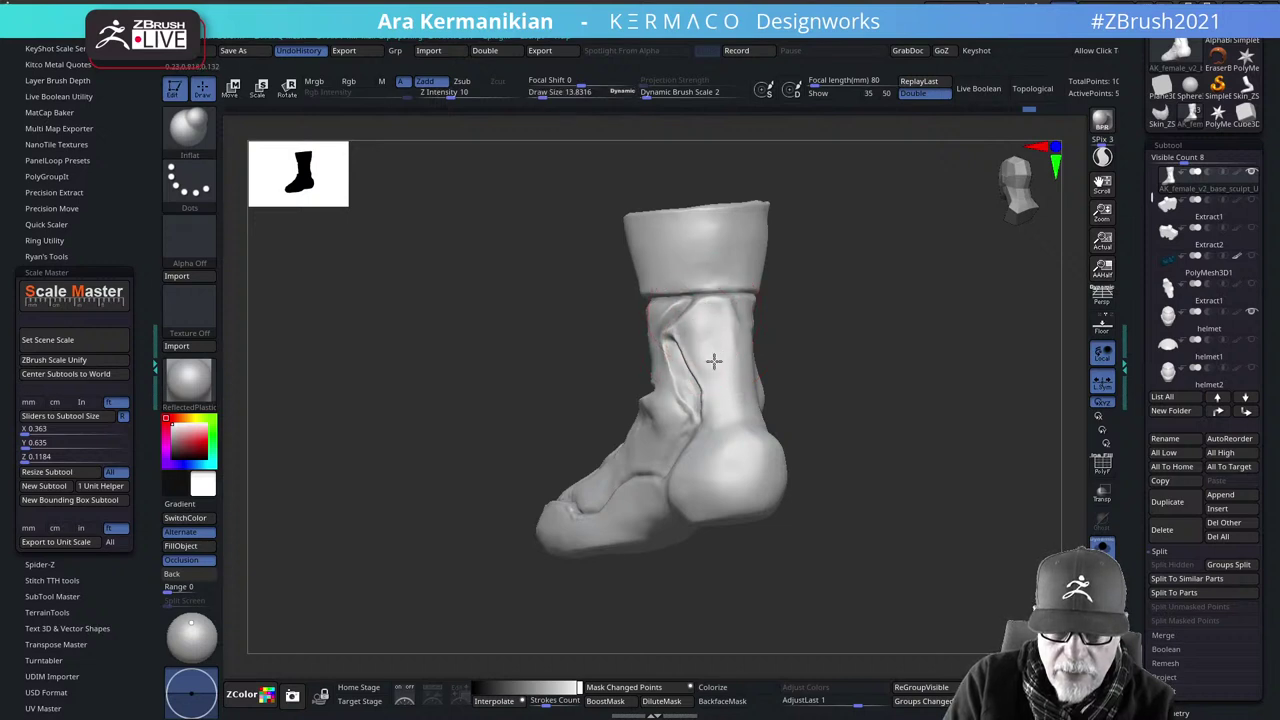
{"action": "left_click_drag", "start_coordinate": [665, 335], "coordinate": [710, 342], "text": "shift"}
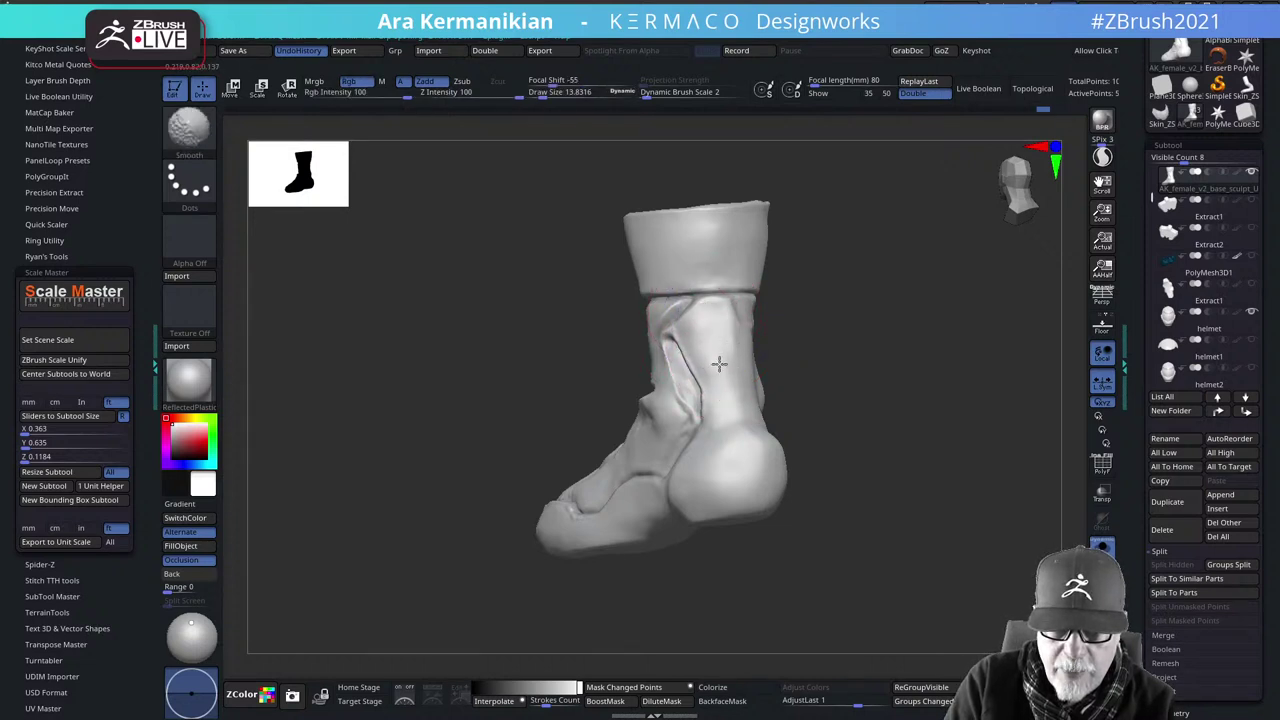
Polish the rear ankle panel between the cuff and the heel with hPolish
{"action": "mouse_move", "coordinate": [850, 435]}
{"action": "left_mouse_down"}
{"action": "mouse_move", "coordinate": [866, 449]}
{"action": "mouse_move", "coordinate": [929, 391]}
{"action": "mouse_move", "coordinate": [960, 477]}
{"action": "mouse_move", "coordinate": [867, 456]}
{"action": "mouse_move", "coordinate": [630, 472]}
{"action": "left_mouse_up"}
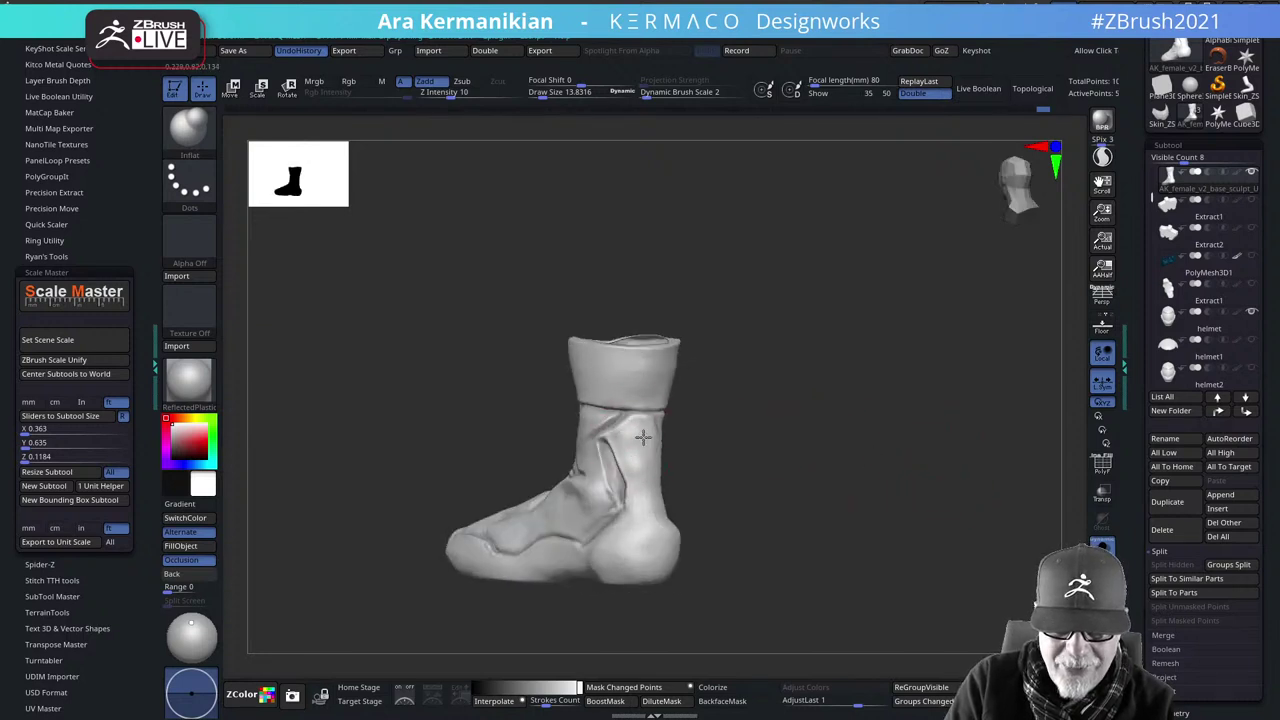
{"action": "key", "text": "space"}
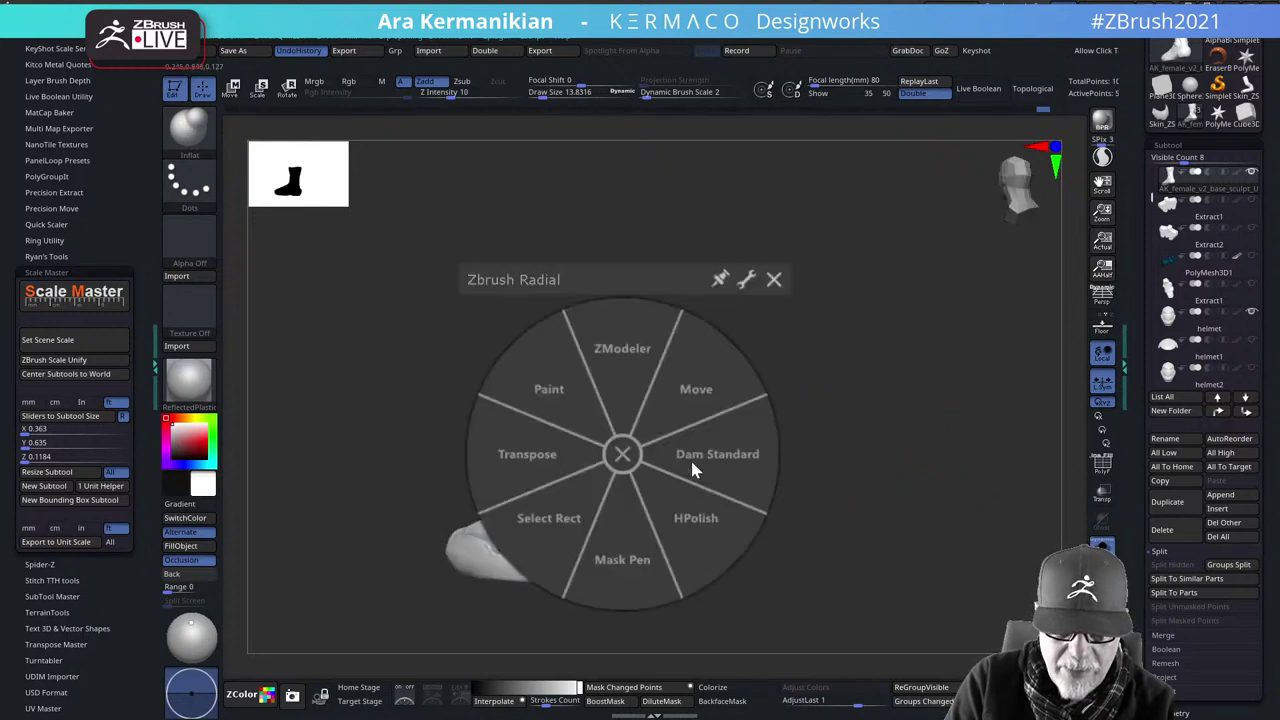
{"action": "left_click", "coordinate": [692, 516]}
{"action": "left_click_drag", "start_coordinate": [634, 439], "coordinate": [638, 498]}
Reshape the lower edge of the front shin panel and the fold beneath it with the Move brush at draw size 9.70
{"action": "mouse_move", "coordinate": [838, 526]}
{"action": "left_mouse_down", "text": "alt"}
{"action": "mouse_move", "coordinate": [782, 492]}
{"action": "mouse_move", "coordinate": [866, 449]}
{"action": "left_mouse_up", "text": "alt"}
{"action": "mouse_move", "coordinate": [866, 449]}
{"action": "right_mouse_down", "text": "ctrl"}
{"action": "mouse_move", "coordinate": [846, 477]}
{"action": "mouse_move", "coordinate": [854, 451]}
{"action": "right_mouse_up", "text": "ctrl"}
{"action": "key", "text": "s"}
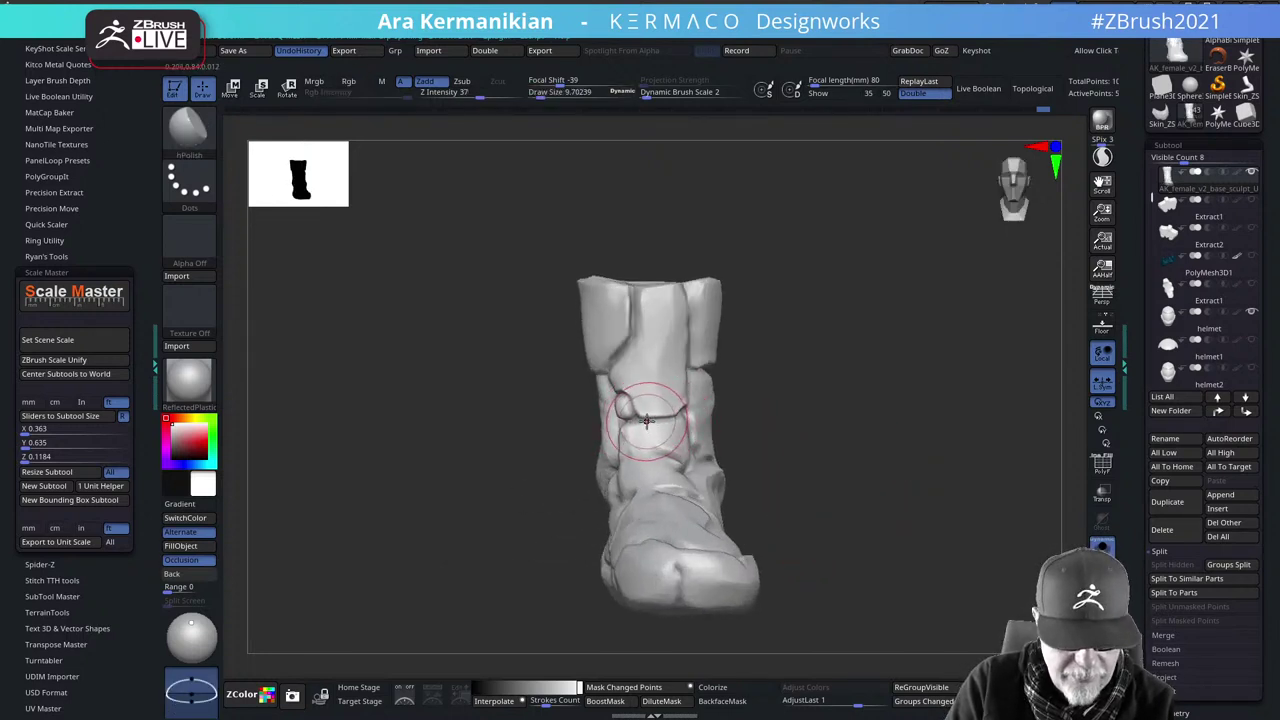
{"action": "key", "text": "b"}
{"action": "key", "text": "m"}
{"action": "key", "text": "v"}
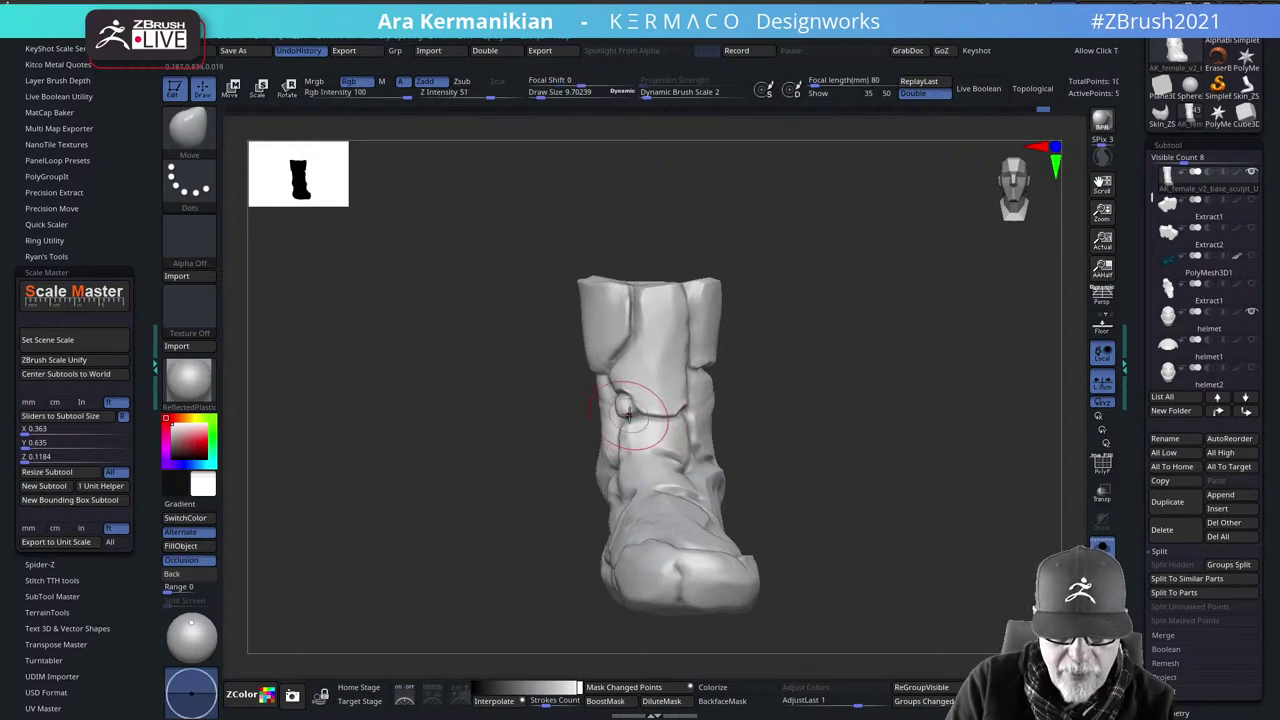
{"action": "left_click_drag", "start_coordinate": [629, 416], "coordinate": [647, 412]}
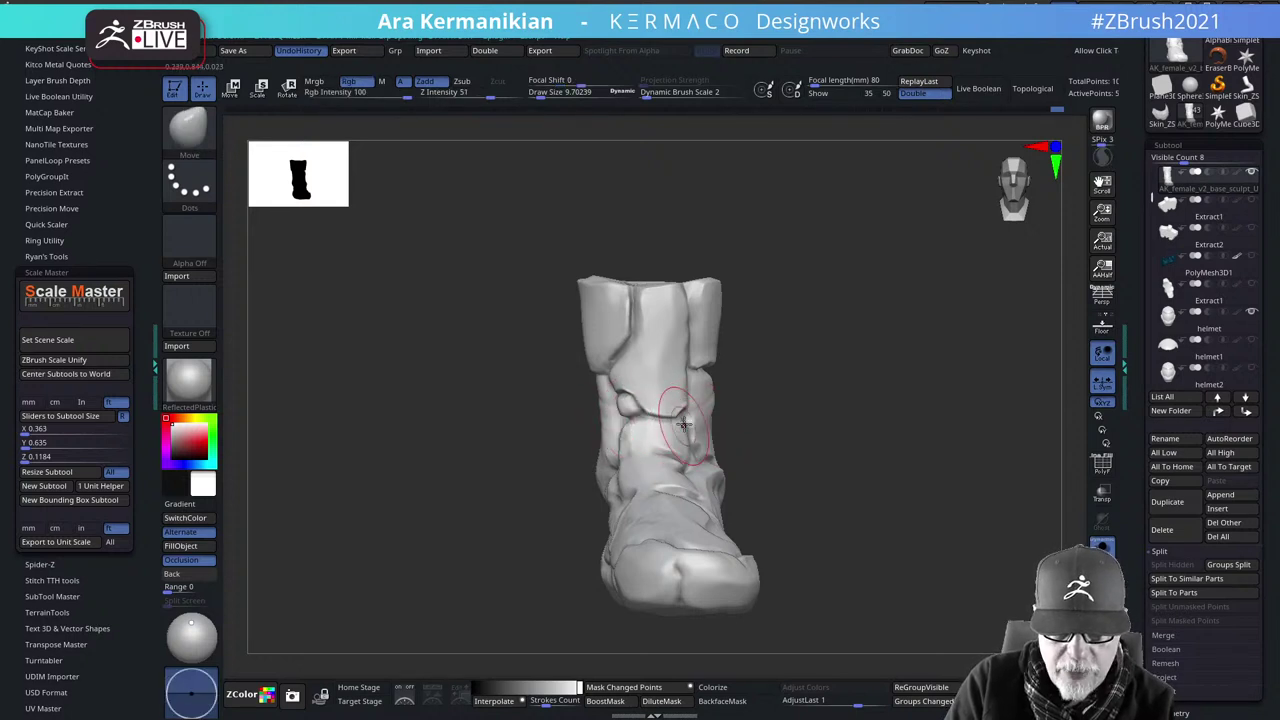
{"action": "left_click_drag", "start_coordinate": [872, 471], "coordinate": [895, 473]}
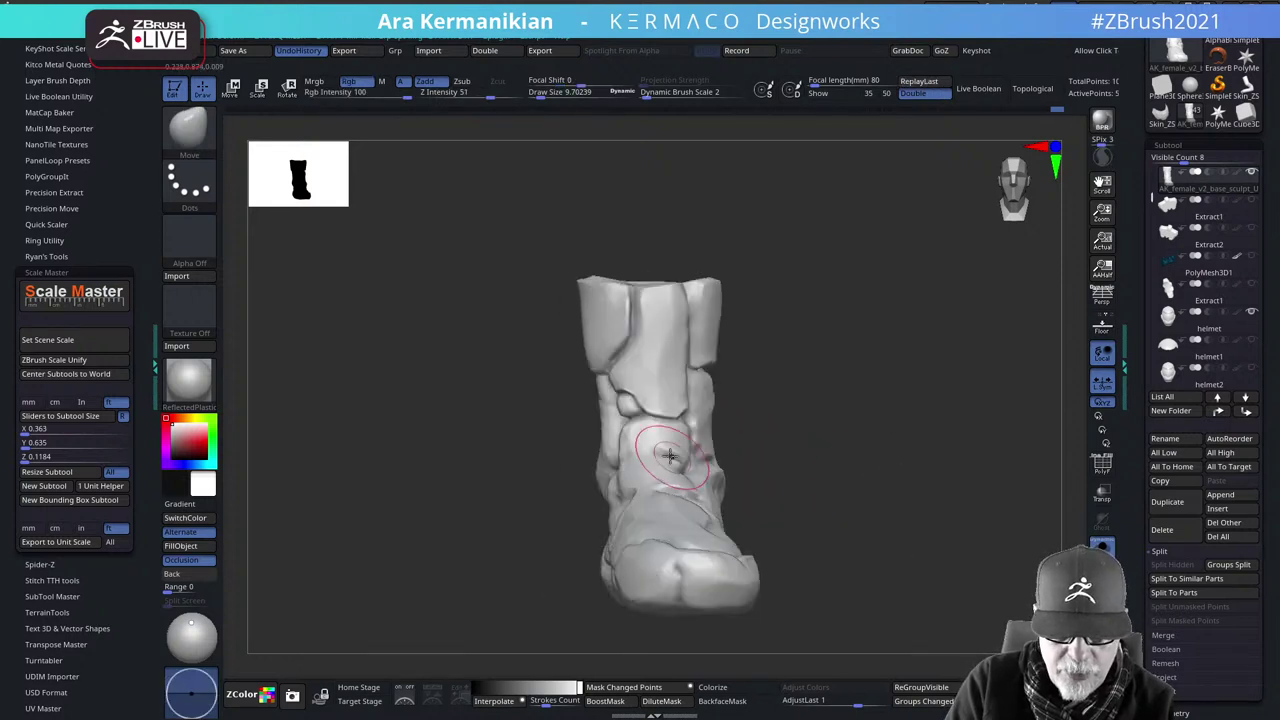
Adjust the seam under the side cuff with the Move brush and smooth it
{"action": "left_click_drag", "start_coordinate": [985, 440], "coordinate": [894, 451]}
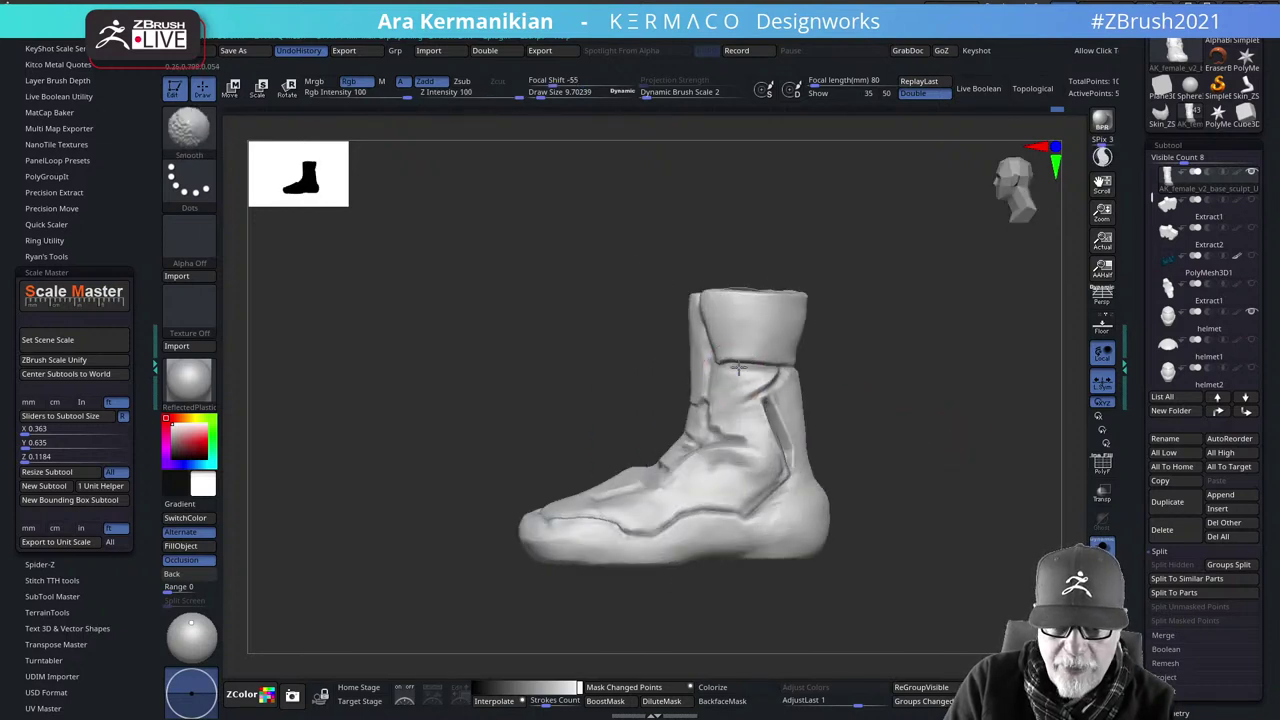
{"action": "left_click_drag", "start_coordinate": [897, 386], "coordinate": [846, 406], "text": "alt"}
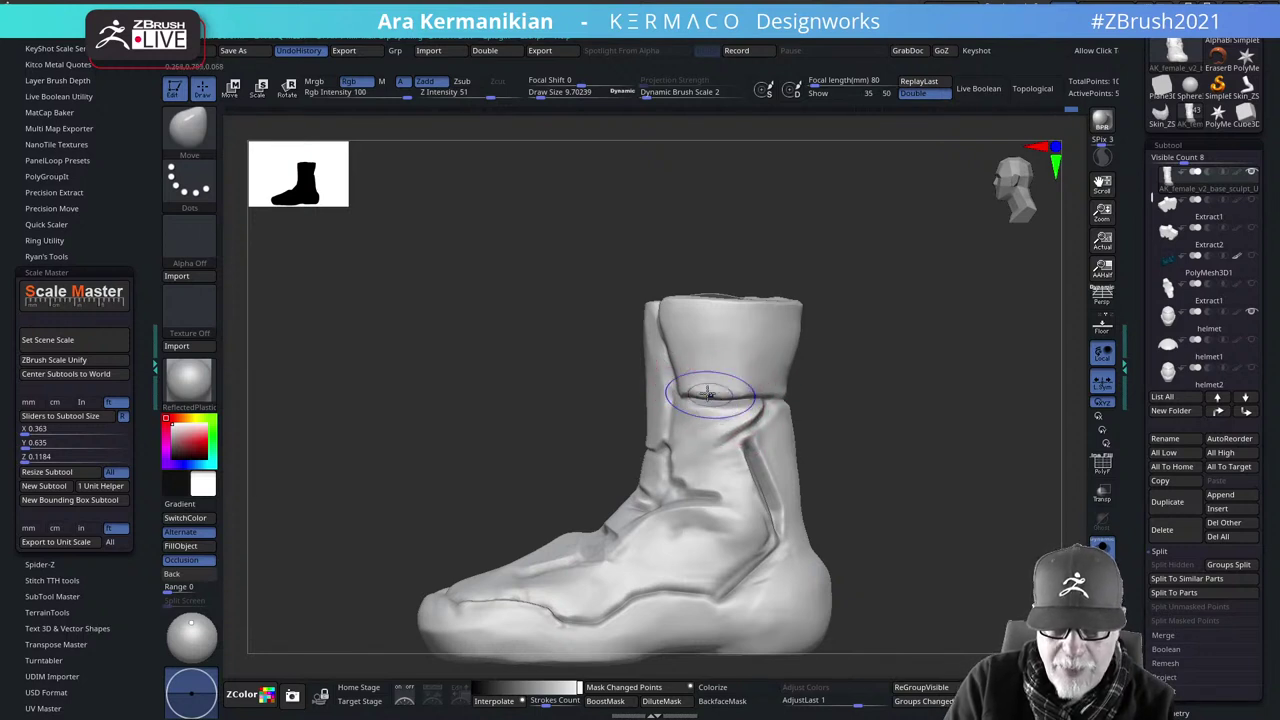
{"action": "left_click_drag", "start_coordinate": [707, 393], "coordinate": [720, 395], "text": "shift"}
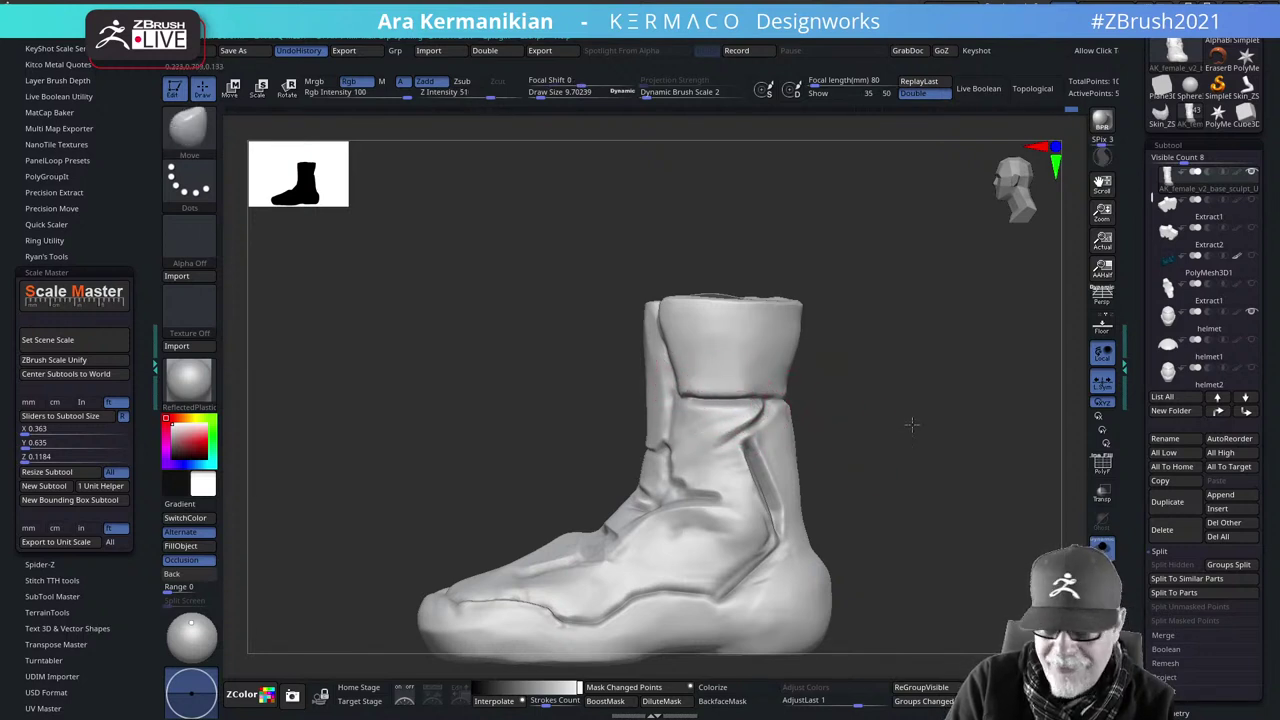
{"action": "left_click_drag", "start_coordinate": [912, 425], "coordinate": [884, 390], "text": "alt"}
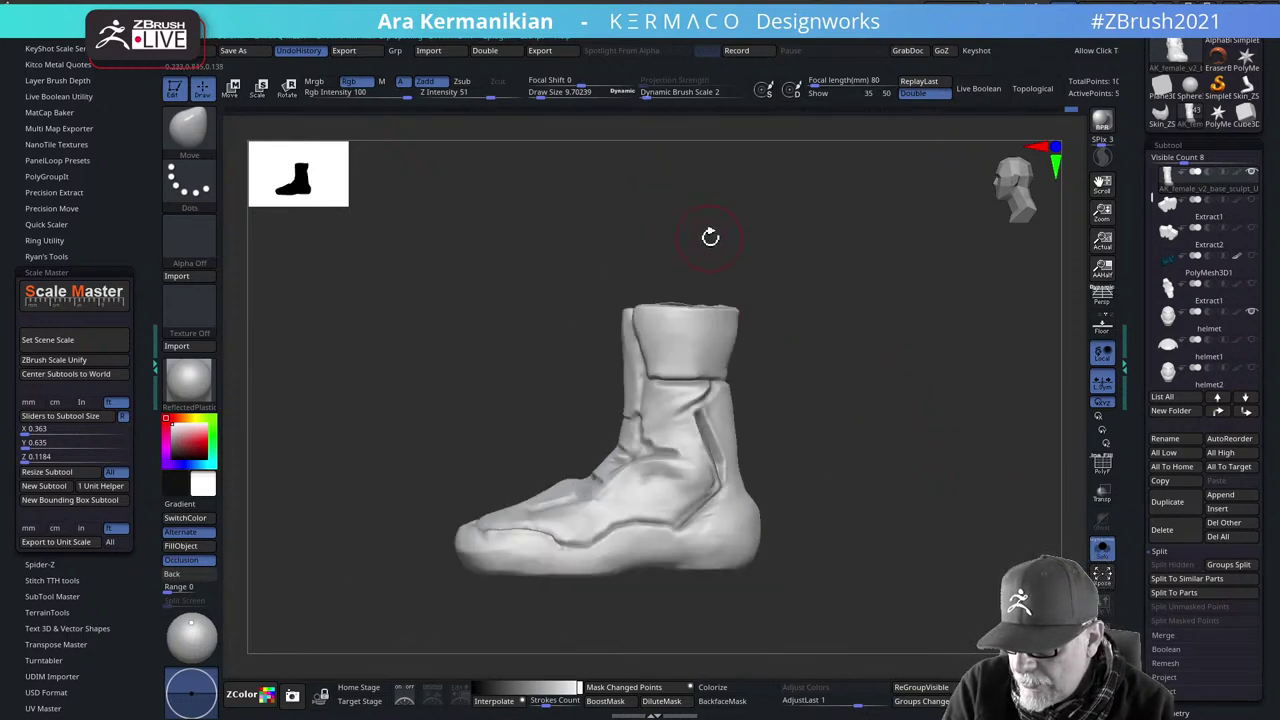
Smooth the seam along the side of the toe cap at draw size 9.70
{"action": "left_click_drag", "start_coordinate": [935, 400], "coordinate": [780, 366]}
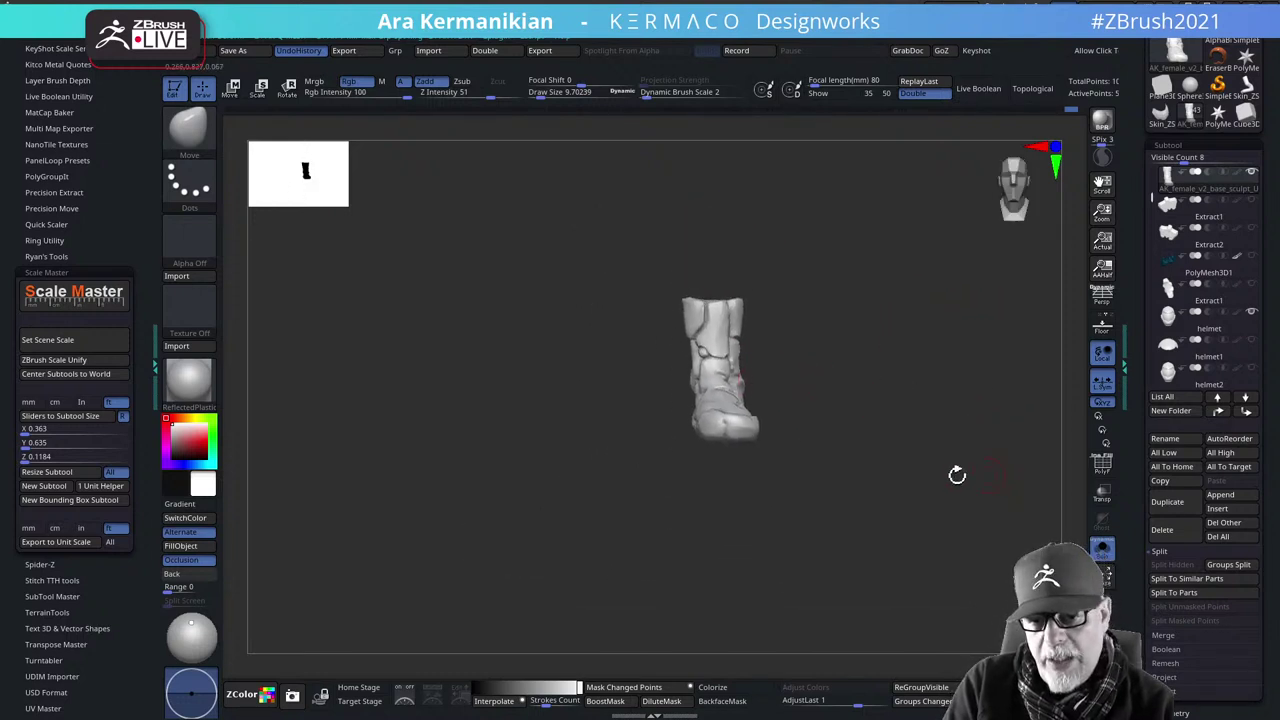
{"action": "mouse_move", "coordinate": [957, 474]}
{"action": "left_mouse_down"}
{"action": "mouse_move", "coordinate": [714, 457]}
{"action": "mouse_move", "coordinate": [731, 492]}
{"action": "mouse_move", "coordinate": [712, 472]}
{"action": "left_mouse_up"}
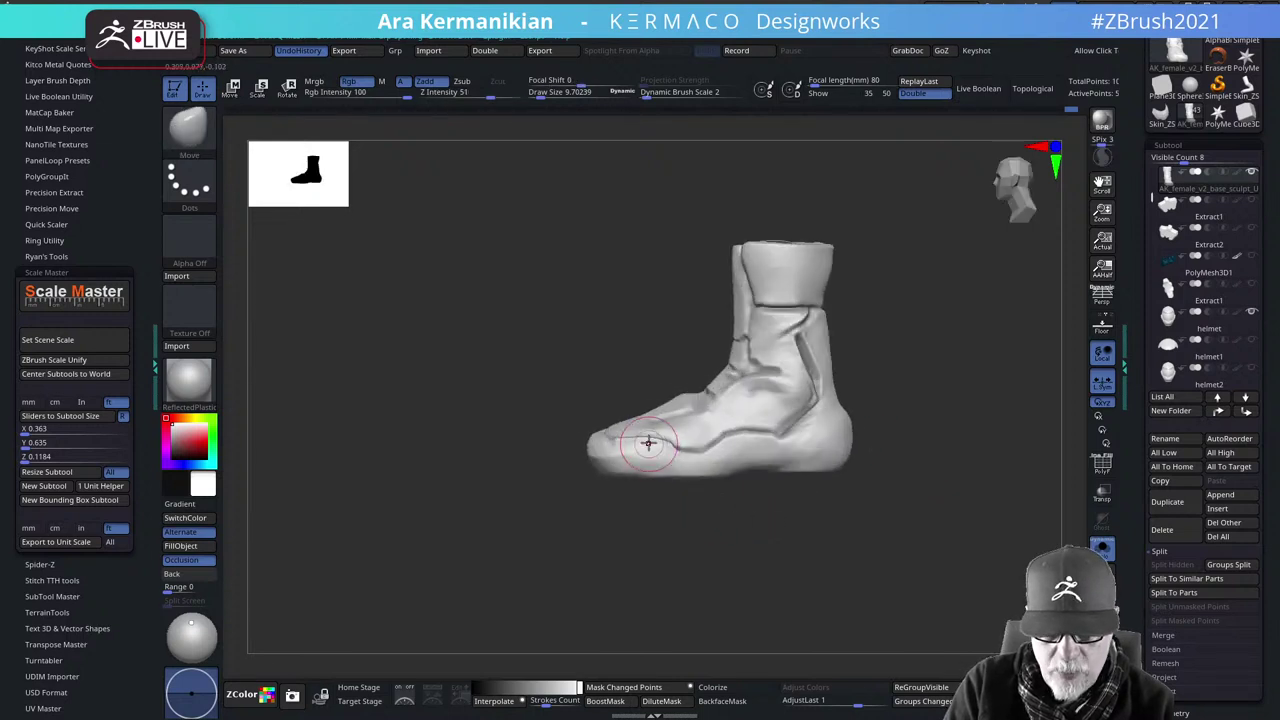
{"action": "left_click_drag", "start_coordinate": [646, 443], "coordinate": [650, 436], "text": "shift"}
{"action": "left_click_drag", "start_coordinate": [646, 577], "coordinate": [732, 366]}
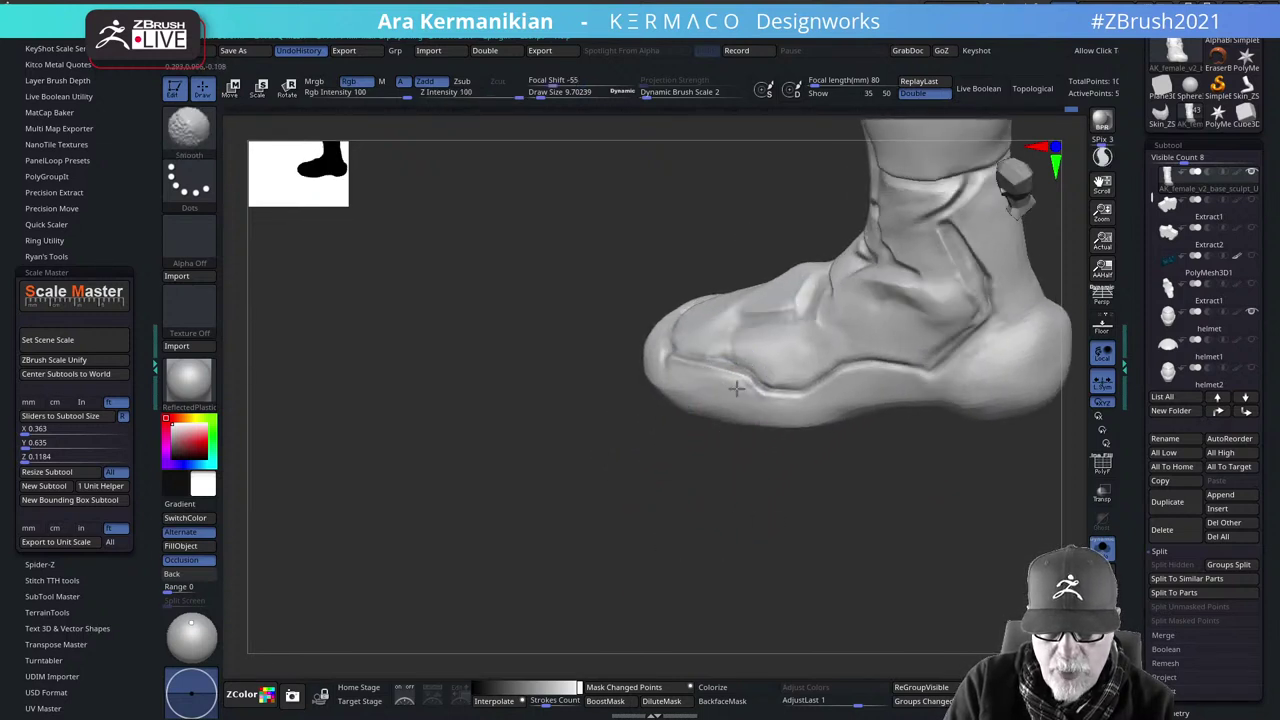
Reshape the sole's edge beside the forefoot with the Move brush, smoothing it from the side and from below
{"action": "mouse_move", "coordinate": [643, 557]}
{"action": "left_mouse_down"}
{"action": "mouse_move", "coordinate": [777, 543]}
{"action": "mouse_move", "coordinate": [717, 449]}
{"action": "mouse_move", "coordinate": [586, 520]}
{"action": "mouse_move", "coordinate": [686, 411]}
{"action": "left_mouse_up"}
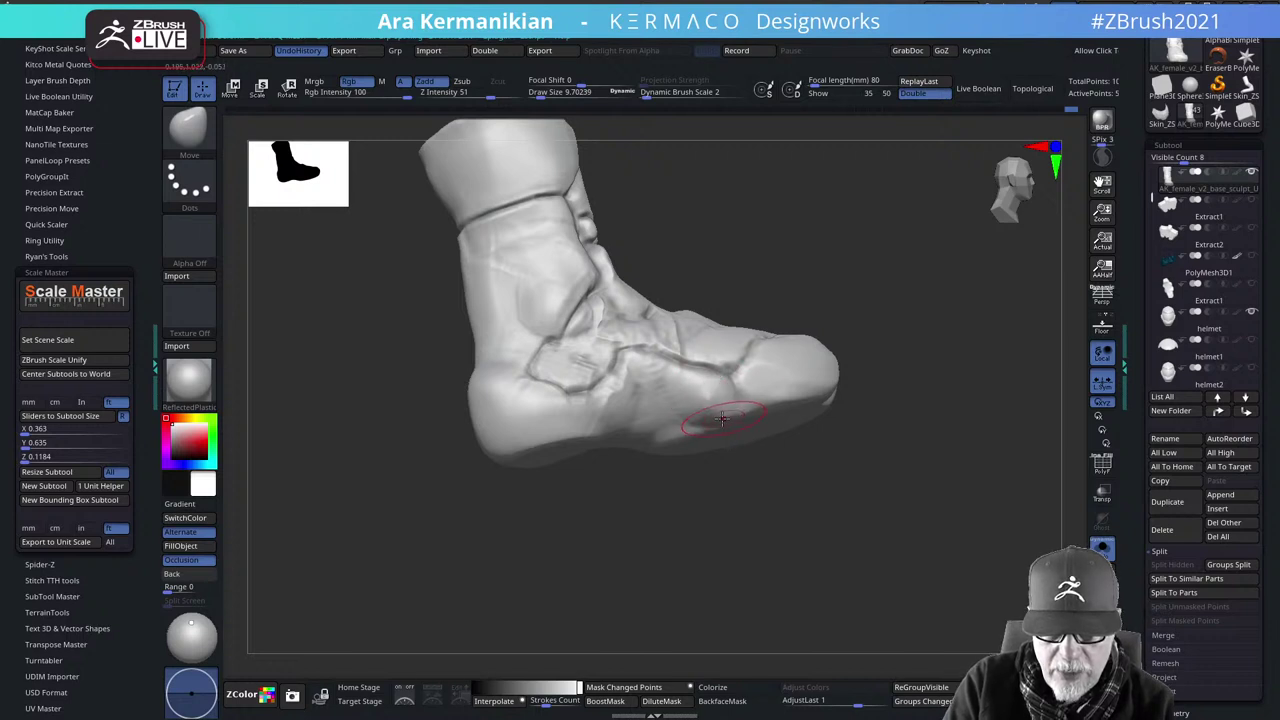
{"action": "left_click_drag", "start_coordinate": [845, 445], "coordinate": [734, 426]}
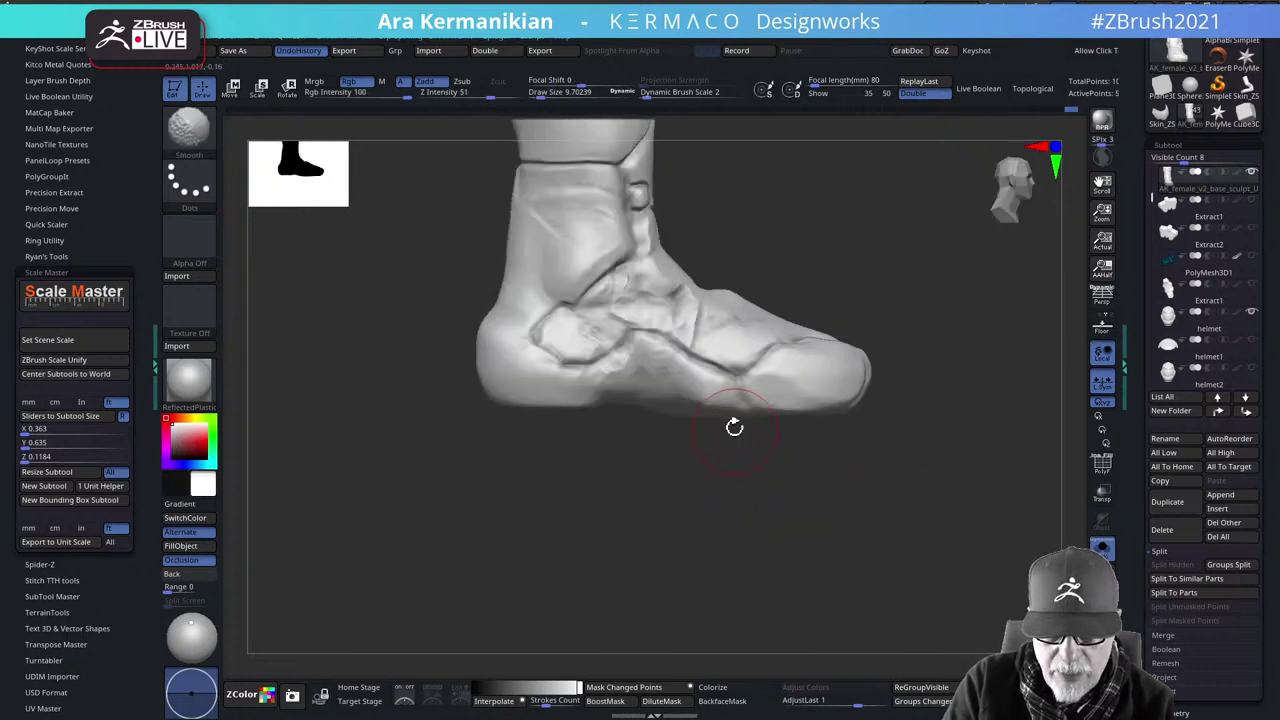
{"action": "left_click_drag", "start_coordinate": [851, 531], "coordinate": [737, 417]}
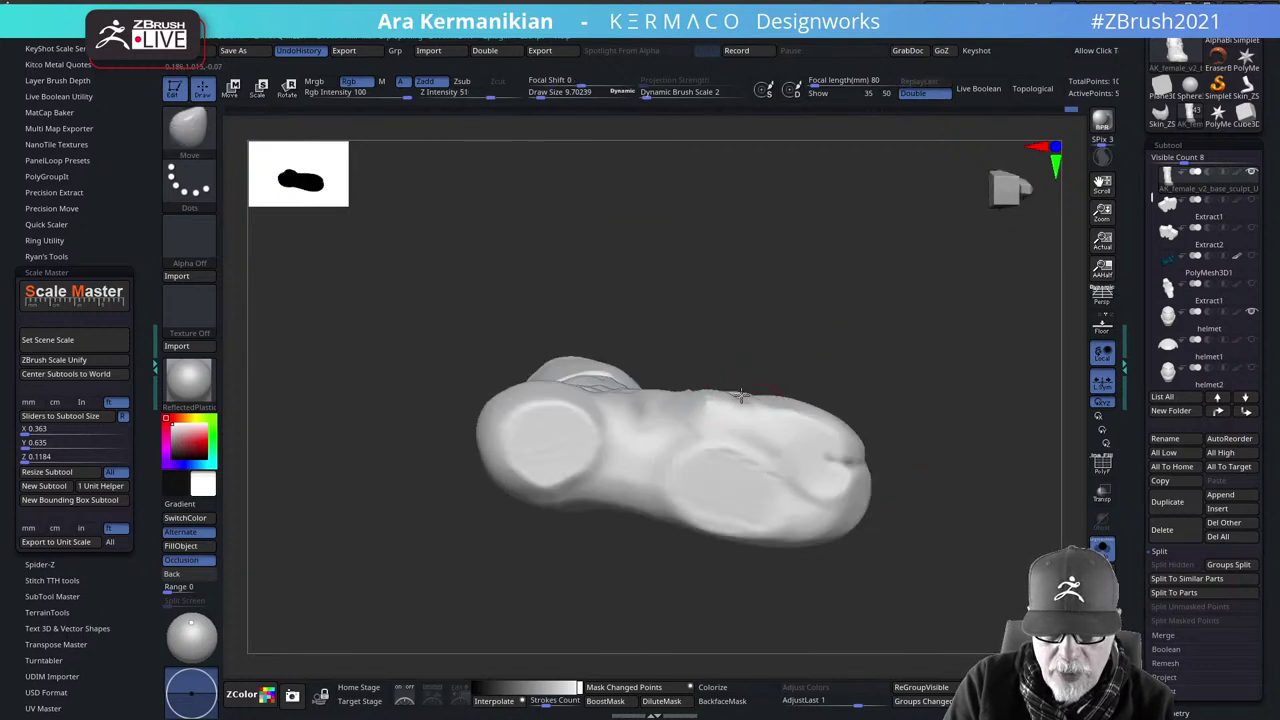
{"action": "left_click_drag", "start_coordinate": [850, 366], "coordinate": [752, 447]}
{"action": "key", "text": "shift"}
{"action": "left_click_drag", "start_coordinate": [827, 484], "coordinate": [899, 464]}
{"action": "left_click_drag", "start_coordinate": [929, 428], "coordinate": [912, 450], "text": "alt"}
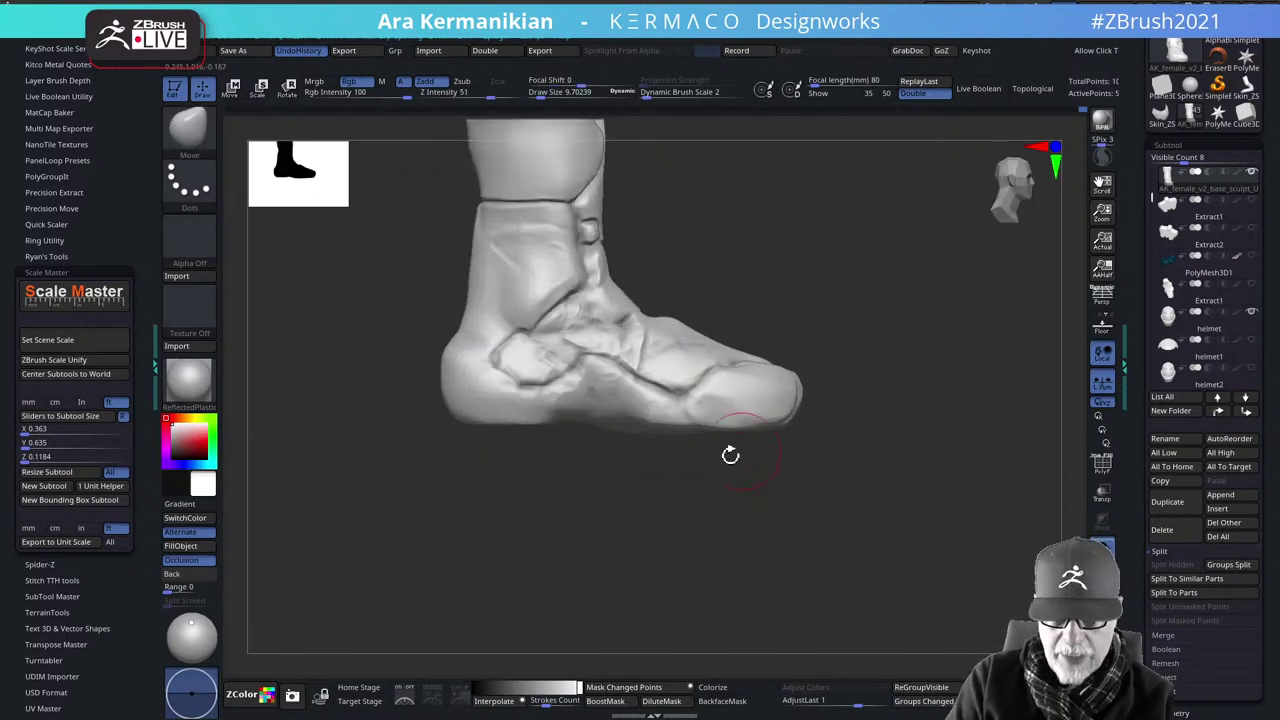
Deepen the side panel's lower seam and the ankle pad's lower edge with the Dam Standard brush at draw size 7.39
{"action": "left_click_drag", "start_coordinate": [729, 454], "coordinate": [714, 590], "text": "alt"}
{"action": "right_click", "coordinate": [663, 379]}
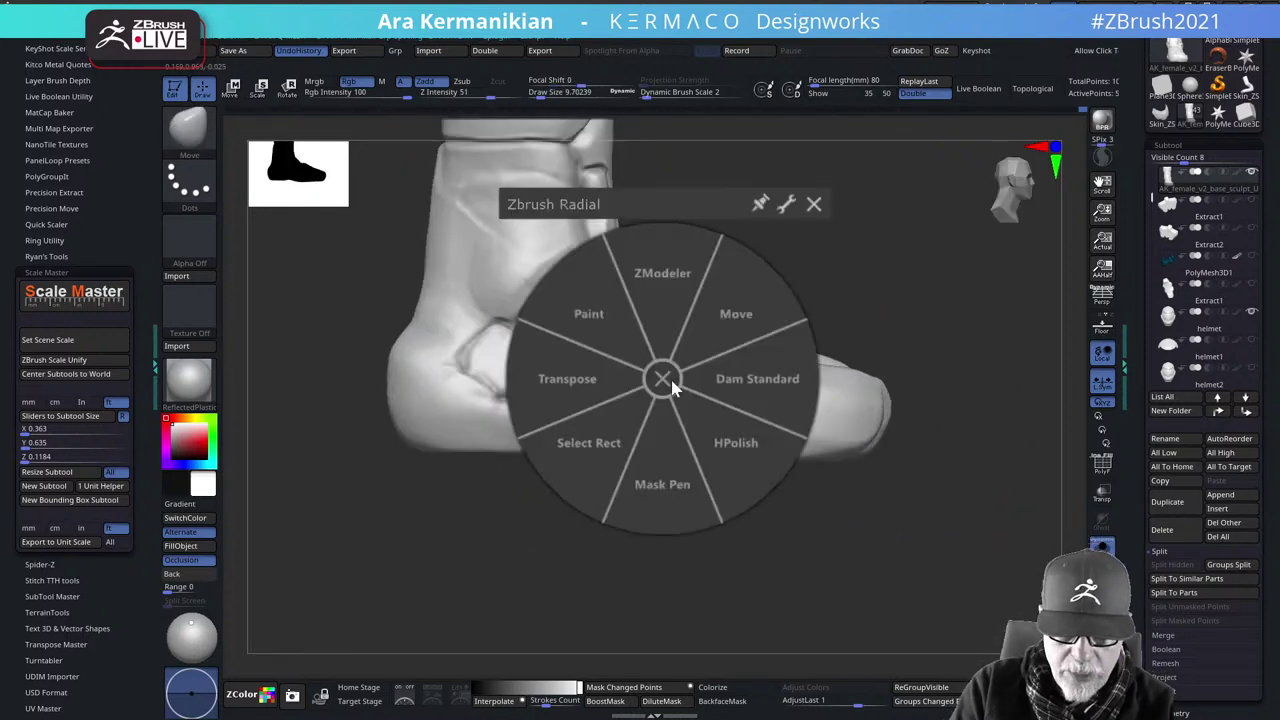
{"action": "left_click", "coordinate": [735, 393]}
{"action": "mouse_move", "coordinate": [669, 372]}
{"action": "left_mouse_down"}
{"action": "mouse_move", "coordinate": [708, 402]}
{"action": "mouse_move", "coordinate": [745, 402]}
{"action": "mouse_move", "coordinate": [701, 414]}
{"action": "mouse_move", "coordinate": [604, 358]}
{"action": "mouse_move", "coordinate": [563, 406]}
{"action": "mouse_move", "coordinate": [636, 376]}
{"action": "mouse_move", "coordinate": [614, 367]}
{"action": "mouse_move", "coordinate": [614, 350]}
{"action": "mouse_move", "coordinate": [585, 357]}
{"action": "left_mouse_up"}
{"action": "key", "text": "s"}
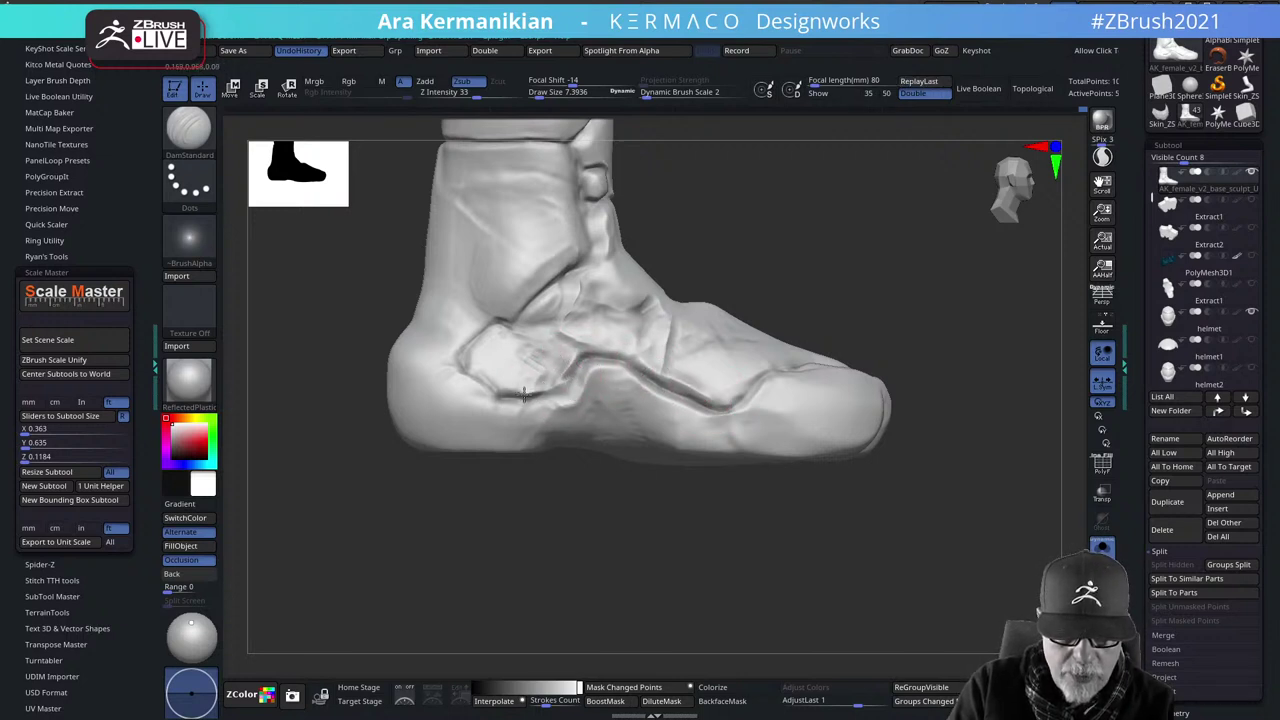
{"action": "left_click_drag", "start_coordinate": [524, 395], "coordinate": [504, 394]}
Carve a sharper crease across the instep fold with Dam Standard at draw size 3.84 and smooth the surface around it
{"action": "mouse_move", "coordinate": [946, 323]}
{"action": "left_mouse_down", "text": "alt"}
{"action": "mouse_move", "coordinate": [836, 298]}
{"action": "mouse_move", "coordinate": [783, 303]}
{"action": "mouse_move", "coordinate": [908, 410]}
{"action": "mouse_move", "coordinate": [934, 366]}
{"action": "mouse_move", "coordinate": [972, 376]}
{"action": "left_mouse_up", "text": "alt"}
{"action": "right_click", "coordinate": [596, 379]}
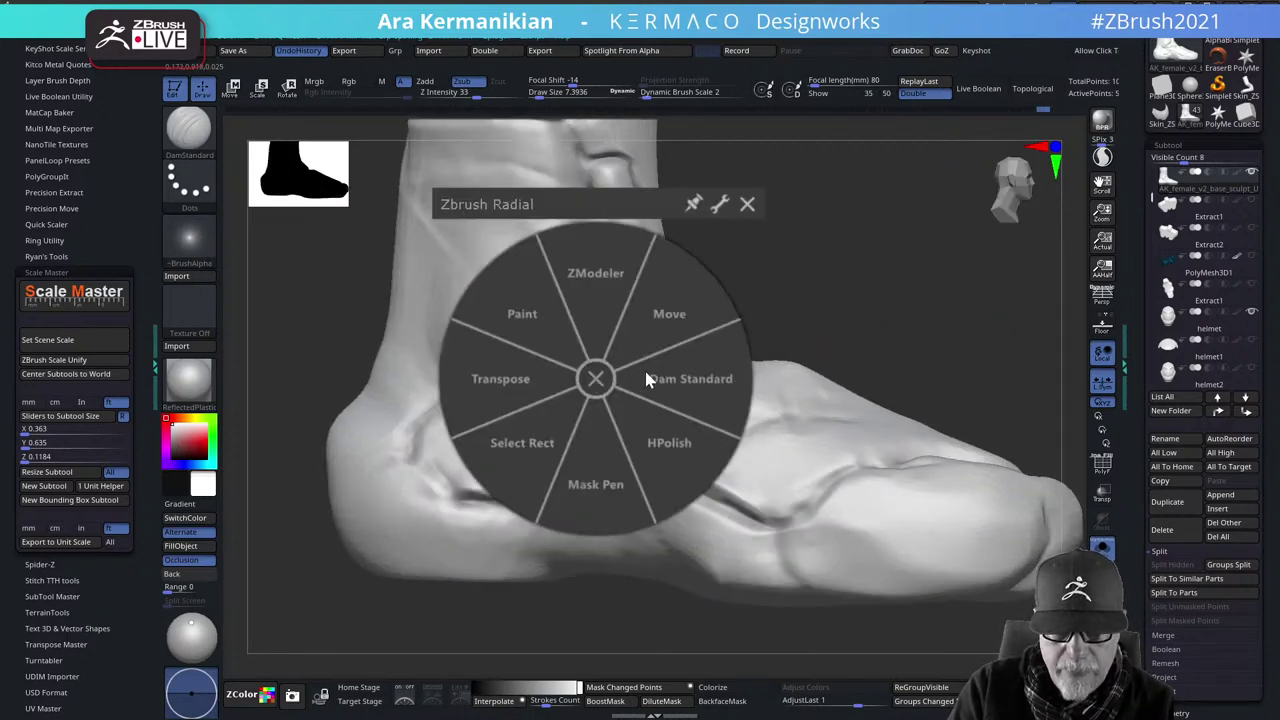
{"action": "left_click", "coordinate": [680, 378]}
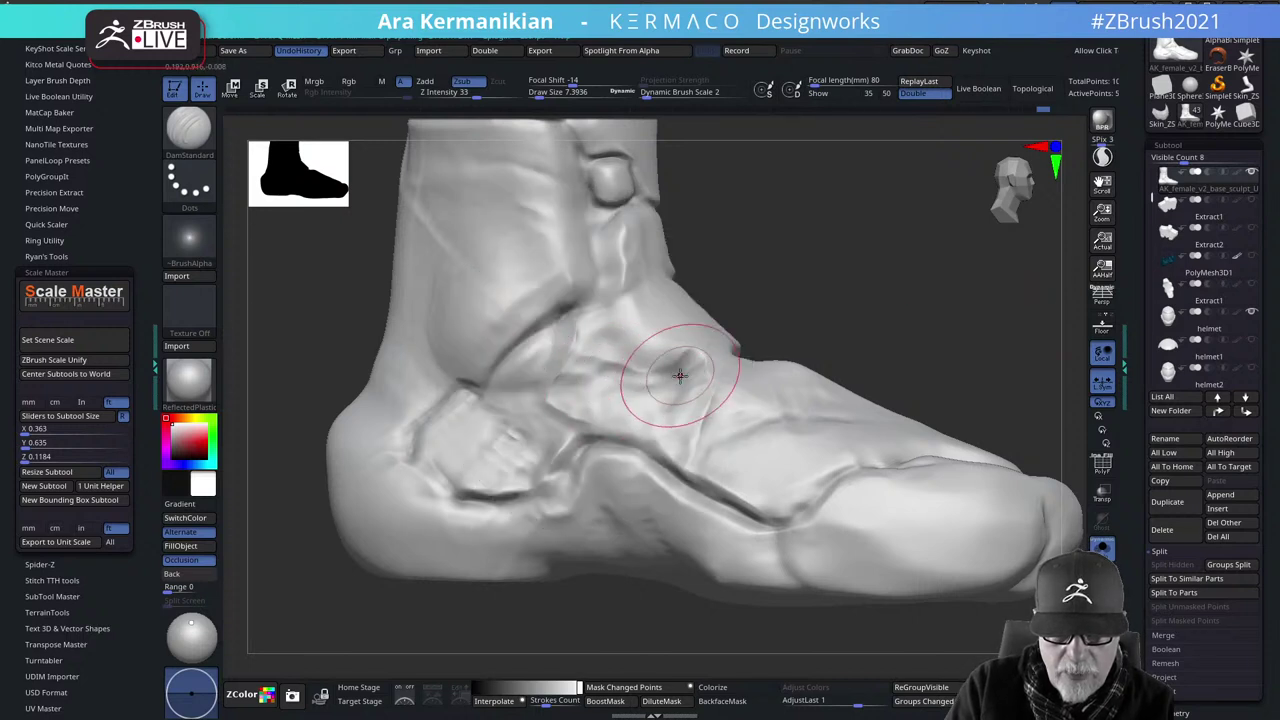
{"action": "key", "text": "s"}
{"action": "key", "text": "s"}
{"action": "left_click_drag", "start_coordinate": [658, 379], "coordinate": [629, 389]}
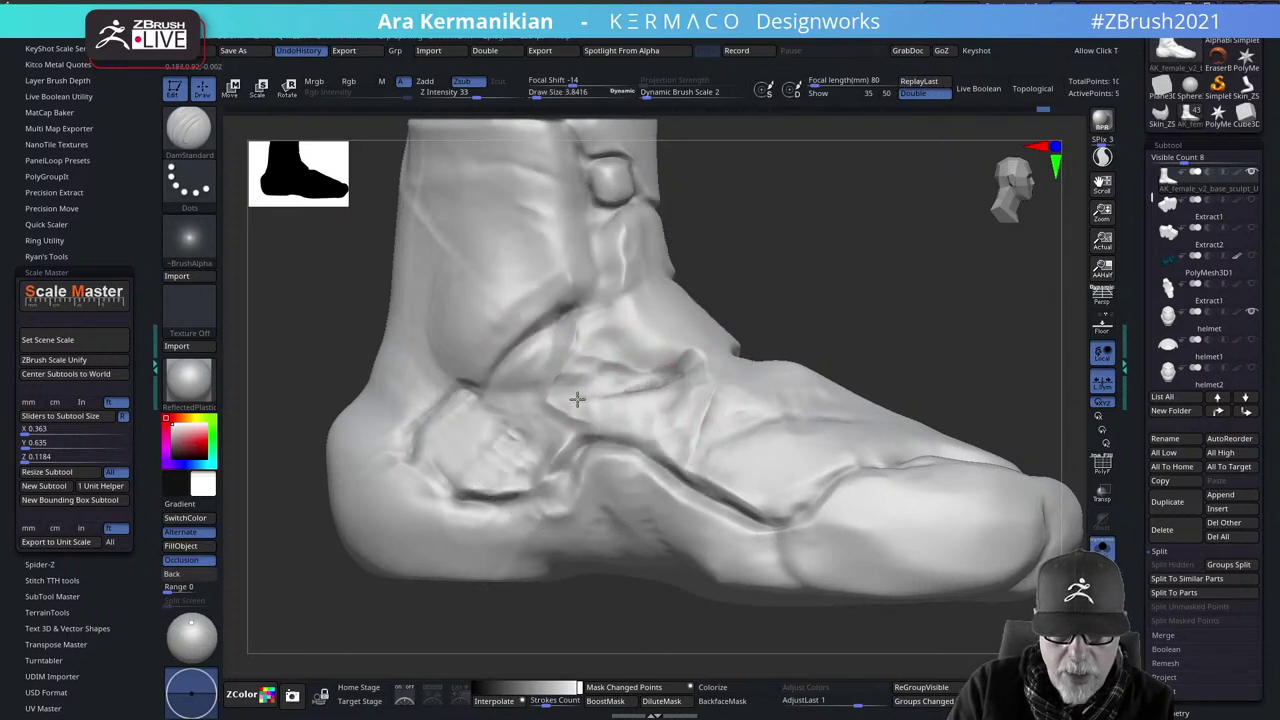
{"action": "left_click_drag", "start_coordinate": [645, 383], "coordinate": [562, 402]}
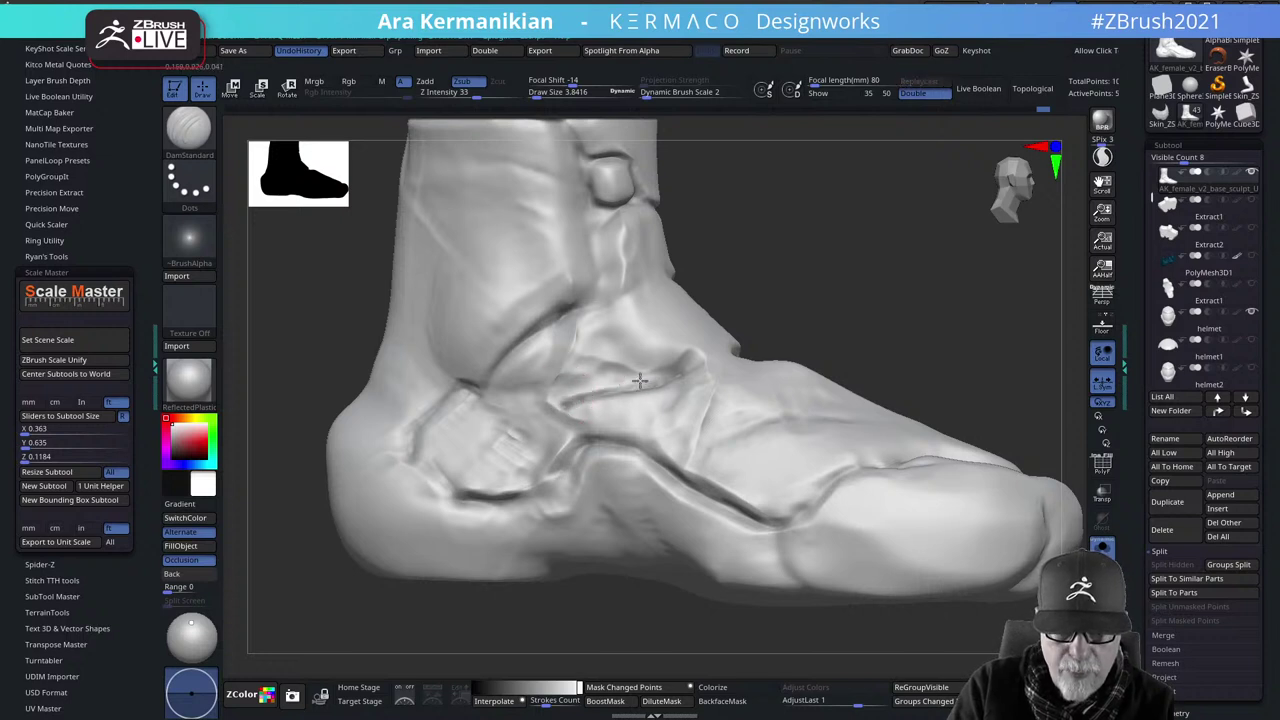
{"action": "key", "text": "shift"}
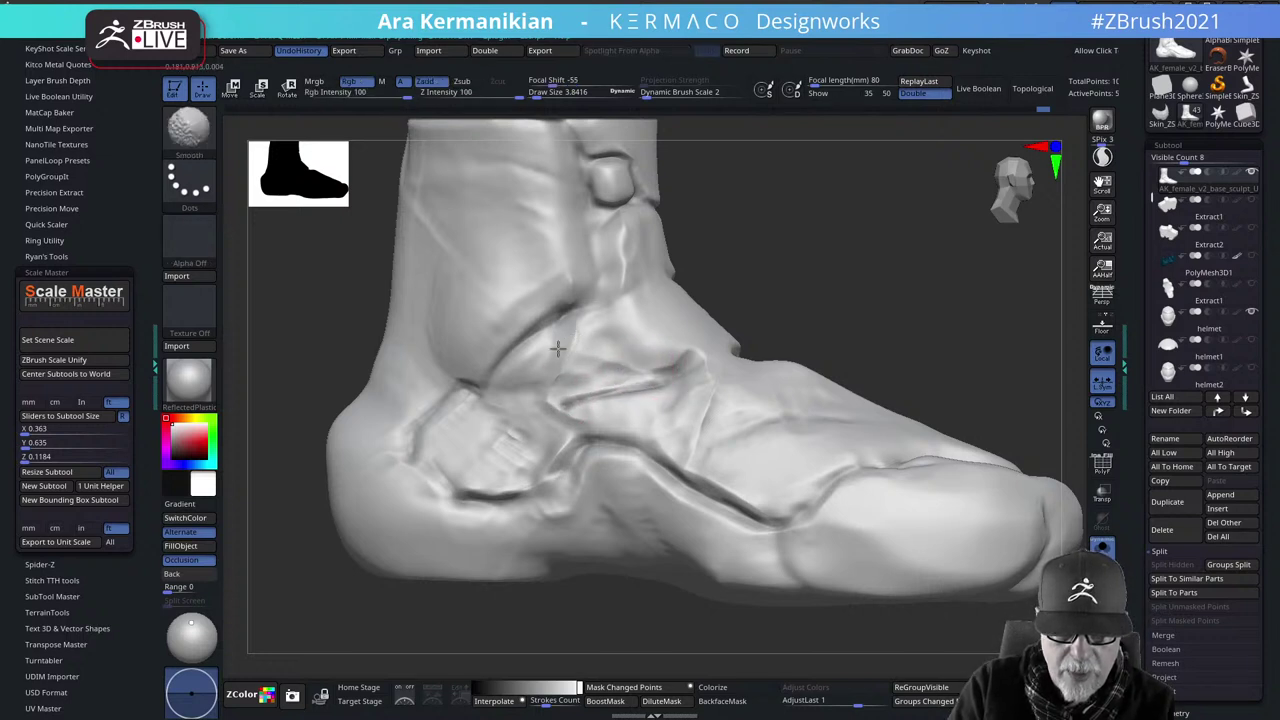
{"action": "left_click_drag", "start_coordinate": [540, 401], "coordinate": [587, 373], "text": "shift"}
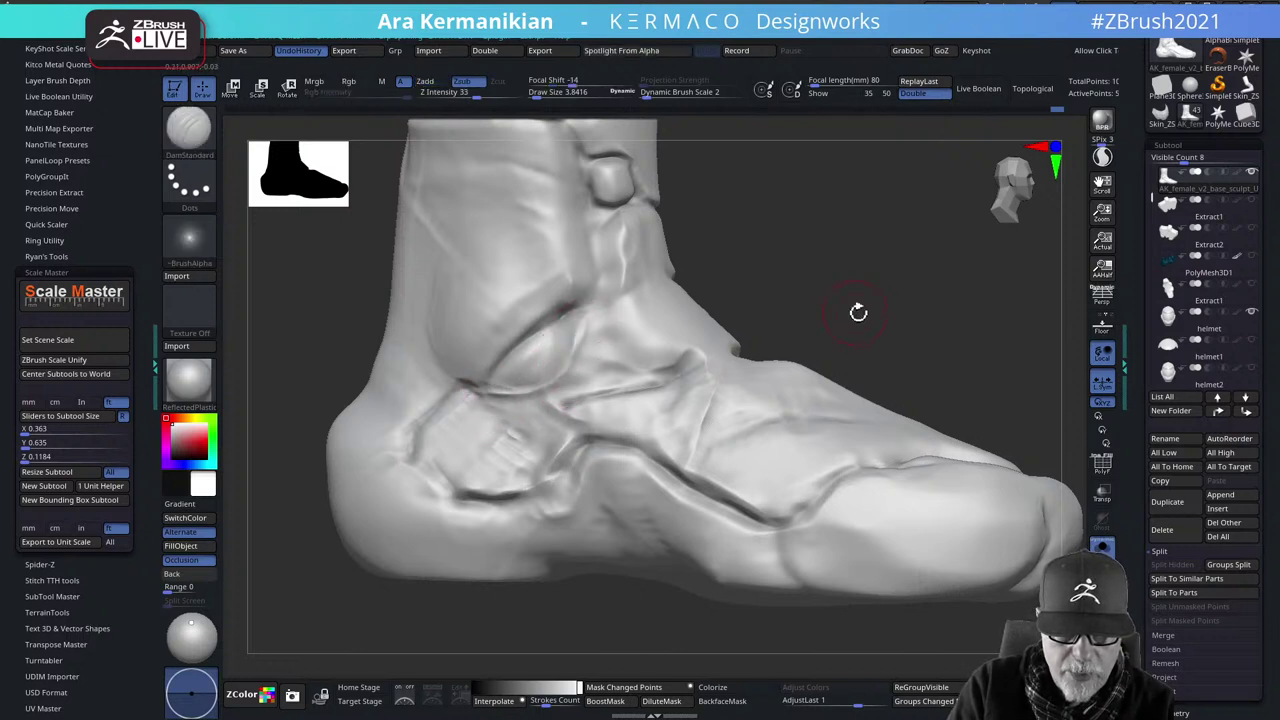
Define the small pad beneath the side cuff with Dam Standard and flatten its surface with HPolish at draw size 3.84
{"action": "key", "text": "shift+d"}
{"action": "left_click_drag", "start_coordinate": [872, 288], "coordinate": [836, 328]}
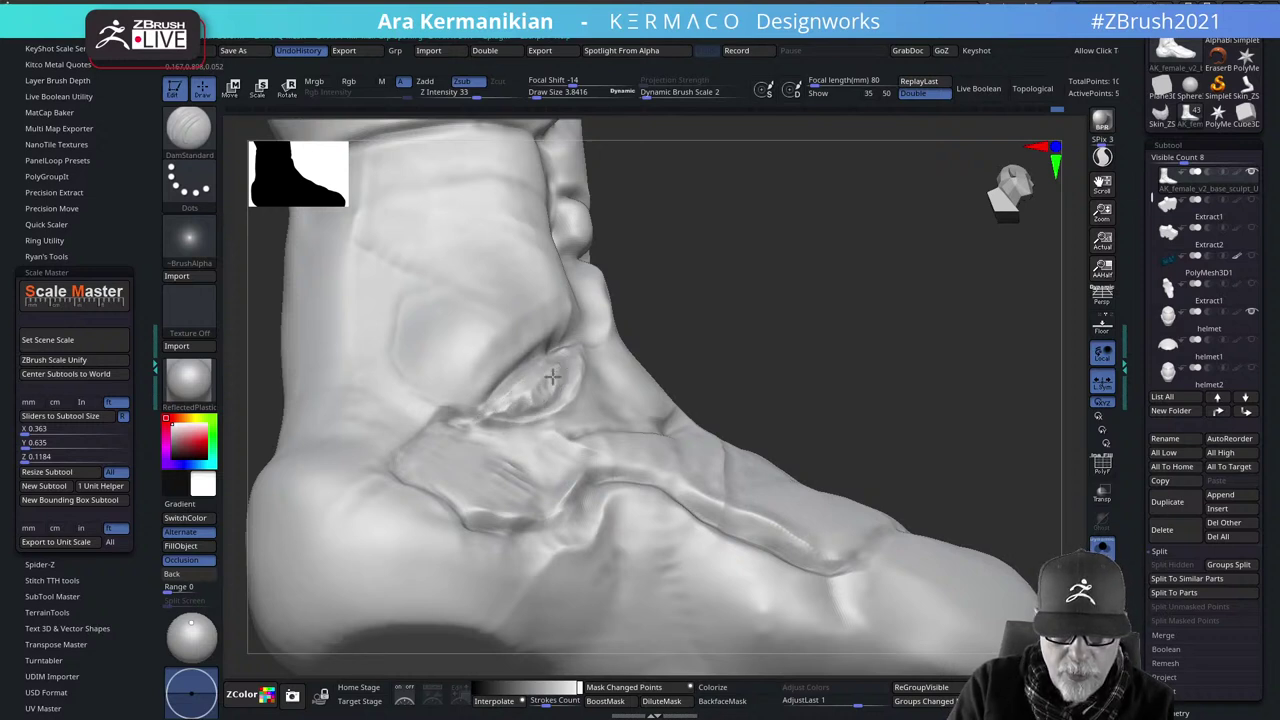
{"action": "mouse_move", "coordinate": [565, 375]}
{"action": "left_mouse_down"}
{"action": "mouse_move", "coordinate": [546, 406]}
{"action": "mouse_move", "coordinate": [570, 394]}
{"action": "mouse_move", "coordinate": [518, 388]}
{"action": "left_mouse_up"}
{"action": "right_click", "coordinate": [508, 393]}
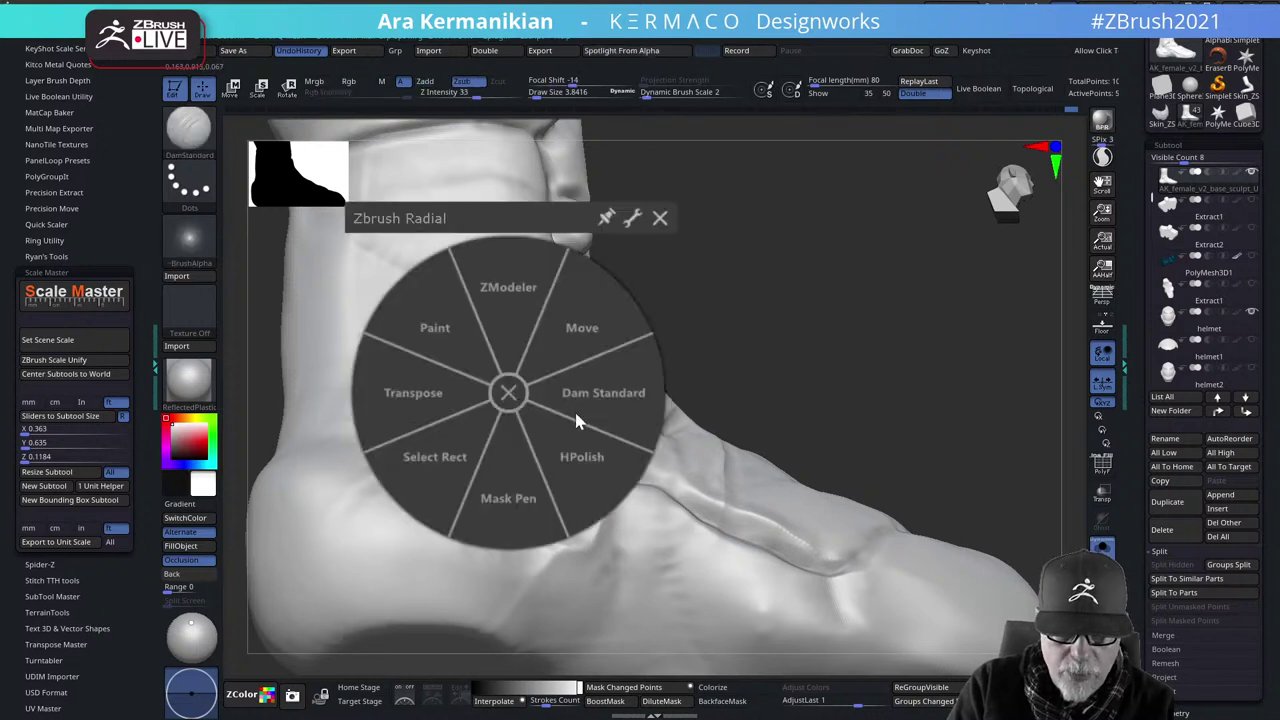
{"action": "left_click", "coordinate": [580, 457]}
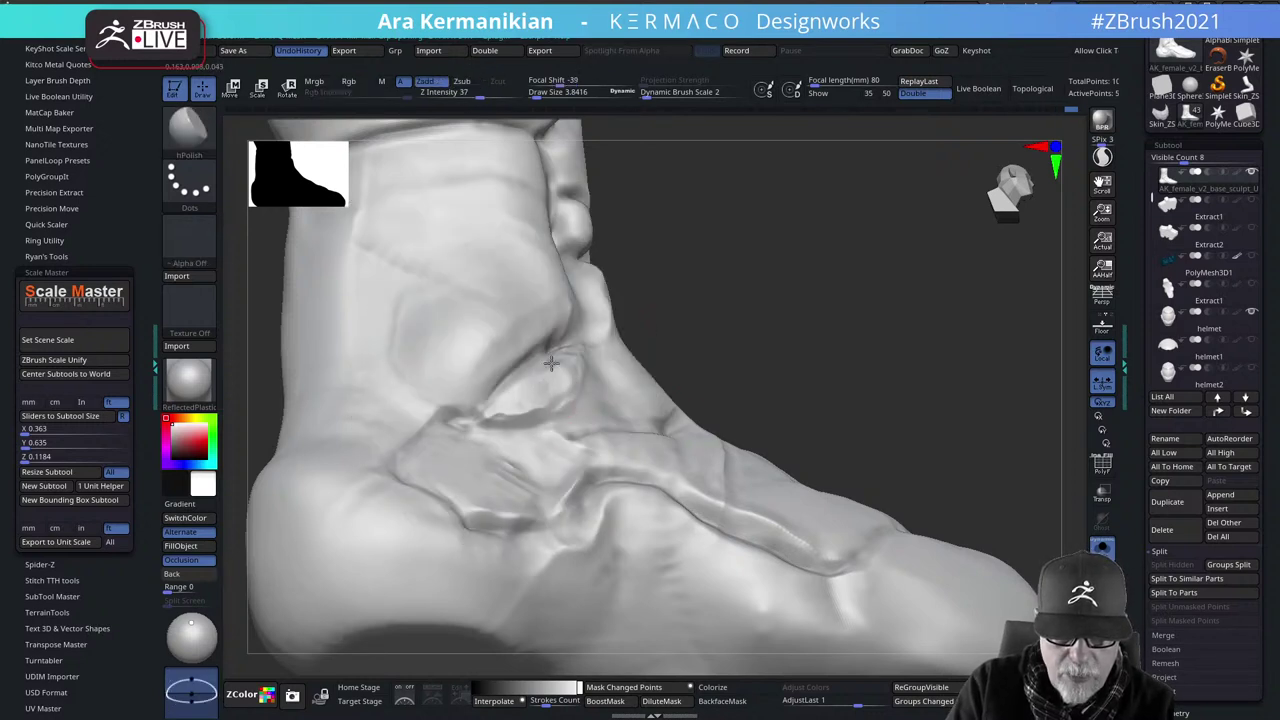
{"action": "left_click_drag", "start_coordinate": [495, 418], "coordinate": [501, 331]}
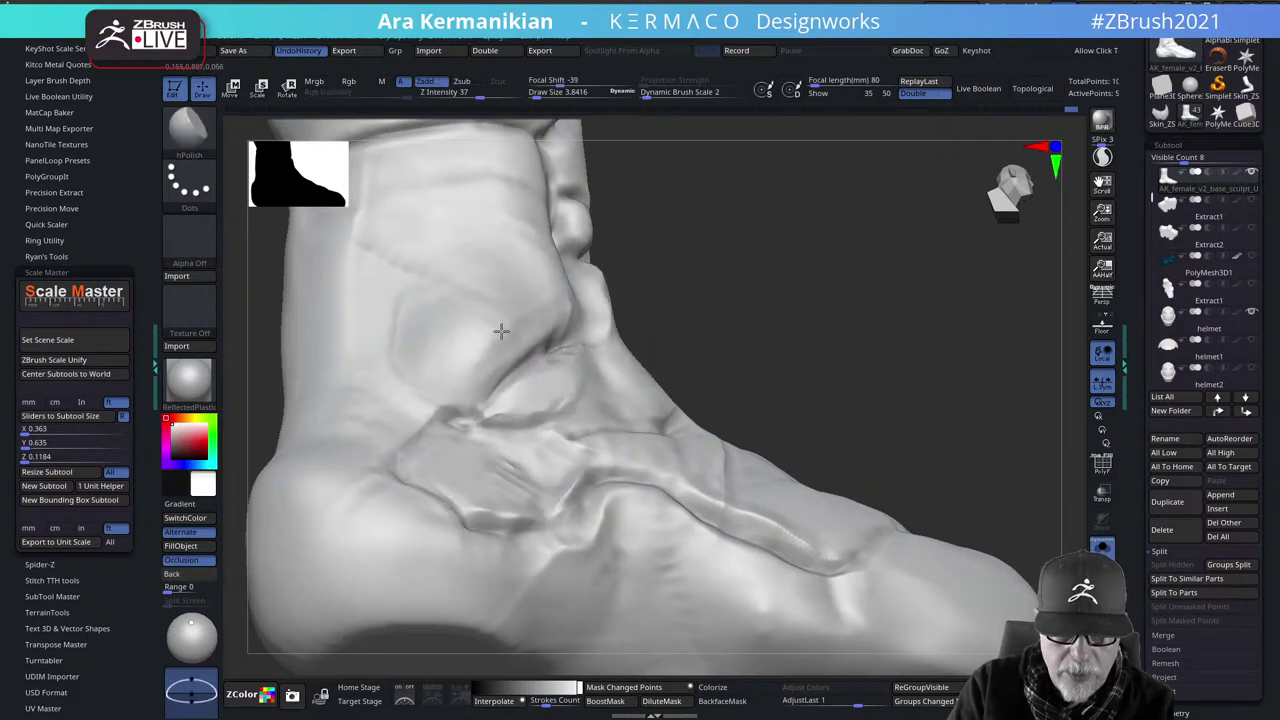
{"action": "left_click_drag", "start_coordinate": [712, 340], "coordinate": [580, 380]}
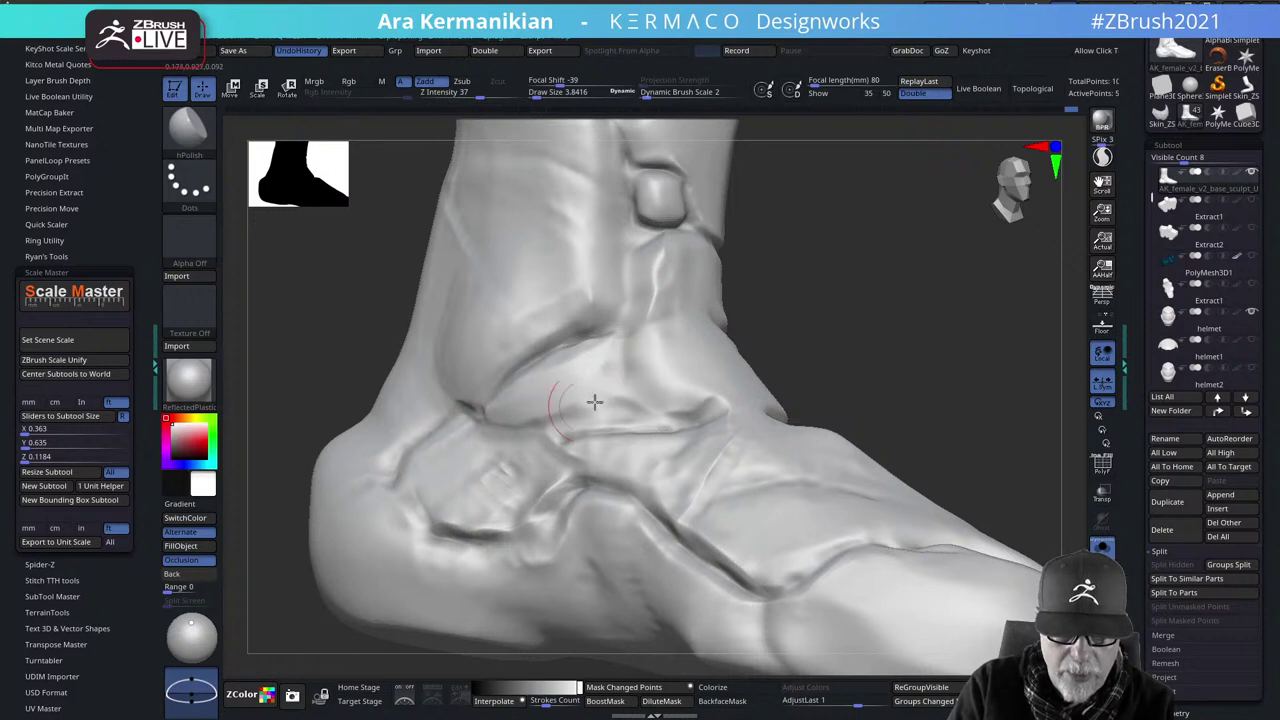
Sharpen the lower panel seam on the boot's opposite side with Dam Standard and smooth the surface beside it
{"action": "mouse_move", "coordinate": [905, 375]}
{"action": "left_mouse_down"}
{"action": "mouse_move", "coordinate": [771, 371]}
{"action": "mouse_move", "coordinate": [846, 400]}
{"action": "mouse_move", "coordinate": [874, 360]}
{"action": "mouse_move", "coordinate": [917, 376]}
{"action": "mouse_move", "coordinate": [814, 363]}
{"action": "left_mouse_up"}
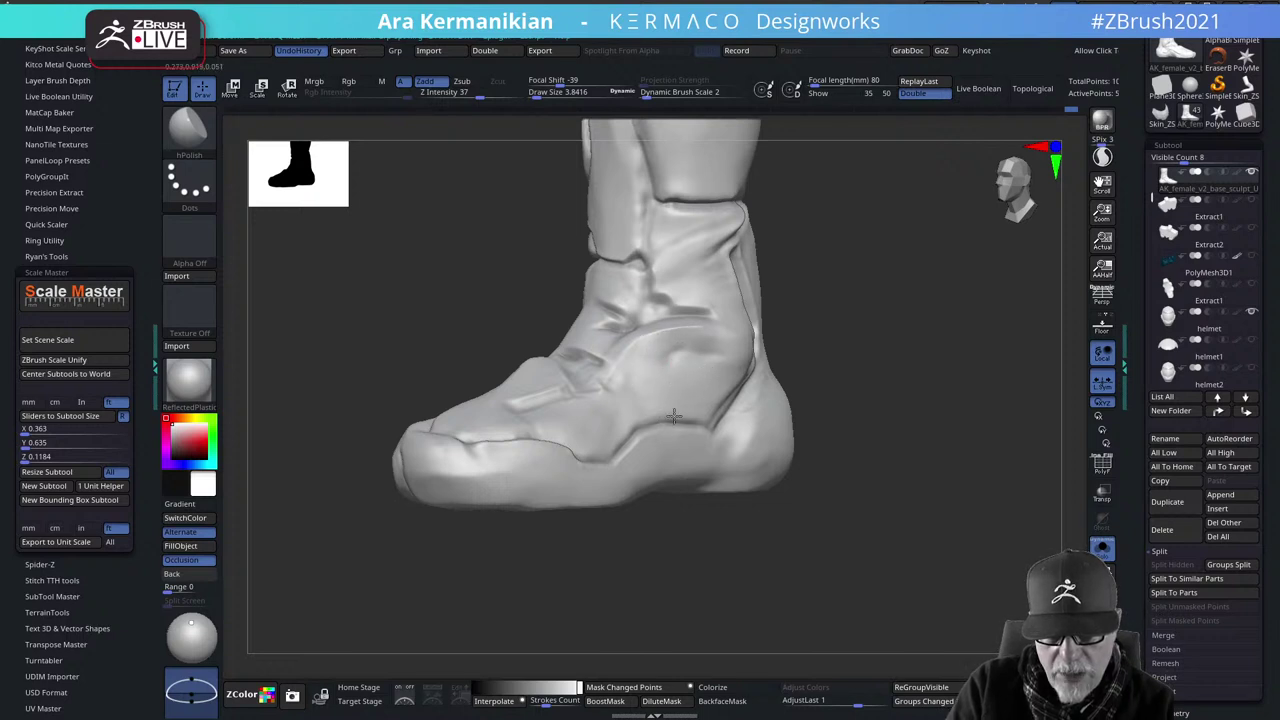
{"action": "left_click_drag", "start_coordinate": [880, 420], "coordinate": [825, 425]}
{"action": "right_click", "coordinate": [639, 416]}
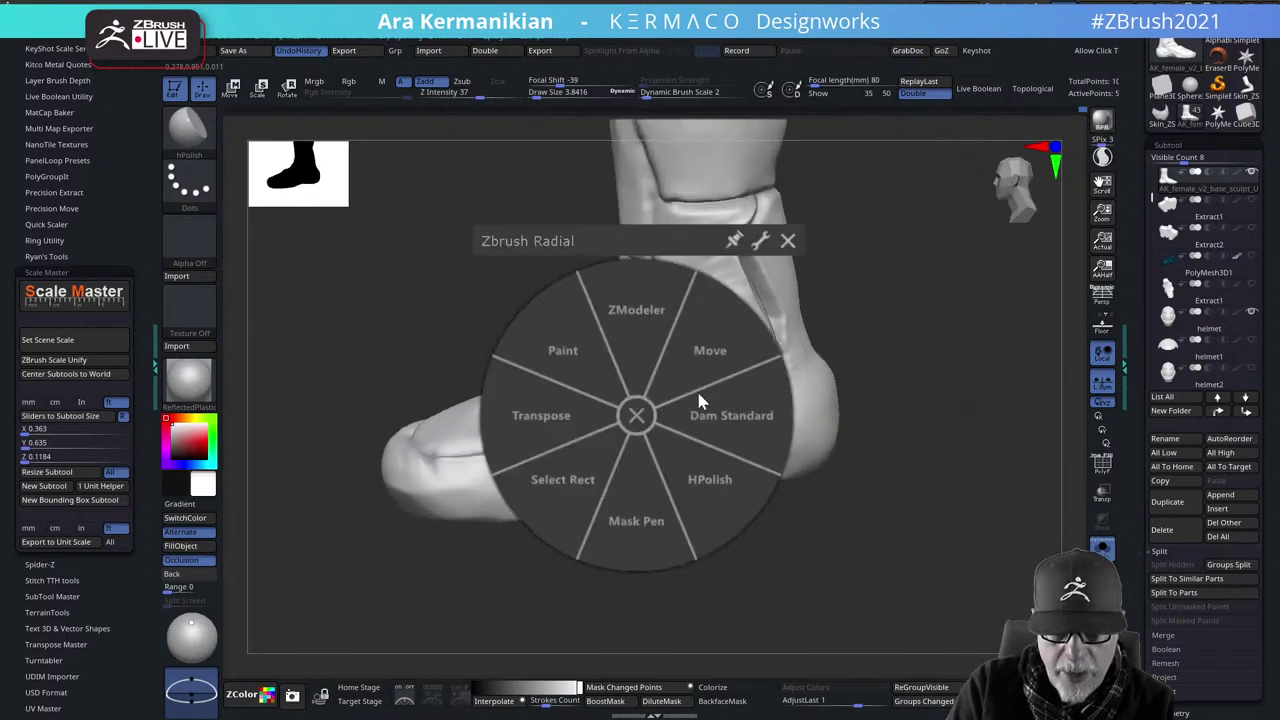
{"action": "left_click", "coordinate": [797, 394]}
{"action": "mouse_move", "coordinate": [632, 428]}
{"action": "left_mouse_down"}
{"action": "mouse_move", "coordinate": [715, 421]}
{"action": "mouse_move", "coordinate": [684, 419]}
{"action": "mouse_move", "coordinate": [727, 408]}
{"action": "mouse_move", "coordinate": [710, 421]}
{"action": "left_mouse_up"}
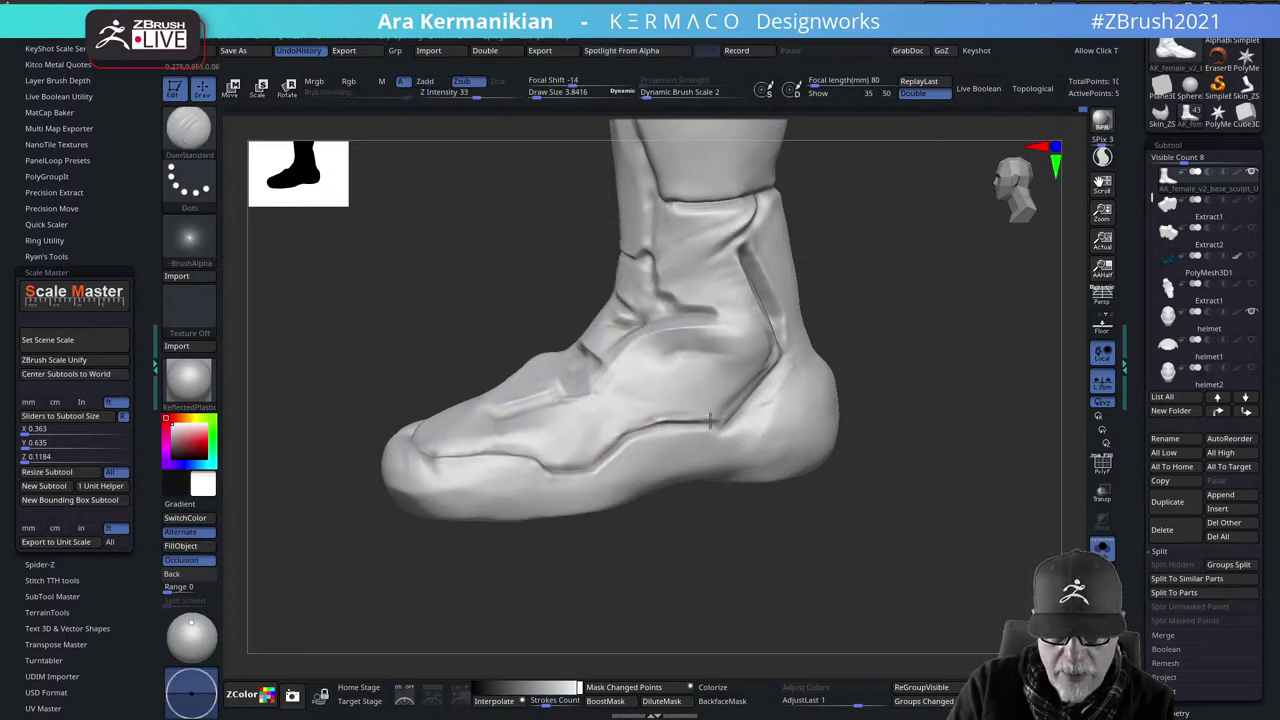
{"action": "key", "text": "shift"}
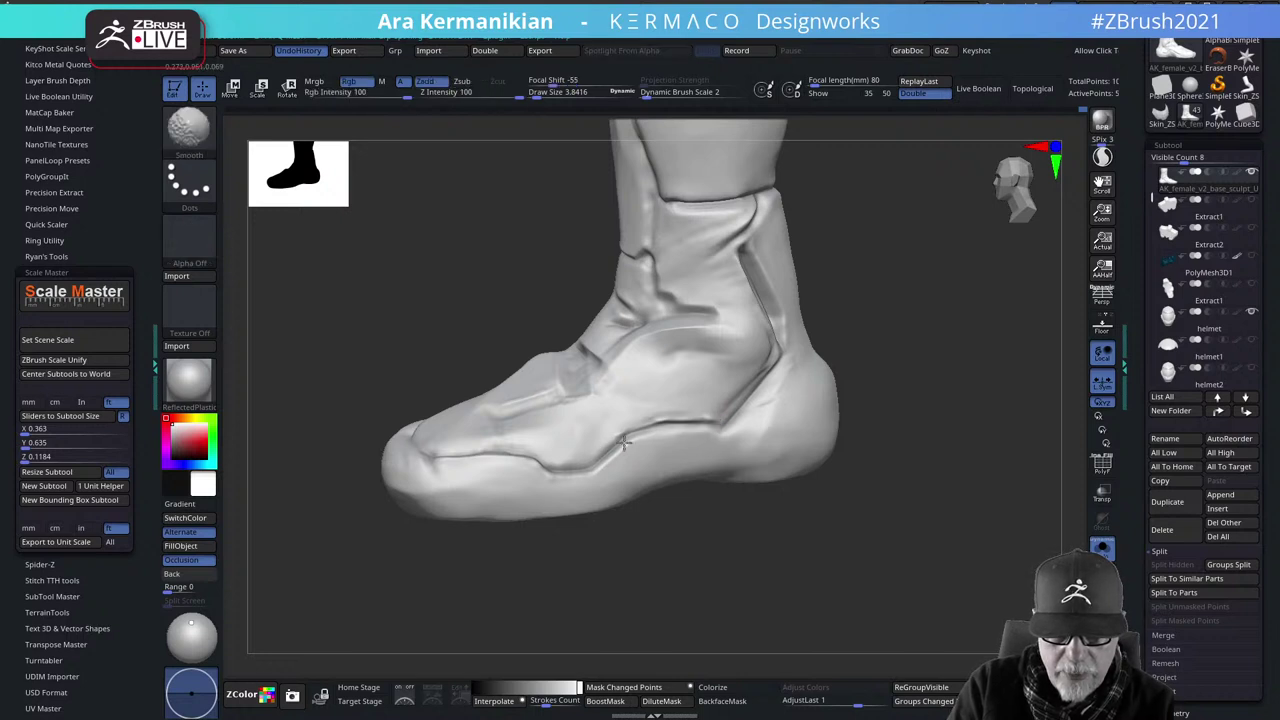
{"action": "left_click_drag", "start_coordinate": [624, 442], "coordinate": [586, 454], "text": "shift"}
Round out the toe cap with the Inflat brush at draw size 24.49 and smooth its front and sides
{"action": "left_click_drag", "start_coordinate": [812, 550], "coordinate": [934, 491], "text": "alt"}
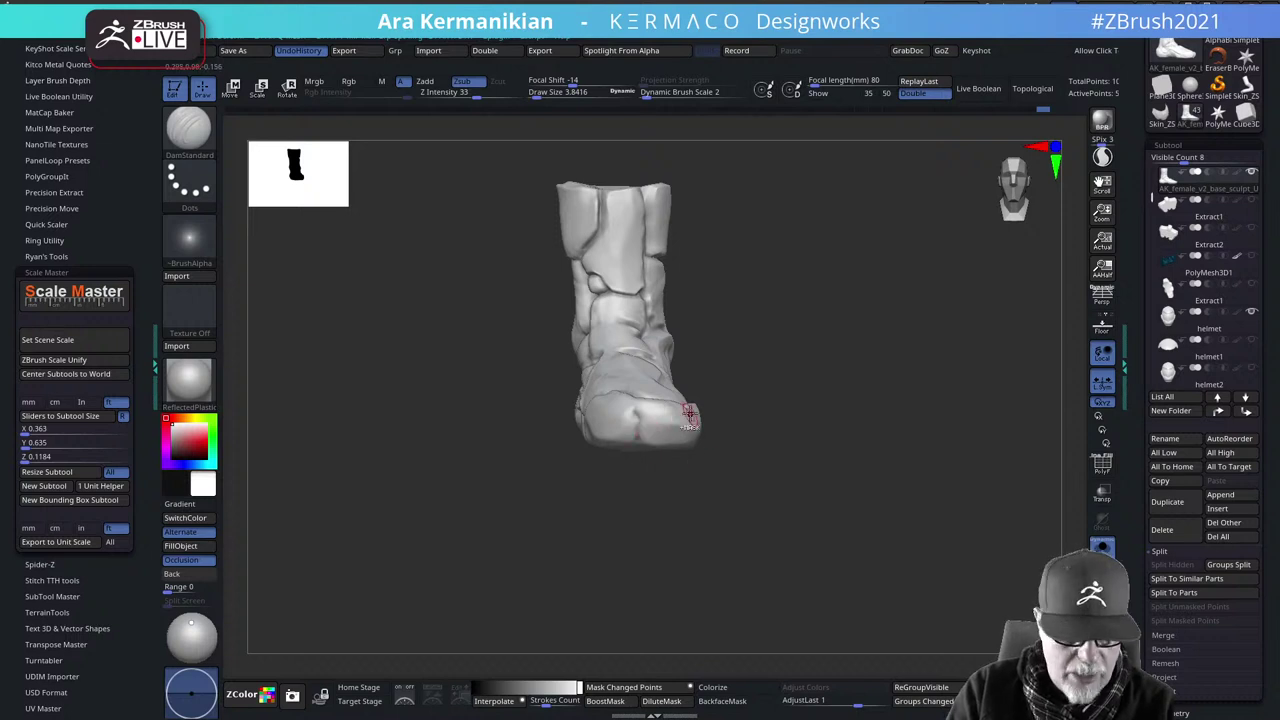
{"action": "key", "text": "shift+q"}
{"action": "left_click", "coordinate": [708, 155]}
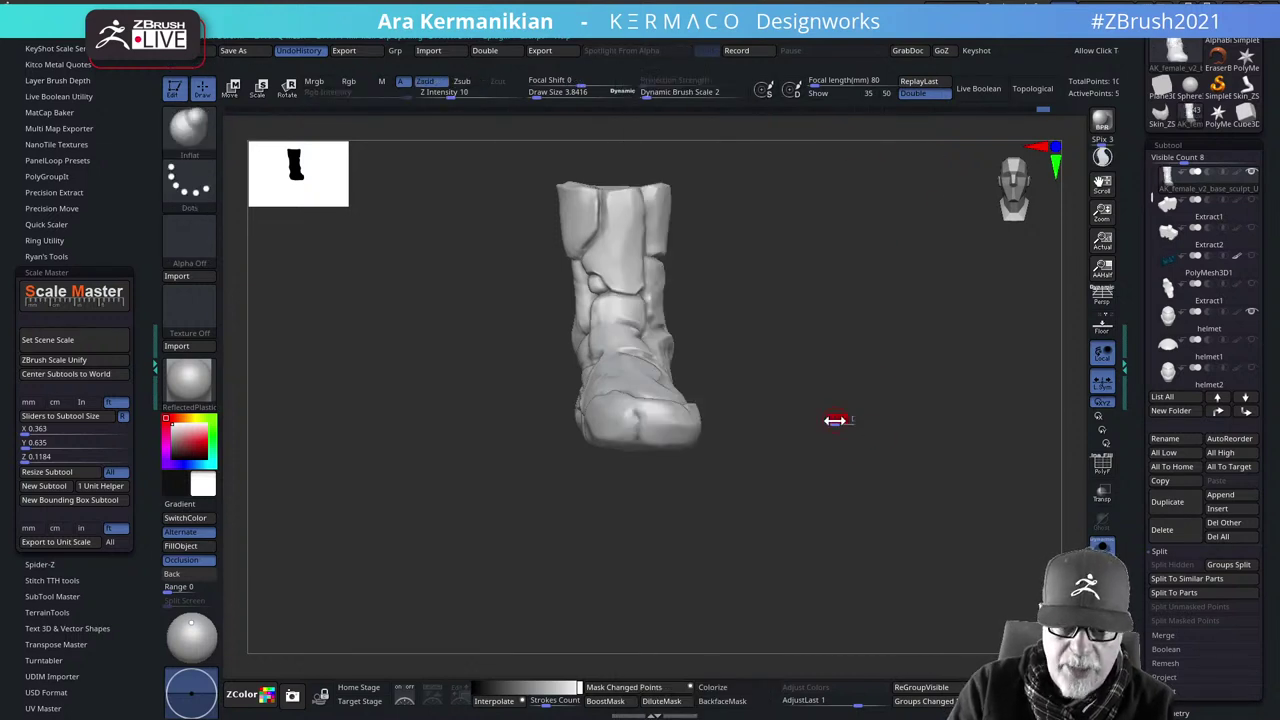
{"action": "key", "text": "s"}
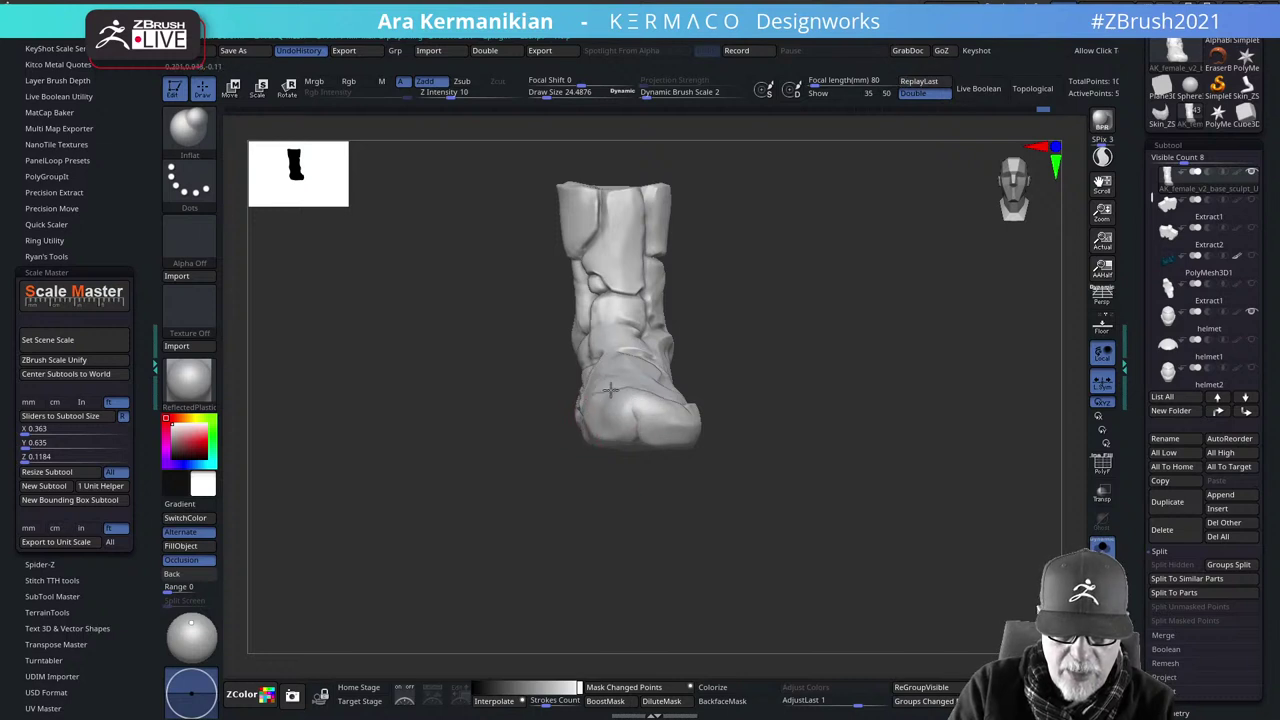
{"action": "left_click_drag", "start_coordinate": [860, 399], "coordinate": [605, 418]}
{"action": "key", "text": "shift"}
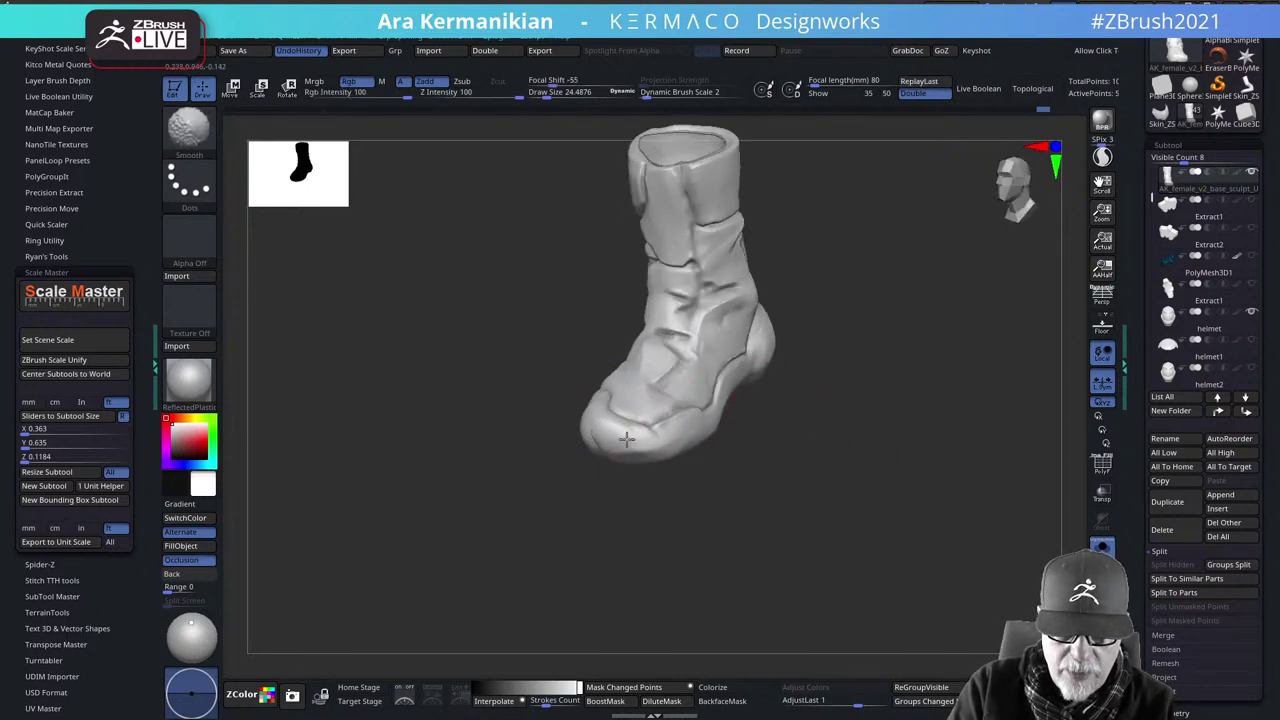
{"action": "left_click_drag", "start_coordinate": [821, 469], "coordinate": [930, 467]}
{"action": "key", "text": "shift"}
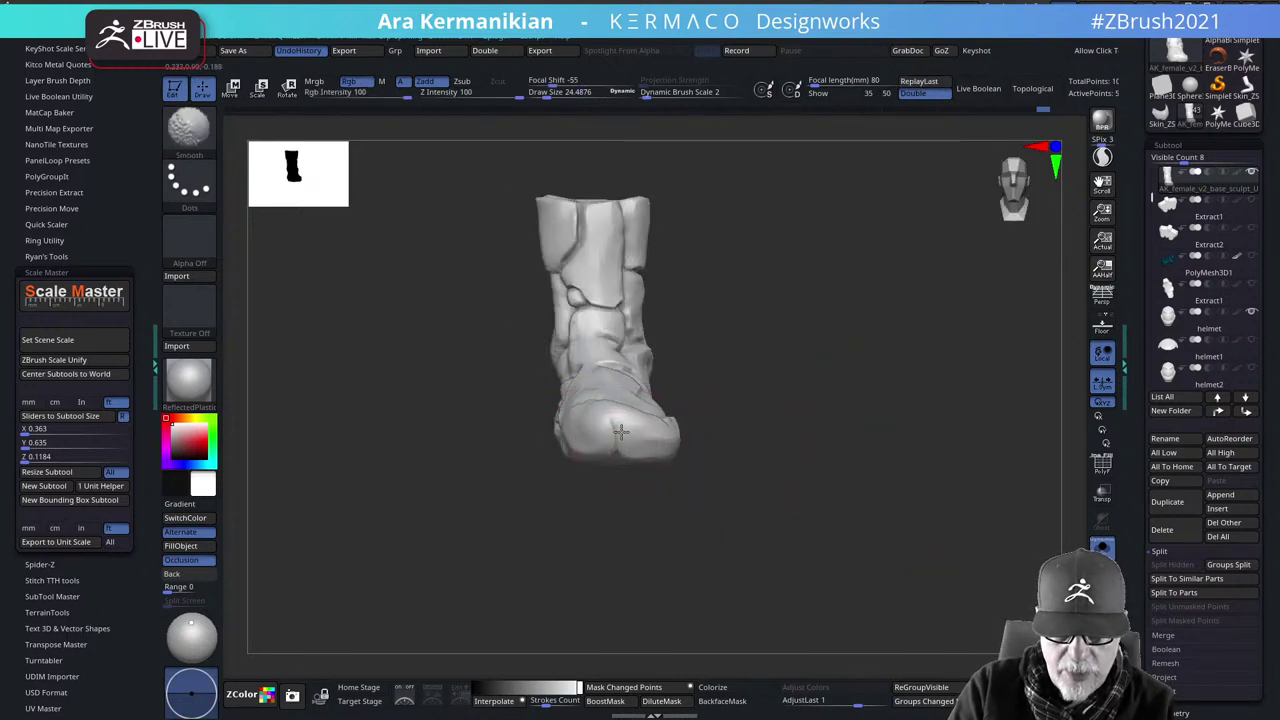
{"action": "left_click_drag", "start_coordinate": [638, 478], "coordinate": [545, 425], "text": "shift"}
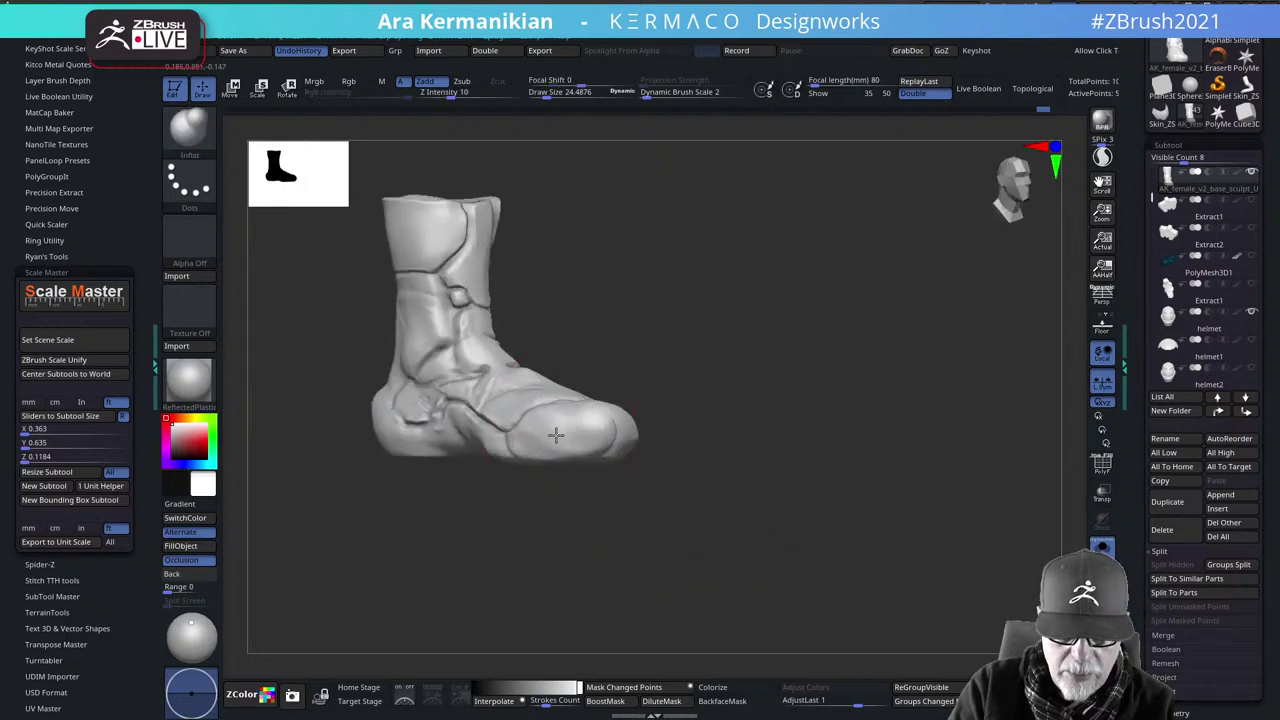
{"action": "left_click_drag", "start_coordinate": [620, 455], "coordinate": [657, 477]}
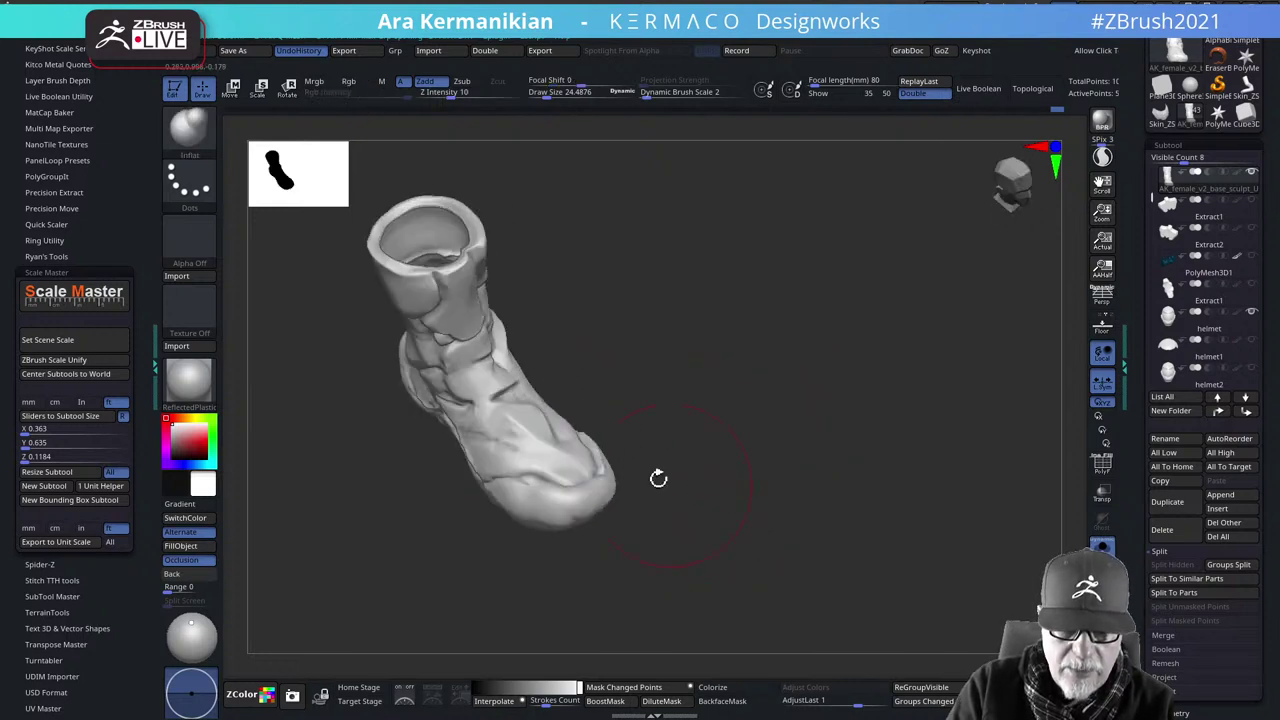
{"action": "mouse_move", "coordinate": [760, 503]}
{"action": "left_mouse_down"}
{"action": "mouse_move", "coordinate": [701, 523]}
{"action": "mouse_move", "coordinate": [769, 459]}
{"action": "left_mouse_up"}
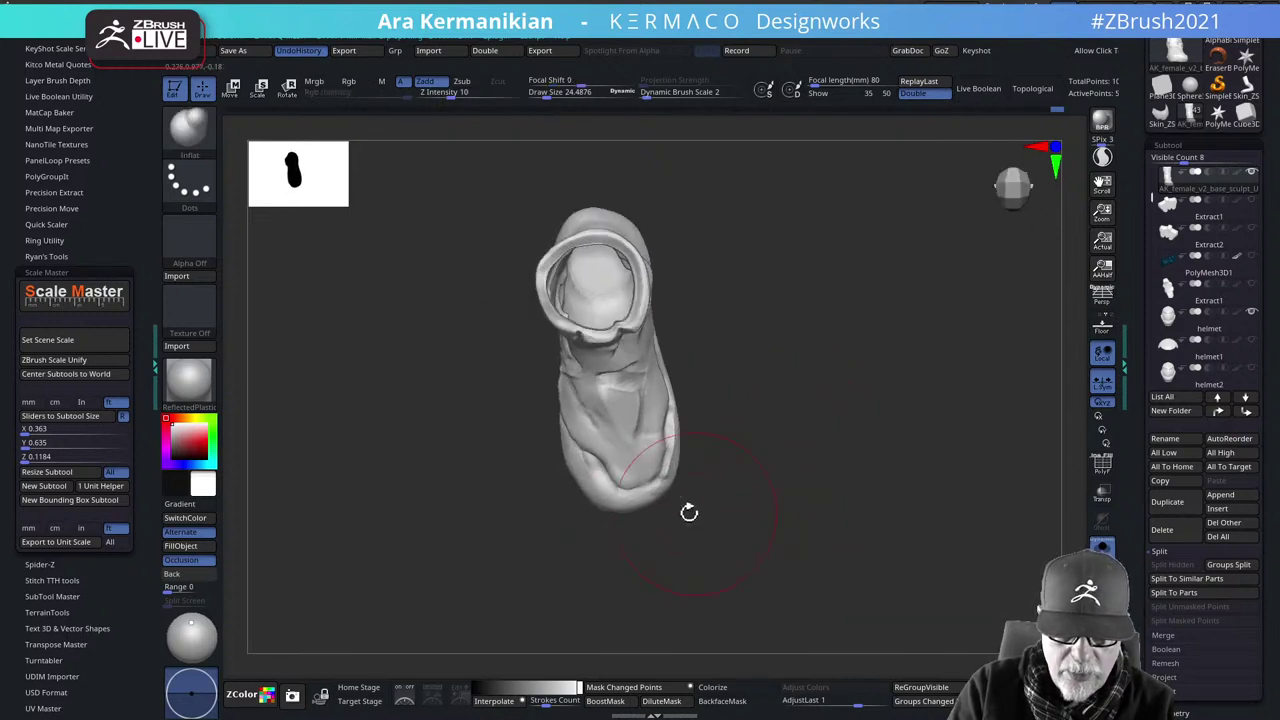
Lower the boot's subdivision level and refine the toe cap surface with Inflat and smoothing at draw size 5.44
{"action": "key", "text": "ctrl"}
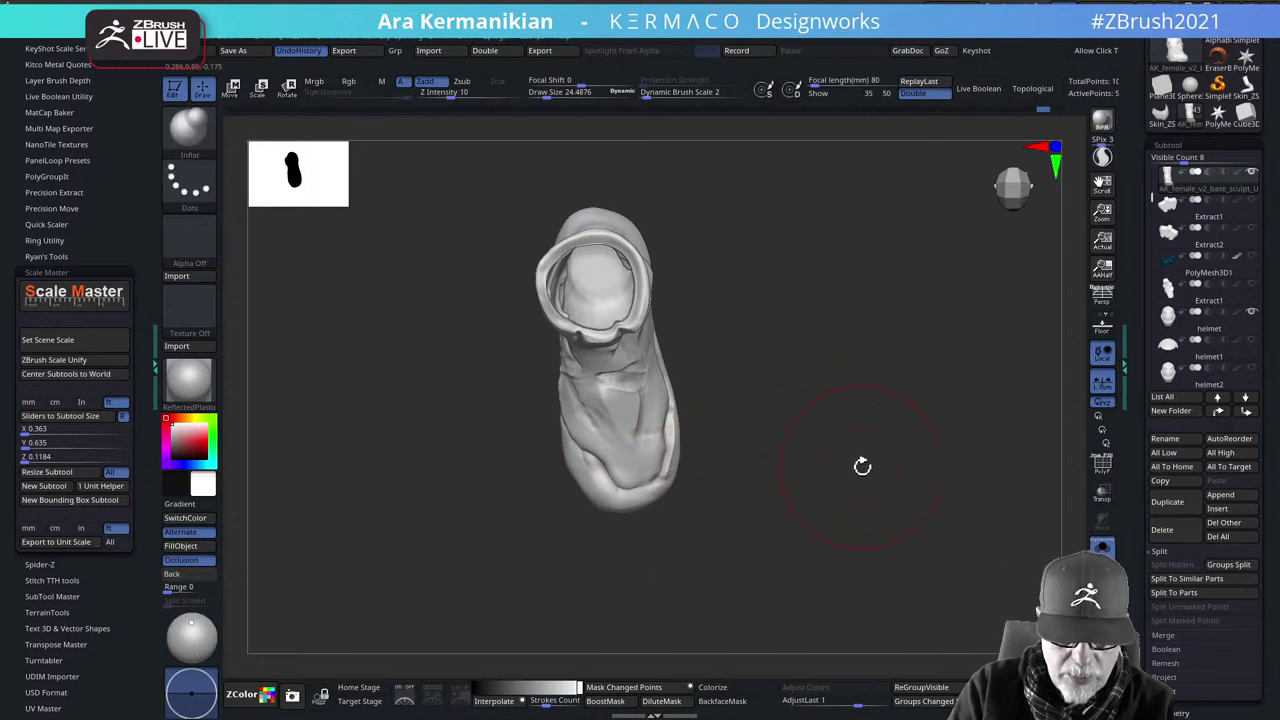
{"action": "left_click_drag", "start_coordinate": [862, 466], "coordinate": [861, 437]}
{"action": "key", "text": "ctrl+1"}
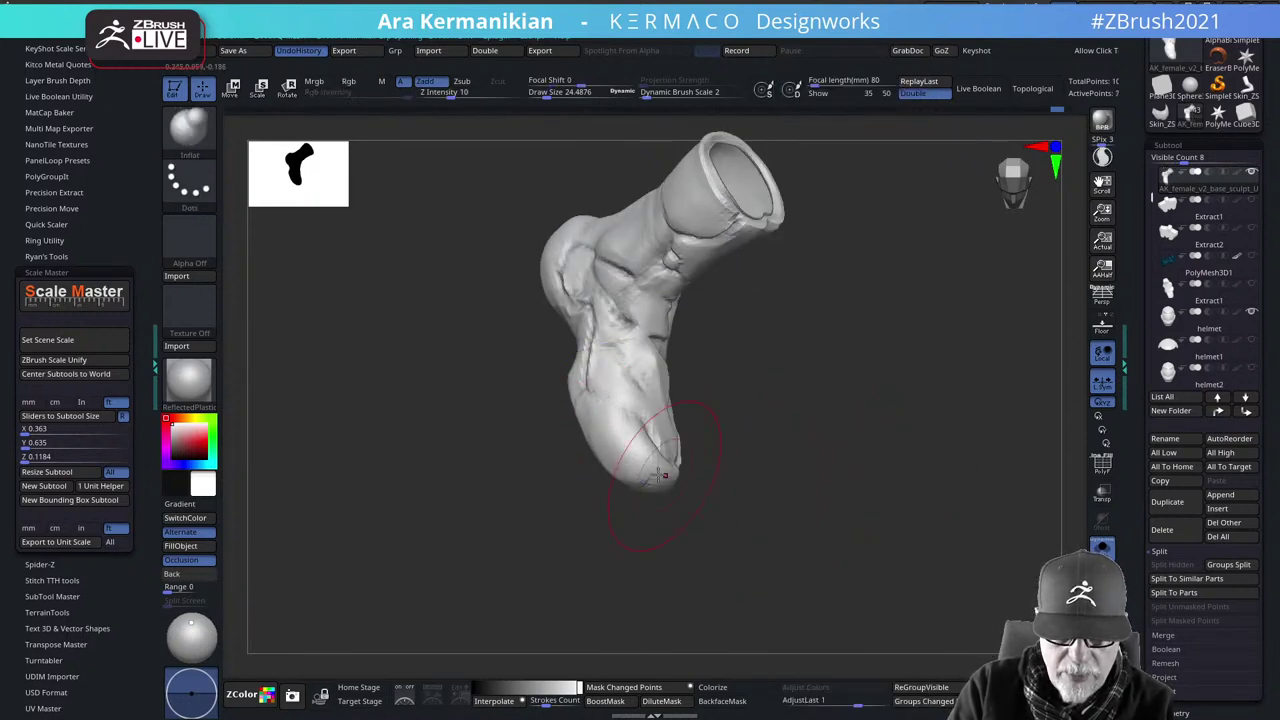
{"action": "key", "text": "space"}
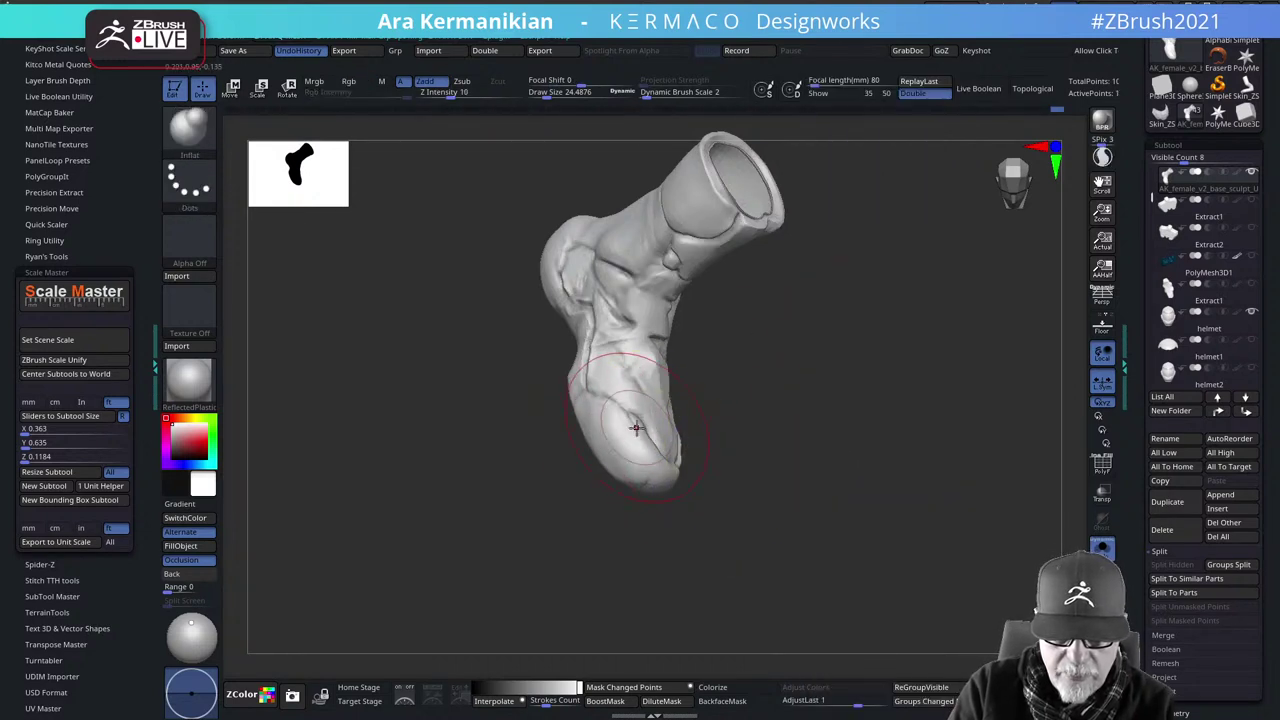
{"action": "key", "text": "s"}
{"action": "left_click_drag", "start_coordinate": [617, 434], "coordinate": [613, 441]}
{"action": "key", "text": "shift"}
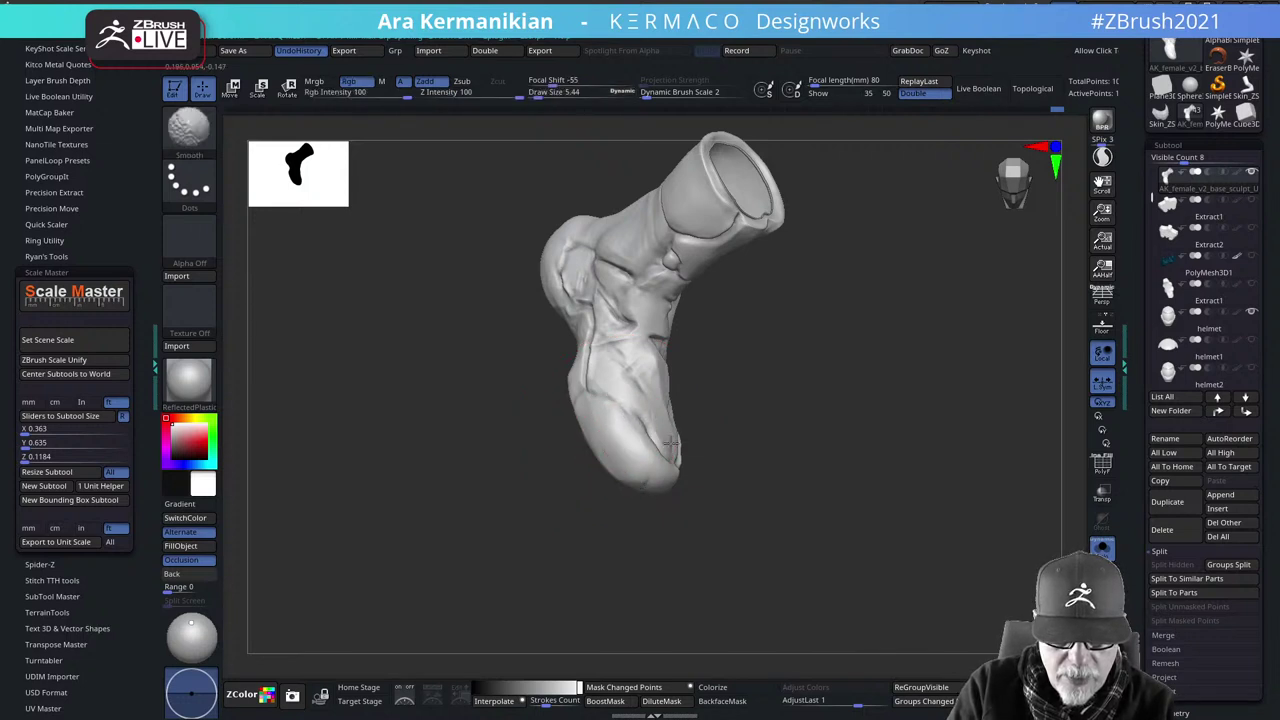
Return the boot to subdivision level 6 and sharpen the seam around the toe cap with Dam Standard at draw size 5.44
{"action": "left_click_drag", "start_coordinate": [750, 448], "coordinate": [883, 460]}
{"action": "key", "text": "ctrl+1"}
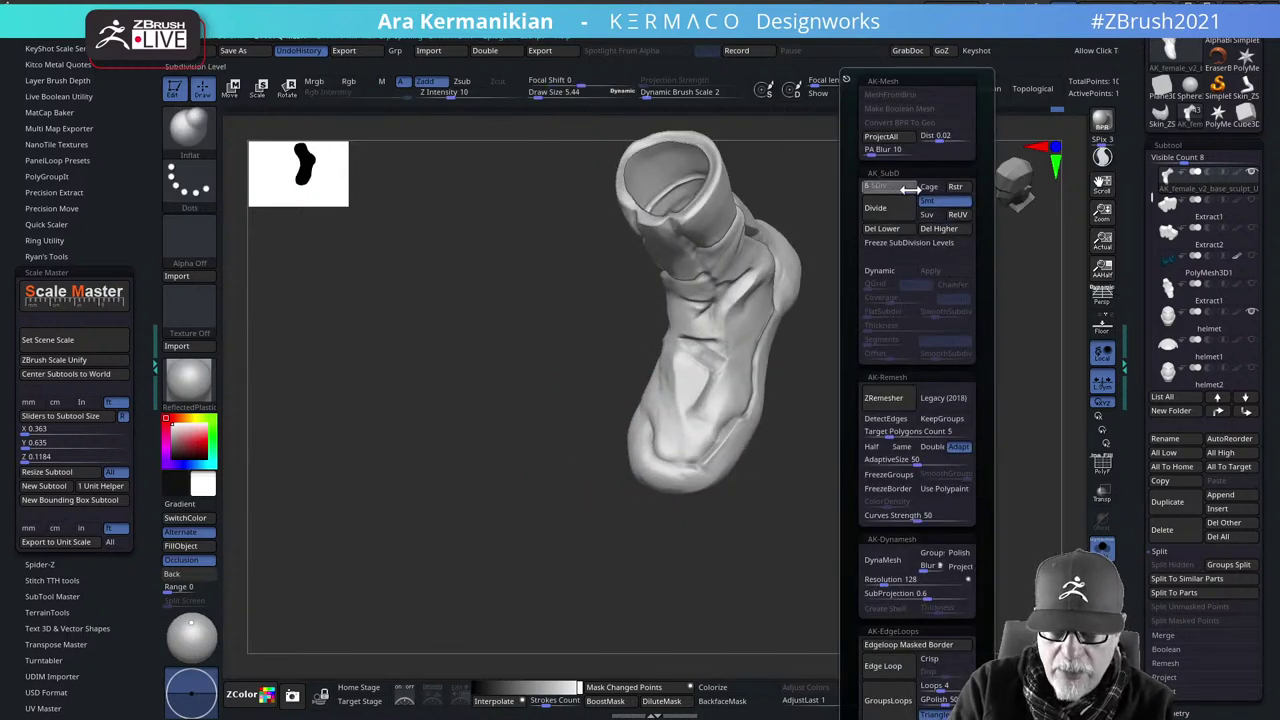
{"action": "left_click_drag", "start_coordinate": [817, 491], "coordinate": [898, 488]}
{"action": "right_click", "coordinate": [687, 421]}
{"action": "left_click", "coordinate": [788, 420]}
{"action": "left_click_drag", "start_coordinate": [872, 436], "coordinate": [955, 431]}
{"action": "left_click_drag", "start_coordinate": [814, 351], "coordinate": [780, 386]}
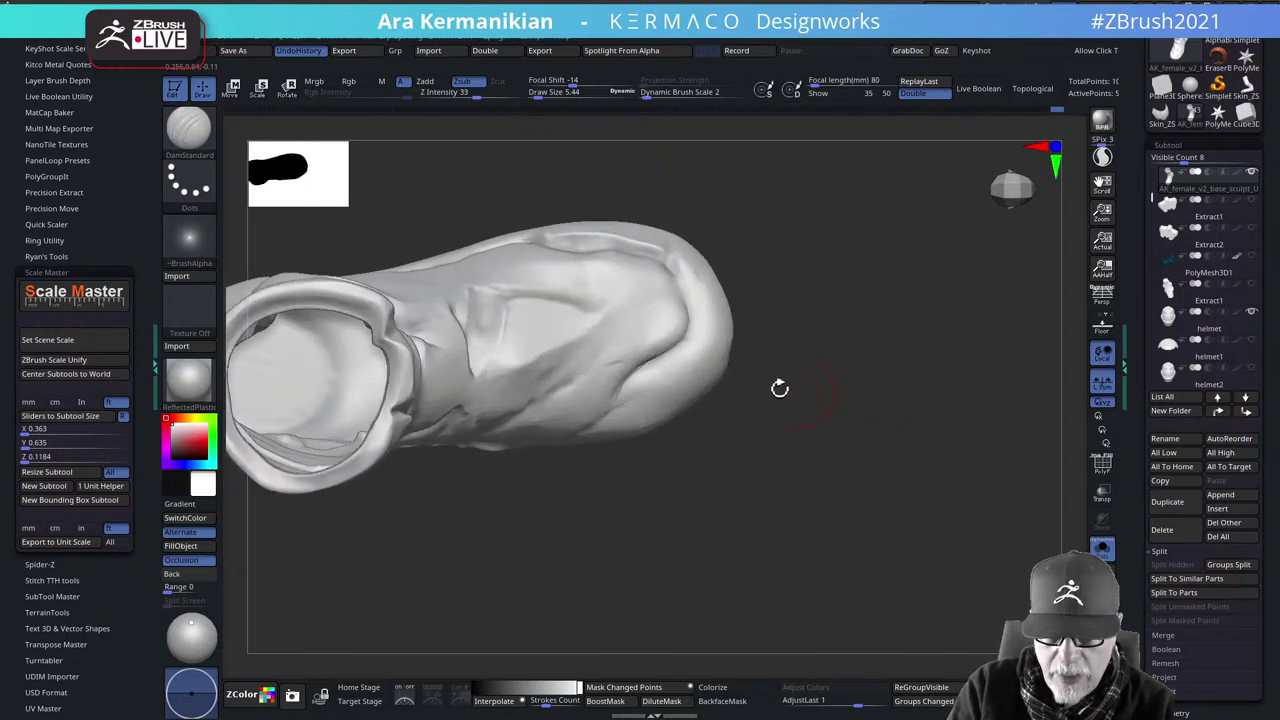
{"action": "left_click_drag", "start_coordinate": [669, 342], "coordinate": [674, 341]}
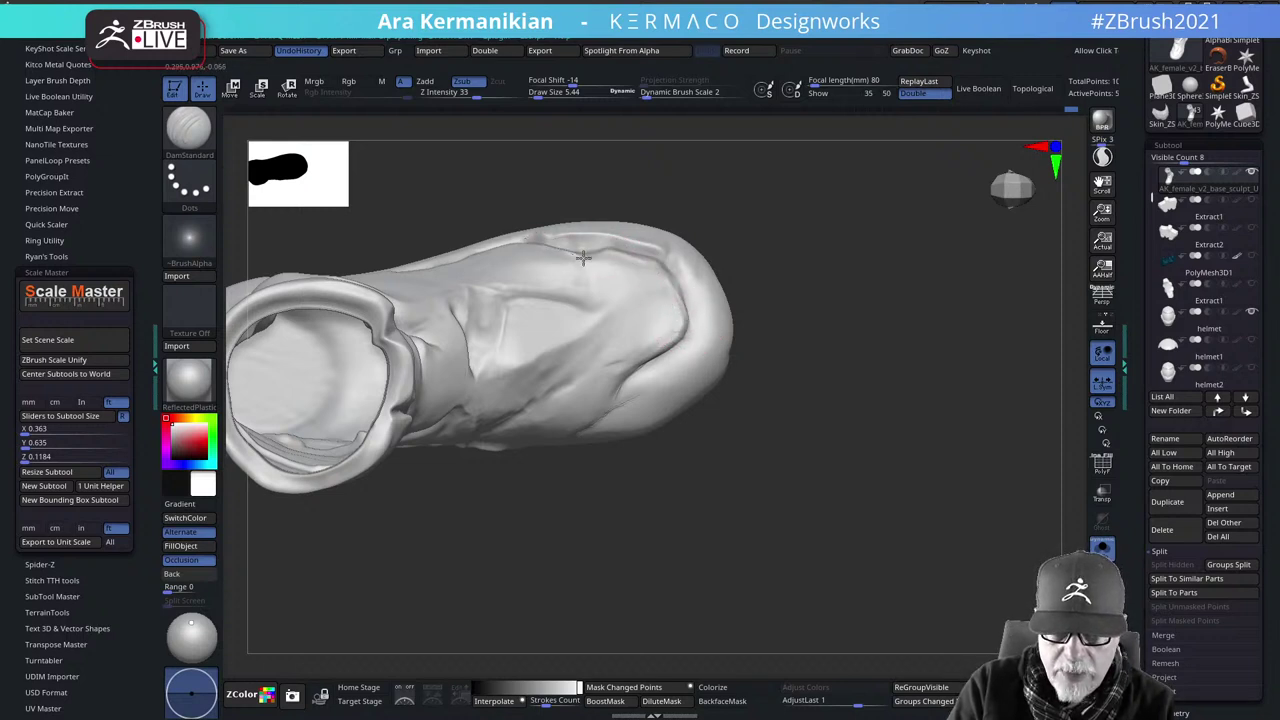
Lower the boot's subdivision level and smooth the front of the toe cap around its centre seam
{"action": "left_click_drag", "start_coordinate": [924, 360], "coordinate": [766, 371]}
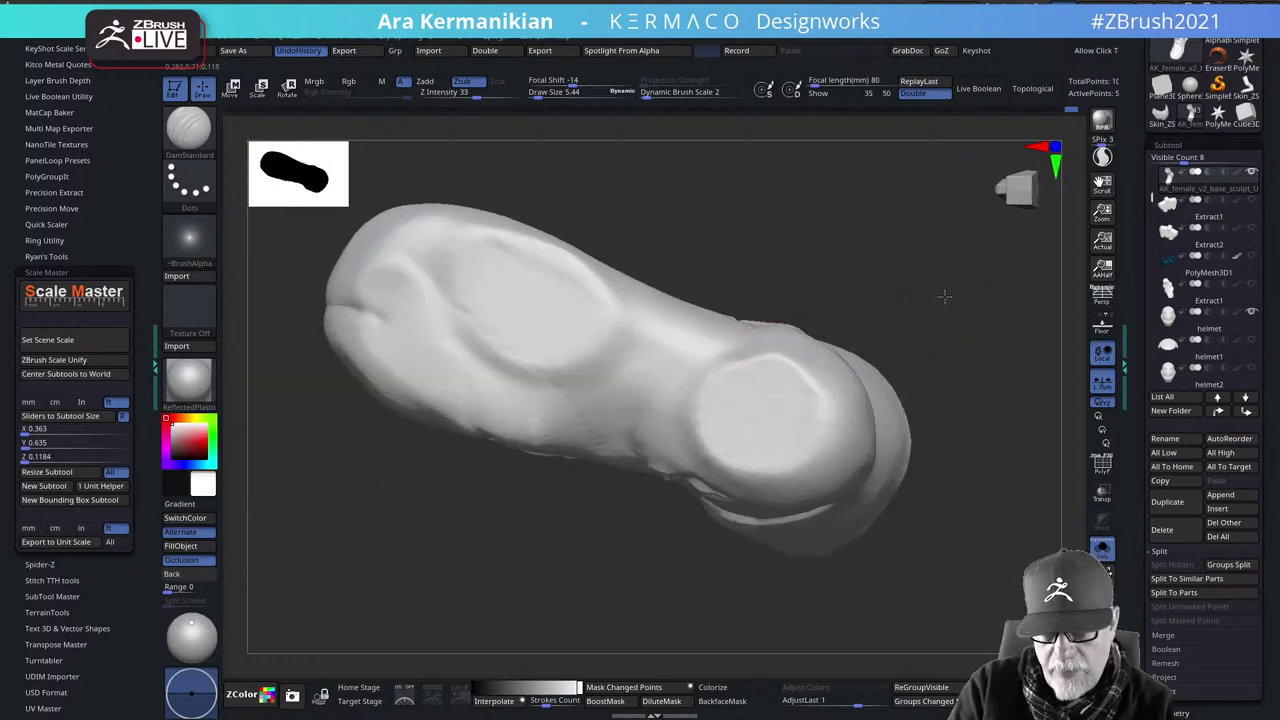
{"action": "left_click_drag", "start_coordinate": [945, 298], "coordinate": [845, 405]}
{"action": "key", "text": "shift"}
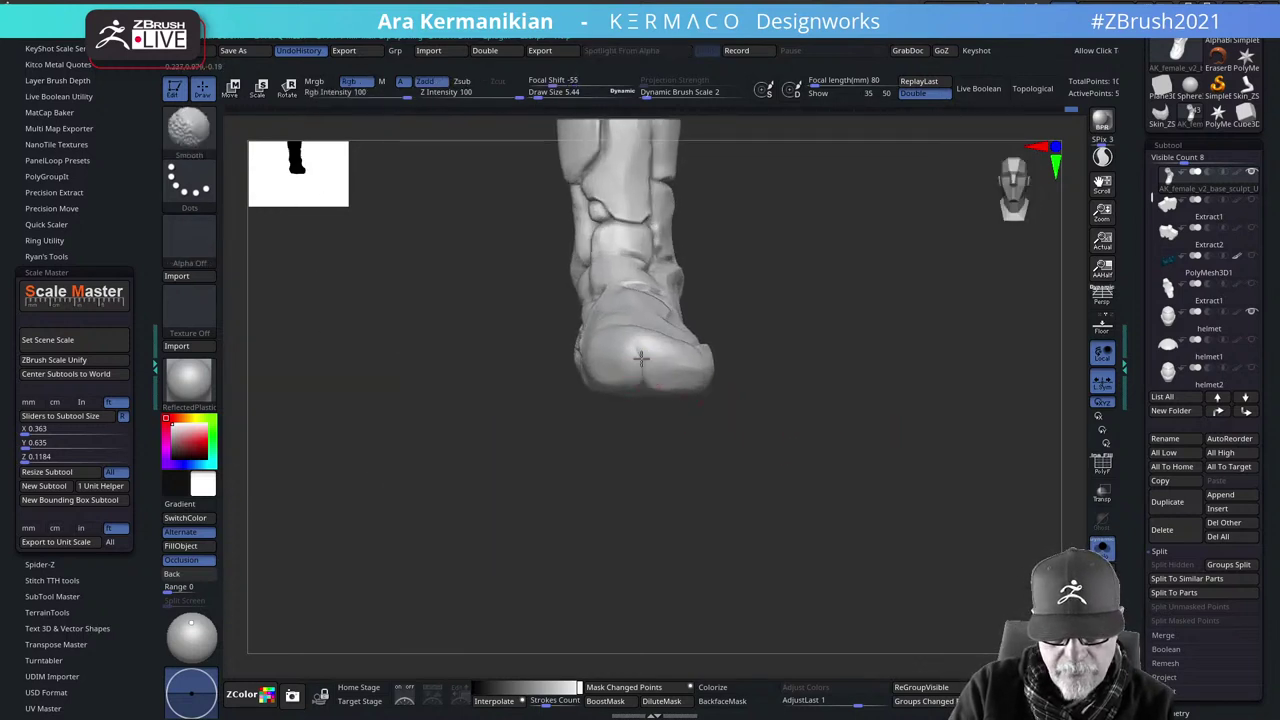
{"action": "left_click_drag", "start_coordinate": [739, 495], "coordinate": [843, 548]}
{"action": "key", "text": "ctrl+1"}
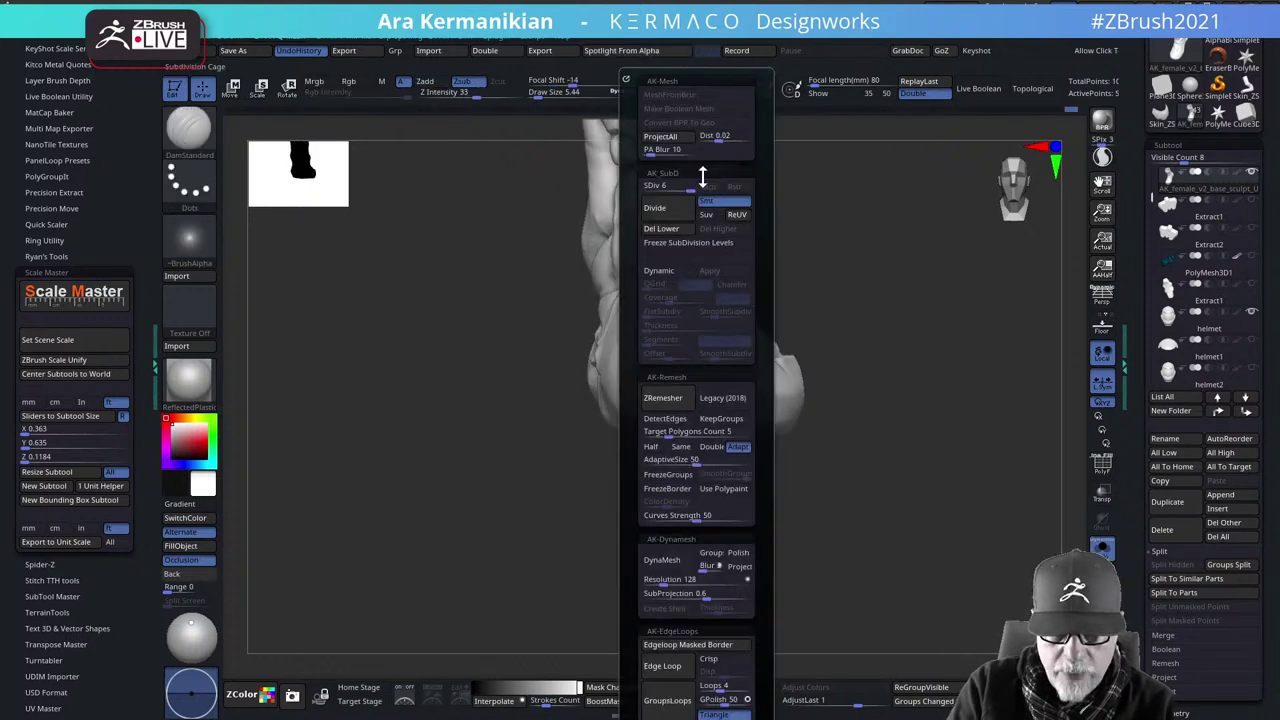
{"action": "key", "text": "shift"}
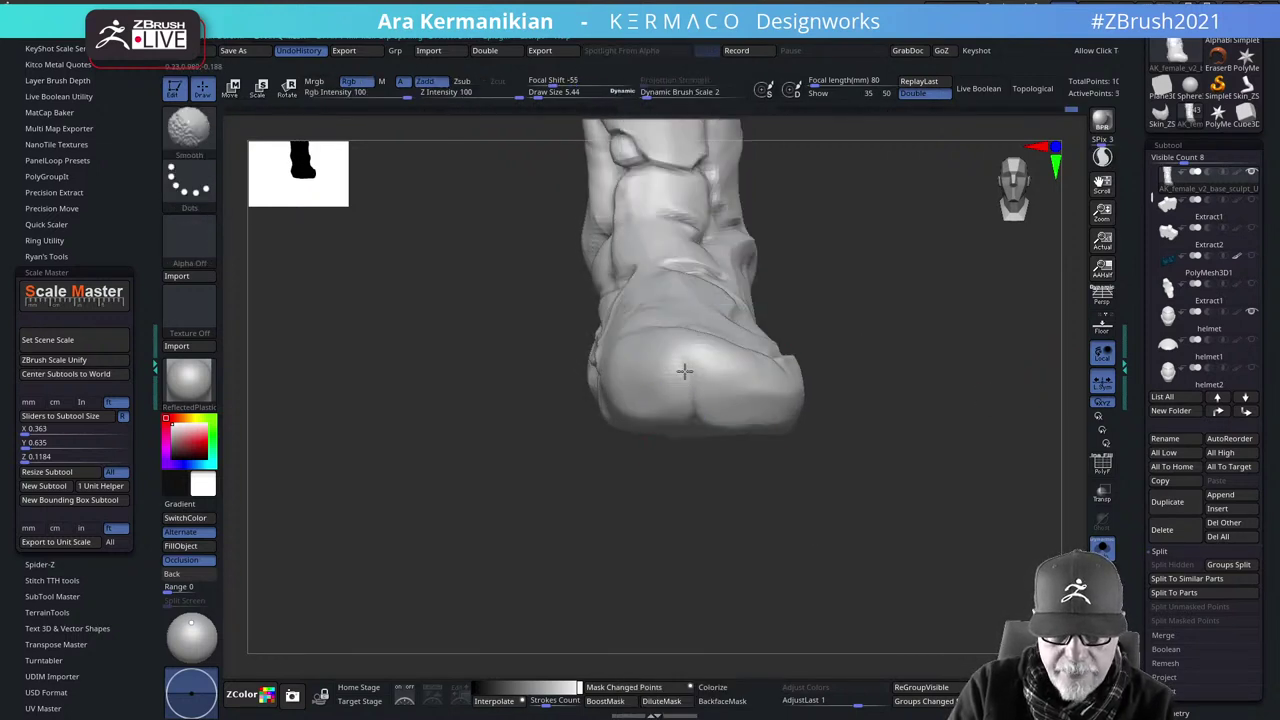
Recut the toe cap's centre and rear seams with Dam Standard at draw size 5.44 and smooth around their junction
{"action": "right_click", "coordinate": [675, 384]}
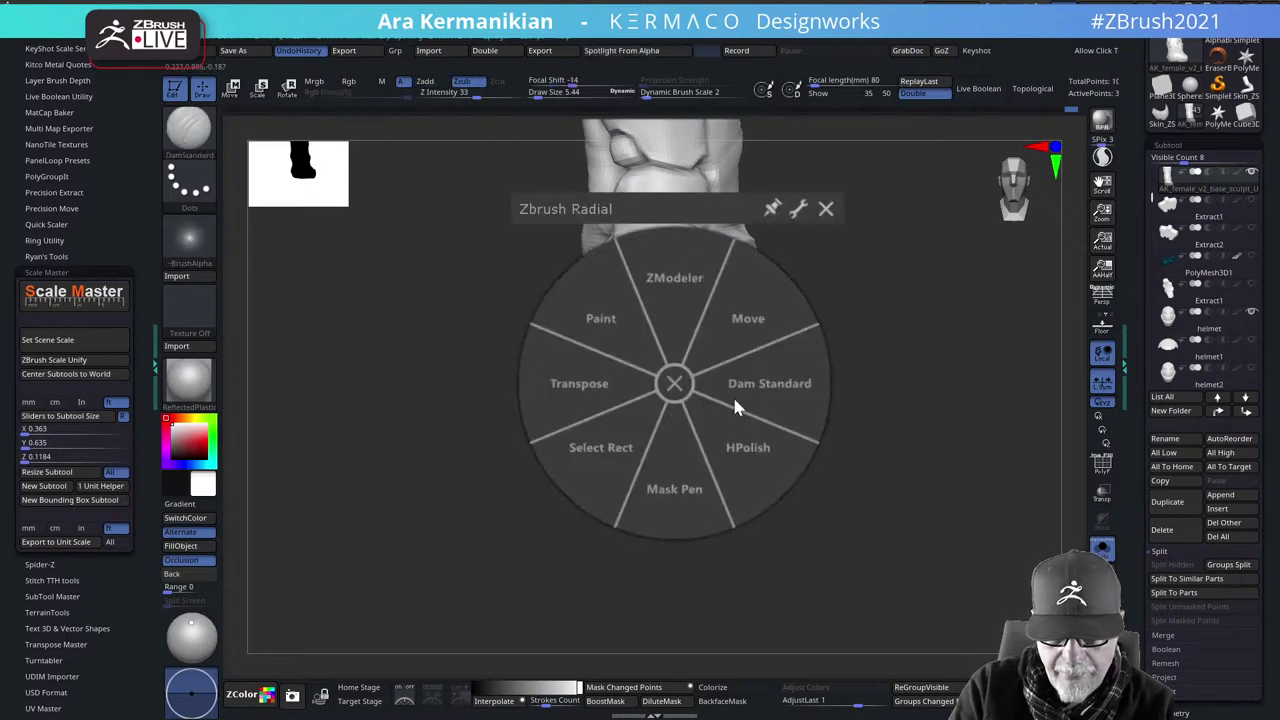
{"action": "mouse_move", "coordinate": [752, 418]}
{"action": "left_mouse_down"}
{"action": "mouse_move", "coordinate": [914, 417]}
{"action": "mouse_move", "coordinate": [874, 474]}
{"action": "mouse_move", "coordinate": [546, 440]}
{"action": "mouse_move", "coordinate": [452, 414]}
{"action": "mouse_move", "coordinate": [492, 392]}
{"action": "mouse_move", "coordinate": [506, 465]}
{"action": "mouse_move", "coordinate": [500, 409]}
{"action": "mouse_move", "coordinate": [463, 451]}
{"action": "mouse_move", "coordinate": [455, 430]}
{"action": "mouse_move", "coordinate": [731, 491]}
{"action": "mouse_move", "coordinate": [943, 460]}
{"action": "mouse_move", "coordinate": [991, 346]}
{"action": "mouse_move", "coordinate": [1001, 452]}
{"action": "mouse_move", "coordinate": [846, 354]}
{"action": "mouse_move", "coordinate": [1003, 403]}
{"action": "mouse_move", "coordinate": [849, 550]}
{"action": "mouse_move", "coordinate": [811, 551]}
{"action": "left_mouse_up"}
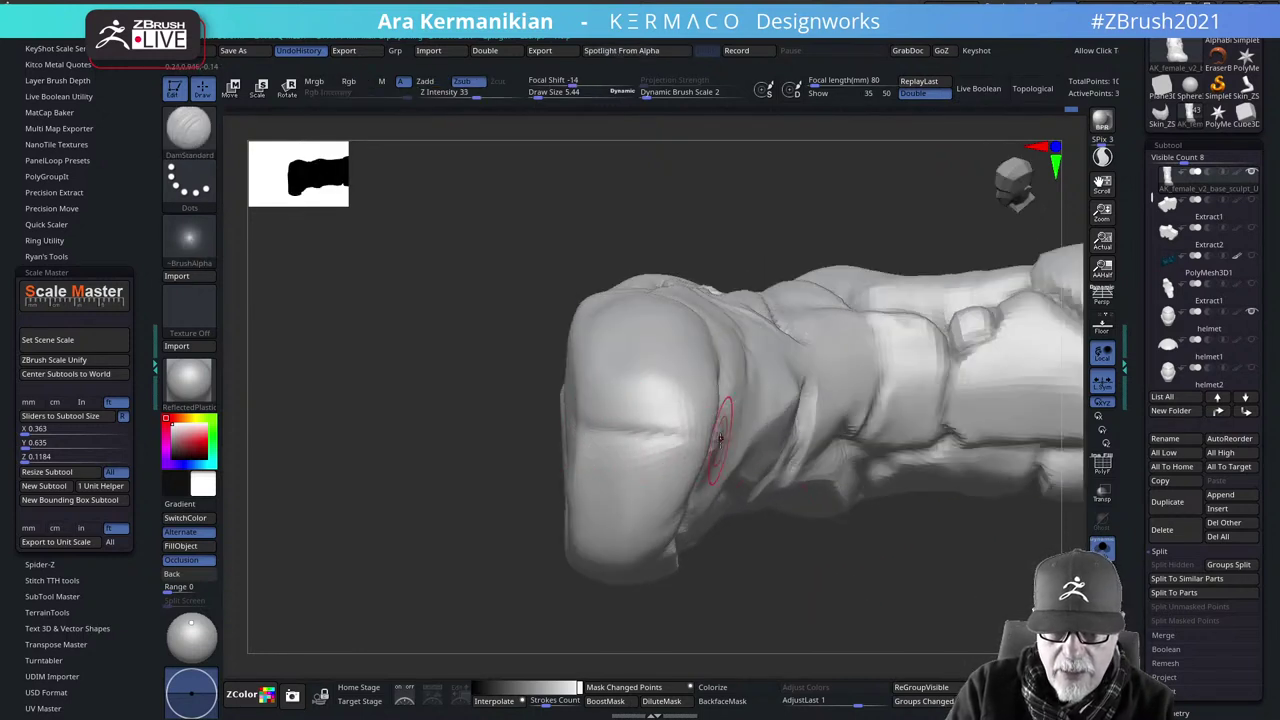
{"action": "left_click_drag", "start_coordinate": [816, 534], "coordinate": [703, 463]}
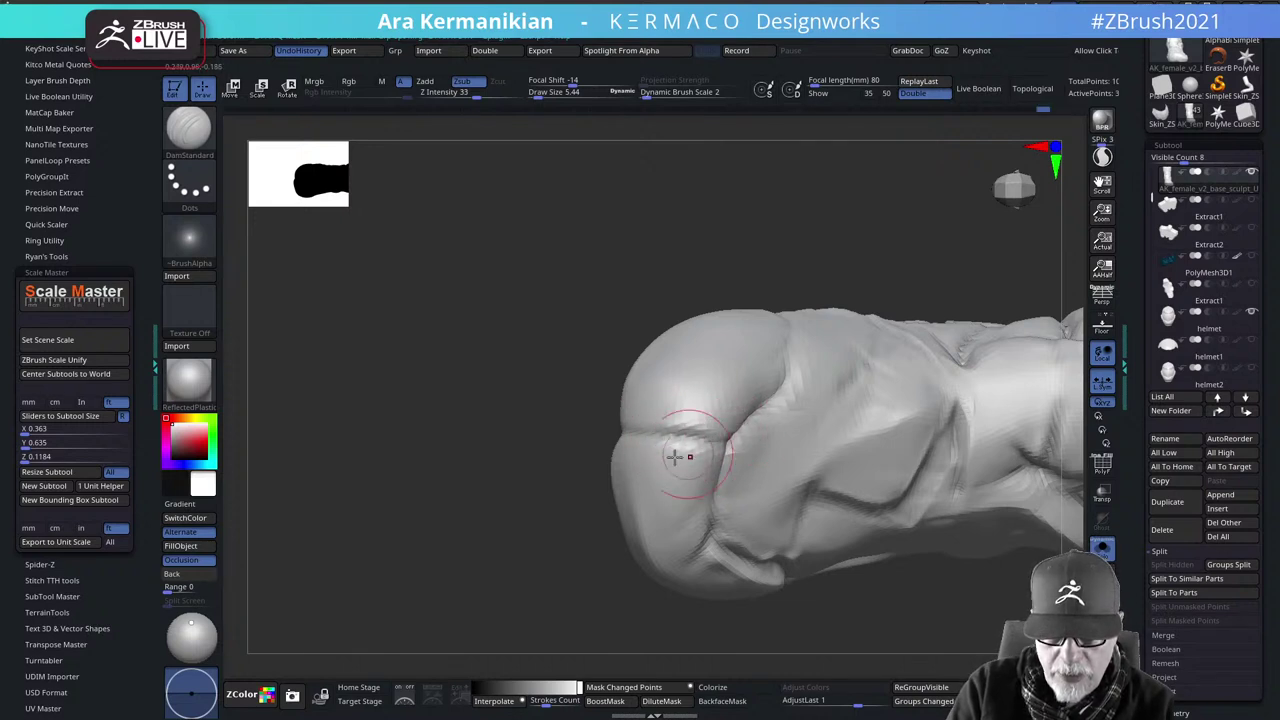
{"action": "left_click_drag", "start_coordinate": [531, 482], "coordinate": [588, 486]}
{"action": "left_click_drag", "start_coordinate": [716, 441], "coordinate": [734, 439], "text": "shift"}
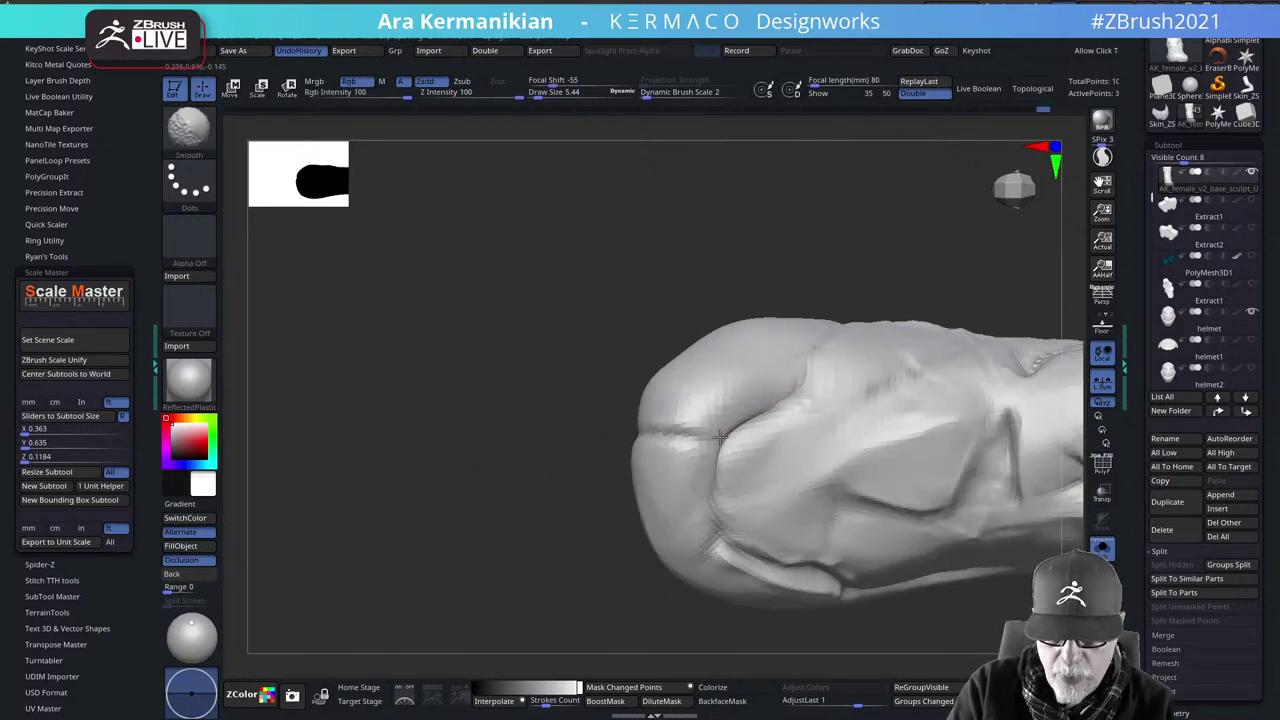
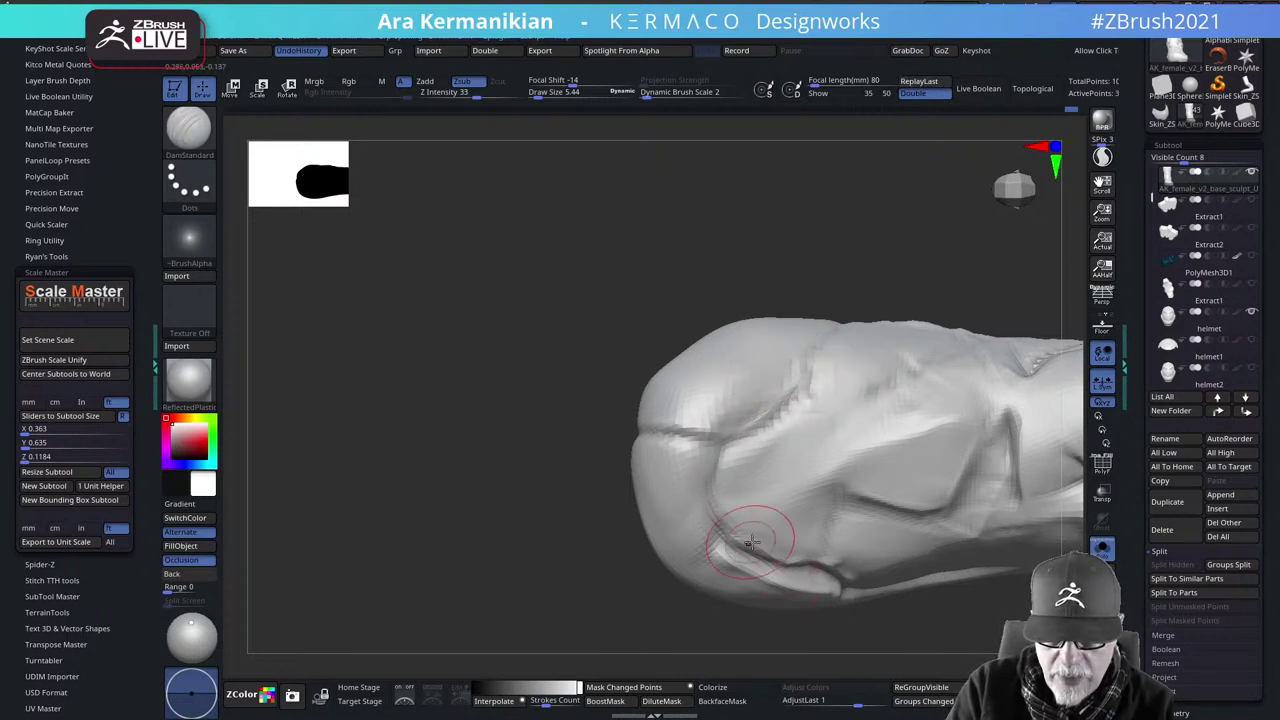
{"action": "key", "text": "shift"}
Carve the toe cap seam along the side of the foot with Dam Standard and join it to the side panel seam
{"action": "mouse_move", "coordinate": [615, 616]}
{"action": "left_mouse_down"}
{"action": "mouse_move", "coordinate": [571, 466]}
{"action": "mouse_move", "coordinate": [620, 421]}
{"action": "mouse_move", "coordinate": [1000, 443]}
{"action": "mouse_move", "coordinate": [931, 420]}
{"action": "mouse_move", "coordinate": [943, 412]}
{"action": "mouse_move", "coordinate": [955, 488]}
{"action": "mouse_move", "coordinate": [940, 392]}
{"action": "mouse_move", "coordinate": [771, 388]}
{"action": "left_mouse_up"}
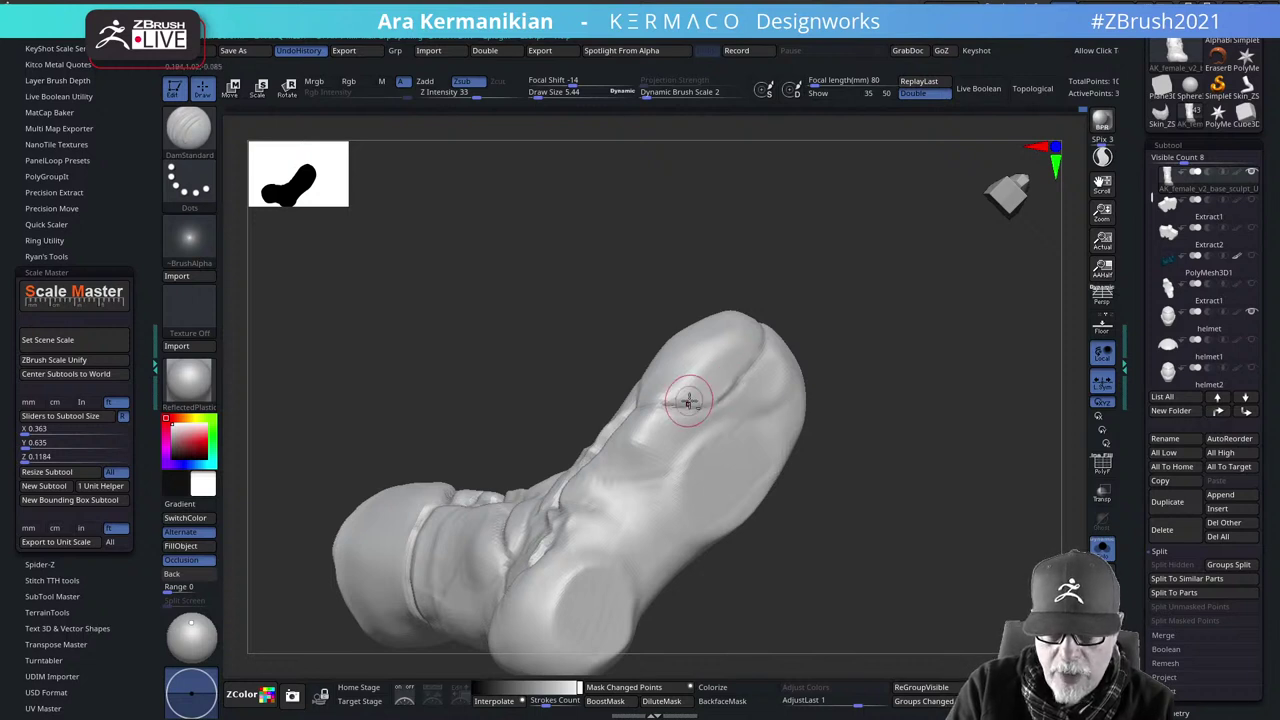
{"action": "left_click_drag", "start_coordinate": [866, 380], "coordinate": [635, 407]}
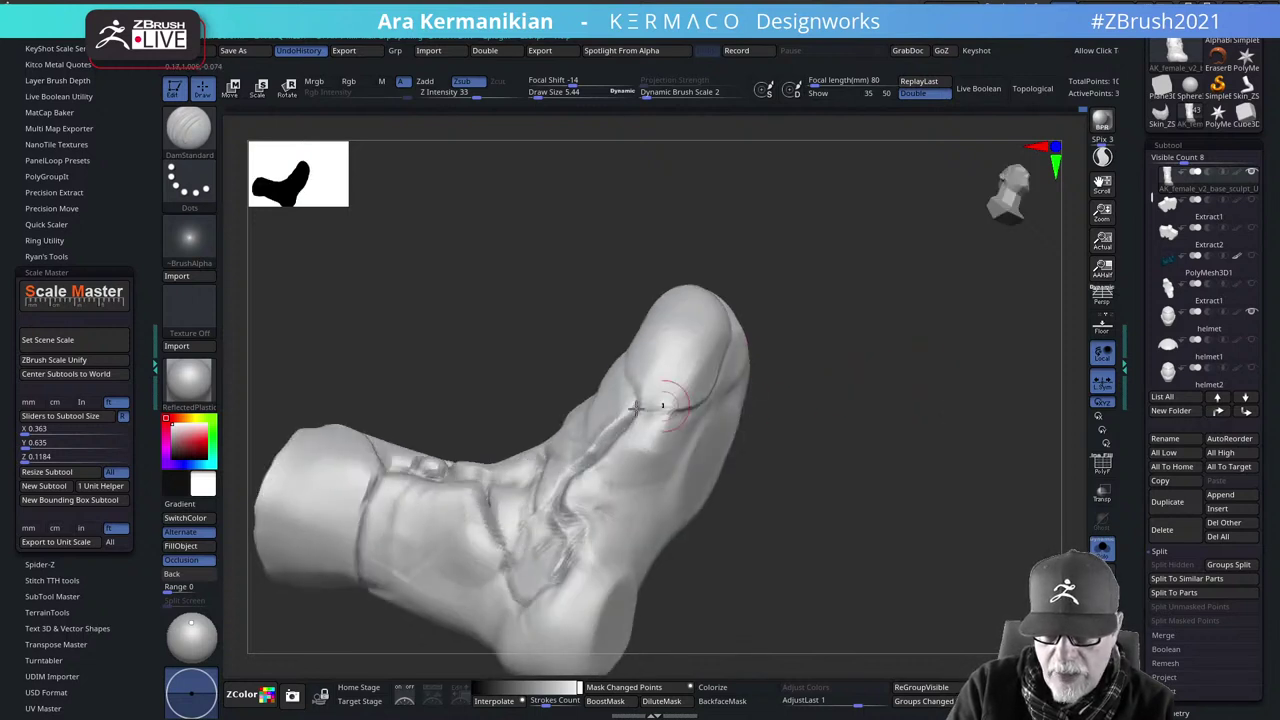
{"action": "mouse_move", "coordinate": [831, 414]}
{"action": "left_mouse_down"}
{"action": "mouse_move", "coordinate": [630, 408]}
{"action": "mouse_move", "coordinate": [643, 404]}
{"action": "left_mouse_up"}
{"action": "left_click_drag", "start_coordinate": [858, 440], "coordinate": [845, 390], "text": "alt"}
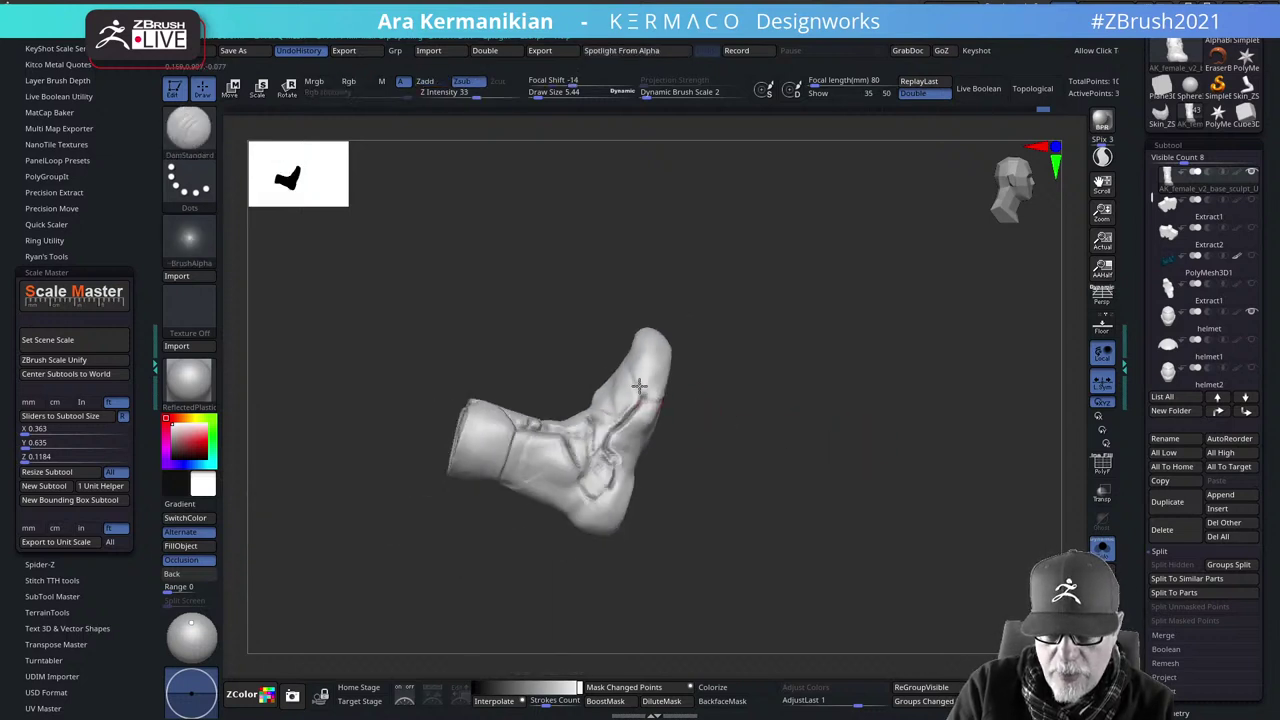
{"action": "left_click_drag", "start_coordinate": [846, 435], "coordinate": [940, 434], "text": "alt"}
{"action": "mouse_move", "coordinate": [852, 384]}
{"action": "left_mouse_down", "text": "alt"}
{"action": "mouse_move", "coordinate": [901, 450]}
{"action": "mouse_move", "coordinate": [970, 483]}
{"action": "mouse_move", "coordinate": [955, 461]}
{"action": "mouse_move", "coordinate": [994, 403]}
{"action": "mouse_move", "coordinate": [875, 385]}
{"action": "left_mouse_up", "text": "alt"}
{"action": "mouse_move", "coordinate": [965, 407]}
{"action": "left_mouse_down"}
{"action": "mouse_move", "coordinate": [900, 415]}
{"action": "mouse_move", "coordinate": [804, 504]}
{"action": "mouse_move", "coordinate": [813, 488]}
{"action": "left_mouse_up"}
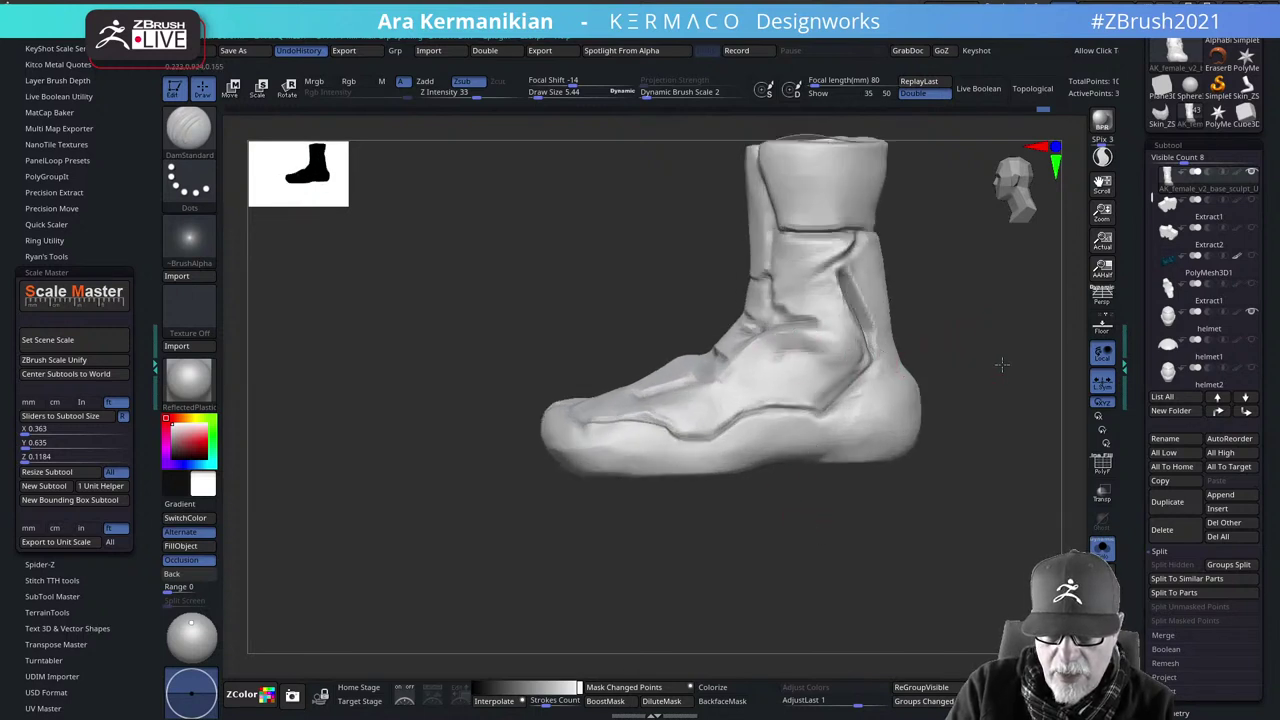
Check the boot from the side and front, and return it to subdivision level 6
{"action": "left_click_drag", "start_coordinate": [1000, 363], "coordinate": [810, 398]}
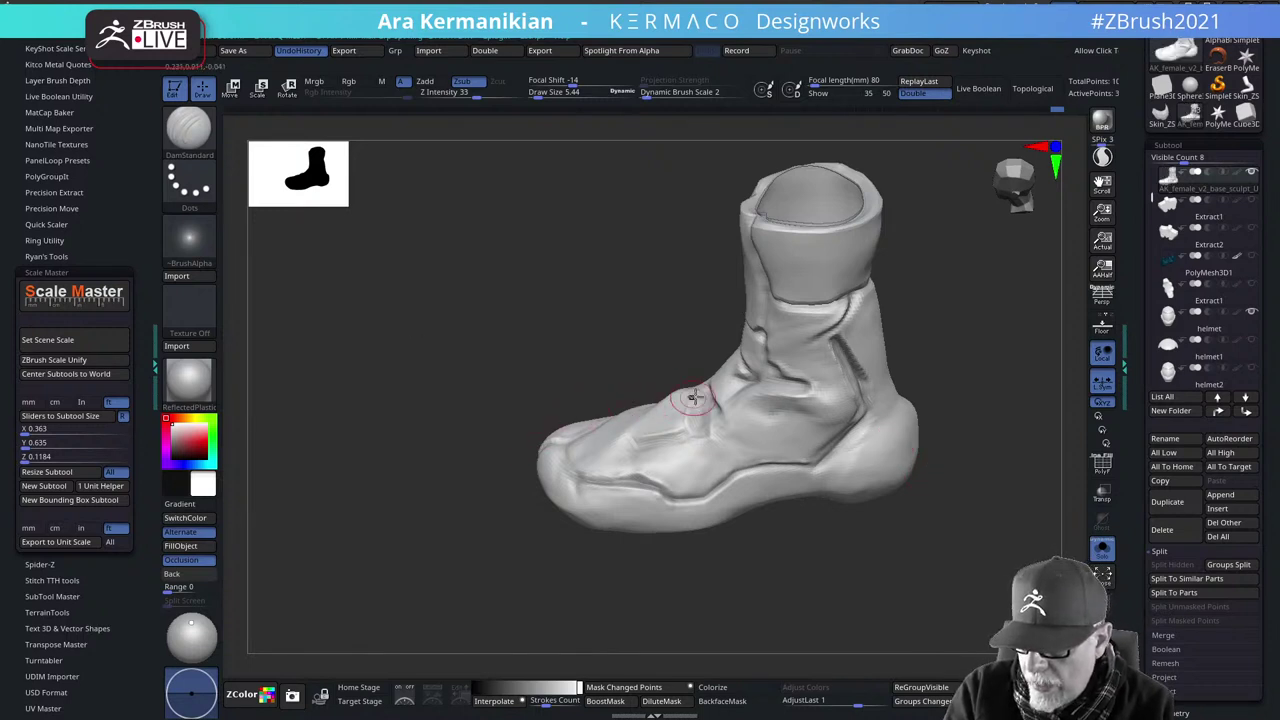
{"action": "left_click_drag", "start_coordinate": [457, 357], "coordinate": [622, 354], "text": "shift"}
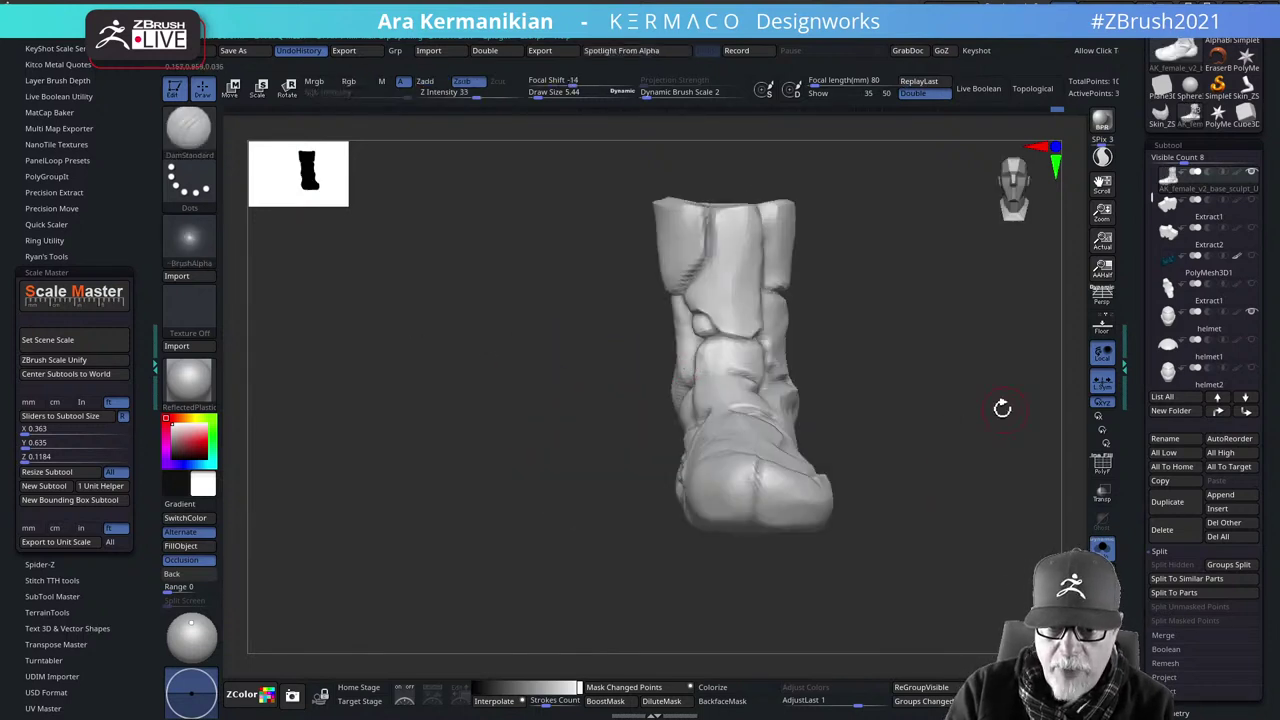
{"action": "mouse_move", "coordinate": [1000, 408]}
{"action": "left_mouse_down", "text": "alt"}
{"action": "mouse_move", "coordinate": [883, 411]}
{"action": "mouse_move", "coordinate": [951, 426]}
{"action": "mouse_move", "coordinate": [891, 389]}
{"action": "left_mouse_up", "text": "alt"}
{"action": "scroll", "coordinate": [891, 388], "scroll_direction": "up", "scroll_amount": 2}
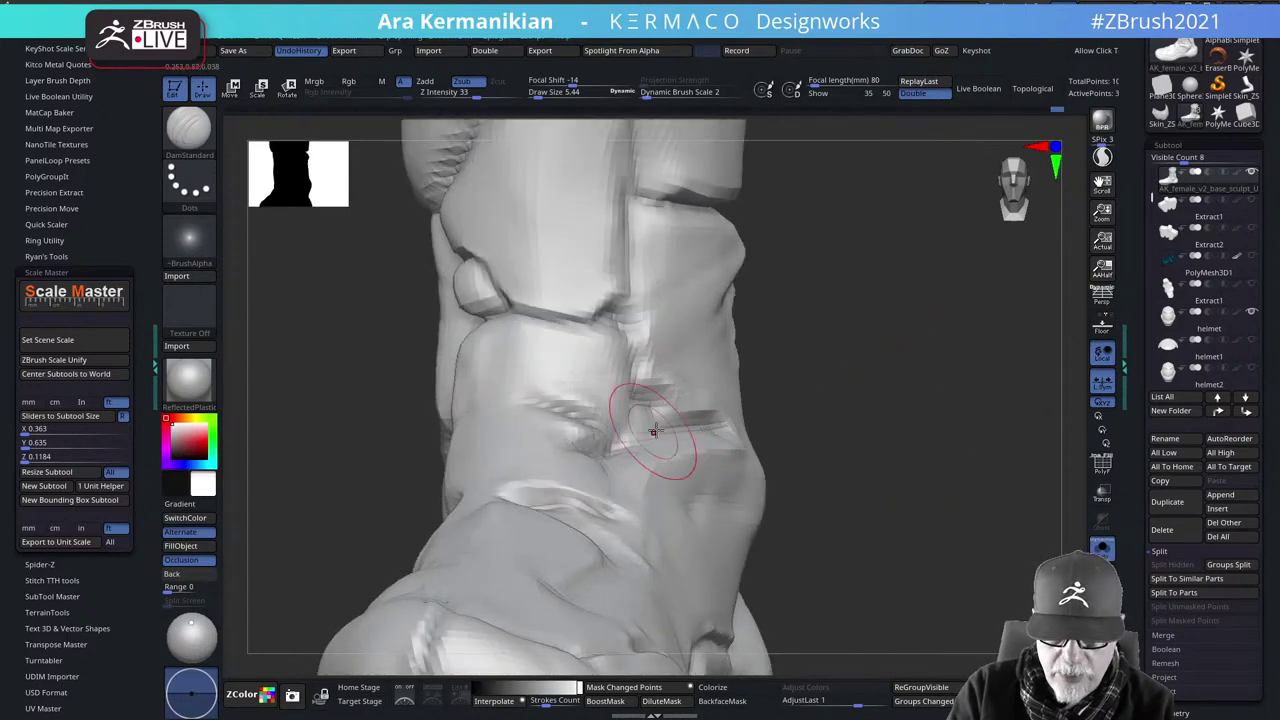
{"action": "key", "text": "space"}
{"action": "left_click_drag", "start_coordinate": [852, 186], "coordinate": [877, 184]}
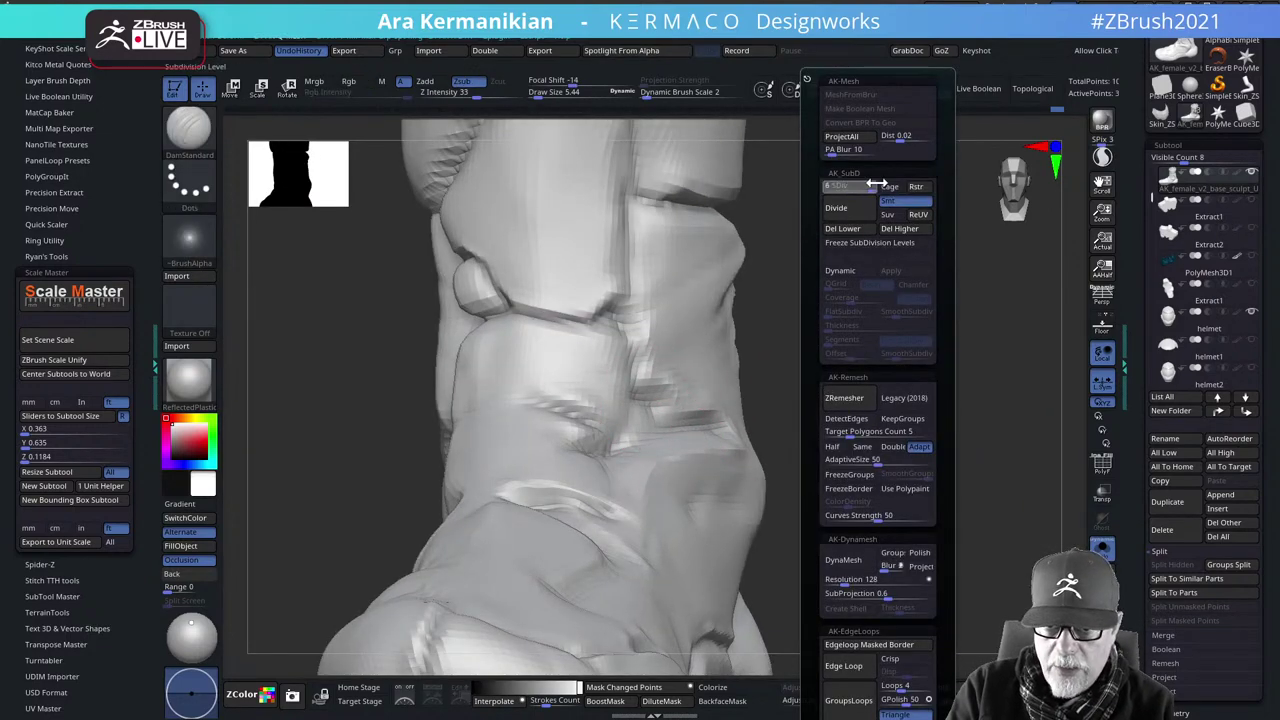
{"action": "mouse_move", "coordinate": [949, 427]}
{"action": "left_mouse_down", "text": "alt"}
{"action": "mouse_move", "coordinate": [760, 389]}
{"action": "mouse_move", "coordinate": [895, 394]}
{"action": "mouse_move", "coordinate": [857, 431]}
{"action": "mouse_move", "coordinate": [935, 435]}
{"action": "left_mouse_up", "text": "alt"}
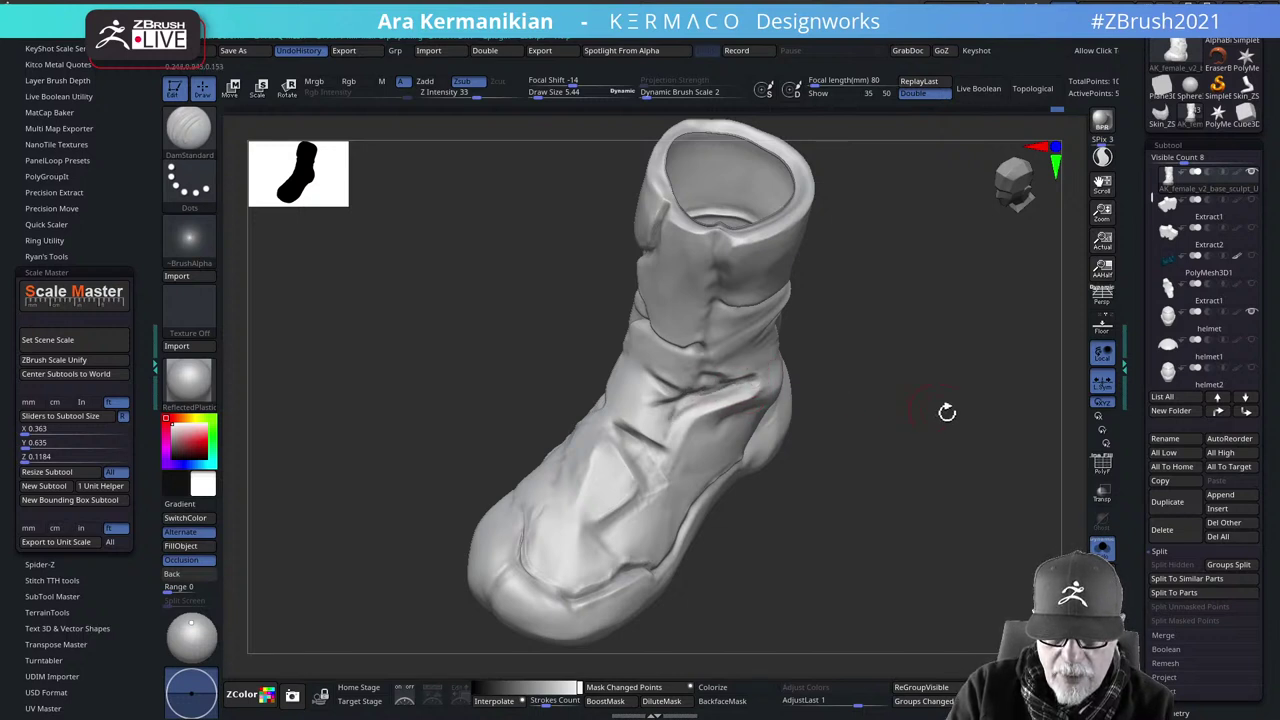
Deepen the diagonal fold across the instep with Dam Standard and smooth the ridge beside it
{"action": "left_click_drag", "start_coordinate": [947, 412], "coordinate": [1030, 442], "text": "alt"}
{"action": "left_click_drag", "start_coordinate": [821, 355], "coordinate": [940, 400], "text": "shift"}
{"action": "left_click_drag", "start_coordinate": [984, 339], "coordinate": [997, 380]}
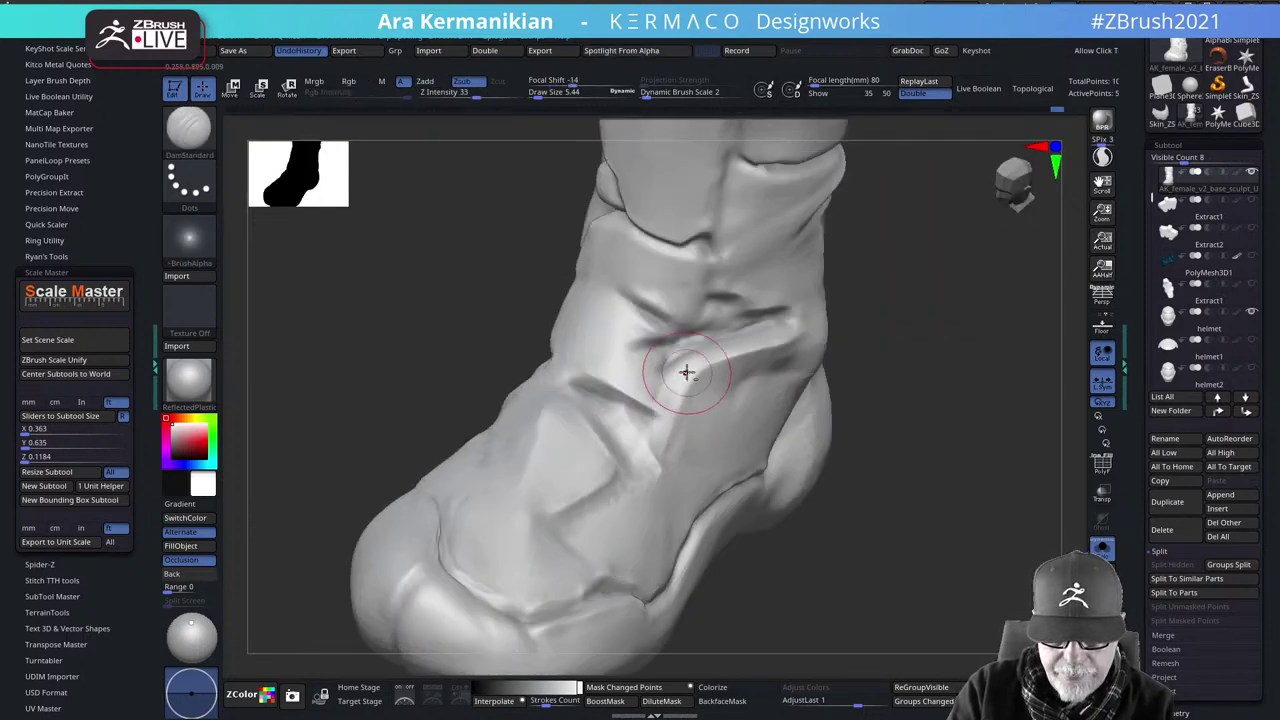
{"action": "mouse_move", "coordinate": [689, 374]}
{"action": "left_mouse_down"}
{"action": "mouse_move", "coordinate": [694, 360]}
{"action": "mouse_move", "coordinate": [663, 410]}
{"action": "left_mouse_up"}
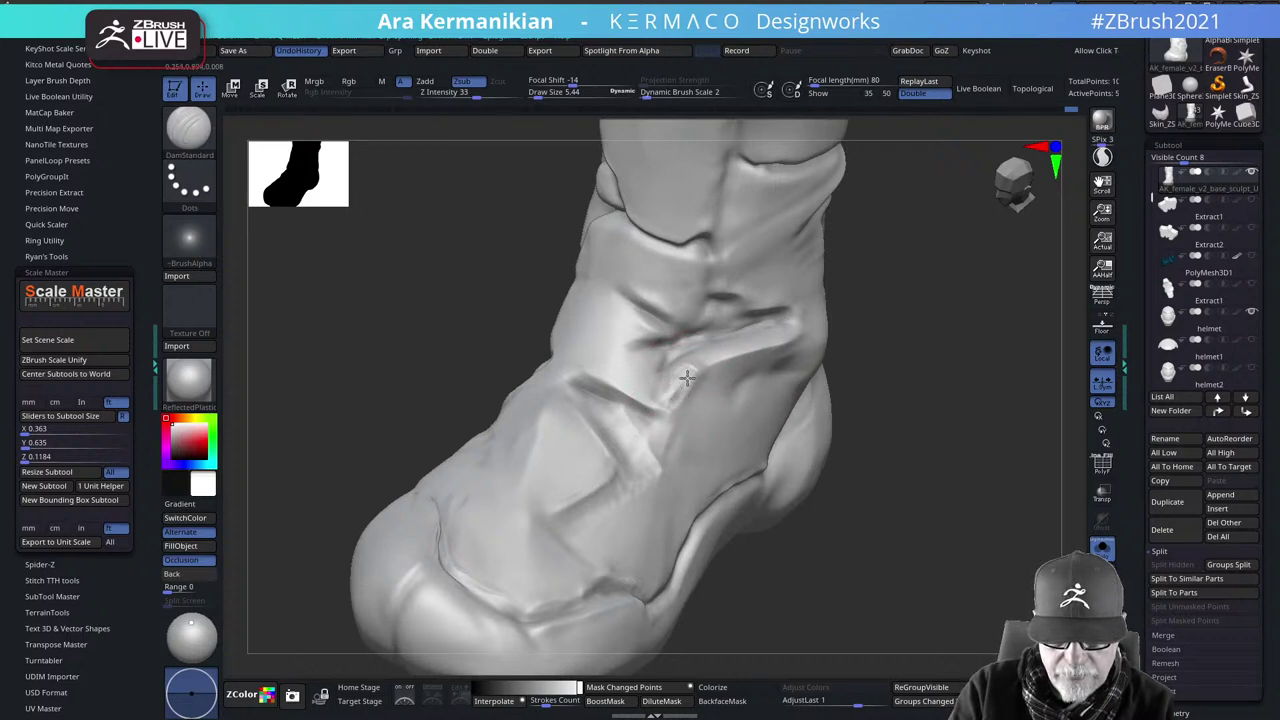
{"action": "left_click_drag", "start_coordinate": [690, 382], "coordinate": [691, 388], "text": "shift"}
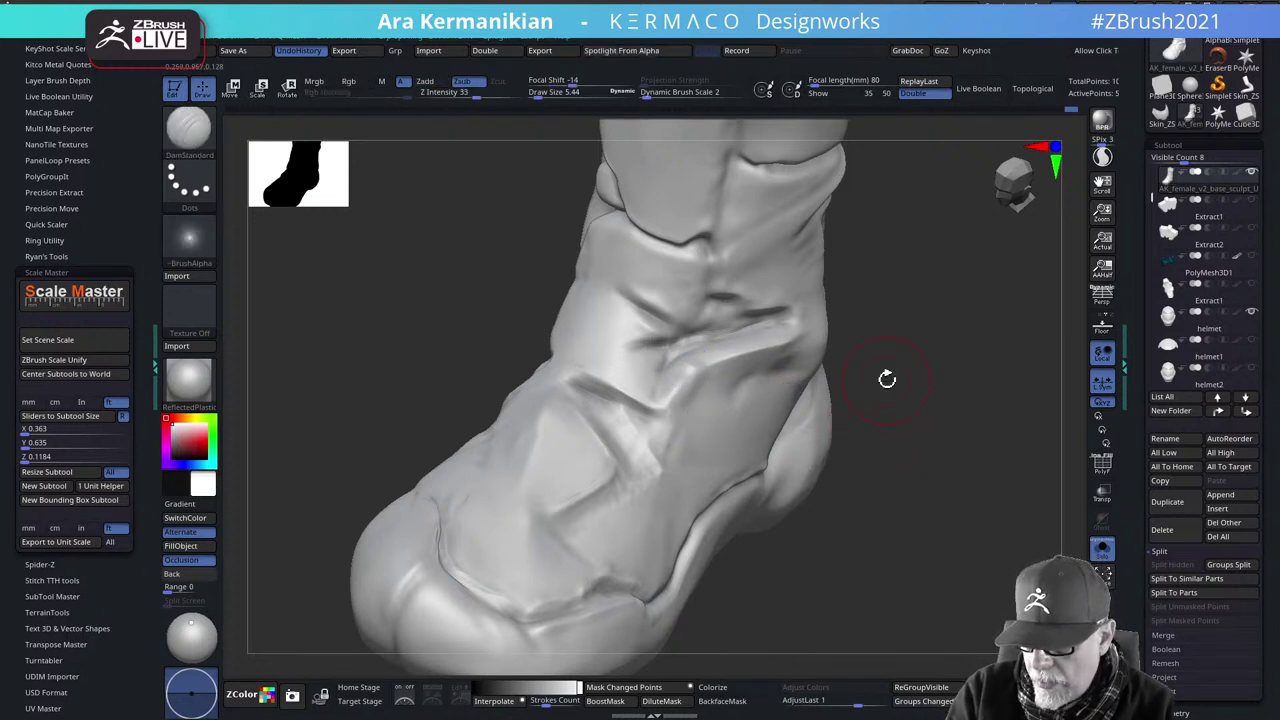
Flatten the edges of the instep fold with hPolish at draw size 1.7104 and smooth the neighbouring surface
{"action": "right_click", "coordinate": [661, 384]}
{"action": "left_click", "coordinate": [800, 425]}
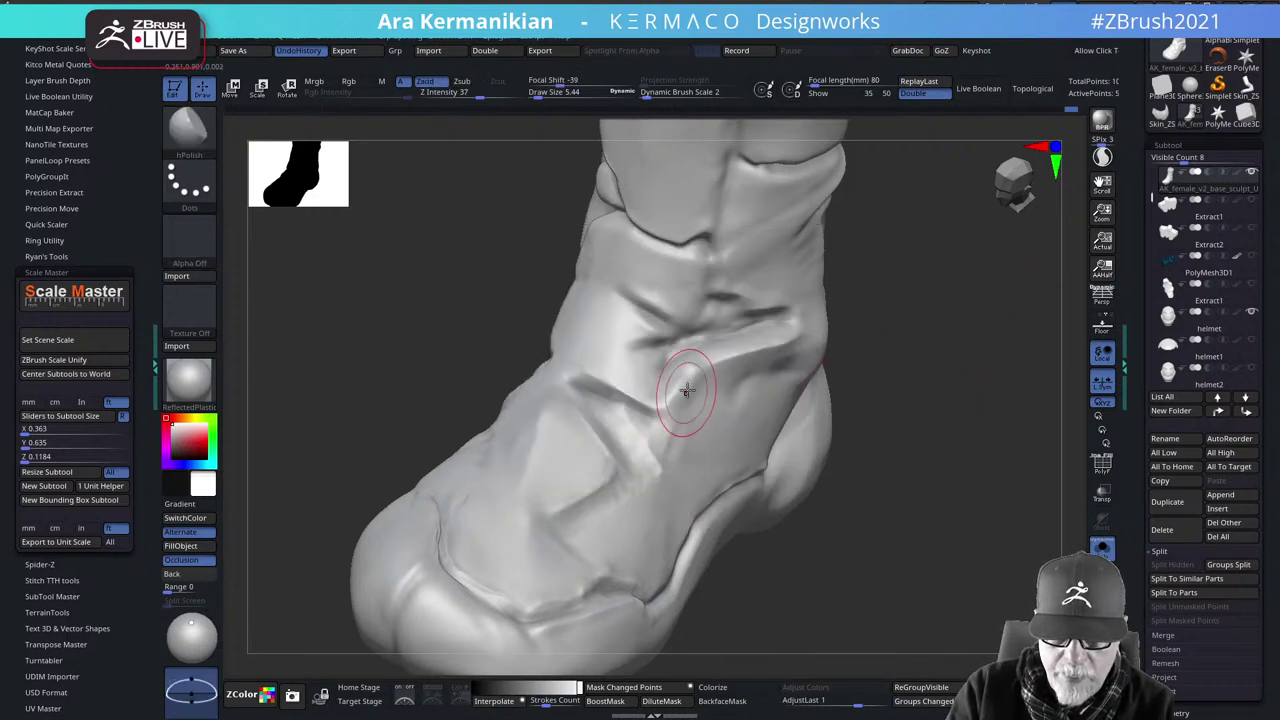
{"action": "key", "text": "s"}
{"action": "mouse_move", "coordinate": [740, 434]}
{"action": "left_mouse_down"}
{"action": "mouse_move", "coordinate": [711, 434]}
{"action": "mouse_move", "coordinate": [727, 433]}
{"action": "left_mouse_up"}
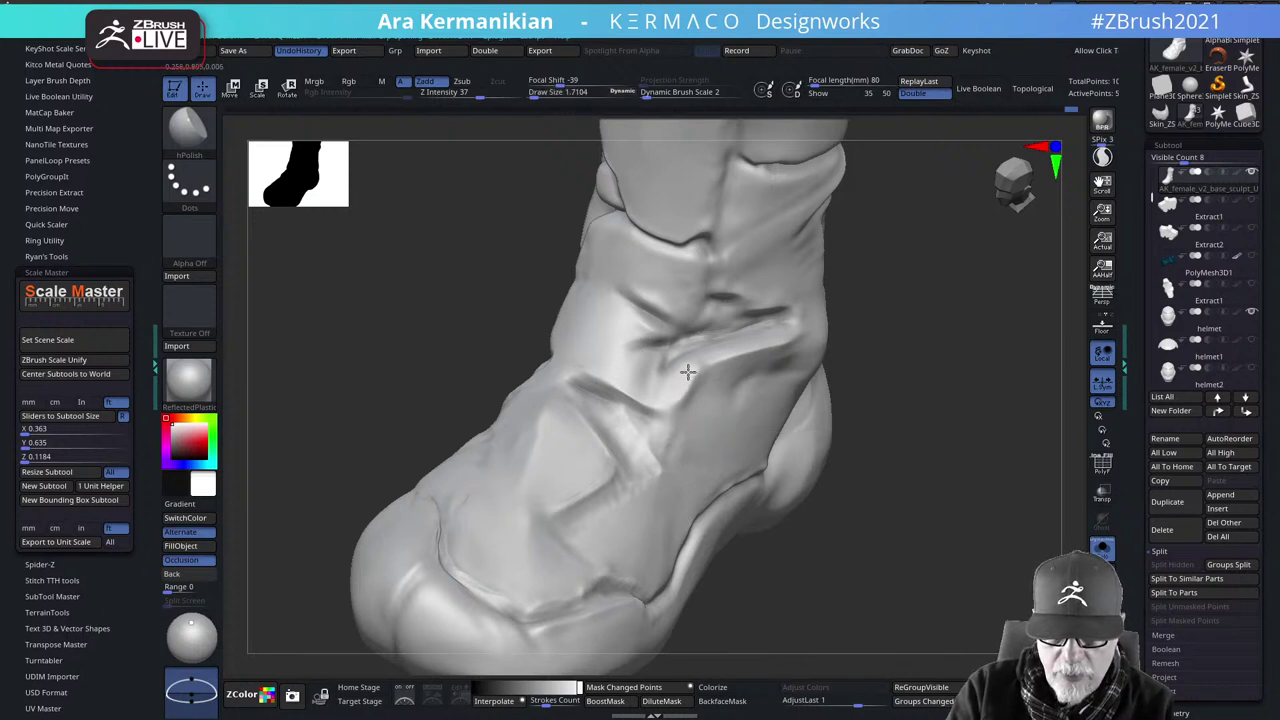
{"action": "left_click_drag", "start_coordinate": [688, 372], "coordinate": [657, 412]}
{"action": "left_click_drag", "start_coordinate": [590, 358], "coordinate": [588, 369], "text": "shift"}
{"action": "left_click_drag", "start_coordinate": [711, 375], "coordinate": [682, 394]}
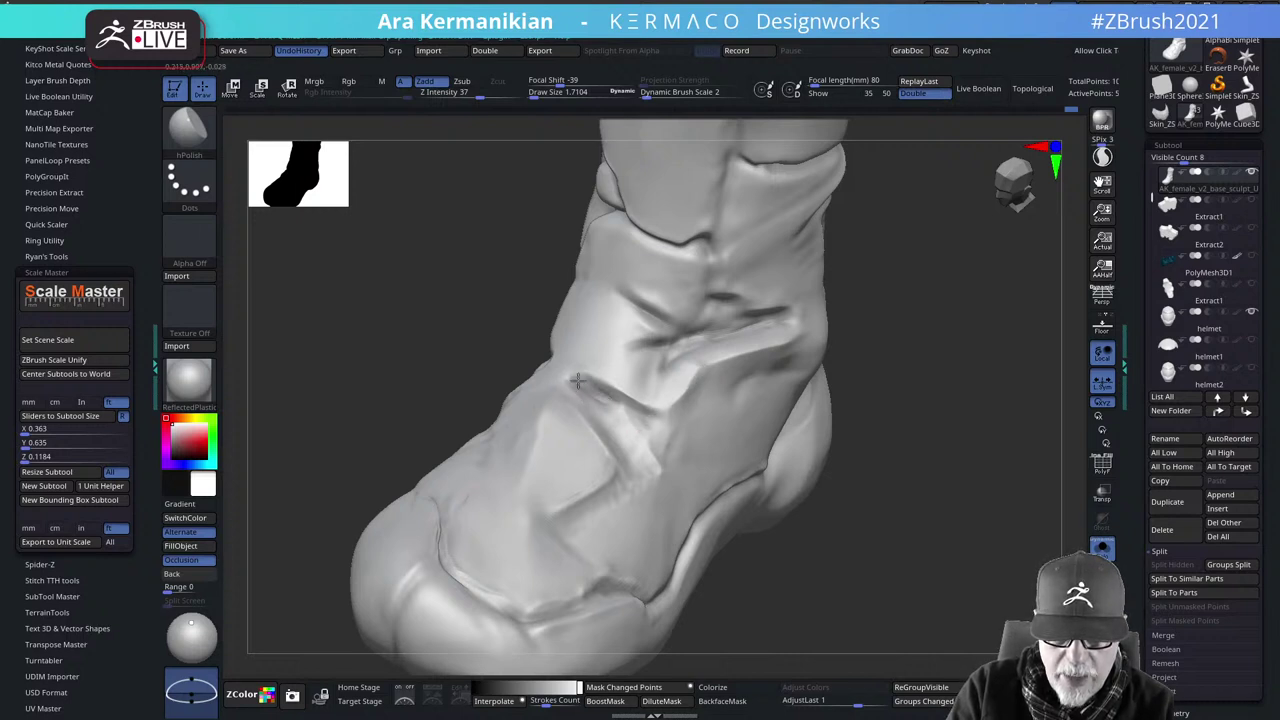
{"action": "key", "text": "shift"}
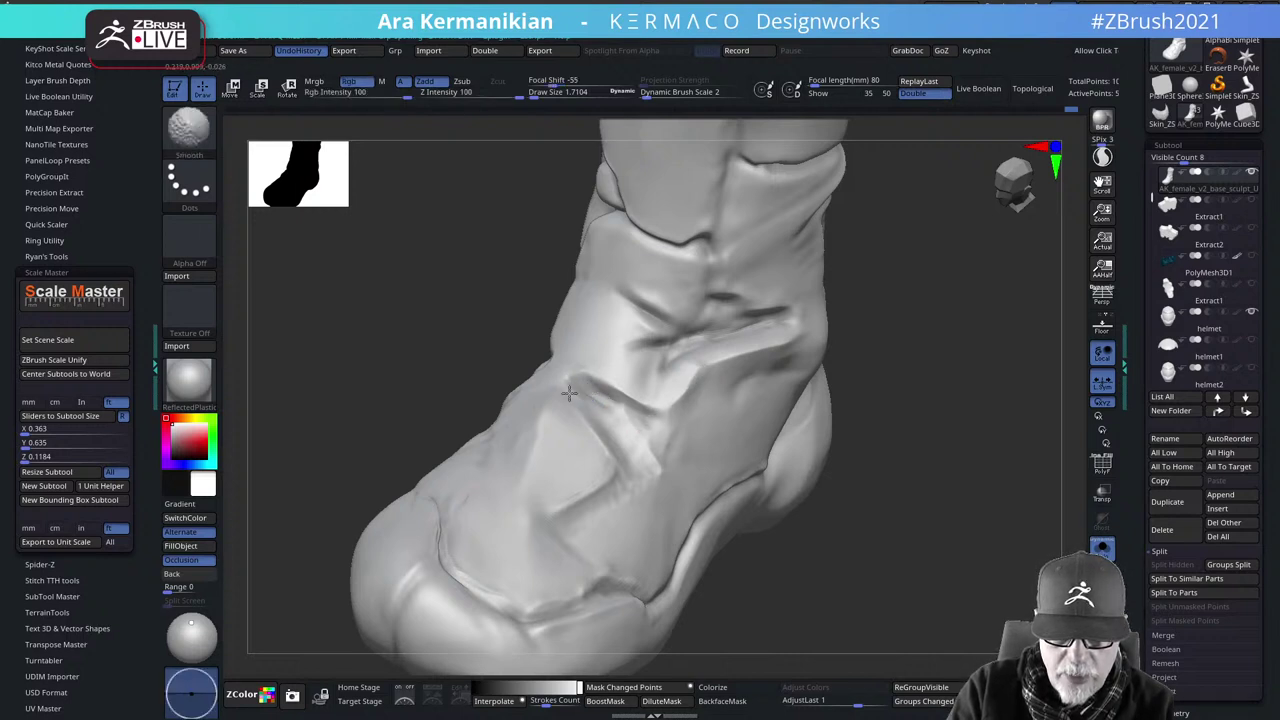
Deepen the ankle panel seam on the boot's side with Dam Standard at draw size 13.8316
{"action": "left_click_drag", "start_coordinate": [868, 505], "coordinate": [826, 417], "text": "alt"}
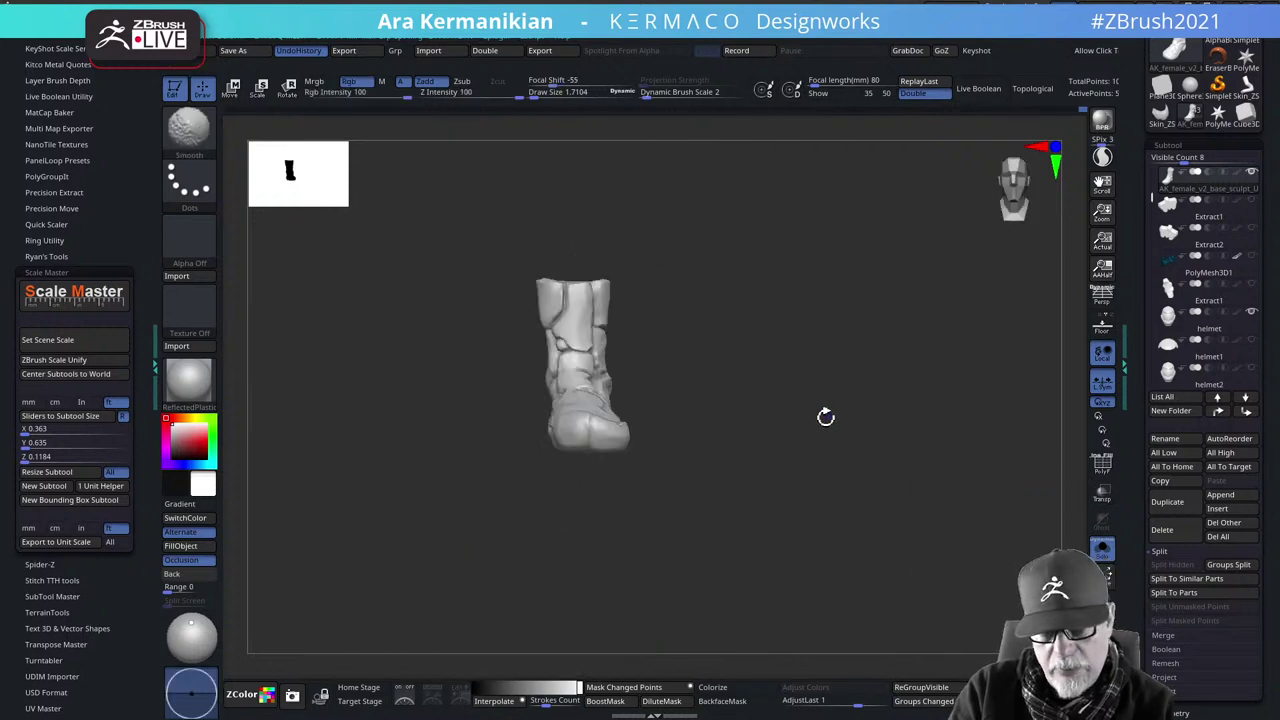
{"action": "mouse_move", "coordinate": [905, 415]}
{"action": "left_mouse_down", "text": "alt"}
{"action": "mouse_move", "coordinate": [994, 451]}
{"action": "mouse_move", "coordinate": [830, 446]}
{"action": "mouse_move", "coordinate": [900, 456]}
{"action": "mouse_move", "coordinate": [869, 452]}
{"action": "mouse_move", "coordinate": [838, 424]}
{"action": "mouse_move", "coordinate": [949, 421]}
{"action": "mouse_move", "coordinate": [889, 466]}
{"action": "mouse_move", "coordinate": [883, 526]}
{"action": "left_mouse_up", "text": "alt"}
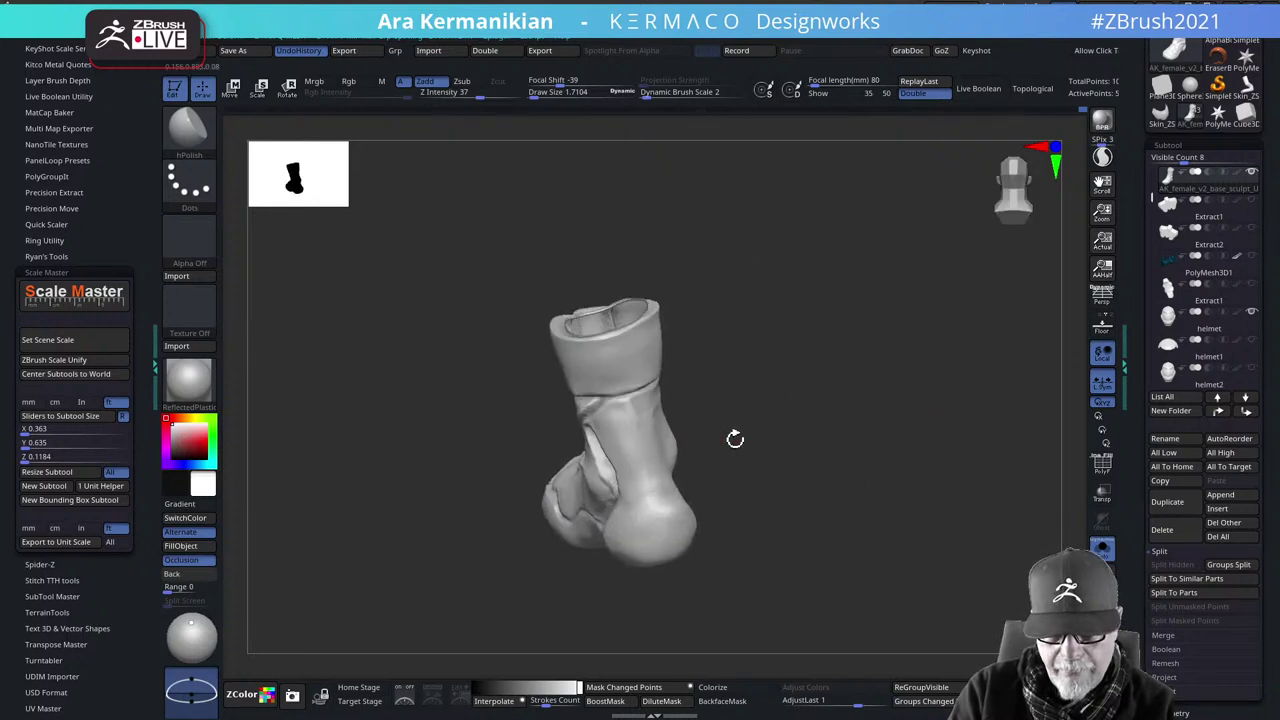
{"action": "left_click_drag", "start_coordinate": [735, 437], "coordinate": [837, 425]}
{"action": "right_click", "coordinate": [727, 412]}
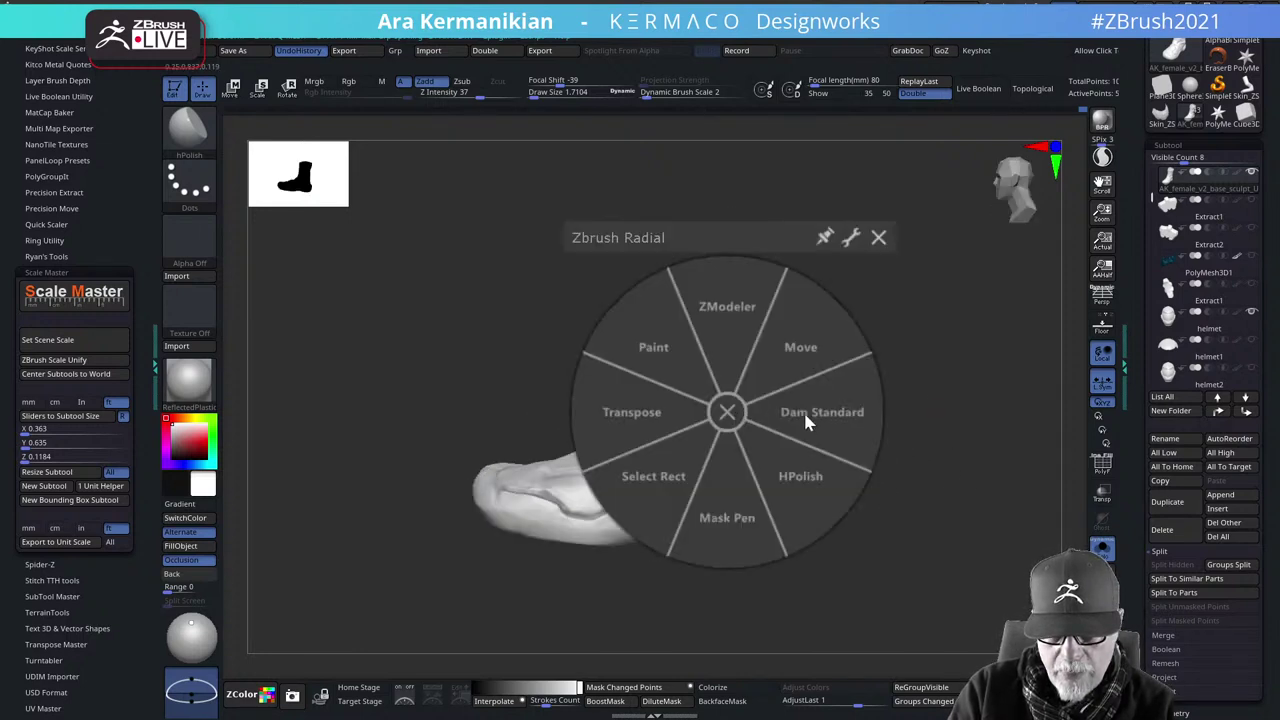
{"action": "left_click", "coordinate": [872, 402]}
{"action": "left_click_drag", "start_coordinate": [940, 390], "coordinate": [895, 530], "text": "alt"}
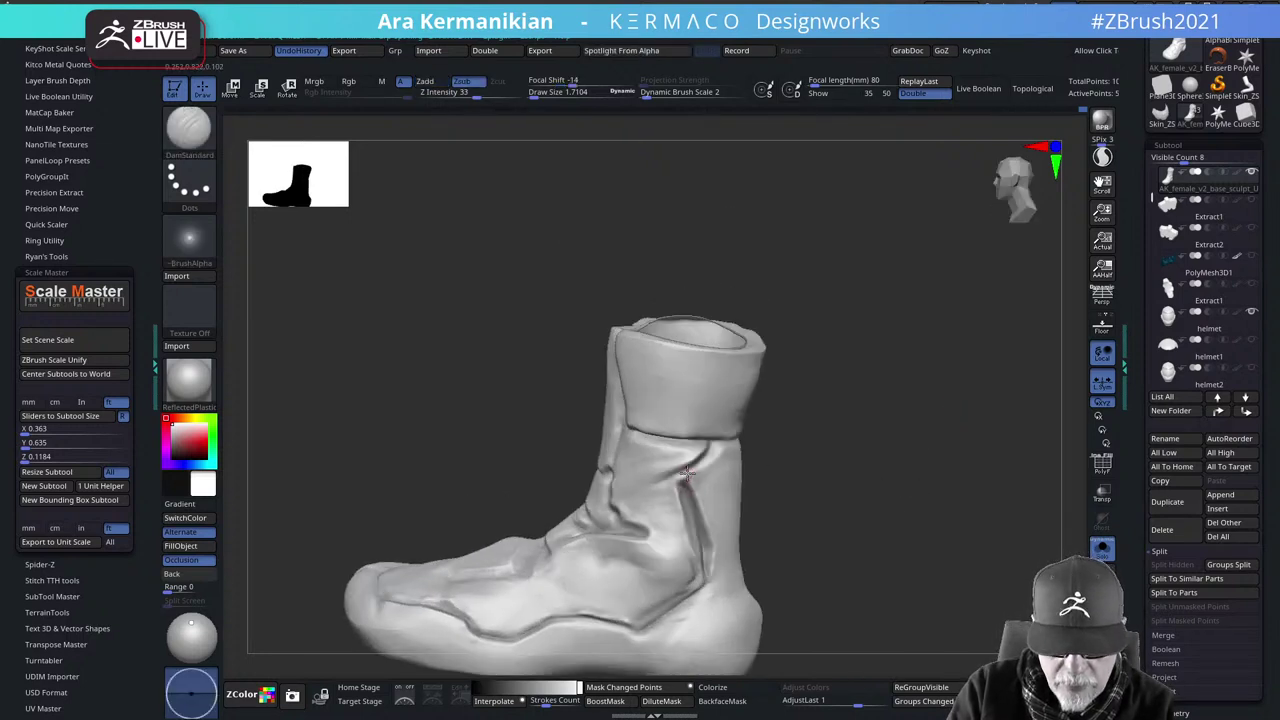
{"action": "key", "text": "s"}
{"action": "left_click_drag", "start_coordinate": [680, 481], "coordinate": [686, 483]}
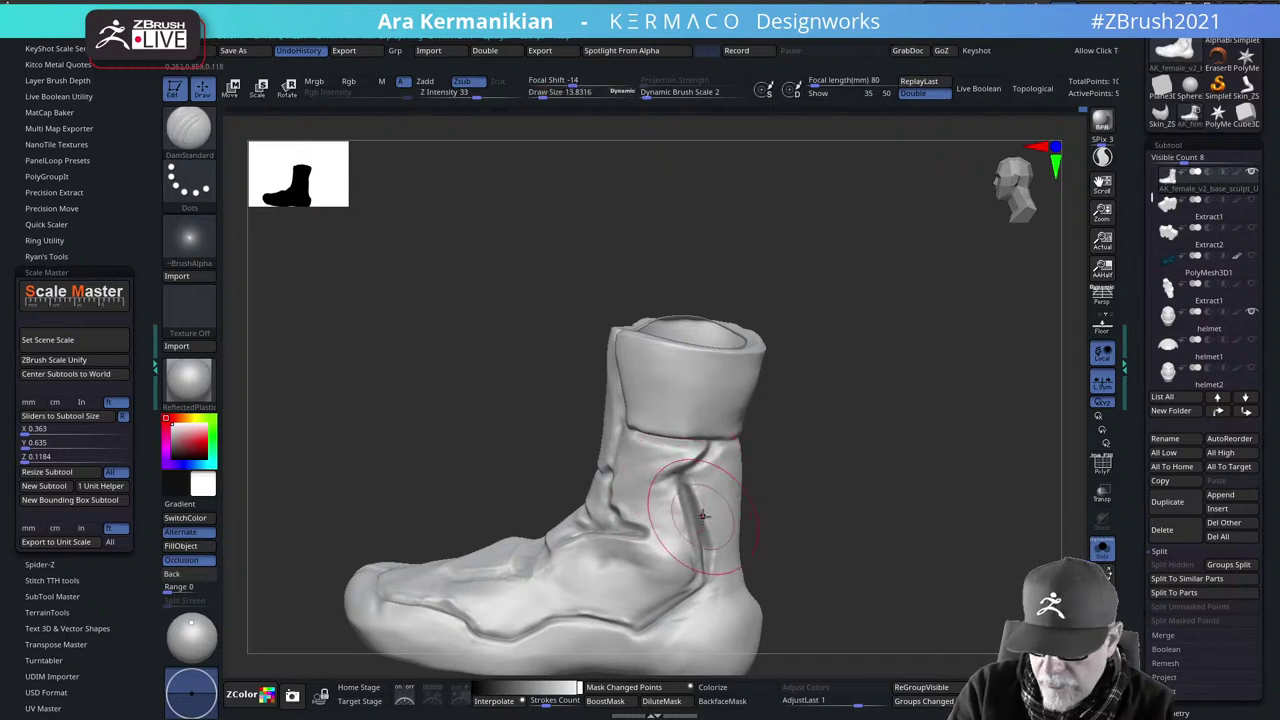
Refine the fold between the ankle panel and the cuff with Dam Standard, using draw sizes 10.99 and 4.5964
{"action": "key", "text": "s"}
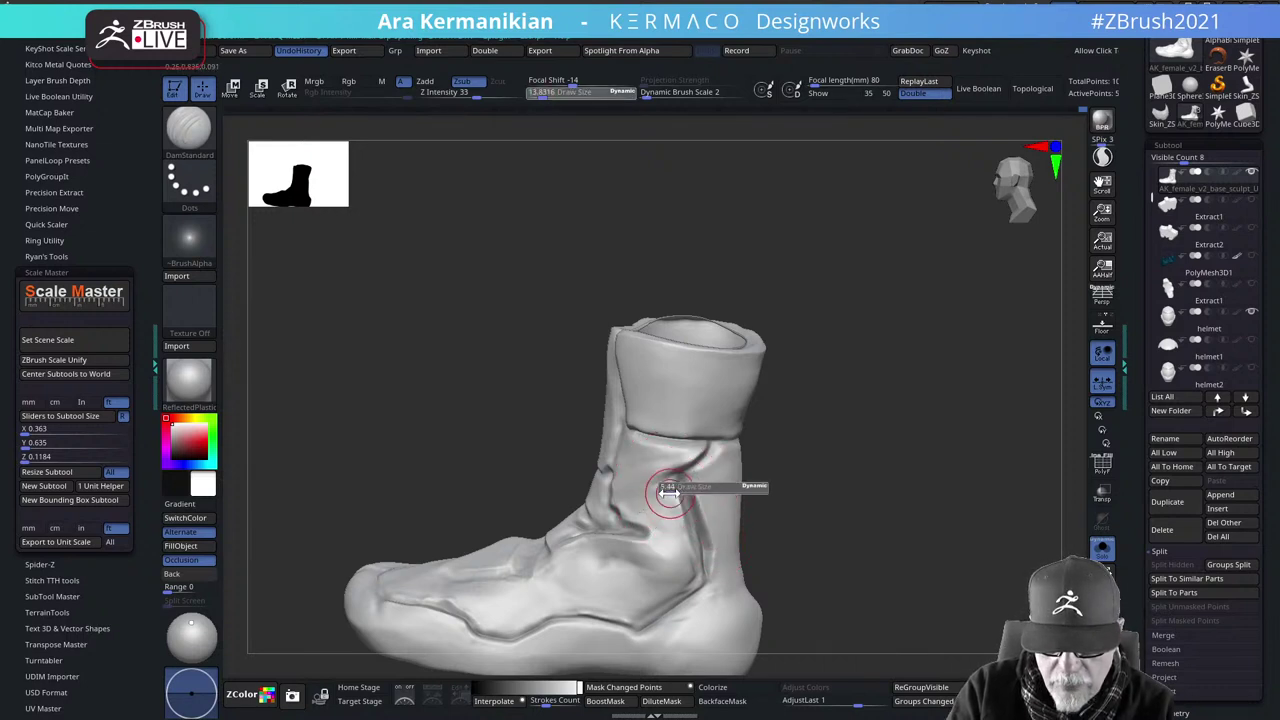
{"action": "mouse_move", "coordinate": [674, 490]}
{"action": "left_mouse_down"}
{"action": "mouse_move", "coordinate": [690, 488]}
{"action": "mouse_move", "coordinate": [670, 487]}
{"action": "left_mouse_up"}
{"action": "key", "text": "s"}
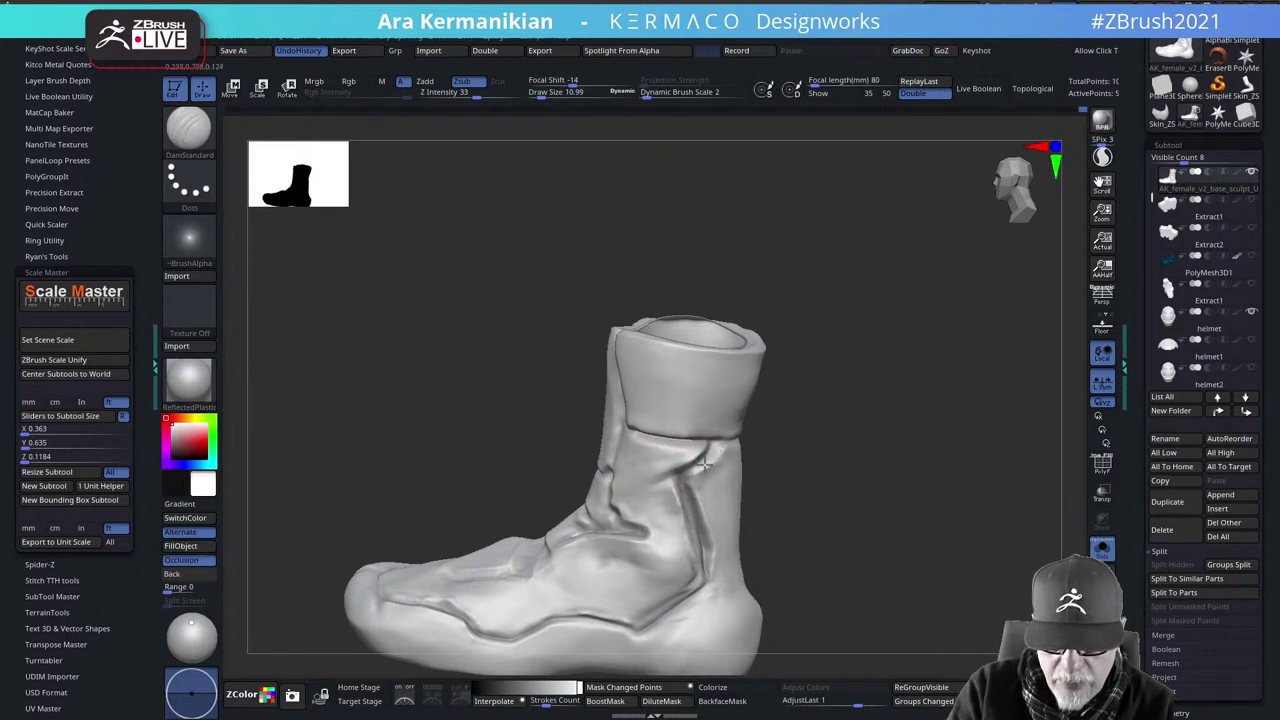
{"action": "mouse_move", "coordinate": [705, 463]}
{"action": "left_mouse_down"}
{"action": "mouse_move", "coordinate": [683, 474]}
{"action": "mouse_move", "coordinate": [685, 497]}
{"action": "mouse_move", "coordinate": [702, 457]}
{"action": "left_mouse_up"}
{"action": "key", "text": "s"}
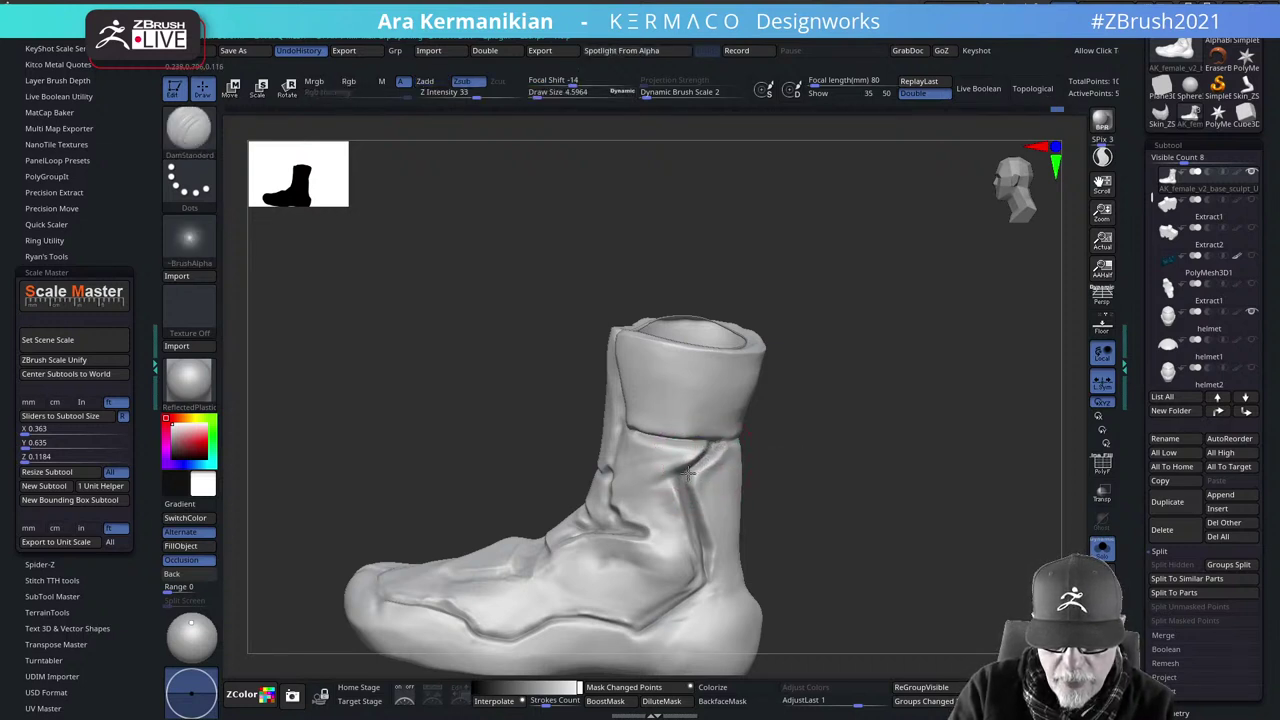
Carve the diagonal fold below the cuff at the back of the ankle with Dam Standard
{"action": "left_click_drag", "start_coordinate": [886, 523], "coordinate": [866, 450], "text": "alt"}
{"action": "left_click_drag", "start_coordinate": [900, 490], "coordinate": [822, 455]}
{"action": "left_click_drag", "start_coordinate": [822, 455], "coordinate": [727, 472], "text": "alt"}
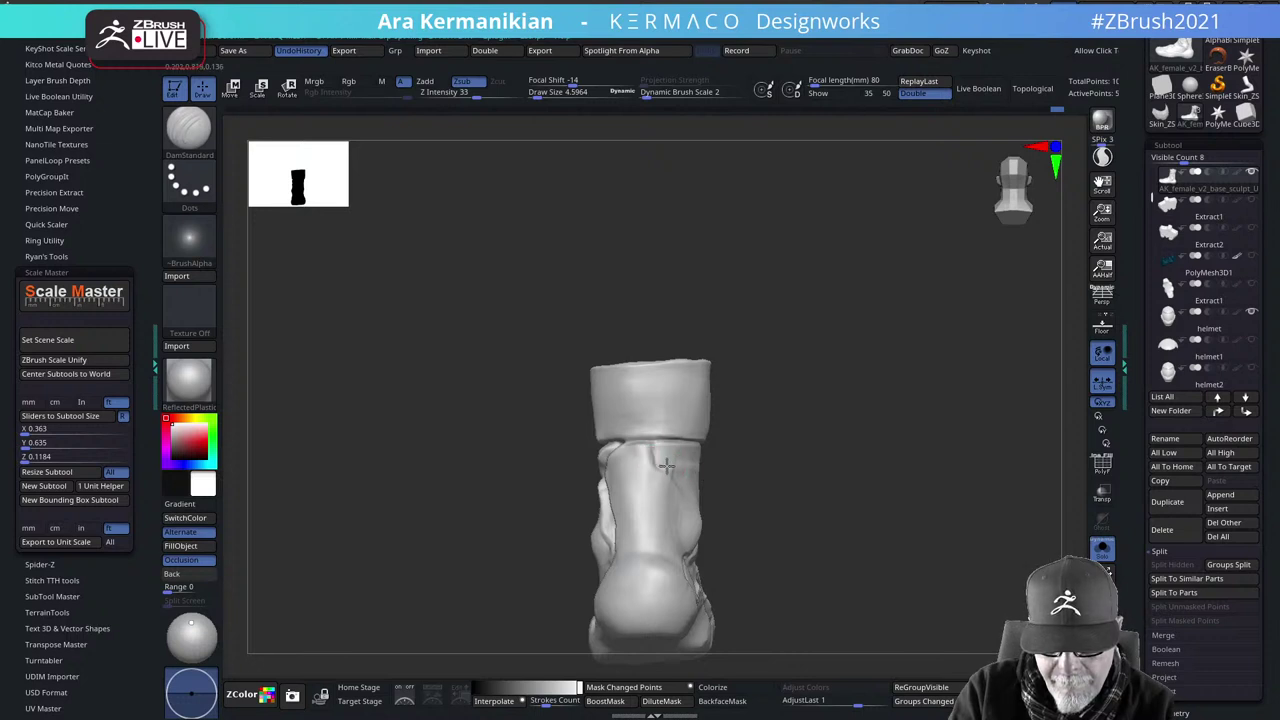
{"action": "left_click_drag", "start_coordinate": [661, 470], "coordinate": [809, 509]}
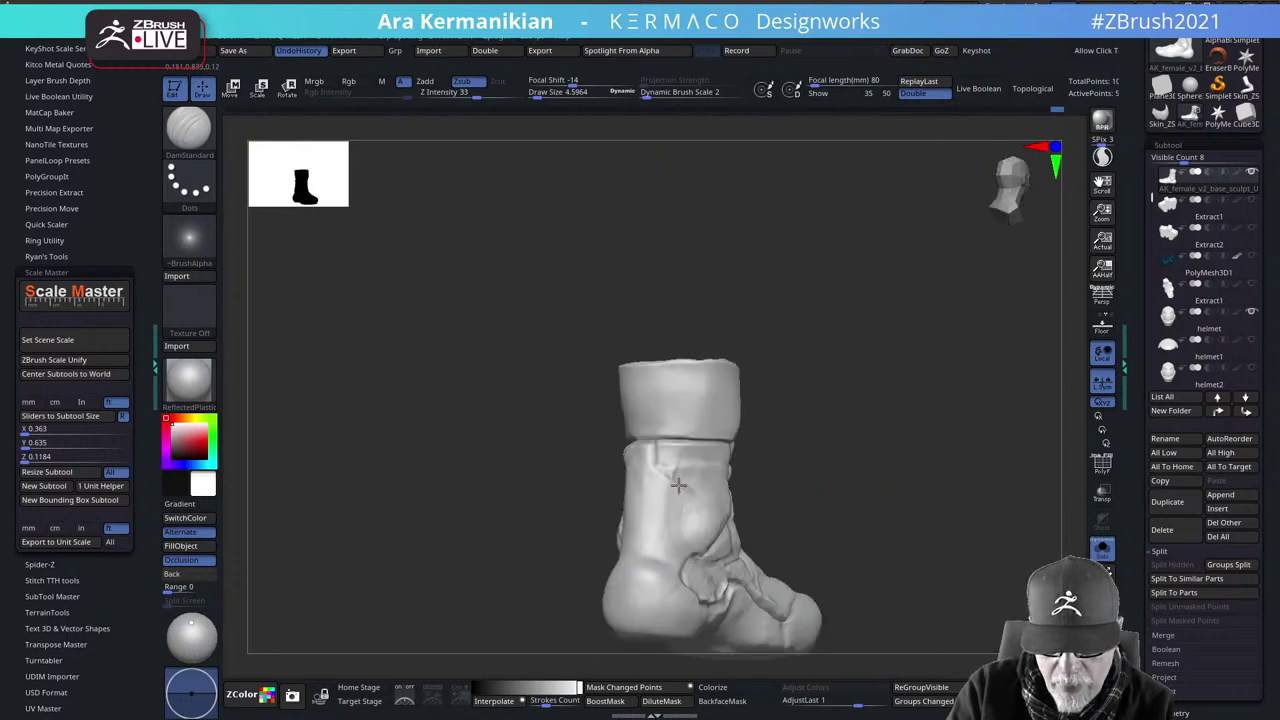
{"action": "left_click_drag", "start_coordinate": [727, 507], "coordinate": [978, 498]}
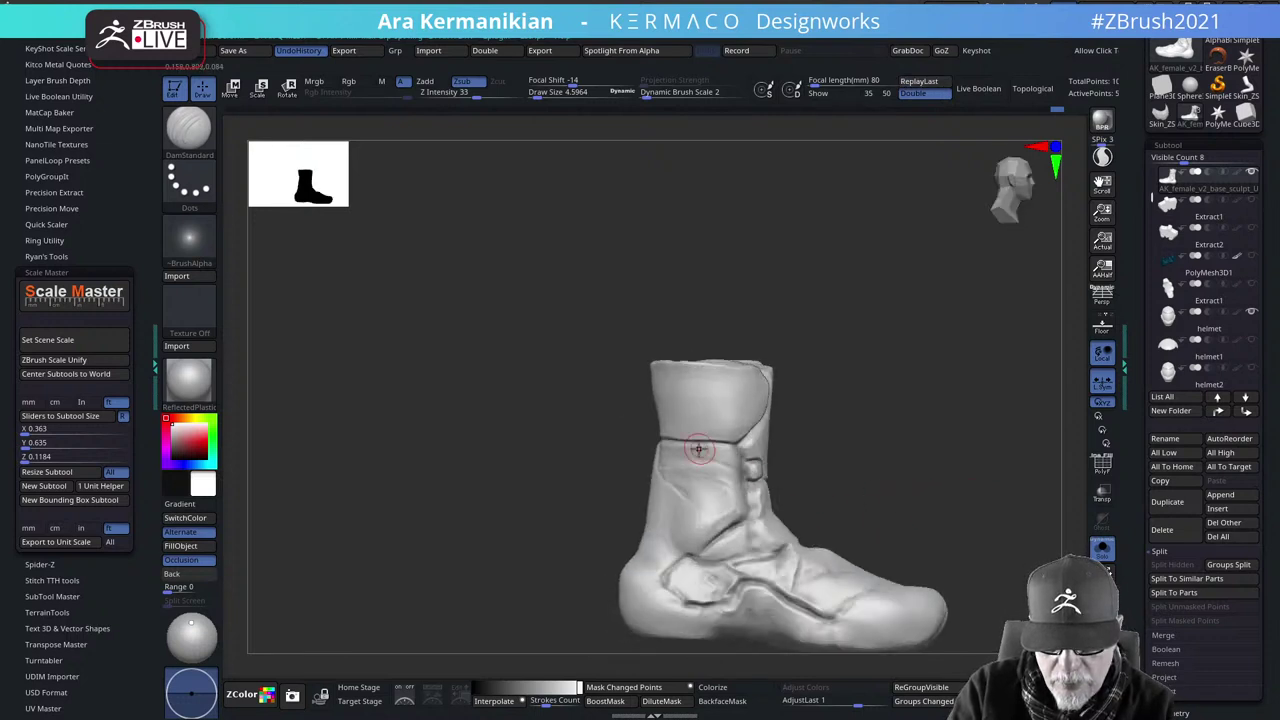
{"action": "left_click_drag", "start_coordinate": [694, 449], "coordinate": [612, 530]}
Flatten the back of the heel with hPolish at draw size 8.50359
{"action": "right_click", "coordinate": [607, 494]}
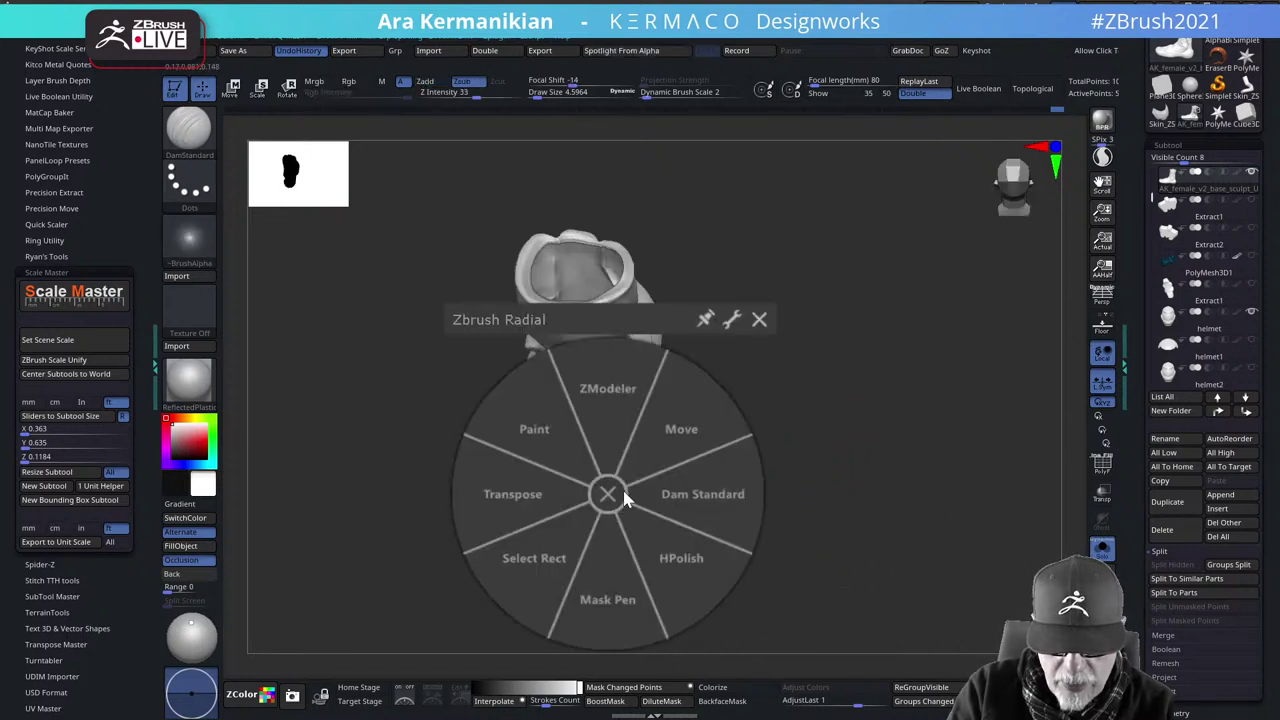
{"action": "left_click", "coordinate": [676, 558]}
{"action": "key", "text": "s"}
{"action": "left_click_drag", "start_coordinate": [591, 479], "coordinate": [594, 481]}
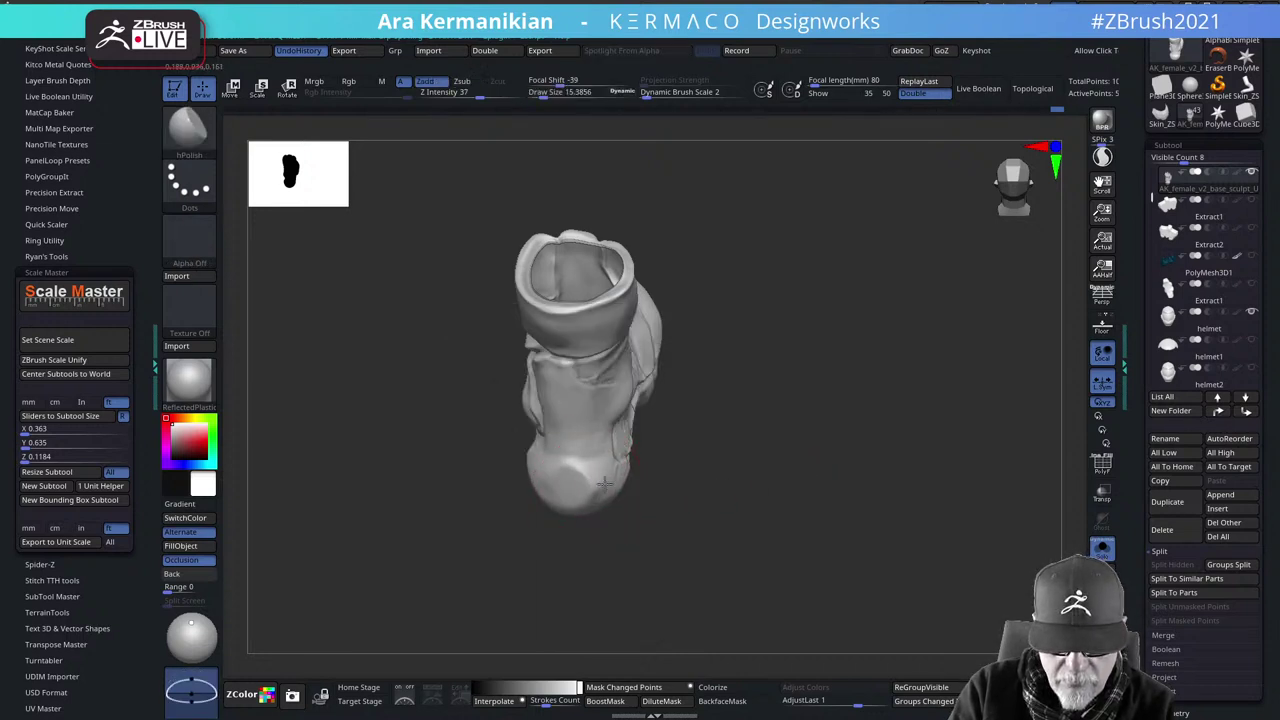
{"action": "key", "text": "s"}
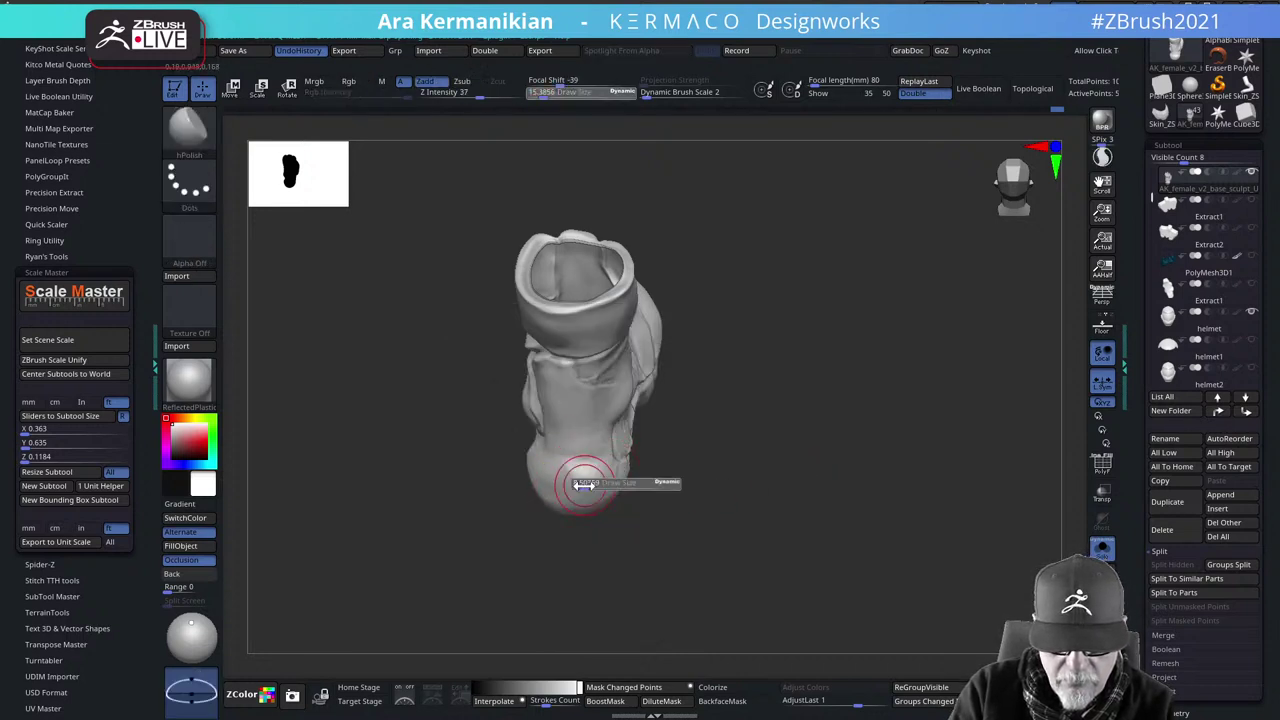
{"action": "left_click_drag", "start_coordinate": [584, 483], "coordinate": [579, 483]}
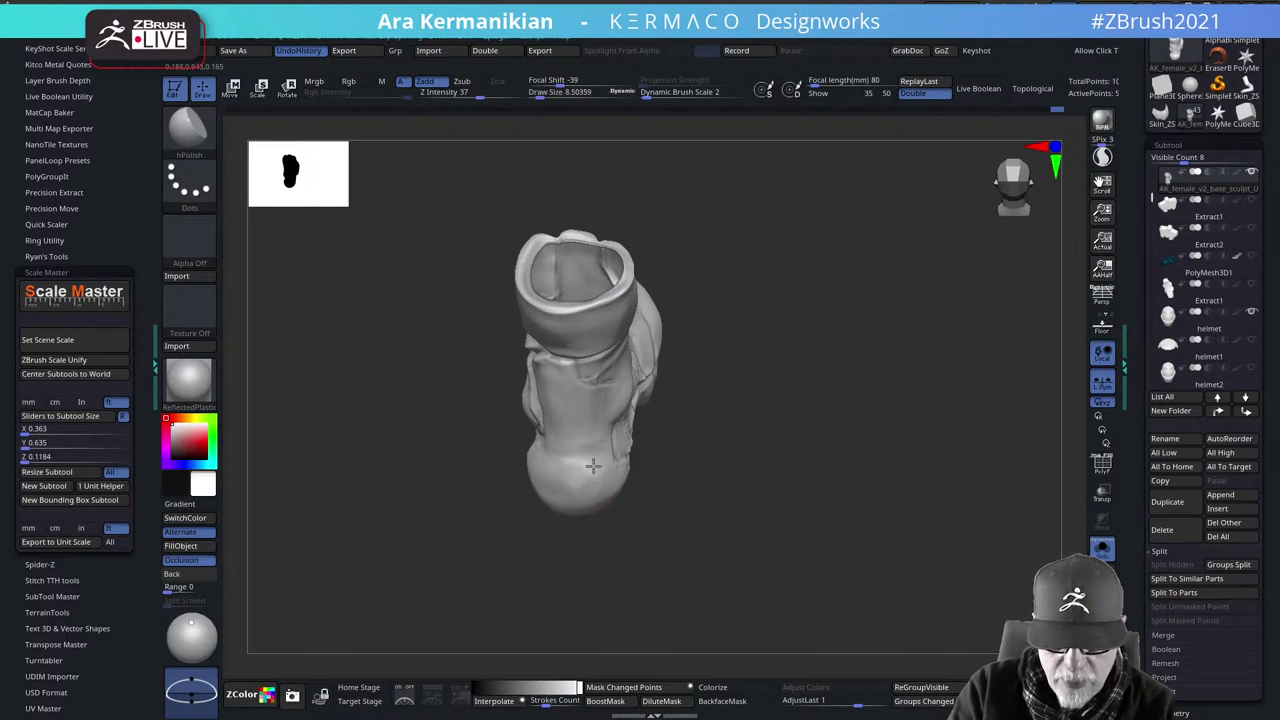
{"action": "left_click_drag", "start_coordinate": [760, 480], "coordinate": [900, 478]}
{"action": "left_click_drag", "start_coordinate": [802, 502], "coordinate": [884, 464]}
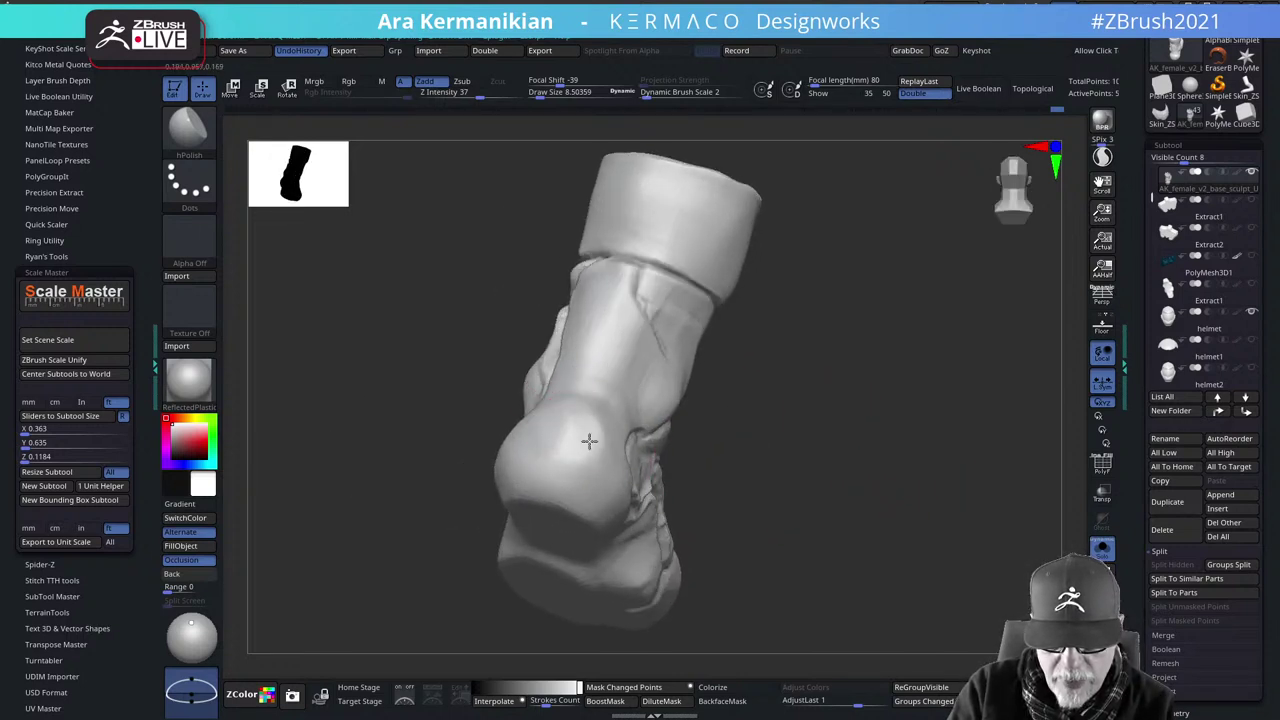
Polish the heel's sides and underside with hPolish to even out the rounded form
{"action": "left_click_drag", "start_coordinate": [765, 471], "coordinate": [549, 417]}
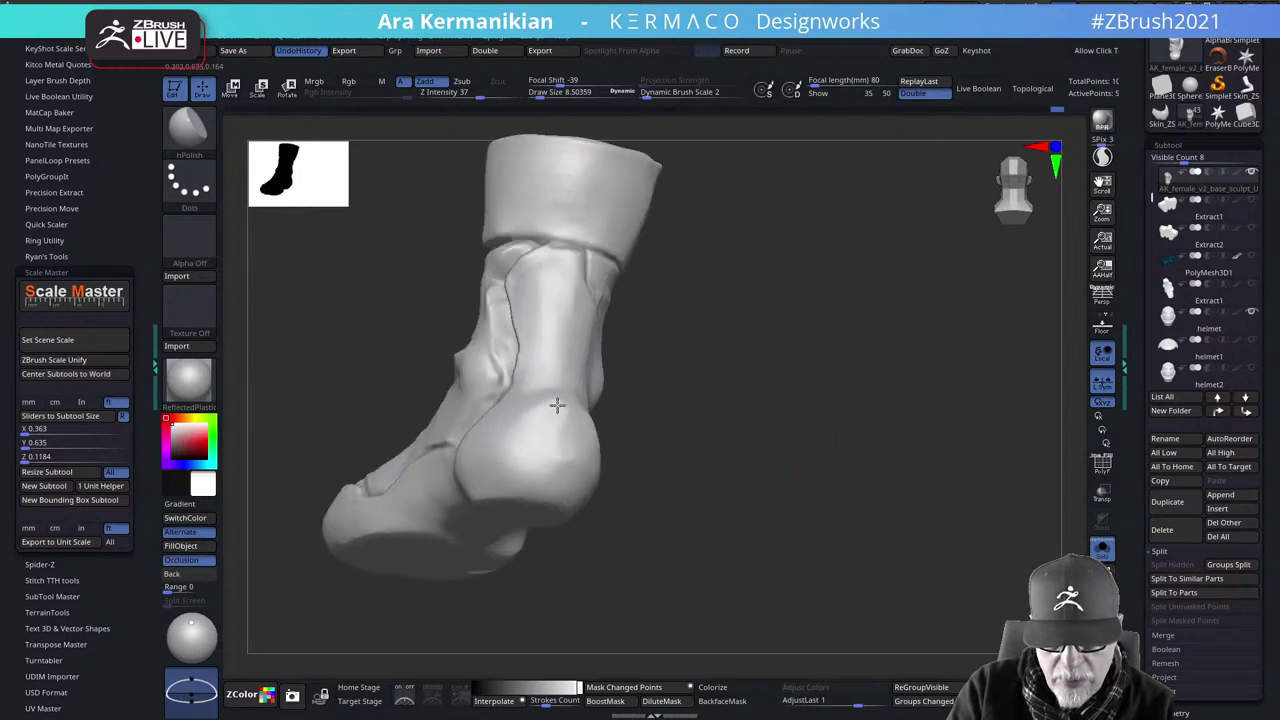
{"action": "left_click_drag", "start_coordinate": [557, 405], "coordinate": [585, 430]}
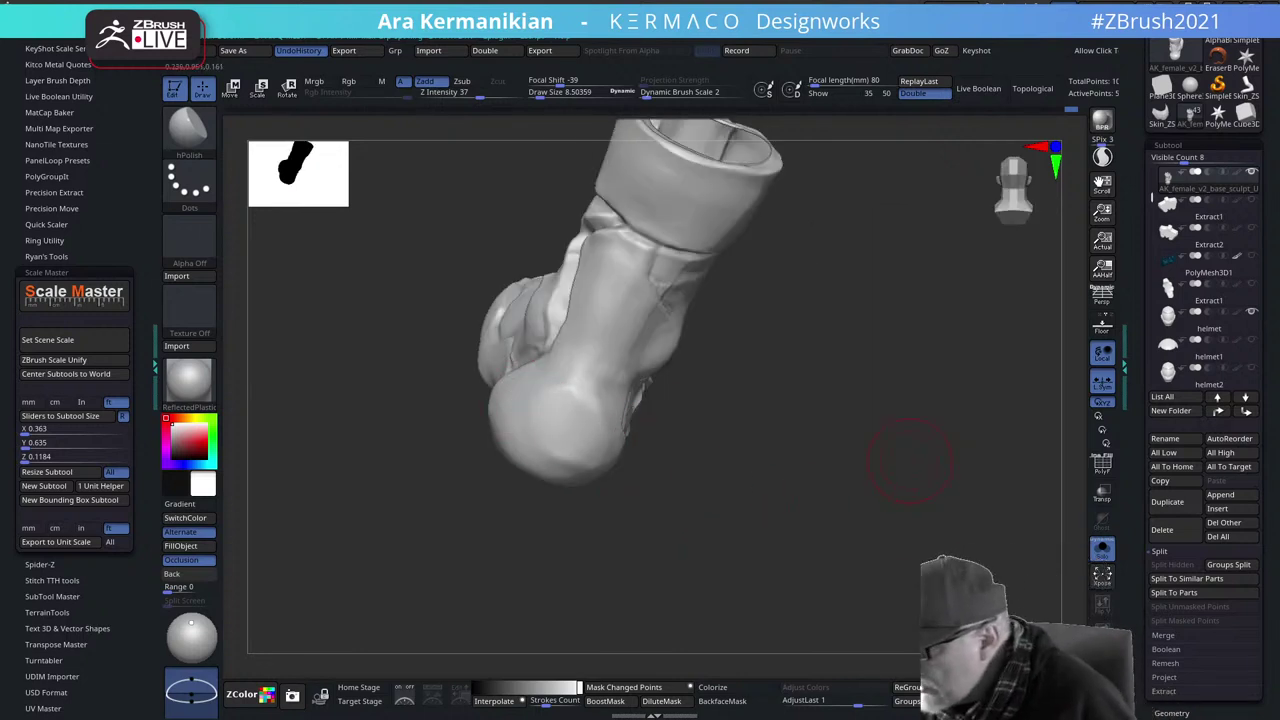
{"action": "left_click_drag", "start_coordinate": [834, 537], "coordinate": [580, 423]}
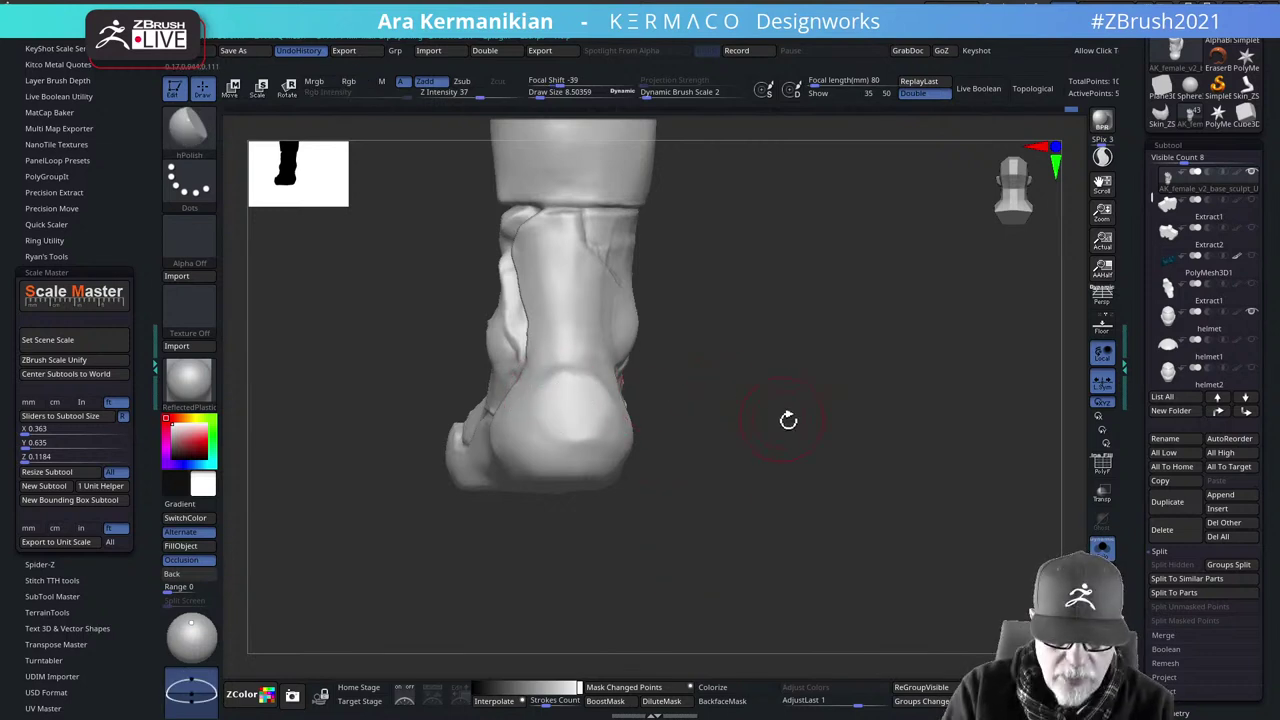
{"action": "left_click_drag", "start_coordinate": [671, 431], "coordinate": [600, 414]}
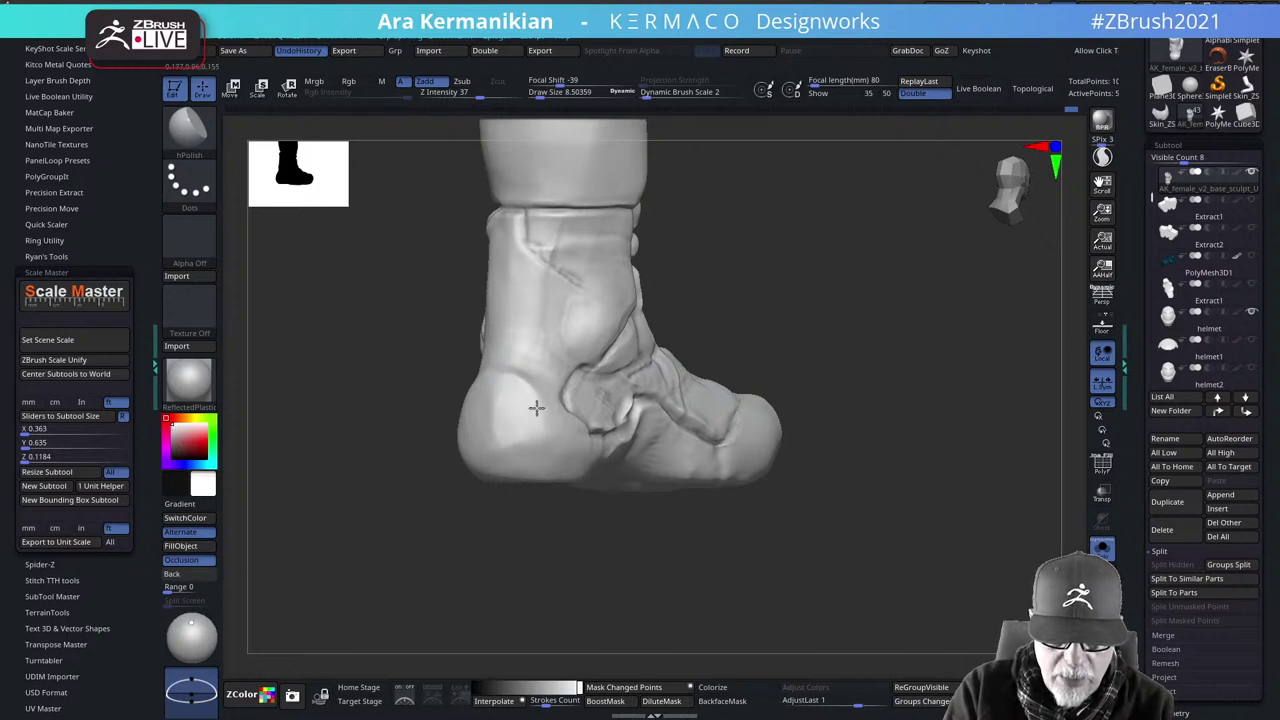
{"action": "left_click_drag", "start_coordinate": [790, 490], "coordinate": [635, 411]}
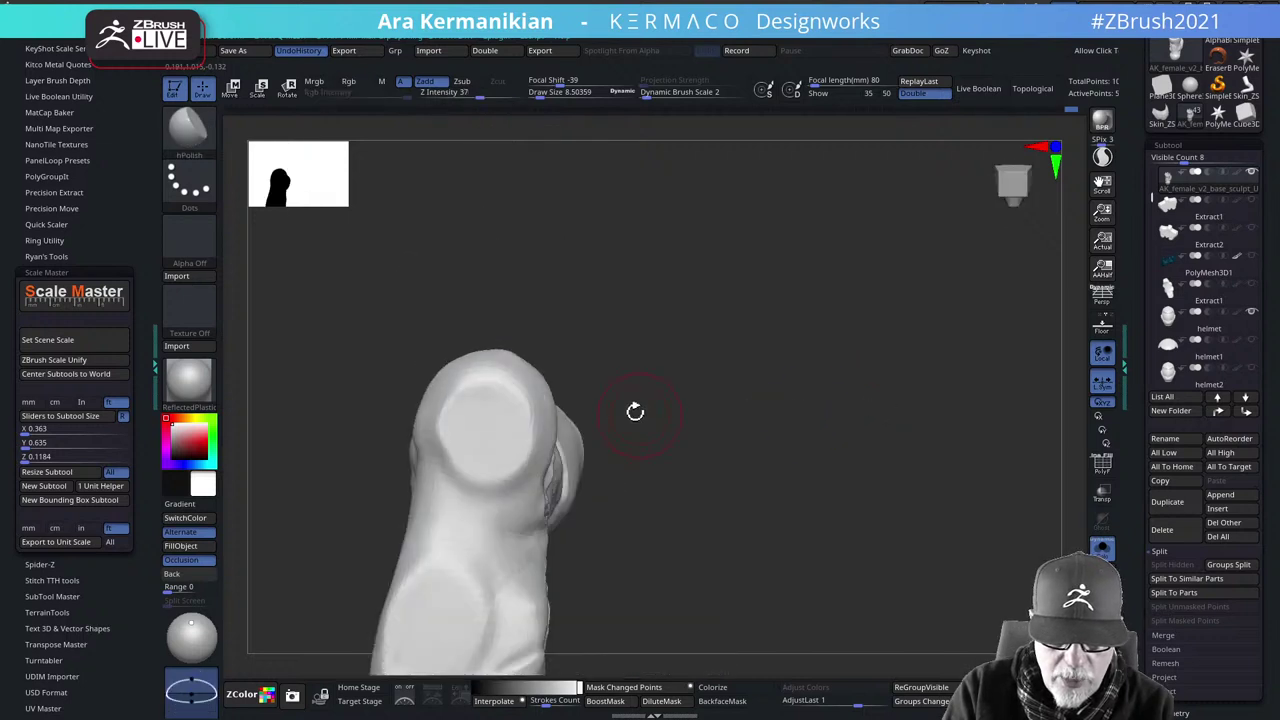
{"action": "right_click", "coordinate": [489, 388]}
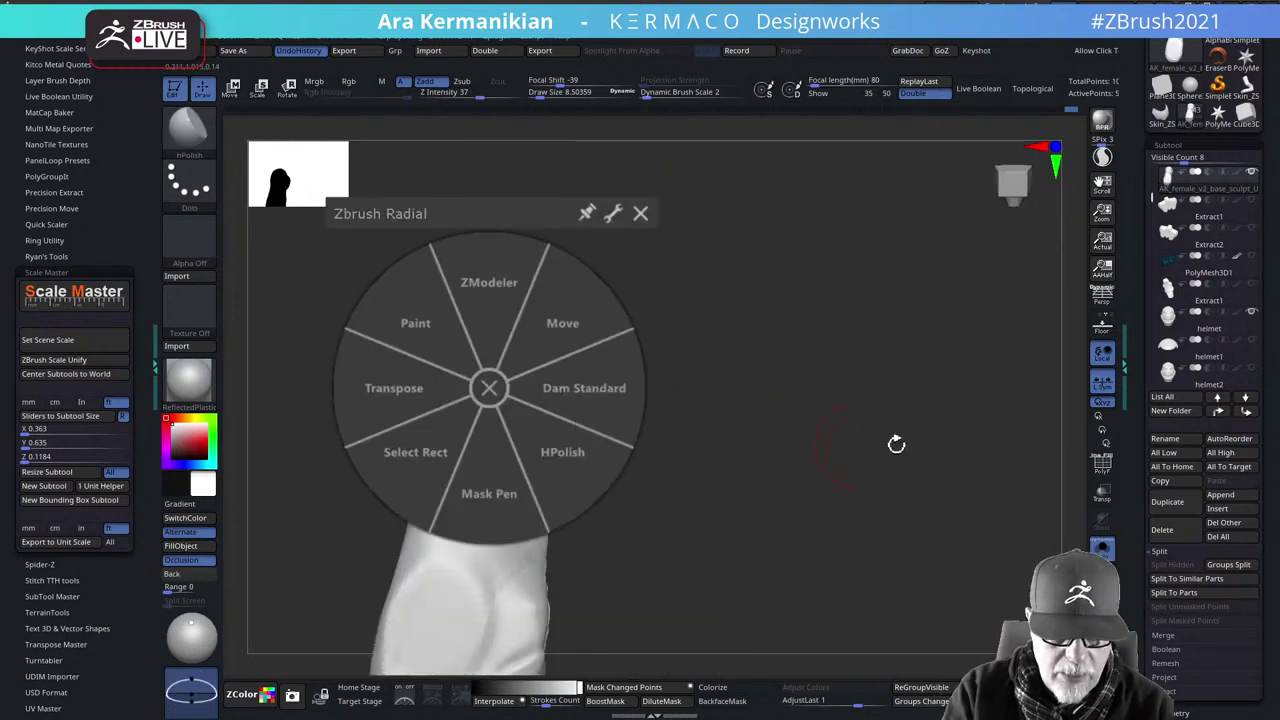
{"action": "left_click", "coordinate": [490, 389]}
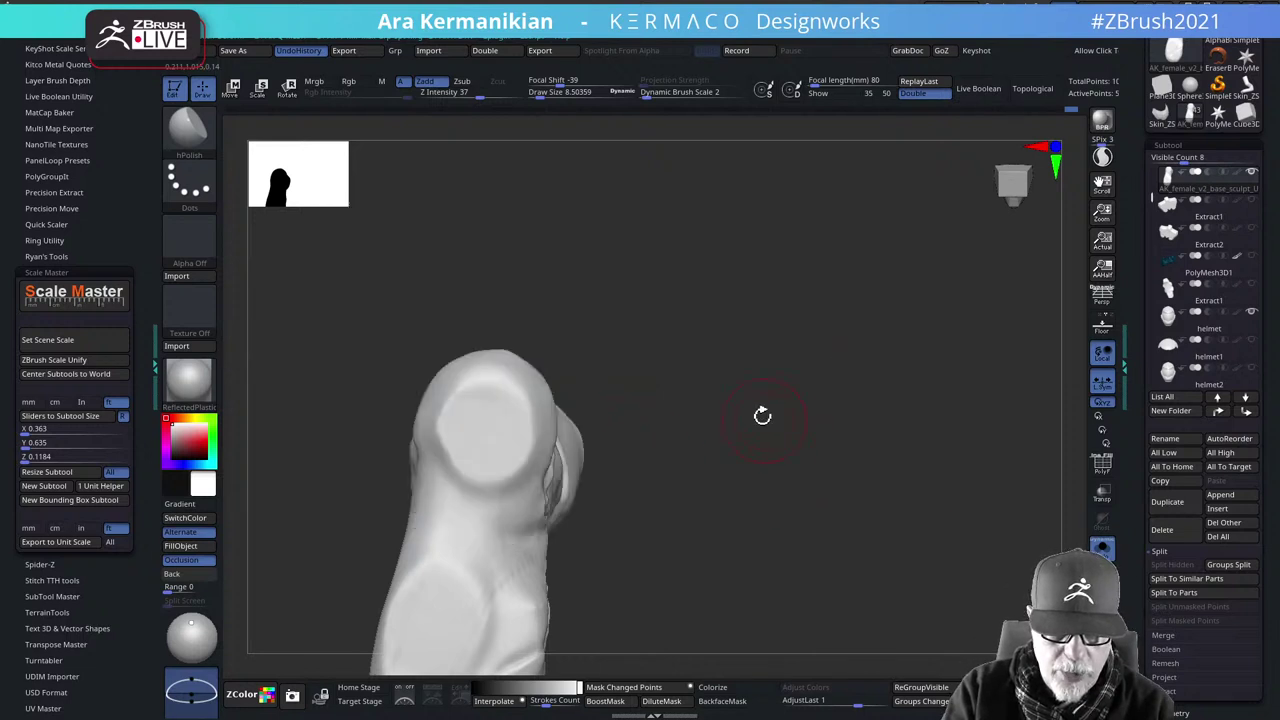
Stamp a round stud near the top of the front shin panel with TrimHole at draw size 3.8416 and smooth it
{"action": "mouse_move", "coordinate": [768, 410]}
{"action": "left_mouse_down"}
{"action": "mouse_move", "coordinate": [780, 537]}
{"action": "mouse_move", "coordinate": [866, 463]}
{"action": "mouse_move", "coordinate": [972, 471]}
{"action": "left_mouse_up"}
{"action": "mouse_move", "coordinate": [972, 471]}
{"action": "left_mouse_down"}
{"action": "mouse_move", "coordinate": [859, 470]}
{"action": "mouse_move", "coordinate": [923, 437]}
{"action": "mouse_move", "coordinate": [937, 457]}
{"action": "mouse_move", "coordinate": [826, 394]}
{"action": "left_mouse_up"}
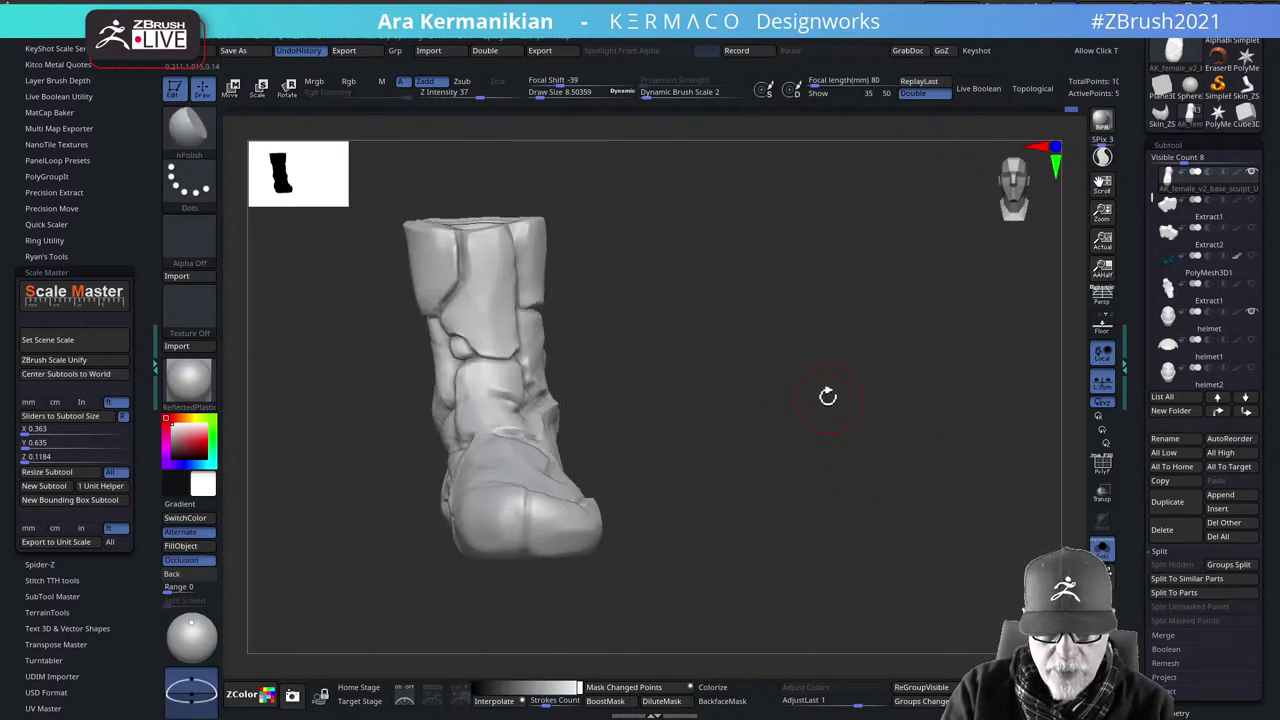
{"action": "right_click", "coordinate": [507, 418]}
{"action": "left_click", "coordinate": [509, 427]}
{"action": "key", "text": "ctrl+q"}
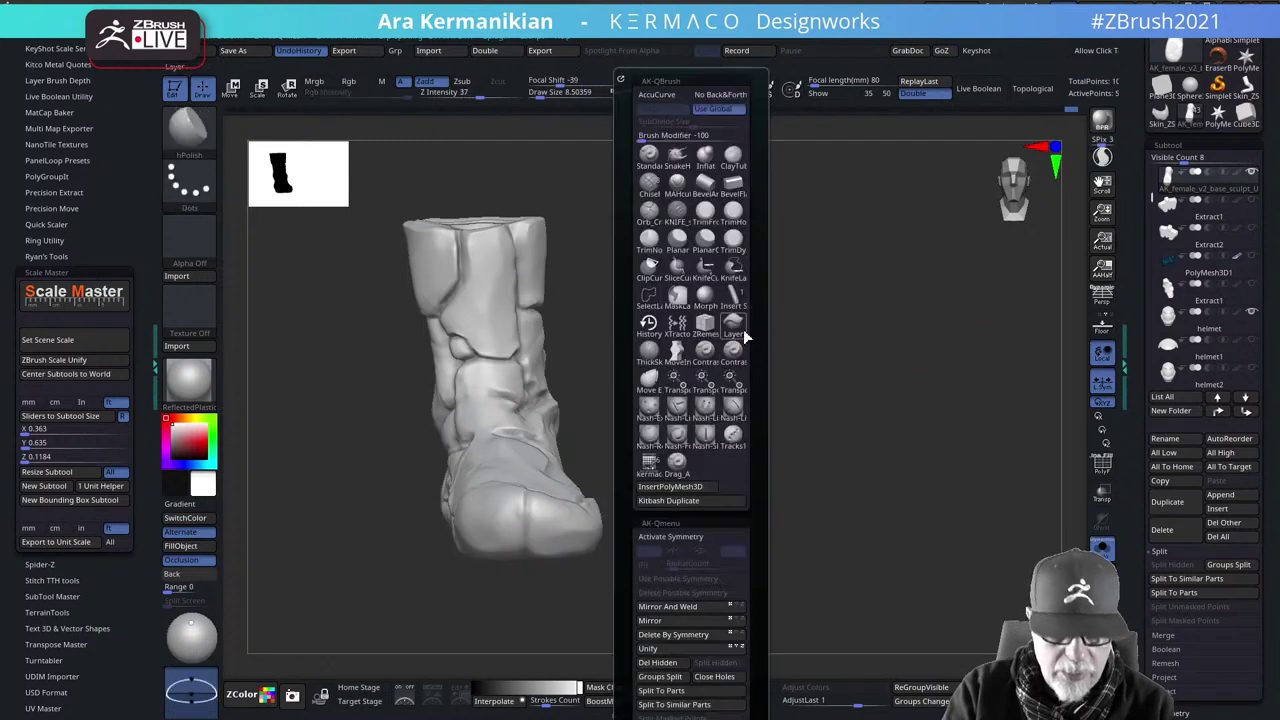
{"action": "left_click", "coordinate": [737, 218]}
{"action": "mouse_move", "coordinate": [865, 417]}
{"action": "left_mouse_down"}
{"action": "mouse_move", "coordinate": [831, 406]}
{"action": "mouse_move", "coordinate": [840, 377]}
{"action": "mouse_move", "coordinate": [1010, 390]}
{"action": "left_mouse_up"}
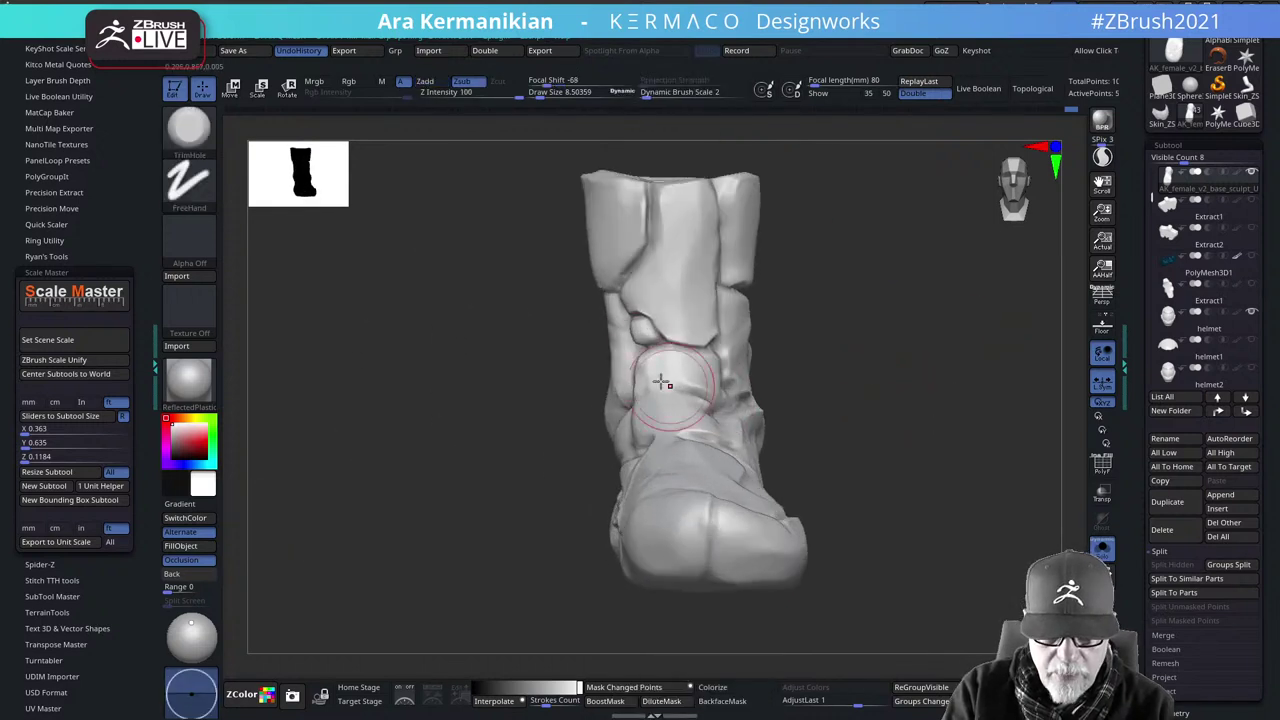
{"action": "key", "text": "s"}
{"action": "left_click_drag", "start_coordinate": [633, 350], "coordinate": [623, 354]}
{"action": "left_click_drag", "start_coordinate": [866, 311], "coordinate": [856, 465]}
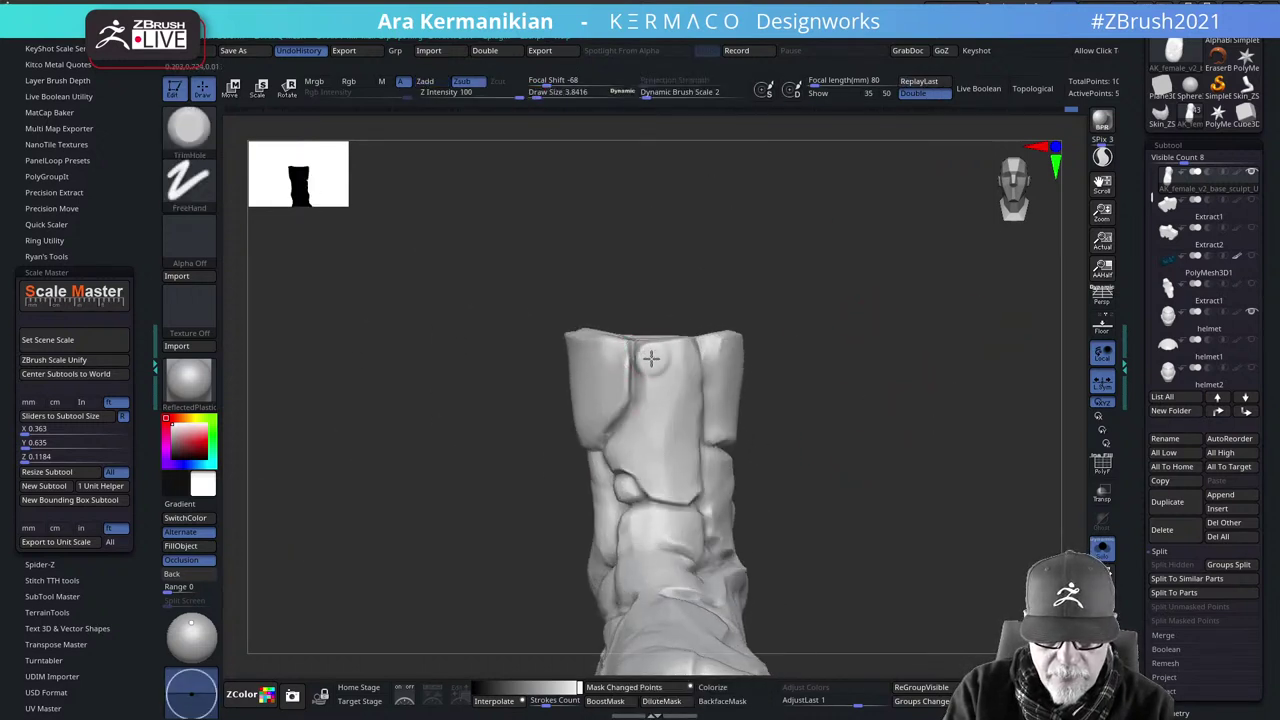
{"action": "left_click_drag", "start_coordinate": [873, 414], "coordinate": [840, 414]}
{"action": "left_click_drag", "start_coordinate": [651, 366], "coordinate": [661, 356], "text": "shift"}
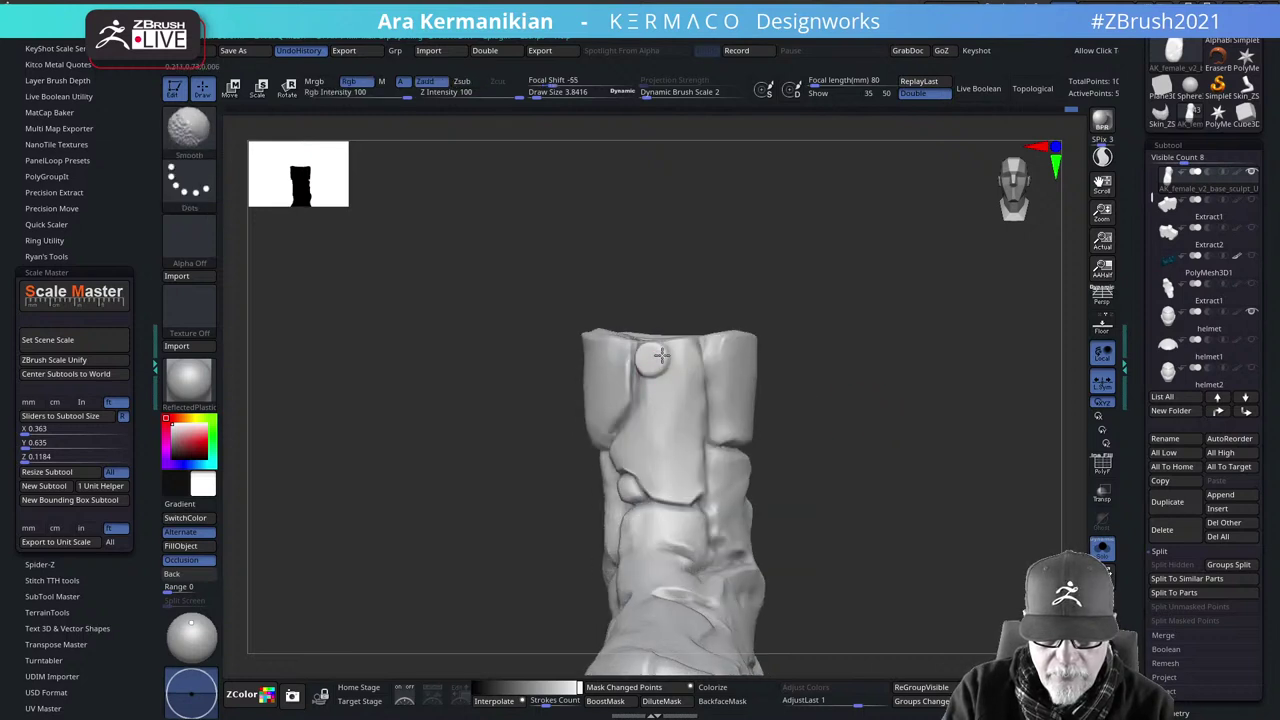
Stamp a small round recess near the lower corner of the front shin panel with TrimHole at draw size 1.7104
{"action": "mouse_move", "coordinate": [955, 398]}
{"action": "left_mouse_down"}
{"action": "mouse_move", "coordinate": [969, 403]}
{"action": "mouse_move", "coordinate": [969, 449]}
{"action": "mouse_move", "coordinate": [921, 451]}
{"action": "mouse_move", "coordinate": [1016, 400]}
{"action": "mouse_move", "coordinate": [966, 420]}
{"action": "mouse_move", "coordinate": [877, 403]}
{"action": "mouse_move", "coordinate": [853, 346]}
{"action": "mouse_move", "coordinate": [913, 438]}
{"action": "mouse_move", "coordinate": [706, 507]}
{"action": "left_mouse_up"}
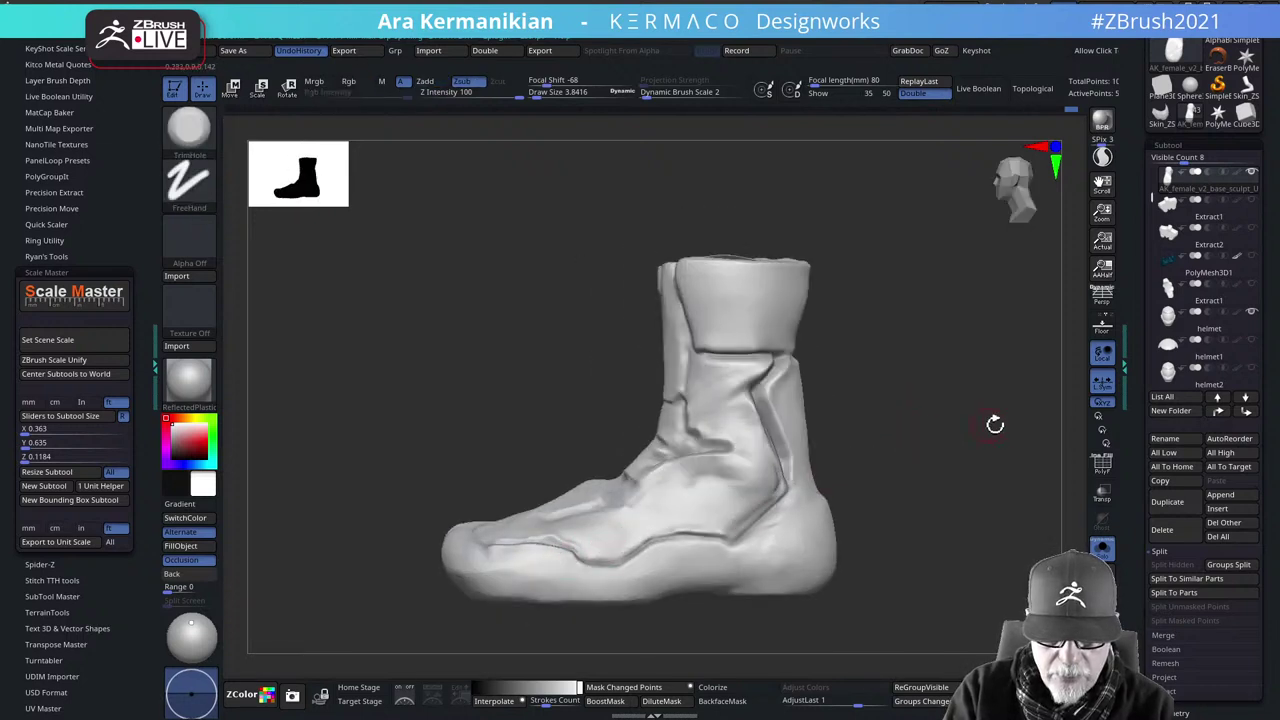
{"action": "left_click_drag", "start_coordinate": [994, 423], "coordinate": [727, 405]}
{"action": "key", "text": "s"}
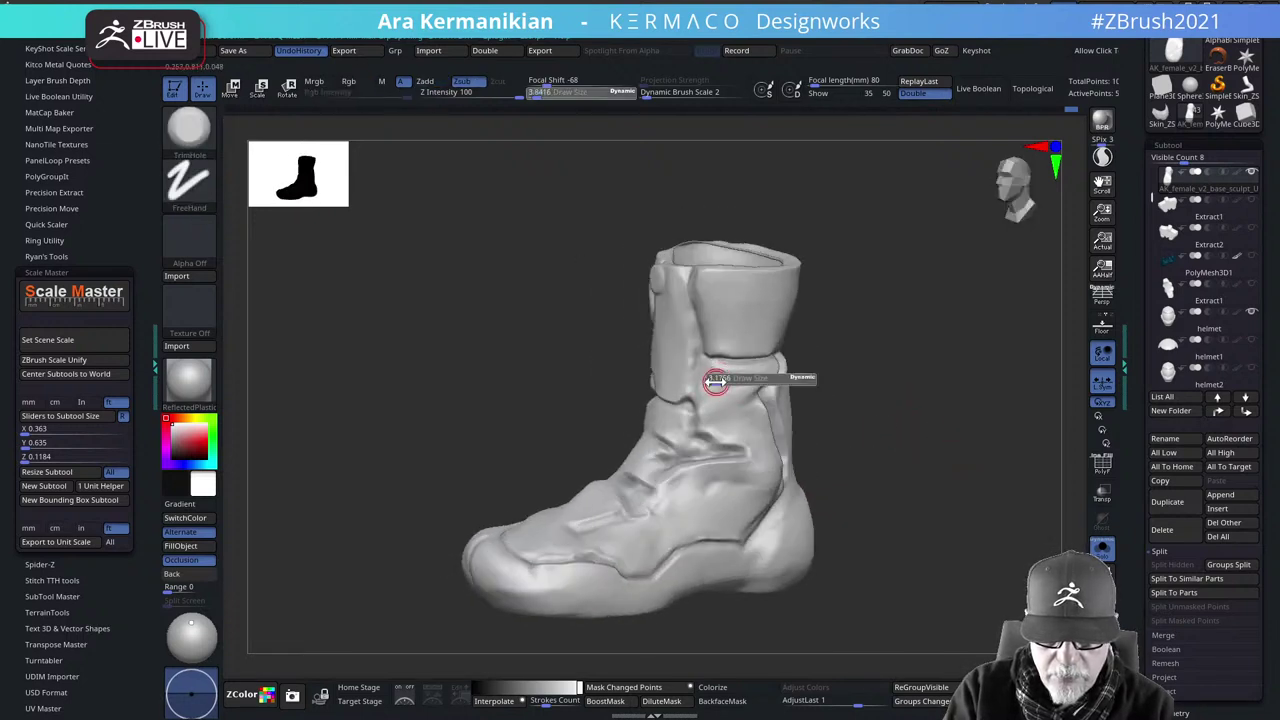
{"action": "mouse_move", "coordinate": [933, 372]}
{"action": "left_mouse_down"}
{"action": "mouse_move", "coordinate": [969, 366]}
{"action": "mouse_move", "coordinate": [1005, 481]}
{"action": "mouse_move", "coordinate": [855, 435]}
{"action": "left_mouse_up"}
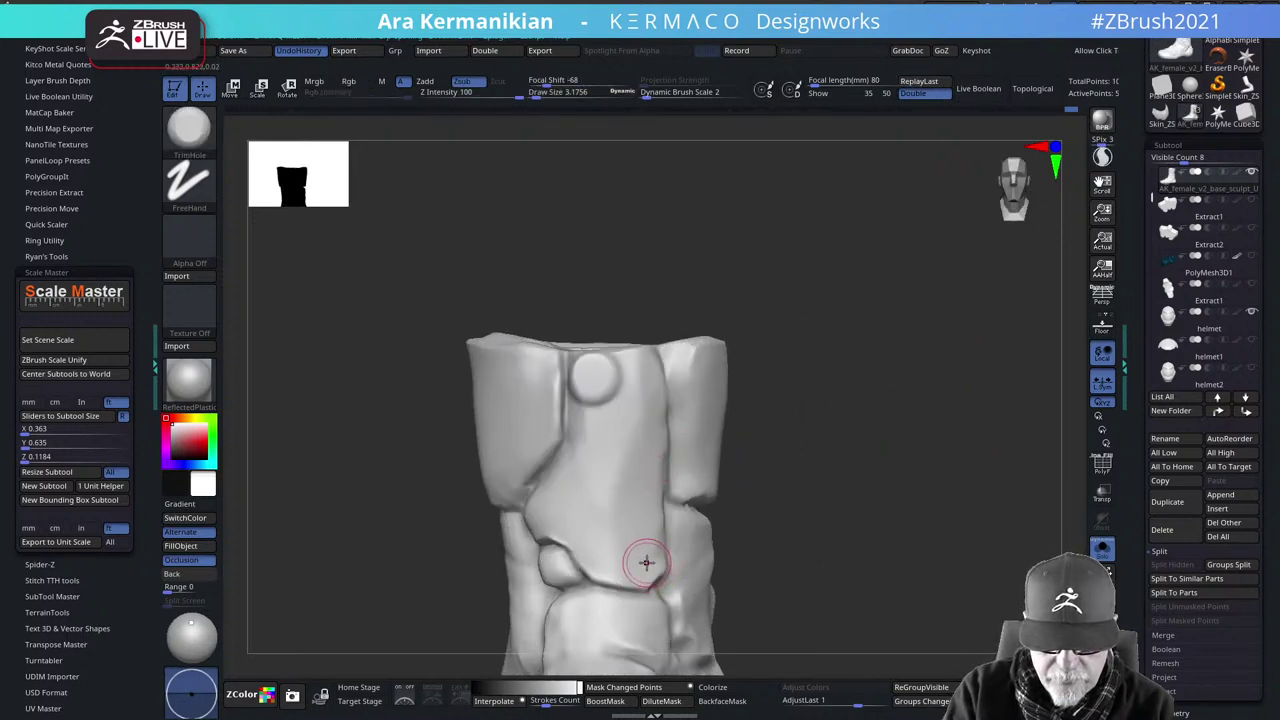
{"action": "key", "text": "s"}
{"action": "left_click", "coordinate": [645, 563]}
{"action": "left_click_drag", "start_coordinate": [645, 563], "coordinate": [643, 563]}
{"action": "left_click", "coordinate": [645, 562]}
{"action": "key", "text": "ctrl+shift"}
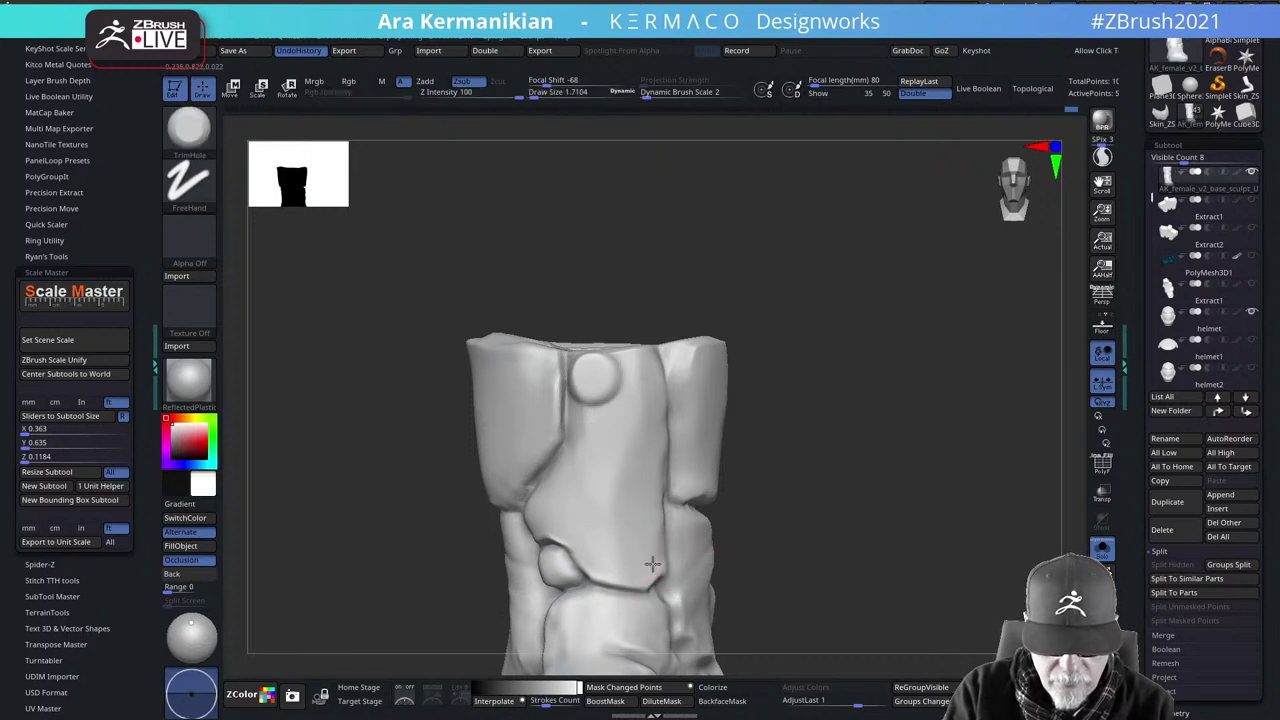
Smooth the edge of the small recess at the front panel's lower corner
{"action": "key", "text": "shift"}
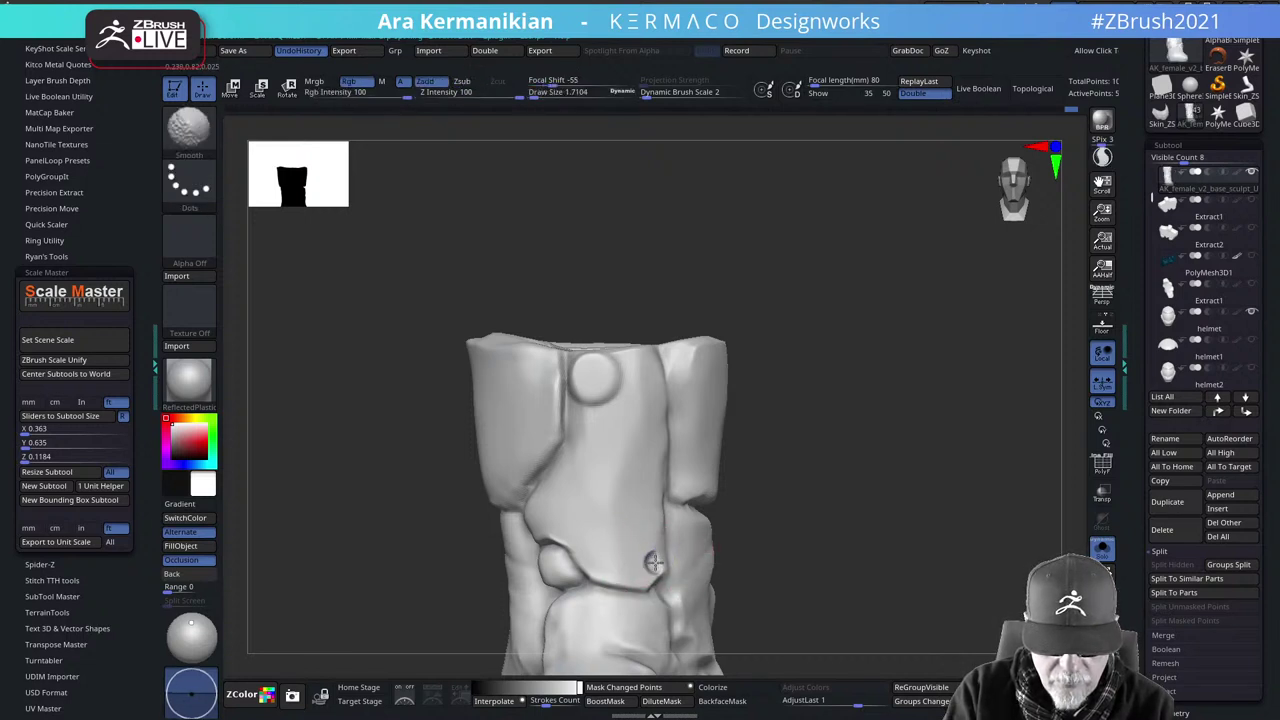
{"action": "left_click_drag", "start_coordinate": [929, 523], "coordinate": [649, 557]}
{"action": "key", "text": "shift"}
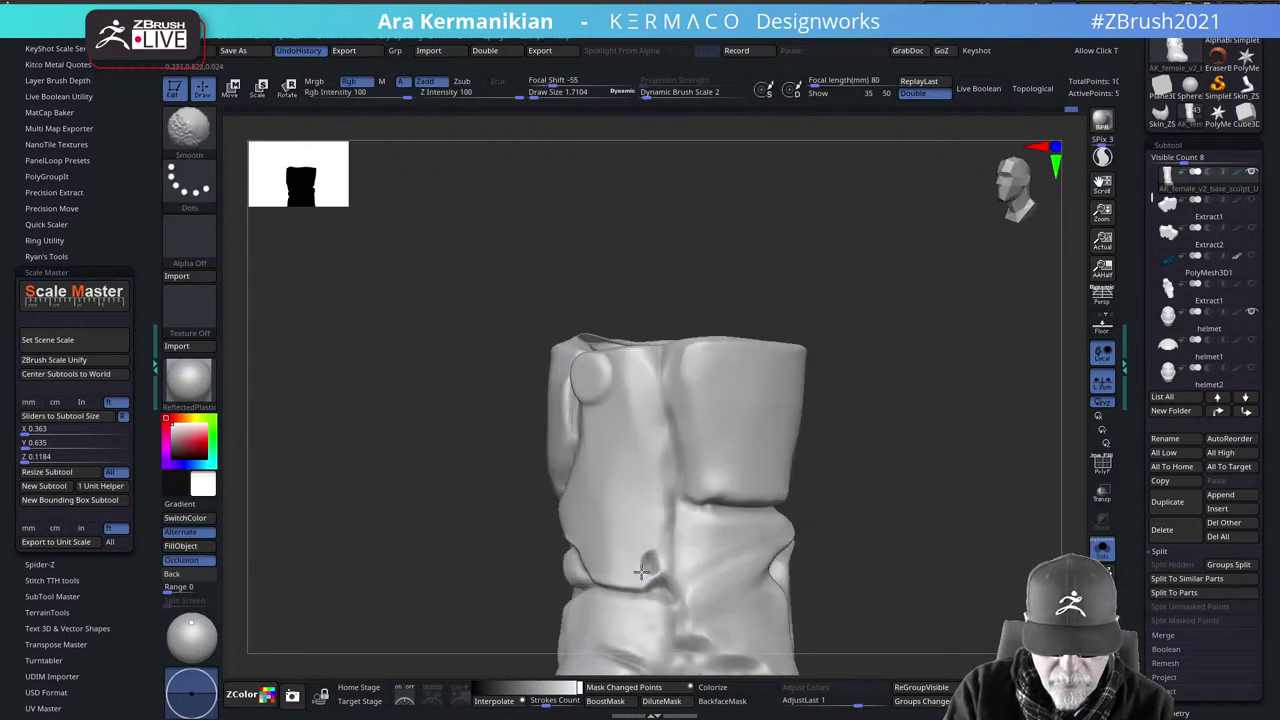
{"action": "mouse_move", "coordinate": [963, 549]}
{"action": "left_mouse_down"}
{"action": "mouse_move", "coordinate": [843, 457]}
{"action": "mouse_move", "coordinate": [860, 505]}
{"action": "mouse_move", "coordinate": [718, 504]}
{"action": "left_mouse_up"}
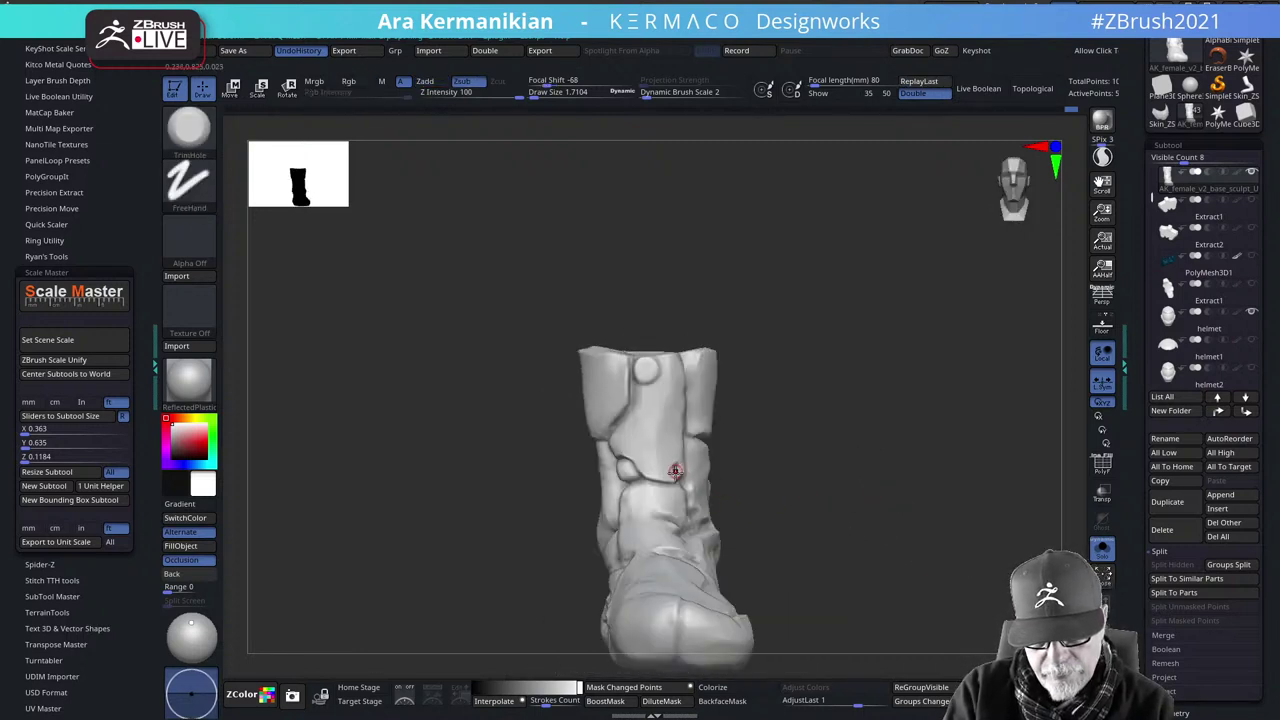
{"action": "key", "text": "shift"}
Crease the seam around the front panel's lower corner with Dam Standard at draw sizes 1.7104 and 3.1756, smoothing the surface beside it
{"action": "mouse_move", "coordinate": [894, 456]}
{"action": "left_mouse_down", "text": "alt"}
{"action": "mouse_move", "coordinate": [857, 443]}
{"action": "mouse_move", "coordinate": [646, 457]}
{"action": "left_mouse_up", "text": "alt"}
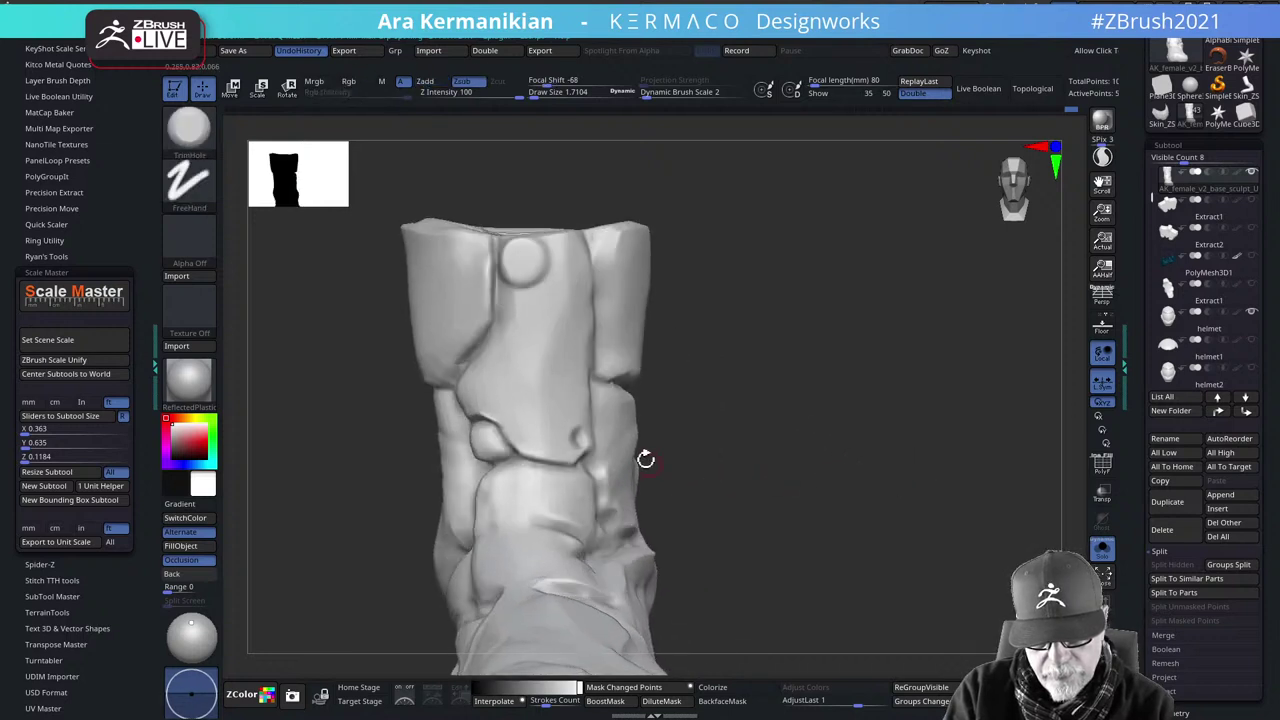
{"action": "right_click", "coordinate": [614, 456]}
{"action": "left_click", "coordinate": [697, 470]}
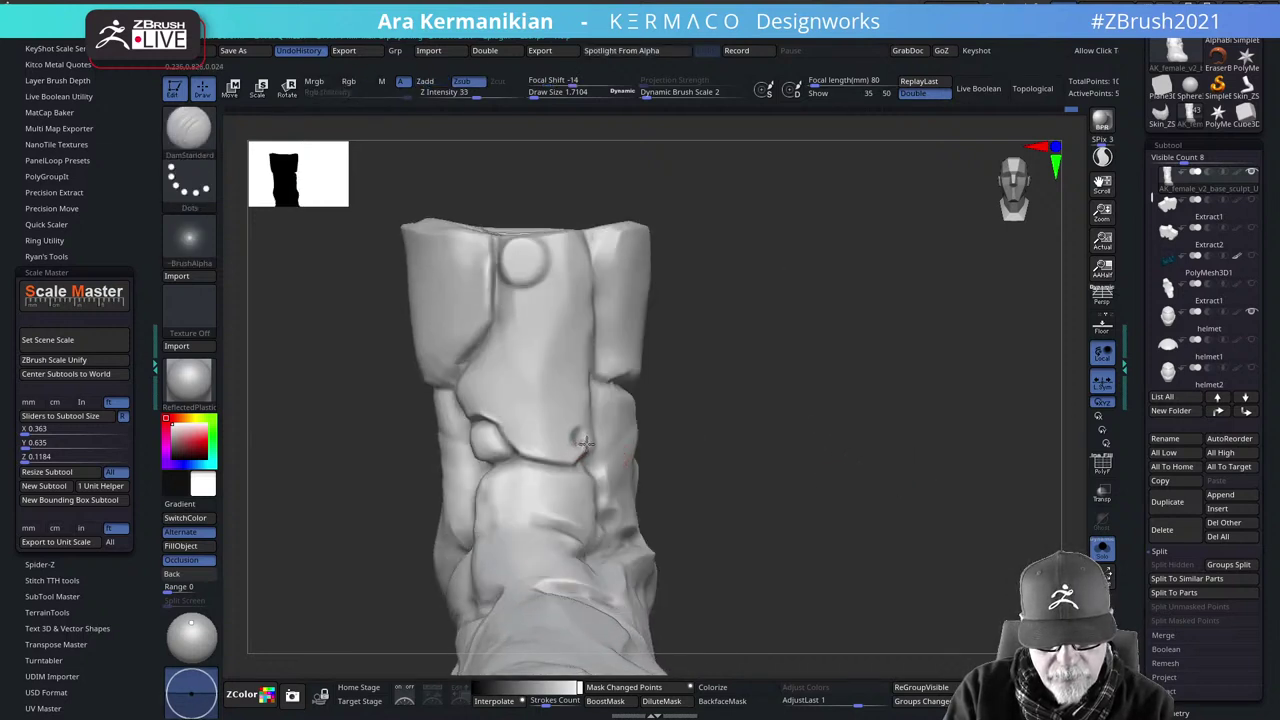
{"action": "key", "text": "shift"}
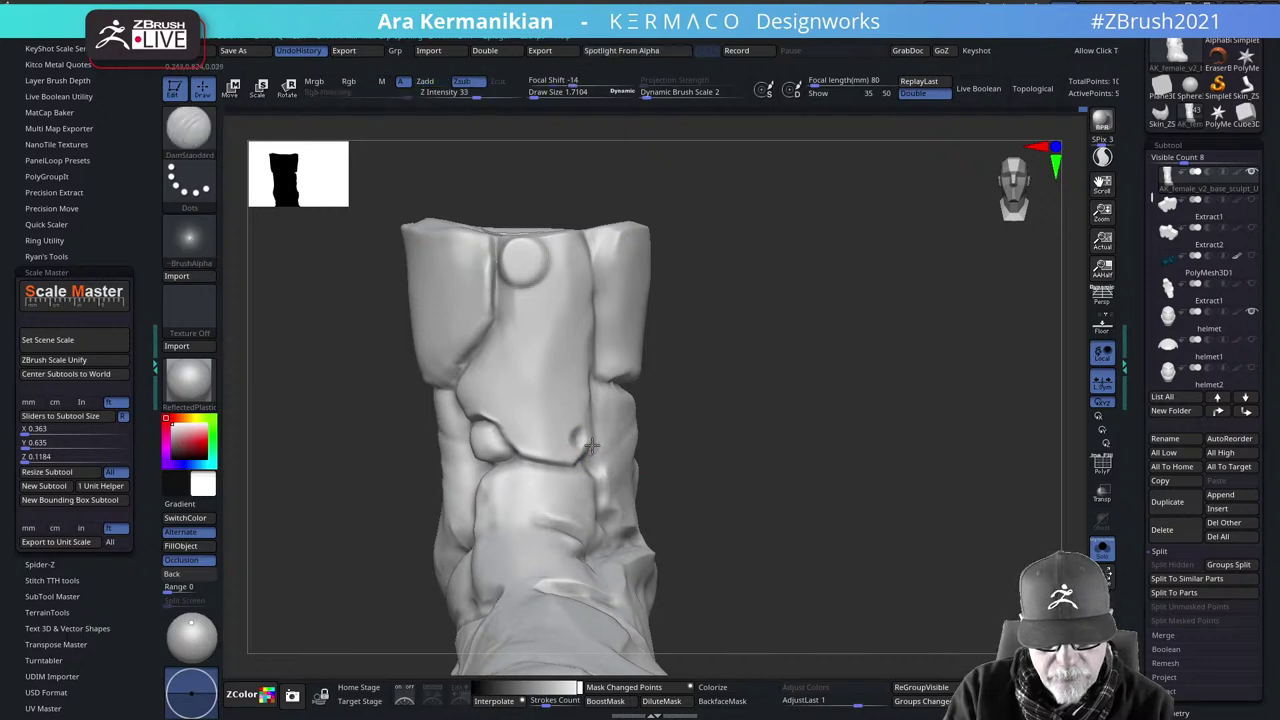
{"action": "mouse_move", "coordinate": [879, 462]}
{"action": "left_mouse_down"}
{"action": "mouse_move", "coordinate": [869, 437]}
{"action": "mouse_move", "coordinate": [872, 470]}
{"action": "left_mouse_up"}
{"action": "mouse_move", "coordinate": [600, 446]}
{"action": "left_mouse_down", "text": "shift"}
{"action": "mouse_move", "coordinate": [580, 434]}
{"action": "mouse_move", "coordinate": [597, 415]}
{"action": "left_mouse_up", "text": "shift"}
{"action": "key", "text": "s"}
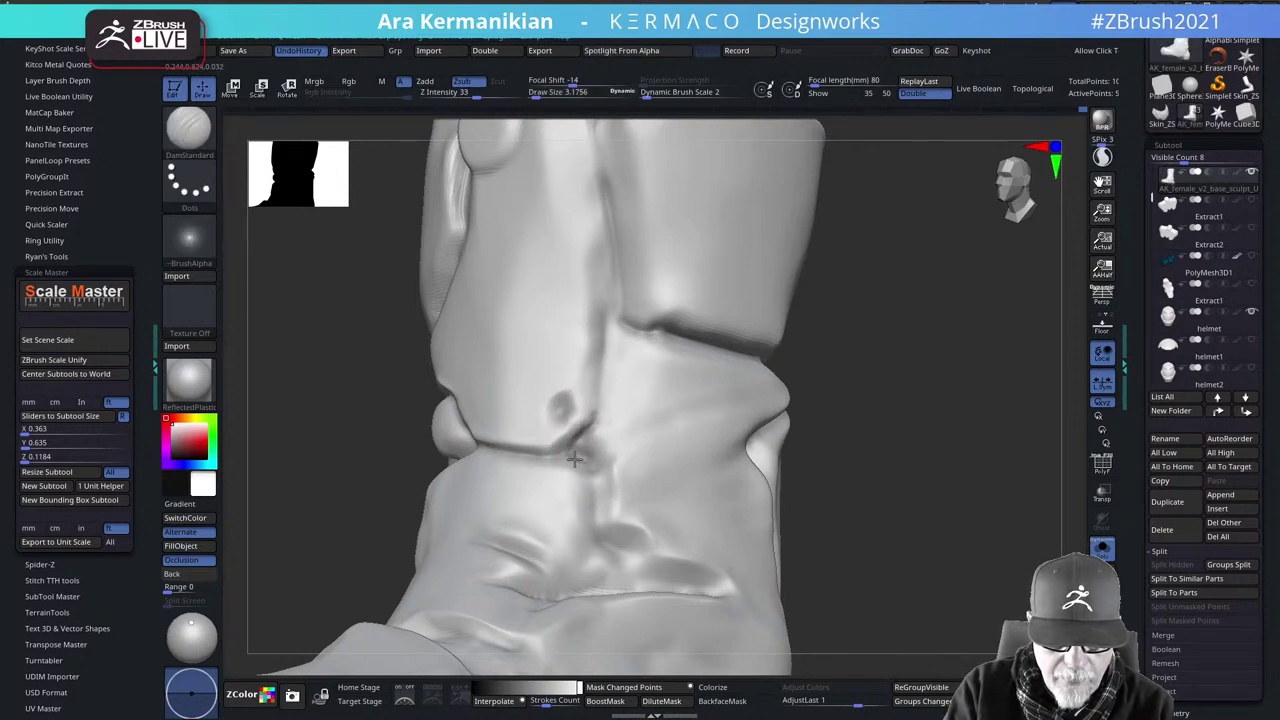
{"action": "left_click_drag", "start_coordinate": [573, 454], "coordinate": [585, 438]}
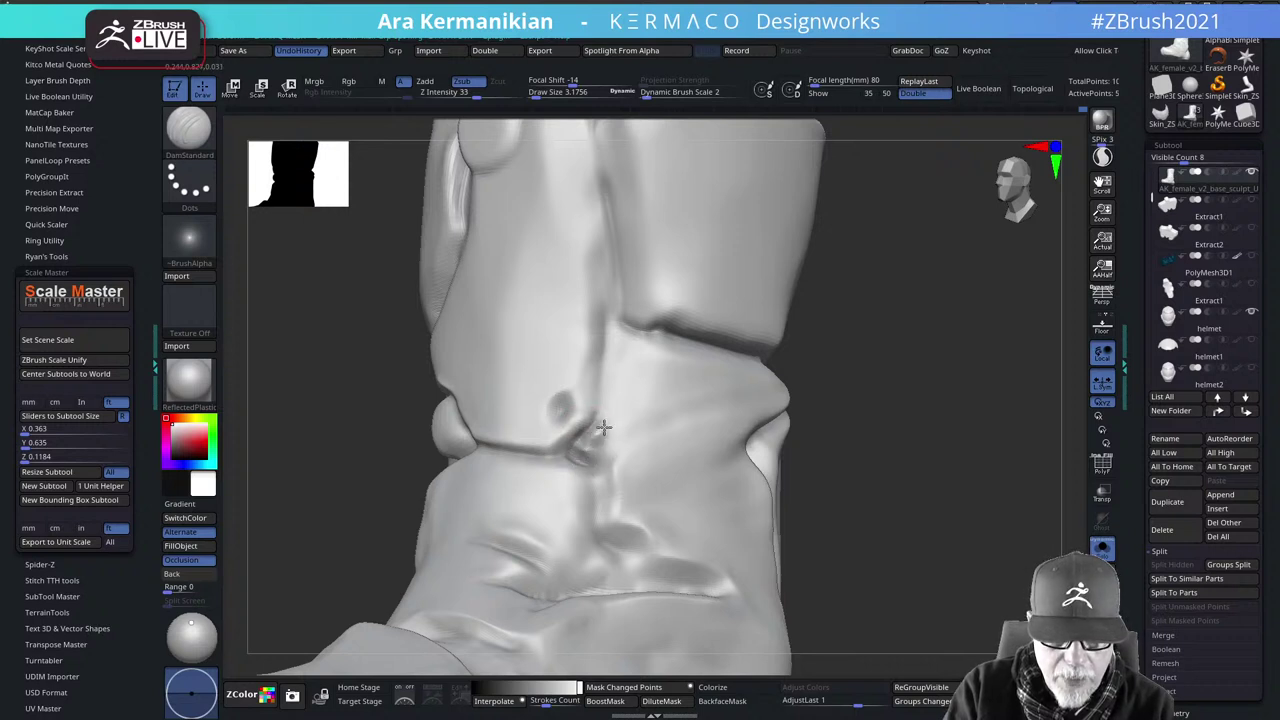
Adjust the outline of the boot's toe area with the Move brush at draw size 20.5804
{"action": "key", "text": "f"}
{"action": "mouse_move", "coordinate": [929, 500]}
{"action": "left_mouse_down"}
{"action": "mouse_move", "coordinate": [935, 477]}
{"action": "mouse_move", "coordinate": [882, 489]}
{"action": "mouse_move", "coordinate": [943, 427]}
{"action": "mouse_move", "coordinate": [957, 503]}
{"action": "mouse_move", "coordinate": [871, 560]}
{"action": "mouse_move", "coordinate": [905, 500]}
{"action": "mouse_move", "coordinate": [892, 470]}
{"action": "mouse_move", "coordinate": [957, 431]}
{"action": "mouse_move", "coordinate": [943, 500]}
{"action": "mouse_move", "coordinate": [857, 417]}
{"action": "mouse_move", "coordinate": [897, 446]}
{"action": "left_mouse_up"}
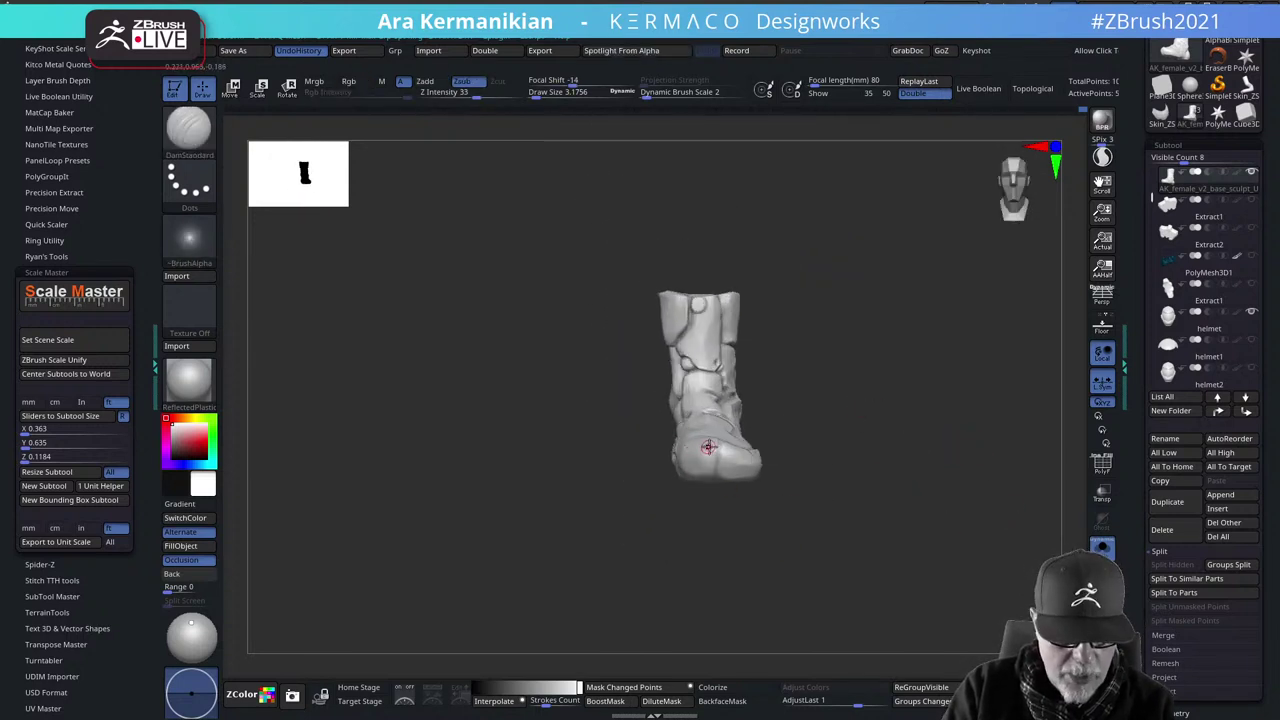
{"action": "key", "text": "b"}
{"action": "key", "text": "m"}
{"action": "key", "text": "v"}
{"action": "key", "text": "s"}
{"action": "left_click_drag", "start_coordinate": [706, 464], "coordinate": [714, 464]}
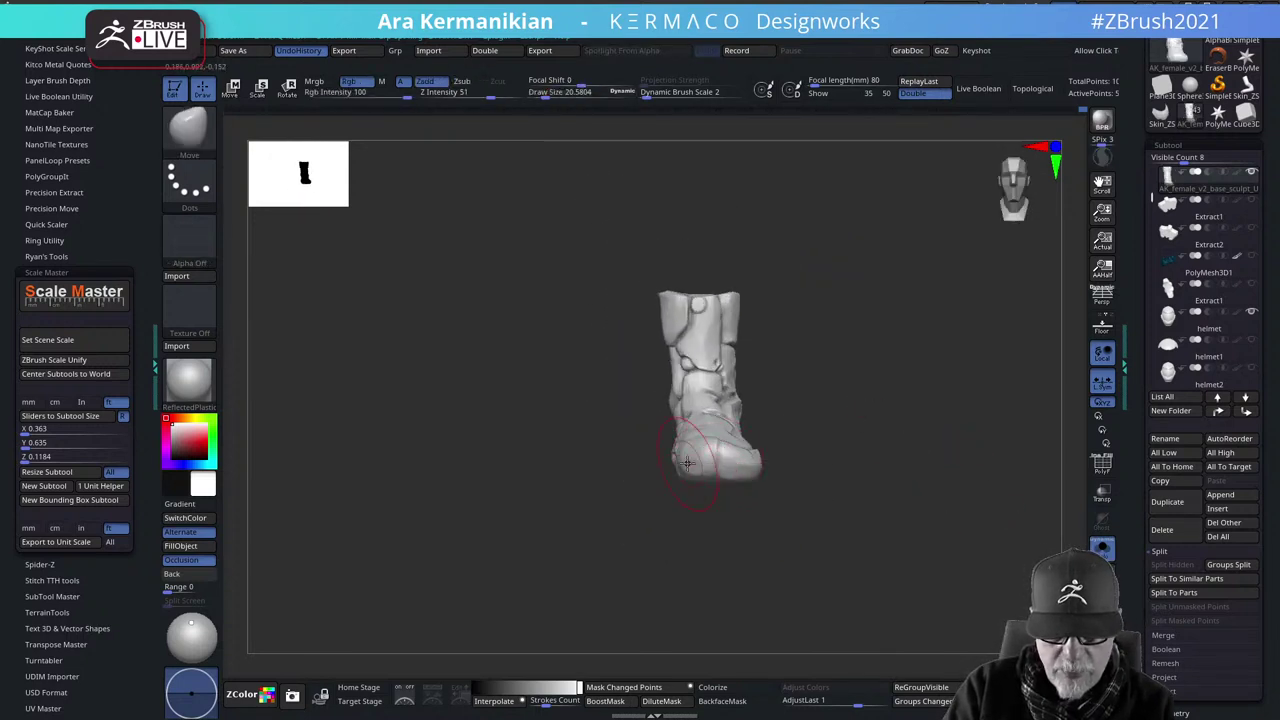
{"action": "left_click_drag", "start_coordinate": [651, 531], "coordinate": [686, 518]}
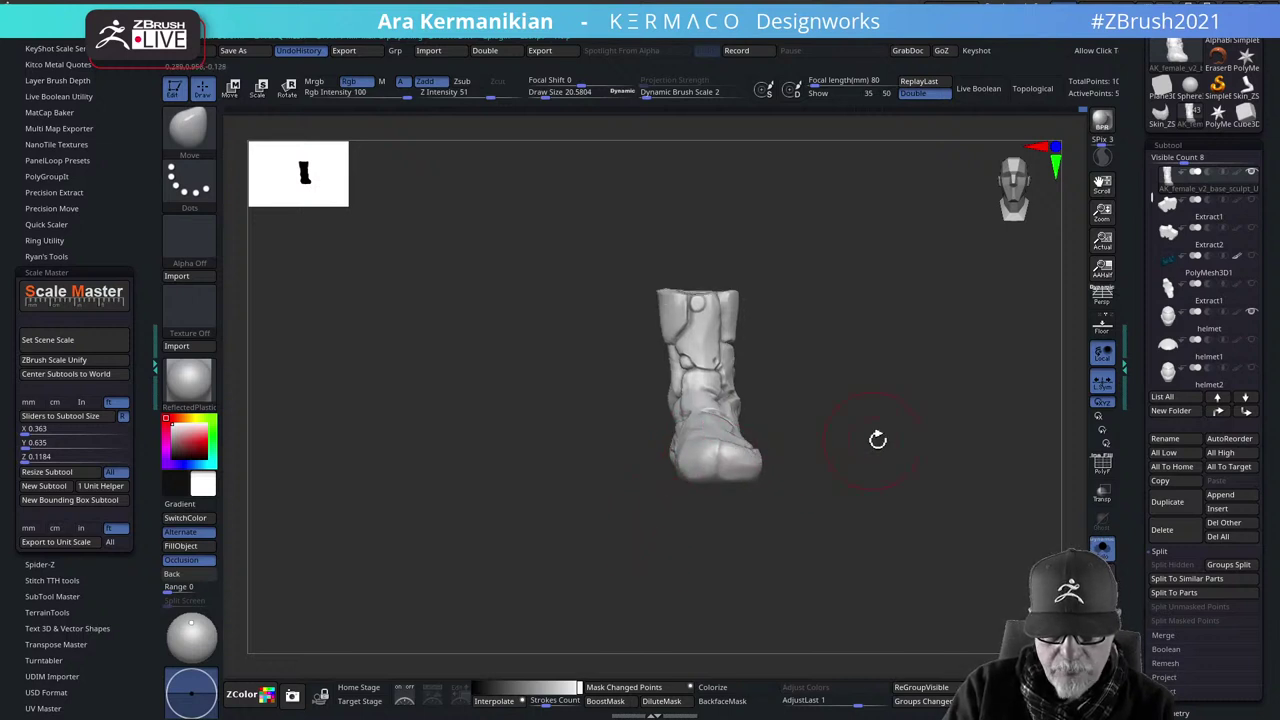
Mirror the boot across the X axis with SubTool Master, merging both boots into one SubTool
{"action": "left_click_drag", "start_coordinate": [877, 440], "coordinate": [925, 442]}
{"action": "left_click_drag", "start_coordinate": [525, 549], "coordinate": [414, 522], "text": "shift"}
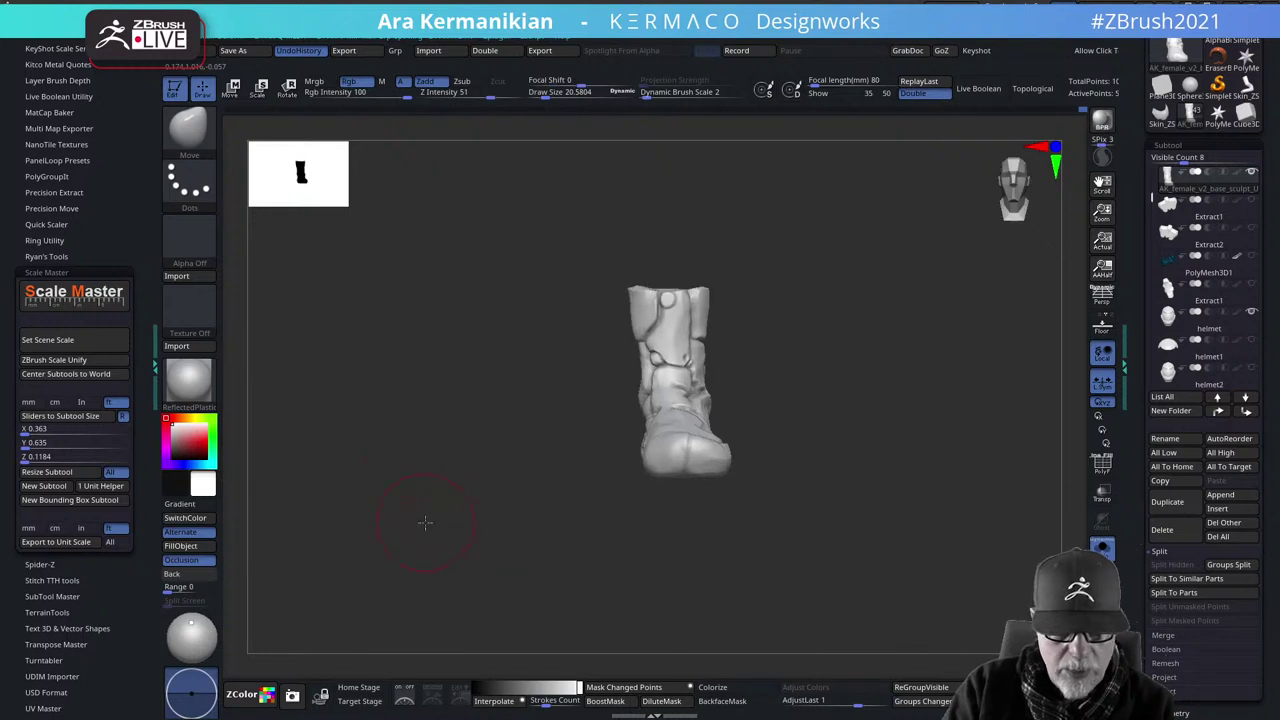
{"action": "left_click", "coordinate": [80, 266]}
{"action": "scroll", "coordinate": [99, 296], "scroll_direction": "up", "scroll_amount": 5}
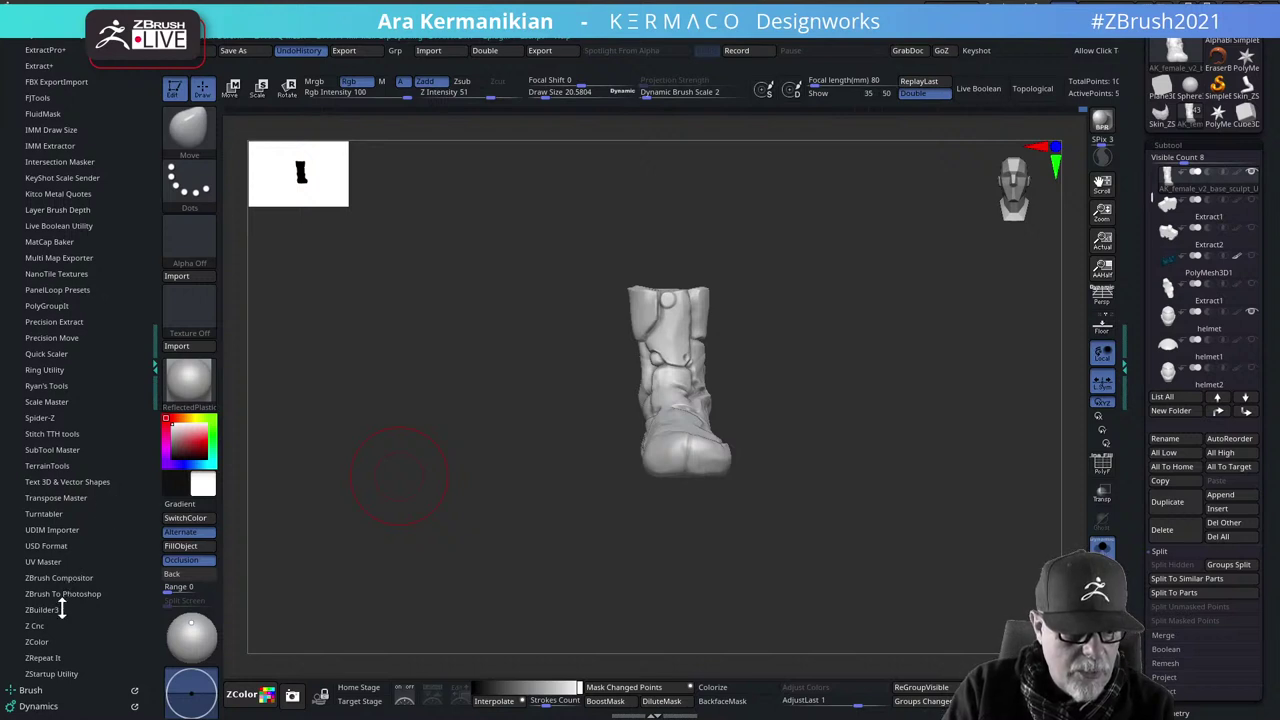
{"action": "scroll", "coordinate": [89, 641], "scroll_direction": "up", "scroll_amount": 5}
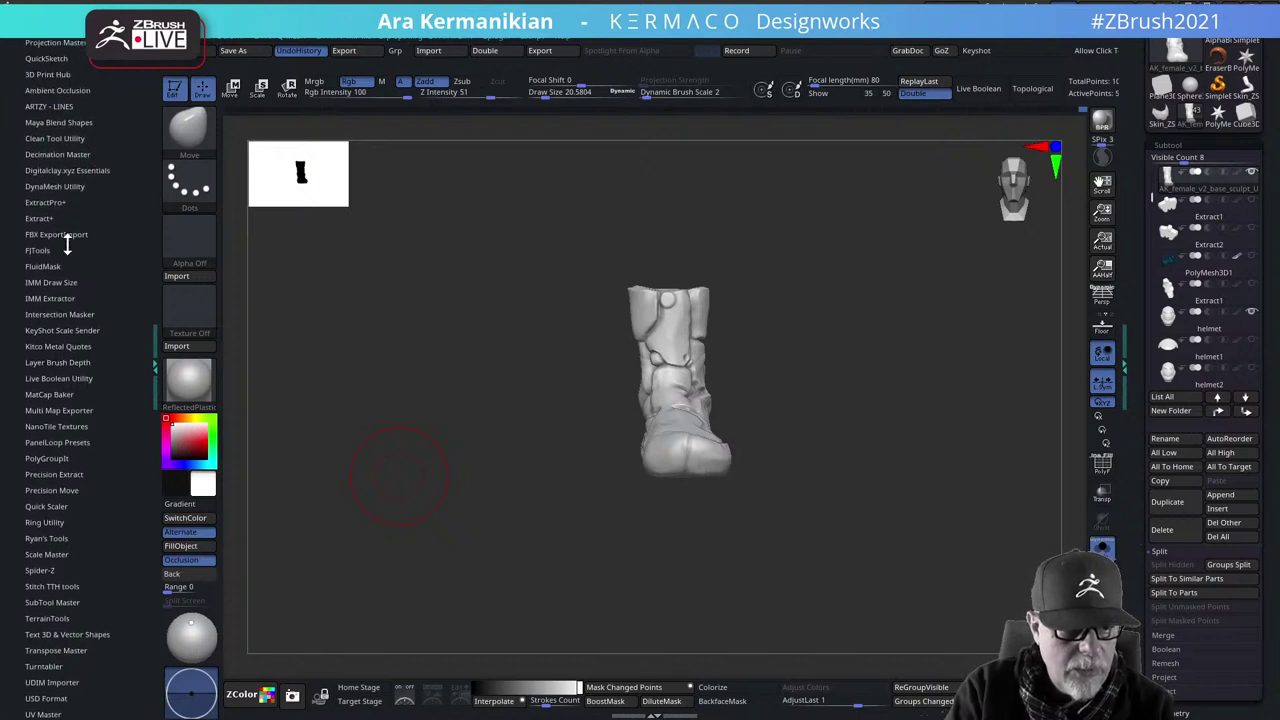
{"action": "scroll", "coordinate": [107, 242], "scroll_direction": "up", "scroll_amount": 3}
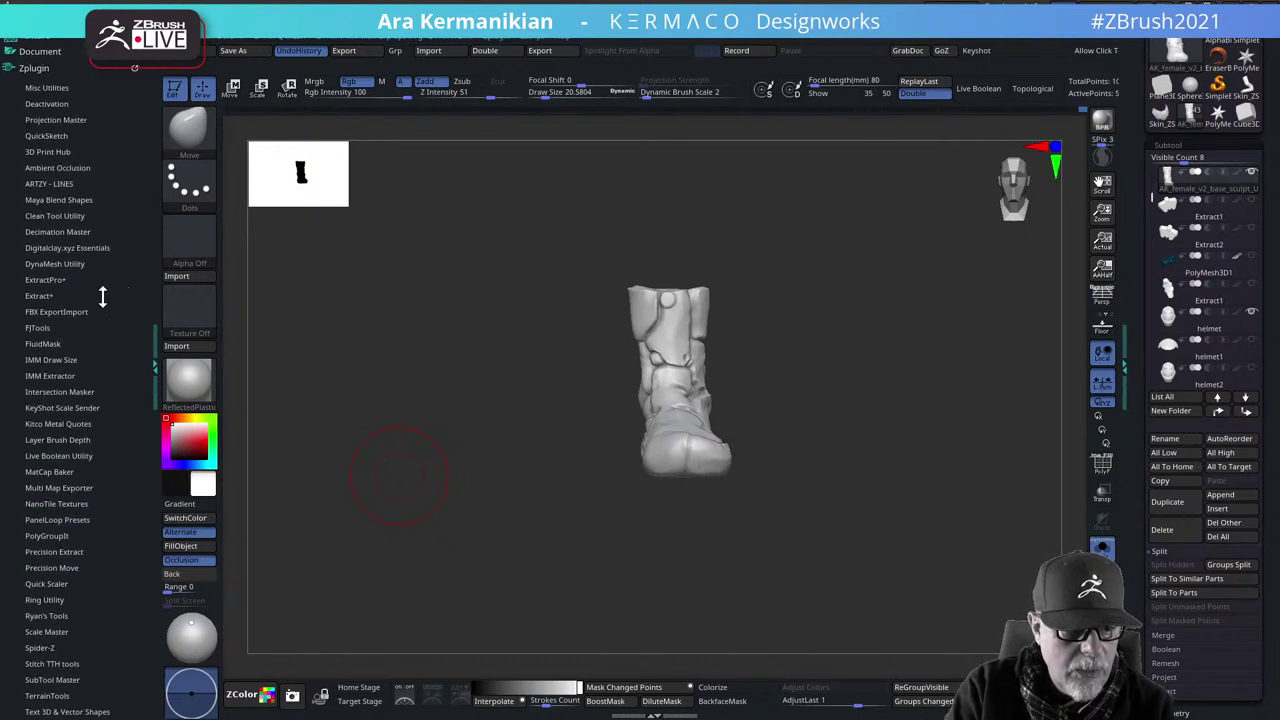
{"action": "scroll", "coordinate": [92, 375], "scroll_direction": "down", "scroll_amount": 6}
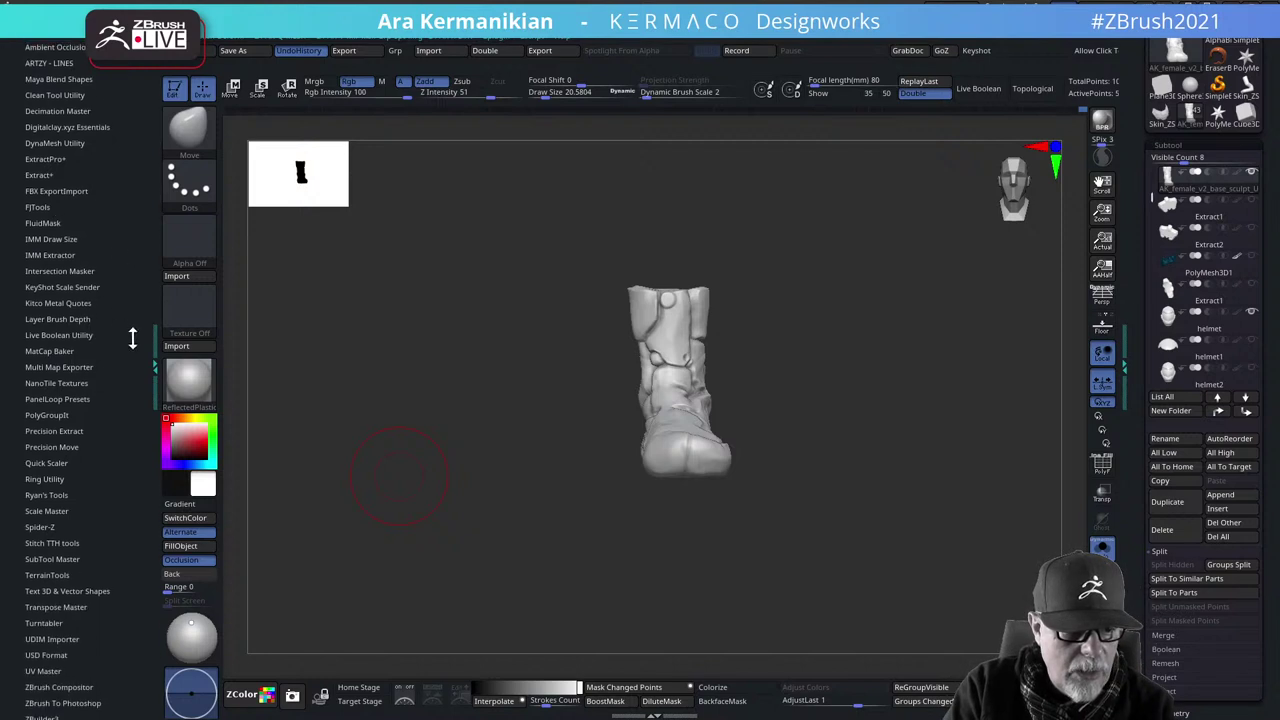
{"action": "scroll", "coordinate": [90, 410], "scroll_direction": "down", "scroll_amount": 3}
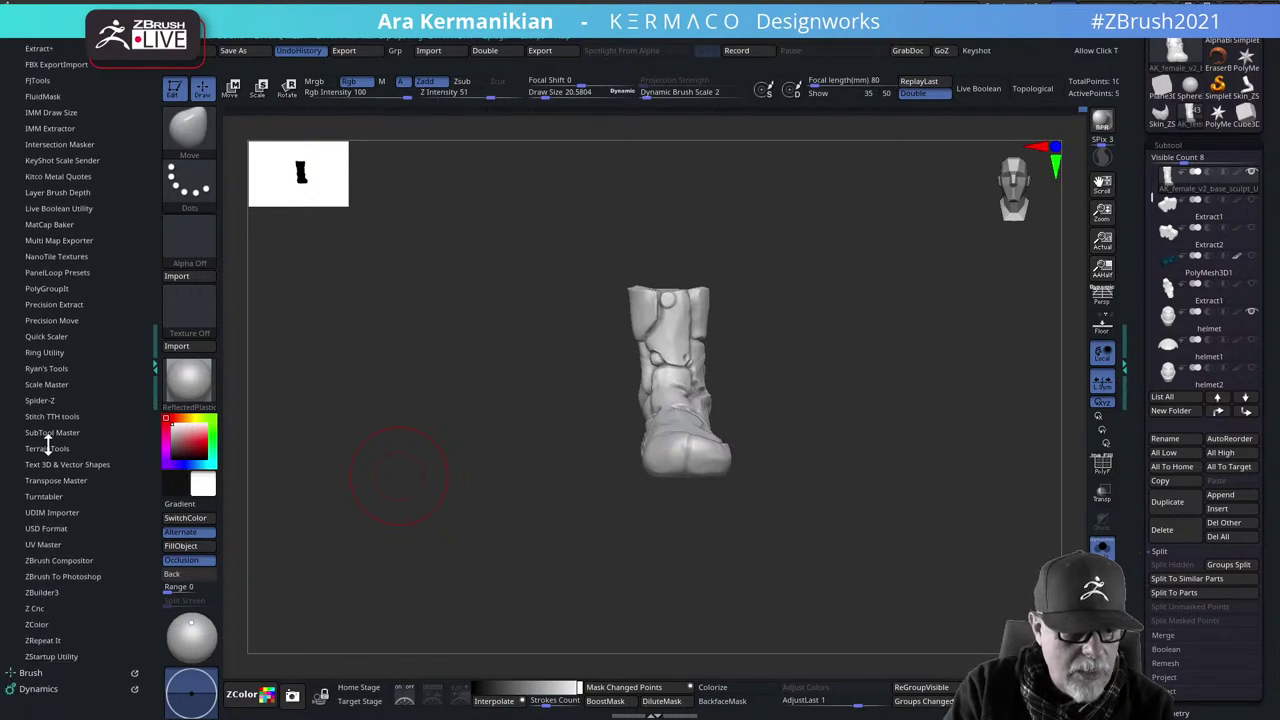
{"action": "left_click", "coordinate": [46, 431]}
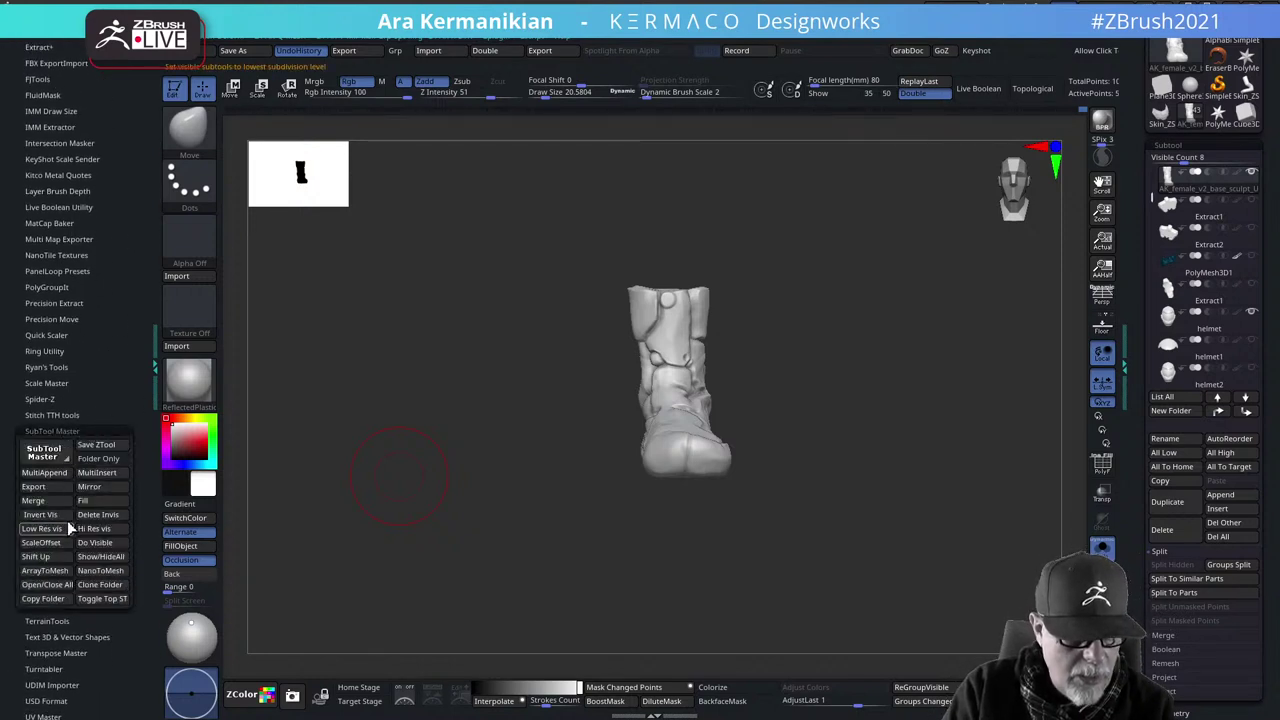
{"action": "left_click", "coordinate": [112, 486]}
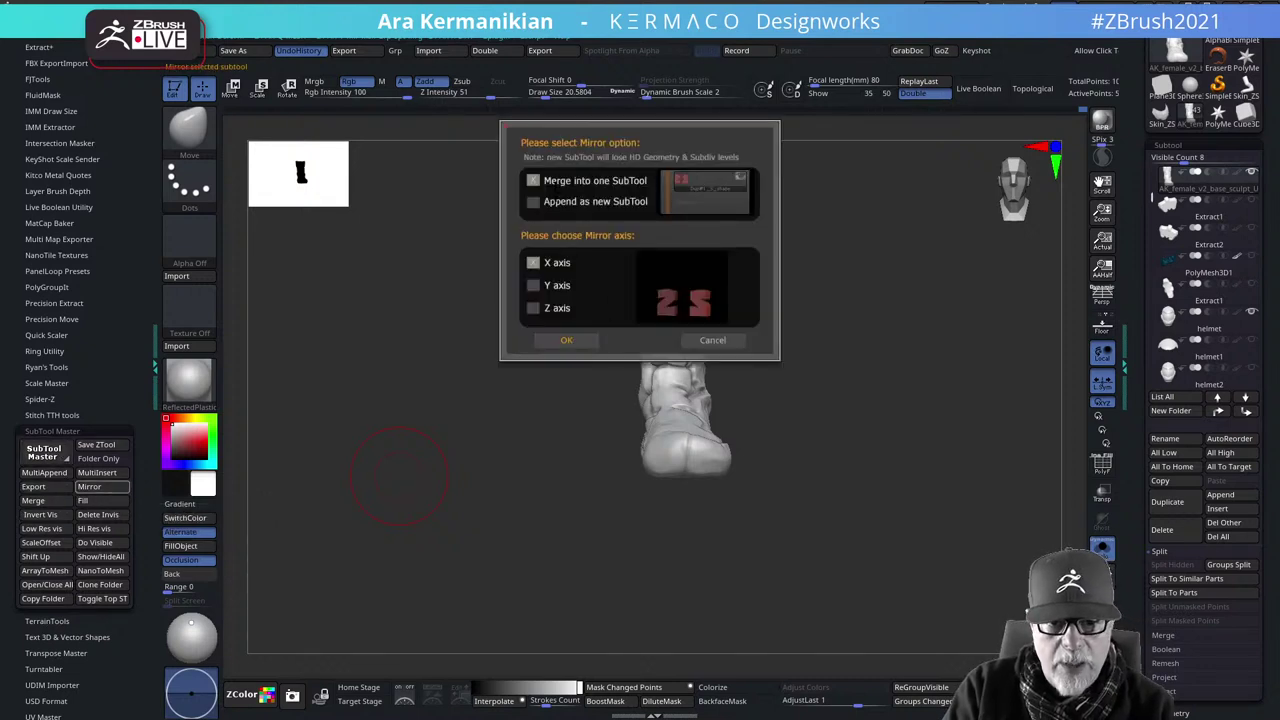
{"action": "left_click", "coordinate": [566, 341]}
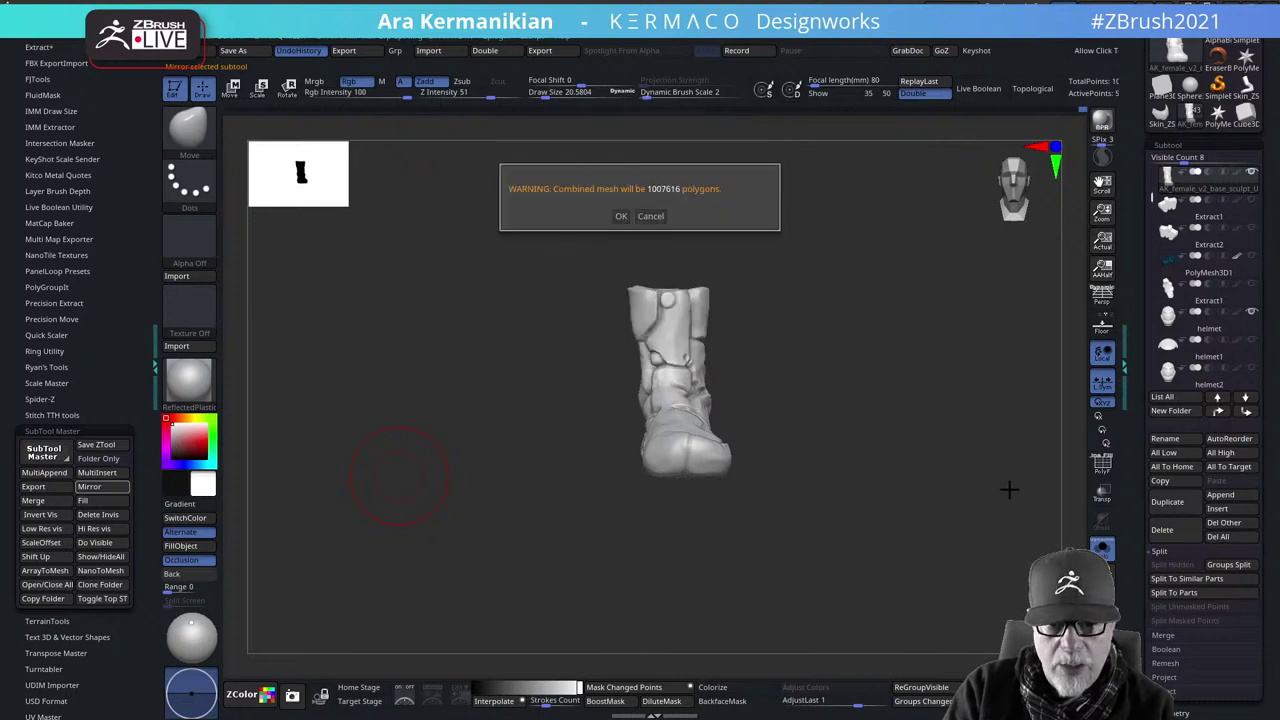
{"action": "left_click", "coordinate": [620, 216]}
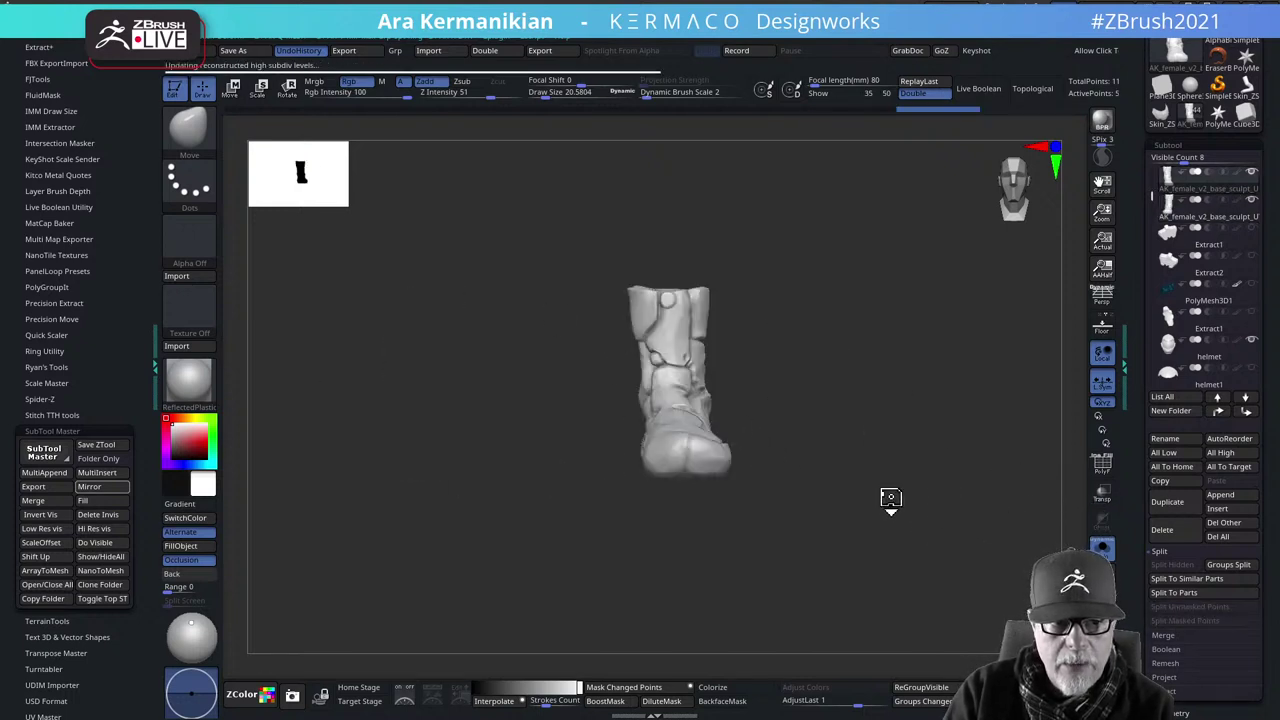
{"action": "left_click_drag", "start_coordinate": [1028, 446], "coordinate": [1094, 507], "text": "alt"}
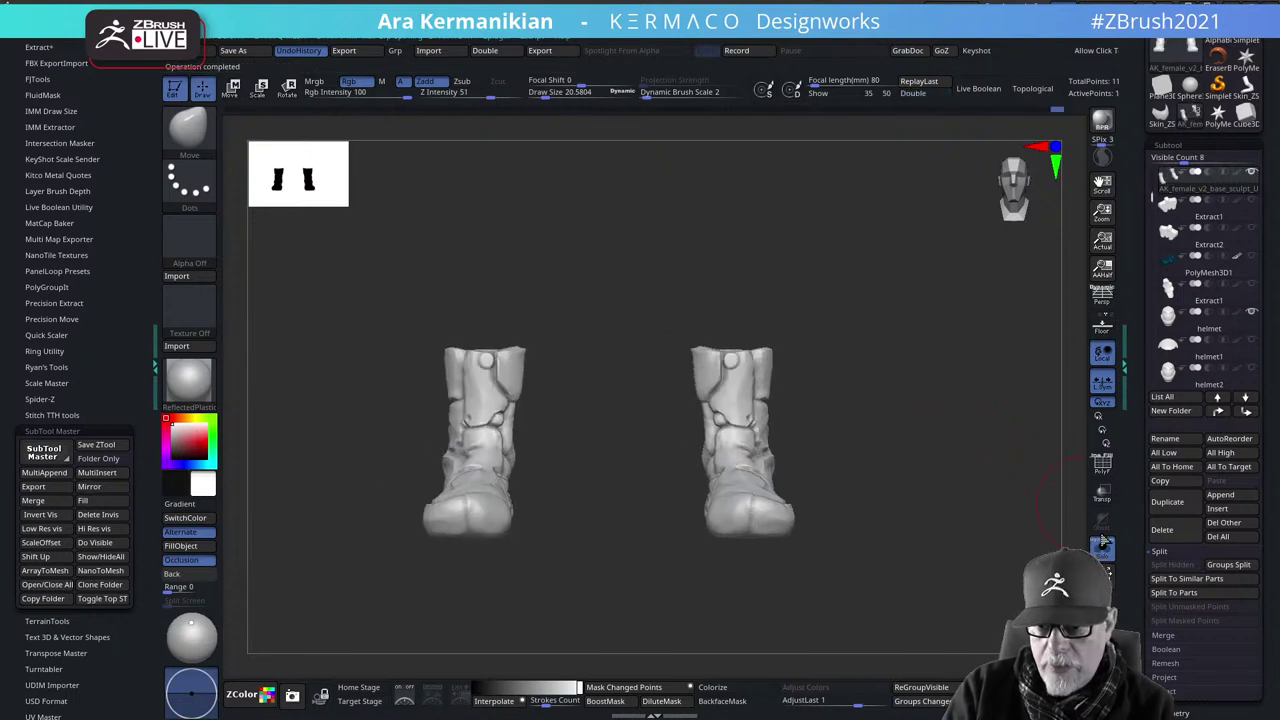
Turn off Solo to show the boots with the whole figure and set the Move brush's draw size to 24.4876
{"action": "left_click", "coordinate": [1102, 548]}
{"action": "mouse_move", "coordinate": [917, 577]}
{"action": "left_mouse_down", "text": "alt"}
{"action": "mouse_move", "coordinate": [907, 543]}
{"action": "mouse_move", "coordinate": [854, 483]}
{"action": "mouse_move", "coordinate": [871, 483]}
{"action": "mouse_move", "coordinate": [847, 479]}
{"action": "mouse_move", "coordinate": [884, 483]}
{"action": "mouse_move", "coordinate": [890, 446]}
{"action": "mouse_move", "coordinate": [829, 512]}
{"action": "left_mouse_up", "text": "alt"}
{"action": "key", "text": "ctrl+q"}
{"action": "left_click", "coordinate": [744, 538]}
{"action": "key", "text": "s"}
{"action": "left_click_drag", "start_coordinate": [602, 409], "coordinate": [603, 409]}
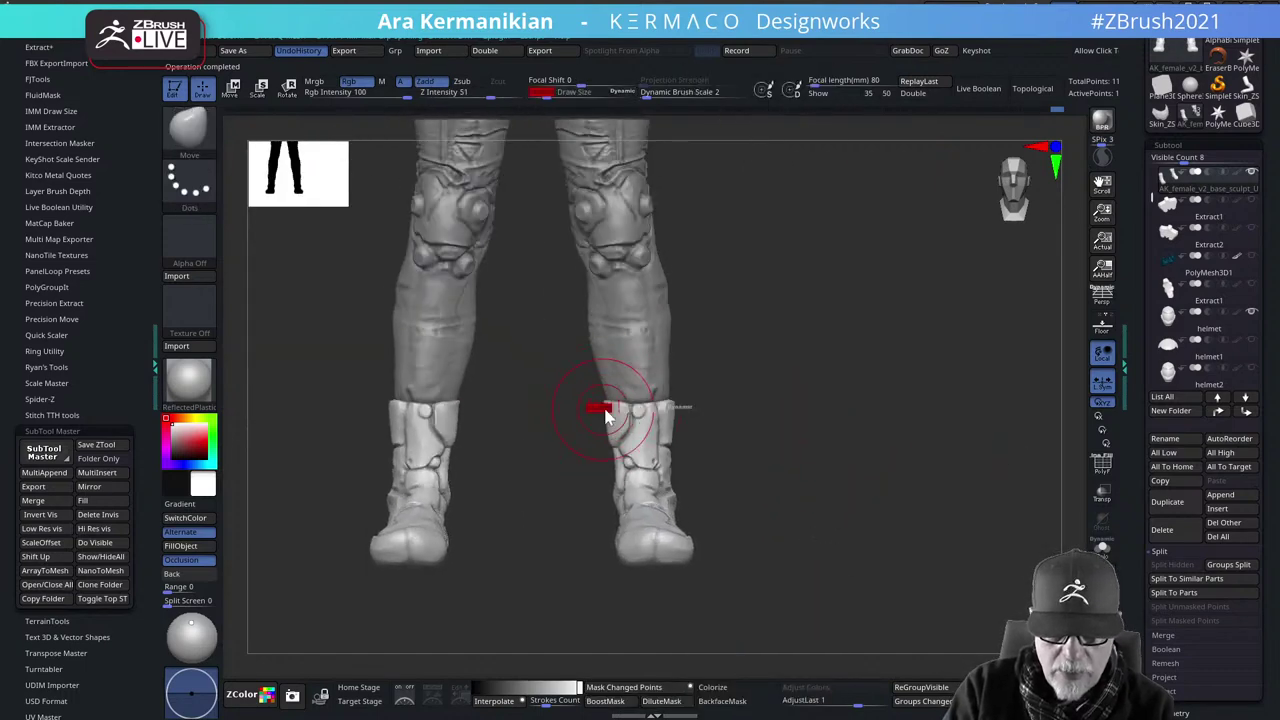
{"action": "left_click_drag", "start_coordinate": [765, 402], "coordinate": [696, 400]}
{"action": "left_click_drag", "start_coordinate": [771, 389], "coordinate": [694, 393]}
{"action": "right_click", "coordinate": [696, 398]}
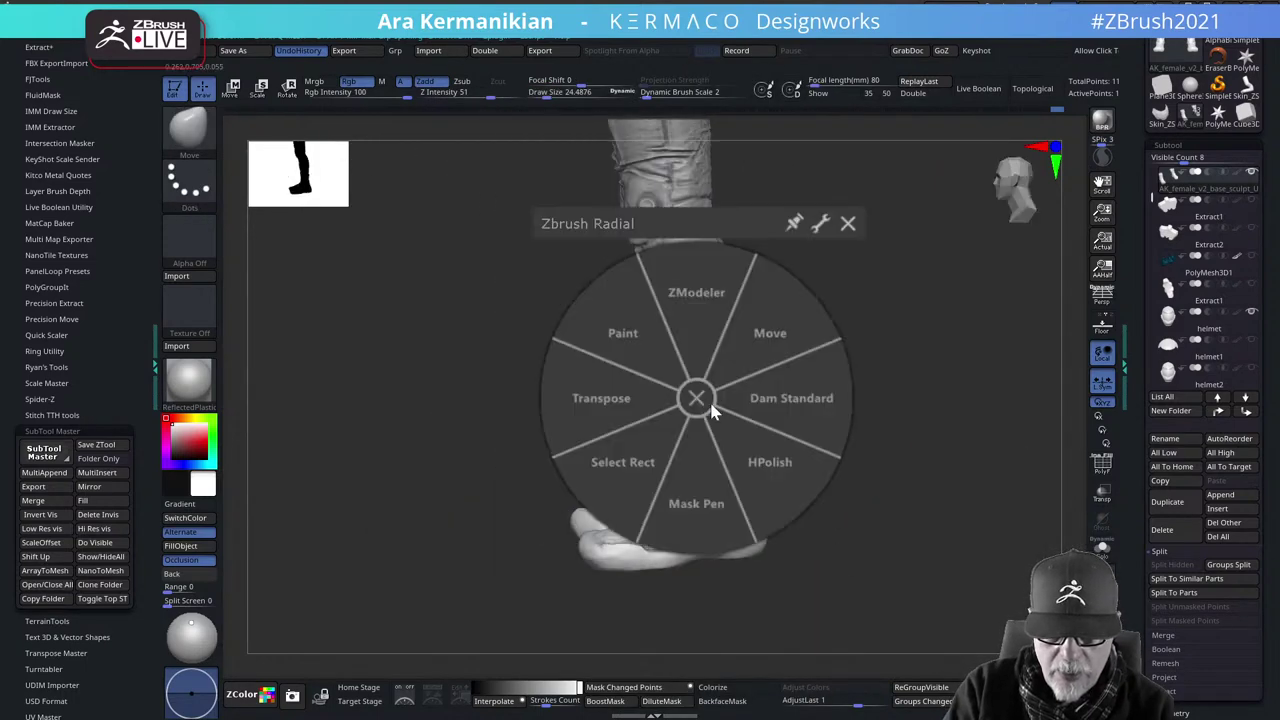
{"action": "left_click", "coordinate": [706, 392]}
Thicken the upper rim of the boot cuffs with the Inflat brush, reducing its draw size to 8.50359
{"action": "key", "text": "space"}
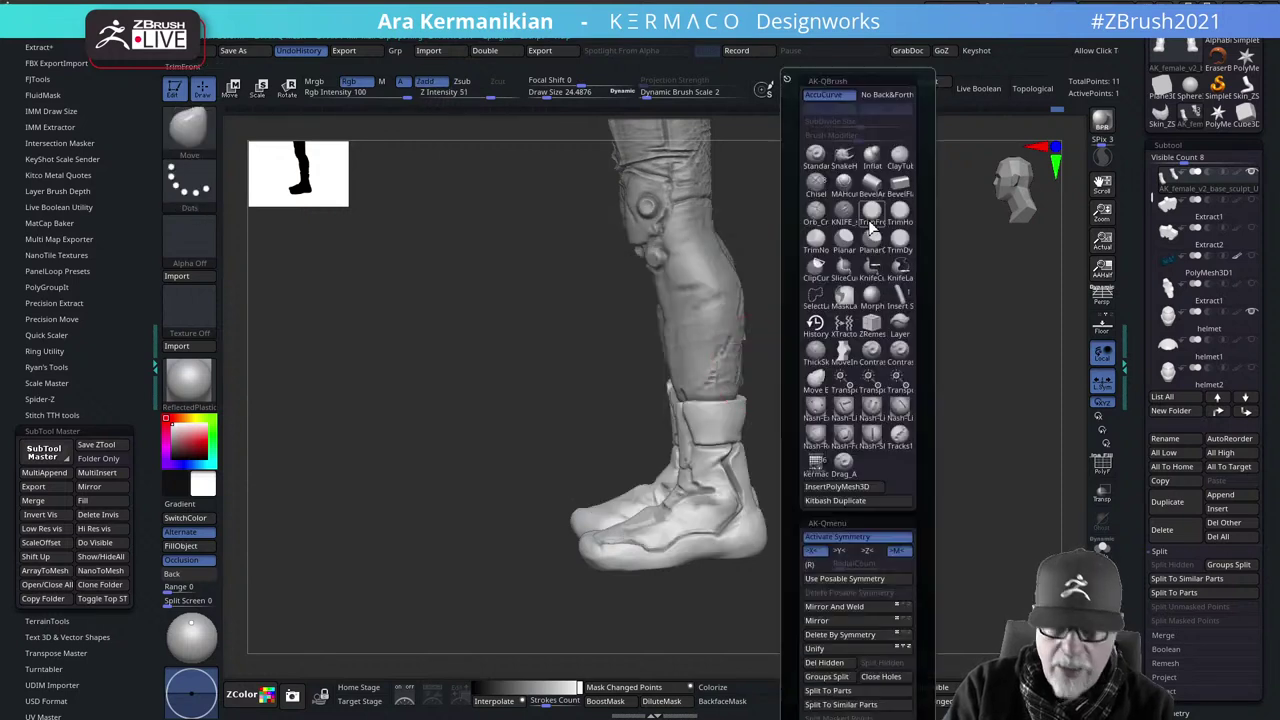
{"action": "left_click", "coordinate": [873, 158]}
{"action": "mouse_move", "coordinate": [810, 430]}
{"action": "left_mouse_down"}
{"action": "mouse_move", "coordinate": [866, 434]}
{"action": "mouse_move", "coordinate": [868, 446]}
{"action": "left_mouse_up"}
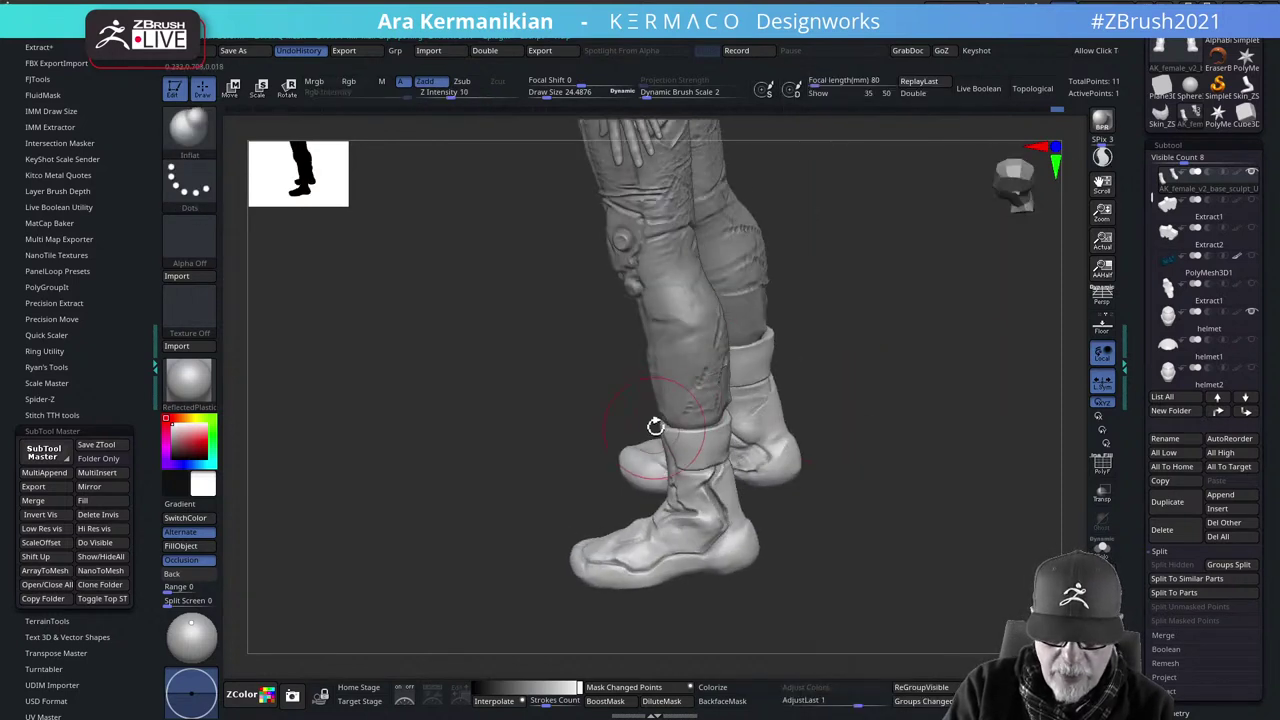
{"action": "left_click_drag", "start_coordinate": [704, 427], "coordinate": [732, 419]}
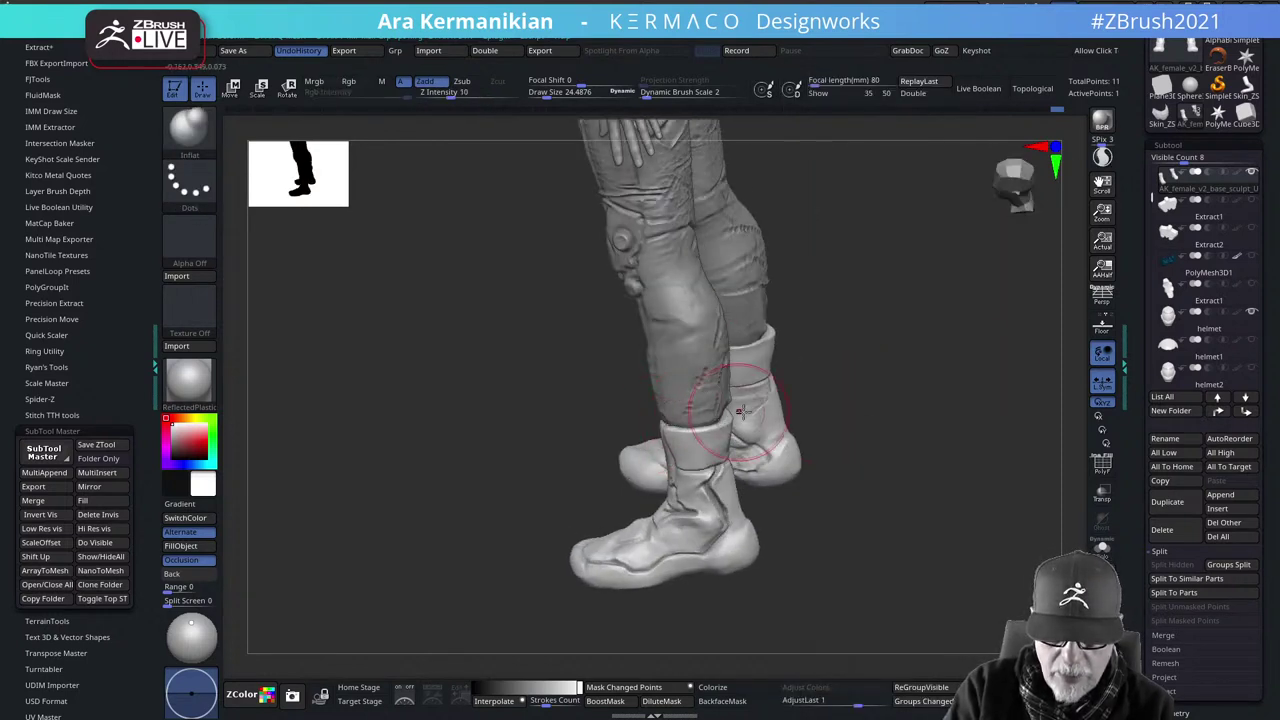
{"action": "left_click_drag", "start_coordinate": [868, 428], "coordinate": [788, 423], "text": "shift"}
{"action": "mouse_move", "coordinate": [686, 427]}
{"action": "left_mouse_down"}
{"action": "mouse_move", "coordinate": [714, 427]}
{"action": "mouse_move", "coordinate": [632, 462]}
{"action": "left_mouse_up"}
{"action": "key", "text": "s"}
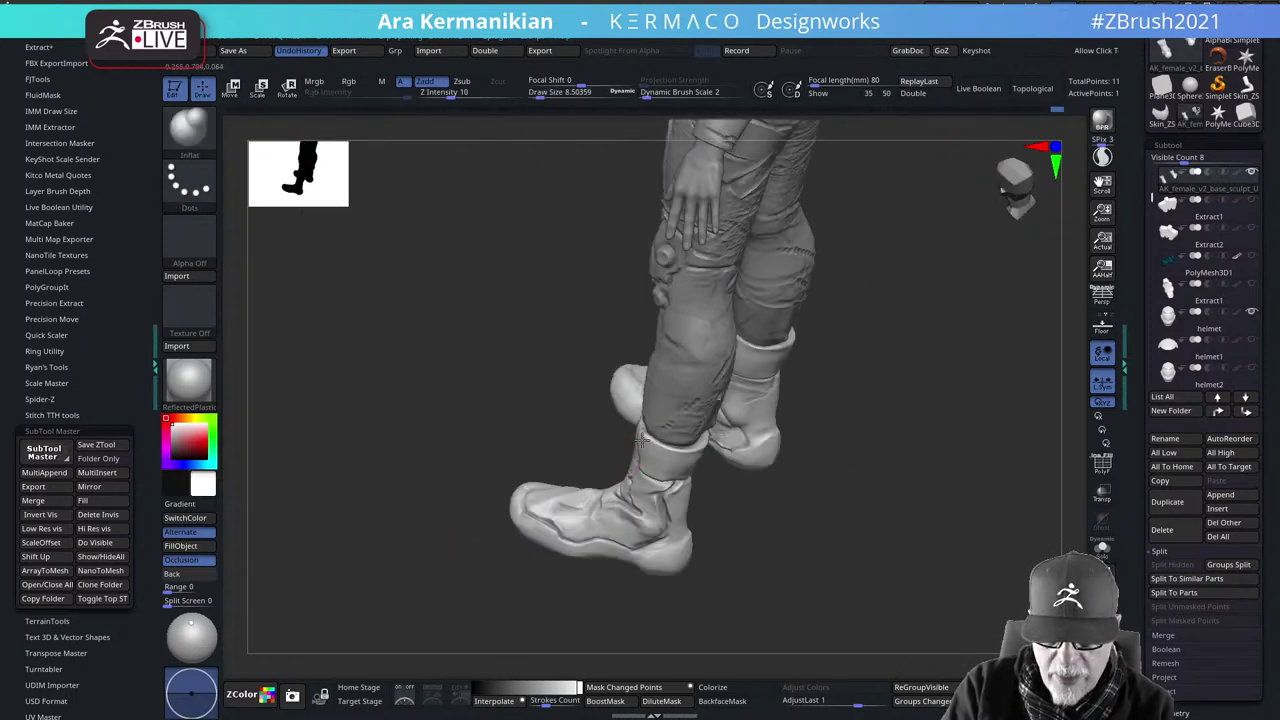
Work around the back, sides and front of both boot tops with Inflat at draw size 8.50359, smoothing the rim
{"action": "left_click_drag", "start_coordinate": [835, 471], "coordinate": [948, 484]}
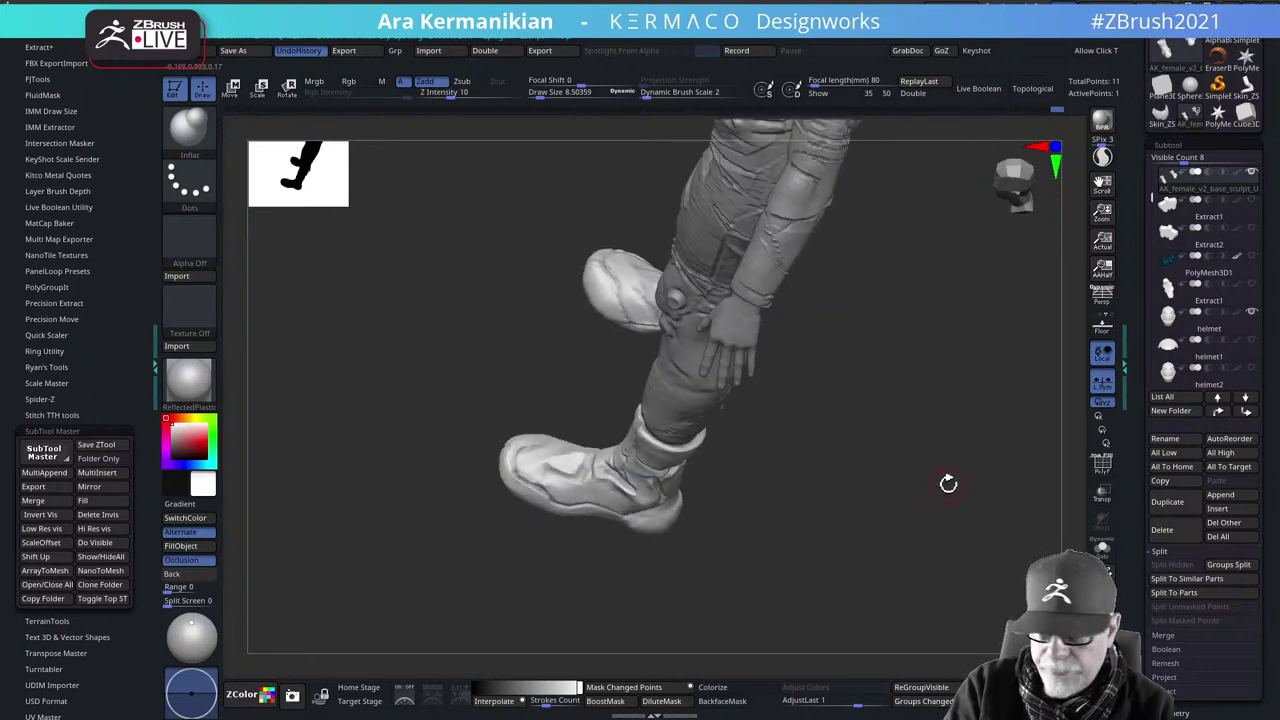
{"action": "left_click_drag", "start_coordinate": [1032, 450], "coordinate": [1013, 466]}
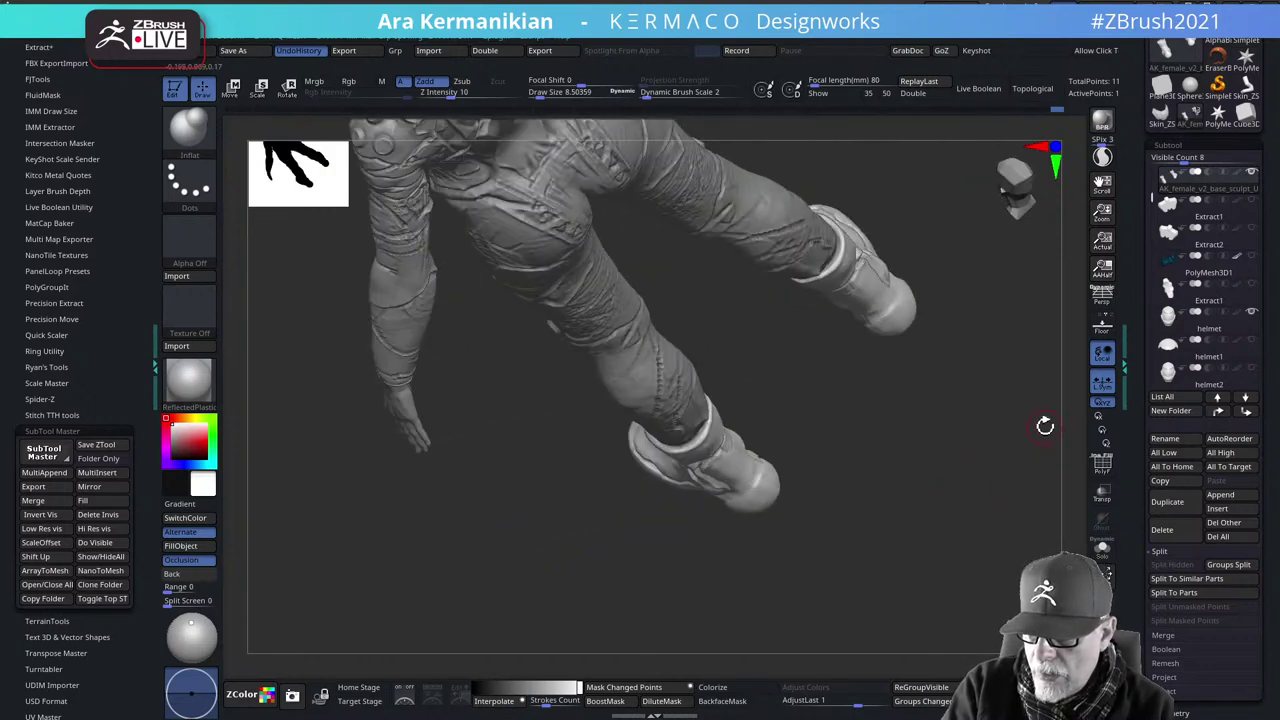
{"action": "left_click_drag", "start_coordinate": [1044, 426], "coordinate": [737, 423]}
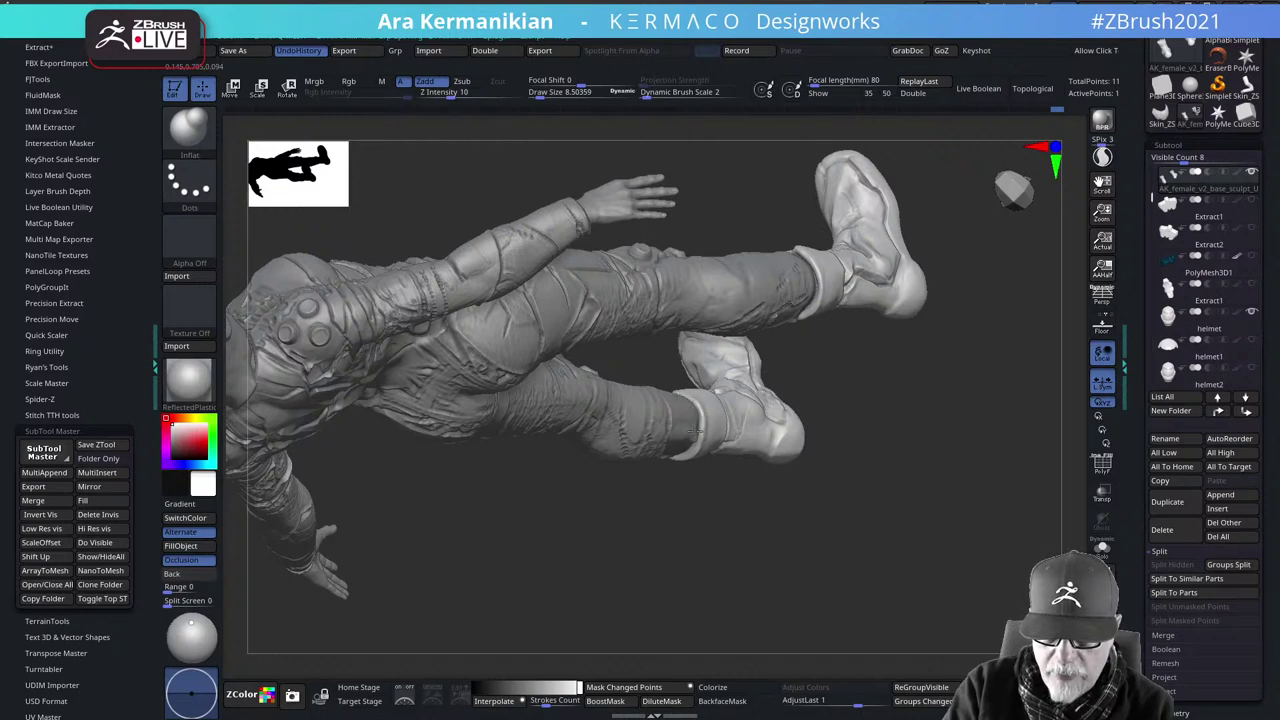
{"action": "key", "text": "shift"}
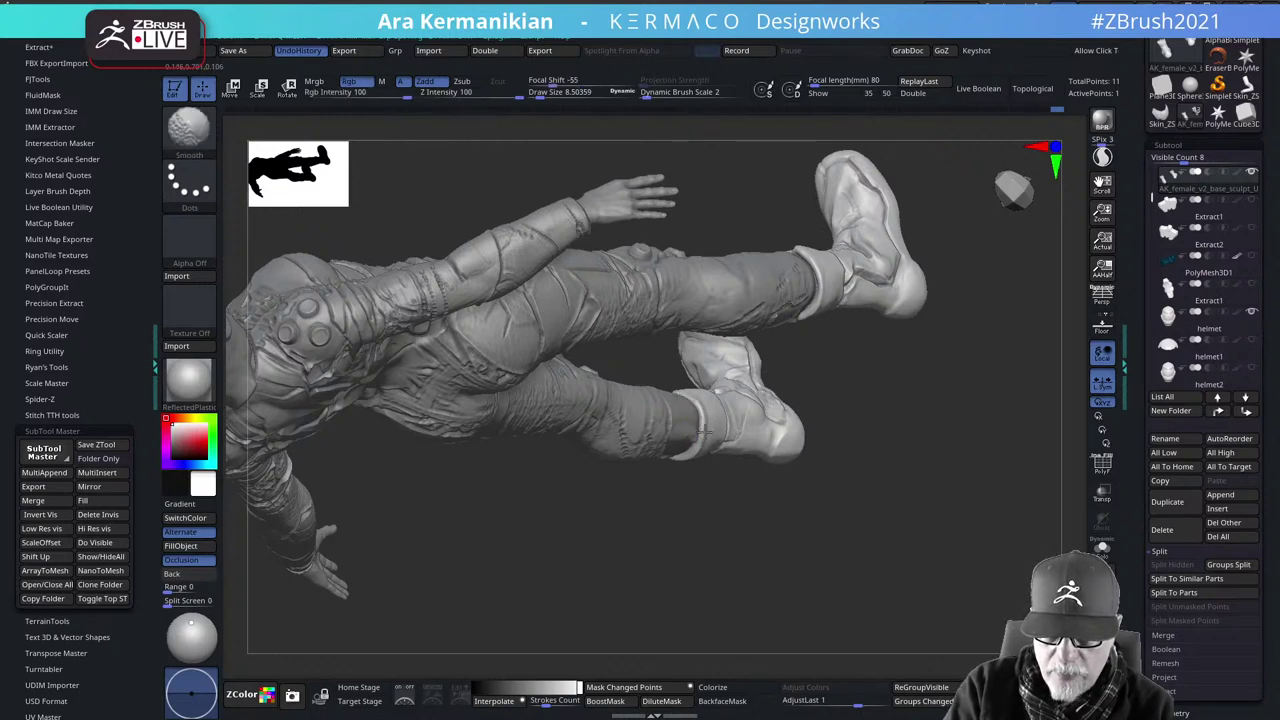
{"action": "left_click_drag", "start_coordinate": [672, 586], "coordinate": [664, 408]}
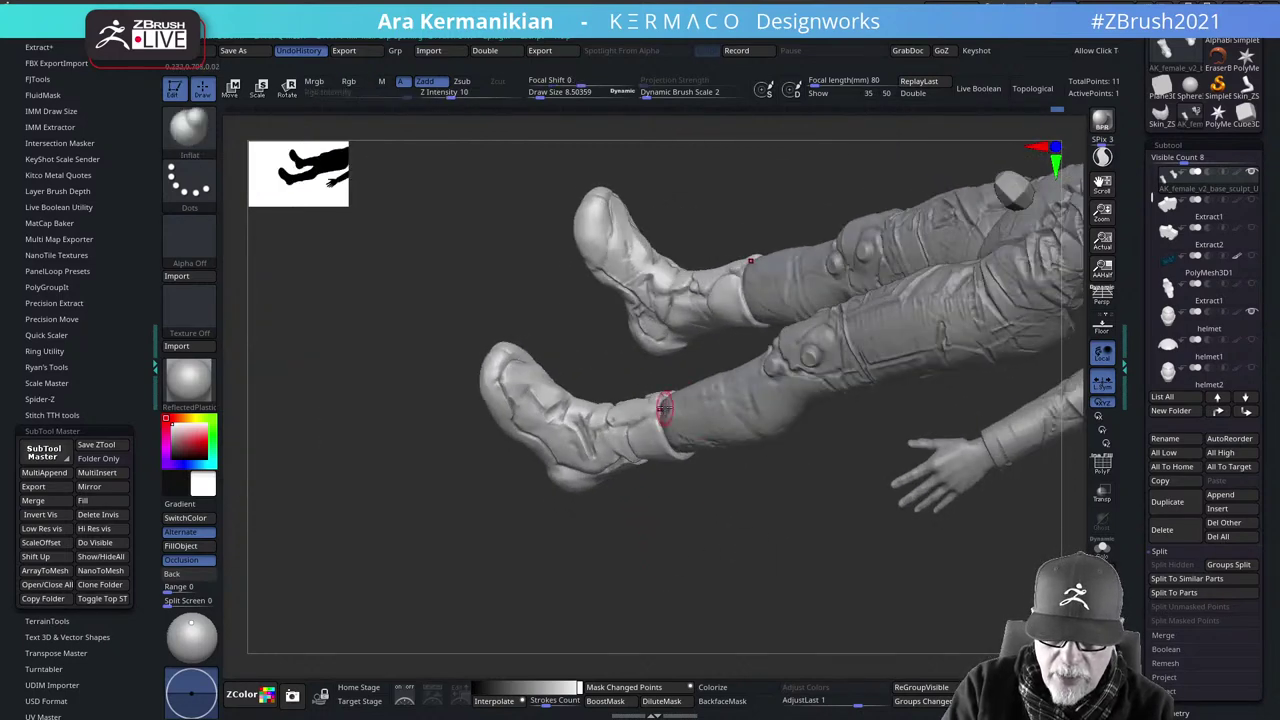
{"action": "left_click_drag", "start_coordinate": [753, 539], "coordinate": [506, 549]}
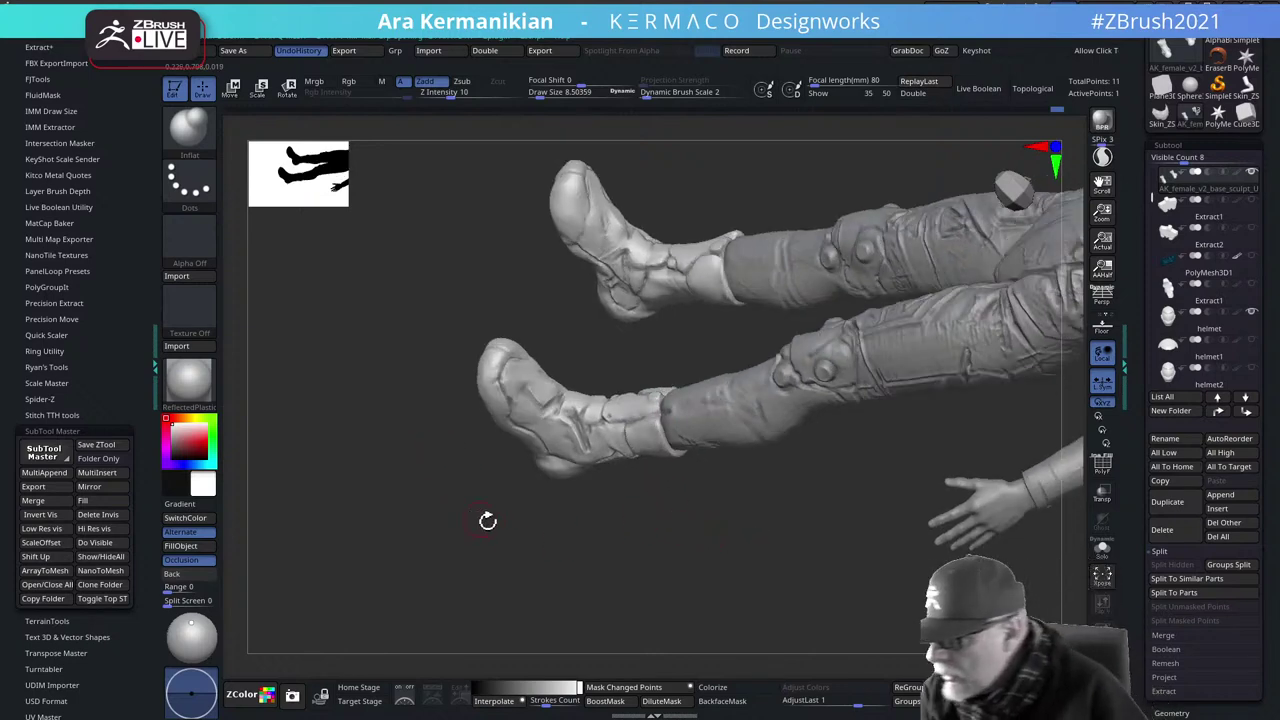
{"action": "left_click_drag", "start_coordinate": [718, 565], "coordinate": [714, 615]}
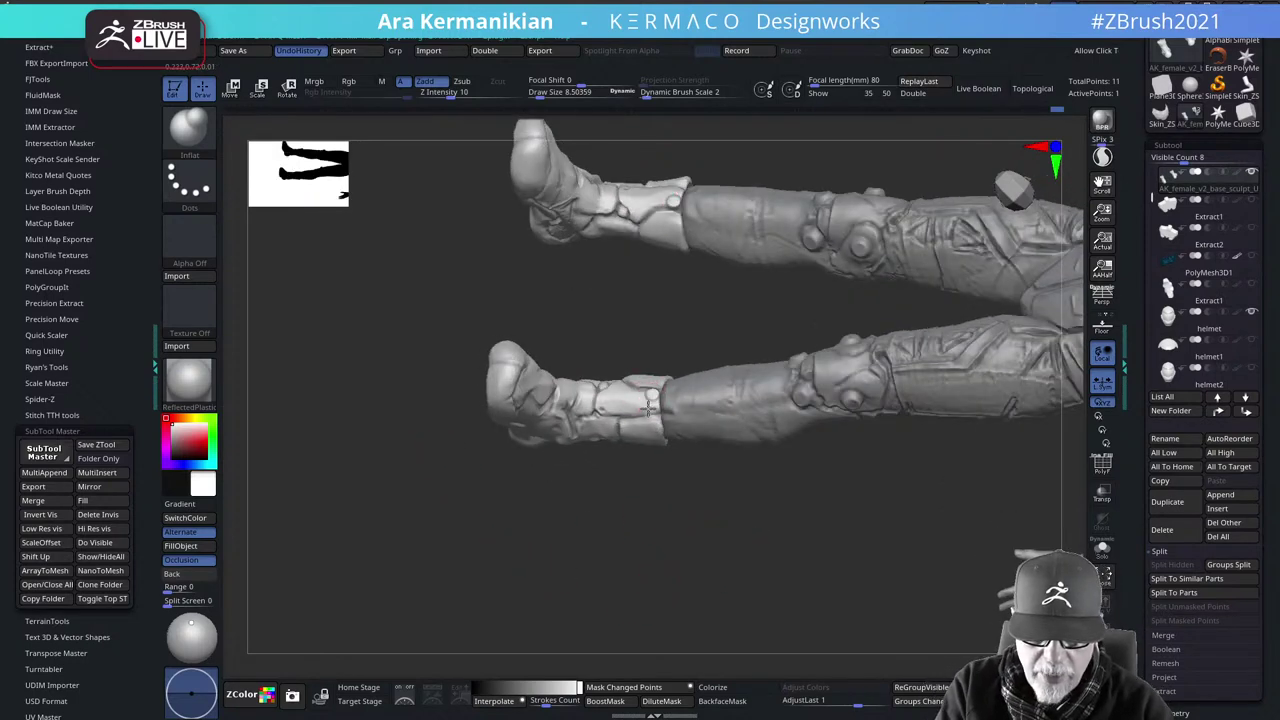
{"action": "left_click_drag", "start_coordinate": [690, 530], "coordinate": [684, 625]}
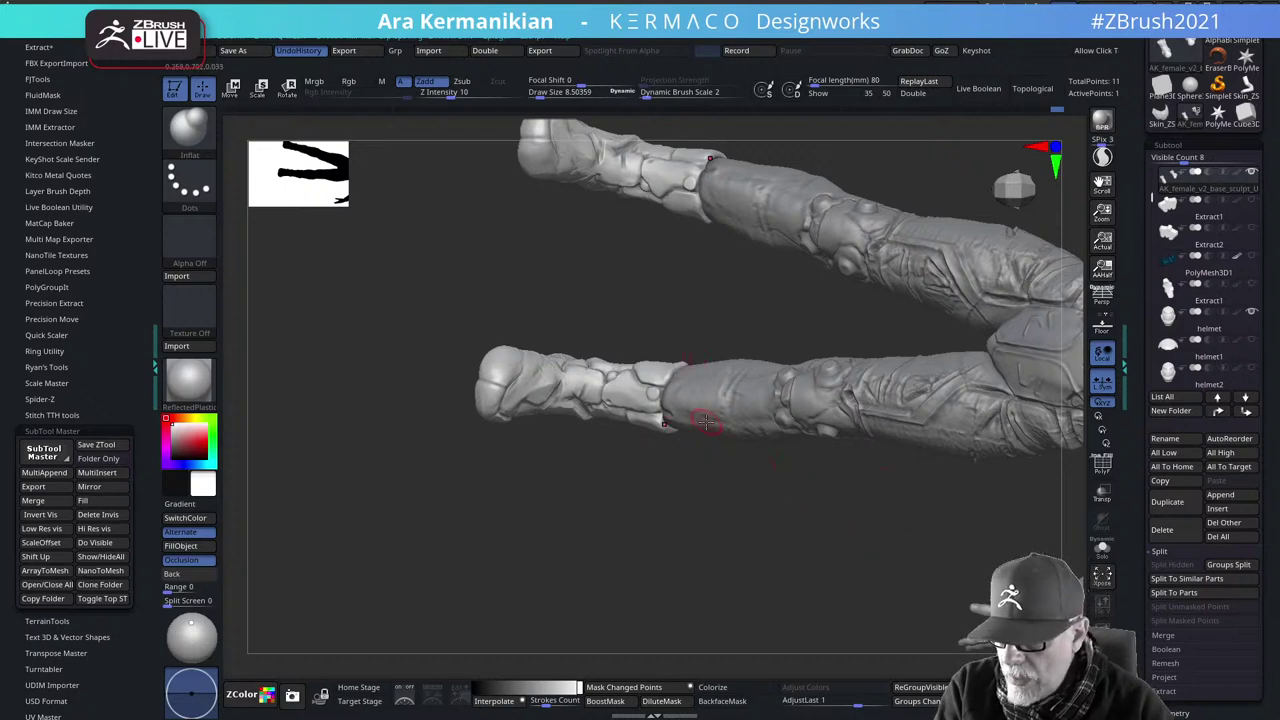
{"action": "left_click_drag", "start_coordinate": [719, 609], "coordinate": [734, 571]}
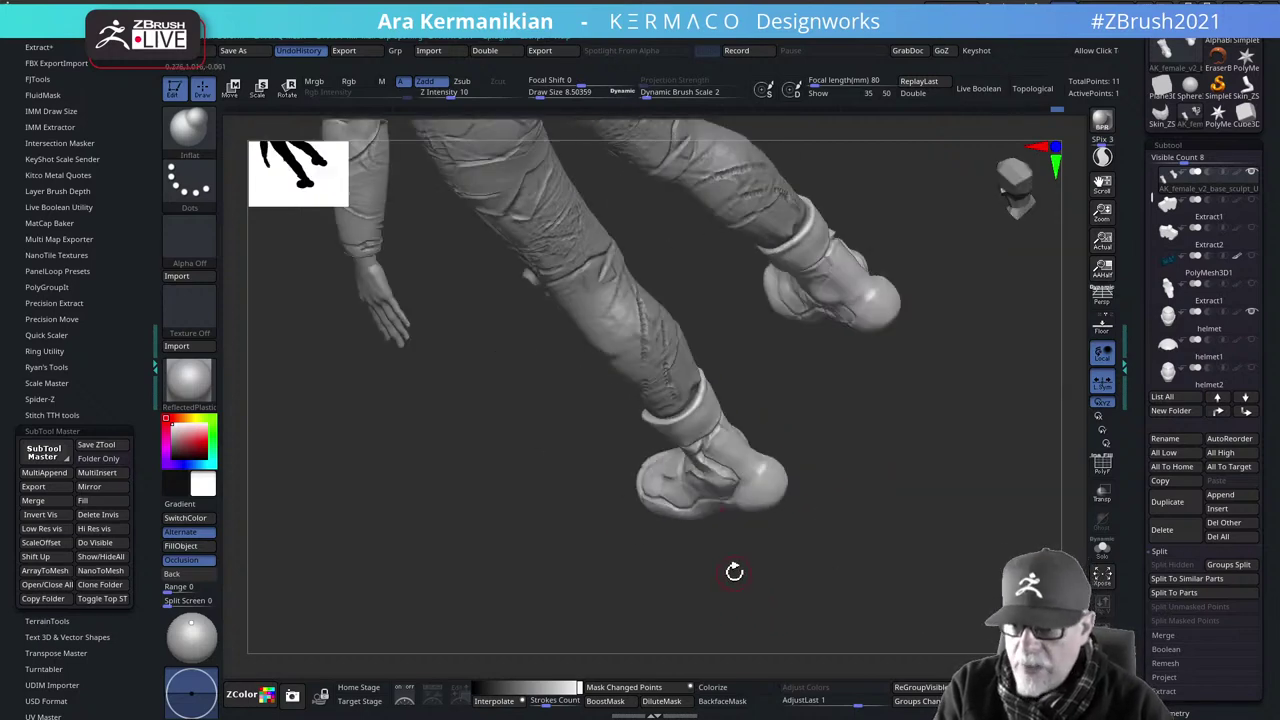
{"action": "left_click_drag", "start_coordinate": [605, 566], "coordinate": [668, 416]}
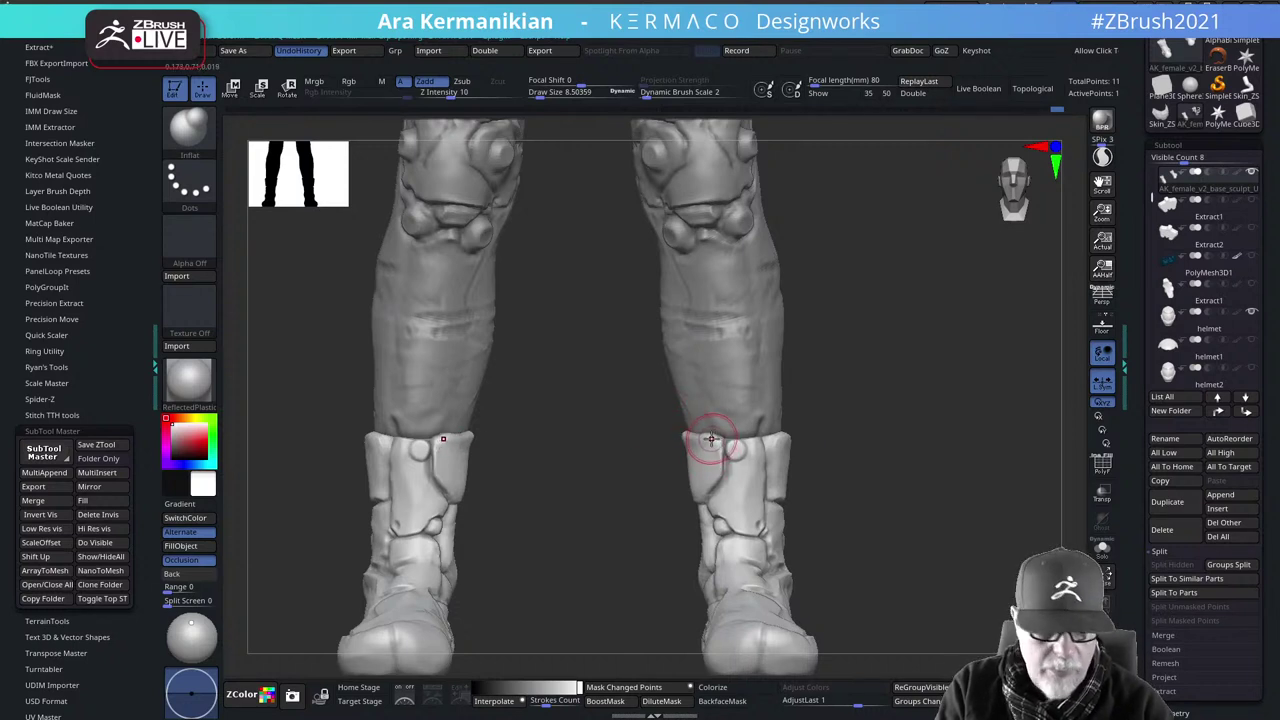
Select the body subtool and adjust the lower legs where they enter the boots with the Move brush at draw size 17.02839
{"action": "key", "text": "b"}
{"action": "key", "text": "m"}
{"action": "key", "text": "v"}
{"action": "left_click_drag", "start_coordinate": [880, 468], "coordinate": [905, 493], "text": "alt"}
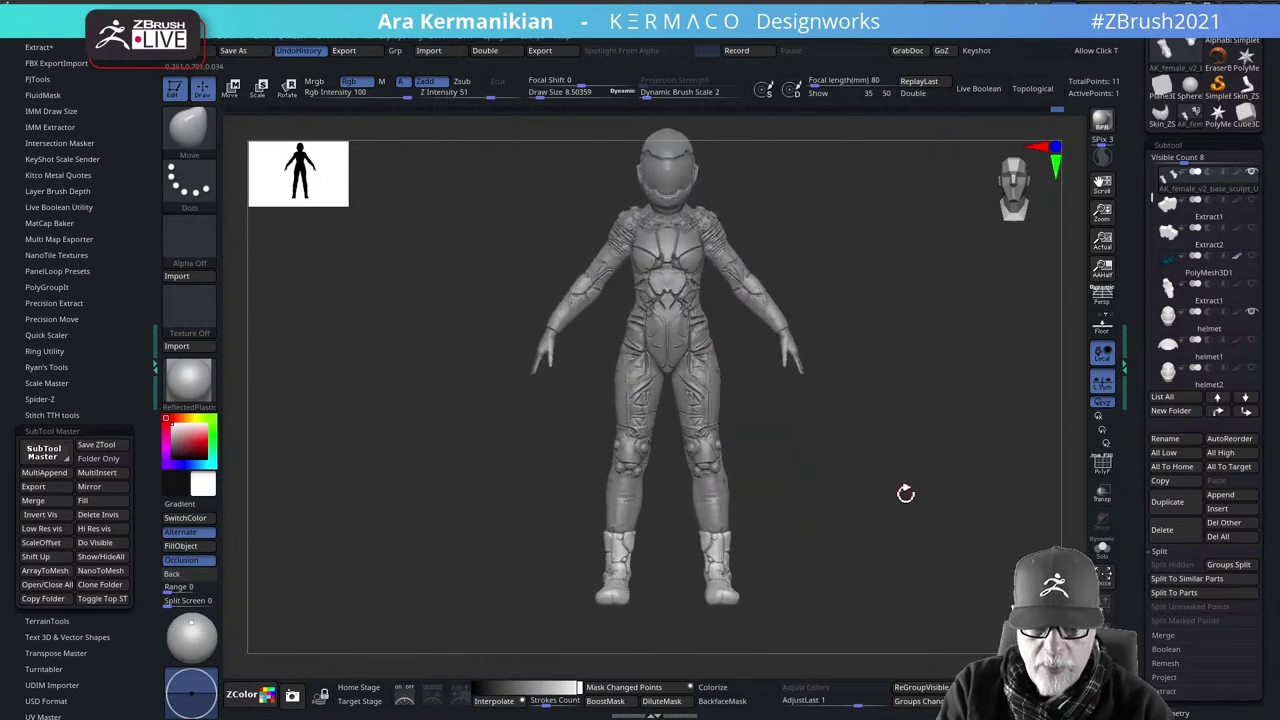
{"action": "left_click_drag", "start_coordinate": [808, 525], "coordinate": [782, 499], "text": "alt"}
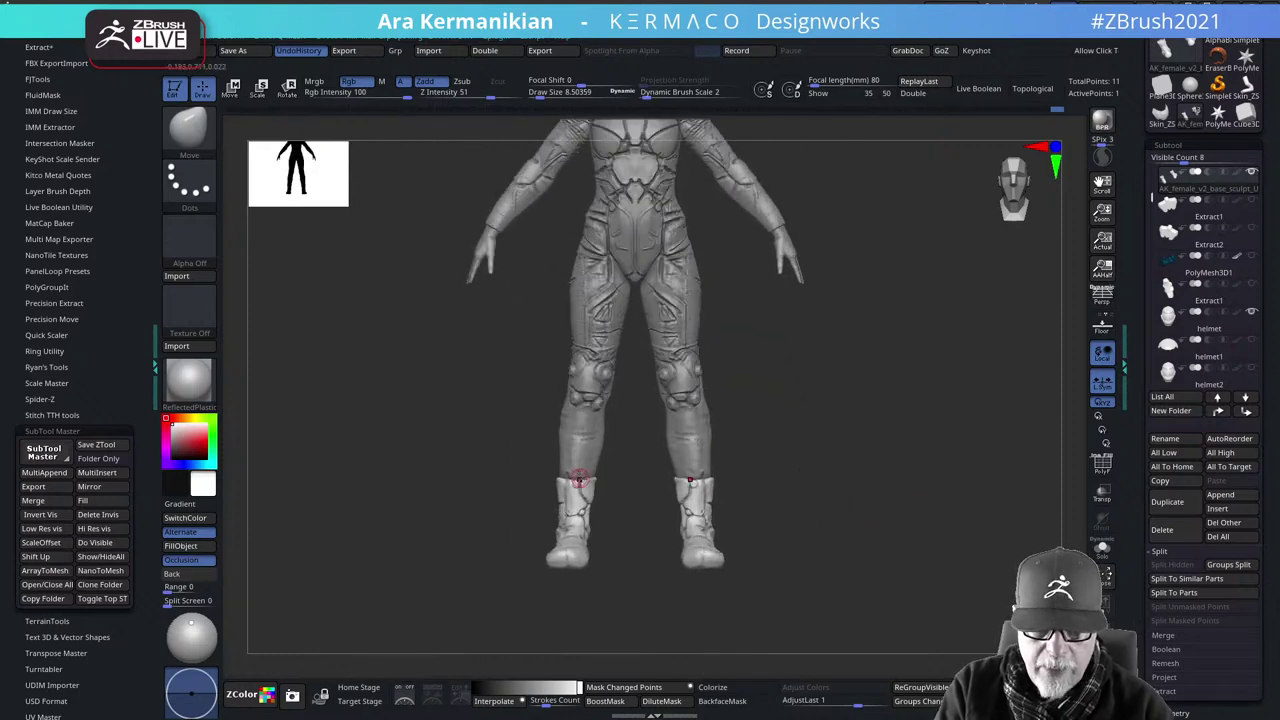
{"action": "left_click", "coordinate": [697, 465], "text": "alt"}
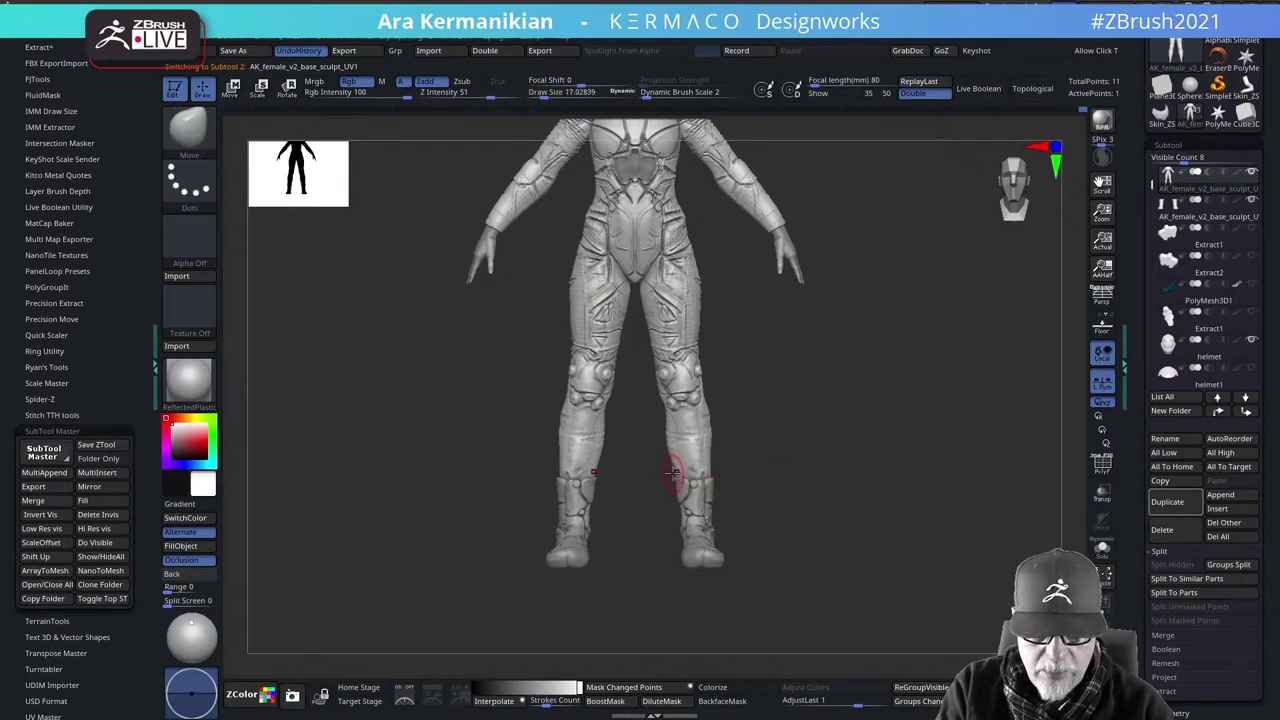
{"action": "right_click_drag", "start_coordinate": [679, 472], "coordinate": [734, 472]}
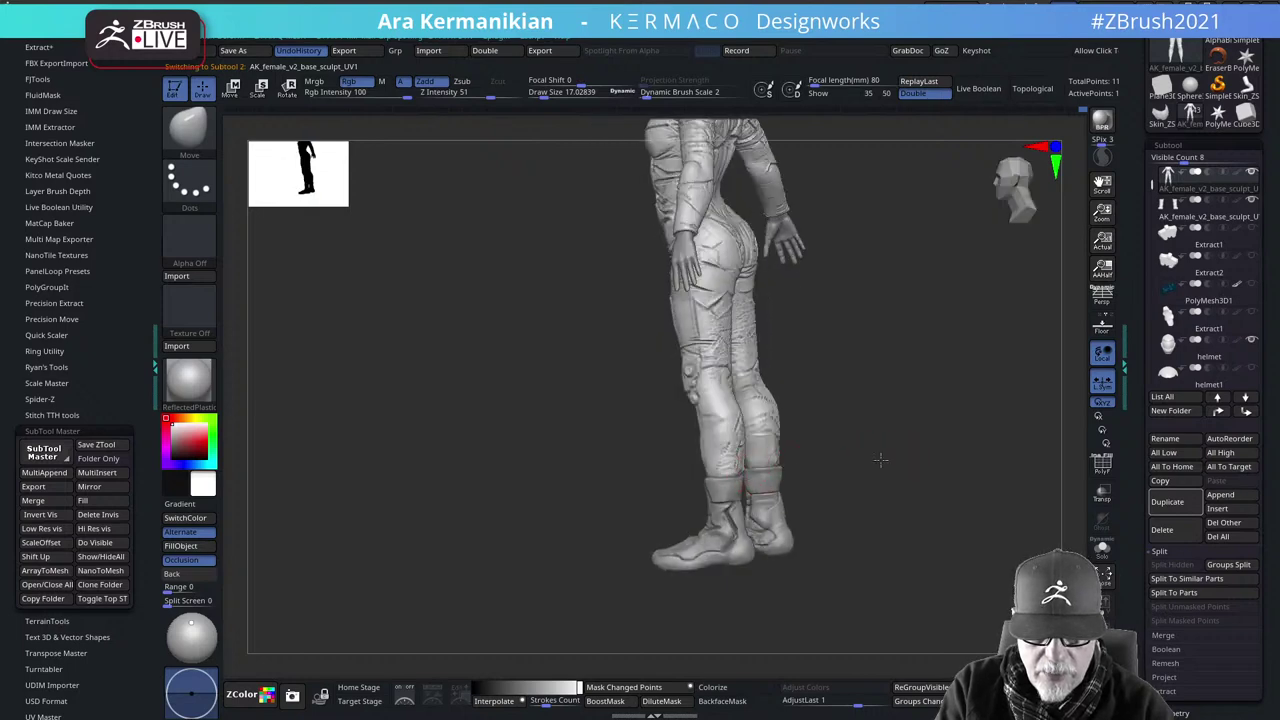
{"action": "right_click_drag", "start_coordinate": [880, 459], "coordinate": [775, 470]}
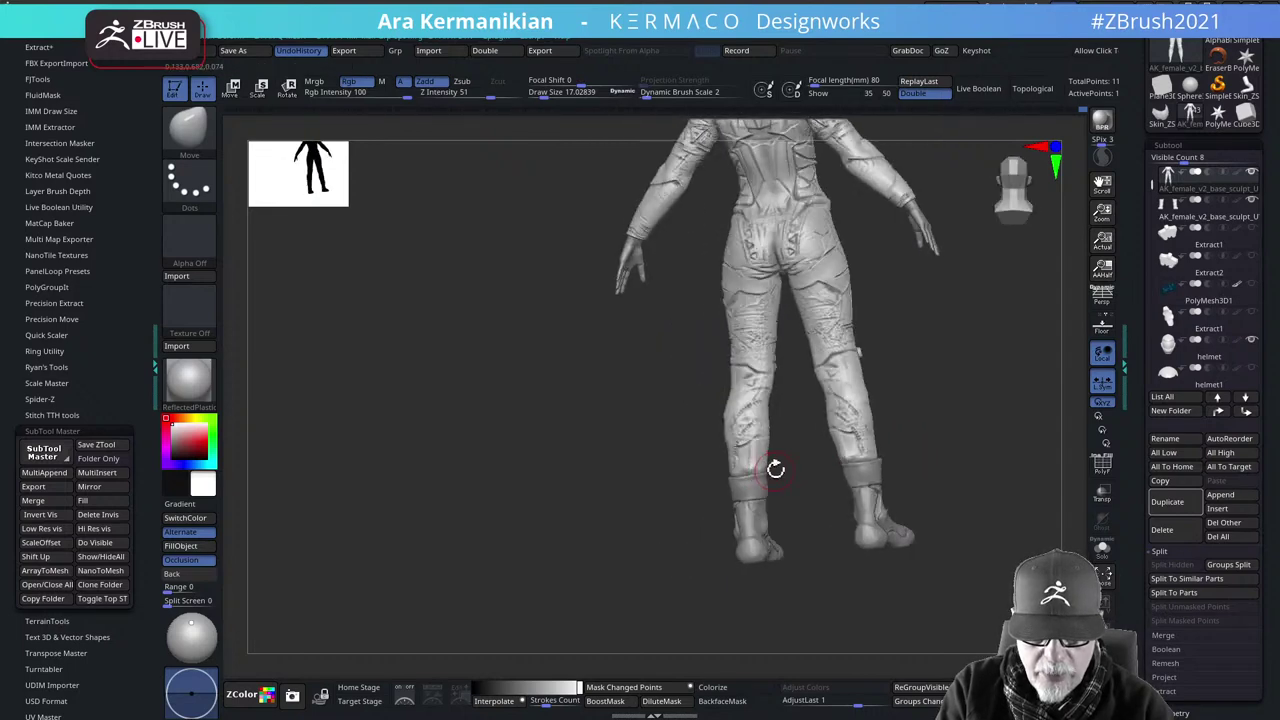
{"action": "right_click_drag", "start_coordinate": [771, 463], "coordinate": [794, 486]}
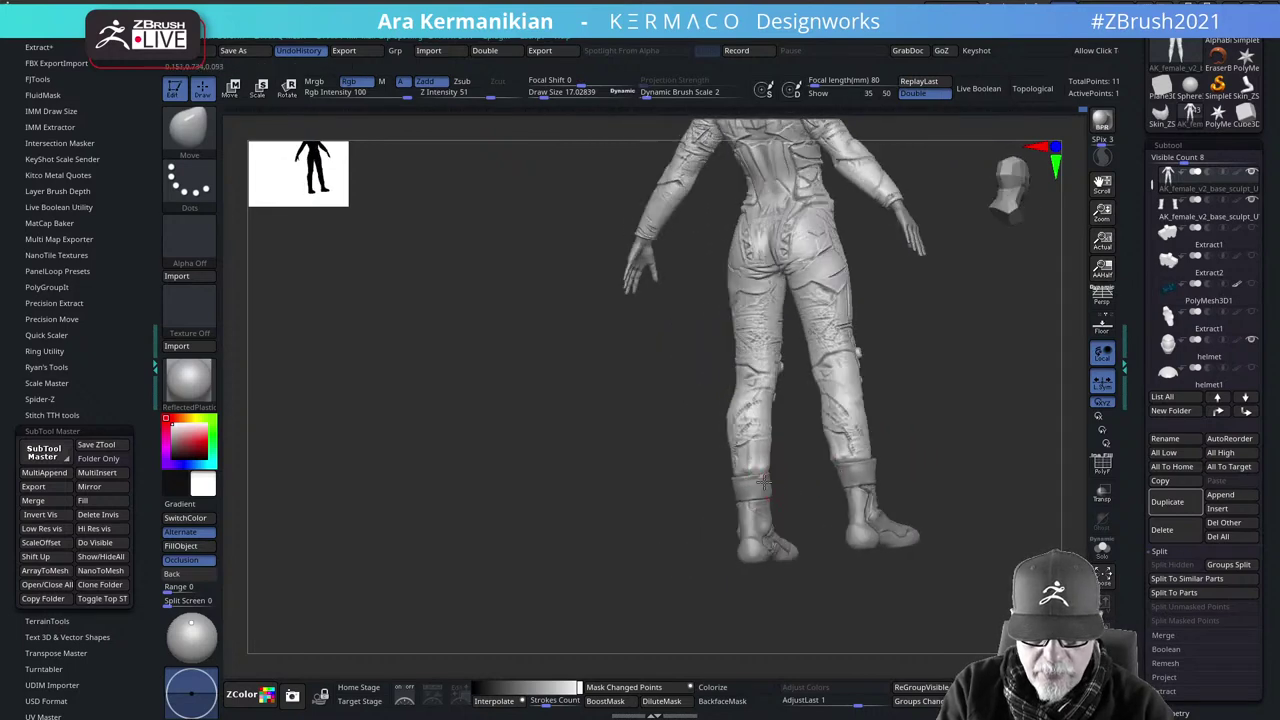
{"action": "right_click_drag", "start_coordinate": [971, 453], "coordinate": [655, 470]}
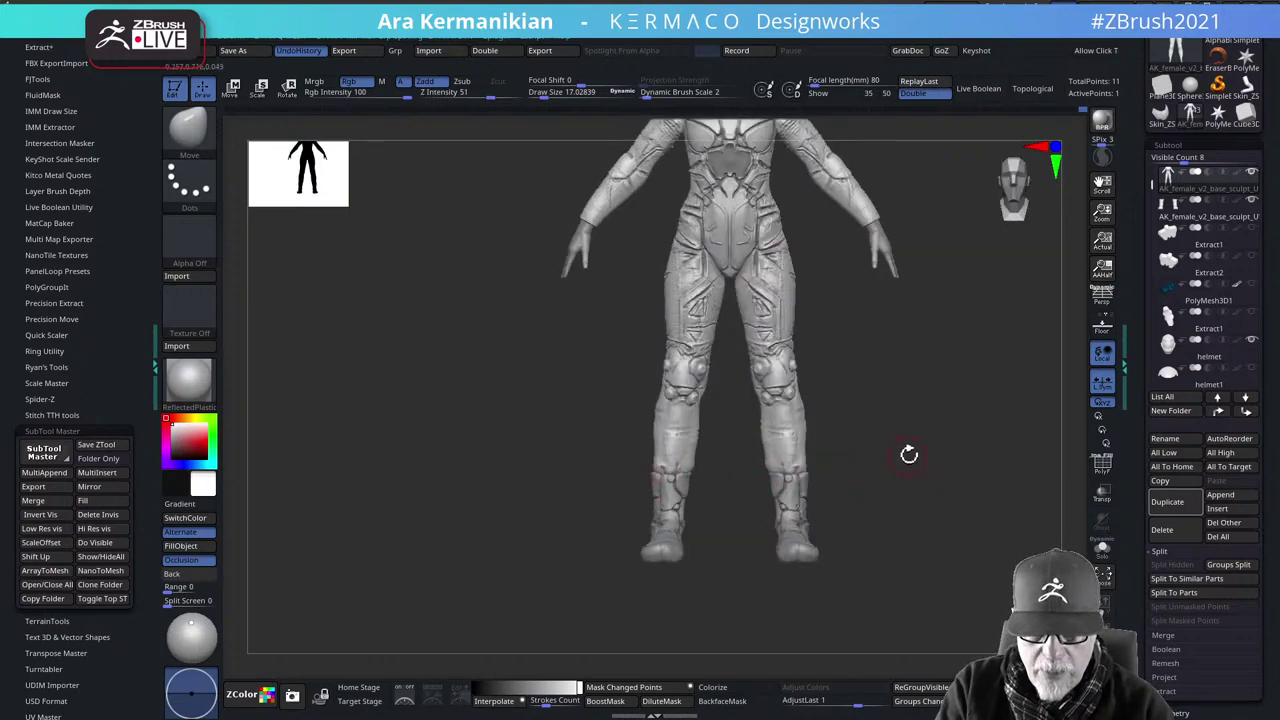
{"action": "left_click_drag", "start_coordinate": [909, 454], "coordinate": [873, 498], "text": "alt"}
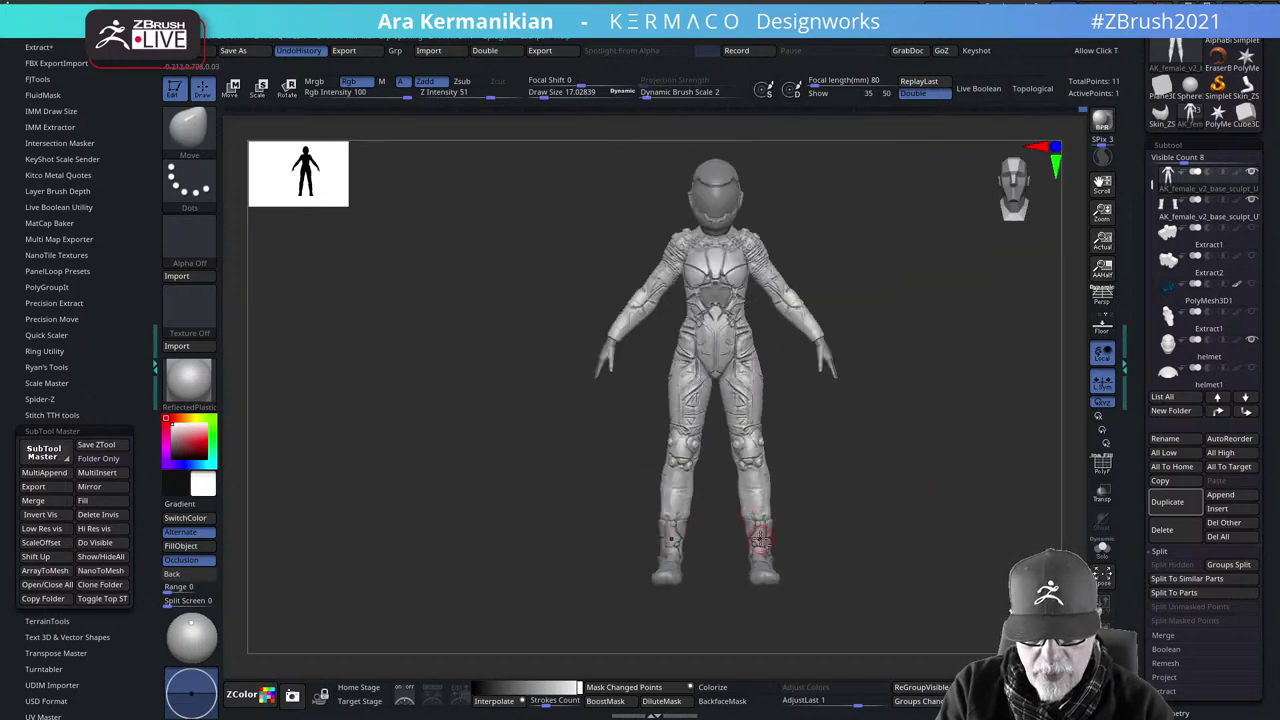
Inspect where the boot tops meet the lower legs from front, back and sides, switching between the body and boots subtools
{"action": "mouse_move", "coordinate": [840, 538]}
{"action": "left_mouse_down", "text": "alt"}
{"action": "mouse_move", "coordinate": [808, 423]}
{"action": "mouse_move", "coordinate": [764, 464]}
{"action": "left_mouse_up", "text": "alt"}
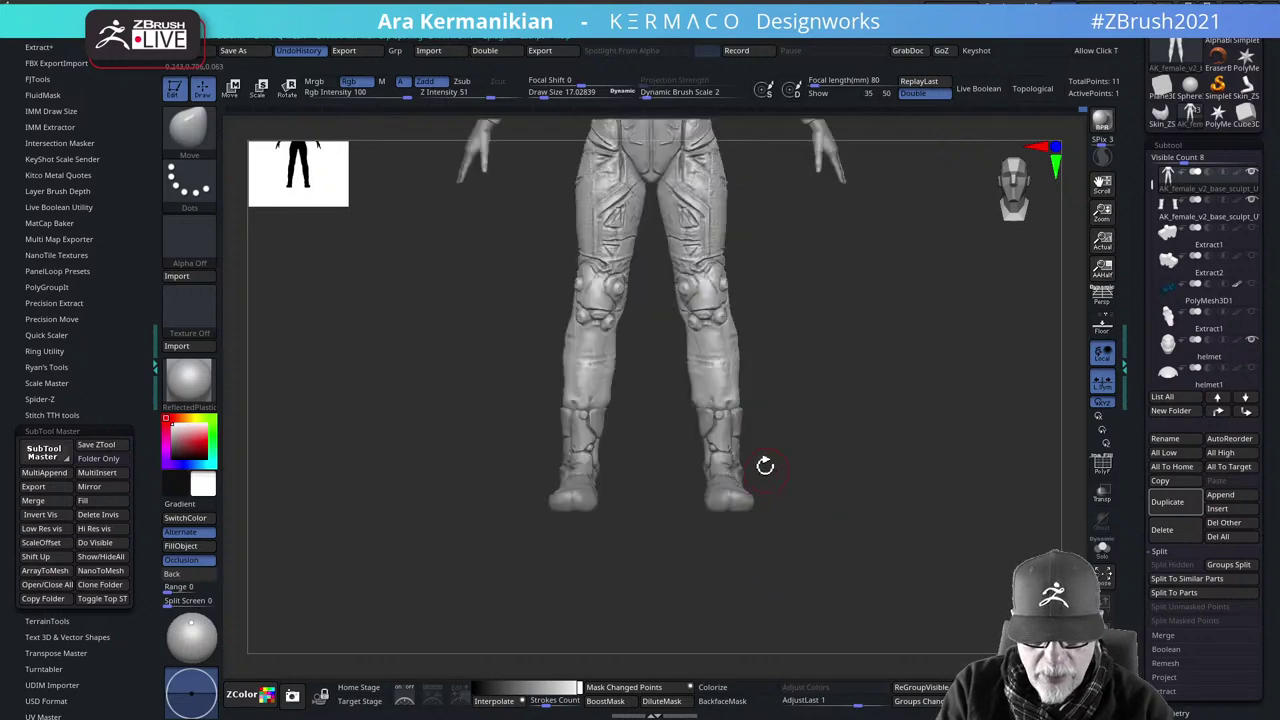
{"action": "left_click", "coordinate": [695, 430], "text": "alt"}
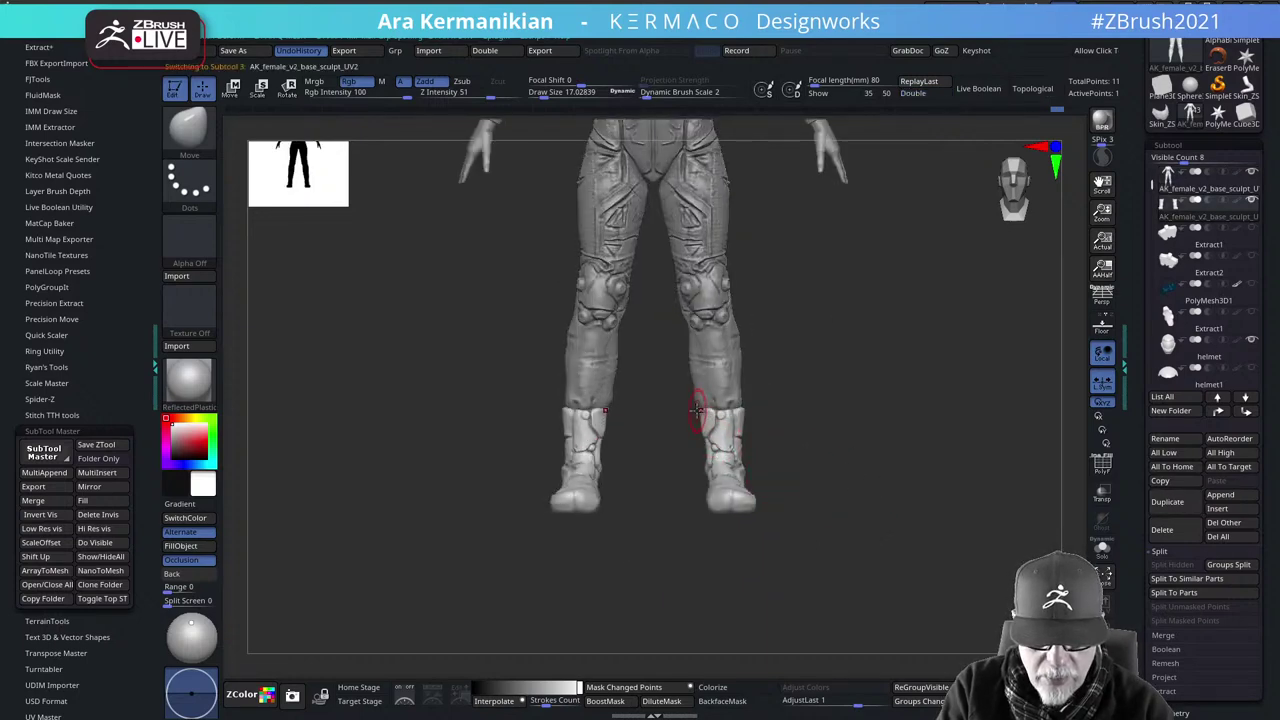
{"action": "right_click_drag", "start_coordinate": [692, 410], "coordinate": [745, 442]}
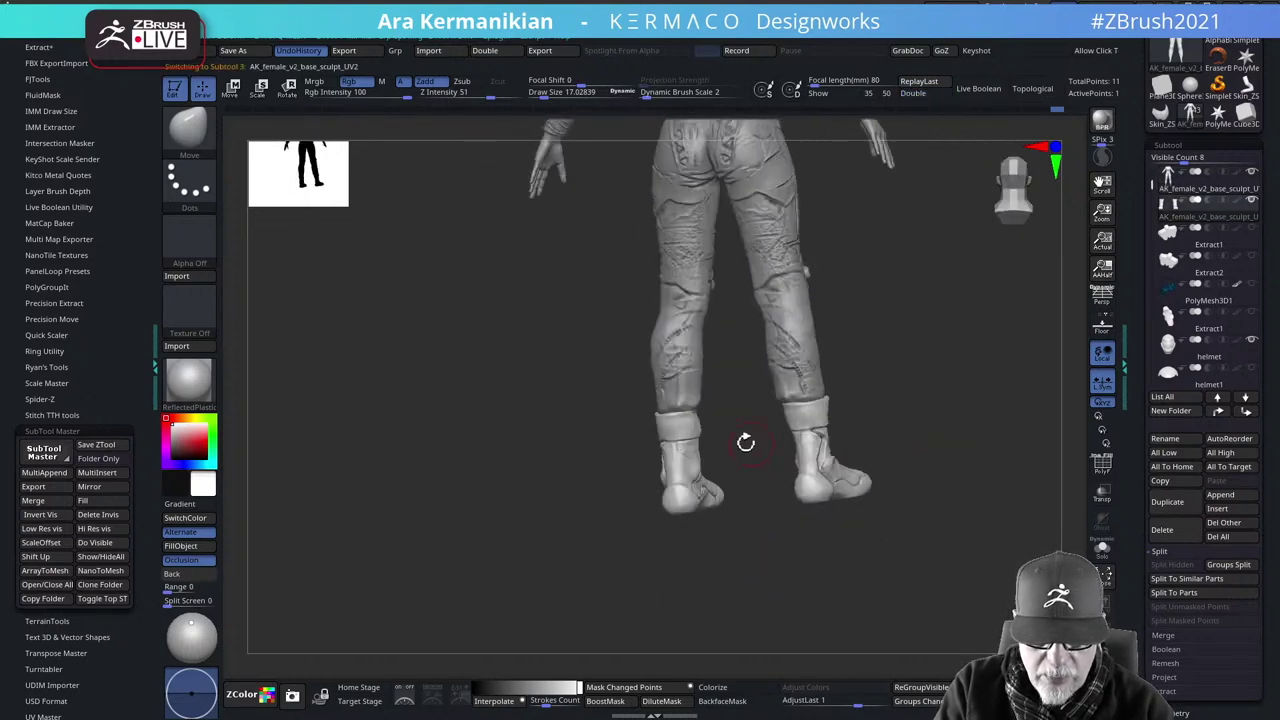
{"action": "left_click", "coordinate": [694, 408], "text": "alt"}
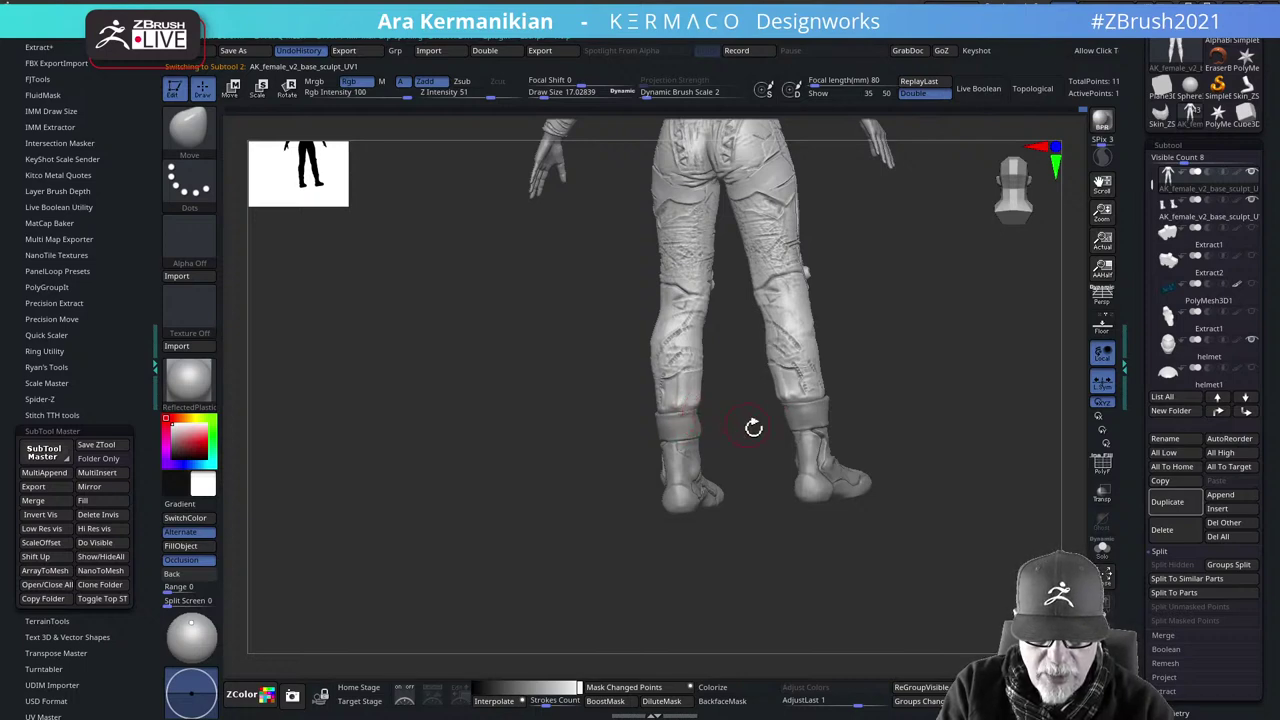
{"action": "left_click_drag", "start_coordinate": [753, 427], "coordinate": [857, 466]}
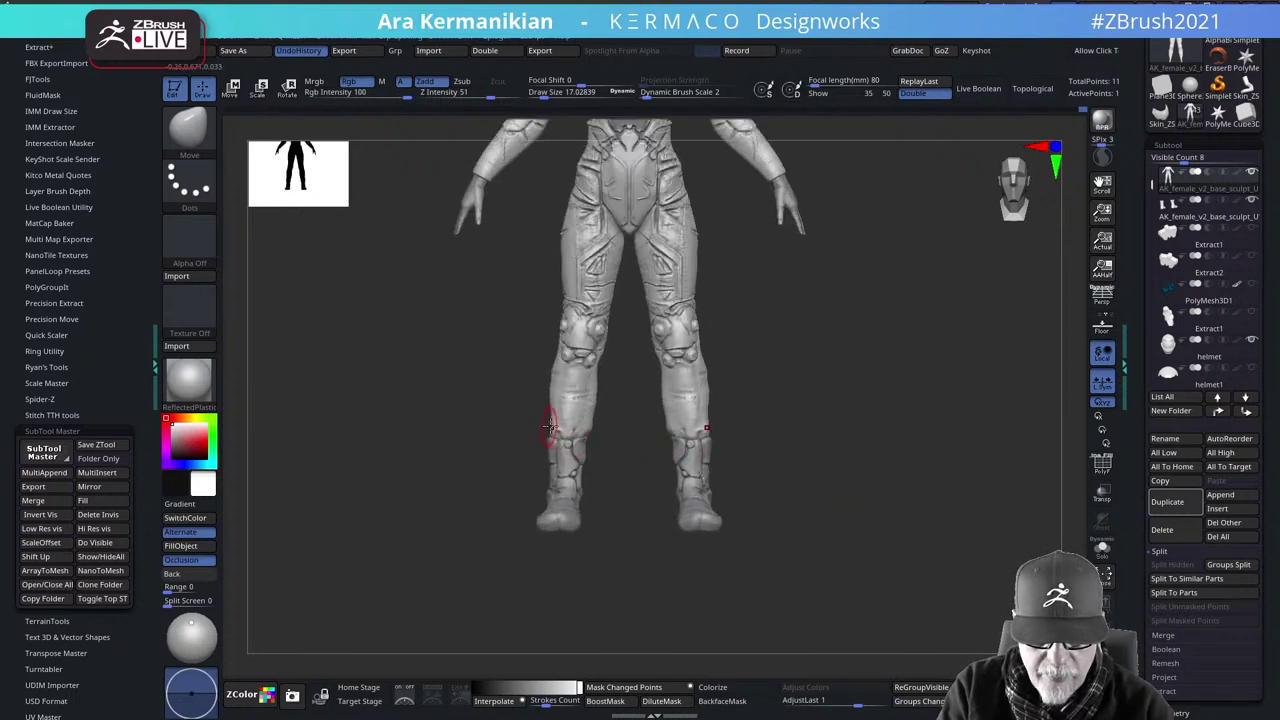
{"action": "left_click_drag", "start_coordinate": [620, 423], "coordinate": [700, 417]}
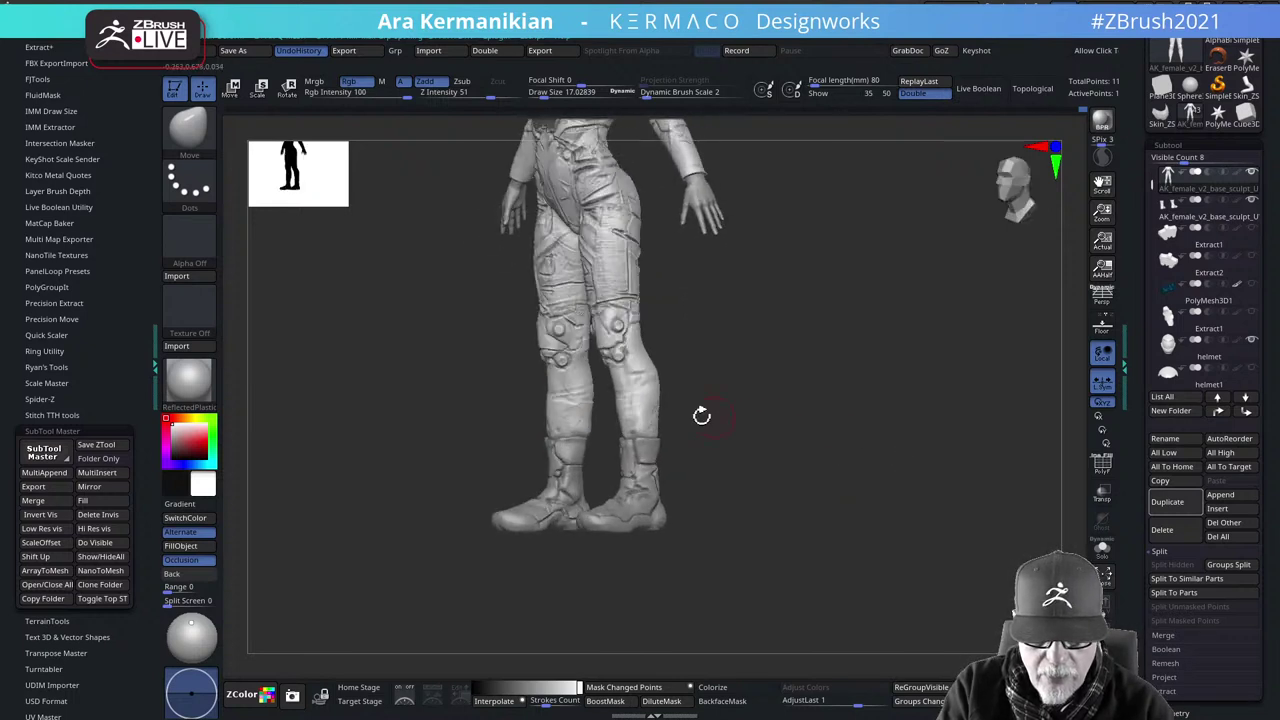
{"action": "left_click_drag", "start_coordinate": [788, 438], "coordinate": [663, 436]}
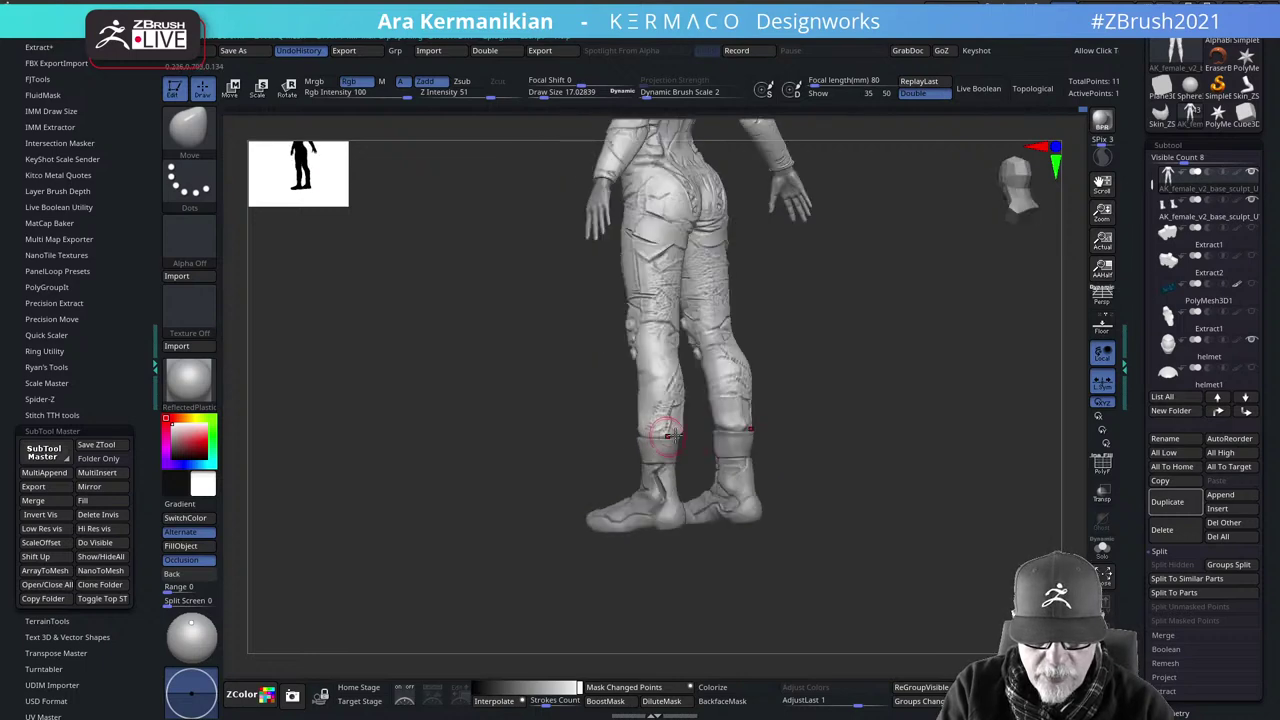
{"action": "left_click_drag", "start_coordinate": [867, 431], "coordinate": [962, 471], "text": "alt"}
{"action": "scroll", "coordinate": [962, 471], "scroll_direction": "up", "scroll_amount": 3}
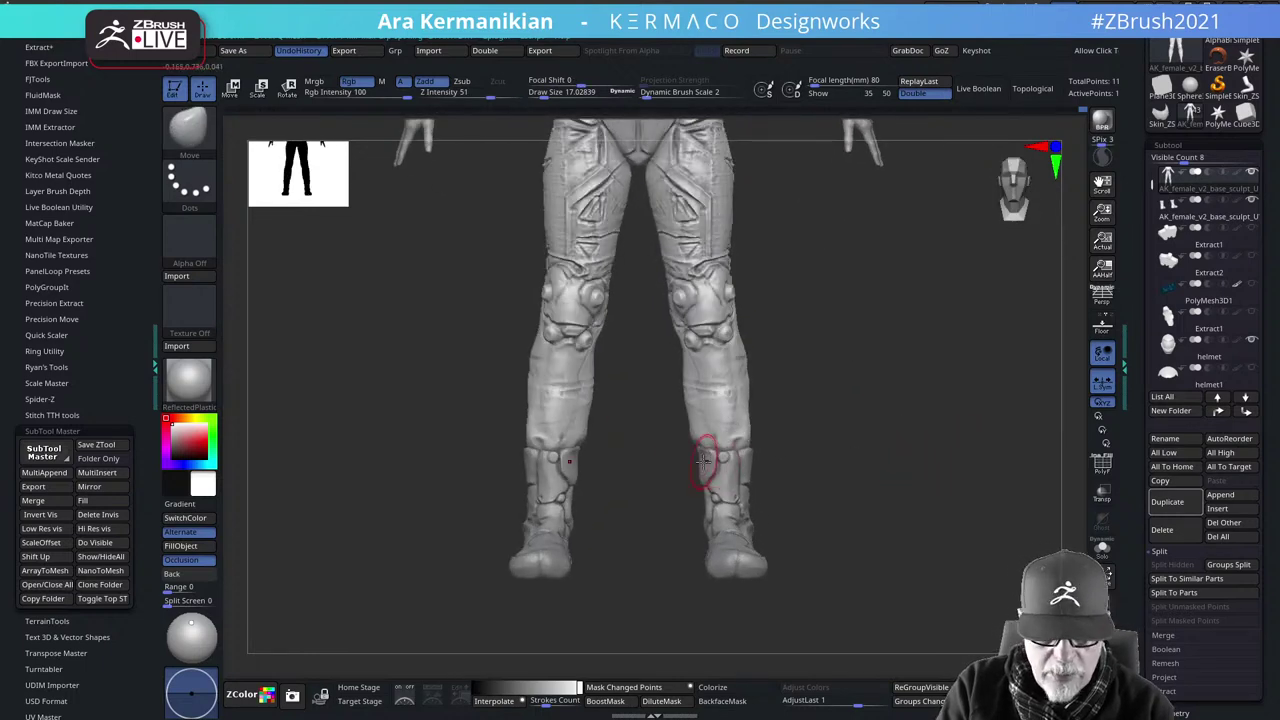
{"action": "left_click", "coordinate": [700, 452], "text": "alt"}
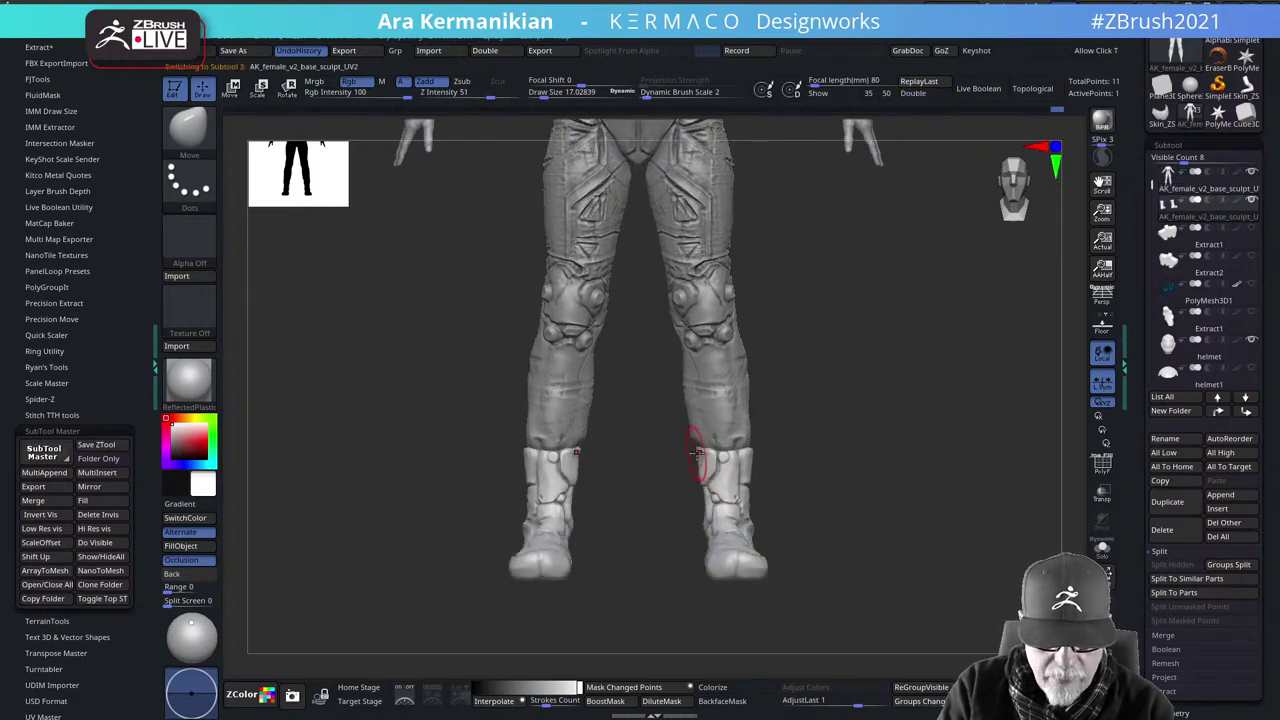
{"action": "scroll", "coordinate": [760, 470], "scroll_direction": "down", "scroll_amount": 5}
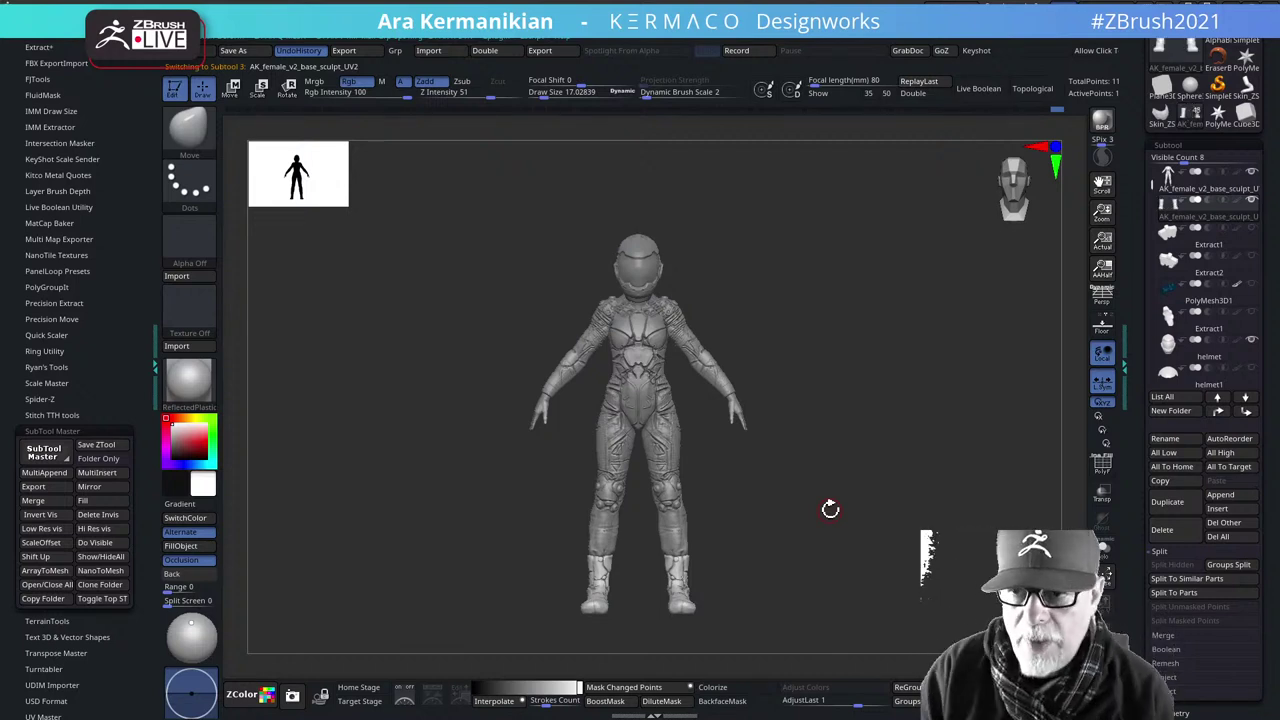
Turn on the polypaint display for the boots, body and helmet subtools
{"action": "left_click", "coordinate": [1236, 202]}
{"action": "left_click_drag", "start_coordinate": [992, 379], "coordinate": [983, 443]}
{"action": "left_click", "coordinate": [1237, 174]}
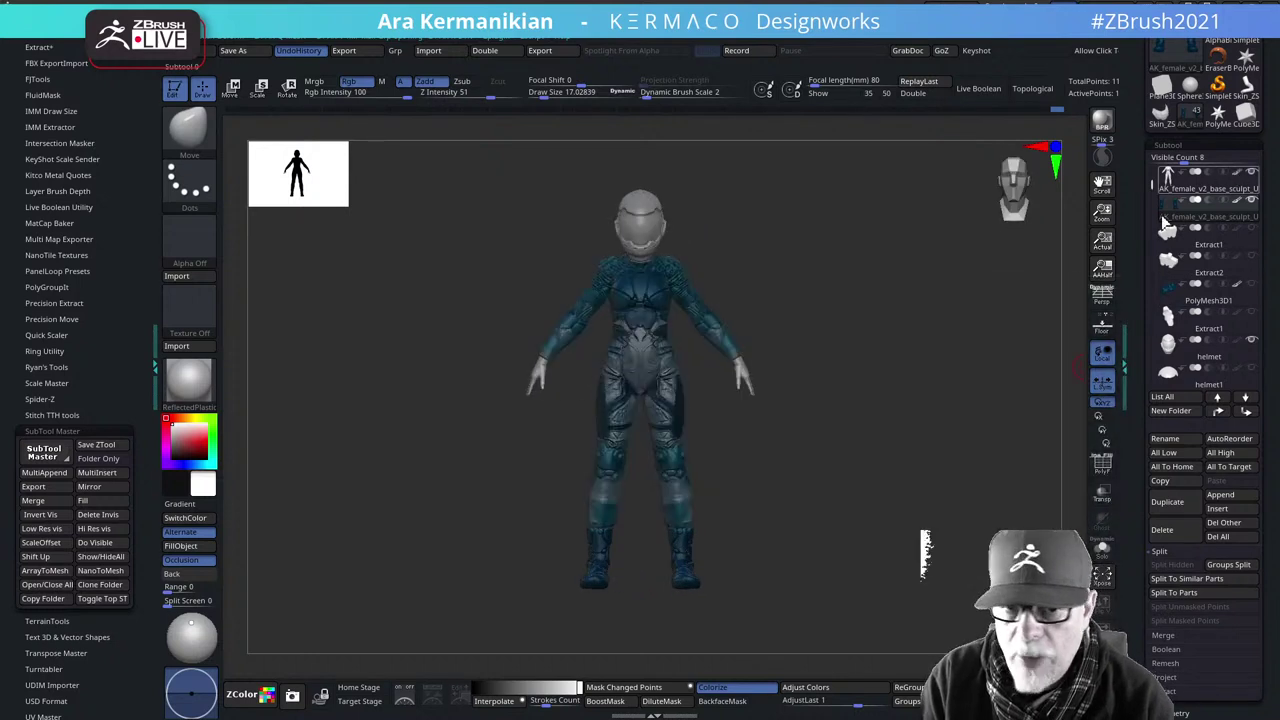
{"action": "mouse_move", "coordinate": [922, 342]}
{"action": "left_mouse_down", "text": "alt"}
{"action": "mouse_move", "coordinate": [937, 374]}
{"action": "mouse_move", "coordinate": [940, 352]}
{"action": "left_mouse_up", "text": "alt"}
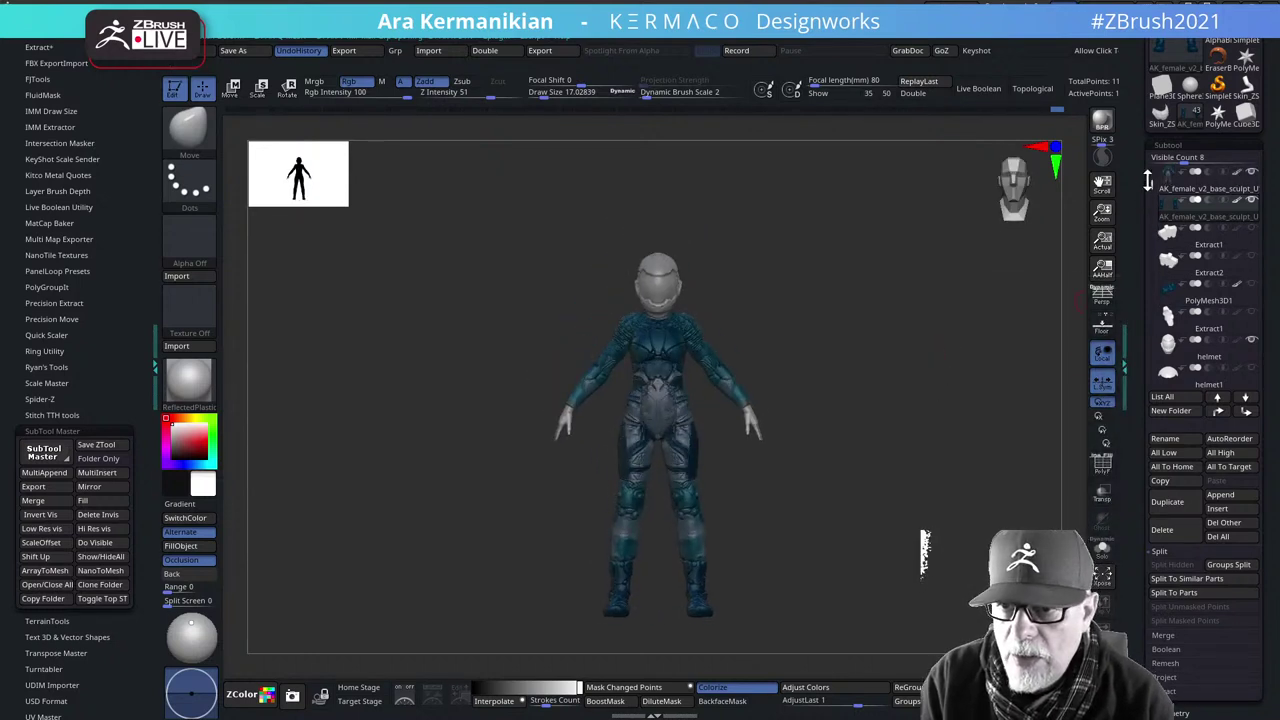
{"action": "left_click", "coordinate": [1240, 343]}
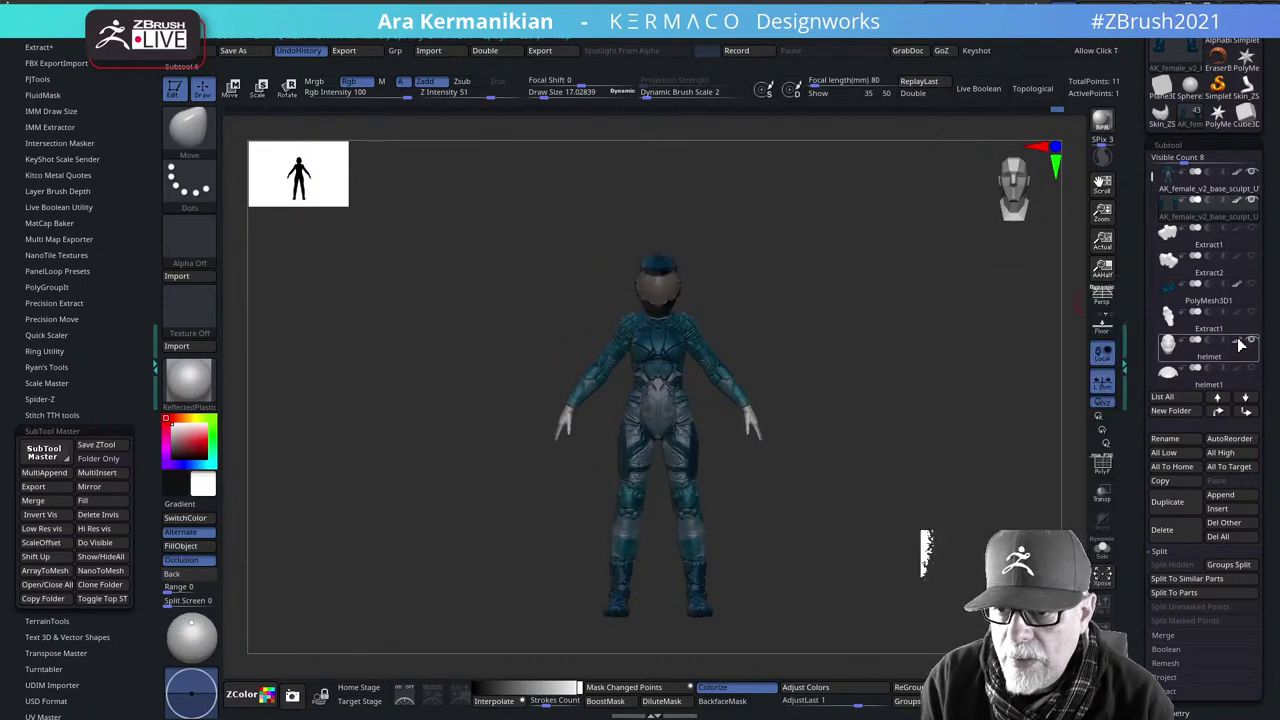
Show the helmet1, PolyMesh3D1, Extract2 and lower Extract1 subtools on the figure
{"action": "left_click", "coordinate": [1249, 370]}
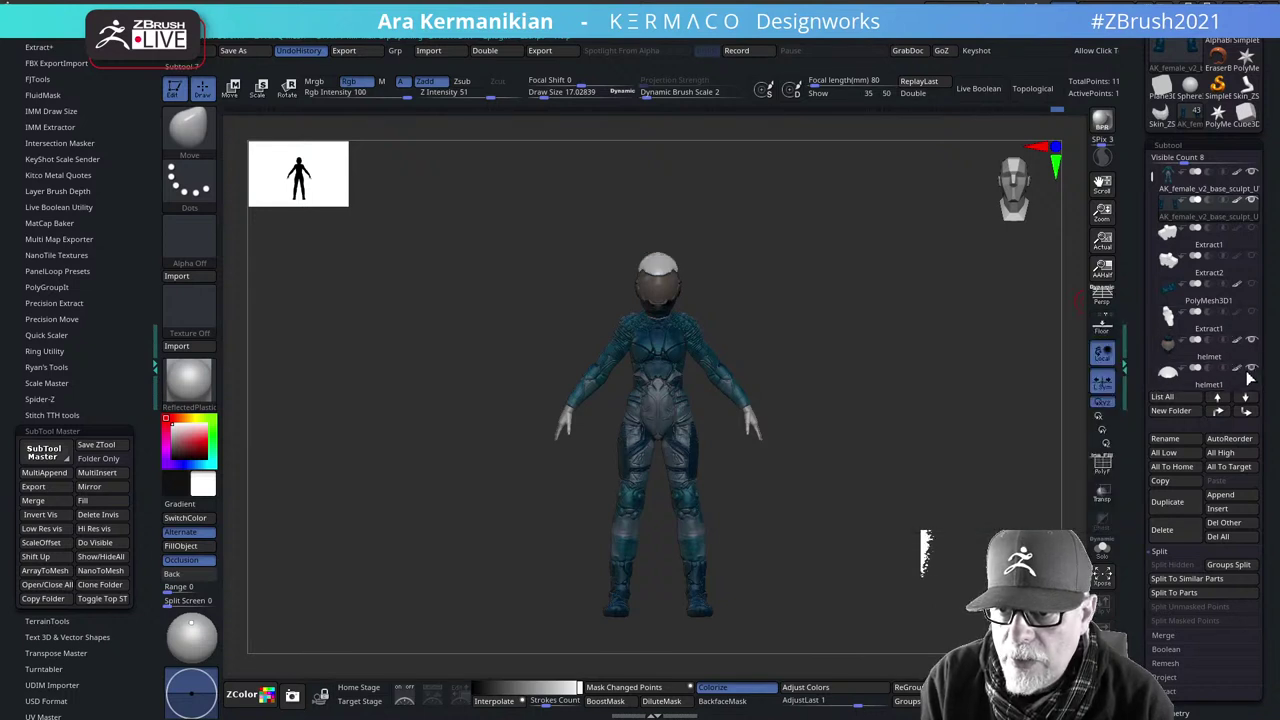
{"action": "mouse_move", "coordinate": [1252, 290]}
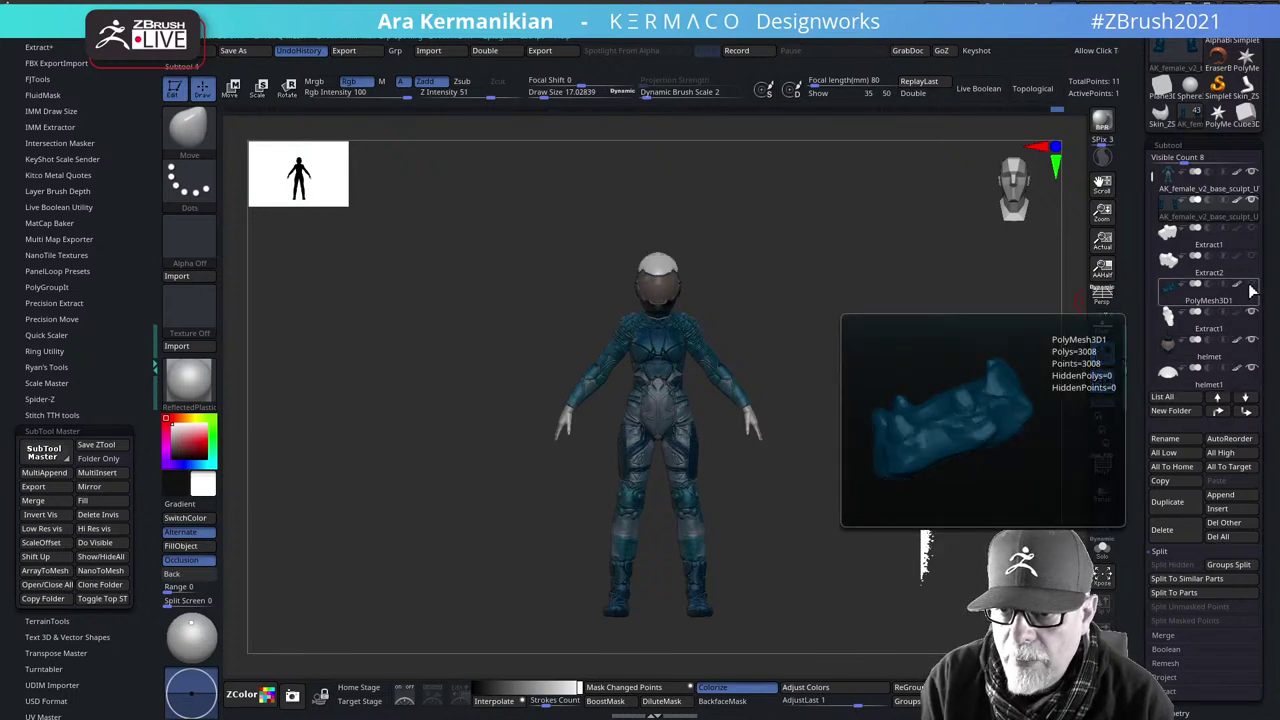
{"action": "mouse_move", "coordinate": [1251, 259]}
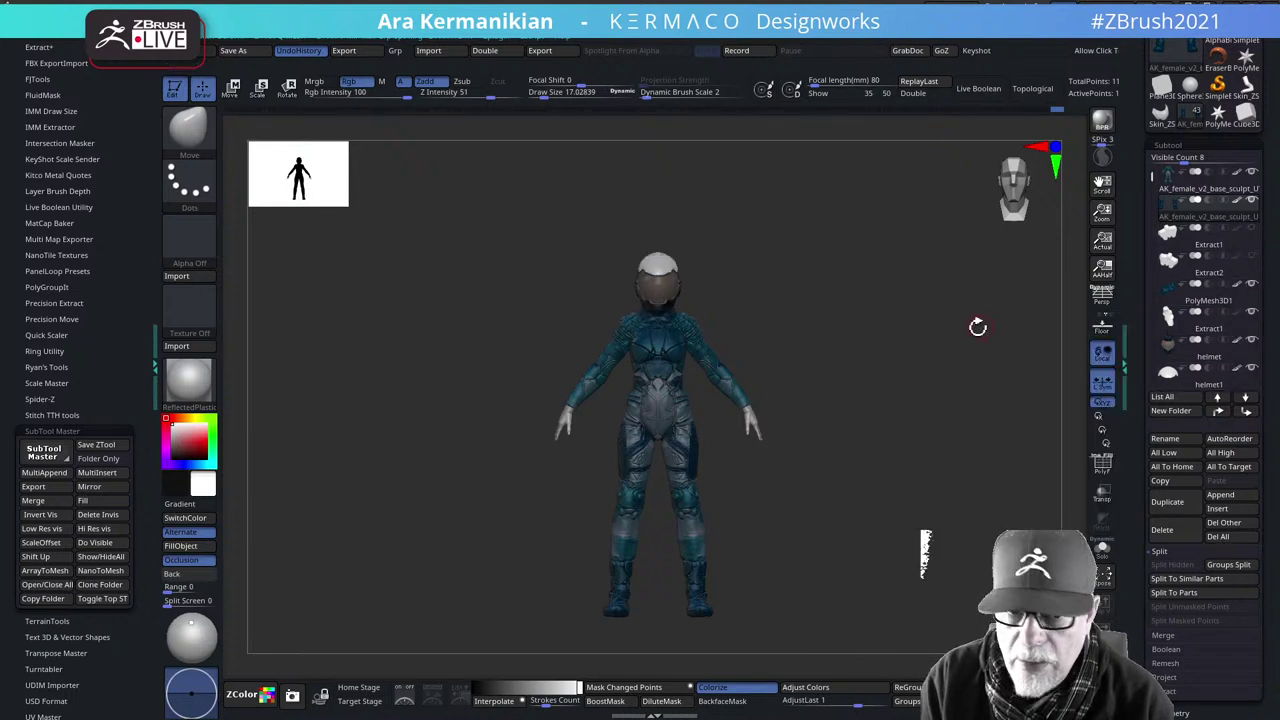
{"action": "left_click_drag", "start_coordinate": [977, 326], "coordinate": [969, 288], "text": "alt"}
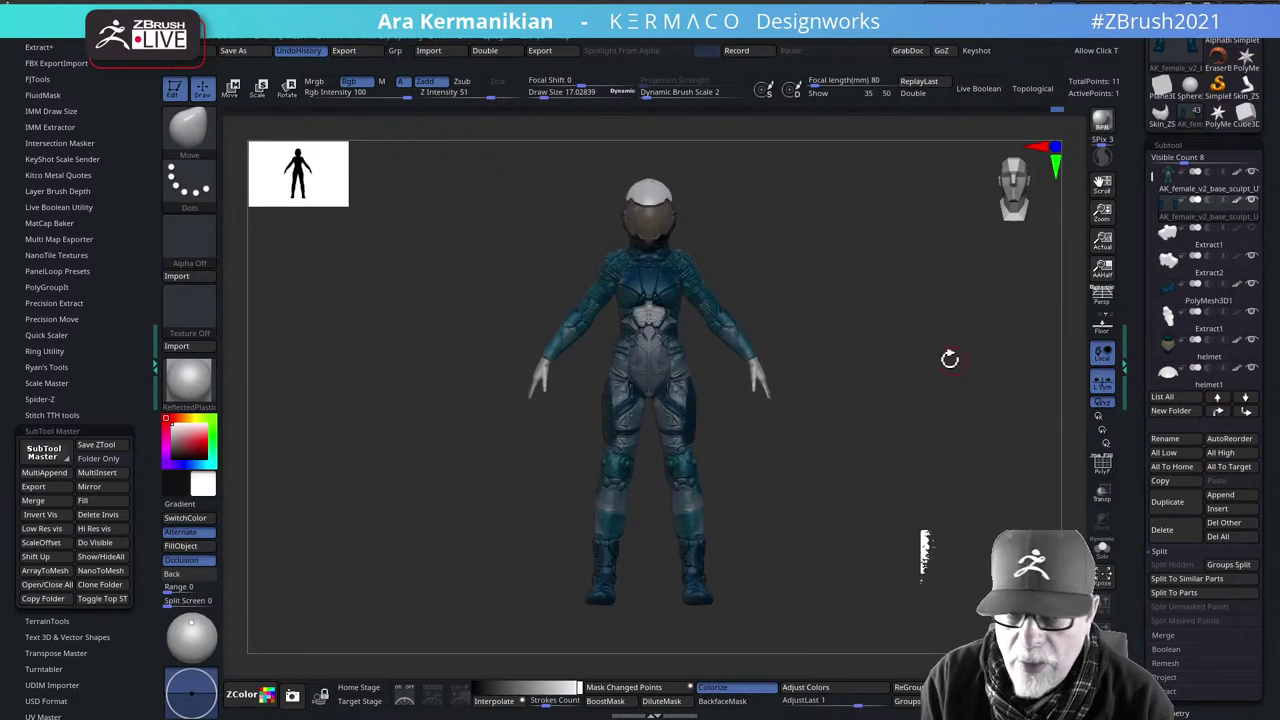
{"action": "left_click_drag", "start_coordinate": [950, 359], "coordinate": [957, 293], "text": "alt"}
{"action": "left_click_drag", "start_coordinate": [850, 321], "coordinate": [834, 383], "text": "alt"}
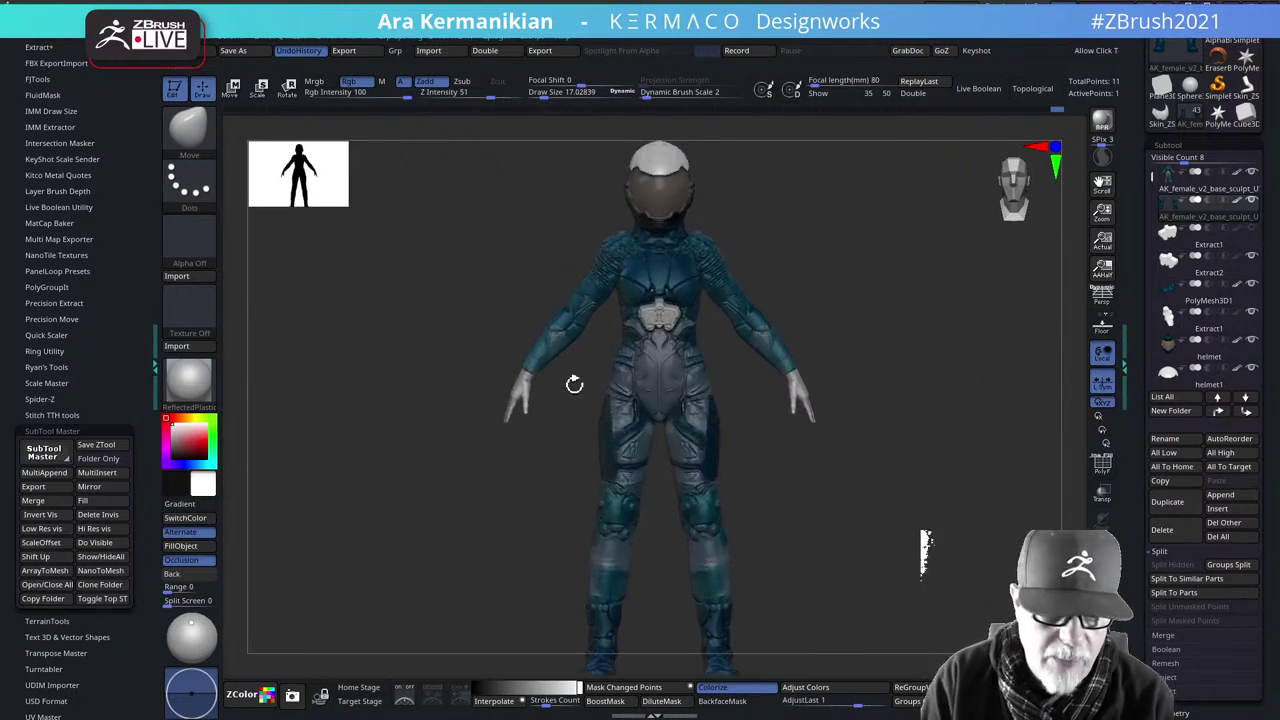
Select the Extract2 abdomen piece and fill it with a blue-grey colour sampled from the suit
{"action": "left_click", "coordinate": [1213, 273]}
{"action": "left_click_drag", "start_coordinate": [205, 485], "coordinate": [671, 368]}
{"action": "left_click", "coordinate": [181, 545]}
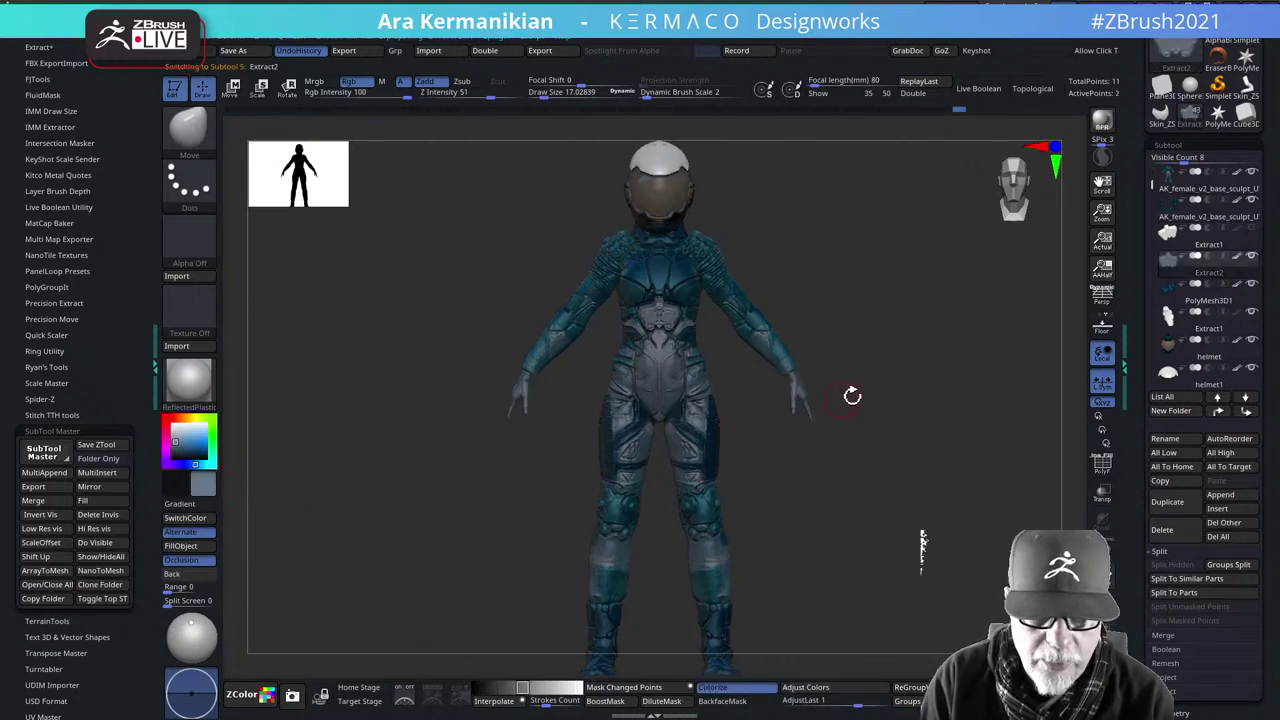
Hide the helmet1 shell subtool, leaving the painted helmet in view
{"action": "left_click_drag", "start_coordinate": [852, 396], "coordinate": [880, 290]}
{"action": "mouse_move", "coordinate": [1258, 378]}
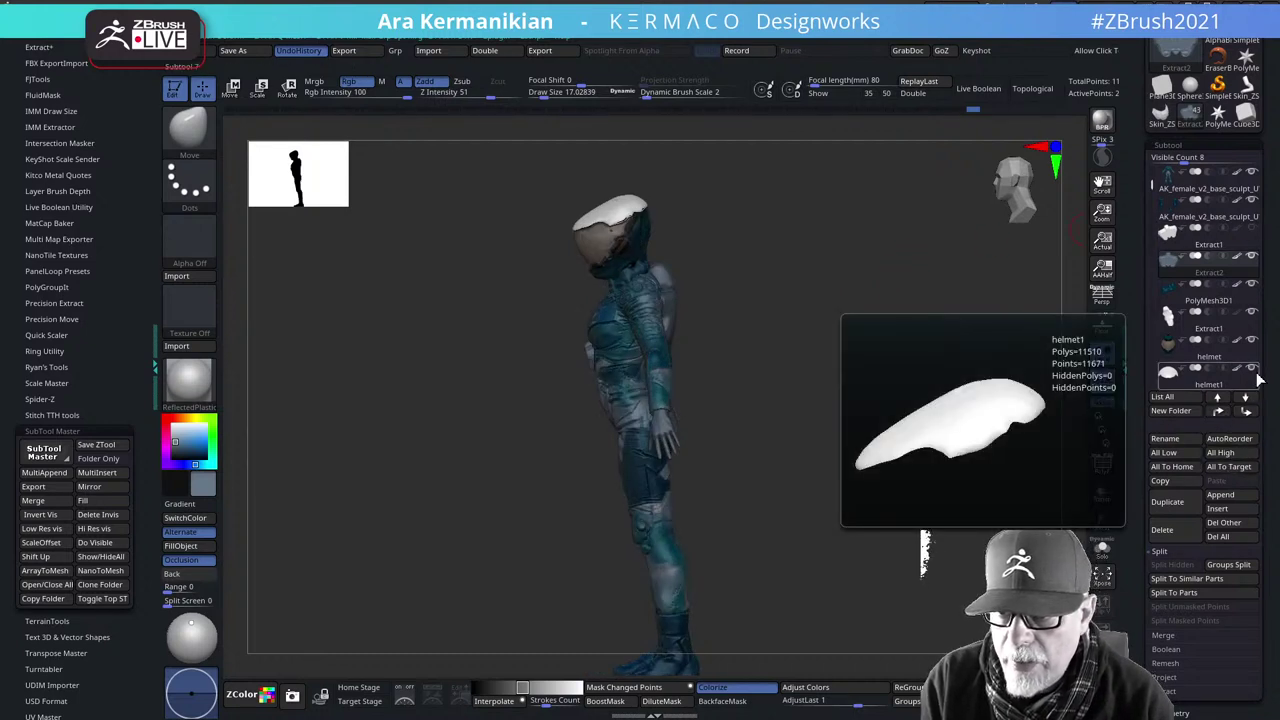
{"action": "left_click_drag", "start_coordinate": [934, 409], "coordinate": [1037, 363]}
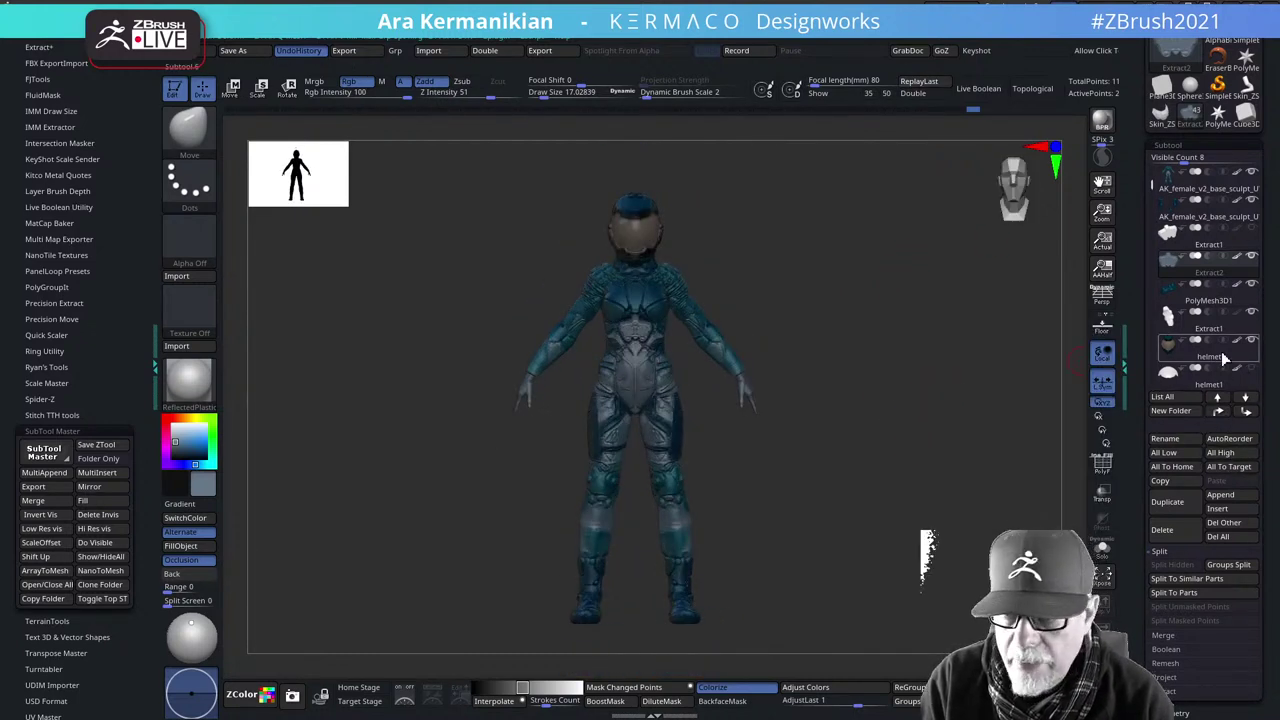
{"action": "left_click", "coordinate": [1252, 374]}
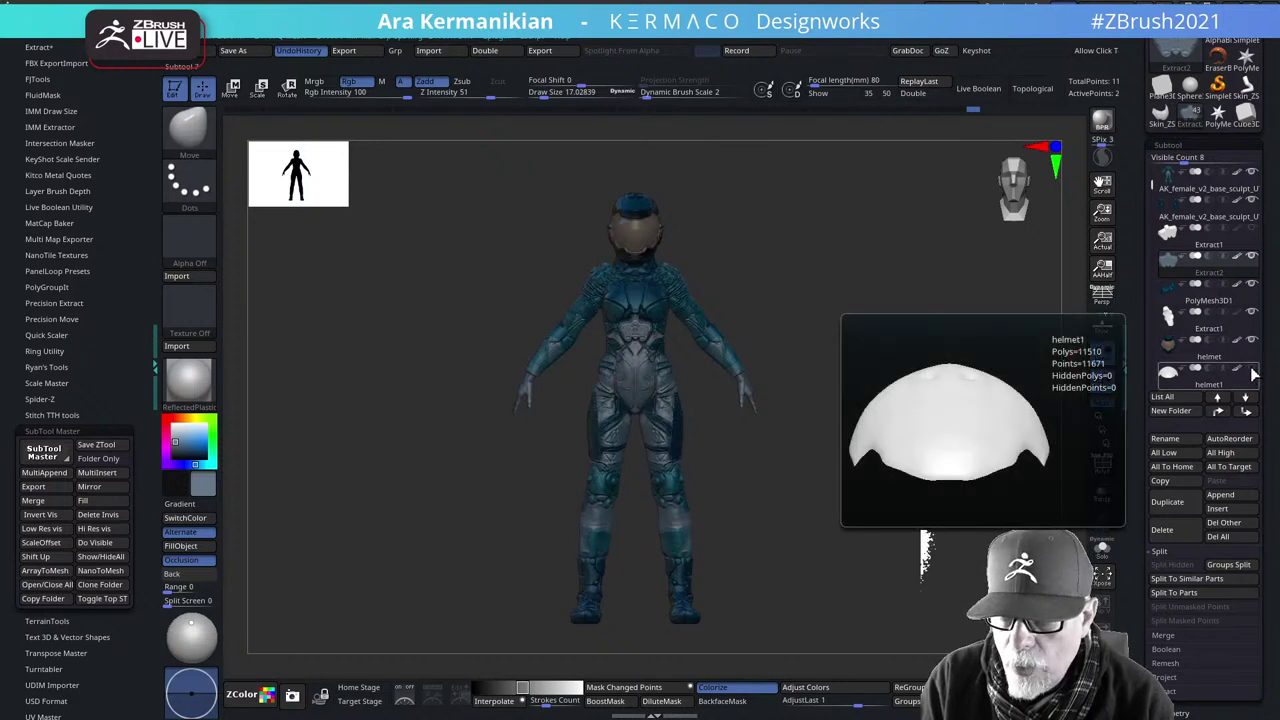
Browse the rest of the subtool list and examine the coloured full figure from the front and sides
{"action": "left_click_drag", "start_coordinate": [1152, 180], "coordinate": [1148, 336]}
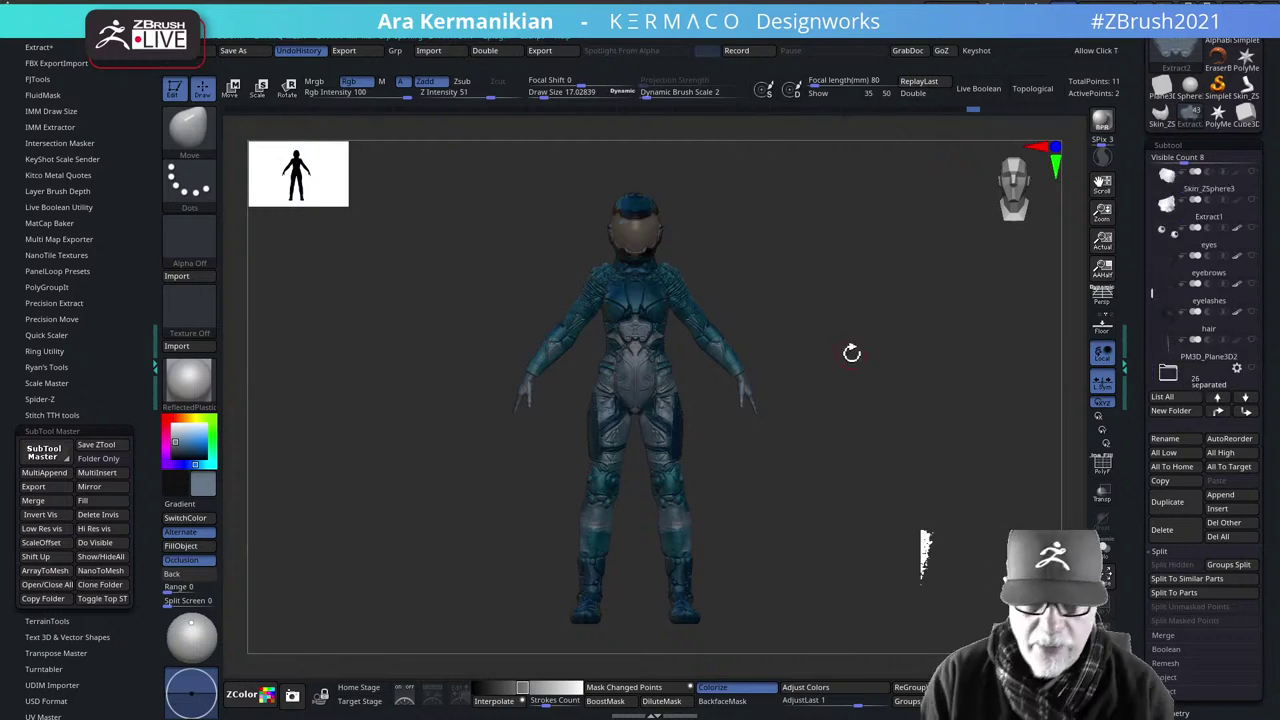
{"action": "left_click_drag", "start_coordinate": [859, 475], "coordinate": [774, 457]}
{"action": "left_click_drag", "start_coordinate": [878, 552], "coordinate": [836, 501], "text": "alt"}
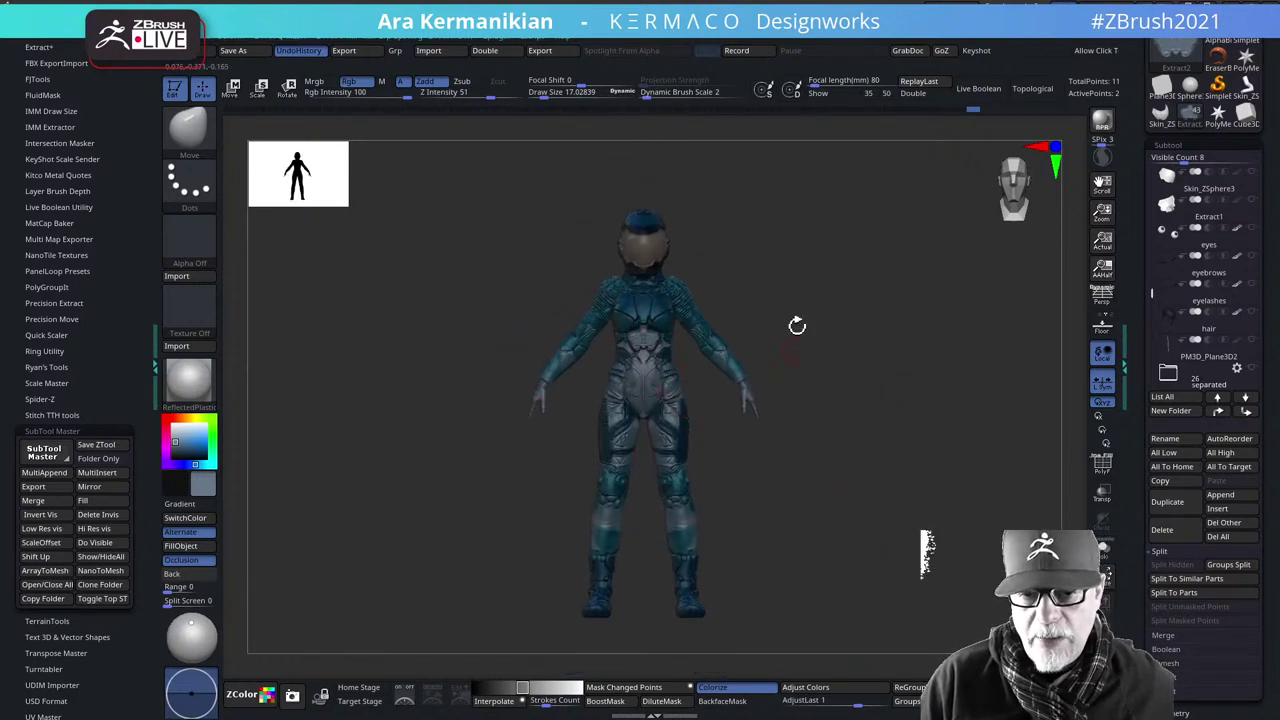
{"action": "left_click_drag", "start_coordinate": [949, 466], "coordinate": [770, 385]}
{"action": "mouse_move", "coordinate": [881, 449]}
{"action": "left_mouse_down", "text": "alt"}
{"action": "mouse_move", "coordinate": [826, 466]}
{"action": "mouse_move", "coordinate": [829, 400]}
{"action": "mouse_move", "coordinate": [871, 411]}
{"action": "mouse_move", "coordinate": [856, 426]}
{"action": "mouse_move", "coordinate": [883, 434]}
{"action": "left_mouse_up", "text": "alt"}
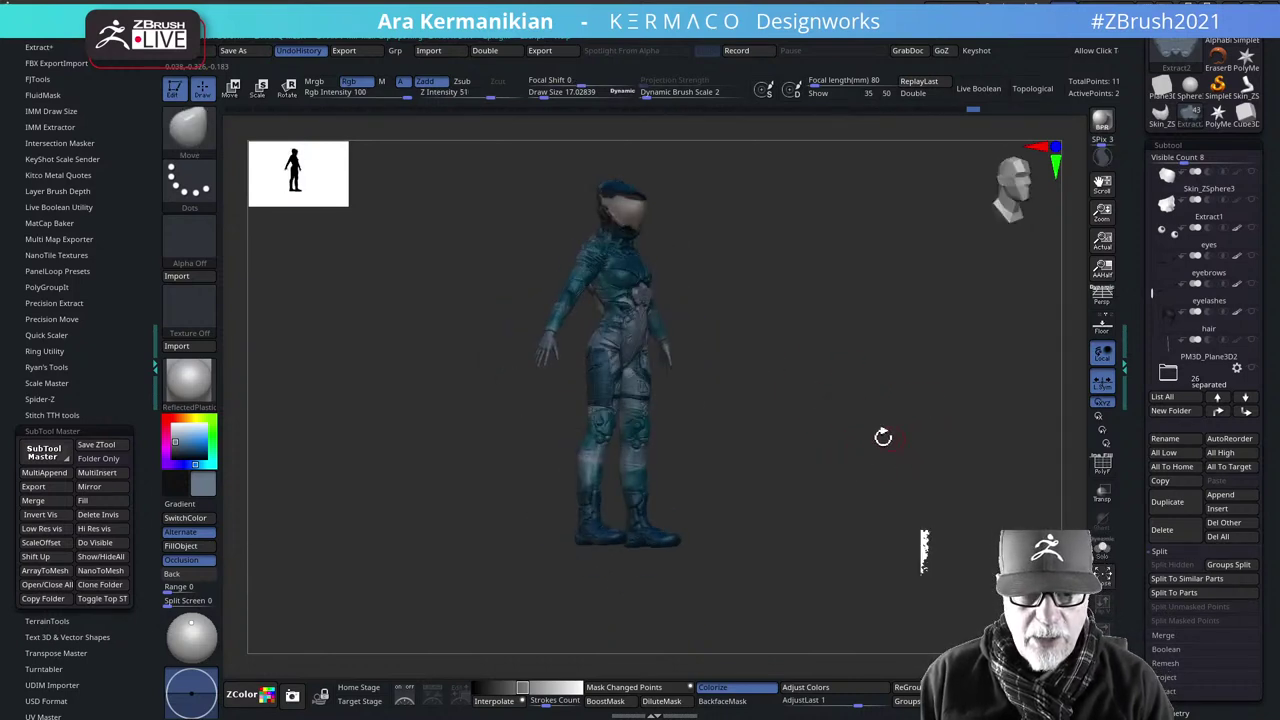
{"action": "left_click_drag", "start_coordinate": [431, 471], "coordinate": [403, 451]}
{"action": "left_click_drag", "start_coordinate": [754, 394], "coordinate": [881, 405]}
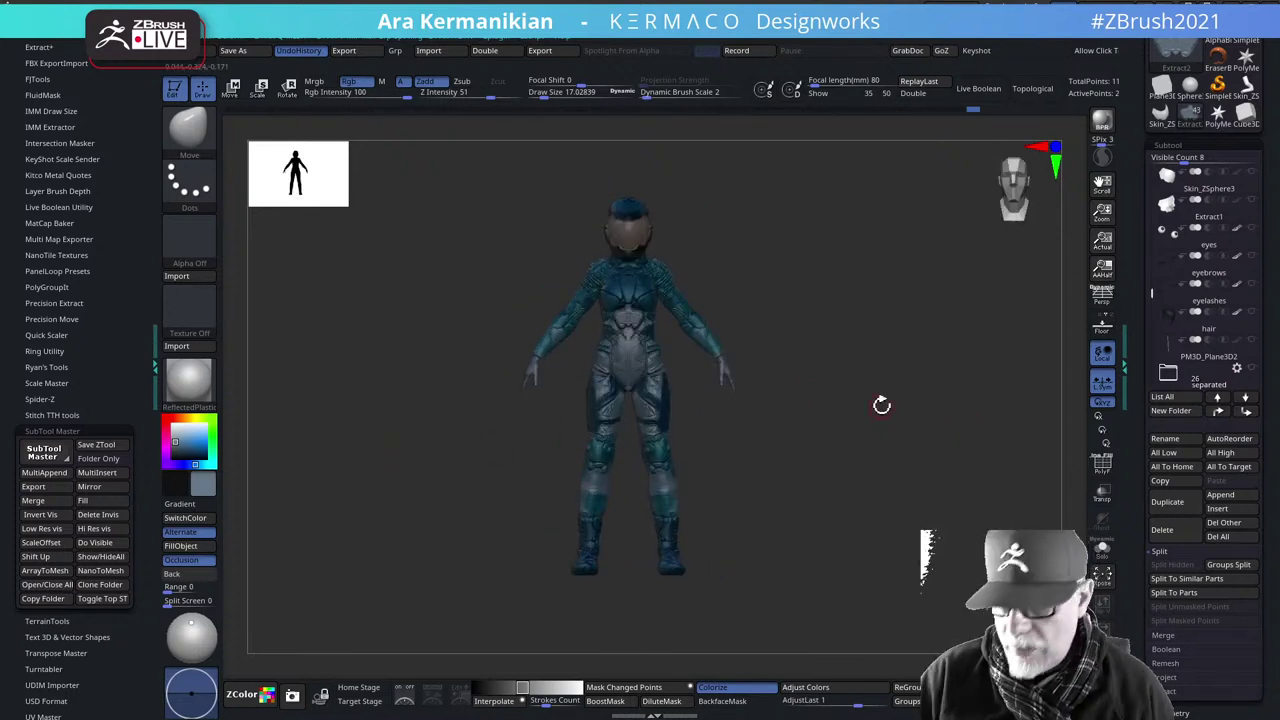